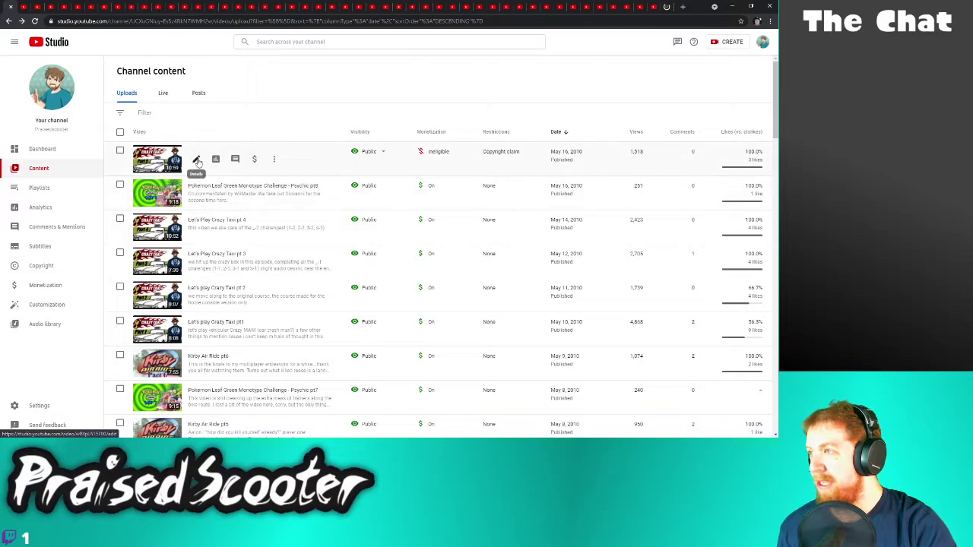
Open the details page of the Let's Play Crazy Taxi pt 5 video in a new browser tab and switch to it
right_click(195, 158)
left_click(218, 165)
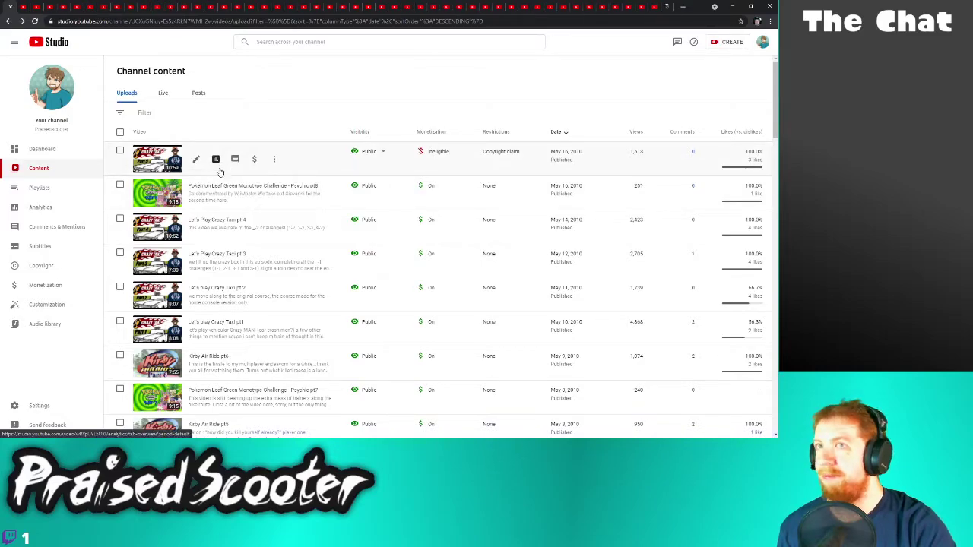
left_click(663, 6)
Disallow Shorts sampling of the Let's Play Crazy Taxi pt 5 video, save the change and close its tab
scroll(239, 391, "down", 1)
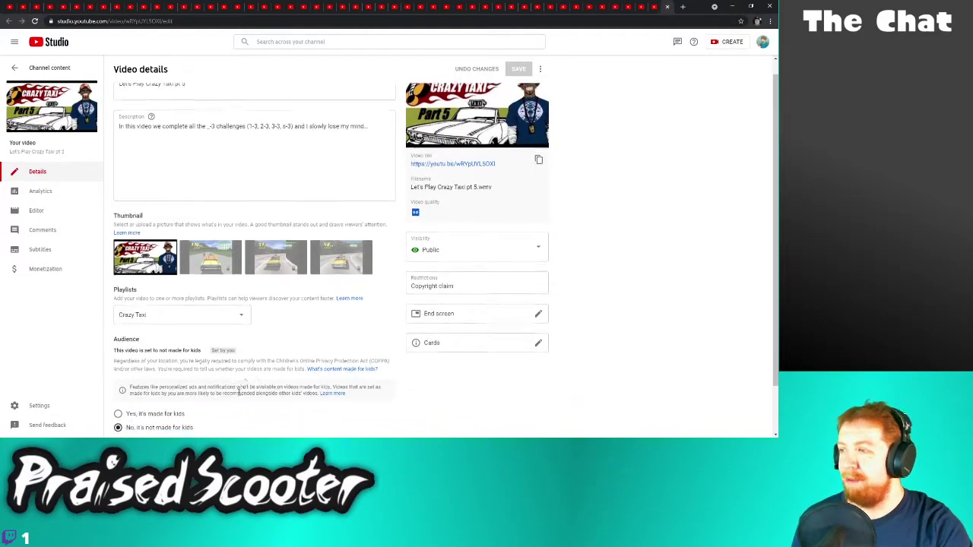
scroll(240, 391, "down", 1)
left_click(131, 406)
scroll(161, 377, "down", 4)
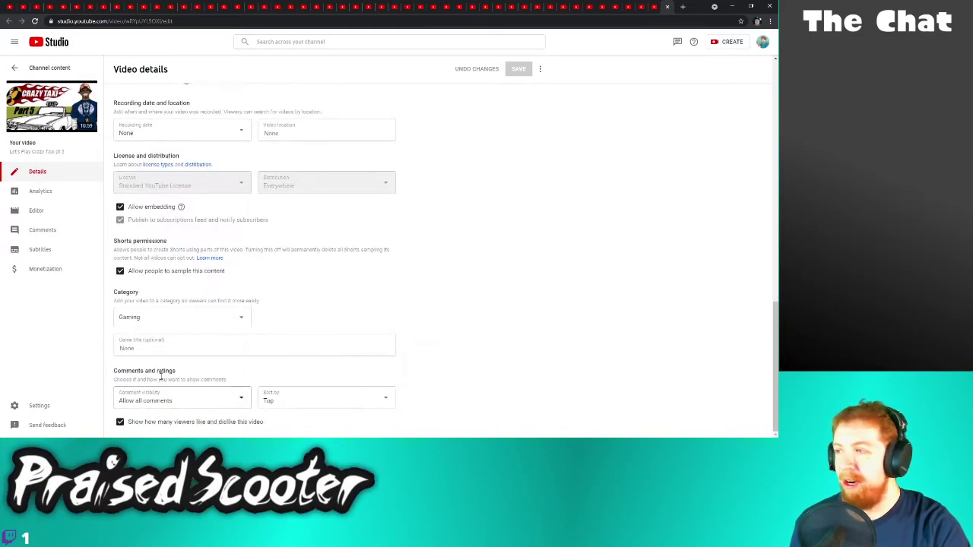
left_click(120, 271)
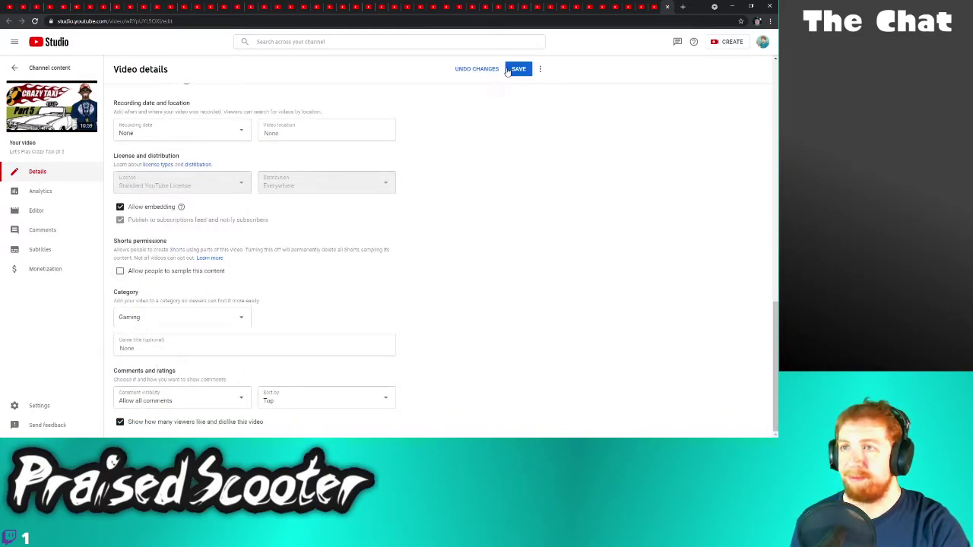
left_click(508, 71)
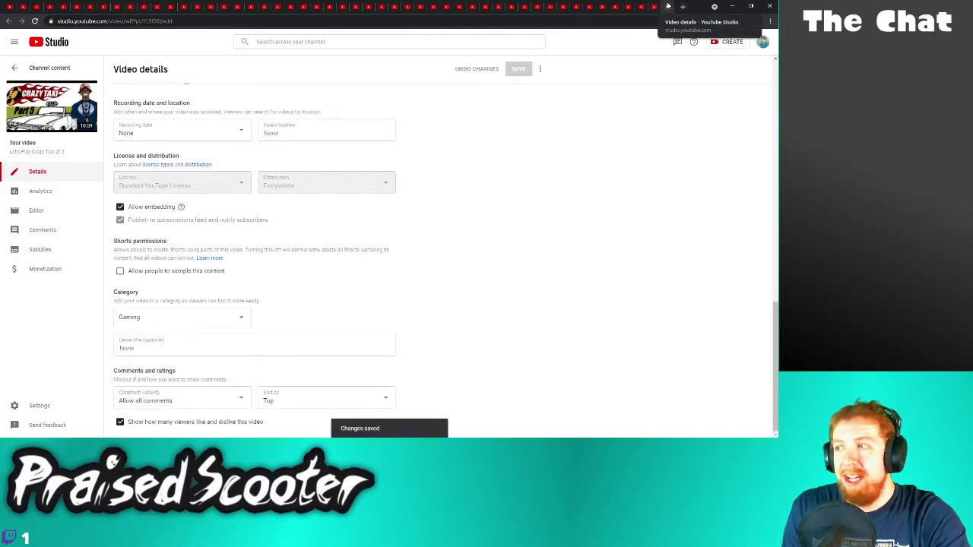
left_click(668, 6)
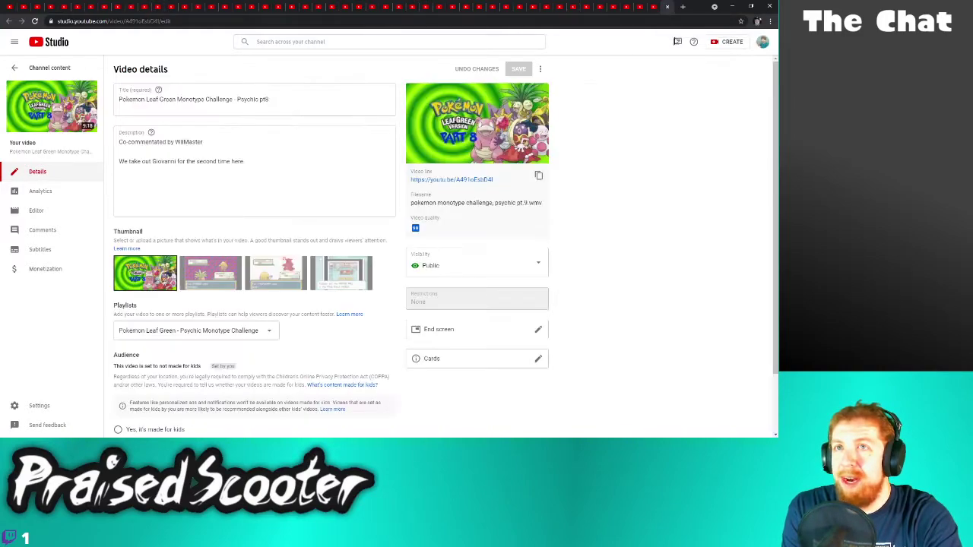
Disallow Shorts sampling of the Pokemon Leaf Green Monotype Challenge - Psychic pt8 video, save the change and close its tab
scroll(476, 330, "down", 2)
left_click(131, 411)
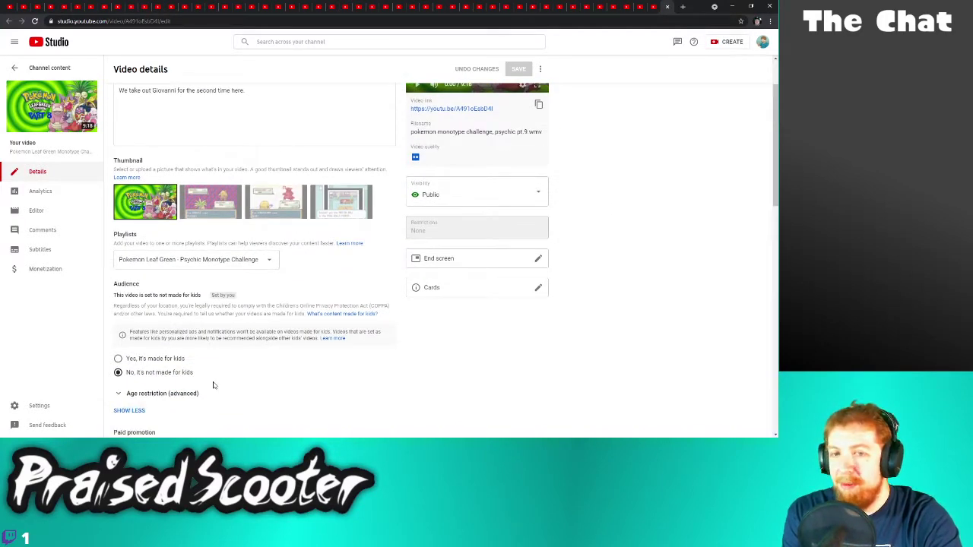
scroll(218, 365, "down", 10)
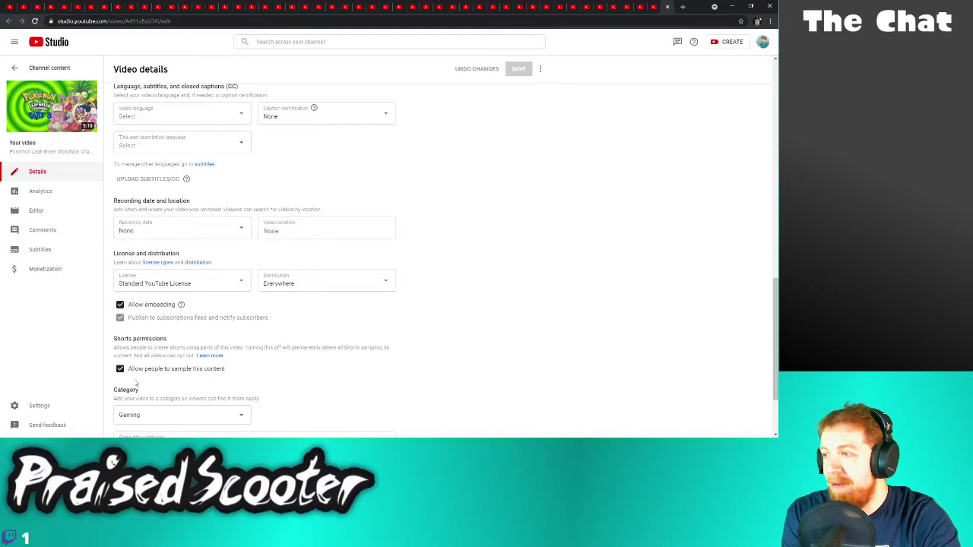
left_click(154, 371)
left_click(517, 69)
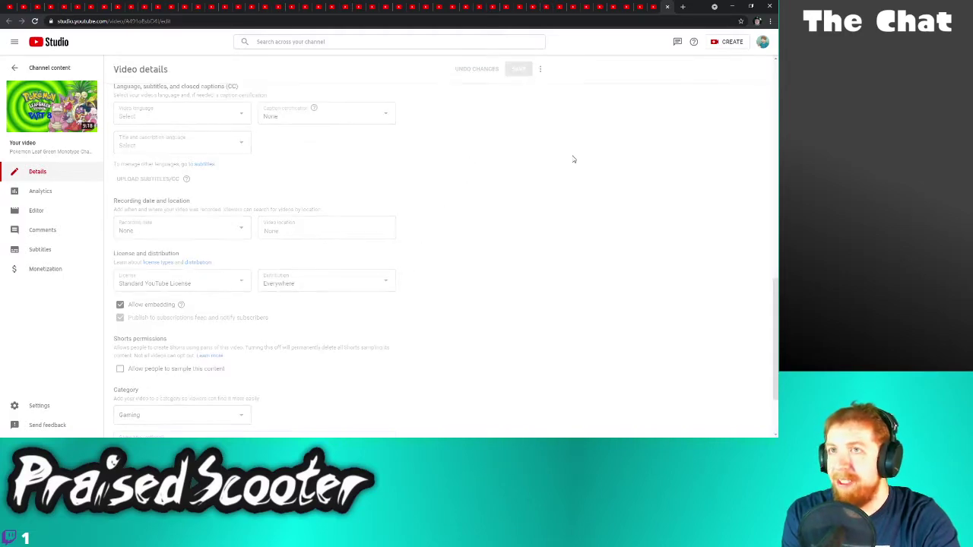
left_click(667, 6)
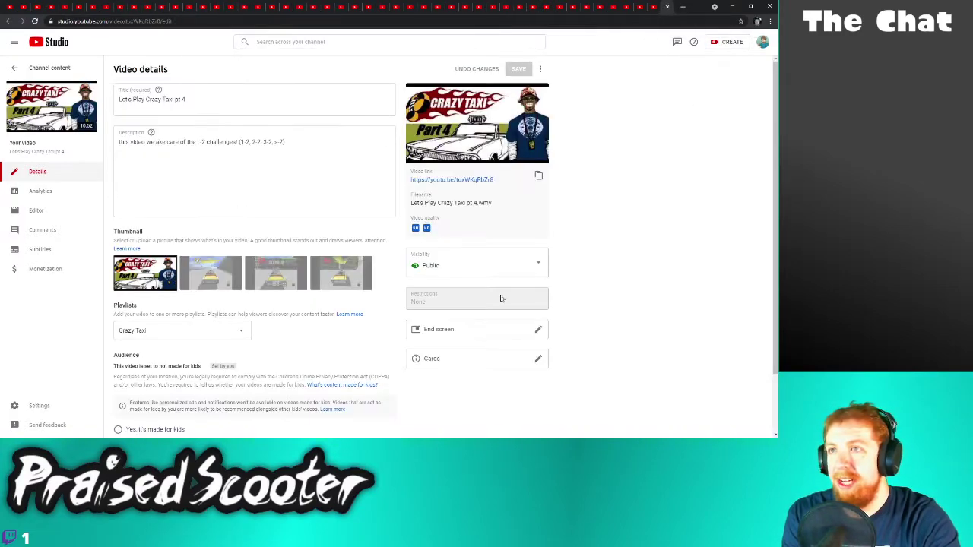
Disallow Shorts sampling of the Let's Play Crazy Taxi pt 4 video, save the change and close its tab
scroll(164, 374, "down", 2)
left_click(134, 411)
scroll(134, 395, "down", 10)
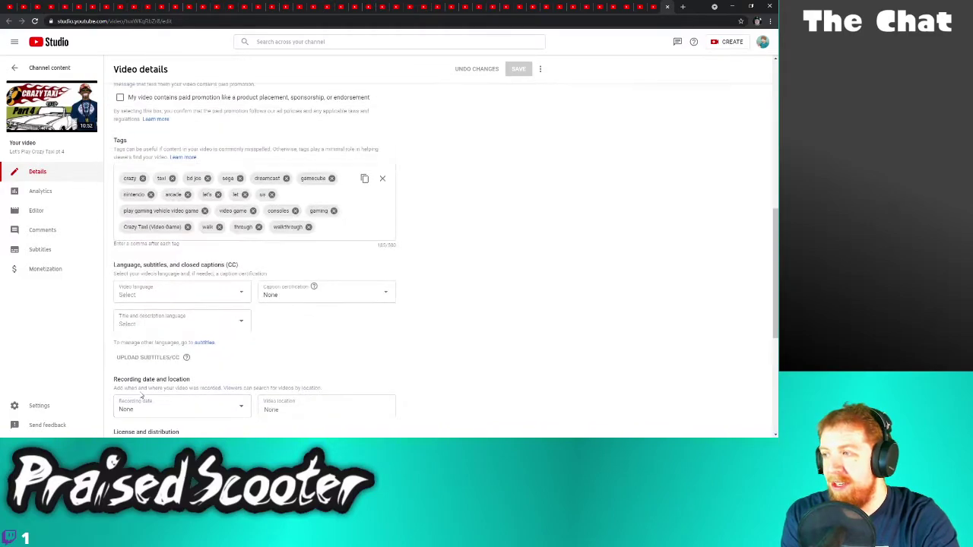
left_click(120, 271)
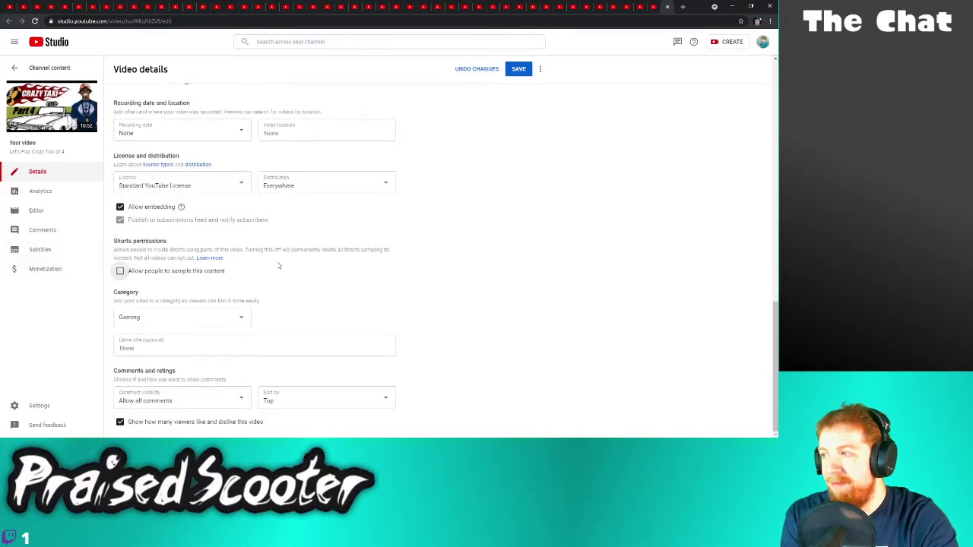
left_click(518, 69)
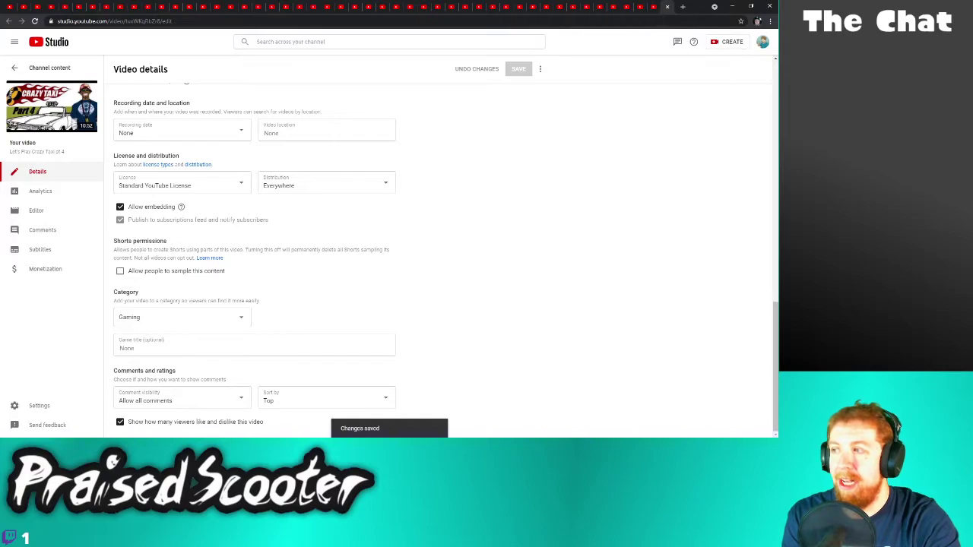
left_click(667, 6)
Disallow Shorts sampling of the Let's Play Crazy Taxi pt 3 video, save the change and close its tab
scroll(127, 380, "down", 2)
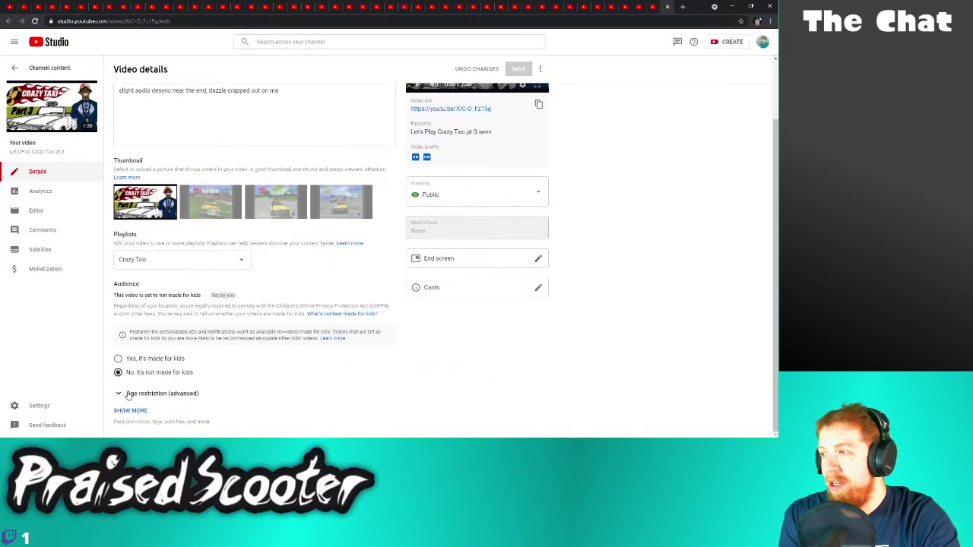
left_click(130, 410)
scroll(129, 342, "down", 10)
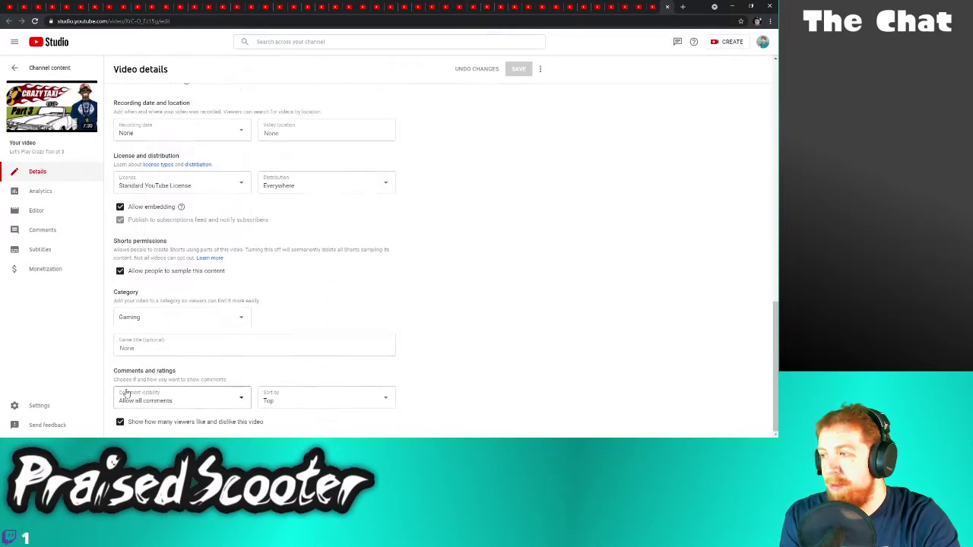
left_click(120, 270)
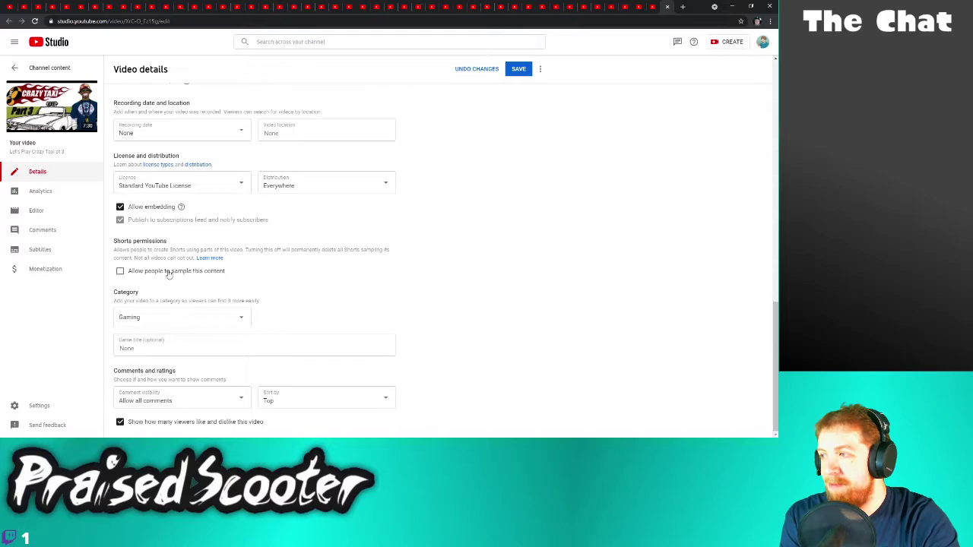
left_click(519, 70)
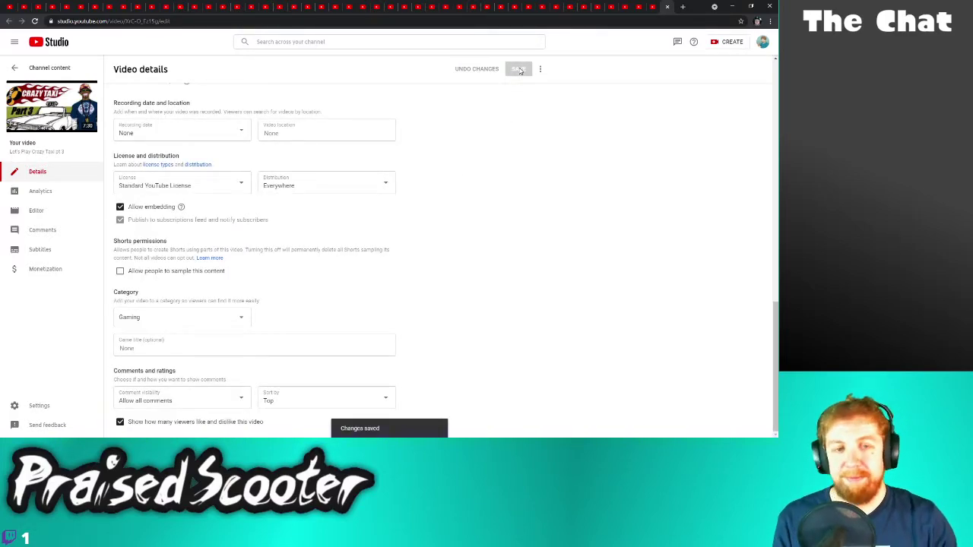
left_click(667, 7)
Disallow Shorts sampling of the Let's play Crazy Taxi pt 2 video, save the change and close its tab
scroll(135, 380, "down", 2)
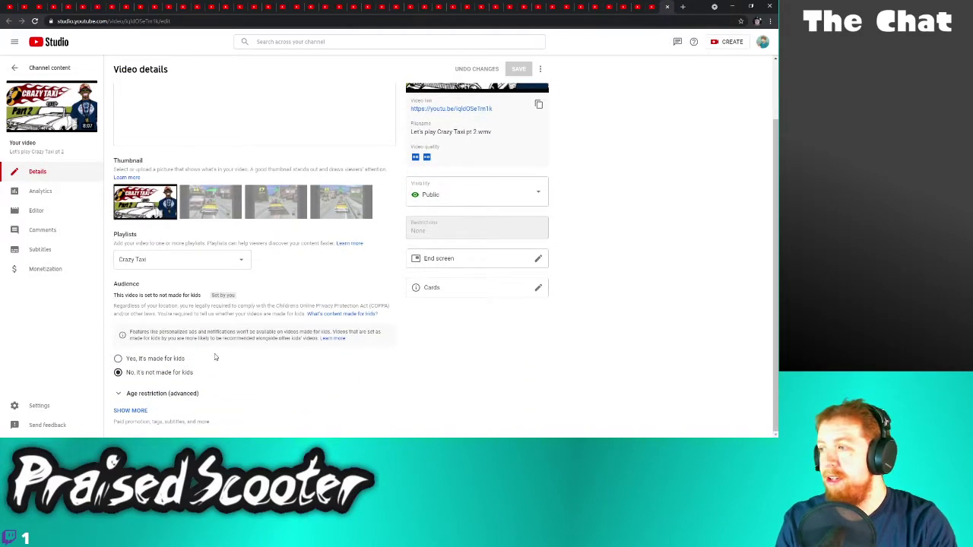
left_click(132, 413)
scroll(137, 380, "down", 6)
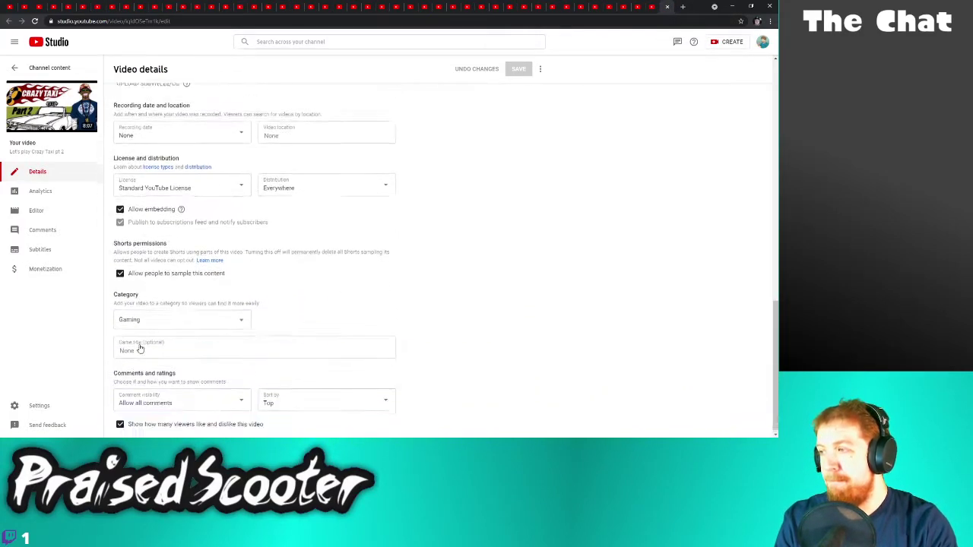
left_click(119, 272)
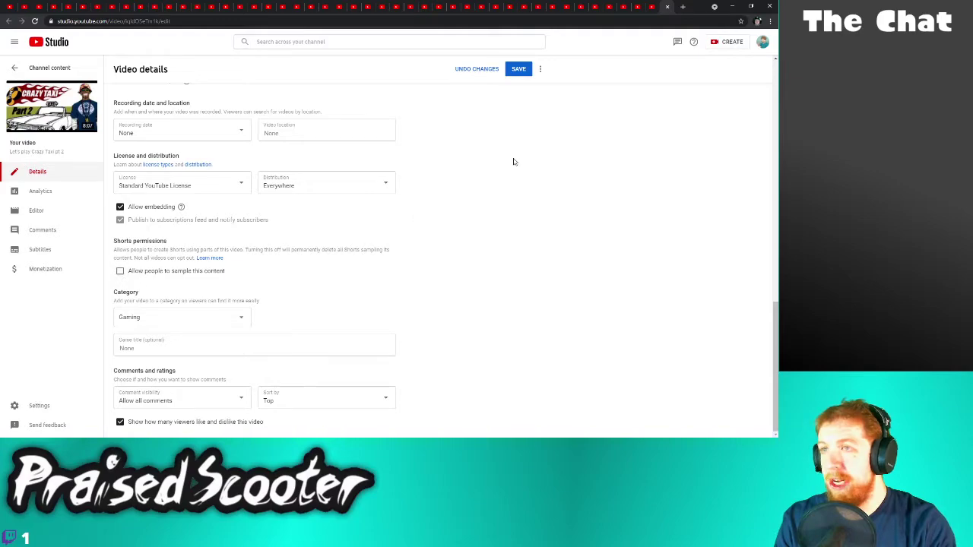
left_click(517, 70)
left_click(659, 6)
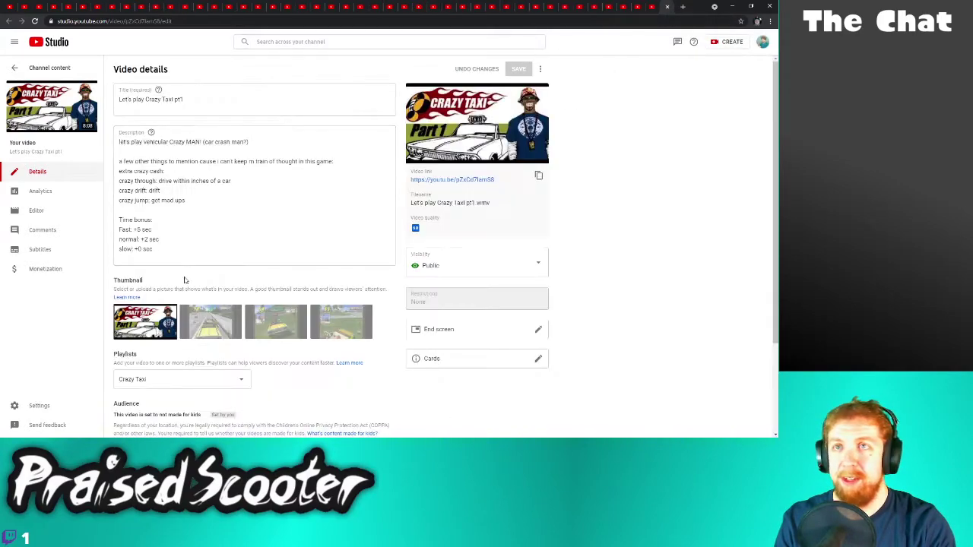
Disallow Shorts sampling of the Let's play Crazy Taxi pt1 video, save the change and close its tab
scroll(186, 293, "down", 2)
left_click(131, 410)
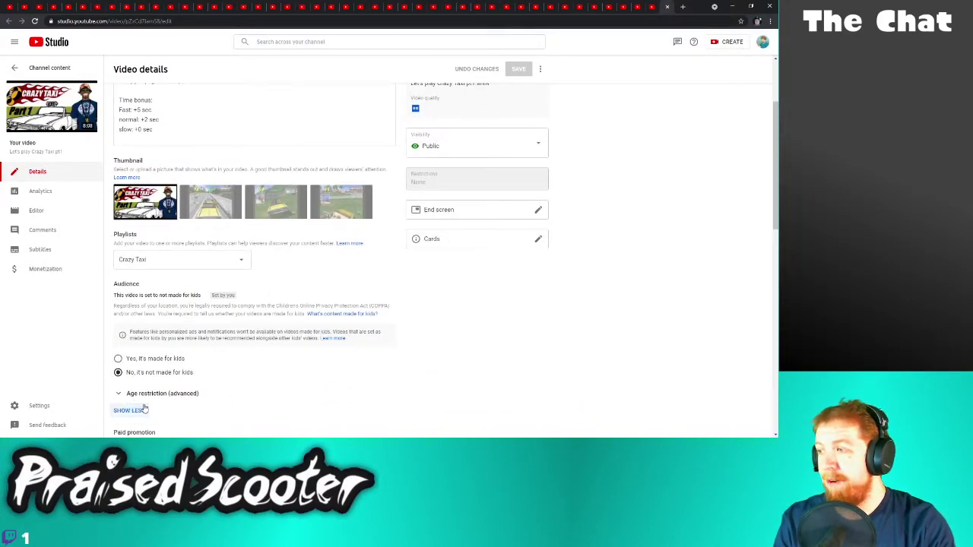
scroll(133, 342, "down", 8)
left_click(130, 272)
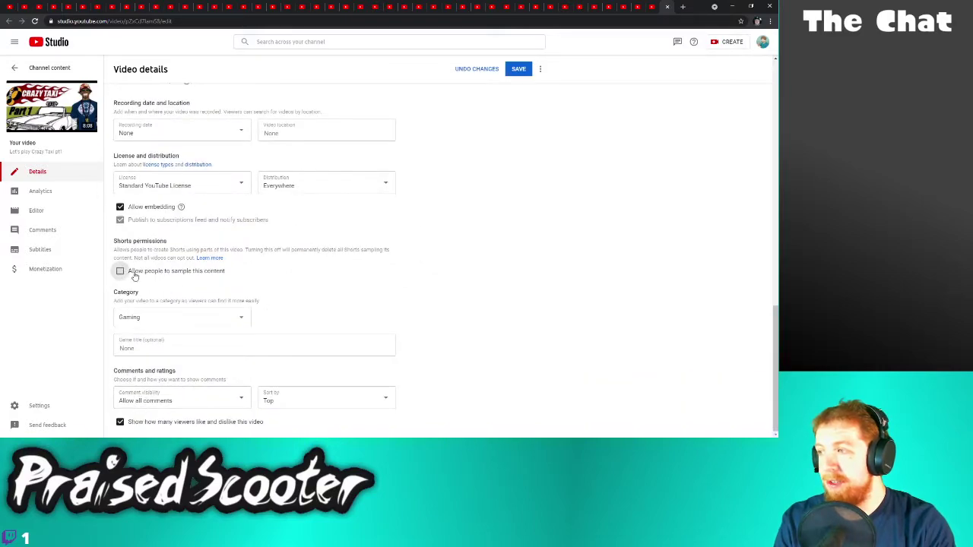
left_click(519, 75)
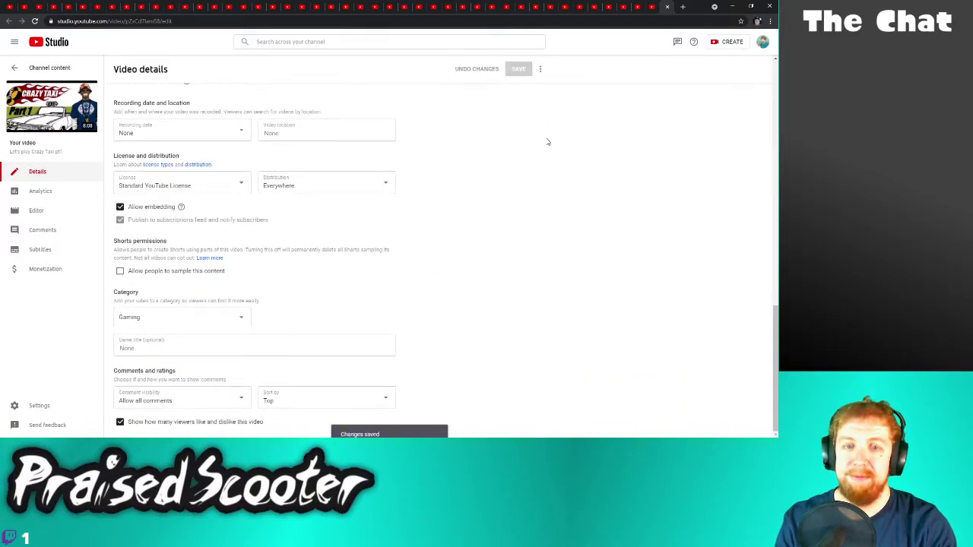
left_click(668, 6)
Disallow Shorts sampling of the Kirby Air Ride pt6 video, save the change and close its tab
scroll(220, 358, "down", 2)
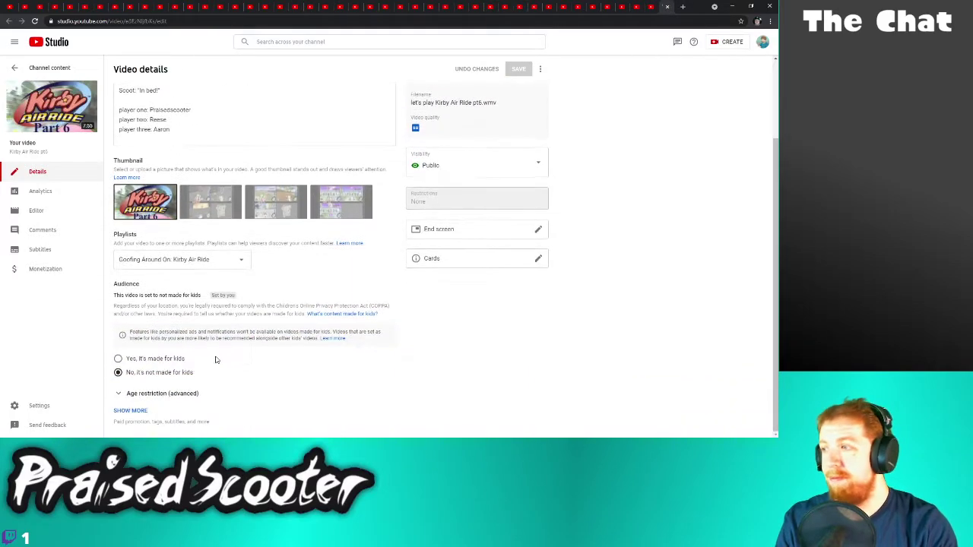
left_click(137, 412)
scroll(179, 377, "down", 4)
scroll(152, 369, "down", 5)
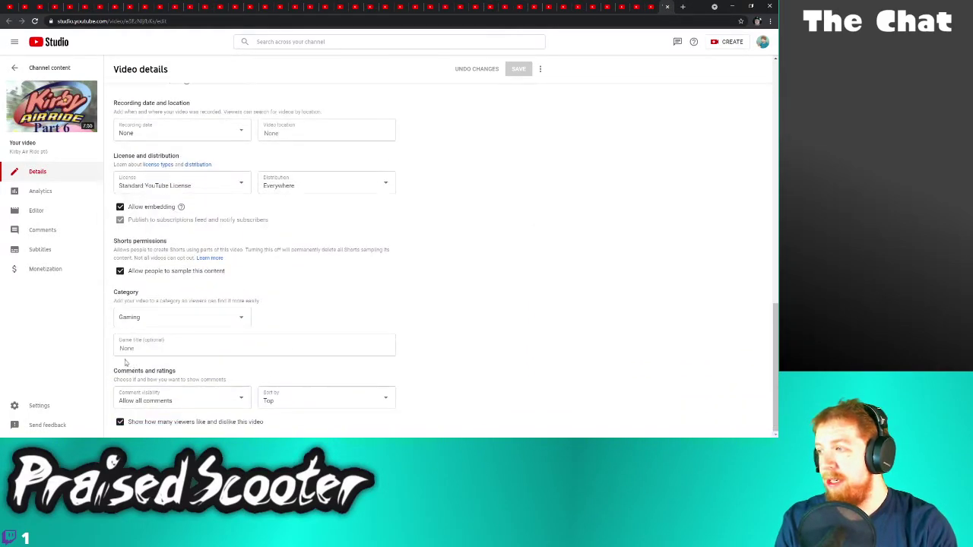
left_click(120, 271)
left_click(521, 68)
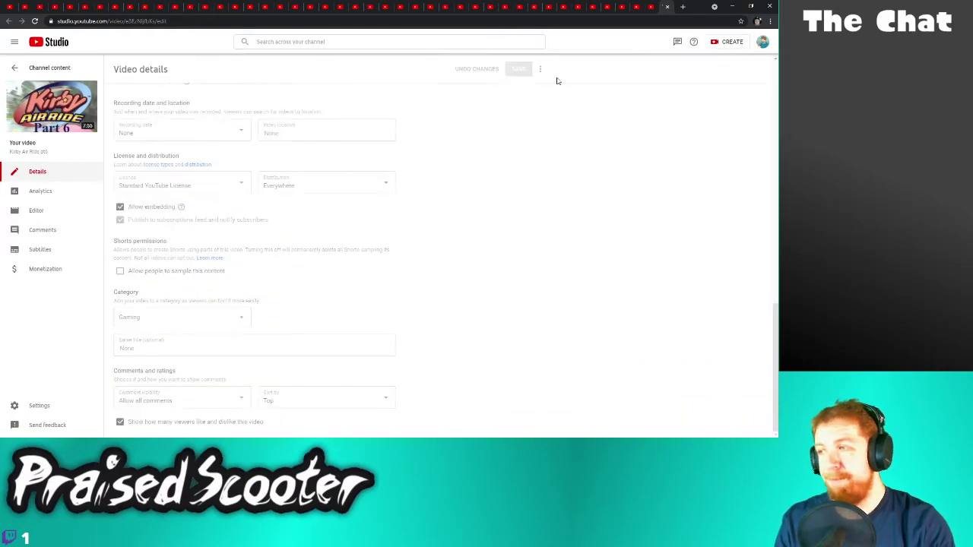
left_click(668, 7)
Disallow Shorts sampling of the Pokemon Leaf Green Monotype Challenge - Psychic pt7 video, save the change and close its tab
scroll(137, 380, "down", 1)
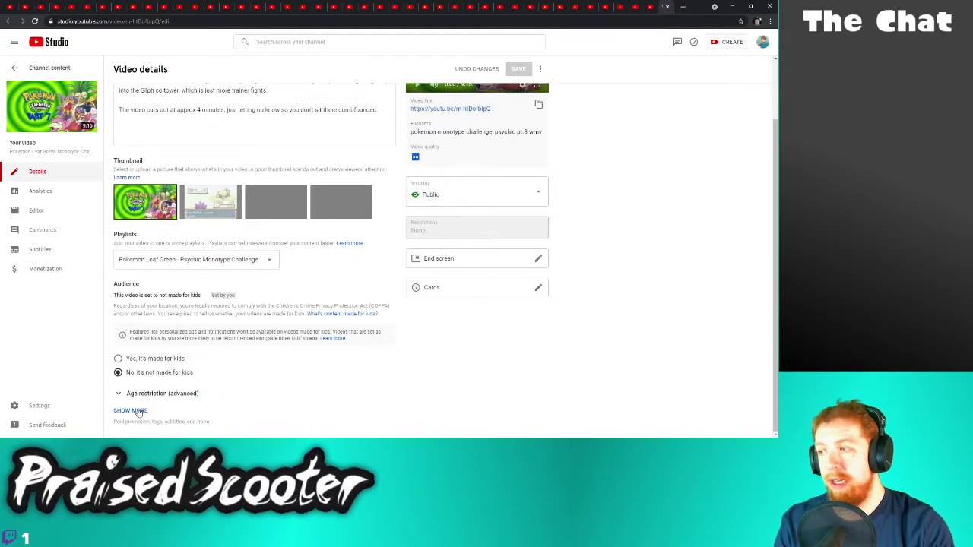
left_click(132, 410)
scroll(167, 380, "down", 10)
scroll(152, 350, "down", 2)
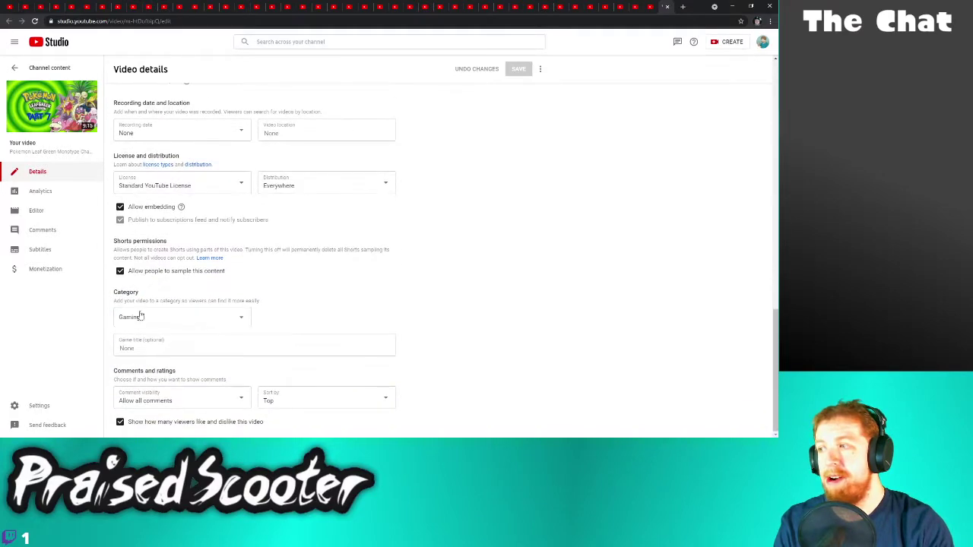
left_click(139, 273)
left_click(539, 68)
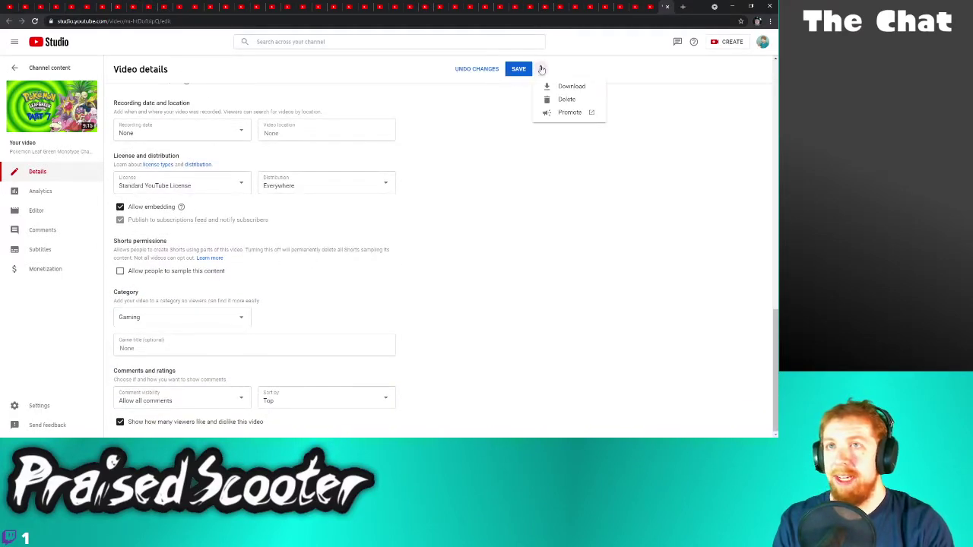
left_click(519, 69)
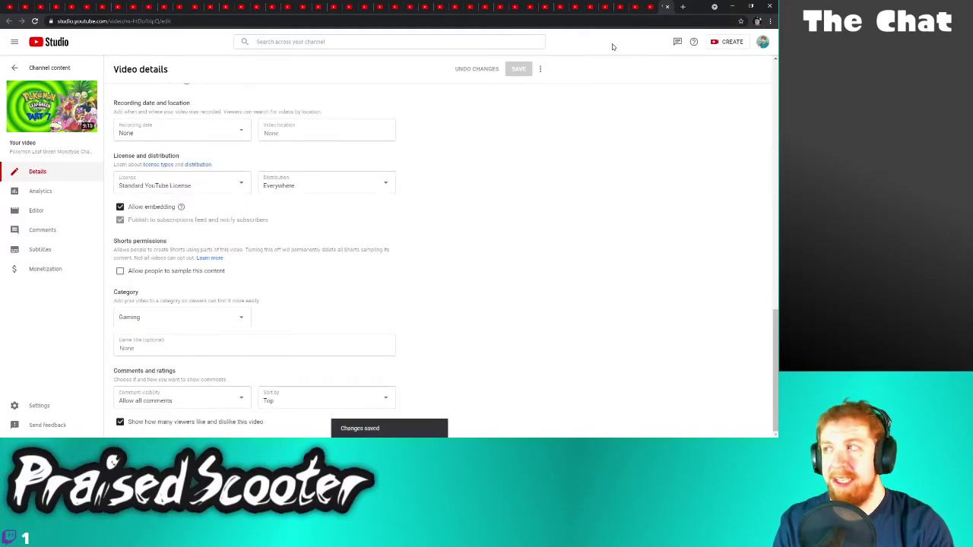
left_click(668, 7)
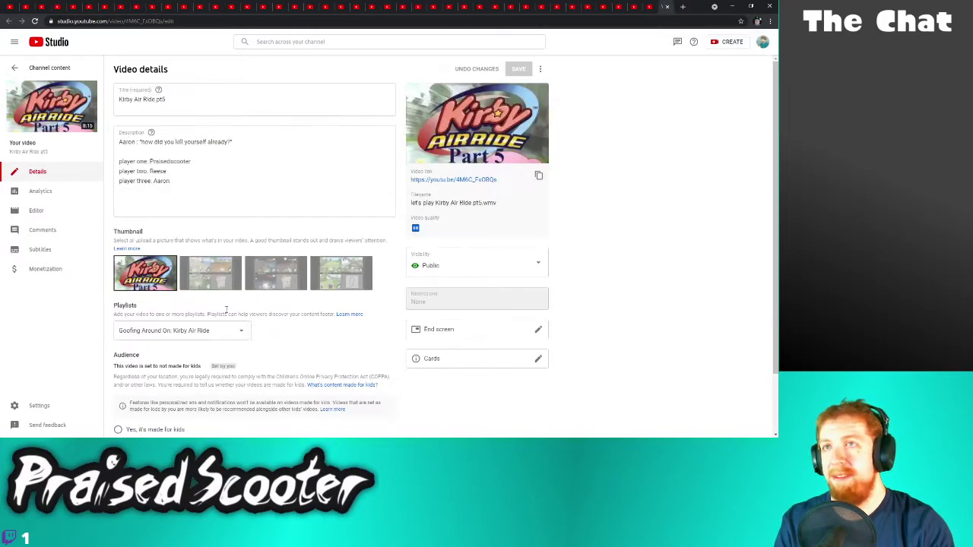
Disallow Shorts sampling of the Kirby Air Ride pt5 video and save the change
left_click(135, 413)
scroll(145, 376, "down", 8)
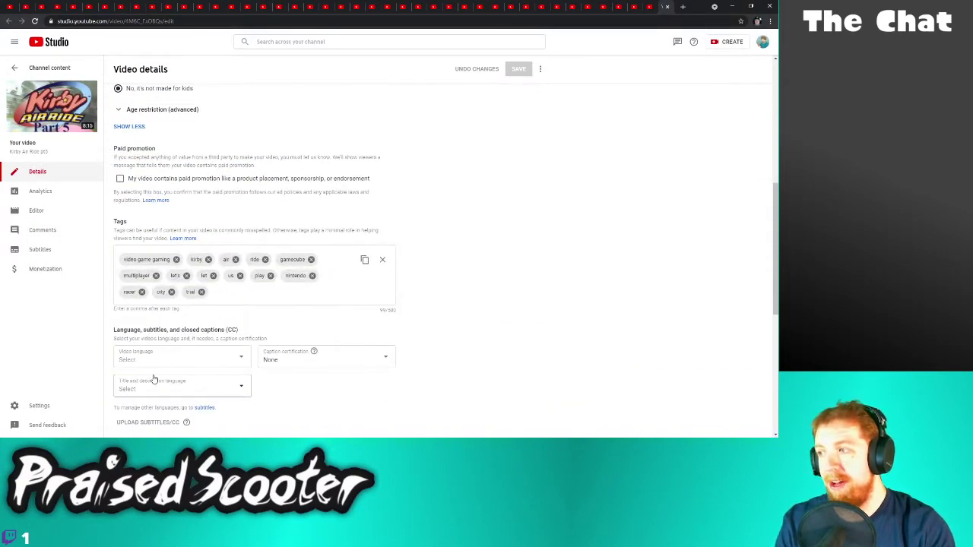
left_click(147, 329)
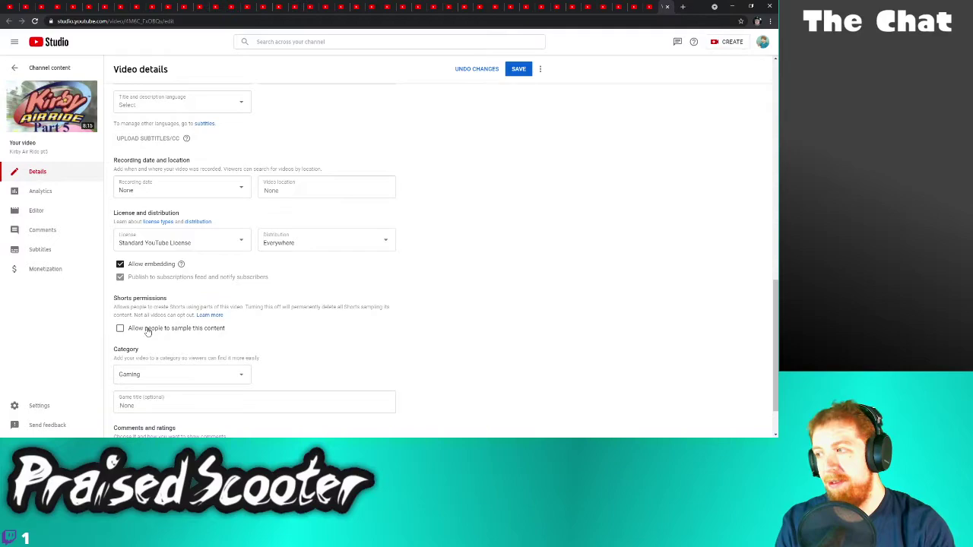
left_click(517, 71)
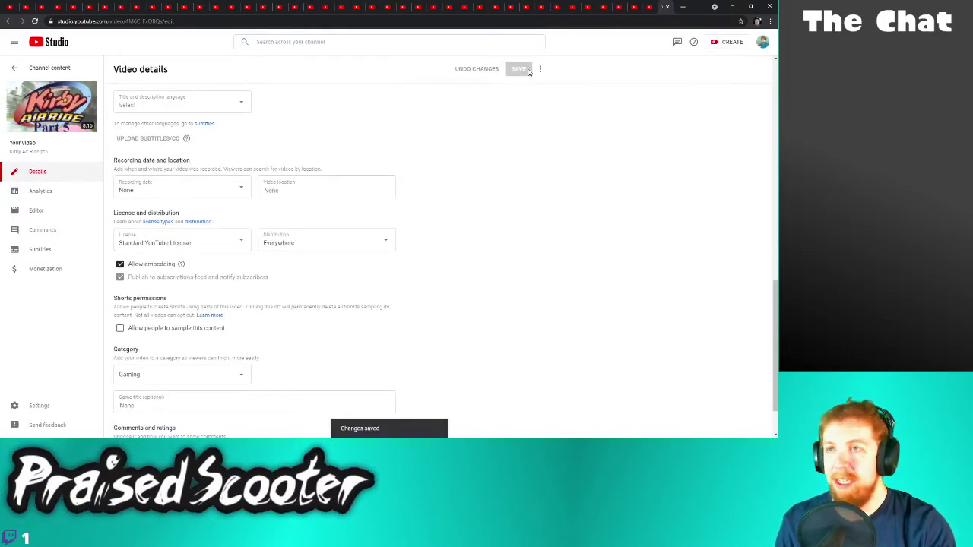
Close the Kirby Air Ride pt5 tab, then disallow Shorts sampling of the Kirby Air Ride pt4 video, save and close its tab
left_click(667, 7)
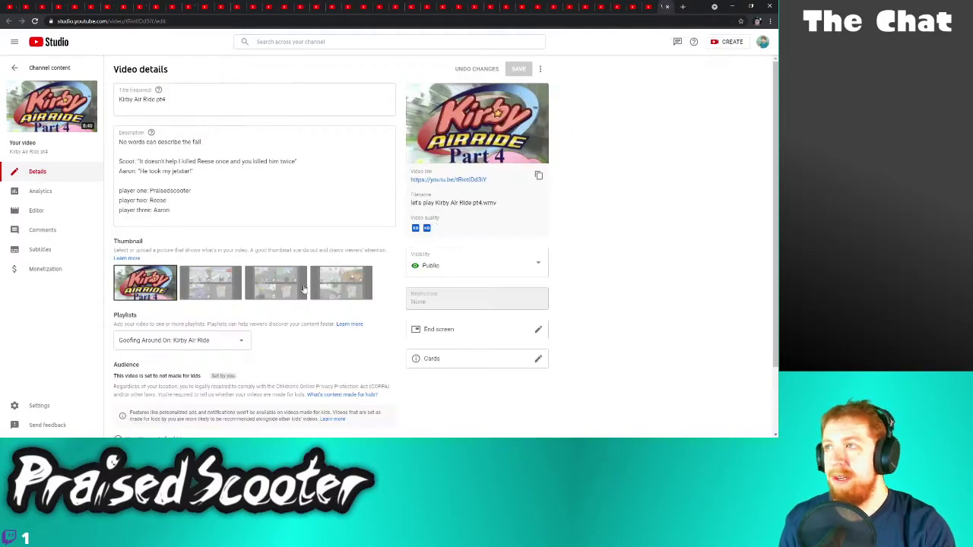
scroll(303, 289, "down", 1)
left_click(140, 394)
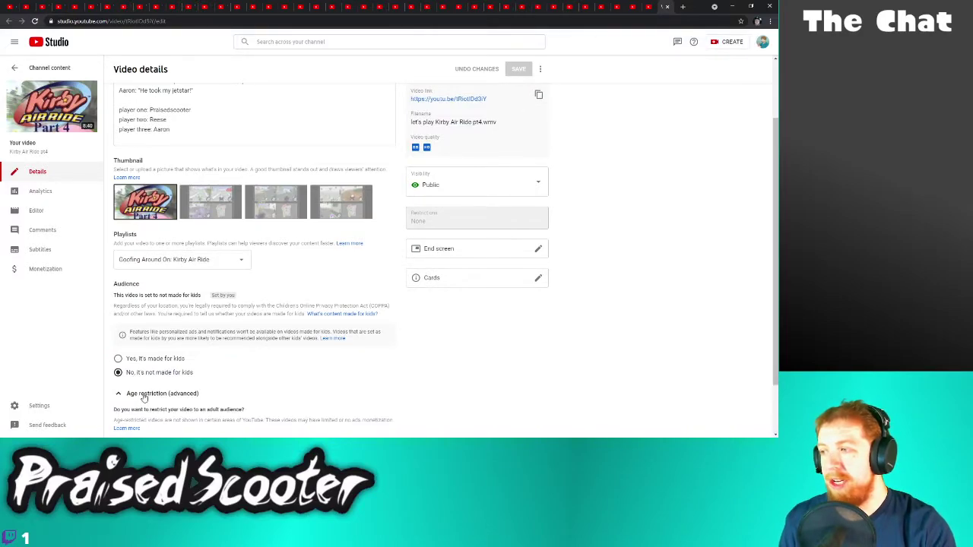
left_click(144, 395)
left_click(131, 410)
scroll(137, 406, "down", 8)
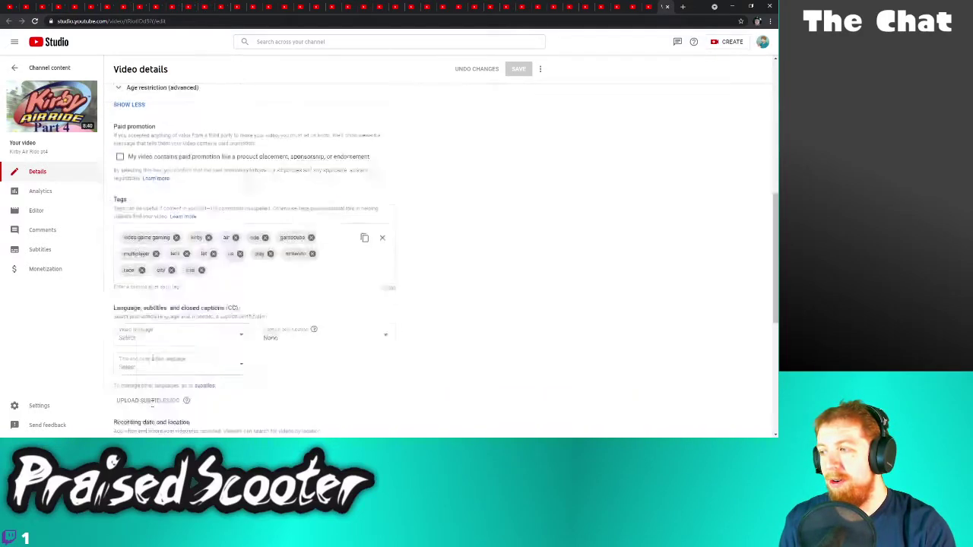
left_click(145, 273)
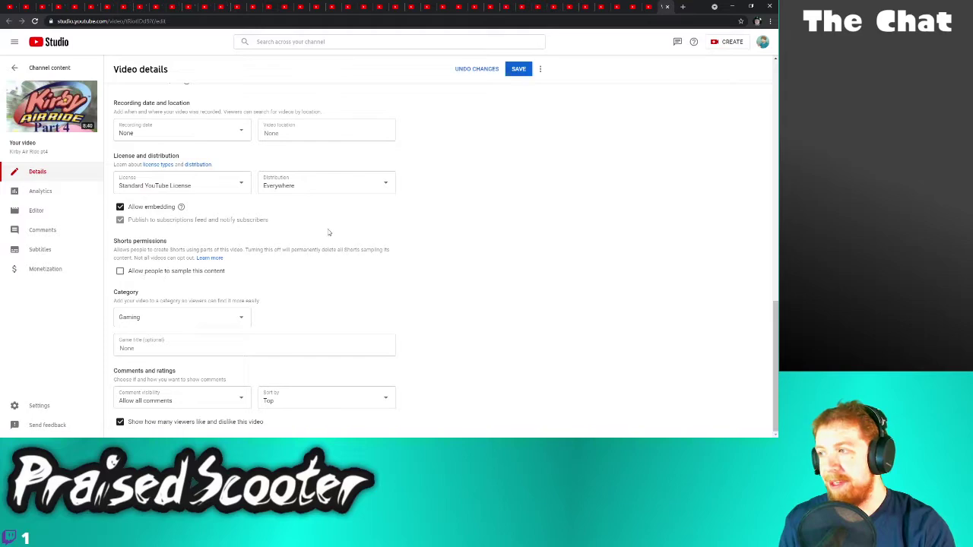
left_click(518, 69)
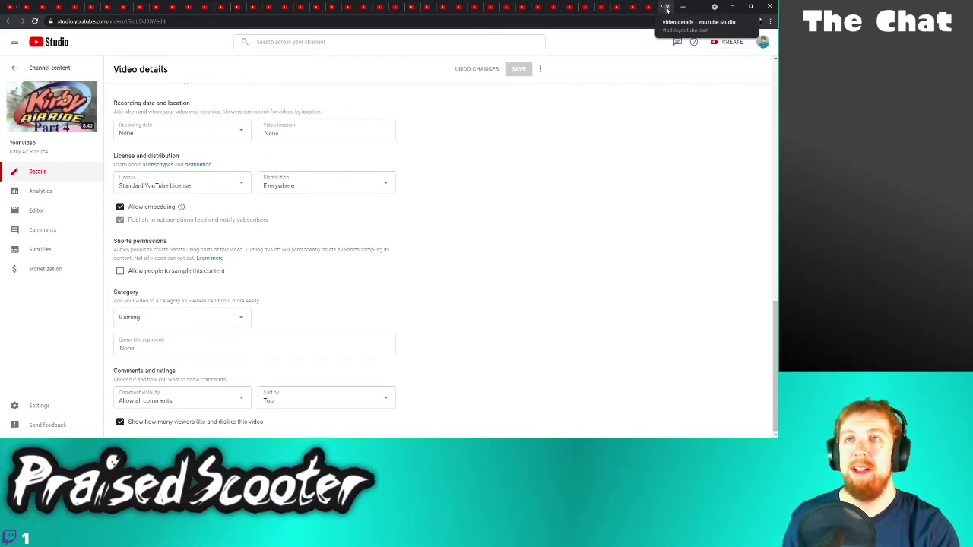
left_click(666, 9)
Disallow Shorts sampling of the Kirby Air Ride pt3 video, save the change and close its tab
scroll(228, 365, "down", 1)
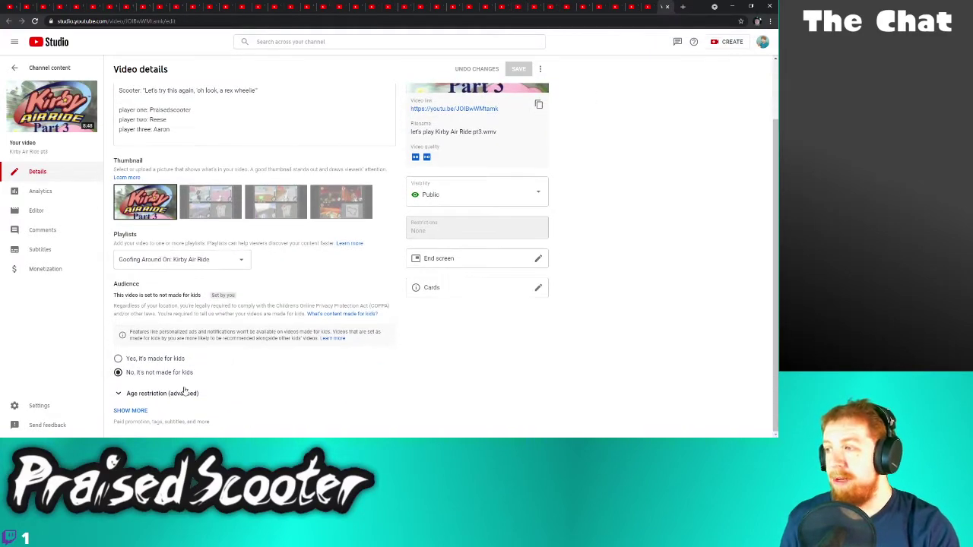
left_click(130, 410)
scroll(137, 380, "down", 10)
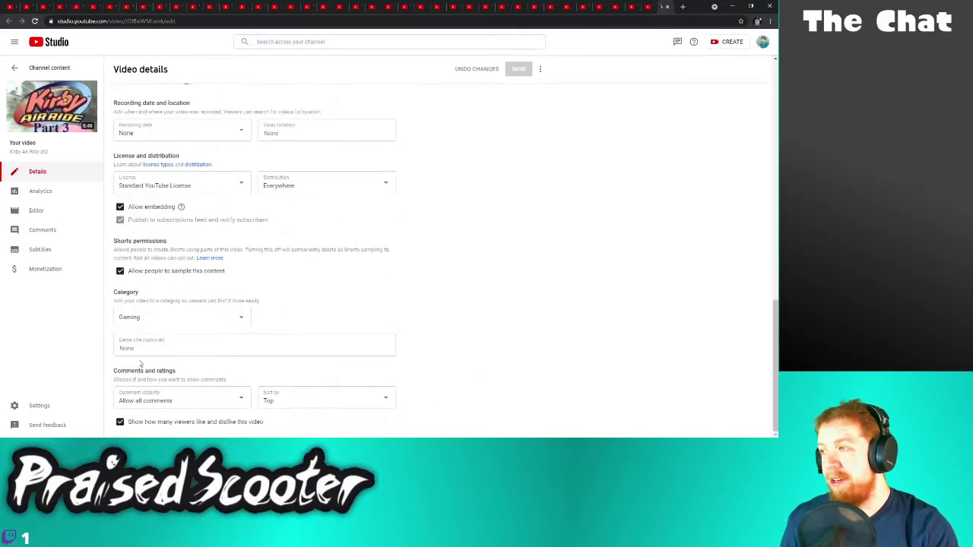
left_click(120, 271)
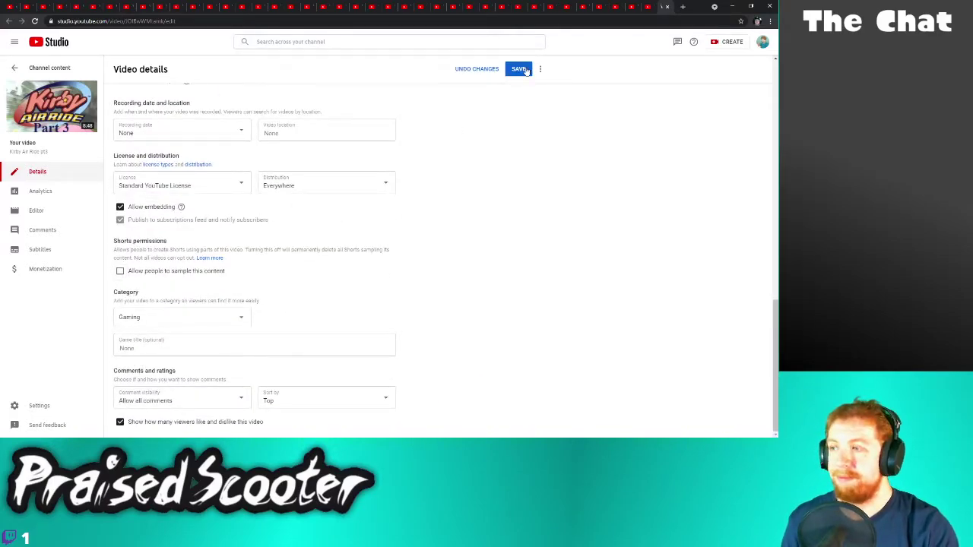
left_click(519, 69)
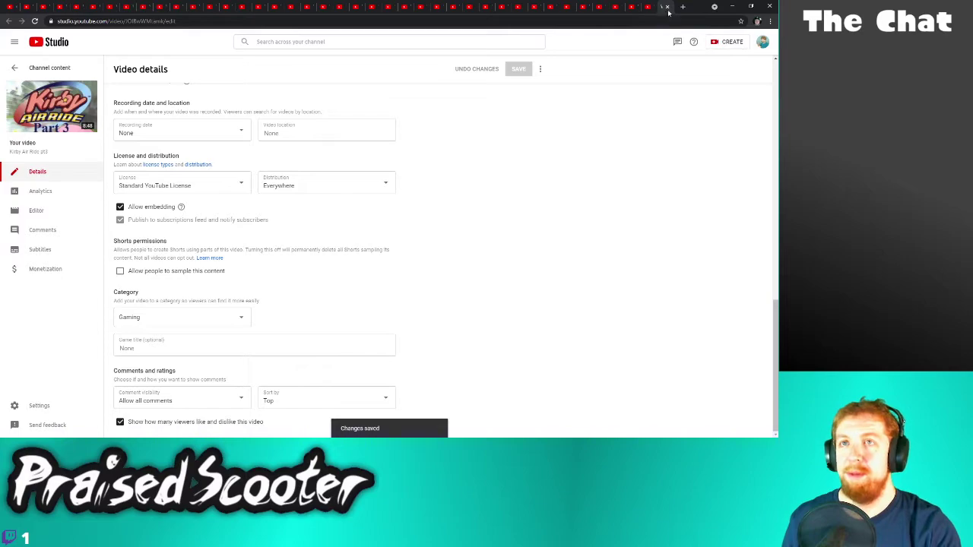
left_click(666, 6)
Disallow Shorts sampling of the Kirby Air Ride pt2 video, save the change and close its tab
scroll(133, 416, "down", 2)
left_click(130, 410)
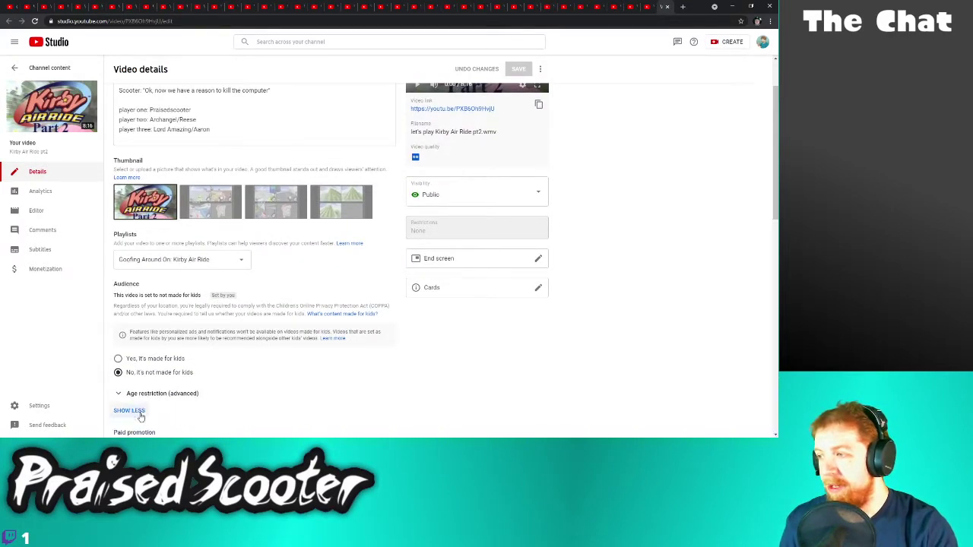
scroll(133, 414, "down", 8)
left_click(121, 272)
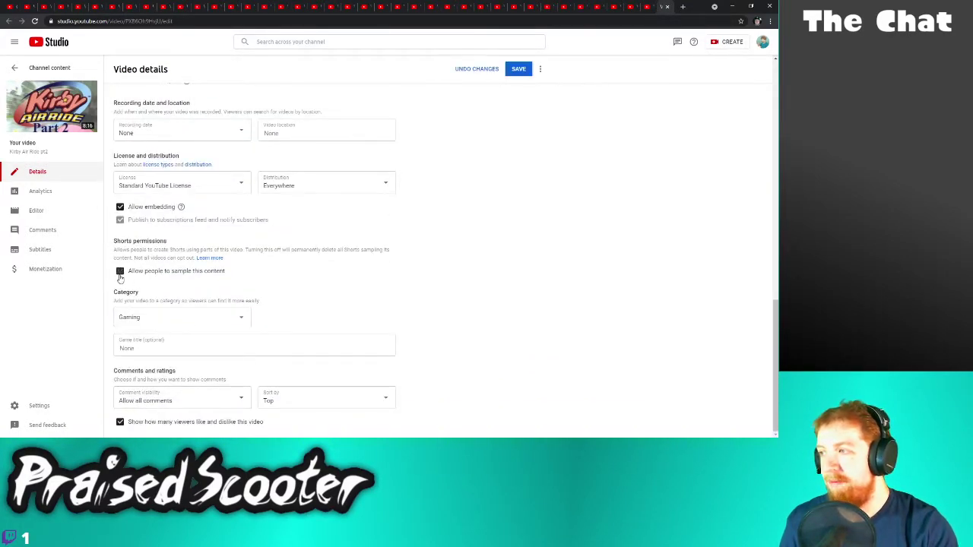
left_click(529, 73)
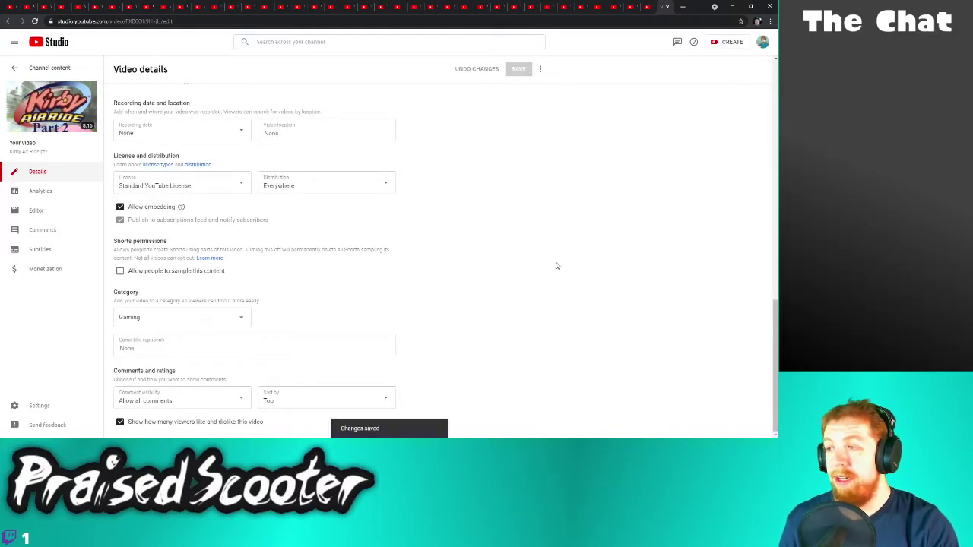
left_click(642, 5)
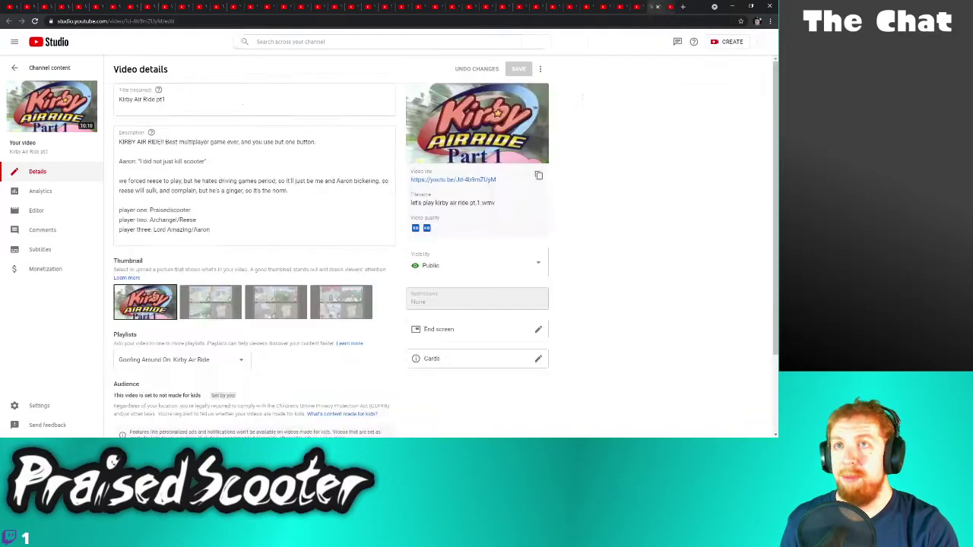
Disallow Shorts sampling of the Kirby Air Ride pt1 video, save the change and close its tab
scroll(131, 376, "down", 2)
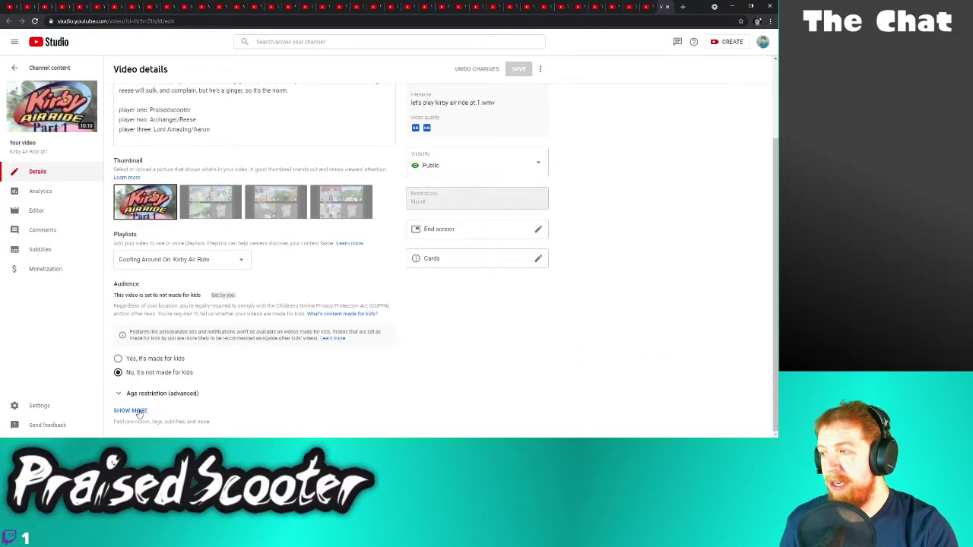
left_click(131, 411)
scroll(148, 395, "down", 8)
left_click(127, 288)
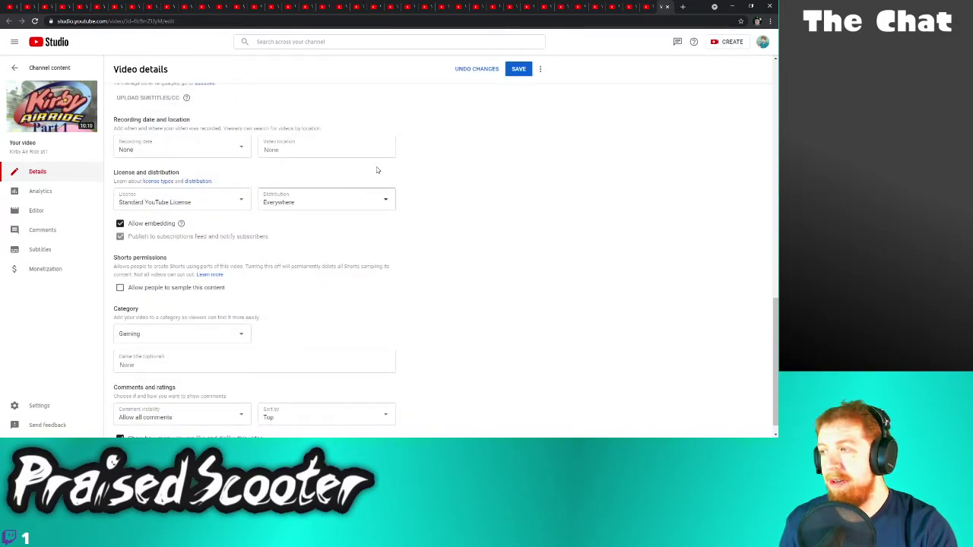
left_click(520, 68)
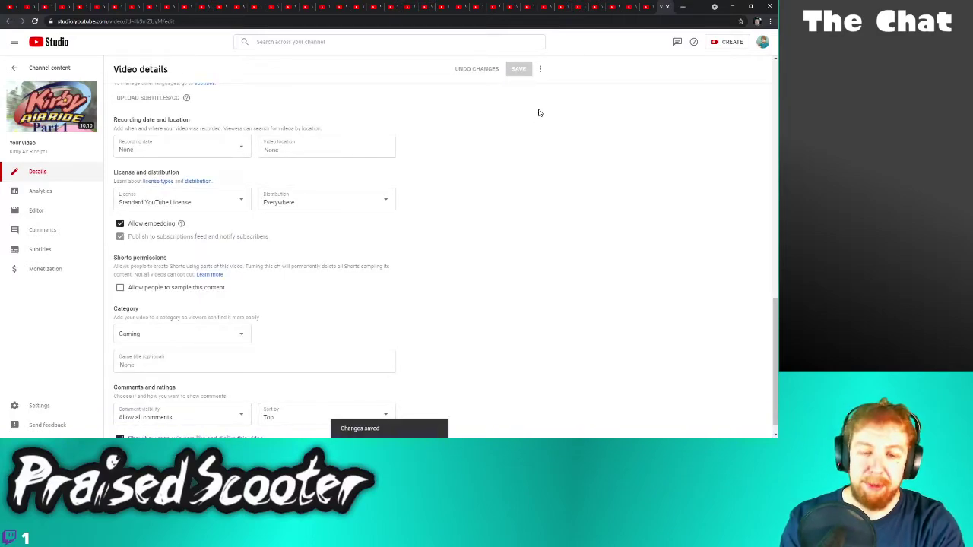
left_click(666, 7)
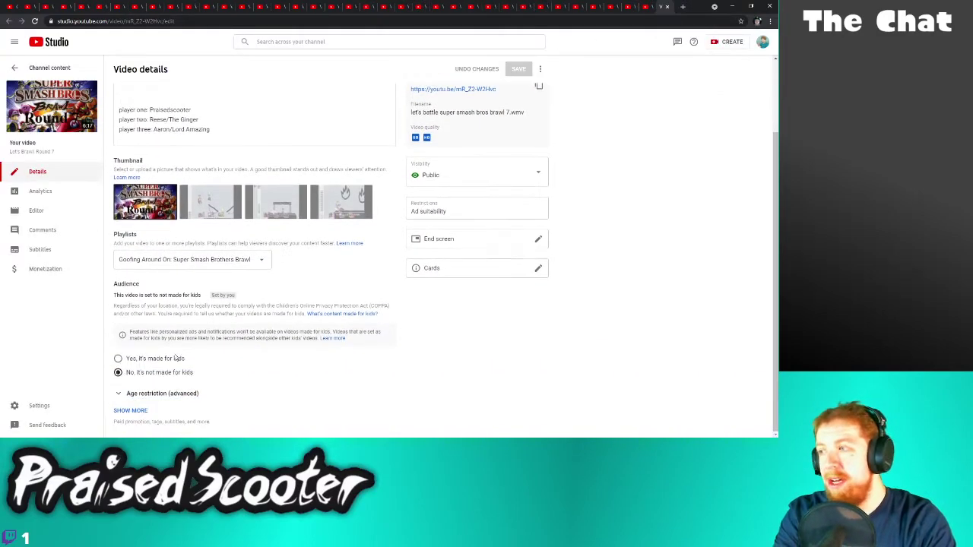
Disallow Shorts sampling of the Let's Brawl: Round 7 video, save the change and close its tab
left_click(135, 410)
scroll(135, 380, "down", 8)
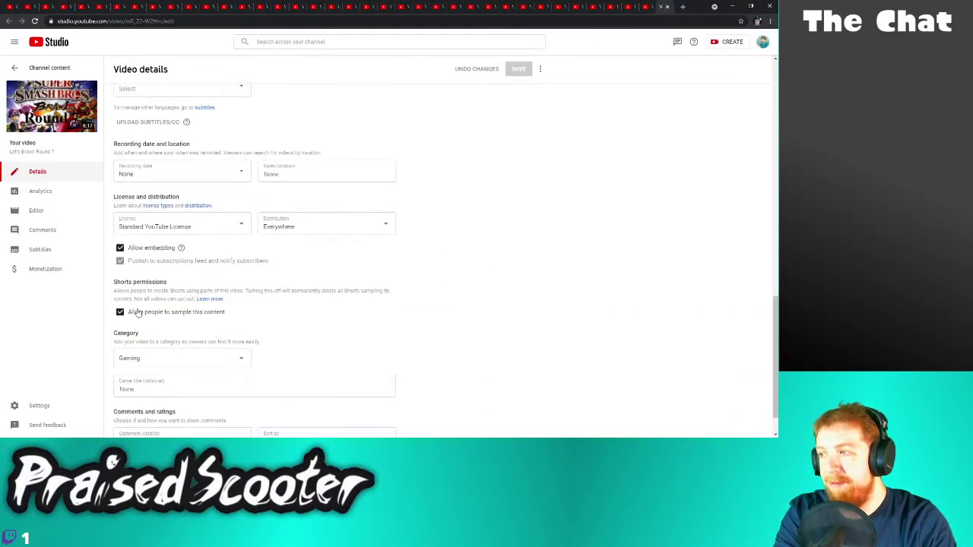
left_click(140, 311)
left_click(519, 69)
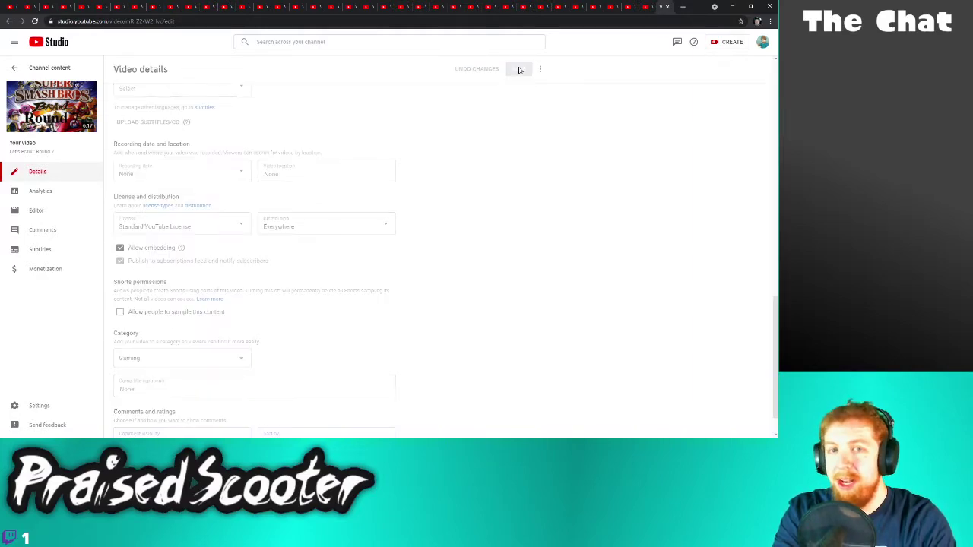
left_click(666, 6)
Disallow Shorts sampling of the Pokemon Leaf Green psychic monotype challenge Part 6 video and save the change
left_click(131, 410)
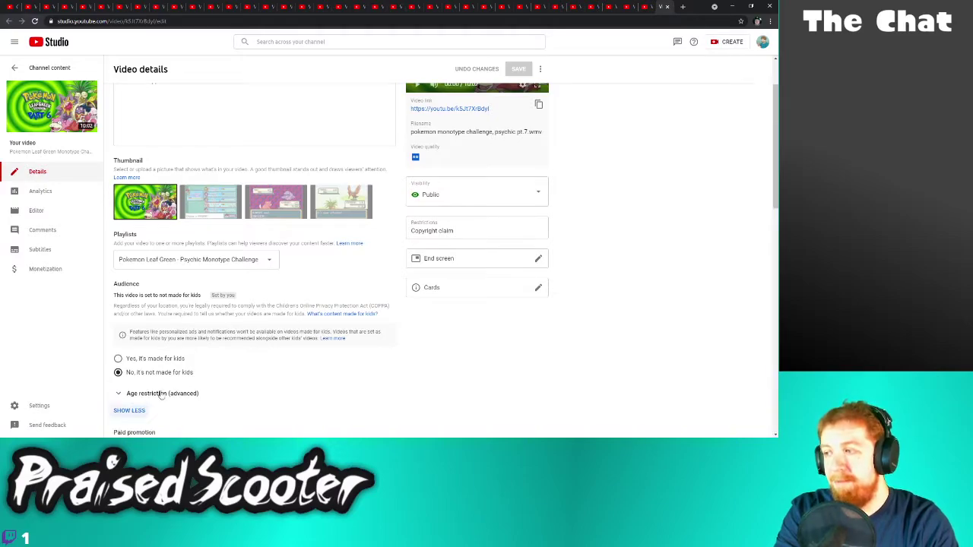
scroll(137, 388, "down", 8)
left_click(120, 369)
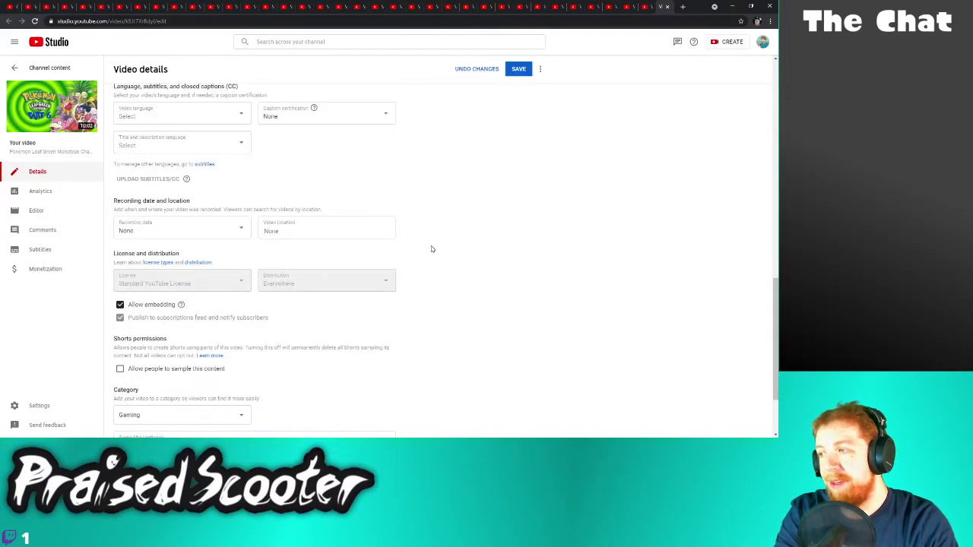
left_click(518, 69)
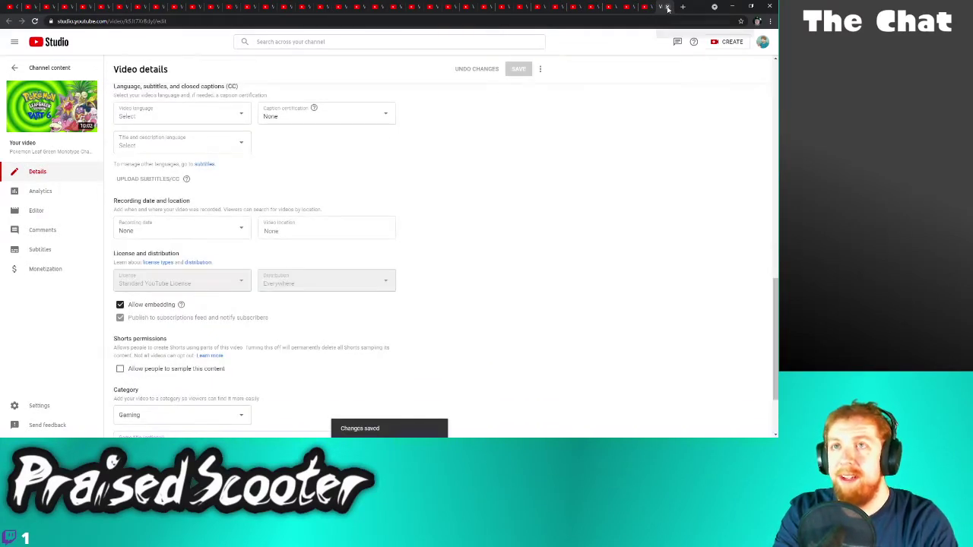
Disallow Shorts sampling of the Pokemon Leaf Green psychic monotype challenge Part 5 video, save the change and close its tab
scroll(150, 384, "down", 1)
left_click(133, 410)
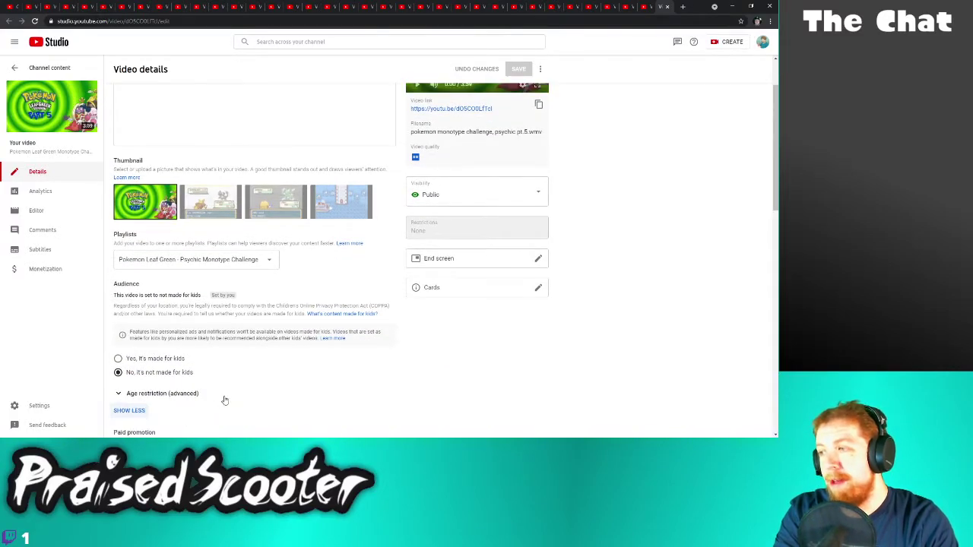
scroll(221, 400, "down", 8)
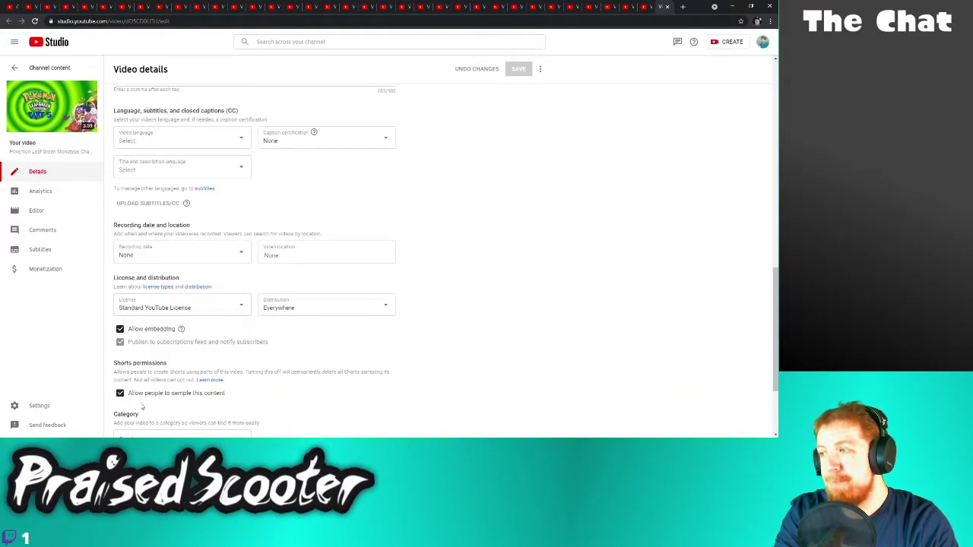
left_click(145, 397)
left_click(521, 73)
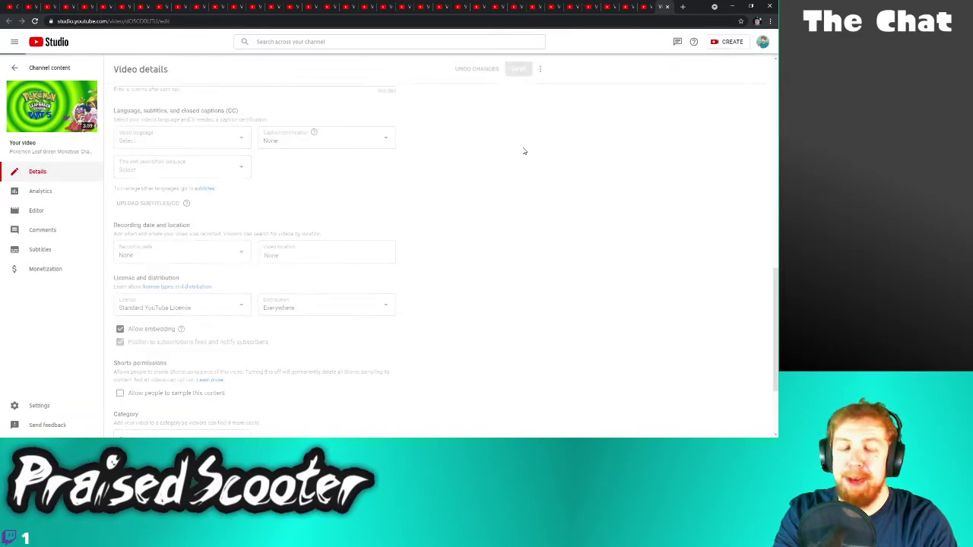
left_click(668, 6)
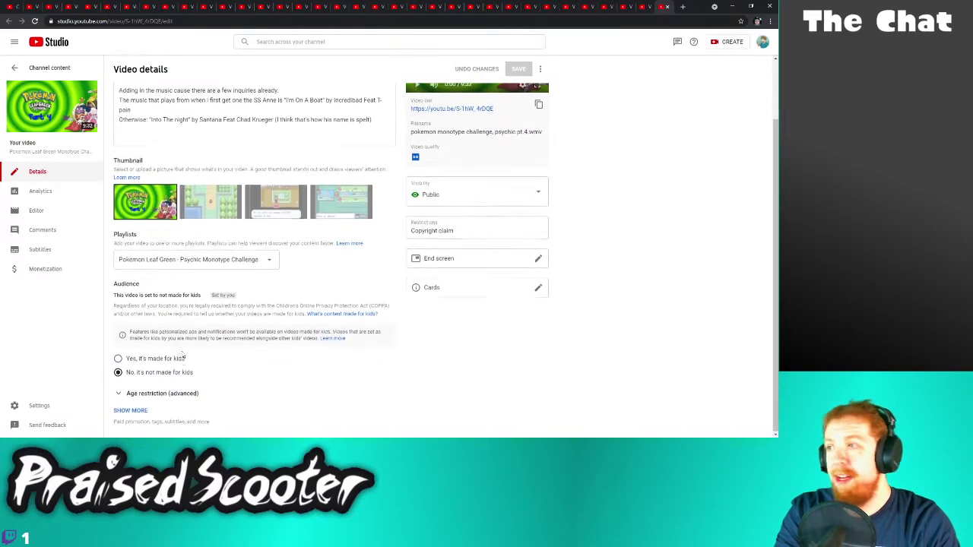
Disallow Shorts sampling of the Pokemon Leaf Green psychic monotype challenge Part 4 video, save the change and close its tab
left_click(141, 411)
scroll(137, 380, "down", 10)
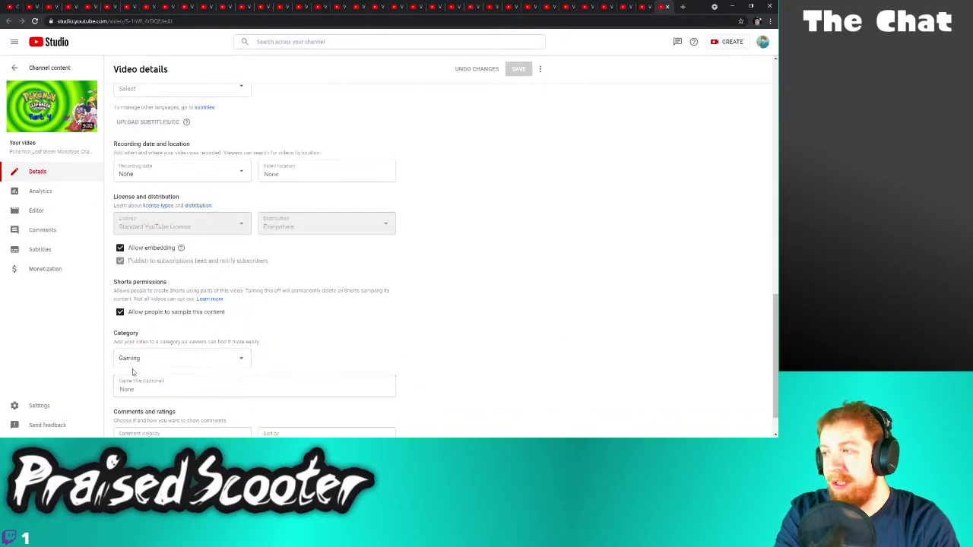
left_click(120, 312)
left_click(519, 69)
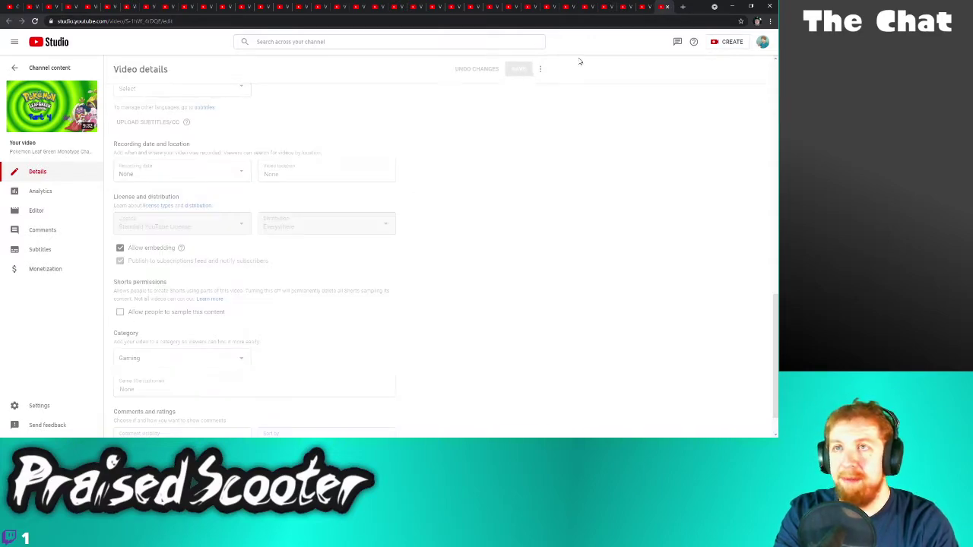
left_click(665, 7)
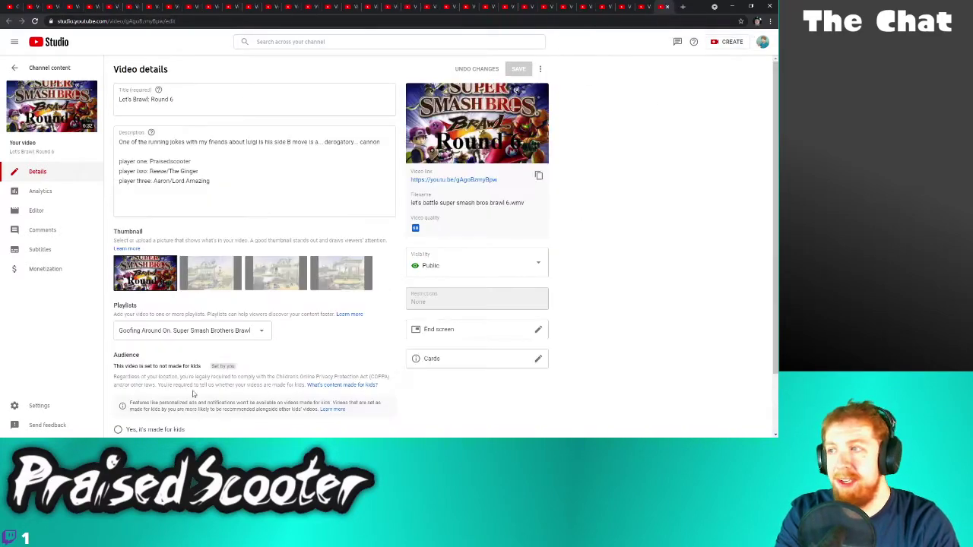
Disallow Shorts sampling of the Let's Brawl: Round 6 video, save the change and close its tab
scroll(182, 396, "down", 3)
left_click(137, 406)
scroll(182, 354, "down", 4)
scroll(183, 356, "down", 4)
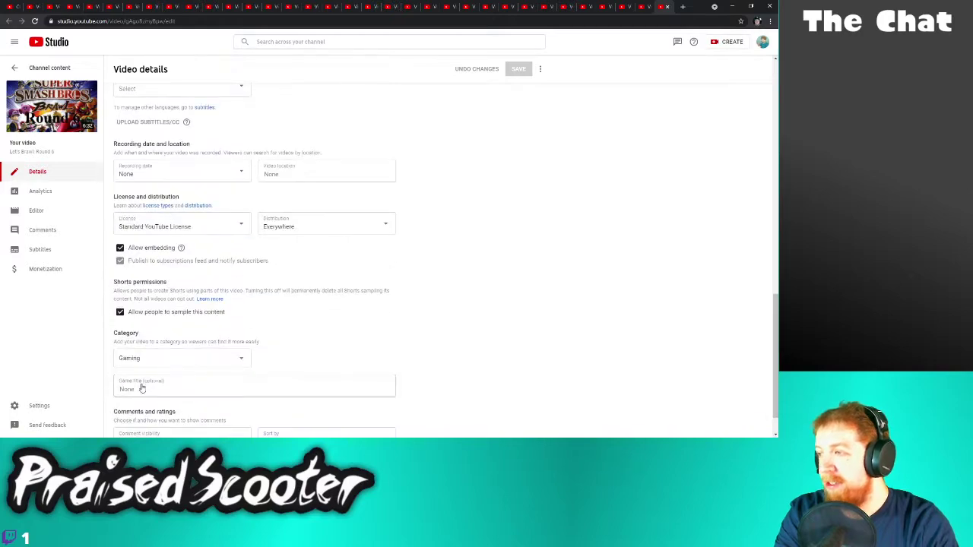
left_click(157, 312)
left_click(519, 70)
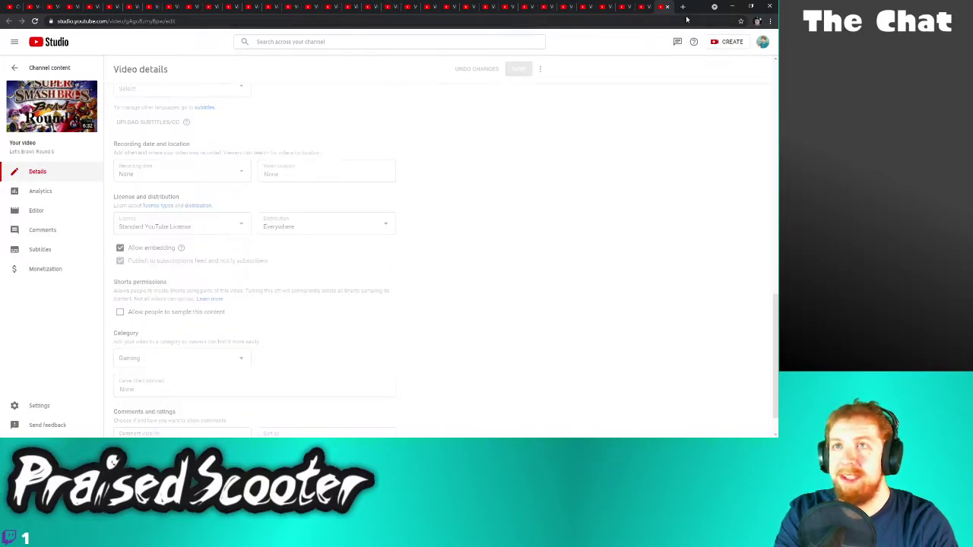
left_click(667, 7)
Disallow Shorts sampling of the Let's Brawl: Round 5 video and save the change
scroll(522, 304, "down", 1)
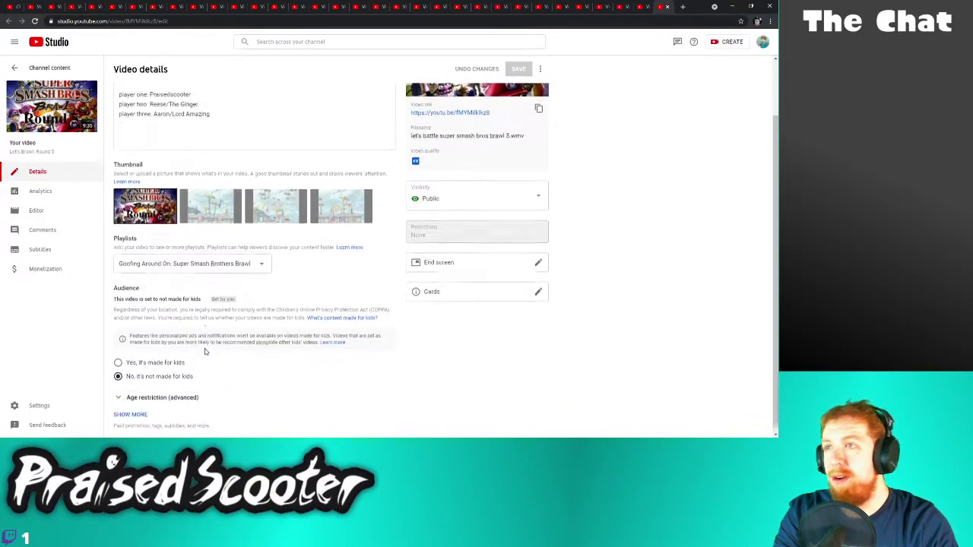
scroll(169, 378, "down", 15)
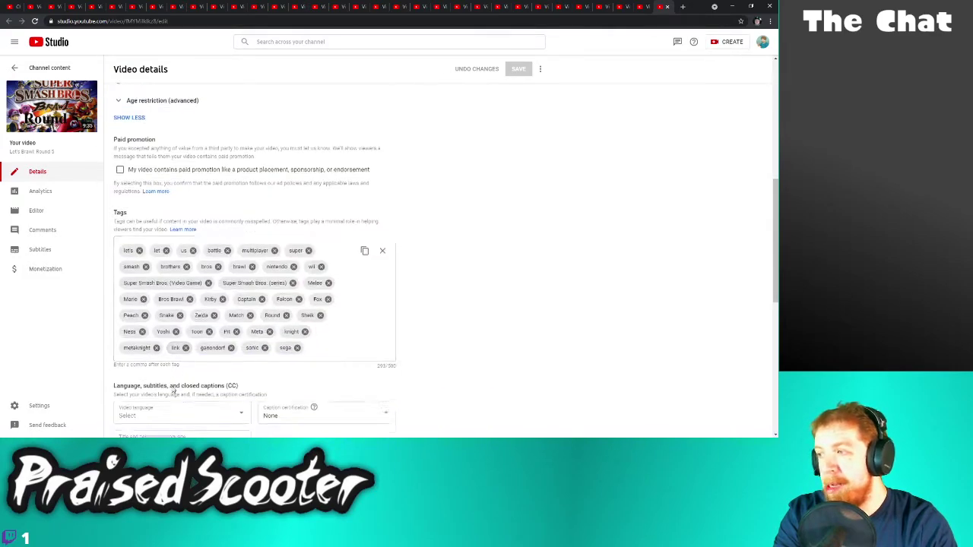
left_click(182, 271)
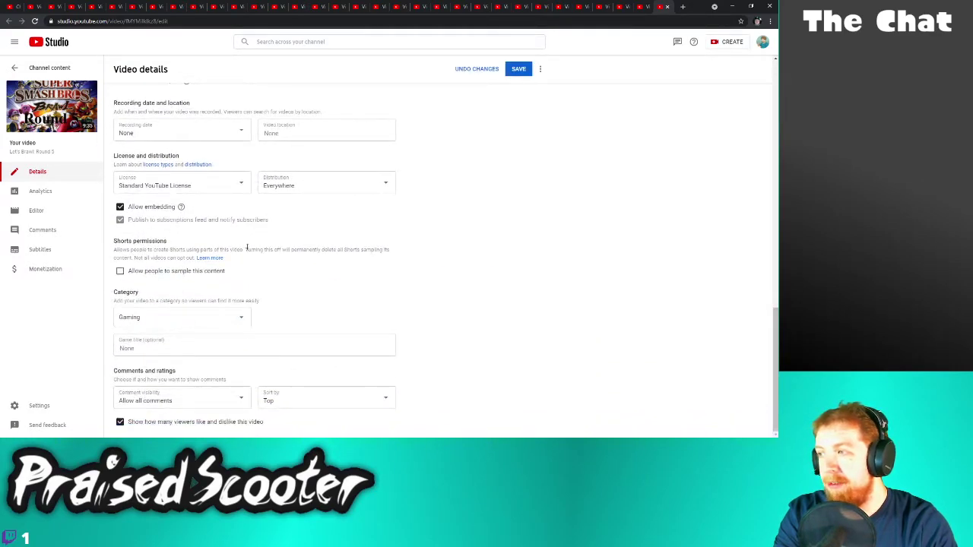
left_click(518, 70)
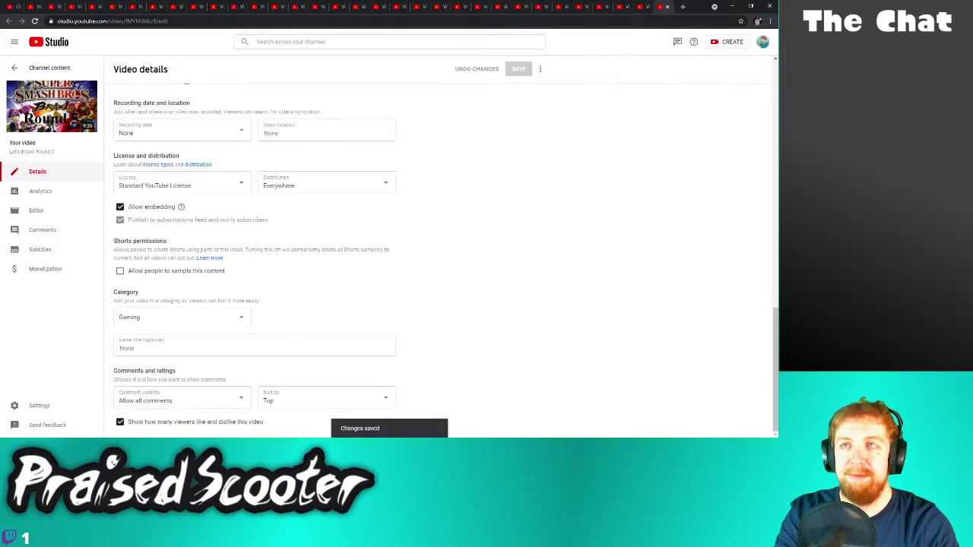
Close the Round 5 tab, then disallow Shorts sampling of the Let's Brawl: Round 4 video, save the change and close its tab
left_click(667, 7)
scroll(151, 266, "down", 2)
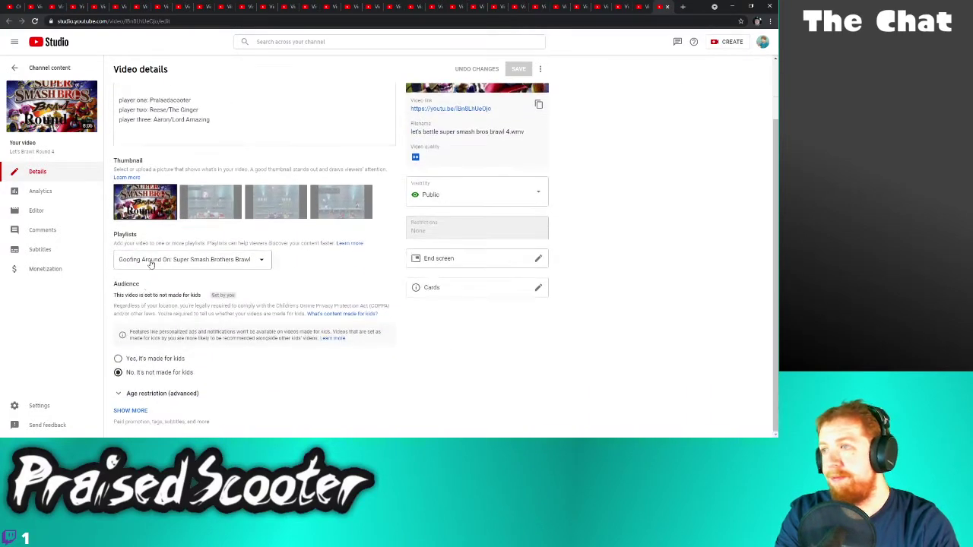
left_click(125, 411)
scroll(151, 368, "down", 6)
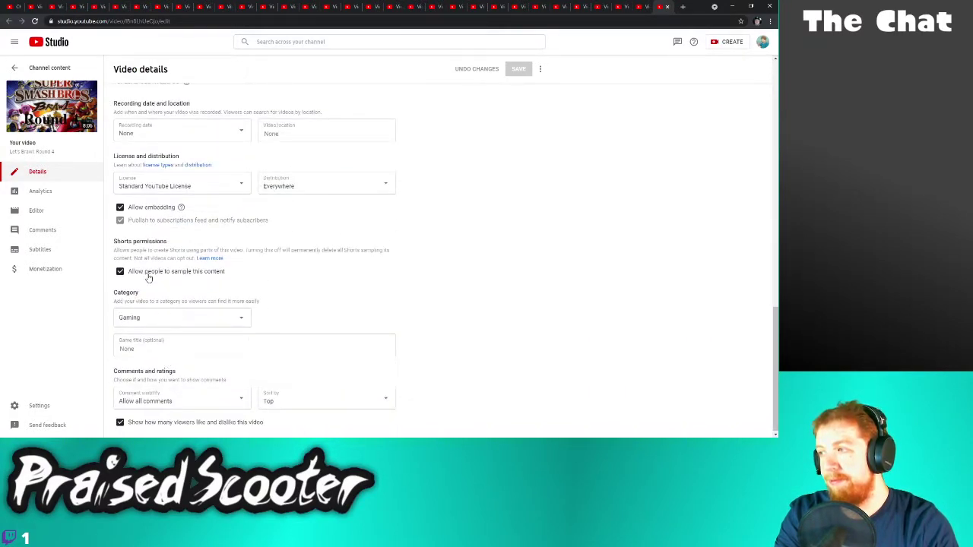
left_click(120, 271)
left_click(523, 68)
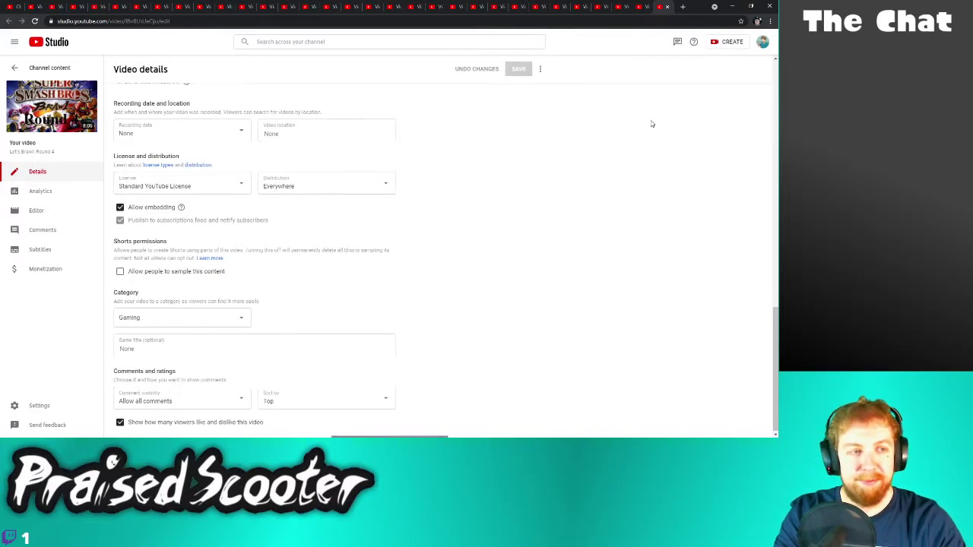
left_click(666, 6)
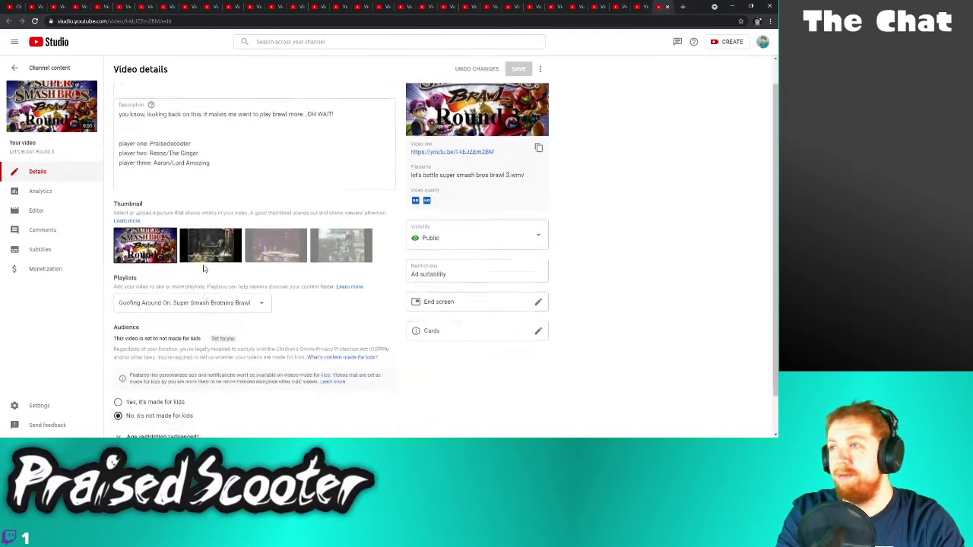
Disallow Shorts sampling of the Let's Brawl: Round 3 video, save the change and close its tab
scroll(104, 378, "down", 1)
left_click(118, 410)
scroll(145, 372, "down", 8)
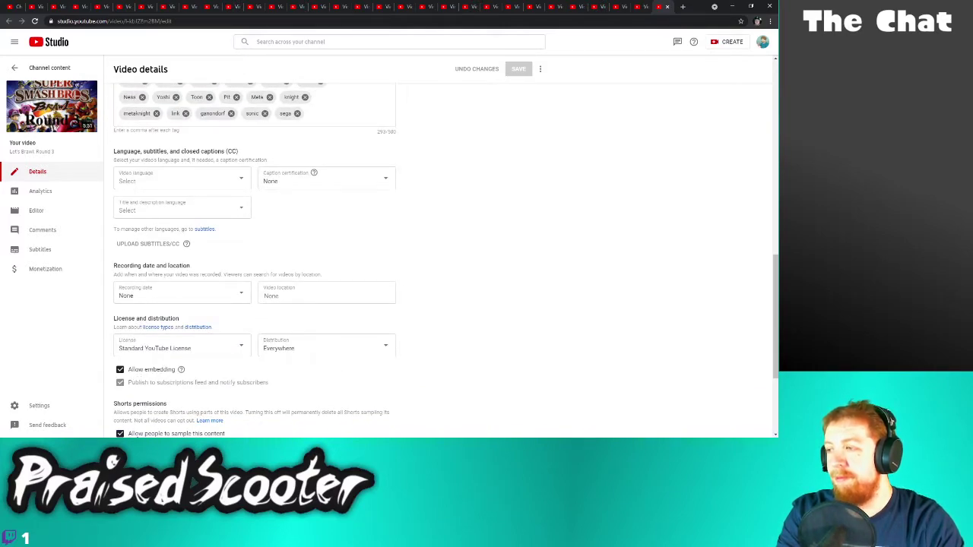
left_click(148, 431)
left_click(518, 72)
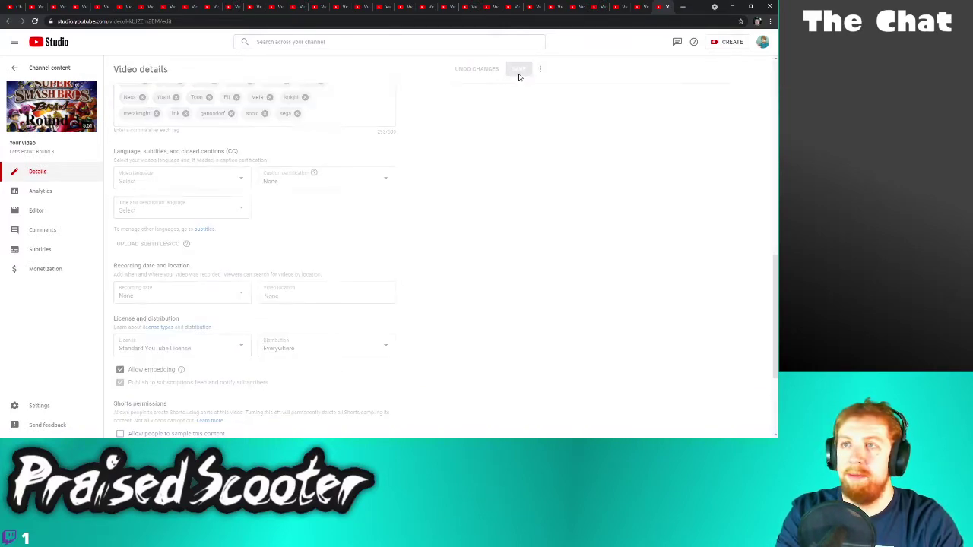
left_click(666, 5)
Disallow Shorts sampling of the Let's Brawl: Round 2 video, save the change and close its tab
scroll(232, 308, "down", 2)
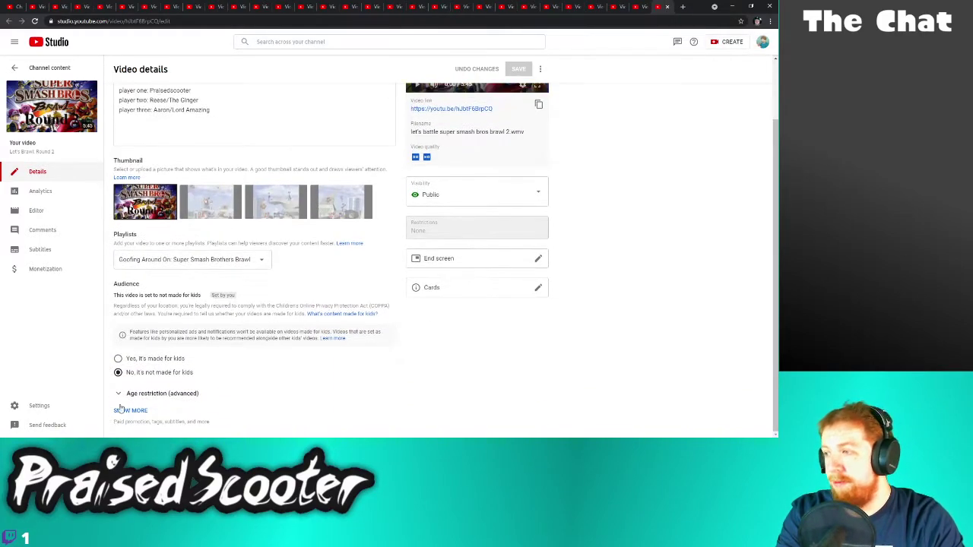
left_click(130, 411)
scroll(126, 406, "down", 12)
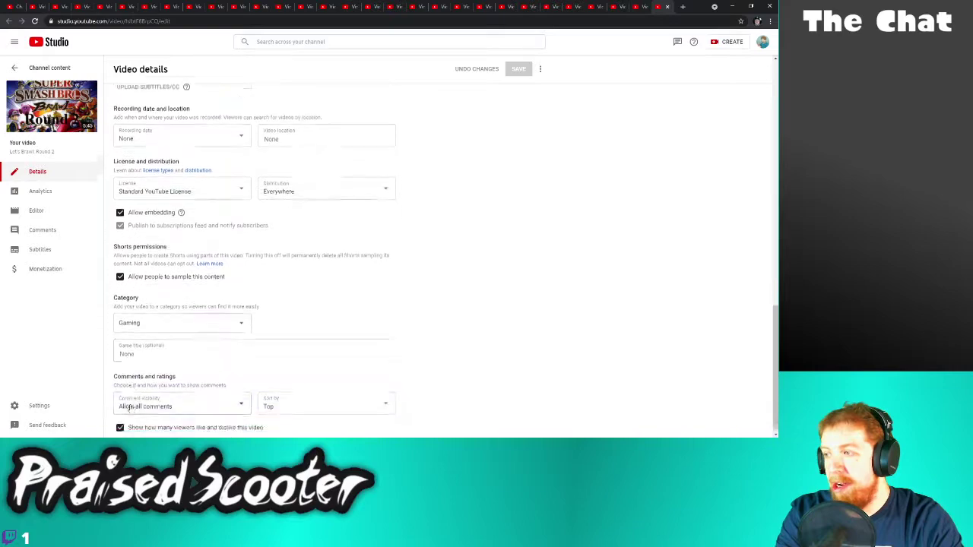
left_click(139, 275)
left_click(515, 69)
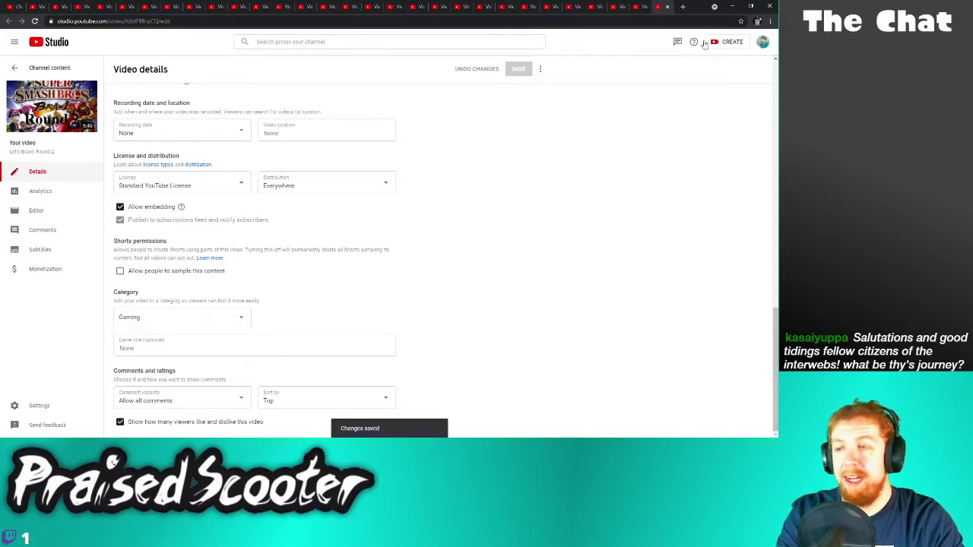
left_click(668, 6)
Expand the additional details of the Let's Brawl: Round 1 video and go to its Shorts permissions
scroll(136, 322, "down", 1)
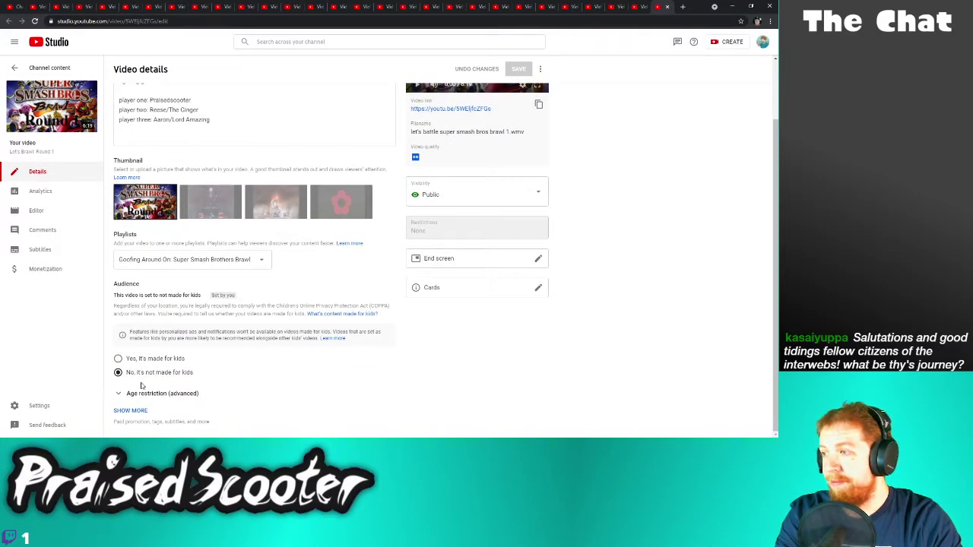
left_click(132, 412)
scroll(251, 372, "down", 4)
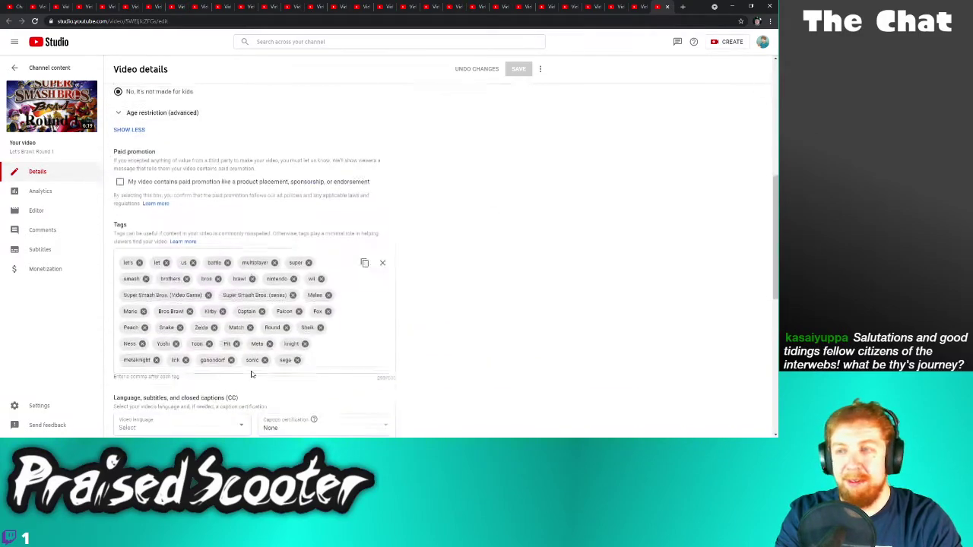
scroll(251, 374, "down", 6)
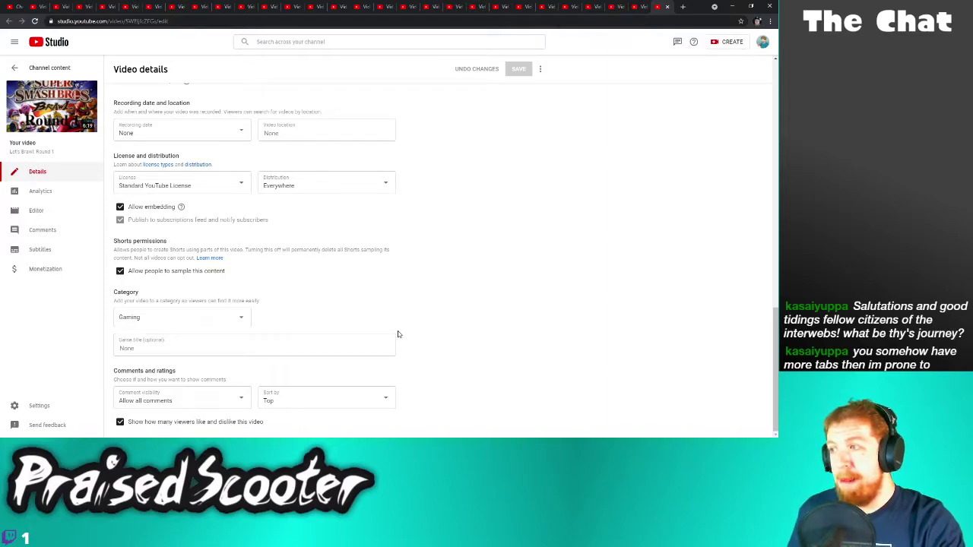
Open the help article linked from the Shorts permissions, read how Shorts are created from other videos' sound, and close it
left_click(205, 258)
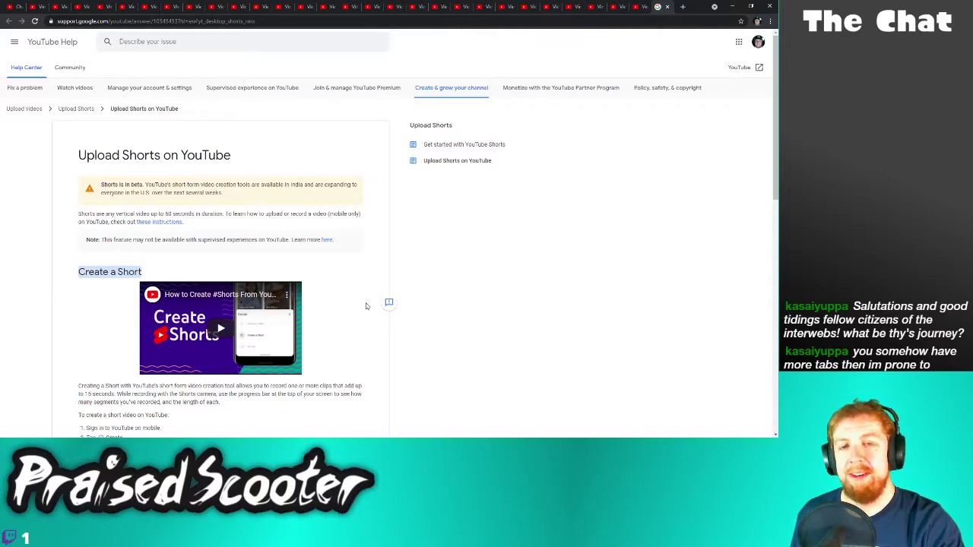
left_click(411, 298)
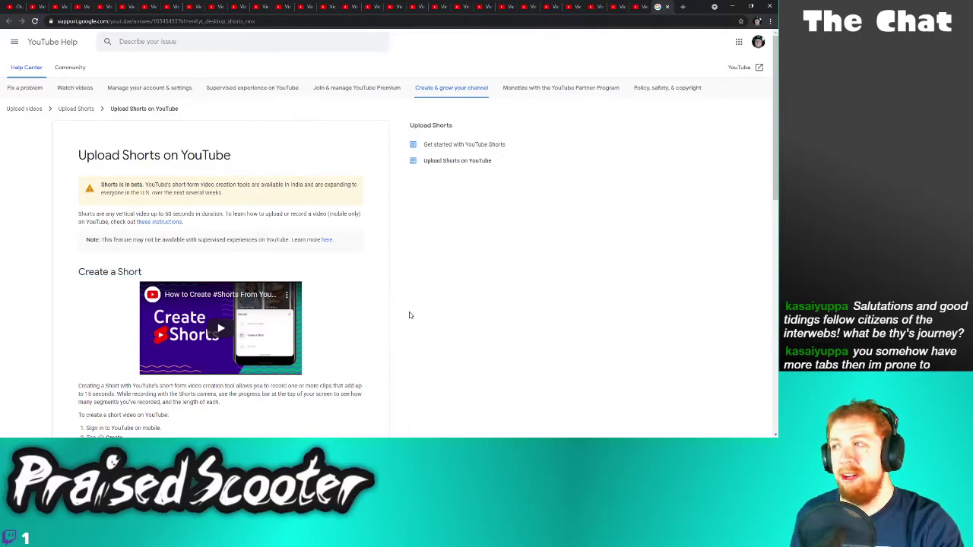
scroll(409, 314, "down", 2)
scroll(409, 316, "down", 1)
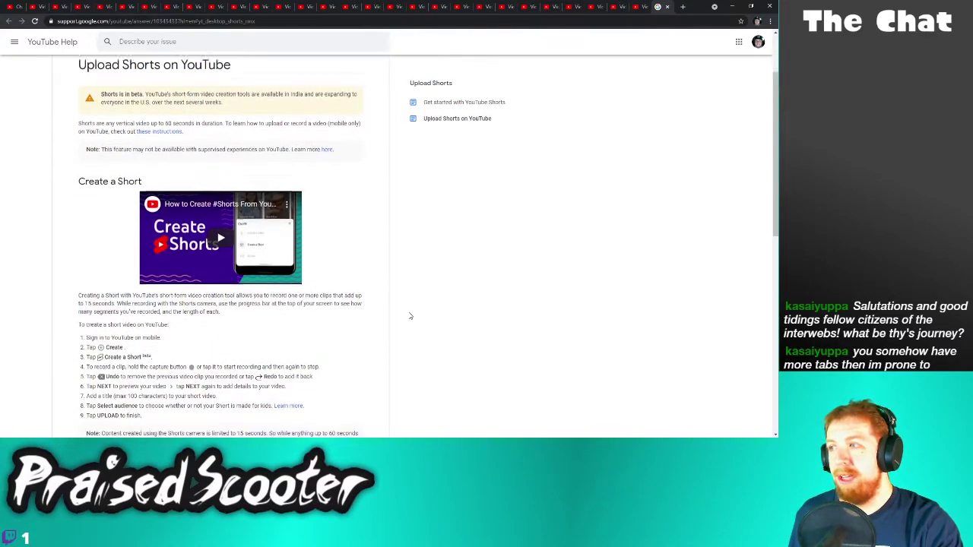
scroll(410, 315, "down", 2)
scroll(410, 316, "down", 1)
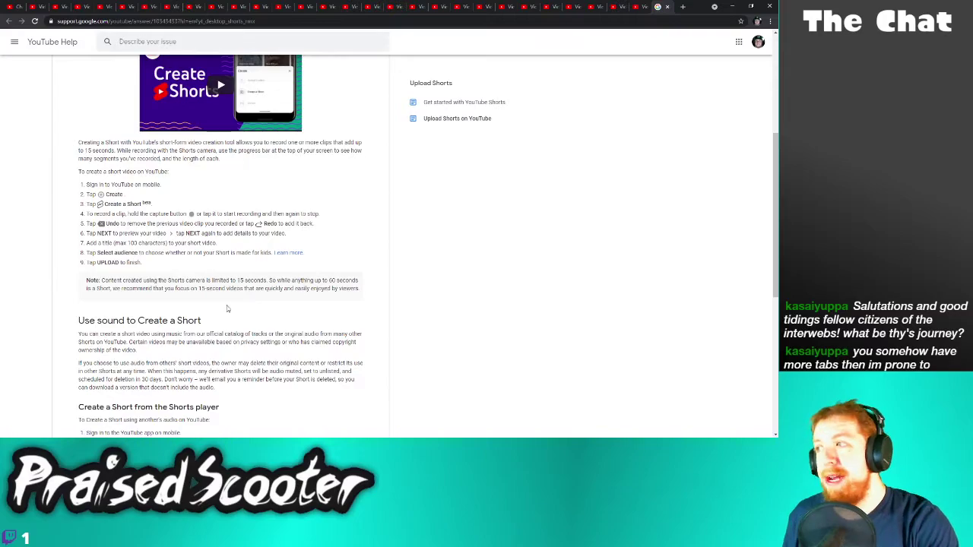
scroll(226, 309, "down", 4)
scroll(258, 311, "up", 2)
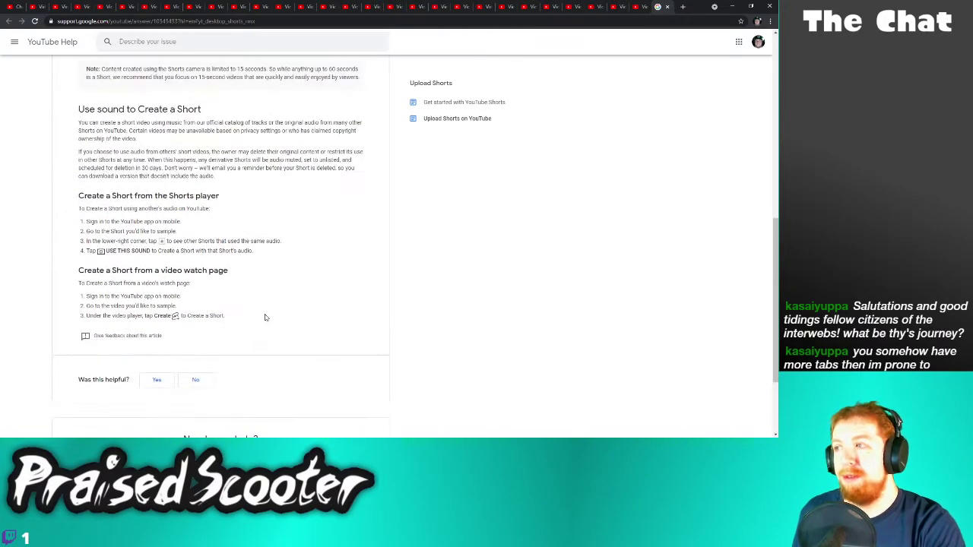
scroll(266, 318, "up", 2)
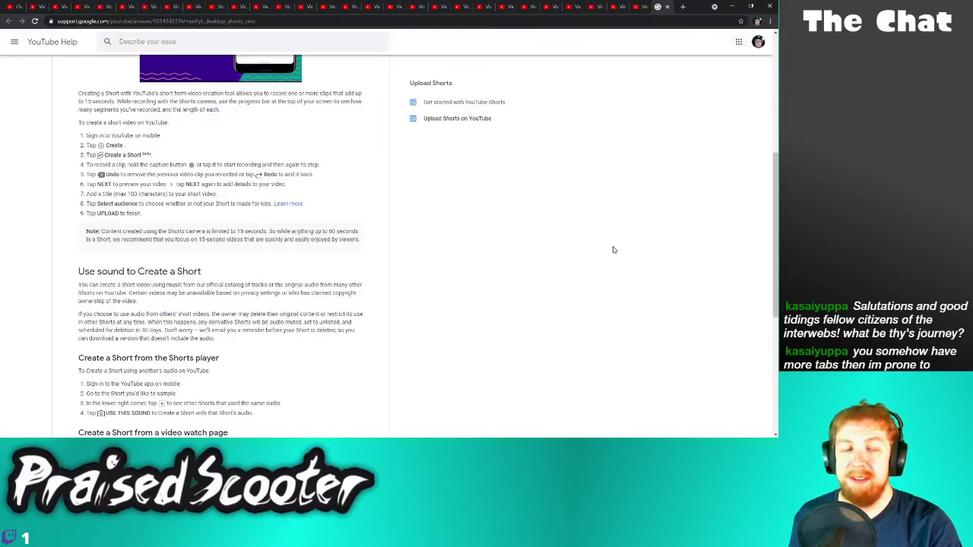
scroll(613, 248, "down", 7)
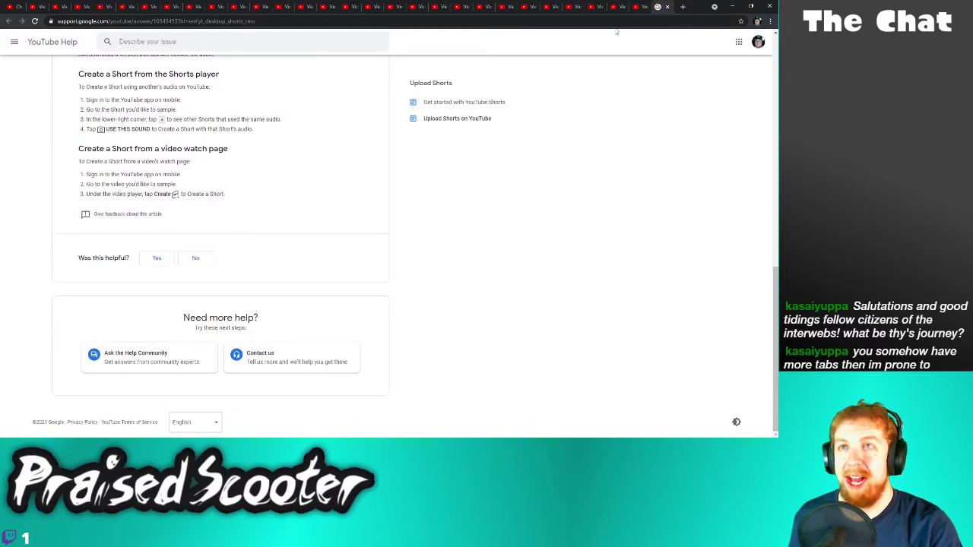
left_click(668, 6)
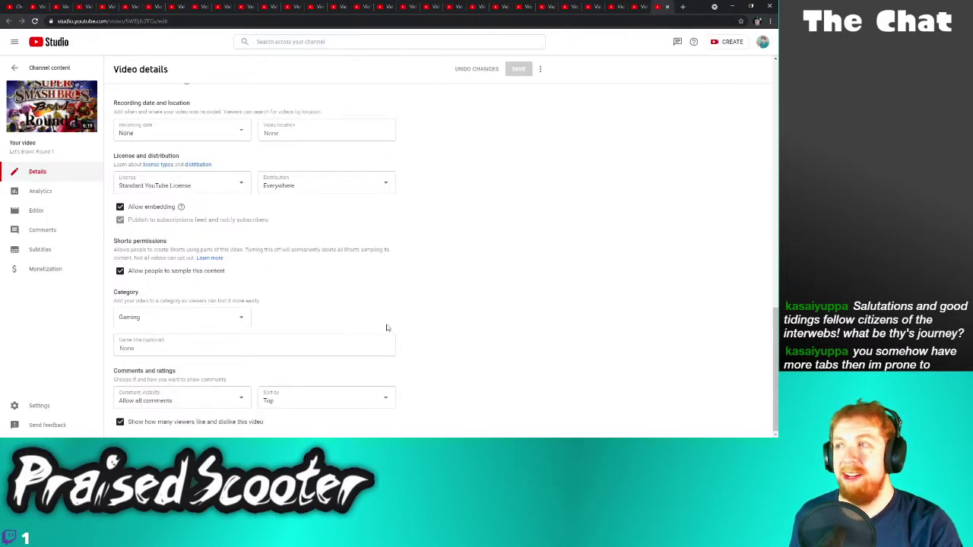
Disallow Shorts sampling of the Let's Brawl: Round 1 video, save the change and close its tab
left_click(149, 271)
left_click(517, 69)
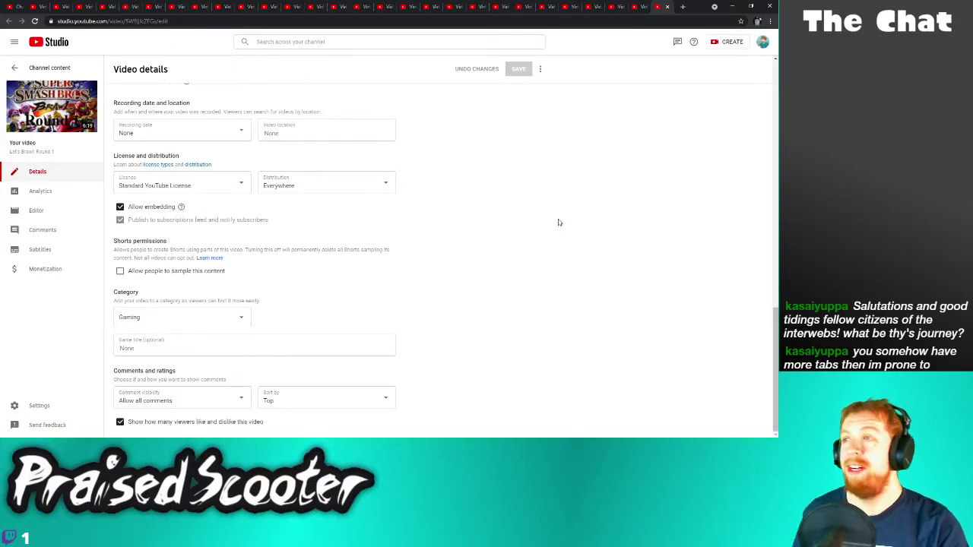
left_click(668, 6)
Disallow Shorts sampling of the 7:52 Pokemon Leaf Green psychic monotype challenge video, save the change and close its tab
scroll(609, 221, "down", 2)
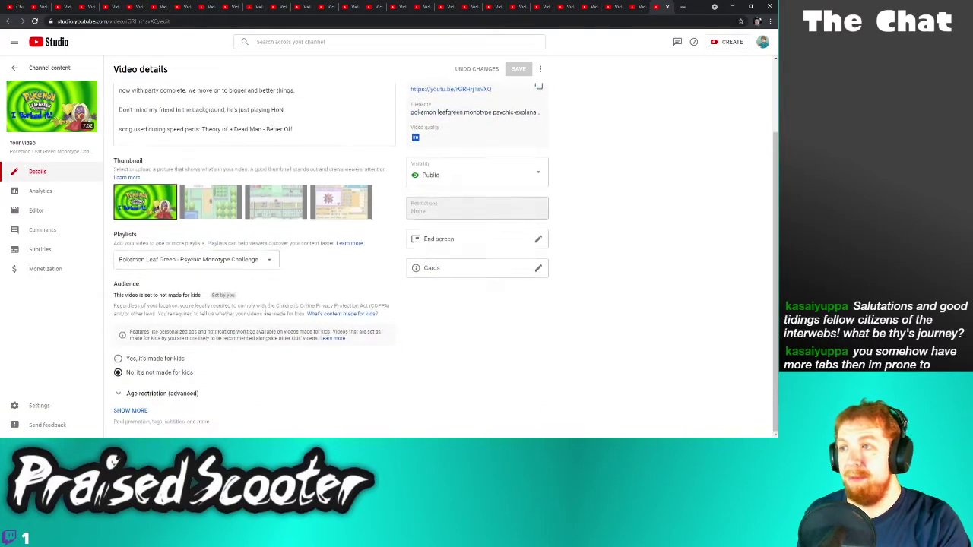
left_click(137, 411)
scroll(186, 380, "down", 4)
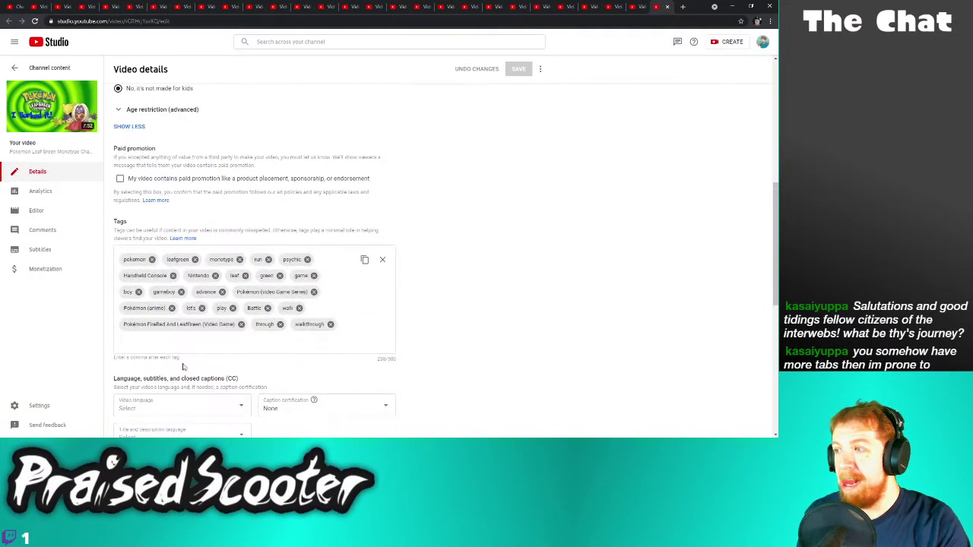
scroll(139, 221, "down", 2)
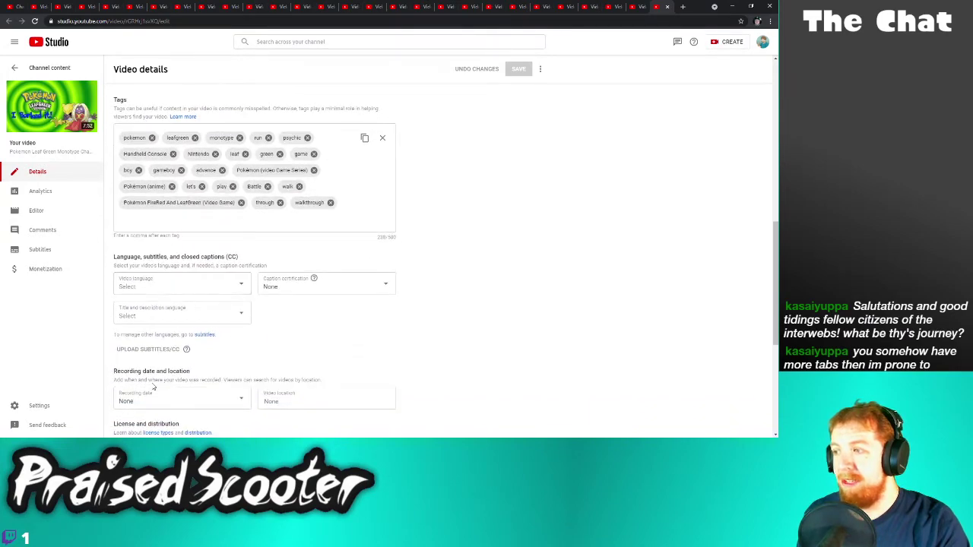
scroll(148, 337, "down", 3)
left_click(137, 338)
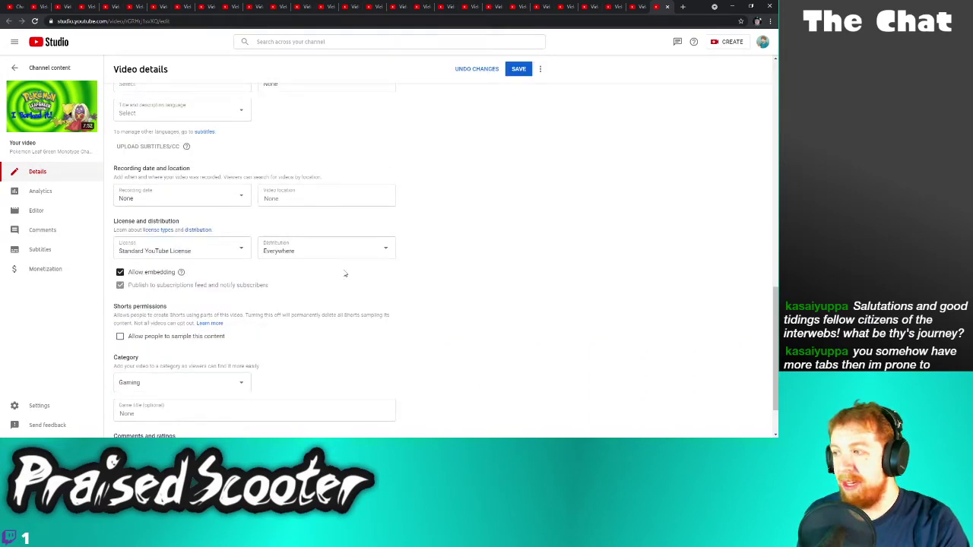
left_click(516, 69)
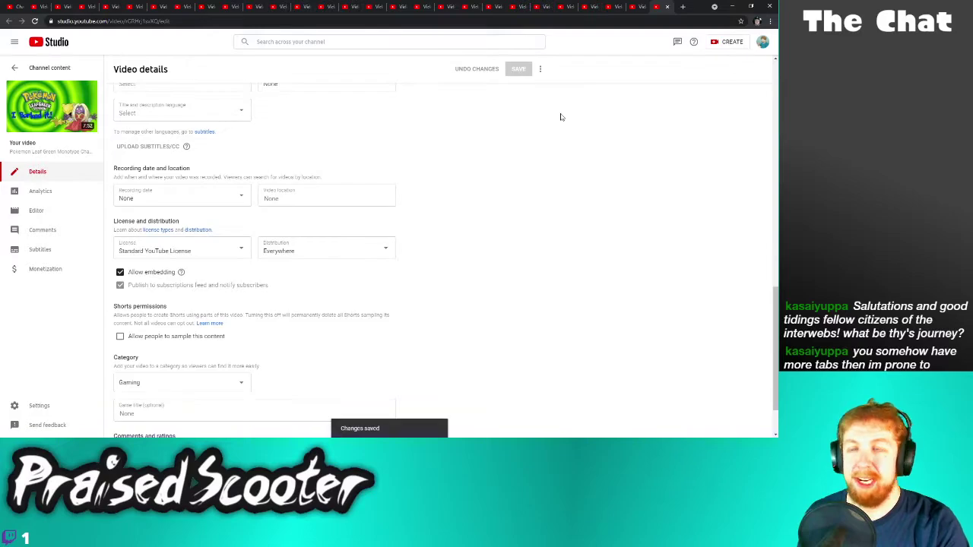
left_click(667, 7)
Disallow Shorts sampling of the Pokemon Leaf Green psychic monotype challenge Part 3 video, save the change and close its tab
scroll(228, 304, "down", 1)
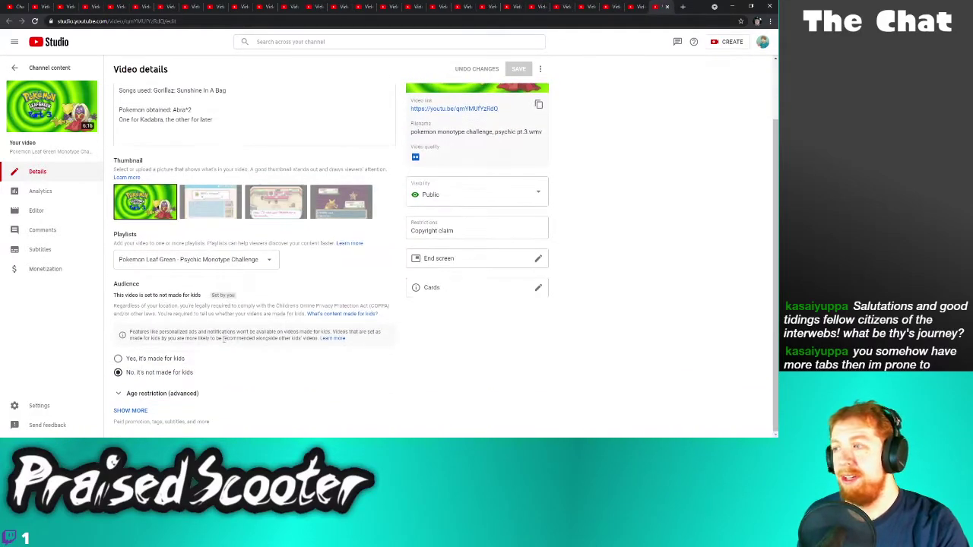
left_click(130, 408)
scroll(197, 393, "down", 10)
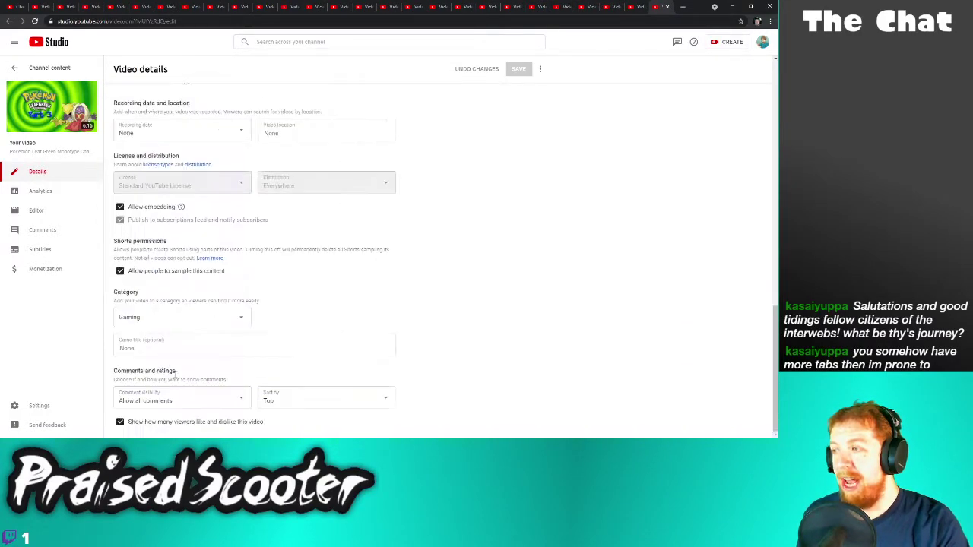
left_click(151, 271)
left_click(520, 69)
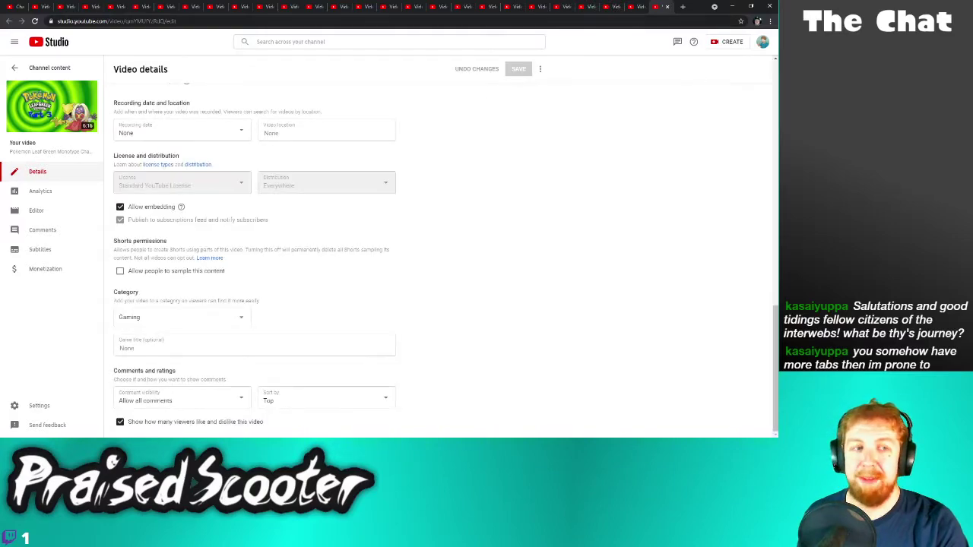
left_click(667, 7)
Disallow Shorts sampling of the Mario Strikers Charged pt.5 video, save the change and close its tab
scroll(263, 330, "down", 2)
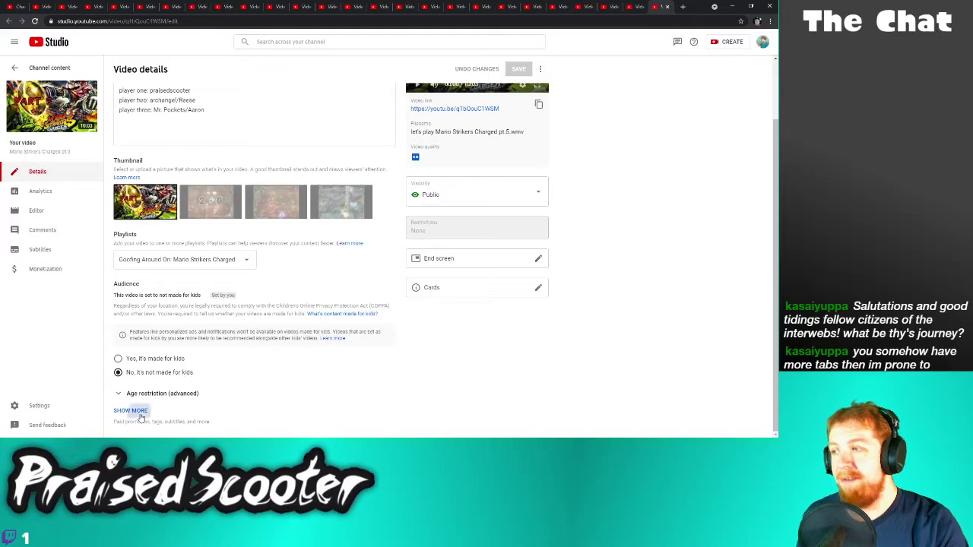
left_click(131, 410)
scroll(180, 385, "down", 5)
scroll(181, 385, "down", 1)
left_click(120, 320)
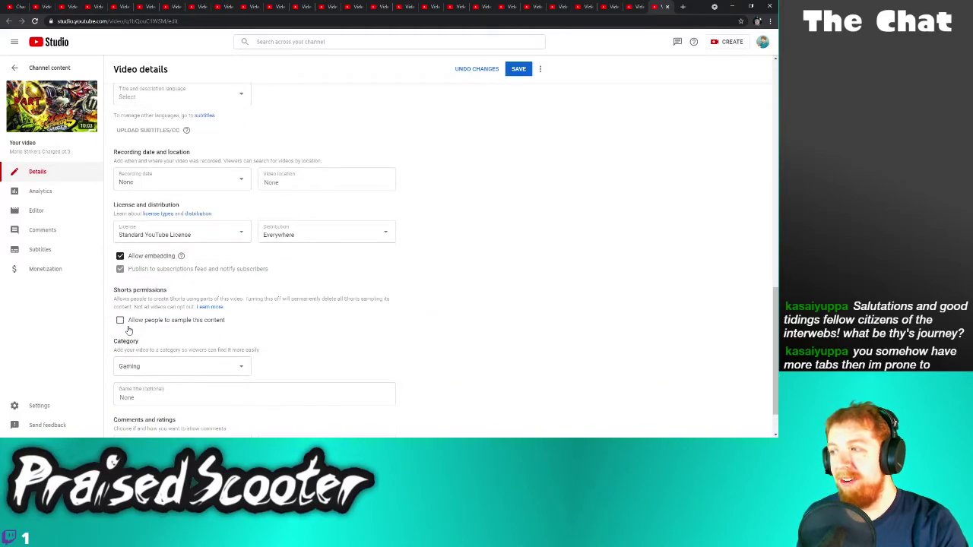
left_click(519, 69)
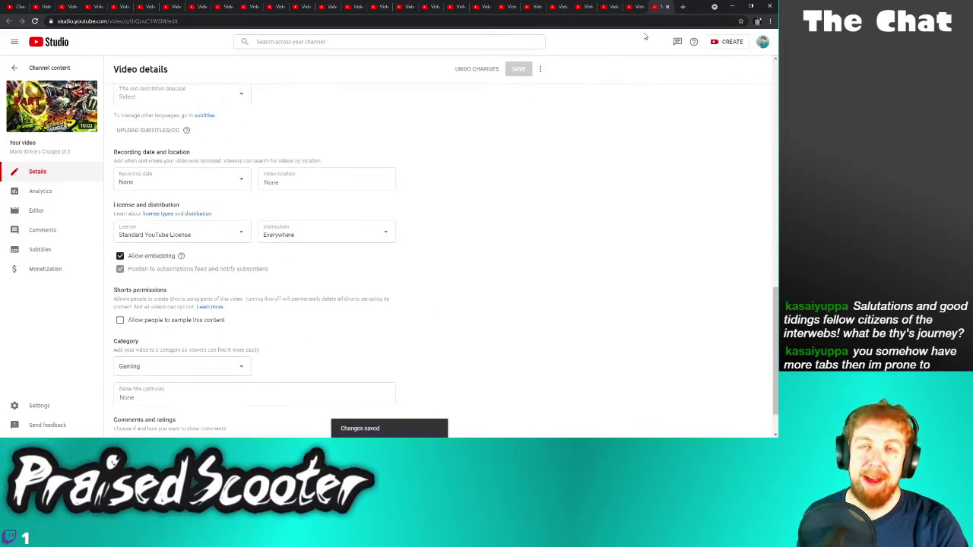
left_click(667, 7)
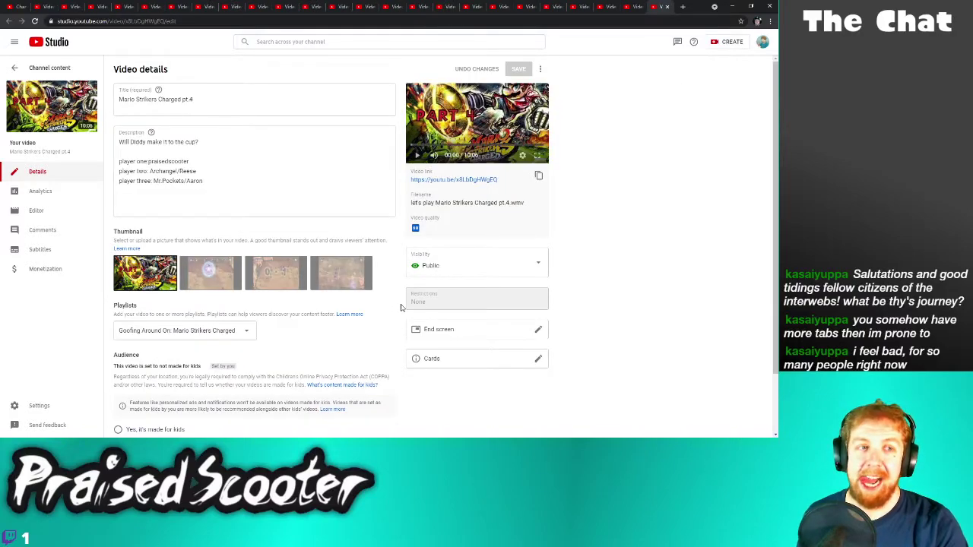
Disallow Shorts sampling of the Mario Strikers Charged pt.4 video, save the change and close its tab
scroll(297, 310, "down", 2)
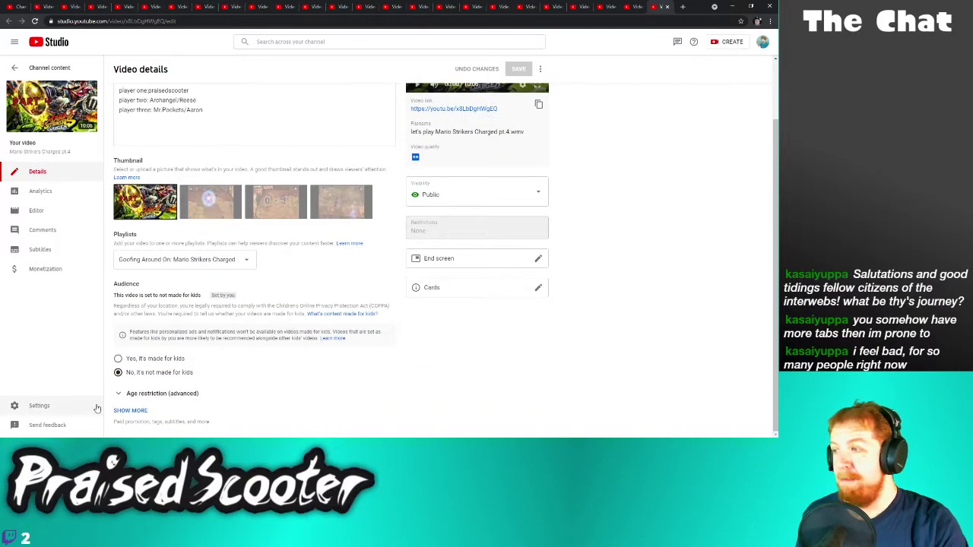
left_click(127, 415)
scroll(132, 395, "down", 6)
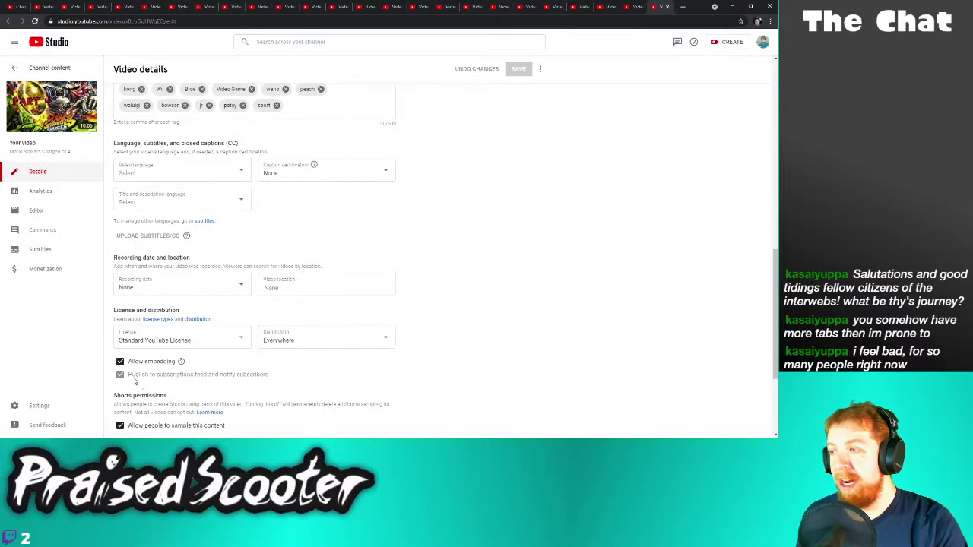
left_click(136, 427)
left_click(540, 69)
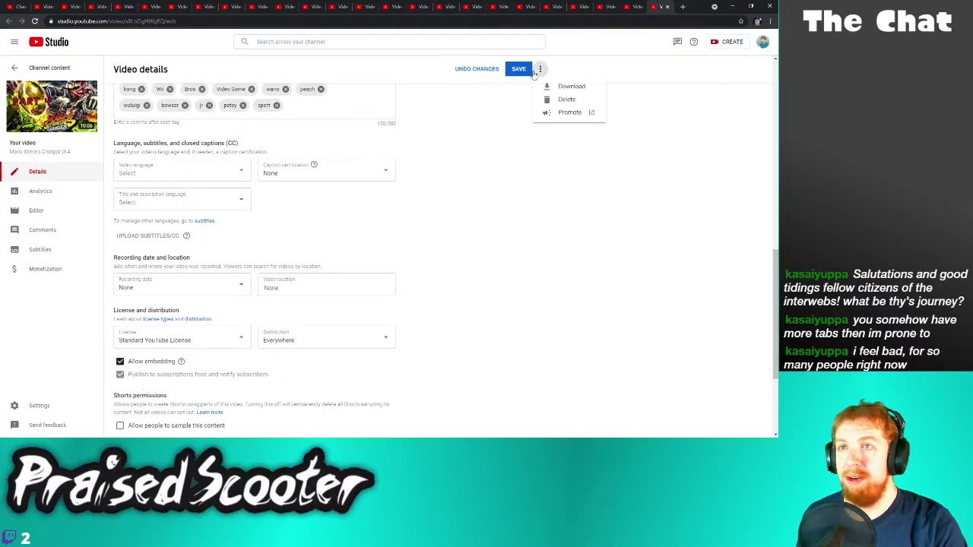
left_click(520, 70)
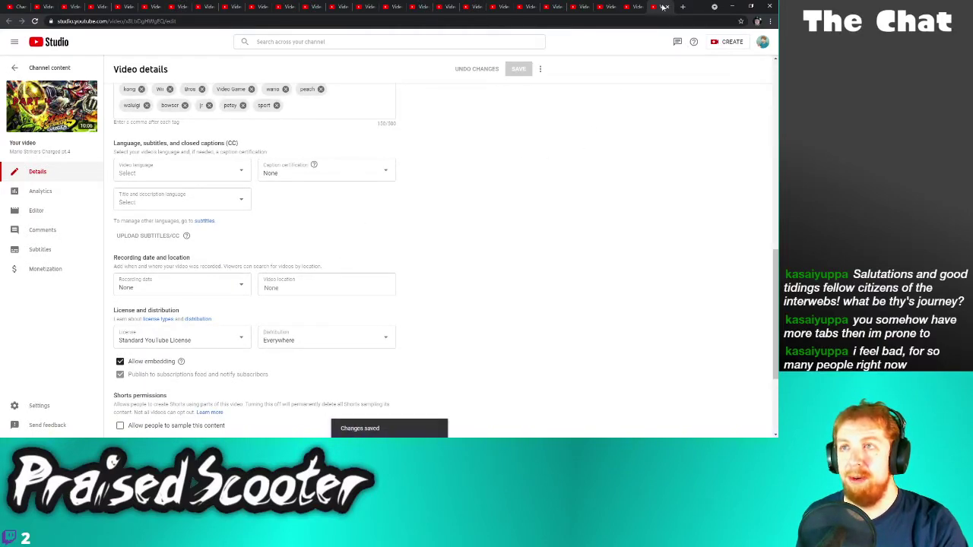
left_click(541, 70)
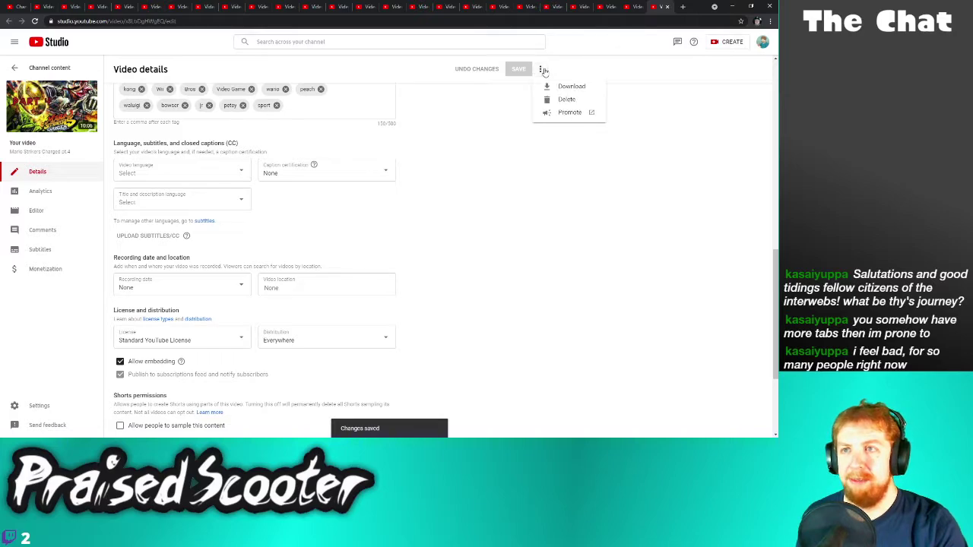
left_click(667, 8)
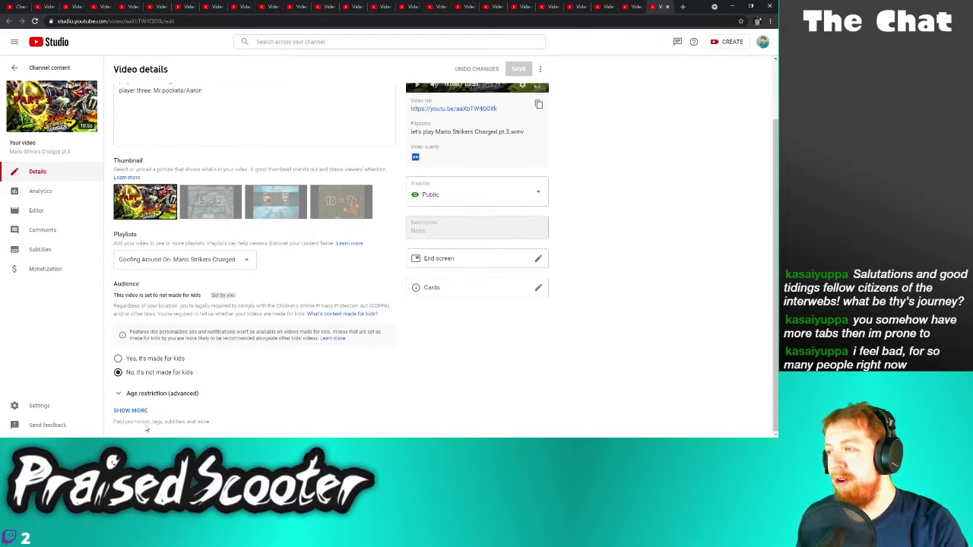
Disallow Shorts sampling of the Mario Strikers Charged pt.3 video, save the change and close its tab
left_click(130, 410)
scroll(182, 372, "down", 10)
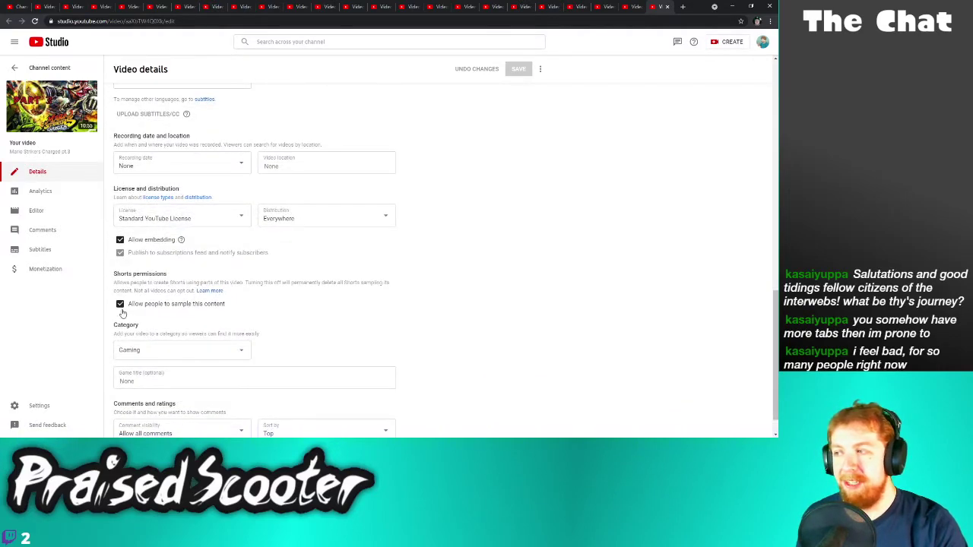
left_click(120, 304)
left_click(518, 68)
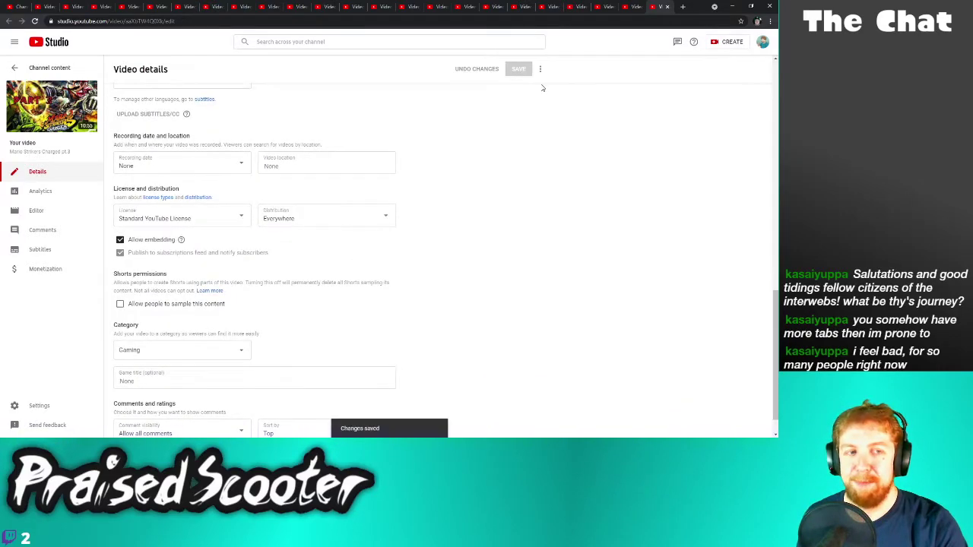
left_click(667, 8)
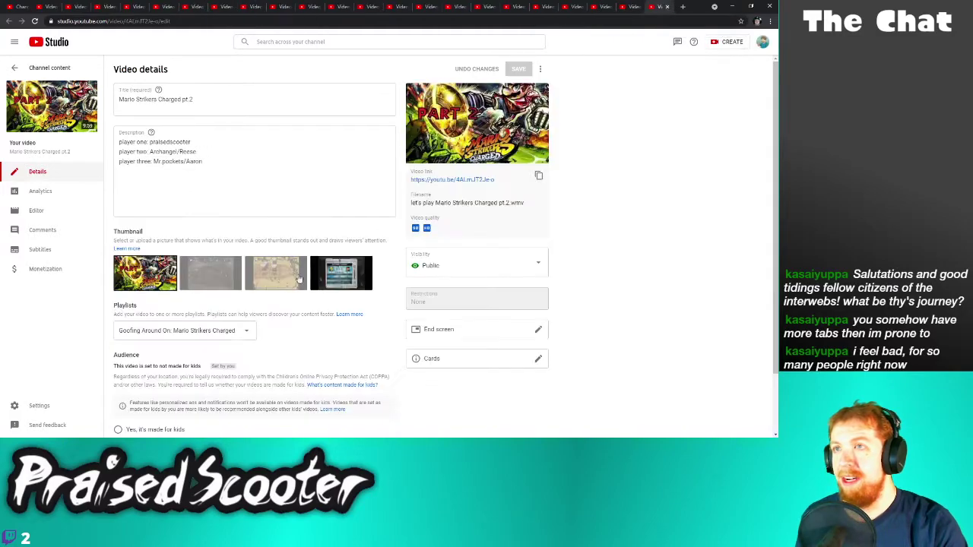
Disallow Shorts sampling of the Mario Strikers Charged pt.2 video, save the change and close its tab
left_click(130, 410)
scroll(152, 364, "down", 10)
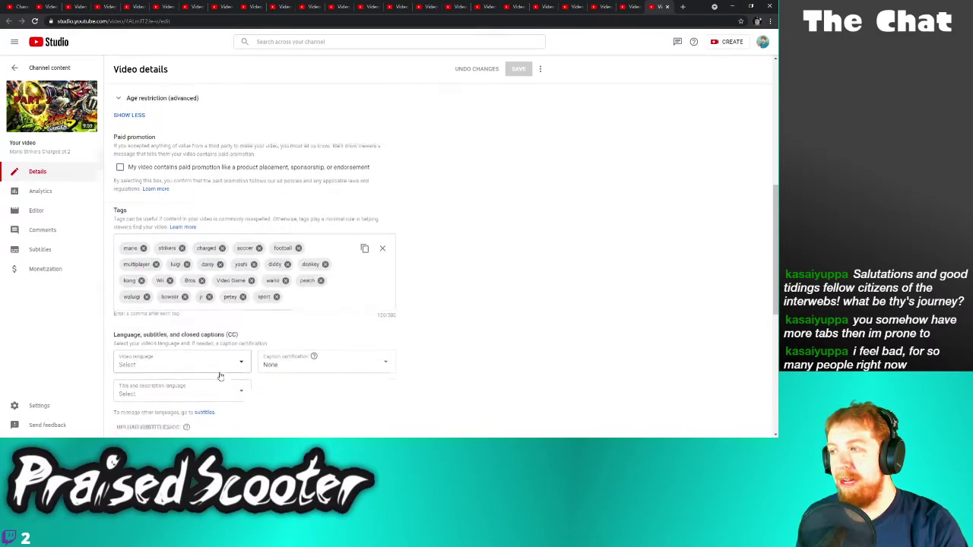
left_click(120, 344)
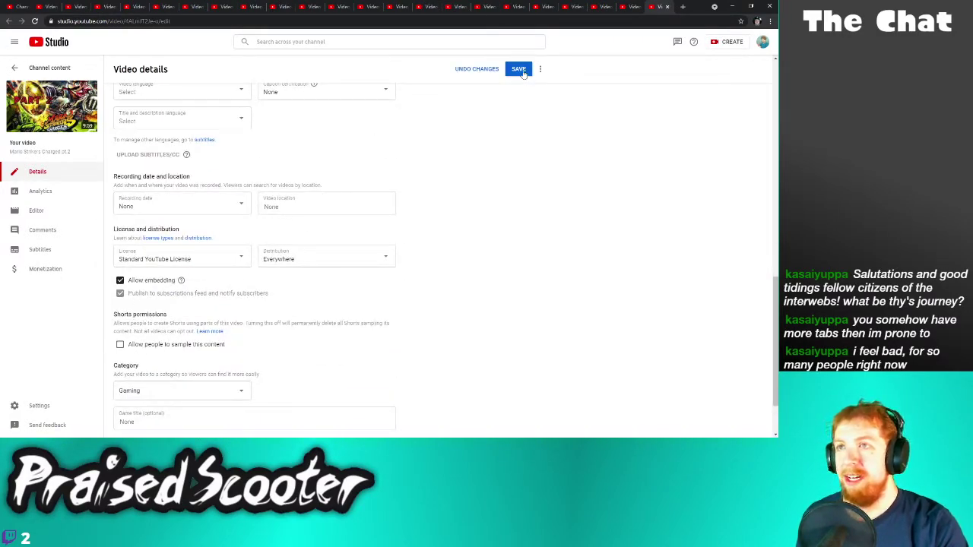
left_click(520, 70)
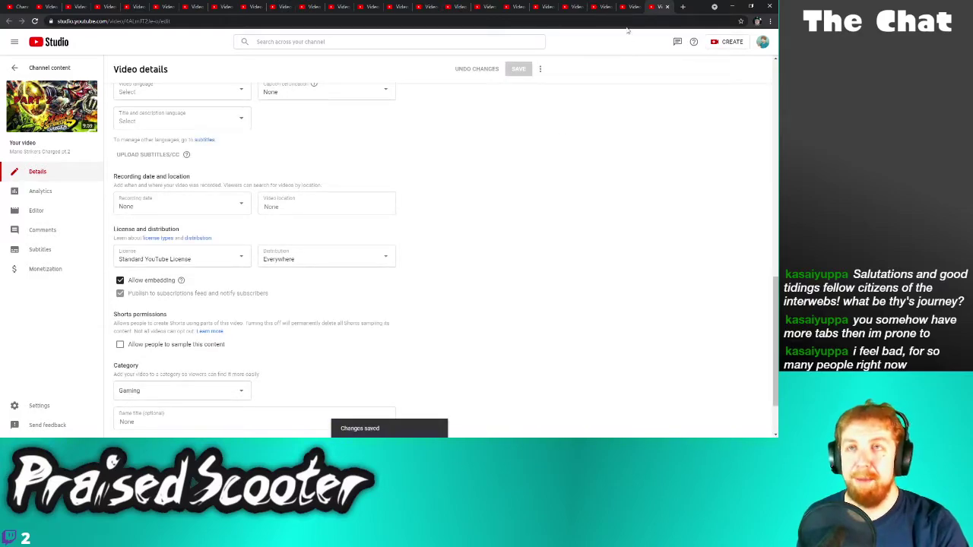
left_click(667, 6)
Disallow Shorts sampling of the Mario Strikers Charged pt.1 video, save the change and close its tab
scroll(649, 96, "down", 2)
left_click(130, 411)
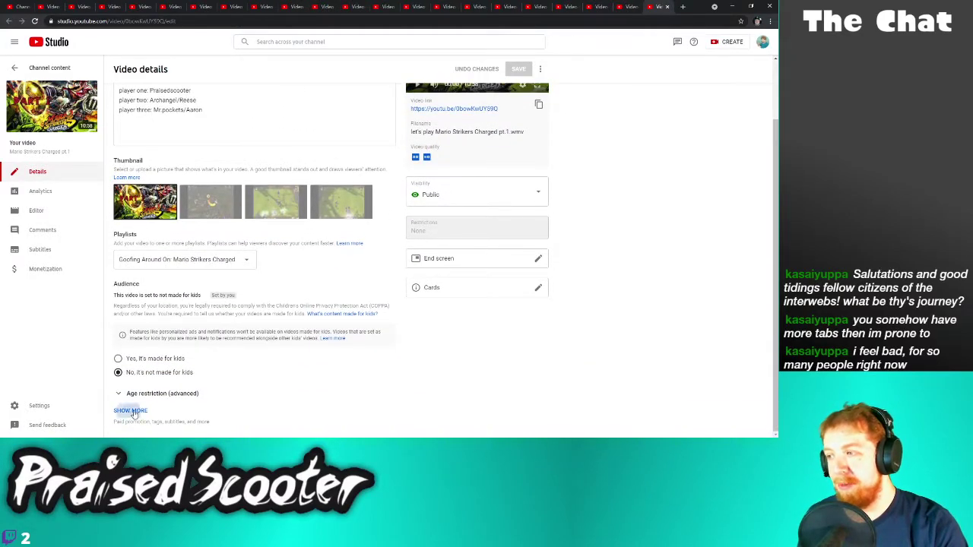
scroll(152, 342, "down", 6)
left_click(155, 272)
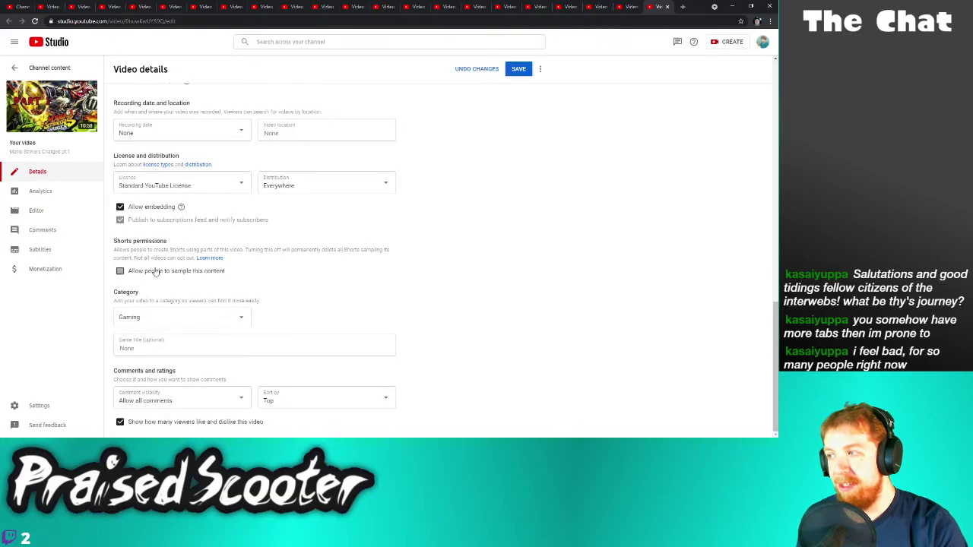
left_click(518, 69)
left_click(667, 7)
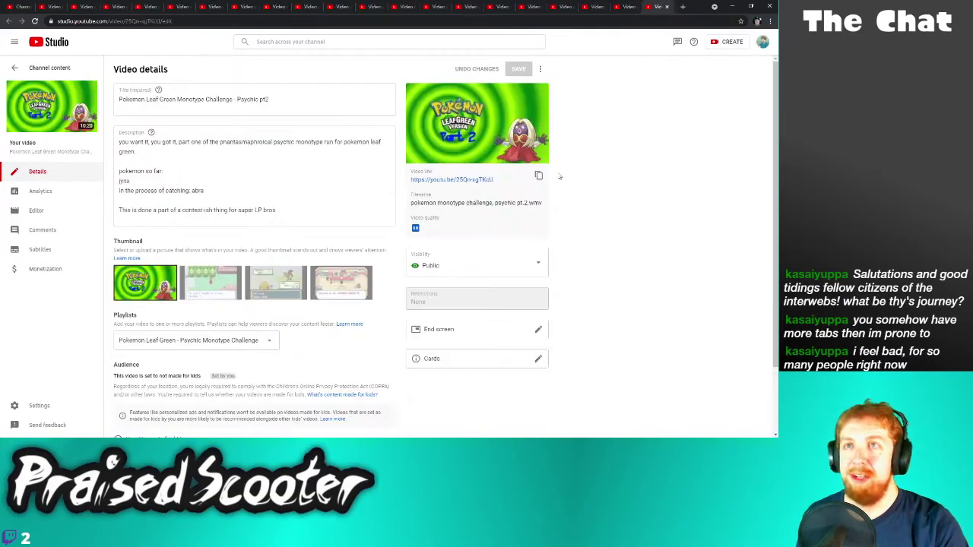
Disallow Shorts sampling of the Pokemon Leaf Green Monotype Challenge - Psychic pt2 video, save the change and close its tab
scroll(263, 329, "down", 2)
left_click(130, 411)
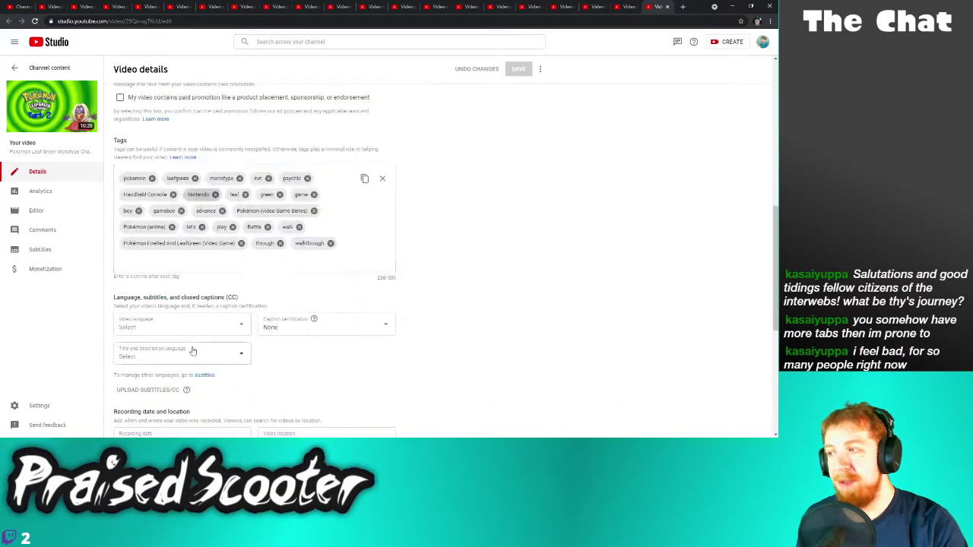
scroll(160, 341, "down", 5)
left_click(140, 339)
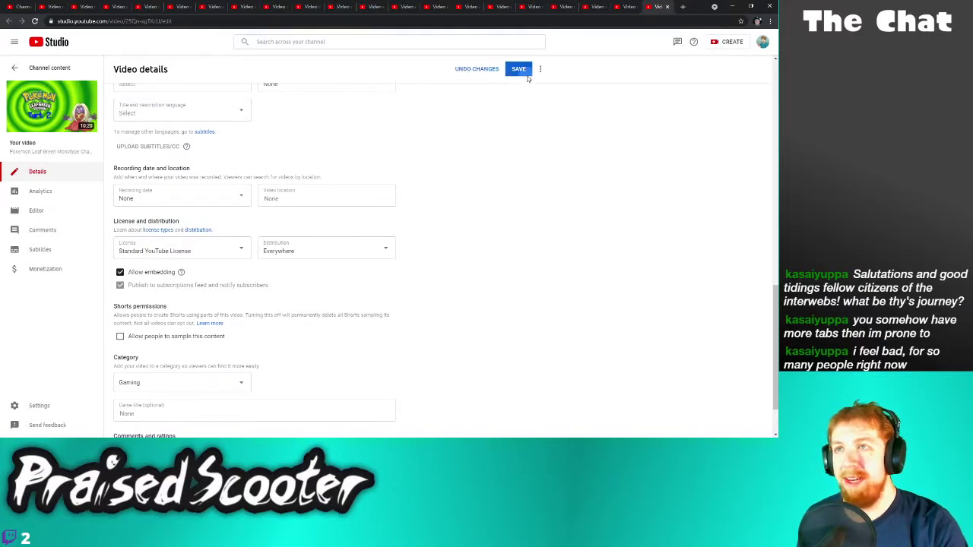
left_click(518, 69)
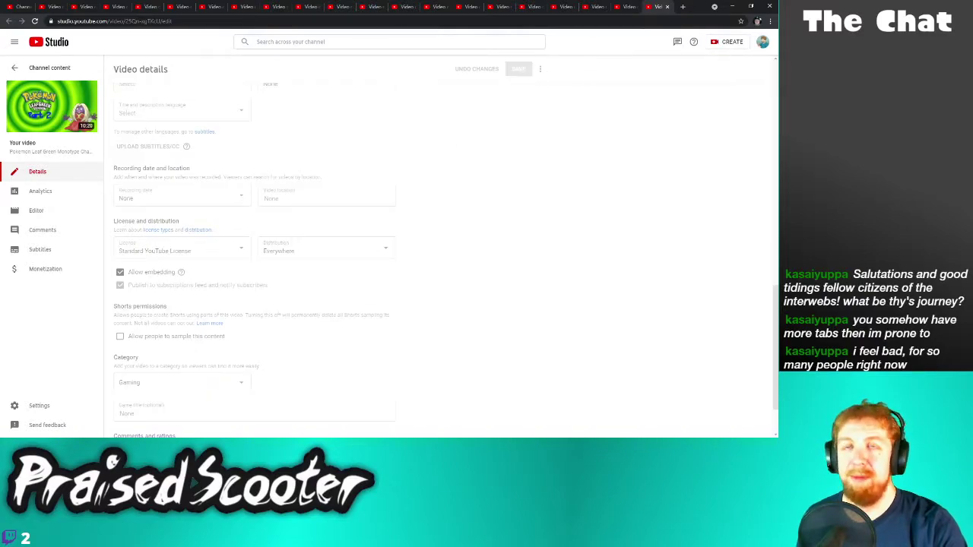
left_click(667, 6)
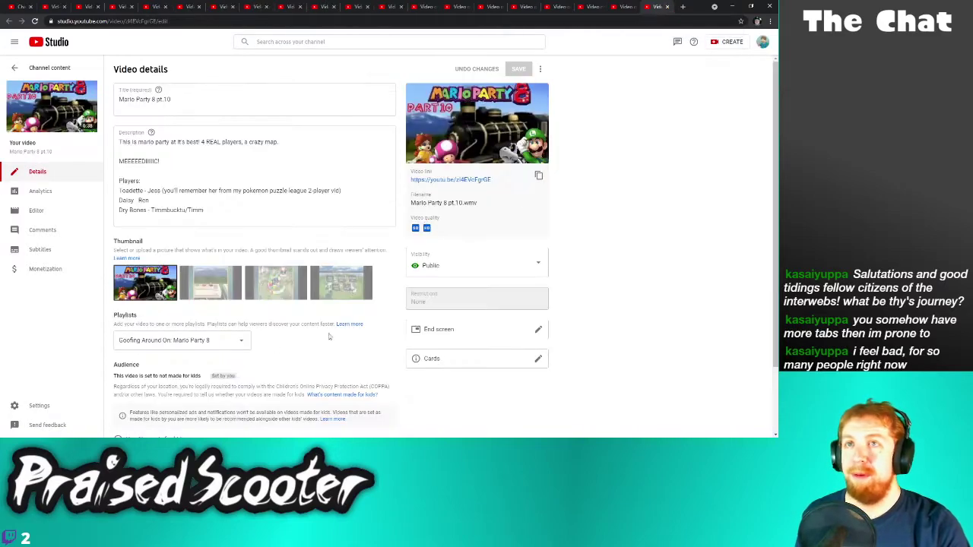
Disallow Shorts sampling of the Mario Party 8 pt.10 video, save the change and close its tab
scroll(152, 342, "down", 1)
left_click(131, 411)
scroll(144, 388, "down", 10)
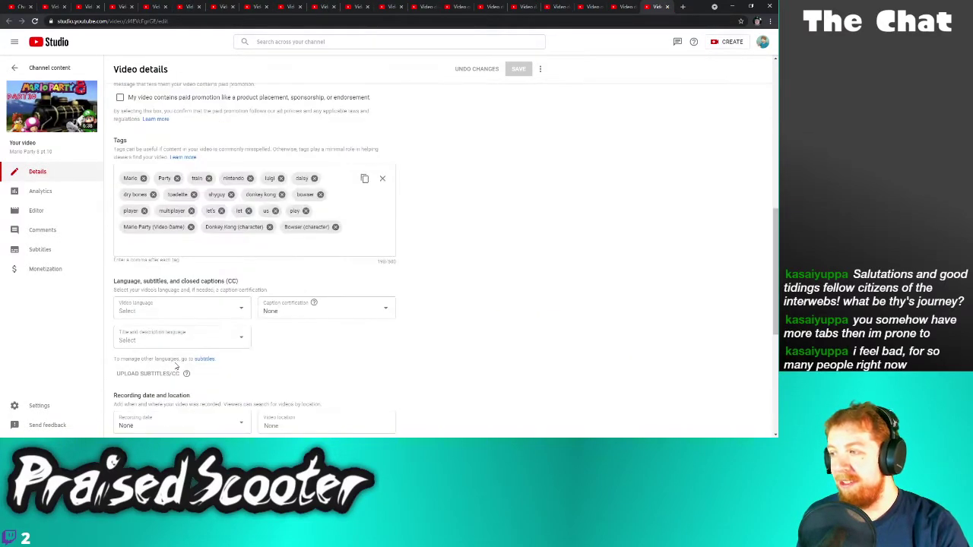
left_click(144, 270)
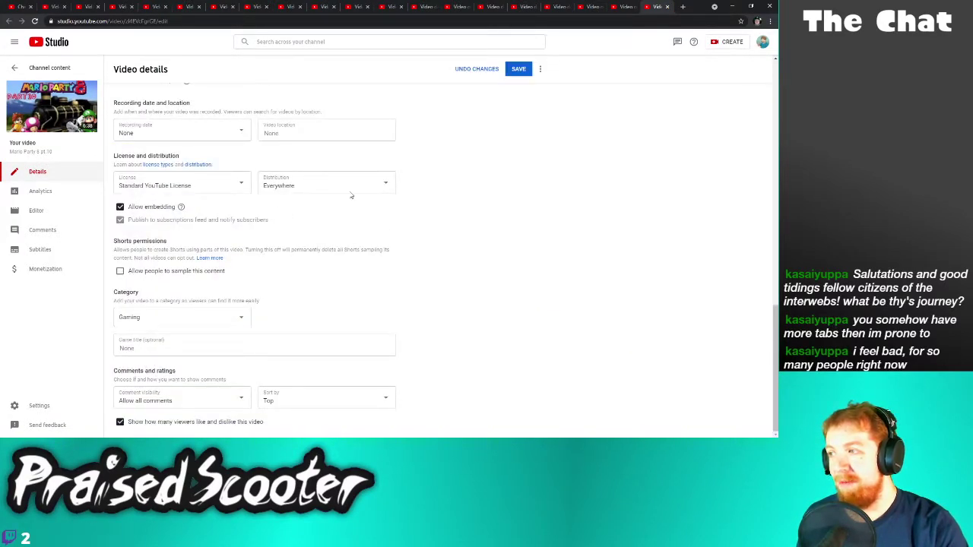
left_click(517, 70)
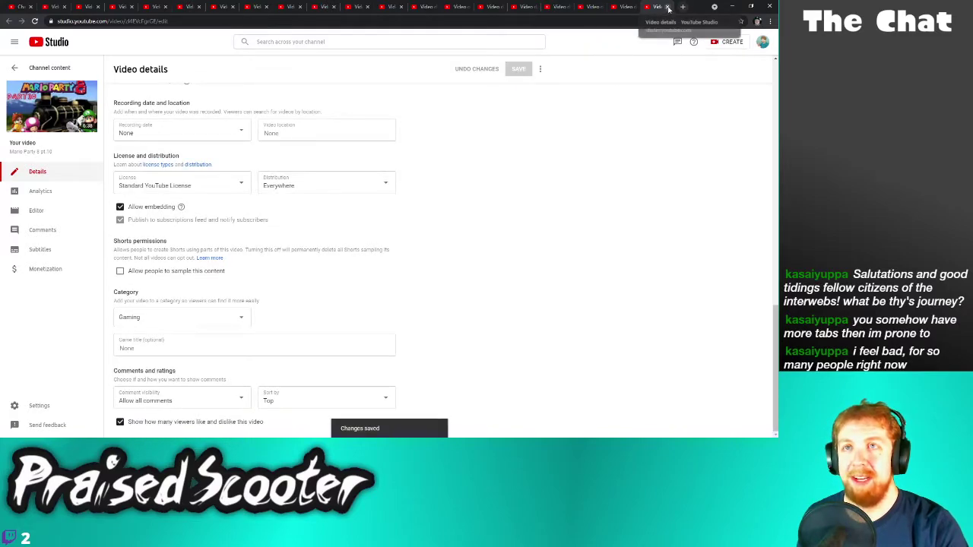
left_click(667, 7)
Disallow Shorts sampling of the Mario Party 8 pt.9 video, save the change and close its tab
scroll(376, 257, "down", 2)
left_click(138, 411)
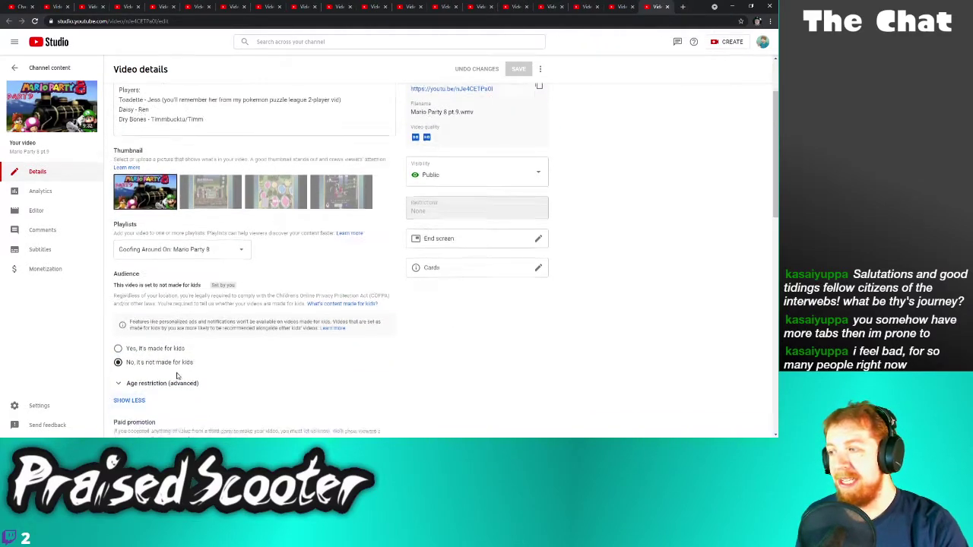
scroll(170, 389, "down", 10)
left_click(144, 272)
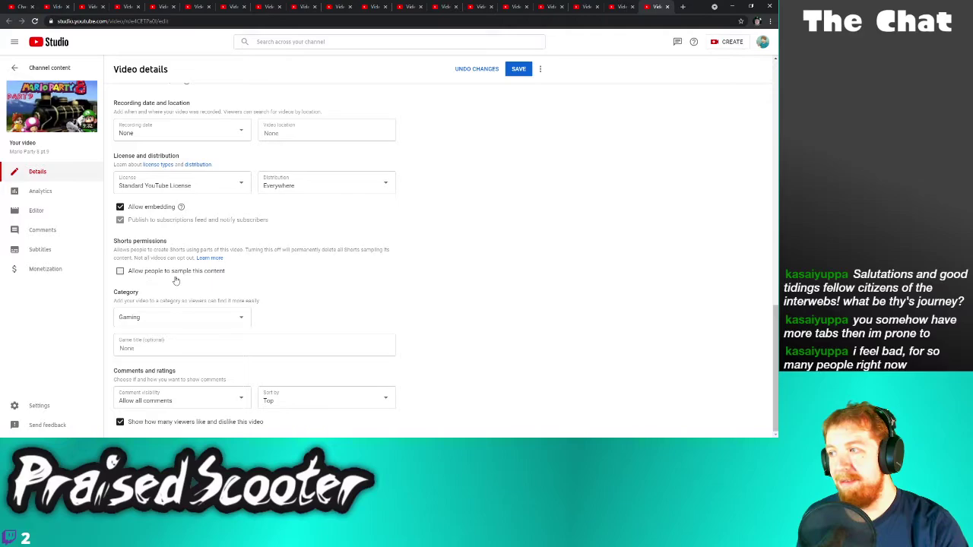
left_click(531, 69)
left_click(667, 6)
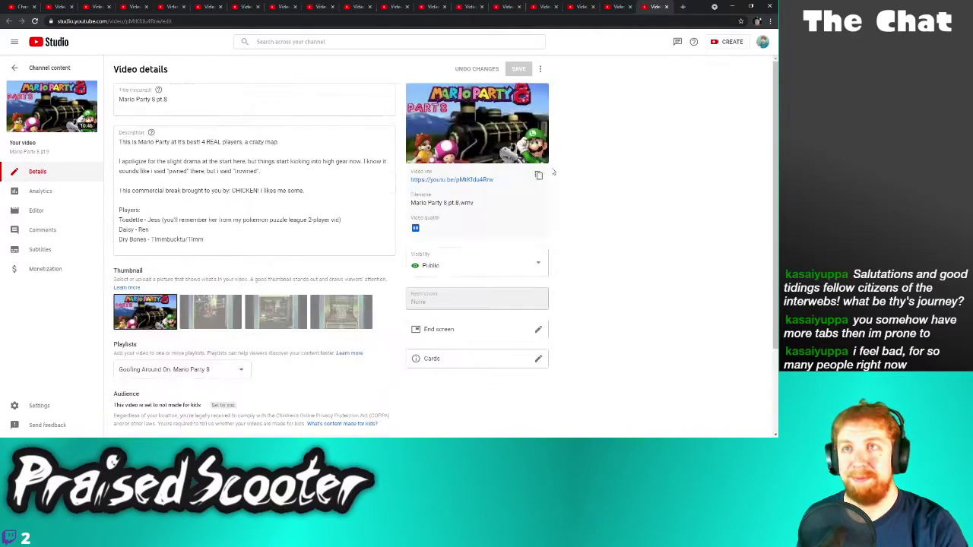
Disallow Shorts sampling of the Mario Party 8 pt.8 video, save the change and close its tab
left_click(130, 410)
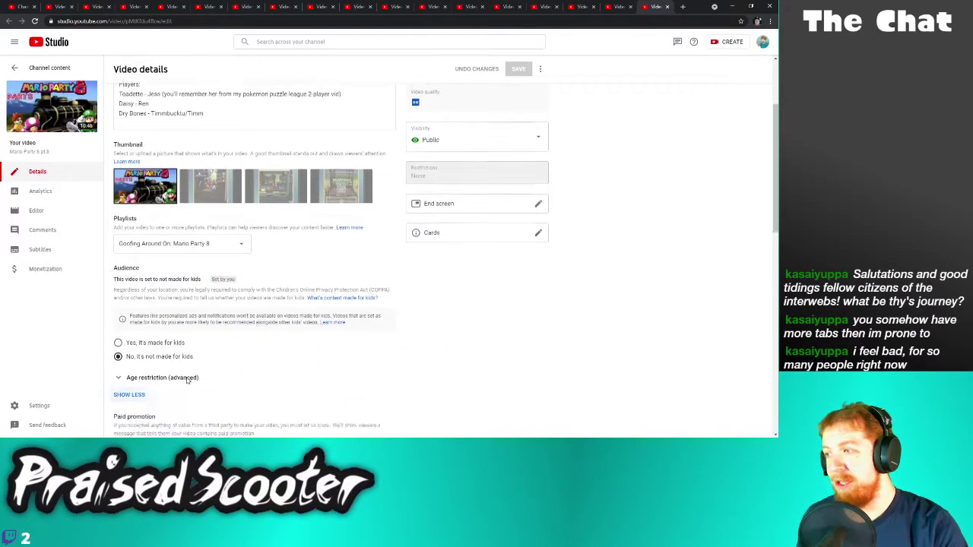
scroll(152, 372, "down", 10)
left_click(155, 275)
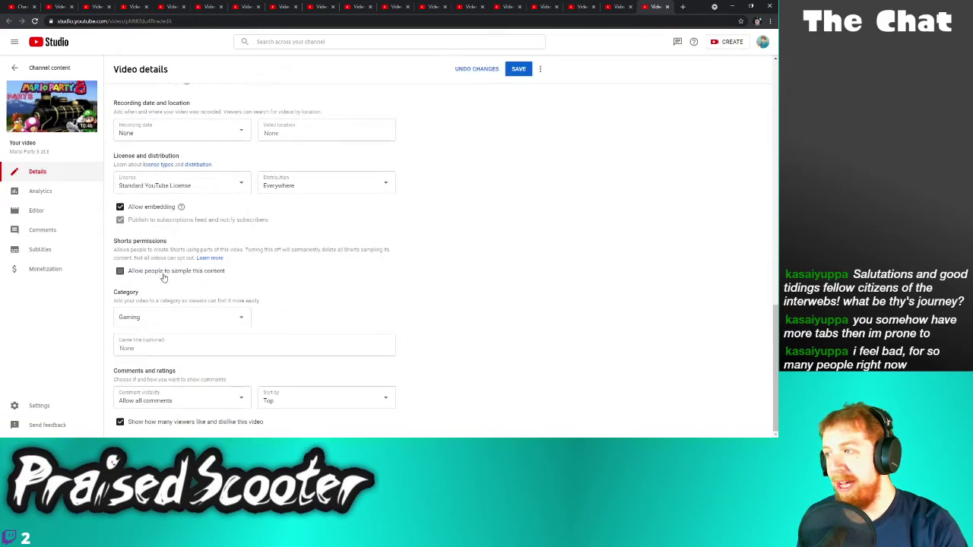
left_click(518, 68)
left_click(668, 8)
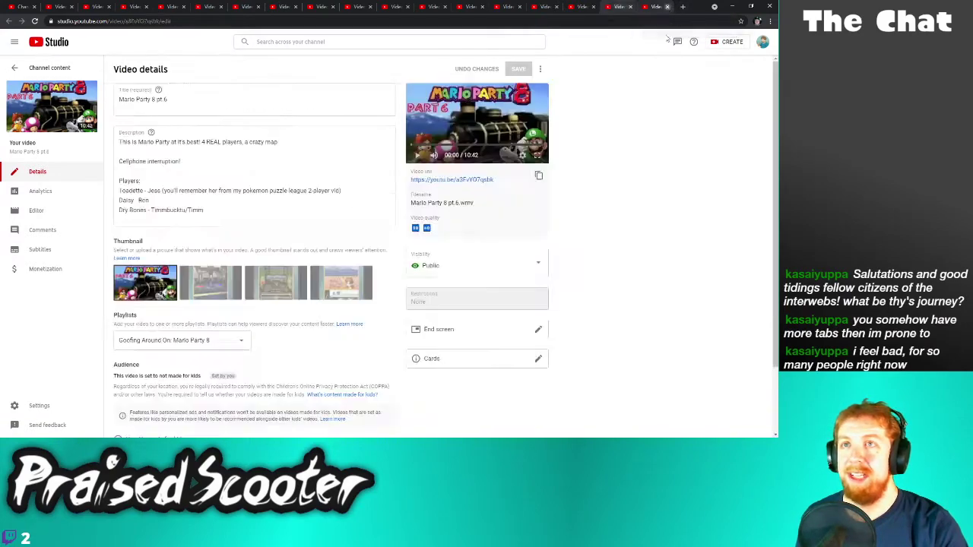
Disallow Shorts sampling of the Mario Party 8 pt.6 video, save the change and close its tab
scroll(129, 380, "down", 2)
left_click(131, 410)
scroll(167, 364, "down", 8)
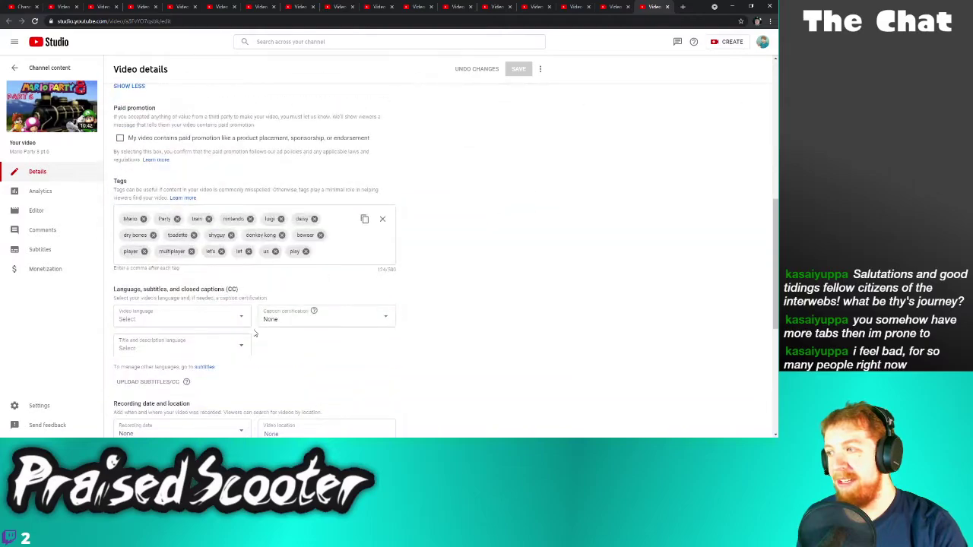
left_click(182, 287)
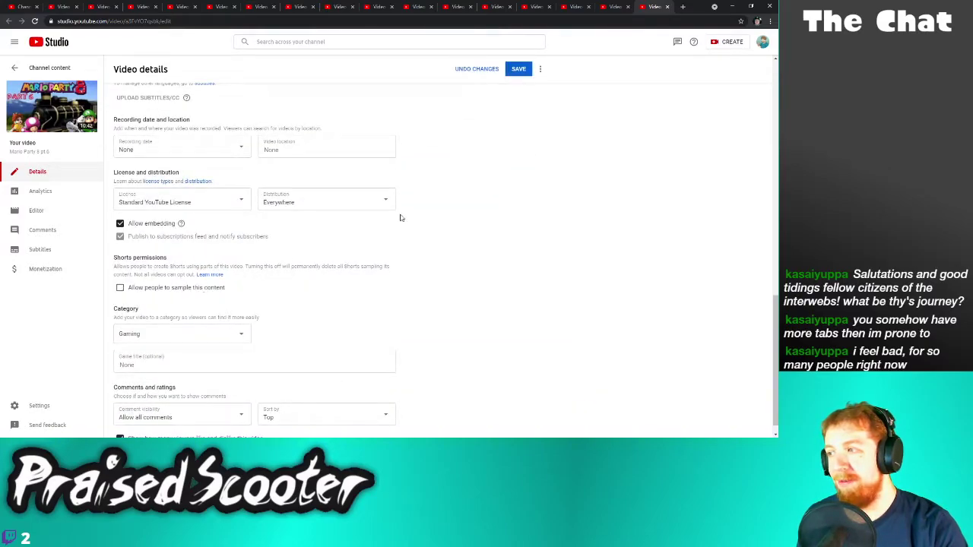
left_click(528, 68)
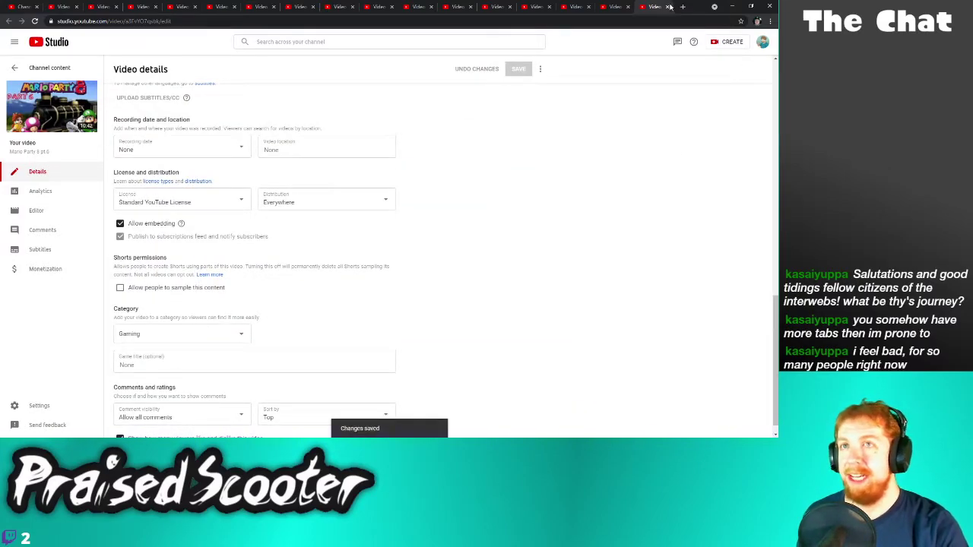
left_click(669, 6)
Disallow Shorts sampling of the Mario Party 8 pt.7 video, save the change and close its tab
scroll(121, 380, "down", 1)
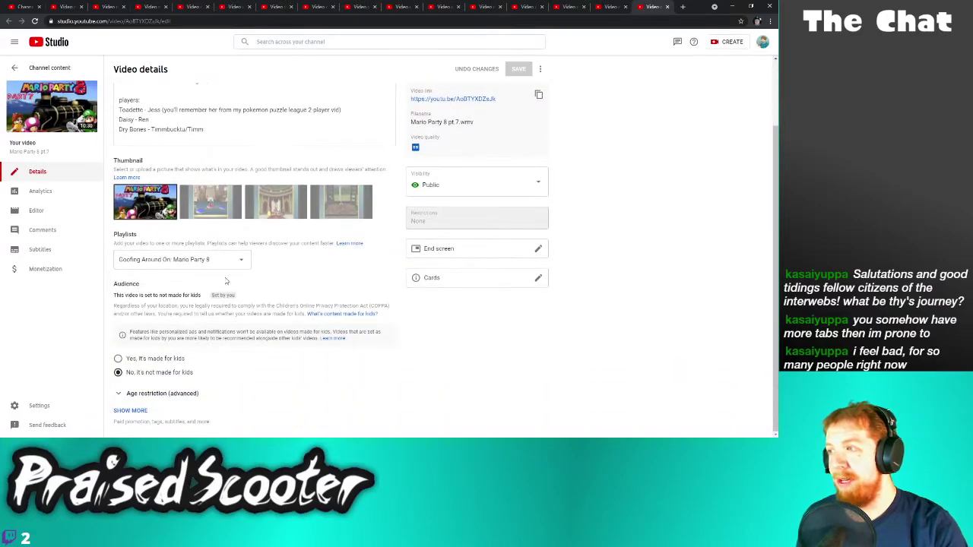
left_click(131, 411)
scroll(217, 384, "down", 5)
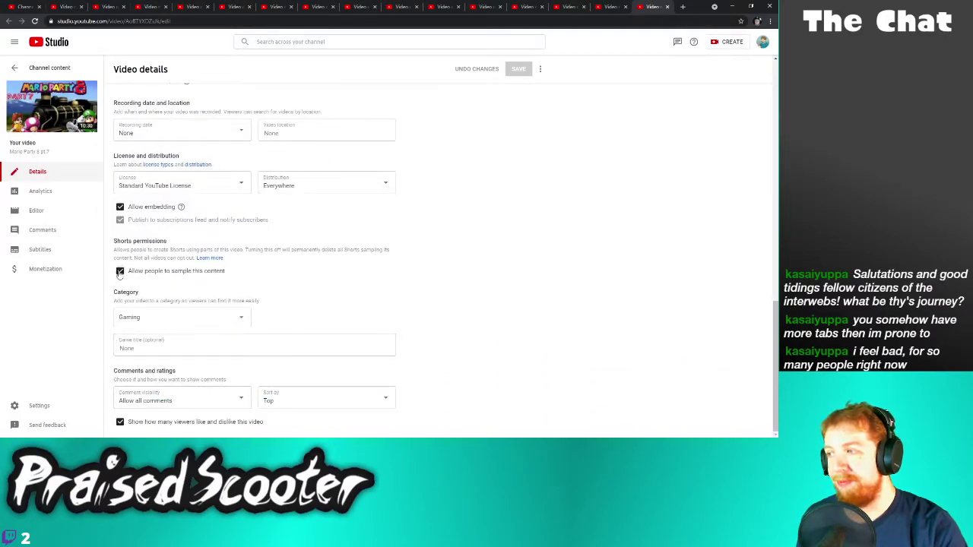
left_click(120, 271)
left_click(532, 69)
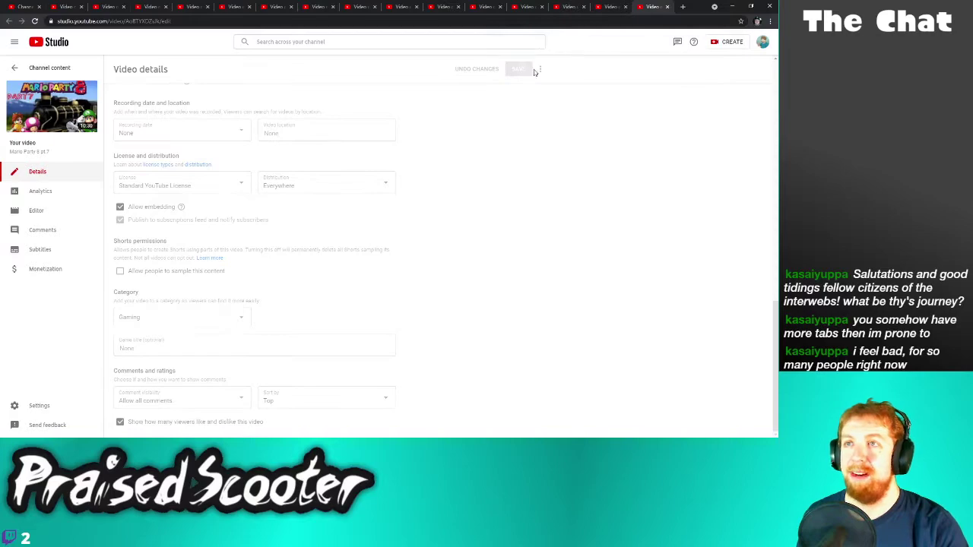
left_click(667, 8)
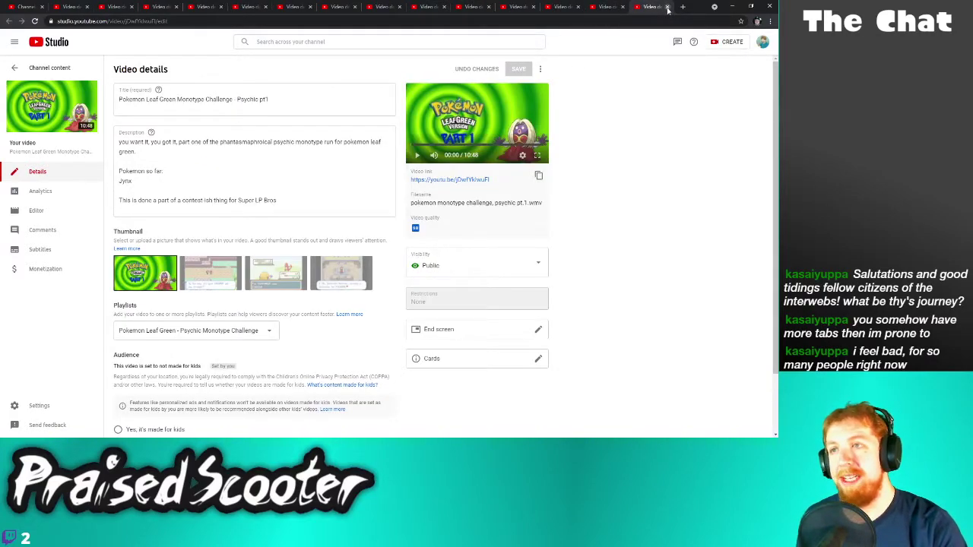
Disallow Shorts sampling of the Pokemon Leaf Green Monotype Challenge - Psychic pt1 video, save the change and close its tab
scroll(205, 338, "down", 2)
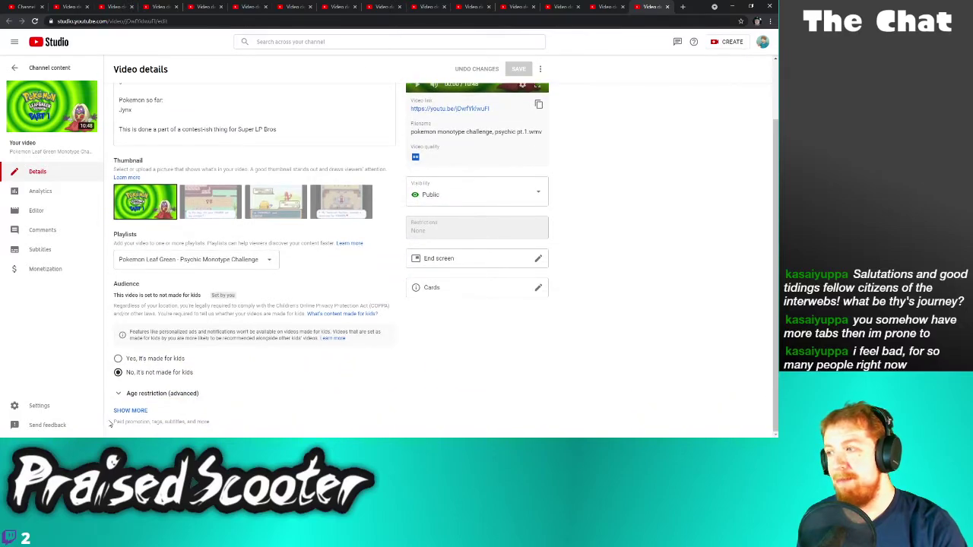
left_click(130, 410)
scroll(167, 372, "down", 8)
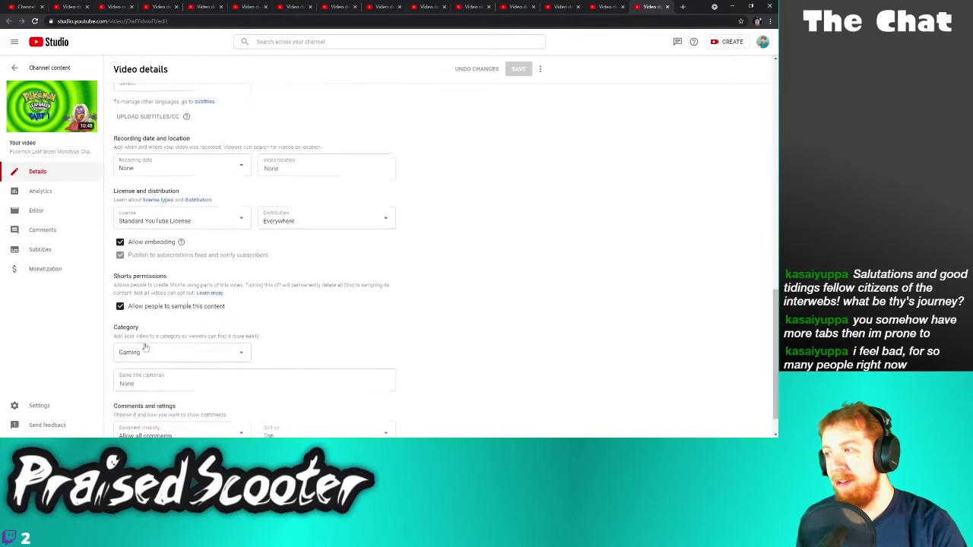
scroll(145, 347, "down", 1)
left_click(145, 273)
left_click(539, 69)
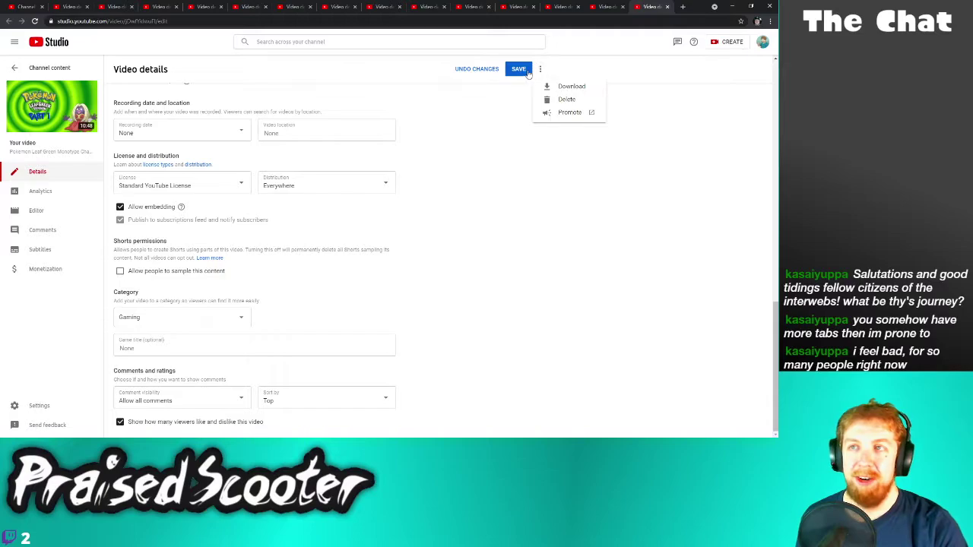
left_click(518, 69)
key("ctrl+w")
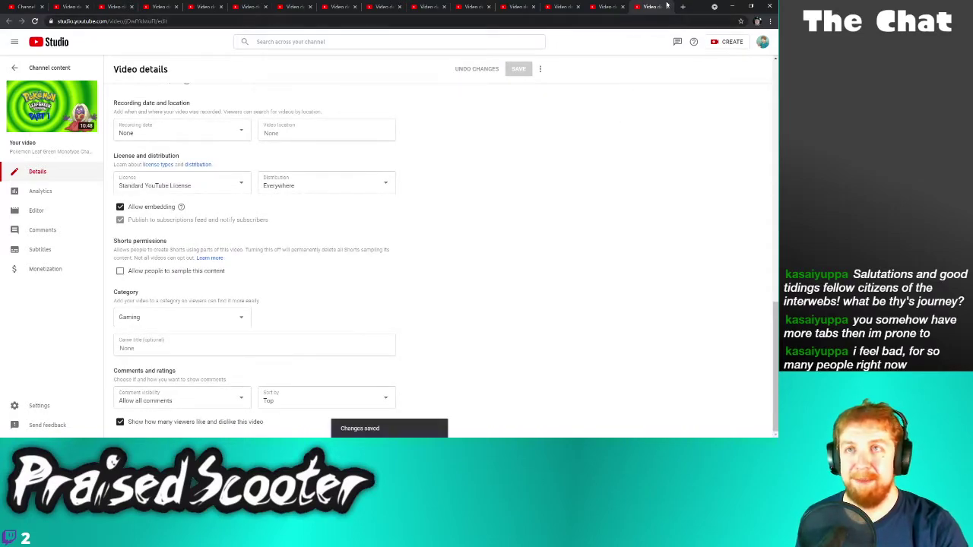
Disallow Shorts sampling of the Pokemon Leafgreen Monotype video "The Part Where I Explain It All", save the change and close its tab
scroll(138, 411, "down", 3)
left_click(131, 411)
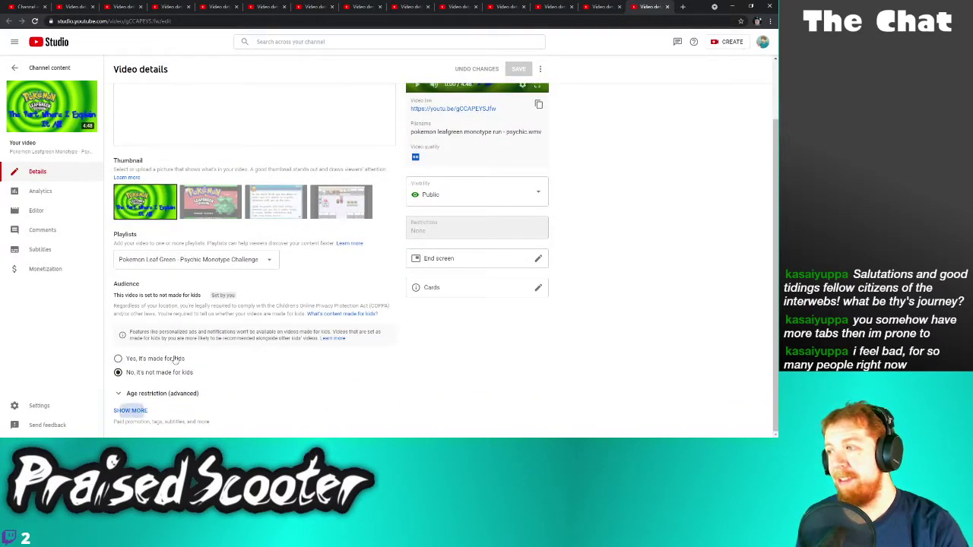
scroll(151, 304, "down", 10)
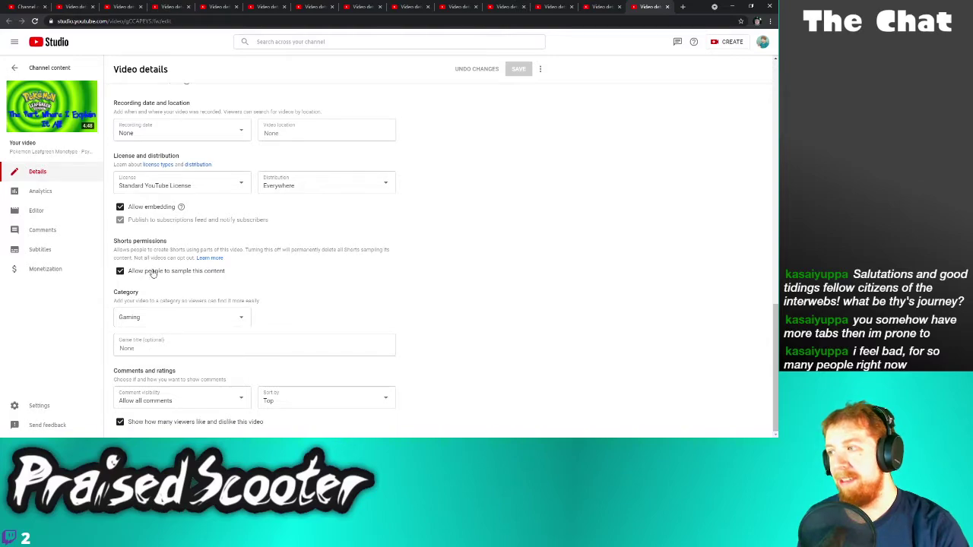
left_click(152, 272)
left_click(520, 69)
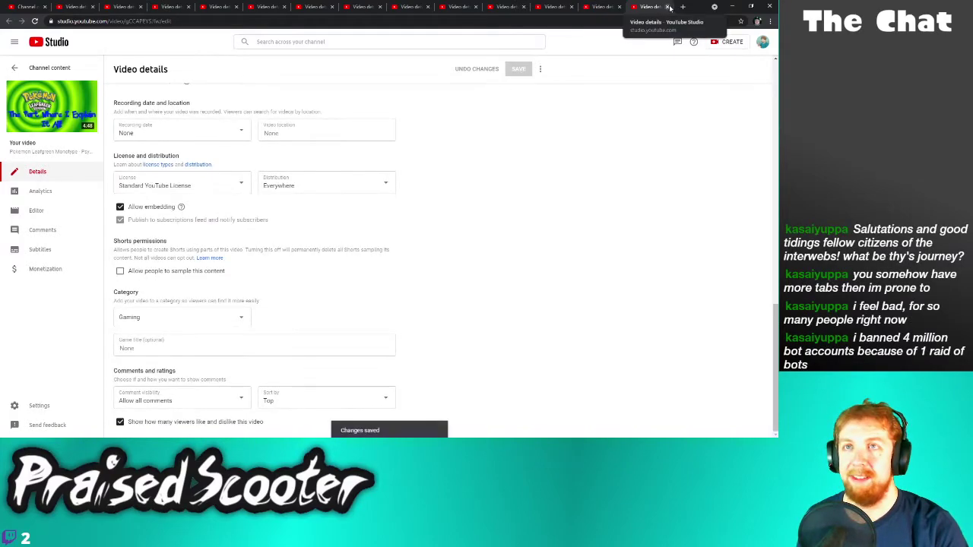
left_click(667, 6)
Disallow Shorts sampling of the Mario Party 8 pt.5 video, save the change and close its tab
scroll(221, 381, "down", 2)
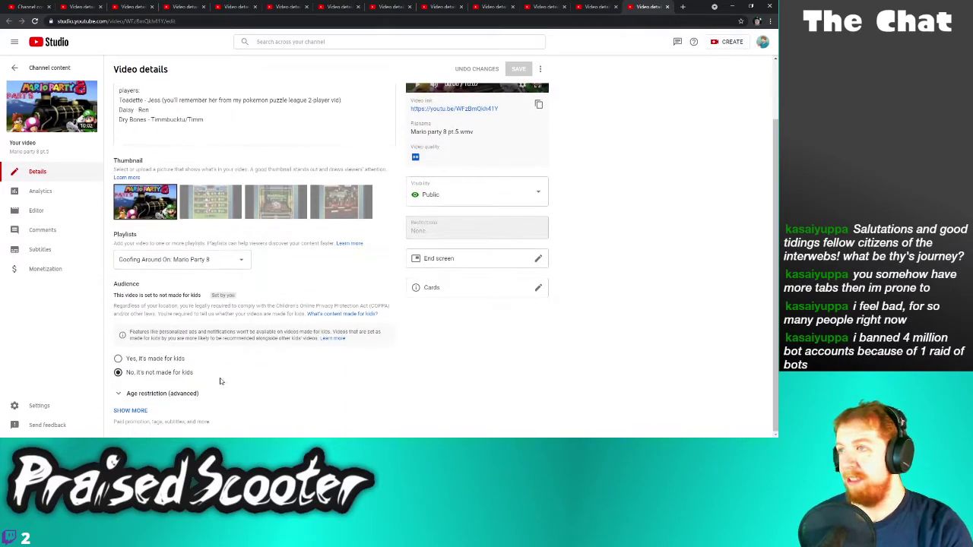
left_click(130, 410)
scroll(152, 407, "down", 5)
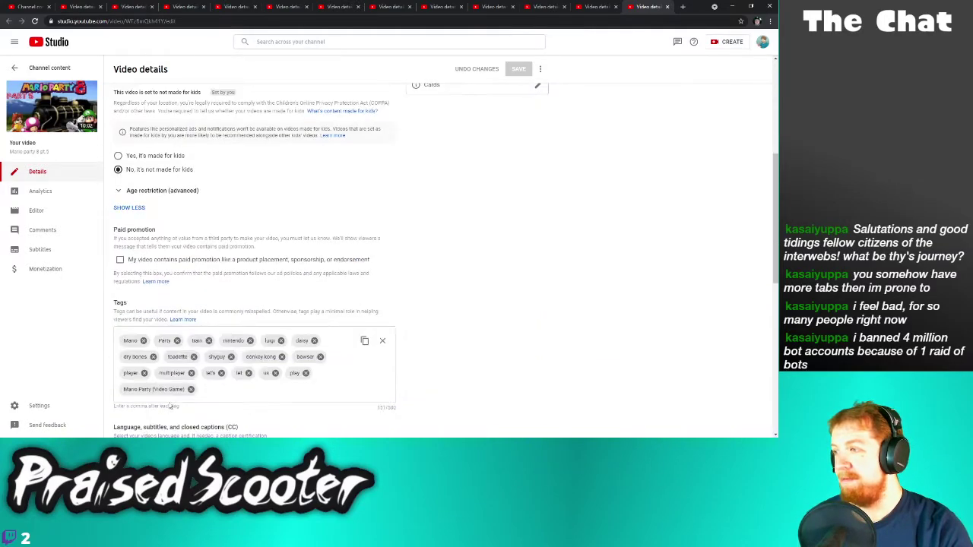
scroll(160, 399, "down", 5)
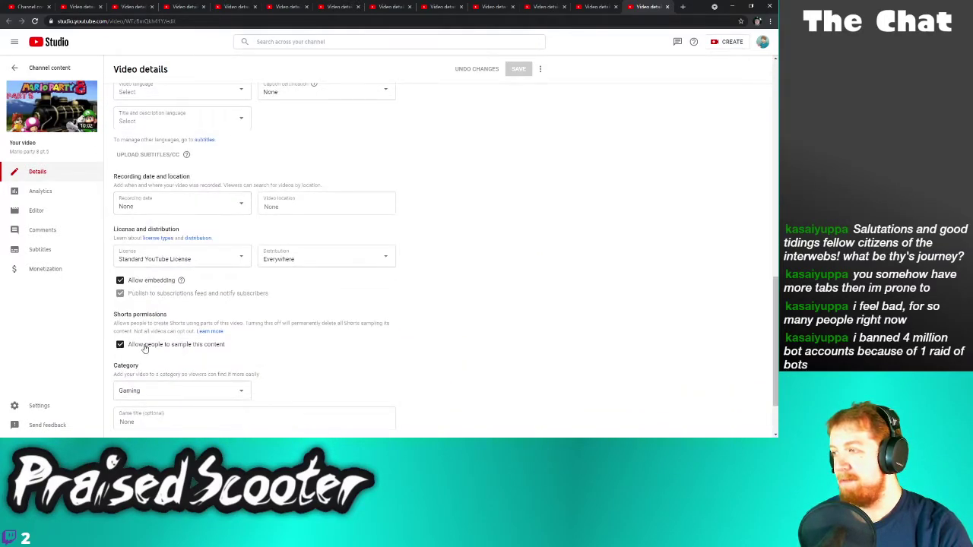
left_click(148, 346)
left_click(518, 69)
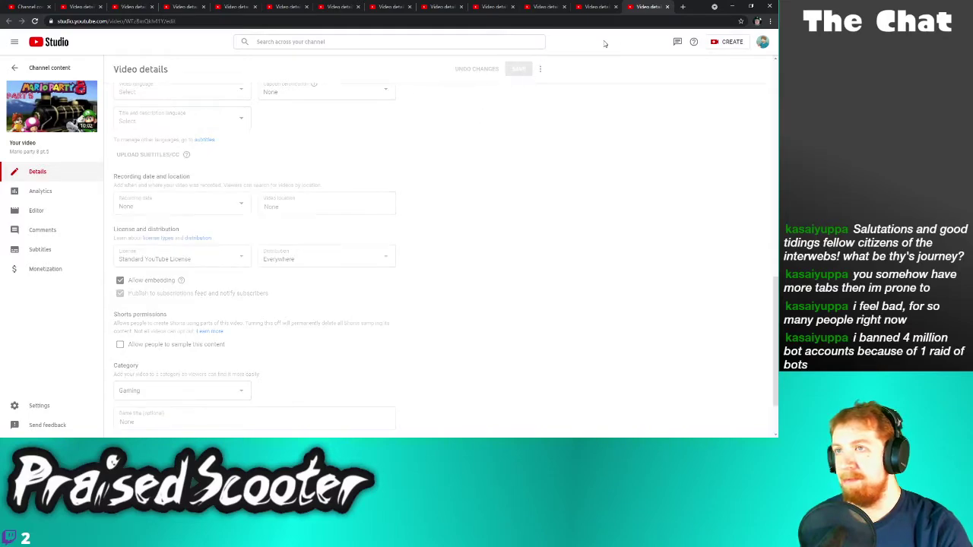
left_click(666, 6)
Disallow Shorts sampling of the Mario Party 8 pt.4 video, save the change and close its tab
scroll(276, 376, "down", 1)
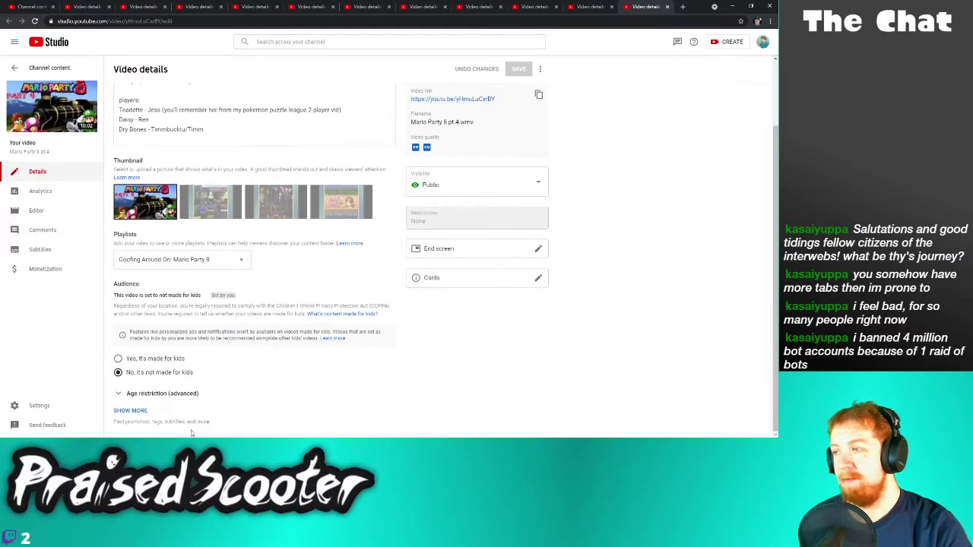
scroll(121, 417, "down", 8)
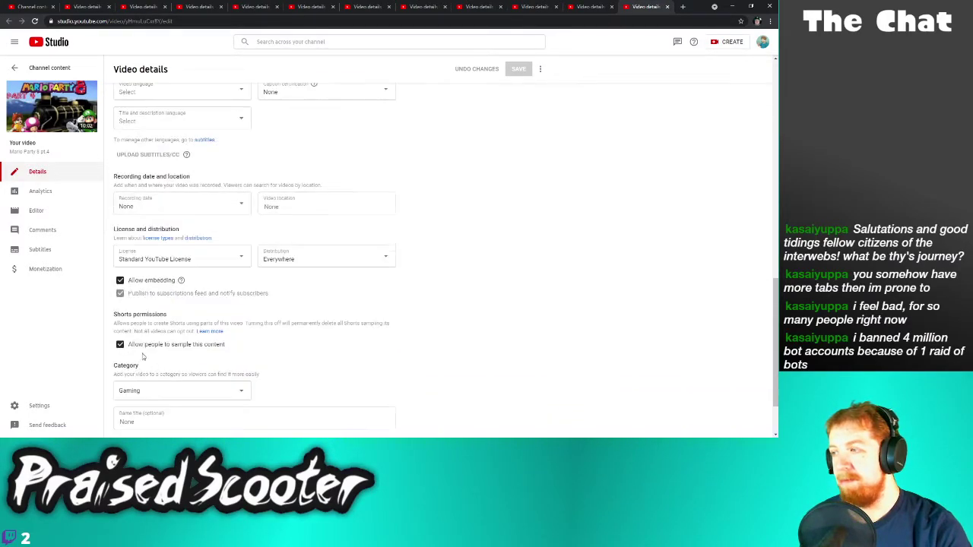
left_click(121, 345)
left_click(518, 68)
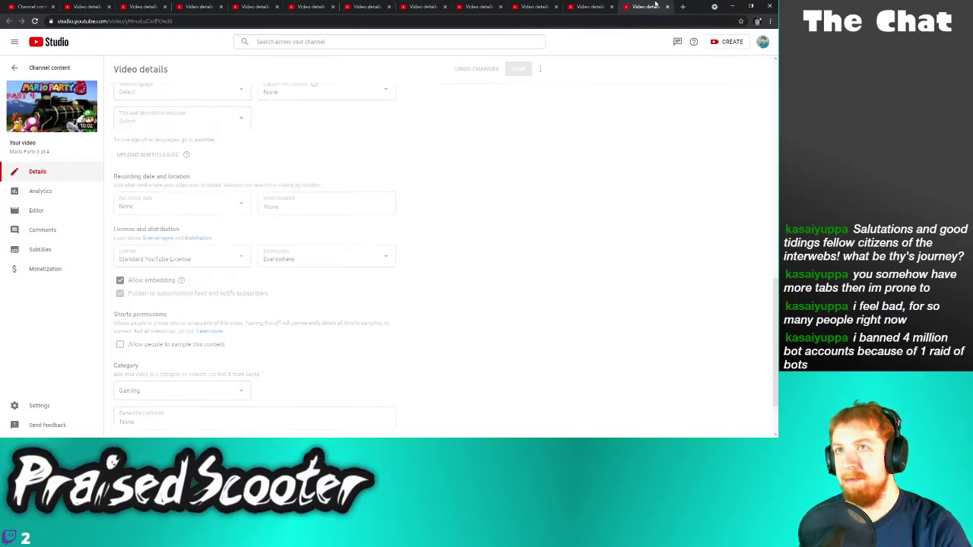
left_click(666, 6)
Disallow Shorts sampling of the Mario Party 8 pt.3 video, save the change and close its tab
scroll(120, 410, "down", 1)
left_click(123, 393)
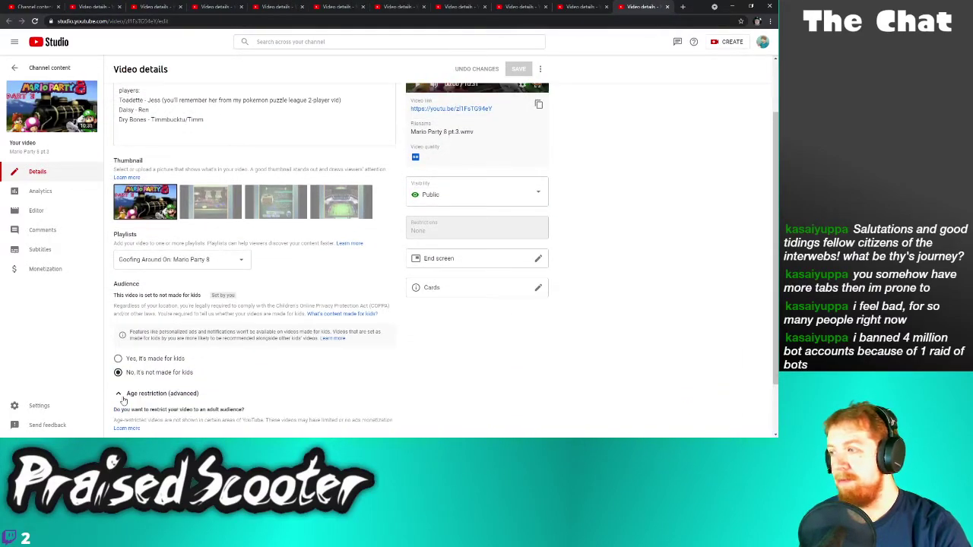
scroll(131, 403, "down", 1)
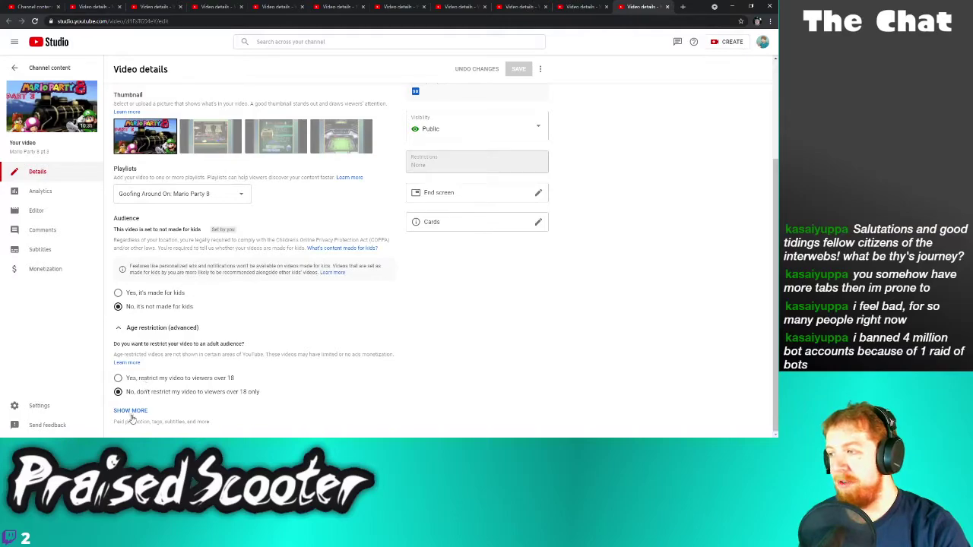
left_click(130, 411)
scroll(152, 380, "down", 5)
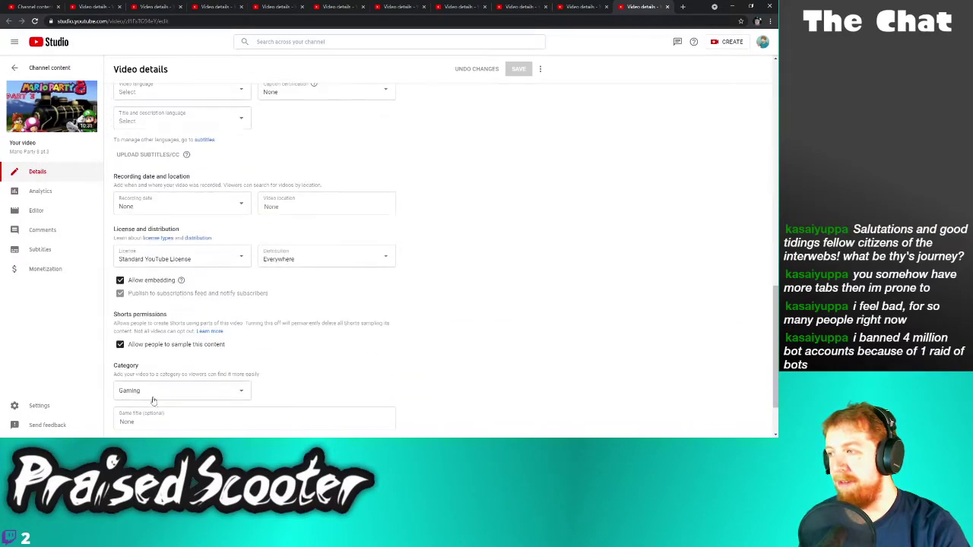
left_click(150, 347)
left_click(519, 68)
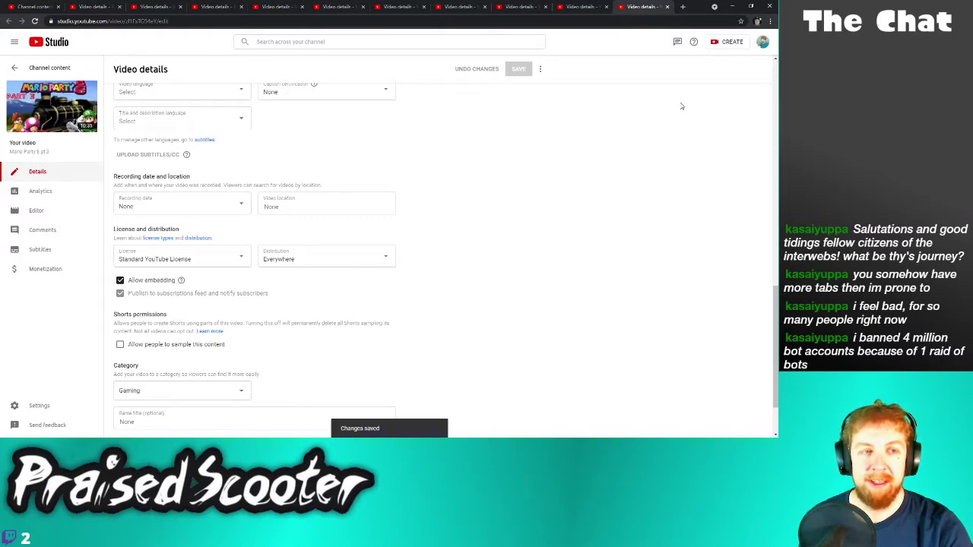
left_click(667, 7)
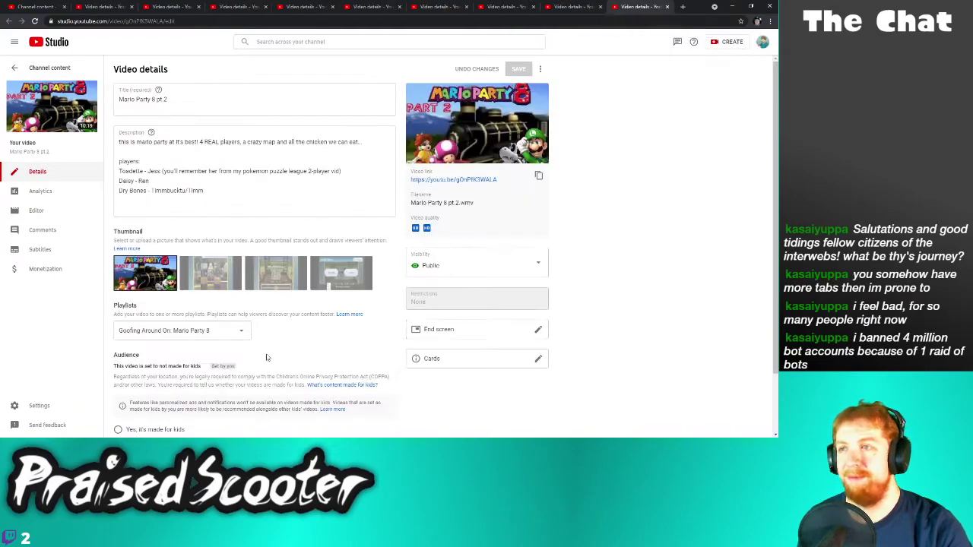
Disallow Shorts sampling of the Mario Party 8 pt.2 video, save the change and close its tab
scroll(266, 358, "down", 3)
left_click(122, 408)
scroll(153, 367, "down", 15)
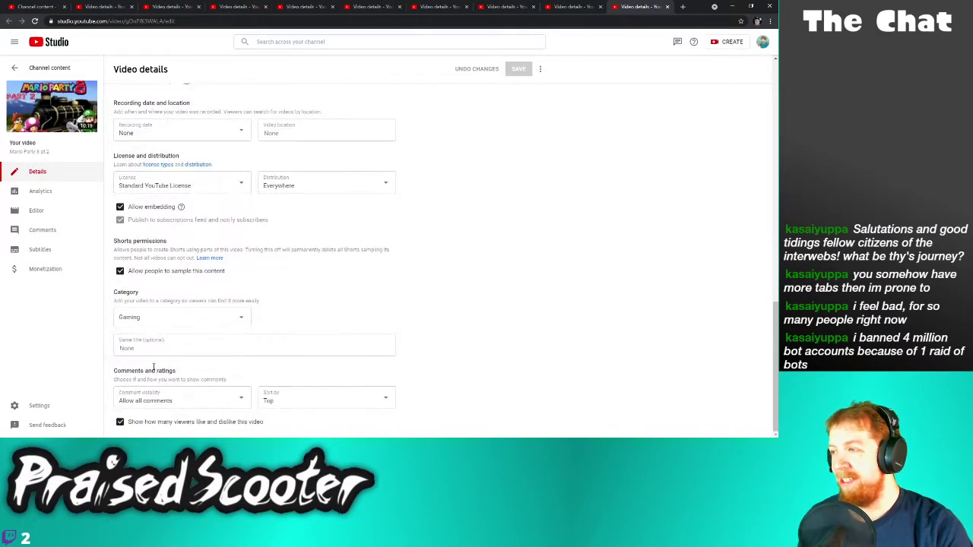
left_click(120, 271)
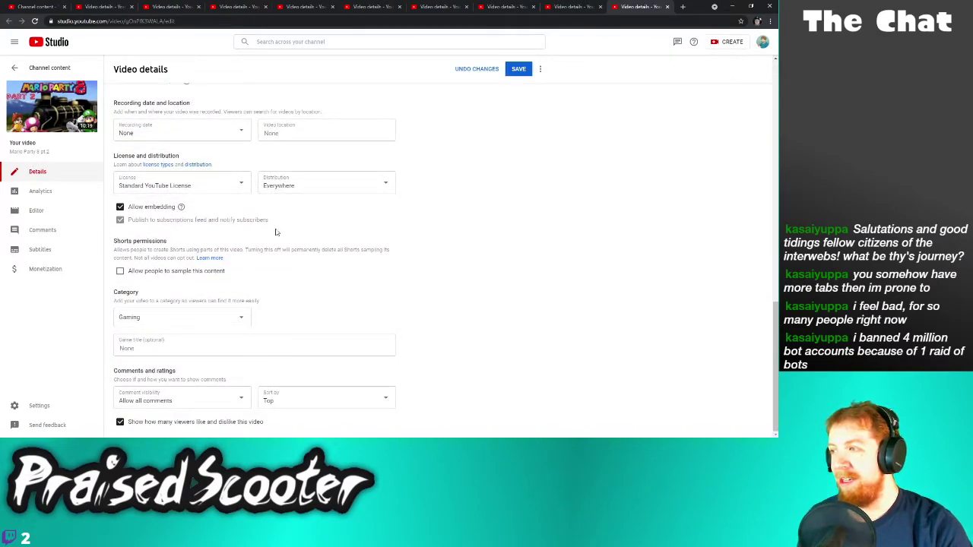
left_click(519, 70)
left_click(667, 6)
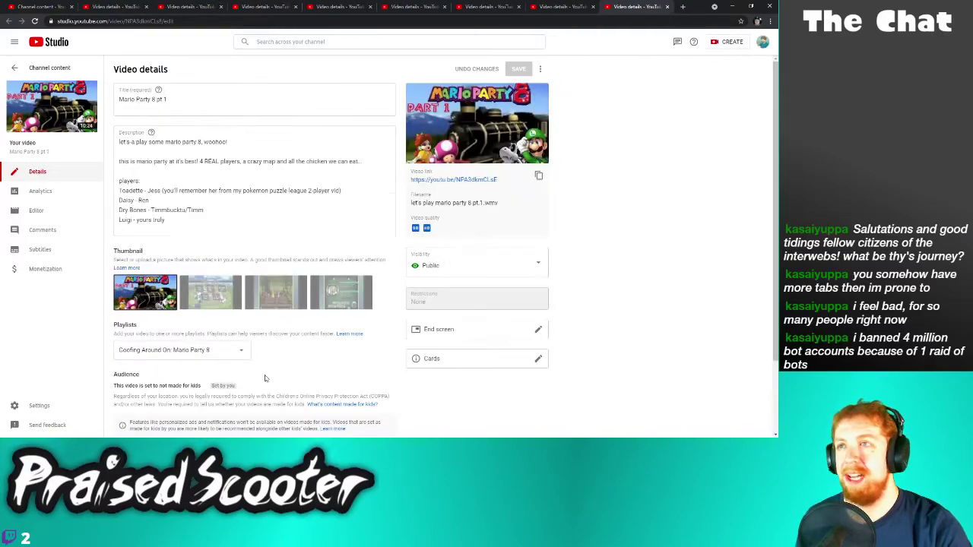
Disallow Shorts sampling of the Mario Party 8 pt 1 video, save the change and close its tab
scroll(265, 377, "down", 2)
left_click(131, 411)
scroll(152, 395, "down", 5)
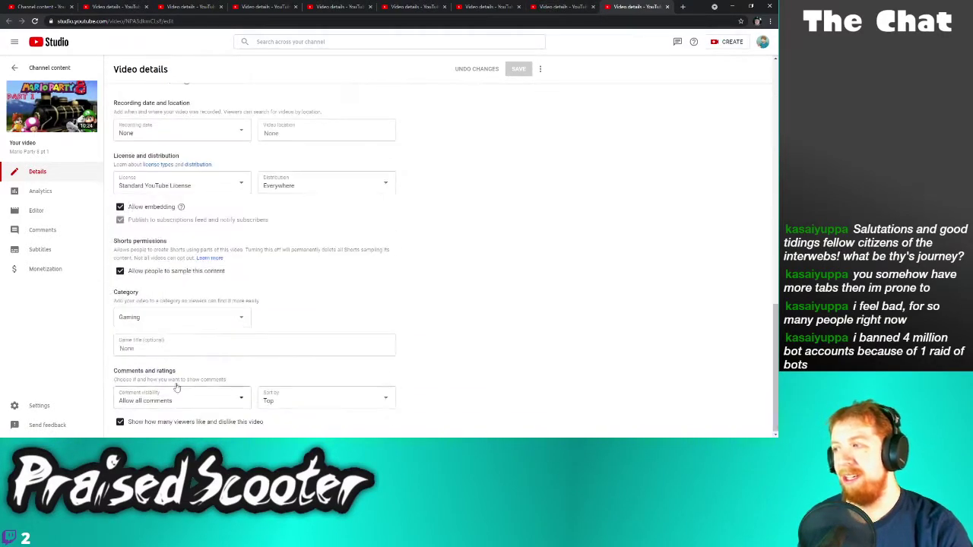
left_click(153, 273)
left_click(519, 70)
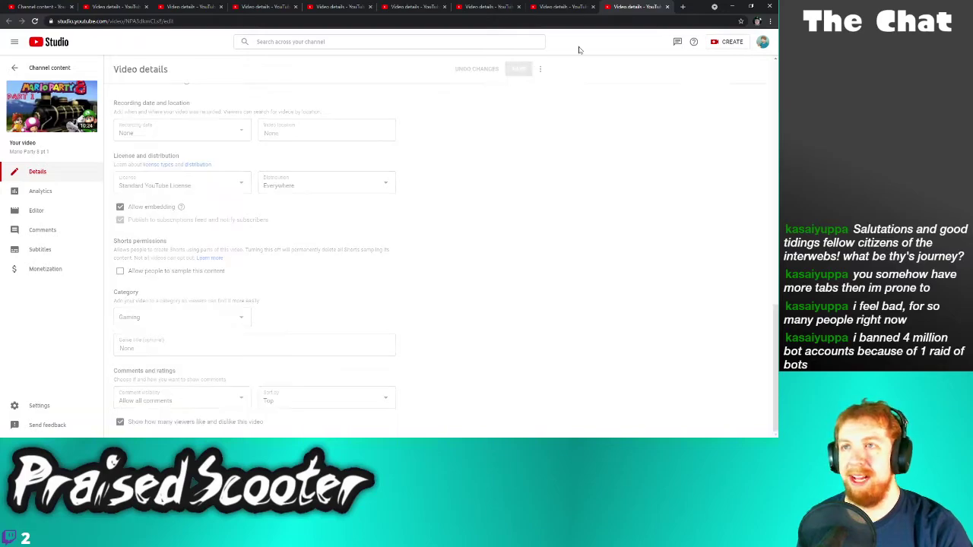
left_click(667, 11)
Disallow Shorts sampling of the Goldeneye Online pt 3 video, save the change and close its tab
scroll(191, 395, "down", 1)
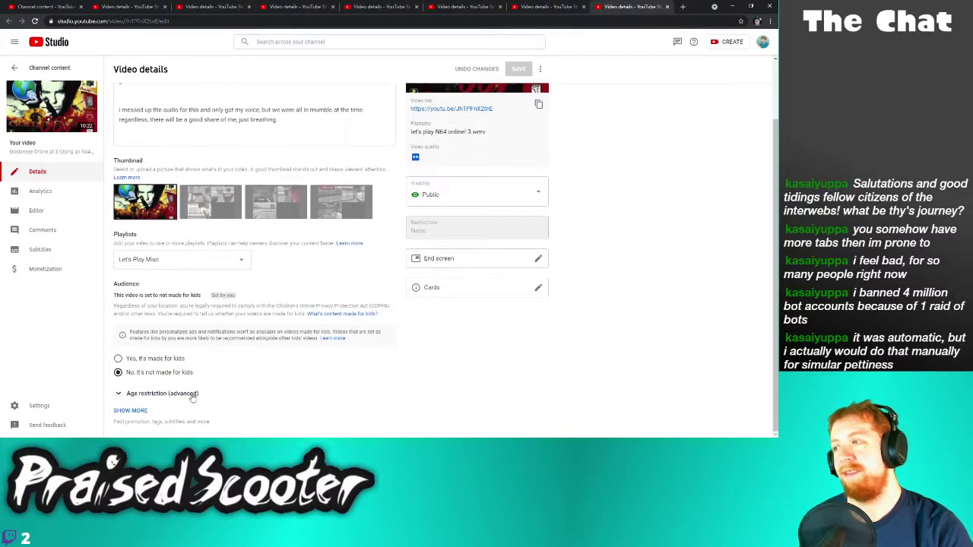
left_click(130, 412)
scroll(186, 371, "down", 5)
scroll(186, 371, "down", 4)
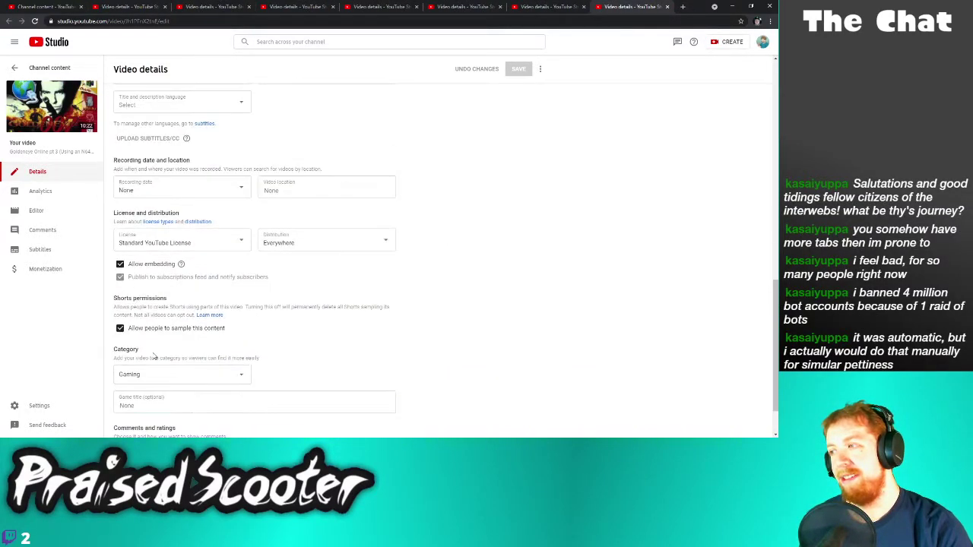
left_click(156, 328)
left_click(516, 69)
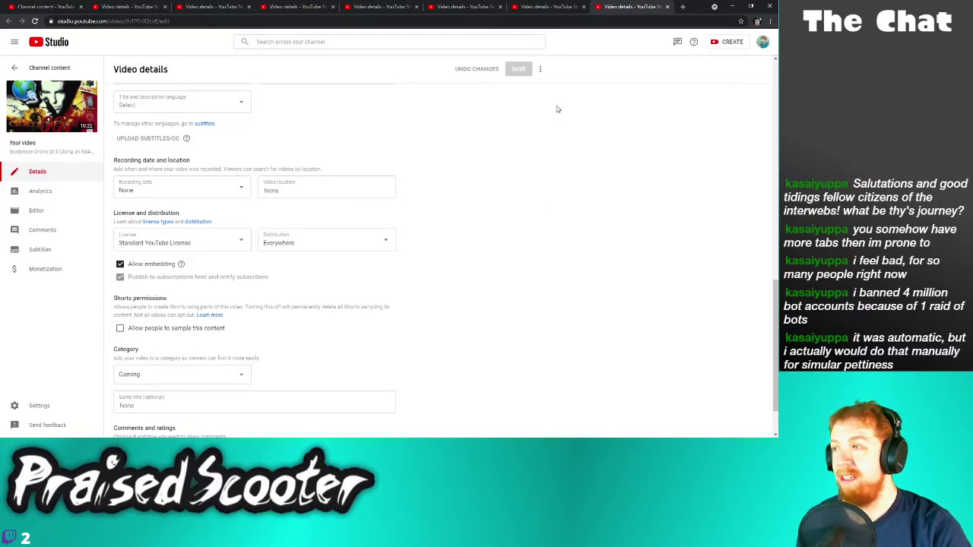
scroll(576, 196, "down", 1)
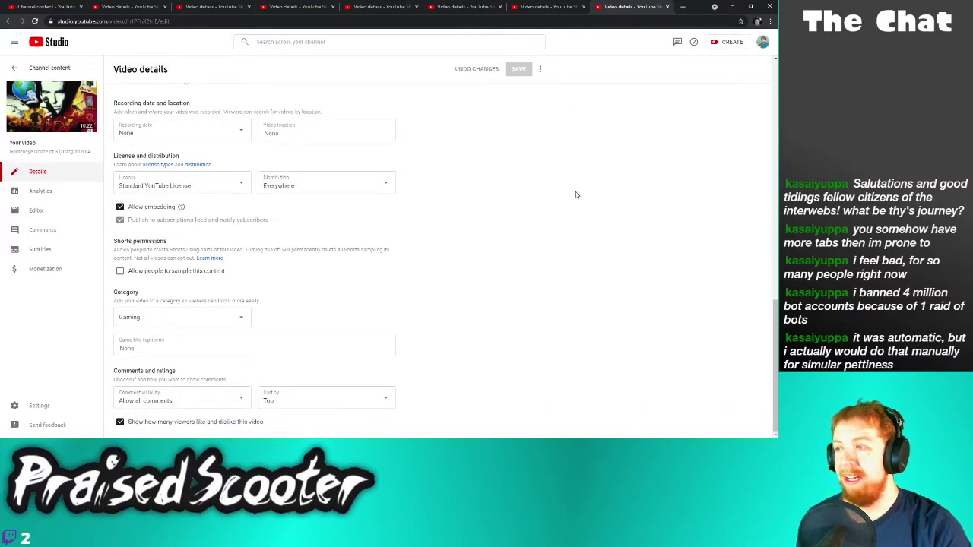
left_click(668, 7)
Disallow Shorts sampling of the Goldeneye Online pt 4 video, save the change and close its tab
scroll(256, 353, "down", 1)
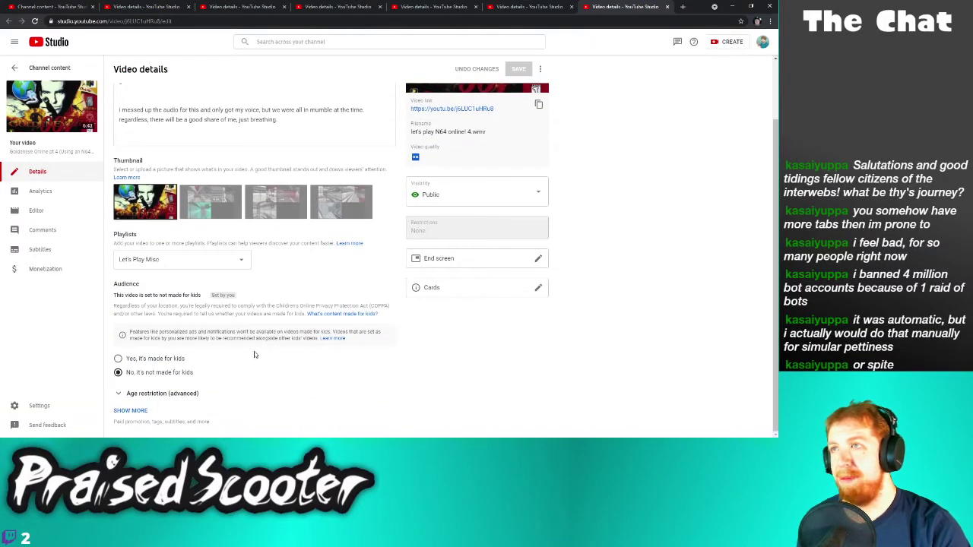
left_click(138, 410)
scroll(153, 329, "down", 5)
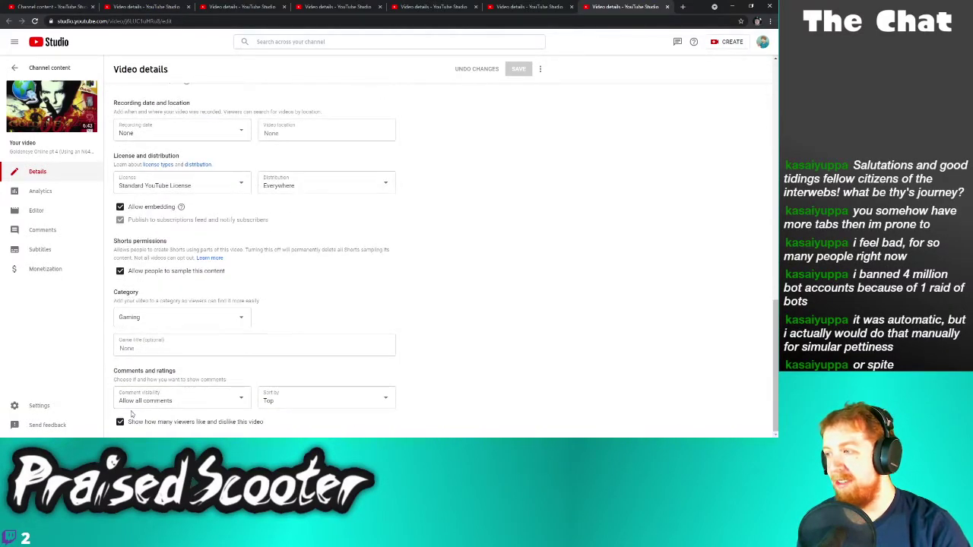
left_click(178, 271)
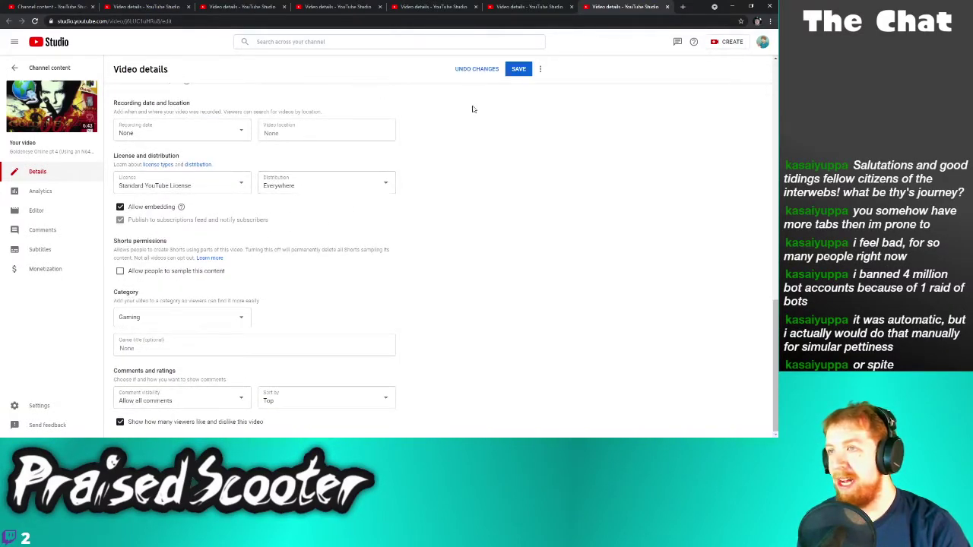
left_click(519, 70)
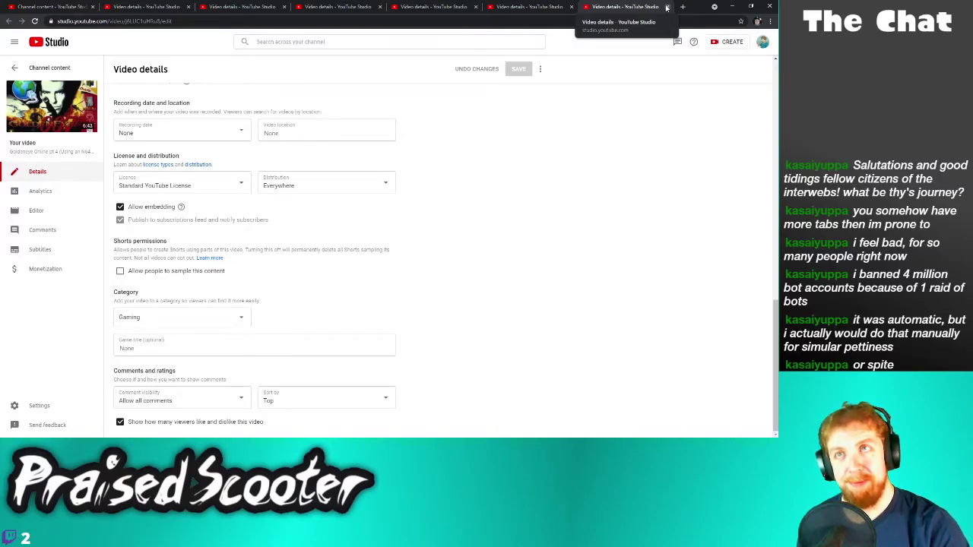
left_click(667, 7)
Disallow Shorts sampling of the Goldeneye Online pt 2 video, save the change and close its tab
scroll(134, 425, "down", 2)
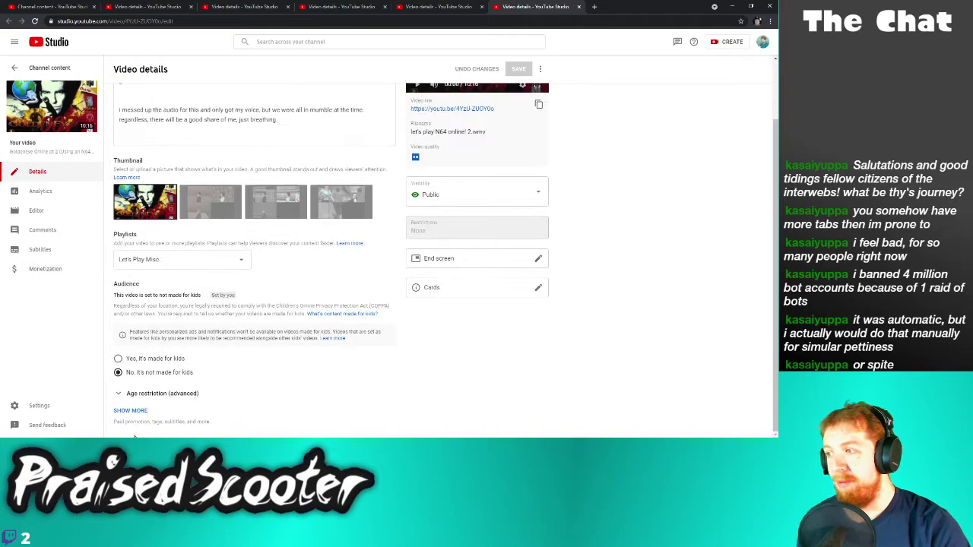
left_click(133, 411)
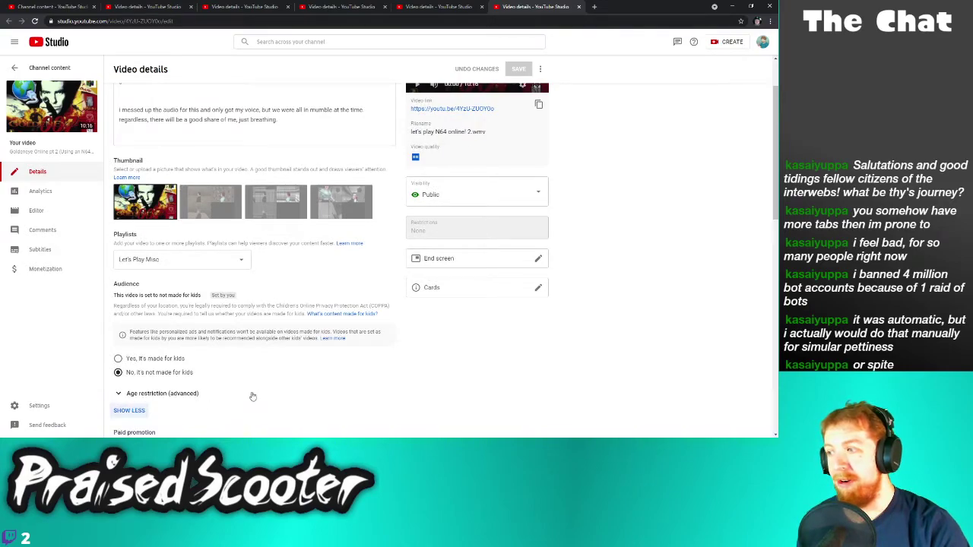
scroll(127, 346, "down", 10)
left_click(131, 330)
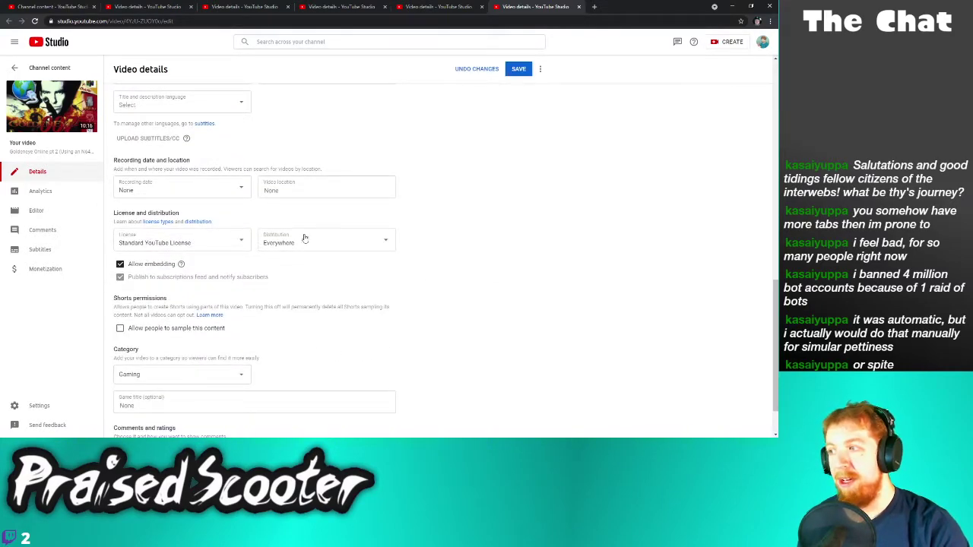
left_click(519, 69)
key("ctrl+w")
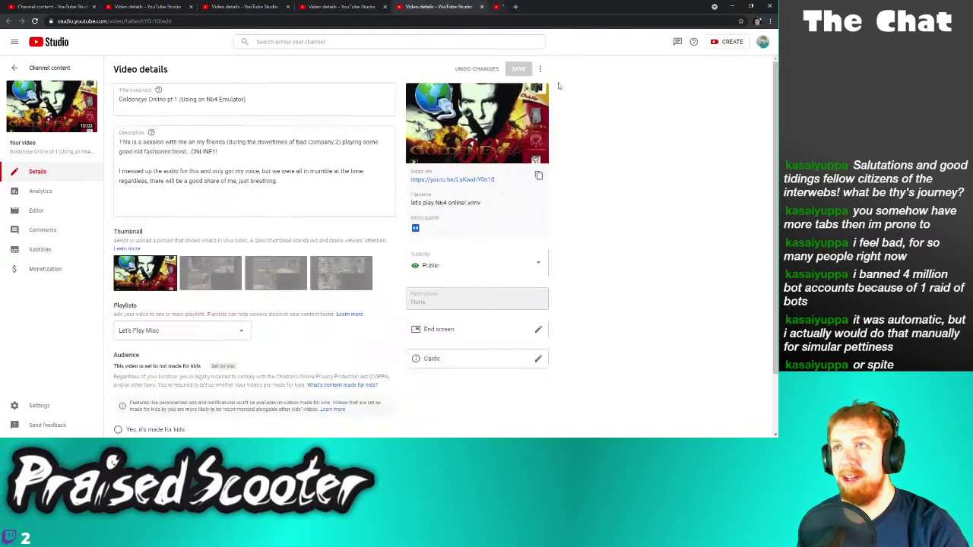
Disallow Shorts sampling of the Goldeneye Online pt 1 video, save the change and close its tab
scroll(275, 351, "down", 1)
left_click(134, 410)
scroll(152, 304, "down", 4)
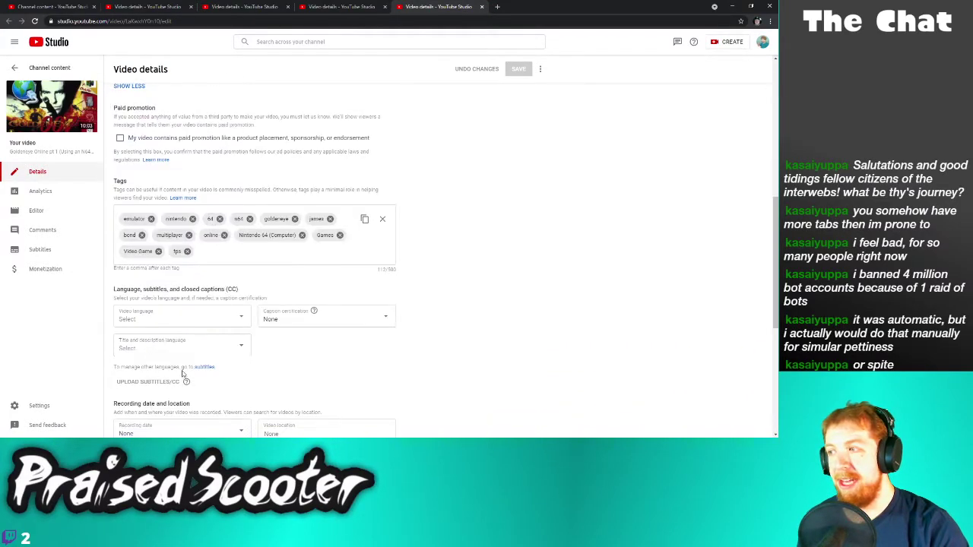
scroll(161, 187, "down", 4)
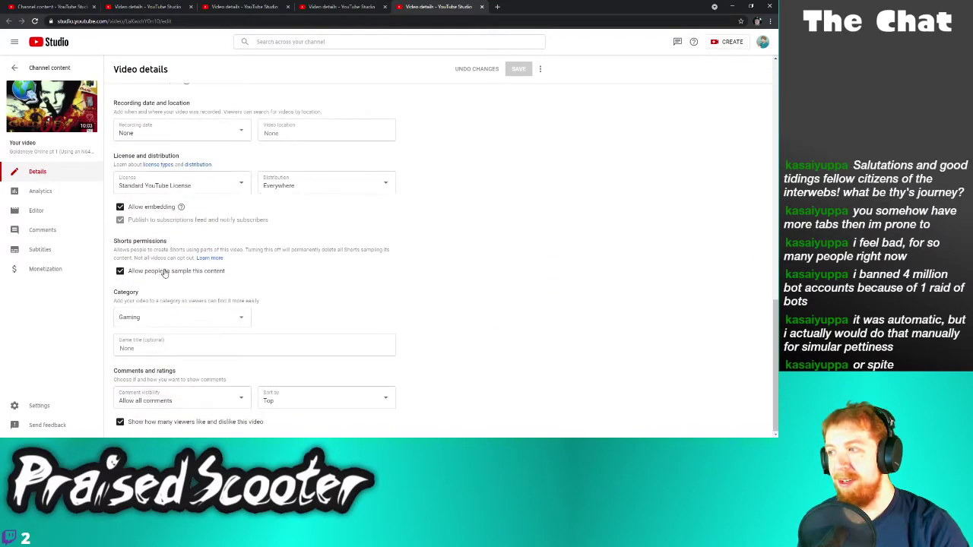
left_click(164, 272)
left_click(517, 69)
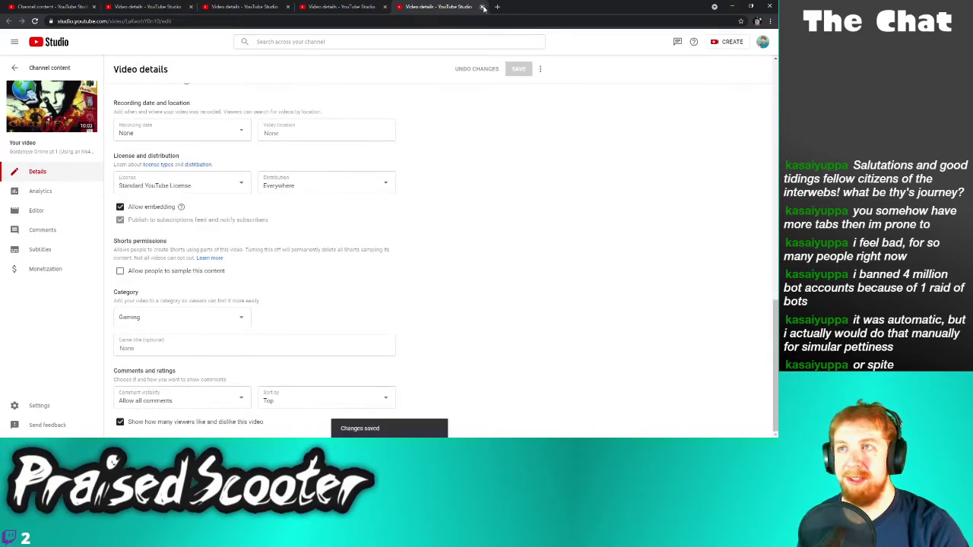
left_click(482, 7)
Disallow Shorts sampling of the Black Company 3 video, save the change and close its tab
scroll(265, 330, "down", 2)
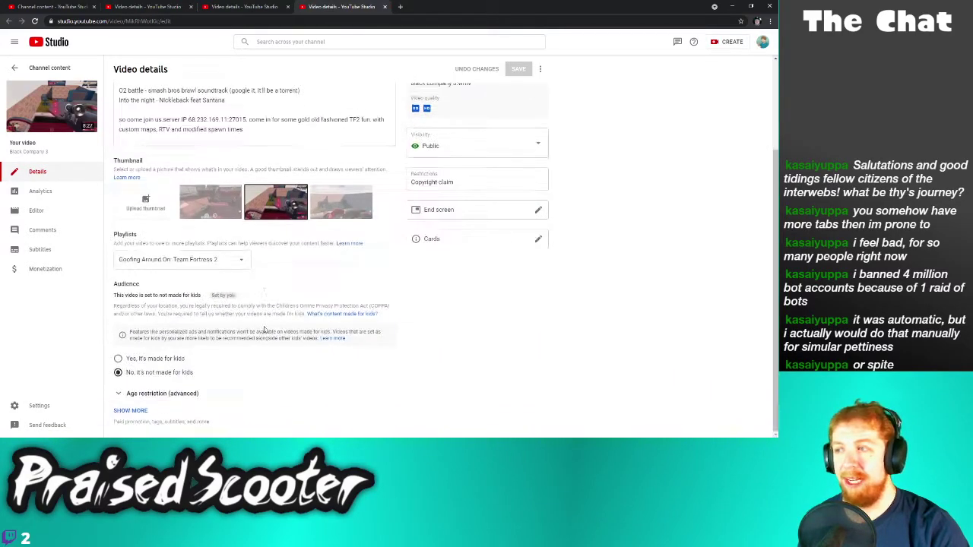
left_click(130, 411)
scroll(125, 396, "down", 10)
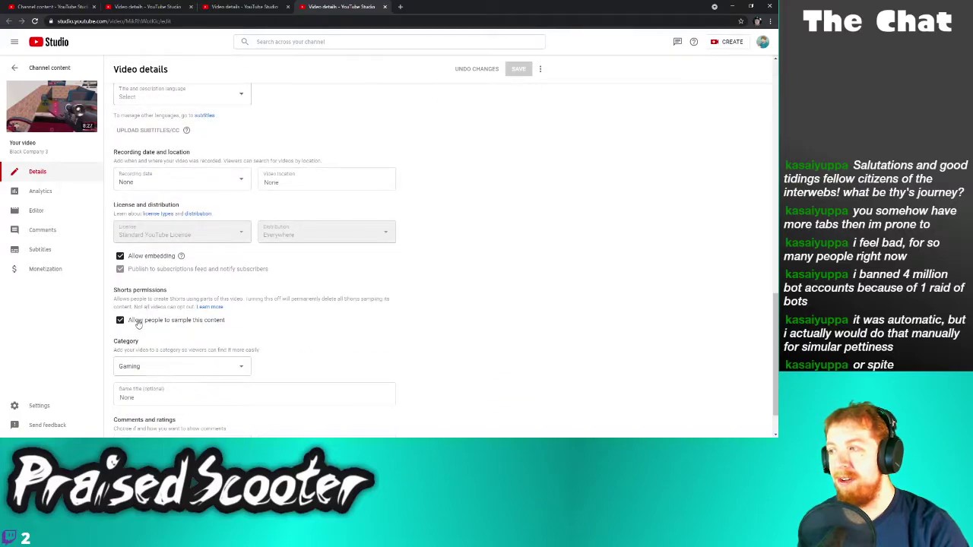
left_click(138, 323)
left_click(519, 69)
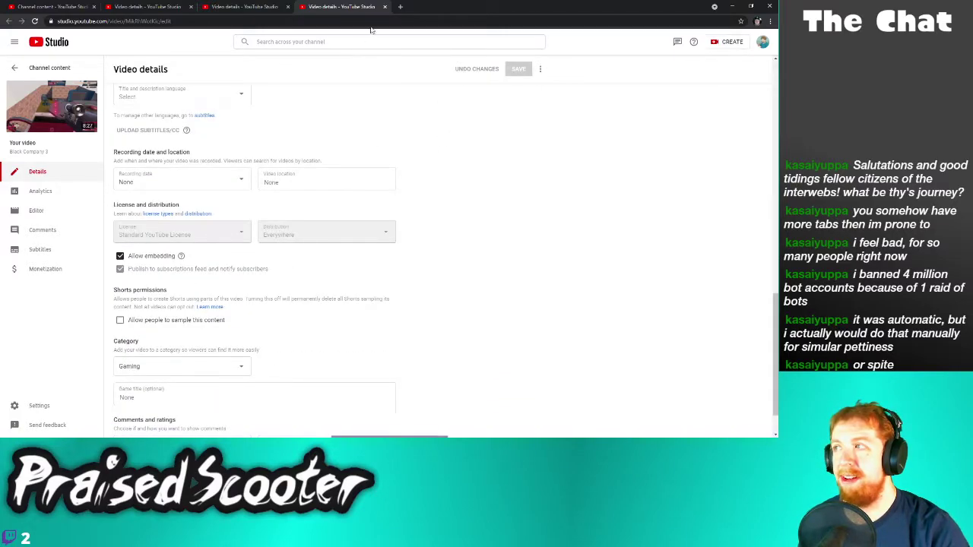
left_click(386, 6)
Disallow Shorts sampling of the MidWest Lan 11's Team Fortress 2 Footage video, save the change and close its tab
scroll(145, 399, "down", 2)
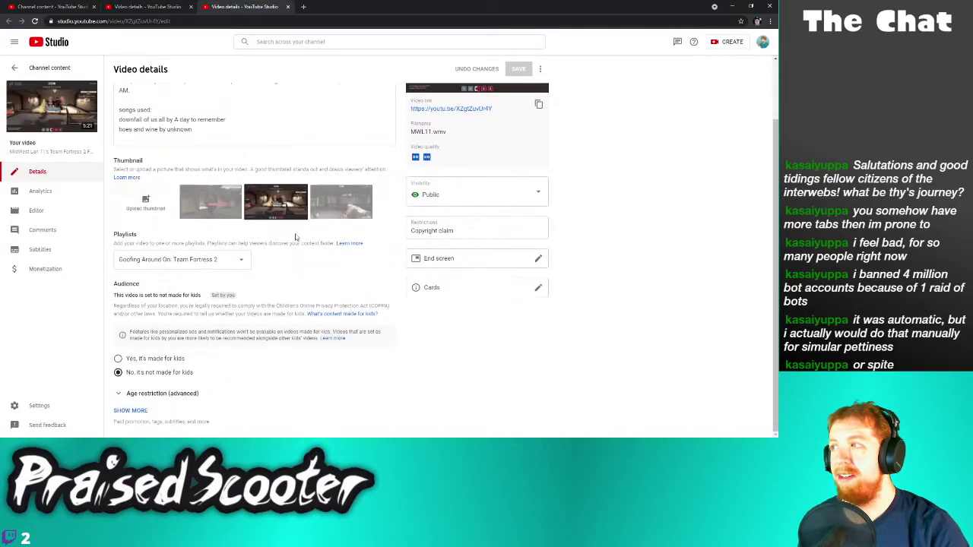
left_click(138, 410)
scroll(140, 380, "down", 10)
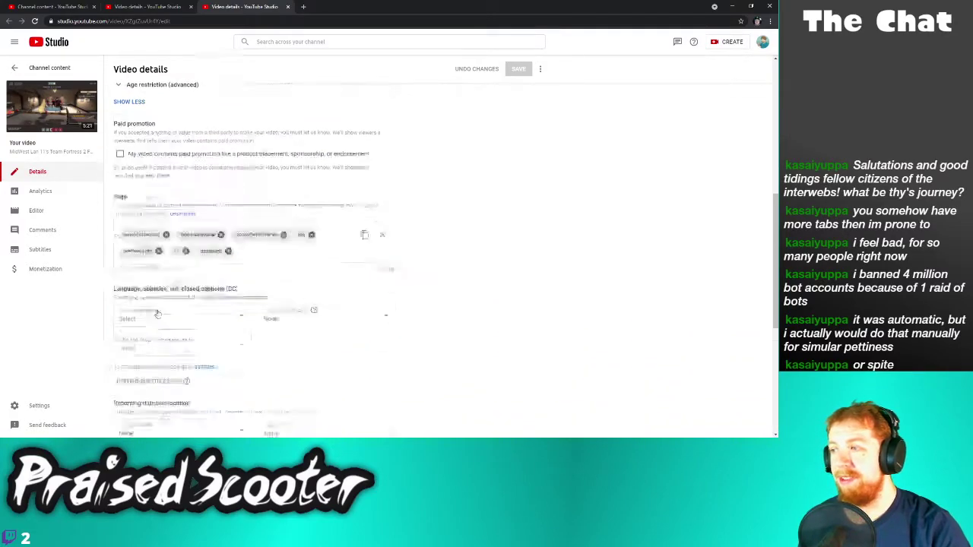
left_click(166, 272)
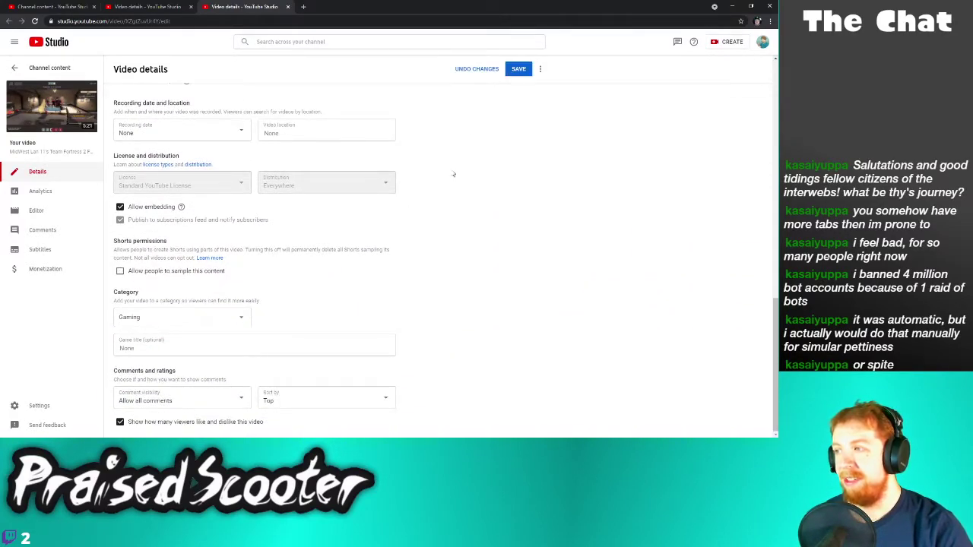
left_click(518, 68)
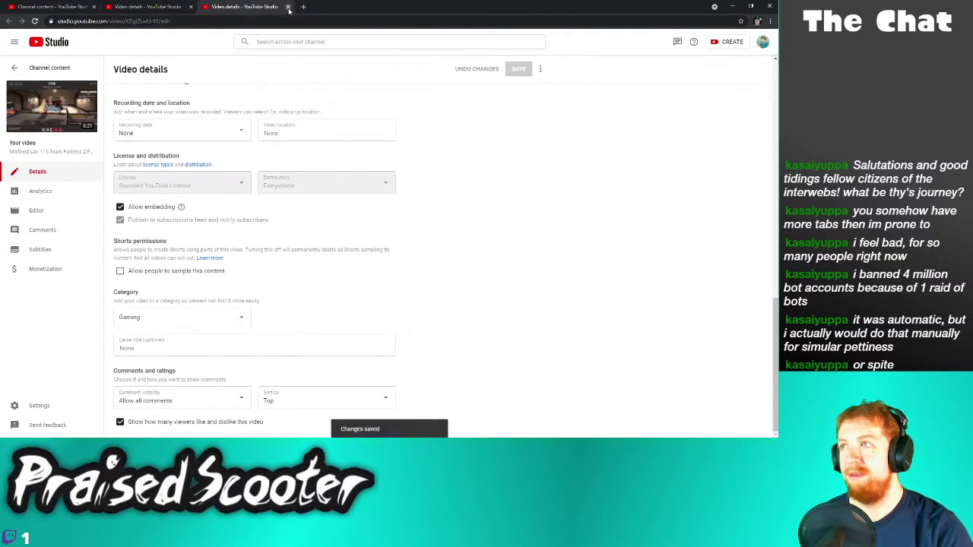
left_click(288, 7)
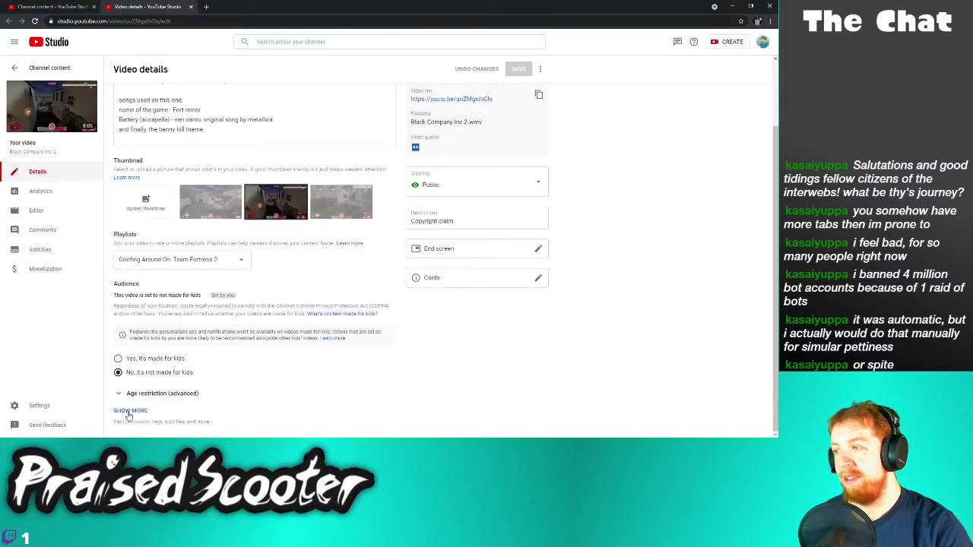
Disallow Shorts sampling of the Black Company Inc 2 video, save the change and close its tab
left_click(129, 410)
scroll(198, 301, "down", 10)
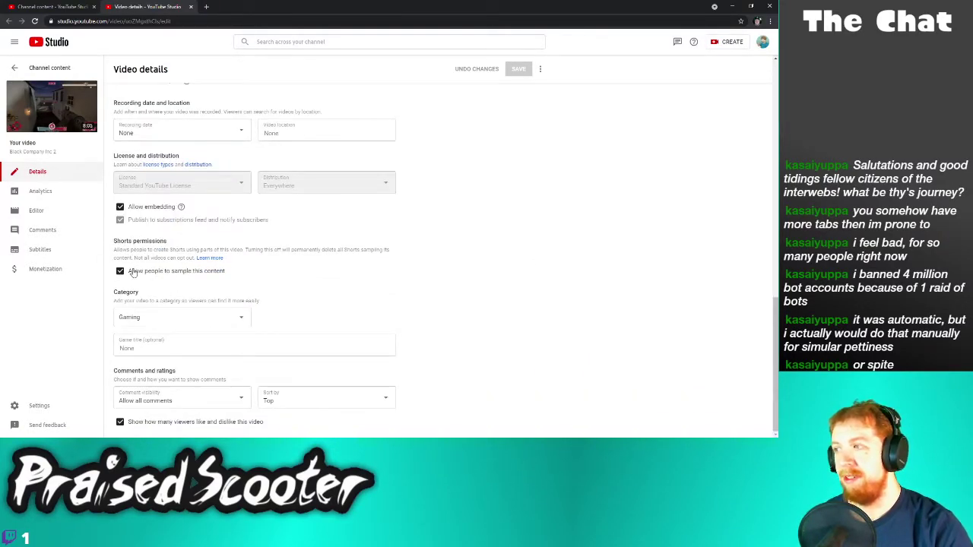
left_click(132, 271)
left_click(518, 68)
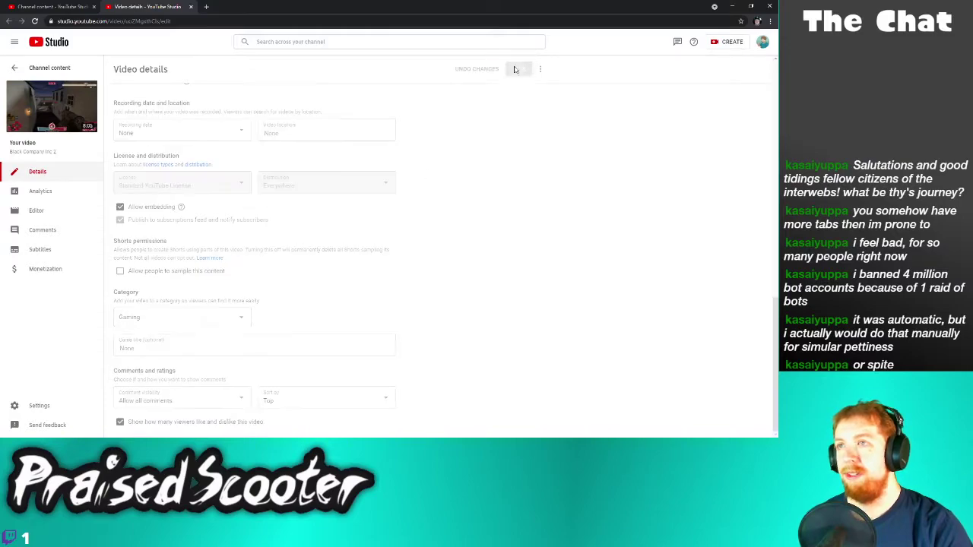
left_click(191, 7)
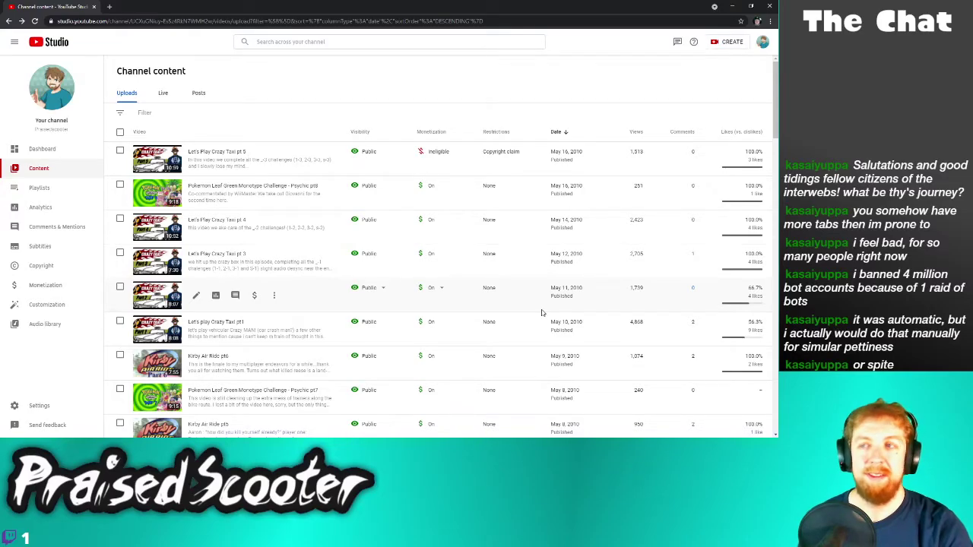
Examine an enlarged view of the page range and total number of videos at the end of the uploads list
scroll(467, 336, "down", 10)
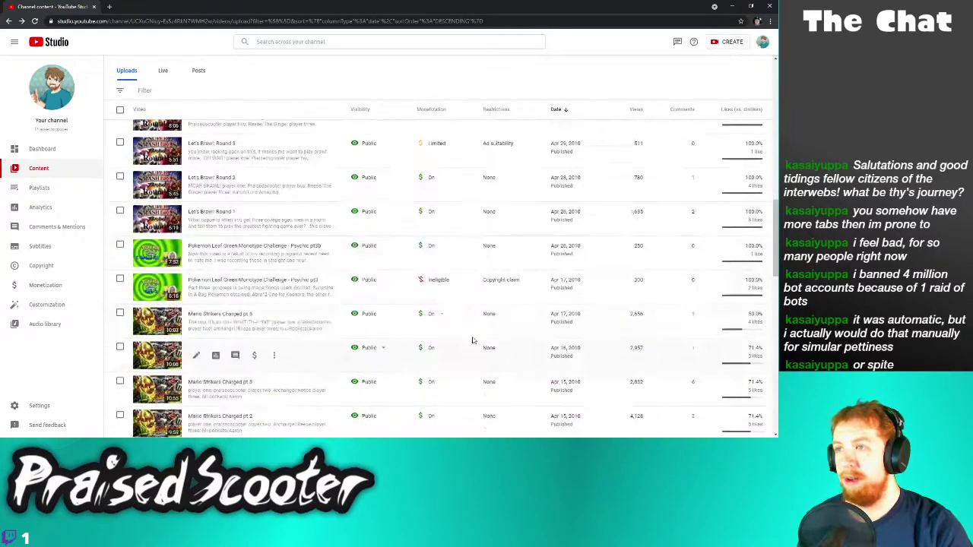
scroll(474, 345, "down", 2)
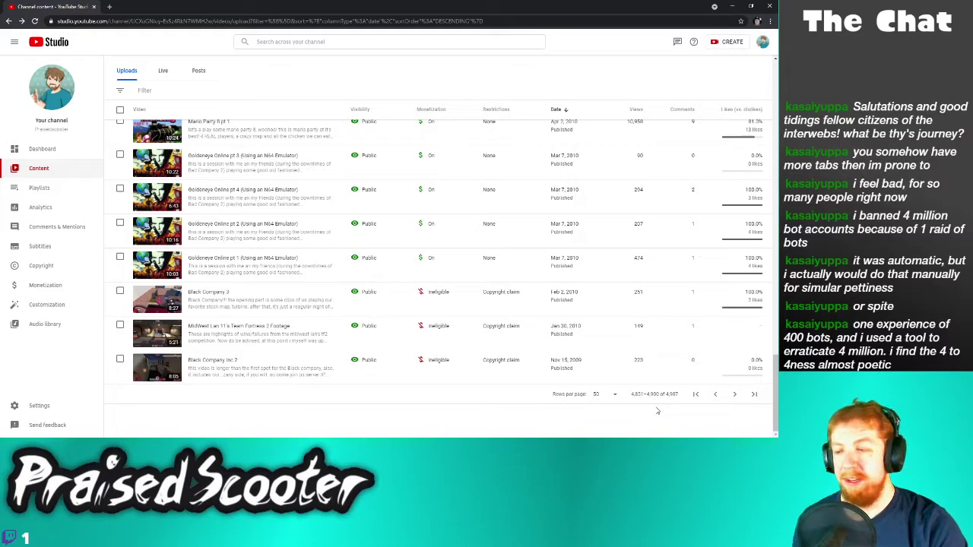
key("ctrl+plus")
key("ctrl+plus")
key("ctrl+plus")
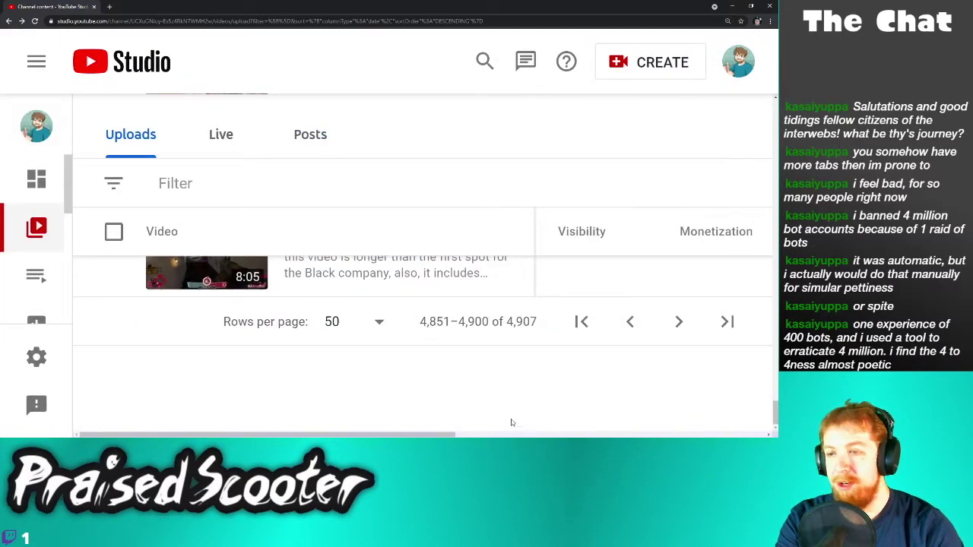
left_click_drag(424, 434, 378, 432)
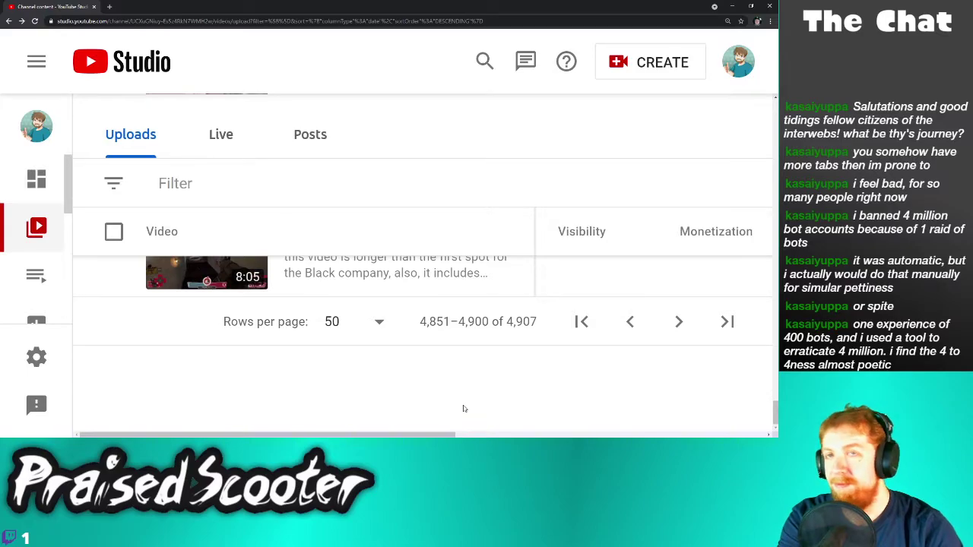
key("ctrl+minus")
key("ctrl+minus")
key("ctrl+minus")
key("ctrl+minus")
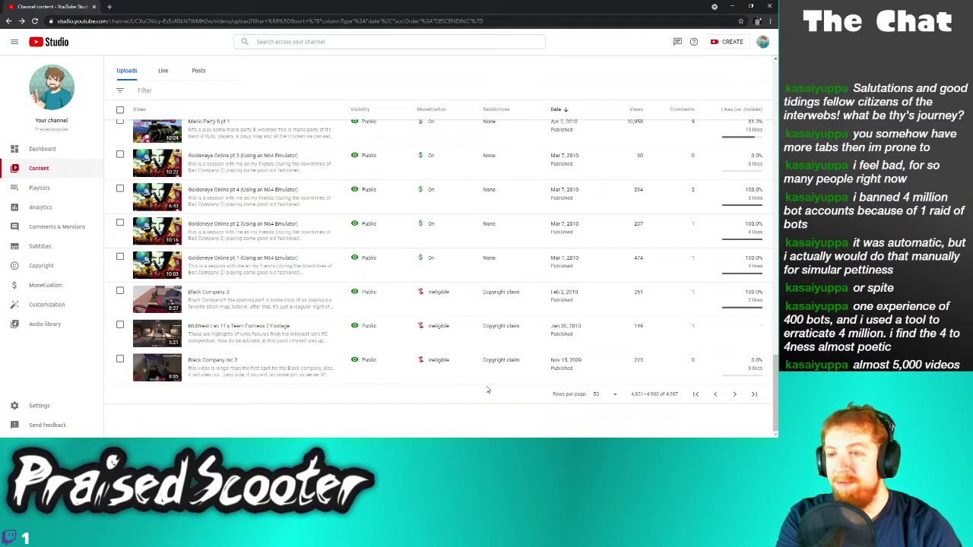
Go to the previous page of uploads and open the details of Let's Brawl Rounds 16, 15, 14 and 13a in separate tabs
left_click(714, 394)
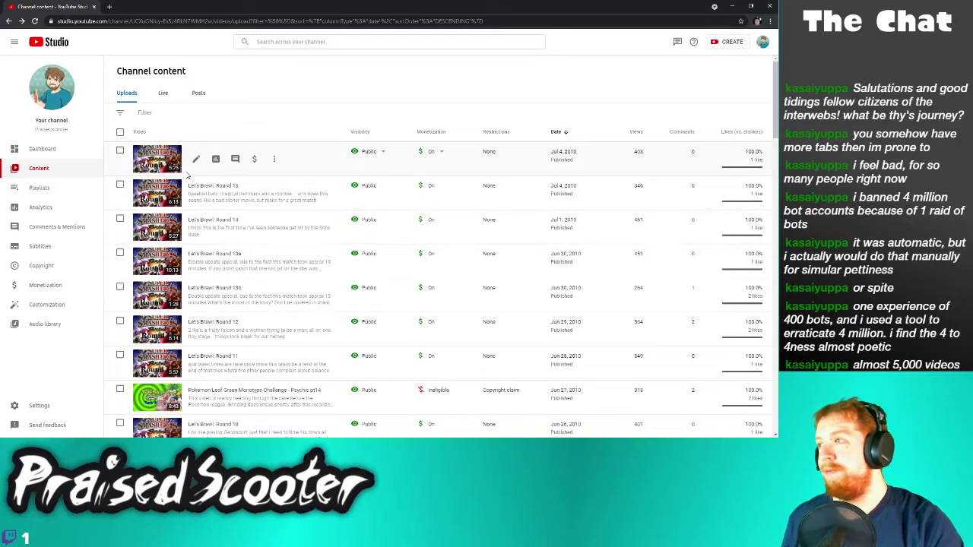
right_click(202, 163)
left_click(209, 164)
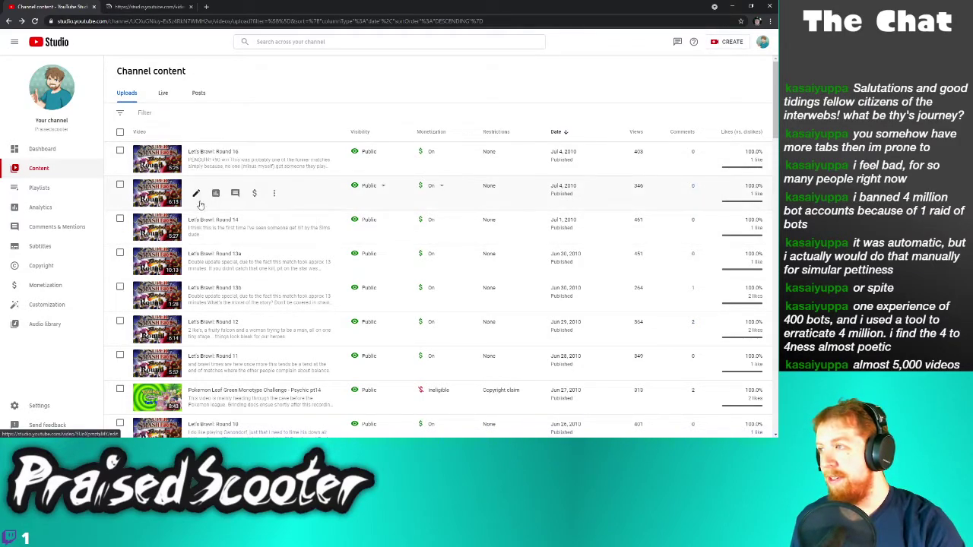
right_click(197, 193)
left_click(212, 199)
right_click(195, 227)
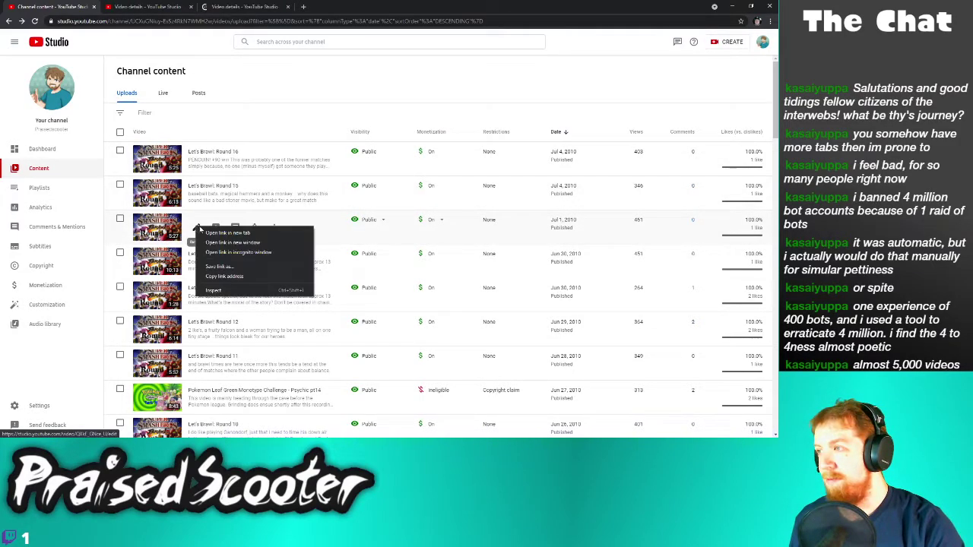
left_click(210, 232)
right_click(196, 261)
left_click(209, 266)
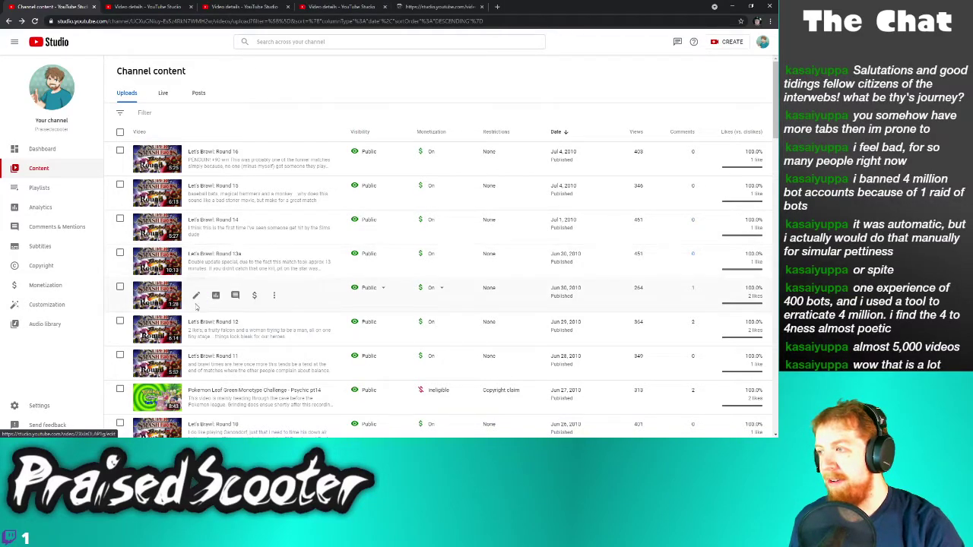
Open the details of Let's Brawl Rounds 13b, 12 and 11 and Pokemon Leaf Green Monotype Challenge - Psychic pt14 in separate tabs
right_click(196, 295)
left_click(211, 300)
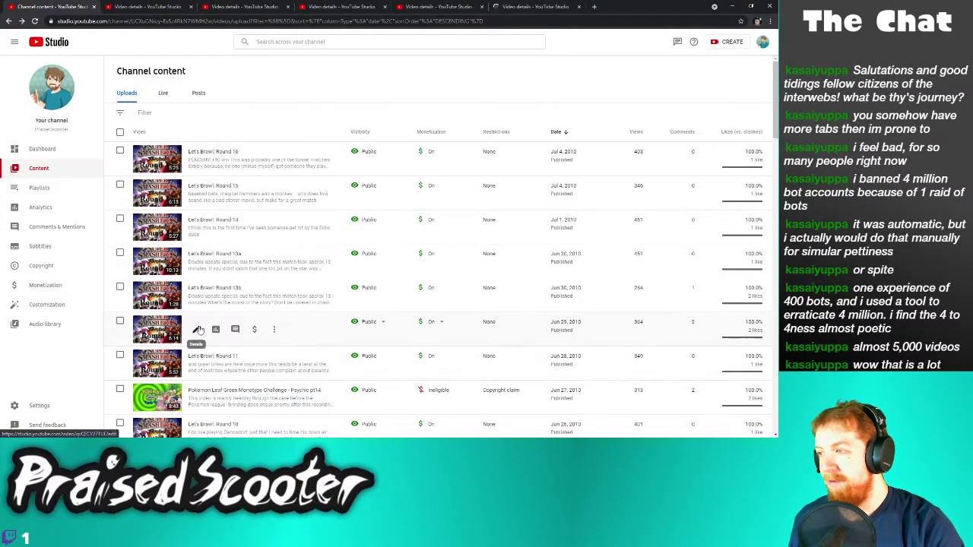
right_click(196, 329)
left_click(211, 334)
right_click(196, 363)
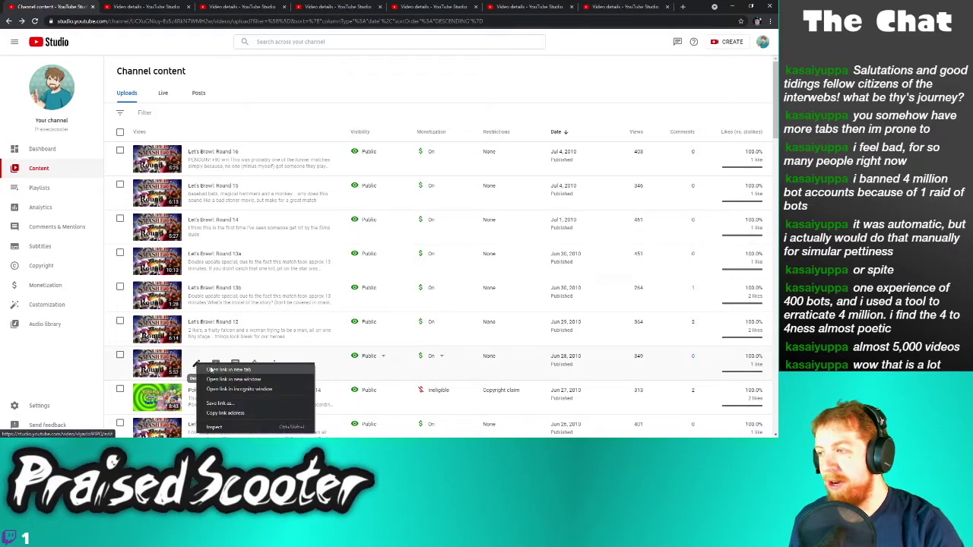
left_click(211, 368)
right_click(196, 398)
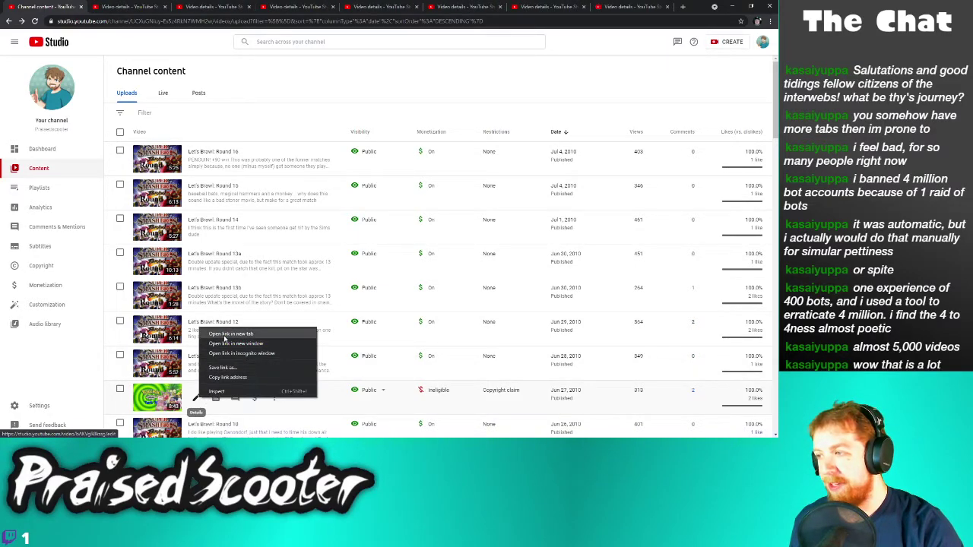
left_click(217, 334)
Open the details of Let's Brawl Rounds 10, 9 and 8, Let's Play ELEPHANT RAVE and Let's Play Kirby Super Star pt25 in separate tabs
scroll(206, 346, "down", 5)
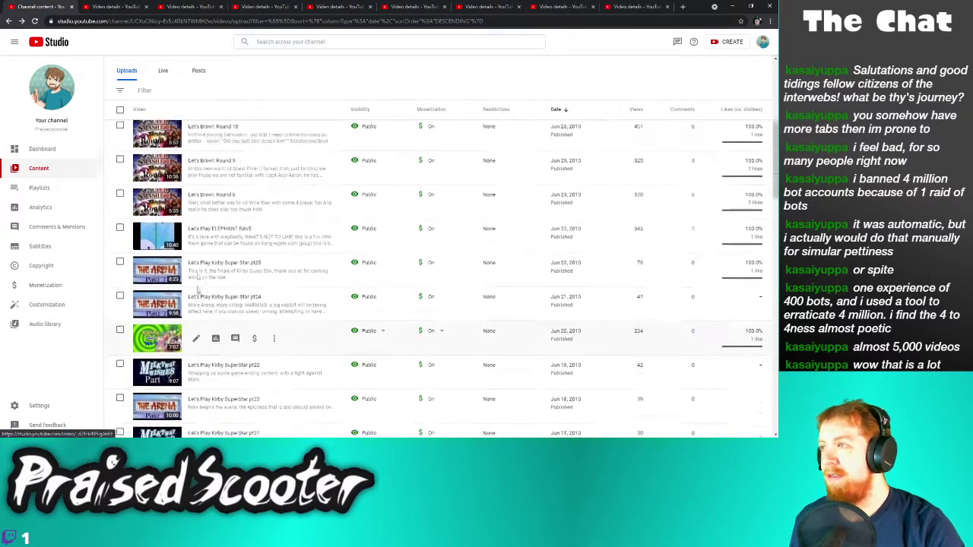
scroll(205, 335, "up", 1)
right_click(197, 147)
left_click(211, 155)
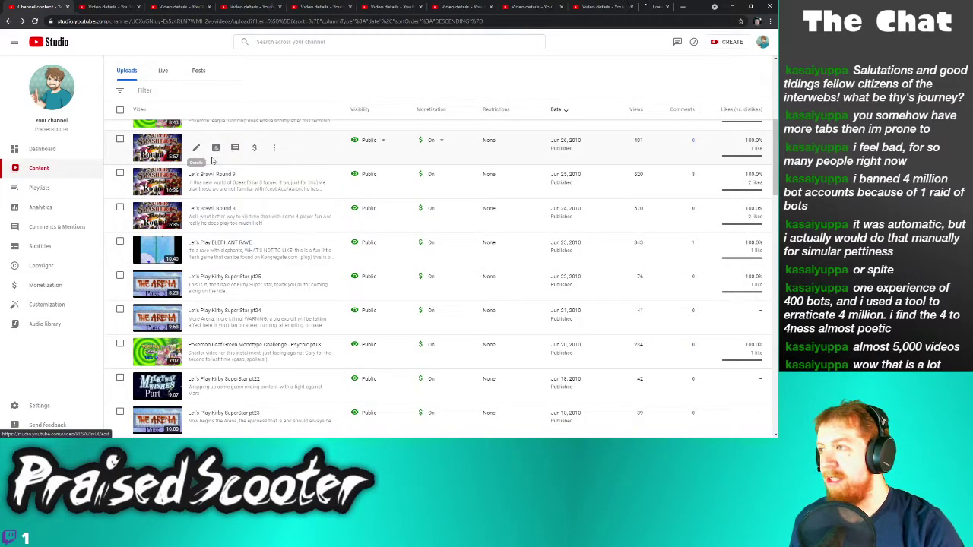
right_click(196, 181)
left_click(212, 190)
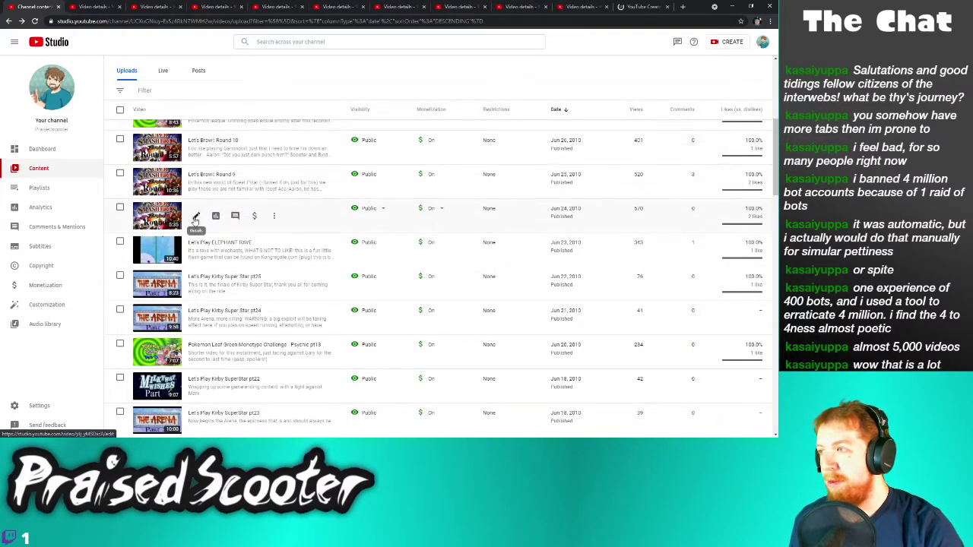
right_click(196, 216)
left_click(213, 222)
right_click(196, 250)
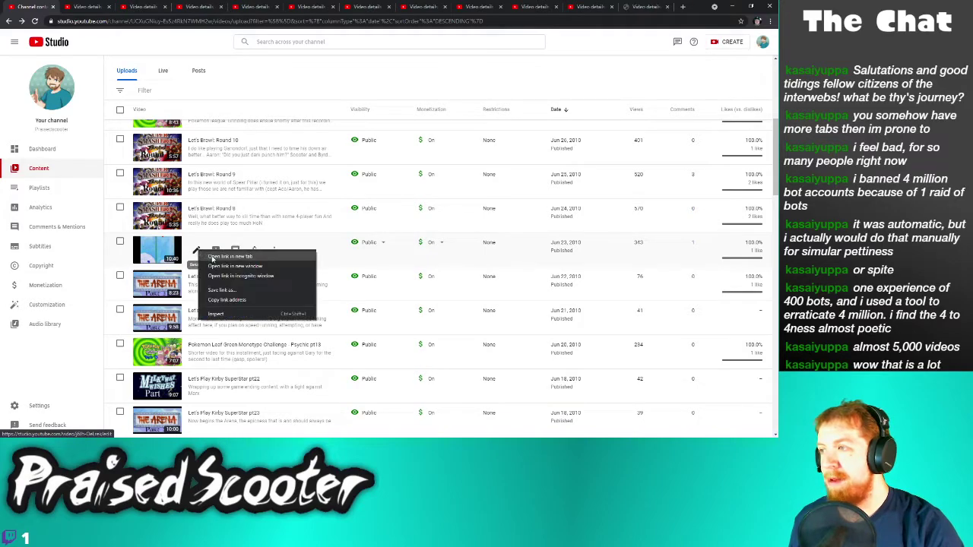
left_click(213, 257)
left_click(214, 291)
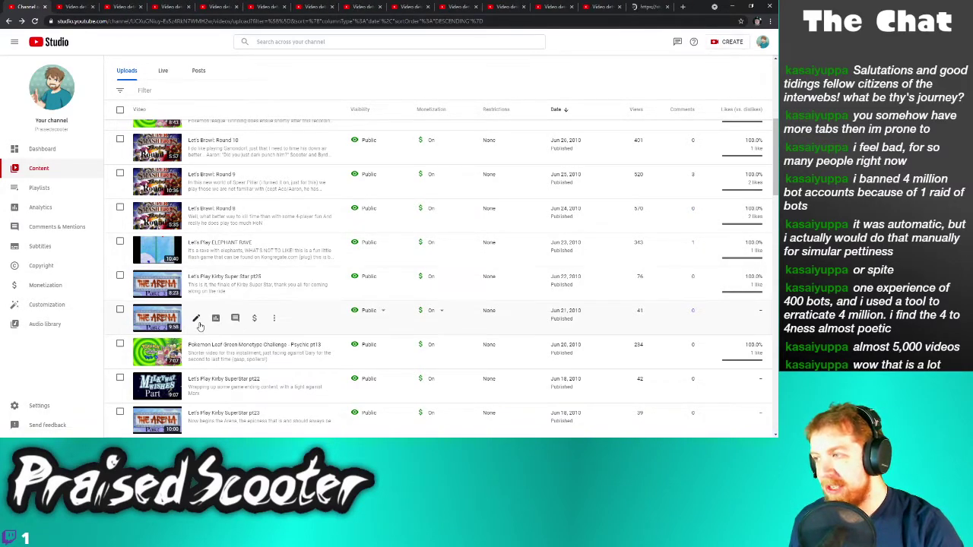
Open the details of Let's Play Kirby Super Star pt24, pt22 and pt23 and Pokemon Leaf Green Monotype Challenge - Psychic pt13 in separate tabs
right_click(196, 318)
left_click(216, 325)
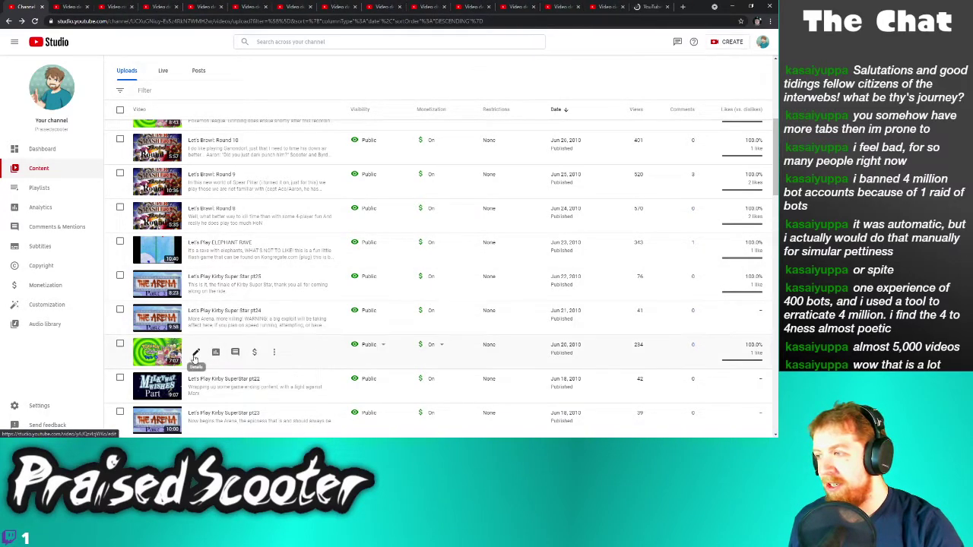
right_click(197, 353)
left_click(216, 360)
right_click(196, 388)
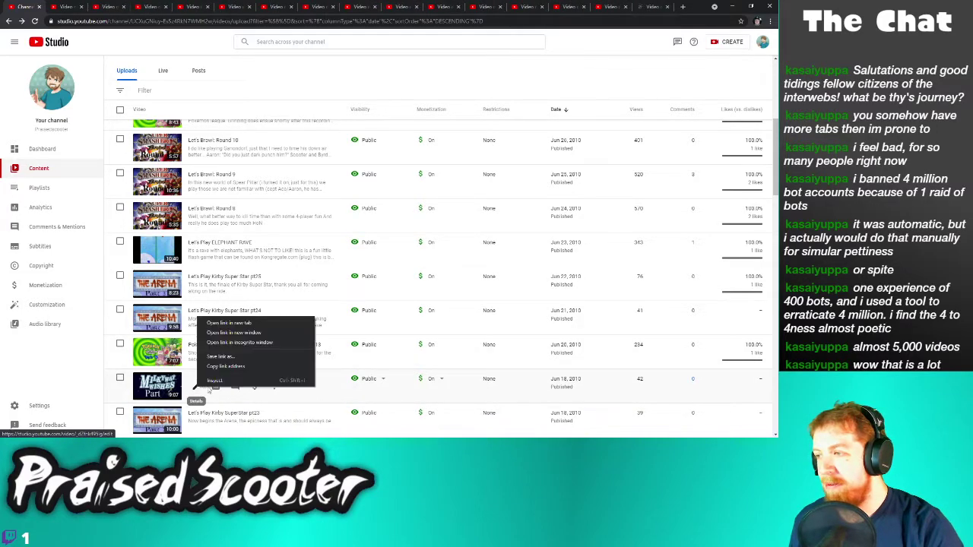
left_click(221, 322)
right_click(196, 422)
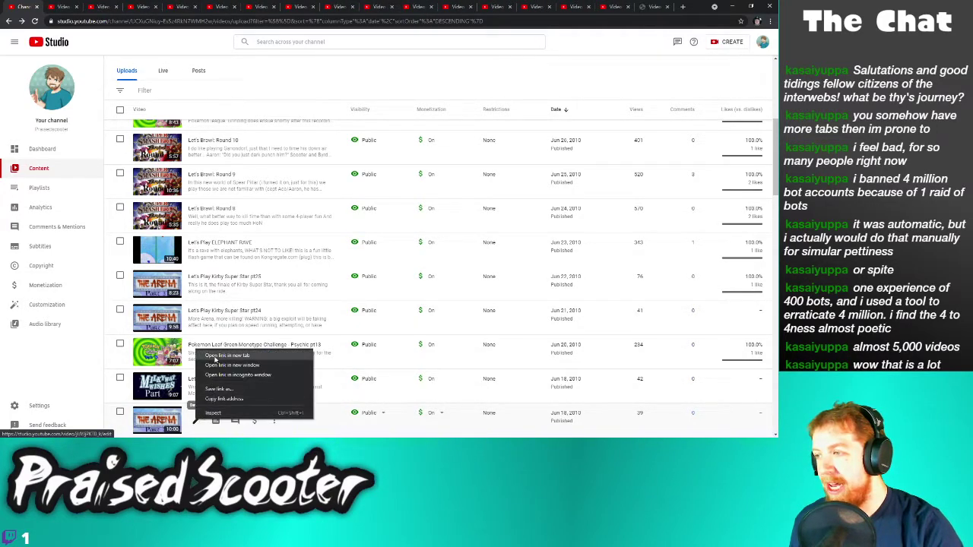
left_click(215, 360)
Open the details of Let's Play Kirby SuperStar pt21, pt20, pt19 and pt18 in separate tabs
scroll(213, 334, "down", 3)
scroll(212, 330, "down", 2)
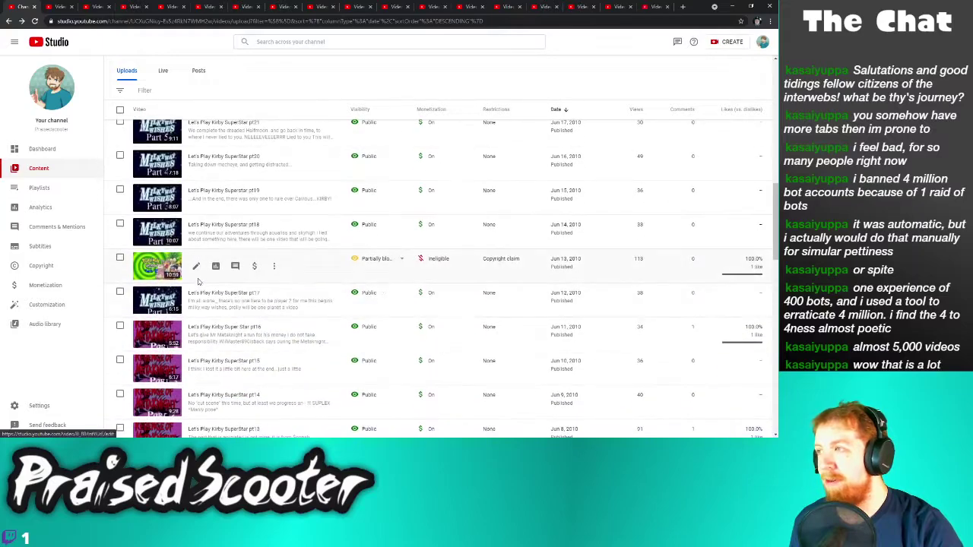
right_click(197, 131)
left_click(205, 138)
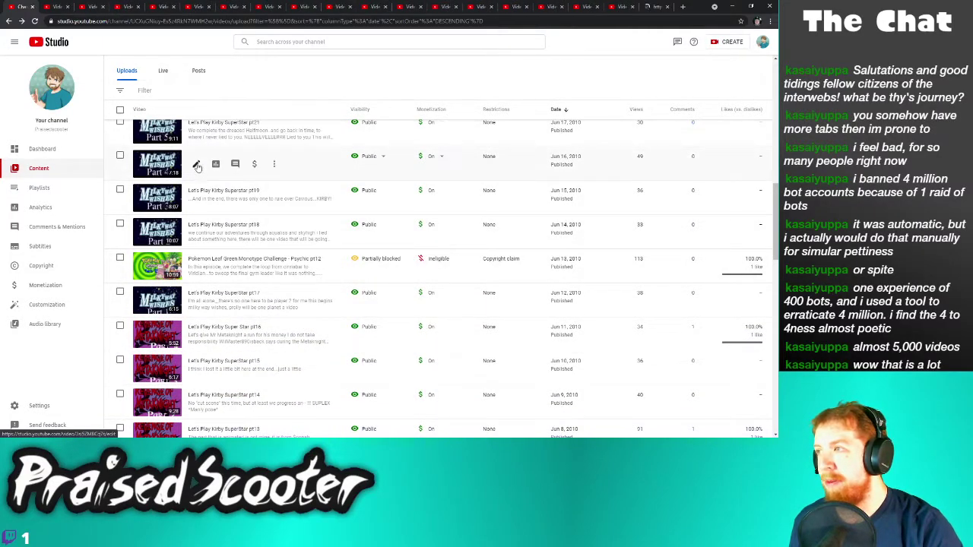
right_click(196, 164)
left_click(208, 171)
right_click(196, 199)
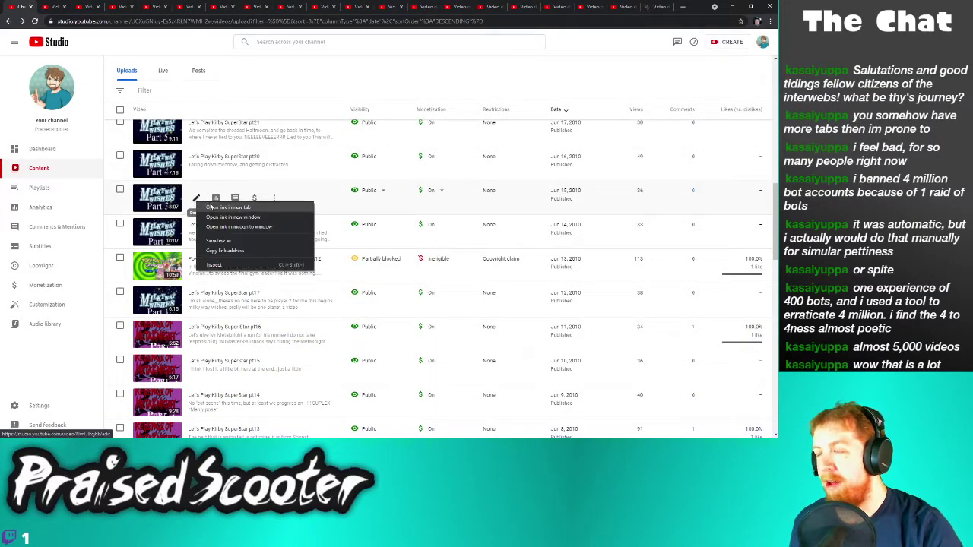
left_click(209, 206)
right_click(196, 232)
left_click(215, 235)
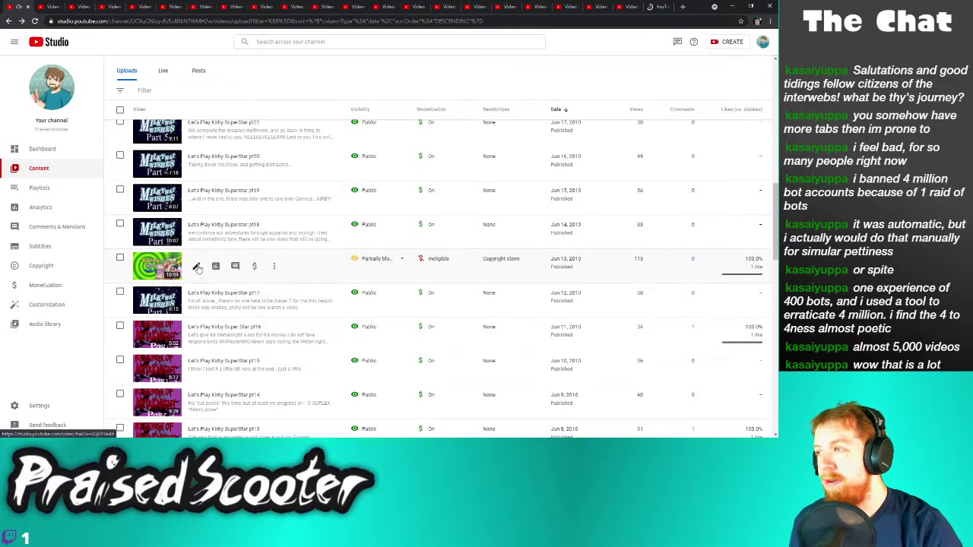
Open the details of Pokemon Leaf Green Monotype Challenge - Psychic pt12 and Let's Play Kirby SuperStar pt17, pt16, pt15 and pt14 in separate tabs
right_click(196, 266)
left_click(210, 272)
right_click(197, 301)
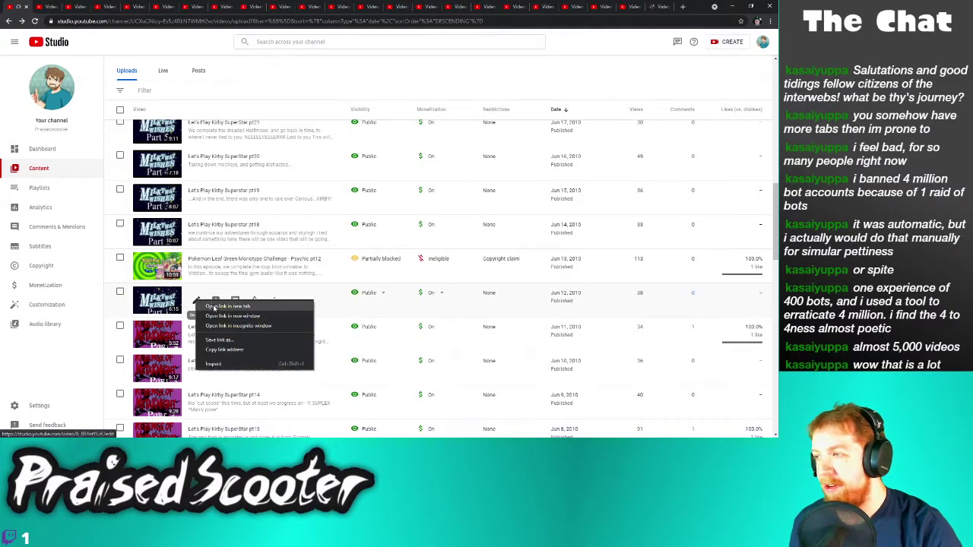
left_click(210, 307)
right_click(196, 334)
left_click(212, 341)
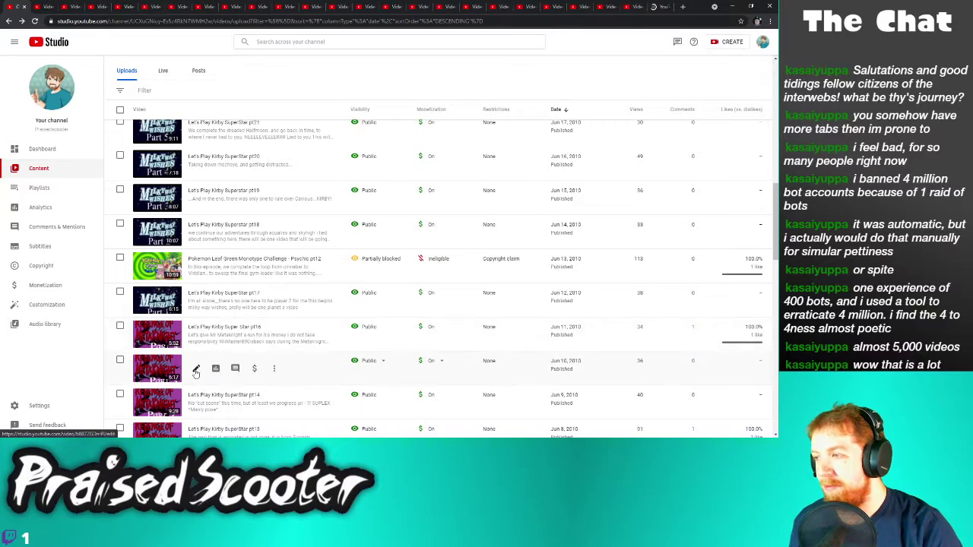
right_click(196, 373)
left_click(214, 308)
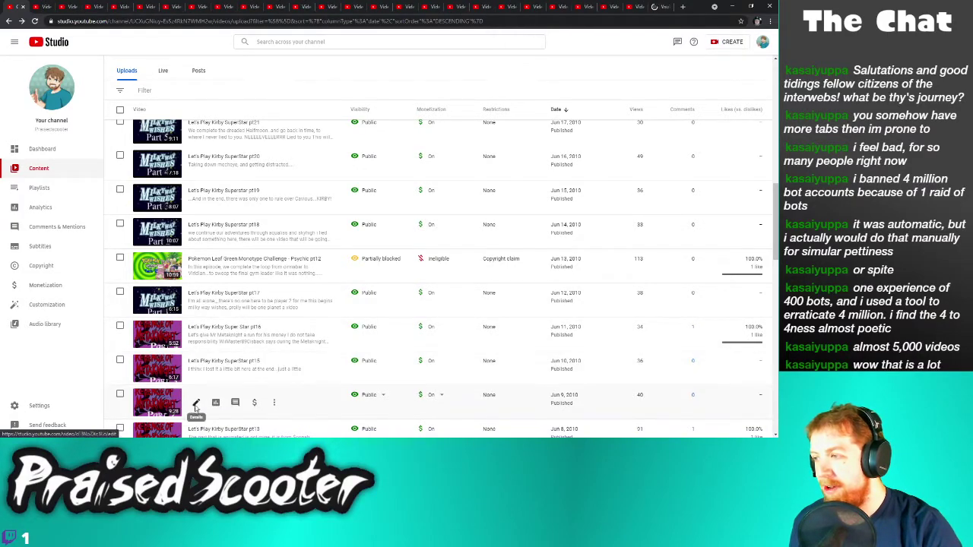
right_click(197, 412)
left_click(213, 342)
Open the details of Let's Play Kirby SuperStar pt13, pt12.5 and pt12 and Pokemon Leaf Green Monotype Challenge - Psychic pt11 in separate tabs
scroll(207, 419, "down", 4)
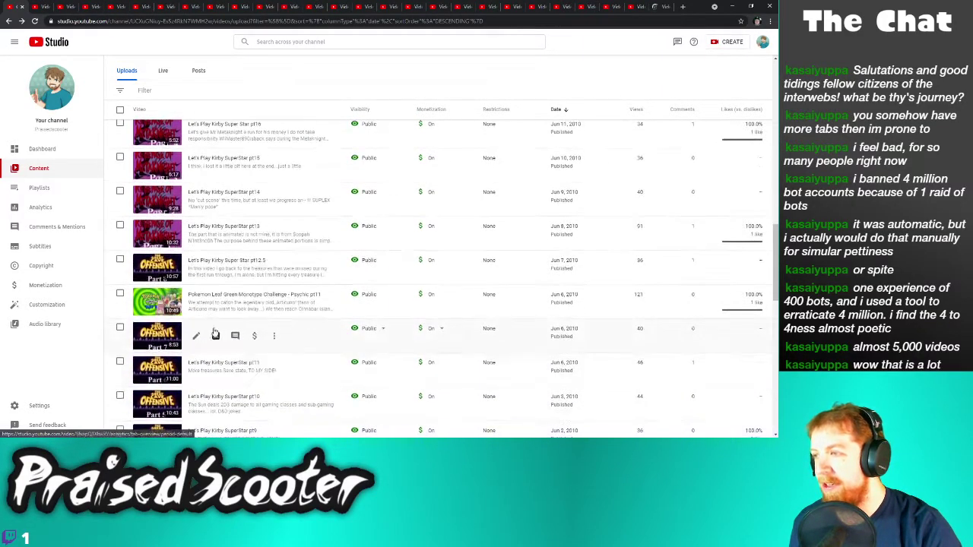
right_click(196, 155)
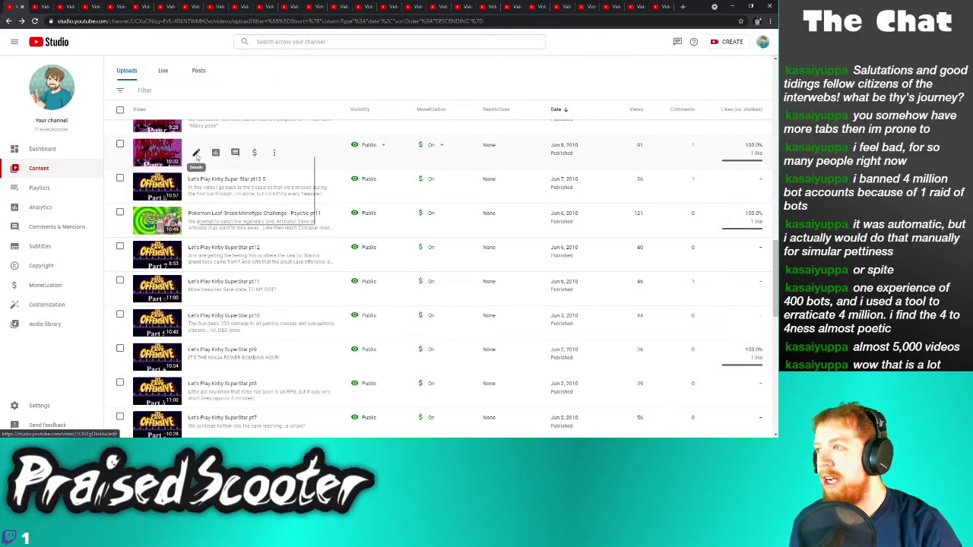
left_click(214, 162)
right_click(196, 189)
left_click(205, 196)
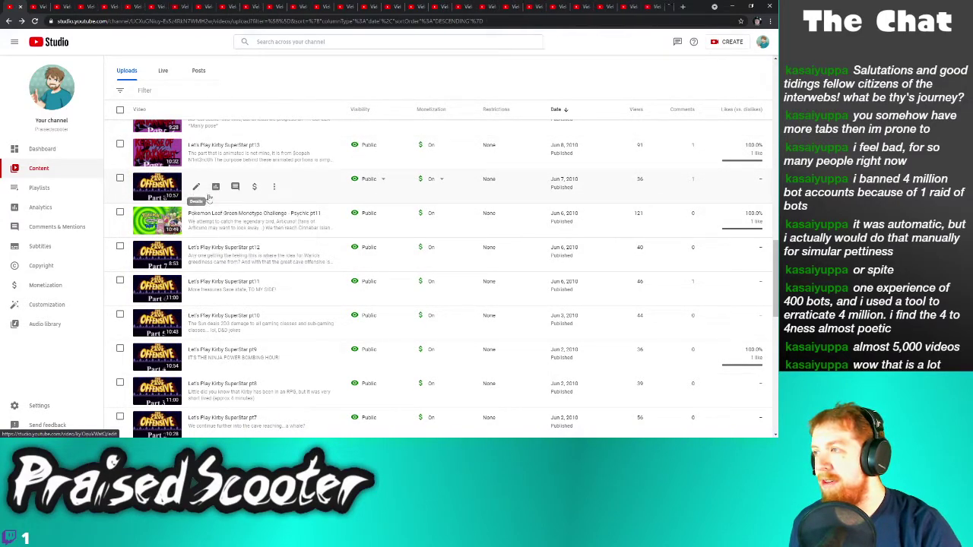
right_click(196, 222)
left_click(207, 229)
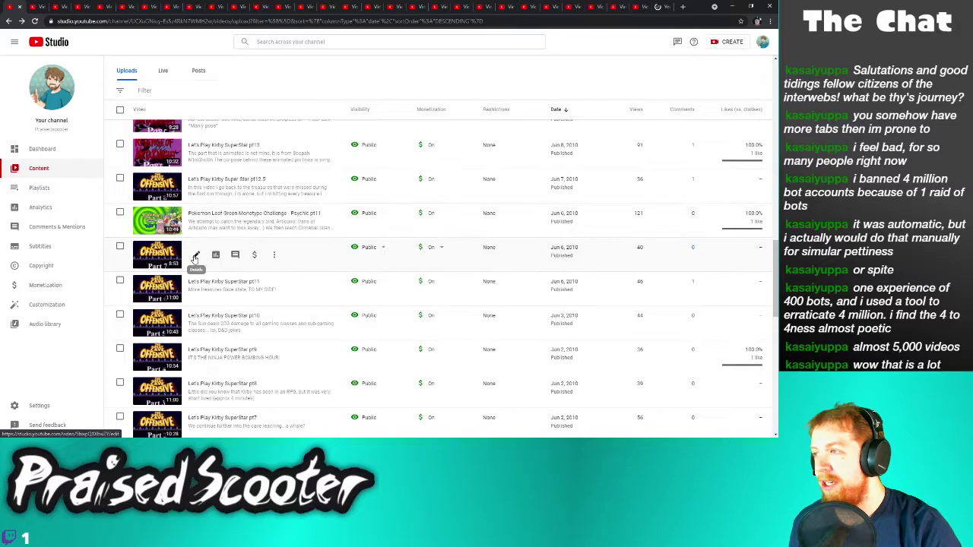
right_click(196, 257)
left_click(207, 262)
Open the details of Let's Play Kirby SuperStar pt11, pt10, pt9, pt8 and pt7 in separate tabs
right_click(196, 290)
left_click(205, 294)
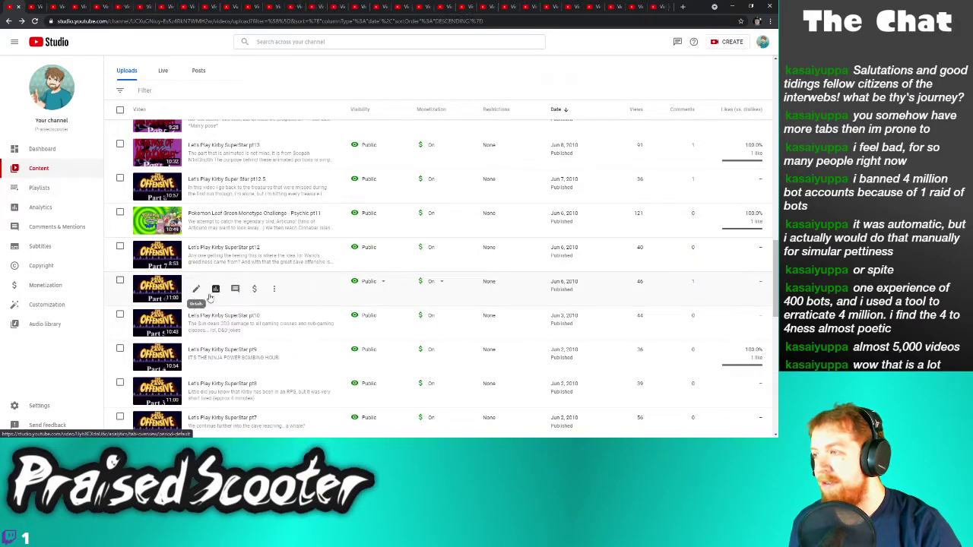
right_click(196, 324)
left_click(207, 329)
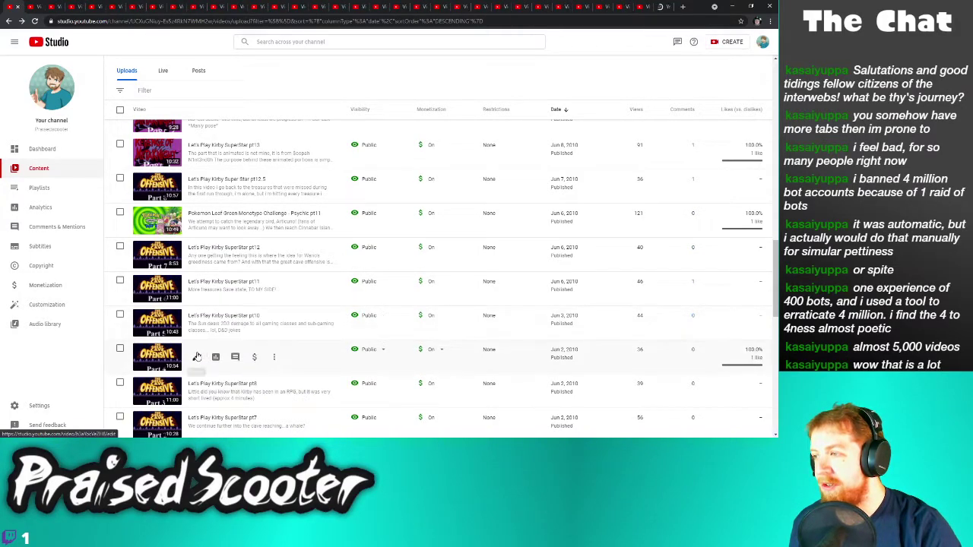
right_click(197, 355)
left_click(207, 362)
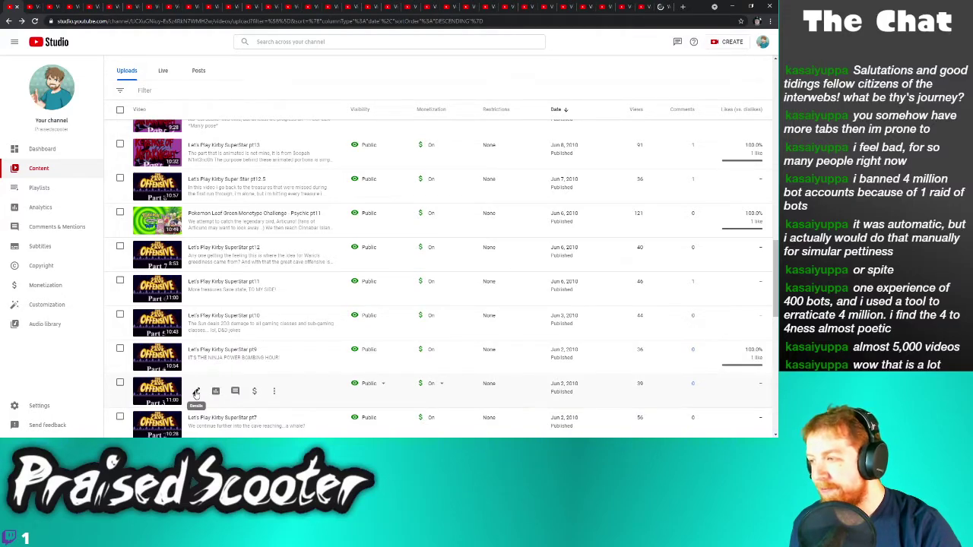
right_click(196, 390)
left_click(205, 328)
right_click(194, 425)
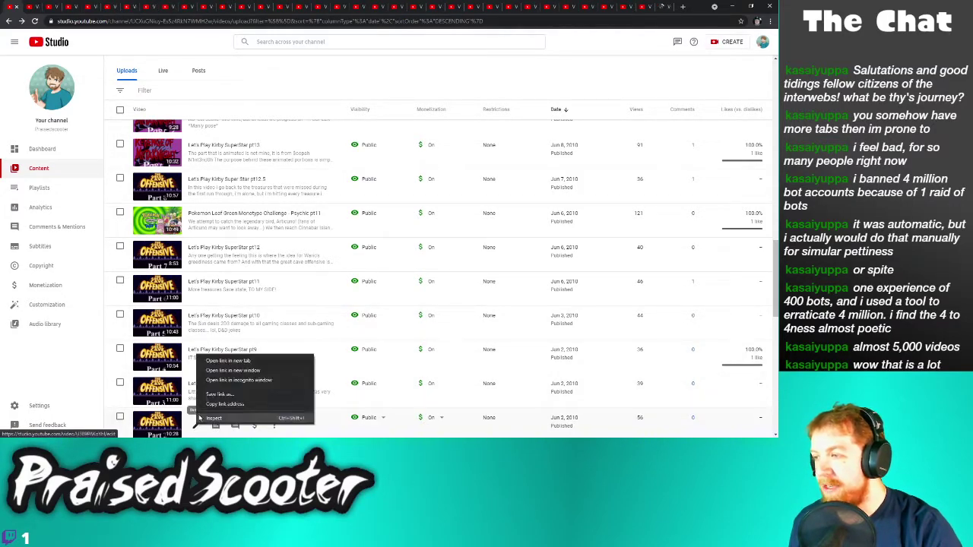
left_click(209, 362)
Open the details of Pokemon Leaf Green Monotype Challenge - Psychic pt10 and Let's Play Kirby SuperStar pt6, pt5 and pt4 in separate tabs
scroll(215, 366, "down", 2)
scroll(215, 369, "down", 3)
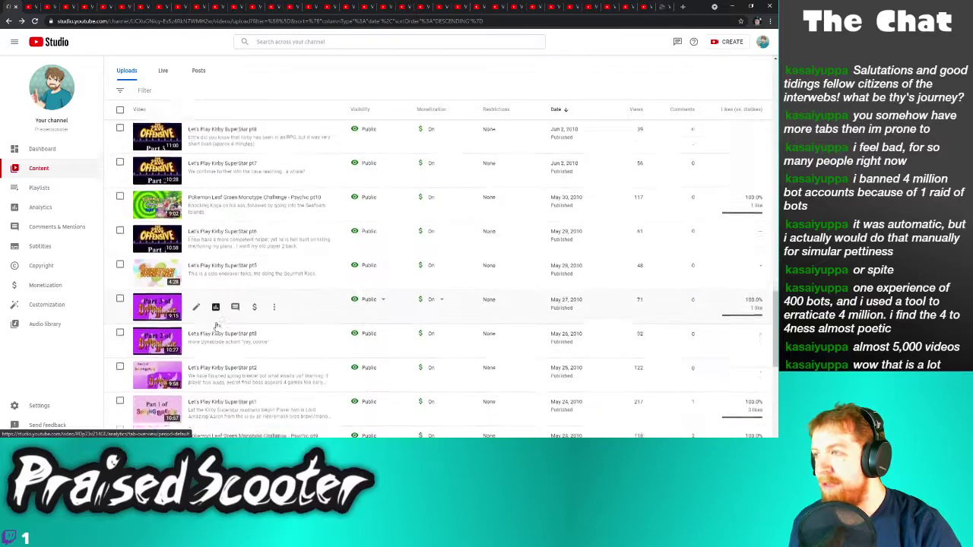
right_click(195, 135)
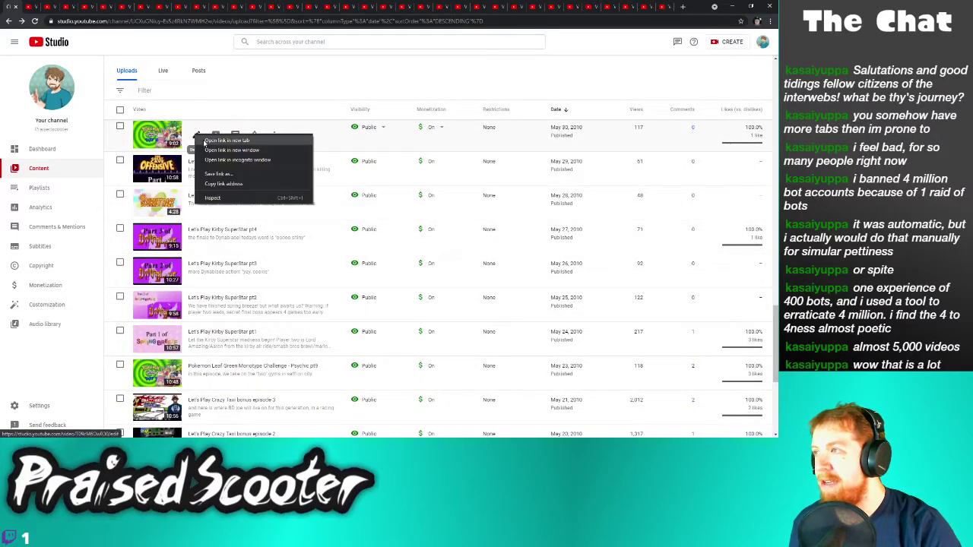
left_click(205, 142)
right_click(196, 169)
left_click(215, 177)
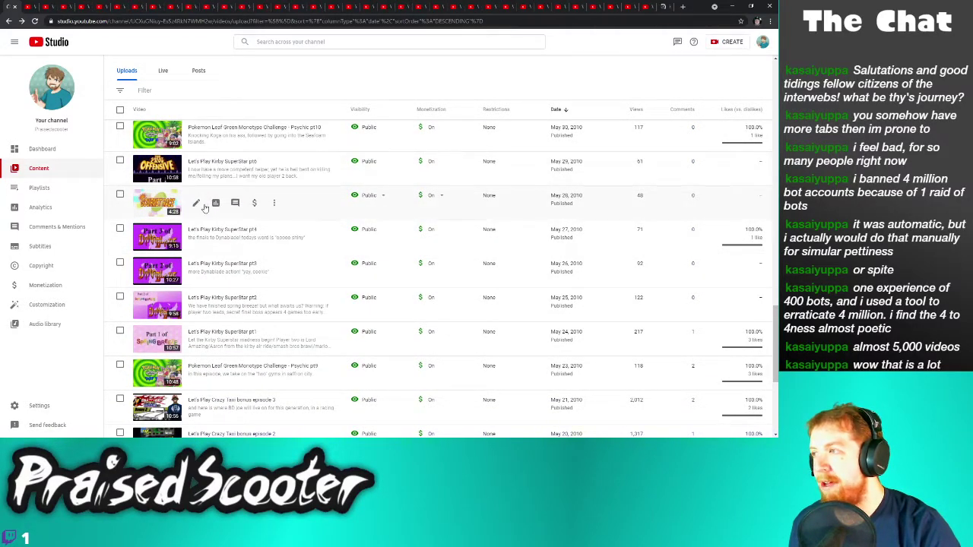
right_click(195, 203)
left_click(214, 210)
right_click(196, 238)
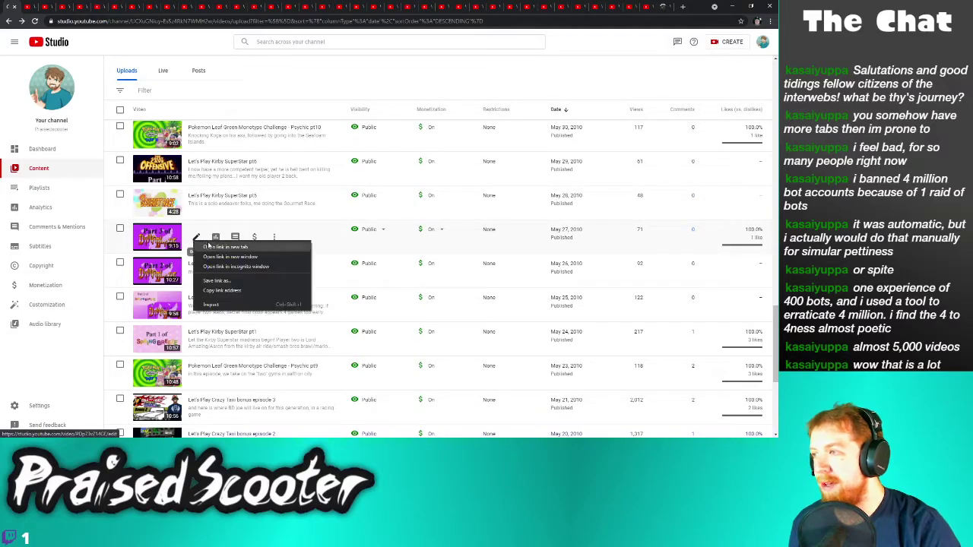
left_click(215, 245)
Open the details of Let's Play Kirby SuperStar pt3, pt2 and pt1, Pokemon Psychic pt9 and Let's Play Crazy Taxi bonus episode 3 in separate tabs
right_click(196, 272)
left_click(214, 279)
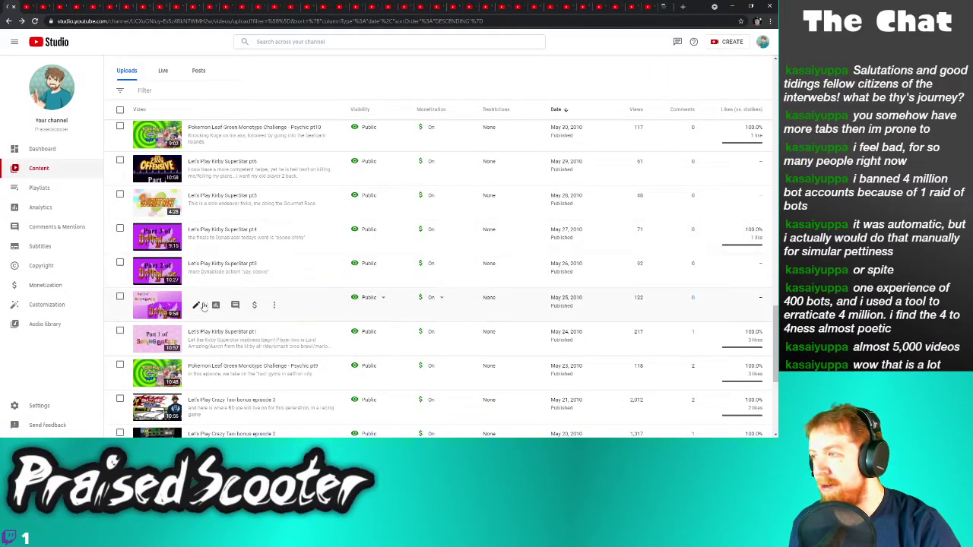
right_click(195, 305)
left_click(214, 313)
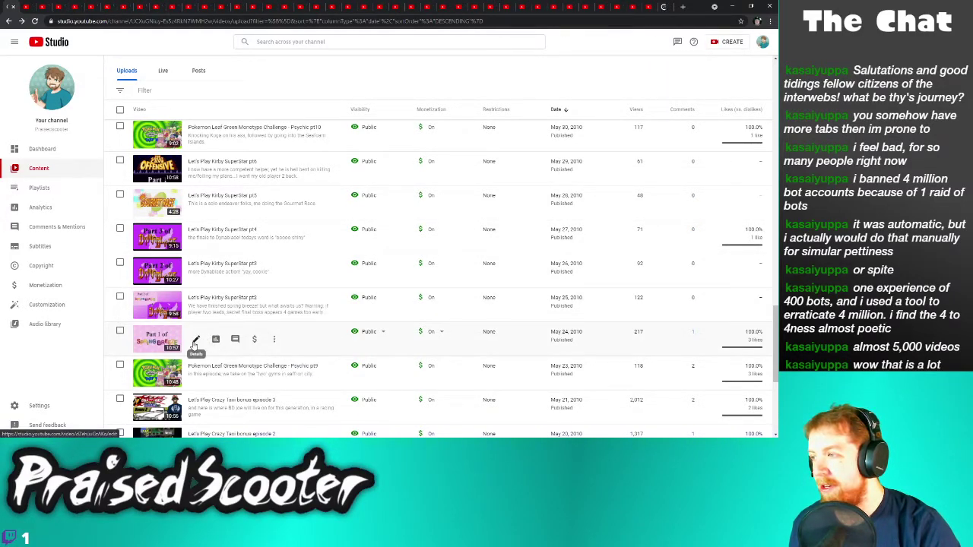
right_click(195, 340)
left_click(214, 347)
right_click(199, 374)
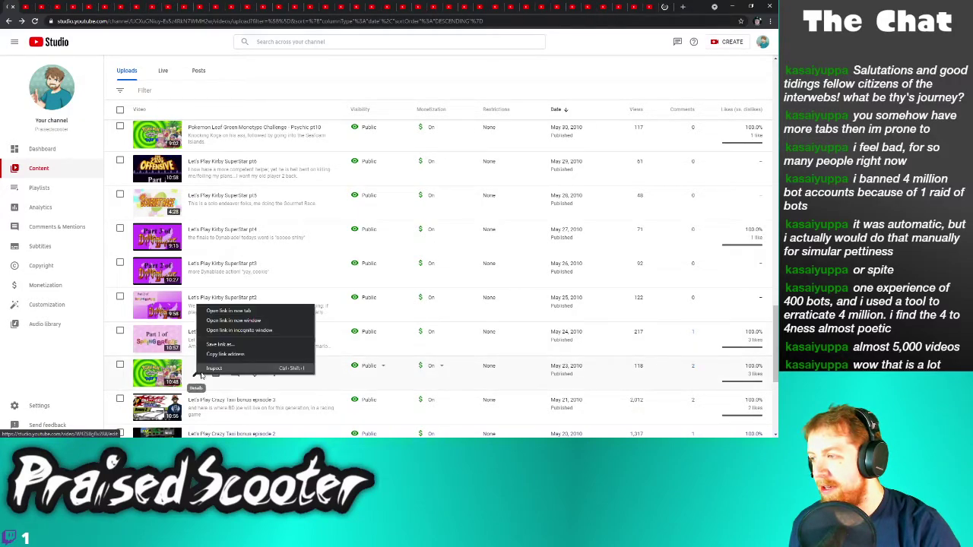
left_click(224, 311)
right_click(197, 409)
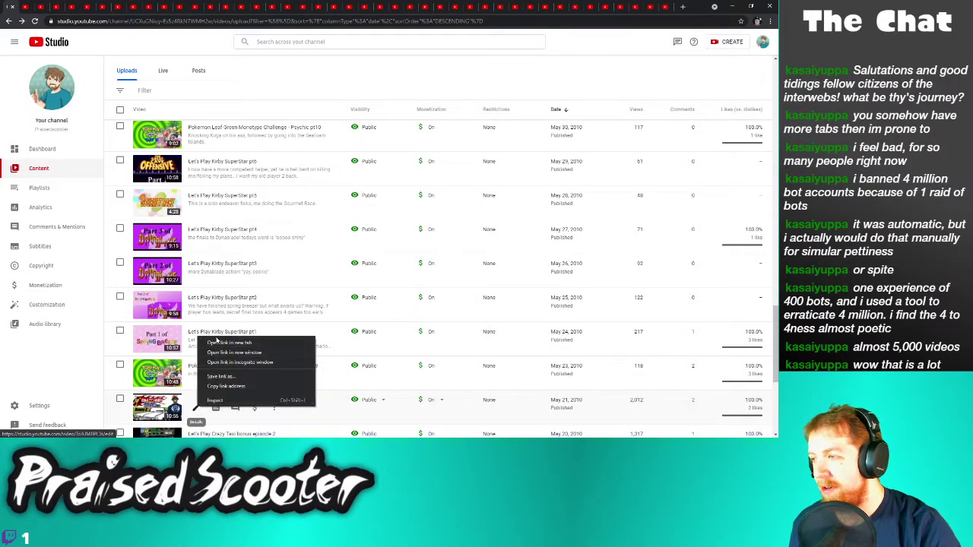
left_click(217, 344)
Open the details of Let's Play Crazy Taxi bonus episodes 2 and 1 and Let's Play Crazy Taxi pt 9 in separate tabs
scroll(205, 342, "down", 3)
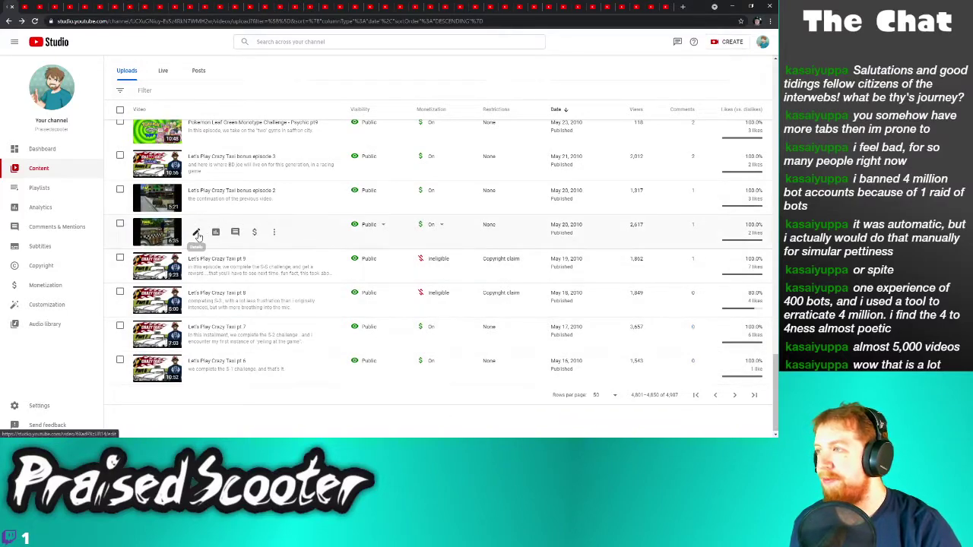
right_click(194, 198)
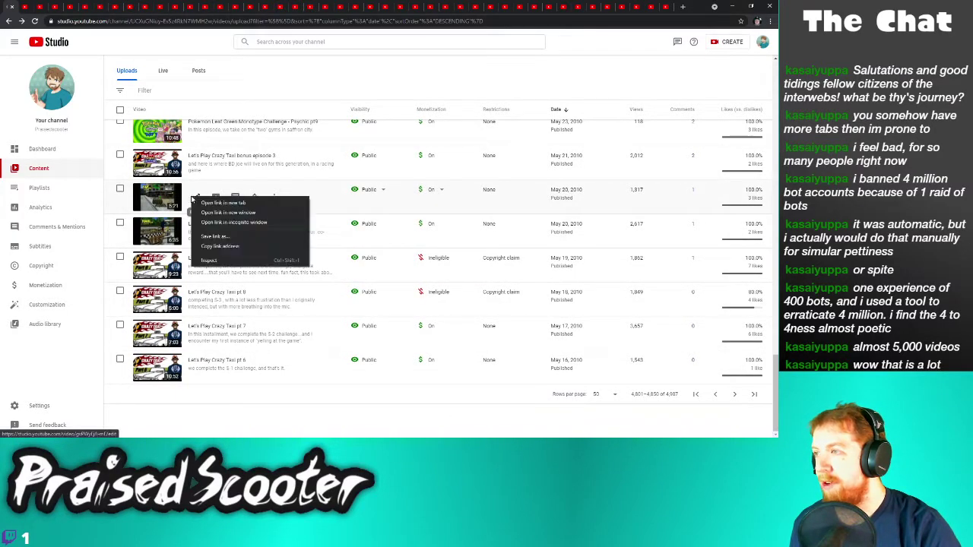
left_click(221, 202)
right_click(196, 236)
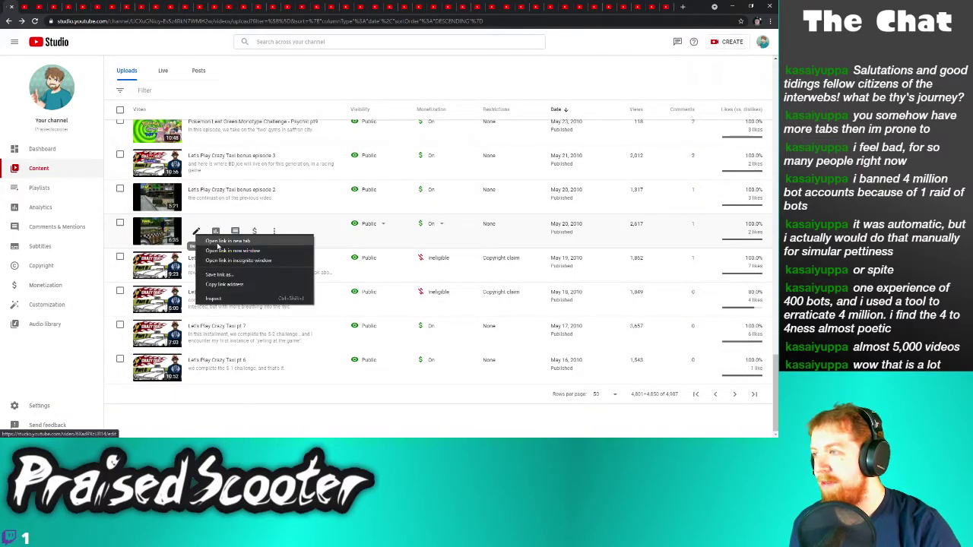
left_click(217, 245)
right_click(197, 265)
left_click(206, 275)
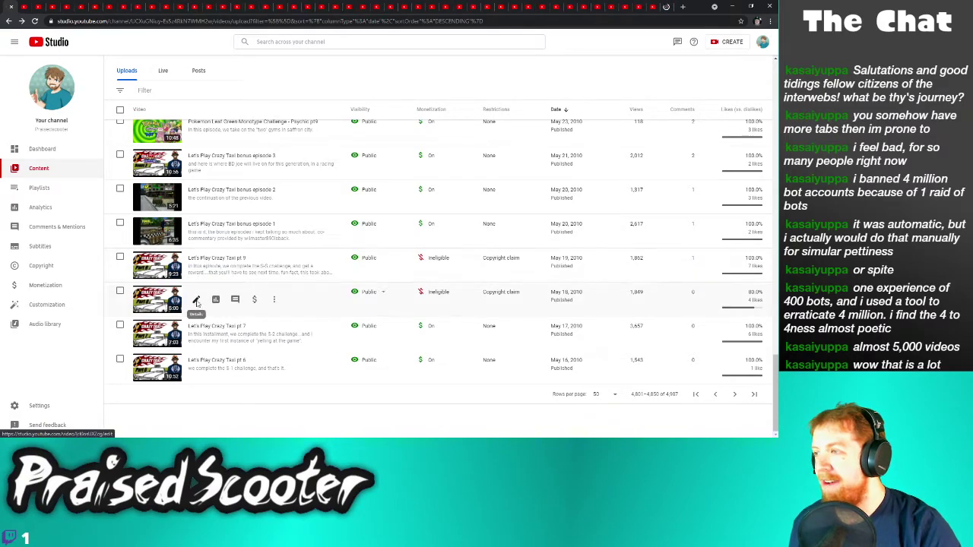
Open the details of Let's Play Crazy Taxi pt 8, pt 7 and pt 6 in separate tabs
right_click(196, 300)
left_click(207, 309)
right_click(196, 334)
left_click(207, 338)
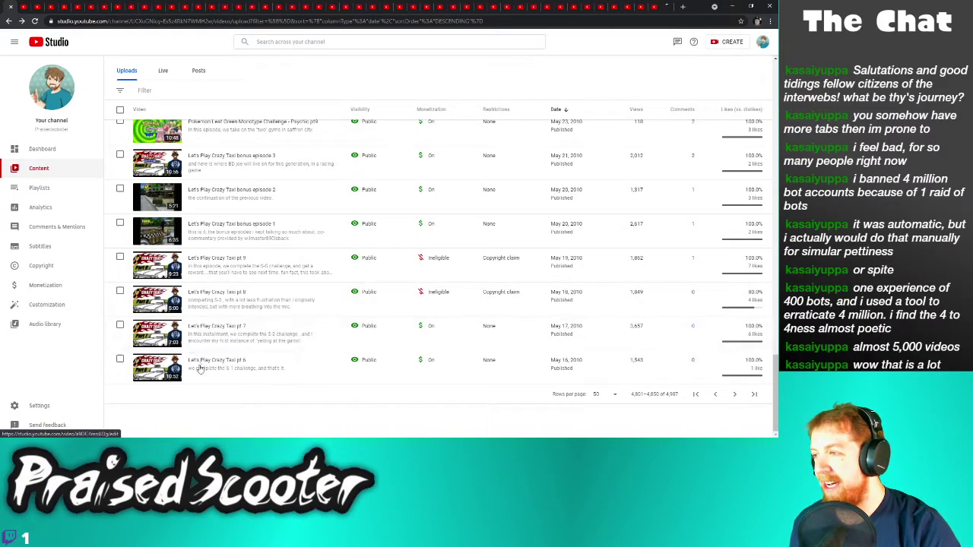
right_click(196, 368)
left_click(207, 373)
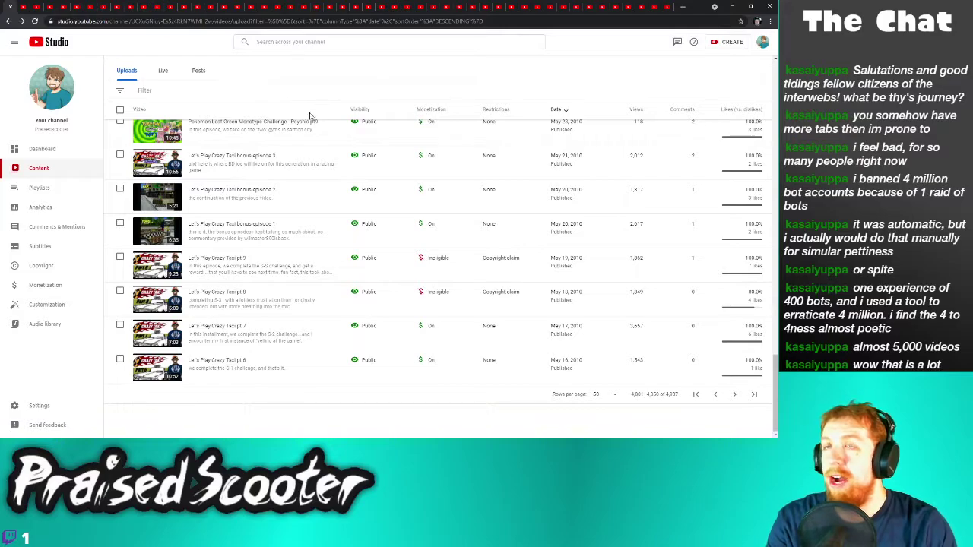
Switch to the Let's Brawl Round 16 details, disallow people from sampling its content under Shorts permissions, and save the change
left_click(23, 8)
scroll(280, 271, "down", 2)
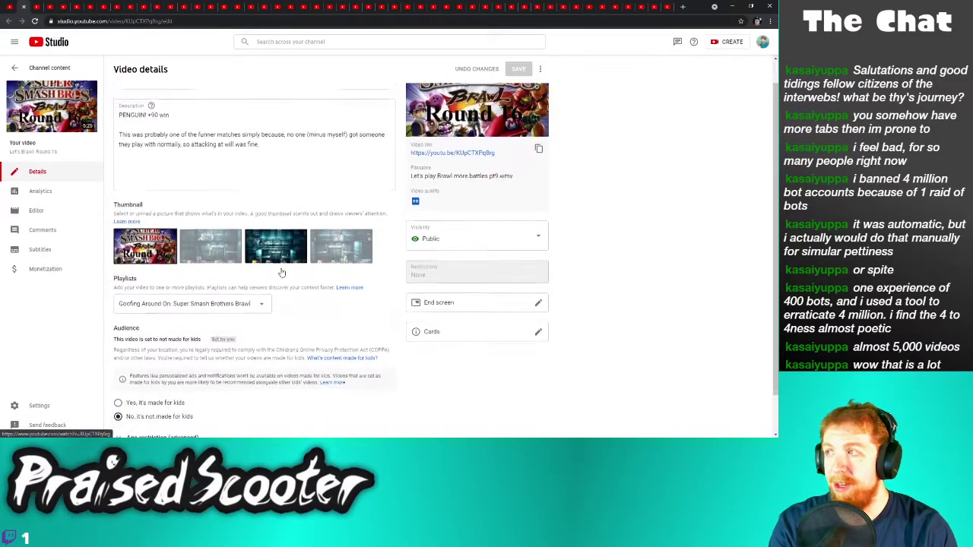
left_click(131, 410)
scroll(215, 380, "down", 10)
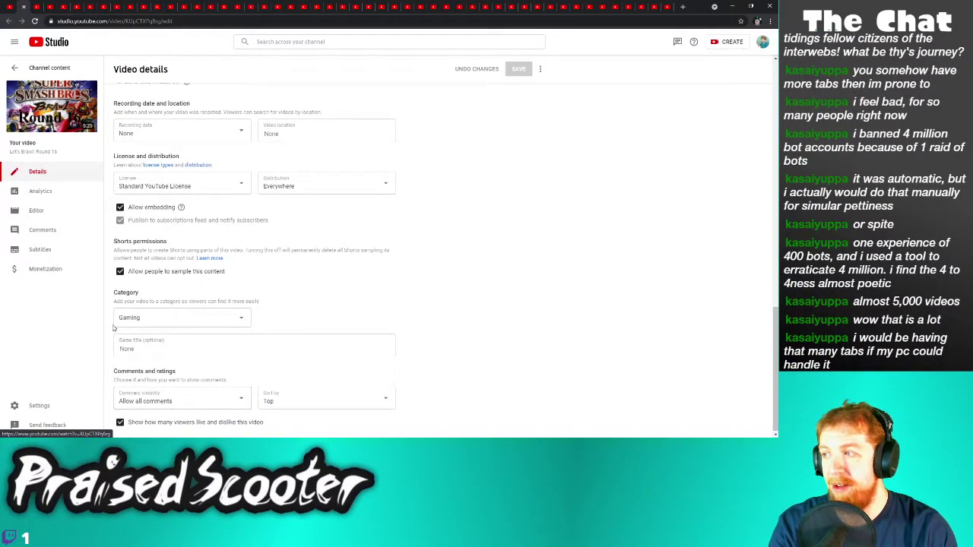
left_click(158, 275)
left_click(518, 69)
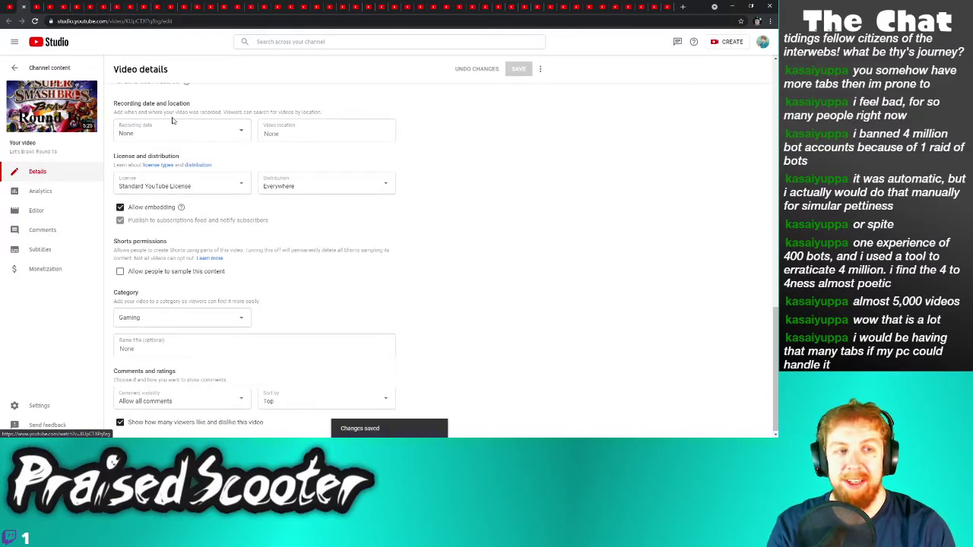
Move on to the Let's Brawl: Round 15 details, disallow people from sampling its content under Shorts permissions, save, and close its tab
left_click(25, 6)
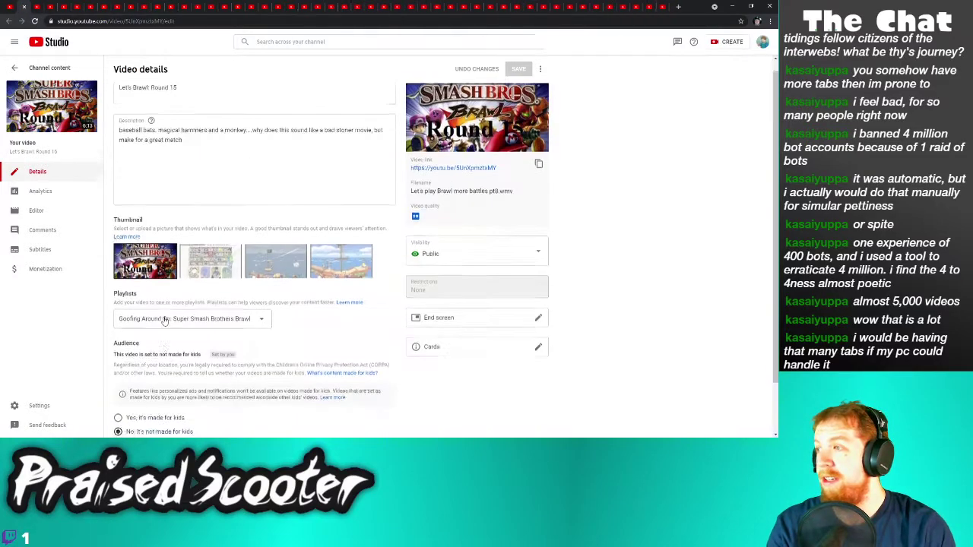
scroll(163, 319, "down", 2)
left_click(130, 411)
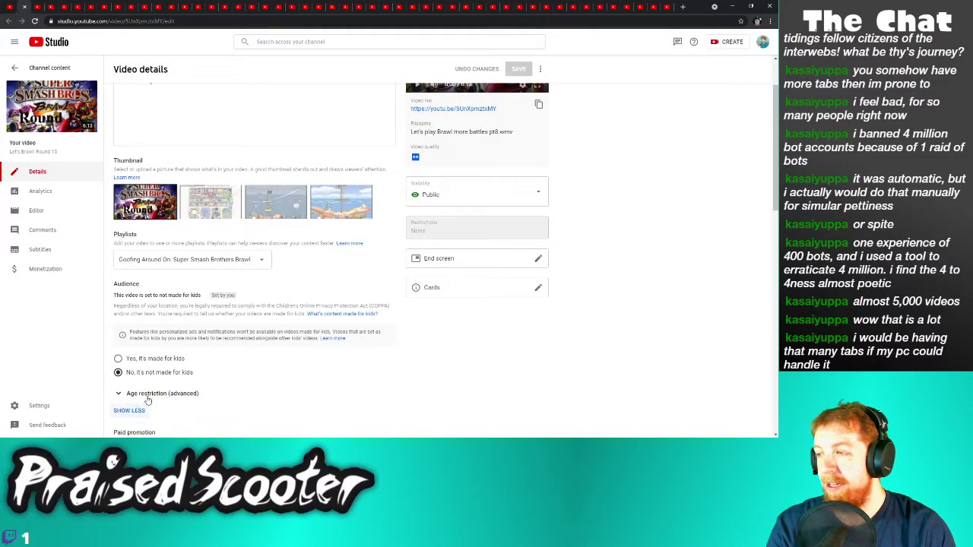
scroll(161, 243, "down", 5)
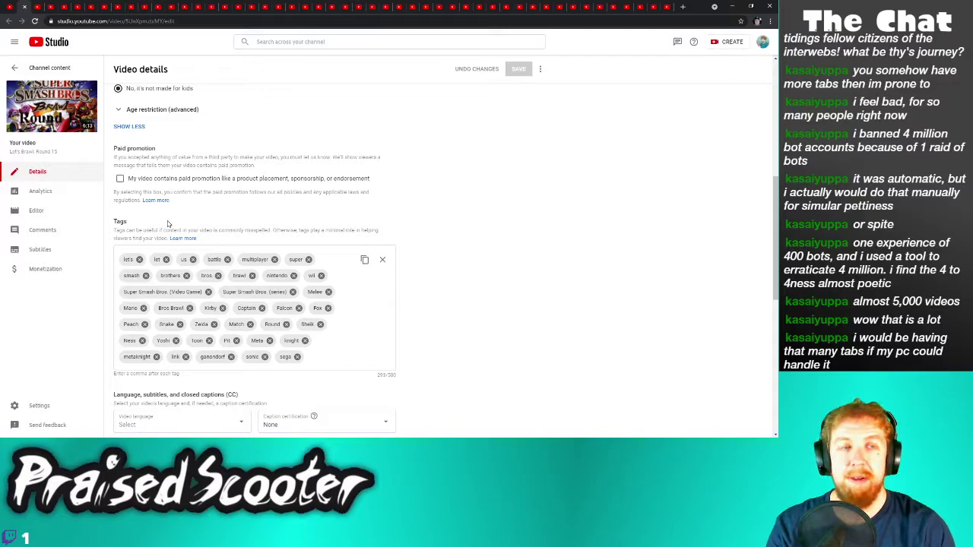
scroll(167, 237, "down", 6)
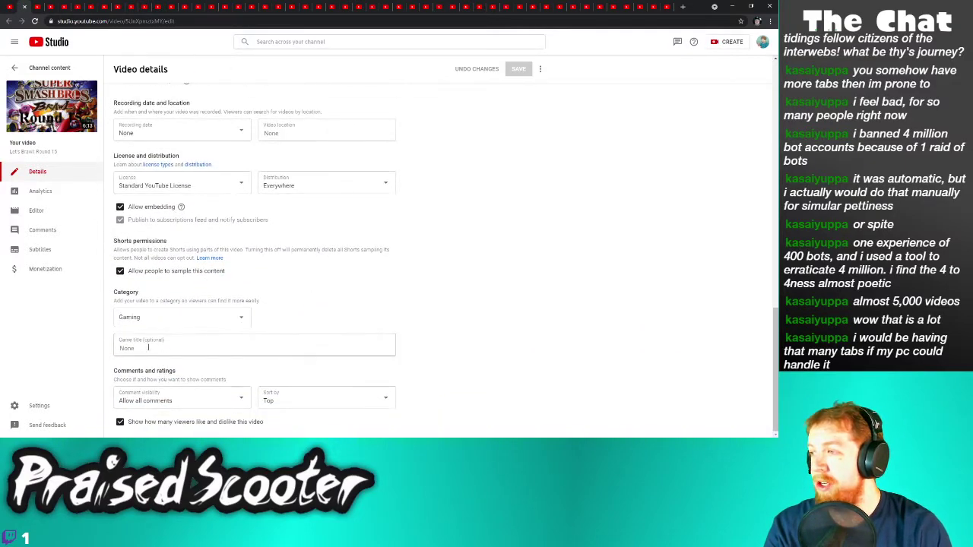
left_click(149, 275)
left_click(519, 69)
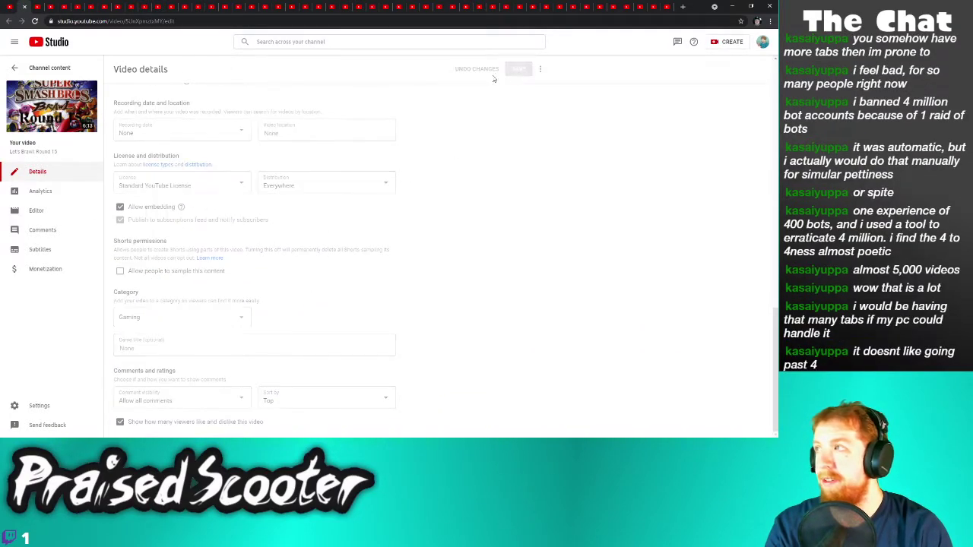
left_click(25, 7)
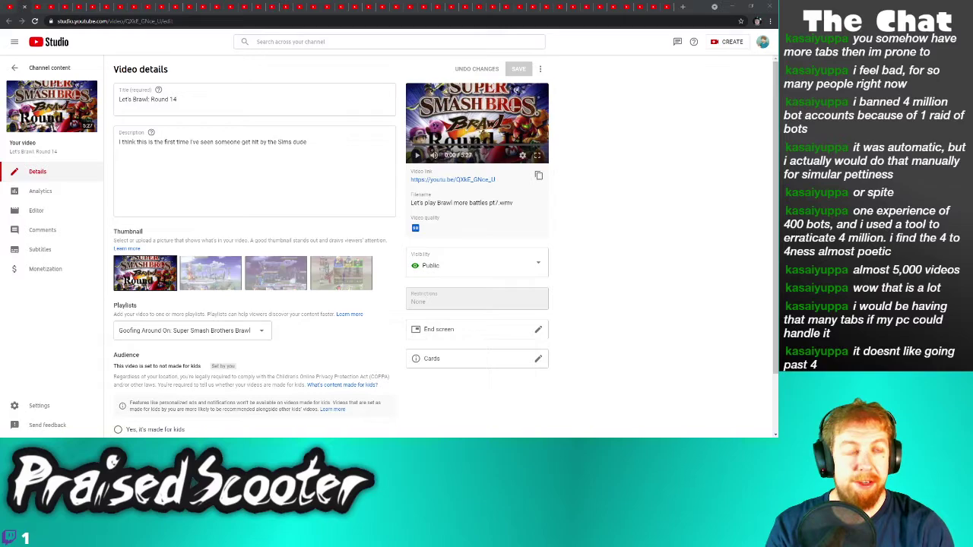
key("alt+Tab")
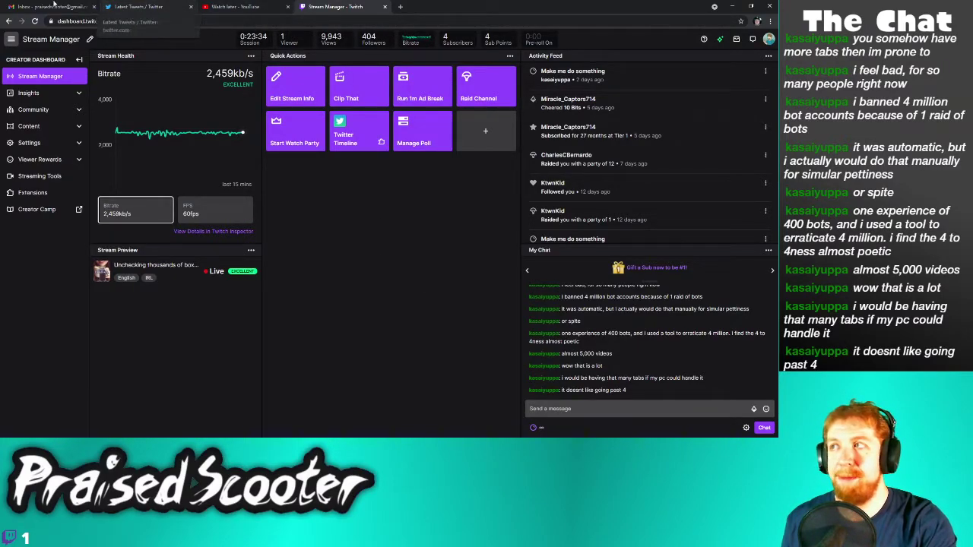
key("alt+Tab")
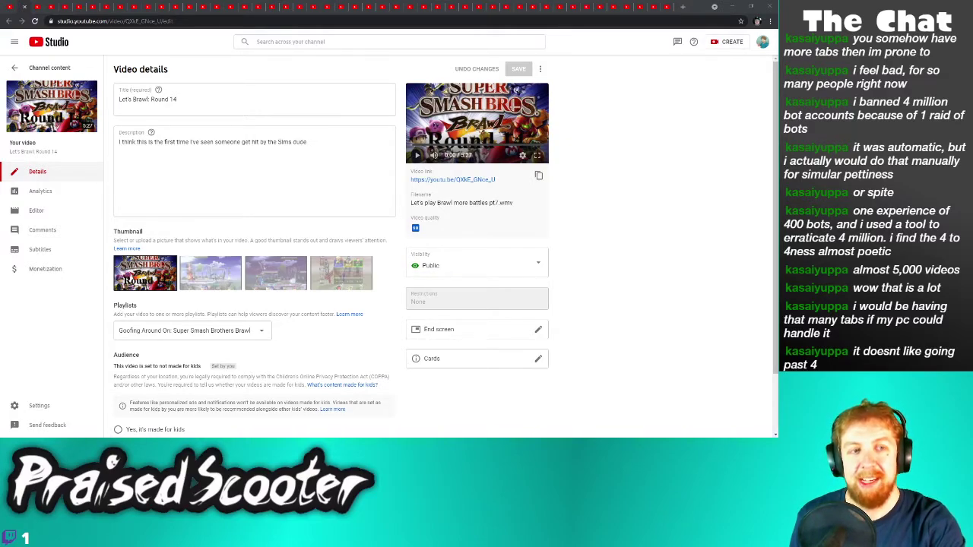
Disallow people from sampling the Let's Brawl: Round 14 content under Shorts permissions and save the change
scroll(321, 306, "down", 1)
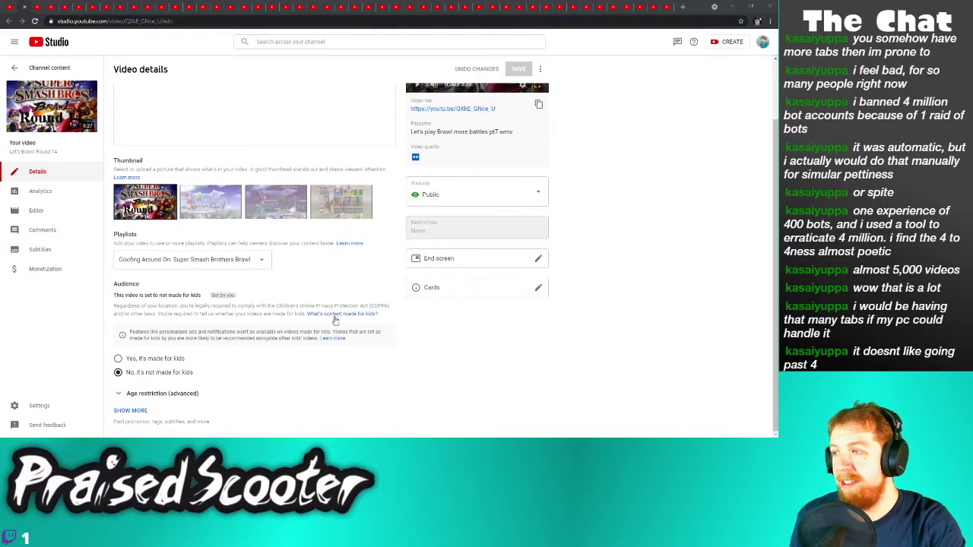
left_click(127, 408)
scroll(174, 410, "down", 4)
scroll(183, 427, "down", 5)
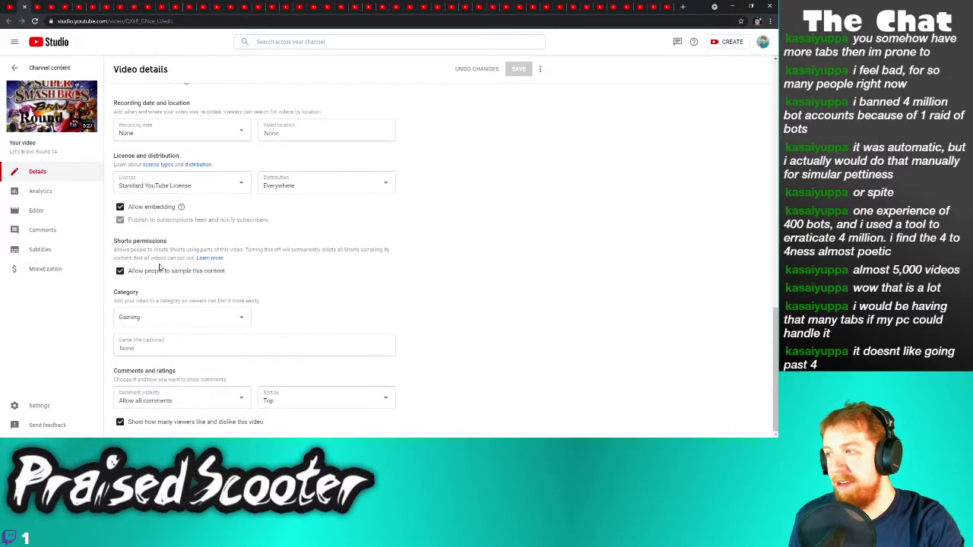
left_click(167, 274)
left_click(518, 69)
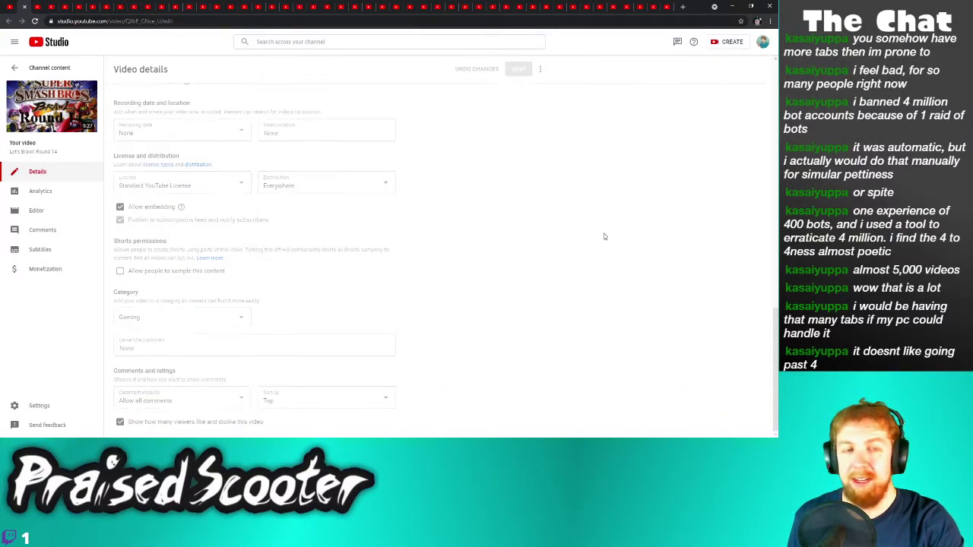
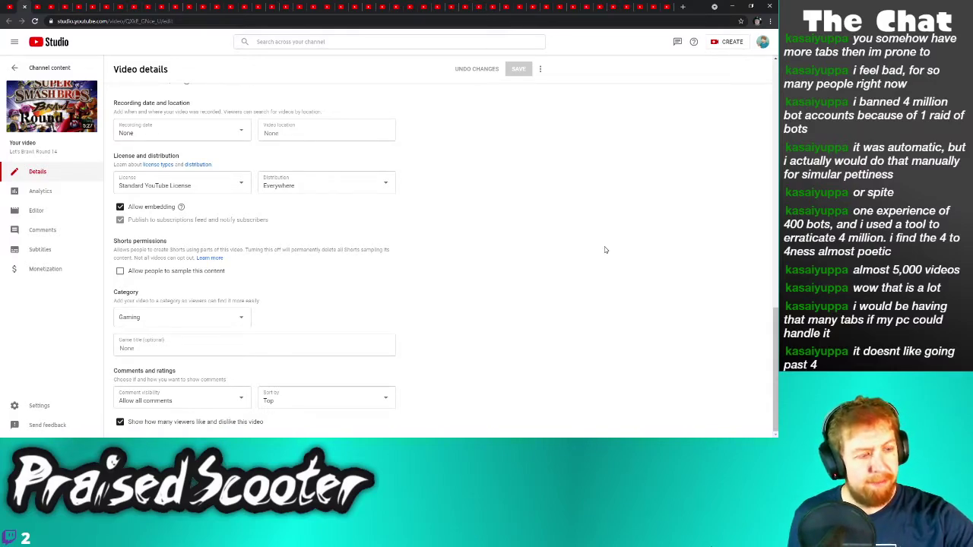
Move on to the Let's Brawl: Round 13a details, disallow people from sampling its content under Shorts permissions, and save the change
left_click(43, 6)
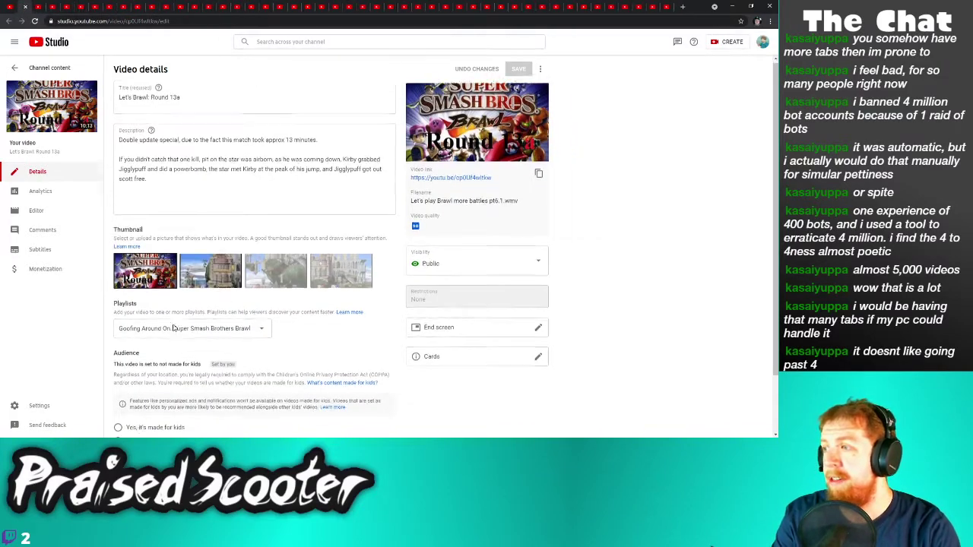
scroll(134, 410, "down", 1)
scroll(130, 408, "down", 10)
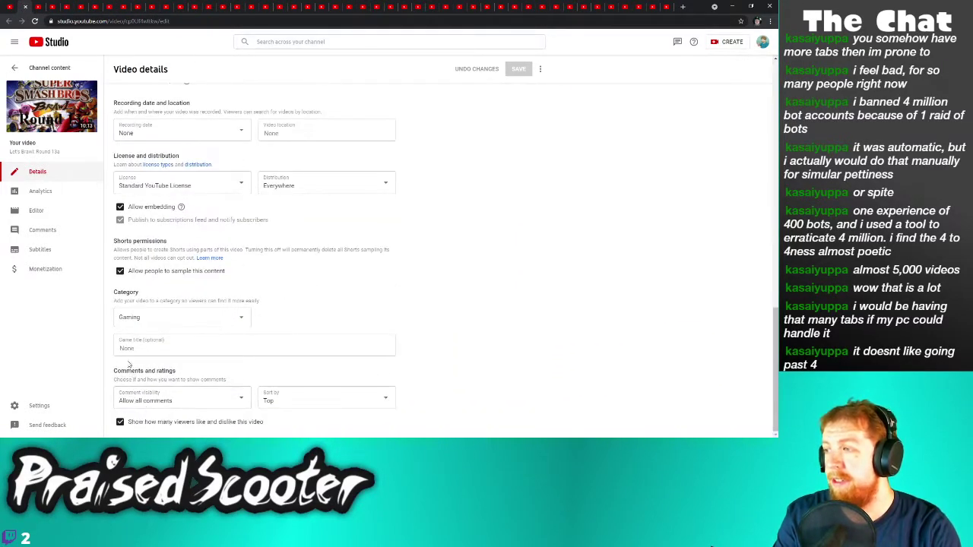
left_click(152, 271)
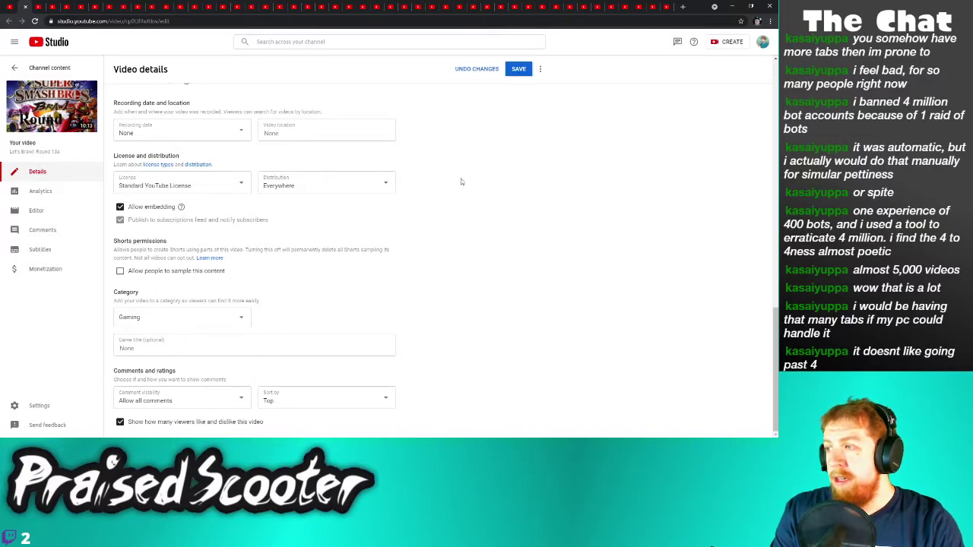
left_click(518, 70)
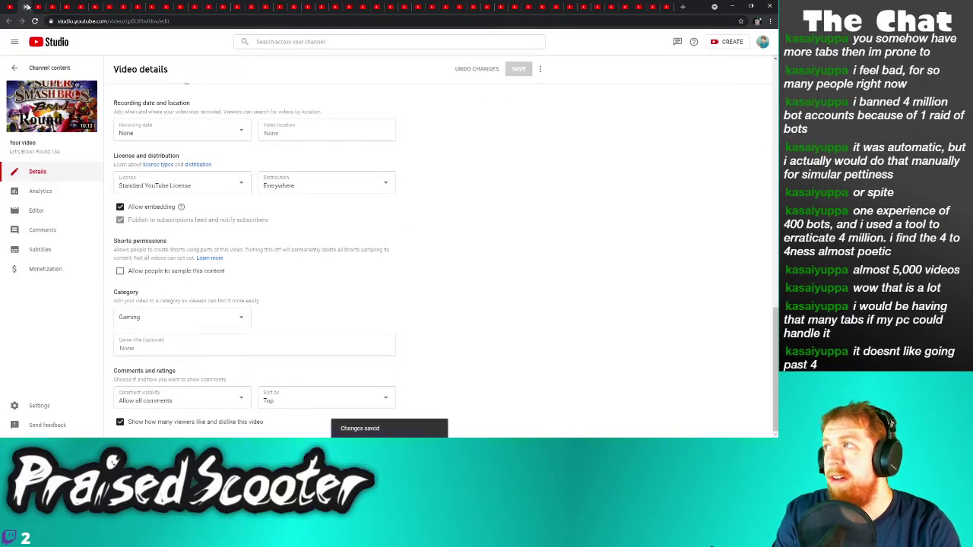
Close the Round 13a tab, disallow people from sampling the Let's Brawl: Round 13b content under Shorts permissions, and save the change
left_click(26, 7)
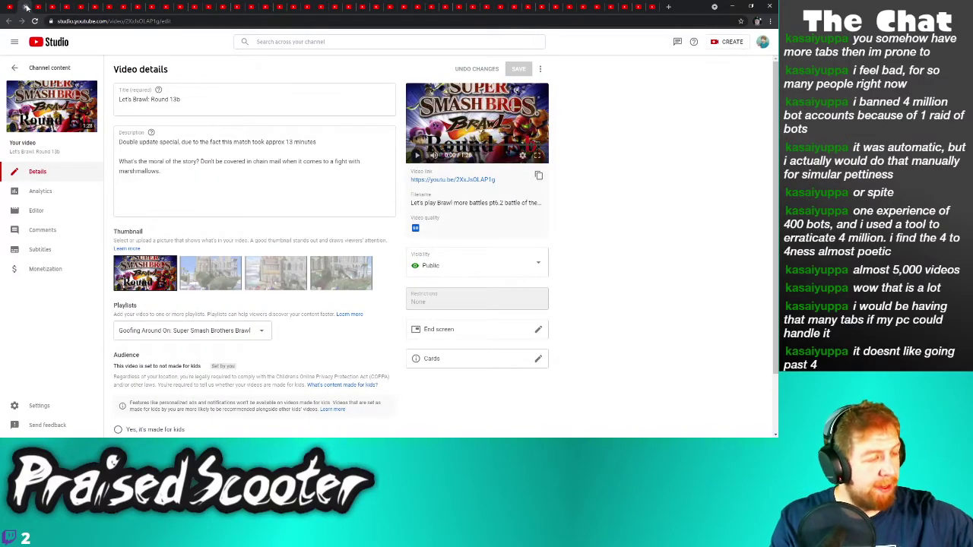
scroll(152, 342, "down", 2)
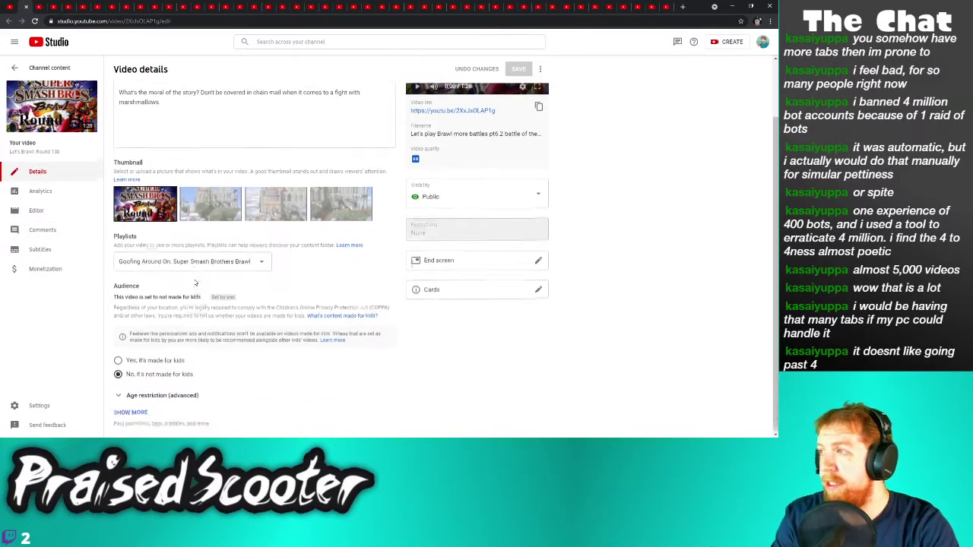
left_click(130, 412)
scroll(152, 395, "down", 5)
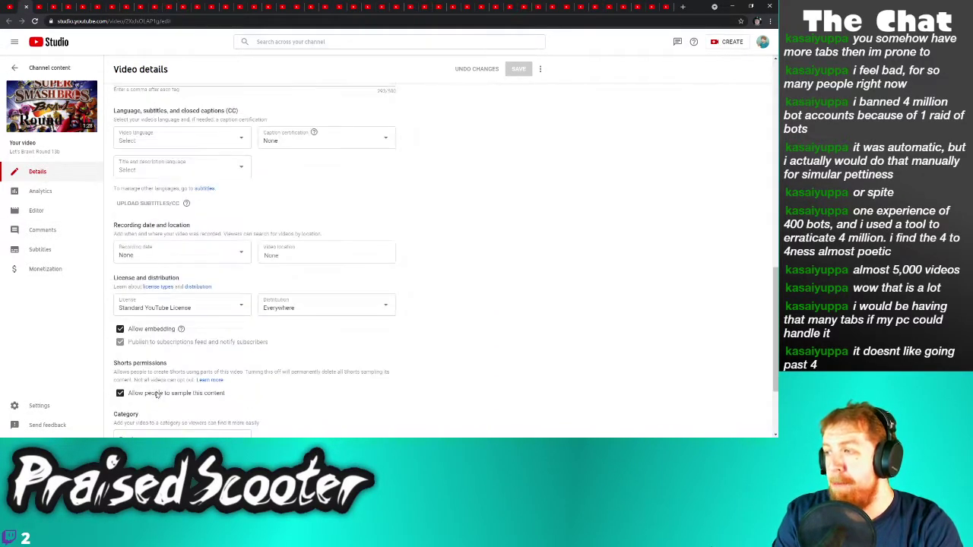
left_click(120, 393)
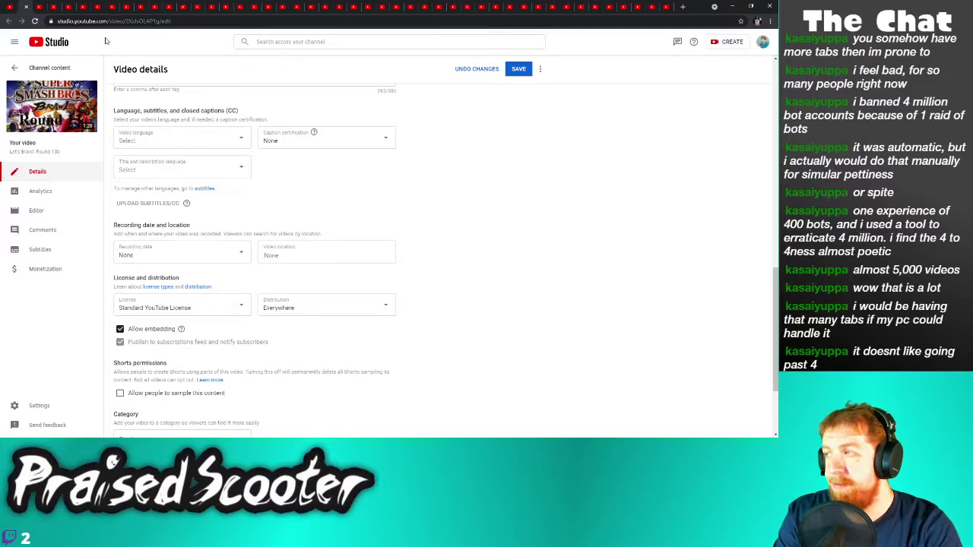
left_click(26, 6)
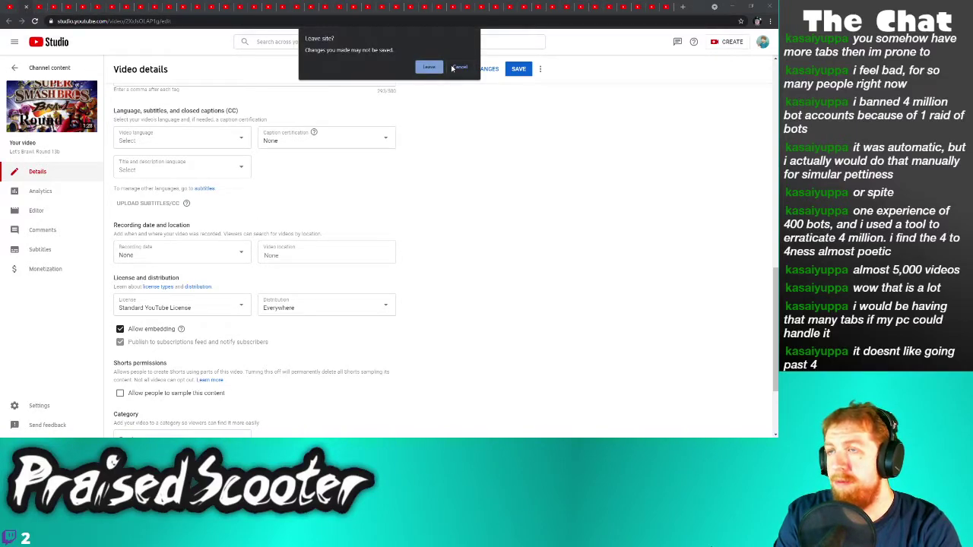
left_click(453, 68)
left_click(519, 68)
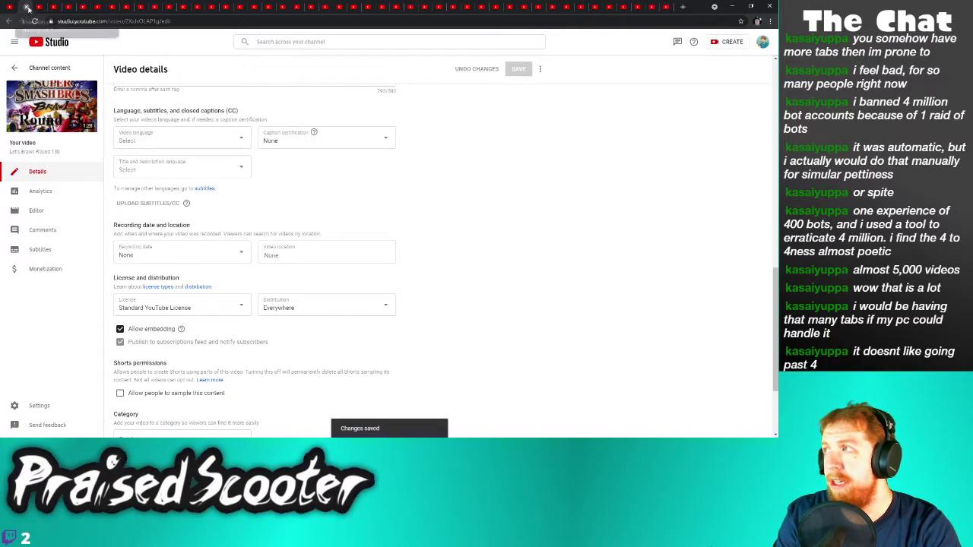
Close the Round 13b tab, disallow people from sampling the Let's Brawl: Round 12 content under Shorts permissions, and save the change
left_click(26, 7)
scroll(181, 364, "down", 1)
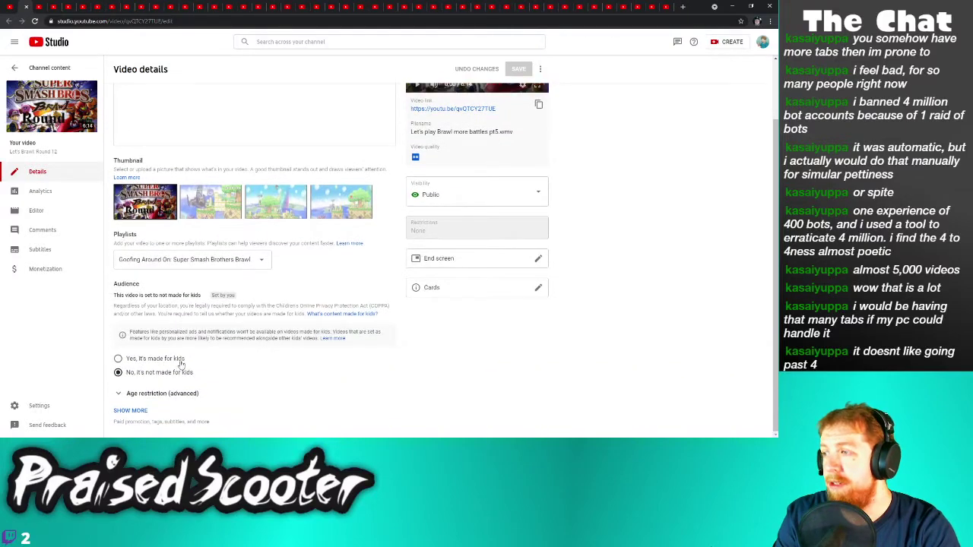
left_click(130, 411)
scroll(133, 380, "down", 6)
scroll(134, 367, "down", 3)
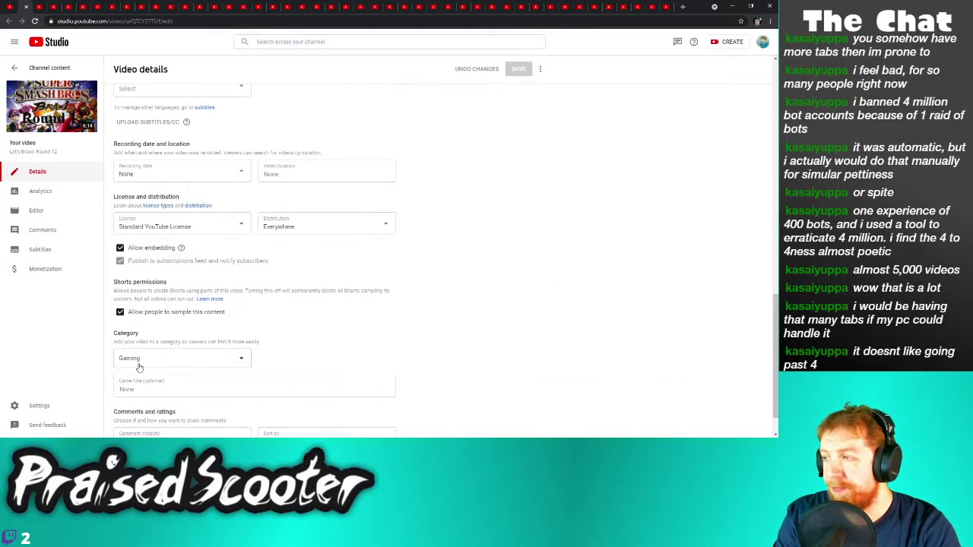
left_click(145, 314)
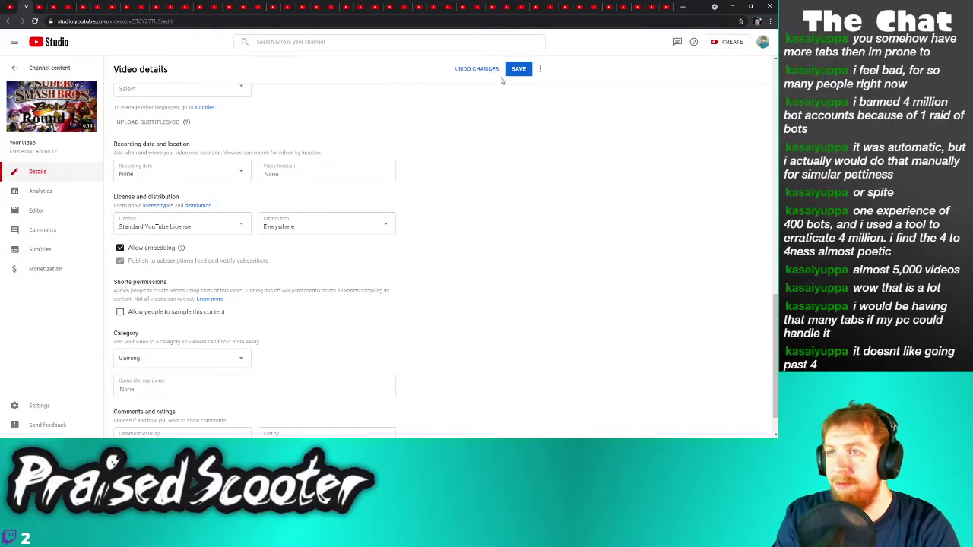
left_click(519, 69)
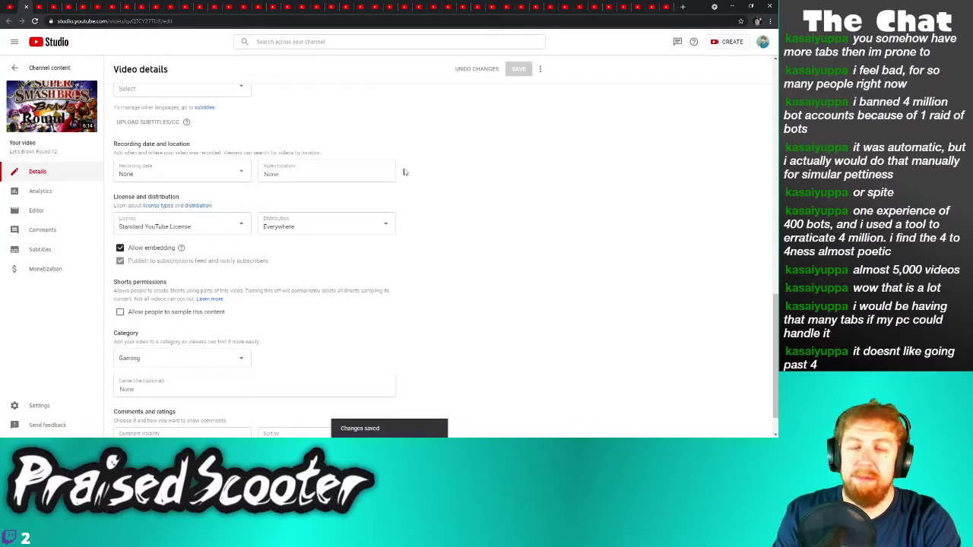
Close the Round 12 tab, disallow people from sampling the Let's Brawl: Round 11 content under Shorts permissions, and save the change
left_click(26, 8)
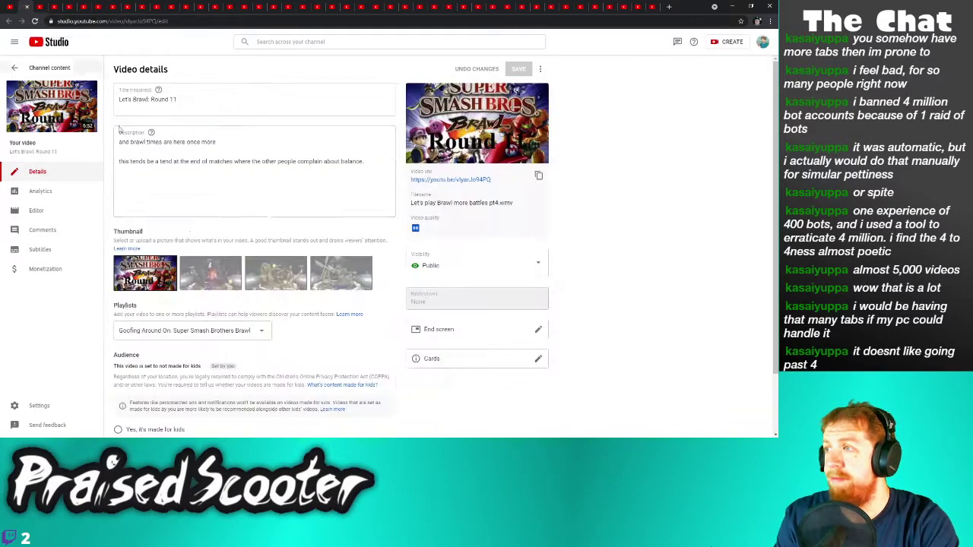
scroll(228, 266, "down", 2)
left_click(131, 411)
scroll(152, 380, "down", 8)
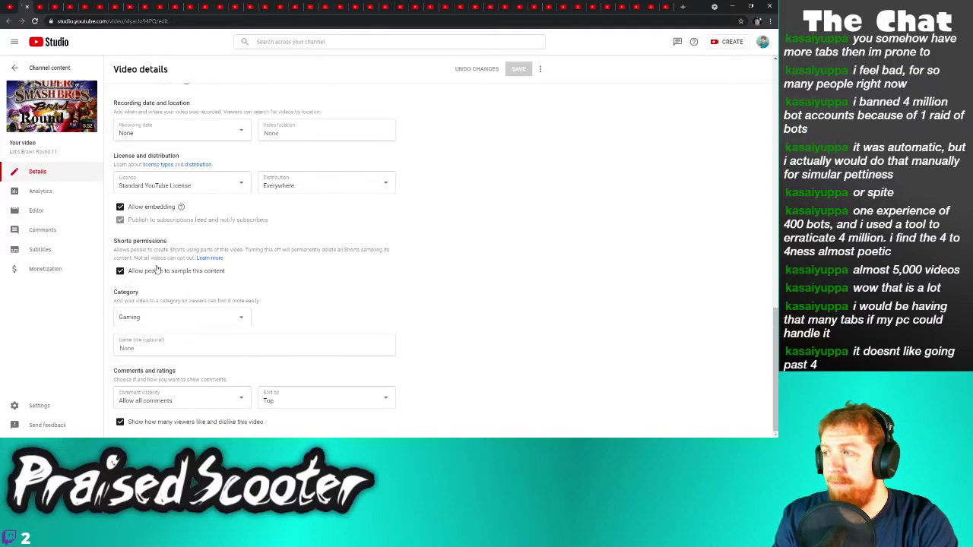
left_click(157, 270)
left_click(517, 69)
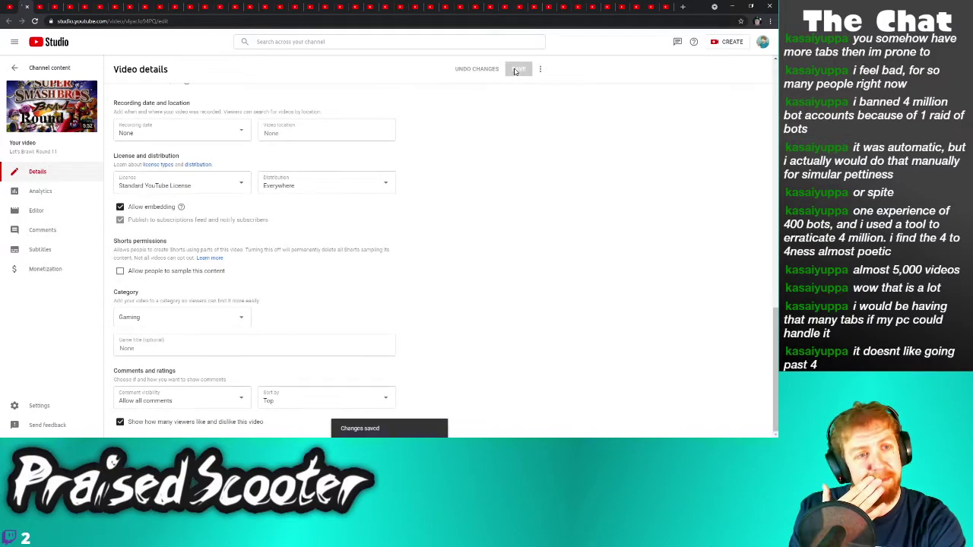
Close the Round 11 tab, disallow people from sampling the Pokemon Leaf Green Monotype Challenge video under Shorts permissions, and save the change
left_click(26, 7)
scroll(168, 304, "down", 1)
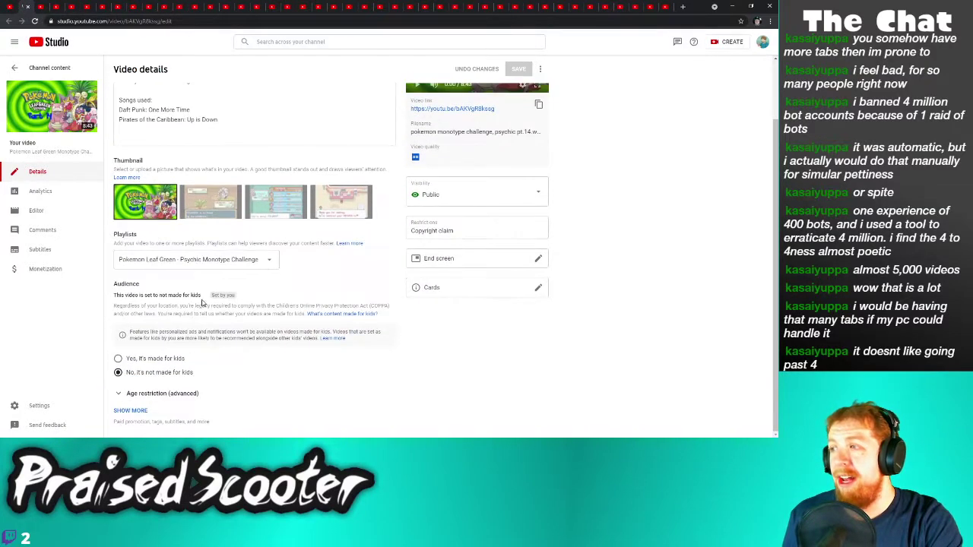
left_click(130, 411)
scroll(137, 396, "down", 10)
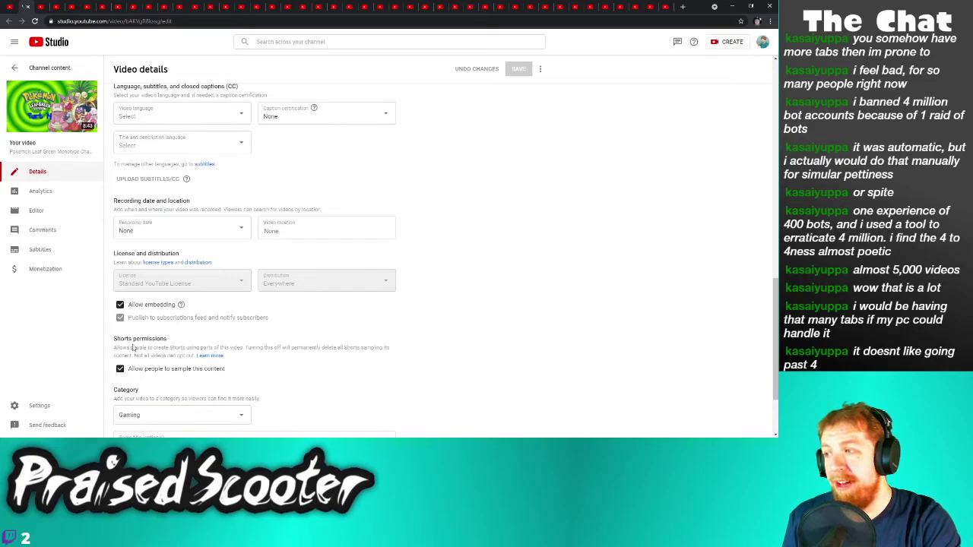
left_click(127, 370)
left_click(506, 68)
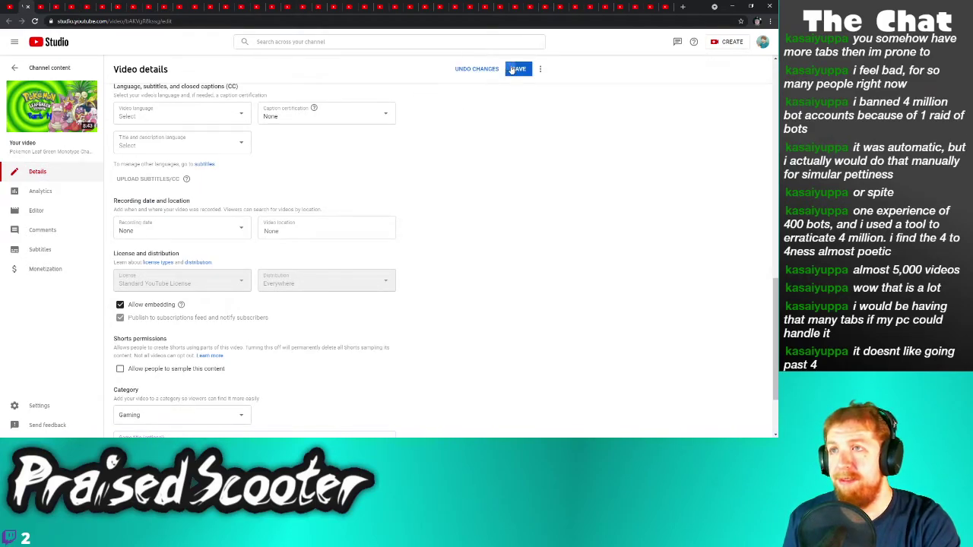
Close the Pokemon Leaf Green tab, disallow people from sampling the Let's Brawl: Round 10 content under Shorts permissions, and save the change
left_click(27, 8)
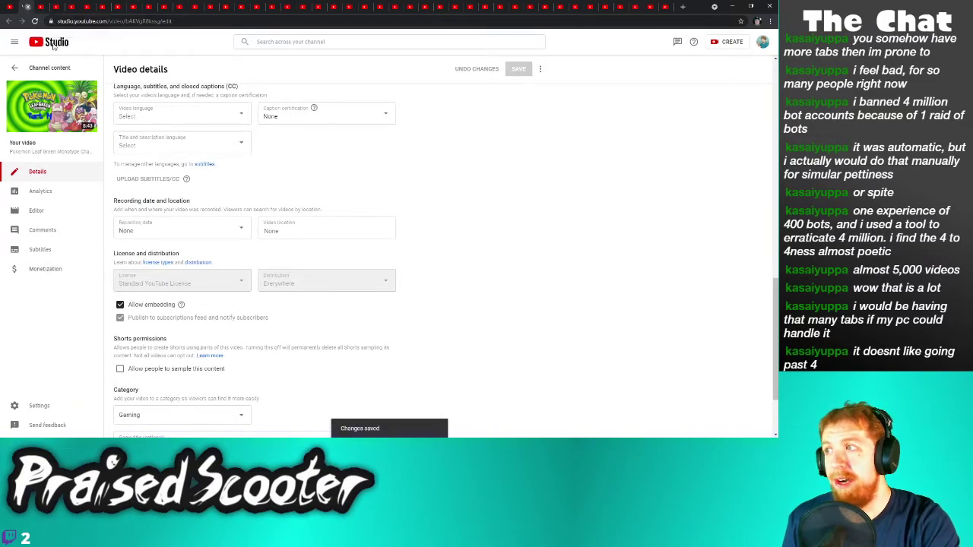
left_click(129, 411)
scroll(196, 341, "down", 5)
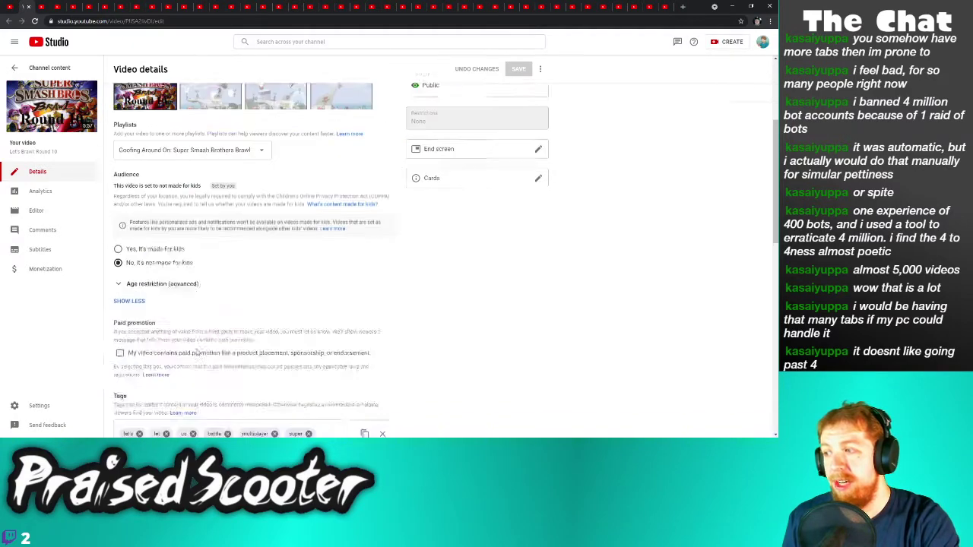
left_click(144, 356)
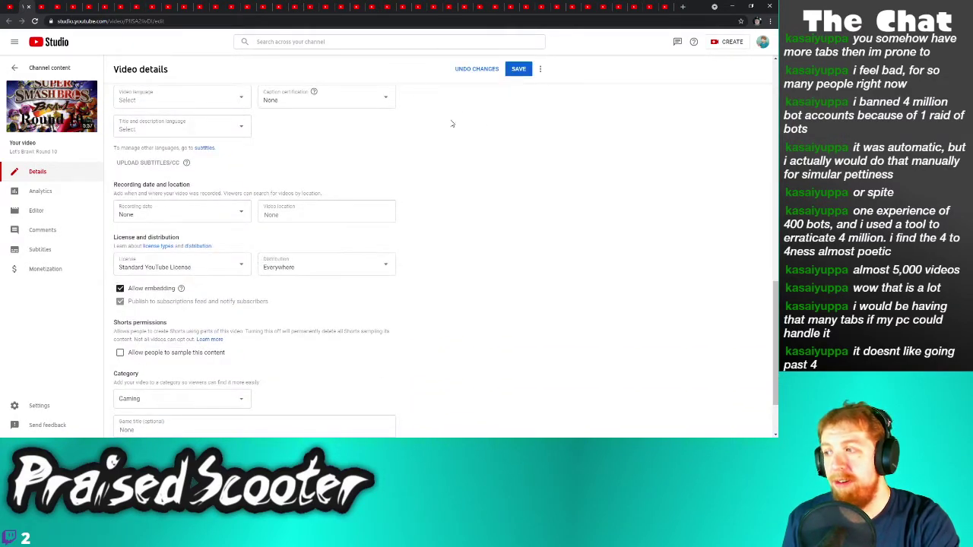
left_click(518, 69)
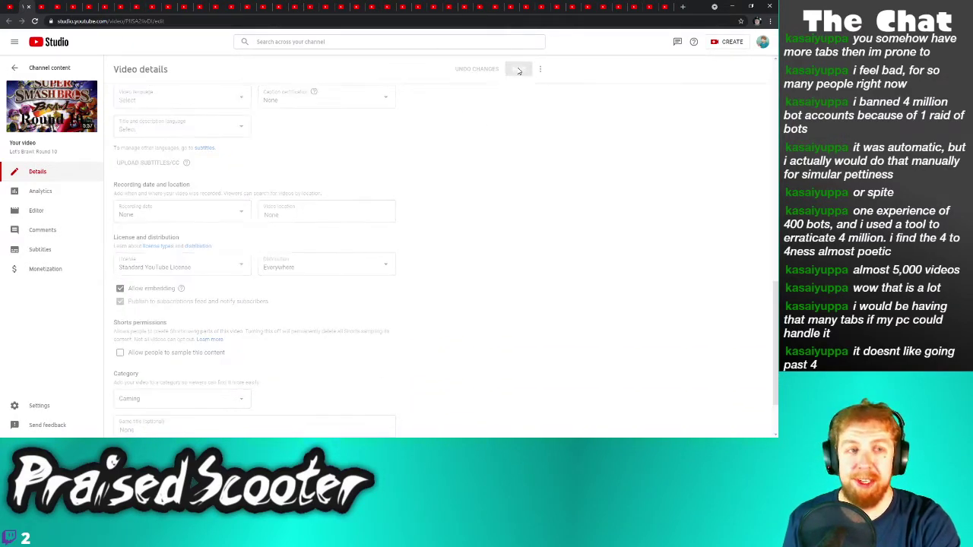
Close the Round 10 tab, disallow people from sampling the Let's Brawl: Round 9 content under Shorts permissions, and save the change
left_click(28, 8)
scroll(157, 389, "down", 1)
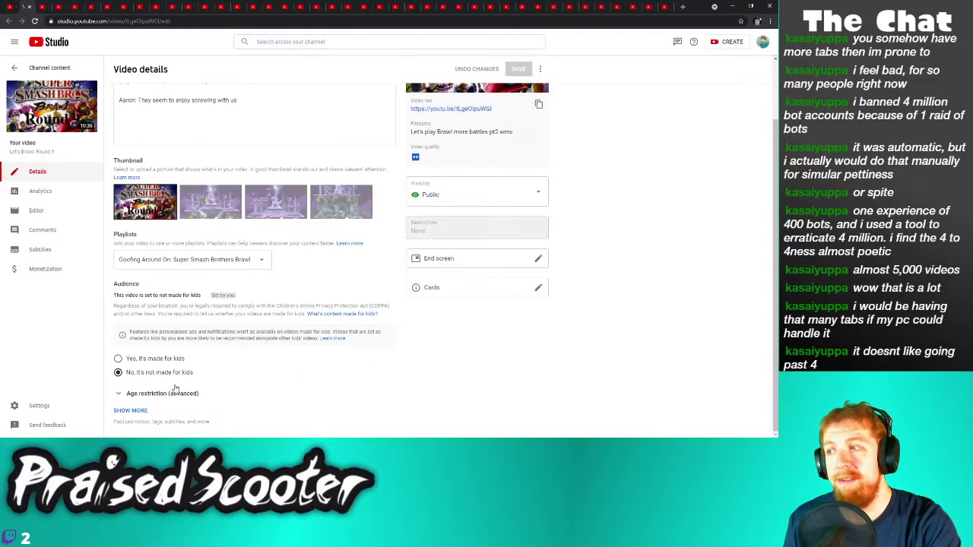
scroll(158, 388, "down", 12)
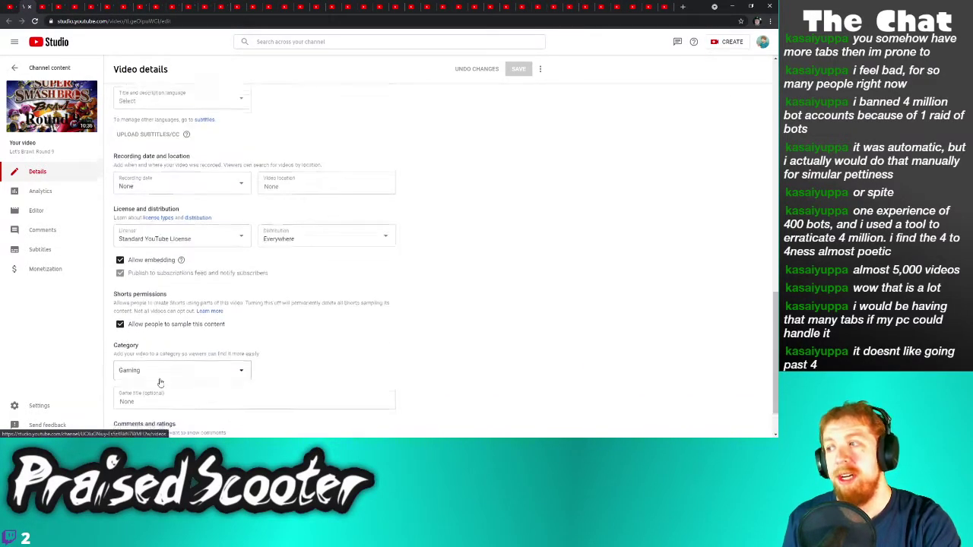
left_click(157, 288)
left_click(512, 70)
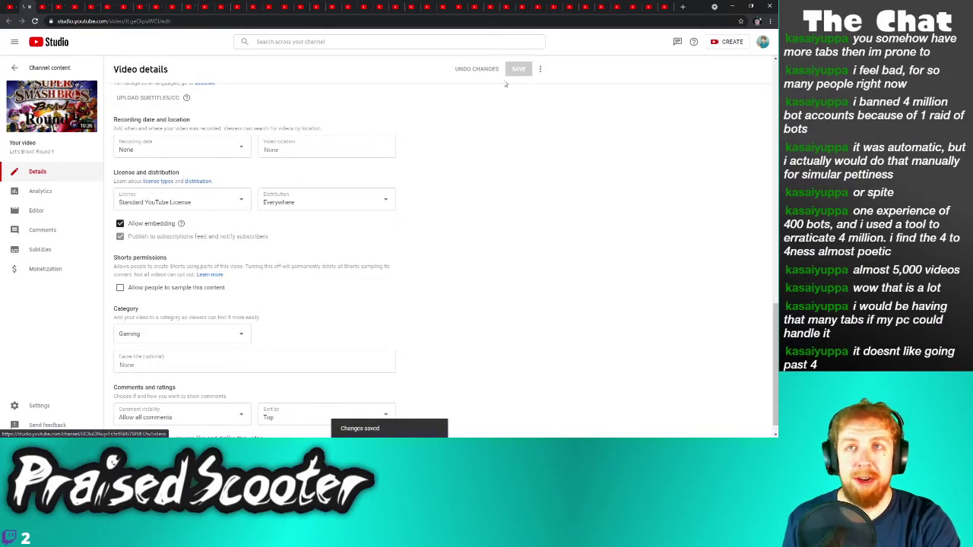
Close the Round 9 tab, disallow people from sampling the Let's Brawl: Round 8 content under Shorts permissions, and save the change
left_click(30, 9)
scroll(190, 342, "down", 3)
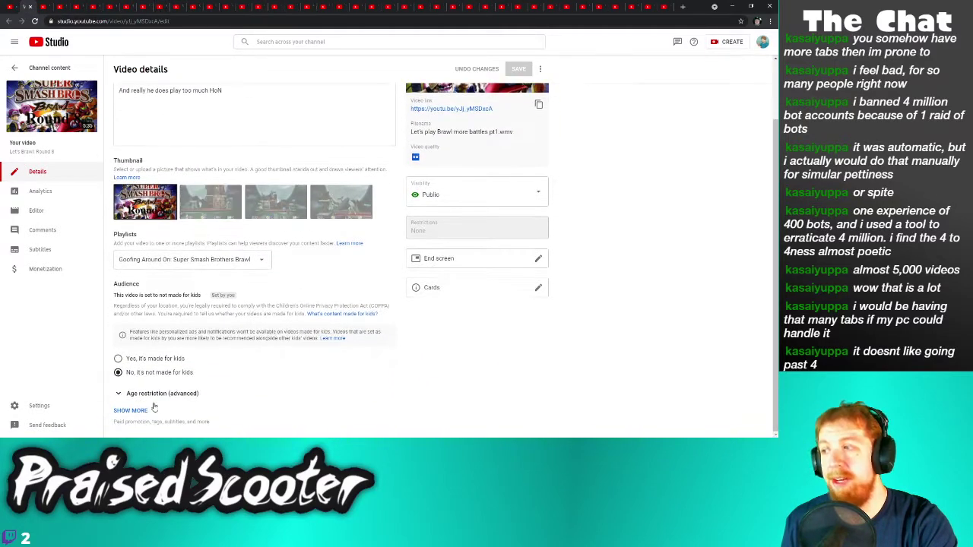
left_click(141, 410)
scroll(141, 403, "down", 8)
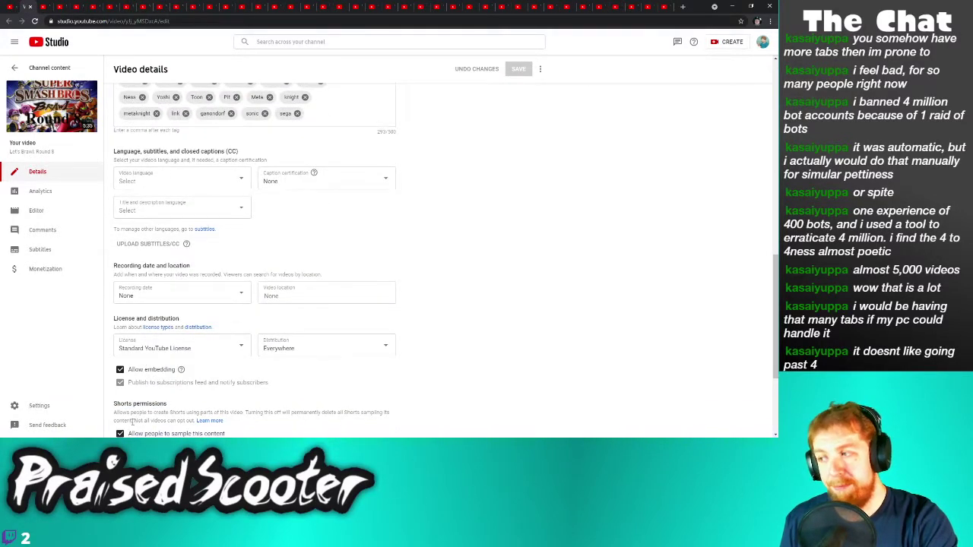
left_click(135, 433)
left_click(518, 68)
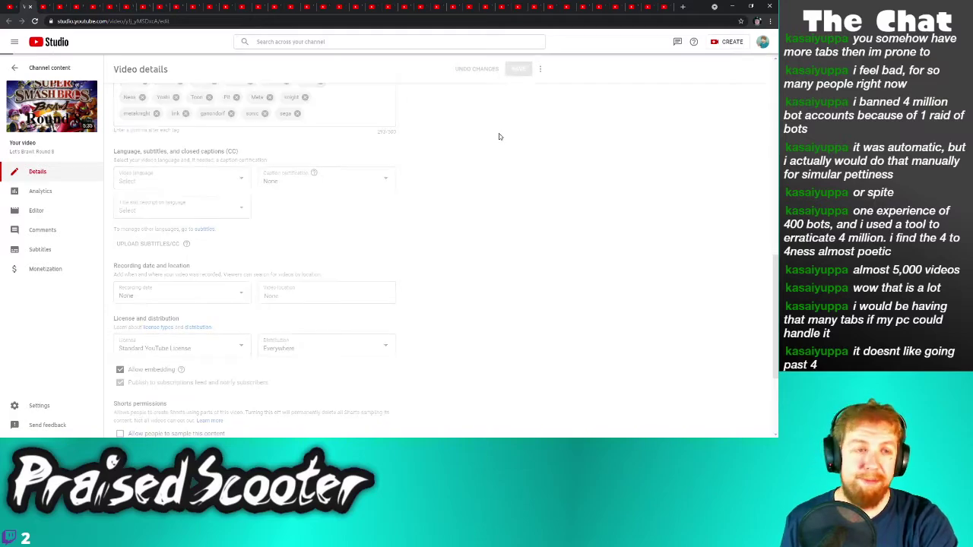
Close the Round 8 tab, disallow people from sampling the Let's Play ELEPHANT RAVE content under Shorts permissions, and save the change
left_click(30, 8)
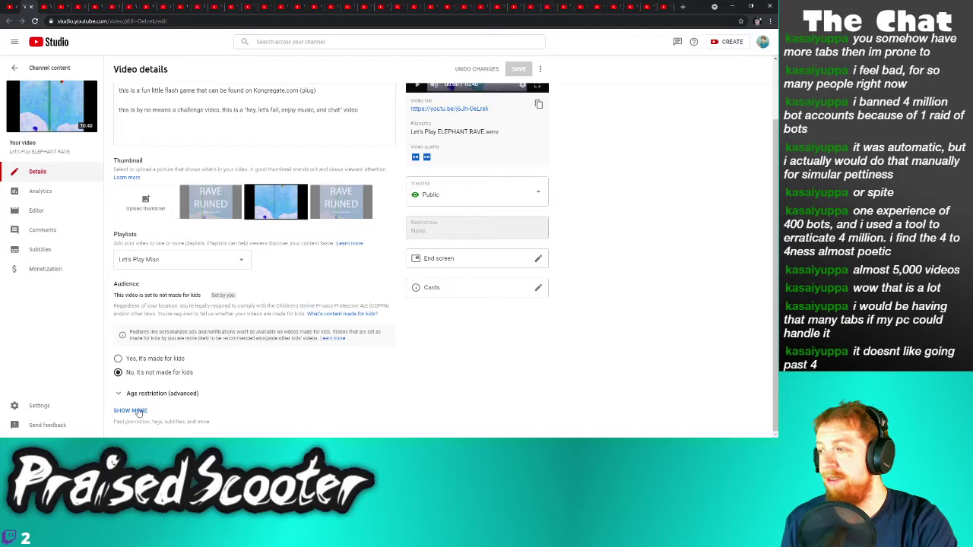
left_click(133, 410)
scroll(148, 380, "down", 15)
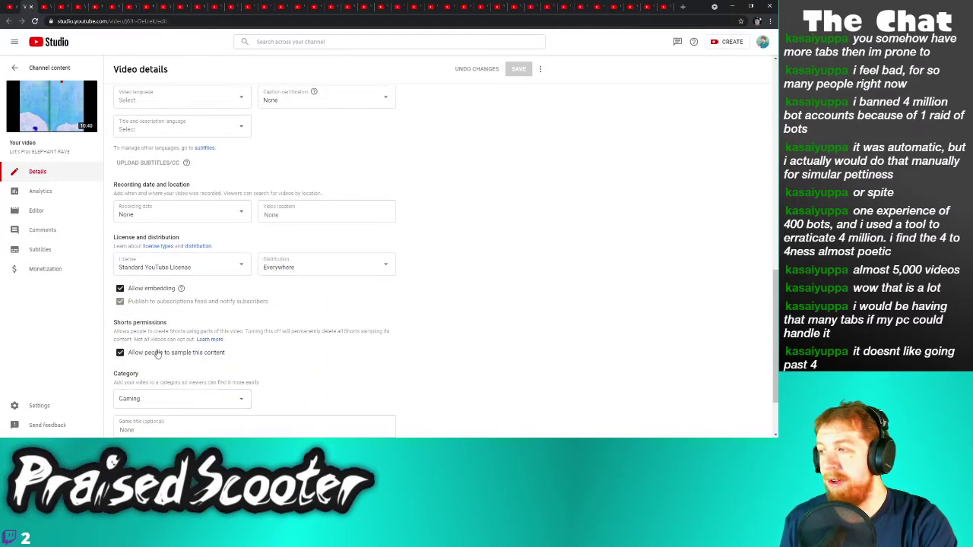
left_click(158, 353)
left_click(518, 68)
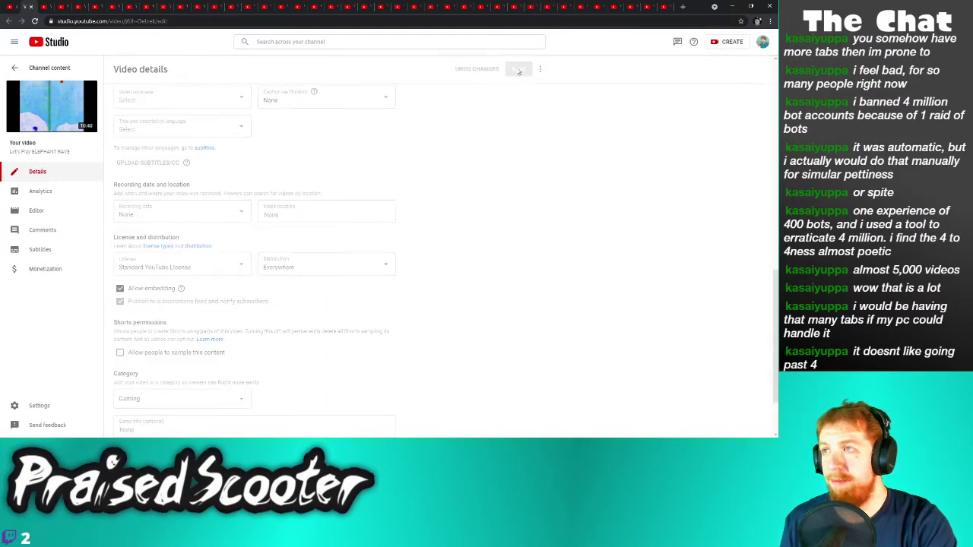
Close the ELEPHANT RAVE tab, disallow people from sampling the Let's Play Kirby Super Star pt25 content under Shorts permissions, and save the change
left_click(30, 7)
scroll(131, 389, "down", 2)
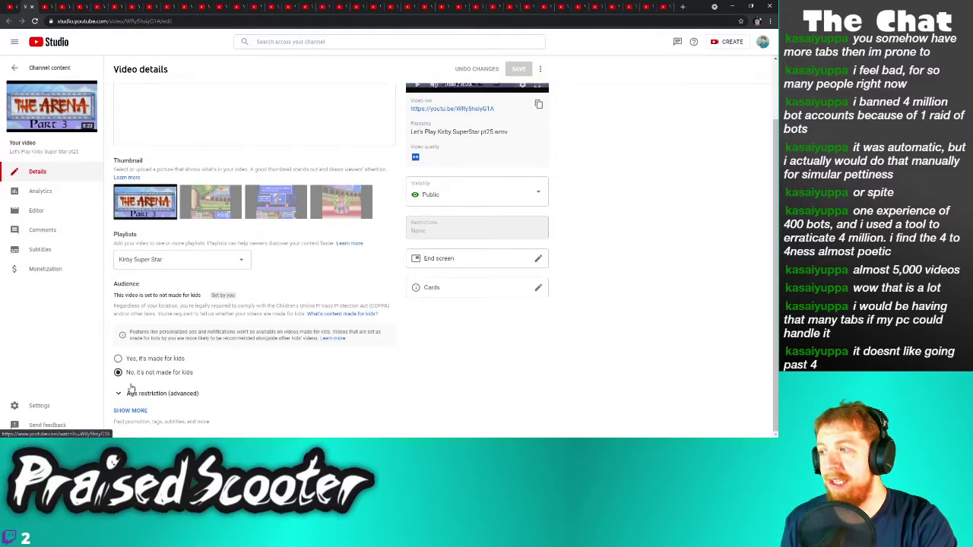
left_click(130, 411)
scroll(133, 395, "down", 10)
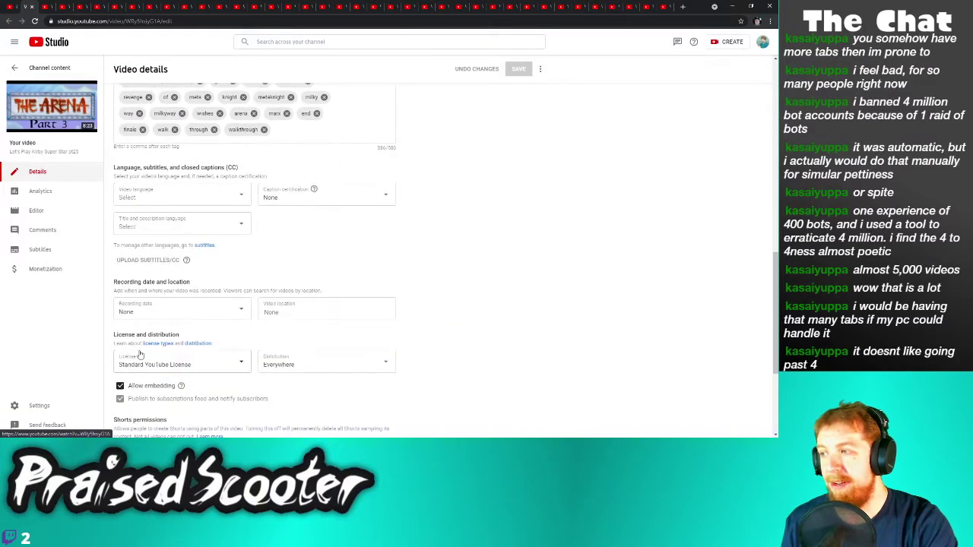
scroll(139, 418, "down", 2)
left_click(151, 289)
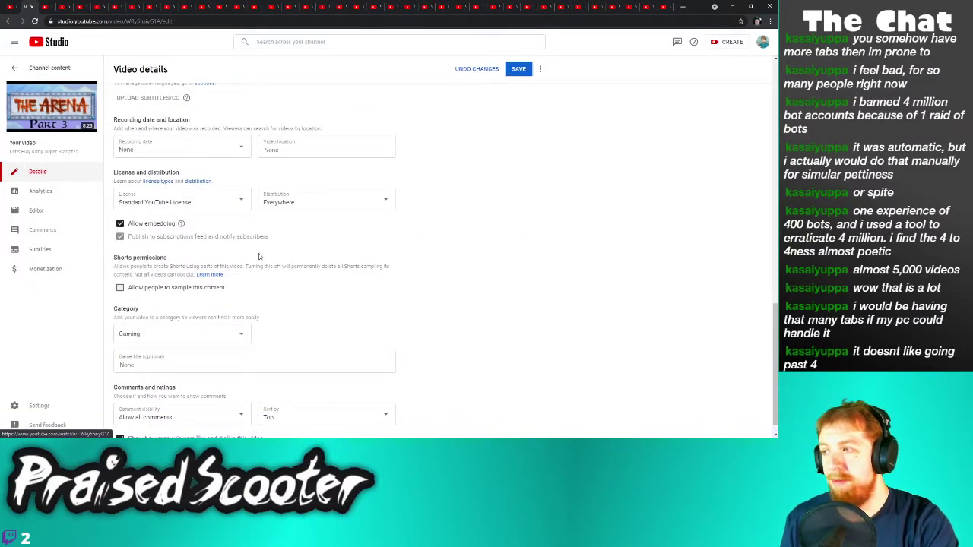
left_click(520, 70)
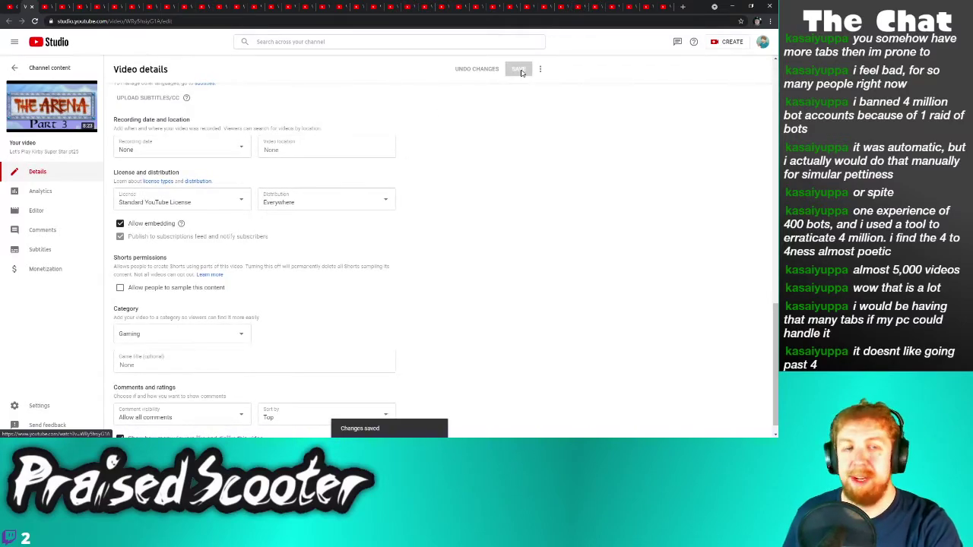
Close the Kirby pt25 tab, disallow people from sampling the Let's Play Kirby Super Star pt24 content under Shorts permissions, and save the change
left_click(31, 6)
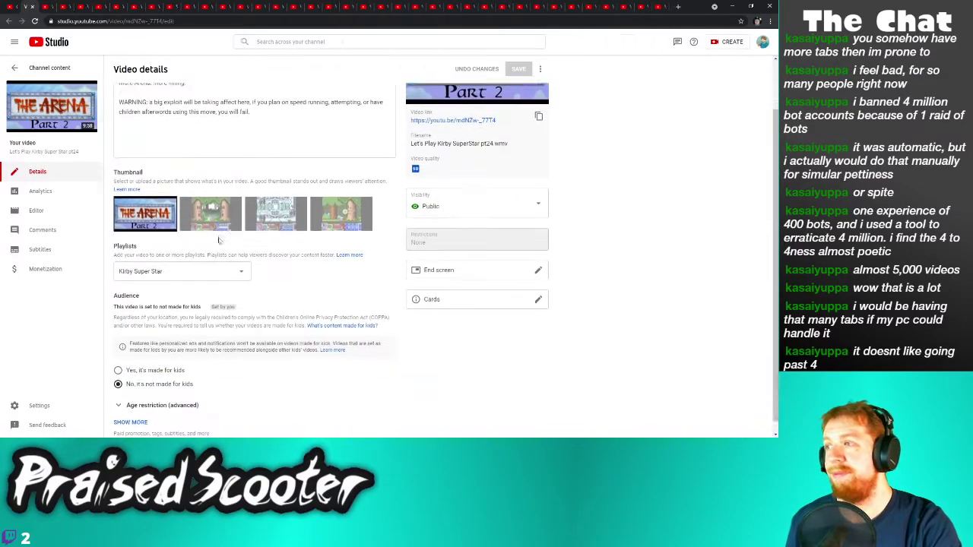
left_click(139, 412)
scroll(141, 412, "down", 6)
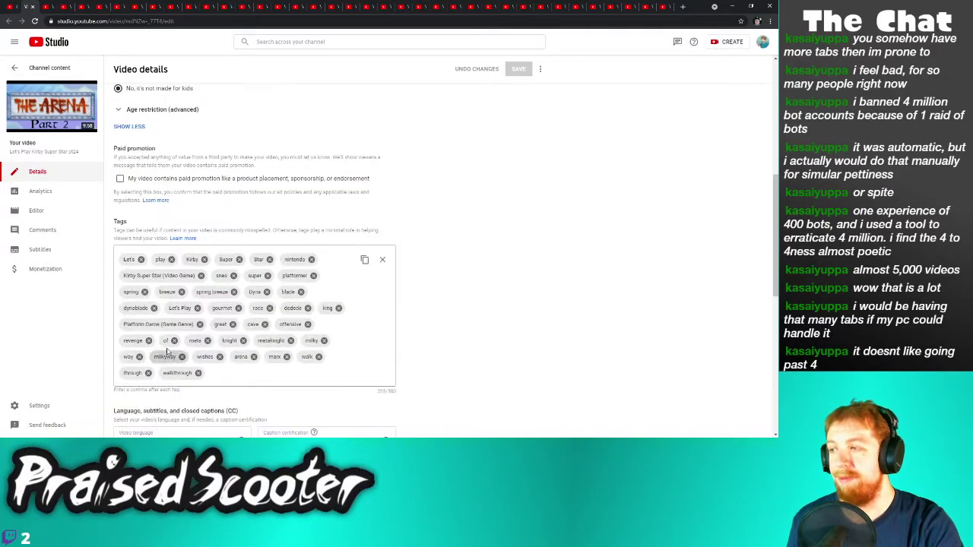
scroll(142, 413, "down", 2)
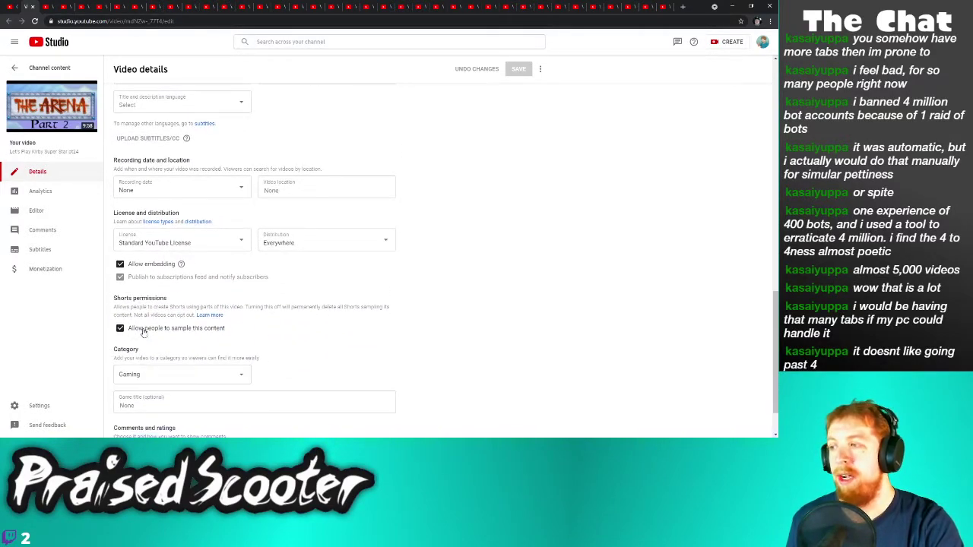
left_click(120, 328)
left_click(518, 69)
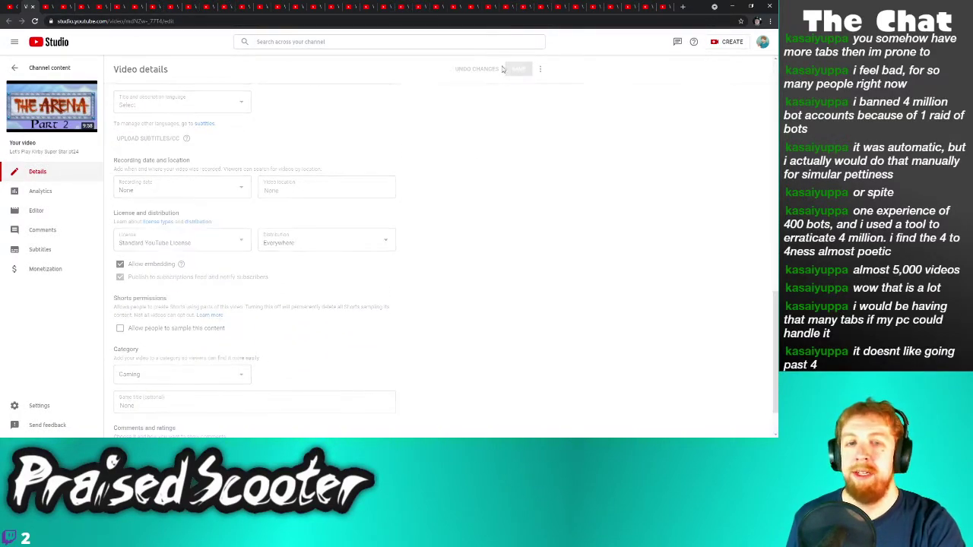
Close the Kirby pt24 tab, disallow people from sampling the next Pokemon Leaf Green Monotype Challenge video under Shorts permissions, and save the change
left_click(36, 8)
scroll(122, 410, "down", 1)
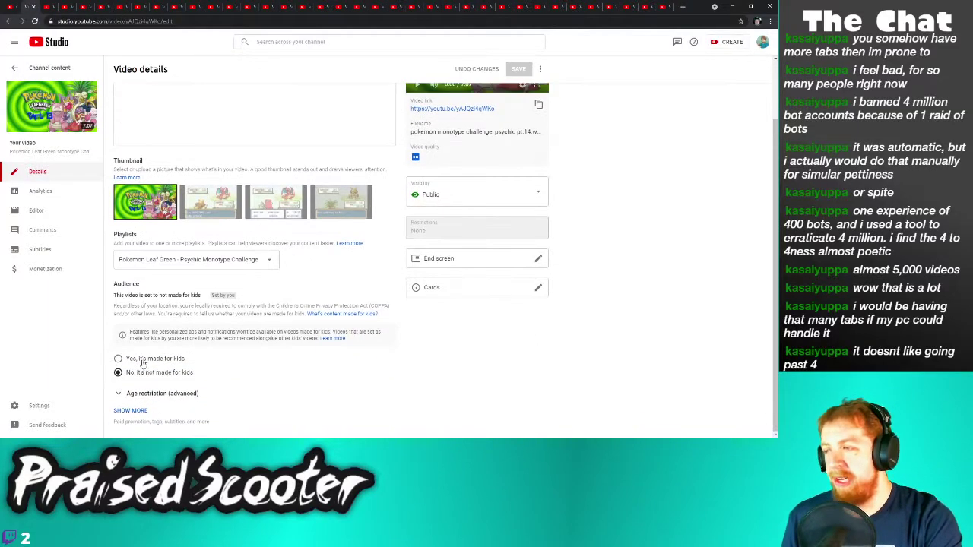
left_click(121, 410)
scroll(141, 380, "down", 5)
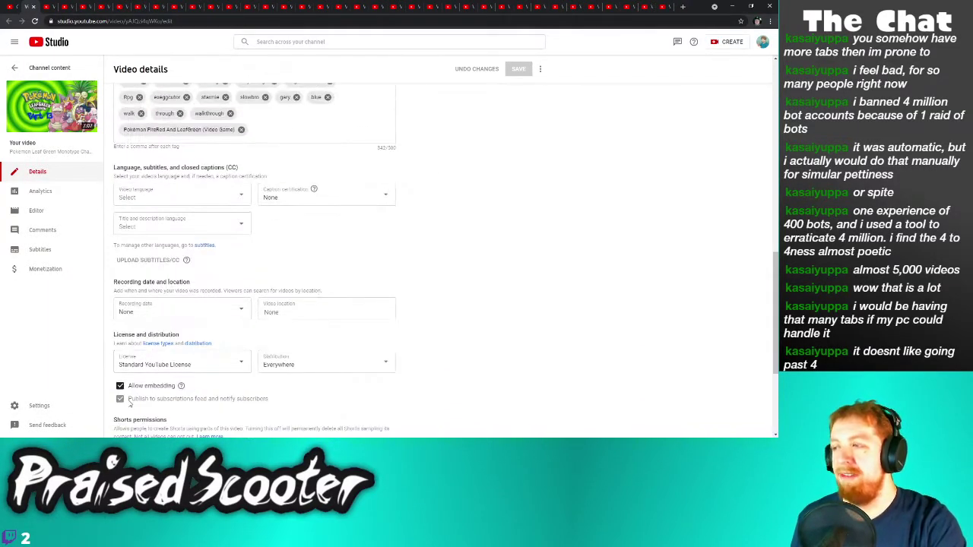
scroll(145, 382, "down", 3)
left_click(155, 289)
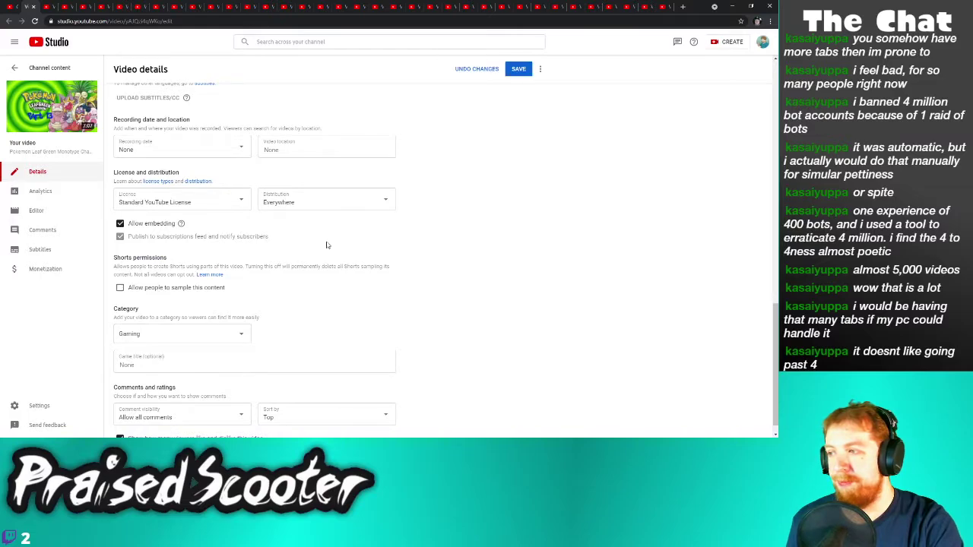
left_click(520, 70)
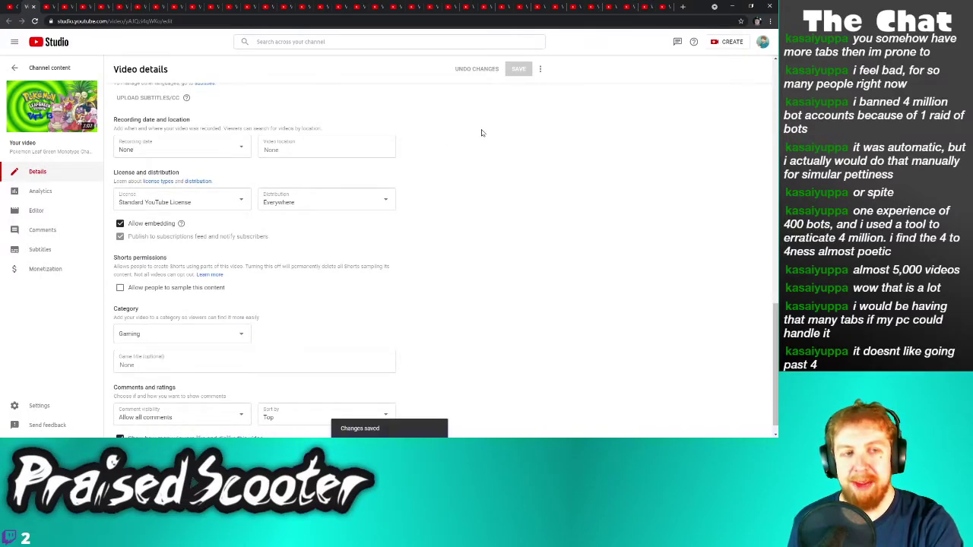
Close the Pokemon Leaf Green tab, disallow people from sampling the Let's Play Kirby SuperStar pt22 content under Shorts permissions, and save the change
left_click(32, 6)
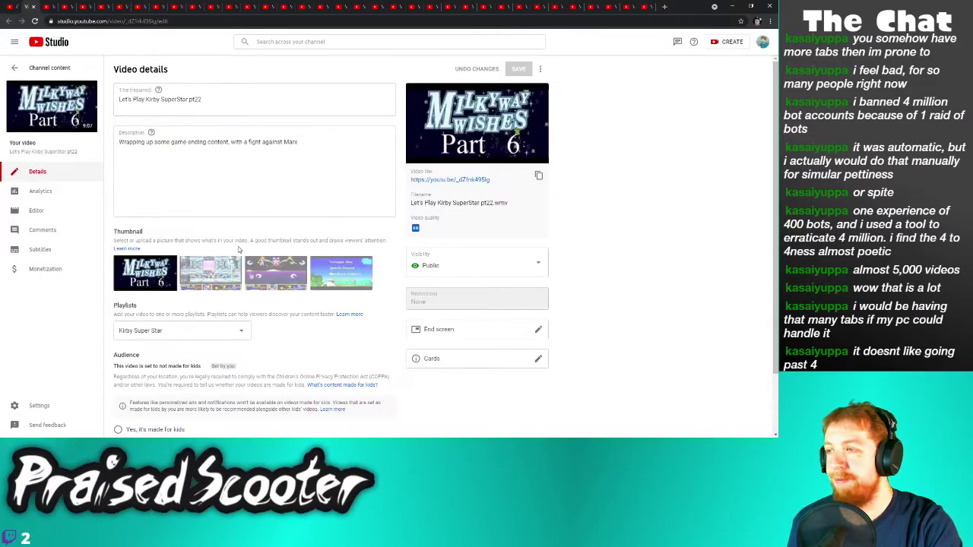
scroll(238, 250, "down", 3)
left_click(135, 412)
scroll(157, 374, "down", 5)
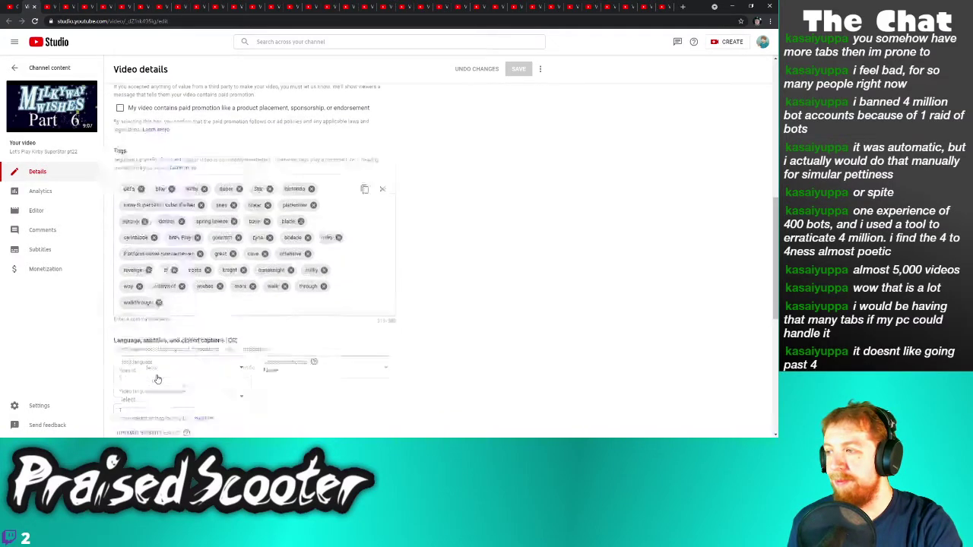
scroll(157, 378, "down", 3)
left_click(131, 412)
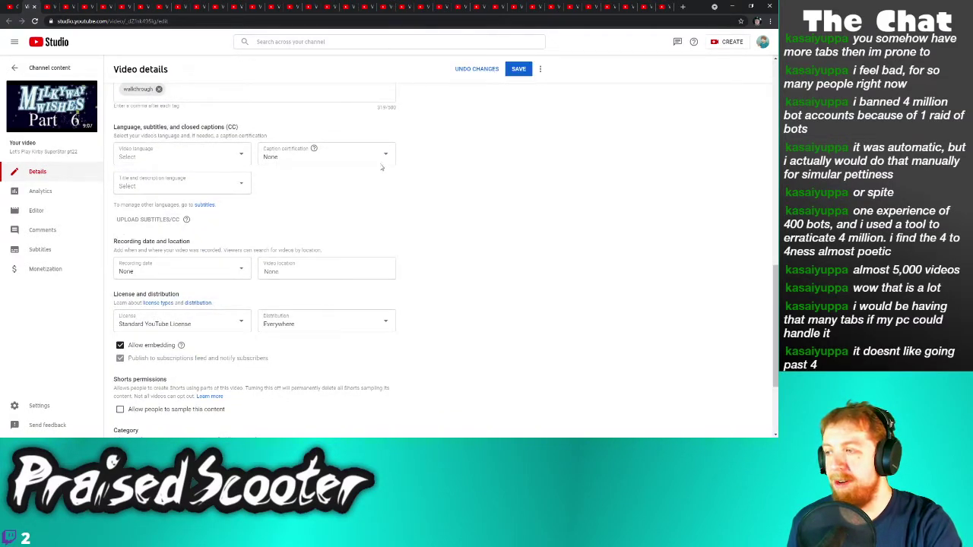
left_click(523, 69)
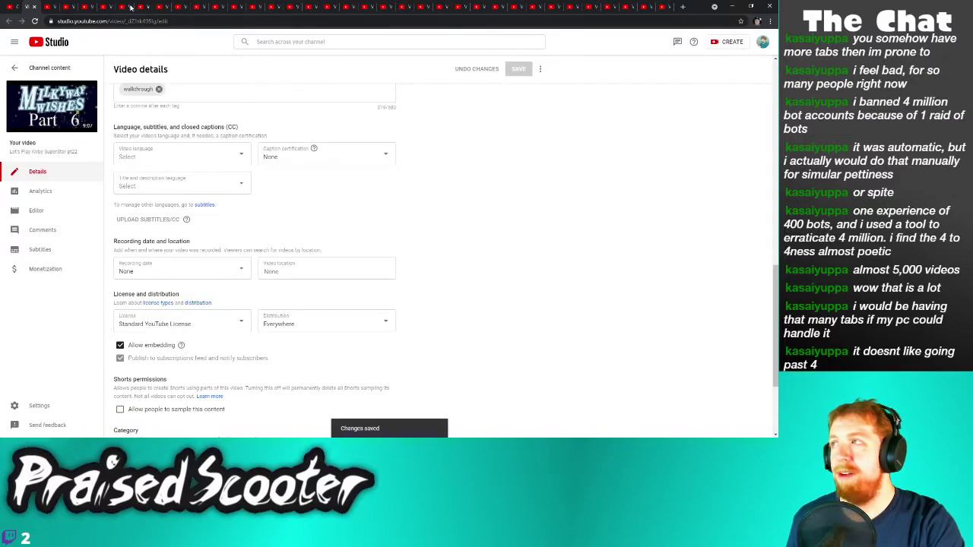
Close the Kirby pt22 tab, disallow people from sampling the Let's Play Kirby SuperStar pt23 content under Shorts permissions, and save the change
left_click(34, 6)
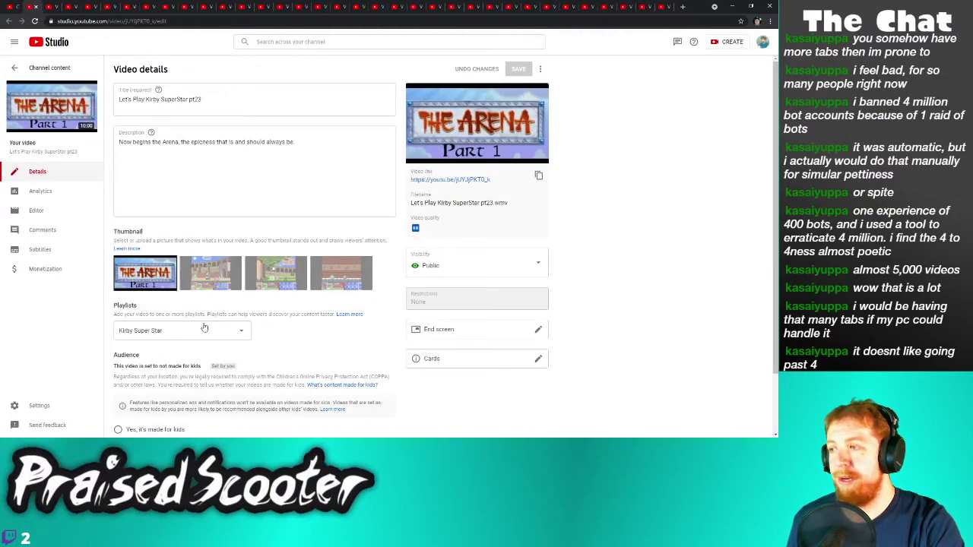
scroll(204, 327, "down", 1)
left_click(129, 410)
scroll(188, 366, "down", 2)
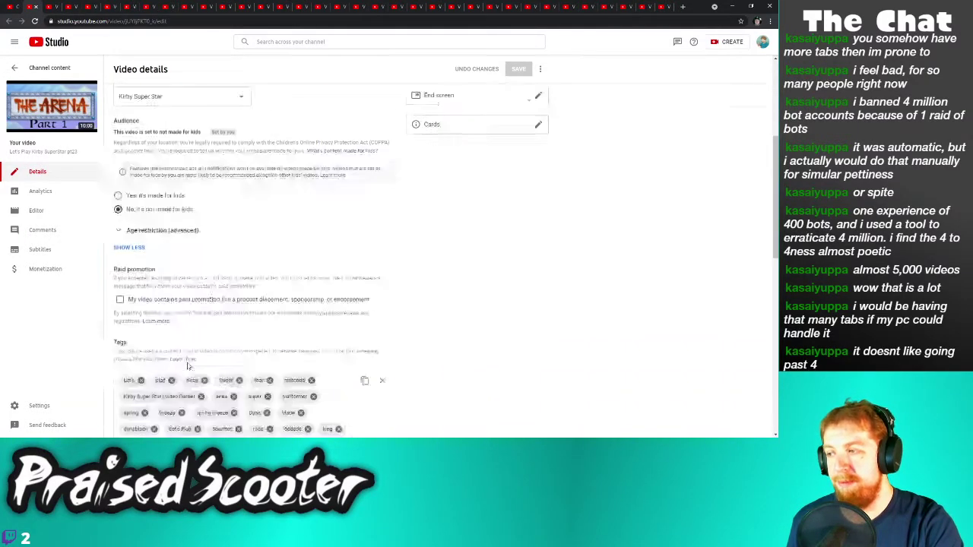
scroll(187, 365, "down", 3)
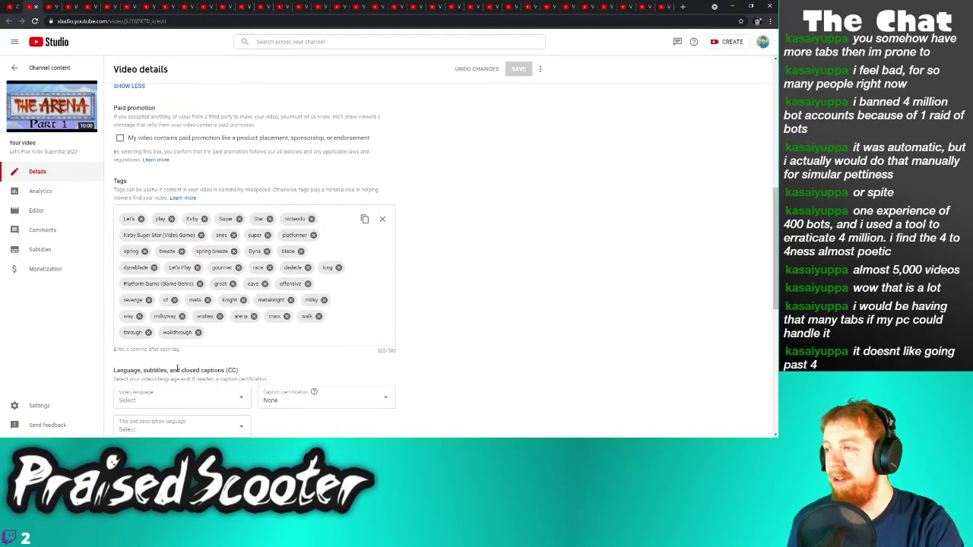
scroll(177, 368, "down", 4)
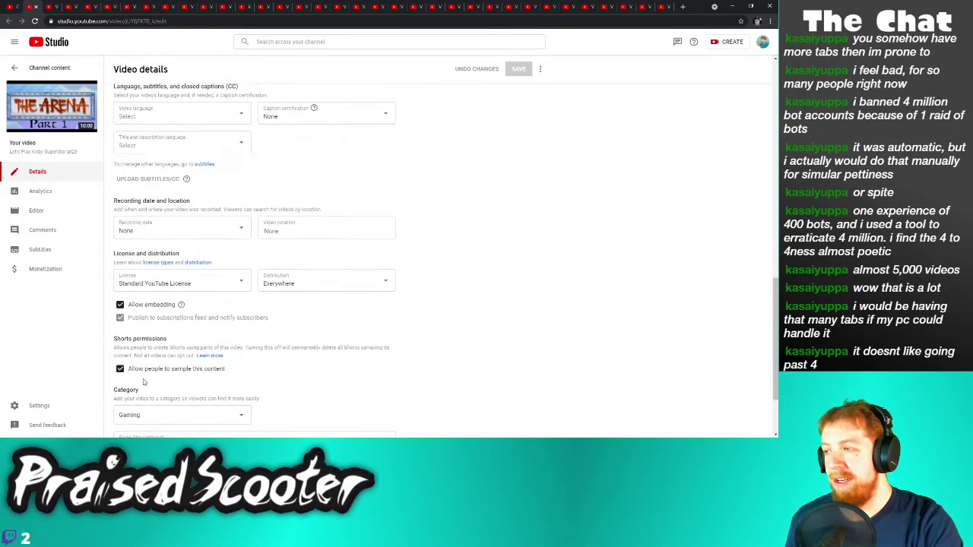
left_click(148, 374)
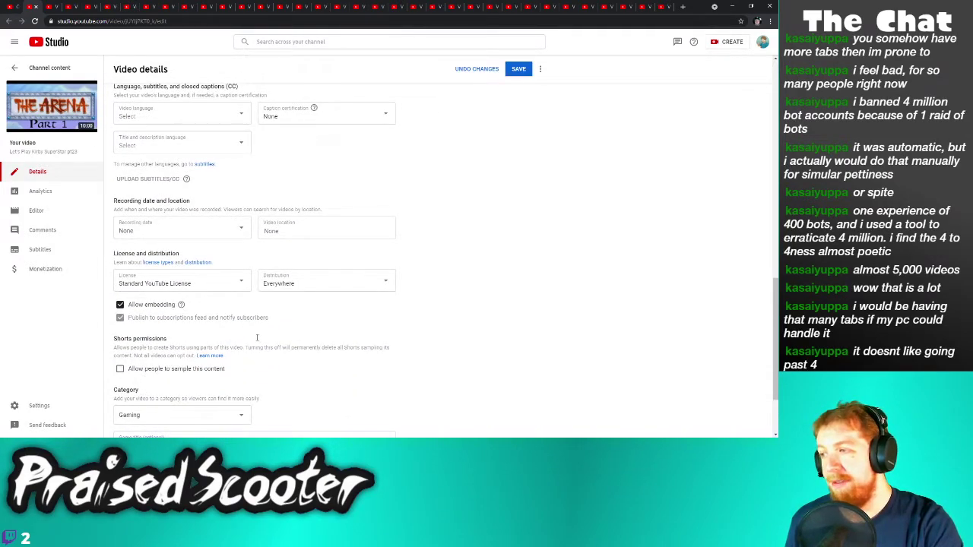
left_click(520, 70)
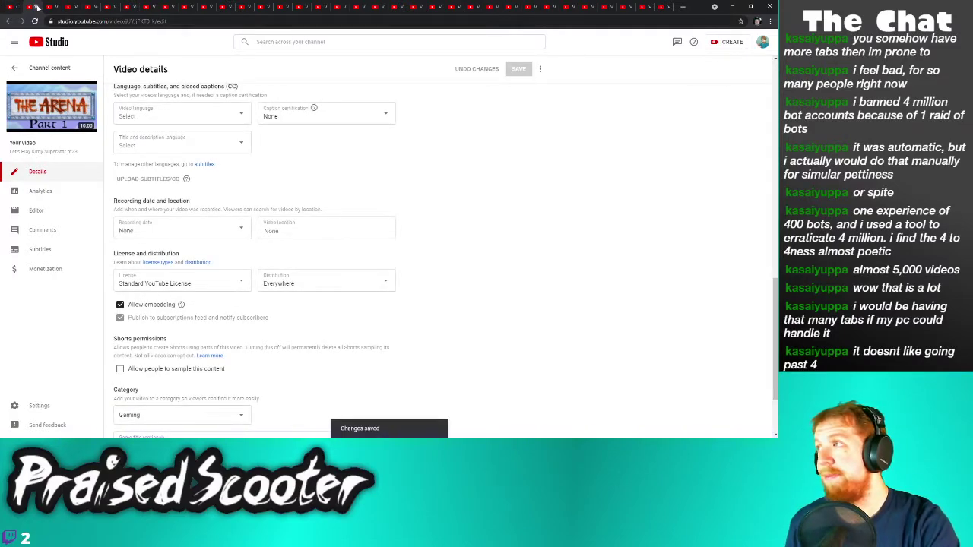
Close the Kirby pt23 tab, disallow people from sampling the Let's Play Kirby SuperStar pt21 content under Shorts permissions, and save the change
left_click(36, 7)
scroll(152, 342, "down", 1)
left_click(139, 410)
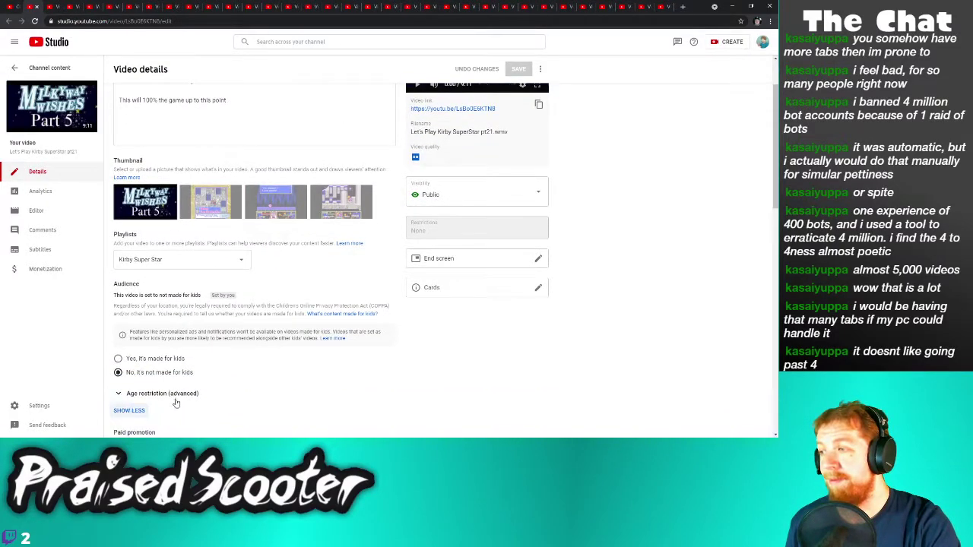
scroll(175, 403, "down", 5)
left_click(120, 328)
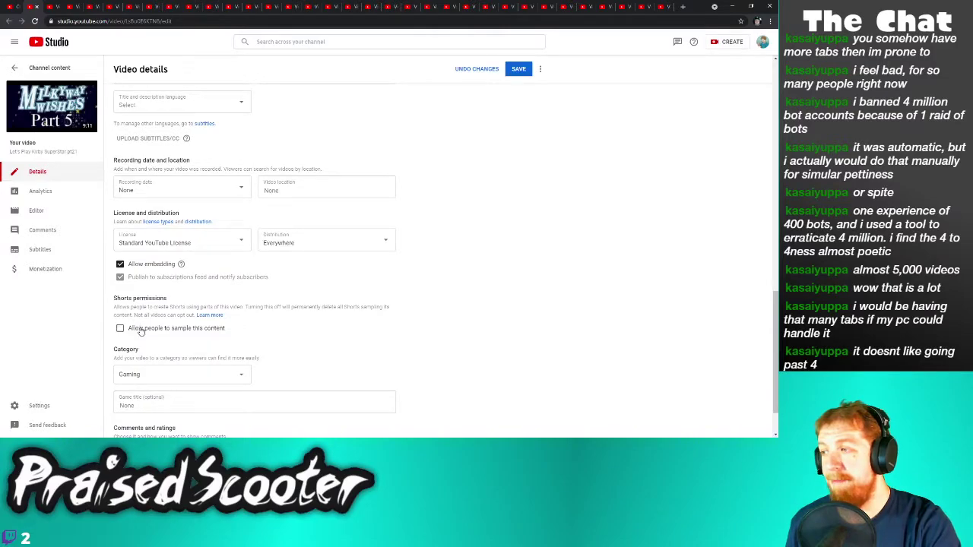
left_click(519, 69)
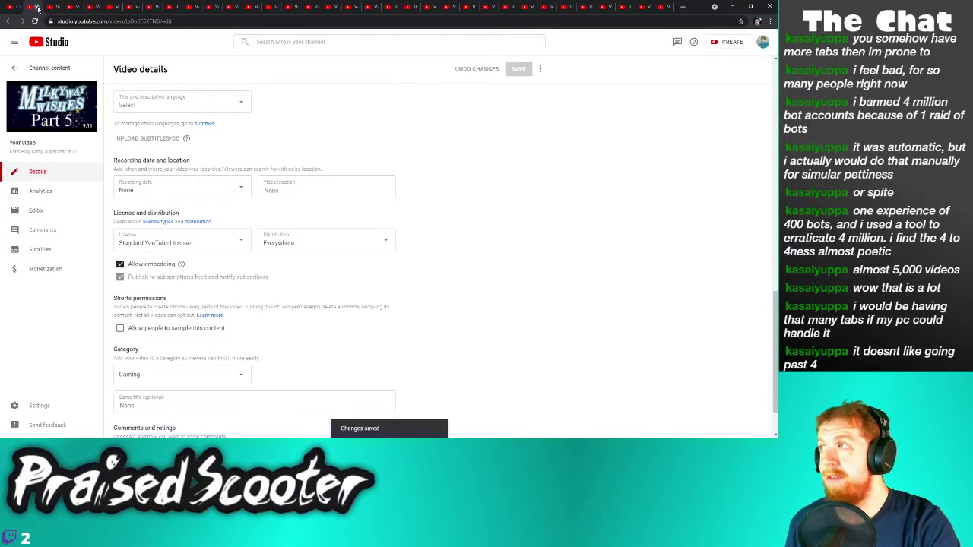
Close the Kirby pt21 tab, disallow people from sampling the Let's Play Kirby SuperStar pt20 content under Shorts permissions, and save the change
left_click(38, 8)
scroll(183, 388, "down", 1)
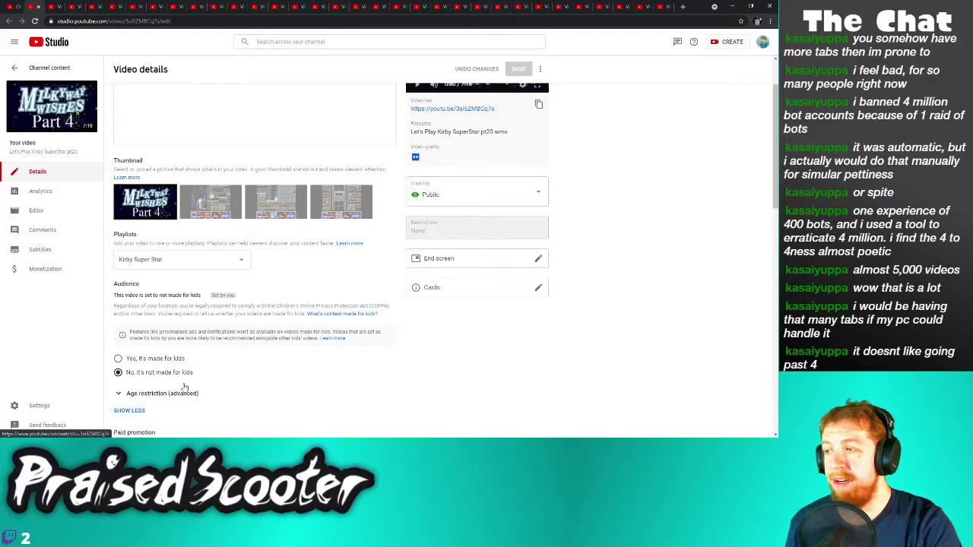
scroll(184, 388, "down", 8)
left_click(148, 417)
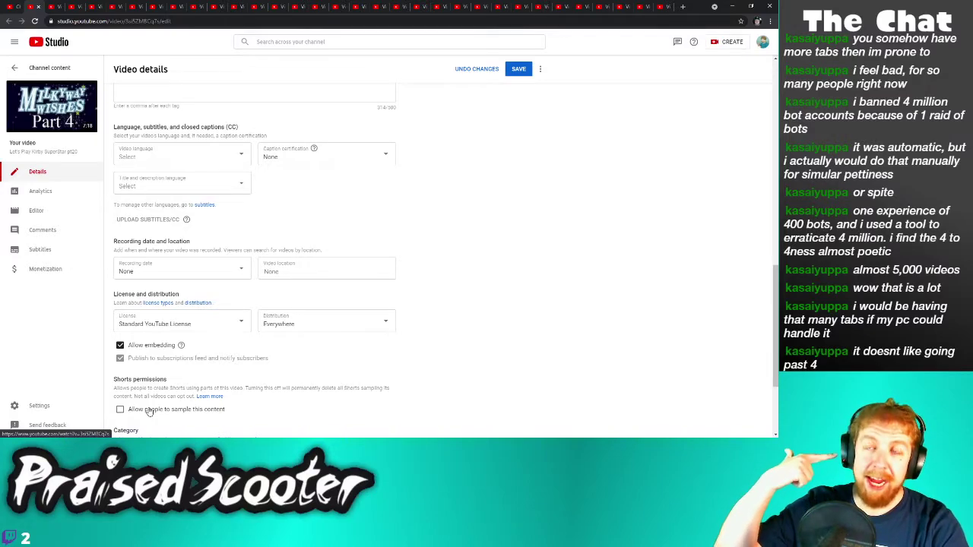
left_click(514, 74)
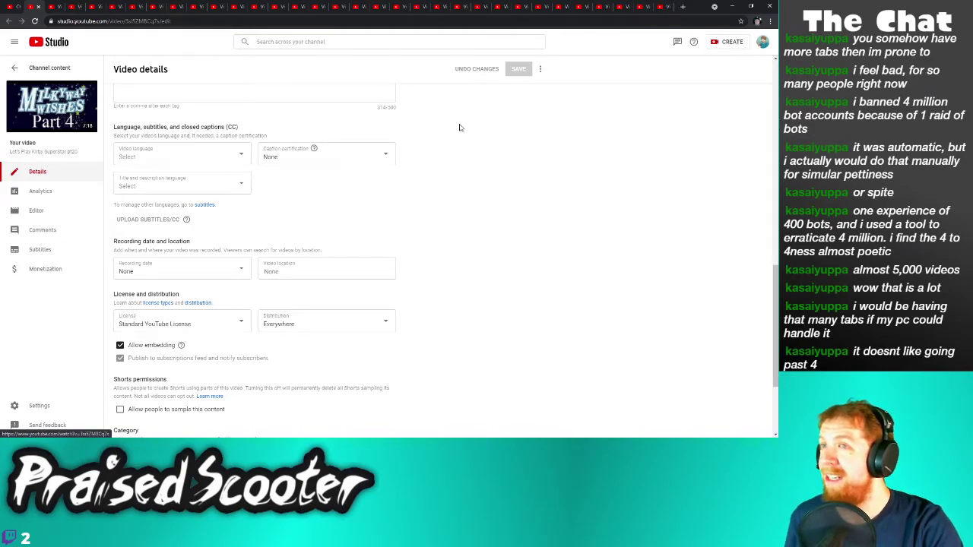
scroll(361, 187, "down", 3)
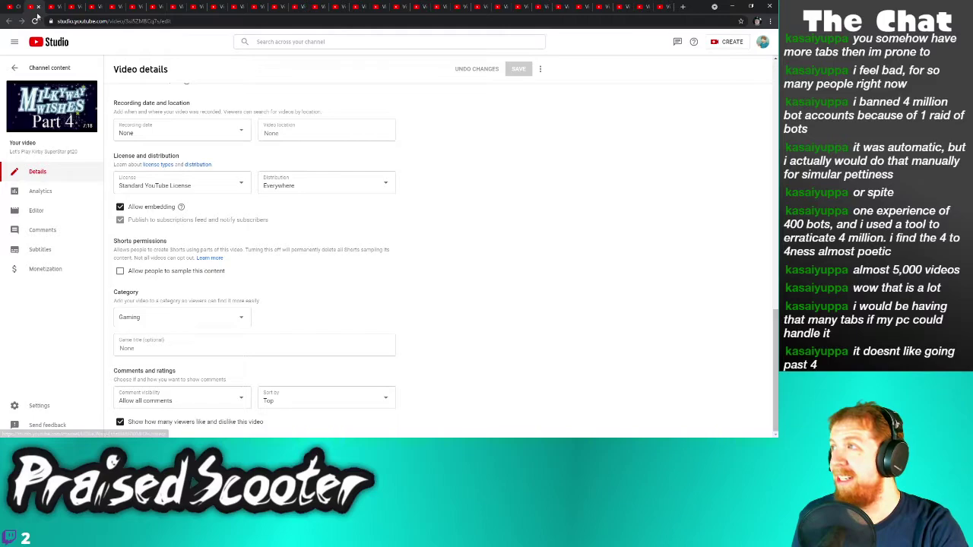
Close the Kirby pt20 tab, disallow people from sampling the Let's Play Kirby Superstar pt19 content under Shorts permissions, and save the change
key("ctrl+w")
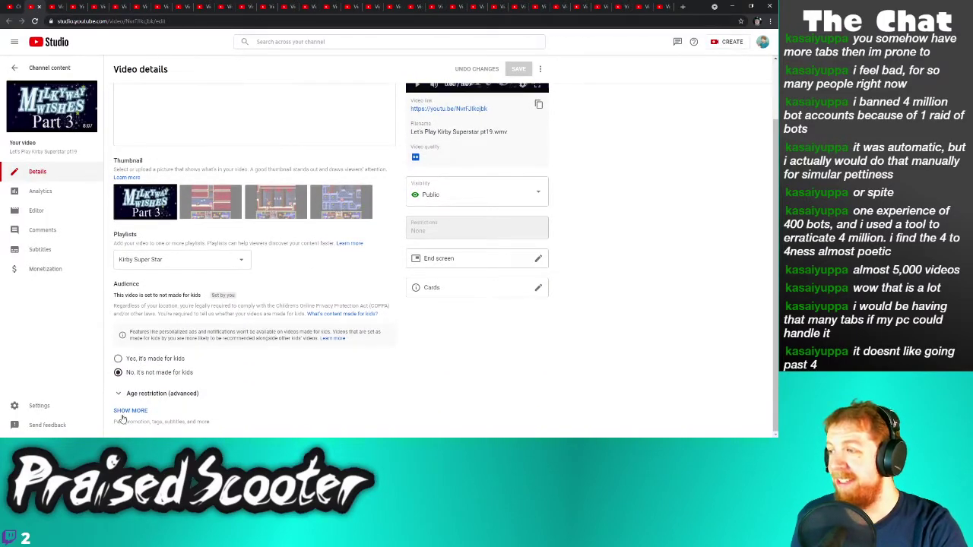
left_click(123, 414)
scroll(141, 397, "down", 10)
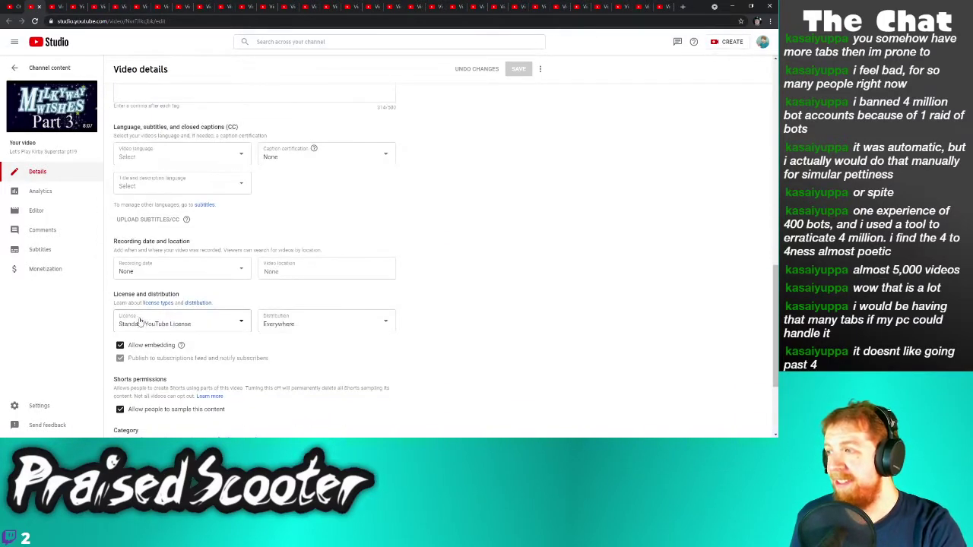
left_click(126, 409)
left_click(529, 71)
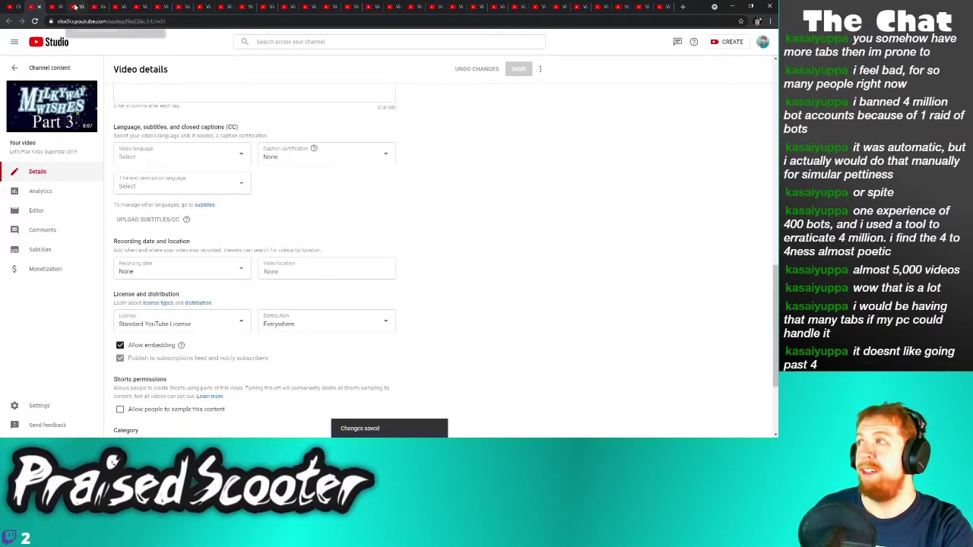
Close the Kirby pt19 tab, disallow people from sampling the Let's Play Kirby Superstar pt18 content under Shorts permissions, and save the change
left_click(40, 7)
scroll(250, 304, "down", 2)
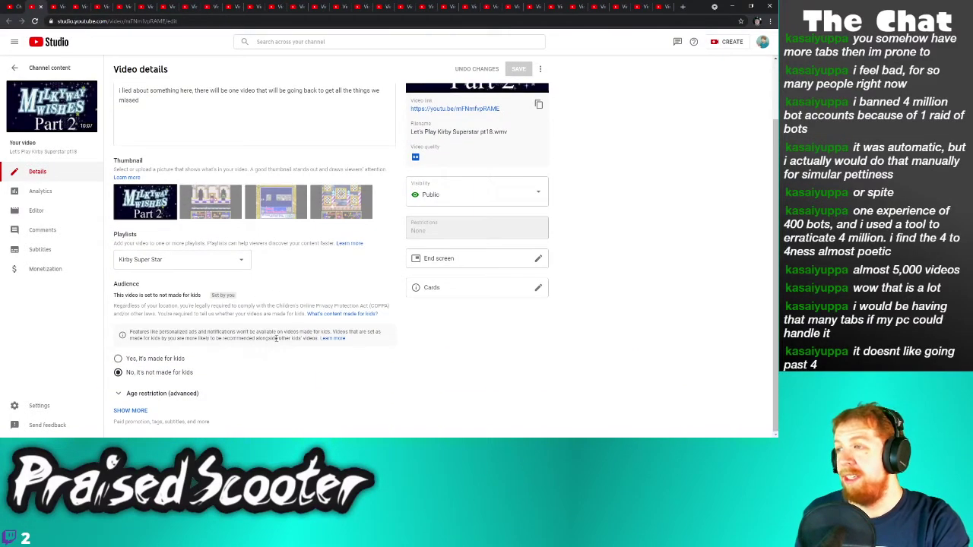
left_click(124, 412)
scroll(130, 304, "down", 10)
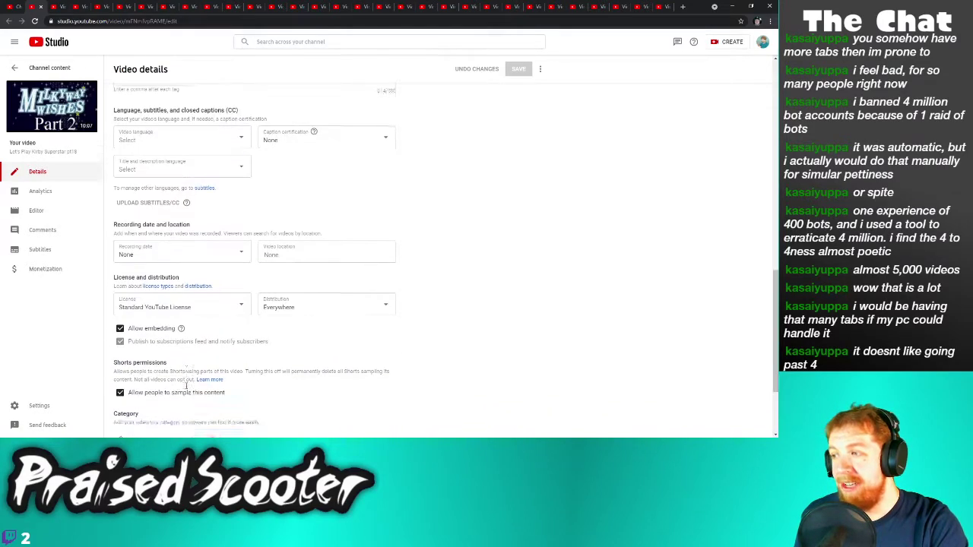
left_click(120, 271)
left_click(521, 73)
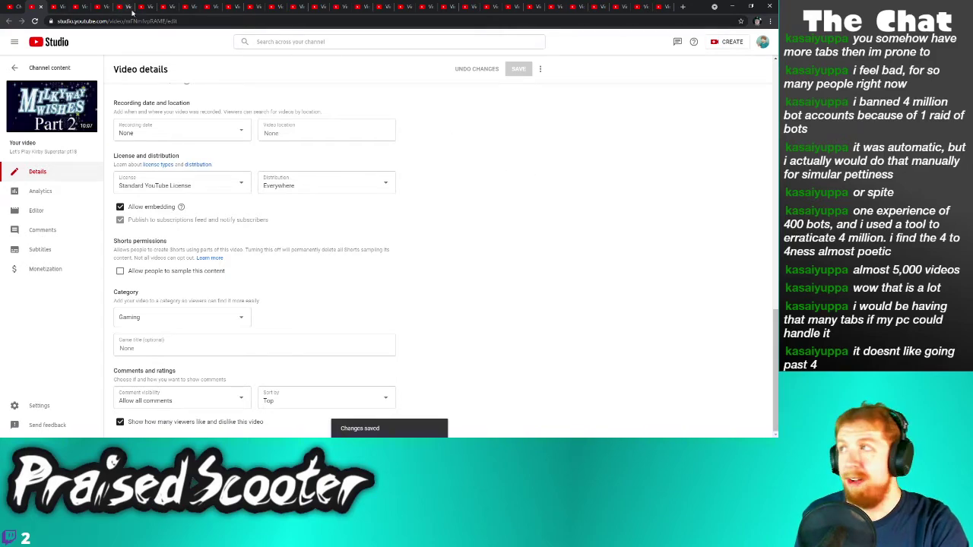
Close the Kirby pt18 tab, disallow people from sampling the next Pokemon Leaf Green Monotype Challenge video under Shorts permissions, and save the change
key("ctrl+w")
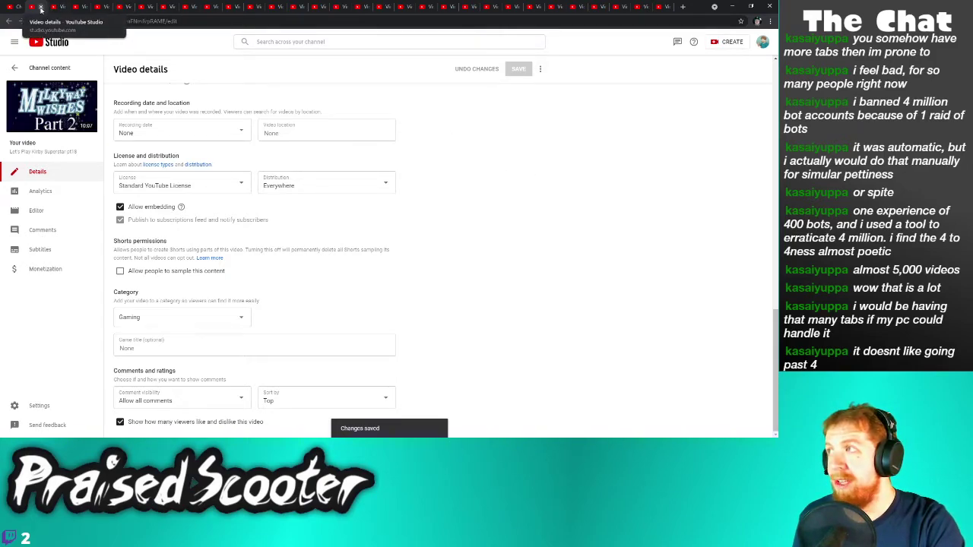
left_click(137, 411)
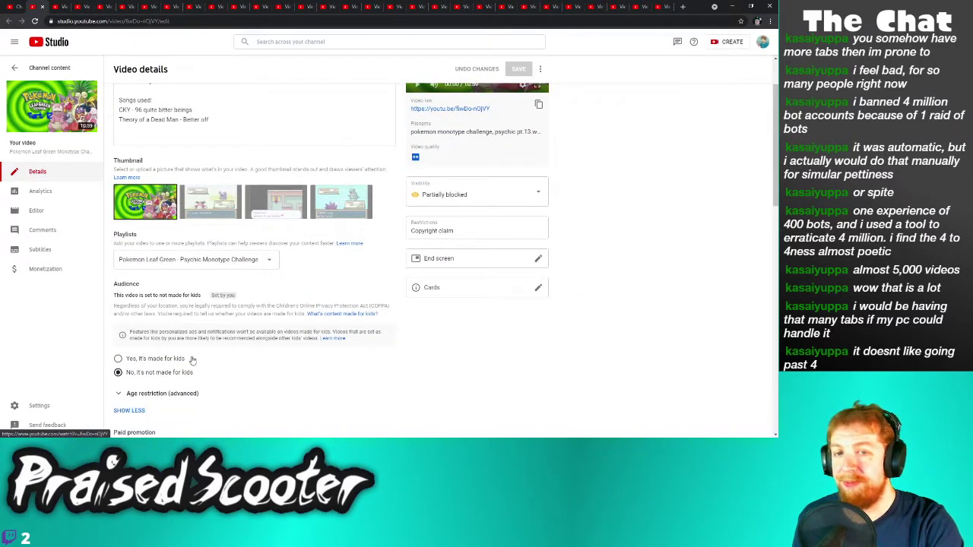
scroll(145, 365, "down", 10)
scroll(146, 364, "down", 1)
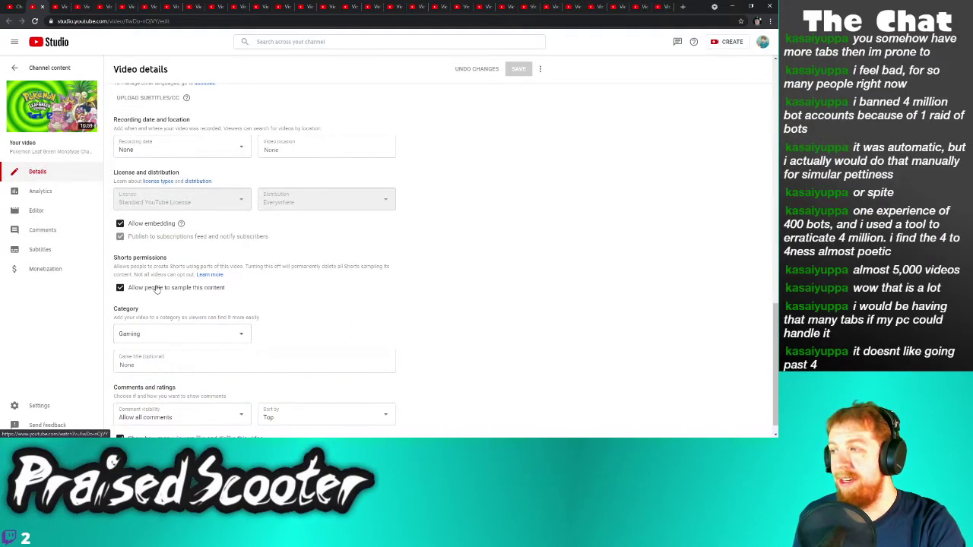
left_click(155, 288)
left_click(518, 69)
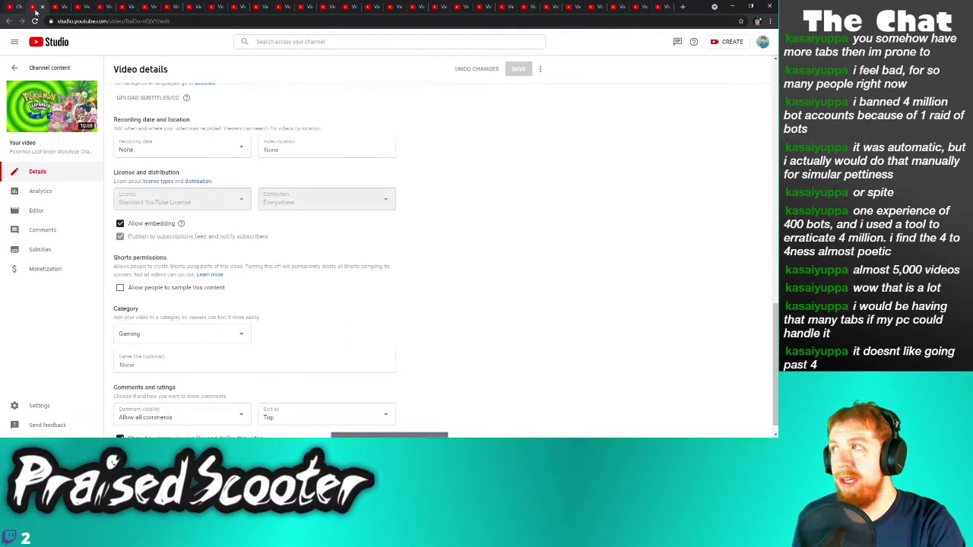
Close the Pokemon Leaf Green tab, disallow people from sampling the Let's Play Kirby SuperStar pt17 content under Shorts permissions, and save the change
key("ctrl+w")
scroll(232, 270, "down", 1)
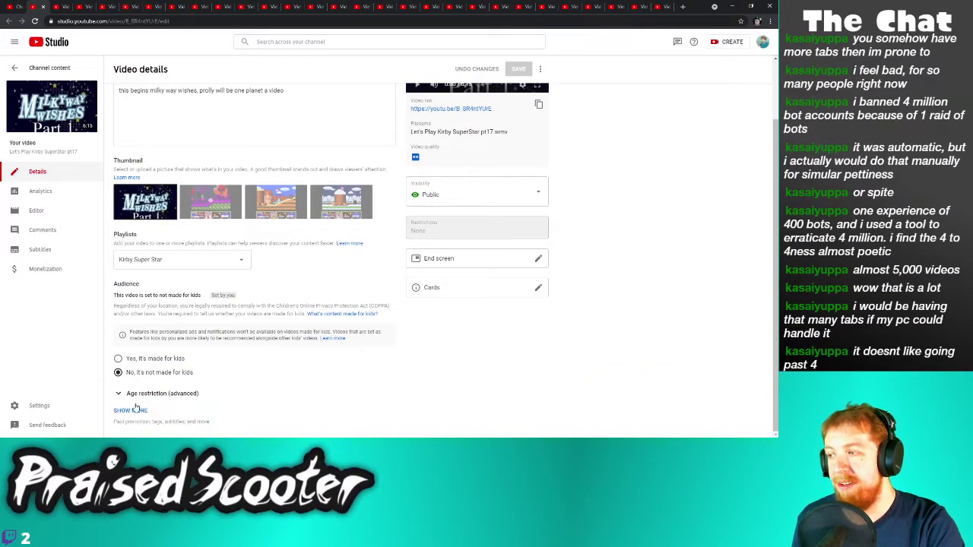
left_click(131, 409)
scroll(149, 339, "down", 8)
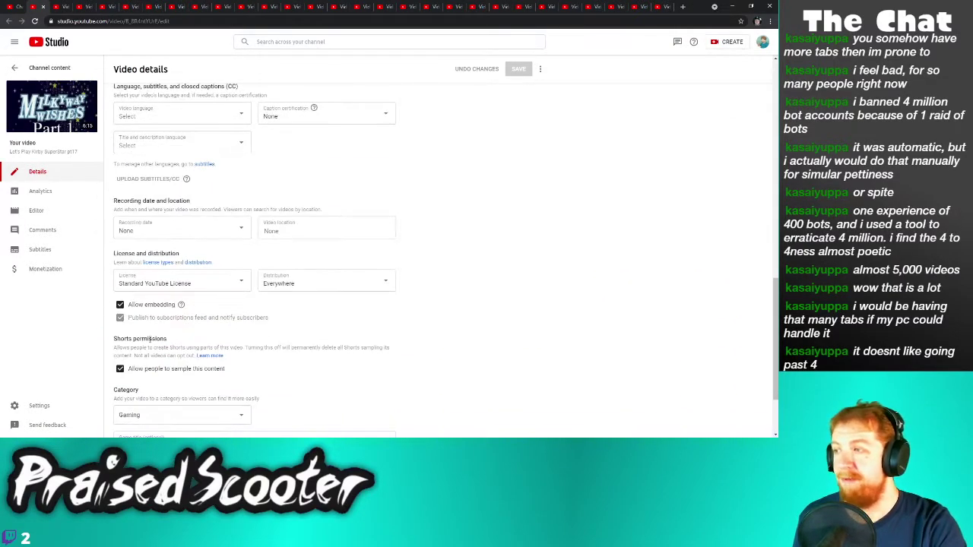
left_click(139, 372)
left_click(518, 69)
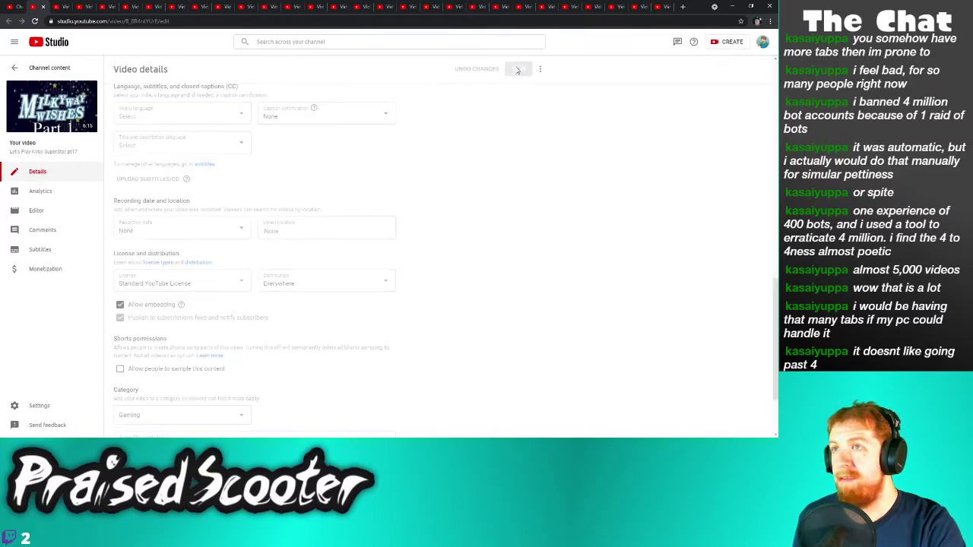
Close the Kirby pt17 tab, disallow people from sampling the Let's Play Kirby SuperStar pt16 content under Shorts permissions, and save the change
left_click(43, 6)
scroll(124, 408, "down", 3)
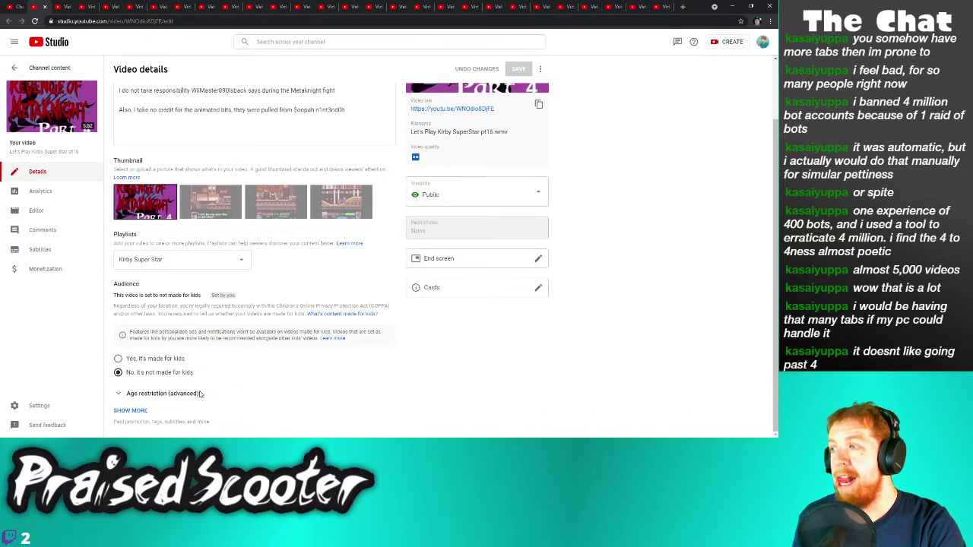
left_click(124, 410)
scroll(144, 372, "down", 10)
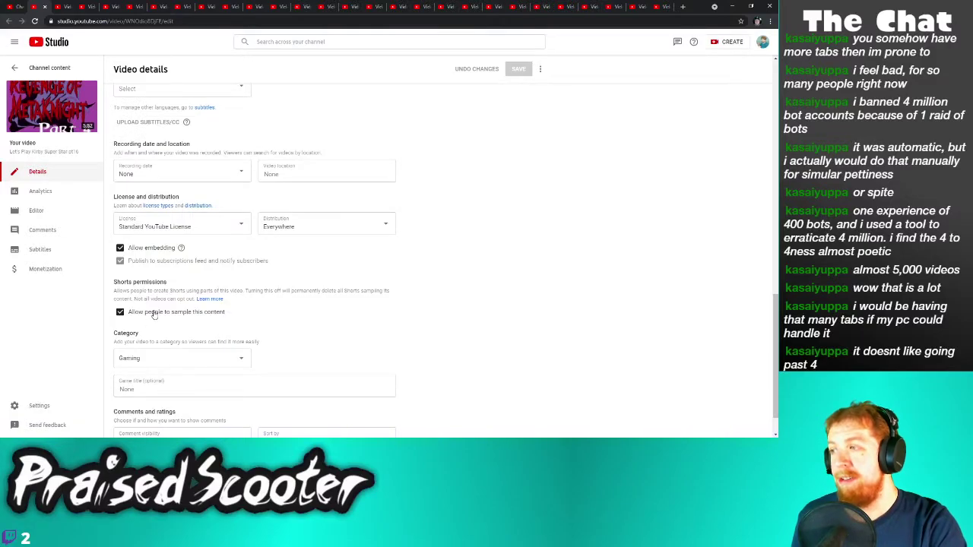
left_click(155, 313)
left_click(519, 68)
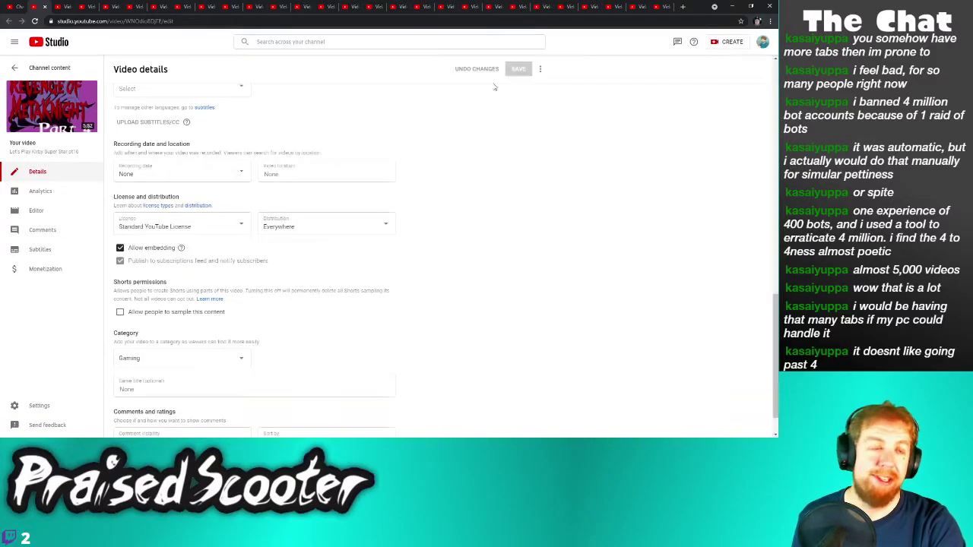
Close the Kirby pt16 tab, disallow people from sampling the Let's Play Kirby SuperStar pt15 content under Shorts permissions, and save the change
left_click(45, 7)
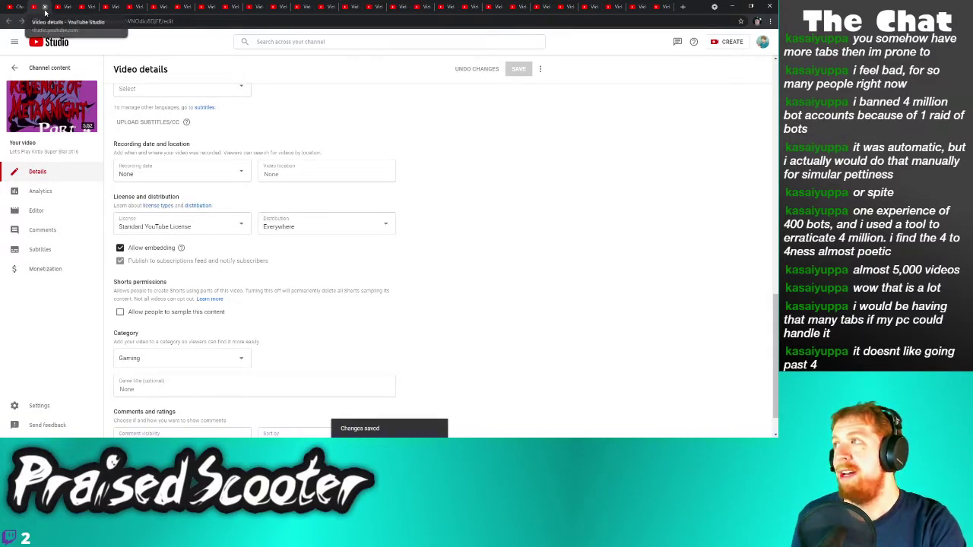
scroll(133, 410, "down", 2)
left_click(133, 410)
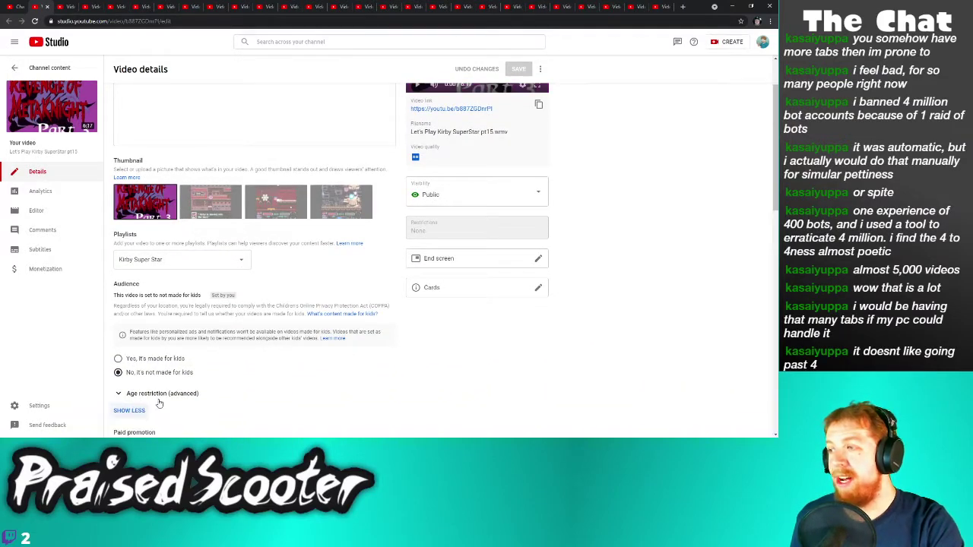
scroll(220, 363, "down", 5)
scroll(220, 364, "down", 2)
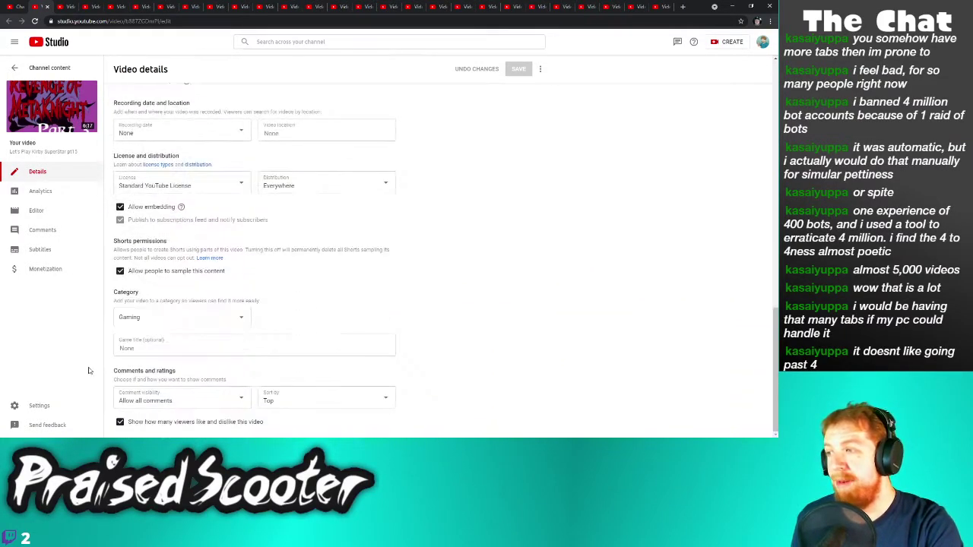
left_click(120, 271)
left_click(514, 71)
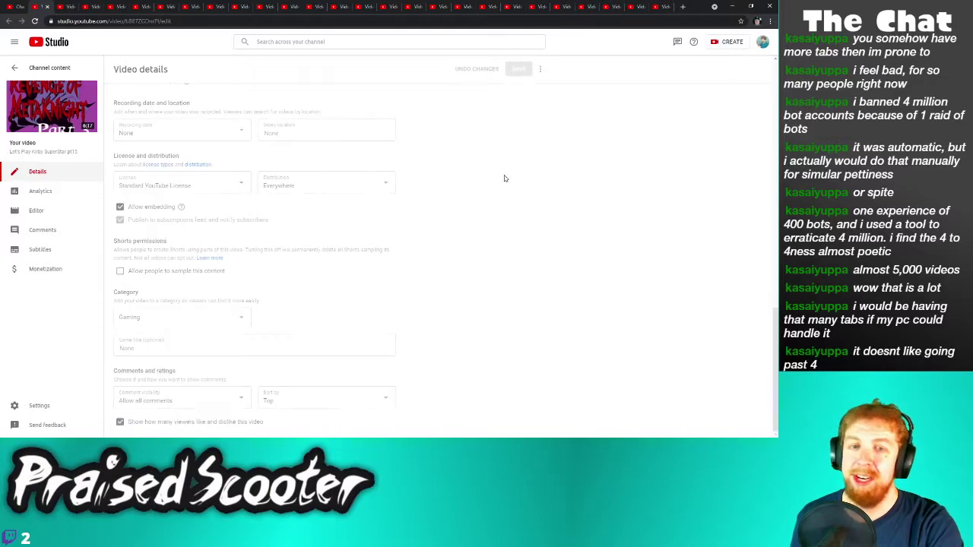
Close the Kirby pt15 tab, disallow people from sampling the Let's Play Kirby SuperStar pt14 content under Shorts permissions, and save the change
left_click(47, 7)
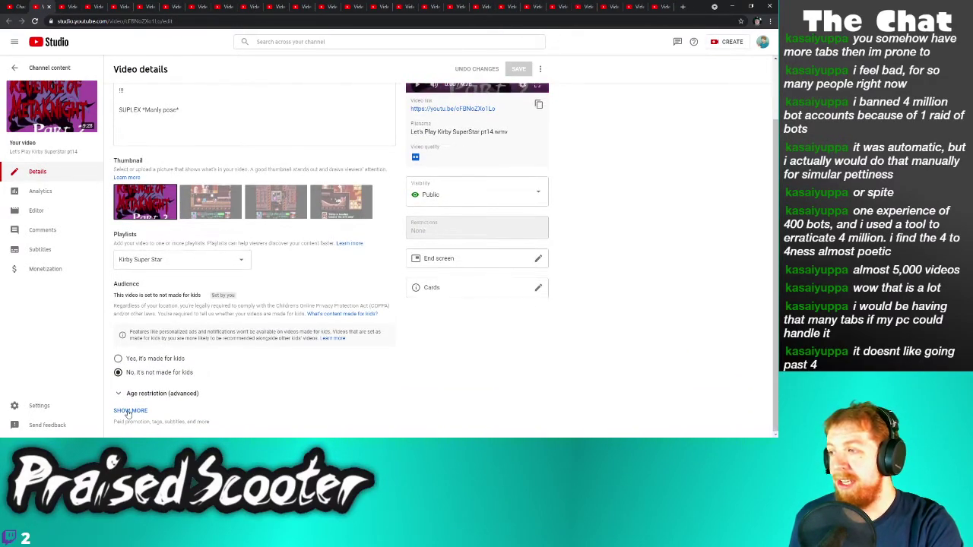
left_click(130, 410)
scroll(182, 272, "down", 10)
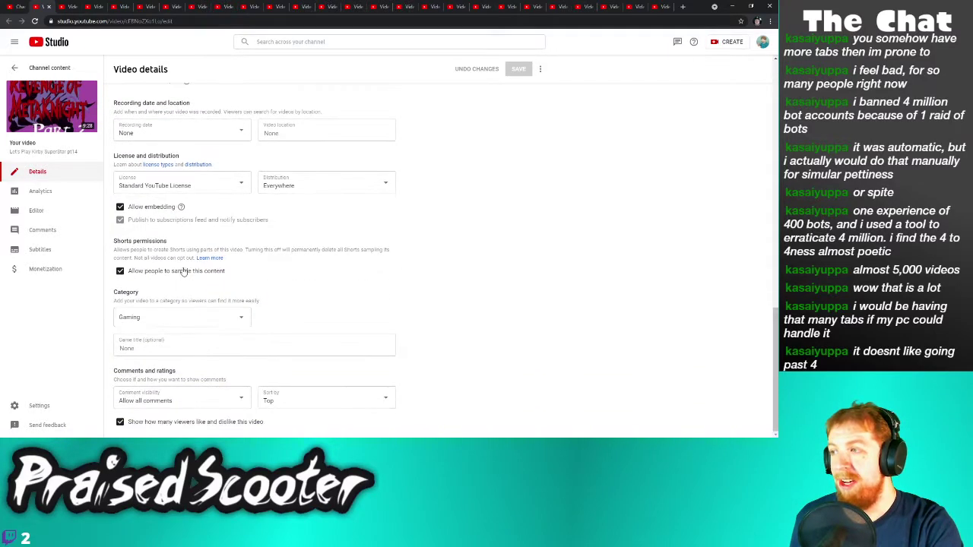
left_click(194, 271)
left_click(518, 69)
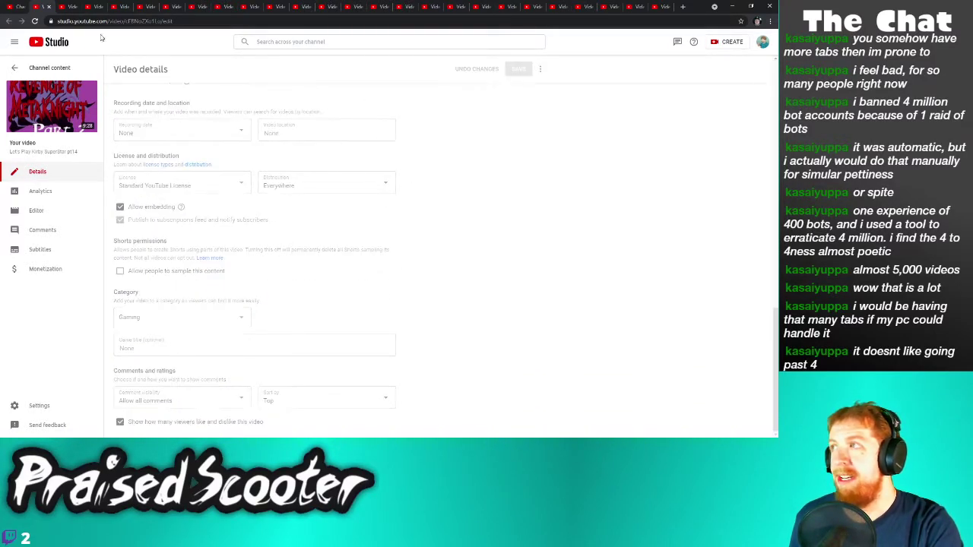
Close the Kirby pt14 tab, disallow people from sampling the Let's Play Kirby SuperStar pt13 content under Shorts permissions, and save the change
key("ctrl+w")
scroll(243, 351, "down", 2)
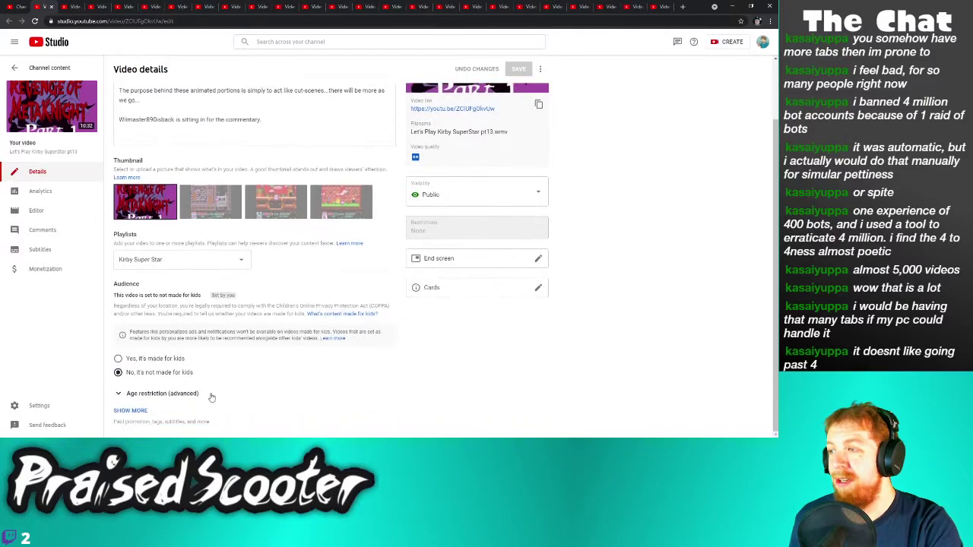
left_click(137, 410)
scroll(205, 389, "down", 4)
scroll(209, 386, "down", 4)
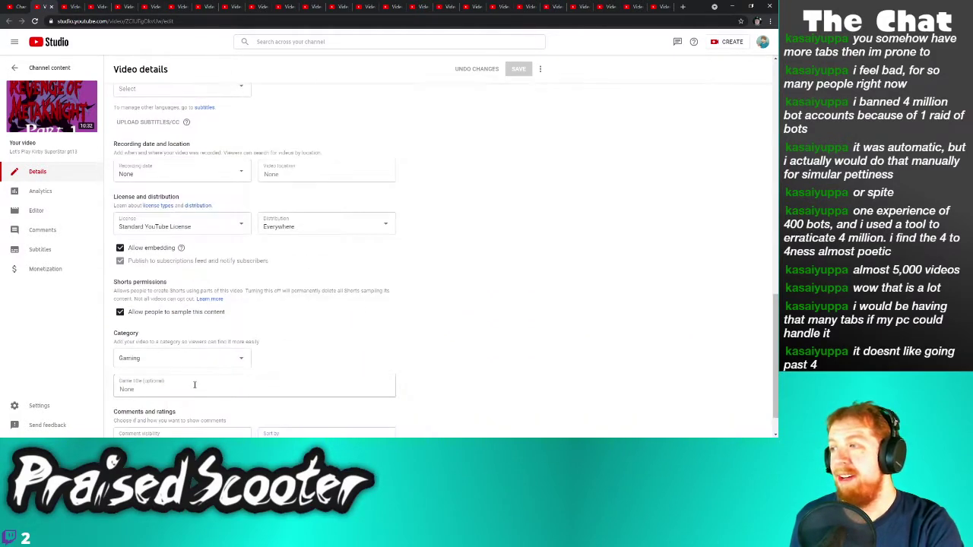
left_click(143, 311)
left_click(505, 69)
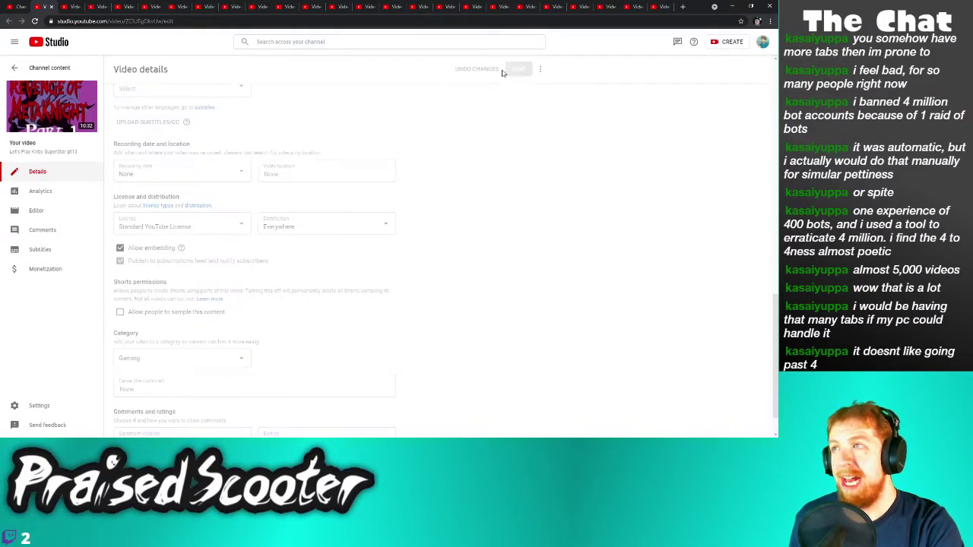
Close the Kirby pt13 tab, disallow people from sampling the Let's Play Kirby Super Star pt12.5 content under Shorts permissions, and save the change
key("ctrl+w")
scroll(137, 138, "down", 2)
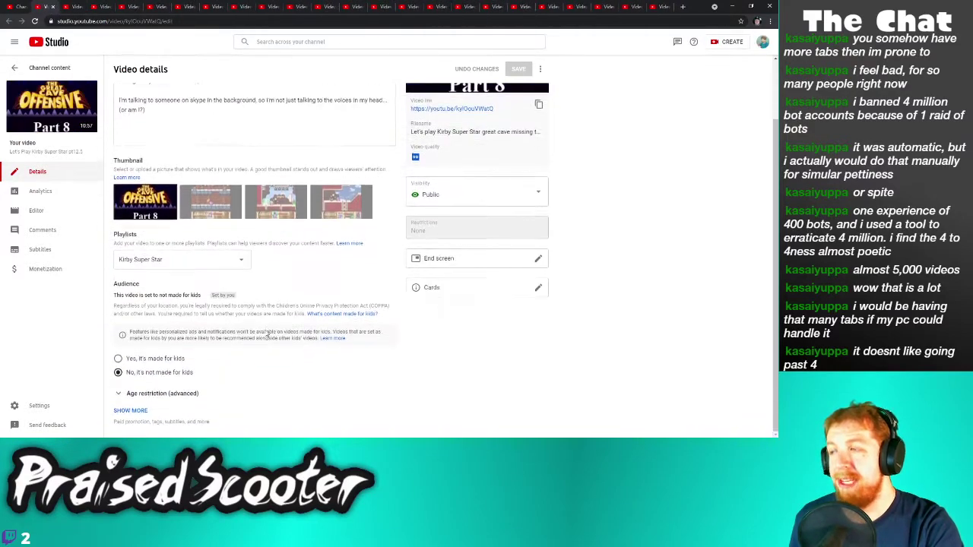
left_click(130, 410)
scroll(163, 373, "down", 5)
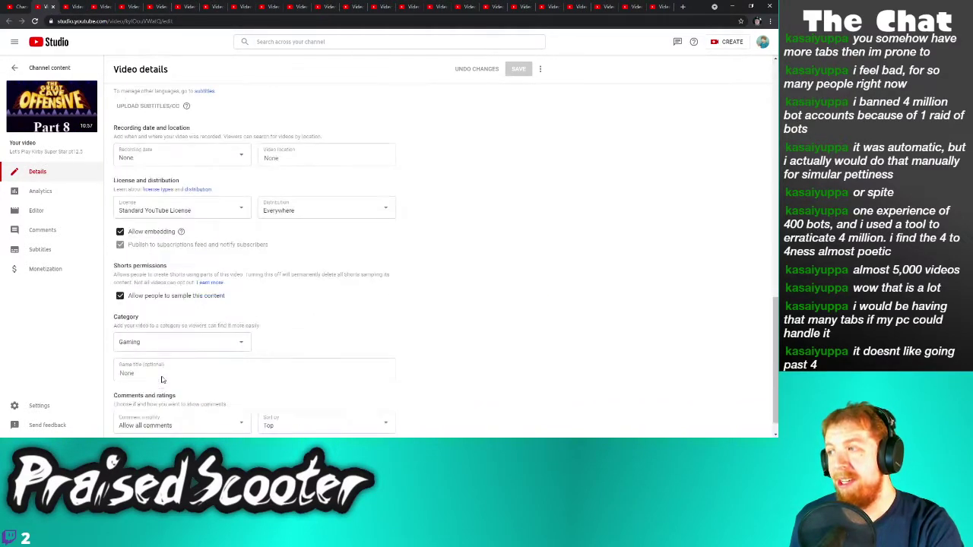
left_click(120, 271)
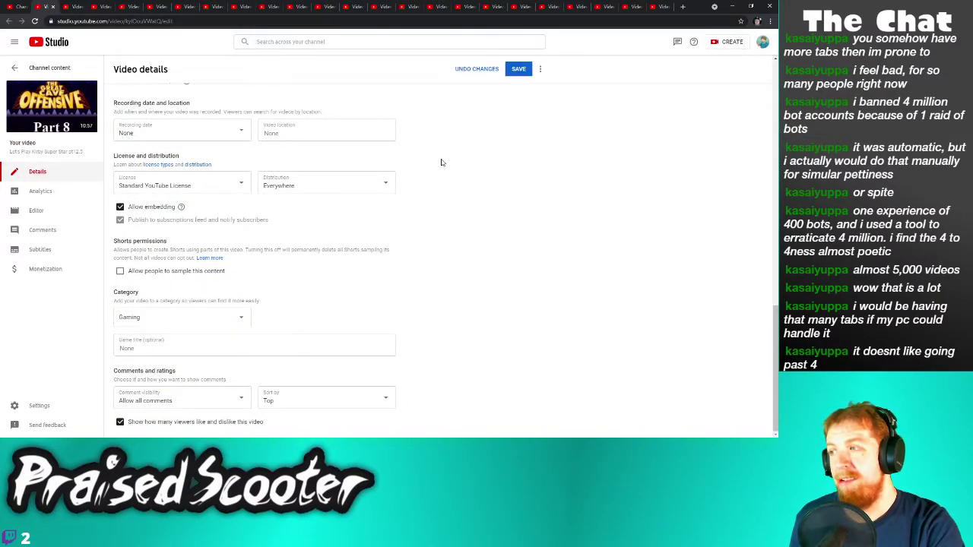
left_click(517, 69)
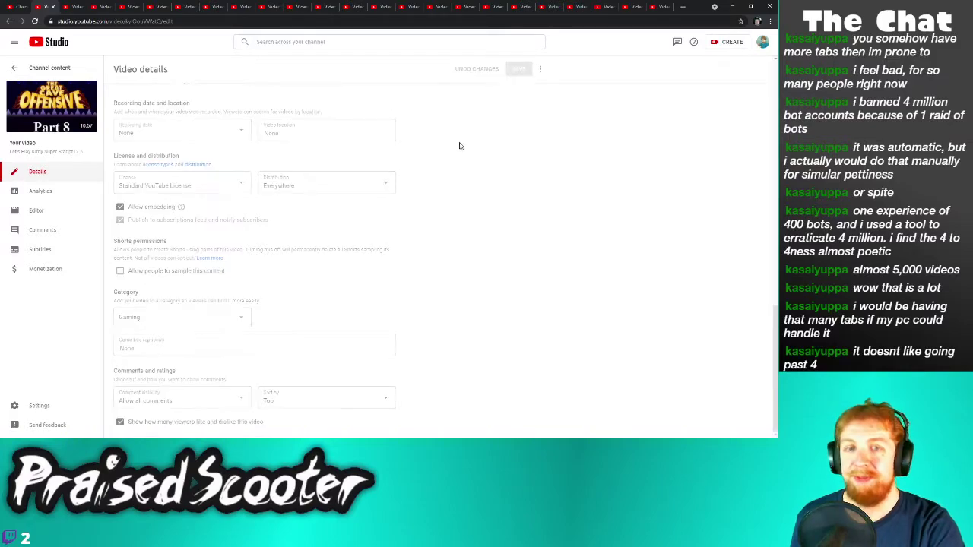
Close the Kirby pt12.5 tab, disallow people from sampling the Pokemon Leaf Green Monotype Challenge - Psychic pt11 content, and save the change
left_click(53, 7)
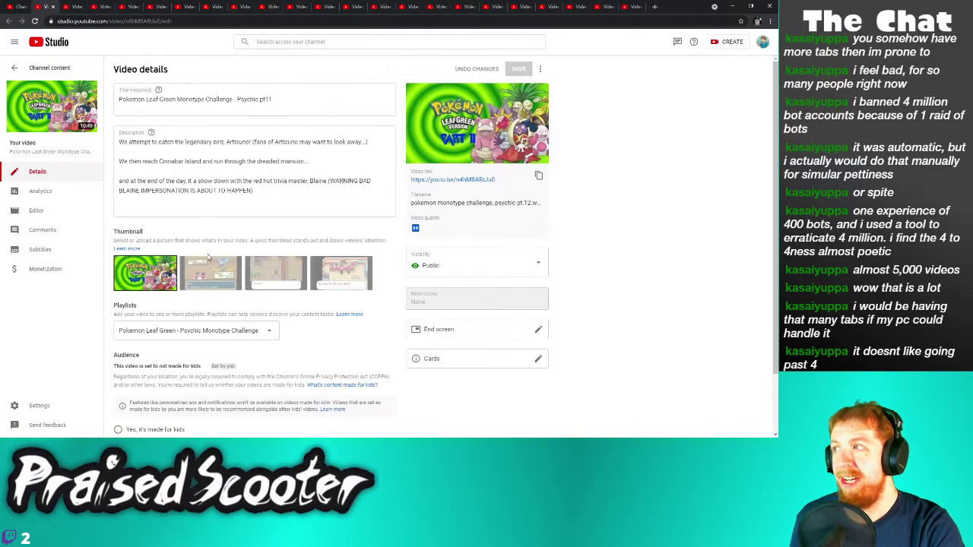
scroll(207, 258, "down", 2)
left_click(130, 411)
scroll(192, 349, "down", 4)
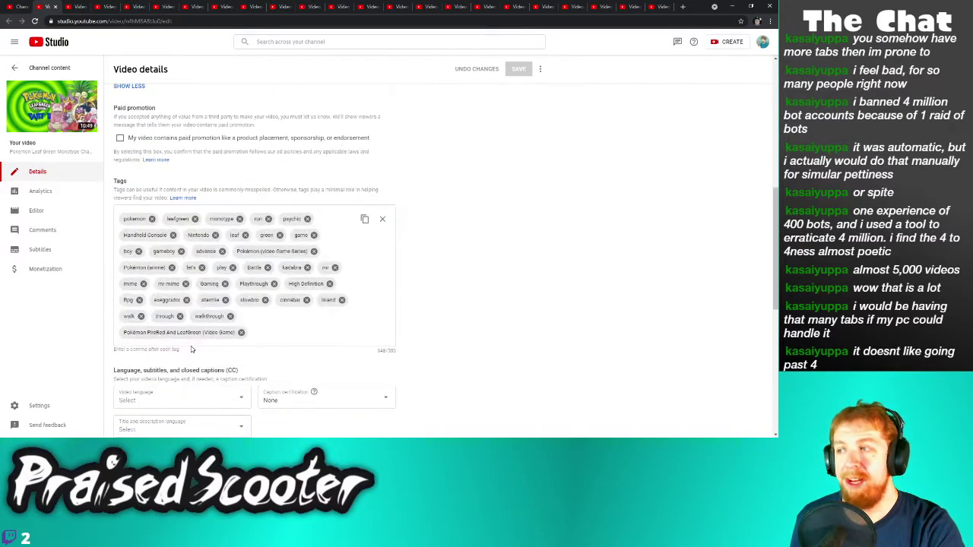
scroll(192, 348, "down", 4)
left_click(180, 328)
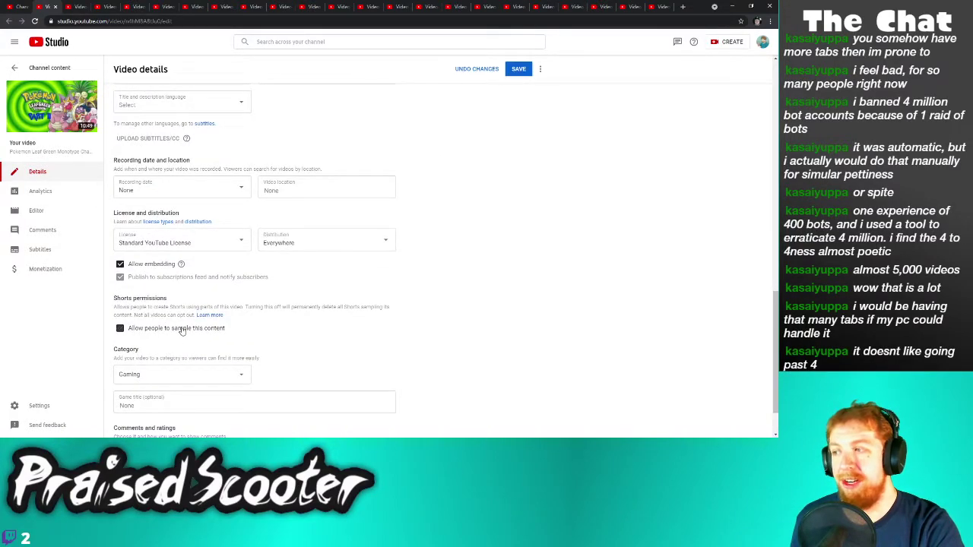
left_click(519, 68)
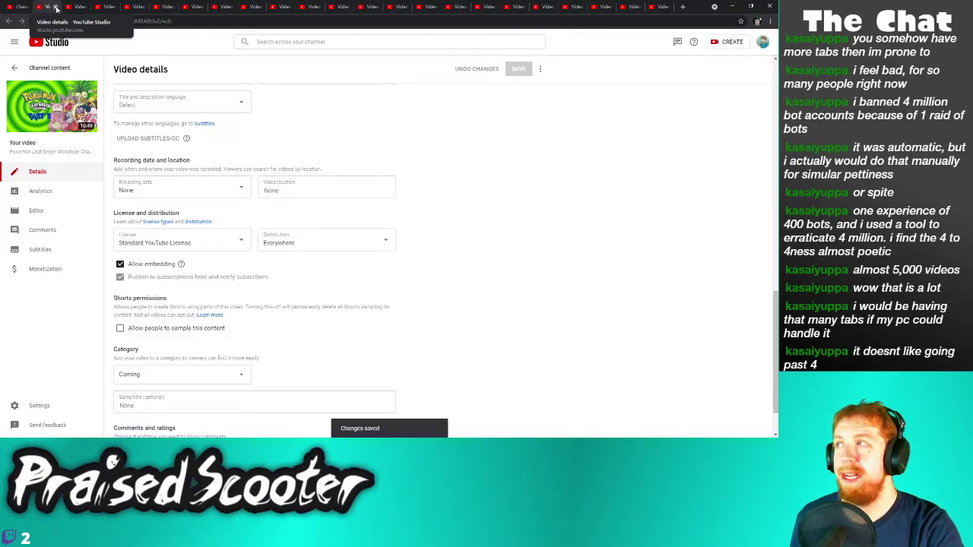
Close the saved Pokemon video's page, disallow people from sampling Let's Play Kirby SuperStar pt12 in Shorts, save, and close that video's page
left_click(56, 8)
scroll(144, 426, "down", 3)
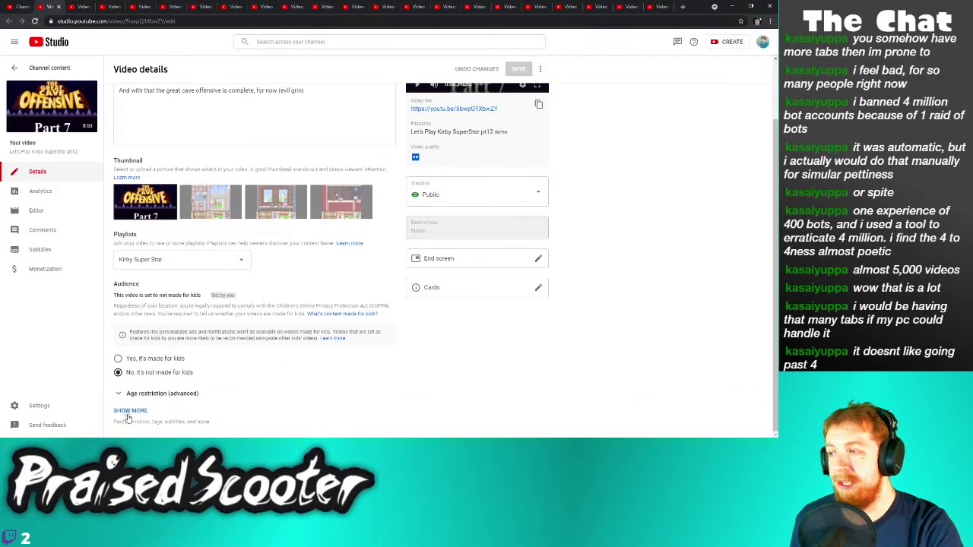
left_click(129, 412)
scroll(140, 399, "down", 6)
left_click(120, 336)
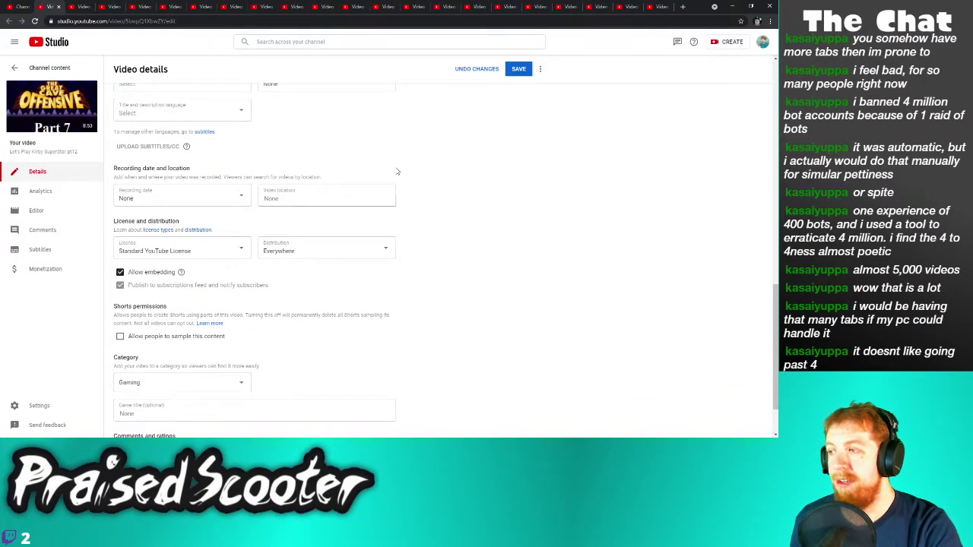
left_click(517, 69)
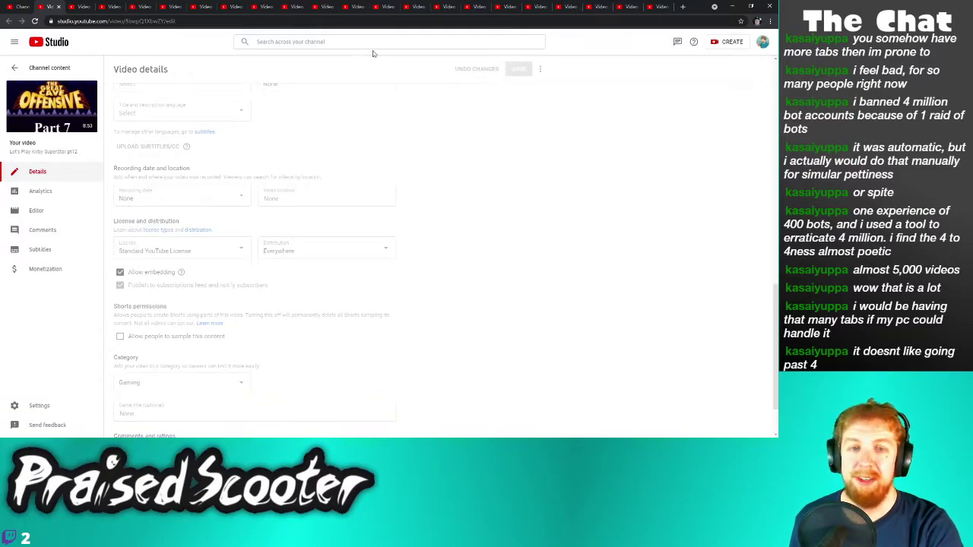
left_click(57, 7)
Disallow people from sampling Let's Play Kirby SuperStar pt11 in Shorts, save the change, and close the video's page
scroll(137, 414, "down", 1)
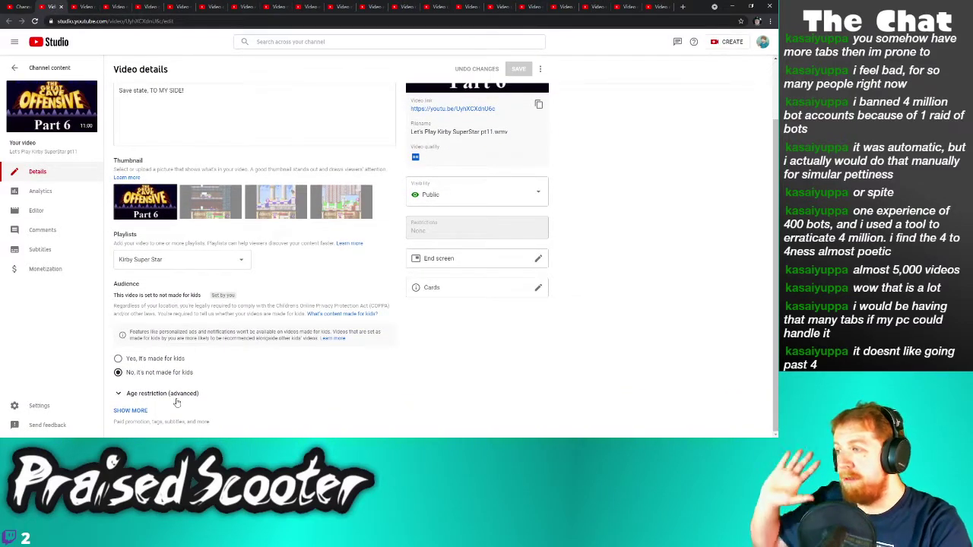
left_click(138, 411)
scroll(162, 336, "down", 10)
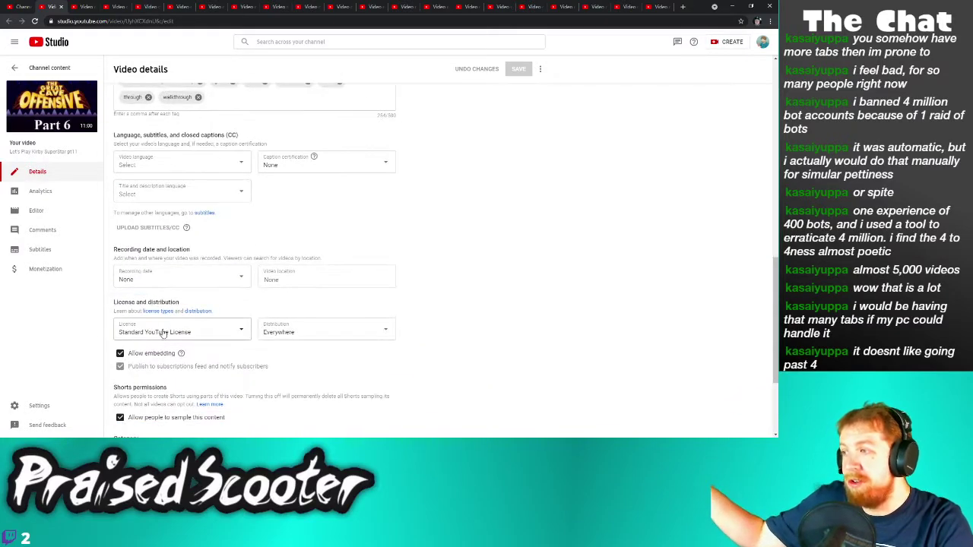
left_click(162, 336)
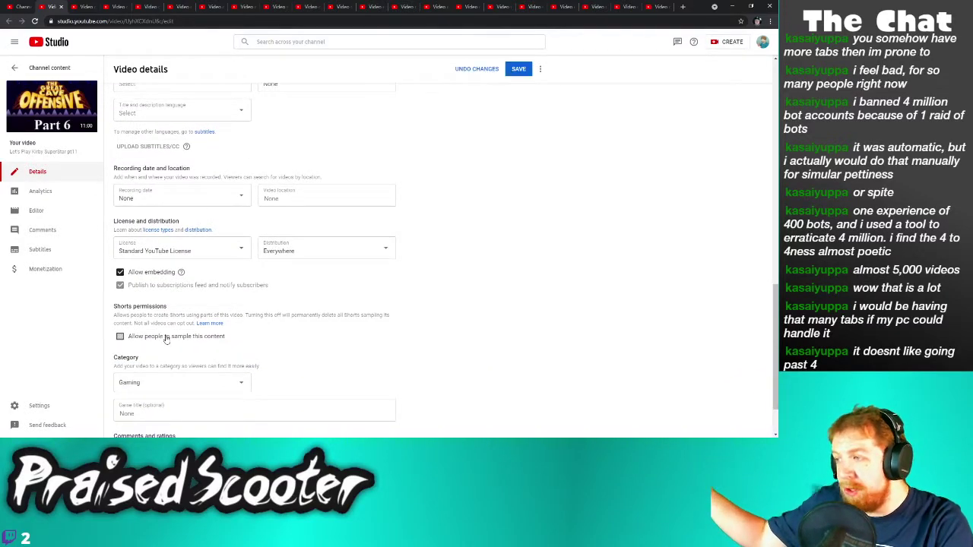
left_click(520, 69)
left_click(61, 7)
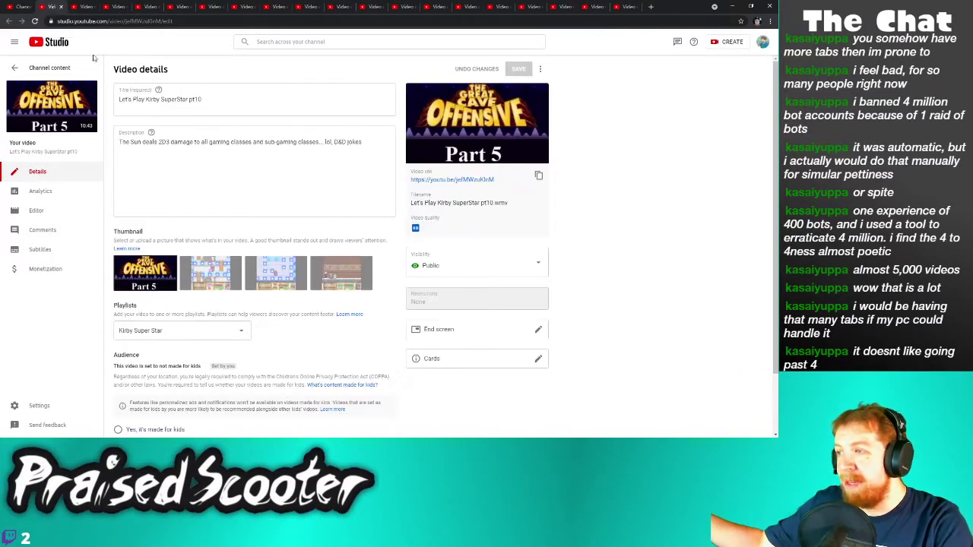
Turn off the Shorts sampling permission for Let's Play Kirby SuperStar pt10, save the change, and close the video's page
scroll(234, 293, "down", 2)
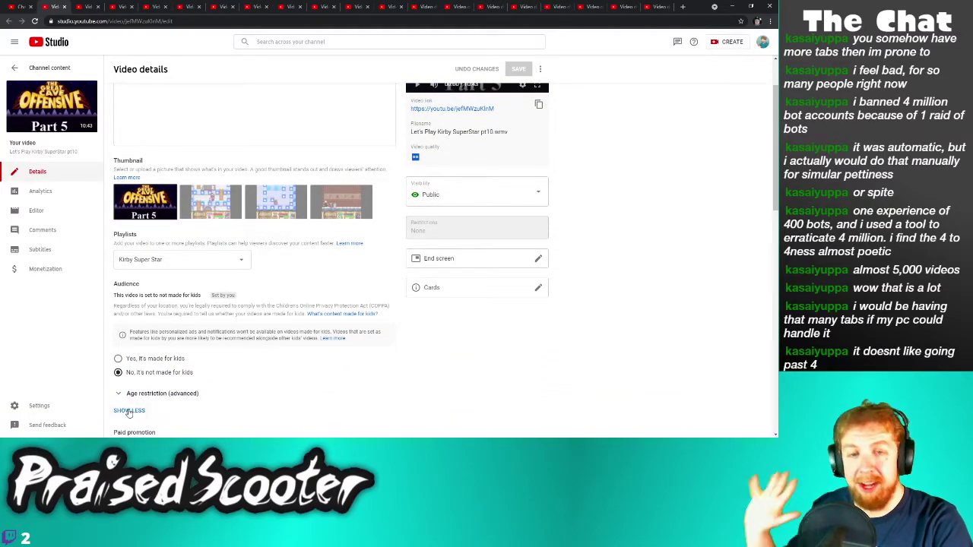
left_click(130, 410)
scroll(144, 392, "down", 6)
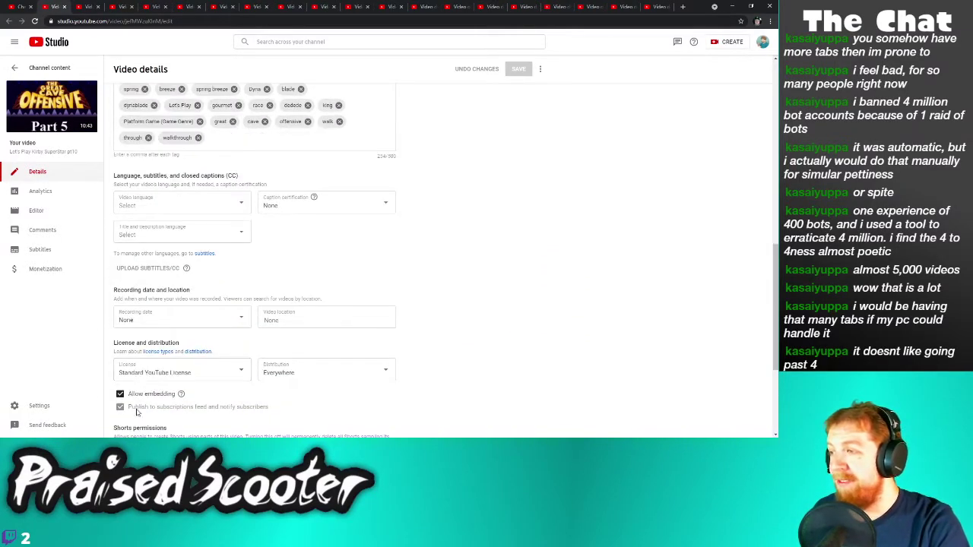
scroll(144, 406, "down", 1)
left_click(120, 377)
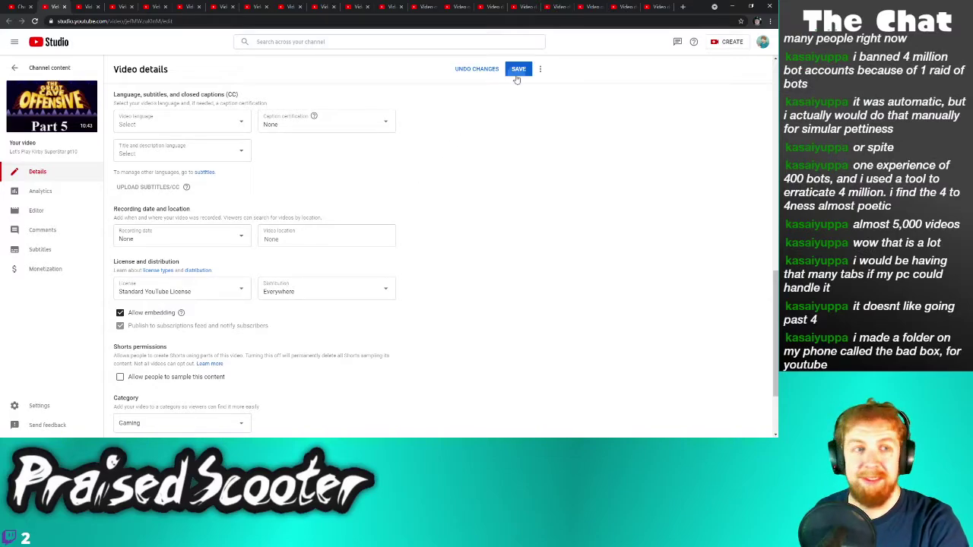
left_click(517, 70)
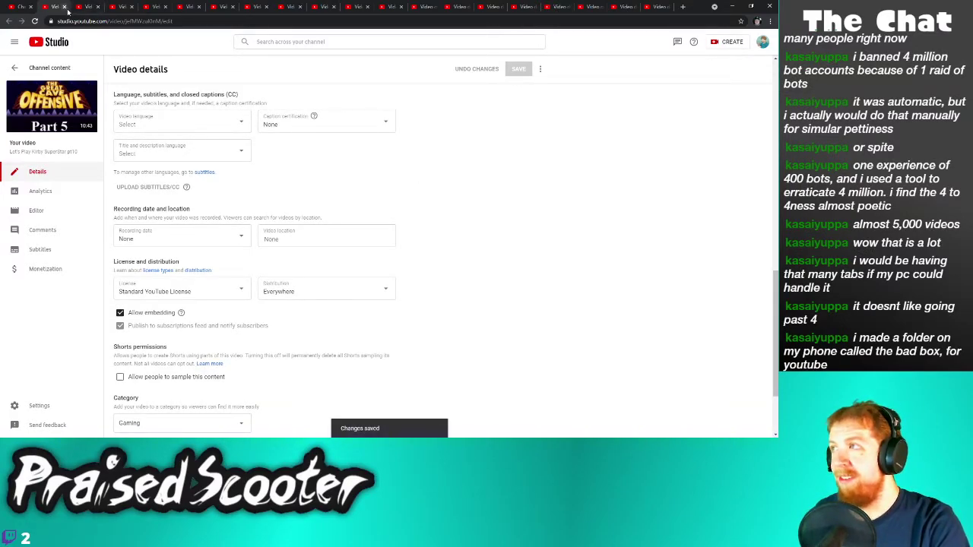
left_click(64, 7)
Turn off the Shorts sampling permission for Let's Play Kirby SuperStar pt9, save the change, and close the video's page
scroll(94, 374, "down", 2)
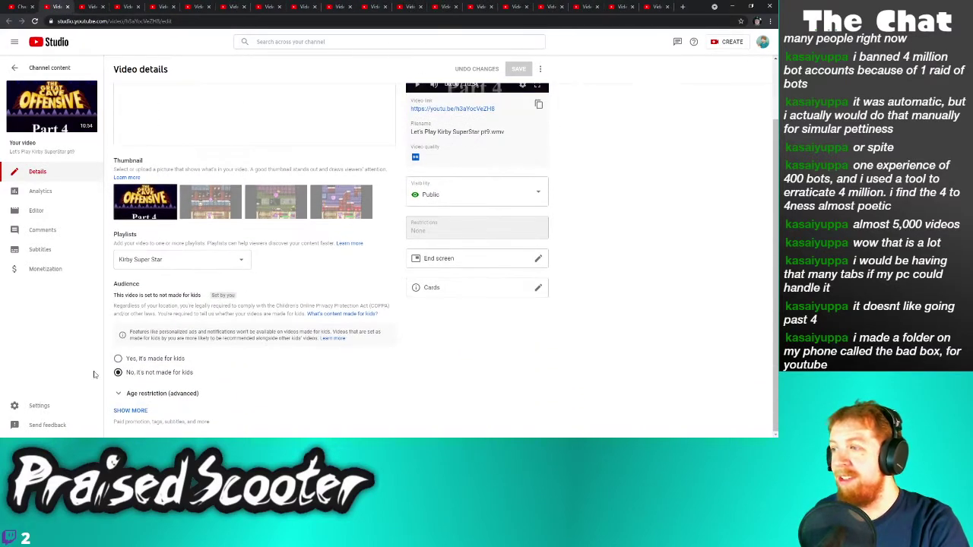
left_click(126, 411)
scroll(155, 304, "down", 5)
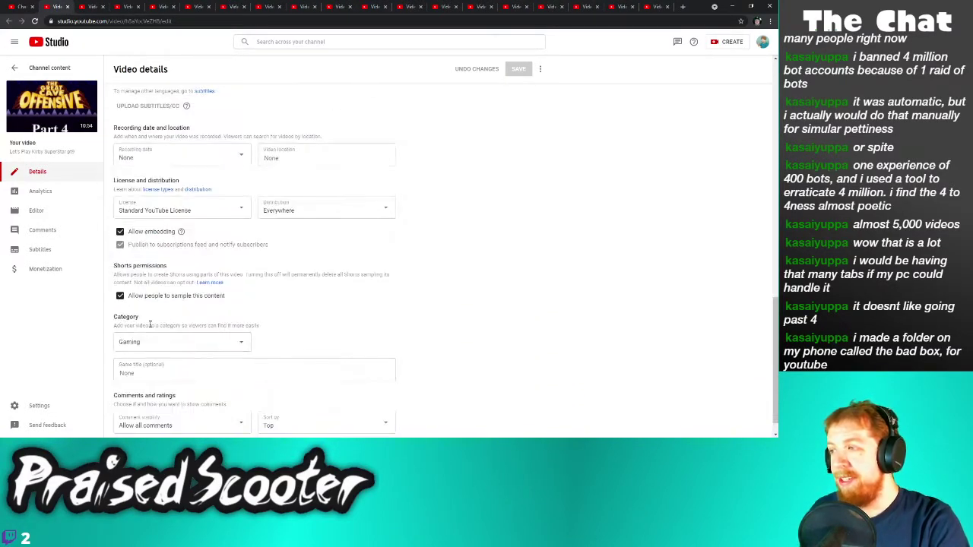
left_click(156, 298)
left_click(523, 68)
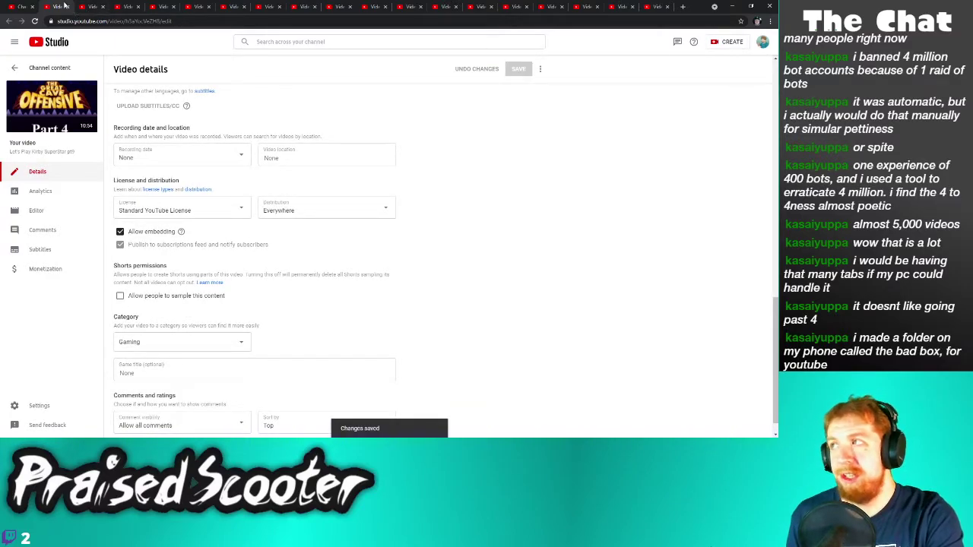
left_click(68, 6)
Disallow people from sampling Let's Play Kirby SuperStar pt8 in Shorts, save the change, and close the video's page
scroll(198, 289, "down", 1)
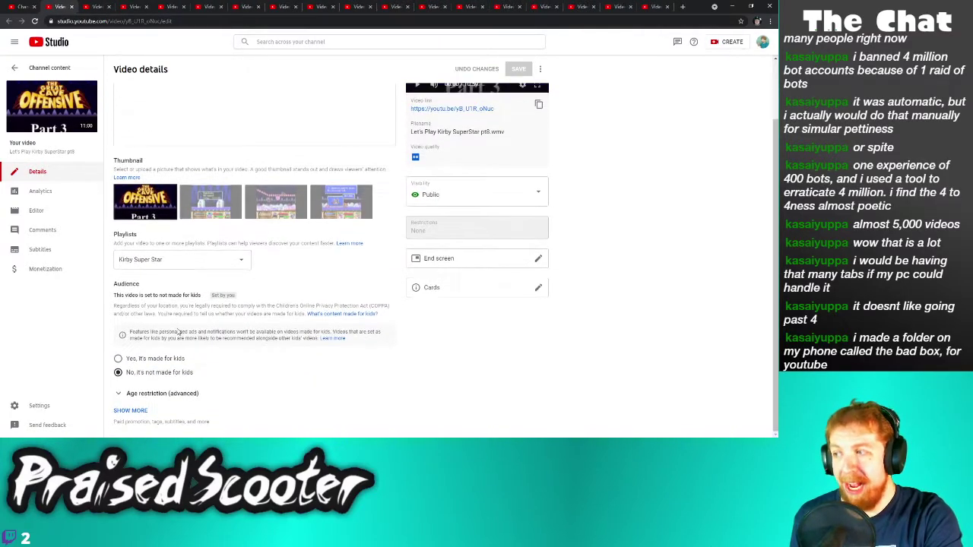
left_click(130, 410)
scroll(180, 385, "down", 8)
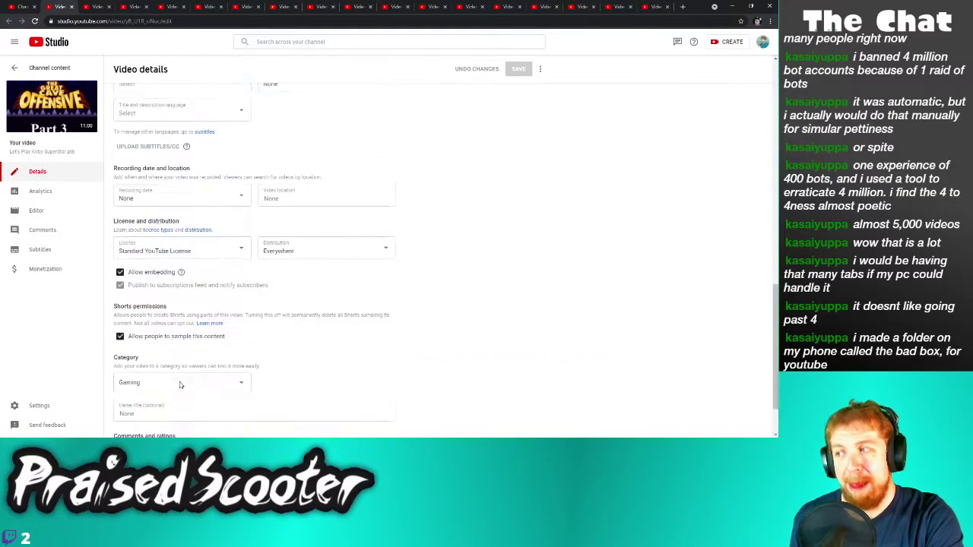
left_click(220, 335)
left_click(518, 69)
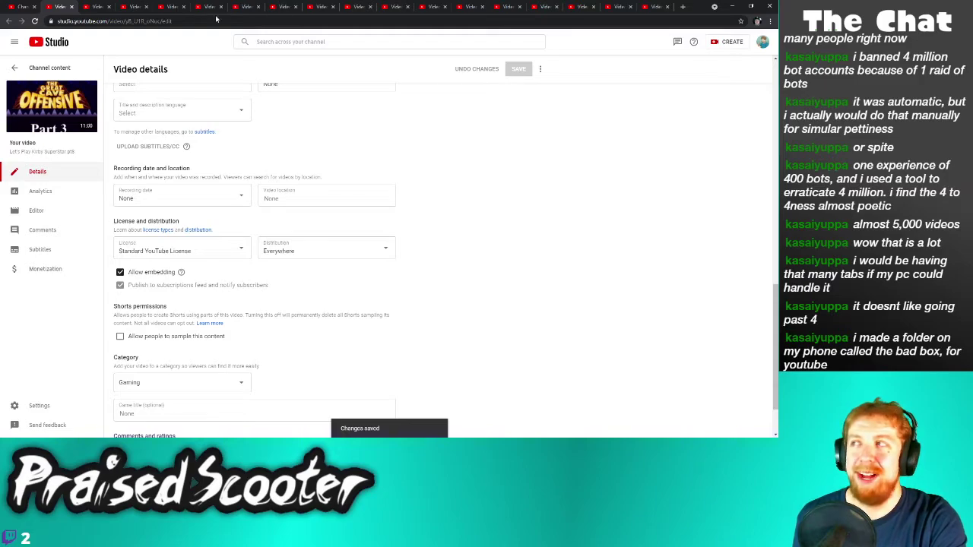
left_click(73, 6)
Disallow people from sampling Let's Play Kirby SuperStar pt7 in Shorts, save the change, and close the video's page
scroll(156, 386, "down", 2)
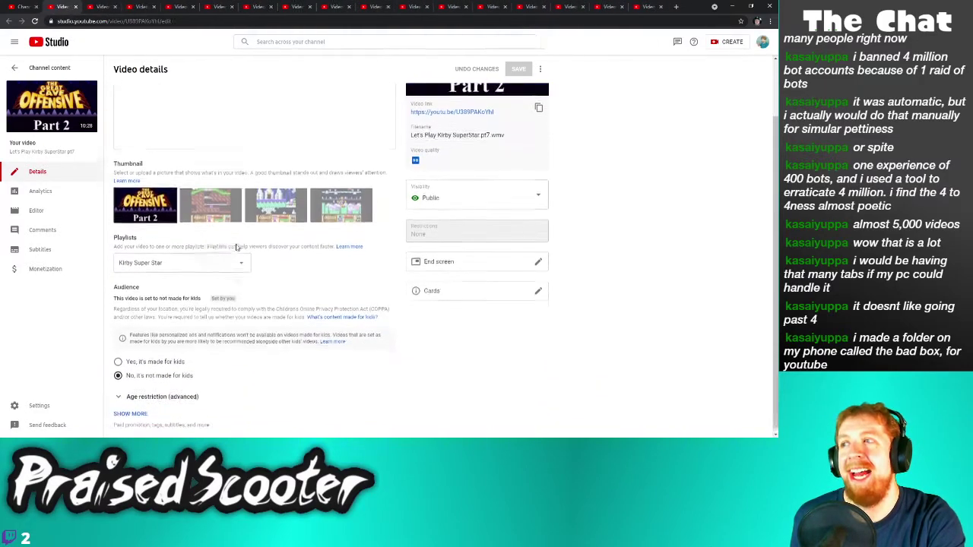
left_click(132, 414)
scroll(152, 380, "down", 8)
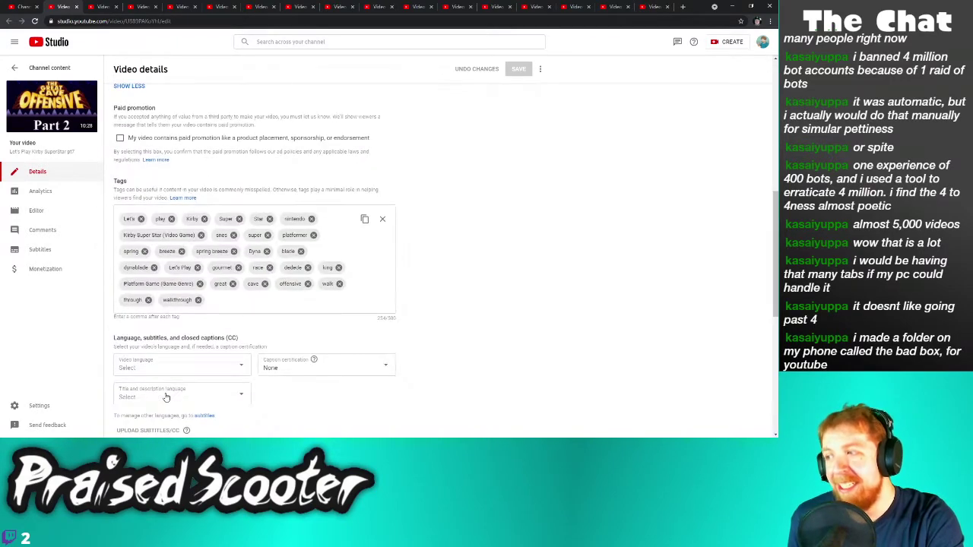
left_click(120, 376)
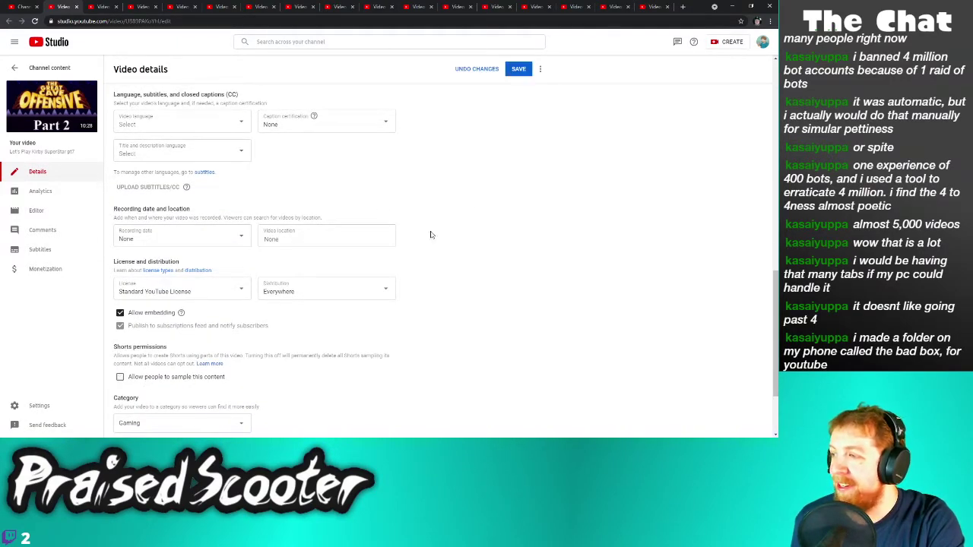
left_click(517, 69)
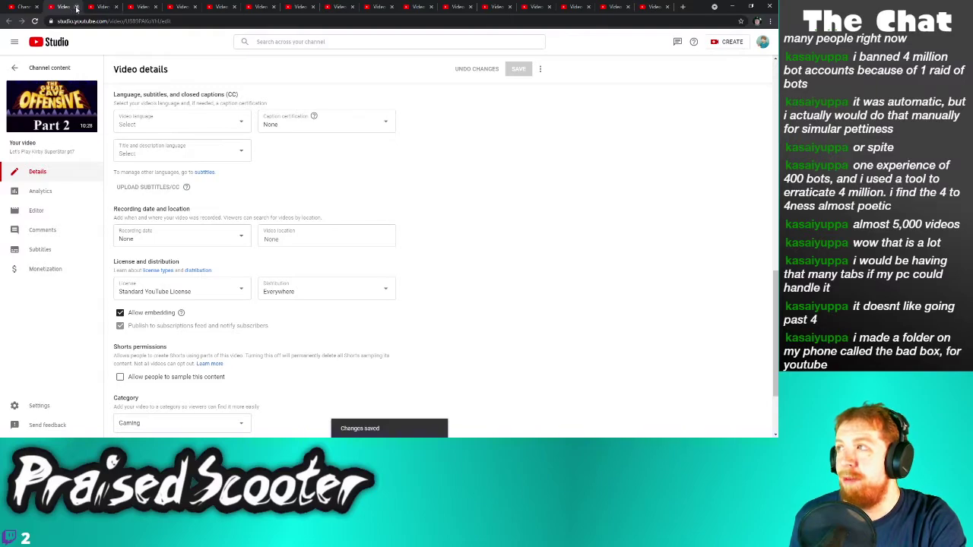
left_click(76, 7)
Turn off the Shorts sampling permission for the Pokemon Leaf Green psychic monotype challenge video, save the change, and close its page
scroll(268, 257, "down", 1)
left_click(123, 413)
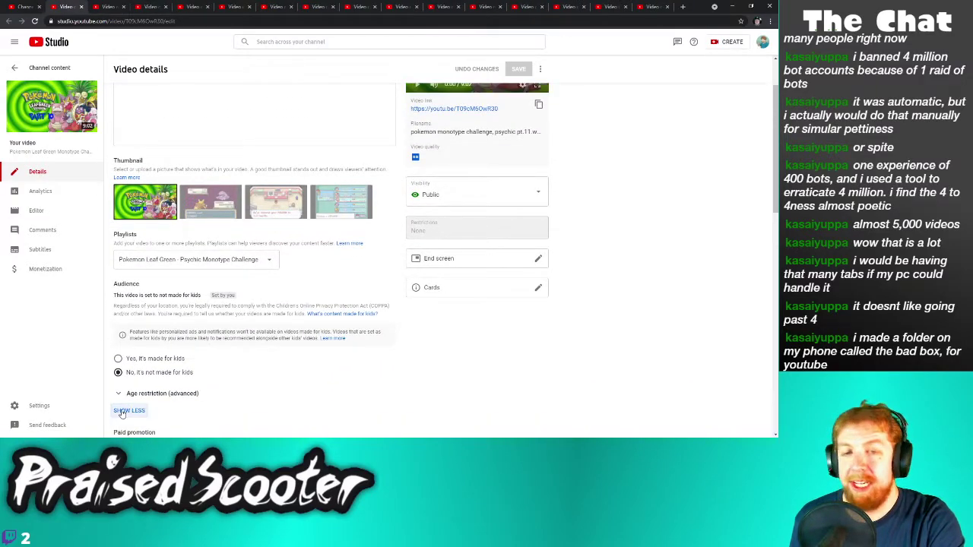
scroll(123, 413, "down", 8)
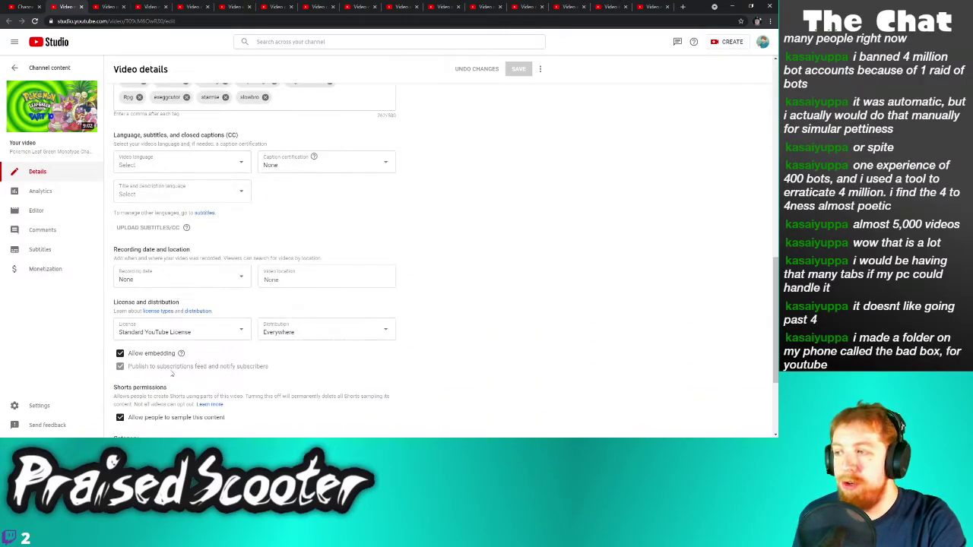
left_click(137, 416)
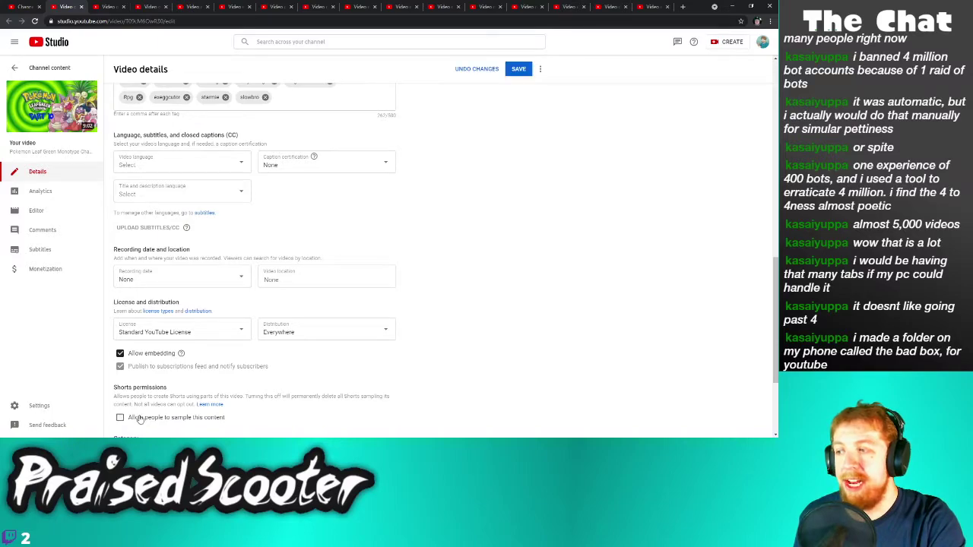
left_click(520, 70)
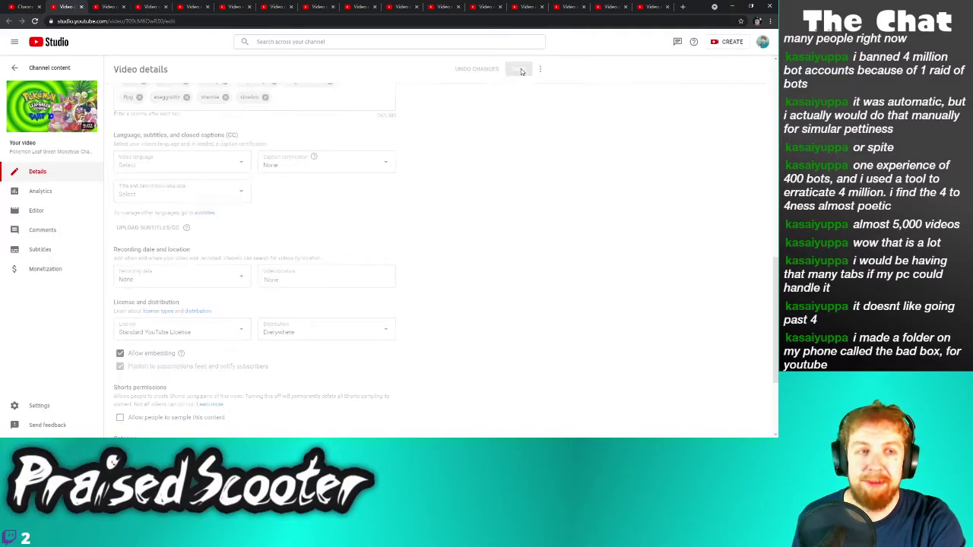
left_click(81, 6)
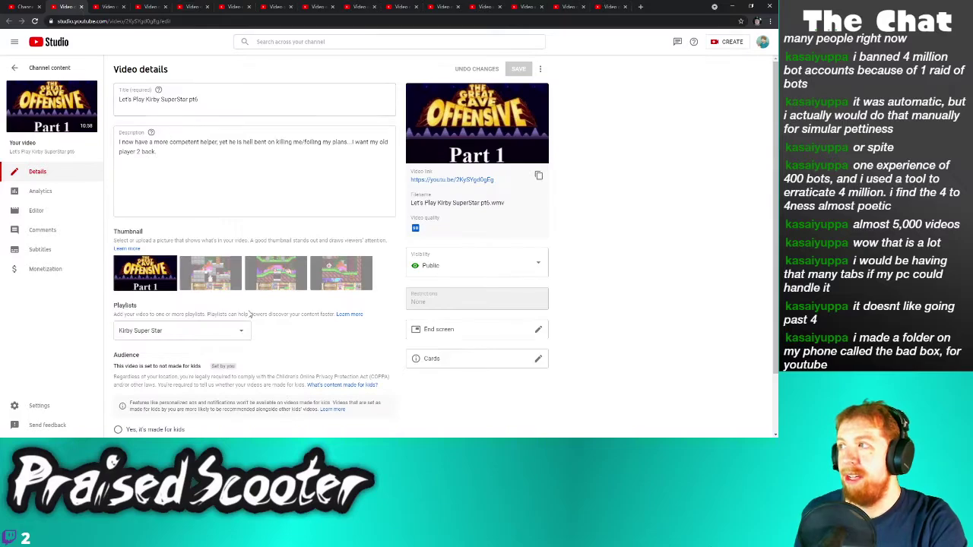
Turn off the Shorts sampling permission for Let's Play Kirby SuperStar pt6, save the change, and close the video's page
scroll(158, 413, "down", 1)
left_click(137, 411)
scroll(148, 396, "down", 4)
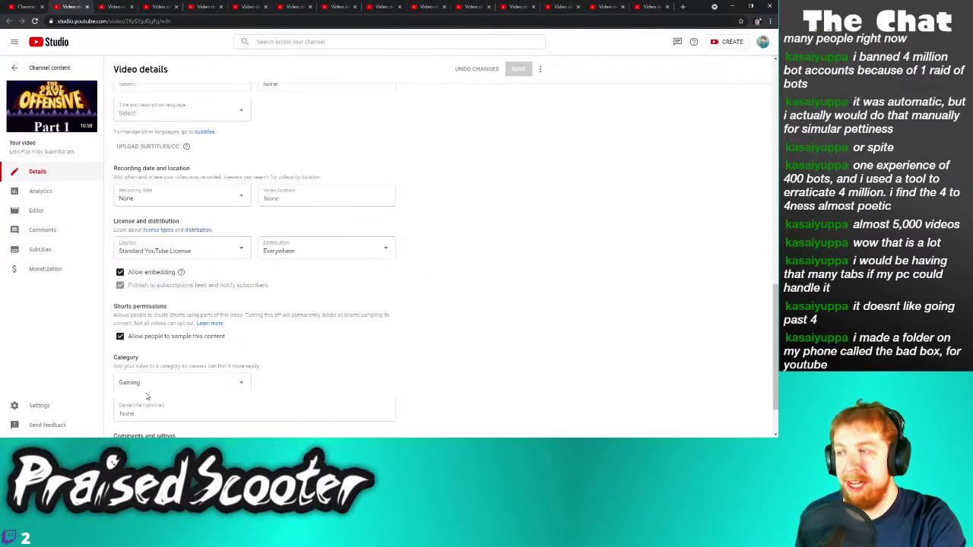
left_click(149, 336)
left_click(520, 70)
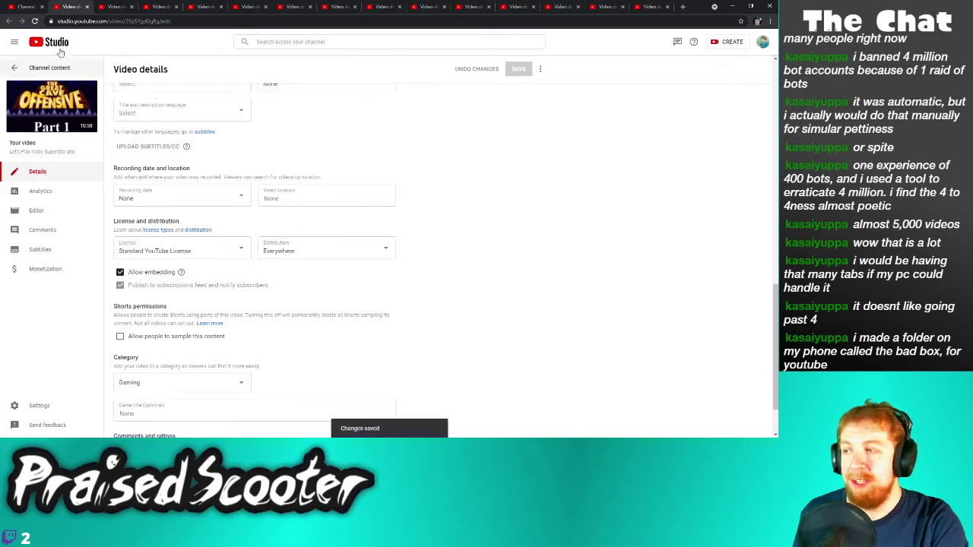
key("ctrl+w")
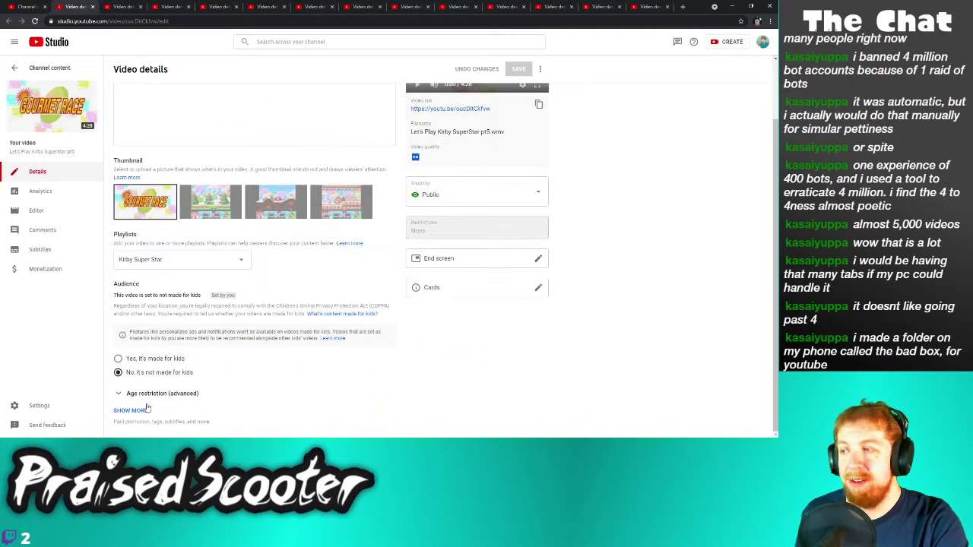
Disallow people from sampling Let's Play Kirby SuperStar pt5 in Shorts, save the change, and close the video's page
left_click(131, 410)
scroll(152, 407, "down", 5)
scroll(170, 398, "down", 3)
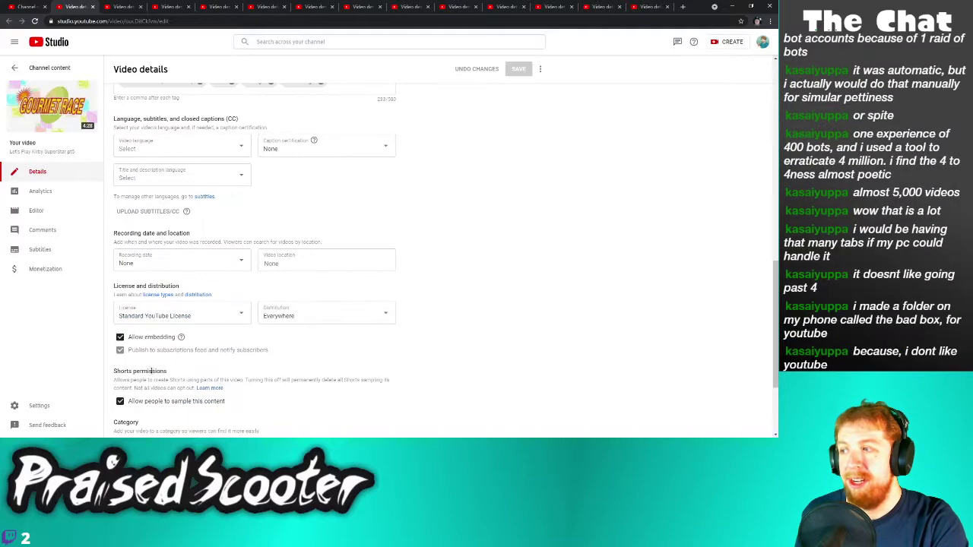
left_click(140, 401)
left_click(518, 69)
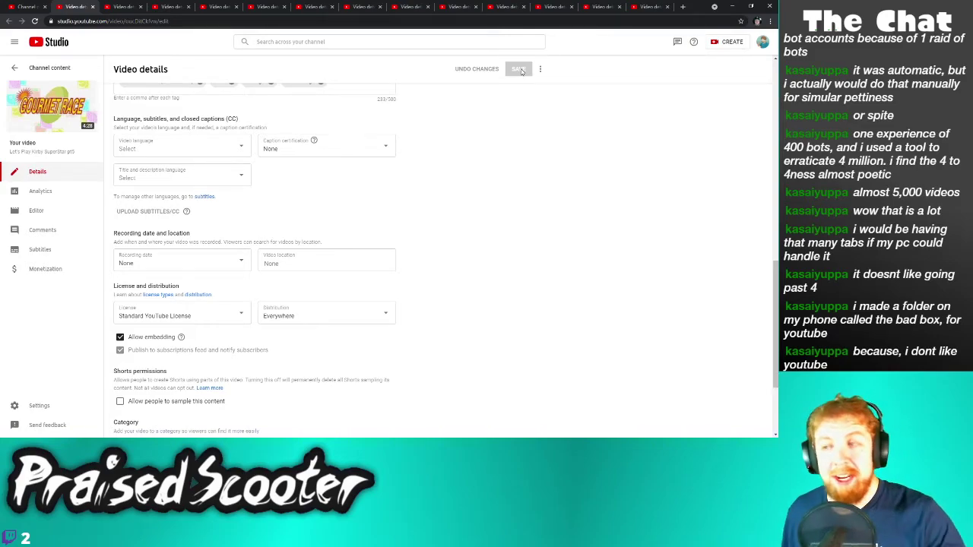
left_click(93, 6)
Disallow people from sampling Let's Play Kirby SuperStar pt4 in Shorts, save the change, and close the video's page
left_click(131, 411)
scroll(129, 384, "down", 7)
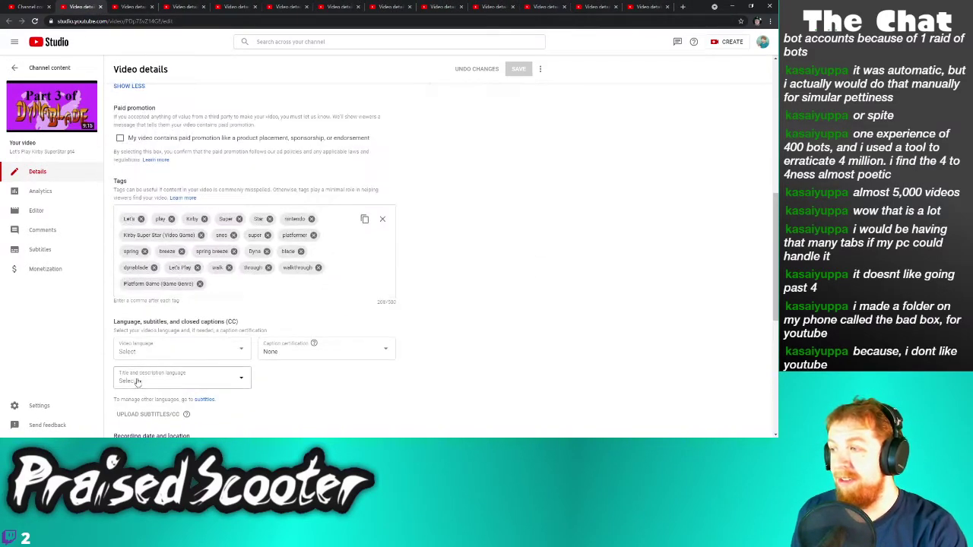
left_click(131, 404)
left_click(518, 69)
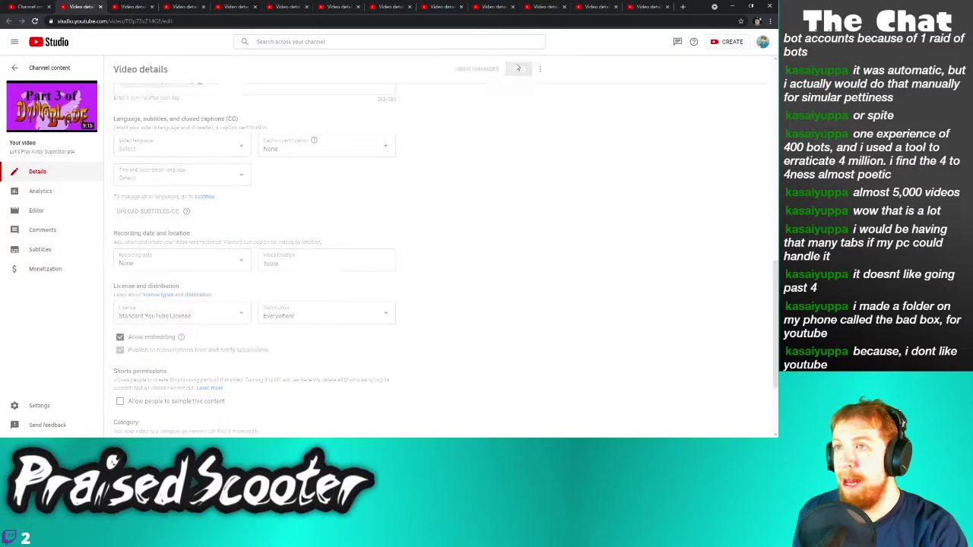
left_click(100, 7)
Turn off the Shorts sampling permission for Let's Play Kirby SuperStar pt3, save the change, and close the video's page
scroll(114, 404, "down", 2)
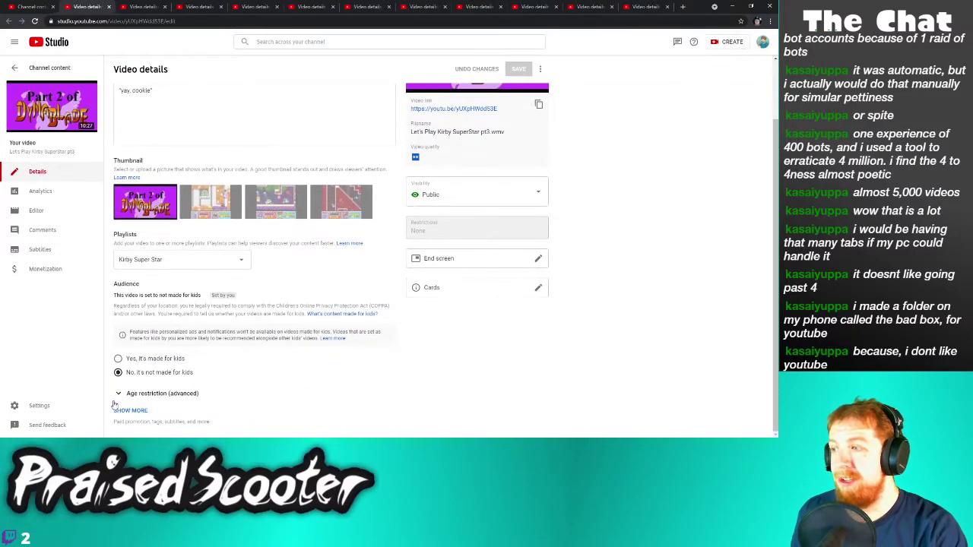
left_click(129, 411)
scroll(133, 365, "down", 8)
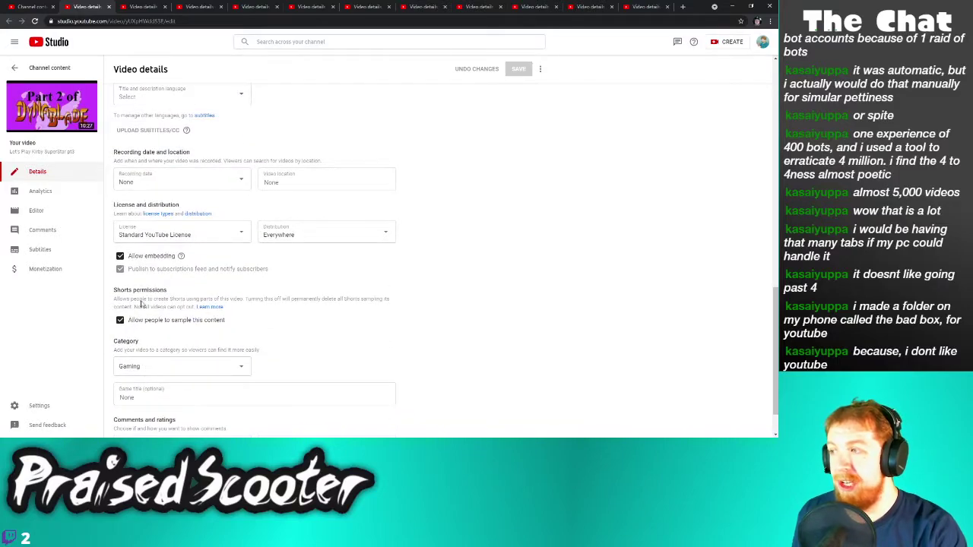
left_click(143, 322)
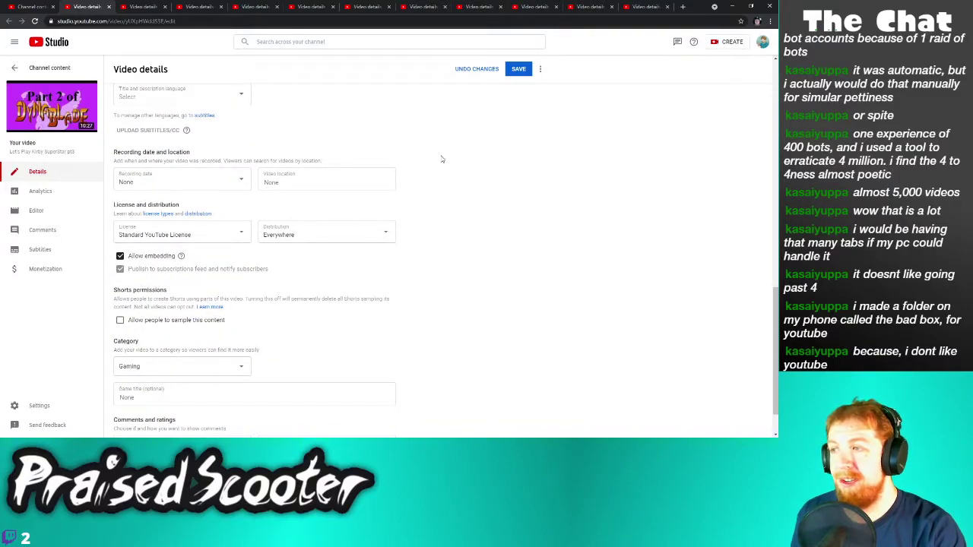
left_click(516, 69)
key("ctrl+w")
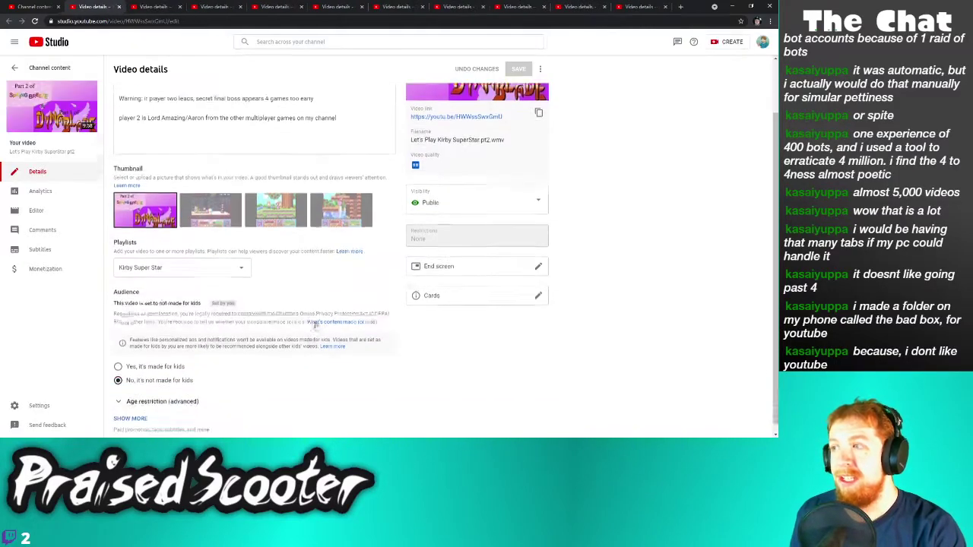
Disallow people from sampling Let's Play Kirby SuperStar pt2 in Shorts, save the change, and close the video's page
left_click(131, 410)
scroll(179, 392, "down", 4)
scroll(179, 392, "down", 4)
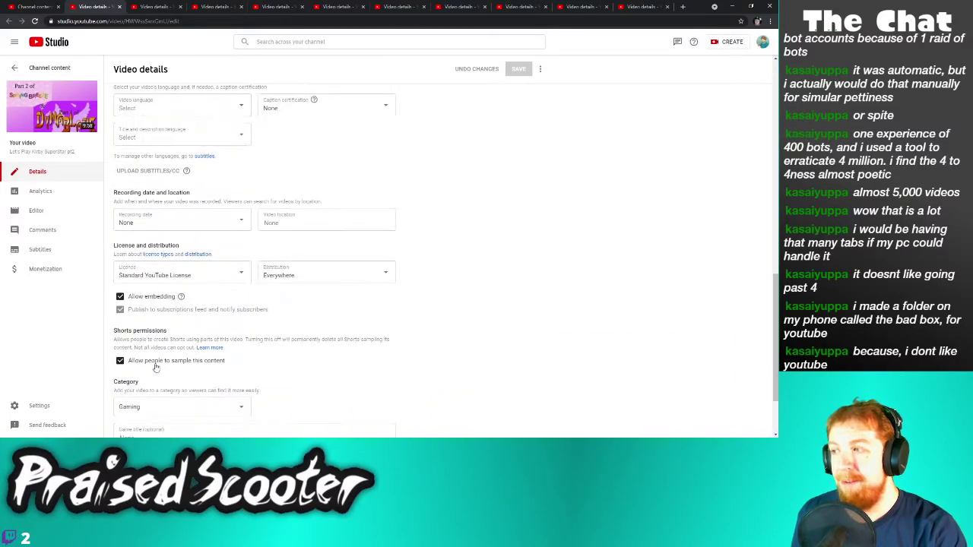
left_click(509, 70)
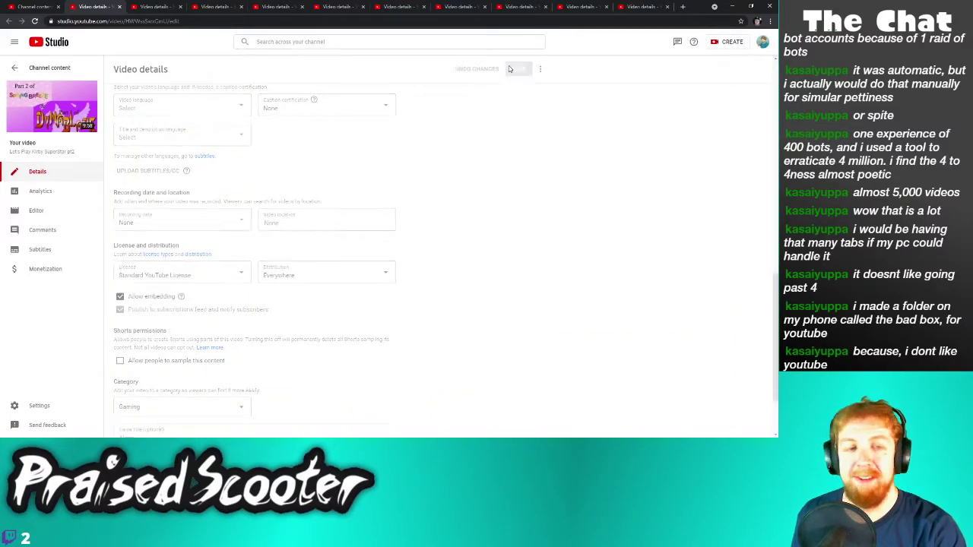
left_click(118, 7)
Turn off the Shorts sampling permission for Let's Play Kirby SuperStar pt1, save the change, and close the video's page
scroll(138, 380, "down", 2)
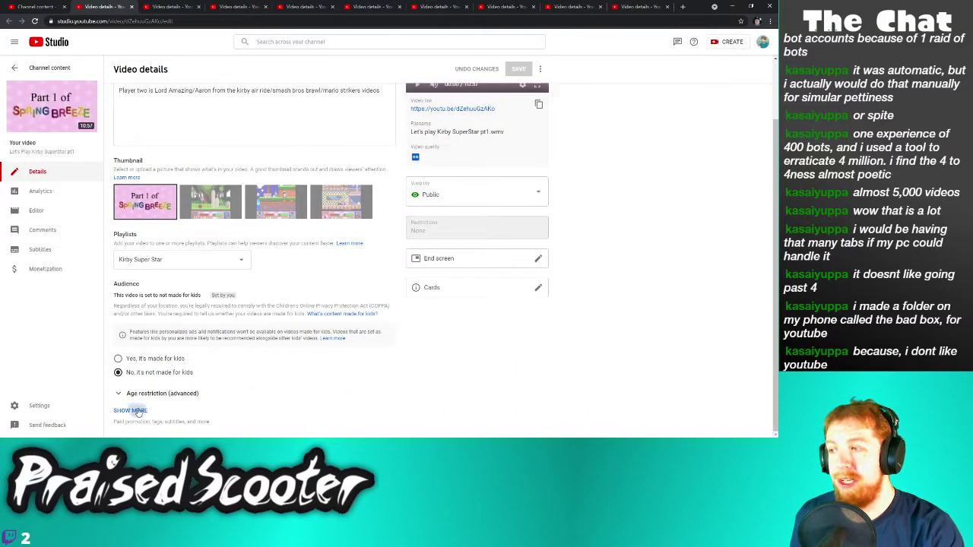
left_click(132, 411)
scroll(196, 370, "down", 4)
scroll(116, 363, "down", 2)
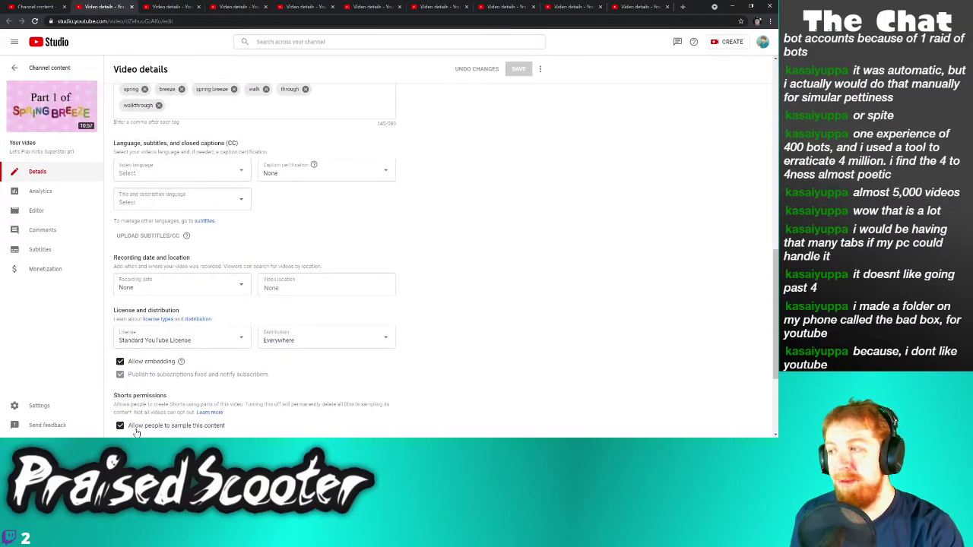
left_click(517, 68)
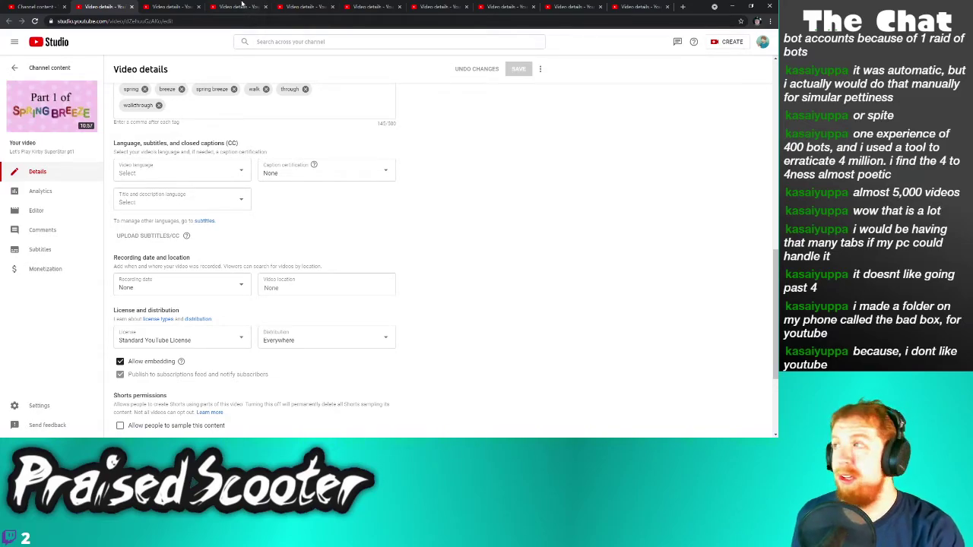
scroll(178, 257, "down", 2)
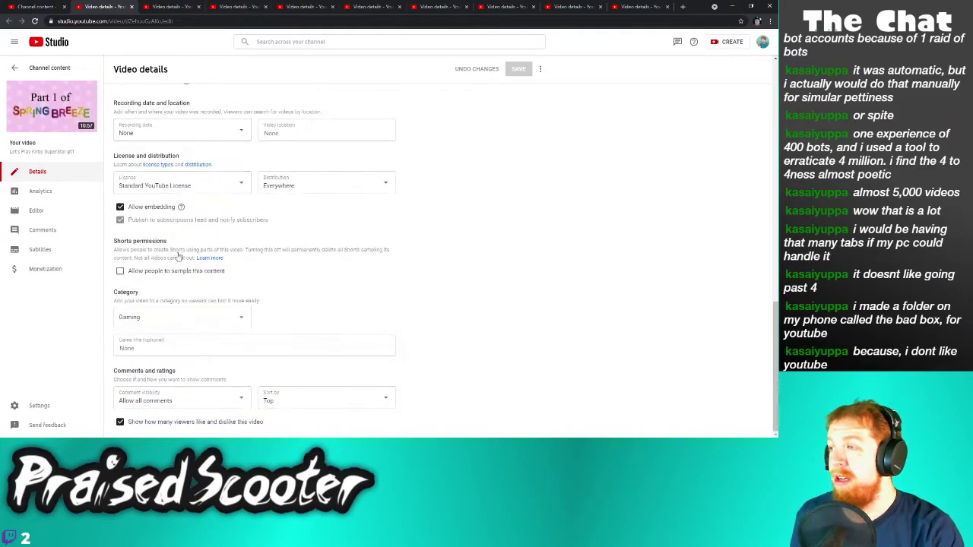
left_click(131, 6)
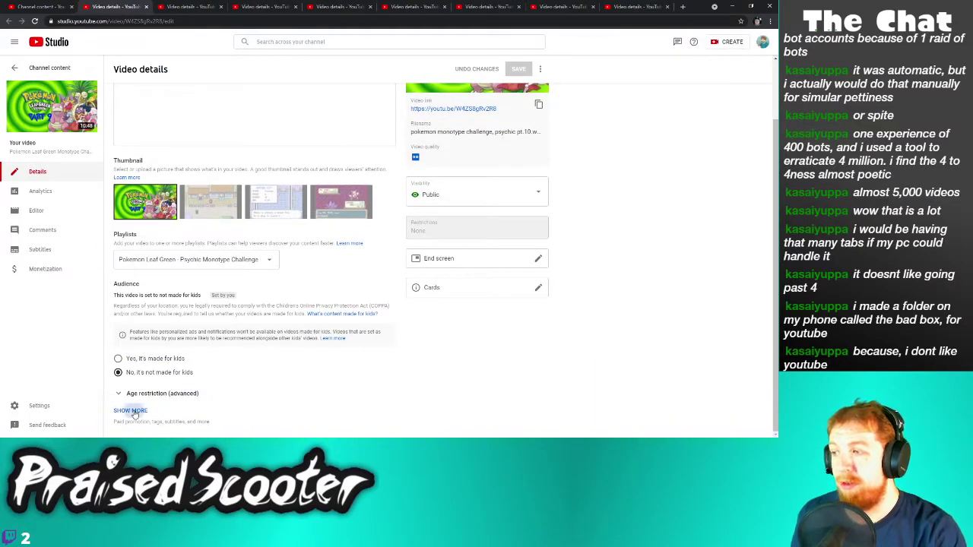
Disallow Shorts sampling of Pokemon Leaf Green Monotype Challenge - Psychic pt9, save the change, and close the video's page
left_click(131, 410)
scroll(133, 380, "down", 5)
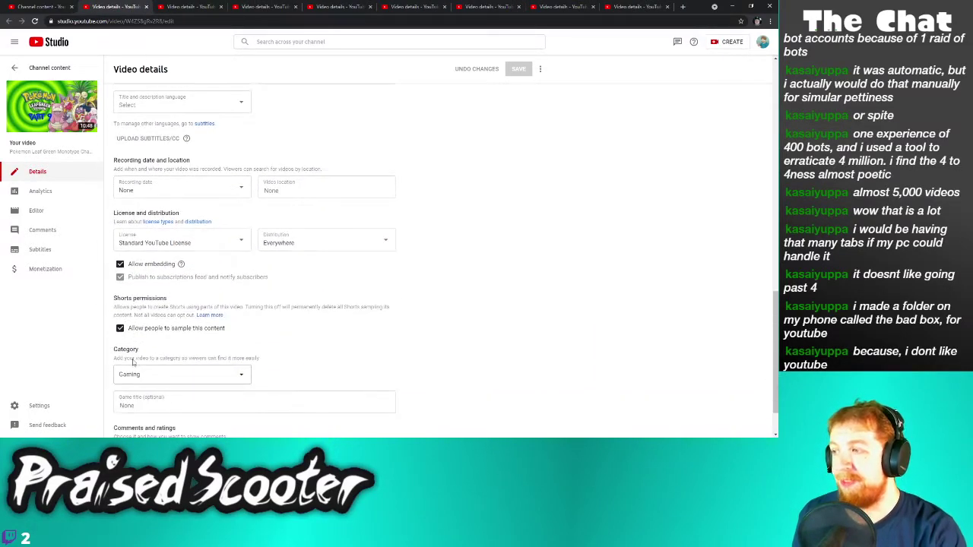
left_click(520, 70)
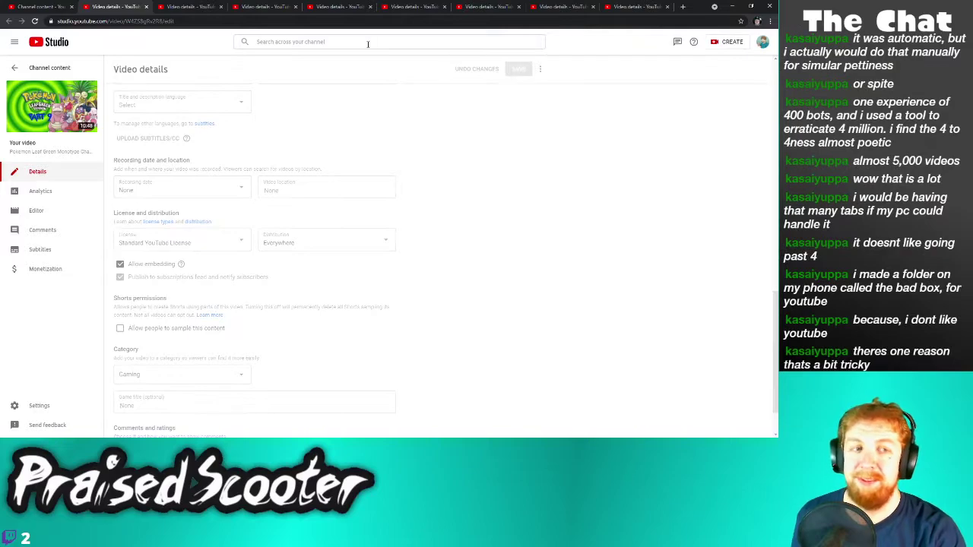
left_click(147, 6)
Turn off the Shorts sampling permission for Let's Play Crazy Taxi bonus episode 3, save the change, and close the video's page
scroll(137, 380, "down", 1)
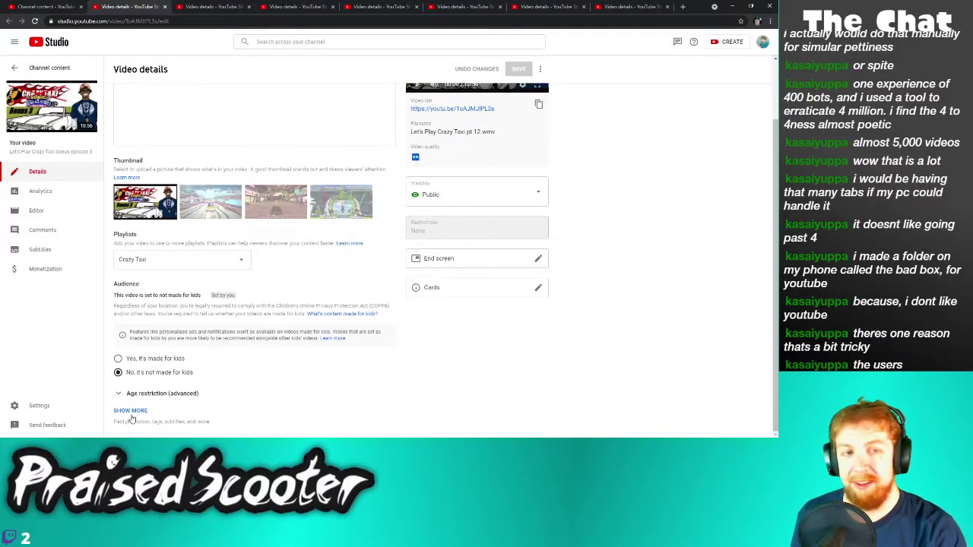
left_click(130, 411)
scroll(180, 414, "down", 10)
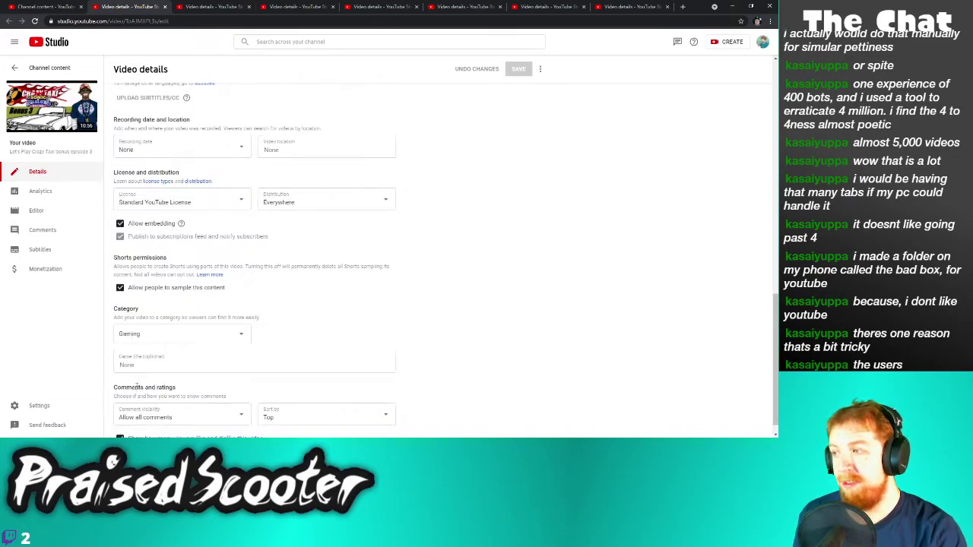
left_click(523, 70)
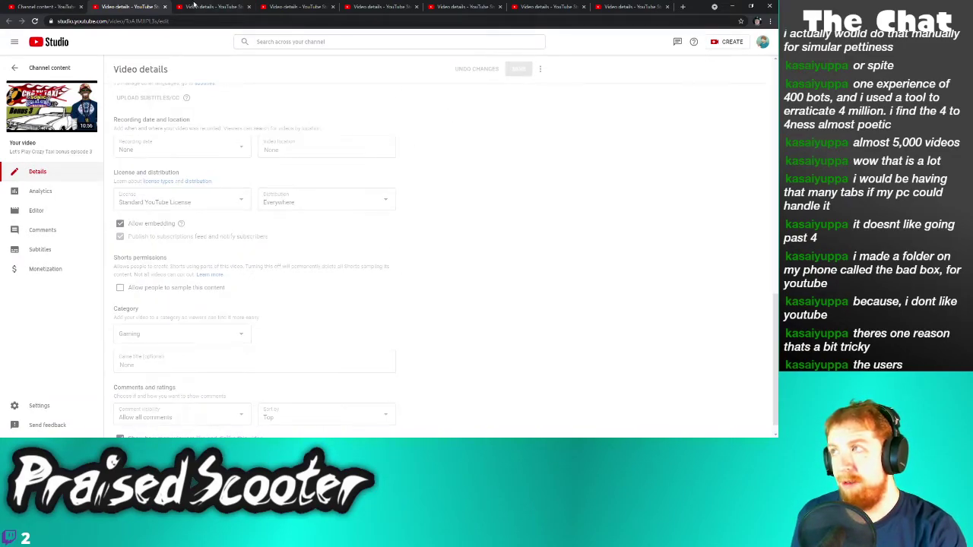
left_click(164, 6)
Disallow people from sampling Let's Play Crazy Taxi bonus episode 2 in Shorts, save the change, and close the video's page
scroll(172, 434, "down", 1)
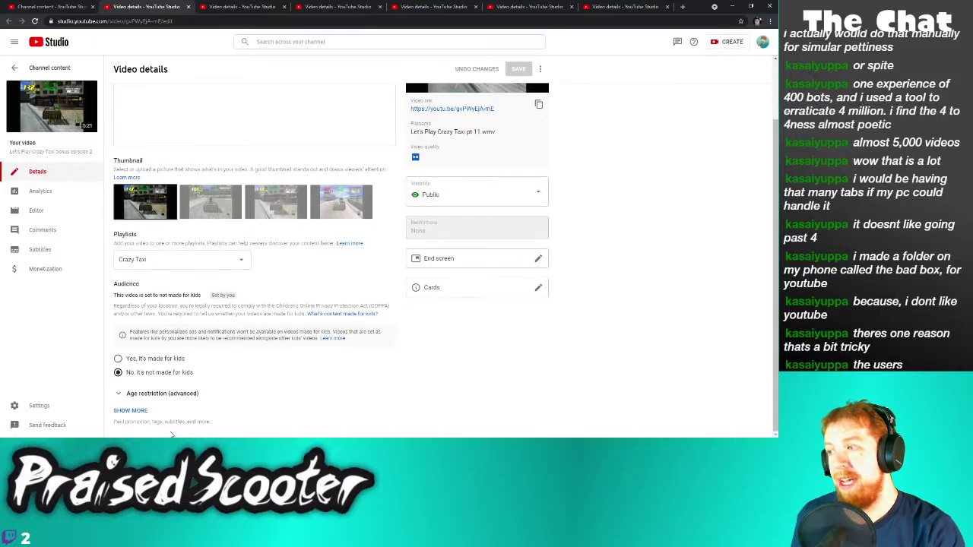
left_click(134, 410)
scroll(190, 342, "down", 10)
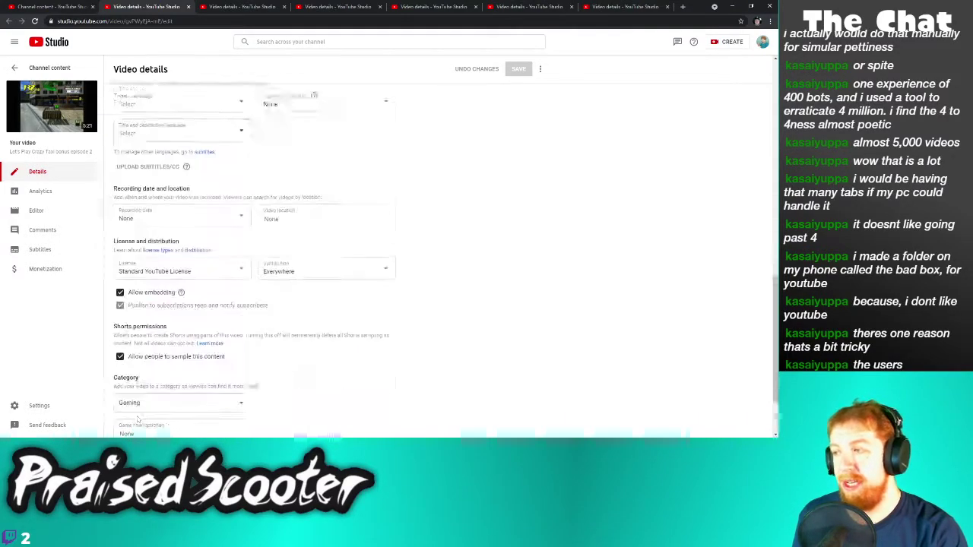
left_click(512, 69)
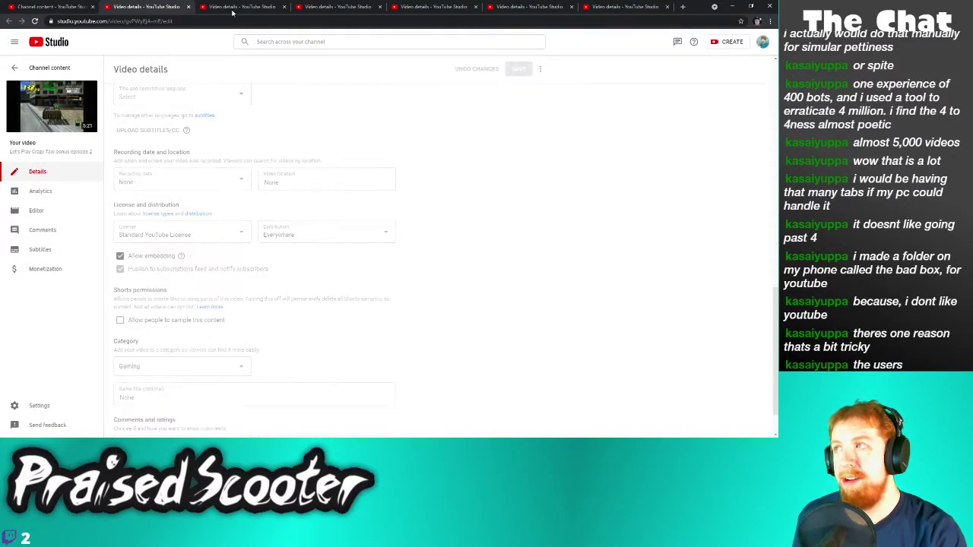
key("ctrl+w")
Turn off the Shorts sampling permission for Let's Play Crazy Taxi bonus episode 1, save the change, and close the video's page
scroll(158, 418, "down", 2)
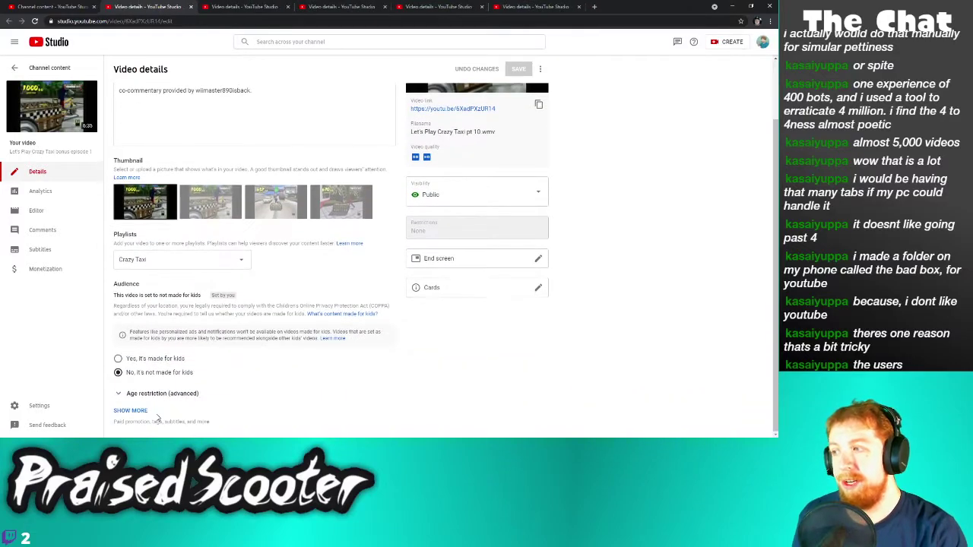
left_click(140, 411)
scroll(137, 407, "down", 10)
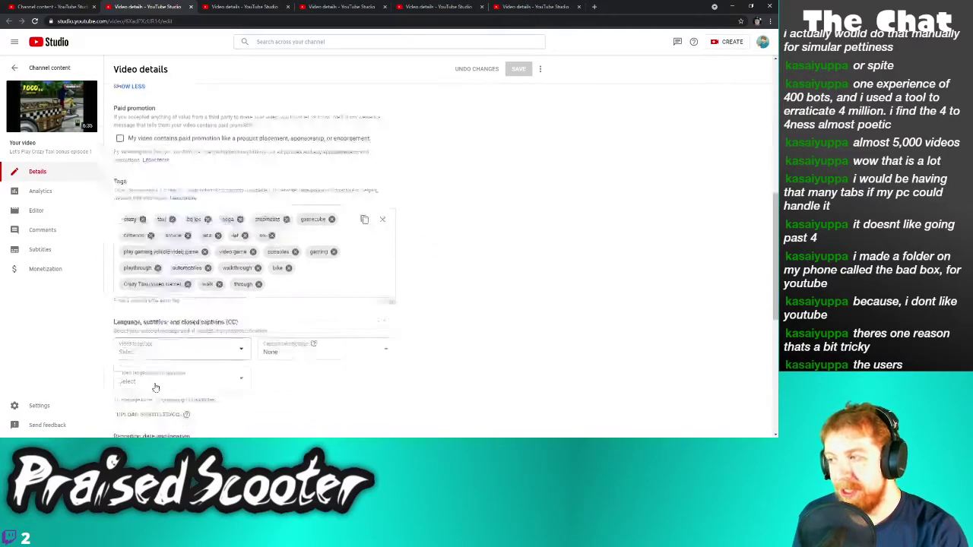
scroll(135, 404, "down", 2)
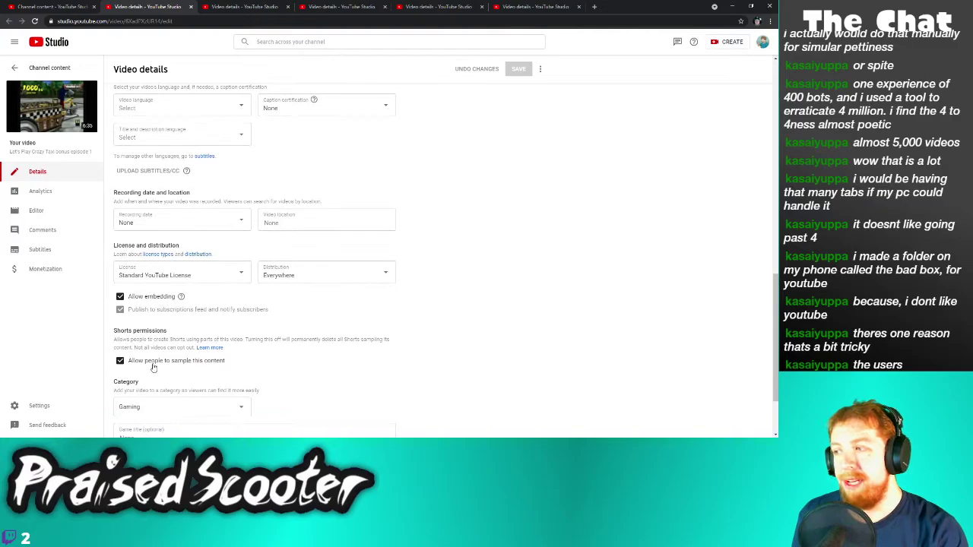
left_click(518, 70)
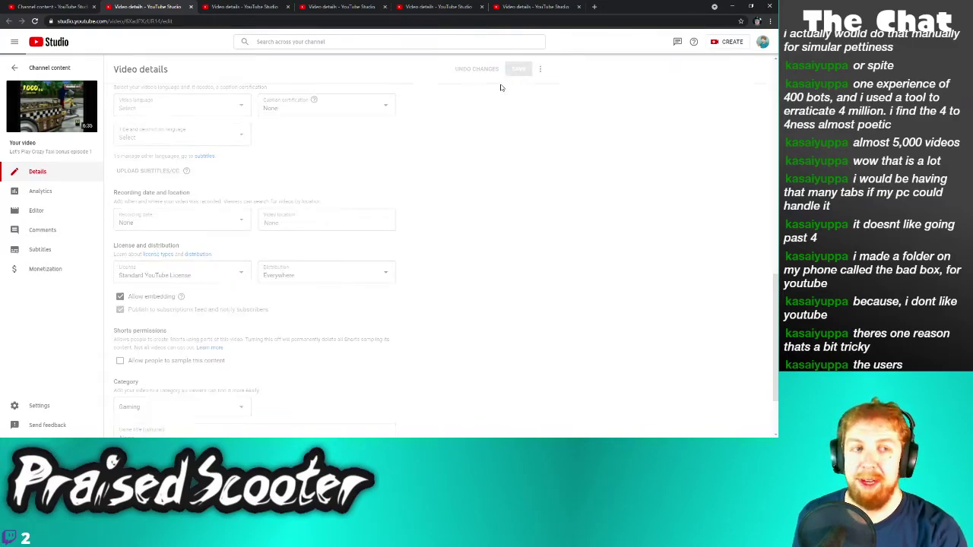
left_click(191, 7)
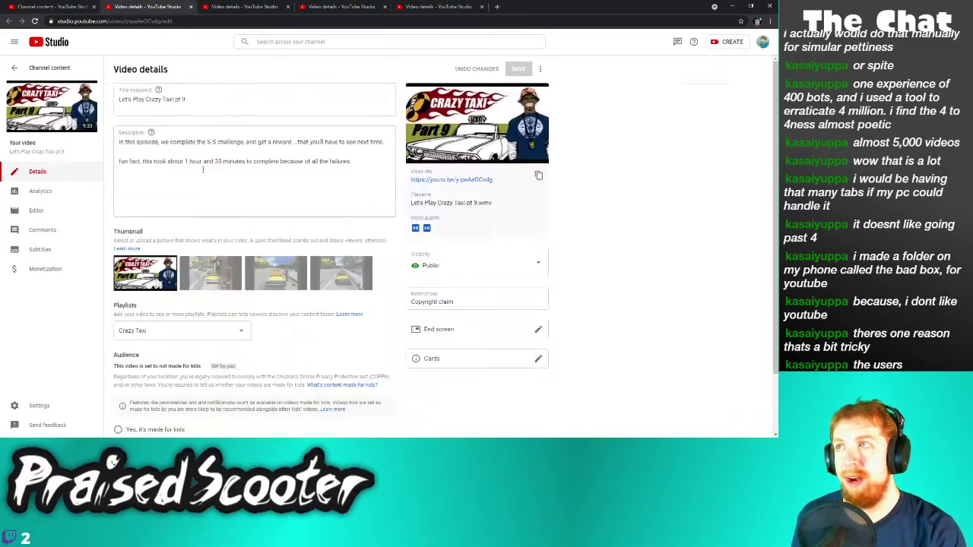
Disallow people from sampling Let's Play Crazy Taxi pt 9 in Shorts, save the change, and close the video's page
left_click(137, 410)
scroll(162, 366, "down", 8)
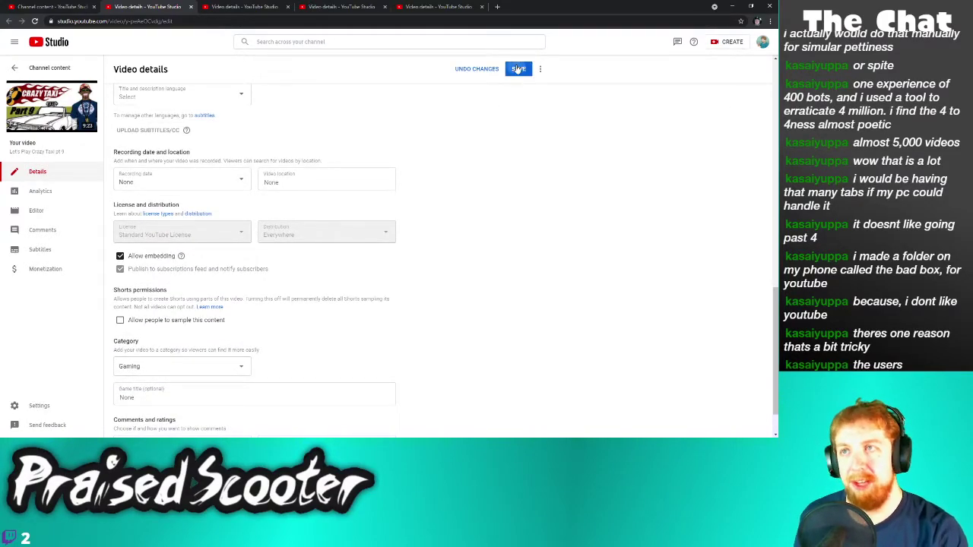
left_click(518, 69)
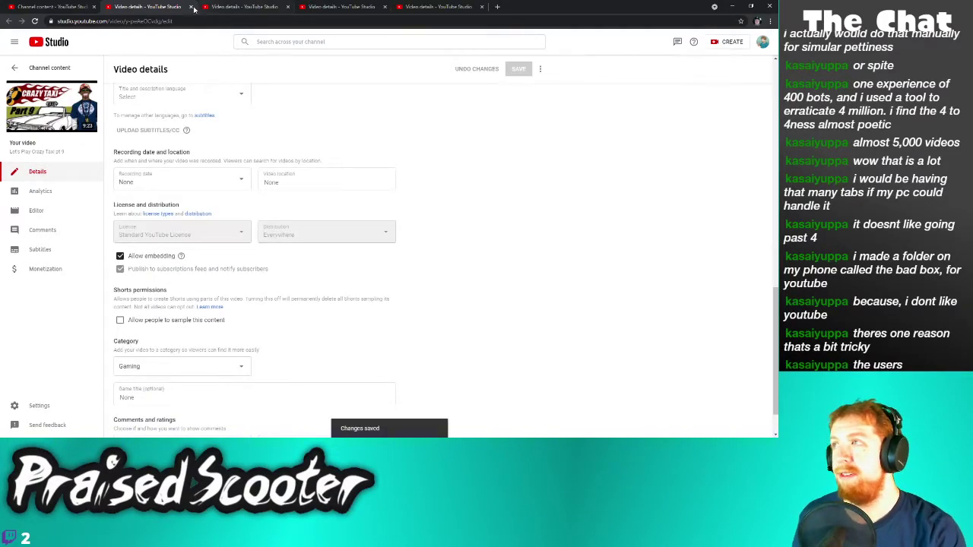
left_click(190, 7)
Turn off the Shorts sampling permission for Let's Play Crazy Taxi pt 8, save the change, and close the video's page
scroll(201, 363, "down", 2)
left_click(136, 411)
scroll(156, 391, "down", 8)
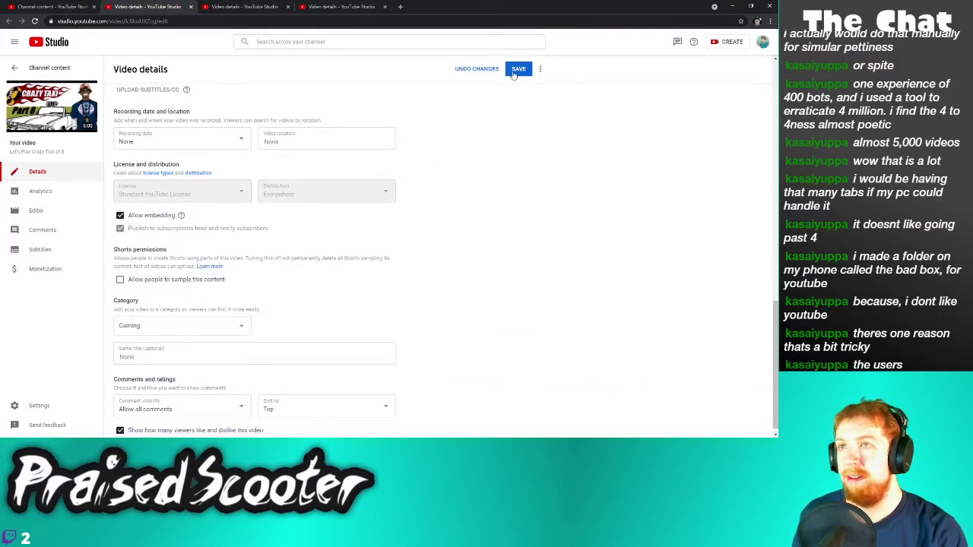
left_click(517, 69)
left_click(190, 7)
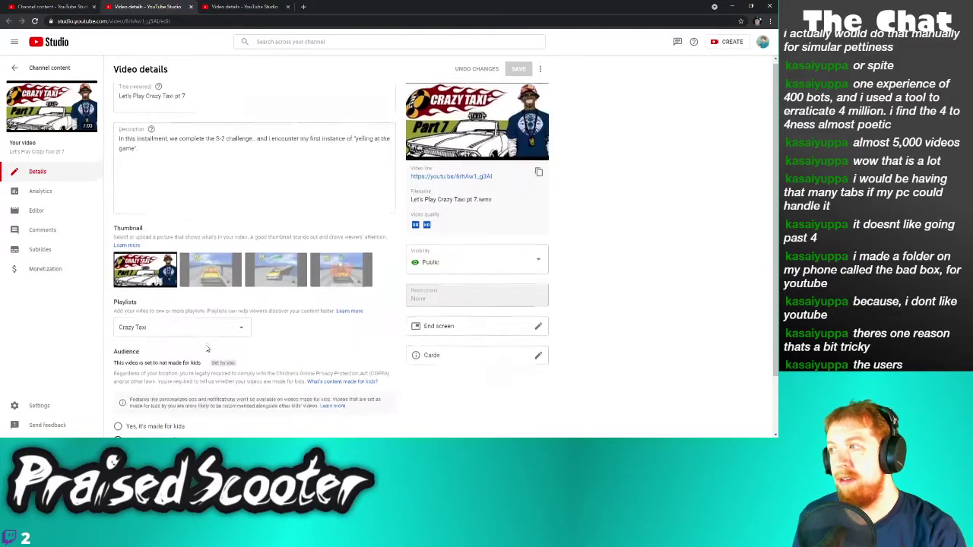
Disallow people from sampling Let's Play Crazy Taxi pt 7 in Shorts, save the change, and close the video's page
scroll(197, 372, "down", 2)
left_click(137, 411)
scroll(174, 285, "down", 10)
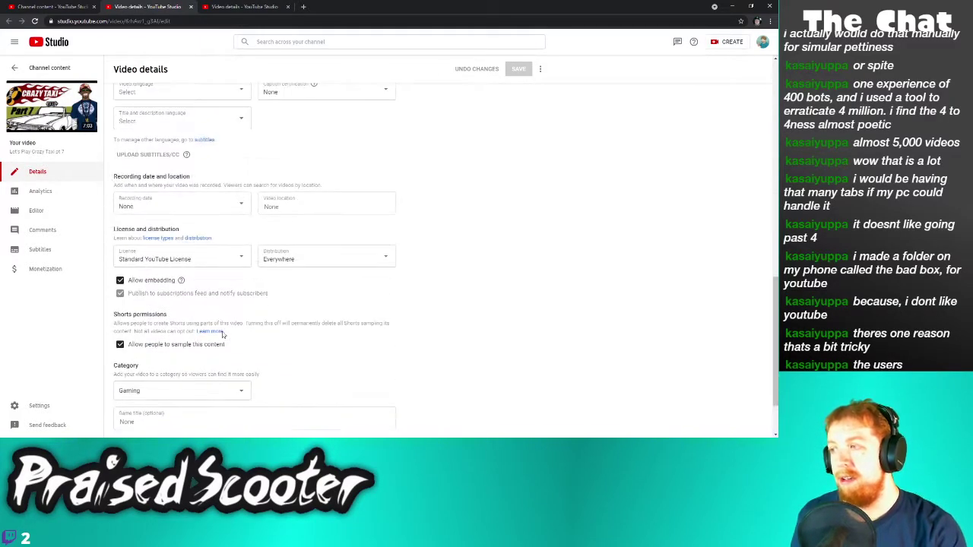
left_click(518, 69)
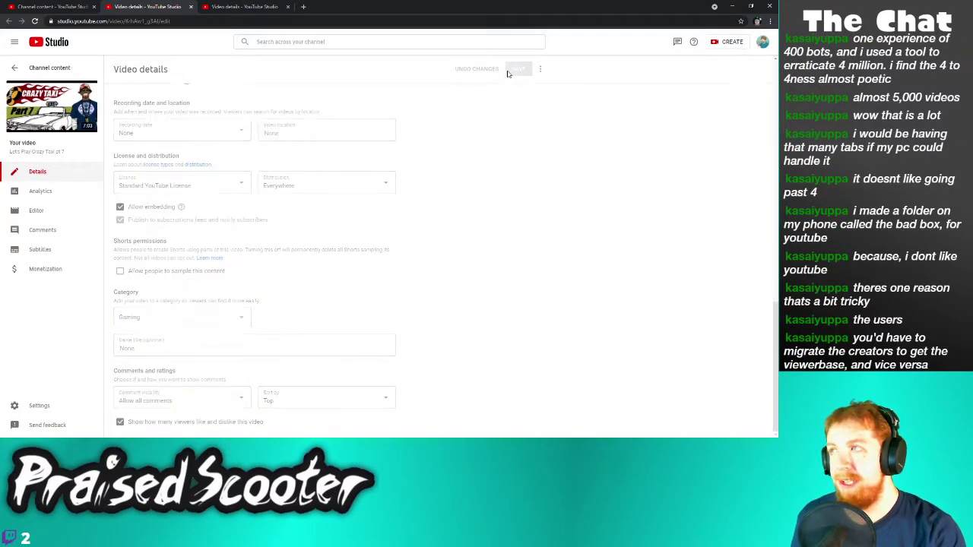
left_click(191, 6)
Turn off the Shorts sampling permission for Let's Play Crazy Taxi pt 6, save the change, and close the video's page
scroll(248, 366, "down", 2)
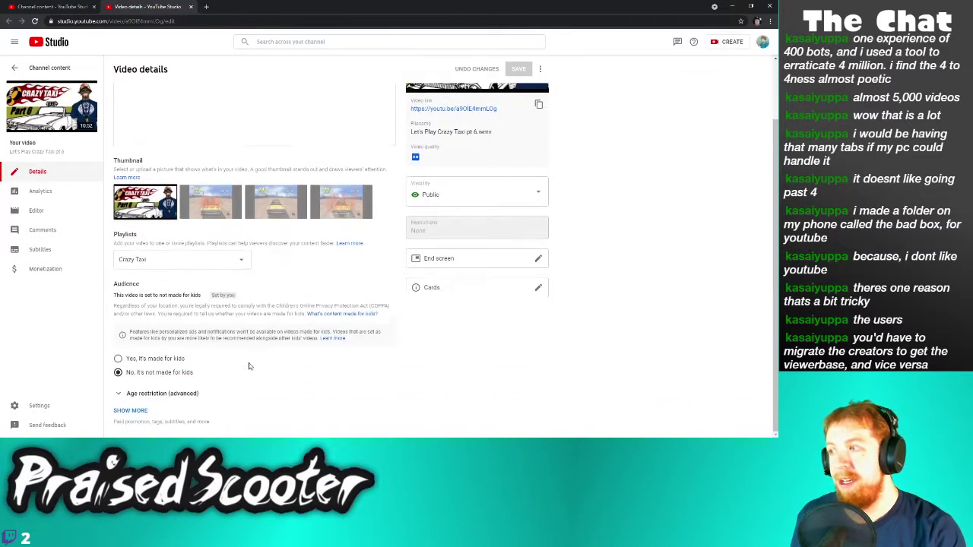
left_click(141, 410)
scroll(143, 365, "down", 10)
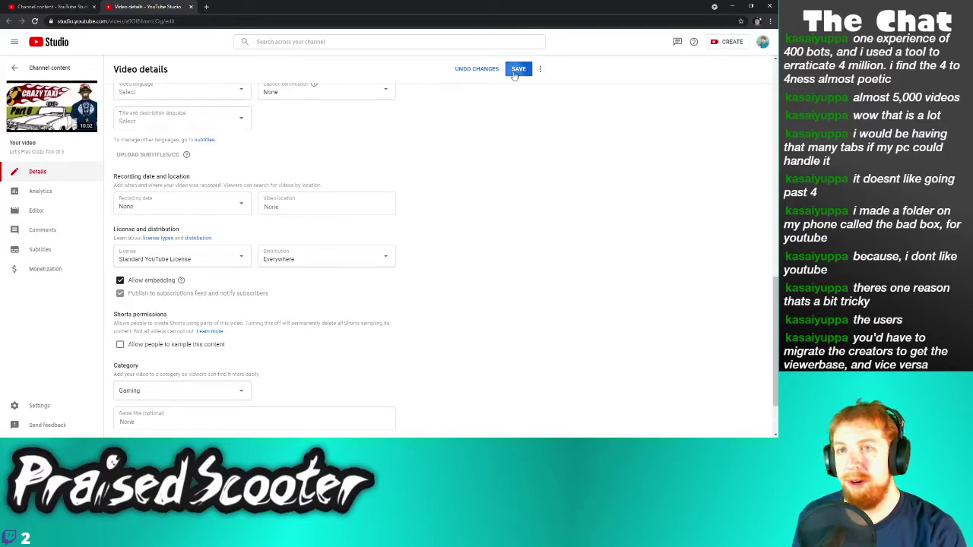
left_click(514, 73)
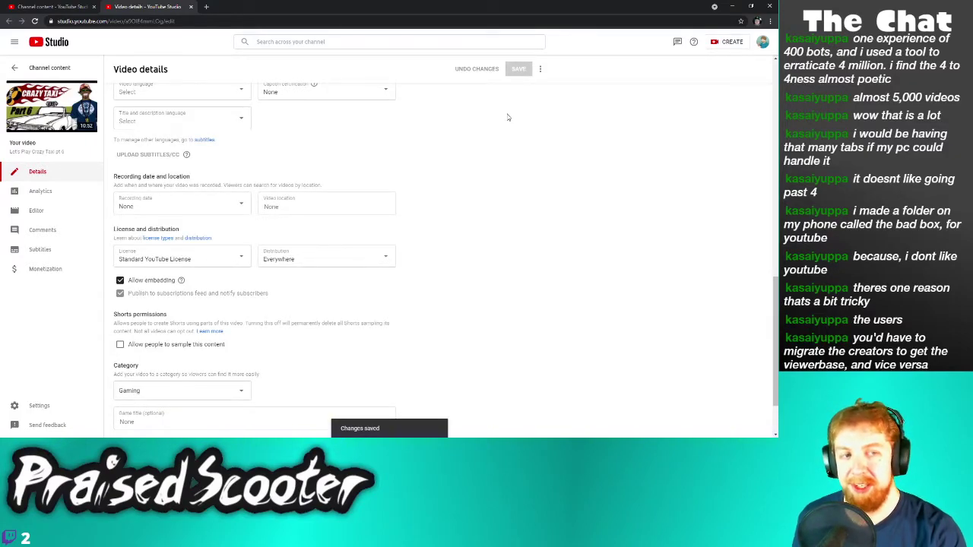
left_click(192, 7)
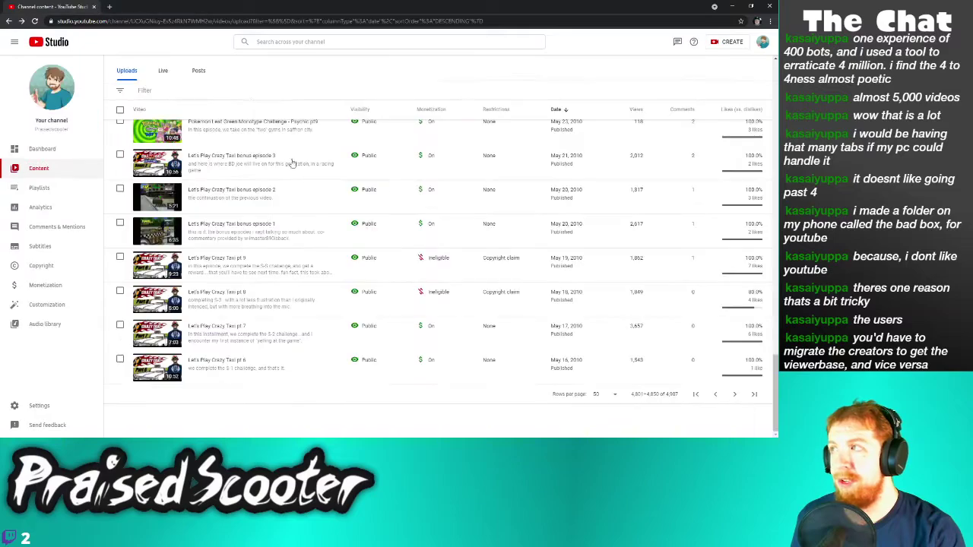
Go to the preceding page of the channel's uploads list, which holds the next newer videos
left_click(715, 395)
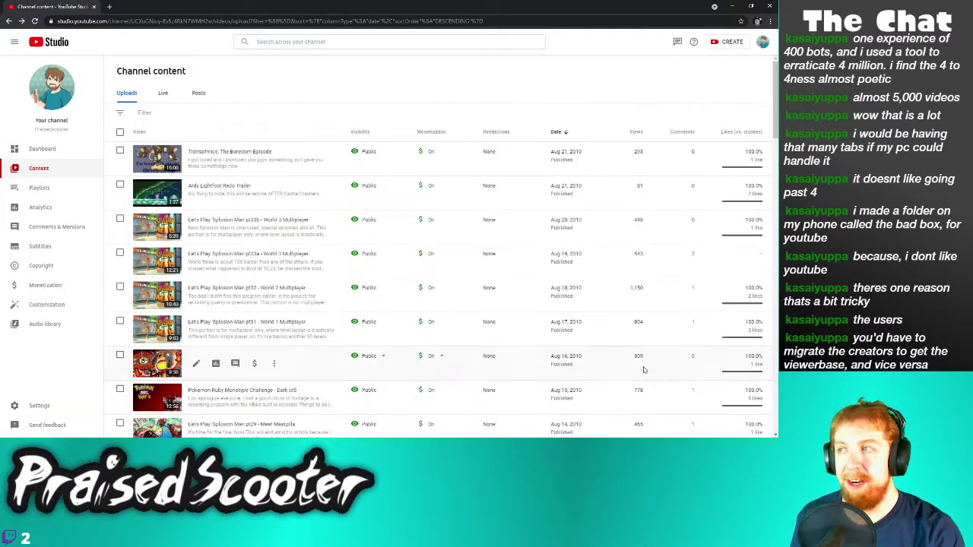
Open the details pages of Transofmice, The Boredom Episode, Ardy Lightfoot Redo Trailer and Let's Play Splosion Man pt33b in separate browser tabs
right_click(195, 162)
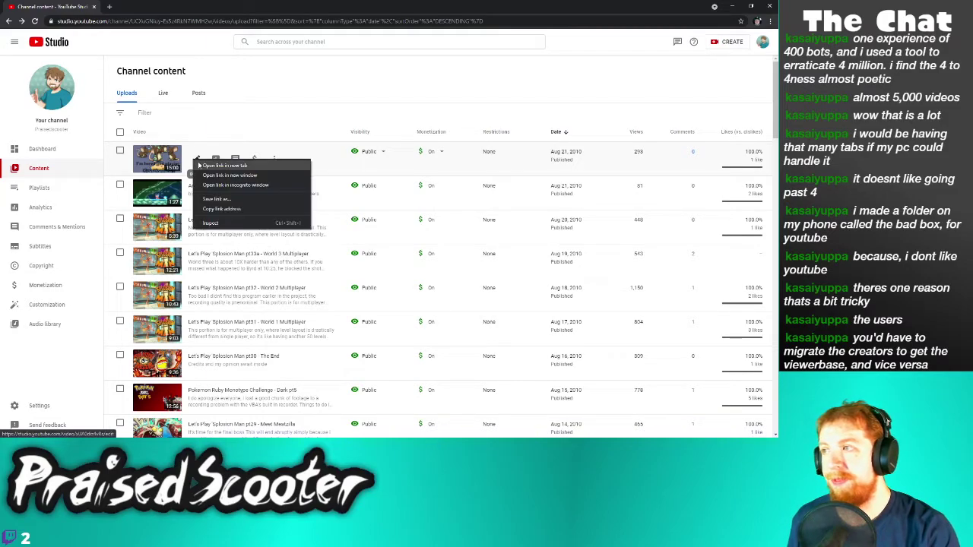
left_click(204, 165)
right_click(196, 193)
left_click(204, 198)
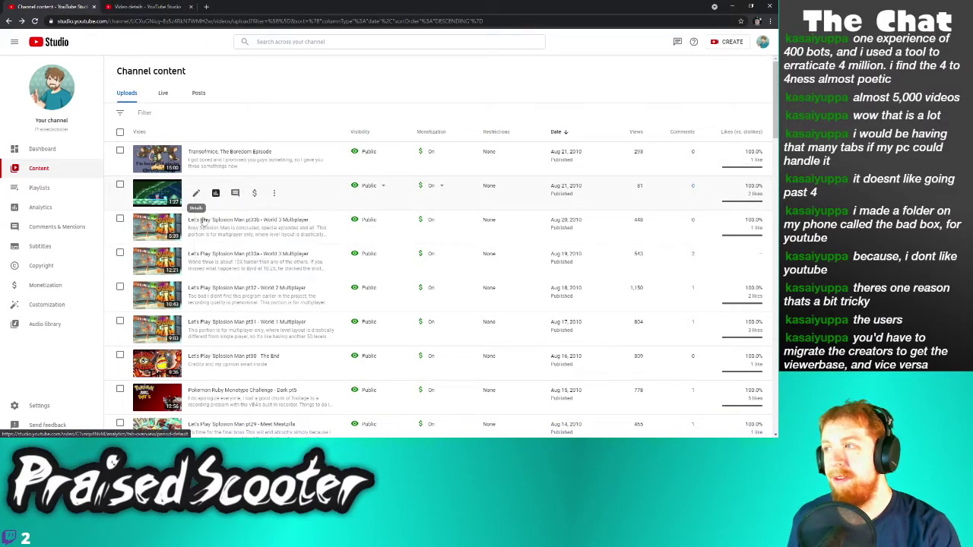
right_click(196, 228)
left_click(205, 234)
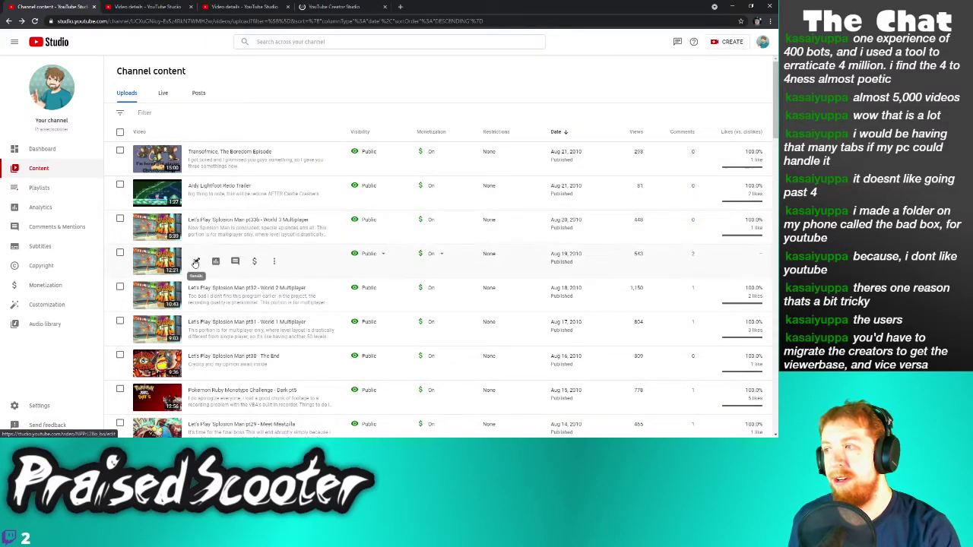
Open the details pages of Let's Play Splosion Man pt33a, pt32 and pt31 in separate background browser tabs
right_click(196, 261)
left_click(207, 267)
right_click(196, 295)
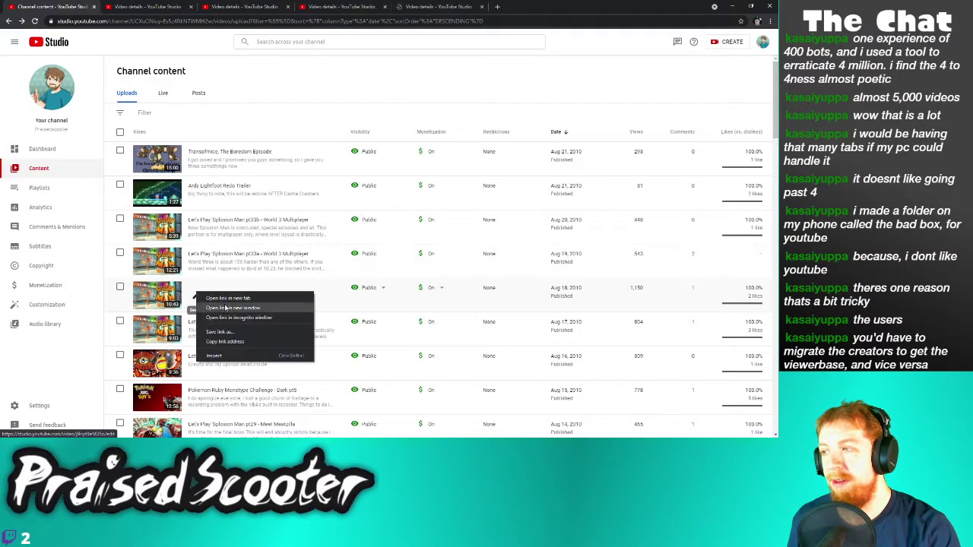
left_click(206, 301)
right_click(195, 329)
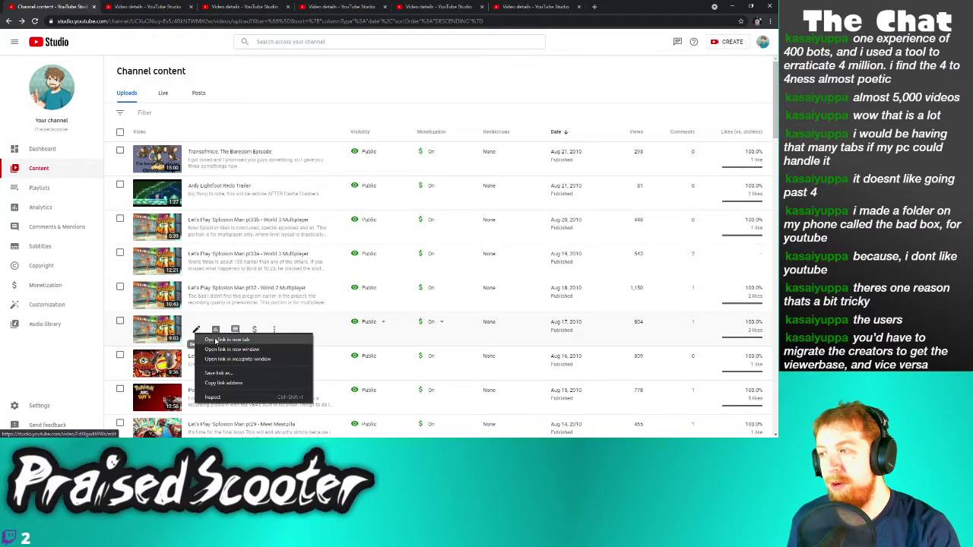
left_click(205, 336)
Open the details pages of Let's Play Splosion Man pt30 and Pokemon Ruby Monotype Challenge - Dark pt5 in separate browser tabs
right_click(196, 363)
left_click(205, 370)
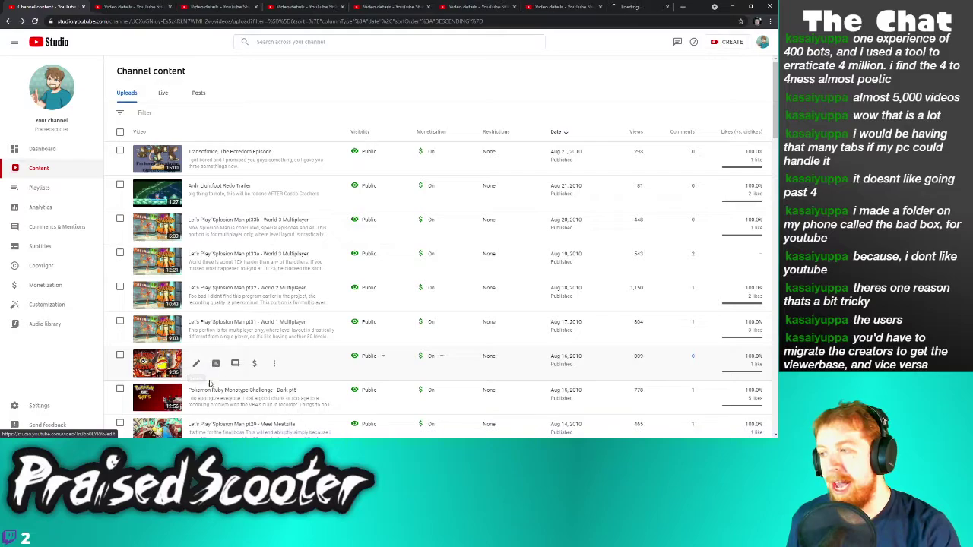
right_click(196, 397)
left_click(218, 334)
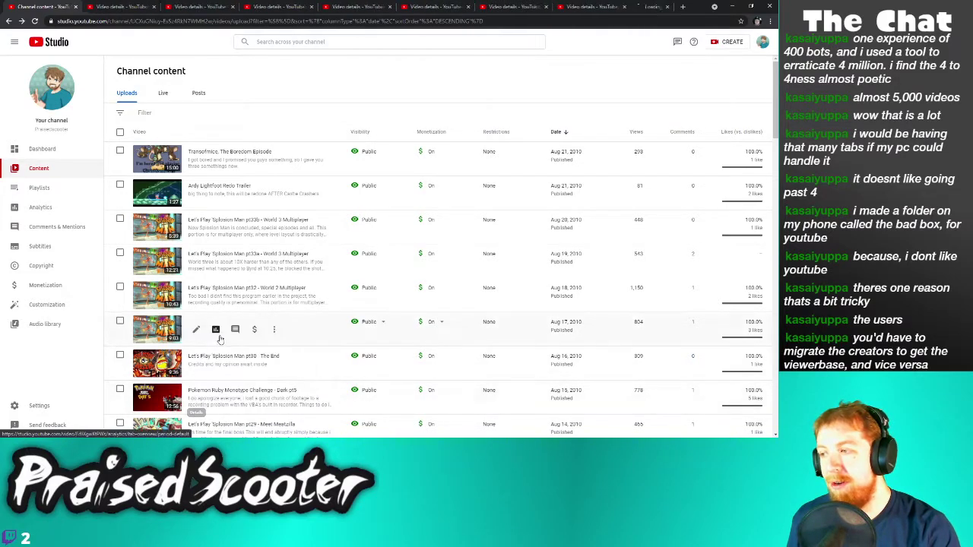
Open the details pages of Let's Play Splosion Man pt29, pt28 and pt27 in separate background browser tabs
scroll(243, 334, "down", 3)
scroll(272, 306, "down", 1)
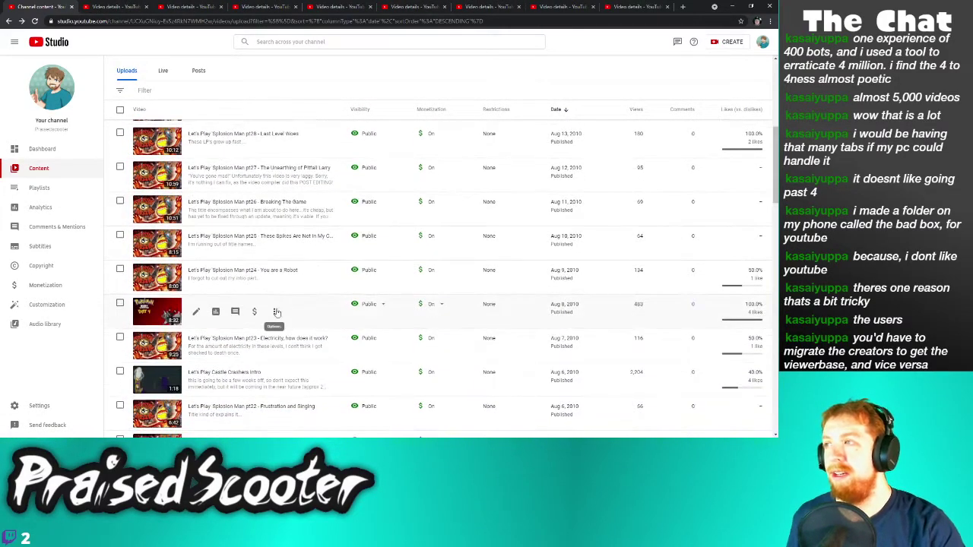
scroll(278, 308, "up", 1)
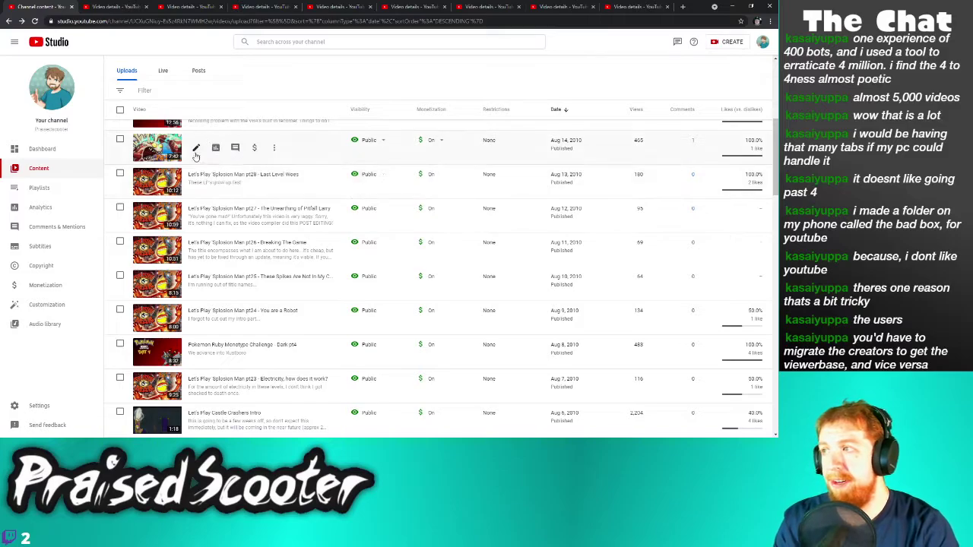
right_click(198, 152)
left_click(217, 156)
right_click(192, 183)
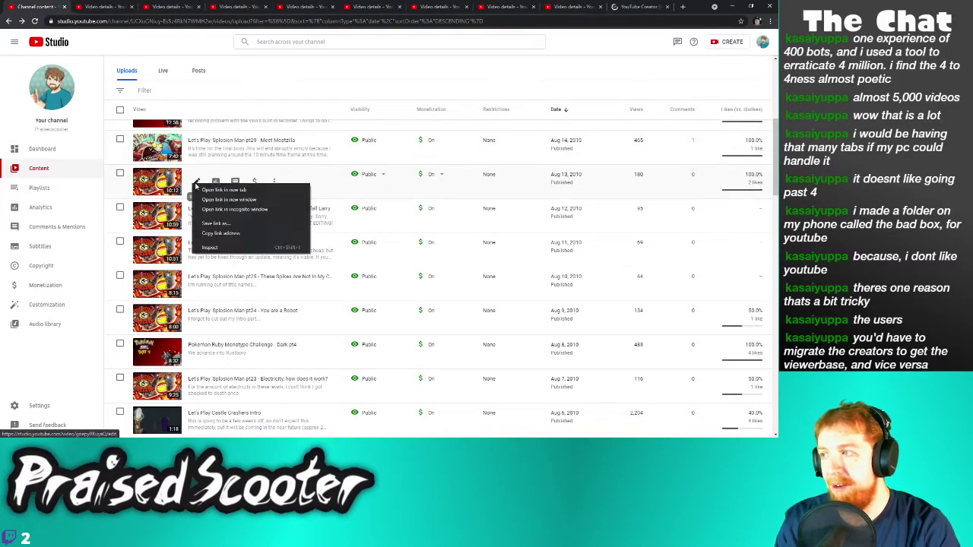
left_click(208, 191)
right_click(196, 218)
left_click(208, 224)
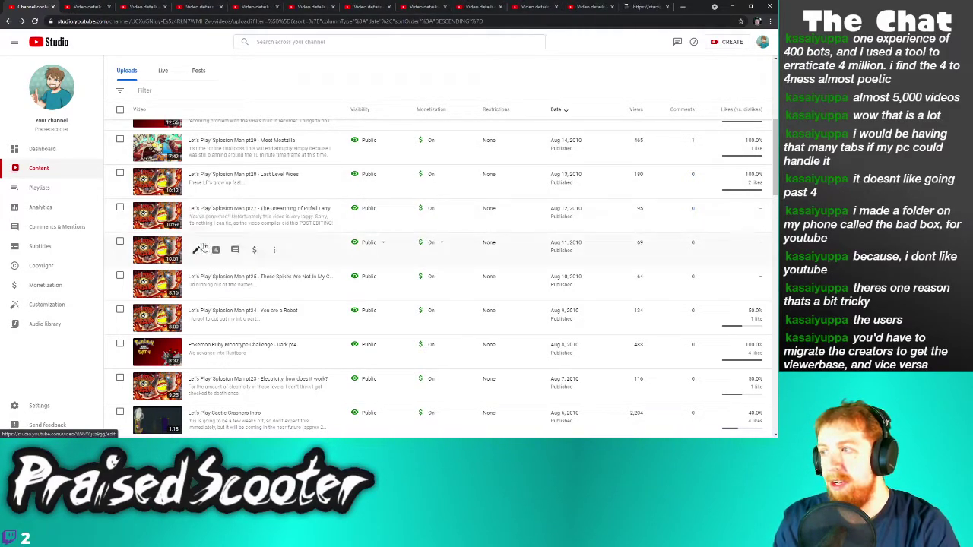
Open the details pages of Let's Play Splosion Man pt26, pt25 and pt24 in separate background browser tabs
right_click(196, 250)
left_click(208, 256)
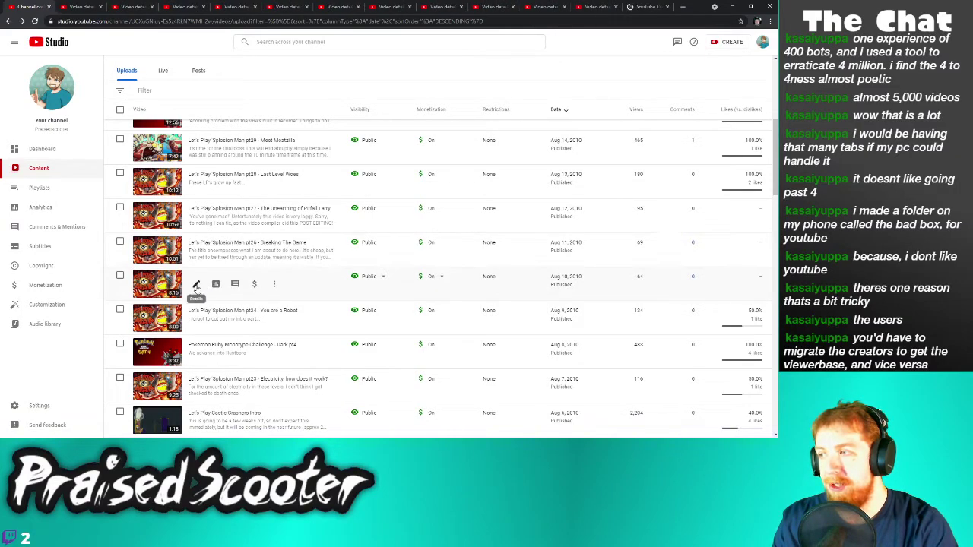
right_click(196, 284)
left_click(203, 292)
right_click(196, 320)
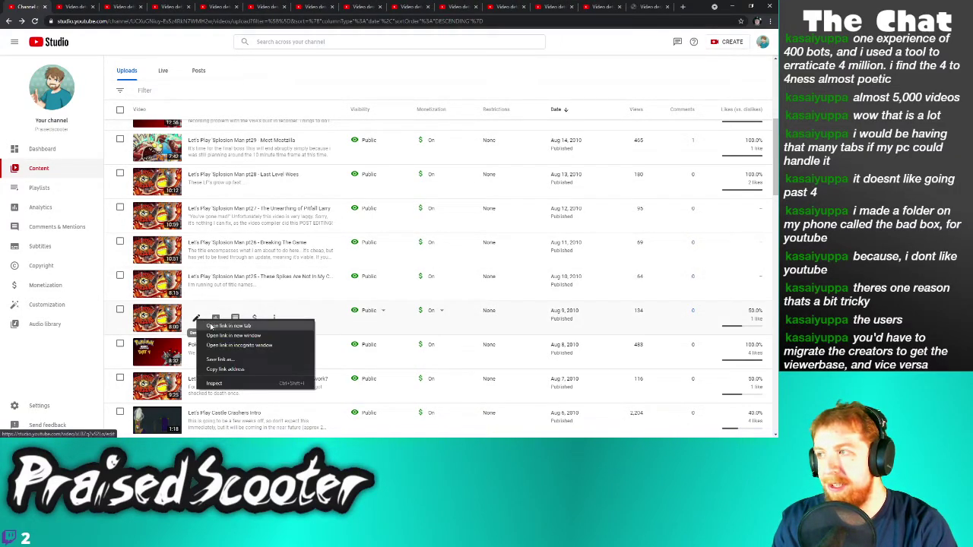
left_click(212, 327)
Open the details pages of Pokemon Ruby Monotype Challenge - Dark pt4 and Let's Play Splosion Man pt23 in separate browser tabs
right_click(198, 354)
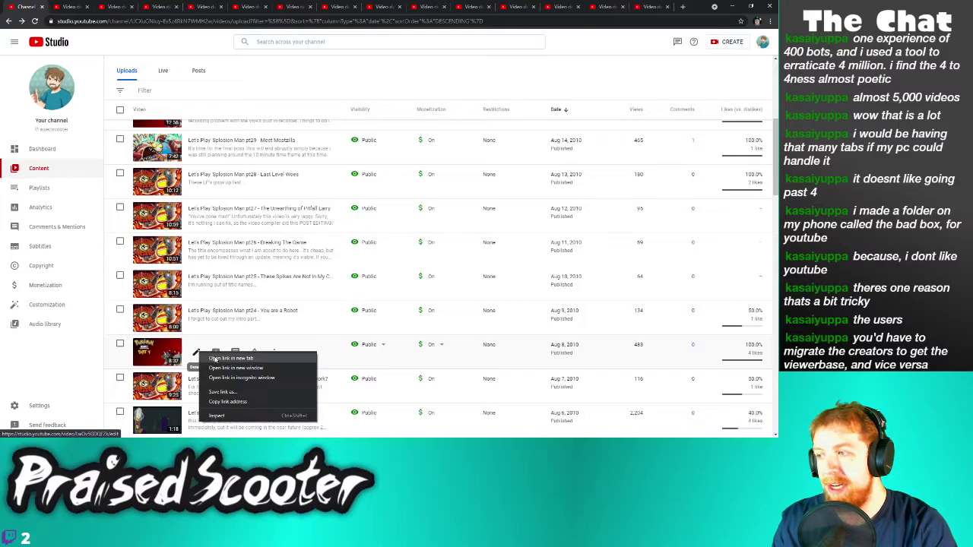
left_click(217, 361)
right_click(196, 385)
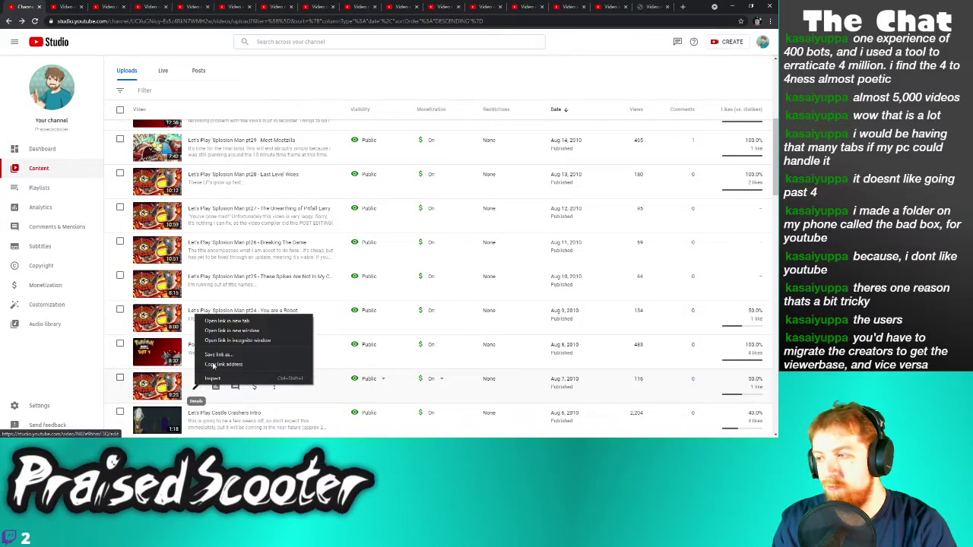
left_click(223, 322)
Check the first and last opened video pages and open the details of Pokemon Ruby Monotype Challenge - Dark pt4 in another browser tab
scroll(217, 346, "down", 1)
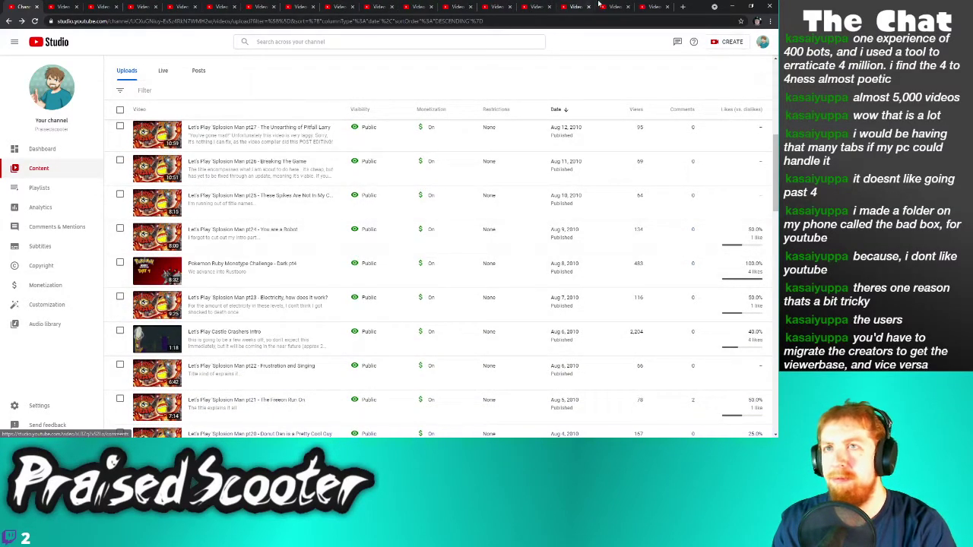
left_click(659, 6)
left_click(23, 6)
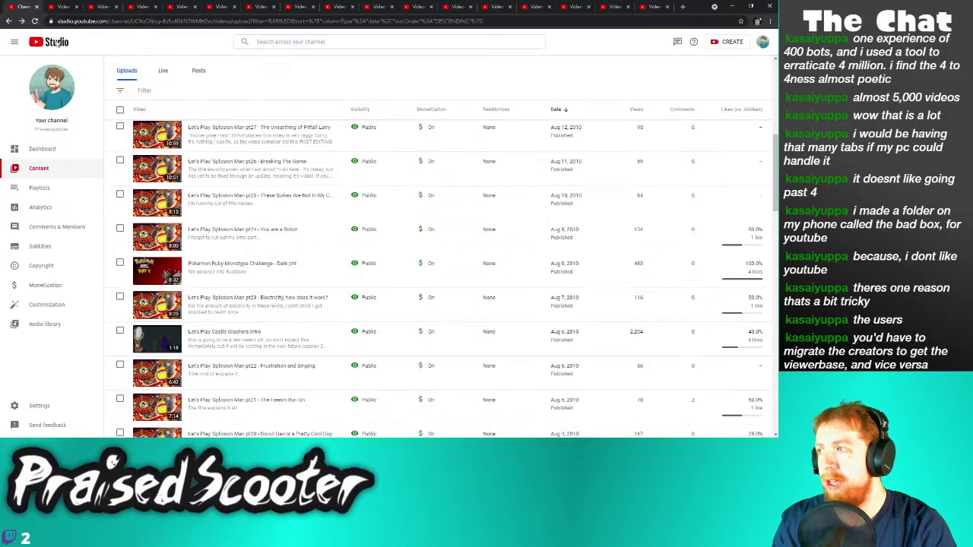
right_click(196, 271)
left_click(208, 278)
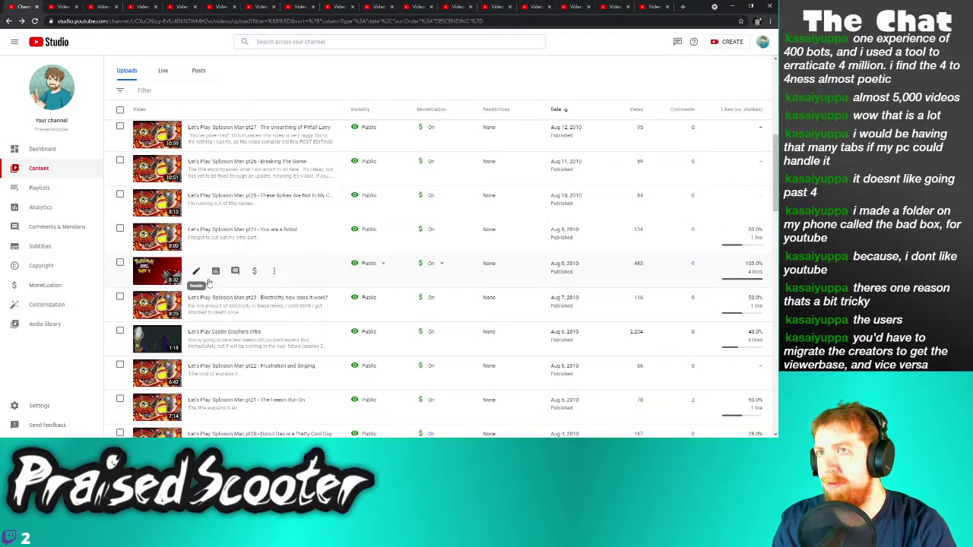
left_click(48, 5)
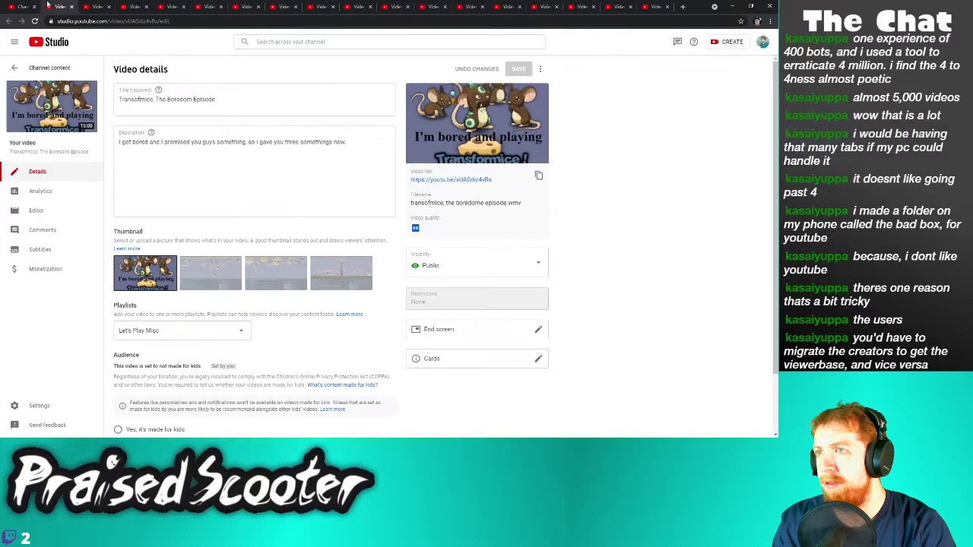
left_click(656, 6)
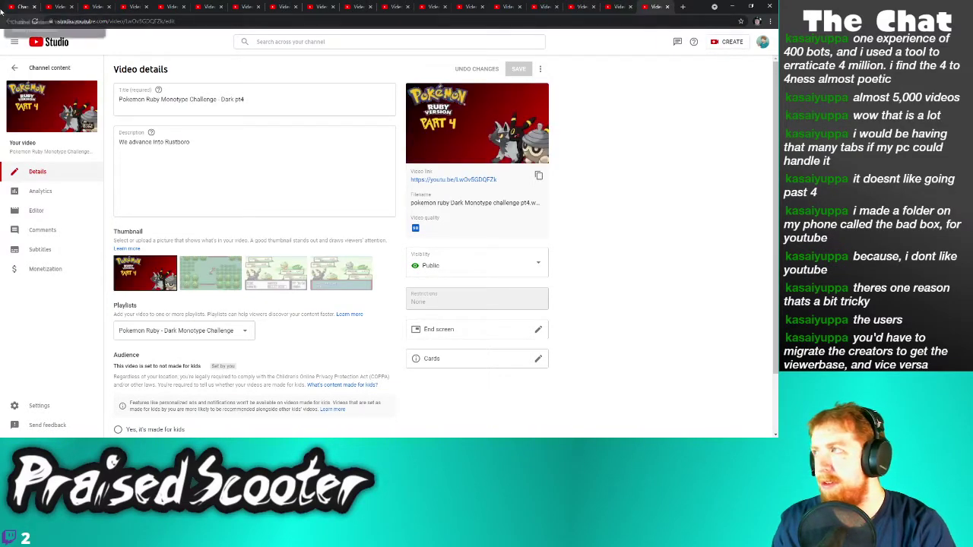
left_click(23, 6)
Open the details pages of Let's Play Splosion Man pt23, pt22 and pt21 and Let's Play Castle Crashers Intro in separate browser tabs
right_click(195, 305)
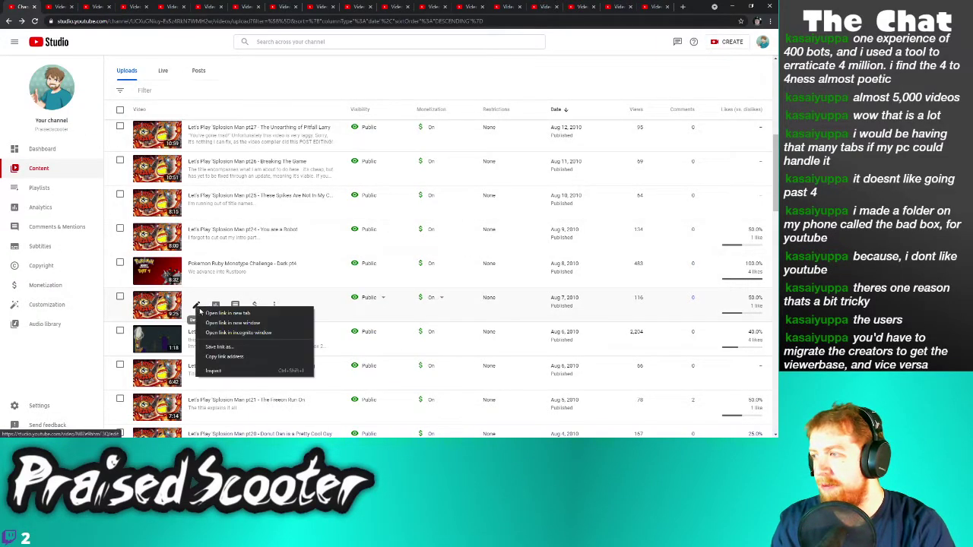
left_click(205, 312)
right_click(195, 346)
left_click(205, 349)
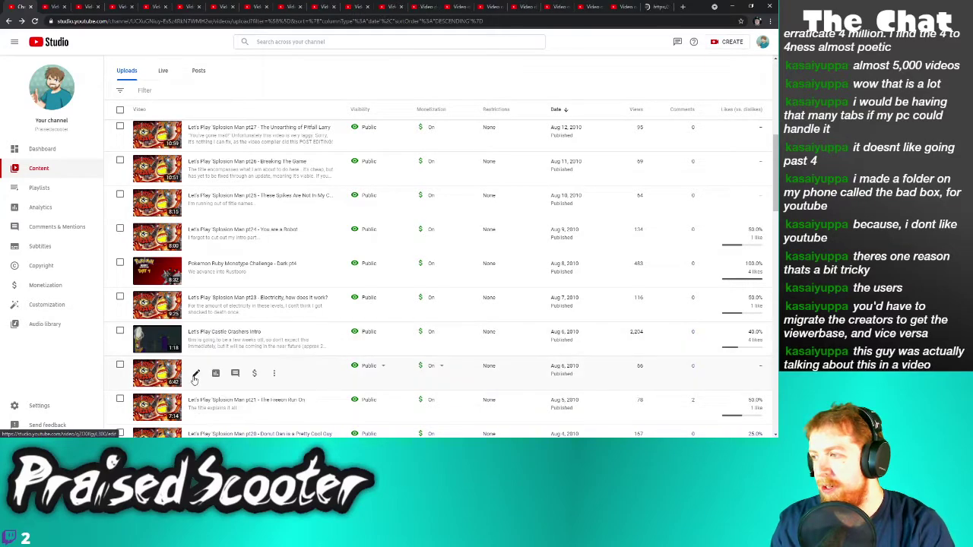
right_click(196, 378)
left_click(217, 312)
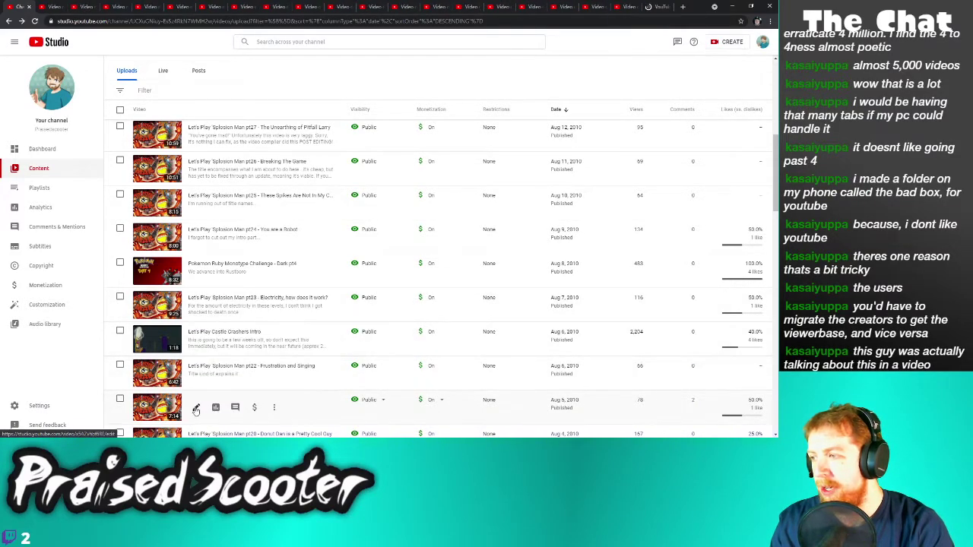
right_click(196, 408)
left_click(229, 344)
Open the details pages of Let's Play Splosion Man pt20, pt19 and pt18 in separate background browser tabs
scroll(289, 266, "down", 3)
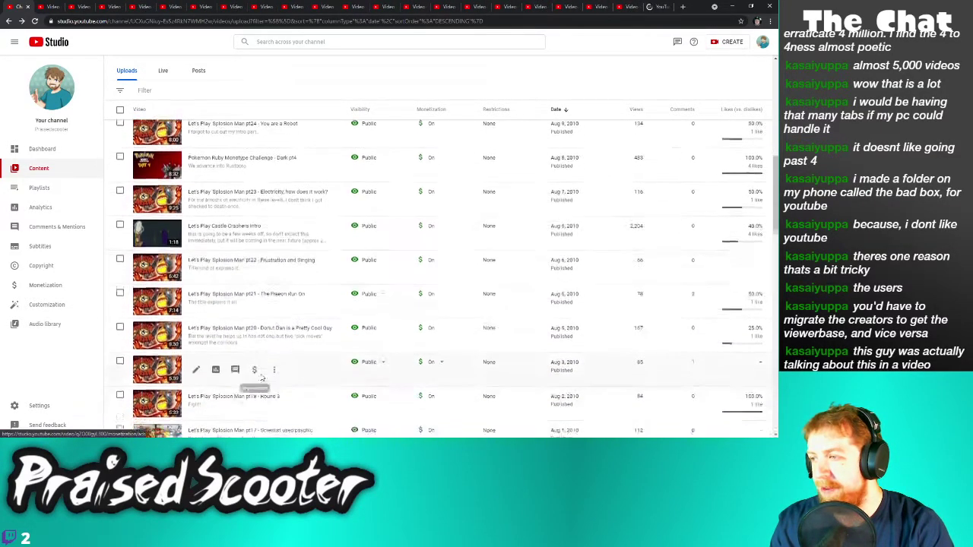
scroll(304, 220, "down", 3)
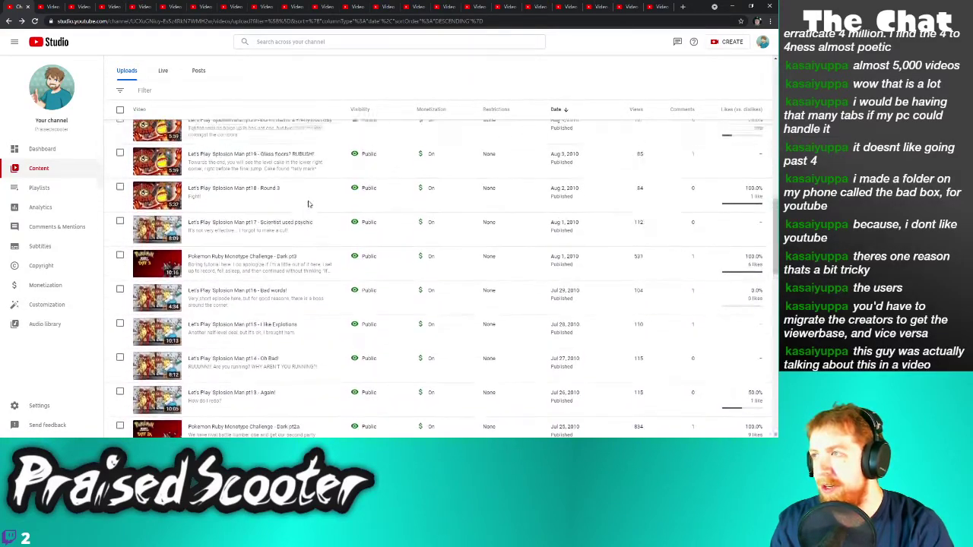
scroll(311, 145, "up", 2)
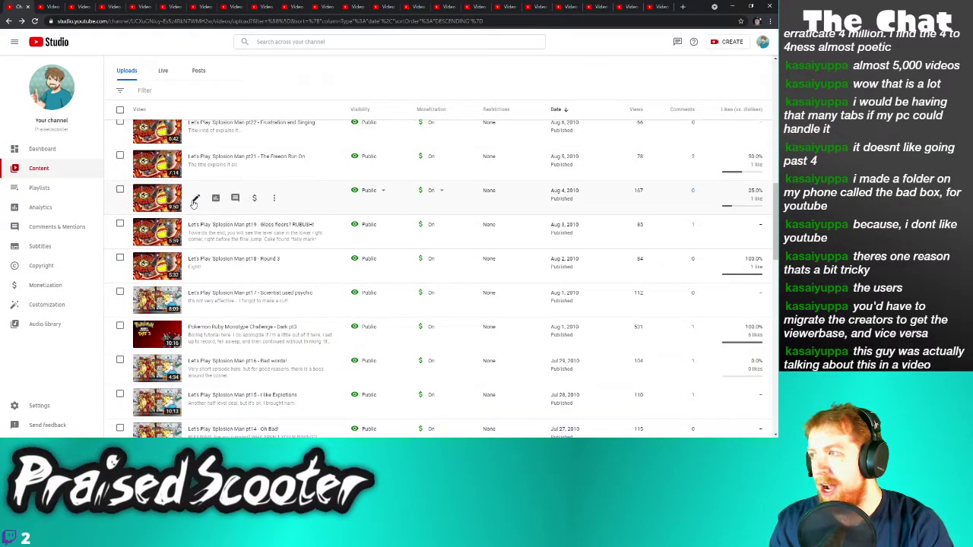
right_click(194, 203)
left_click(221, 207)
right_click(198, 234)
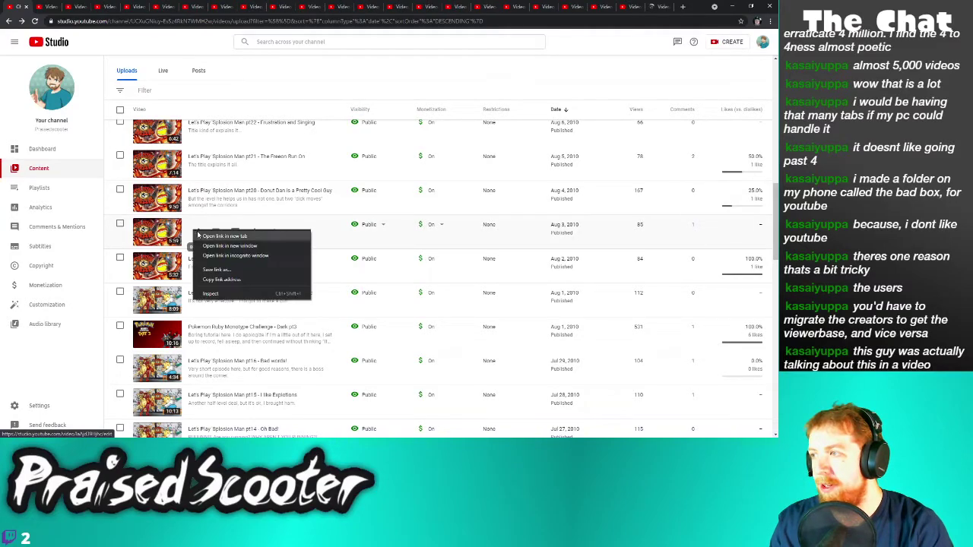
left_click(206, 237)
right_click(195, 268)
left_click(213, 273)
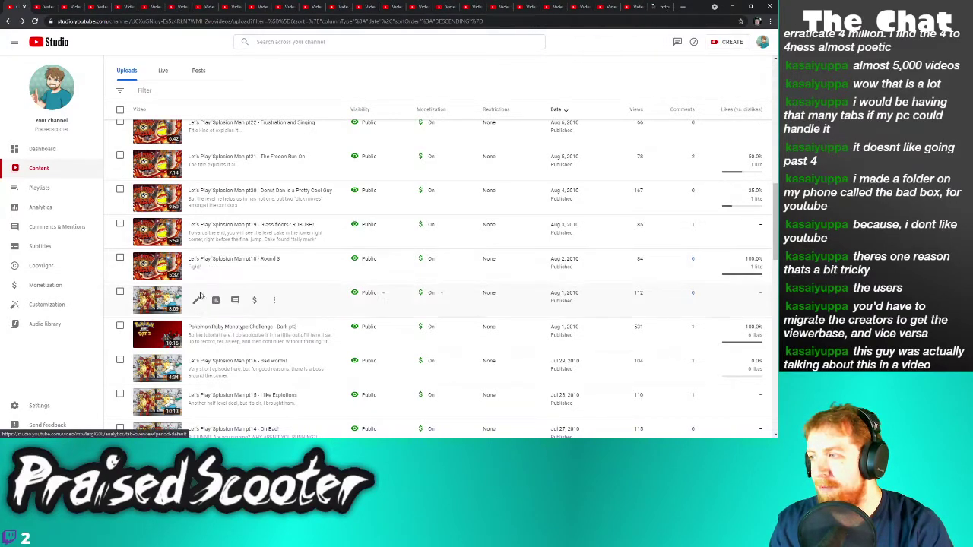
Open the details pages of Let's Play Splosion Man pt17, pt16 and pt15 and Pokemon Ruby Monotype Challenge - Dark pt3 in separate browser tabs
right_click(196, 302)
left_click(208, 307)
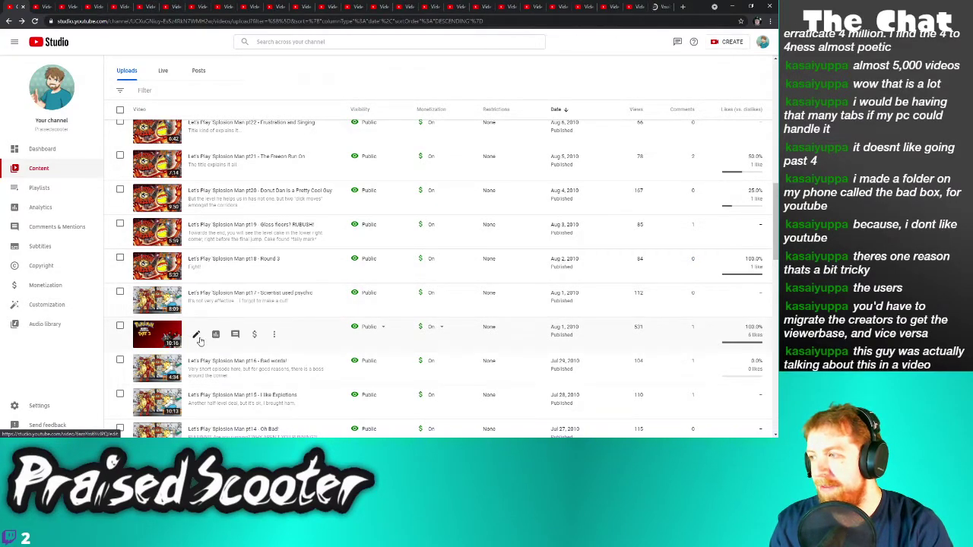
right_click(196, 336)
left_click(211, 342)
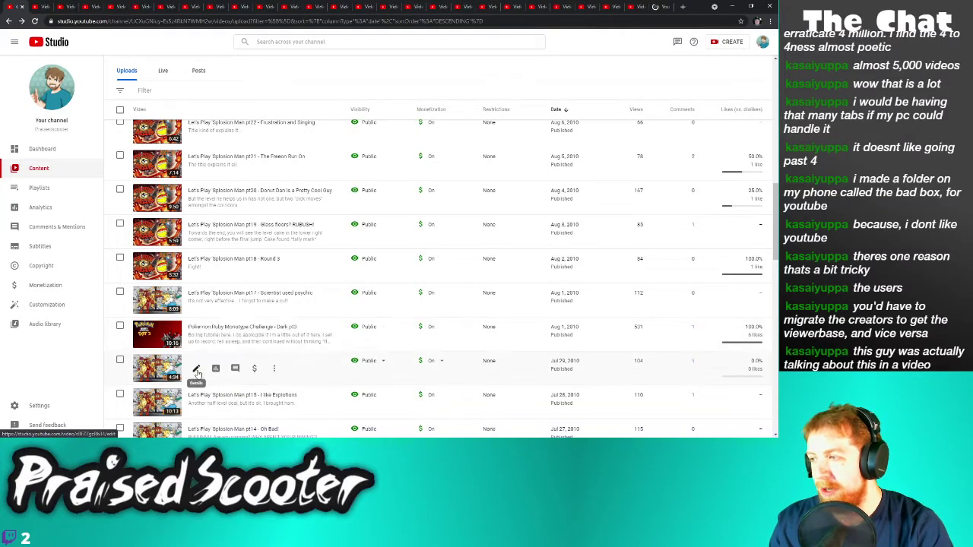
right_click(196, 370)
left_click(220, 307)
right_click(196, 403)
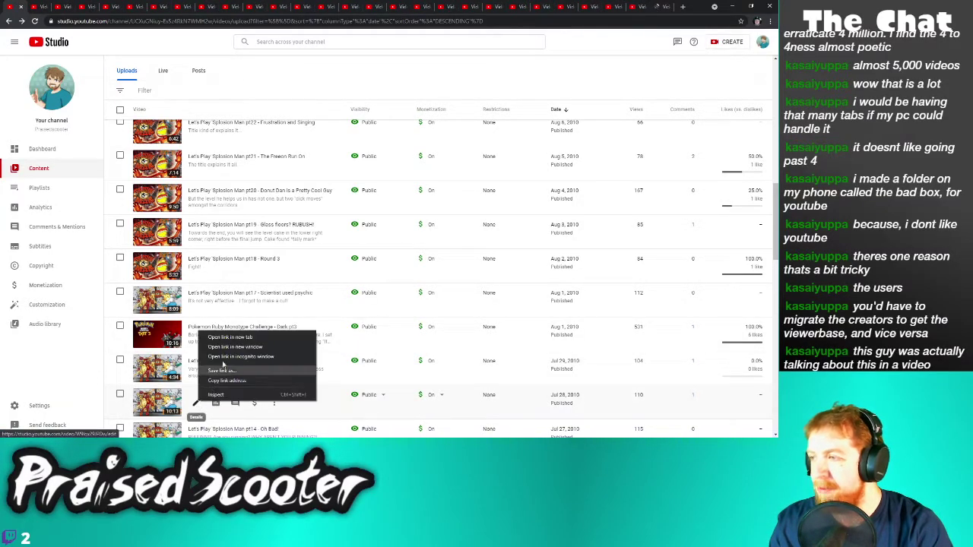
left_click(231, 339)
Open the details pages of Let's Play Splosion Man pt14 and pt13 and Pokemon Ruby Monotype Challenge - Dark pt2a and pt2b in separate browser tabs
scroll(292, 309, "down", 4)
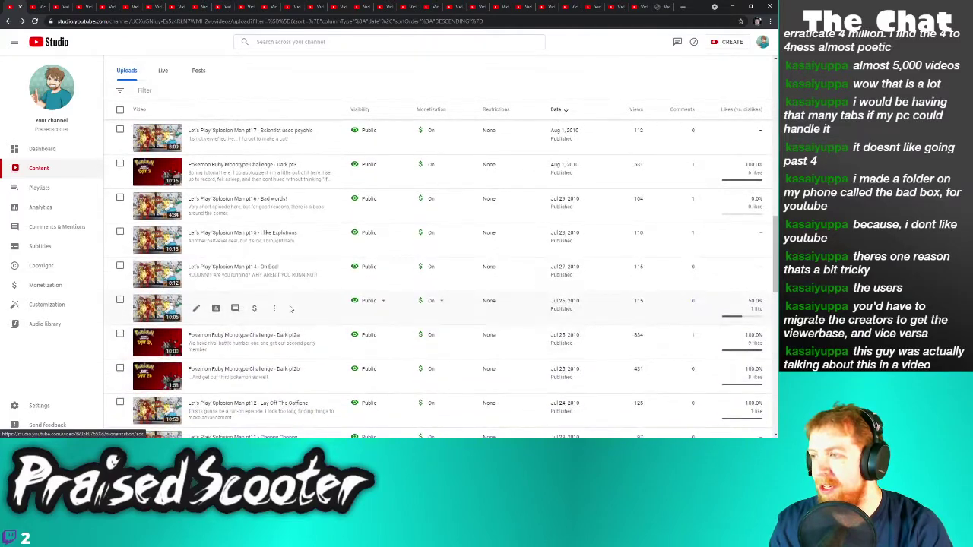
right_click(197, 154)
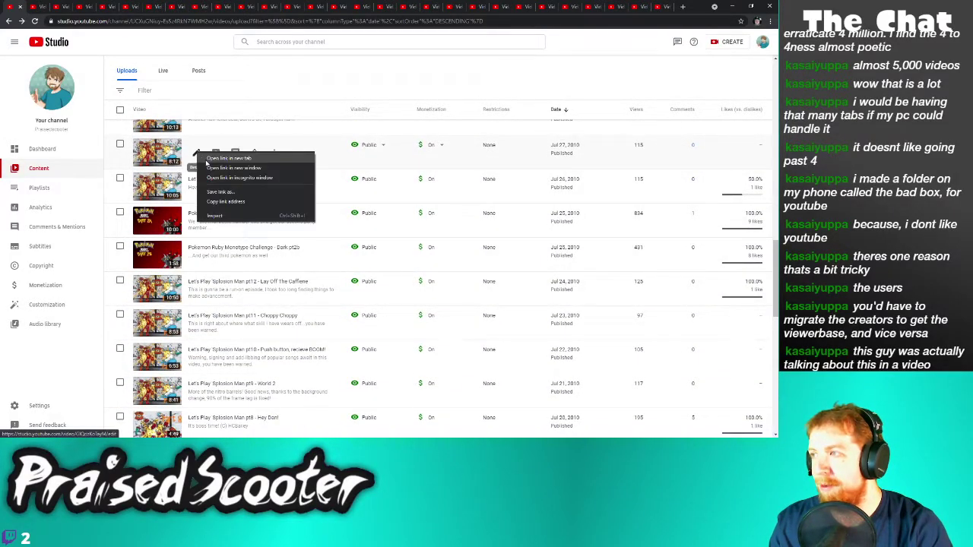
left_click(206, 163)
right_click(196, 186)
left_click(202, 192)
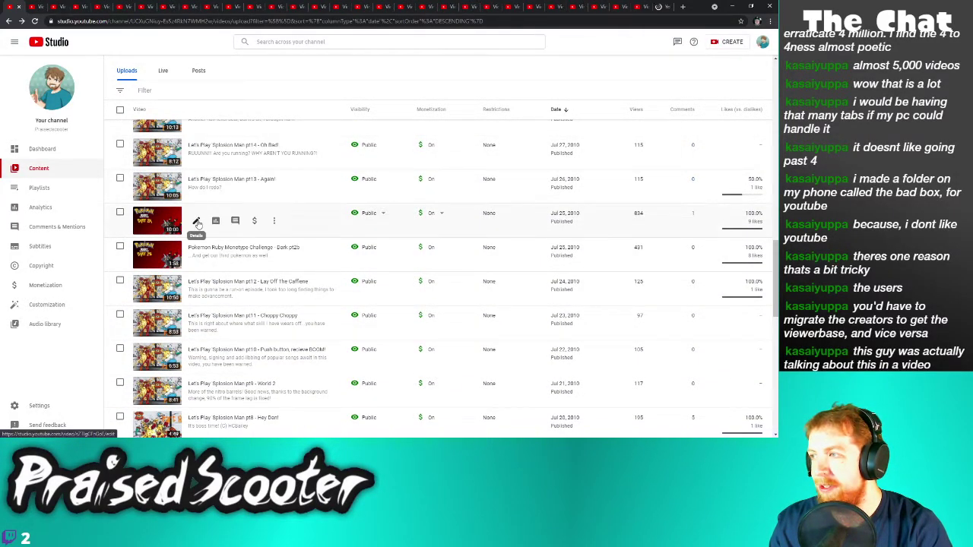
right_click(196, 220)
left_click(203, 226)
right_click(196, 256)
left_click(206, 260)
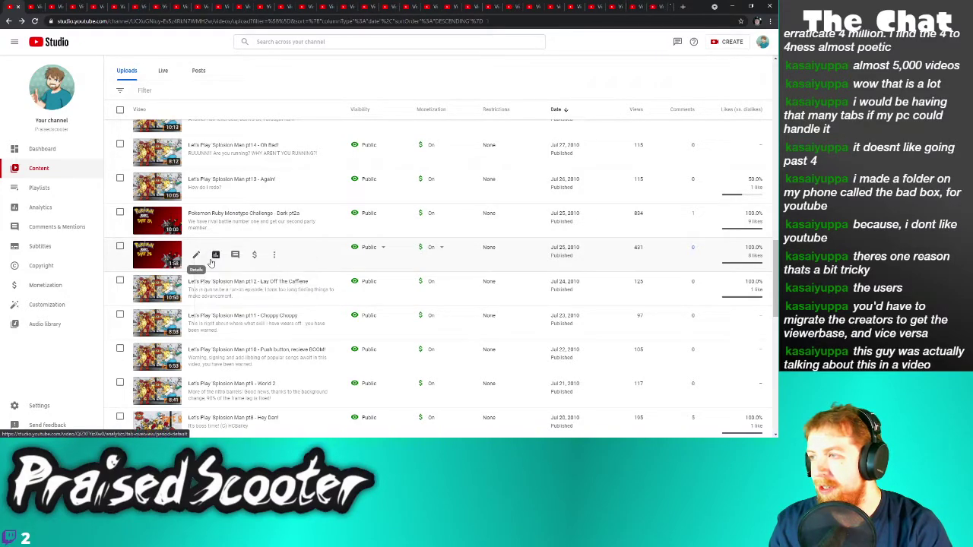
Open the details pages of Let's Play Splosion Man pt12, pt11 and pt10 in separate background browser tabs
right_click(201, 290)
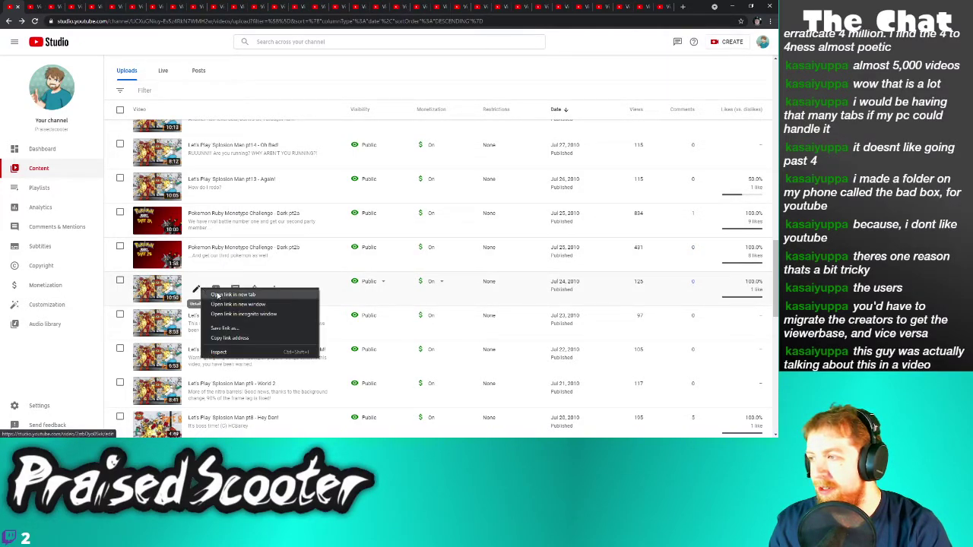
left_click(213, 295)
right_click(196, 322)
left_click(212, 326)
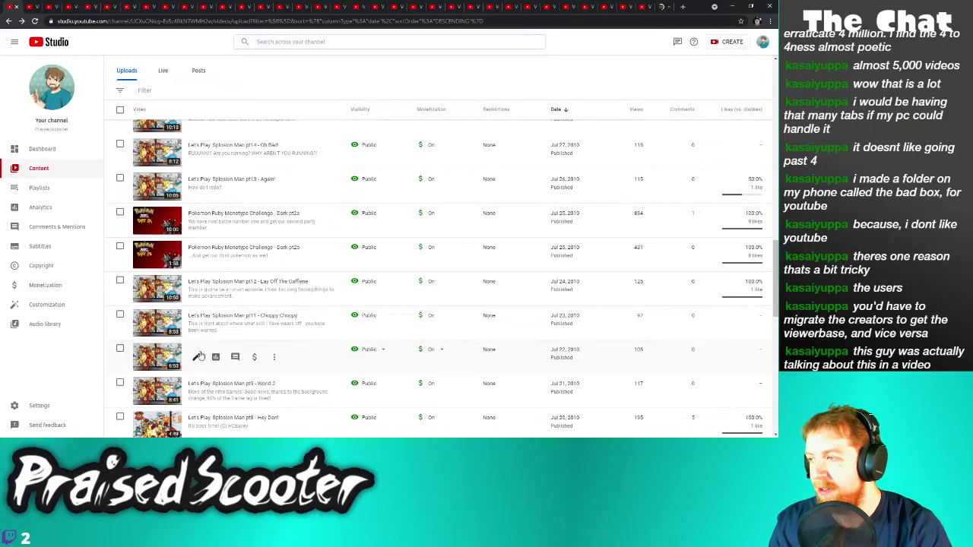
right_click(196, 356)
left_click(210, 363)
Open the details pages of Let's Play Splosion Man pt9, pt8 and pt7 in separate background browser tabs
right_click(195, 395)
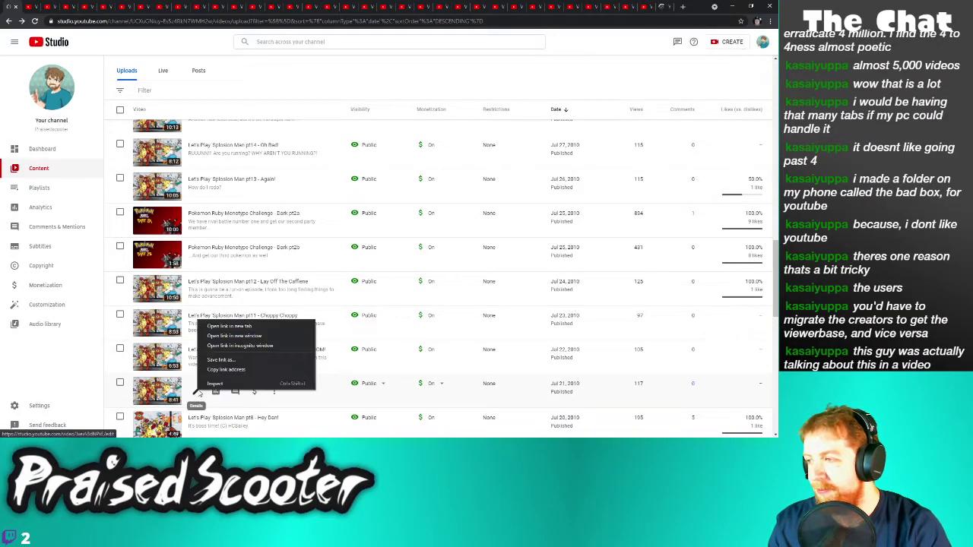
left_click(216, 326)
right_click(196, 428)
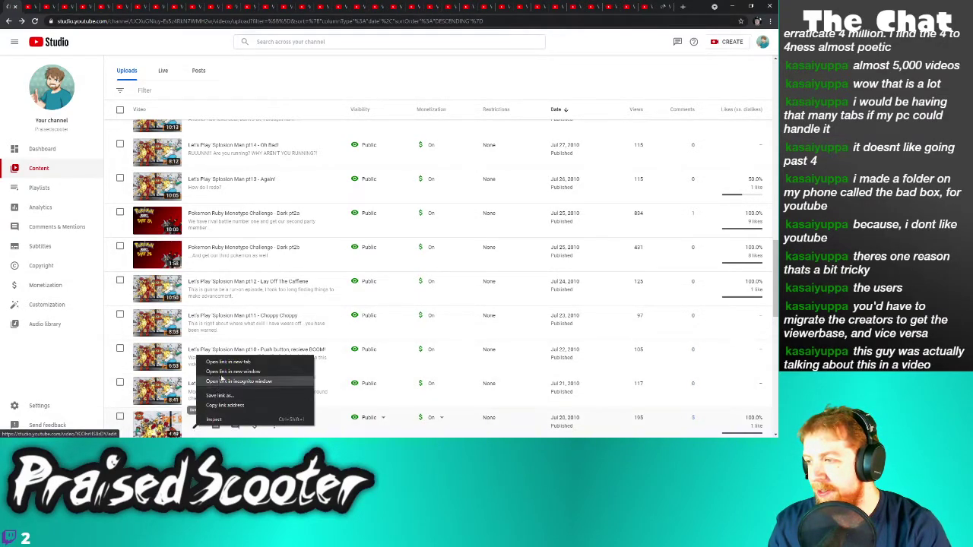
left_click(216, 359)
scroll(316, 419, "down", 4)
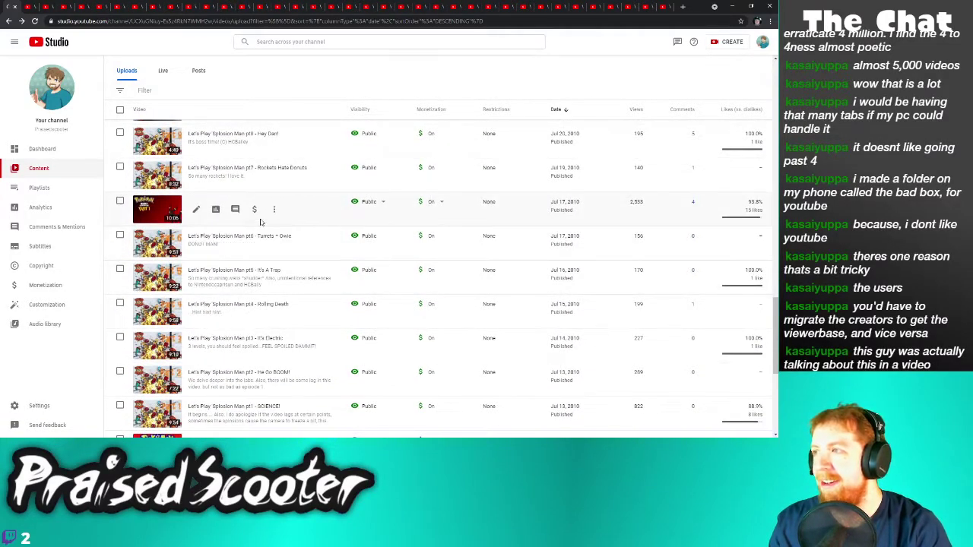
scroll(314, 281, "down", 1)
right_click(194, 133)
left_click(197, 137)
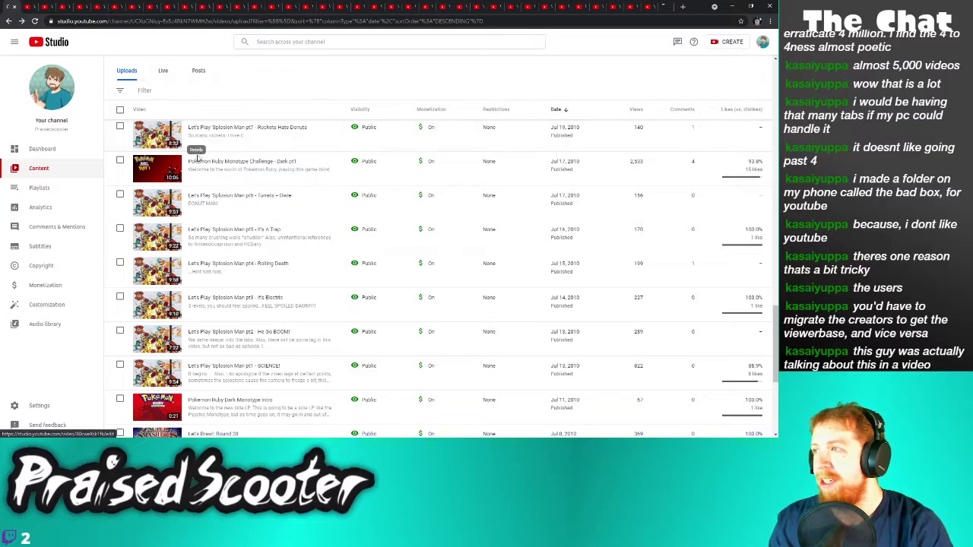
Open the details pages of Pokemon Ruby Monotype Challenge - Dark pt1 and Let's Play Splosion Man pt6, pt5 and pt4 in separate browser tabs
right_click(195, 169)
left_click(202, 176)
right_click(195, 203)
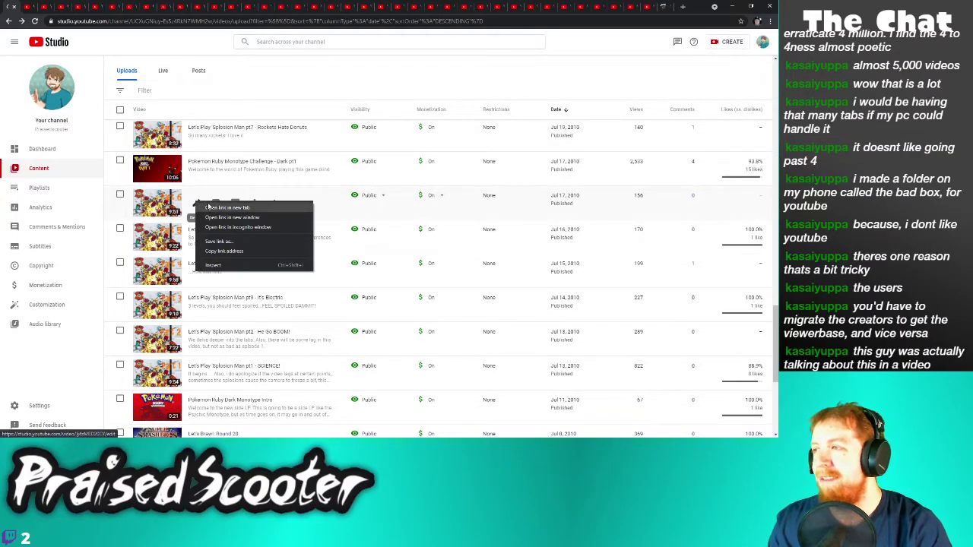
left_click(210, 208)
right_click(196, 238)
left_click(209, 244)
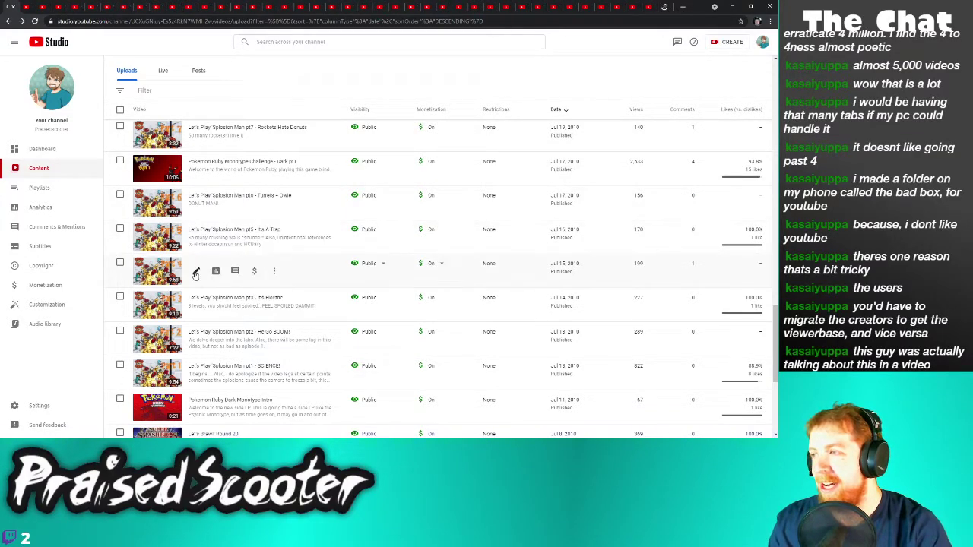
right_click(195, 271)
left_click(204, 278)
Open the details pages of Let's Play Splosion Man pt3, pt2 and pt1 and Pokemon Ruby Dark Monotype Intro in separate browser tabs
right_click(197, 305)
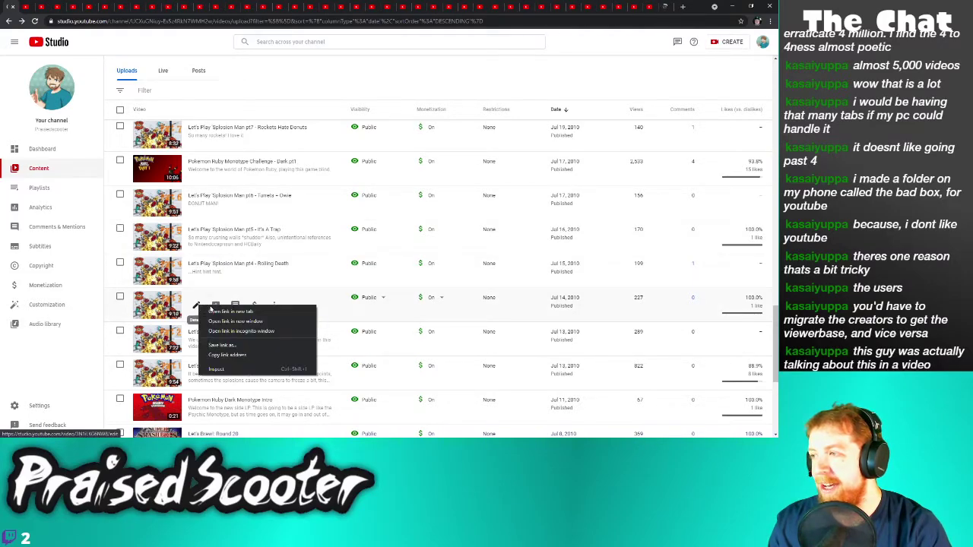
left_click(210, 312)
right_click(196, 339)
left_click(238, 347)
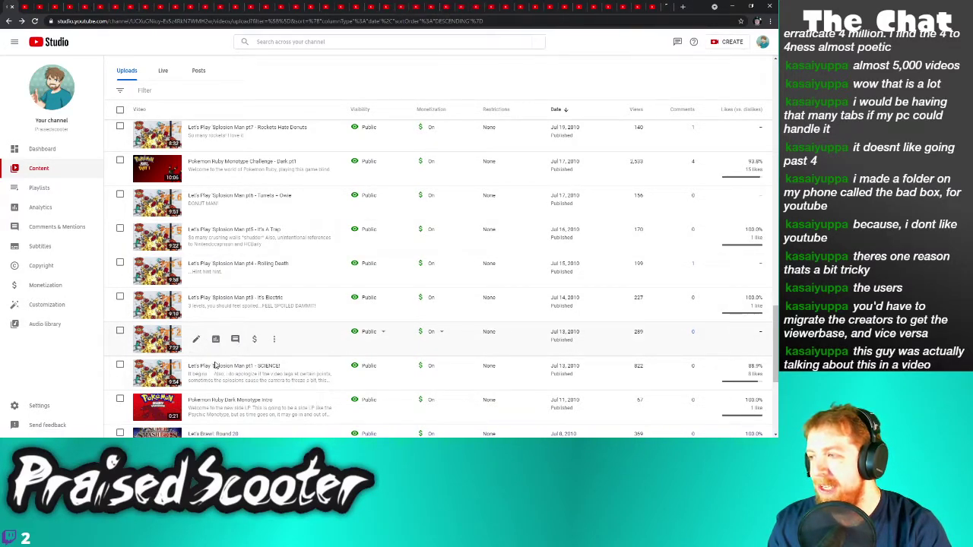
right_click(196, 375)
left_click(229, 312)
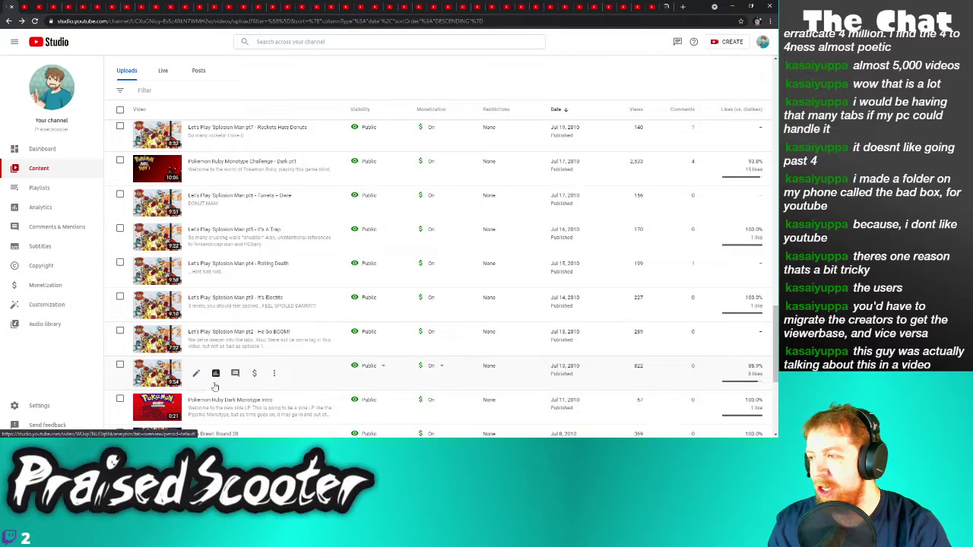
right_click(196, 408)
left_click(237, 344)
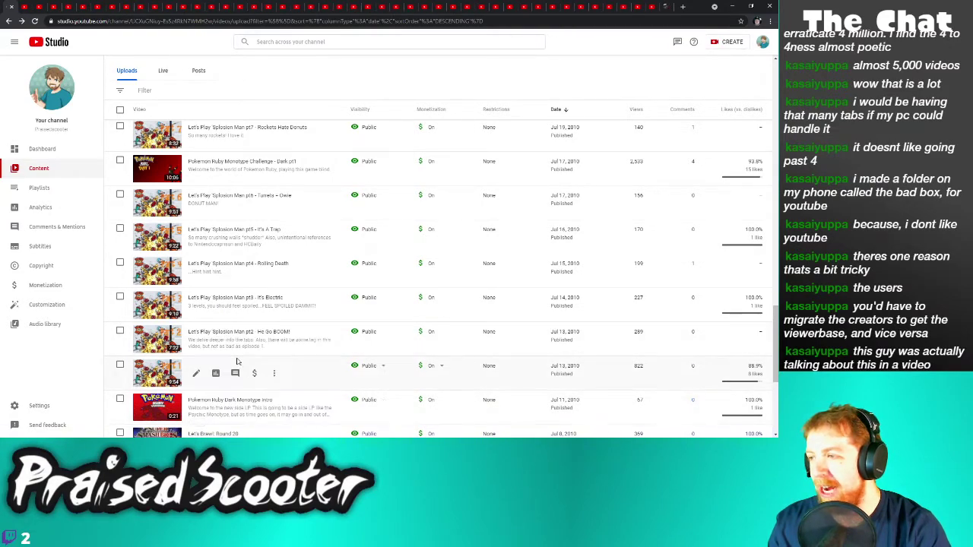
Open the details pages of Let's Brawl Round 20, Round 19 and Round 18 in separate background browser tabs
scroll(236, 344, "down", 5)
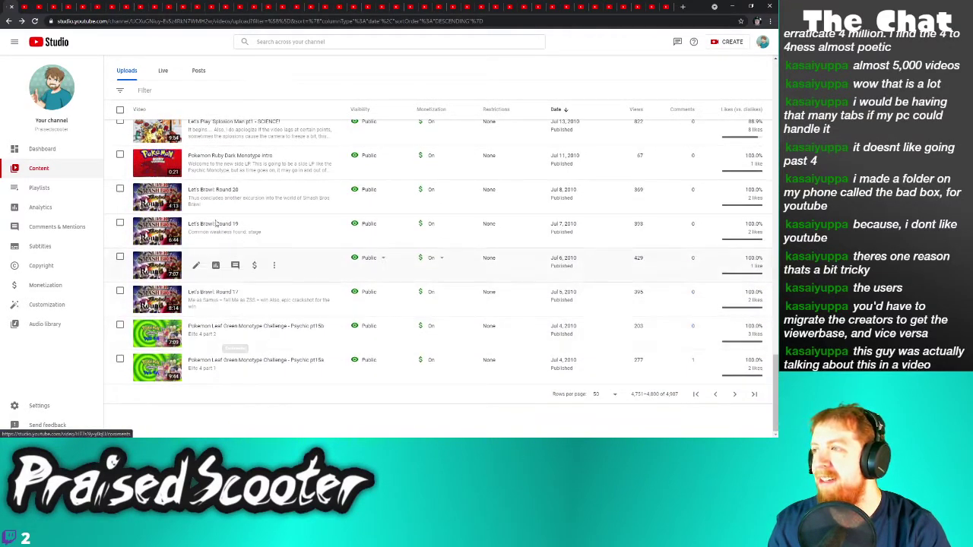
right_click(196, 197)
left_click(206, 217)
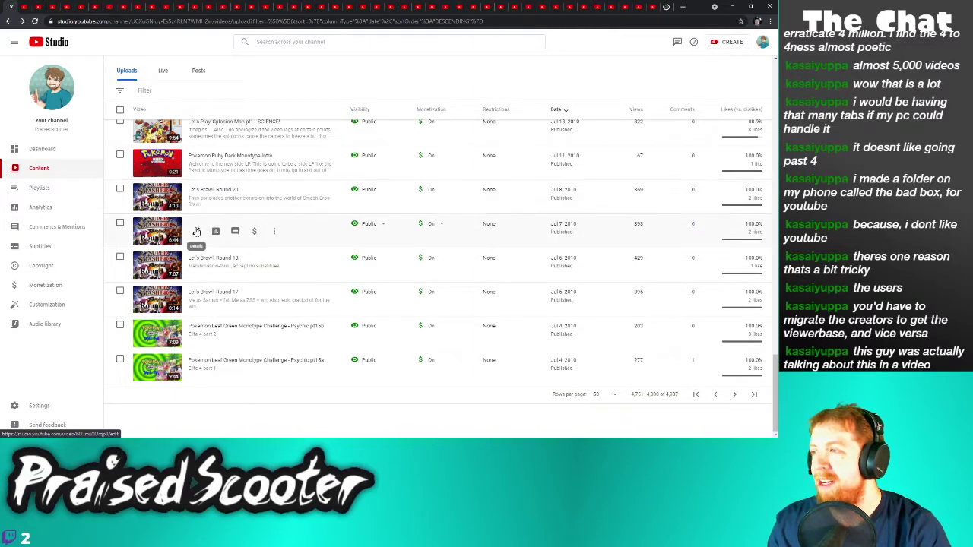
right_click(196, 231)
left_click(217, 234)
right_click(196, 265)
left_click(217, 273)
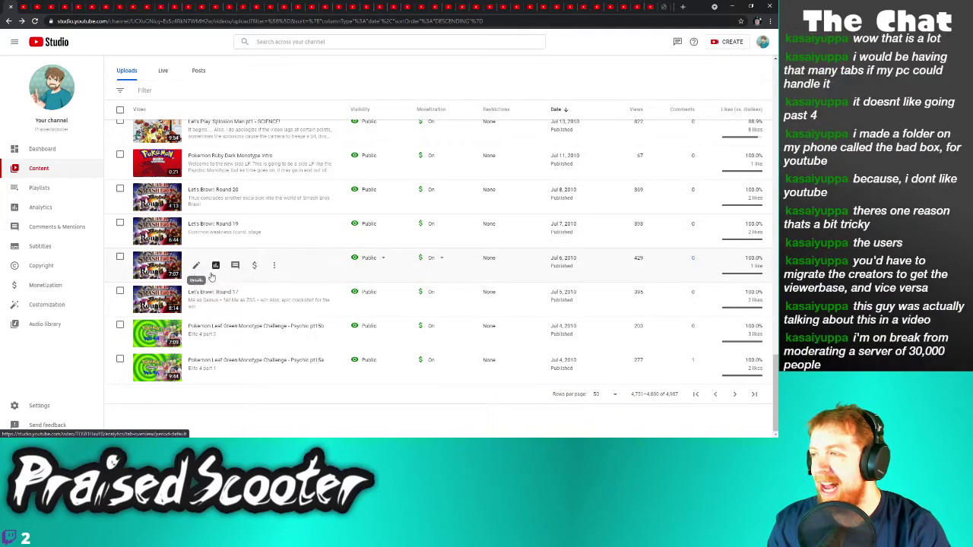
Open the details pages of Let's Brawl Round 17 and Pokemon Leaf Green Monotype Challenge - Psychic pt15b and pt15a in separate browser tabs
right_click(196, 300)
left_click(215, 305)
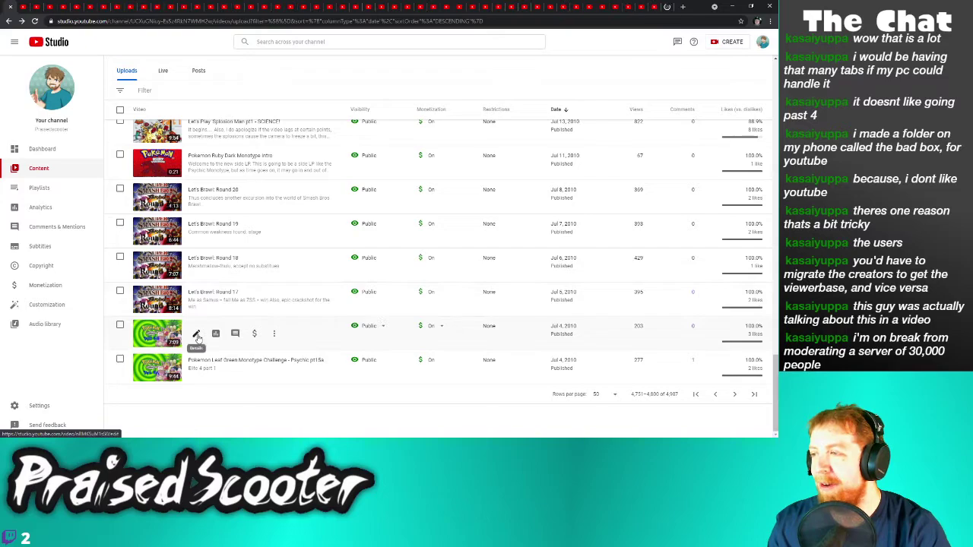
right_click(196, 333)
left_click(215, 339)
right_click(196, 368)
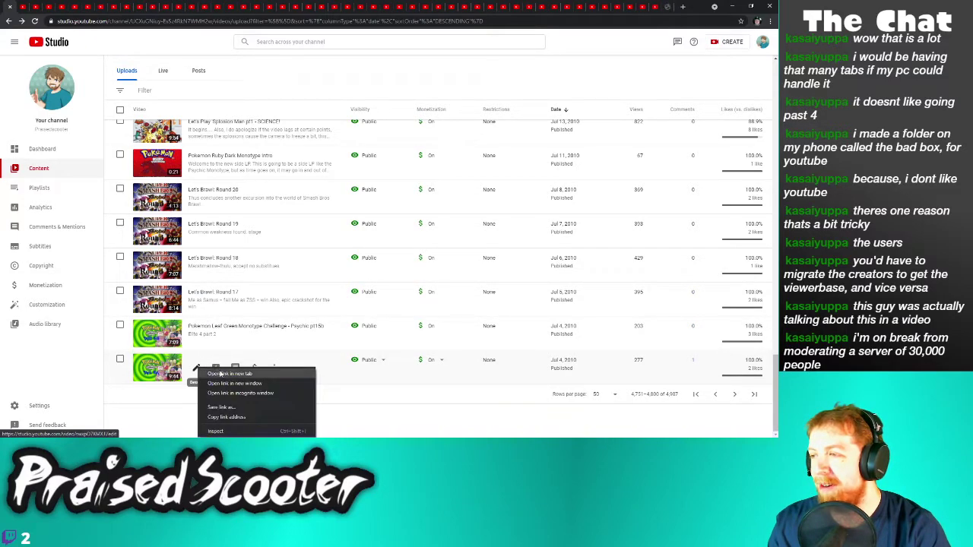
left_click(215, 373)
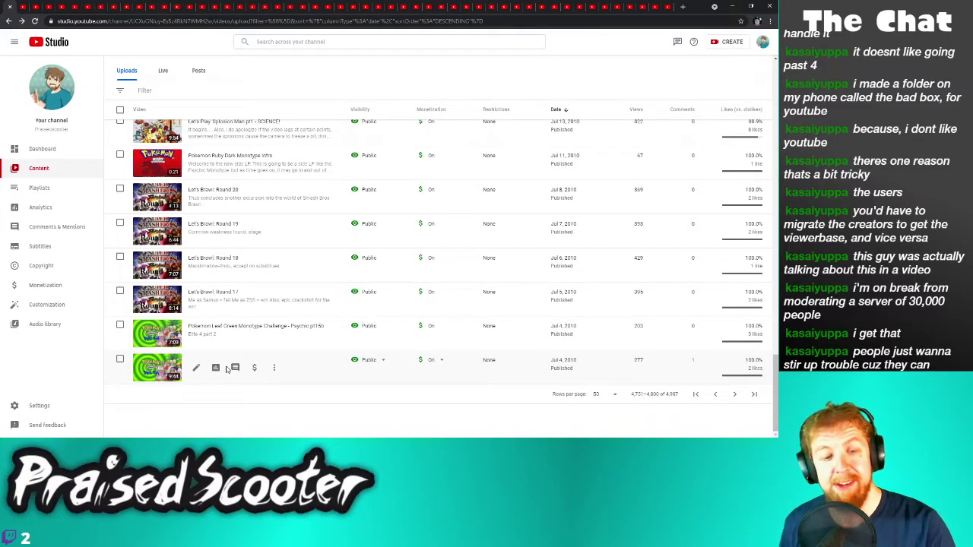
Disallow Shorts sampling for the Transformice Boredom Episode video in the first details tab and save the change
left_click(22, 6)
scroll(144, 410, "down", 2)
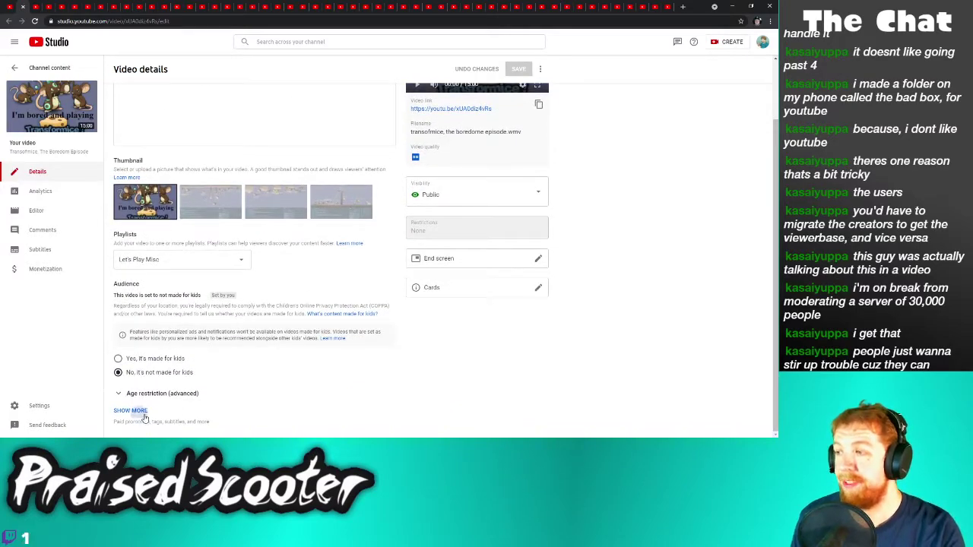
left_click(139, 410)
scroll(162, 409, "down", 5)
left_click(130, 312)
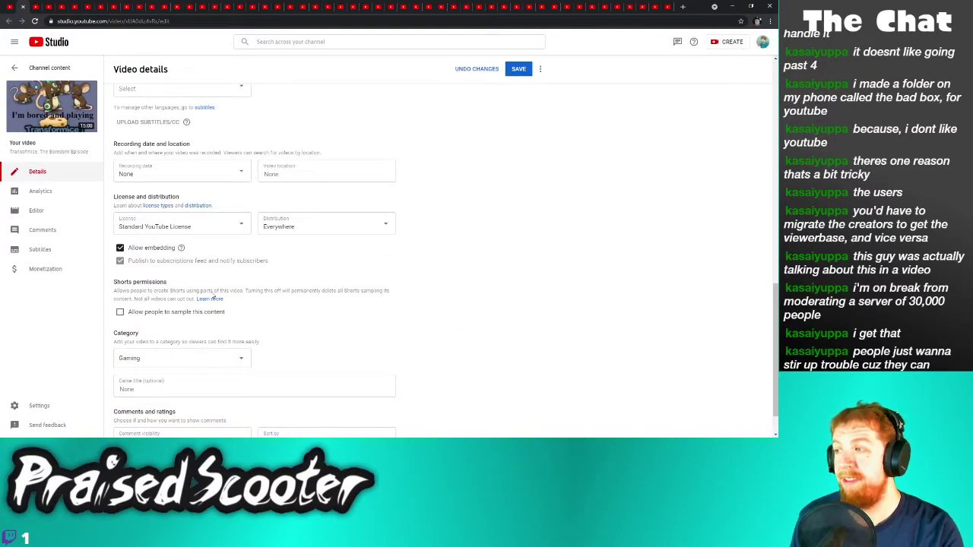
left_click(509, 70)
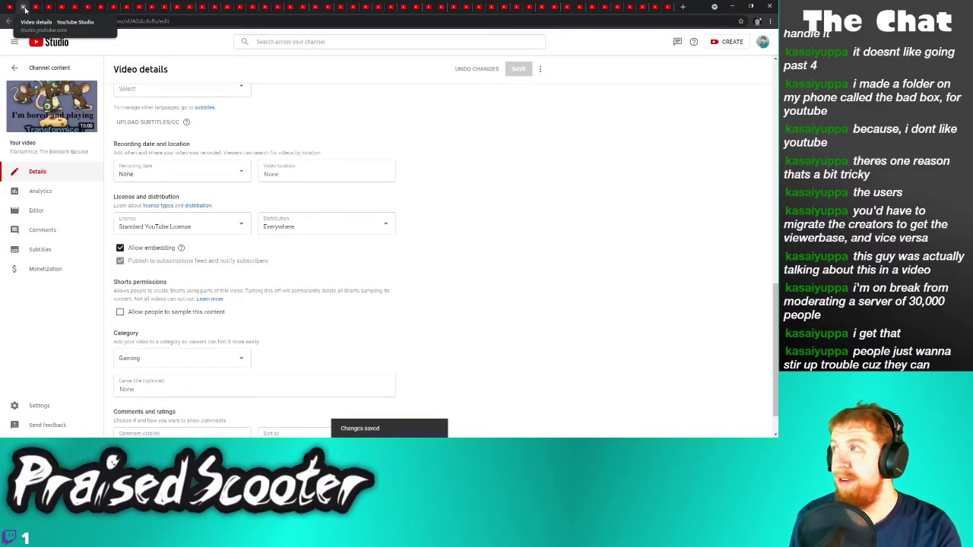
Disallow Shorts sampling for the Ardy Lightfoot Redo Trailer, save the change and leave its tab
scroll(129, 380, "down", 2)
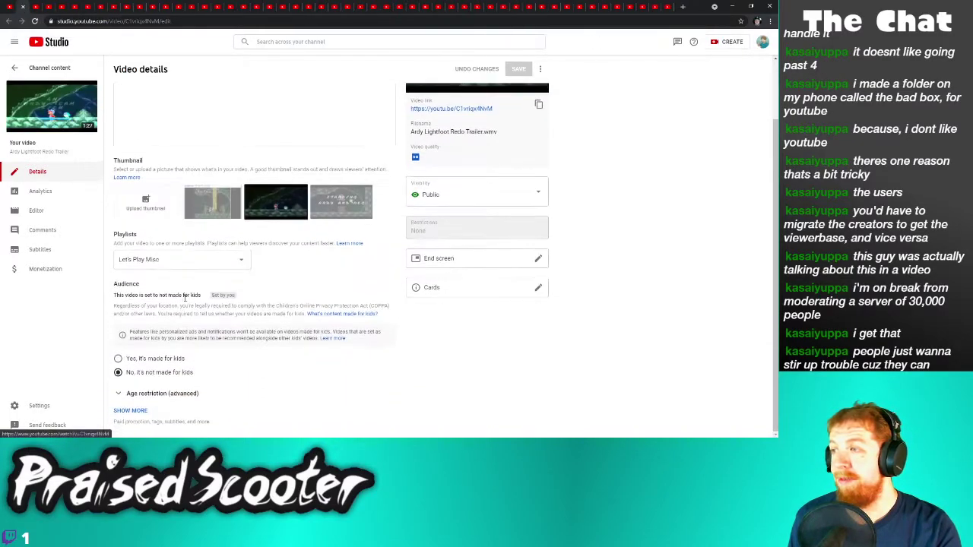
scroll(166, 390, "down", 5)
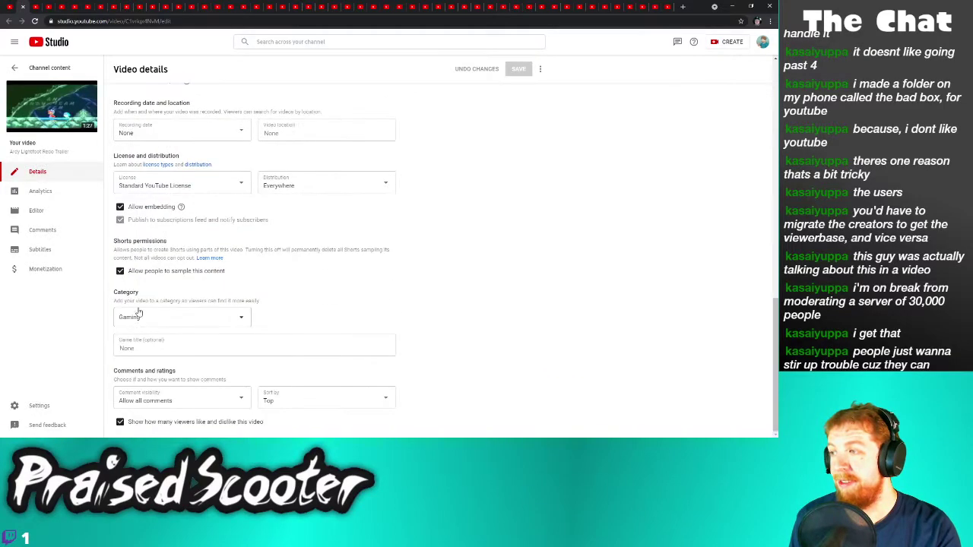
left_click(139, 272)
left_click(510, 70)
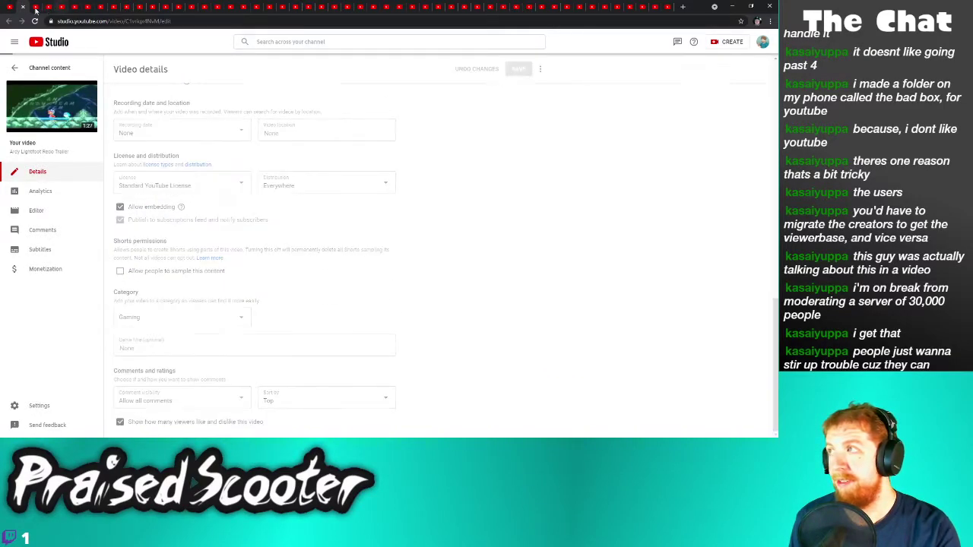
key("alt+Left")
Disallow Shorts sampling for Let's Play Splosion Man pt33b, save the change and close its tab
scroll(187, 262, "down", 2)
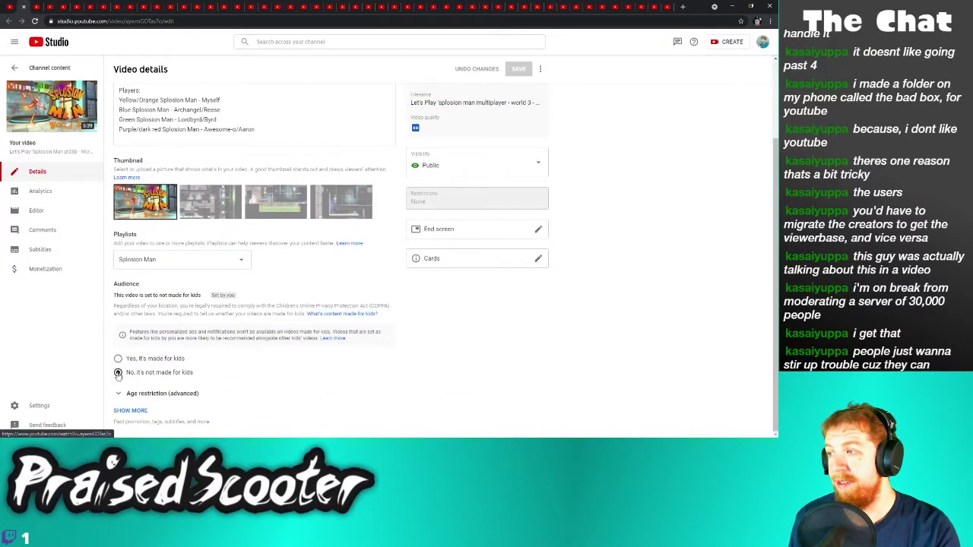
left_click(131, 411)
scroll(145, 395, "down", 10)
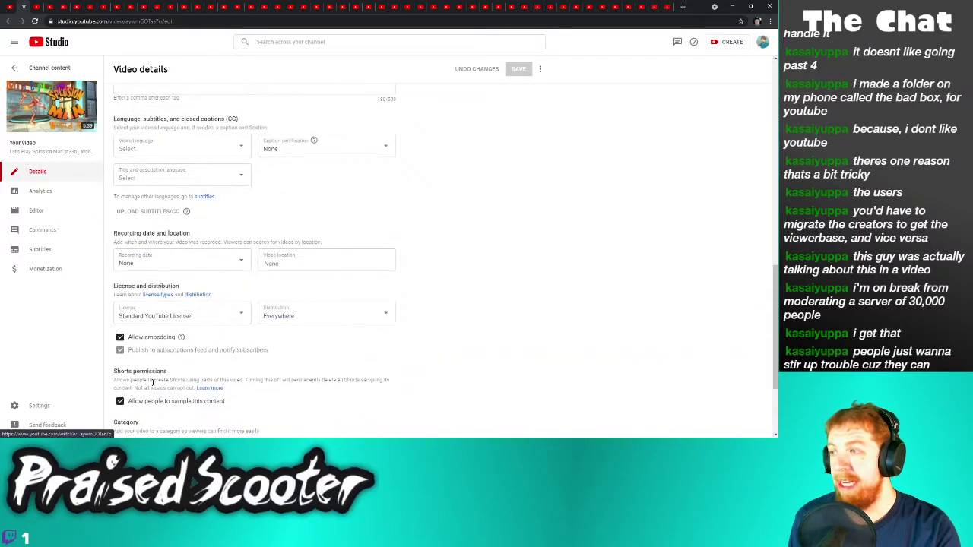
left_click(120, 402)
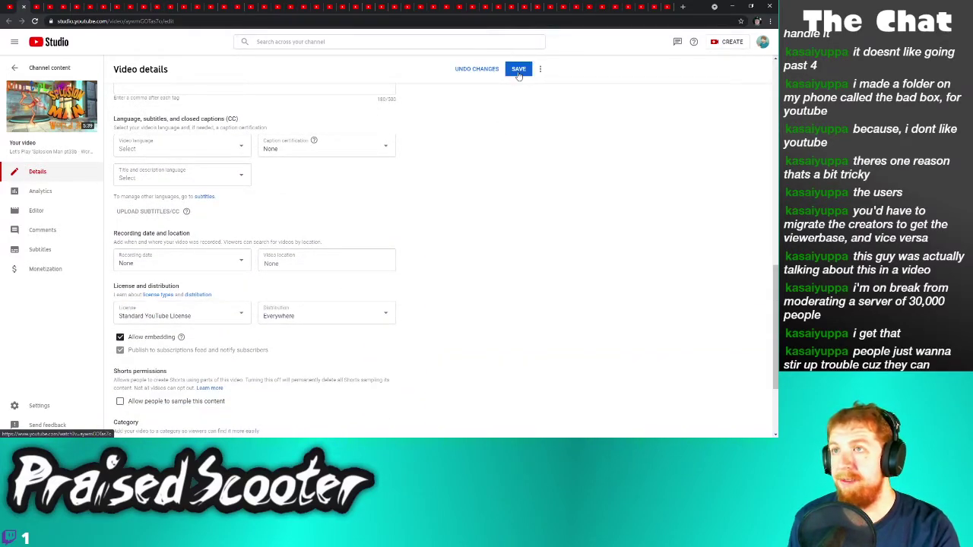
left_click(519, 73)
key("ctrl+w")
Disallow Shorts sampling for Let's Play Splosion Man pt33a, save the change and close its tab
scroll(166, 322, "down", 2)
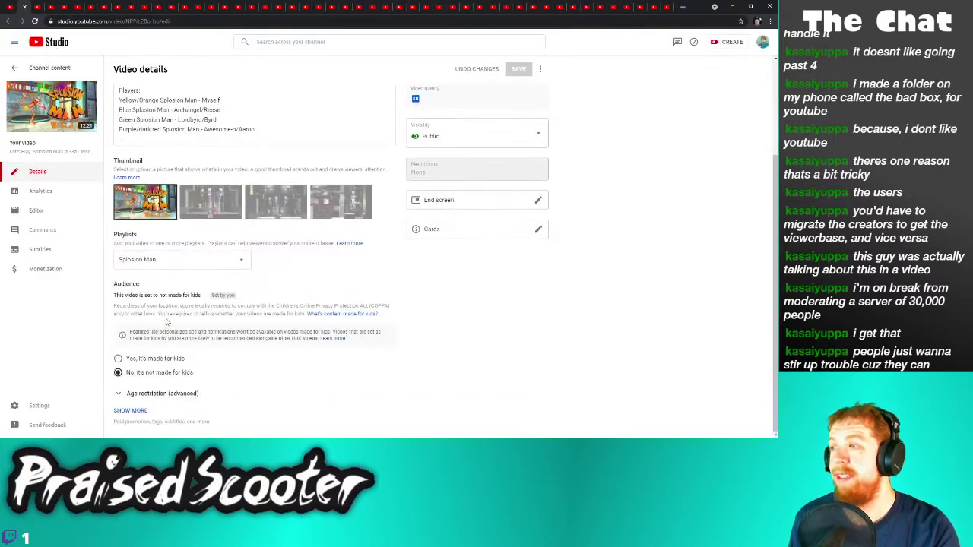
left_click(128, 410)
scroll(152, 380, "down", 5)
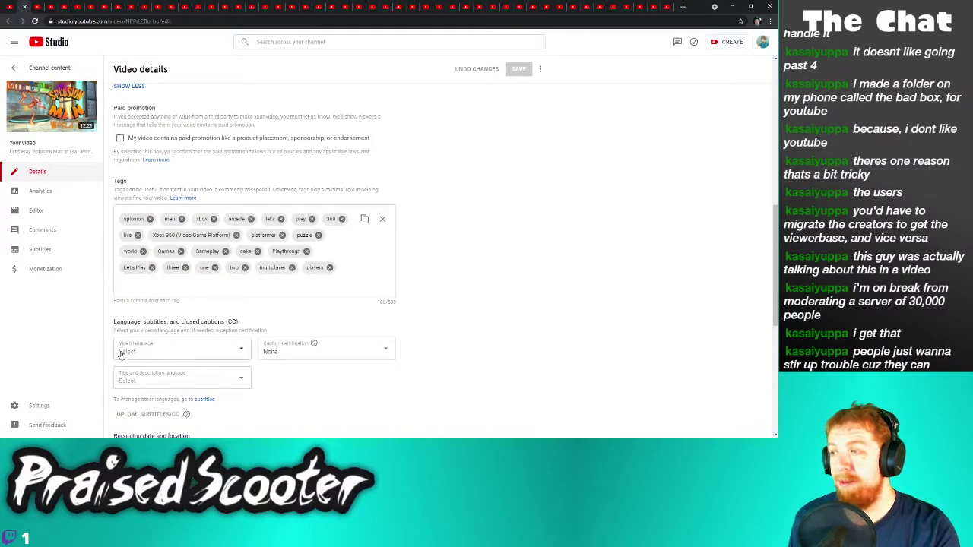
scroll(117, 346, "down", 2)
scroll(121, 365, "down", 1)
left_click(120, 401)
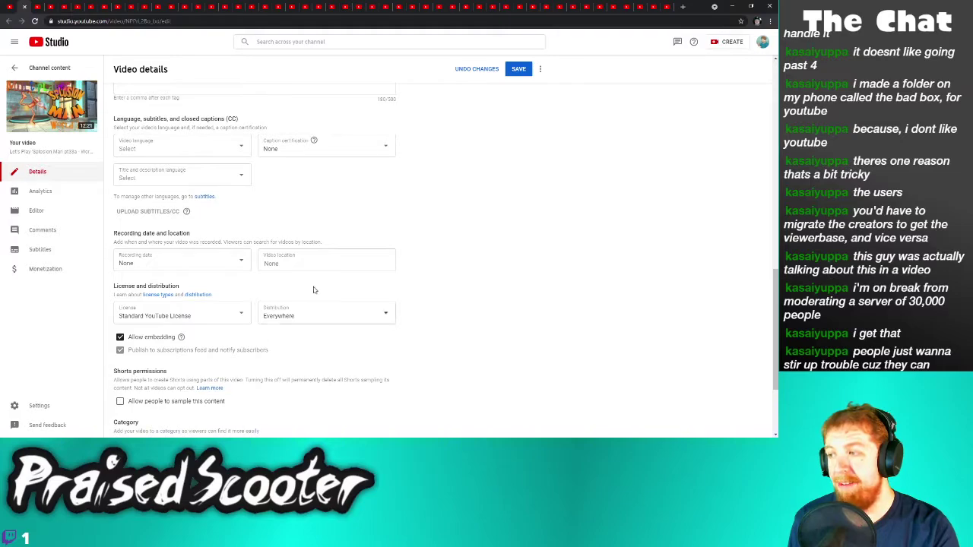
left_click(514, 70)
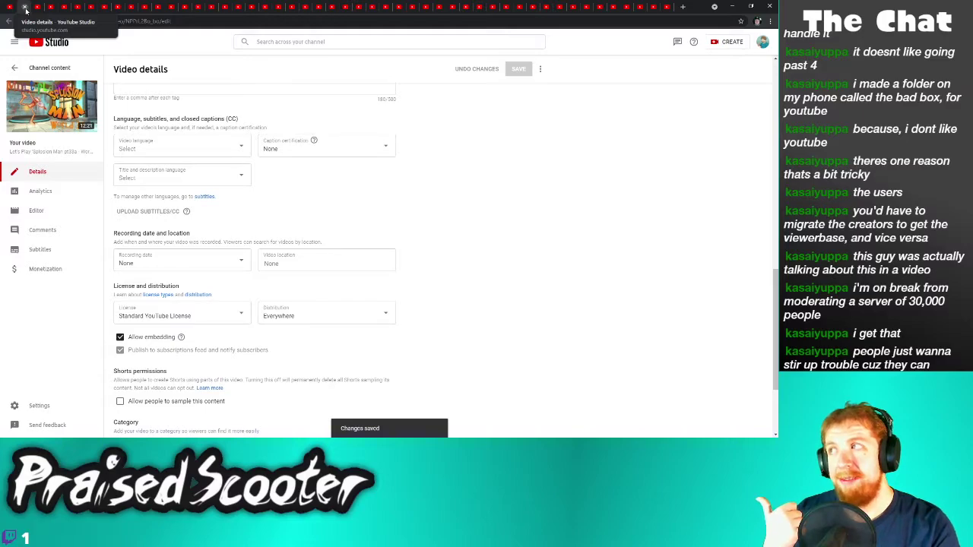
left_click(25, 9)
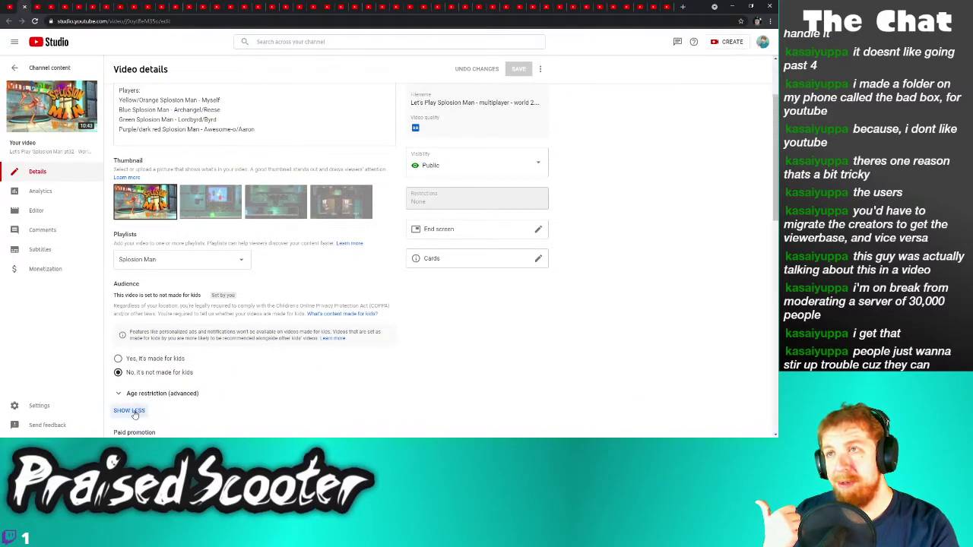
Disallow Shorts sampling for Let's Play Splosion Man pt32 and save the change
left_click(131, 411)
scroll(137, 410, "down", 4)
scroll(129, 365, "down", 3)
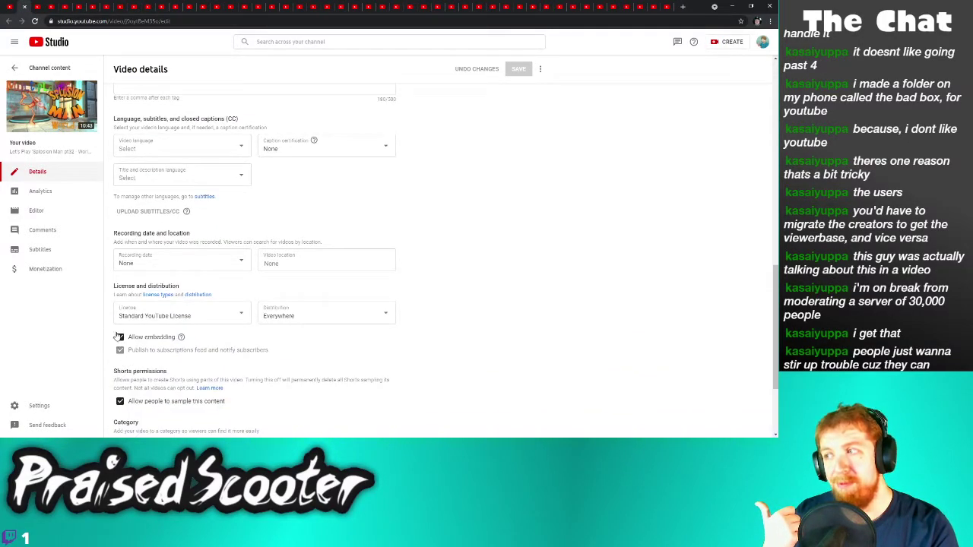
left_click(120, 401)
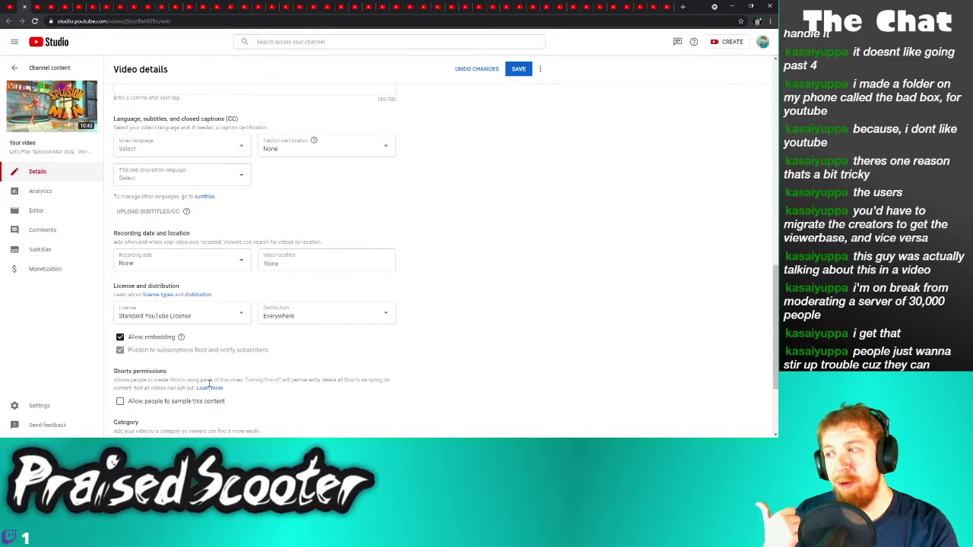
left_click(519, 69)
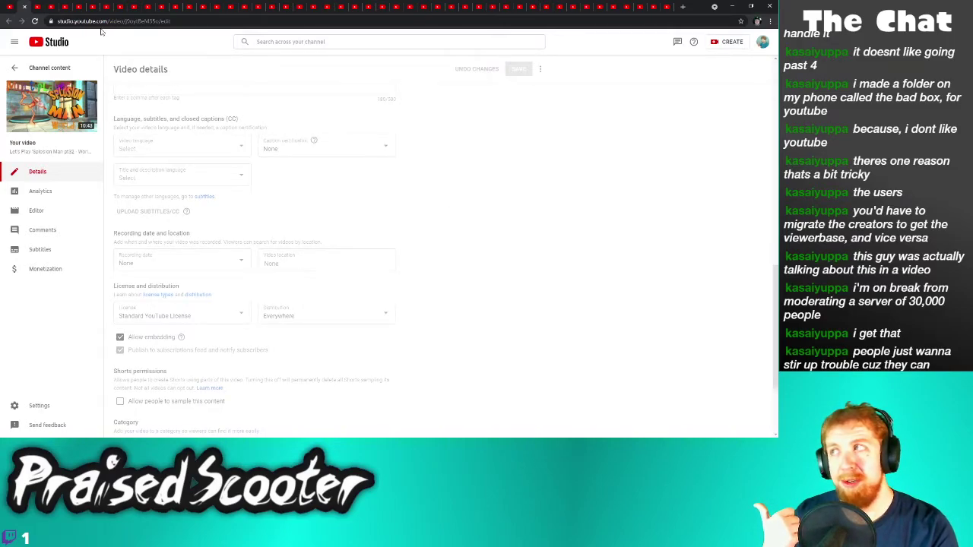
Close the finished pt32 tab, then disallow Shorts sampling for Let's Play Splosion Man pt31, save and close its tab
left_click(27, 7)
scroll(217, 274, "down", 3)
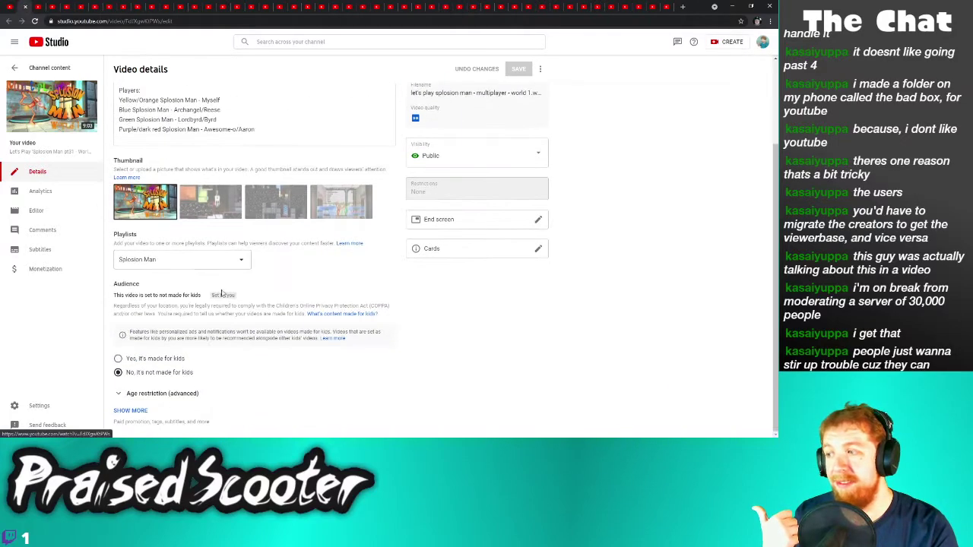
left_click(130, 410)
scroll(133, 357, "down", 10)
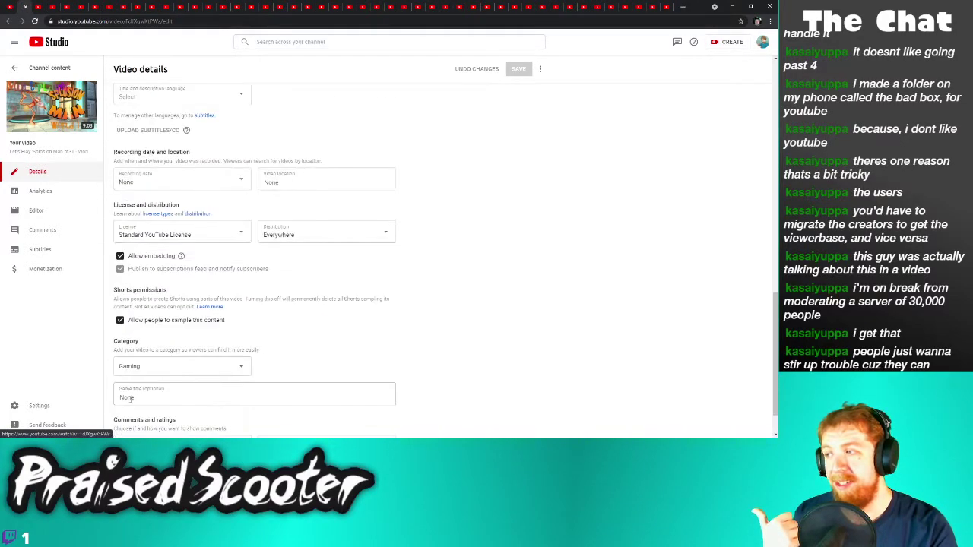
left_click(140, 320)
left_click(523, 73)
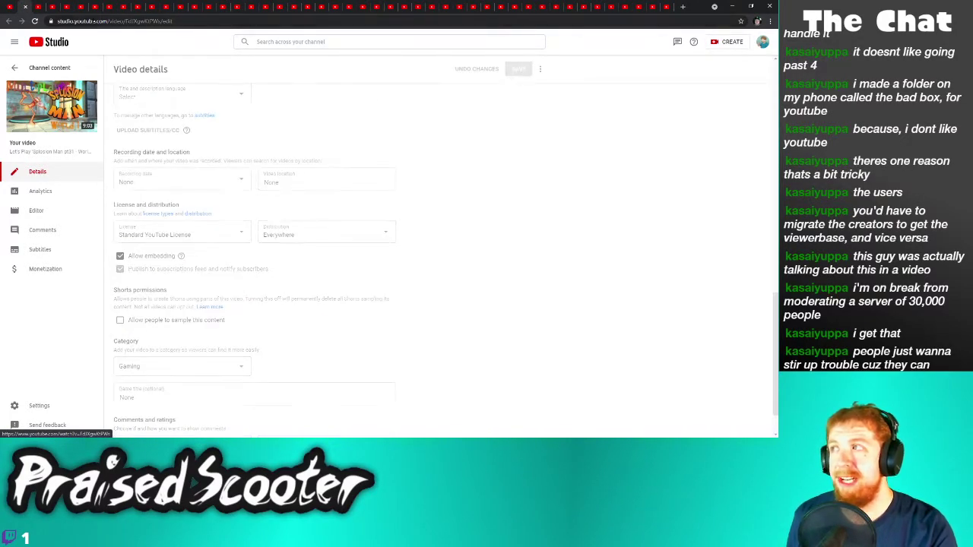
key("ctrl+w")
Disallow Shorts sampling for Let's Play Splosion Man pt30, save the change and close its tab
scroll(259, 257, "down", 1)
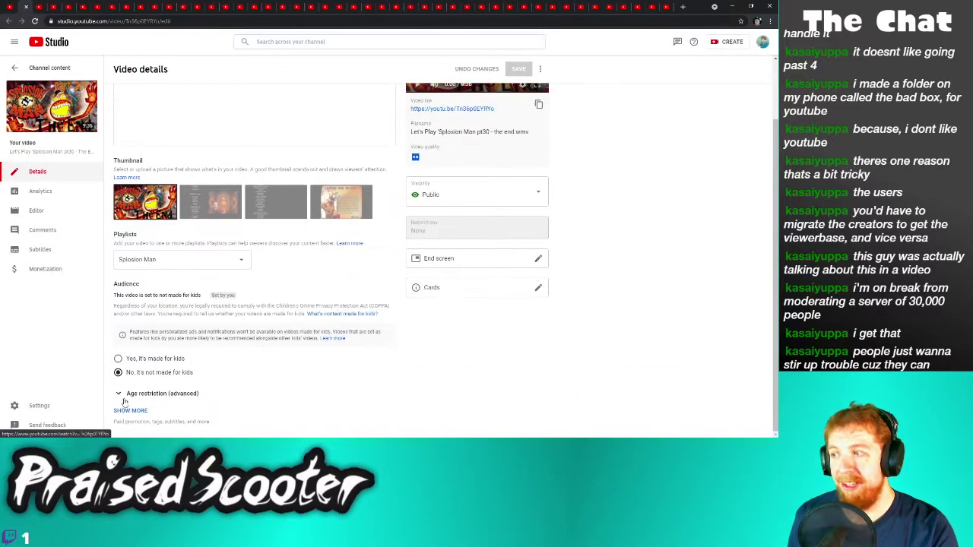
left_click(124, 411)
scroll(152, 380, "down", 10)
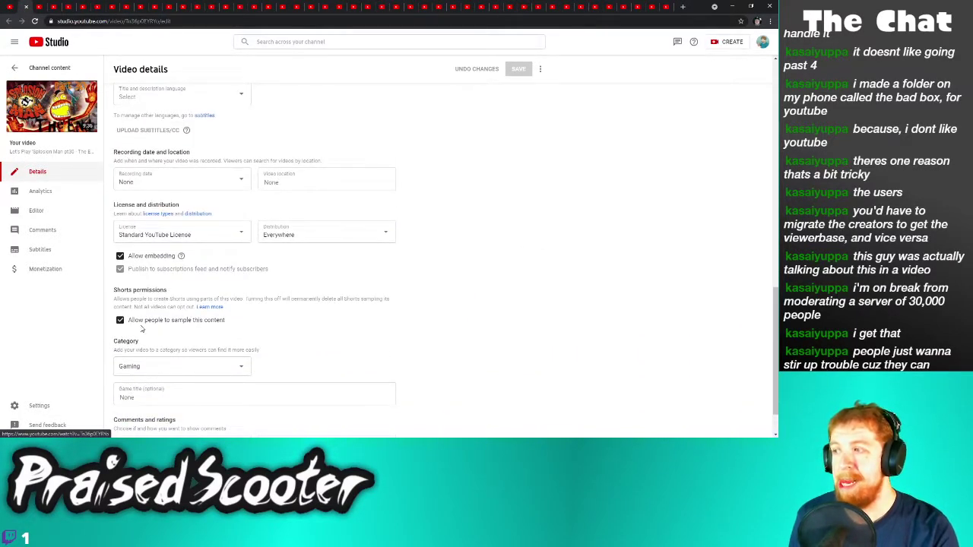
left_click(141, 320)
left_click(513, 70)
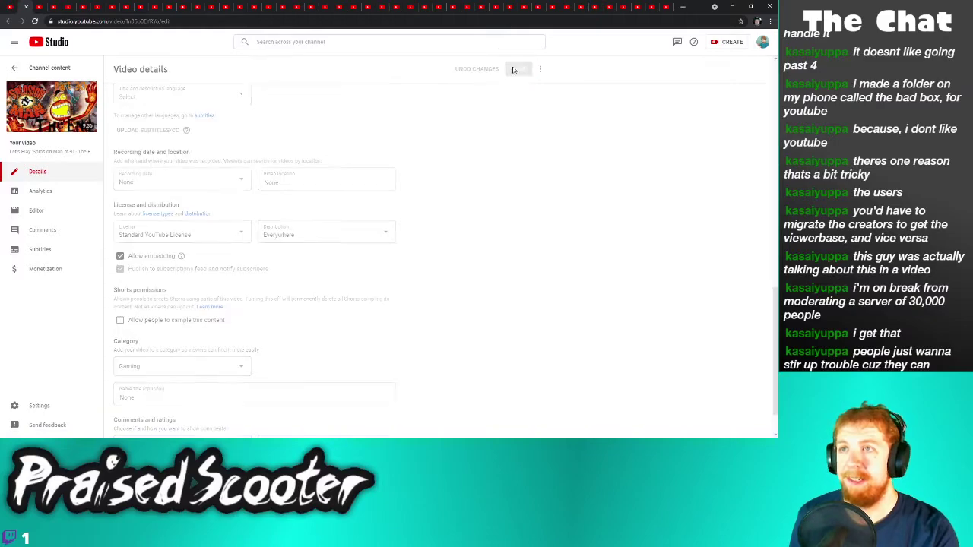
left_click(27, 7)
Disallow Shorts sampling for the Pokemon Ruby Monotype Challenge part 5 video, save the change and close its tab
scroll(147, 350, "down", 1)
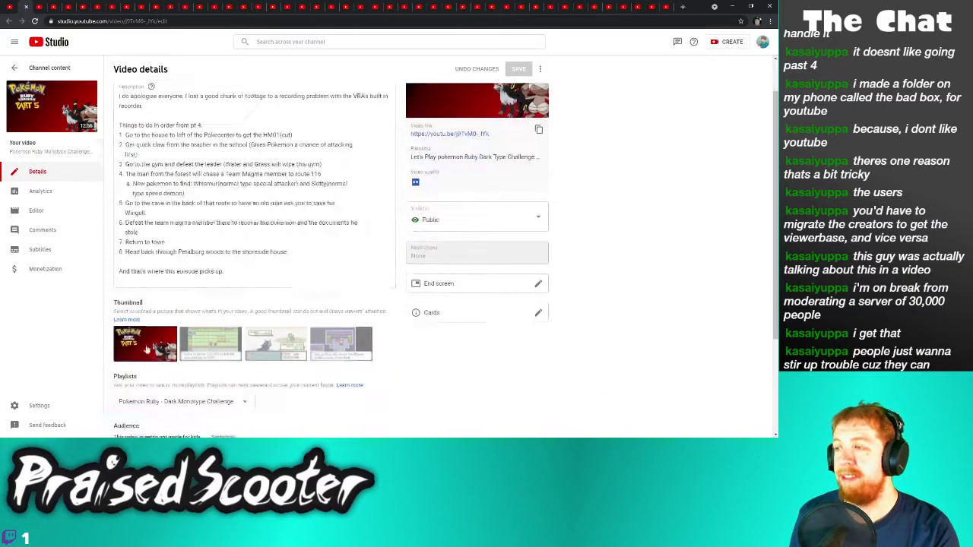
scroll(146, 350, "down", 3)
left_click(129, 410)
scroll(129, 380, "down", 10)
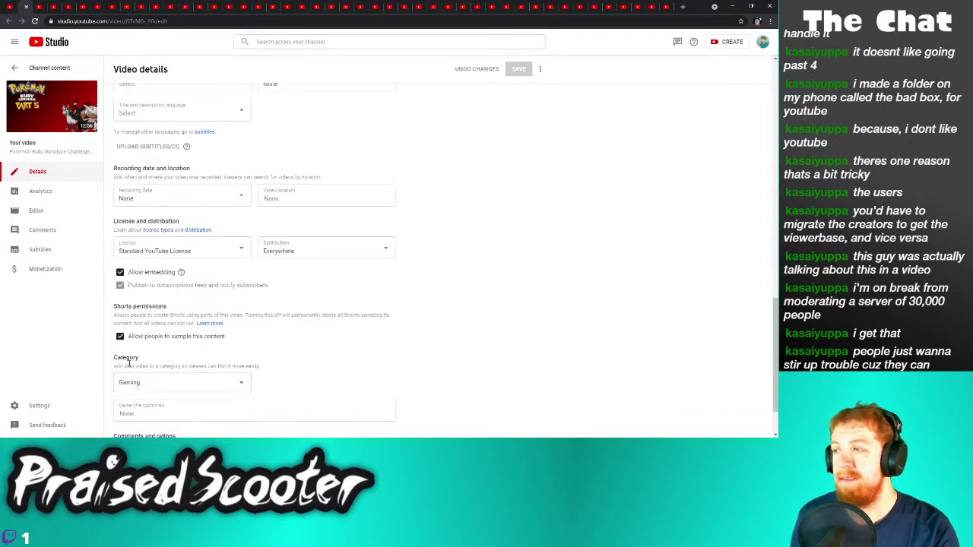
scroll(136, 368, "down", 1)
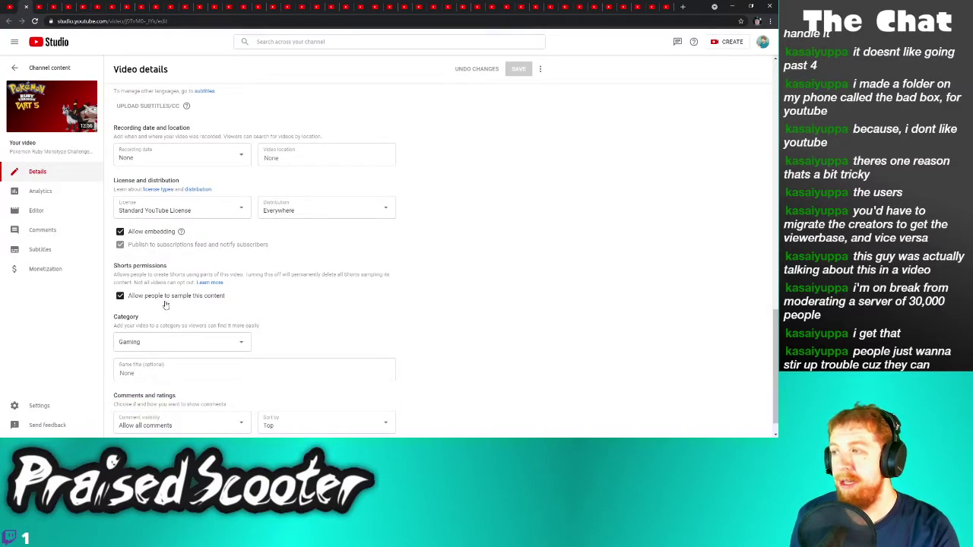
left_click(165, 298)
left_click(517, 69)
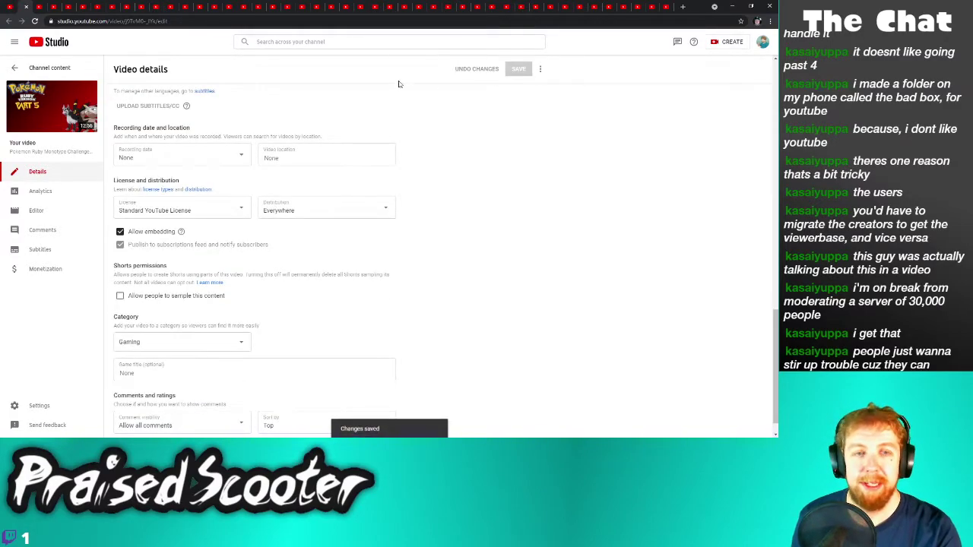
left_click(26, 6)
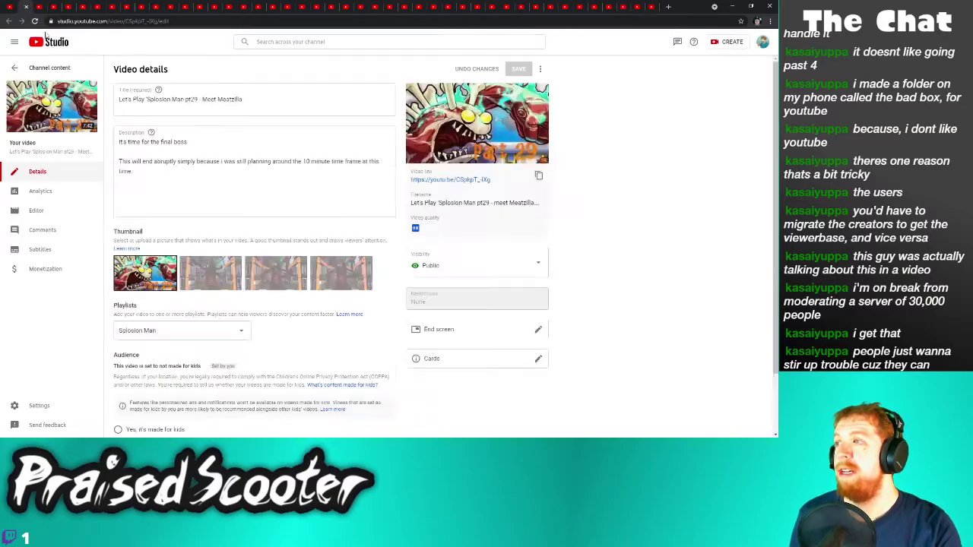
Disallow Shorts sampling for Let's Play Splosion Man pt29, save the change and close its tab
left_click(130, 410)
scroll(142, 332, "down", 10)
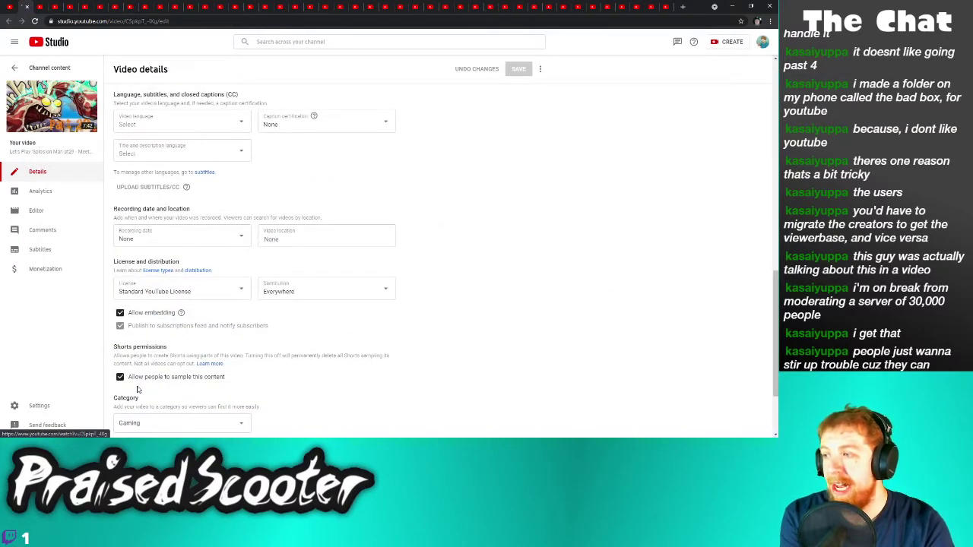
left_click(120, 377)
left_click(517, 69)
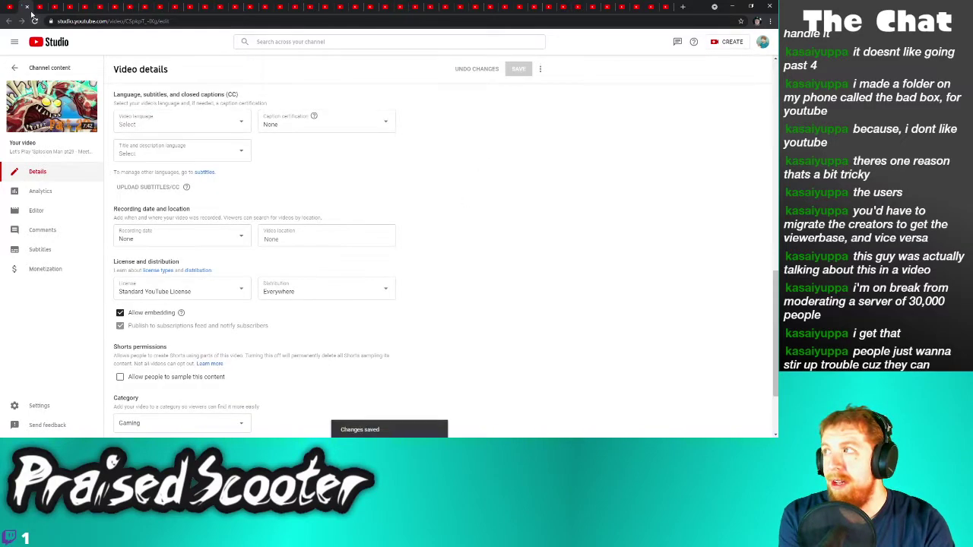
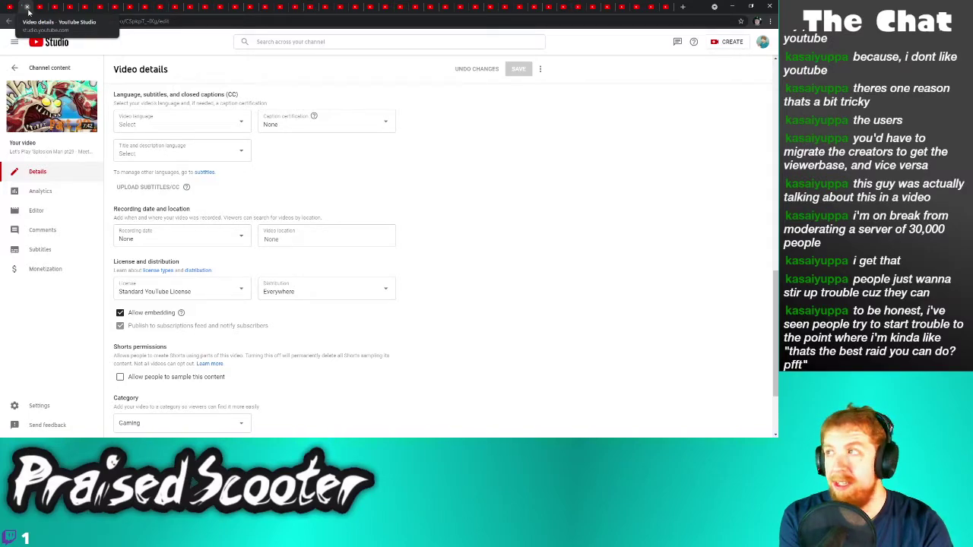
left_click(27, 7)
Disallow Shorts sampling for Let's Play Splosion Man pt28, save the change and close its tab
scroll(205, 310, "down", 2)
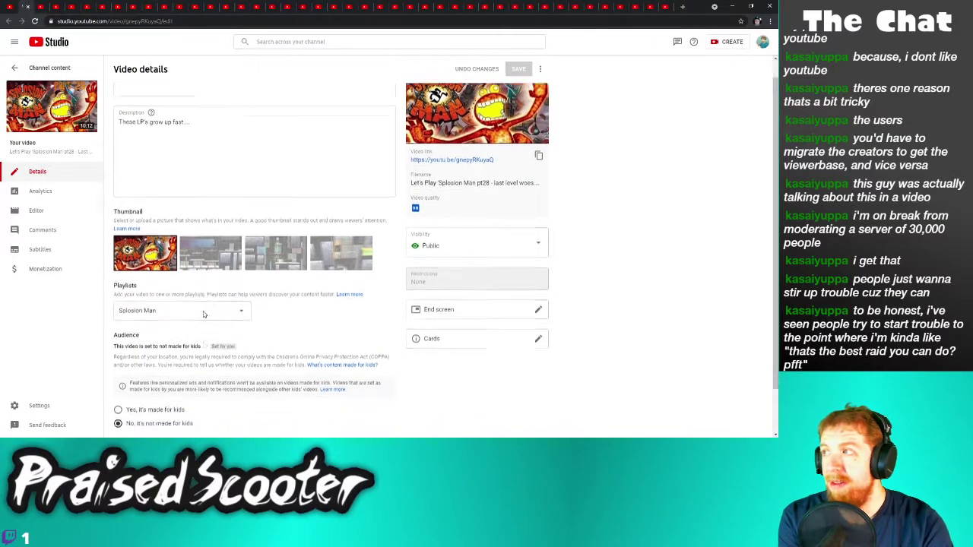
left_click(140, 413)
scroll(152, 395, "down", 7)
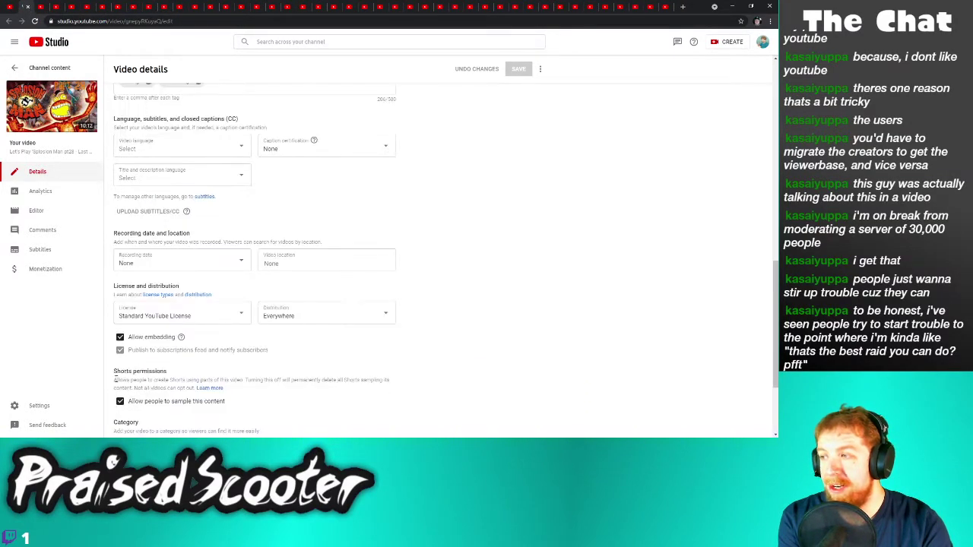
left_click(120, 401)
left_click(513, 70)
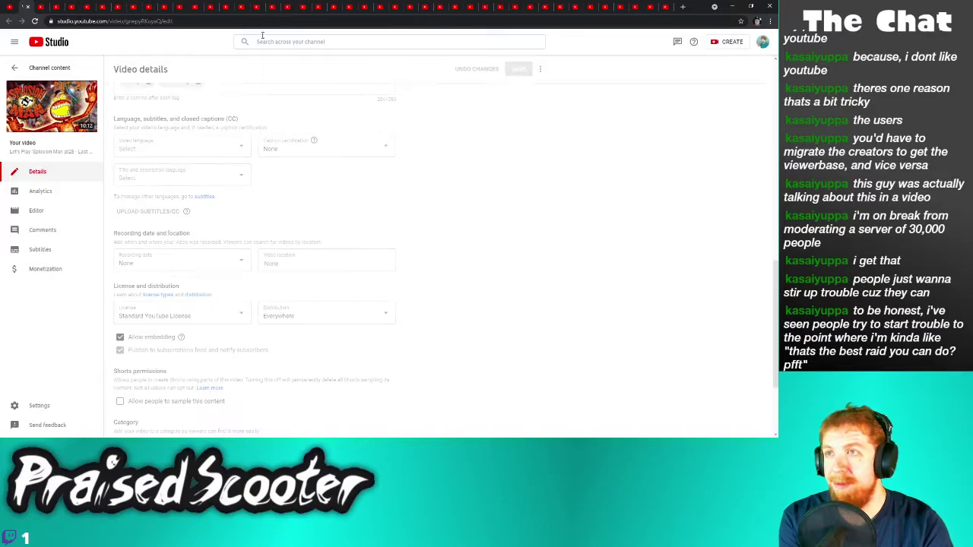
left_click(27, 8)
Disallow Shorts sampling for Let's Play Splosion Man pt27, save the change and close its tab
scroll(239, 282, "down", 2)
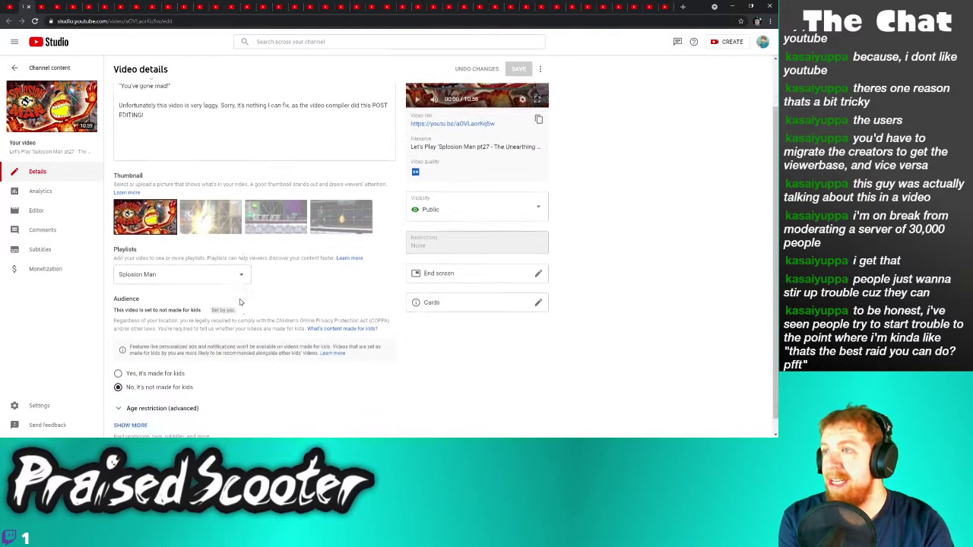
left_click(130, 408)
scroll(139, 388, "down", 4)
scroll(139, 387, "down", 3)
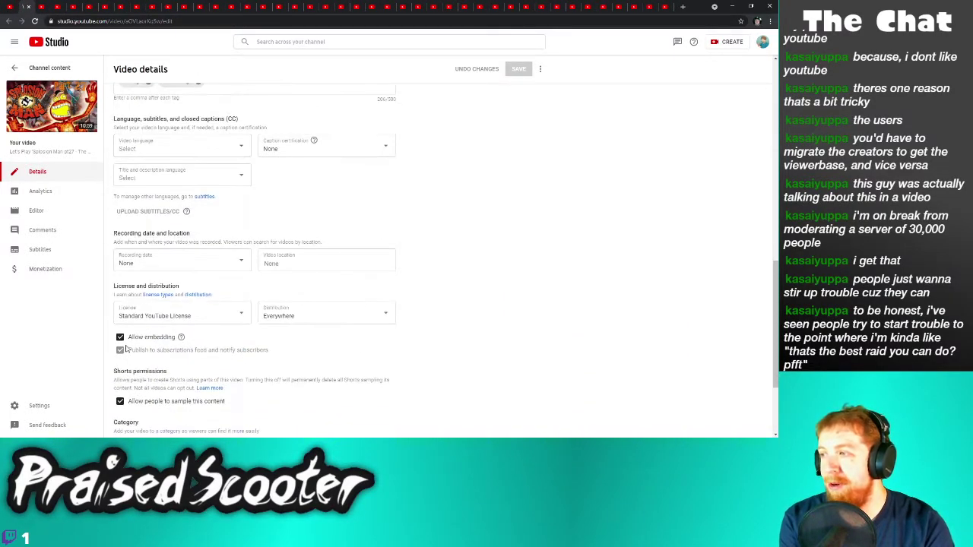
left_click(120, 401)
left_click(517, 70)
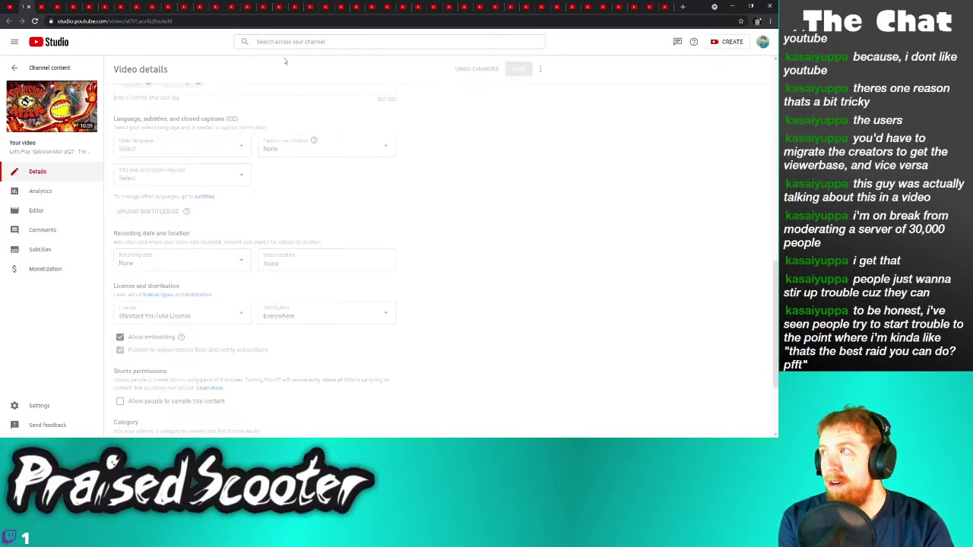
left_click(28, 6)
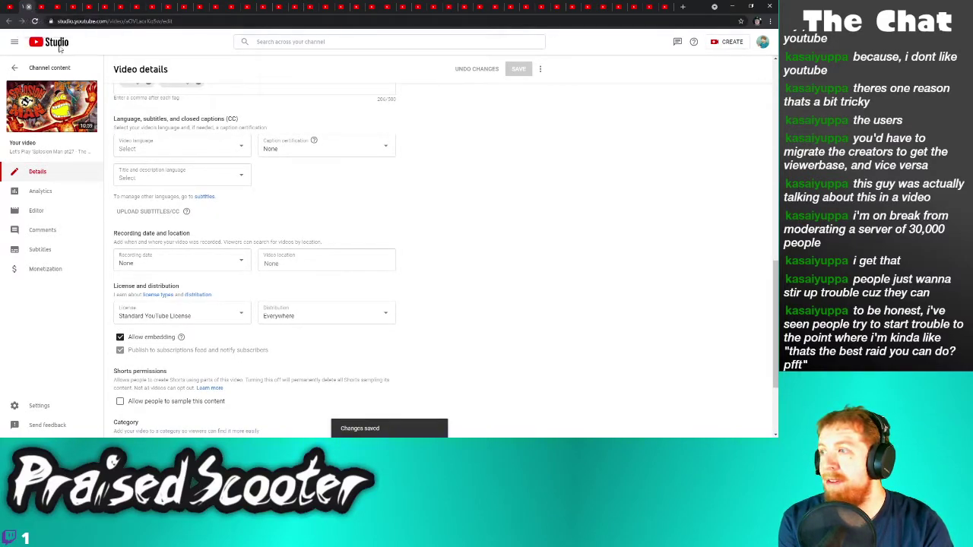
Disallow Shorts sampling for Let's Play Splosion Man pt26, save the change and close its tab
left_click(131, 411)
scroll(133, 407, "down", 4)
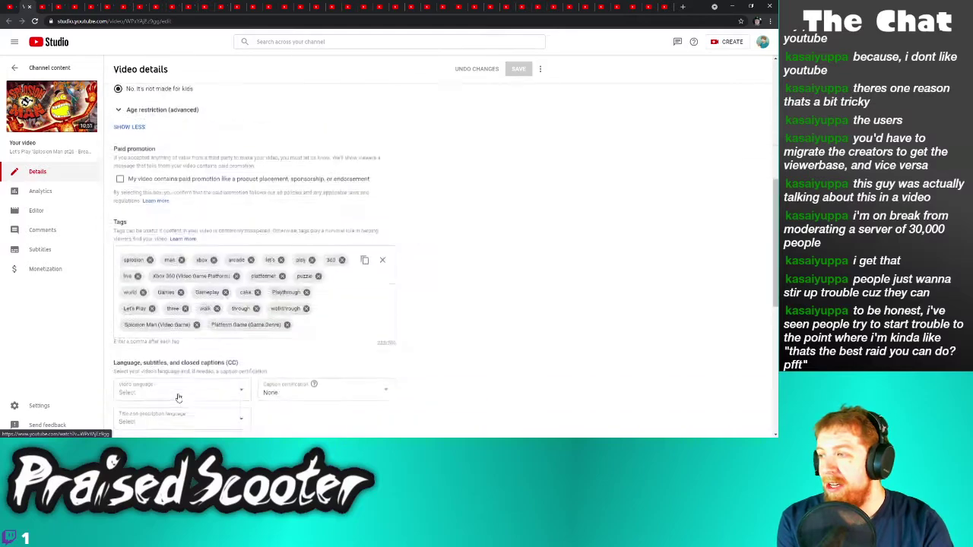
scroll(126, 410, "down", 3)
scroll(125, 402, "down", 1)
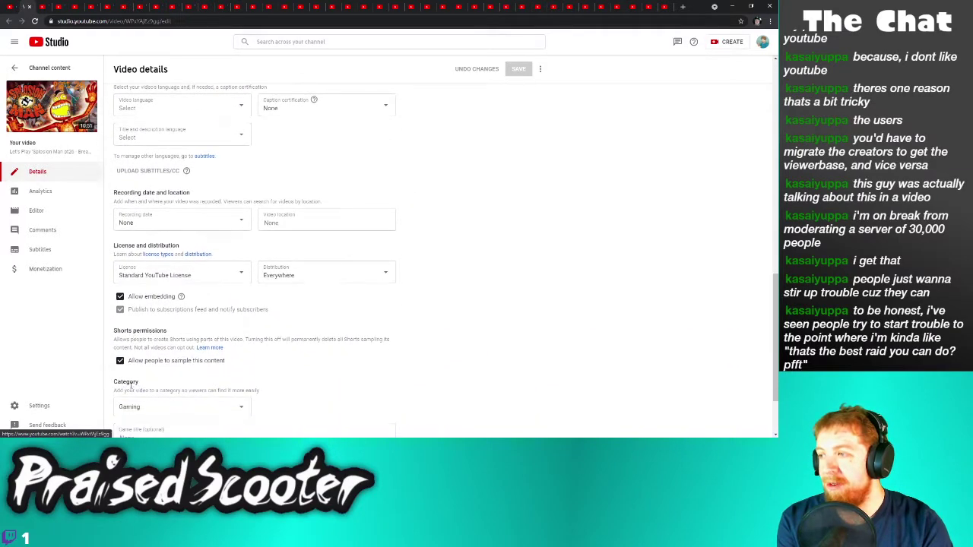
left_click(122, 366)
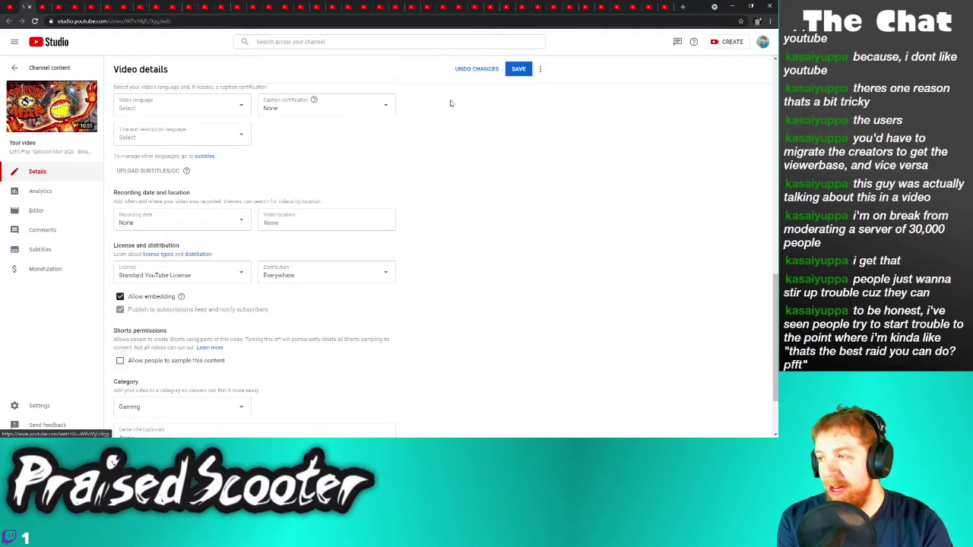
left_click(517, 68)
left_click(28, 7)
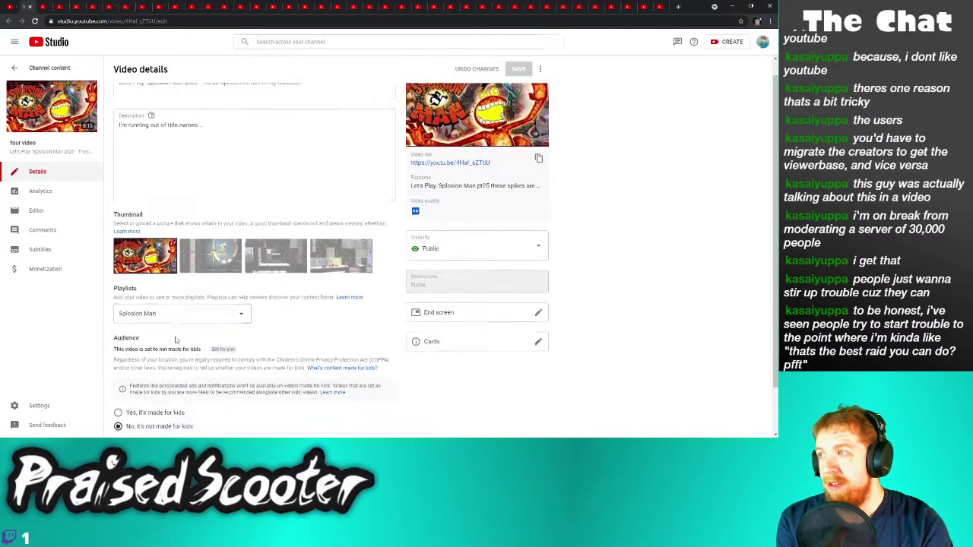
Disallow Shorts sampling for Let's Play Splosion Man pt25, save the change and close its tab
left_click(124, 411)
scroll(131, 357, "down", 8)
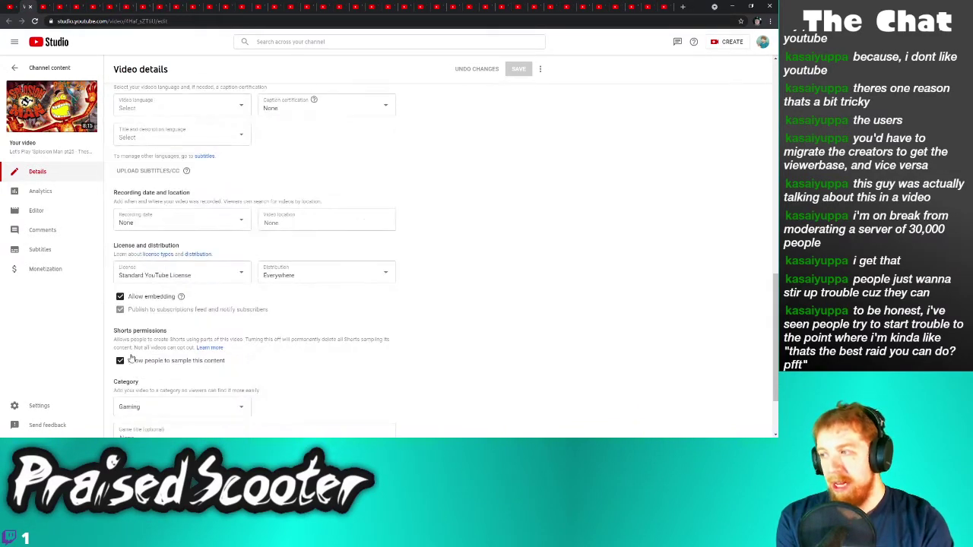
left_click(120, 361)
left_click(515, 72)
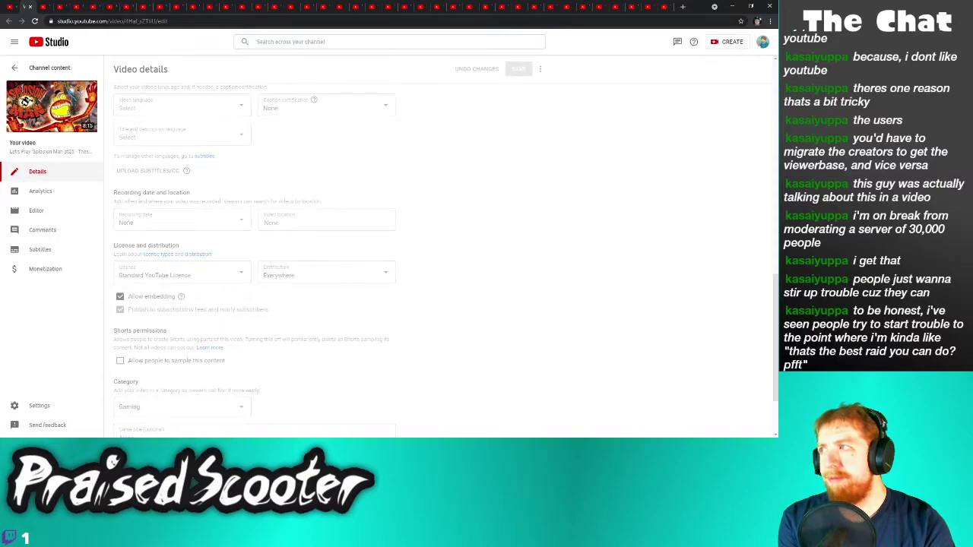
left_click(31, 7)
Disallow Shorts sampling for Let's Play Splosion Man pt24, save the change and close its tab
scroll(193, 374, "down", 3)
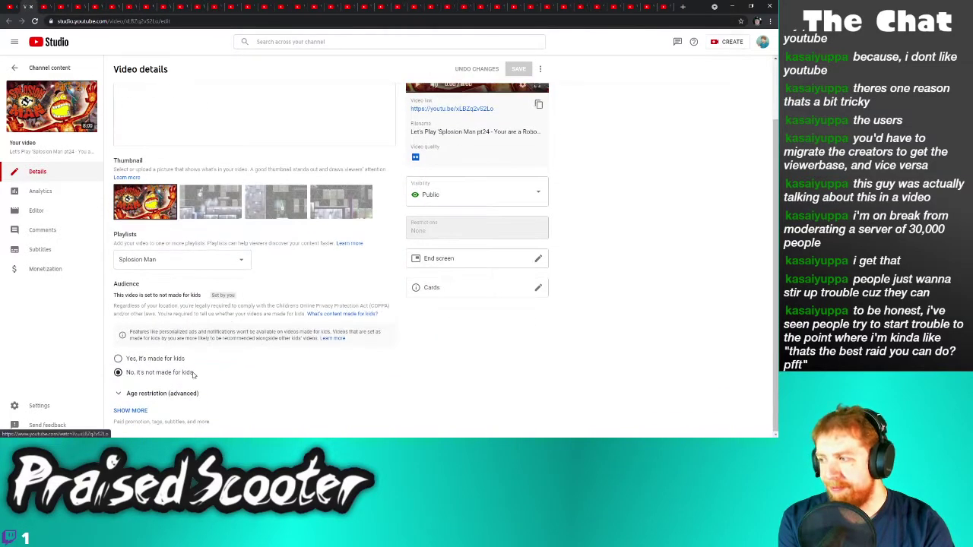
left_click(137, 411)
scroll(148, 391, "down", 8)
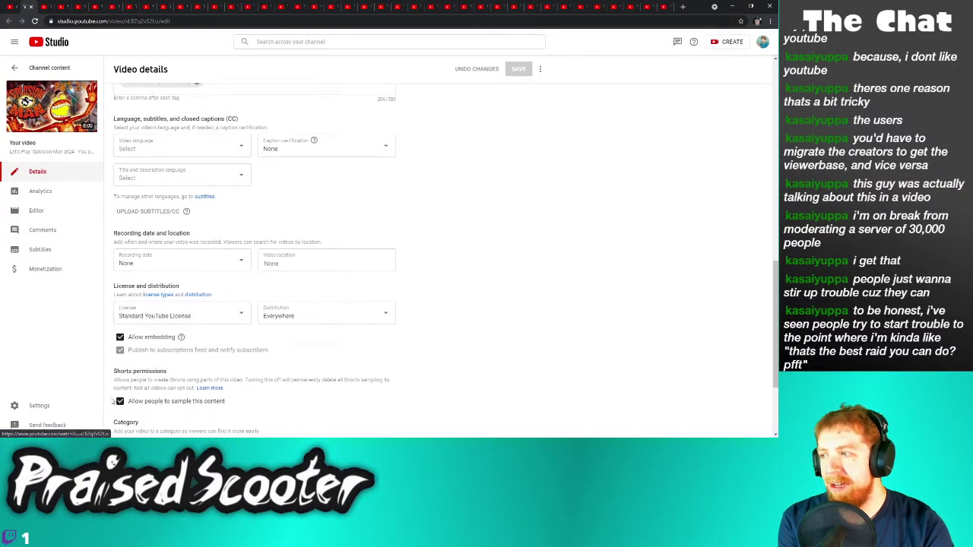
left_click(121, 402)
left_click(519, 69)
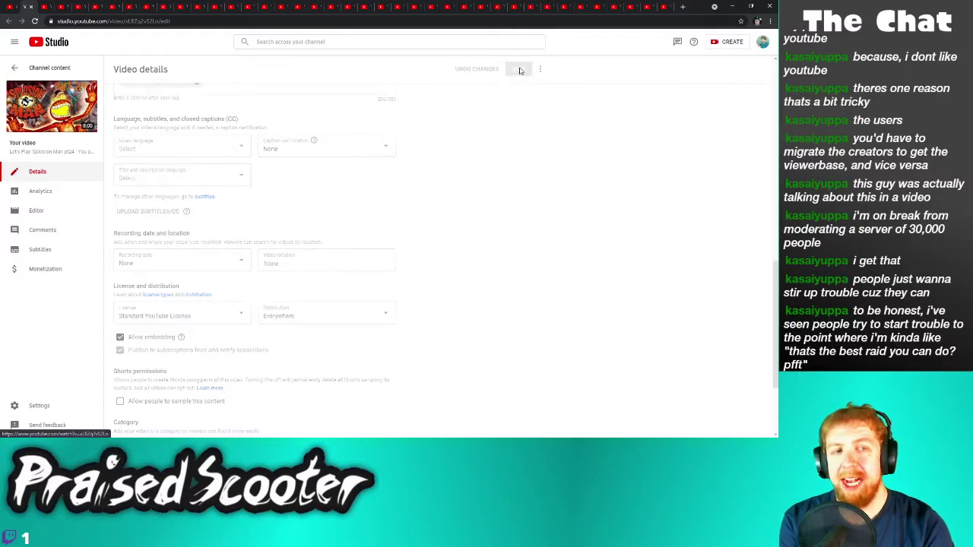
left_click(33, 7)
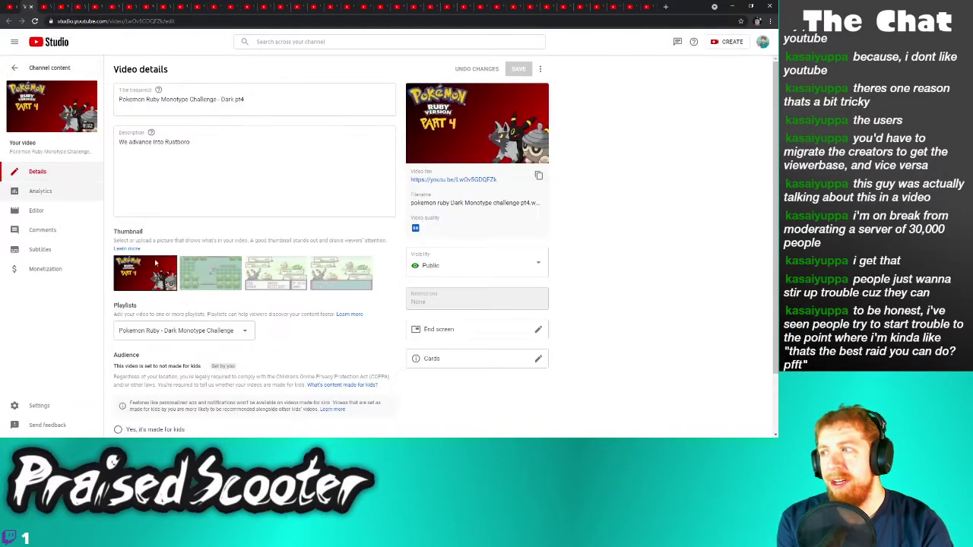
Disallow Shorts sampling for Pokemon Ruby Monotype Challenge - Dark pt4, save the change and close its tab
left_click(131, 410)
scroll(133, 399, "down", 8)
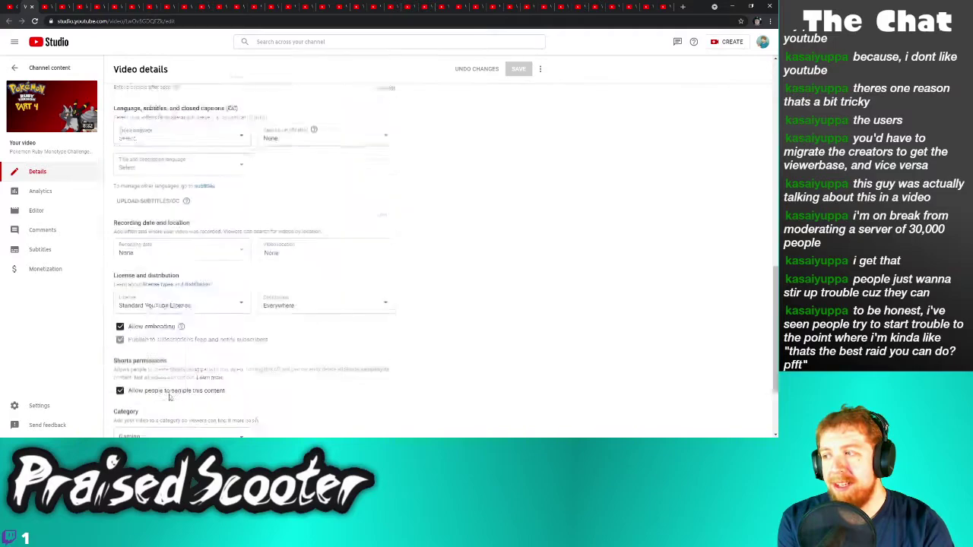
left_click(120, 337)
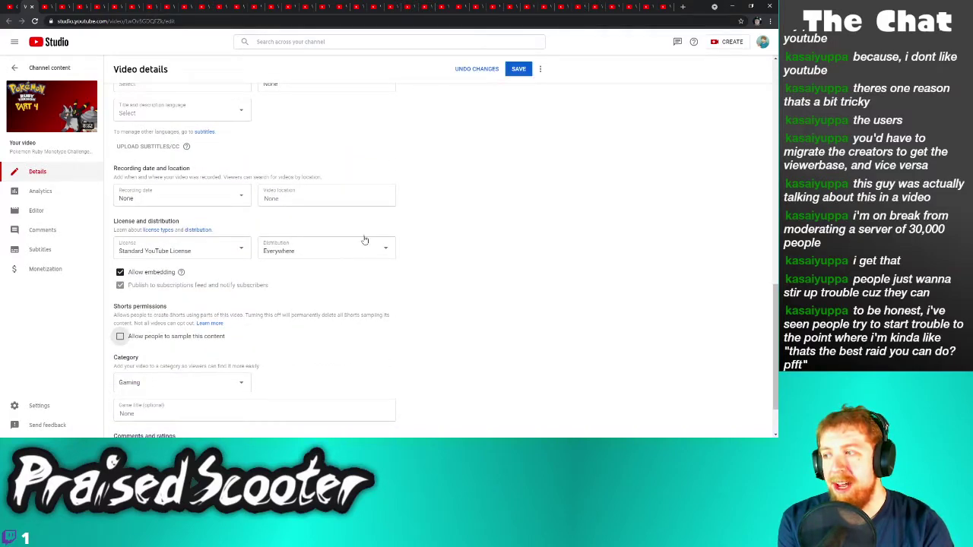
left_click(520, 69)
left_click(32, 6)
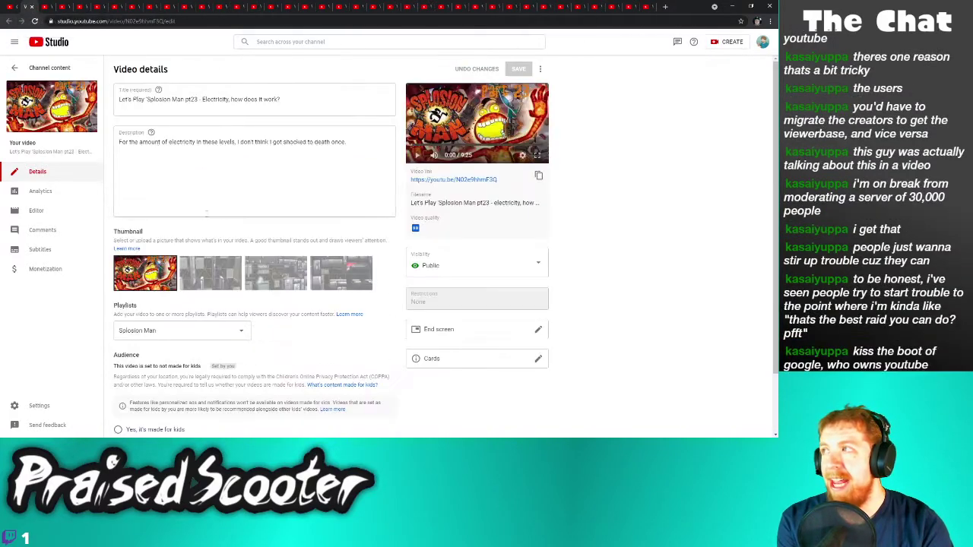
Disallow Shorts sampling for Let's Play Splosion Man pt23, save the change and close its tab
scroll(247, 327, "down", 1)
left_click(128, 411)
scroll(129, 403, "down", 7)
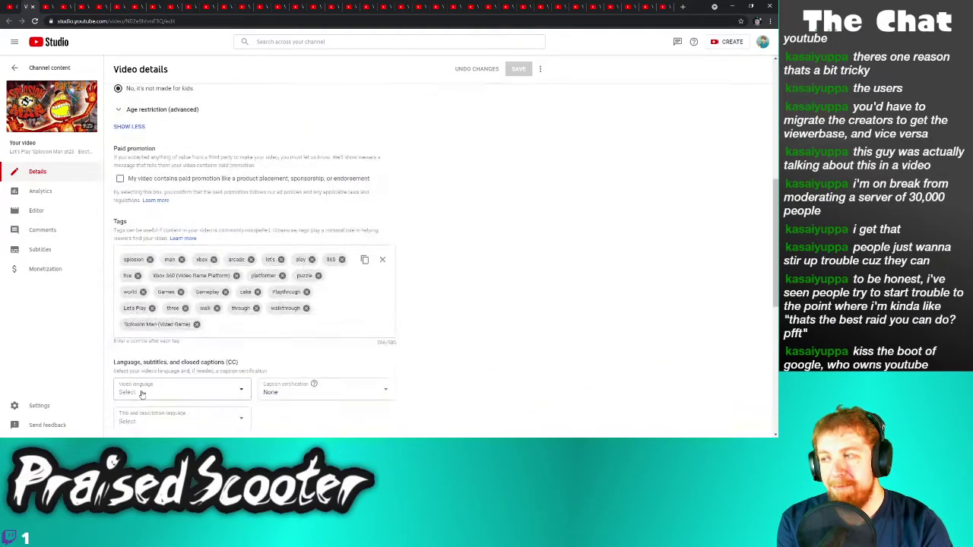
scroll(130, 396, "down", 1)
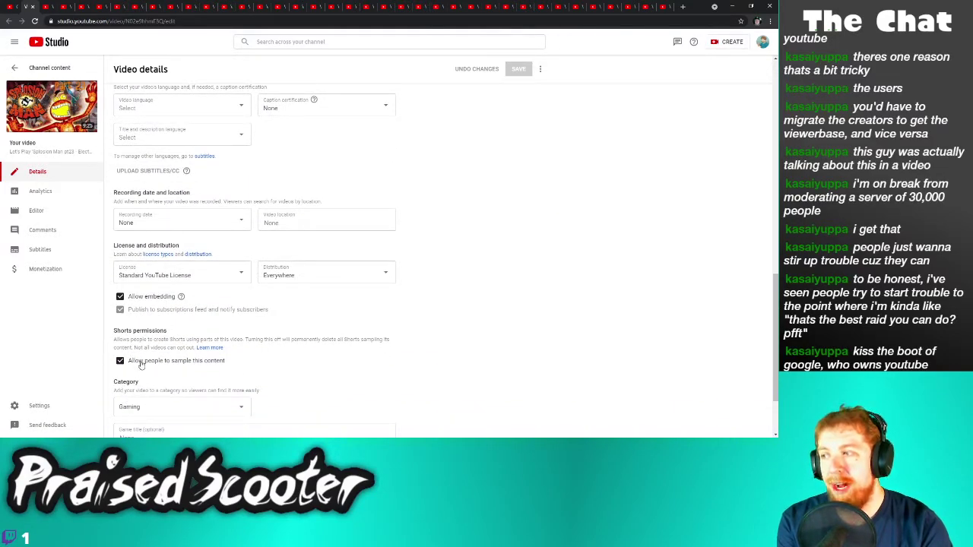
left_click(141, 363)
left_click(518, 69)
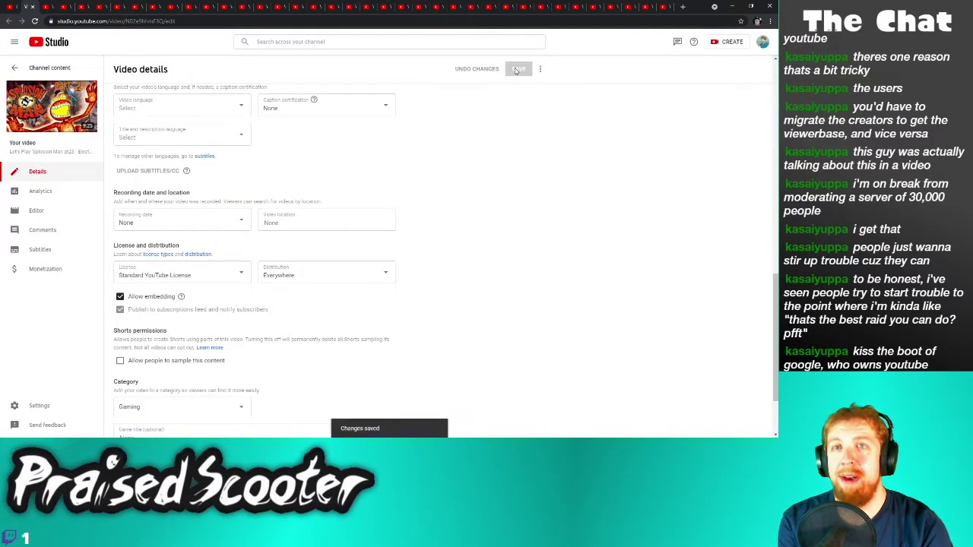
left_click(35, 10)
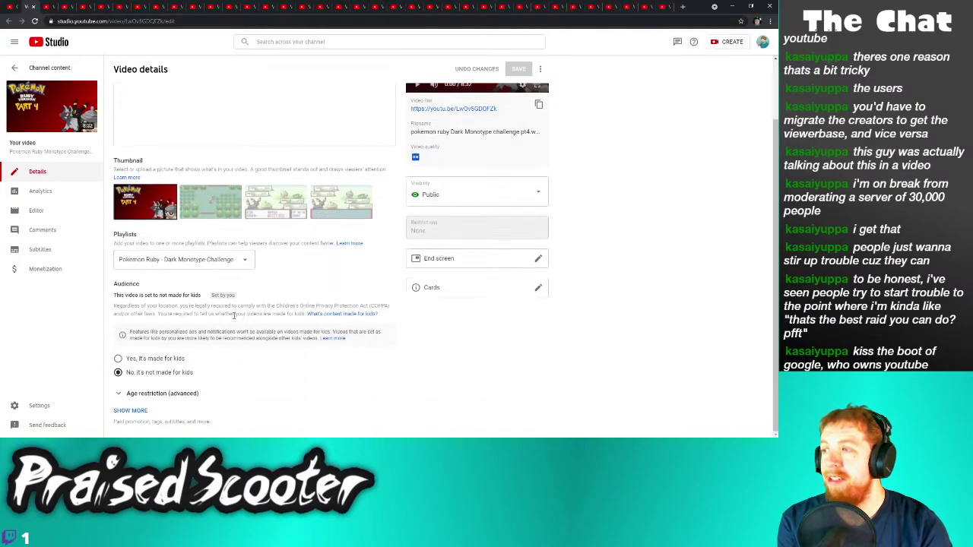
Disallow Shorts sampling in the duplicate tab of Pokemon Ruby Monotype Challenge - Dark pt4, save the change and close the tab
left_click(131, 410)
scroll(135, 380, "down", 10)
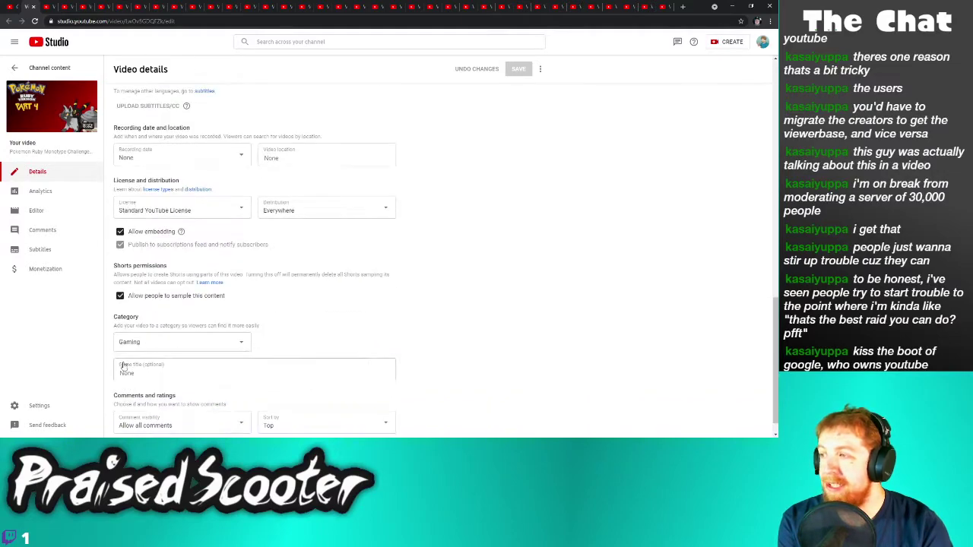
left_click(137, 298)
left_click(518, 69)
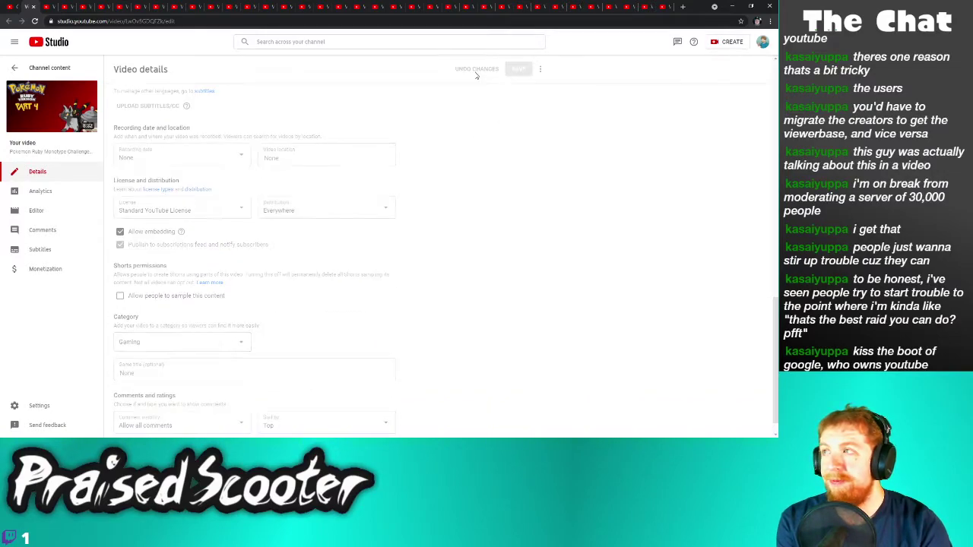
left_click(34, 7)
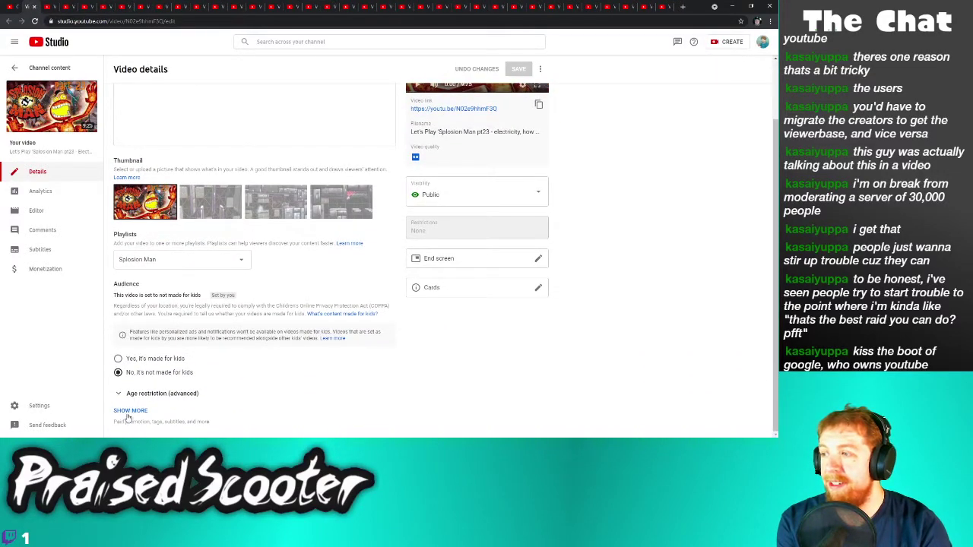
Disallow Shorts sampling in the duplicate tab of Let's Play Splosion Man pt23, save the change and close the tab
left_click(130, 410)
scroll(134, 403, "down", 10)
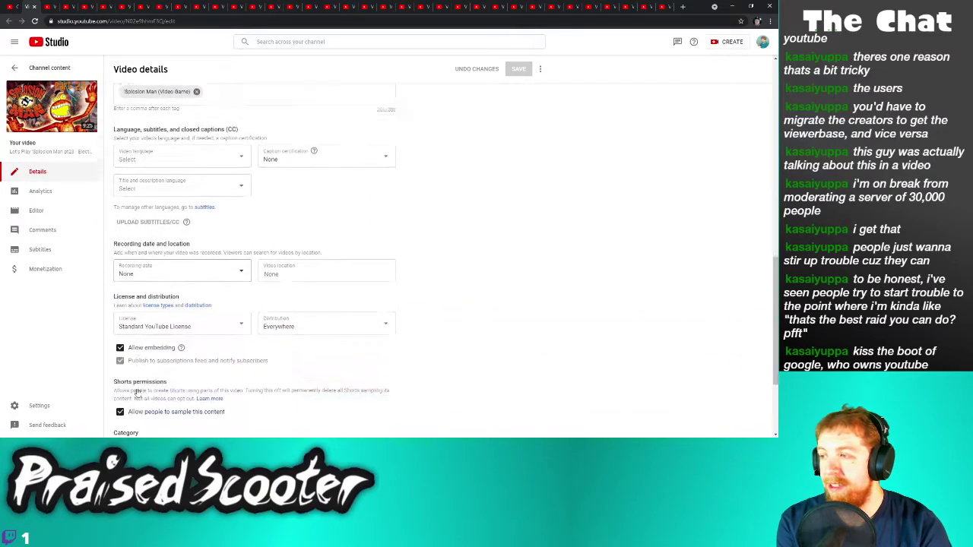
left_click(131, 401)
left_click(514, 70)
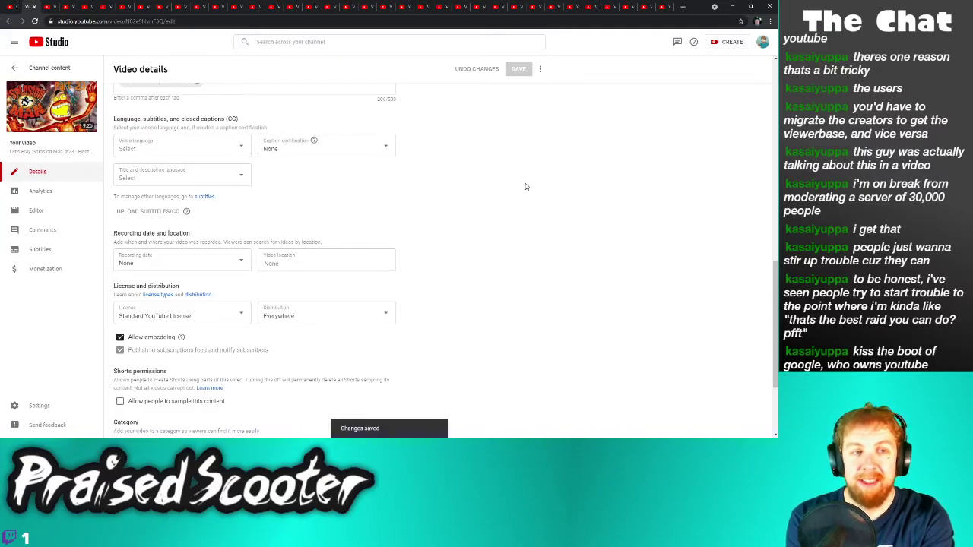
scroll(230, 308, "down", 2)
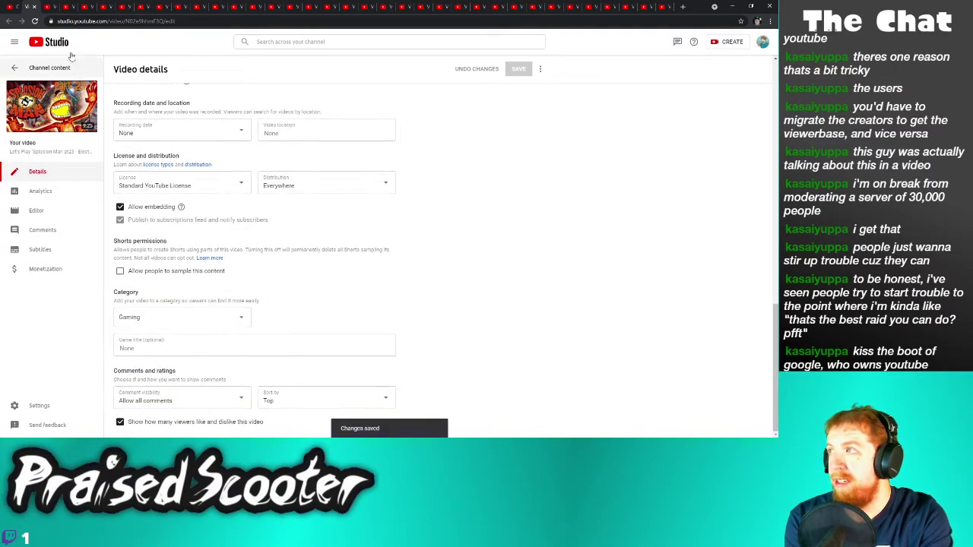
left_click(34, 7)
Disallow Shorts sampling for Let's Play Castle Crashers Intro, save the change and close its tab
scroll(170, 375, "down", 2)
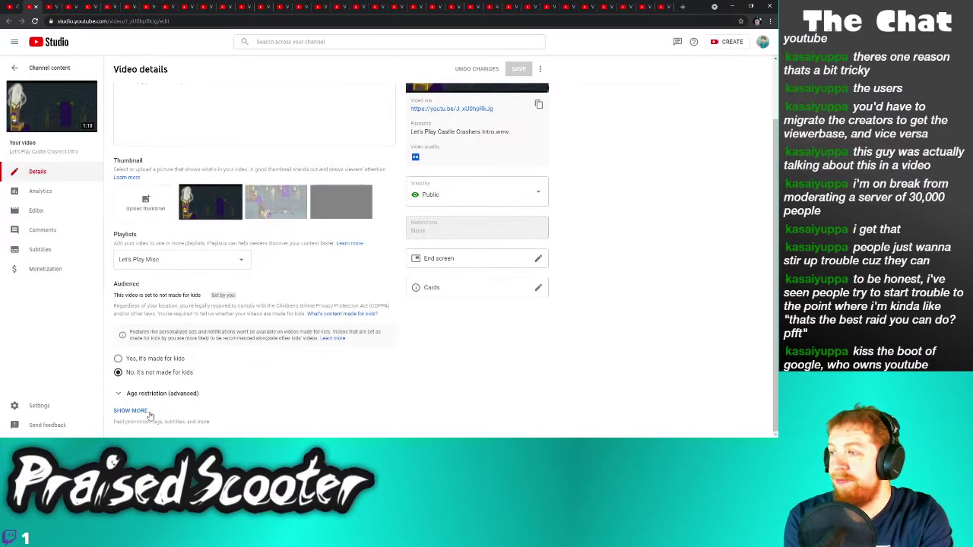
scroll(170, 374, "down", 6)
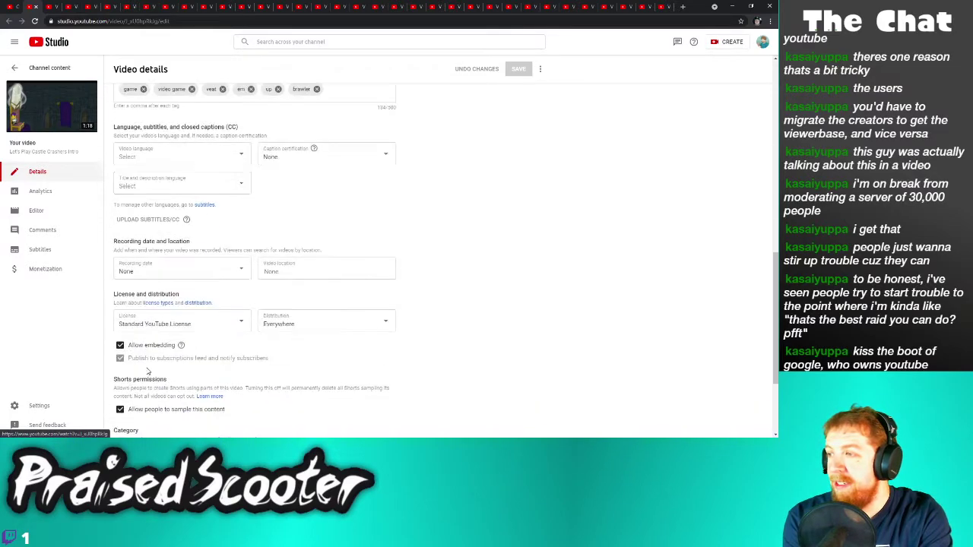
left_click(121, 409)
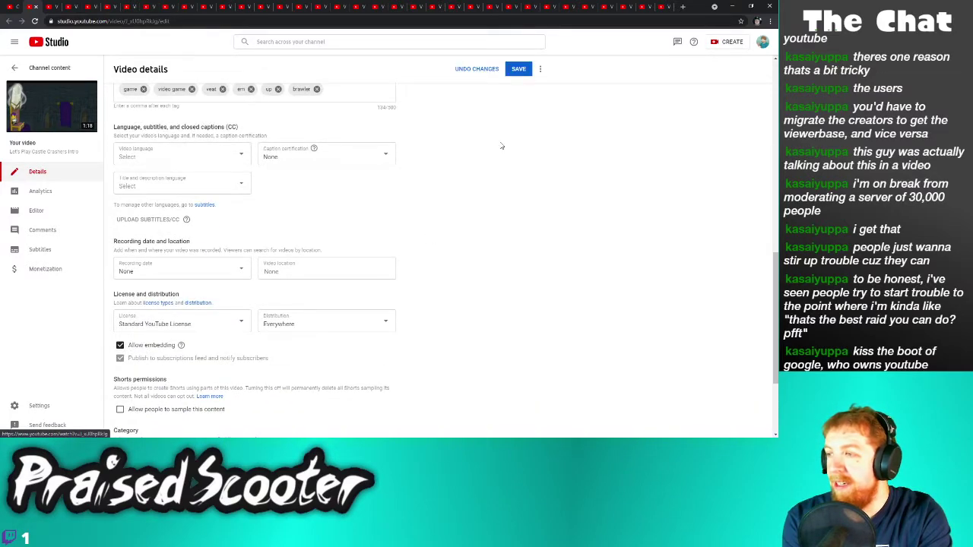
left_click(517, 69)
key("ctrl+w")
Disallow Shorts sampling for Let's Play Splosion Man pt22, save the change and close its tab
scroll(196, 388, "down", 2)
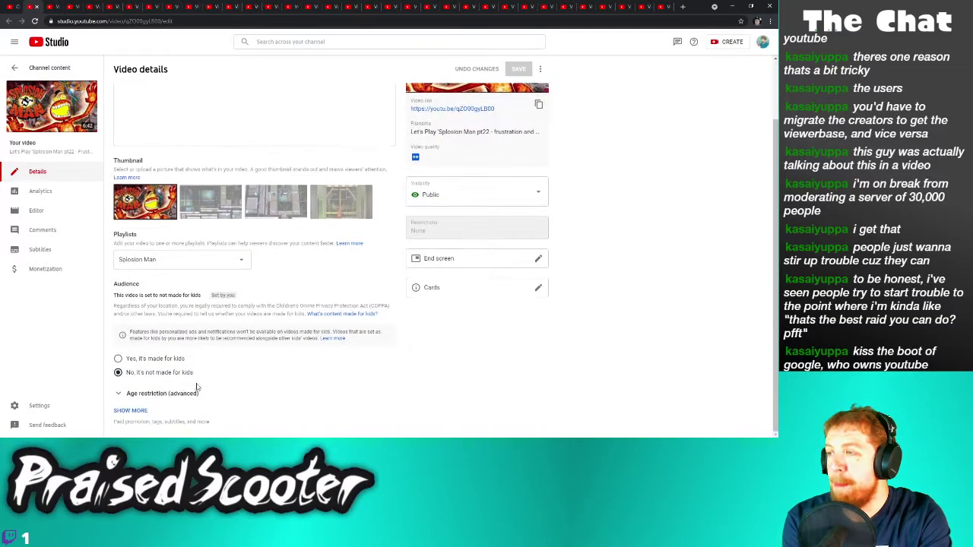
left_click(130, 410)
scroll(141, 407, "down", 5)
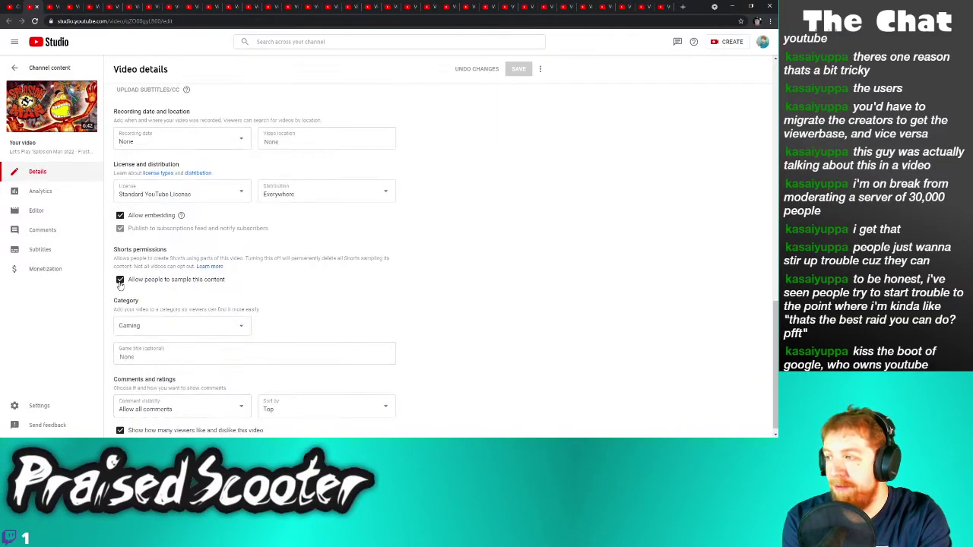
double_click(120, 284)
left_click(120, 281)
left_click(519, 69)
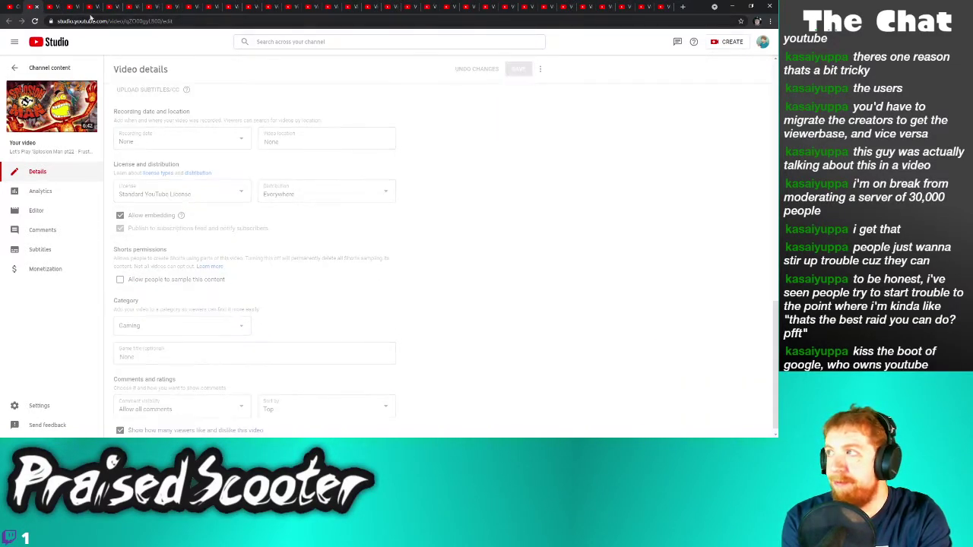
key("ctrl+w")
Disallow Shorts sampling for Let's Play Splosion Man pt21, save the change and close its tab
scroll(216, 352, "down", 2)
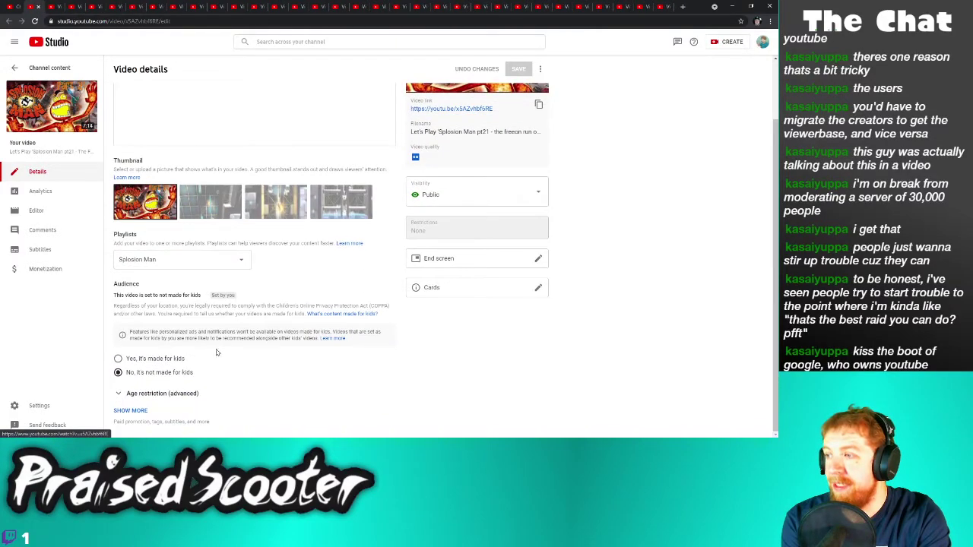
left_click(130, 411)
scroll(141, 395, "down", 6)
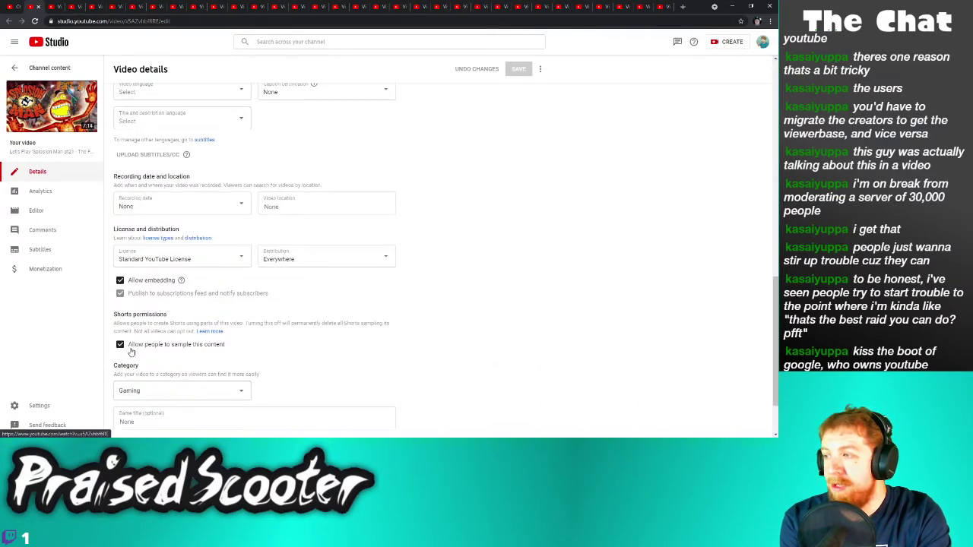
left_click(131, 350)
left_click(518, 69)
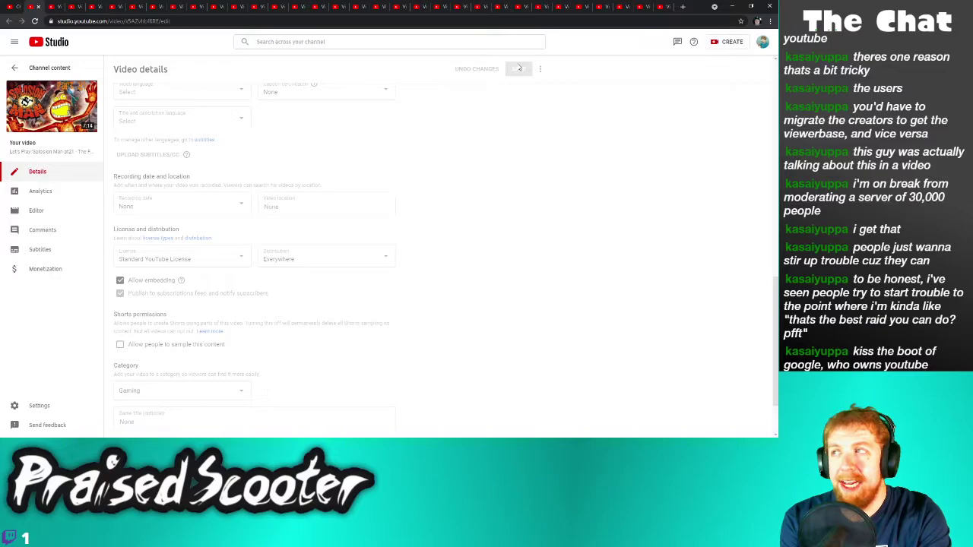
left_click(38, 6)
Disallow Shorts sampling for Let's Play Splosion Man pt20, save the change and close its tab
scroll(137, 417, "down", 3)
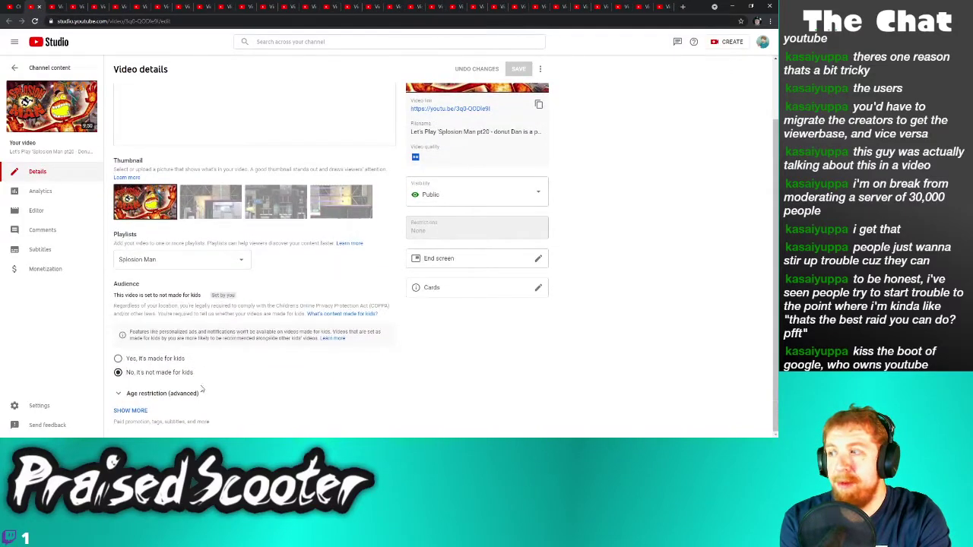
left_click(131, 410)
scroll(139, 392, "down", 6)
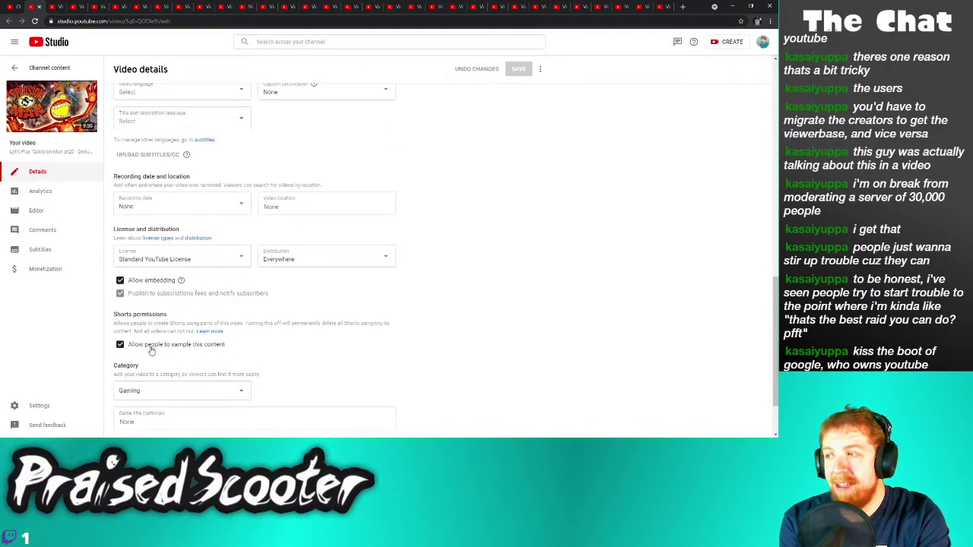
left_click(151, 349)
left_click(519, 70)
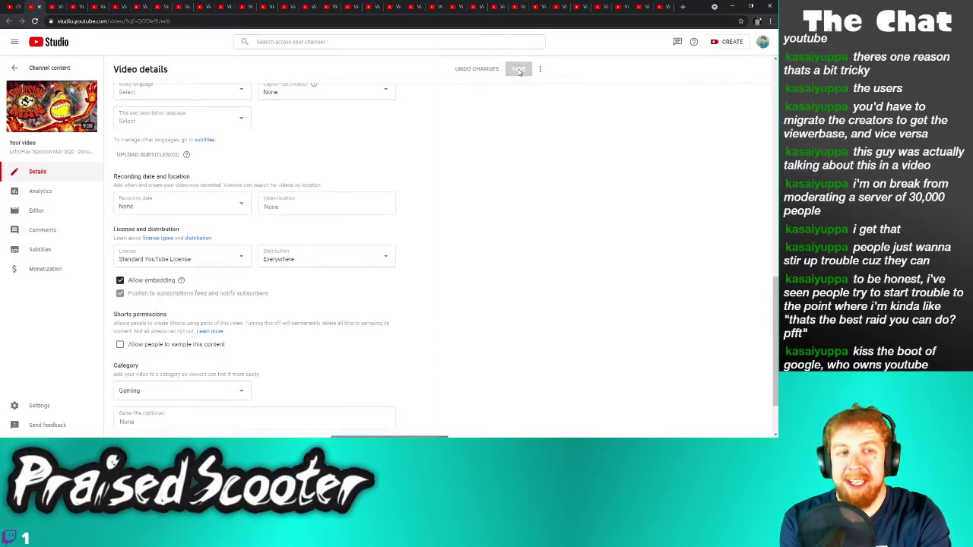
left_click(38, 7)
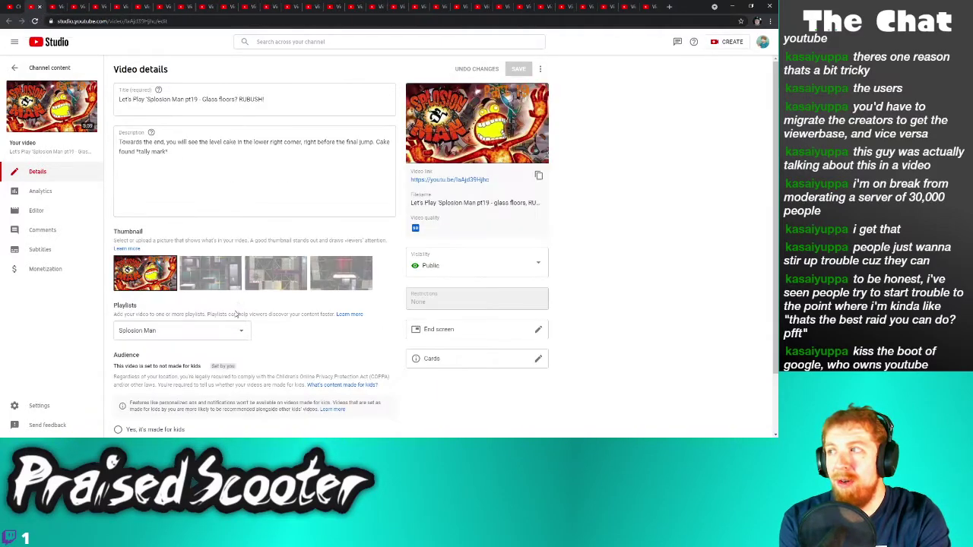
Disallow Shorts sampling for Let's Play Splosion Man pt19, save the change and close its tab
scroll(136, 396, "down", 2)
left_click(137, 410)
scroll(139, 365, "down", 10)
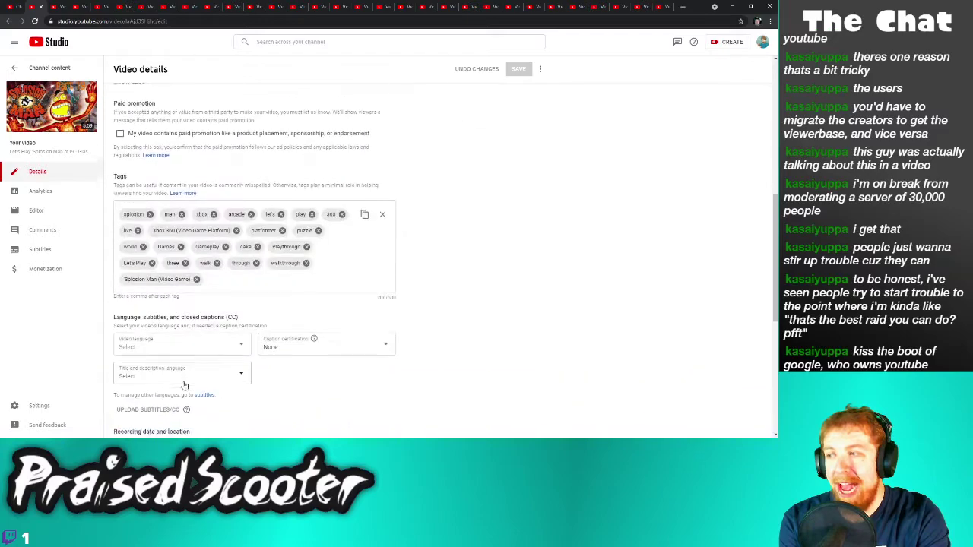
left_click(142, 322)
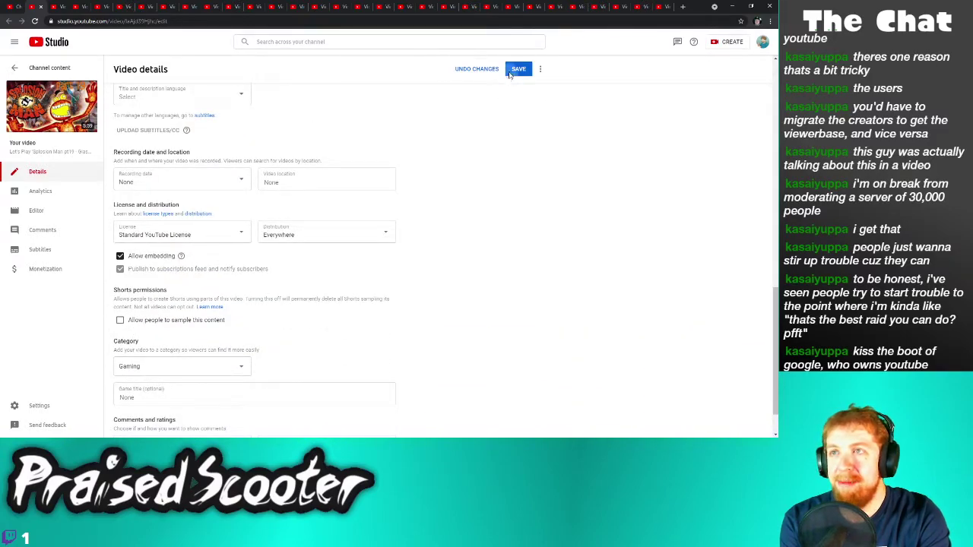
left_click(516, 70)
key("ctrl+w")
Disallow Shorts sampling for Let's Play Splosion Man pt18, save the change and close its tab
scroll(214, 331, "down", 1)
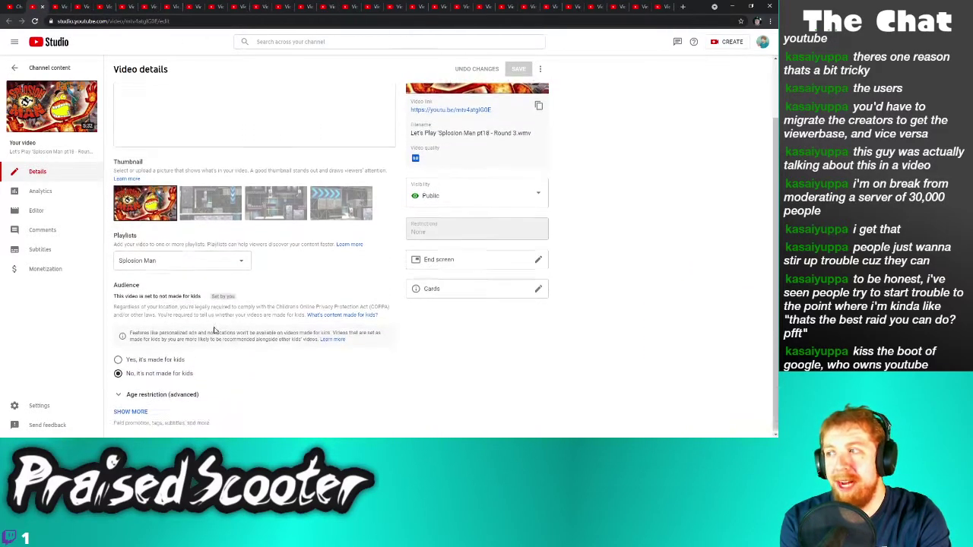
left_click(131, 411)
scroll(128, 373, "down", 10)
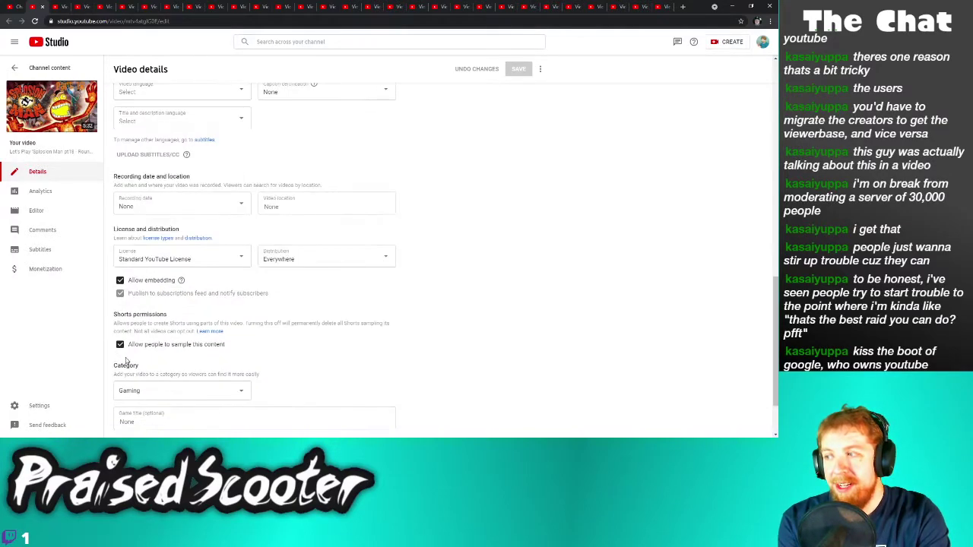
left_click(139, 349)
left_click(518, 69)
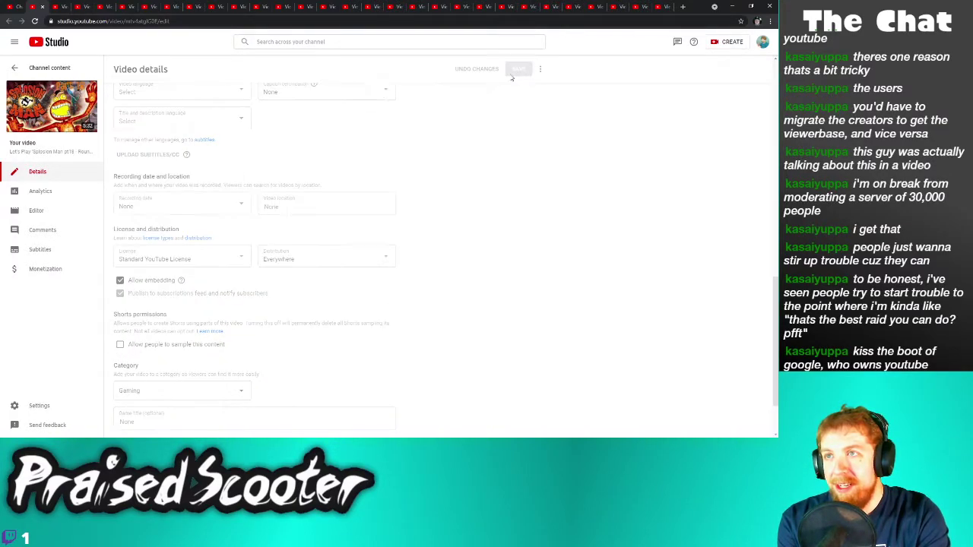
left_click(44, 7)
Disallow Shorts sampling for Let's Play Splosion Man pt17, save the change and close its tab
scroll(152, 380, "down", 1)
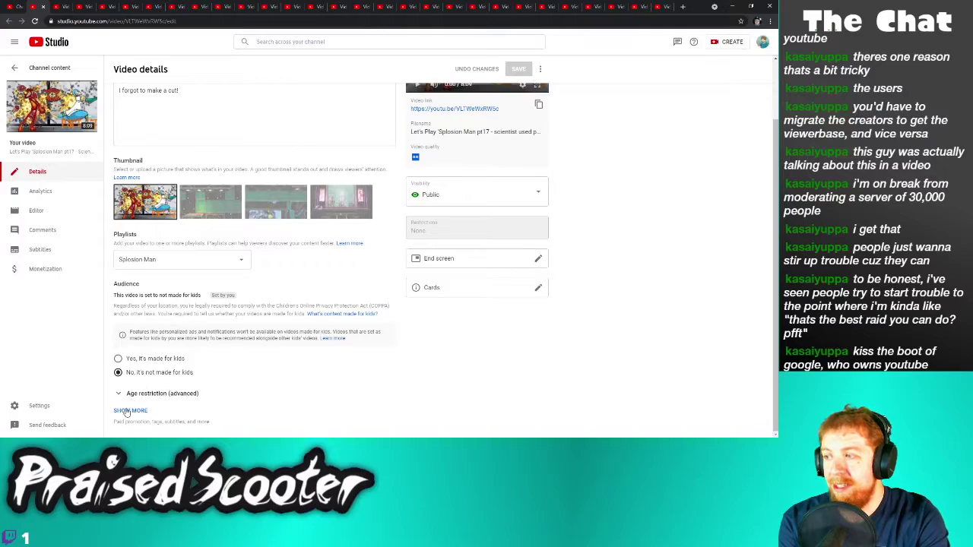
scroll(151, 386, "down", 5)
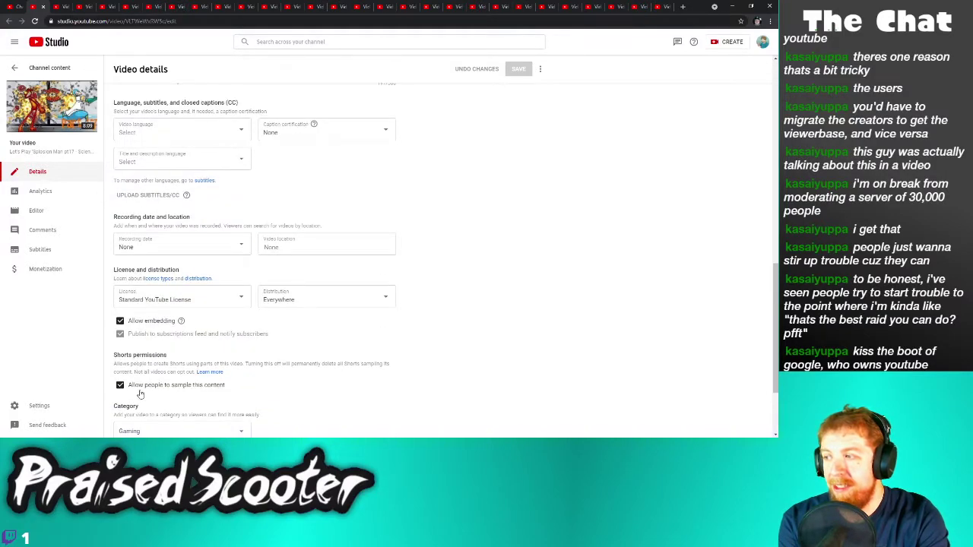
left_click(139, 390)
left_click(519, 69)
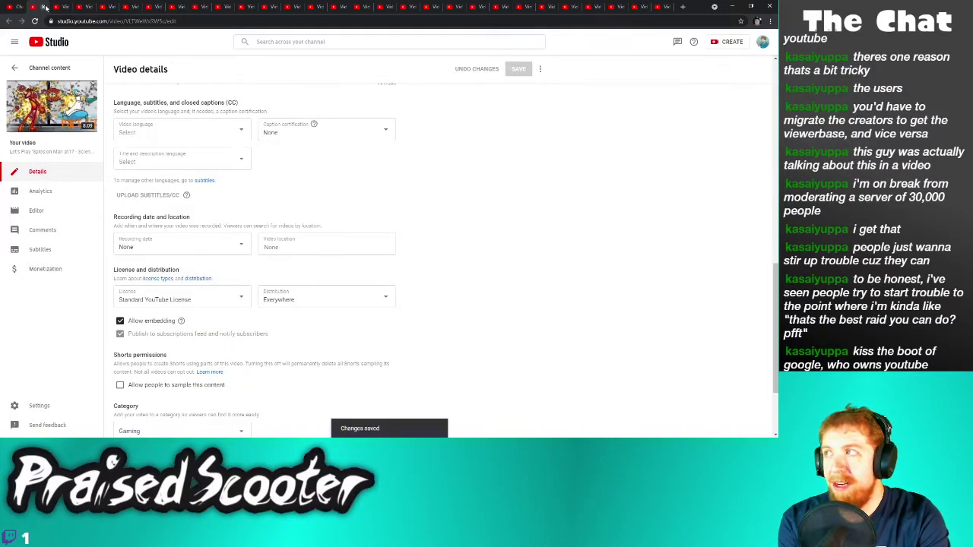
key("ctrl+w")
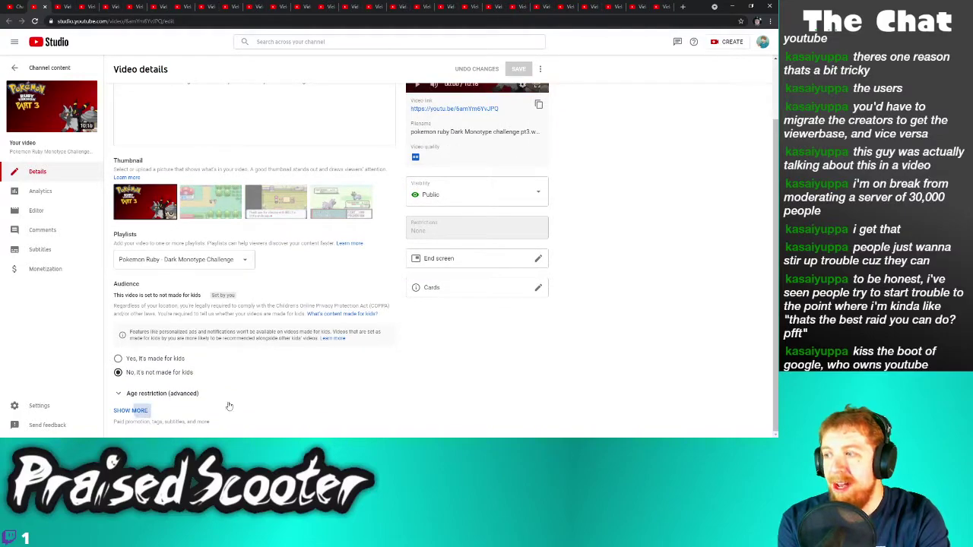
Disallow Shorts sampling for Pokemon Ruby Monotype Challenge - Dark pt3, save the change and close its tab
scroll(243, 399, "down", 10)
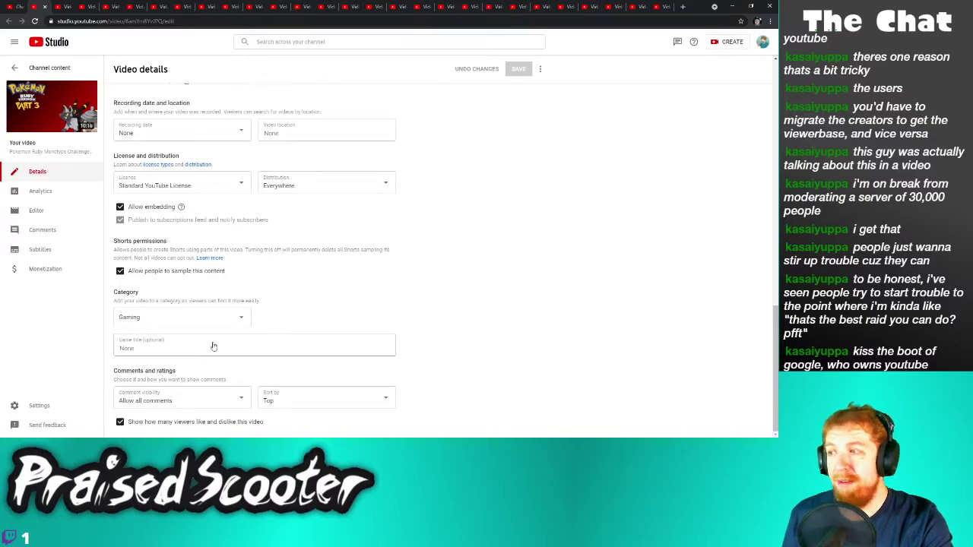
left_click(140, 274)
left_click(512, 70)
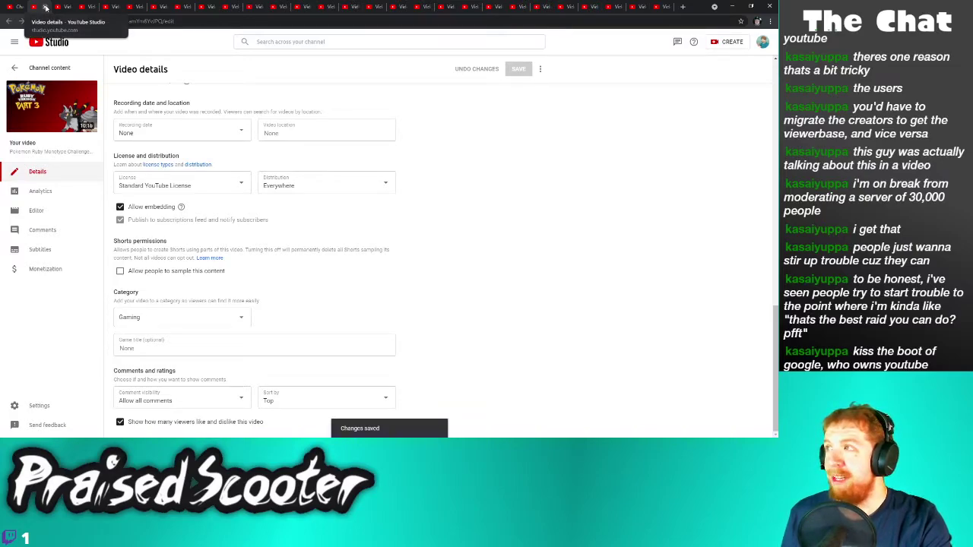
left_click(46, 8)
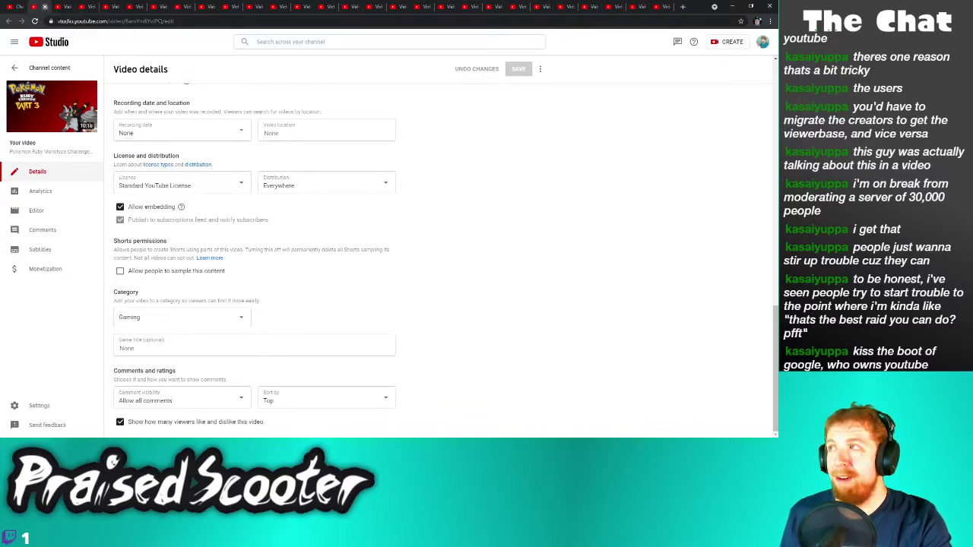
Disallow Shorts sampling for Let's Play Splosion Man pt16, save the change and close its tab
left_click(130, 410)
scroll(148, 400, "down", 10)
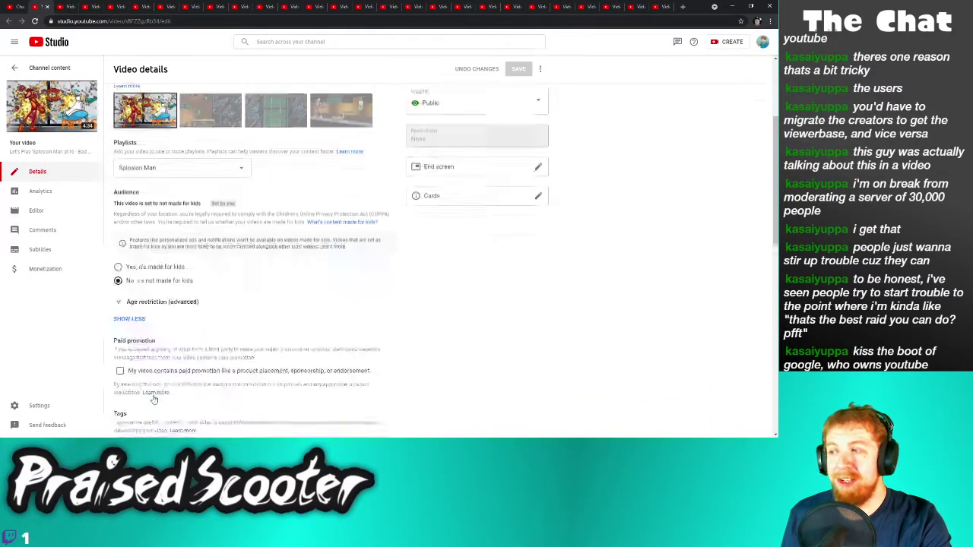
left_click(168, 274)
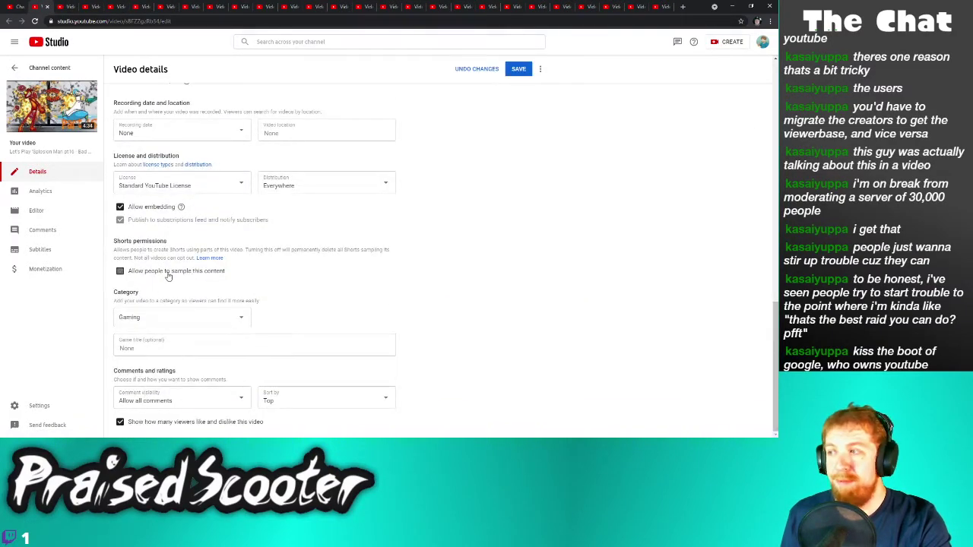
left_click(517, 69)
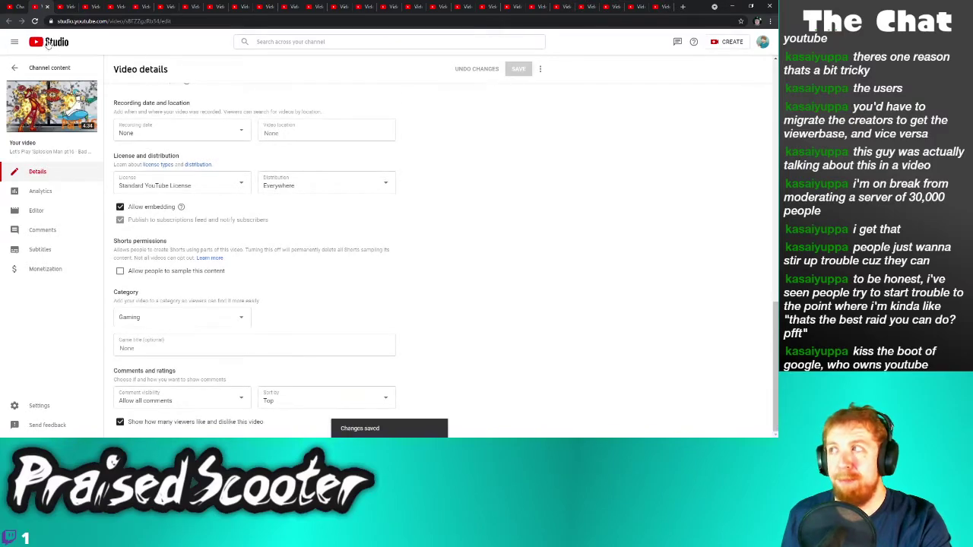
left_click(48, 8)
Disallow Shorts sampling for Let's Play Splosion Man pt15, save the change and close its tab
scroll(193, 361, "down", 1)
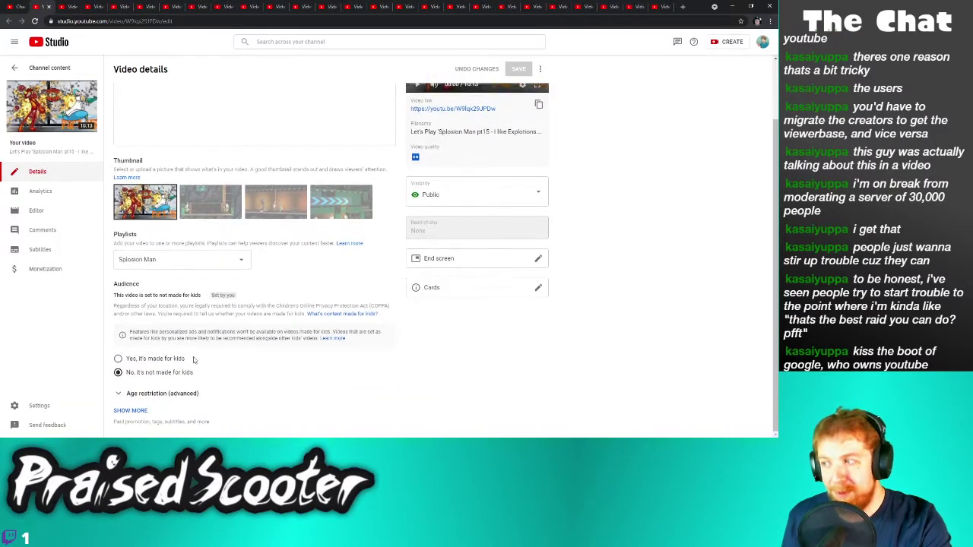
left_click(139, 413)
scroll(146, 304, "down", 10)
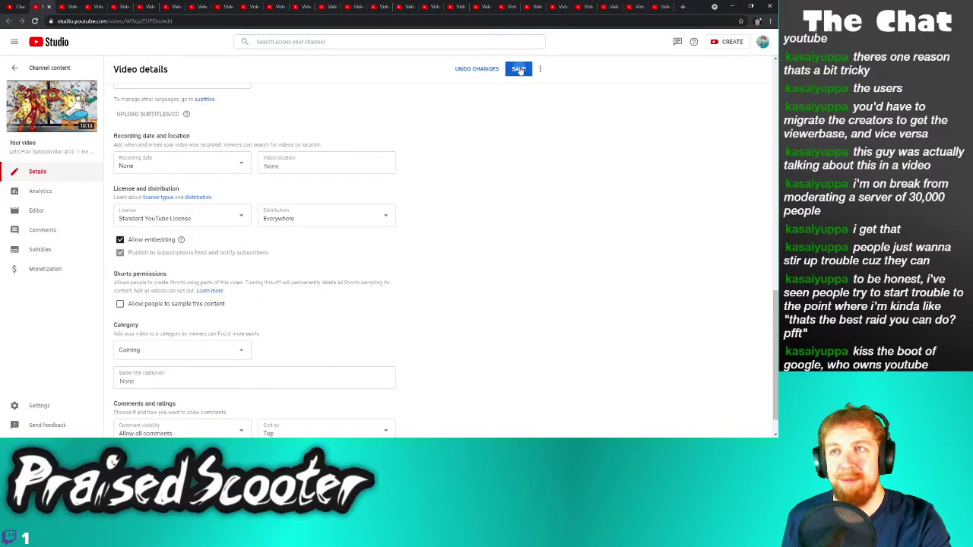
left_click(520, 70)
key("ctrl+w")
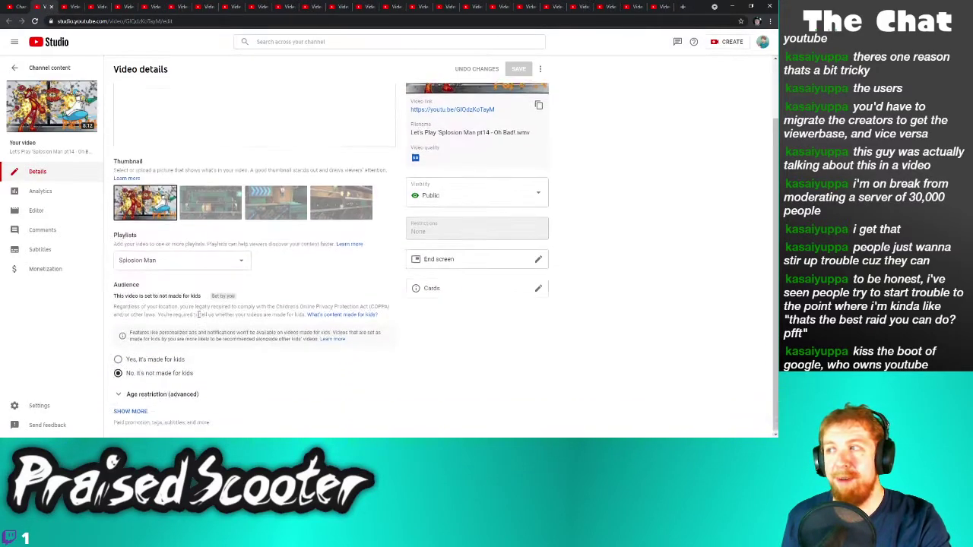
Disallow Shorts sampling for Let's Play Splosion Man pt14, save the change and close its tab
left_click(130, 410)
scroll(139, 406, "down", 8)
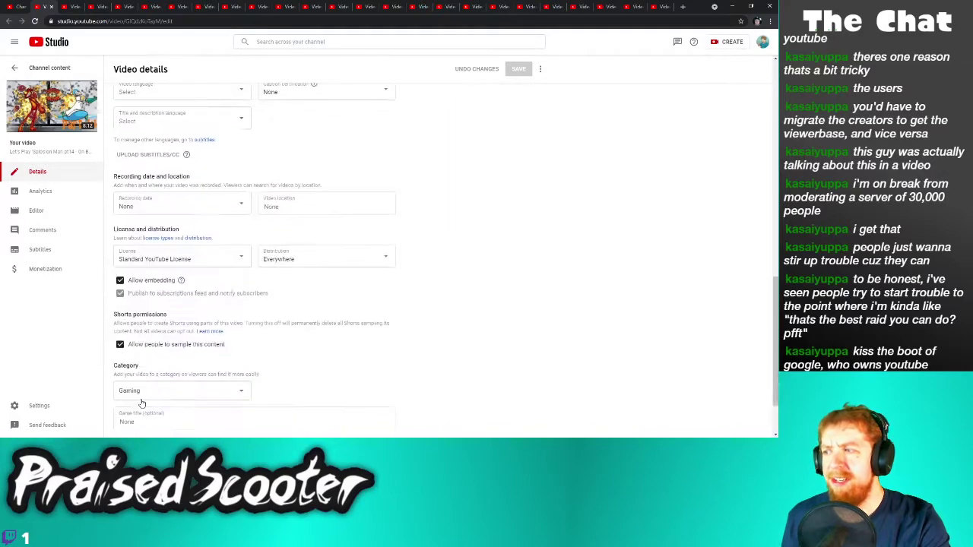
left_click(152, 345)
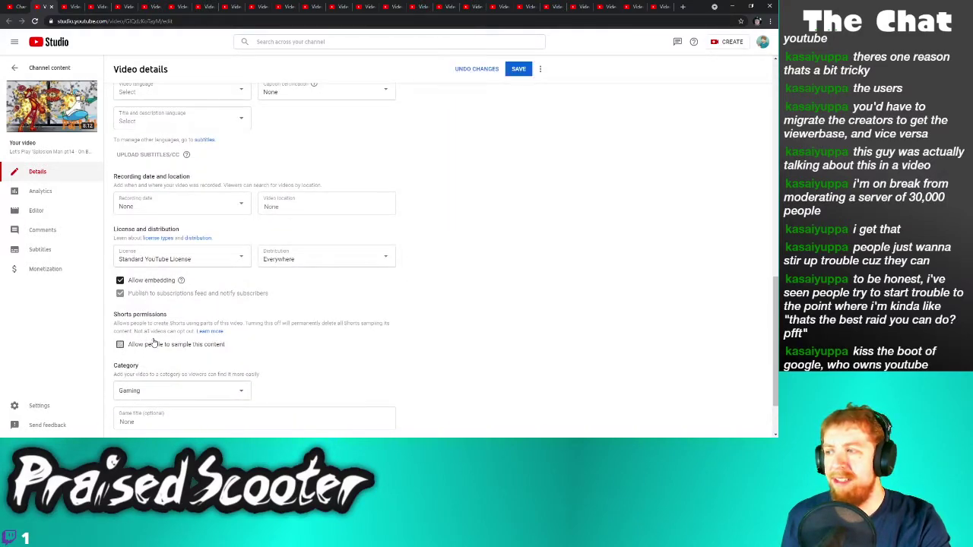
left_click(531, 68)
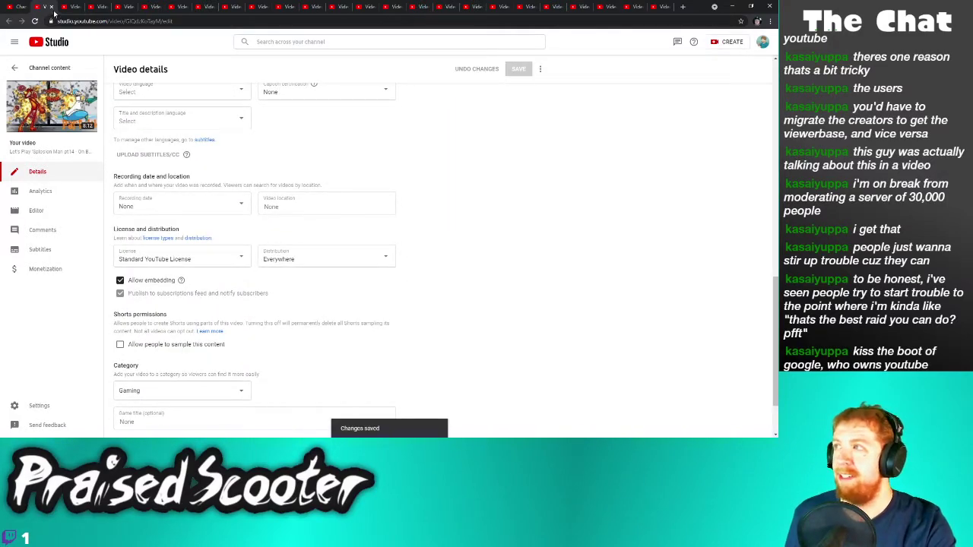
left_click(52, 7)
Disallow Shorts sampling for Let's Play Splosion Man pt13, save the change and close its tab
scroll(129, 304, "down", 2)
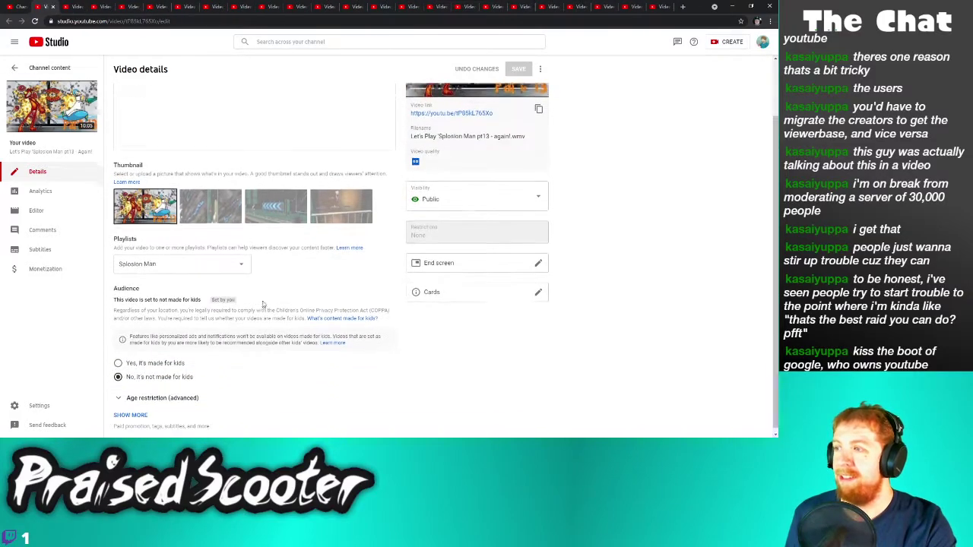
left_click(129, 414)
scroll(144, 380, "down", 7)
left_click(161, 345)
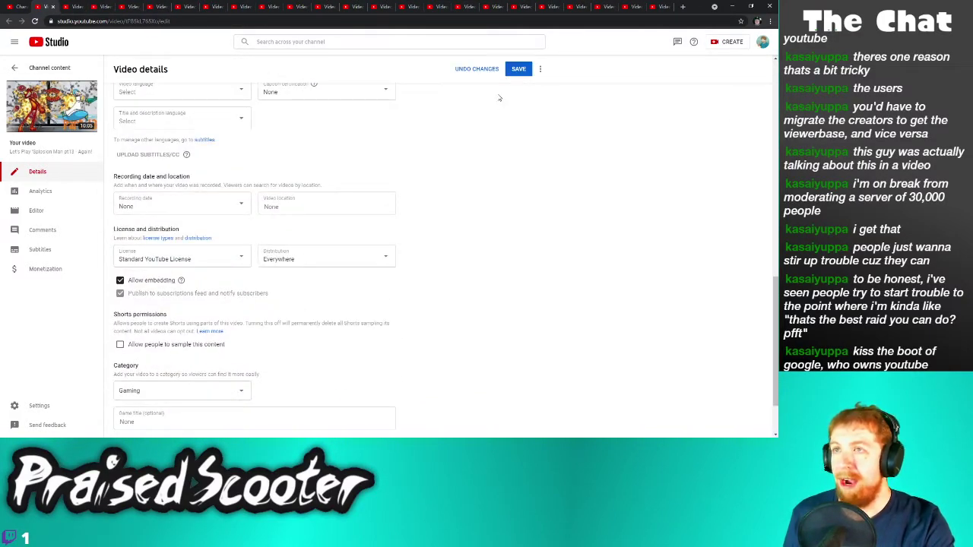
left_click(519, 68)
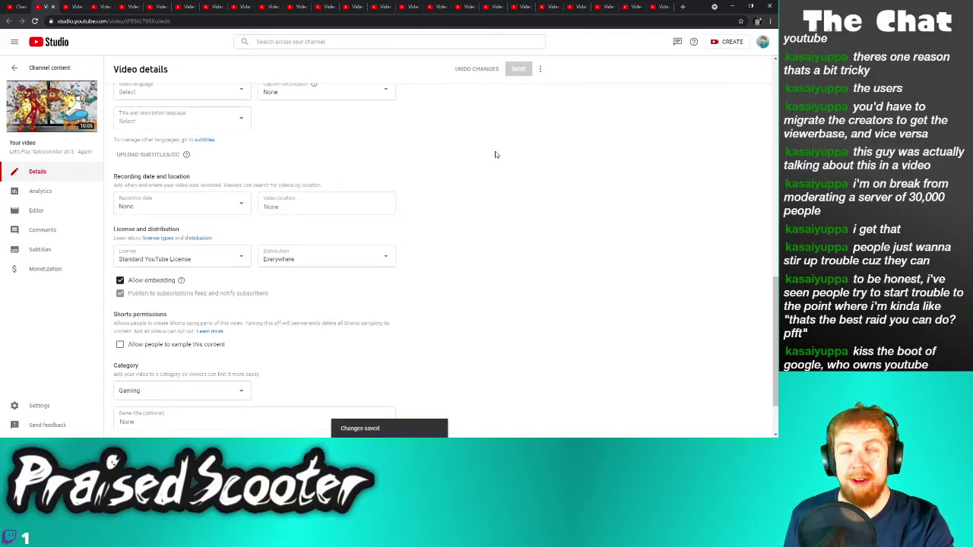
left_click(76, 6)
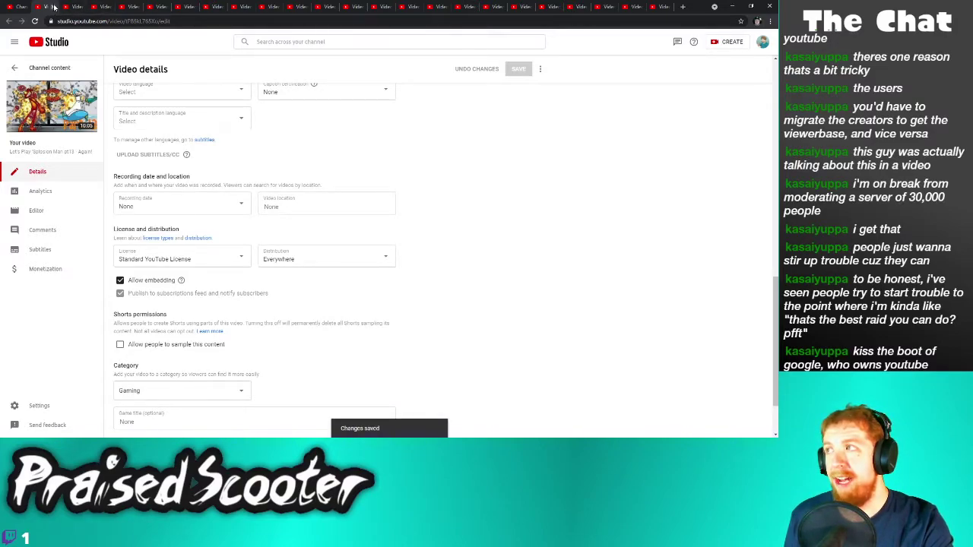
Disallow Shorts sampling for Pokemon Ruby Monotype Challenge part 2A, save the change and close its tab
scroll(178, 219, "down", 3)
left_click(131, 411)
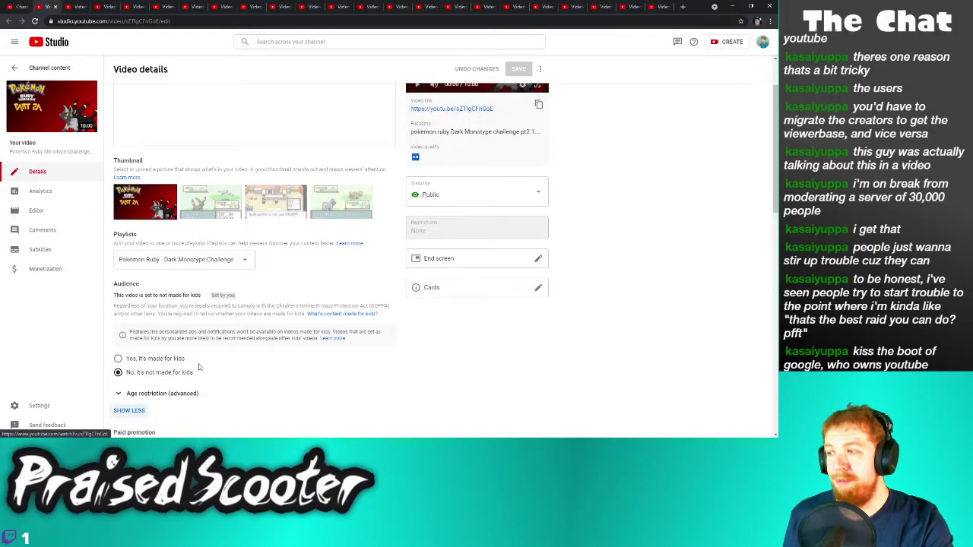
scroll(212, 365, "down", 5)
scroll(212, 365, "down", 3)
left_click(140, 338)
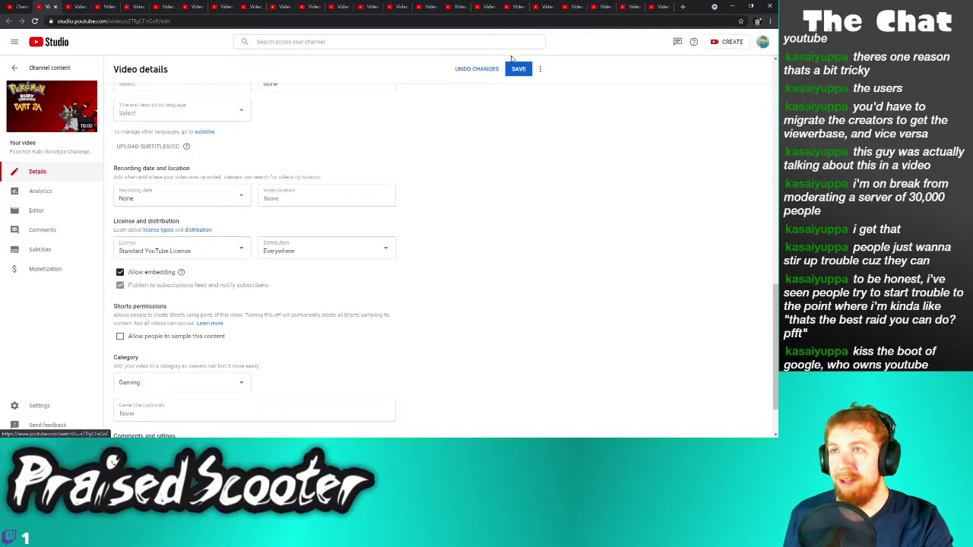
left_click(517, 69)
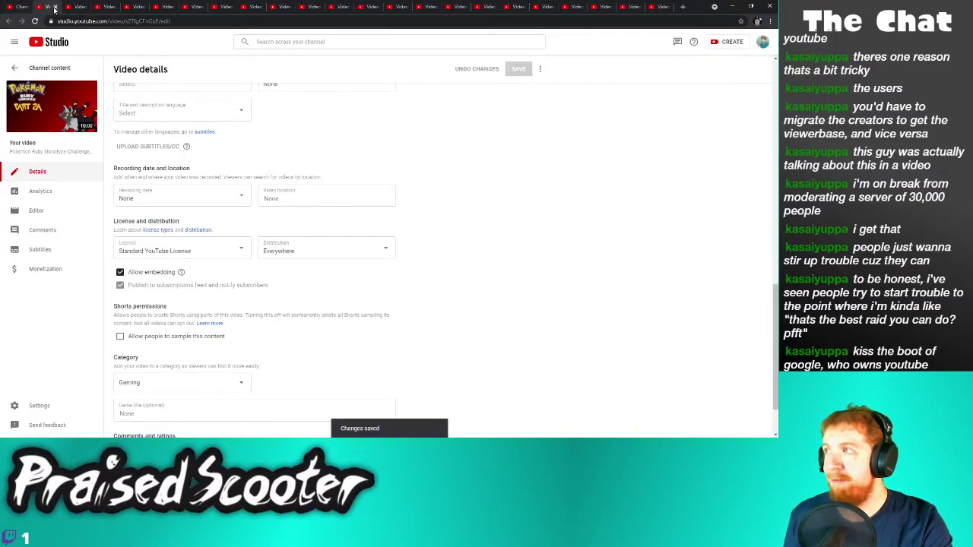
left_click(55, 7)
Disallow Shorts sampling for Pokemon Ruby Monotype Challenge part 2B, save the change and close its tab
scroll(140, 416, "down", 2)
left_click(141, 412)
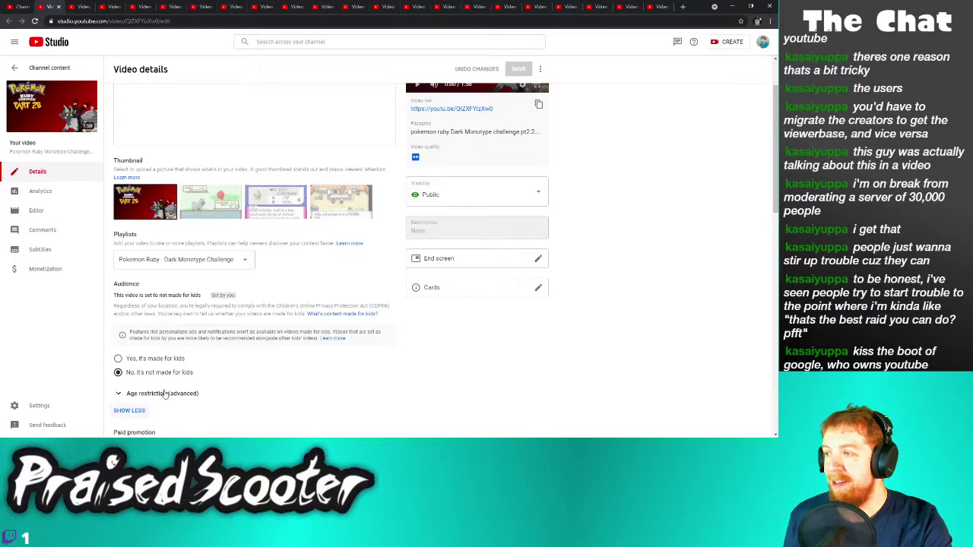
scroll(156, 388, "down", 6)
left_click(155, 376)
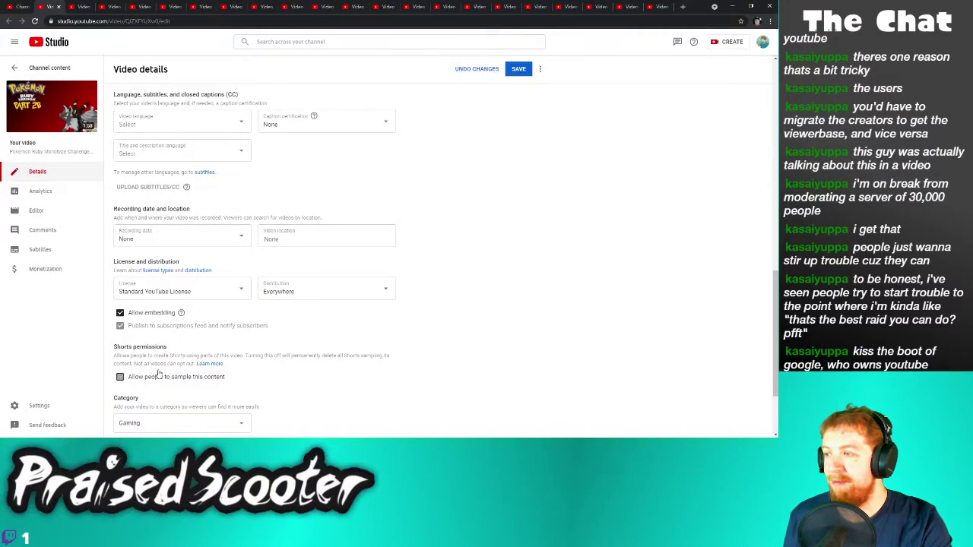
left_click(519, 69)
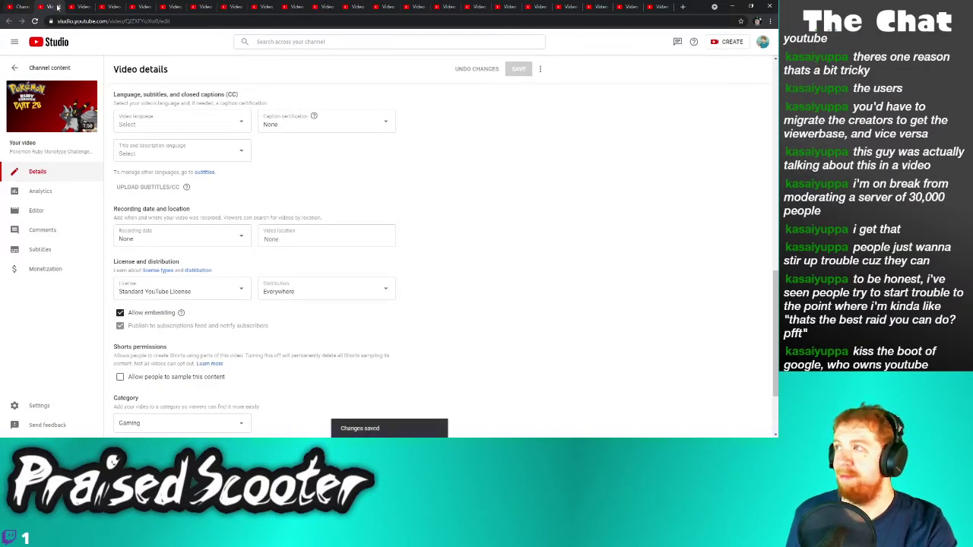
left_click(58, 7)
Disallow Shorts sampling for Let's Play Splosion Man pt12, save the change and close its tab
scroll(259, 313, "down", 2)
left_click(137, 410)
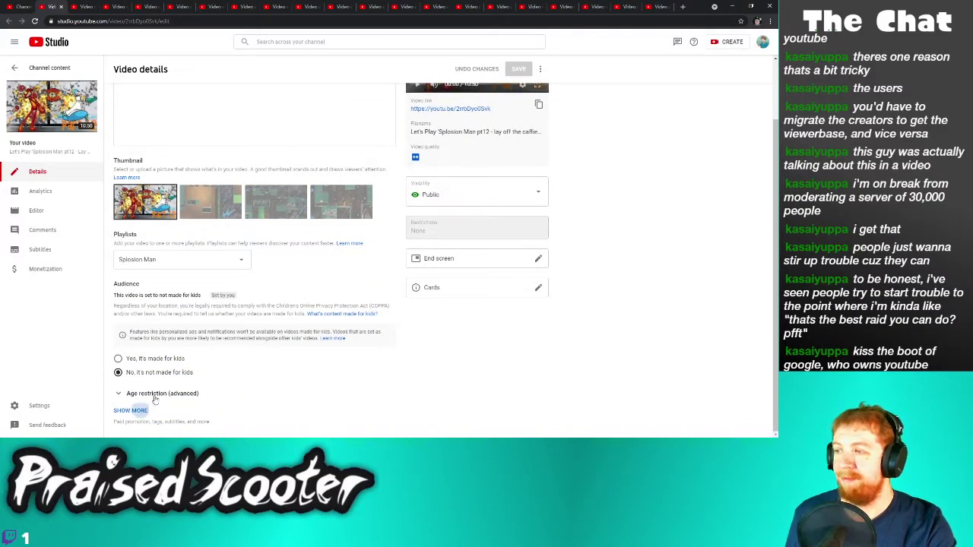
scroll(156, 342, "down", 7)
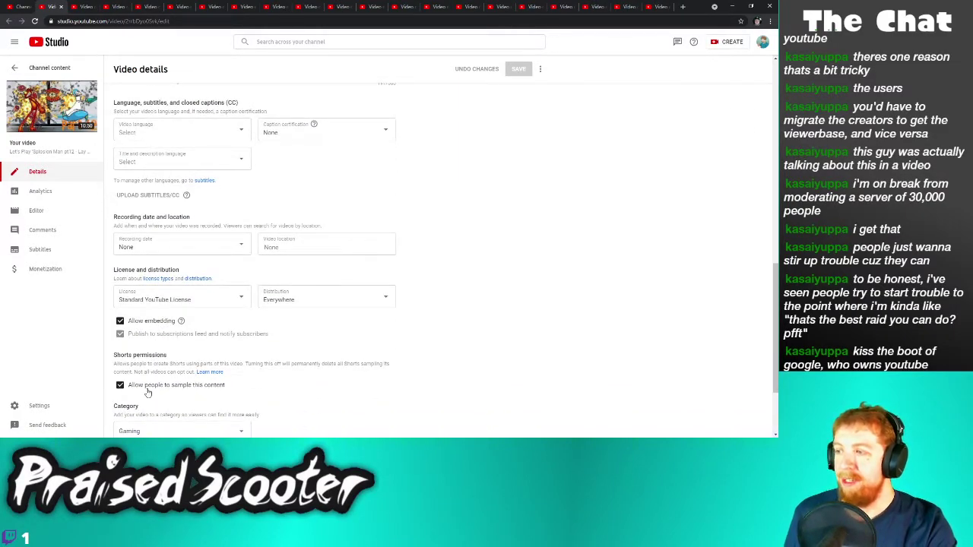
left_click(120, 385)
left_click(524, 72)
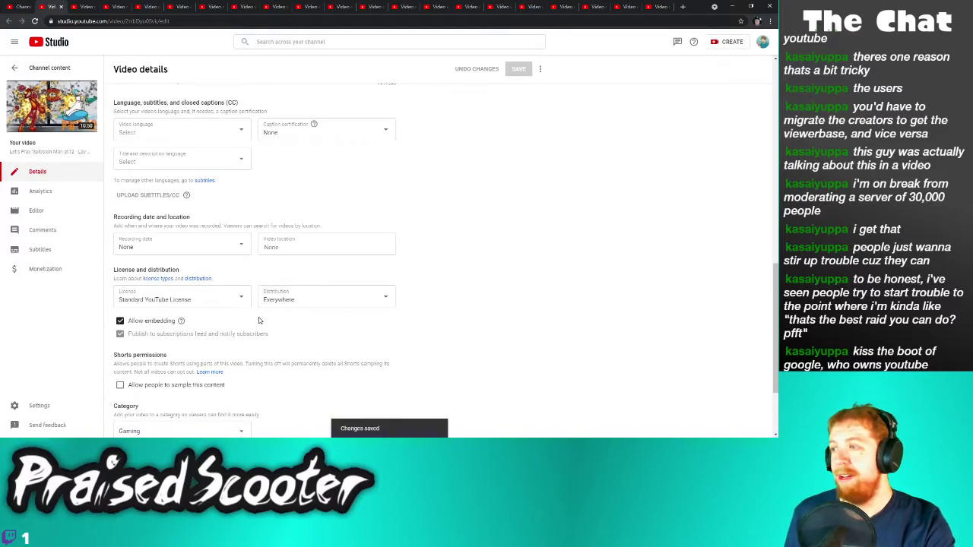
scroll(258, 320, "down", 3)
key("ctrl+w")
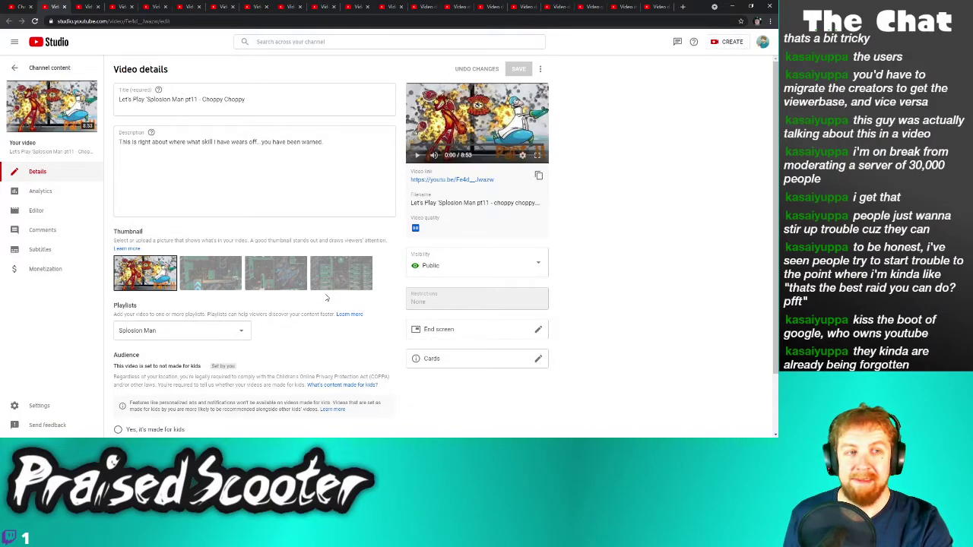
Disallow Shorts sampling for Let's Play Splosion Man pt11, save the change and close its tab
scroll(251, 326, "down", 2)
left_click(130, 411)
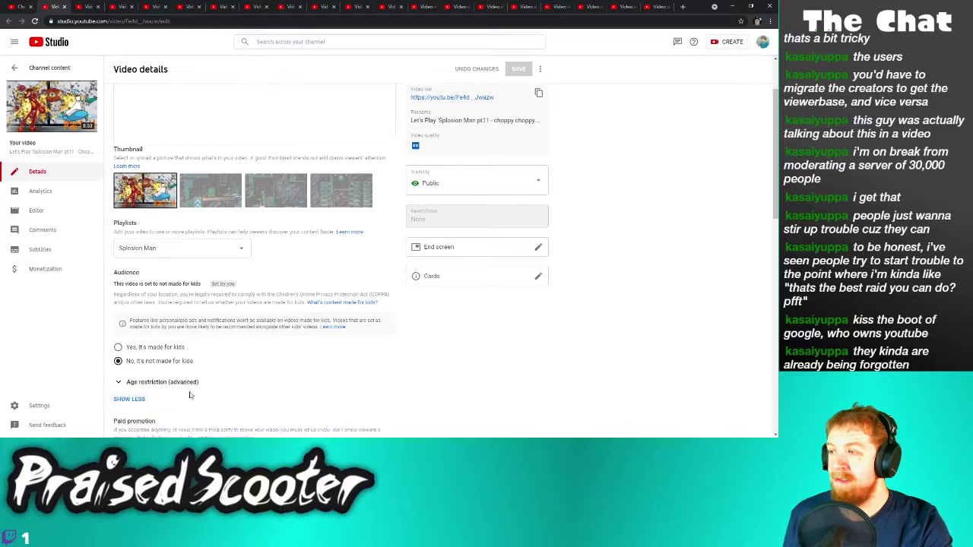
scroll(190, 392, "down", 5)
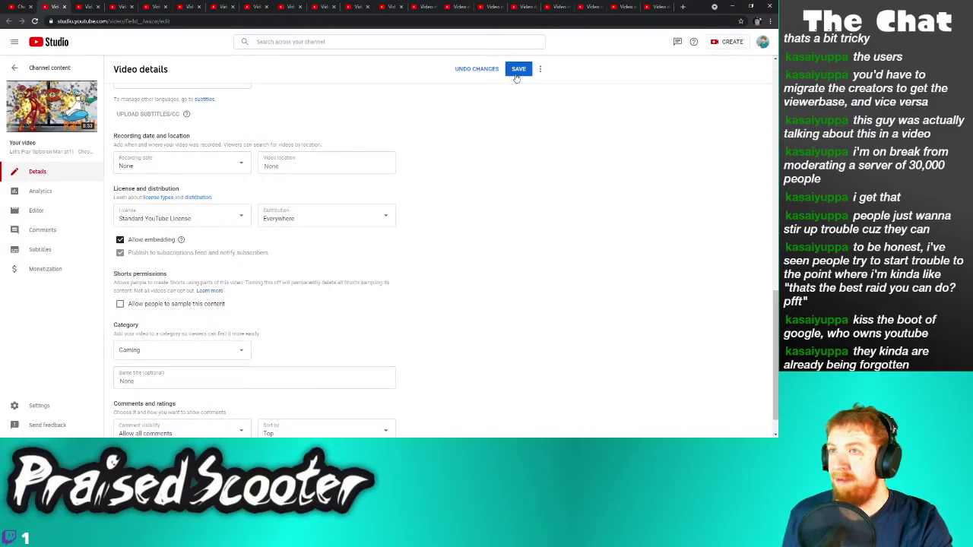
left_click(517, 69)
Disallow Shorts sampling for Let's Play Splosion Man pt10, save the change and close its tab
scroll(215, 350, "down", 2)
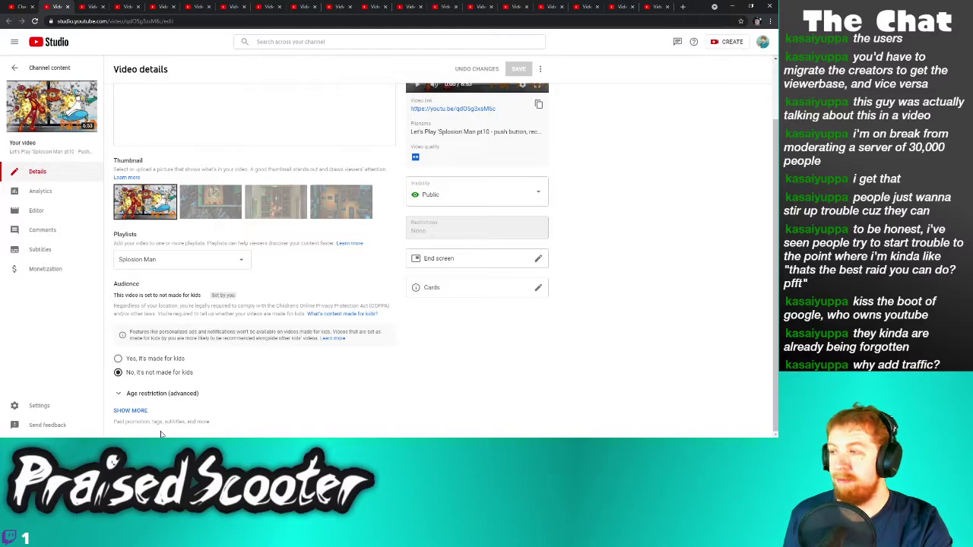
left_click(131, 410)
scroll(160, 404, "down", 6)
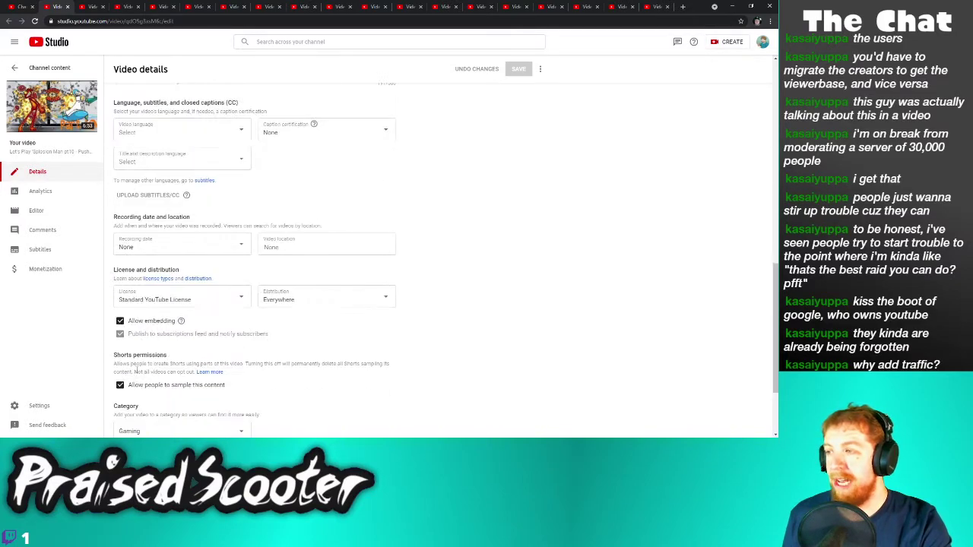
left_click(139, 388)
left_click(518, 69)
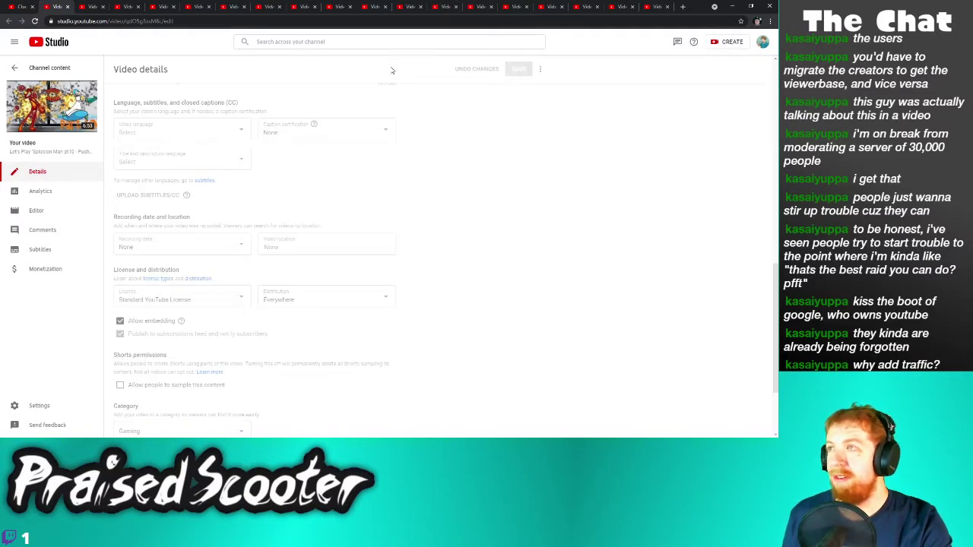
left_click(67, 6)
Disallow Shorts sampling for Let's Play Splosion Man pt9, save the change and close its tab
scroll(142, 380, "down", 1)
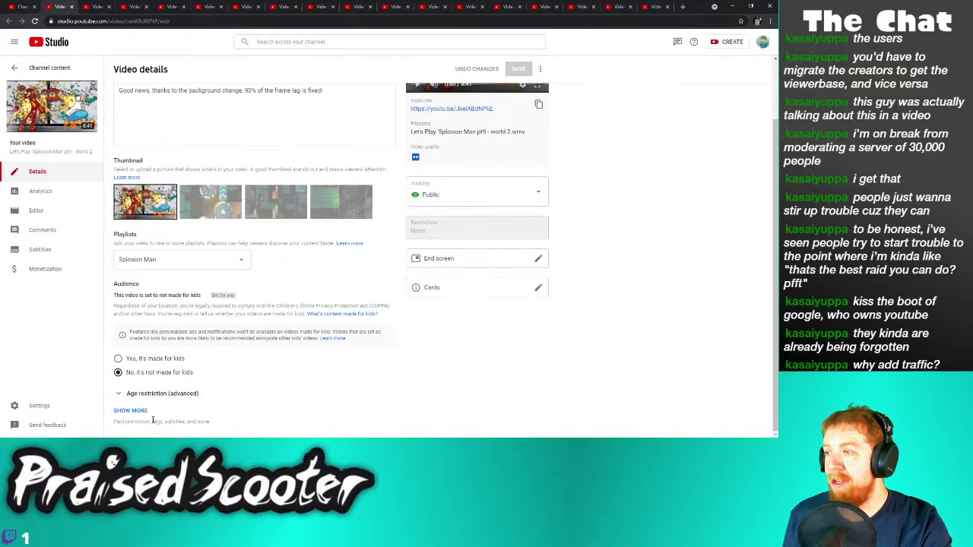
left_click(141, 410)
scroll(160, 380, "down", 6)
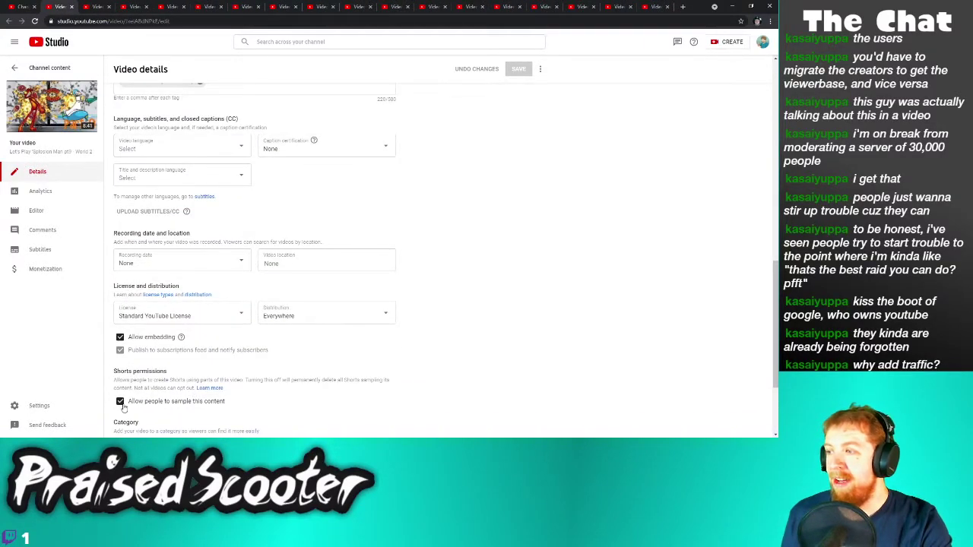
left_click(120, 401)
left_click(518, 68)
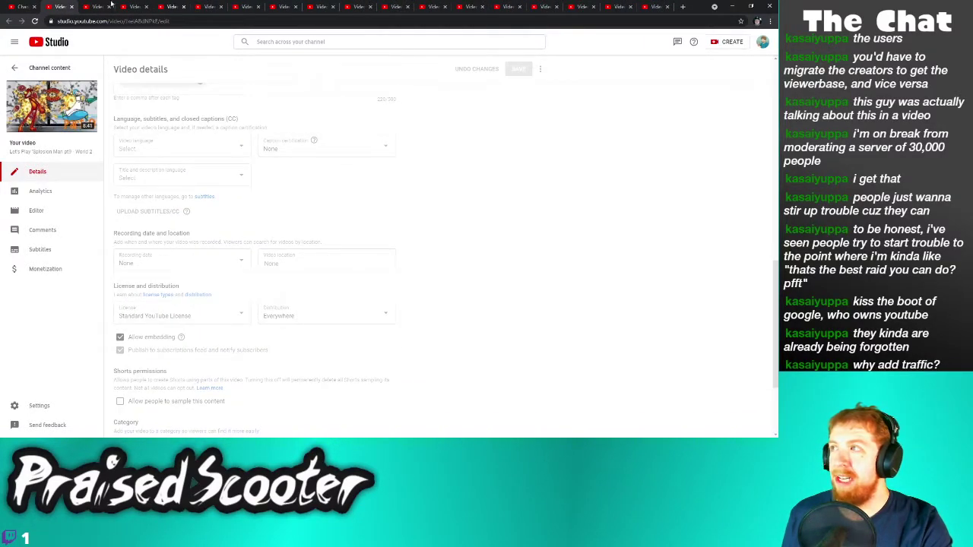
left_click(71, 7)
Disallow Shorts sampling for Let's Play Splosion Man pt8 and save the change
scroll(152, 399, "down", 2)
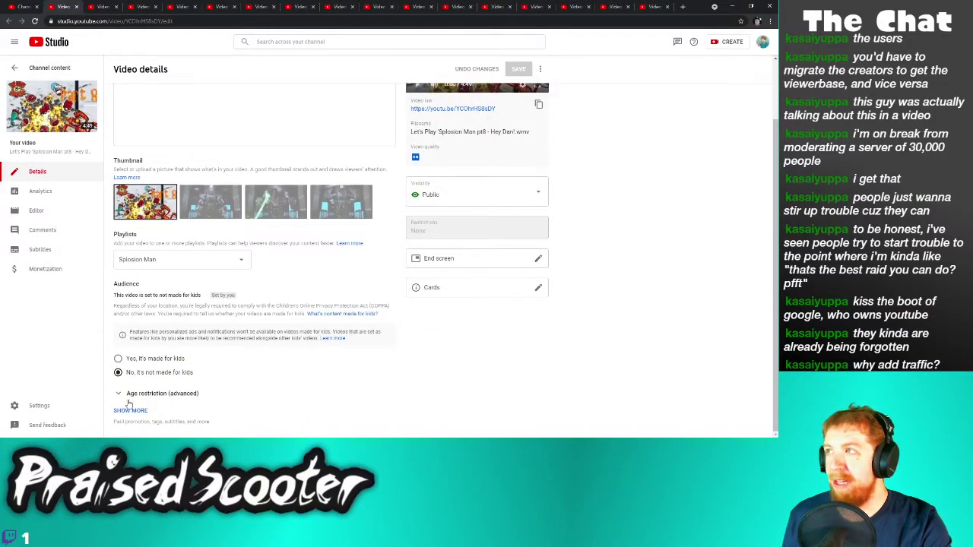
scroll(130, 403, "up", 1)
scroll(152, 364, "down", 1)
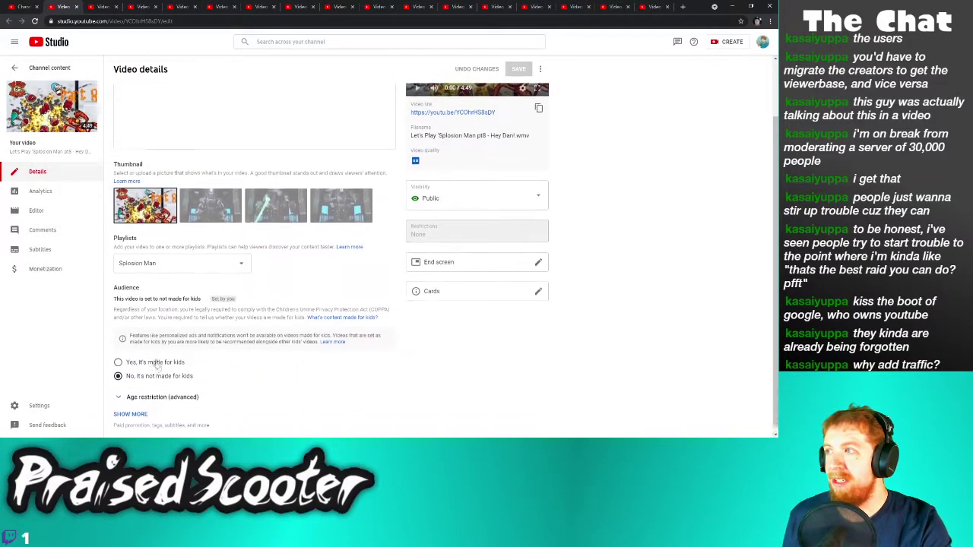
left_click(136, 412)
scroll(160, 396, "down", 8)
left_click(139, 386)
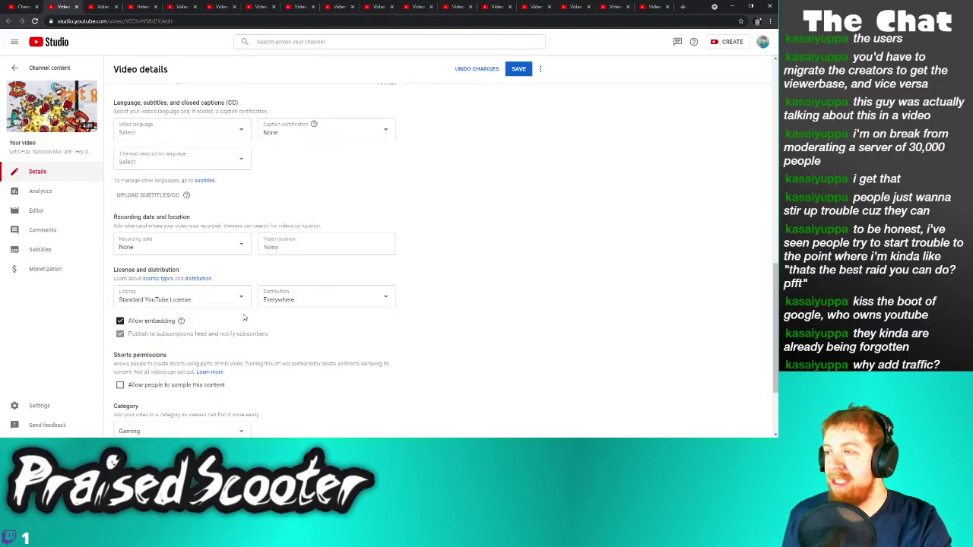
left_click(517, 69)
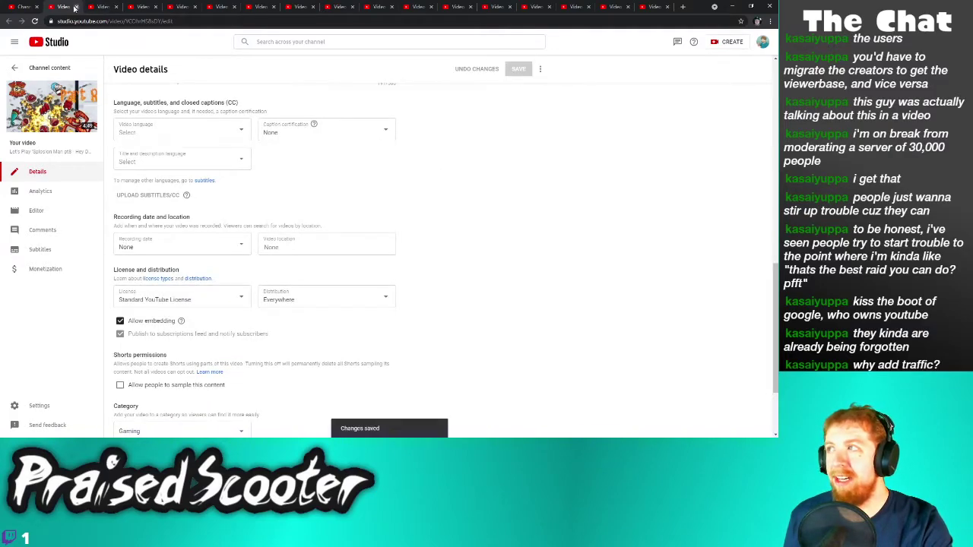
Close the finished pt8 tab, disallow Shorts sampling for Let's Play Splosion Man pt7, save the change and close its tab
left_click(76, 6)
scroll(165, 378, "down", 2)
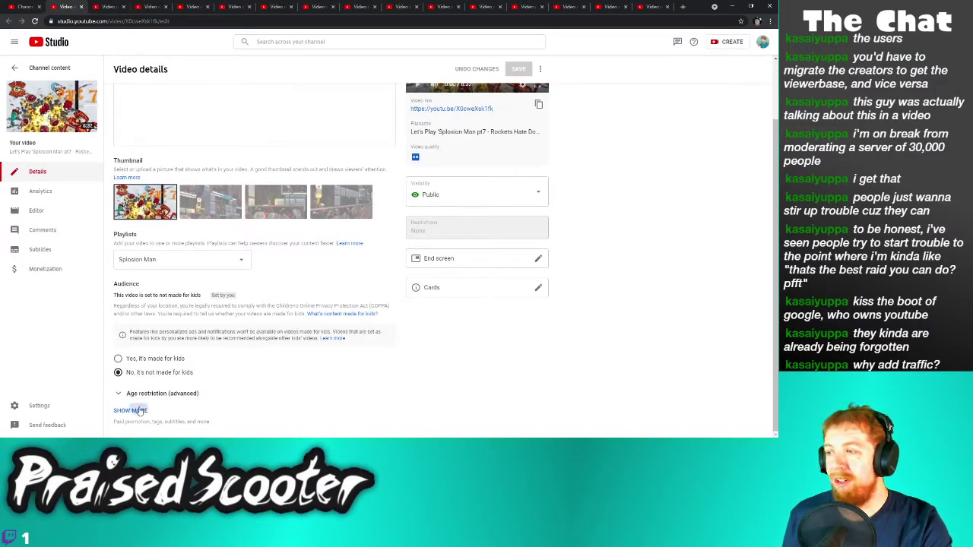
left_click(137, 410)
scroll(163, 397, "down", 8)
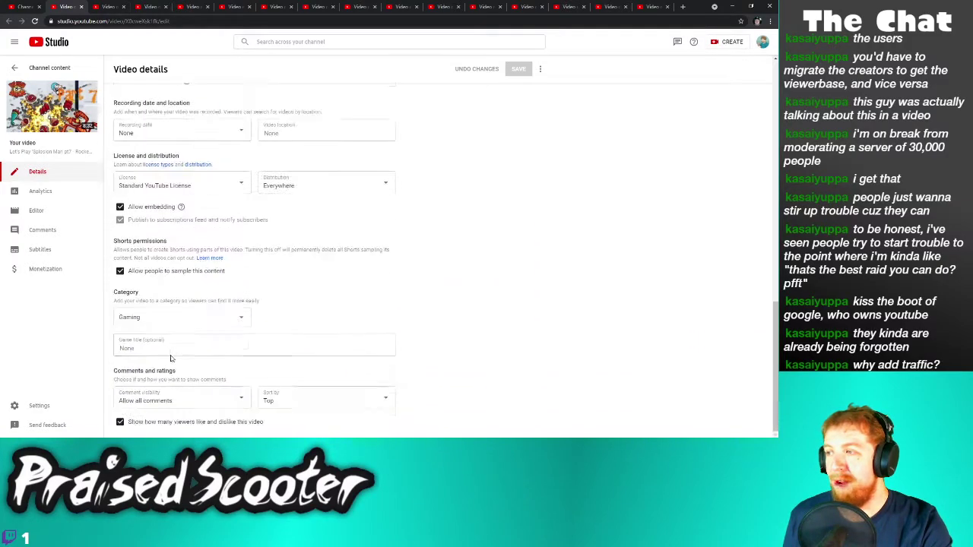
left_click(141, 271)
left_click(518, 69)
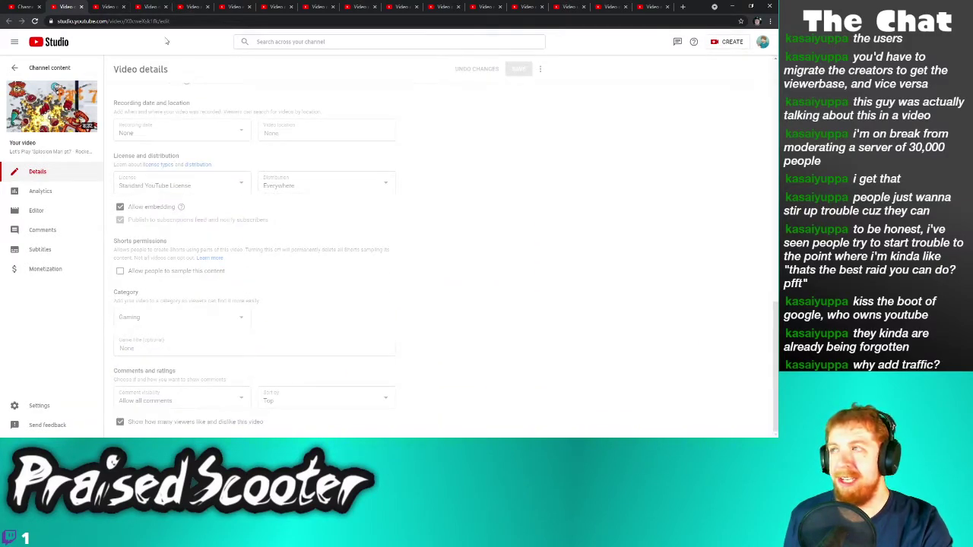
left_click(80, 6)
Disallow Shorts sampling for part 1 of the Pokemon Ruby Dark Monotype Challenge, save the change and close its tab
scroll(241, 345, "down", 2)
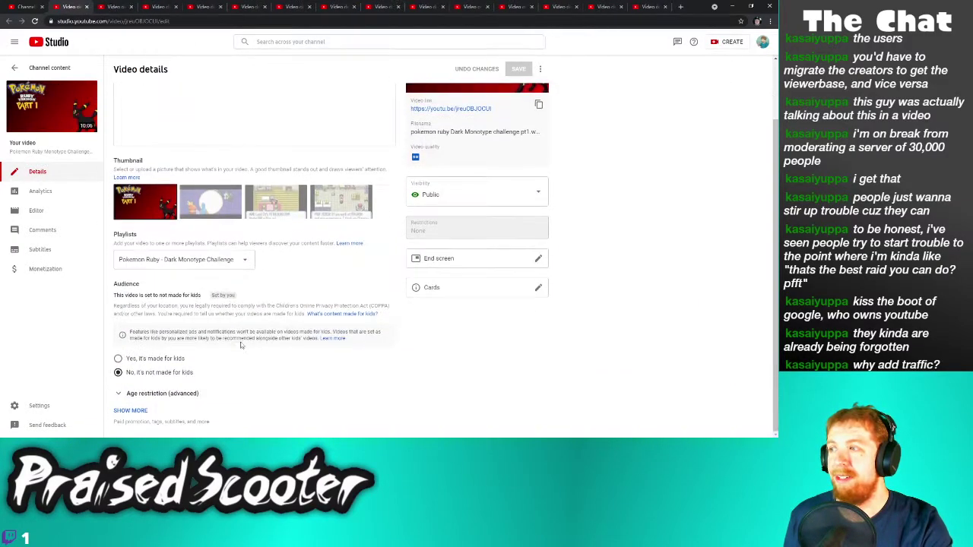
left_click(128, 411)
scroll(150, 363, "down", 8)
left_click(131, 380)
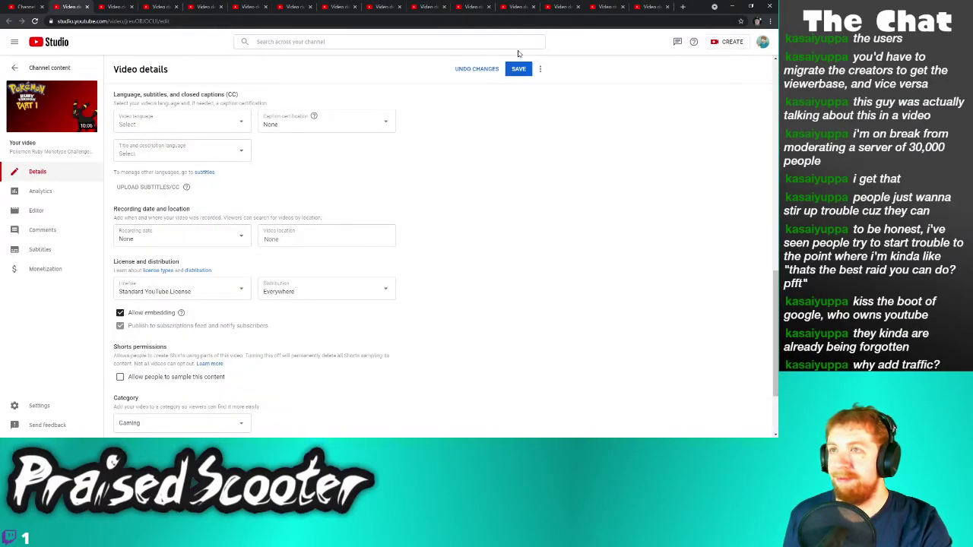
left_click(518, 68)
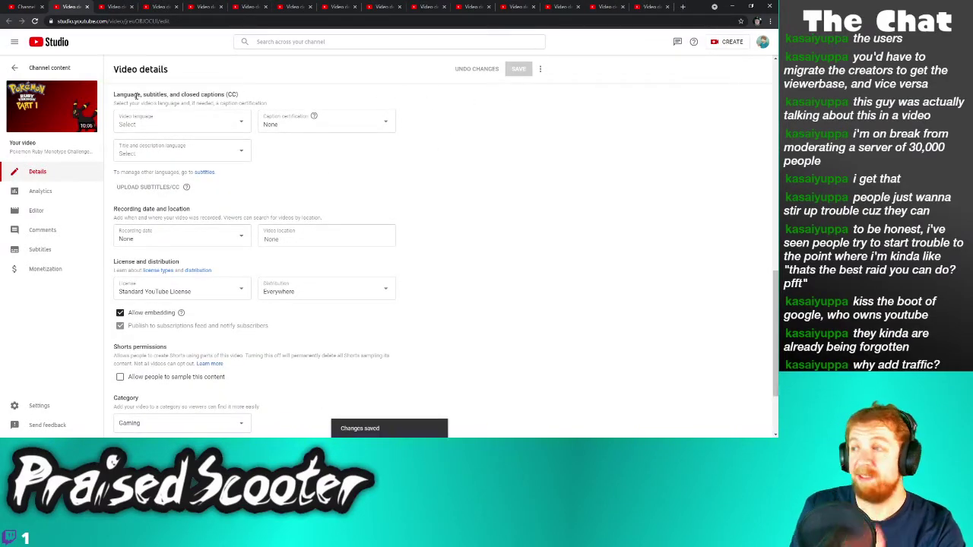
left_click(92, 6)
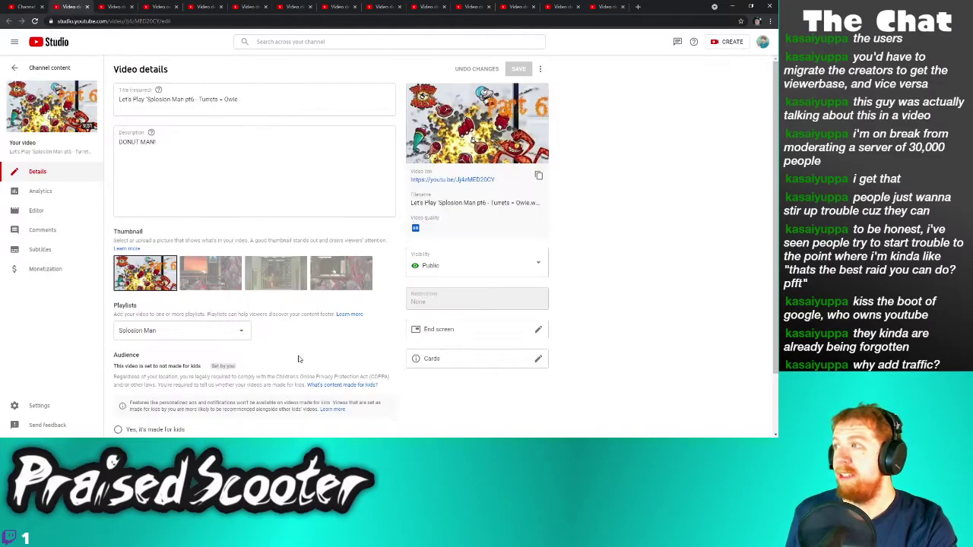
Disallow Shorts sampling for Let's Play Splosion Man pt6, save the change and close its tab
scroll(298, 358, "down", 1)
left_click(131, 410)
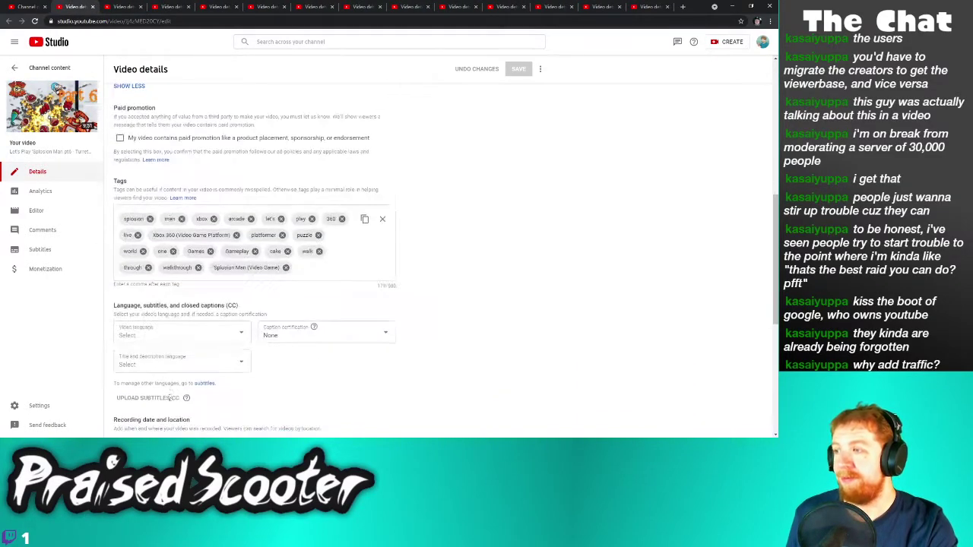
scroll(141, 388, "down", 3)
left_click(142, 428)
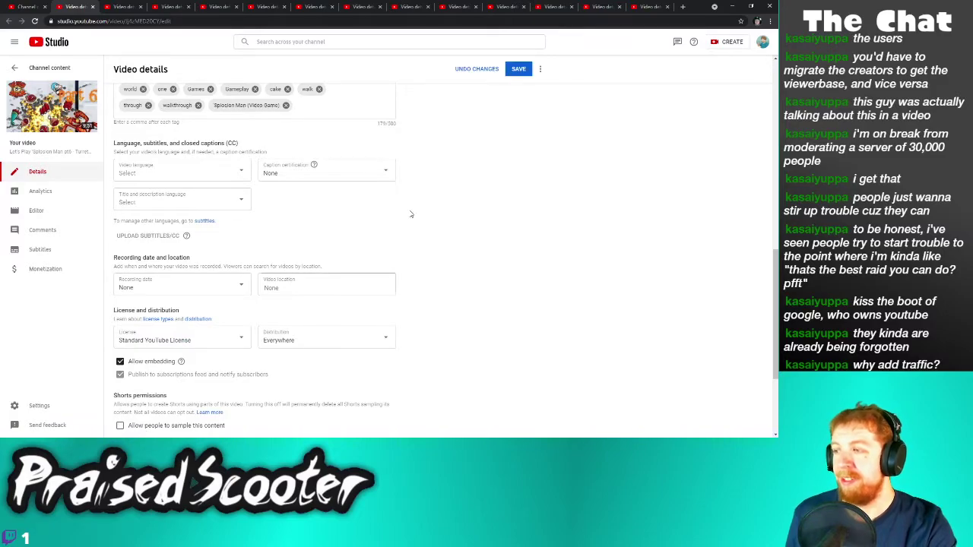
left_click(519, 69)
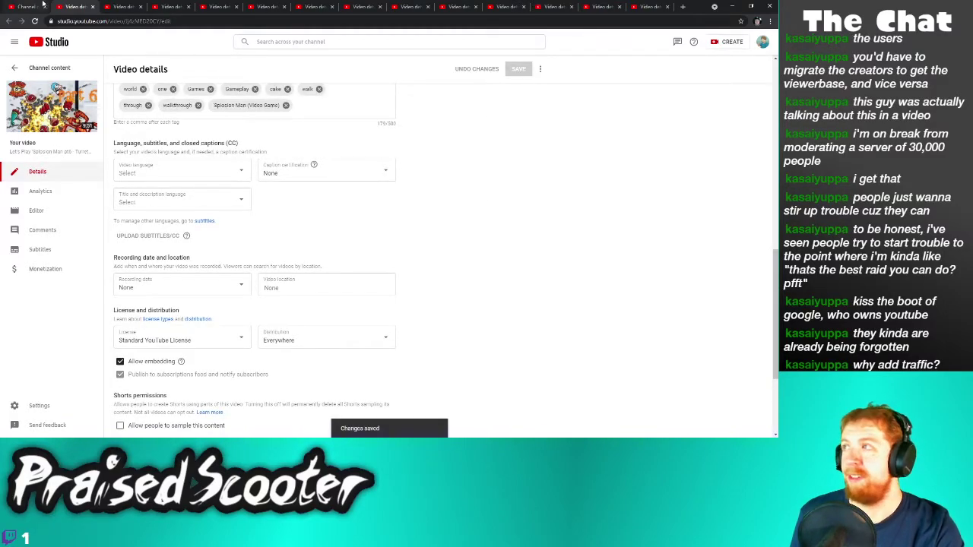
left_click(92, 7)
Disallow Shorts sampling for Let's Play Splosion Man pt5, save the change and close its tab
scroll(246, 248, "down", 2)
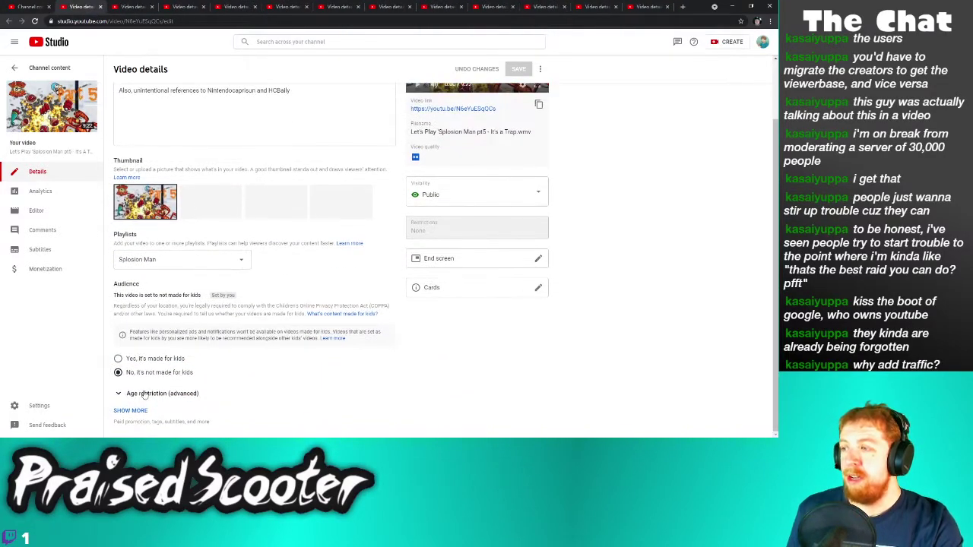
left_click(131, 410)
scroll(152, 387, "down", 5)
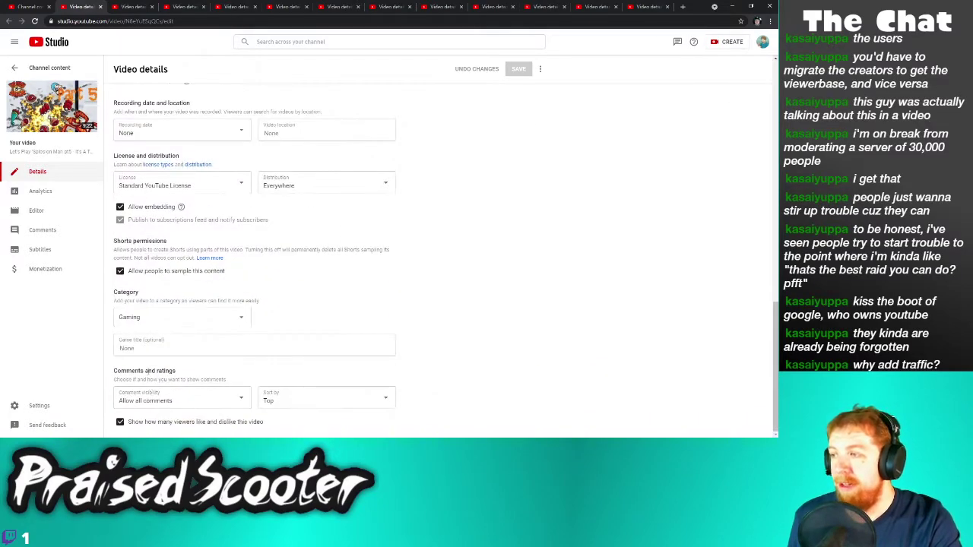
left_click(163, 272)
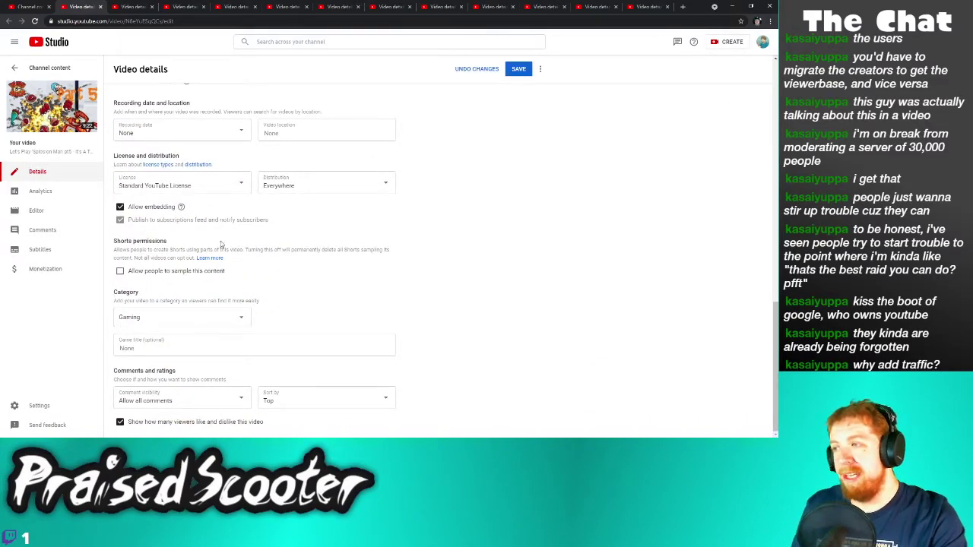
left_click(519, 69)
left_click(100, 7)
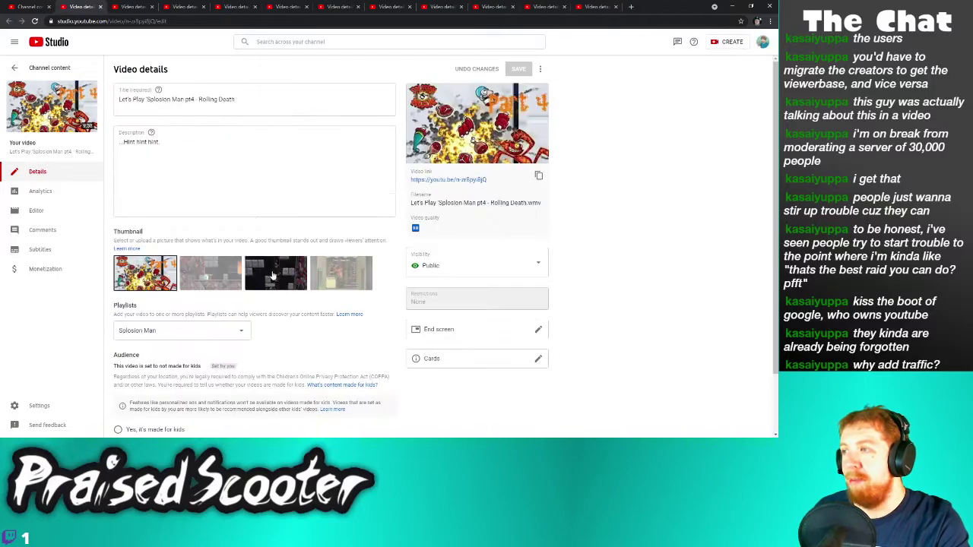
Disallow Shorts sampling for Let's Play Splosion Man pt4, save the change and close its tab
scroll(272, 275, "down", 2)
left_click(139, 412)
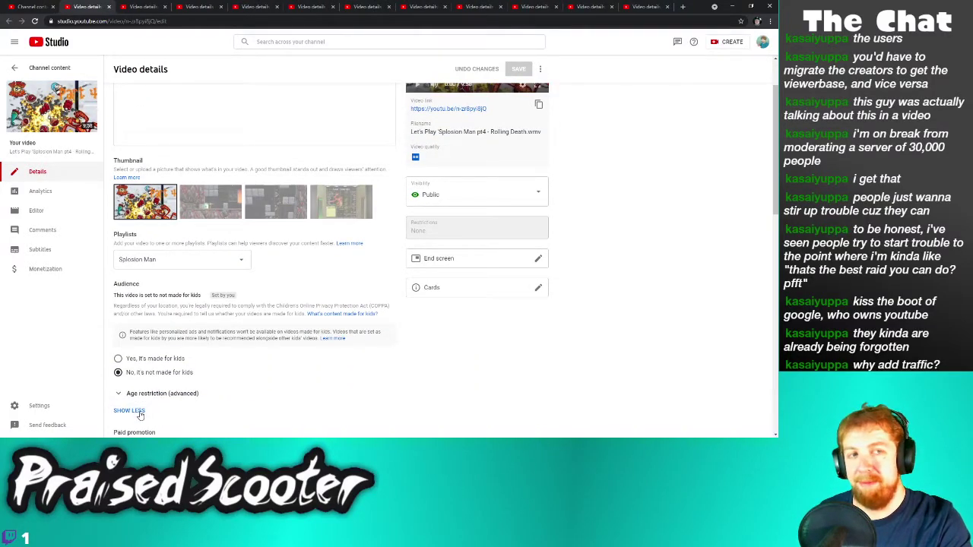
scroll(231, 353, "down", 8)
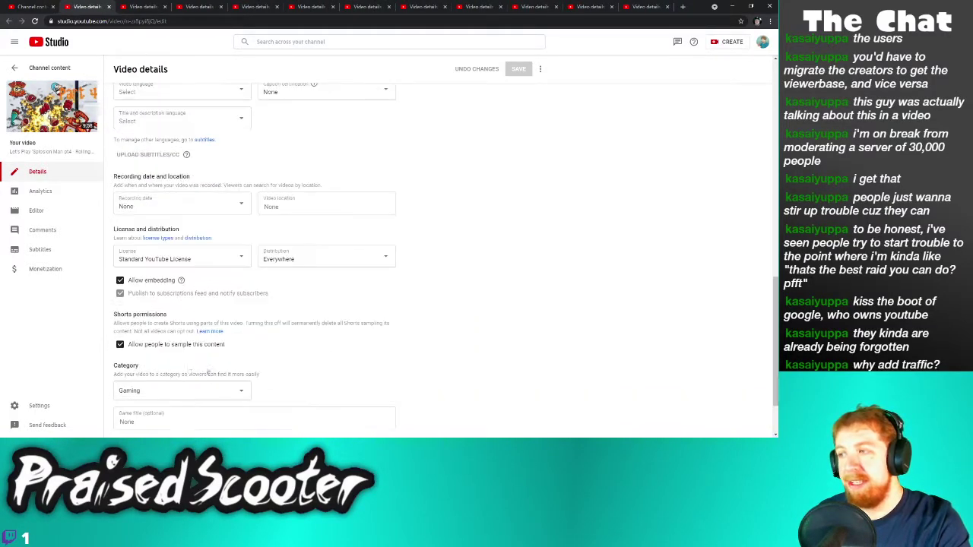
left_click(165, 346)
left_click(514, 69)
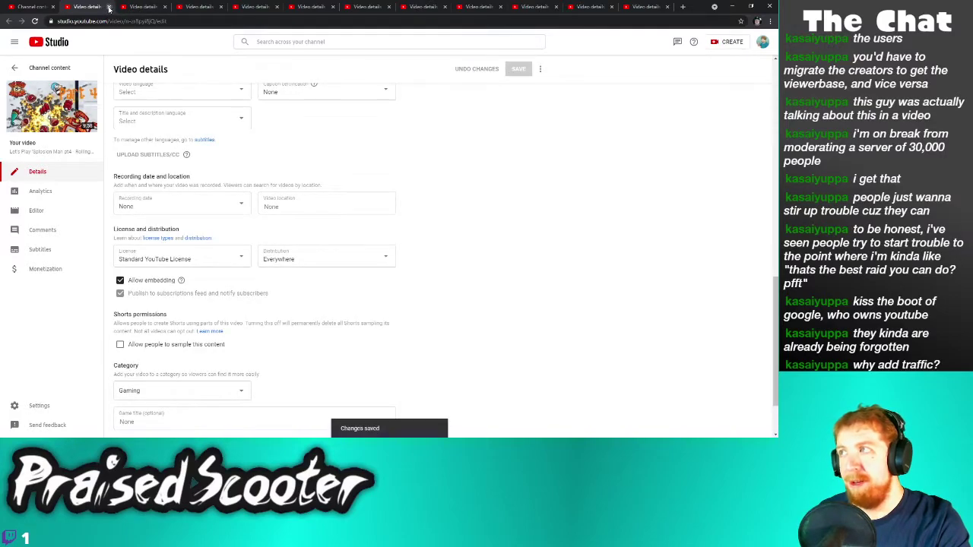
left_click(109, 7)
Disallow Shorts sampling for Let's Play Splosion Man pt3, save the change and close its tab
scroll(160, 405, "down", 1)
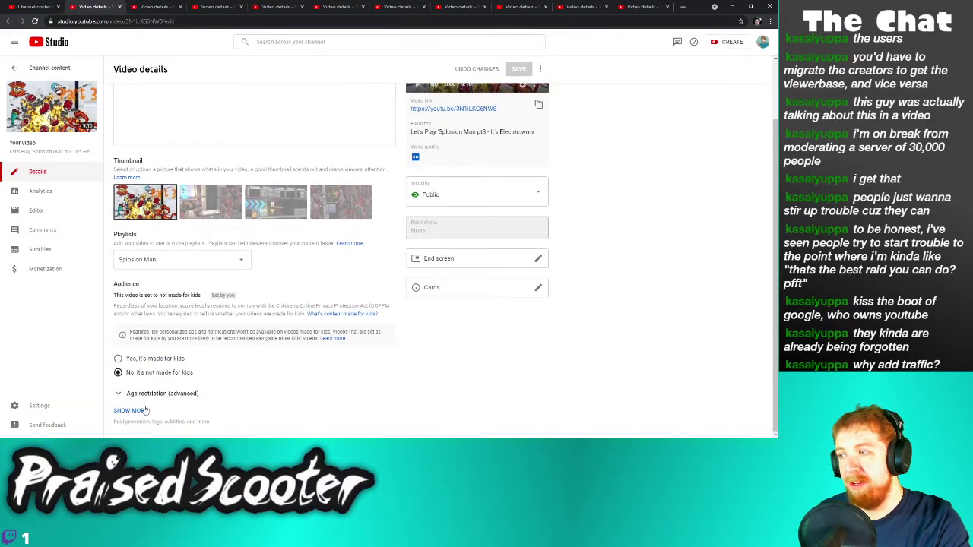
left_click(143, 411)
scroll(137, 351, "down", 7)
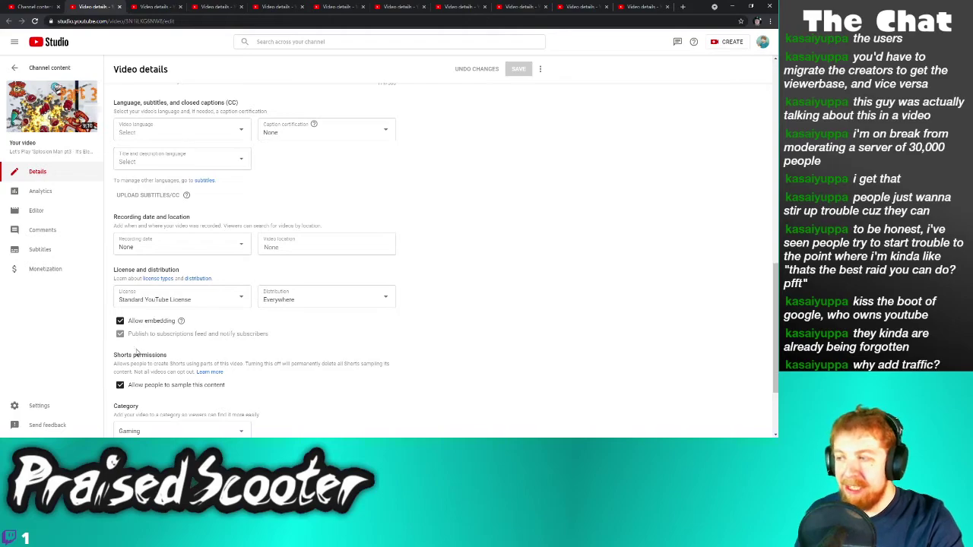
left_click(161, 387)
left_click(524, 70)
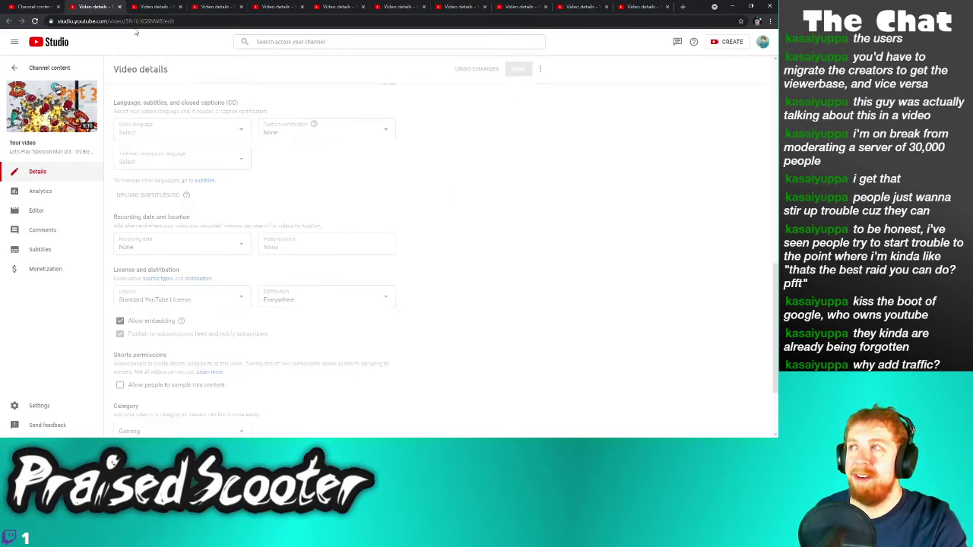
left_click(119, 7)
Disallow Shorts sampling for Let's Play Splosion Man pt2, save the change and close its tab
scroll(259, 304, "down", 1)
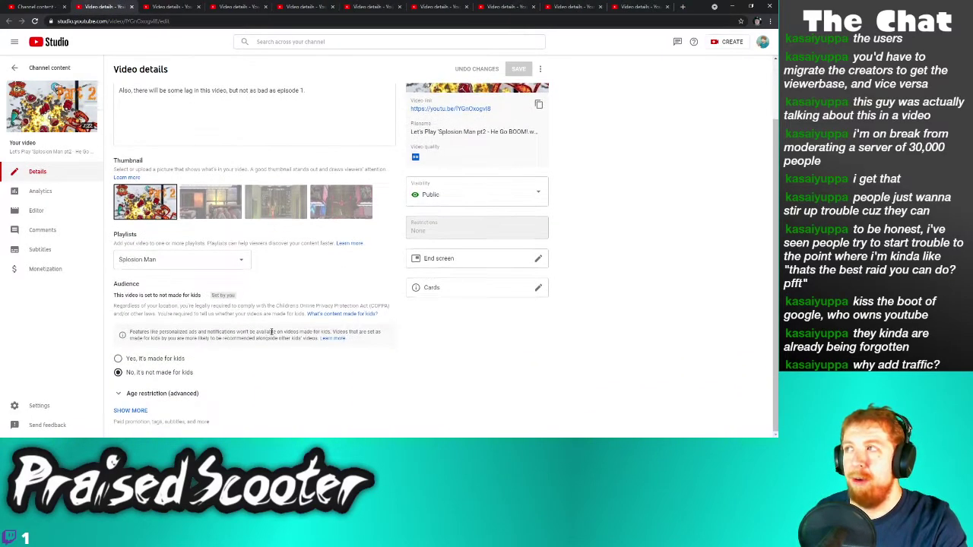
left_click(131, 409)
scroll(200, 384, "down", 8)
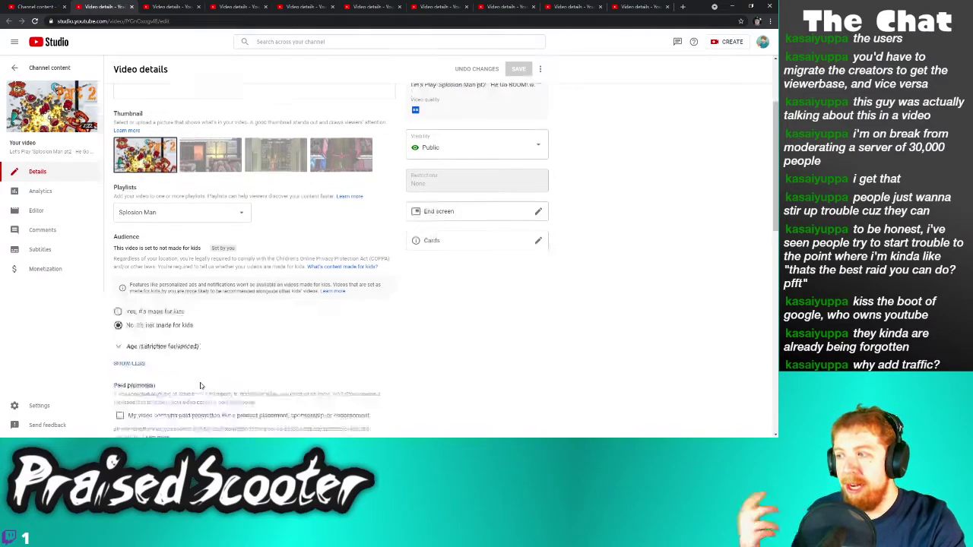
scroll(168, 384, "down", 2)
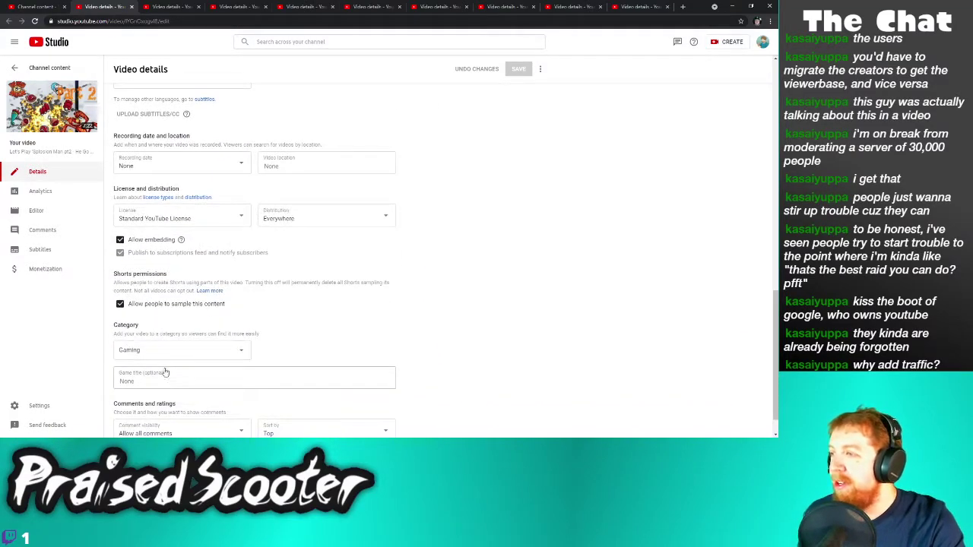
left_click(168, 304)
left_click(515, 70)
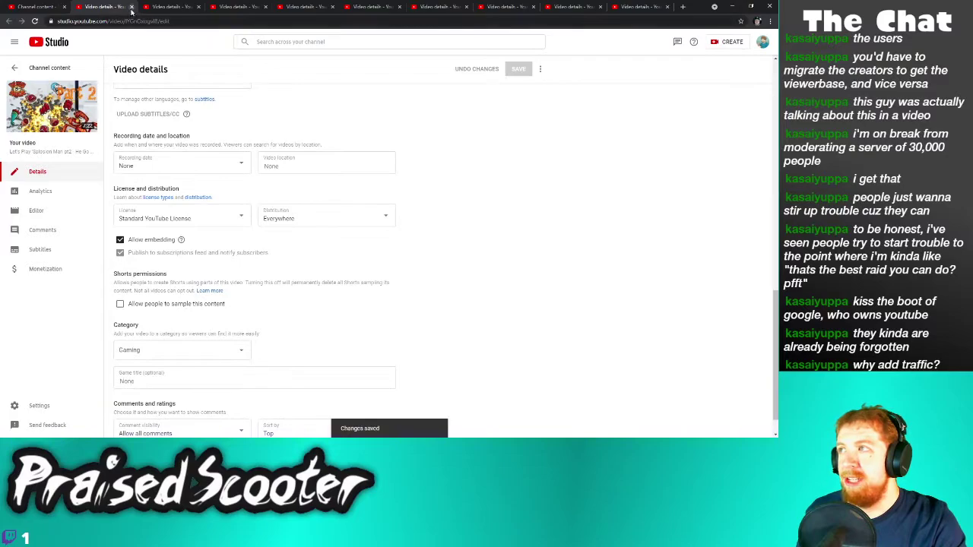
left_click(131, 6)
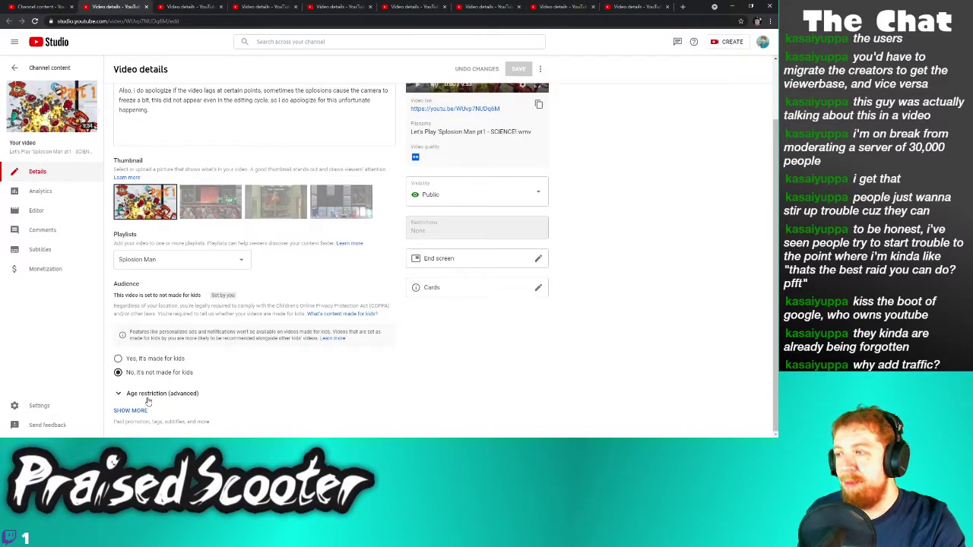
Disallow Shorts sampling for Let's Play Splosion Man pt1, save the change and close its tab
left_click(131, 411)
scroll(148, 387, "down", 6)
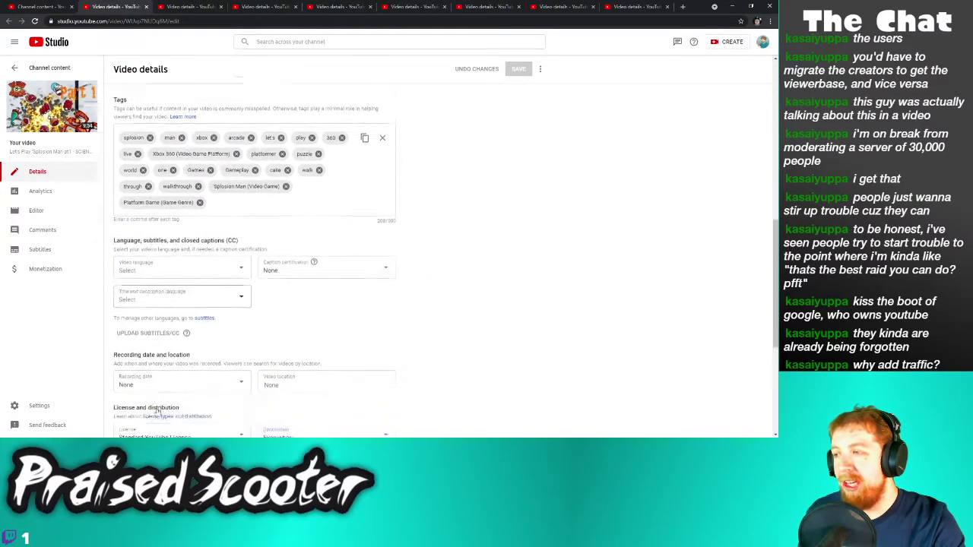
scroll(160, 370, "down", 2)
left_click(174, 365)
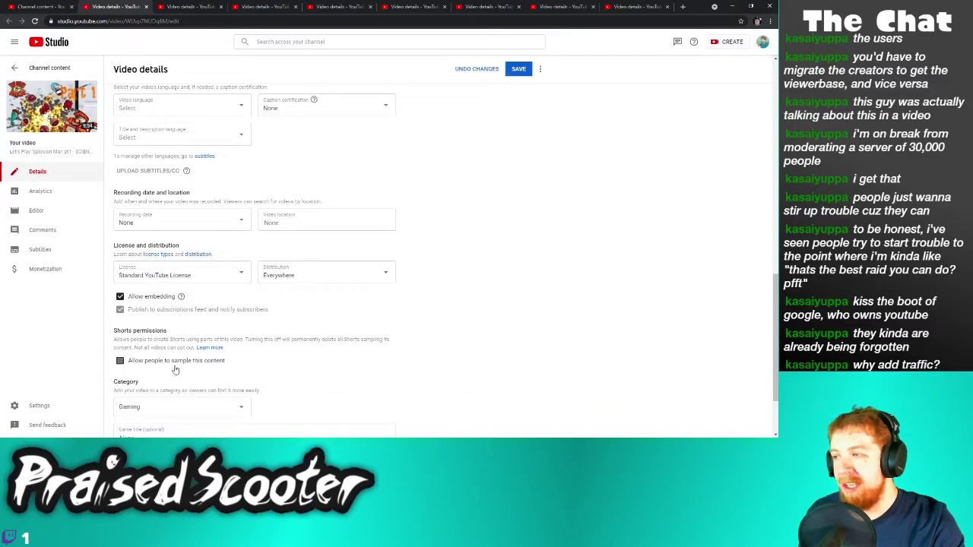
left_click(518, 69)
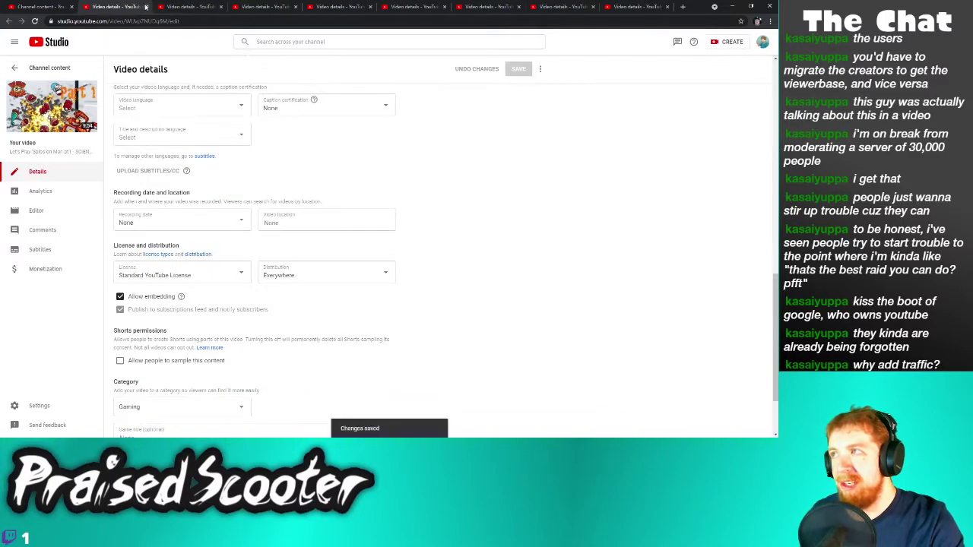
key("ctrl+w")
Disallow Shorts sampling for the Pokemon Ruby Dark Monotype Intro video, save the change and close its tab
scroll(228, 319, "down", 2)
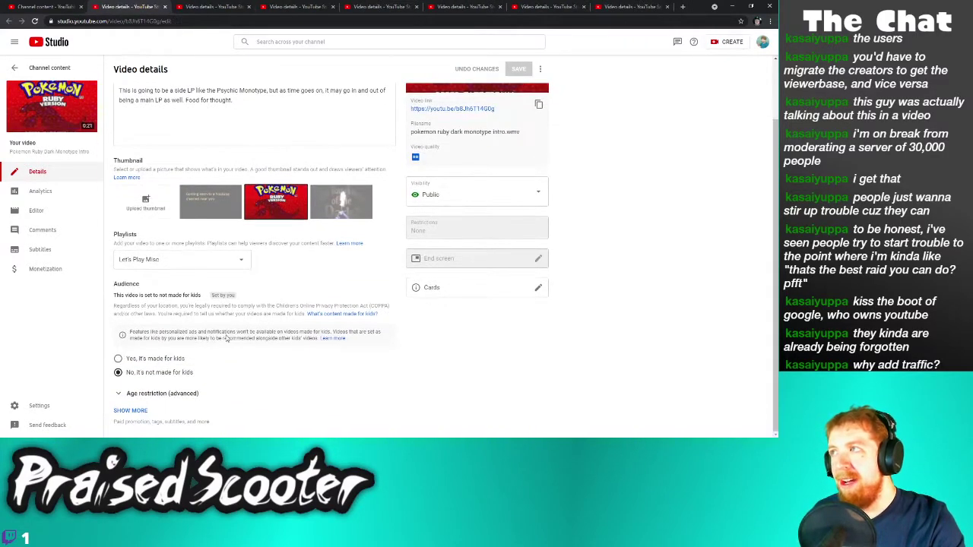
left_click(131, 411)
scroll(141, 365, "down", 10)
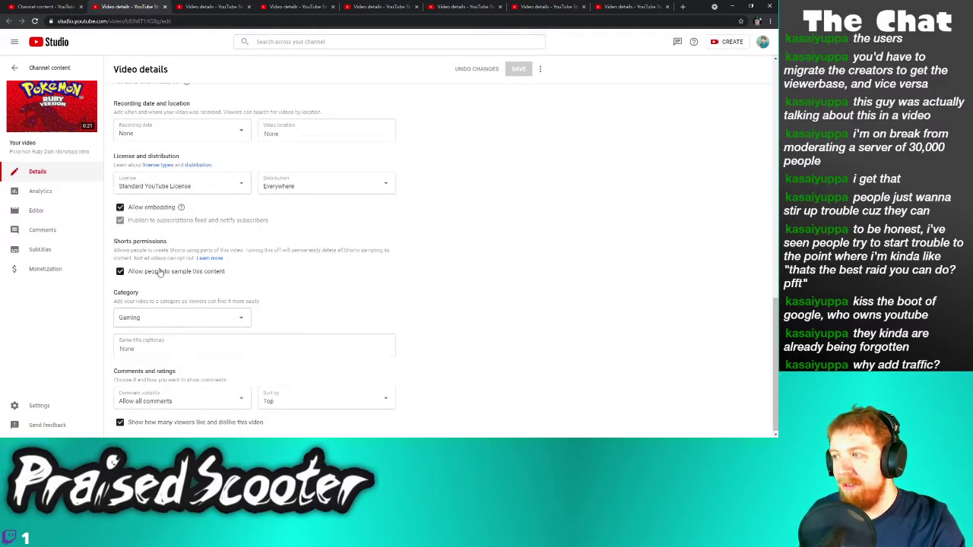
left_click(160, 272)
left_click(518, 68)
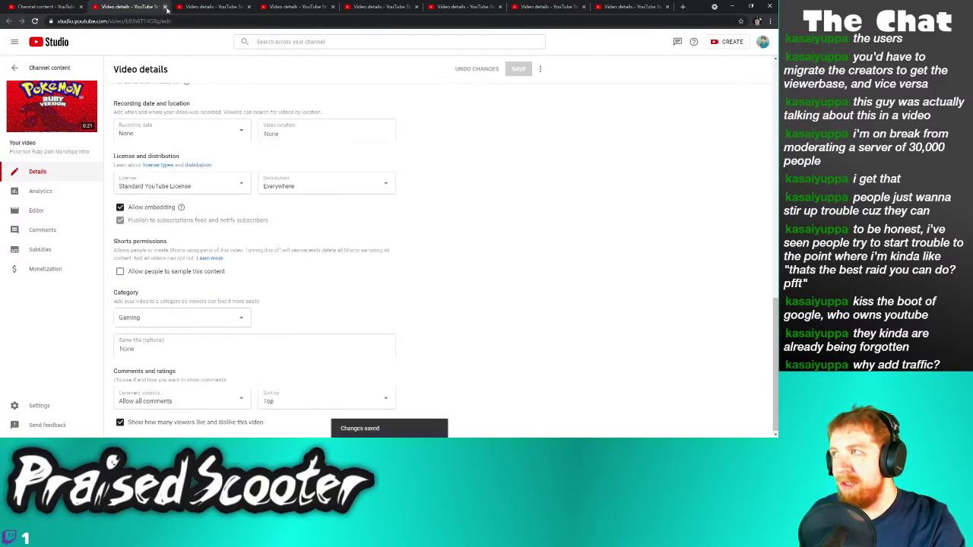
left_click(166, 7)
Disallow Shorts sampling for Let's Brawl Round 20, save the change and close its tab
scroll(256, 341, "down", 2)
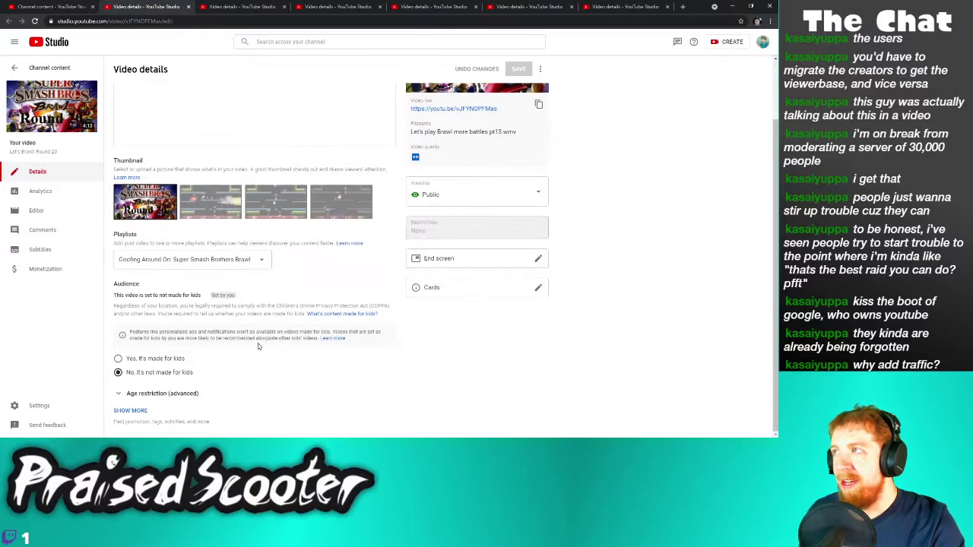
left_click(133, 411)
scroll(158, 368, "down", 10)
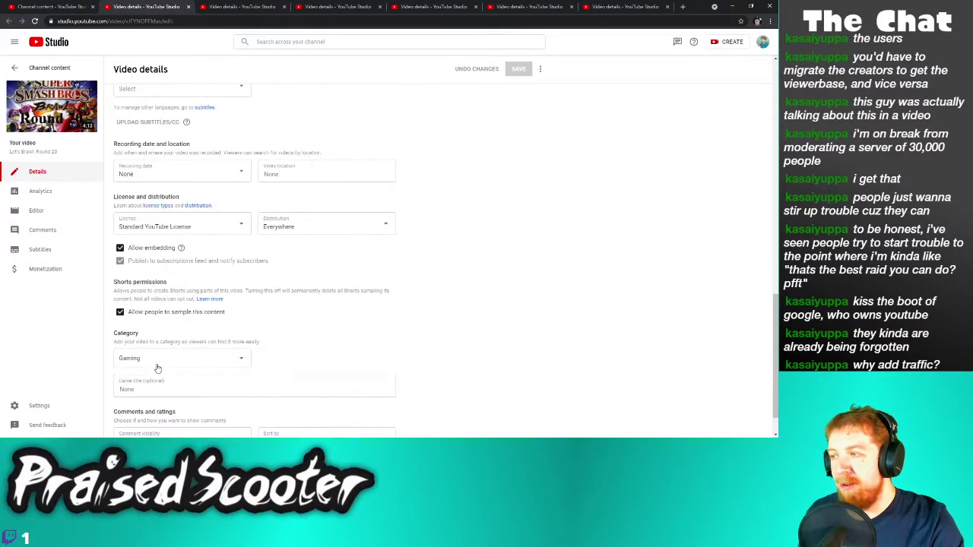
left_click(160, 312)
left_click(518, 68)
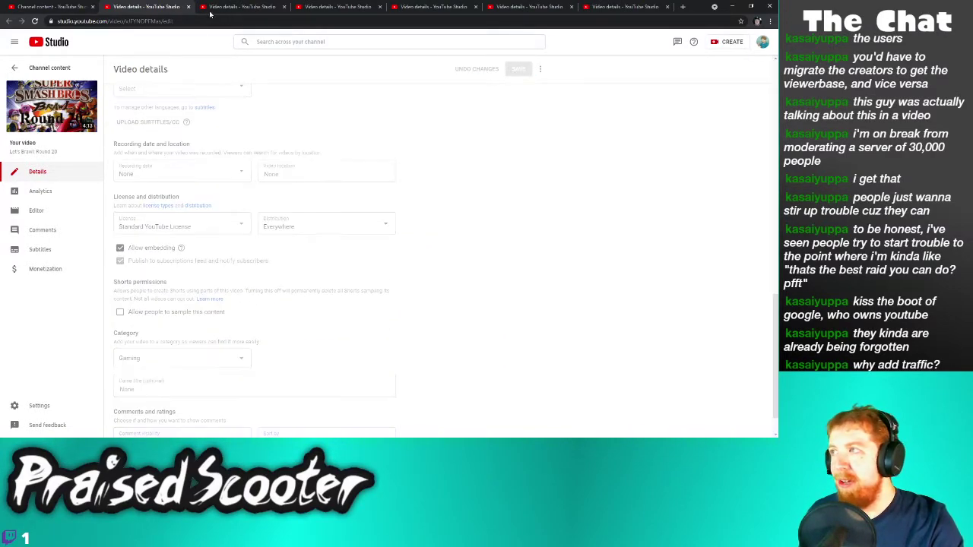
left_click(188, 7)
Disallow Shorts sampling for Let's Brawl Round 19, save the change and close its tab
scroll(147, 400, "down", 2)
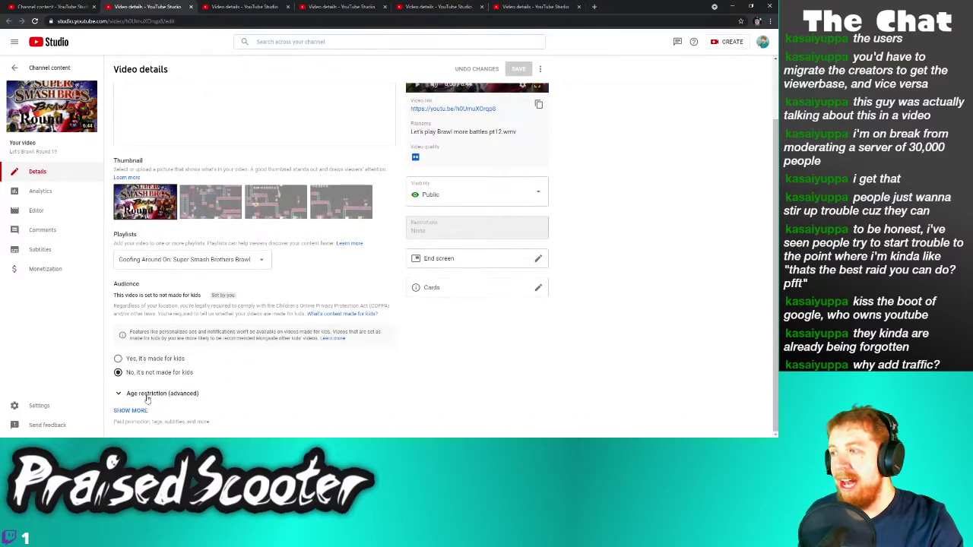
left_click(131, 411)
scroll(190, 388, "down", 10)
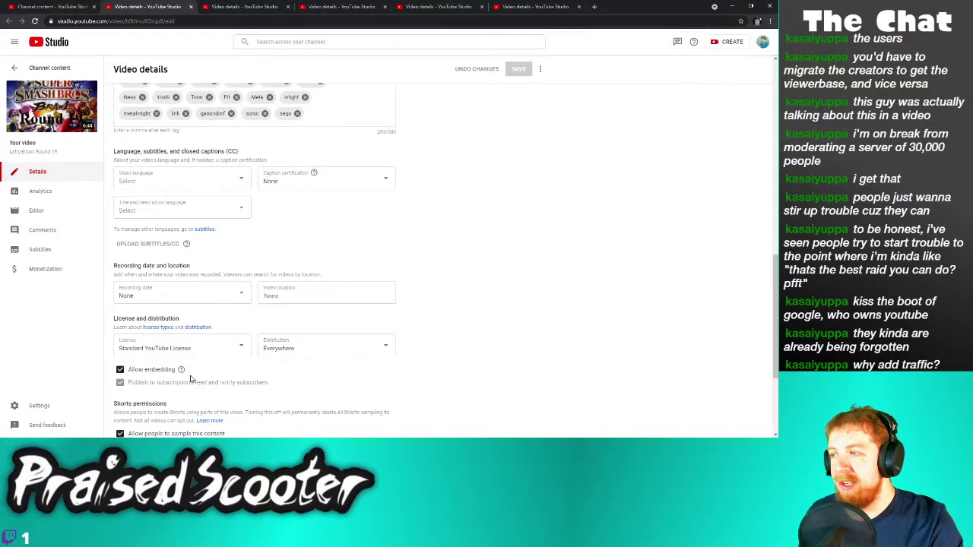
left_click(187, 275)
left_click(518, 69)
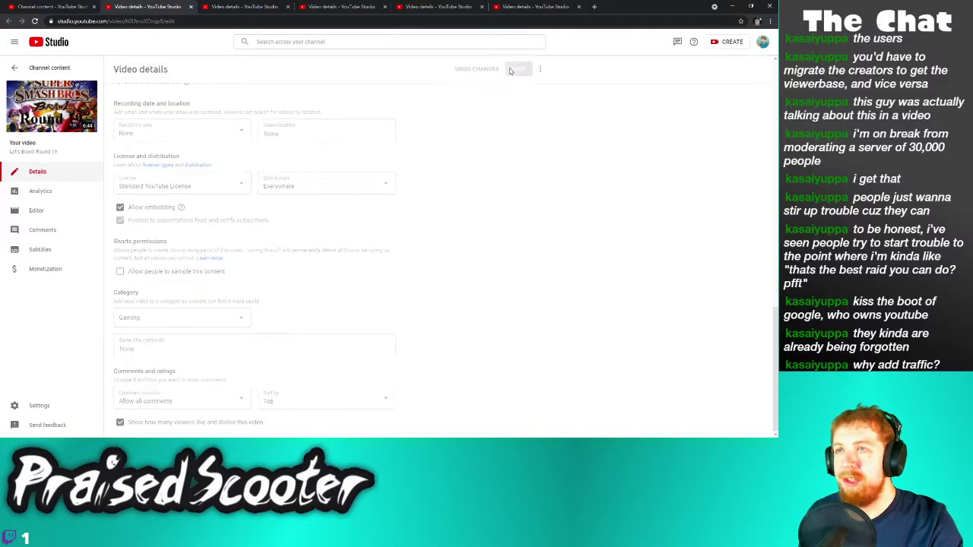
left_click(191, 6)
Disallow Shorts sampling for Let's Brawl Round 18, save the change and close its tab
scroll(263, 378, "down", 1)
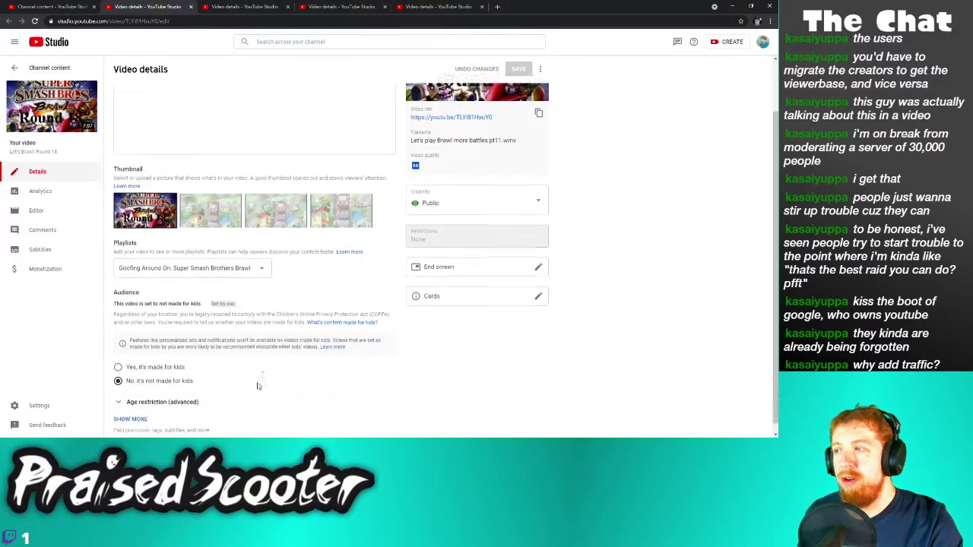
left_click(131, 411)
scroll(152, 402, "down", 8)
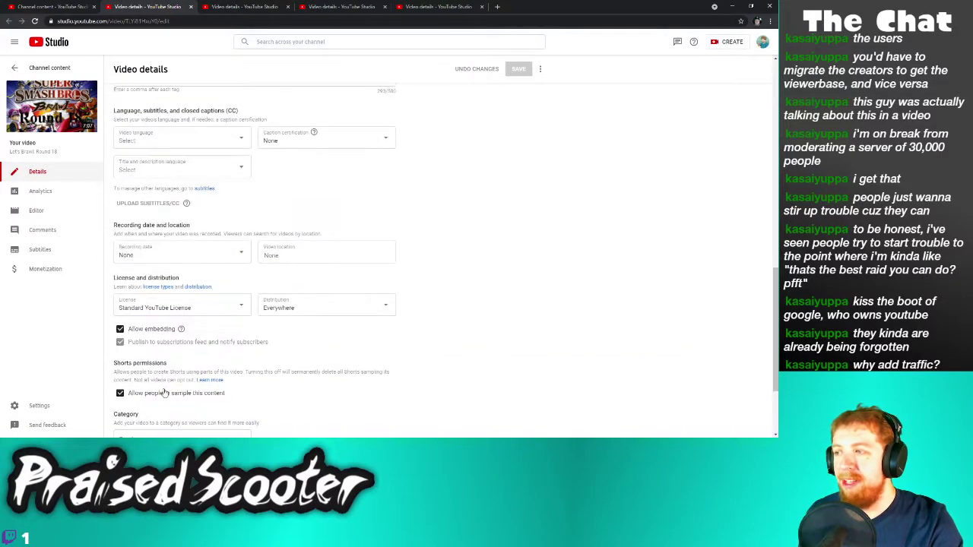
left_click(120, 393)
left_click(519, 69)
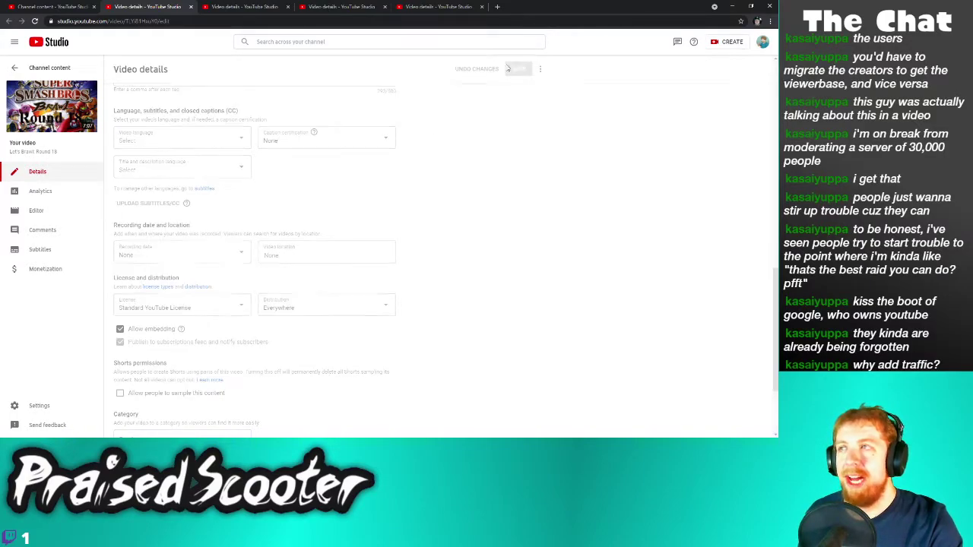
left_click(190, 7)
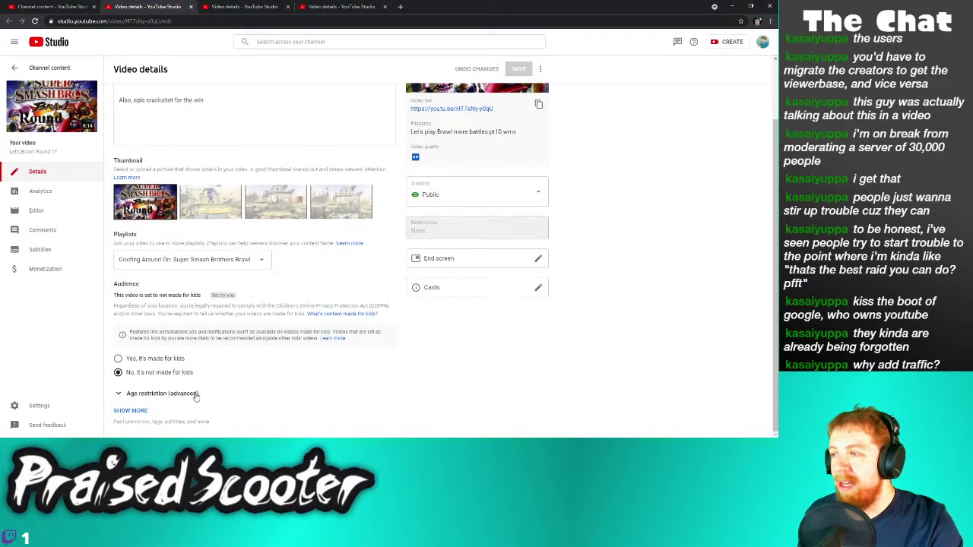
Disallow Shorts sampling for Let's Brawl Round 17, save the change and close its tab
left_click(131, 411)
scroll(152, 380, "down", 8)
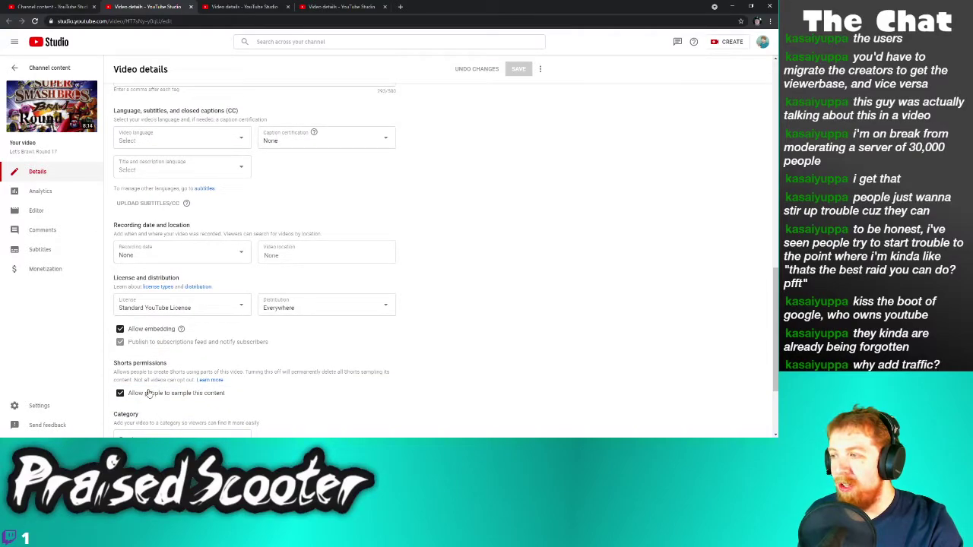
left_click(149, 392)
left_click(518, 68)
left_click(190, 7)
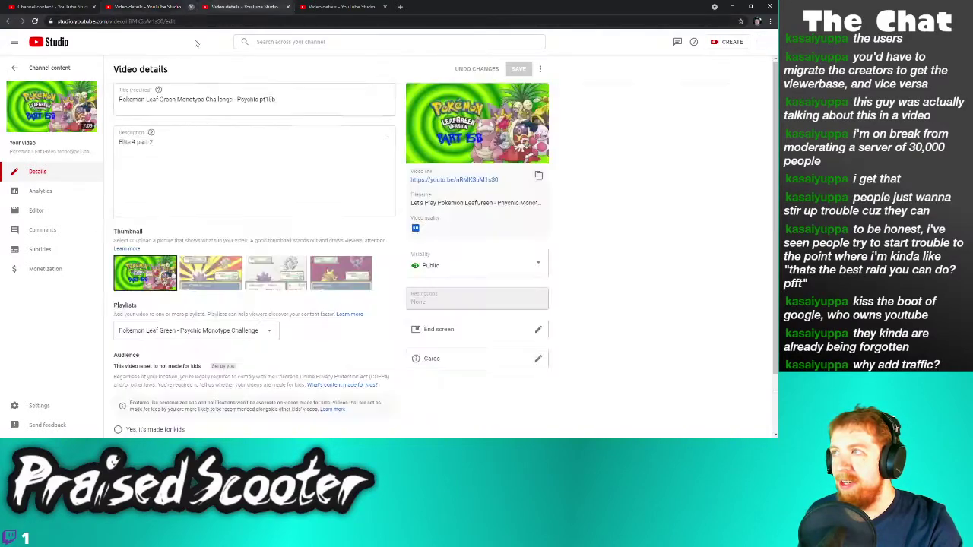
Disallow Shorts sampling for Pokemon Leaf Green Monotype Challenge - Psychic pt15b, save the change and close its tab
scroll(200, 321, "down", 1)
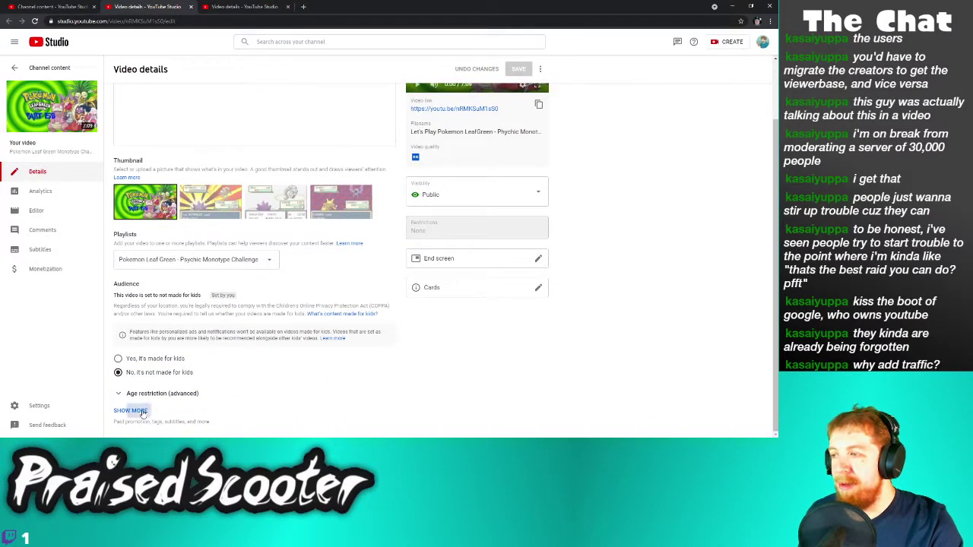
left_click(131, 410)
scroll(167, 395, "down", 7)
scroll(195, 379, "down", 2)
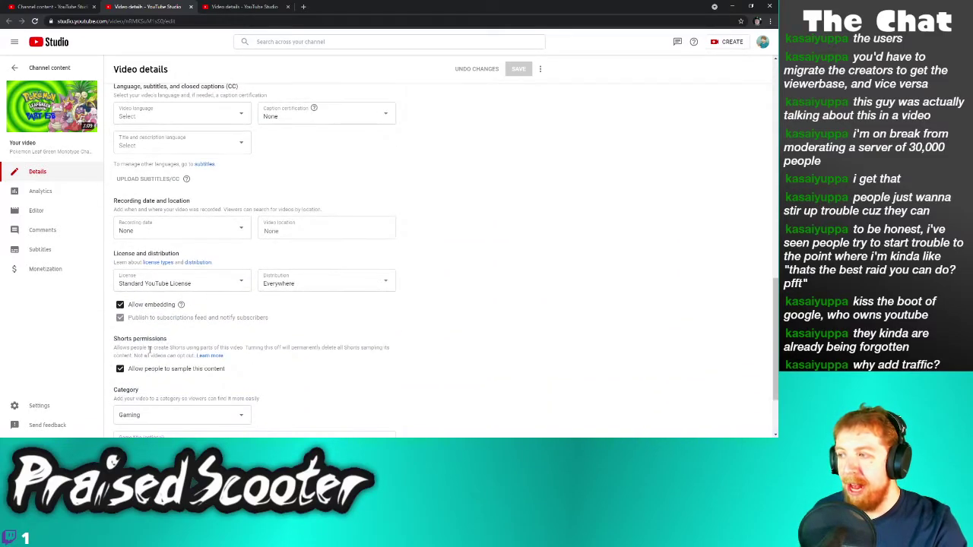
left_click(149, 367)
left_click(519, 69)
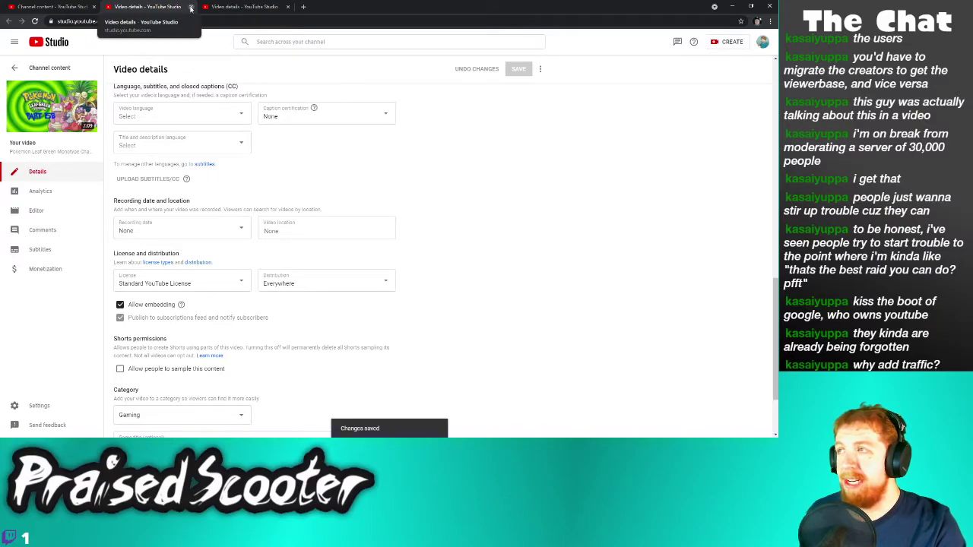
left_click(191, 7)
Disallow Shorts sampling for Pokemon Leaf Green Monotype Challenge - Psychic pt15a, save the change and close its tab
scroll(161, 426, "down", 5)
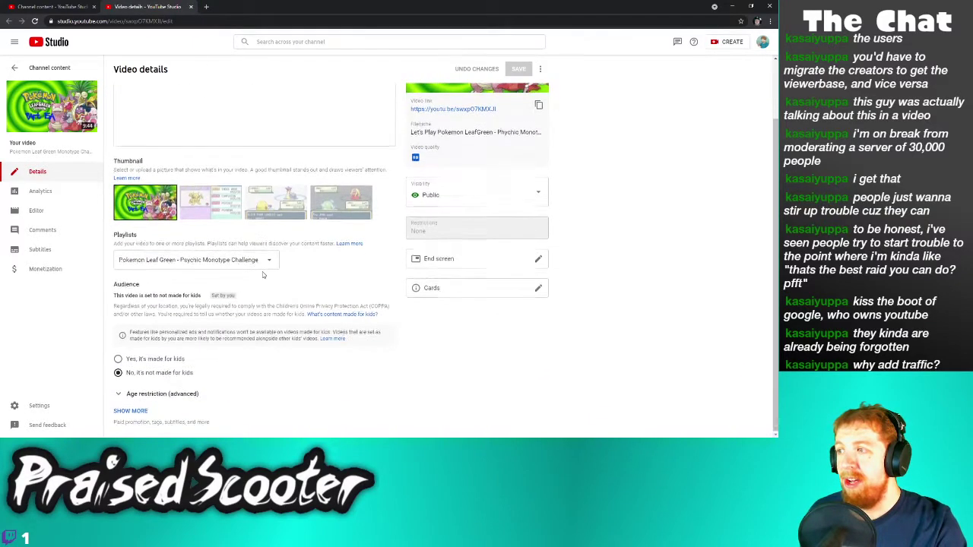
left_click(133, 417)
scroll(152, 380, "down", 8)
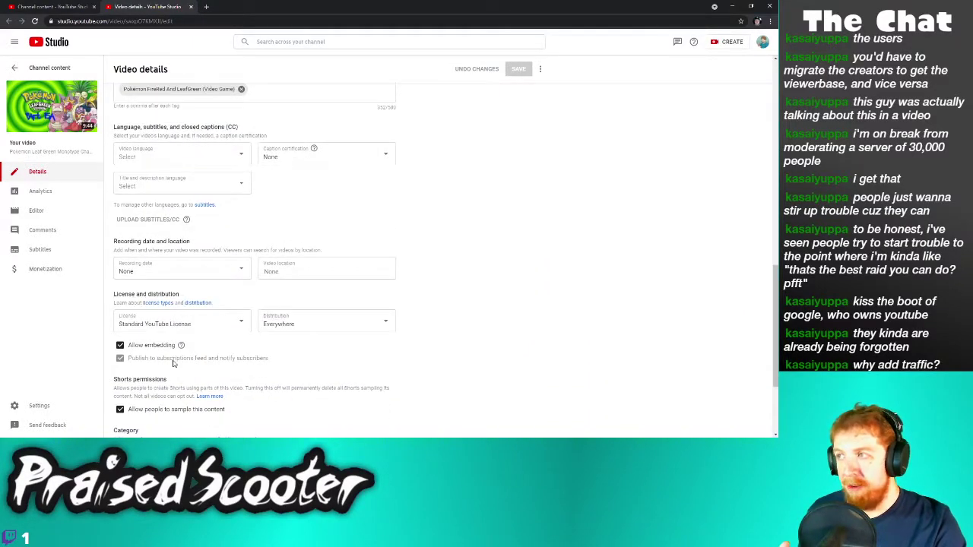
scroll(171, 360, "down", 2)
left_click(169, 271)
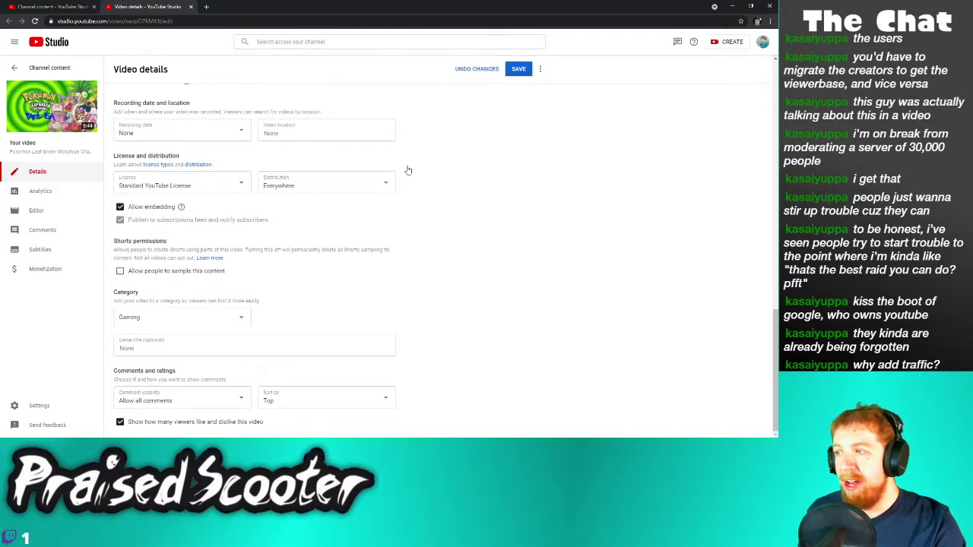
left_click(517, 69)
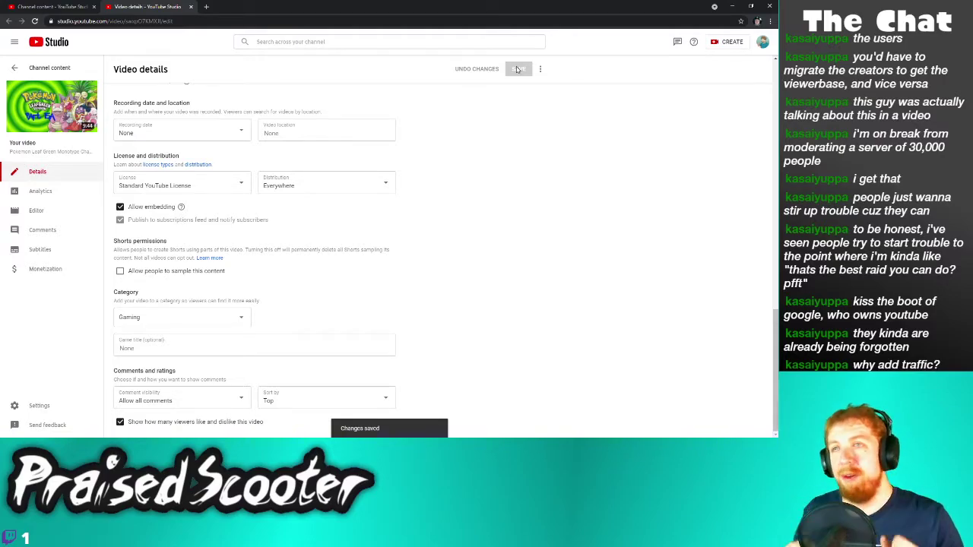
left_click(190, 7)
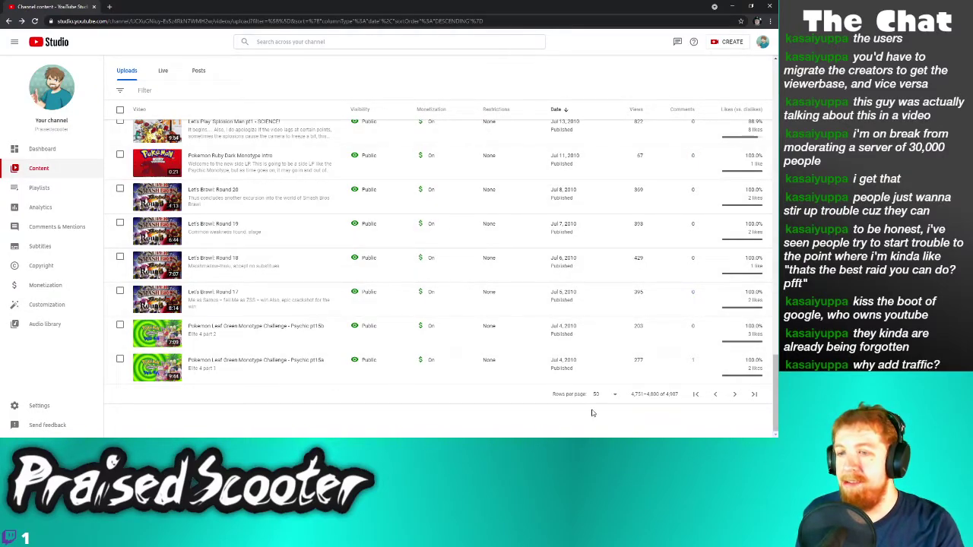
Go to the previous page of uploads and open the details of Pokemon Ruby Dark pt19, pt18, pt17 and the warioworld trailer in new tabs
left_click(715, 393)
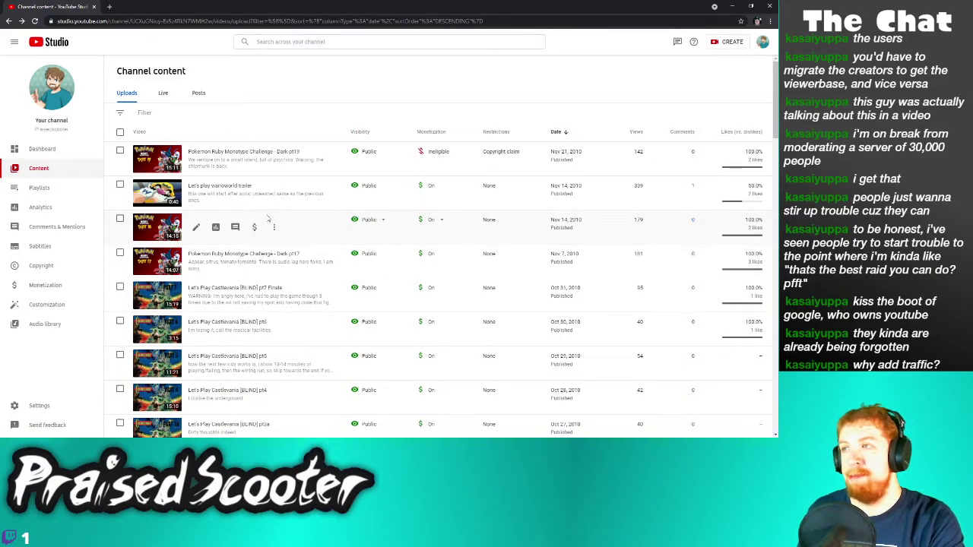
right_click(215, 160)
left_click(228, 164)
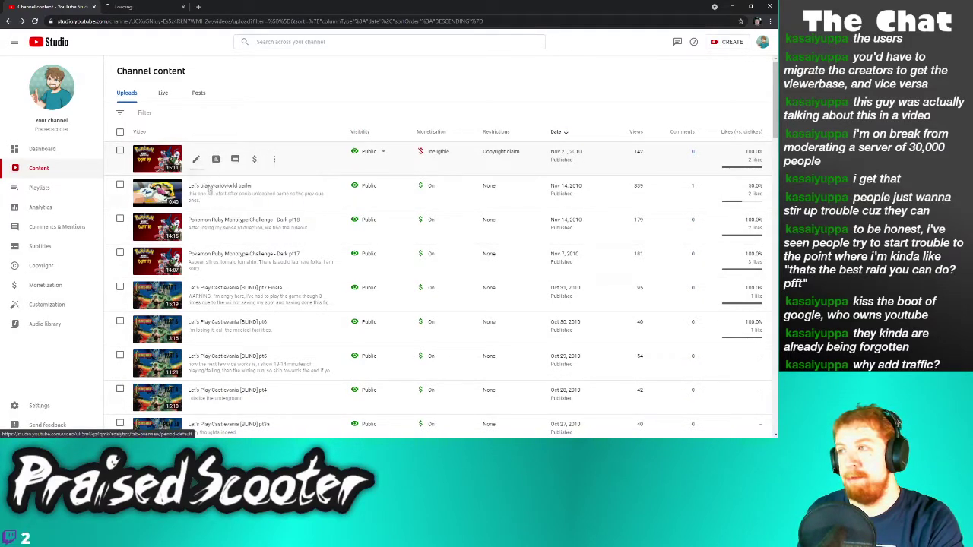
right_click(196, 193)
left_click(210, 201)
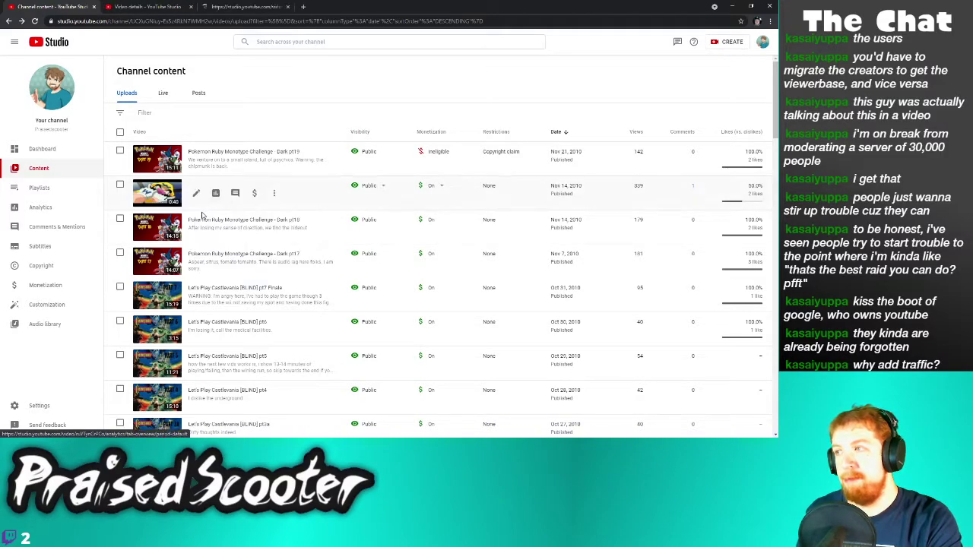
right_click(196, 227)
left_click(210, 235)
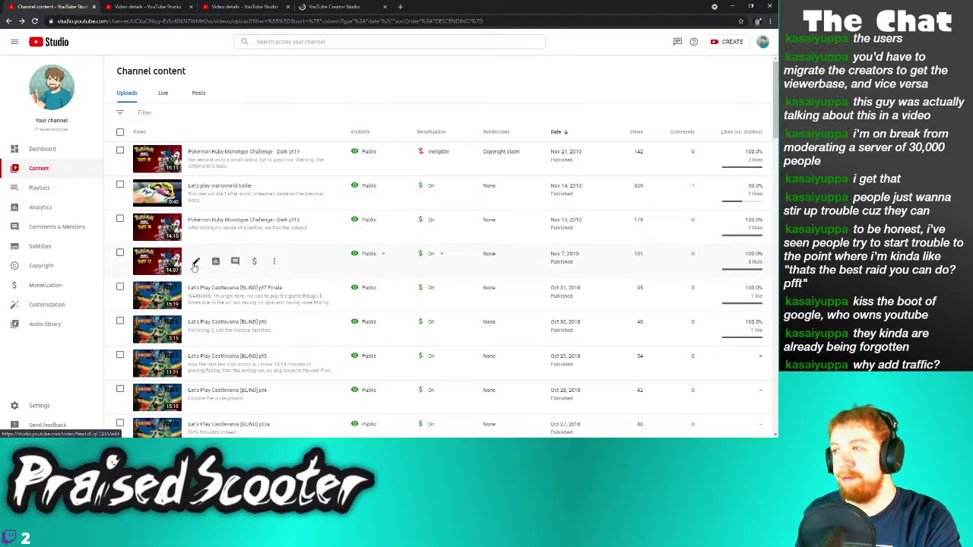
right_click(196, 261)
left_click(210, 269)
Open the details of Let's Play Castlevania [BLIND] pt7 Finale, pt6, pt5, pt4 and pt3a in new tabs
right_click(196, 296)
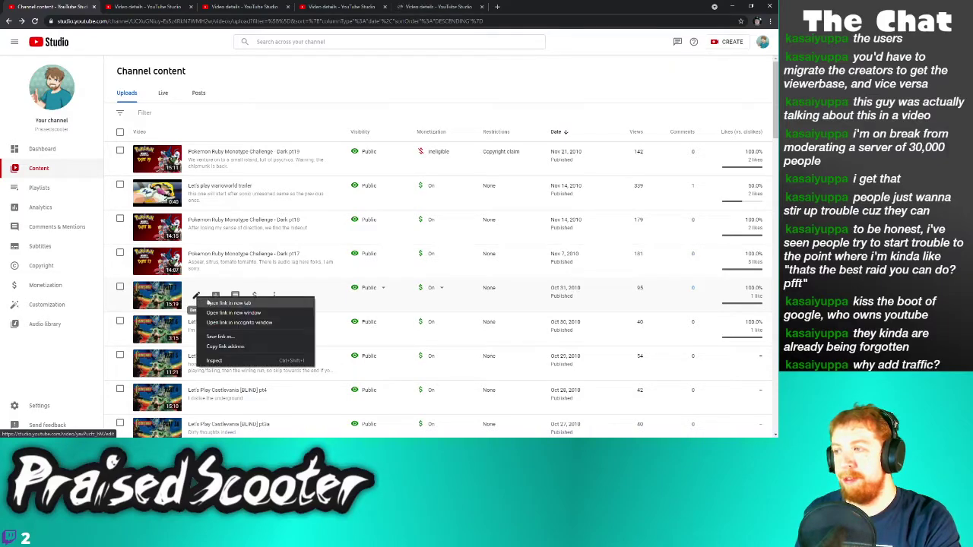
left_click(208, 303)
right_click(196, 329)
left_click(210, 337)
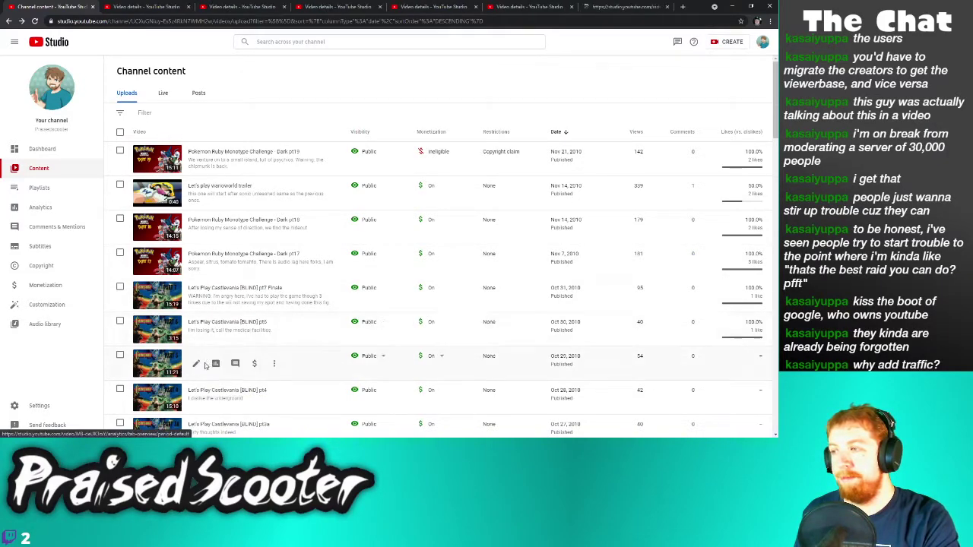
right_click(196, 363)
left_click(211, 372)
right_click(199, 400)
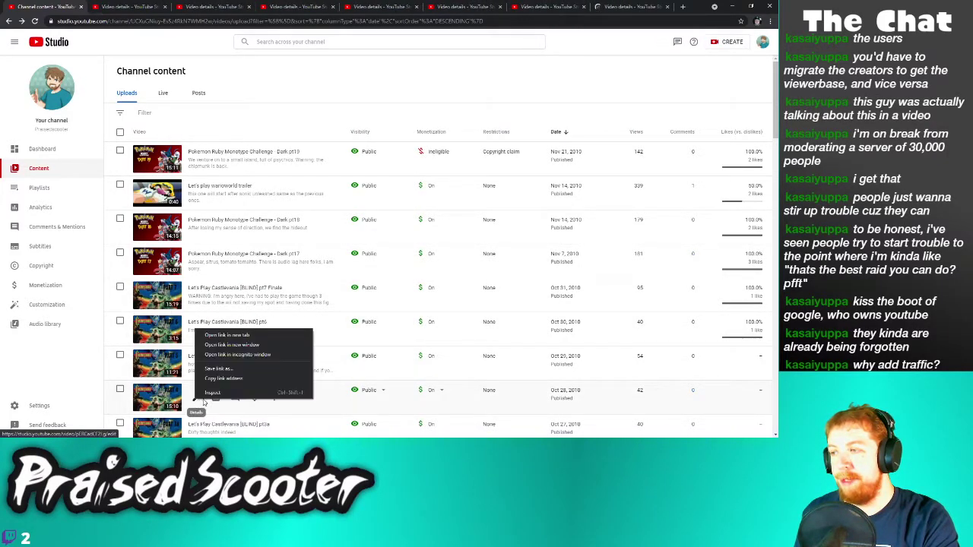
left_click(220, 335)
right_click(200, 432)
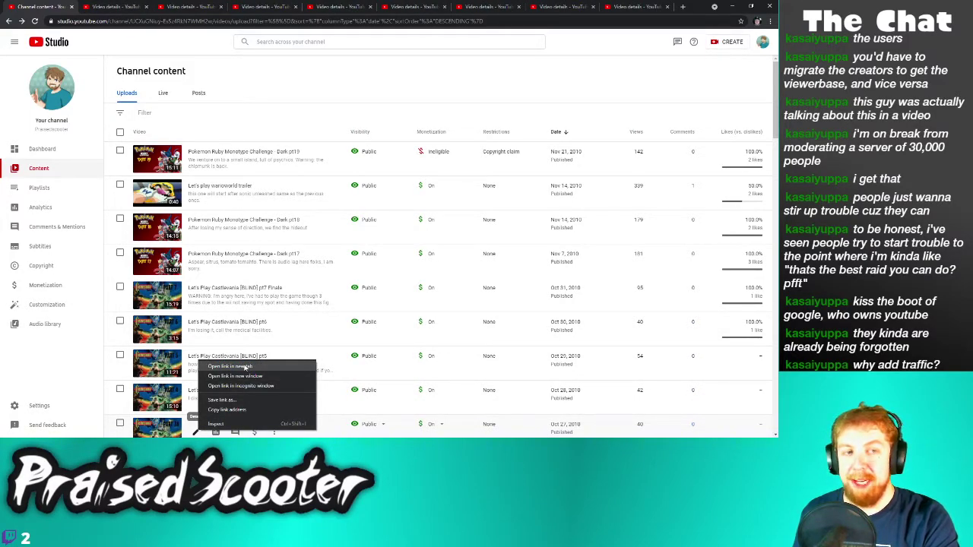
left_click(230, 366)
Open the details of Let's Play Castlevania [BLIND] pt3b, pt2 and pt1 in new tabs
scroll(235, 342, "down", 4)
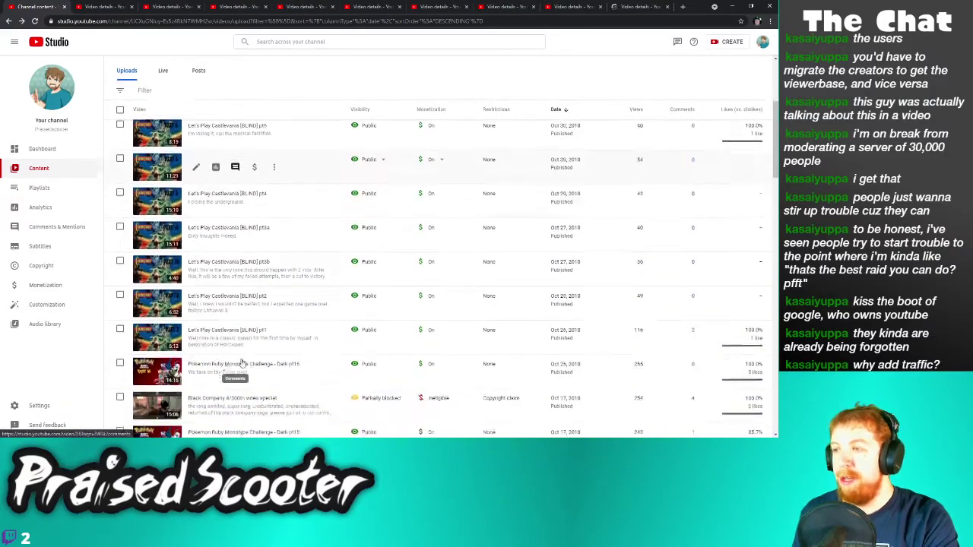
scroll(235, 330, "down", 1)
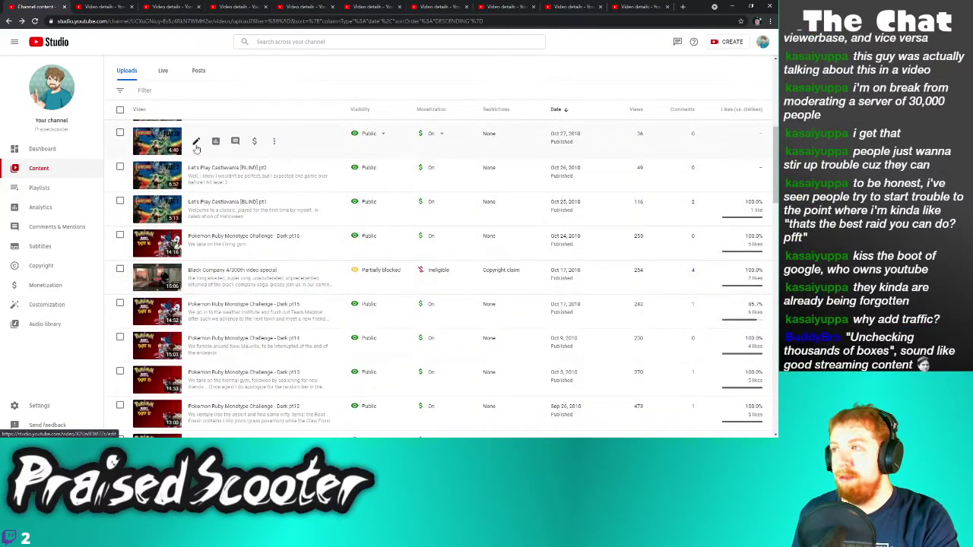
right_click(204, 147)
left_click(205, 150)
right_click(196, 176)
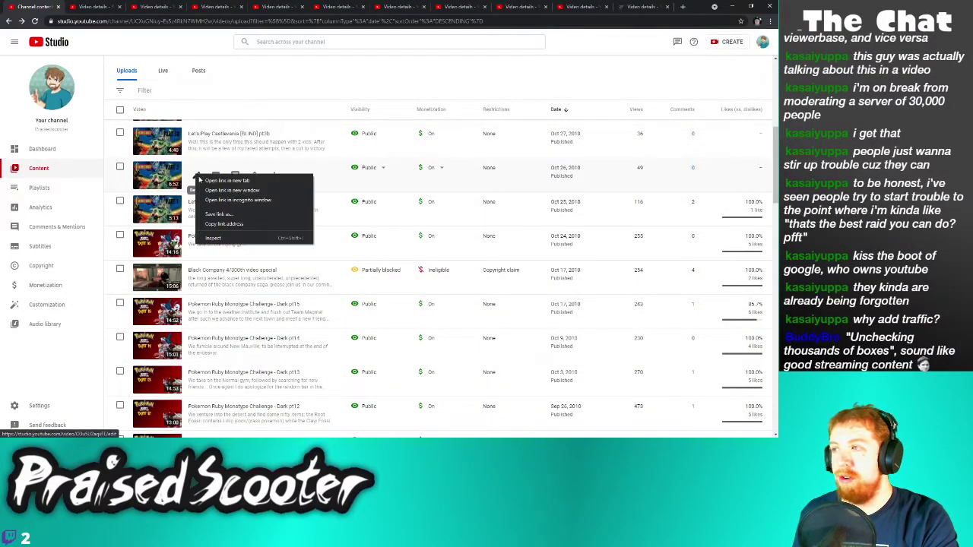
left_click(214, 181)
right_click(197, 206)
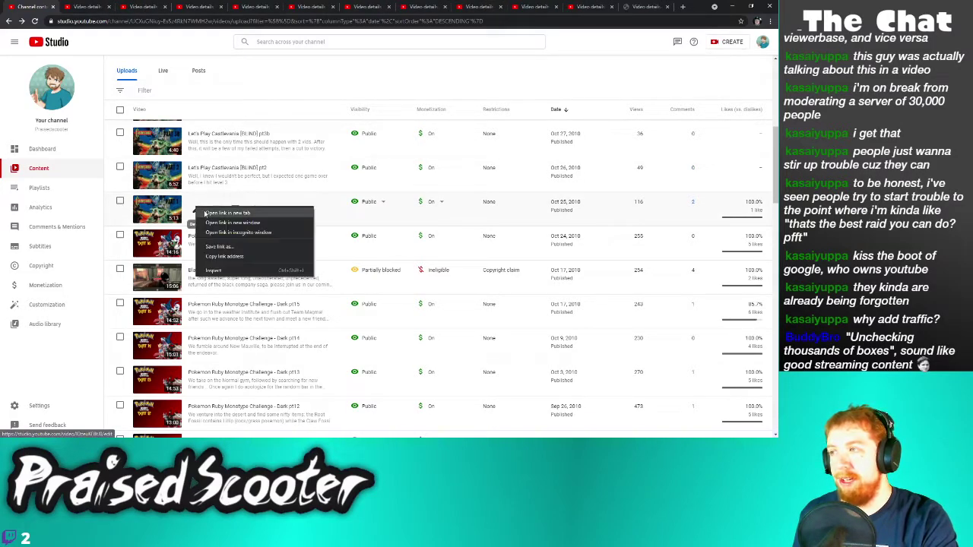
left_click(207, 214)
Open the details of Pokemon Ruby Dark pt16, the Black Company 4/300th video special and Pokemon Ruby Dark pt15 in new tabs
right_click(195, 245)
left_click(205, 251)
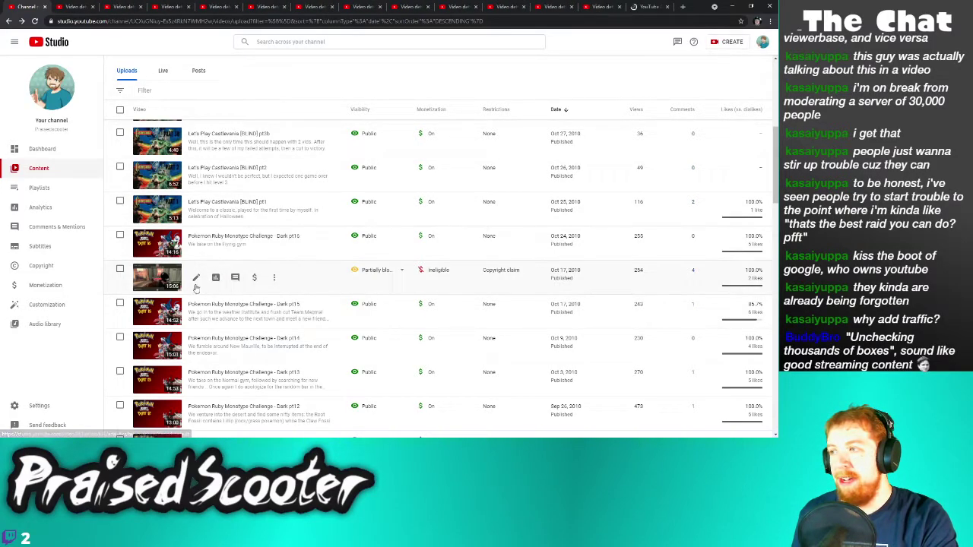
right_click(196, 279)
left_click(205, 284)
right_click(196, 311)
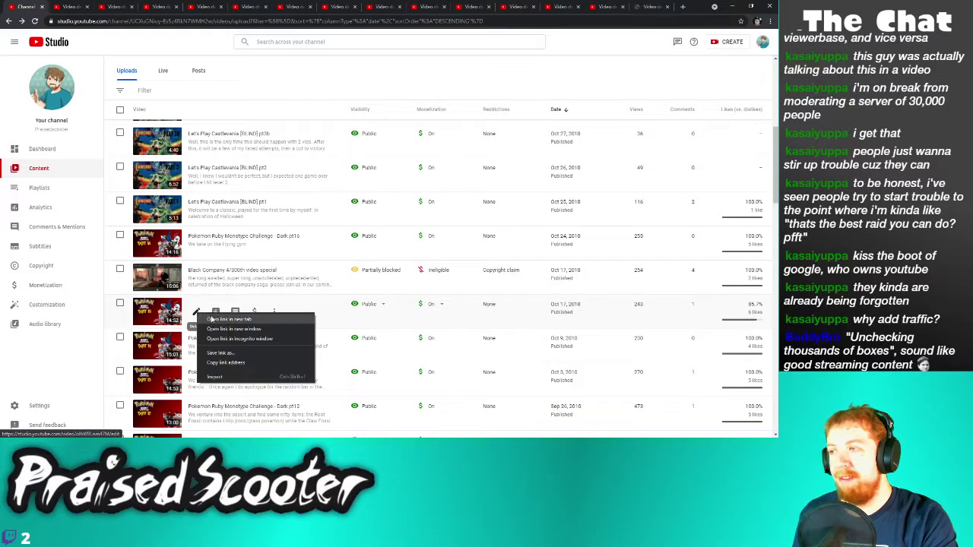
left_click(205, 318)
Open the details of Pokemon Ruby Monotype Challenge - Dark pt14, pt13 and pt12 in new tabs
right_click(197, 353)
left_click(205, 358)
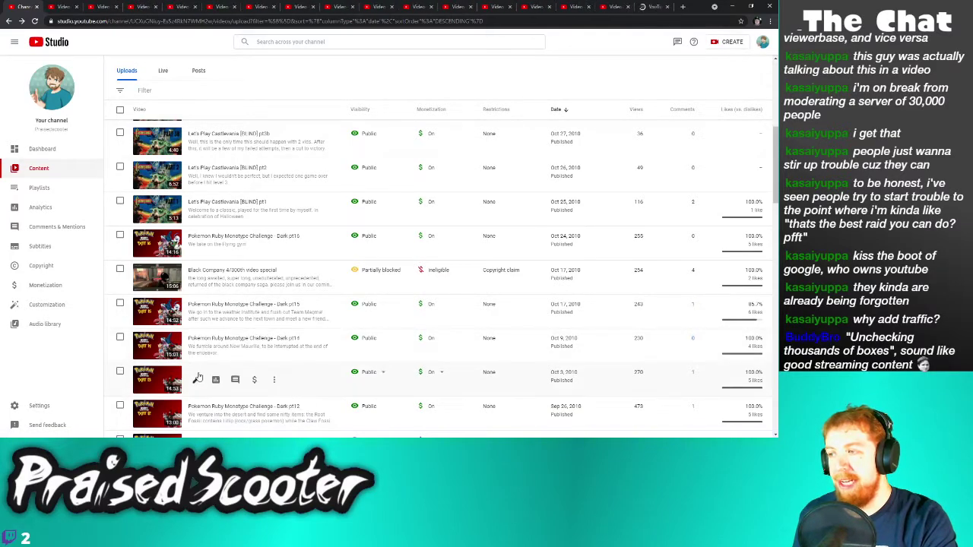
right_click(197, 380)
left_click(205, 313)
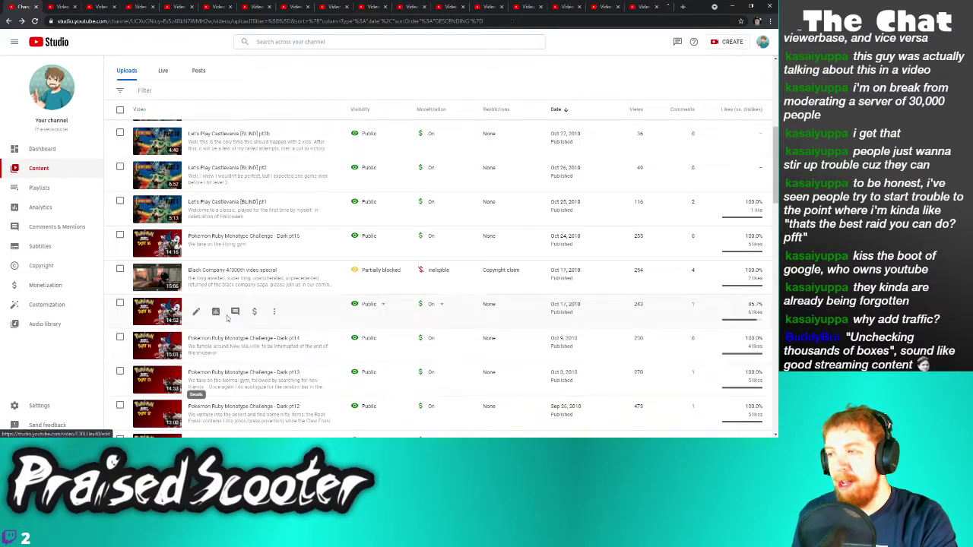
right_click(197, 417)
left_click(230, 352)
scroll(234, 357, "down", 3)
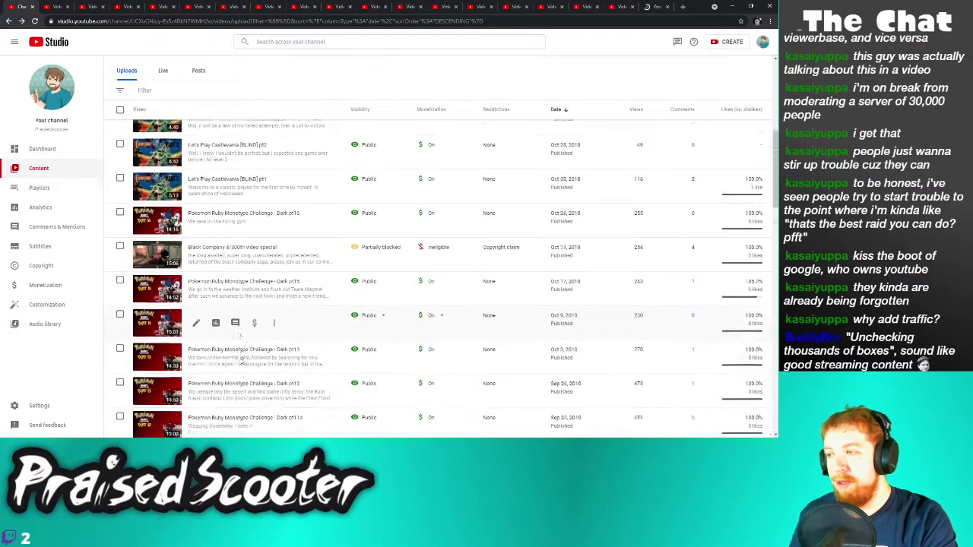
scroll(236, 361, "down", 1)
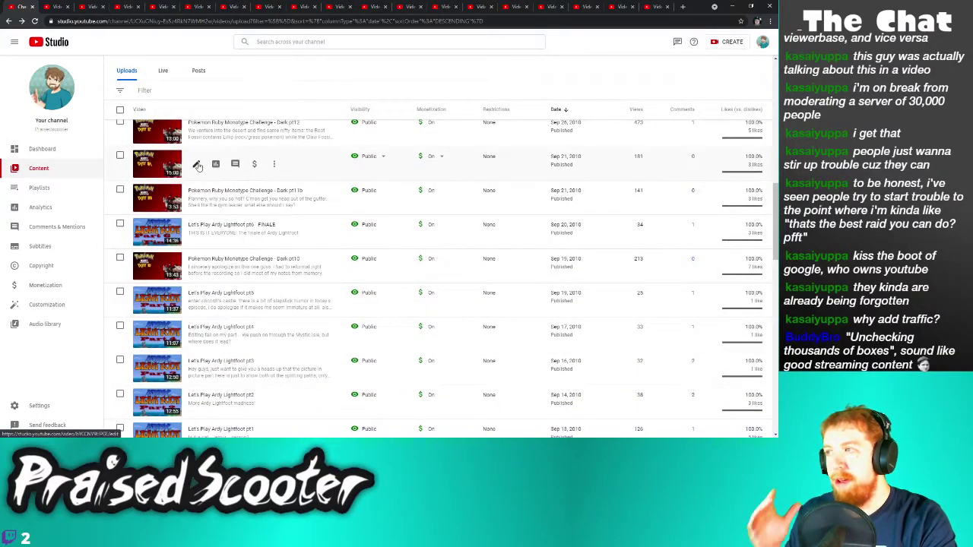
Open the details of Pokemon Ruby Monotype Challenge - Dark pt11a, pt11b and Let's Play Ardy Lightfoot pt6 - FINALE in new tabs
right_click(195, 163)
left_click(220, 169)
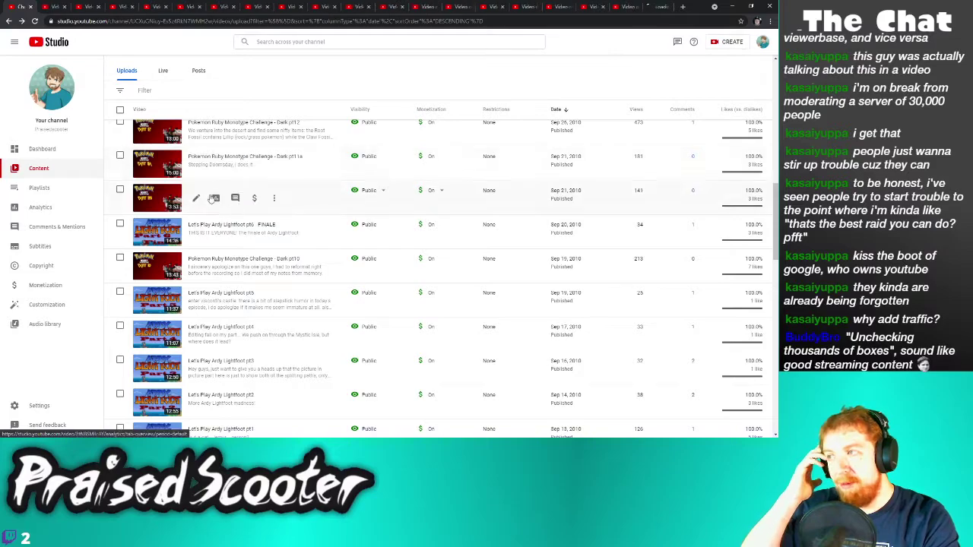
right_click(196, 199)
left_click(221, 205)
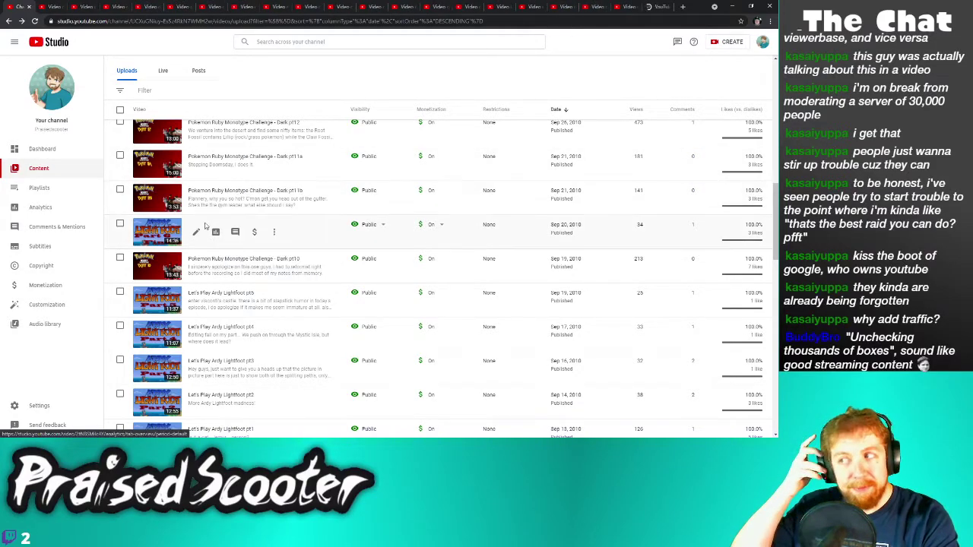
right_click(196, 233)
left_click(221, 239)
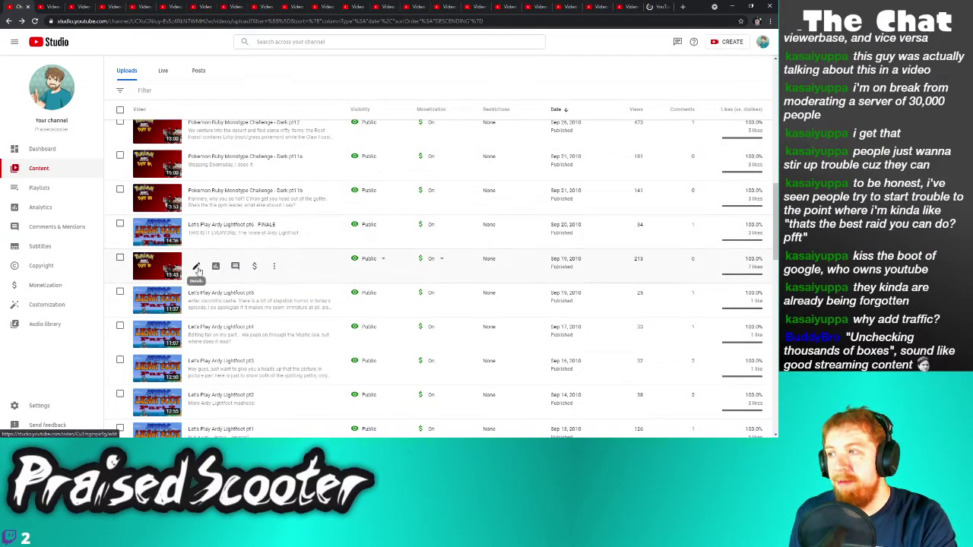
Open the details of Pokemon Ruby Monotype Challenge - Dark pt10 and Let's Play Ardy Lightfoot pt5 and pt4 in new tabs
right_click(196, 268)
left_click(212, 272)
right_click(196, 300)
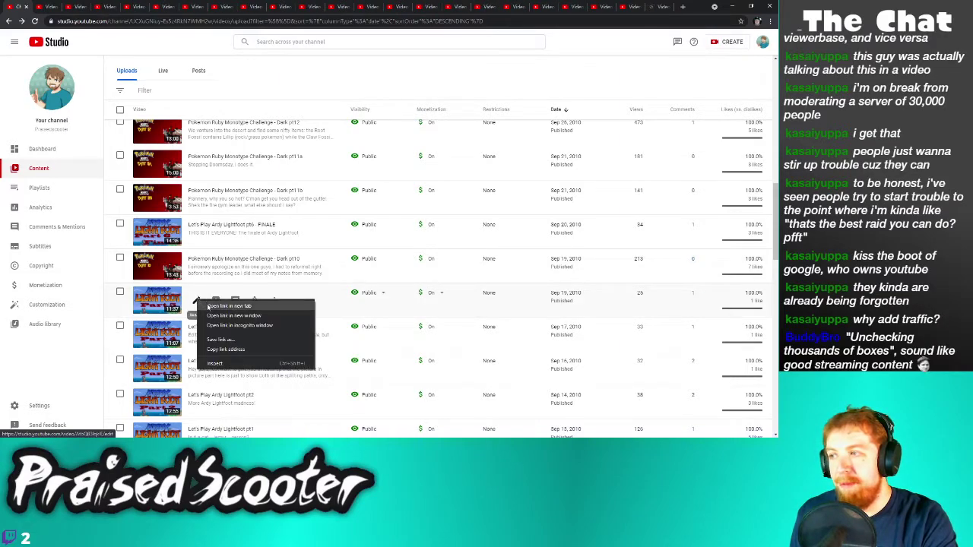
left_click(221, 306)
right_click(196, 335)
left_click(219, 341)
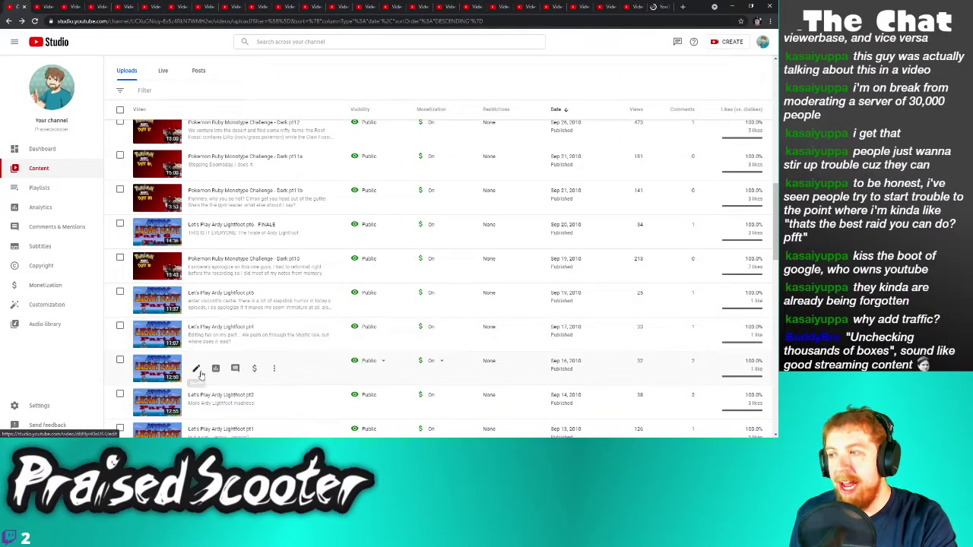
Open the details of Let's Play Ardy Lightfoot pt3 and pt2 in new tabs
right_click(197, 370)
left_click(221, 306)
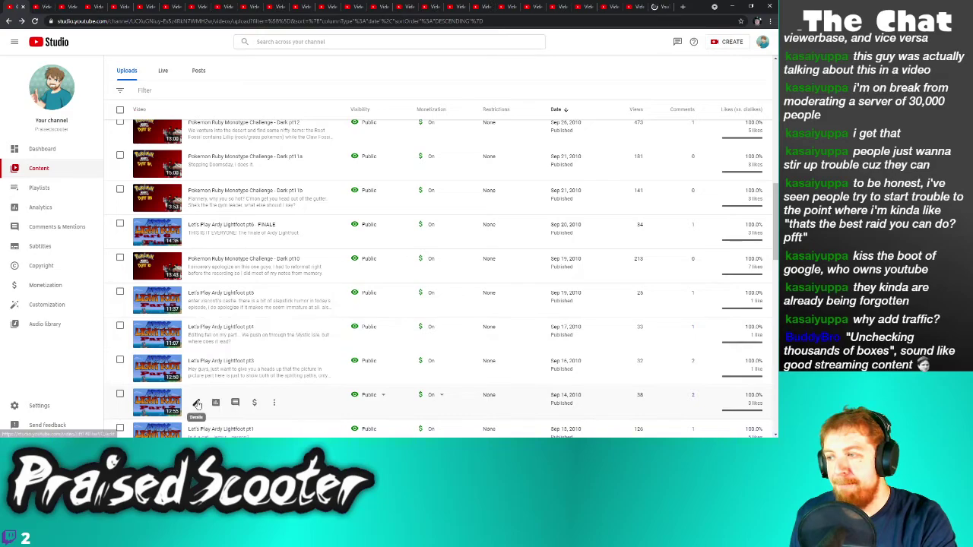
right_click(196, 403)
left_click(220, 337)
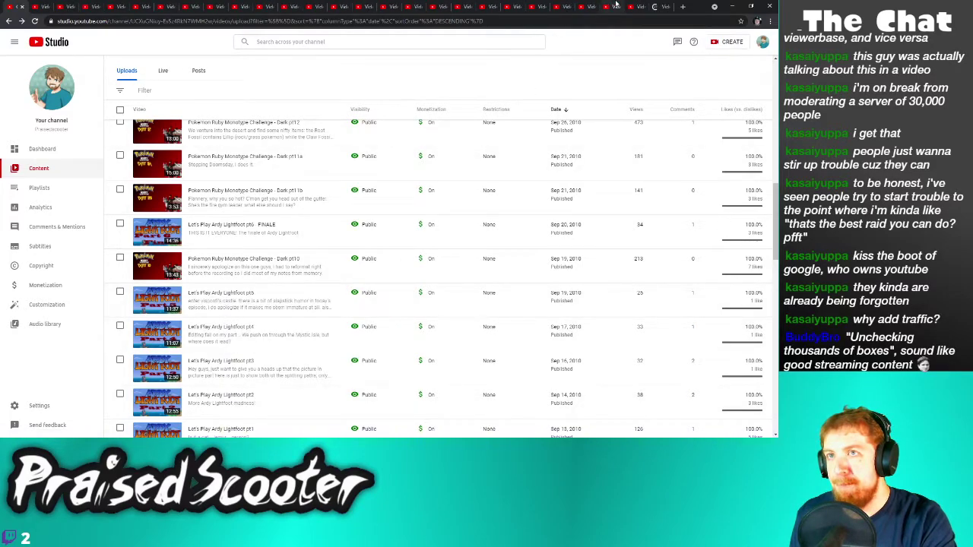
Check which Let's Play Ardy Lightfoot parts are open in the most recent tabs and return to the uploads list
left_click(619, 6)
left_click(635, 7)
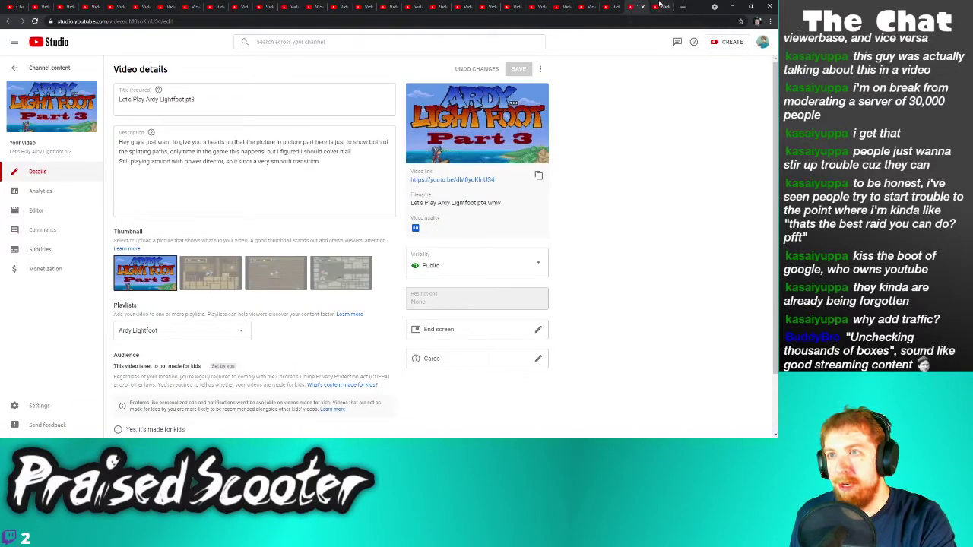
left_click(659, 5)
left_click(612, 9)
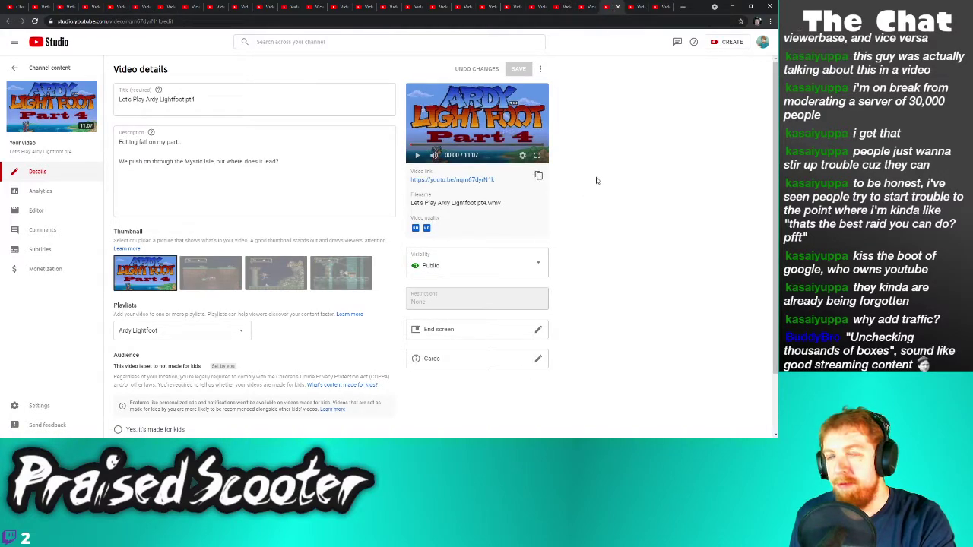
left_click(655, 7)
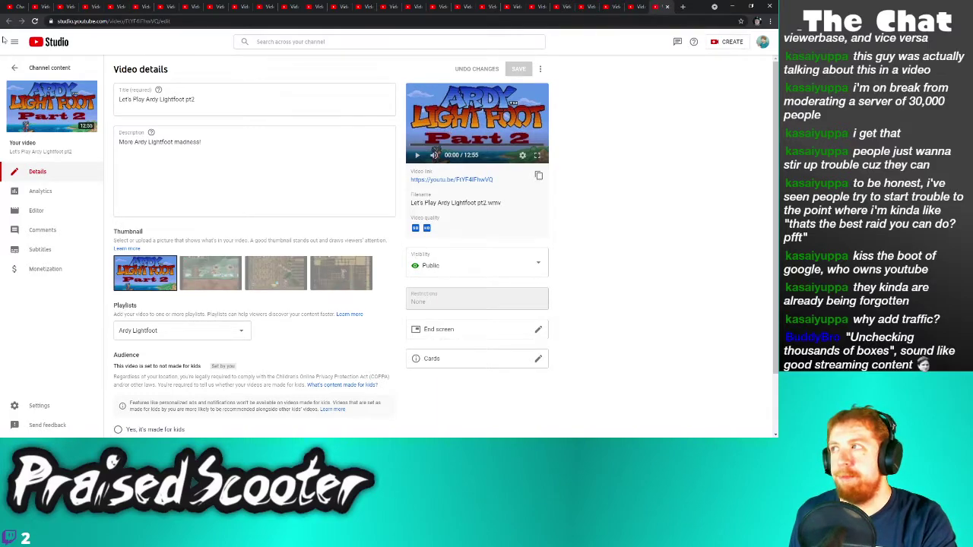
left_click(15, 6)
Open the details of Let's Play Ardy Lightfoot pt1, Pokemon Ruby Monotype Challenge - Dark pt9 and Let's Play Castle Crashers pt18 in new tabs
scroll(241, 365, "down", 5)
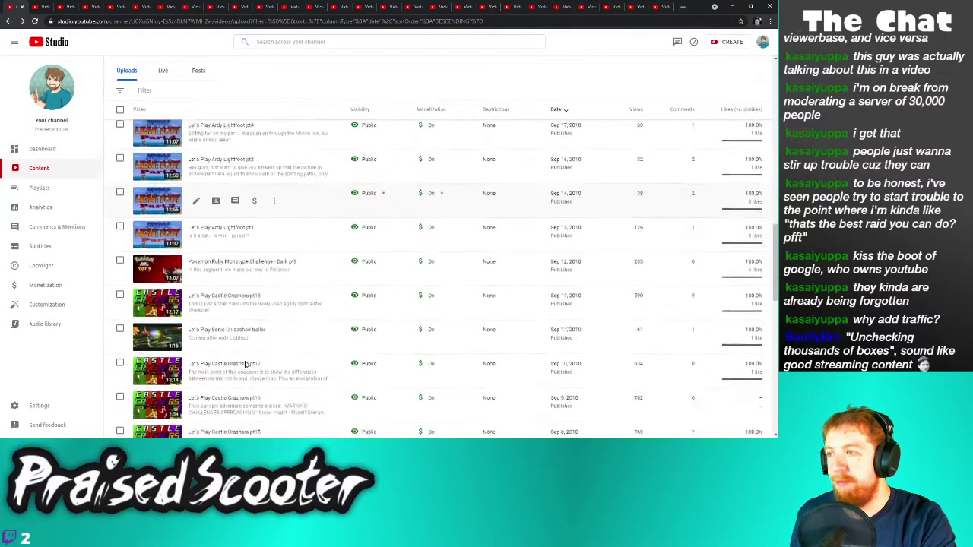
right_click(194, 152)
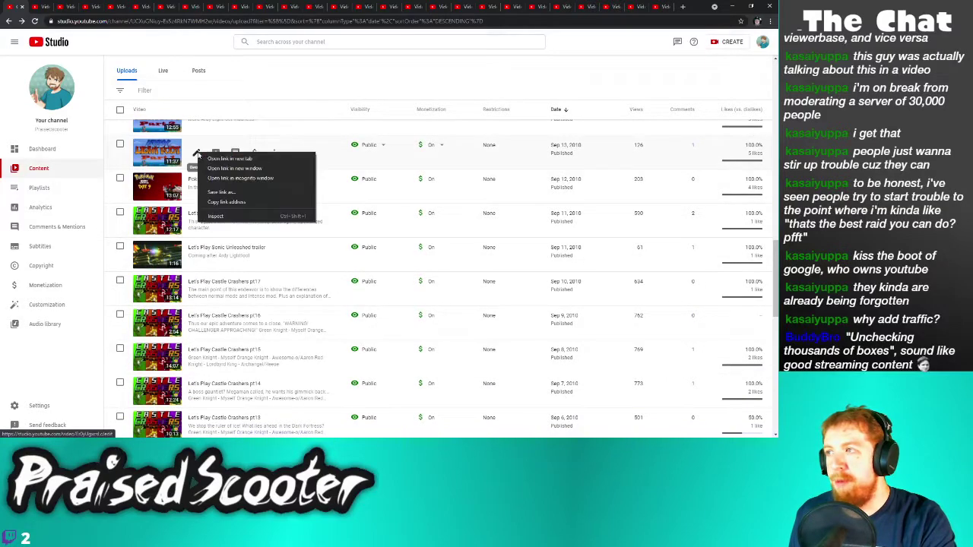
left_click(217, 164)
right_click(195, 188)
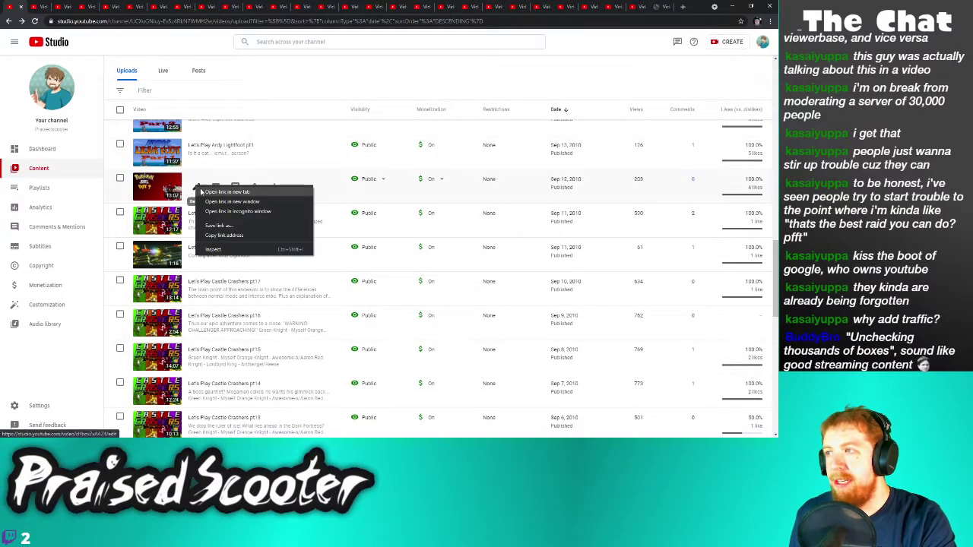
key("Escape")
right_click(197, 224)
left_click(201, 230)
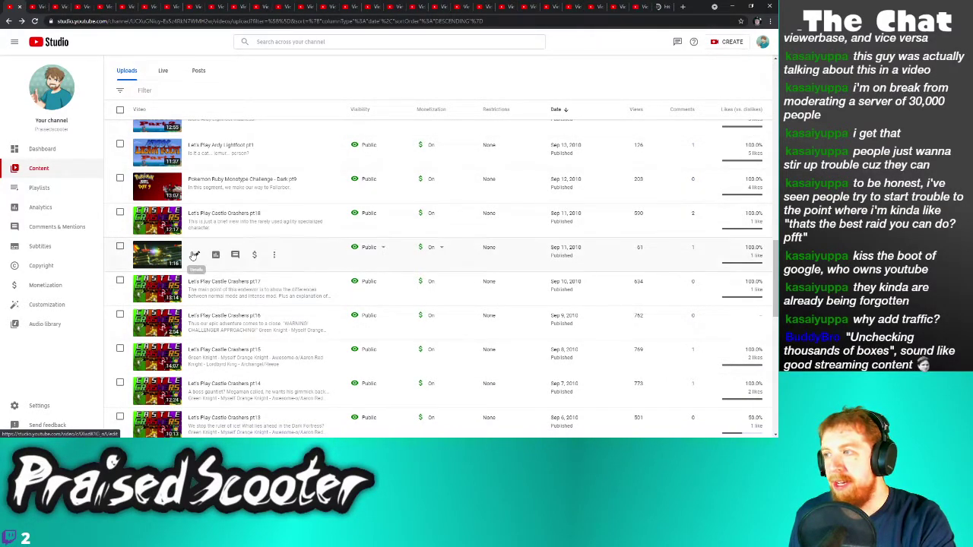
Open the details of the Let's Play Sonic Unleashed trailer and Let's Play Castle Crashers pt17 and pt16 in new tabs
right_click(196, 254)
left_click(212, 260)
right_click(195, 291)
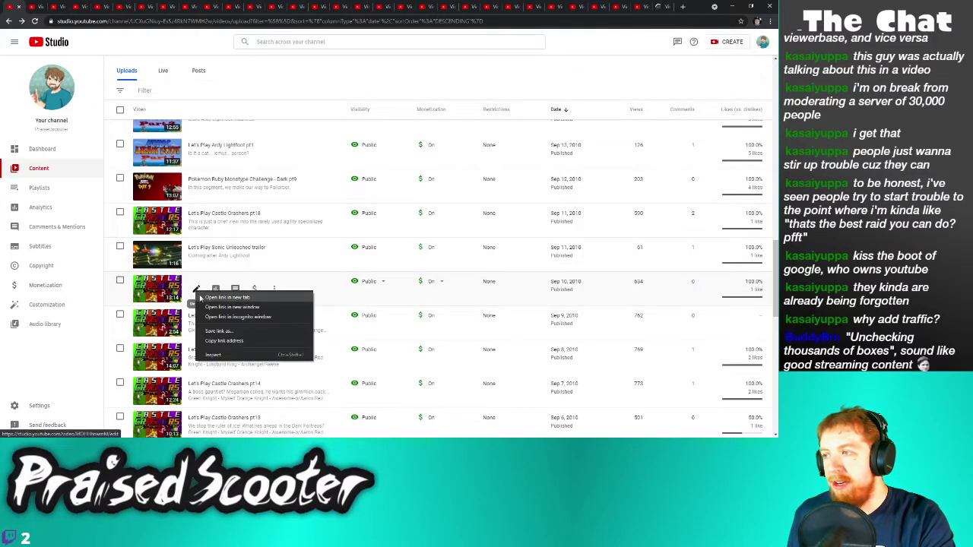
left_click(213, 298)
right_click(196, 325)
left_click(214, 332)
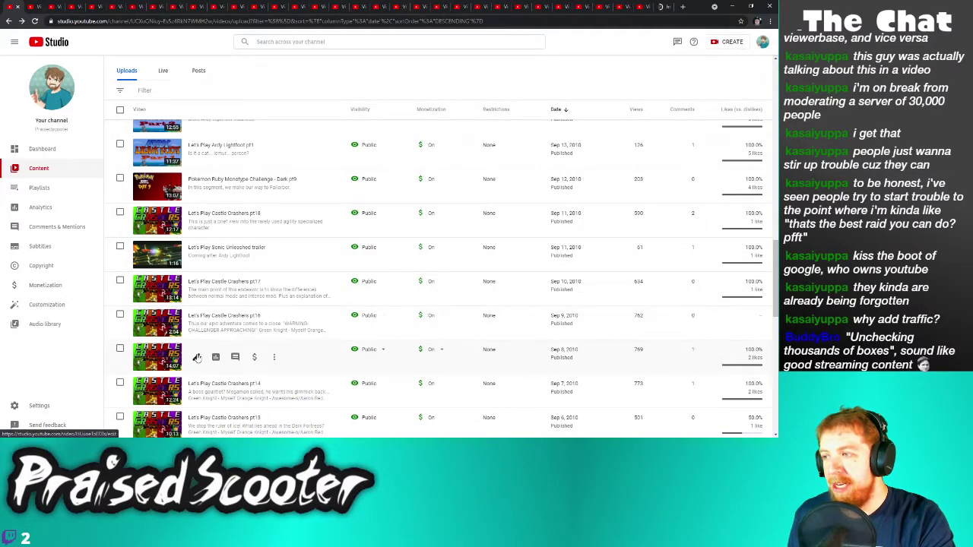
Open the details of Let's Play Castle Crashers pt15, pt14 and pt13 in new tabs
right_click(197, 358)
left_click(214, 366)
right_click(198, 393)
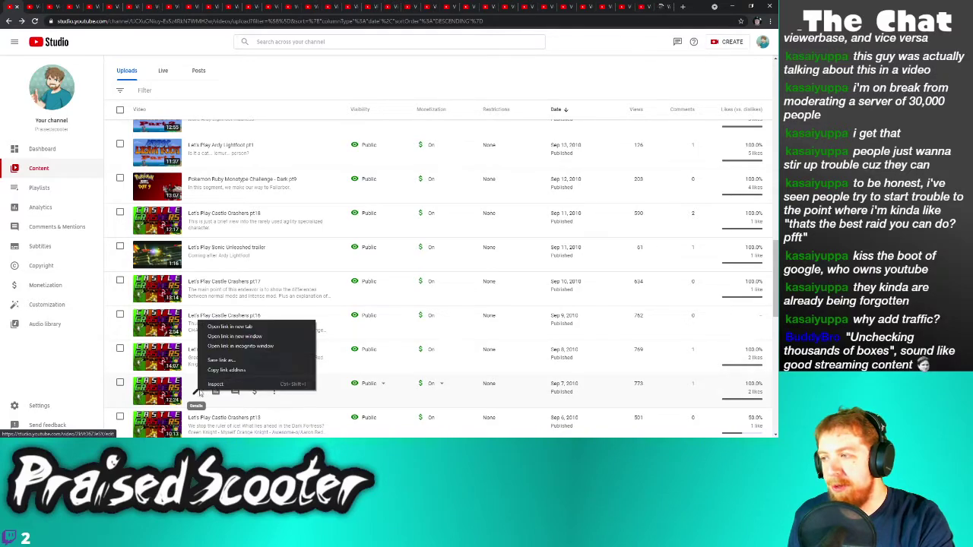
left_click(222, 328)
right_click(197, 426)
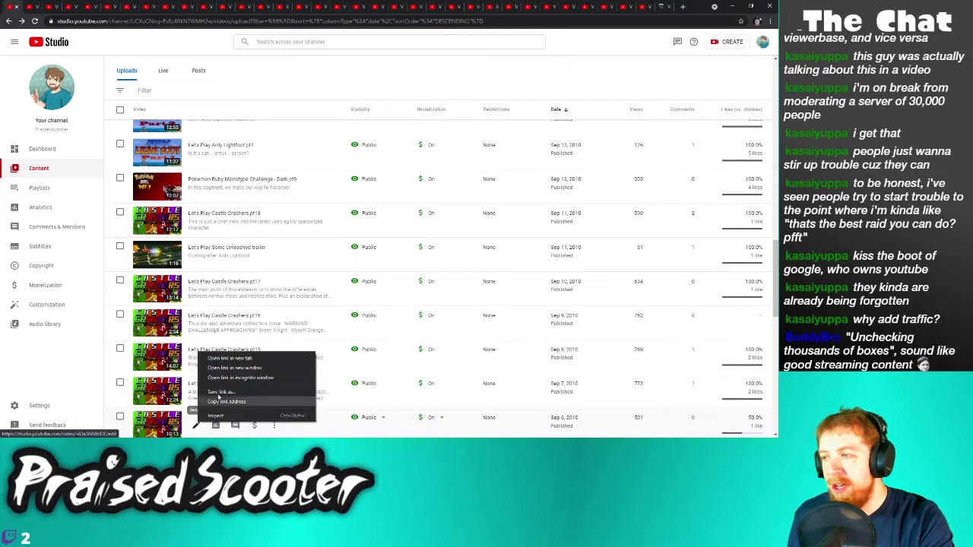
left_click(220, 358)
Open the details of Pokemon Ruby Monotype Challenge - Dark pt8 and Let's Play Castle Crashers pt12 in new tabs
scroll(228, 342, "down", 3)
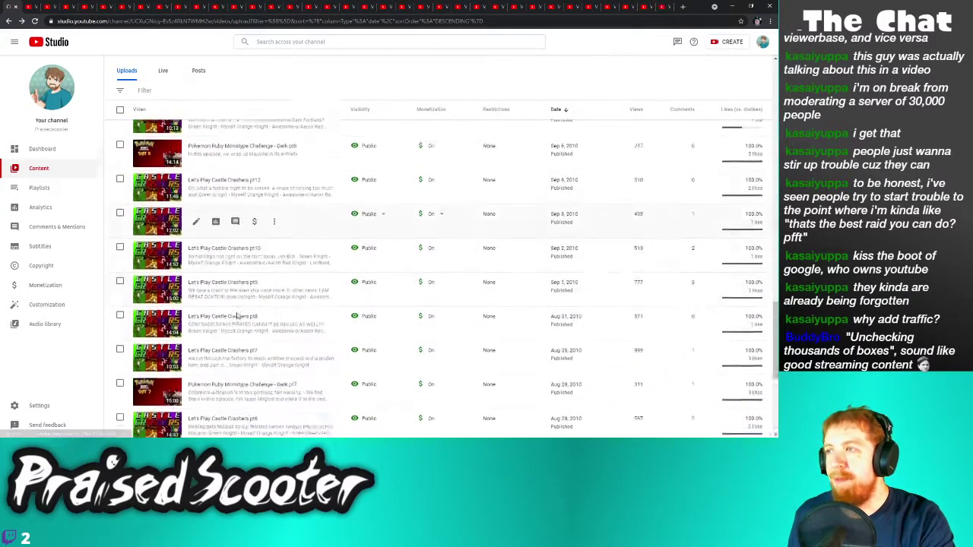
scroll(235, 332, "down", 2)
right_click(197, 136)
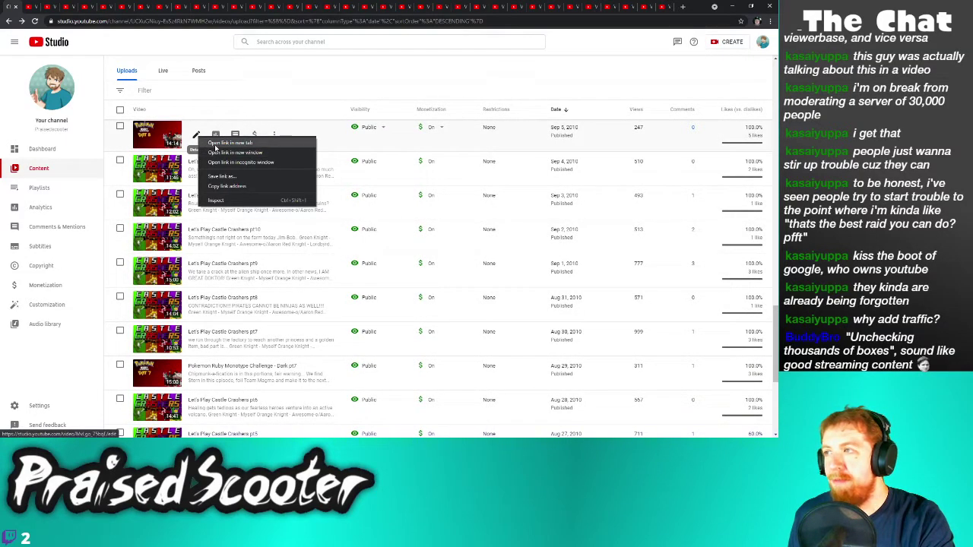
left_click(219, 143)
right_click(197, 165)
left_click(218, 170)
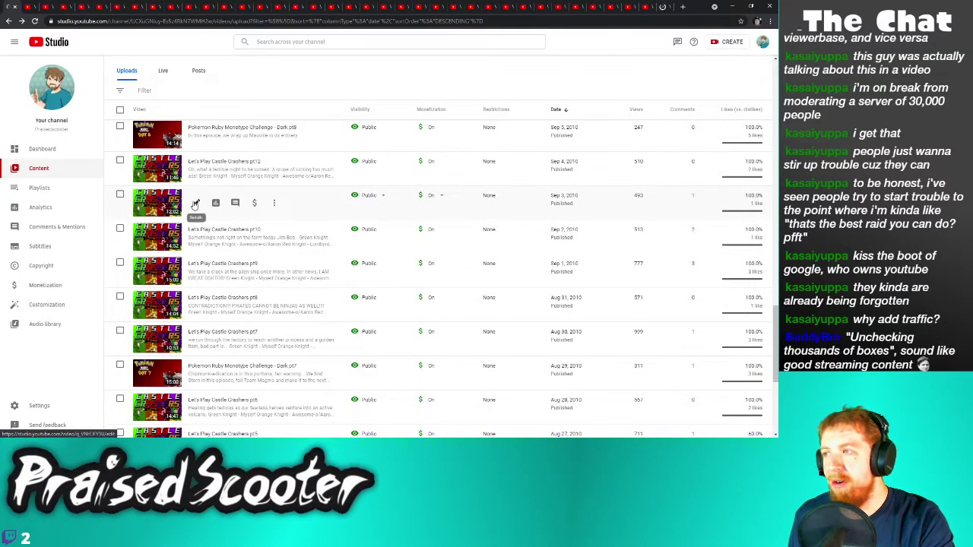
Open the details of Let's Play Castle Crashers pt11, pt10 and pt9 in new tabs
right_click(196, 202)
left_click(220, 210)
right_click(196, 236)
left_click(220, 243)
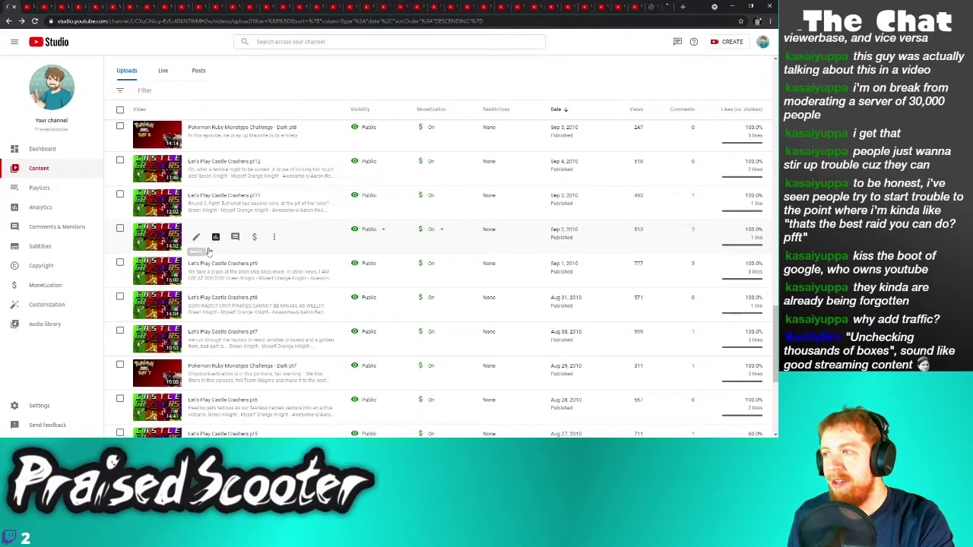
right_click(196, 270)
left_click(221, 278)
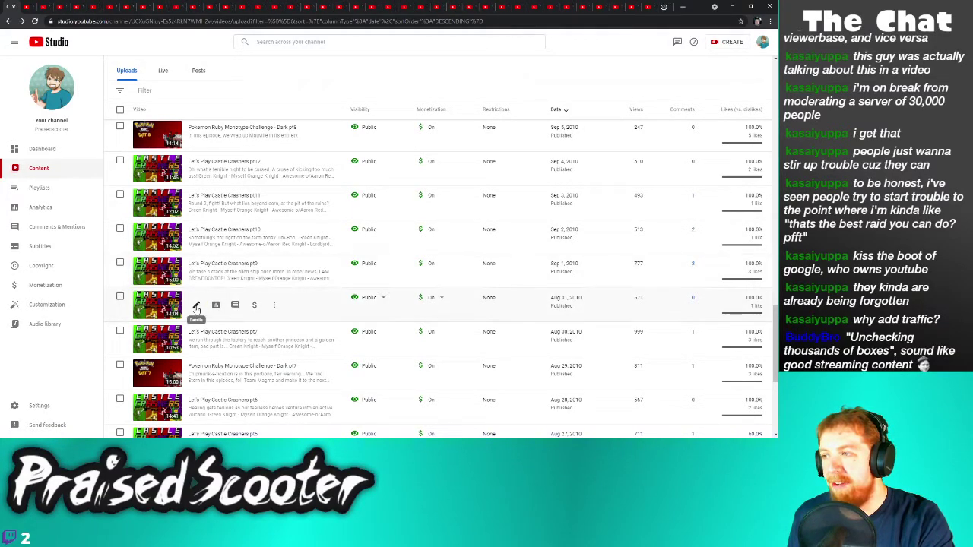
Open the details of Let's Play Castle Crashers pt8, pt7 and pt6 and Pokemon Ruby Monotype Challenge - Dark pt7 in new tabs
right_click(196, 305)
left_click(221, 311)
right_click(197, 344)
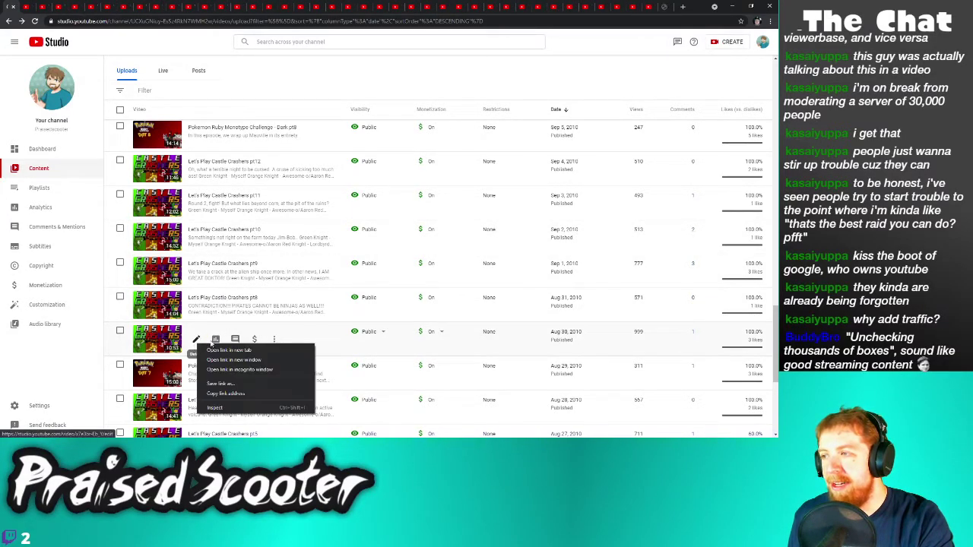
left_click(220, 352)
right_click(199, 374)
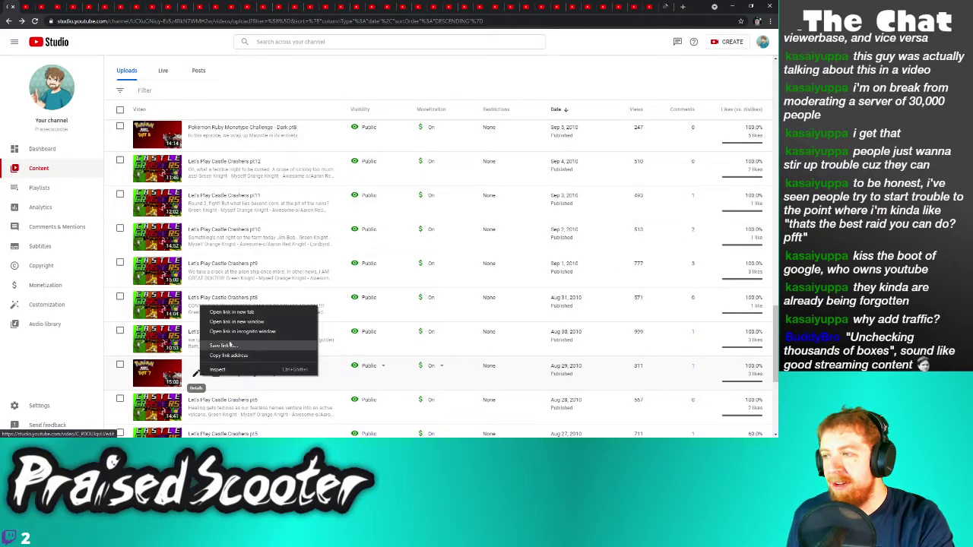
left_click(228, 312)
right_click(197, 406)
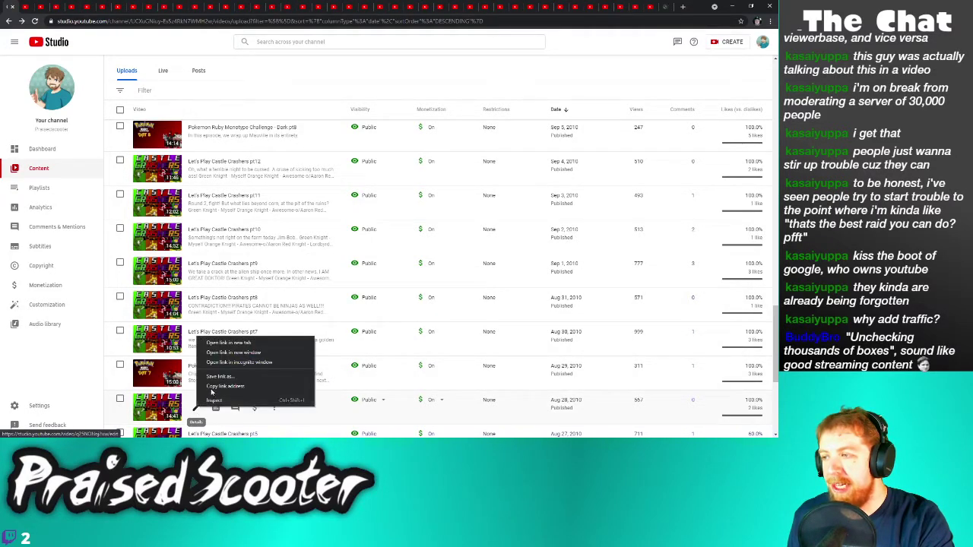
left_click(228, 342)
Open the details of Let's Play Castle Crashers pt5, pt4 and pt3 in new tabs
scroll(280, 320, "down", 3)
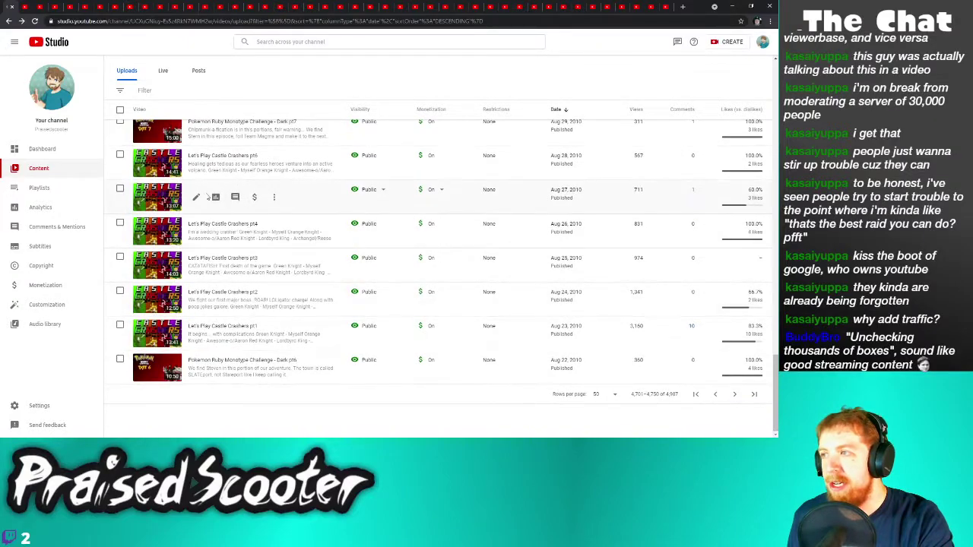
right_click(196, 198)
left_click(220, 207)
right_click(196, 230)
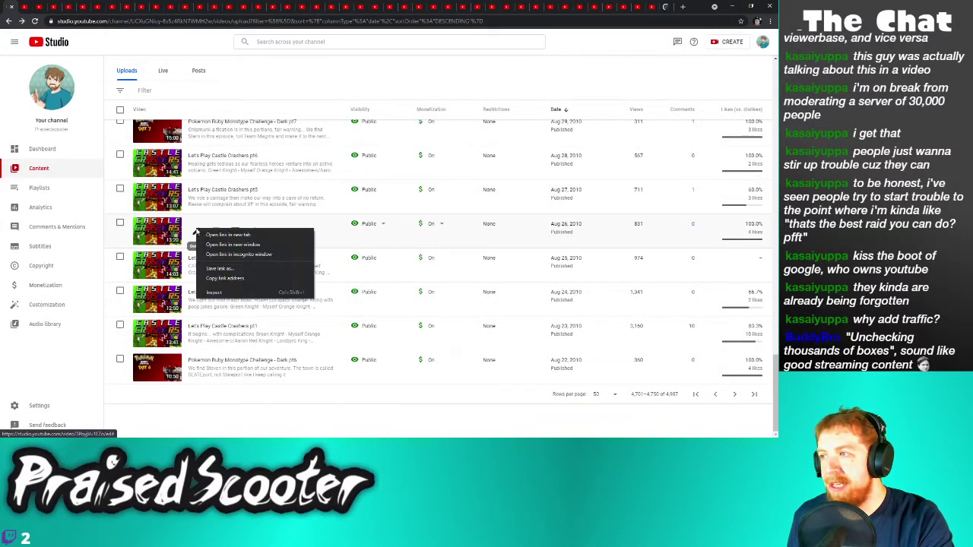
left_click(222, 237)
right_click(197, 263)
left_click(224, 269)
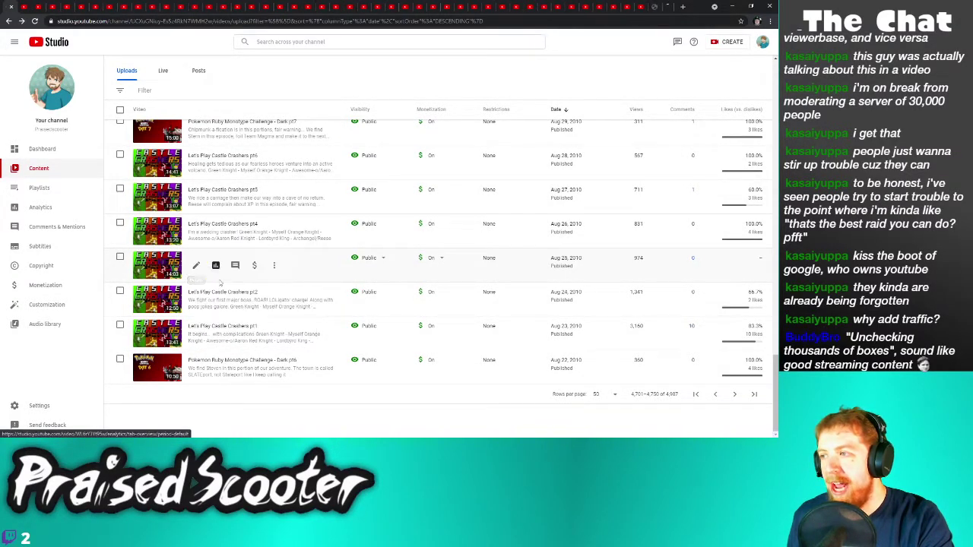
Open the details of Let's Play Castle Crashers pt2, pt1 and Pokemon Ruby Monotype Challenge - Dark pt6 in new tabs
right_click(195, 298)
left_click(211, 301)
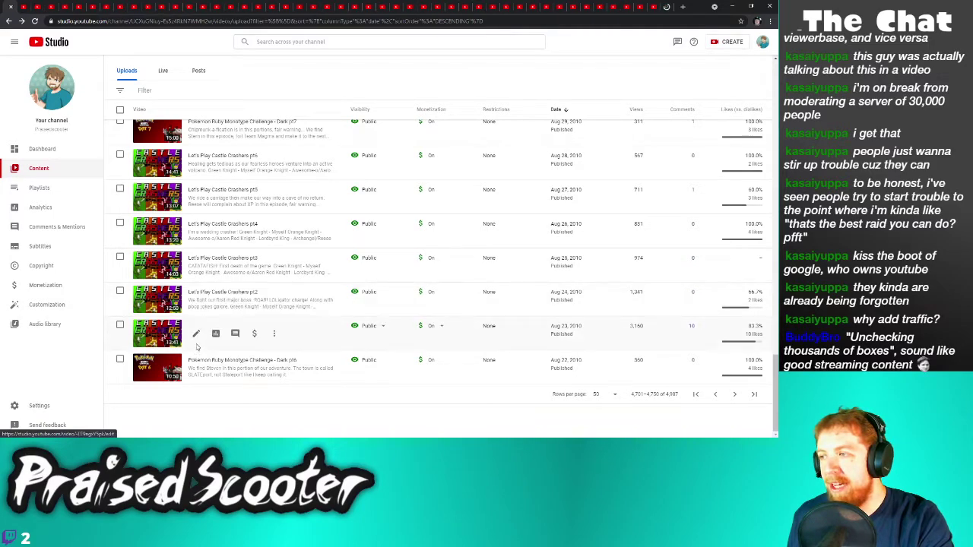
right_click(190, 333)
left_click(217, 339)
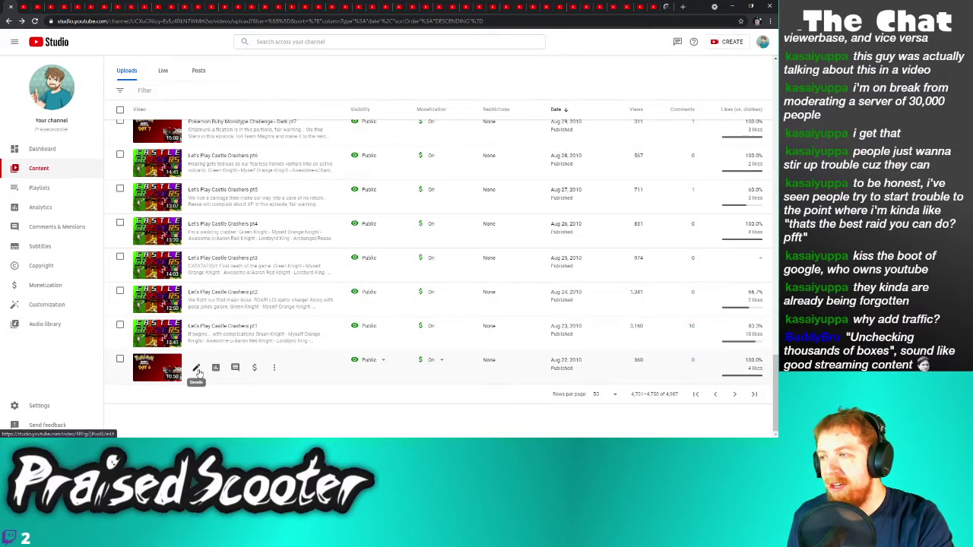
right_click(196, 378)
left_click(225, 305)
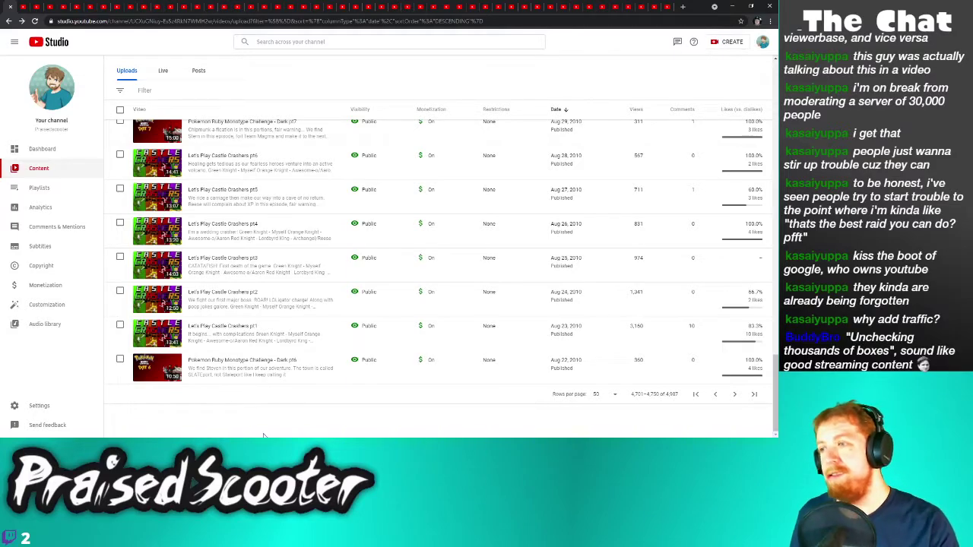
Disallow people from sampling Pokemon Ruby Monotype Challenge - Dark pt19 in its Shorts permissions and save the video details
left_click(23, 7)
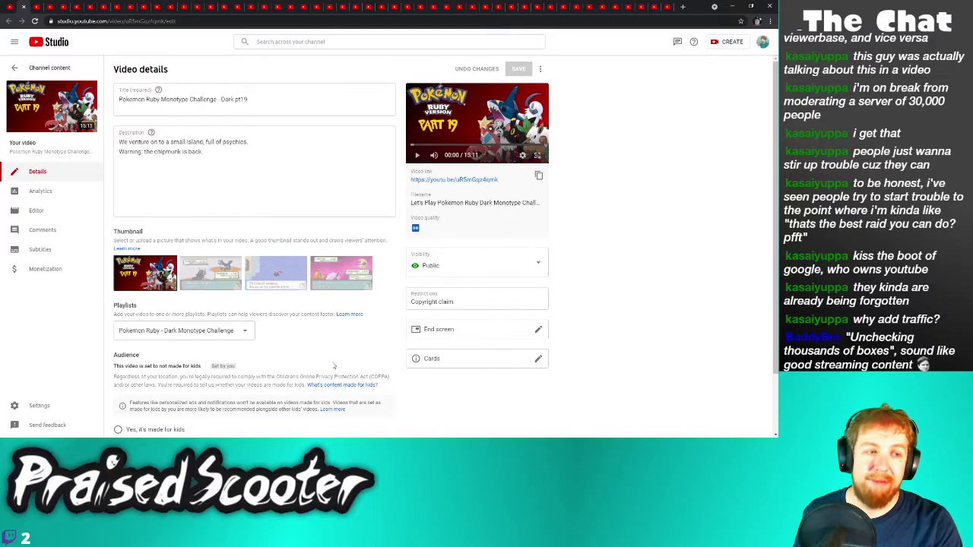
scroll(342, 363, "down", 1)
left_click(136, 411)
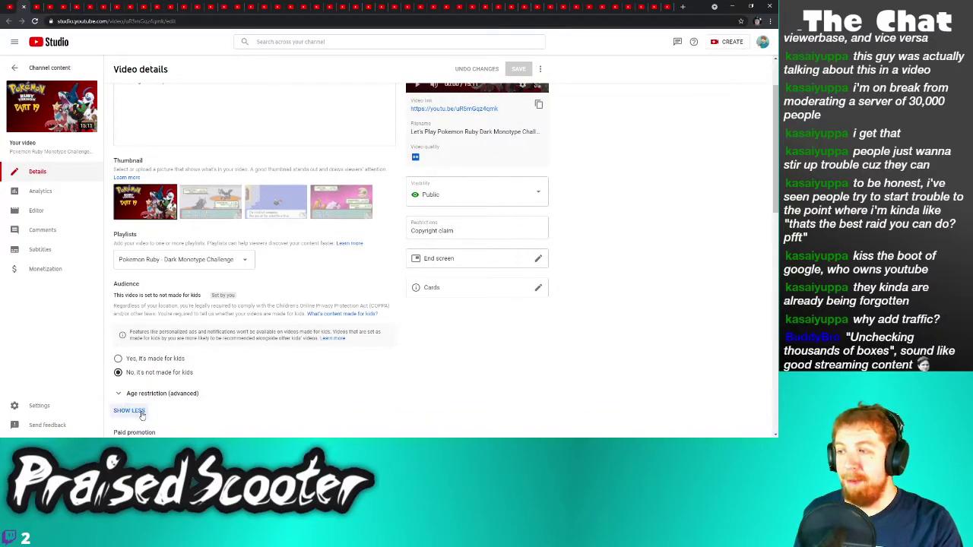
scroll(215, 409, "down", 10)
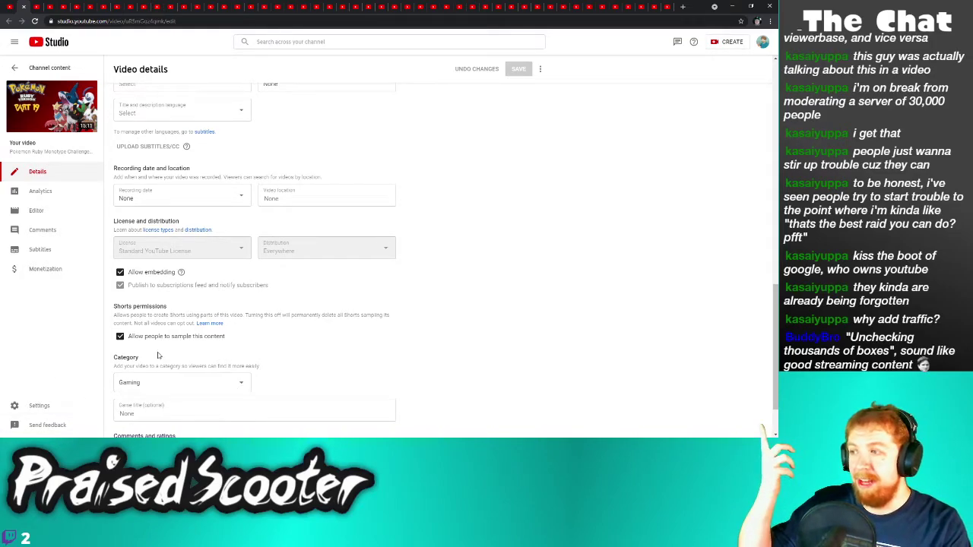
left_click(162, 343)
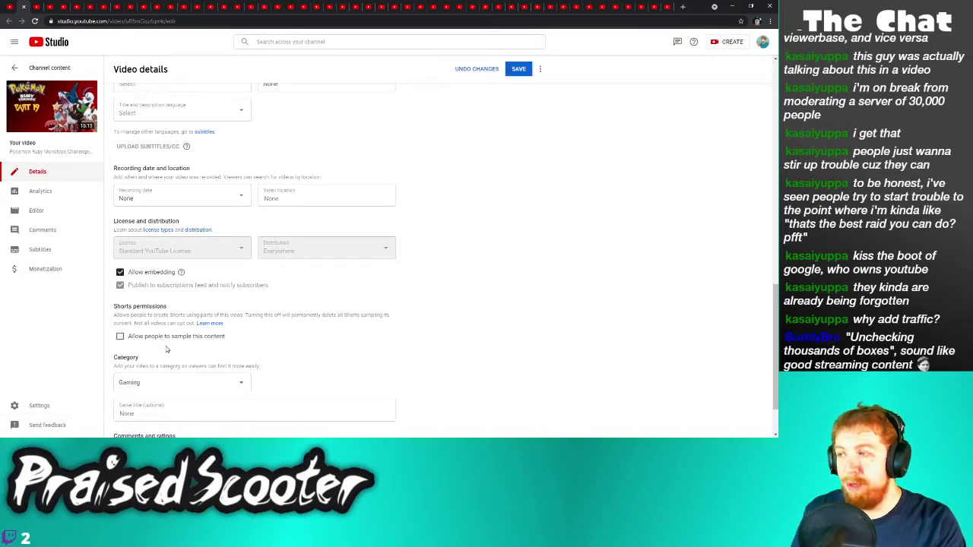
left_click(518, 69)
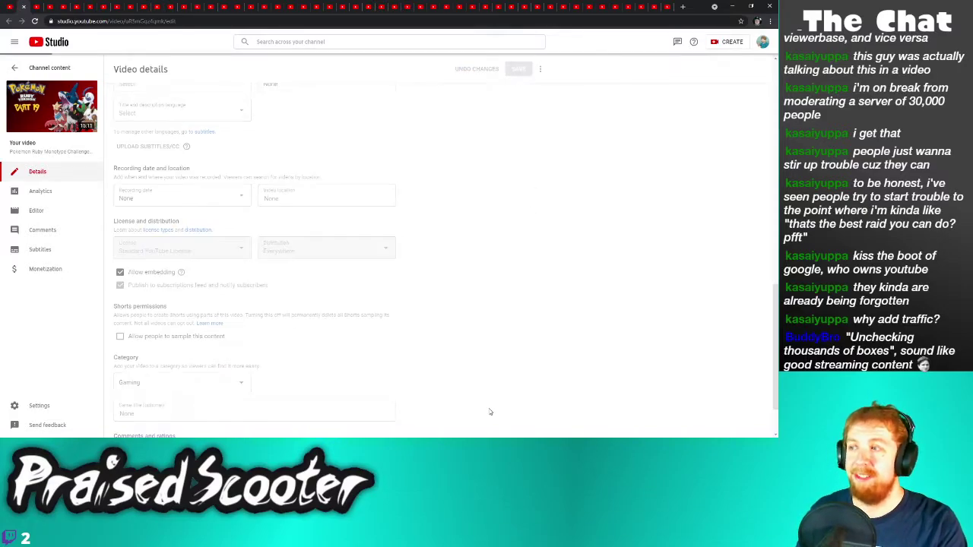
key("ctrl+plus")
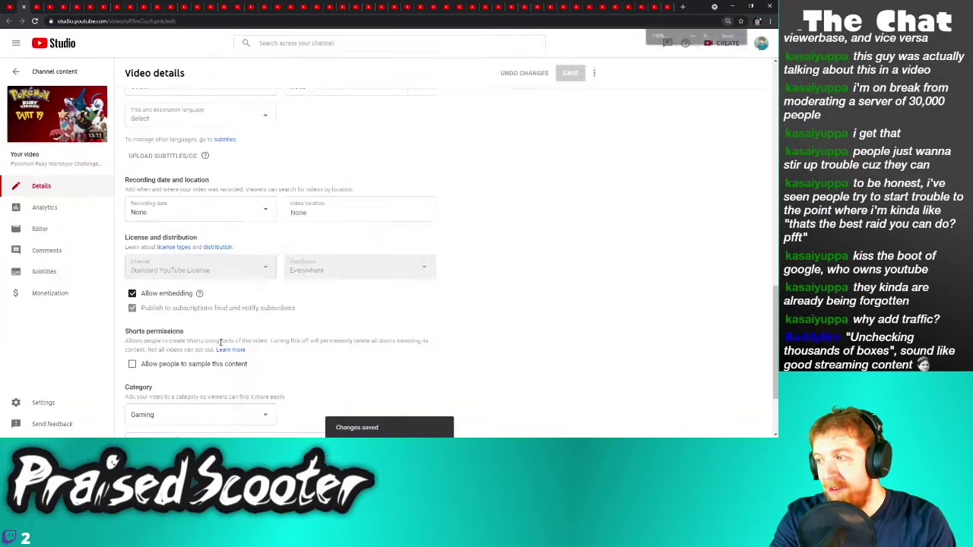
key("ctrl+plus")
scroll(279, 371, "down", 1)
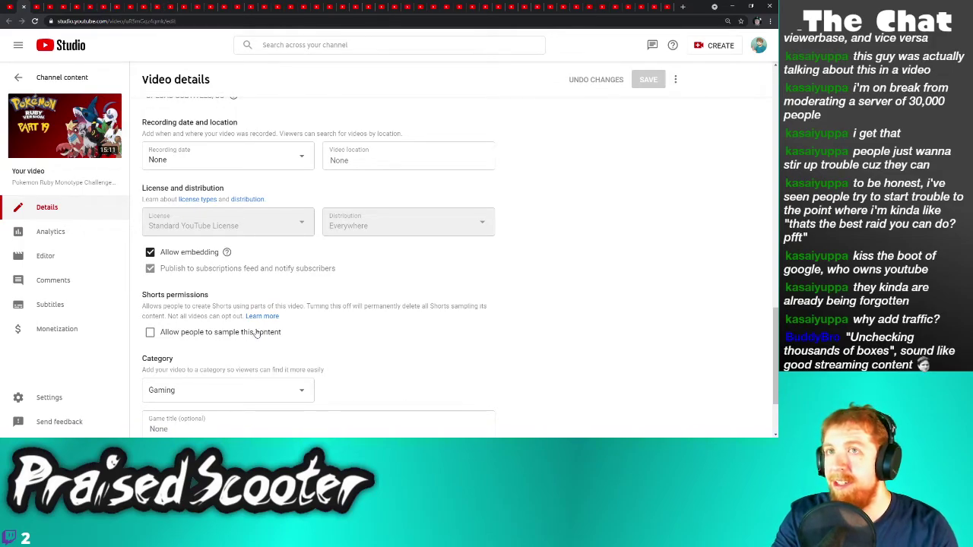
key("ctrl+minus")
key("ctrl+minus")
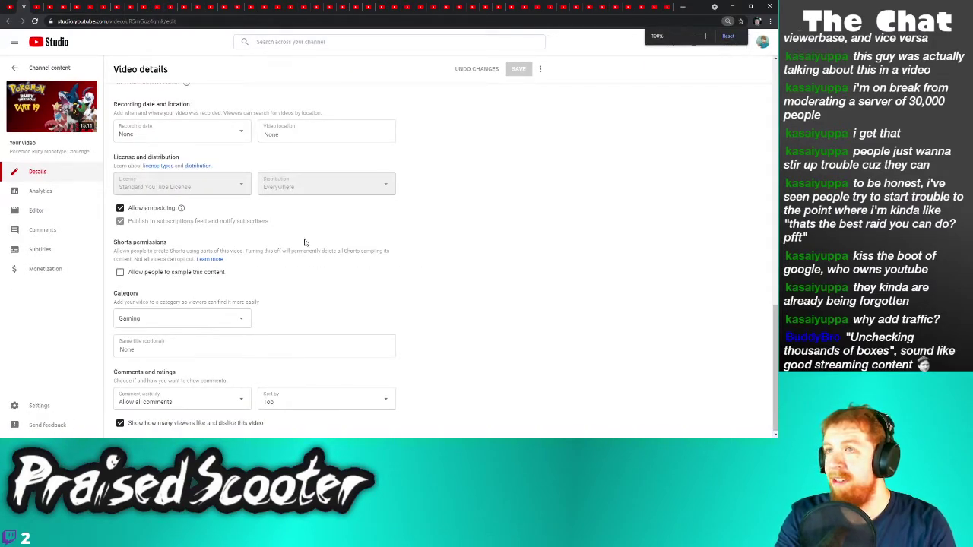
Close the finished Pokemon Ruby part 19 tab, then disallow Shorts sampling for the "Let's play warioworld trailer" video and save
left_click(24, 7)
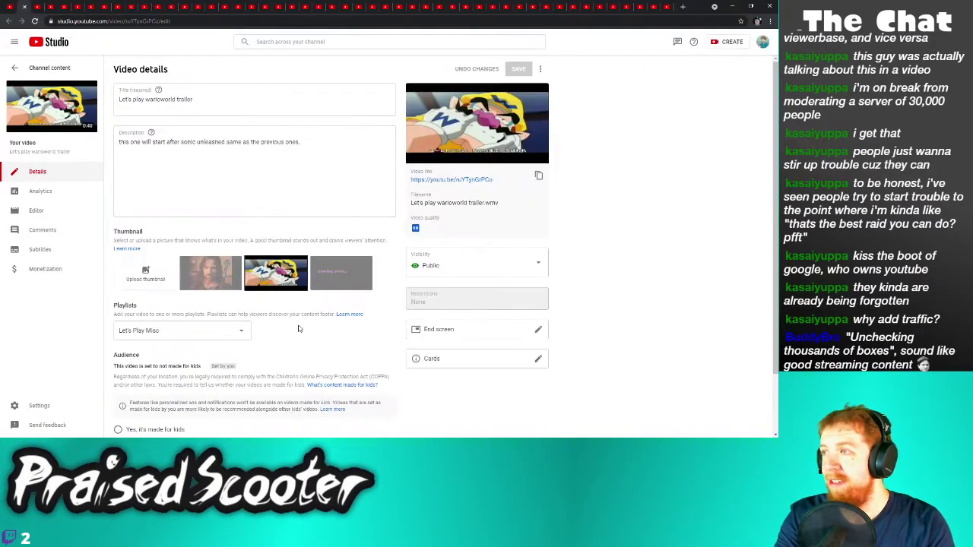
scroll(299, 330, "down", 2)
left_click(137, 410)
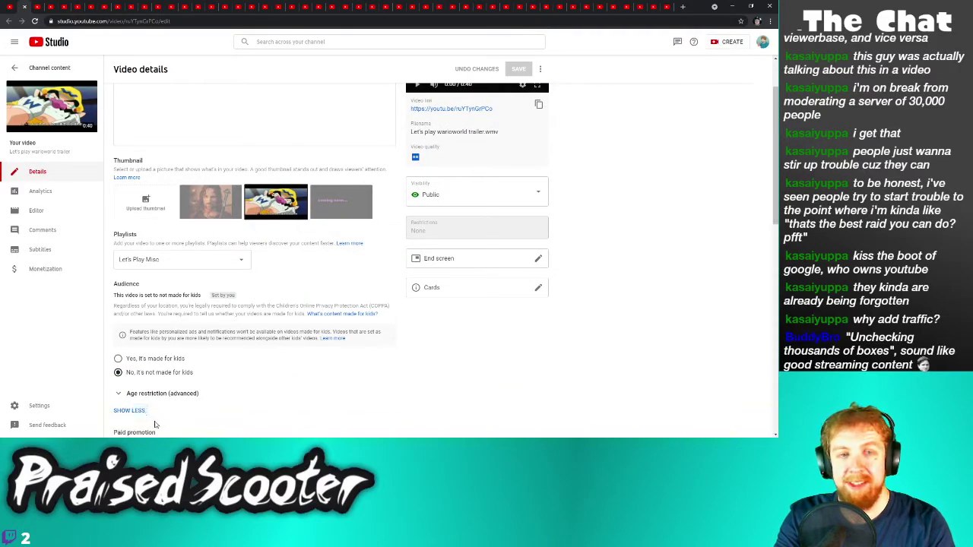
scroll(152, 395, "down", 8)
left_click(145, 274)
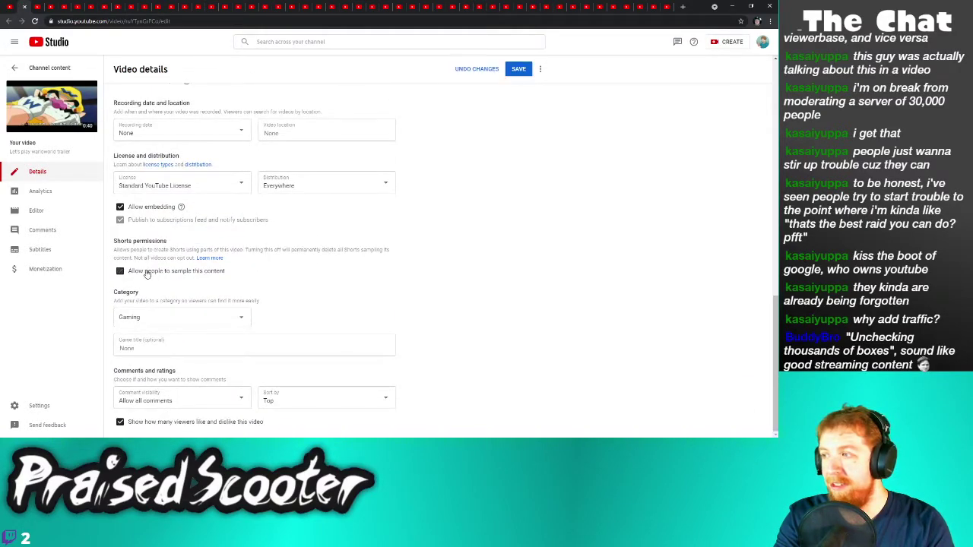
left_click(519, 69)
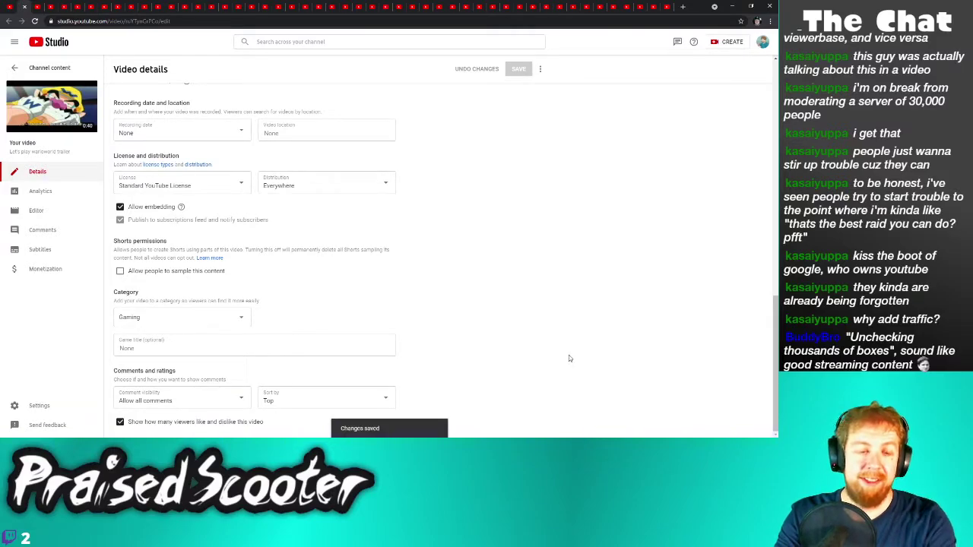
Close the warioworld trailer tab, then disallow people from sampling the Pokemon Ruby Monotype Challenge part 18 video and save
key("alt+Left")
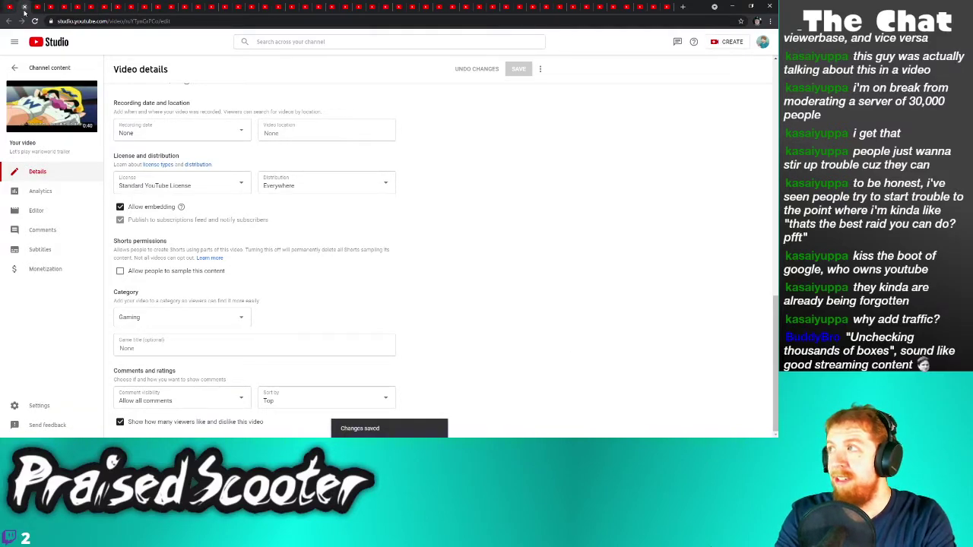
scroll(237, 342, "down", 1)
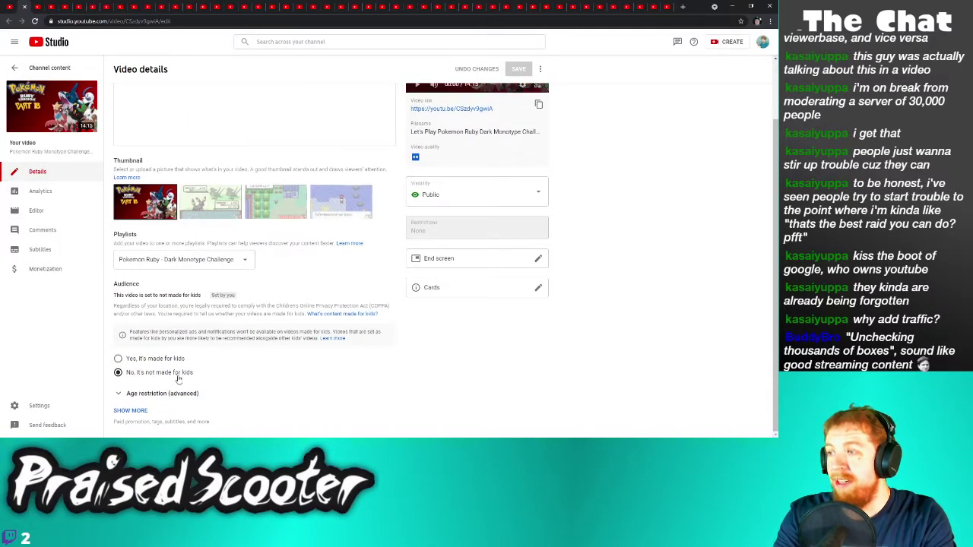
left_click(131, 410)
scroll(138, 379, "down", 7)
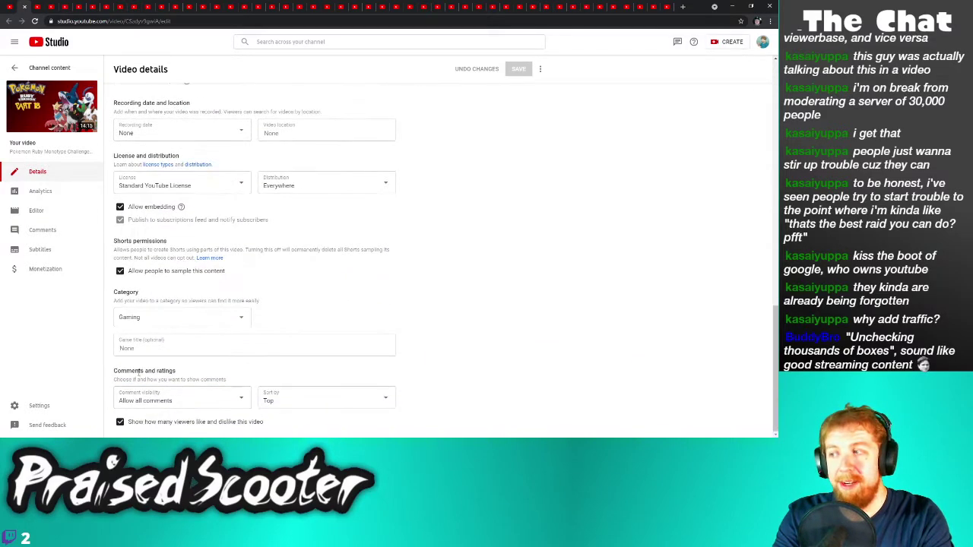
left_click(160, 272)
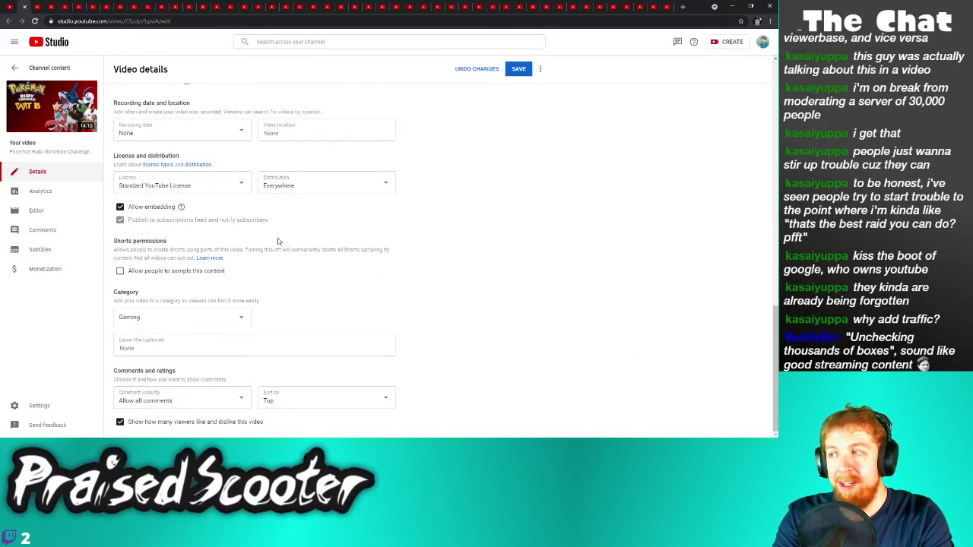
left_click(515, 67)
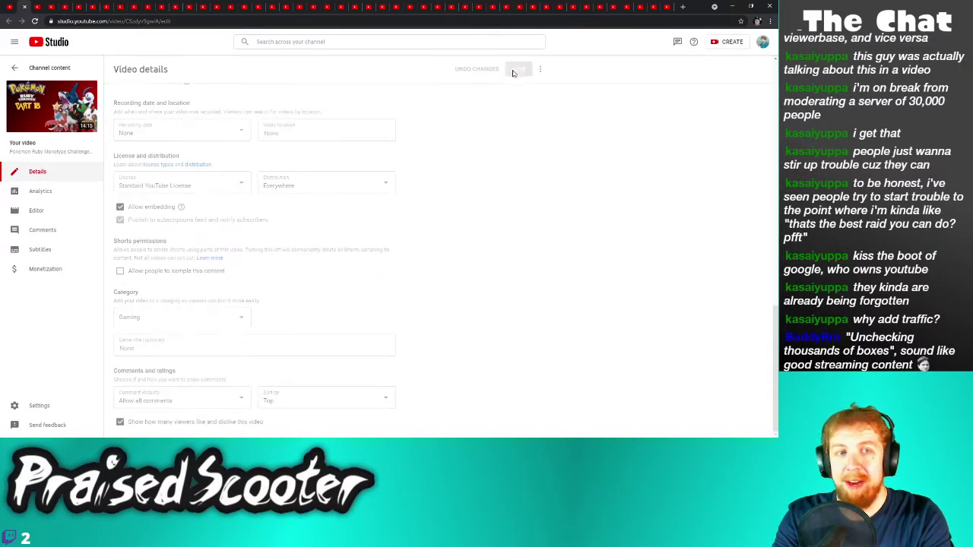
Close the part 18 tab, then turn off the Shorts sampling permission for Pokemon Ruby Monotype Challenge part 17 and save
left_click(25, 8)
scroll(228, 304, "down", 5)
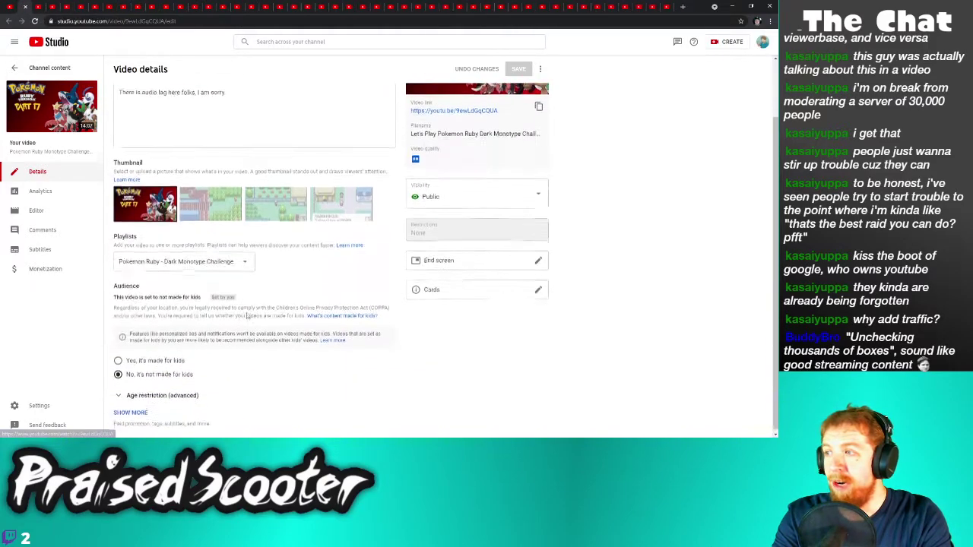
left_click(129, 410)
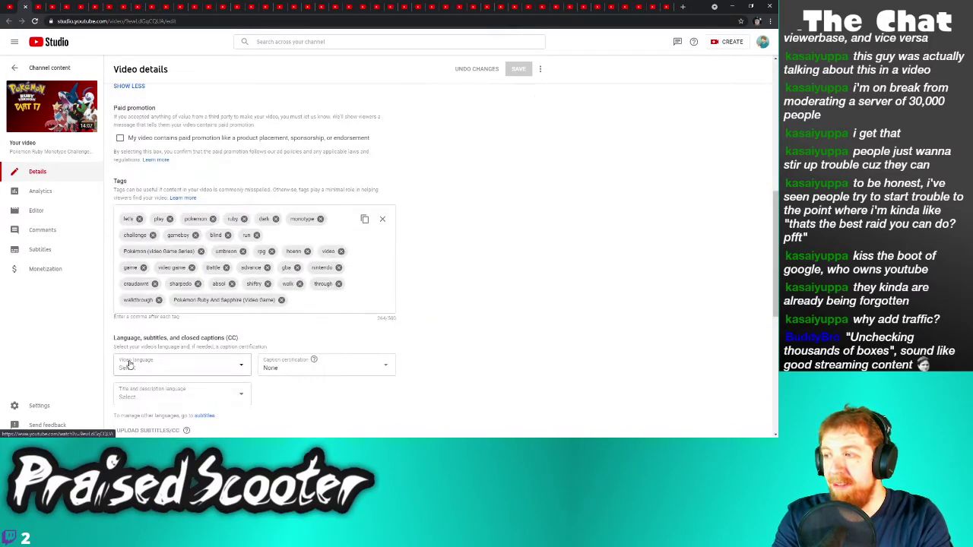
scroll(131, 365, "down", 5)
scroll(132, 364, "down", 1)
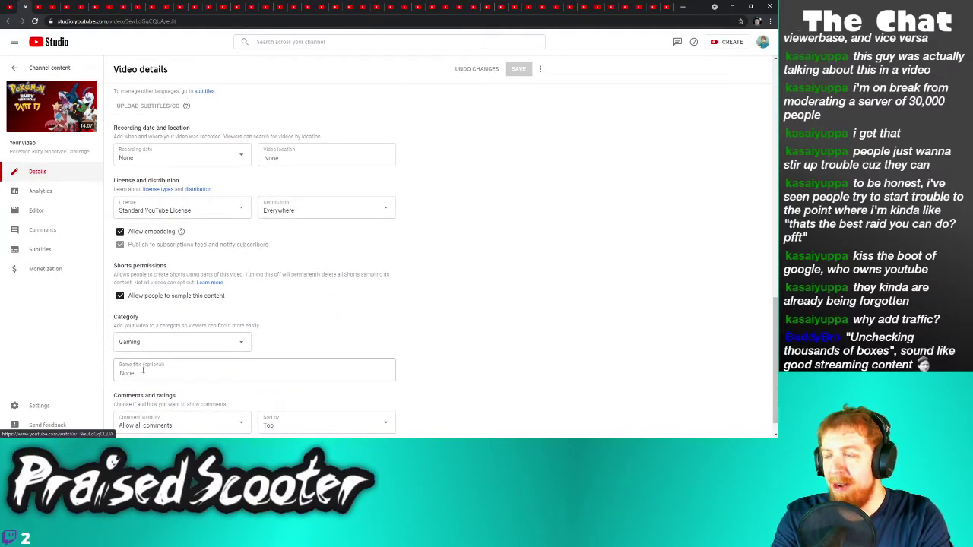
left_click(178, 298)
left_click(517, 70)
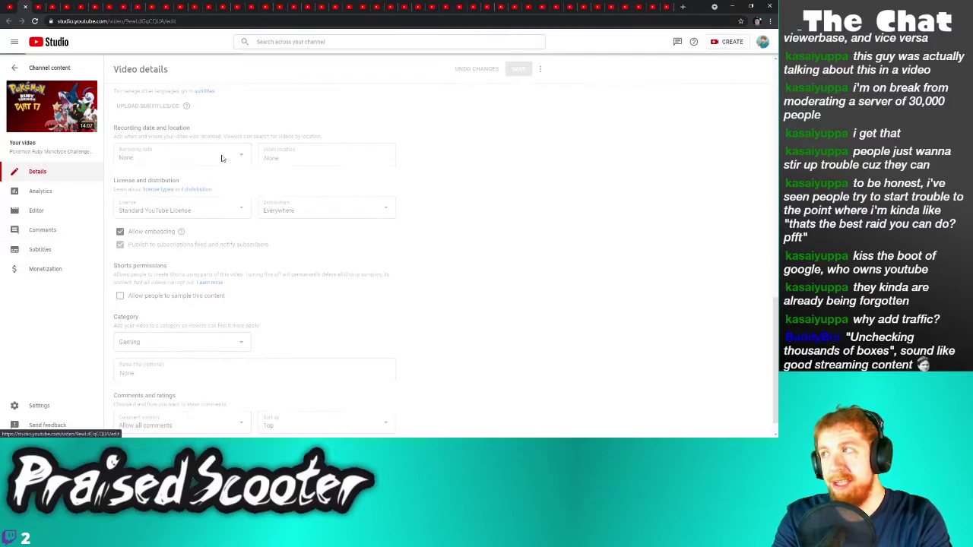
Close the Pokemon Ruby part 17 tab, then disallow Shorts sampling for the Castlevania part 7 video and save
left_click(24, 7)
scroll(243, 296, "down", 2)
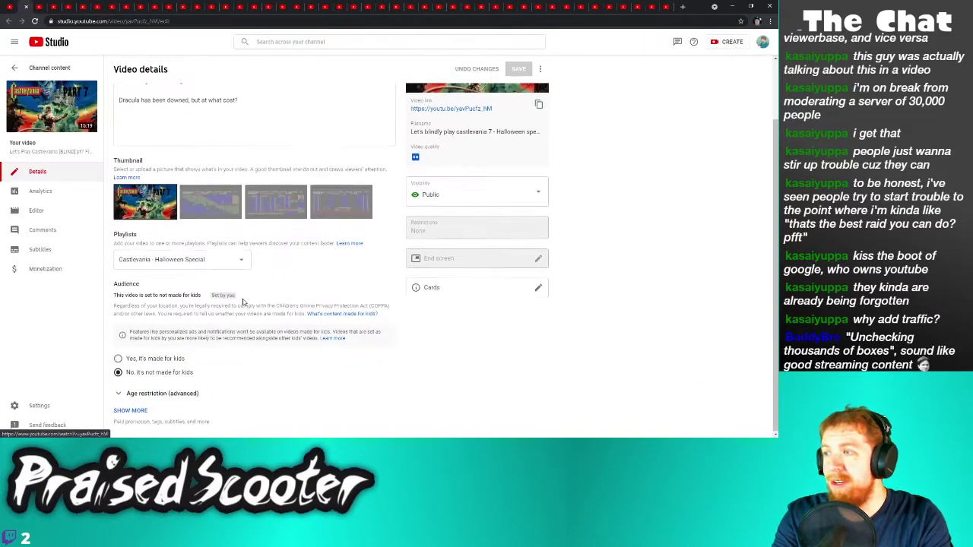
left_click(131, 411)
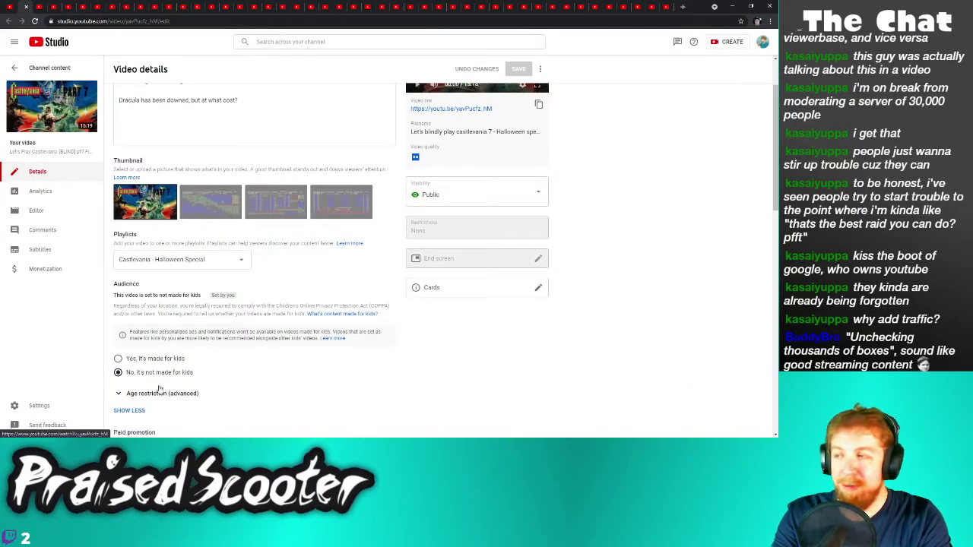
scroll(159, 389, "down", 10)
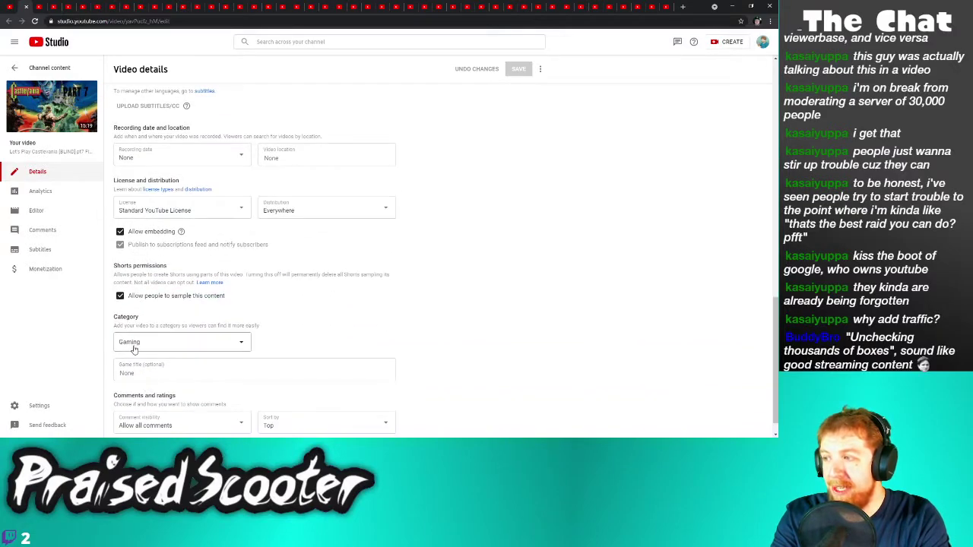
left_click(141, 298)
left_click(518, 69)
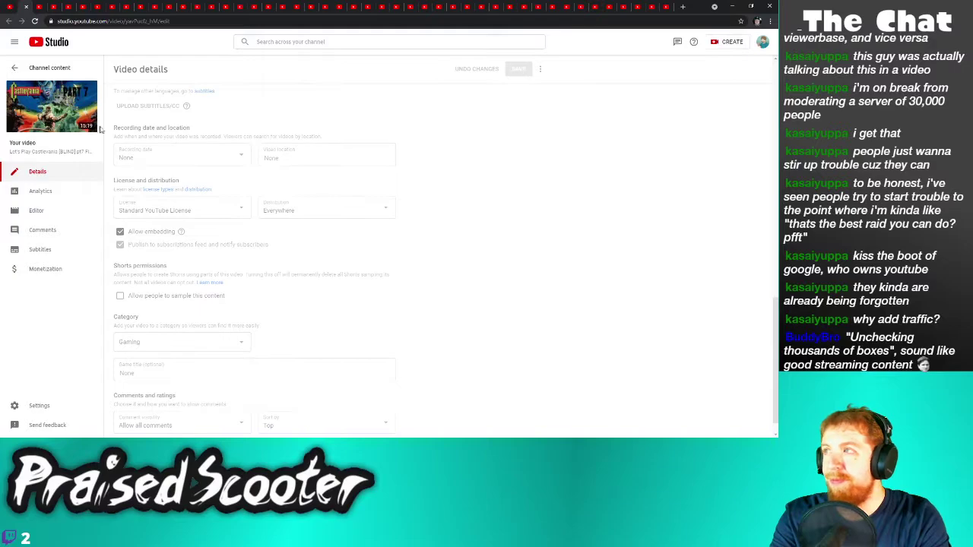
Close the Castlevania part 7 tab, then disallow Shorts sampling for the Castlevania part 6 video and save
key("alt+Left")
scroll(174, 395, "down", 1)
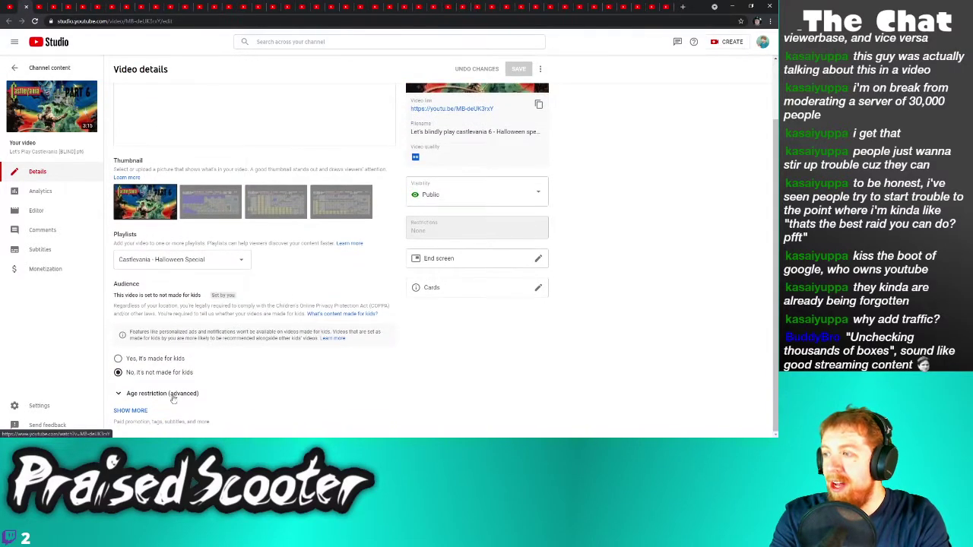
left_click(130, 415)
scroll(152, 410, "down", 7)
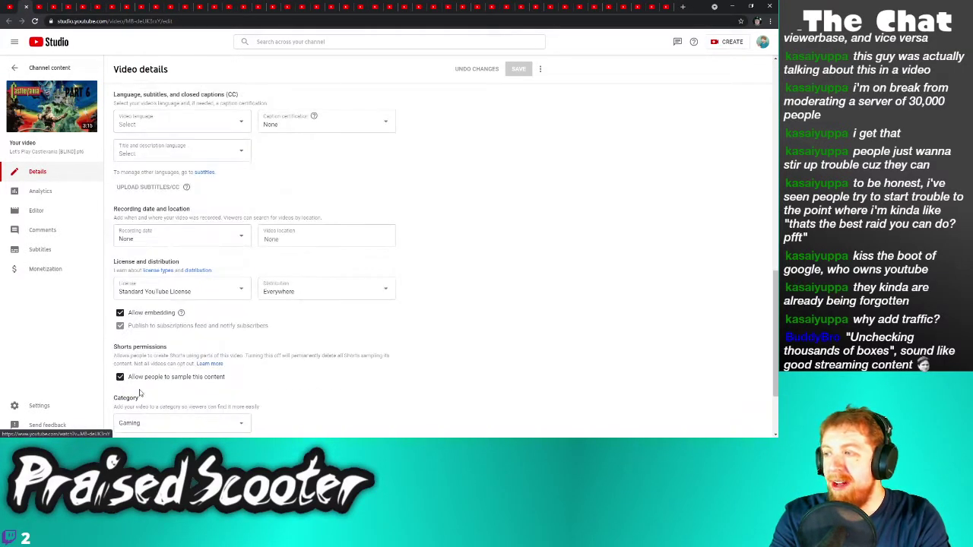
left_click(142, 377)
left_click(520, 70)
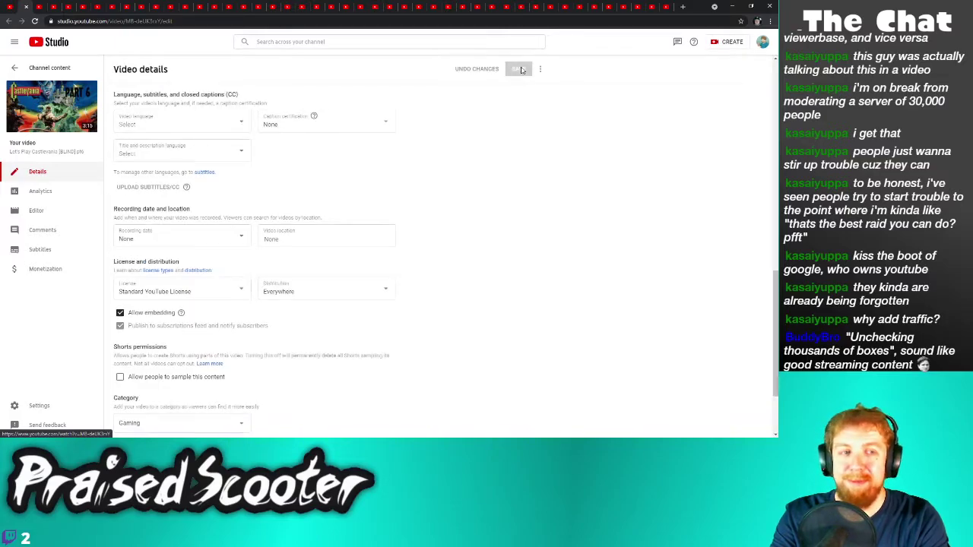
Close the Castlevania part 6 tab, then disallow Shorts sampling for the Castlevania part 5 video and save
left_click(25, 7)
scroll(152, 395, "down", 1)
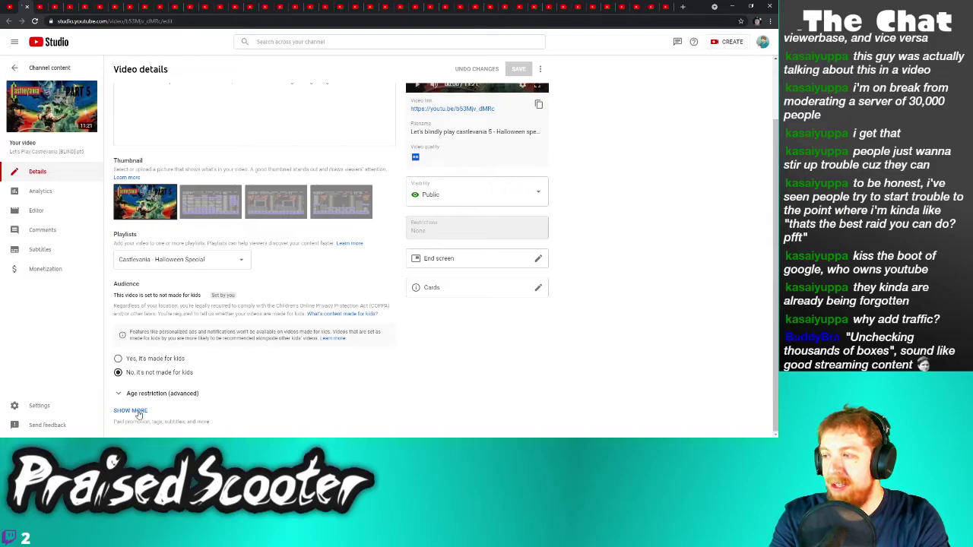
left_click(130, 411)
scroll(139, 365, "down", 10)
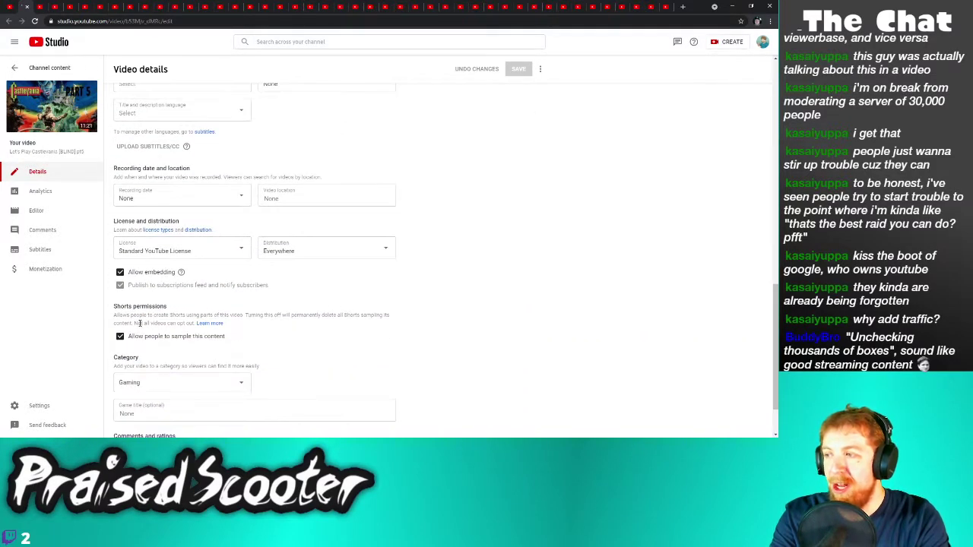
left_click(121, 336)
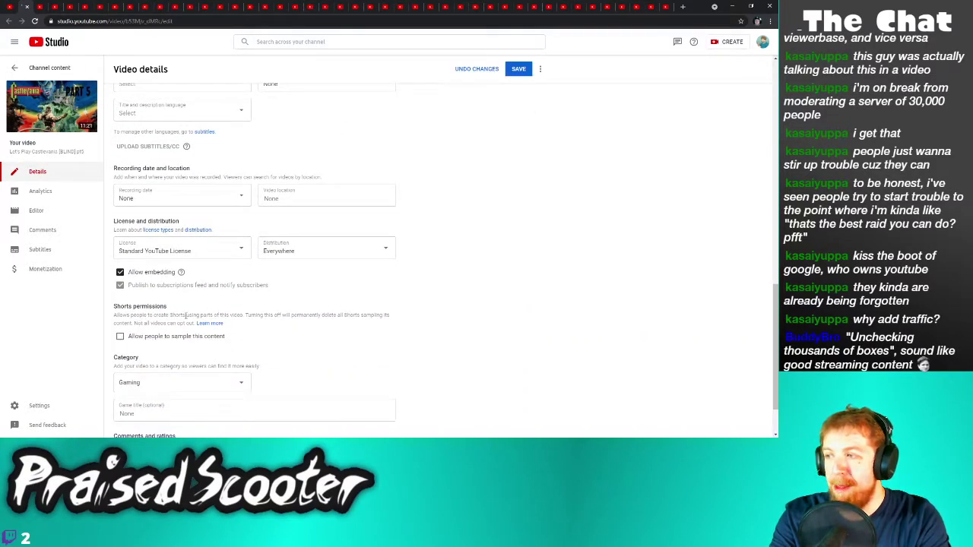
left_click(509, 69)
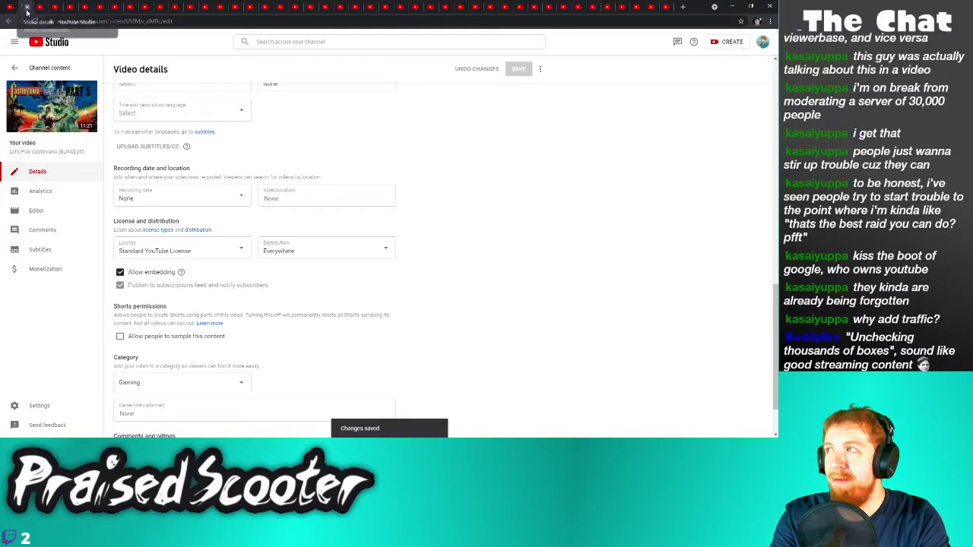
Close the Castlevania part 5 tab, then disallow Shorts sampling for the Castlevania part 4 video and save
left_click(27, 11)
scroll(169, 328, "down", 2)
left_click(130, 410)
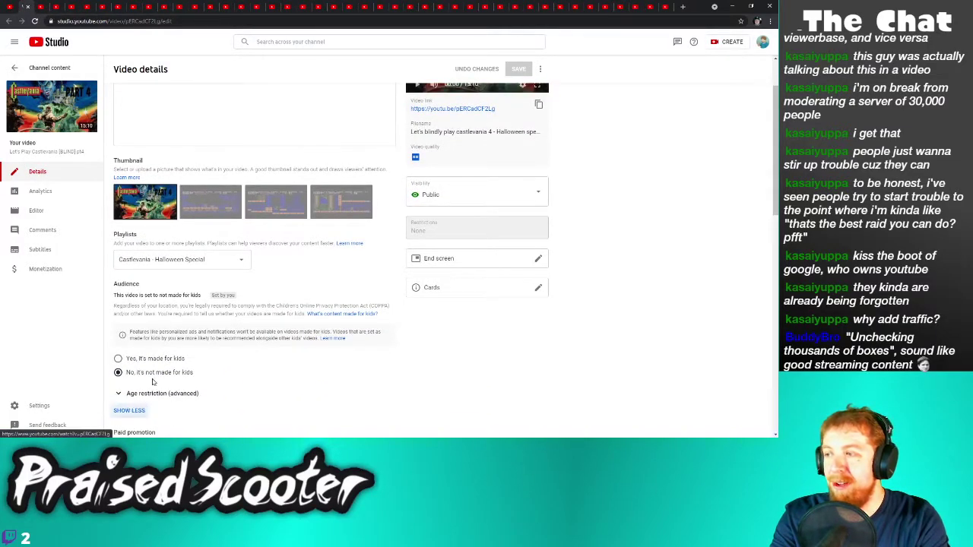
scroll(156, 372, "down", 5)
left_click(160, 320)
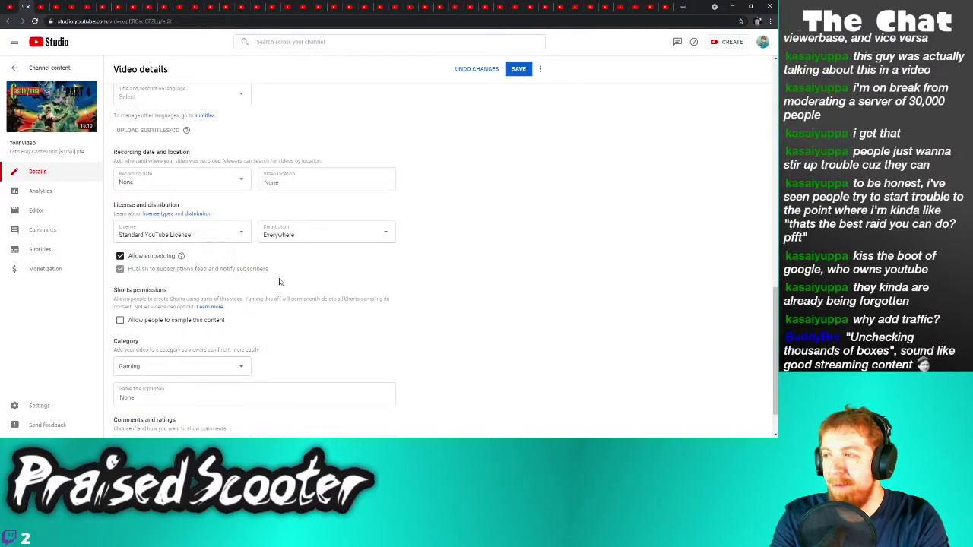
left_click(514, 68)
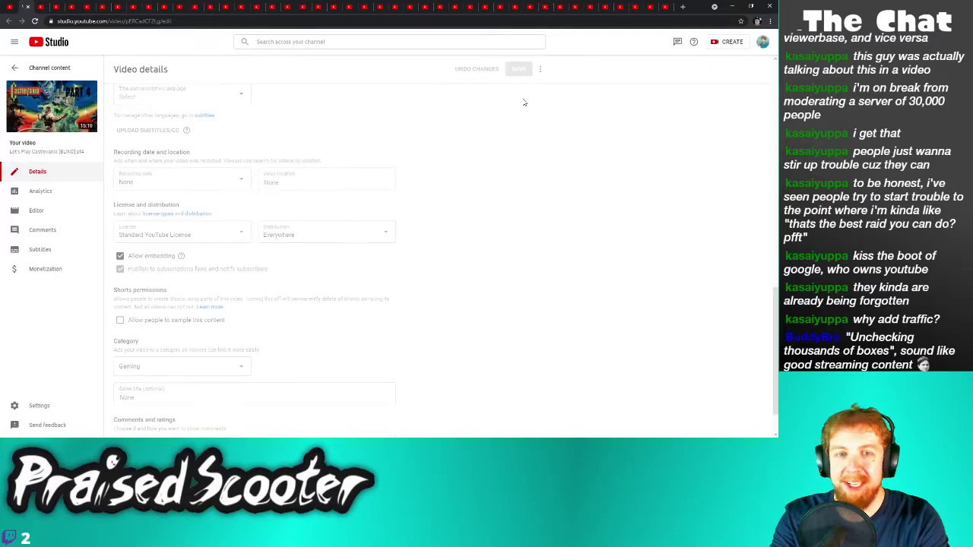
Close the Castlevania part 4 tab, then disallow Shorts sampling for the Castlevania part 3A video and save
left_click(34, 10)
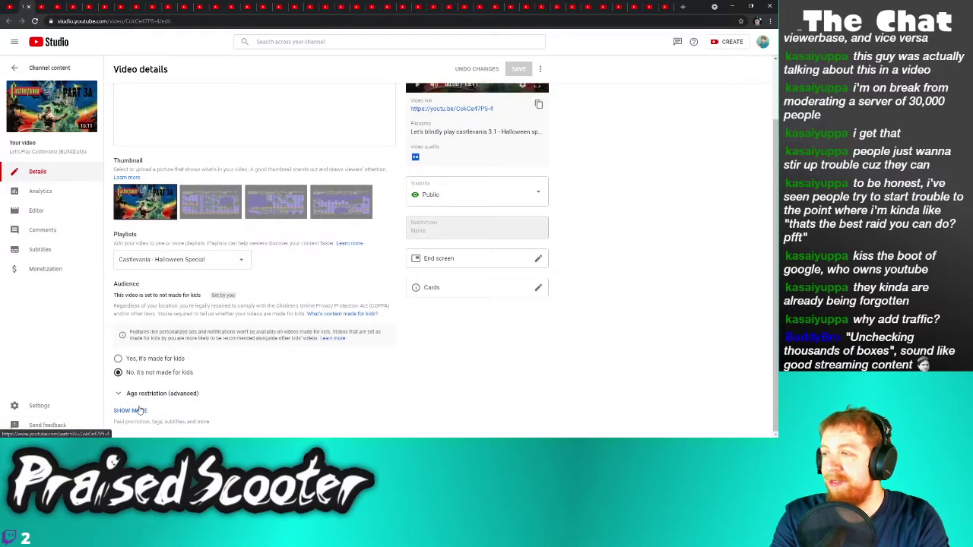
left_click(129, 410)
scroll(148, 342, "down", 10)
left_click(144, 298)
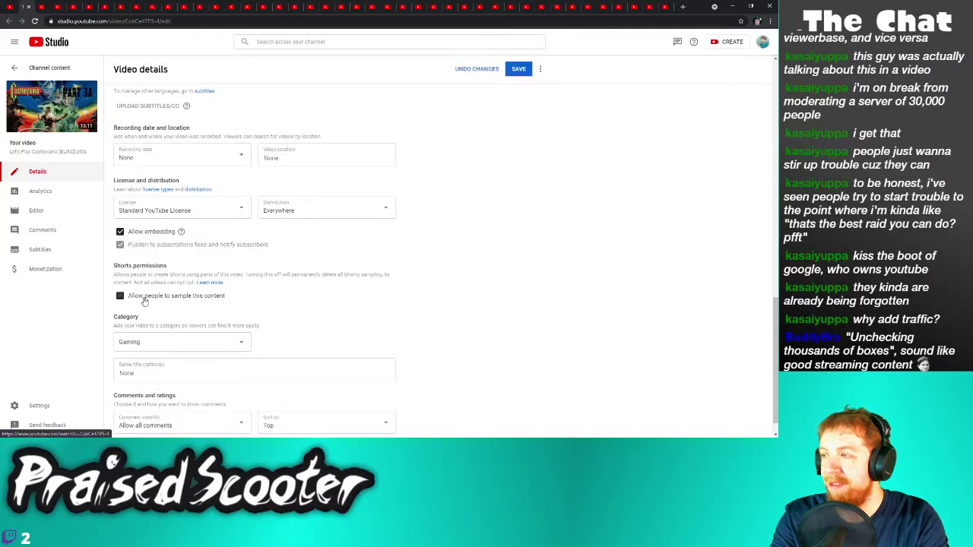
left_click(518, 68)
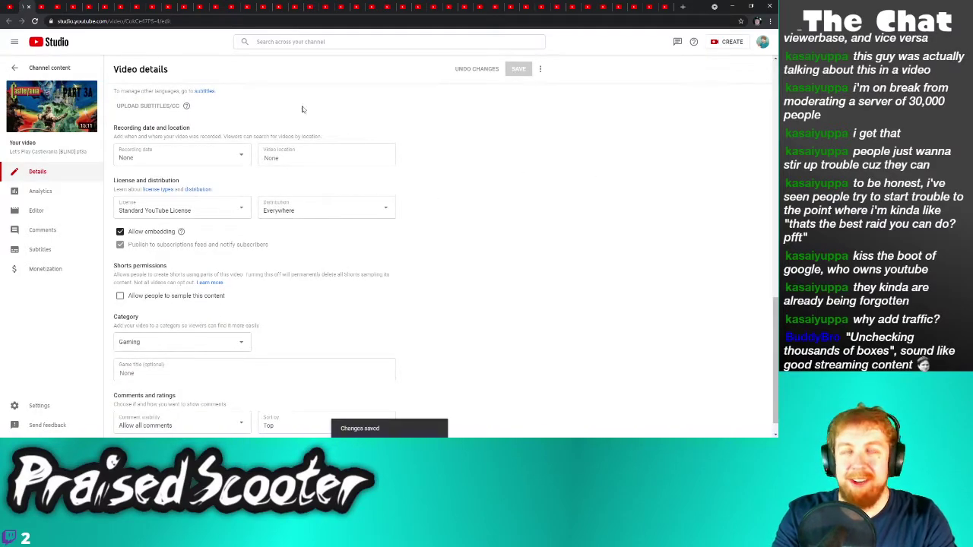
Close the Castlevania part 3A tab, then disallow Shorts sampling for the Castlevania part 3B video and save
left_click(28, 6)
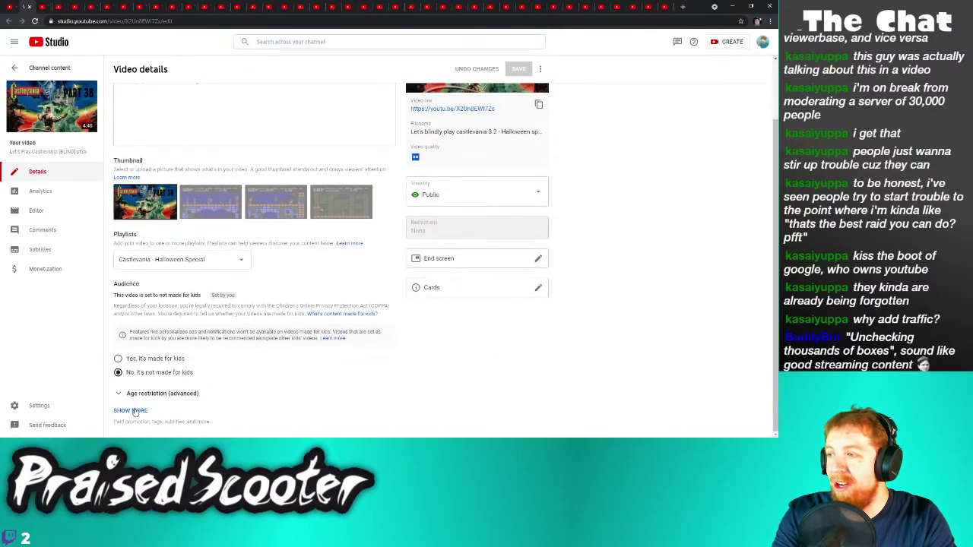
left_click(135, 411)
scroll(148, 388, "down", 10)
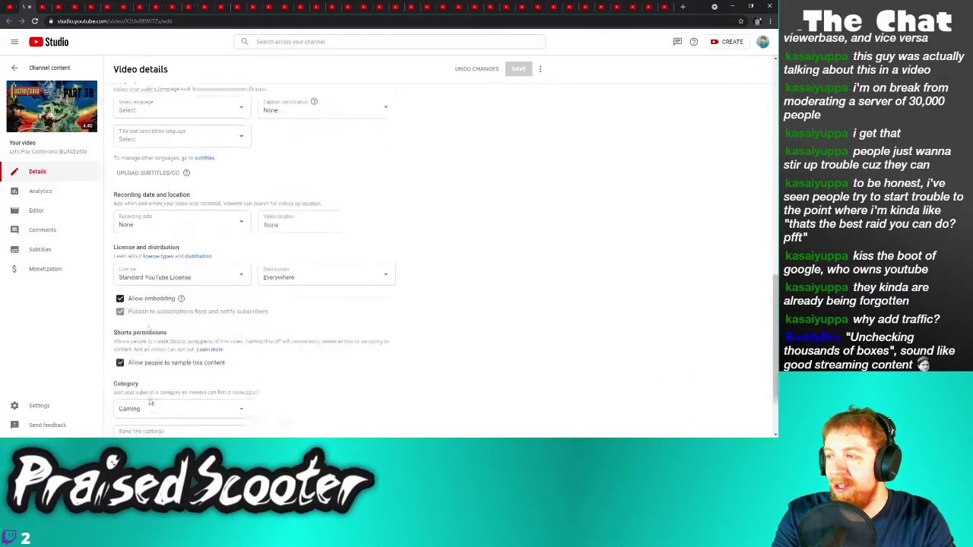
left_click(161, 296)
left_click(516, 69)
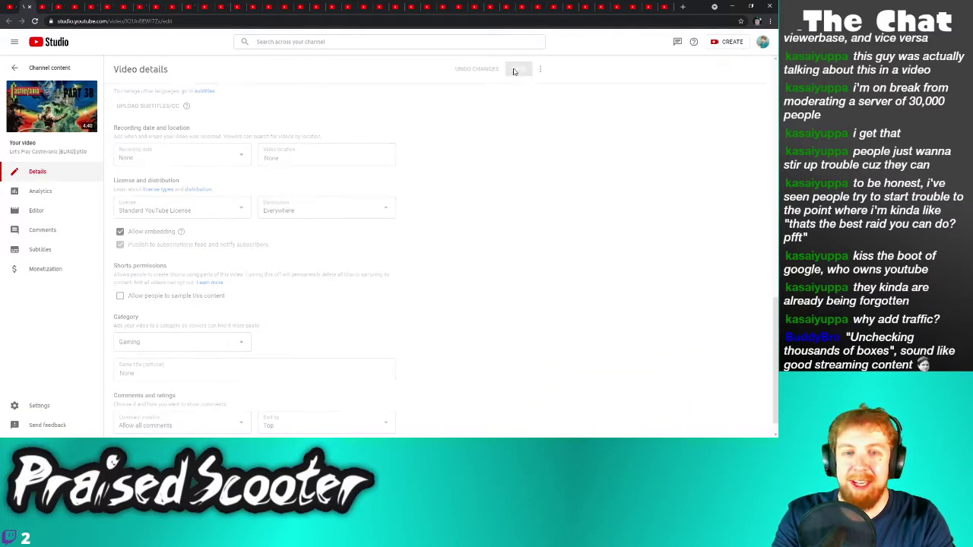
Close the Castlevania part 3B tab, then disallow Shorts sampling for the Castlevania part 2 video and save
left_click(26, 7)
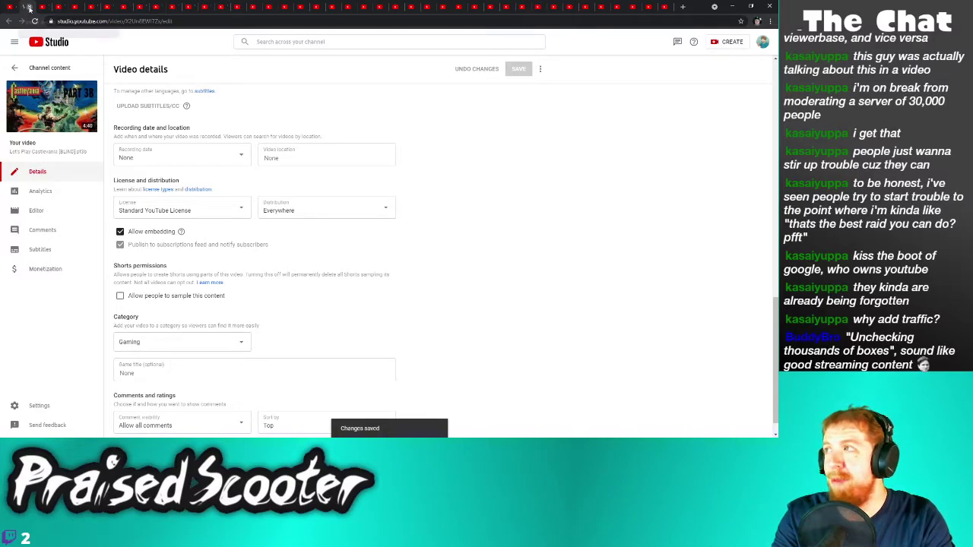
scroll(128, 395, "down", 1)
left_click(137, 411)
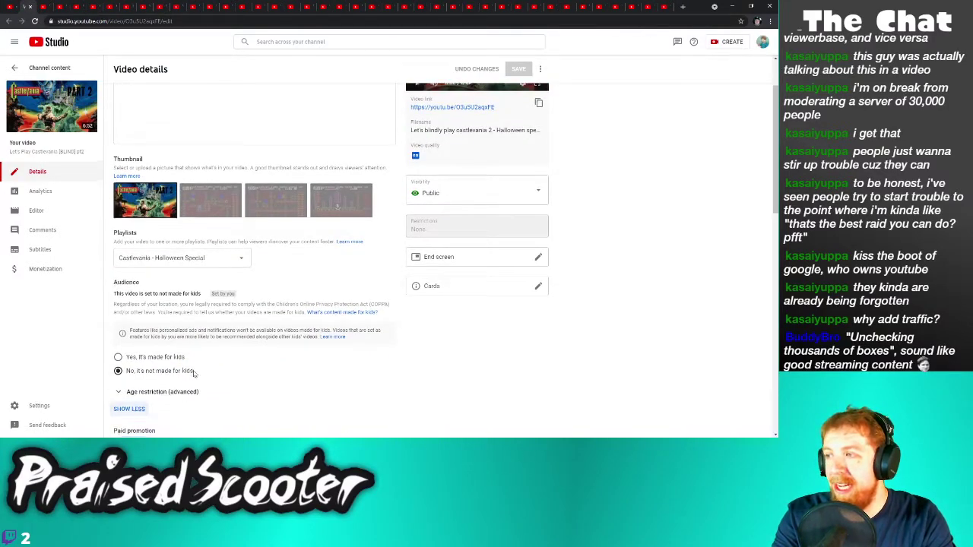
scroll(148, 391, "down", 5)
left_click(120, 336)
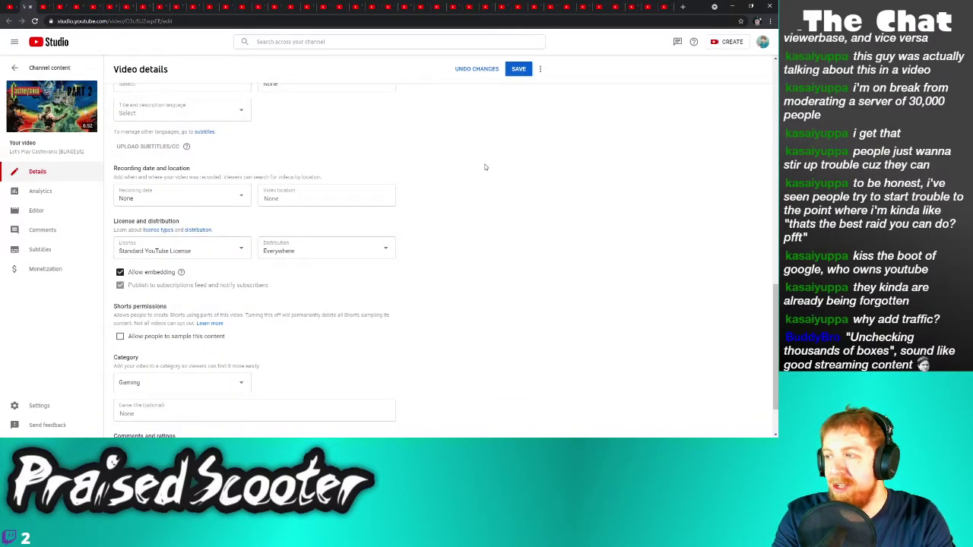
left_click(509, 71)
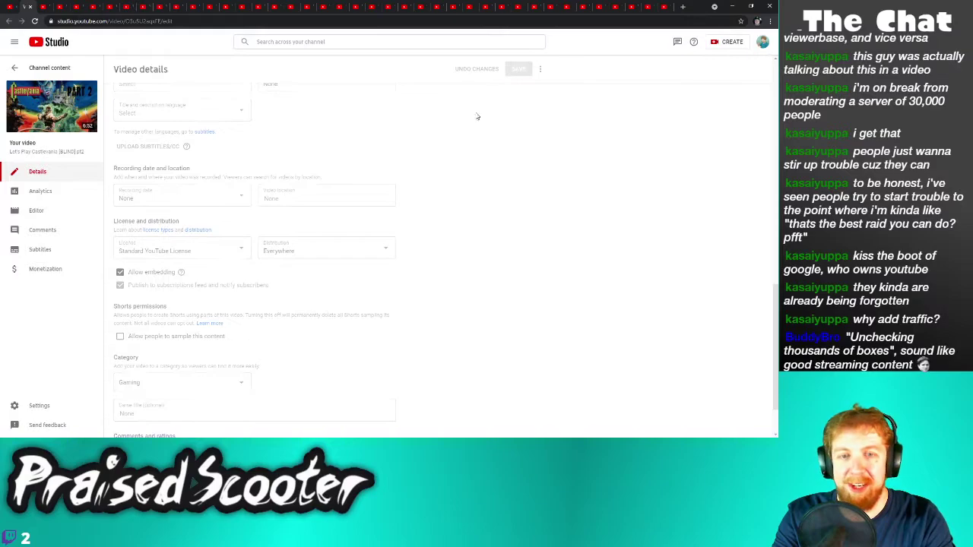
Close the Castlevania part 2 tab, then disallow Shorts sampling for the Castlevania part 1 video and save
left_click(31, 7)
scroll(149, 409, "down", 2)
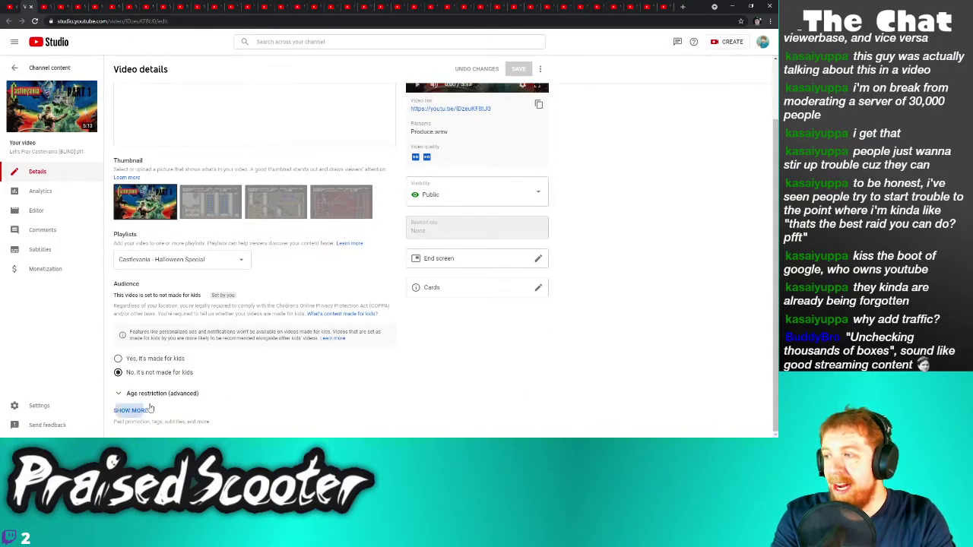
left_click(133, 410)
scroll(149, 409, "down", 10)
left_click(152, 295)
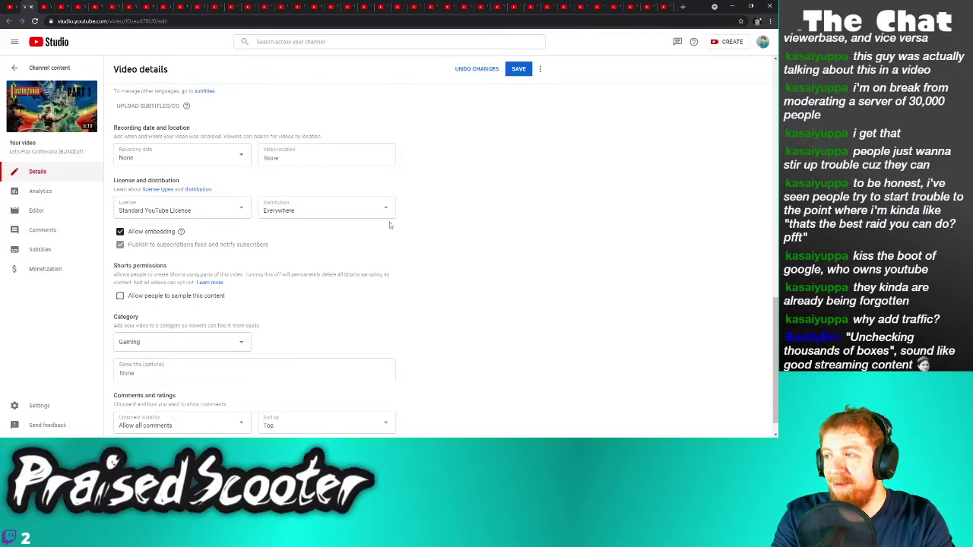
left_click(513, 69)
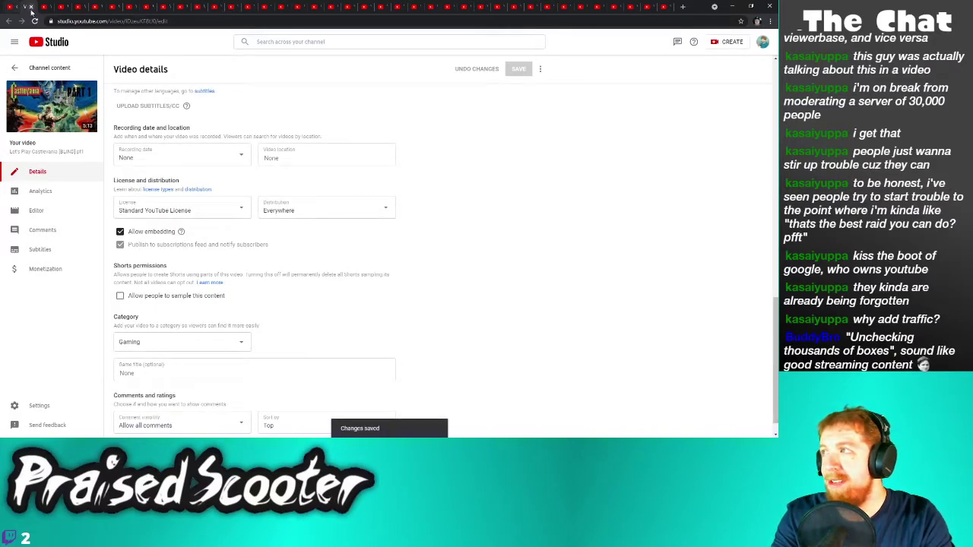
Close the Castlevania part 1 tab, then disallow Shorts sampling for the Pokemon Ruby part 16 video and save
left_click(31, 7)
scroll(148, 392, "down", 2)
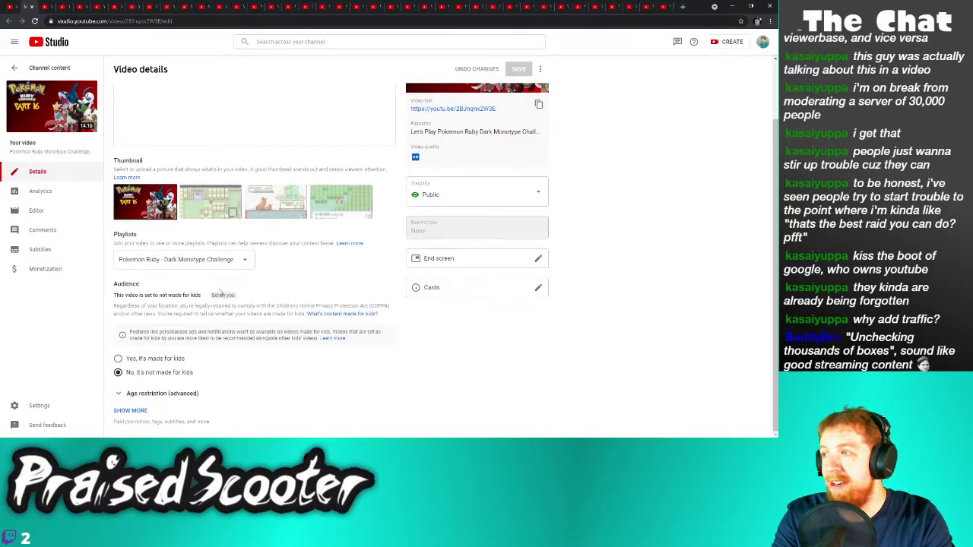
left_click(133, 410)
scroll(149, 409, "down", 10)
left_click(152, 274)
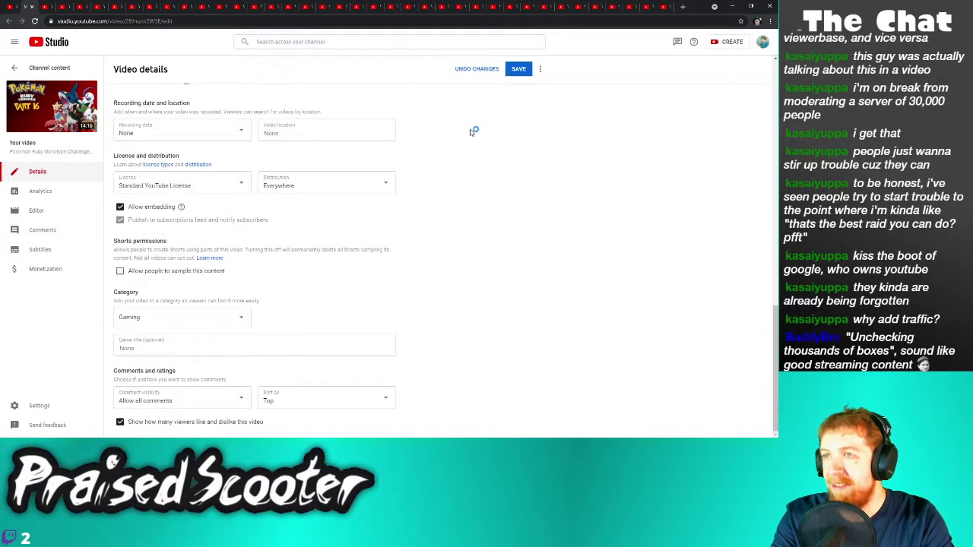
left_click(519, 69)
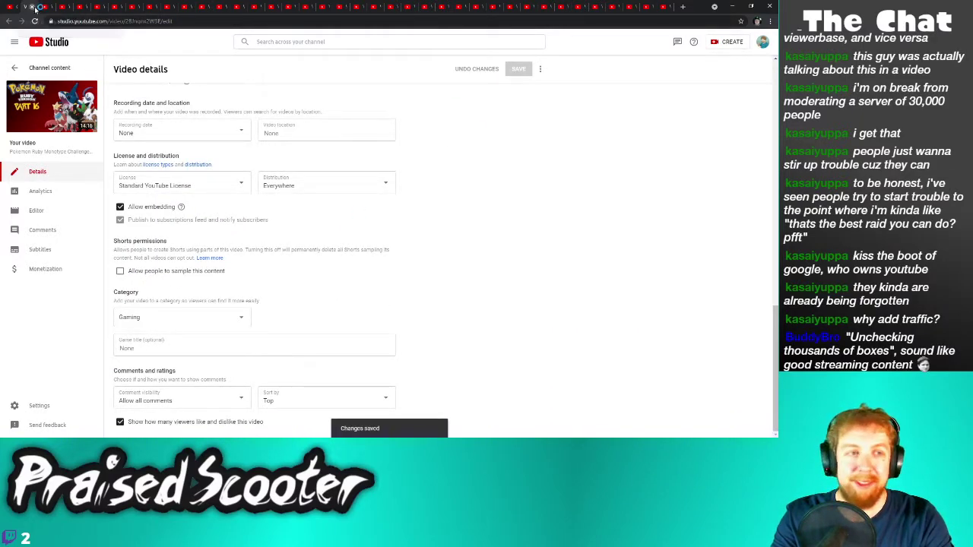
Close the Pokemon Ruby part 16 tab, then disallow Shorts sampling for the Black Company 4/300th video special and save
left_click(35, 8)
scroll(124, 304, "down", 3)
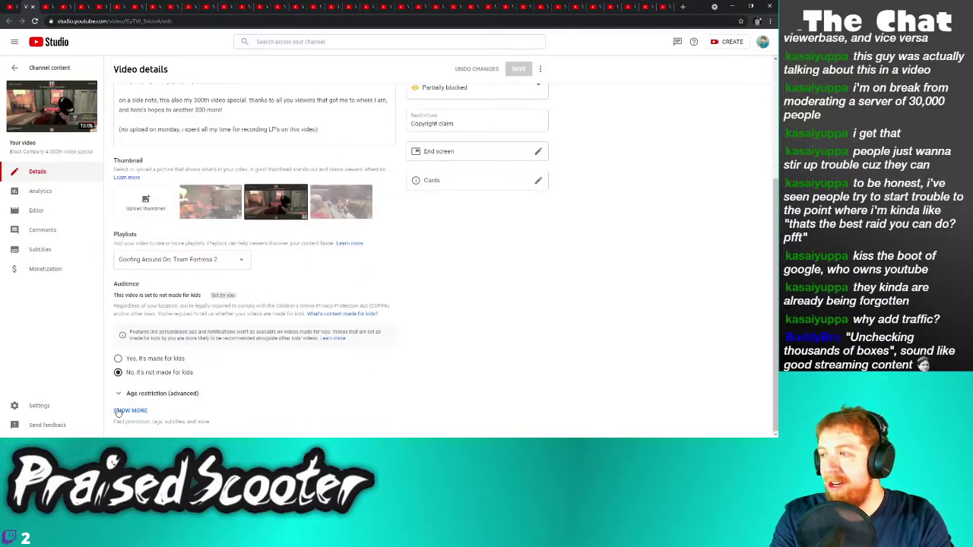
left_click(130, 410)
scroll(150, 391, "down", 4)
scroll(142, 391, "down", 3)
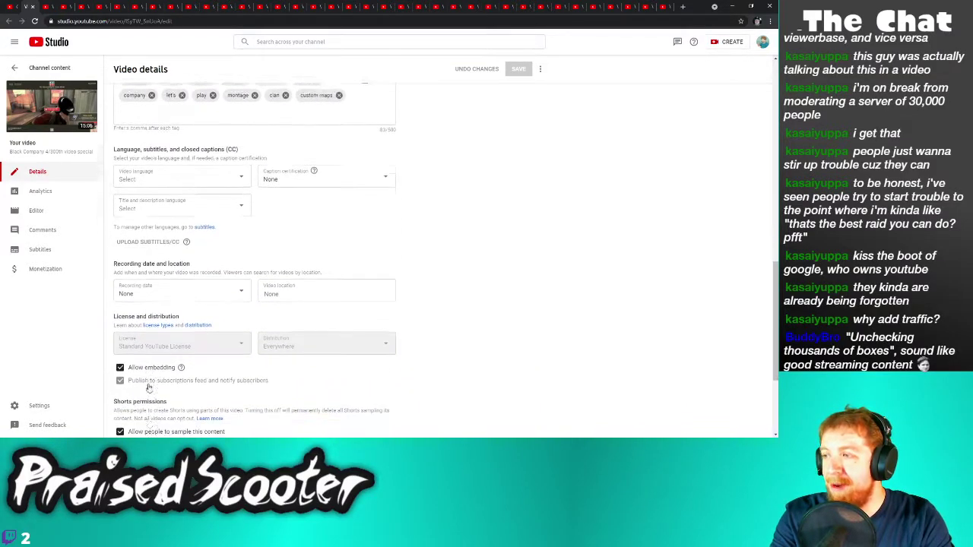
left_click(145, 370)
left_click(518, 69)
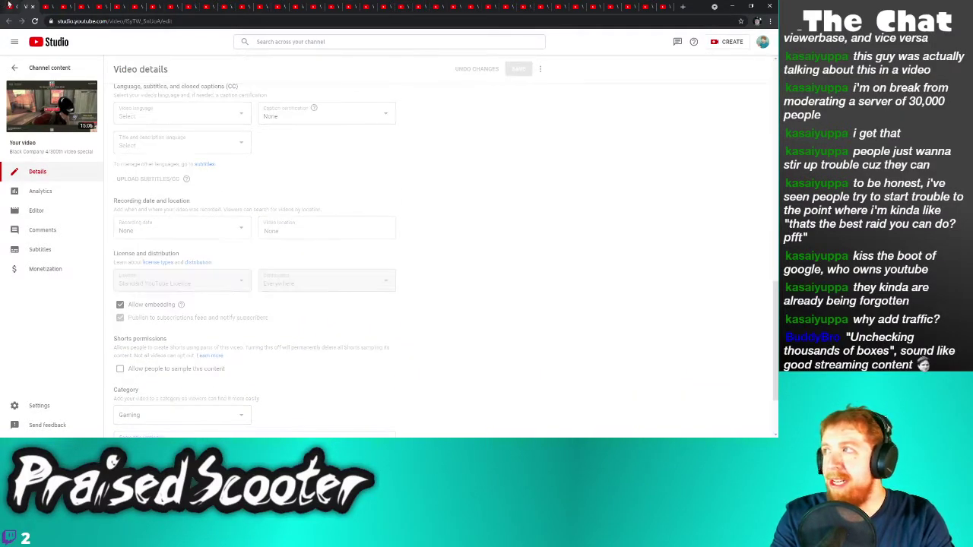
Close the Black Company special's tab, then disallow Shorts sampling for the Pokemon Ruby part 15 video and save
key("ctrl+w")
scroll(225, 360, "down", 3)
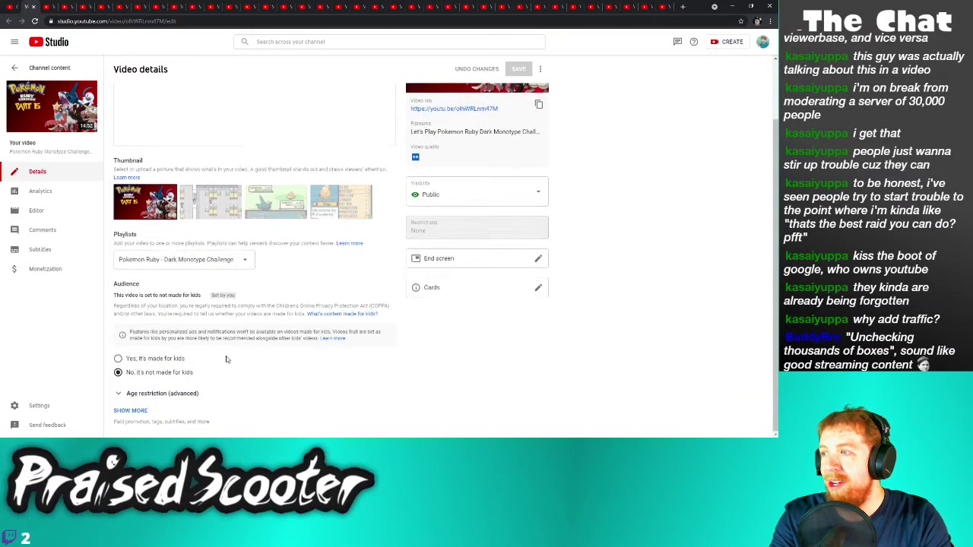
left_click(131, 410)
scroll(128, 399, "down", 8)
left_click(121, 376)
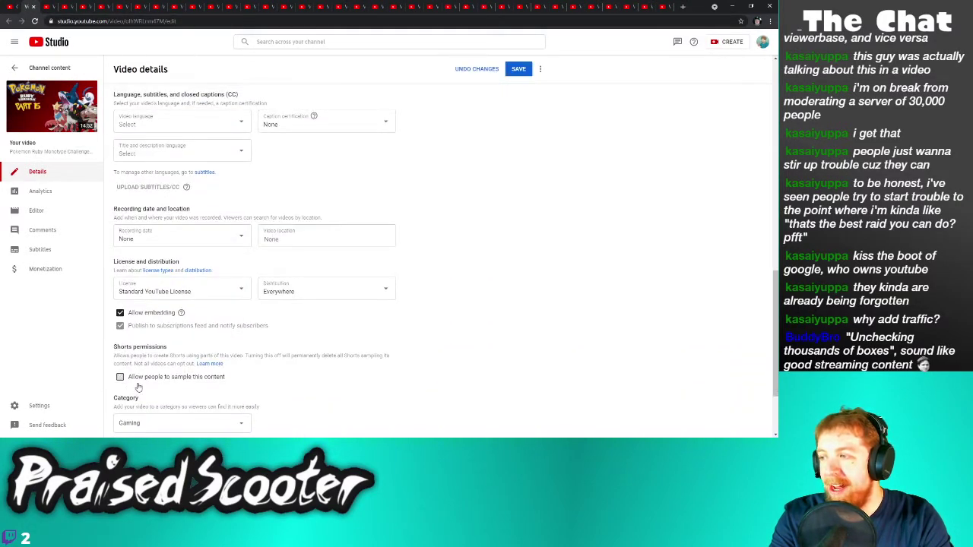
left_click(517, 69)
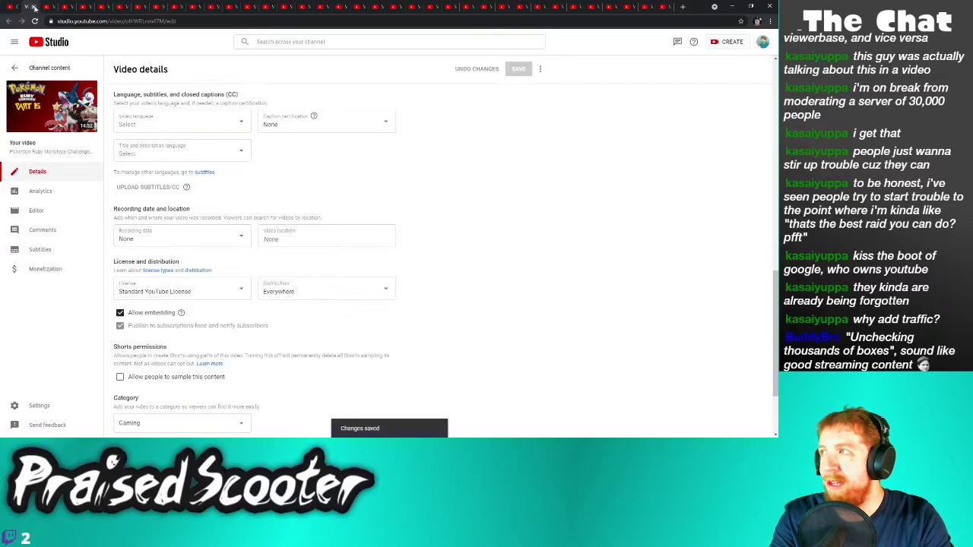
Close the Pokemon Ruby part 15 tab, then disallow Shorts sampling for the Pokemon Ruby part 14 video and save
left_click(35, 6)
scroll(151, 395, "down", 3)
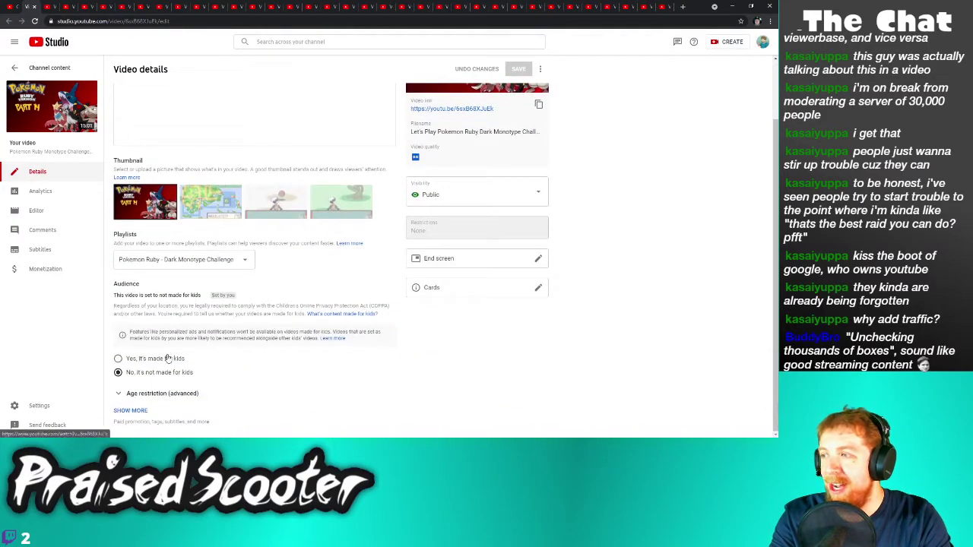
left_click(131, 411)
scroll(133, 407, "down", 8)
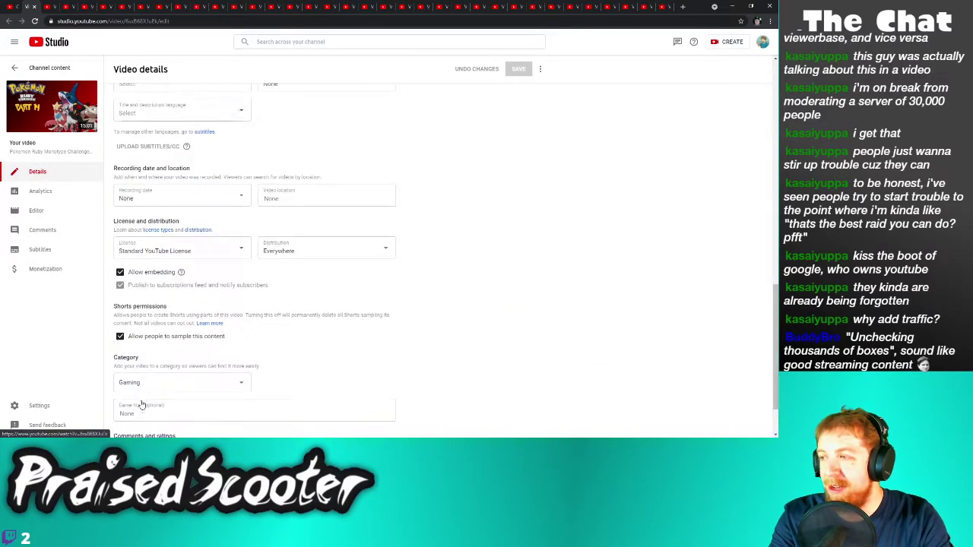
left_click(150, 340)
left_click(518, 69)
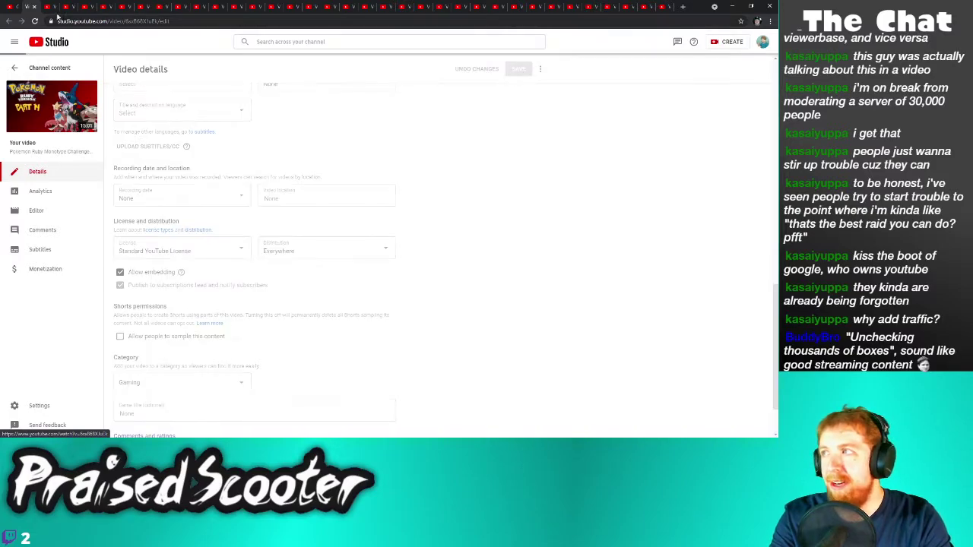
Close the Pokemon Ruby part 14 tab, then disallow Shorts sampling for the Pokemon Ruby part 13 video and save
left_click(35, 6)
scroll(151, 395, "down", 3)
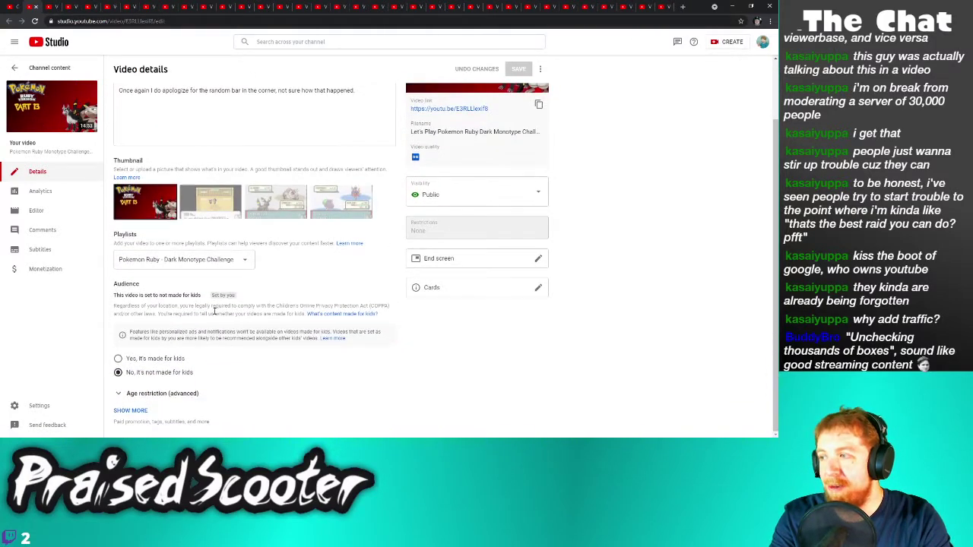
left_click(144, 412)
scroll(146, 380, "down", 8)
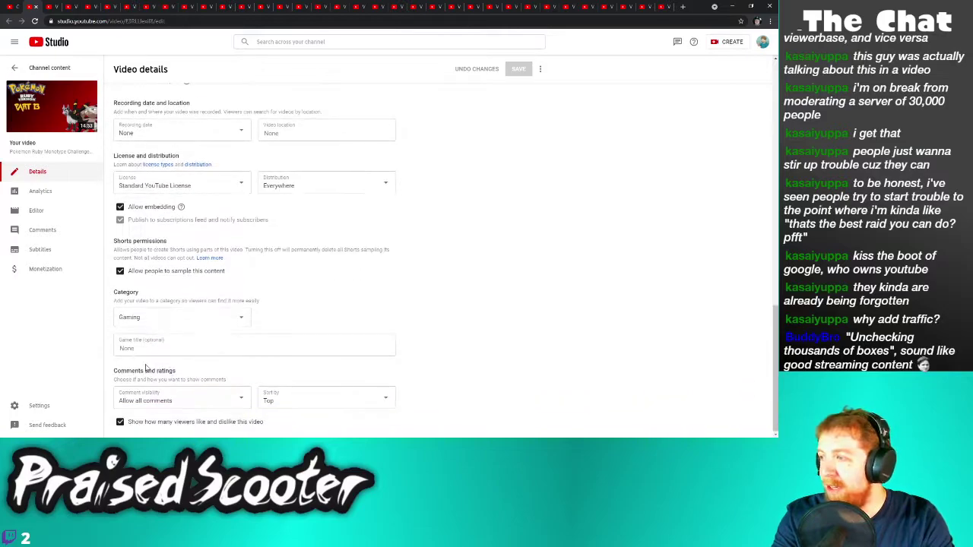
left_click(153, 273)
left_click(516, 68)
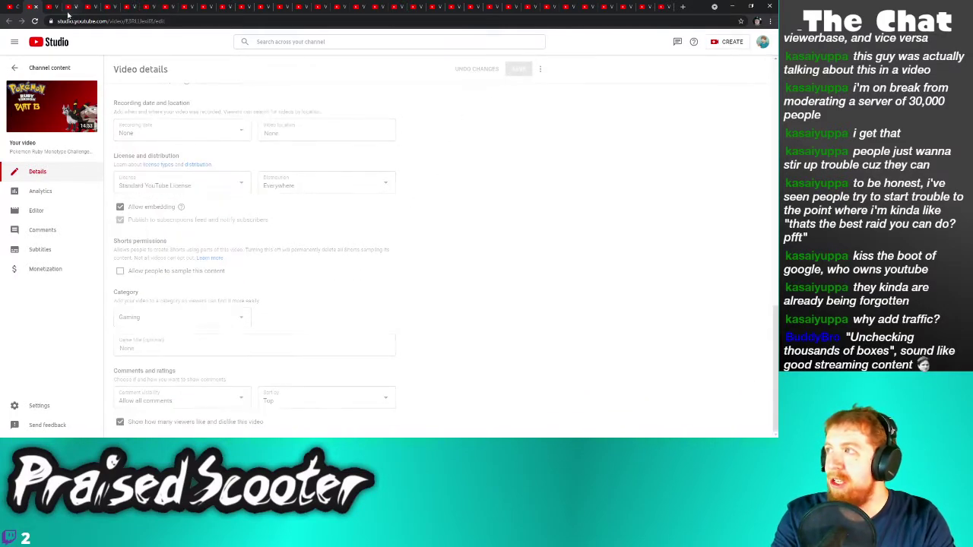
Close the Pokemon Ruby part 13 tab, then disallow Shorts sampling for the Pokemon Ruby part 12 video and save
left_click(37, 7)
scroll(157, 399, "down", 2)
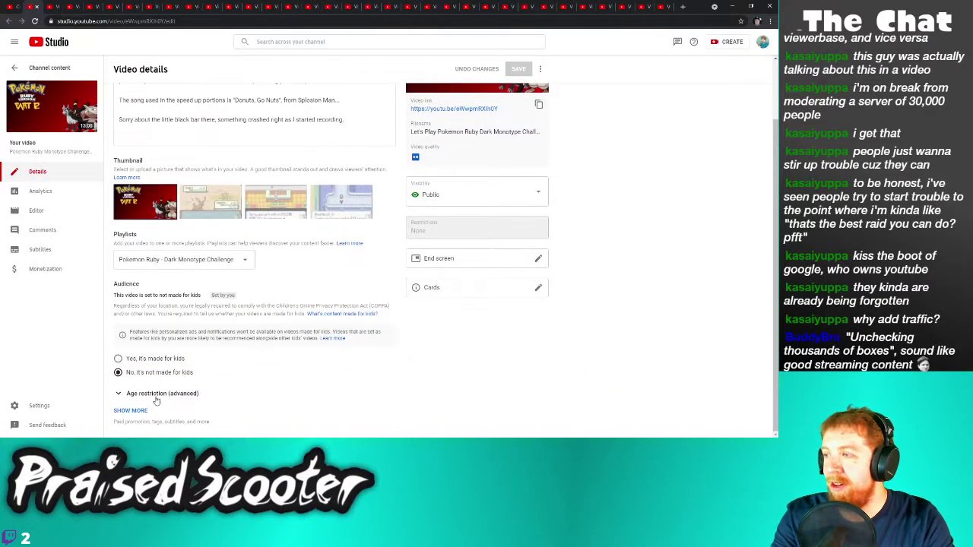
left_click(135, 410)
scroll(175, 392, "down", 4)
scroll(174, 391, "down", 5)
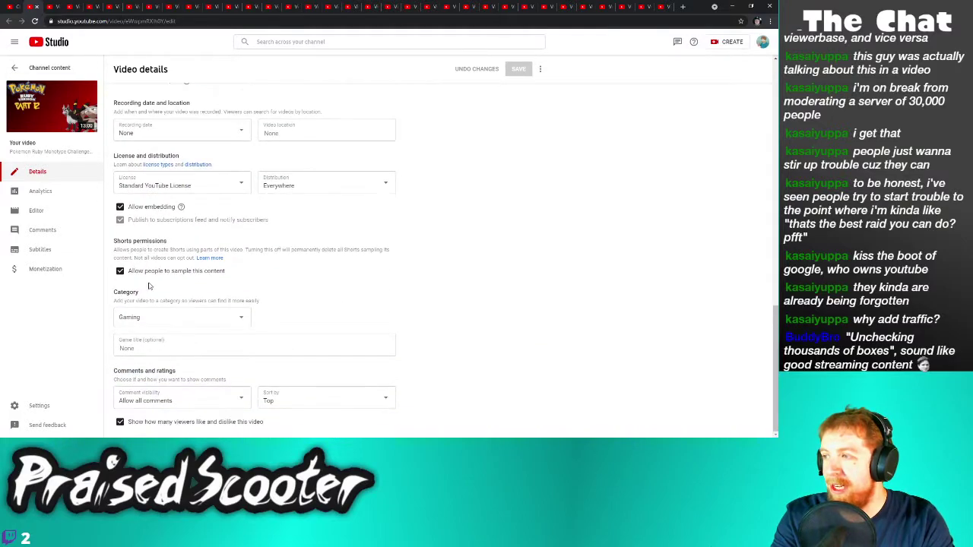
left_click(154, 273)
left_click(525, 69)
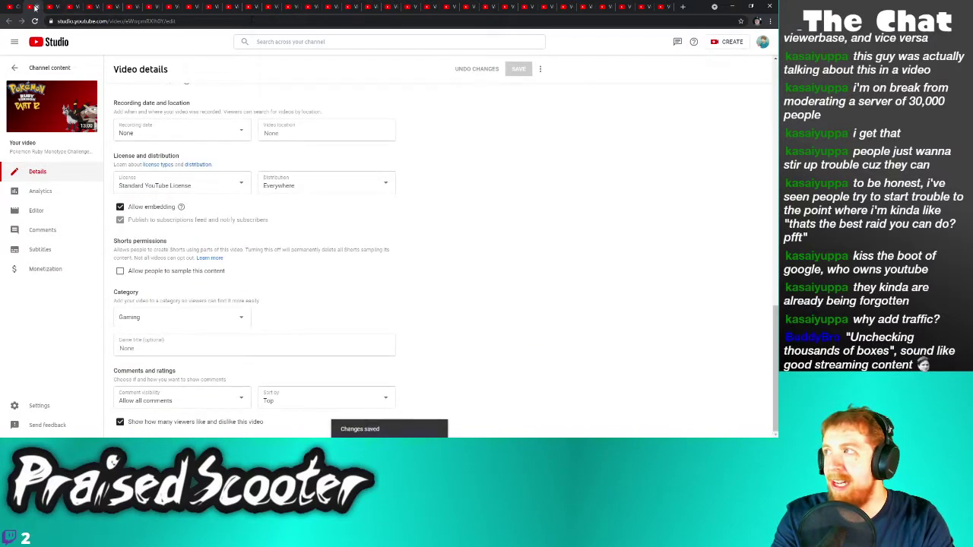
Close the Pokemon Ruby part 12 tab, then disallow Shorts sampling for the Pokemon Ruby part 11A video and save
left_click(37, 6)
left_click(137, 410)
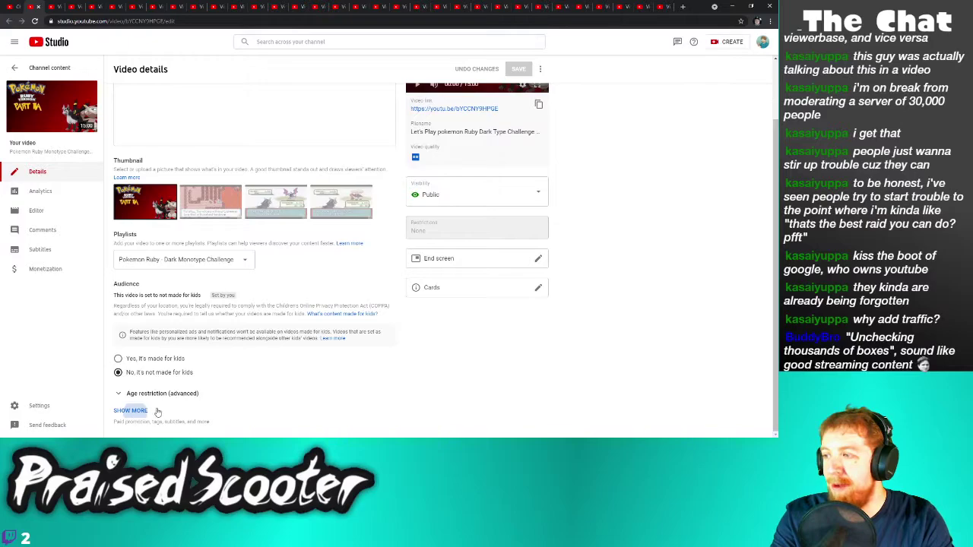
scroll(129, 342, "down", 8)
left_click(144, 272)
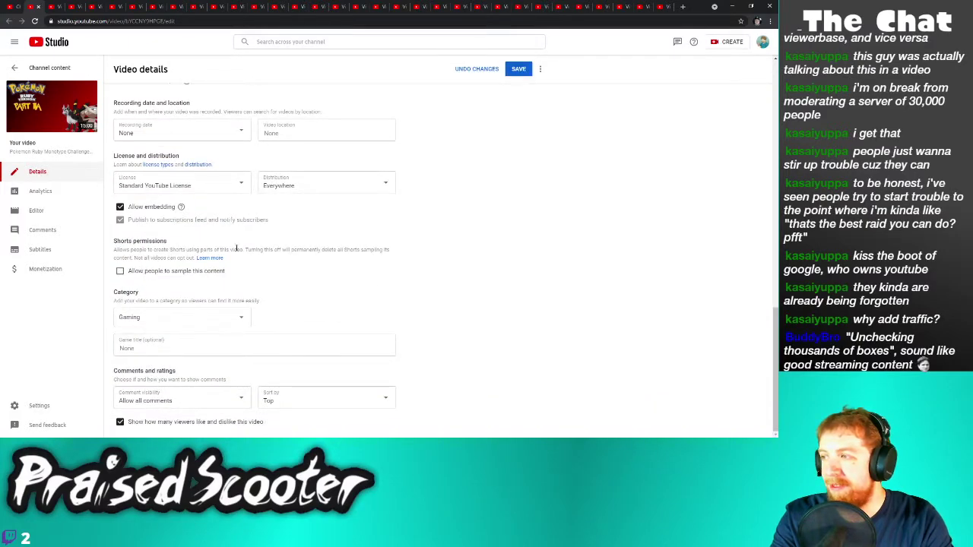
left_click(513, 68)
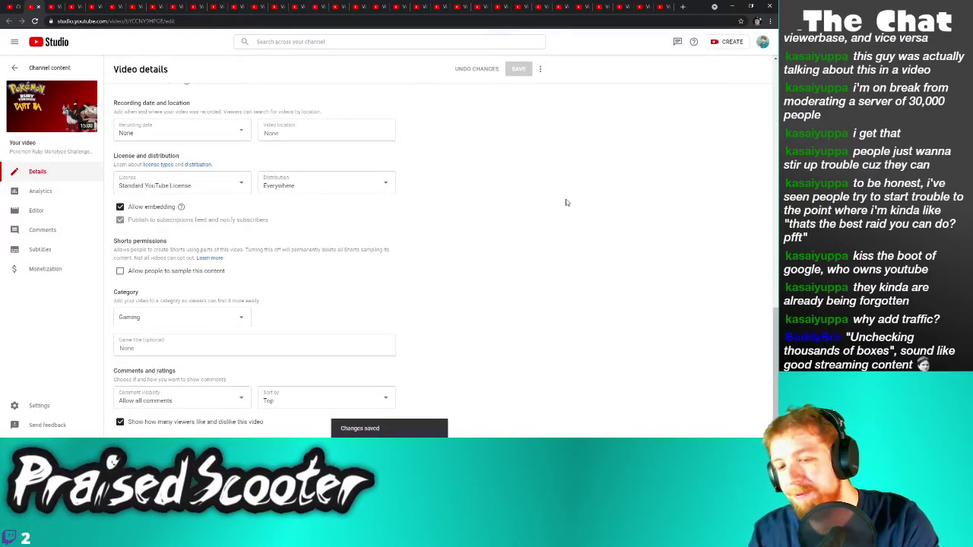
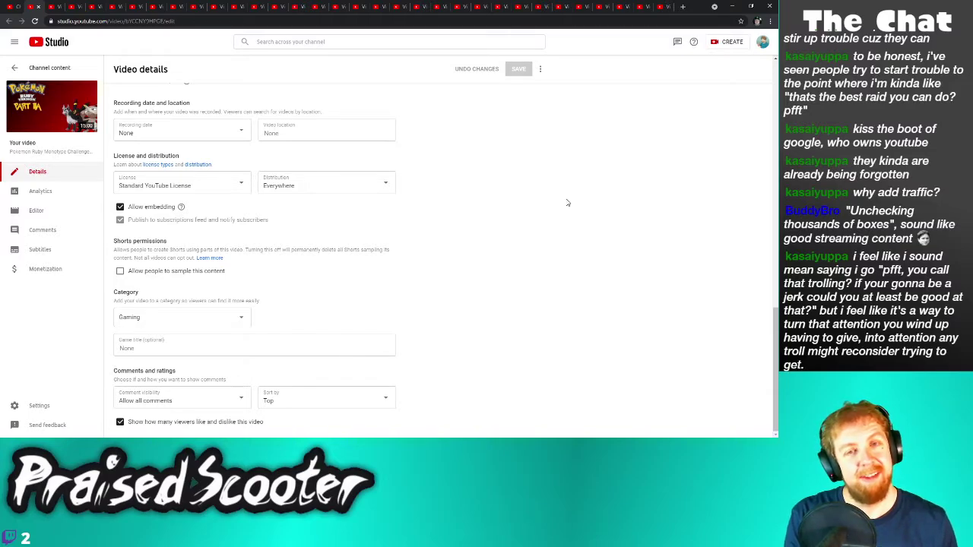
Close the Pokemon Ruby part 11A tab, then disallow Shorts sampling for the Pokemon Ruby part 11B video and save
left_click(38, 6)
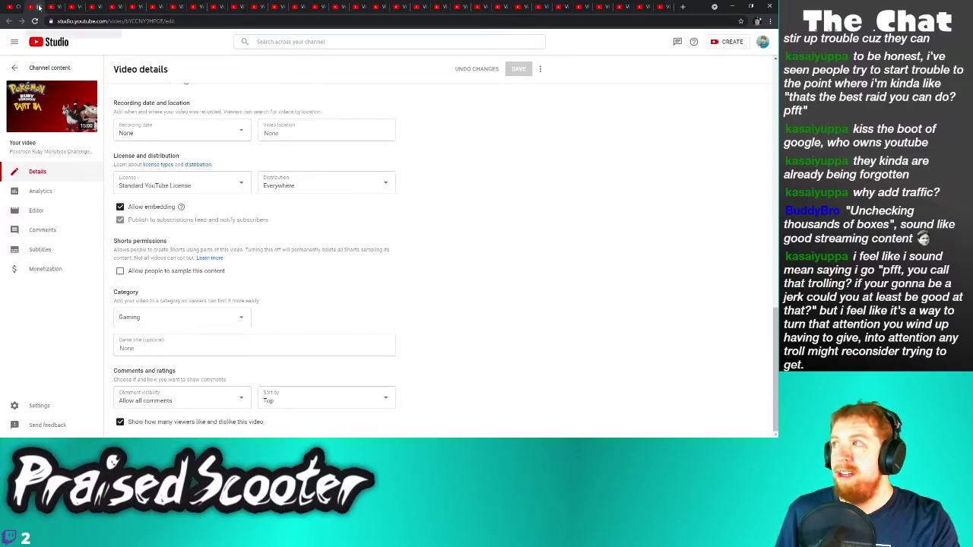
scroll(147, 407, "down", 2)
left_click(134, 410)
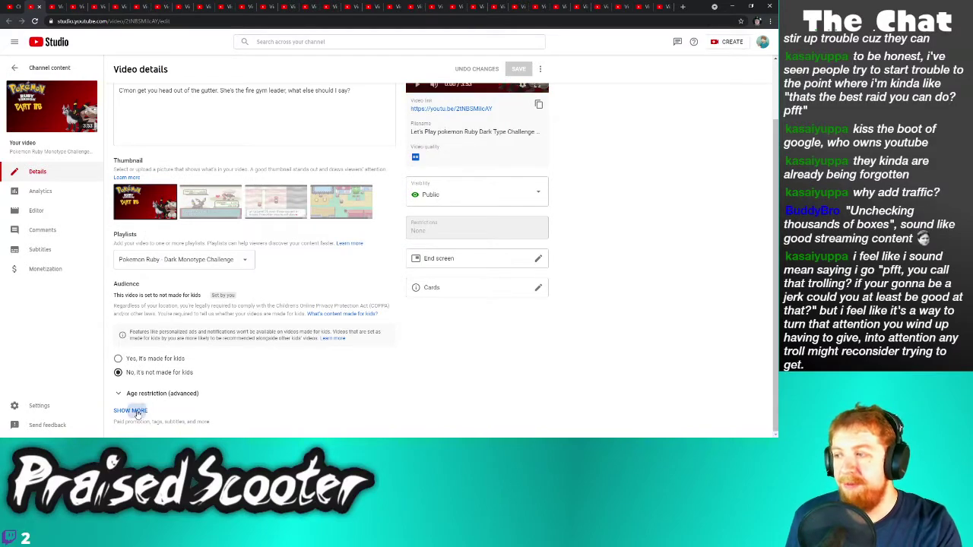
scroll(137, 416, "down", 6)
left_click(120, 418)
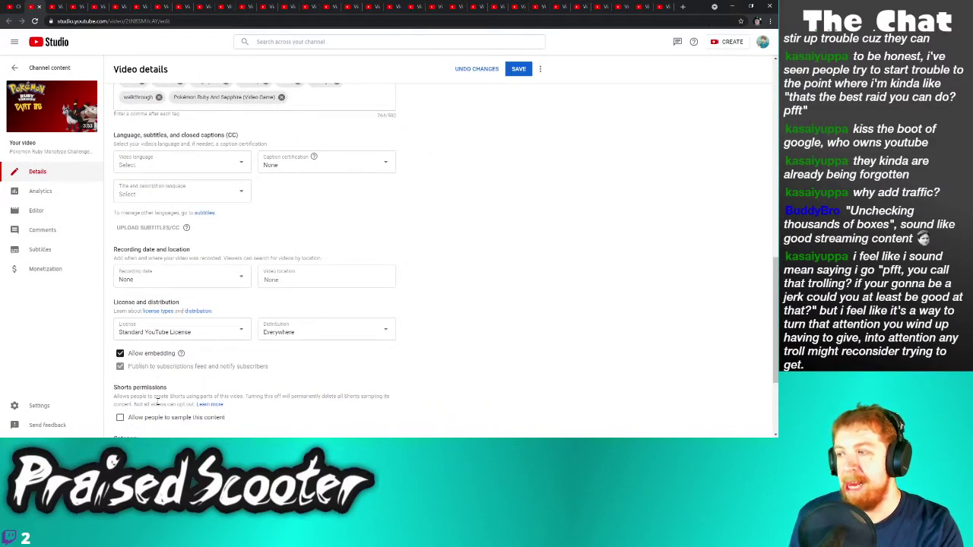
left_click(519, 70)
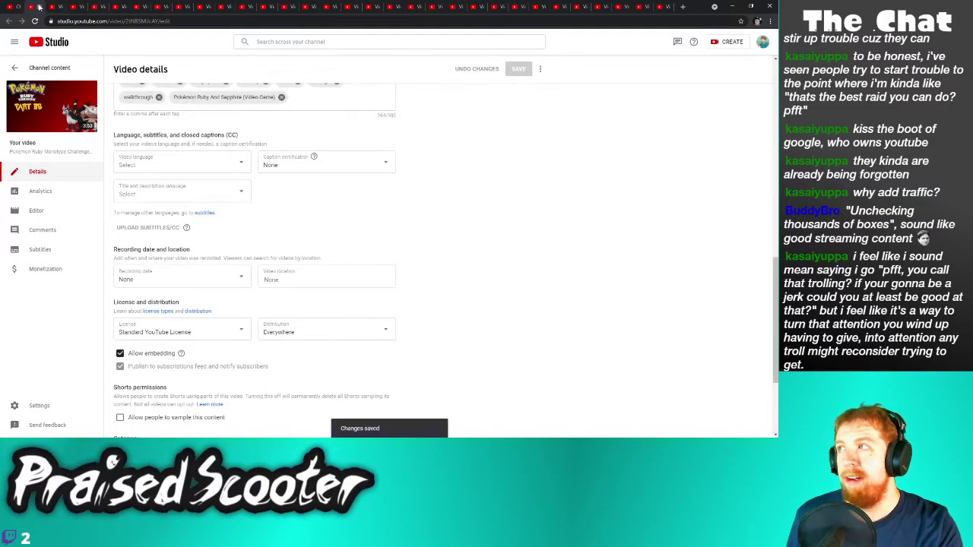
Close the Pokemon Ruby part 11B tab, then disallow Shorts sampling for the Ardy Lightfoot pt6 finale video and save
left_click(39, 6)
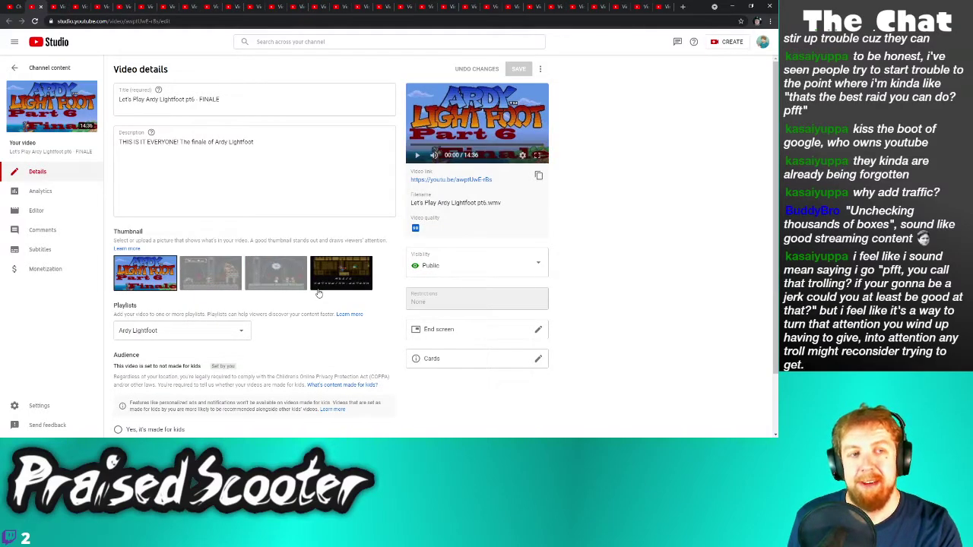
scroll(318, 293, "down", 1)
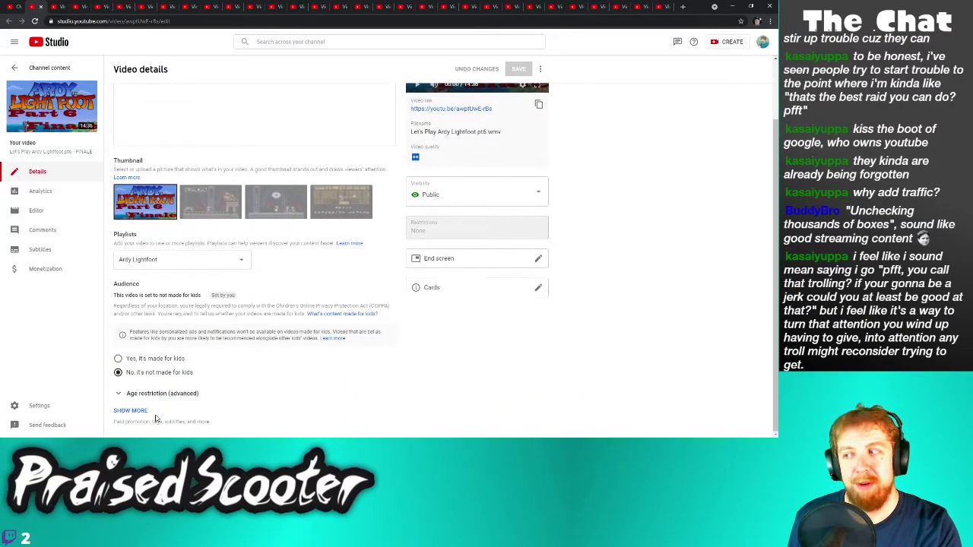
scroll(162, 404, "down", 4)
scroll(161, 404, "down", 3)
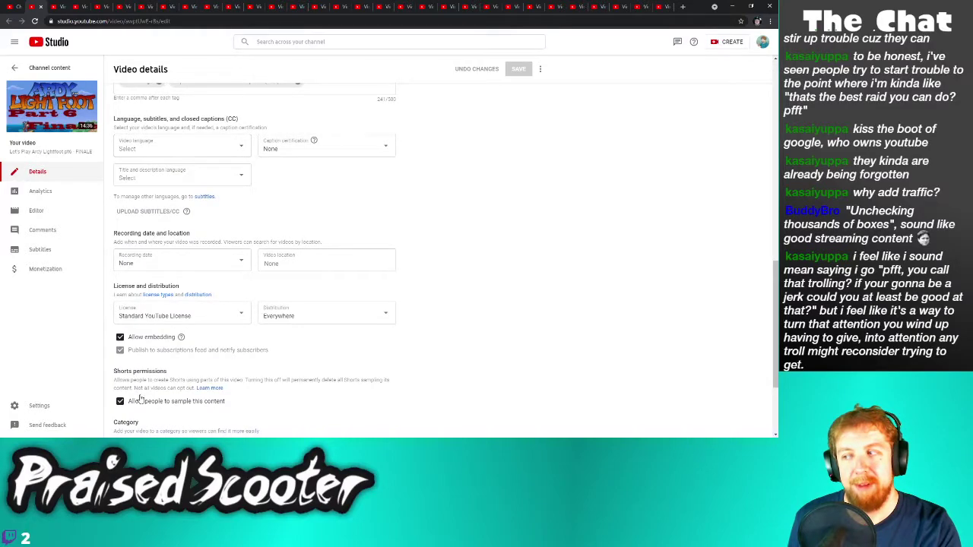
left_click(138, 400)
left_click(519, 69)
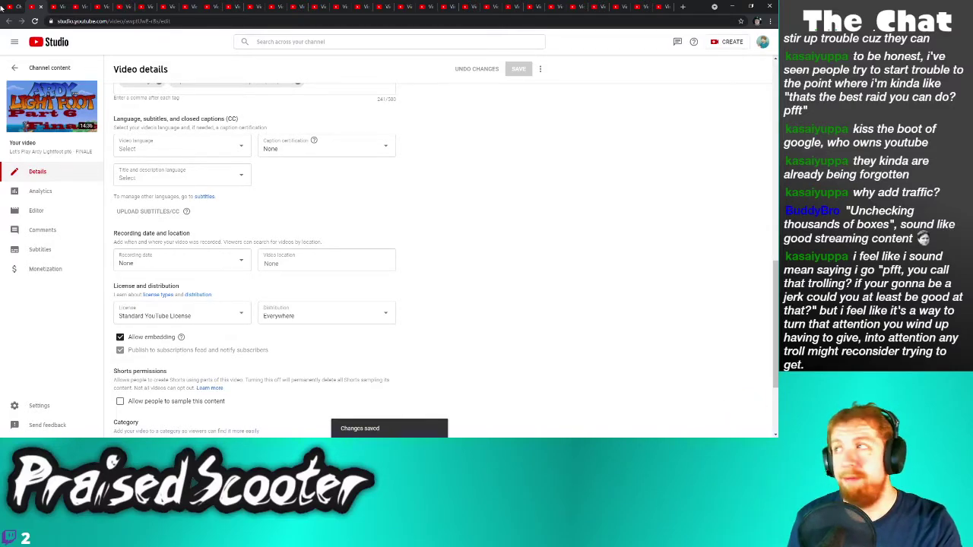
Close the Ardy Lightfoot pt6 tab, then disallow Shorts sampling for the Pokemon Ruby part 10 video and save
left_click(41, 7)
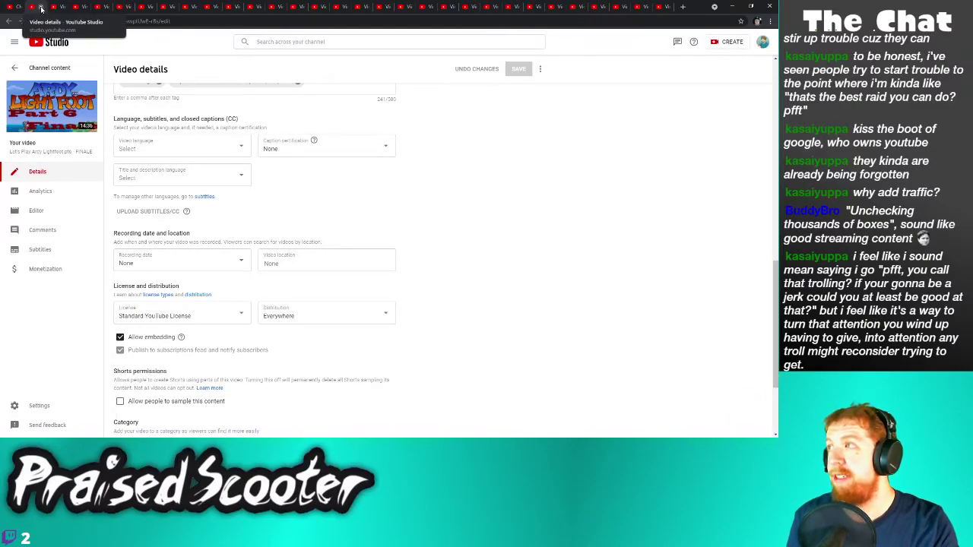
scroll(292, 301, "down", 2)
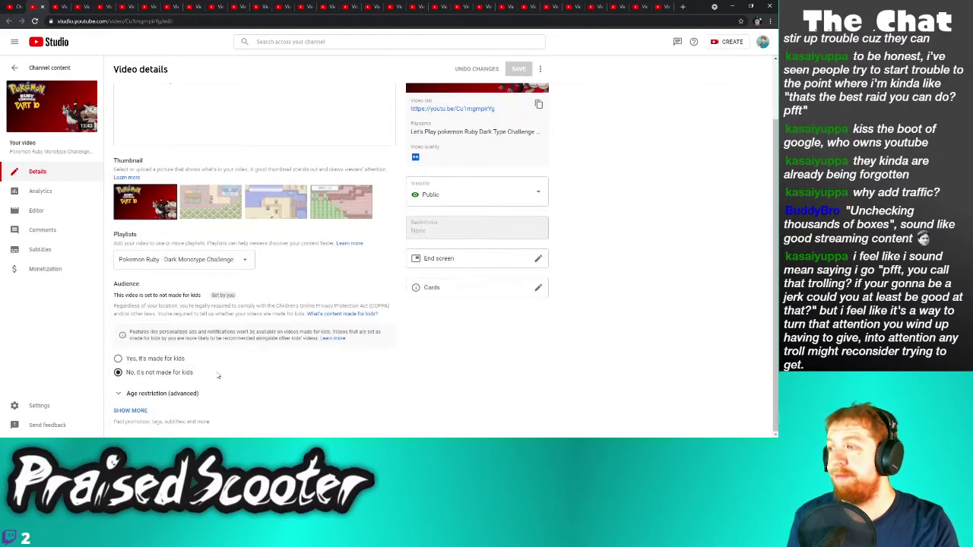
left_click(146, 407)
scroll(148, 386, "down", 4)
scroll(148, 386, "down", 4)
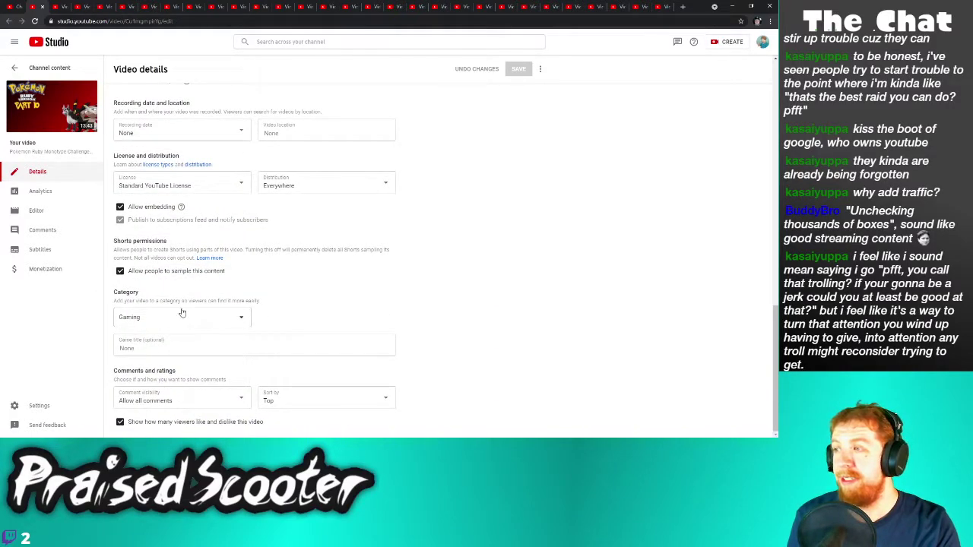
left_click(192, 274)
left_click(509, 74)
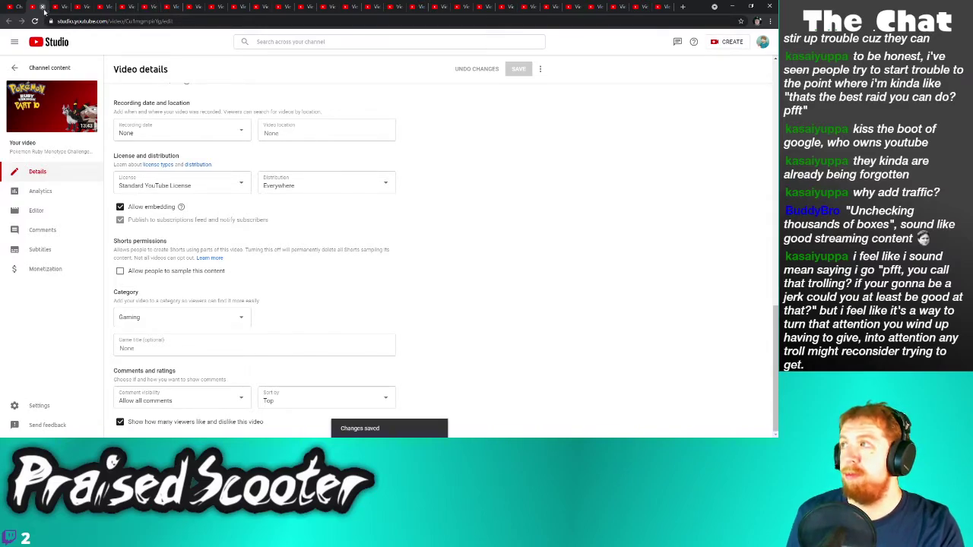
Close the Pokemon Ruby part 10 tab, then disallow Shorts sampling for the Ardy Lightfoot pt5 video and save
left_click(43, 9)
scroll(130, 408, "down", 3)
left_click(130, 410)
scroll(157, 397, "down", 4)
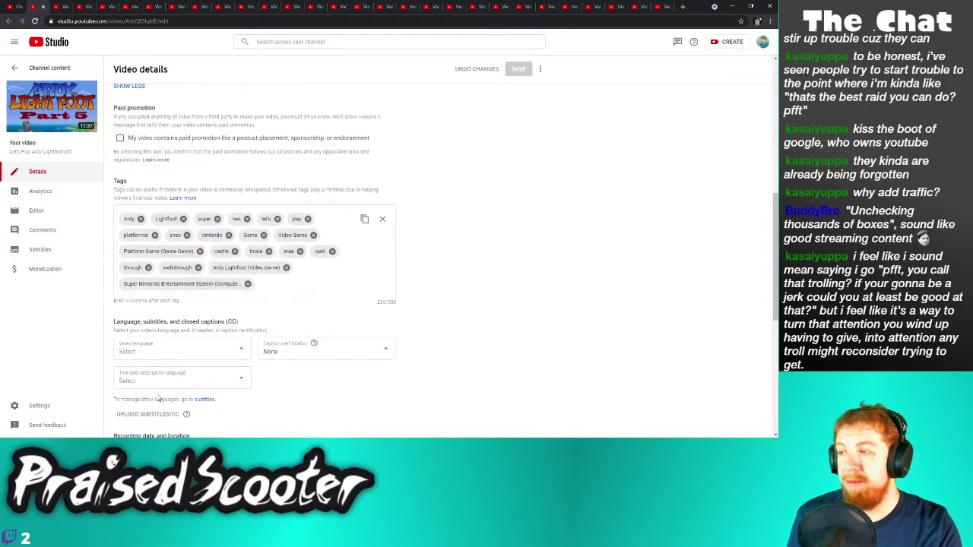
scroll(158, 397, "down", 4)
left_click(145, 321)
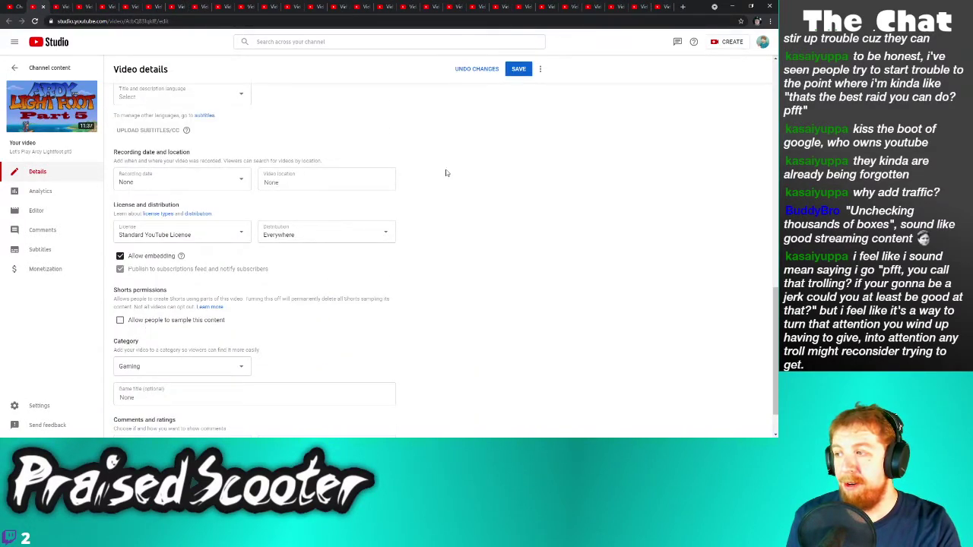
left_click(517, 70)
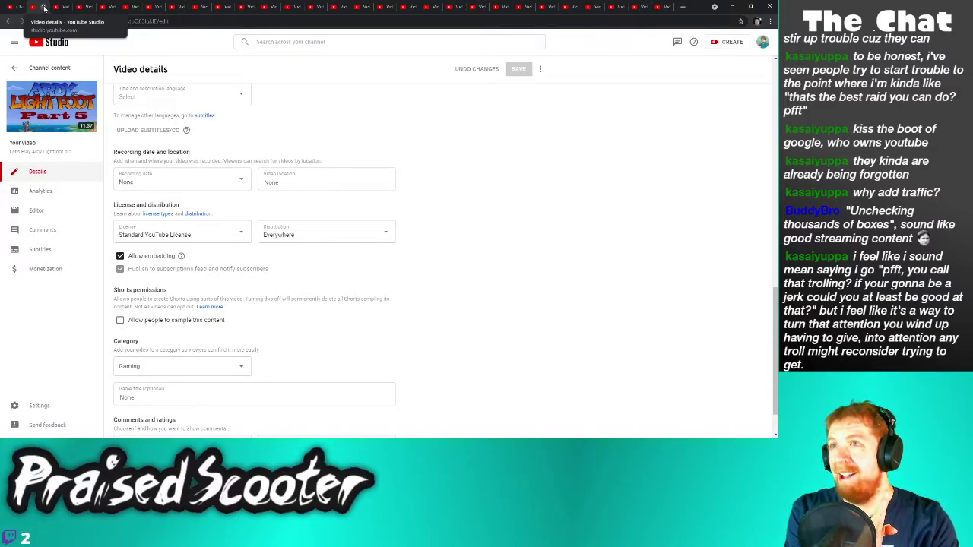
Close the Ardy Lightfoot pt5 tab, then disallow Shorts sampling for the Ardy Lightfoot pt4 video and save
scroll(187, 341, "down", 1)
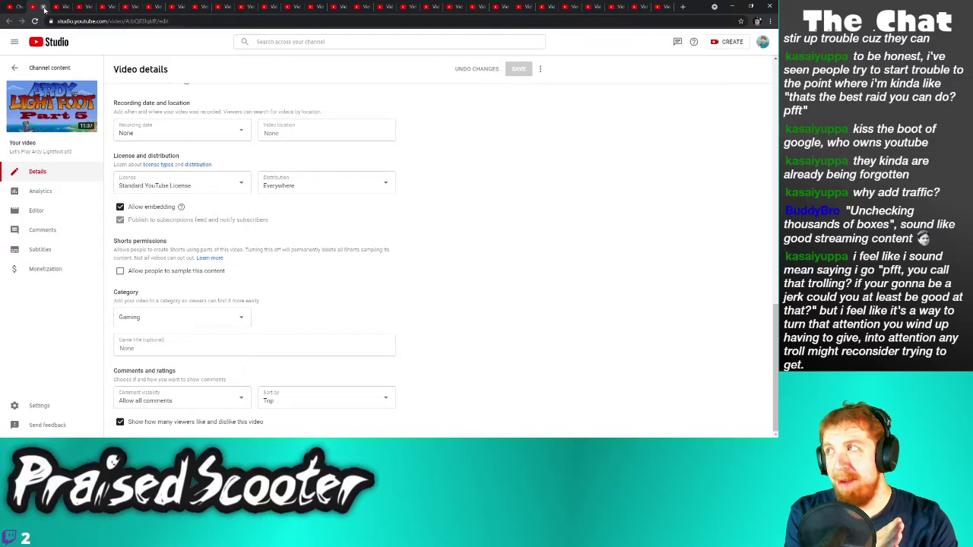
left_click(44, 7)
left_click(138, 411)
scroll(149, 388, "down", 6)
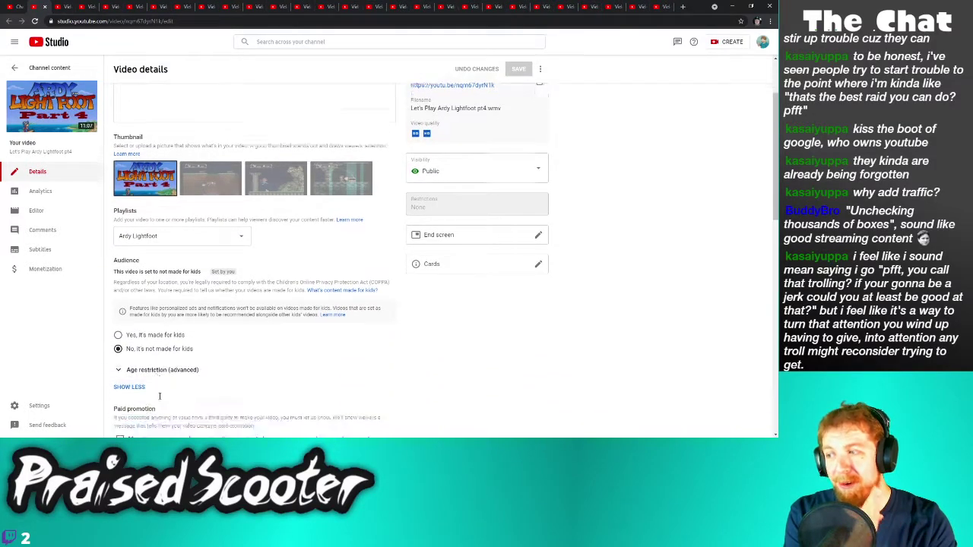
left_click(154, 361)
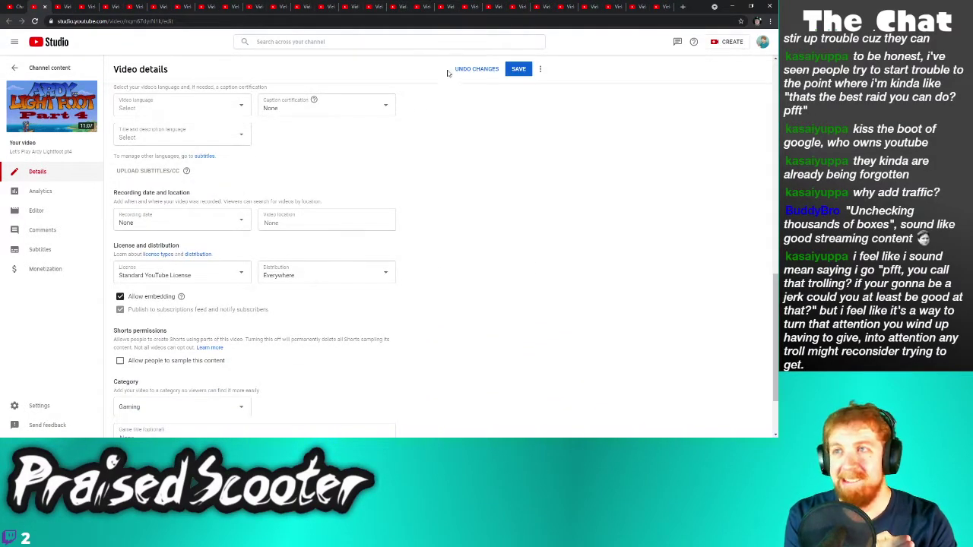
left_click(518, 68)
Close the Ardy Lightfoot pt4 tab, then disallow Shorts sampling for the Ardy Lightfoot pt3 video and save
left_click(44, 7)
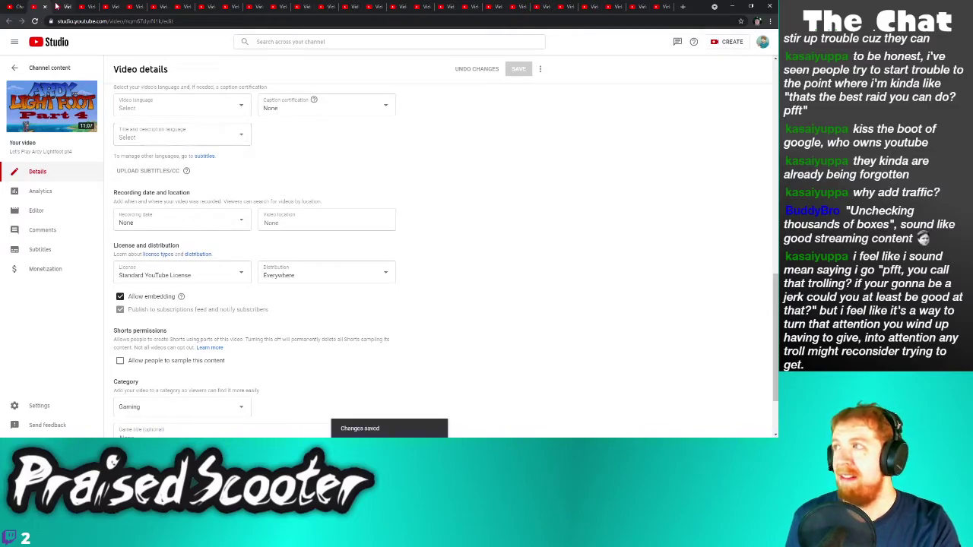
left_click(130, 411)
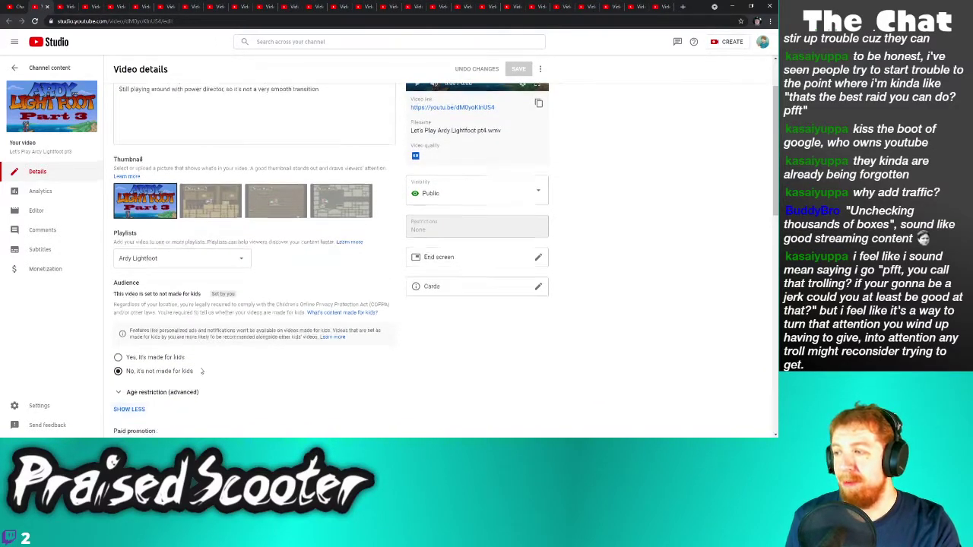
scroll(136, 365, "down", 10)
left_click(142, 386)
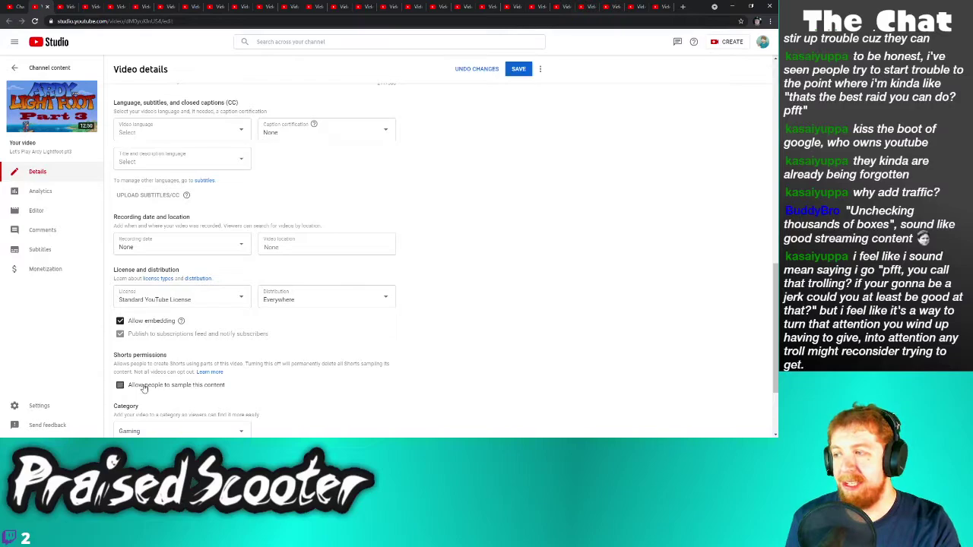
left_click(517, 70)
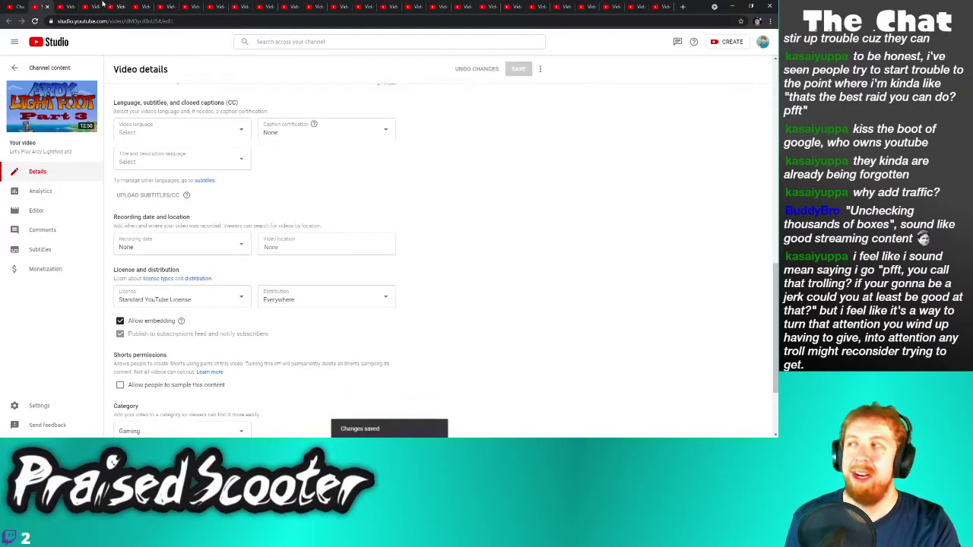
Close the Ardy Lightfoot pt3 tab, then disallow Shorts sampling for the Ardy Lightfoot pt2 video and save
left_click(46, 7)
scroll(141, 394, "down", 1)
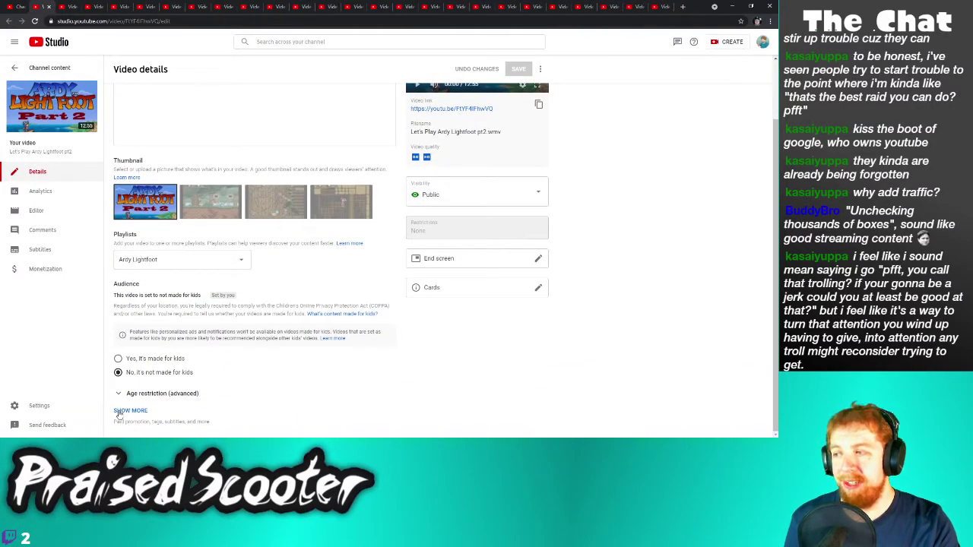
left_click(126, 411)
scroll(162, 362, "down", 5)
left_click(134, 362)
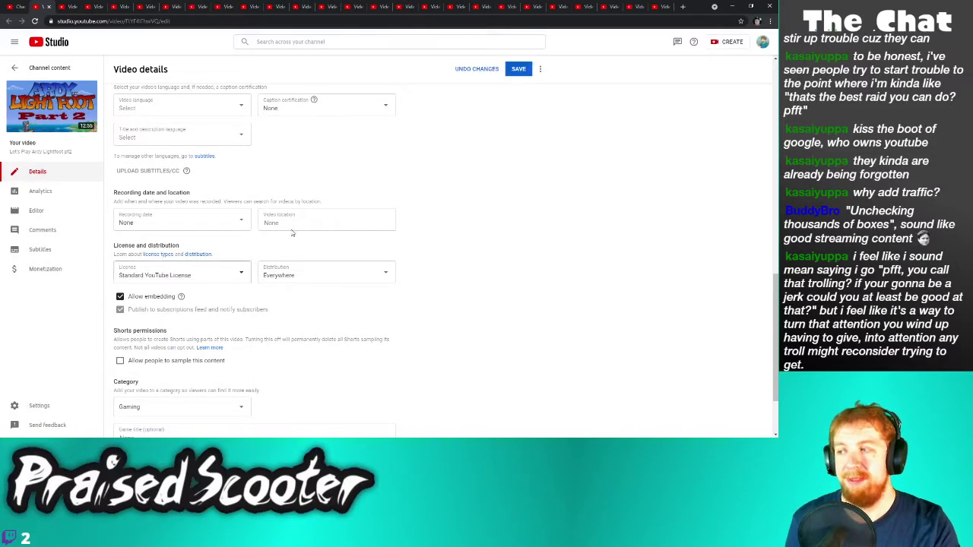
left_click(518, 69)
Close the Ardy Lightfoot pt2 tab, then disallow Shorts sampling for the Ardy Lightfoot pt1 video and save
left_click(48, 6)
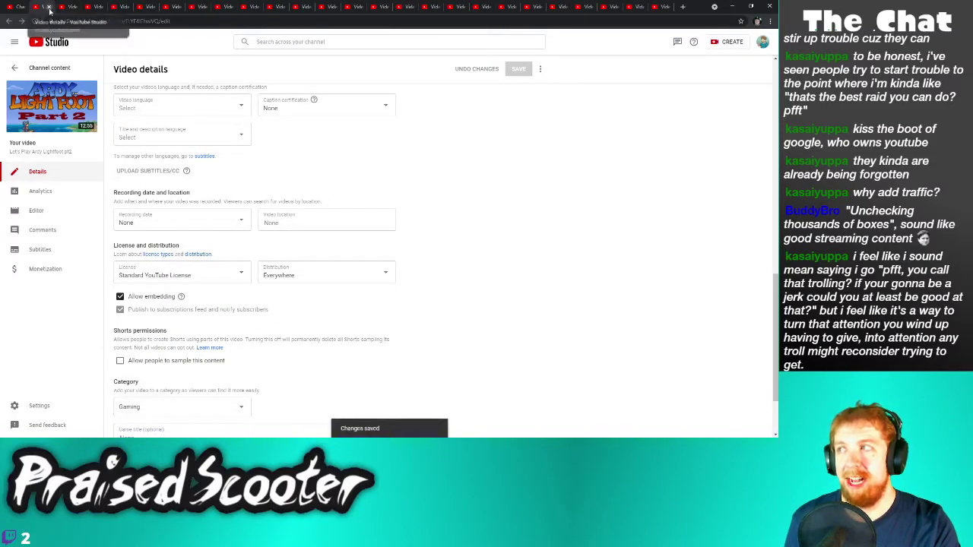
scroll(149, 378, "down", 1)
left_click(128, 411)
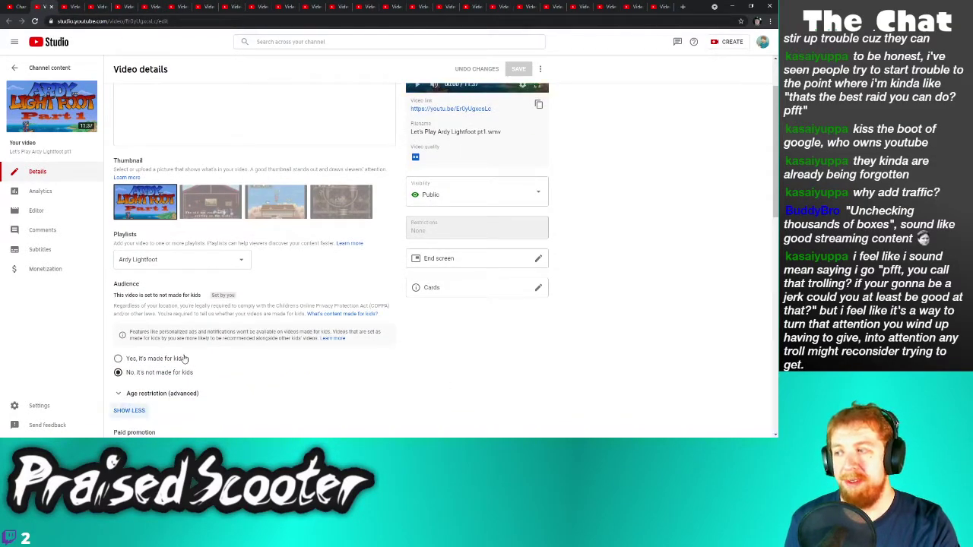
scroll(145, 403, "down", 6)
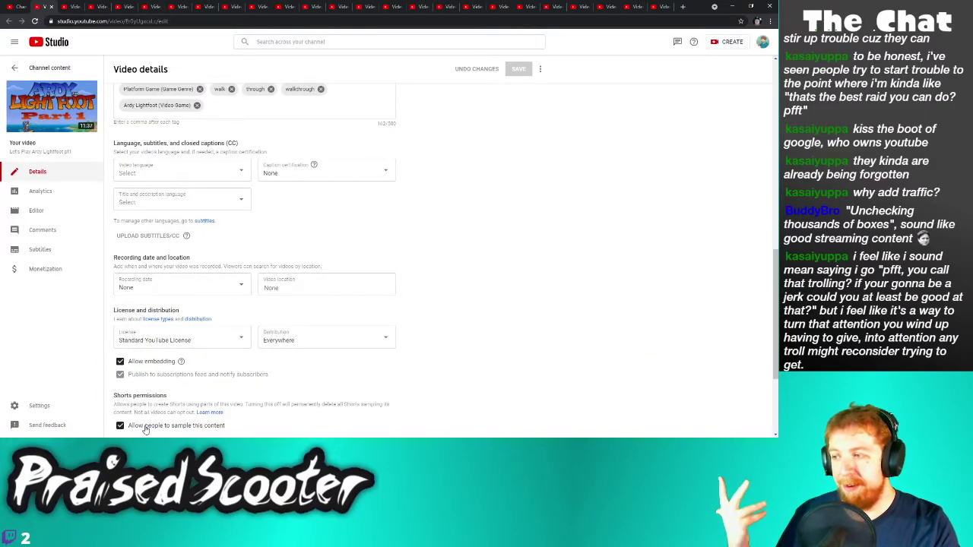
left_click(143, 426)
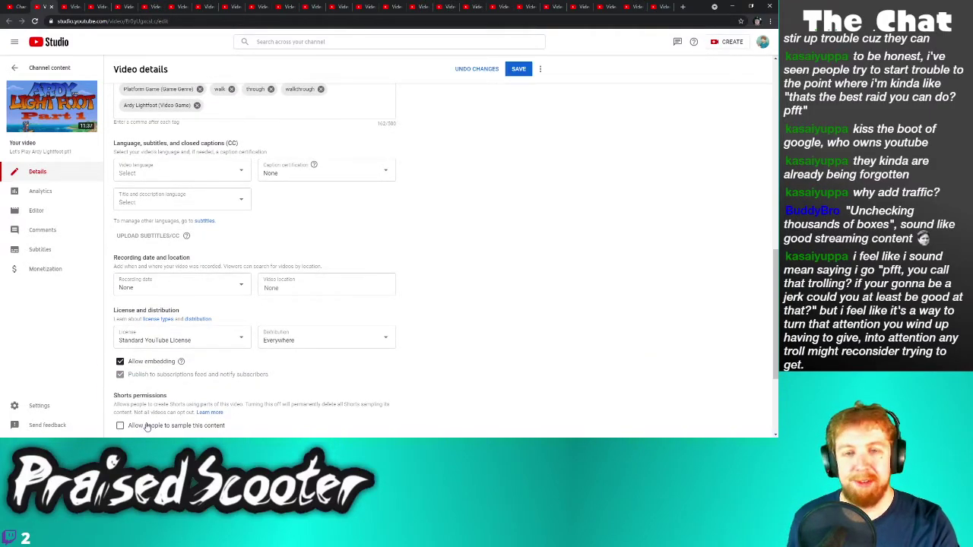
left_click(516, 70)
Close the Ardy Lightfoot pt1 tab, then disallow Shorts sampling for the Pokemon Ruby part 9 video and save
left_click(52, 7)
scroll(168, 375, "down", 1)
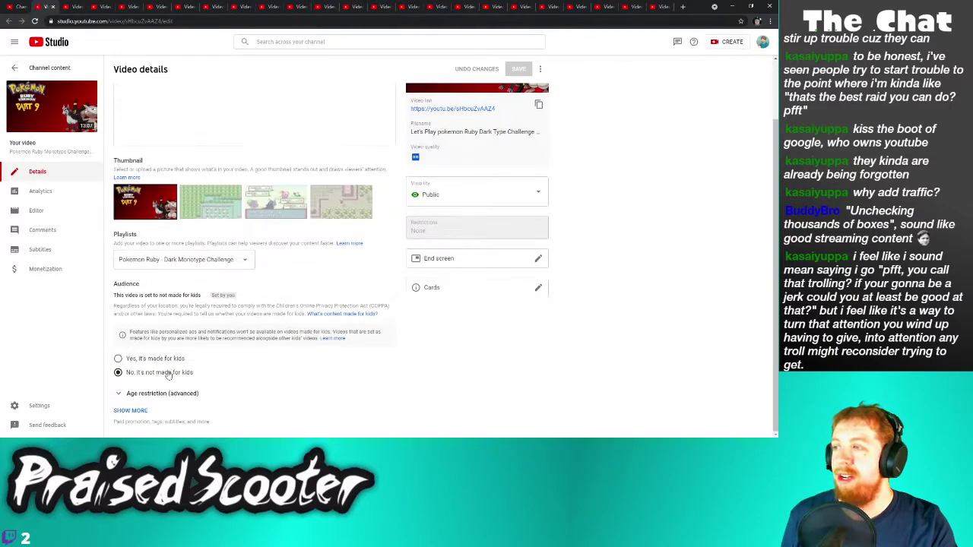
left_click(137, 410)
scroll(169, 372, "down", 8)
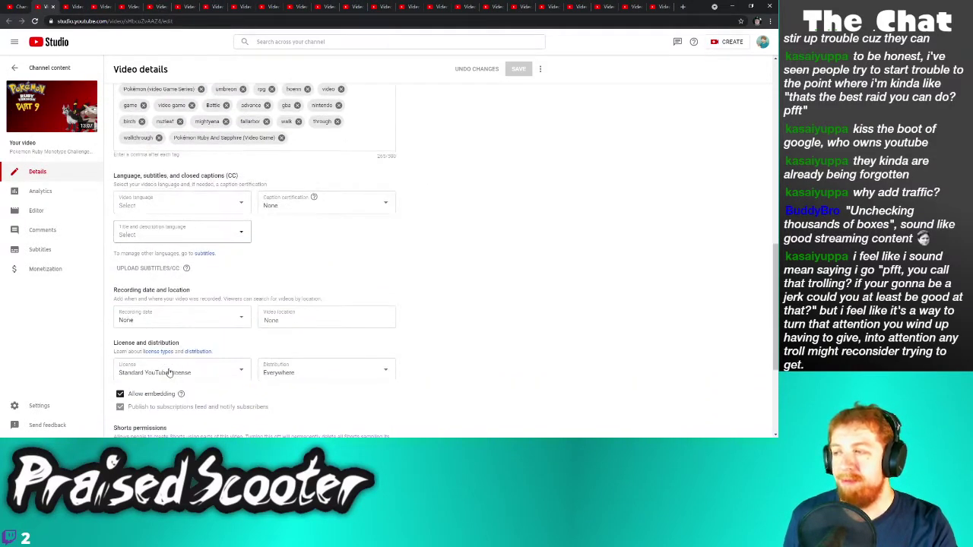
scroll(169, 372, "down", 3)
left_click(149, 338)
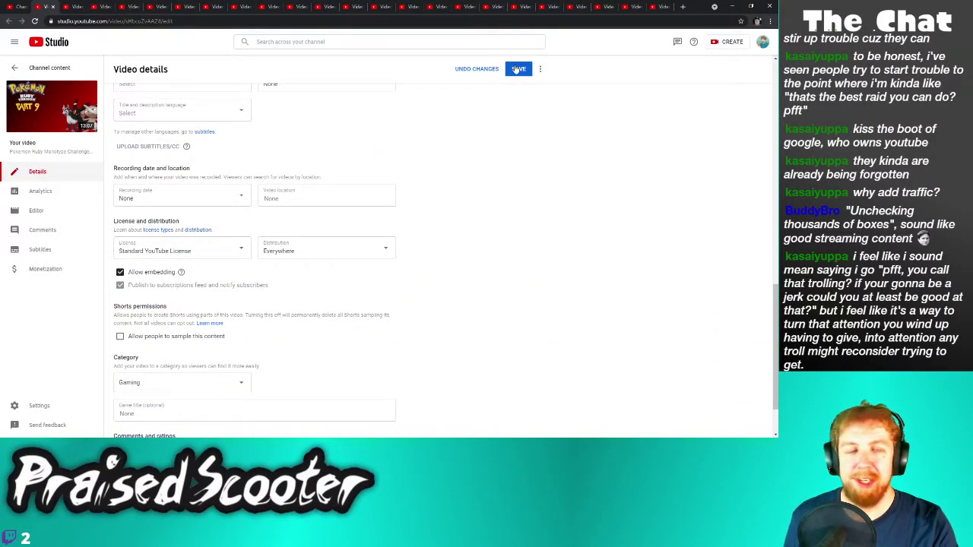
left_click(517, 69)
Close the Pokemon Ruby part 9 tab, disallow Shorts sampling for the Castle Crashers pt18 video, then save and close its tab
key("ctrl+w")
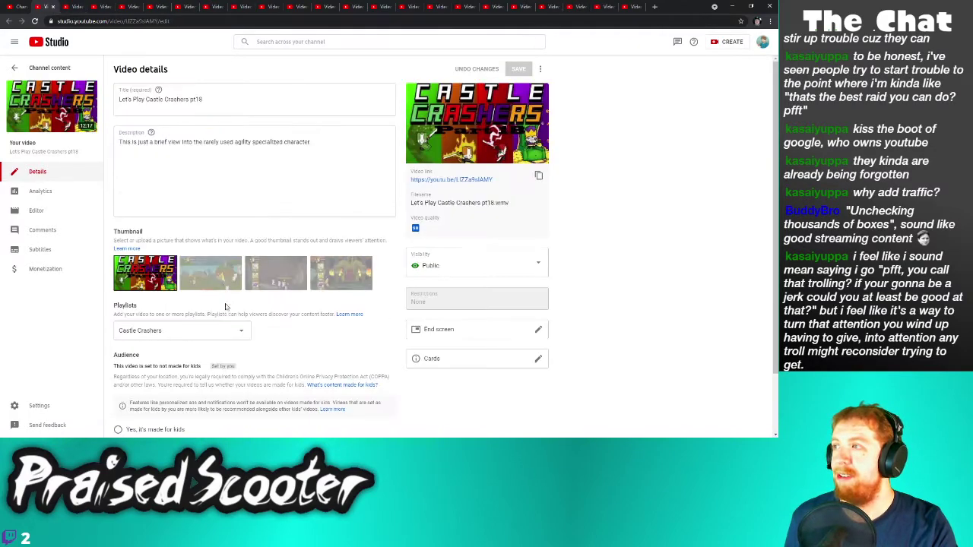
scroll(190, 350, "down", 2)
left_click(137, 410)
scroll(187, 363, "down", 8)
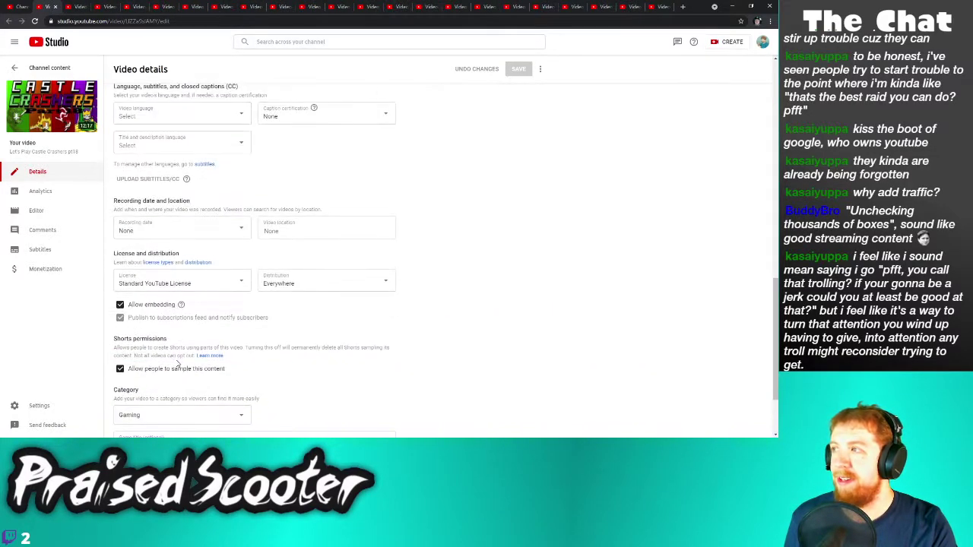
left_click(120, 369)
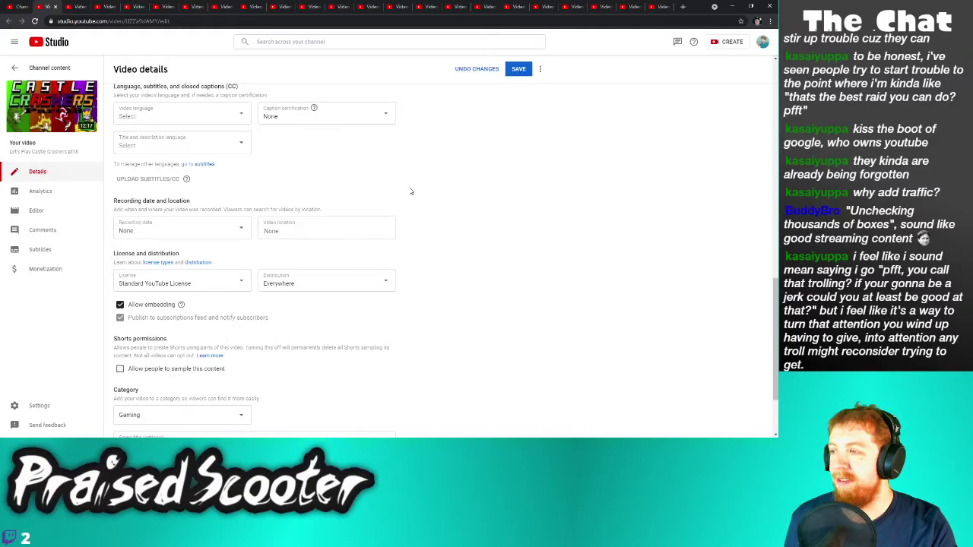
left_click(516, 70)
key("ctrl+w")
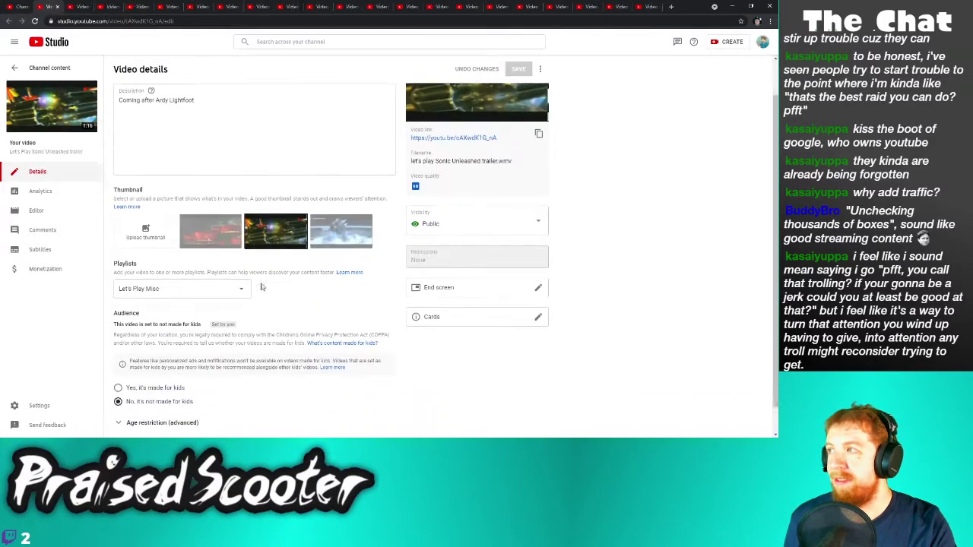
Disallow Shorts sampling for the Sonic Unleashed trailer video, save the change and close its tab
scroll(228, 342, "down", 1)
left_click(131, 410)
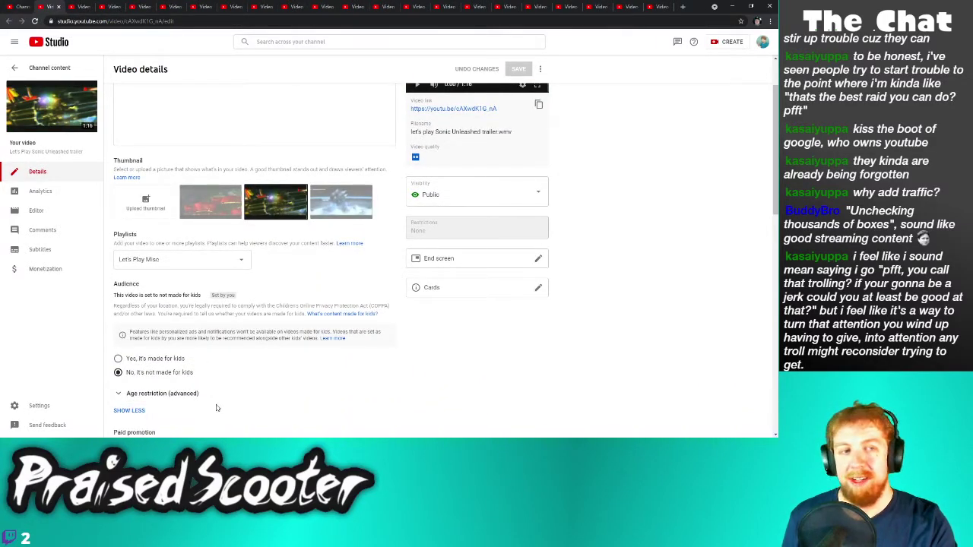
scroll(216, 408, "down", 10)
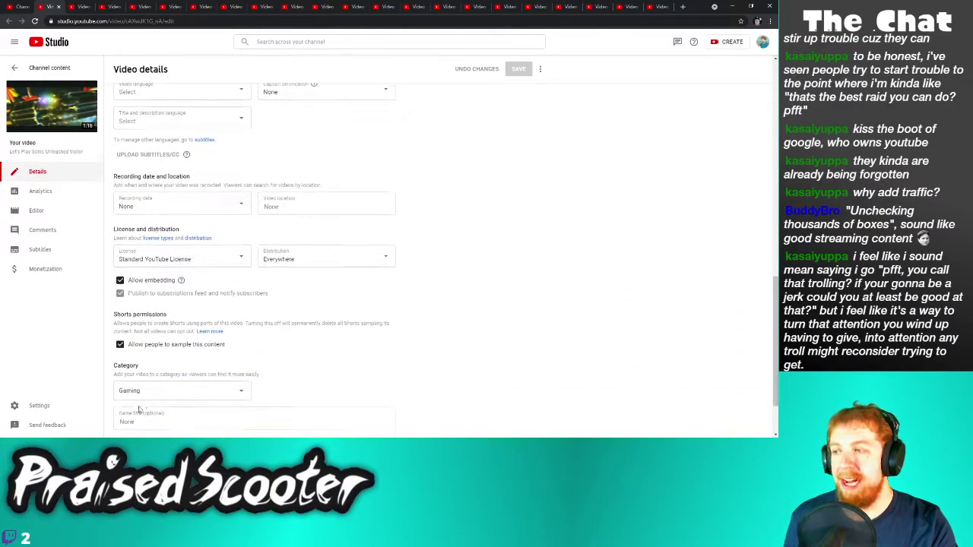
left_click(140, 345)
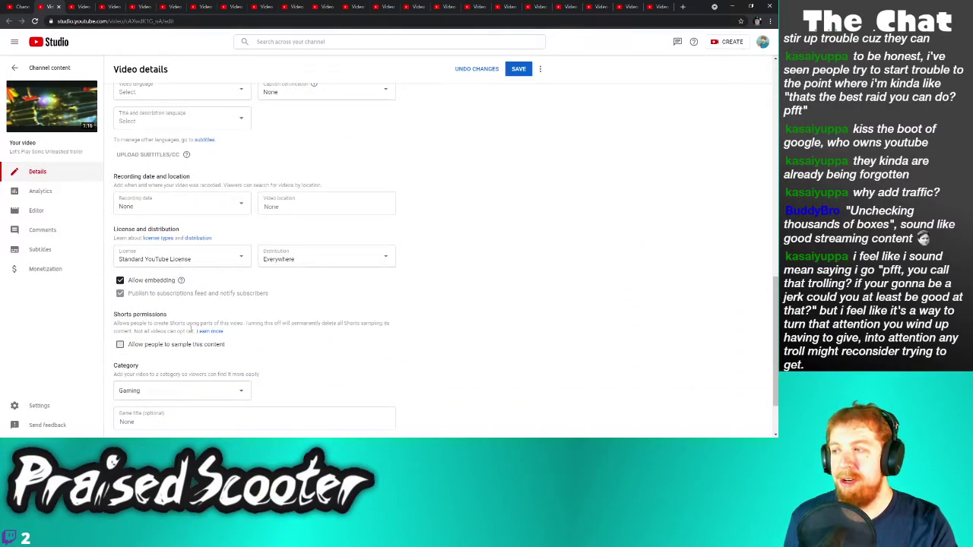
left_click(508, 73)
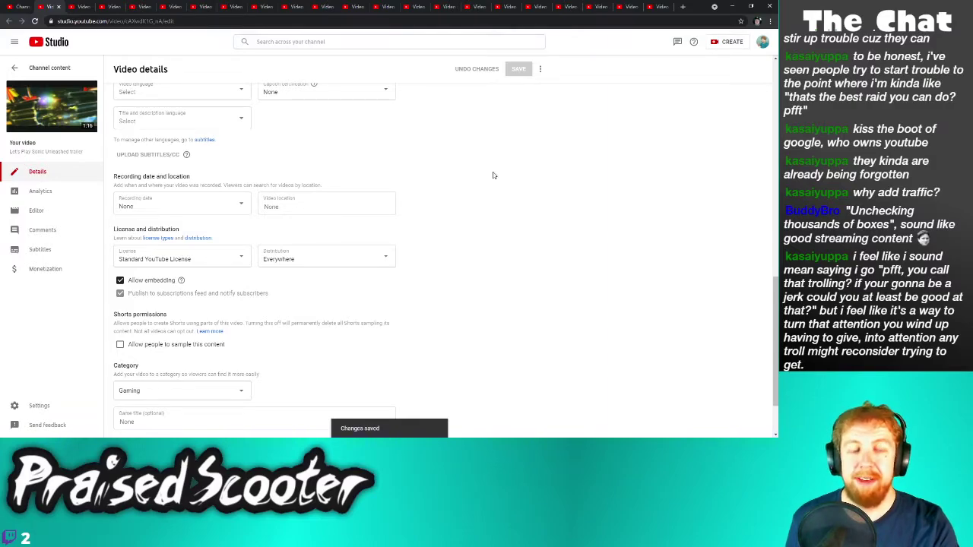
left_click(59, 7)
Disallow Shorts sampling for the Castle Crashers pt17 video, save the change and close its tab
scroll(188, 362, "down", 1)
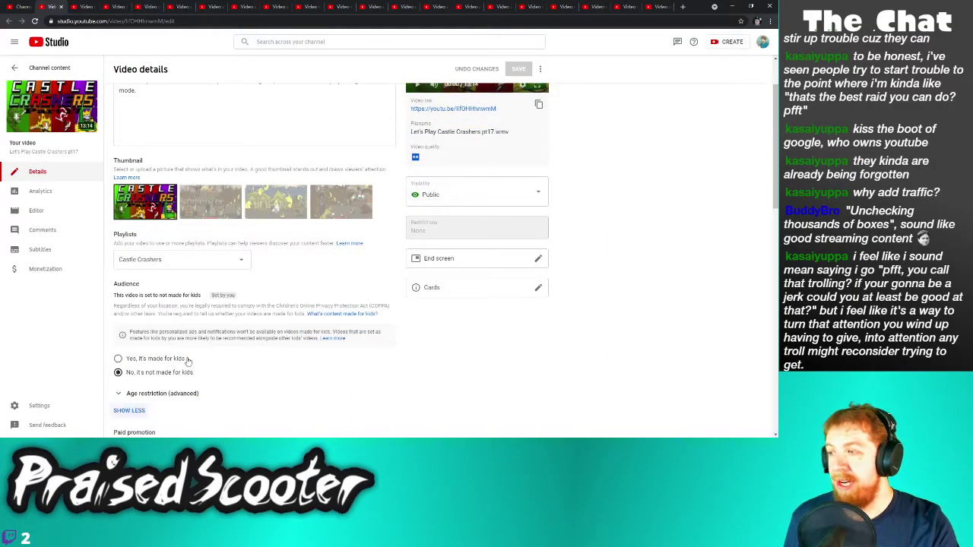
scroll(187, 362, "down", 10)
scroll(150, 415, "down", 1)
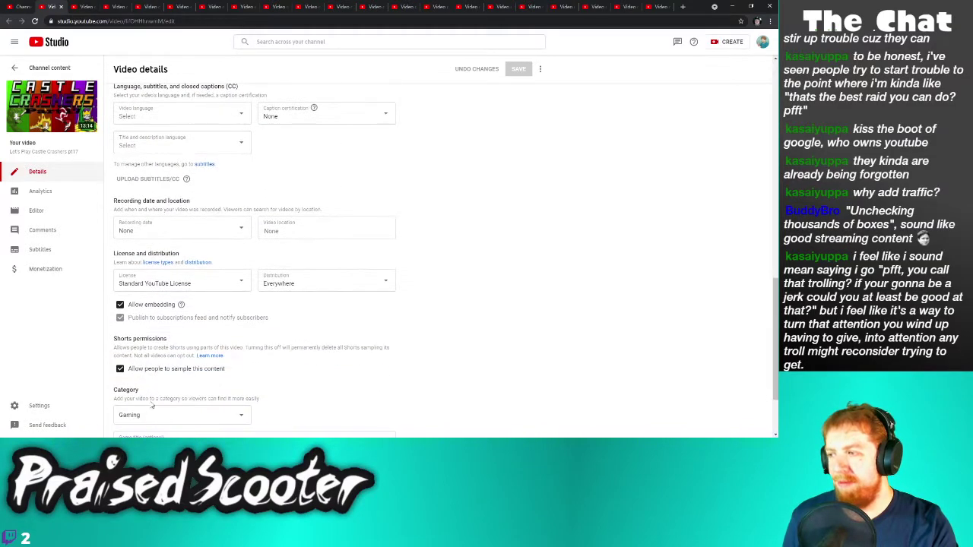
left_click(120, 368)
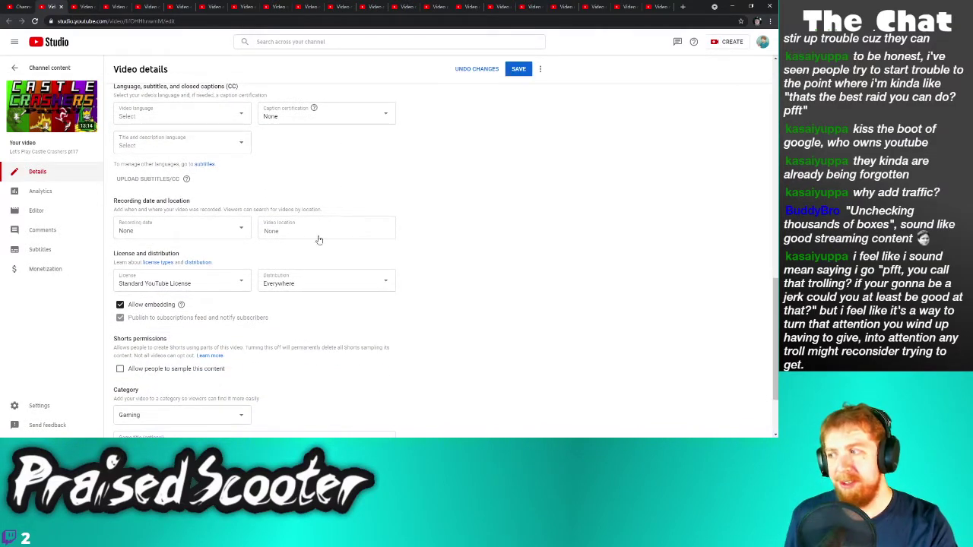
left_click(516, 72)
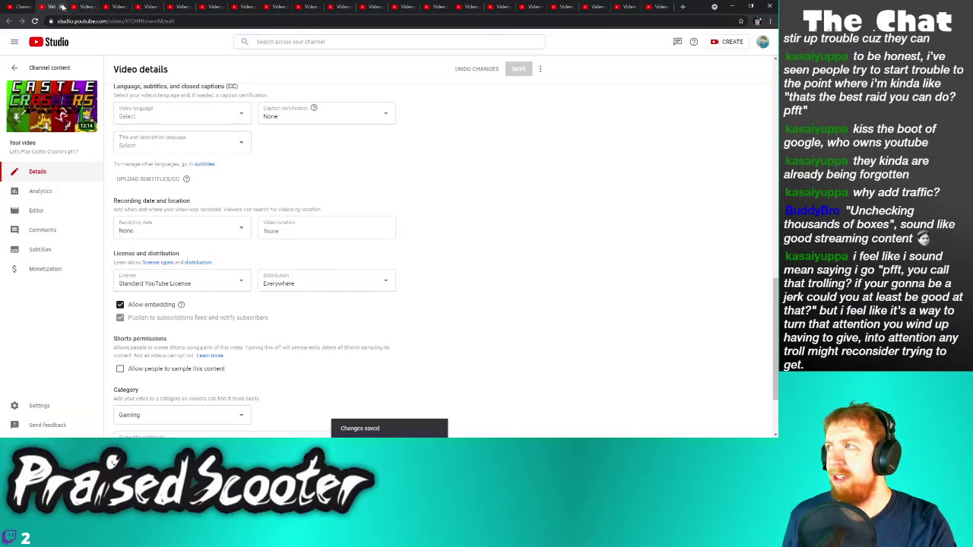
left_click(62, 6)
Disallow Shorts sampling for the Castle Crashers pt16 video, save the change and close its tab
scroll(190, 266, "down", 2)
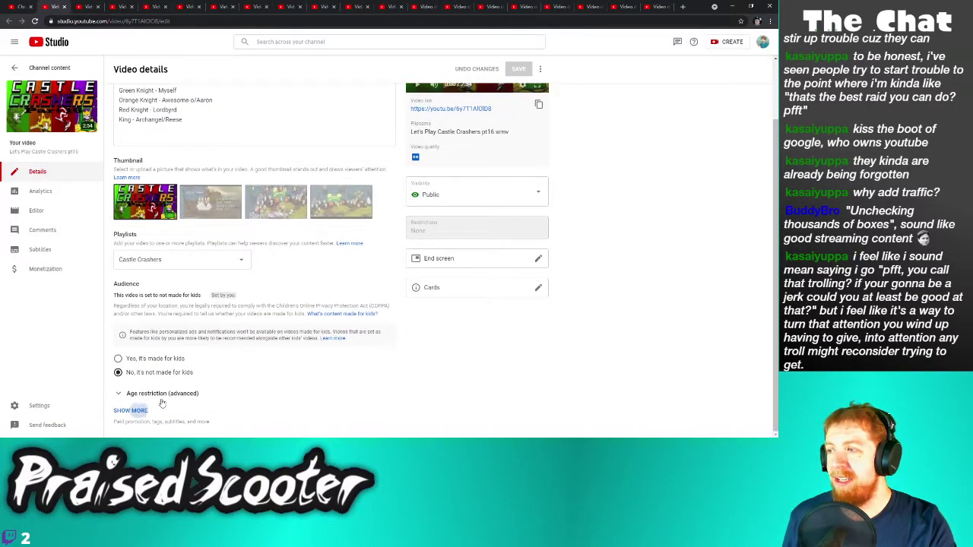
left_click(134, 410)
scroll(156, 399, "down", 10)
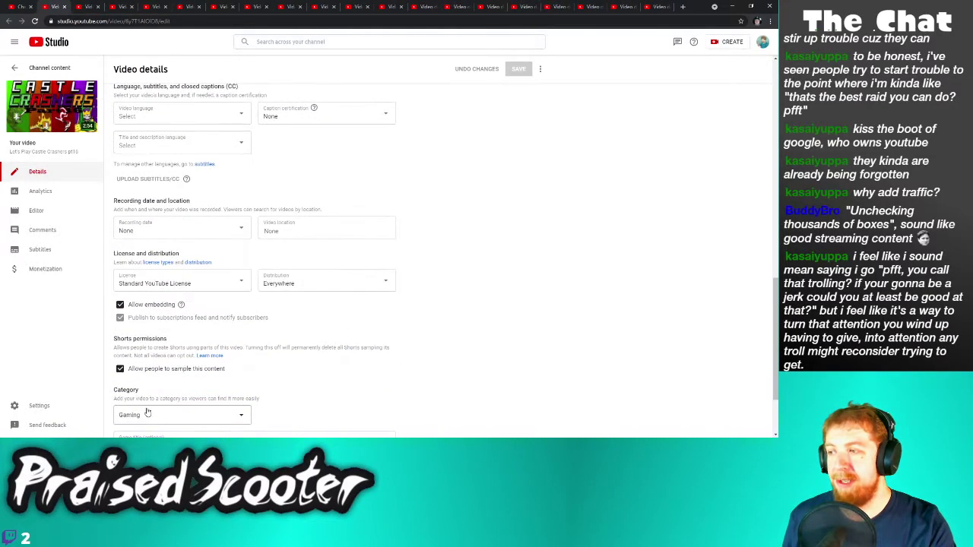
left_click(138, 369)
left_click(517, 72)
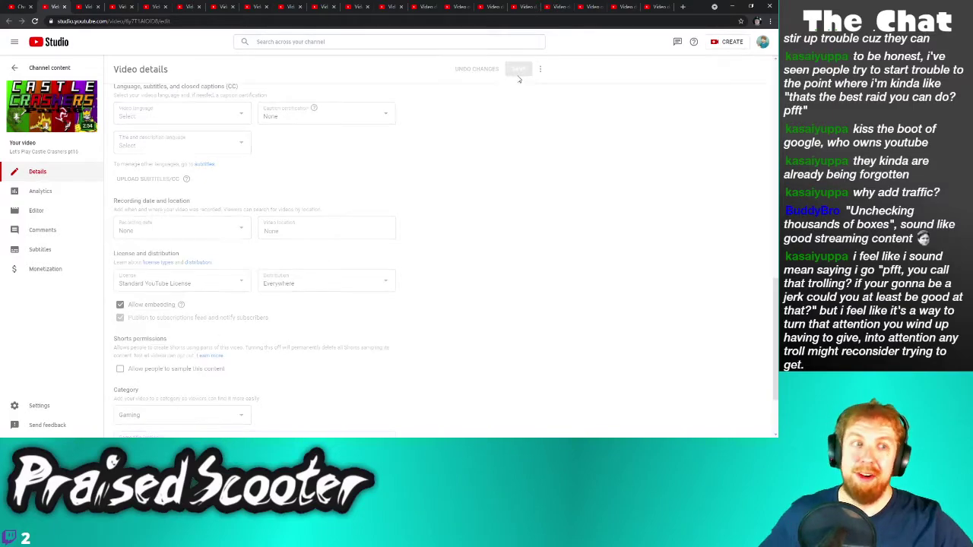
scroll(573, 92, "down", 2)
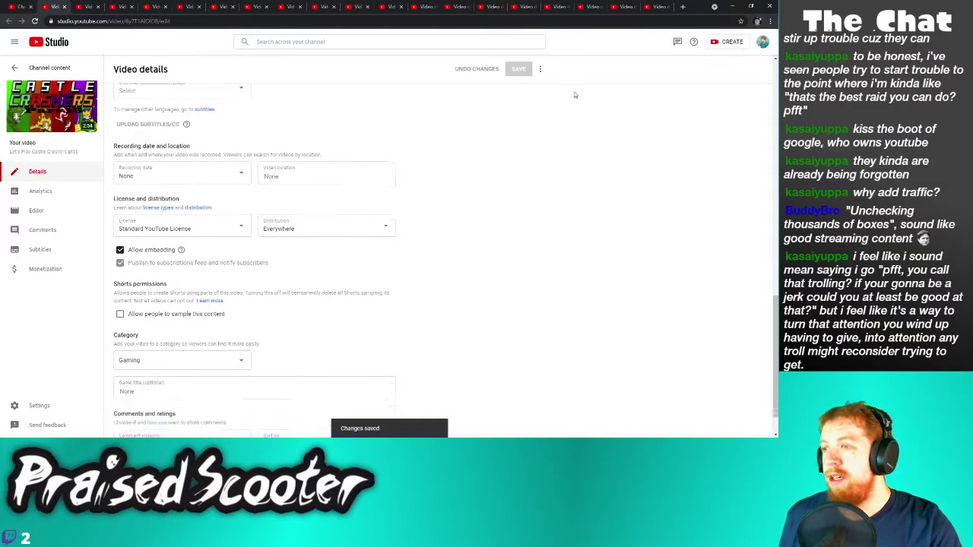
left_click(65, 7)
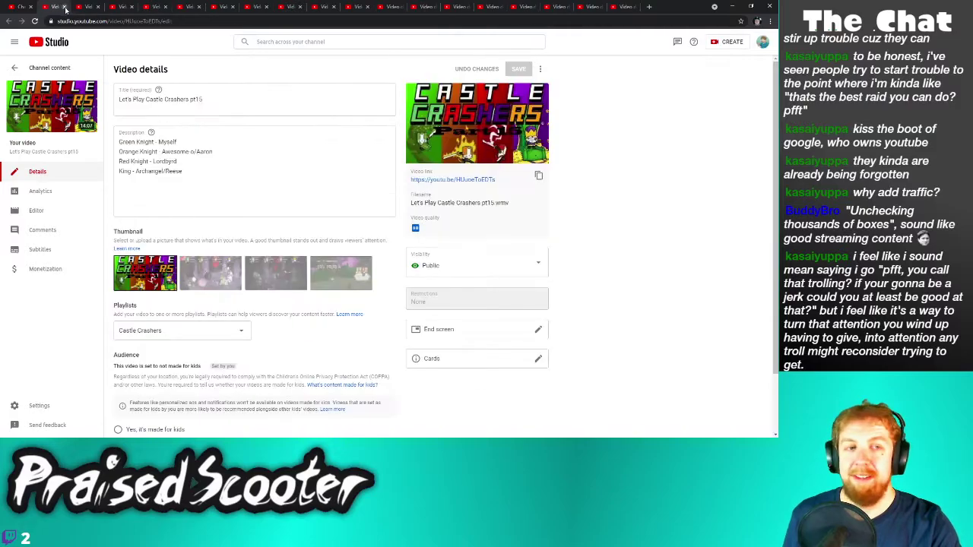
Disallow Shorts sampling for the Castle Crashers pt15 video, save the change and close its tab
scroll(199, 331, "down", 2)
left_click(132, 413)
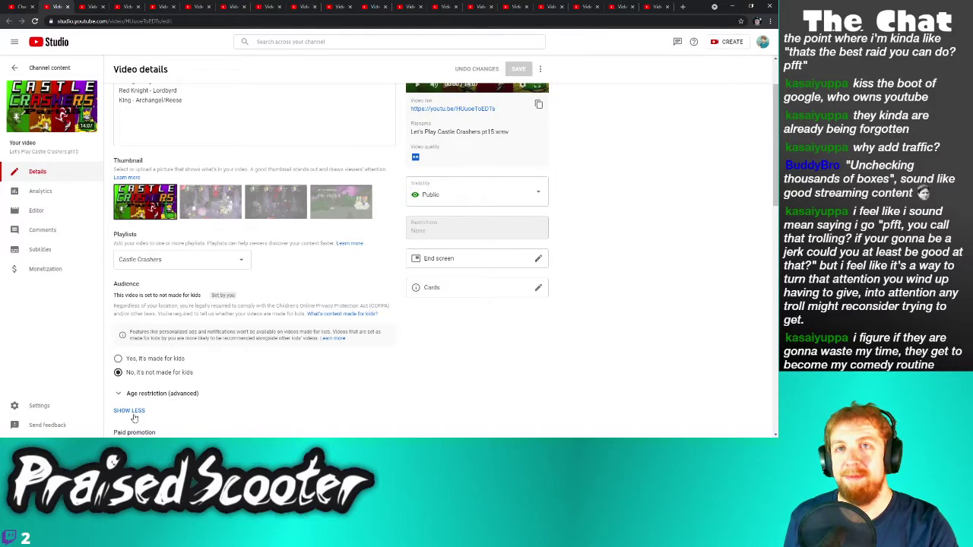
scroll(179, 408, "down", 10)
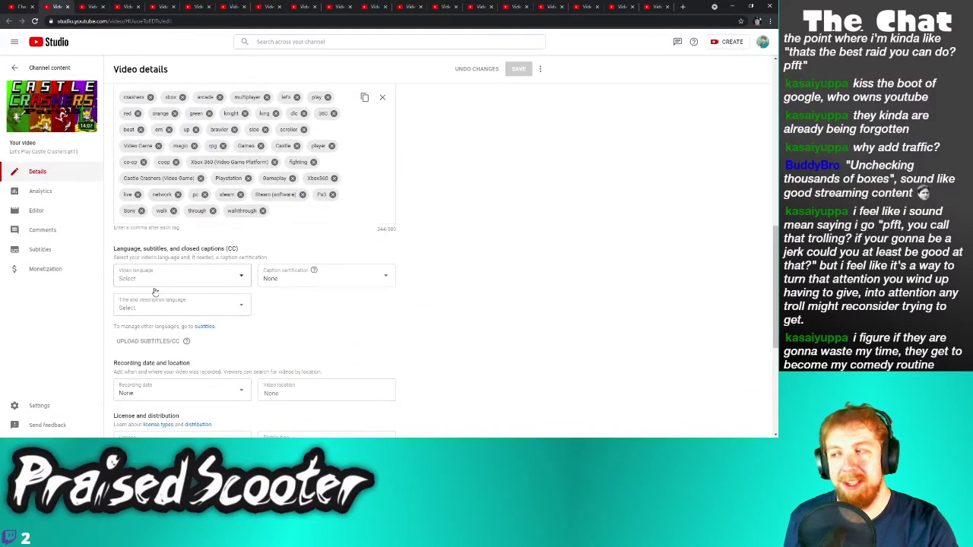
scroll(161, 319, "down", 2)
left_click(152, 274)
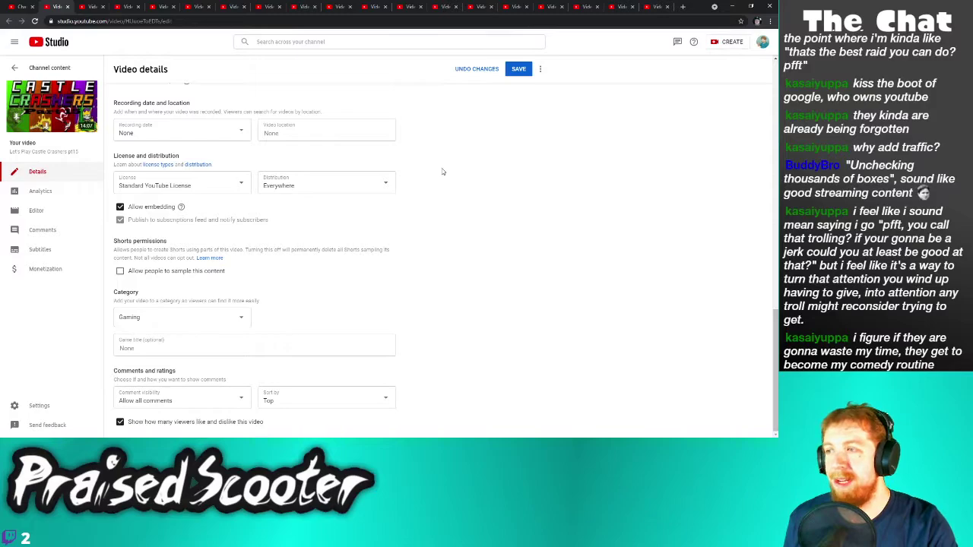
left_click(519, 70)
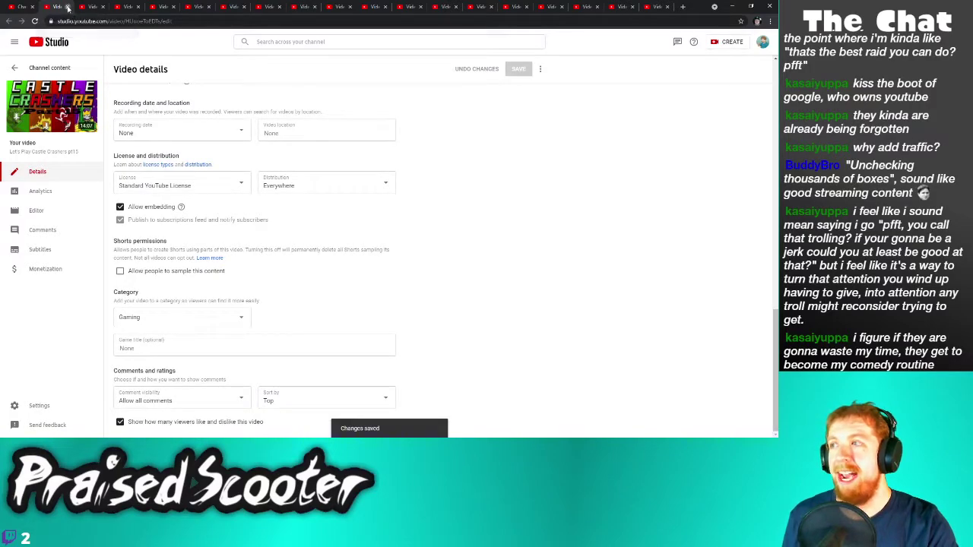
key("ctrl+w")
Disallow Shorts sampling for the Castle Crashers pt14 video, save the change and close its tab
scroll(156, 391, "down", 1)
left_click(120, 417)
scroll(150, 395, "down", 8)
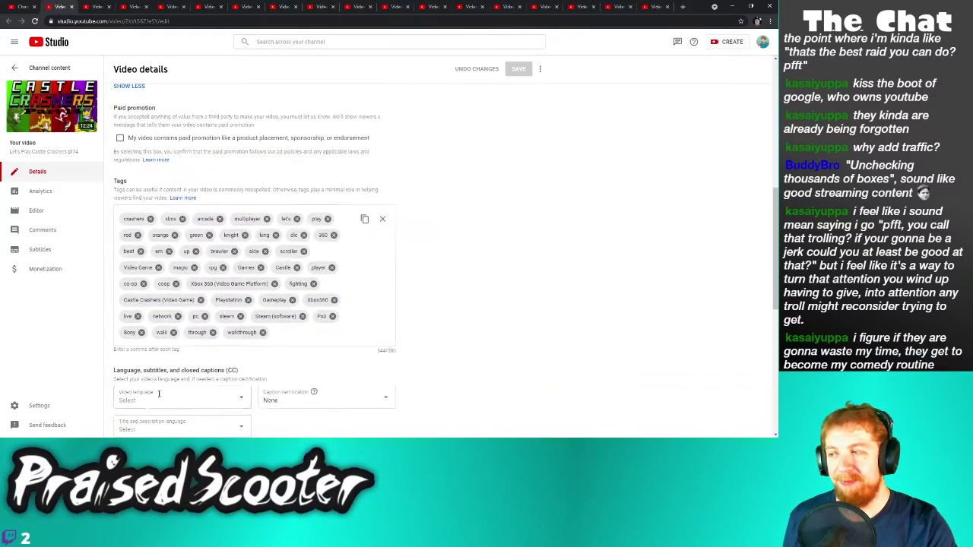
left_click(132, 372)
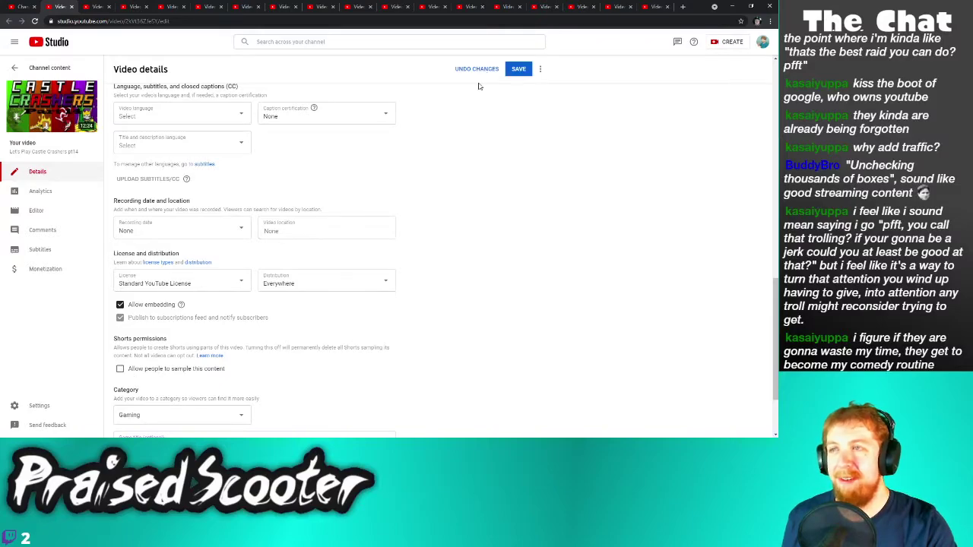
left_click(518, 69)
left_click(72, 7)
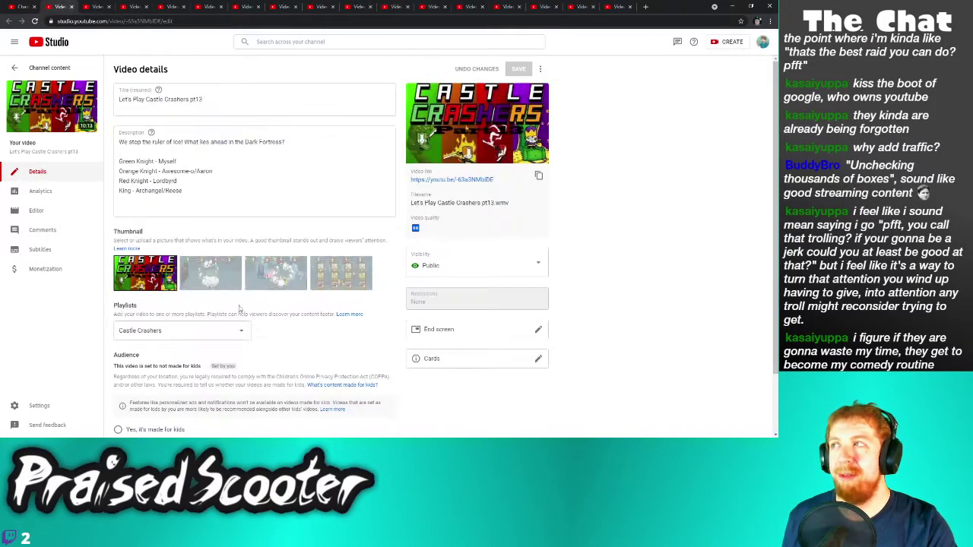
Disallow Shorts sampling for the Castle Crashers pt13 video, save the change and close its tab
scroll(149, 389, "down", 2)
left_click(137, 410)
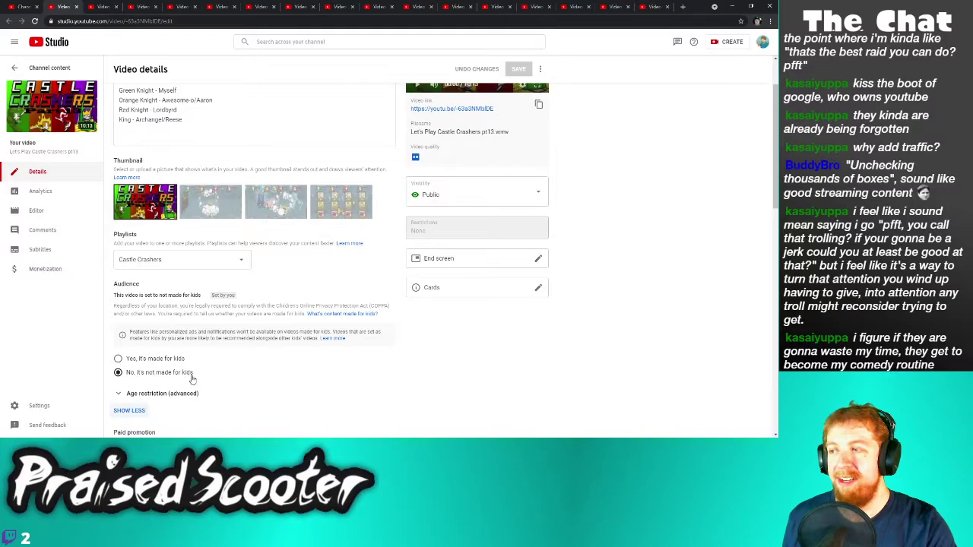
scroll(152, 389, "down", 10)
scroll(151, 395, "down", 2)
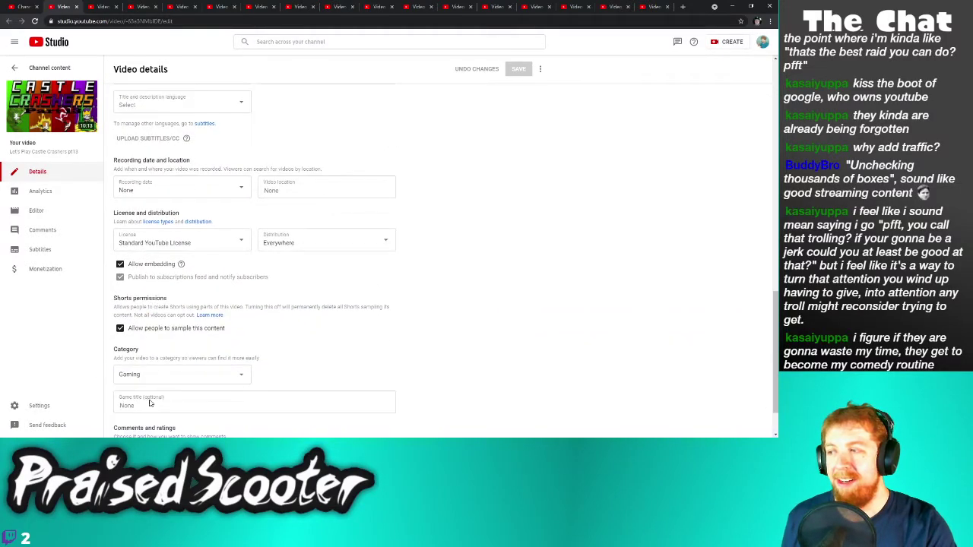
left_click(151, 329)
left_click(515, 69)
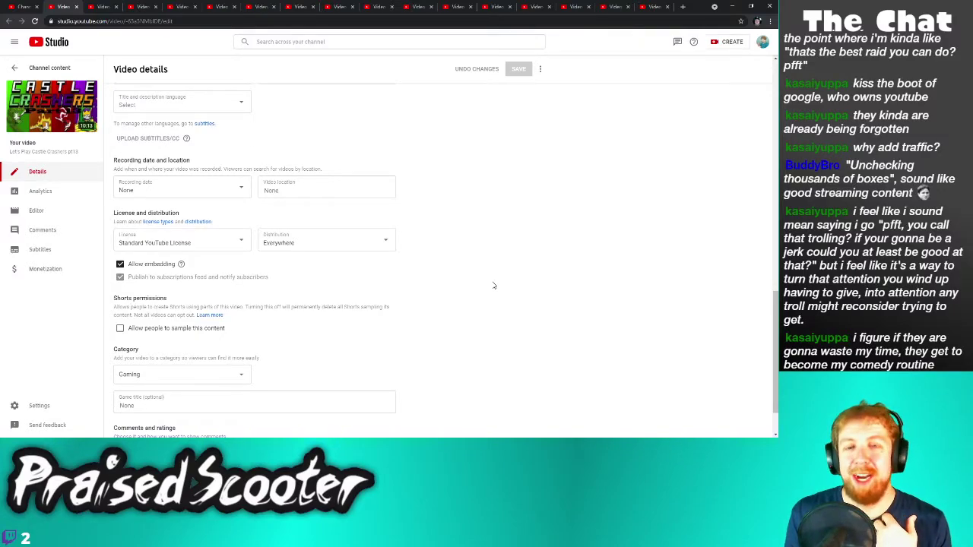
scroll(458, 246, "down", 2)
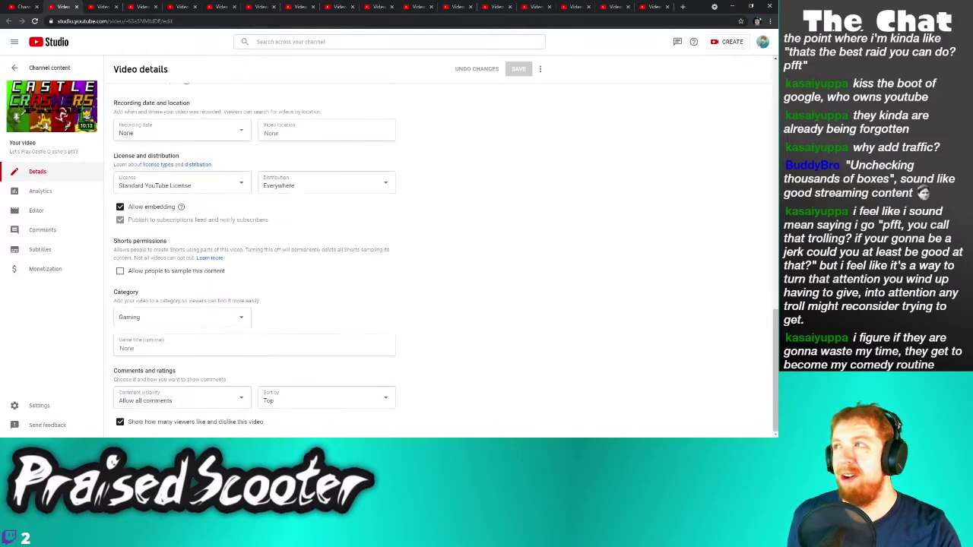
left_click(76, 6)
Disallow Shorts sampling for the Pokemon Ruby part 8 video, save the change and close its tab
scroll(178, 155, "down", 2)
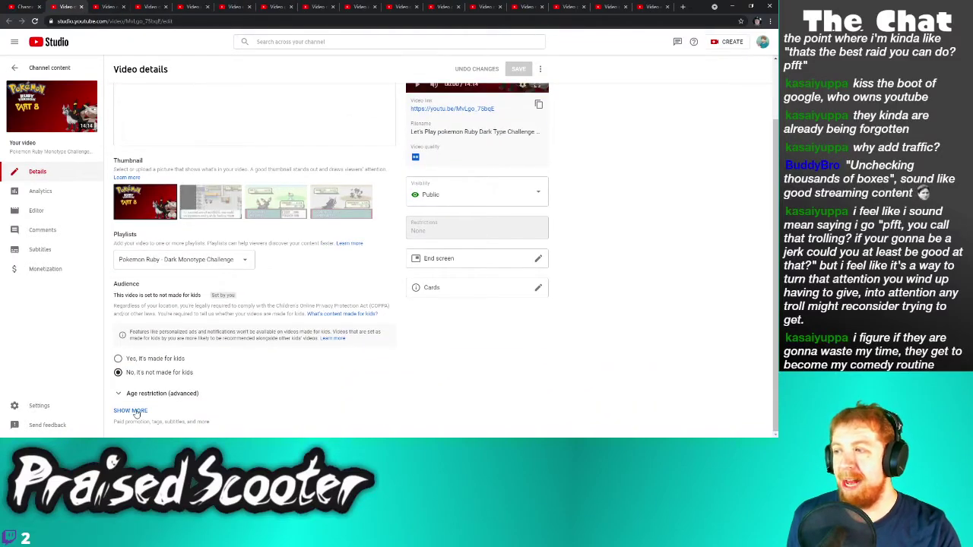
left_click(132, 410)
scroll(152, 403, "down", 5)
left_click(132, 339)
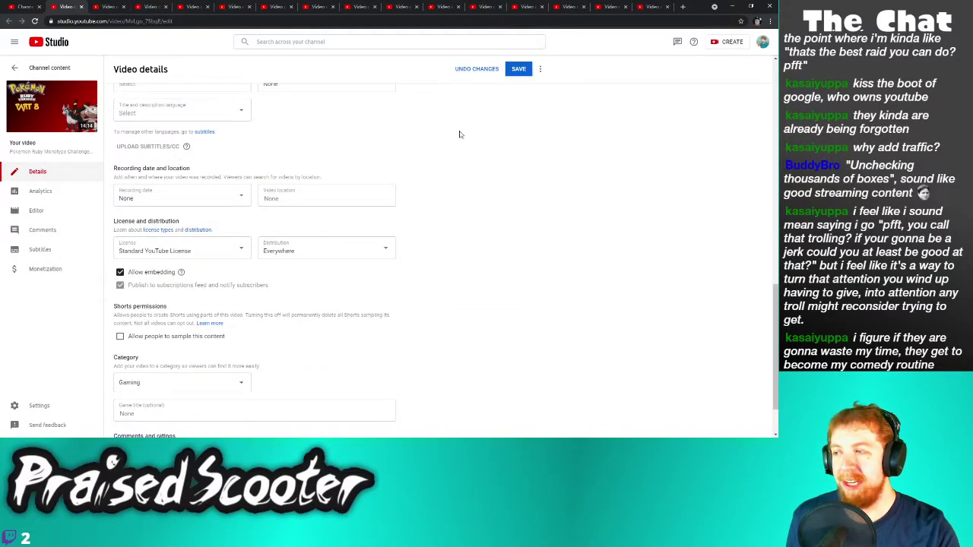
left_click(518, 69)
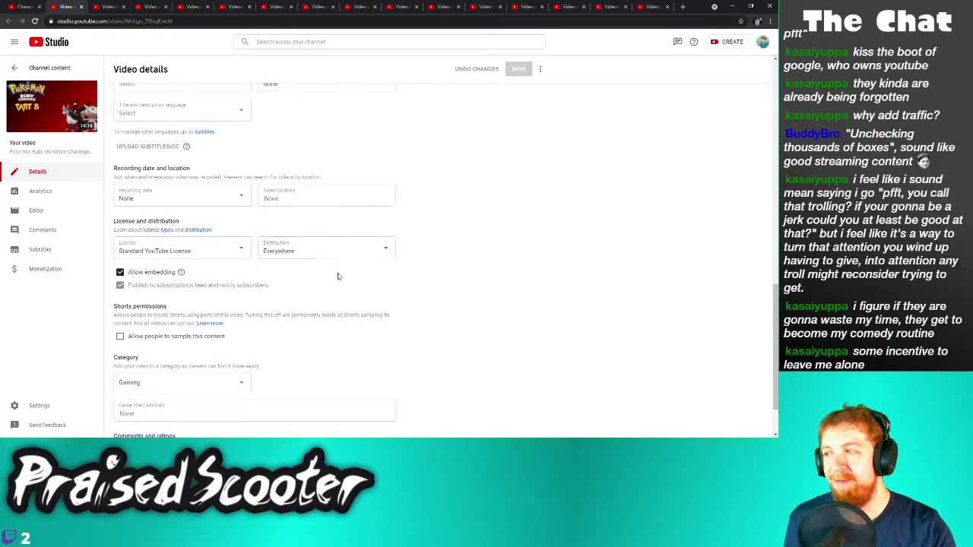
scroll(338, 276, "down", 1)
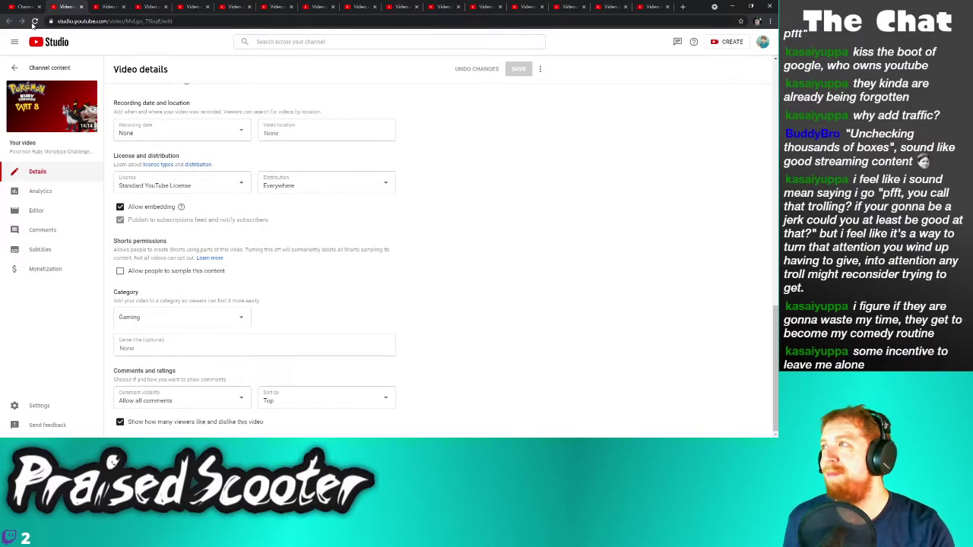
left_click(82, 8)
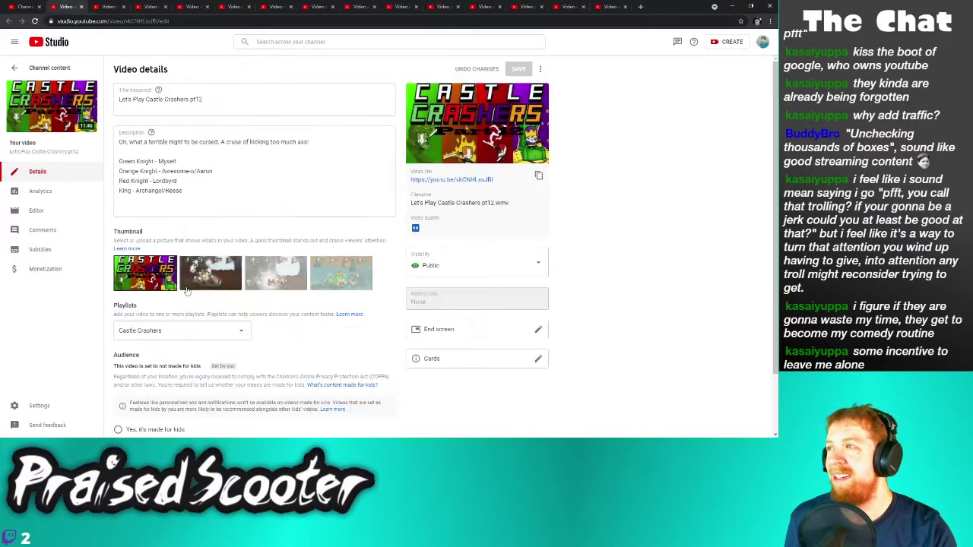
Disallow Shorts sampling for the Castle Crashers pt12 video, save the change and close its tab
scroll(152, 358, "down", 1)
left_click(133, 412)
scroll(162, 376, "down", 5)
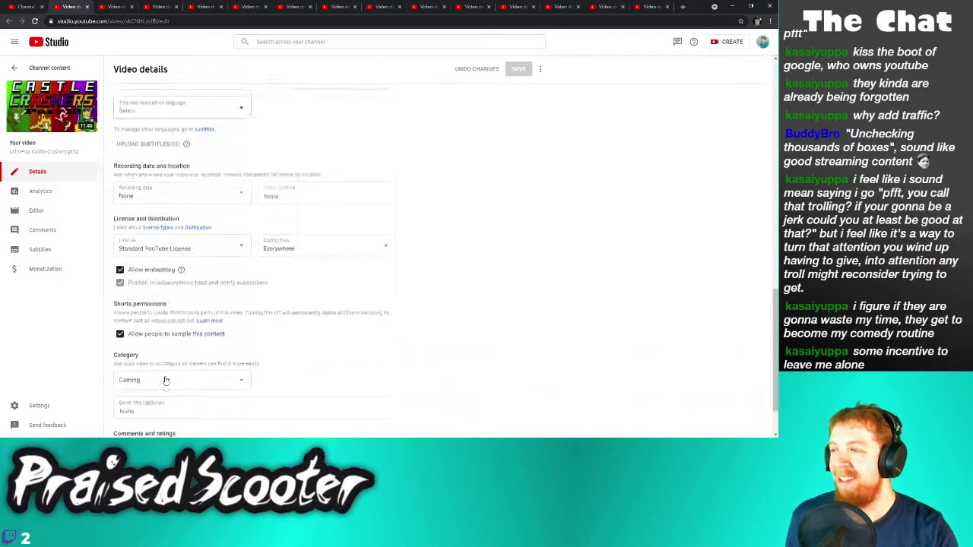
left_click(515, 70)
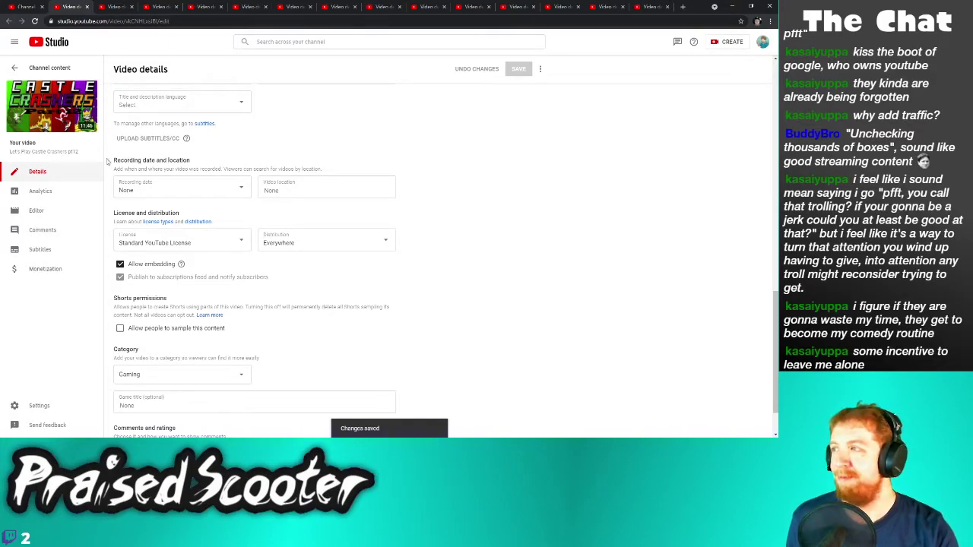
left_click(87, 6)
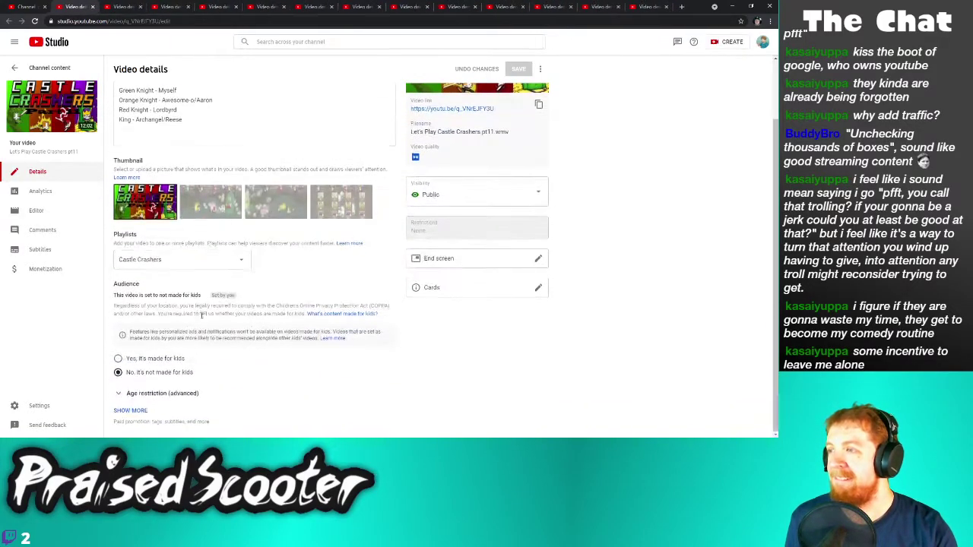
Disallow Shorts sampling for the Castle Crashers pt11 video, save the change and close its tab
scroll(122, 410, "down", 6)
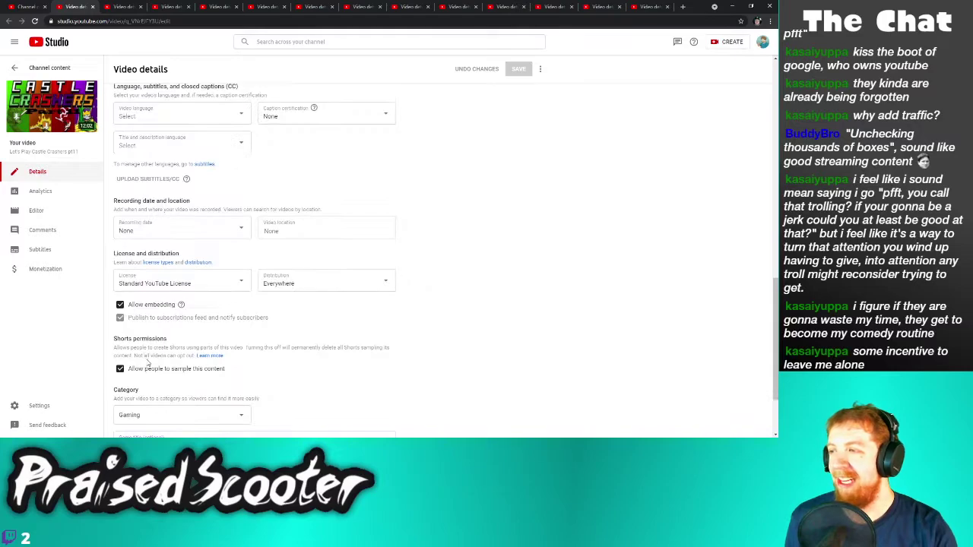
left_click(146, 369)
left_click(519, 68)
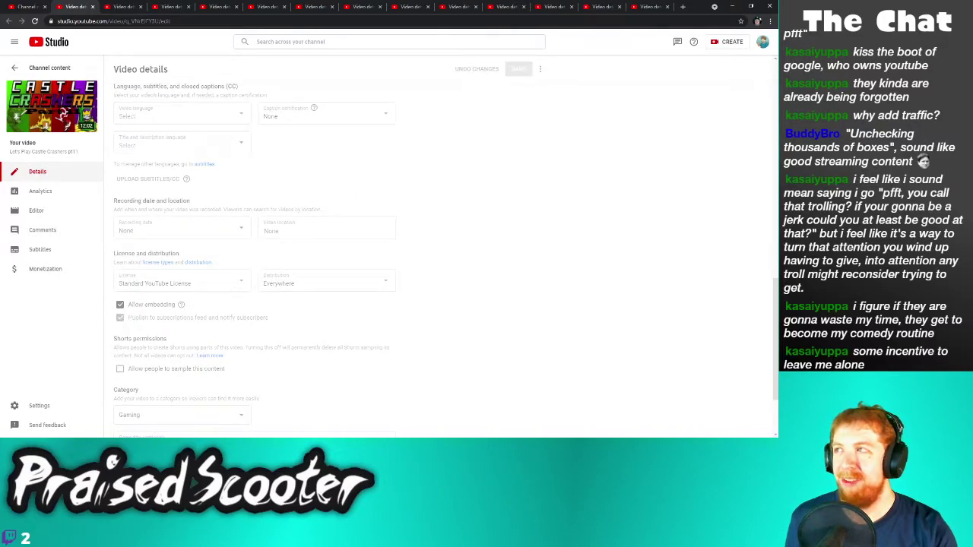
left_click(92, 6)
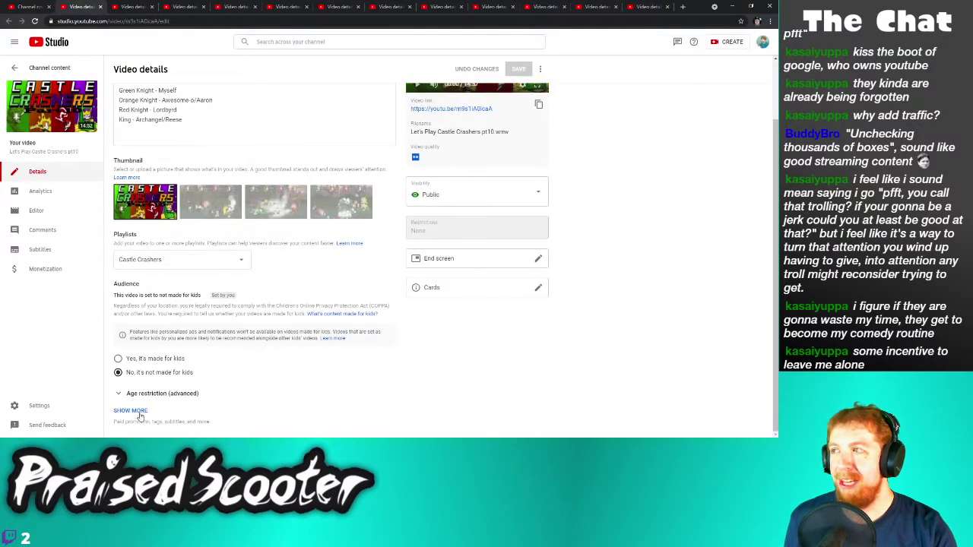
Disallow Shorts sampling for the Castle Crashers pt10 video, save the change and close its tab
left_click(133, 411)
scroll(186, 377, "down", 10)
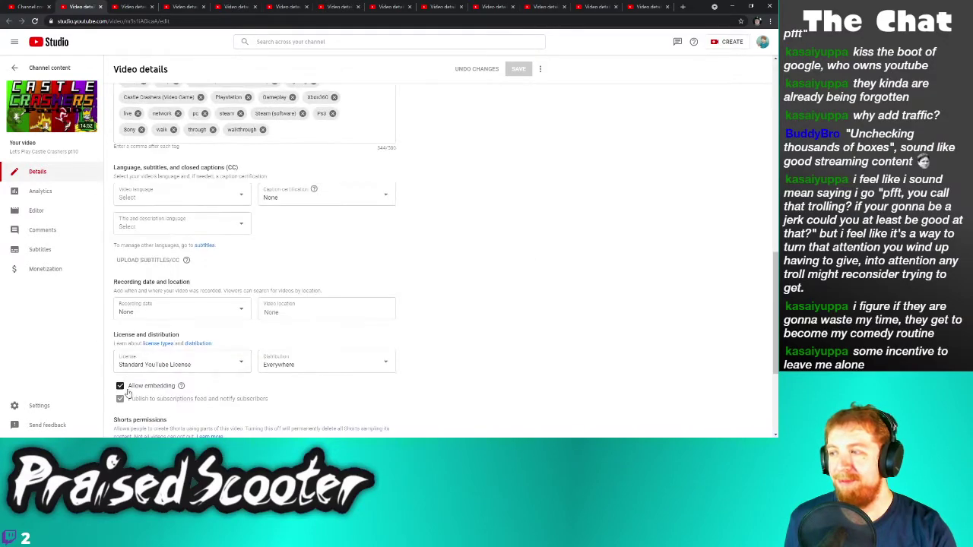
scroll(146, 408, "down", 1)
left_click(119, 408)
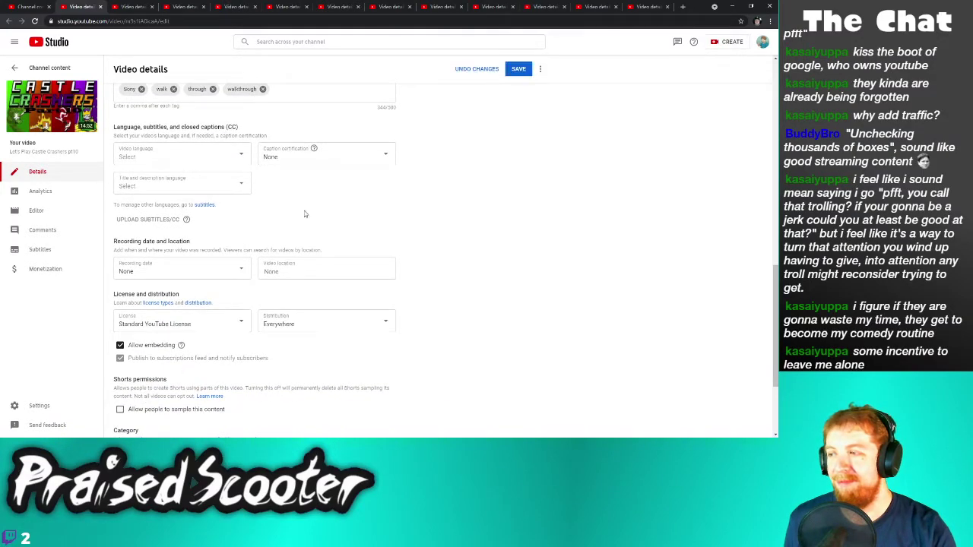
left_click(510, 71)
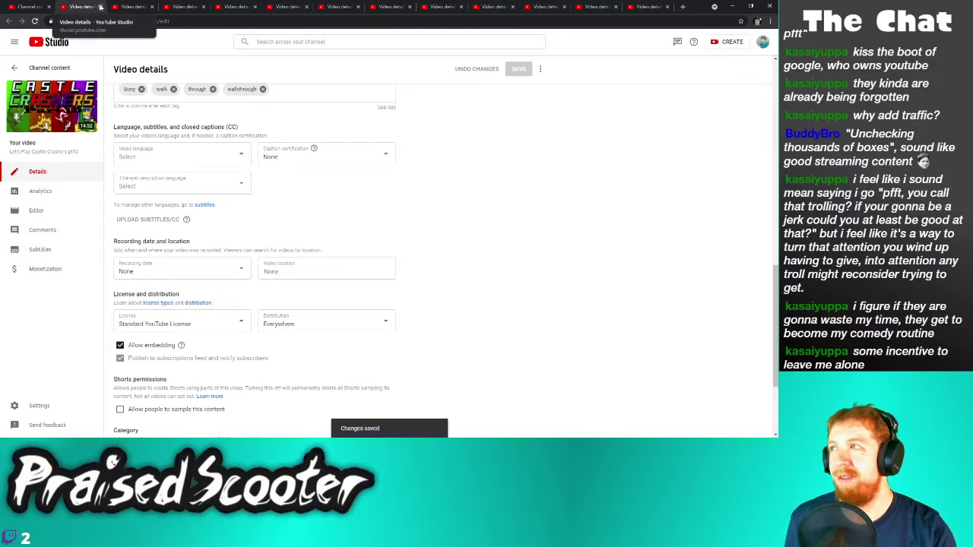
left_click(100, 6)
Disallow Shorts sampling for the Castle Crashers pt9 video, save the change and close its tab
scroll(248, 384, "down", 1)
left_click(130, 410)
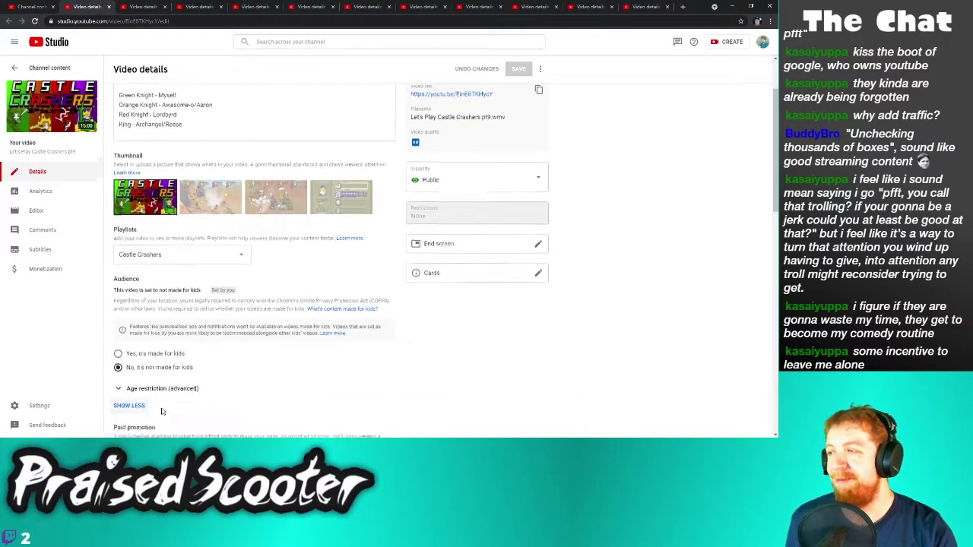
scroll(144, 395, "down", 10)
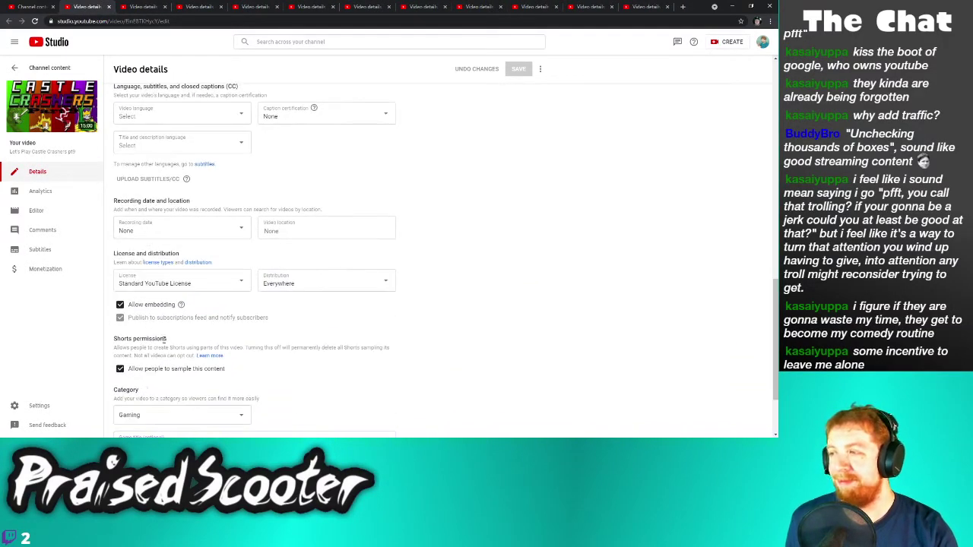
left_click(121, 368)
left_click(519, 70)
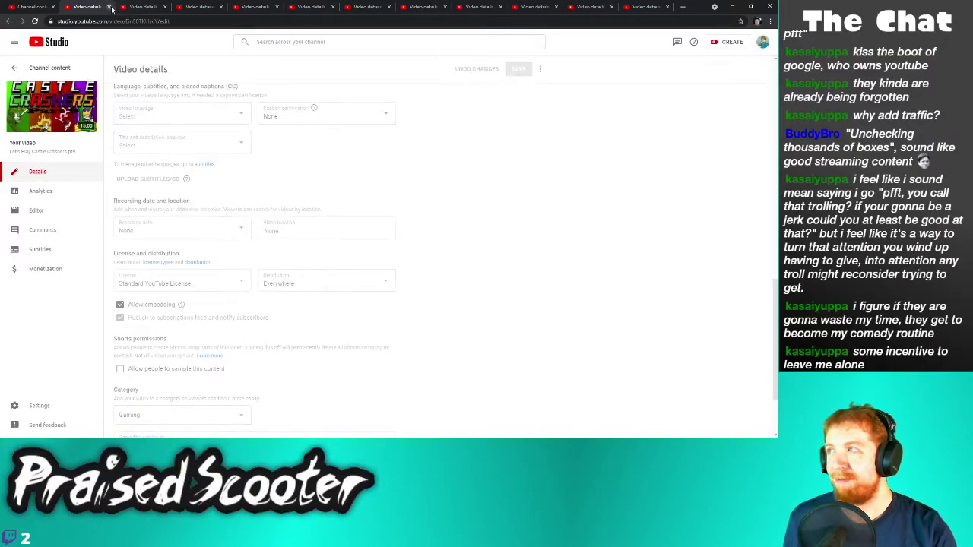
left_click(109, 7)
Disallow Shorts sampling for the Castle Crashers pt8 video, save the change and close its tab
scroll(228, 332, "down", 1)
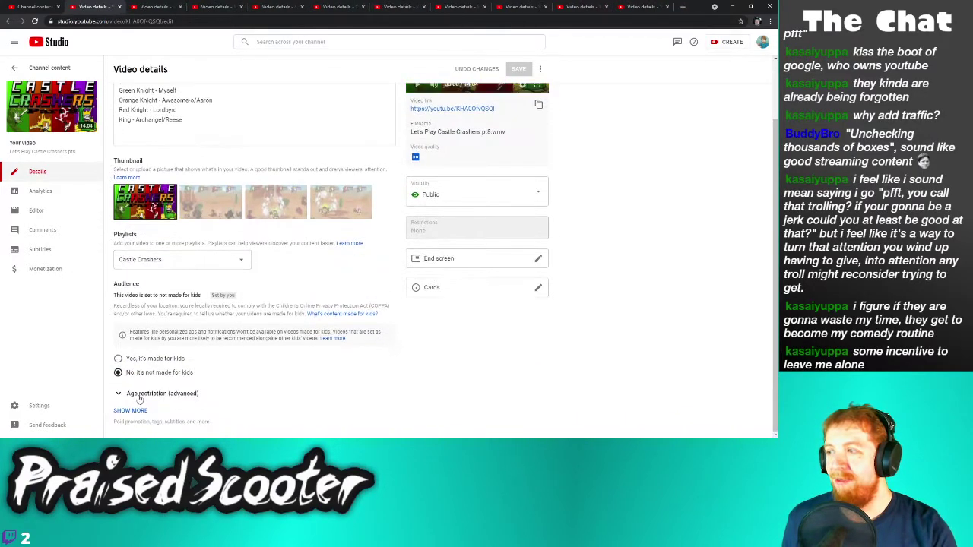
left_click(137, 413)
scroll(144, 357, "down", 9)
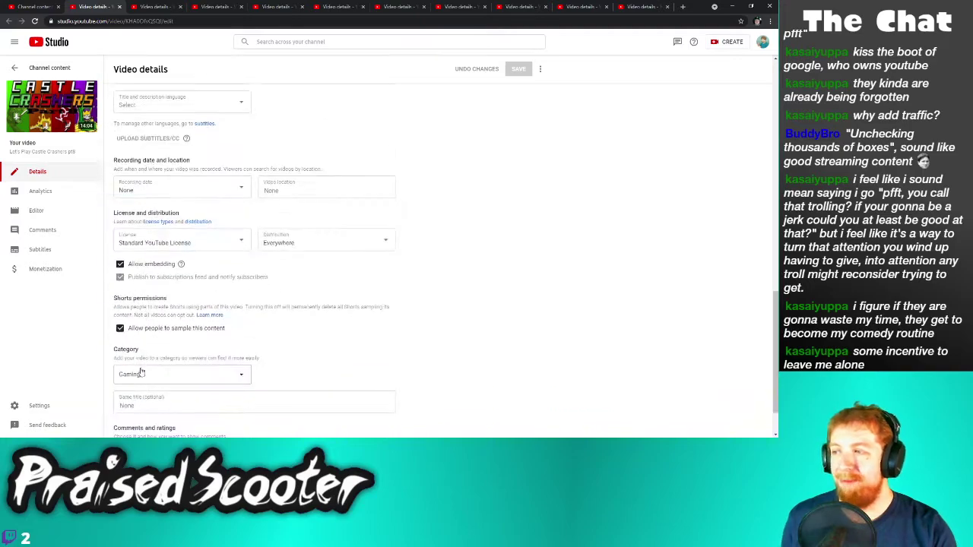
left_click(151, 332)
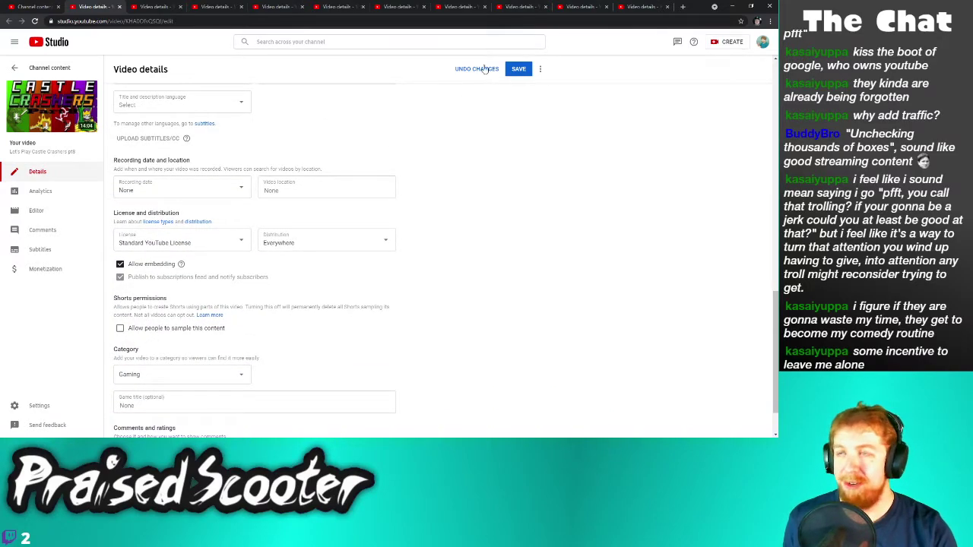
left_click(516, 70)
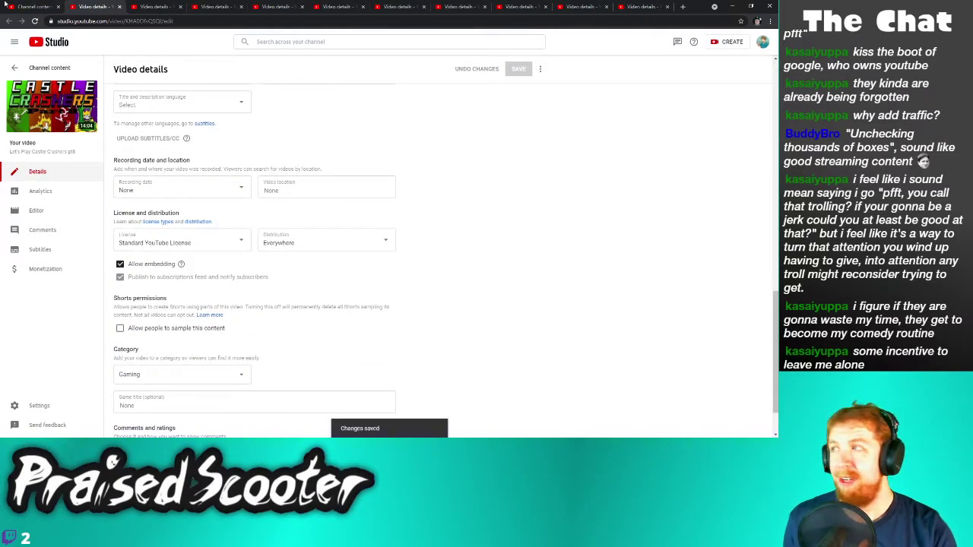
left_click(120, 7)
Disallow Shorts sampling for the Castle Crashers pt7 video, save the change and close its tab
scroll(192, 380, "down", 1)
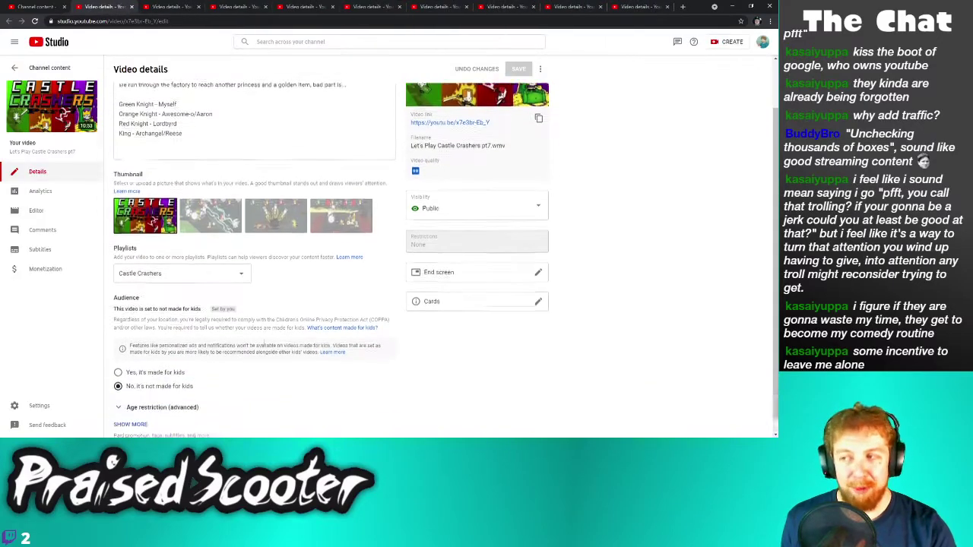
left_click(130, 410)
scroll(152, 395, "down", 5)
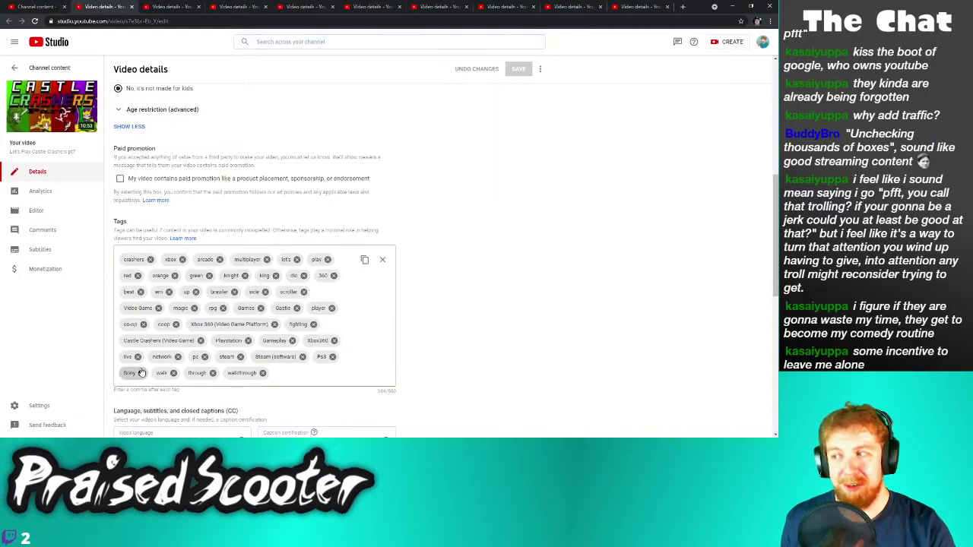
left_click(144, 370)
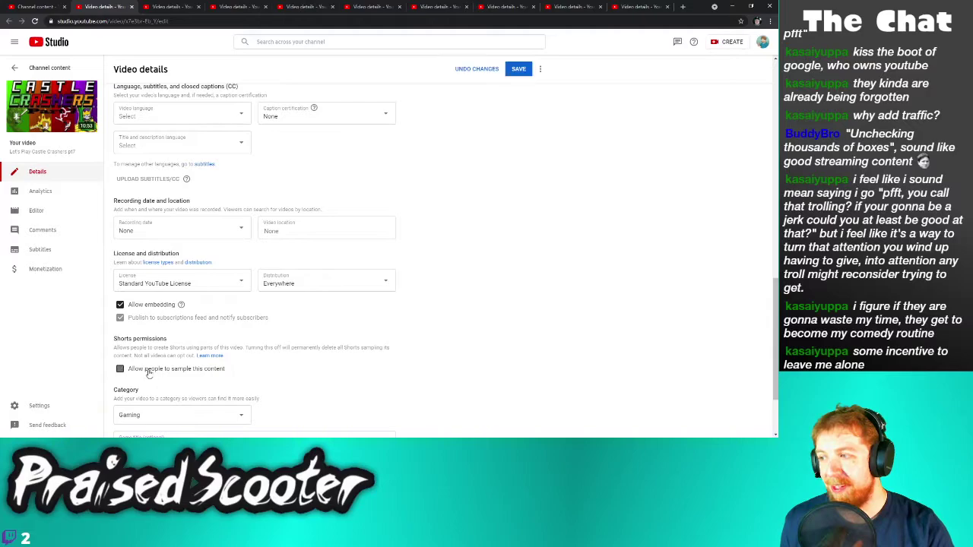
left_click(519, 69)
left_click(131, 7)
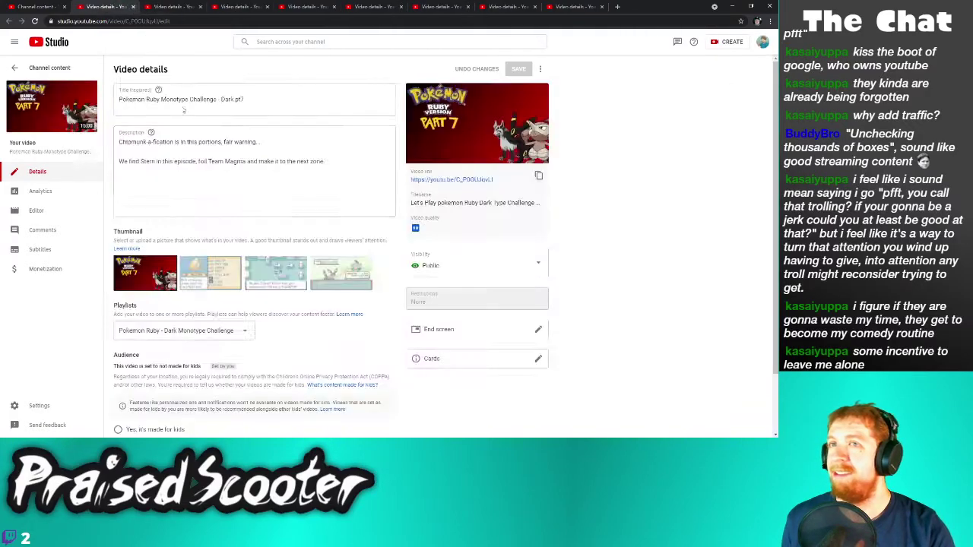
Disallow Shorts sampling for the Pokemon Ruby part 7 video, save the change and close its tab
scroll(227, 376, "down", 1)
left_click(131, 411)
scroll(152, 395, "down", 5)
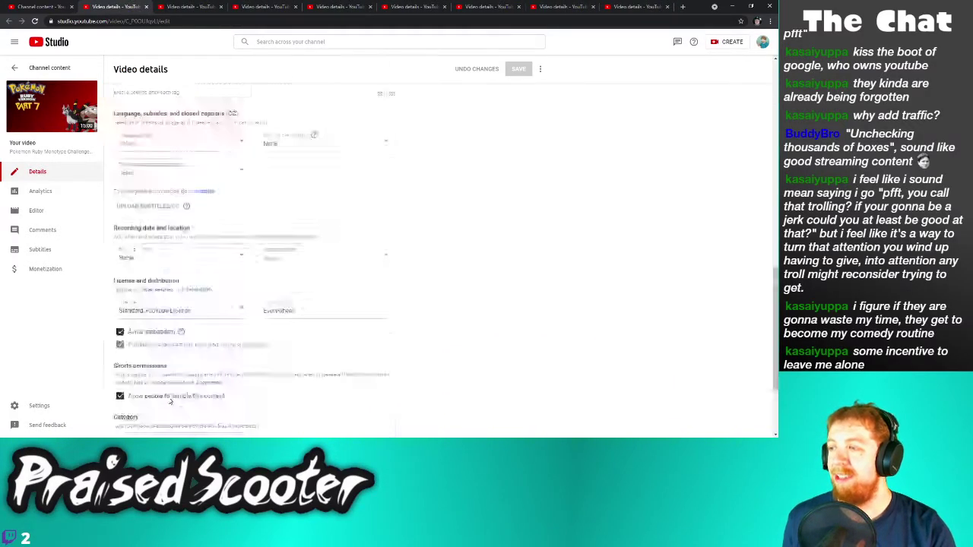
left_click(120, 312)
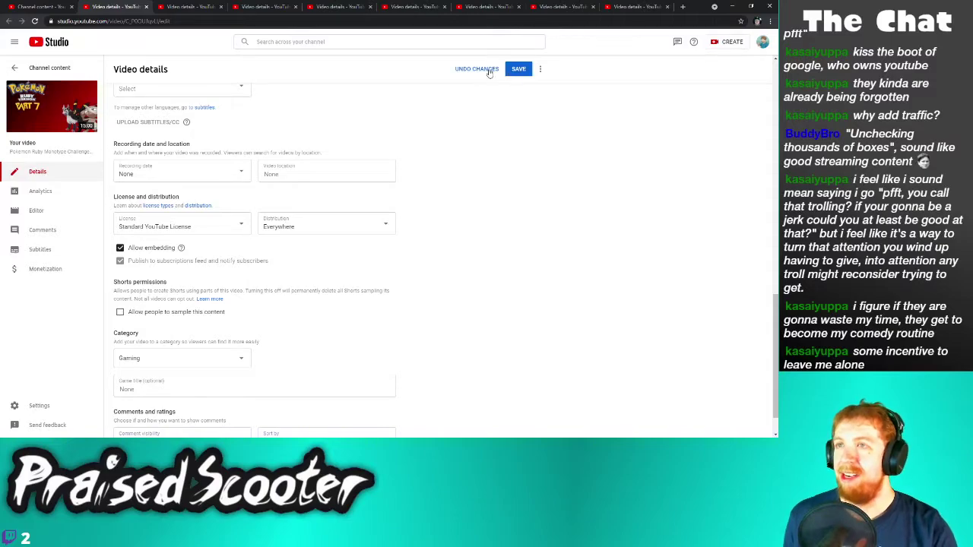
left_click(527, 68)
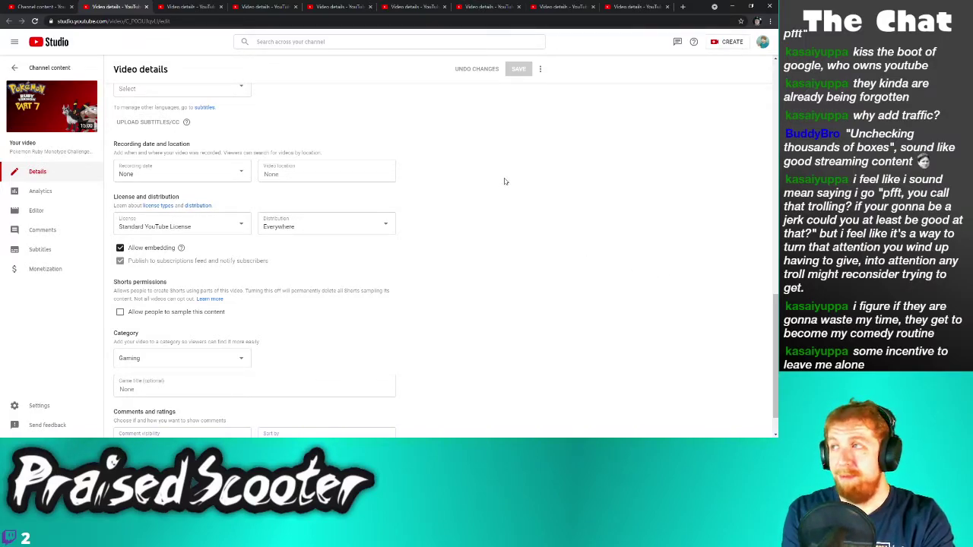
scroll(378, 314, "down", 1)
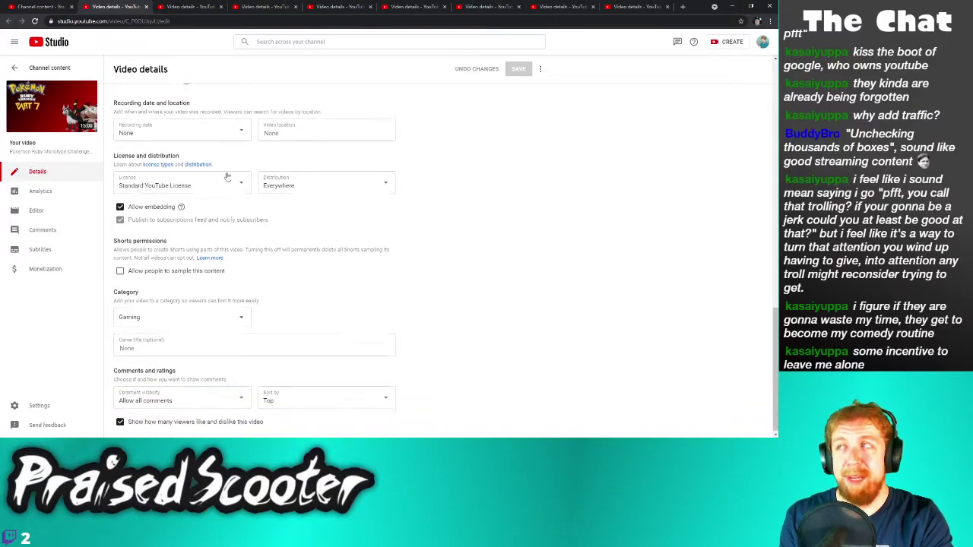
left_click(146, 6)
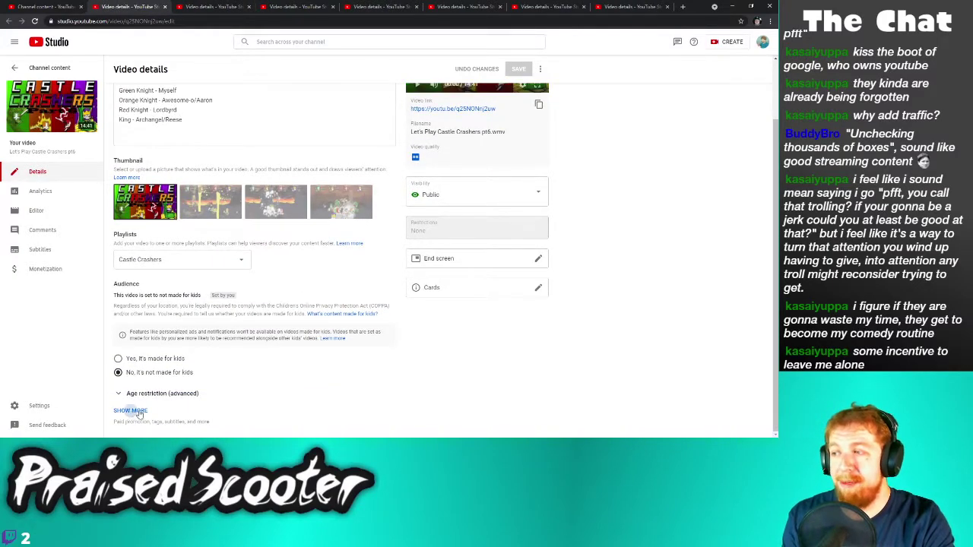
Disallow Shorts sampling for the Castle Crashers pt6 video, save the change and close its tab
left_click(139, 415)
scroll(139, 395, "down", 10)
left_click(152, 371)
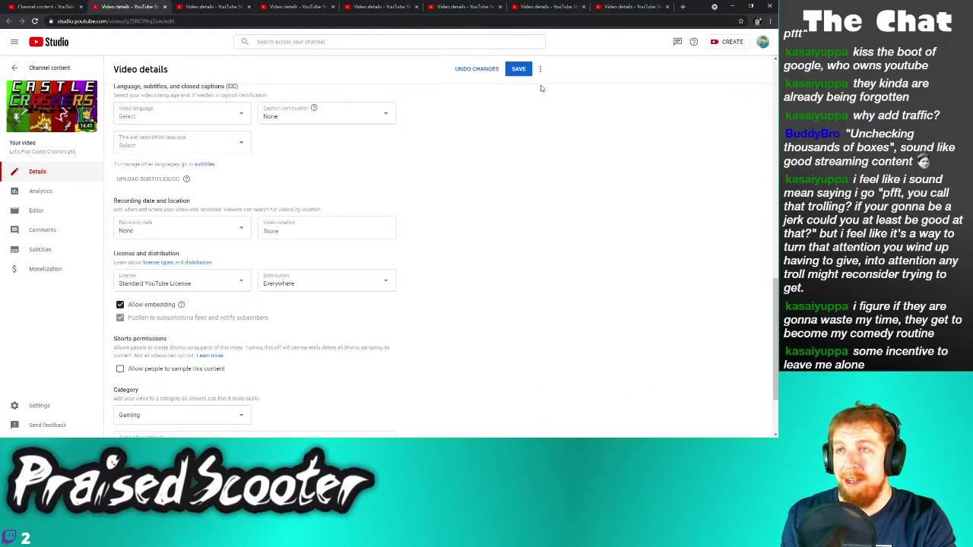
left_click(520, 68)
left_click(164, 7)
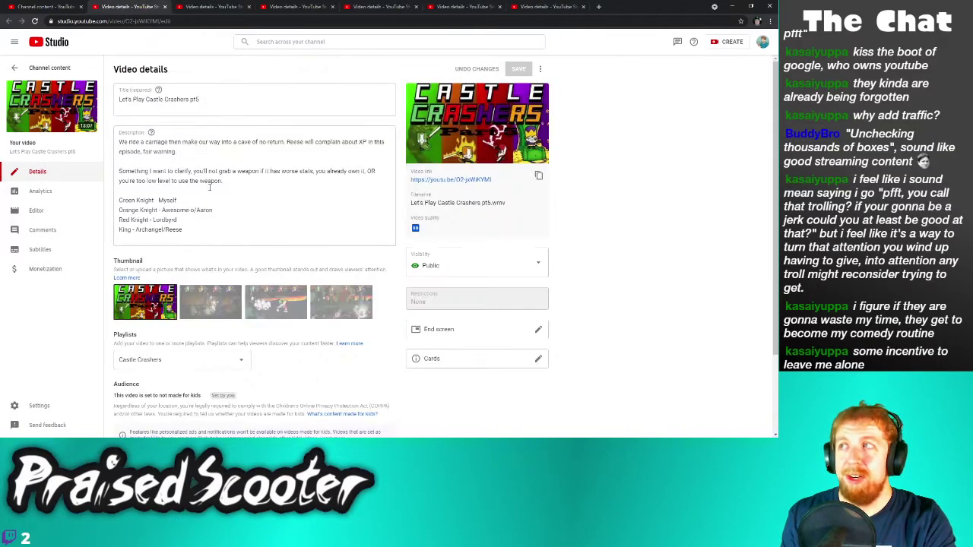
Disallow Shorts sampling for the Castle Crashers pt5 video, save the change and close its tab
scroll(110, 373, "down", 2)
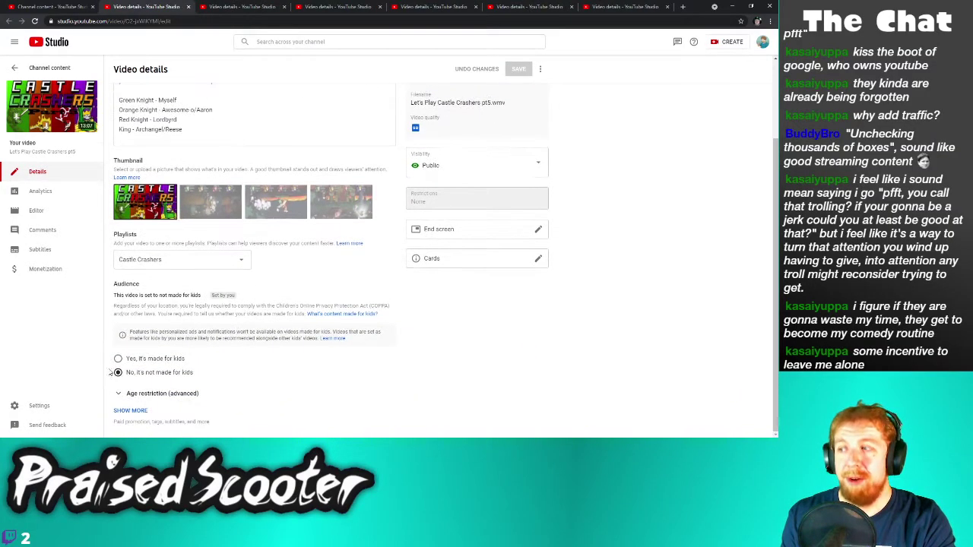
left_click(139, 414)
scroll(152, 395, "down", 8)
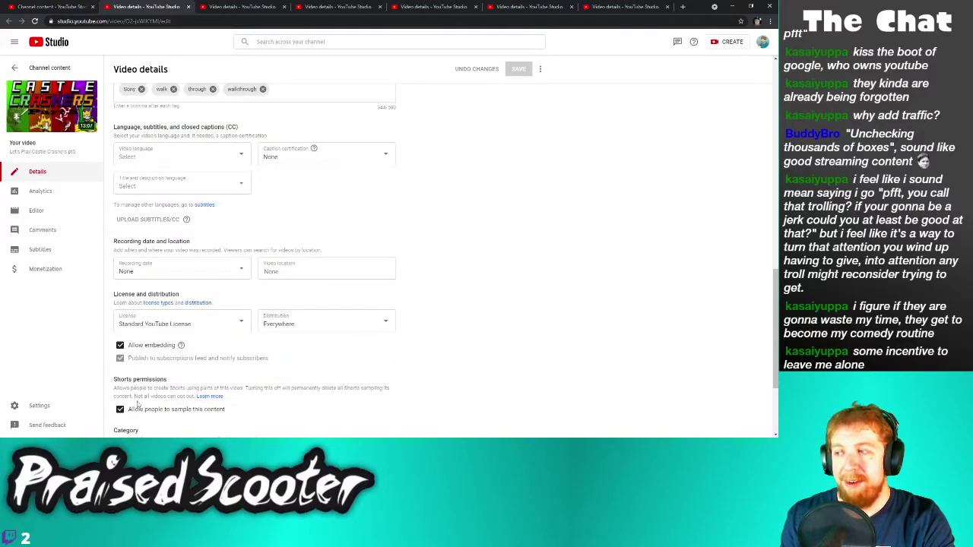
left_click(138, 409)
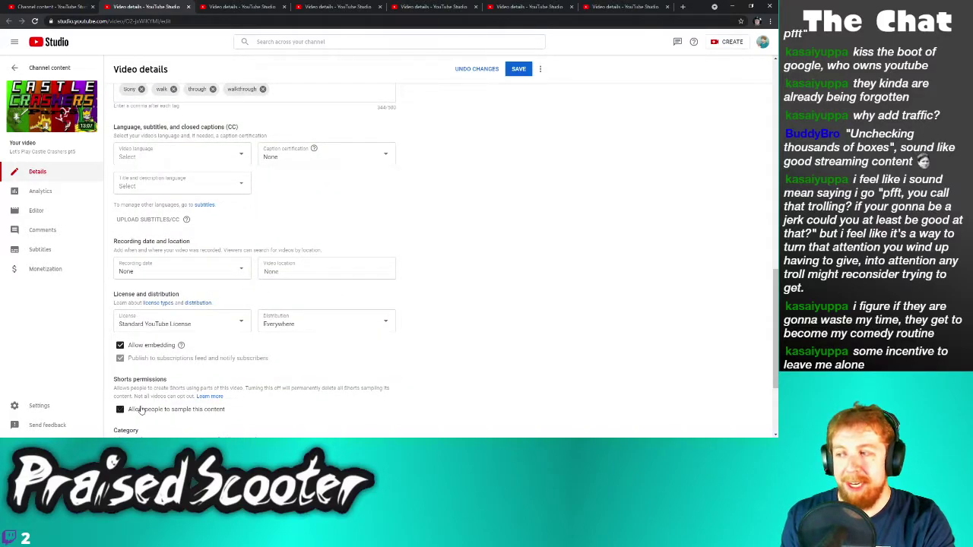
left_click(519, 69)
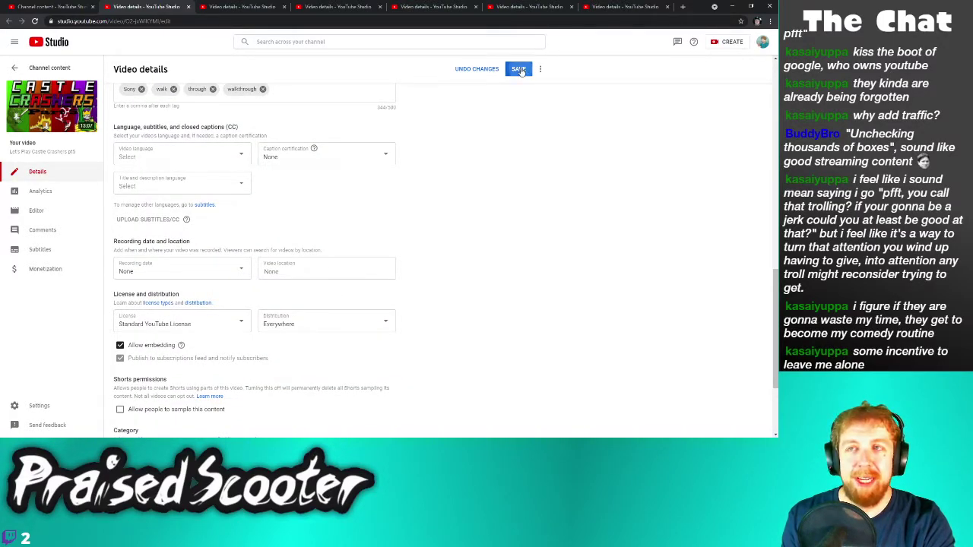
left_click(190, 8)
Disallow Shorts sampling for the Castle Crashers pt4 video, save the change and close its tab
scroll(228, 304, "down", 1)
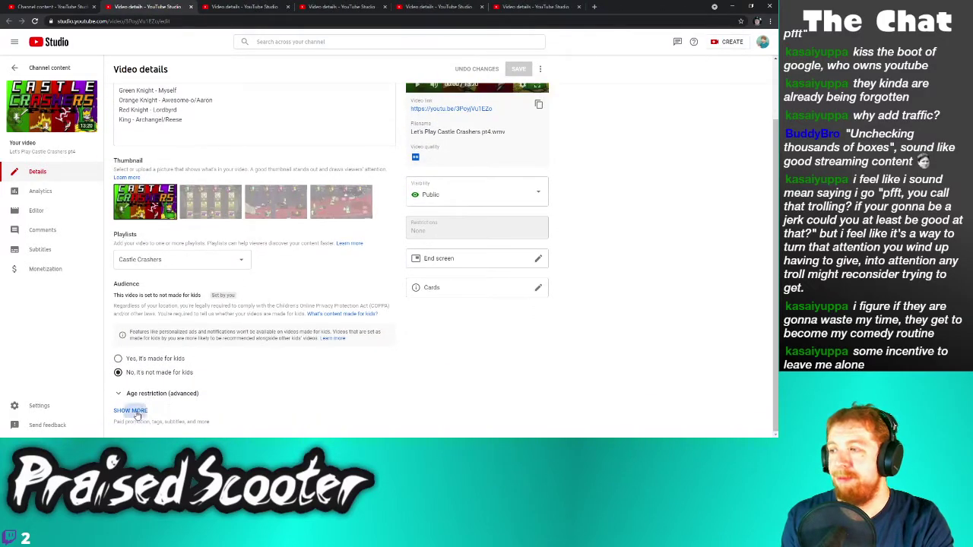
left_click(130, 408)
scroll(178, 401, "down", 3)
scroll(178, 401, "down", 5)
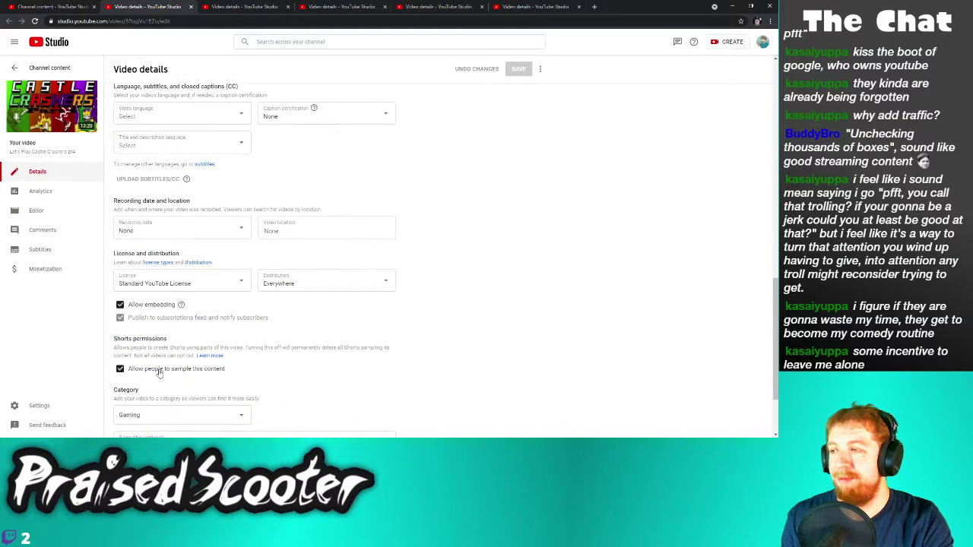
left_click(158, 371)
left_click(519, 70)
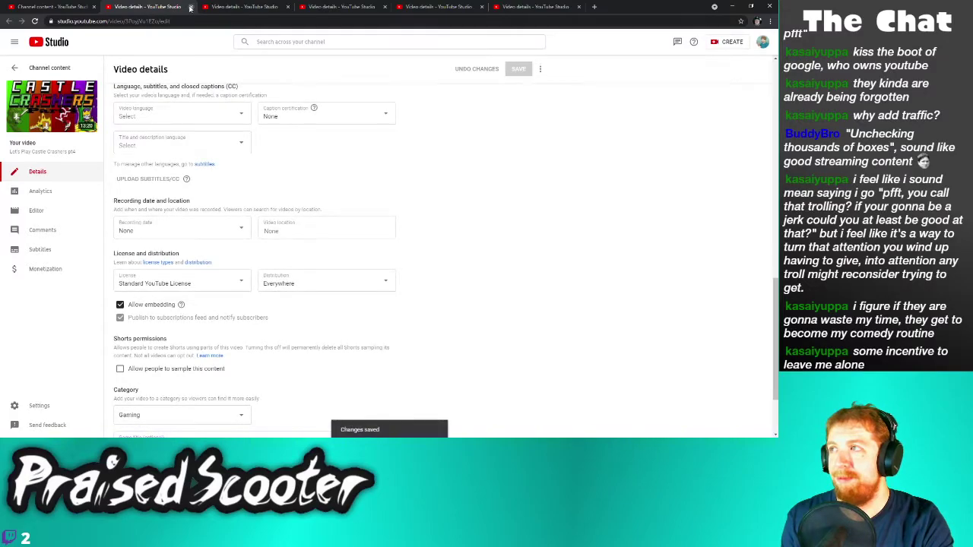
left_click(190, 7)
Disallow Shorts sampling for the Castle Crashers pt3 video, save the change and close its tab
scroll(236, 304, "down", 1)
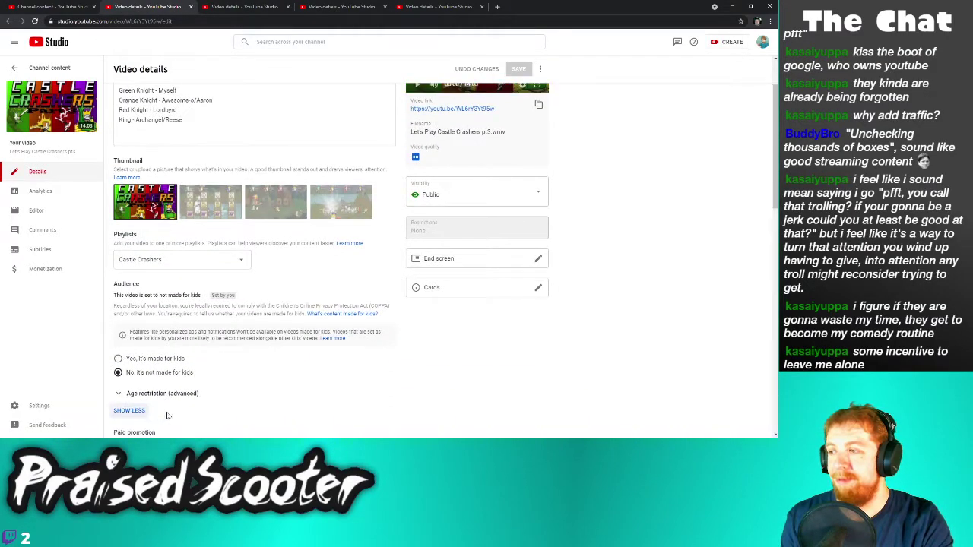
left_click(133, 408)
scroll(190, 380, "down", 4)
scroll(225, 349, "down", 4)
left_click(154, 411)
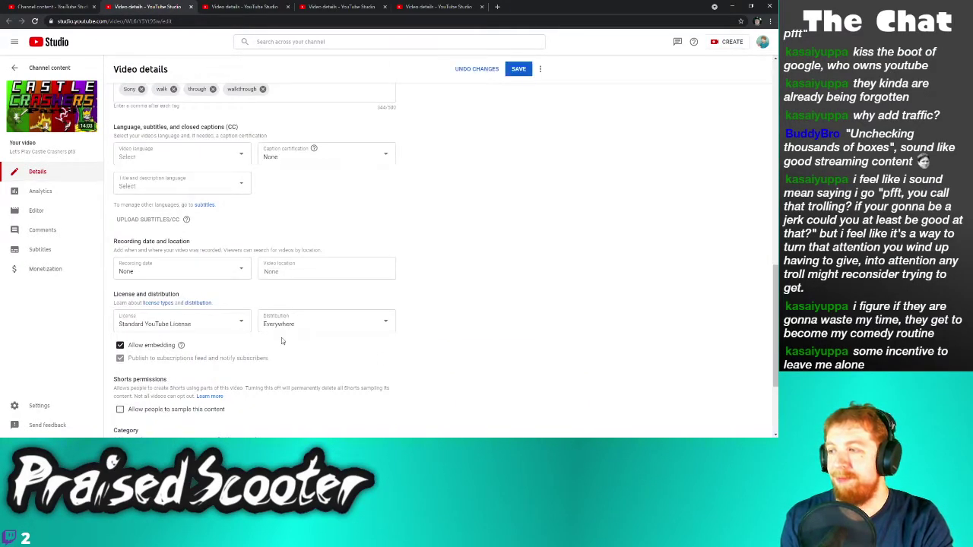
left_click(520, 73)
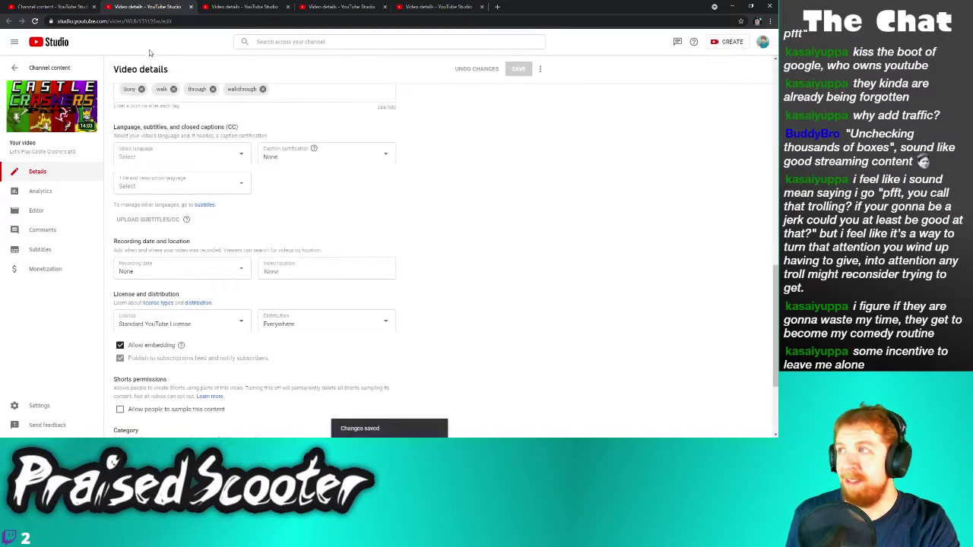
left_click(190, 7)
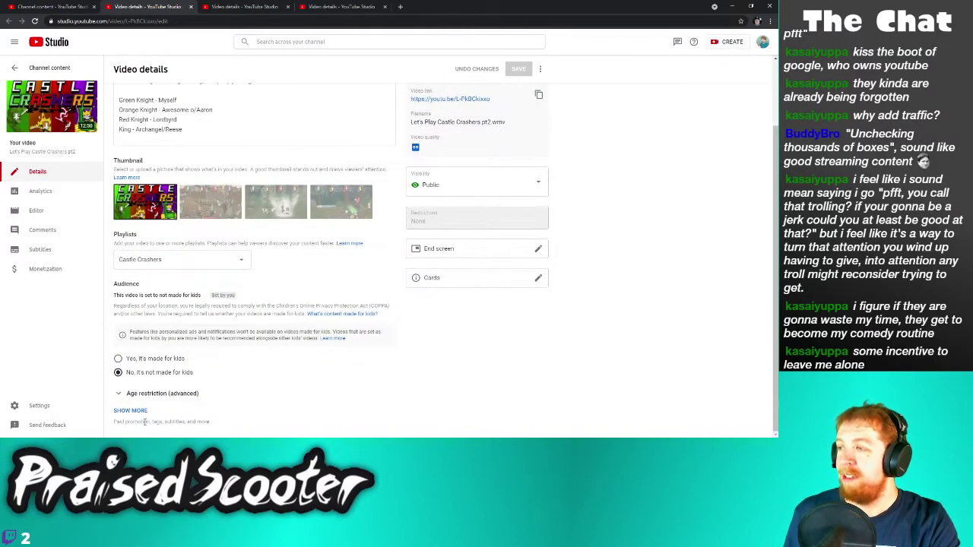
Disallow Shorts sampling for the Castle Crashers pt2 video, save the change and close its tab
left_click(133, 411)
scroll(169, 388, "down", 9)
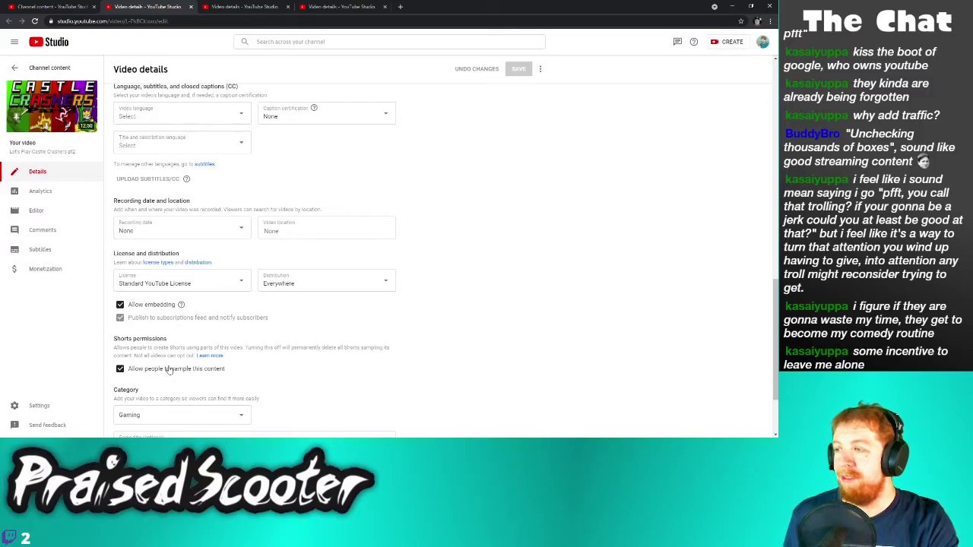
left_click(169, 369)
left_click(518, 69)
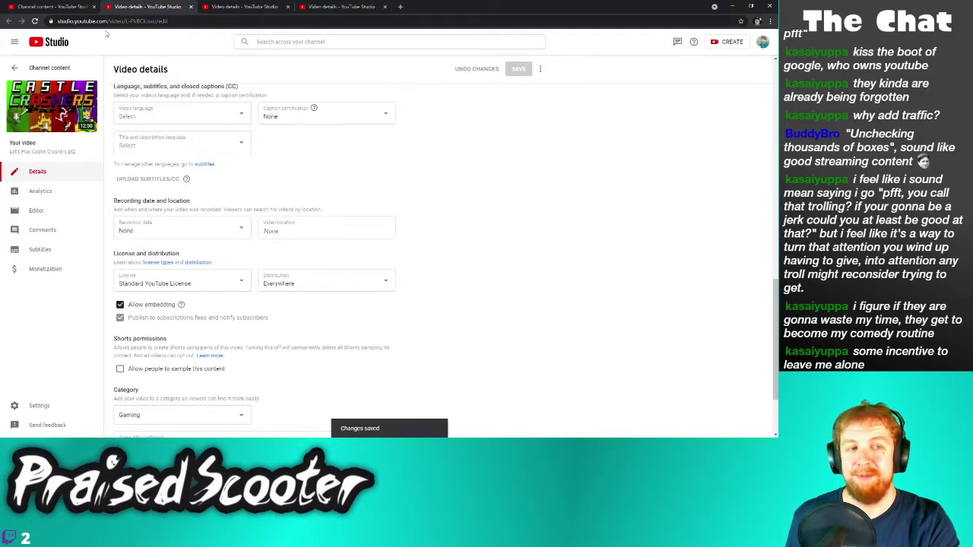
left_click(191, 7)
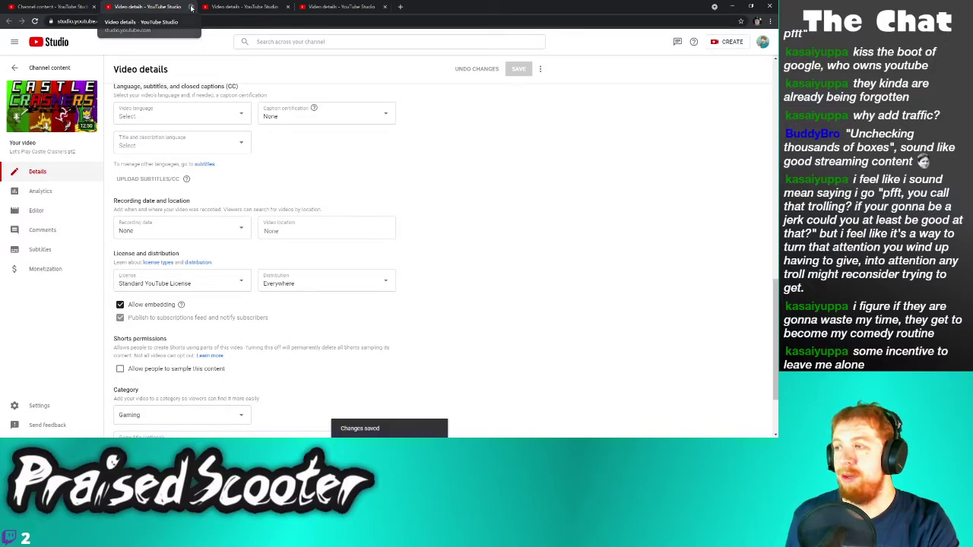
Reveal the additional settings in the details of the Castle Crashers pt1 video
scroll(152, 395, "down", 1)
left_click(134, 410)
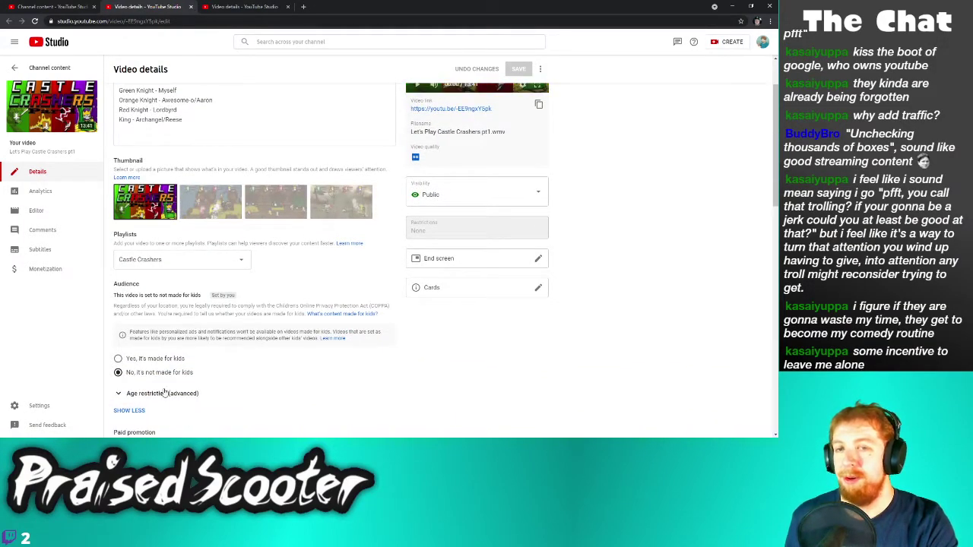
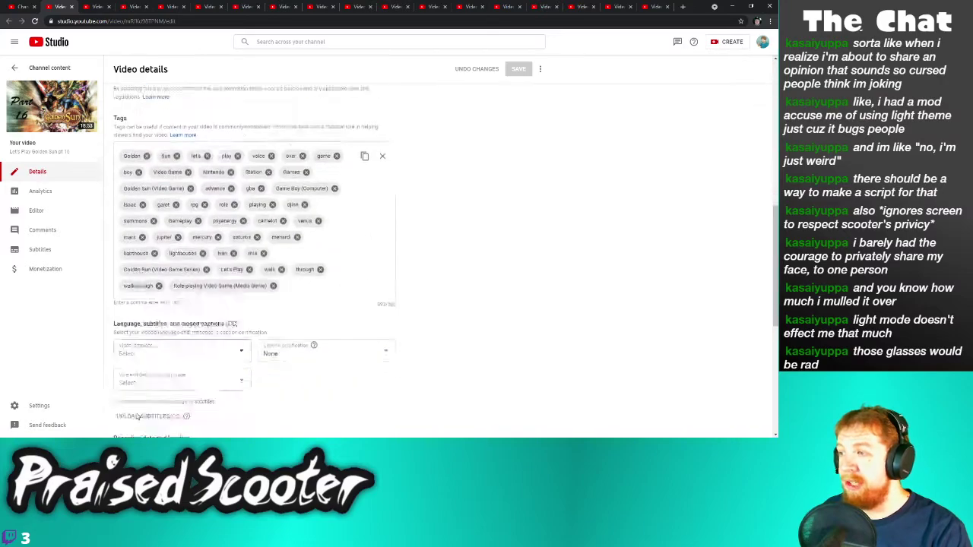
Disallow Shorts sampling for the Golden Sun pt 16 video, save the change and close its tab
left_click(158, 344)
left_click(521, 70)
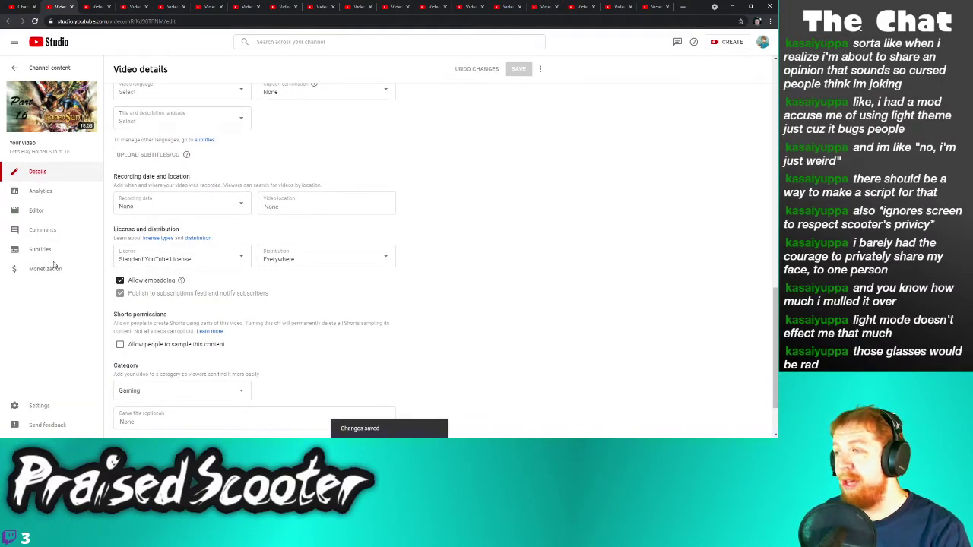
left_click(72, 6)
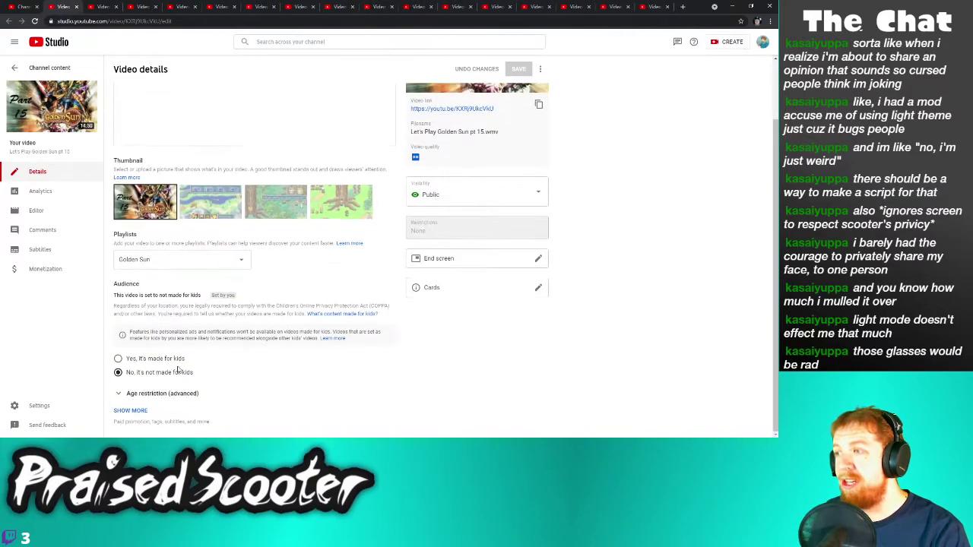
Disallow Shorts sampling for the Golden Sun pt 15 video, save the change and close its tab
left_click(135, 410)
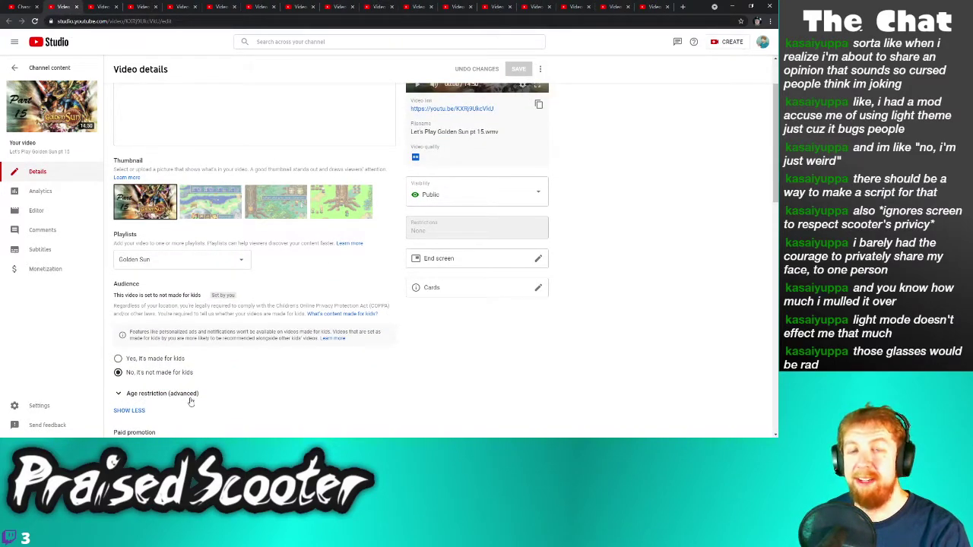
scroll(190, 403, "down", 15)
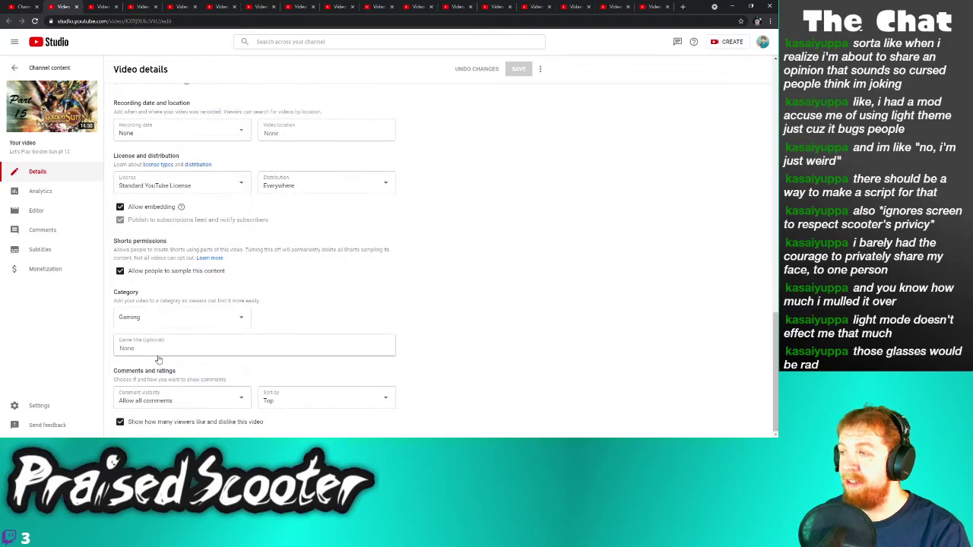
left_click(174, 273)
left_click(515, 75)
left_click(77, 7)
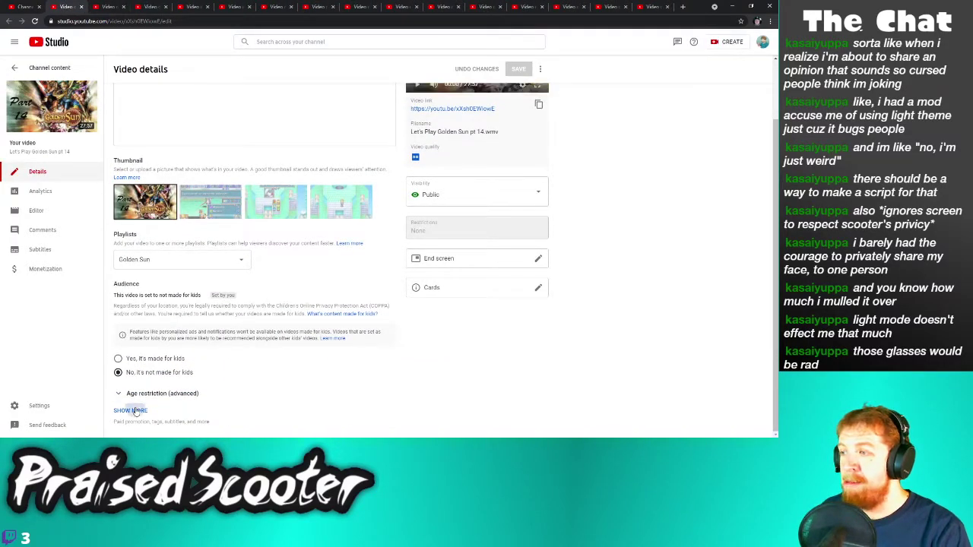
Disallow Shorts sampling for the Golden Sun pt 14 video, save the change and close its tab
left_click(135, 410)
scroll(190, 342, "down", 5)
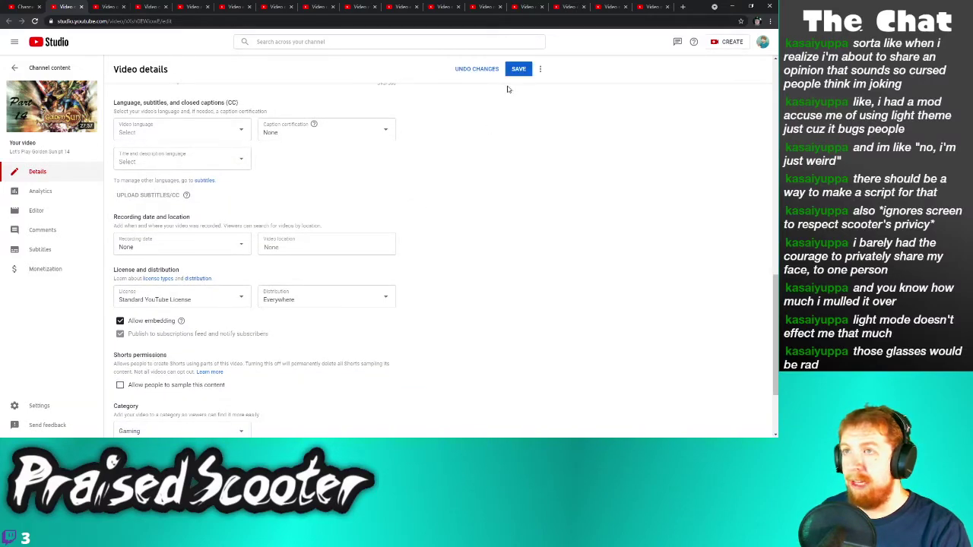
left_click(516, 69)
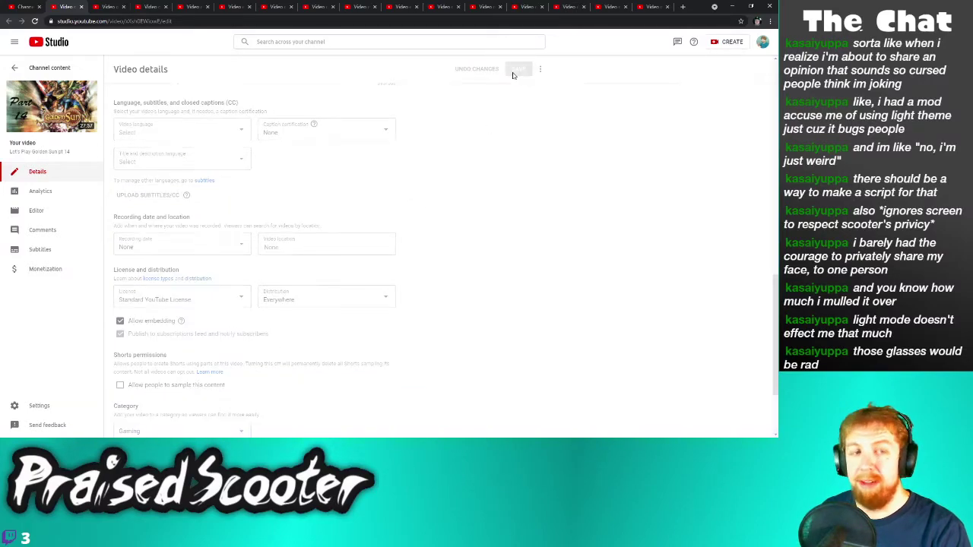
left_click(81, 7)
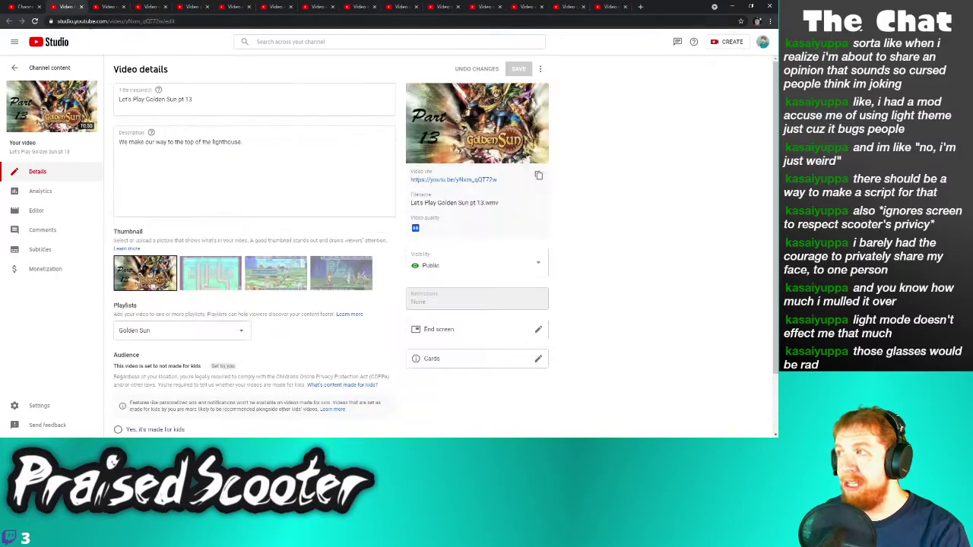
Disallow Shorts sampling for the Golden Sun pt 13 video, save the change and close its tab
scroll(139, 403, "down", 1)
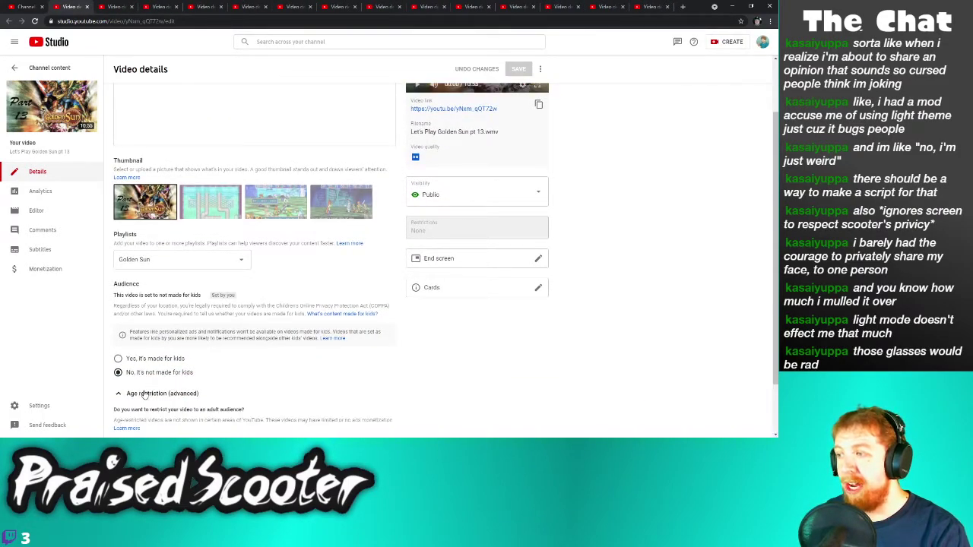
left_click(131, 411)
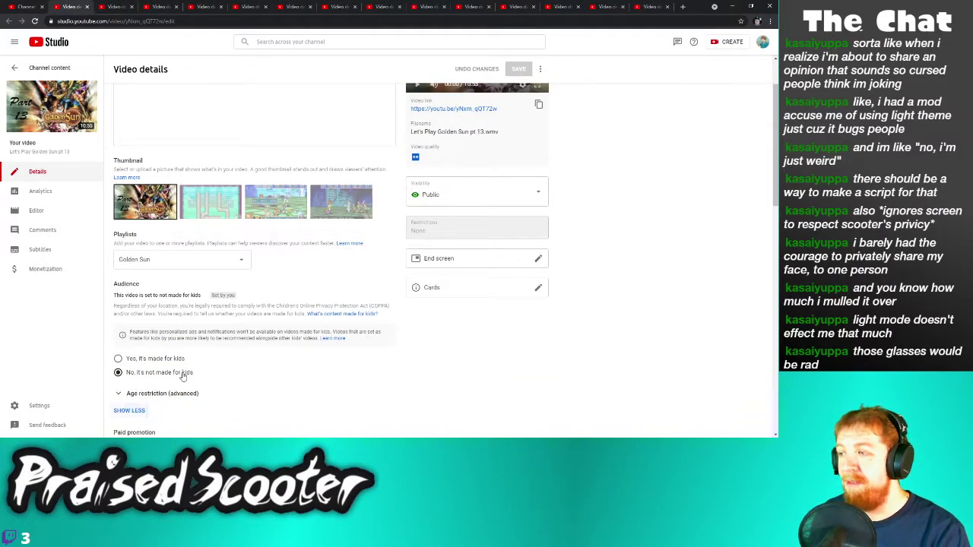
scroll(149, 372, "down", 5)
left_click(145, 387)
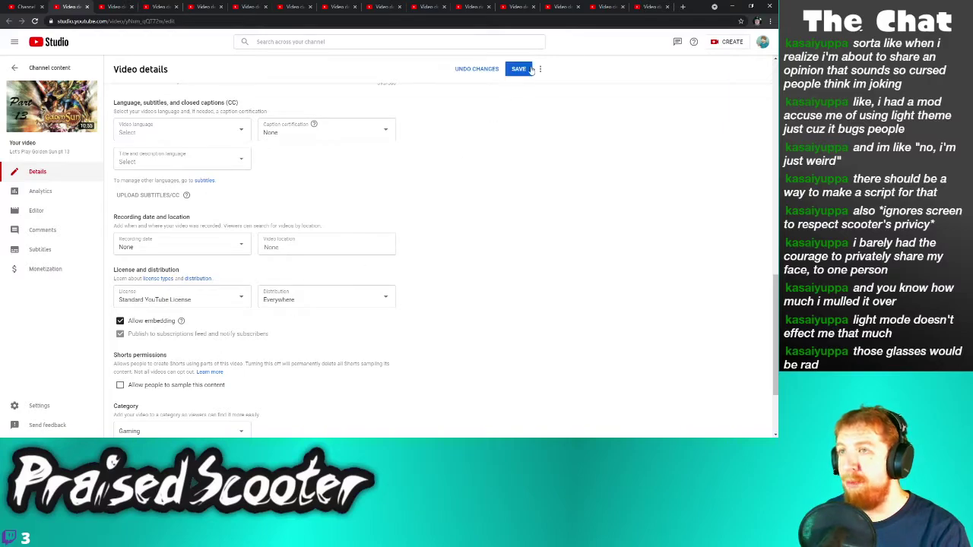
left_click(520, 70)
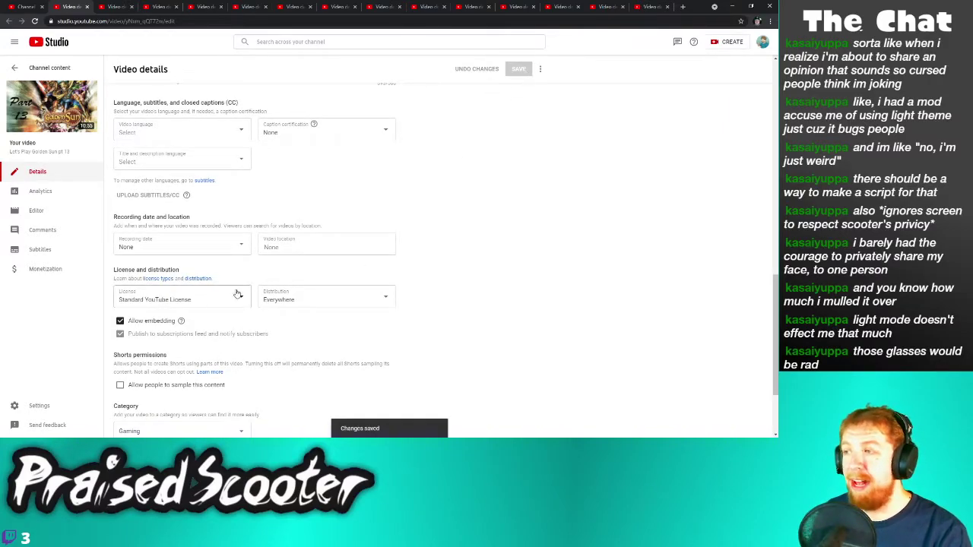
scroll(364, 338, "down", 3)
key("ctrl+w")
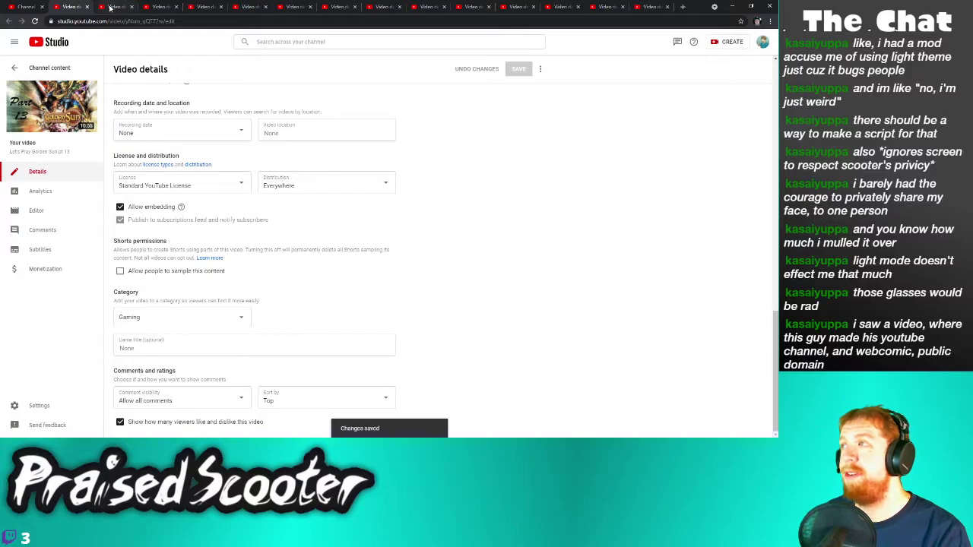
Disallow Shorts sampling for the Golden Sun pt 12 video, save the change and close its tab
scroll(127, 362, "down", 2)
left_click(130, 411)
scroll(184, 400, "down", 6)
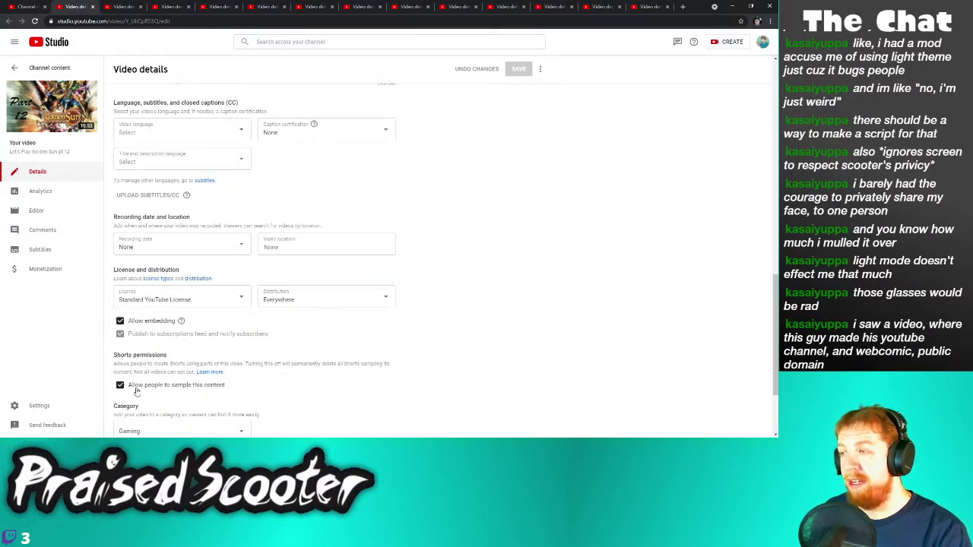
left_click(120, 385)
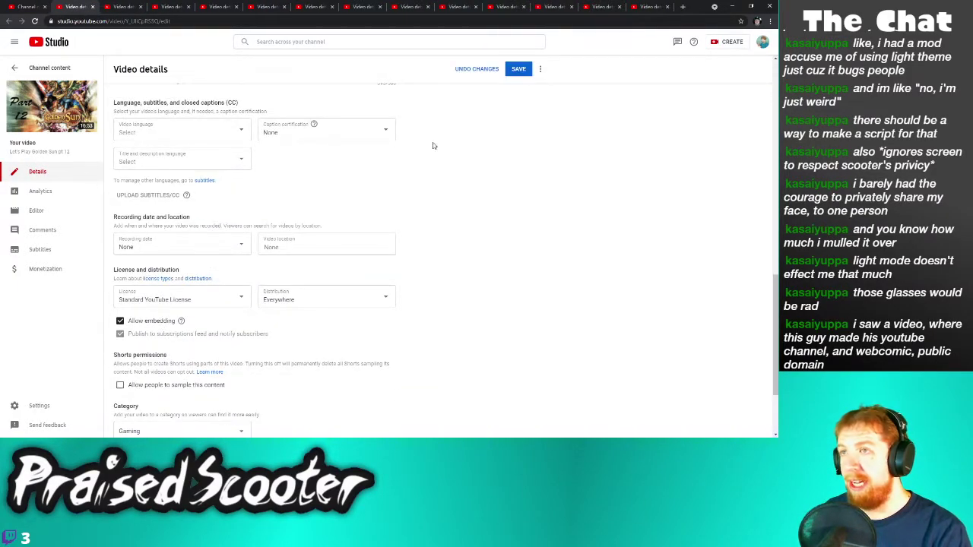
left_click(510, 70)
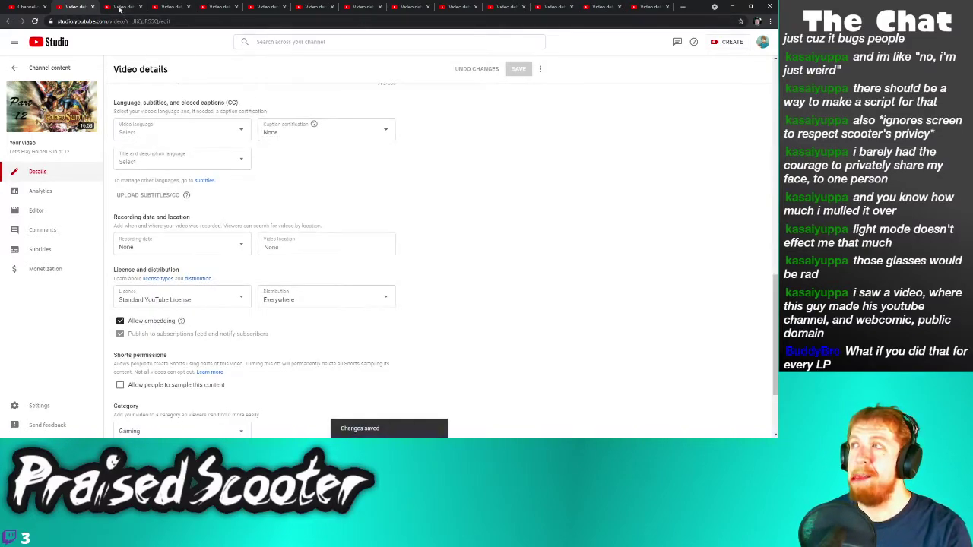
left_click(93, 7)
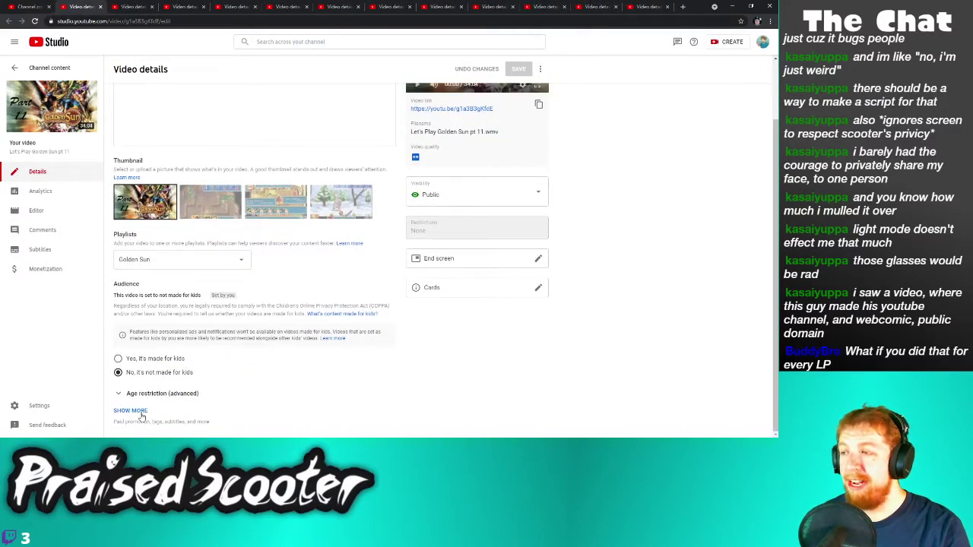
Disallow Shorts sampling for the Golden Sun pt 11 video, save the change and close its tab
scroll(175, 409, "down", 8)
left_click(120, 385)
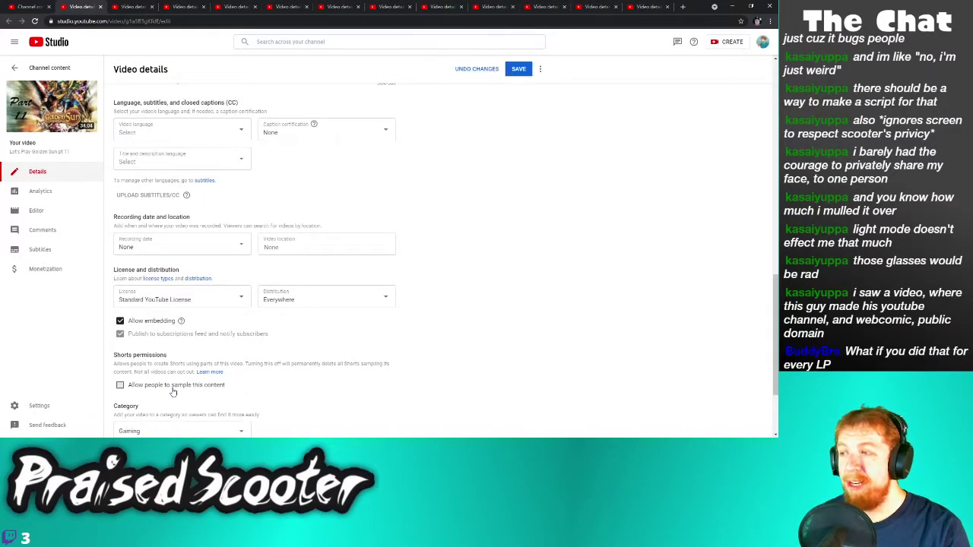
left_click(517, 70)
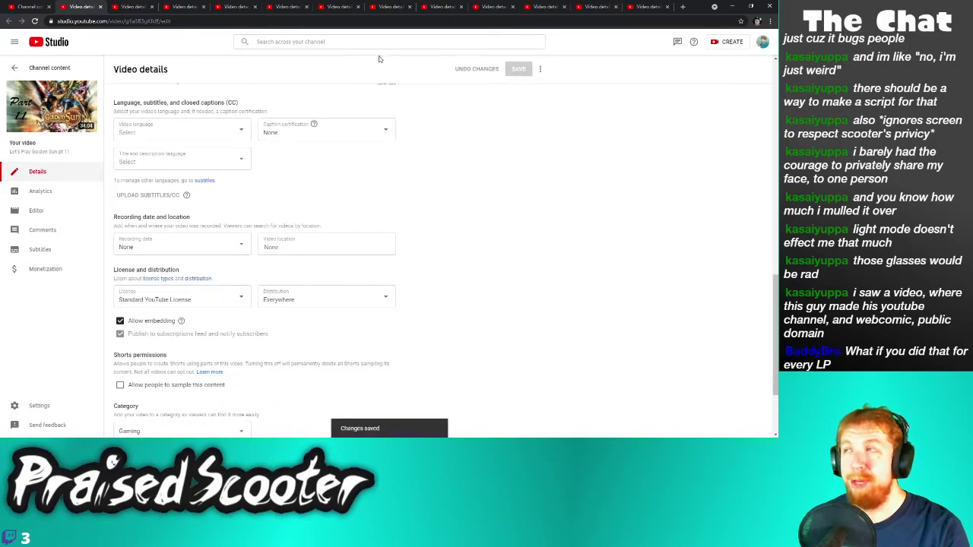
left_click(100, 6)
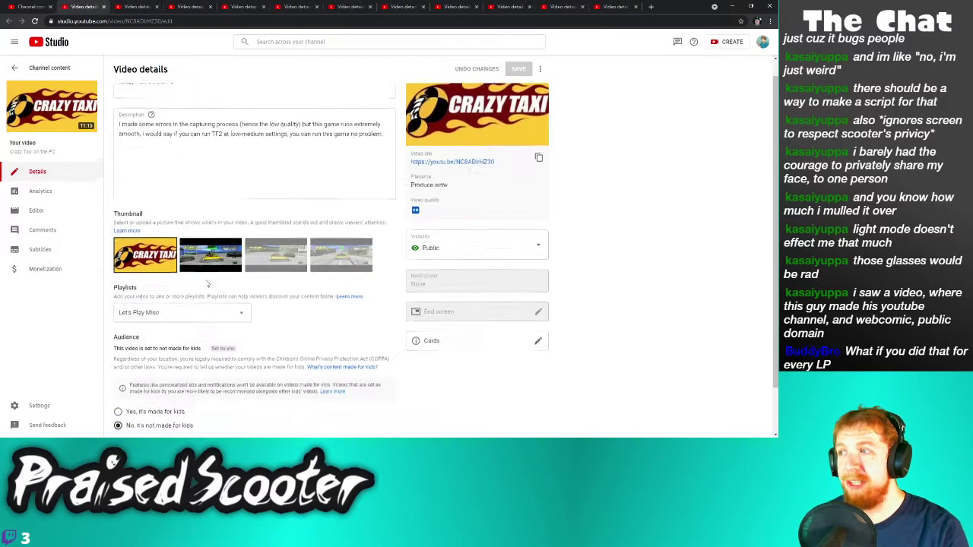
Disallow Shorts sampling for the Crazy Taxi on the PC video, save the change and close its tab
scroll(152, 391, "down", 3)
left_click(142, 408)
scroll(175, 400, "down", 5)
scroll(175, 401, "down", 5)
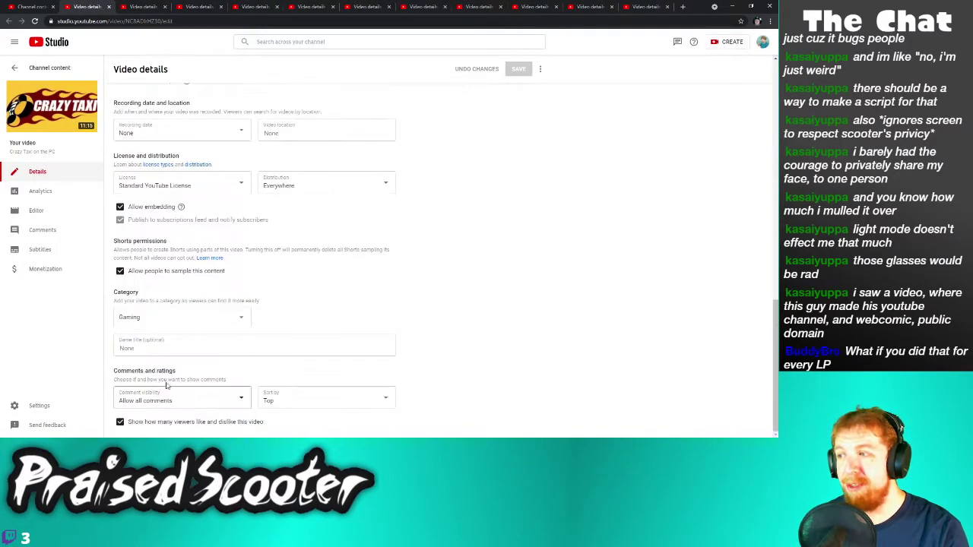
left_click(171, 273)
left_click(517, 69)
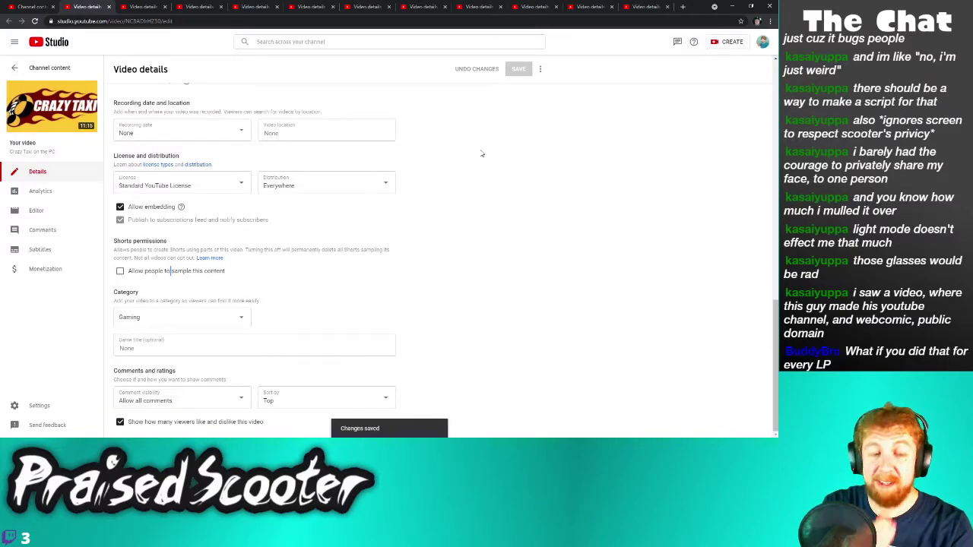
left_click(108, 7)
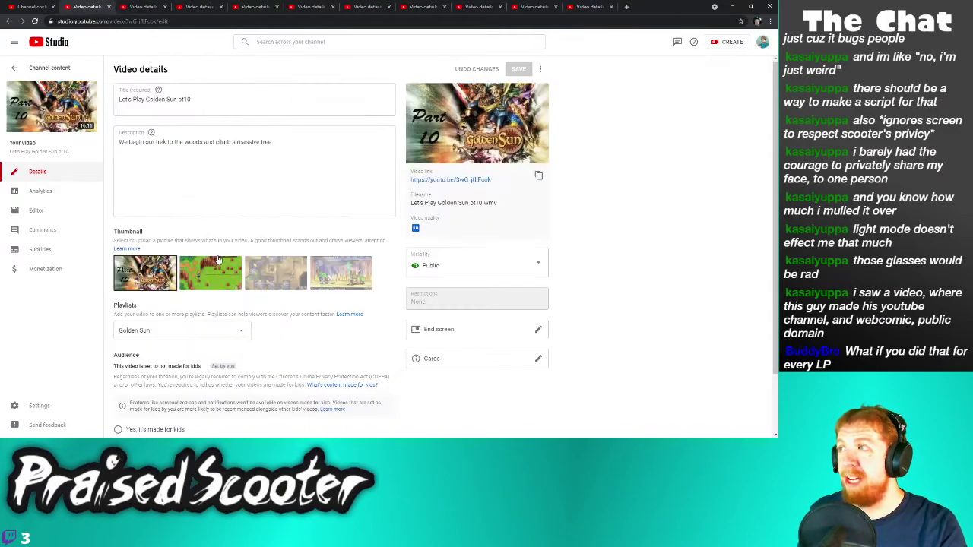
Disallow Shorts sampling for the Golden Sun pt10 video, save the change and close its tab
scroll(220, 378, "down", 10)
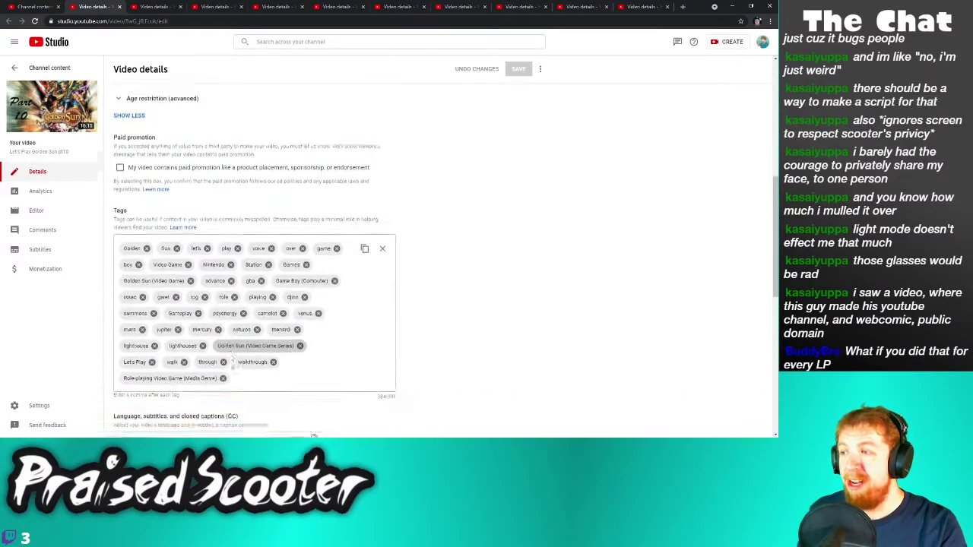
left_click(120, 385)
left_click(517, 72)
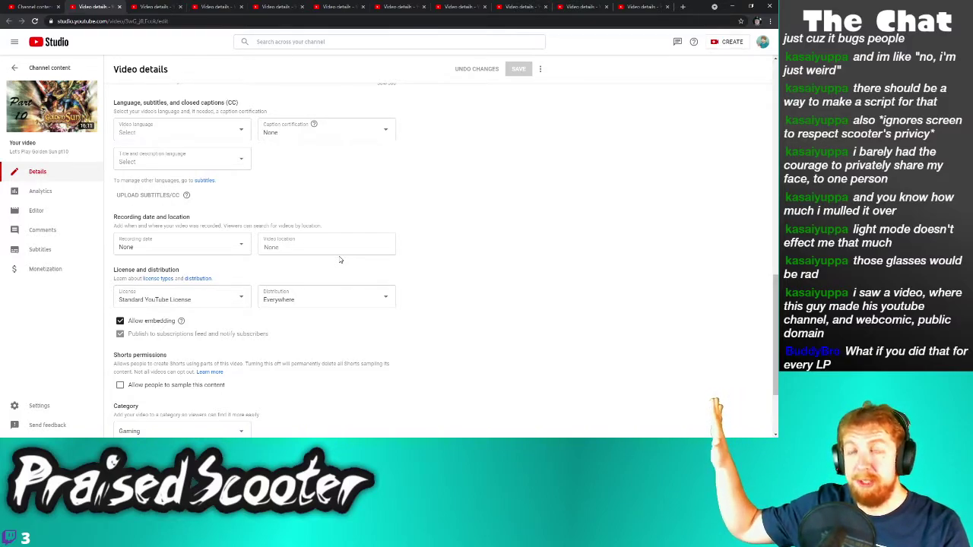
left_click(119, 7)
Disallow Shorts sampling for the Golden Sun pt9 video, save the change and close its tab
scroll(144, 304, "down", 1)
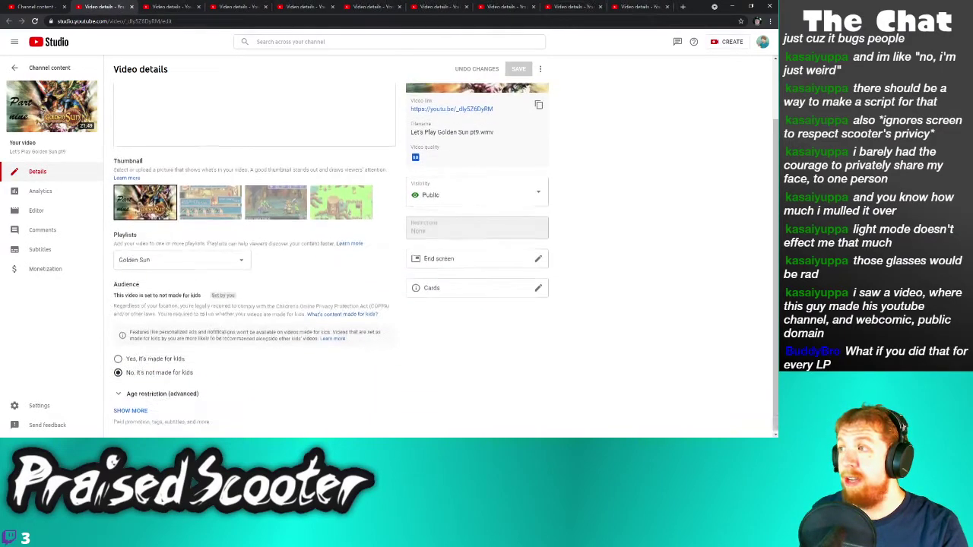
left_click(130, 411)
scroll(341, 257, "down", 8)
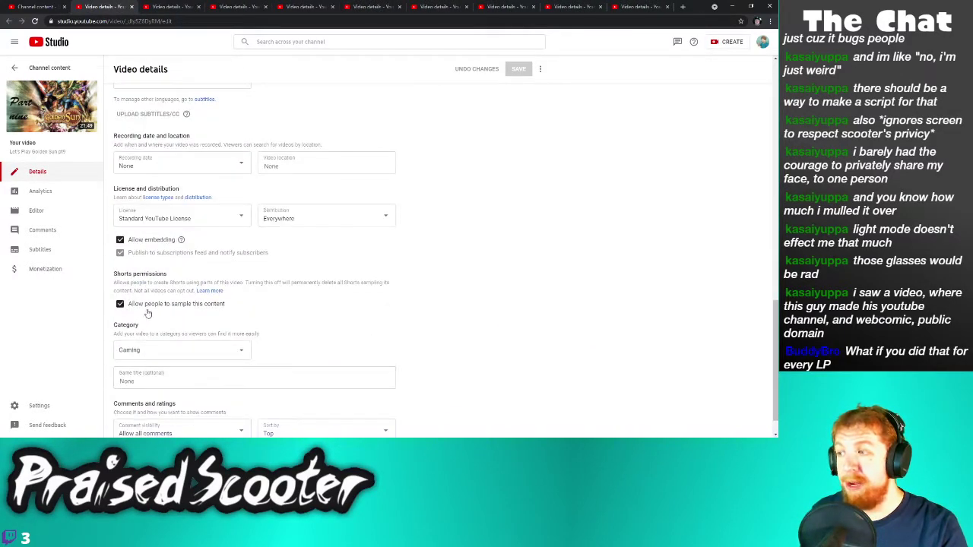
left_click(519, 68)
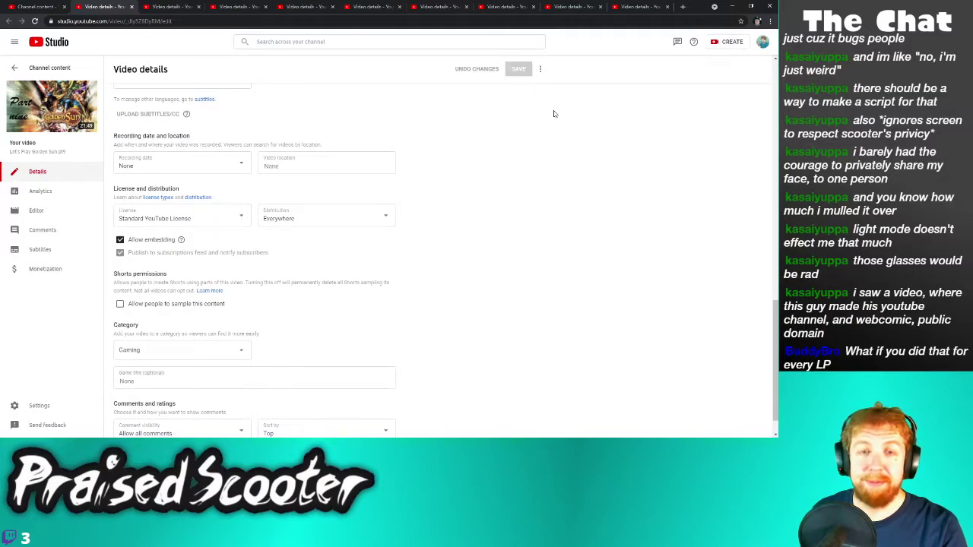
left_click(132, 7)
Disallow Shorts sampling for the Golden Sun pt 8 video, save the change and close its tab
scroll(137, 342, "down", 1)
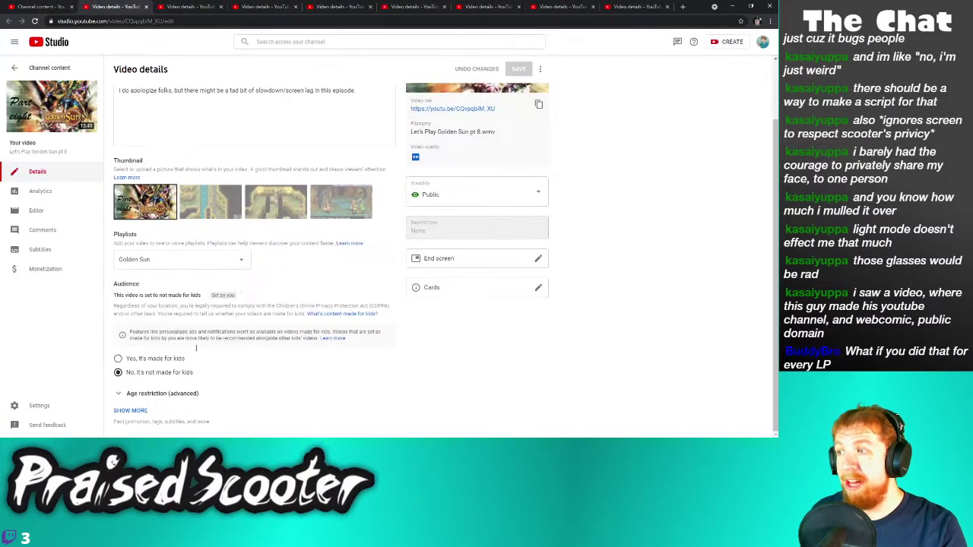
left_click(137, 410)
scroll(149, 363, "down", 5)
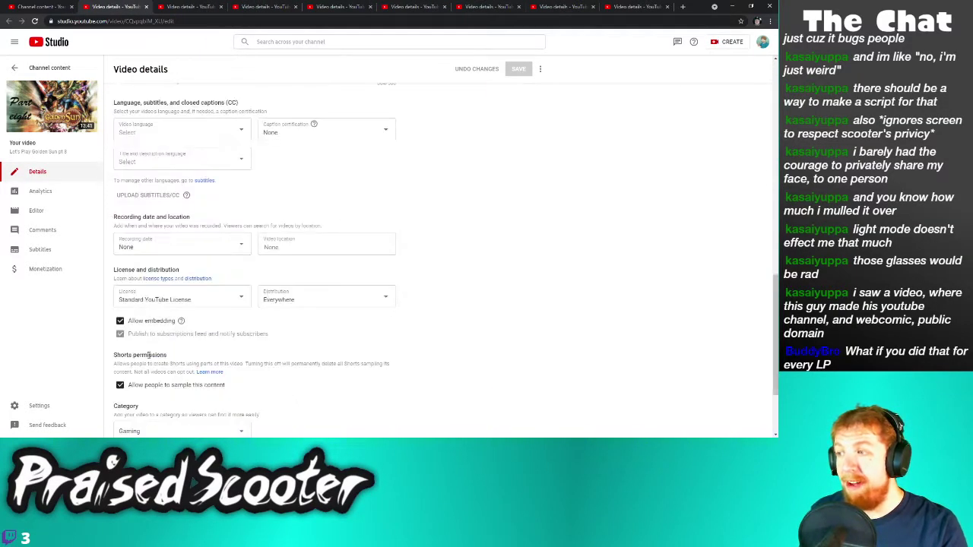
left_click(120, 386)
left_click(519, 69)
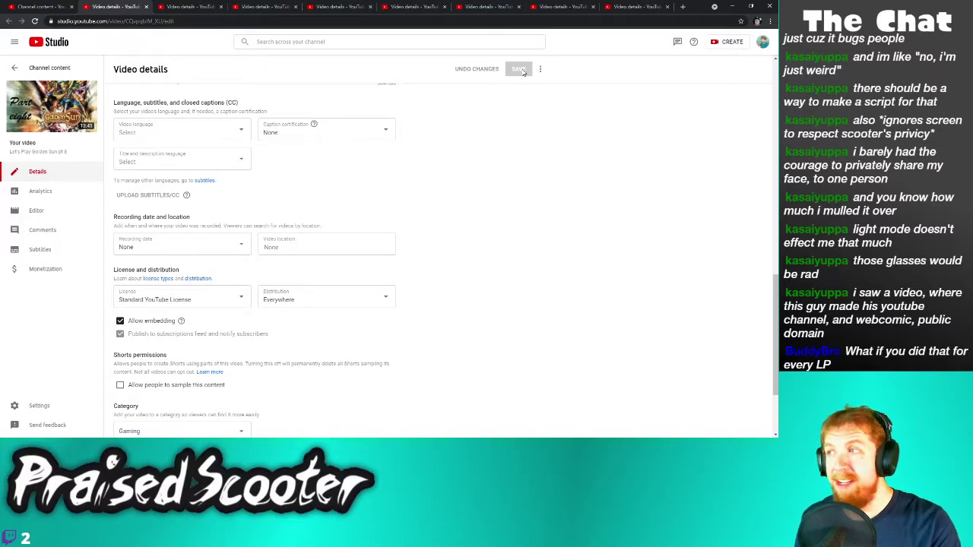
scroll(406, 191, "down", 3)
left_click(147, 7)
Disallow Shorts sampling for the Golden Sun pt7 video, save the change and close its tab
left_click(140, 413)
scroll(152, 395, "down", 5)
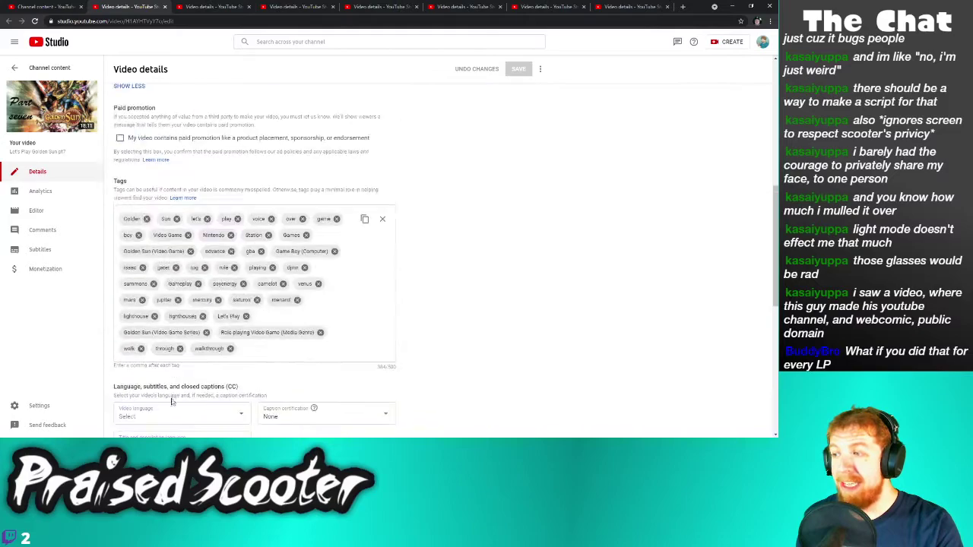
left_click(151, 385)
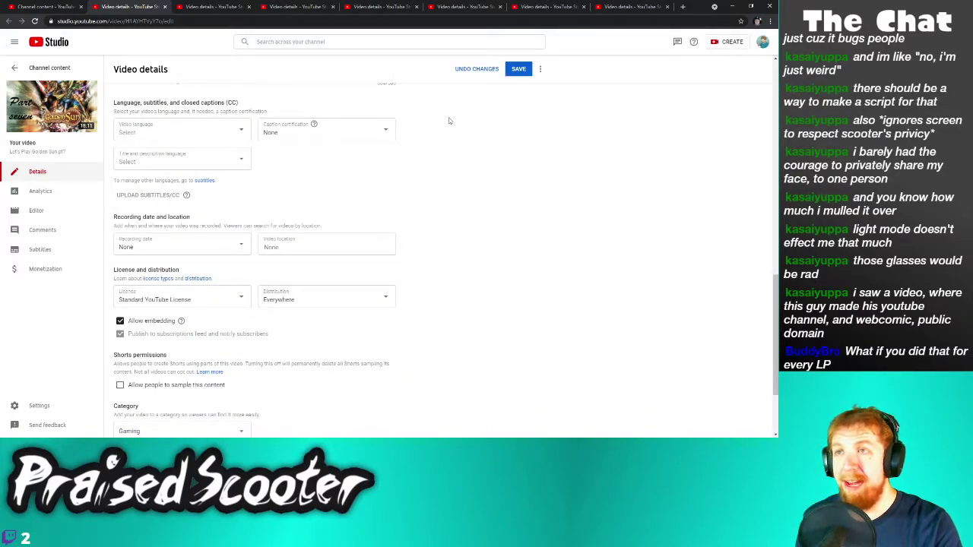
left_click(518, 69)
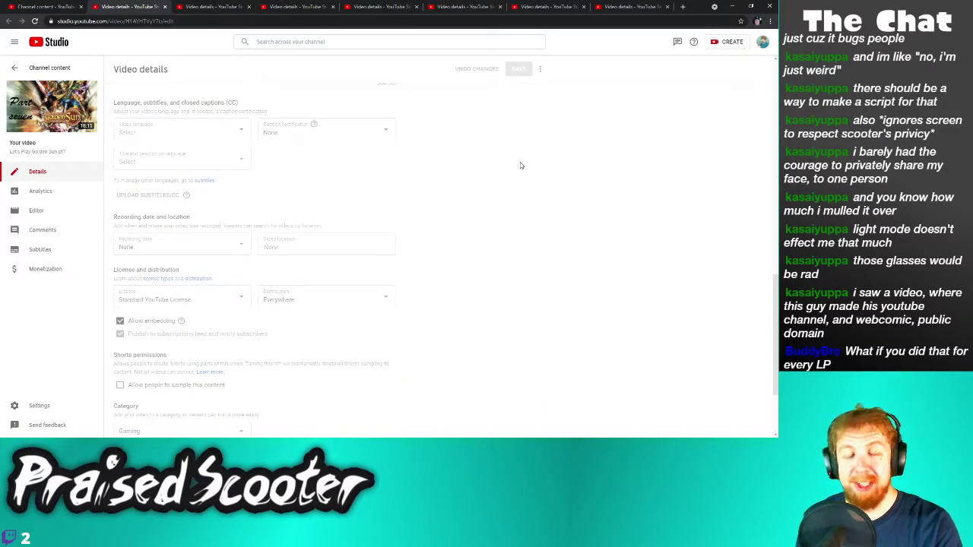
left_click(163, 7)
Disallow Shorts sampling for the Golden Sun pt 6 video, save the change and close its tab
scroll(175, 357, "down", 2)
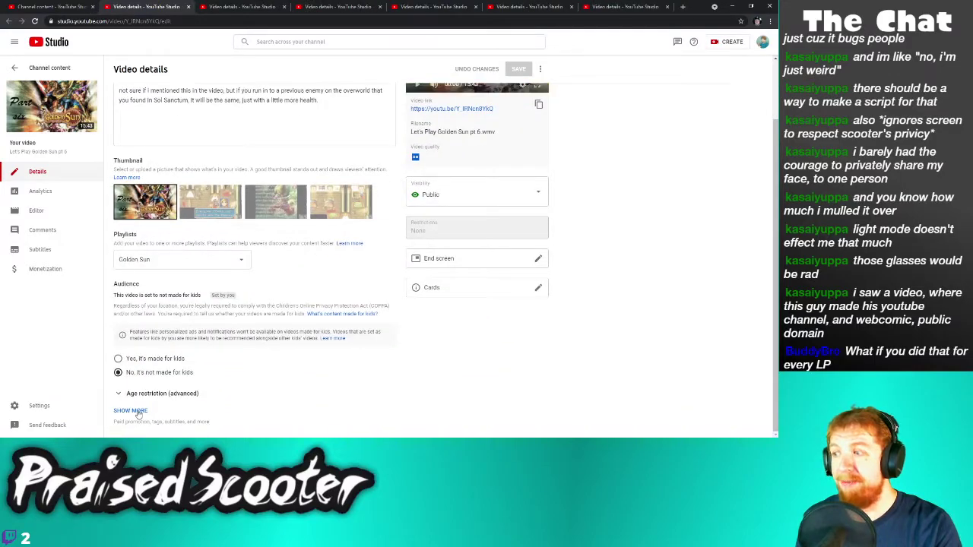
scroll(185, 388, "down", 1)
scroll(185, 388, "down", 6)
left_click(152, 388)
left_click(518, 68)
left_click(188, 7)
Disallow Shorts sampling for the Golden Sun pt 5 video, save the change and close its tab
scroll(158, 395, "down", 3)
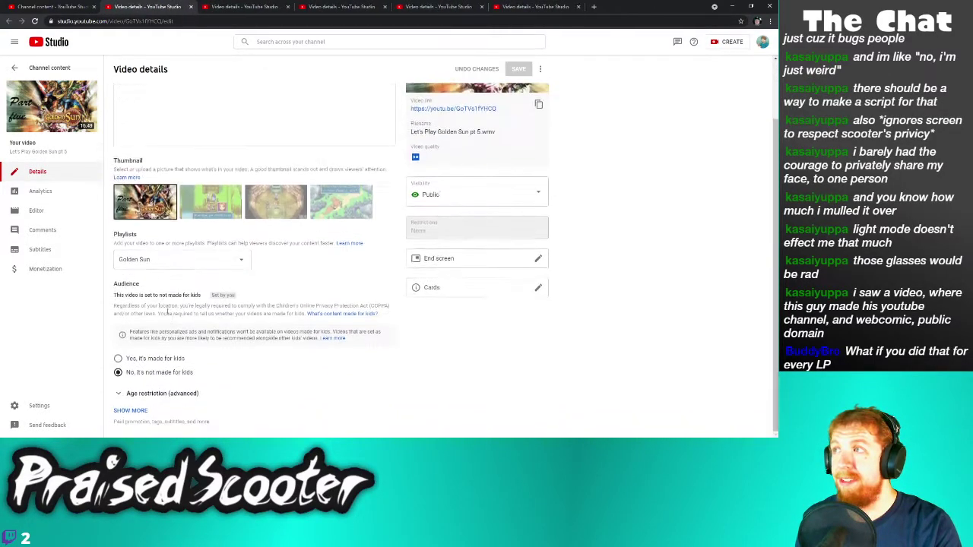
left_click(130, 410)
scroll(152, 380, "down", 10)
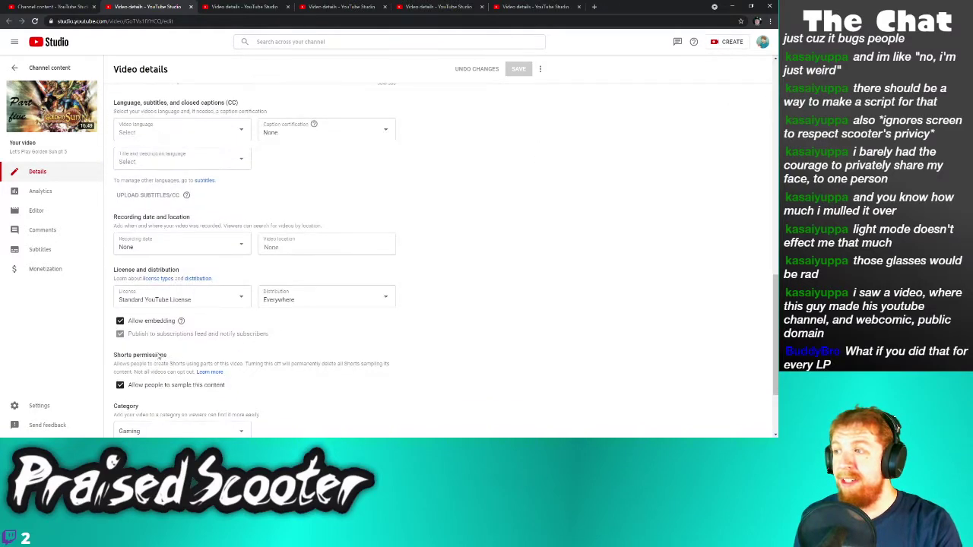
left_click(152, 386)
left_click(518, 69)
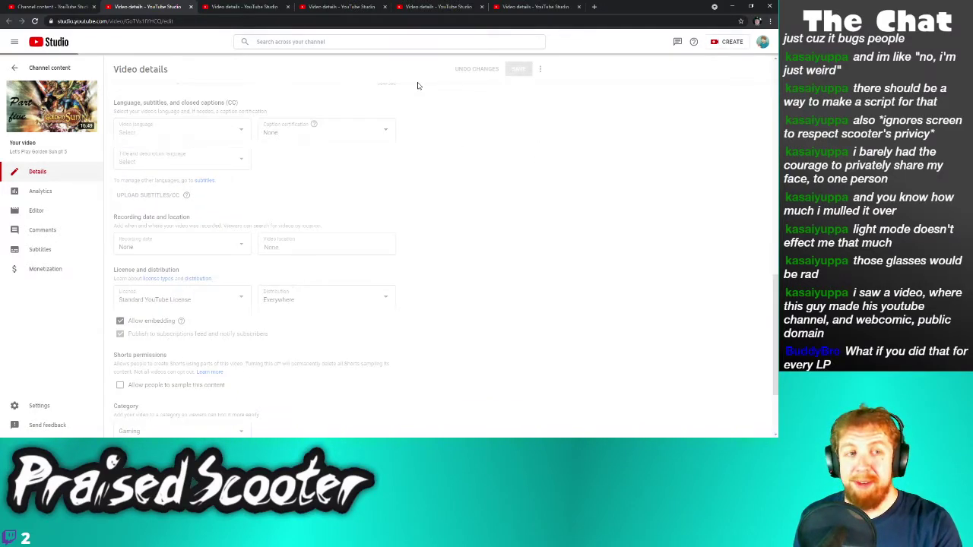
left_click(190, 7)
Disallow Shorts sampling for the Golden Sun pt 4 video, save the change and close its tab
scroll(190, 342, "down", 2)
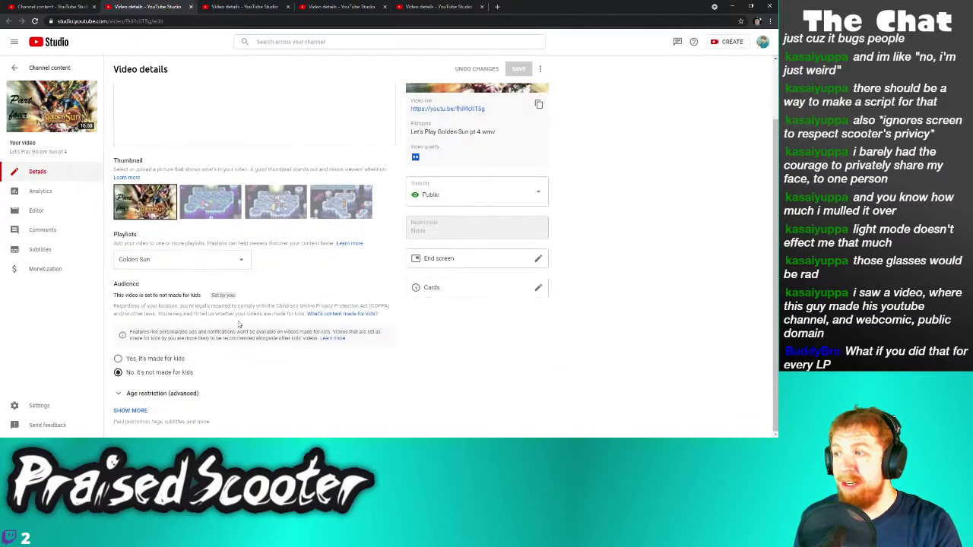
left_click(141, 411)
scroll(159, 403, "down", 5)
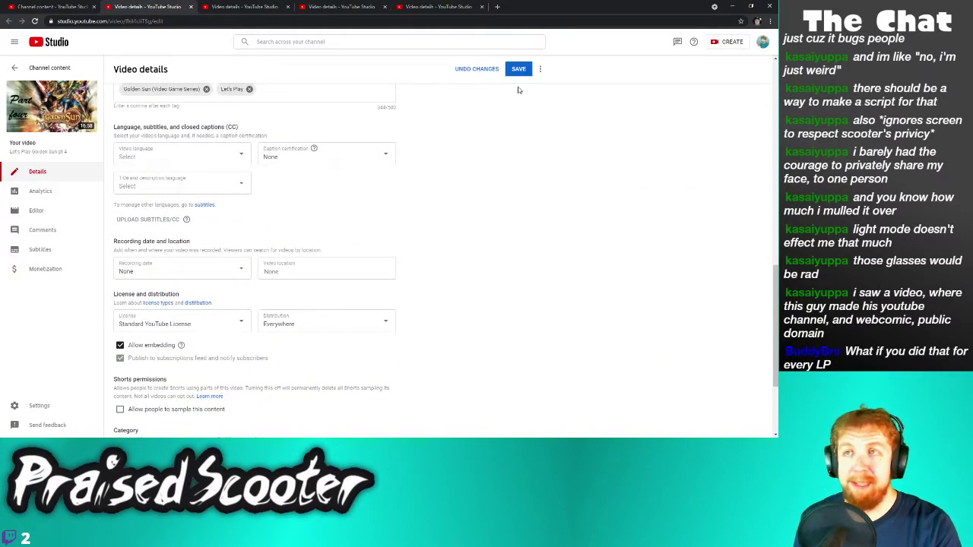
left_click(516, 69)
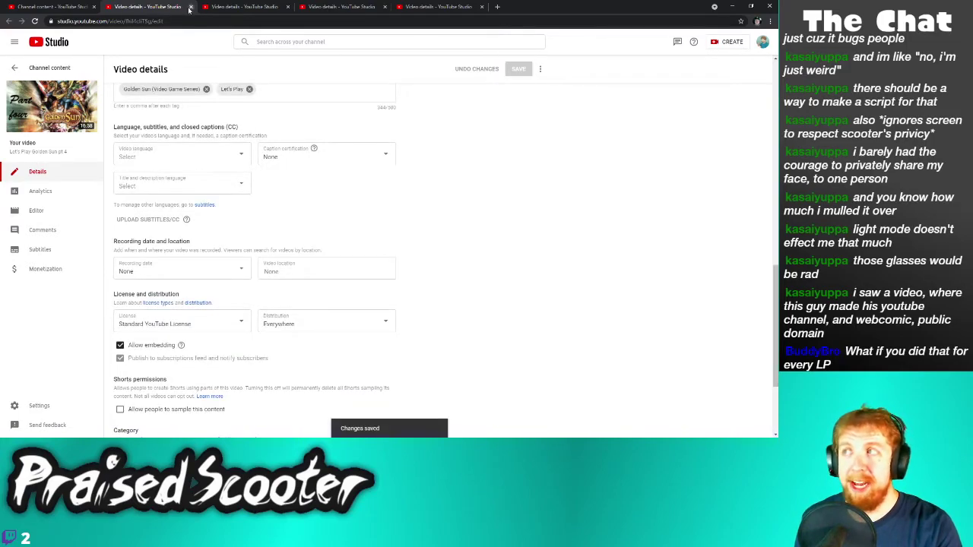
left_click(191, 7)
Disallow Shorts sampling for the Golden Sun Pt 3 video, save the change and close its tab
scroll(259, 204, "down", 1)
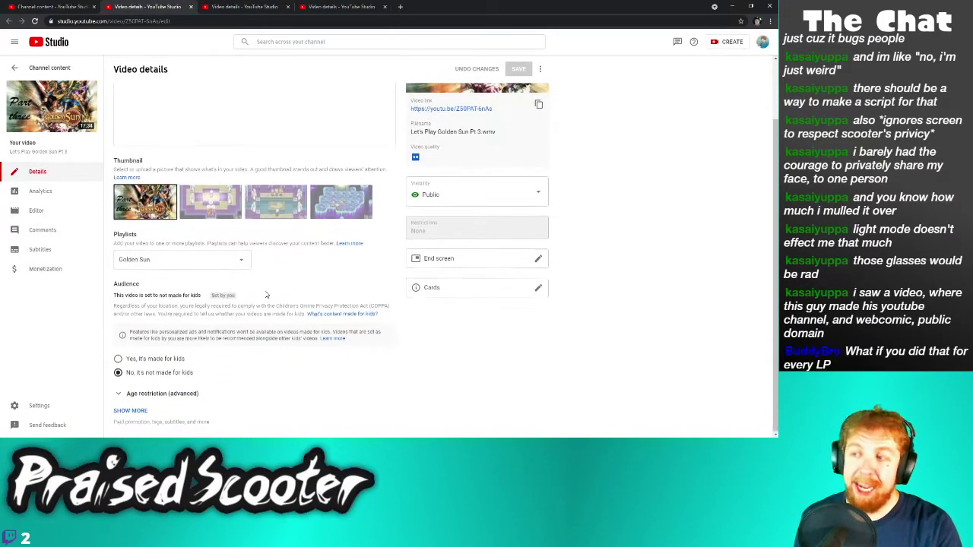
left_click(132, 410)
scroll(187, 382, "down", 5)
left_click(139, 410)
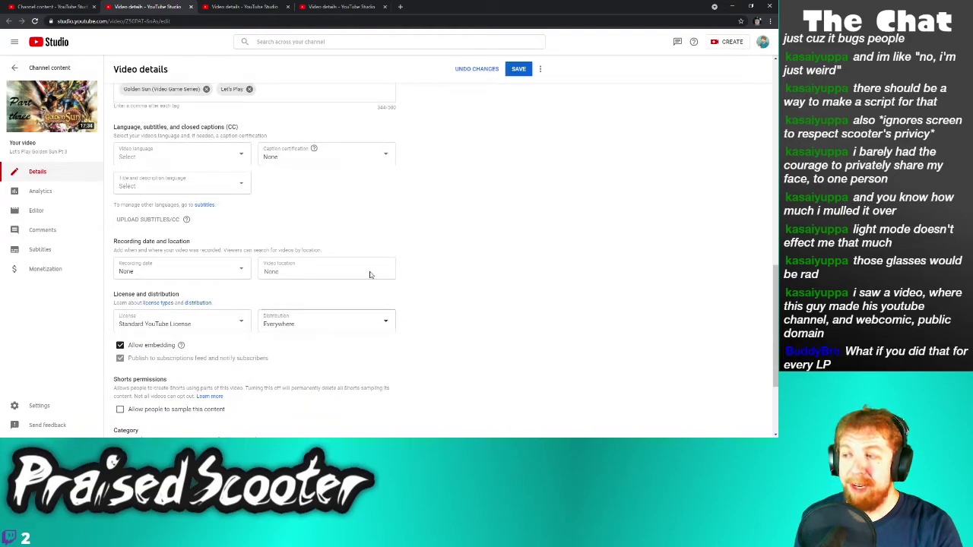
left_click(515, 74)
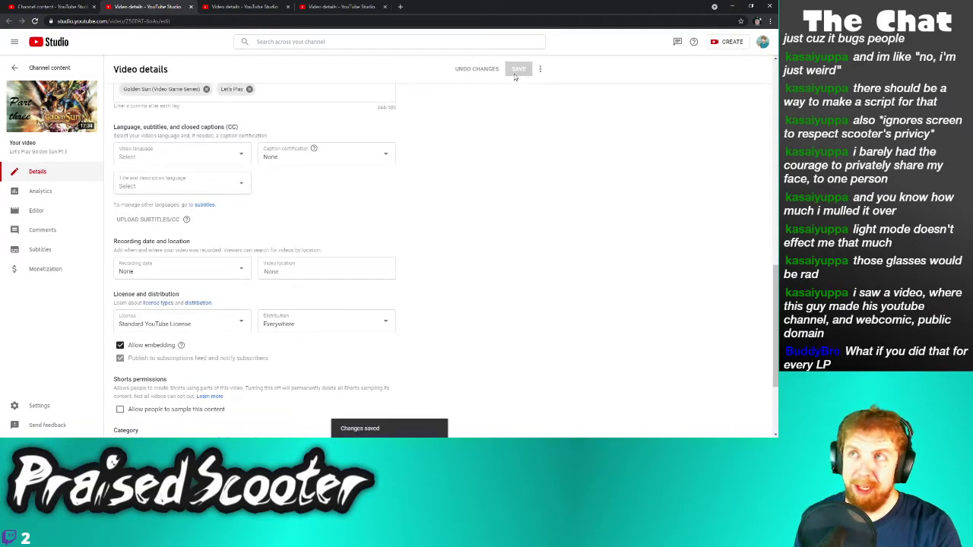
left_click(190, 6)
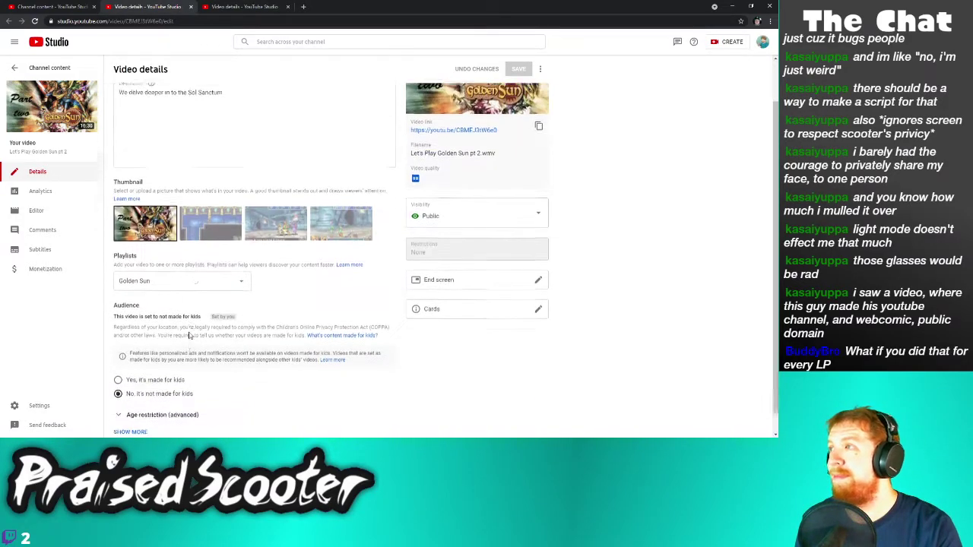
Disallow Shorts sampling for the Golden Sun pt 2 video, save the change and close its tab
left_click(137, 411)
scroll(161, 398, "down", 5)
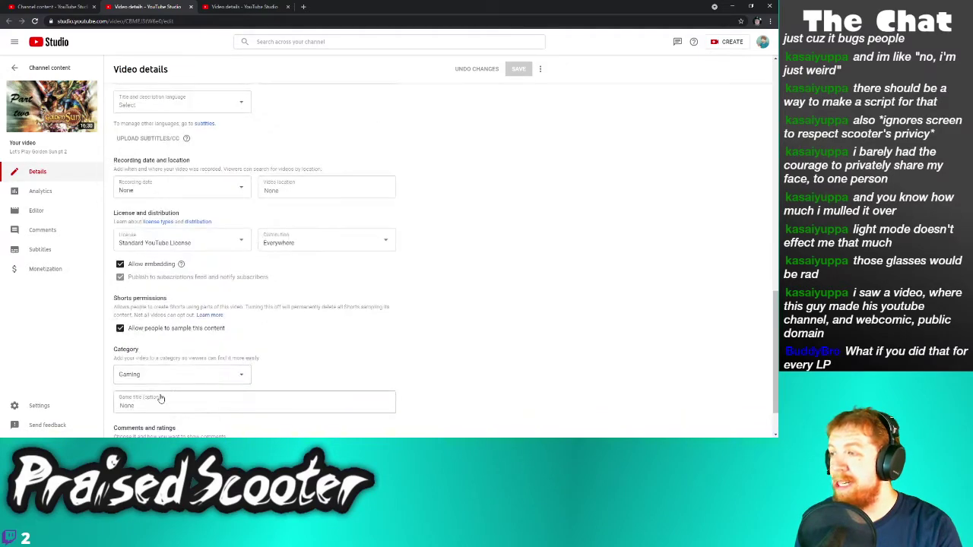
left_click(511, 72)
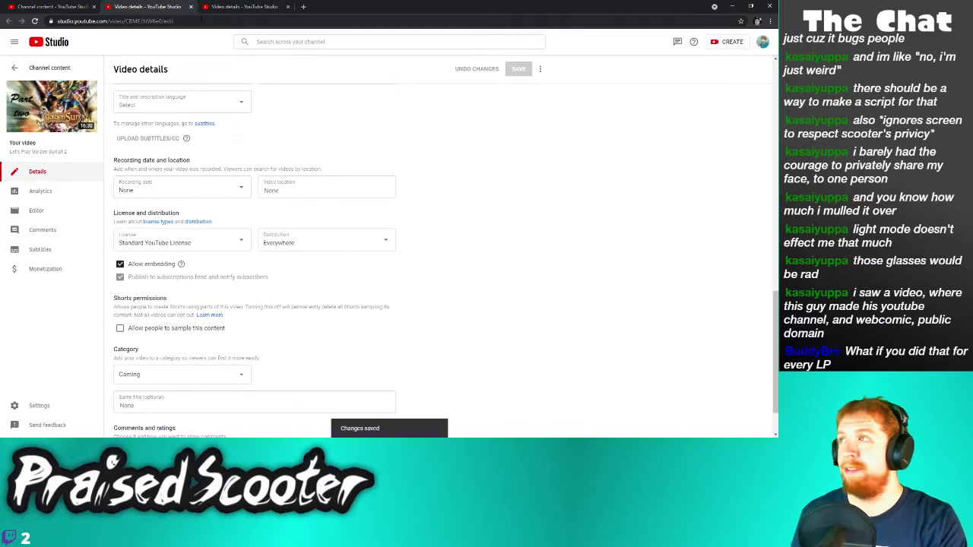
left_click(190, 6)
Disallow Shorts sampling for the Golden Sun pt1 video, save the change and close its tab
scroll(190, 304, "down", 5)
left_click(129, 410)
scroll(168, 405, "down", 8)
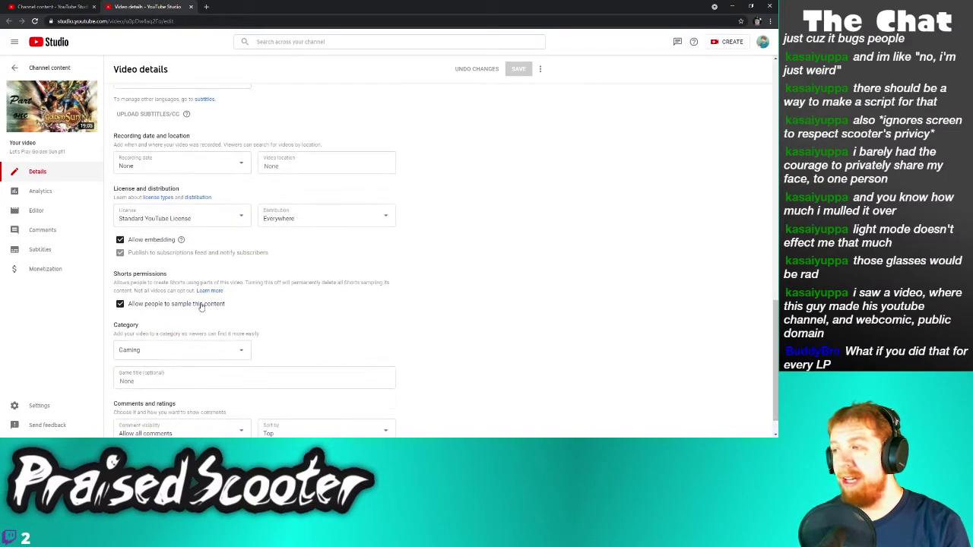
left_click(514, 75)
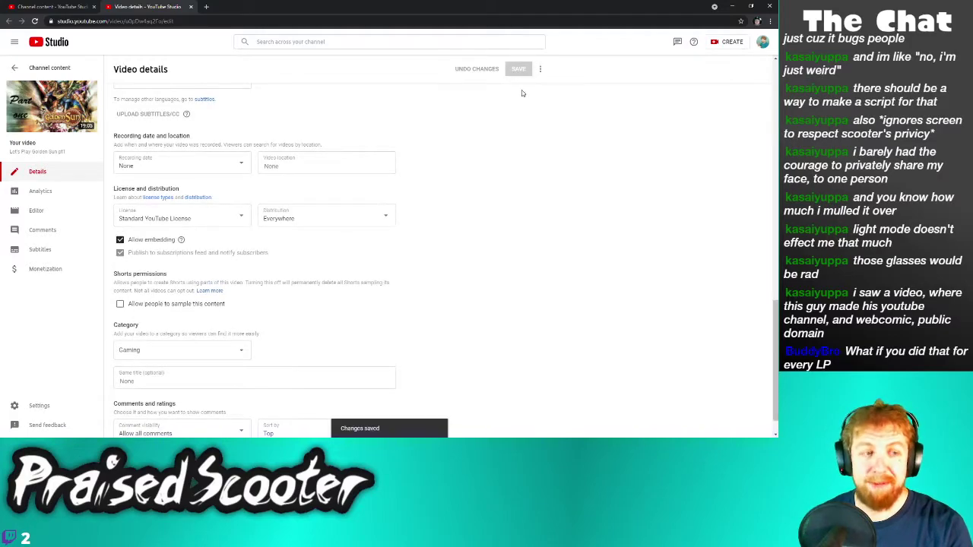
left_click(190, 6)
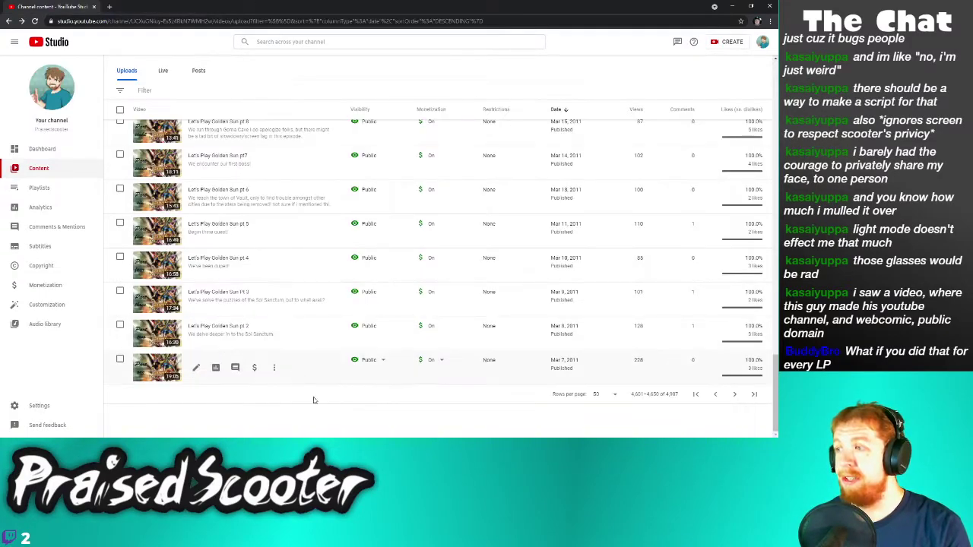
Go to the previous page of uploads and open the details of its first four videos, Sonic Adventure DX pt3 through The Lost Age pt3, in new tabs
left_click(714, 394)
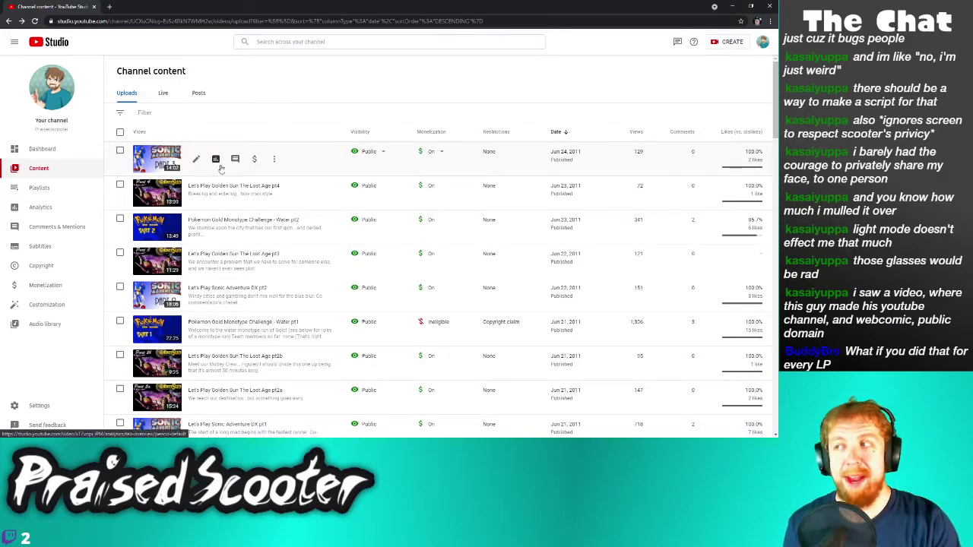
right_click(202, 162)
left_click(205, 167)
right_click(195, 194)
left_click(201, 200)
right_click(197, 227)
left_click(204, 233)
right_click(197, 262)
left_click(207, 271)
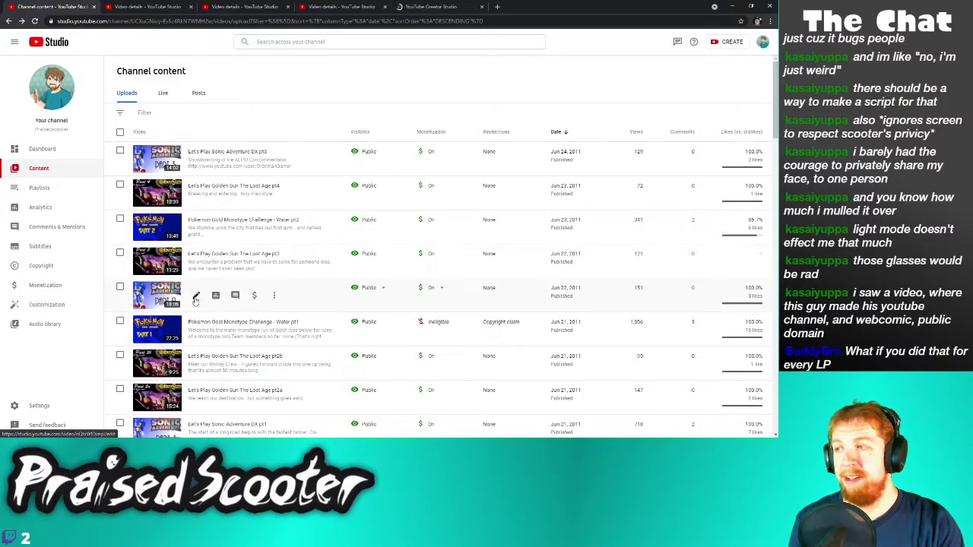
Open the details of Sonic Adventure DX pt2, Pokemon Gold Monotype Challenge - Water pt1 and The Lost Age pt2b and pt2a in new tabs
right_click(196, 297)
left_click(208, 304)
right_click(195, 329)
left_click(206, 338)
right_click(195, 366)
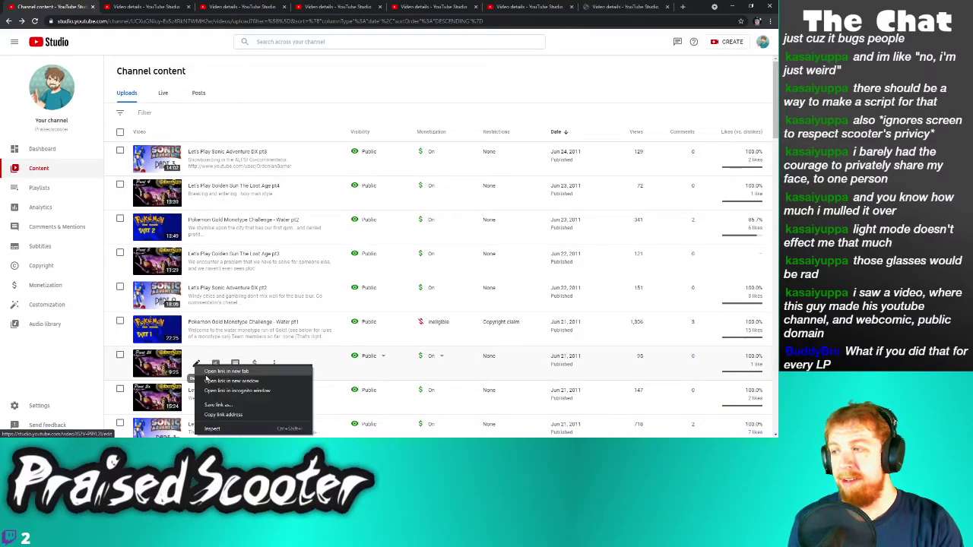
left_click(206, 373)
right_click(196, 397)
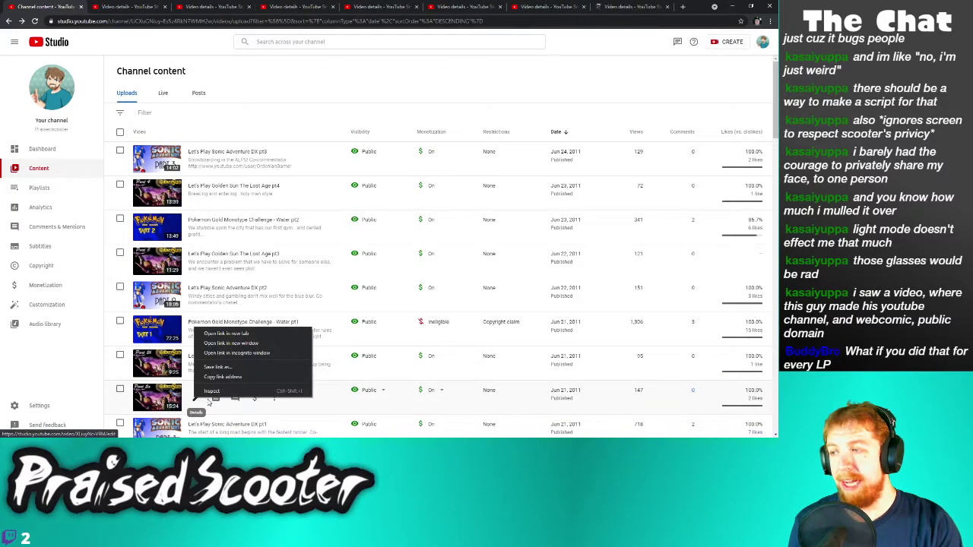
left_click(221, 335)
Open the details of Sonic Adventure DX pt1 and Golden Sun The Lost Age pt1 in new tabs
scroll(213, 327, "down", 4)
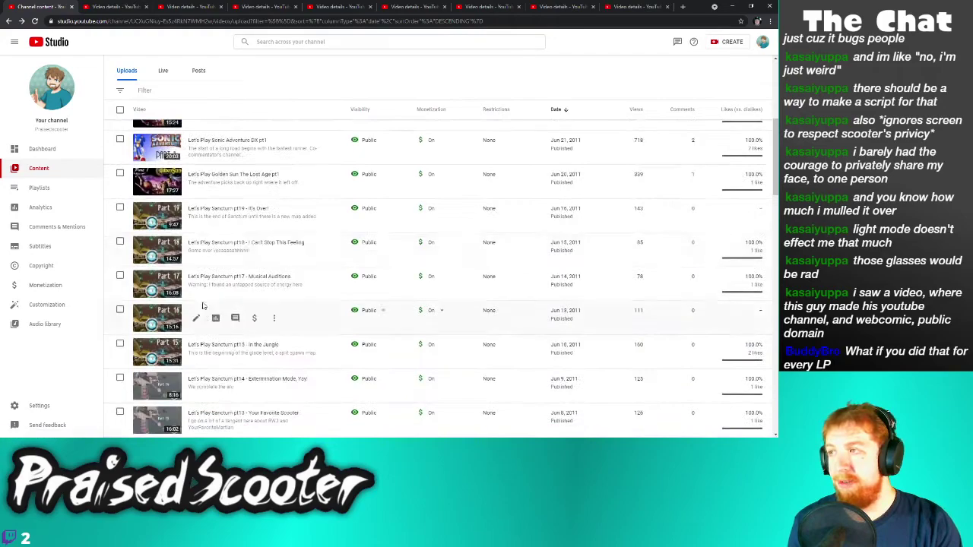
right_click(195, 146)
left_click(217, 154)
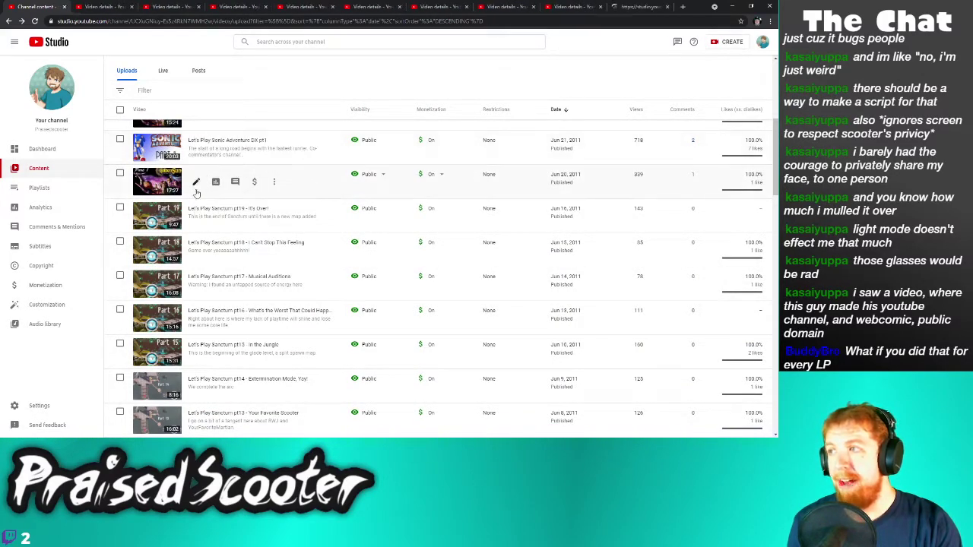
right_click(195, 185)
left_click(217, 191)
Open the details of the Let's Play Sanctum videos pt19, pt18, pt17 and pt16 in new tabs
right_click(196, 218)
left_click(217, 226)
right_click(196, 252)
left_click(216, 260)
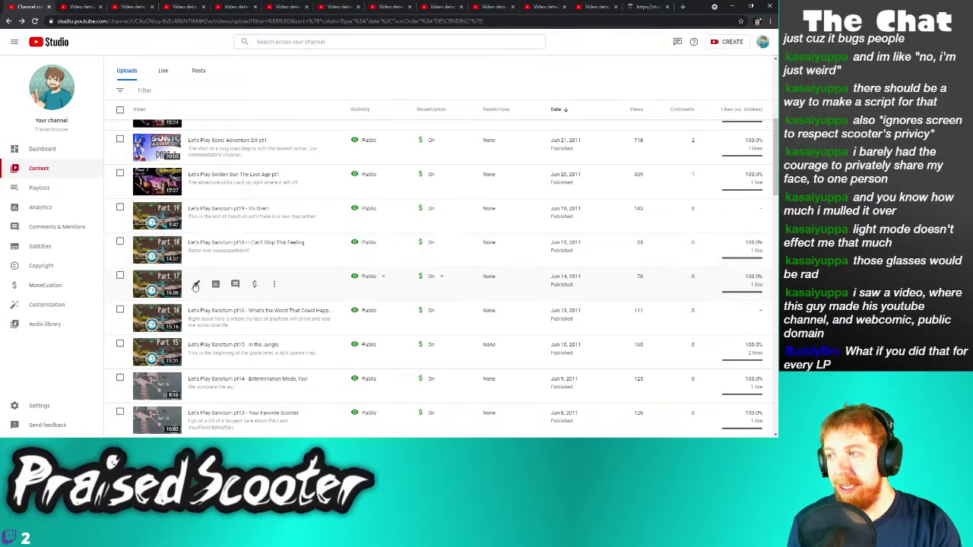
right_click(196, 285)
left_click(216, 290)
right_click(197, 319)
left_click(210, 327)
Open the details of the Let's Play Sanctum videos pt15, pt14 and pt13 in new tabs
right_click(196, 353)
left_click(212, 360)
right_click(198, 389)
left_click(228, 323)
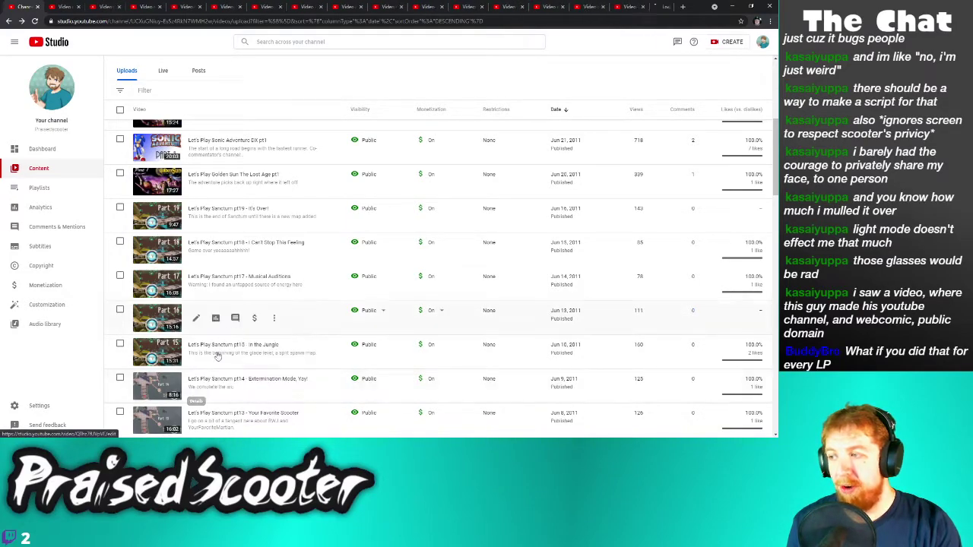
right_click(196, 420)
left_click(228, 358)
Check which video the last opened details tab belongs to and return to the channel content list
scroll(236, 380, "down", 2)
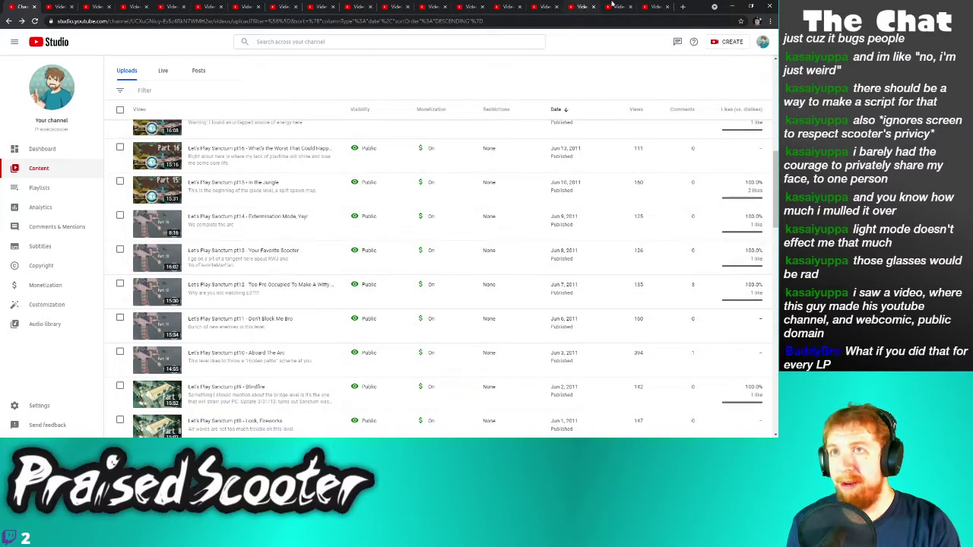
left_click(650, 6)
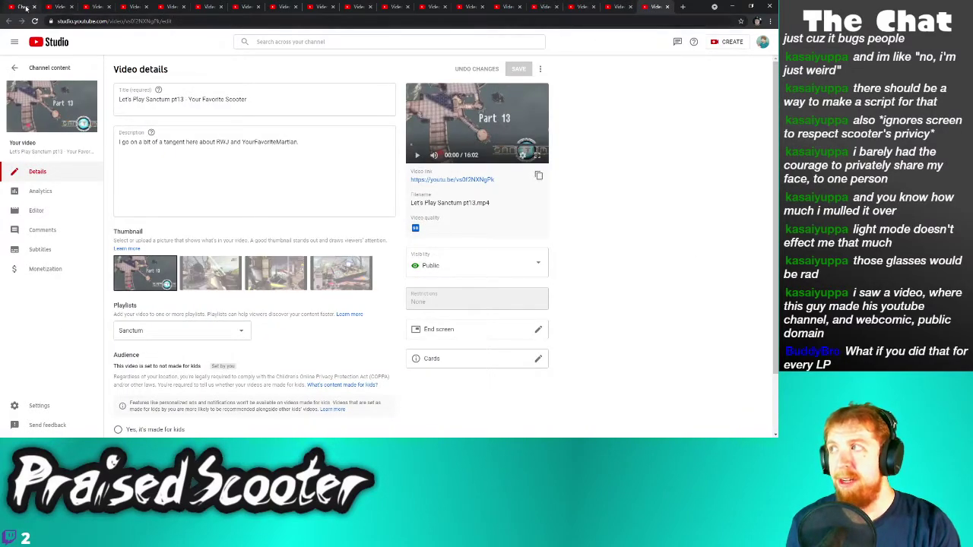
left_click(24, 6)
left_click(651, 5)
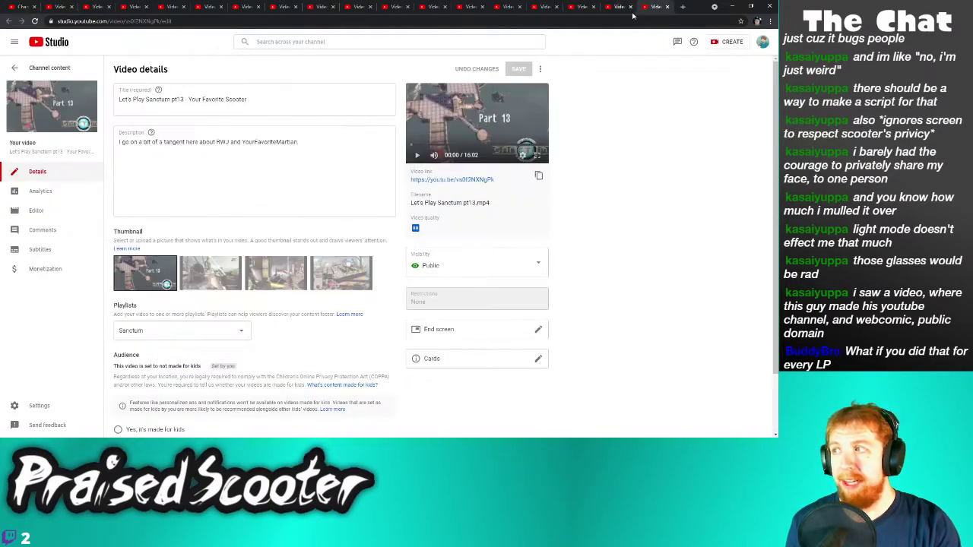
left_click(19, 6)
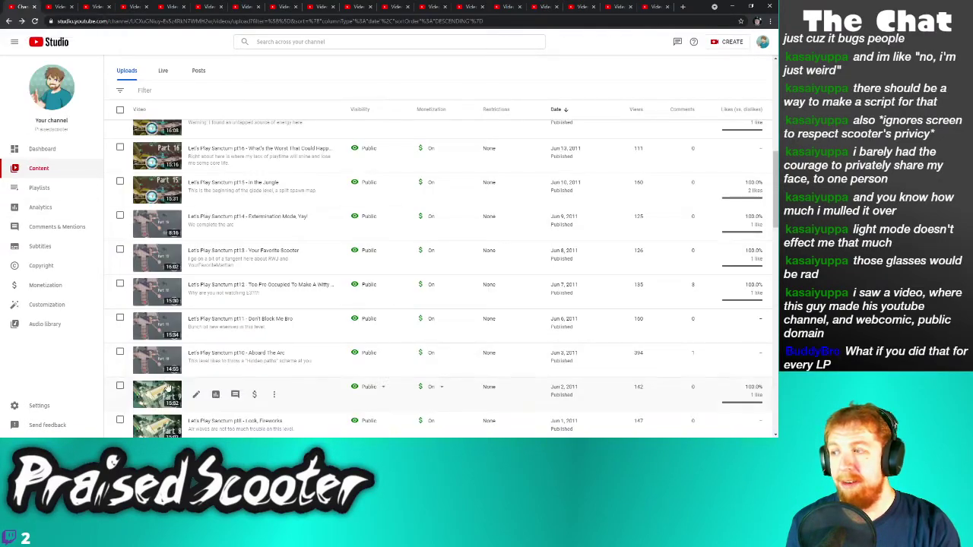
Open the details of the Let's Play Sanctum videos pt12, pt11 and pt10 in new tabs
scroll(202, 329, "down", 3)
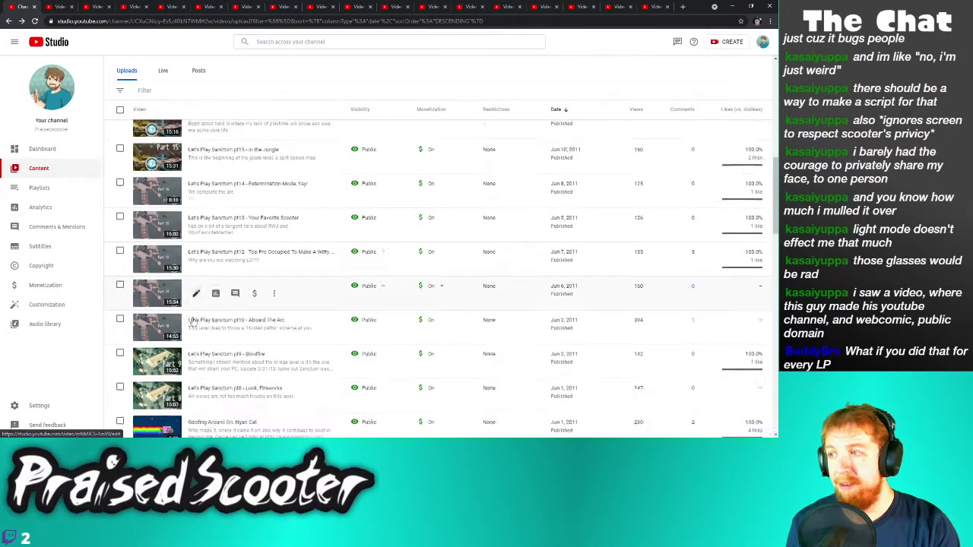
right_click(192, 139)
left_click(209, 136)
right_click(196, 165)
left_click(207, 169)
right_click(196, 198)
left_click(209, 204)
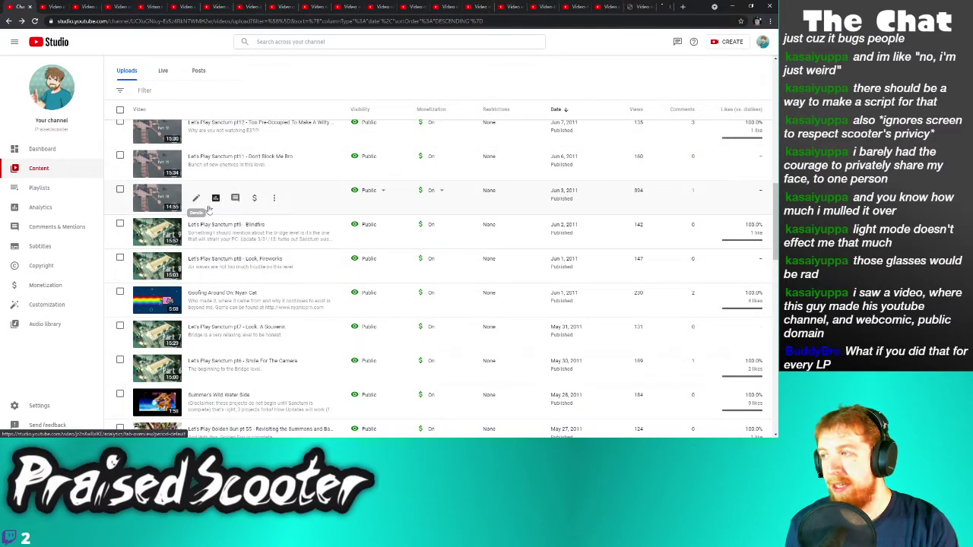
Open the details of Let's Play Sanctum pt9 and pt8 and the Goofing Around On: Nyan Cat video in new tabs
right_click(196, 230)
left_click(207, 236)
right_click(196, 266)
left_click(206, 272)
right_click(196, 300)
left_click(207, 308)
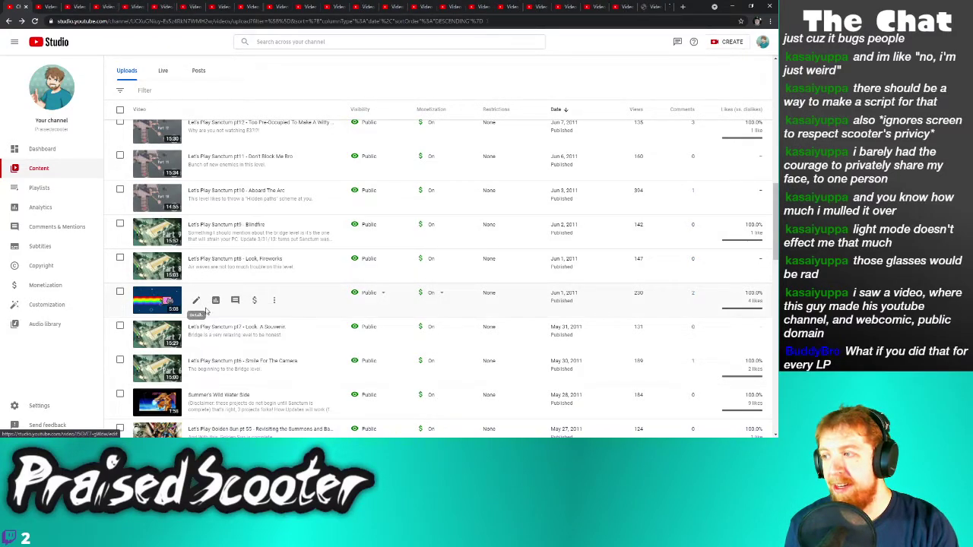
Open the details of Let's Play Sanctum pt7 and pt6 and the Summer's Wild Water Side video in new tabs
right_click(196, 335)
left_click(207, 340)
right_click(197, 369)
left_click(206, 375)
right_click(197, 400)
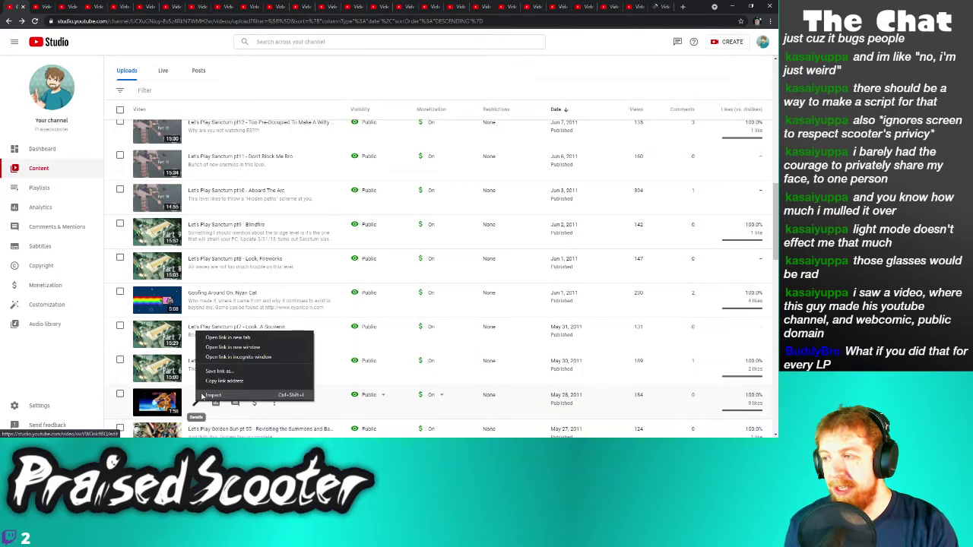
left_click(221, 338)
Open the details of Let's Play Golden Sun pt 55, pt 54 and pt 53 in new tabs and check the last opened one
scroll(207, 319, "down", 3)
scroll(208, 282, "down", 1)
right_click(199, 155)
left_click(204, 162)
right_click(196, 189)
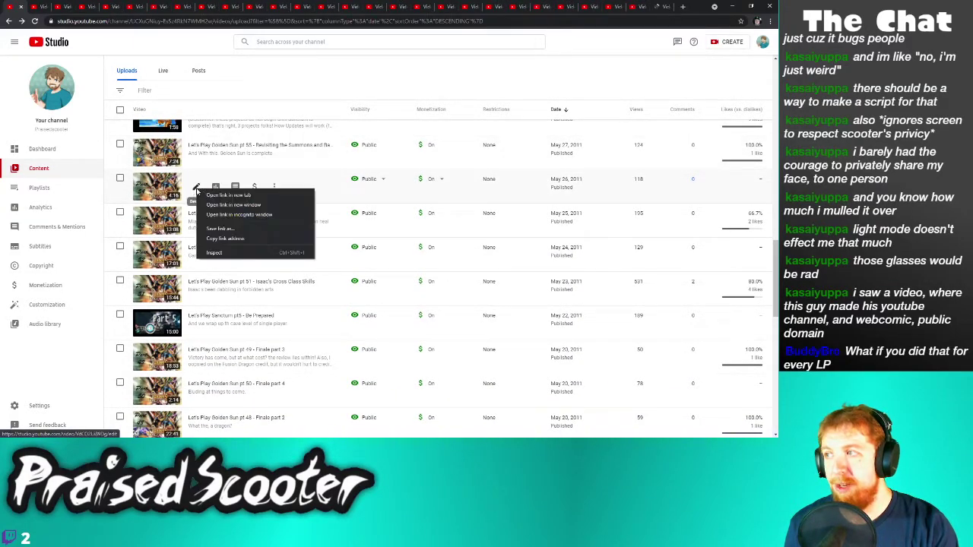
left_click(214, 197)
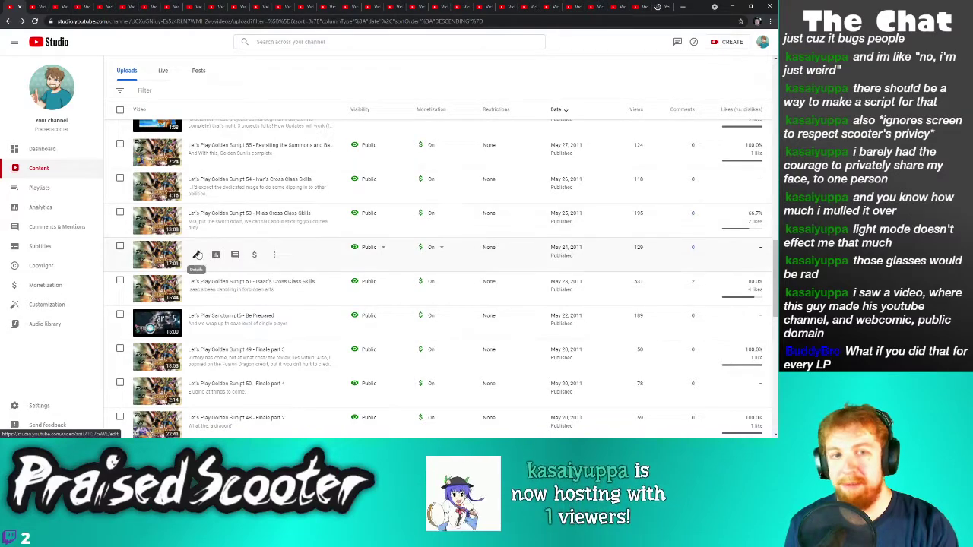
left_click(643, 7)
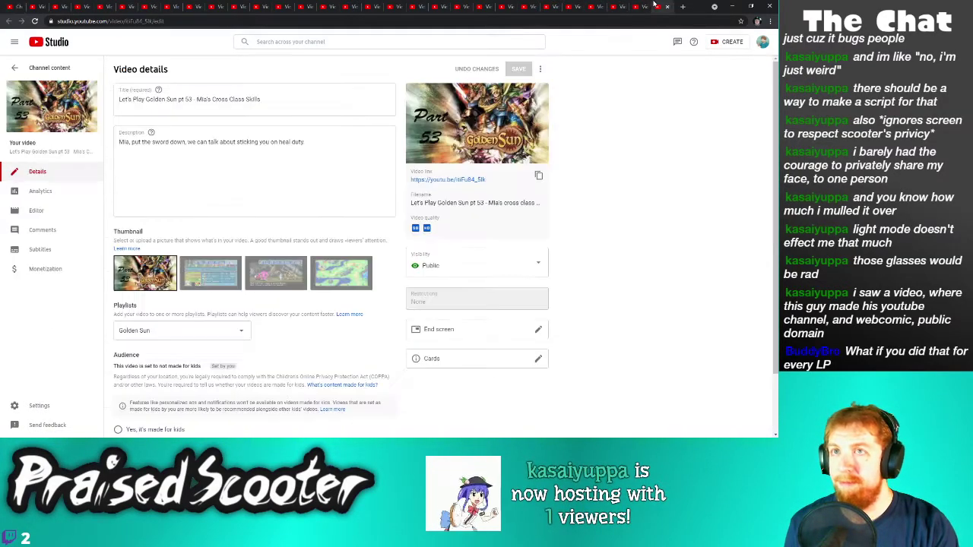
left_click(23, 7)
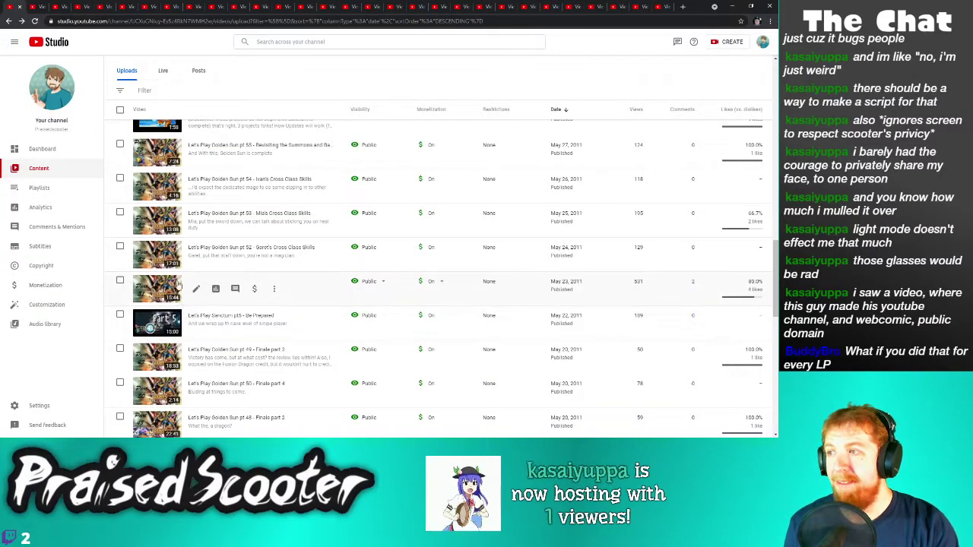
Open the details of Let's Play Golden Sun pt 52 and pt 51 and Let's Play Sanctum pt5 in new tabs
right_click(200, 260)
left_click(204, 261)
right_click(196, 288)
left_click(207, 295)
right_click(196, 322)
left_click(203, 330)
Open the details of Let's Play Golden Sun pt 49 and pt 50 in new tabs
right_click(196, 363)
left_click(204, 370)
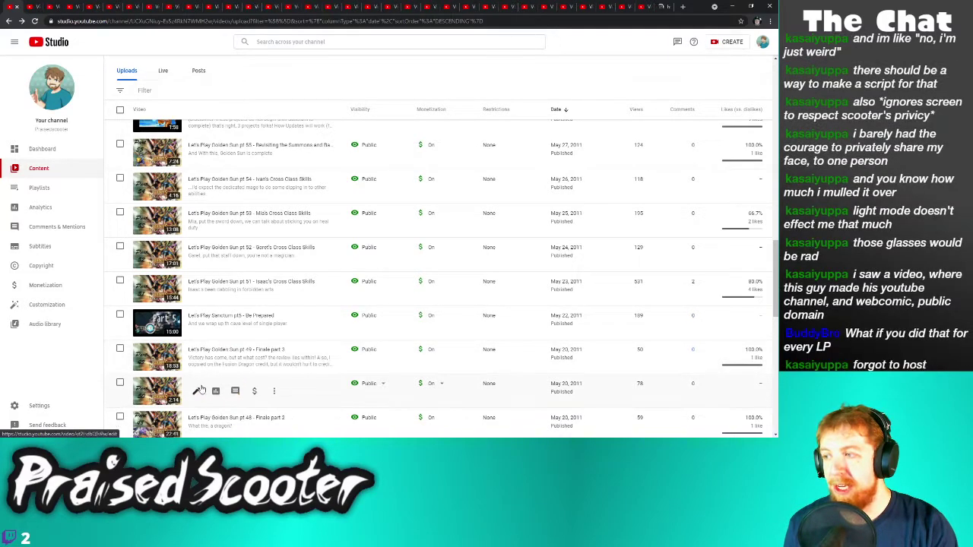
right_click(196, 391)
left_click(205, 325)
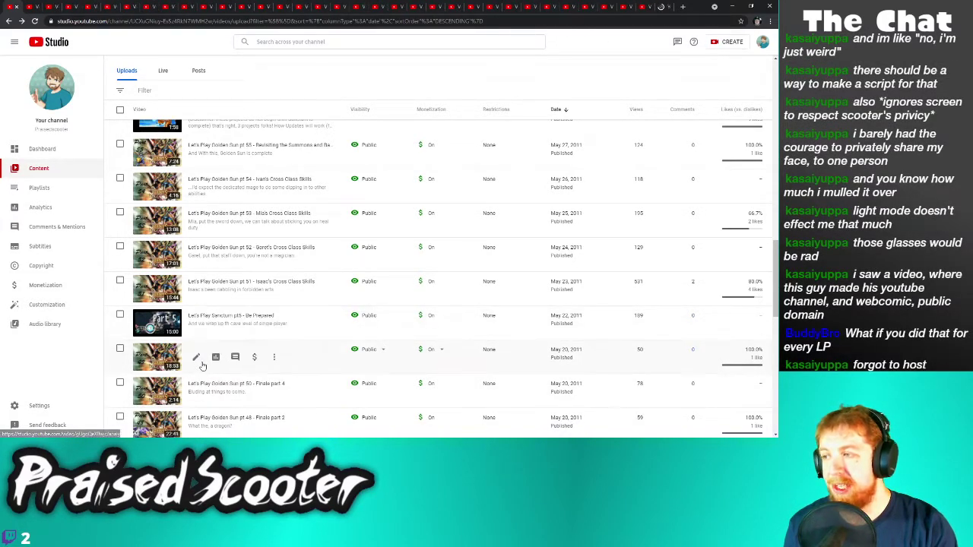
Check which video the last opened details tab belongs to and find the place to continue in the channel content list
left_click(658, 7)
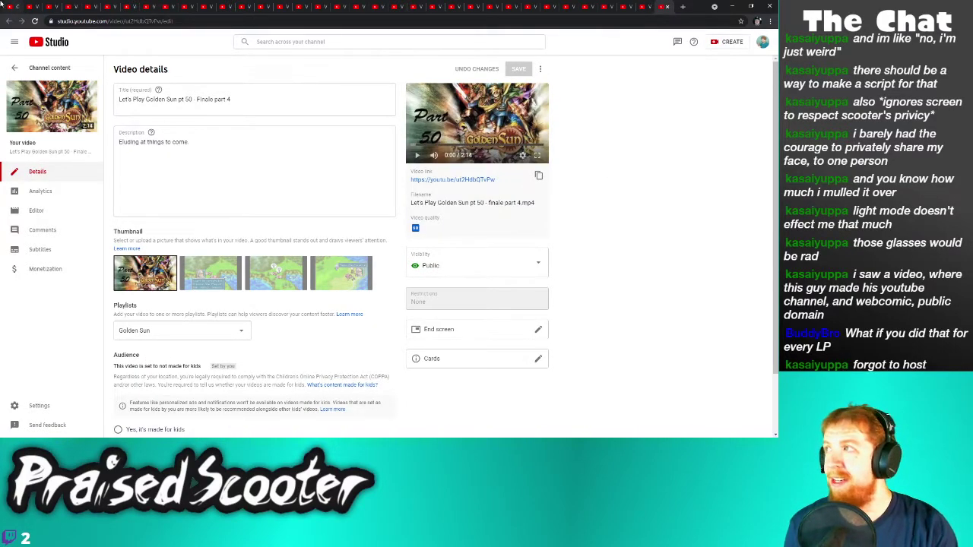
key("ctrl+w")
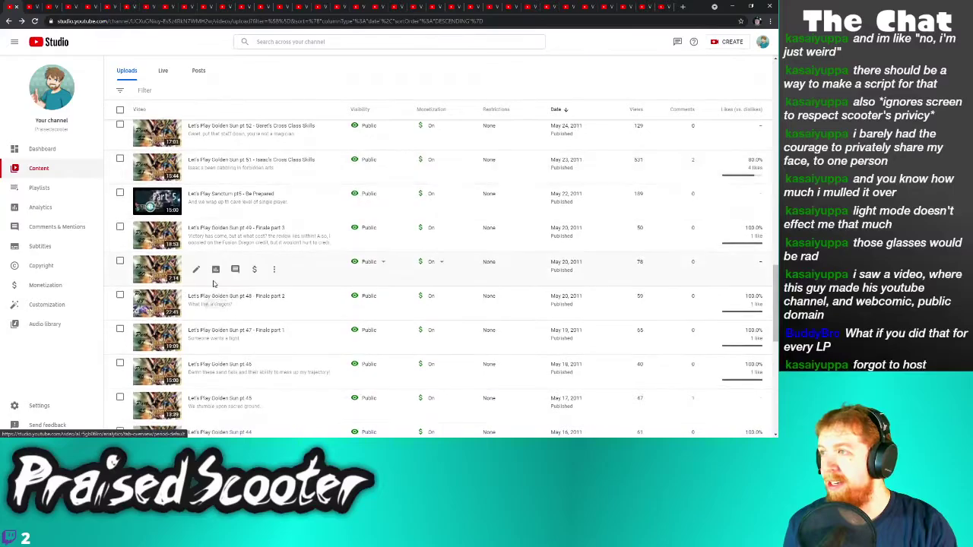
scroll(218, 284, "up", 1)
scroll(250, 289, "down", 5)
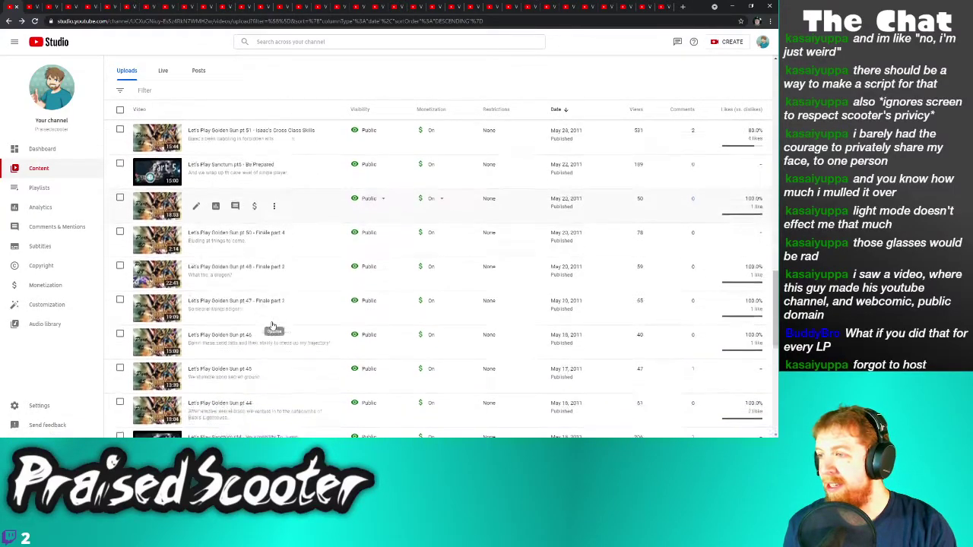
scroll(249, 289, "up", 2)
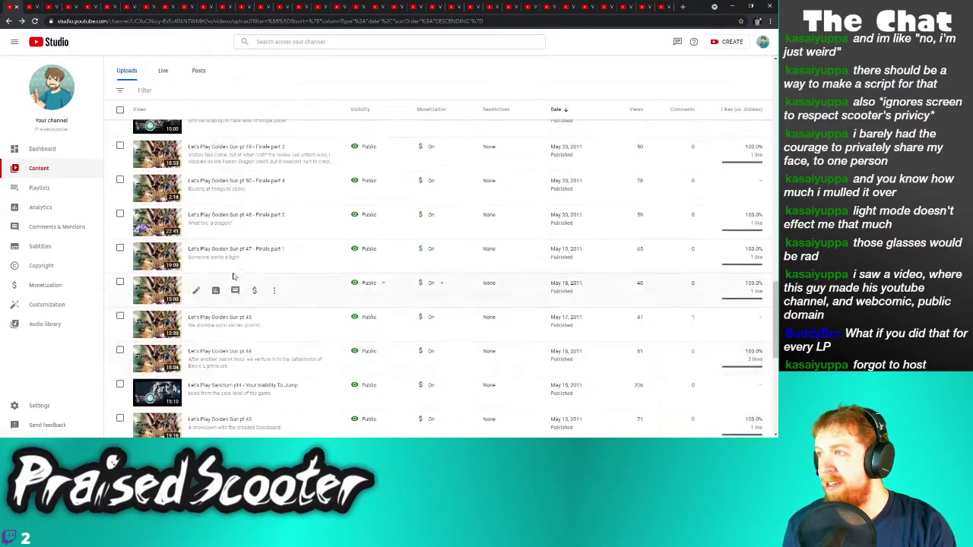
left_click(647, 8)
left_click(662, 6)
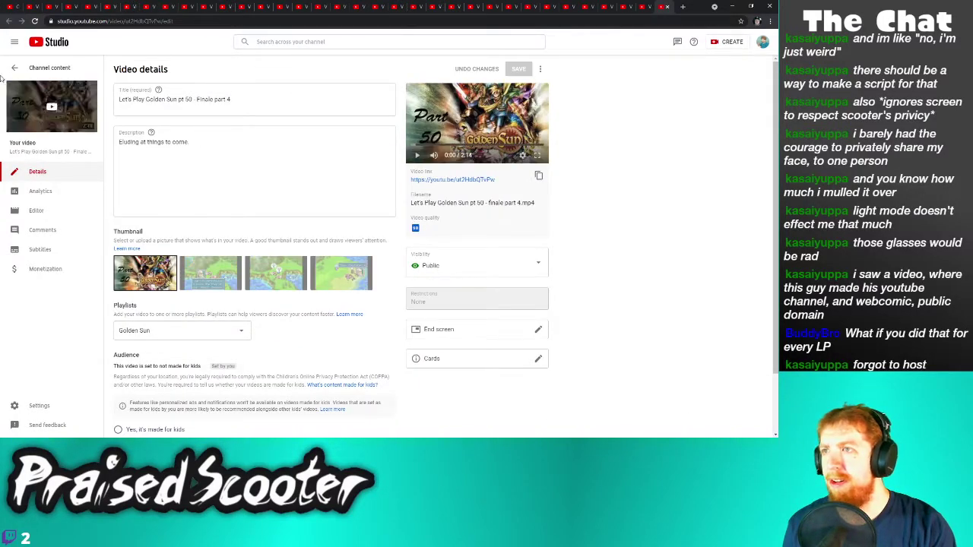
left_click(19, 8)
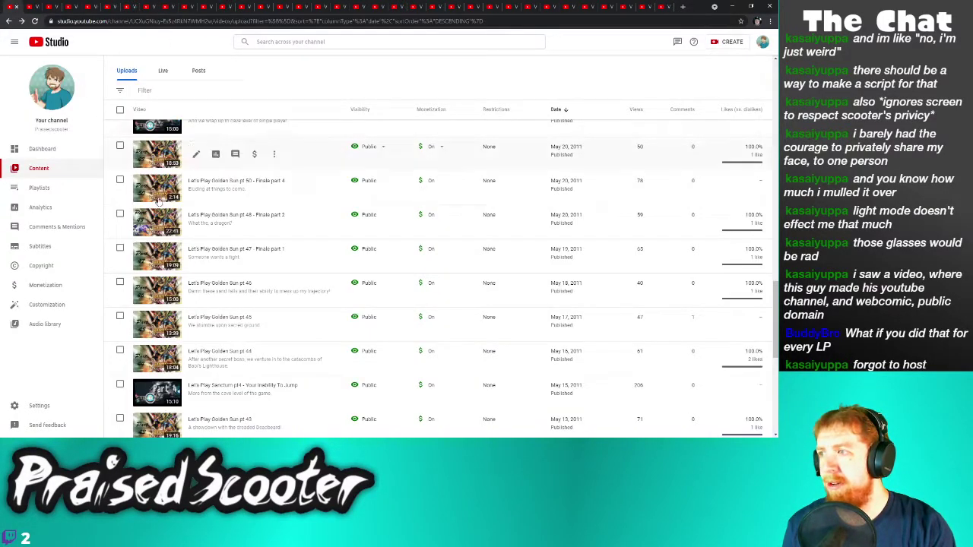
Open the details of Let's Play Golden Sun pt 48, pt 47 and pt 46 in new tabs
right_click(193, 228)
left_click(203, 234)
right_click(196, 257)
left_click(205, 266)
right_click(195, 291)
left_click(207, 297)
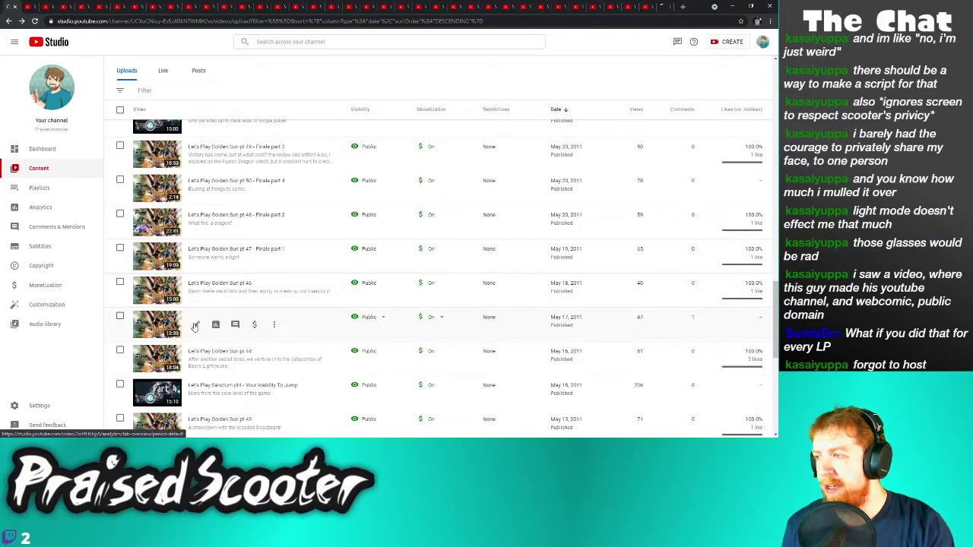
Open the details of Let's Play Golden Sun pt 45 and pt 44 and Let's Play Sanctum pt4 in new tabs
right_click(196, 324)
left_click(206, 332)
right_click(195, 358)
left_click(206, 367)
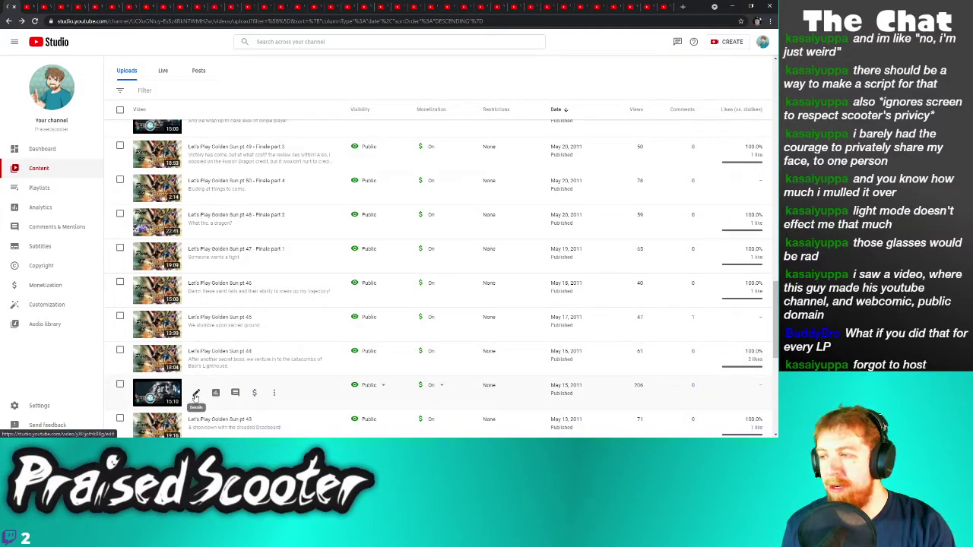
right_click(196, 395)
left_click(220, 332)
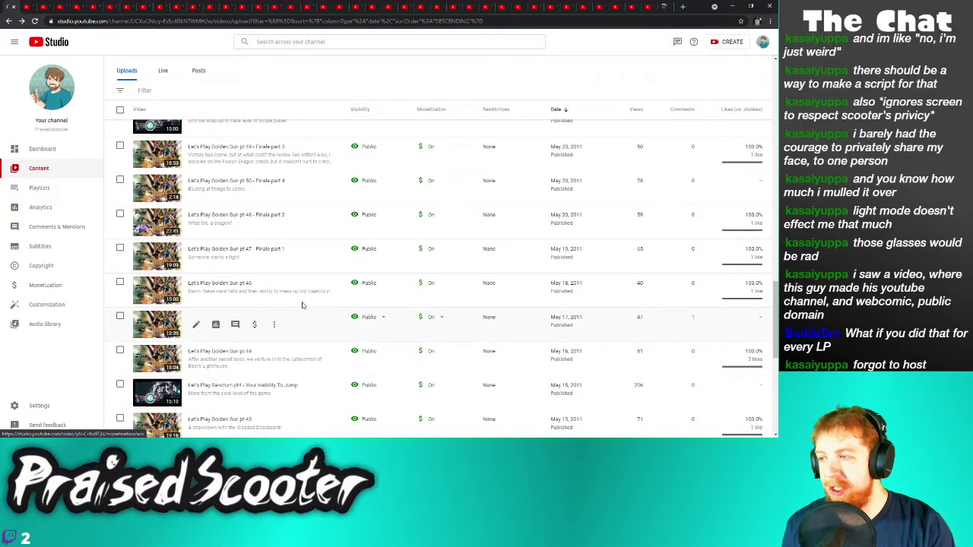
Check which video the last opened details tab belongs to and return to the channel content list
left_click(643, 6)
left_click(659, 6)
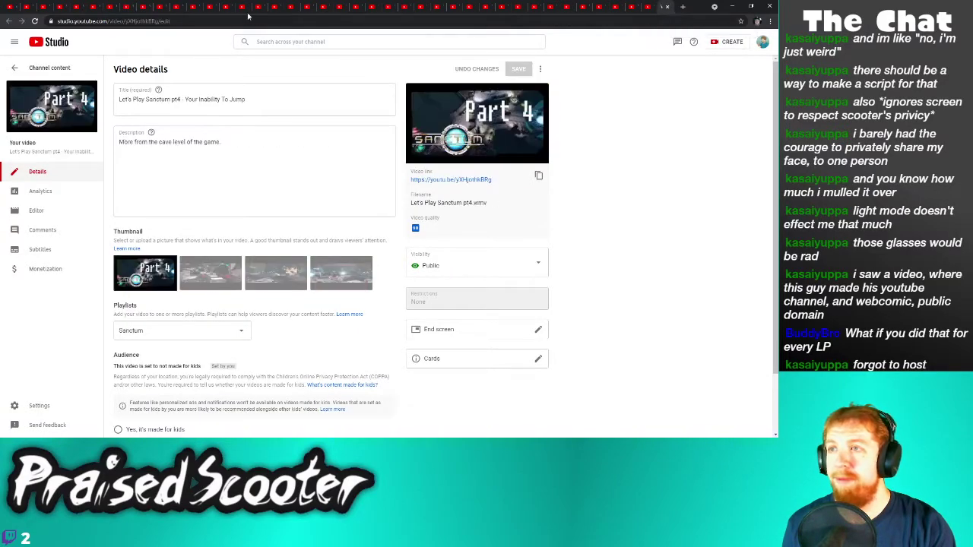
left_click(21, 6)
Open the details of Let's Play Golden Sun pt 43, pt 42 and pt 41 in new tabs
scroll(223, 188, "down", 3)
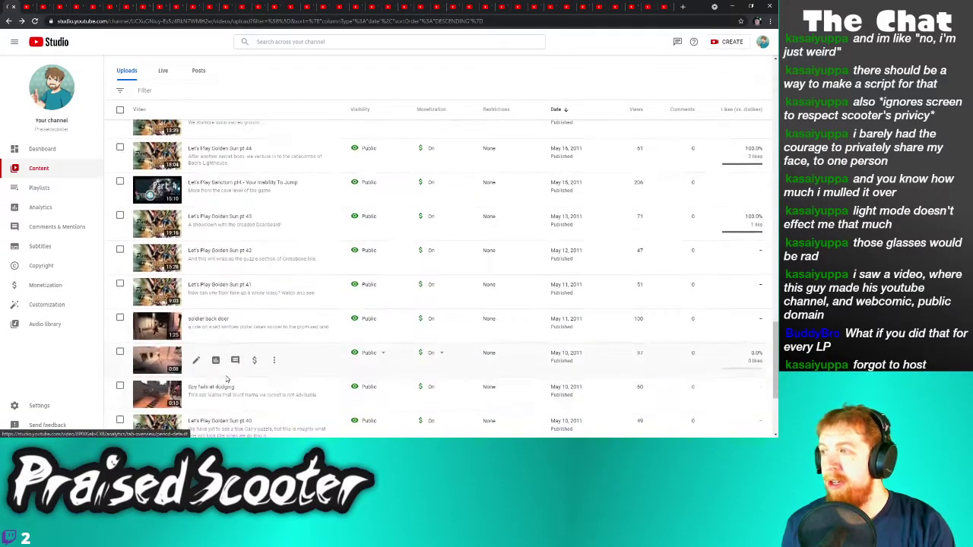
right_click(196, 182)
left_click(212, 191)
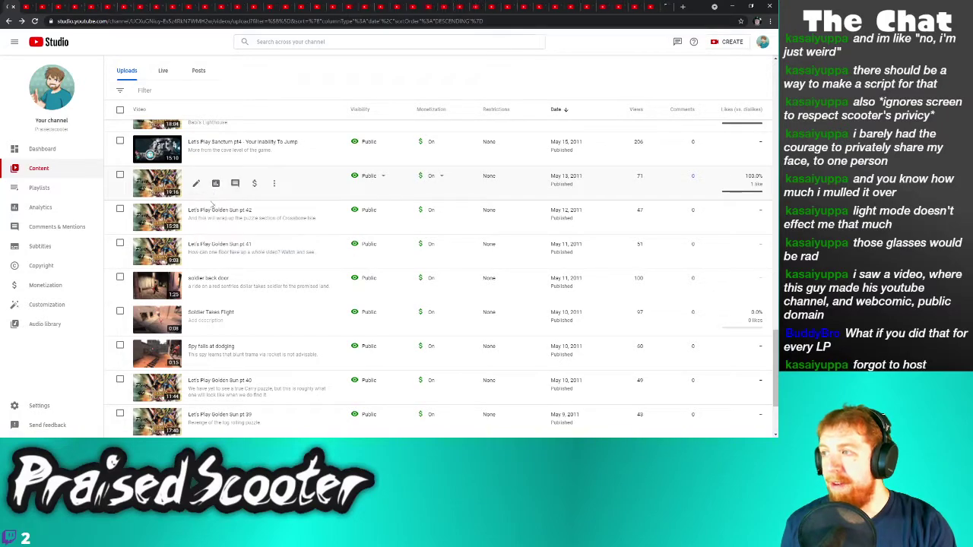
right_click(196, 219)
left_click(212, 226)
right_click(196, 250)
left_click(205, 255)
Open the details of the soldier back door, Soldier Takes Flight and Spy fails at dodging videos in new tabs
right_click(196, 286)
left_click(210, 295)
right_click(196, 320)
left_click(207, 330)
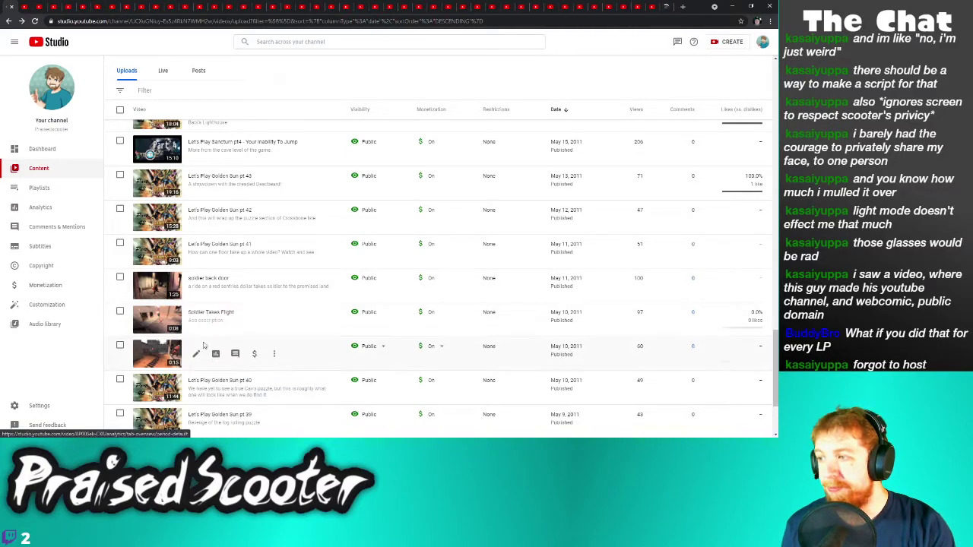
right_click(197, 354)
left_click(207, 363)
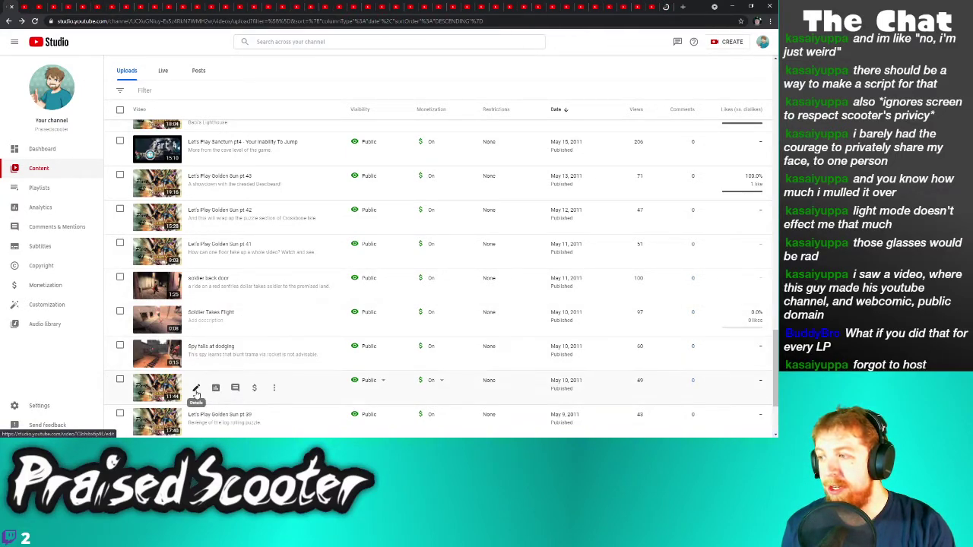
Open the details of Let's Play Golden Sun pt 40 and pt 39 in new tabs
right_click(197, 391)
left_click(207, 330)
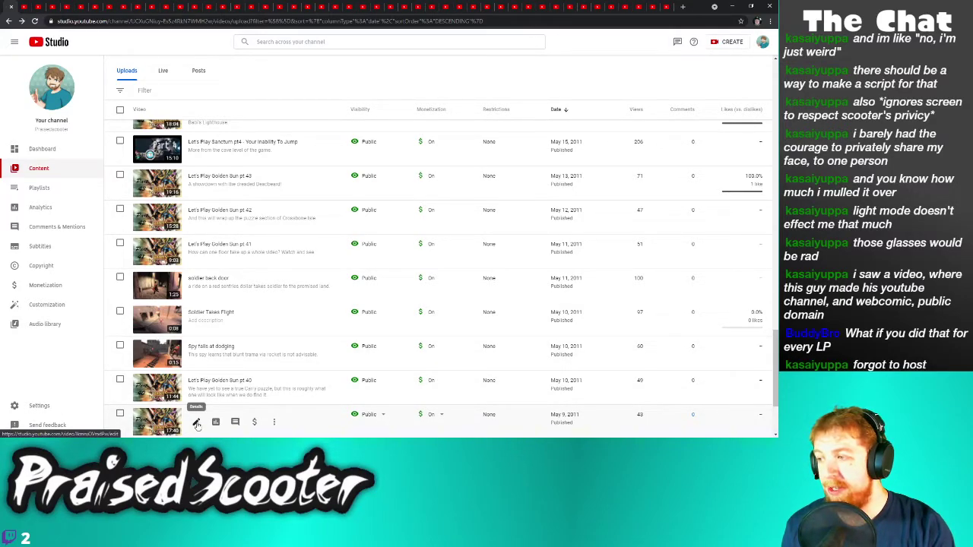
right_click(197, 423)
left_click(207, 362)
Open the details of the page's last two videos, BONK! the movie and Let's Play Sanctum pt3, in new tabs
scroll(242, 357, "down", 3)
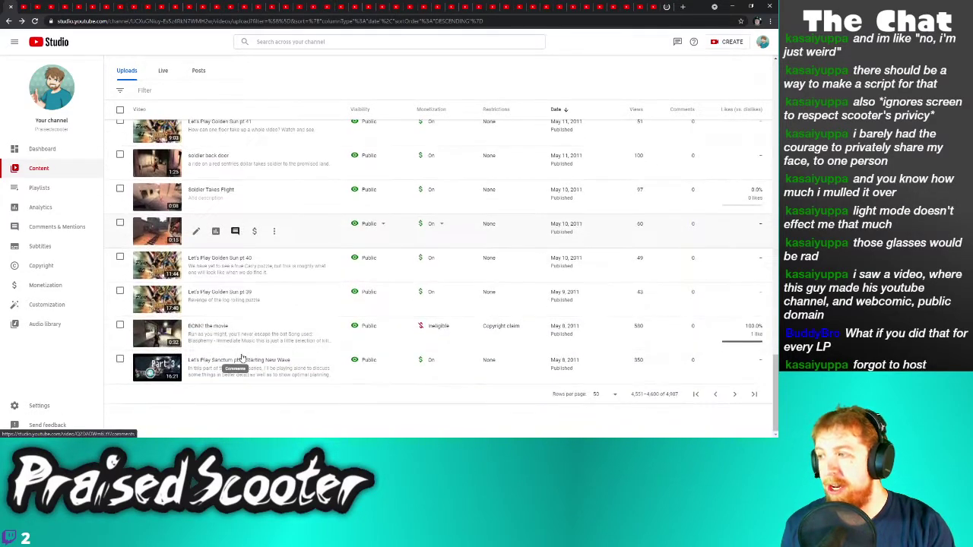
right_click(195, 334)
left_click(209, 342)
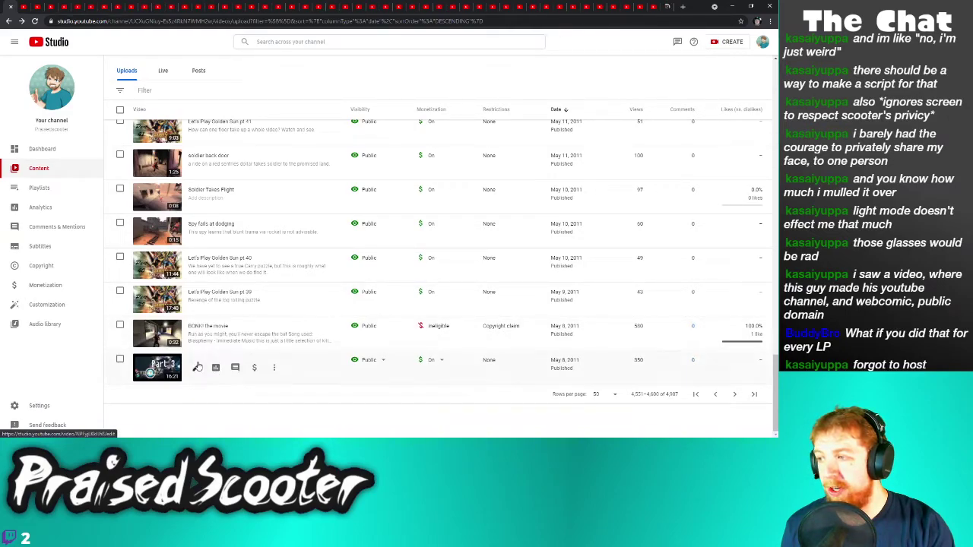
right_click(196, 370)
left_click(228, 309)
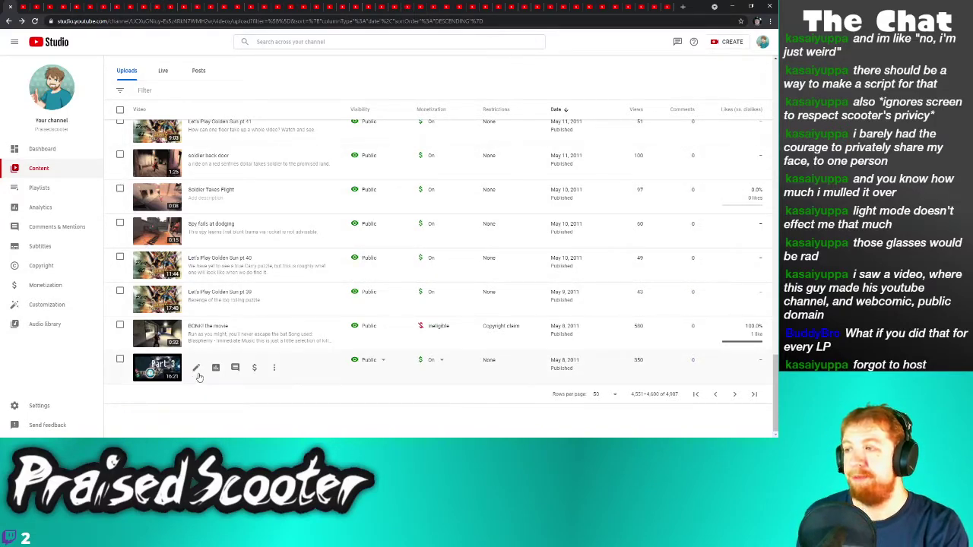
Disallow Shorts sampling of Let's Play Sonic Adventure DX pt3, save the change and close its tab
left_click(197, 368)
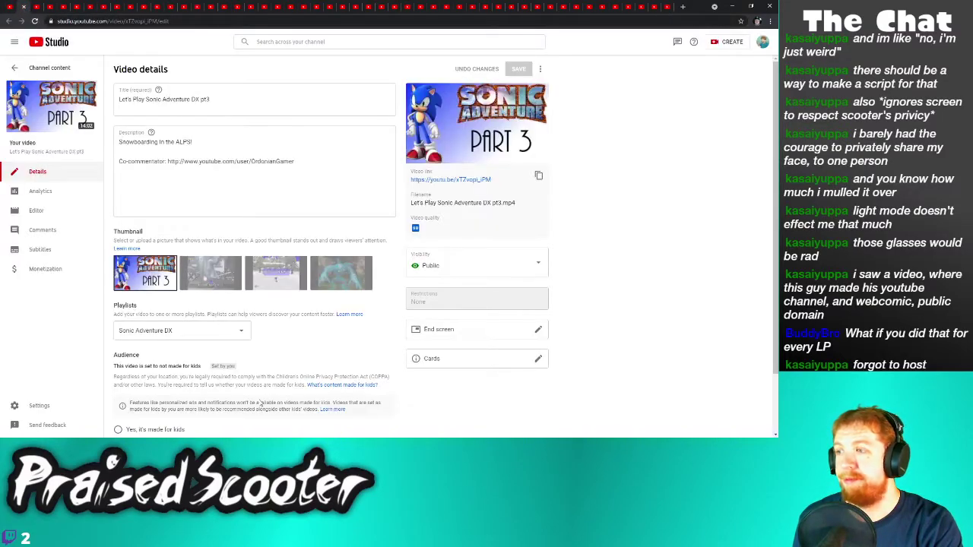
scroll(222, 391, "down", 1)
left_click(131, 410)
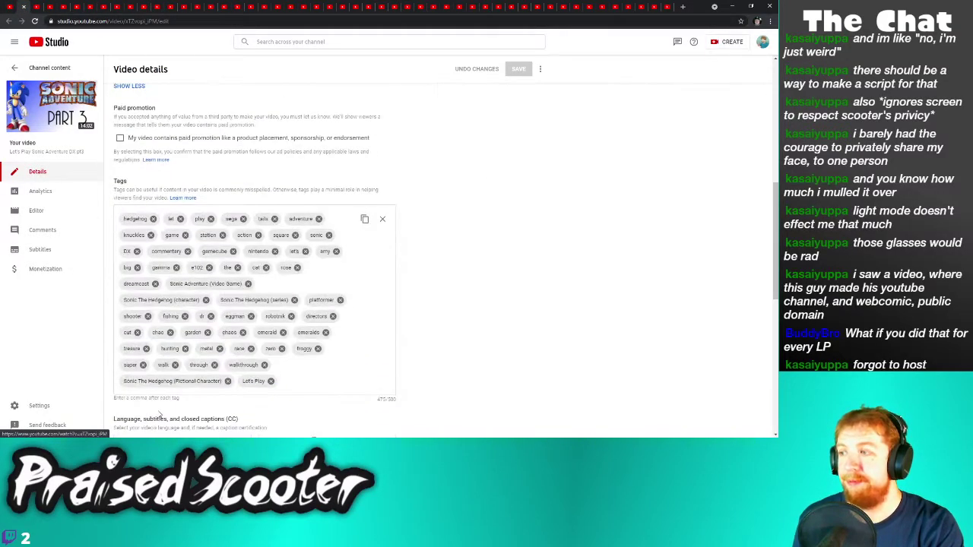
scroll(156, 402, "down", 3)
scroll(155, 399, "down", 2)
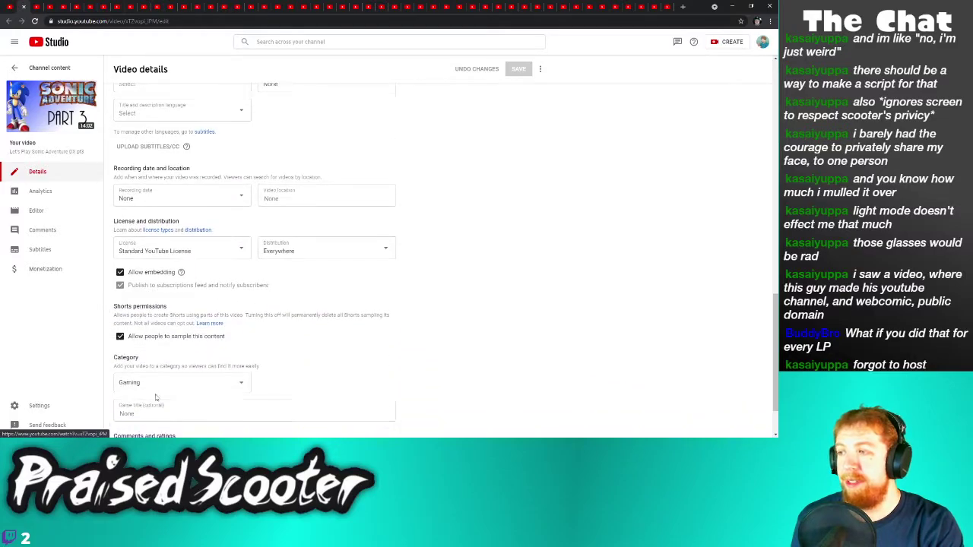
left_click(189, 336)
left_click(518, 69)
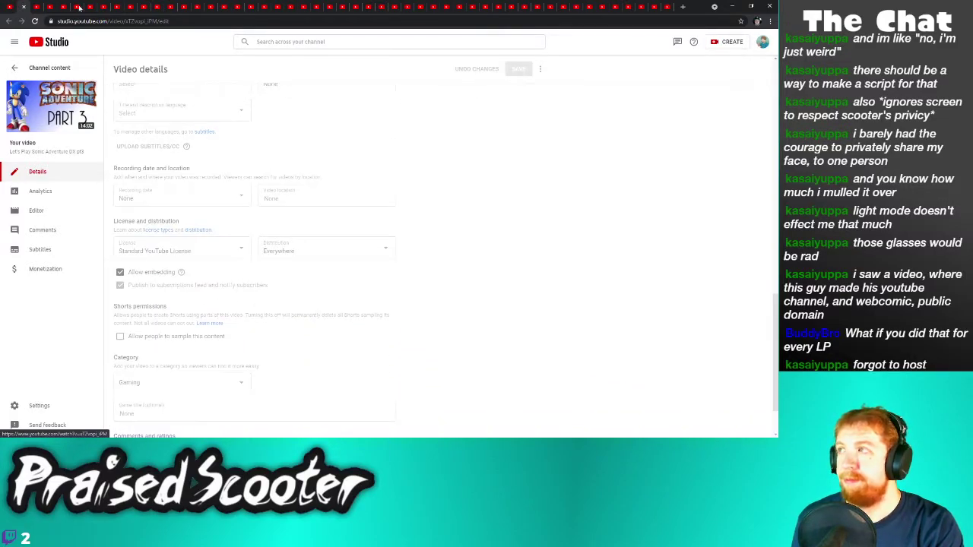
left_click(23, 9)
Disallow Shorts sampling of Let's Play Golden Sun The Lost Age pt4, save the change and close its tab
scroll(152, 380, "down", 1)
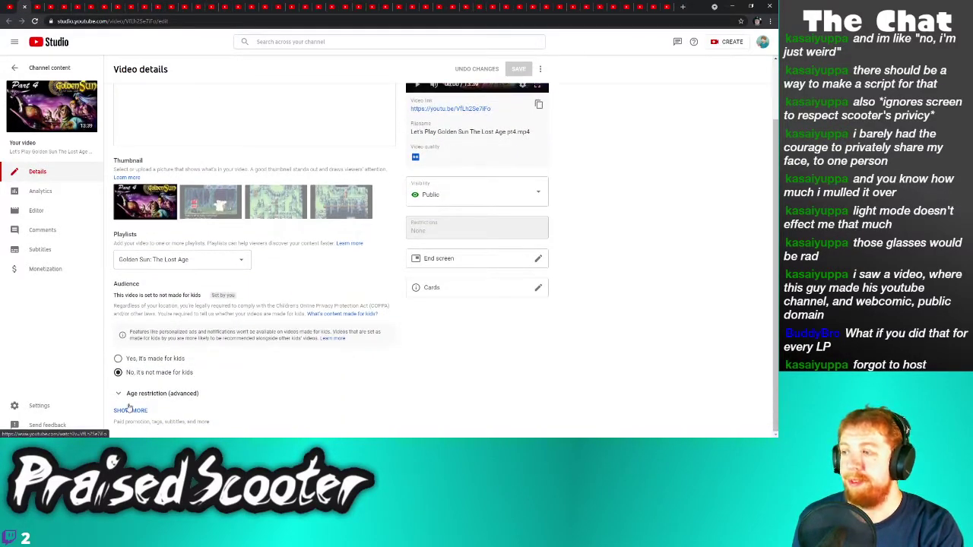
scroll(149, 403, "down", 10)
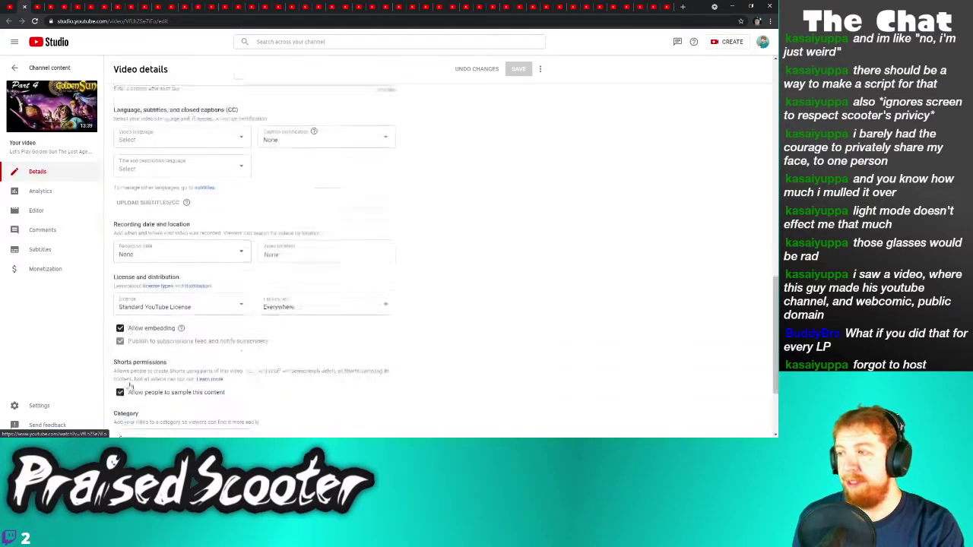
left_click(119, 336)
left_click(518, 69)
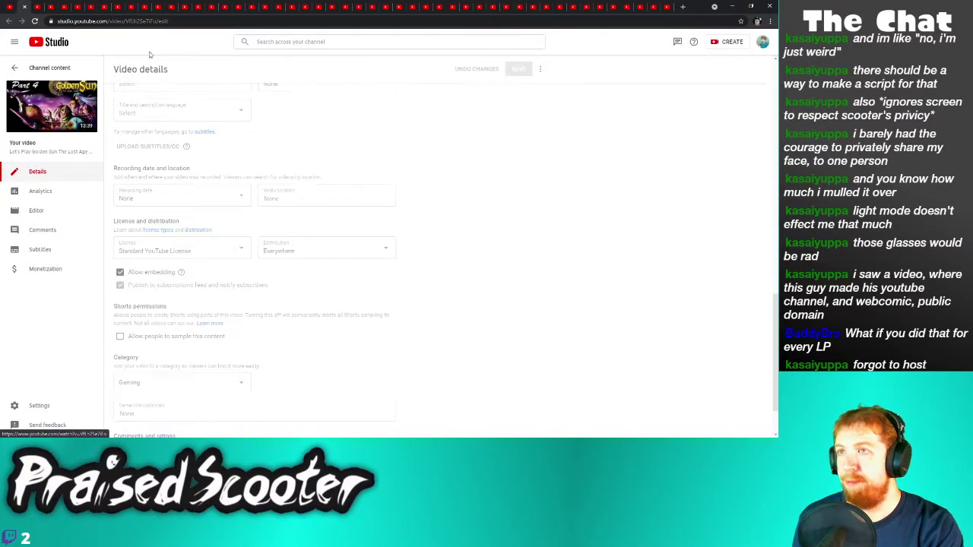
left_click(25, 7)
Disallow Shorts sampling of the Pokemon Gold Monotype Challenge part 2 video and save the change
scroll(152, 342, "down", 3)
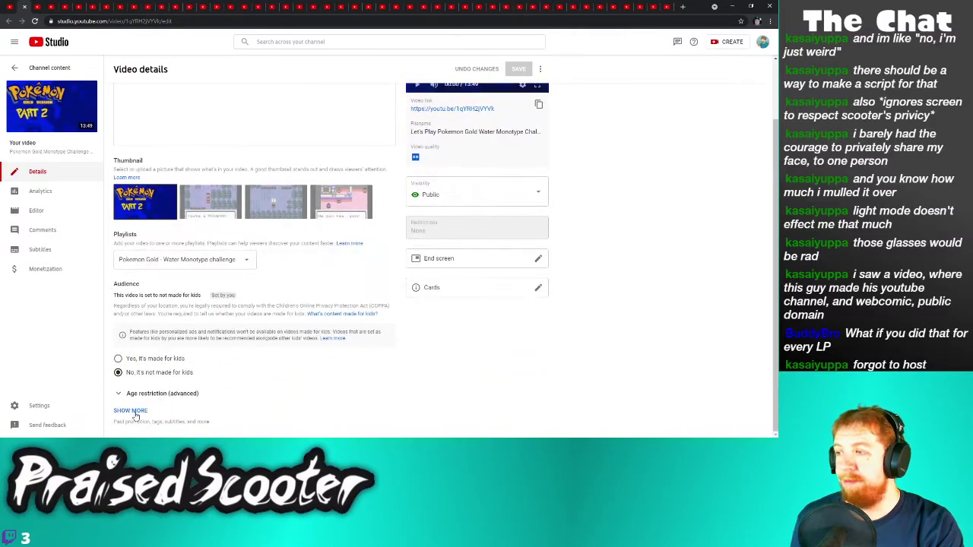
scroll(173, 367, "down", 8)
left_click(119, 392)
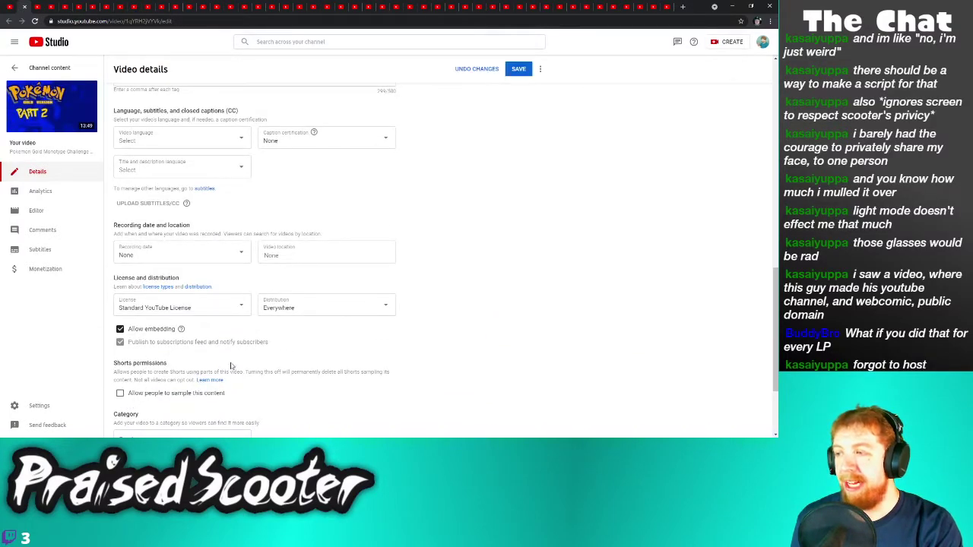
left_click(517, 69)
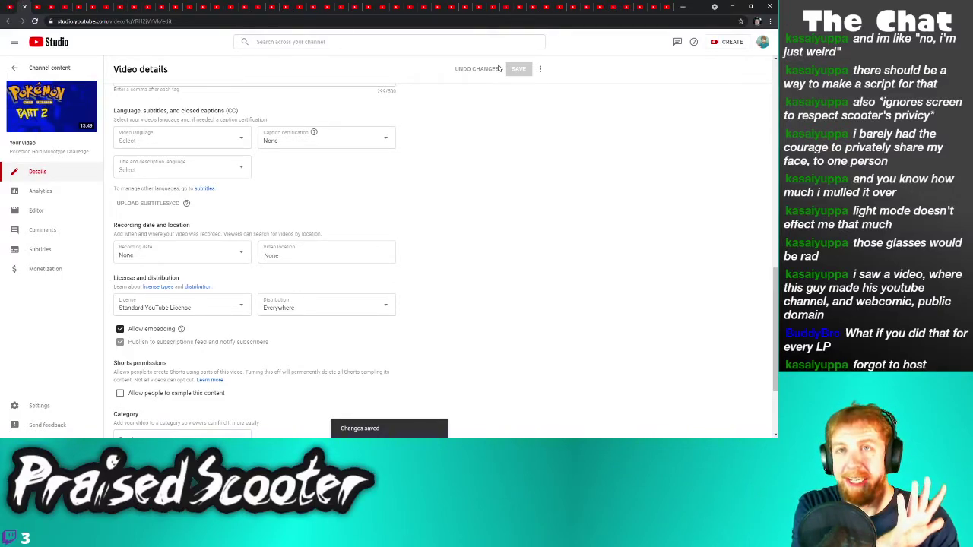
Close the saved Pokemon tab; disallow Shorts sampling of Let's Play Golden Sun The Lost Age pt3, save the change and close its tab
left_click(24, 7)
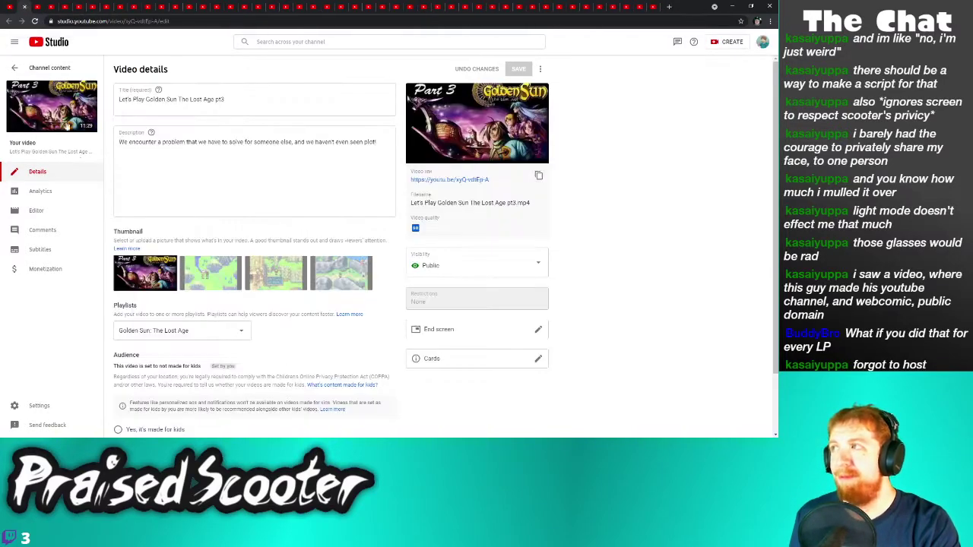
left_click(135, 409)
scroll(154, 409, "down", 10)
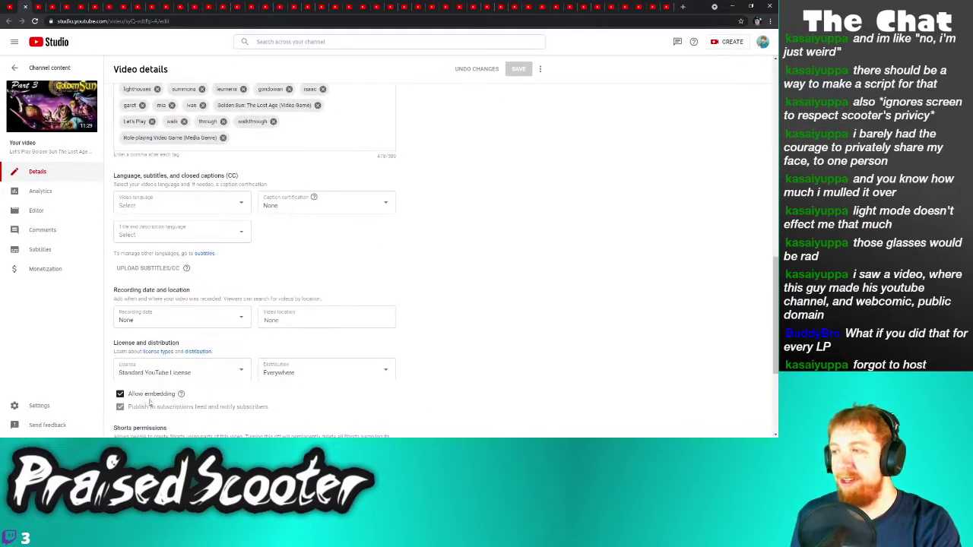
left_click(163, 271)
left_click(518, 69)
left_click(25, 7)
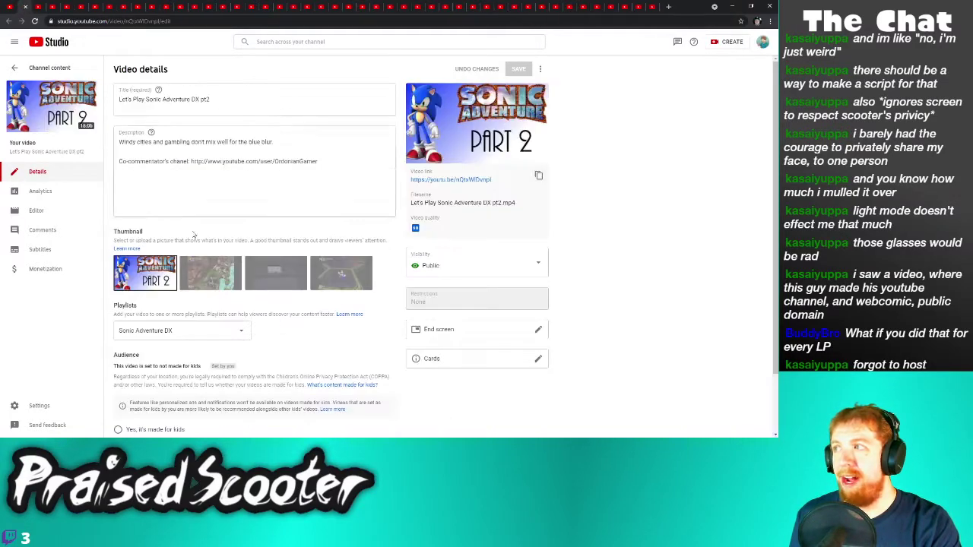
Disallow Shorts sampling of Let's Play Sonic Adventure DX pt2, save the change and close its tab
scroll(133, 404, "down", 1)
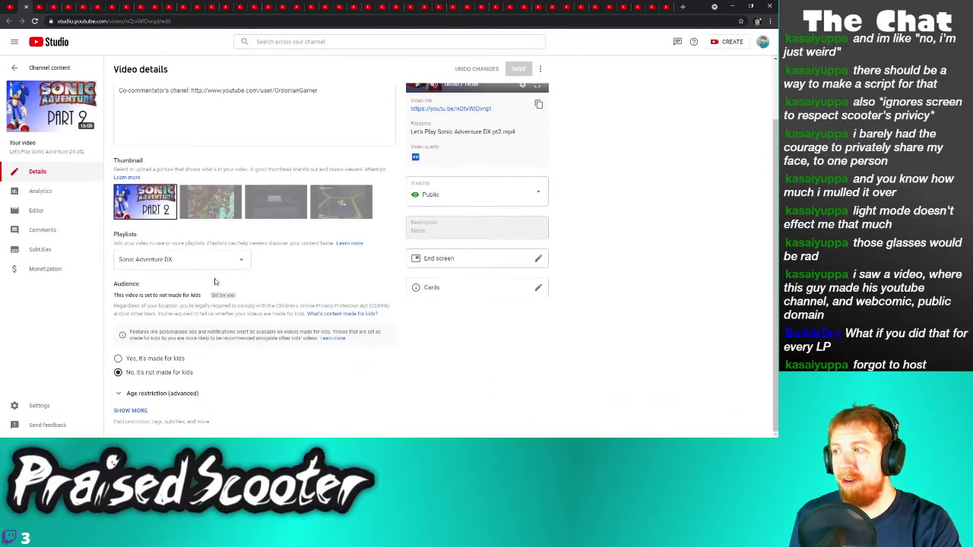
left_click(140, 410)
scroll(181, 376, "down", 5)
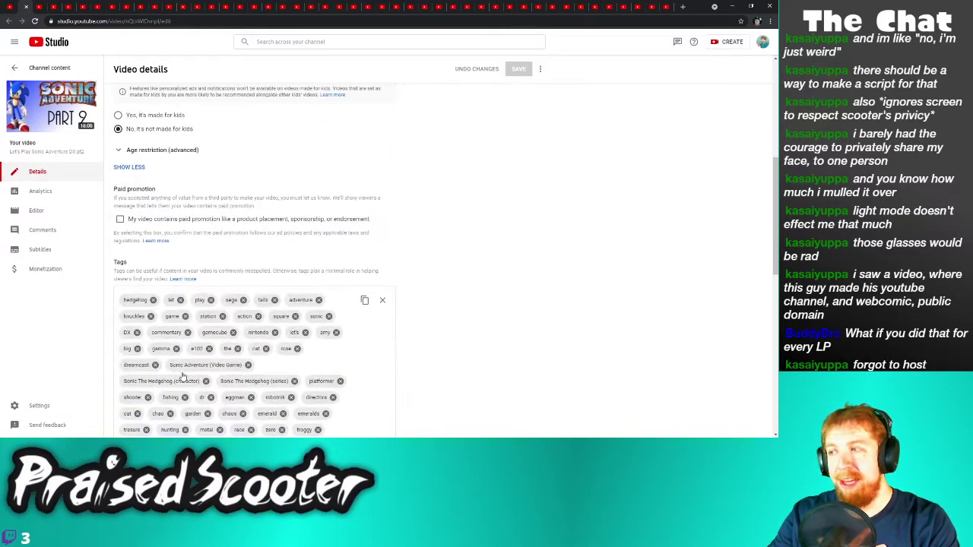
scroll(181, 376, "down", 4)
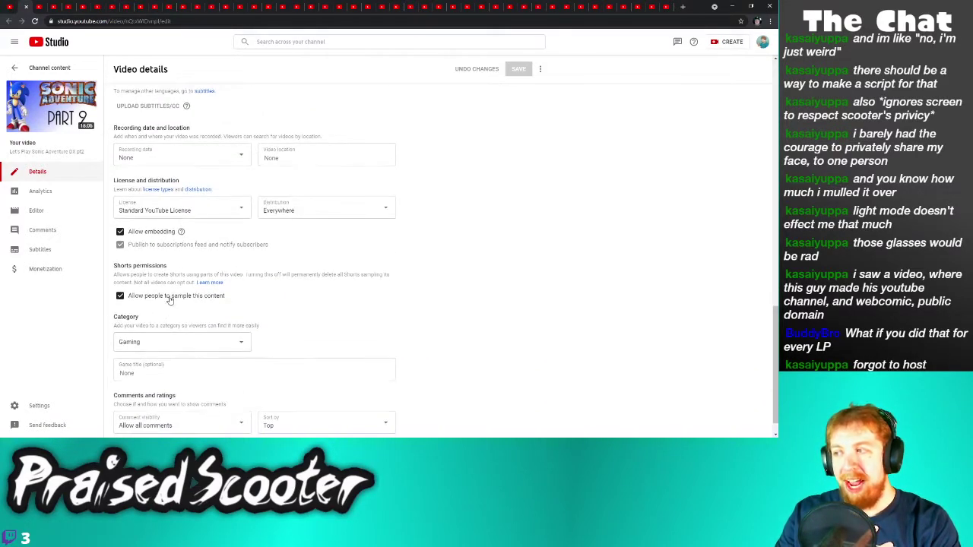
left_click(518, 69)
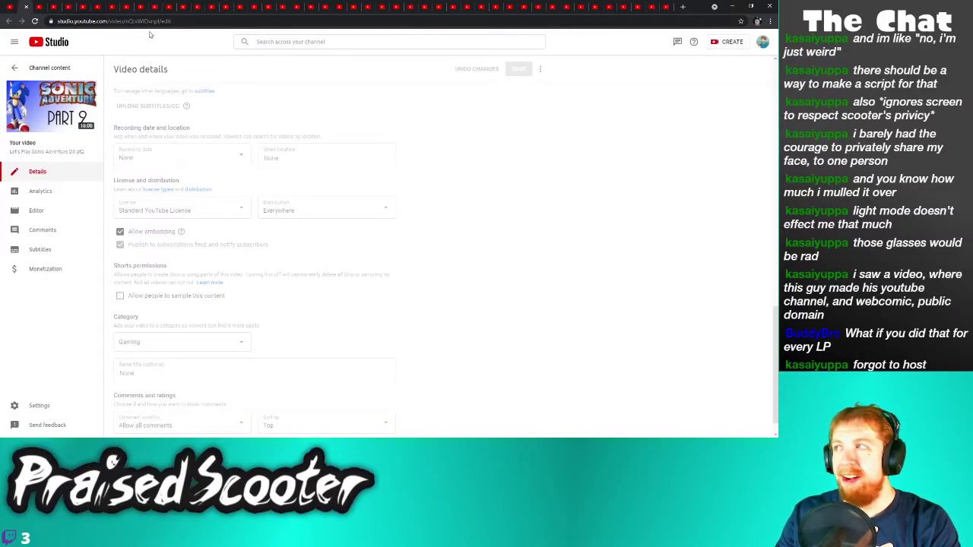
left_click(8, 20)
Disallow Shorts sampling of the Pokemon Gold Monotype Challenge part 1 video, save the change and close its tab
left_click(148, 411)
scroll(168, 399, "down", 10)
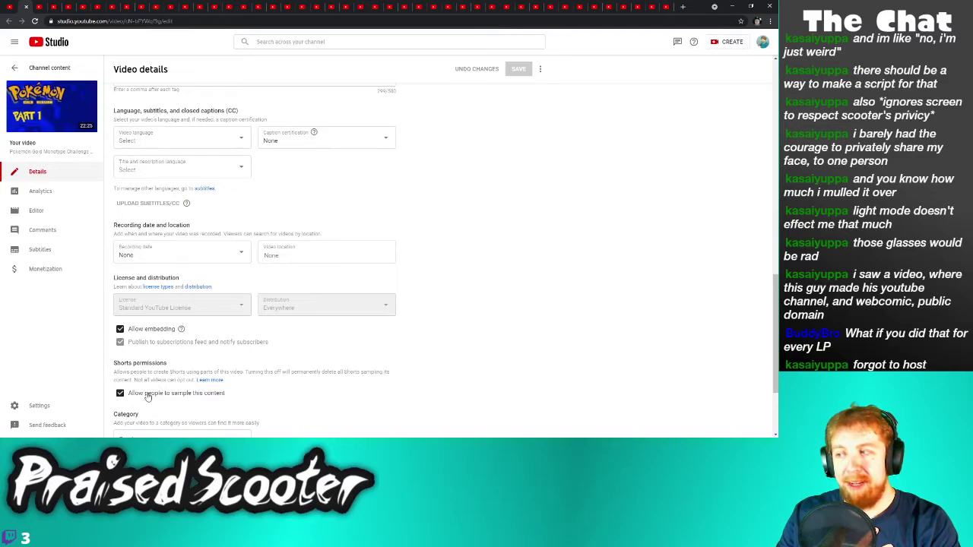
left_click(518, 69)
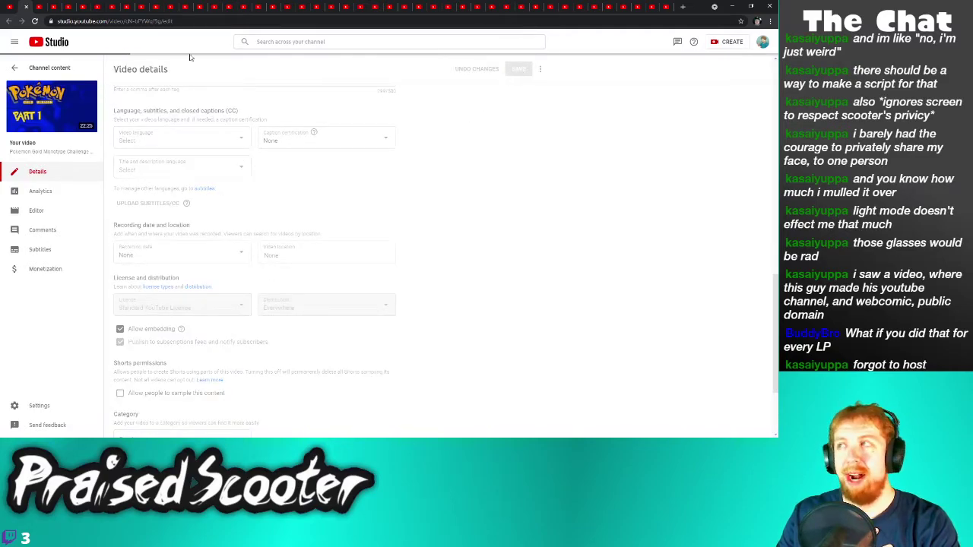
left_click(27, 7)
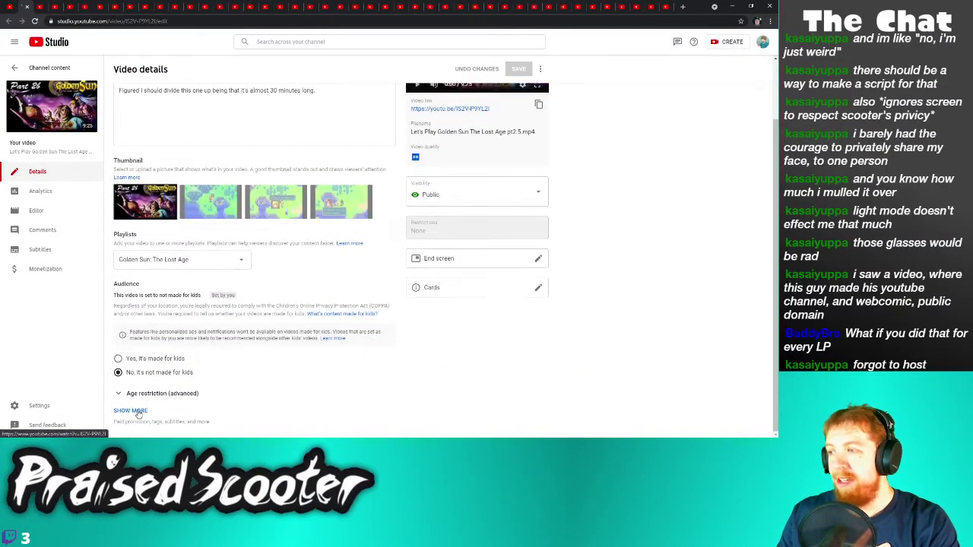
Disallow Shorts sampling of the Let's Play Golden Sun The Lost Age part 2b video, save the change and close its tab
scroll(149, 407, "down", 6)
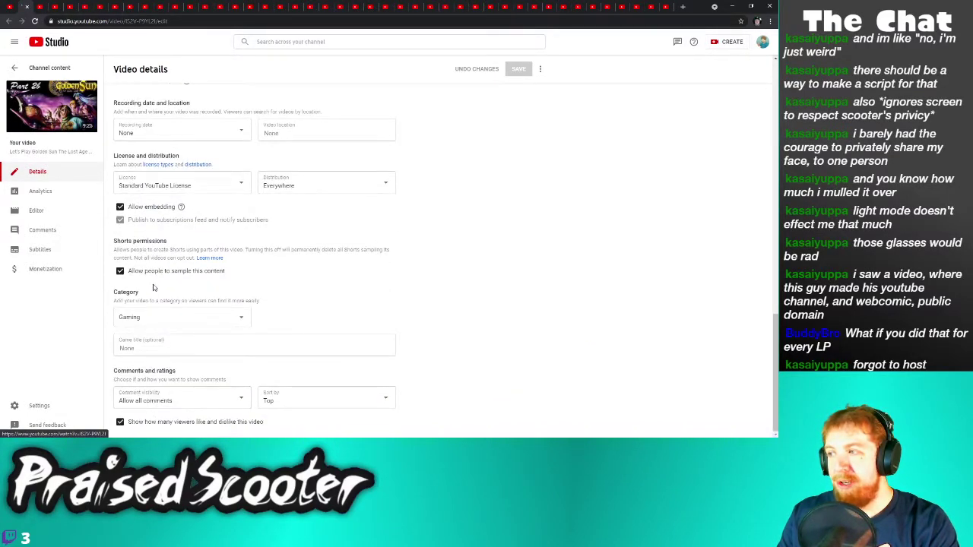
left_click(172, 274)
left_click(518, 69)
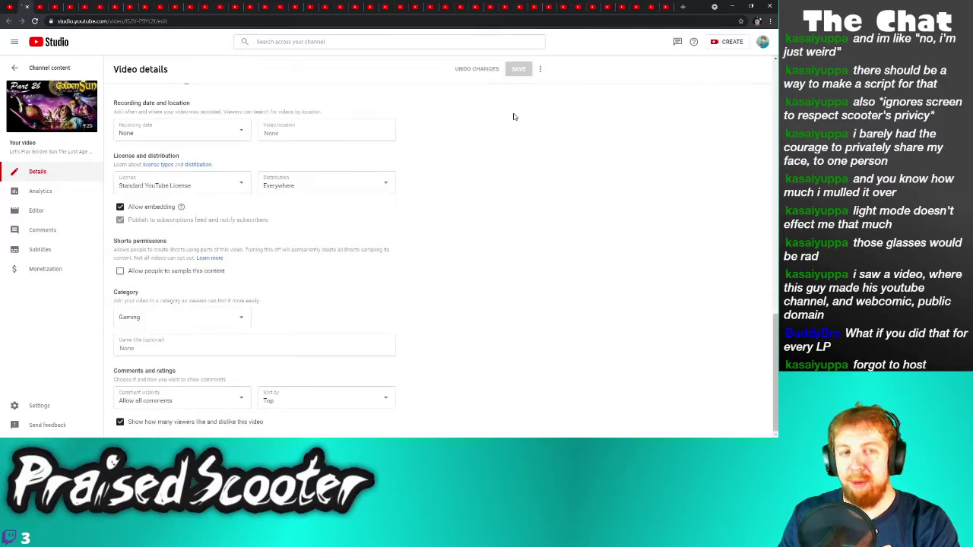
left_click(40, 6)
Disallow Shorts sampling of the Let's Play Golden Sun The Lost Age part 2a video, save the change and close its tab
scroll(137, 410, "down", 3)
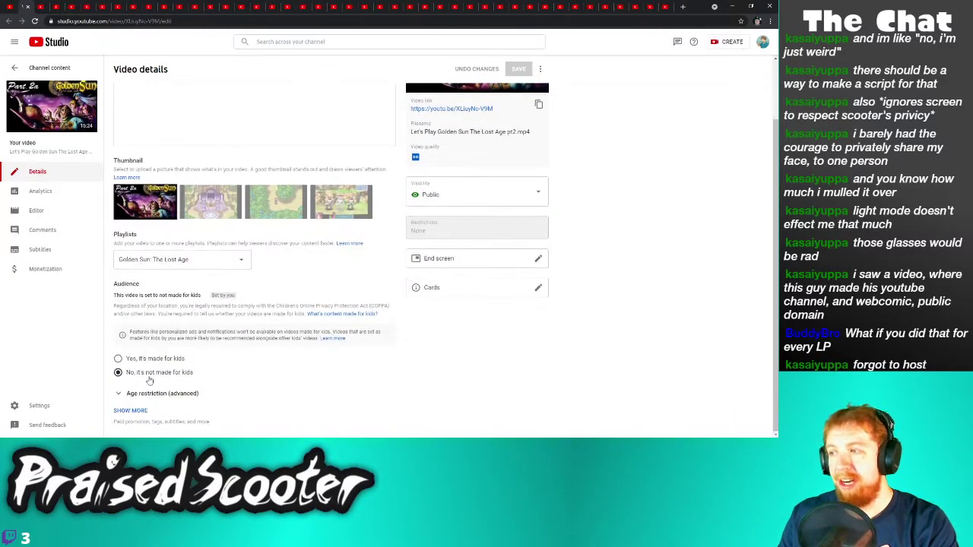
left_click(131, 411)
scroll(141, 403, "down", 8)
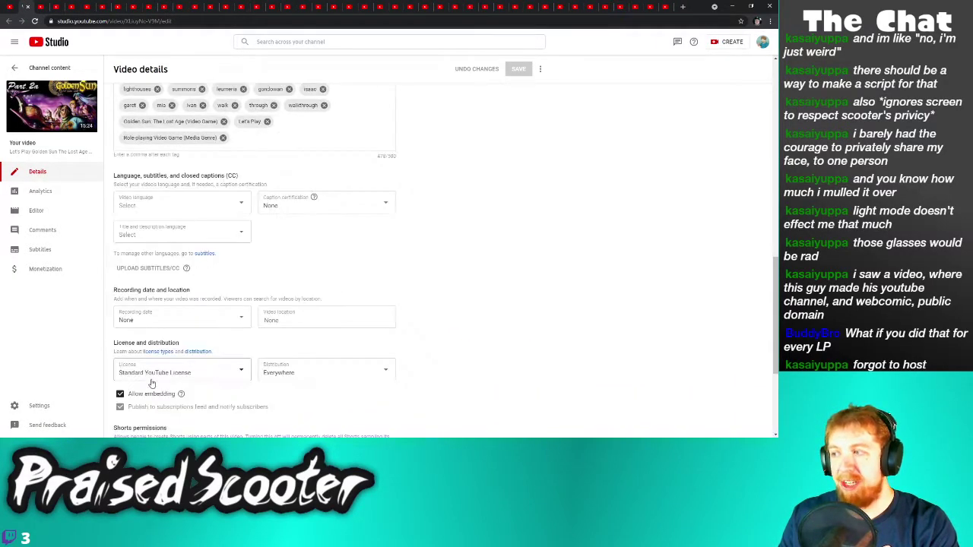
scroll(145, 397, "down", 1)
left_click(158, 378)
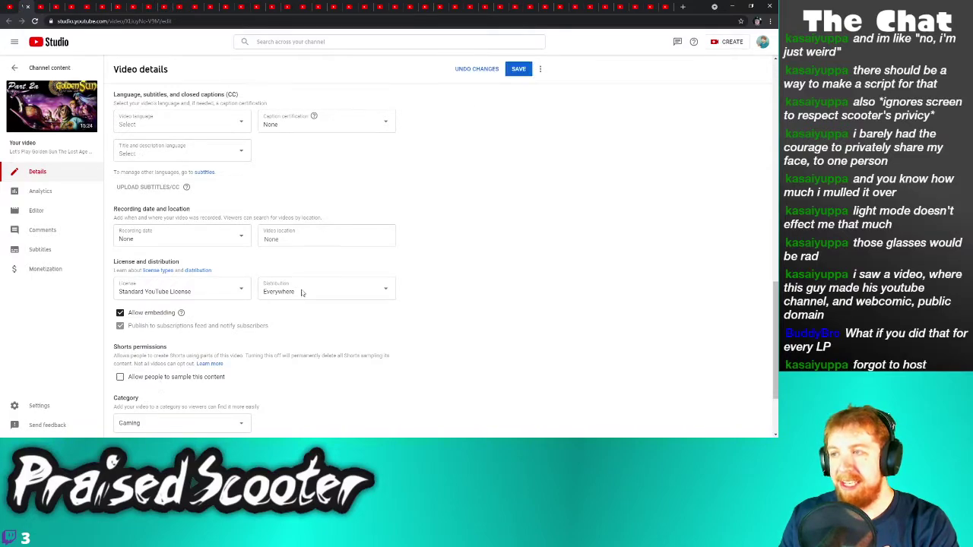
left_click(516, 70)
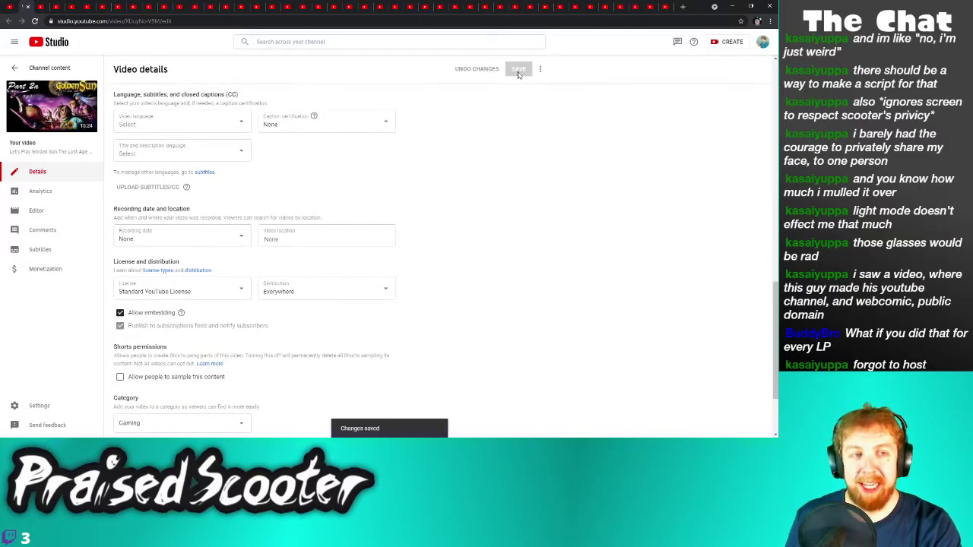
left_click(28, 6)
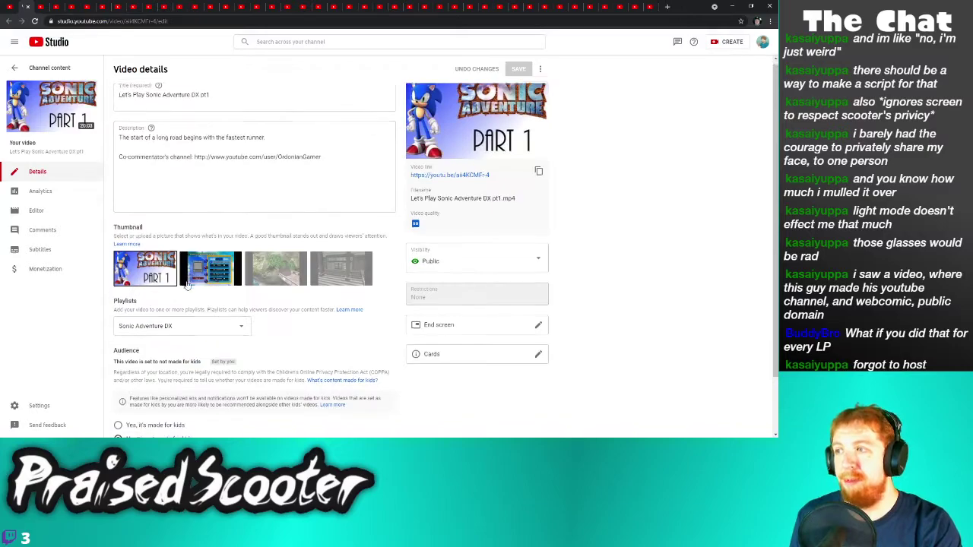
Disallow Shorts sampling of Let's Play Sonic Adventure DX pt1, save the change and close its tab
scroll(140, 365, "down", 3)
left_click(130, 410)
scroll(141, 395, "down", 6)
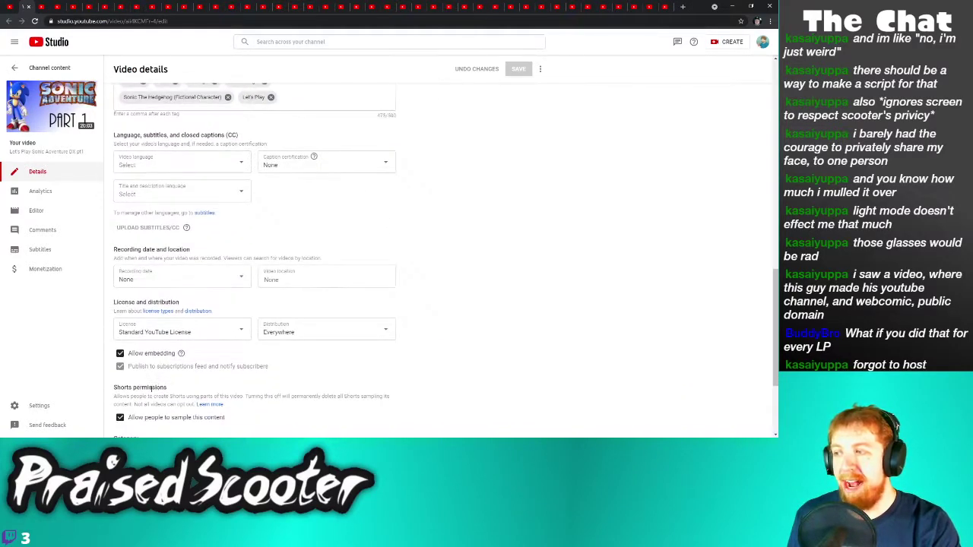
left_click(142, 417)
left_click(518, 69)
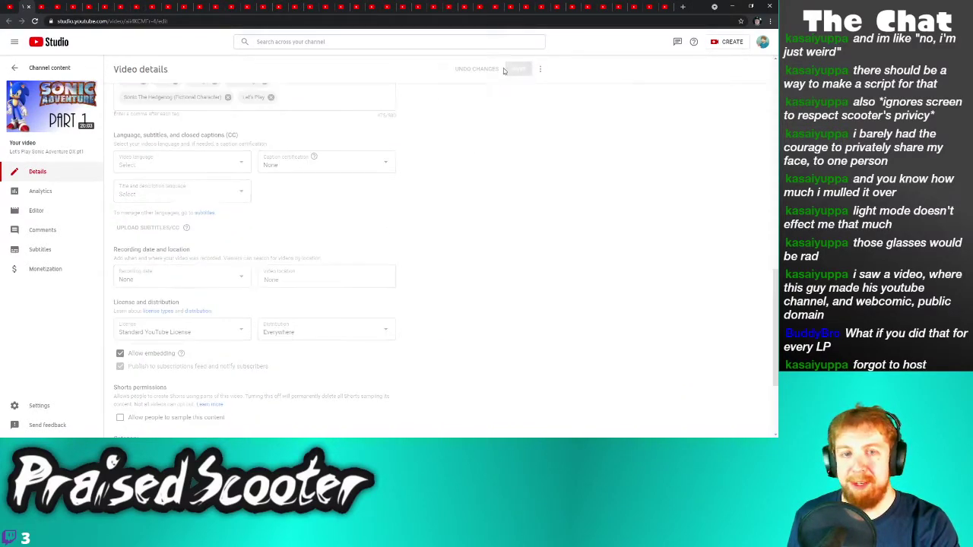
left_click(28, 6)
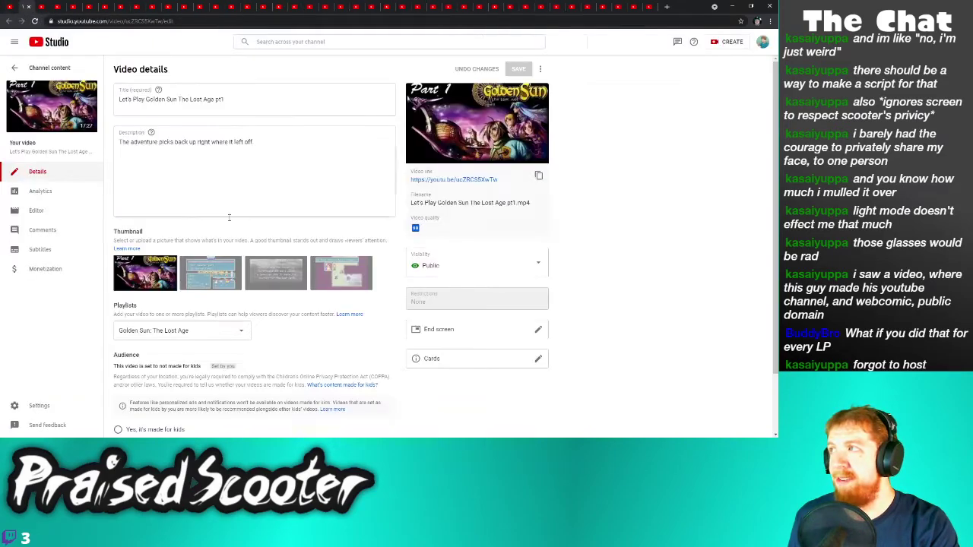
Disallow Shorts sampling of Let's Play Golden Sun The Lost Age pt1, save the change and close its tab
scroll(192, 351, "down", 3)
left_click(130, 411)
scroll(149, 372, "down", 5)
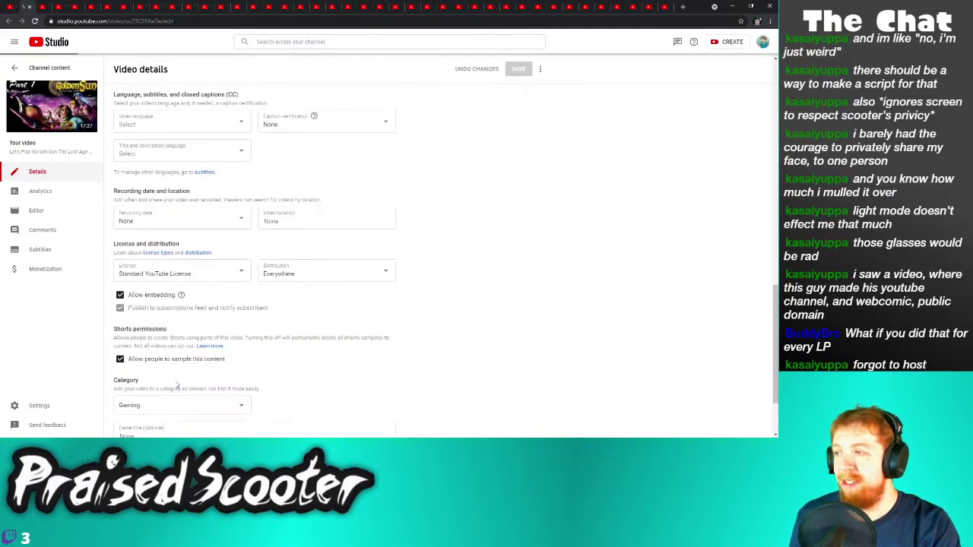
left_click(152, 376)
left_click(518, 69)
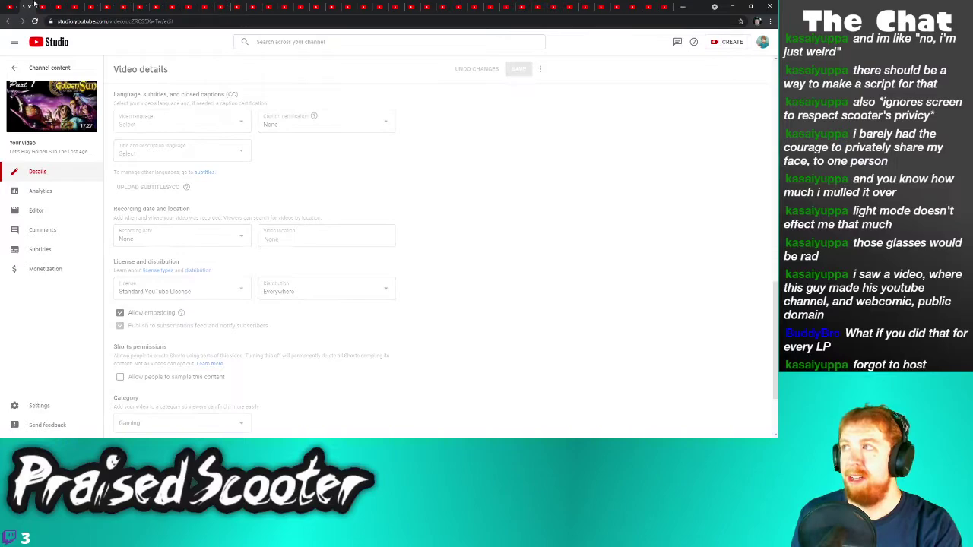
left_click(30, 7)
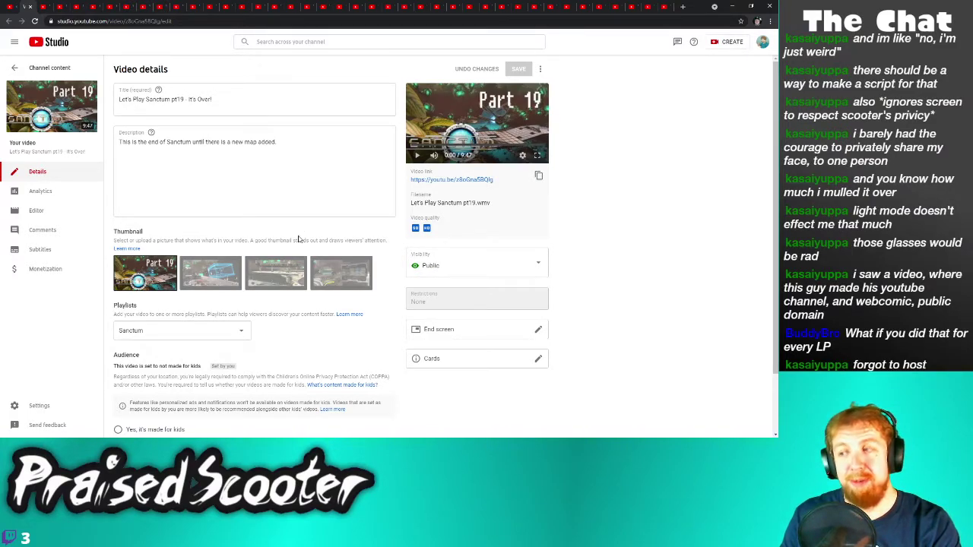
Disallow Shorts sampling of Let's Play Sanctum pt19, save the change and close its tab
scroll(300, 233, "down", 2)
left_click(130, 410)
scroll(151, 391, "down", 5)
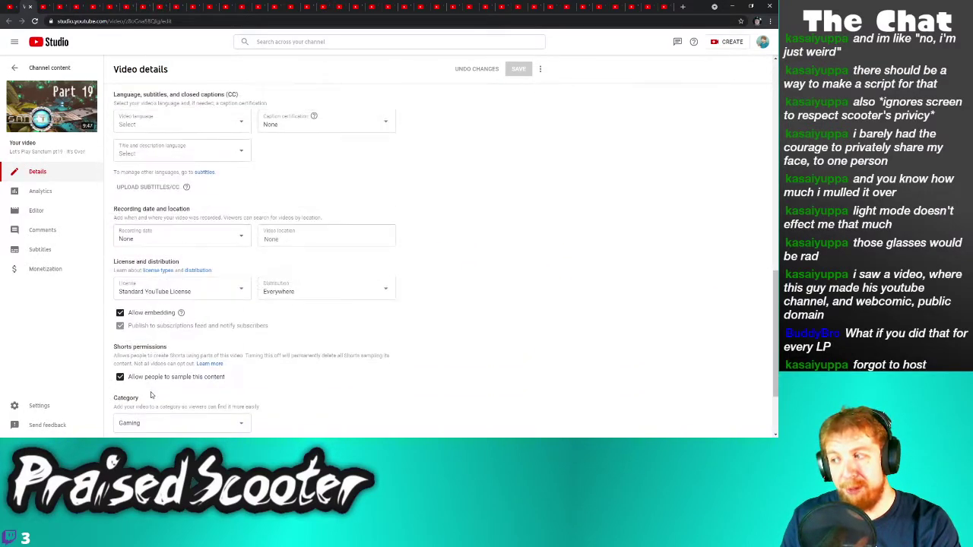
left_click(147, 377)
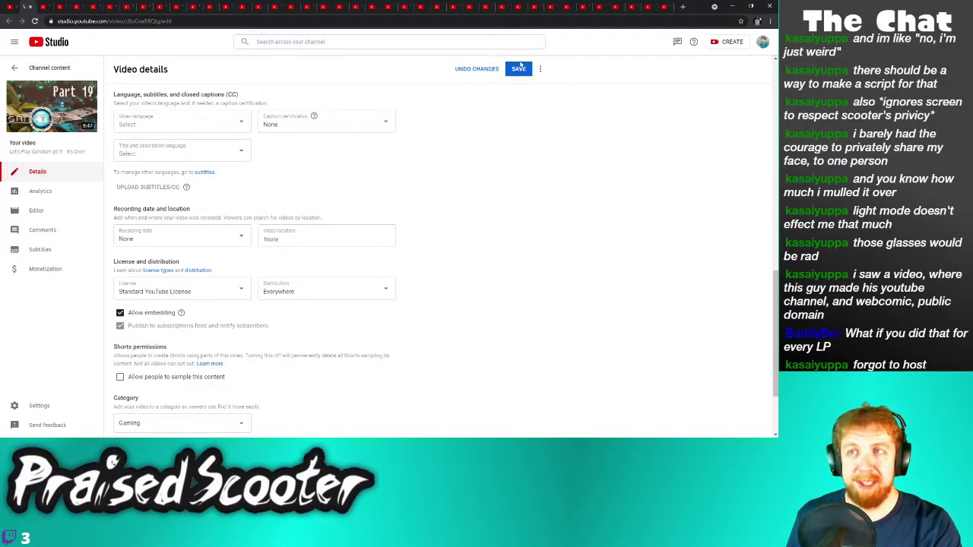
left_click(519, 68)
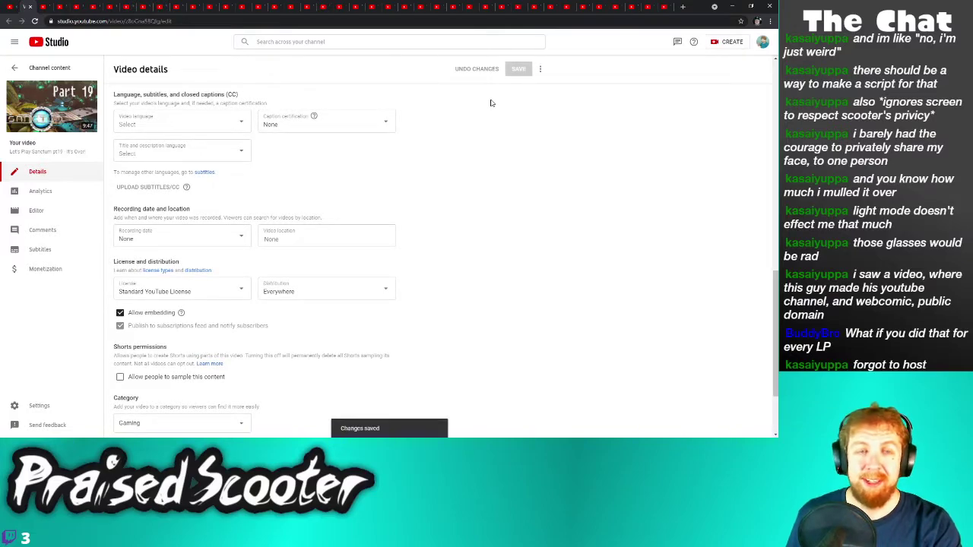
key("alt+Left")
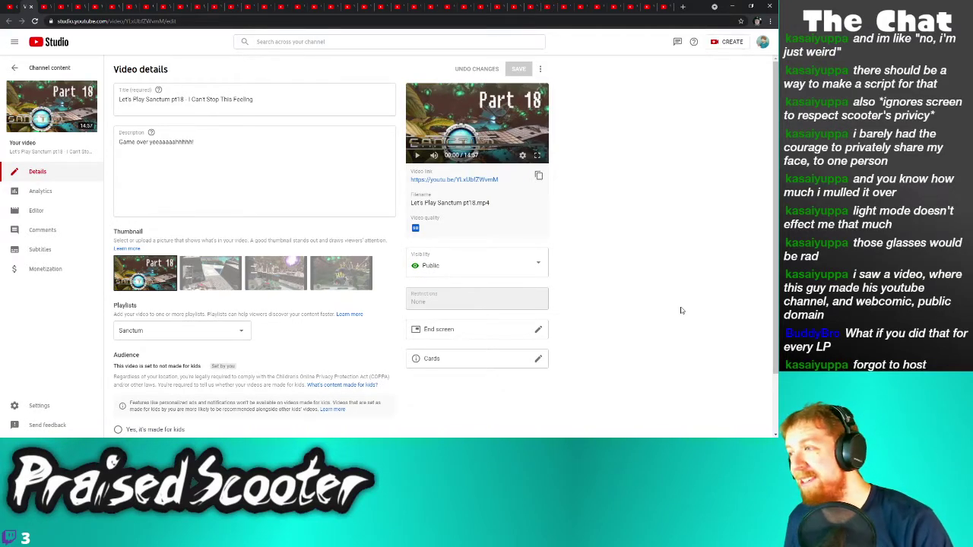
Disallow Shorts sampling of Let's Play Sanctum pt18, save the change and close its tab
scroll(317, 174, "down", 1)
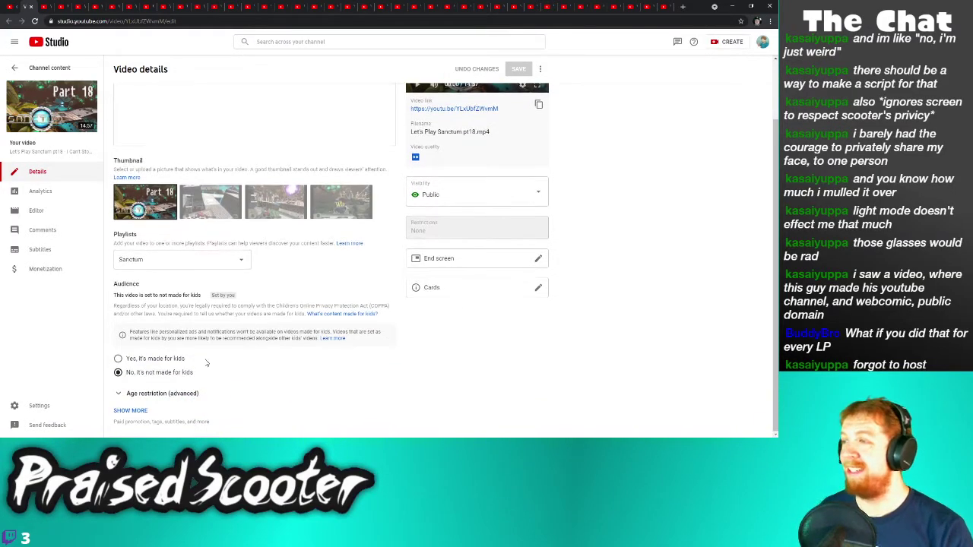
left_click(131, 410)
scroll(140, 396, "down", 8)
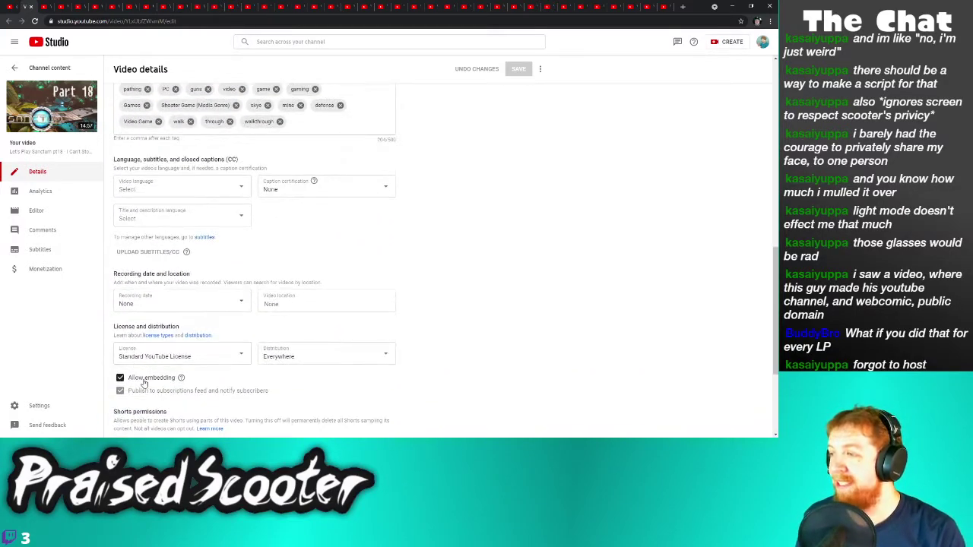
scroll(144, 384, "down", 1)
left_click(151, 364)
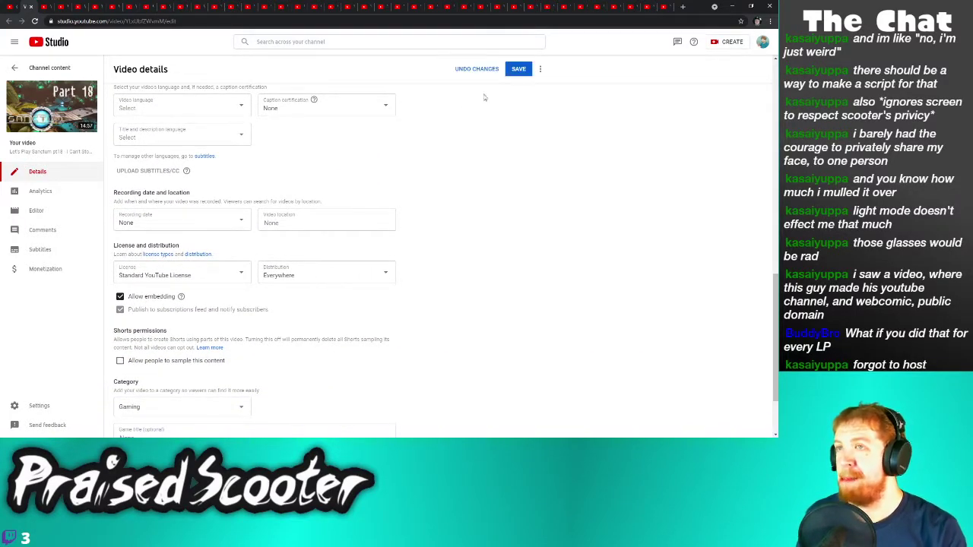
left_click(521, 74)
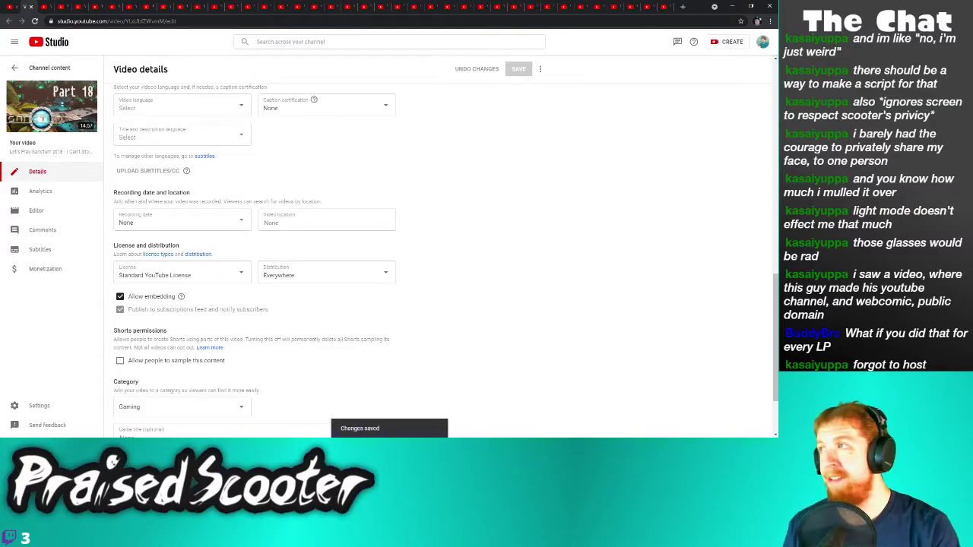
left_click(33, 9)
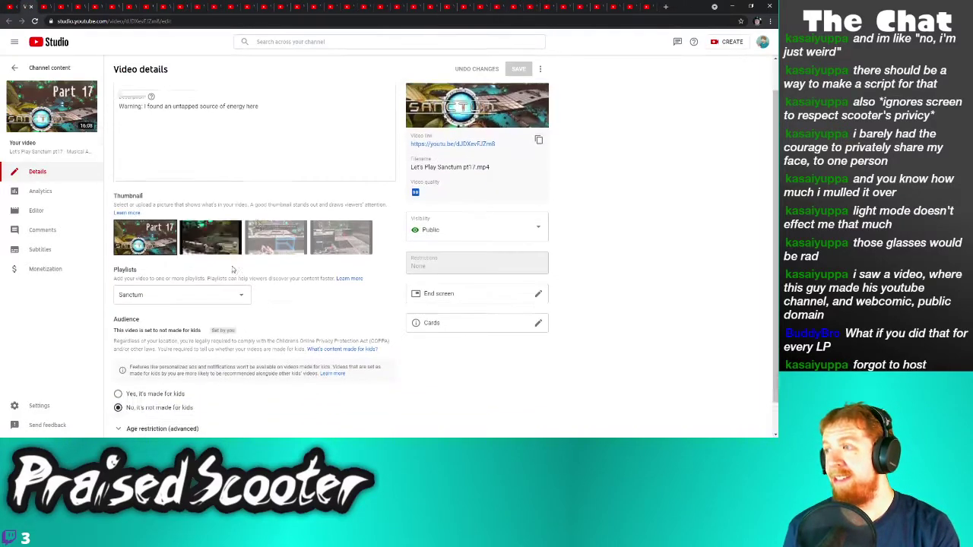
Disallow Shorts sampling of Let's Play Sanctum pt17, save the change and close its tab
left_click(130, 407)
scroll(179, 337, "down", 5)
scroll(179, 336, "down", 4)
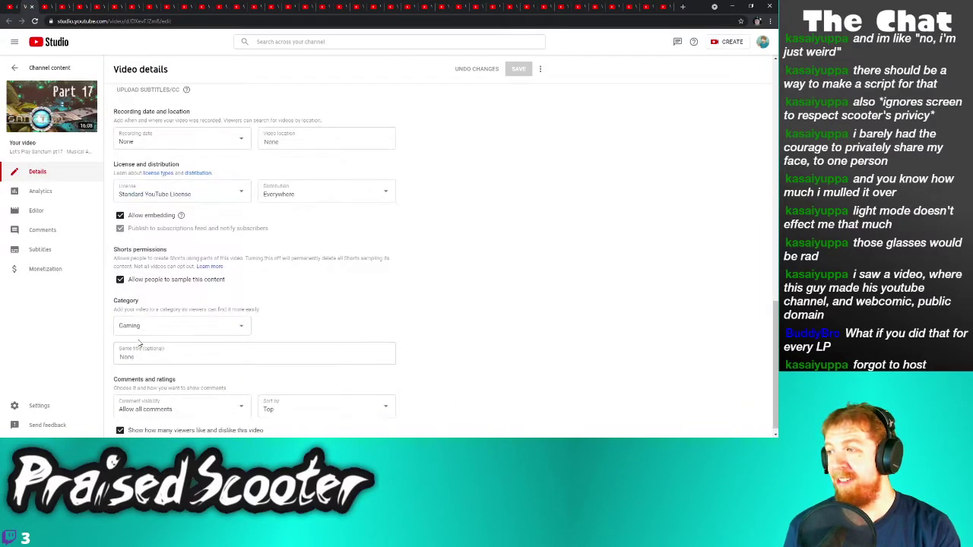
left_click(120, 279)
left_click(517, 69)
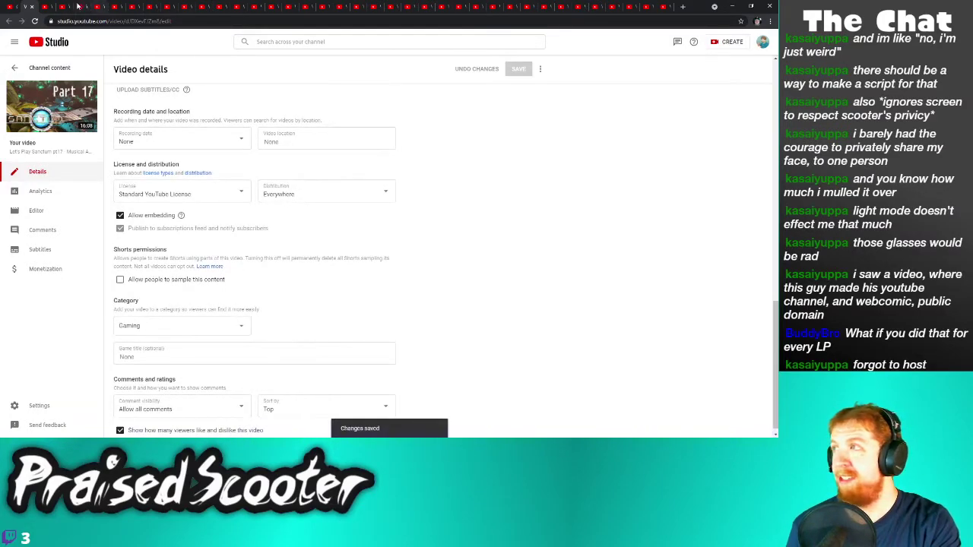
left_click(31, 6)
Disallow Shorts sampling of Let's Play Sanctum pt16 and save the change
scroll(142, 241, "down", 1)
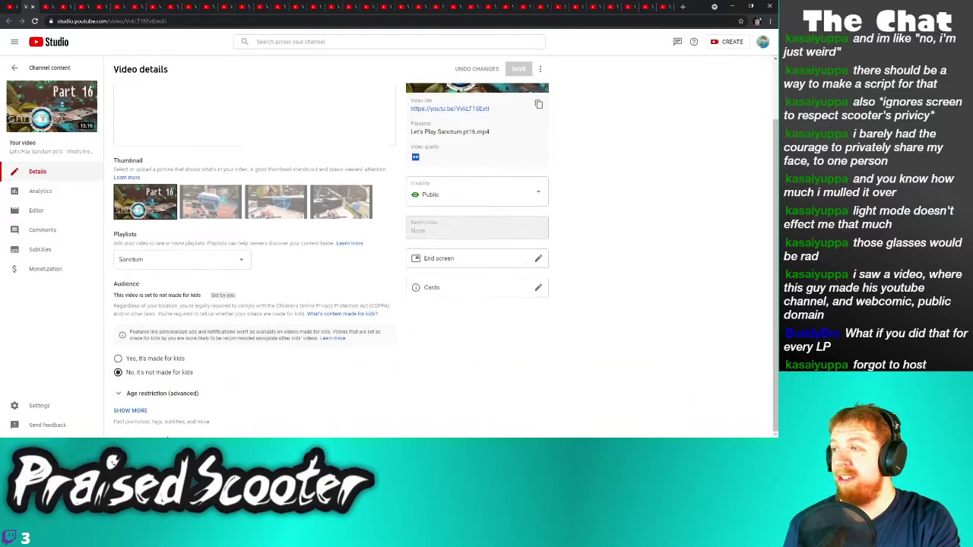
left_click(130, 409)
scroll(182, 382, "down", 4)
scroll(182, 382, "down", 3)
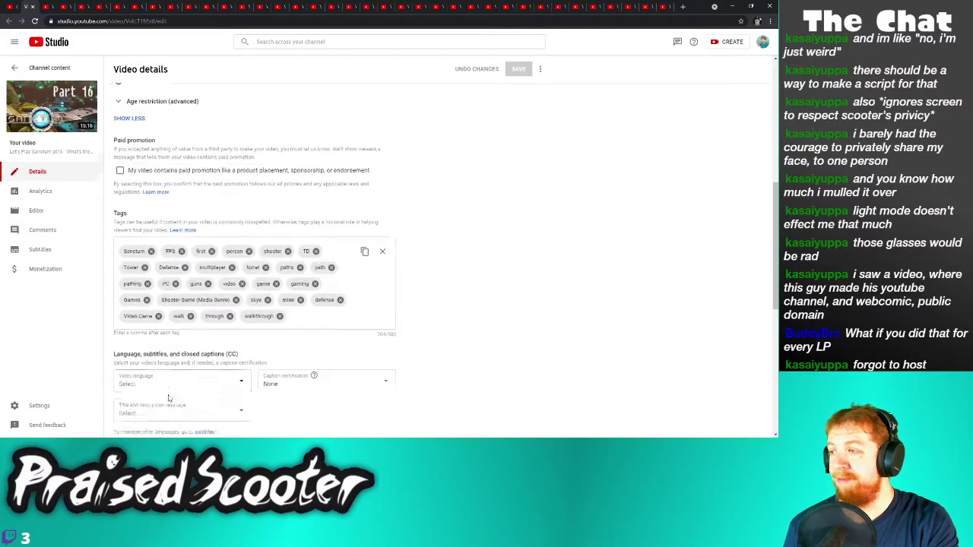
left_click(120, 401)
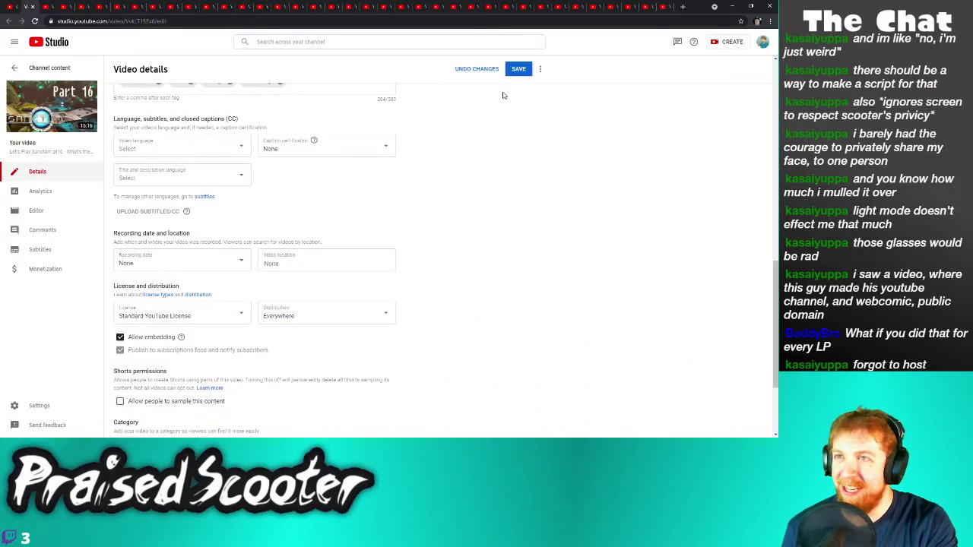
left_click(518, 69)
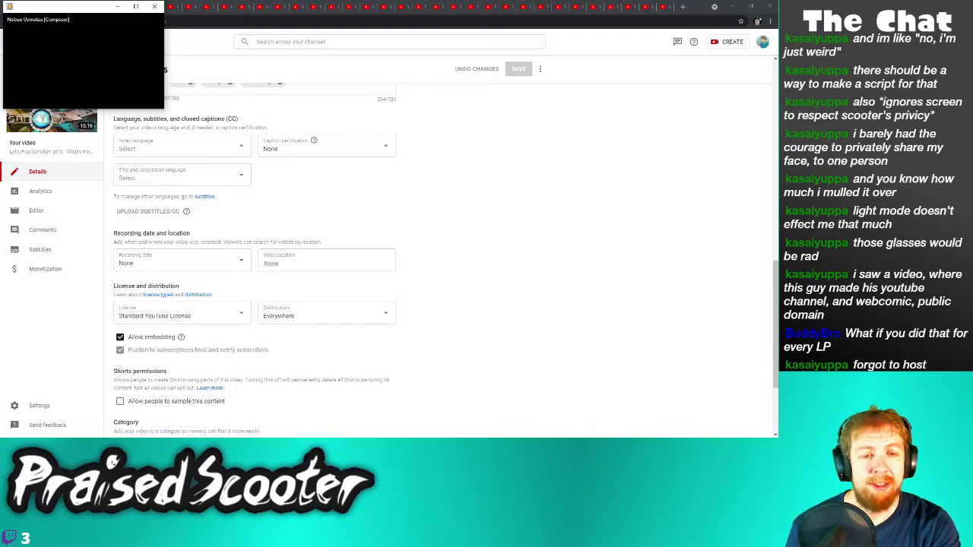
Switch to File Explorer, search the video game remix music folder for "blakk", and clear and minimize the window
key("alt+Tab")
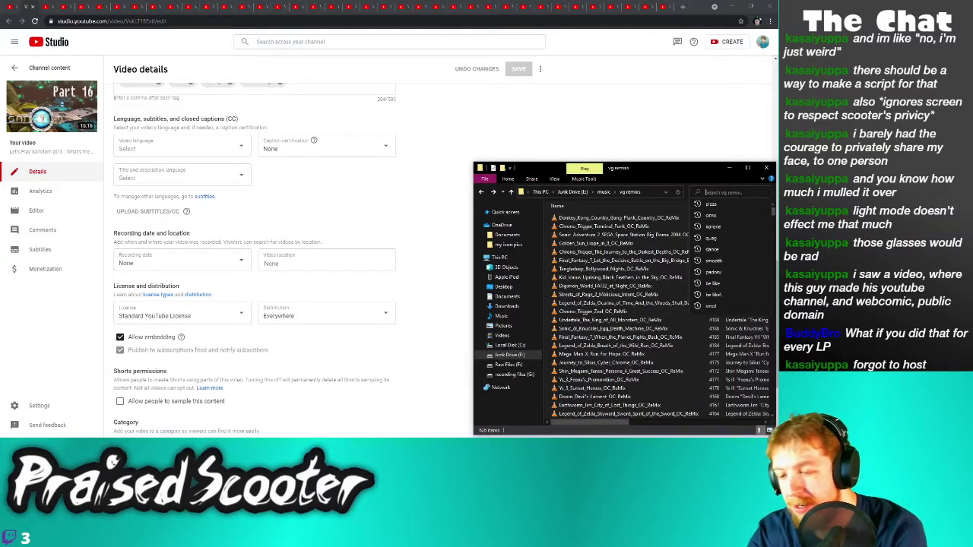
type("biako")
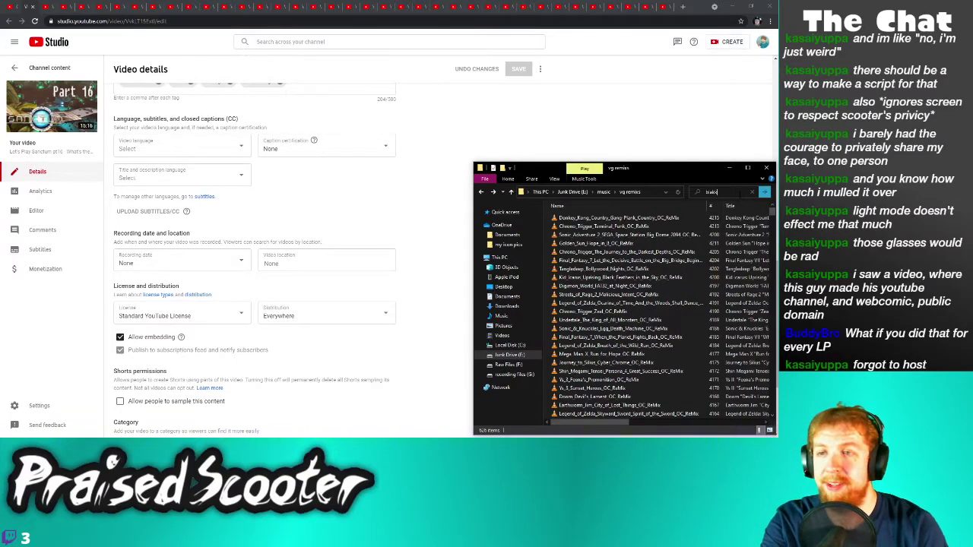
left_click(763, 192)
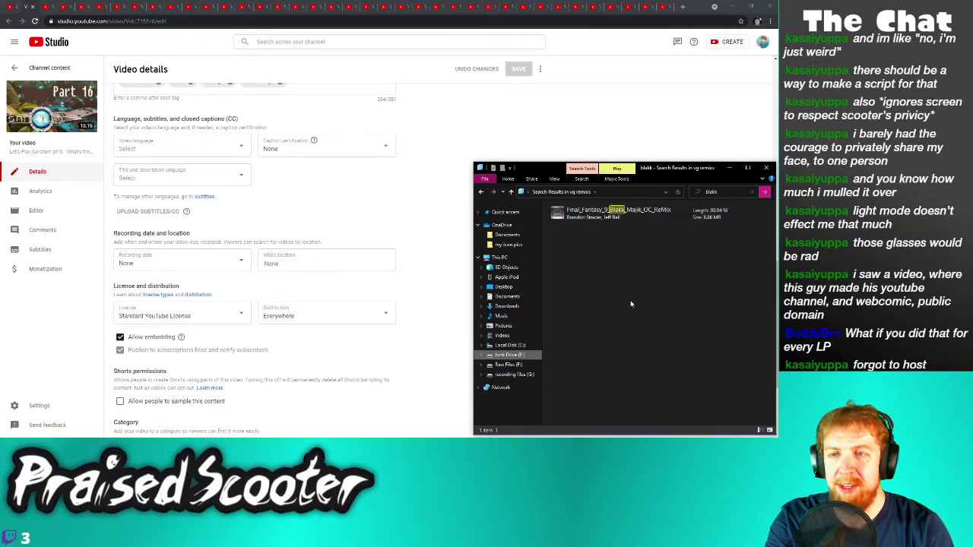
key("alt+Left")
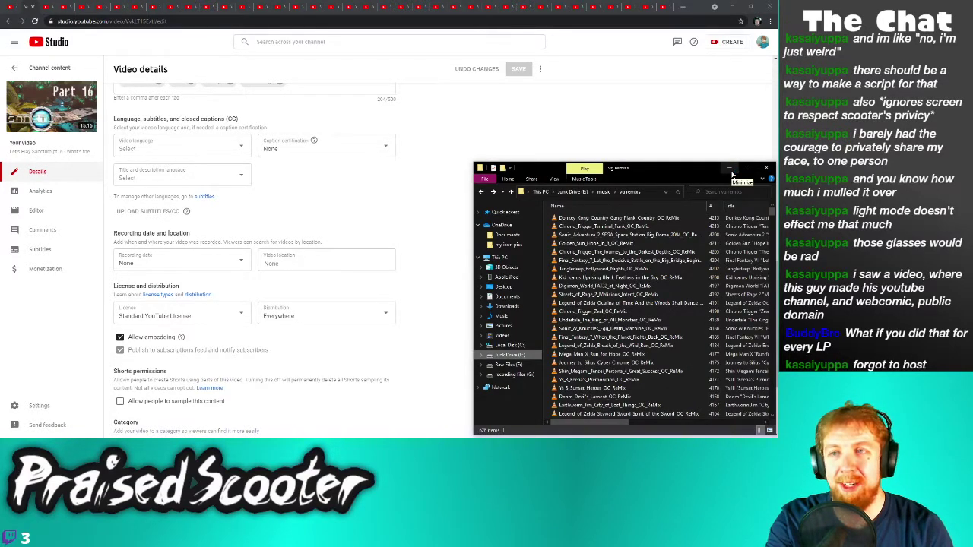
left_click(732, 172)
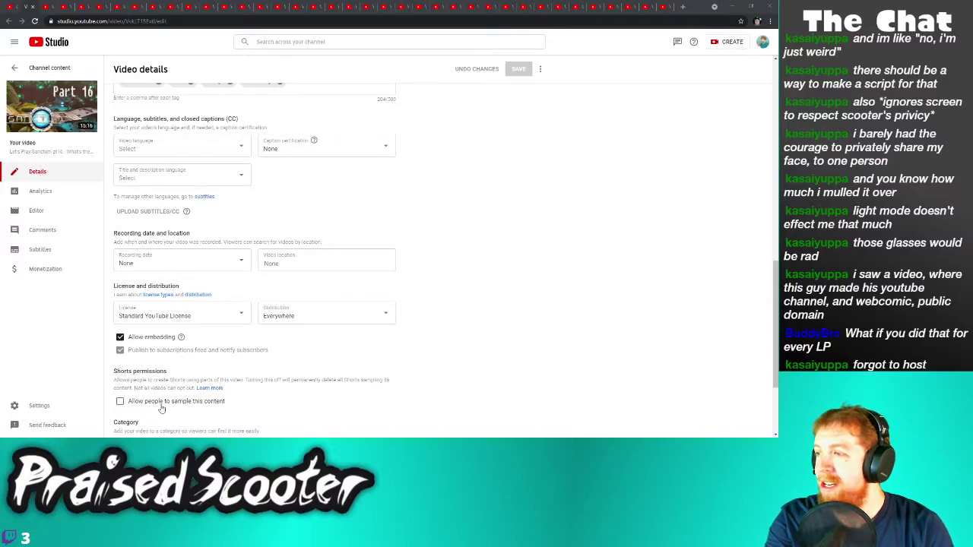
Close the pt16 tab and disallow Shorts sampling of Let's Play Sanctum pt15, saving the change and closing its tab
left_click(33, 7)
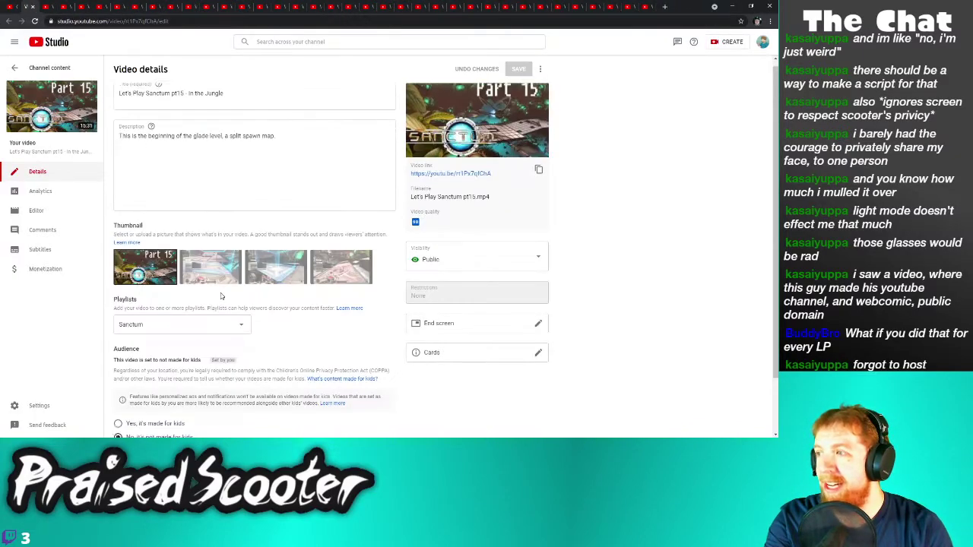
left_click(140, 411)
scroll(152, 398, "down", 10)
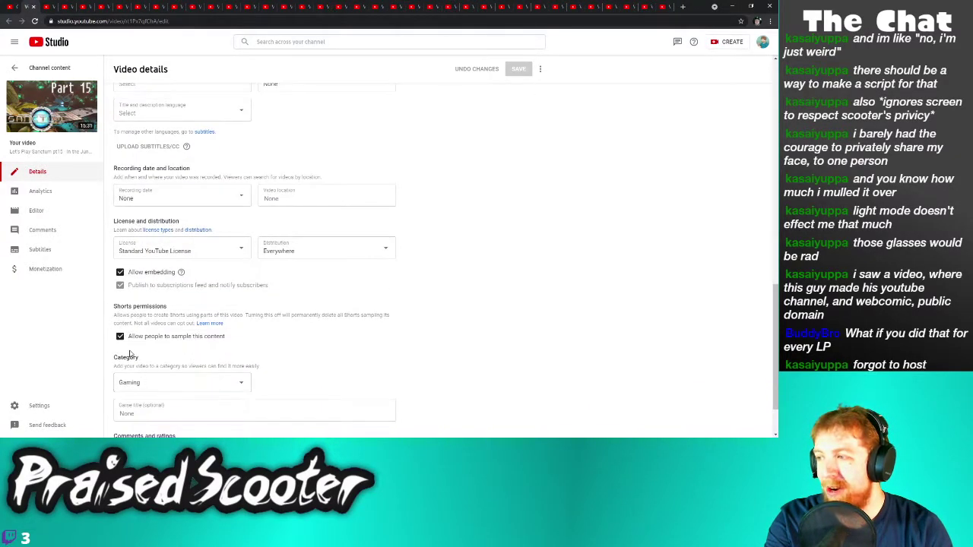
left_click(129, 339)
left_click(512, 70)
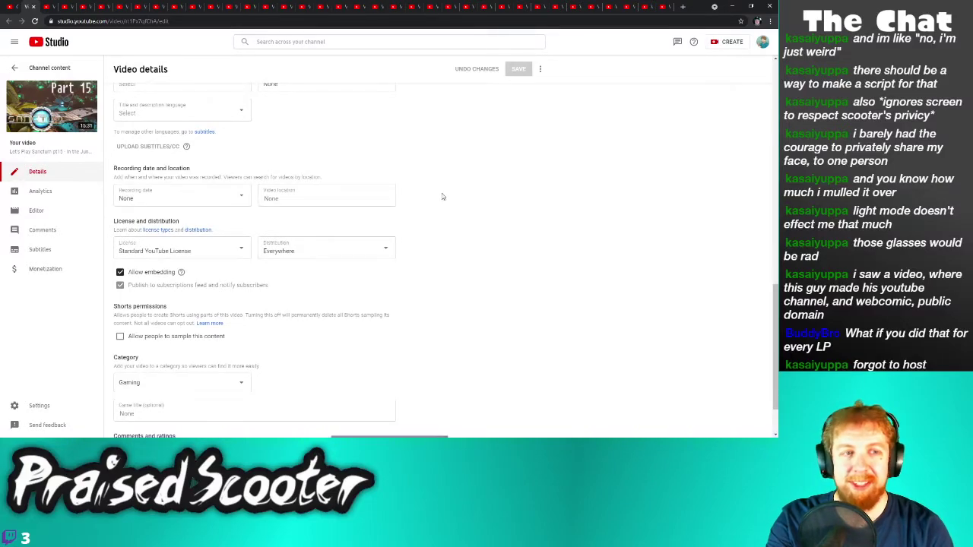
left_click(35, 8)
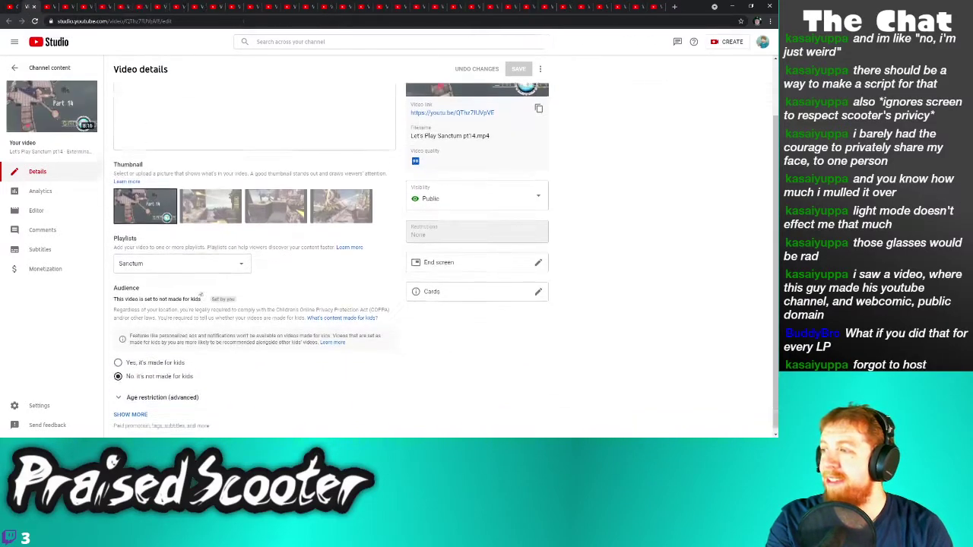
Disallow Shorts sampling of Let's Play Sanctum pt14, save the change and close its tab
scroll(146, 383, "down", 10)
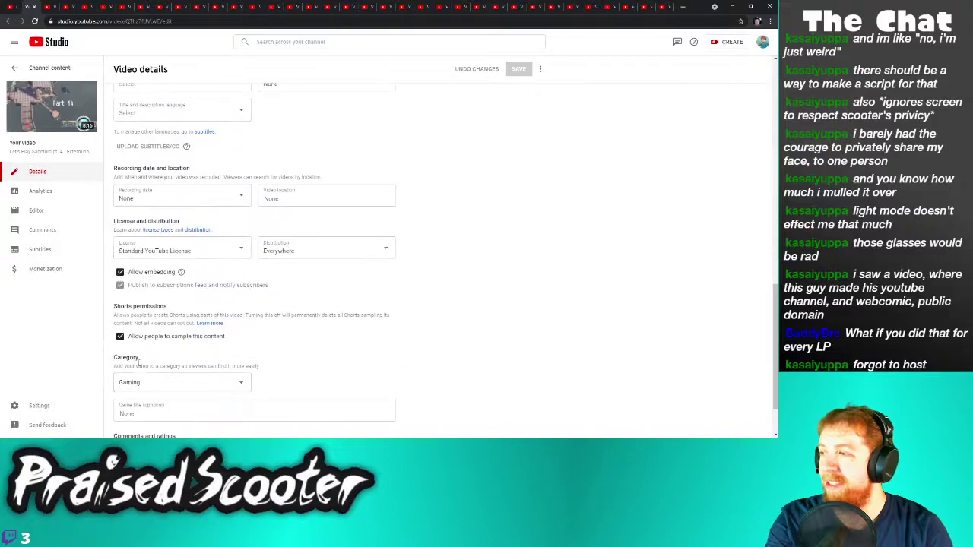
left_click(147, 337)
left_click(518, 69)
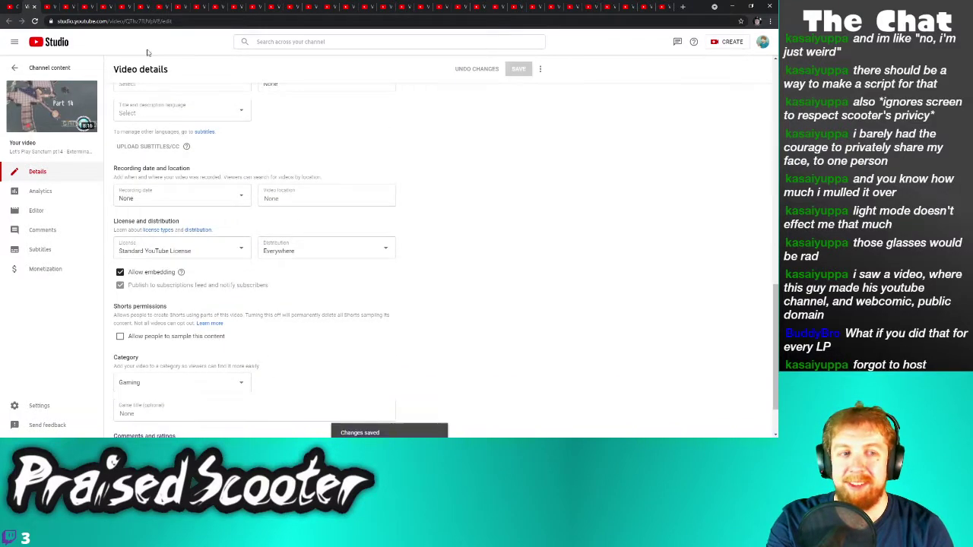
left_click(62, 6)
Disallow Shorts sampling of Let's Play Sanctum pt13, save the change and close its tab
scroll(136, 380, "down", 2)
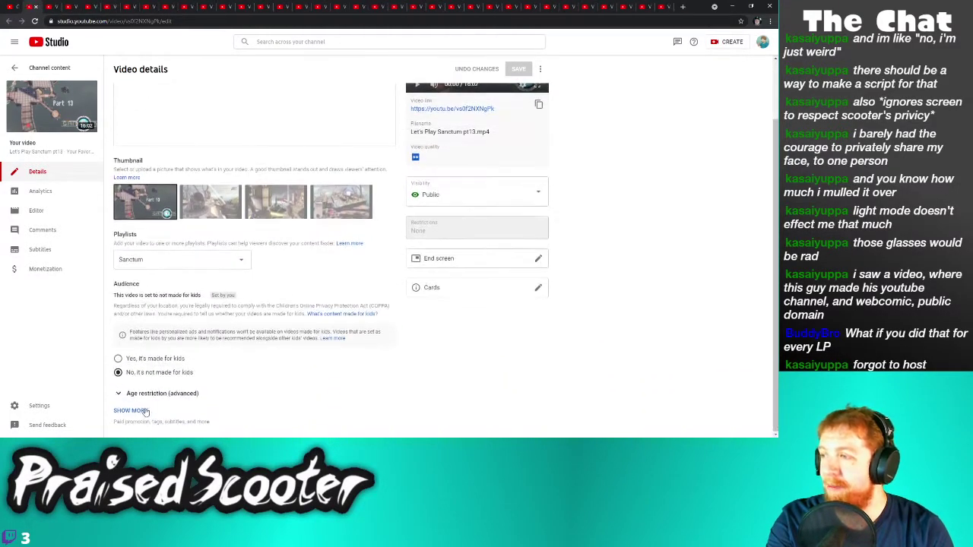
left_click(134, 410)
scroll(149, 391, "down", 10)
left_click(132, 299)
left_click(519, 69)
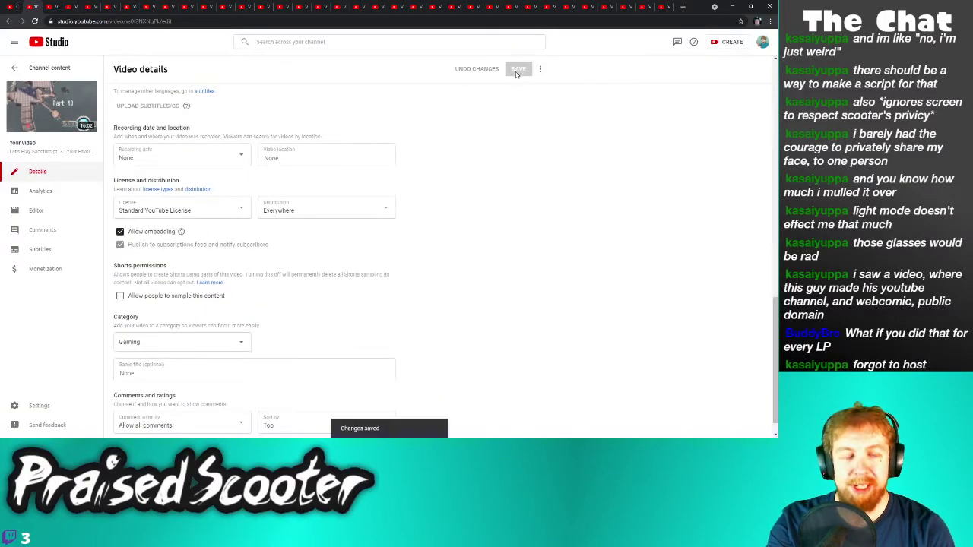
left_click(36, 7)
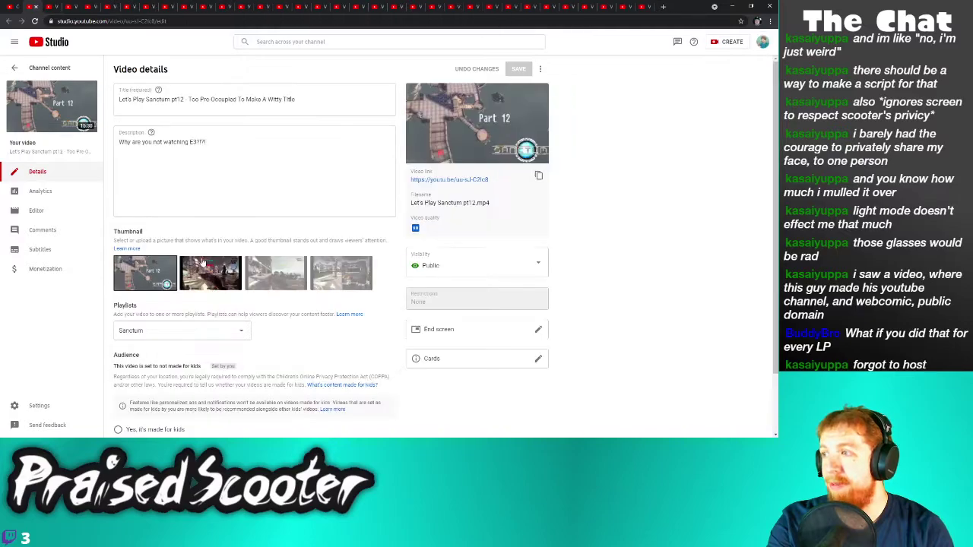
Disallow Shorts sampling of Let's Play Sanctum pt12, save the change and close its tab
scroll(145, 365, "down", 2)
left_click(134, 410)
scroll(152, 406, "down", 10)
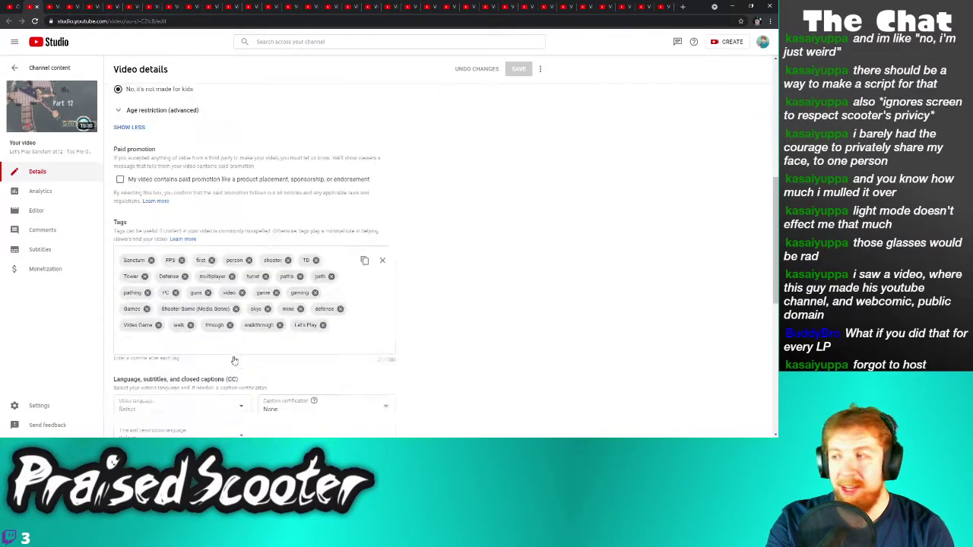
left_click(120, 377)
left_click(519, 69)
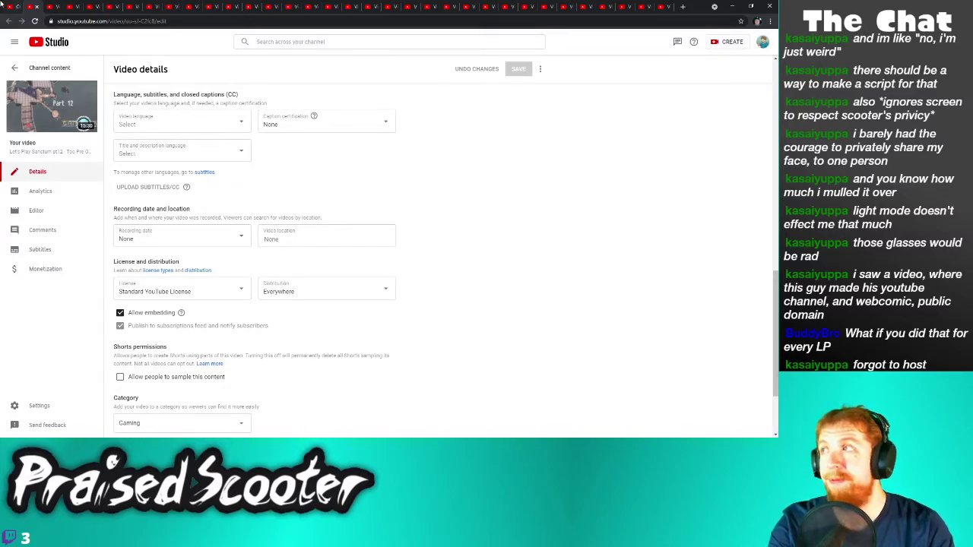
left_click(38, 8)
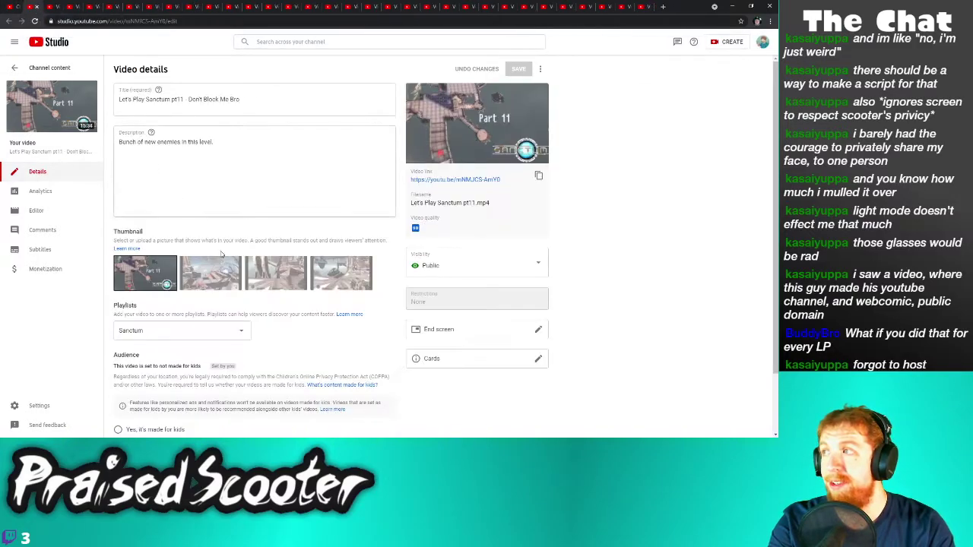
Disallow Shorts sampling of Let's Play Sanctum pt11, save the change and close its tab
scroll(228, 304, "down", 1)
left_click(143, 410)
scroll(152, 392, "down", 5)
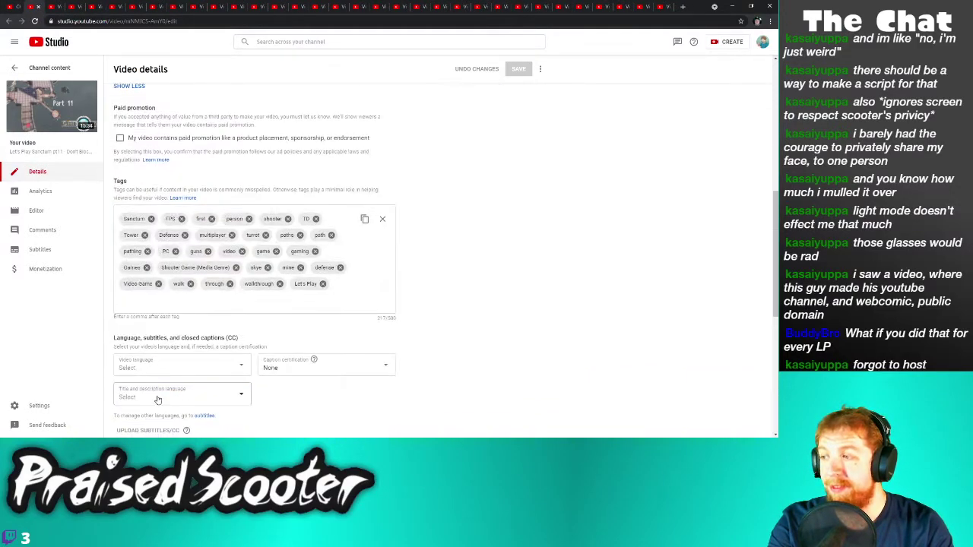
left_click(120, 417)
left_click(519, 70)
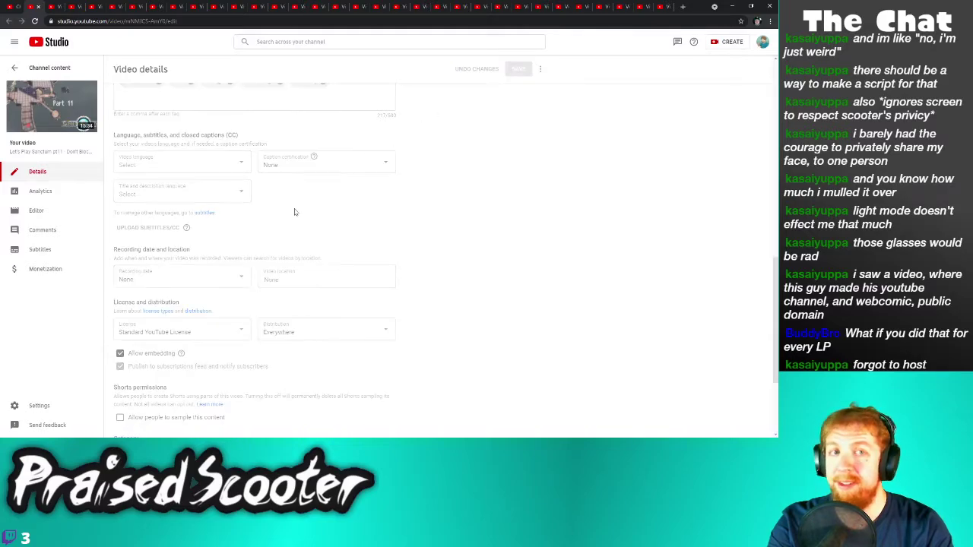
left_click(39, 6)
Disallow Shorts sampling of Let's Play Sanctum pt10, save the change and close its tab
scroll(152, 403, "down", 2)
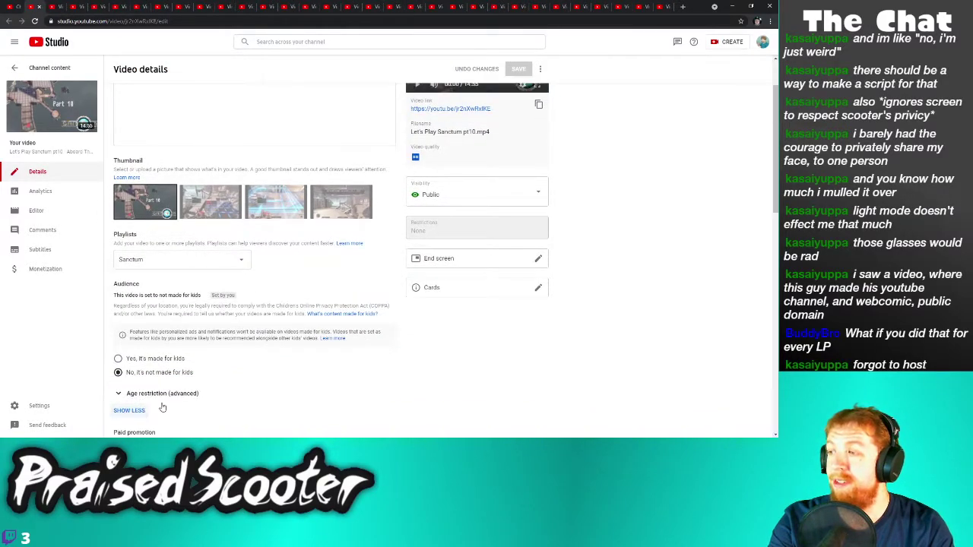
scroll(162, 403, "down", 6)
left_click(139, 337)
left_click(519, 70)
left_click(39, 6)
Disallow Shorts sampling of Let's Play Sanctum pt9, save the change and close its tab
scroll(170, 321, "down", 2)
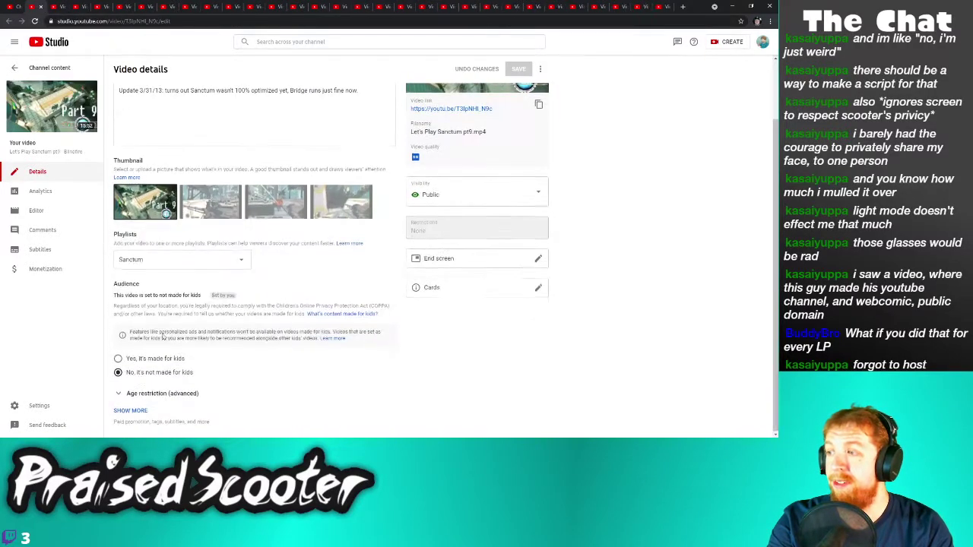
left_click(130, 411)
scroll(140, 407, "down", 6)
scroll(143, 403, "down", 3)
left_click(150, 336)
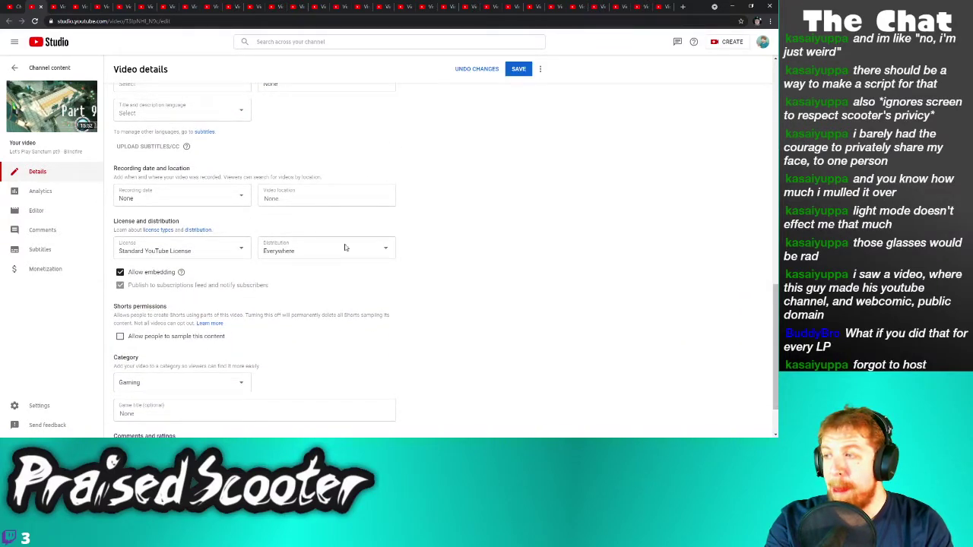
left_click(525, 70)
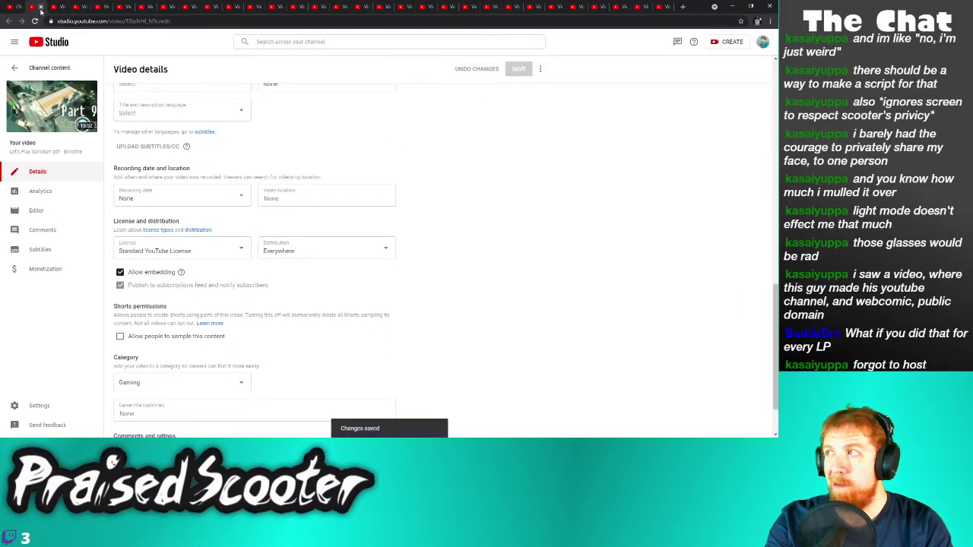
left_click(40, 7)
Disallow Shorts sampling of Let's Play Sanctum pt8, save the change and close its tab
scroll(131, 410, "down", 1)
scroll(145, 409, "down", 1)
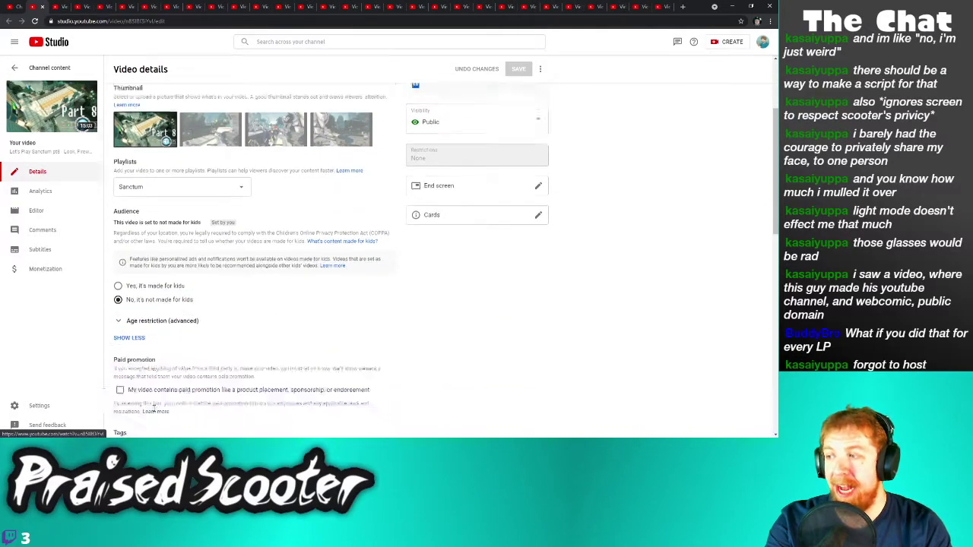
scroll(153, 408, "down", 5)
left_click(131, 416)
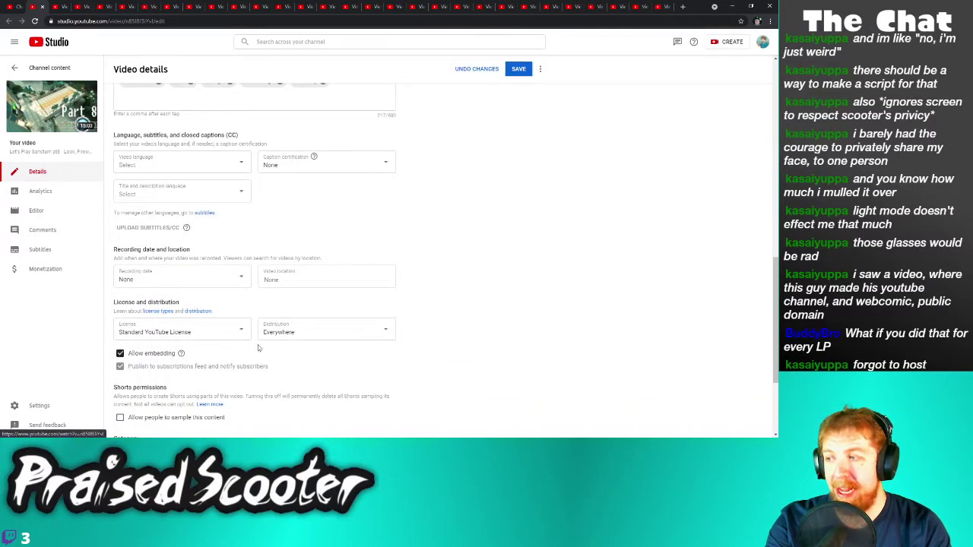
left_click(513, 69)
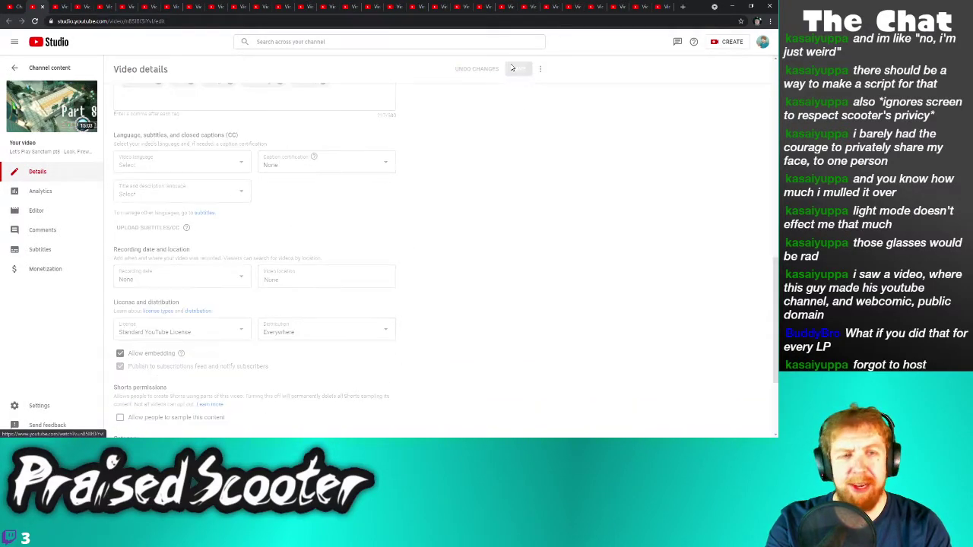
left_click(43, 8)
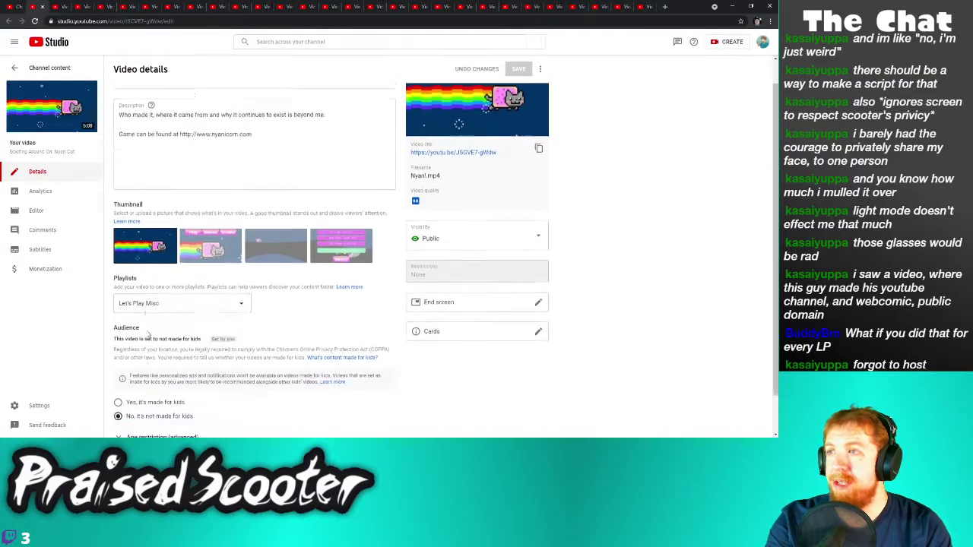
Disallow Shorts sampling of the Goofing Around video on Nyan Cat, save the change and close its tab
left_click(128, 410)
scroll(193, 376, "down", 4)
scroll(193, 376, "down", 3)
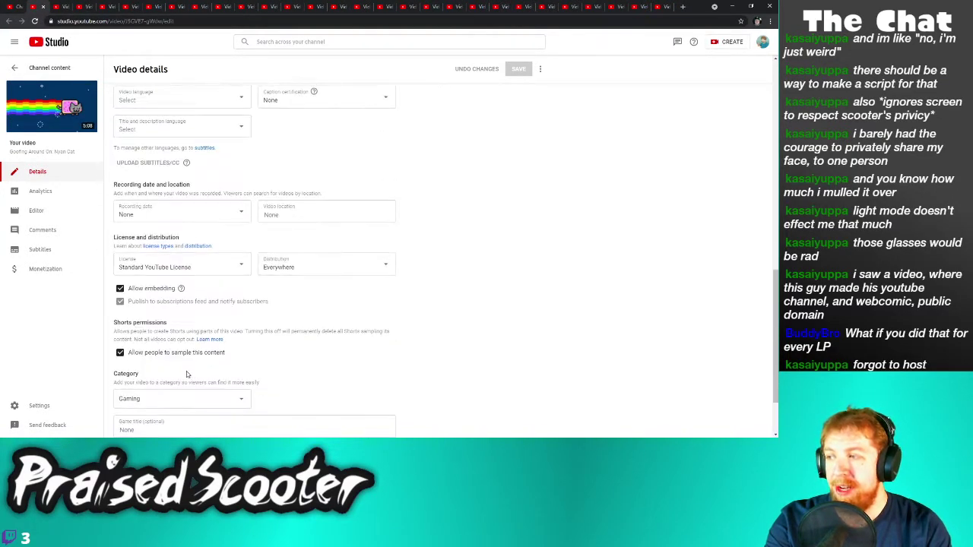
left_click(177, 354)
left_click(518, 70)
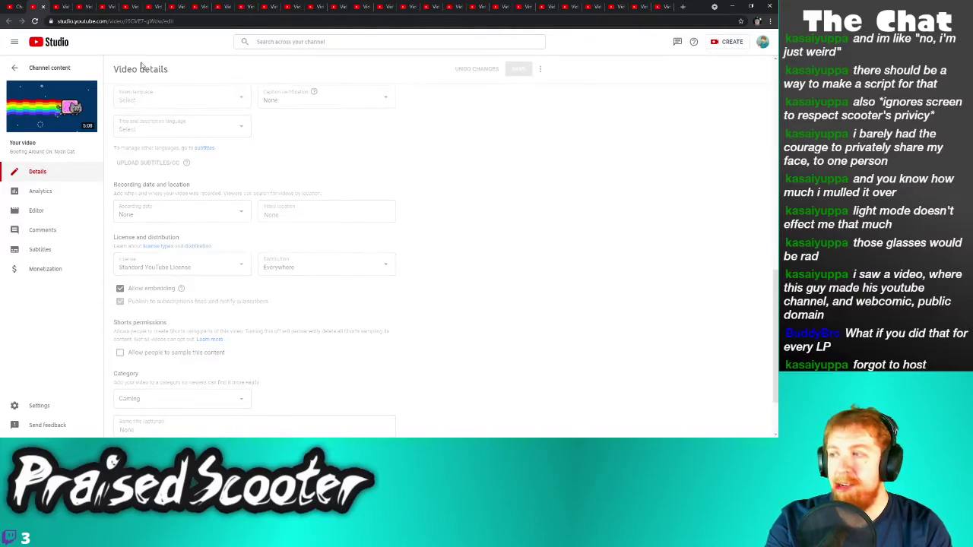
left_click(42, 6)
Disallow Shorts sampling of Let's Play Sanctum pt7, save the change and close its tab
scroll(227, 350, "down", 1)
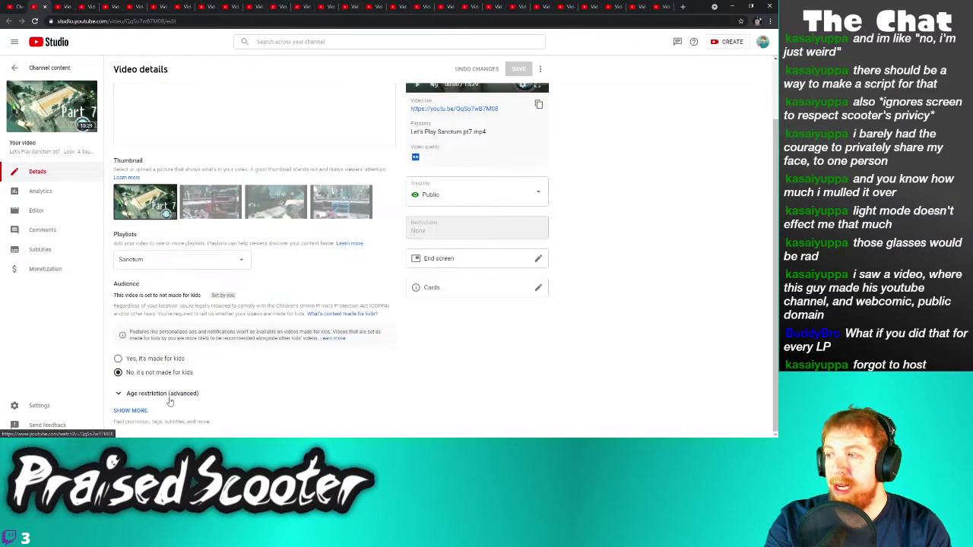
left_click(126, 412)
scroll(133, 349, "down", 9)
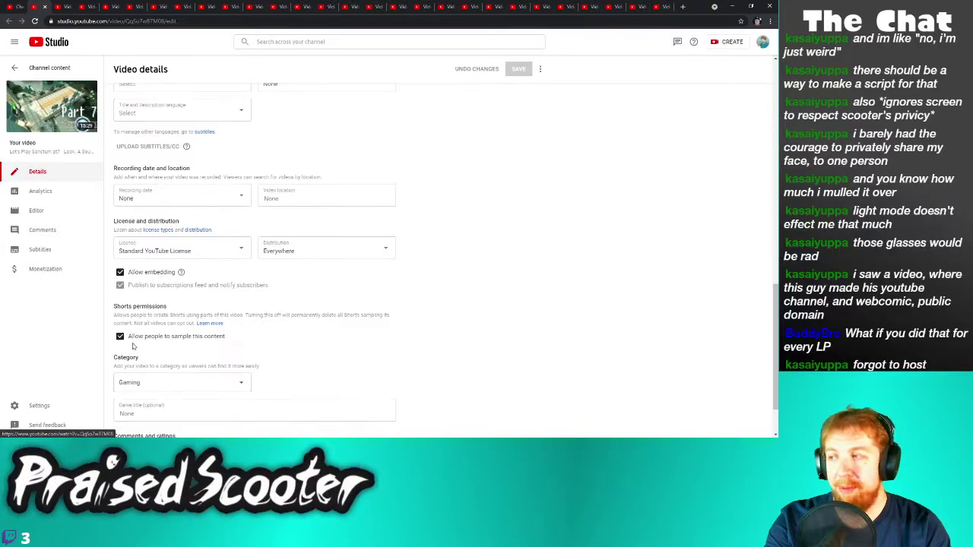
left_click(139, 338)
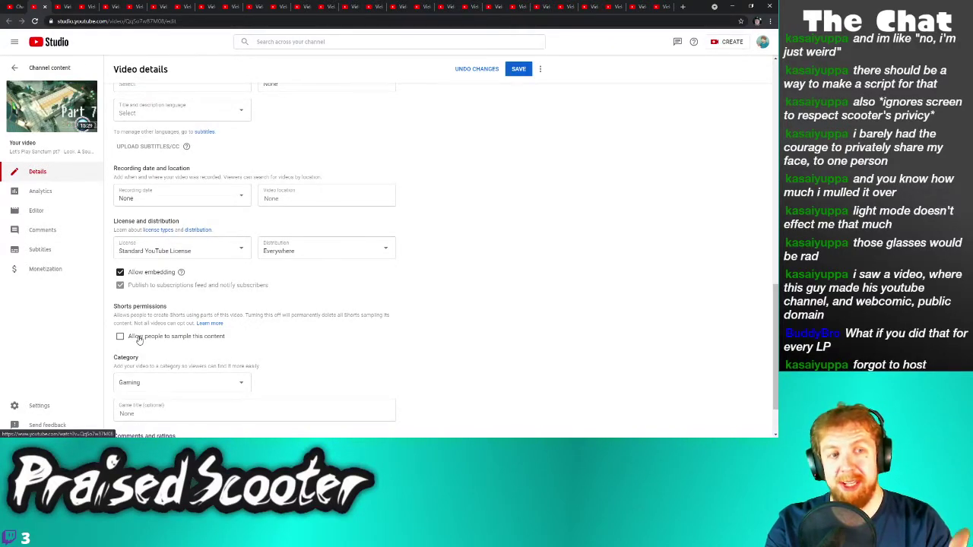
left_click(519, 69)
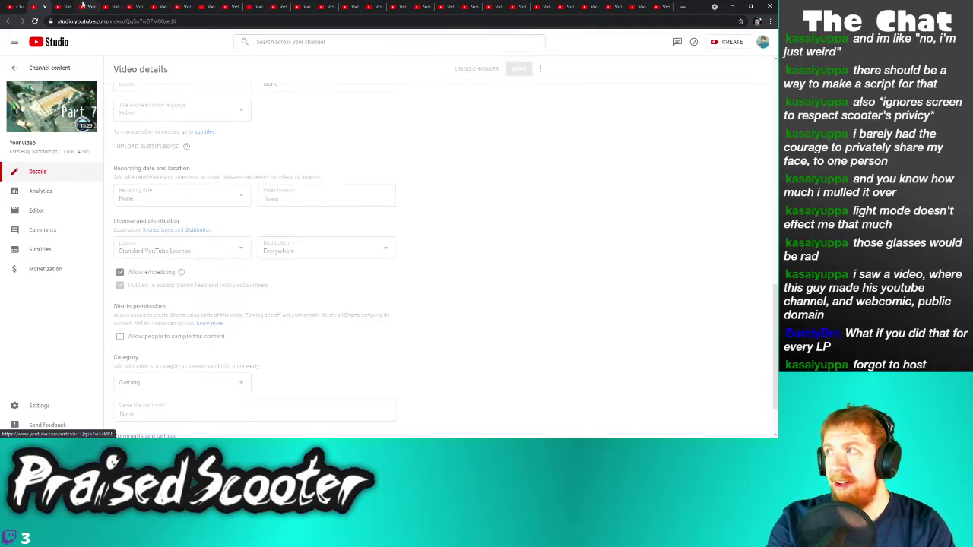
left_click(50, 7)
Disallow Shorts sampling of Let's Play Sanctum pt6, save the change and close its tab
scroll(141, 406, "down", 2)
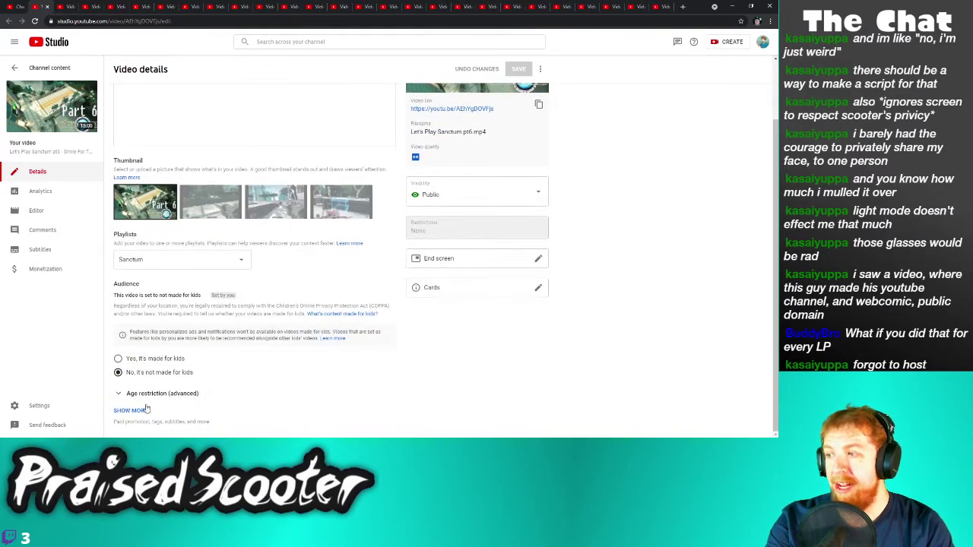
left_click(140, 411)
scroll(183, 273, "down", 10)
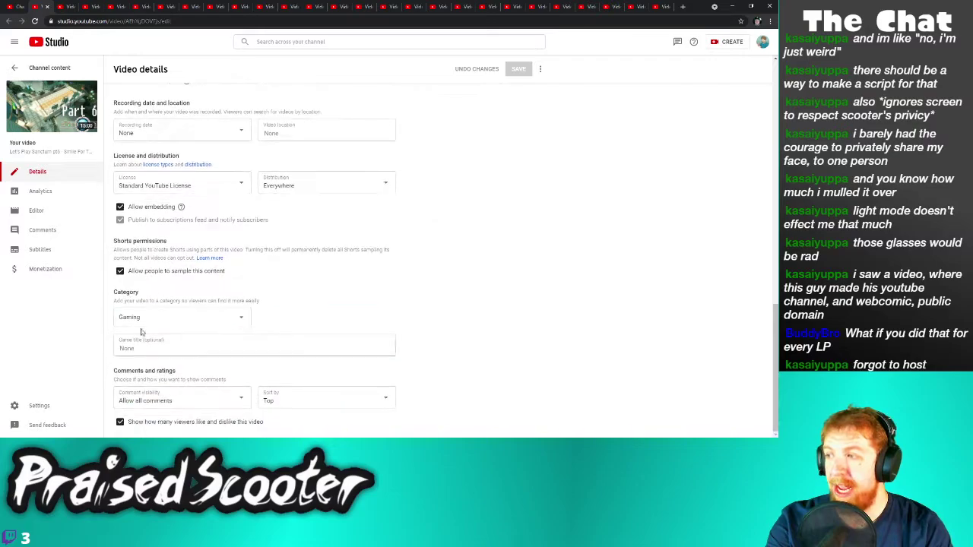
left_click(183, 272)
left_click(527, 74)
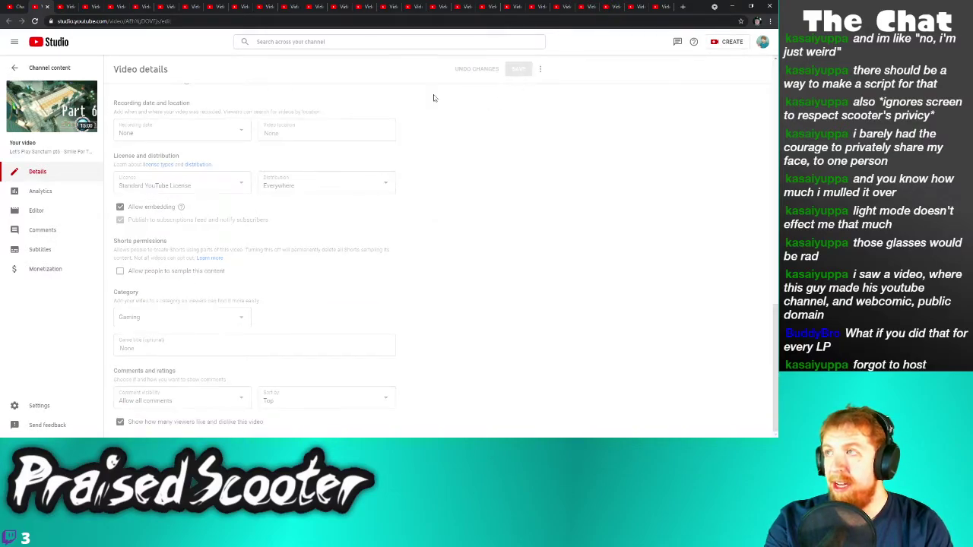
left_click(47, 6)
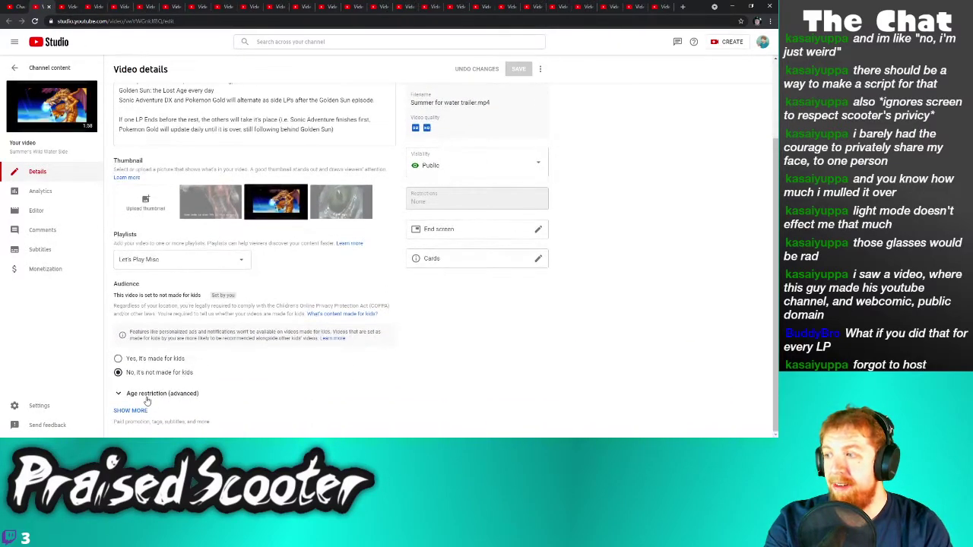
Expand the additional details of the Summer's Wild Water Side video to reach its Shorts sampling permission
left_click(135, 412)
scroll(152, 411, "down", 8)
scroll(138, 261, "down", 2)
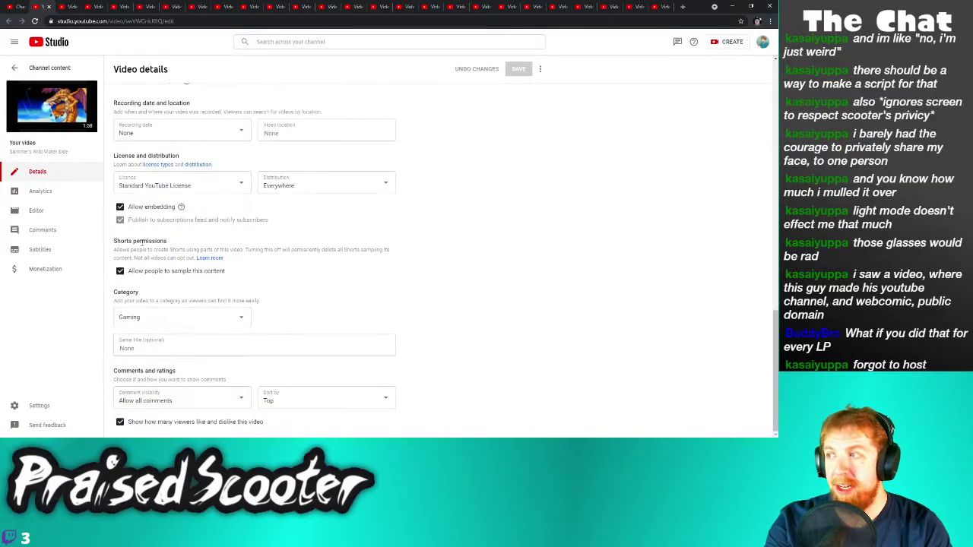
Disable "Allow people to sample this content" for the Summer's Wild Water Side video, save the change and close its page
left_click(183, 278)
left_click(518, 68)
left_click(48, 6)
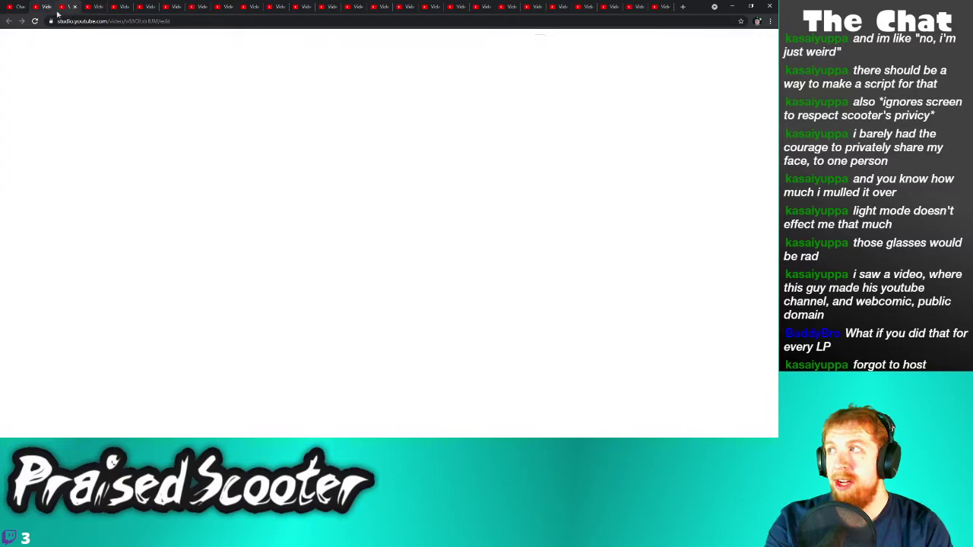
Turn off the Shorts sampling permission for Let's Play Golden Sun pt 55, save it and close that video's page
left_click(130, 410)
scroll(145, 391, "down", 8)
left_click(149, 400)
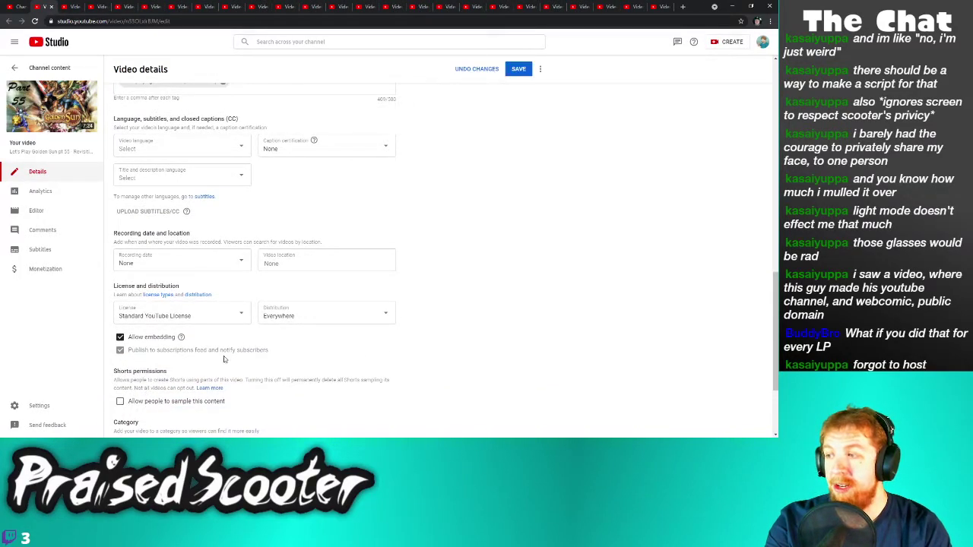
left_click(519, 69)
left_click(52, 6)
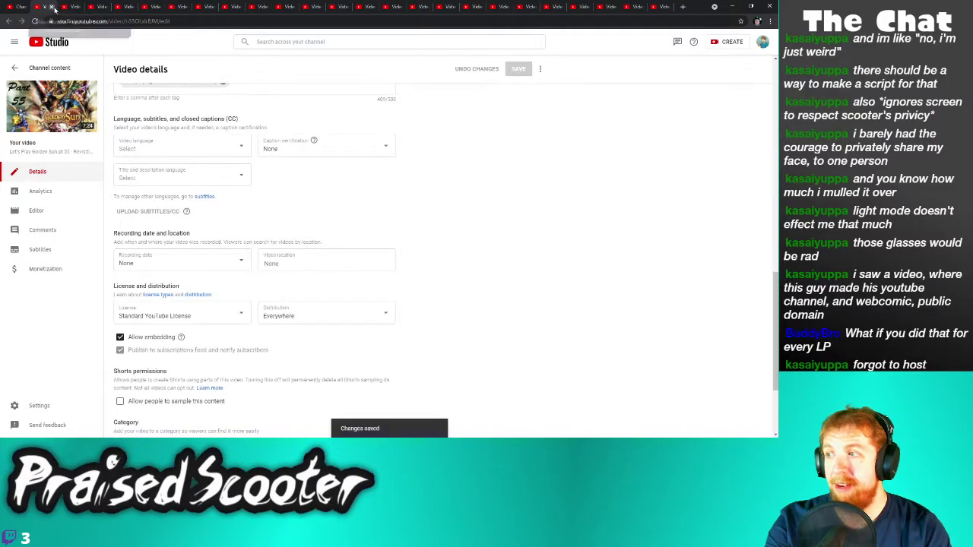
Turn off the Shorts sampling permission for Let's Play Golden Sun pt 54, save it and close that video's page
scroll(238, 370, "down", 1)
left_click(130, 408)
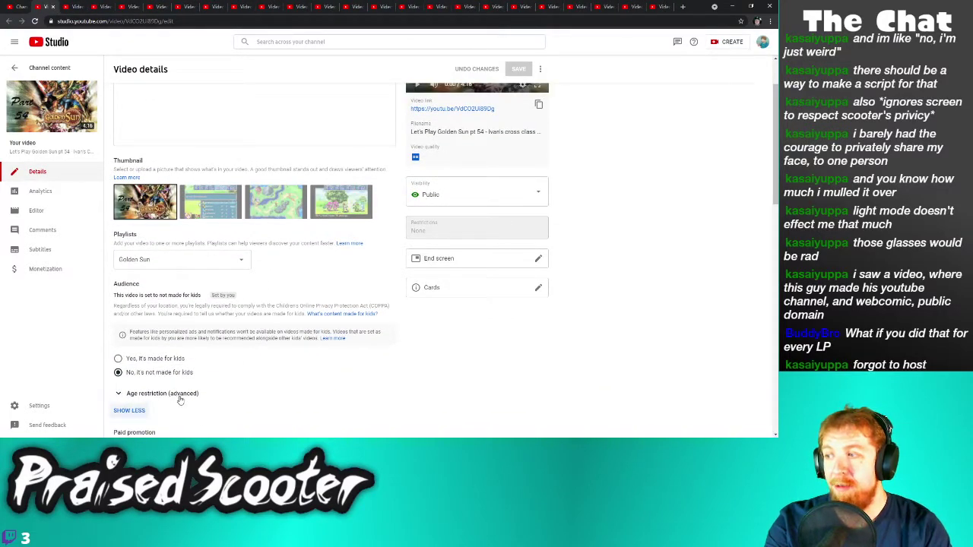
scroll(184, 391, "down", 5)
scroll(183, 391, "down", 2)
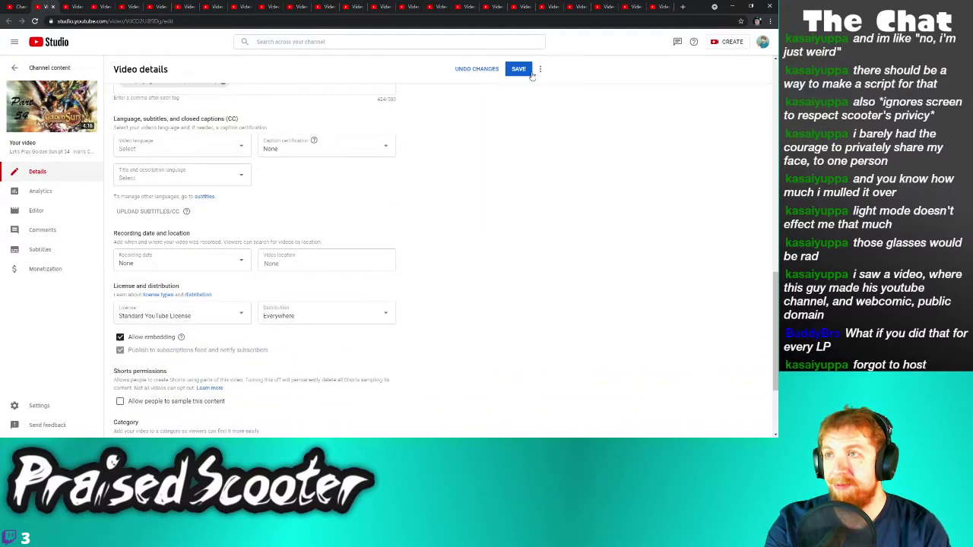
left_click(53, 6)
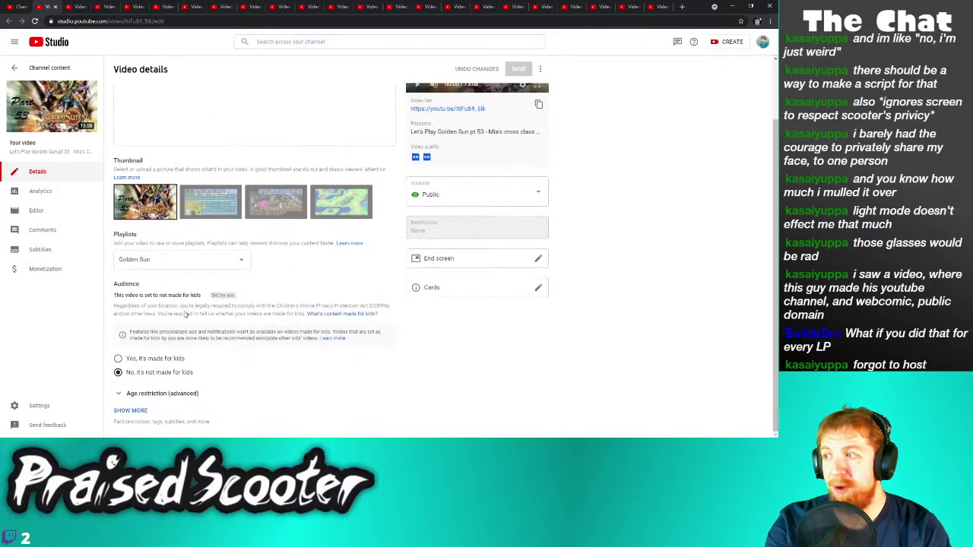
Turn off the Shorts sampling permission for Let's Play Golden Sun pt 53, save it and close that video's page
left_click(131, 411)
scroll(144, 411, "down", 5)
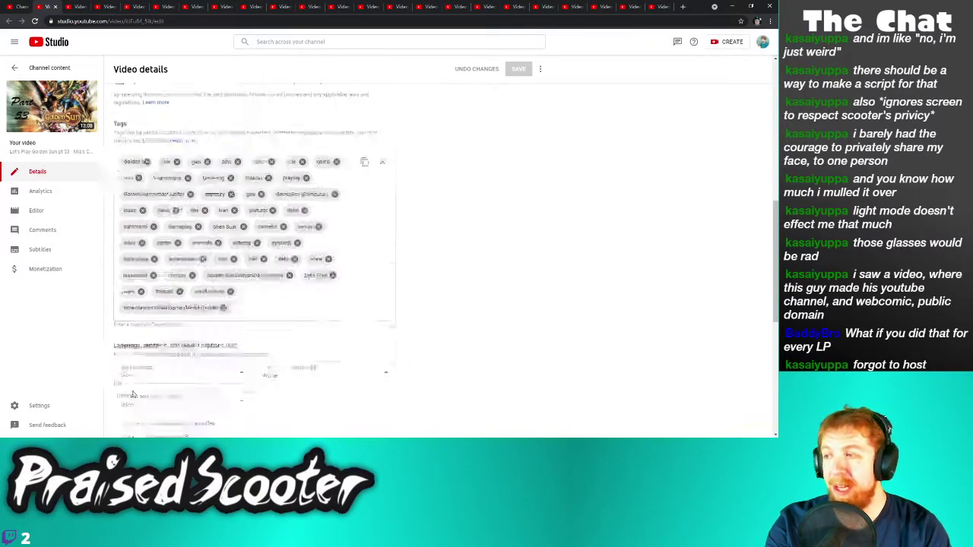
scroll(148, 407, "down", 2)
left_click(163, 362)
left_click(518, 68)
left_click(54, 6)
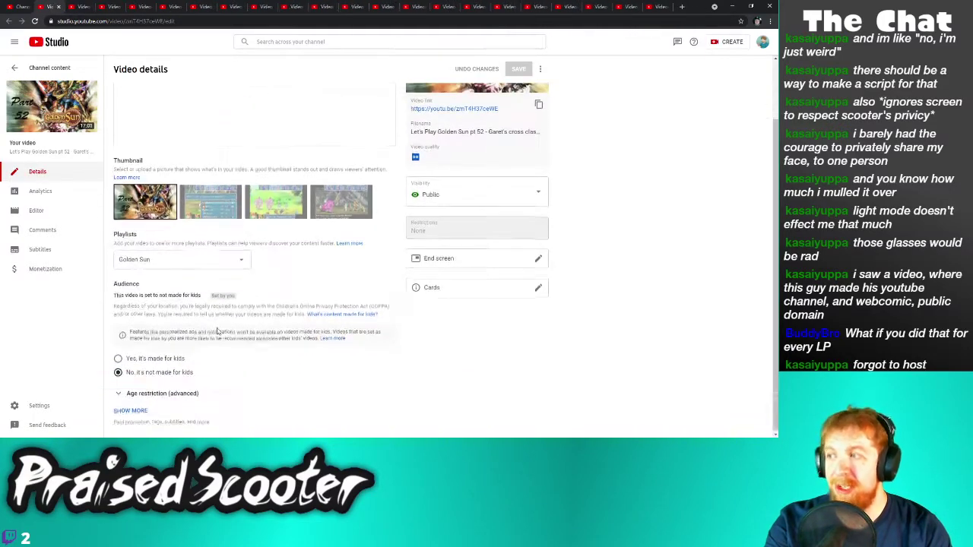
Turn off the Shorts sampling permission for Let's Play Golden Sun pt 52, save it and close that video's page
left_click(130, 411)
scroll(231, 376, "down", 8)
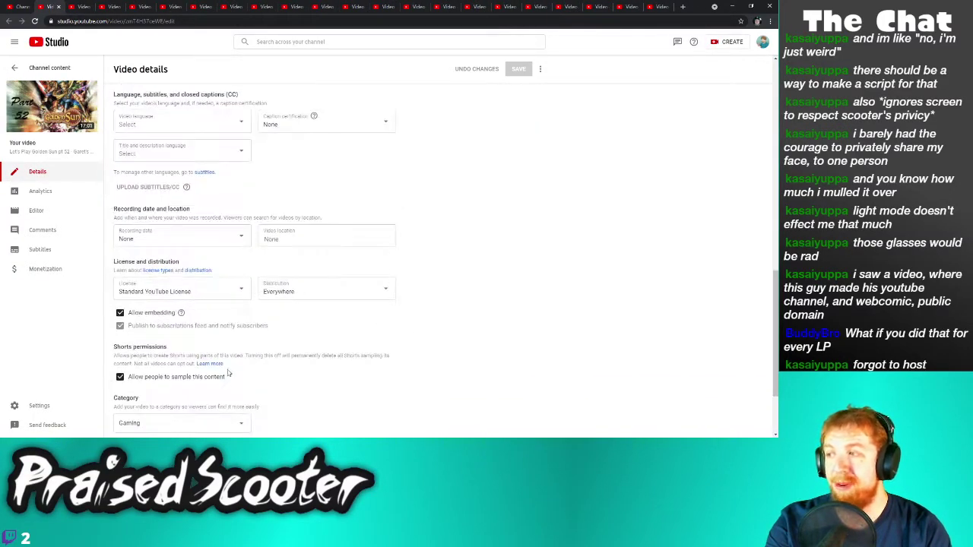
left_click(135, 375)
left_click(518, 69)
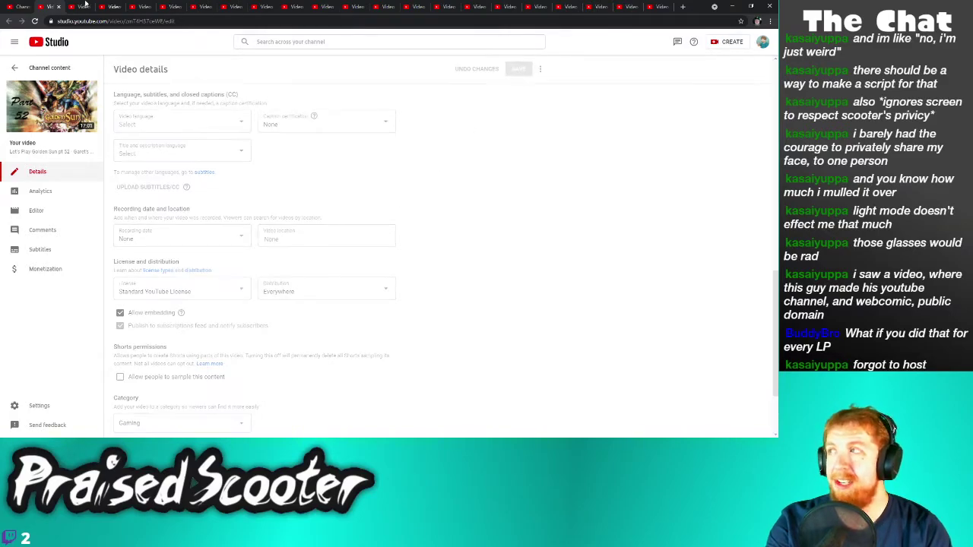
left_click(57, 8)
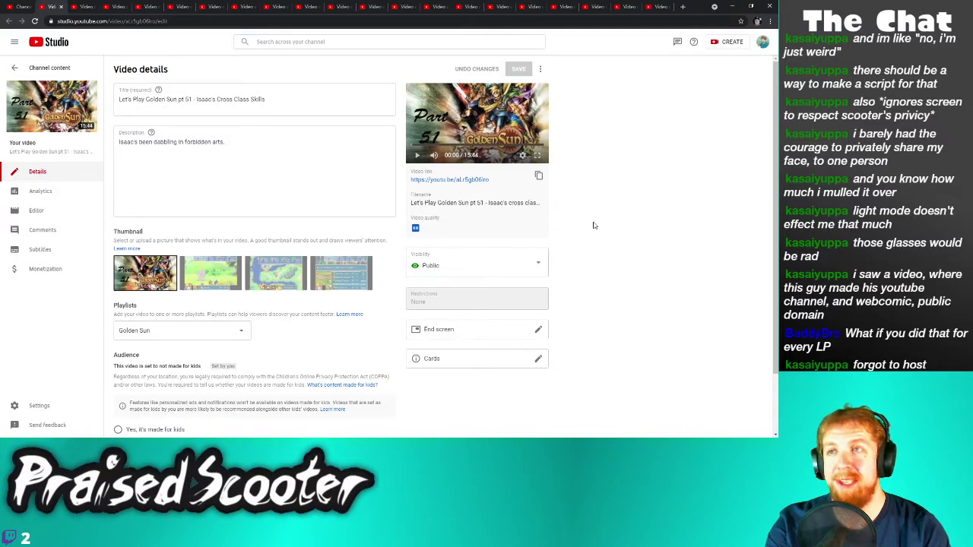
Turn off the Shorts sampling permission for Let's Play Golden Sun pt 51, save it and close that video's page
scroll(595, 225, "down", 2)
left_click(131, 411)
scroll(152, 406, "down", 8)
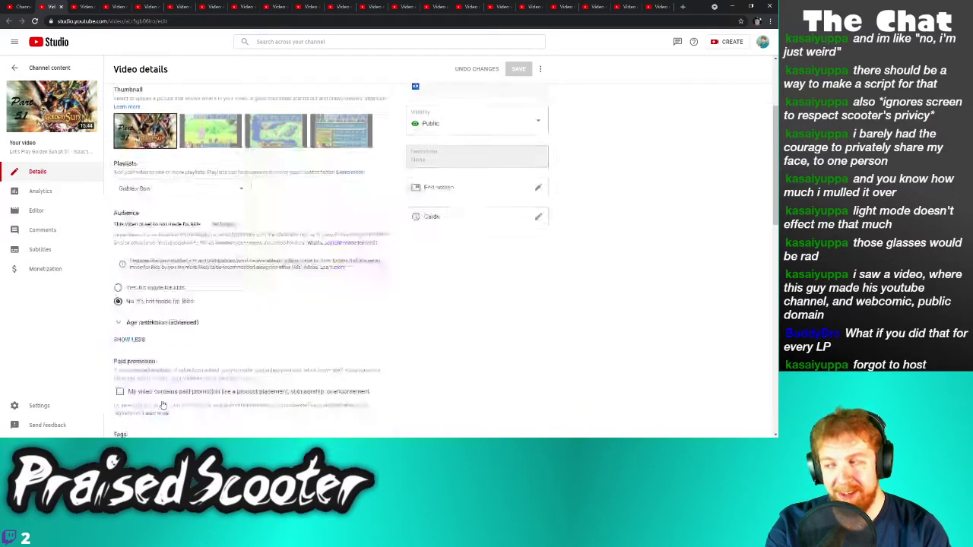
scroll(152, 395, "down", 1)
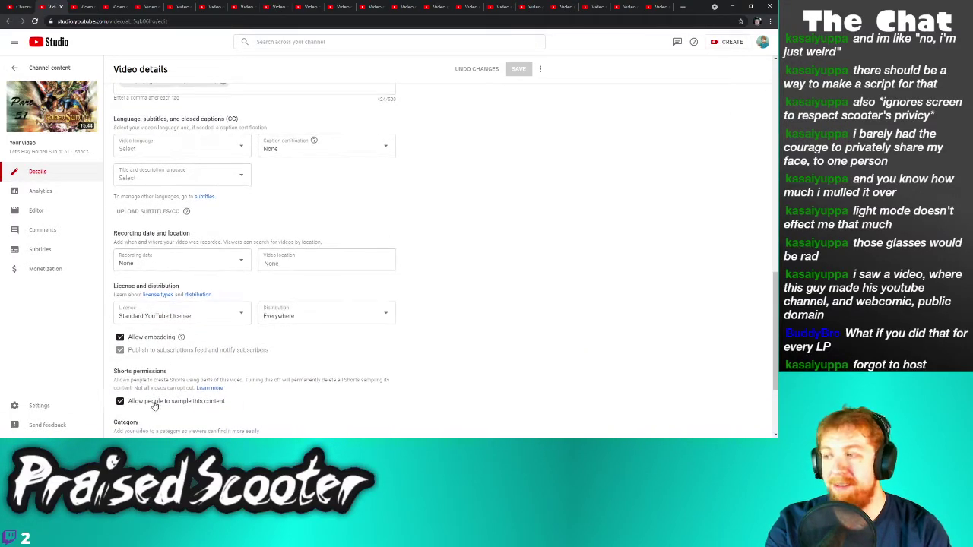
left_click(153, 403)
left_click(528, 75)
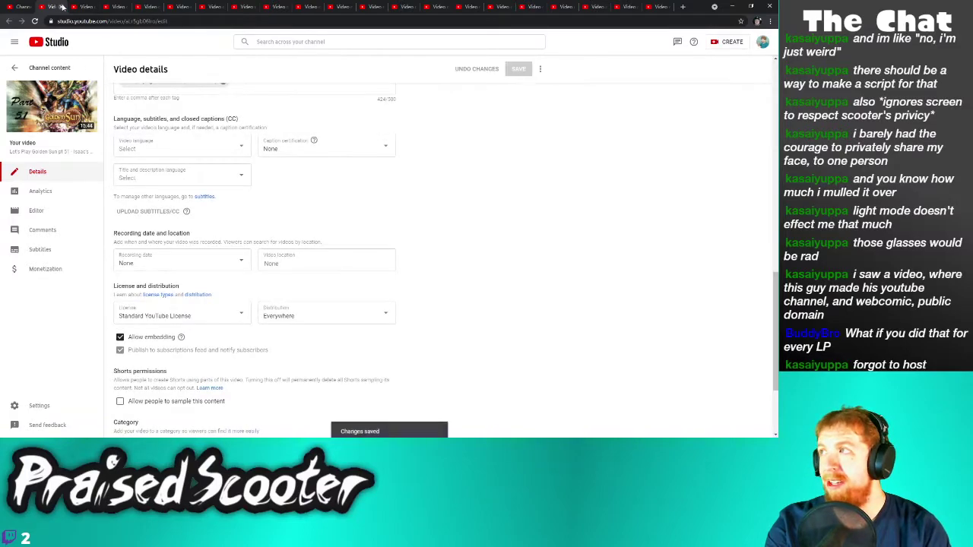
key("ctrl+w")
Disable "Allow people to sample this content" for Let's Play Sanctum pt5, save the change and close its page
scroll(200, 378, "down", 2)
left_click(135, 410)
scroll(195, 397, "down", 5)
left_click(159, 340)
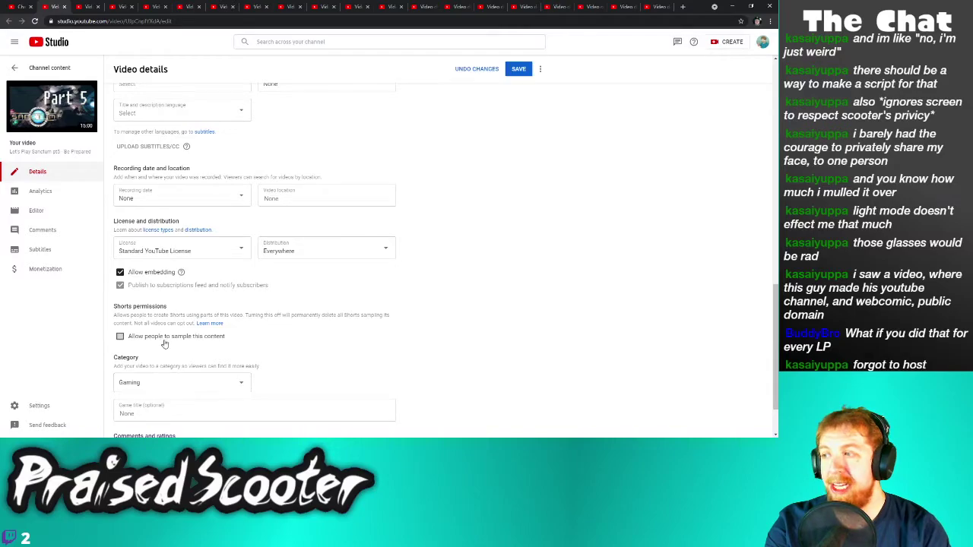
left_click(519, 70)
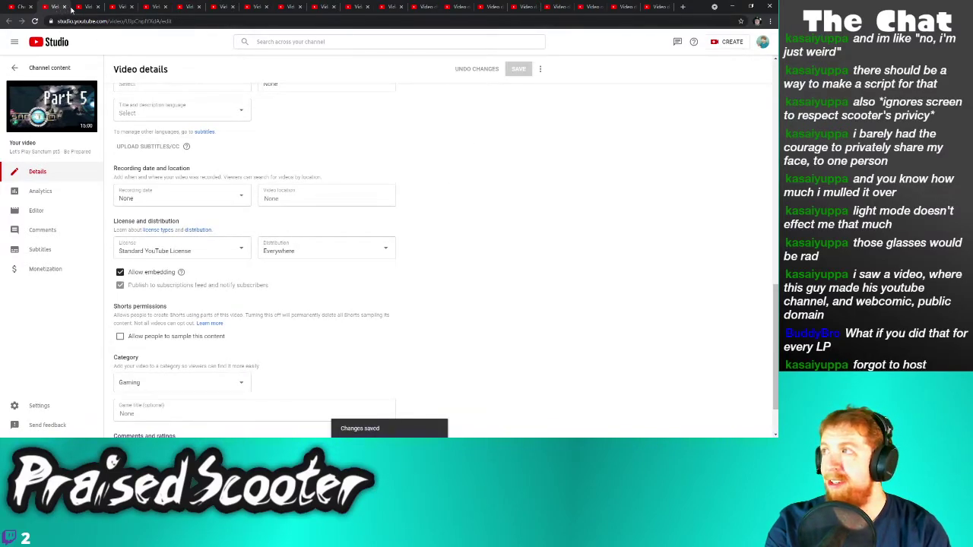
key("ctrl+w")
Turn off the Shorts sampling permission for Let's Play Golden Sun pt 49, save it and close that video's page
left_click(131, 411)
scroll(178, 385, "down", 8)
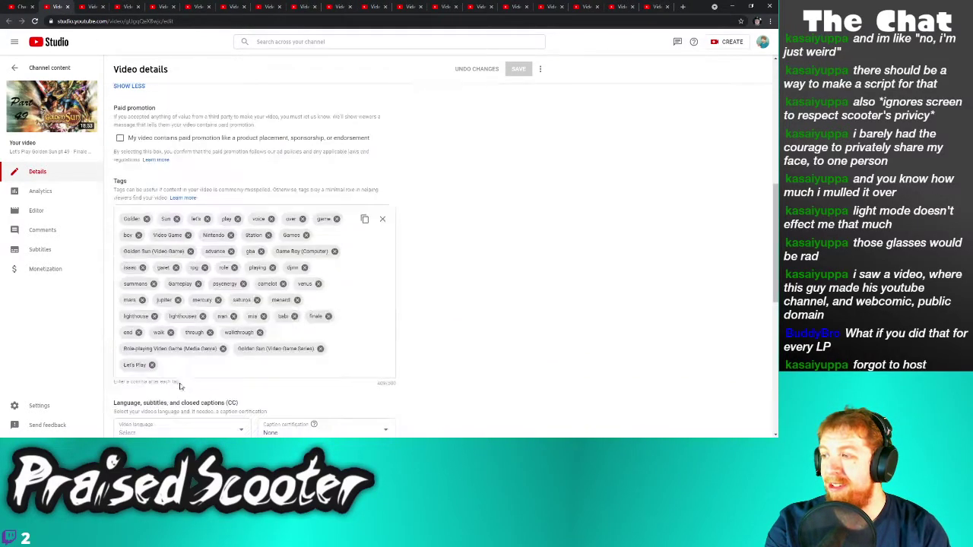
left_click(136, 399)
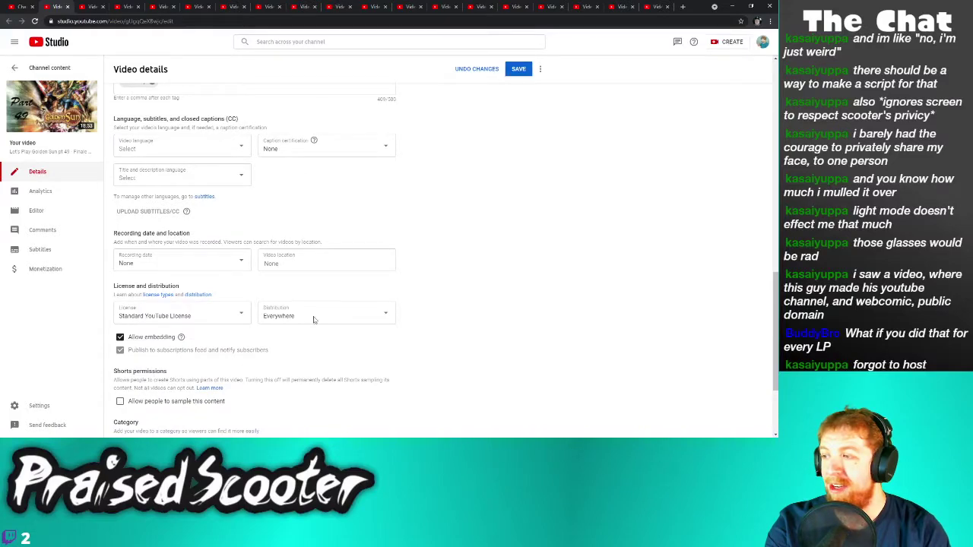
left_click(523, 74)
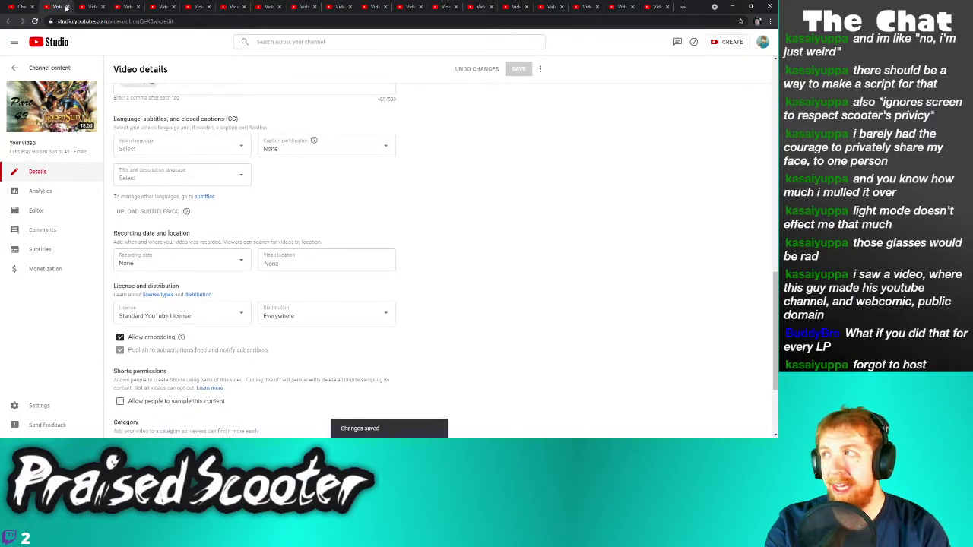
left_click(66, 7)
Turn off the Shorts sampling permission for Let's Play Golden Sun pt 50, save it and close that video's page
left_click(131, 411)
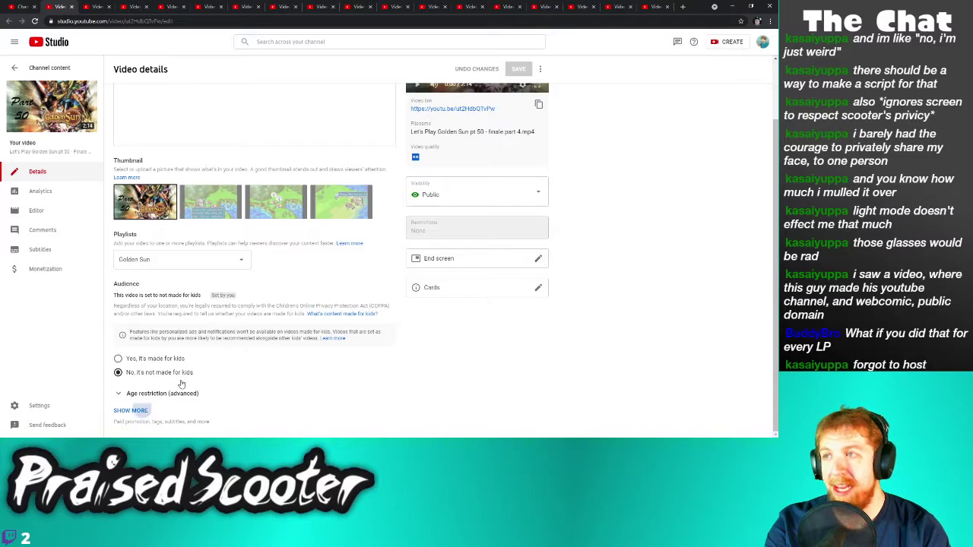
scroll(149, 388, "down", 10)
left_click(120, 320)
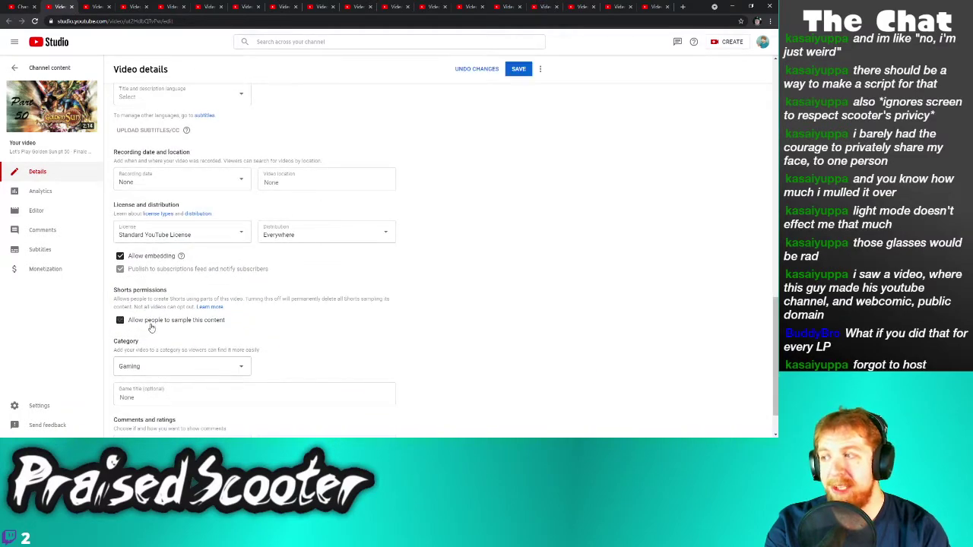
left_click(518, 69)
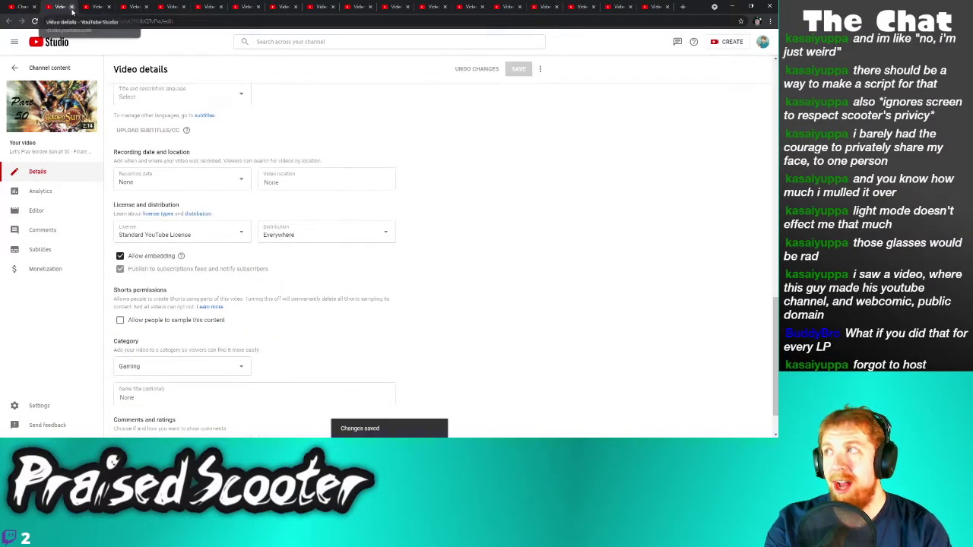
left_click(70, 6)
Turn off the Shorts sampling permission for Let's Play Golden Sun pt 48, save it and close that video's page
scroll(129, 380, "down", 2)
left_click(129, 411)
scroll(148, 406, "down", 6)
scroll(142, 399, "down", 1)
left_click(147, 402)
left_click(518, 69)
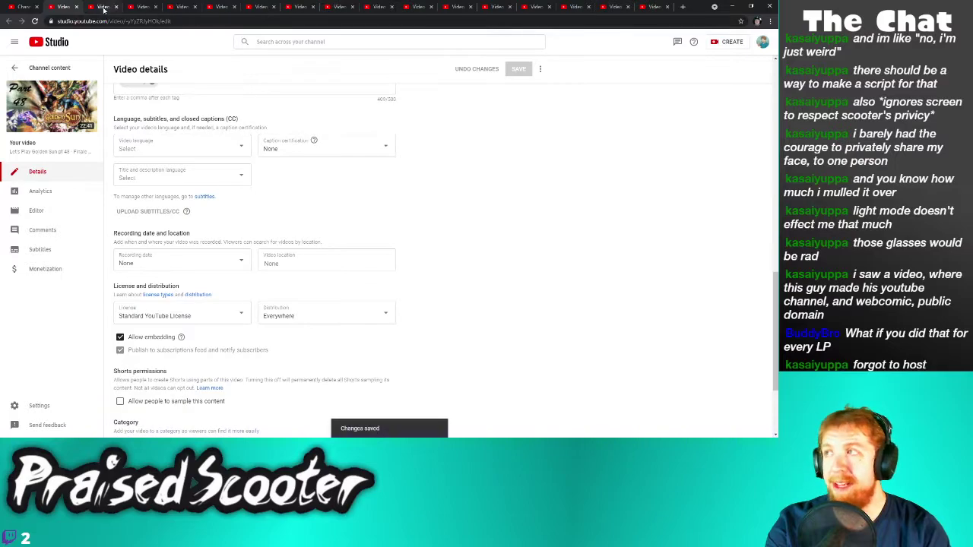
left_click(76, 7)
Turn off the Shorts sampling permission for Let's Play Golden Sun pt 47, save it and close that video's page
scroll(148, 297, "down", 1)
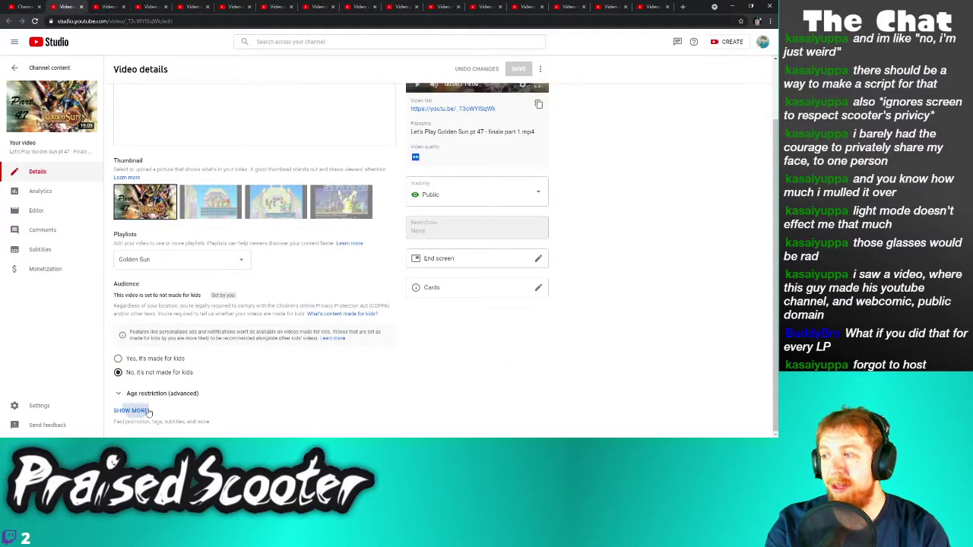
left_click(144, 411)
scroll(150, 382, "down", 8)
left_click(151, 403)
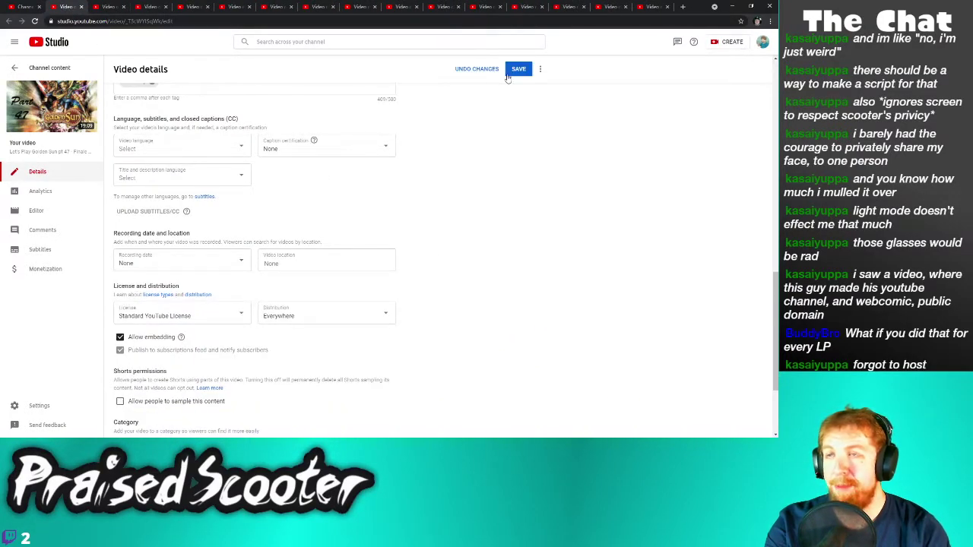
left_click(510, 72)
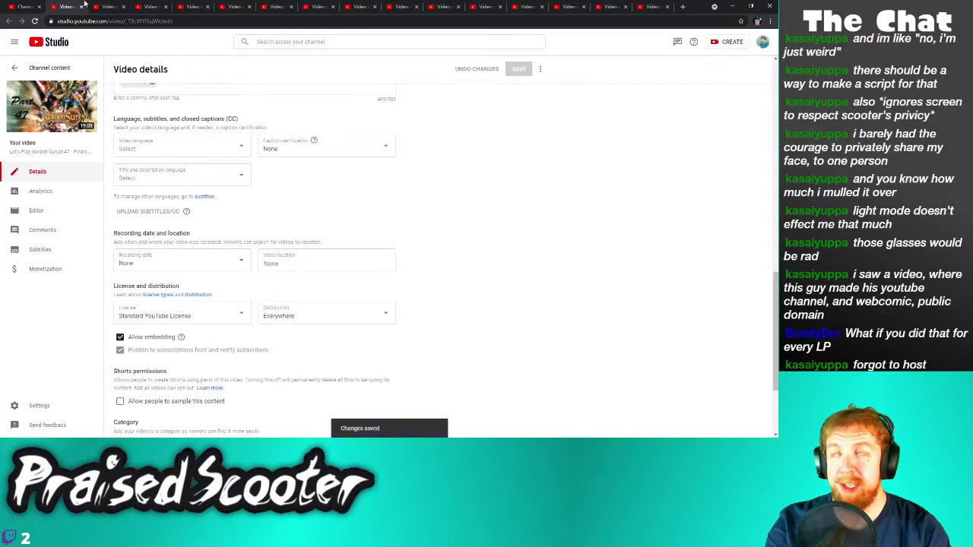
left_click(82, 8)
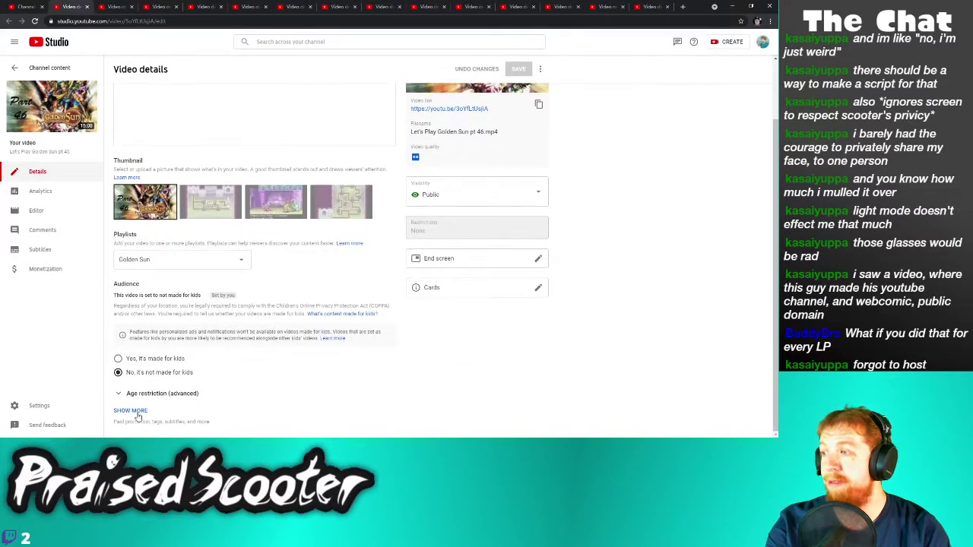
Turn off the Shorts sampling permission for Let's Play Golden Sun pt 46, save it and close that video's page
scroll(161, 397, "down", 8)
left_click(149, 386)
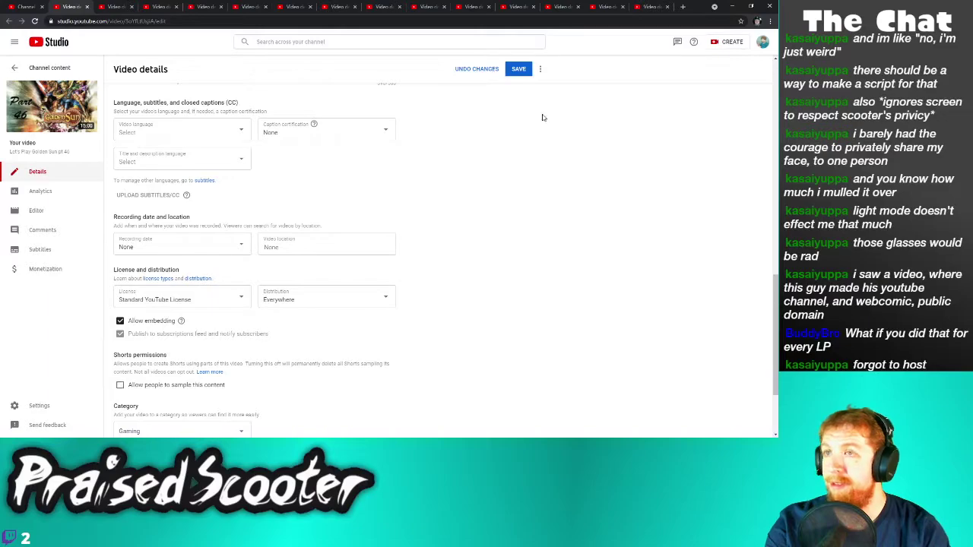
left_click(514, 70)
left_click(87, 7)
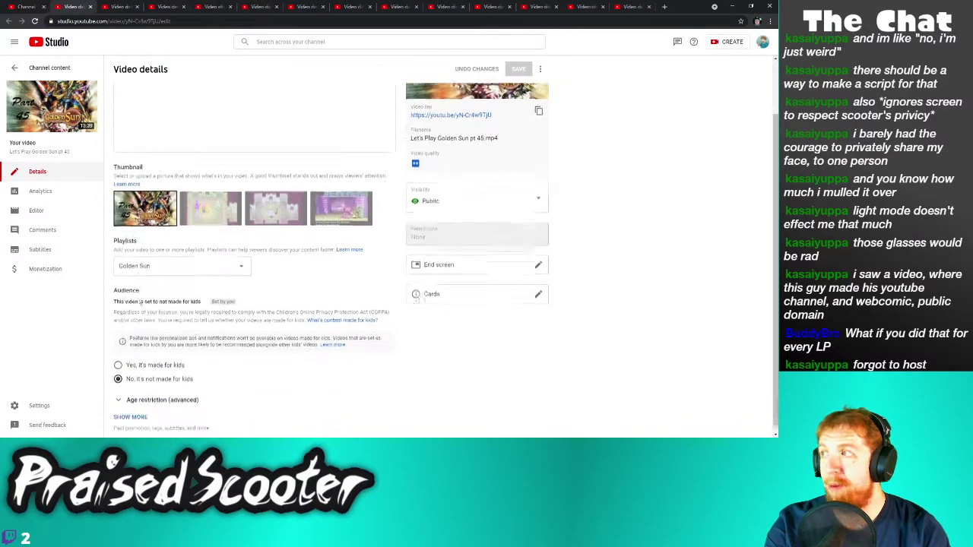
Turn off the Shorts sampling permission for Let's Play Golden Sun pt 45, save it and close that video's page
left_click(130, 410)
scroll(156, 402, "down", 10)
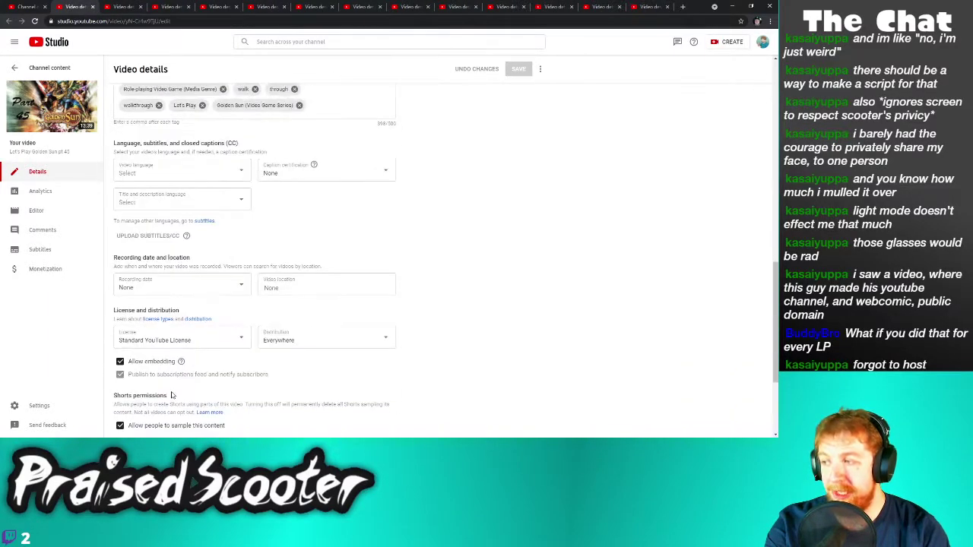
left_click(141, 426)
left_click(517, 69)
left_click(92, 6)
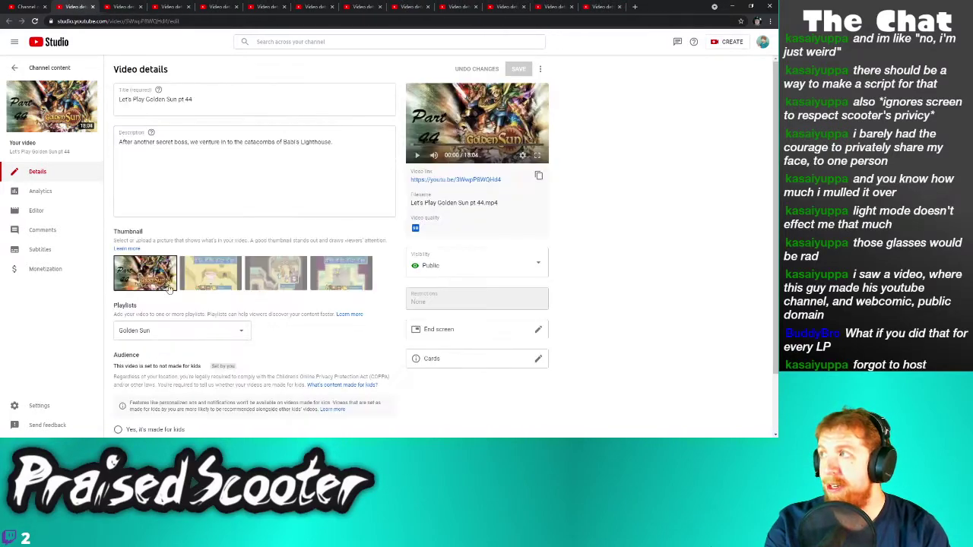
Turn off the Shorts sampling permission for Let's Play Golden Sun pt 44, save it and close that video's page
scroll(121, 392, "down", 2)
left_click(131, 411)
scroll(145, 380, "down", 10)
left_click(163, 345)
left_click(522, 70)
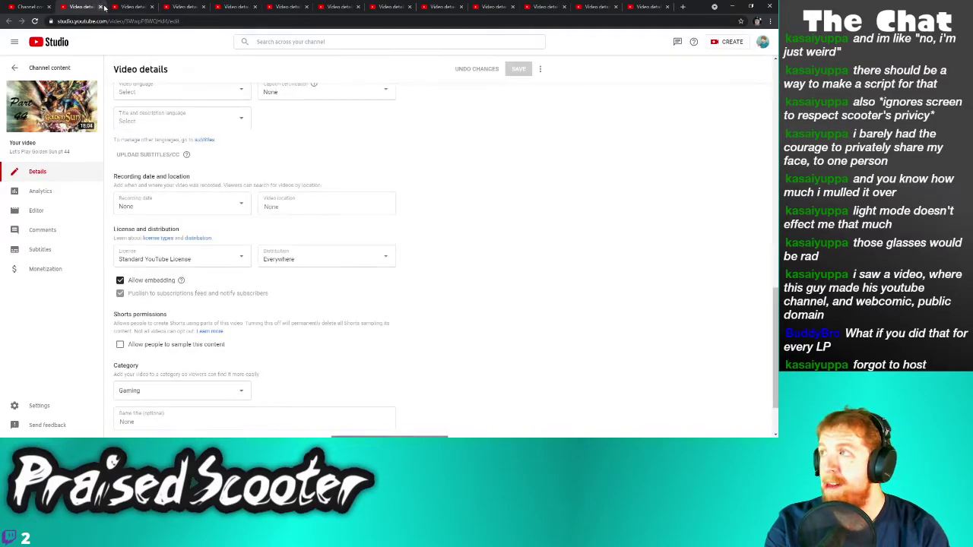
left_click(100, 7)
Disable "Allow people to sample this content" for Let's Play Sanctum pt4 and save the change
scroll(195, 340, "down", 3)
left_click(136, 411)
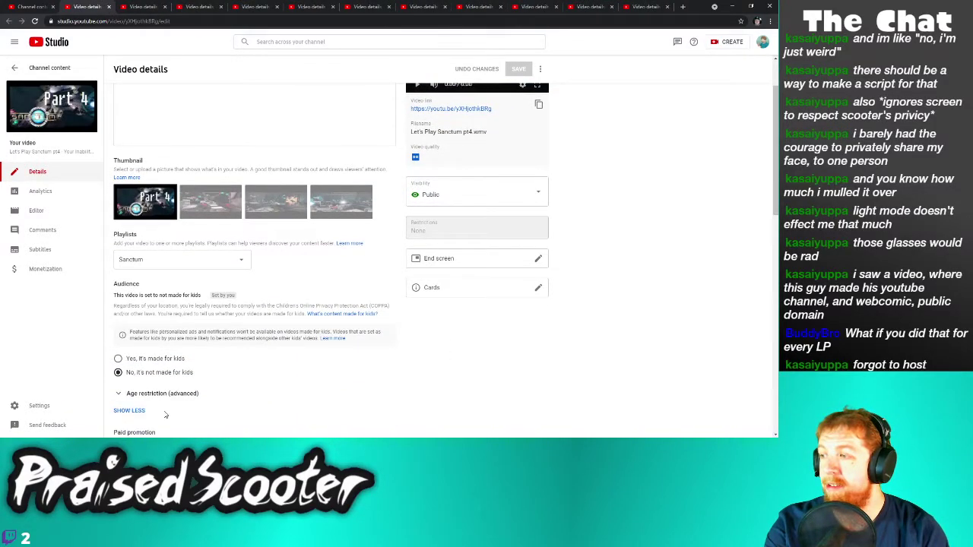
scroll(167, 406, "down", 10)
left_click(194, 362)
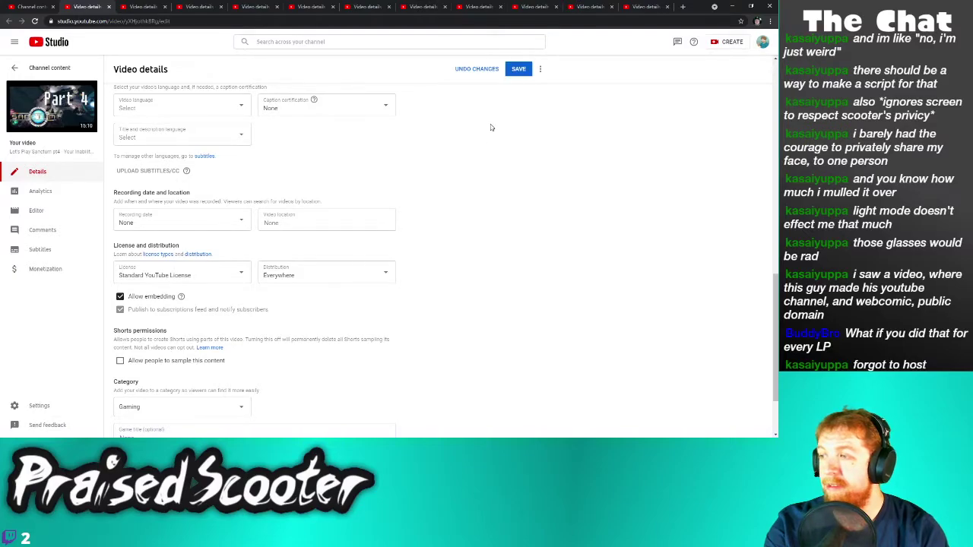
left_click(525, 70)
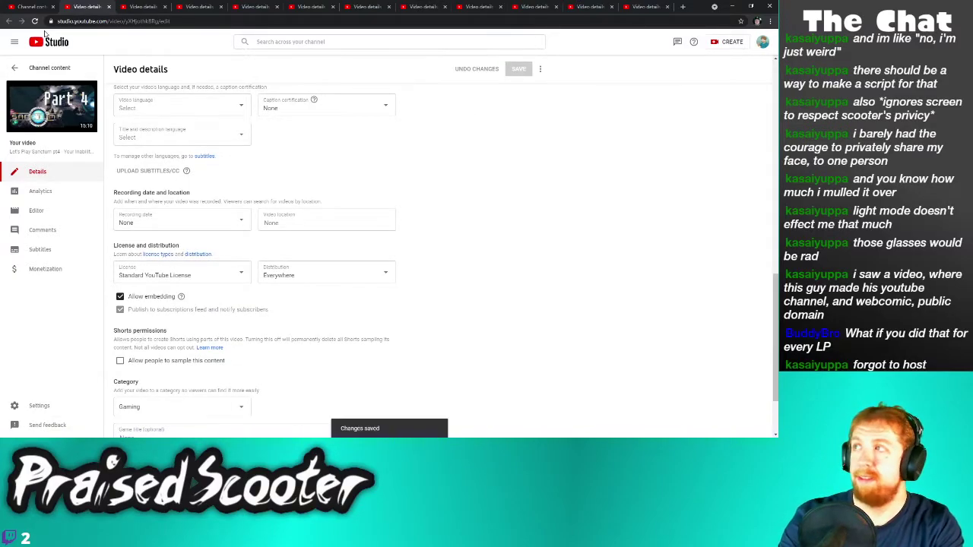
Close the Sanctum pt4 page, turn off Shorts sampling for Let's Play Golden Sun pt 43, save it and close its page
left_click(109, 6)
scroll(163, 334, "down", 1)
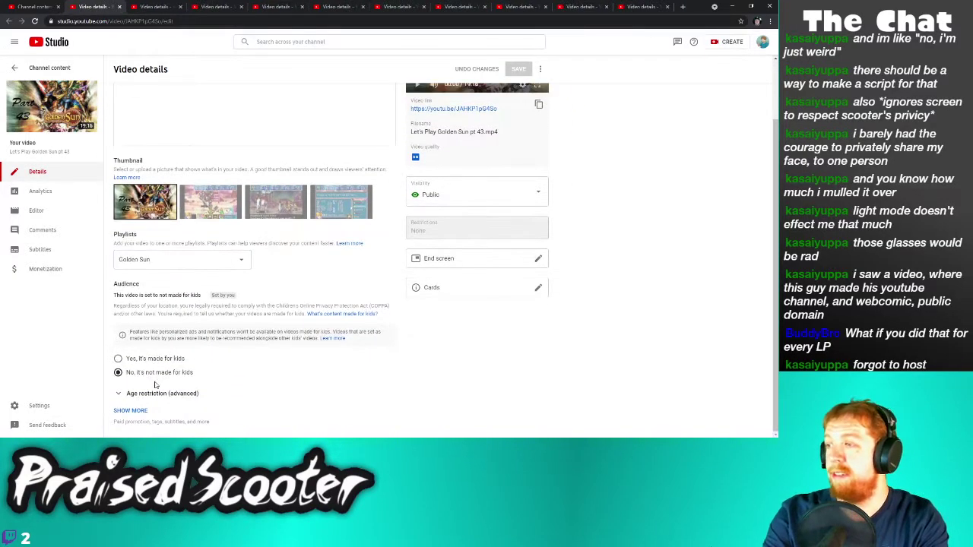
left_click(133, 410)
scroll(150, 384, "down", 10)
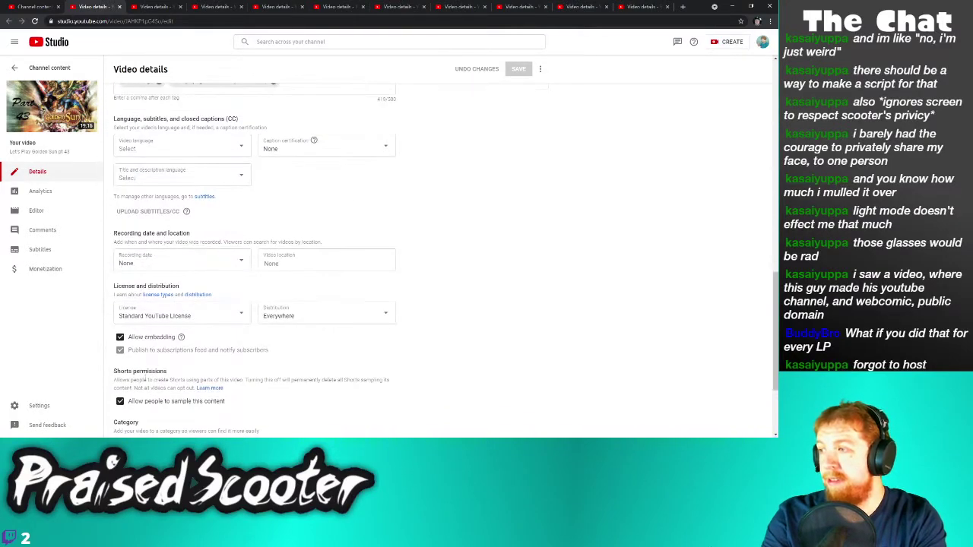
left_click(516, 70)
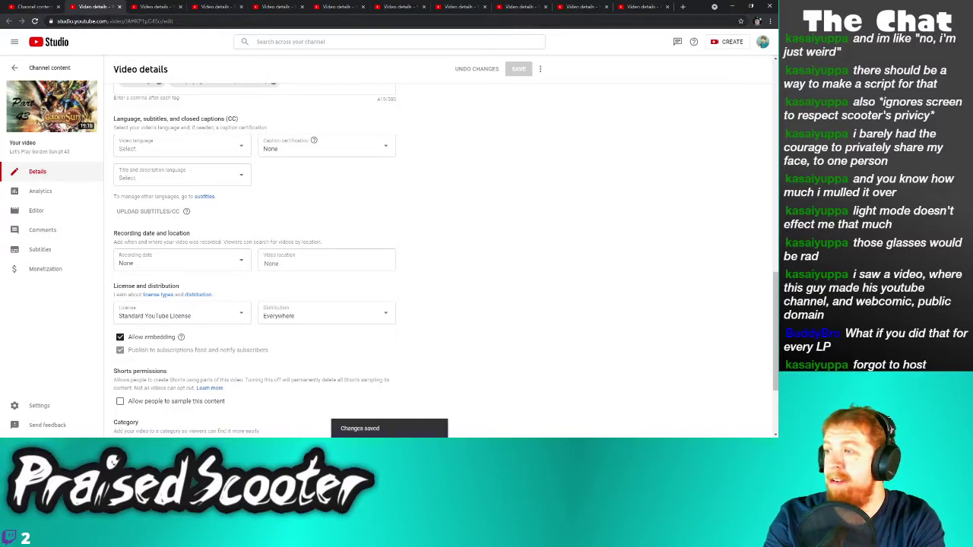
left_click(119, 6)
Turn off the Shorts sampling permission for Let's Play Golden Sun pt 42, save it and close that video's page
scroll(133, 414, "down", 2)
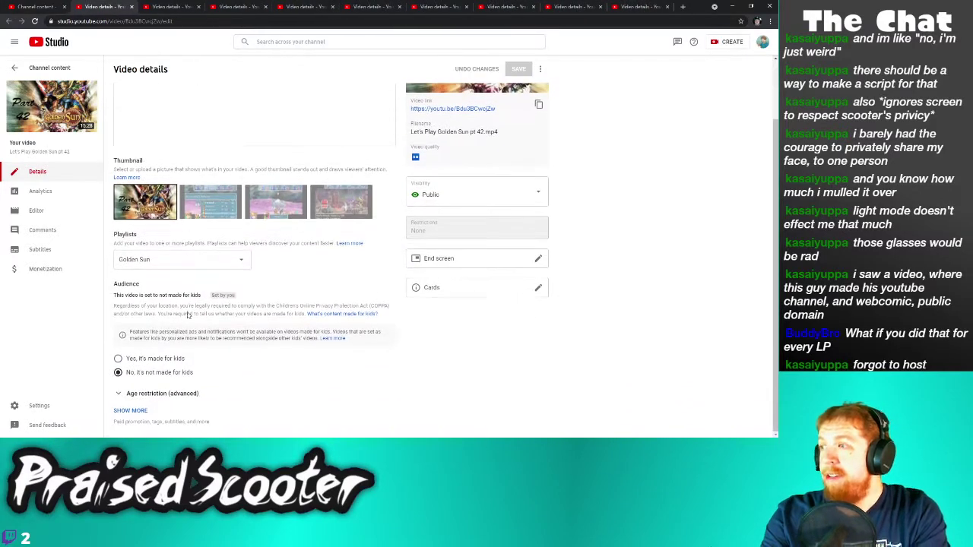
scroll(158, 383, "down", 5)
scroll(157, 383, "down", 4)
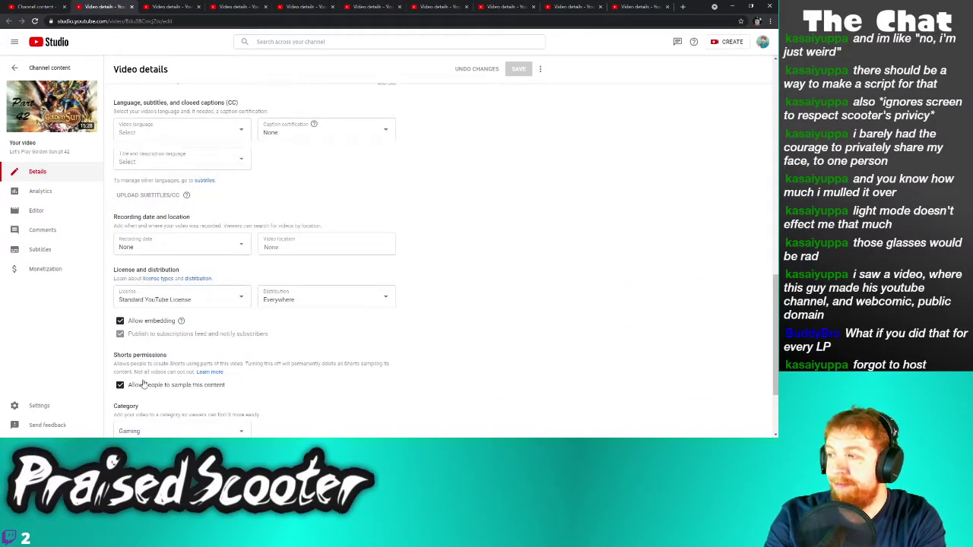
left_click(517, 69)
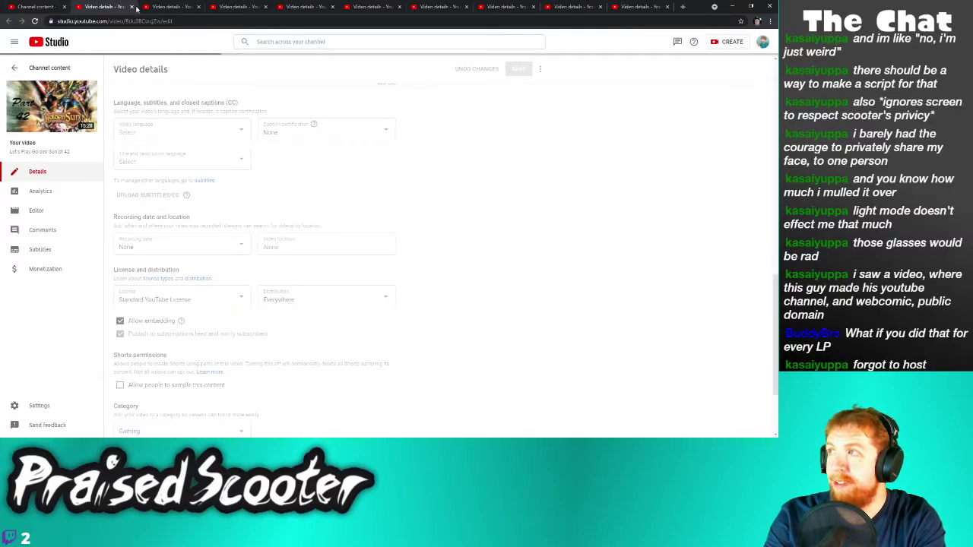
key("ctrl+w")
Turn off the Shorts sampling permission for Let's Play Golden Sun pt 41, save it and close that video's page
scroll(242, 293, "down", 1)
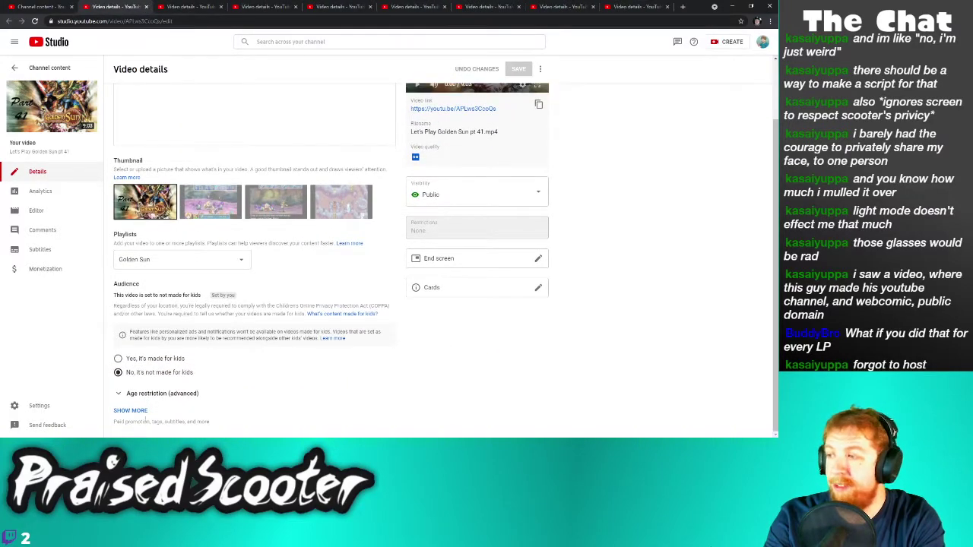
left_click(135, 410)
scroll(144, 389, "down", 8)
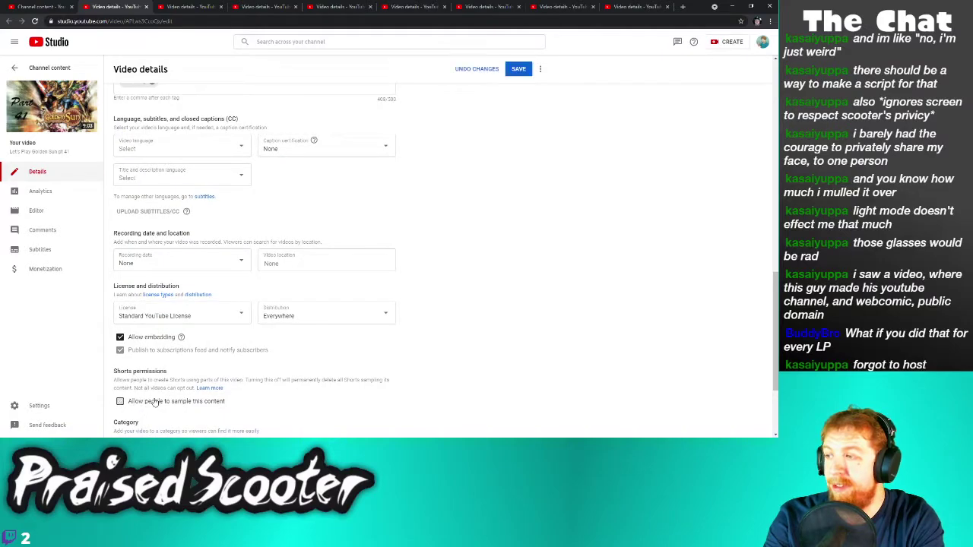
left_click(514, 69)
key("ctrl+w")
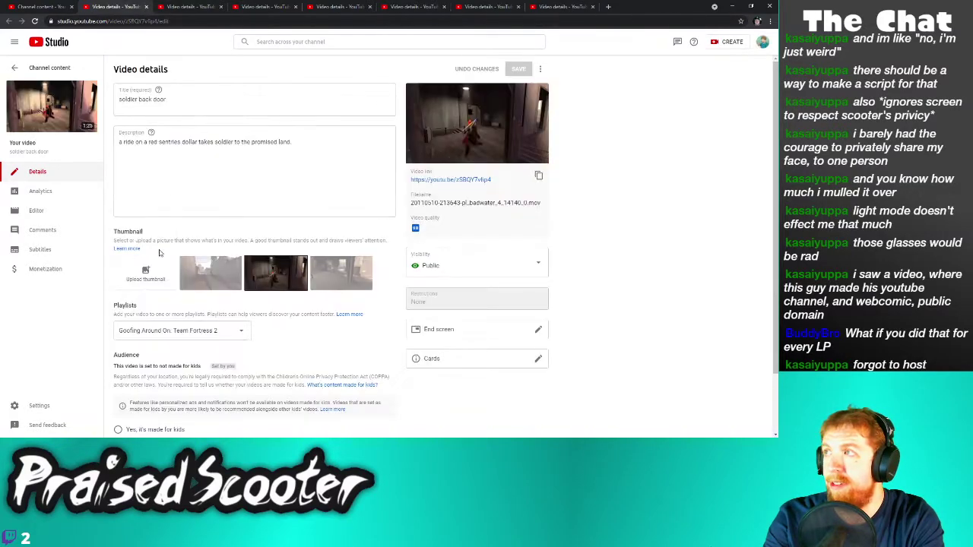
Disable "Allow people to sample this content" for the video "soldier back door", save the change and close its page
scroll(163, 380, "down", 2)
left_click(139, 410)
scroll(175, 380, "down", 8)
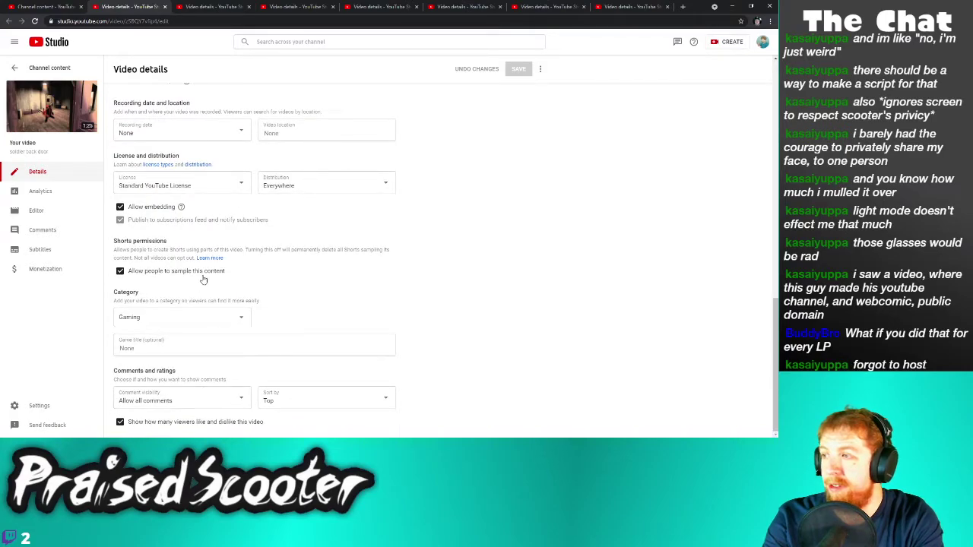
left_click(511, 66)
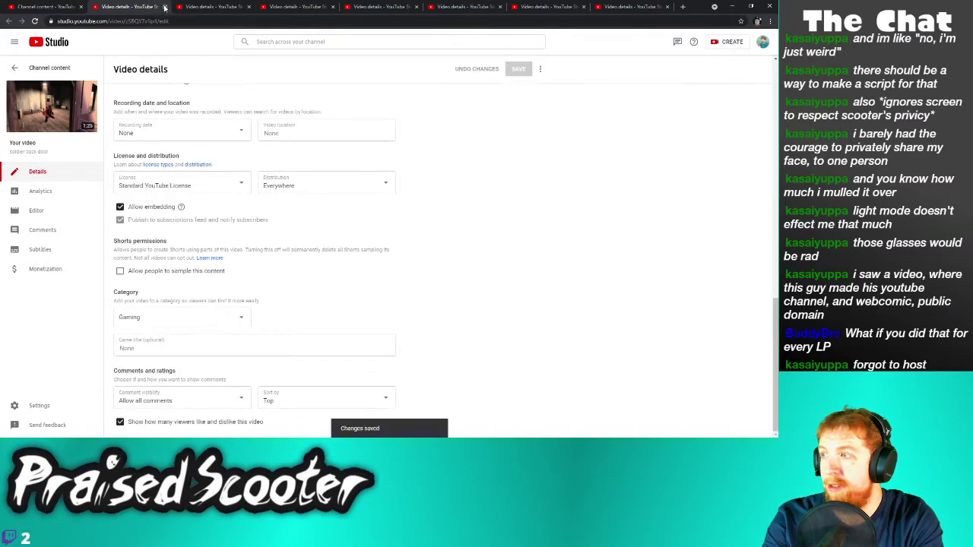
middle_click(148, 9)
Disable "Allow people to sample this content" for the video "Soldier Takes Flight", save the change and close its page
scroll(182, 341, "down", 1)
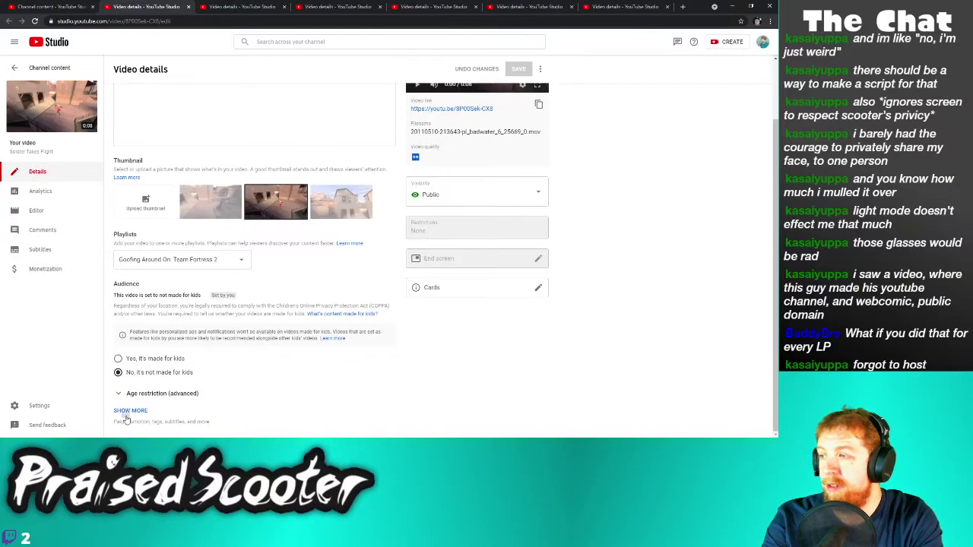
left_click(127, 414)
scroll(183, 365, "down", 6)
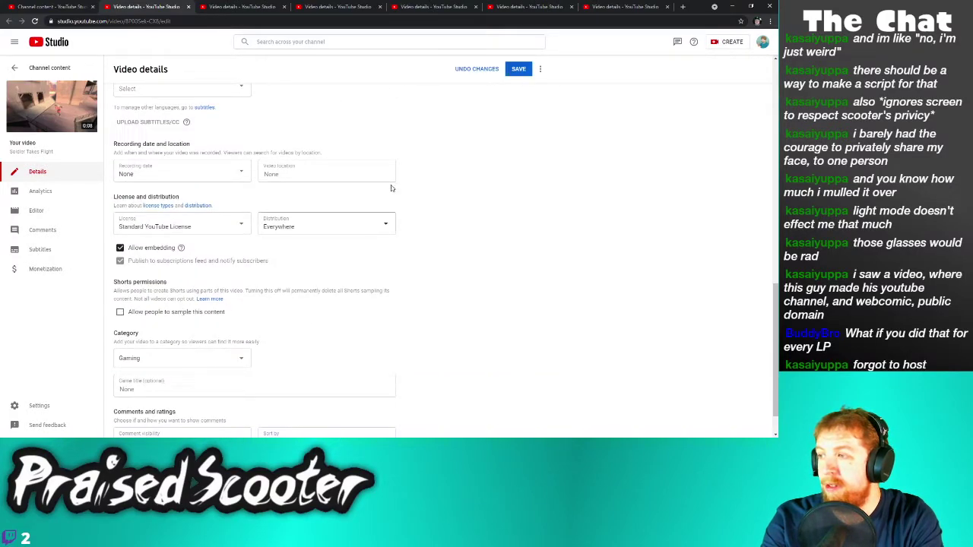
left_click(517, 72)
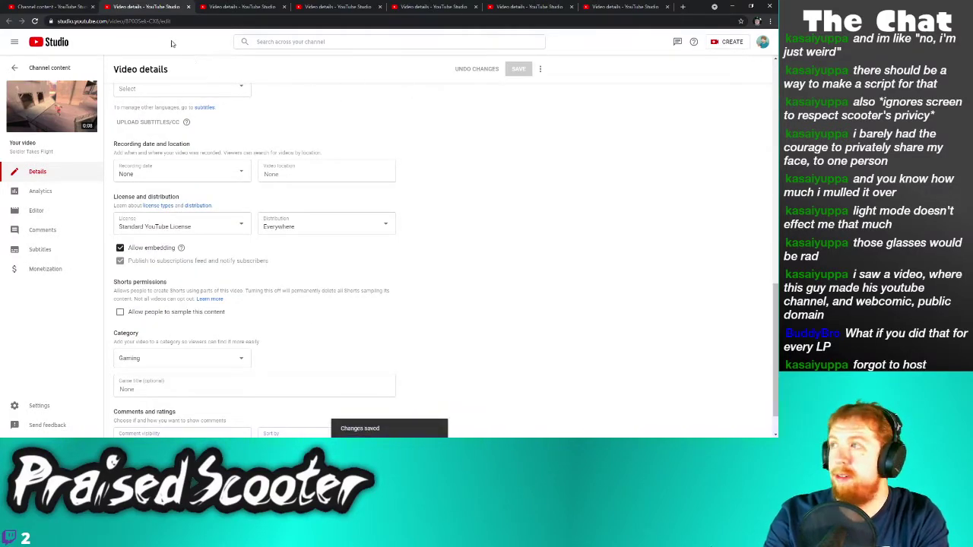
left_click(187, 7)
Disable "Allow people to sample this content" for the video "Spy fails at dodging", save the change and close its page
scroll(199, 314, "down", 1)
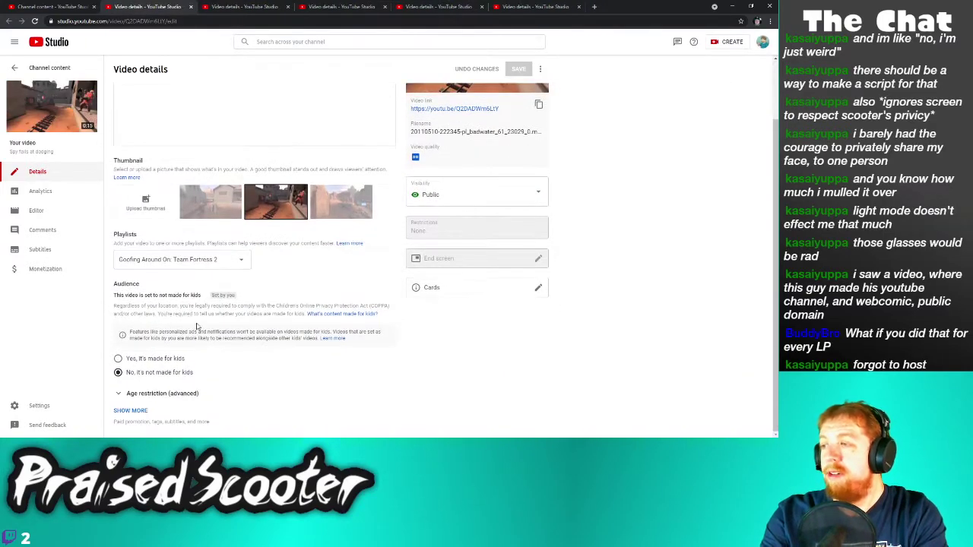
left_click(131, 410)
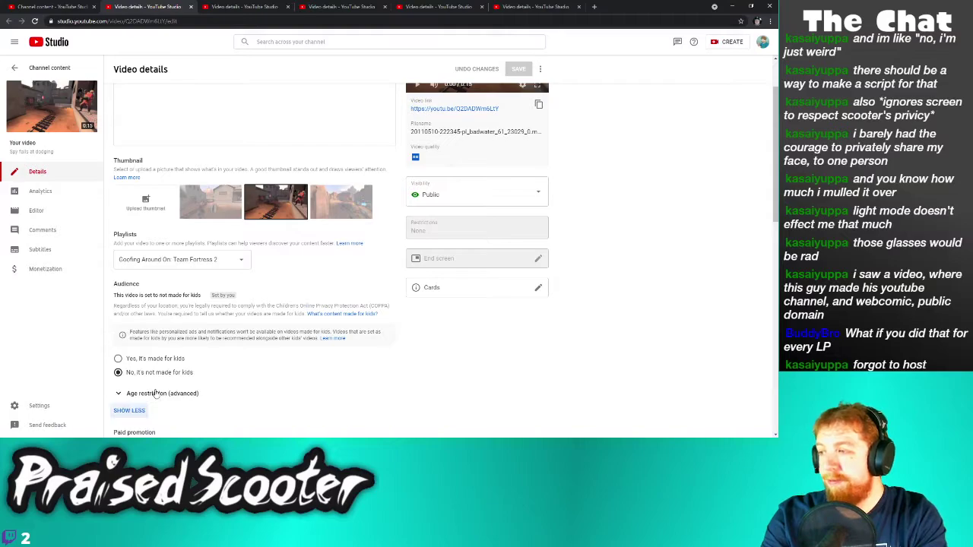
scroll(162, 379, "down", 5)
scroll(163, 378, "down", 2)
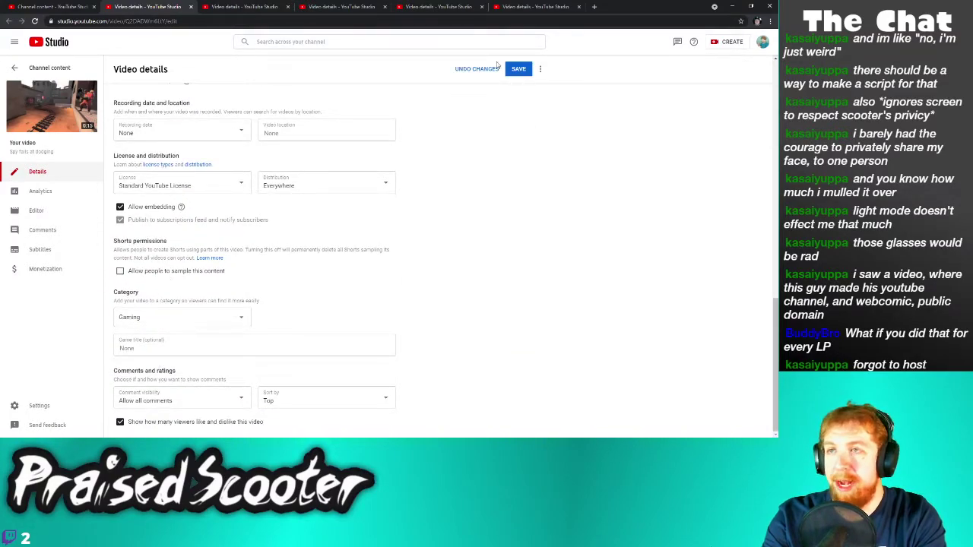
left_click(515, 70)
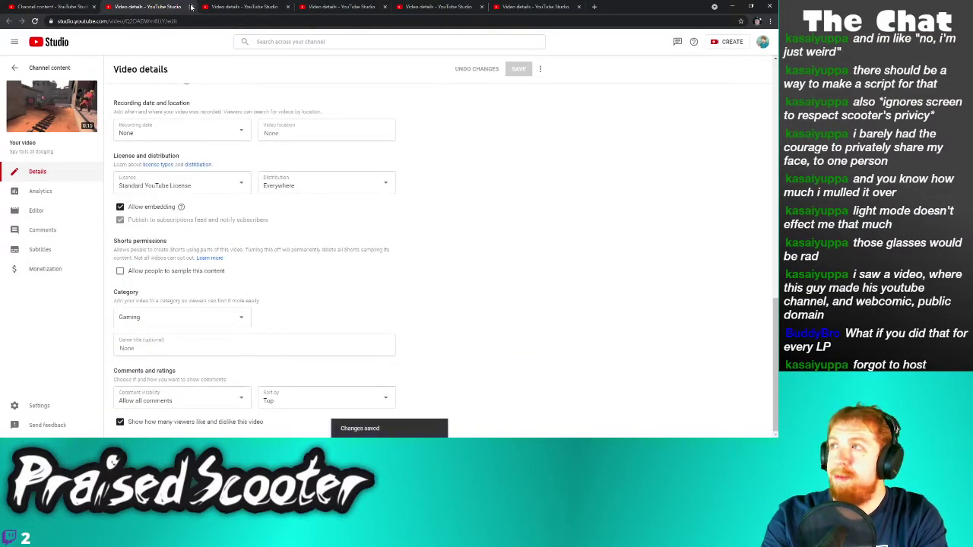
left_click(191, 6)
Turn off the Shorts sampling permission for Let's Play Golden Sun pt 40, save it and close that video's page
left_click(136, 411)
scroll(152, 402, "down", 5)
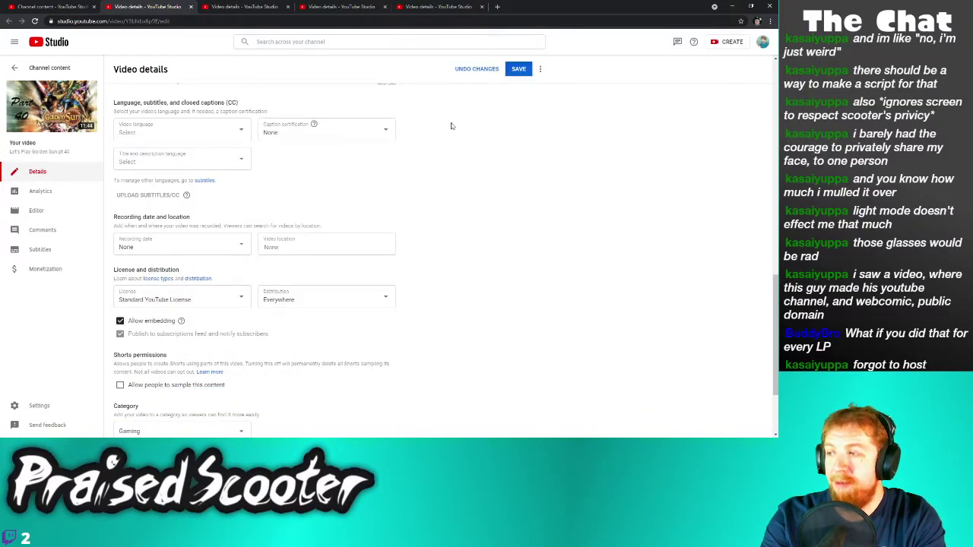
left_click(518, 69)
left_click(191, 6)
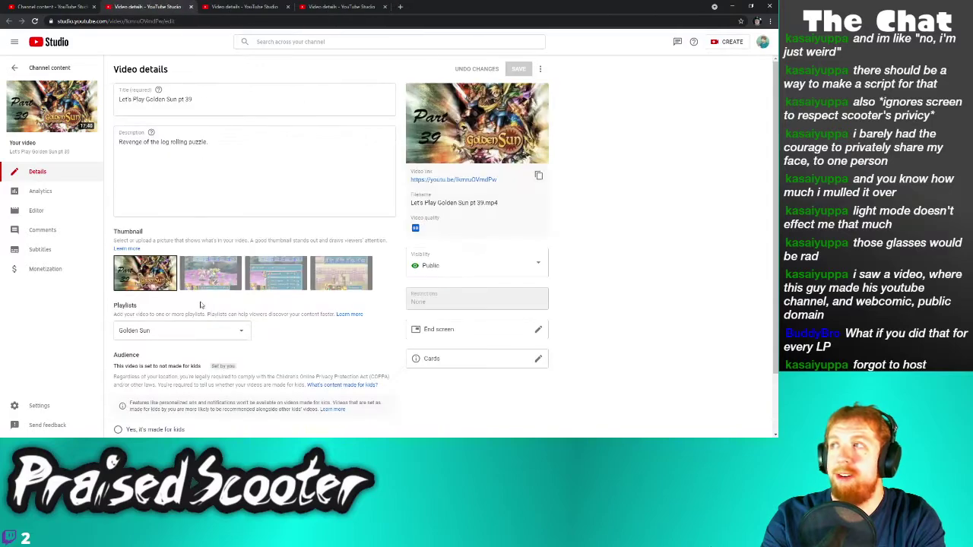
Turn off the Shorts sampling permission for Let's Play Golden Sun pt 39, save it and close that video's page
left_click(131, 411)
scroll(152, 395, "down", 5)
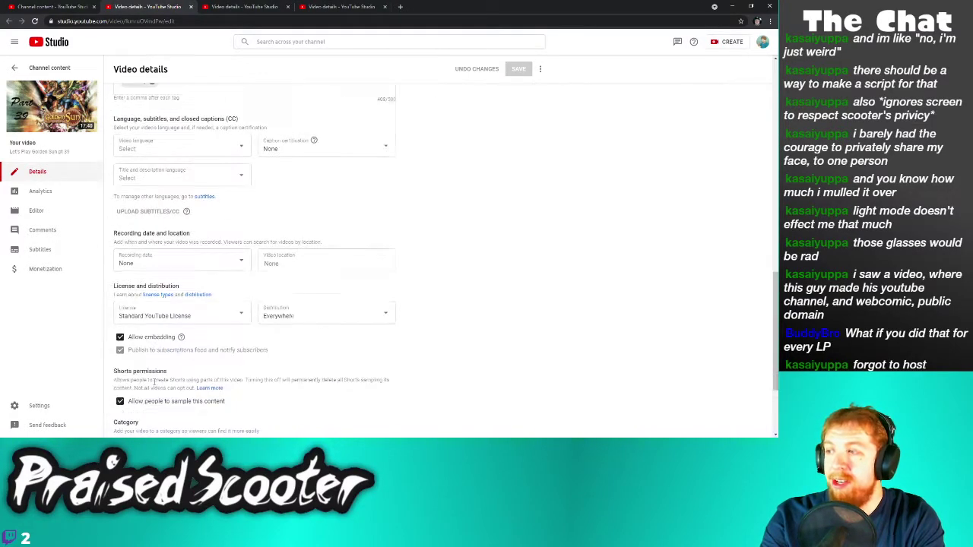
scroll(156, 376, "down", 1)
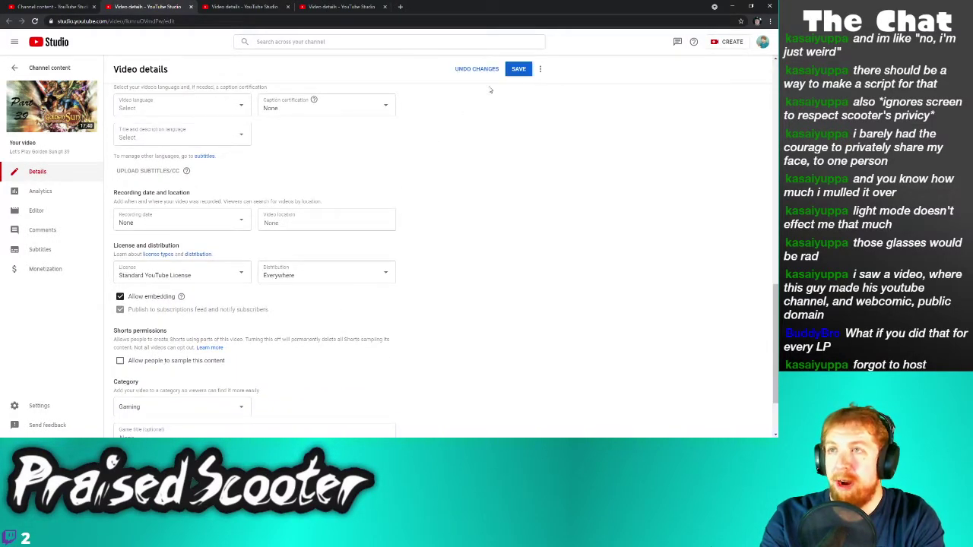
left_click(509, 71)
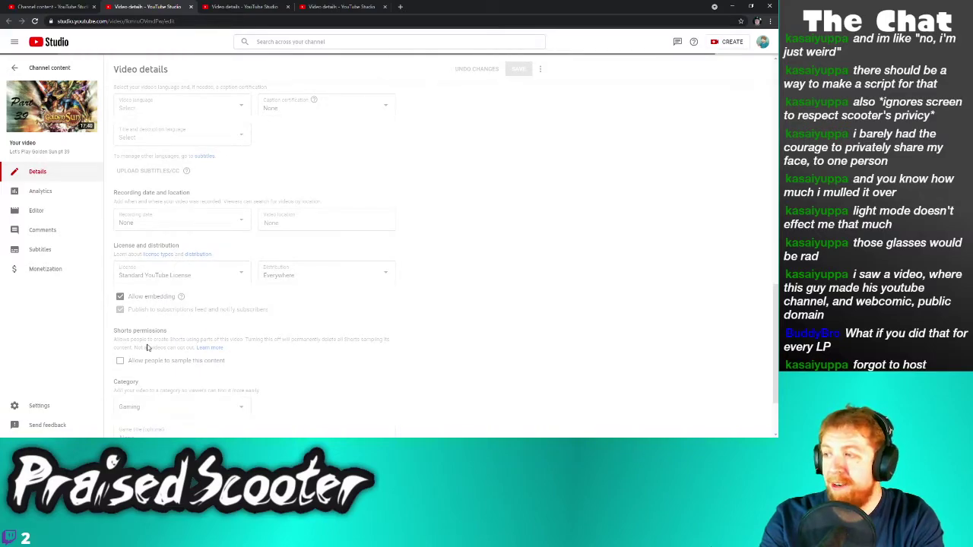
scroll(152, 342, "down", 2)
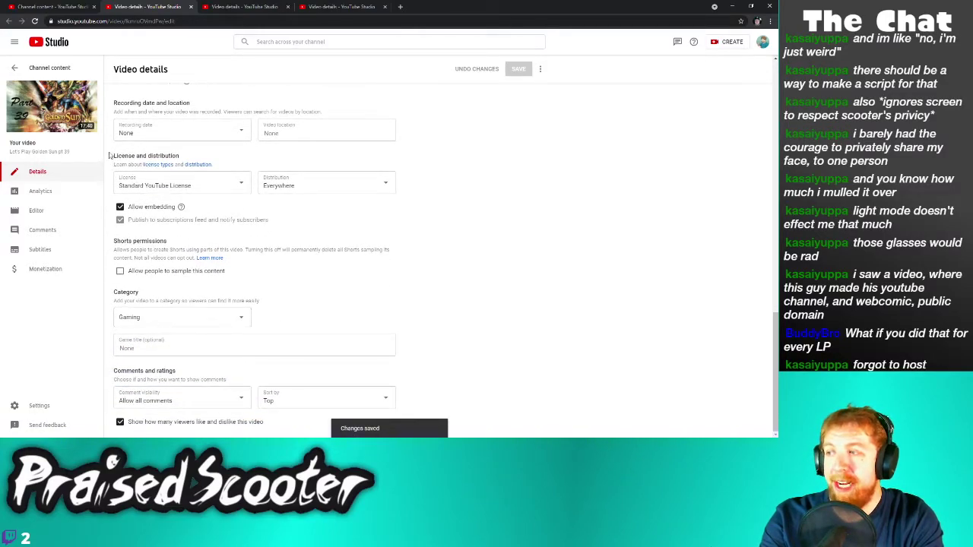
left_click(190, 7)
Disable "Allow people to sample this content" for the video "BONK! the movie", save the change and close its page
scroll(163, 373, "down", 2)
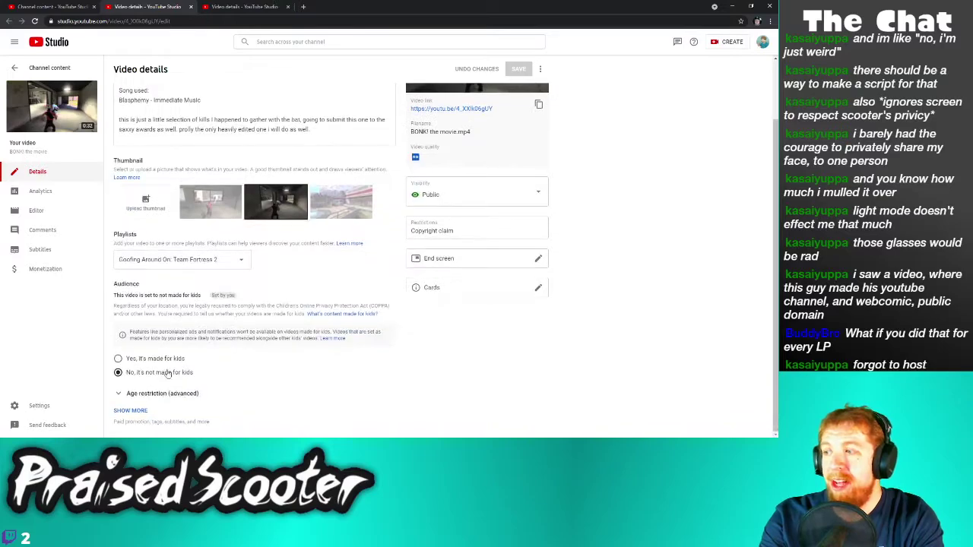
left_click(130, 411)
scroll(160, 401, "down", 5)
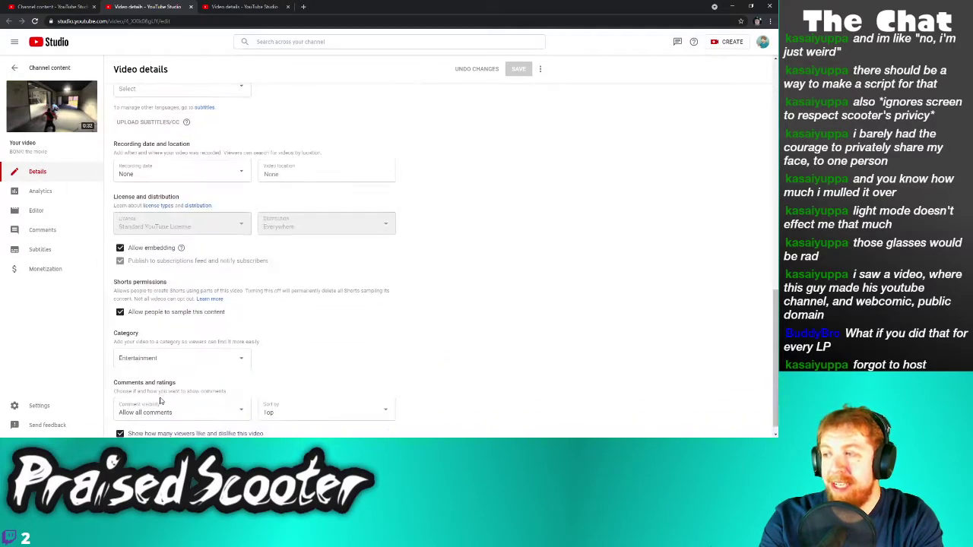
left_click(519, 70)
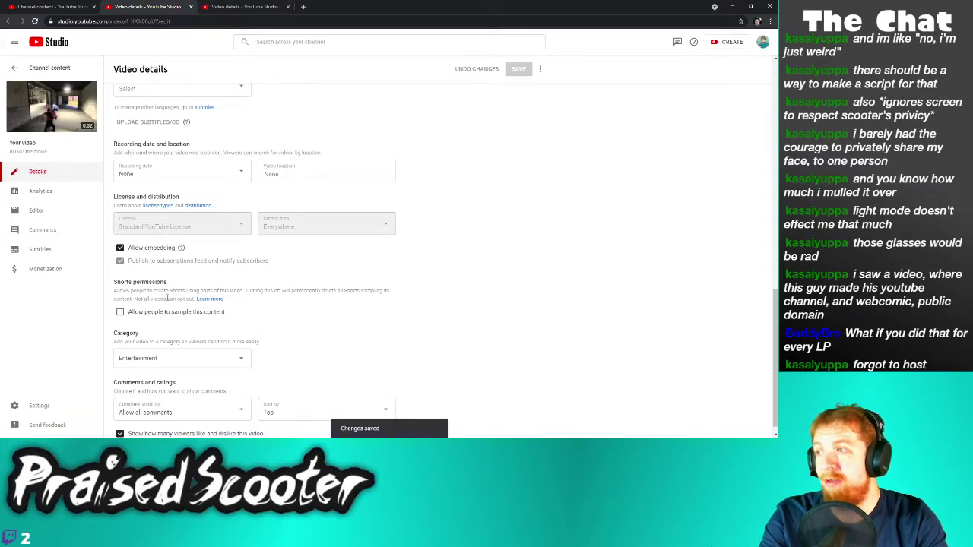
scroll(167, 298, "down", 1)
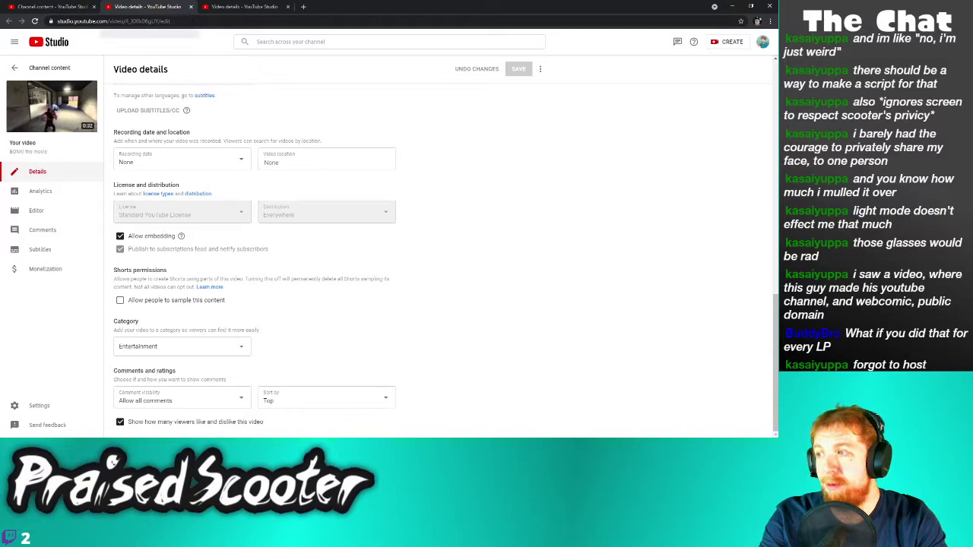
left_click(193, 7)
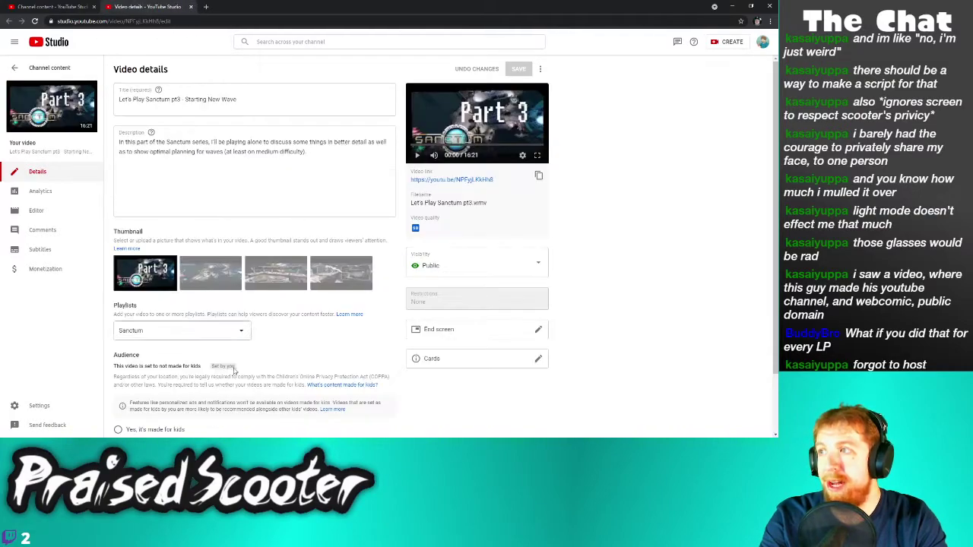
Turn off the Shorts sampling permission for Let's Play Sanctum pt3 - Starting New Wave, save it and close that video's page
scroll(200, 396, "down", 1)
left_click(142, 411)
scroll(152, 403, "down", 10)
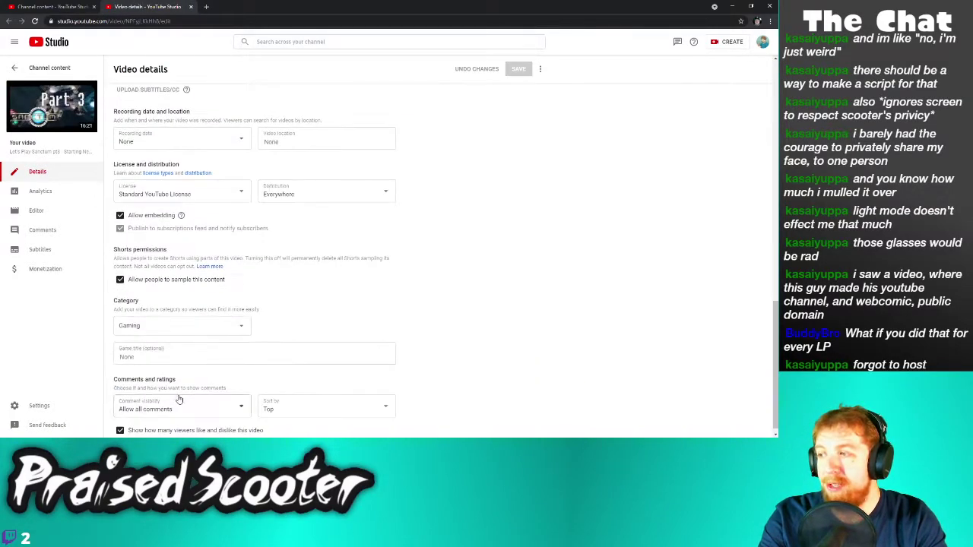
left_click(524, 72)
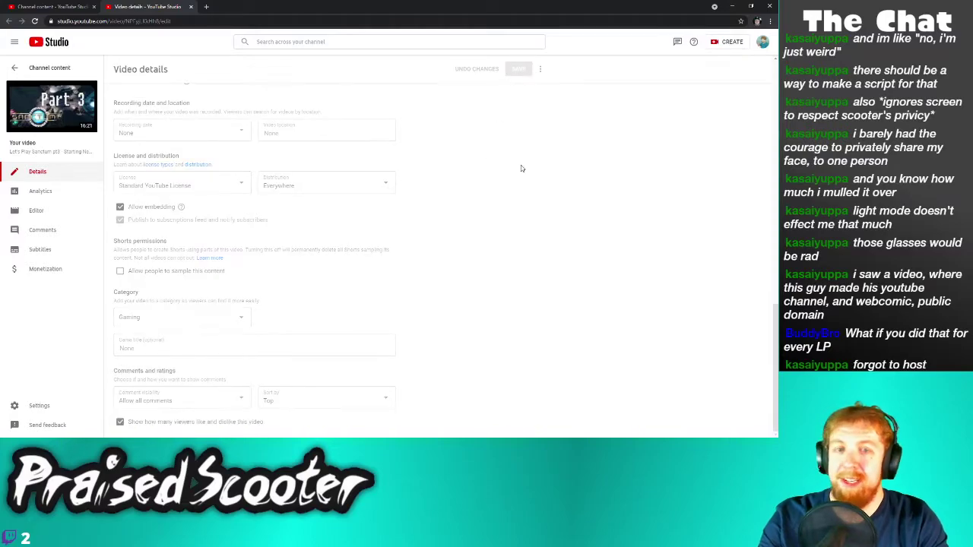
left_click(191, 7)
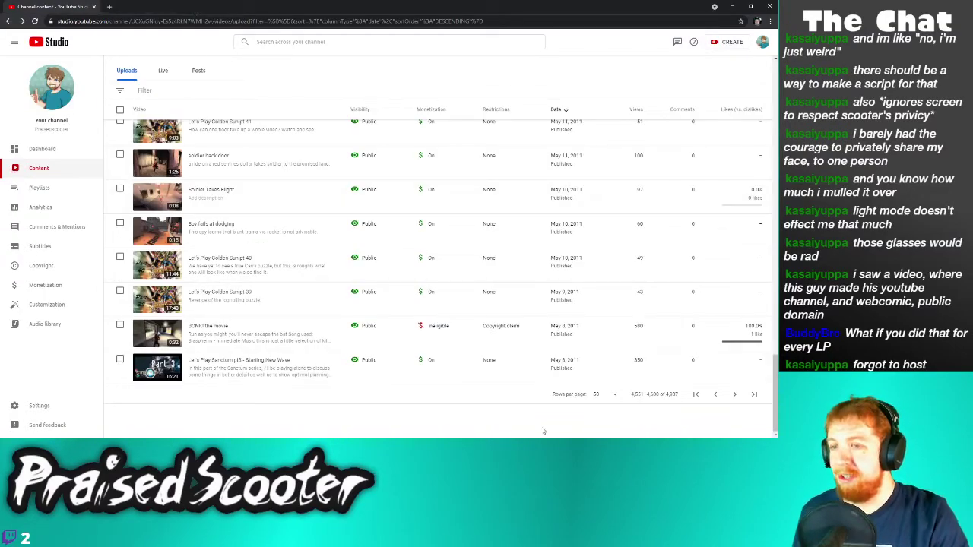
Go to the previous page of uploads and open the details of its first four videos in separate new tabs
left_click(715, 396)
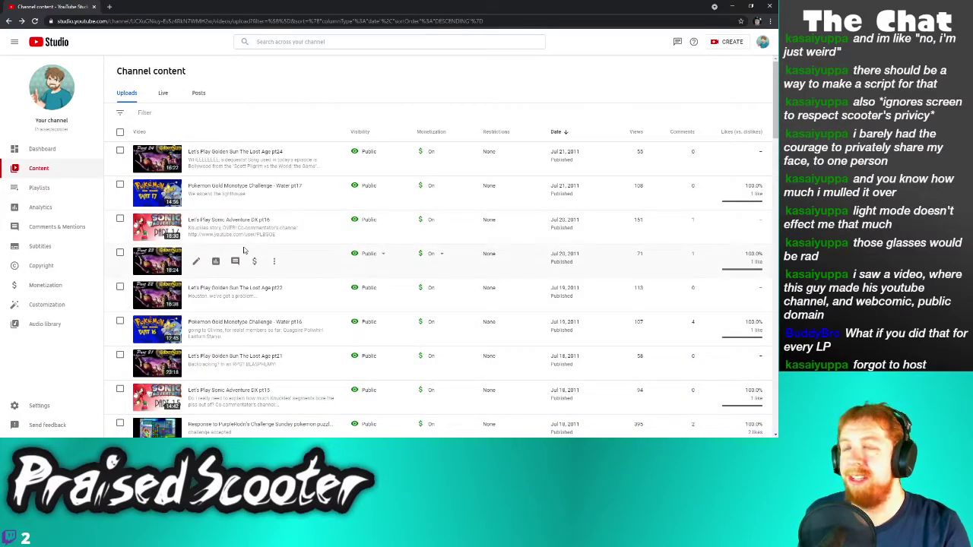
right_click(199, 161)
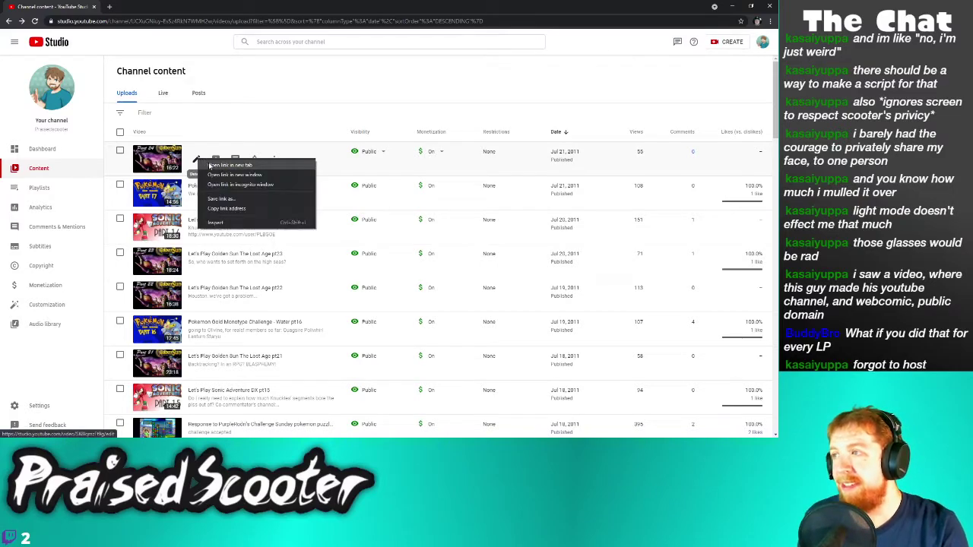
left_click(226, 168)
right_click(196, 193)
left_click(226, 201)
right_click(195, 227)
left_click(226, 234)
right_click(194, 259)
left_click(227, 269)
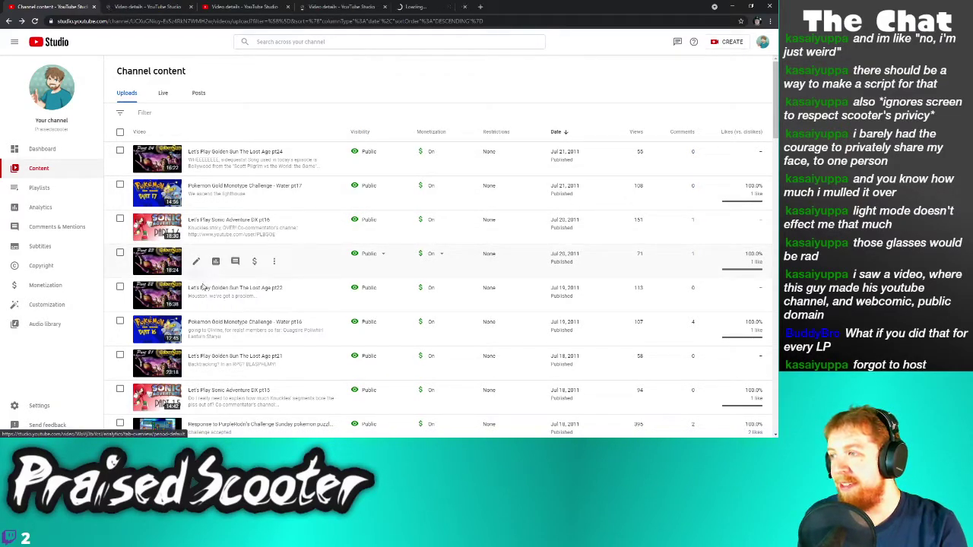
Open the details of Golden Sun The Lost Age pt22, Pokemon Gold Water pt16, Golden Sun pt21 and Sonic Adventure DX pt15 in new tabs
right_click(195, 294)
left_click(213, 301)
right_click(194, 328)
left_click(227, 335)
right_click(198, 369)
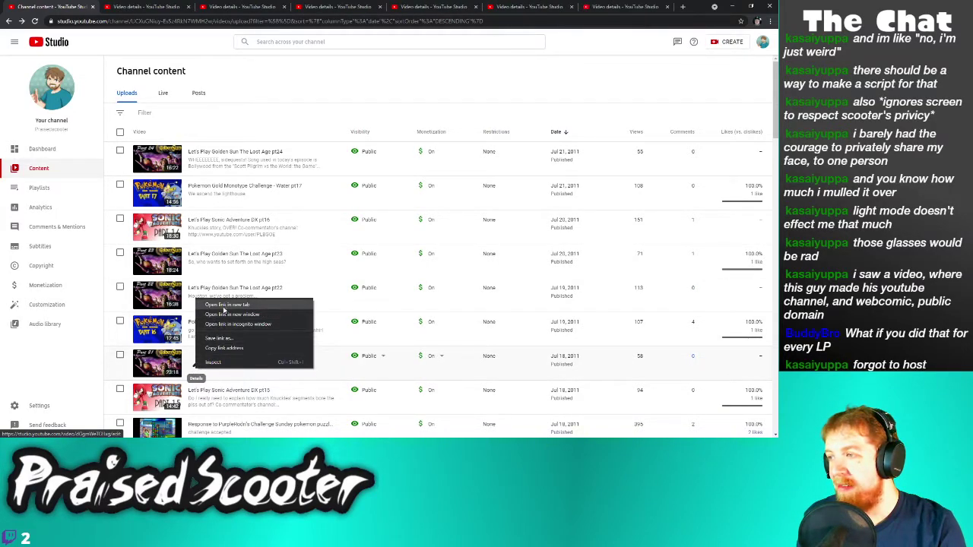
left_click(227, 305)
right_click(195, 397)
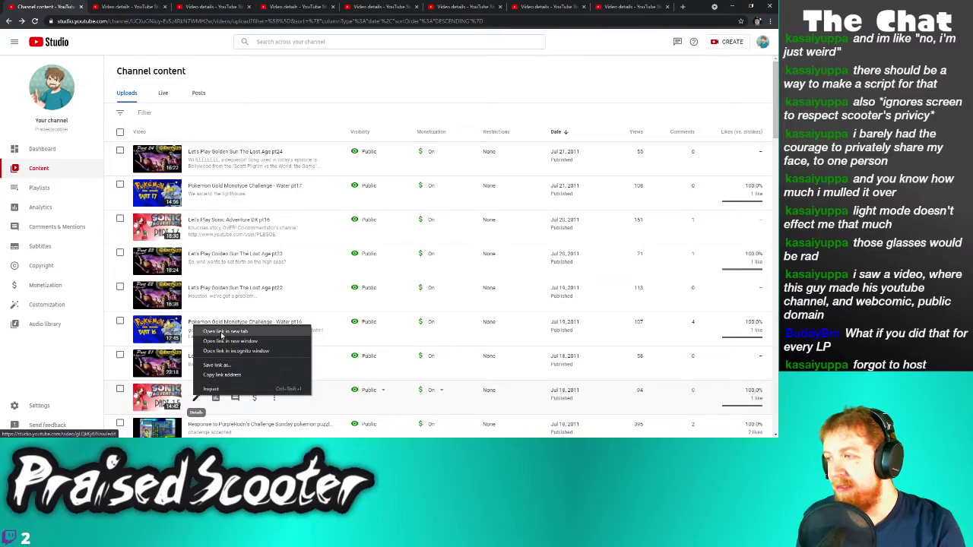
left_click(224, 334)
Open the details of the Sunday pokemon puzzle challenge response, Pokemon Gold Water pt15, Sonic Adventure DX pt14 and Pokemon Gold Water pt14 in new tabs
scroll(267, 221, "down", 4)
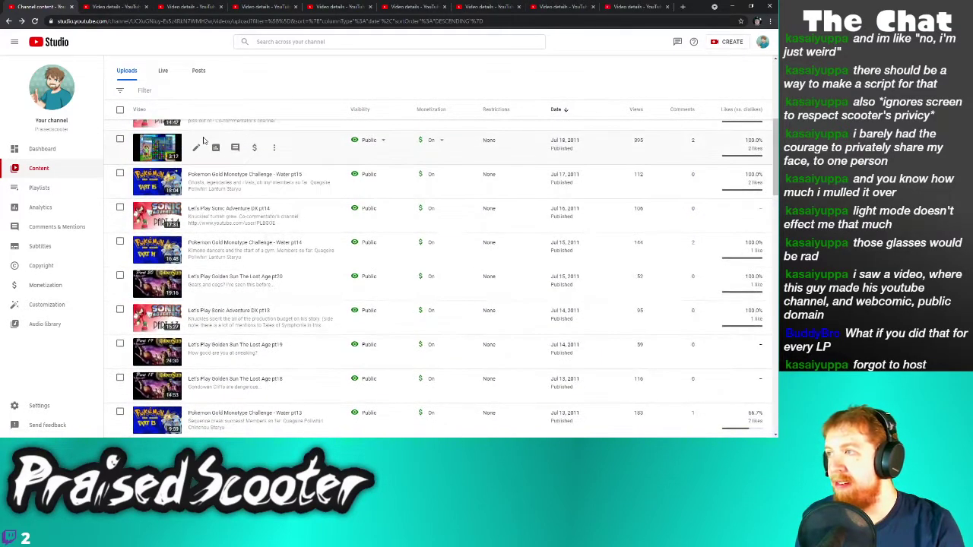
right_click(200, 147)
left_click(210, 152)
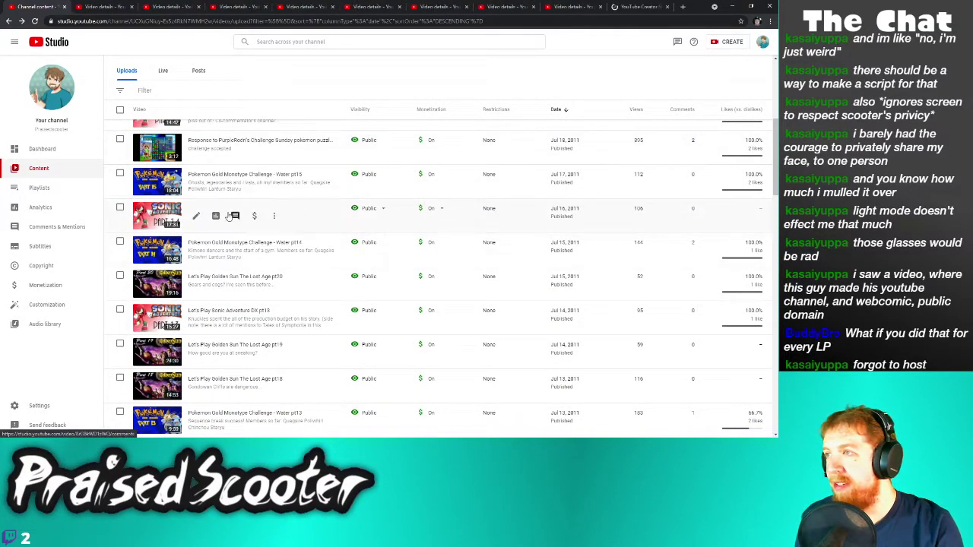
right_click(196, 182)
left_click(208, 191)
right_click(196, 216)
left_click(207, 225)
right_click(197, 258)
left_click(207, 265)
Open the details of Golden Sun The Lost Age pt20, Sonic Adventure DX pt13, Golden Sun pt19 and pt18, and Pokemon Gold Water pt13 in new tabs
right_click(196, 288)
left_click(204, 294)
right_click(196, 317)
left_click(206, 327)
right_click(196, 354)
left_click(208, 361)
right_click(196, 387)
left_click(222, 323)
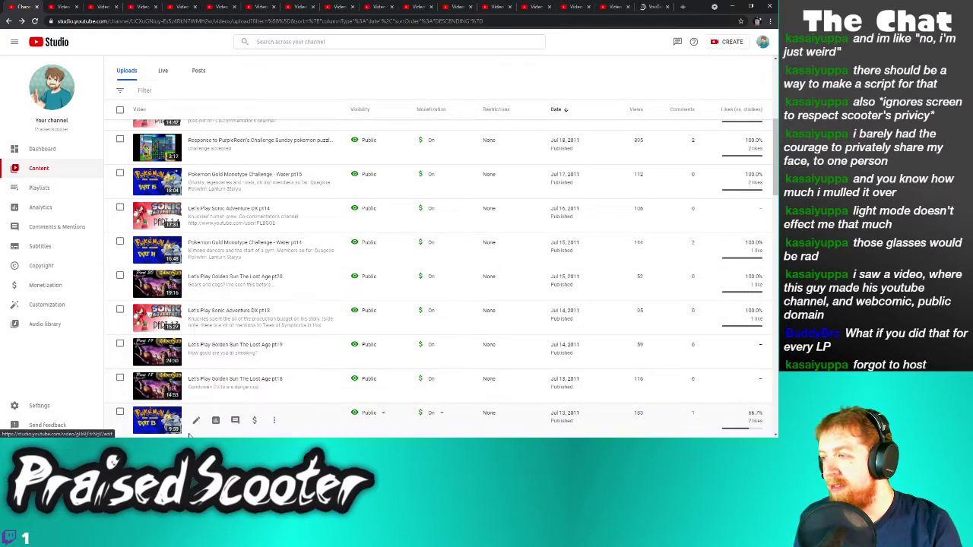
right_click(196, 420)
left_click(217, 354)
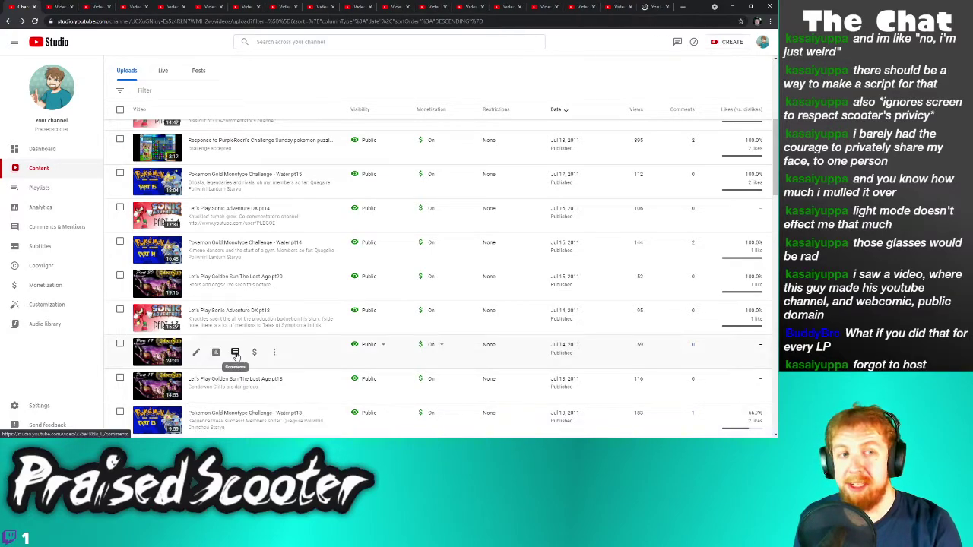
Open the details of Sonic Adventure DX pt12, Golden Sun The Lost Age pt17, Pokemon Gold Water pt12 and Golden Sun pt16 in new tabs
scroll(236, 356, "down", 7)
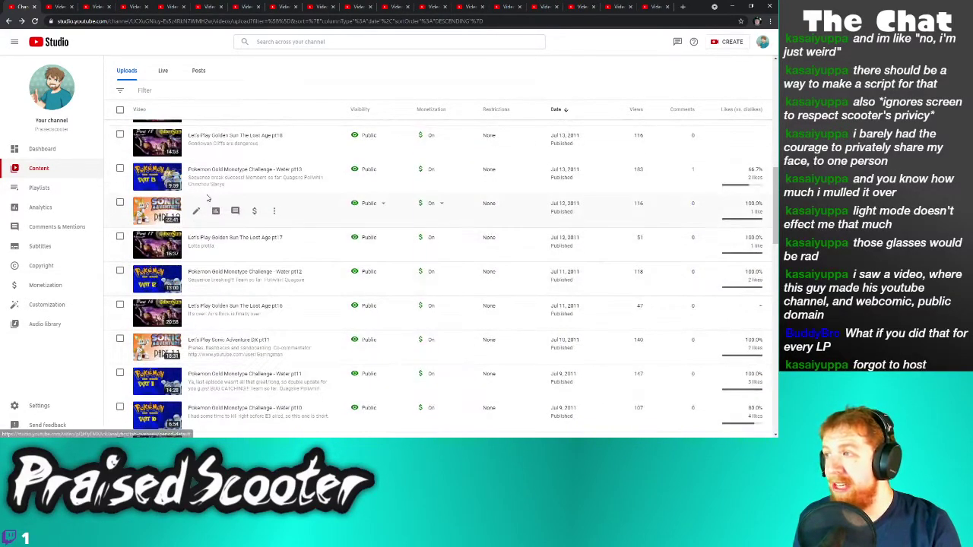
right_click(195, 172)
left_click(224, 179)
right_click(195, 205)
left_click(201, 212)
right_click(196, 238)
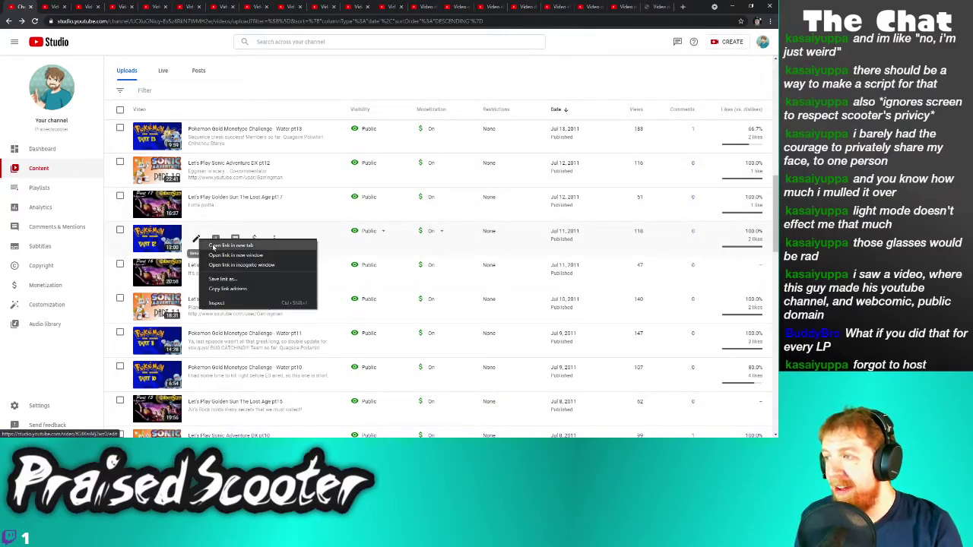
left_click(222, 244)
right_click(196, 271)
left_click(224, 279)
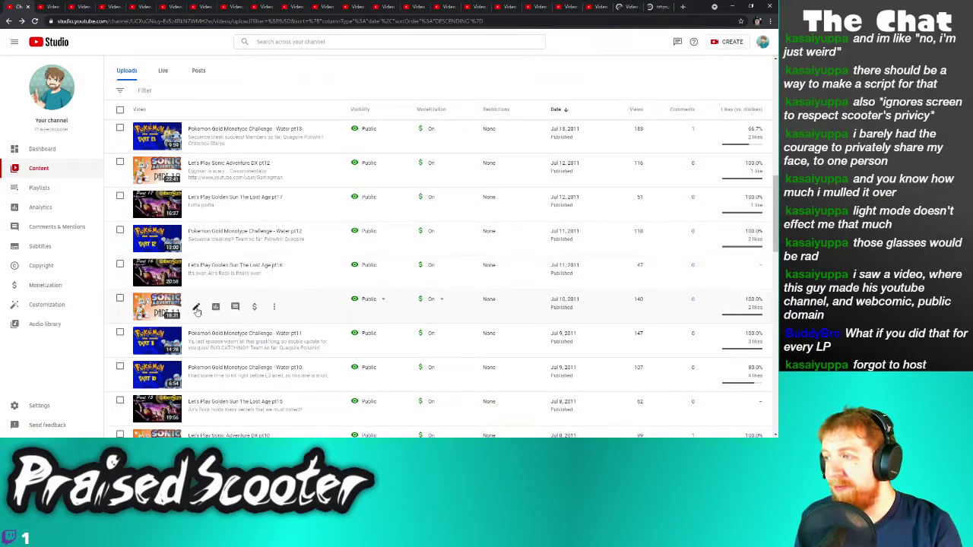
Open the details of Sonic Adventure DX pt11, Pokemon Gold Water pt11 and pt10, and Golden Sun The Lost Age pt15 in new tabs
right_click(196, 306)
left_click(227, 313)
right_click(196, 340)
left_click(224, 348)
right_click(197, 374)
left_click(228, 315)
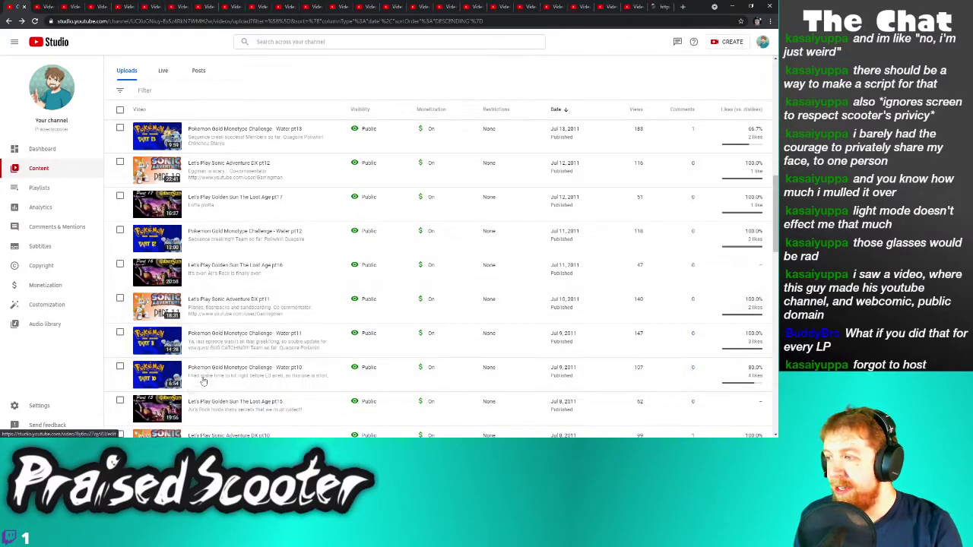
right_click(196, 409)
left_click(216, 341)
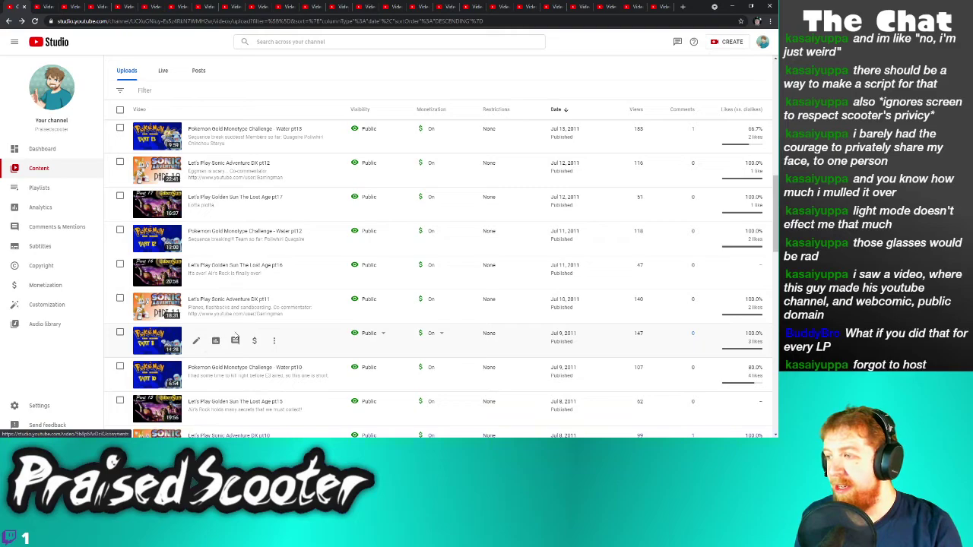
left_click(658, 6)
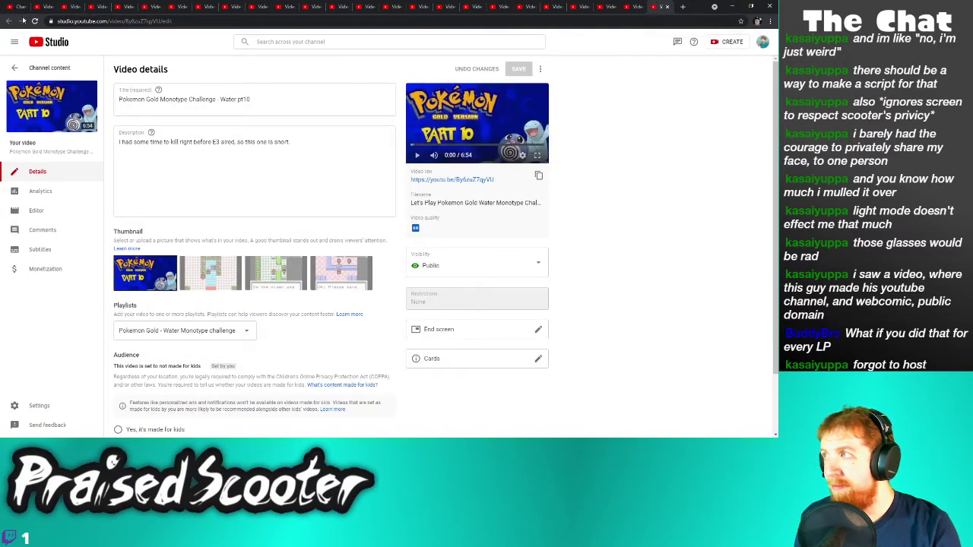
left_click(22, 7)
right_click(193, 412)
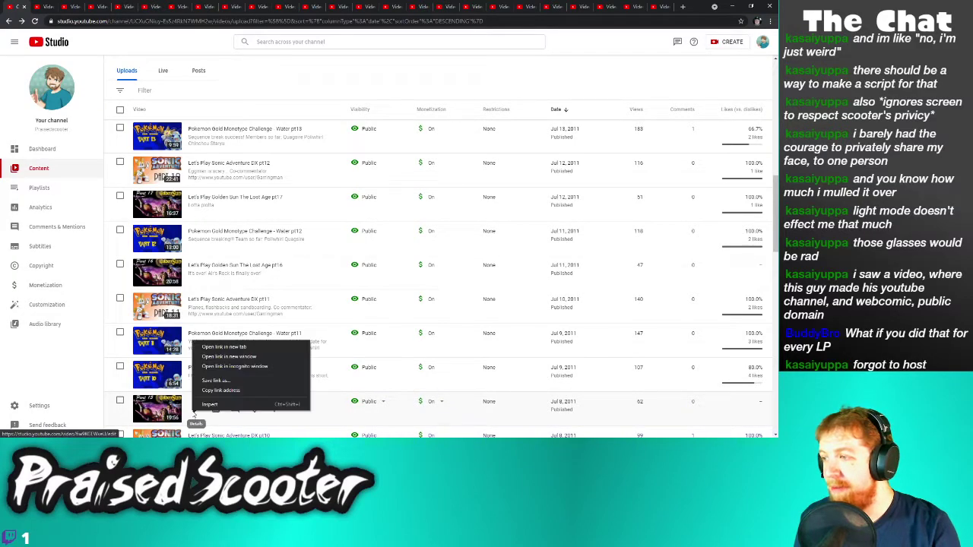
left_click(220, 348)
Open the details of Sonic Adventure DX pt10, Golden Sun The Lost Age pt14 and Pokemon Gold Water pt9 in new tabs
scroll(221, 346, "down", 3)
scroll(220, 343, "down", 3)
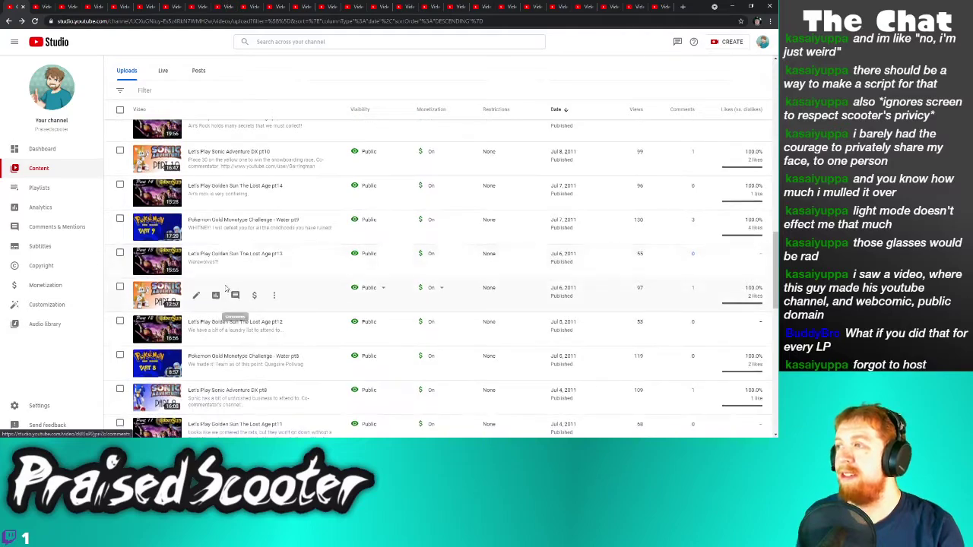
right_click(195, 158)
left_click(203, 163)
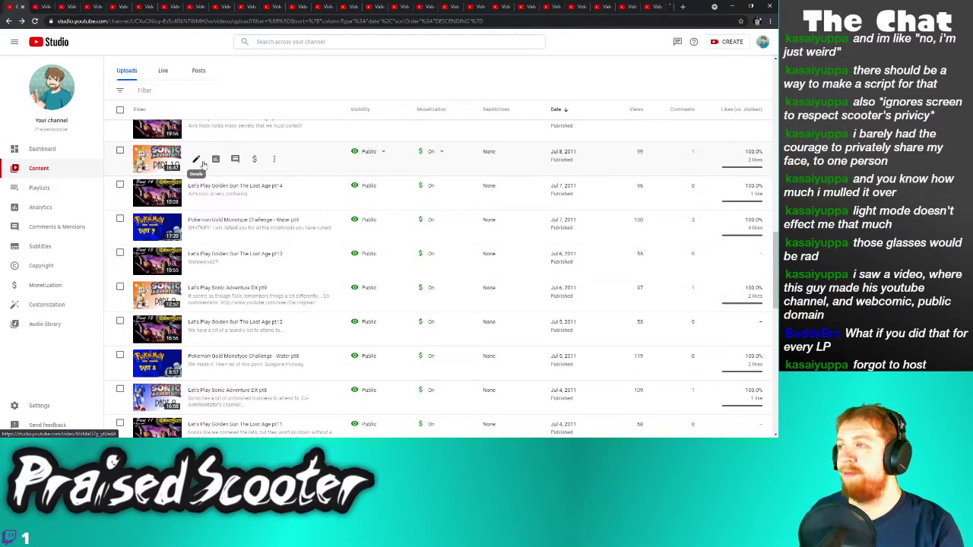
right_click(196, 193)
left_click(204, 199)
right_click(196, 227)
left_click(203, 233)
Open the details of Golden Sun The Lost Age pt13, Sonic Adventure DX pt9, Golden Sun pt12 and Pokemon Gold Water pt8 in new tabs
right_click(196, 265)
left_click(204, 271)
right_click(196, 299)
left_click(204, 305)
right_click(196, 333)
left_click(204, 339)
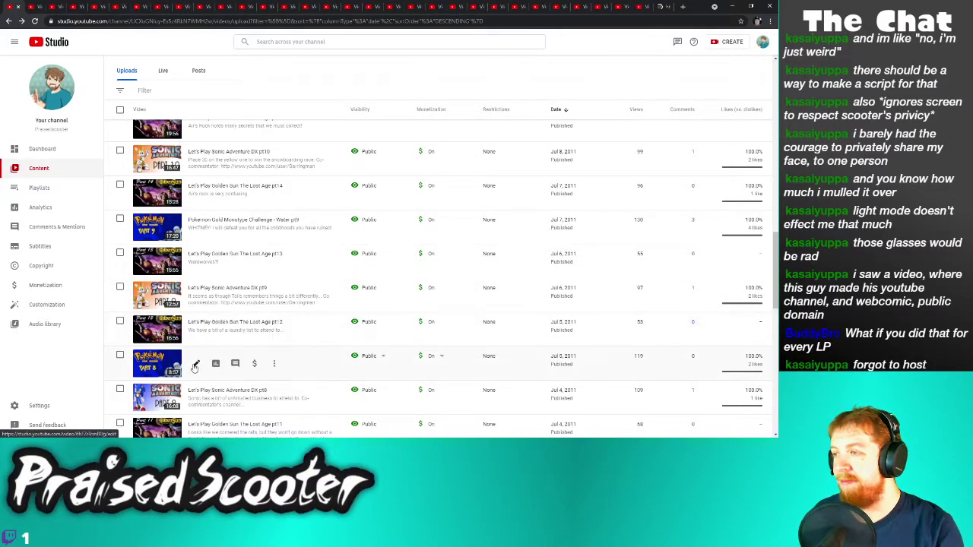
right_click(196, 367)
left_click(220, 306)
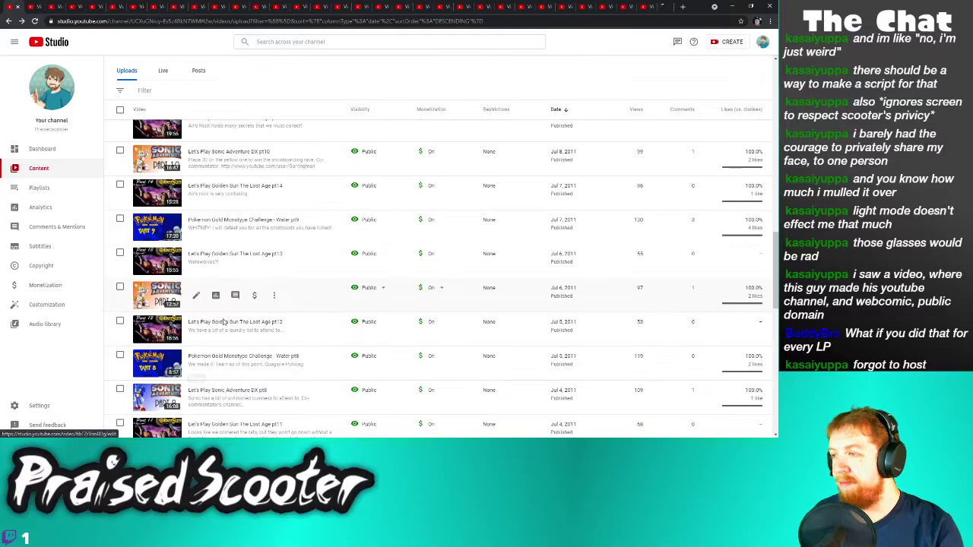
Open the details of Sonic Adventure DX pt8, Golden Sun The Lost Age pt11 and Pokemon Gold Water pt7 in new tabs, checking the last one opened
scroll(200, 364, "down", 1)
right_click(197, 362)
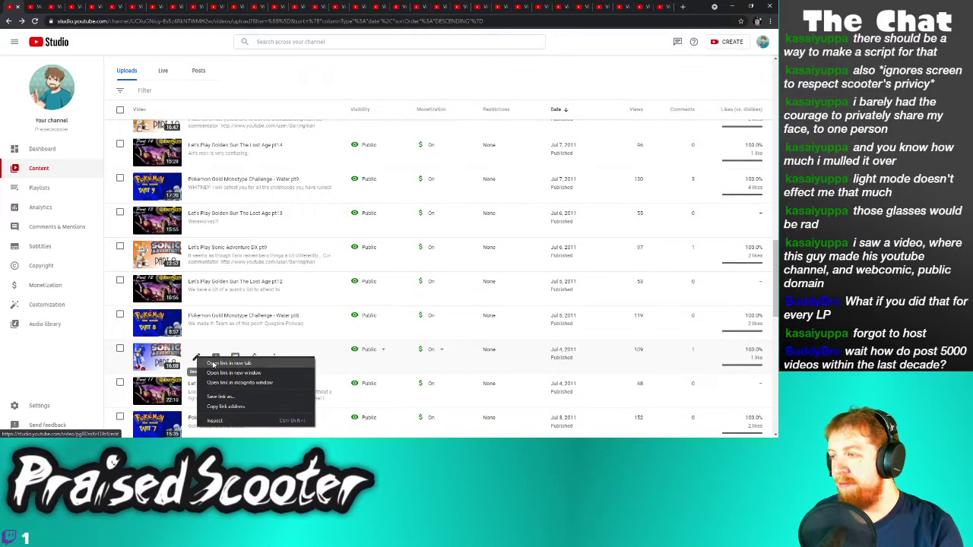
left_click(206, 362)
right_click(197, 389)
left_click(224, 325)
scroll(232, 353, "down", 5)
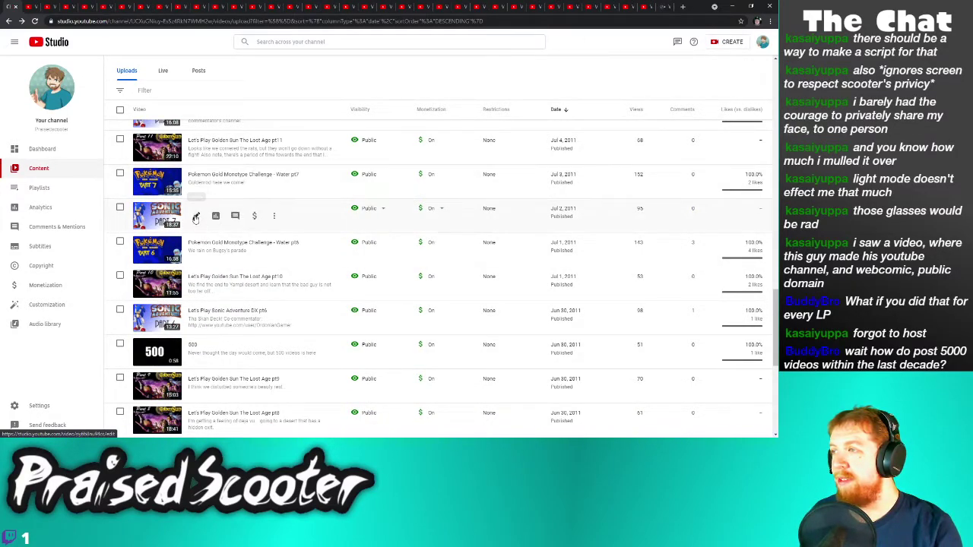
left_click(664, 7)
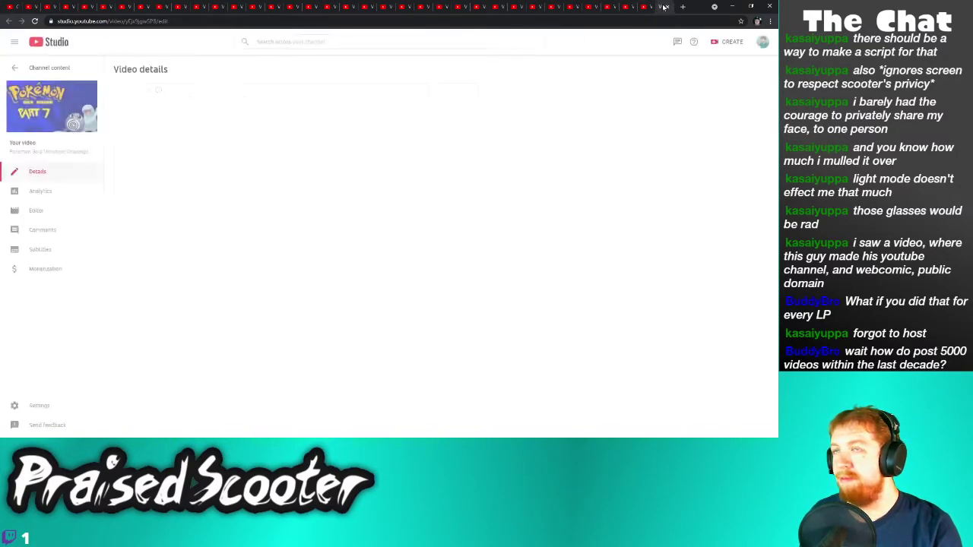
left_click(16, 6)
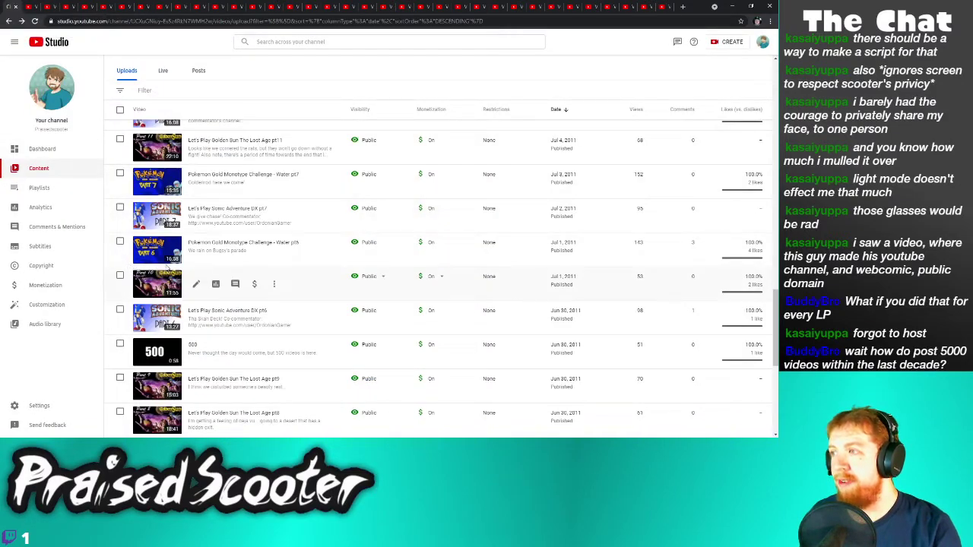
Open the details of Sonic Adventure DX pt7, Pokemon Gold Water pt6, Golden Sun pt10, Sonic Adventure DX pt6 and the video "500" in new tabs
scroll(189, 159, "down", 2)
scroll(190, 155, "up", 2)
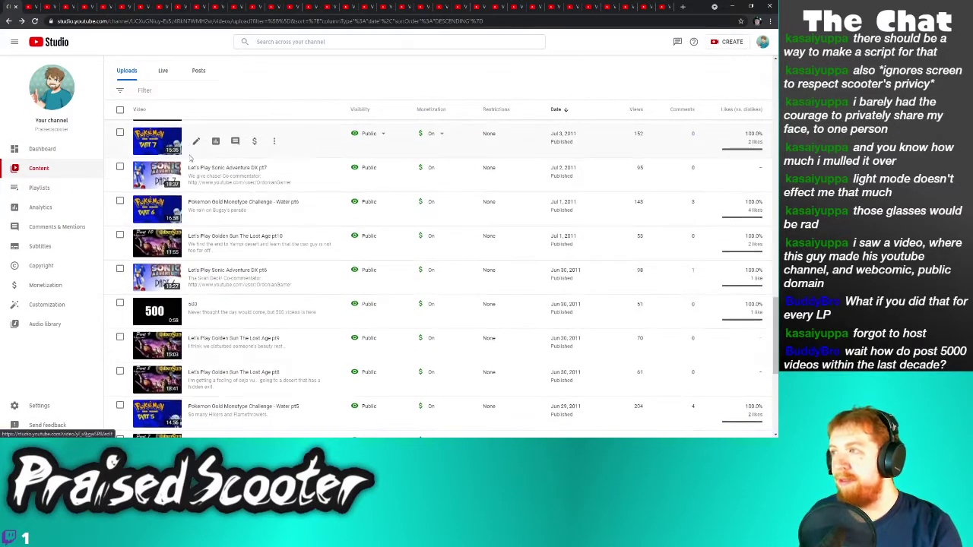
right_click(194, 173)
left_click(205, 181)
right_click(192, 206)
left_click(202, 215)
right_click(196, 247)
left_click(207, 256)
right_click(195, 279)
left_click(207, 285)
right_click(202, 312)
left_click(206, 314)
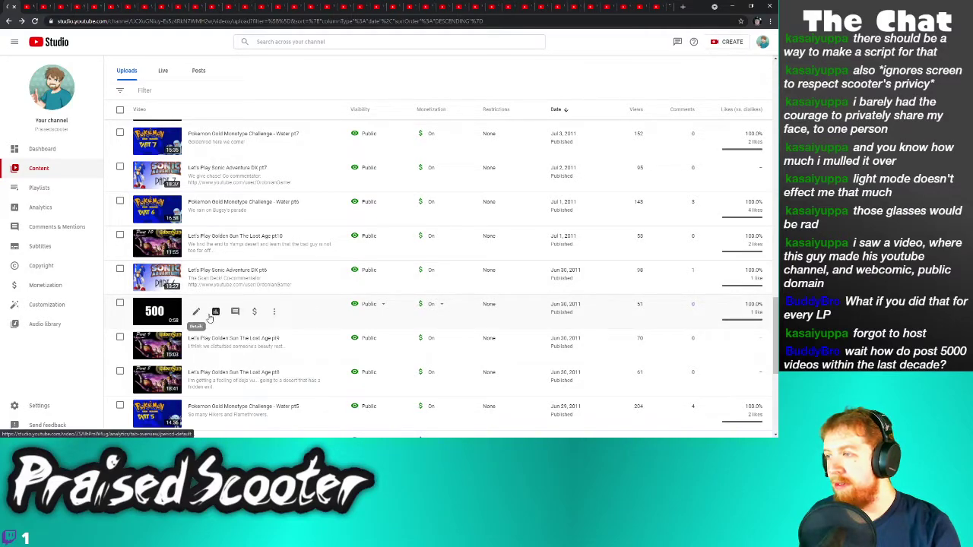
Open the details of Golden Sun The Lost Age pt9 and pt8 and Pokemon Gold Water pt5 in new tabs
right_click(197, 347)
left_click(209, 354)
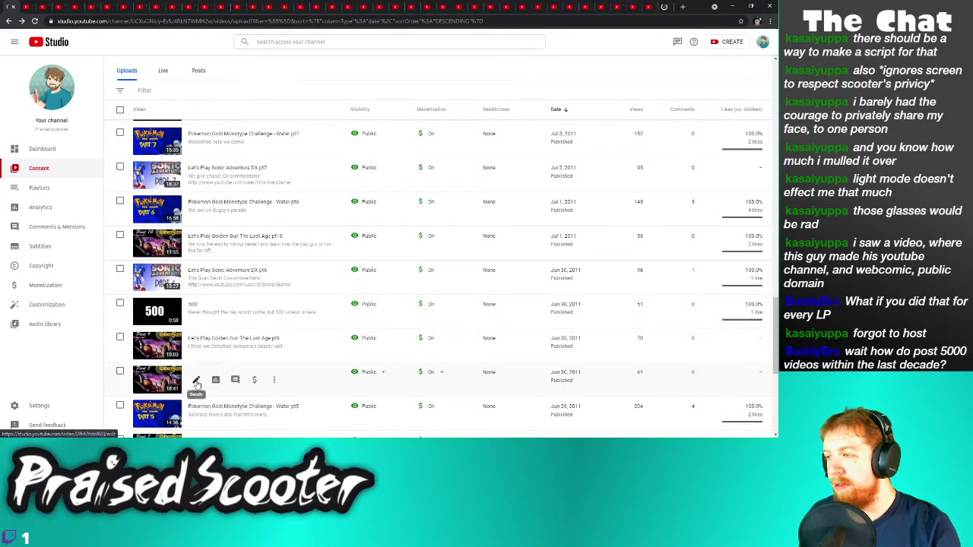
right_click(196, 389)
left_click(207, 320)
right_click(191, 421)
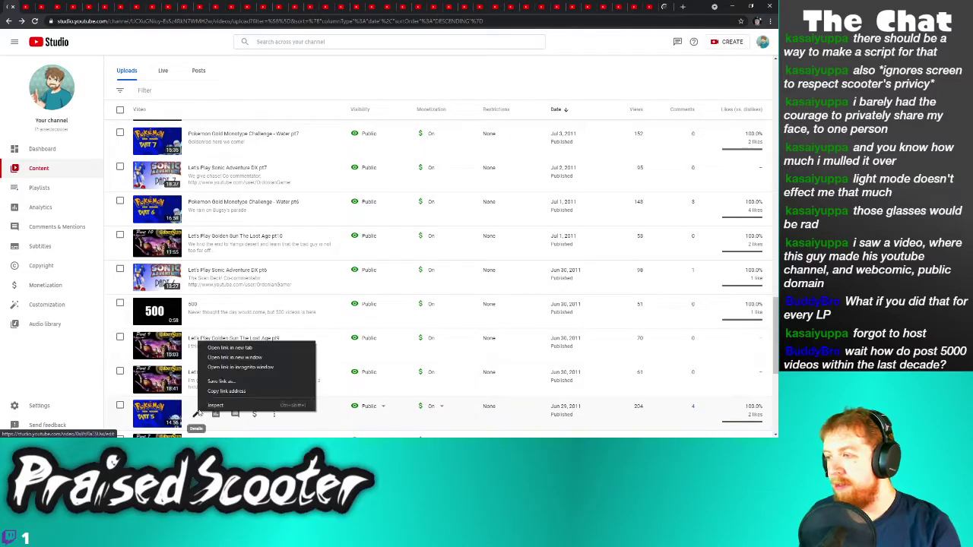
left_click(207, 347)
Open the details of Golden Sun The Lost Age pt7, Sonic Adventure DX pt5 and Golden Sun The Lost Age pt6 in new tabs
scroll(268, 349, "down", 3)
scroll(268, 349, "down", 1)
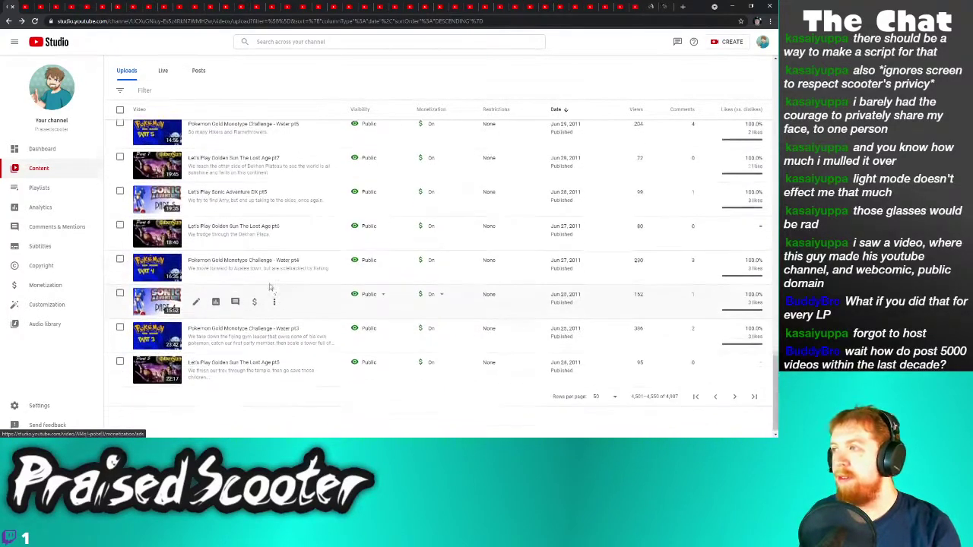
right_click(196, 166)
left_click(206, 172)
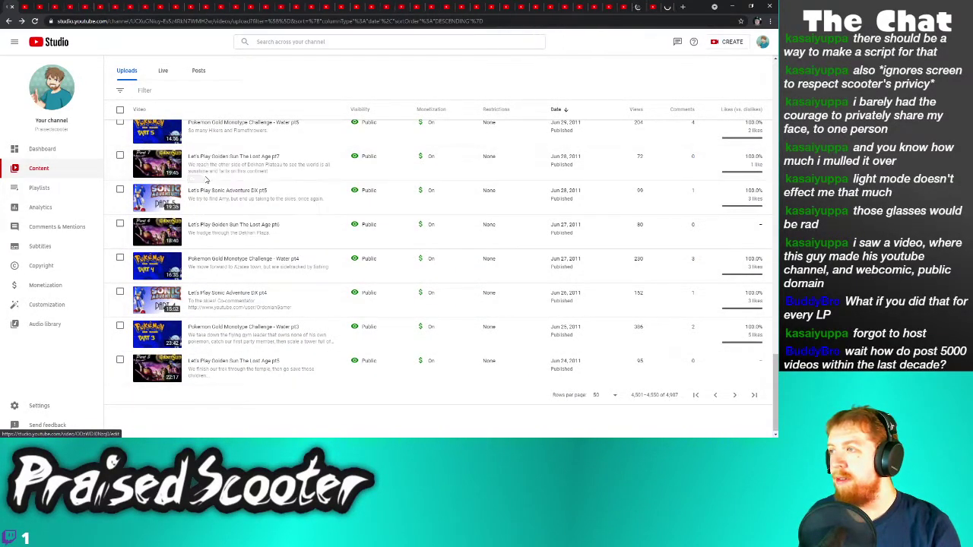
right_click(196, 199)
left_click(205, 208)
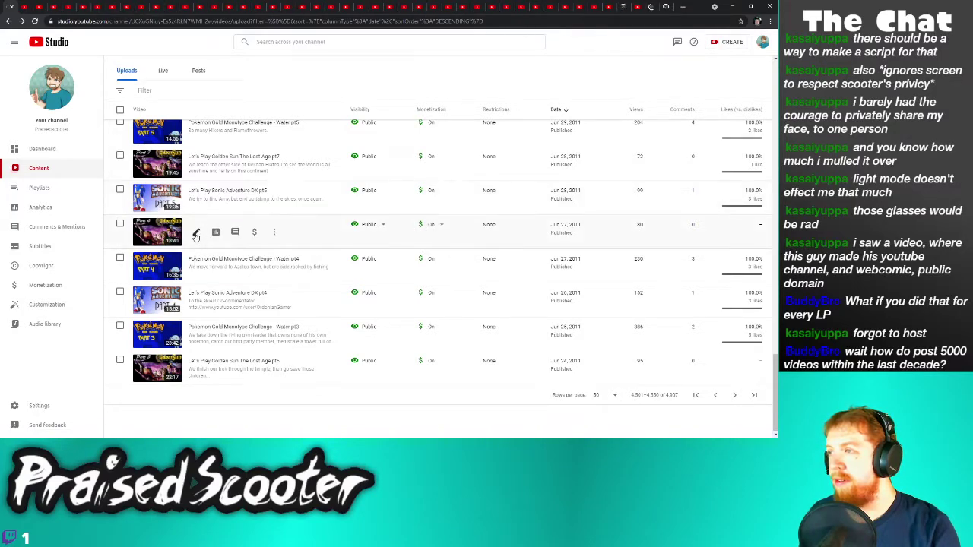
right_click(196, 234)
left_click(207, 242)
Open the details of the page's last four videos, Pokemon Gold Water pt4 through Golden Sun The Lost Age pt5, in new tabs
right_click(197, 267)
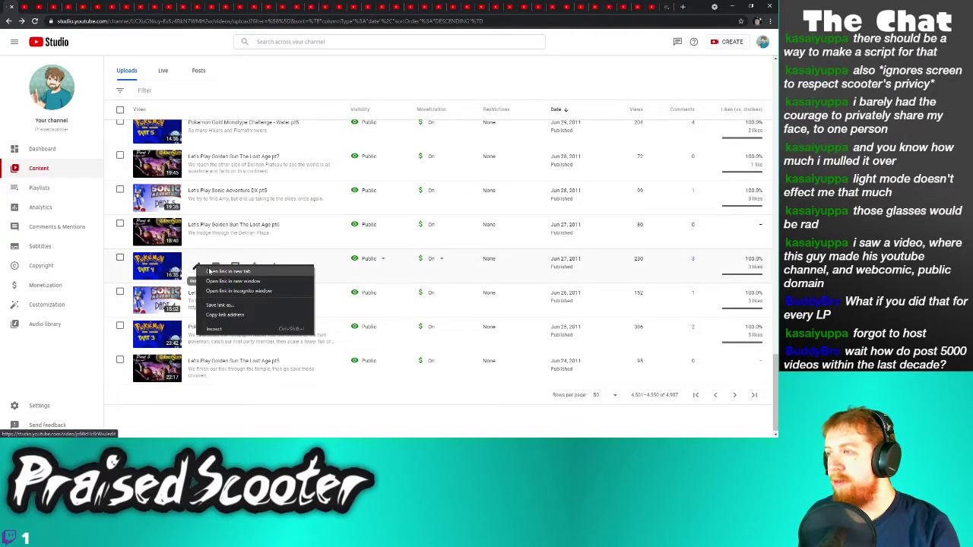
left_click(209, 272)
right_click(197, 299)
left_click(207, 306)
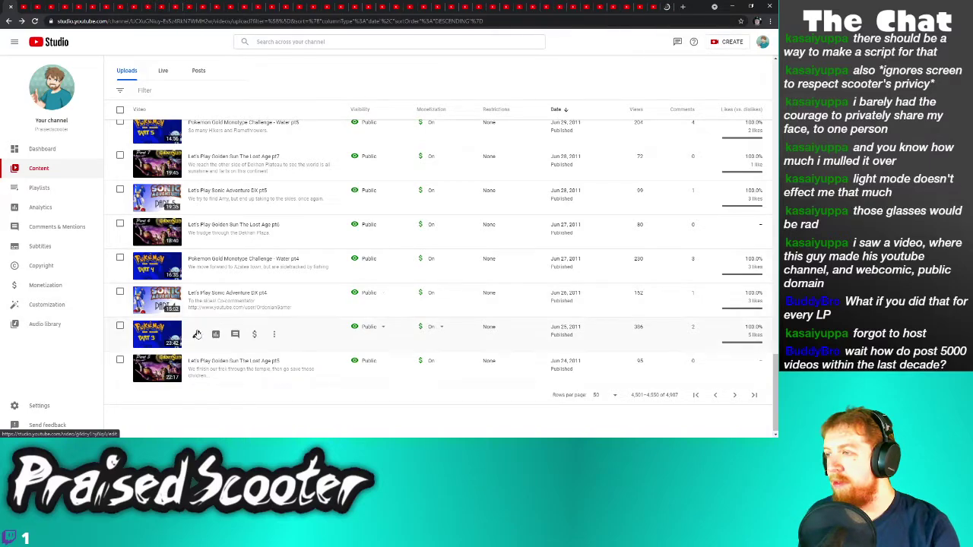
right_click(196, 334)
left_click(206, 340)
right_click(202, 363)
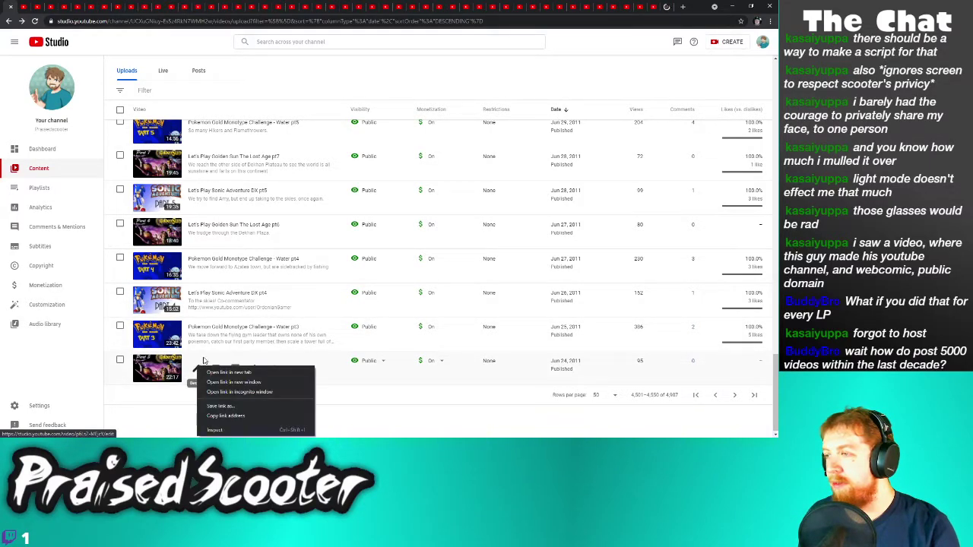
left_click(208, 372)
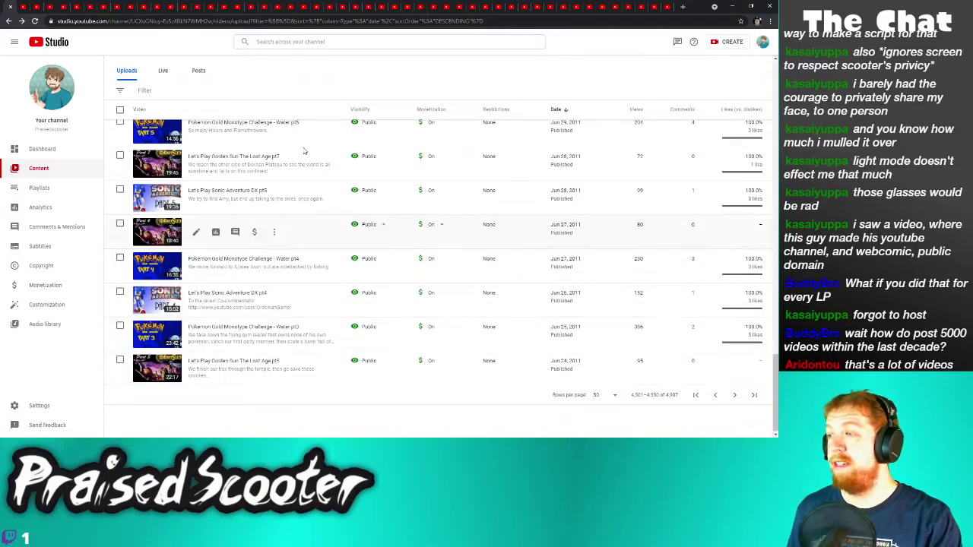
Turn off the Shorts permission to sample content for Let's Play Golden Sun The Lost Age pt24 and save the change
left_click(666, 9)
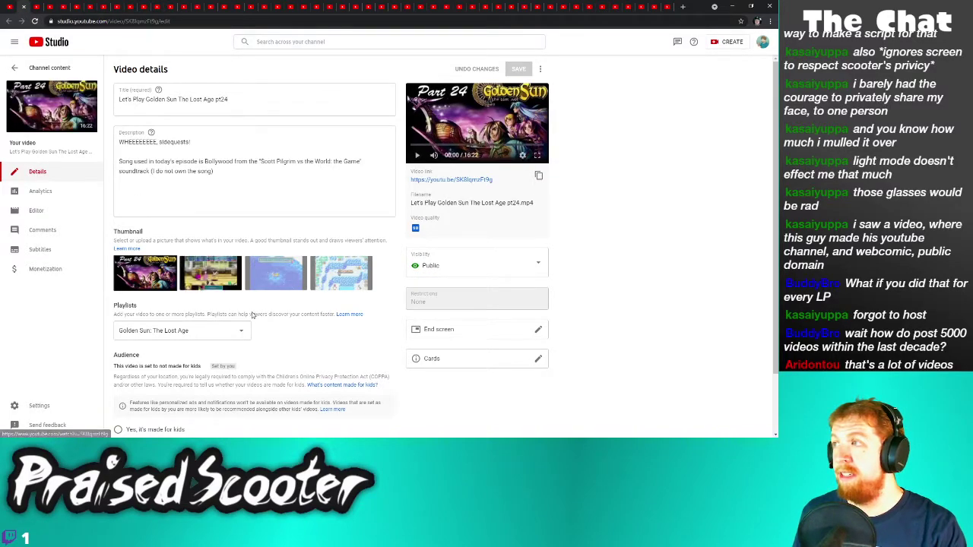
scroll(279, 357, "down", 2)
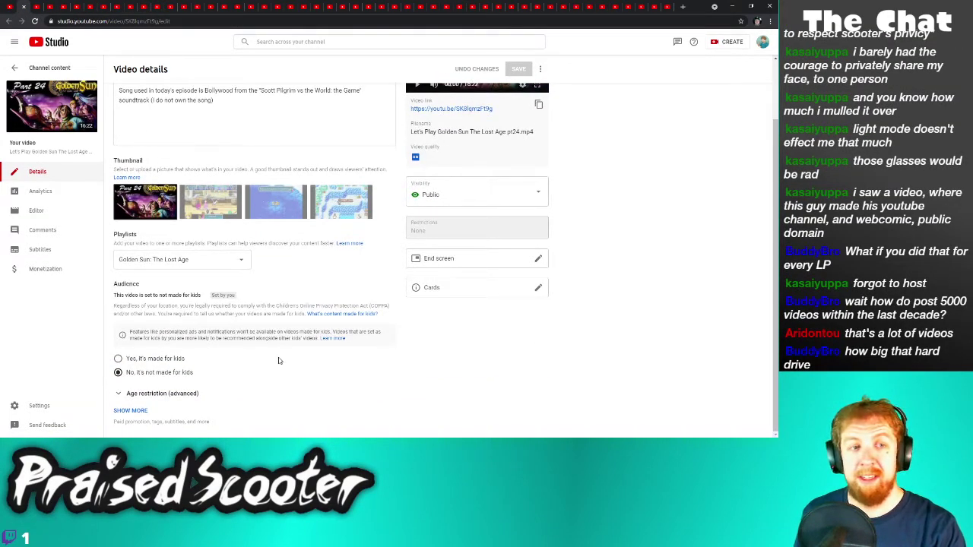
left_click(140, 415)
scroll(152, 403, "down", 10)
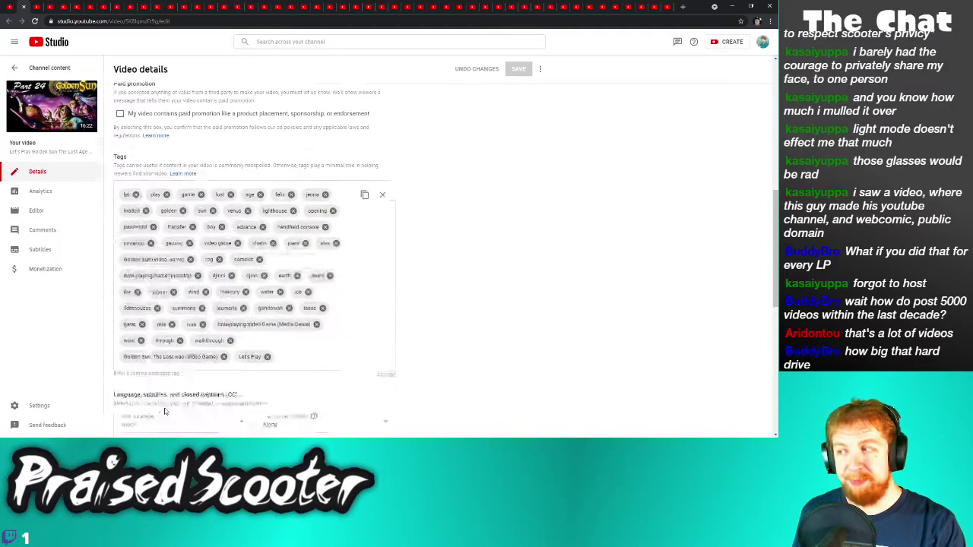
left_click(120, 270)
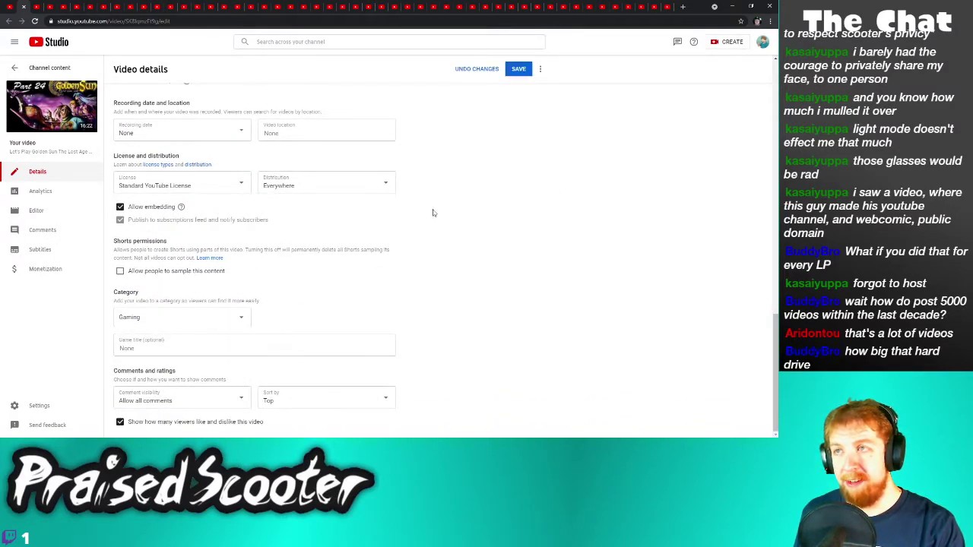
left_click(523, 70)
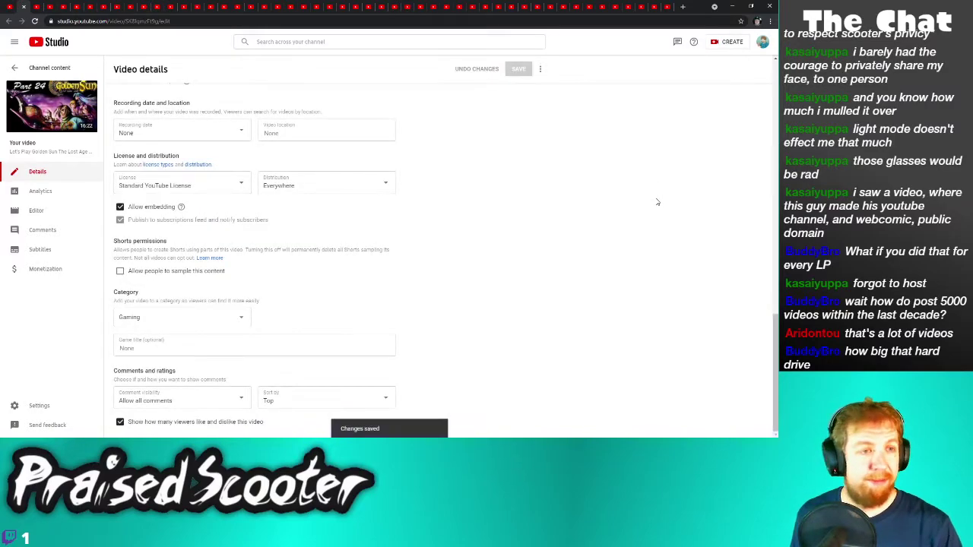
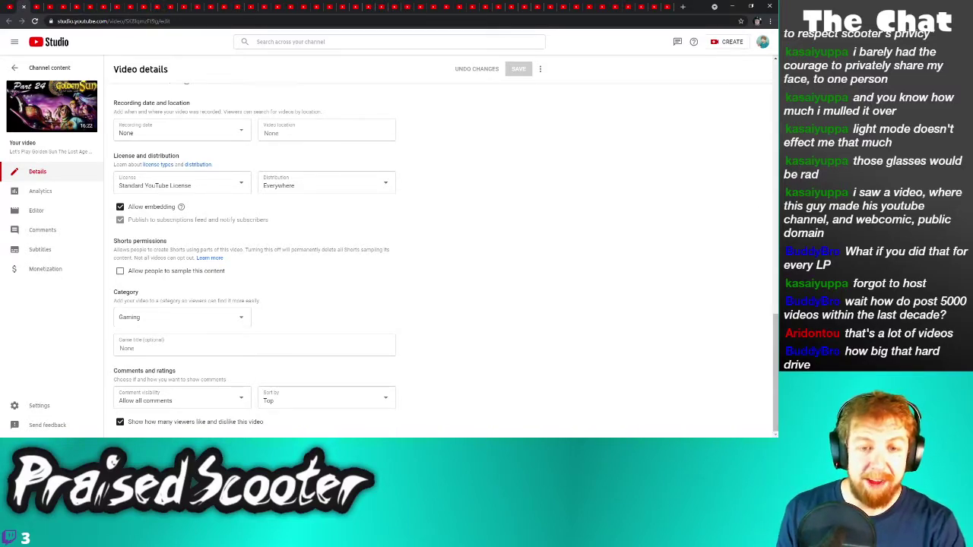
Switch to File Explorer and check the free space of the drives under This PC, including The emergency drive, Backup starts april 2020 and Big Backup
key("alt+Tab")
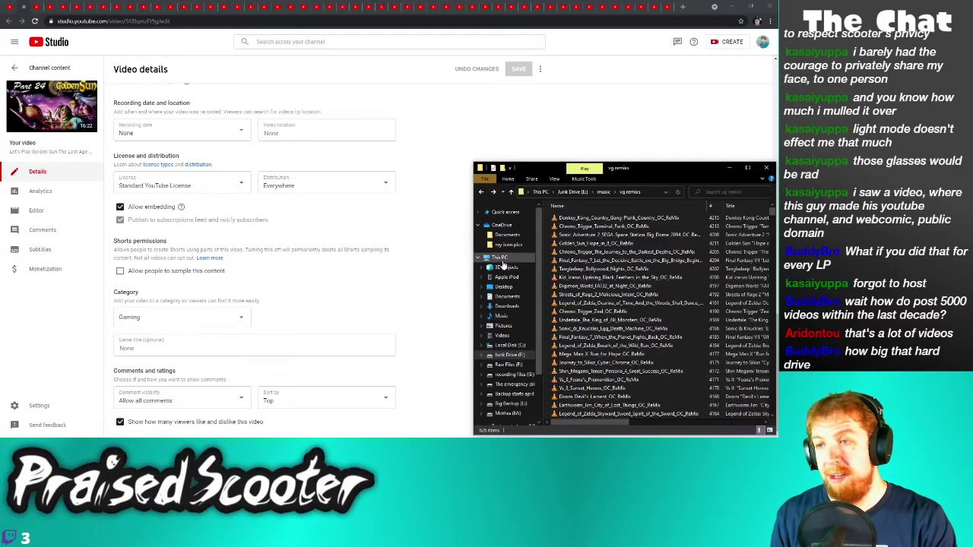
left_click(501, 262)
left_click(659, 391)
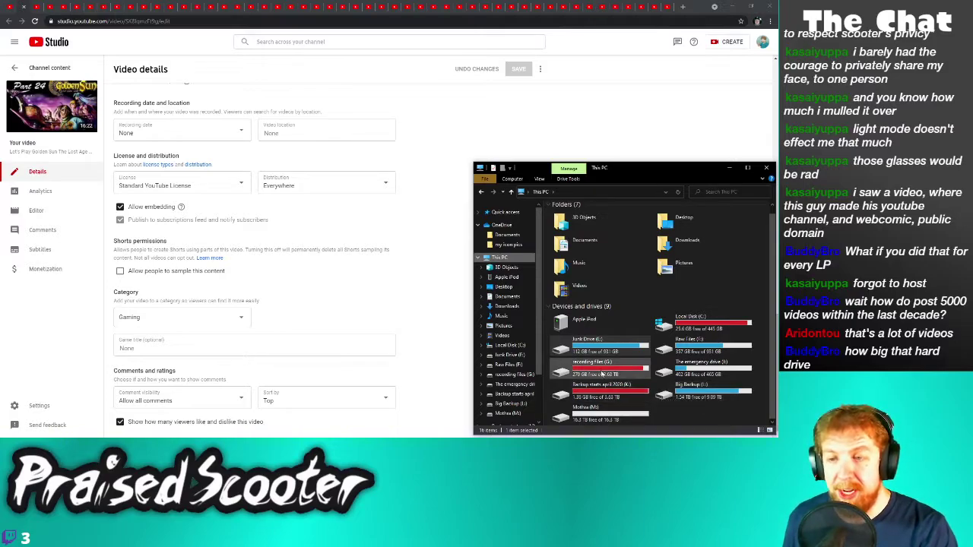
left_click(703, 371)
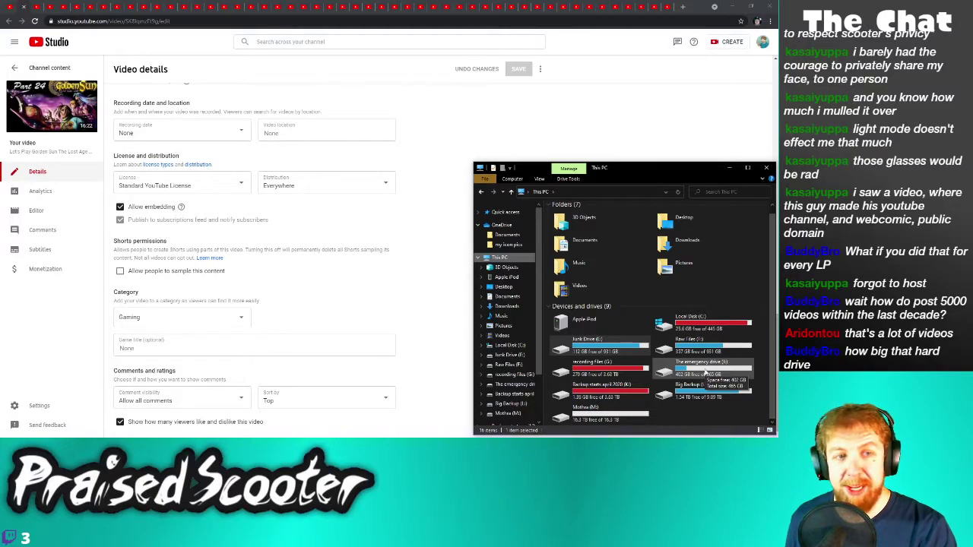
left_click(609, 394)
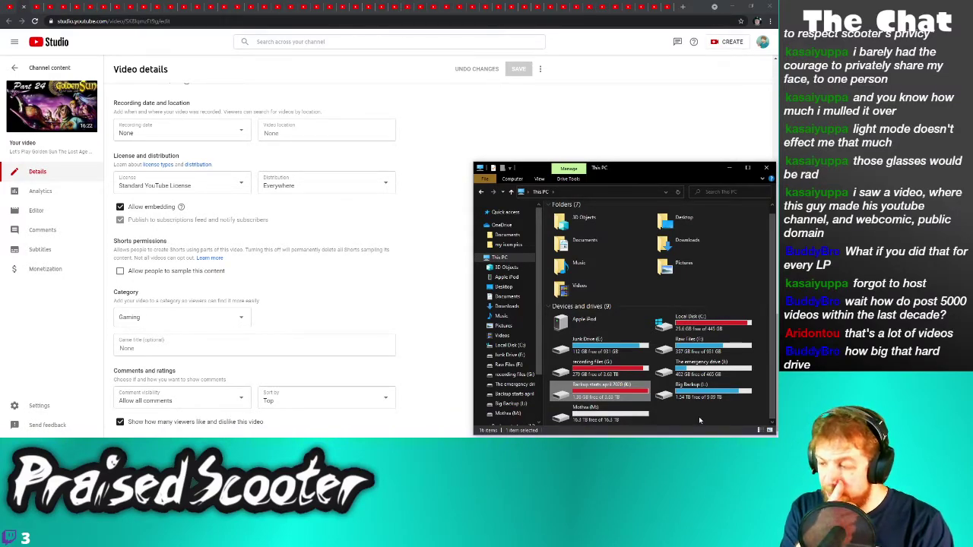
mouse_move(600, 395)
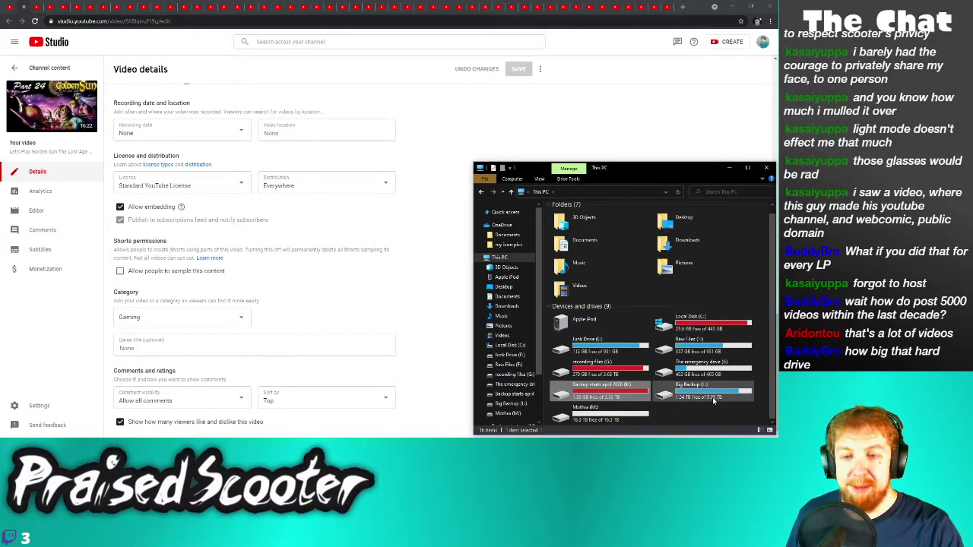
mouse_move(714, 400)
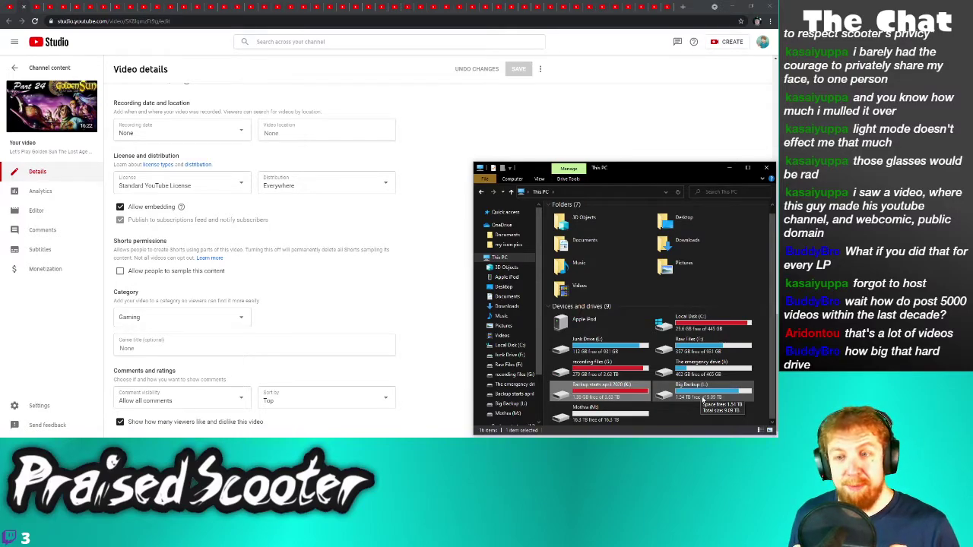
scroll(703, 401, "up", 1)
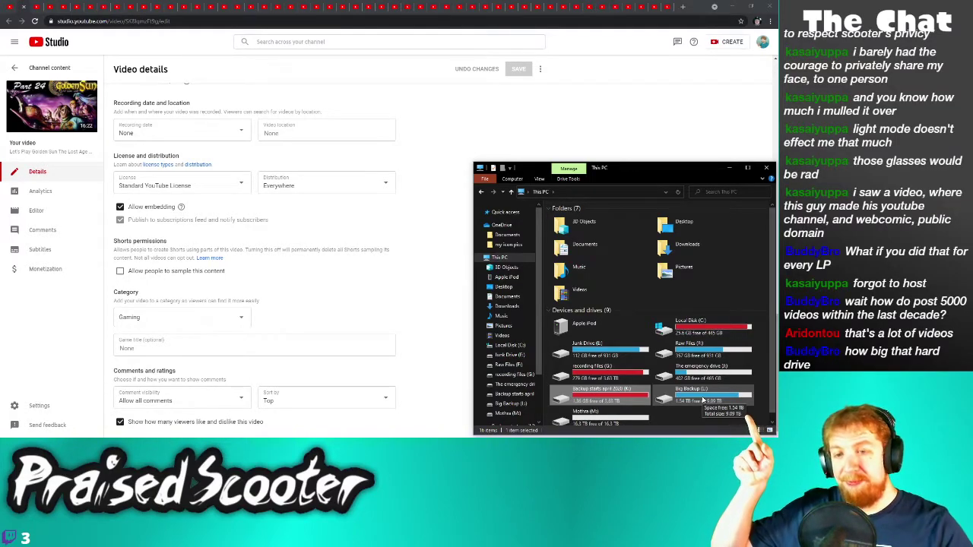
scroll(634, 425, "down", 1)
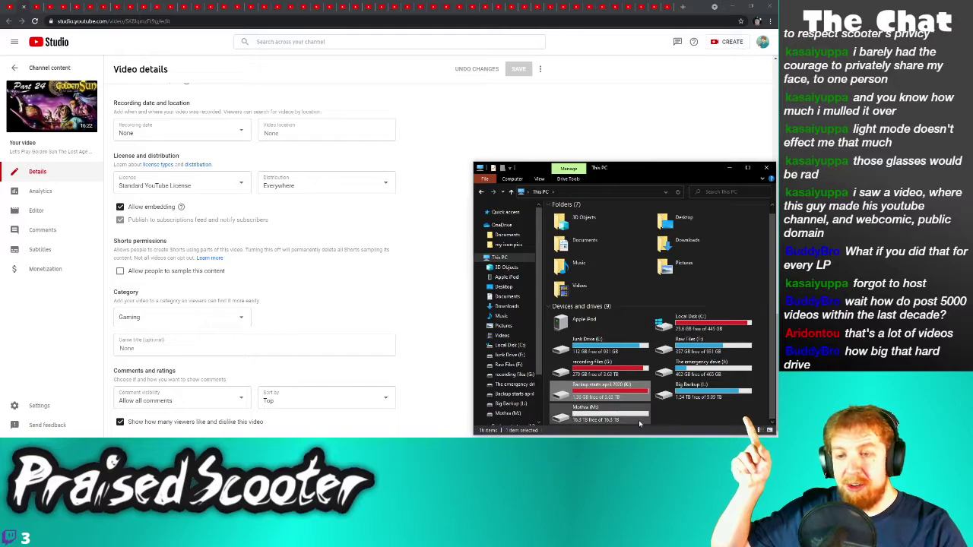
mouse_move(636, 417)
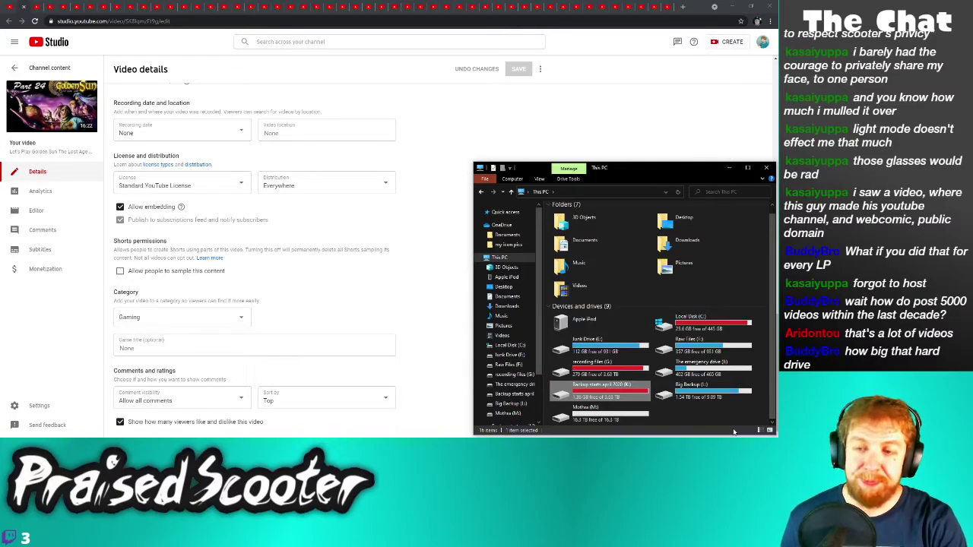
Look through the folders on the Backup starts april 2020 drive and the files in its Think Fast folder, and return to This PC
double_click(628, 391)
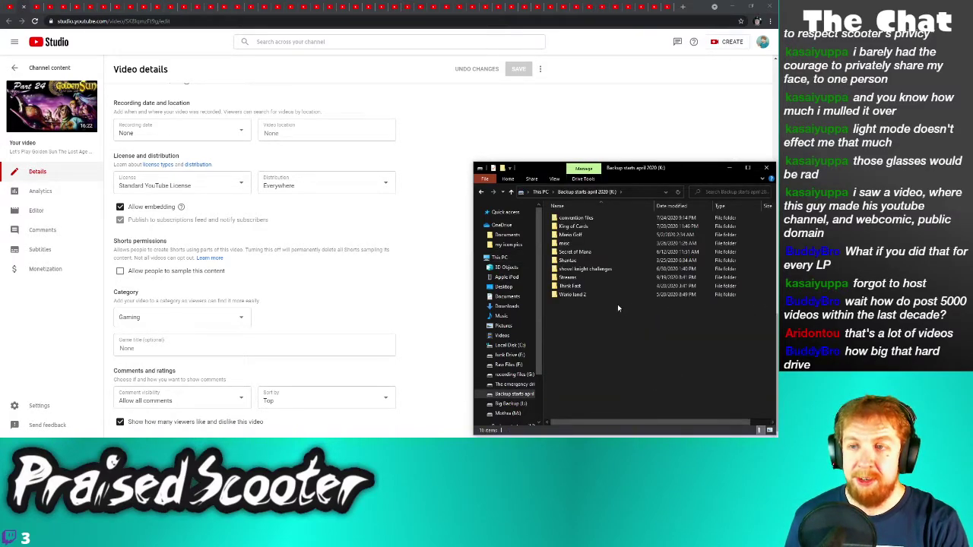
left_click_drag(645, 323, 581, 221)
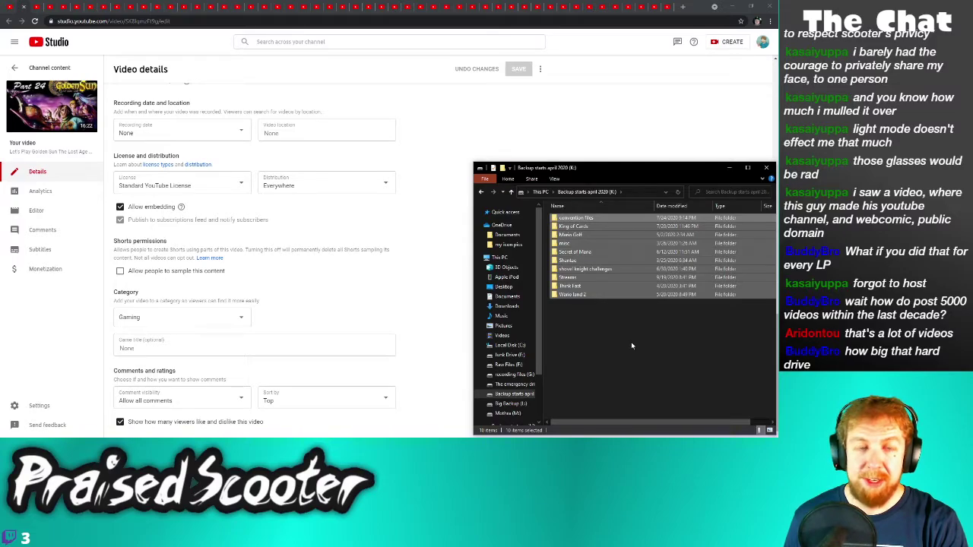
left_click_drag(630, 343, 570, 222)
double_click(572, 285)
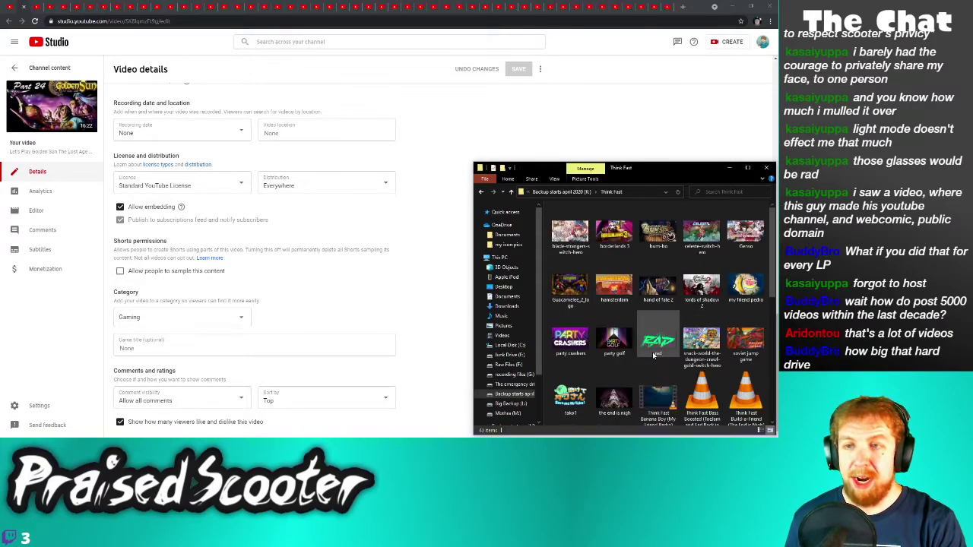
scroll(653, 355, "down", 3)
scroll(653, 355, "down", 2)
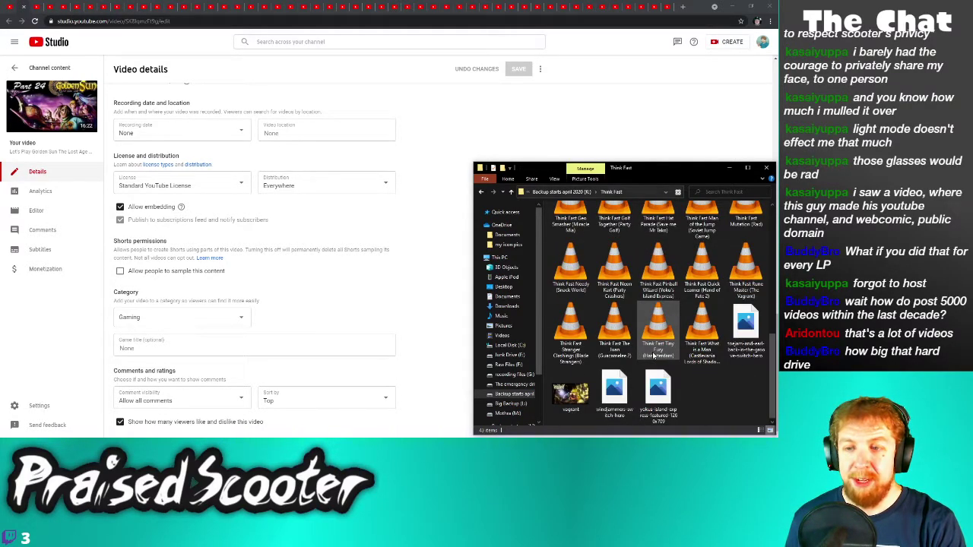
key("BackSpace")
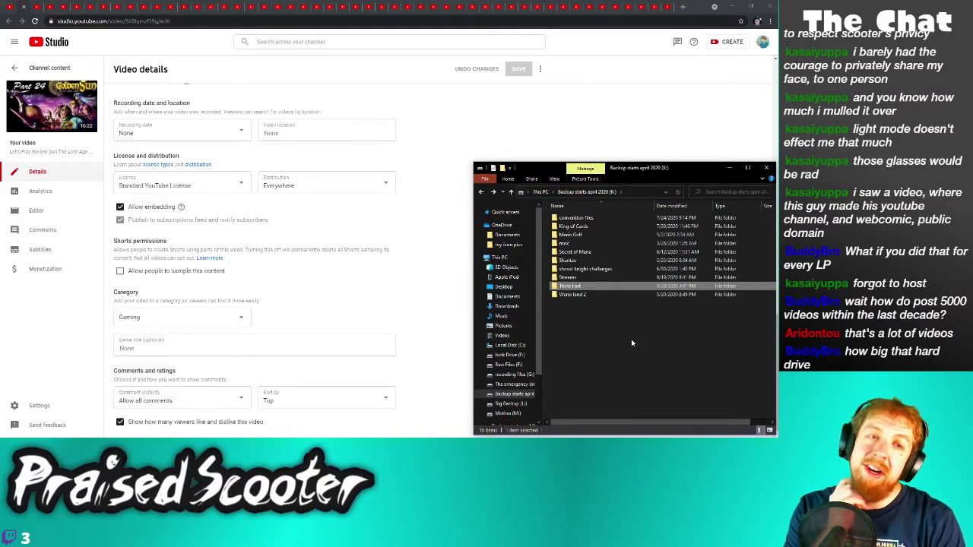
key("BackSpace")
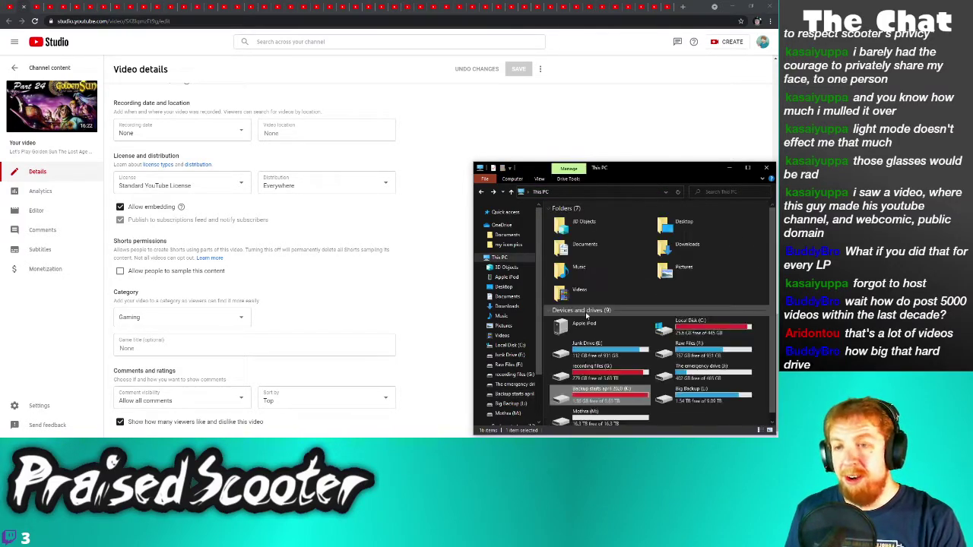
Browse the files in the sunshine folder on the Big Backup drive, go back to the starting music folder and minimize File Explorer
double_click(664, 396)
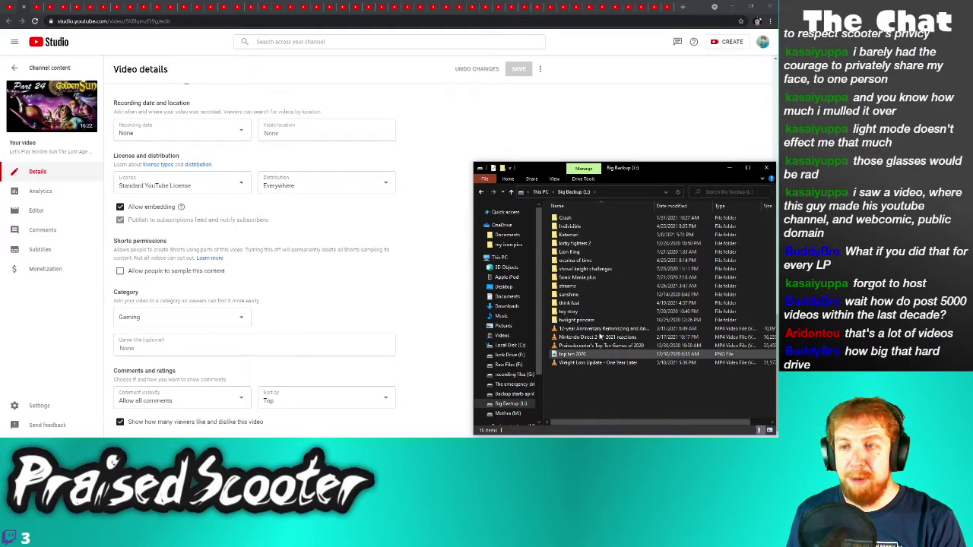
double_click(593, 294)
scroll(595, 308, "down", 10)
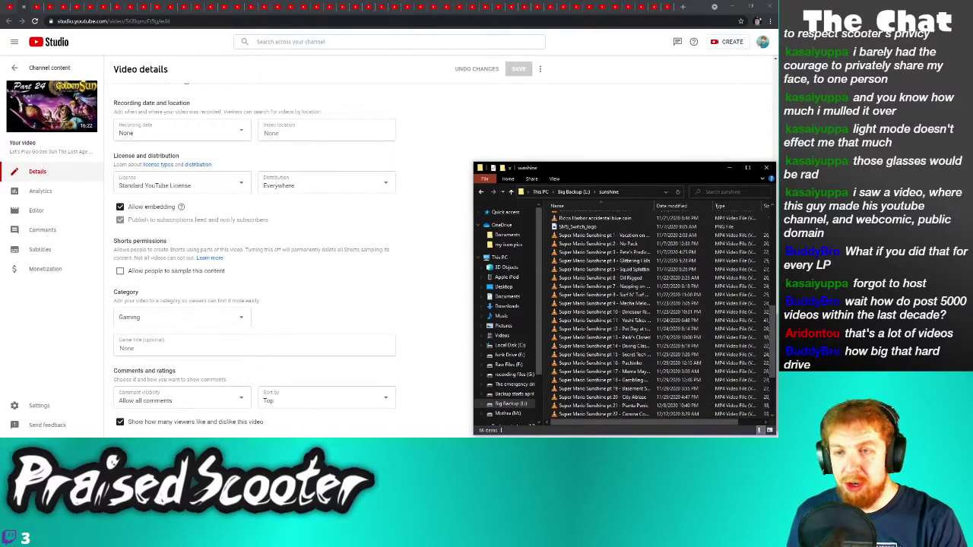
key("BackSpace")
key("BackSpace")
key("BackSpace")
key("BackSpace")
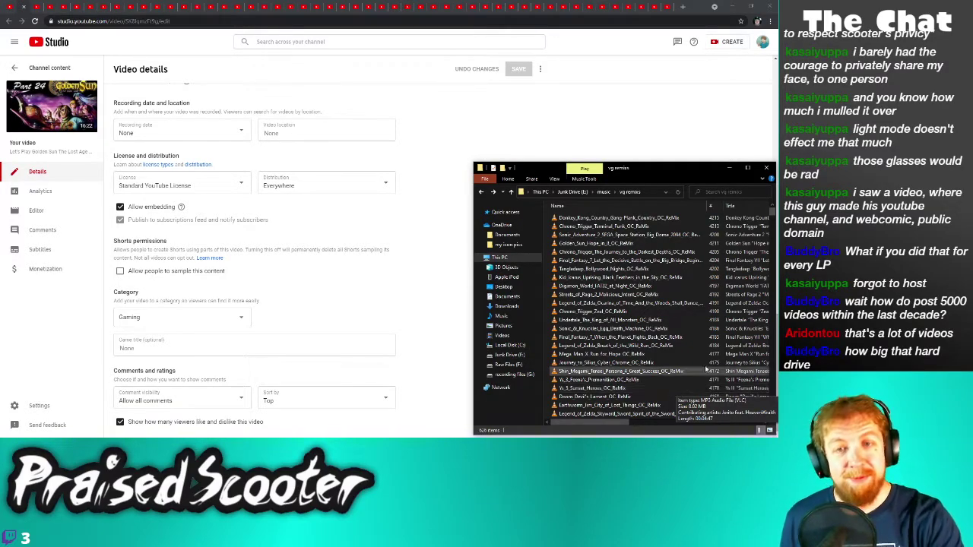
left_click(727, 169)
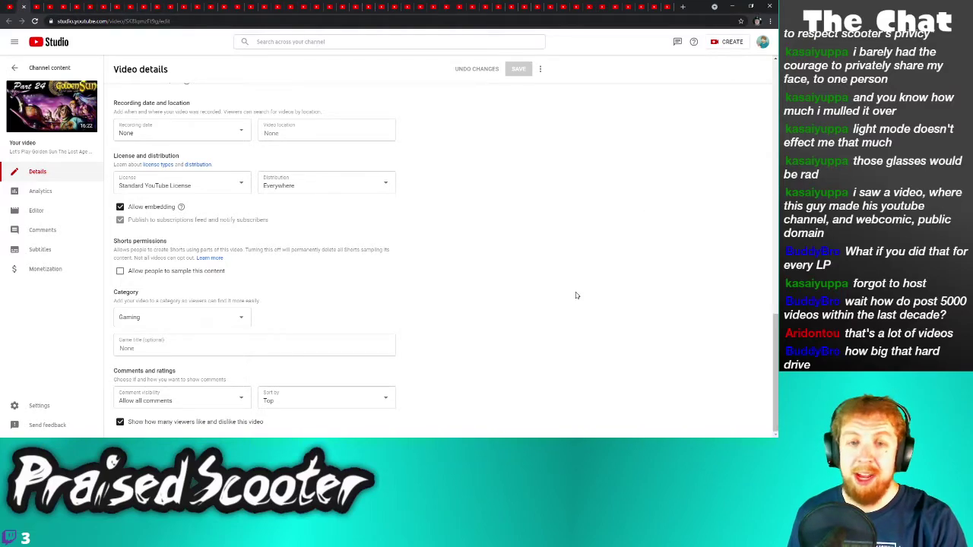
Close the Golden Sun pt24 page, turn off Shorts sampling for the Pokemon Gold Water Monotype Challenge pt17 video and save it
left_click(24, 6)
scroll(175, 380, "down", 1)
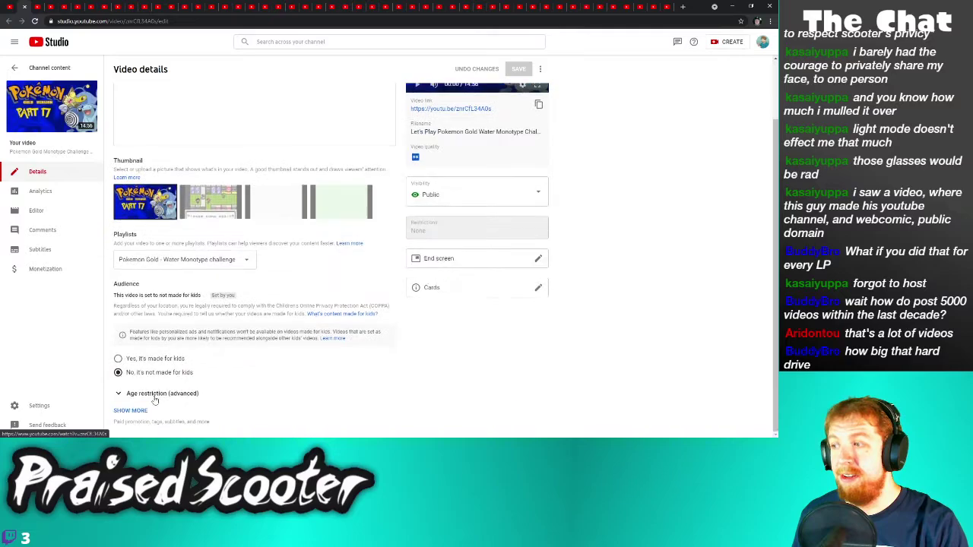
left_click(128, 408)
scroll(137, 388, "down", 4)
scroll(139, 375, "down", 3)
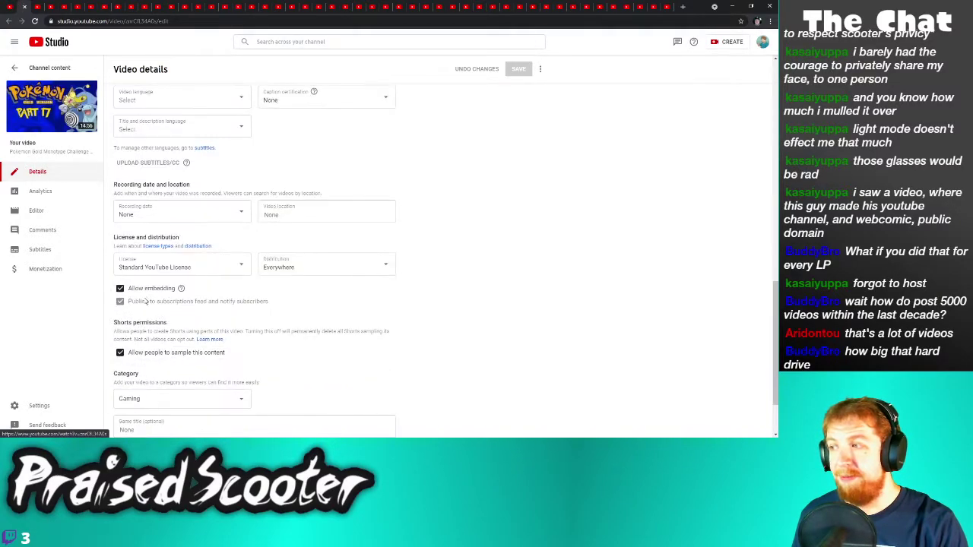
left_click(141, 353)
left_click(508, 69)
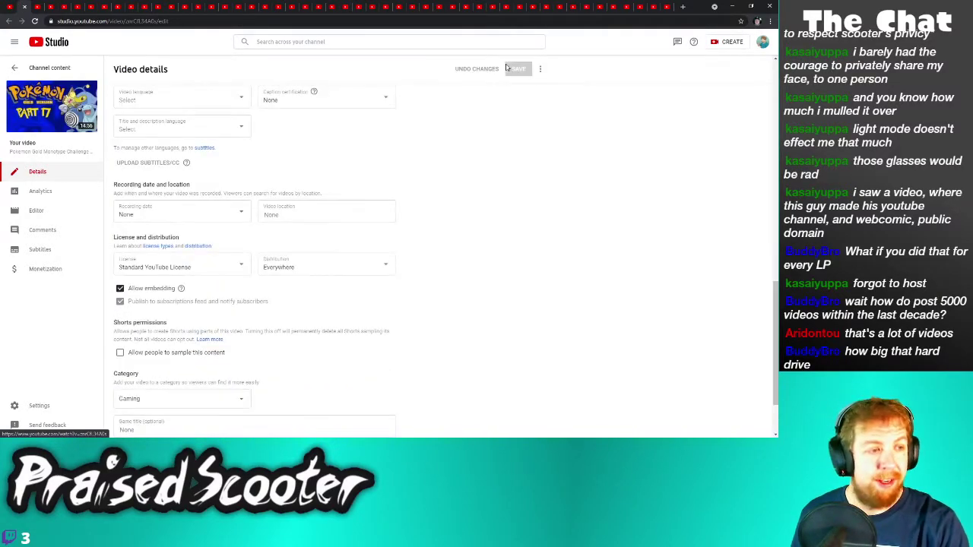
Close the Pokemon Gold pt17 page, turn off Shorts sampling for Let's Play Sonic Adventure DX pt16 and save it
left_click(9, 21)
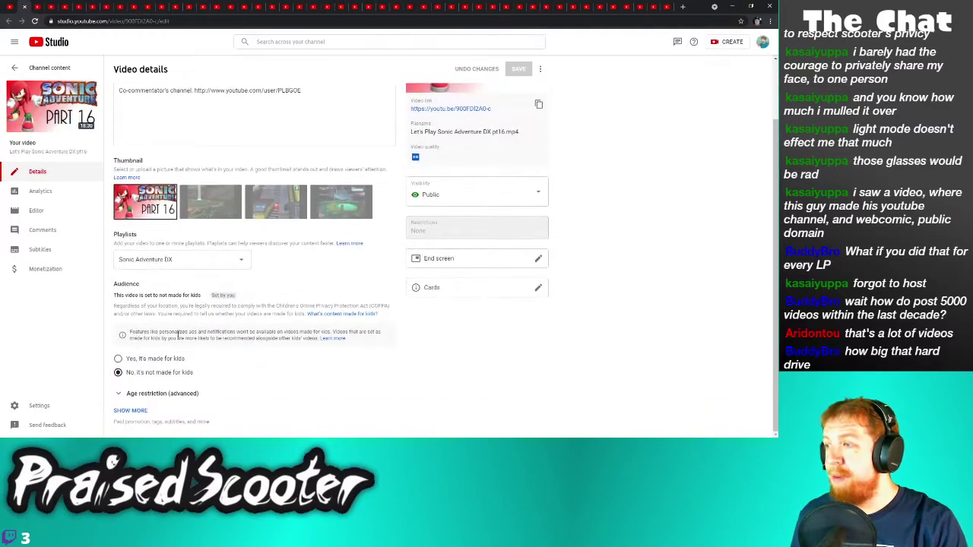
scroll(145, 399, "down", 10)
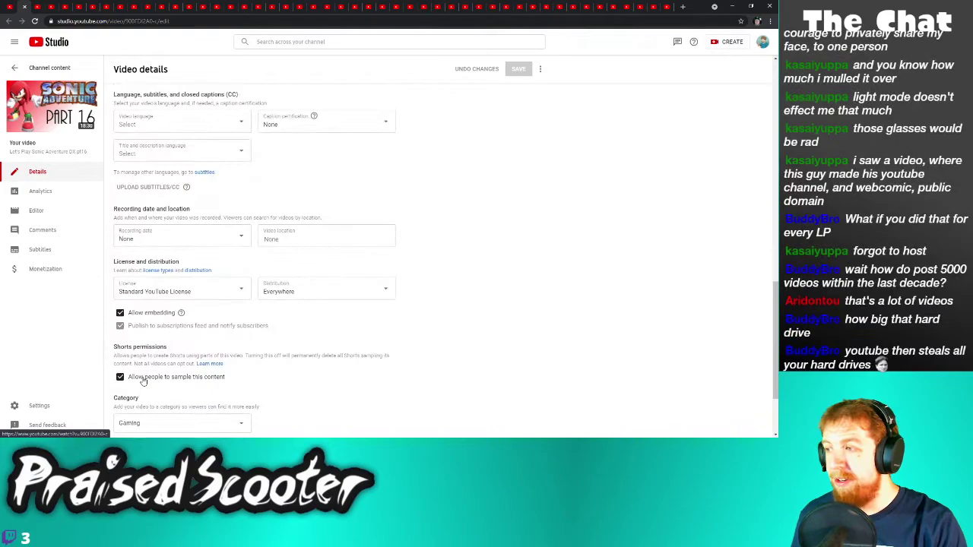
left_click(143, 377)
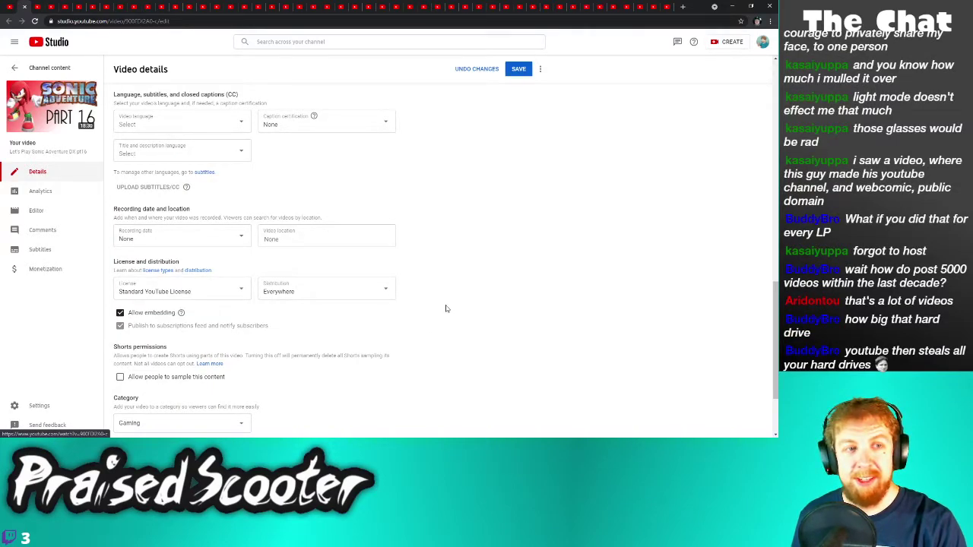
left_click(518, 70)
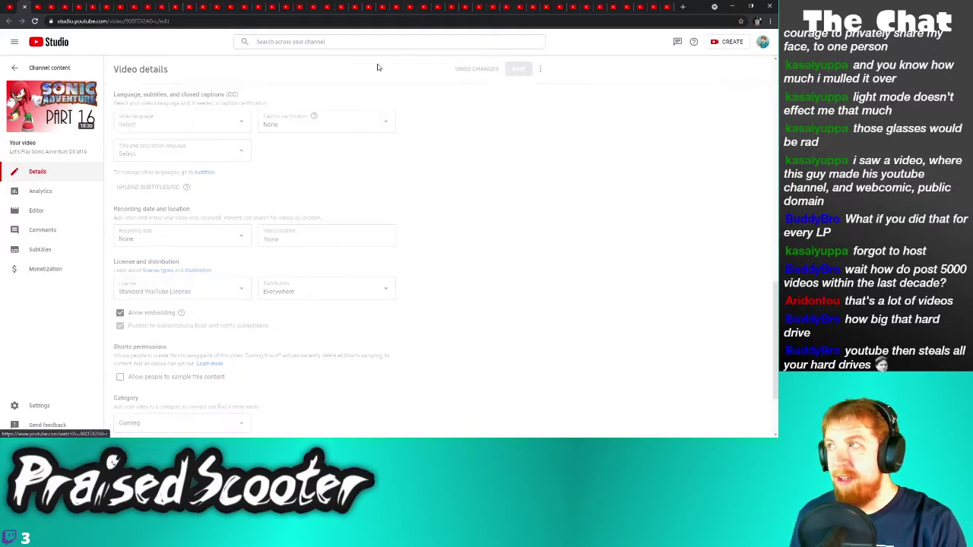
Close the Sonic Adventure DX pt16 page, turn off Shorts sampling for Golden Sun The Lost Age pt23 and save it
key("ctrl+w")
scroll(152, 398, "down", 10)
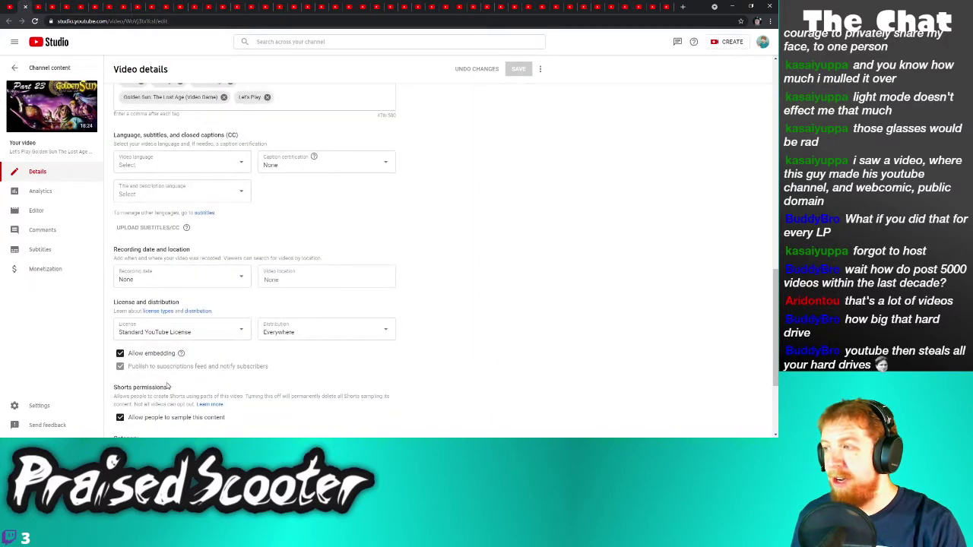
left_click(131, 418)
left_click(519, 69)
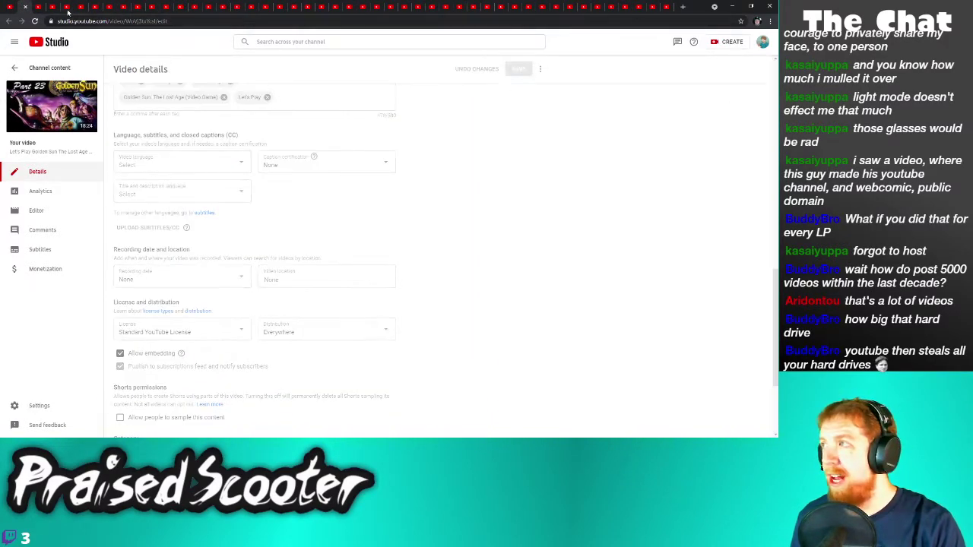
Close the Golden Sun pt23 page, turn off Shorts sampling for Let's Play Golden Sun The Lost Age pt22 and save it
key("ctrl+w")
scroll(152, 378, "down", 2)
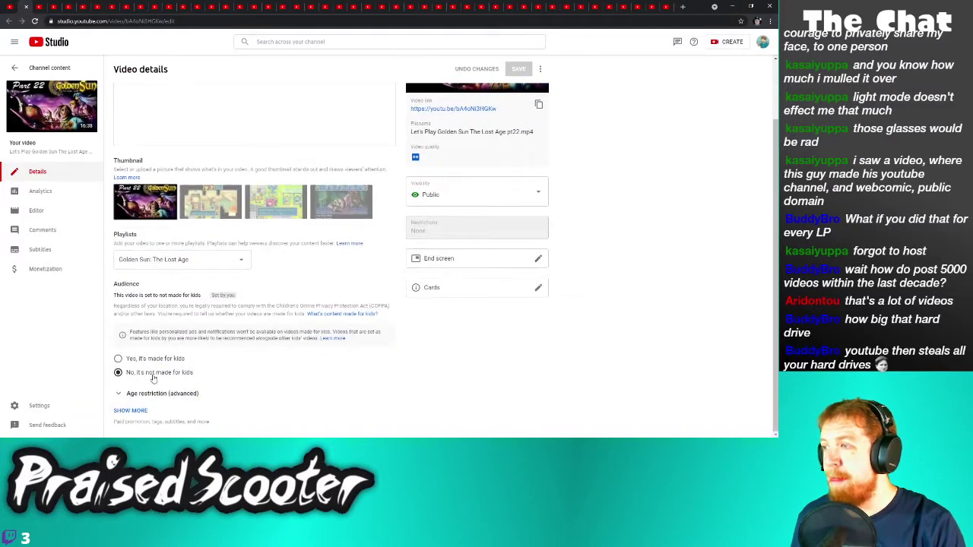
left_click(131, 411)
scroll(137, 418, "down", 15)
left_click(132, 422)
left_click(131, 420)
left_click(159, 272)
left_click(519, 69)
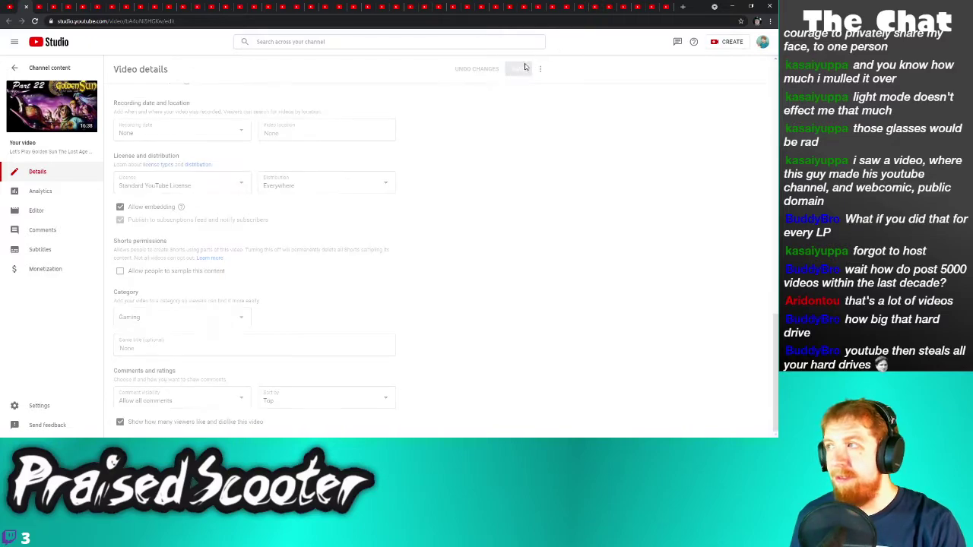
Close the Golden Sun pt22 page, turn off Shorts sampling for the Pokemon Gold Monotype Challenge part 16 video and save it
left_click(27, 7)
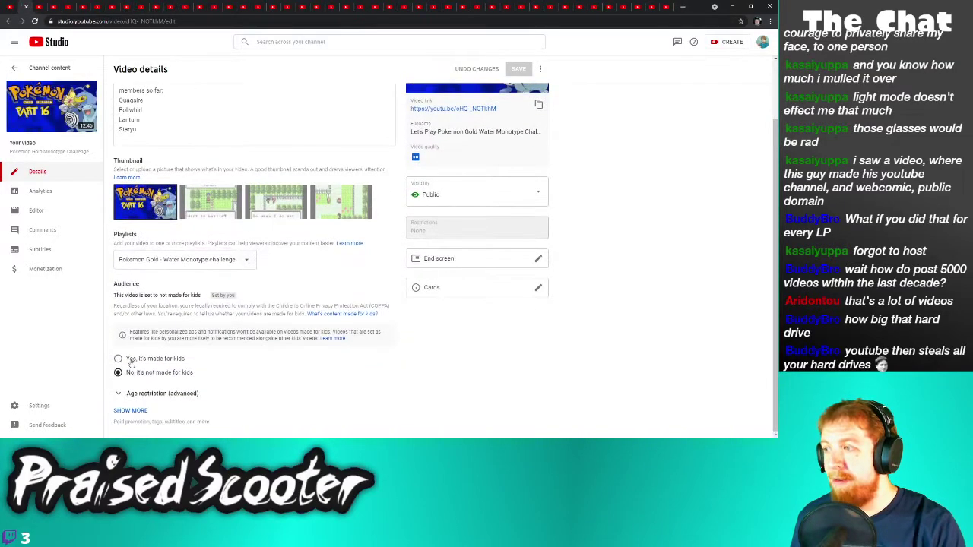
left_click(132, 411)
scroll(158, 381, "down", 10)
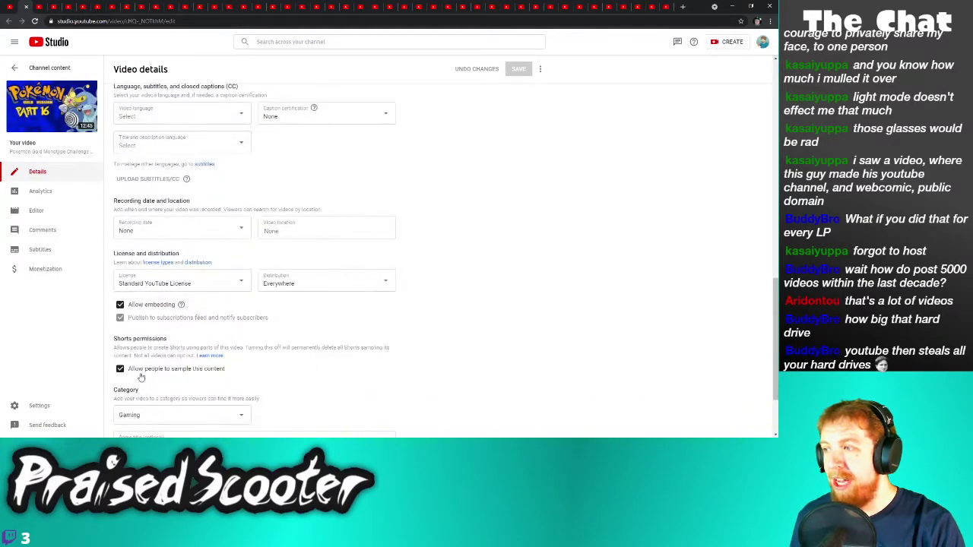
left_click(142, 370)
left_click(517, 68)
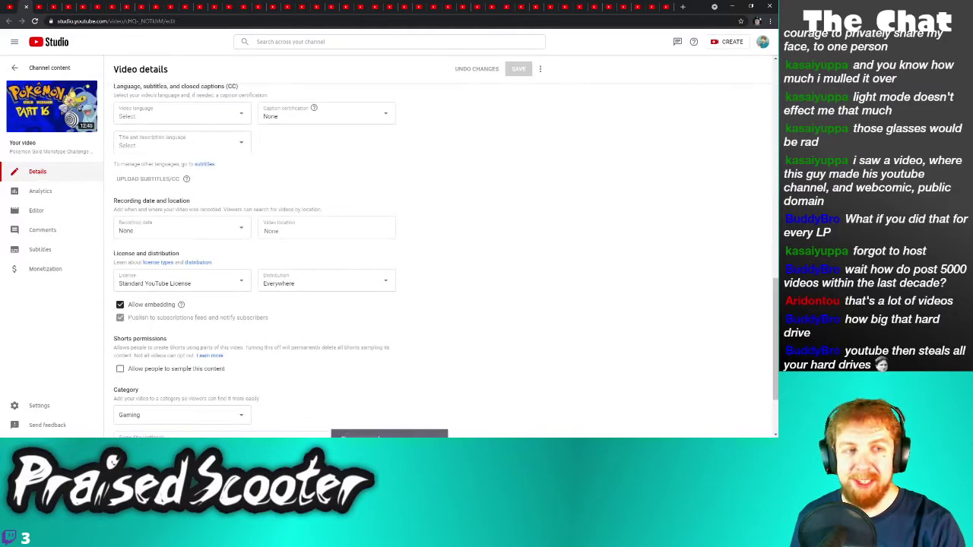
Close the Pokemon Gold part 16 page, turn off Shorts sampling for Golden Sun The Lost Age pt21 and save it
left_click(27, 7)
scroll(155, 319, "down", 2)
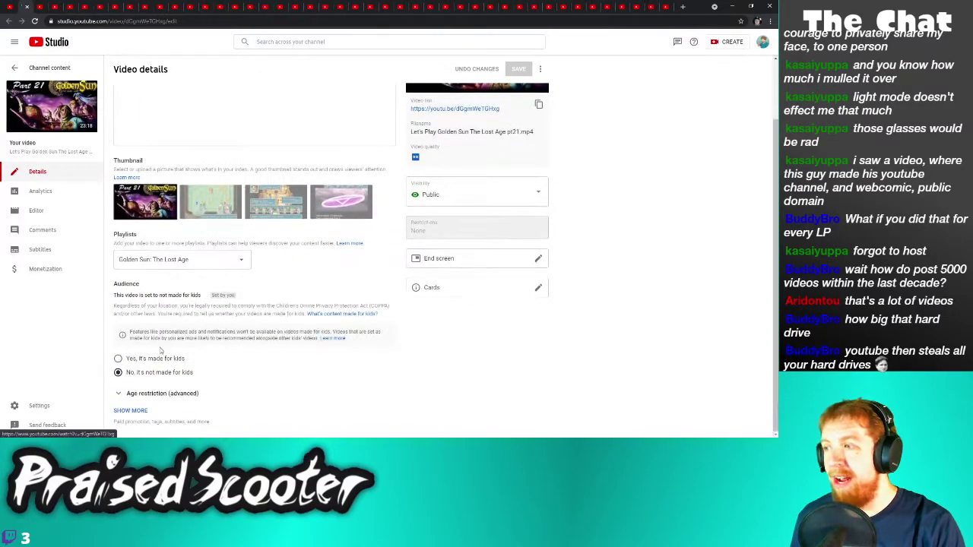
left_click(130, 410)
scroll(137, 395, "down", 4)
scroll(141, 388, "down", 6)
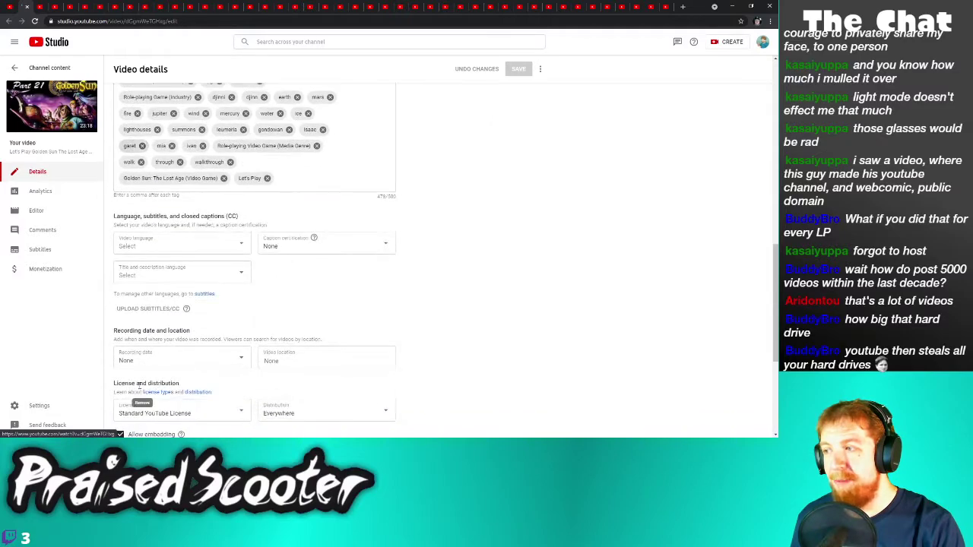
left_click(148, 274)
left_click(518, 68)
Close the Golden Sun pt21 page, turn off Shorts sampling for Let's Play Sonic Adventure DX pt15 and save it
left_click(27, 7)
scroll(139, 218, "down", 2)
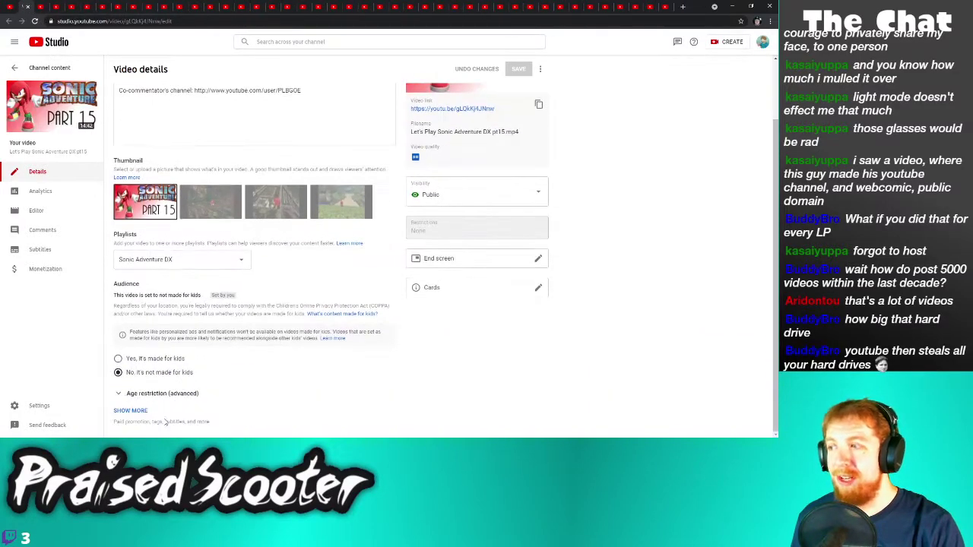
left_click(135, 412)
scroll(201, 354, "down", 5)
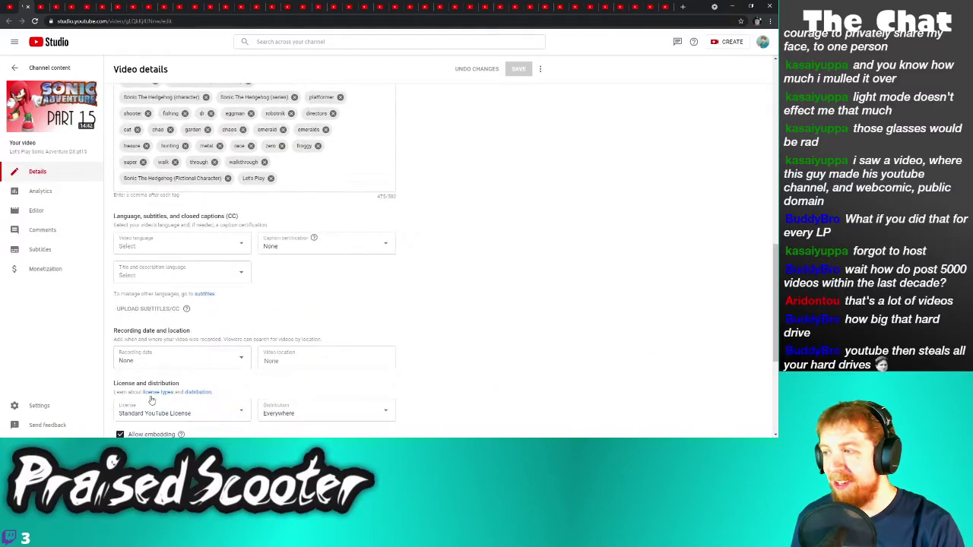
scroll(156, 393, "down", 3)
left_click(162, 340)
left_click(518, 69)
Close the Sonic Adventure DX pt15 page, turn off Shorts sampling for the Challenge Sunday response video and save it
left_click(27, 7)
scroll(137, 380, "down", 1)
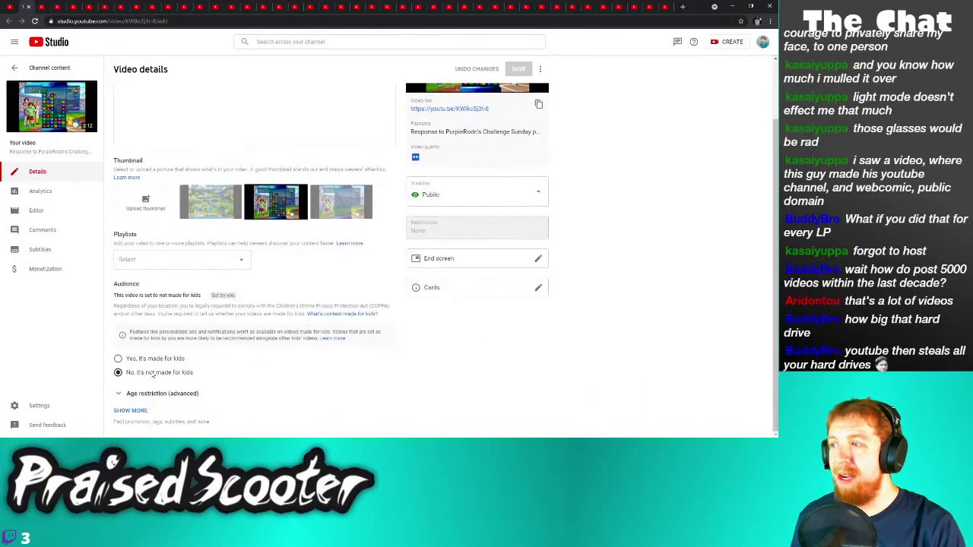
left_click(134, 410)
scroll(152, 416, "down", 5)
scroll(152, 418, "down", 2)
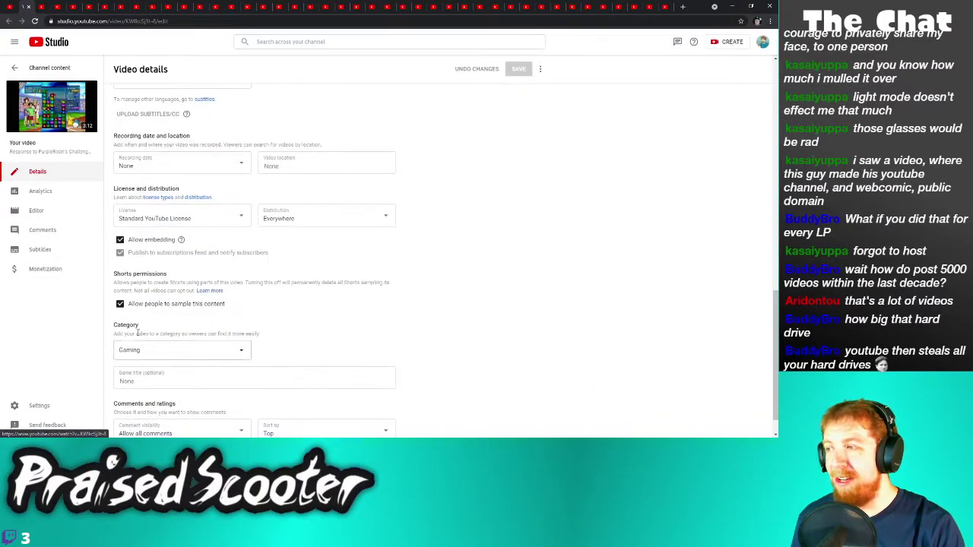
left_click(120, 303)
left_click(518, 69)
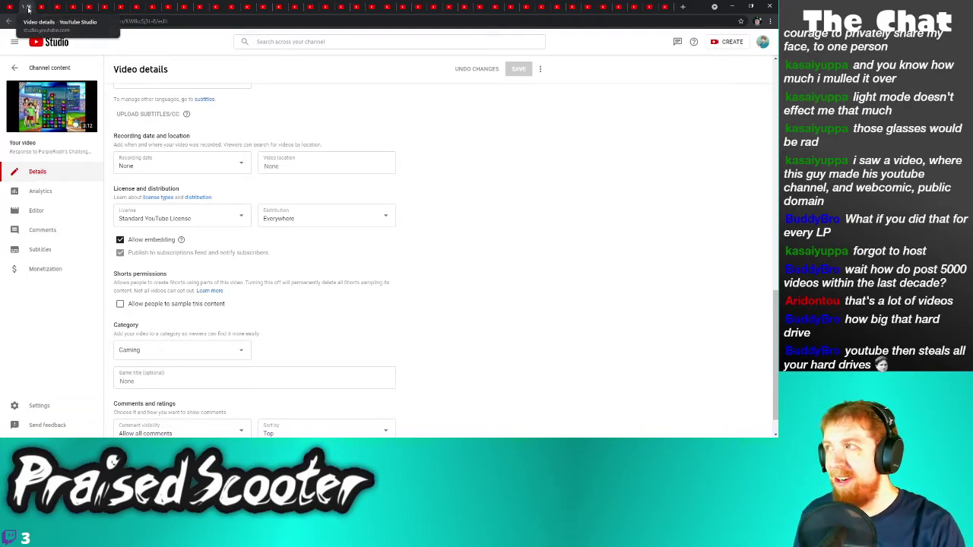
Close the Challenge Sunday response page, turn off Shorts sampling for the Pokemon Gold Monotype Challenge part 15 video and save it
left_click(28, 8)
left_click(131, 411)
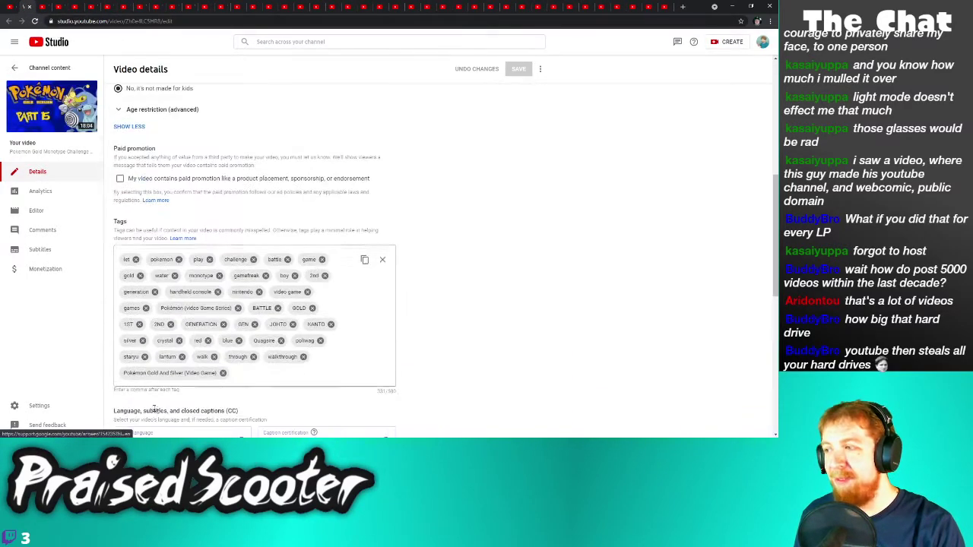
scroll(137, 397, "down", 5)
left_click(518, 68)
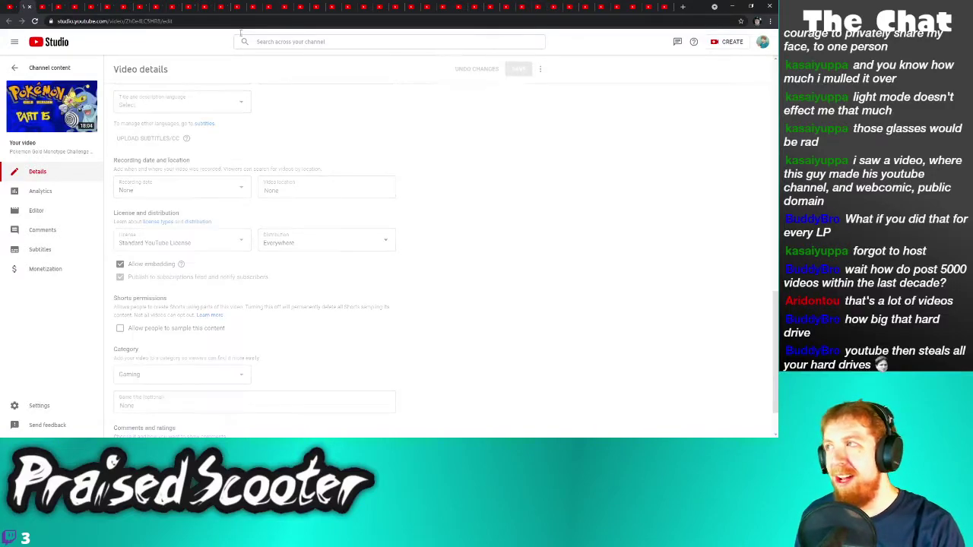
Close the Pokemon Gold part 15 page, turn off Shorts sampling for Let's Play Sonic Adventure DX pt14 and save it
key("ctrl+w")
scroll(164, 372, "down", 1)
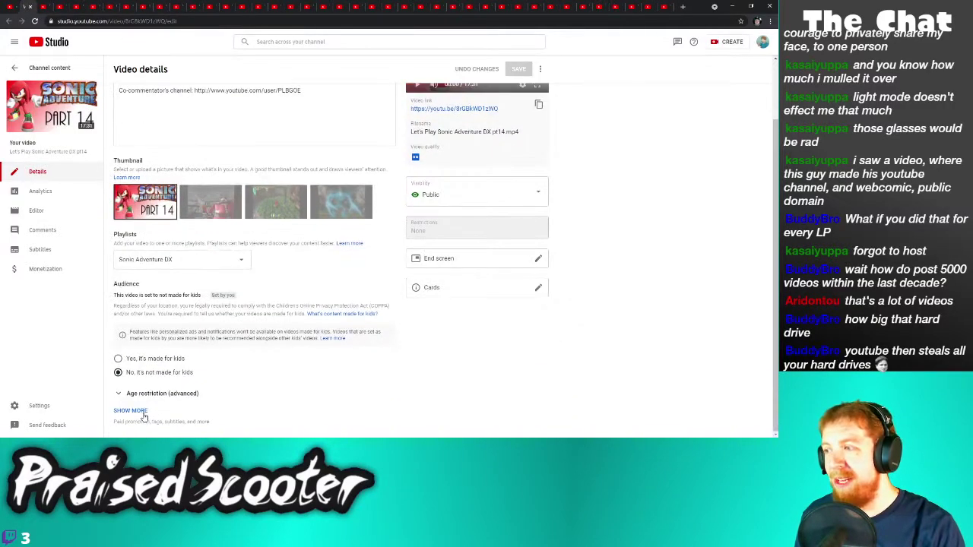
left_click(135, 416)
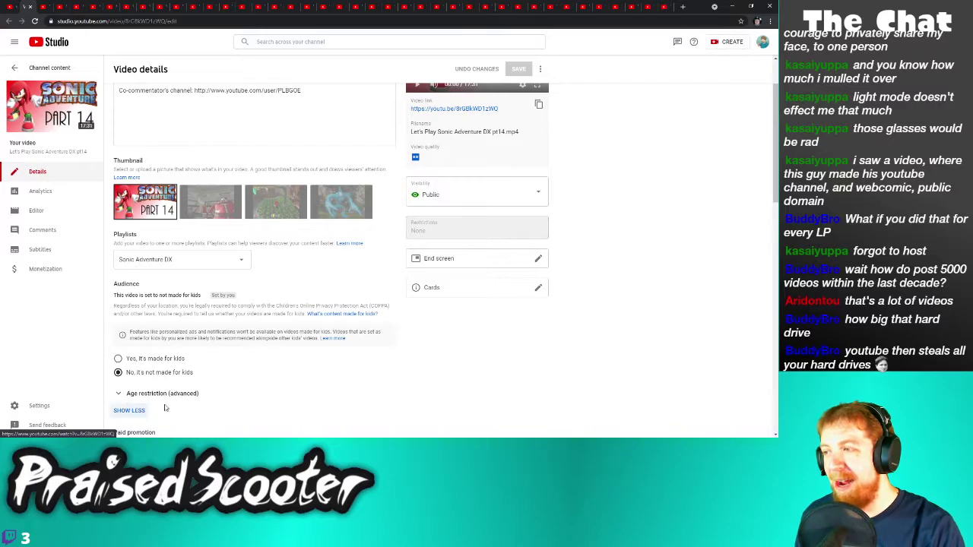
scroll(153, 383, "down", 10)
left_click(157, 336)
left_click(516, 70)
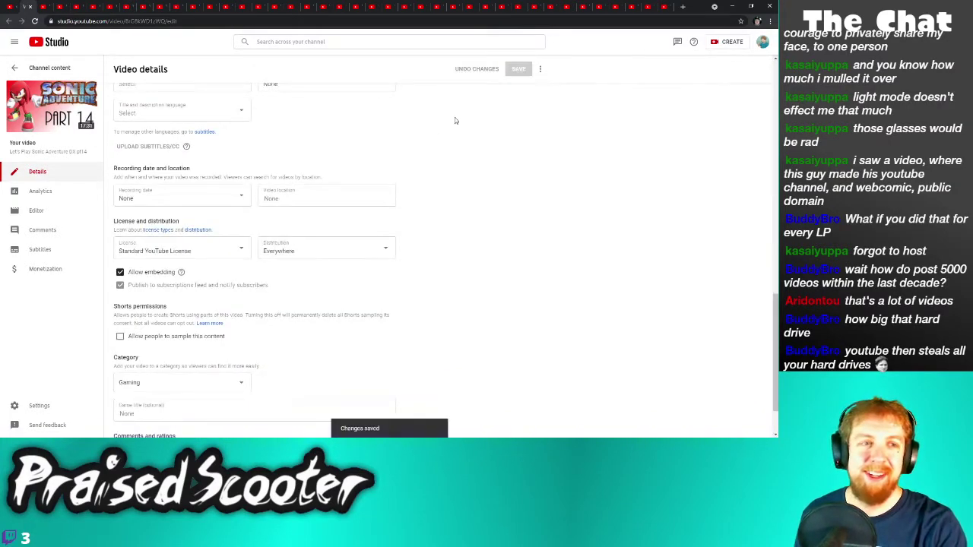
Close the Sonic Adventure DX pt14 page, turn off Shorts sampling for the Pokemon Gold Monotype Challenge part 14 video and save it
left_click(30, 8)
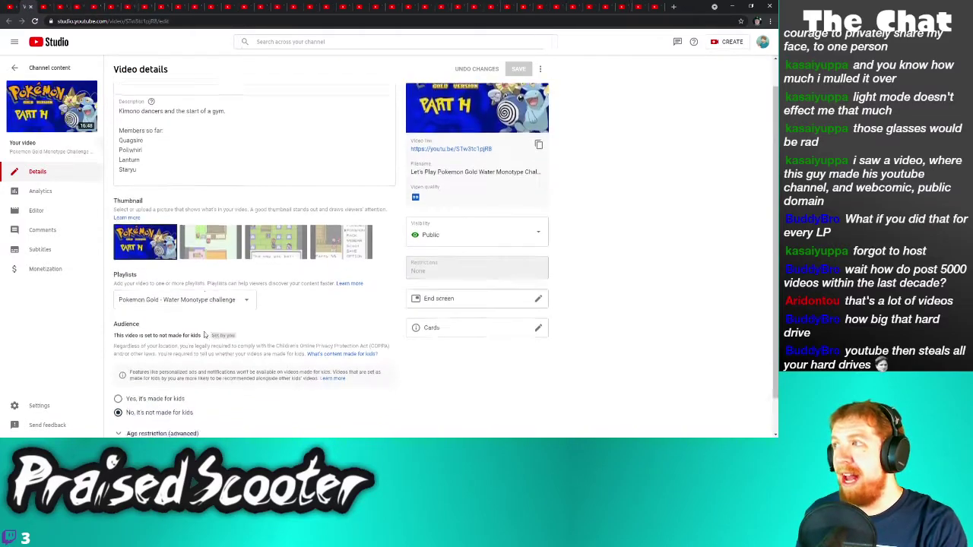
scroll(165, 390, "down", 1)
scroll(165, 390, "down", 10)
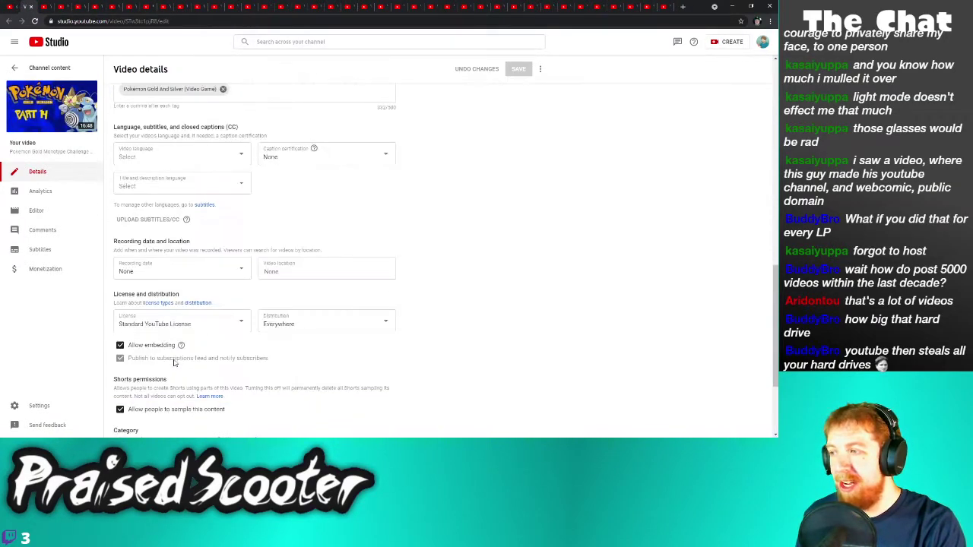
left_click(120, 409)
left_click(515, 70)
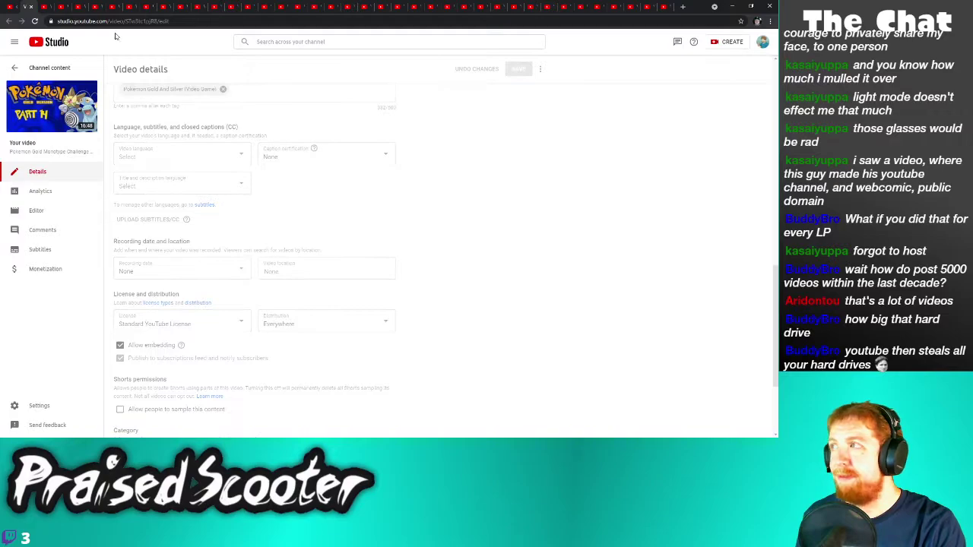
Close the Pokemon Gold part 14 page, turn off Shorts sampling for Golden Sun The Lost Age pt20 and save it
key("ctrl+w")
scroll(241, 296, "down", 1)
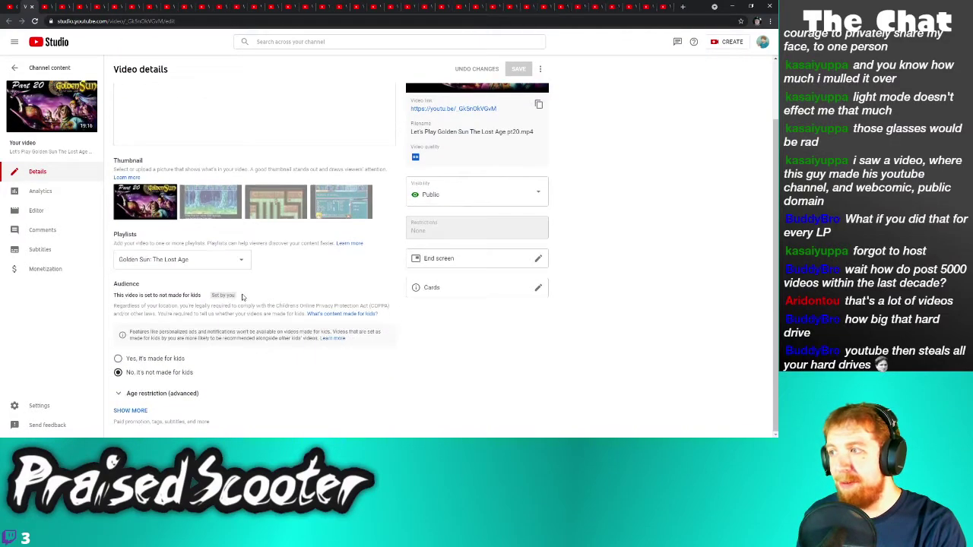
left_click(130, 410)
scroll(144, 406, "down", 6)
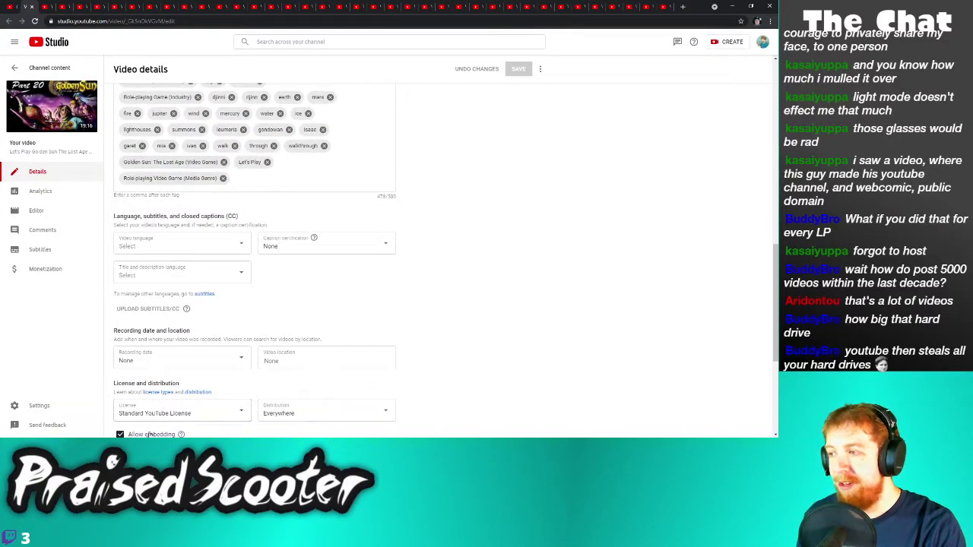
scroll(149, 430, "down", 3)
left_click(187, 297)
left_click(511, 69)
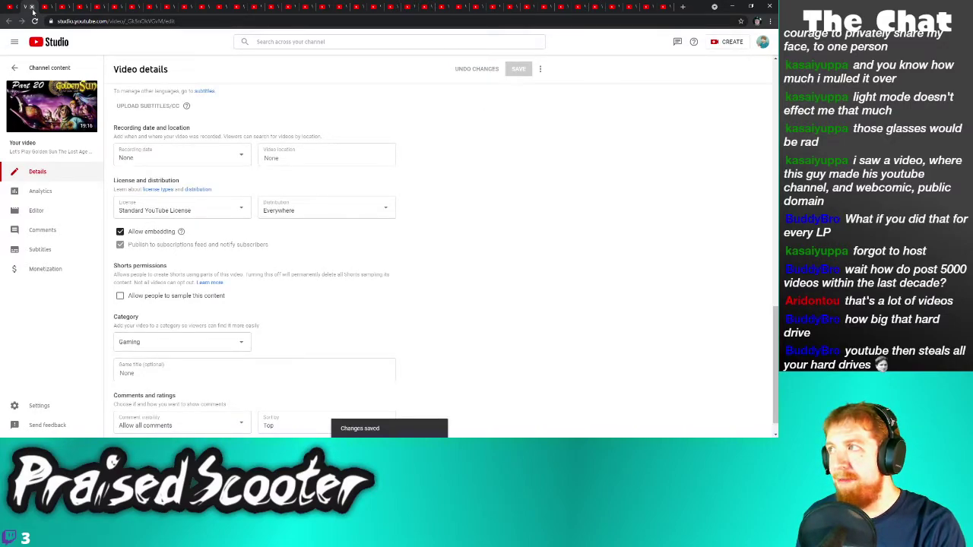
Close the Golden Sun pt20 page, turn off Shorts sampling for Let's Play Sonic Adventure DX pt13 and save it
left_click(32, 7)
scroll(133, 402, "down", 2)
left_click(133, 410)
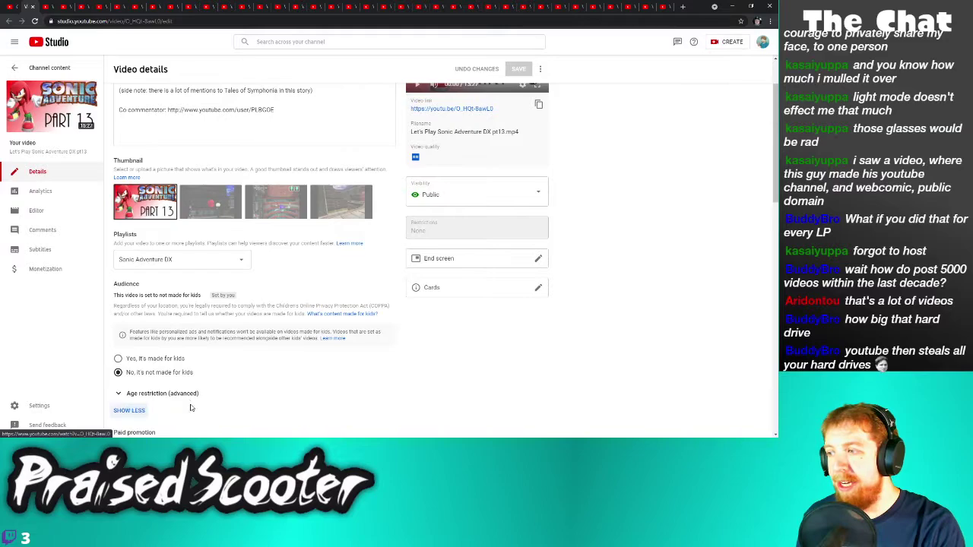
scroll(186, 399, "down", 5)
left_click(156, 339)
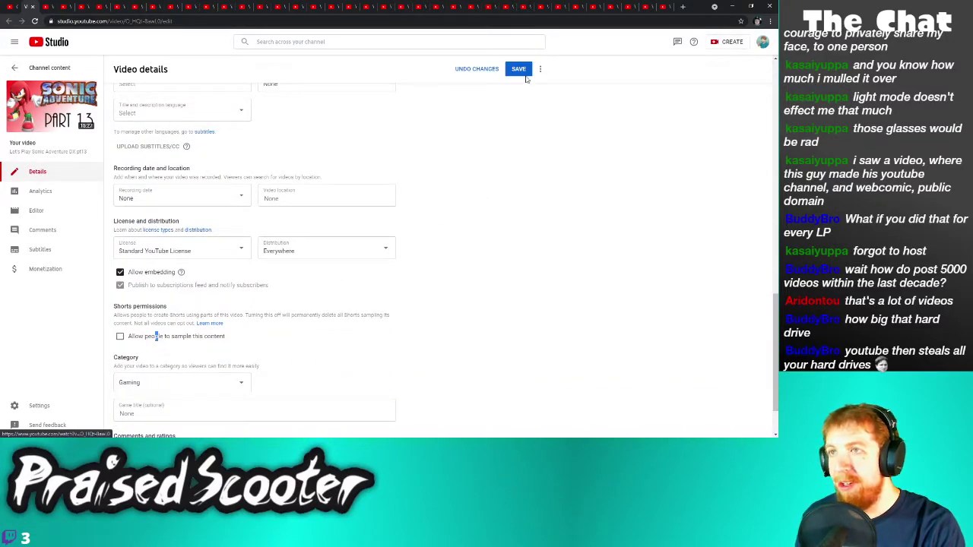
left_click(519, 69)
Close the Sonic Adventure DX pt13 page, turn off Shorts sampling for Golden Sun The Lost Age pt19 and save it
left_click(32, 6)
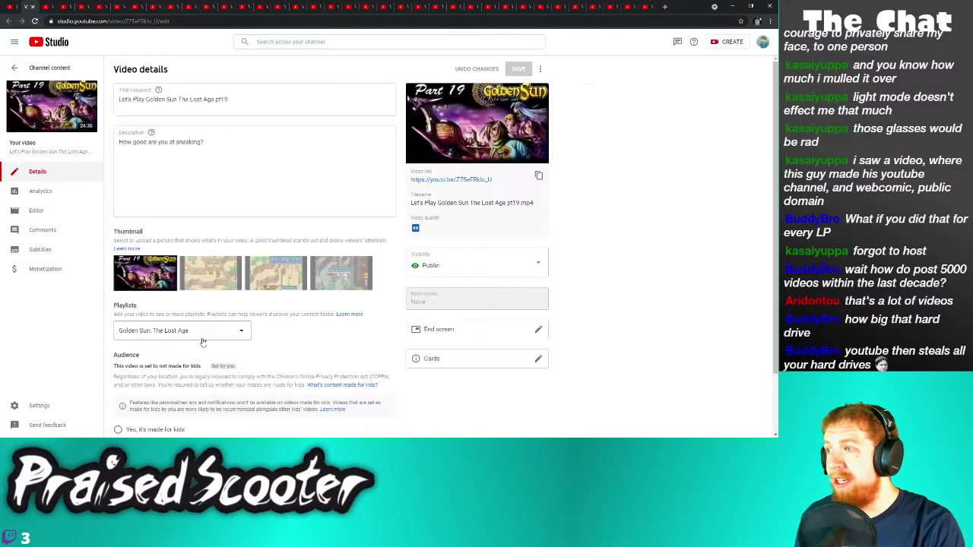
scroll(202, 336, "down", 2)
left_click(134, 410)
scroll(186, 390, "down", 4)
scroll(186, 390, "down", 3)
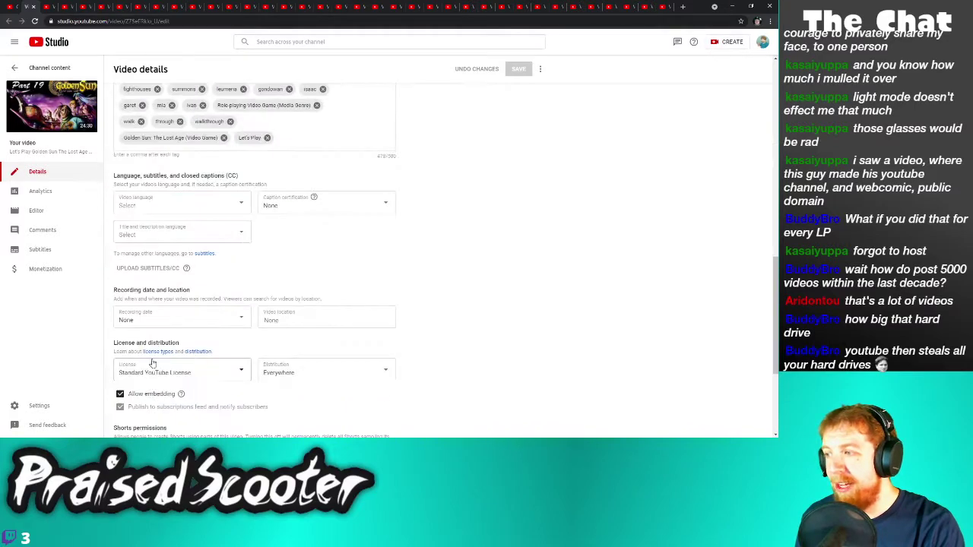
scroll(152, 418, "down", 2)
left_click(171, 272)
left_click(515, 71)
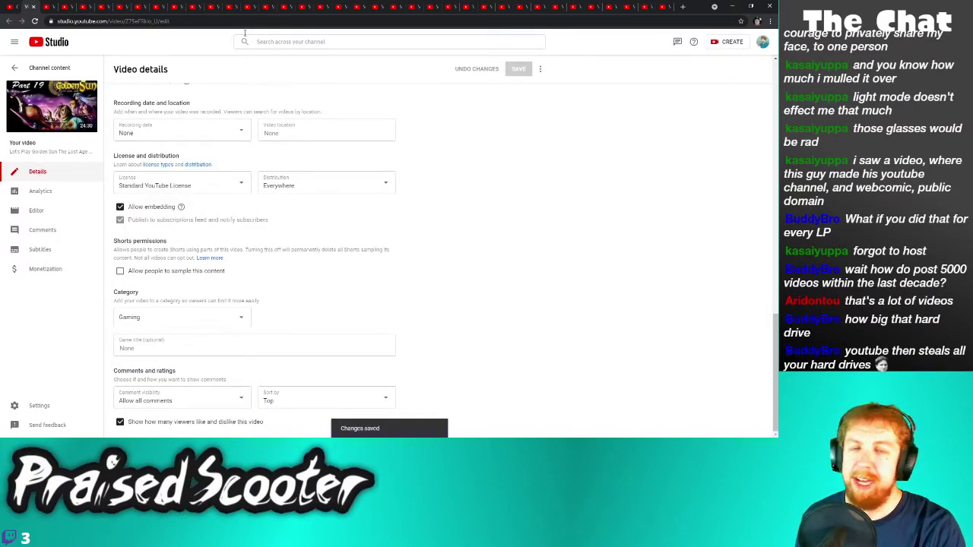
Close the Golden Sun pt19 page, turn off Shorts sampling for Golden Sun The Lost Age pt18 and save it
left_click(35, 9)
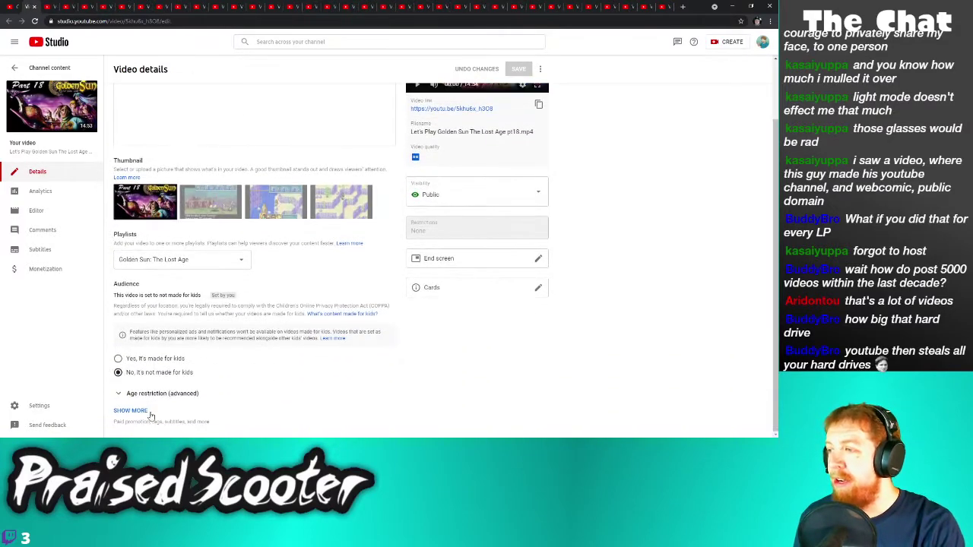
scroll(247, 403, "down", 5)
scroll(247, 403, "down", 5)
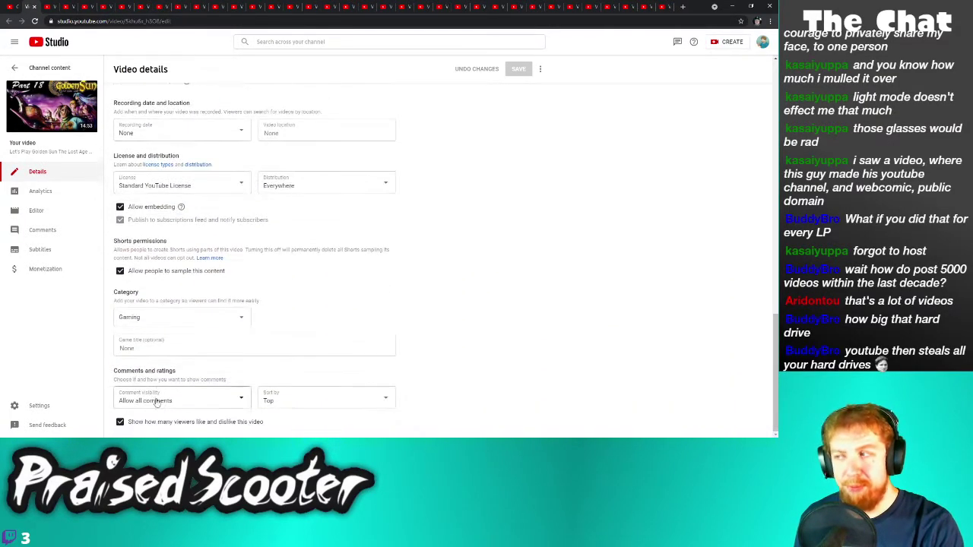
left_click(161, 274)
left_click(519, 69)
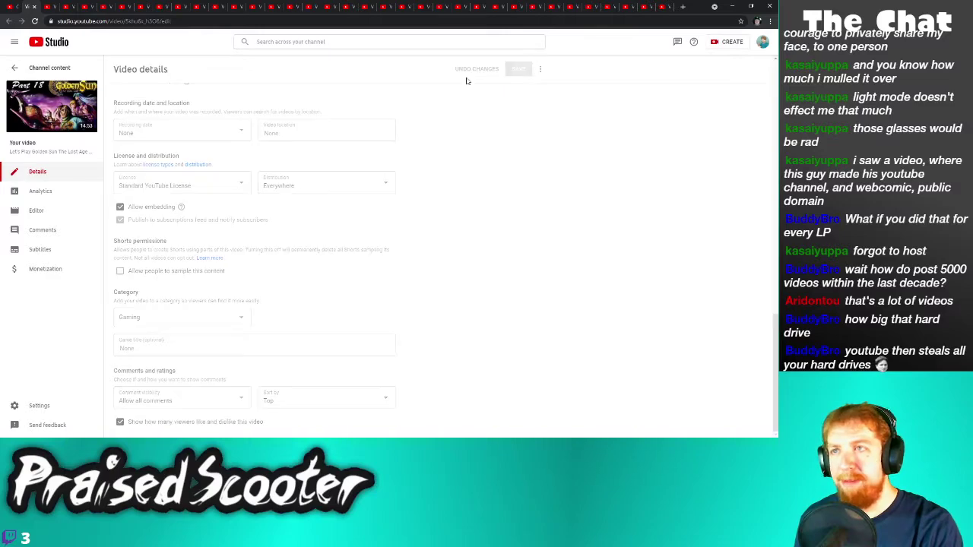
Close the Golden Sun pt18 page, turn off Shorts sampling for the Pokemon Gold Monotype Challenge part 13 video and save it
left_click(34, 7)
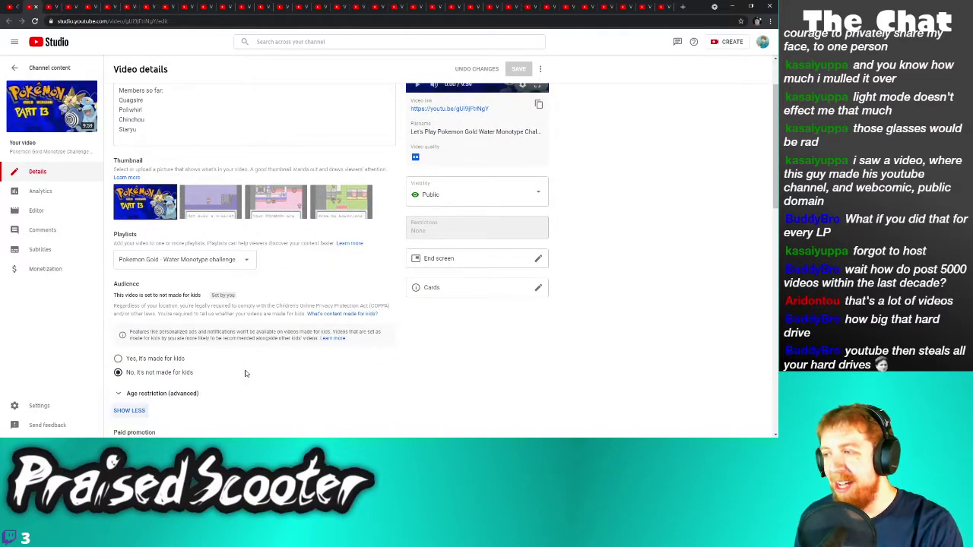
scroll(247, 368, "down", 4)
scroll(257, 365, "down", 4)
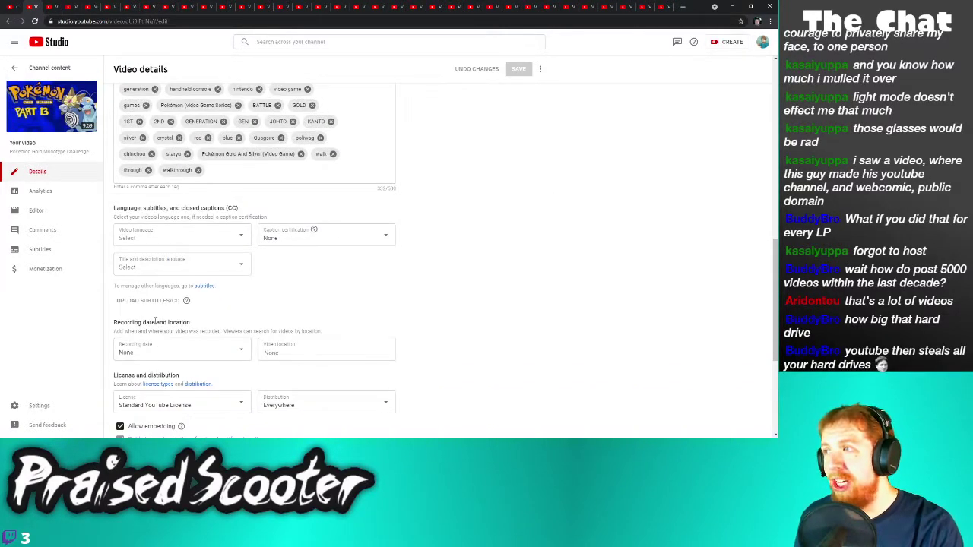
scroll(140, 367, "down", 3)
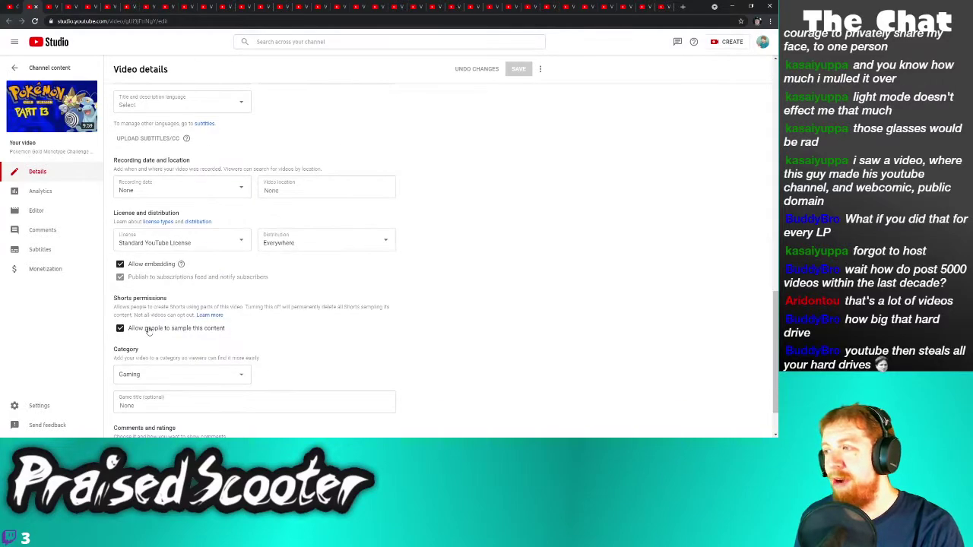
left_click(150, 328)
left_click(518, 72)
Close the Pokemon Gold part 13 page, turn off Shorts sampling for Let's Play Sonic Adventure DX pt12 and save it
left_click(36, 6)
scroll(200, 310, "down", 1)
scroll(200, 310, "down", 1)
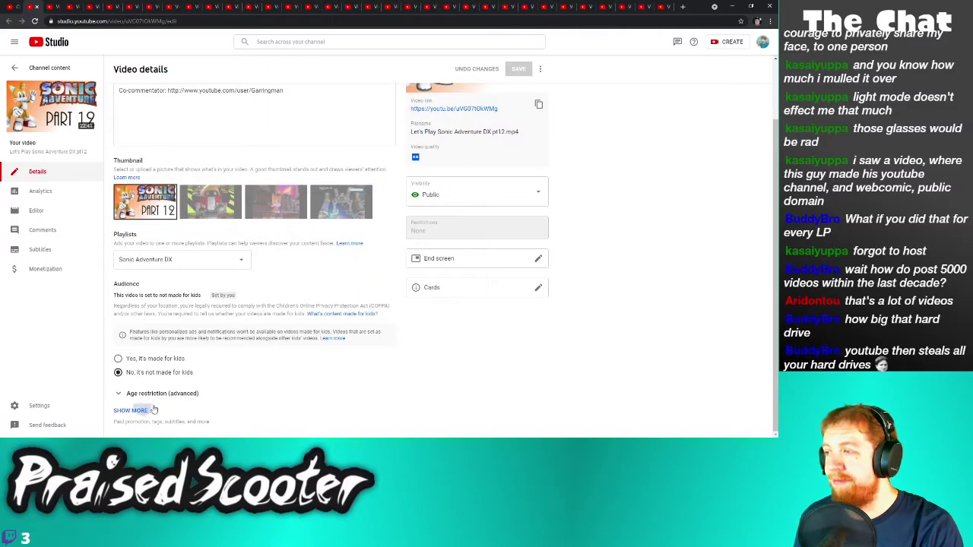
left_click(140, 410)
scroll(160, 384, "down", 8)
left_click(148, 419)
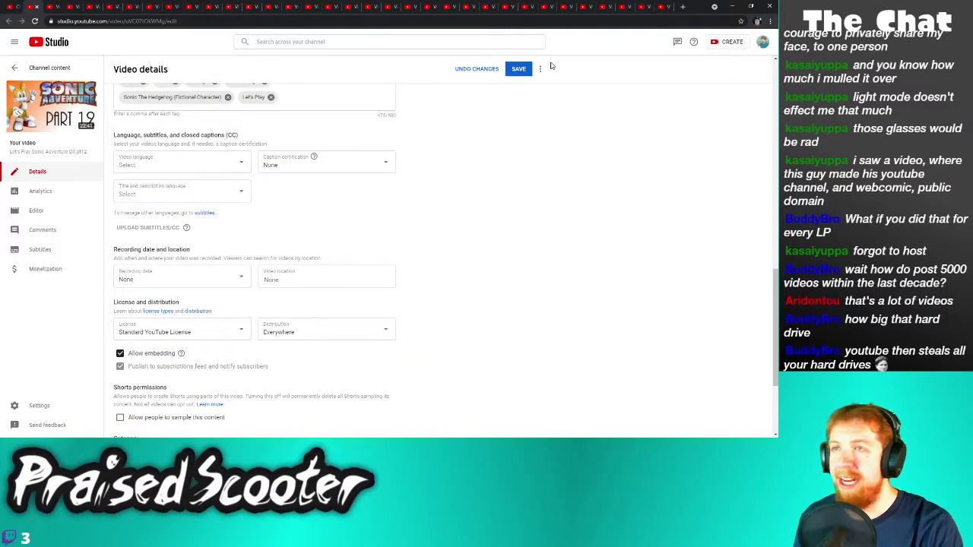
left_click(519, 69)
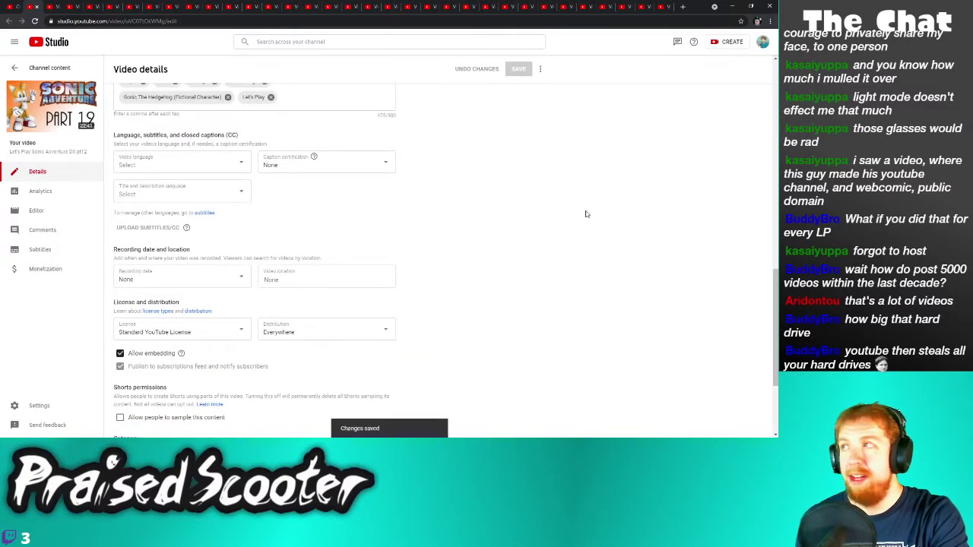
Close the Sonic Adventure DX pt12 page, turn off Shorts sampling for Golden Sun The Lost Age pt17 and save it
left_click(35, 7)
scroll(215, 323, "down", 1)
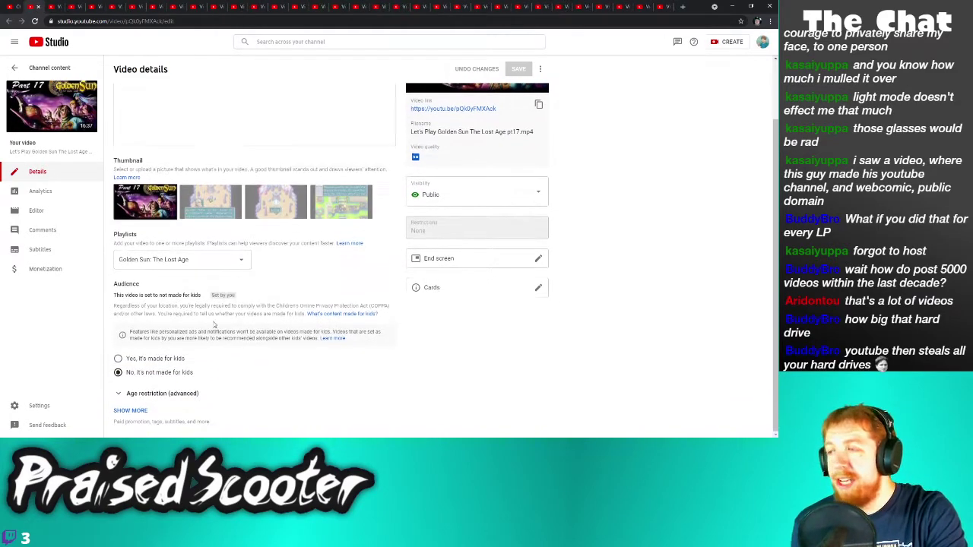
scroll(166, 403, "down", 5)
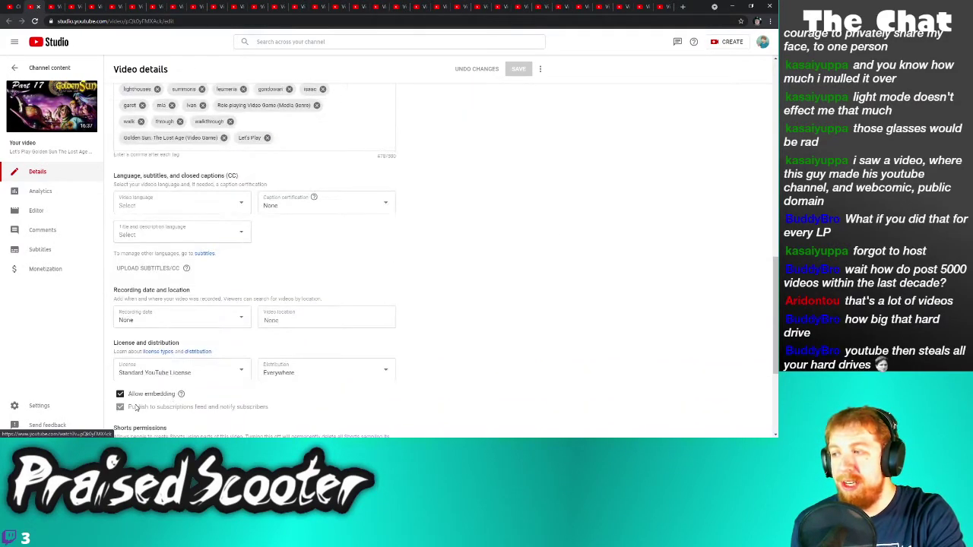
scroll(129, 407, "down", 2)
left_click(143, 337)
left_click(522, 70)
Close the Golden Sun pt17 page, turn off Shorts sampling for the Pokemon Gold Monotype Challenge part 12 video and save it
key("ctrl+w")
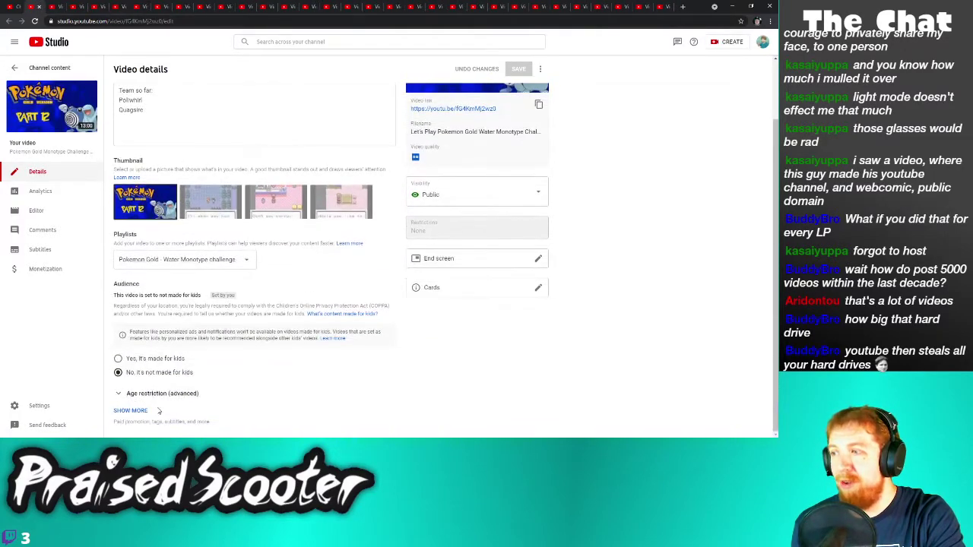
left_click(132, 411)
scroll(171, 403, "down", 10)
scroll(177, 395, "down", 2)
left_click(162, 274)
left_click(524, 69)
Close the Pokemon Gold part 12 page, turn off Shorts sampling for Golden Sun The Lost Age pt16 and save it
left_click(40, 7)
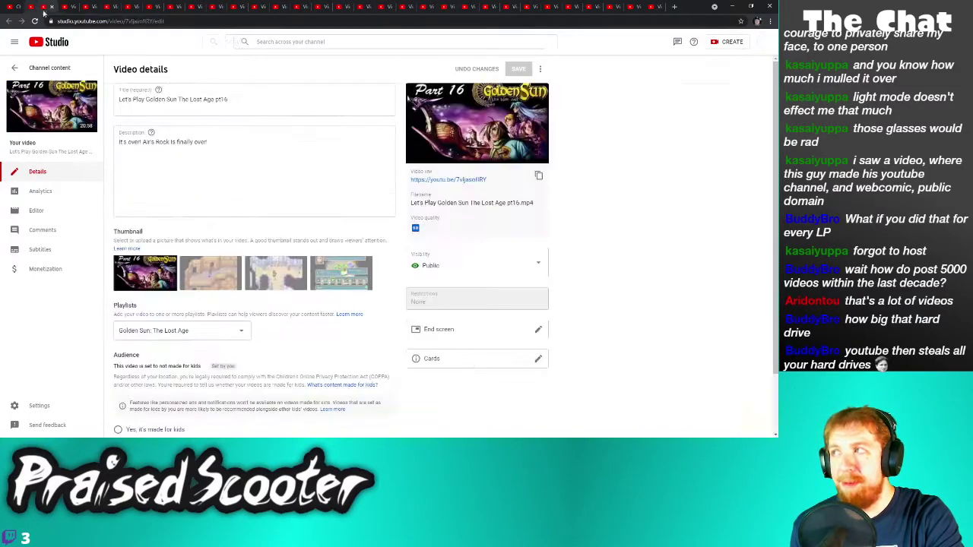
scroll(152, 404, "down", 10)
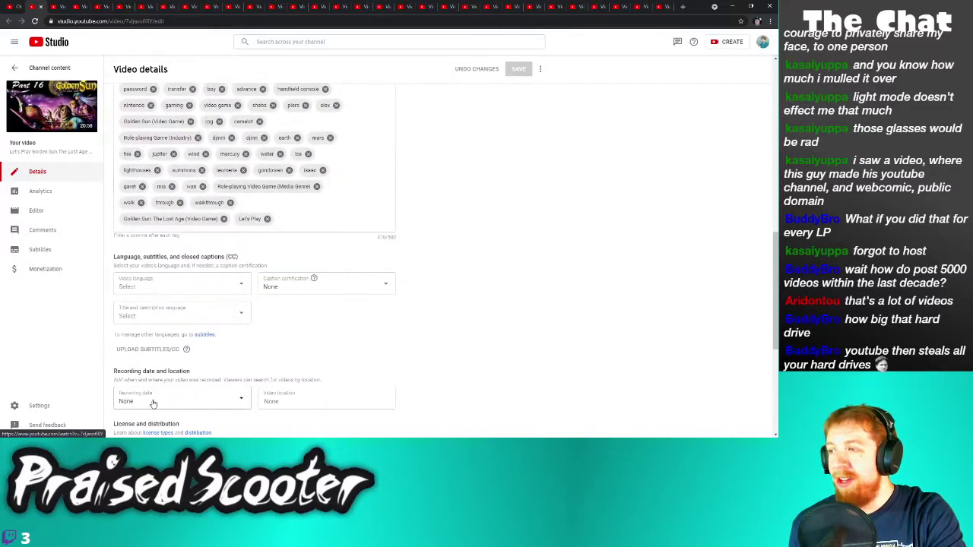
scroll(152, 403, "down", 2)
left_click(135, 379)
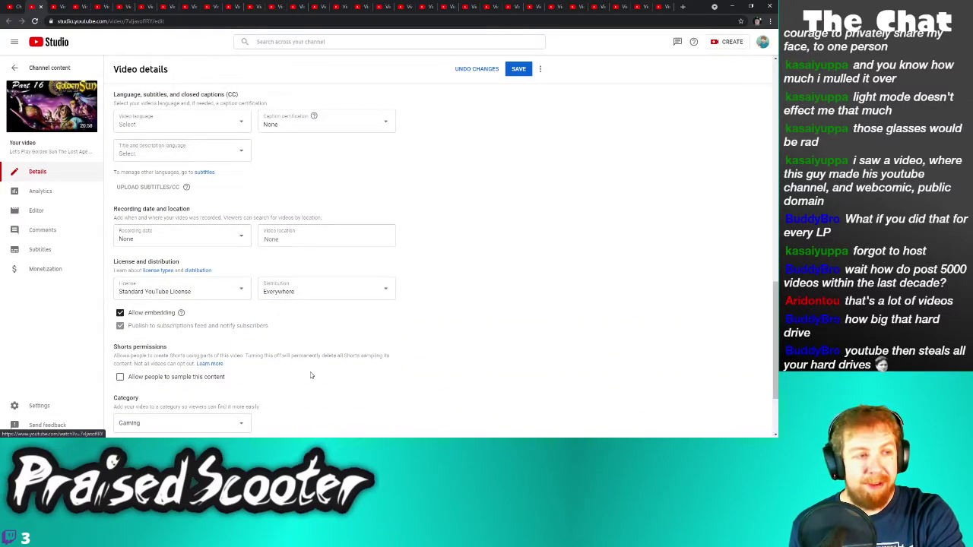
left_click(520, 68)
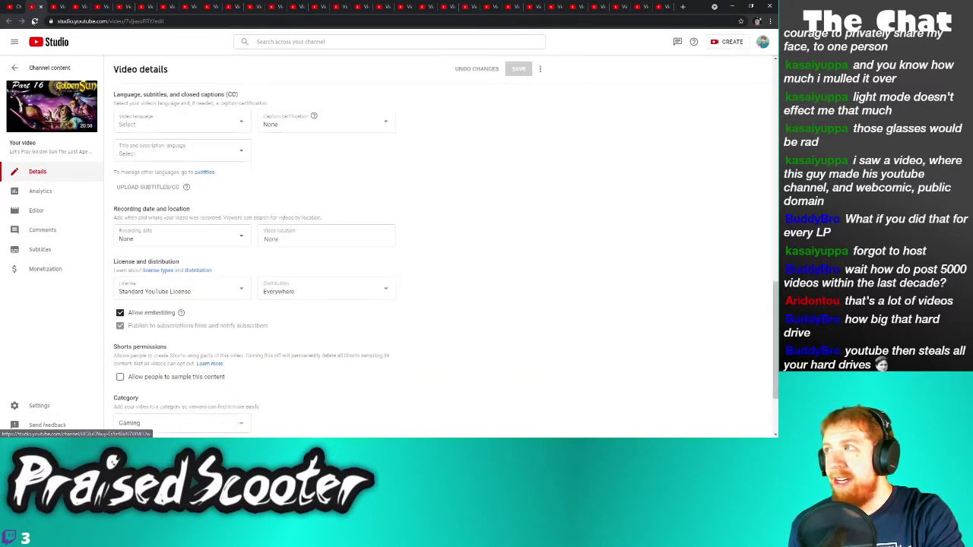
Close the Golden Sun pt16 page, turn off Shorts sampling for Let's Play Sonic Adventure DX pt11 and save it
key("ctrl+w")
scroll(249, 327, "down", 1)
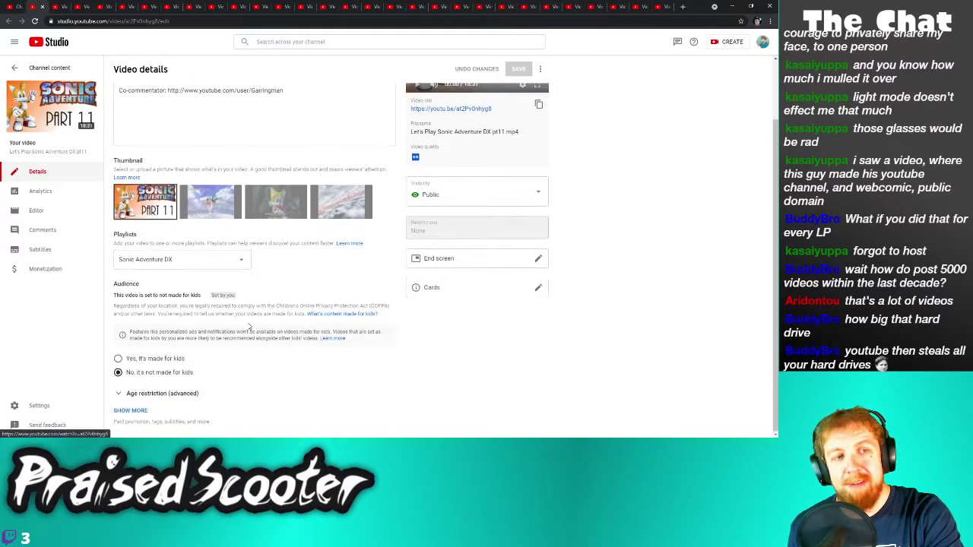
left_click(130, 410)
scroll(144, 341, "down", 10)
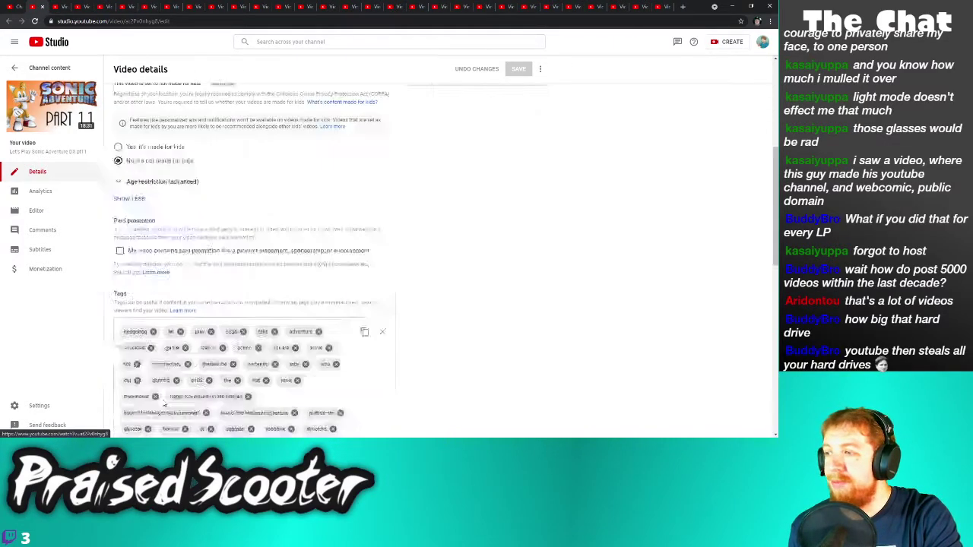
left_click(153, 272)
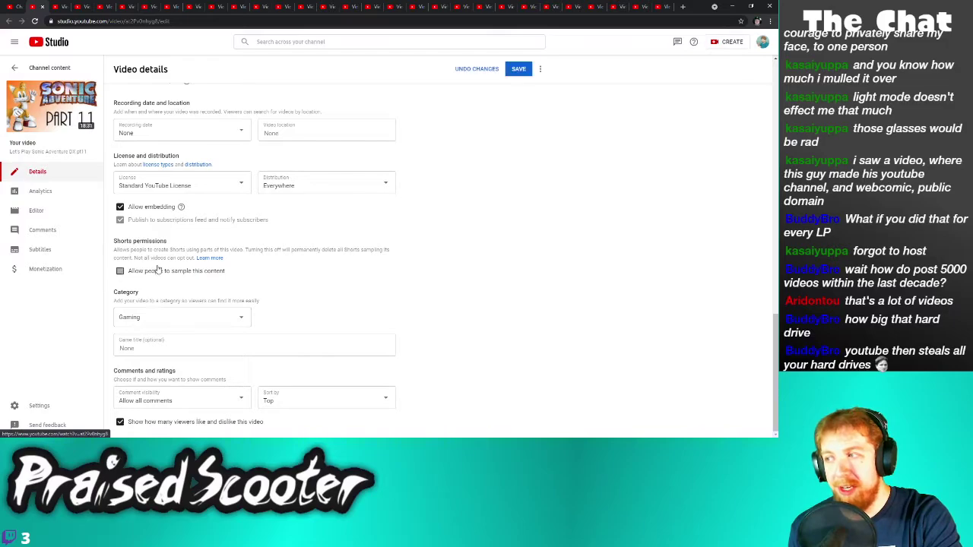
left_click(516, 69)
Close the Sonic Adventure DX pt11 page, turn off Shorts sampling for the Pokemon Gold Monotype Challenge part 11 video and save it
key("alt+Left")
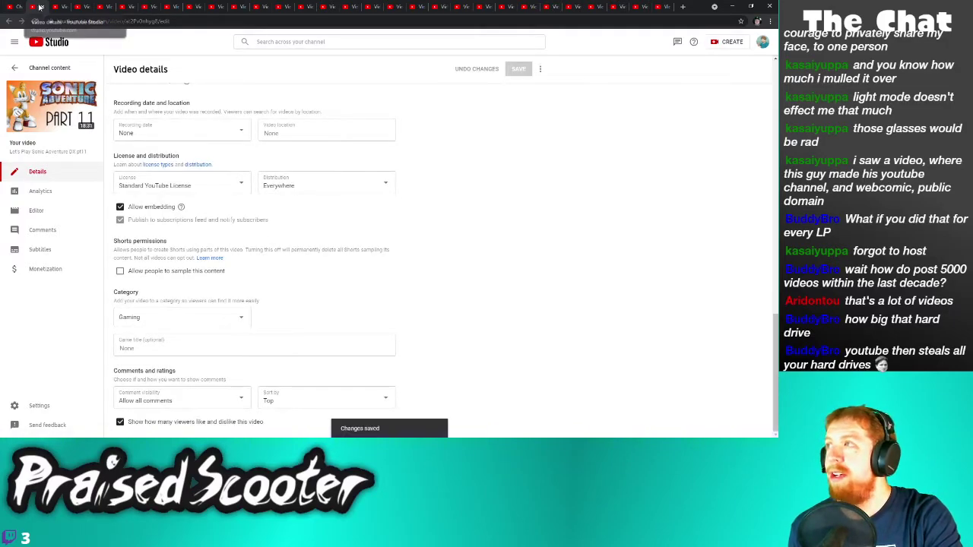
scroll(157, 405, "down", 1)
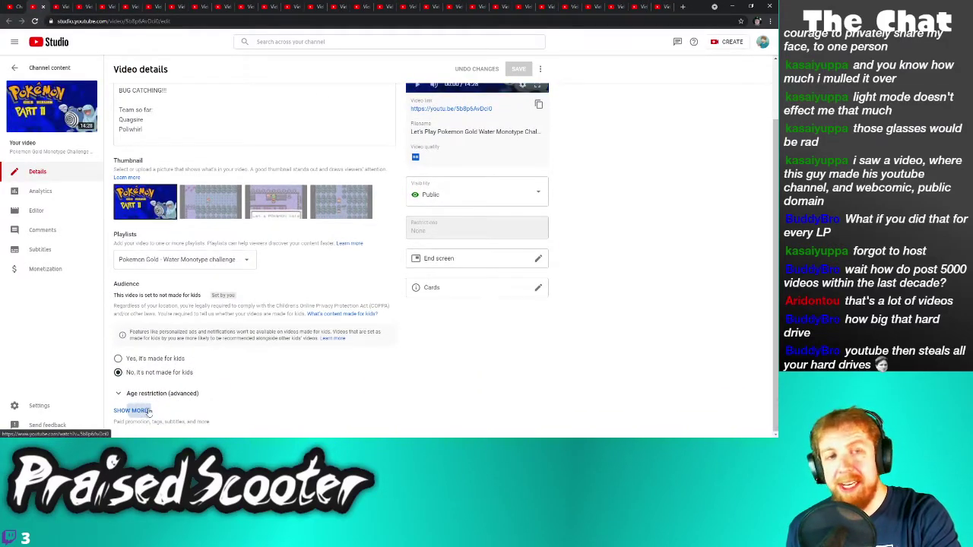
left_click(131, 410)
scroll(182, 403, "down", 10)
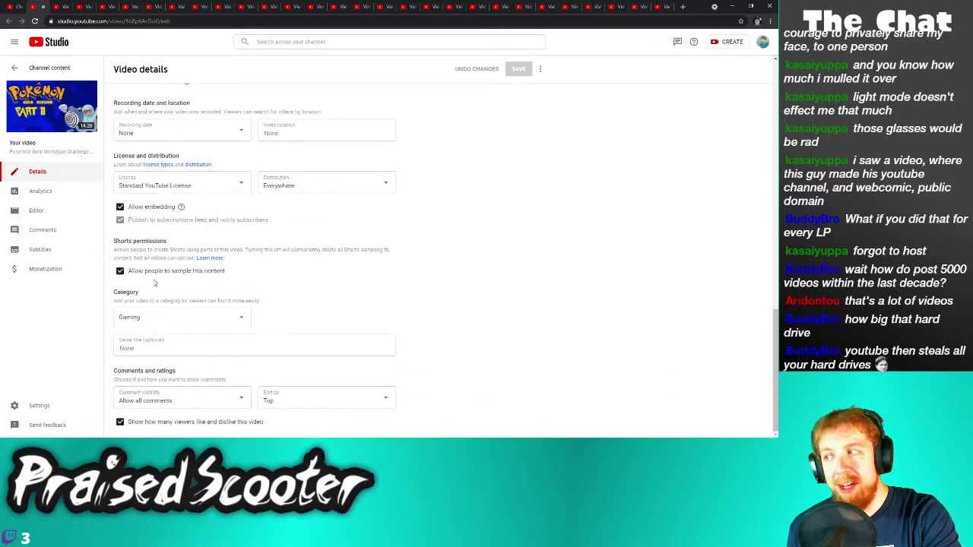
left_click(161, 271)
left_click(518, 70)
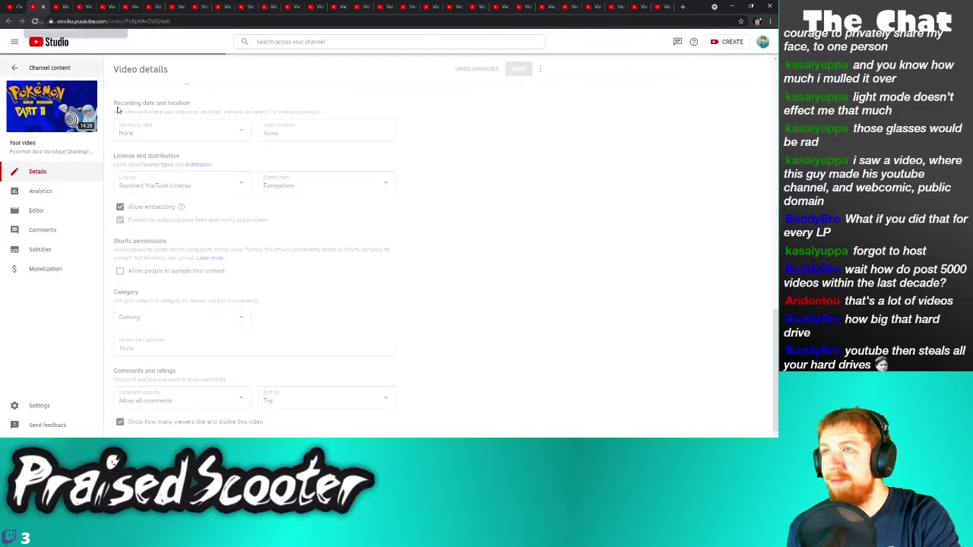
Close the Pokemon Gold part 11 page, turn off Shorts sampling for the Pokemon Gold Monotype Challenge part 10 video and save it
left_click(44, 6)
left_click(131, 411)
scroll(135, 350, "down", 10)
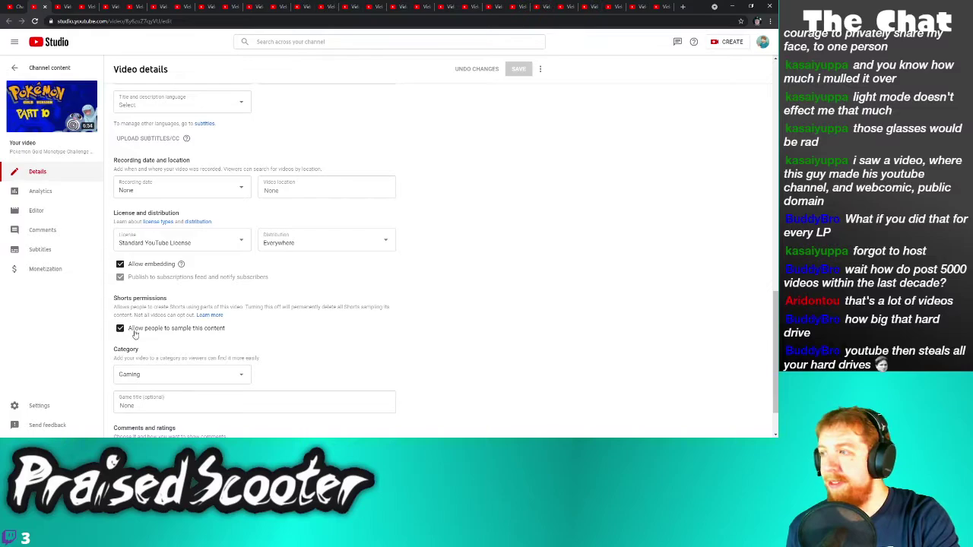
left_click(179, 329)
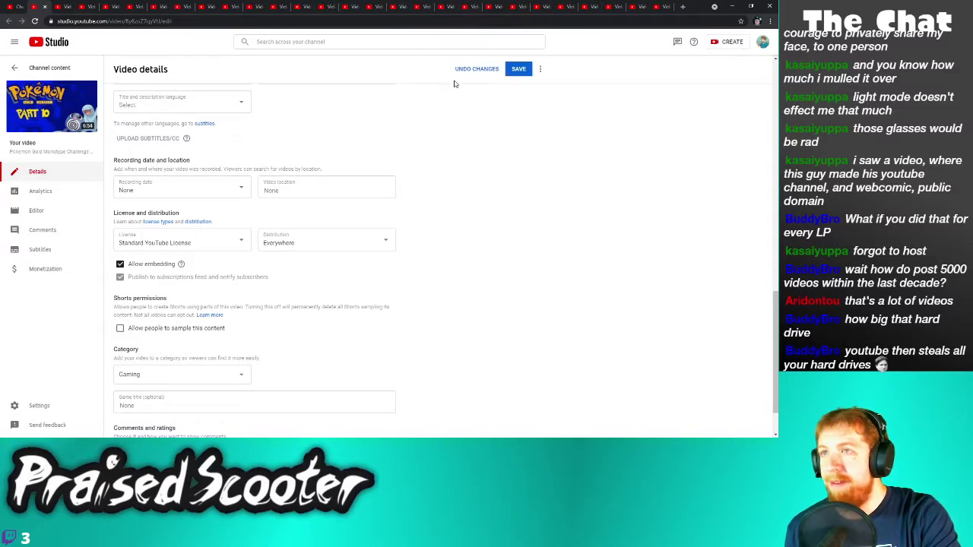
left_click(515, 70)
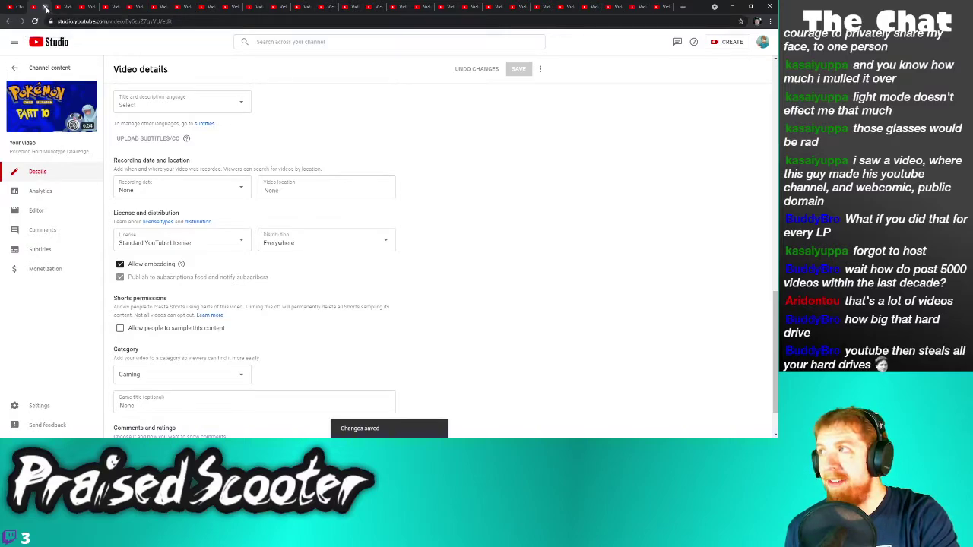
Close the Pokemon Gold part 10 page, turn off Shorts sampling for Golden Sun The Lost Age pt15 and save it
left_click(44, 7)
scroll(133, 364, "down", 2)
left_click(131, 410)
scroll(134, 403, "down", 10)
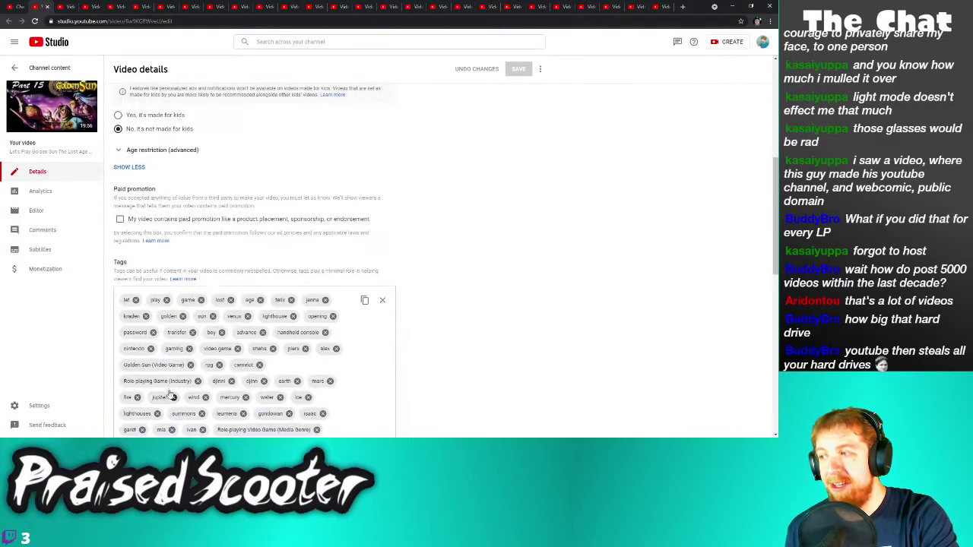
left_click(151, 273)
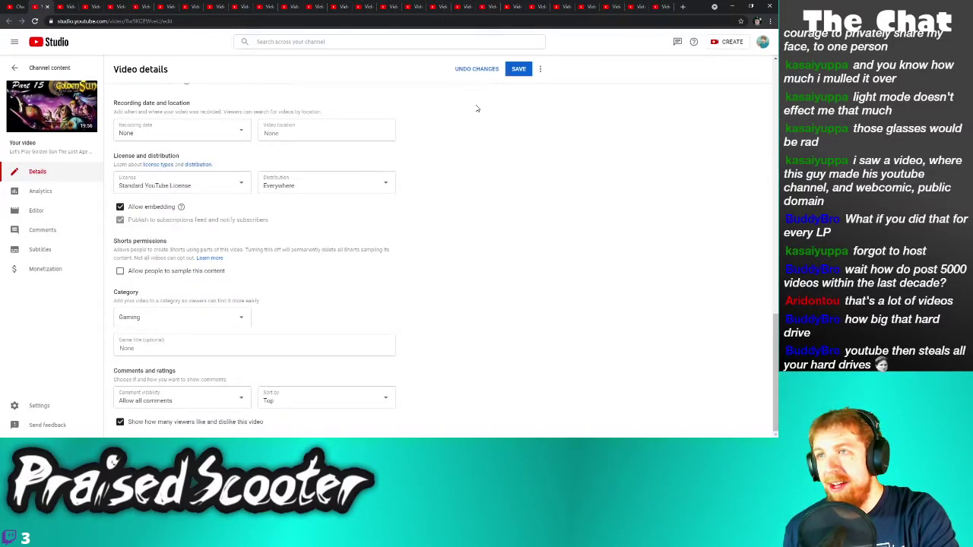
left_click(507, 70)
Close the Golden Sun pt15 page, turn off Shorts sampling for Let's Play Sonic Adventure DX pt10 and save it
left_click(48, 7)
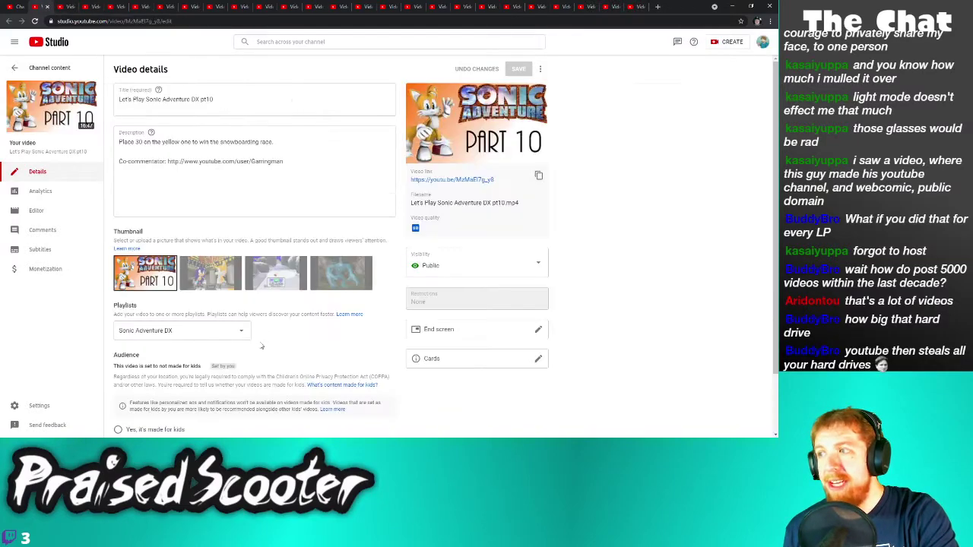
scroll(133, 364, "down", 5)
left_click(130, 410)
scroll(152, 402, "down", 8)
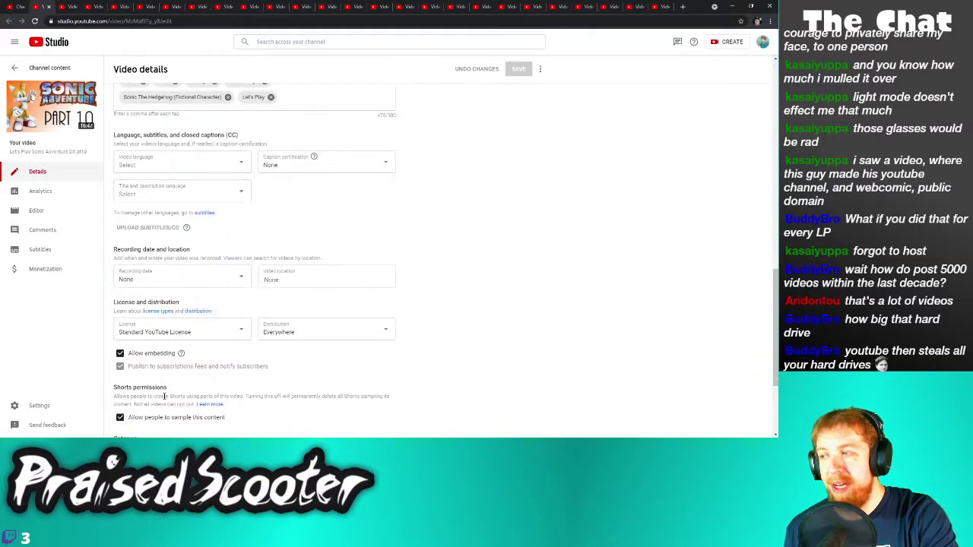
left_click(140, 416)
left_click(518, 69)
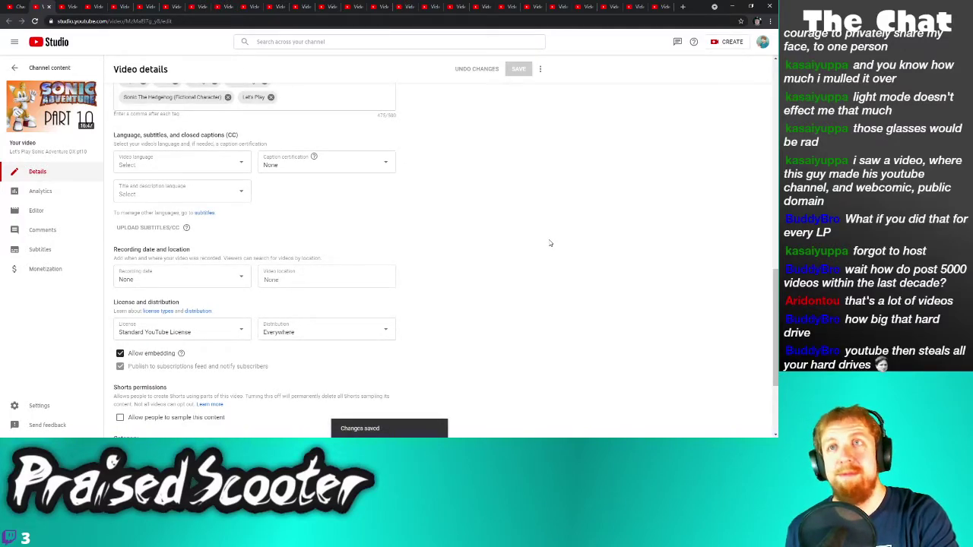
Close the Sonic Adventure DX pt10 page, turn off Shorts sampling for Golden Sun The Lost Age pt14 and save it
left_click(48, 7)
scroll(161, 410, "down", 2)
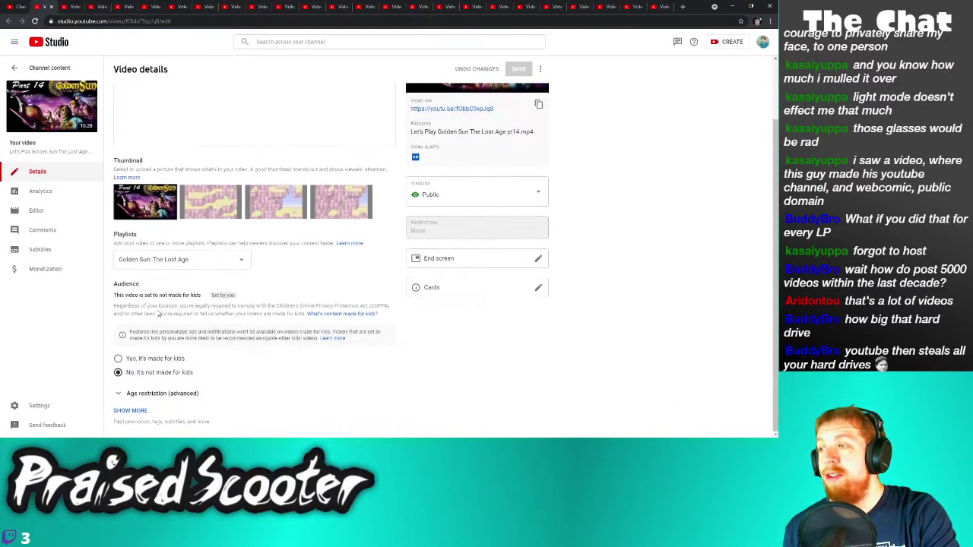
left_click(159, 415)
scroll(152, 342, "down", 6)
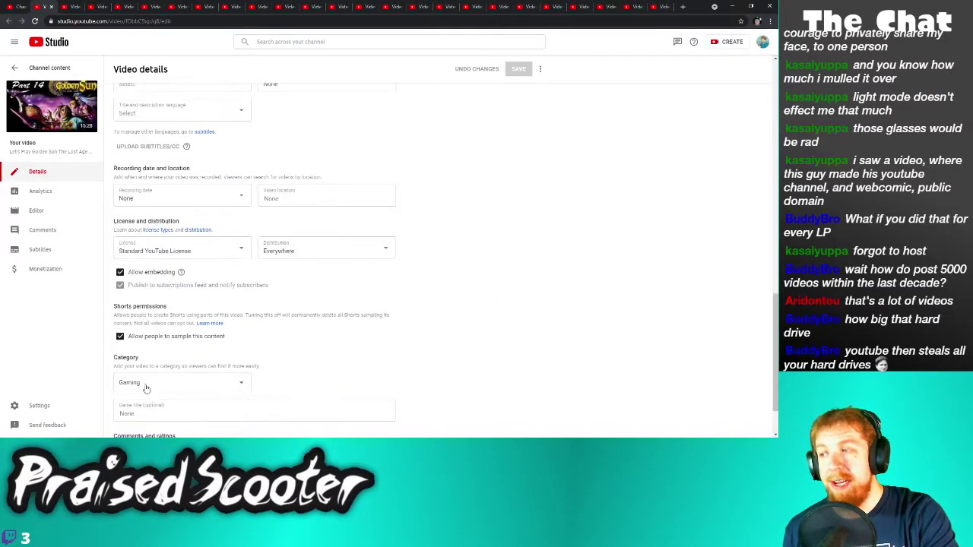
left_click(133, 340)
left_click(518, 69)
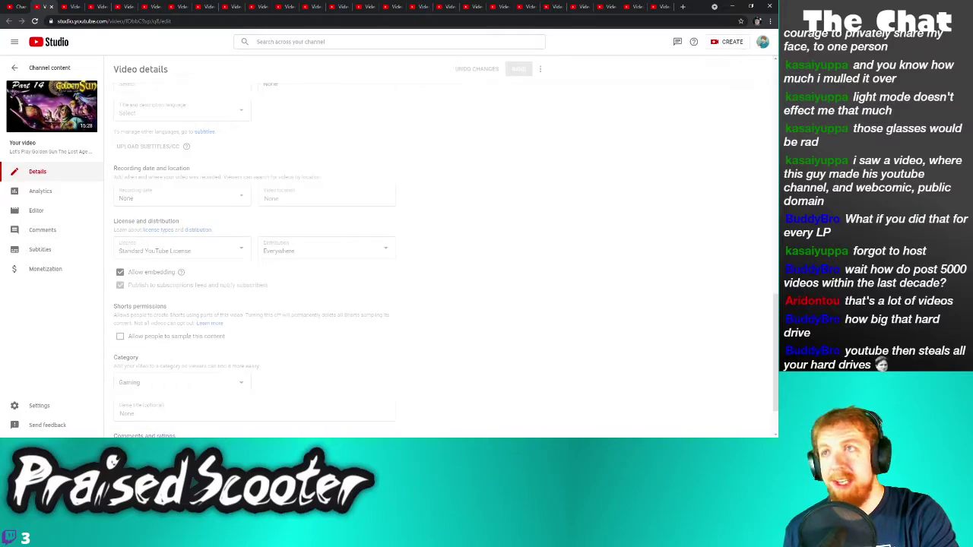
Close the Golden Sun pt14 page, turn off Shorts sampling for the Pokemon Gold Monotype Challenge part 9 video and save it
left_click(52, 6)
scroll(223, 302, "down", 1)
left_click(129, 410)
scroll(152, 380, "down", 8)
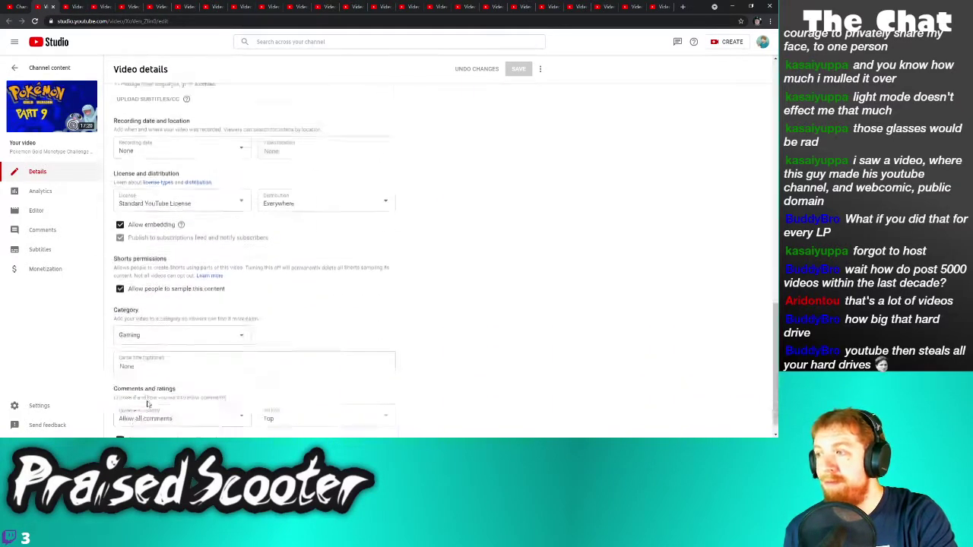
left_click(154, 272)
left_click(516, 73)
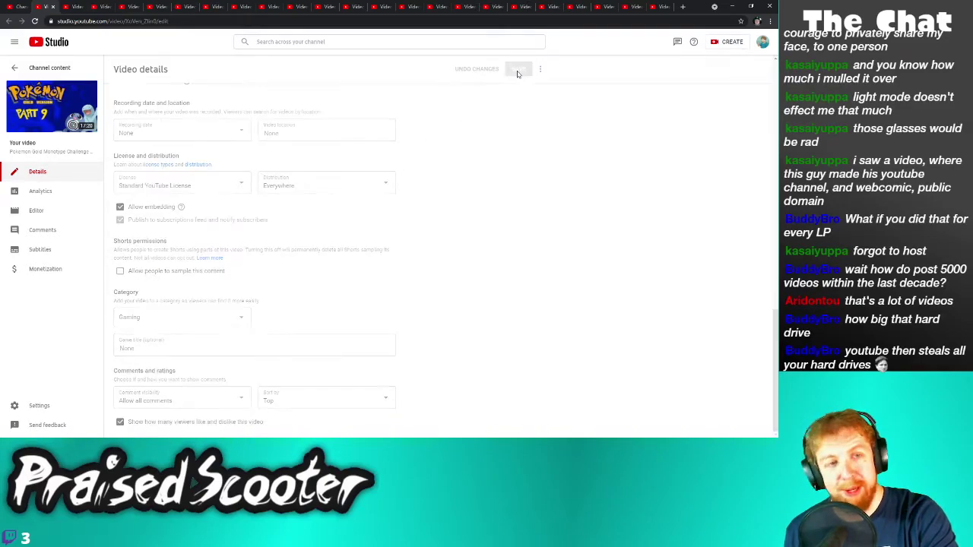
Close the Pokemon Gold part 9 page, turn off Shorts sampling for Golden Sun The Lost Age pt13 and save it
left_click(52, 7)
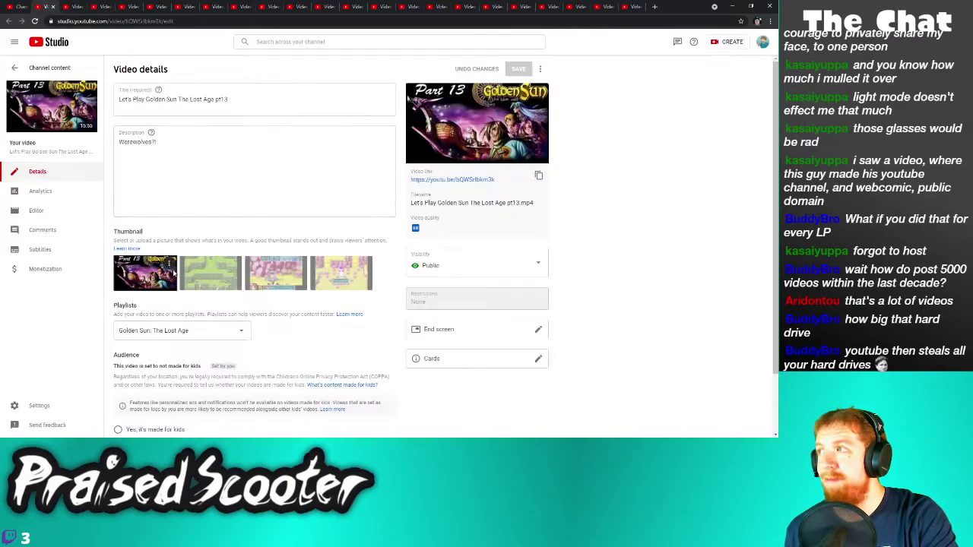
scroll(190, 304, "down", 2)
left_click(130, 410)
scroll(152, 410, "down", 8)
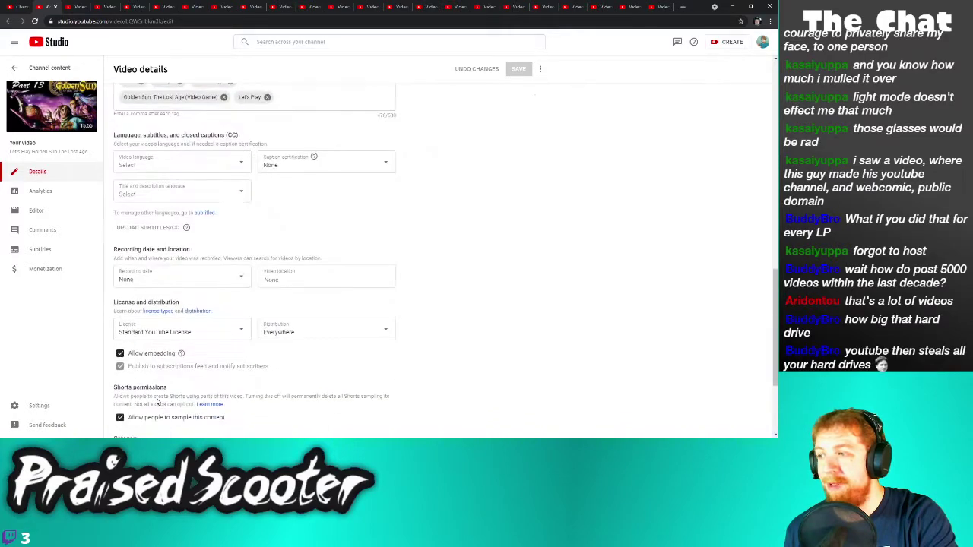
left_click(147, 416)
left_click(520, 69)
Close the Golden Sun pt13 page, turn off Shorts sampling for Let's Play Sonic Adventure DX pt9 and save it
left_click(55, 7)
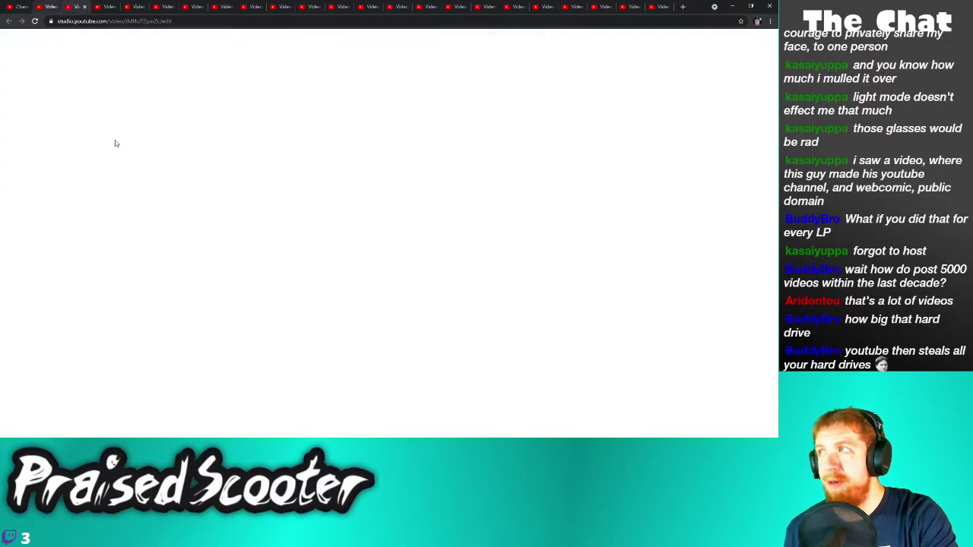
left_click(130, 411)
scroll(152, 342, "down", 10)
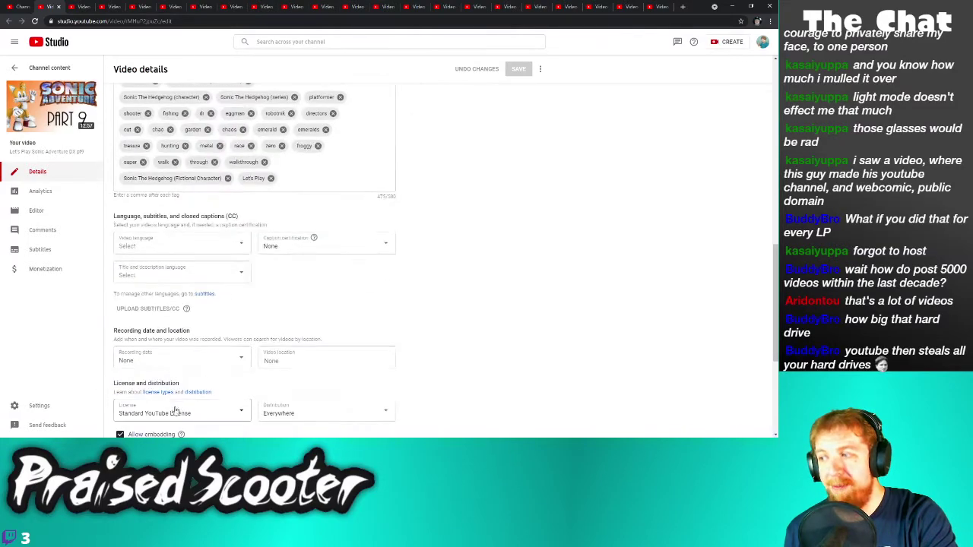
left_click(156, 336)
left_click(517, 69)
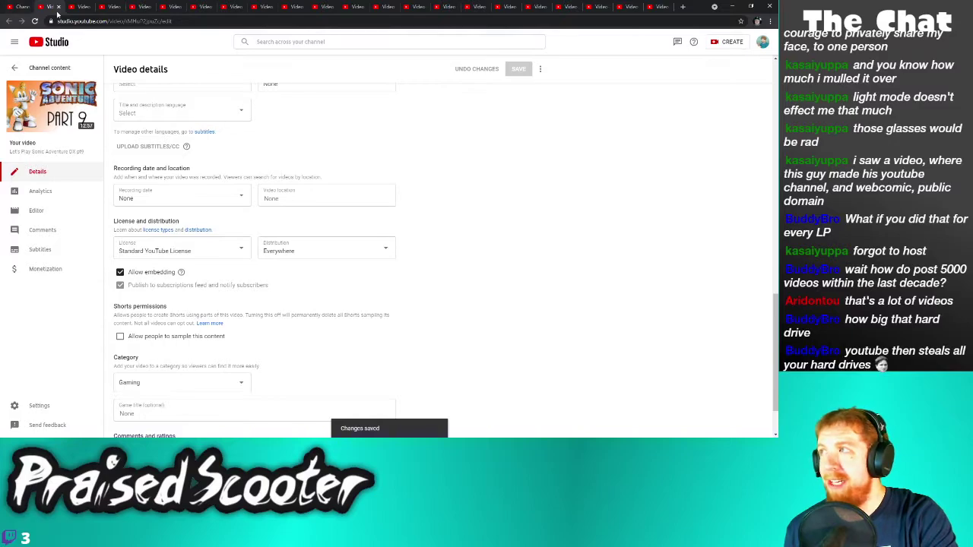
Close the Sonic Adventure DX pt9 page, turn off Shorts sampling for Golden Sun The Lost Age pt12 and save it
left_click(58, 7)
scroll(152, 342, "down", 5)
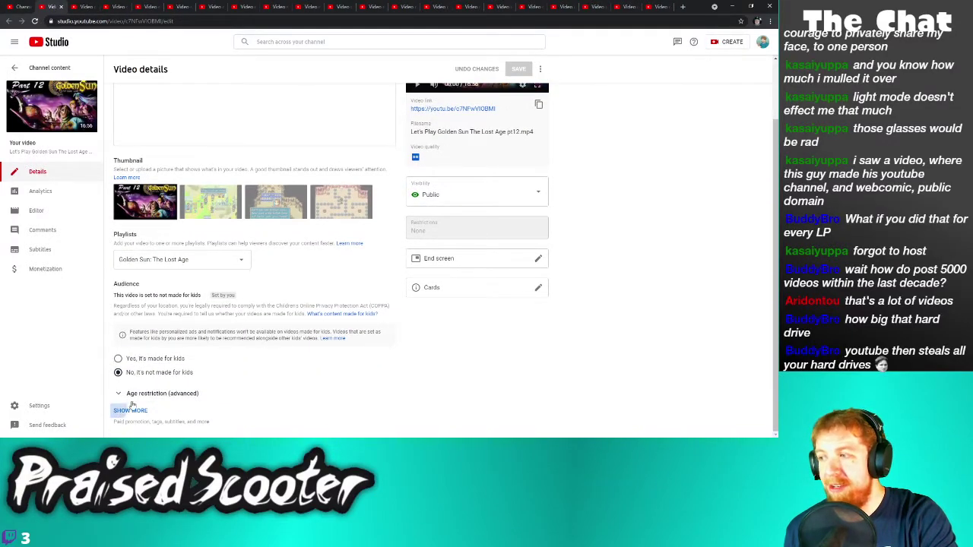
left_click(130, 410)
scroll(152, 342, "down", 10)
left_click(165, 272)
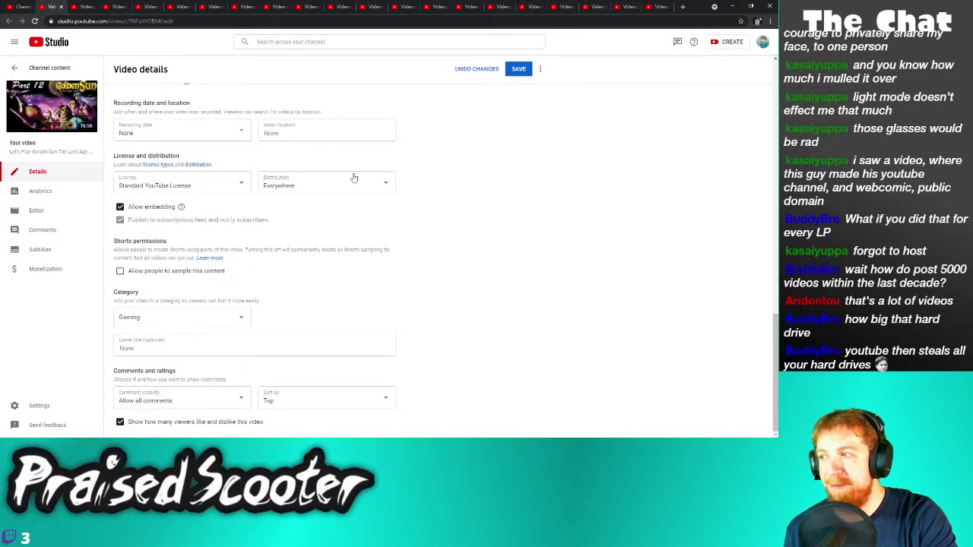
left_click(518, 65)
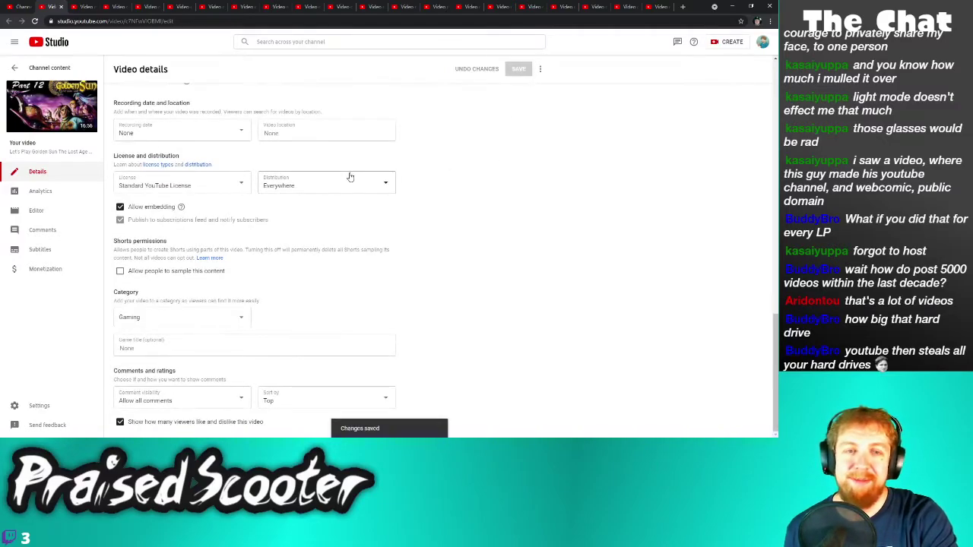
Close the Golden Sun pt12 page, turn off Shorts sampling for the Pokemon Gold Monotype Challenge part 8 video and save it
left_click(61, 7)
scroll(228, 304, "down", 5)
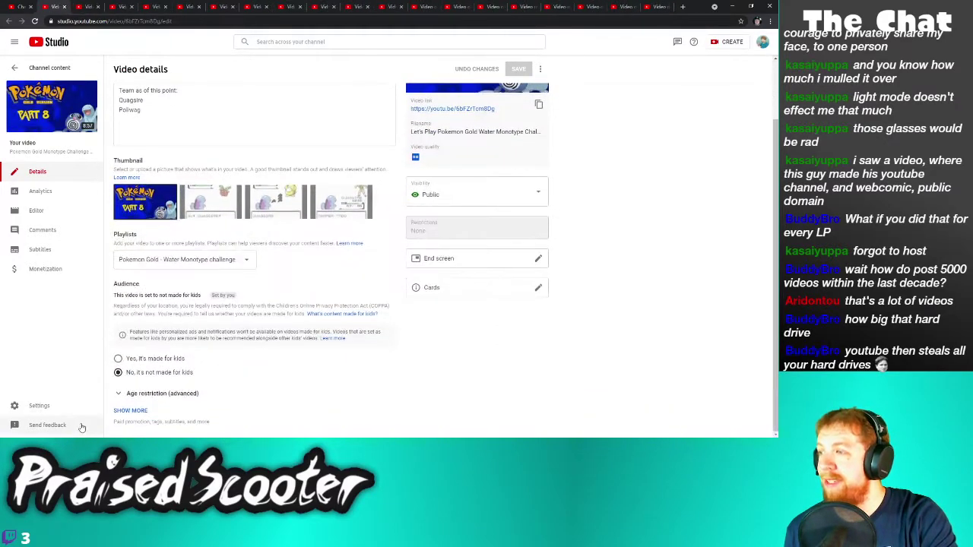
left_click(122, 410)
scroll(194, 351, "down", 10)
scroll(191, 350, "down", 4)
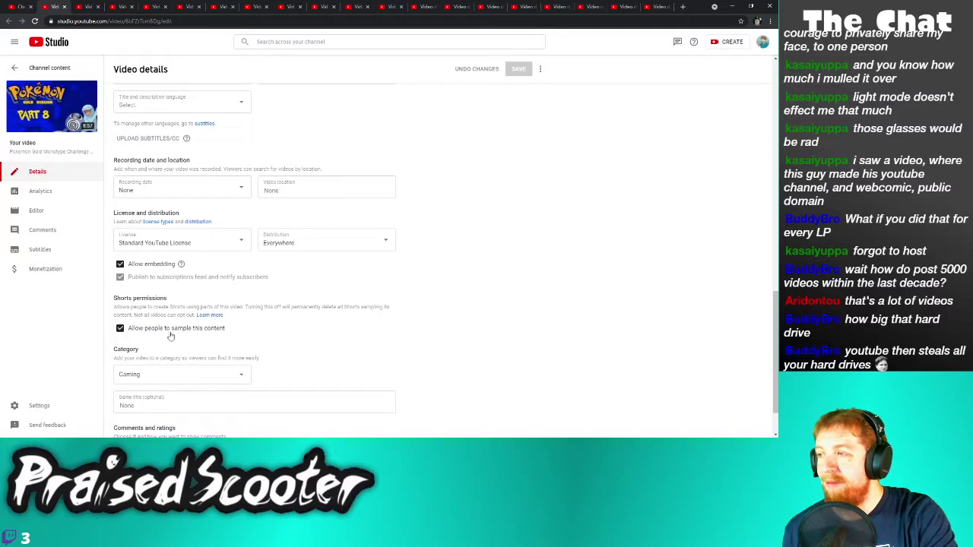
left_click(169, 332)
left_click(517, 70)
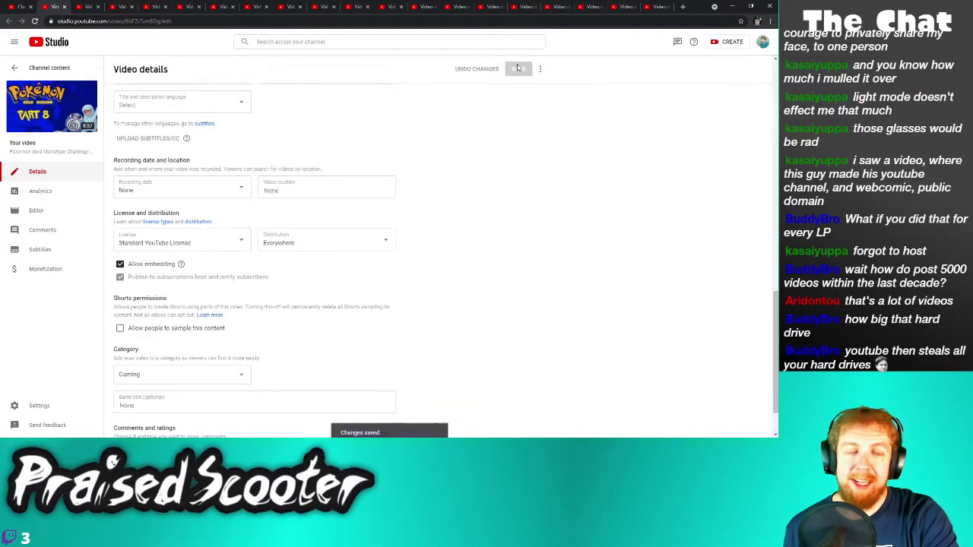
Close the Pokemon Gold part 8 page, turn off Shorts sampling for Let's Play Sonic Adventure DX pt8 and save it
left_click(65, 7)
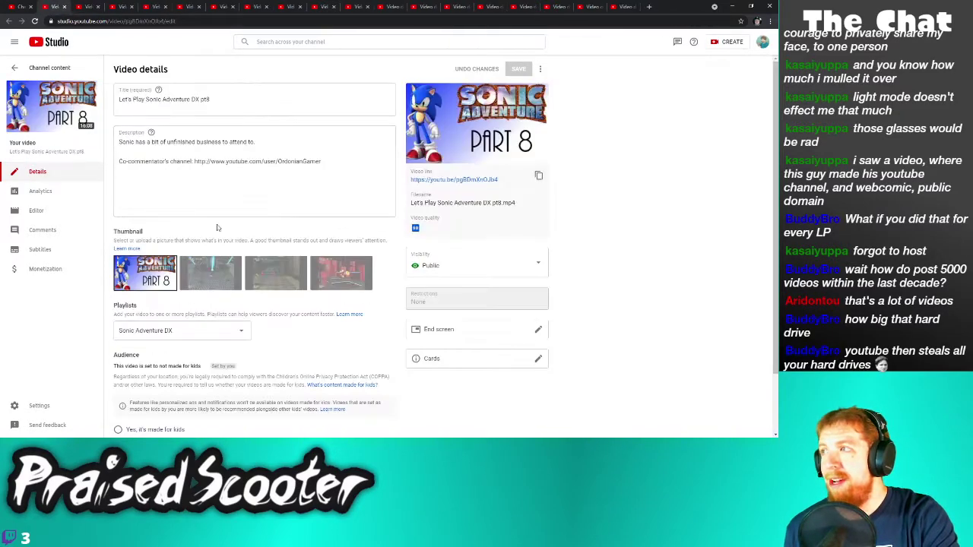
scroll(141, 411, "down", 10)
scroll(164, 406, "down", 5)
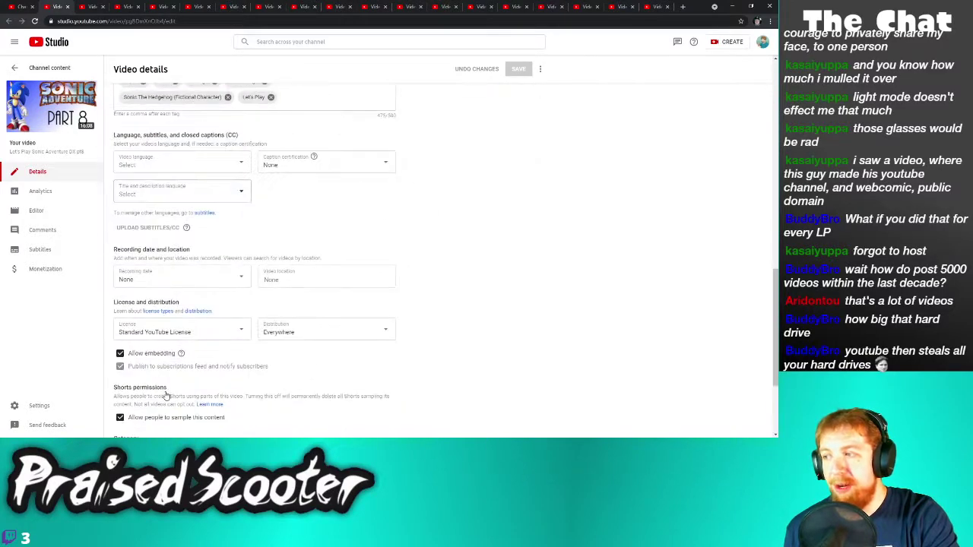
left_click(148, 418)
left_click(517, 69)
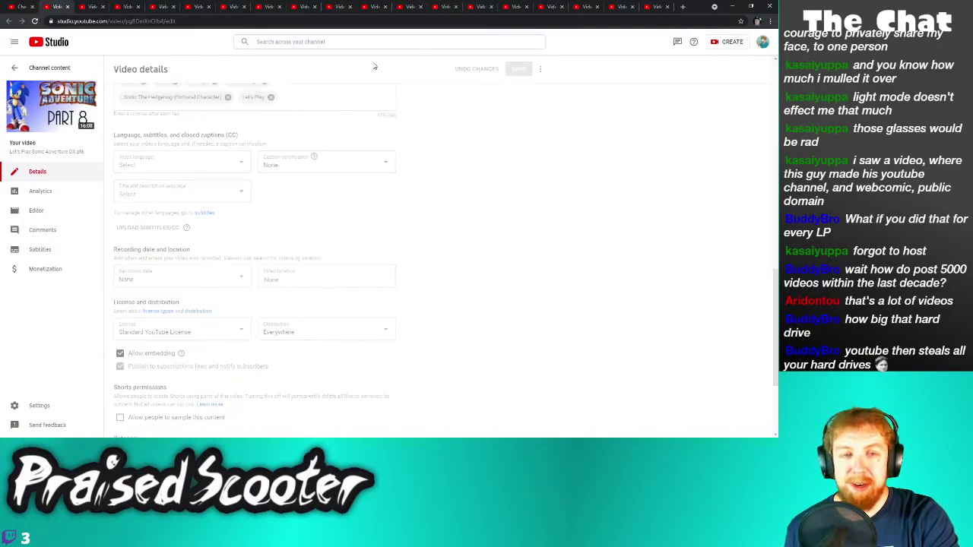
Close the Sonic Adventure DX pt8 page, turn off Shorts sampling for Golden Sun The Lost Age pt11 and save it
left_click(67, 7)
scroll(149, 363, "down", 2)
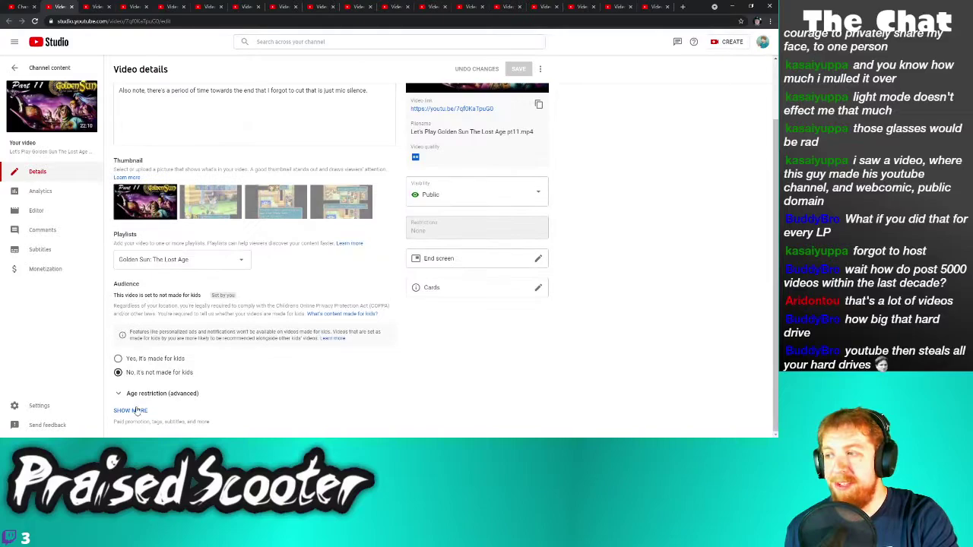
left_click(132, 408)
scroll(144, 407, "down", 5)
scroll(157, 404, "down", 1)
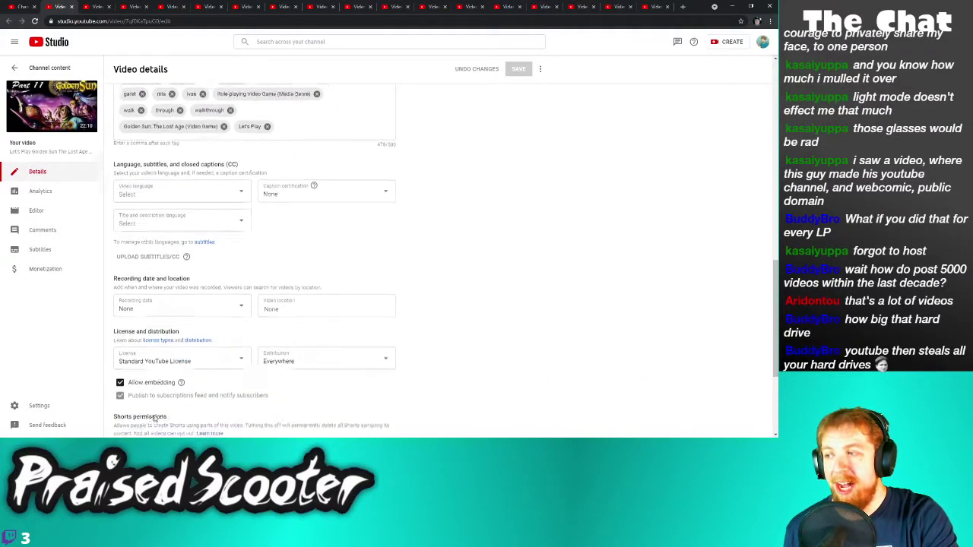
left_click(202, 377)
left_click(511, 69)
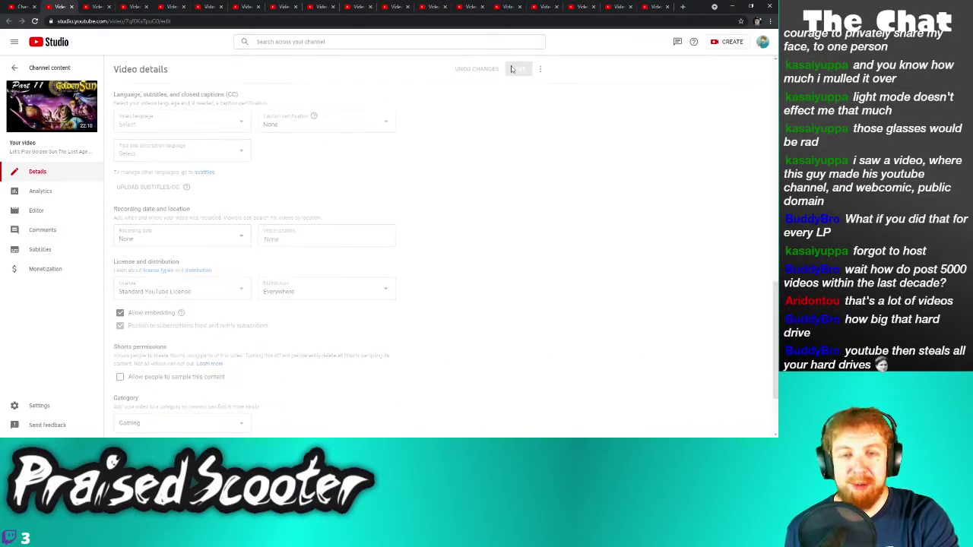
Close the Golden Sun pt11 page, turn off Shorts sampling for Pokemon Gold Monotype Challenge - Water pt7 and save it
left_click(72, 8)
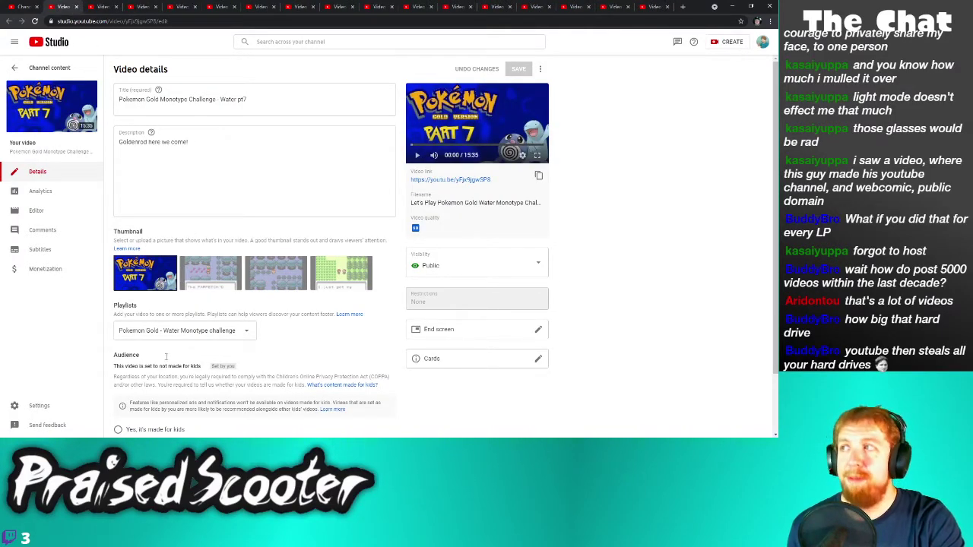
scroll(158, 368, "down", 1)
left_click(135, 410)
scroll(168, 384, "down", 6)
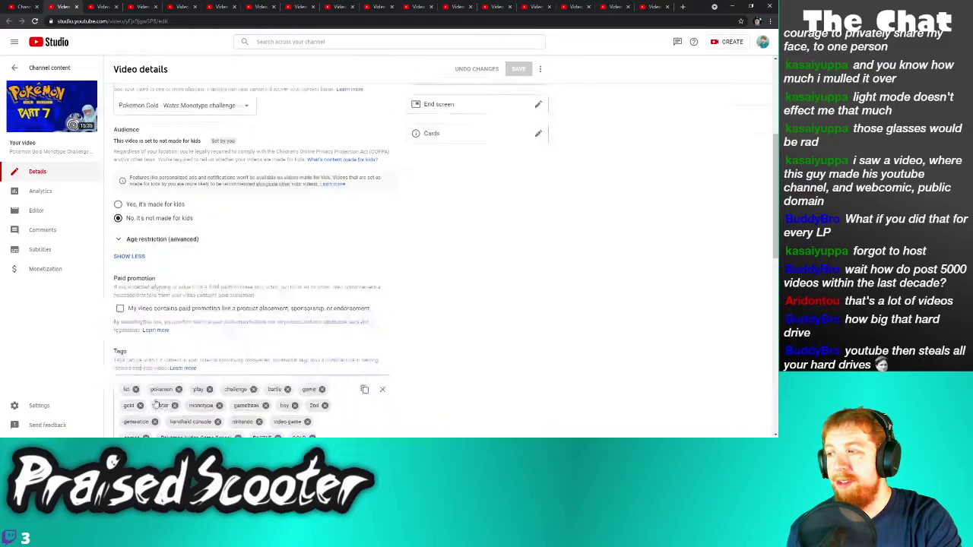
left_click(166, 368)
left_click(519, 68)
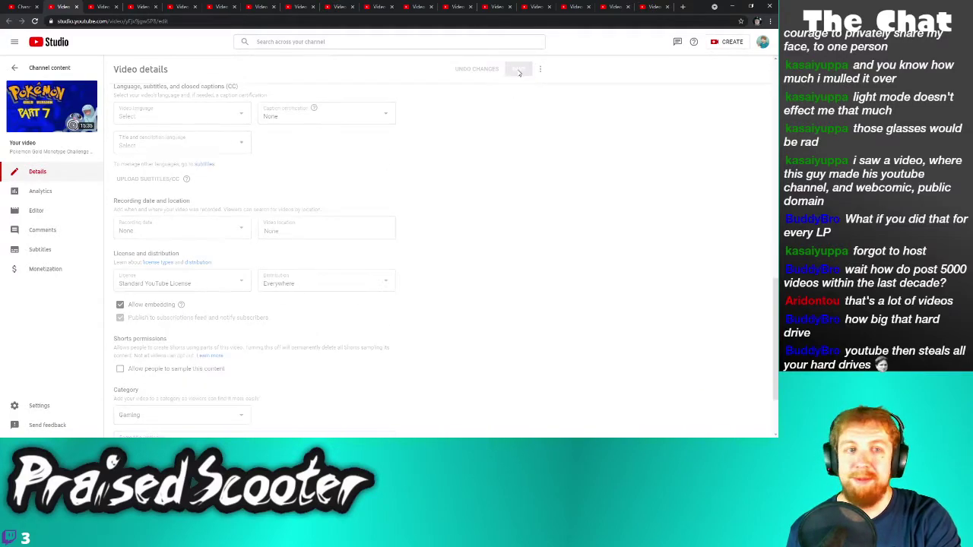
Close the Pokemon Gold pt7 page, turn off Shorts sampling for Let's Play Sonic Adventure DX pt7 and save it
left_click(76, 7)
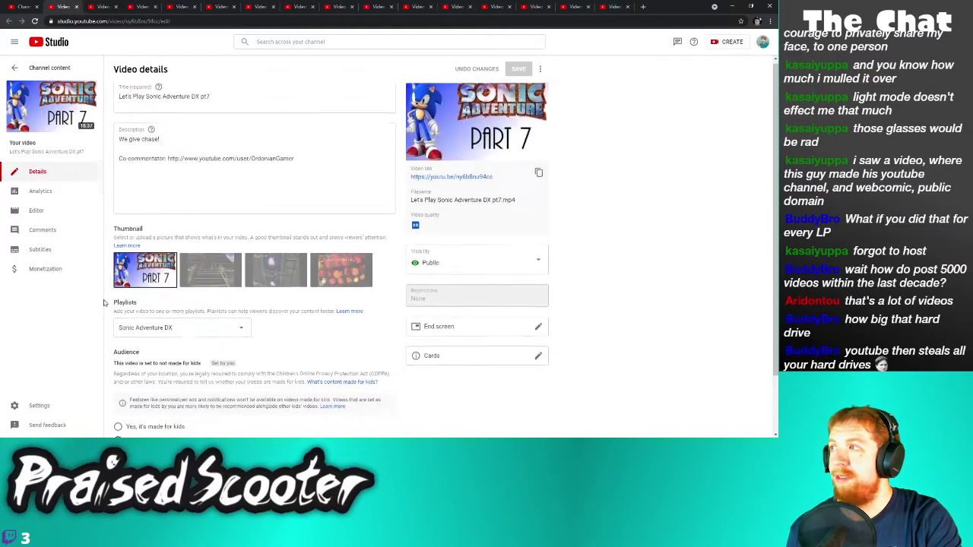
scroll(152, 365, "down", 1)
left_click(143, 415)
scroll(144, 418, "down", 6)
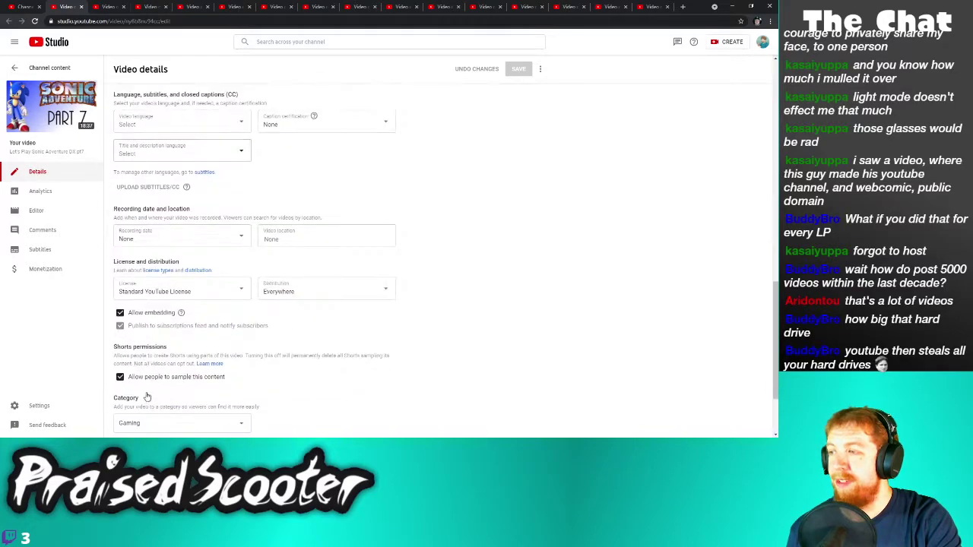
left_click(151, 378)
left_click(519, 70)
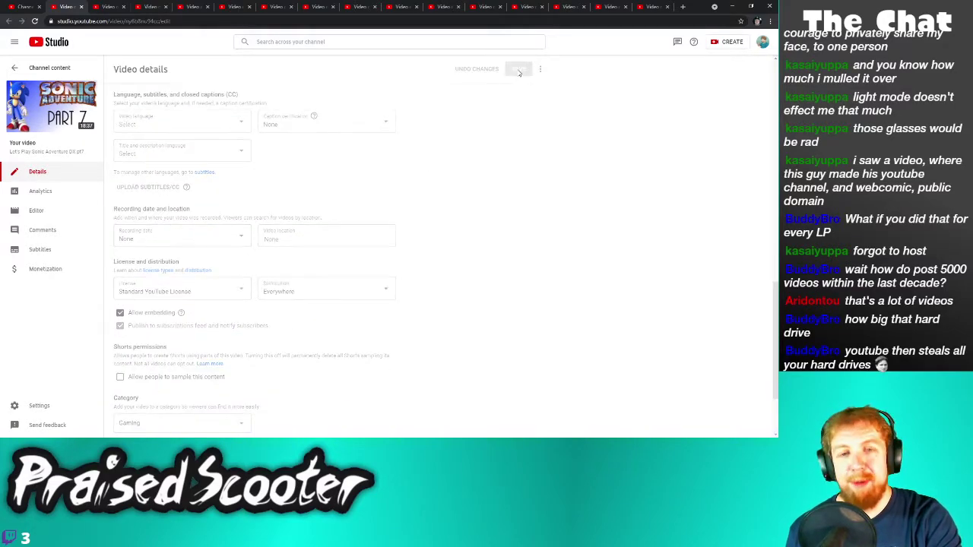
Close the Sonic Adventure DX pt7 page, turn off Shorts sampling for Pokemon Gold Monotype Challenge - Water pt6 and save it
left_click(82, 7)
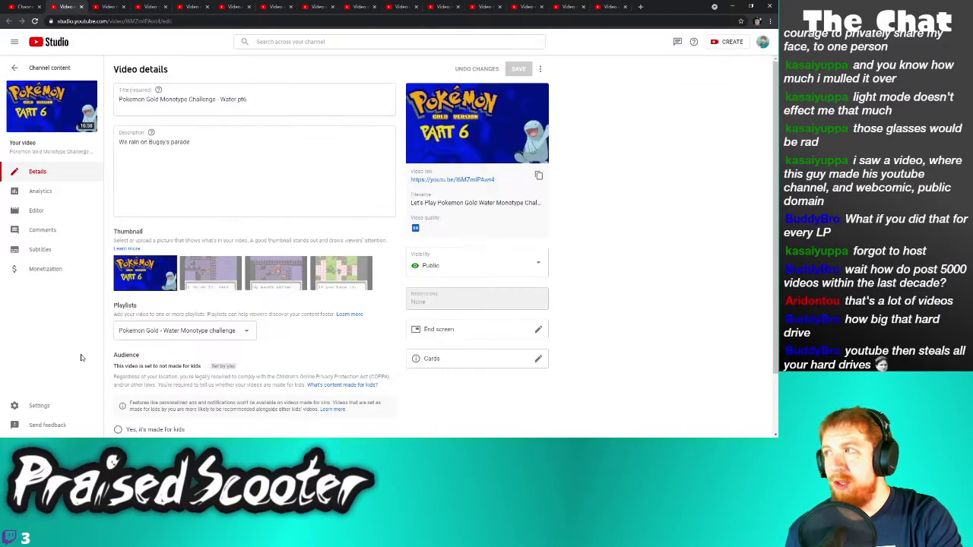
scroll(134, 408, "down", 5)
scroll(154, 408, "down", 8)
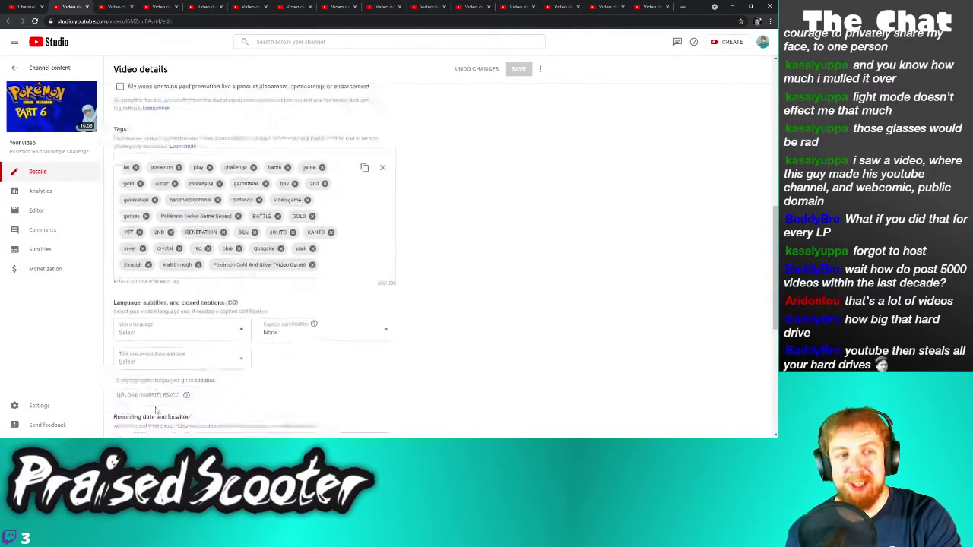
left_click(148, 394)
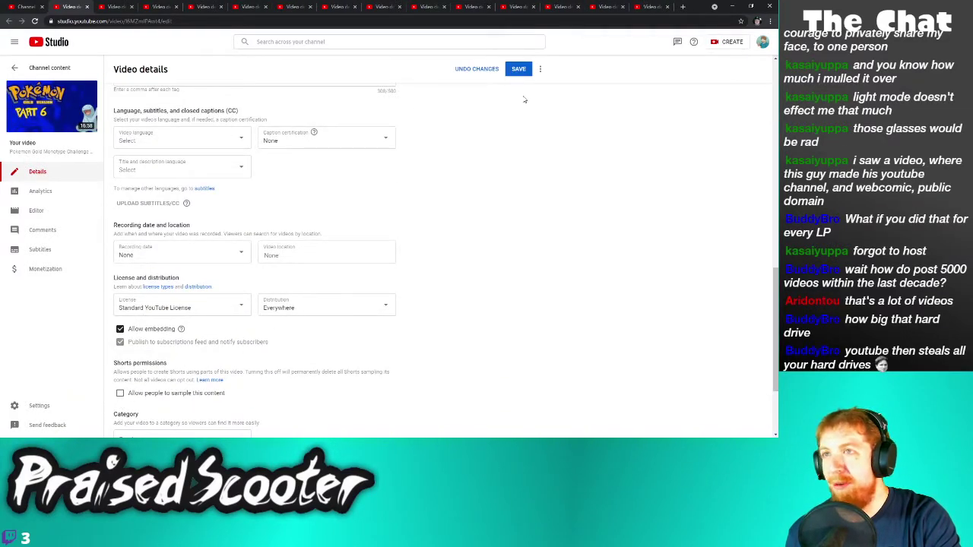
left_click(518, 69)
Close the Pokemon Gold pt6 page, turn off Shorts sampling for Let's Play Golden Sun The Lost Age pt10 and save it
left_click(86, 6)
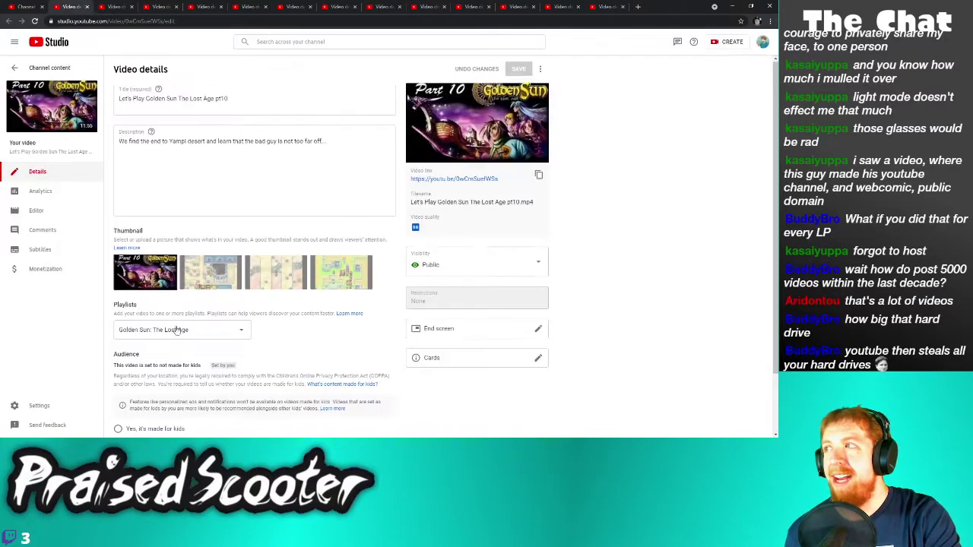
scroll(134, 408, "down", 10)
scroll(161, 399, "down", 8)
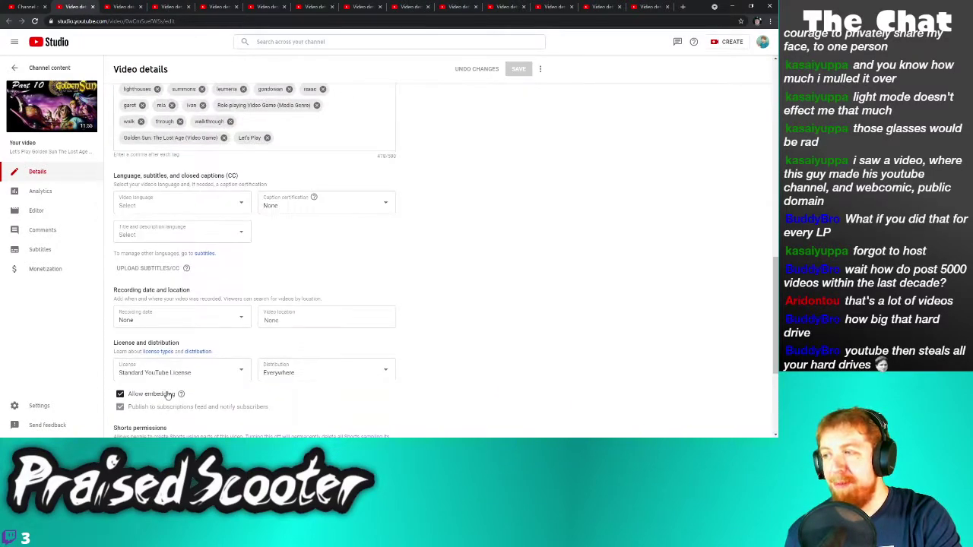
left_click(163, 296)
left_click(518, 70)
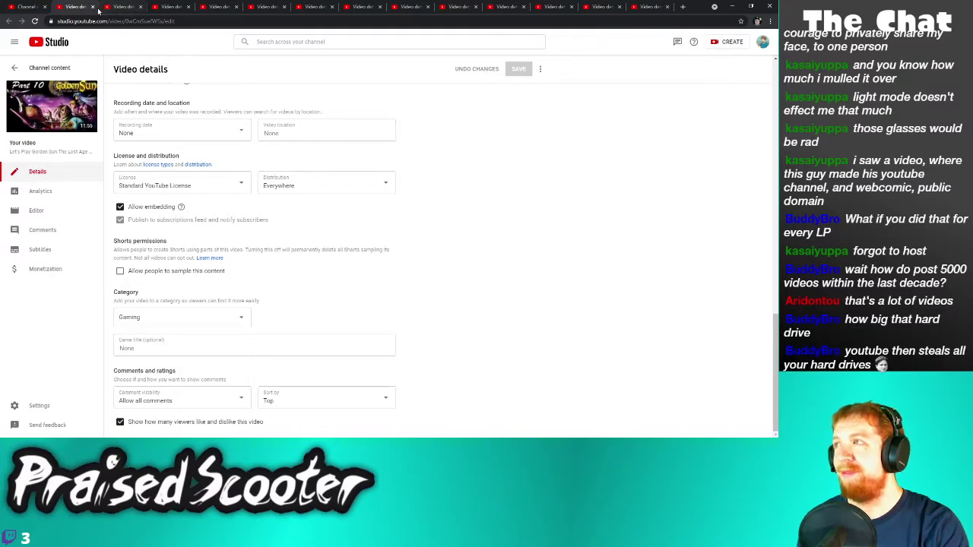
Close the Golden Sun pt10 page, turn off Shorts sampling for Let's Play Sonic Adventure DX pt6 and save it
left_click(92, 6)
left_click(130, 411)
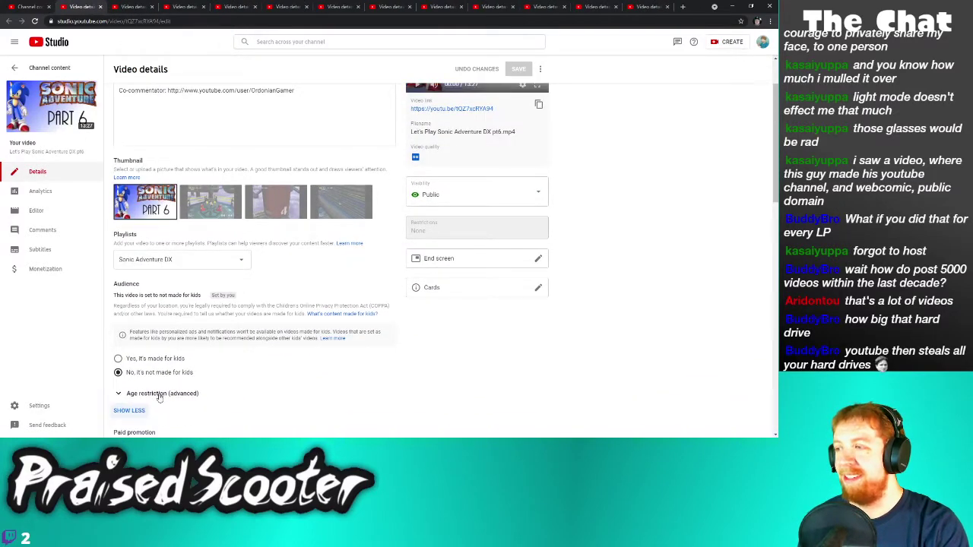
scroll(148, 304, "down", 10)
left_click(144, 277)
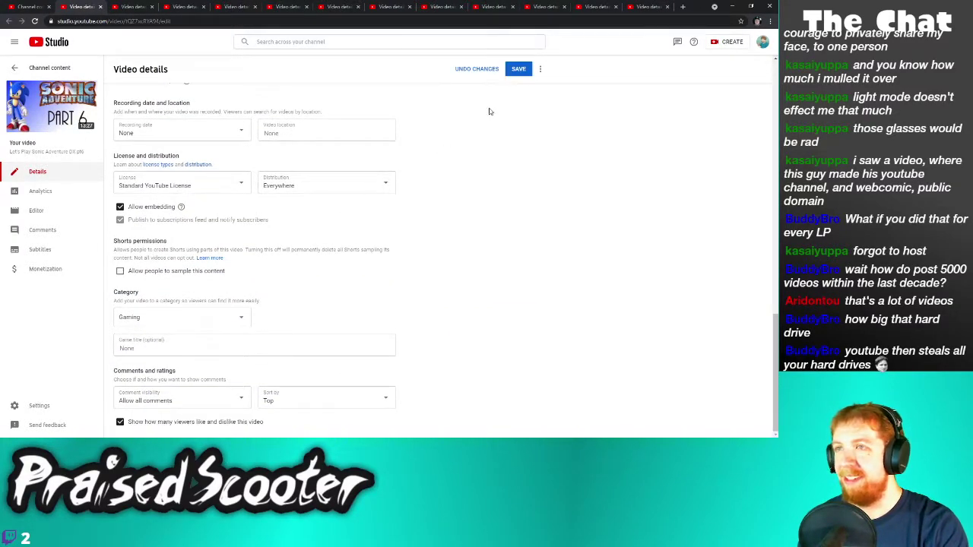
left_click(518, 68)
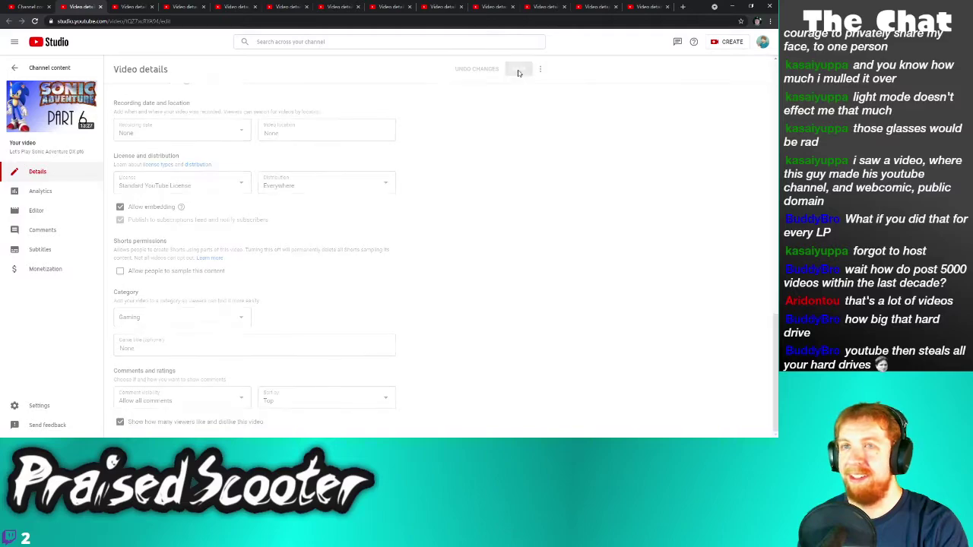
Close the Sonic Adventure DX pt6 page, turn off Shorts sampling for the video titled 500 and save it
left_click(99, 6)
scroll(252, 223, "down", 1)
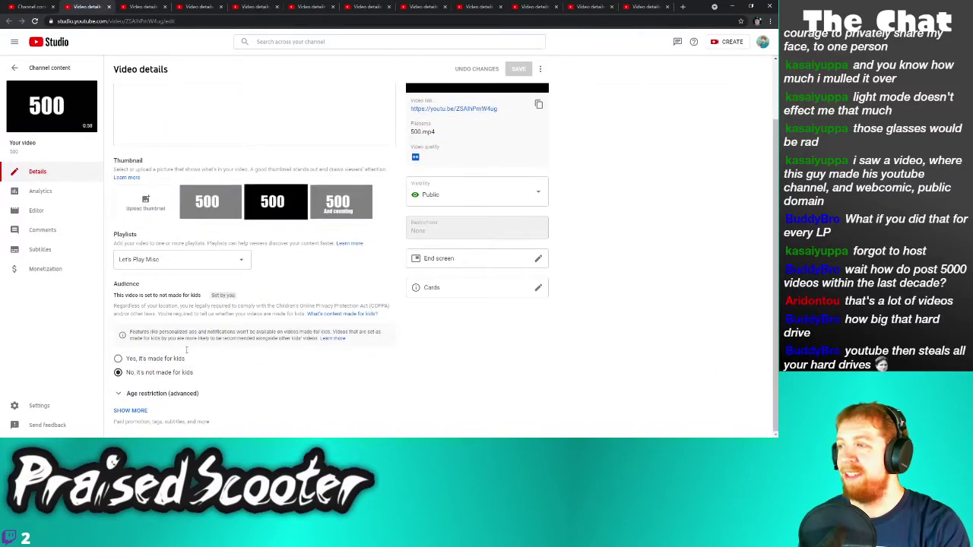
left_click(130, 411)
scroll(164, 391, "down", 4)
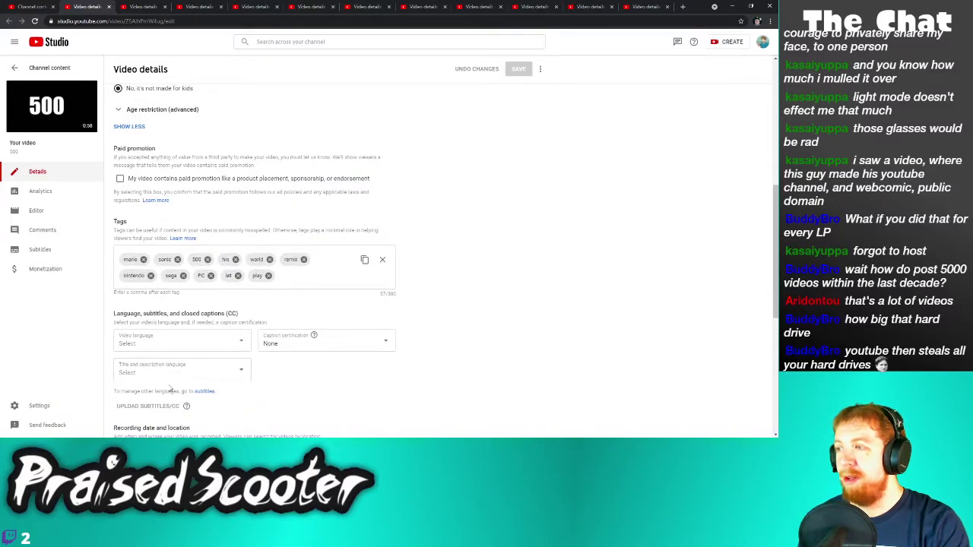
scroll(167, 386, "down", 2)
scroll(146, 346, "down", 2)
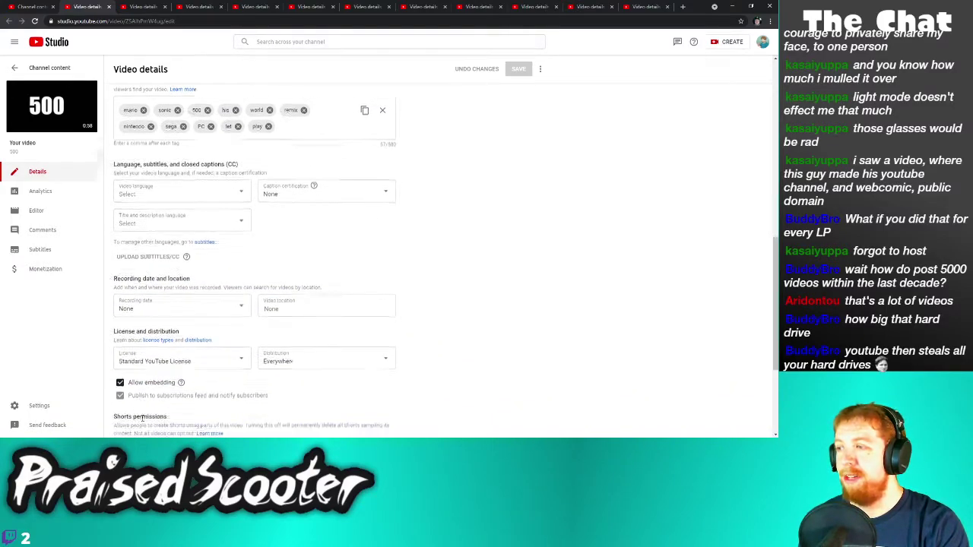
left_click(155, 353)
left_click(516, 68)
Close the 500 video's page, turn off Shorts sampling for Golden Sun The Lost Age pt9 and save it
left_click(108, 7)
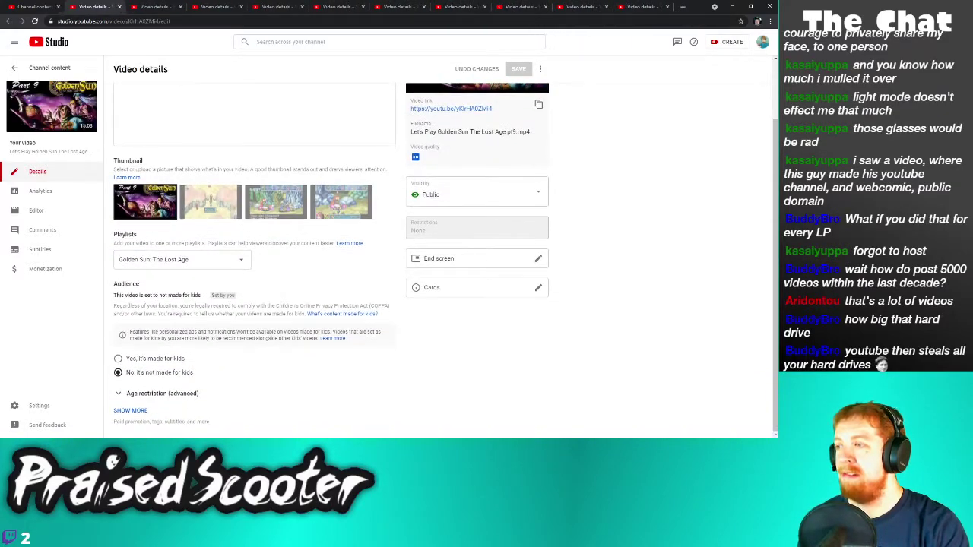
left_click(131, 410)
scroll(145, 414, "down", 10)
left_click(144, 424)
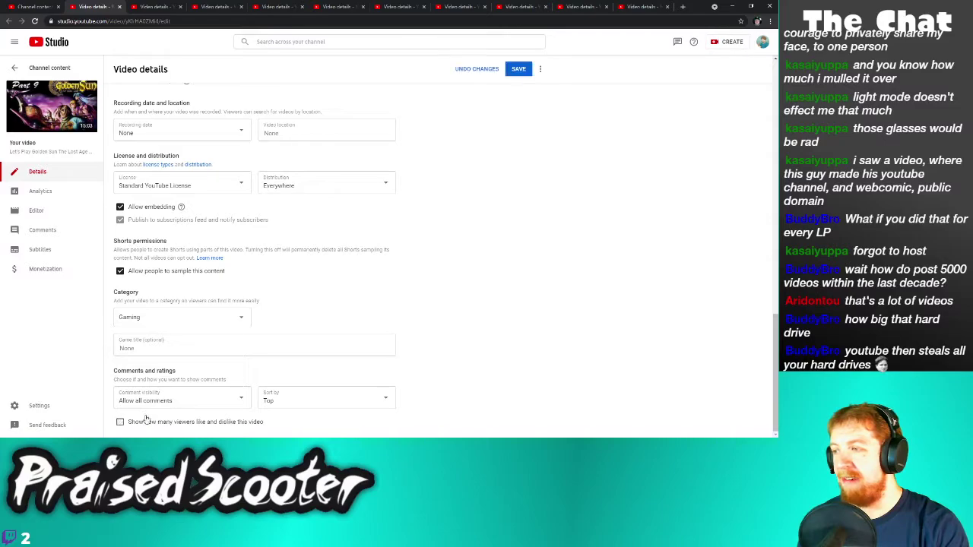
left_click(146, 424)
left_click(172, 271)
left_click(518, 69)
Close the Golden Sun pt9 page, turn off Shorts sampling for Golden Sun The Lost Age pt8 and save it
left_click(119, 7)
scroll(126, 422, "down", 1)
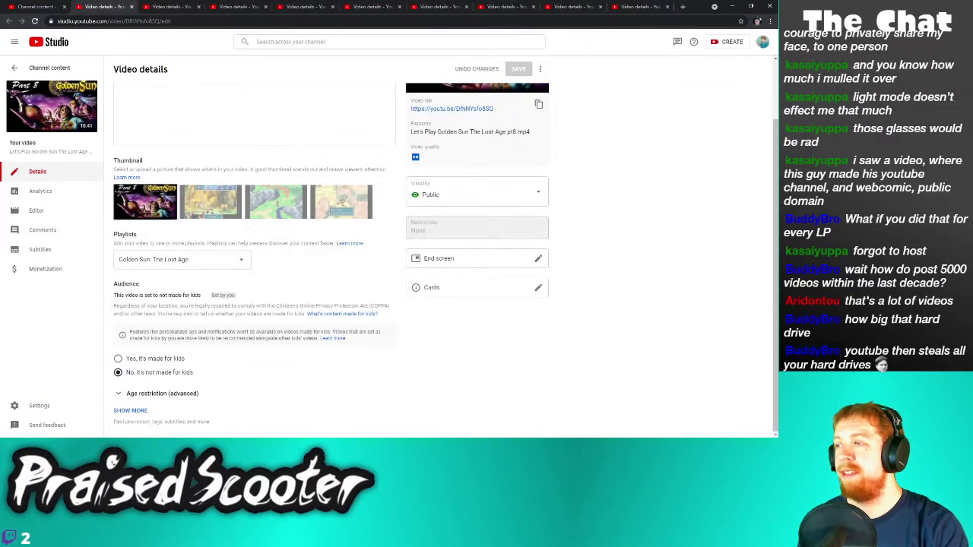
left_click(135, 411)
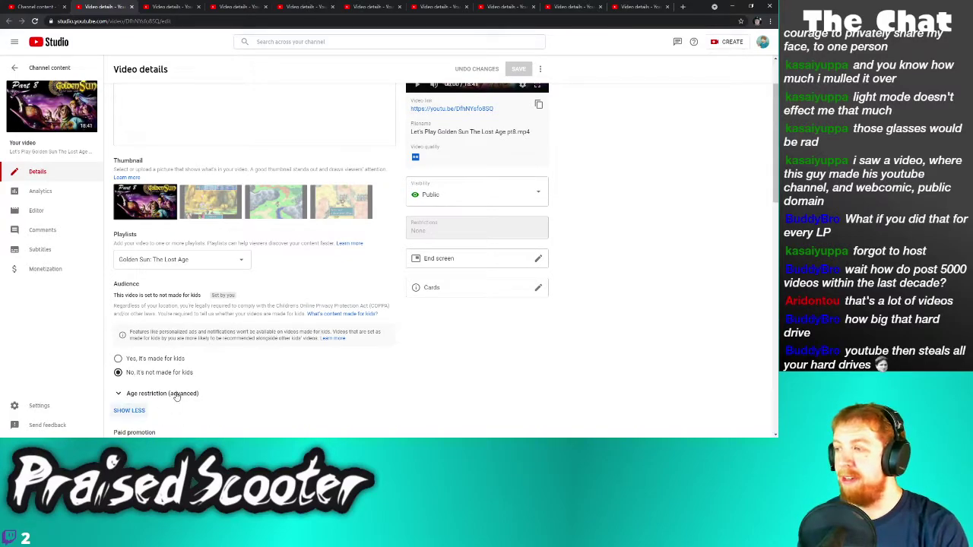
scroll(177, 357, "down", 5)
left_click(176, 338)
left_click(519, 68)
Close the Golden Sun pt8 page, turn off Shorts sampling for Pokemon Gold Monotype Challenge - Water pt5 and save it
left_click(132, 7)
scroll(191, 199, "down", 2)
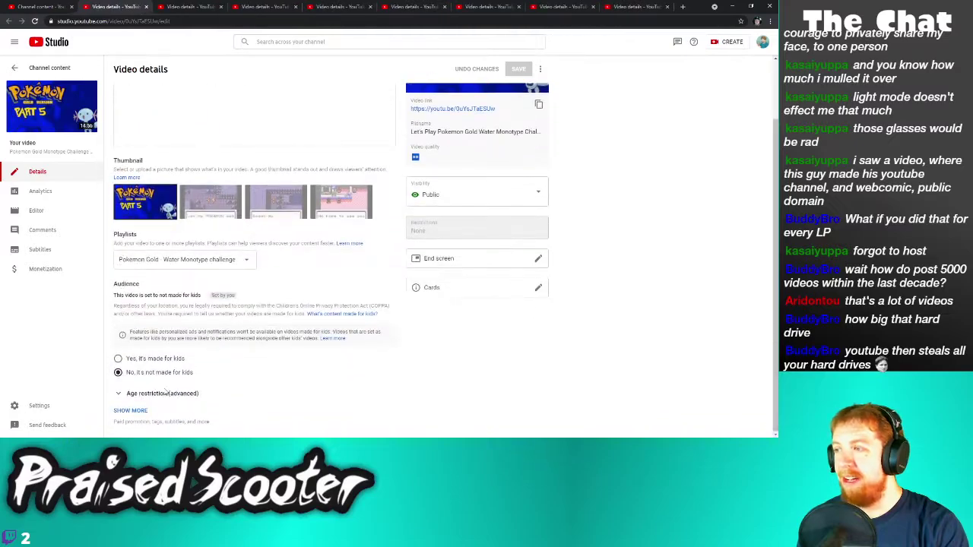
left_click(130, 411)
scroll(143, 401, "down", 8)
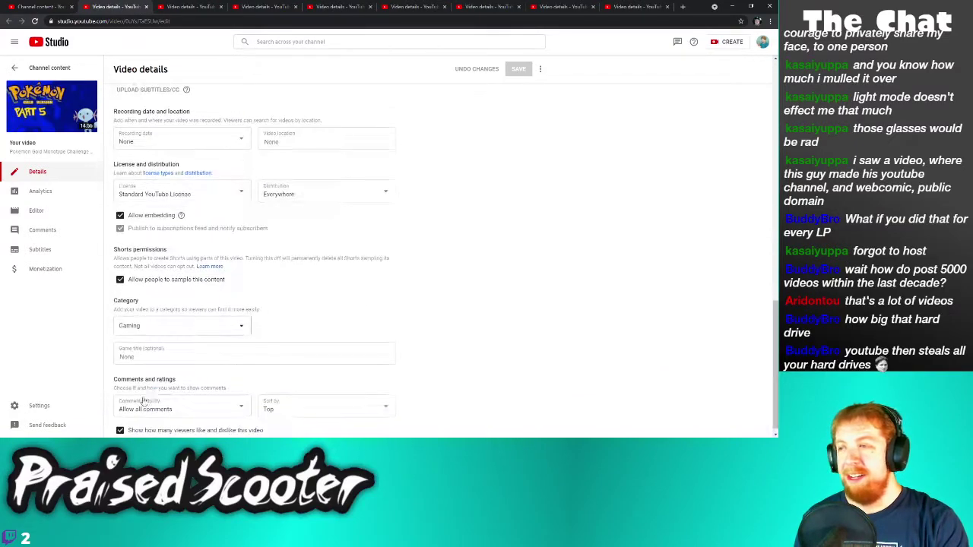
left_click(158, 280)
left_click(517, 70)
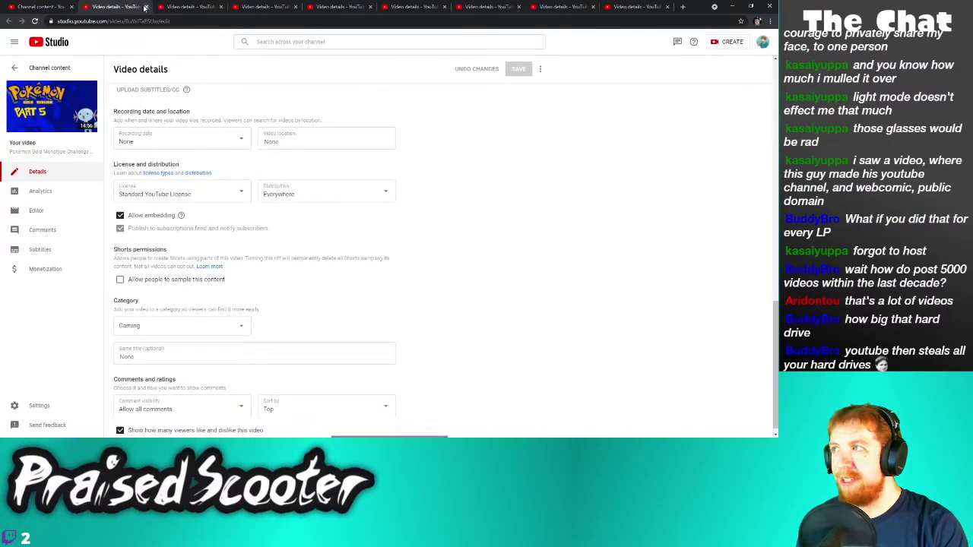
Close the Pokemon Gold Water pt5 page, turn off Shorts sampling for Let's Play Golden Sun The Lost Age pt7 and save it
left_click(147, 7)
scroll(161, 379, "down", 1)
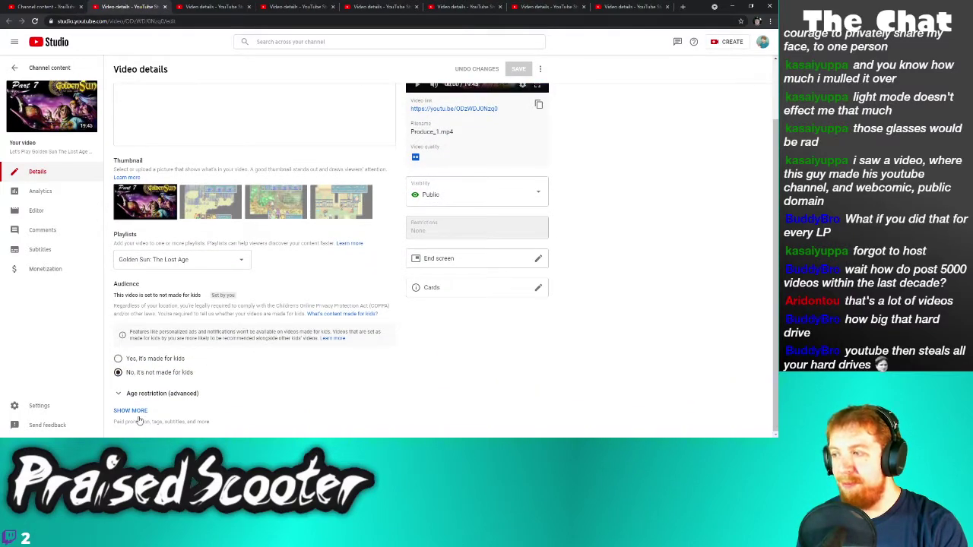
left_click(133, 410)
scroll(145, 403, "down", 8)
scroll(173, 395, "down", 1)
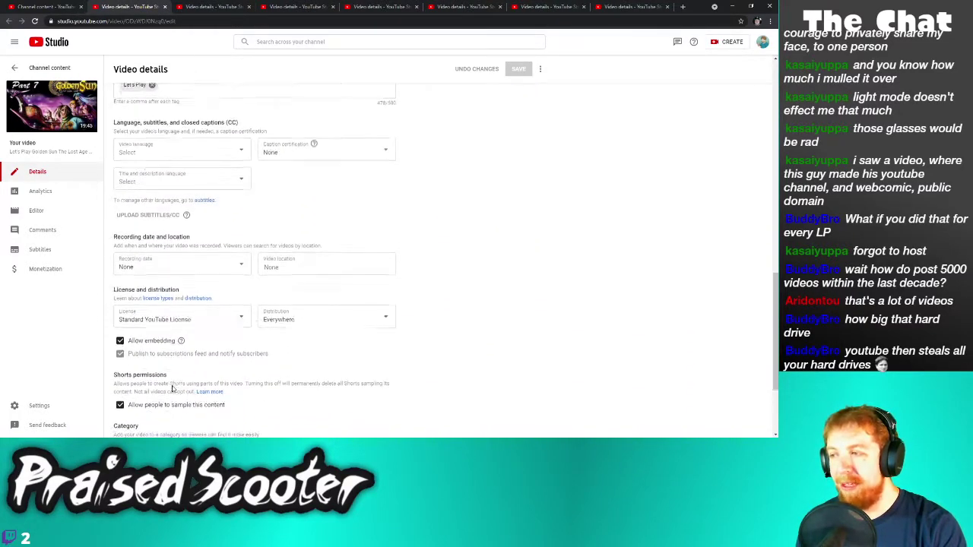
left_click(178, 378)
left_click(517, 70)
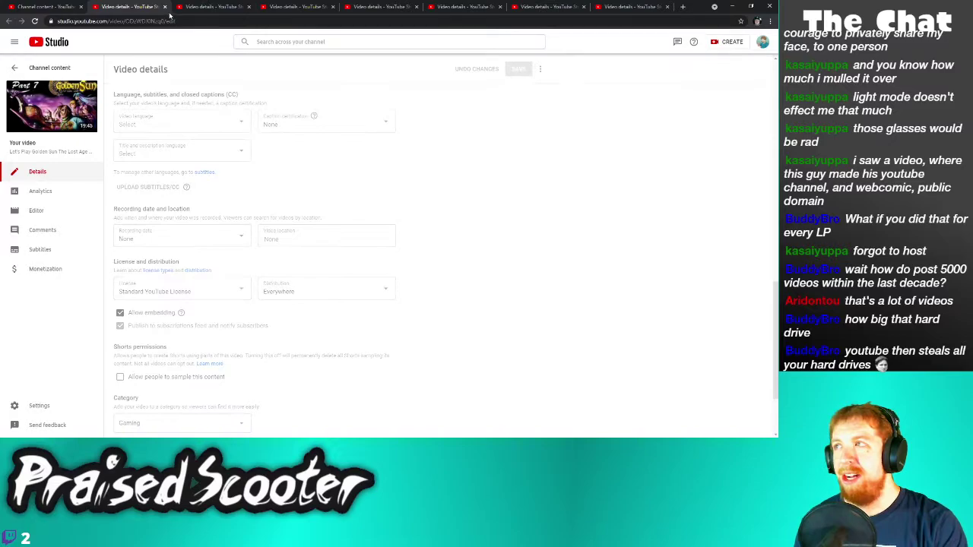
Close the Golden Sun pt7 page, turn off Shorts sampling for Let's Play Sonic Adventure DX pt5 and save it
key("ctrl+w")
scroll(234, 342, "down", 1)
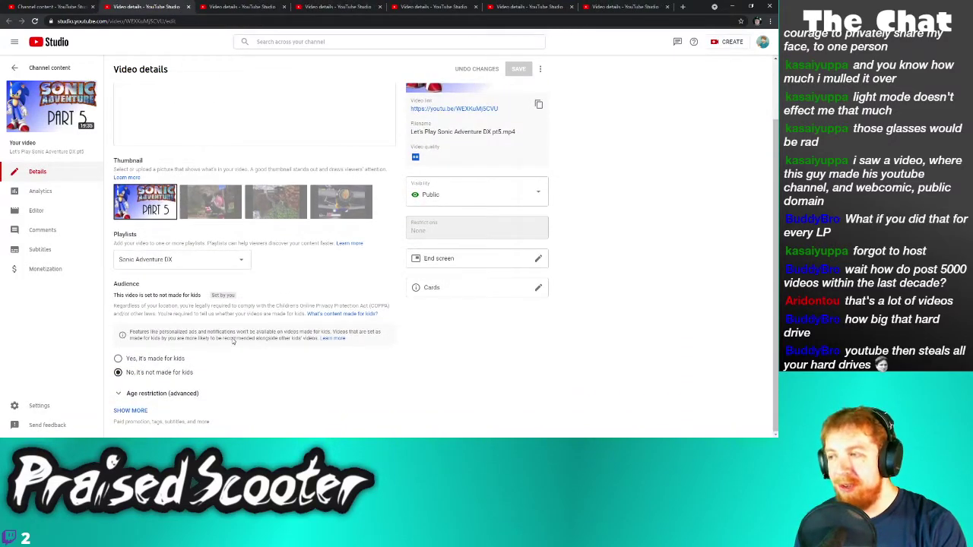
left_click(139, 410)
scroll(139, 410, "down", 15)
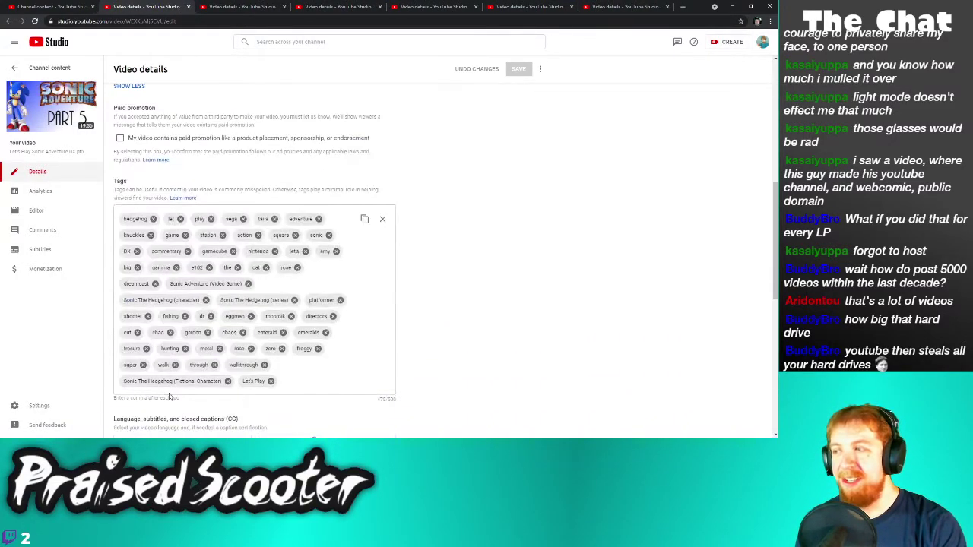
left_click(133, 296)
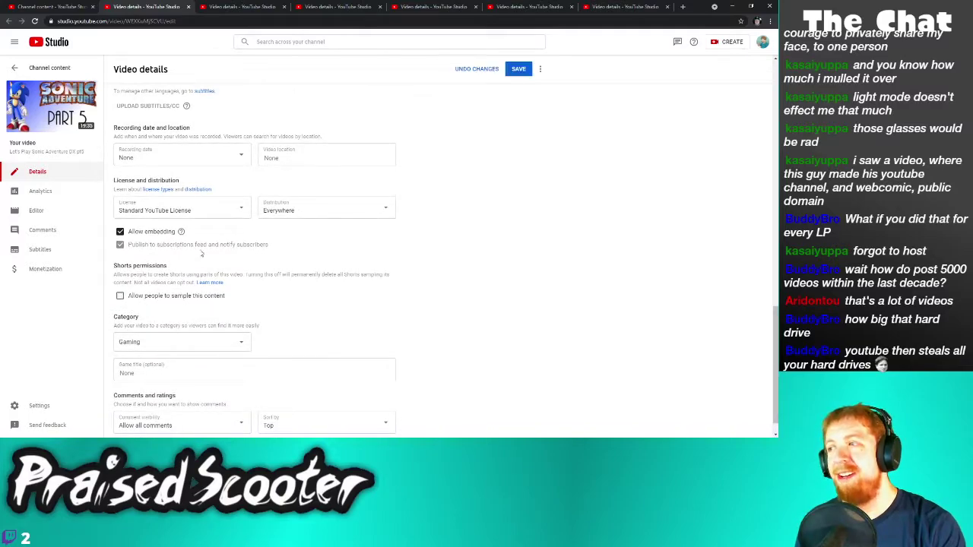
left_click(518, 69)
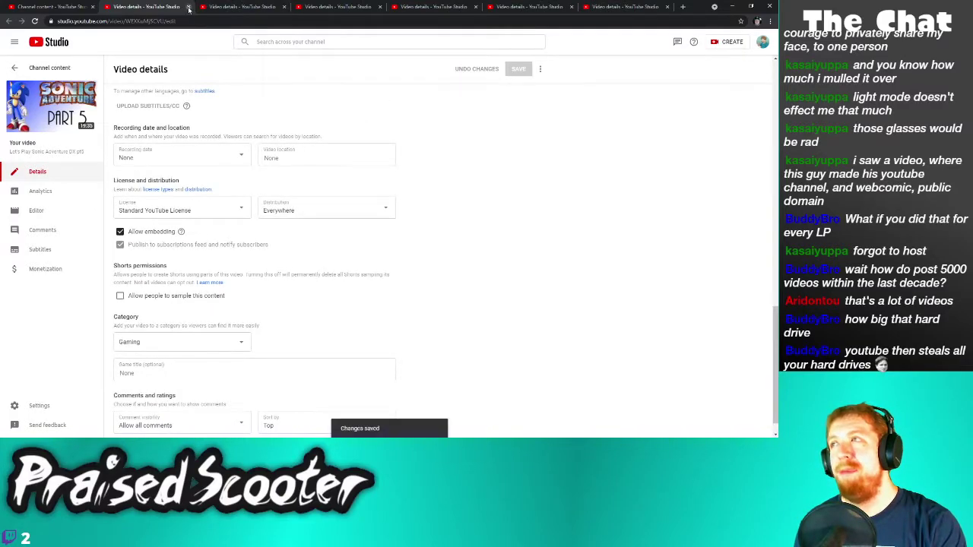
Close the Sonic Adventure DX pt5 page, turn off Shorts sampling for Golden Sun The Lost Age pt6 and save it
left_click(189, 6)
scroll(228, 342, "down", 3)
left_click(130, 410)
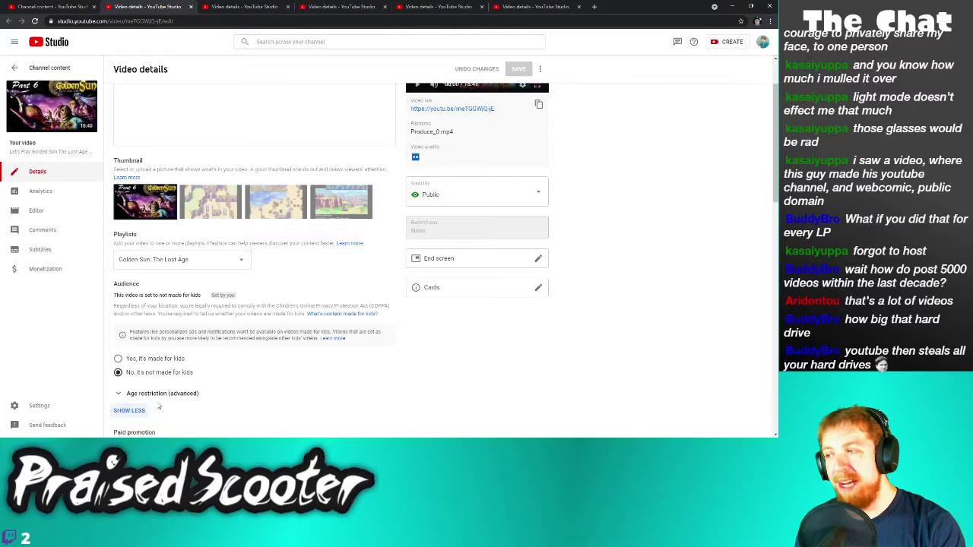
scroll(145, 410, "down", 10)
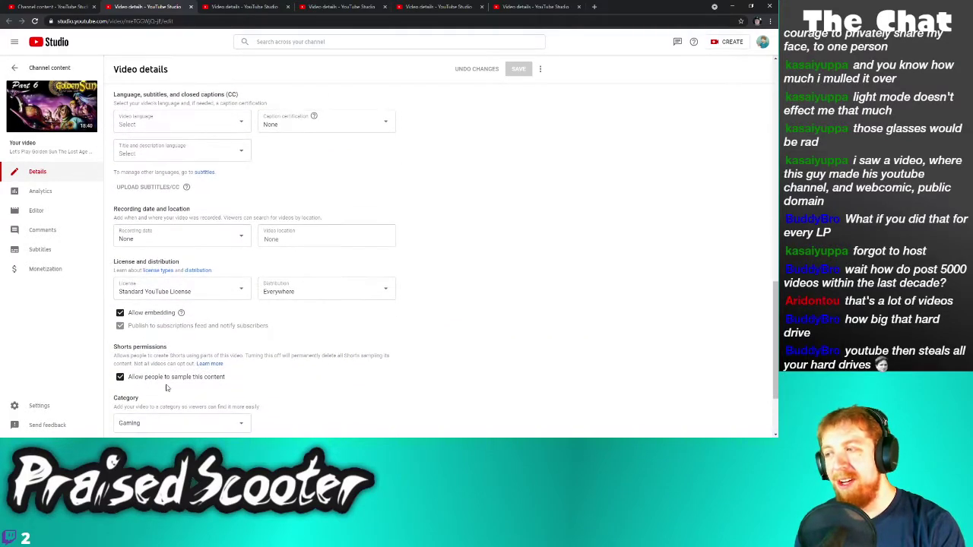
left_click(172, 378)
left_click(519, 70)
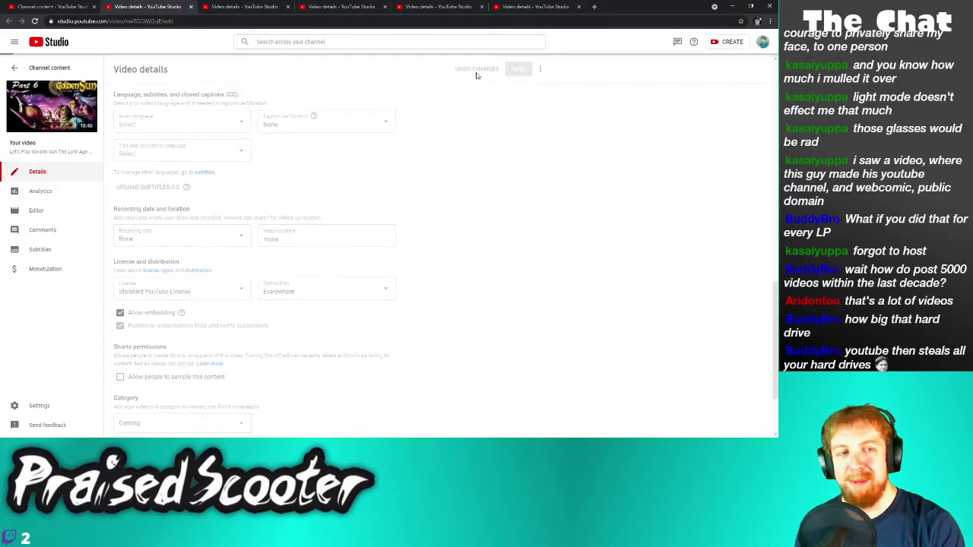
Close the Golden Sun pt6 page, turn off Shorts sampling for Pokemon Gold Monotype Challenge - Water pt4 and save it
left_click(191, 7)
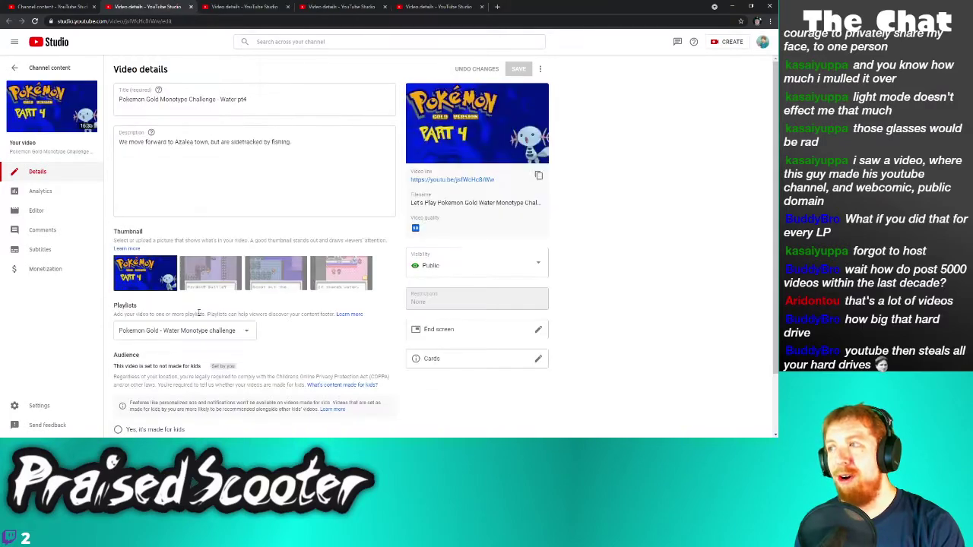
scroll(169, 372, "down", 2)
left_click(133, 410)
scroll(159, 403, "down", 5)
scroll(160, 401, "down", 4)
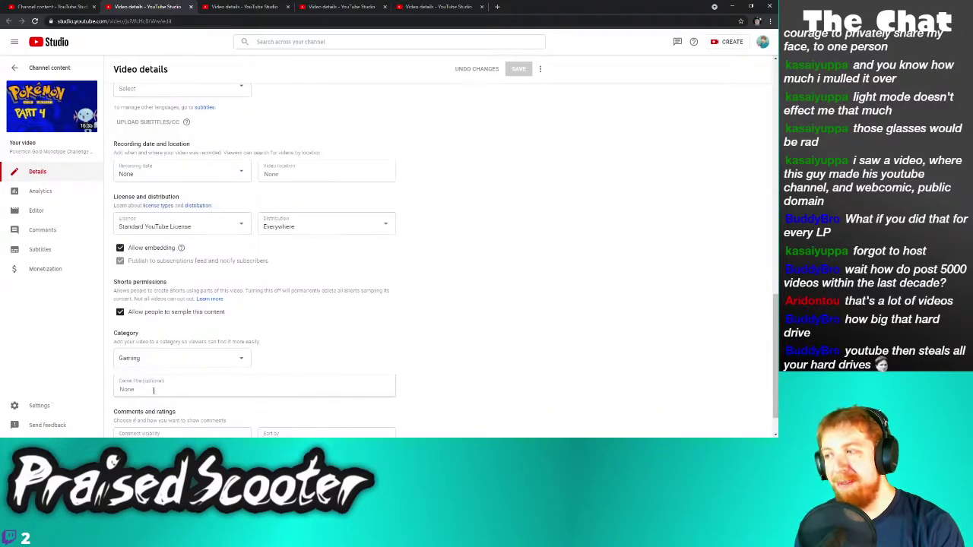
left_click(165, 312)
left_click(519, 69)
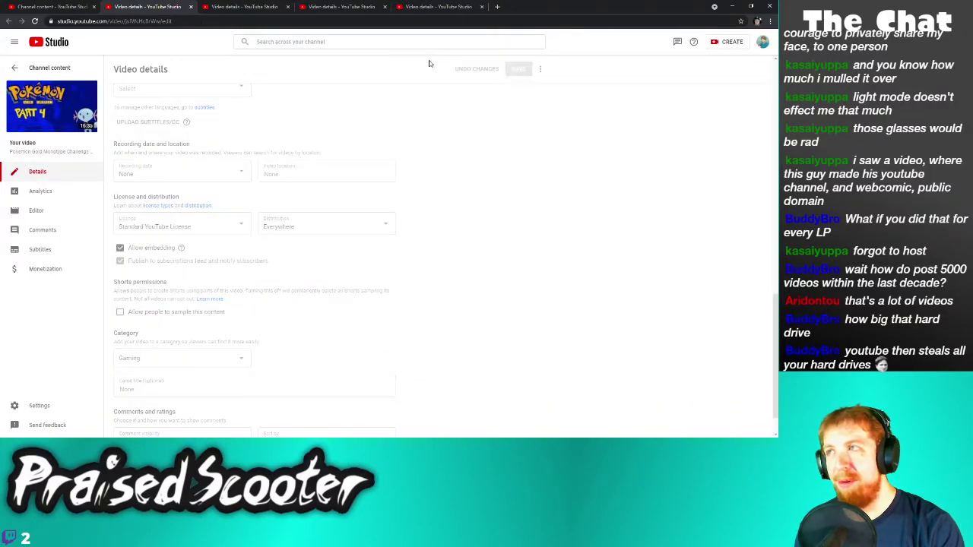
Close the Pokemon Gold Water pt4 page, turn off Shorts sampling for Let's Play Sonic Adventure DX pt4 and save it
left_click(191, 7)
scroll(185, 391, "down", 2)
left_click(134, 410)
scroll(140, 403, "down", 5)
left_click(149, 418)
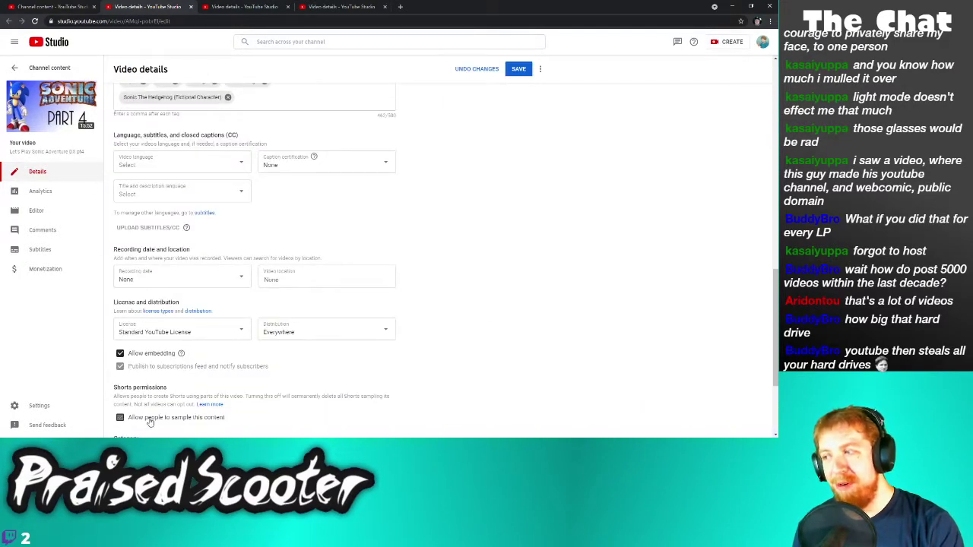
left_click(517, 68)
Close the Sonic Adventure DX pt4 page, turn off Shorts sampling for Pokemon Gold Monotype Challenge - Water pt3 and save it
left_click(191, 7)
left_click(135, 410)
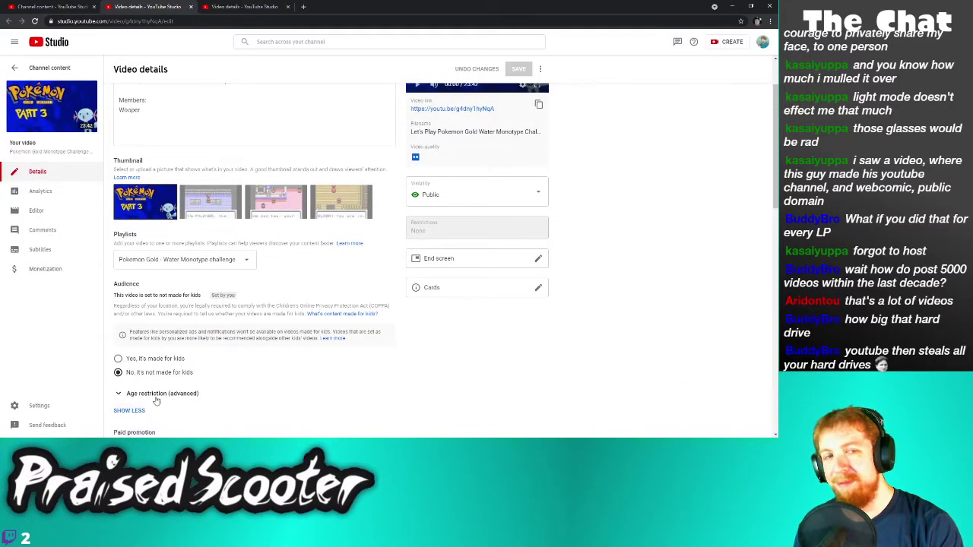
scroll(156, 399, "down", 10)
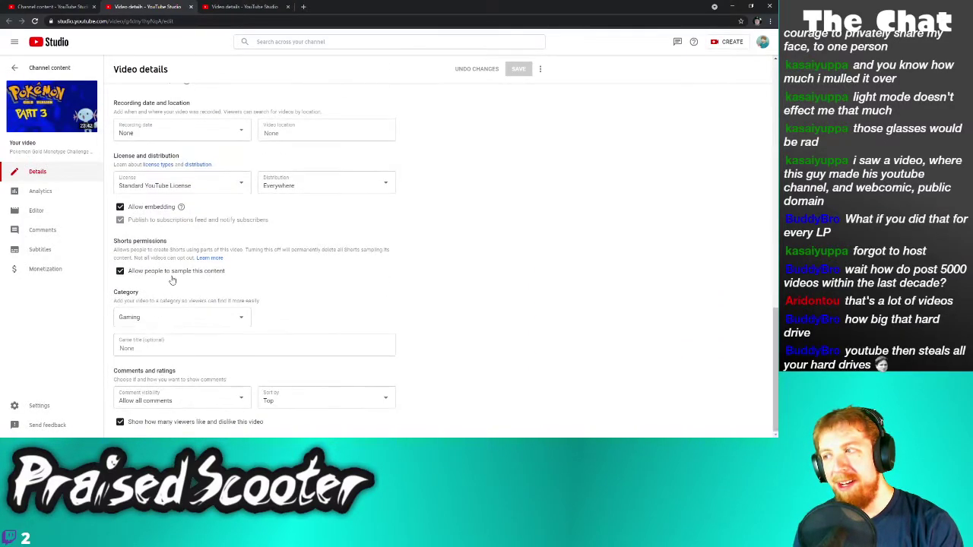
left_click(172, 272)
left_click(518, 68)
Close the Pokemon Gold Water pt3 page, turn off Shorts sampling for Golden Sun The Lost Age pt5, save it and close its page
left_click(191, 6)
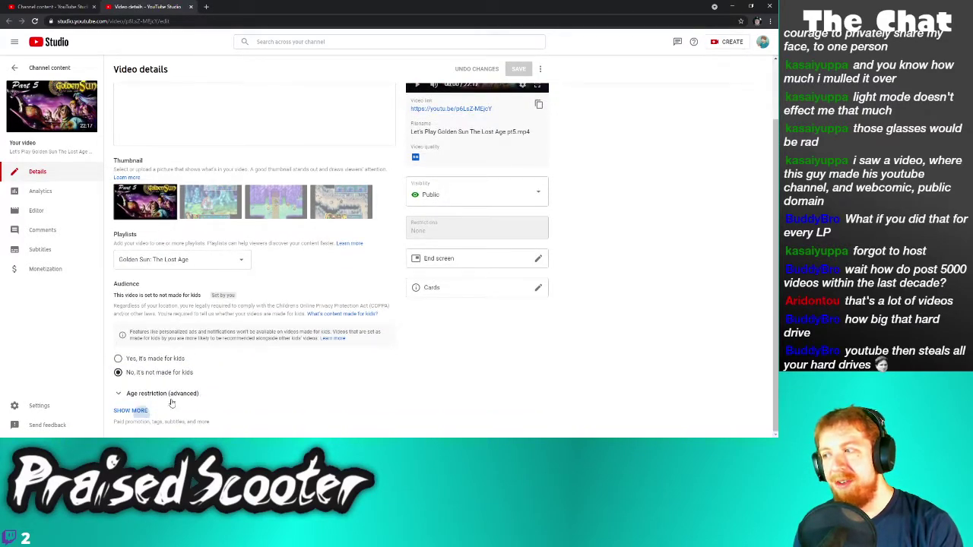
left_click(135, 410)
scroll(156, 395, "down", 15)
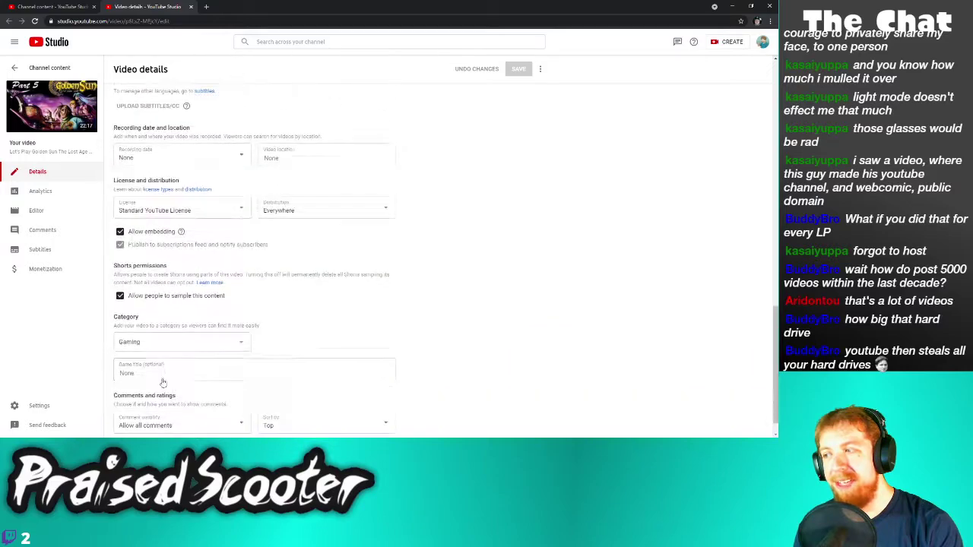
left_click(163, 296)
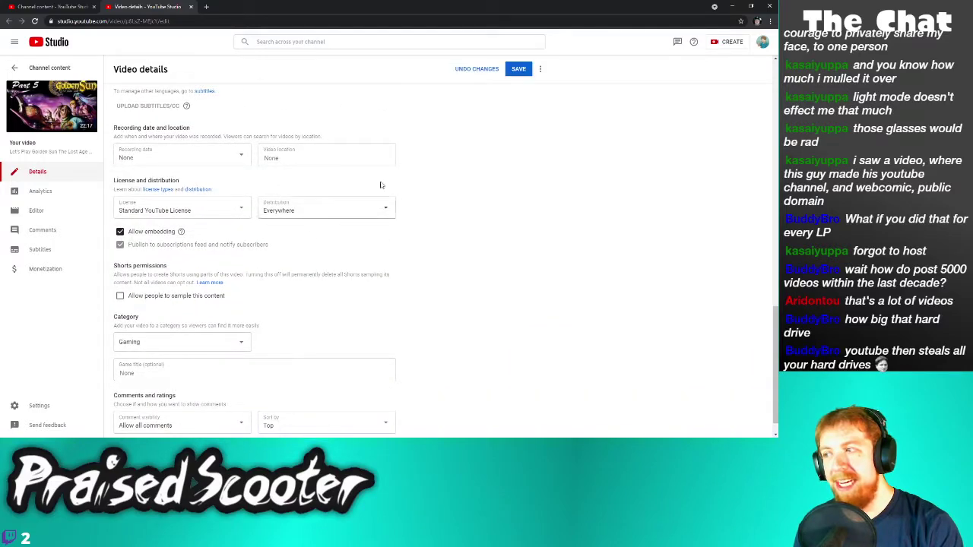
left_click(519, 71)
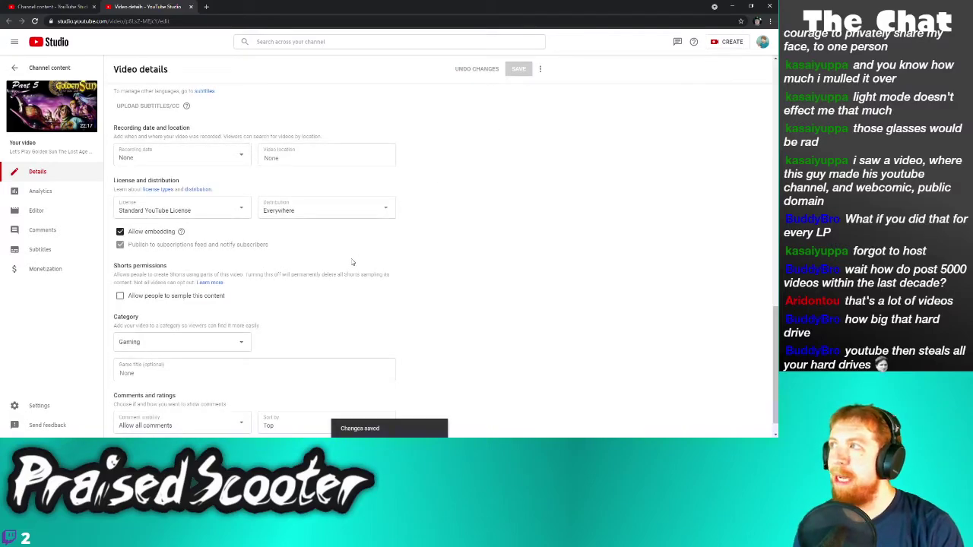
left_click(192, 7)
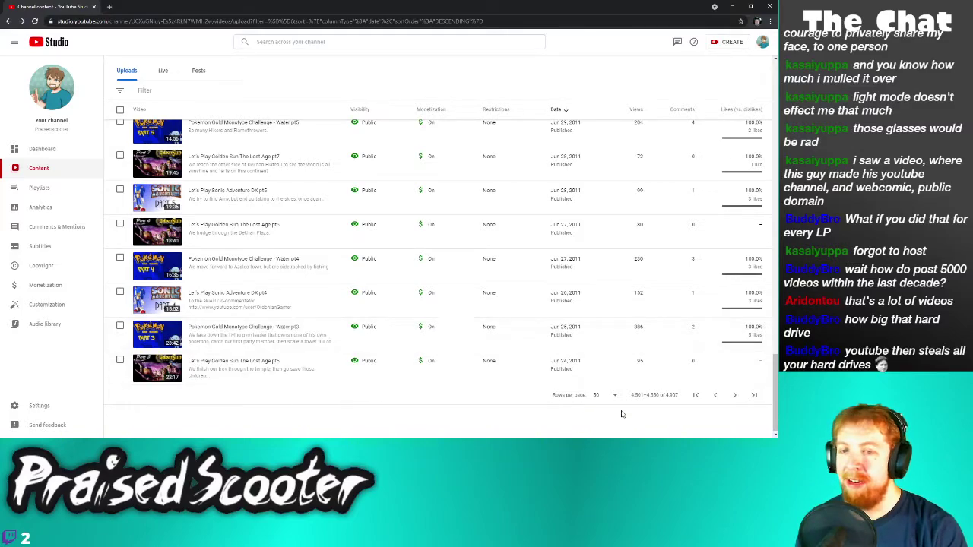
Go to the previous page of uploads and open the details of Sanctum pt20, Golden Sun pt43, Pokemon Gold Water pt32 and Golden Sun pt42 in new tabs
left_click(718, 397)
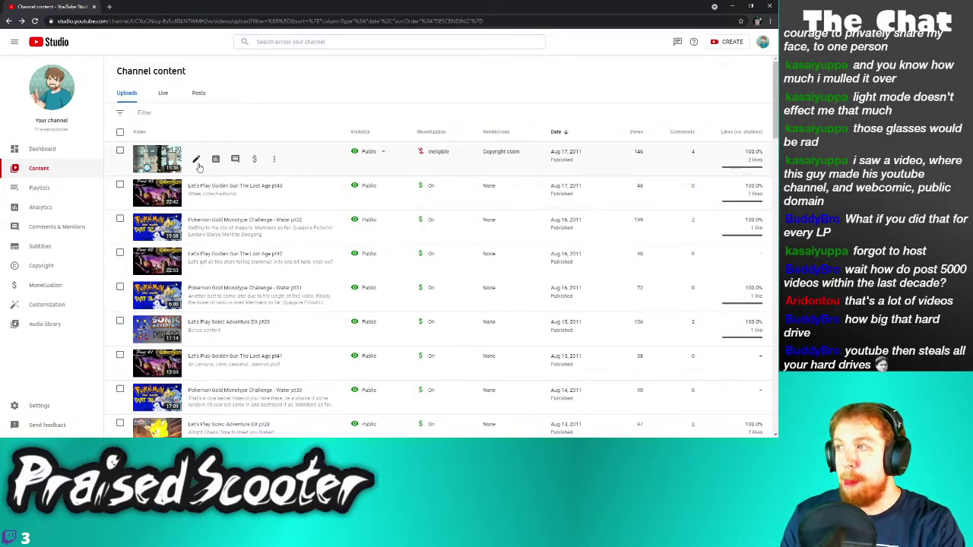
right_click(195, 159)
left_click(214, 166)
right_click(195, 193)
left_click(205, 200)
right_click(196, 229)
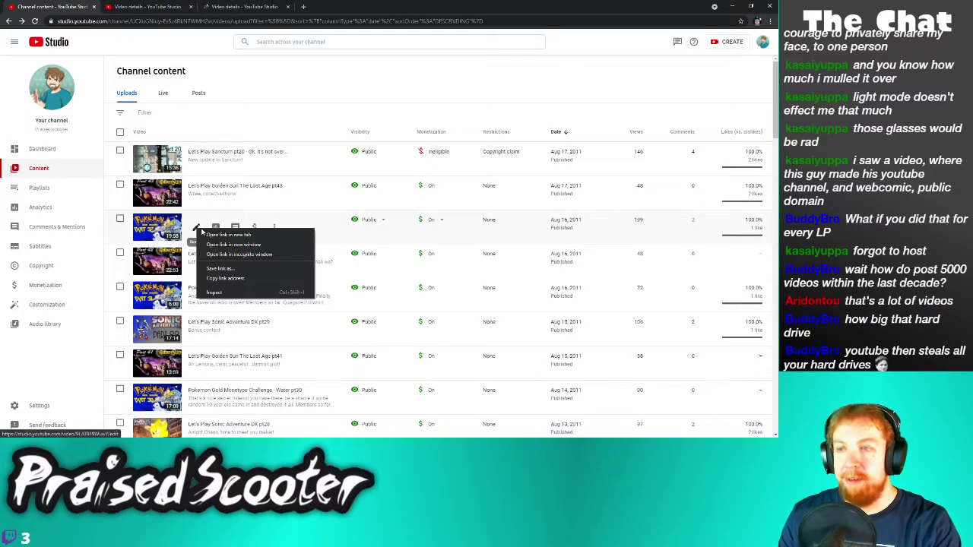
left_click(221, 237)
right_click(196, 262)
left_click(204, 270)
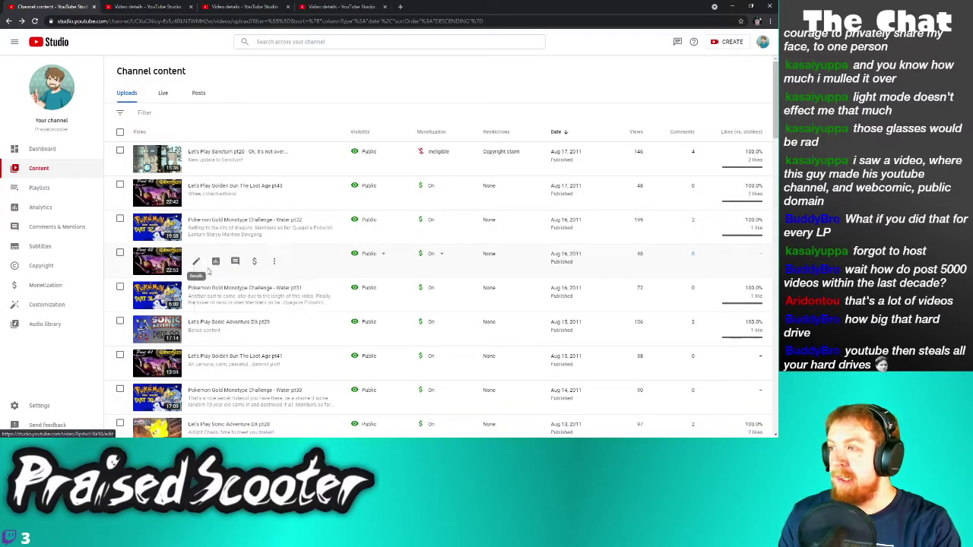
Open the detail pages of Pokemon Gold Water pt31, Sonic Adventure DX pt29, Golden Sun pt41 and Pokemon Gold Water pt30 in new tabs
right_click(196, 296)
left_click(205, 304)
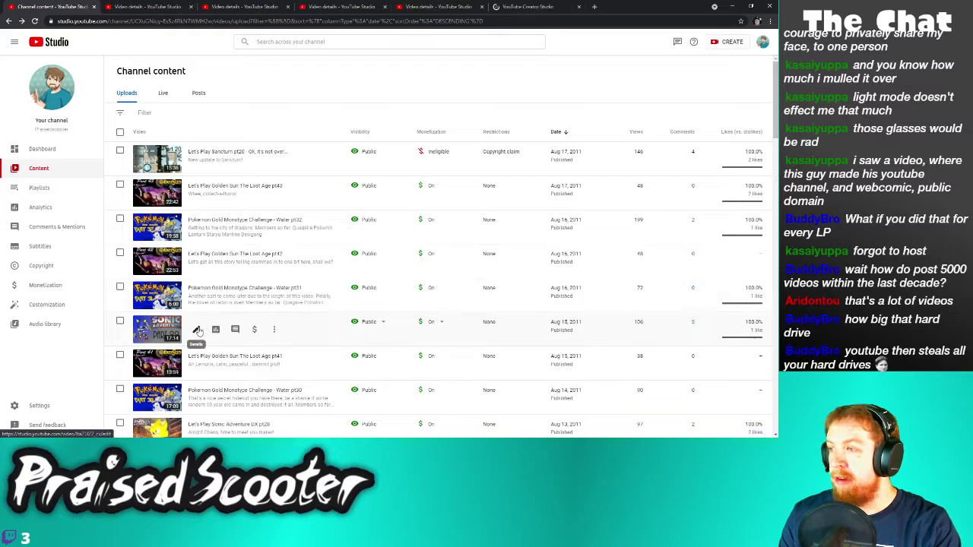
right_click(196, 329)
left_click(218, 341)
right_click(196, 365)
left_click(219, 377)
right_click(196, 397)
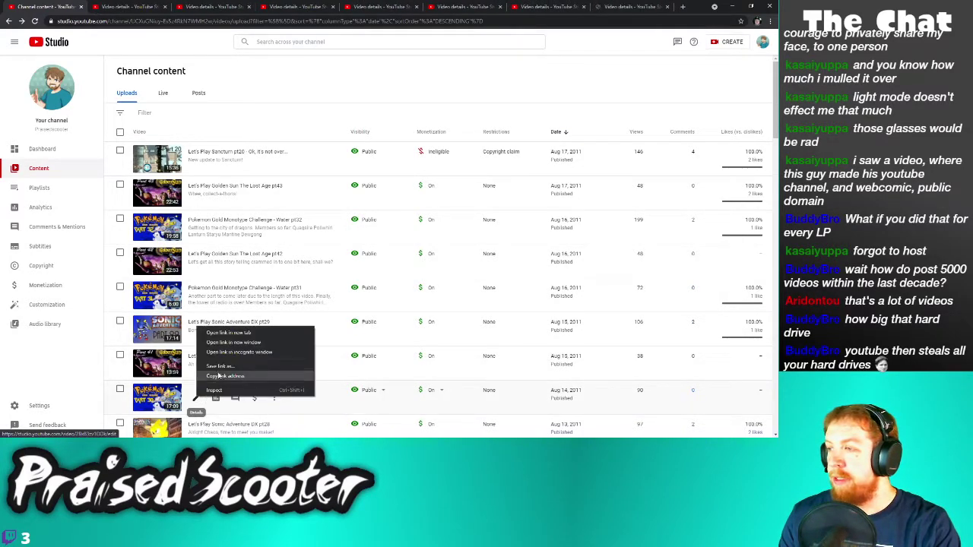
left_click(224, 337)
Open the detail pages of Sonic Adventure DX pt28, Golden Sun pt40, Pokemon Gold Water pt29 and Sonic Adventure DX pt27 in new tabs
scroll(225, 348, "down", 2)
scroll(225, 348, "down", 3)
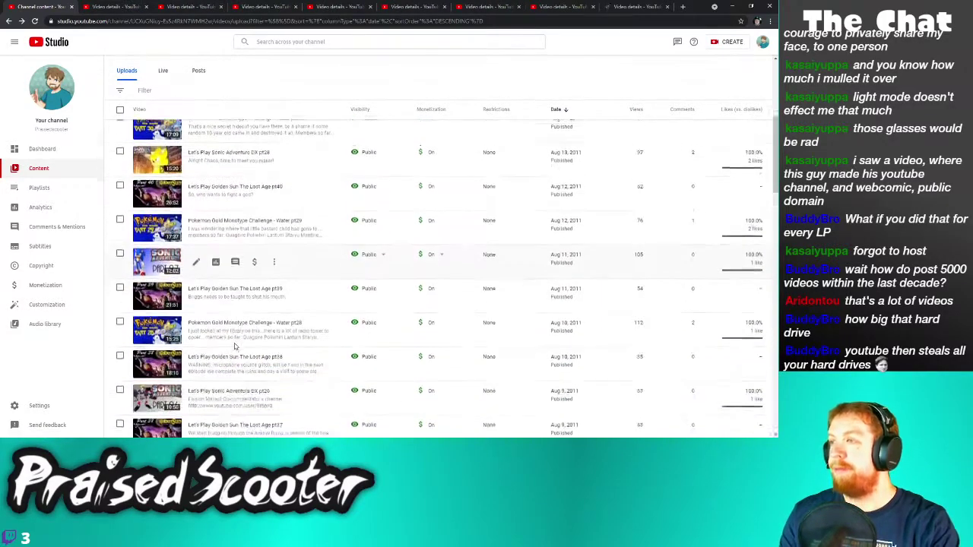
right_click(197, 146)
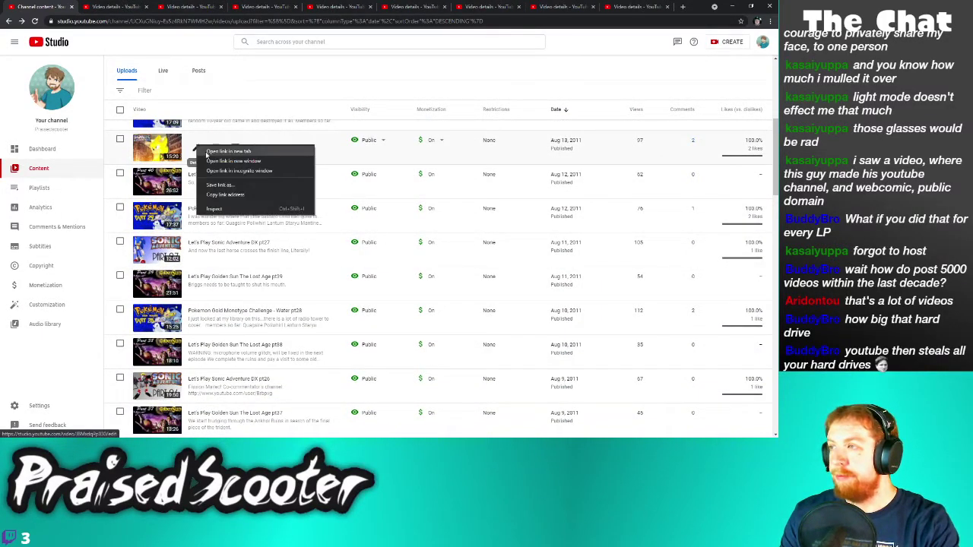
left_click(228, 151)
right_click(196, 182)
left_click(228, 188)
right_click(195, 217)
left_click(220, 223)
right_click(195, 252)
left_click(206, 257)
Open the detail pages of Golden Sun pt39, Pokemon Gold Water pt28, Golden Sun pt38 and Sonic Adventure DX pt26 in new tabs
right_click(196, 286)
left_click(207, 292)
right_click(195, 320)
left_click(209, 326)
right_click(196, 355)
left_click(209, 360)
right_click(196, 389)
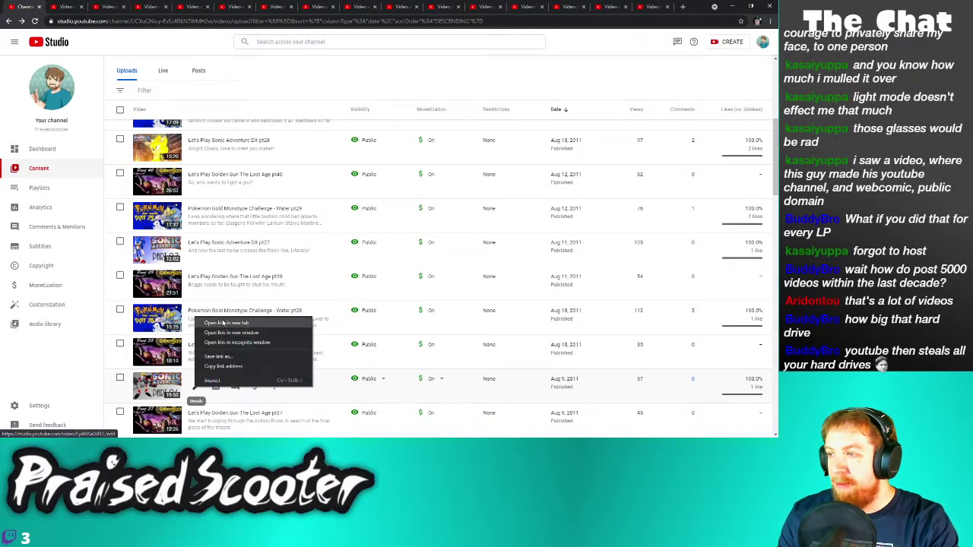
left_click(222, 324)
Open the detail pages of Golden Sun pt37, Pokemon Gold Water pt27 and Golden Sun pt36 in new tabs
scroll(205, 303, "down", 3)
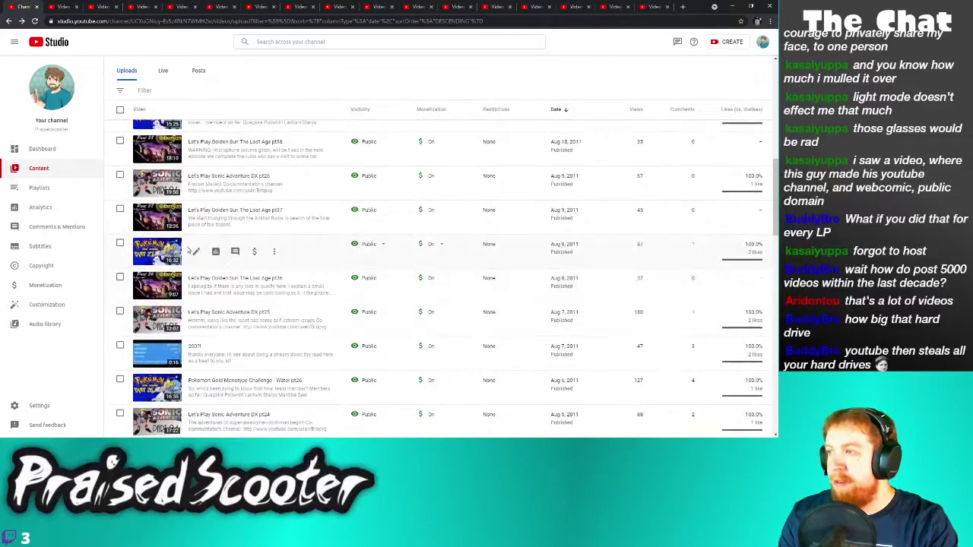
scroll(187, 248, "down", 1)
right_click(195, 170)
left_click(204, 143)
right_click(191, 174)
left_click(203, 180)
right_click(196, 205)
left_click(203, 212)
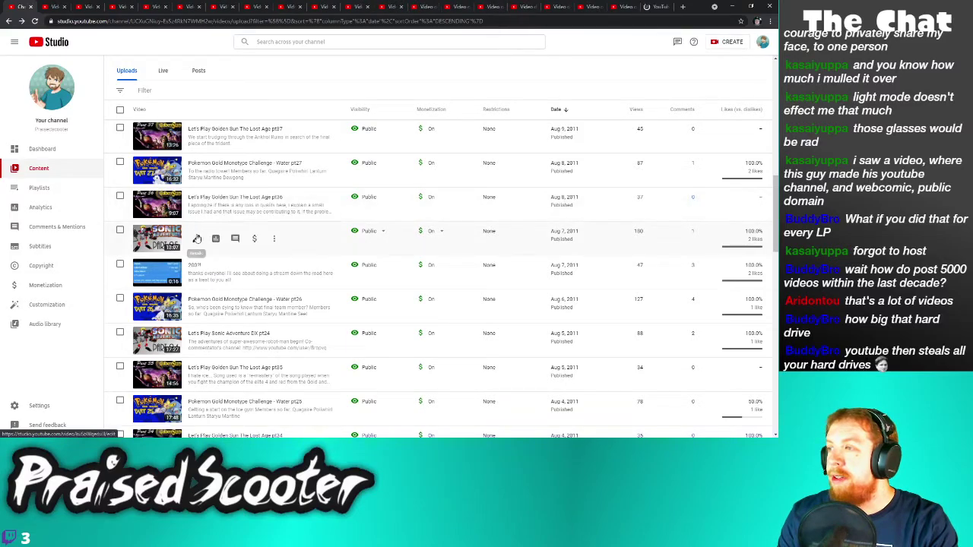
Open the detail pages of Sonic Adventure DX pt25, the 200 video and Pokemon Gold Water pt26 in new tabs
right_click(196, 239)
left_click(209, 244)
right_click(197, 273)
left_click(209, 277)
right_click(197, 307)
left_click(210, 312)
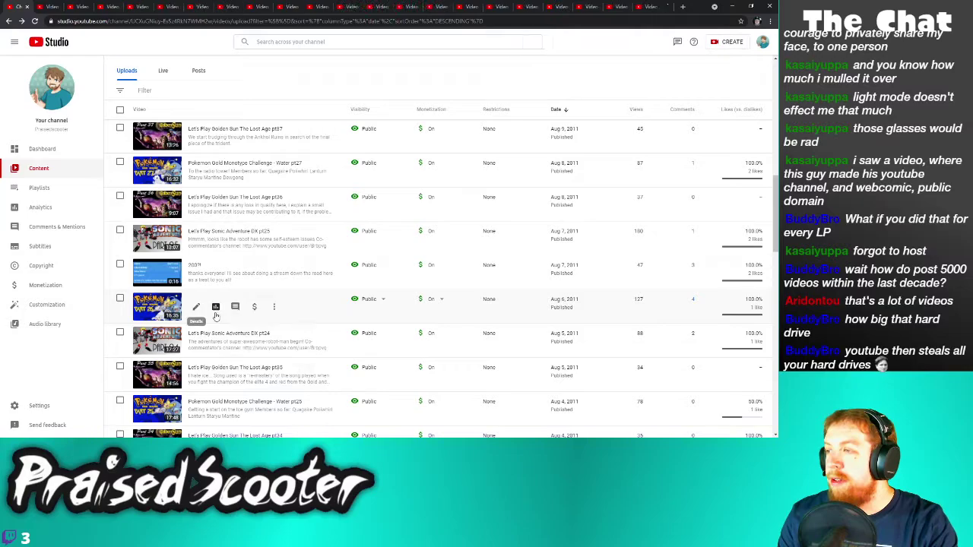
Open the detail pages of Sonic Adventure DX pt24, Golden Sun pt35 and Pokemon Gold Water pt25 in new tabs
right_click(196, 341)
left_click(210, 346)
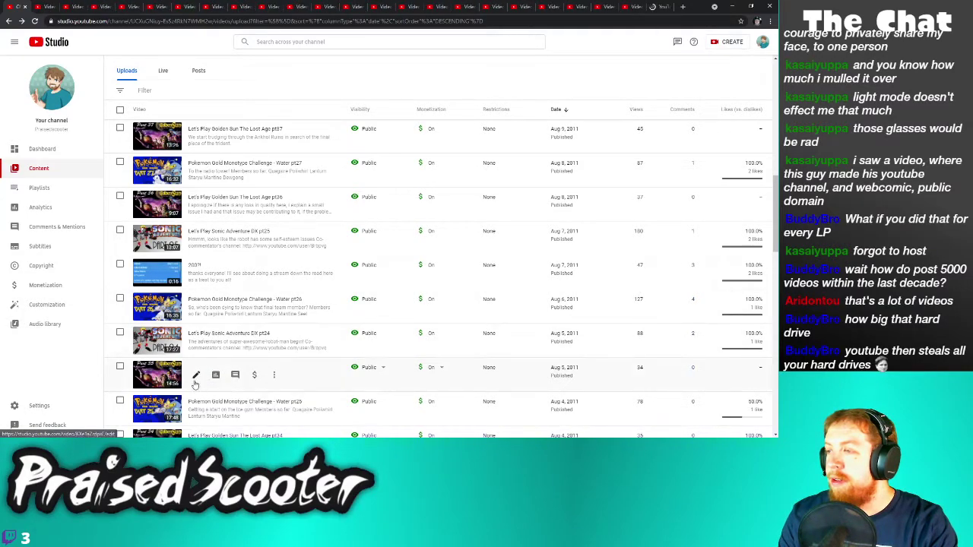
right_click(196, 376)
left_click(210, 312)
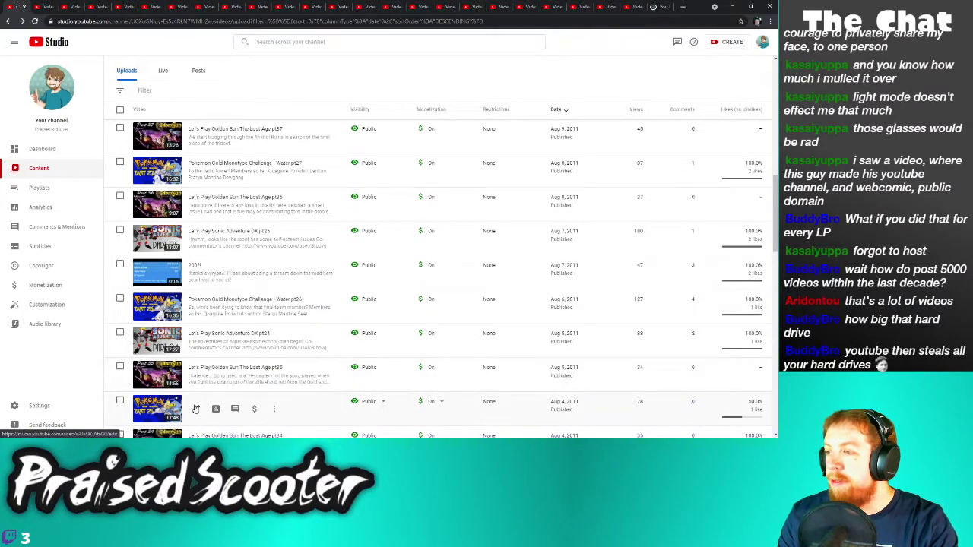
right_click(196, 410)
left_click(213, 342)
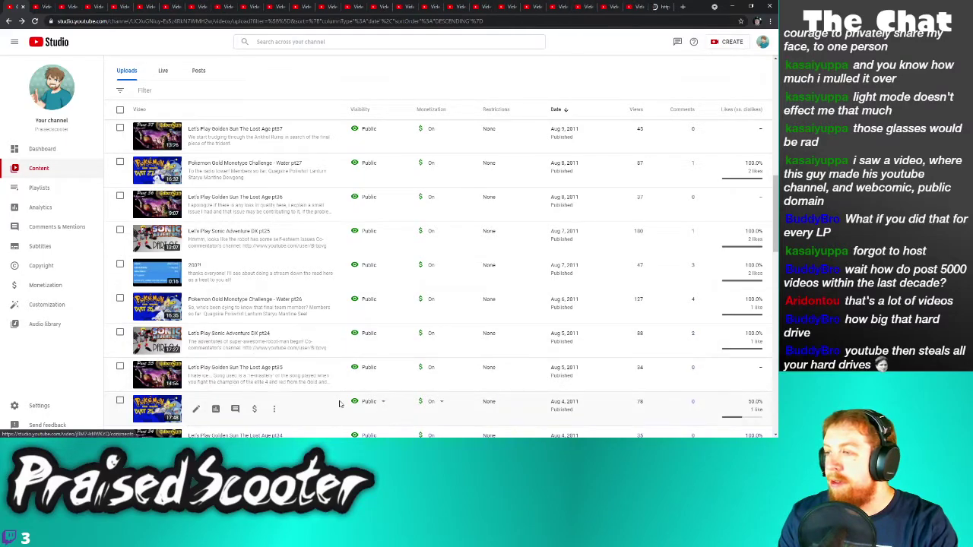
Open the detail pages of Golden Sun pt34, Pokemon Gold Water pt24 and Sonic Adventure DX pt23 in new tabs
scroll(316, 405, "down", 3)
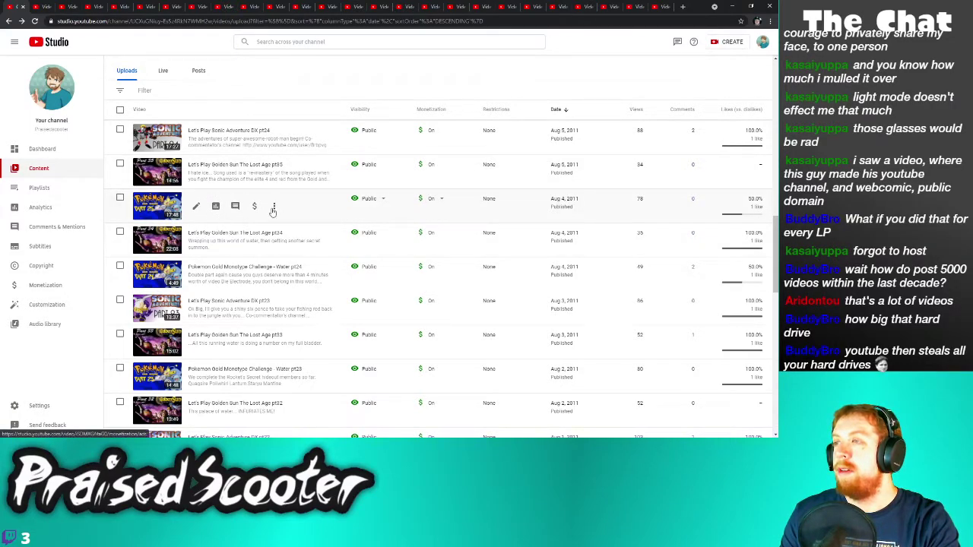
scroll(256, 217, "down", 1)
scroll(256, 217, "up", 1)
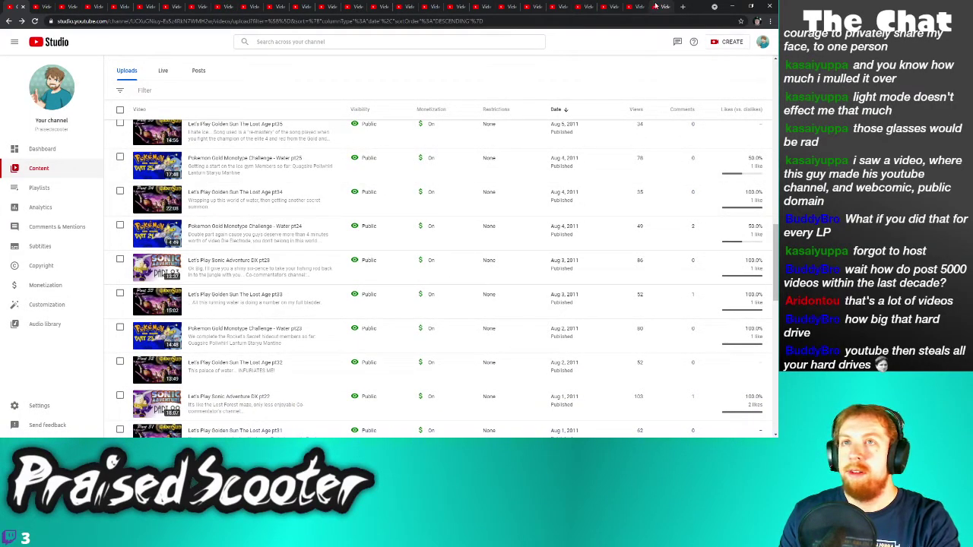
left_click(265, 196)
key("alt+Left")
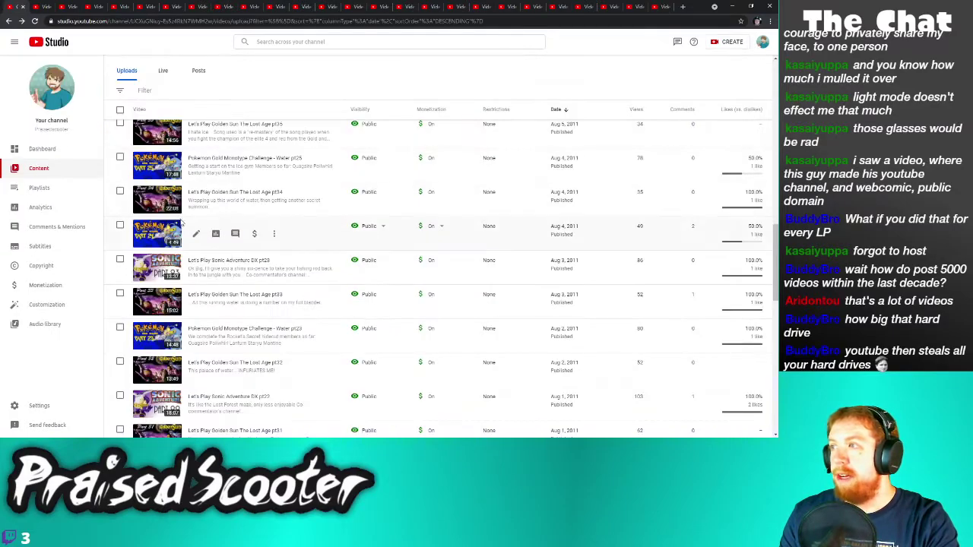
scroll(184, 226, "down", 1)
right_click(196, 157)
left_click(224, 163)
right_click(196, 193)
left_click(222, 199)
right_click(195, 227)
left_click(207, 241)
Open the detail pages of Golden Sun pt33, Pokemon Gold Water pt23 and Golden Sun pt32 in new tabs
right_click(195, 262)
left_click(207, 270)
right_click(197, 296)
left_click(213, 302)
right_click(197, 329)
left_click(207, 335)
Open the detail pages of Sonic Adventure DX pt22, Golden Sun pt31 and Chantelise - Attack of the Anime! in new tabs
right_click(196, 363)
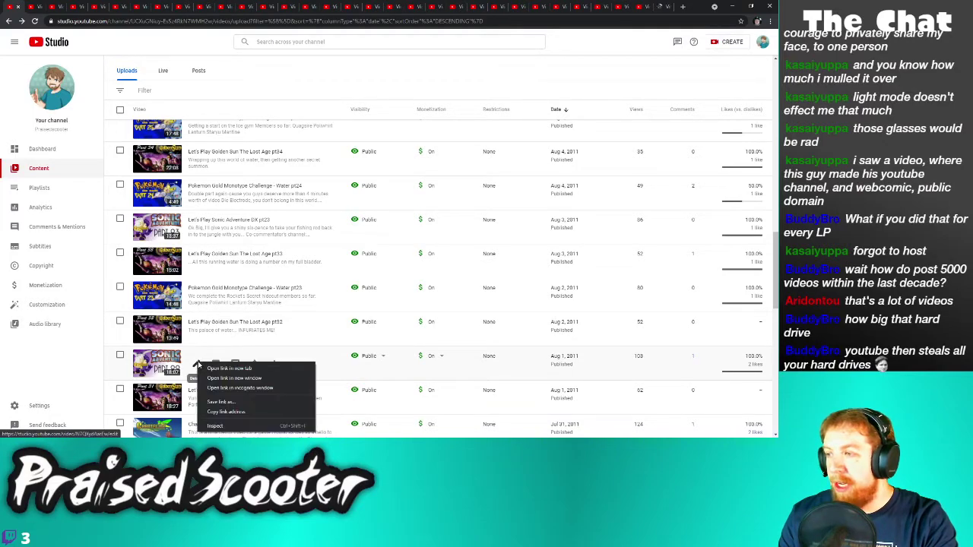
left_click(210, 369)
right_click(196, 397)
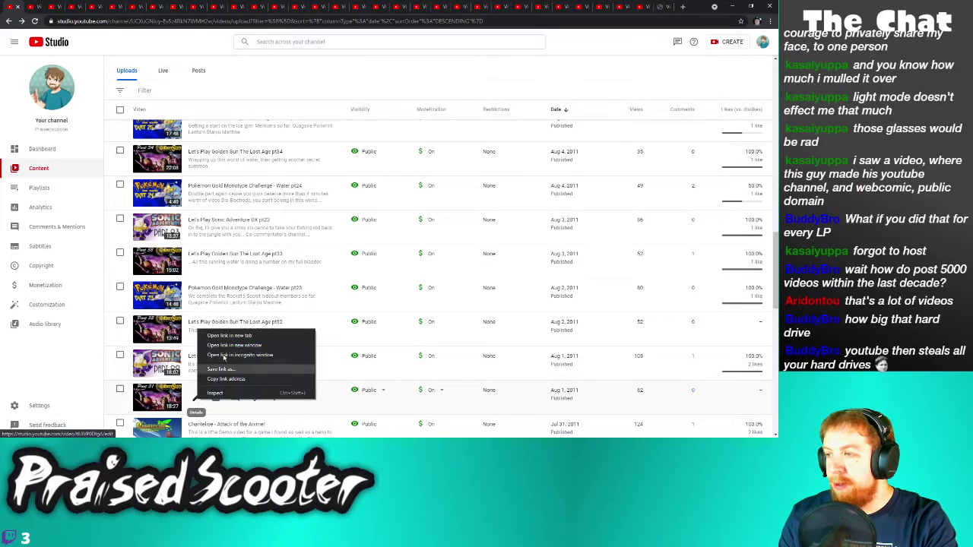
left_click(227, 336)
scroll(228, 342, "down", 4)
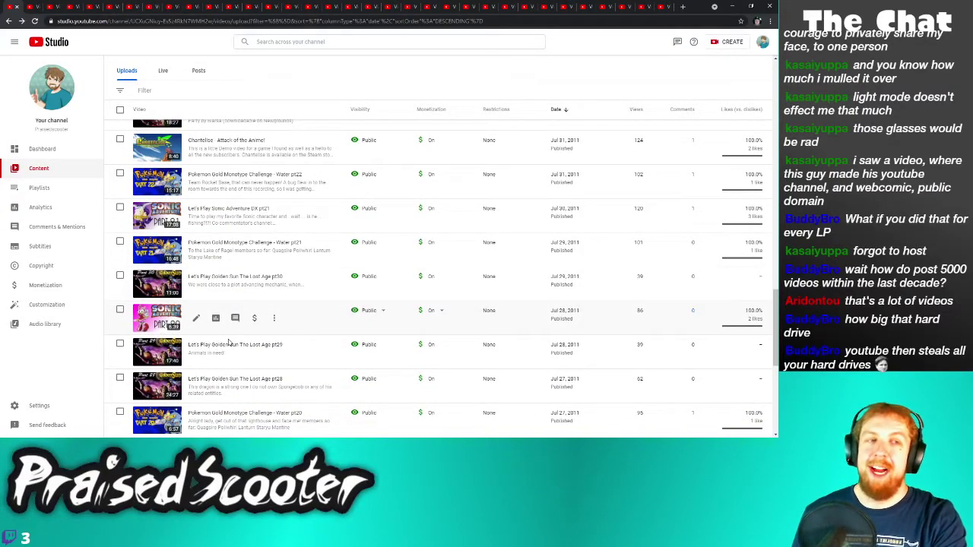
right_click(195, 147)
left_click(220, 156)
Open the detail pages of Pokemon Gold Water pt22, Sonic Adventure DX pt21, Pokemon Gold Water pt21 and Golden Sun pt30 in new tabs
right_click(196, 182)
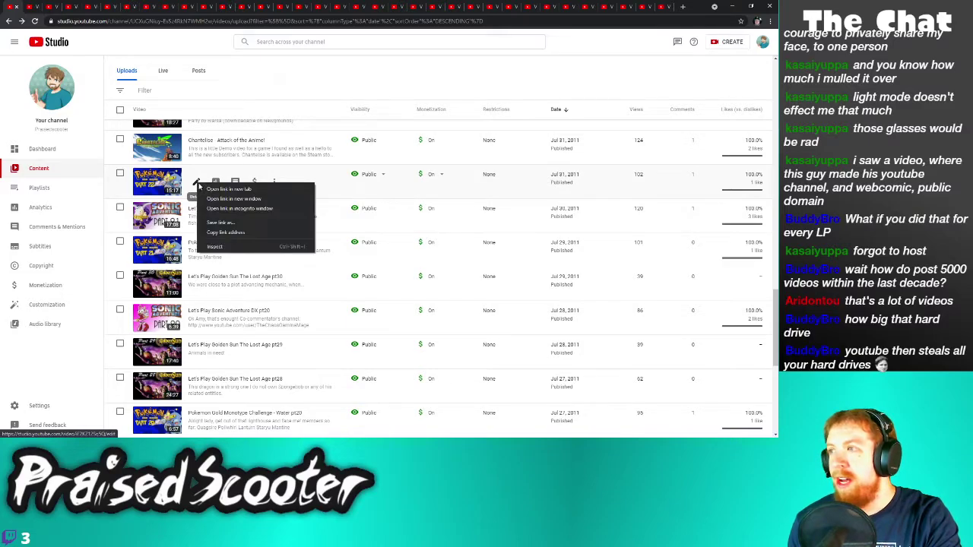
left_click(214, 193)
right_click(195, 217)
left_click(217, 222)
right_click(196, 248)
left_click(216, 256)
right_click(196, 285)
left_click(216, 293)
Open the detail pages of Sonic Adventure DX pt20, Golden Sun pt29, Golden Sun pt28 and Pokemon Gold Water pt20 in new tabs
right_click(195, 319)
left_click(209, 327)
right_click(195, 352)
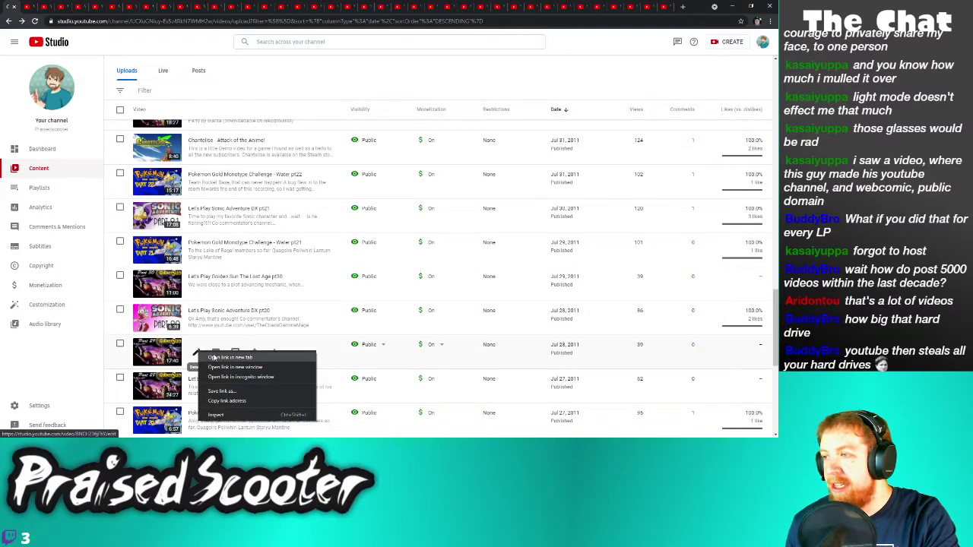
left_click(209, 359)
right_click(196, 388)
left_click(222, 327)
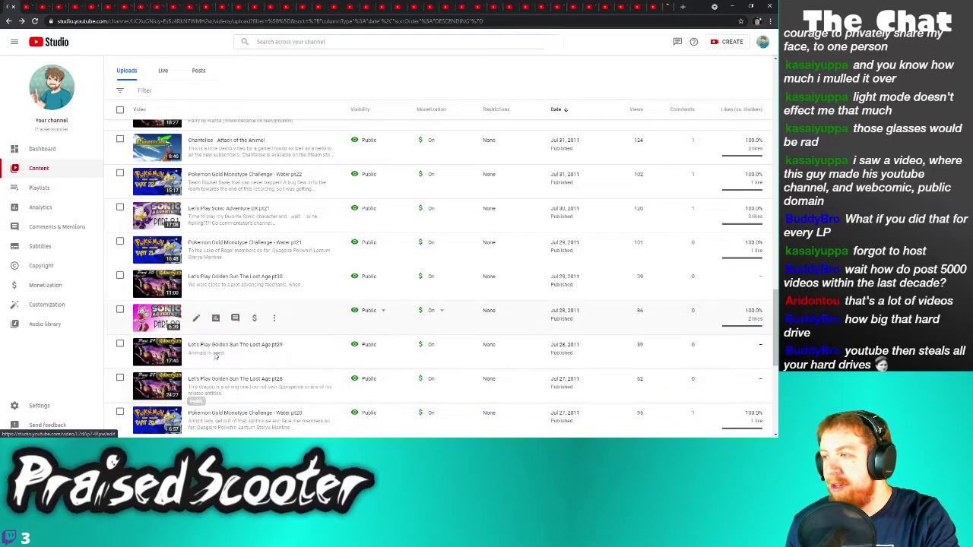
right_click(196, 421)
left_click(222, 362)
Open the detail pages of Sonic Adventure DX pt19, Golden Sun pt27, Golden Sun pt26 and Pokemon Gold Water pt19 in new tabs
scroll(243, 319, "down", 2)
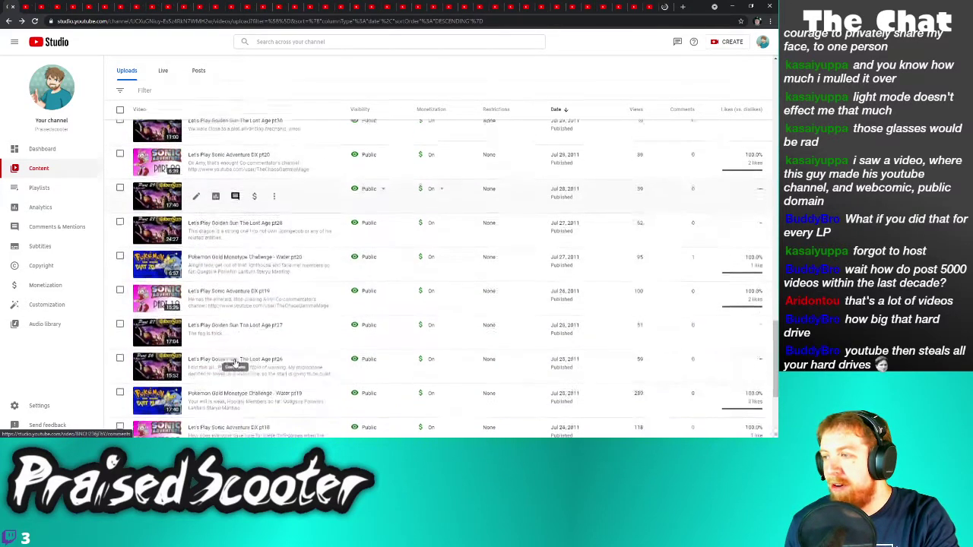
scroll(244, 306, "down", 2)
right_click(196, 171)
left_click(212, 178)
right_click(197, 204)
left_click(213, 213)
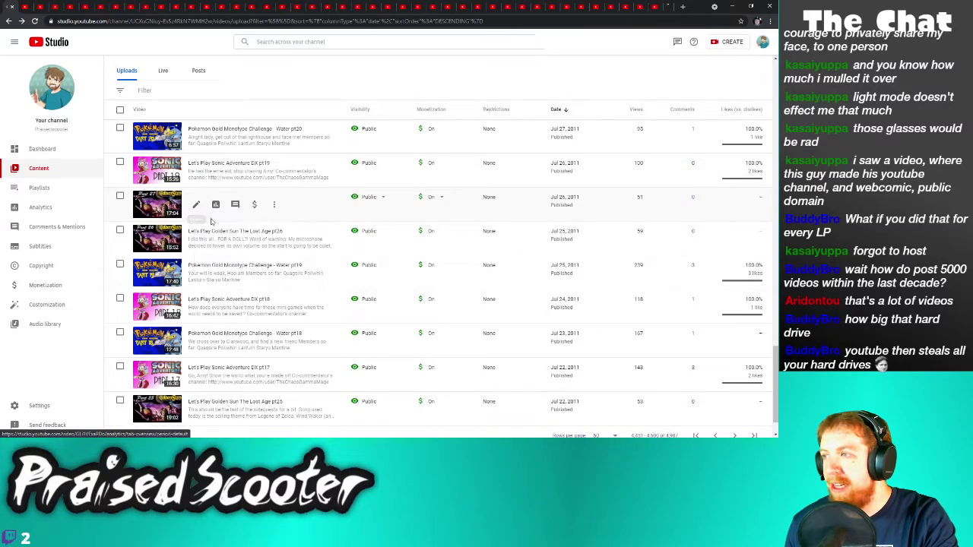
right_click(196, 240)
left_click(214, 249)
right_click(196, 274)
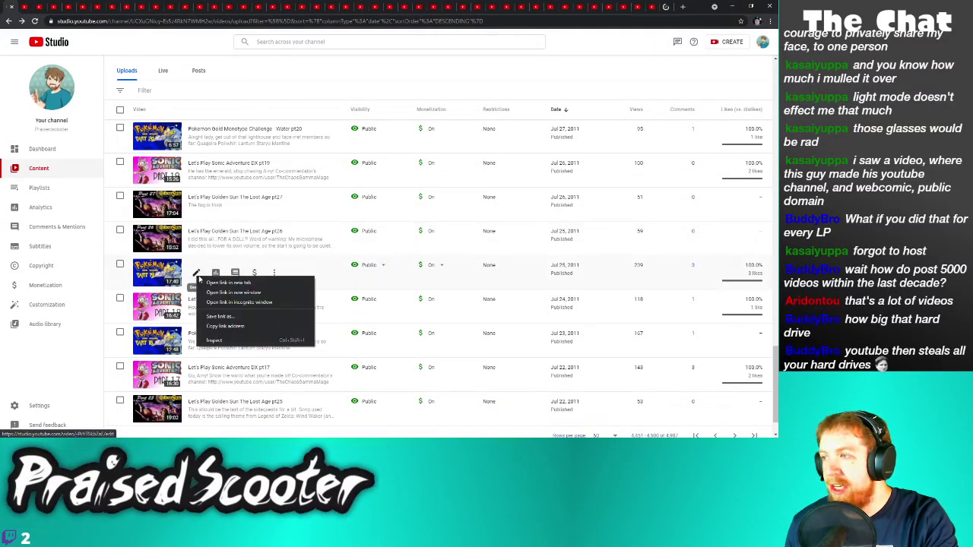
left_click(209, 282)
Open the detail pages of Sonic Adventure DX pt18, Pokemon Gold Water pt18, Sonic Adventure DX pt17 and Golden Sun pt25 in new tabs
right_click(197, 307)
left_click(210, 319)
right_click(196, 340)
left_click(210, 353)
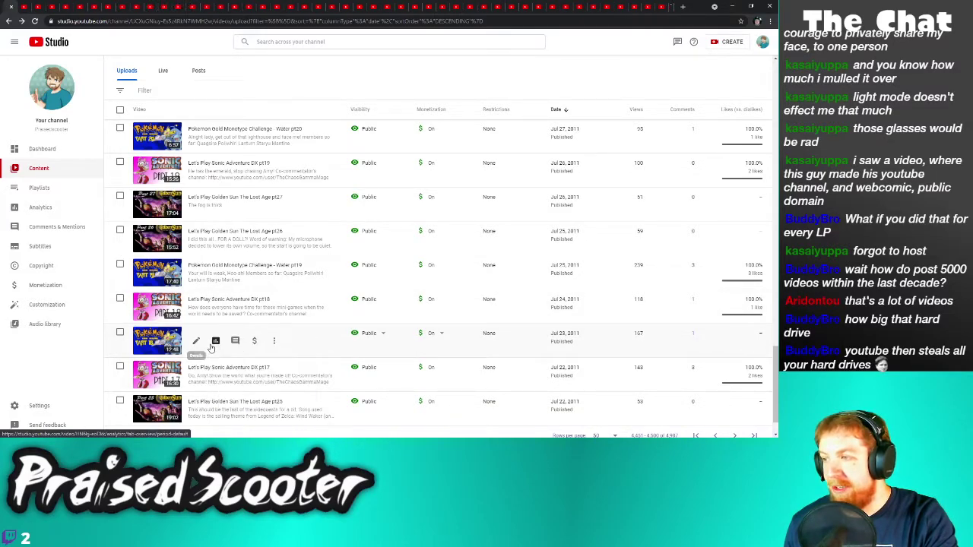
right_click(197, 380)
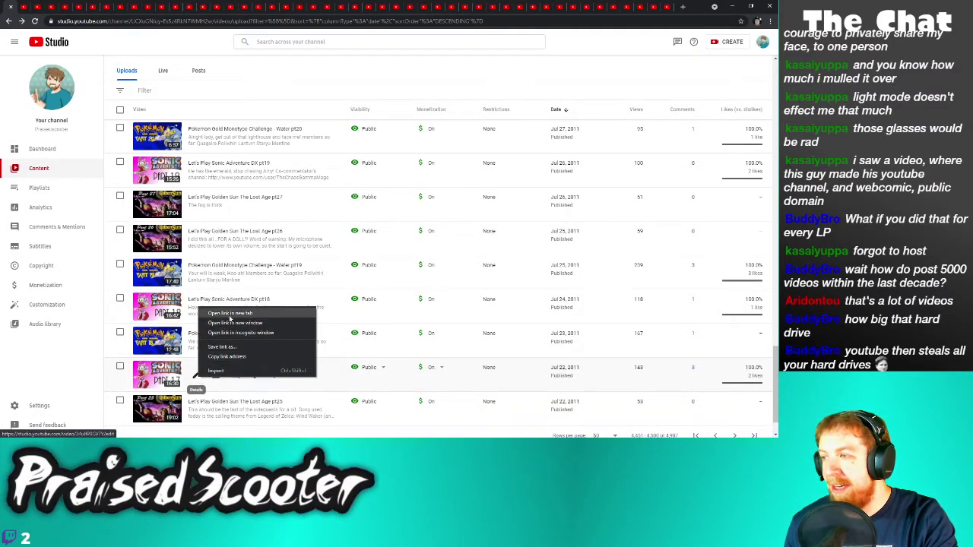
left_click(231, 318)
right_click(197, 409)
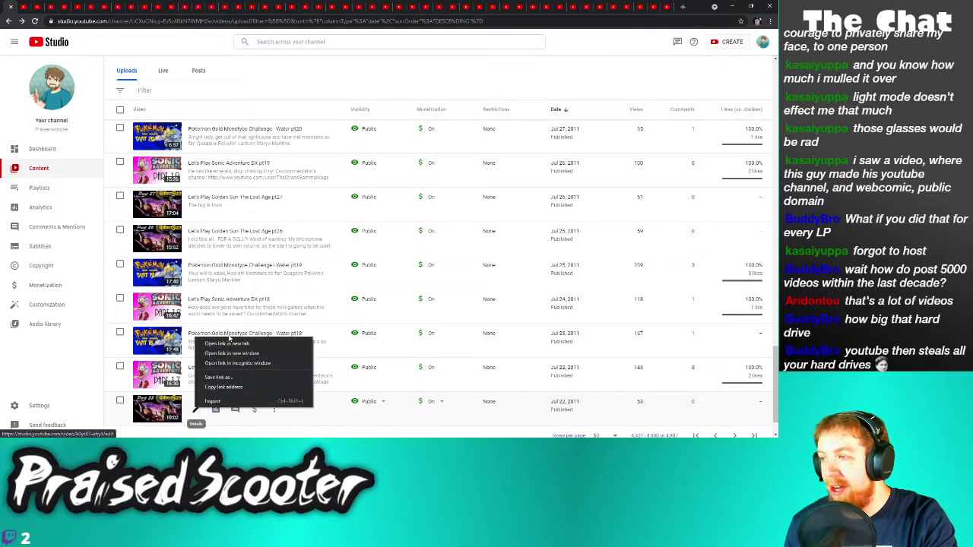
left_click(231, 345)
scroll(231, 347, "down", 1)
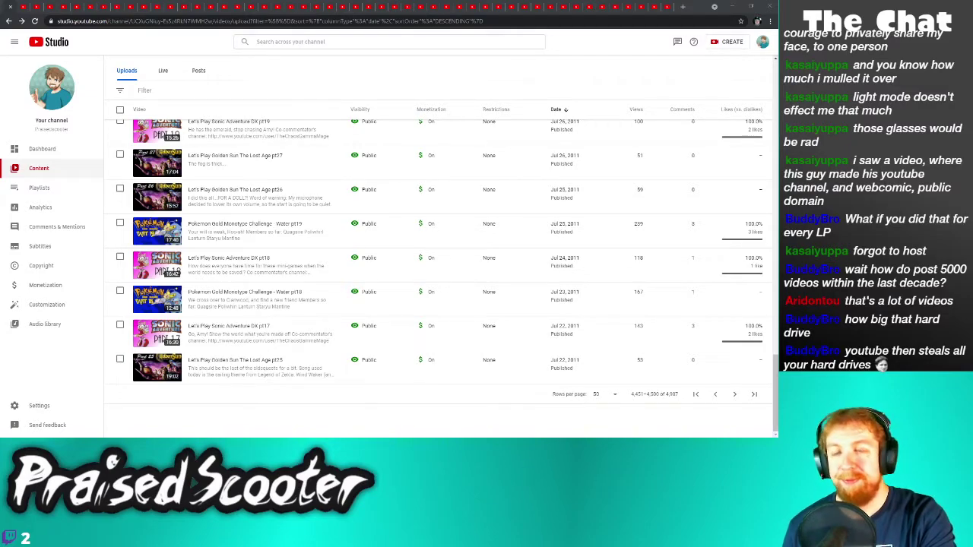
Turn off the Shorts permission to sample content on Let's Play Sanctum pt20, save it and close its tab
left_click(209, 364)
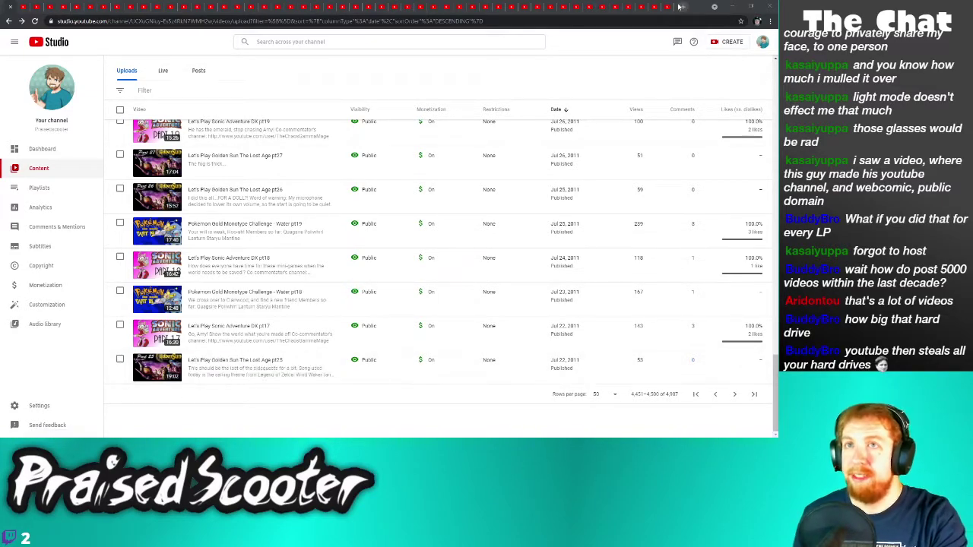
key("alt+Left")
left_click(130, 411)
scroll(155, 370, "down", 5)
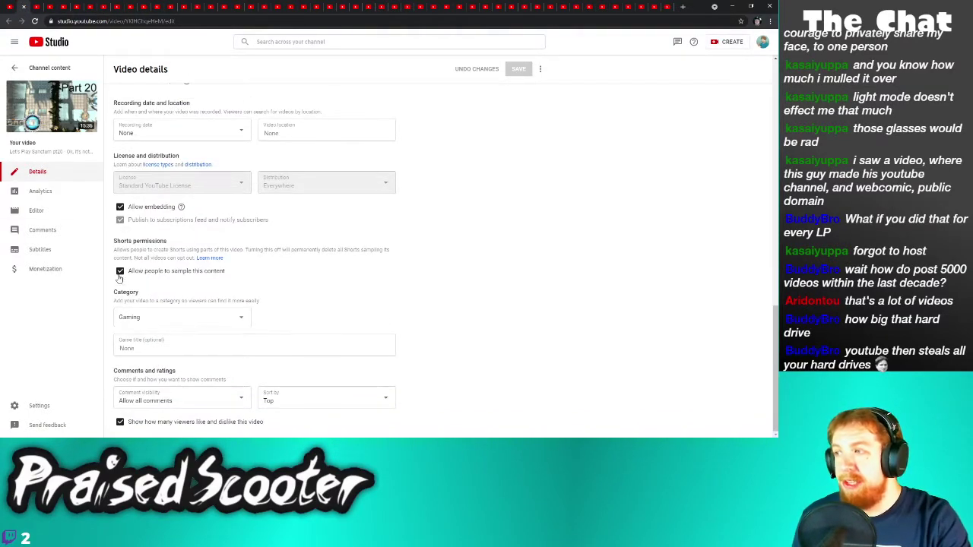
left_click(120, 271)
left_click(518, 69)
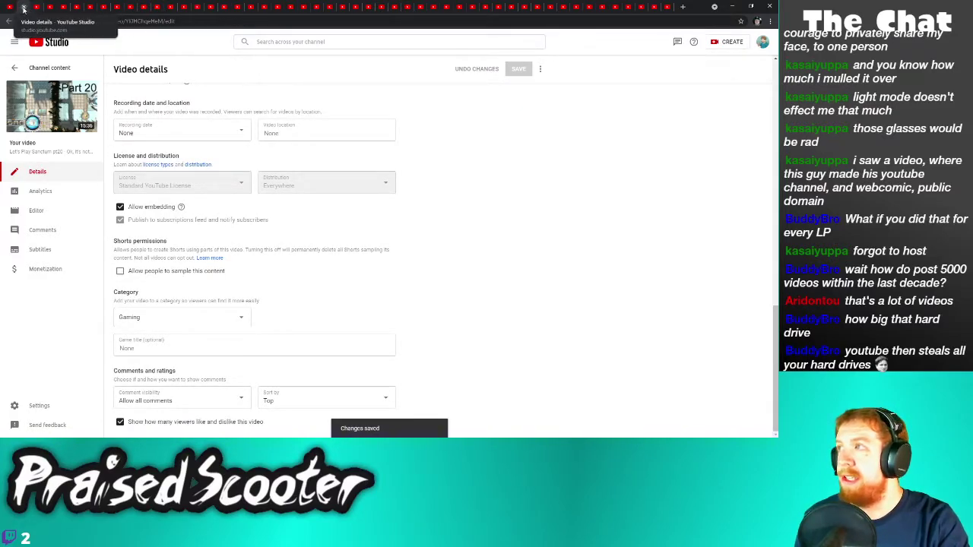
left_click(24, 7)
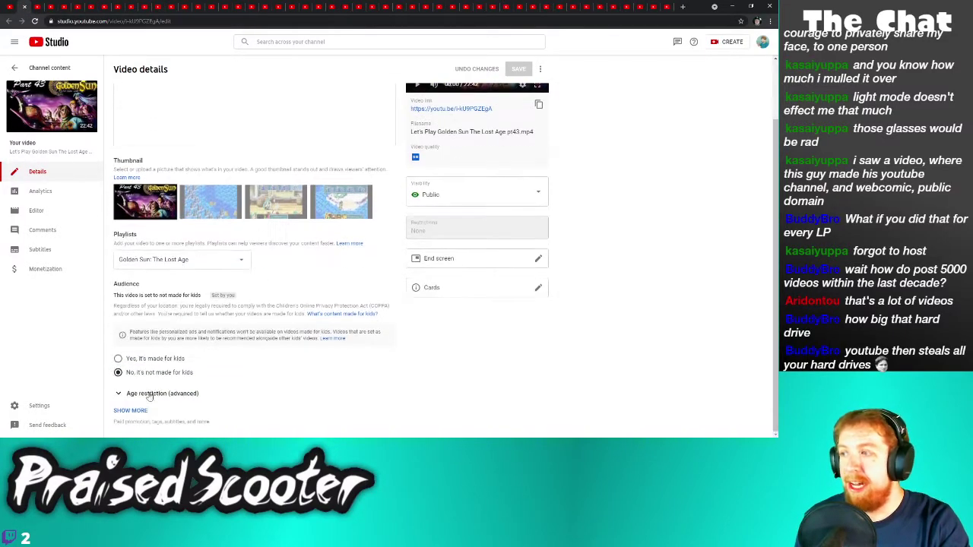
Turn off the Shorts permission to sample content on Golden Sun The Lost Age pt43, save it and close its tab
left_click(130, 410)
scroll(144, 395, "down", 10)
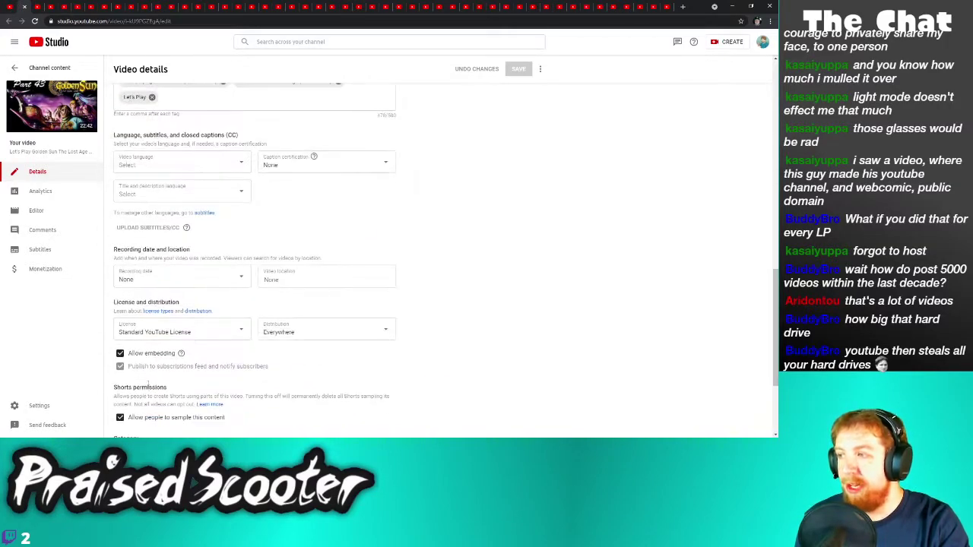
left_click(136, 417)
scroll(263, 347, "down", 2)
left_click(518, 70)
left_click(24, 7)
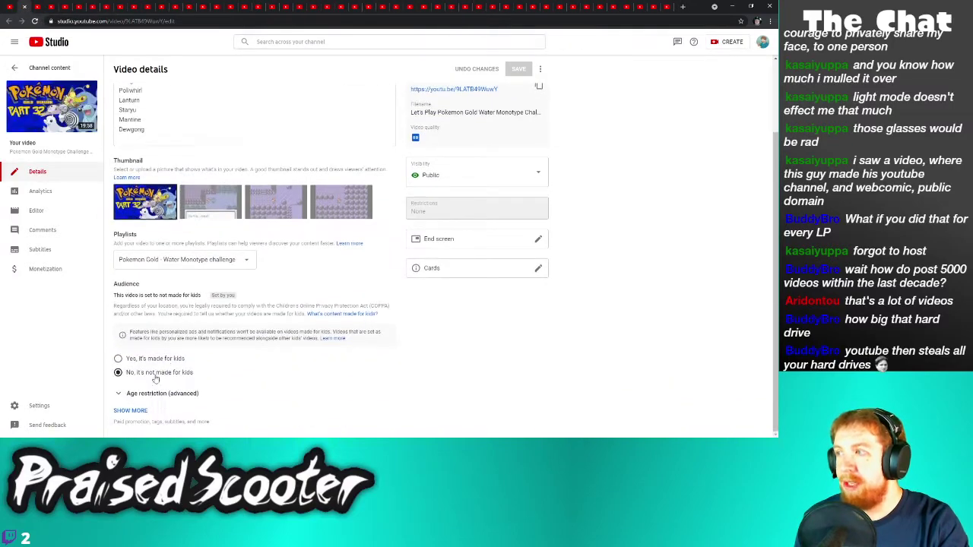
Turn off the Shorts permission to sample content on Pokemon Gold Water part 32, save it and close its tab
left_click(130, 410)
scroll(130, 399, "down", 8)
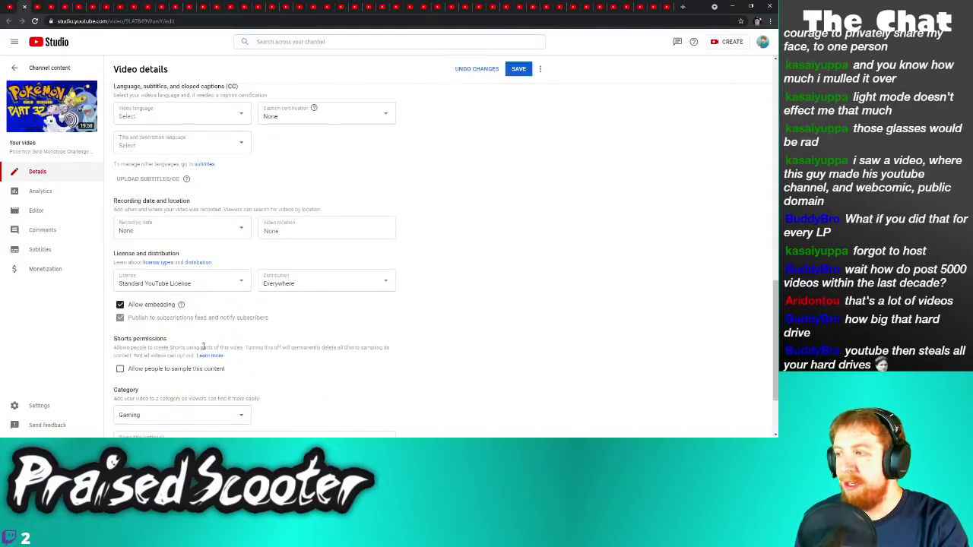
left_click(508, 70)
left_click(23, 7)
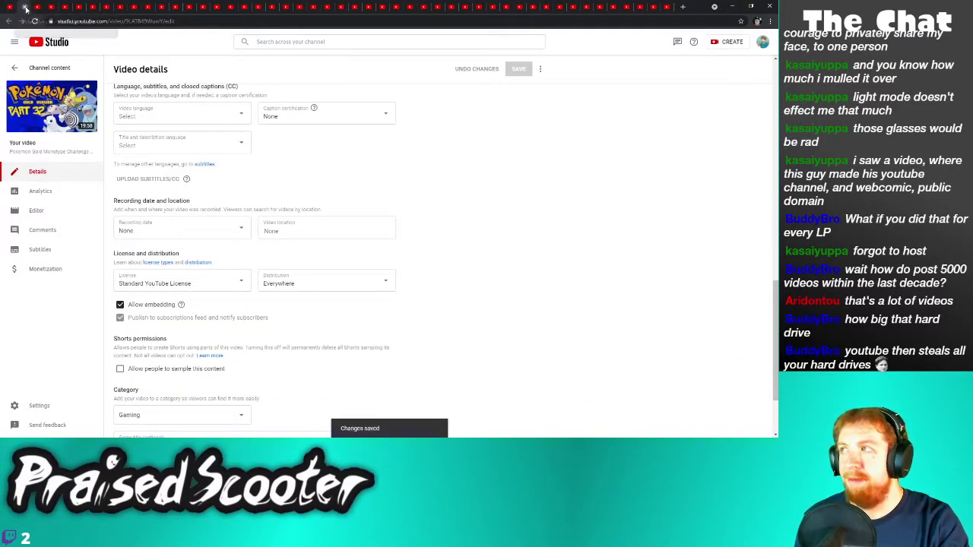
Turn off the Shorts permission to sample content on Golden Sun The Lost Age pt42, save it and close its tab
scroll(192, 199, "down", 2)
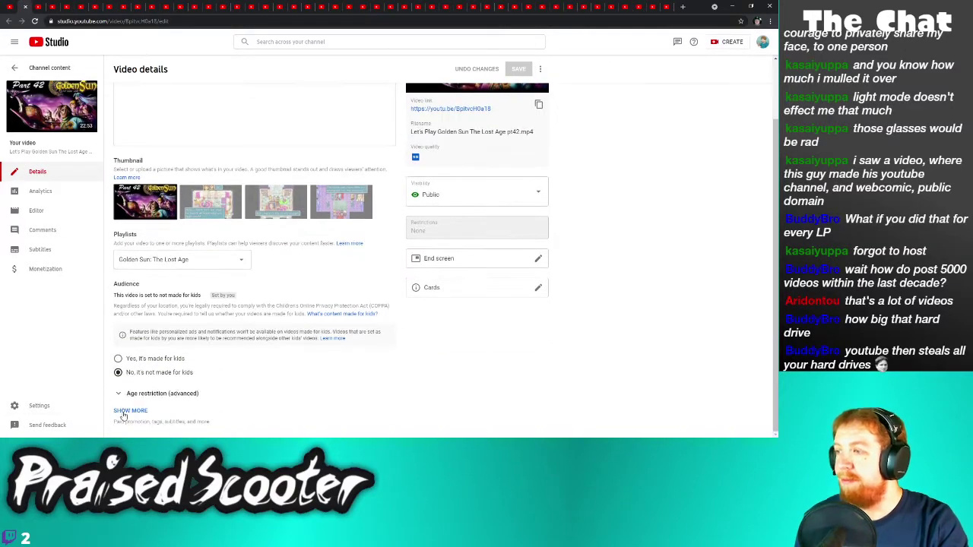
left_click(121, 411)
scroll(150, 385, "down", 1)
scroll(150, 386, "down", 6)
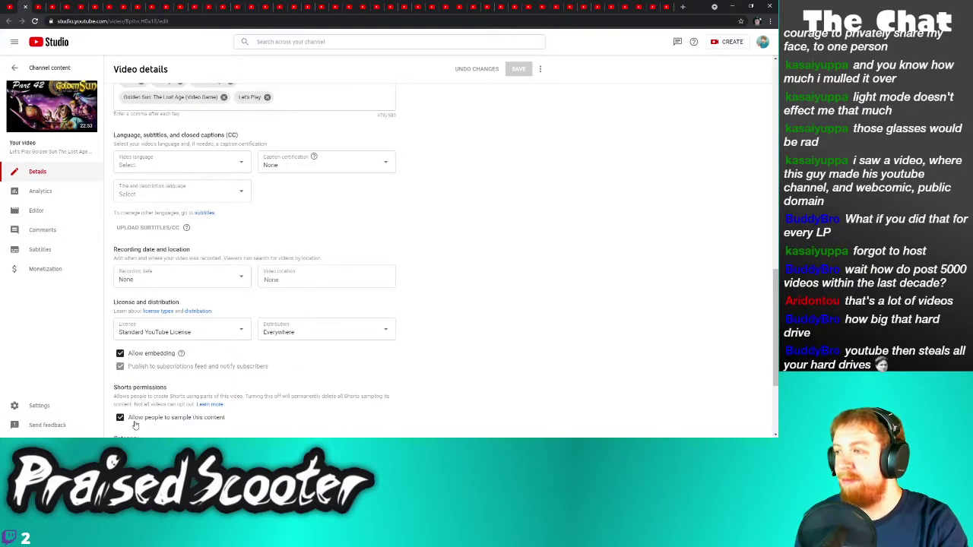
left_click(518, 69)
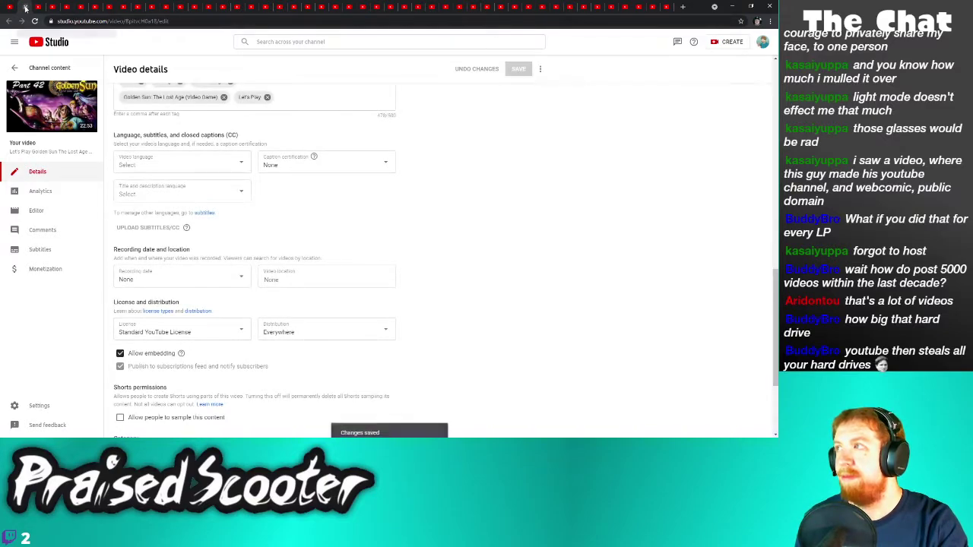
left_click(25, 8)
Turn off the Shorts permission to sample content on Pokemon Gold Water part 31, save it and close its tab
left_click(131, 410)
scroll(160, 387, "down", 8)
left_click(145, 410)
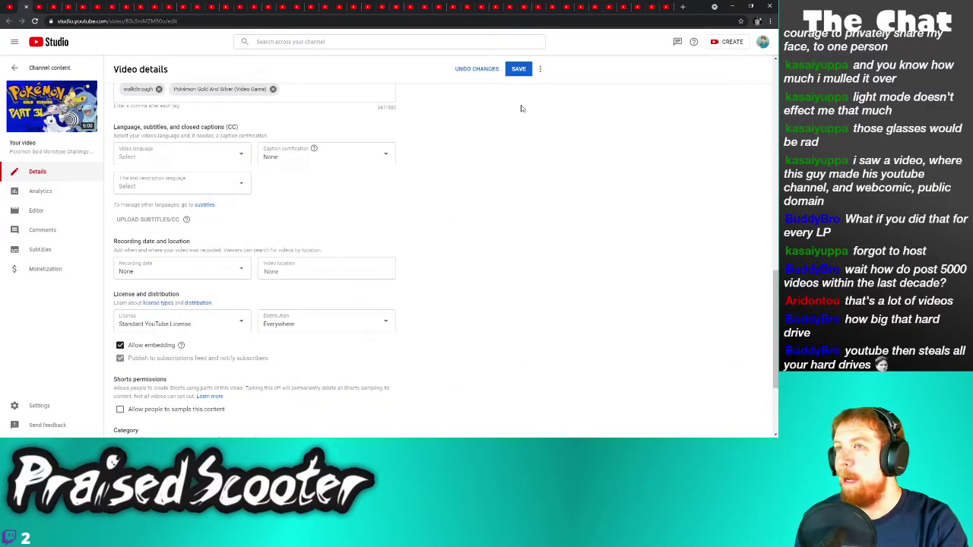
left_click(518, 70)
left_click(25, 8)
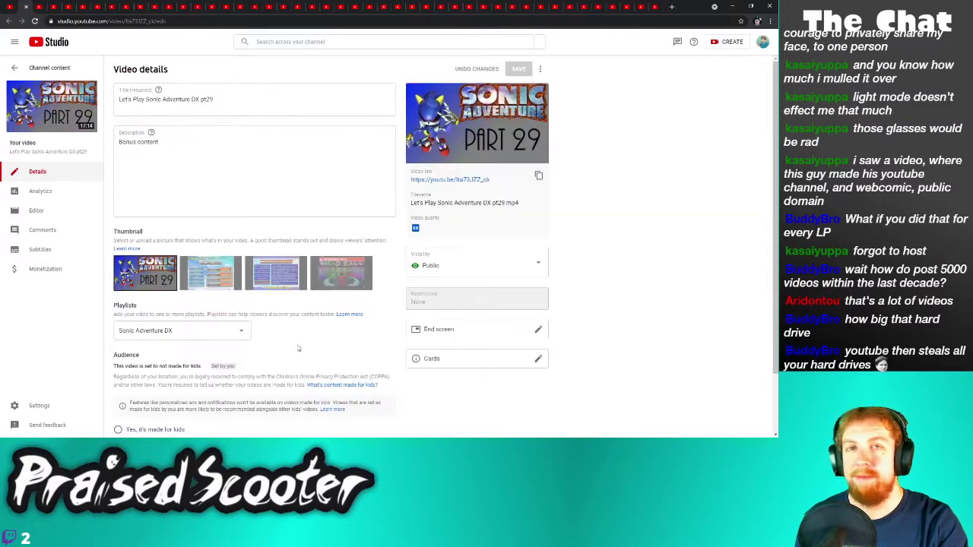
Turn off the Shorts permission to sample content on Let's Play Sonic Adventure DX pt29 and save the change
left_click(129, 410)
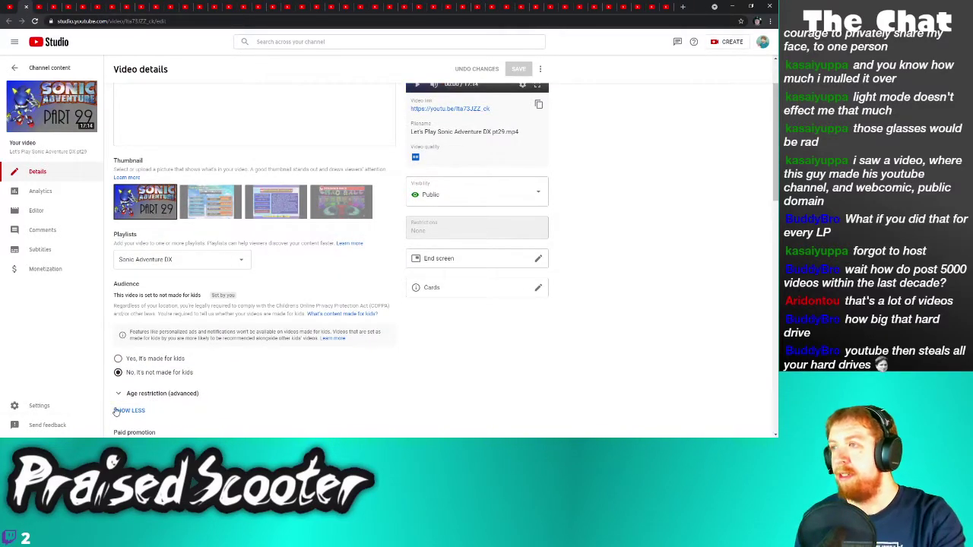
scroll(137, 427, "down", 10)
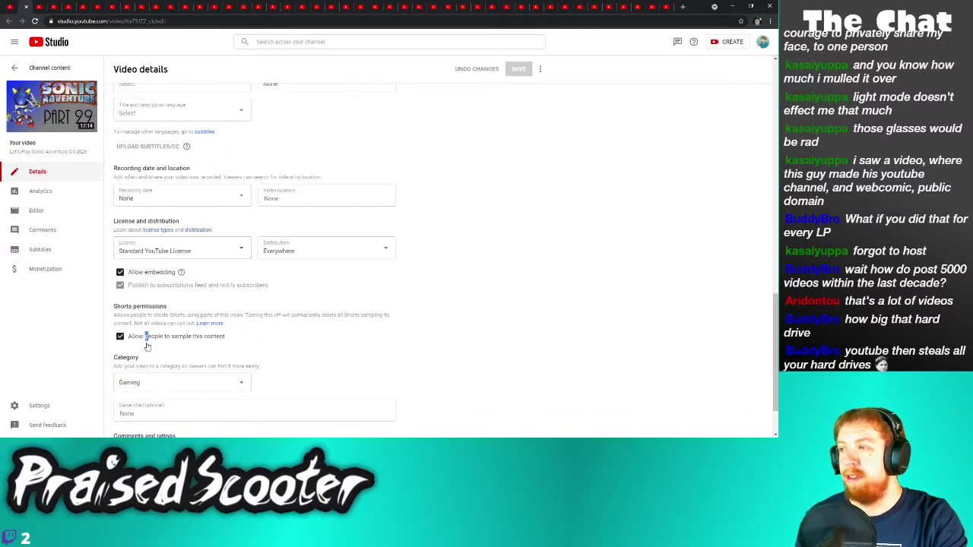
left_click(147, 339)
left_click(520, 70)
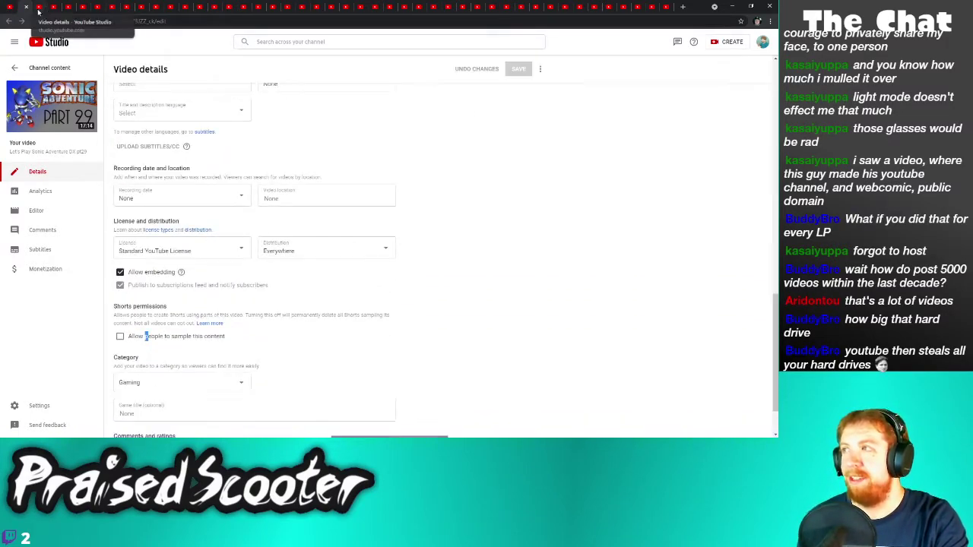
Close the Sonic Adventure DX pt29 tab, turn off the Shorts permission to sample content on Golden Sun The Lost Age pt41, save it and close its tab
key("ctrl+w")
scroll(161, 320, "down", 1)
left_click(135, 414)
scroll(145, 411, "down", 5)
left_click(148, 418)
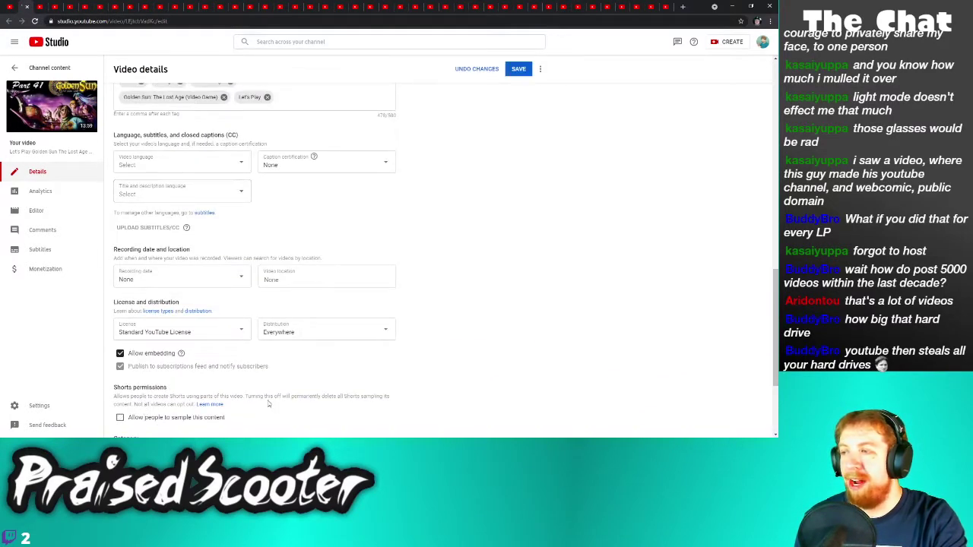
left_click(519, 69)
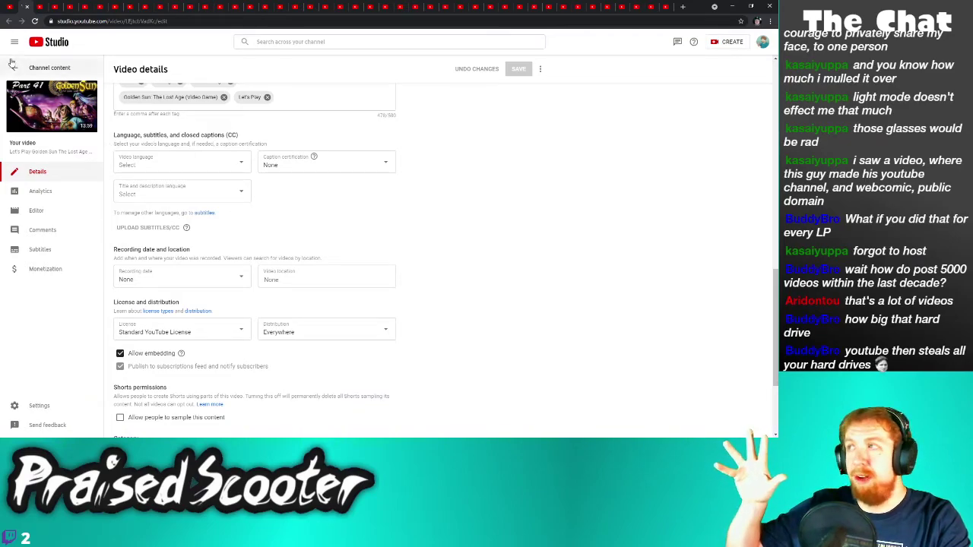
scroll(200, 280, "down", 2)
left_click(25, 6)
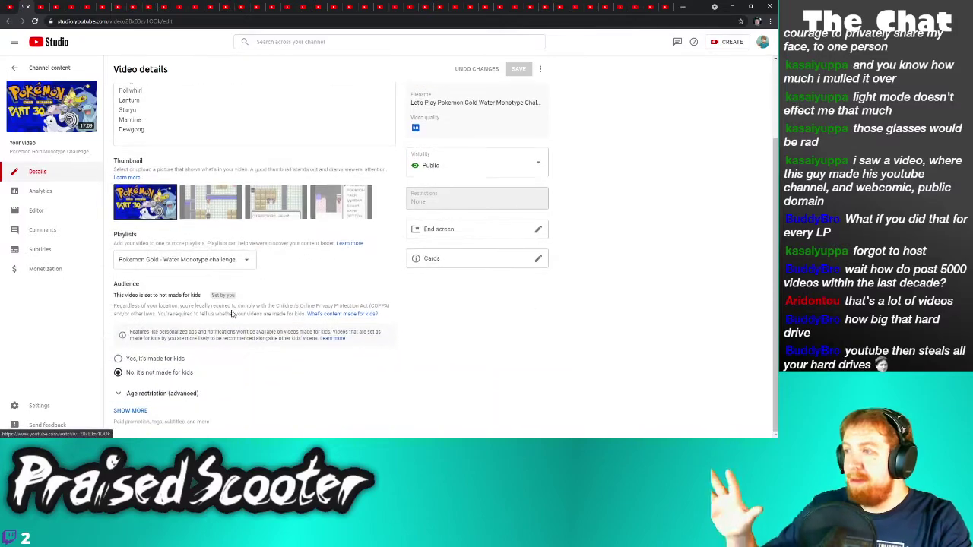
Turn off the Shorts permission to sample content on Pokemon Gold Water part 30, save it and close its tab
left_click(130, 411)
scroll(189, 386, "down", 10)
left_click(120, 369)
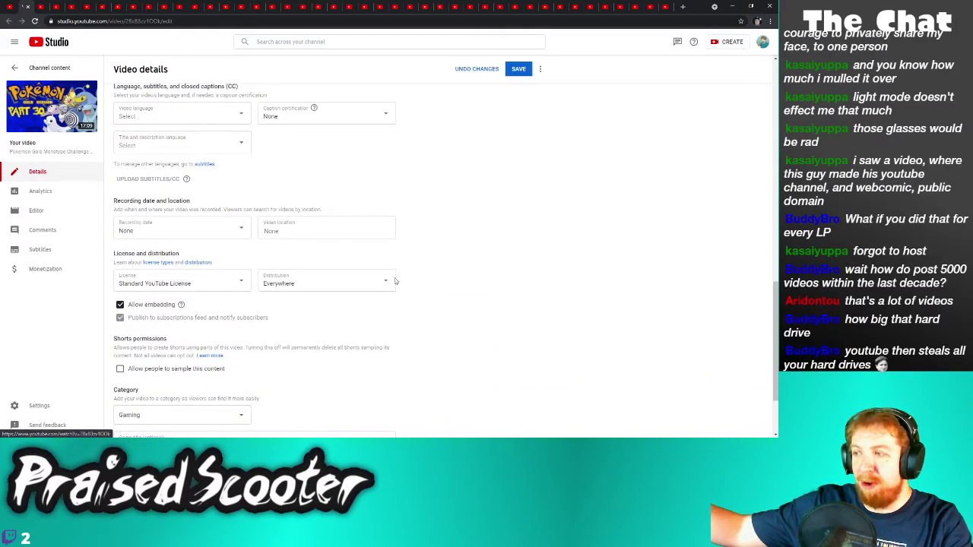
left_click(519, 69)
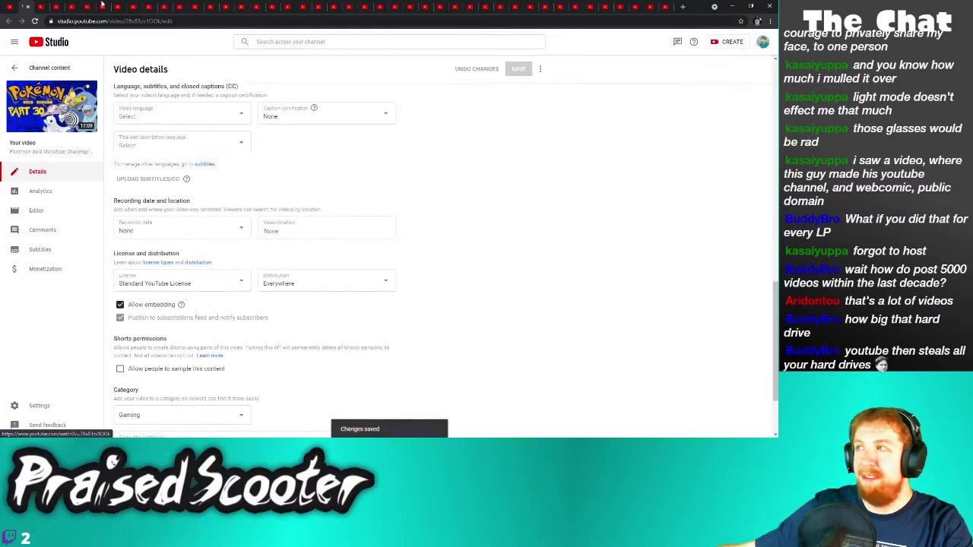
left_click(26, 11)
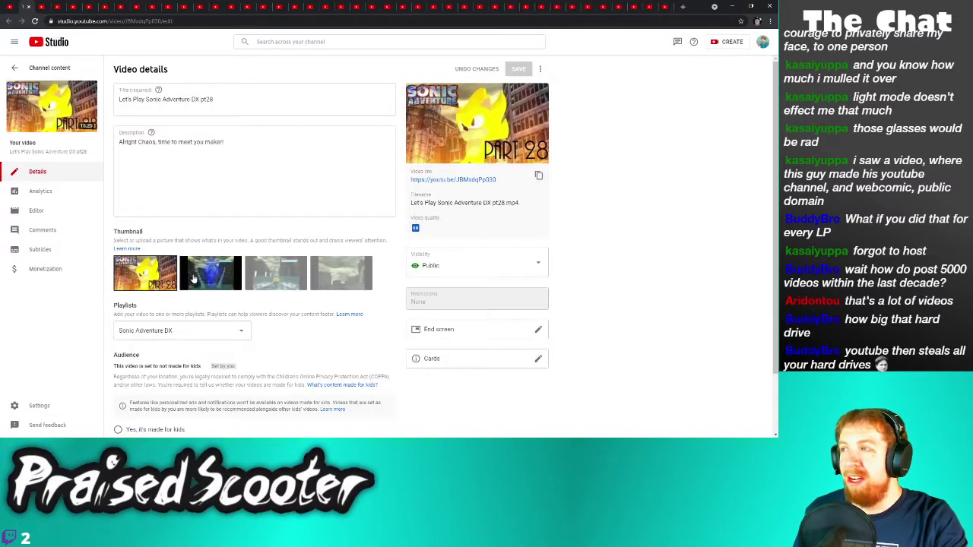
Turn off the Shorts permission to sample content on Let's Play Sonic Adventure DX pt28, save it and close its tab
scroll(152, 366, "down", 1)
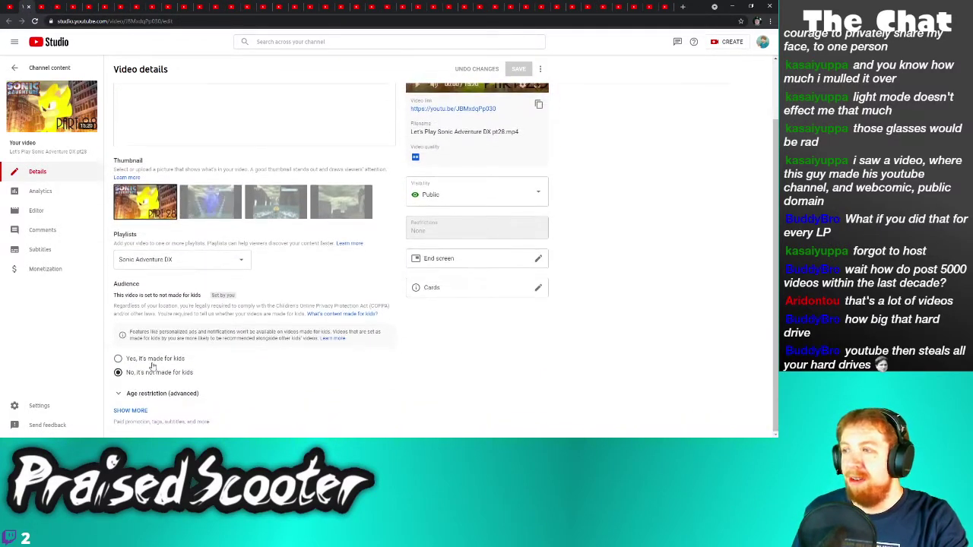
left_click(131, 411)
scroll(163, 390, "down", 10)
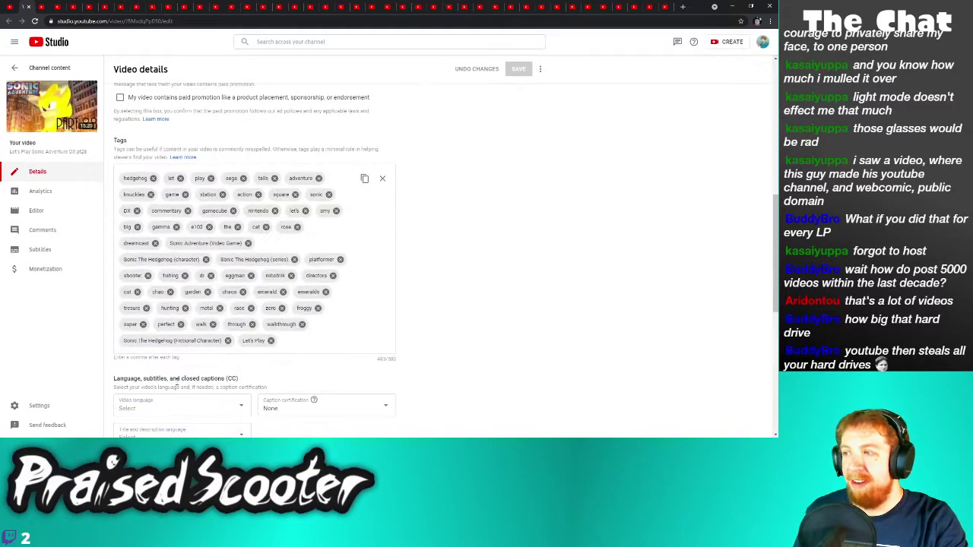
left_click(165, 380)
left_click(519, 70)
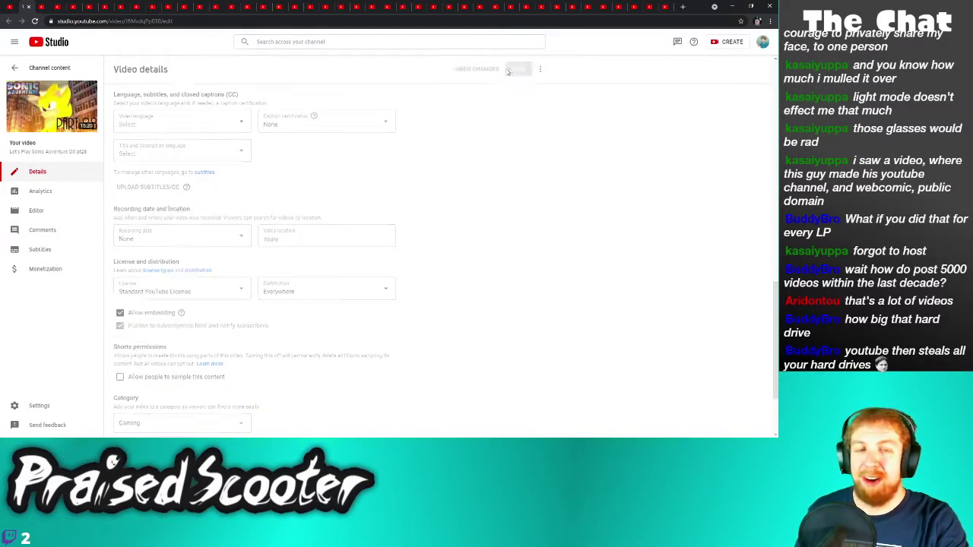
key("ctrl+w")
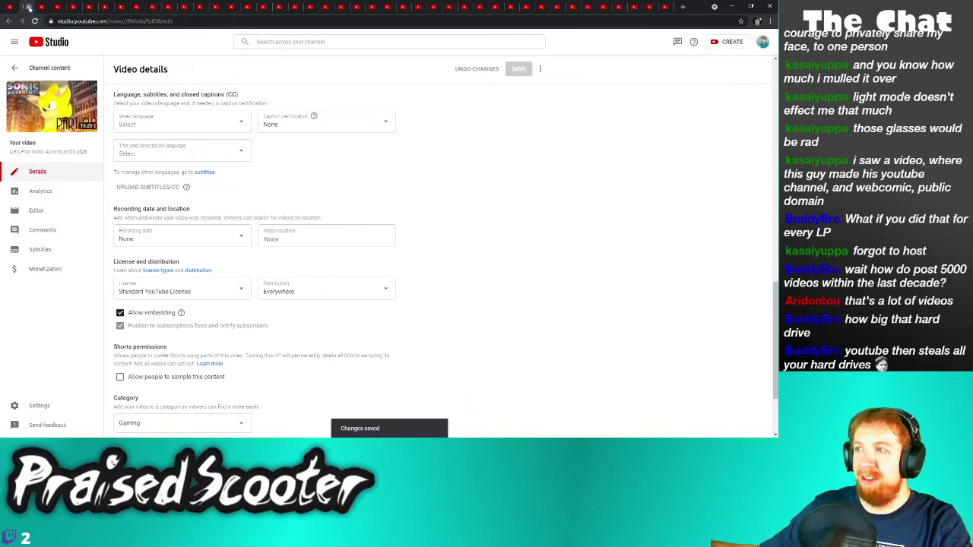
Turn off the Shorts permission to sample content on Golden Sun The Lost Age pt40, save it and close its tab
scroll(143, 382, "down", 1)
left_click(131, 411)
scroll(163, 380, "down", 10)
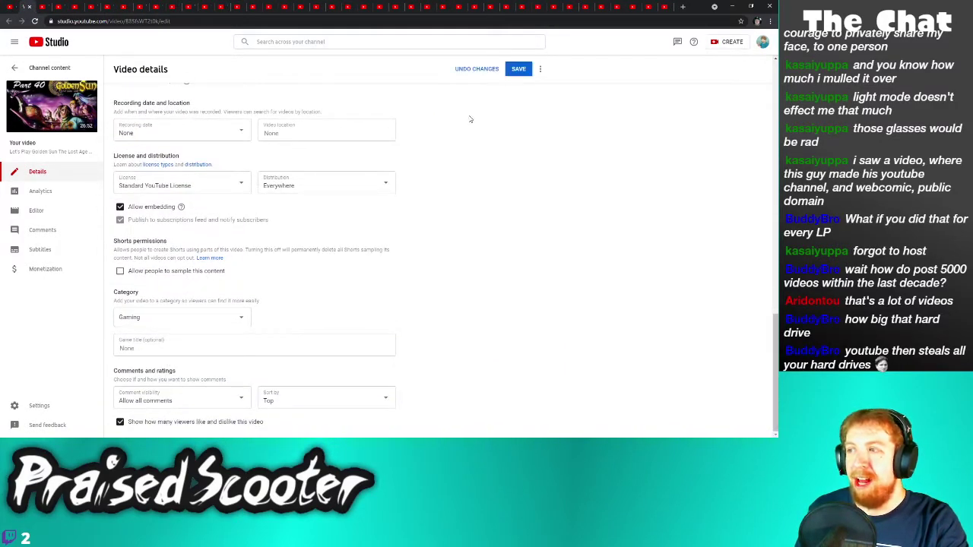
left_click(514, 72)
key("ctrl+w")
Turn off the Shorts permission to sample content on Pokemon Gold Water part 29, save it and close its tab
scroll(155, 382, "down", 1)
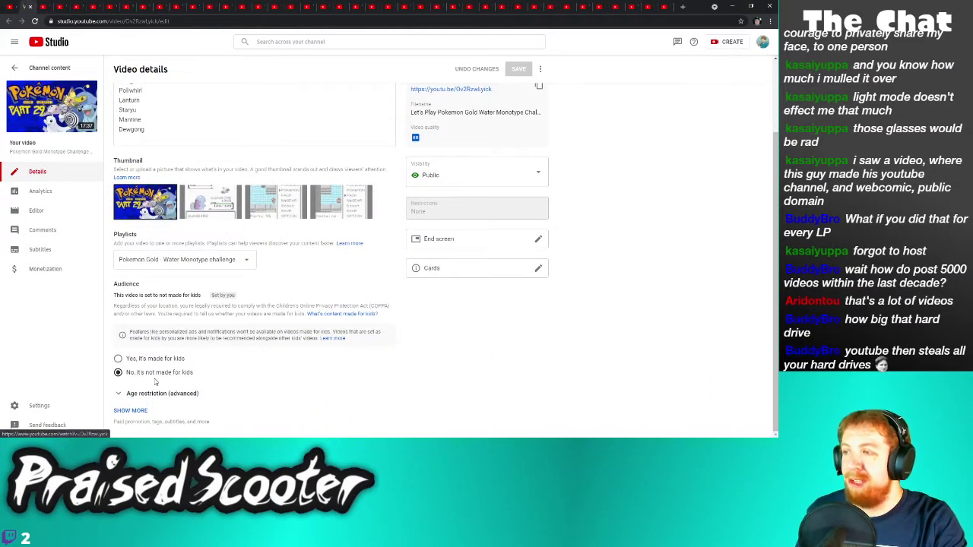
left_click(131, 411)
scroll(170, 306, "down", 8)
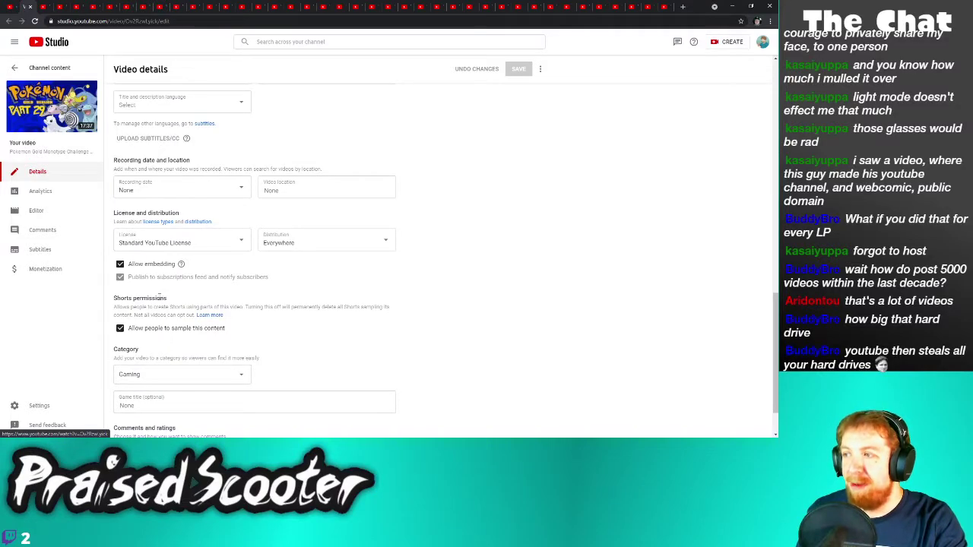
left_click(163, 329)
left_click(519, 69)
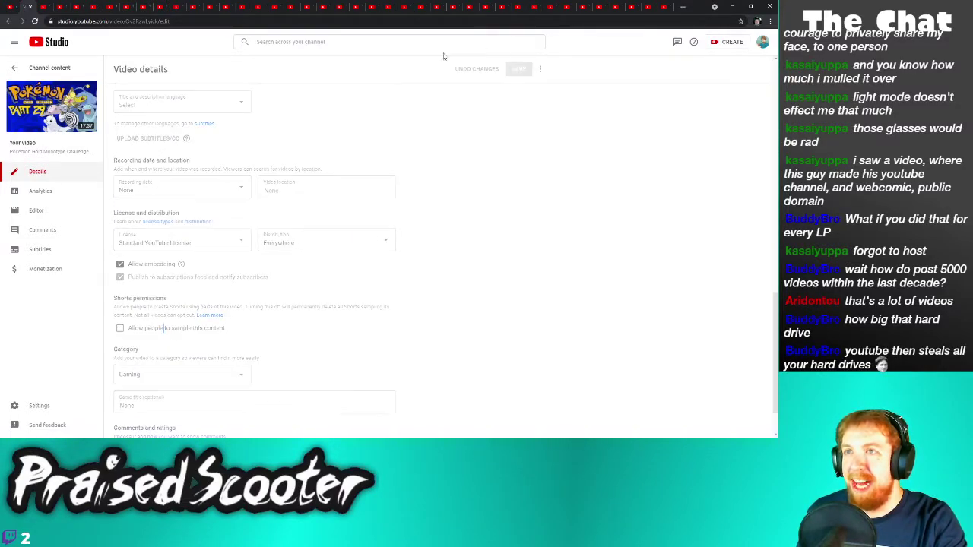
left_click(30, 7)
Turn off the Shorts permission to sample content on Let's Play Sonic Adventure DX pt27, save it and close its tab
scroll(135, 380, "down", 2)
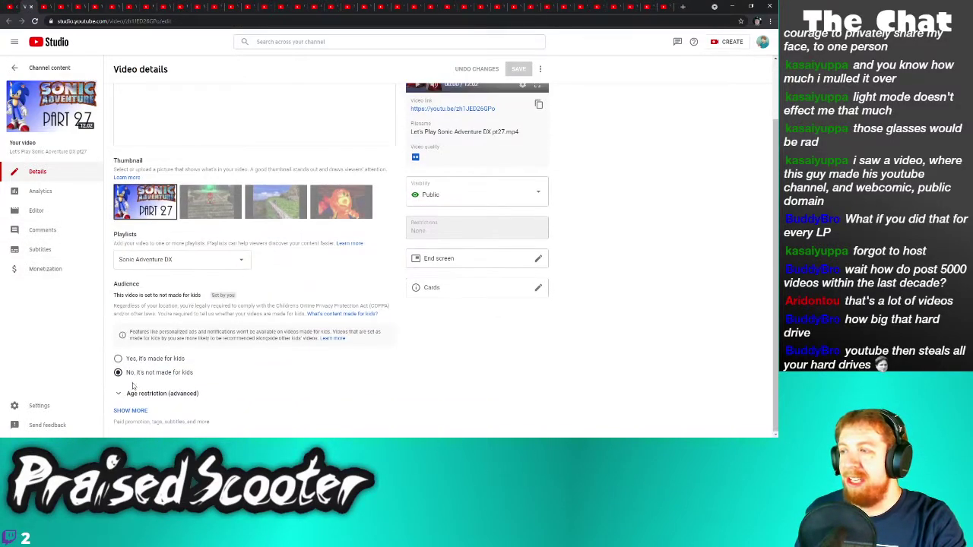
left_click(130, 411)
scroll(152, 365, "down", 8)
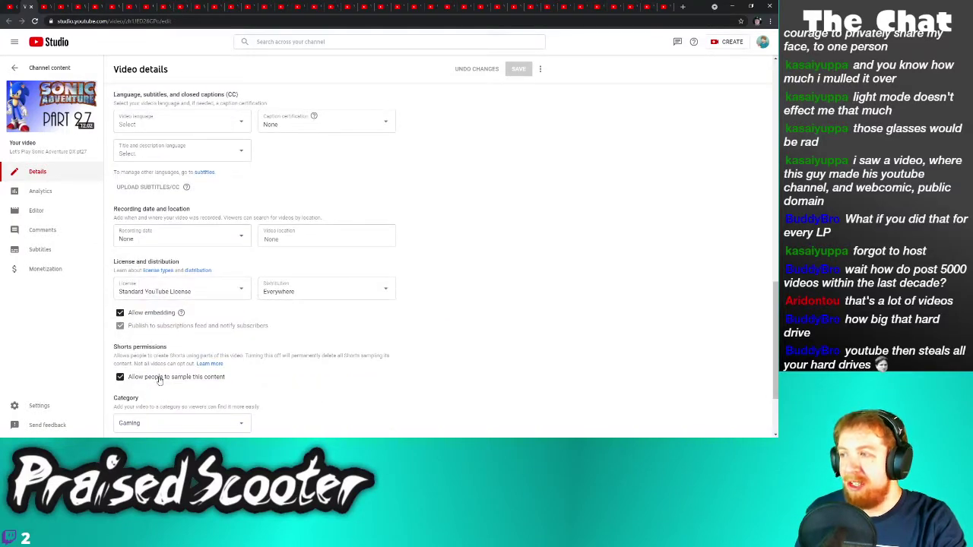
left_click(160, 379)
left_click(519, 70)
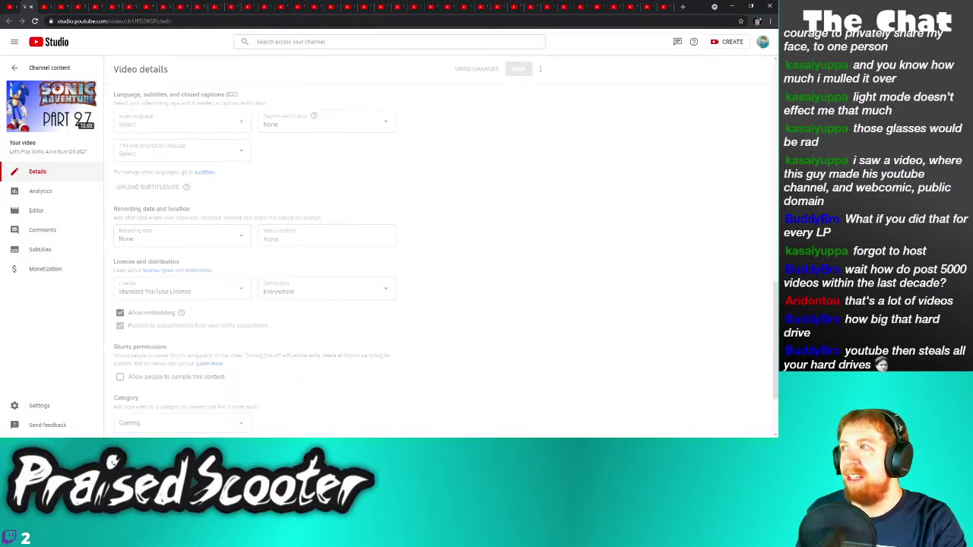
left_click(30, 7)
Turn off the Shorts permission to sample content on Golden Sun The Lost Age pt39, save it and close its tab
scroll(186, 327, "down", 1)
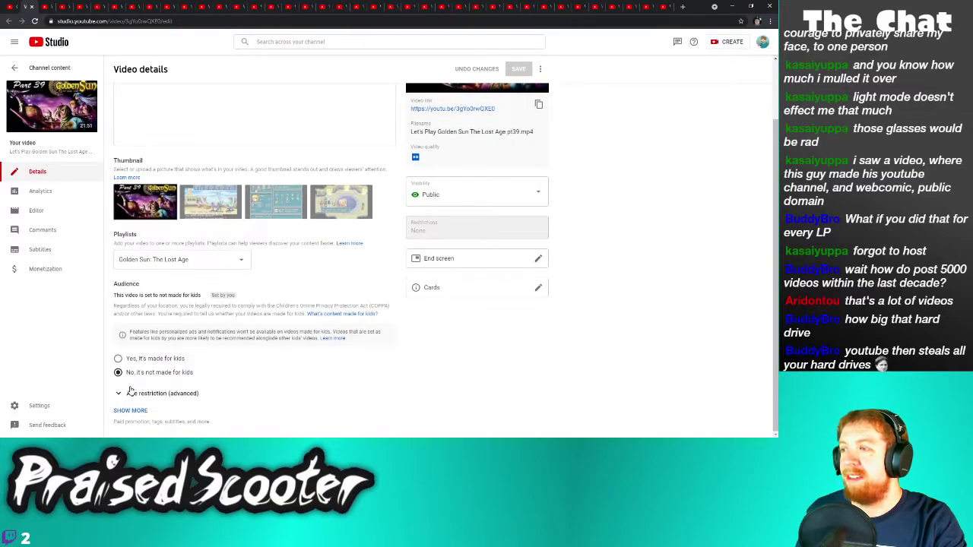
left_click(130, 410)
scroll(159, 384, "down", 8)
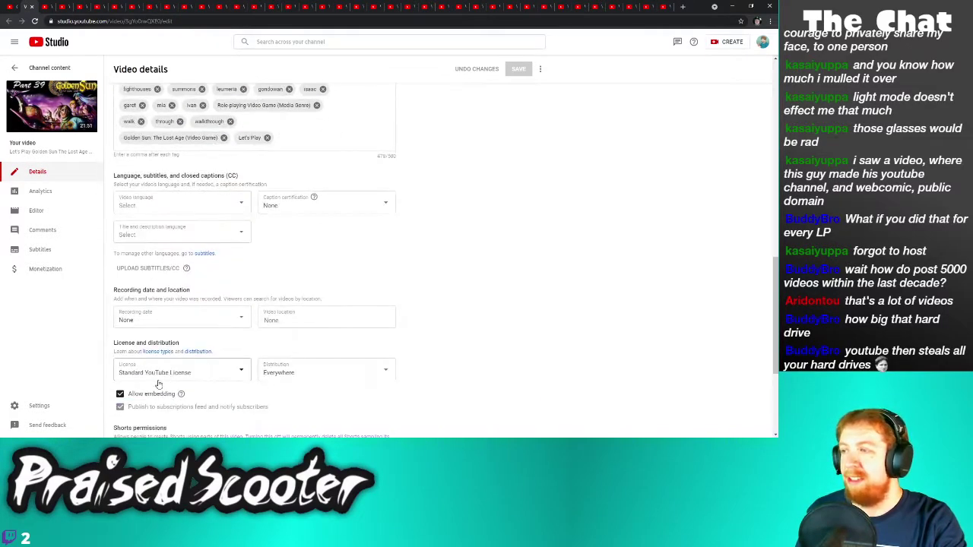
scroll(154, 416, "down", 2)
left_click(517, 69)
key("alt+Left")
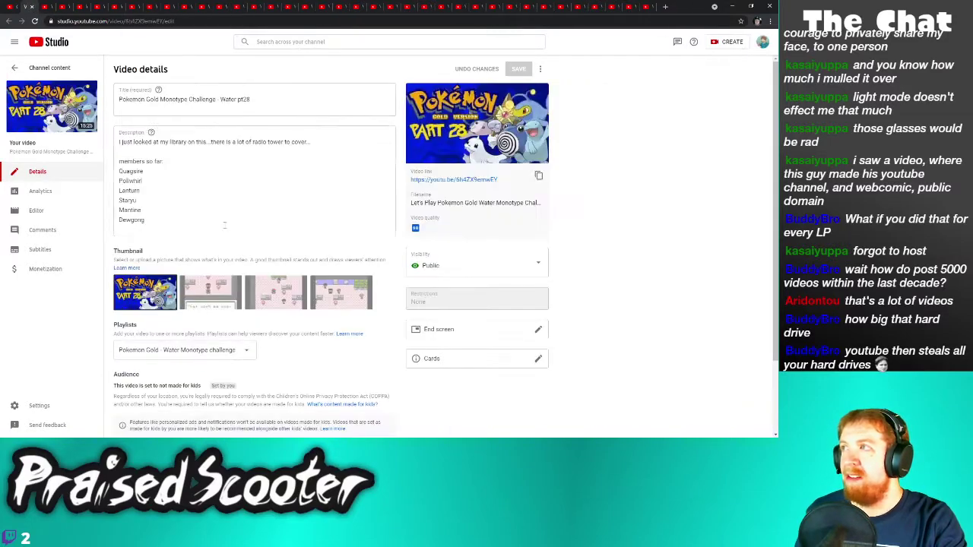
Turn off the Shorts permission to sample content on Pokemon Gold Water part 28, save it and close its tab
scroll(217, 243, "down", 2)
left_click(136, 411)
scroll(171, 387, "down", 12)
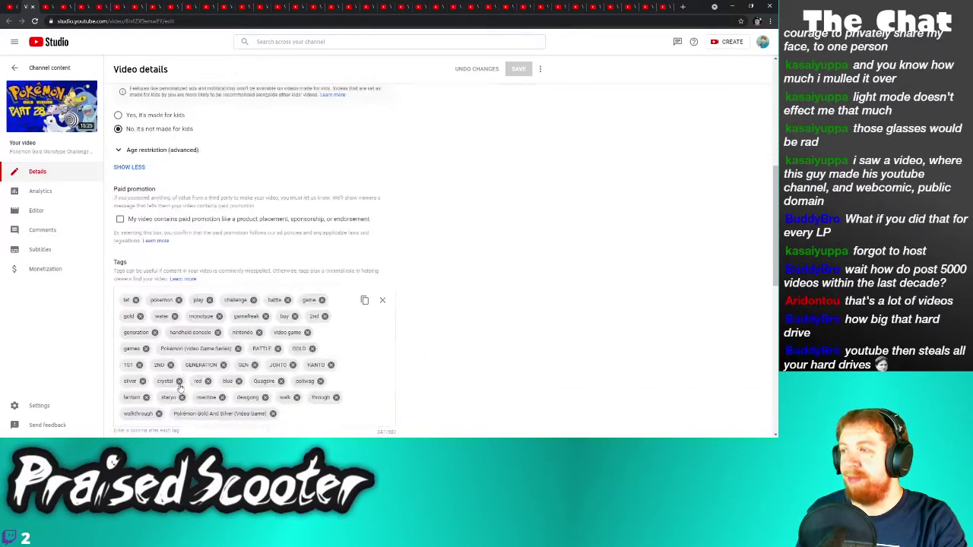
left_click(173, 287)
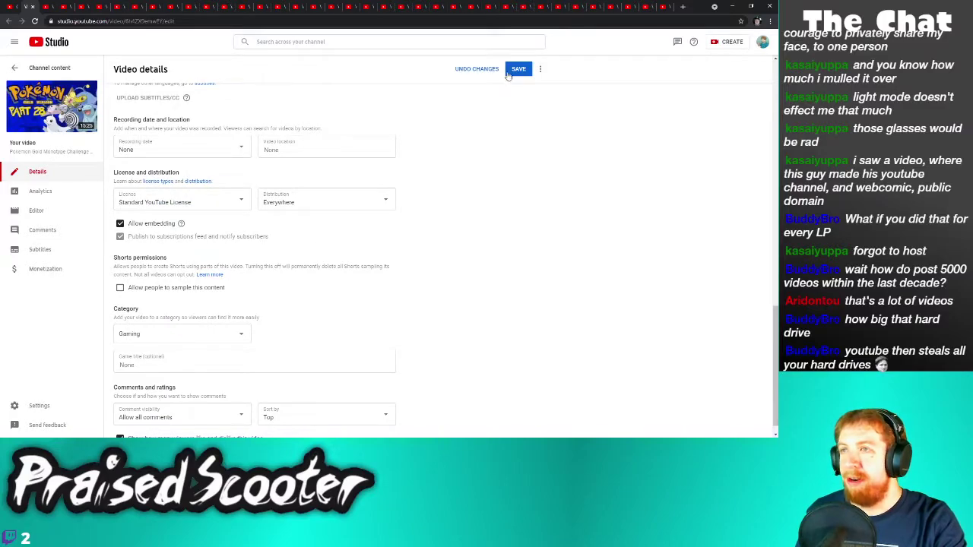
left_click(518, 69)
left_click(32, 7)
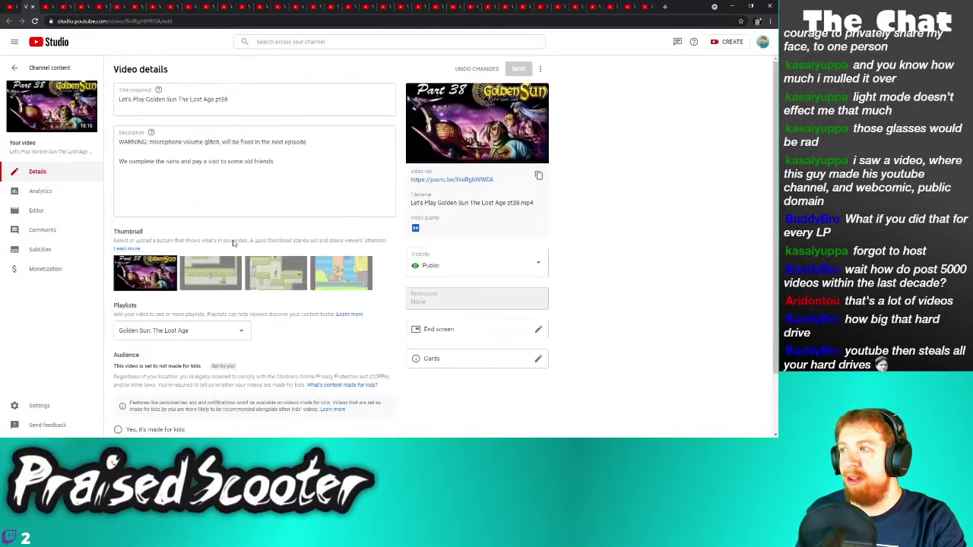
Turn off the Shorts permission to sample content on Golden Sun The Lost Age pt38, save it and close its tab
scroll(185, 261, "down", 2)
left_click(137, 412)
scroll(160, 380, "down", 10)
left_click(158, 272)
left_click(512, 73)
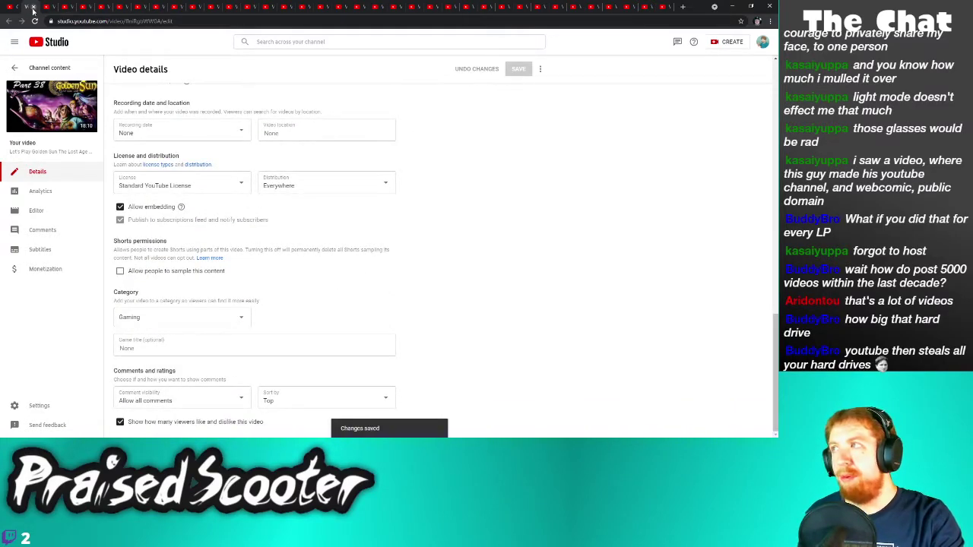
left_click(32, 8)
Turn off the Shorts permission to sample content on Let's Play Sonic Adventure DX pt26, save it and close its tab
scroll(156, 360, "down", 1)
left_click(128, 393)
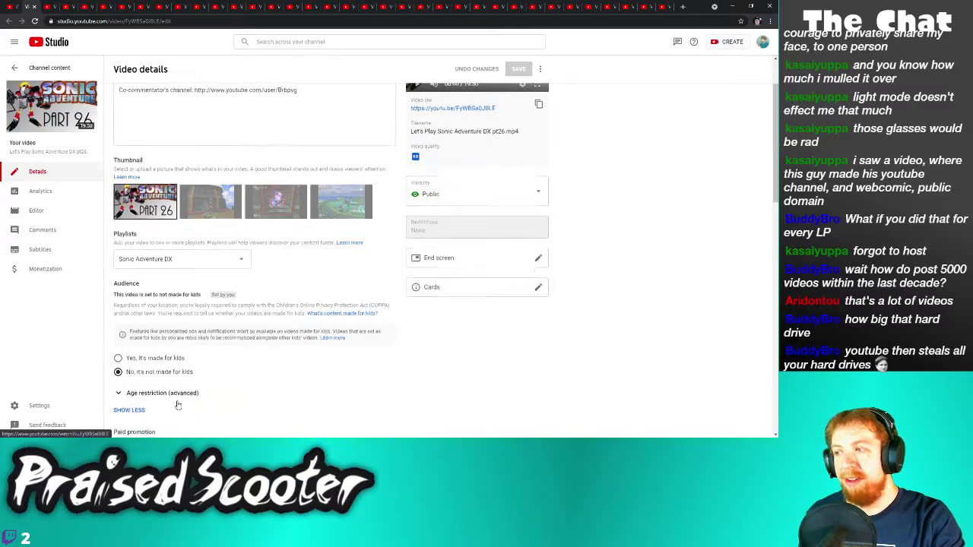
scroll(171, 388, "down", 10)
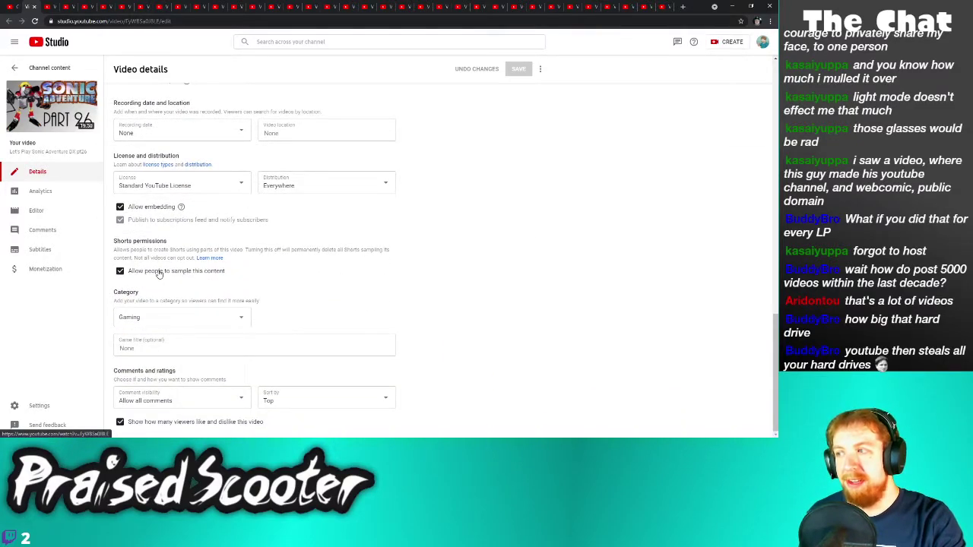
left_click(159, 272)
left_click(518, 74)
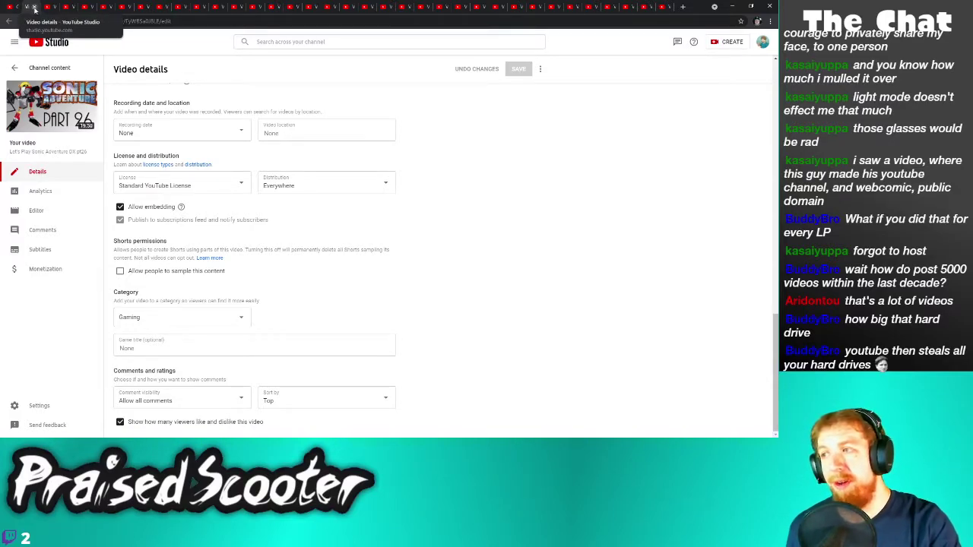
left_click(35, 9)
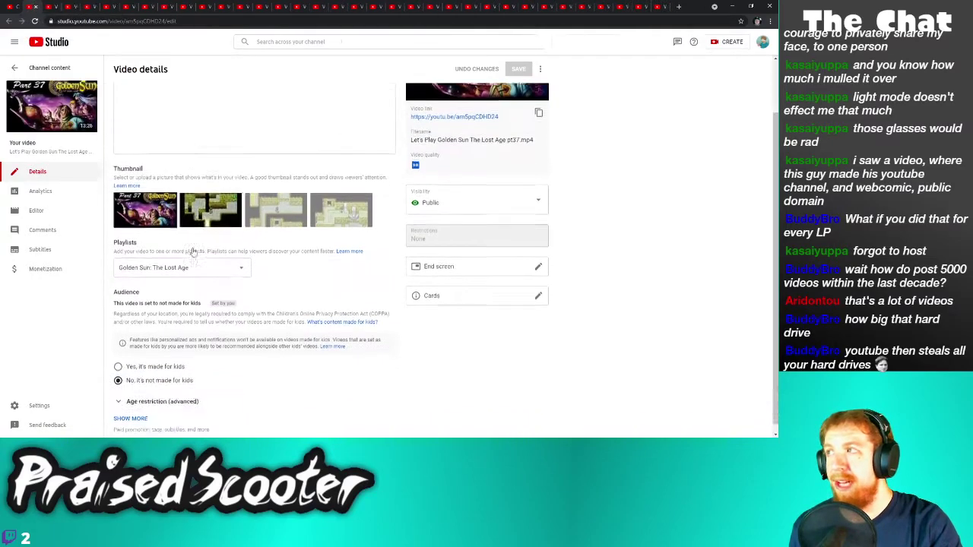
Turn off the Shorts permission to sample content on Golden Sun The Lost Age pt37, save it and close its tab
left_click(131, 410)
scroll(152, 380, "down", 10)
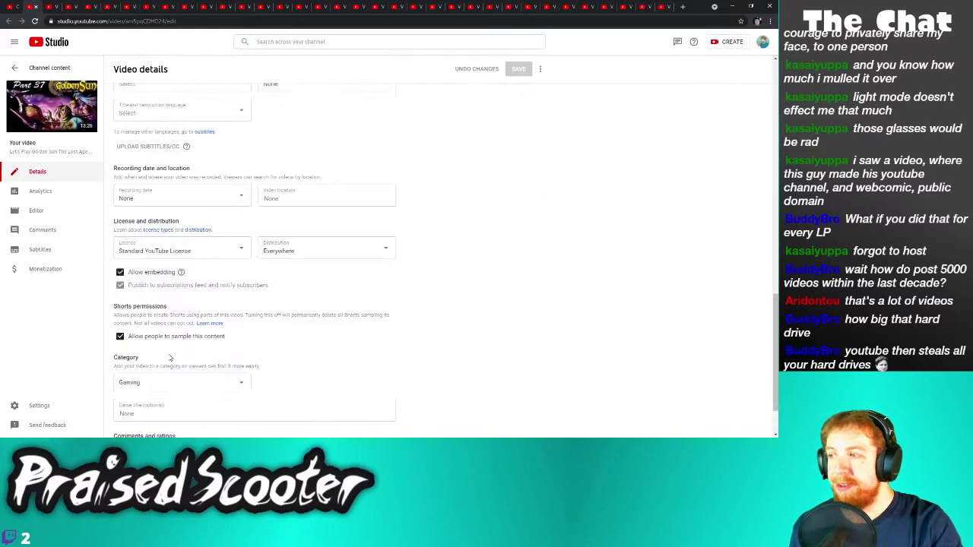
left_click(160, 335)
left_click(525, 71)
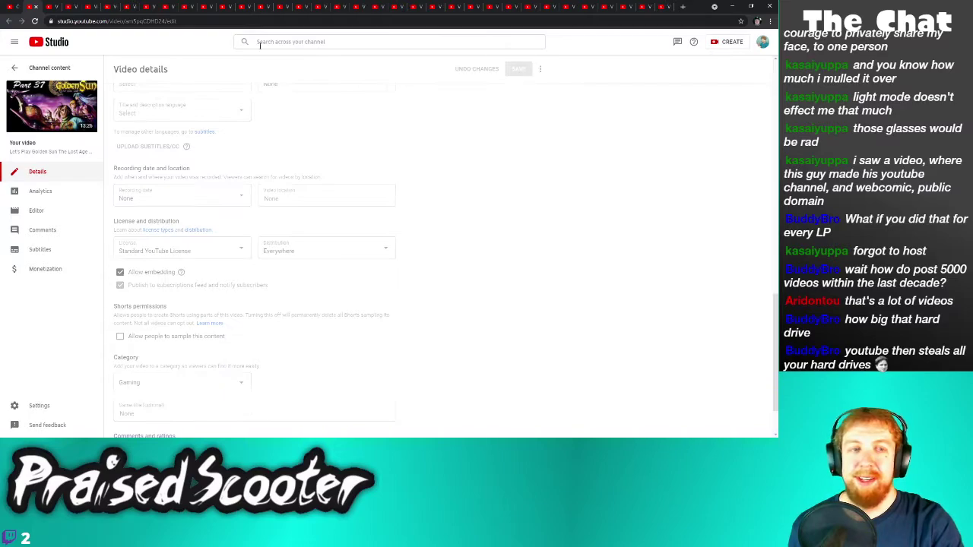
left_click(36, 7)
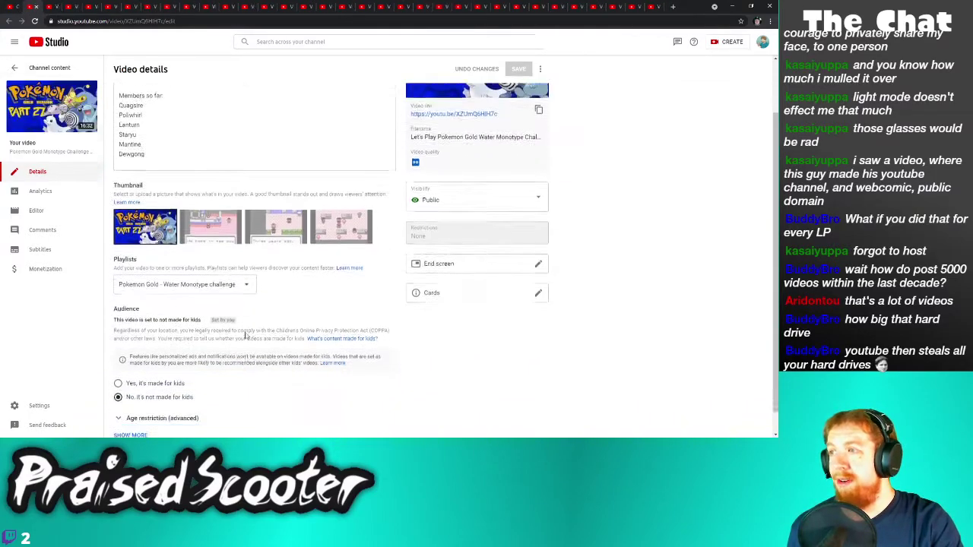
Turn off the Shorts permission to sample content on Pokemon Gold Water part 27, save it and close its tab
left_click(135, 410)
scroll(167, 291, "down", 10)
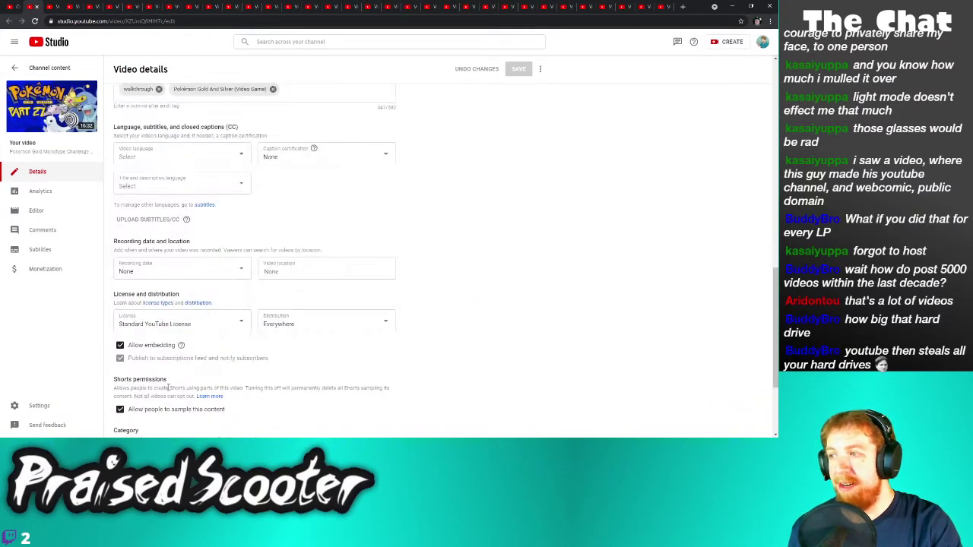
left_click(171, 273)
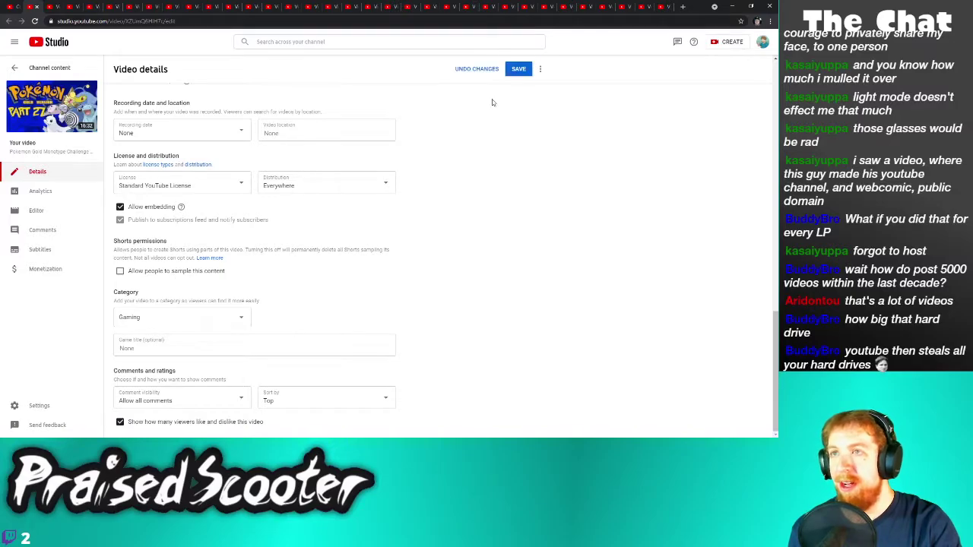
left_click(525, 70)
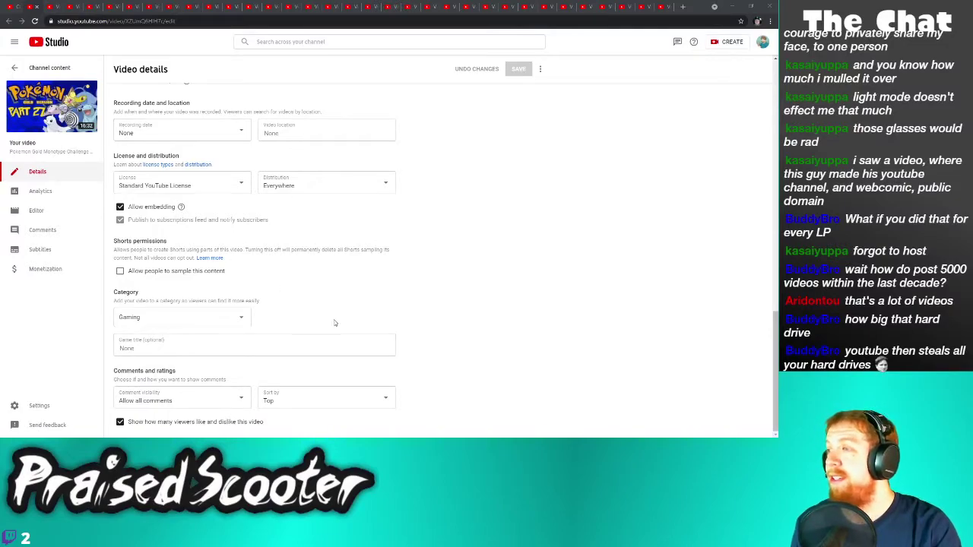
left_click(36, 7)
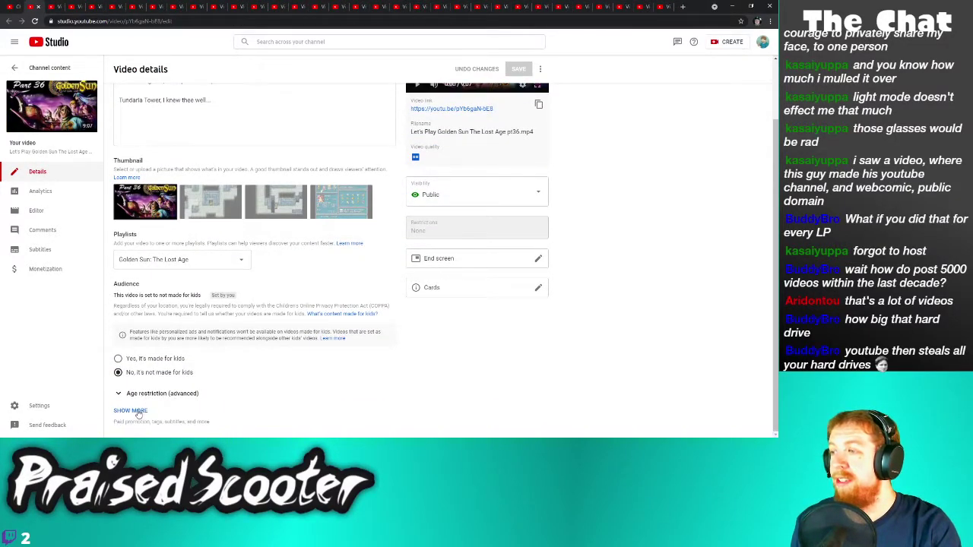
Turn off the Shorts permission to sample content on Golden Sun The Lost Age pt36, save it and close its tab
left_click(134, 410)
scroll(152, 304, "down", 10)
left_click(156, 377)
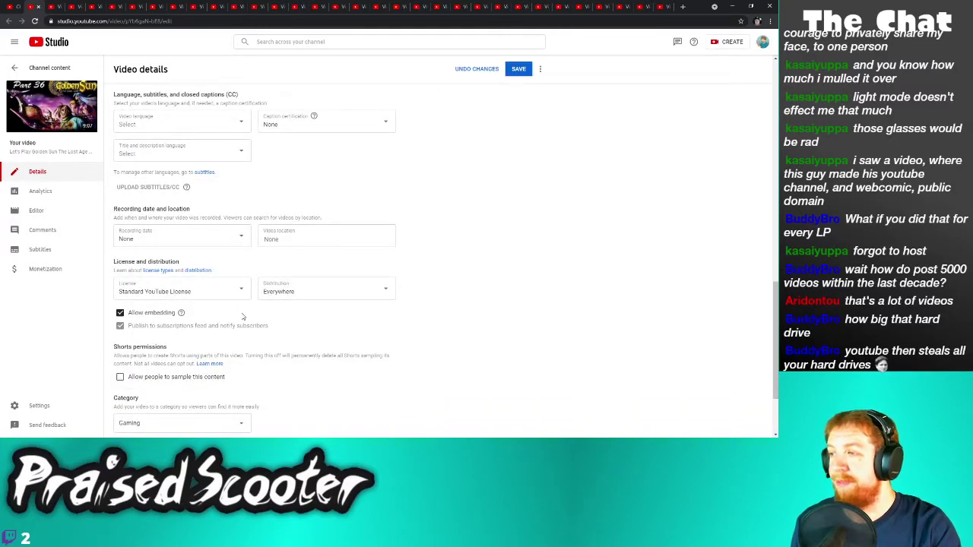
left_click(520, 70)
key("ctrl+w")
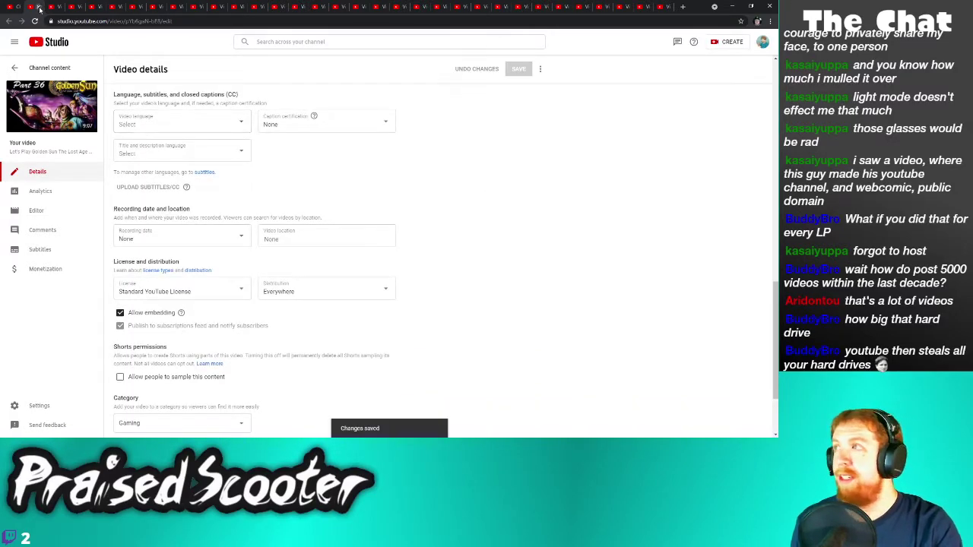
Turn off the Shorts permission to sample content on Let's Play Sonic Adventure DX pt25 and save the change
scroll(161, 189, "down", 1)
left_click(134, 404)
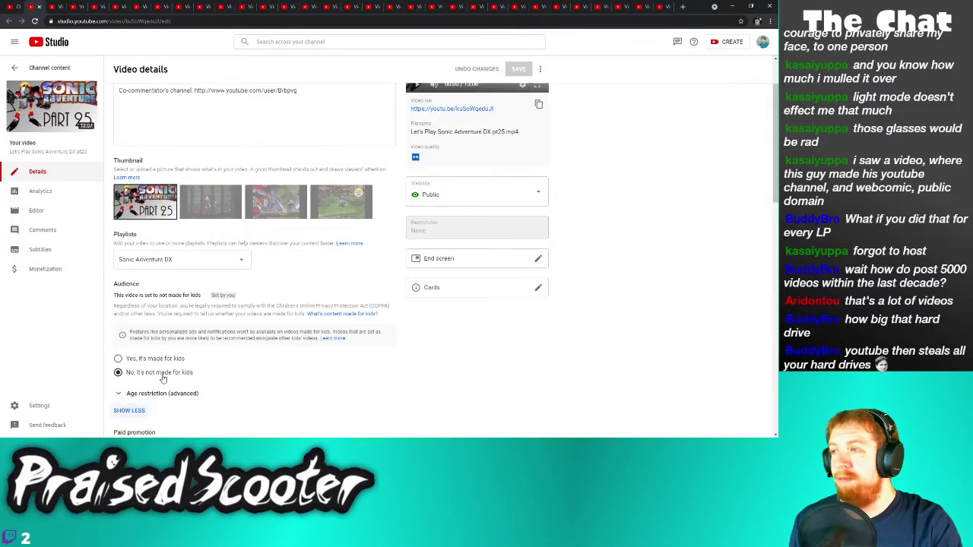
scroll(161, 387, "down", 5)
scroll(161, 388, "down", 3)
left_click(148, 343)
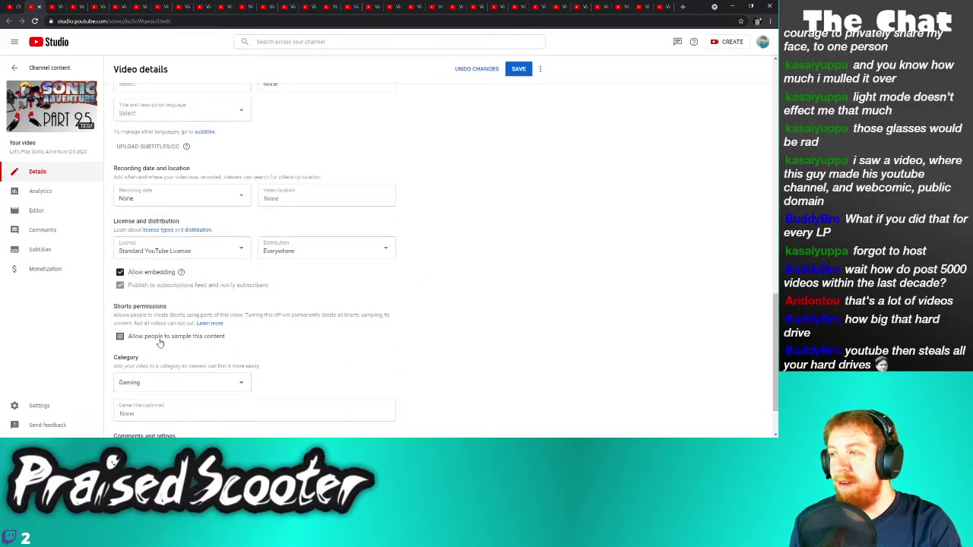
left_click(510, 70)
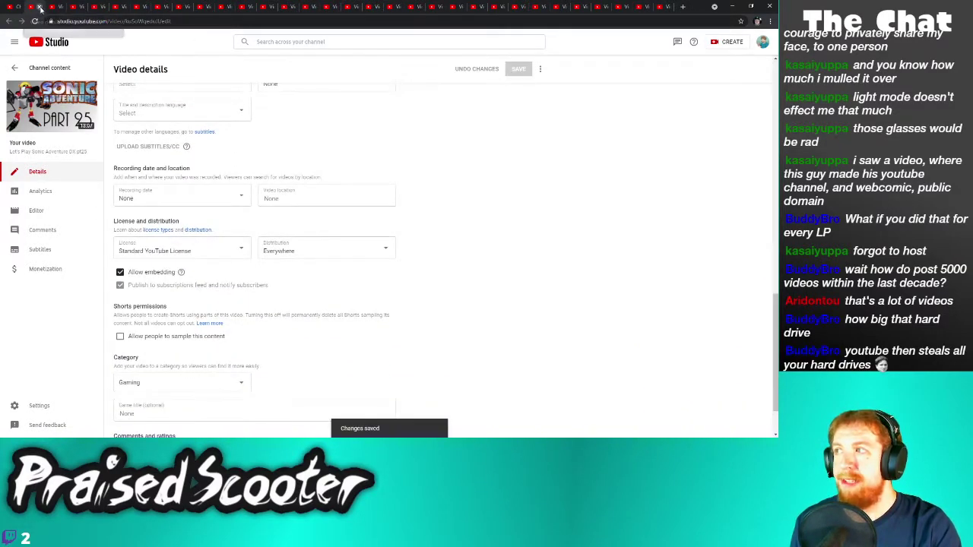
Close the finished Sonic Adventure DX pt25 tab, then disallow people to sample the 16-second video in Shorts and save
key("ctrl+w")
scroll(141, 392, "down", 1)
left_click(137, 413)
scroll(289, 311, "down", 10)
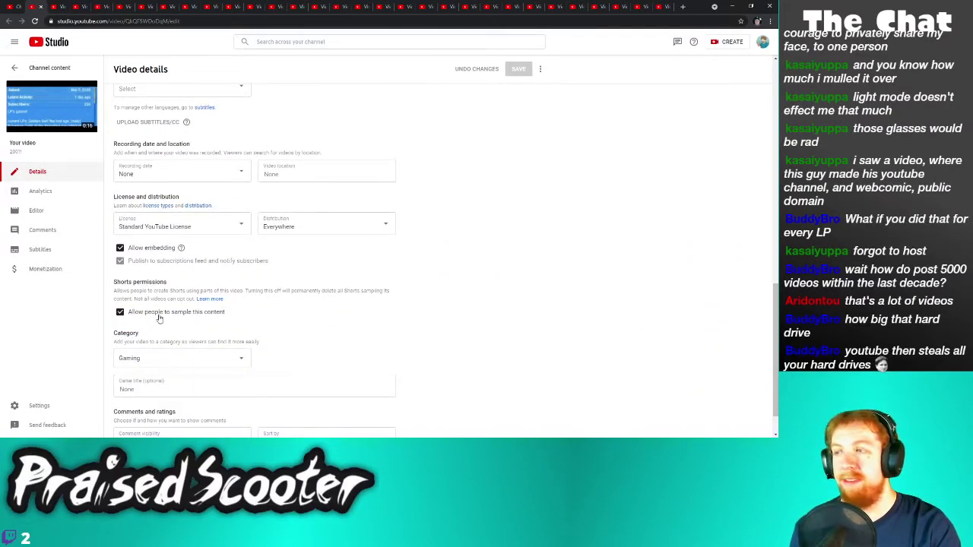
left_click(518, 69)
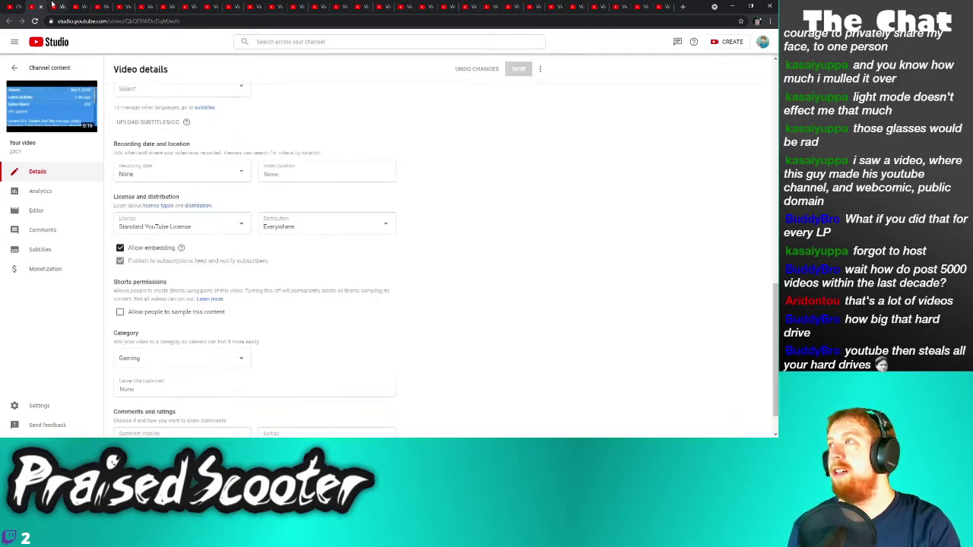
Close the 16-second video's tab and save the Pokemon Gold Monotype Challenge part 26 video with Shorts sampling turned off
key("ctrl+w")
scroll(163, 362, "down", 3)
left_click(138, 411)
scroll(151, 377, "down", 10)
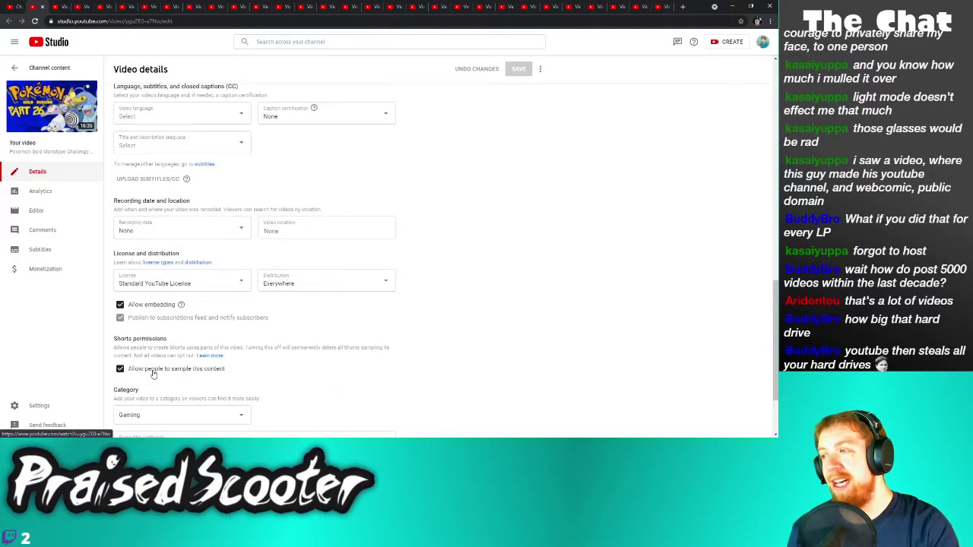
left_click(120, 369)
left_click(513, 70)
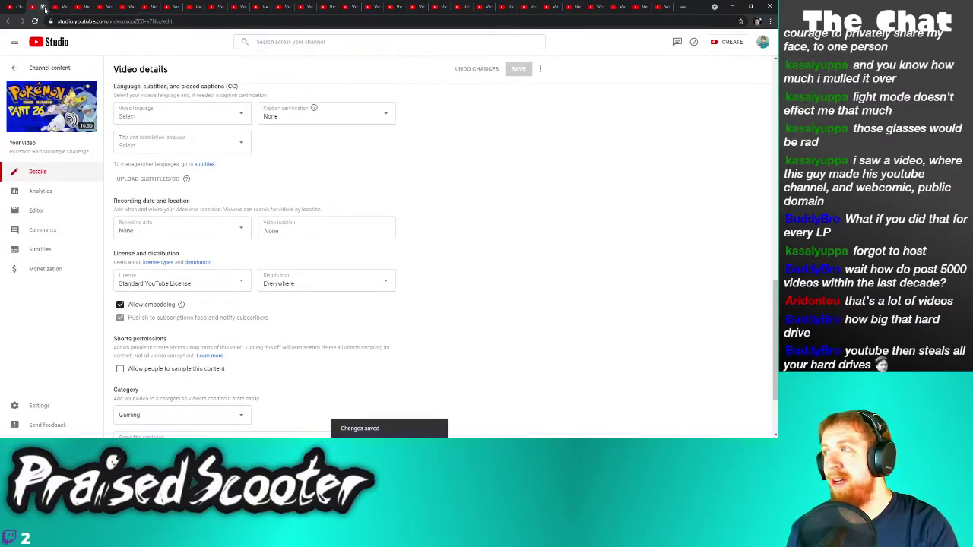
Close the Pokemon part 26 tab, turn off Shorts sampling for the next open video and save it
left_click(42, 6)
left_click(135, 406)
scroll(165, 383, "down", 5)
scroll(164, 382, "down", 4)
left_click(147, 419)
left_click(518, 69)
Close the finished tab, then turn off Shorts sampling for Let's Play Golden Sun The Lost Age pt35 and save
left_click(43, 7)
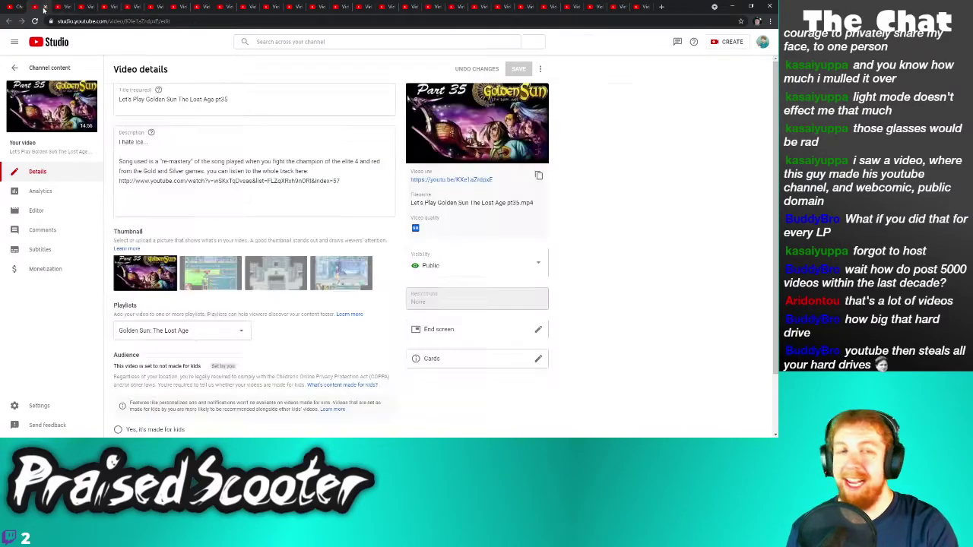
scroll(137, 353, "down", 1)
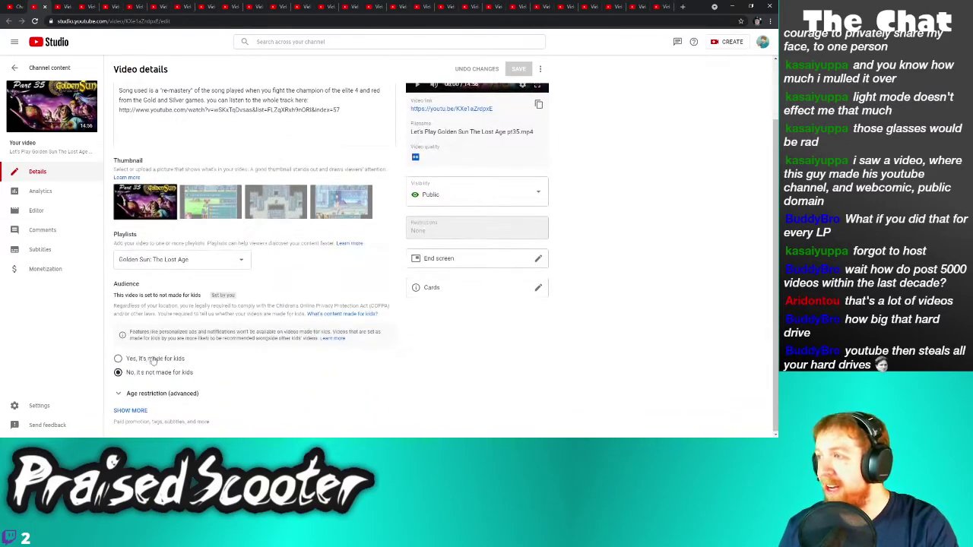
left_click(147, 409)
scroll(148, 399, "down", 12)
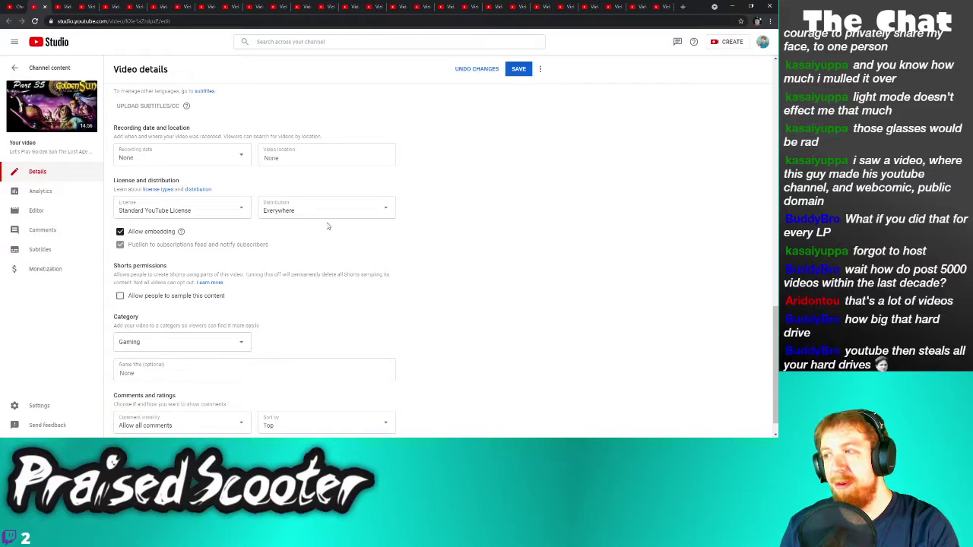
left_click(519, 70)
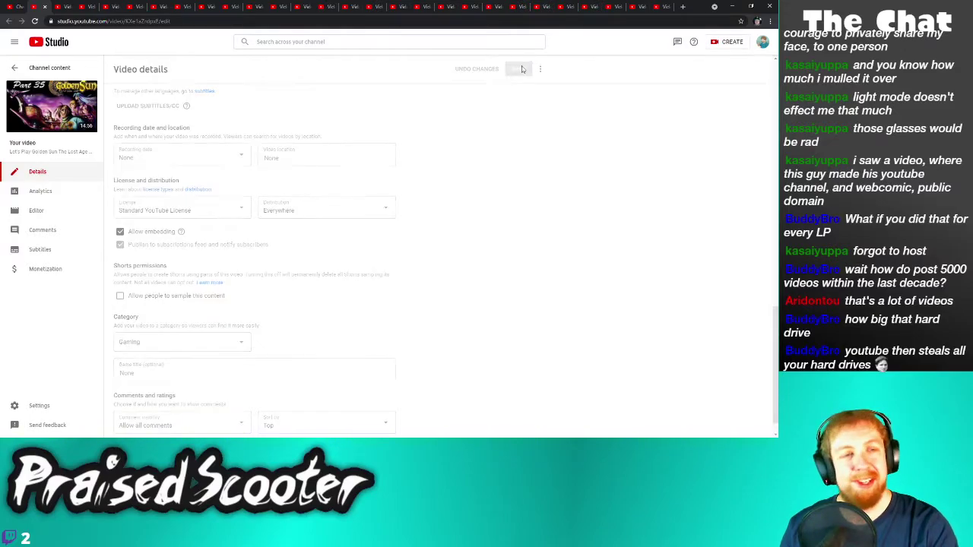
Close the Golden Sun pt35 tab, turn off Shorts sampling for Pokemon Gold Monotype Challenge - Water pt25 and save
left_click(46, 8)
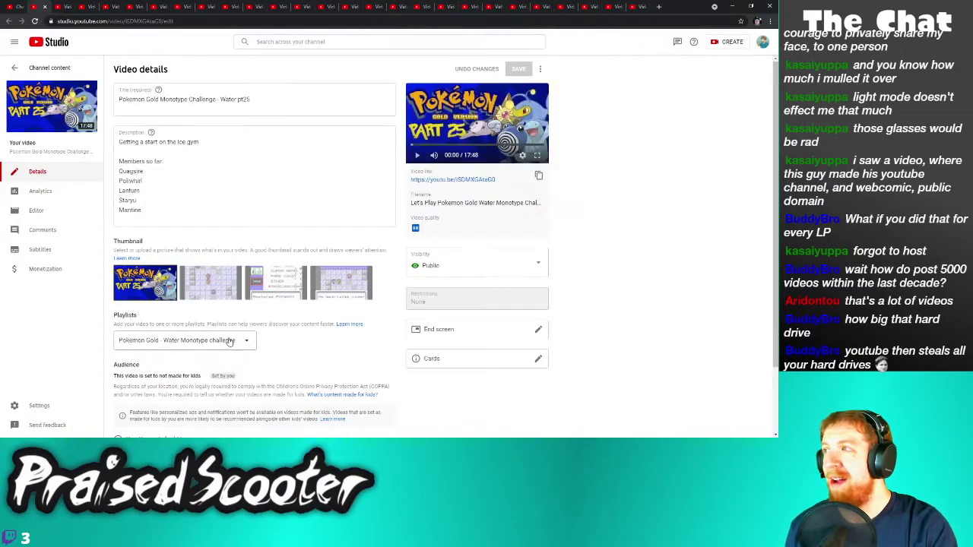
left_click(131, 410)
scroll(152, 319, "down", 10)
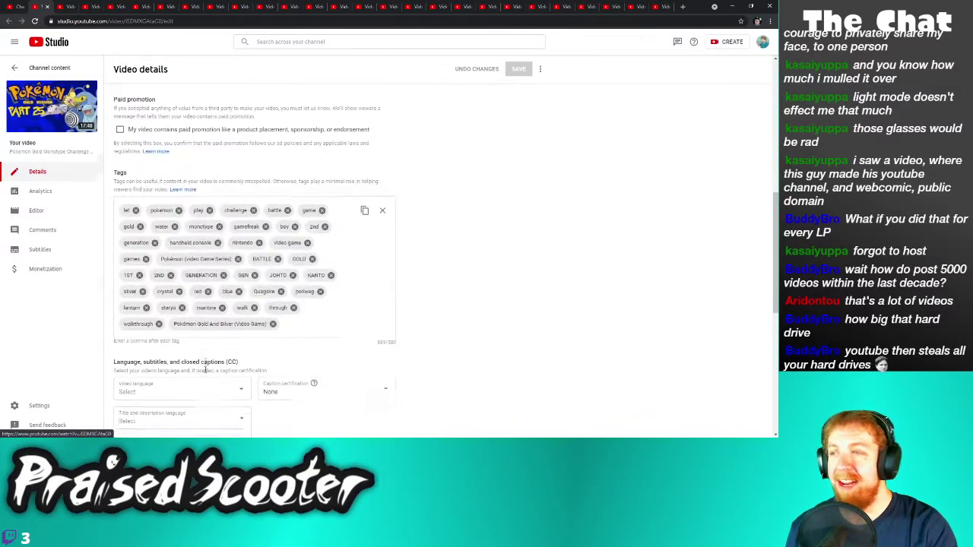
left_click(120, 270)
left_click(519, 68)
Close the Pokemon pt25 tab, turn off Shorts sampling for Let's Play Golden Sun The Lost Age pt34 and save
left_click(45, 6)
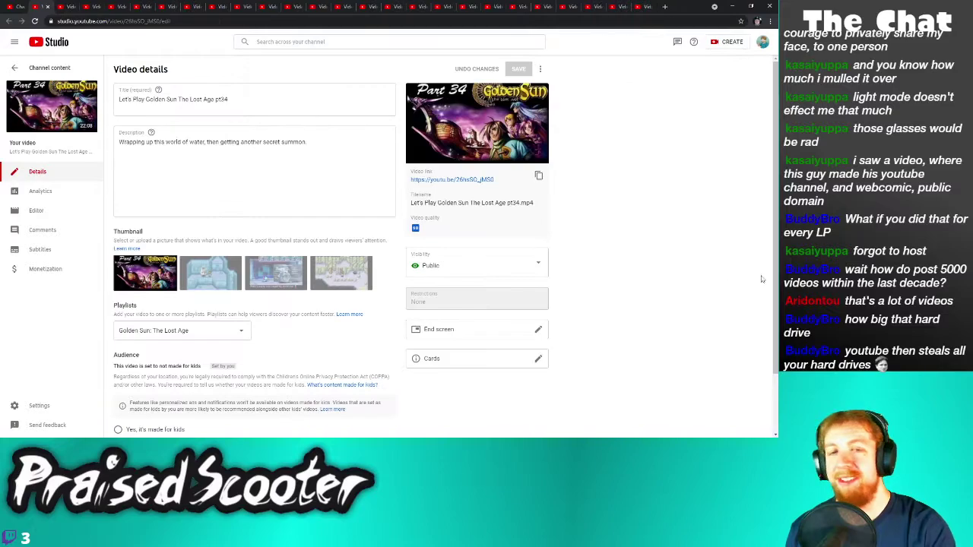
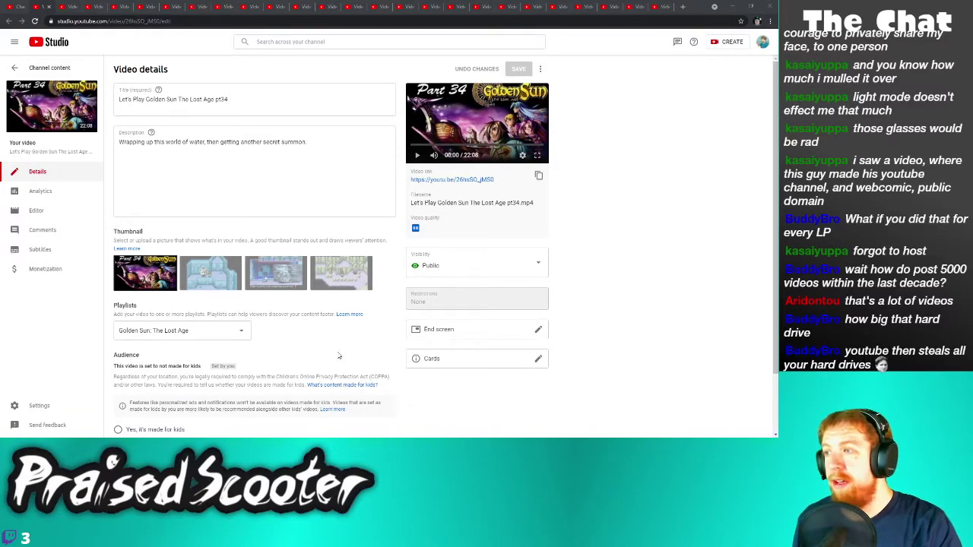
scroll(193, 422, "down", 1)
left_click(228, 411)
scroll(236, 380, "down", 5)
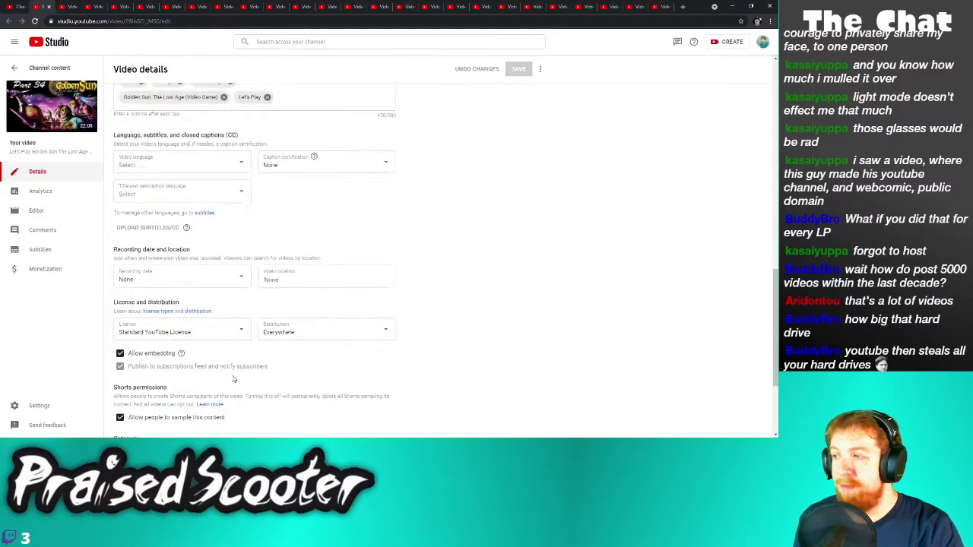
left_click(139, 418)
left_click(518, 68)
Close the Golden Sun pt34 tab, turn off Shorts sampling for the Pokemon Gold Monotype Challenge part 24 video and save
left_click(48, 7)
scroll(190, 342, "down", 3)
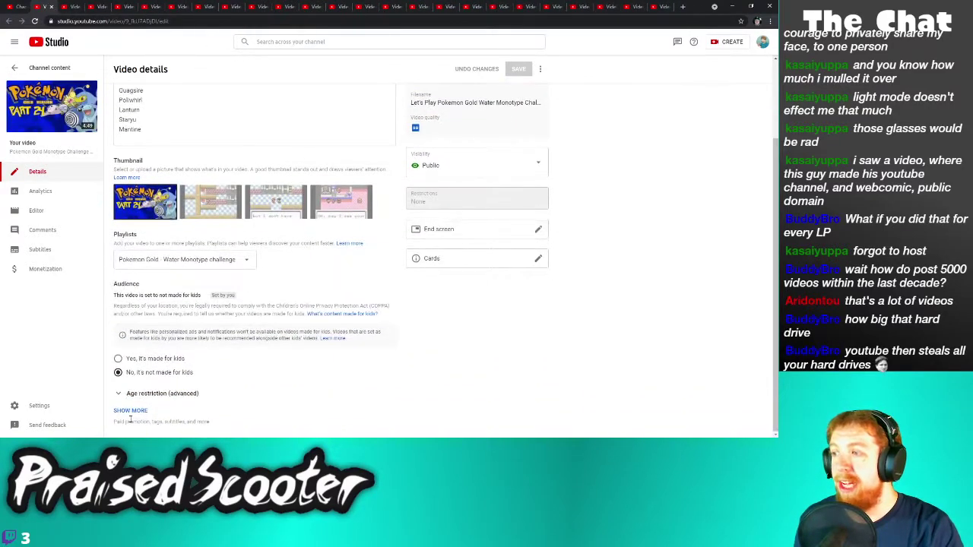
left_click(130, 411)
scroll(190, 386, "down", 4)
scroll(190, 385, "down", 4)
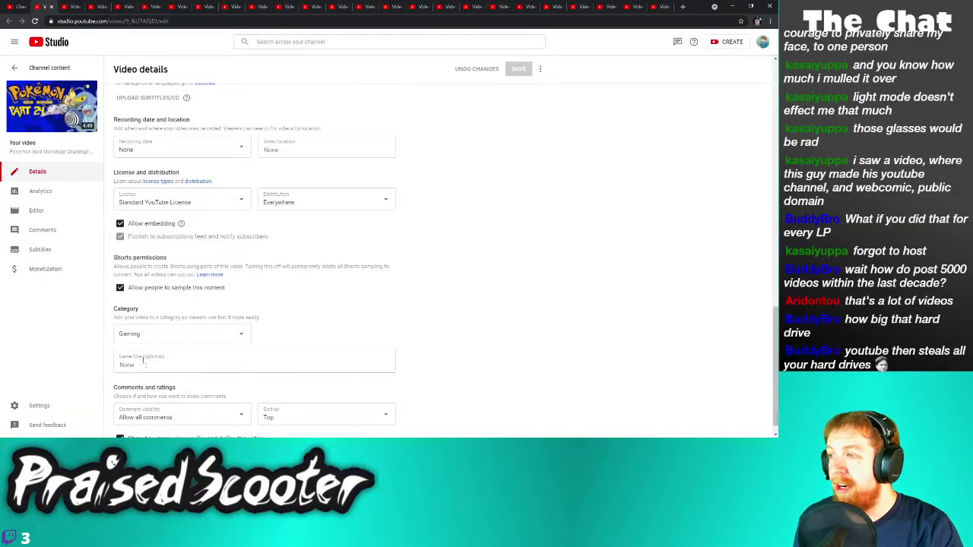
left_click(152, 287)
left_click(519, 68)
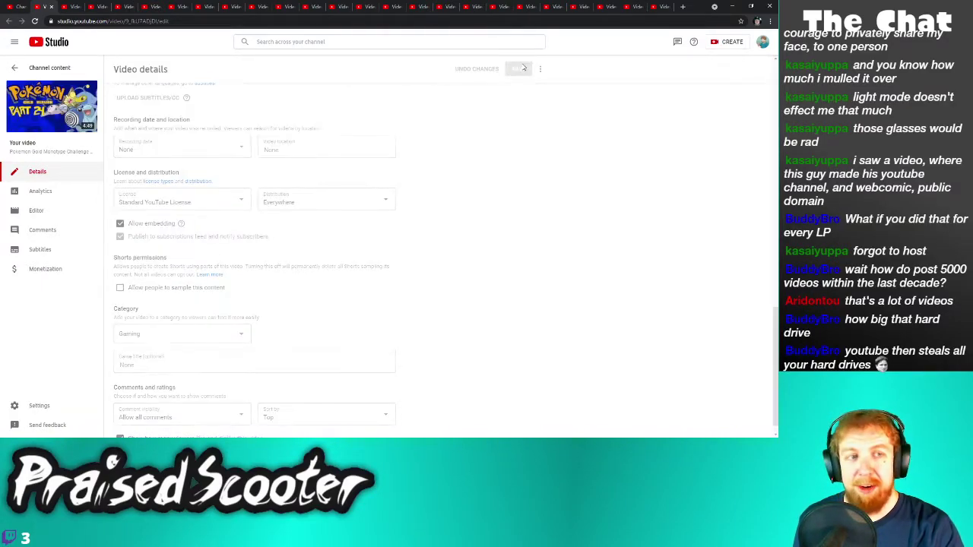
Close the Pokemon part 24 tab, turn off Shorts sampling for Let's Play Sonic Adventure DX pt23 and save
left_click(69, 11)
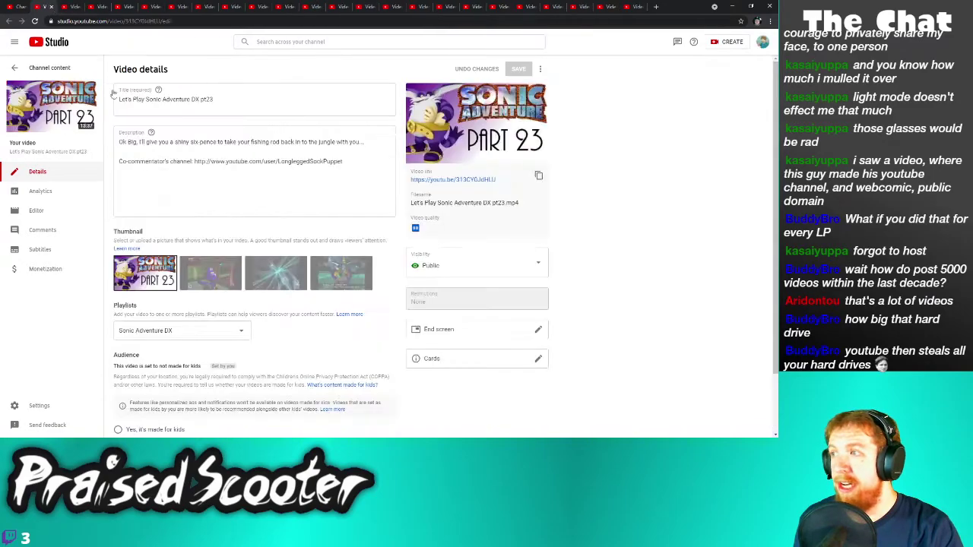
scroll(107, 428, "down", 2)
left_click(133, 411)
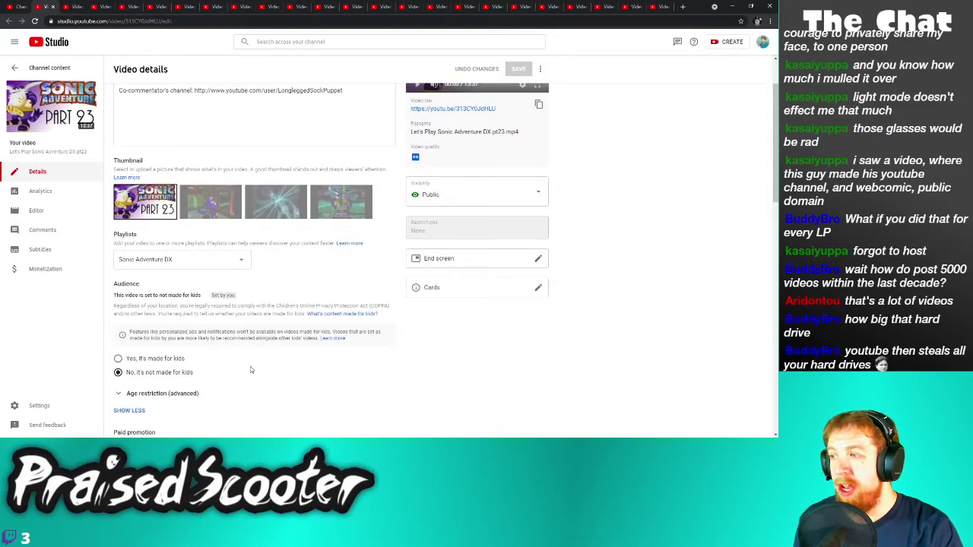
scroll(250, 369, "down", 6)
left_click(167, 379)
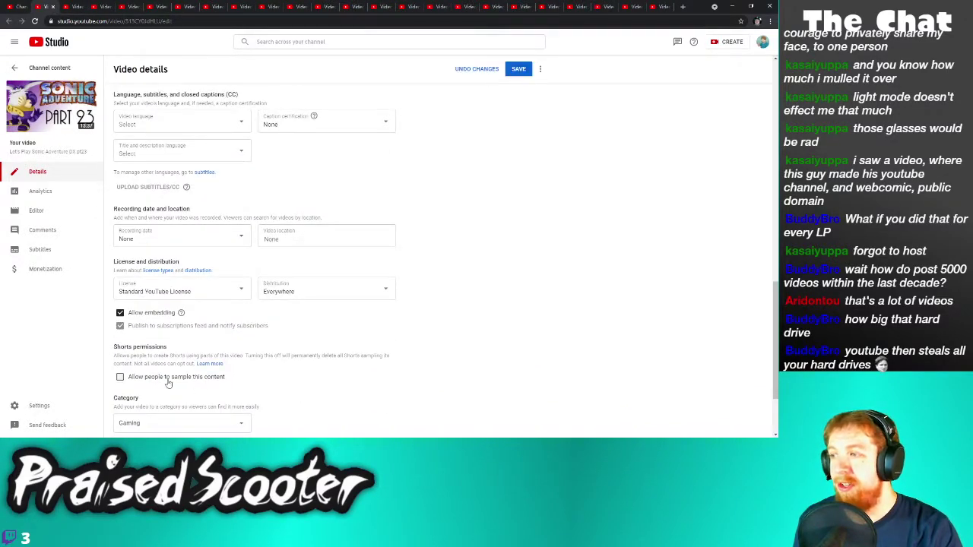
left_click(519, 69)
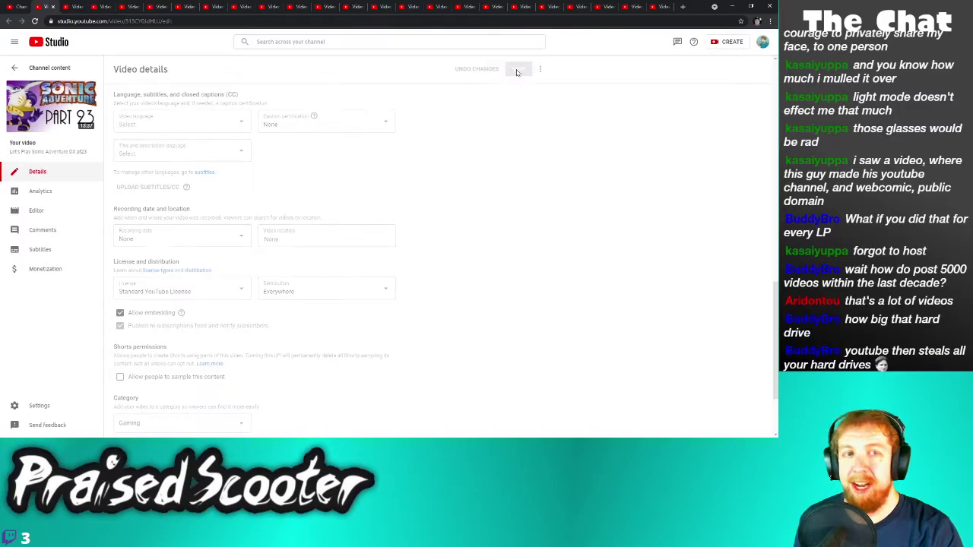
Close the Sonic Adventure DX pt23 tab, turn off Shorts sampling for Let's Play Golden Sun The Lost Age pt33 and save
left_click(52, 8)
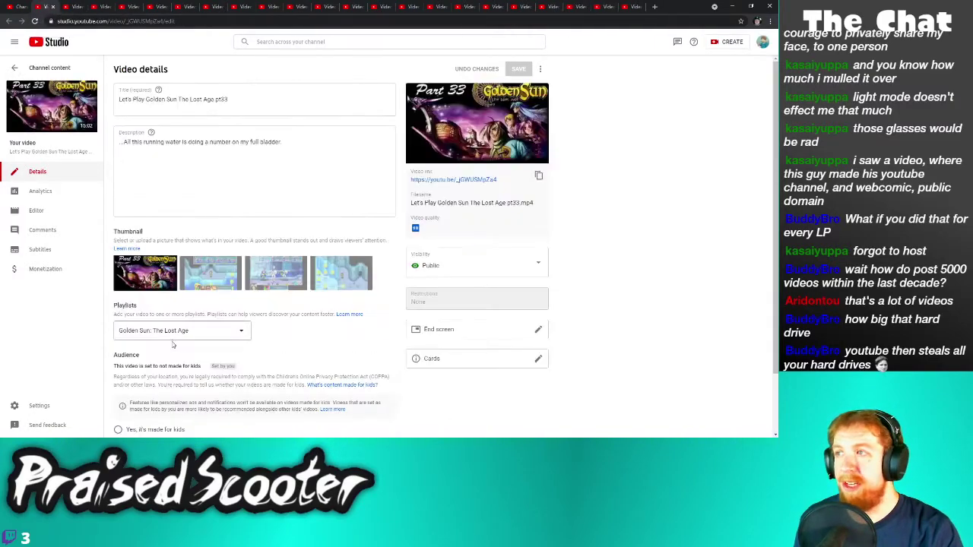
scroll(152, 365, "down", 2)
left_click(133, 412)
scroll(144, 403, "down", 10)
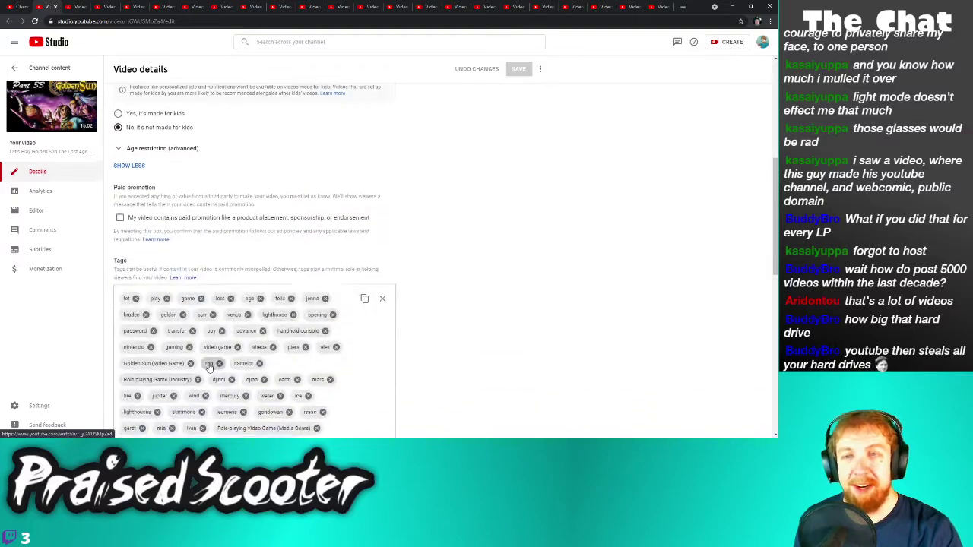
left_click(175, 274)
left_click(518, 68)
Close the Golden Sun pt33 tab, turn off Shorts sampling for the Pokemon Gold Monotype Challenge part 23 video and save
left_click(52, 7)
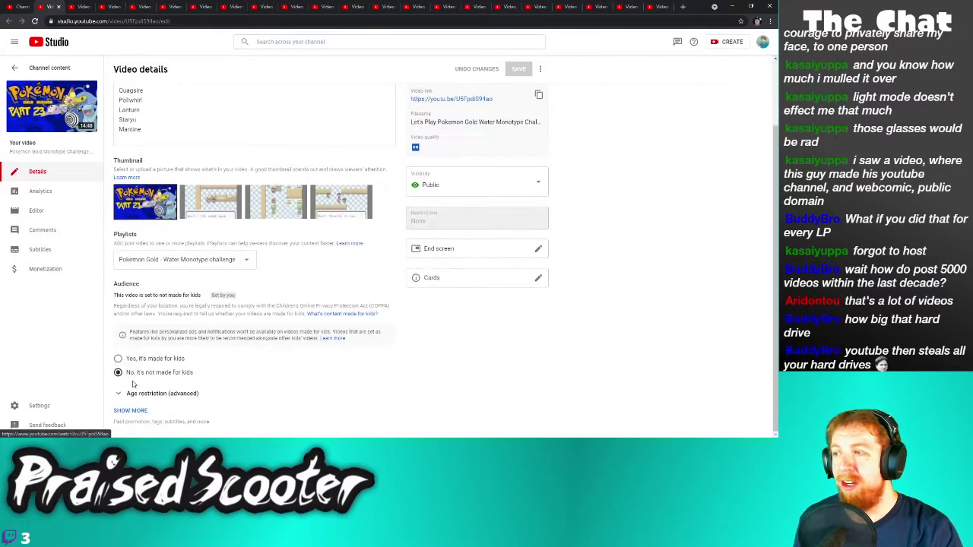
left_click(131, 411)
scroll(247, 382, "down", 10)
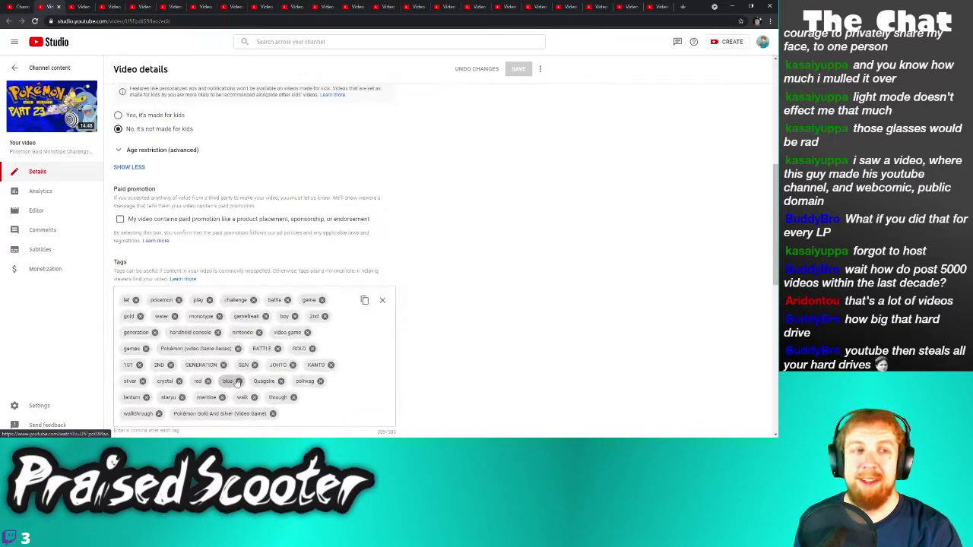
scroll(150, 399, "down", 1)
left_click(161, 370)
left_click(518, 68)
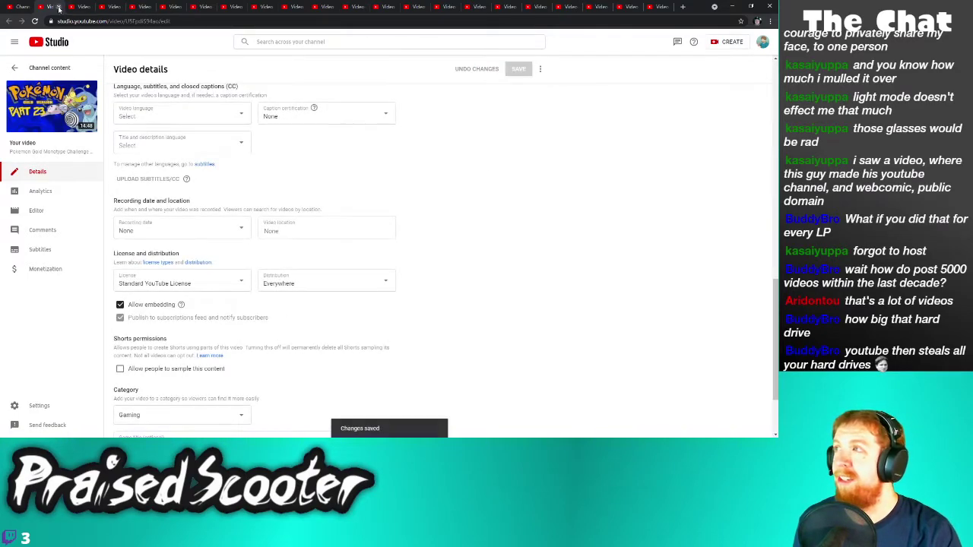
Close the Pokemon part 23 tab, turn off Shorts sampling for the Golden Sun The Lost Age part 32 video and save
key("ctrl+w")
scroll(182, 265, "down", 1)
left_click(139, 410)
scroll(149, 387, "down", 8)
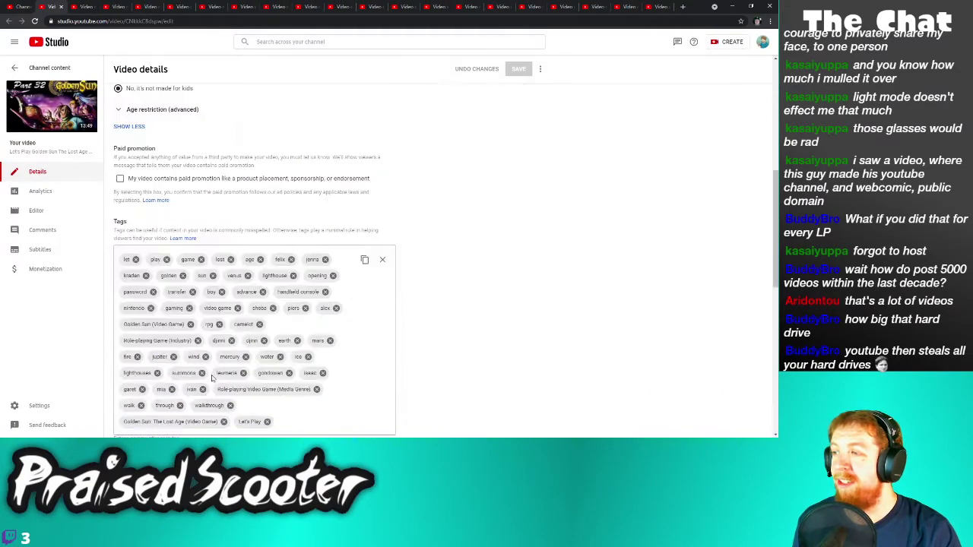
left_click(147, 413)
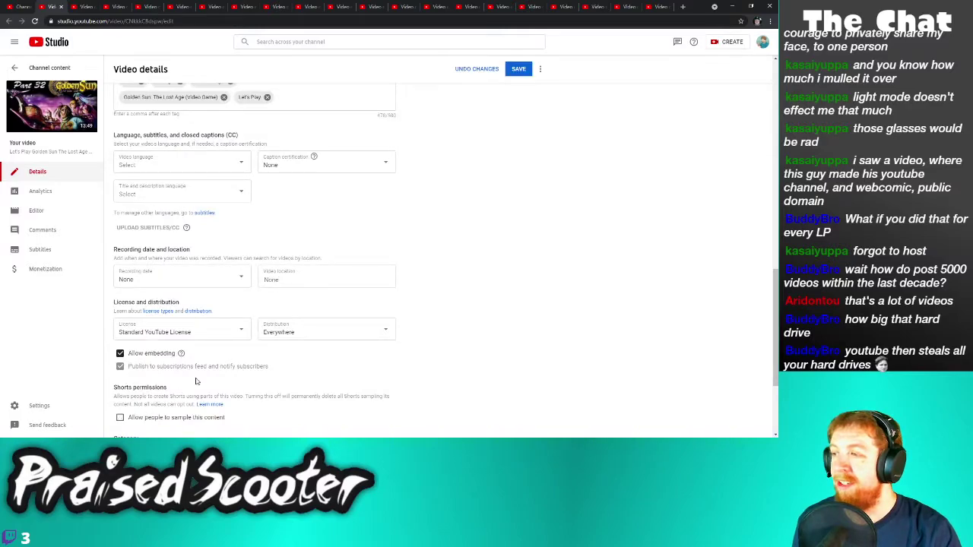
left_click(519, 69)
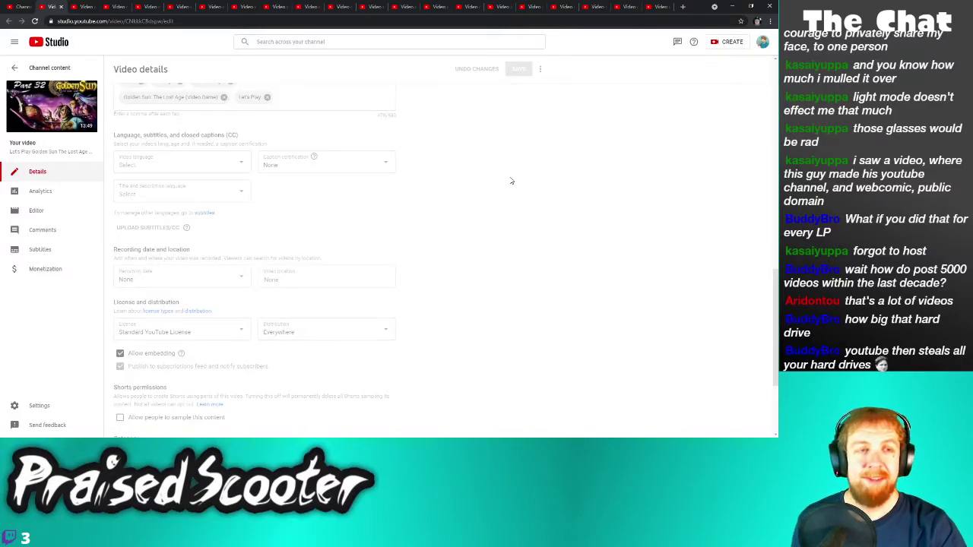
Close the Golden Sun part 32 tab, turn off Shorts sampling for Let's Play Sonic Adventure DX pt22 and save
left_click(63, 7)
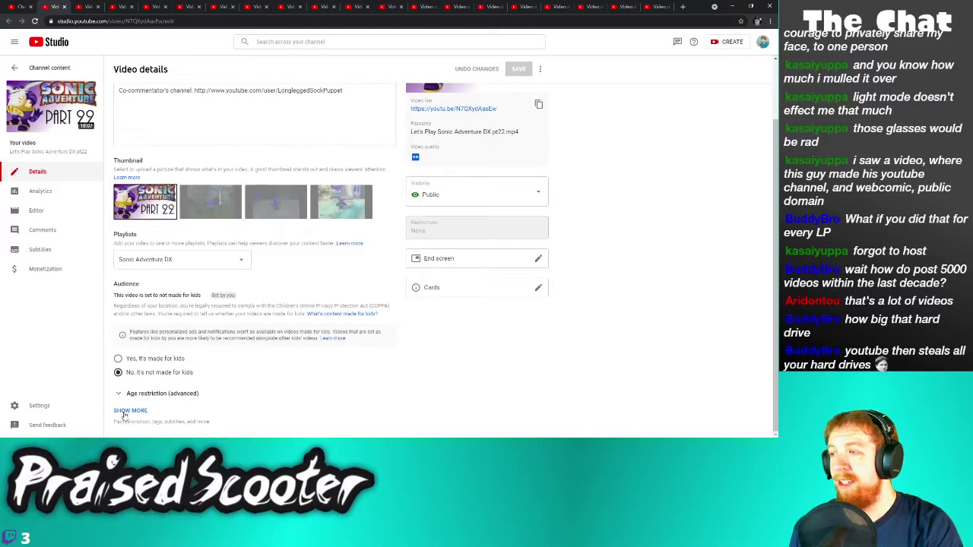
left_click(130, 410)
scroll(133, 380, "down", 10)
left_click(119, 296)
left_click(519, 69)
Close the Sonic Adventure DX pt22 tab, turn off Shorts sampling for Let's Play Golden Sun The Lost Age pt31 and save
left_click(64, 7)
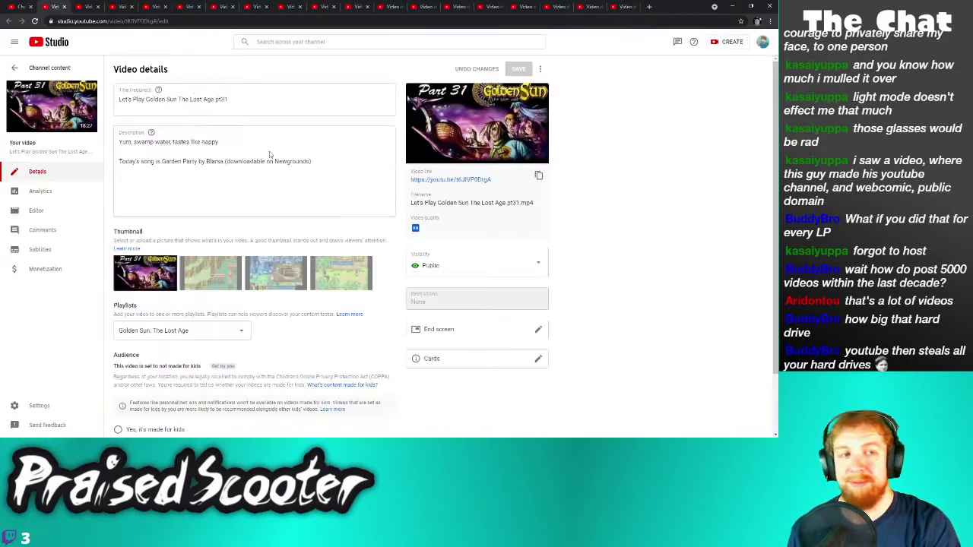
scroll(246, 137, "down", 5)
left_click(130, 410)
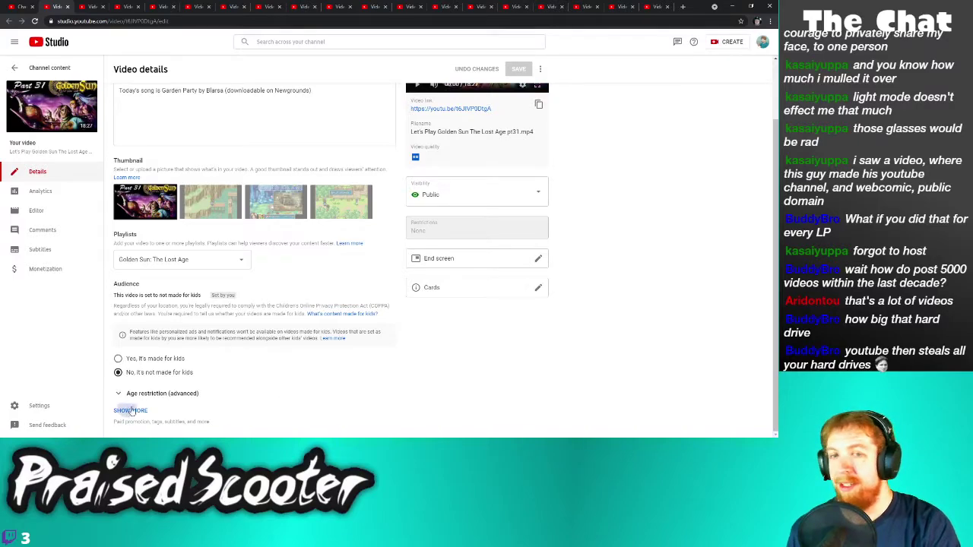
scroll(232, 393, "down", 10)
scroll(143, 350, "down", 3)
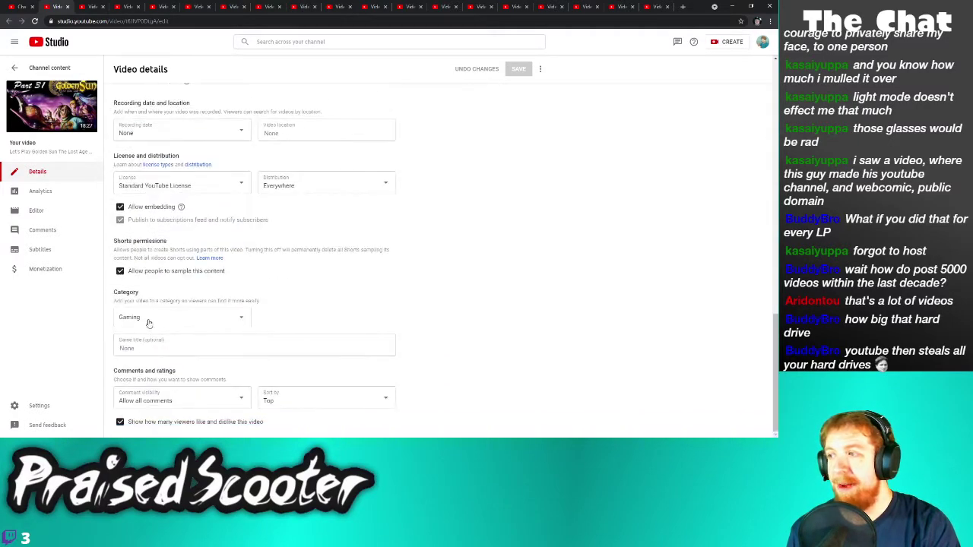
left_click(144, 272)
left_click(519, 69)
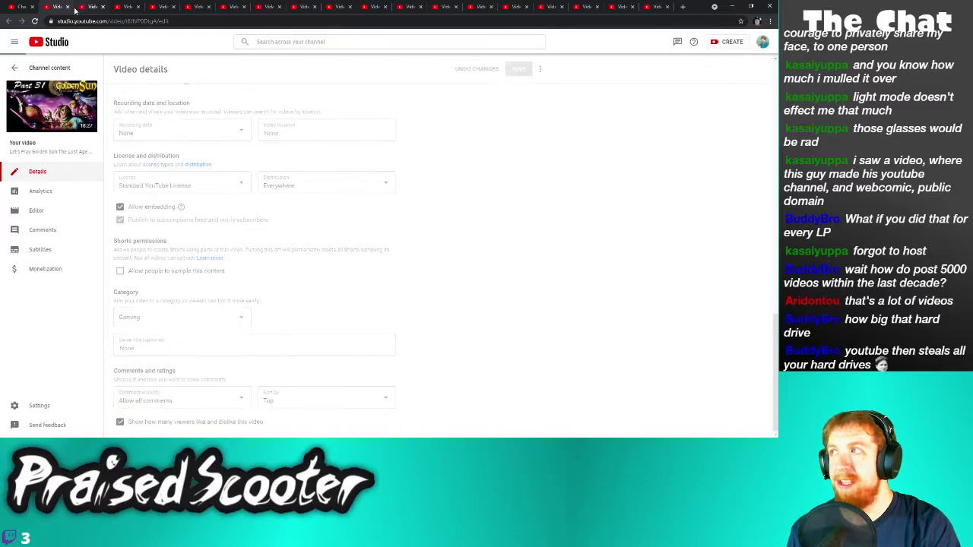
Close the Golden Sun part 31 tab, turn off Shorts sampling for the Chantelise - Attack of the Anime! video and save
key("ctrl+w")
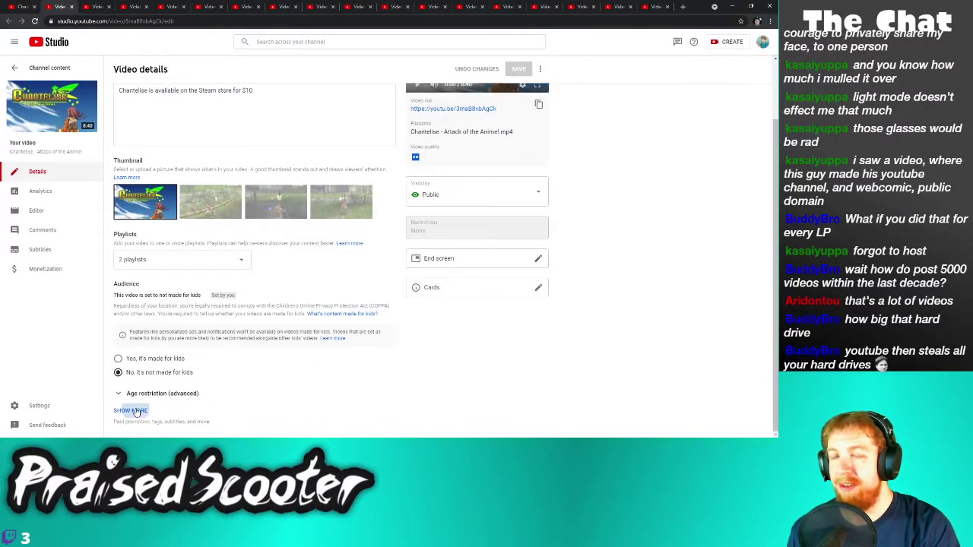
left_click(131, 411)
scroll(161, 409, "down", 10)
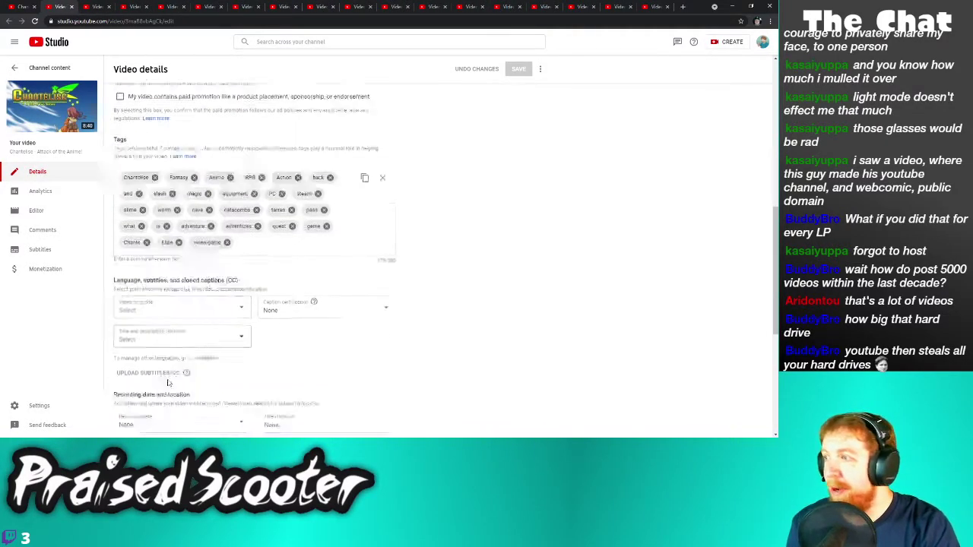
left_click(153, 361)
left_click(519, 69)
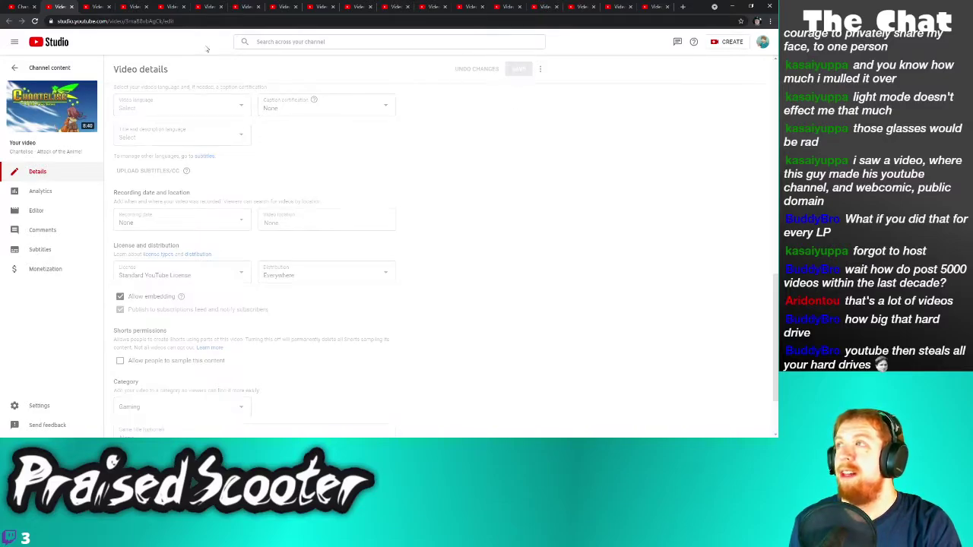
Close the Chantelise tab, turn off Shorts sampling for the Pokemon Gold Monotype Challenge part 22 video and save
left_click(73, 7)
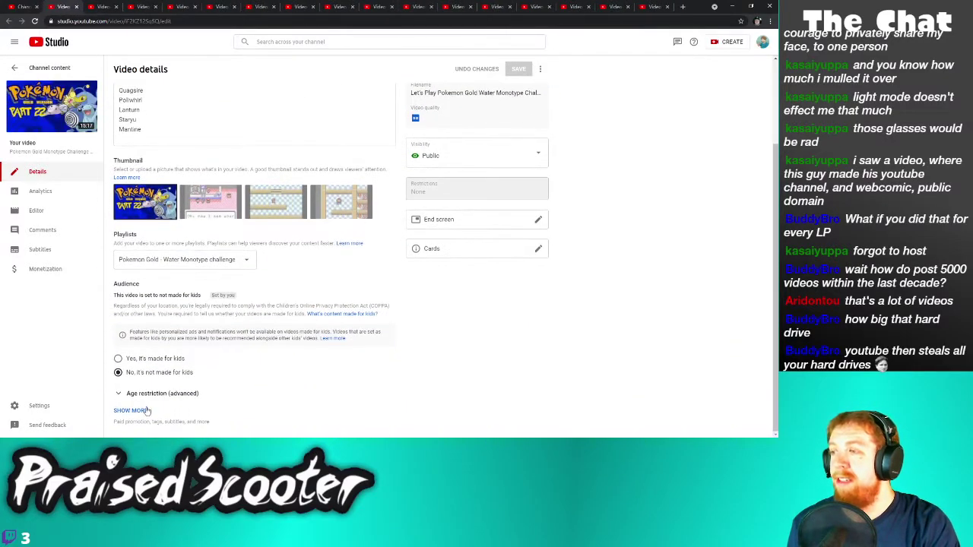
left_click(122, 410)
scroll(129, 380, "down", 10)
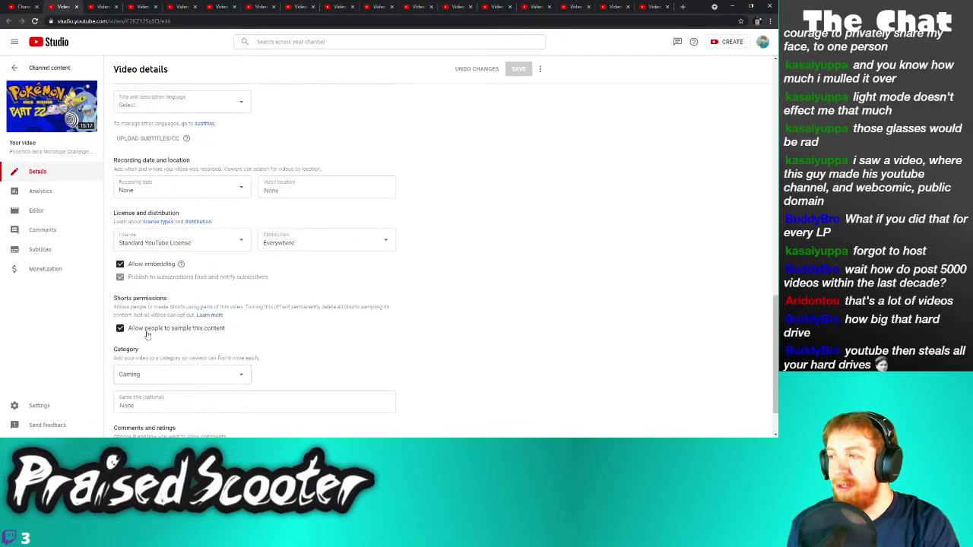
left_click(119, 328)
left_click(519, 69)
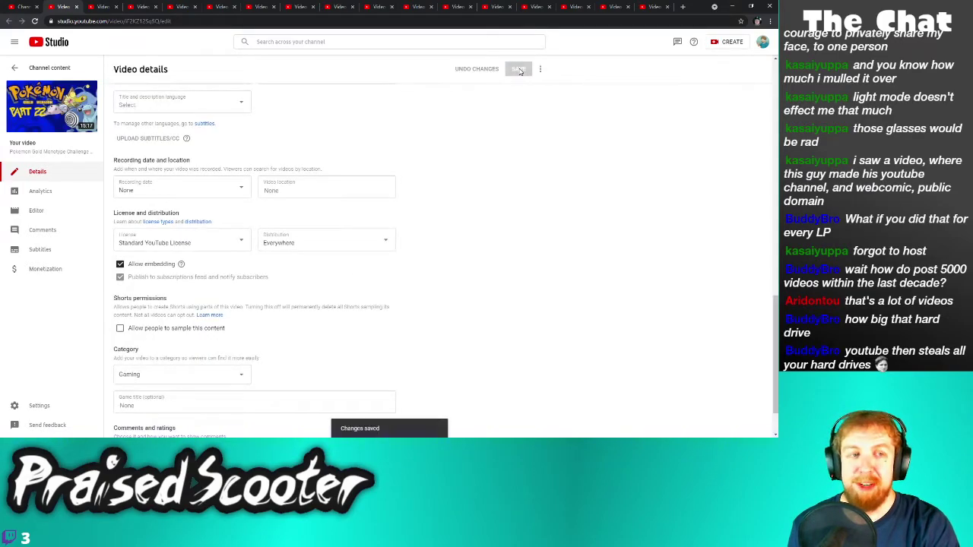
Close the Pokemon part 22 tab, turn off Shorts sampling for Let's Play Sonic Adventure DX pt21 and save
left_click(75, 6)
left_click(130, 410)
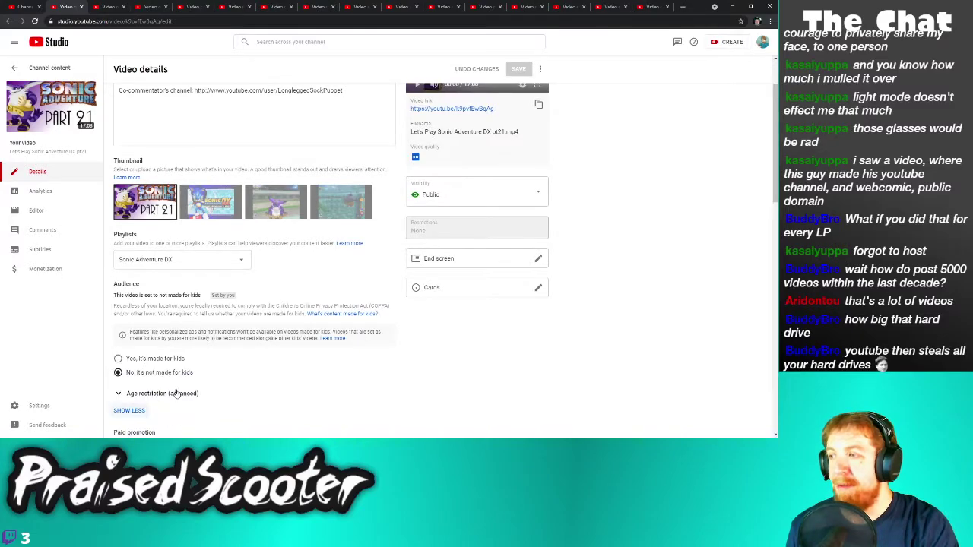
scroll(183, 319, "down", 8)
left_click(200, 296)
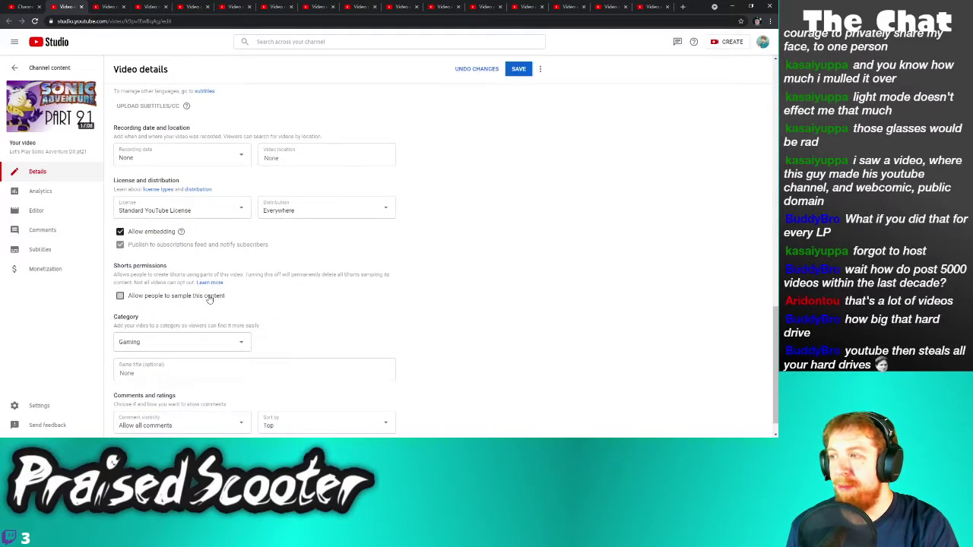
left_click(523, 73)
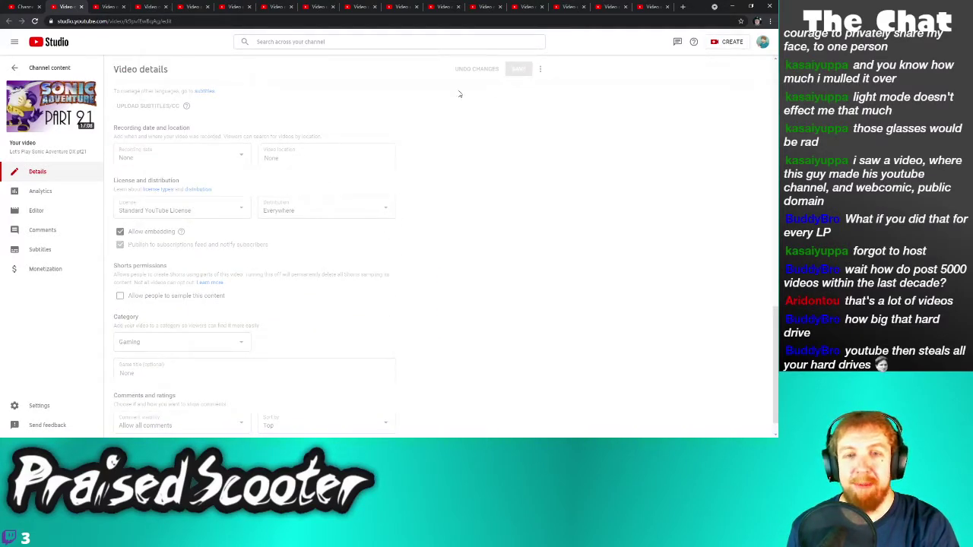
Close the Sonic Adventure DX pt21 tab, turn off Shorts sampling for the Pokemon Gold Monotype Challenge part 21 video and save
left_click(79, 7)
scroll(157, 373, "down", 3)
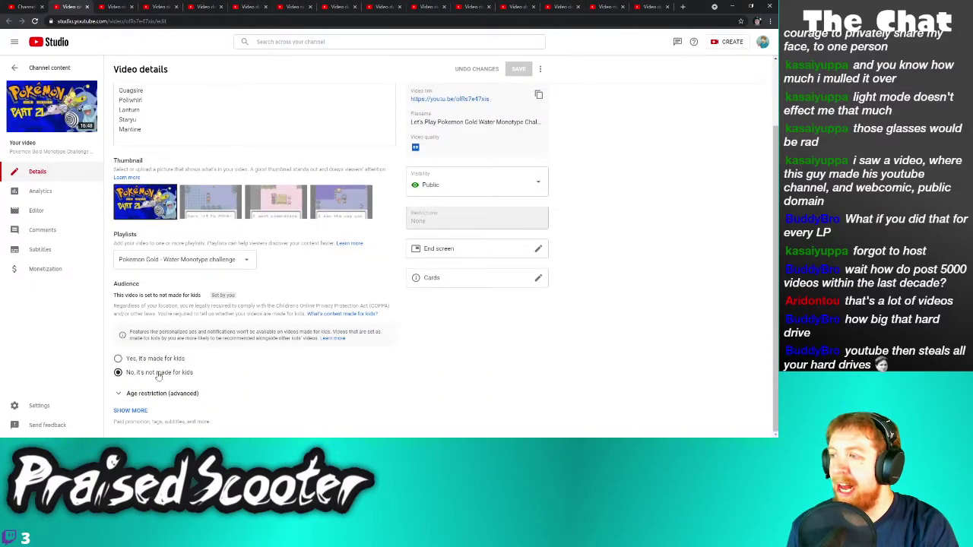
left_click(130, 408)
scroll(160, 397, "down", 2)
scroll(158, 398, "down", 5)
left_click(162, 369)
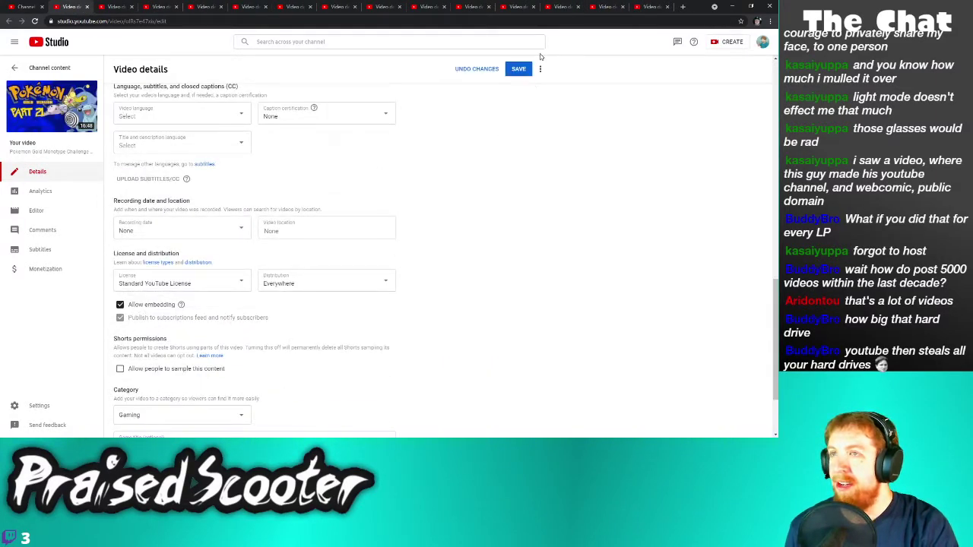
left_click(519, 68)
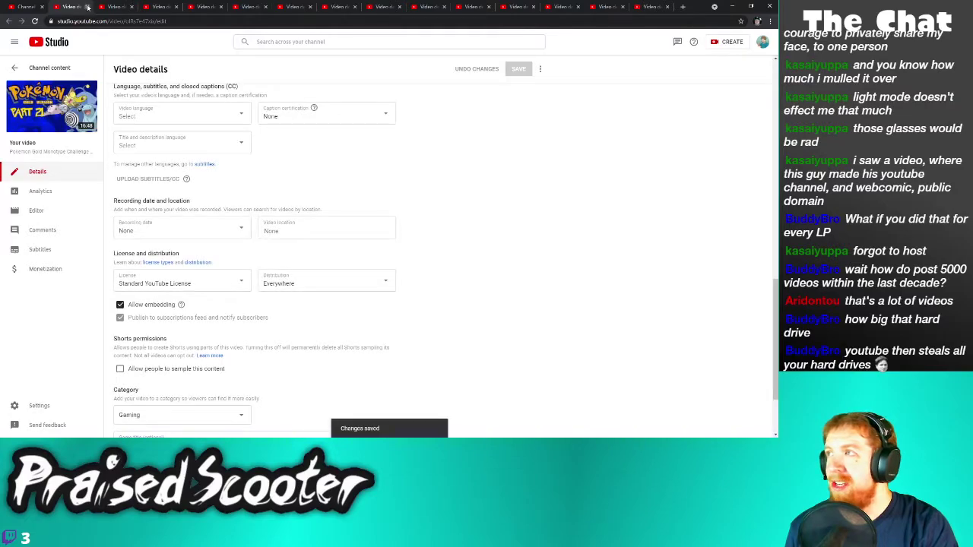
Close the Pokemon part 21 tab, turn off Shorts sampling for Let's Play Golden Sun The Lost Age pt30 and save
left_click(86, 7)
scroll(189, 300, "down", 1)
scroll(175, 342, "down", 1)
left_click(137, 412)
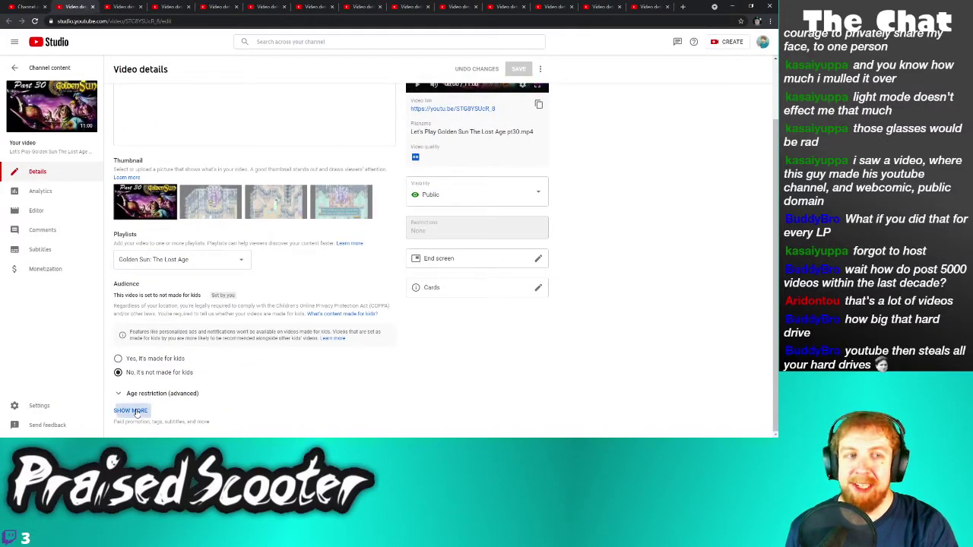
scroll(144, 403, "down", 6)
left_click(120, 417)
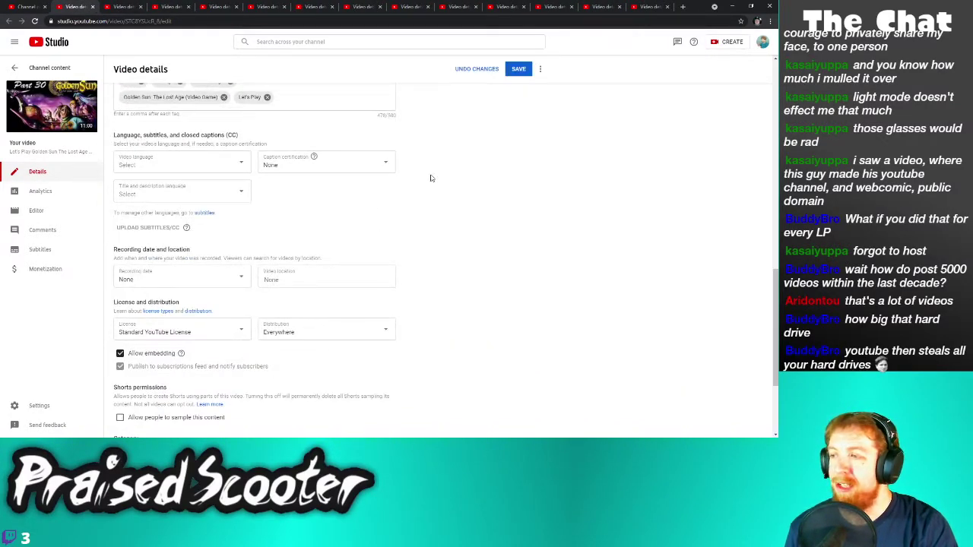
left_click(539, 69)
left_click(519, 68)
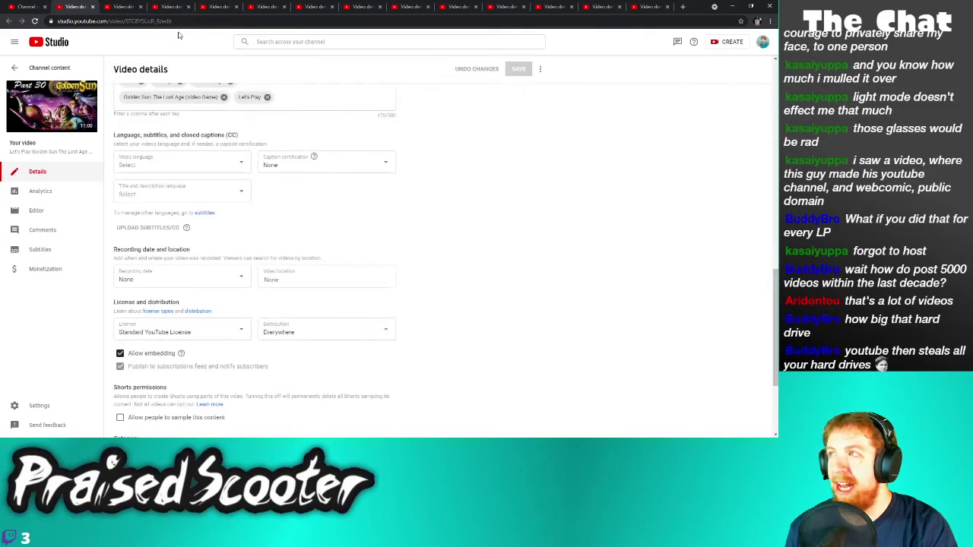
Close the Golden Sun pt30 tab, turn off Shorts sampling for Let's Play Sonic Adventure DX pt20 and save
left_click(92, 7)
scroll(228, 266, "down", 2)
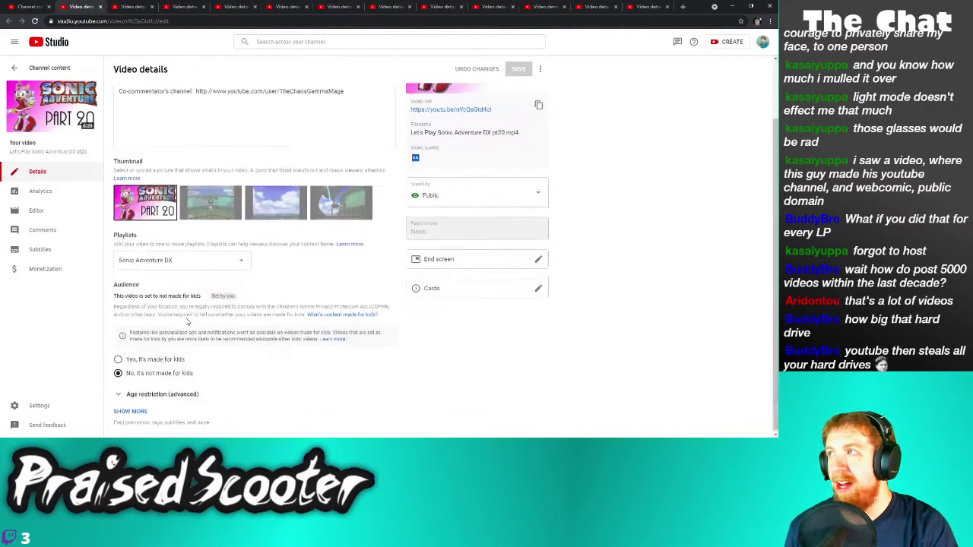
left_click(130, 410)
scroll(171, 380, "down", 5)
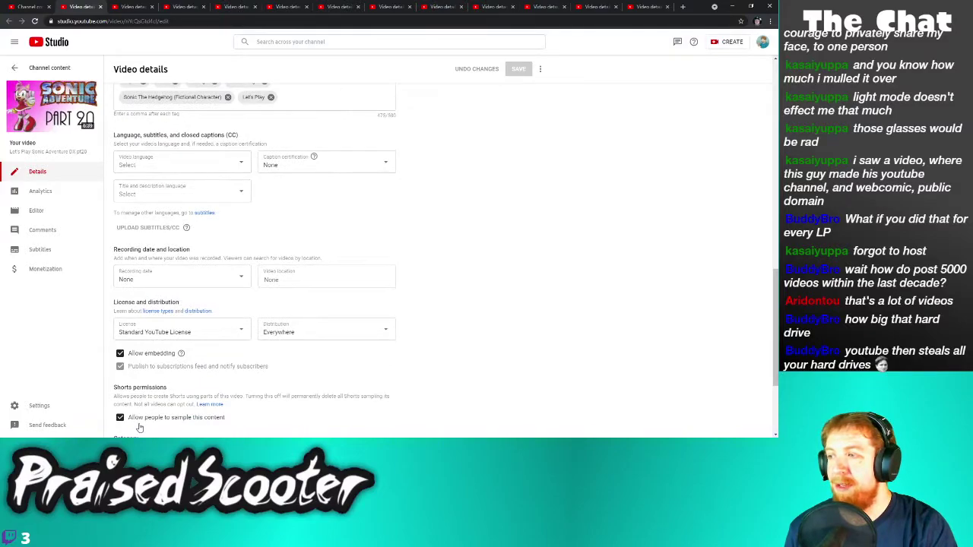
left_click(120, 417)
left_click(511, 70)
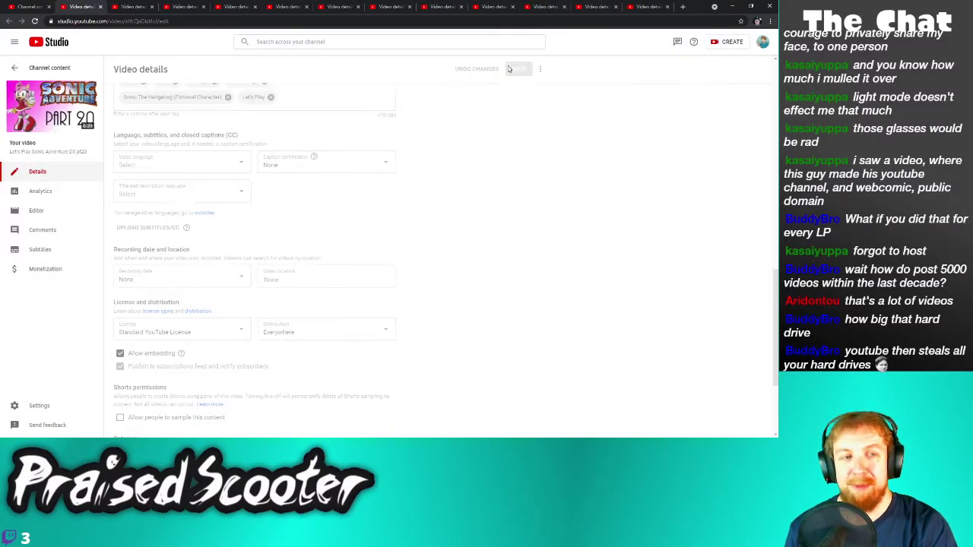
Close the Sonic Adventure DX pt20 tab, turn off Shorts sampling for Let's Play Golden Sun The Lost Age pt29 and save
left_click(101, 7)
scroll(228, 304, "down", 1)
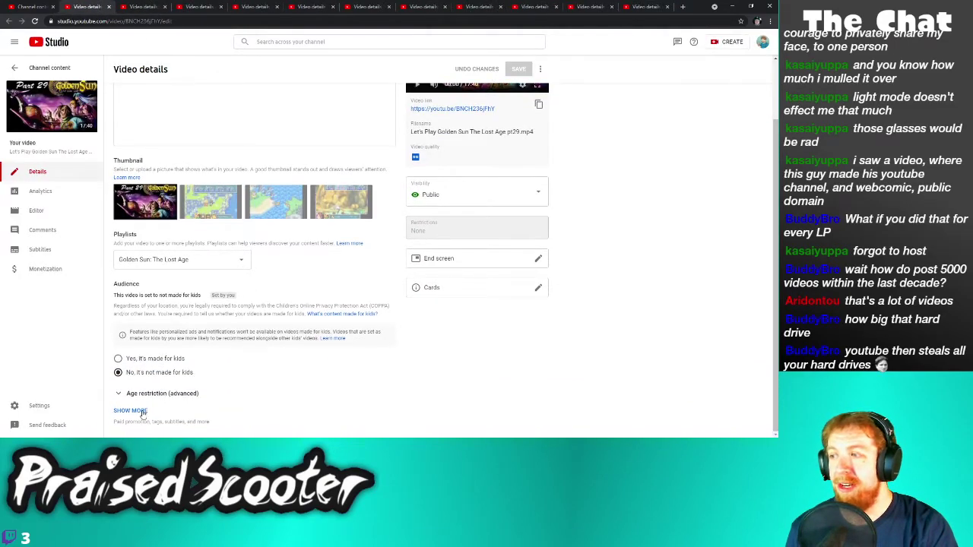
left_click(142, 410)
scroll(182, 376, "down", 7)
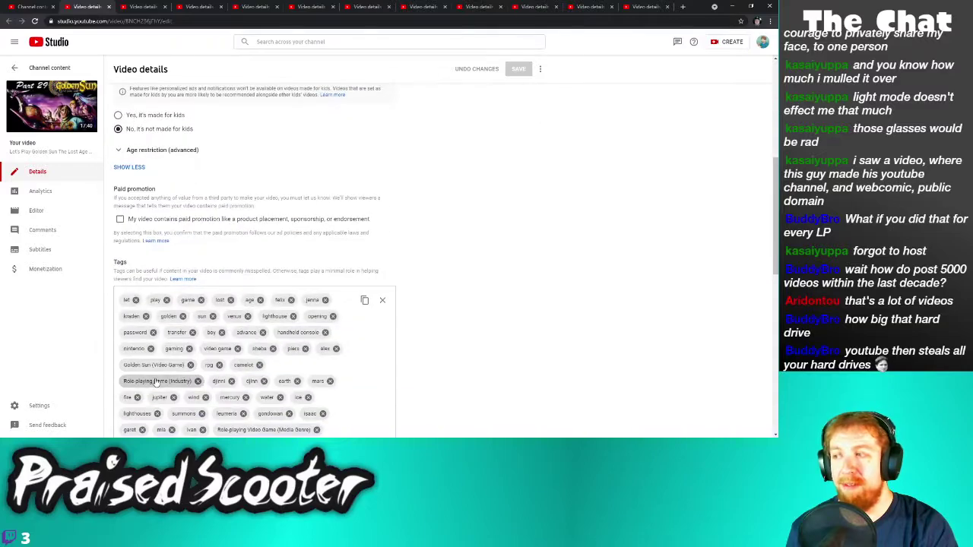
scroll(155, 382, "down", 3)
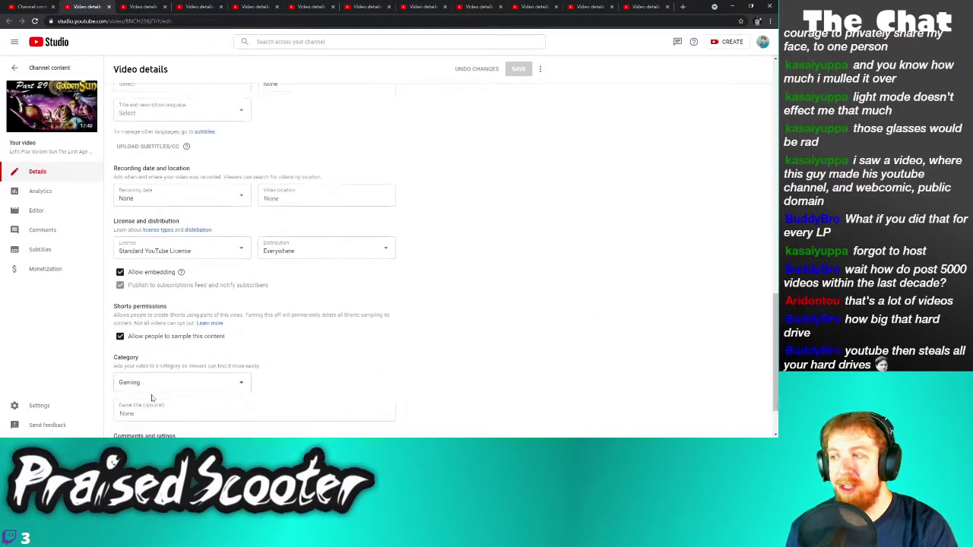
left_click(164, 340)
left_click(518, 68)
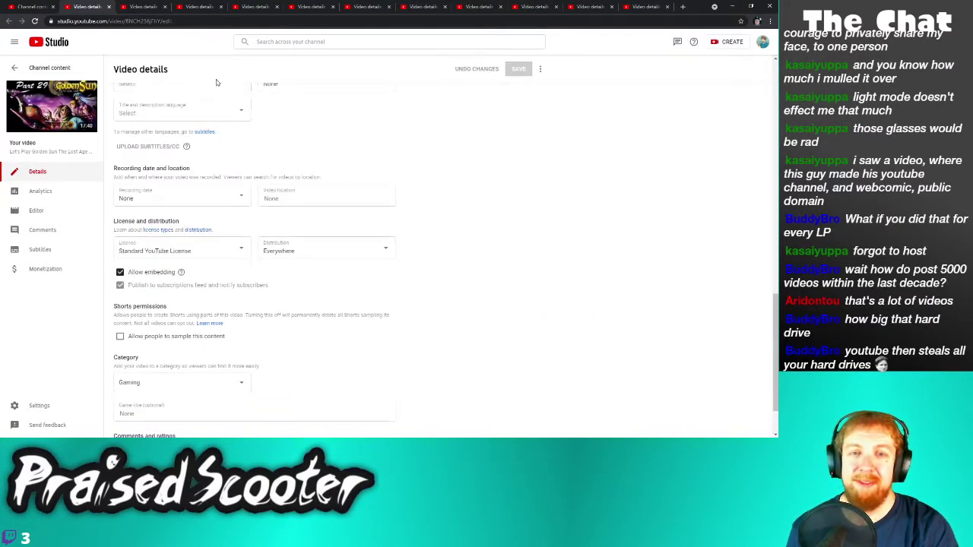
Close the Golden Sun pt29 tab, turn off Shorts sampling for Let's Play Golden Sun The Lost Age pt28 and save
left_click(109, 6)
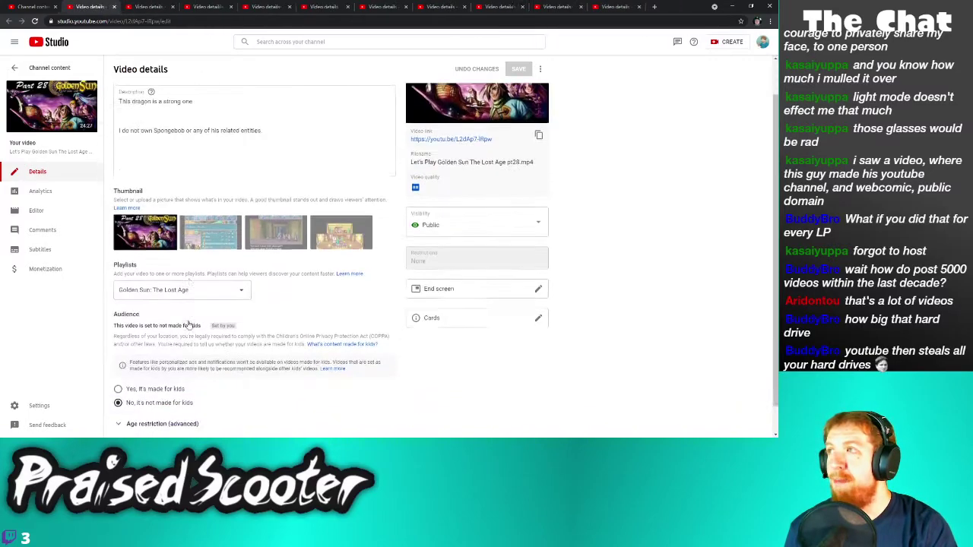
scroll(125, 411, "down", 1)
left_click(126, 412)
scroll(152, 388, "down", 4)
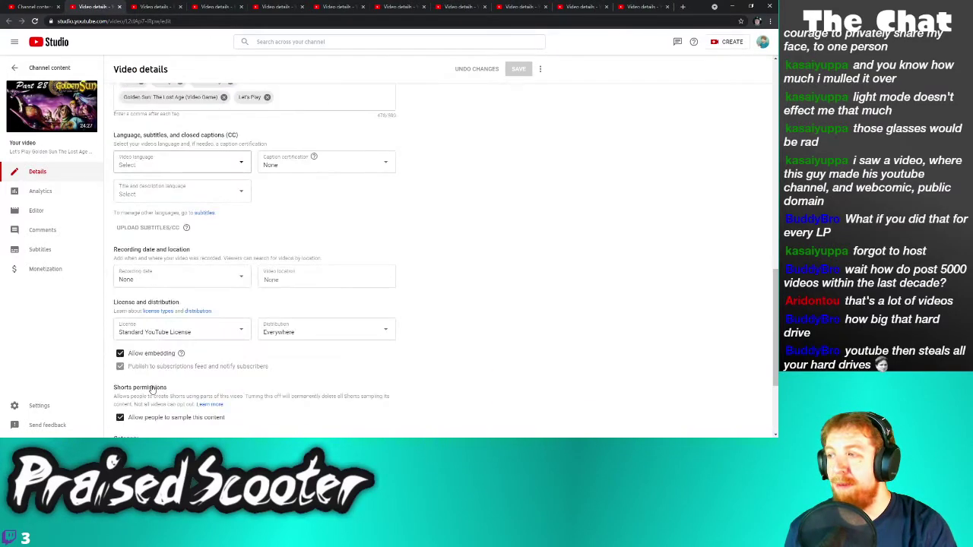
left_click(152, 417)
left_click(516, 69)
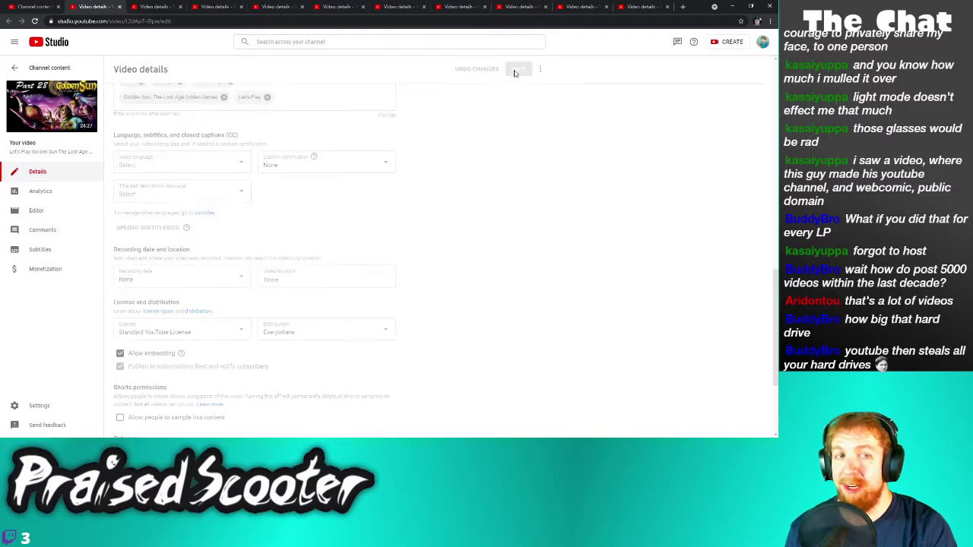
Close the Golden Sun pt28 tab, turn off Shorts sampling for the Pokemon Gold Monotype Challenge part 20 video and save
left_click(119, 6)
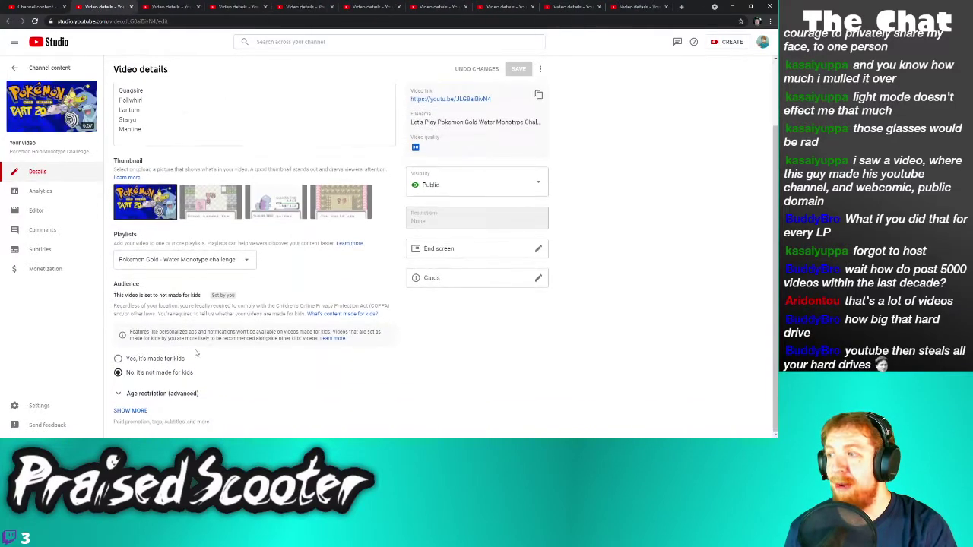
left_click(133, 408)
scroll(192, 391, "down", 4)
scroll(192, 392, "down", 6)
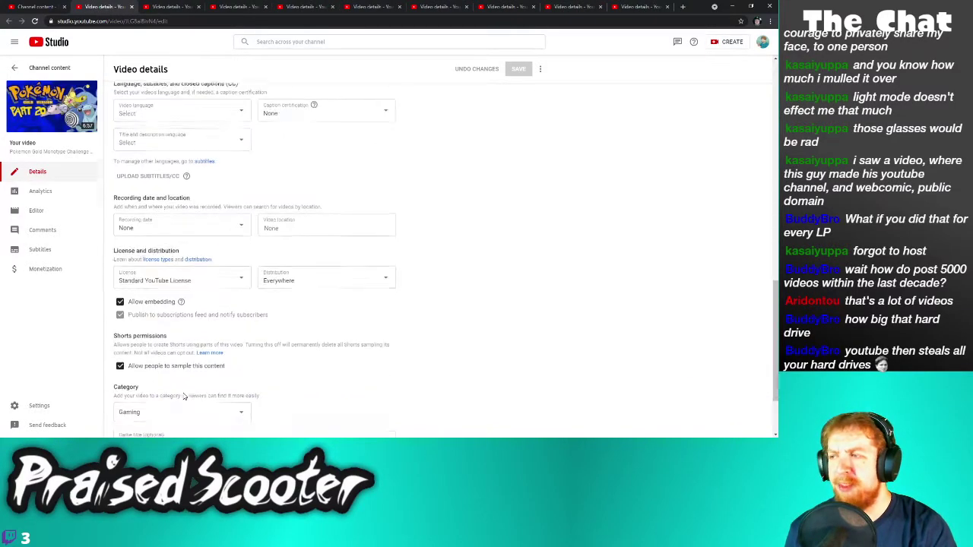
left_click(193, 272)
left_click(518, 70)
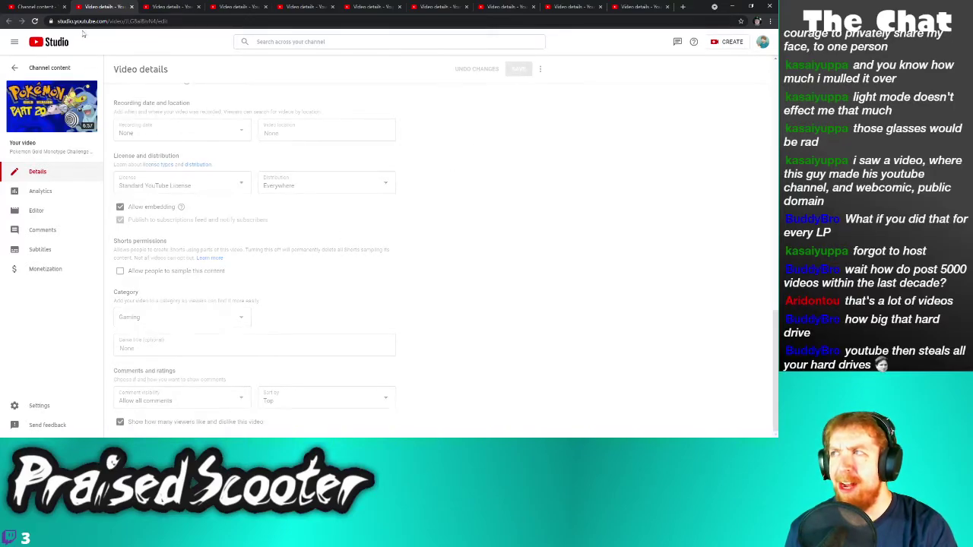
Close the Pokemon part 20 tab, turn off Shorts sampling for Let's Play Sonic Adventure DX pt19 and save
left_click(132, 7)
scroll(160, 380, "down", 1)
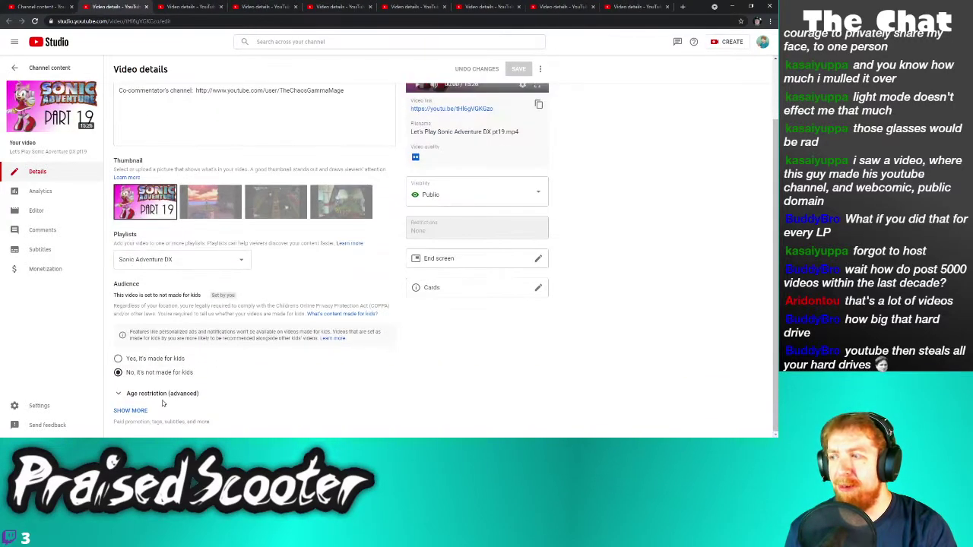
left_click(139, 415)
scroll(217, 373, "down", 10)
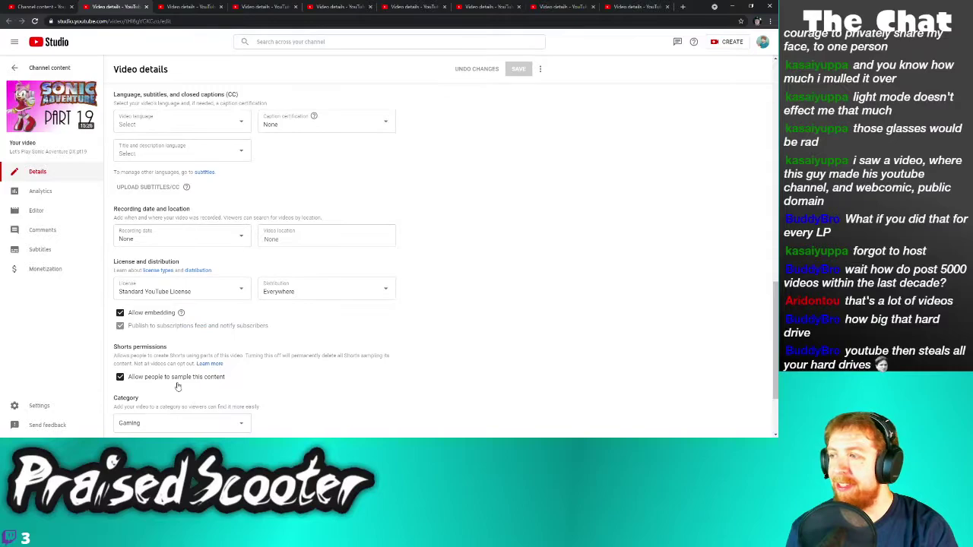
left_click(518, 69)
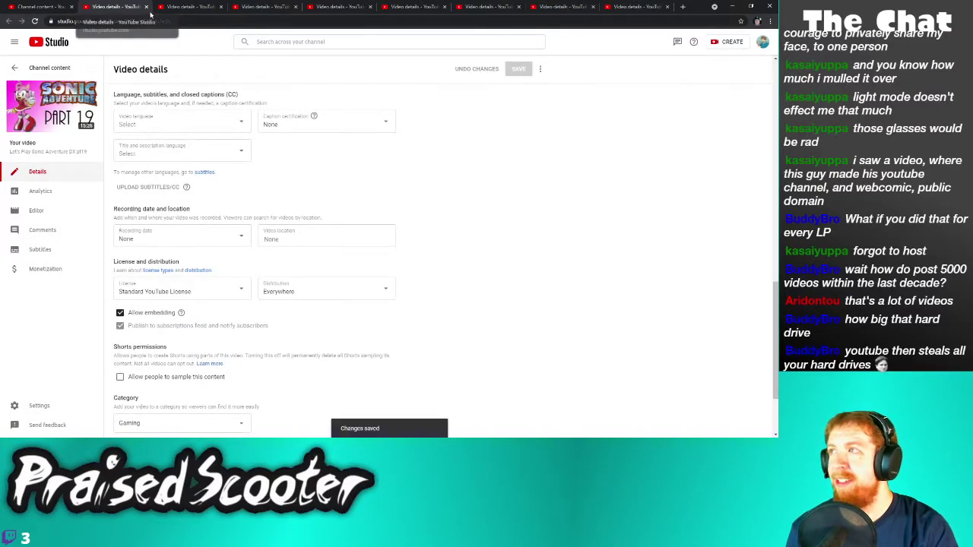
Close the Sonic Adventure DX pt19 tab, turn off Shorts sampling for the Golden Sun The Lost Age part 27 video and save
left_click(146, 7)
scroll(150, 275, "down", 2)
left_click(137, 413)
scroll(156, 365, "down", 6)
scroll(160, 374, "down", 3)
left_click(177, 338)
left_click(518, 69)
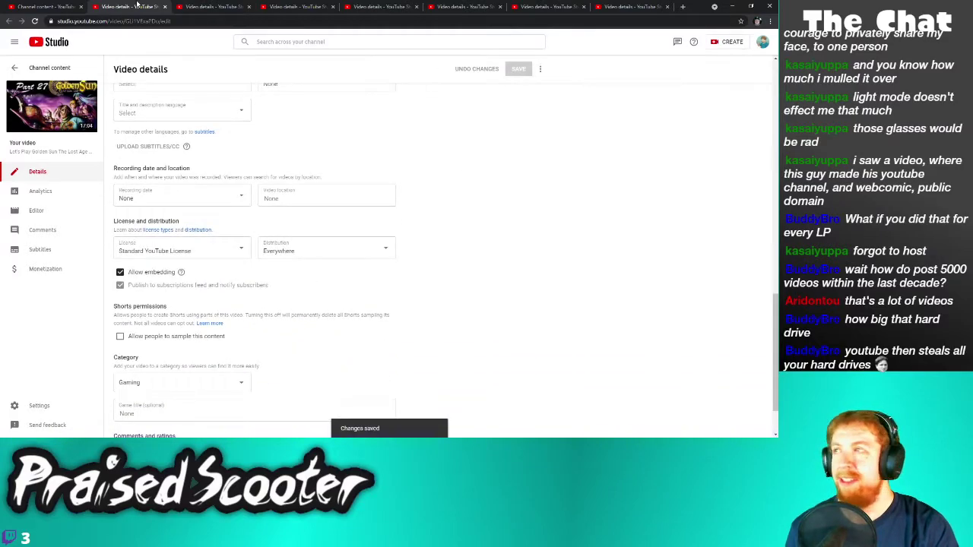
Close the Golden Sun part 27 tab, turn off Shorts sampling for Let's Play Golden Sun The Lost Age pt26 and save
left_click(164, 8)
scroll(137, 415, "down", 3)
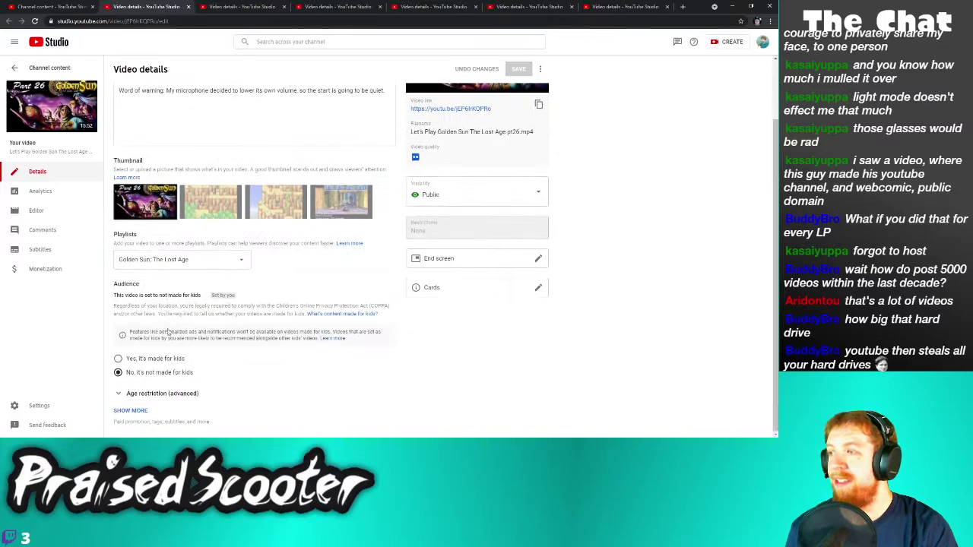
left_click(131, 410)
scroll(173, 382, "down", 5)
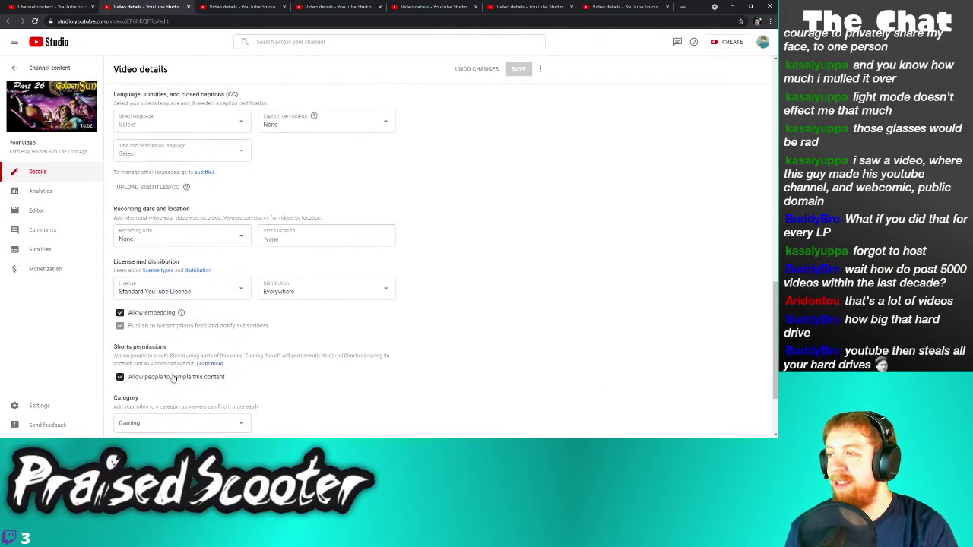
left_click(173, 378)
left_click(516, 68)
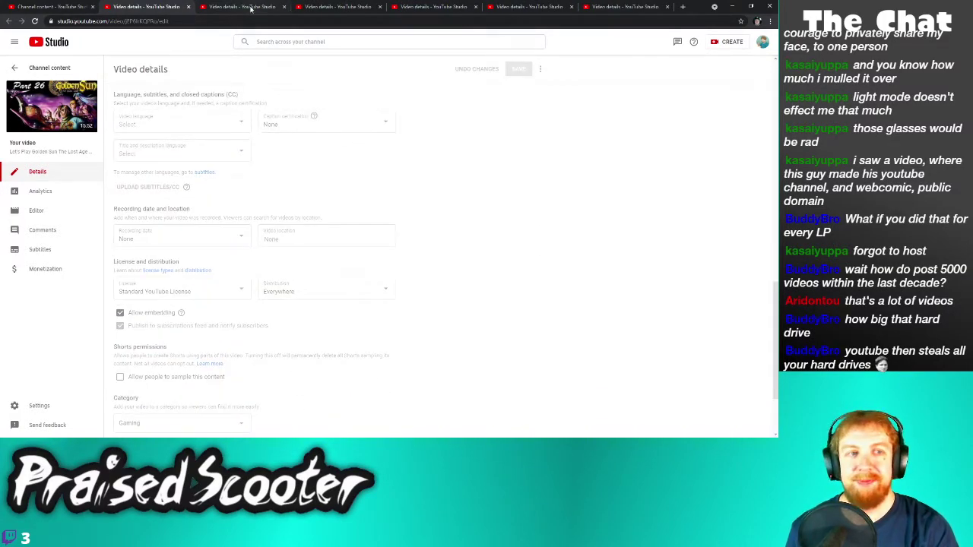
Close the Golden Sun pt26 tab, turn off Shorts sampling for the Pokemon Gold Monotype Challenge part 19 video and save
left_click(189, 7)
scroll(173, 342, "down", 3)
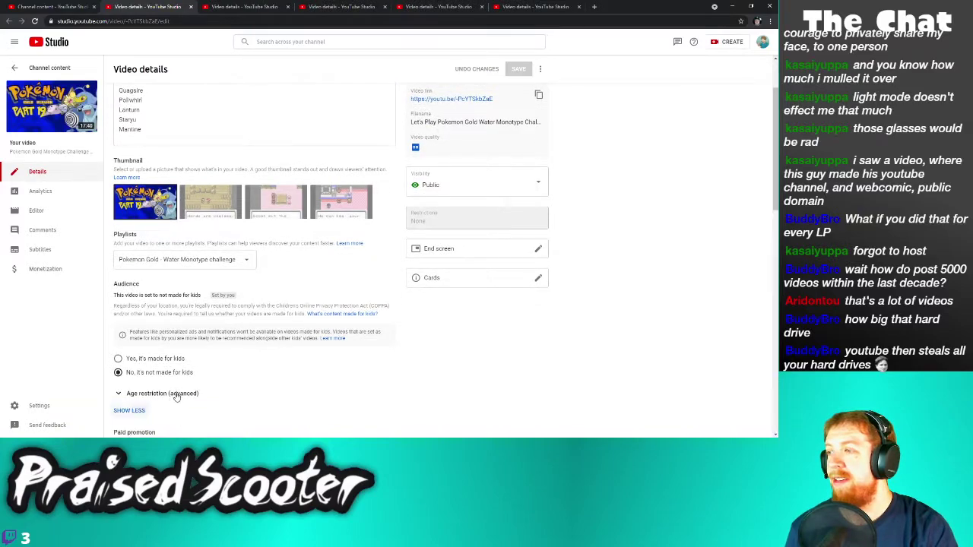
left_click(131, 408)
scroll(184, 385, "down", 5)
left_click(199, 328)
left_click(520, 70)
Close the Pokemon part 19 tab, turn off Shorts sampling for Let's Play Sonic Adventure DX pt18 and save
left_click(191, 6)
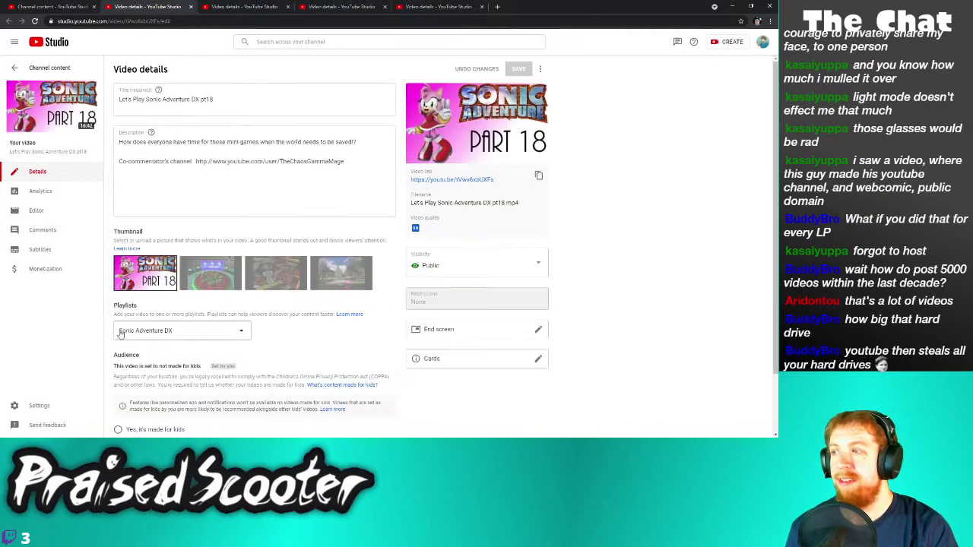
scroll(145, 365, "down", 5)
left_click(131, 408)
scroll(152, 380, "down", 4)
scroll(159, 373, "down", 5)
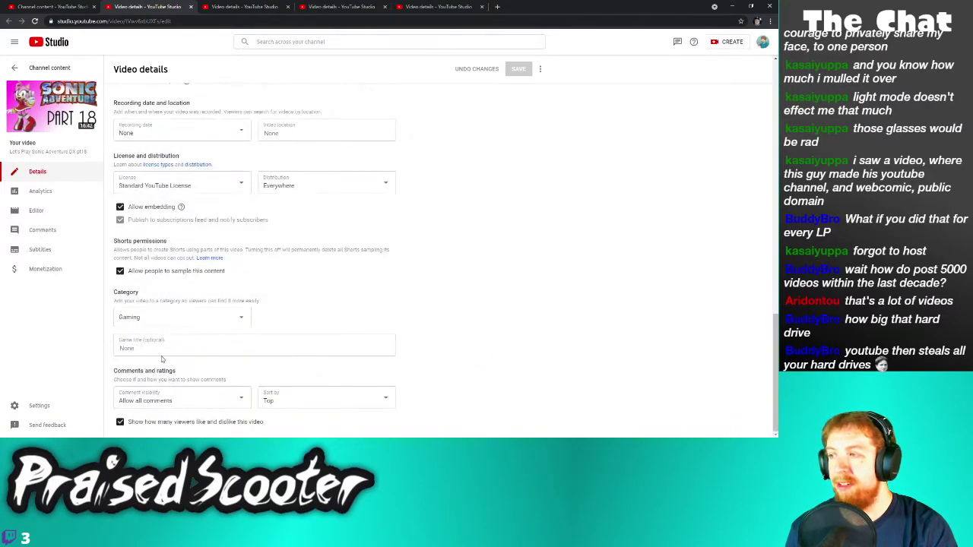
left_click(169, 271)
left_click(519, 69)
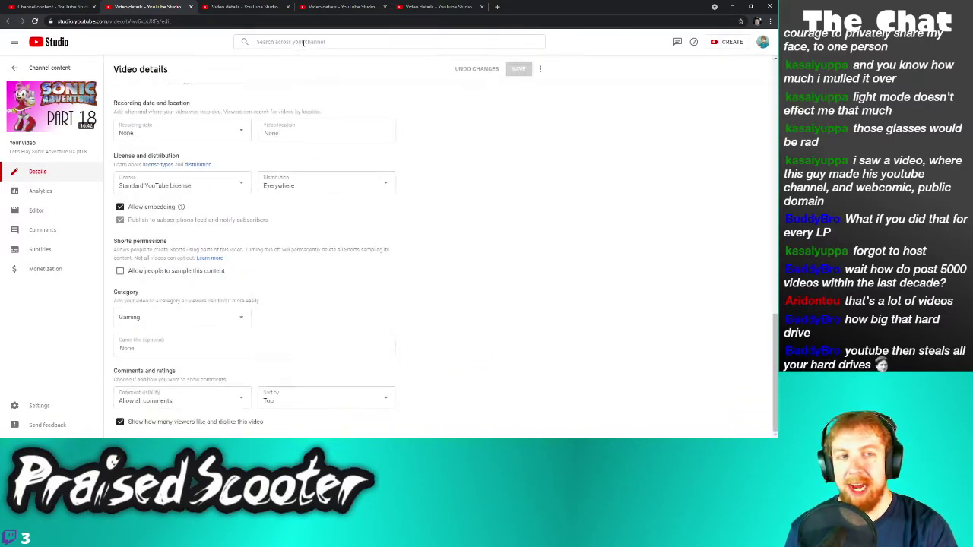
Close the Sonic Adventure DX pt18 tab, turn off Shorts sampling for the Pokemon Gold Monotype Challenge part 18 video and save
left_click(191, 6)
scroll(164, 403, "down", 2)
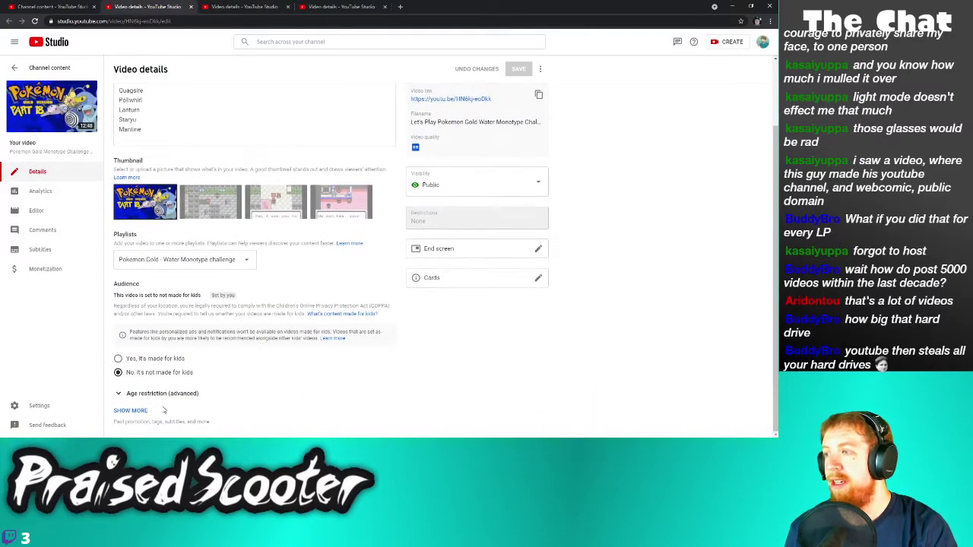
left_click(130, 410)
scroll(169, 369, "down", 8)
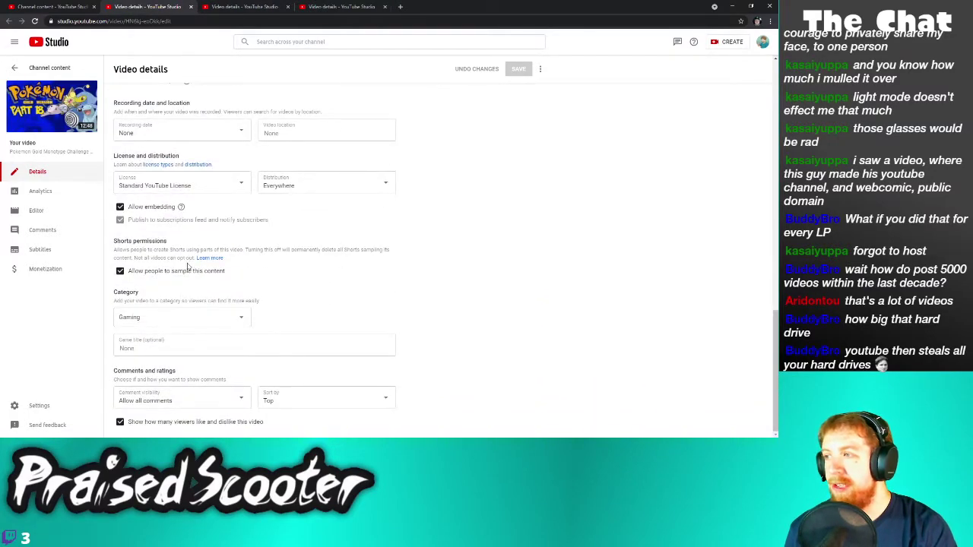
left_click(120, 270)
left_click(519, 68)
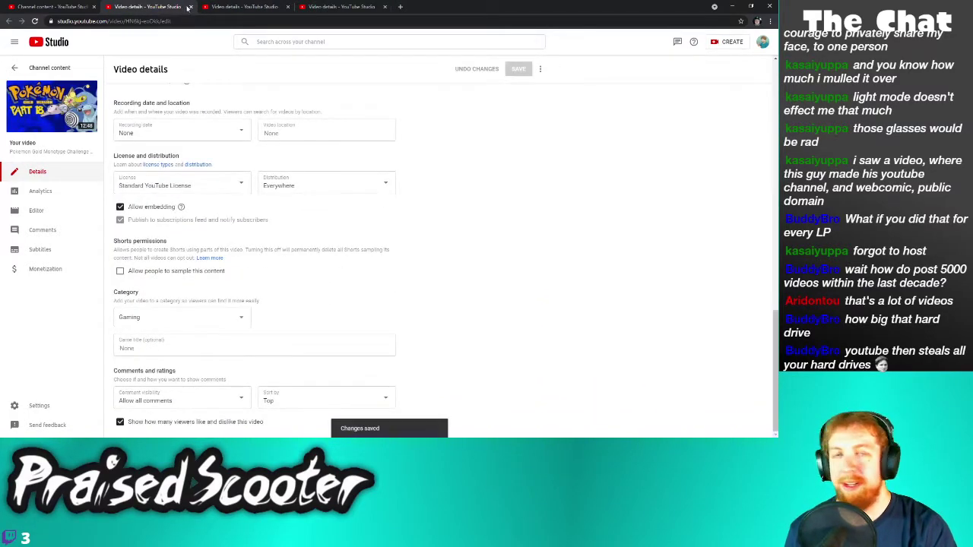
Close the Pokemon part 18 tab, turn off Shorts sampling for Let's Play Sonic Adventure DX pt17 and save
left_click(190, 7)
scroll(121, 391, "down", 5)
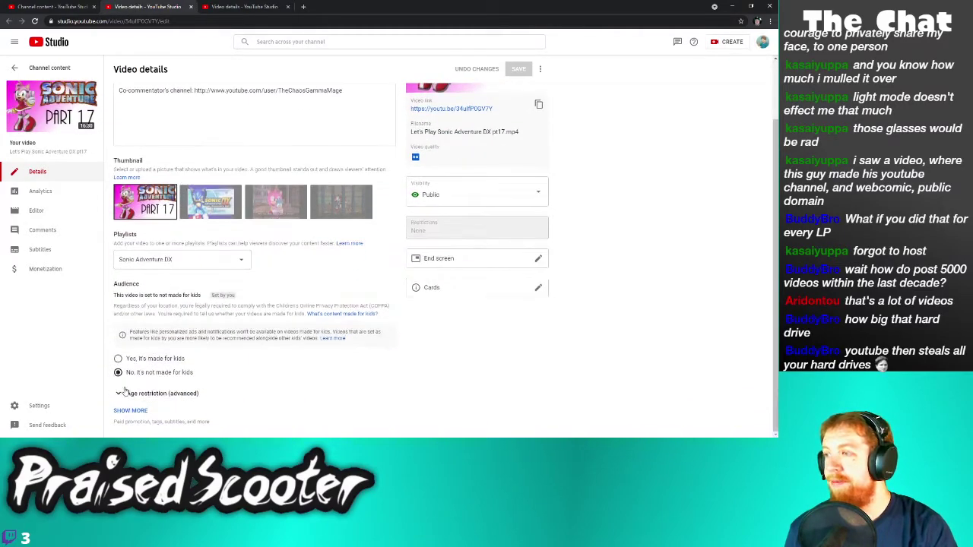
left_click(130, 411)
scroll(201, 359, "down", 5)
scroll(202, 359, "down", 5)
left_click(119, 376)
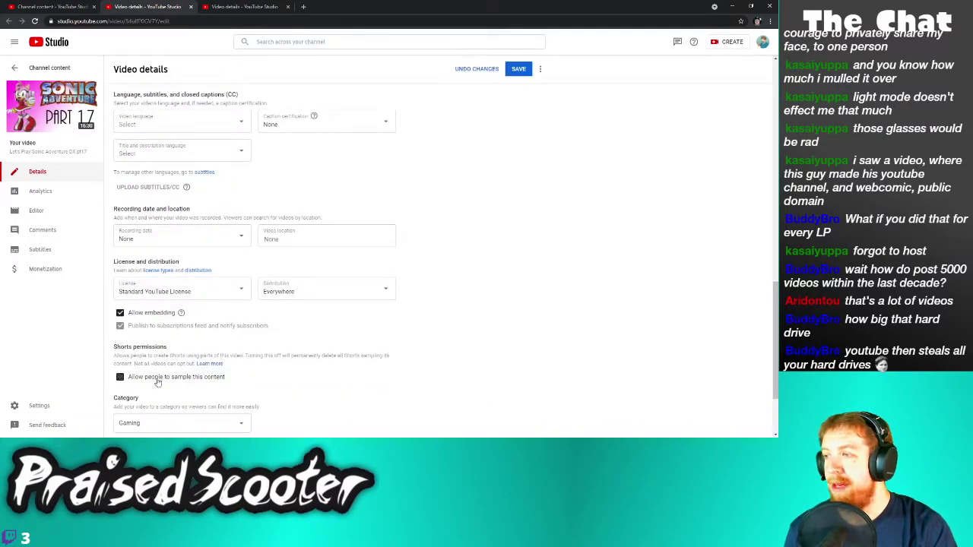
left_click(518, 69)
Close the Sonic Adventure DX pt17 tab, turn off Shorts sampling for Golden Sun The Lost Age pt25, save and close its tab
left_click(190, 7)
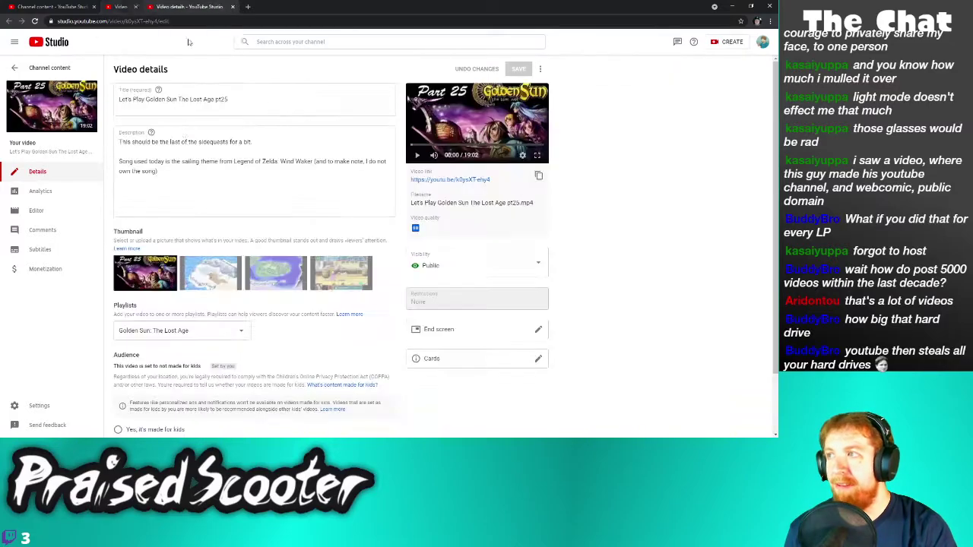
scroll(197, 253, "down", 1)
left_click(141, 411)
scroll(197, 375, "down", 10)
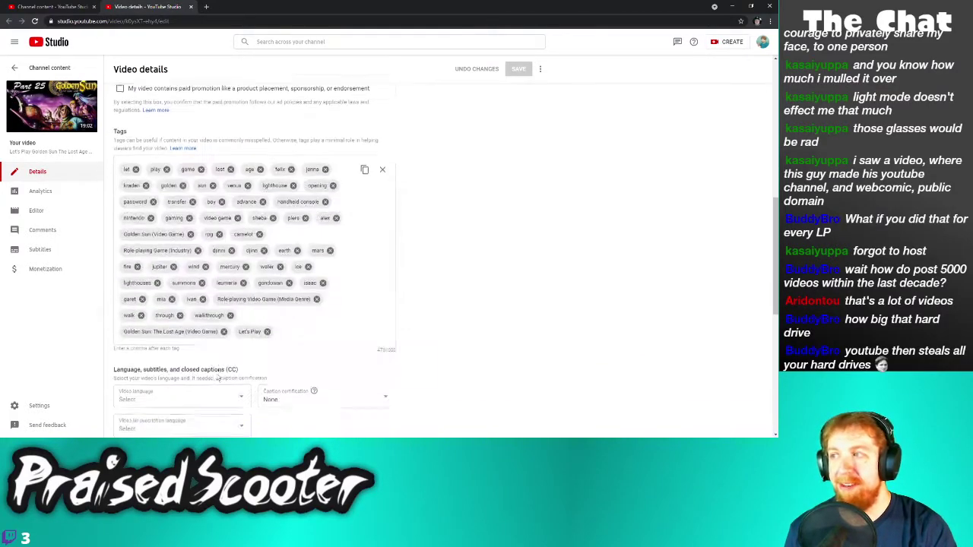
left_click(181, 342)
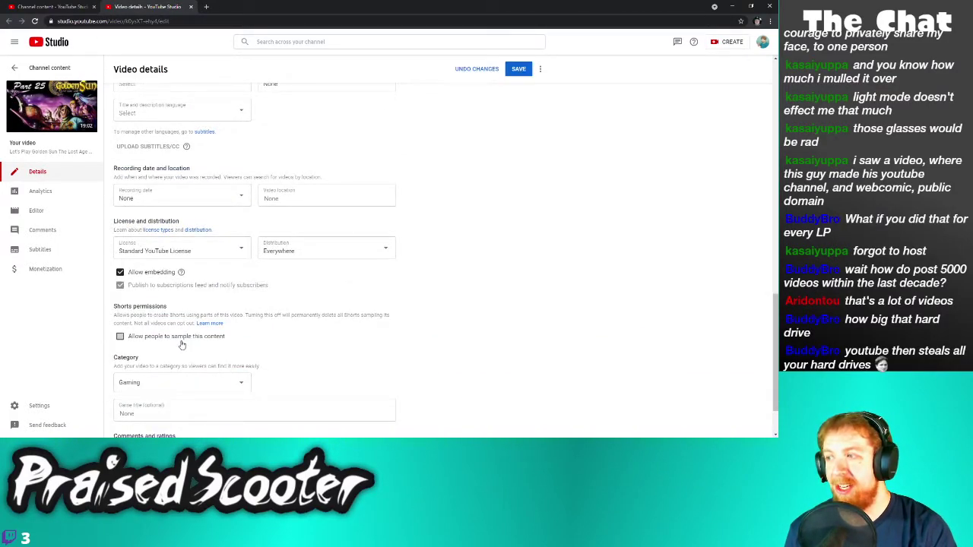
left_click(518, 68)
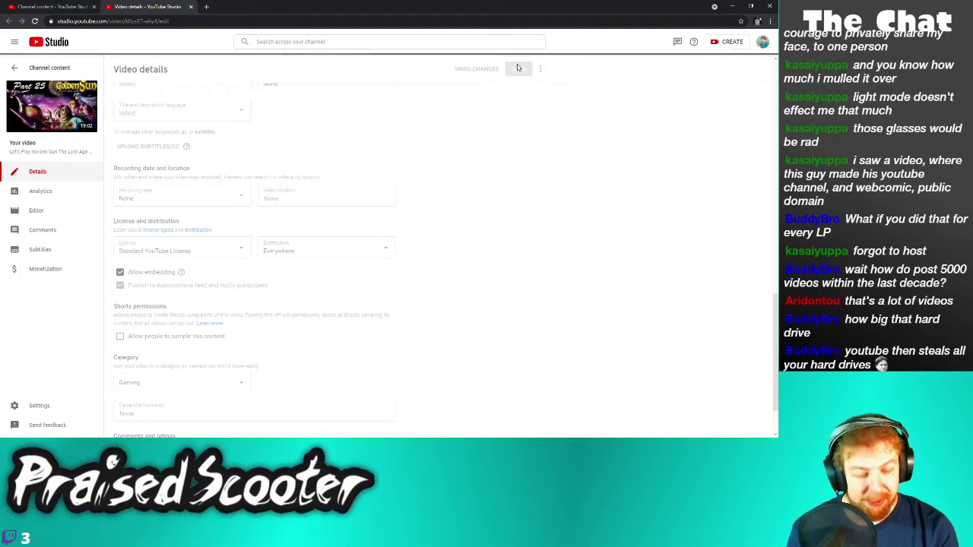
scroll(371, 62, "down", 1)
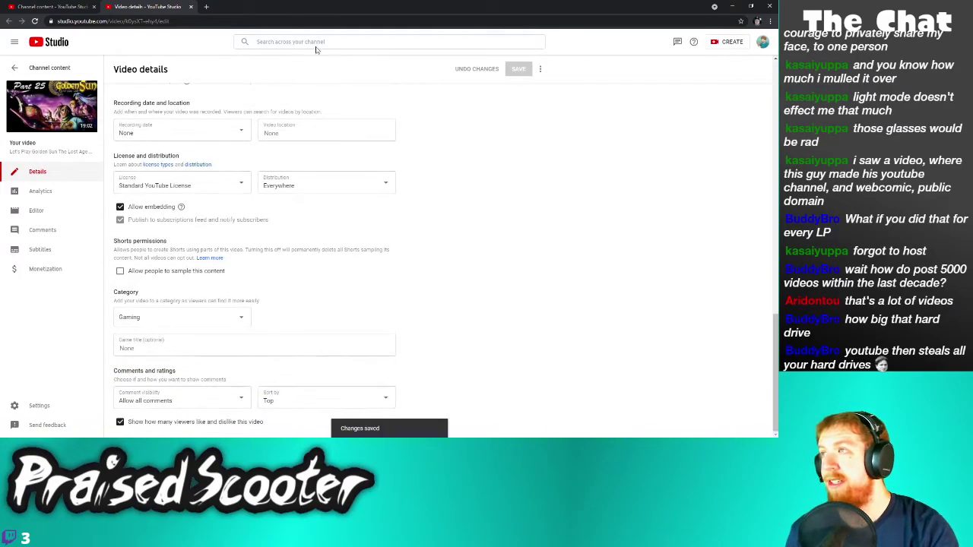
left_click(190, 7)
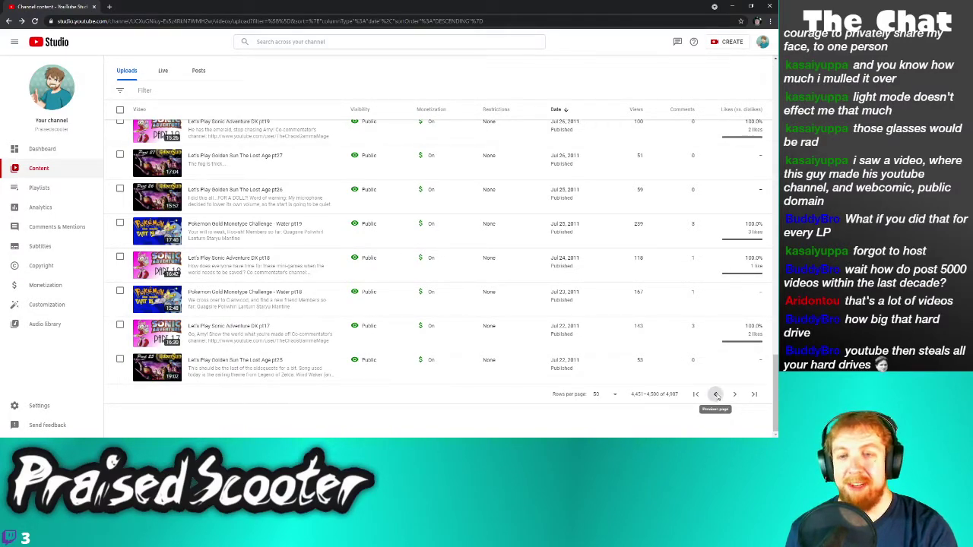
Go to the previous uploads page and open the details of Golden Sun pt64, Super Mario Bros 3 pt9, Golden Sun pt63 and Super Metroid in new tabs
left_click(715, 394)
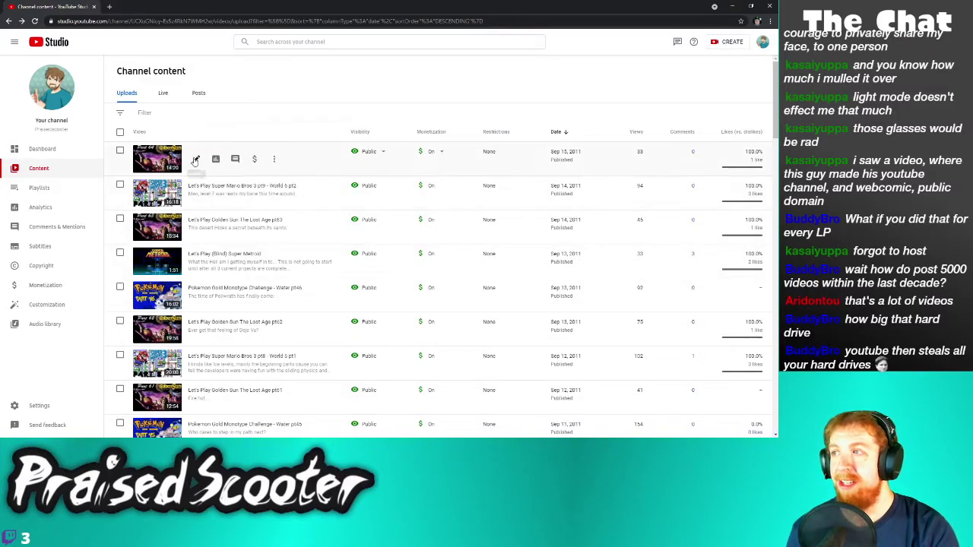
right_click(194, 158)
left_click(217, 165)
right_click(196, 193)
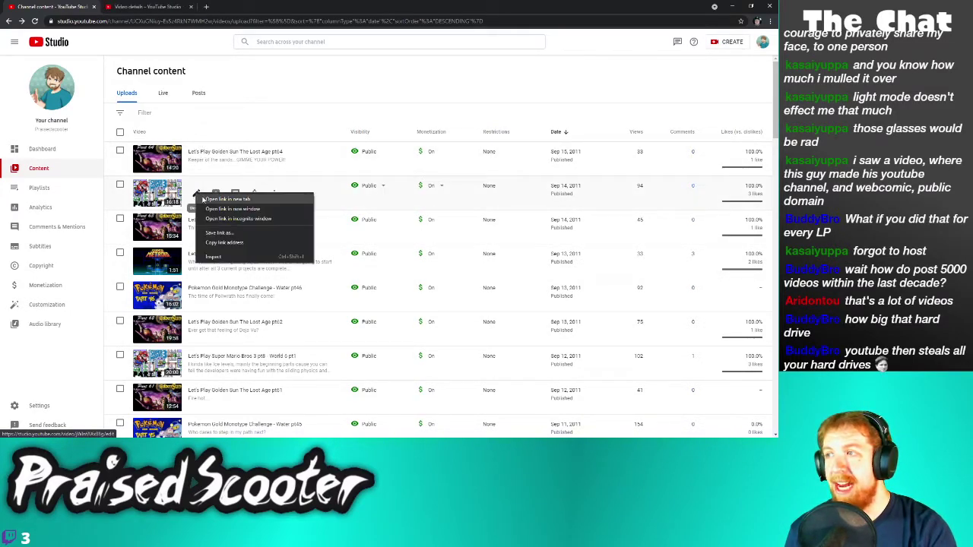
left_click(213, 200)
right_click(197, 227)
left_click(207, 234)
right_click(196, 260)
left_click(216, 271)
Open the details of Pokemon Gold Monotype pt46, Golden Sun pt62, Super Mario Bros 3 pt8 and Golden Sun pt61 in new tabs
right_click(195, 296)
left_click(215, 308)
right_click(195, 337)
left_click(215, 342)
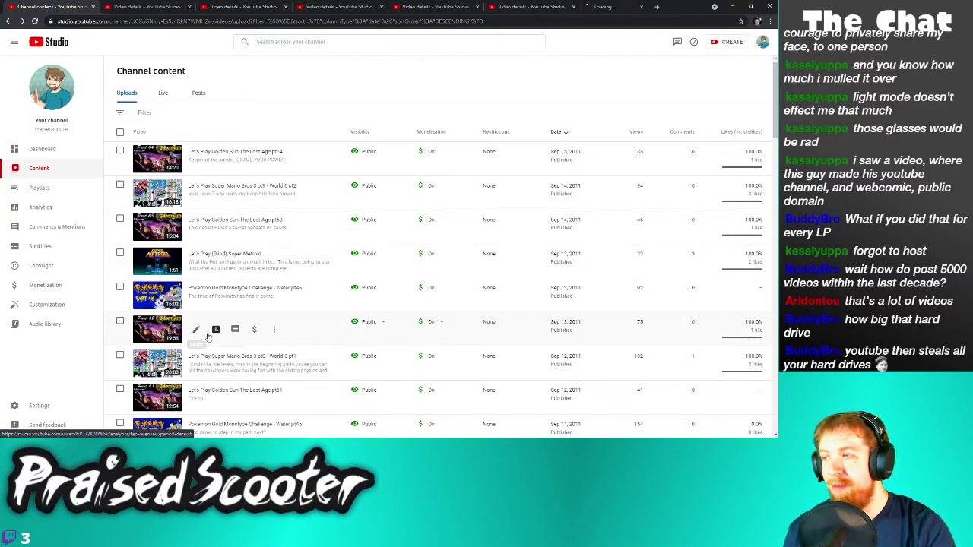
right_click(194, 366)
left_click(202, 372)
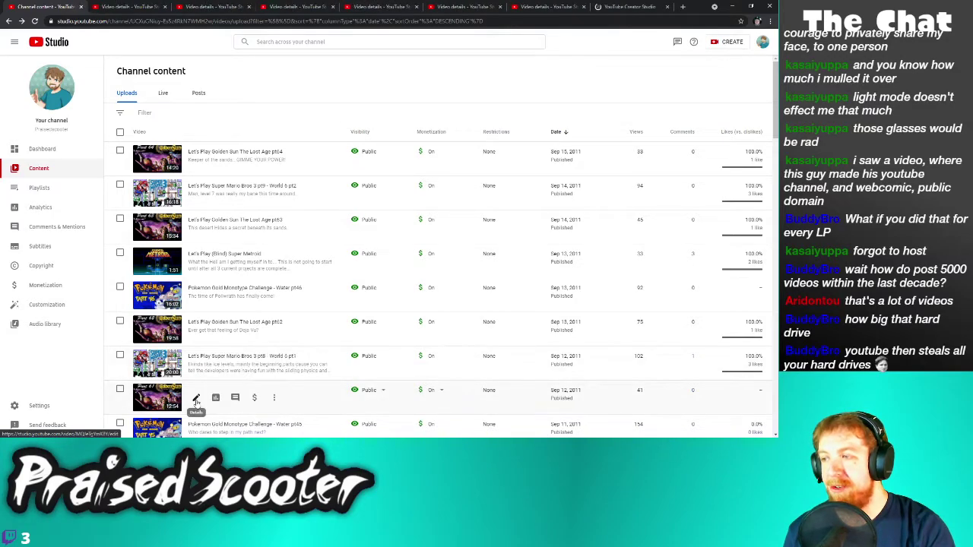
right_click(195, 399)
left_click(227, 335)
Open the details of Pokemon Gold Monotype pt45, Super Mario Bros 3 pt7, Pokemon pt44 and Golden Sun pt60 in new tabs
scroll(213, 168, "down", 5)
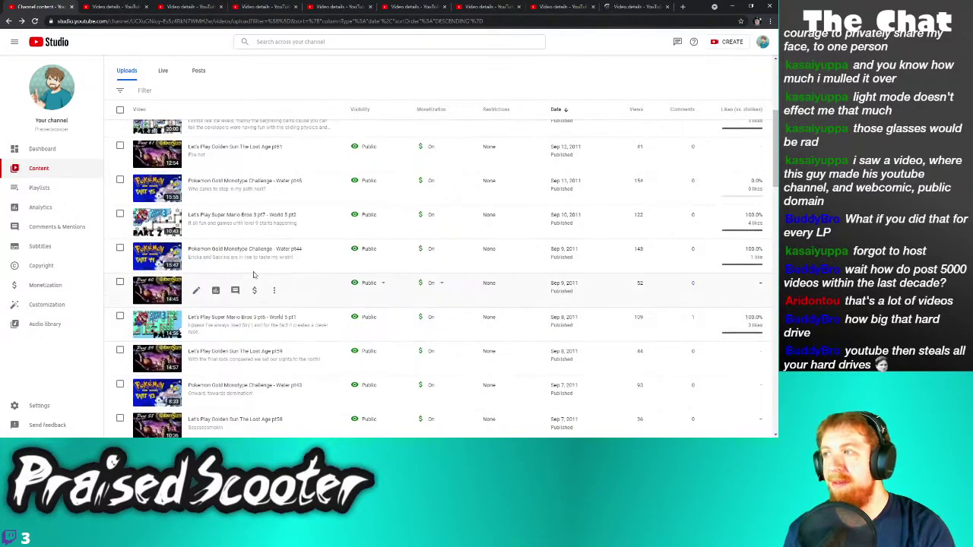
right_click(196, 148)
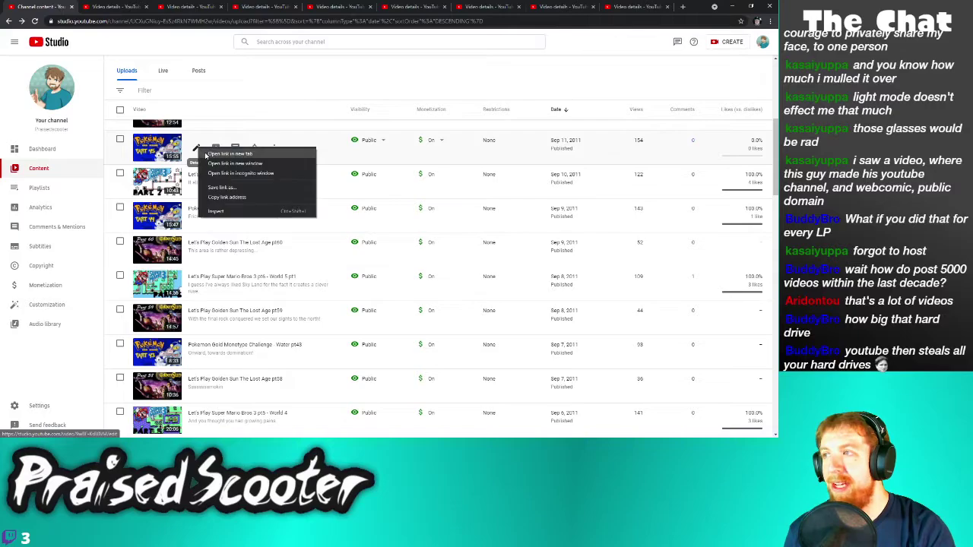
left_click(216, 154)
right_click(196, 185)
left_click(214, 191)
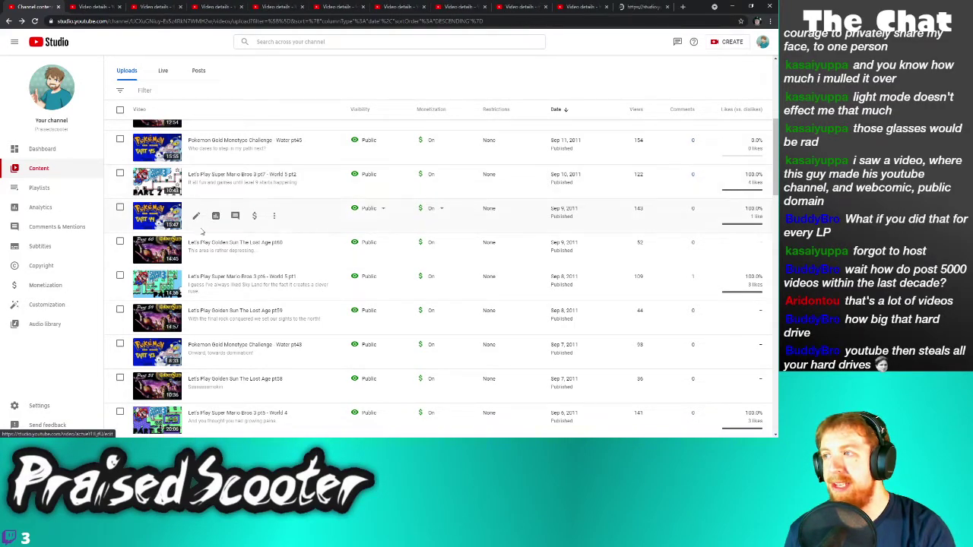
right_click(196, 218)
left_click(214, 223)
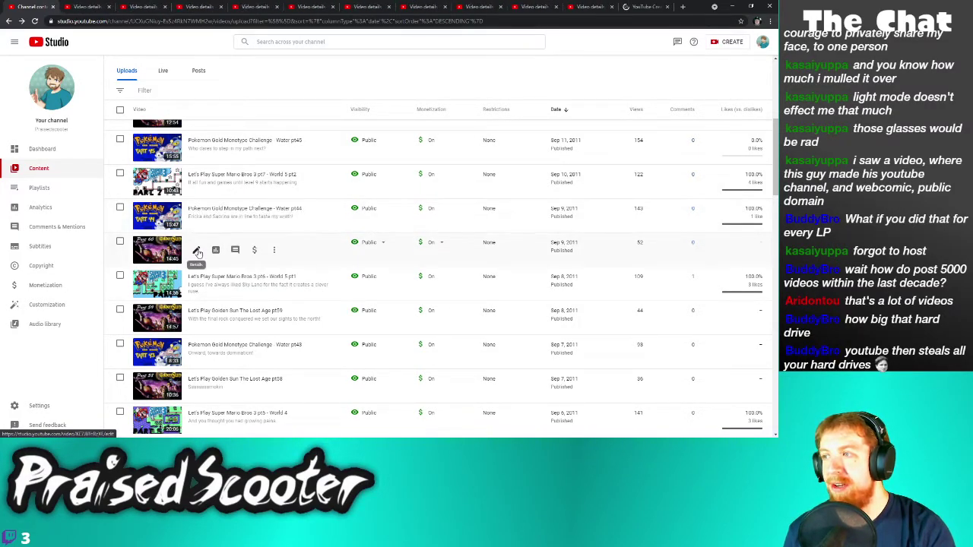
right_click(196, 251)
left_click(214, 257)
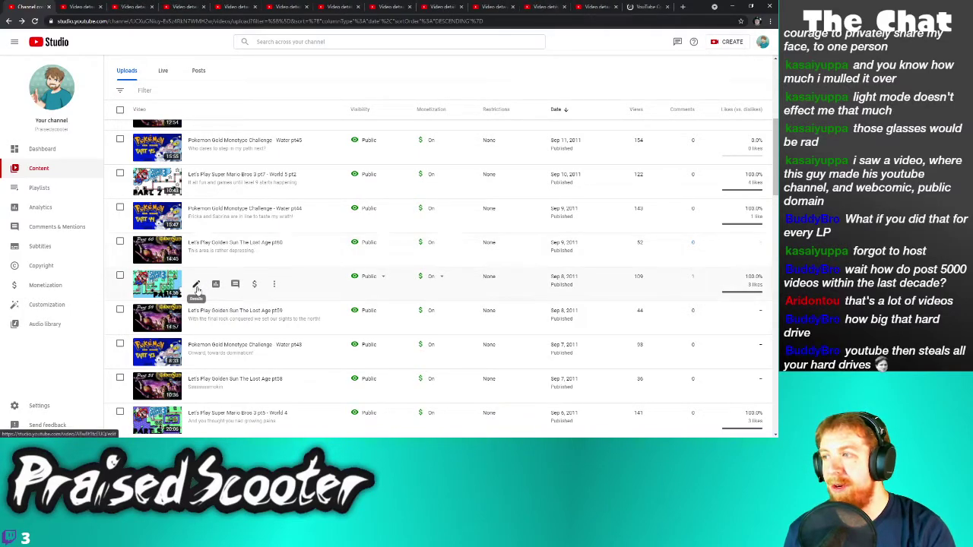
Open the details of Super Mario Bros 3 pt6, Golden Sun pt59, Pokemon pt43, Golden Sun pt58 and Super Mario Bros 3 pt5 in new tabs
right_click(196, 286)
left_click(214, 292)
right_click(196, 318)
left_click(214, 327)
right_click(196, 353)
left_click(214, 361)
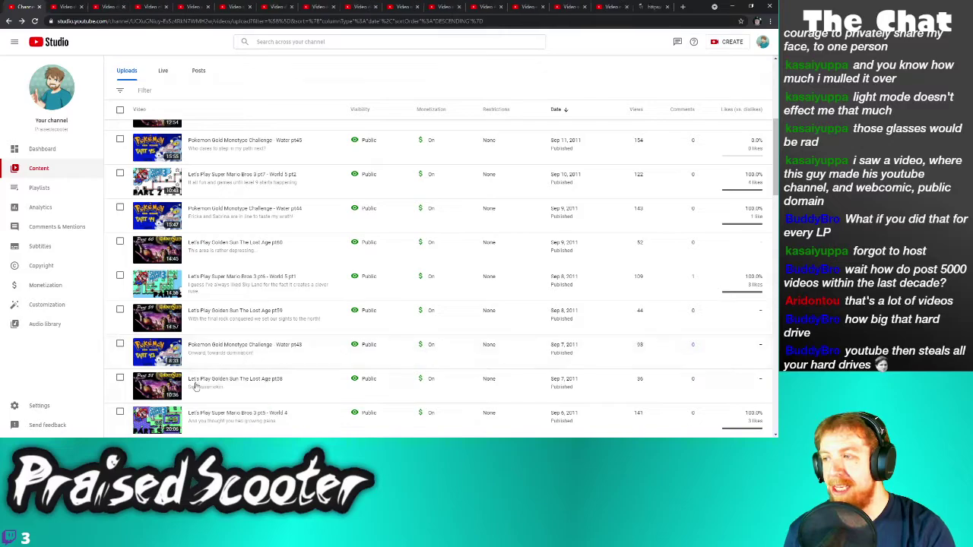
right_click(196, 387)
left_click(214, 322)
right_click(196, 420)
left_click(225, 355)
Open the details of Golden Sun pt57, Pokemon Gold Monotype pt42 and Golden Sun pt56 from the uploads list in new tabs
scroll(241, 294, "down", 4)
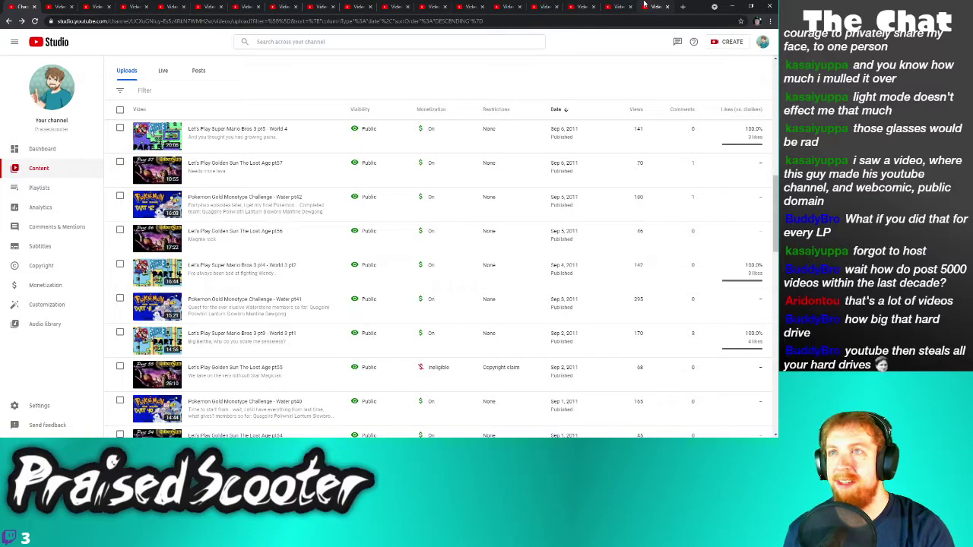
left_click(62, 7)
left_click(63, 7)
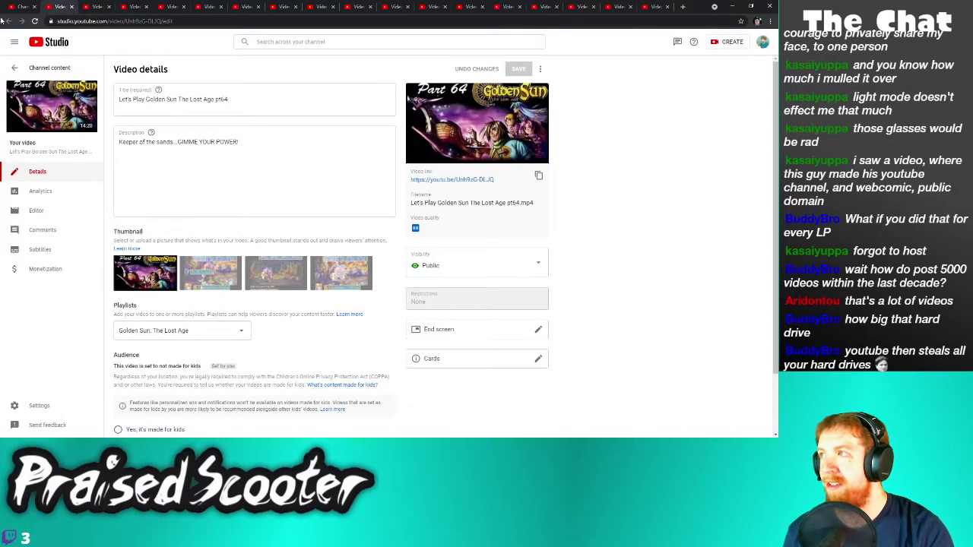
left_click(7, 21)
right_click(200, 172)
key("Escape")
right_click(197, 208)
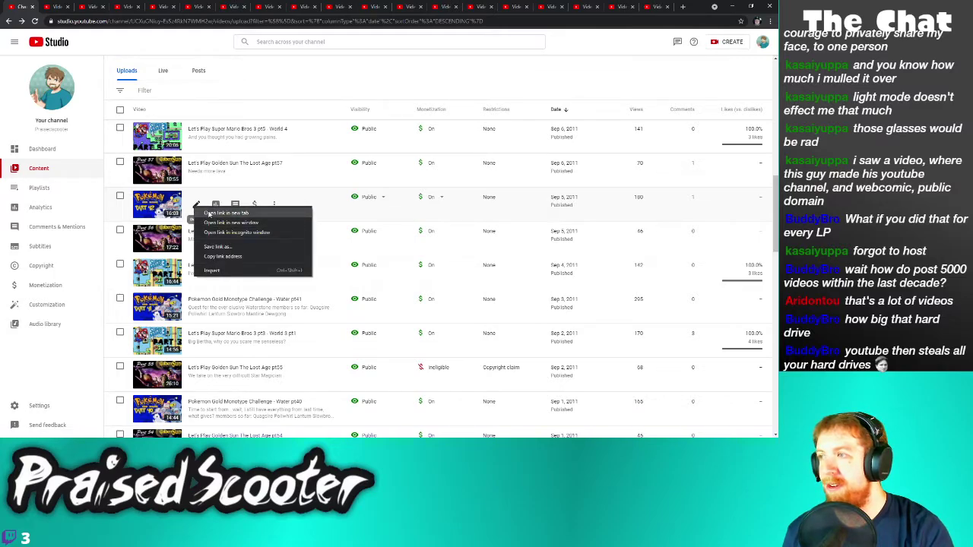
left_click(216, 214)
right_click(196, 240)
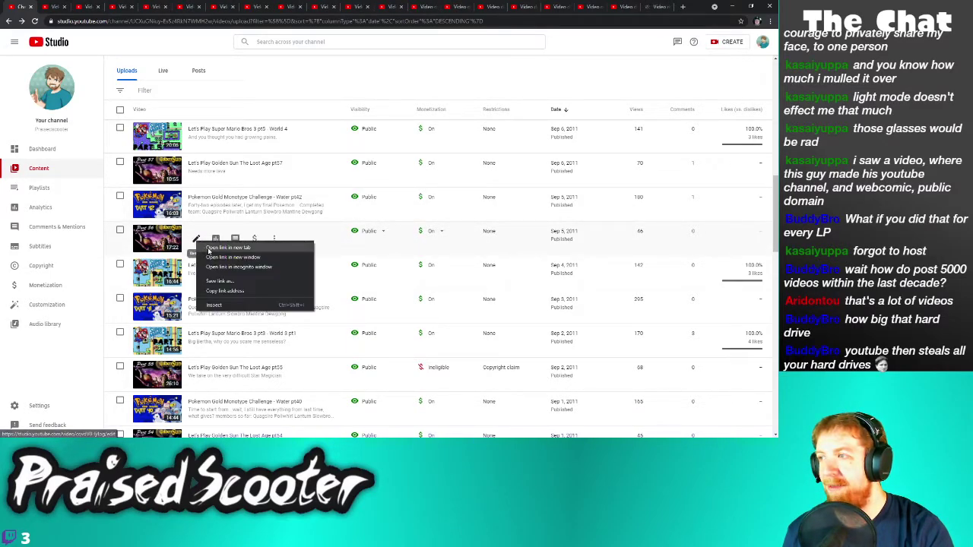
left_click(210, 250)
Open the details of Super Mario Bros 3 pt4, Pokemon pt41, Super Mario Bros 3 pt3, Golden Sun pt55 and Pokemon pt40 in new tabs
right_click(197, 272)
left_click(216, 278)
right_click(201, 306)
left_click(209, 312)
right_click(196, 339)
left_click(212, 346)
right_click(196, 376)
left_click(209, 312)
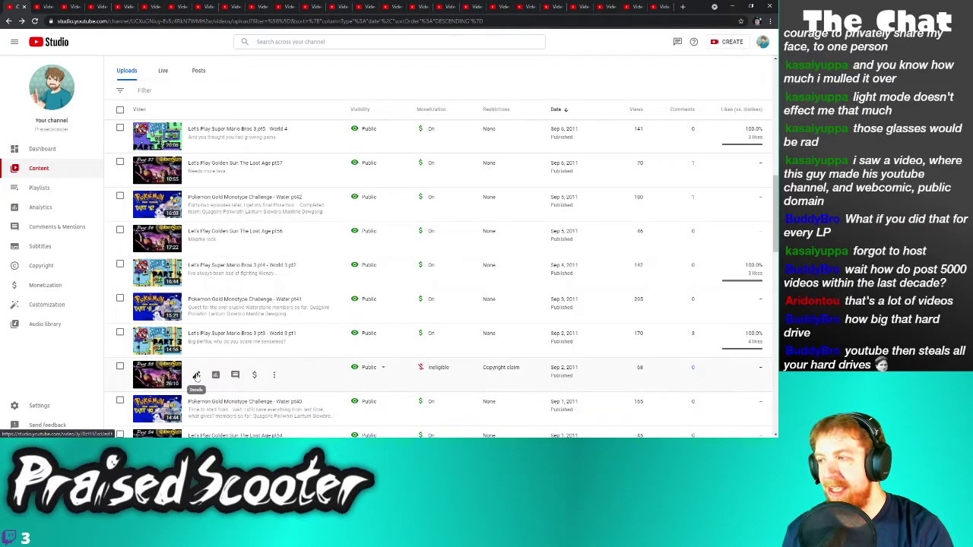
right_click(196, 408)
left_click(230, 352)
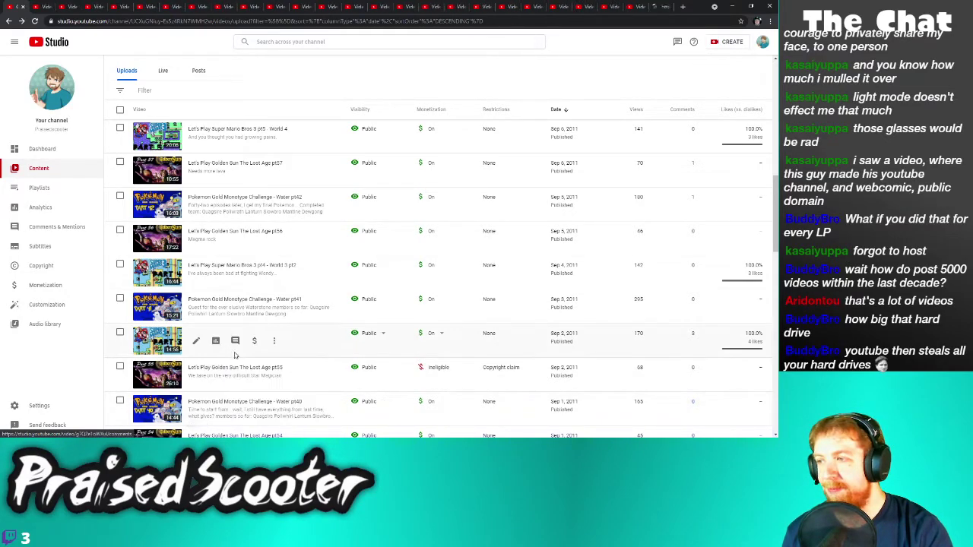
Check the opened Golden Sun pt55 and Pokemon pt40 tabs, and return to the uploads list below those videos
left_click(640, 7)
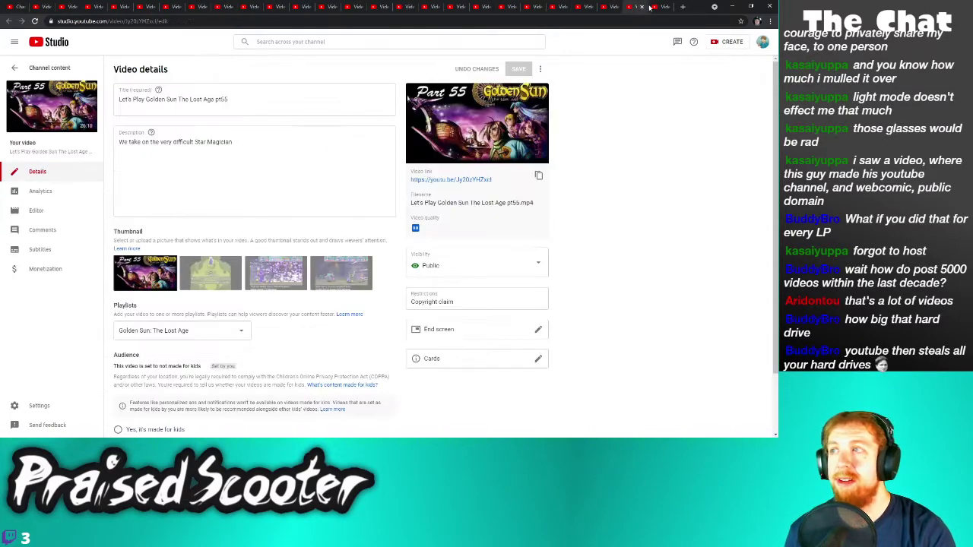
left_click(667, 9)
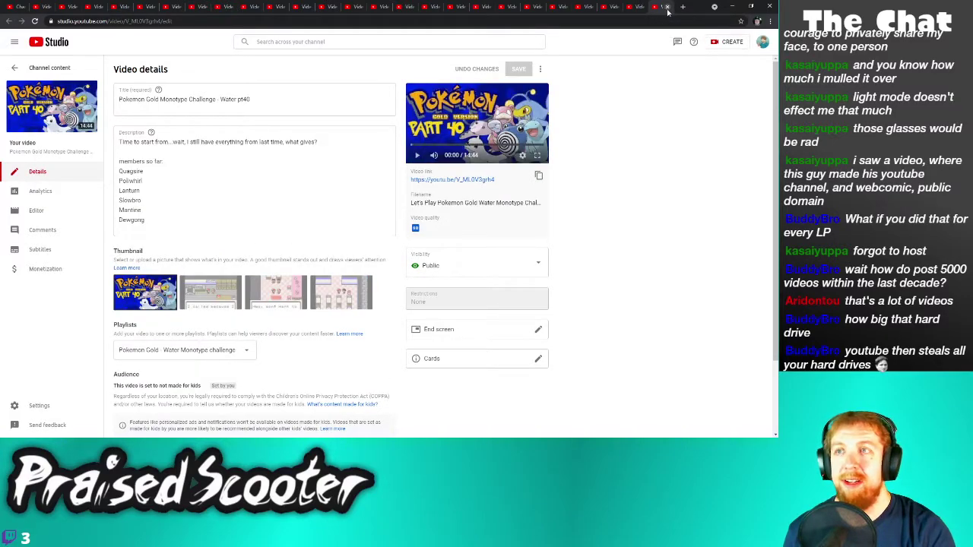
left_click(15, 7)
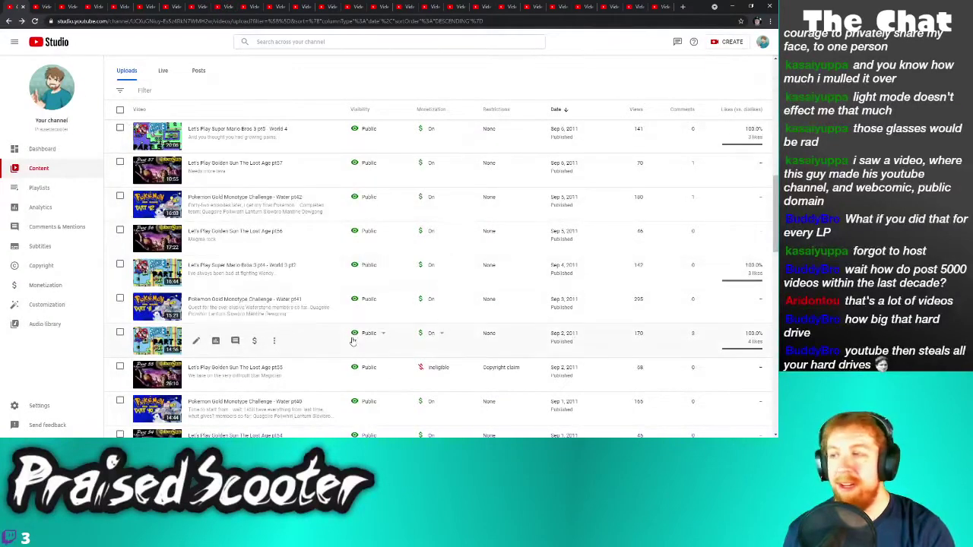
scroll(294, 383, "down", 3)
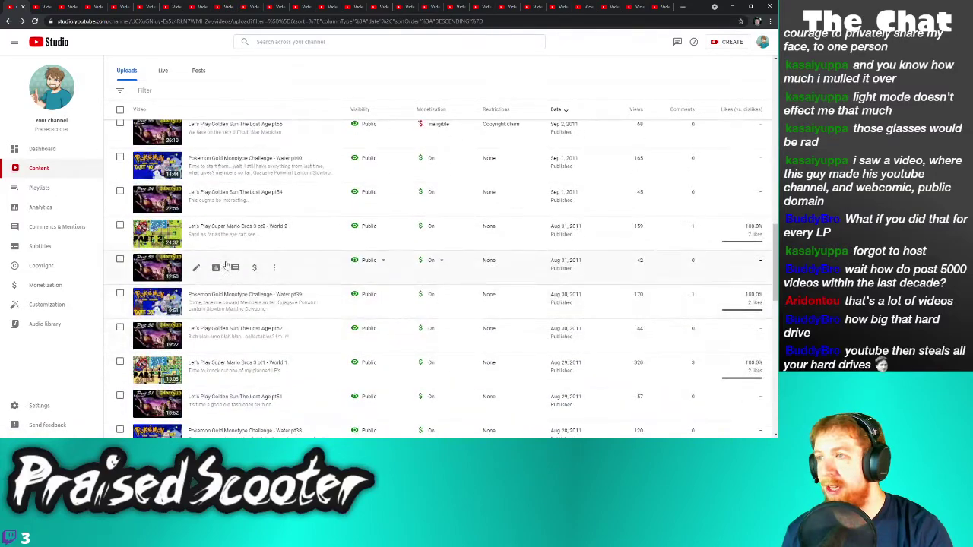
Open the details of Golden Sun pt54, Super Mario Bros 3 pt2, Golden Sun pt53 and Pokemon pt39 in new tabs
right_click(196, 200)
left_click(228, 206)
right_click(196, 237)
left_click(206, 246)
right_click(196, 268)
left_click(207, 278)
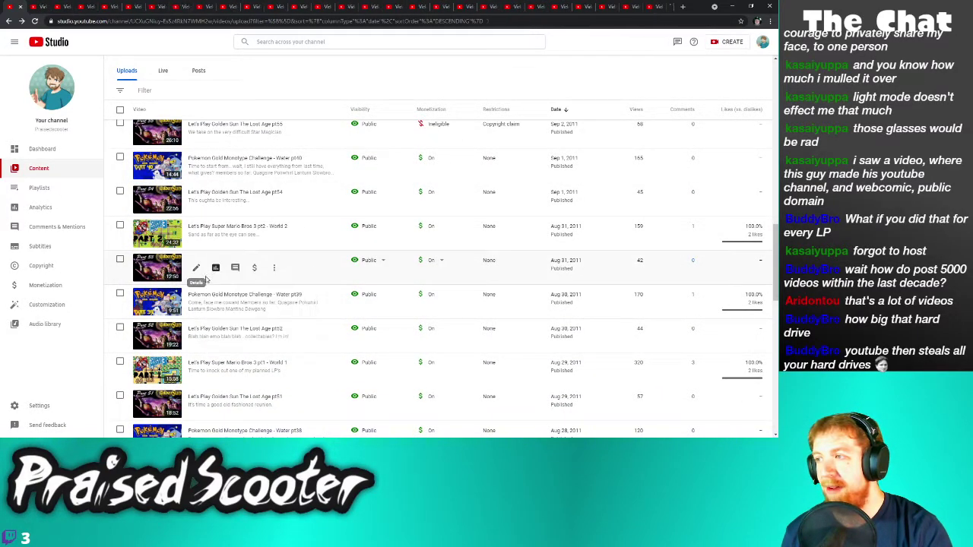
right_click(196, 302)
left_click(207, 312)
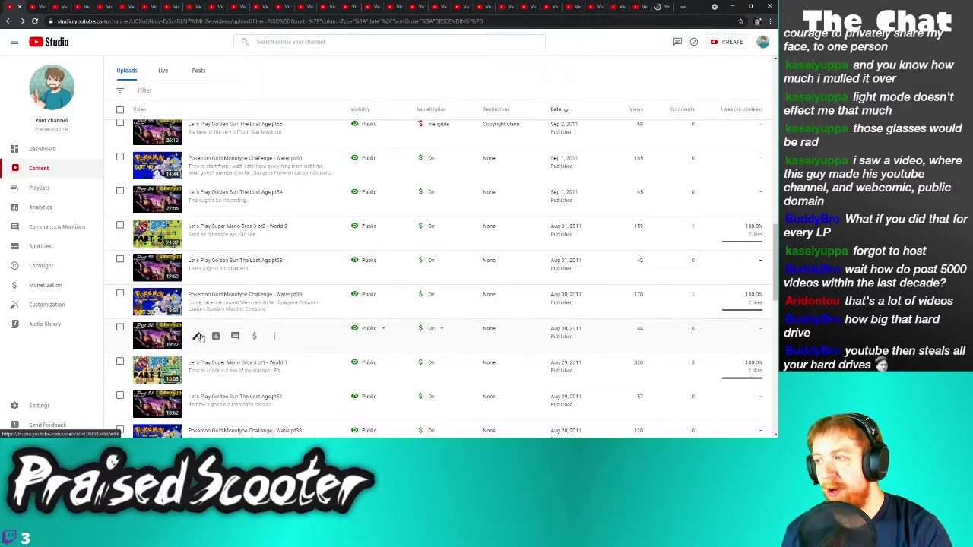
Open the details of Golden Sun pt52, Super Mario Bros 3 pt1 and Golden Sun pt51 in new tabs
right_click(196, 337)
left_click(207, 346)
right_click(196, 370)
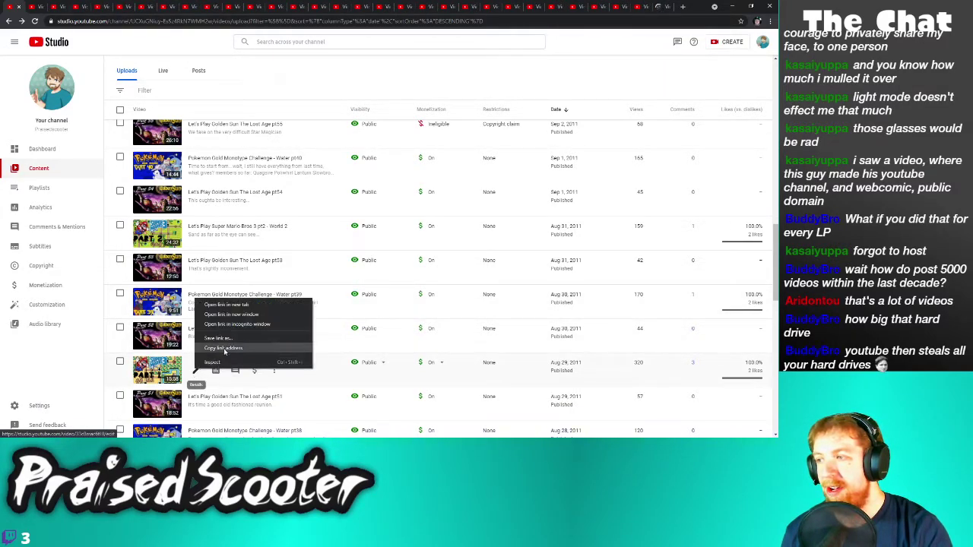
left_click(224, 305)
right_click(196, 406)
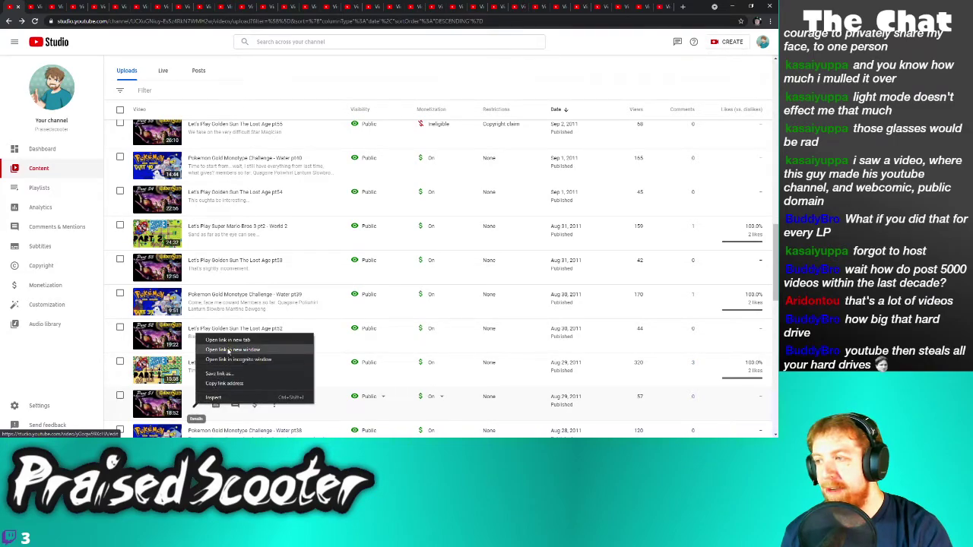
left_click(207, 338)
Open the details of Pokemon pt38, Sanctum pt25, Pokemon pt37, Golden Sun pt50 and Sanctum pt24 in new tabs
scroll(284, 323, "down", 3)
scroll(213, 213, "down", 1)
right_click(197, 157)
left_click(222, 163)
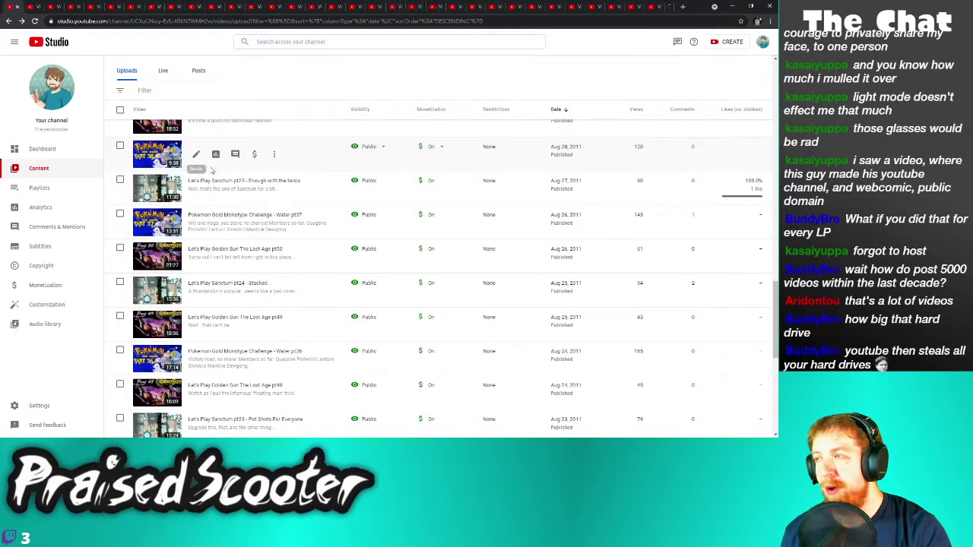
right_click(196, 187)
left_click(222, 194)
right_click(196, 222)
left_click(221, 229)
right_click(196, 259)
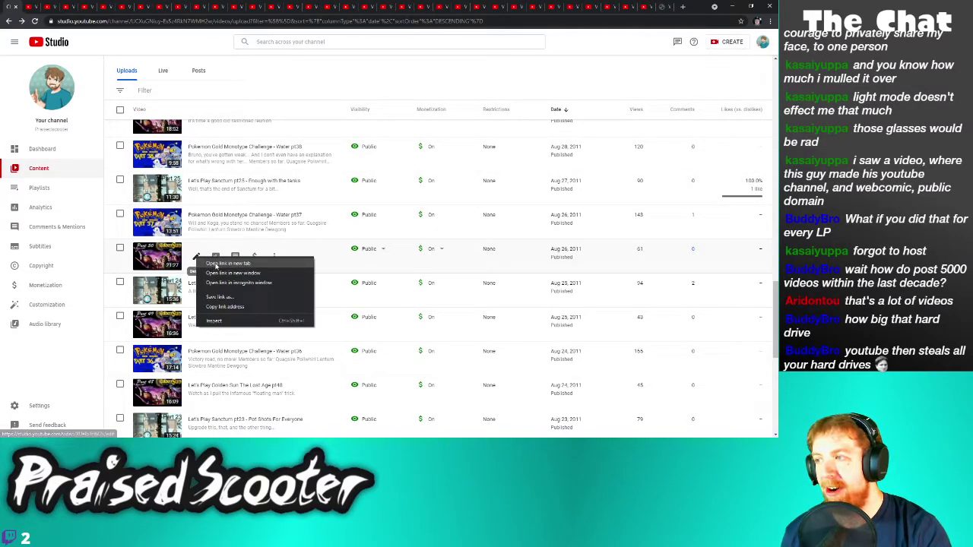
left_click(221, 266)
right_click(196, 291)
left_click(215, 296)
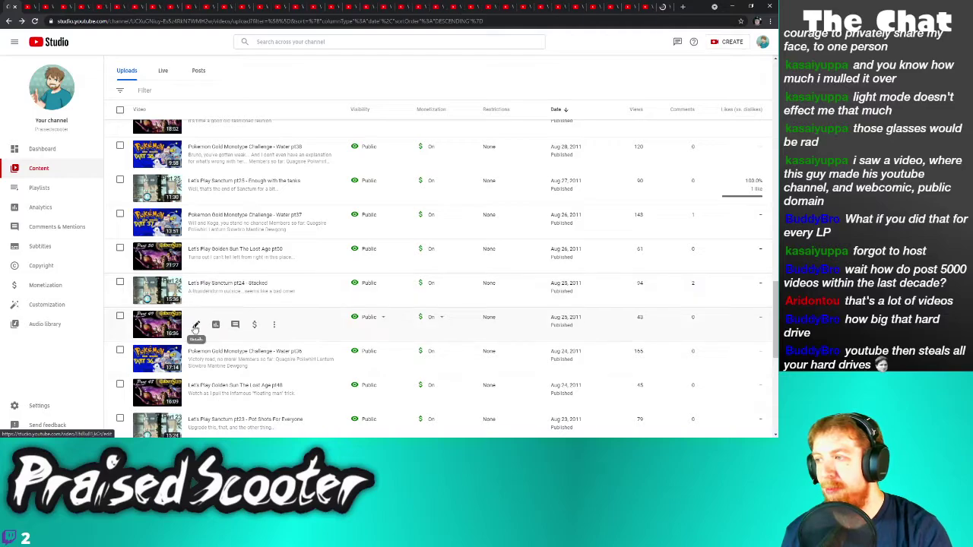
Check the opened Sanctum pt24 details tab and return to the uploads list
left_click(195, 327)
key("alt+Left")
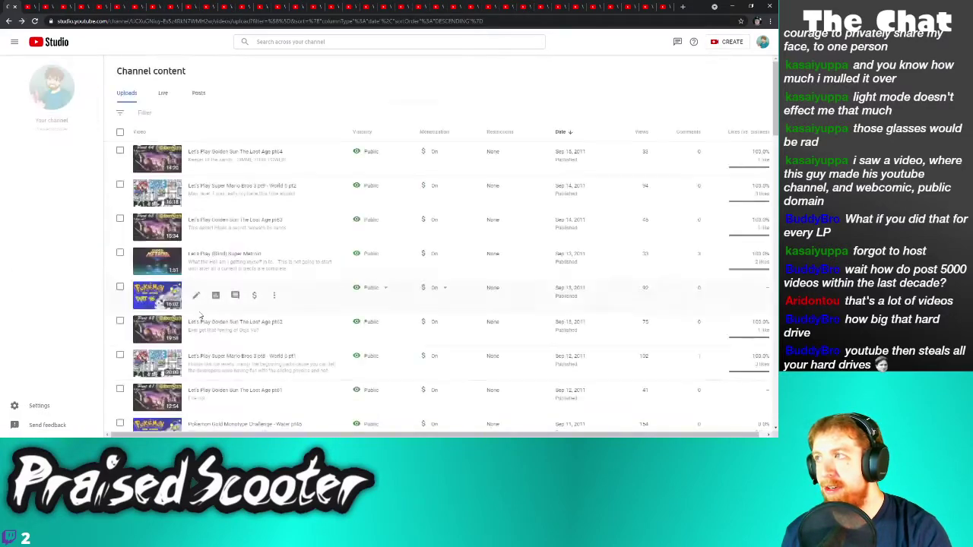
left_click(665, 6)
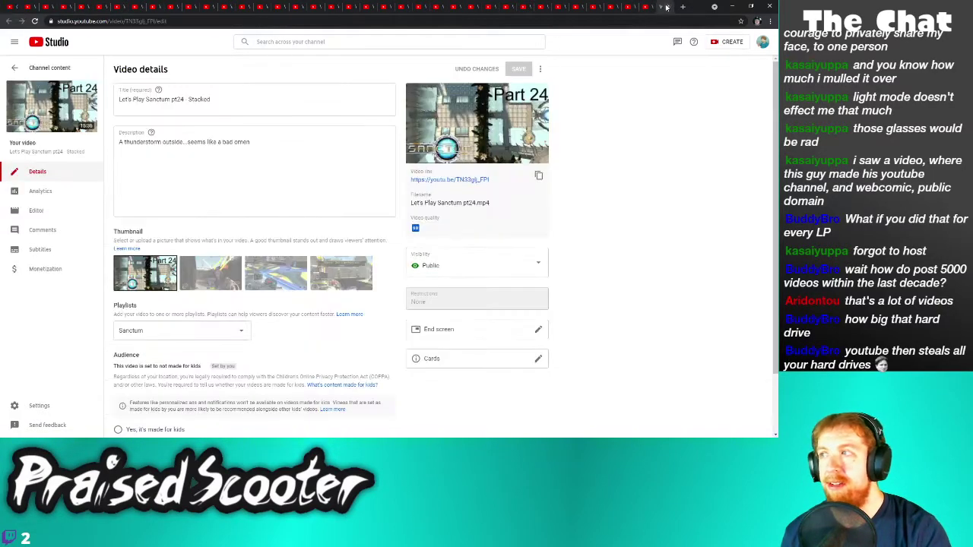
key("ctrl+w")
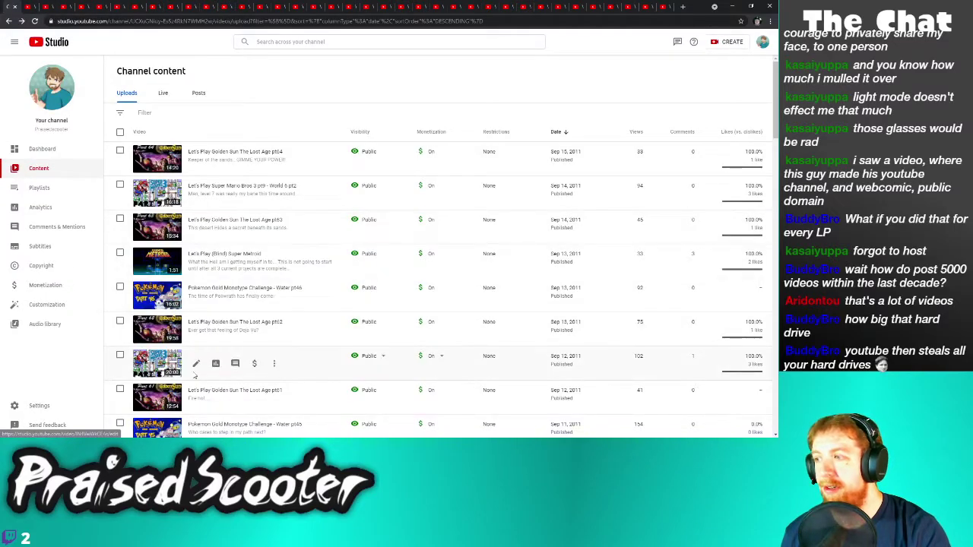
Open the details of Golden Sun pt49, Pokemon pt36, Golden Sun pt48, Sanctum pt23 and Golden Sun pt47 in new tabs
scroll(235, 363, "down", 4)
scroll(235, 350, "down", 3)
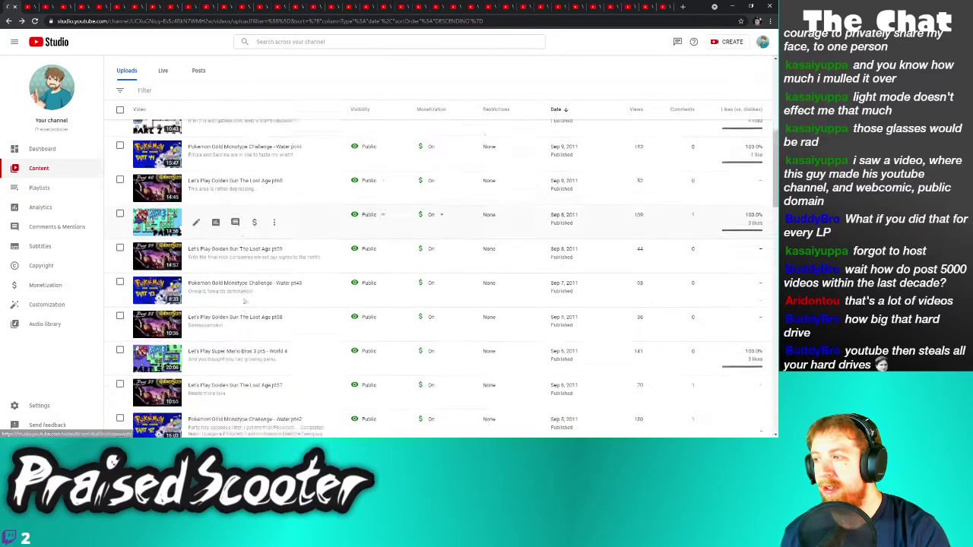
scroll(251, 300, "down", 3)
scroll(256, 301, "down", 3)
scroll(268, 298, "down", 3)
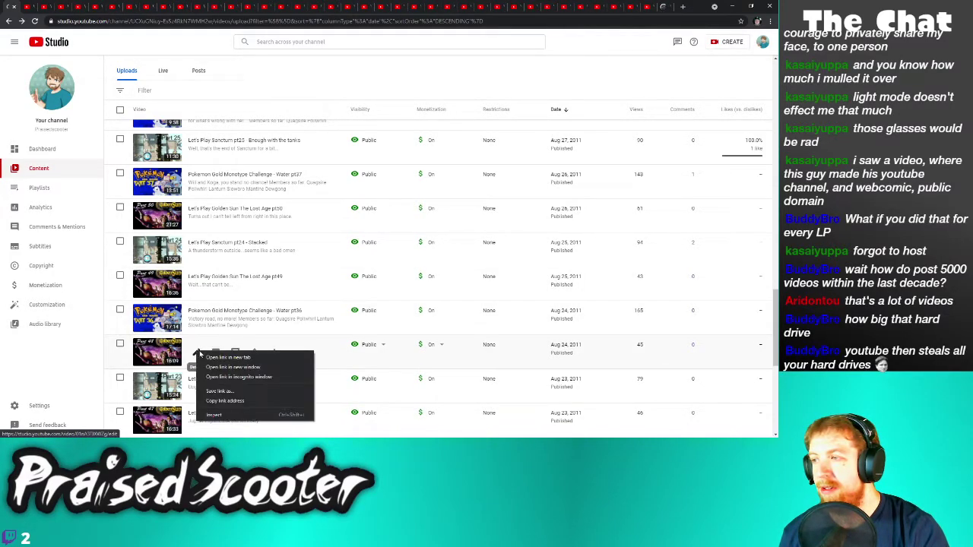
right_click(196, 385)
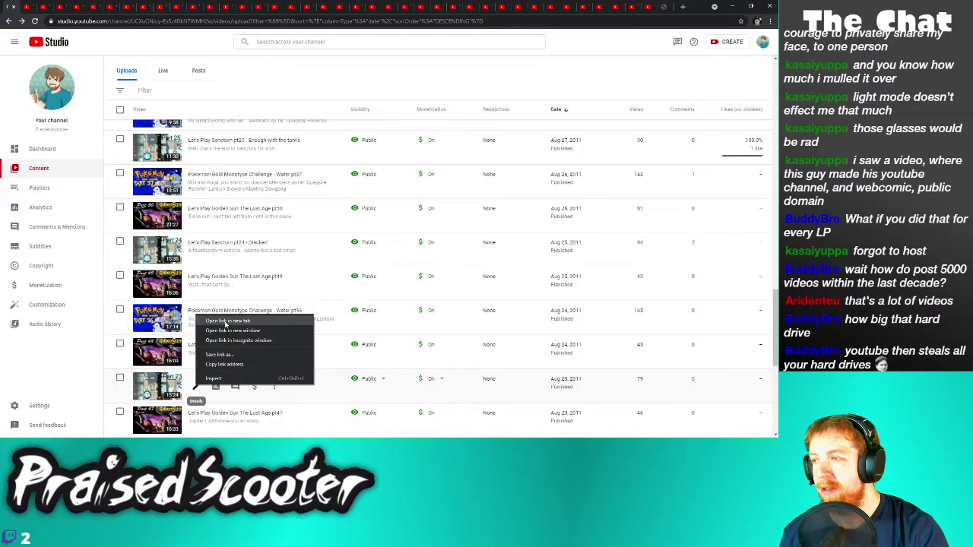
left_click(225, 323)
right_click(196, 420)
left_click(245, 359)
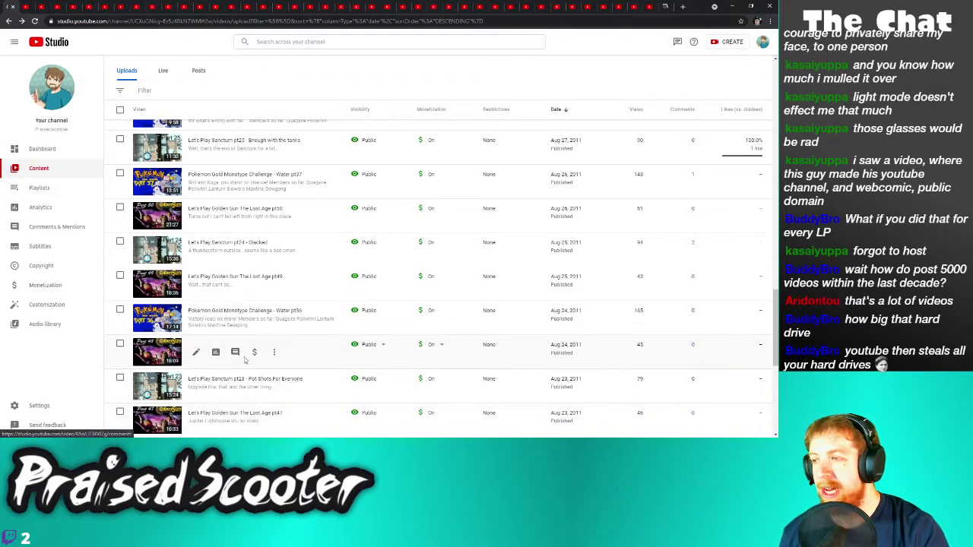
Open the details of Pokemon pt35, Golden Sun pt46, Sanctum pt22 and Pokemon pt34 in new tabs
scroll(245, 358, "down", 3)
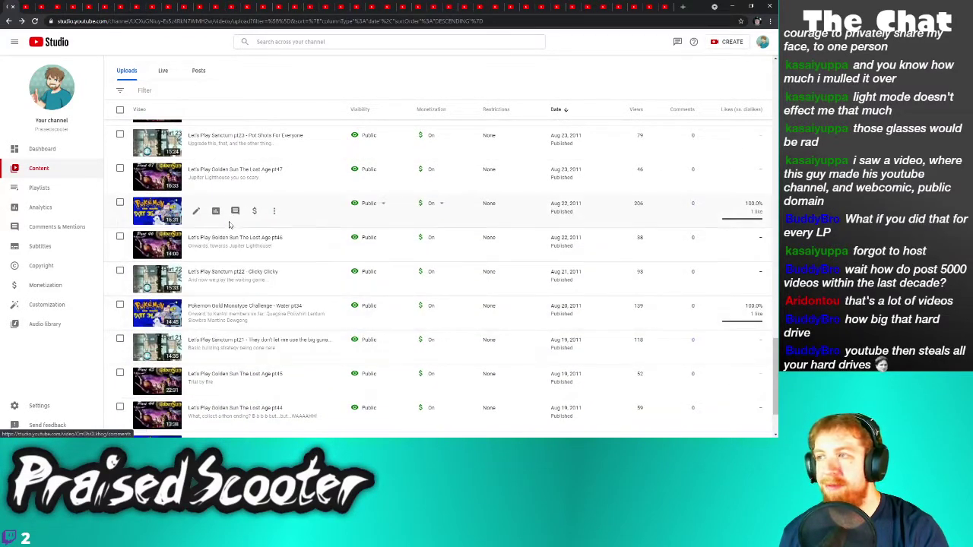
scroll(230, 226, "down", 1)
right_click(196, 171)
left_click(207, 179)
right_click(196, 205)
left_click(209, 212)
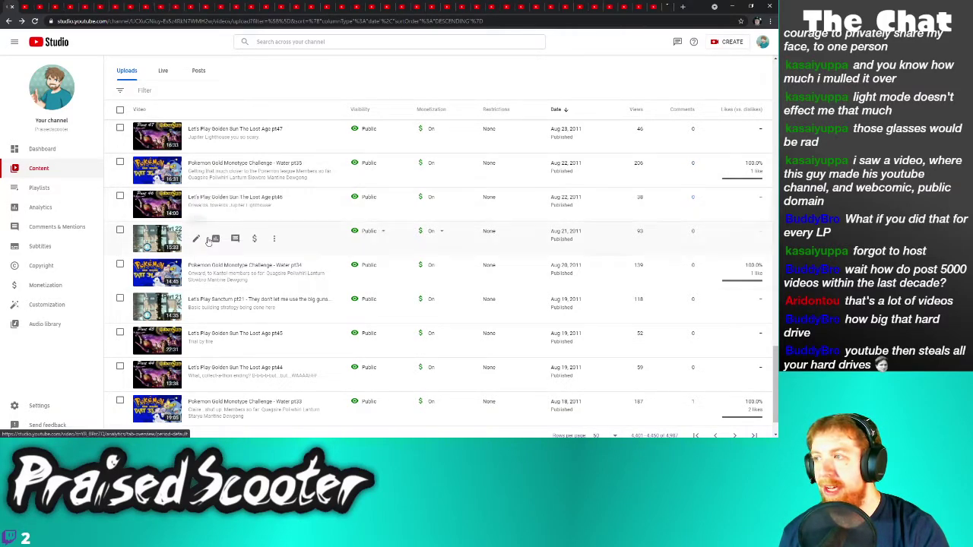
right_click(196, 238)
left_click(209, 246)
right_click(196, 274)
left_click(212, 283)
Open the details of the page's last videos, Sanctum pt21, Golden Sun pt45, Golden Sun pt44 and Pokemon pt33, in new tabs
right_click(196, 307)
left_click(209, 317)
right_click(196, 342)
left_click(209, 350)
right_click(196, 377)
left_click(212, 313)
right_click(197, 410)
left_click(225, 345)
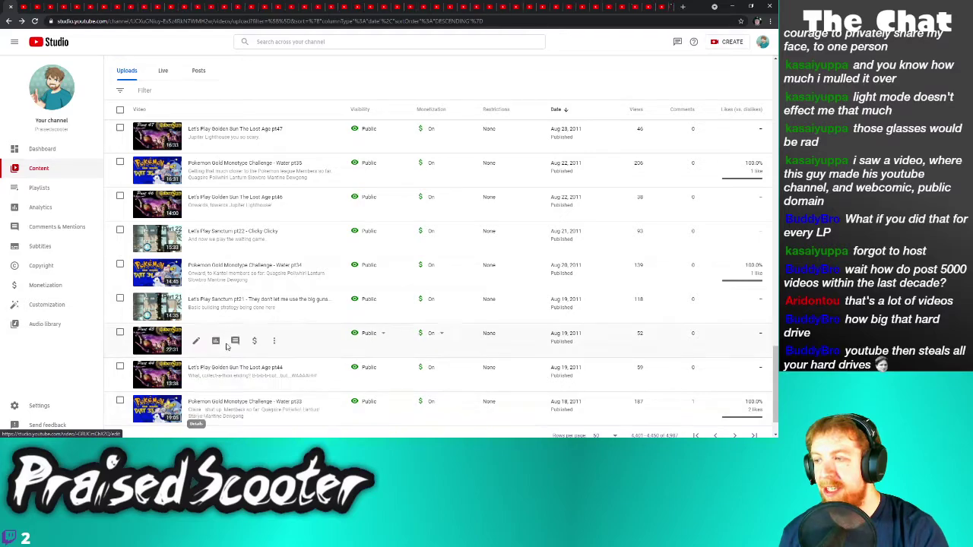
scroll(289, 327, "down", 1)
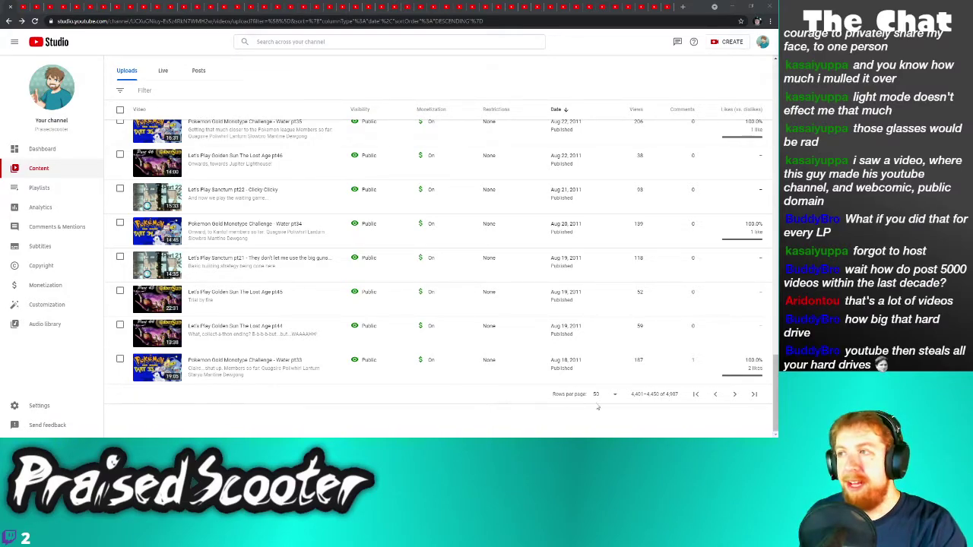
Disallow Shorts sampling for the Golden Sun pt64 video, save the change and close its tab
key("alt+Right")
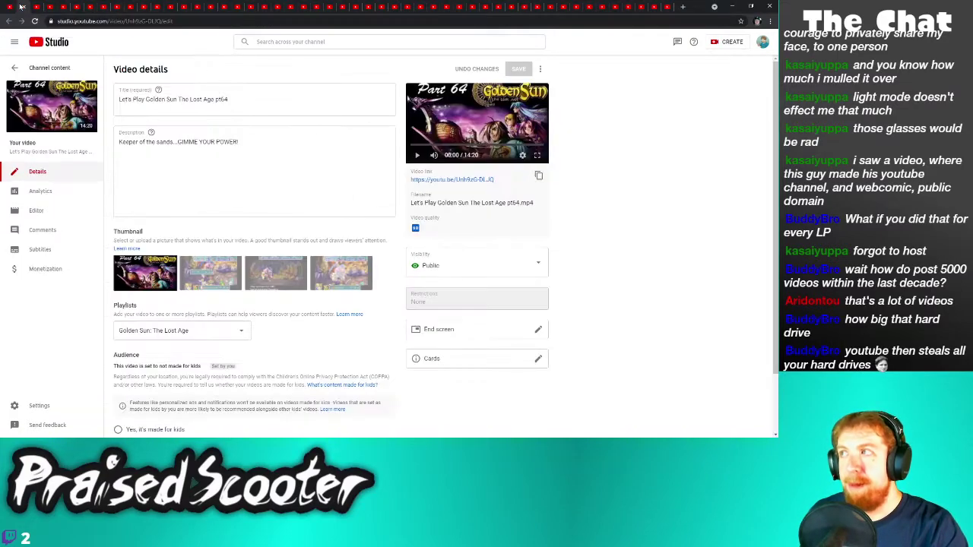
scroll(215, 368, "down", 1)
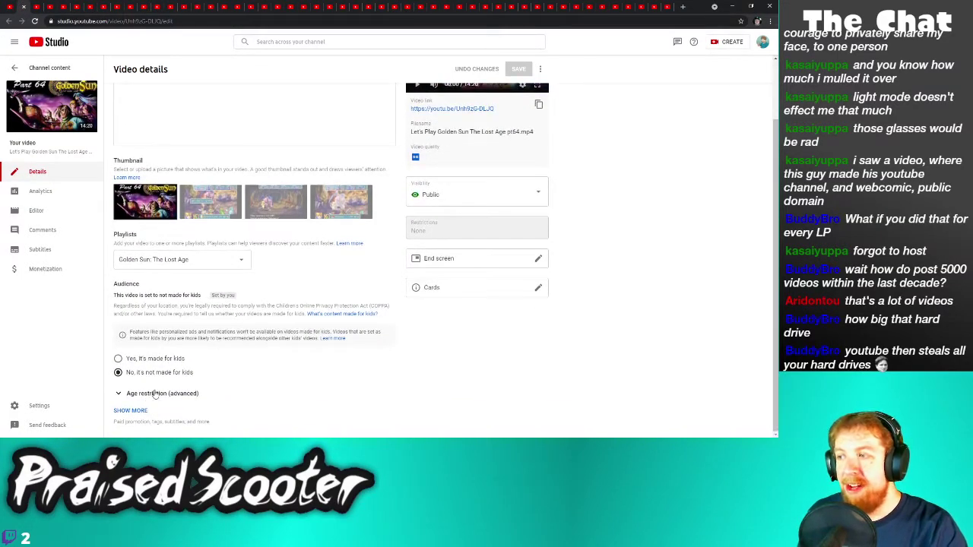
left_click(142, 414)
scroll(152, 342, "down", 10)
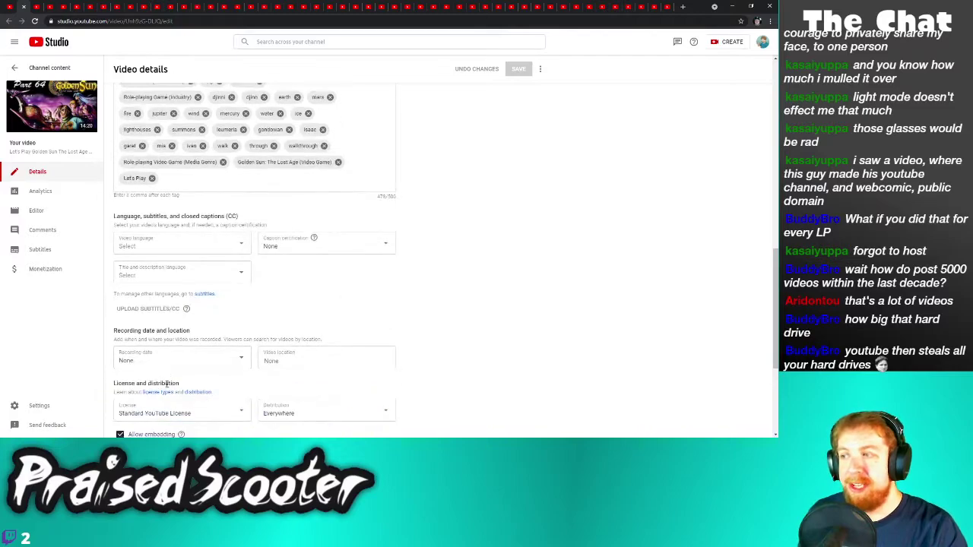
left_click(518, 69)
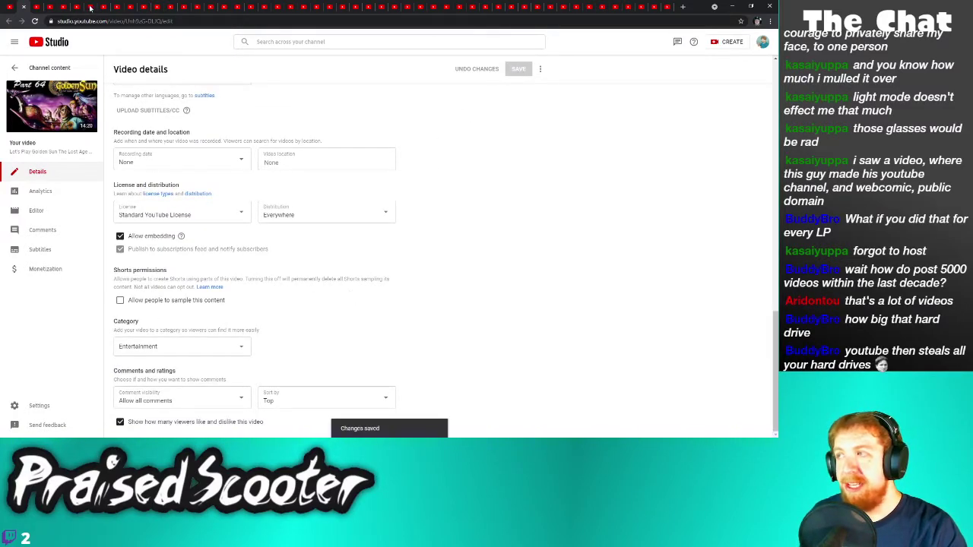
left_click(24, 7)
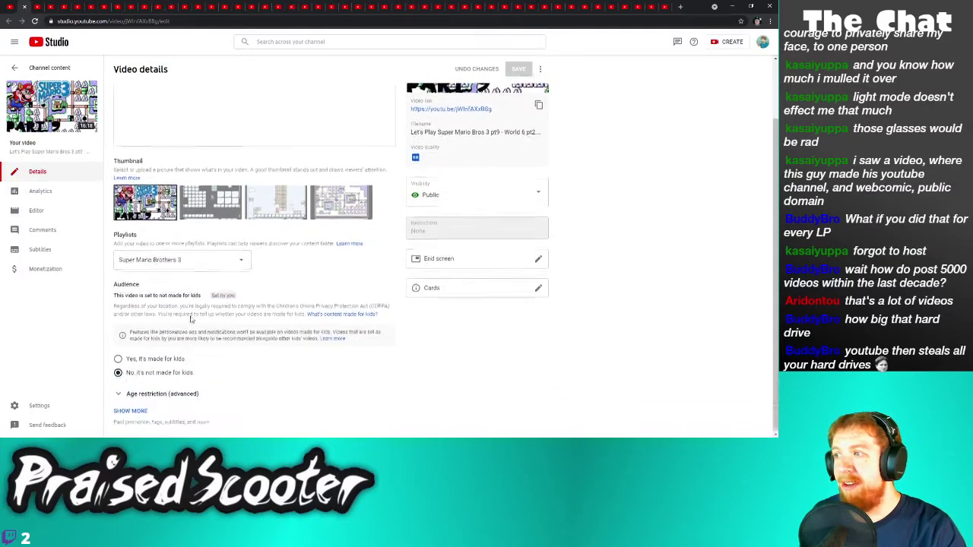
Disallow Shorts sampling for the Super Mario Bros 3 pt9 video, save the change and close its tab
left_click(139, 411)
scroll(145, 380, "down", 10)
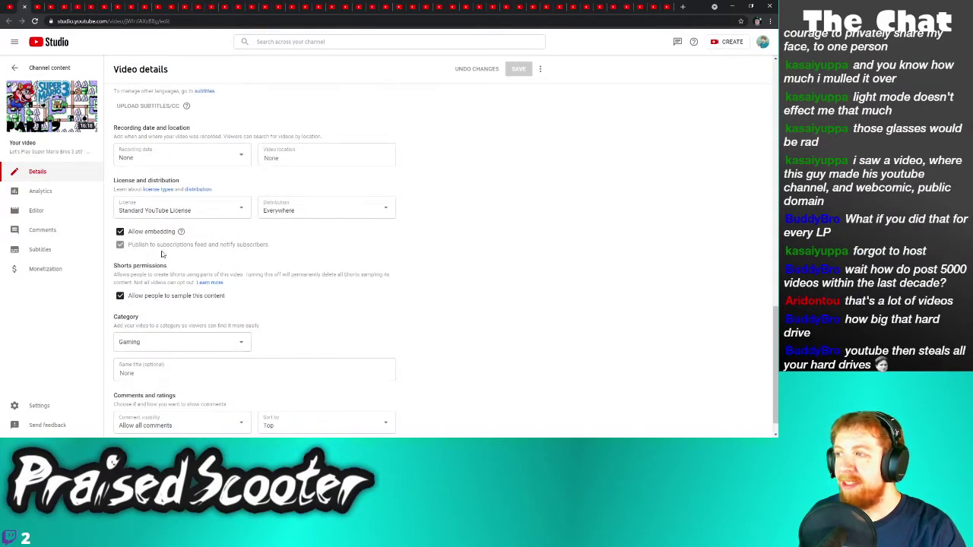
left_click(518, 68)
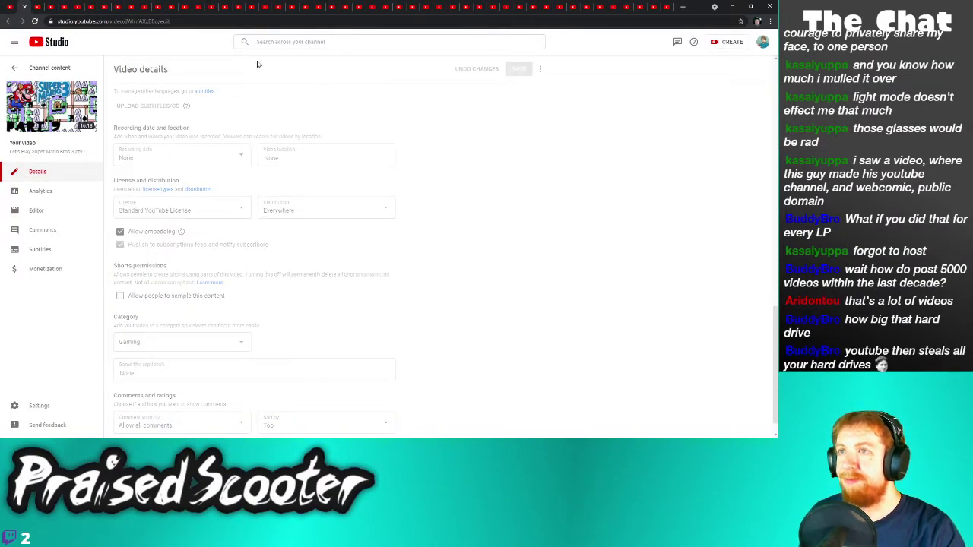
left_click(25, 8)
Disallow Shorts sampling for the Golden Sun pt63 video, save the change and close its tab
scroll(202, 295, "down", 1)
left_click(133, 411)
scroll(152, 379, "down", 5)
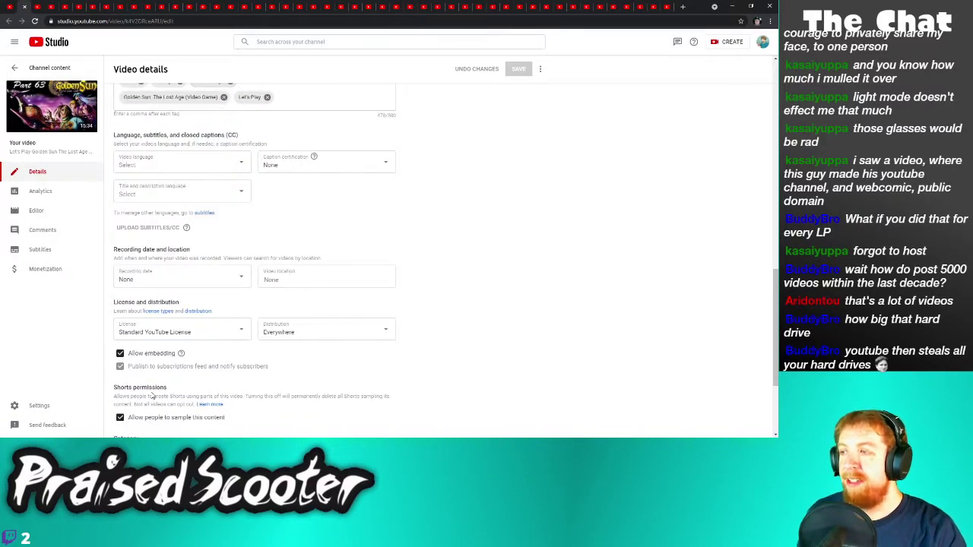
left_click(532, 68)
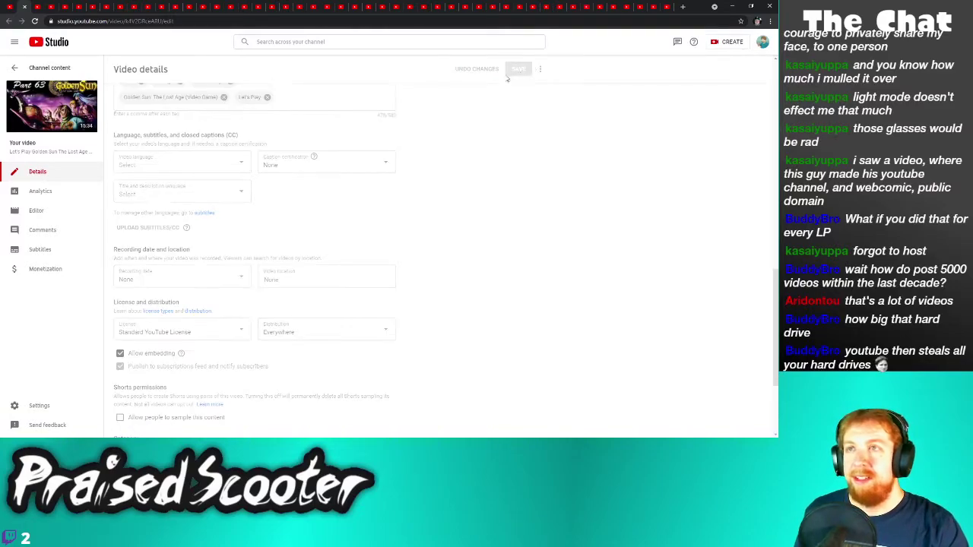
left_click(24, 8)
Disallow Shorts sampling for the Let's Play (Blind) Super Metroid video, save the change and close its tab
scroll(202, 392, "down", 2)
left_click(131, 410)
scroll(141, 380, "down", 8)
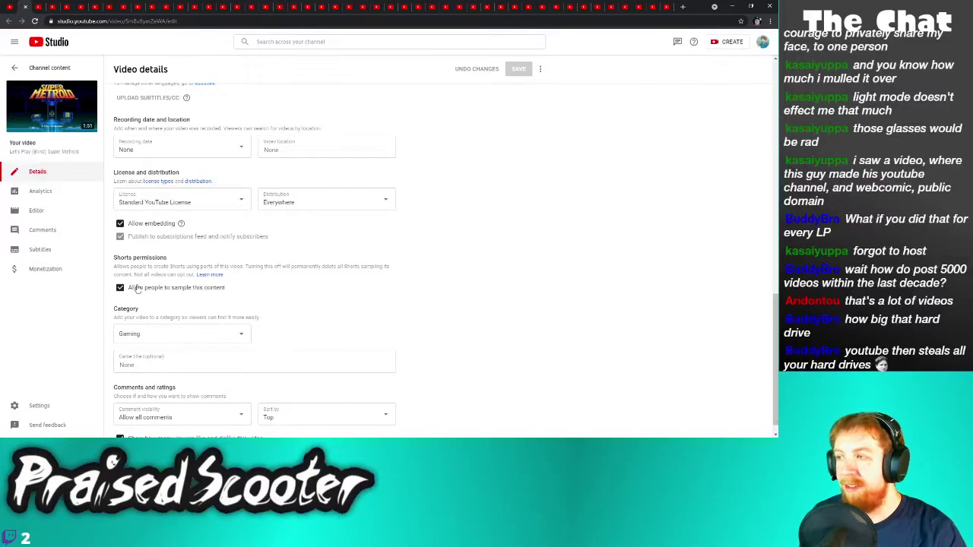
left_click(516, 69)
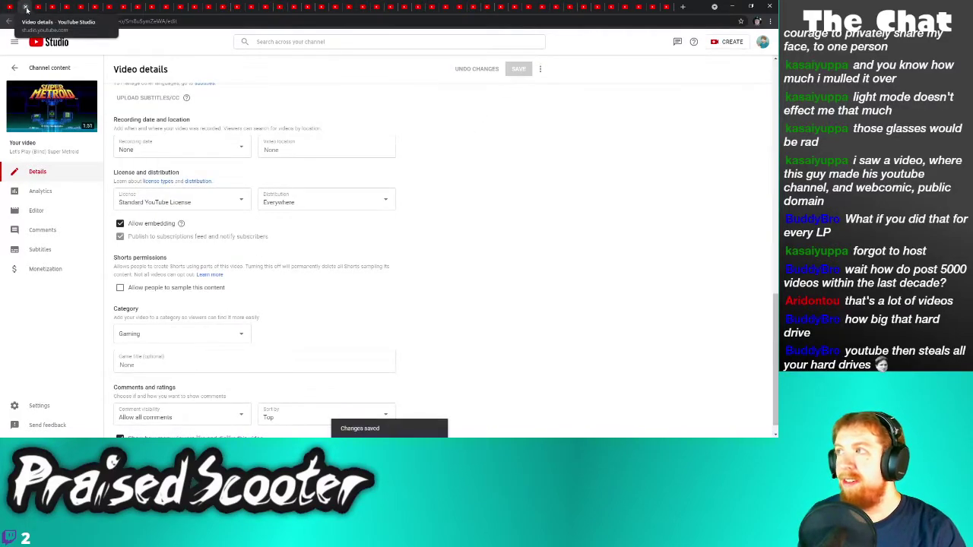
left_click(24, 8)
Disallow Shorts sampling for the Pokemon Gold Monotype pt46 video, save the change and close its tab
left_click(130, 411)
scroll(137, 380, "down", 8)
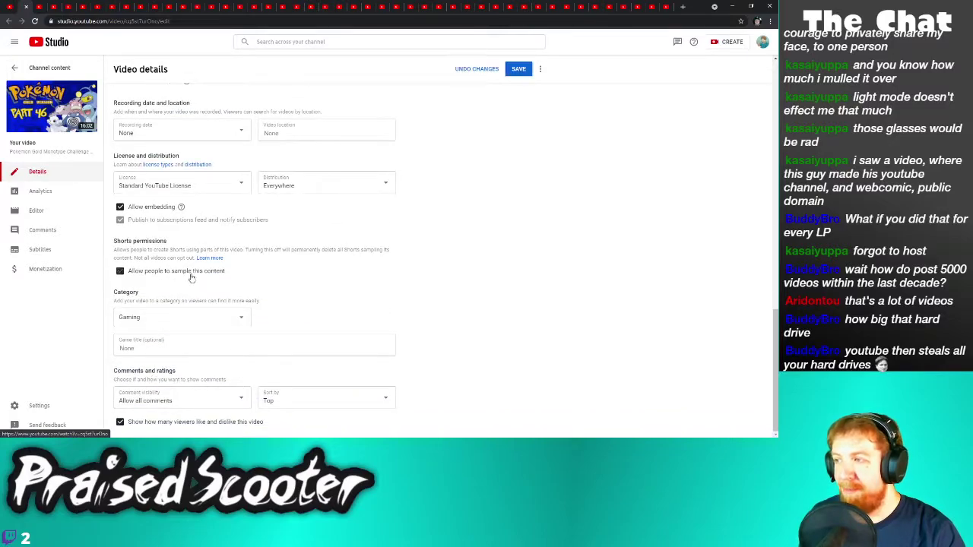
left_click(518, 69)
left_click(25, 7)
Disallow Shorts sampling for the Golden Sun pt62 video, save the change and close its tab
scroll(214, 376, "down", 1)
left_click(126, 411)
scroll(175, 395, "down", 6)
scroll(145, 395, "down", 2)
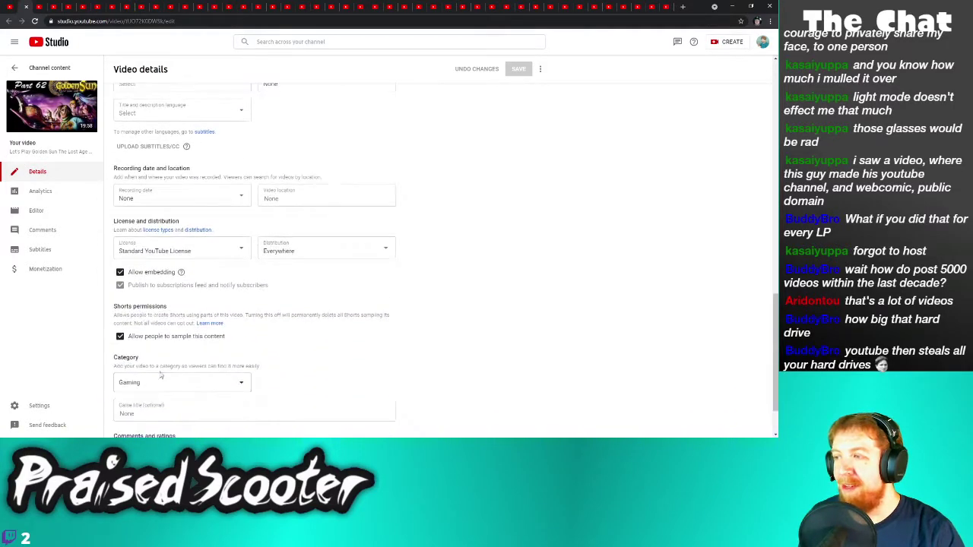
left_click(517, 68)
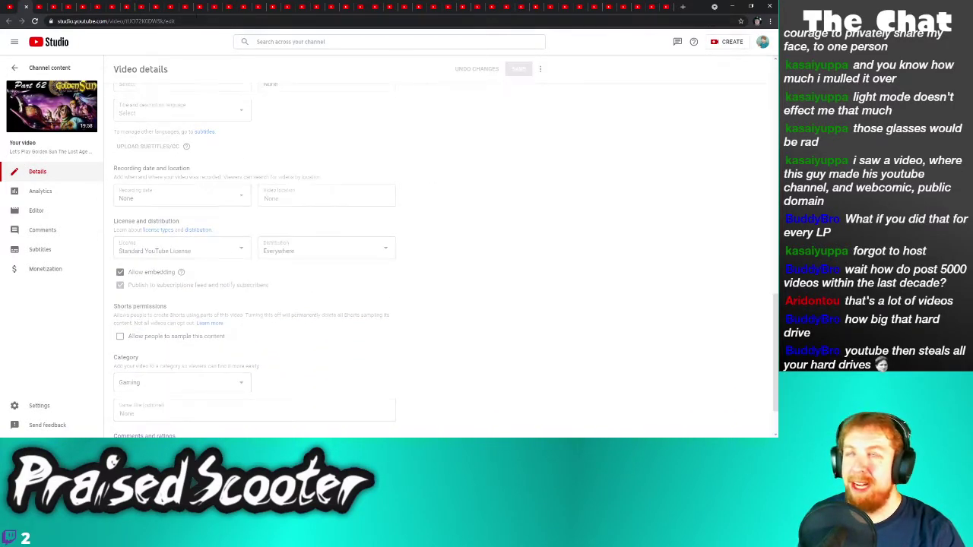
Disallow Shorts sampling for the Super Mario Bros 3 pt8 video, save the change and close its tab
scroll(133, 410, "down", 1)
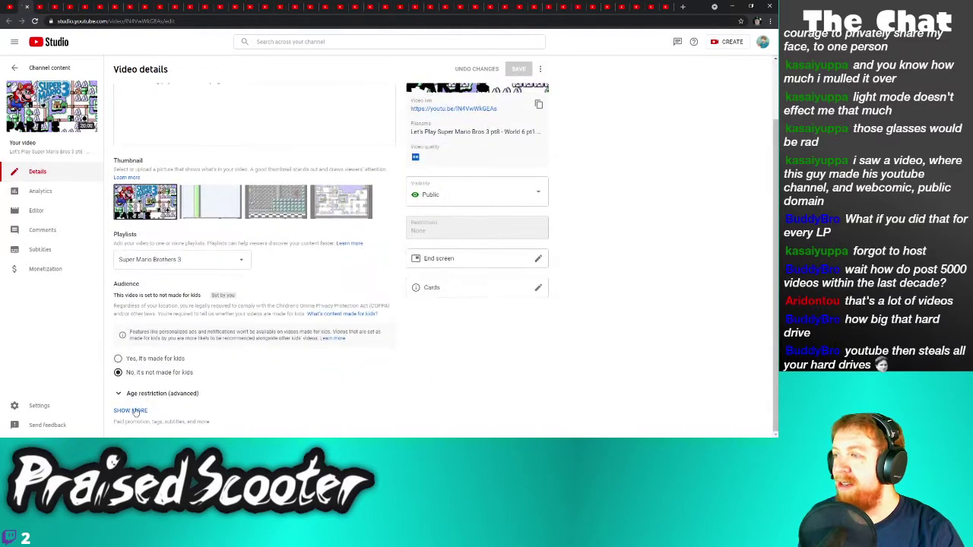
scroll(190, 385, "down", 10)
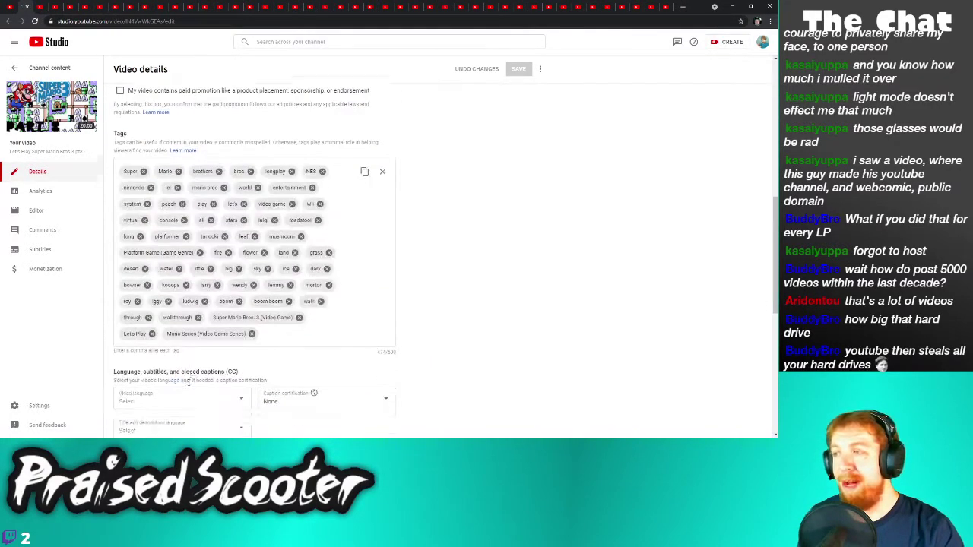
left_click(120, 377)
left_click(523, 70)
key("alt+Left")
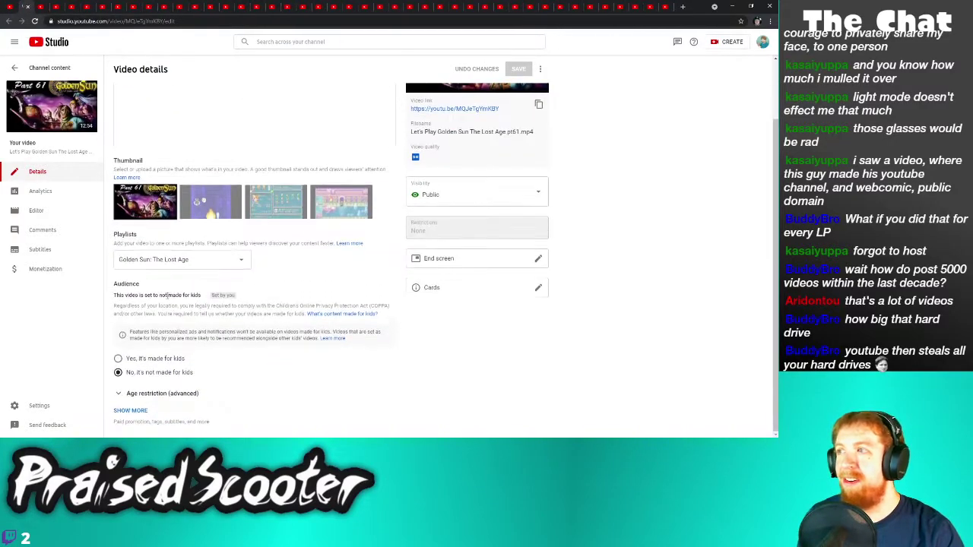
Disallow Shorts sampling for the Golden Sun The Lost Age pt61 video, save the change and close its tab
left_click(138, 409)
scroll(165, 396, "down", 5)
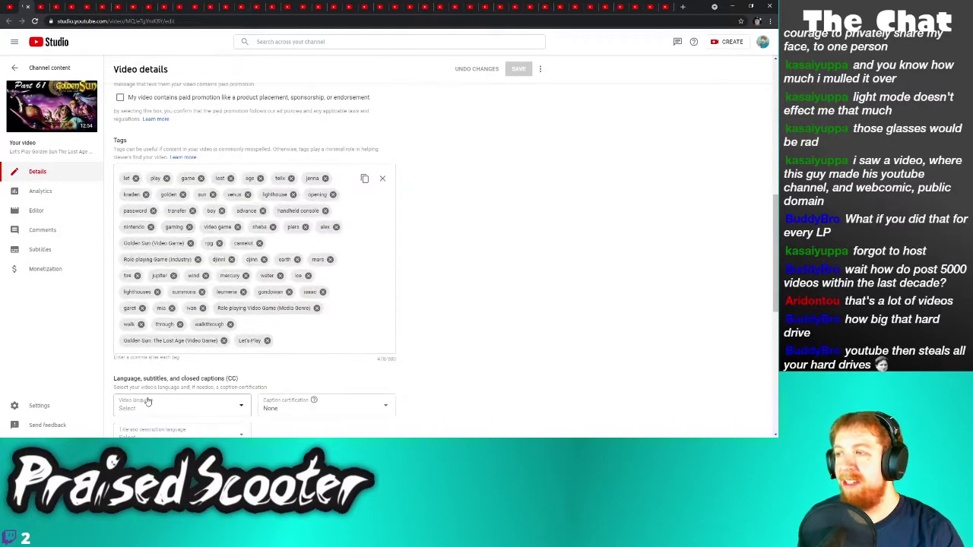
left_click(120, 418)
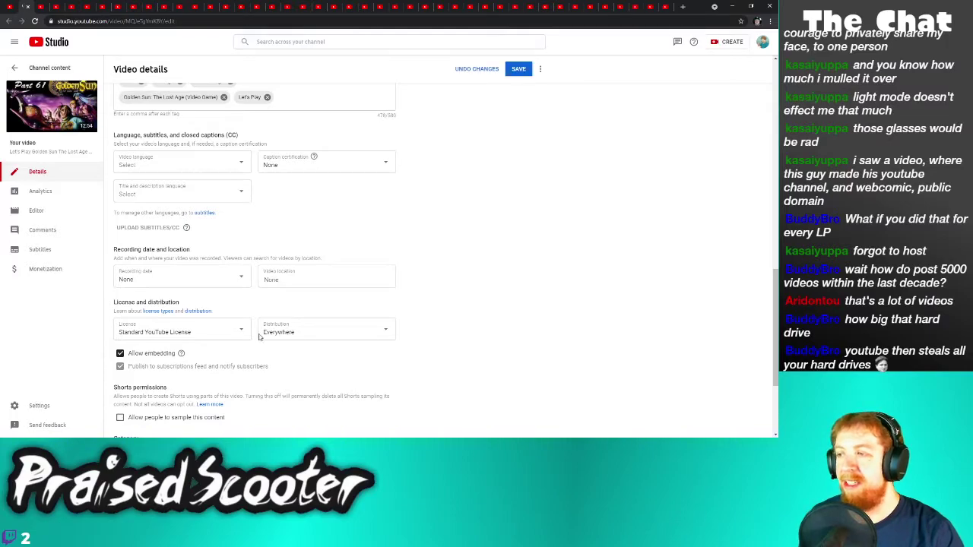
left_click(520, 69)
key("alt+Left")
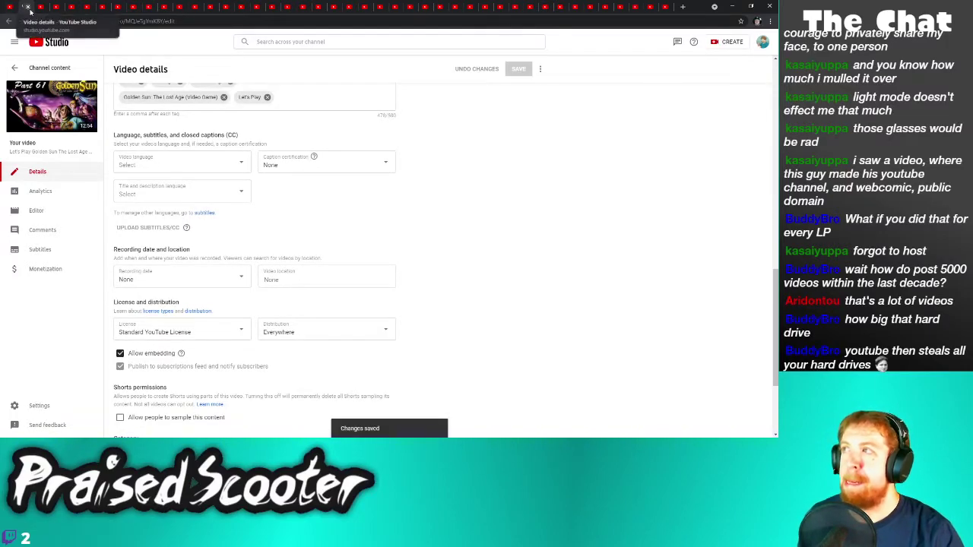
Disallow Shorts sampling for the Pokemon Gold Monotype Challenge pt45 video, save the change and close its tab
scroll(183, 291, "down", 1)
left_click(137, 411)
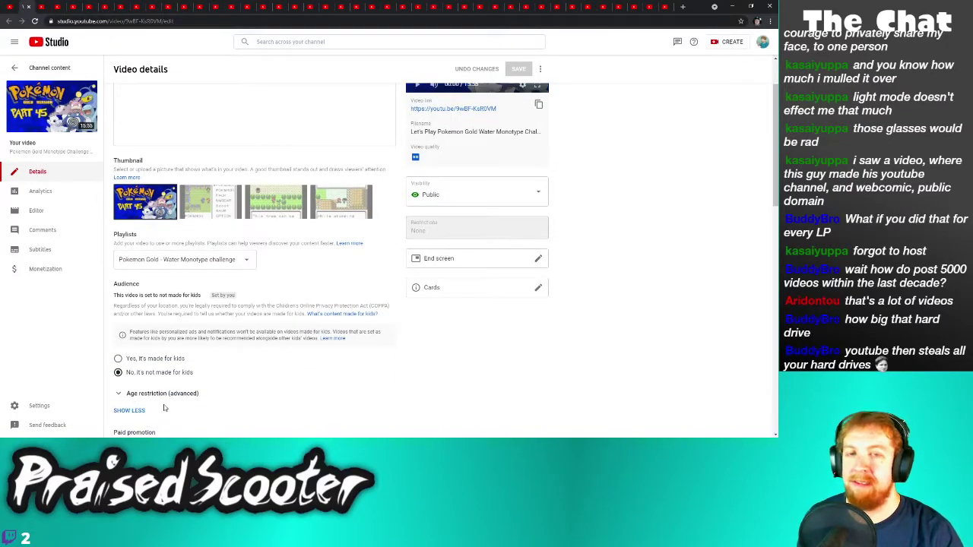
scroll(207, 383, "down", 5)
scroll(207, 384, "down", 3)
left_click(182, 370)
left_click(519, 69)
key("alt+Left")
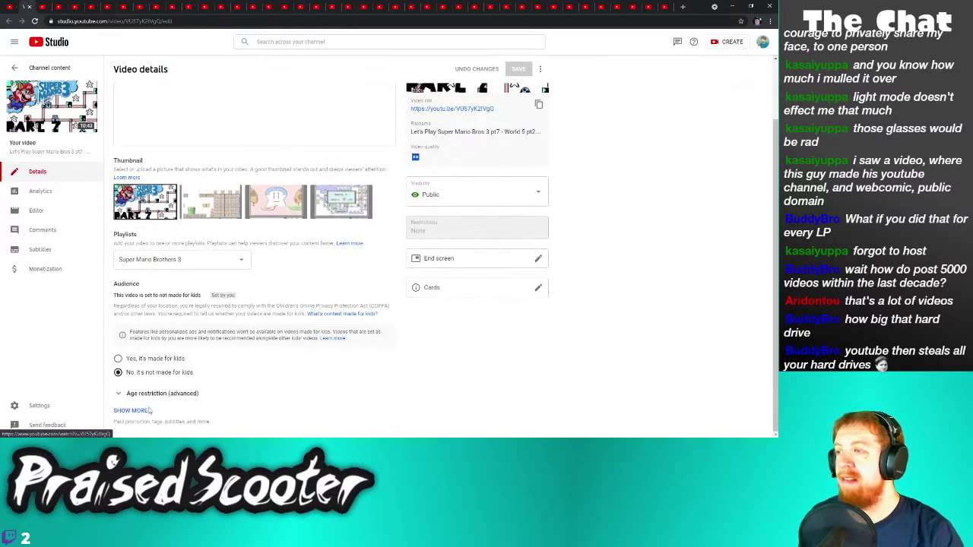
Disallow Shorts sampling for the Super Mario Bros 3 pt7 video, save the change and close its tab
left_click(131, 410)
scroll(172, 373, "down", 8)
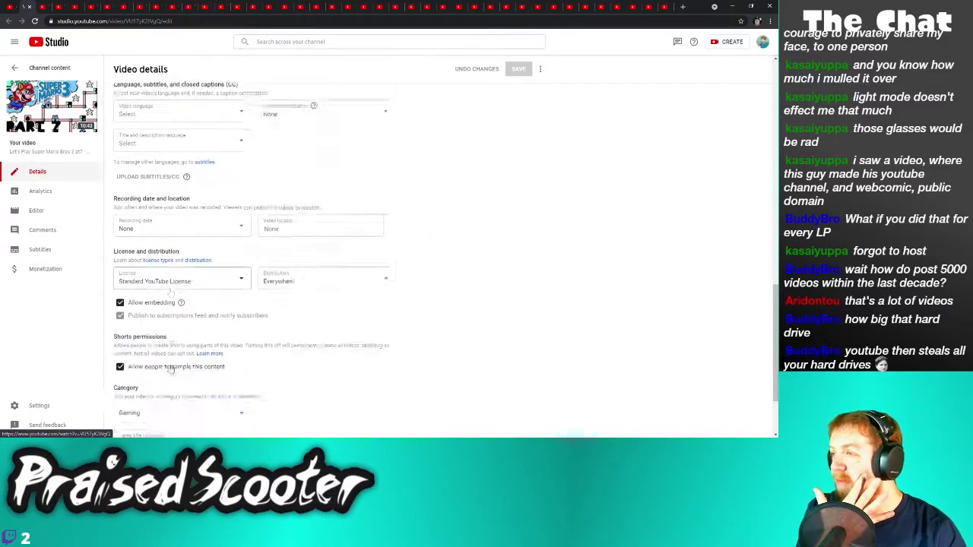
scroll(170, 369, "down", 2)
left_click(518, 69)
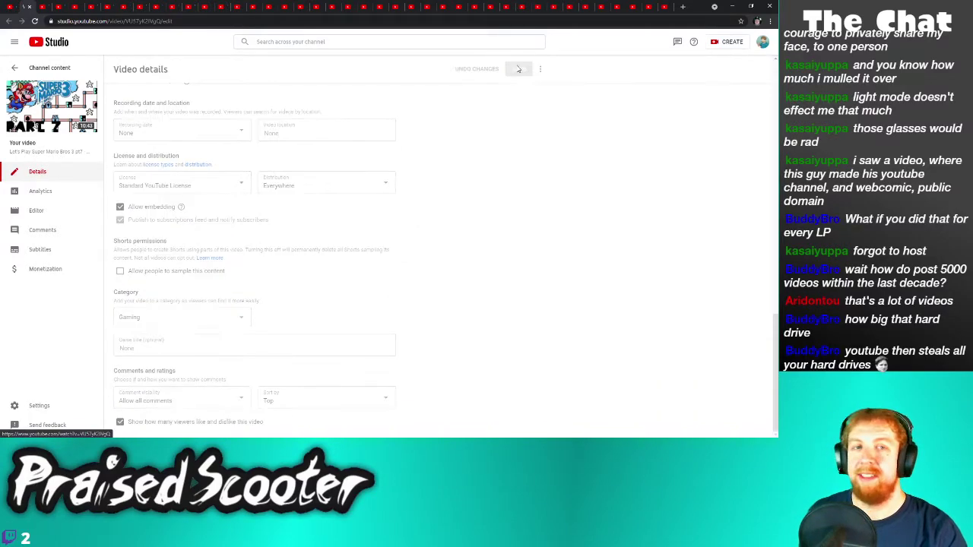
left_click(28, 8)
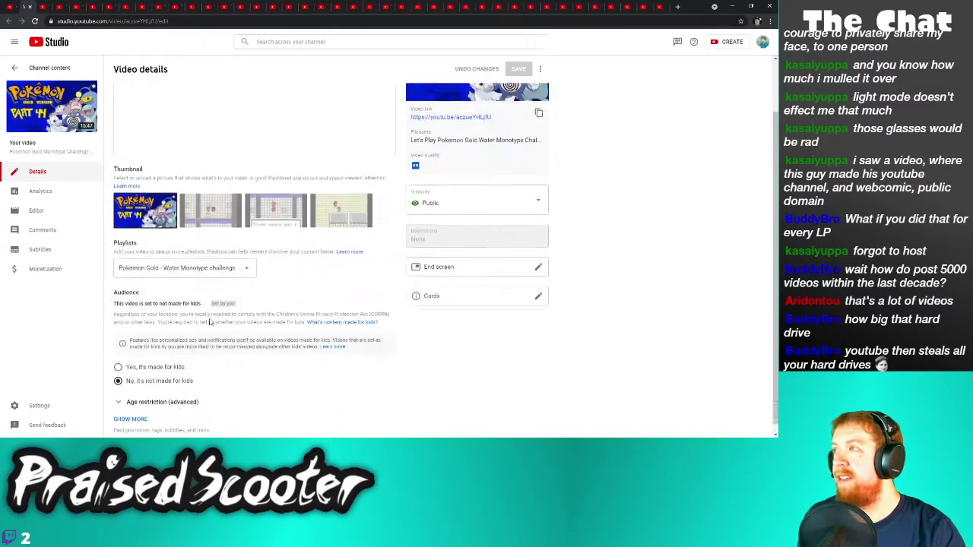
Disallow Shorts sampling for the Pokemon Gold Monotype Challenge pt44 video, save the change and close its tab
left_click(125, 406)
scroll(190, 368, "down", 4)
scroll(190, 368, "down", 4)
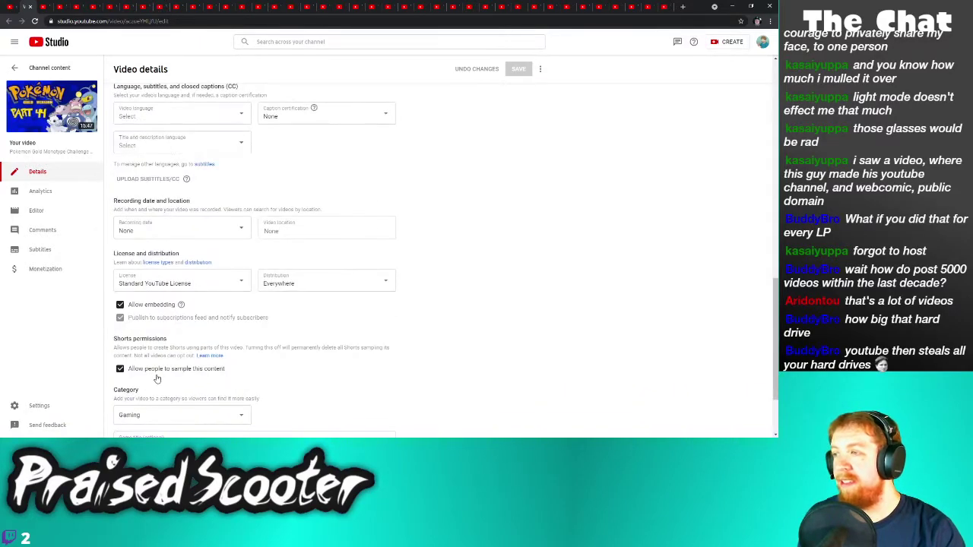
left_click(180, 370)
left_click(519, 70)
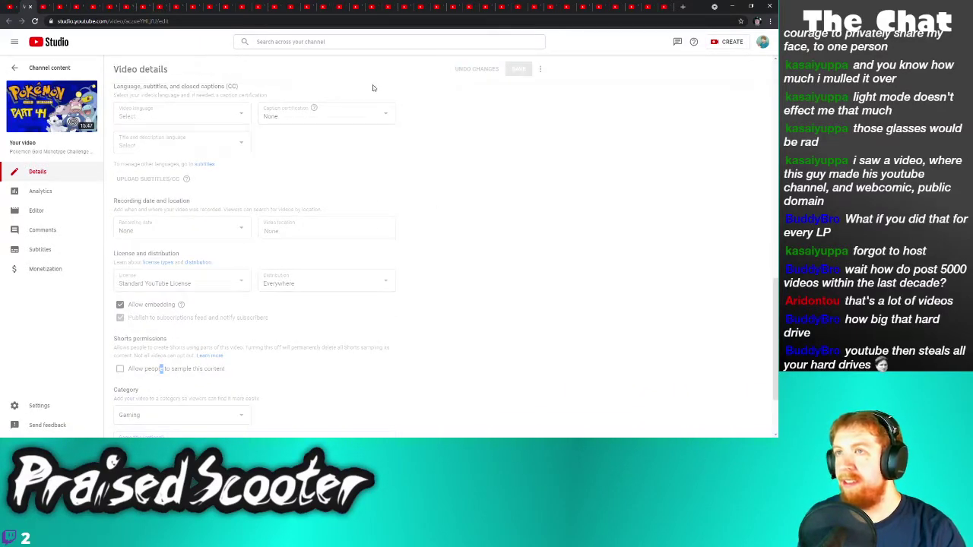
left_click(31, 9)
Disallow Shorts sampling for the Golden Sun The Lost Age pt60 video, save the change and close its tab
scroll(193, 376, "down", 2)
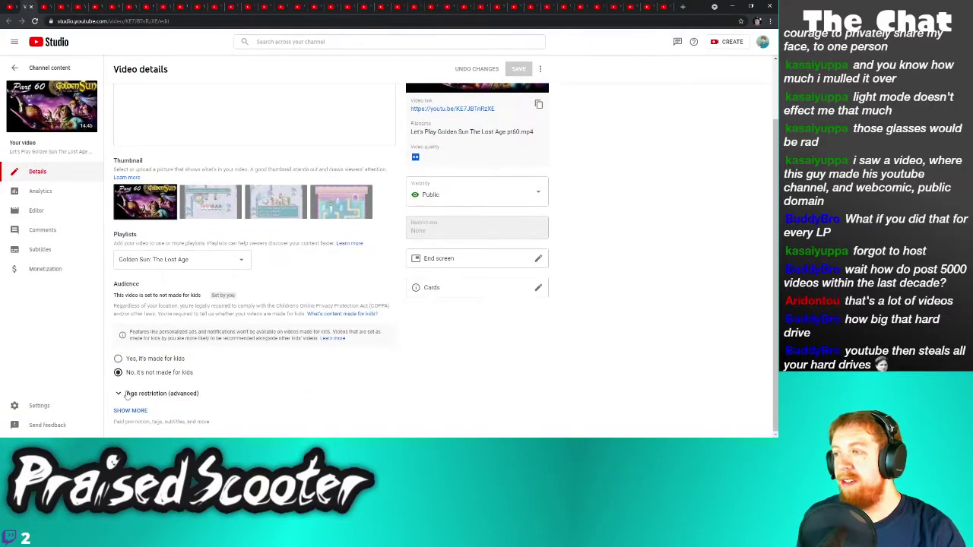
scroll(197, 373, "down", 1)
scroll(194, 371, "down", 10)
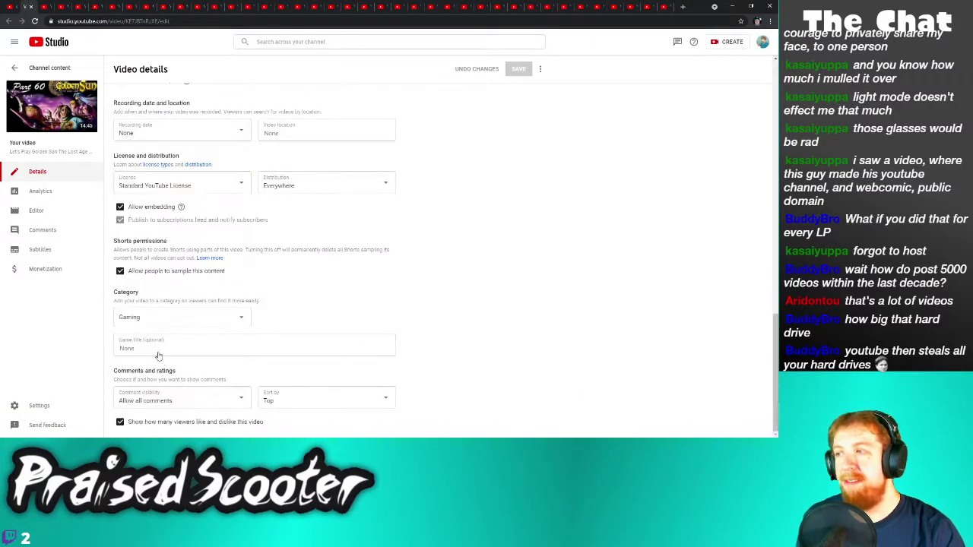
left_click(120, 270)
left_click(521, 70)
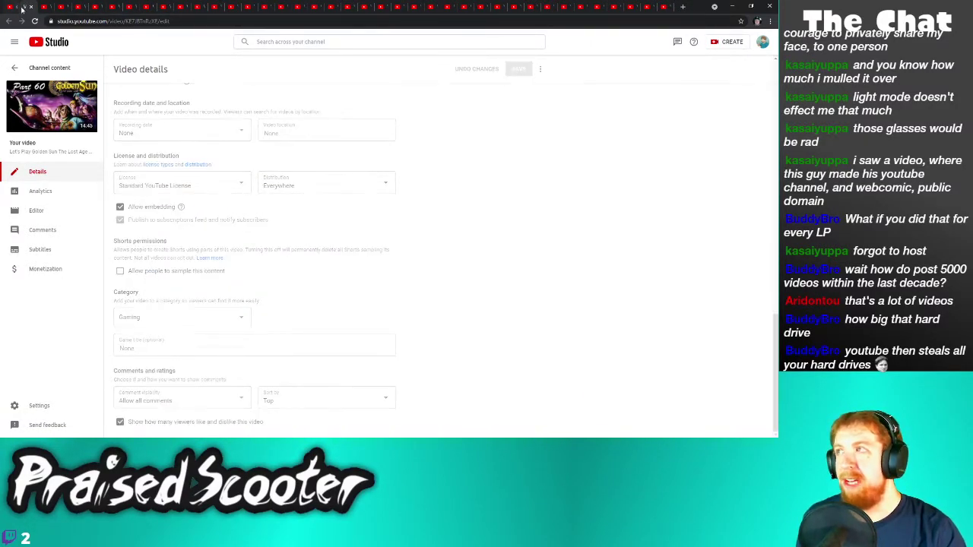
left_click(31, 7)
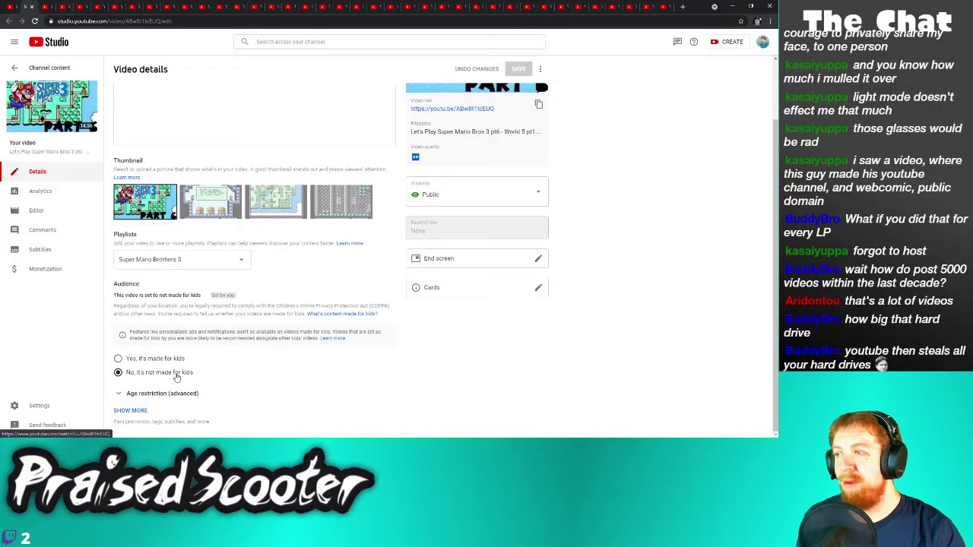
Disallow Shorts sampling for the Super Mario Bros 3 pt6 video, save the change and close its tab
left_click(130, 410)
scroll(177, 380, "down", 10)
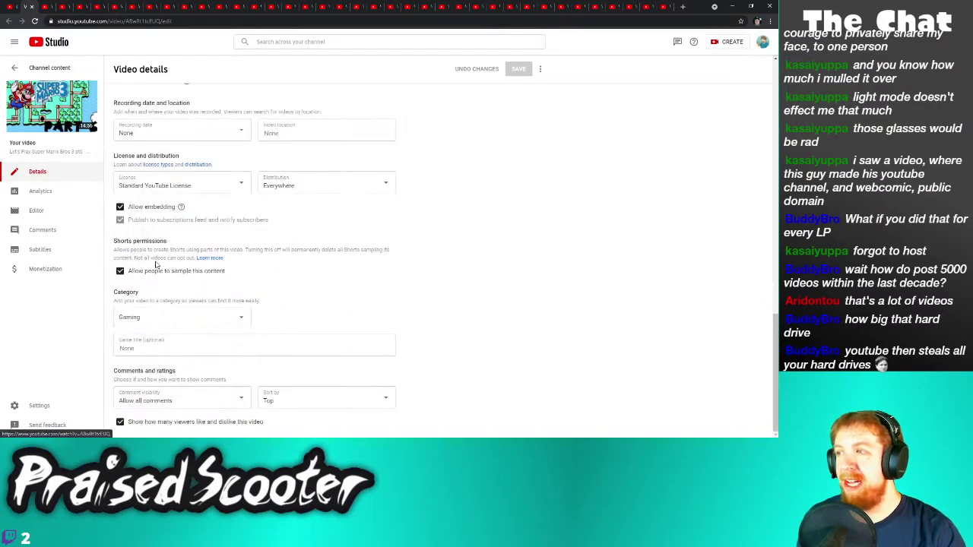
left_click(155, 272)
left_click(509, 73)
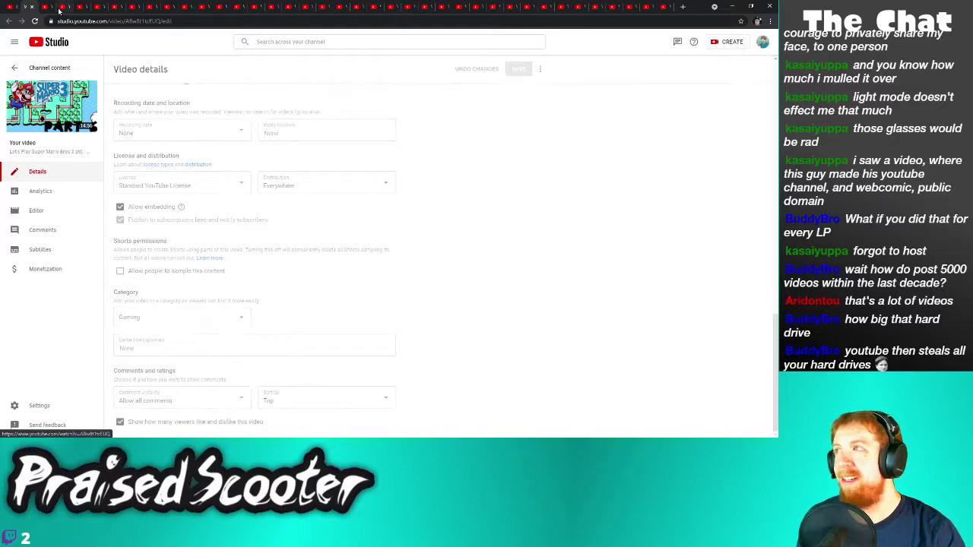
left_click(31, 7)
Disallow Shorts sampling for the Golden Sun The Lost Age pt59 video, save the change and close its tab
scroll(210, 338, "down", 1)
left_click(138, 413)
scroll(148, 395, "down", 4)
left_click(143, 420)
left_click(518, 69)
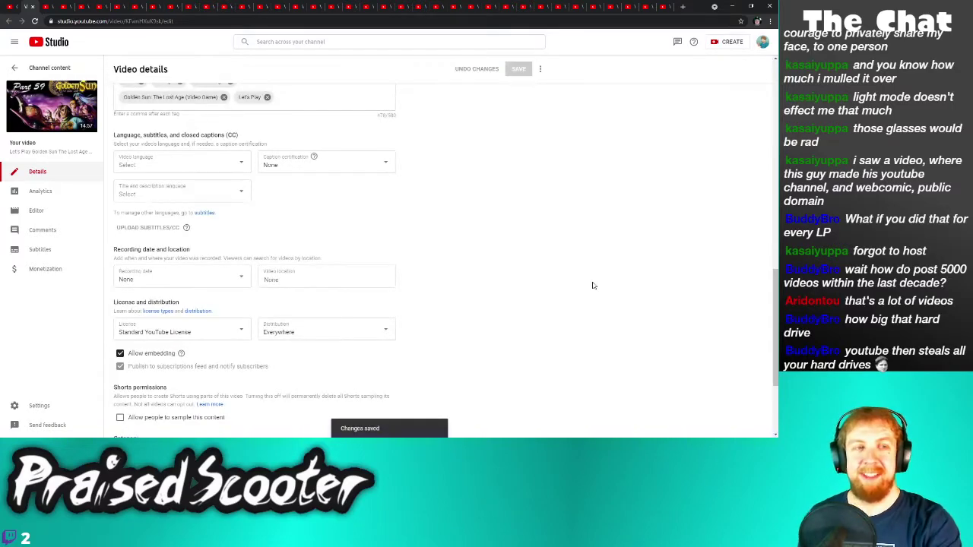
left_click(34, 7)
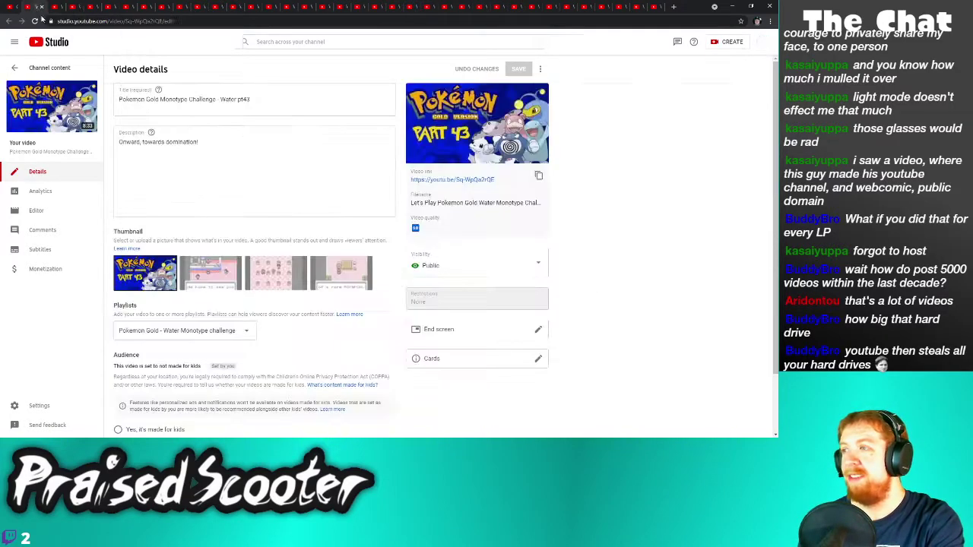
Disallow Shorts sampling for the Pokemon Gold Monotype Challenge pt43 video, save the change and close its tab
scroll(246, 289, "down", 3)
left_click(127, 411)
scroll(167, 380, "down", 6)
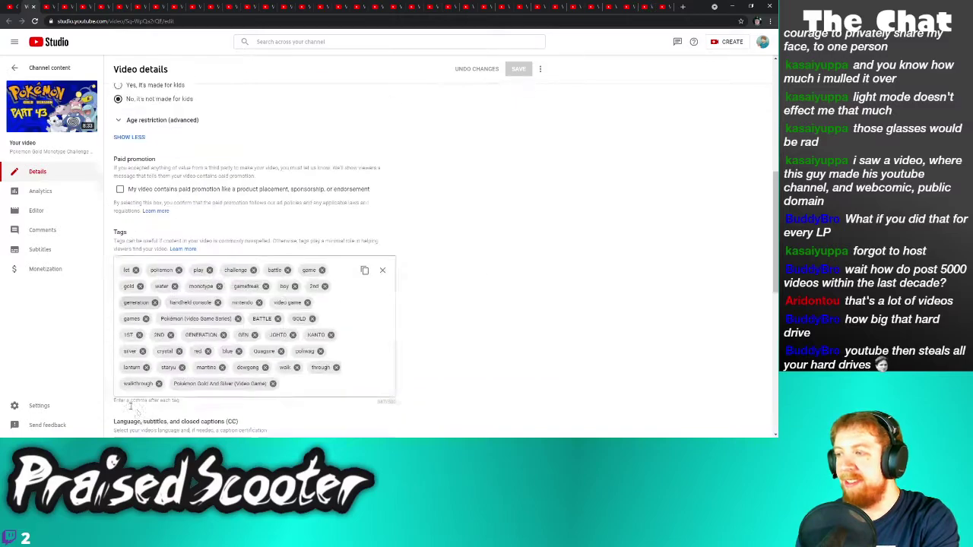
left_click(189, 375)
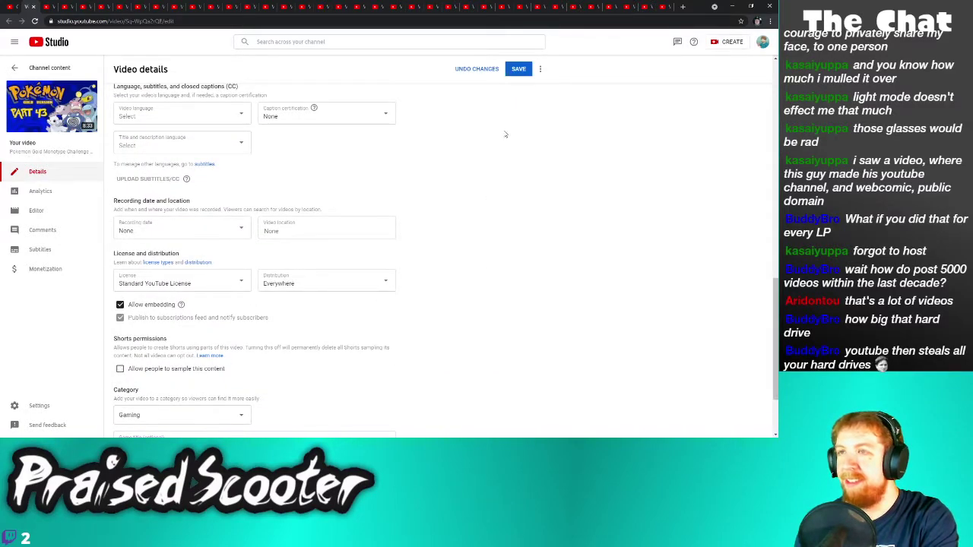
left_click(519, 69)
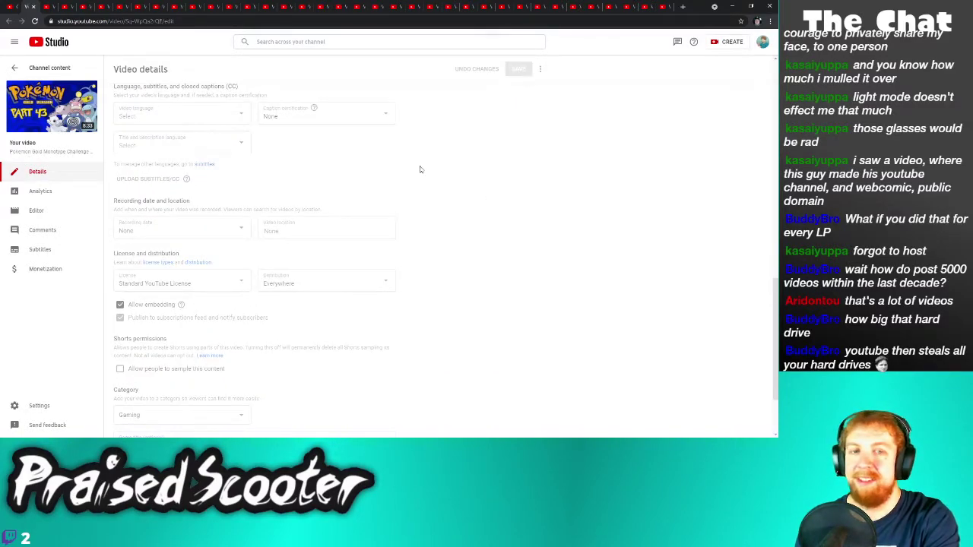
left_click(33, 7)
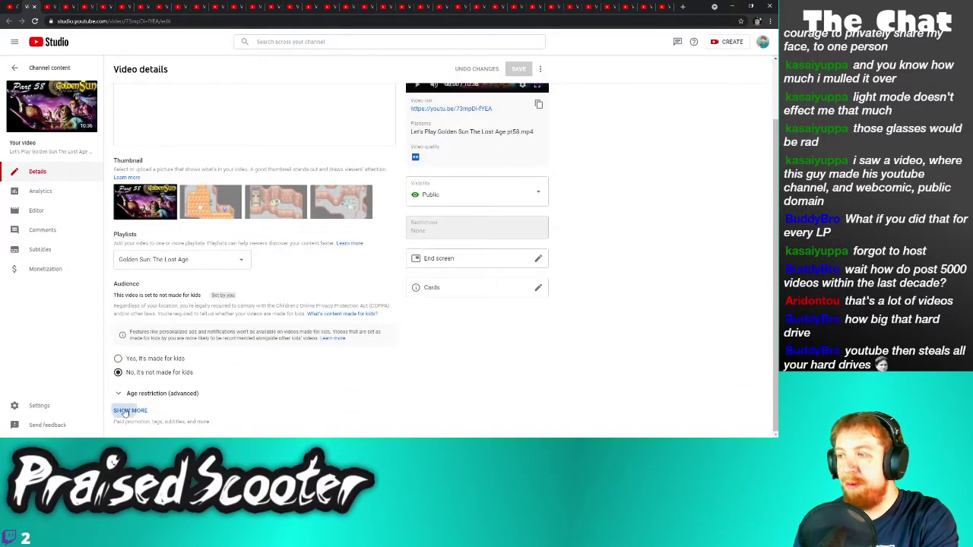
Disallow Shorts sampling for the Golden Sun The Lost Age pt58 video, save the change and close its tab
left_click(125, 412)
scroll(159, 342, "down", 10)
left_click(167, 272)
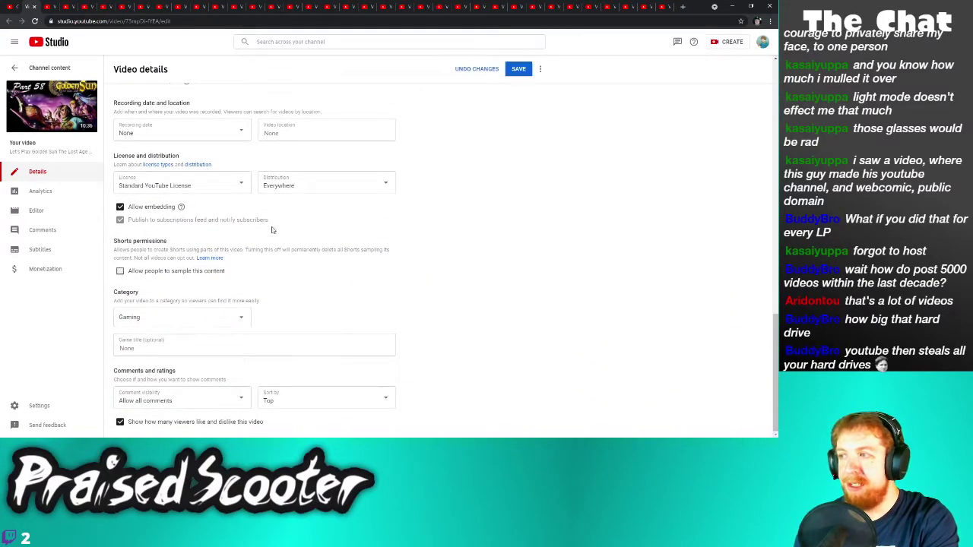
left_click(517, 69)
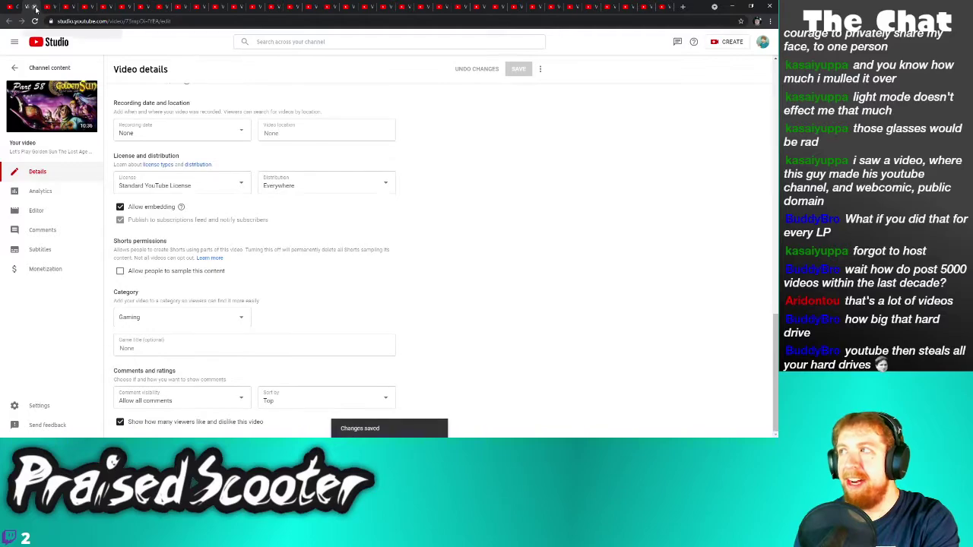
left_click(33, 6)
Disallow Shorts sampling for the Super Mario Bros 3 pt5 video, save the change and close its tab
scroll(153, 399, "down", 2)
left_click(142, 410)
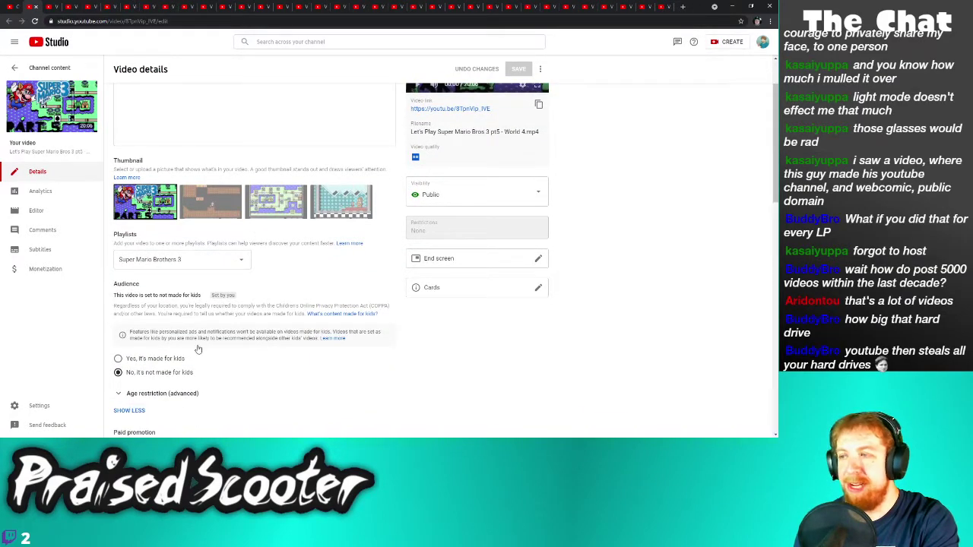
scroll(156, 391, "down", 10)
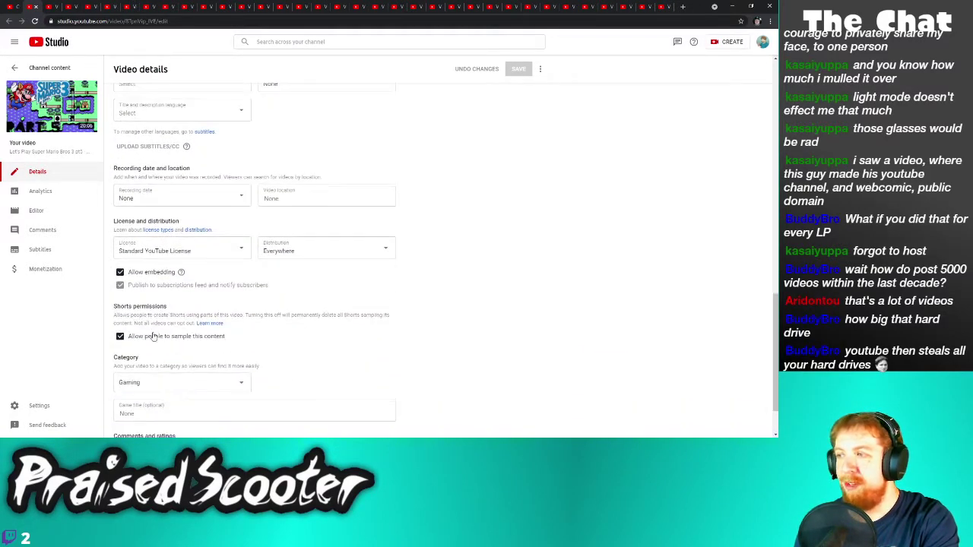
left_click(153, 336)
left_click(518, 70)
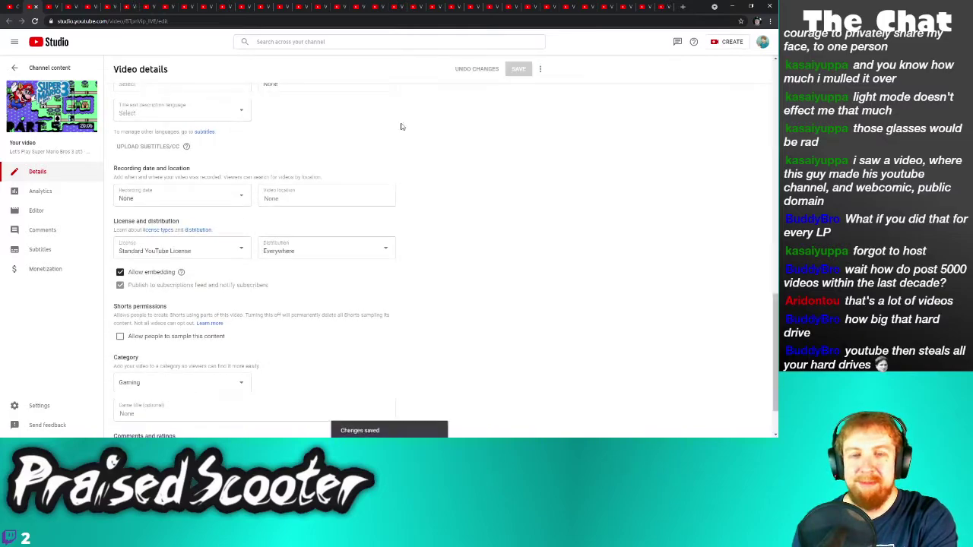
left_click(37, 7)
Disallow Shorts sampling for the Golden Sun The Lost Age pt57 video, save the change and close its tab
scroll(141, 373, "down", 2)
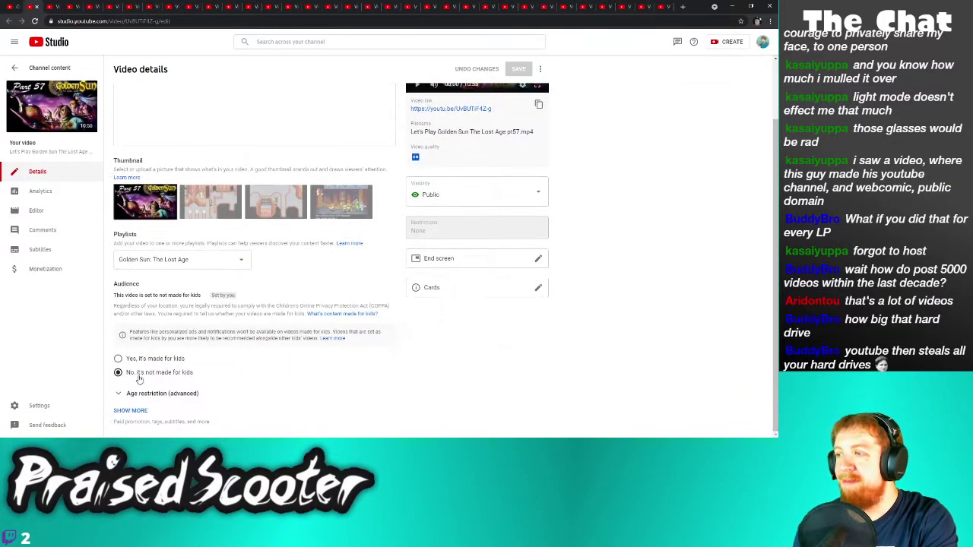
left_click(122, 411)
scroll(166, 365, "down", 5)
scroll(165, 365, "down", 3)
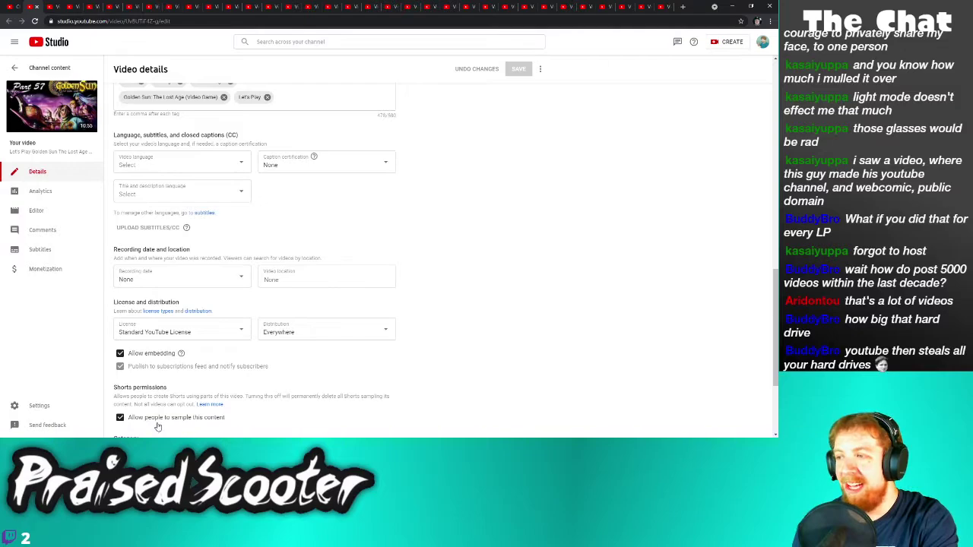
left_click(120, 418)
left_click(513, 71)
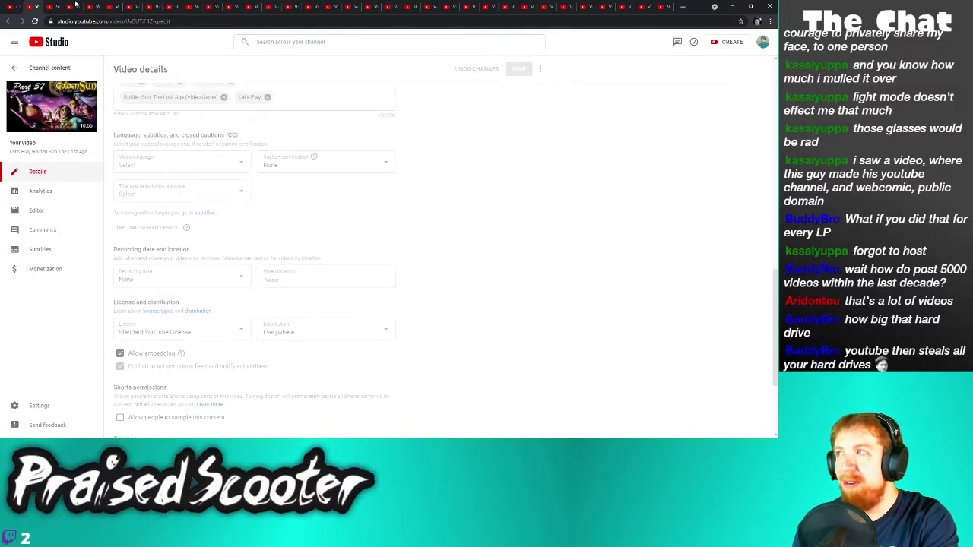
left_click(37, 7)
Disallow Shorts sampling for the Pokemon Gold Monotype Challenge pt42 video, save the change and close its tab
scroll(190, 364, "down", 1)
left_click(132, 408)
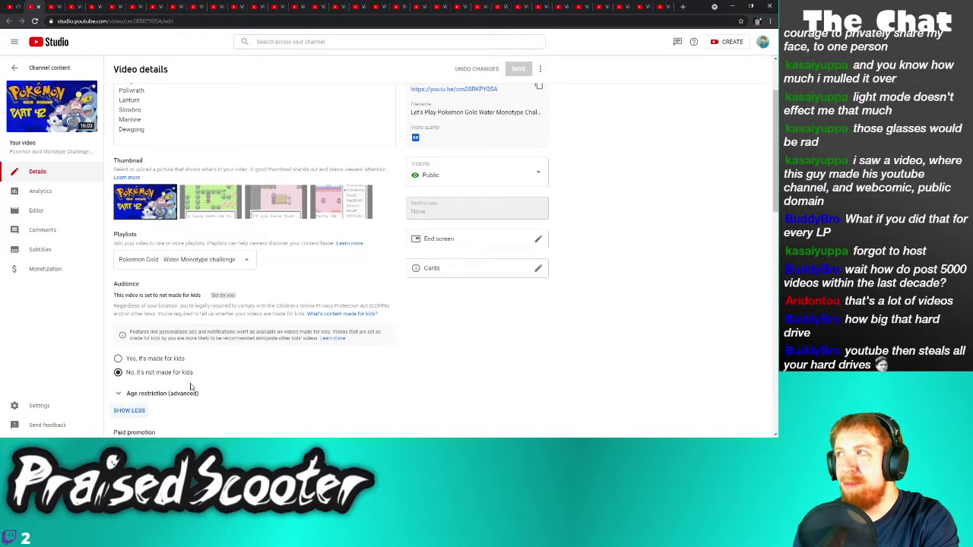
scroll(164, 408, "down", 5)
scroll(166, 395, "down", 4)
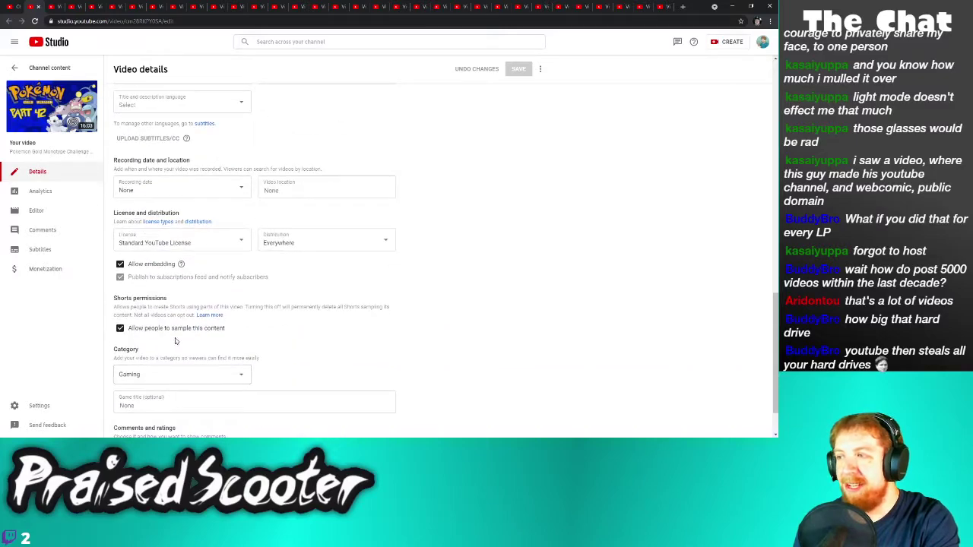
left_click(120, 327)
left_click(519, 69)
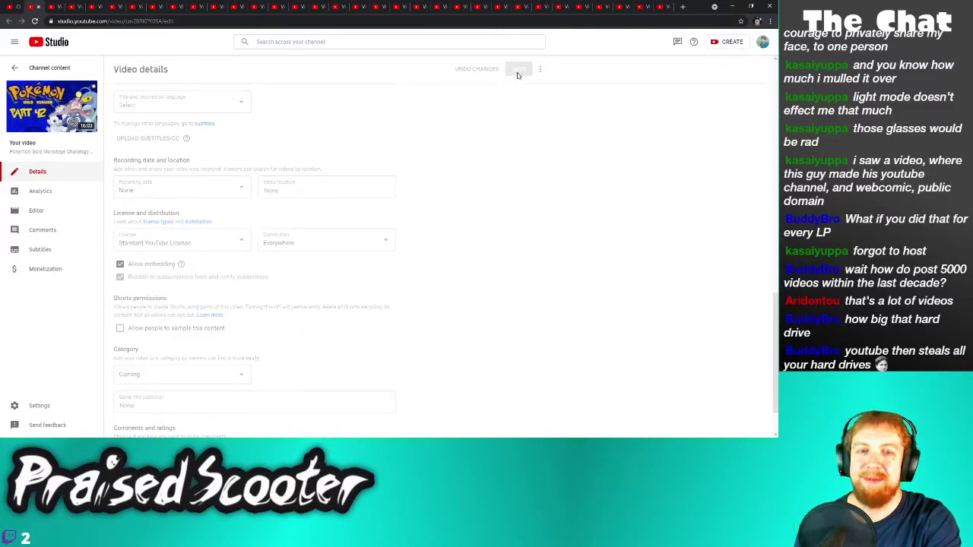
key("ctrl+w")
Disallow Shorts sampling for the Golden Sun The Lost Age pt56 video, save the change and close its tab
scroll(174, 289, "down", 1)
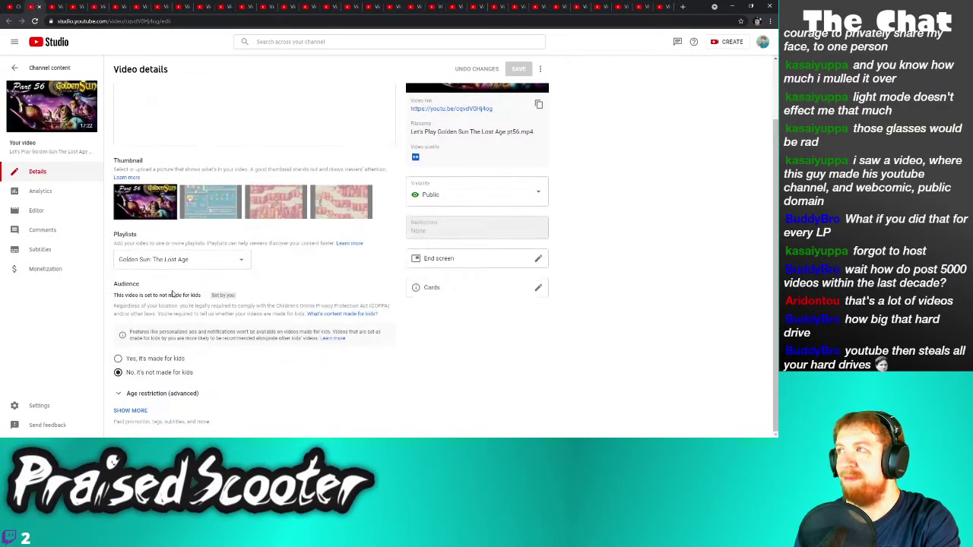
scroll(181, 391, "down", 8)
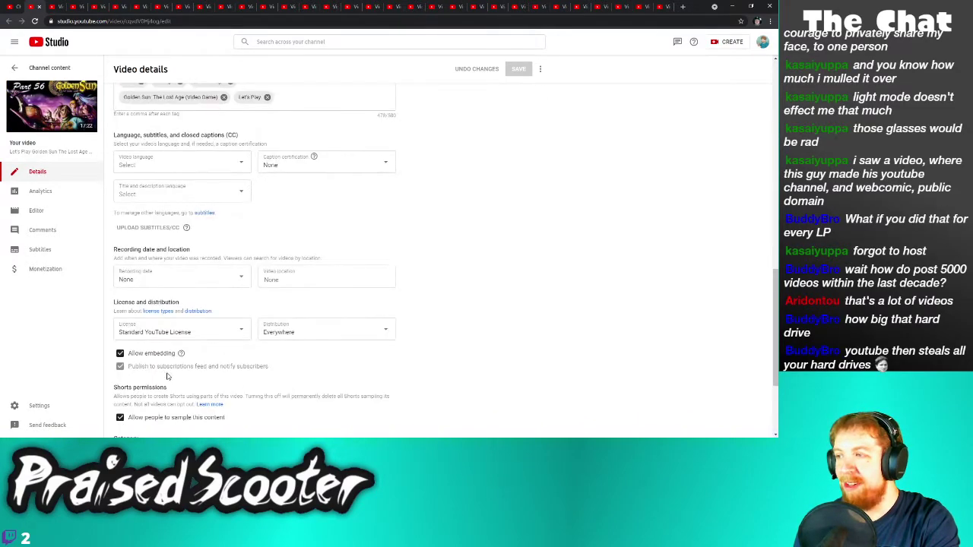
left_click(532, 71)
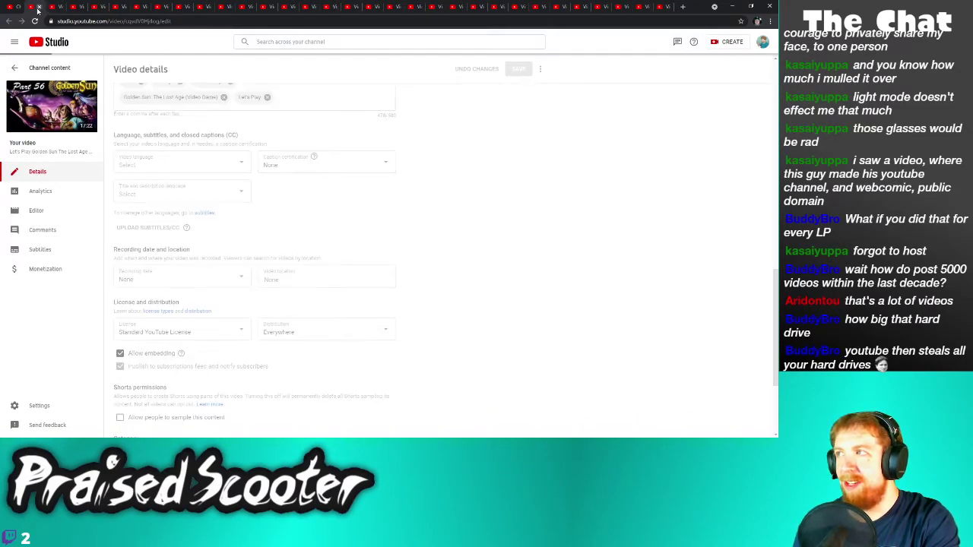
key("ctrl+w")
Disallow Shorts sampling for the Super Mario Bros 3 pt4 video, save the change and close its tab
scroll(213, 282, "down", 1)
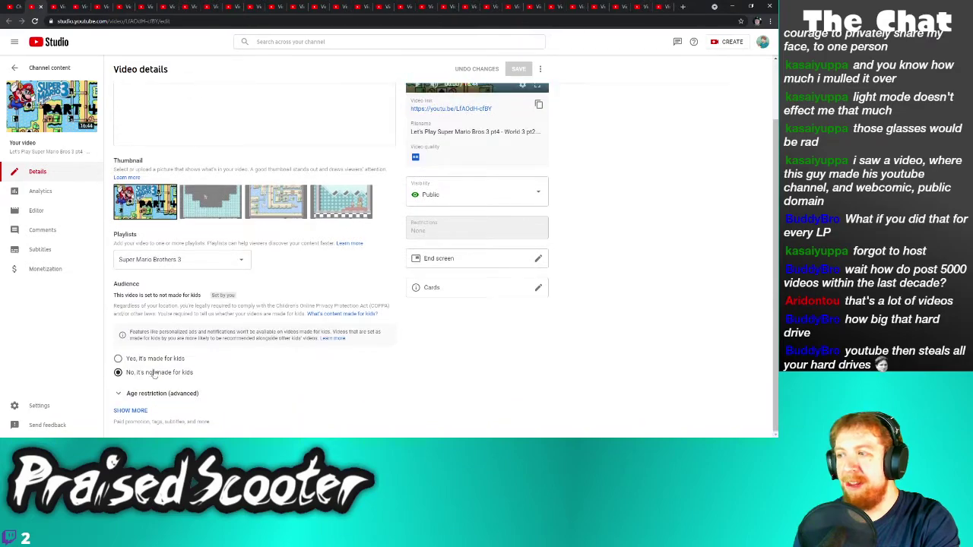
left_click(133, 410)
scroll(148, 365, "down", 8)
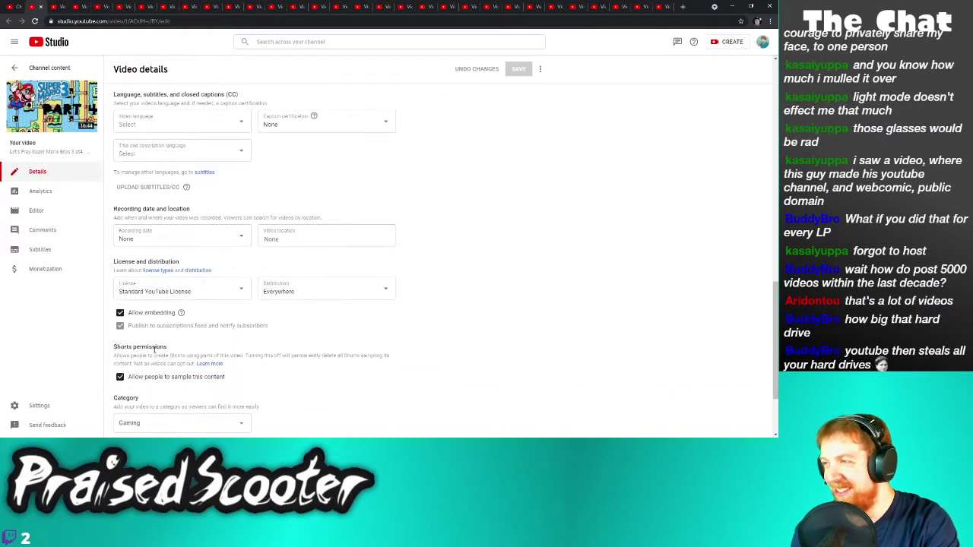
left_click(156, 378)
left_click(521, 71)
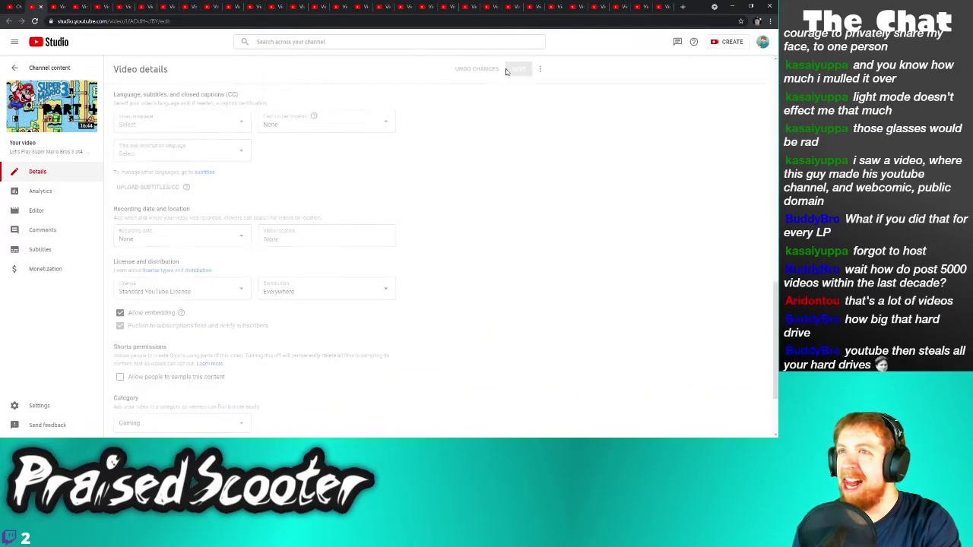
left_click(41, 8)
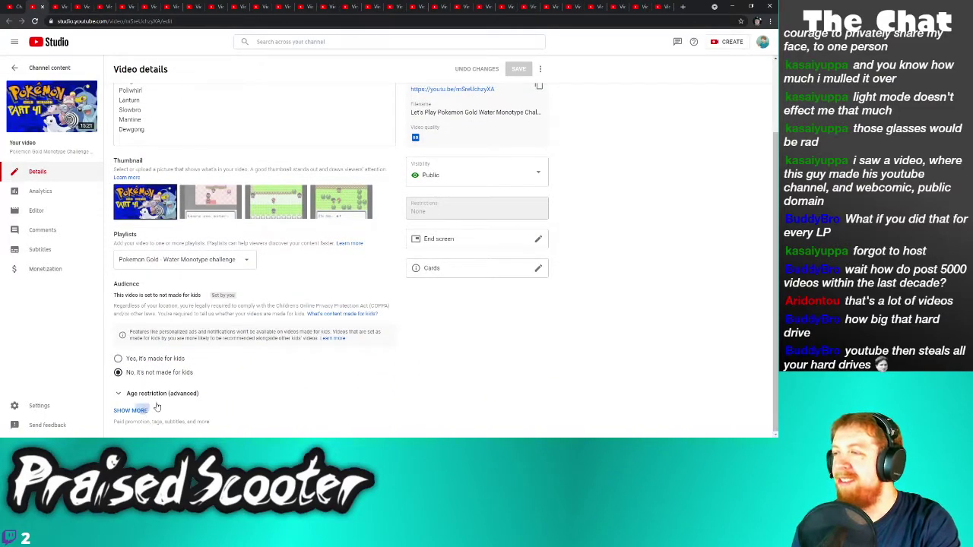
Disallow Shorts sampling for the Pokemon Gold Monotype Challenge pt41 video, save the change and close its tab
left_click(133, 411)
scroll(175, 365, "down", 8)
left_click(520, 70)
left_click(42, 6)
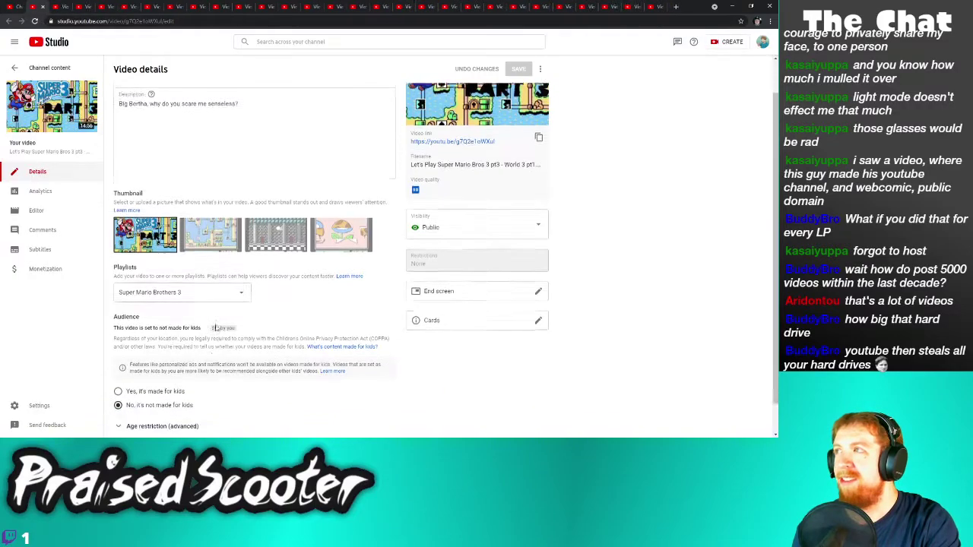
Disallow Shorts sampling for the Super Mario Bros 3 pt3 video, save the change and close its tab
scroll(215, 328, "down", 1)
left_click(130, 408)
scroll(152, 388, "down", 10)
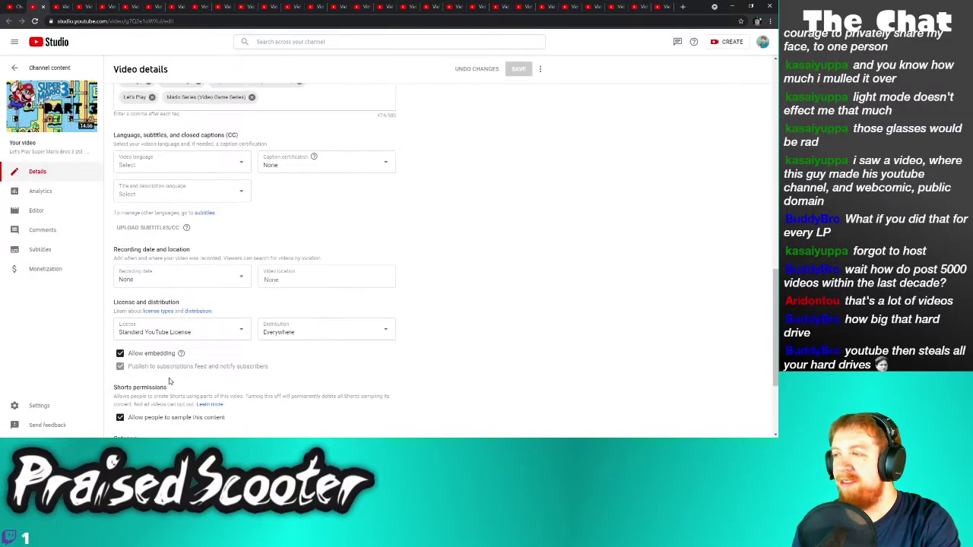
left_click(168, 414)
left_click(520, 70)
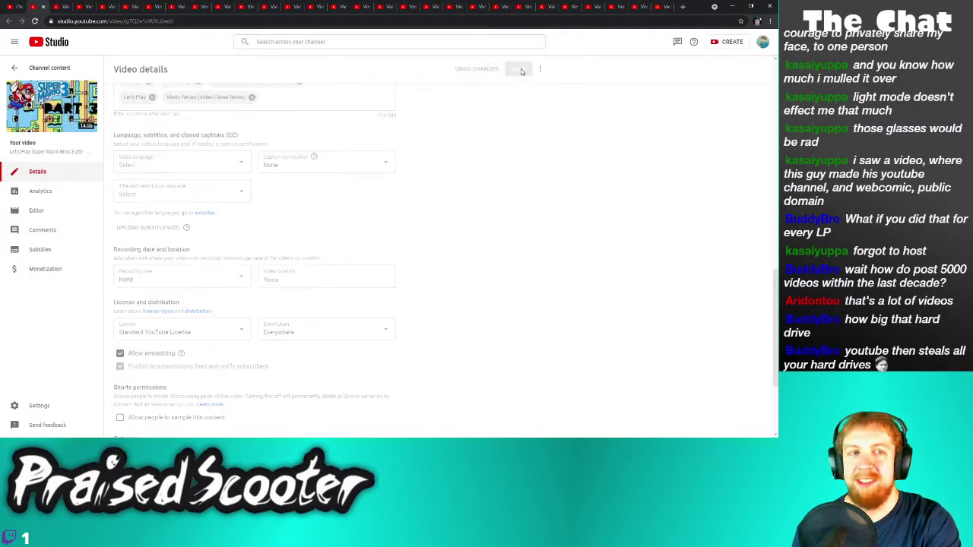
left_click(44, 6)
Disallow Shorts sampling for the Golden Sun The Lost Age pt55 video, save the change and close its tab
scroll(152, 342, "down", 2)
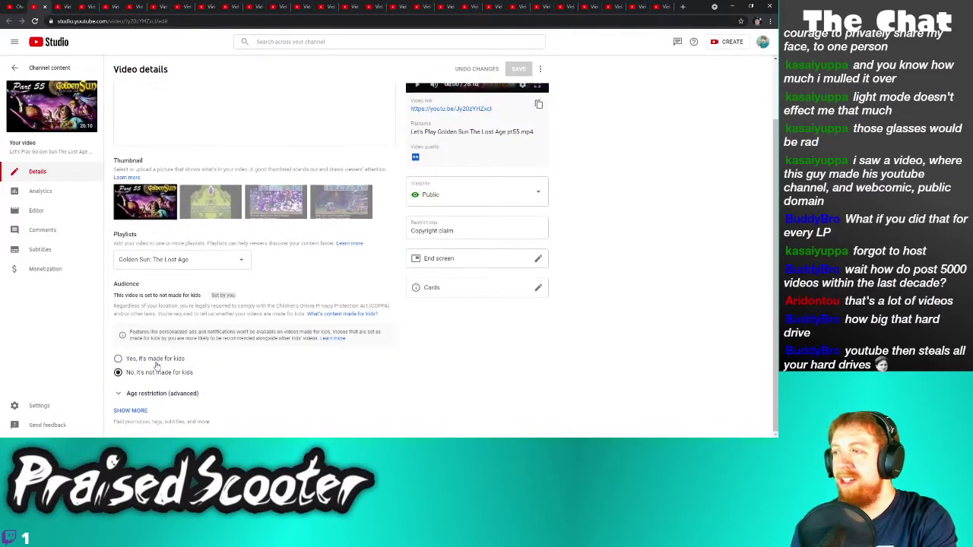
left_click(138, 409)
scroll(151, 380, "down", 8)
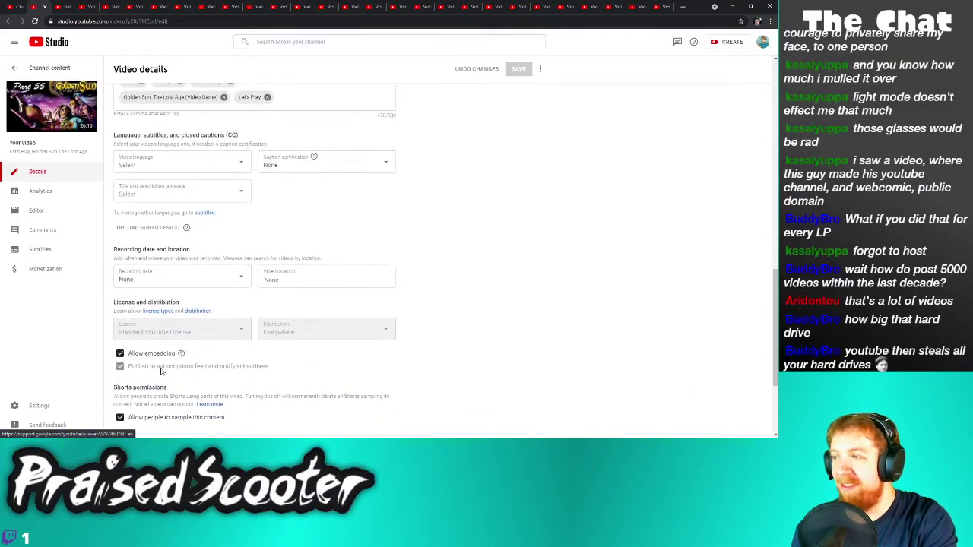
scroll(159, 365, "down", 1)
left_click(165, 339)
left_click(518, 69)
key("ctrl+w")
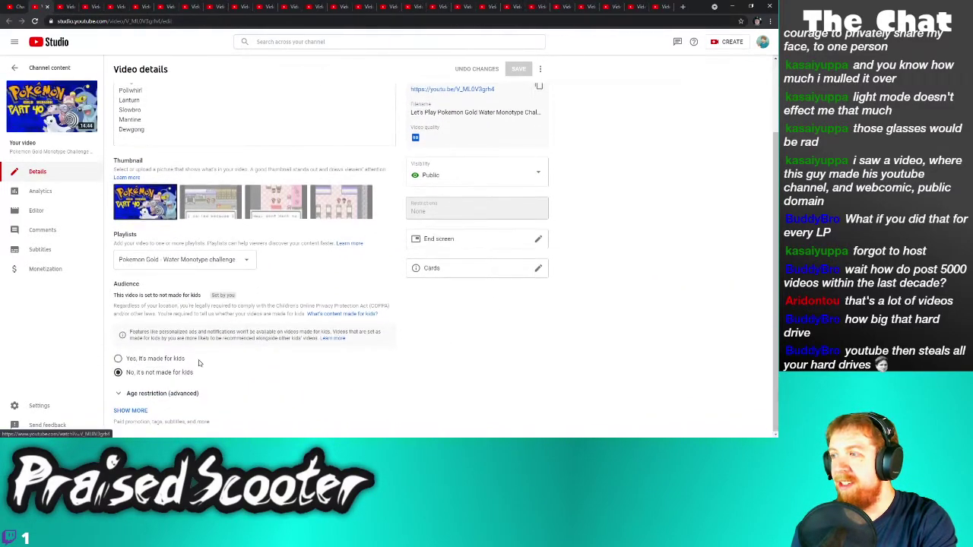
Disallow Shorts sampling for the Pokemon Gold Monotype Challenge pt40 video, save the change and close its tab
left_click(145, 412)
scroll(206, 323, "down", 7)
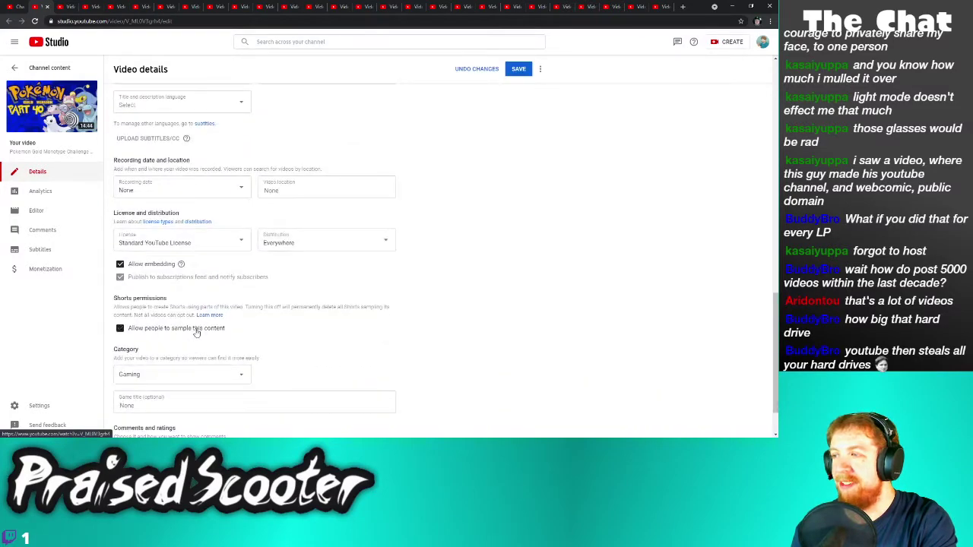
left_click(516, 69)
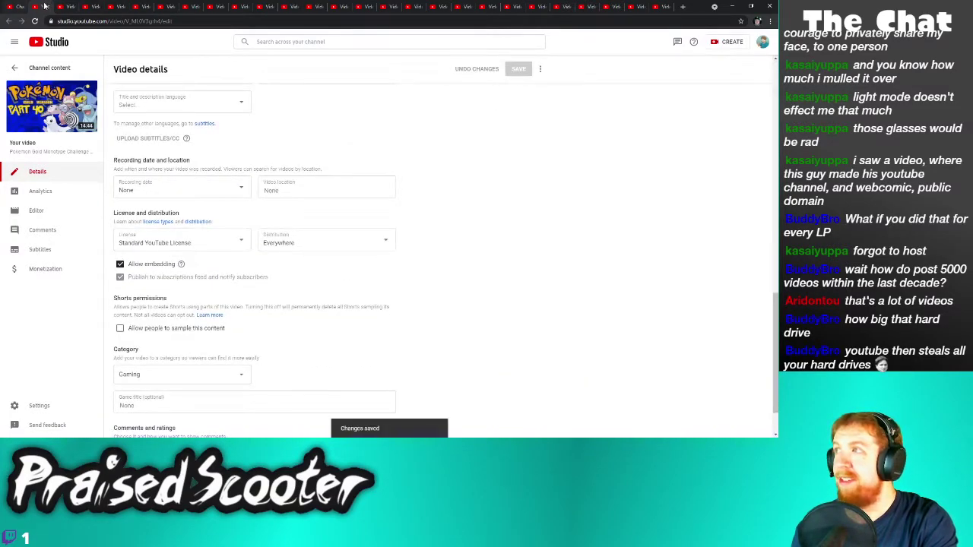
key("ctrl+w")
Disallow Shorts sampling for the Golden Sun The Lost Age pt54 video, save the change and close its tab
scroll(202, 372, "down", 1)
left_click(145, 412)
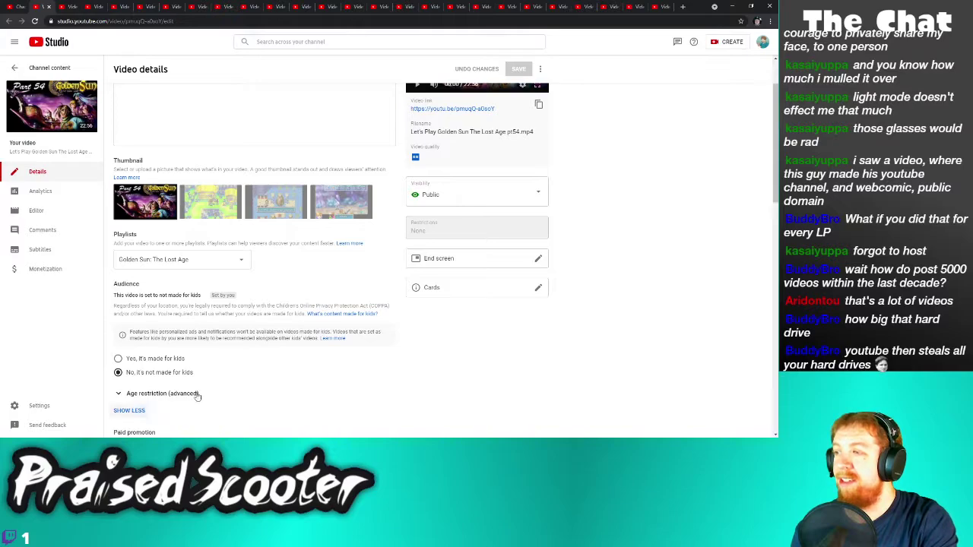
scroll(194, 362, "down", 7)
left_click(120, 336)
left_click(518, 69)
key("ctrl+w")
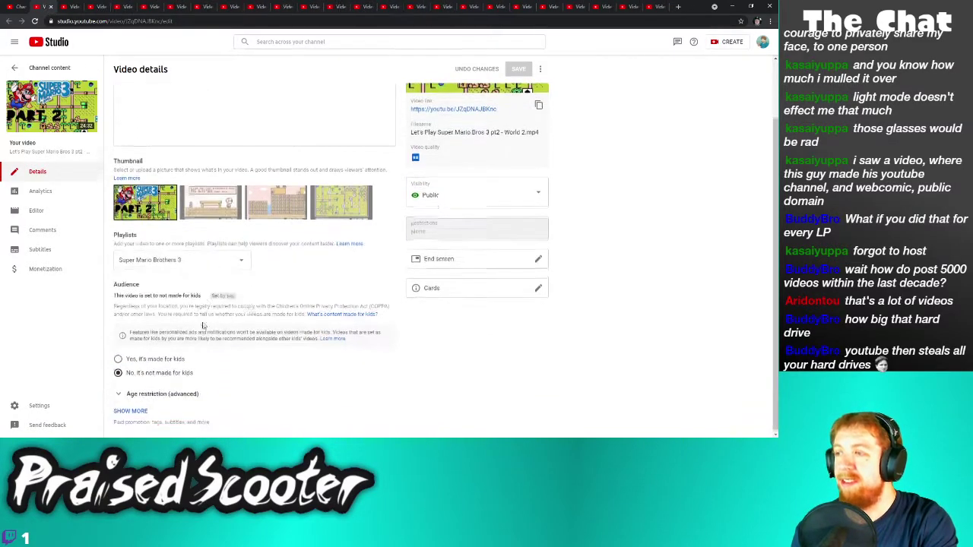
Disallow Shorts sampling for the Super Mario Bros 3 pt2 video, save the change and close its tab
left_click(144, 408)
scroll(228, 304, "down", 10)
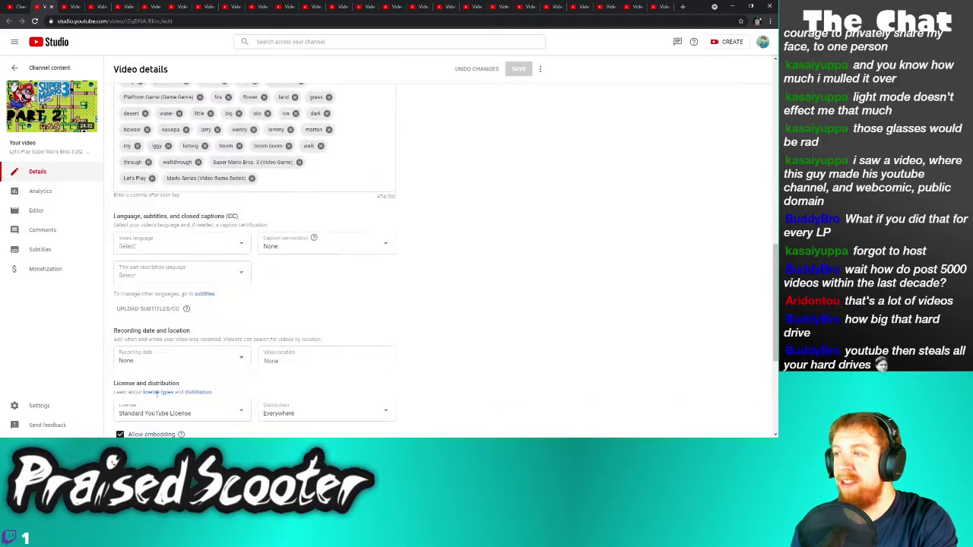
left_click(176, 376)
left_click(517, 71)
key("ctrl+w")
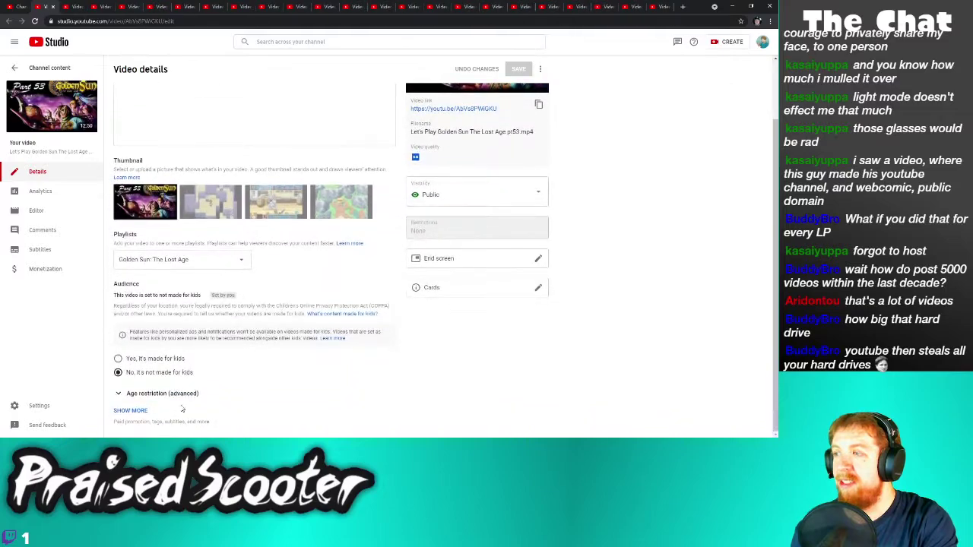
Disallow Shorts sampling for the Golden Sun The Lost Age pt53 video, save the change and close its tab
left_click(135, 411)
scroll(179, 384, "down", 5)
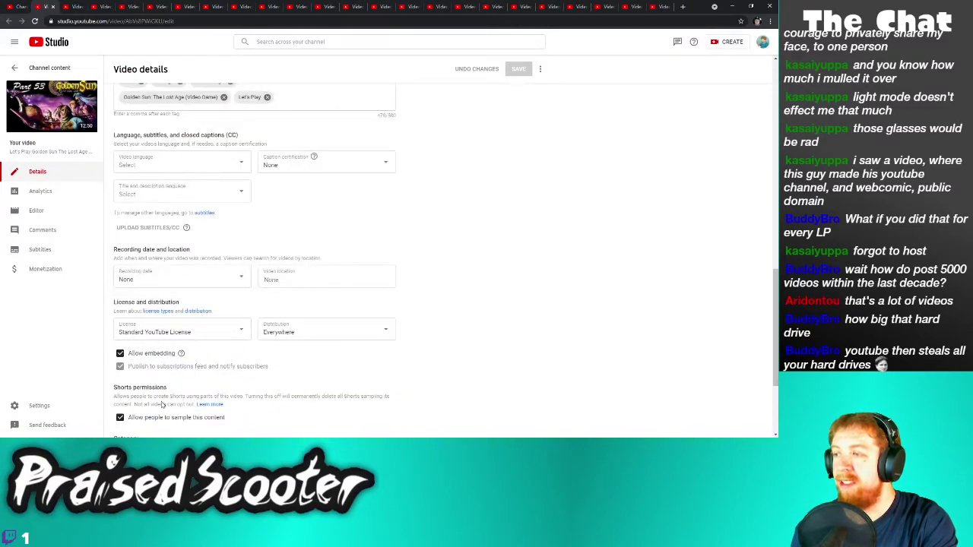
left_click(120, 417)
left_click(527, 72)
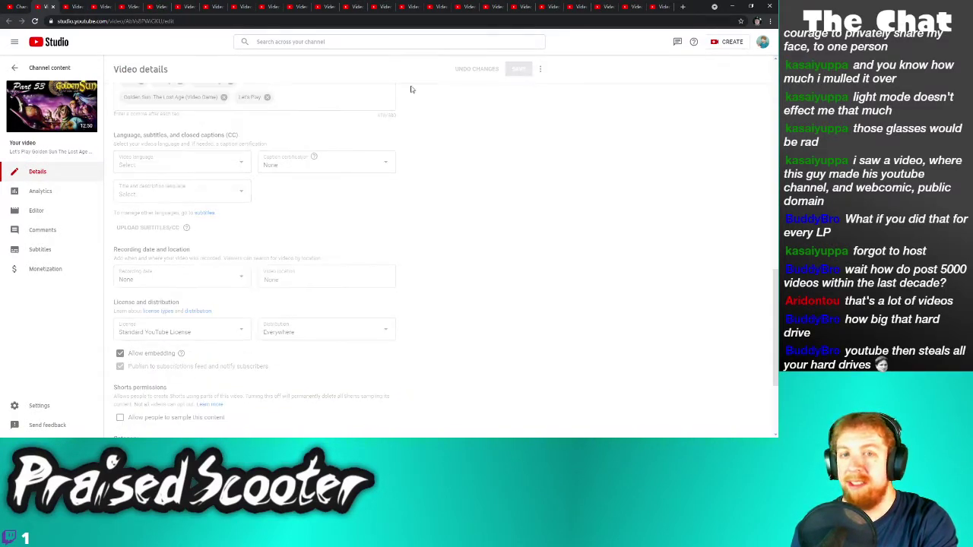
left_click(54, 9)
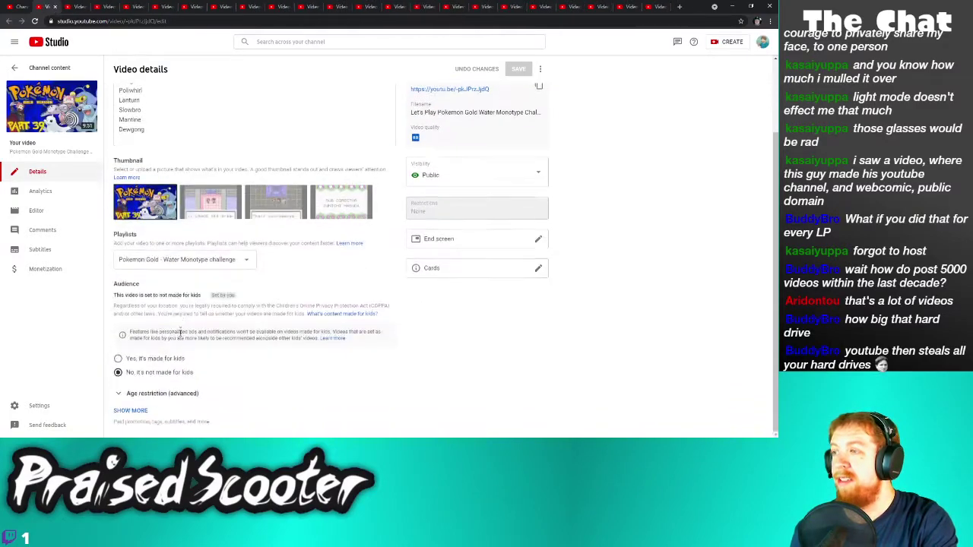
Disallow Shorts sampling for the Pokemon Gold Monotype Challenge pt39 video, save the change and close its tab
left_click(135, 411)
scroll(197, 375, "down", 5)
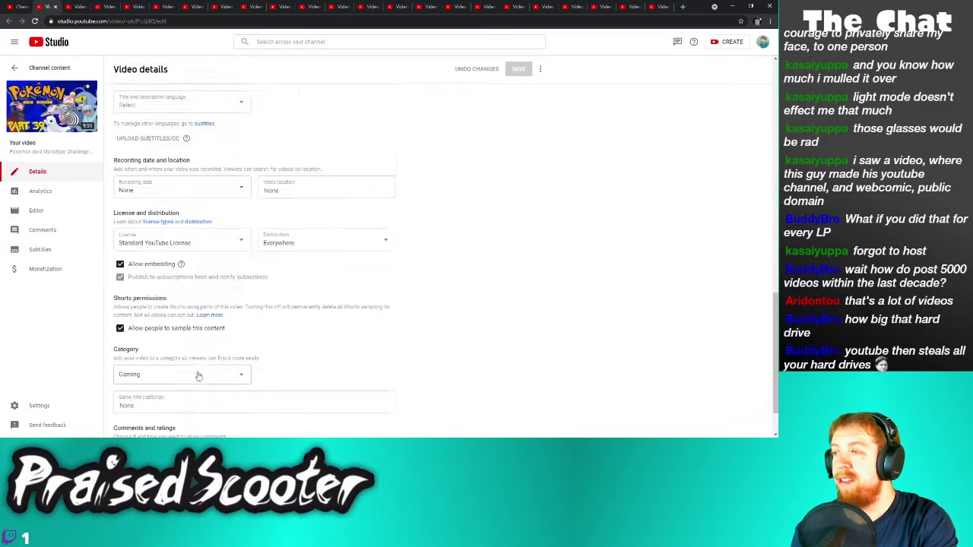
left_click(177, 329)
left_click(519, 70)
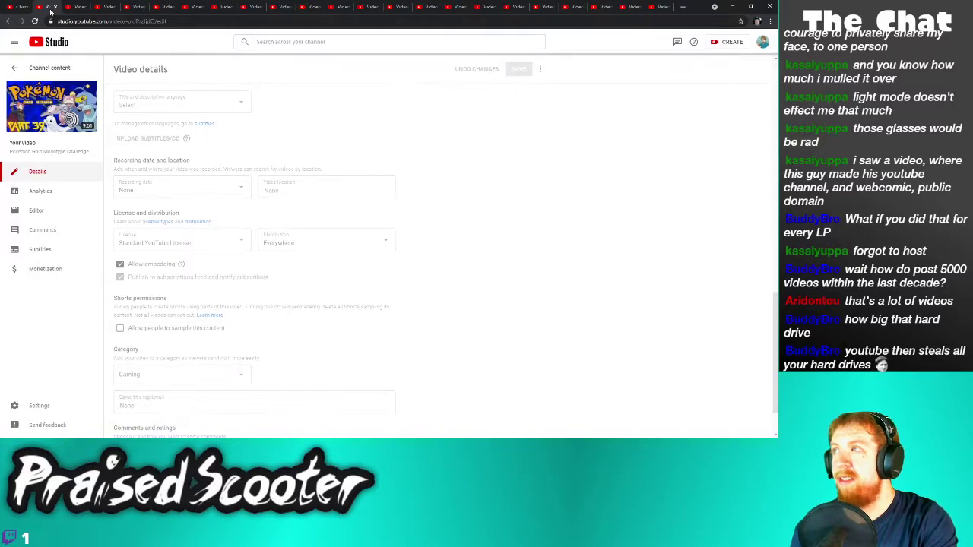
left_click(53, 7)
Disallow Shorts sampling for the Golden Sun The Lost Age pt52 video, save the change and close its tab
scroll(200, 288, "down", 2)
left_click(135, 411)
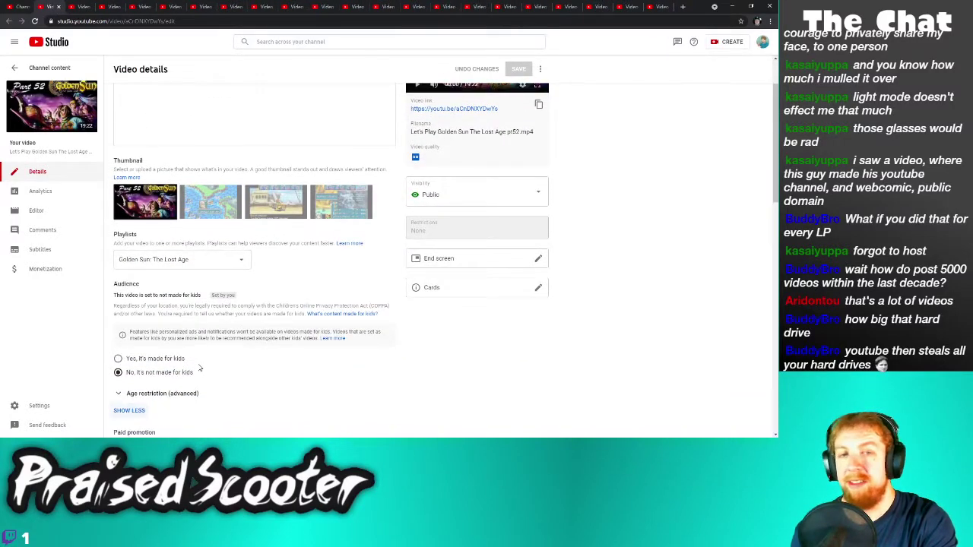
scroll(198, 376, "down", 5)
left_click(152, 377)
left_click(519, 70)
left_click(59, 7)
Disallow Shorts sampling for the Super Mario Bros 3 pt1 video, save the change and close its tab
left_click(133, 410)
scroll(183, 368, "down", 10)
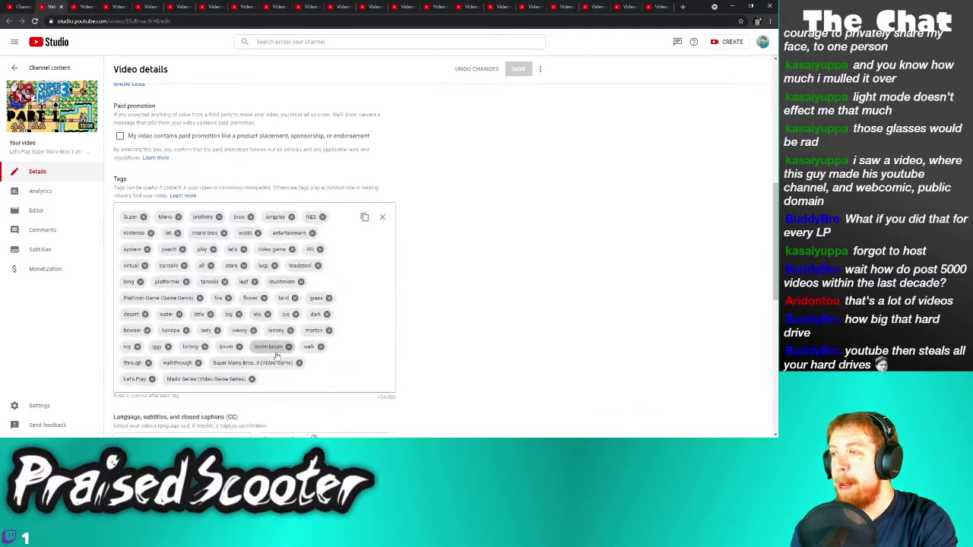
left_click(176, 297)
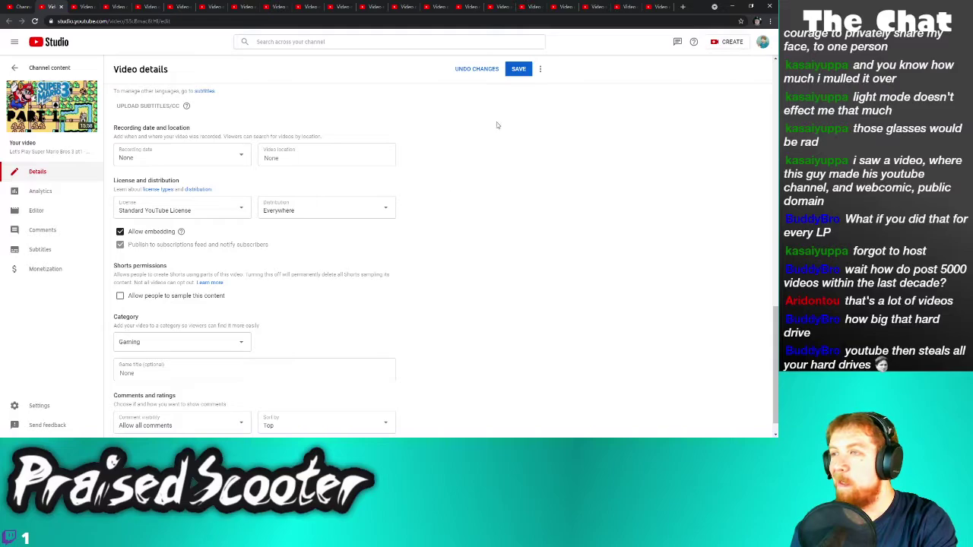
left_click(518, 69)
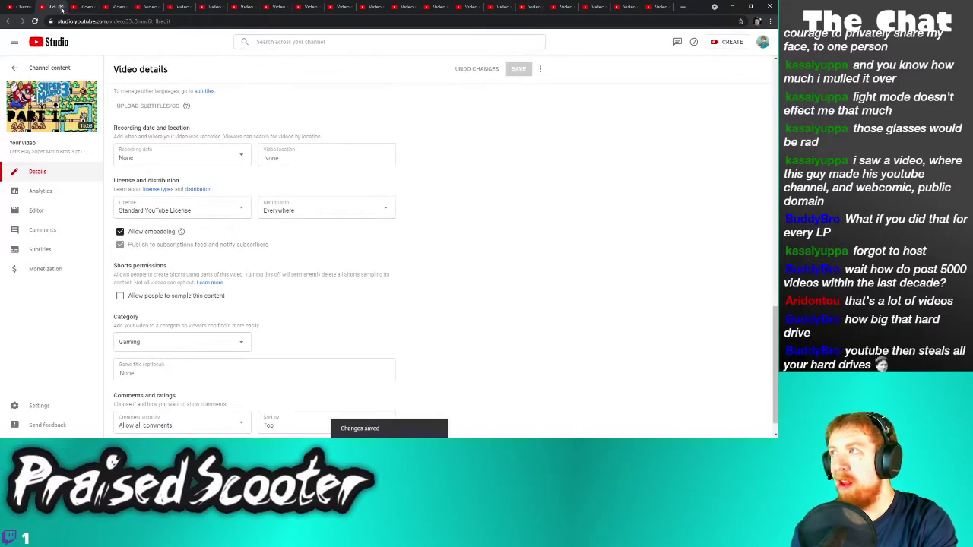
left_click(61, 7)
Disallow Shorts sampling for the Golden Sun The Lost Age pt51 video, save the change and close its tab
scroll(243, 272, "down", 1)
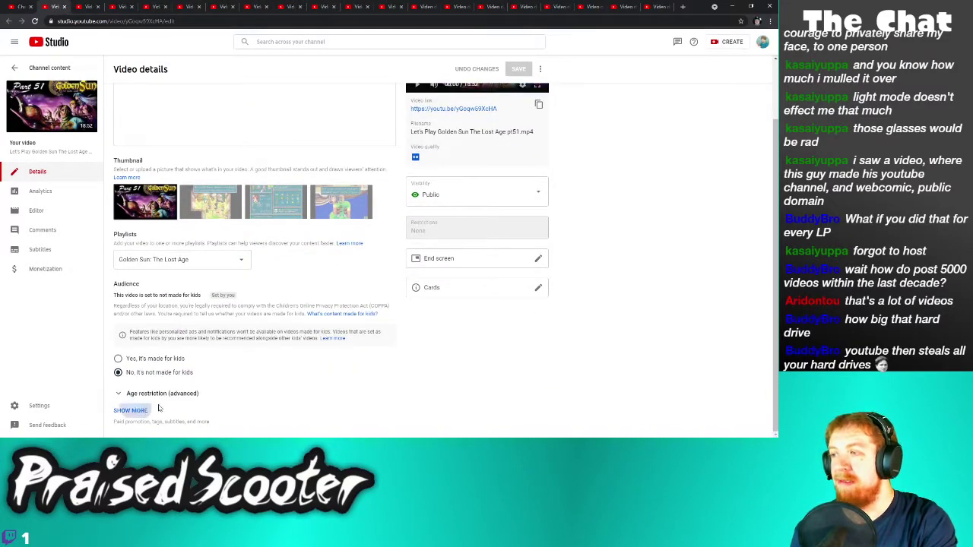
left_click(131, 410)
scroll(174, 395, "down", 10)
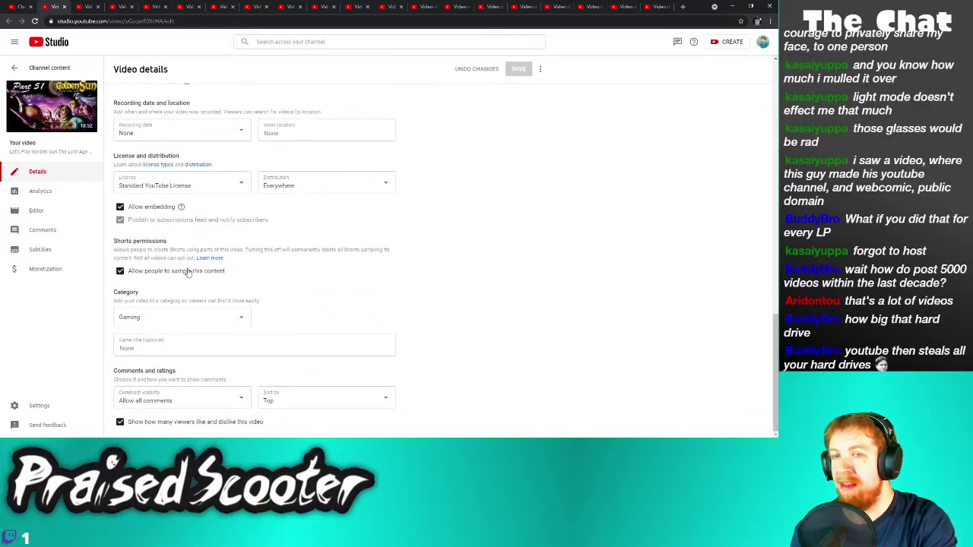
left_click(188, 273)
left_click(517, 69)
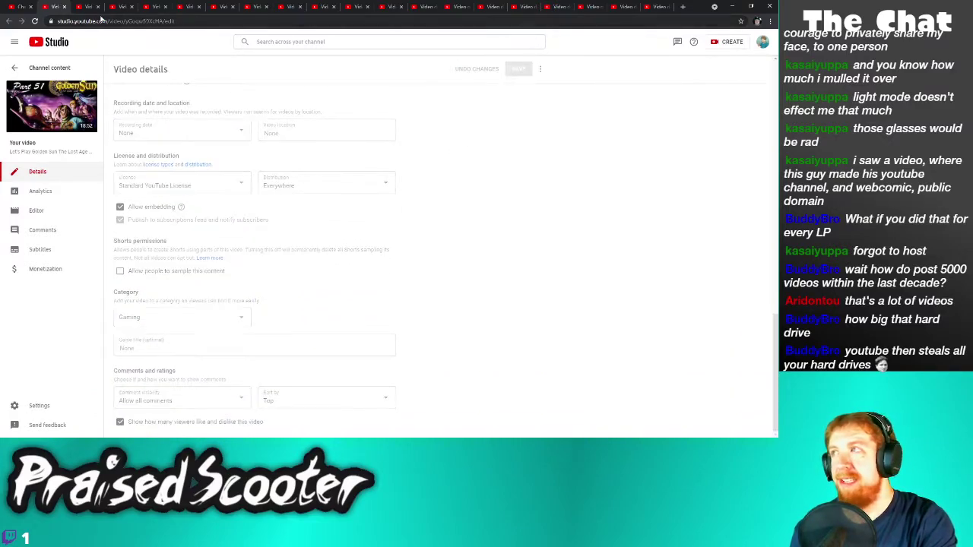
key("ctrl+w")
Disallow Shorts sampling for the Pokemon Gold Monotype Challenge pt38 video, save the change and close its tab
scroll(191, 323, "down", 2)
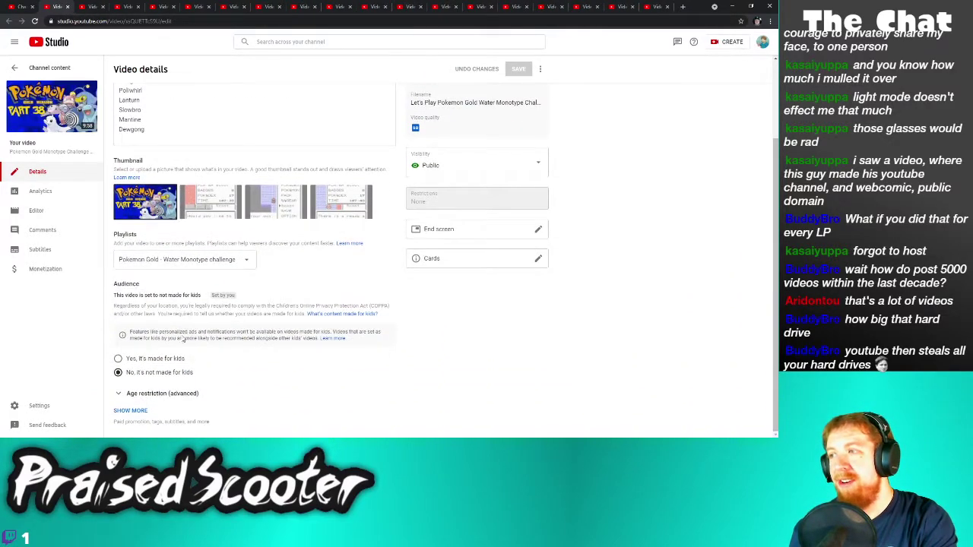
left_click(139, 415)
scroll(160, 395, "down", 8)
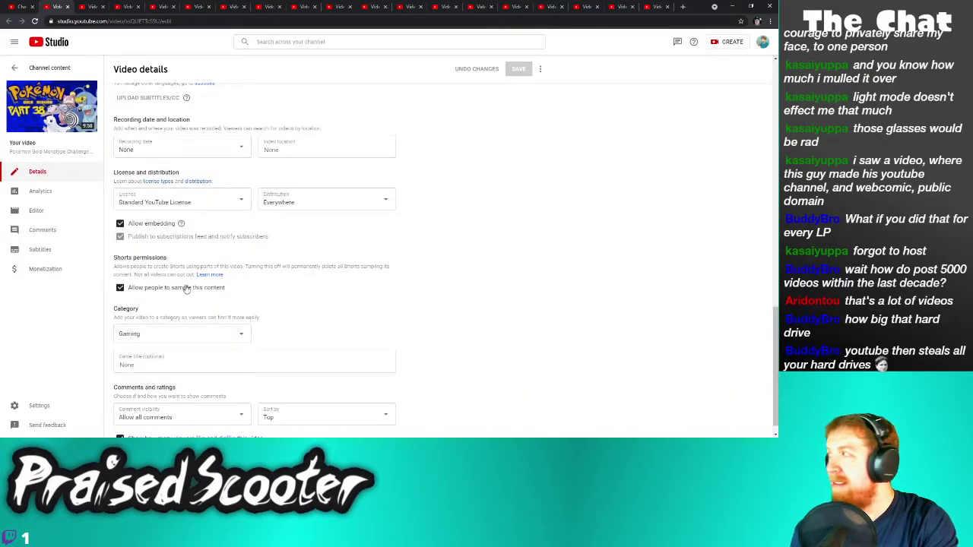
left_click(185, 288)
left_click(525, 73)
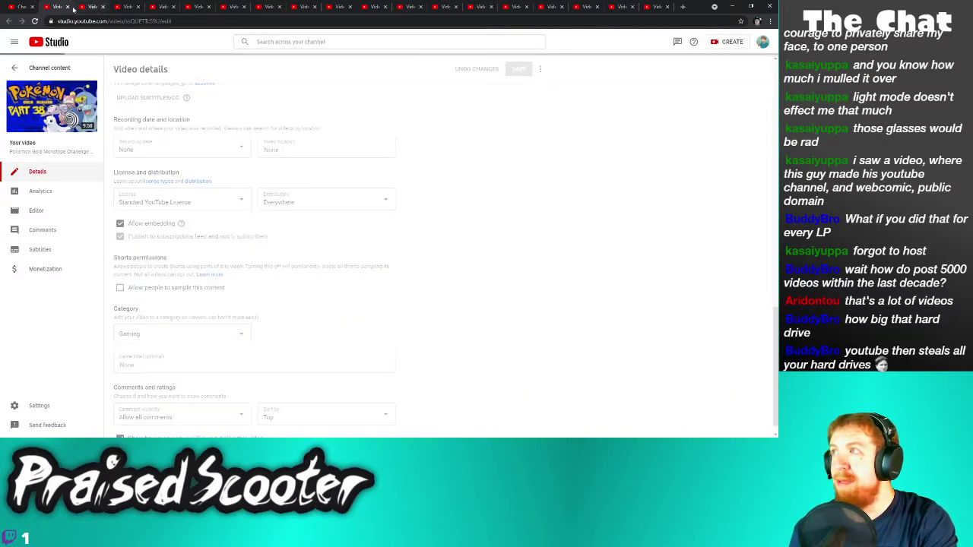
key("ctrl+w")
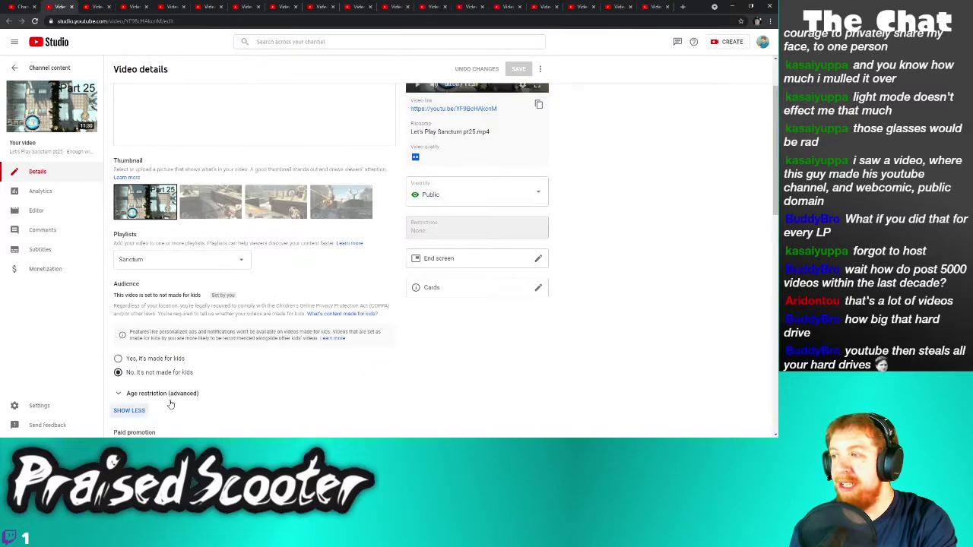
Disallow Shorts sampling for the Sanctum pt25 video, save the change and close its tab
left_click(137, 408)
scroll(142, 327, "down", 8)
left_click(154, 320)
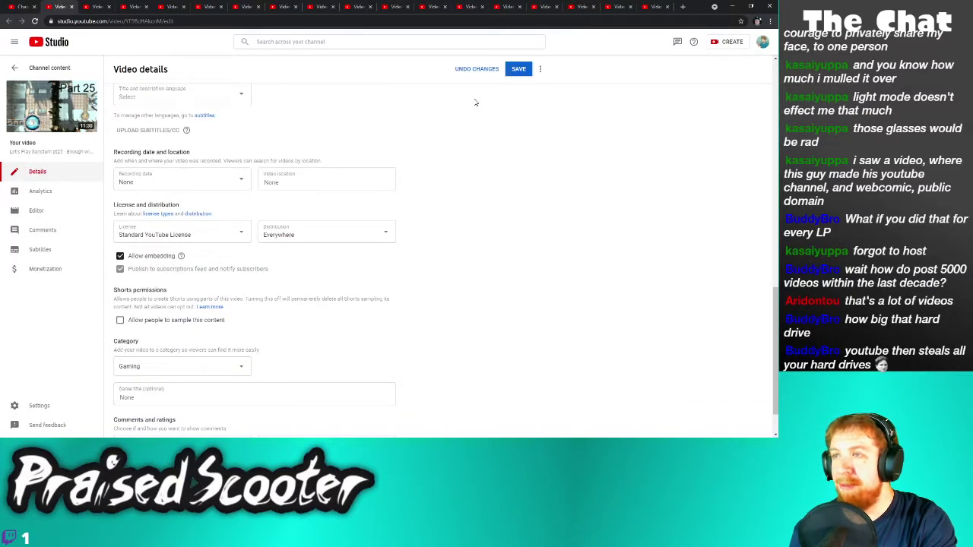
left_click(523, 70)
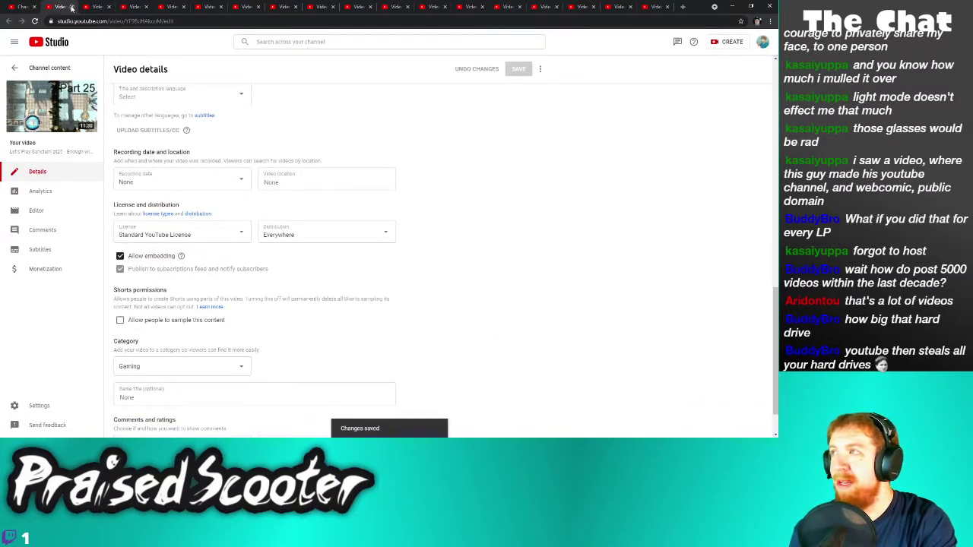
left_click(72, 7)
Disallow Shorts sampling for the Pokemon Gold Monotype Challenge pt37 video, save the change and close its tab
scroll(225, 366, "down", 1)
left_click(126, 411)
scroll(184, 304, "down", 5)
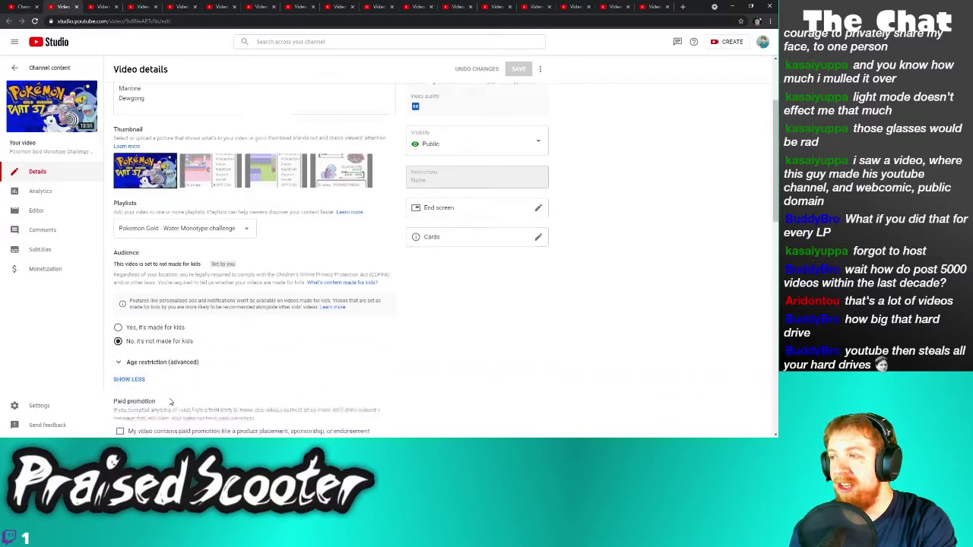
left_click(197, 274)
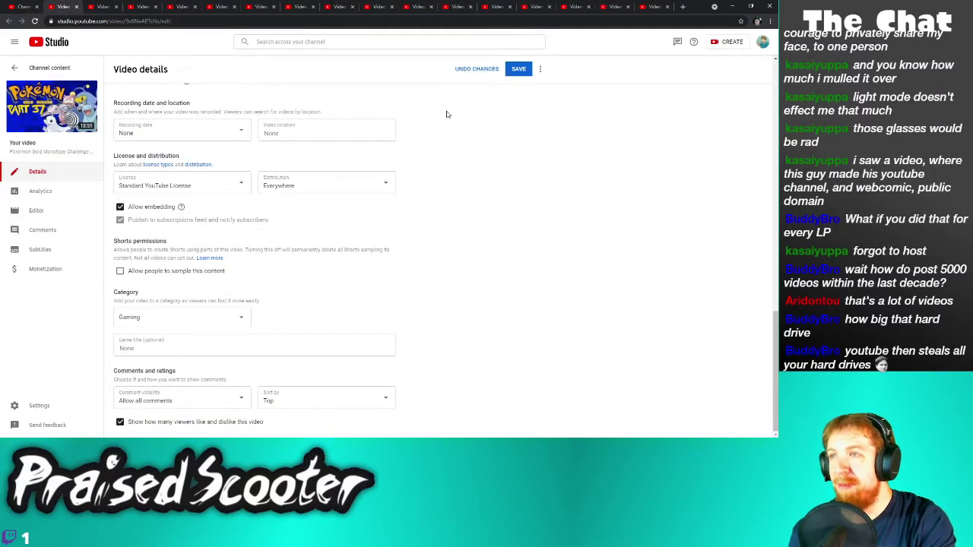
left_click(518, 69)
left_click(76, 7)
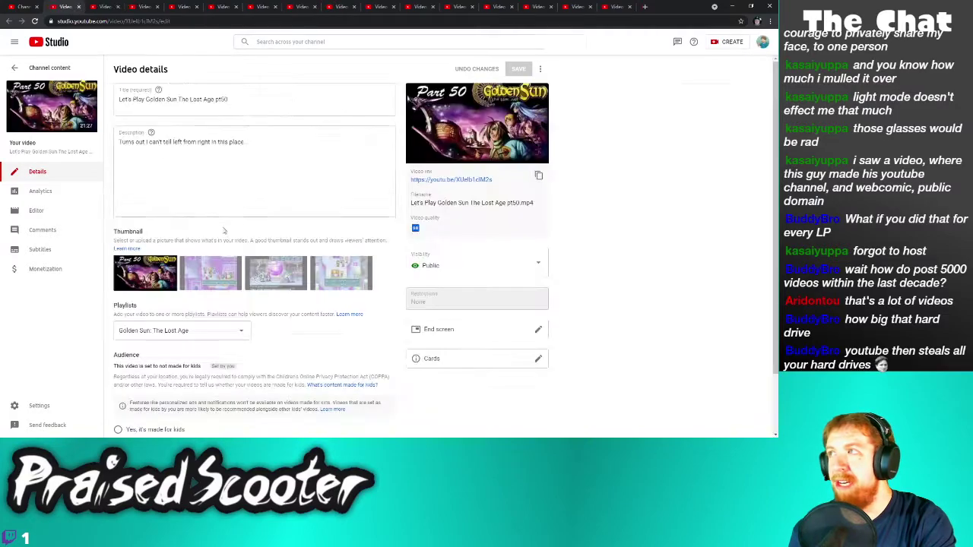
Disallow Shorts sampling for the Golden Sun The Lost Age pt50 video, save the change and close its tab
left_click(130, 410)
scroll(187, 281, "down", 5)
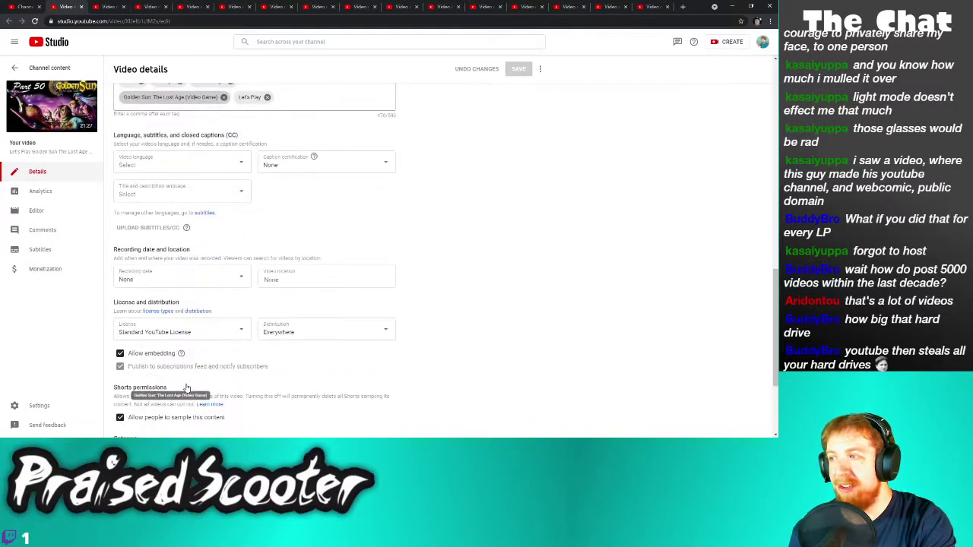
left_click(188, 274)
left_click(518, 76)
left_click(81, 7)
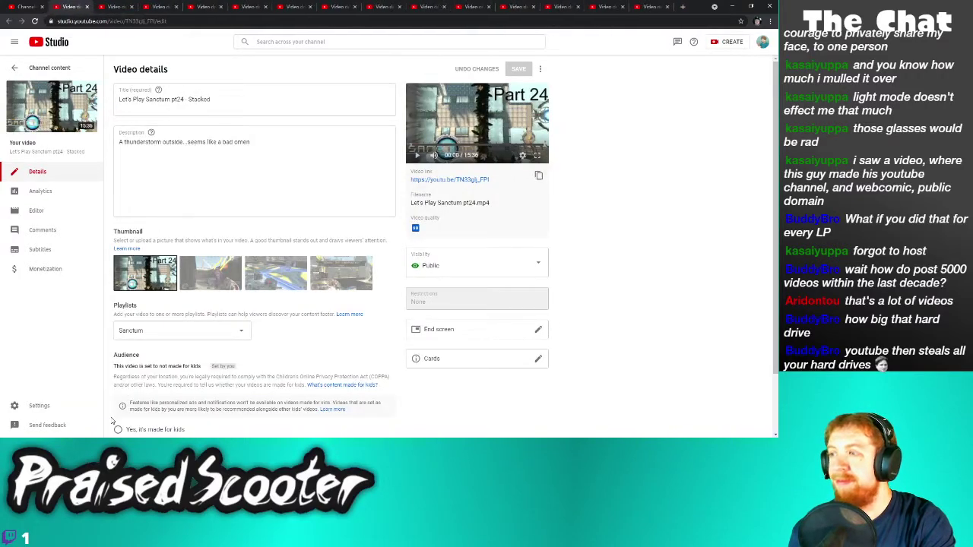
Disallow Shorts sampling for the Sanctum pt24 video, save the change and close its tab
scroll(114, 421, "down", 1)
left_click(141, 412)
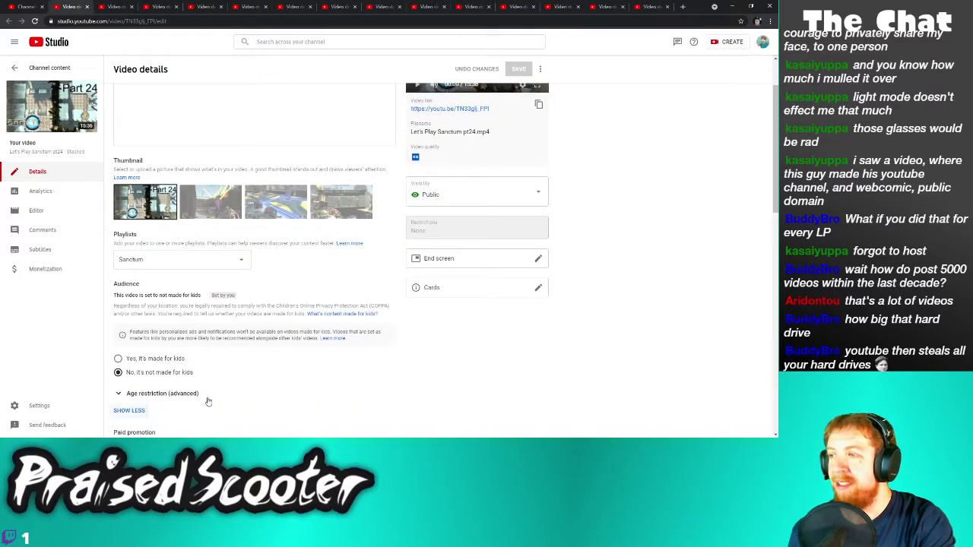
scroll(208, 380, "down", 2)
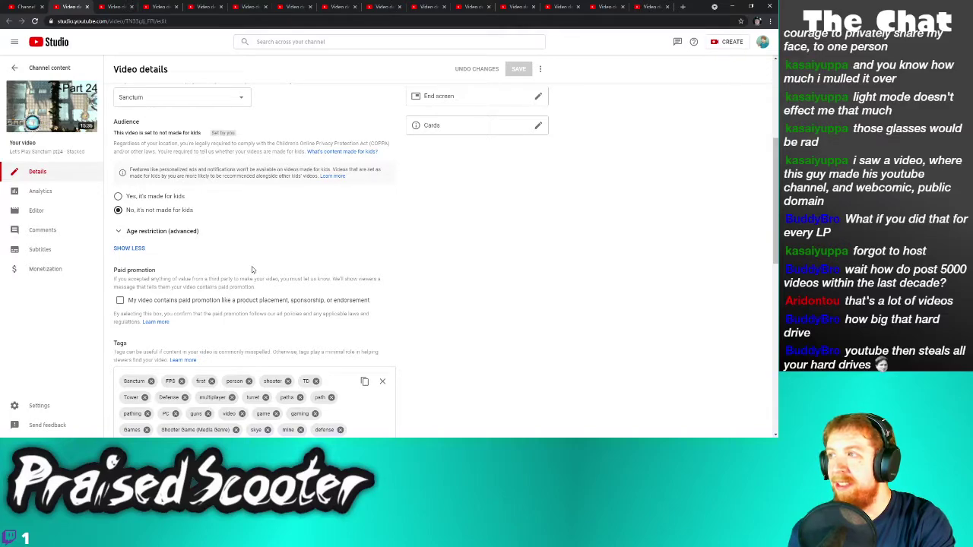
scroll(155, 351, "down", 2)
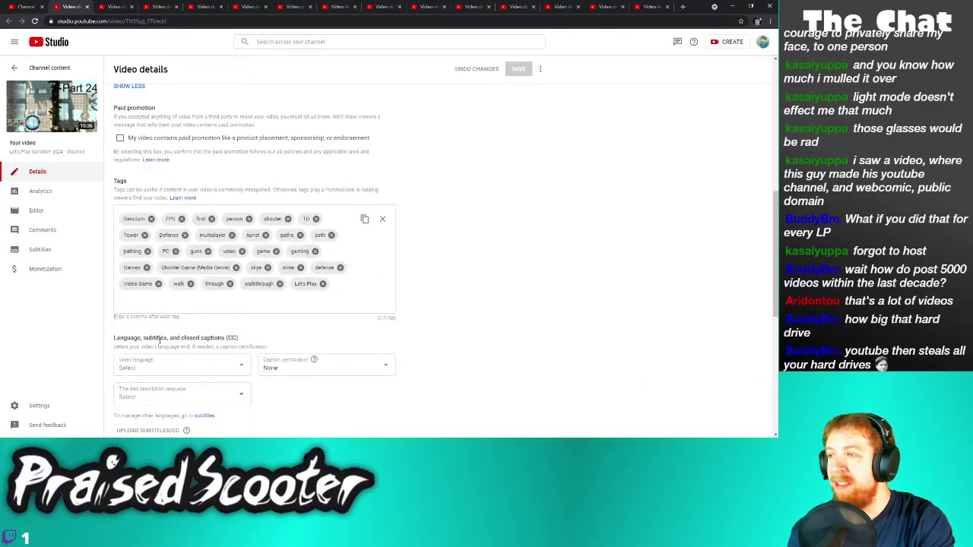
scroll(161, 339, "down", 3)
left_click(153, 375)
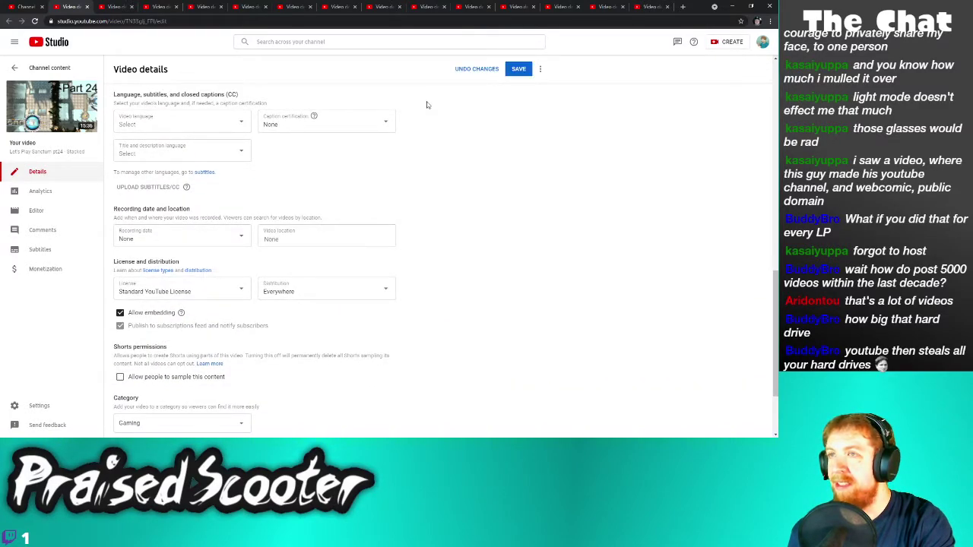
left_click(516, 70)
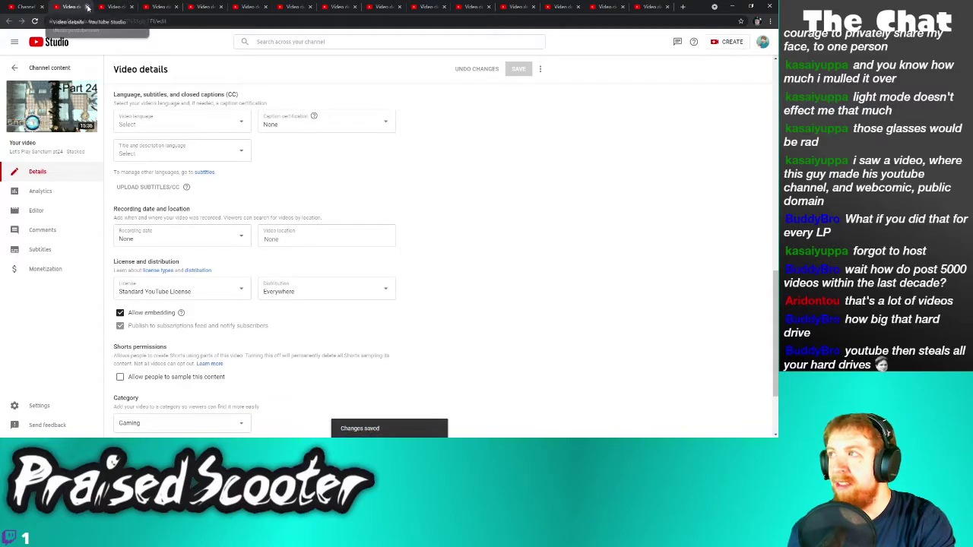
left_click(87, 6)
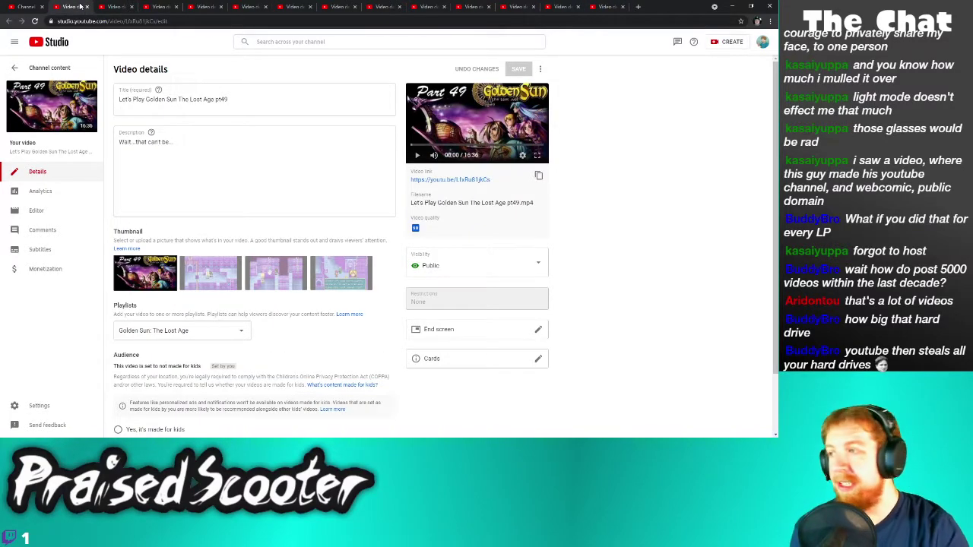
Disallow Shorts sampling for the Golden Sun The Lost Age pt49 video, save the change and close its tab
scroll(188, 297, "down", 2)
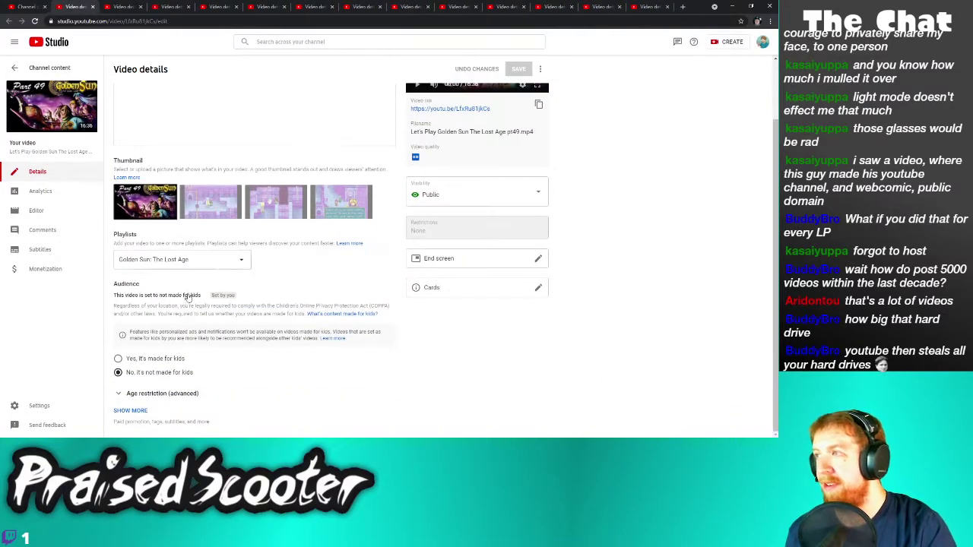
left_click(120, 411)
scroll(155, 351, "down", 5)
left_click(161, 340)
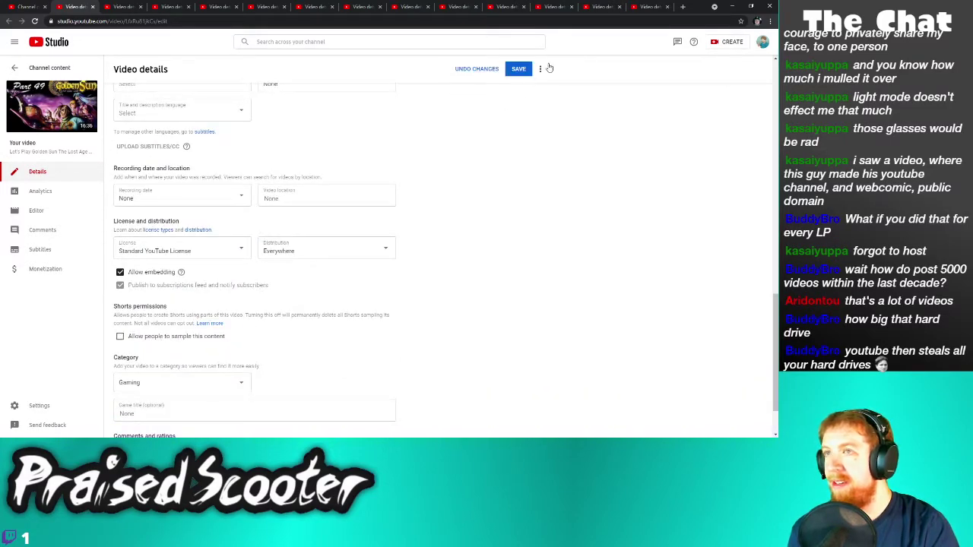
left_click(518, 69)
left_click(93, 6)
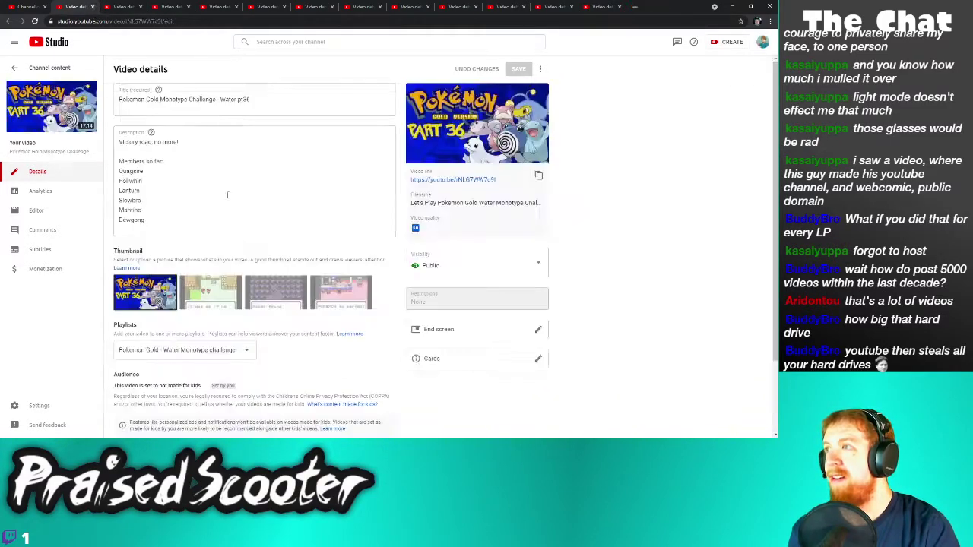
Disallow Shorts sampling for the Pokemon Gold Monotype Challenge pt36 video, save the change and close its tab
left_click(129, 410)
scroll(164, 347, "down", 5)
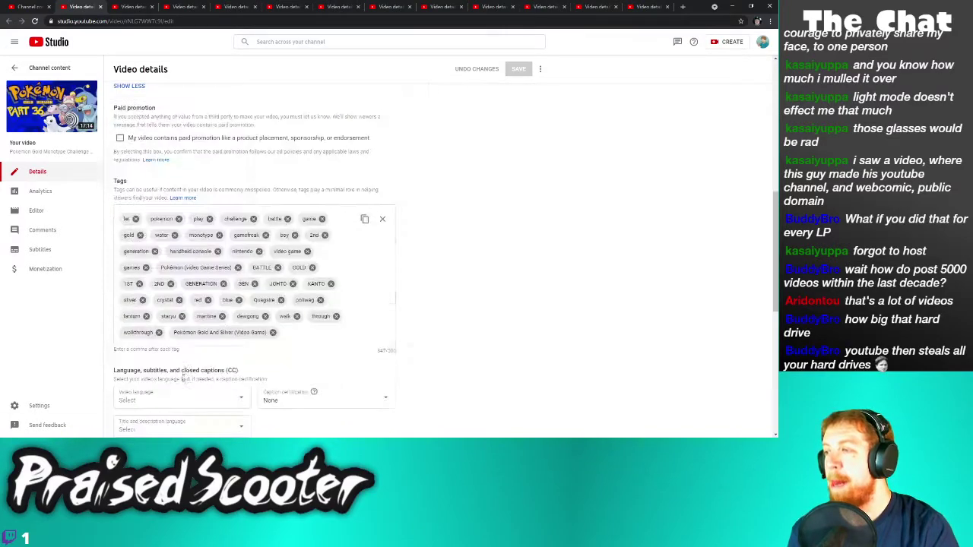
left_click(518, 70)
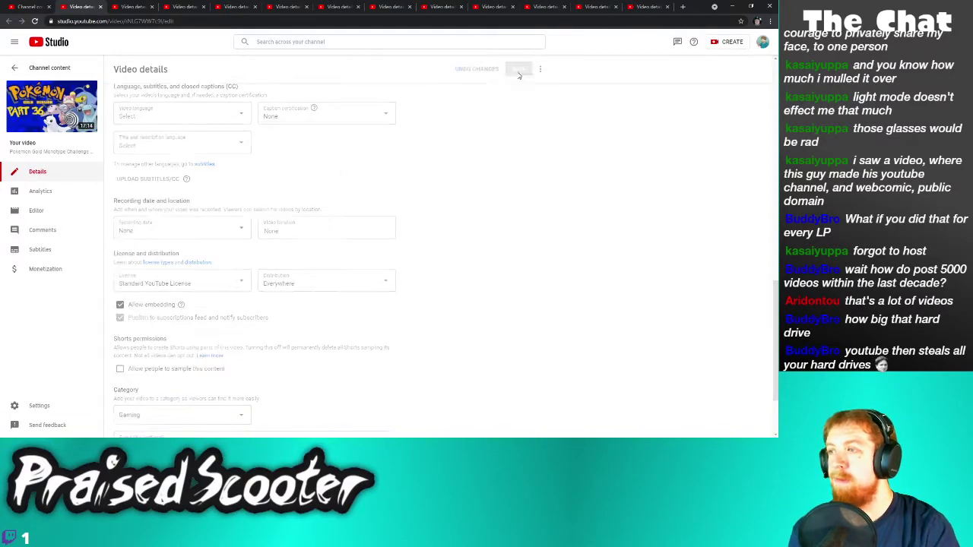
left_click(100, 6)
Disallow Shorts sampling for the Golden Sun The Lost Age pt48 video, save the change and close its tab
scroll(125, 409, "down", 5)
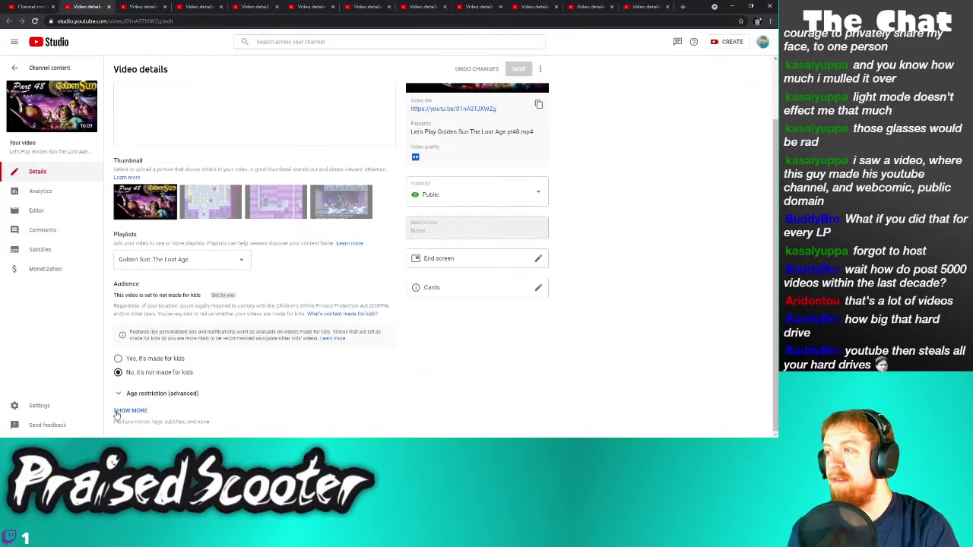
left_click(129, 410)
scroll(149, 370, "down", 7)
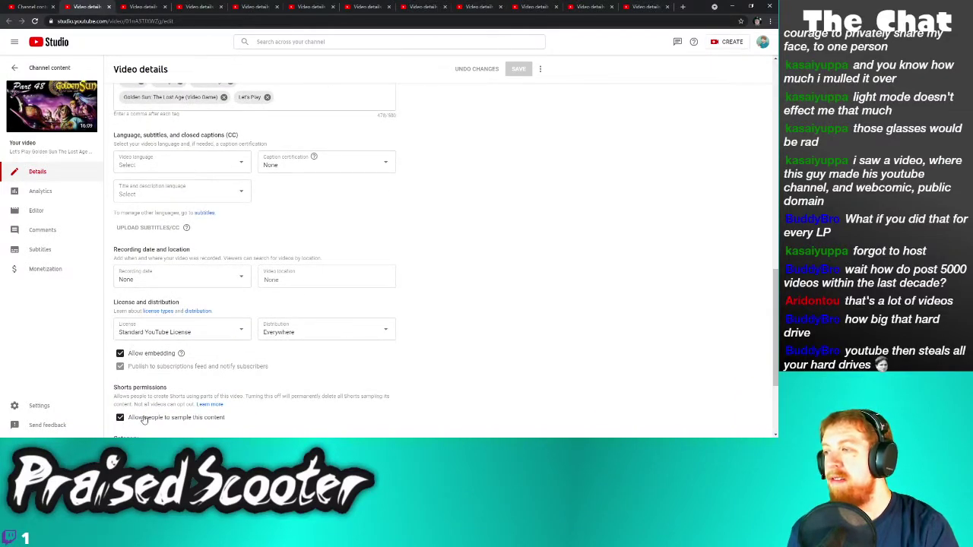
left_click(120, 417)
left_click(531, 70)
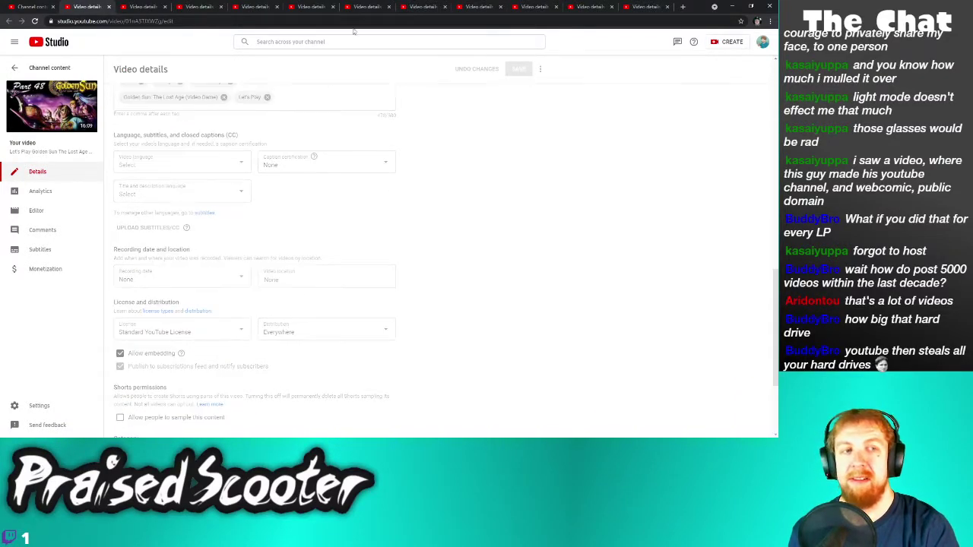
left_click(109, 6)
Disallow Shorts sampling for the Sanctum pt23 video, save the change and close its tab
scroll(130, 395, "down", 5)
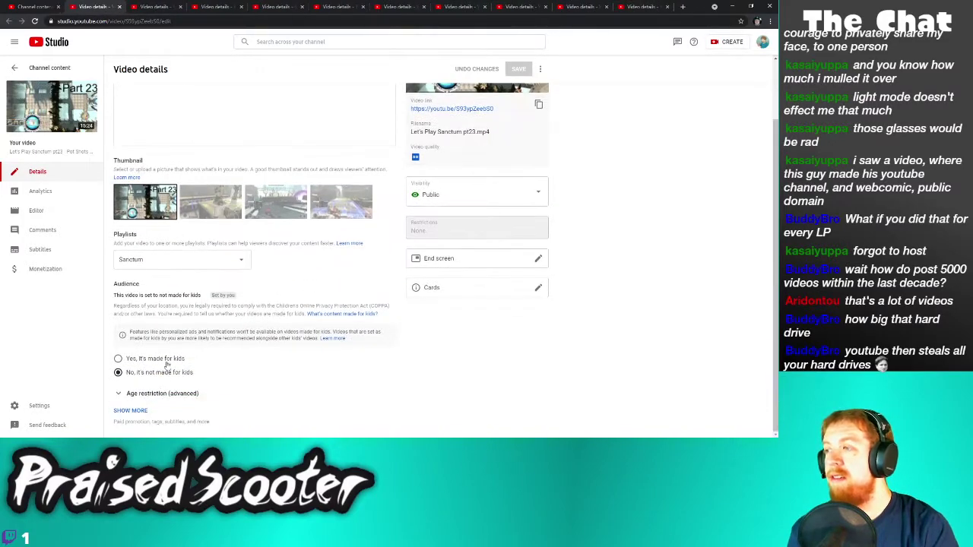
left_click(130, 409)
scroll(196, 373, "down", 5)
scroll(196, 374, "down", 4)
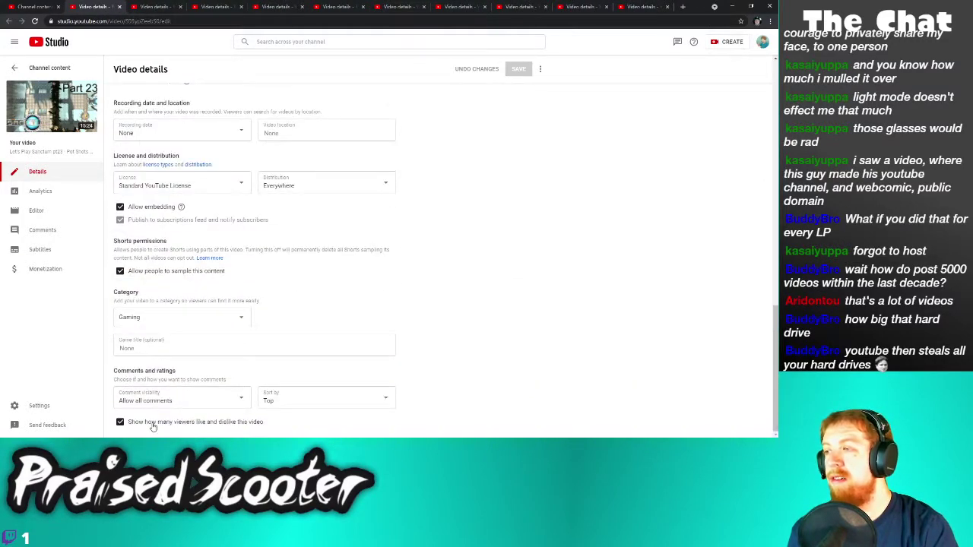
left_click(173, 272)
left_click(523, 69)
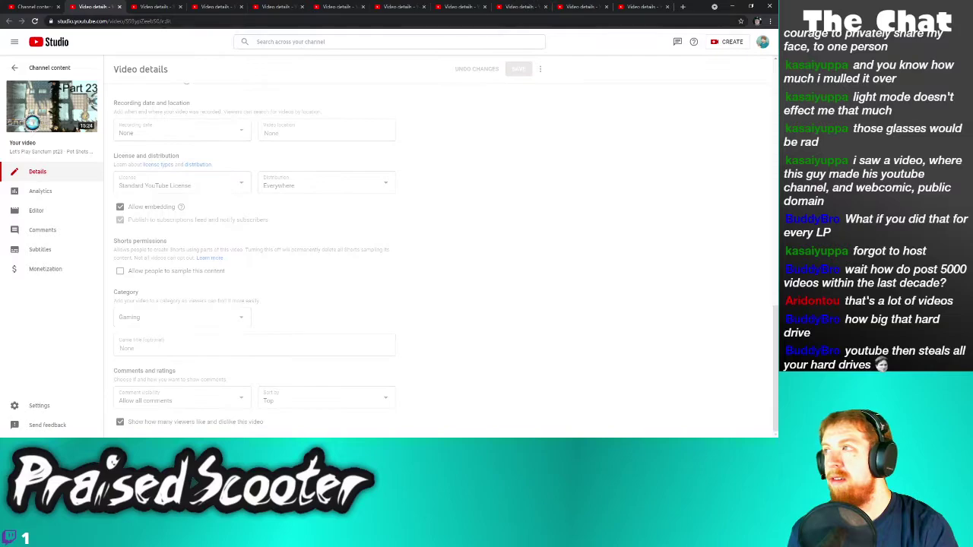
left_click(120, 7)
Disallow Shorts sampling for the Golden Sun The Lost Age pt47 video, save the change and close its tab
scroll(221, 340, "down", 1)
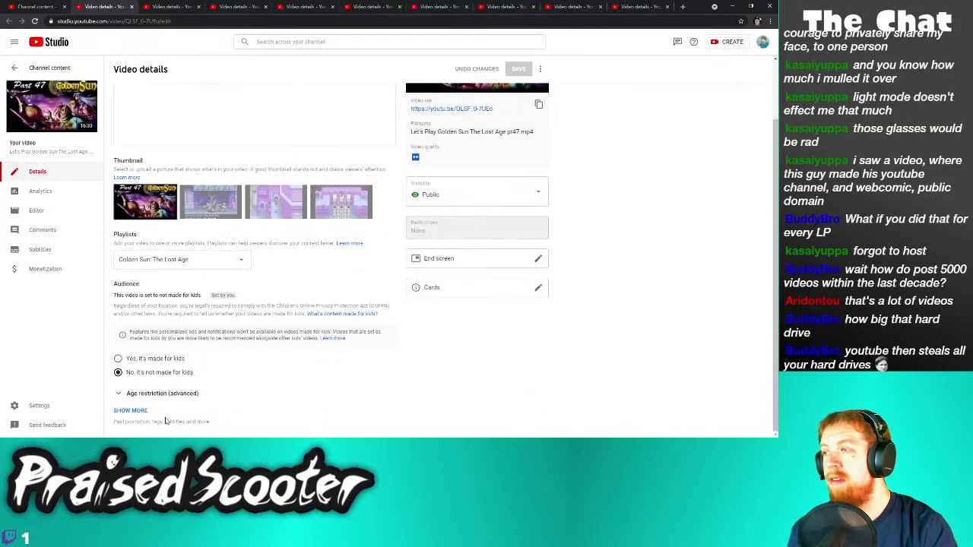
left_click(135, 409)
scroll(137, 380, "down", 10)
left_click(171, 293)
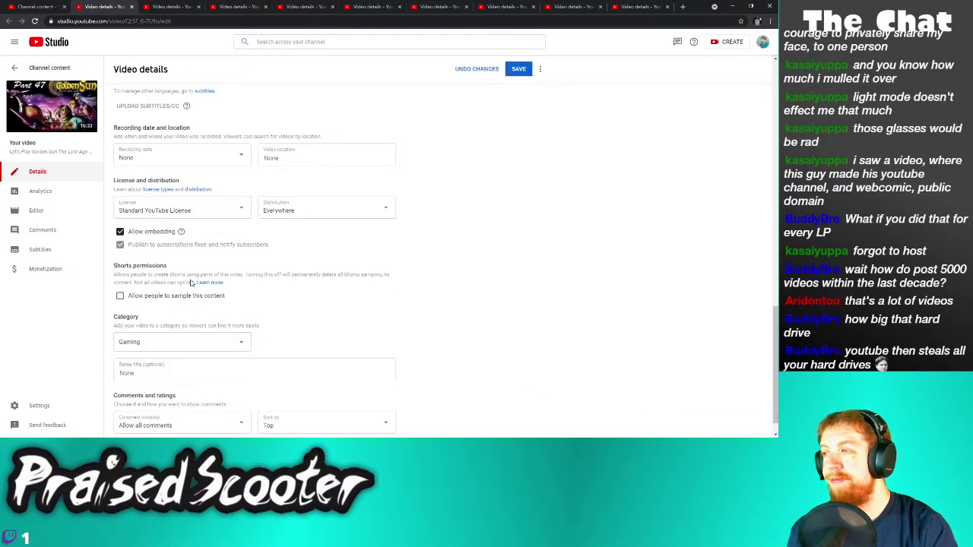
left_click(516, 68)
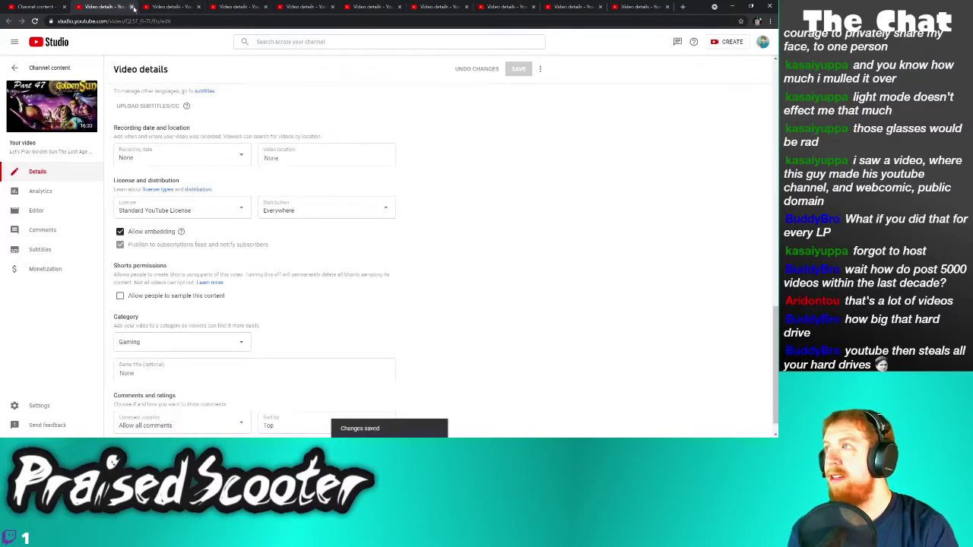
left_click(130, 7)
Disallow Shorts sampling for the Pokemon Gold Monotype Challenge pt35 video, save the change and close its tab
scroll(182, 387, "down", 2)
left_click(131, 411)
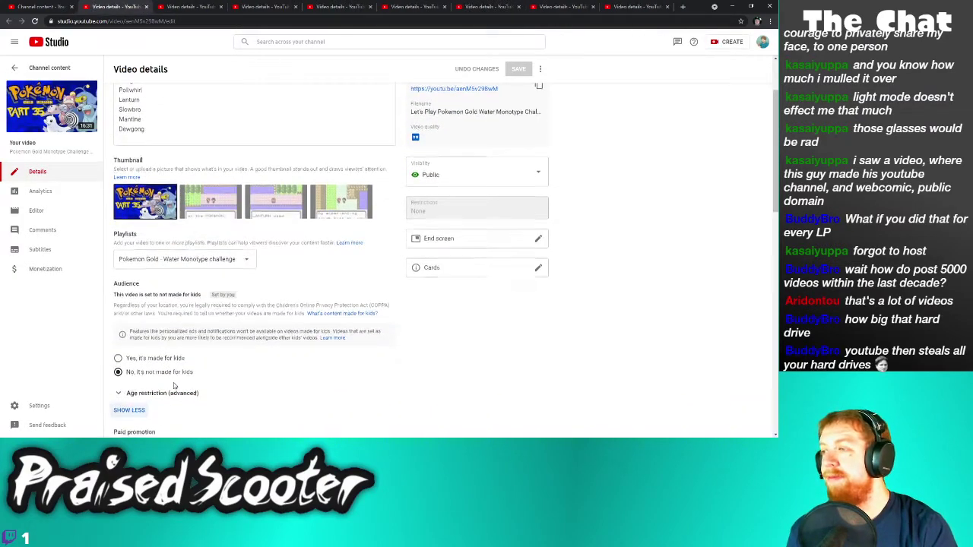
scroll(173, 380, "down", 10)
left_click(168, 292)
left_click(519, 69)
left_click(146, 6)
Disallow Shorts sampling for the Golden Sun The Lost Age pt46 video, save the change and close its tab
scroll(196, 303, "down", 1)
left_click(131, 415)
scroll(196, 375, "down", 5)
scroll(190, 365, "down", 1)
left_click(164, 338)
left_click(526, 67)
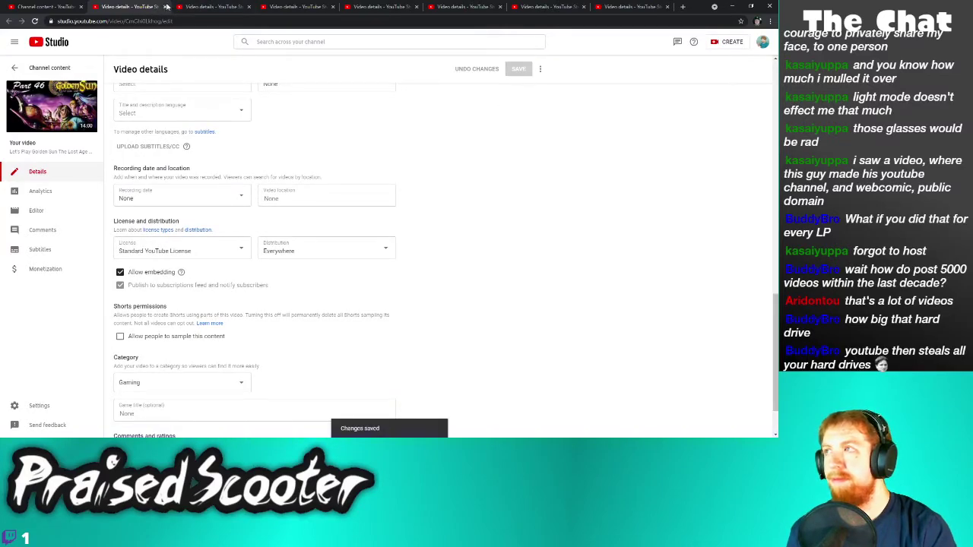
left_click(164, 7)
Disallow Shorts sampling for the Sanctum pt22 video and save the change
scroll(133, 365, "down", 1)
left_click(130, 414)
scroll(149, 376, "down", 5)
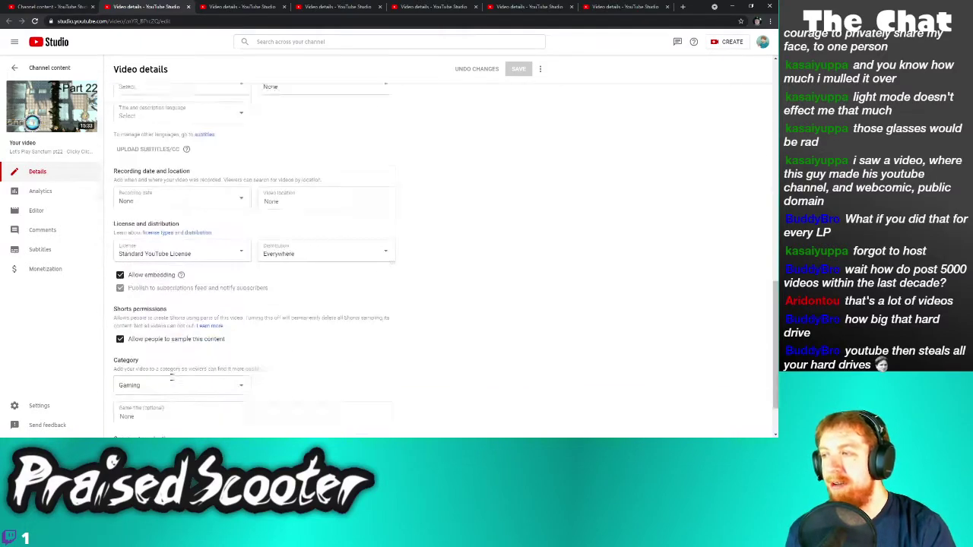
left_click(171, 320)
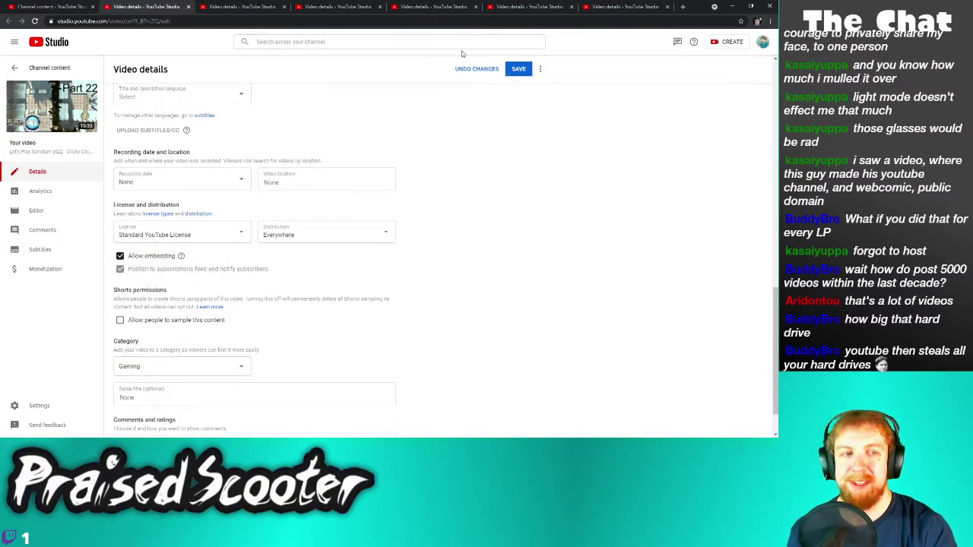
left_click(518, 70)
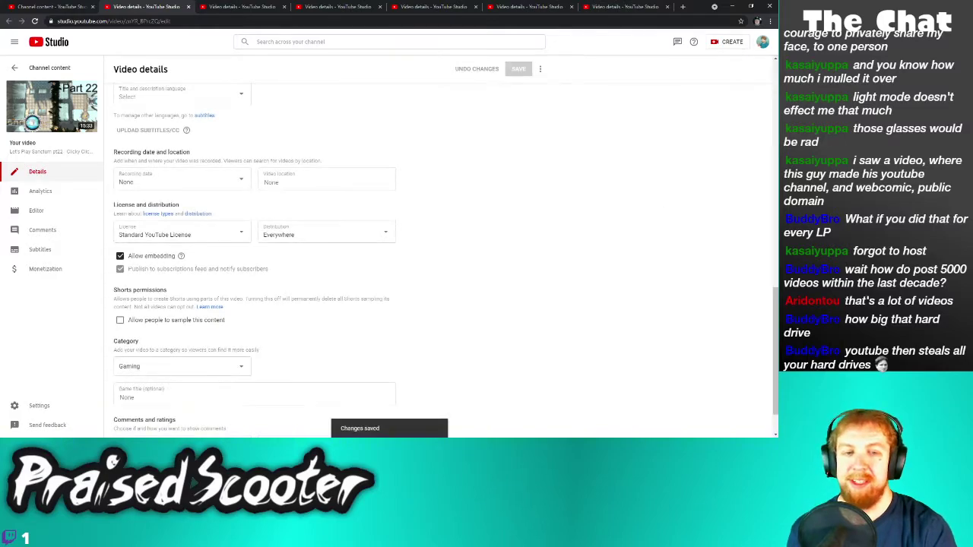
Switch to Windows Media Player and change it from the library to the compact Now Playing view
key("alt+Tab")
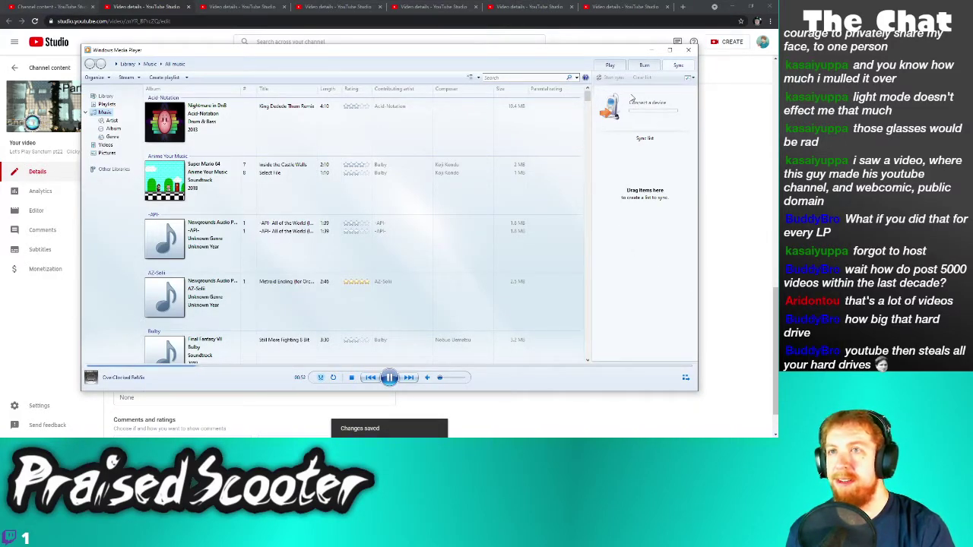
left_click(684, 377)
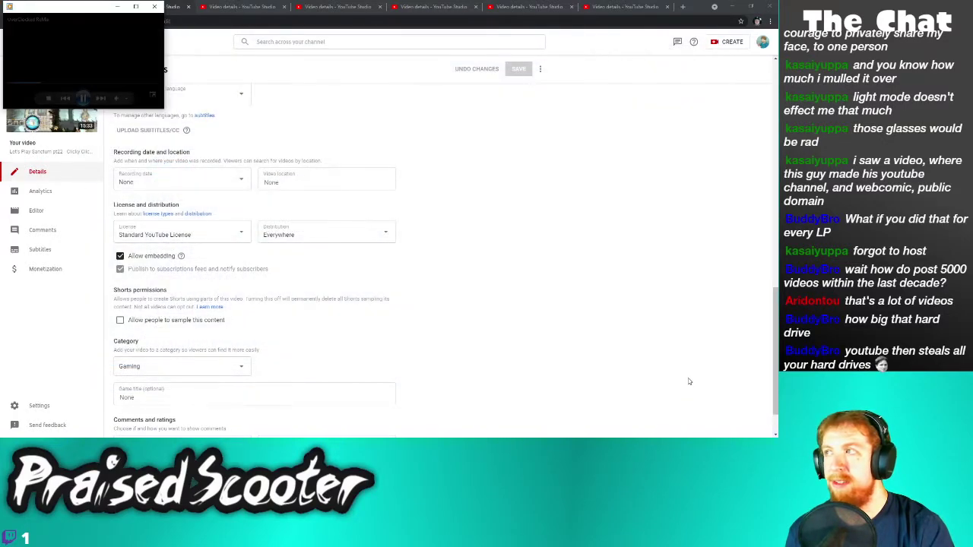
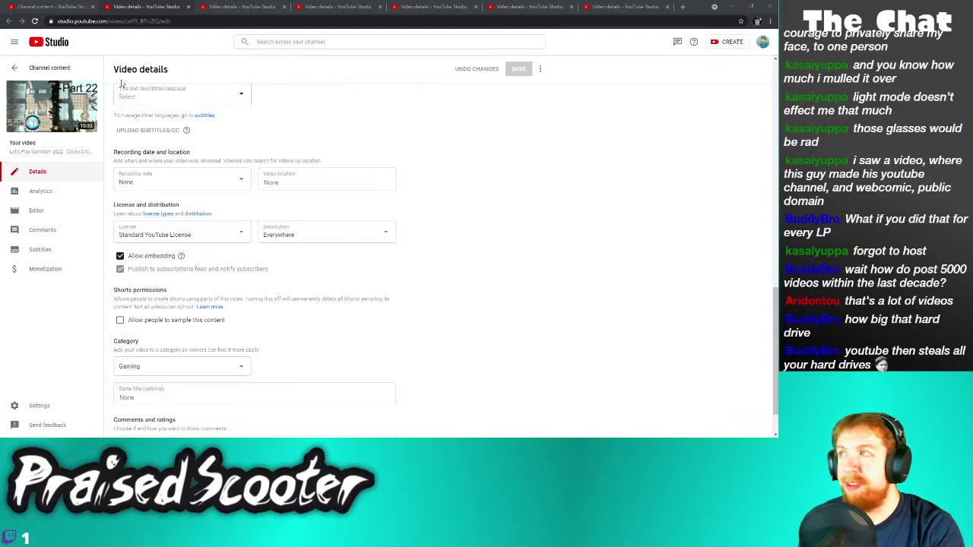
Close the finished Sanctum video, disallow Shorts sampling for the Pokemon Gold Monotype Challenge pt34 video, save and close its tab
left_click(189, 8)
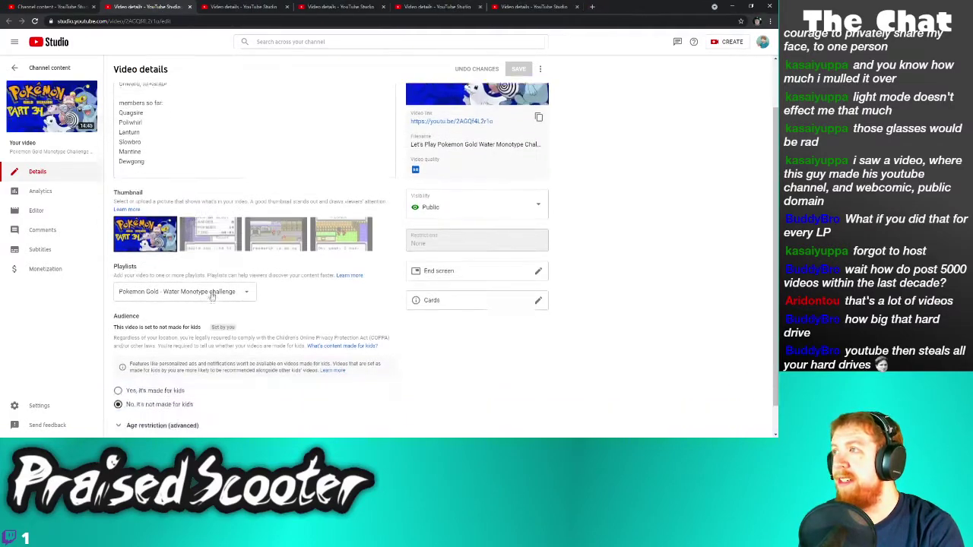
left_click(143, 410)
scroll(149, 357, "down", 10)
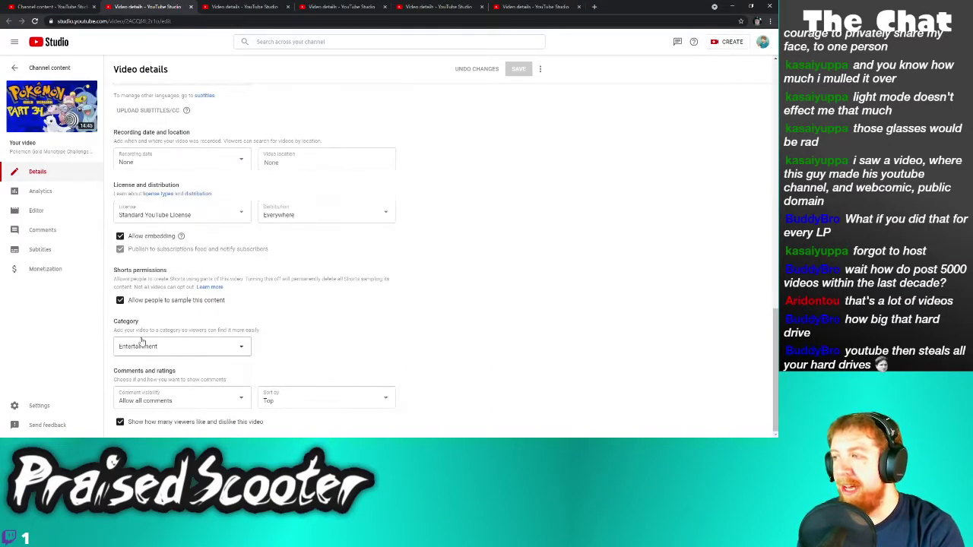
left_click(521, 73)
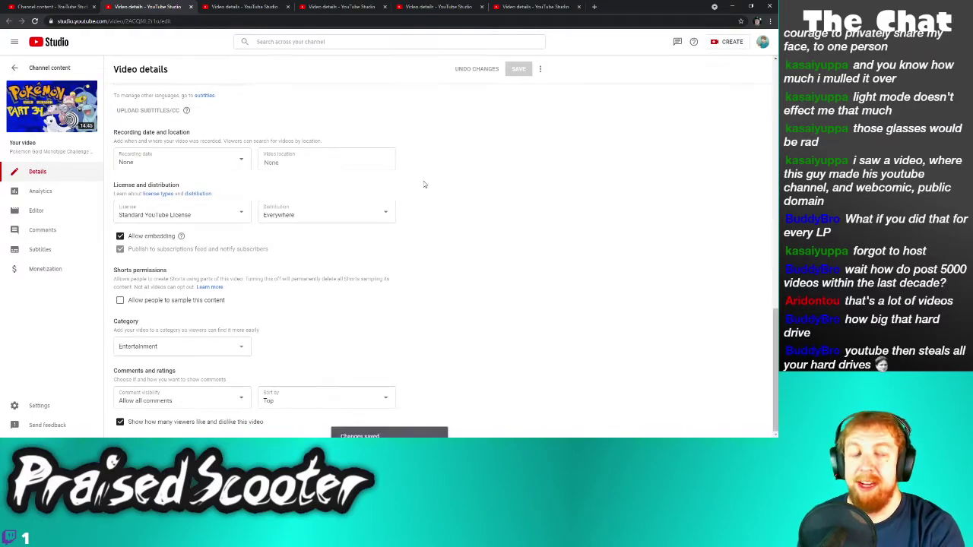
left_click(190, 8)
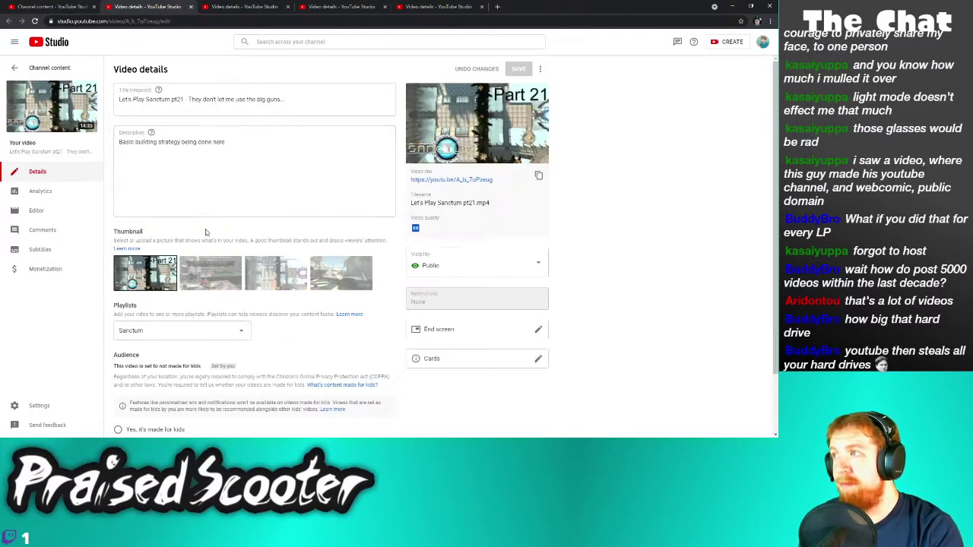
Disallow Shorts sampling for the Sanctum pt21 video, save the change and close its tab
scroll(145, 364, "down", 2)
left_click(141, 409)
scroll(148, 395, "down", 5)
scroll(148, 395, "down", 4)
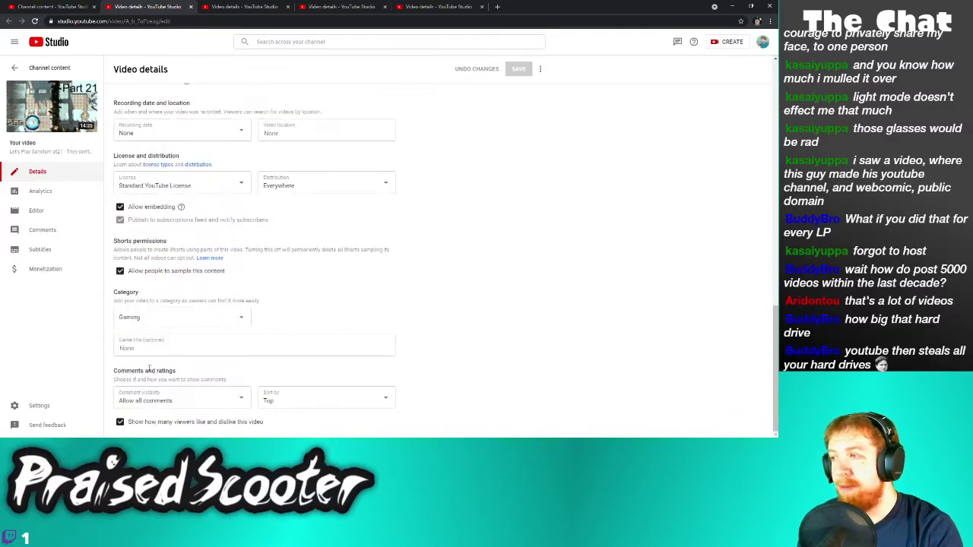
left_click(153, 272)
left_click(514, 70)
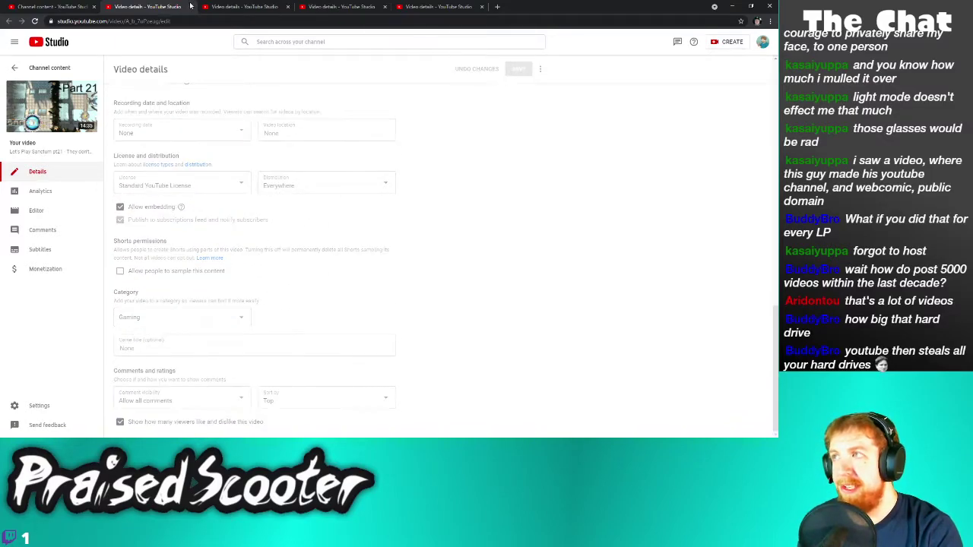
left_click(190, 7)
Disallow Shorts sampling for the Golden Sun The Lost Age pt45 video, save the change and close its tab
scroll(124, 414, "down", 2)
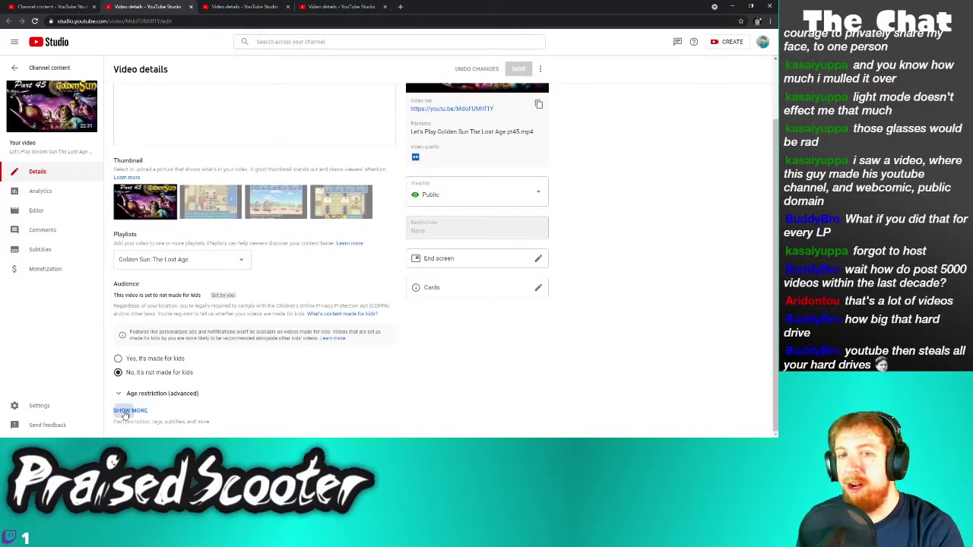
left_click(125, 411)
scroll(167, 383, "down", 10)
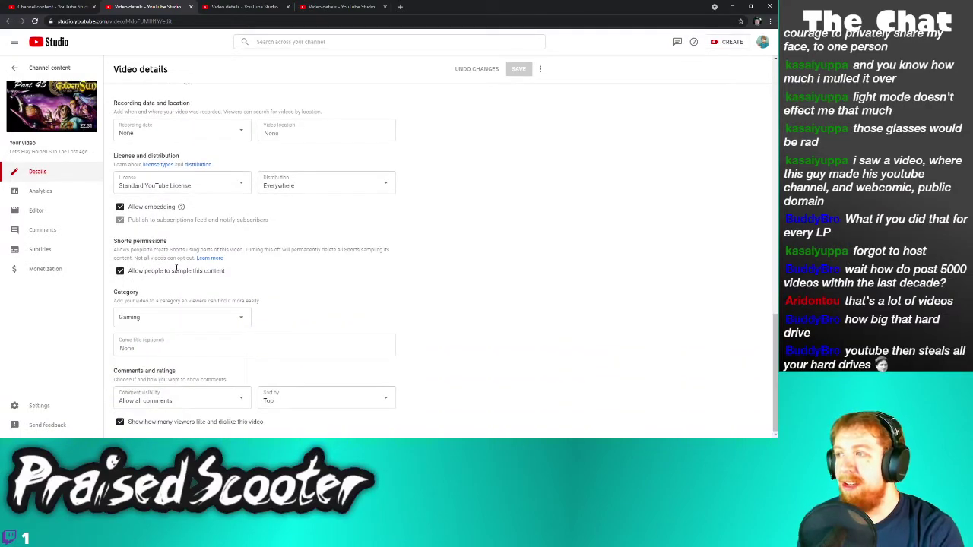
left_click(177, 272)
left_click(514, 69)
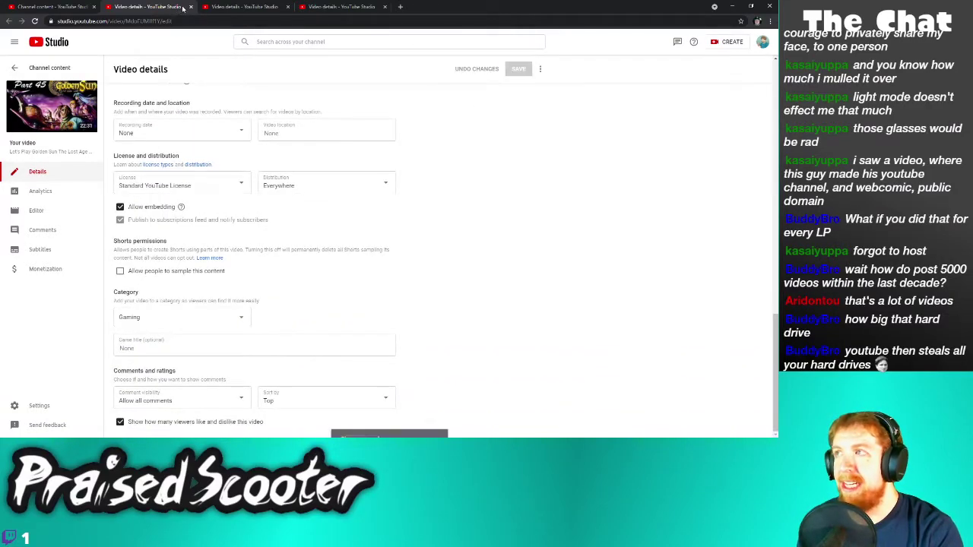
left_click(190, 6)
Disallow Shorts sampling for the Golden Sun The Lost Age pt44 video, save the change and close its tab
scroll(194, 247, "down", 1)
left_click(131, 410)
scroll(174, 377, "down", 4)
scroll(173, 378, "down", 5)
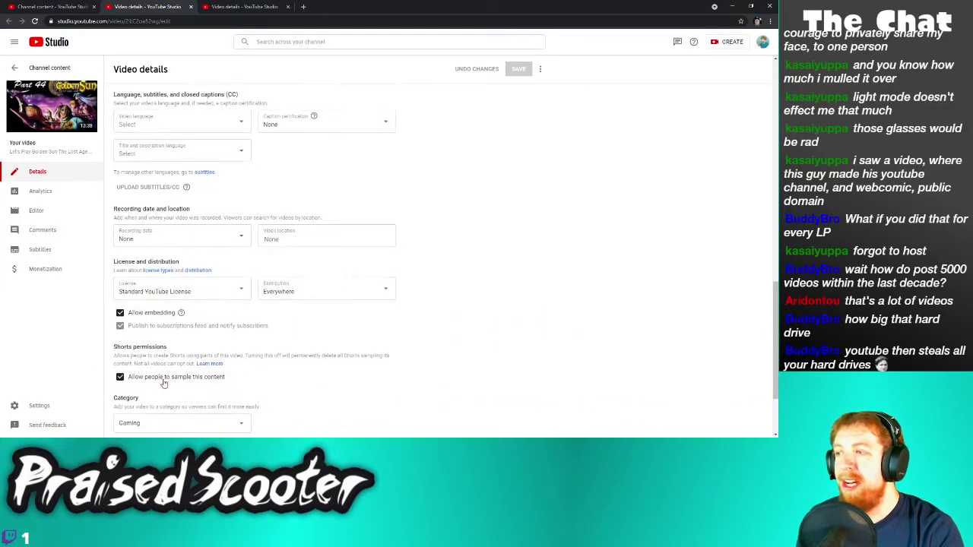
left_click(163, 377)
left_click(519, 69)
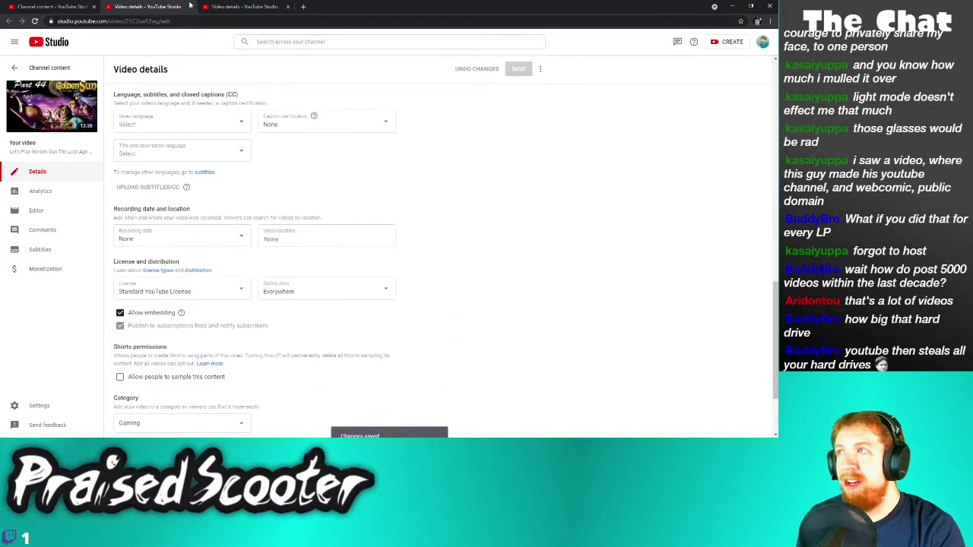
left_click(191, 7)
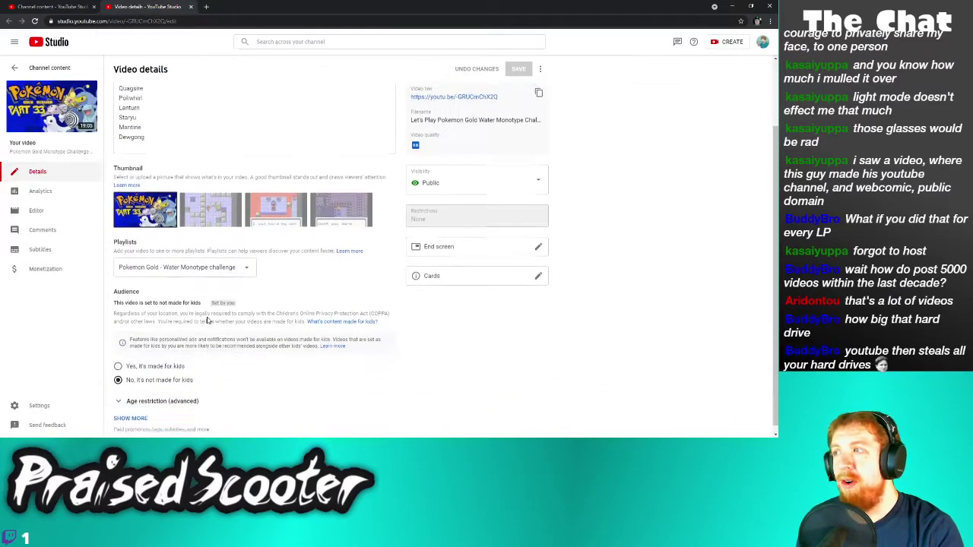
Disallow Shorts sampling for the Pokemon Gold Monotype Challenge pt33 video, save the change and close its tab
left_click(133, 411)
scroll(174, 380, "down", 8)
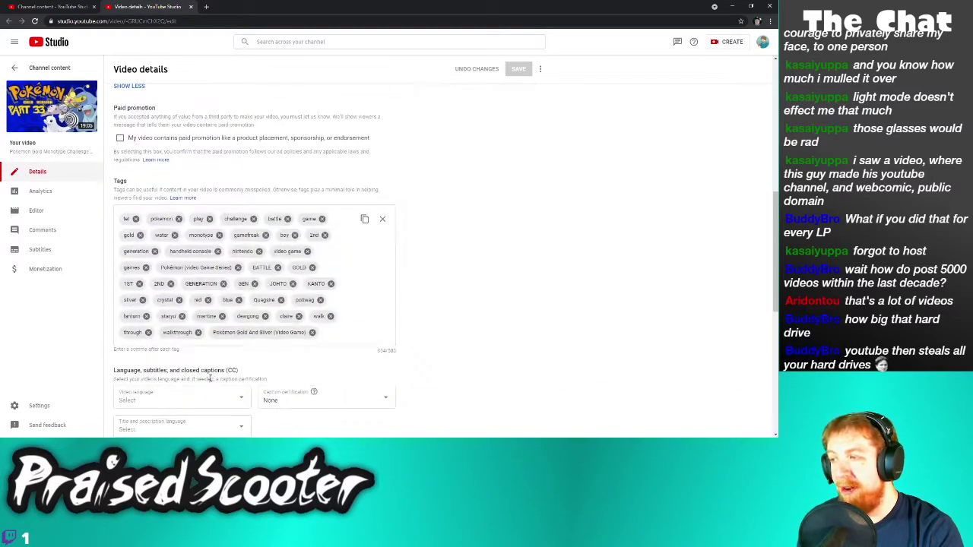
left_click(120, 409)
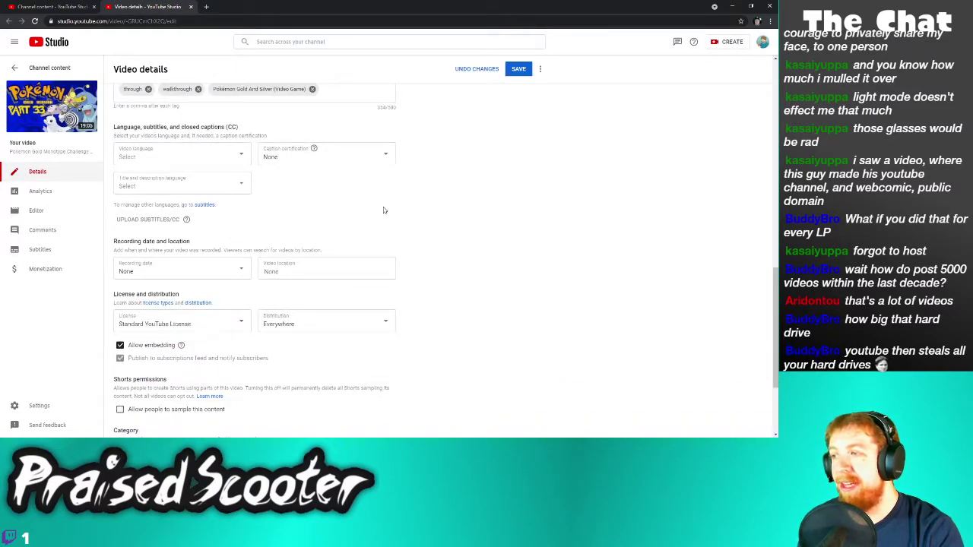
left_click(513, 72)
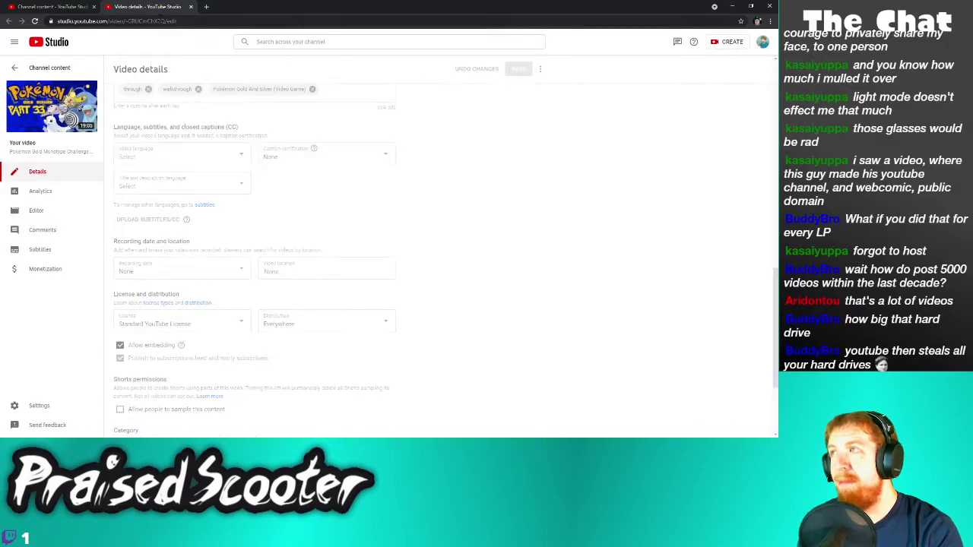
left_click(190, 6)
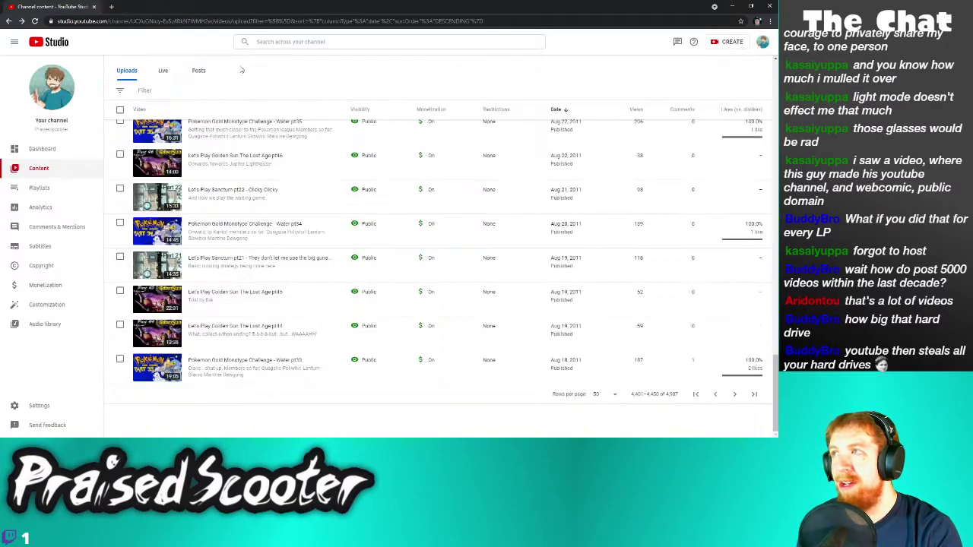
Go to the previous page of uploads and open the details of Portal 2 DLC pt8, Ristar pt1, and Portal 2 DLC pt7 and pt6 in new tabs
left_click(716, 394)
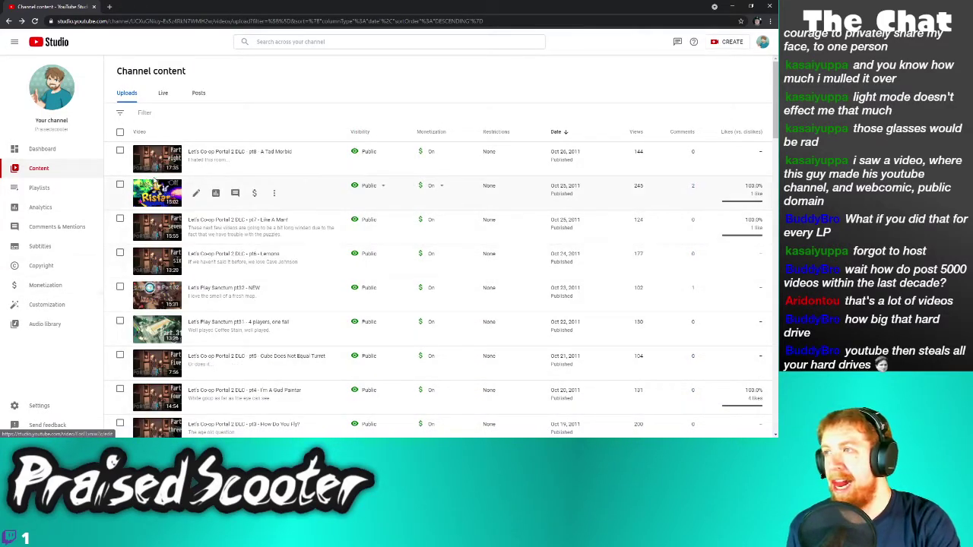
right_click(194, 159)
left_click(220, 165)
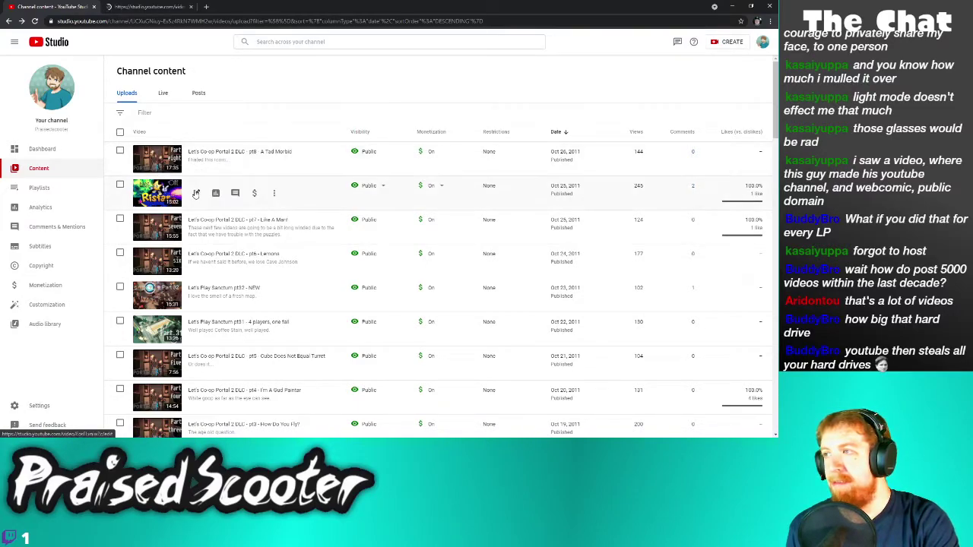
right_click(196, 194)
left_click(224, 198)
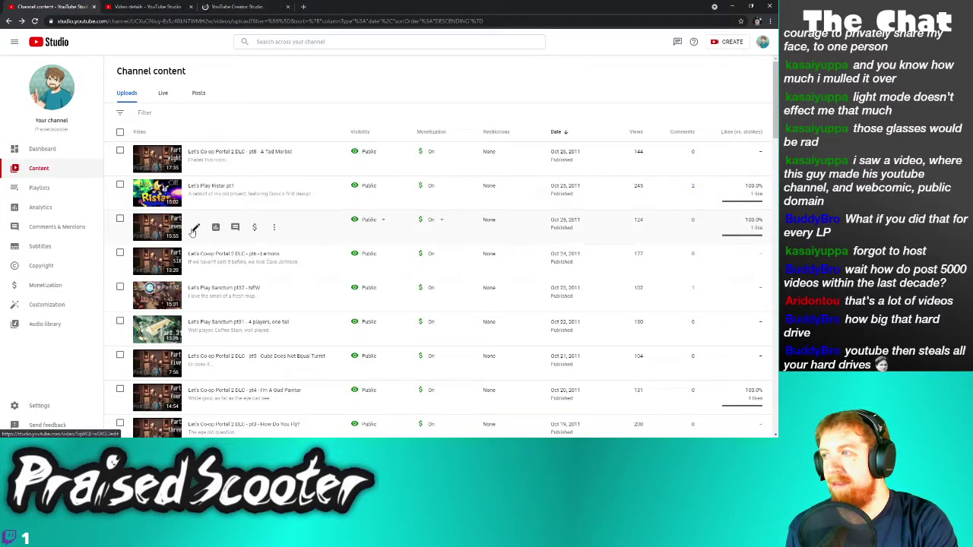
right_click(197, 228)
left_click(224, 235)
right_click(198, 261)
left_click(205, 266)
Open the details of Sanctum pt32 and pt31 and Co-op Portal 2 DLC pt5, pt4 and pt3 in new tabs
right_click(197, 295)
left_click(217, 304)
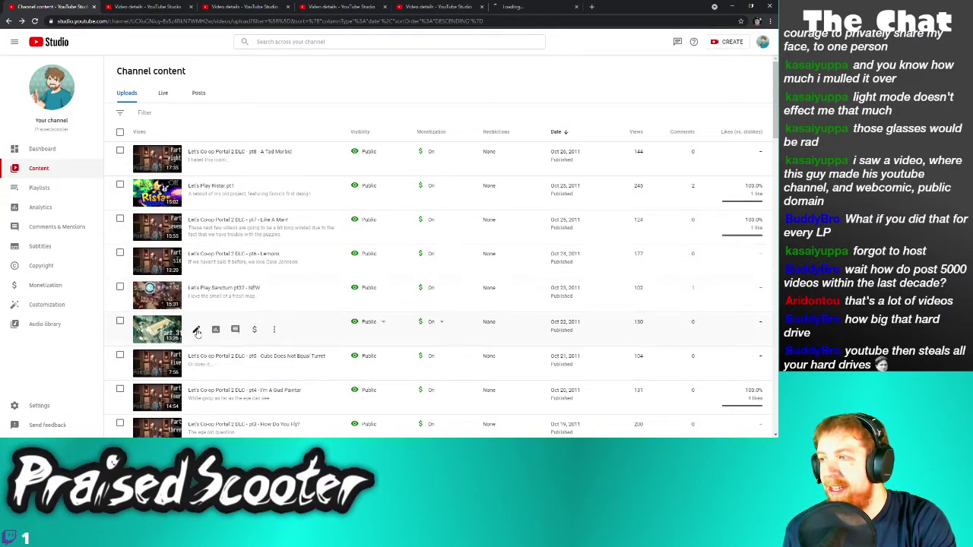
right_click(196, 330)
left_click(208, 338)
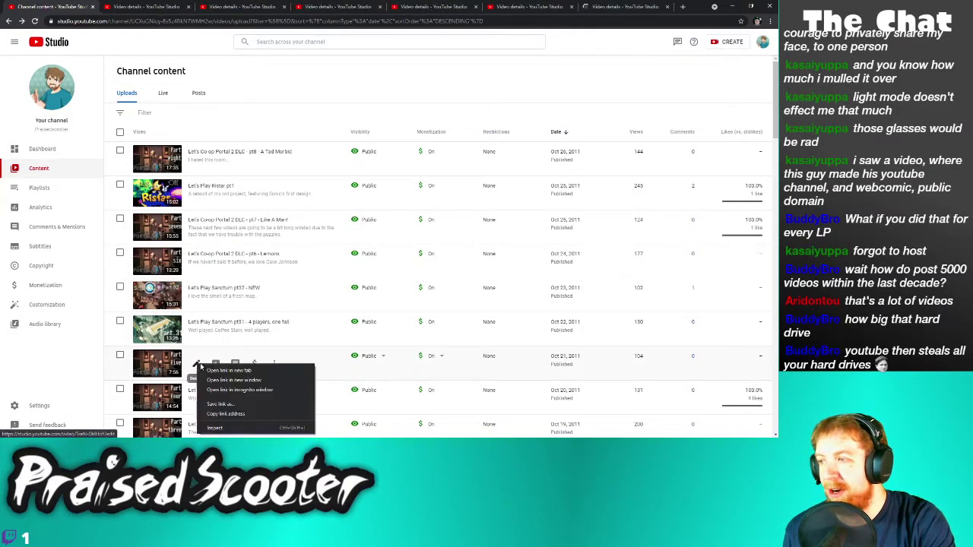
right_click(197, 364)
left_click(208, 370)
right_click(197, 399)
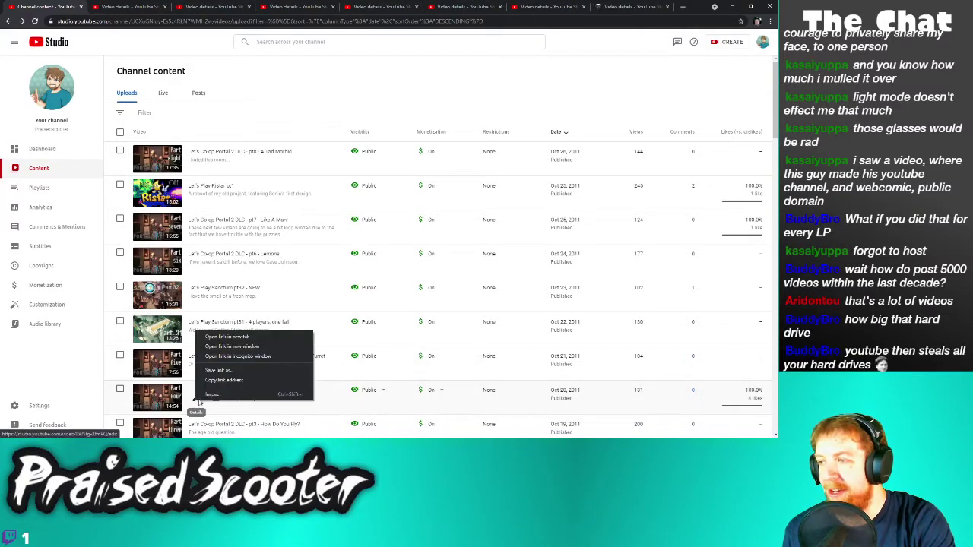
left_click(220, 338)
right_click(197, 430)
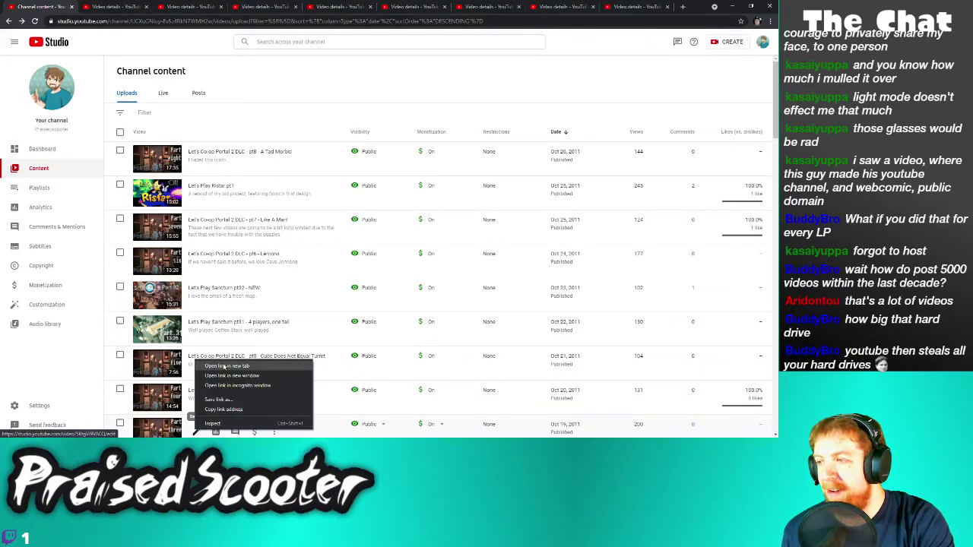
left_click(224, 365)
Open the details of Co-op Portal 2 DLC pt2 and pt1 and Sanctum pt30 and pt29 in new tabs
scroll(228, 319, "down", 5)
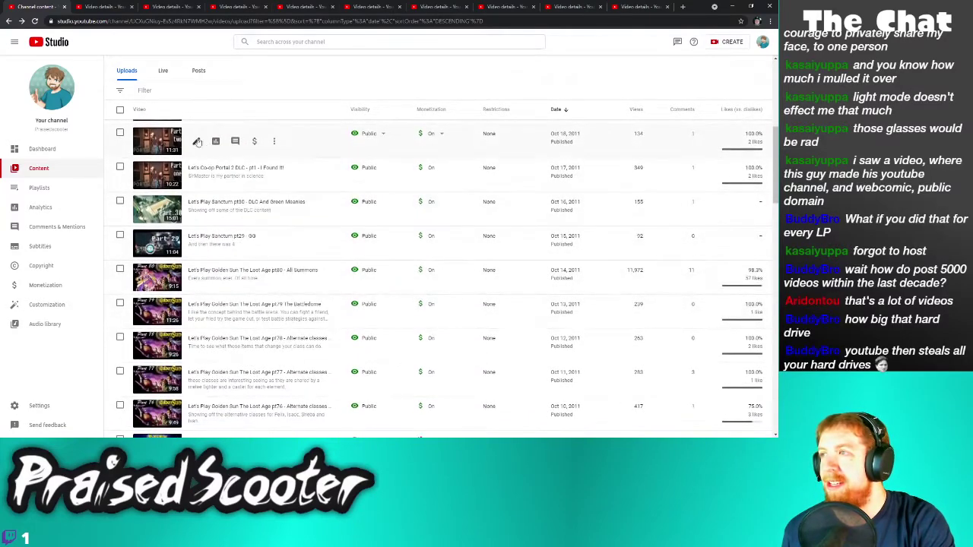
right_click(196, 143)
left_click(221, 149)
right_click(196, 176)
left_click(217, 184)
right_click(196, 211)
left_click(216, 219)
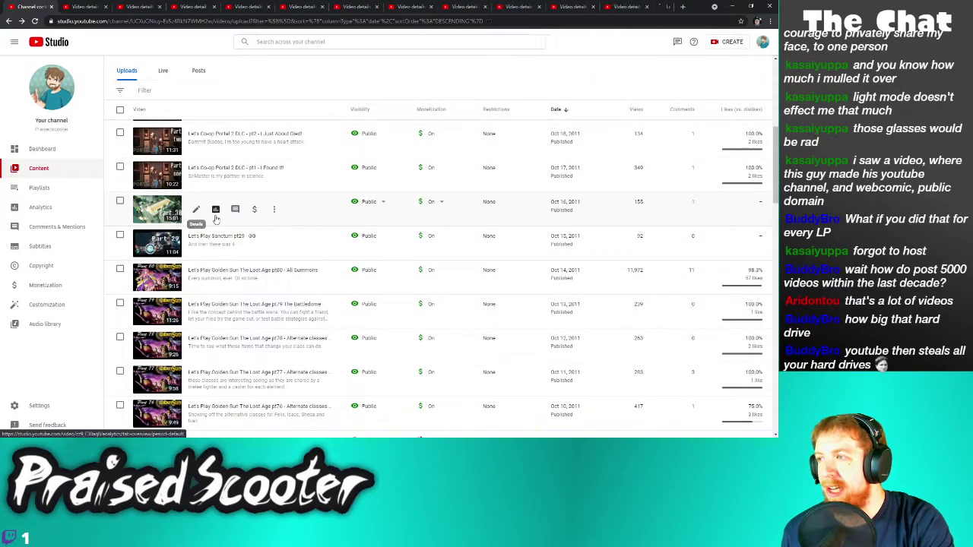
right_click(196, 245)
left_click(217, 253)
Open the details of the Golden Sun The Lost Age videos from pt80 down to pt76 in new tabs
right_click(196, 279)
left_click(213, 286)
right_click(196, 313)
left_click(216, 321)
right_click(196, 347)
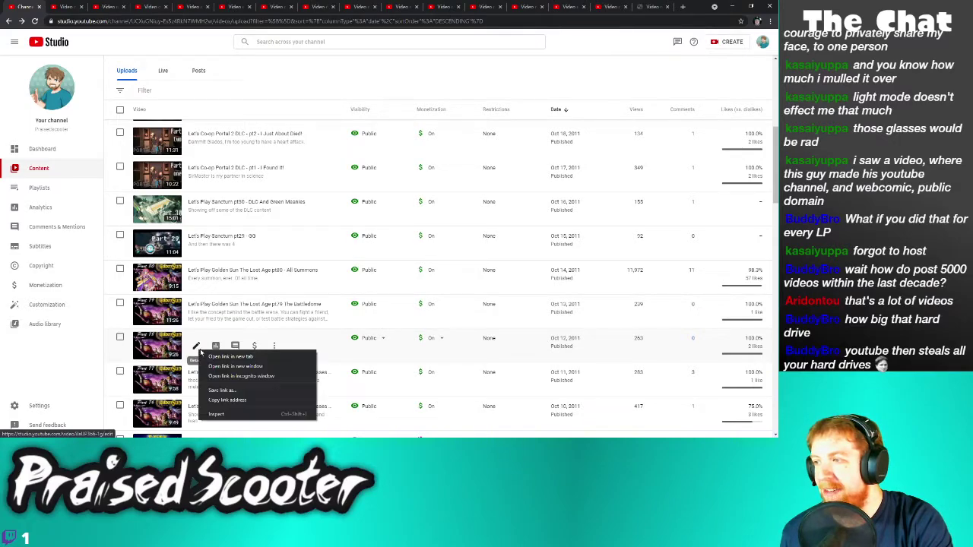
left_click(216, 356)
right_click(197, 381)
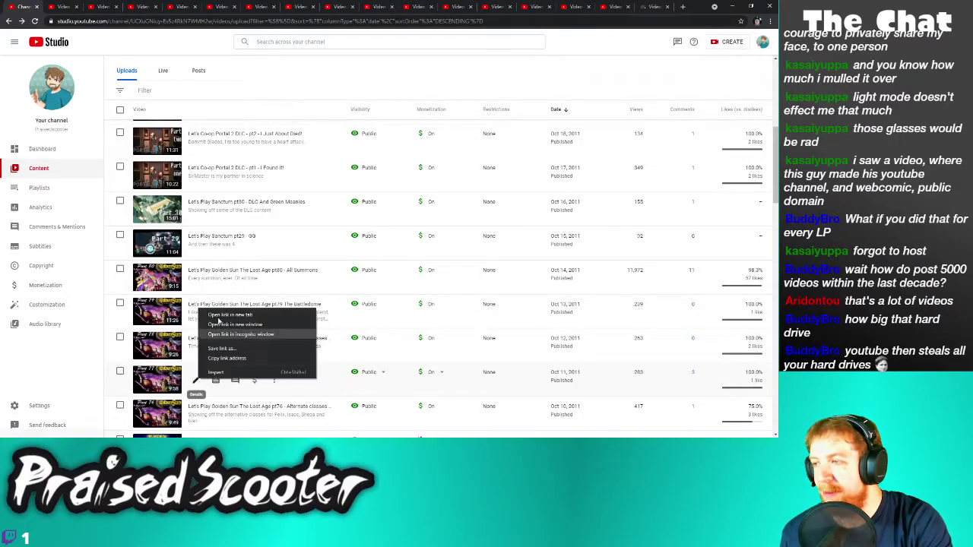
left_click(220, 315)
right_click(204, 412)
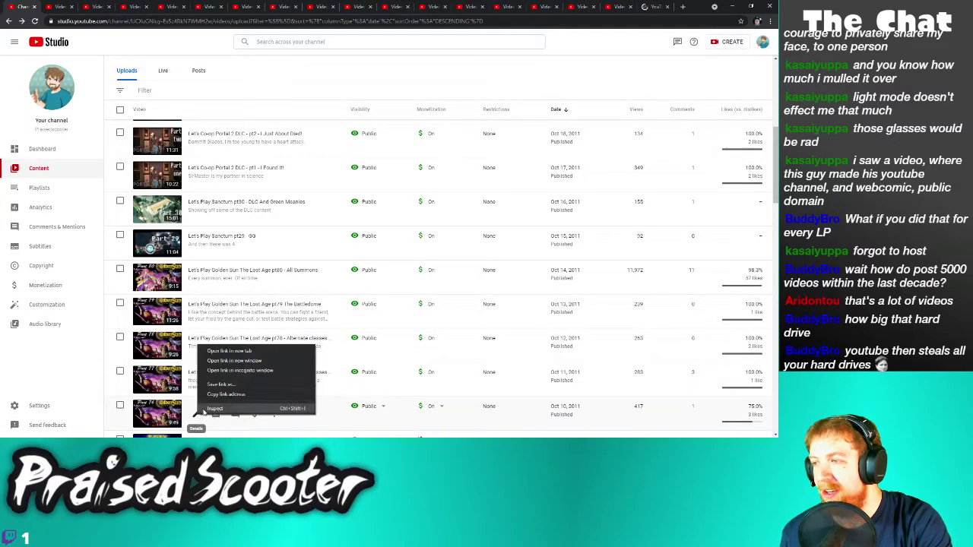
left_click(224, 351)
Open the details of the Pokemon Rumble pt31 and Sanctum pt28 videos in new tabs
scroll(237, 323, "down", 3)
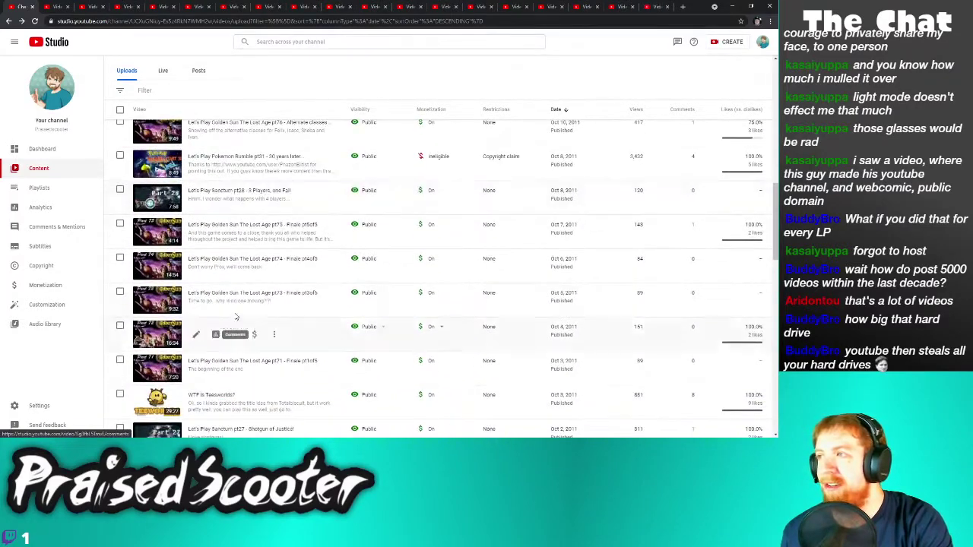
right_click(196, 165)
left_click(209, 176)
right_click(194, 196)
left_click(224, 203)
Open the details of the Golden Sun The Lost Age finale videos from pt75 down to pt71 in new tabs
right_click(196, 233)
left_click(222, 240)
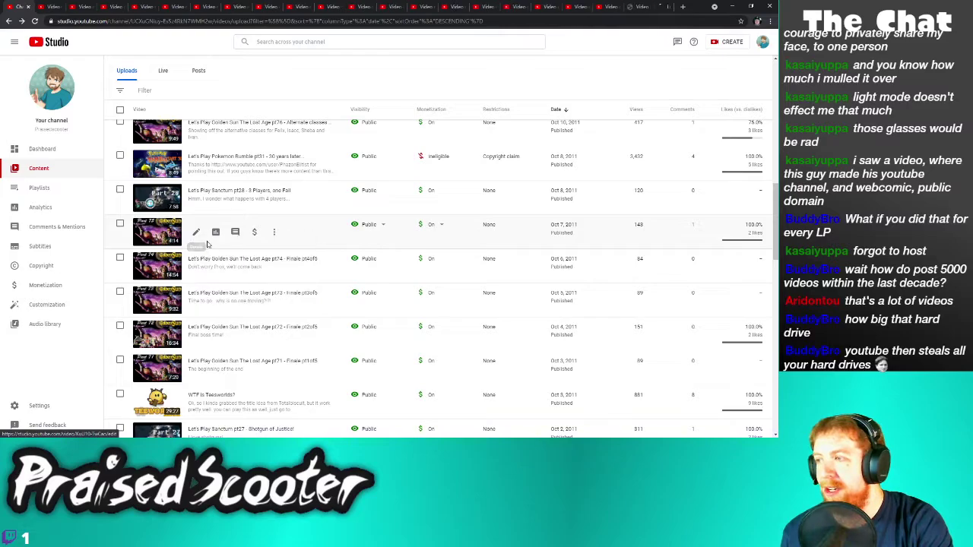
right_click(196, 267)
left_click(209, 274)
right_click(196, 301)
left_click(207, 308)
right_click(199, 339)
left_click(215, 342)
right_click(202, 369)
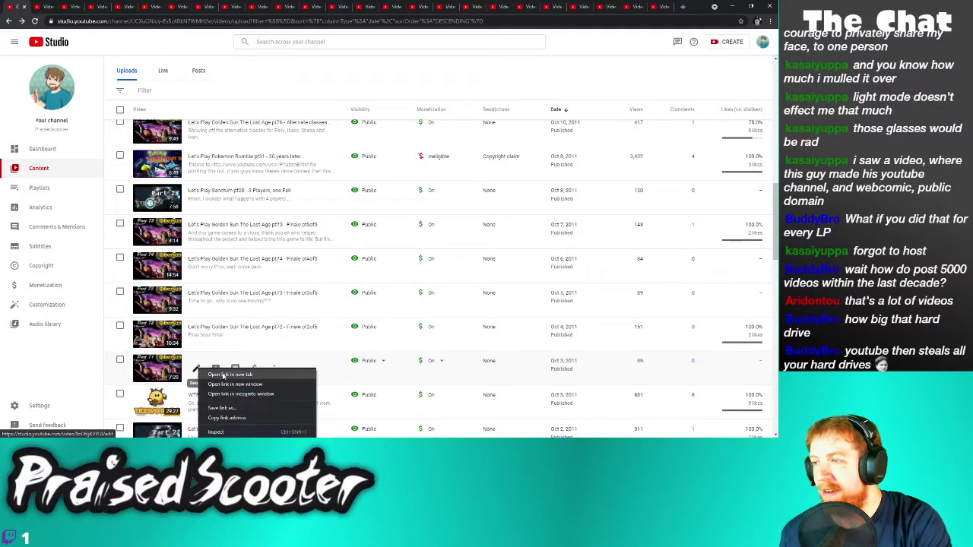
left_click(217, 373)
Open the details of the WTF is Teeworlds, Sanctum pt27 and Sanctum pt26 videos in new tabs
right_click(197, 402)
left_click(228, 337)
scroll(235, 336, "down", 5)
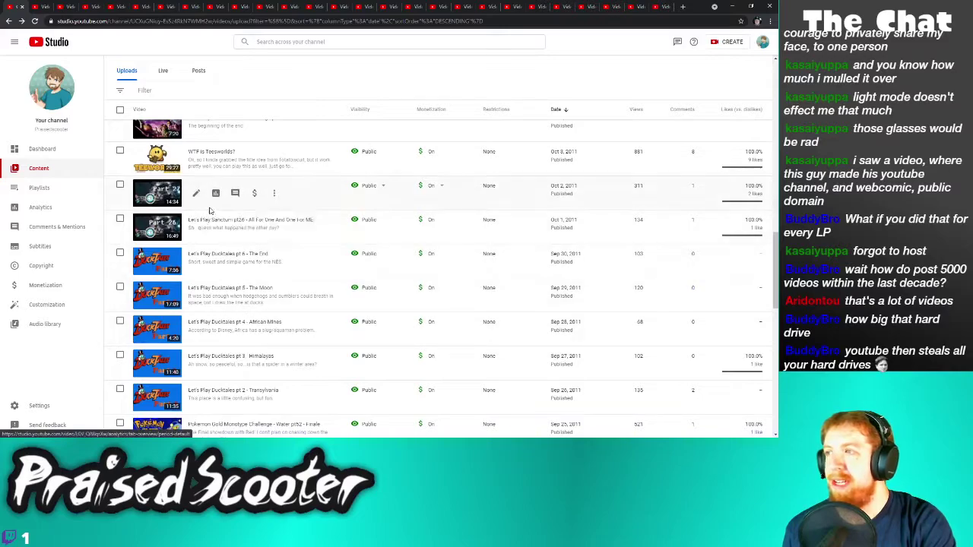
scroll(196, 190, "down", 1)
right_click(195, 155)
left_click(207, 159)
right_click(197, 187)
left_click(203, 193)
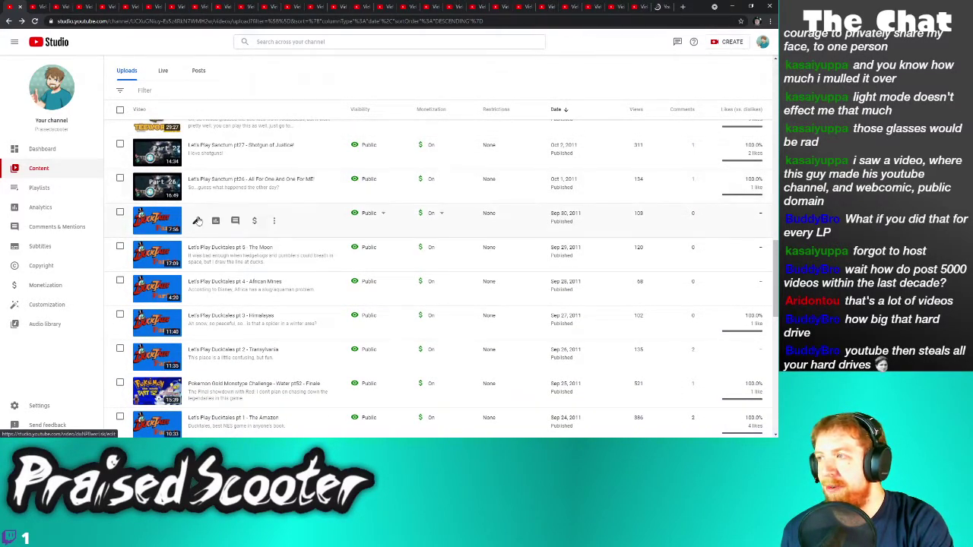
Open the details of the Ducktales videos from pt 6 down to pt 3 in new tabs
right_click(199, 218)
left_click(206, 222)
right_click(198, 257)
left_click(207, 262)
right_click(197, 291)
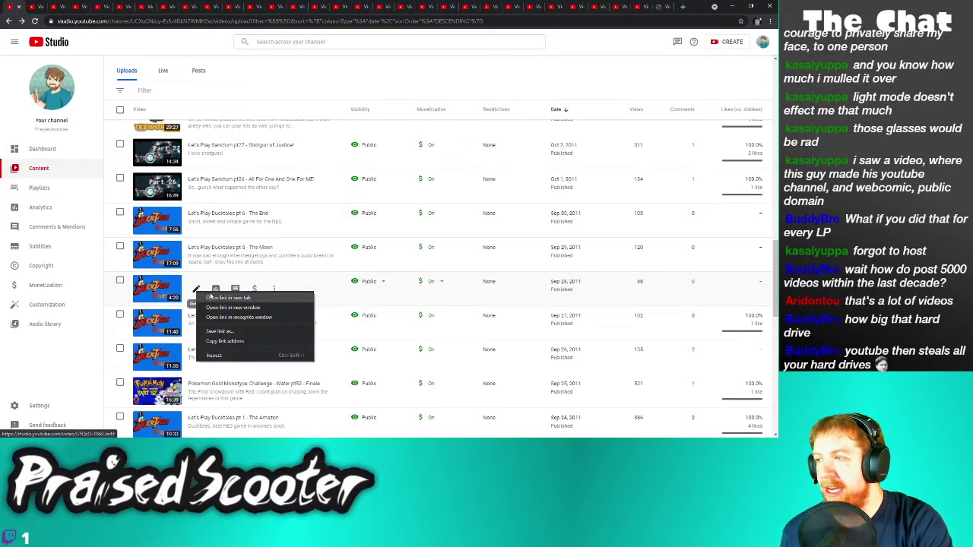
left_click(212, 298)
right_click(197, 325)
left_click(212, 333)
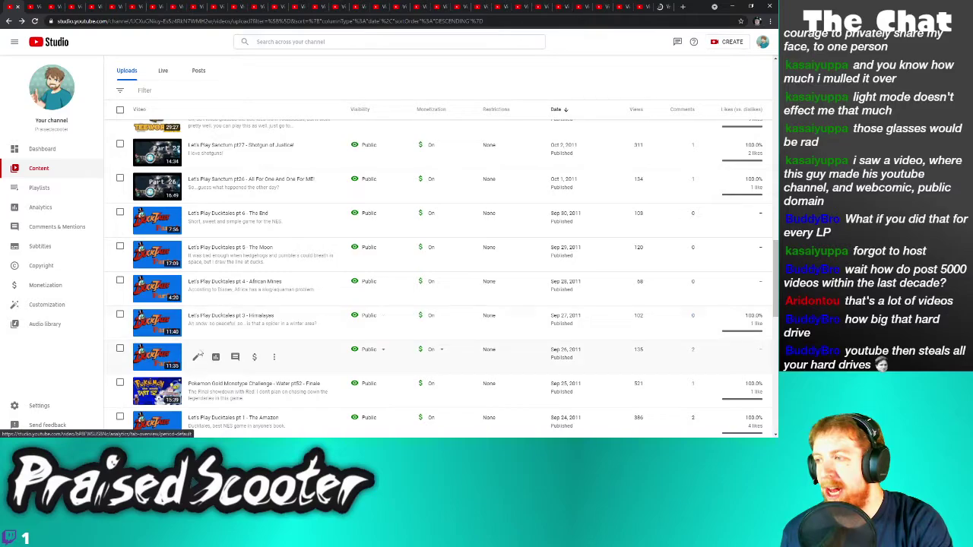
Open the details of the Ducktales pt 2, Pokemon Gold Monotype Challenge Water pt52 and Ducktales pt 1 videos in new tabs
right_click(197, 357)
left_click(210, 372)
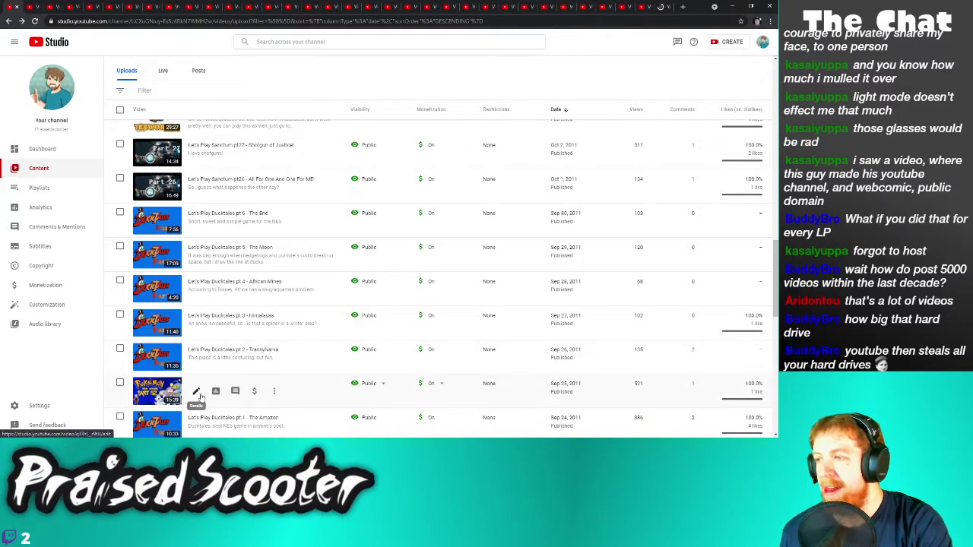
right_click(196, 392)
left_click(210, 330)
scroll(207, 388, "down", 2)
scroll(207, 389, "down", 1)
right_click(196, 303)
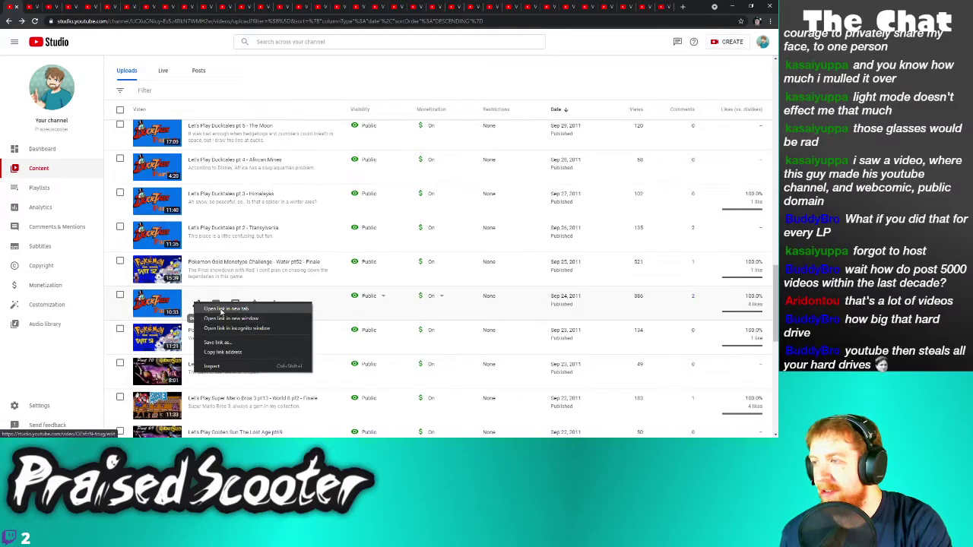
left_click(221, 311)
Open the details of the Pokemon Gold Water pt51, Golden Sun The Lost Age pt70 and Super Mario Bros 3 pt13 videos in new tabs
right_click(196, 339)
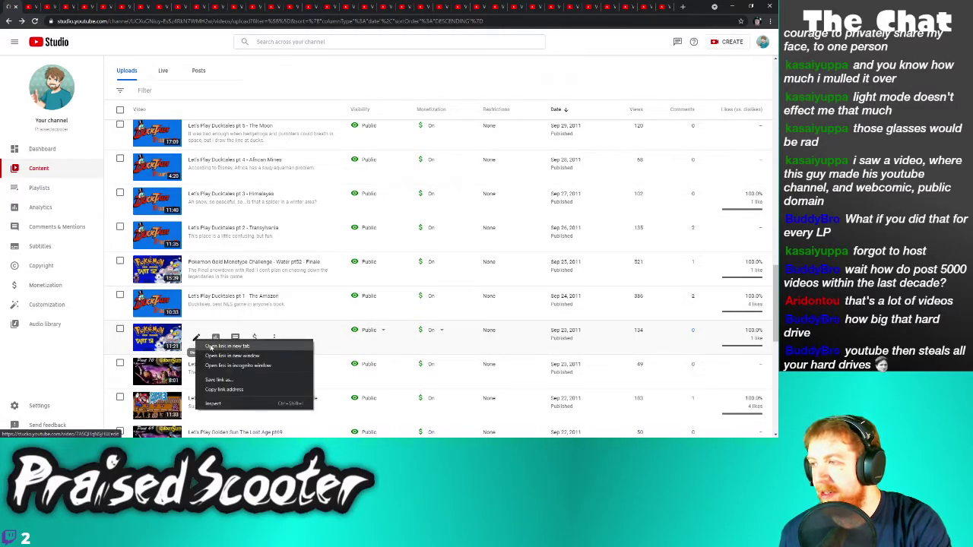
left_click(211, 347)
right_click(196, 368)
left_click(211, 374)
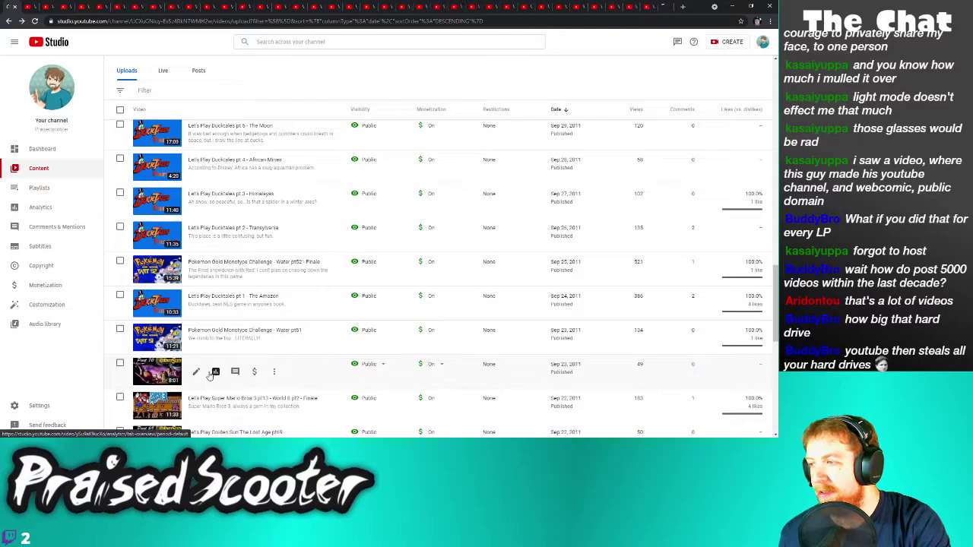
right_click(195, 408)
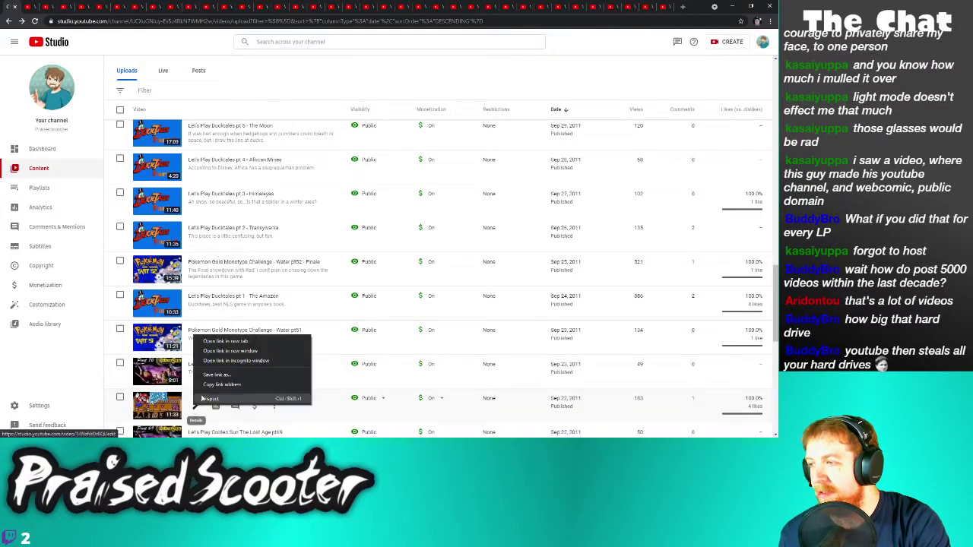
left_click(212, 342)
Check the most recently opened details tab against the uploads list to see which video comes next
scroll(211, 343, "down", 3)
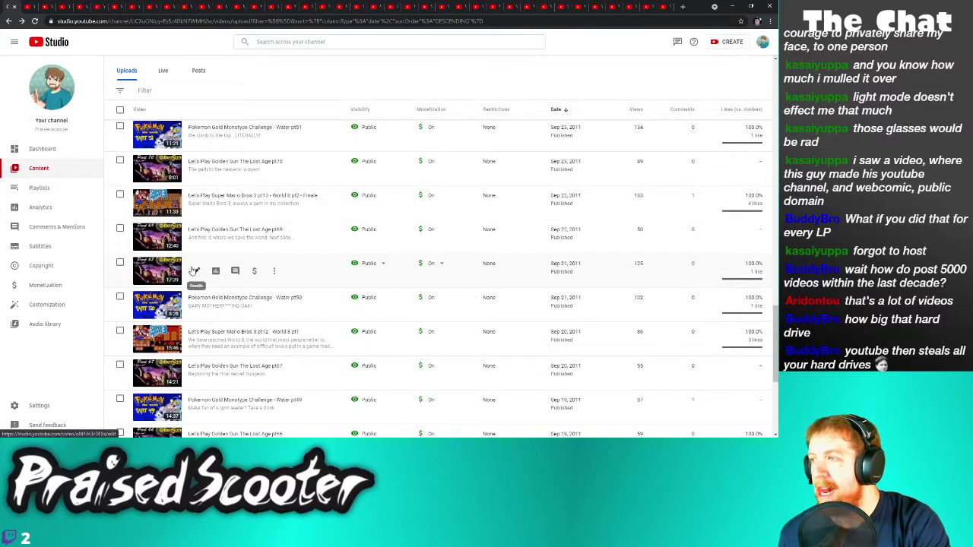
left_click(662, 7)
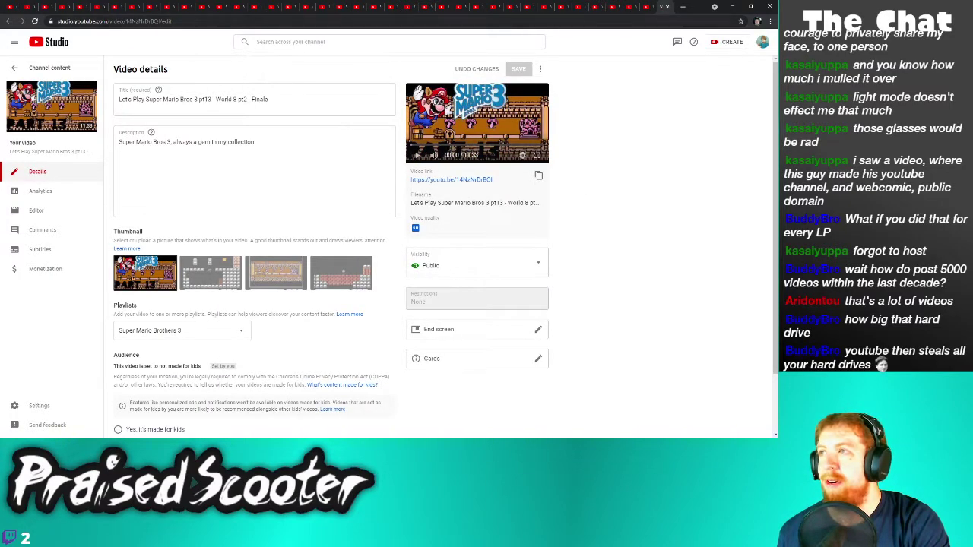
left_click(13, 10)
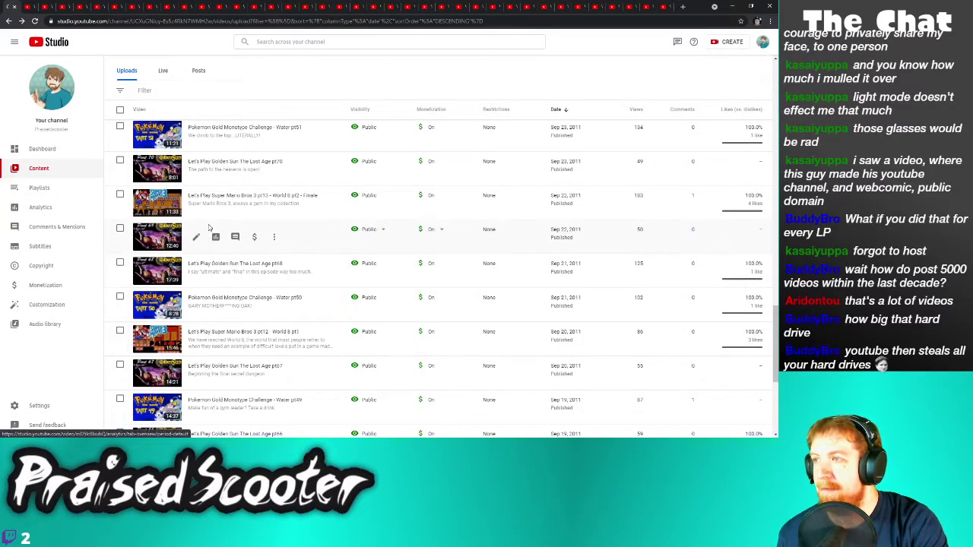
scroll(205, 226, "down", 1)
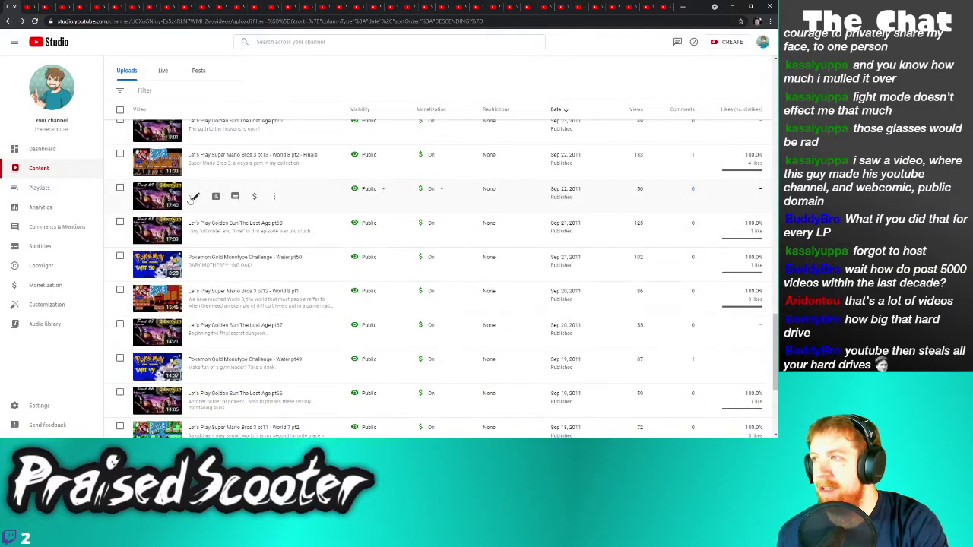
left_click(665, 6)
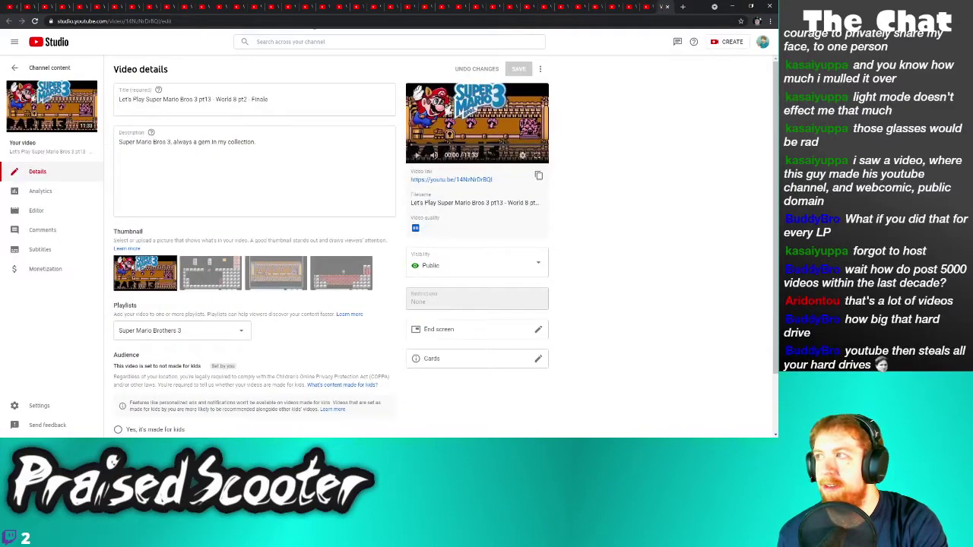
left_click(666, 6)
Open the details of the Golden Sun The Lost Age pt69 and pt68 and Pokemon Gold Water pt50 videos in new tabs
right_click(196, 198)
left_click(204, 204)
right_click(197, 232)
left_click(206, 240)
right_click(196, 266)
left_click(207, 274)
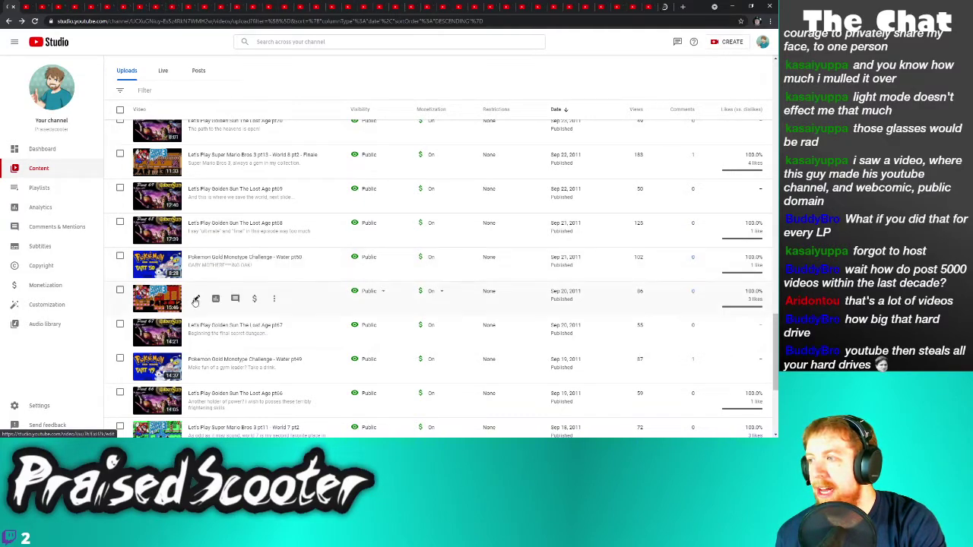
Open the details of the Super Mario Bros 3 pt12, Golden Sun pt67, Pokemon Gold Water pt49 and Golden Sun pt66 videos in new tabs
right_click(196, 300)
left_click(212, 306)
right_click(196, 333)
left_click(207, 339)
right_click(196, 369)
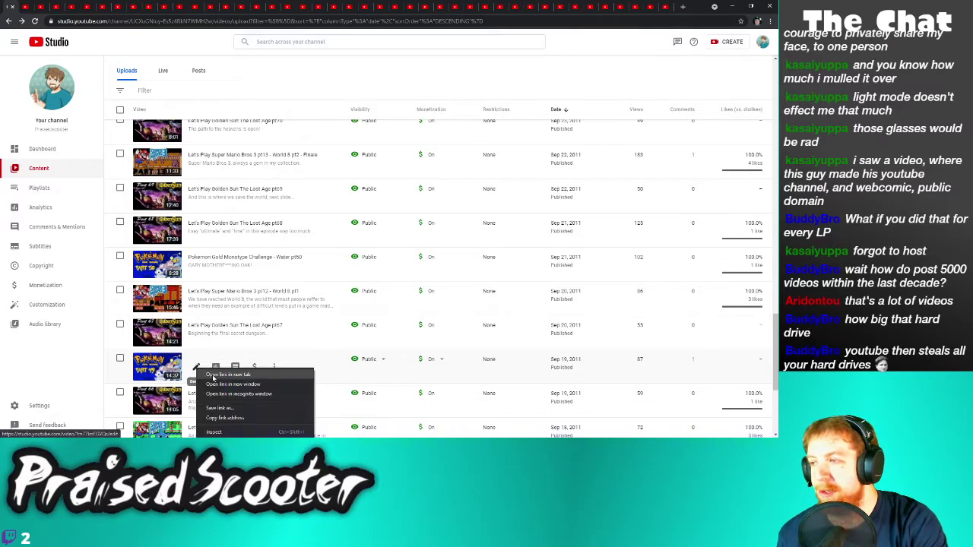
key("Escape")
right_click(196, 401)
left_click(230, 338)
Open the details of the Super Mario Bros 3 pt11, Pokemon Gold Water pt48 and Super Mario Bros 3 pt10 videos in new tabs
scroll(228, 319, "down", 5)
right_click(196, 232)
left_click(228, 240)
right_click(196, 268)
left_click(228, 275)
right_click(196, 301)
left_click(218, 307)
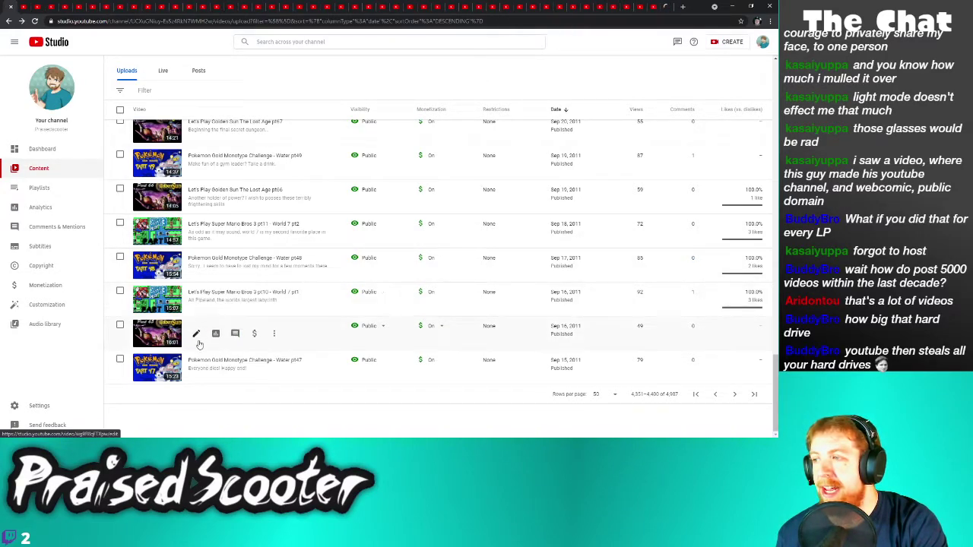
Open the details of the Golden Sun The Lost Age pt65 and Pokemon Gold Water pt47 videos in new tabs
right_click(196, 338)
left_click(217, 344)
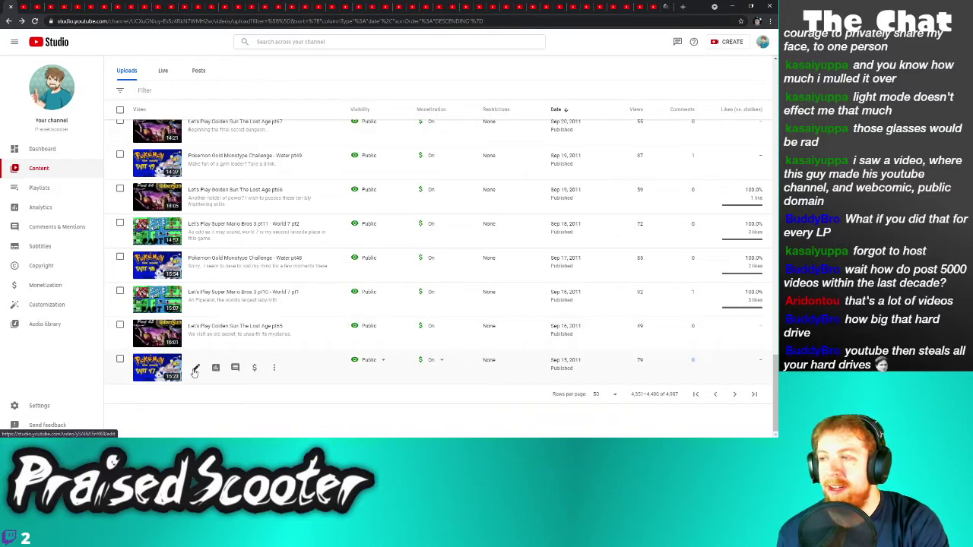
right_click(194, 370)
left_click(227, 302)
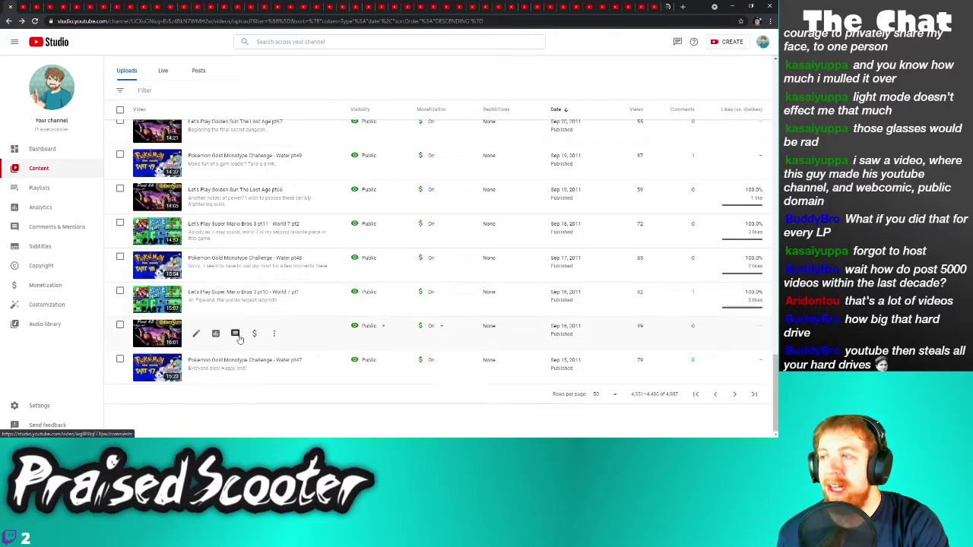
Turn off Shorts sampling for the Portal 2 DLC pt8 video, save the change and close its tab
left_click(13, 5)
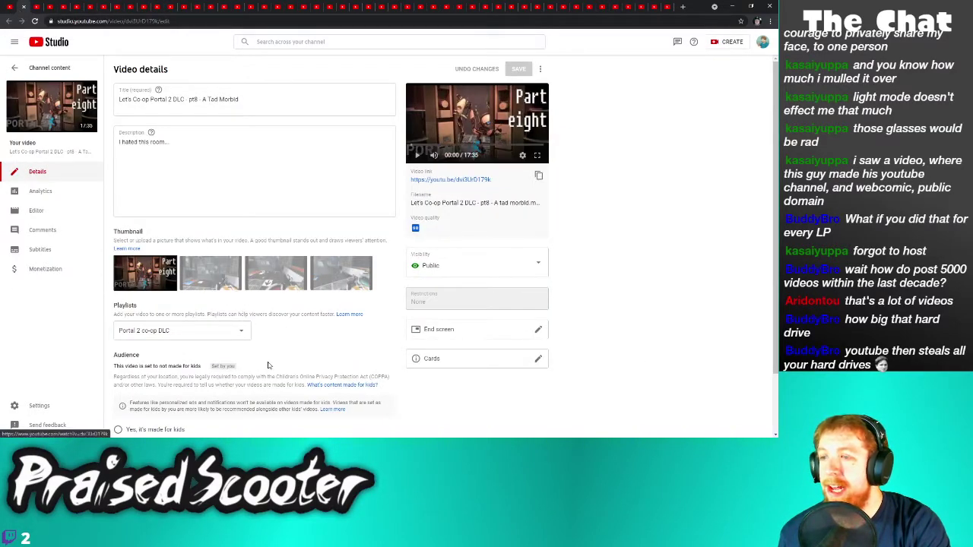
scroll(267, 365, "down", 1)
left_click(130, 410)
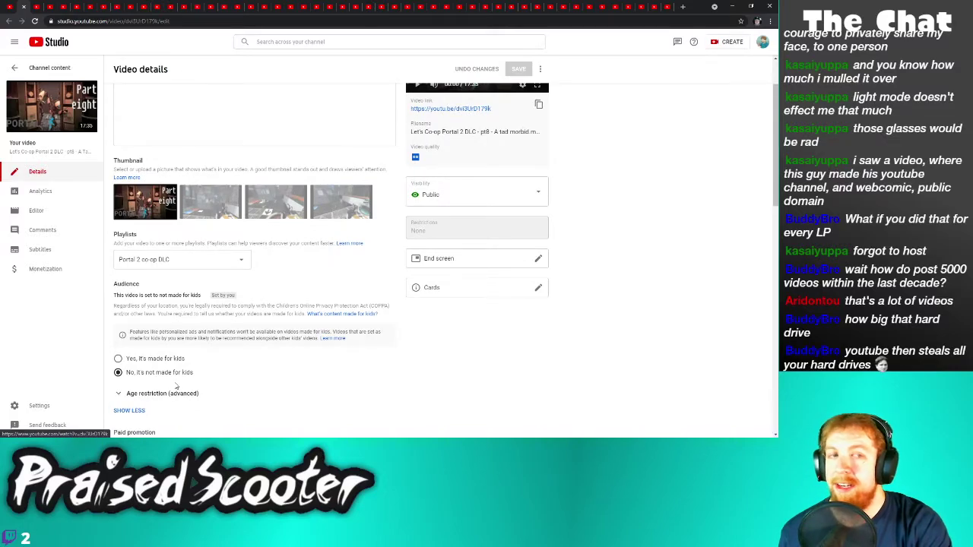
scroll(185, 380, "down", 10)
left_click(120, 272)
left_click(520, 71)
left_click(24, 8)
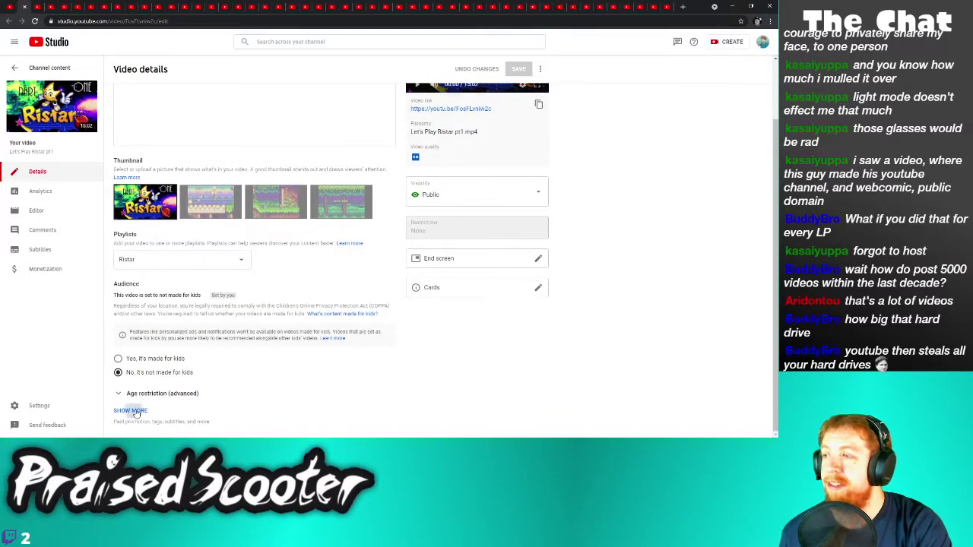
Turn off Shorts sampling for the Ristar pt1 video, save the change and close its tab
left_click(131, 410)
scroll(165, 375, "down", 5)
left_click(159, 271)
left_click(518, 69)
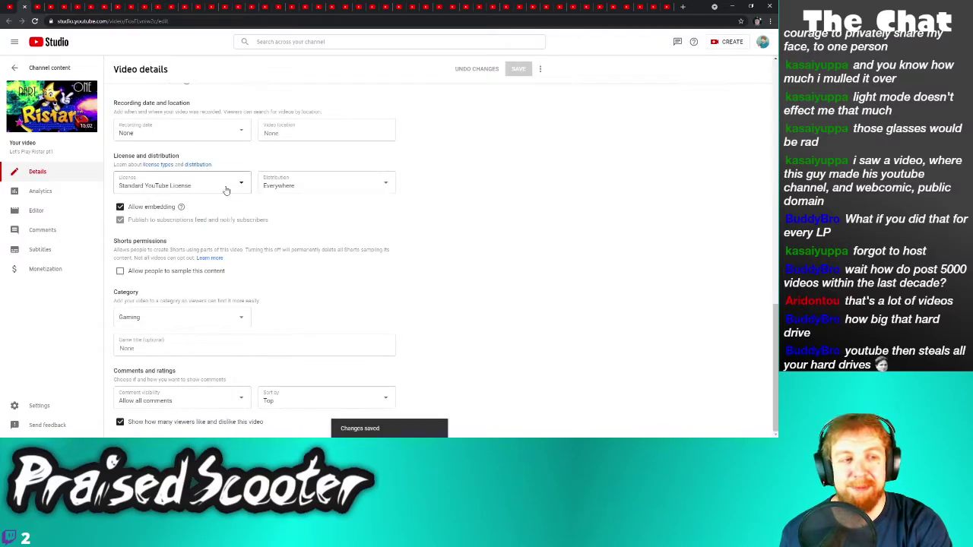
left_click(25, 8)
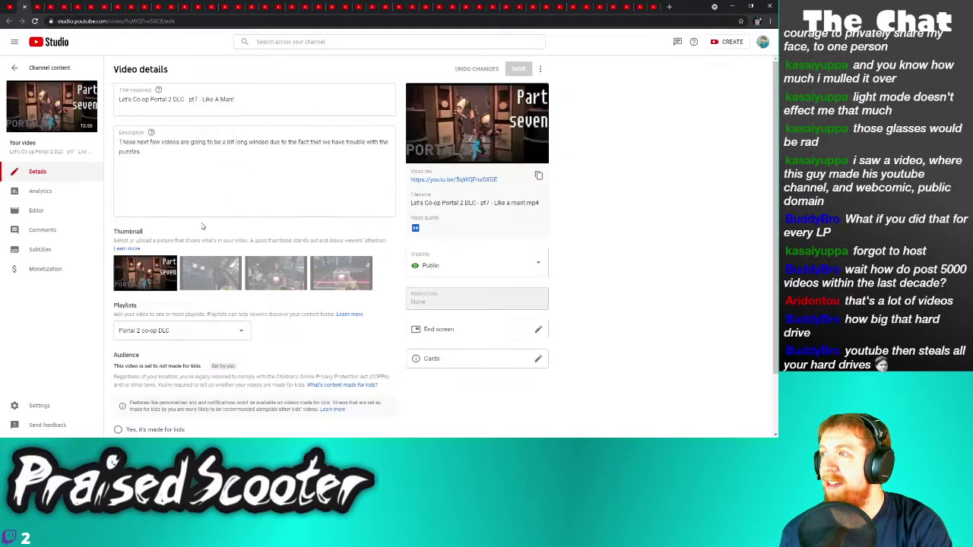
Turn off Shorts sampling for the Portal 2 DLC pt7 video, save the change and close its tab
left_click(131, 411)
scroll(132, 415, "down", 8)
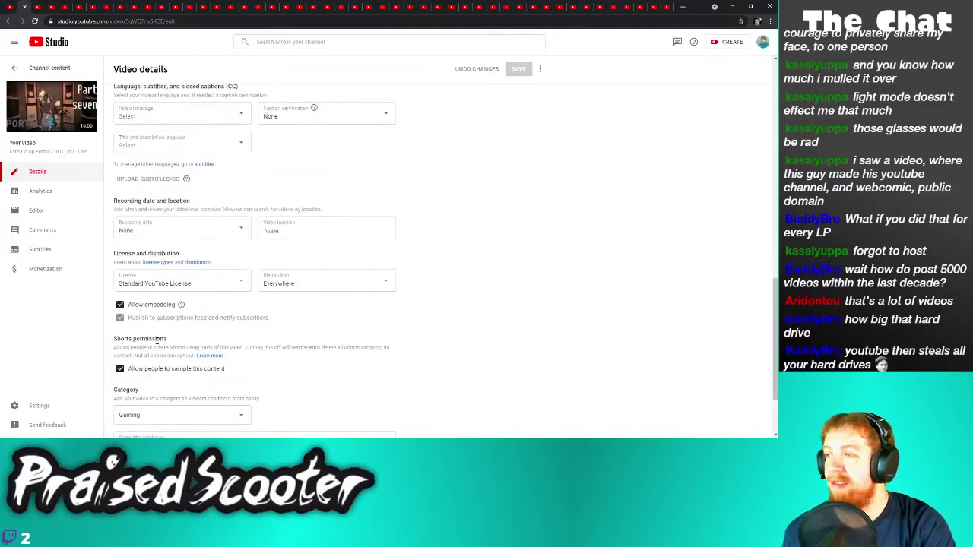
left_click(139, 376)
left_click(517, 69)
left_click(25, 8)
Turn off Shorts sampling for the Portal 2 DLC pt6 video, save the change and close its tab
scroll(161, 345, "down", 3)
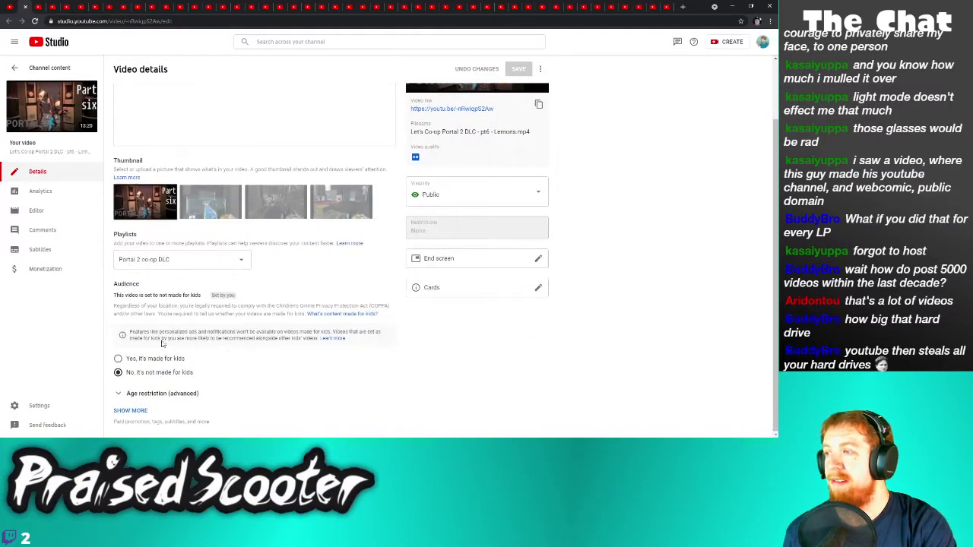
left_click(126, 411)
scroll(137, 388, "down", 8)
left_click(150, 267)
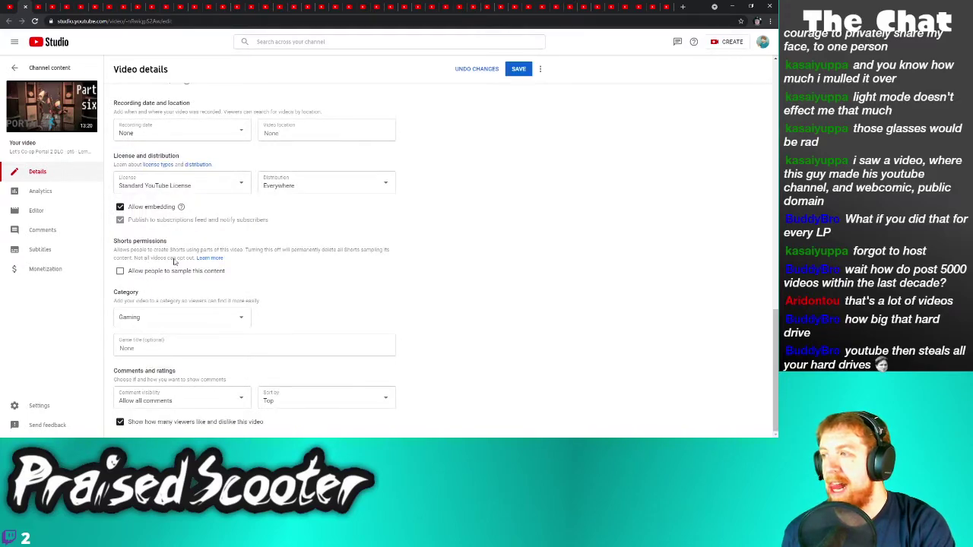
left_click(514, 69)
left_click(24, 7)
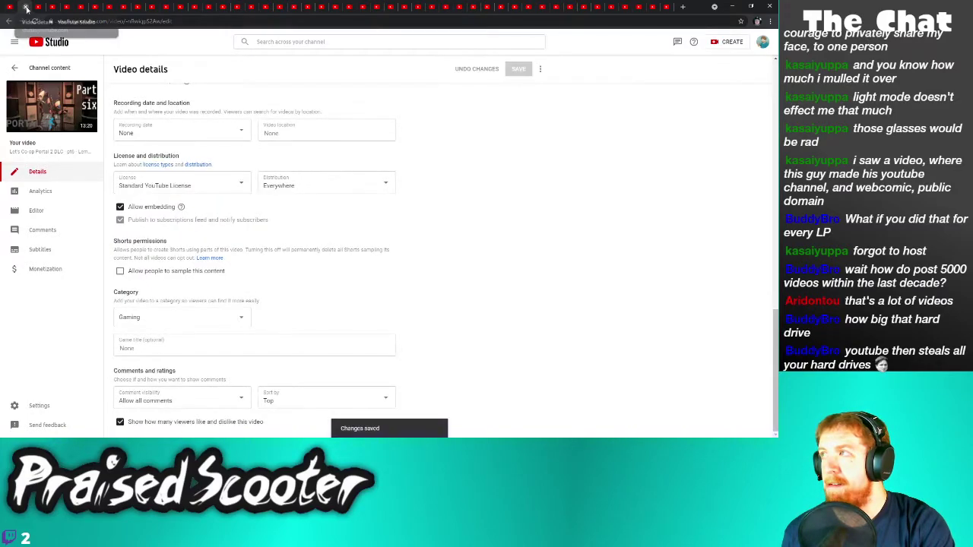
Turn off Shorts sampling for the Sanctum pt32 video, save the change and close its tab
scroll(150, 258, "down", 3)
left_click(130, 408)
scroll(167, 365, "down", 6)
left_click(171, 274)
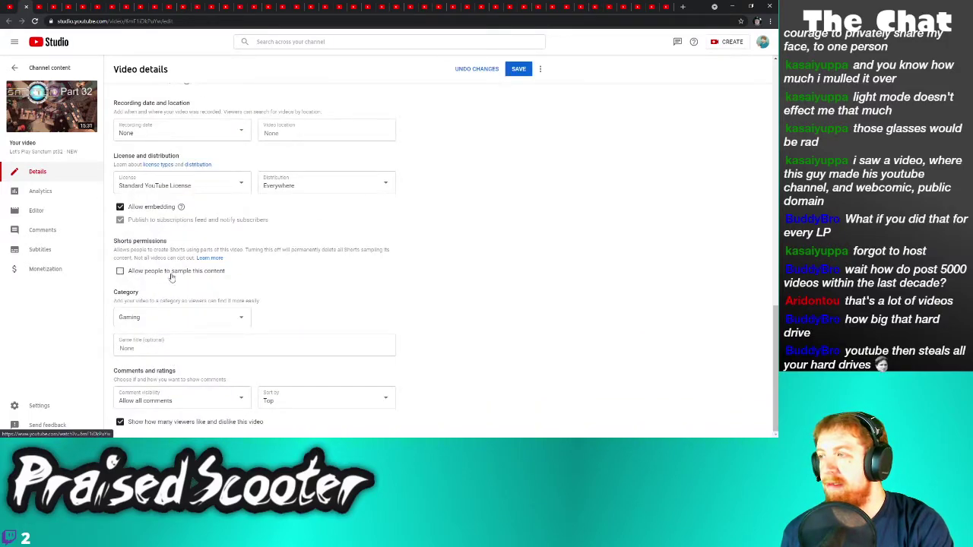
left_click(509, 69)
key("ctrl+w")
Turn off Shorts sampling for the video in the tab following Sanctum pt32, save the change and close that tab
left_click(120, 406)
scroll(171, 362, "down", 4)
scroll(171, 362, "down", 4)
left_click(120, 336)
left_click(519, 69)
key("ctrl+w")
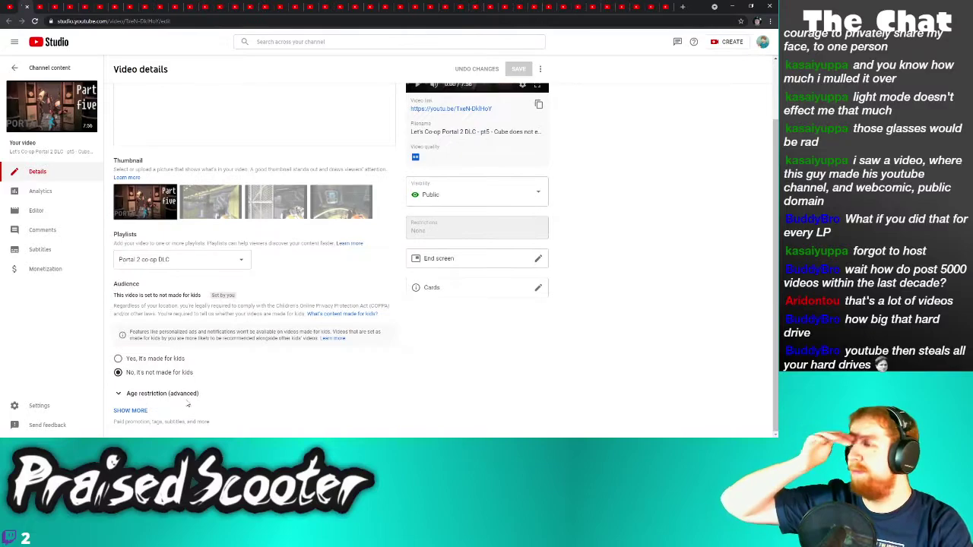
Turn off Shorts sampling for the Portal 2 DLC pt5 video, save the change and close its tab
left_click(138, 410)
scroll(173, 377, "down", 8)
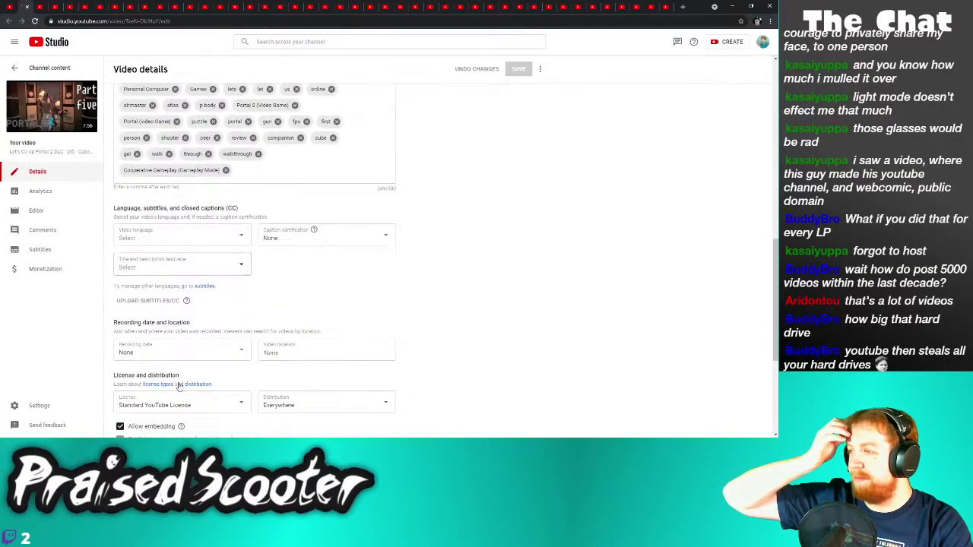
left_click(169, 292)
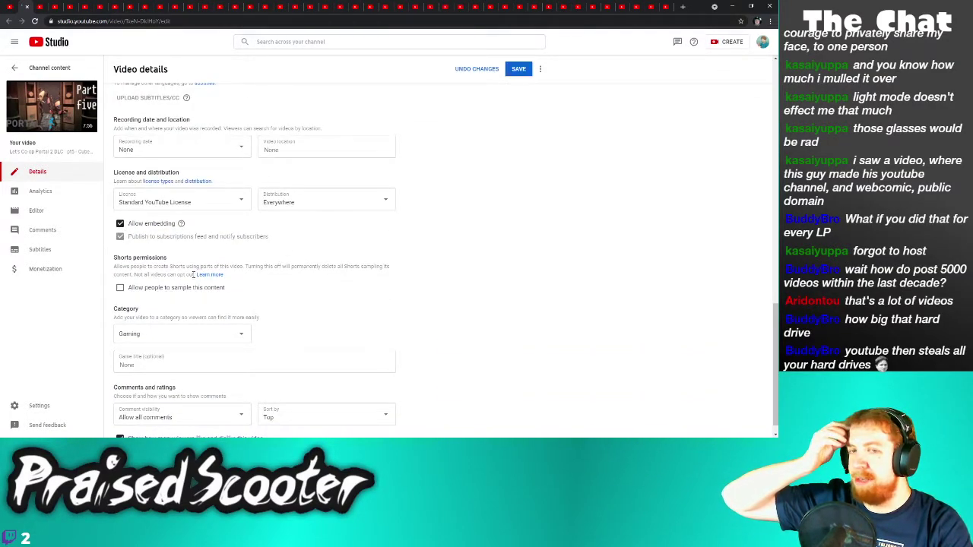
left_click(516, 72)
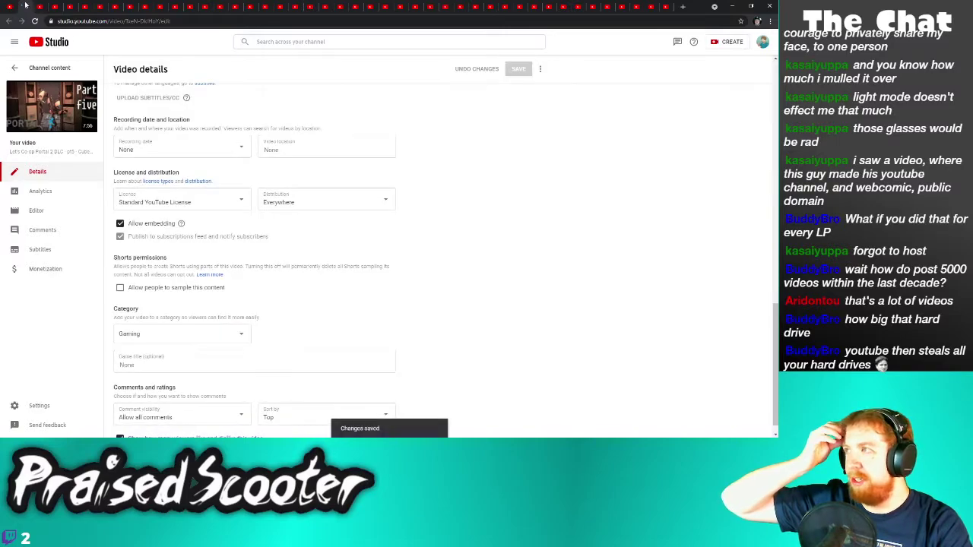
left_click(26, 8)
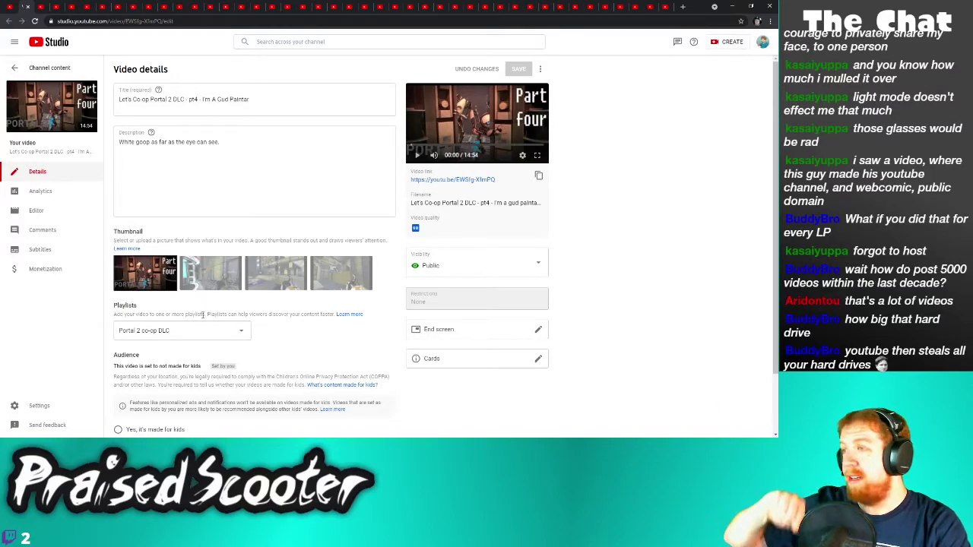
Turn off Shorts sampling for the Portal 2 DLC pt4 video, save the change and close its tab
scroll(192, 333, "down", 1)
left_click(150, 408)
scroll(152, 401, "down", 8)
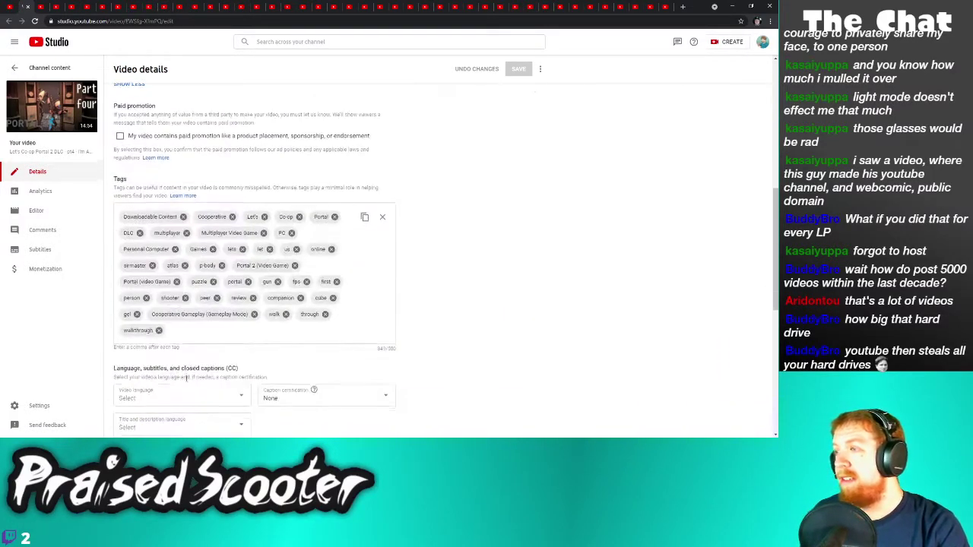
left_click(146, 332)
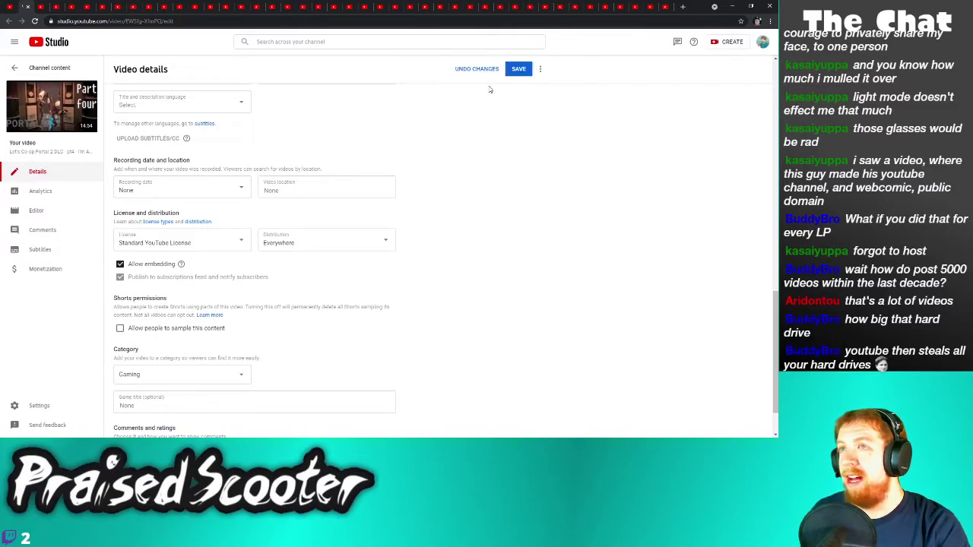
left_click(519, 70)
left_click(9, 21)
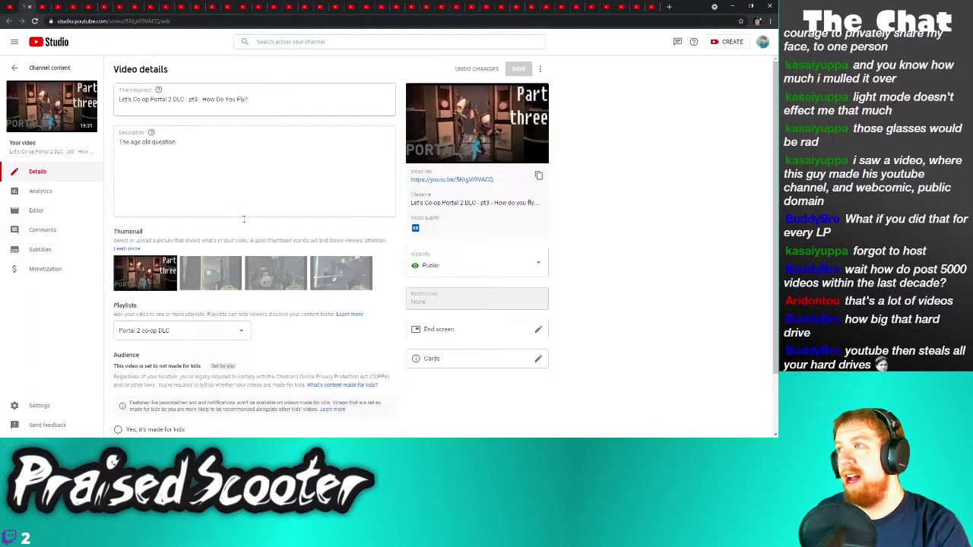
Turn off Shorts sampling for the Portal 2 DLC pt3 video, save the change and close its tab
left_click(140, 412)
scroll(136, 388, "down", 10)
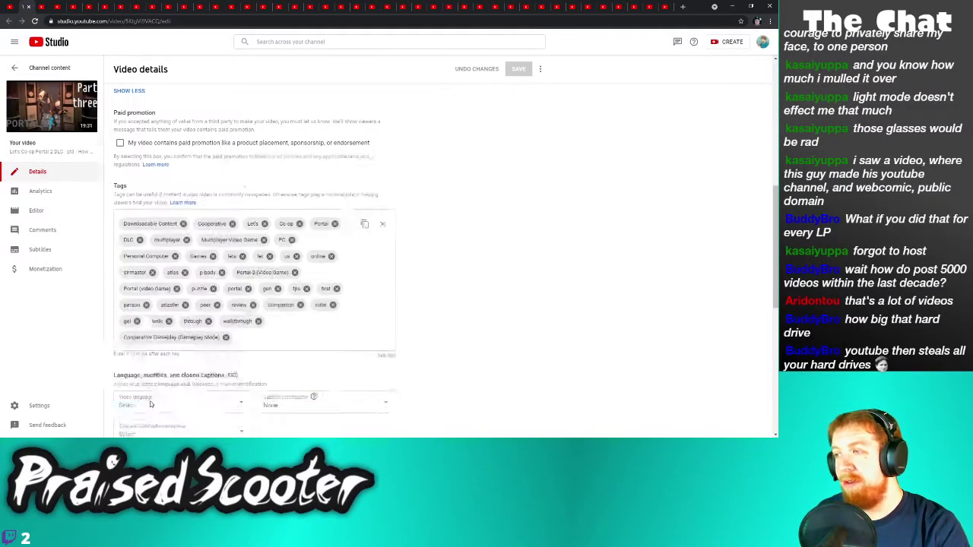
left_click(140, 371)
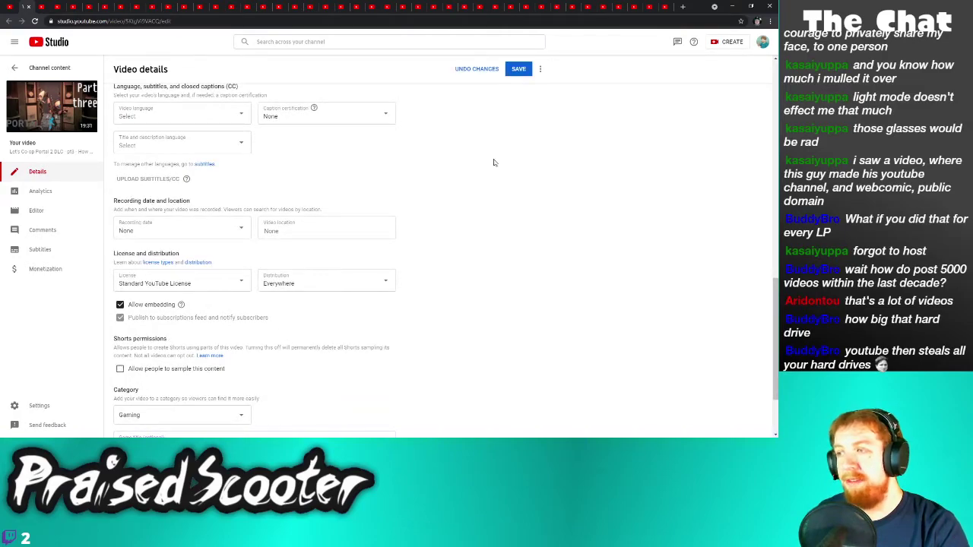
left_click(521, 70)
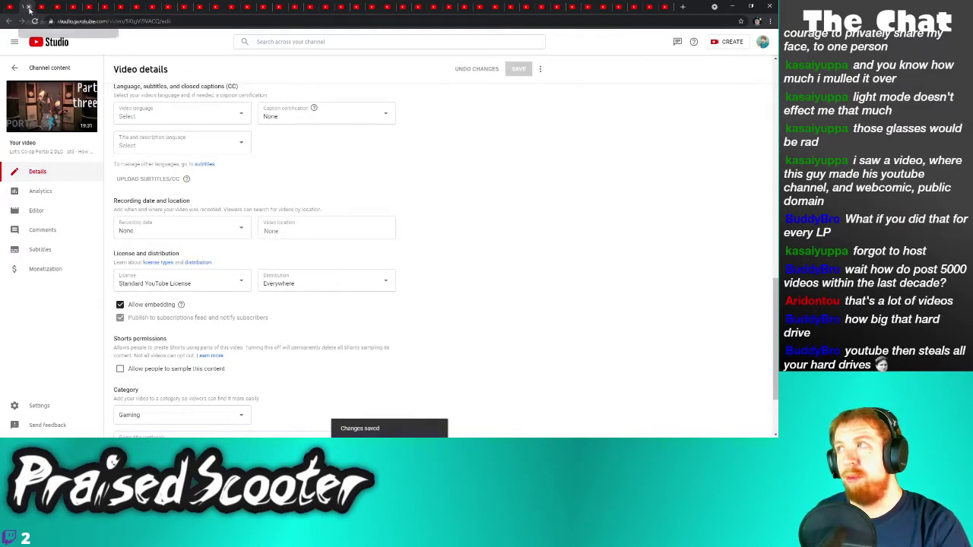
left_click(29, 7)
Turn off Shorts sampling for the Portal 2 DLC pt2 video, save the change and close its tab
left_click(135, 414)
scroll(152, 387, "down", 10)
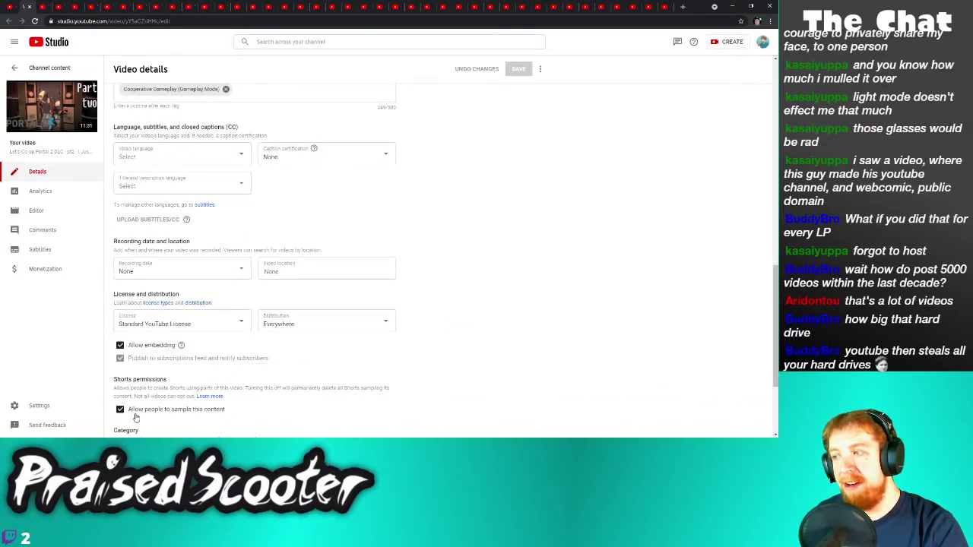
left_click(121, 410)
left_click(527, 70)
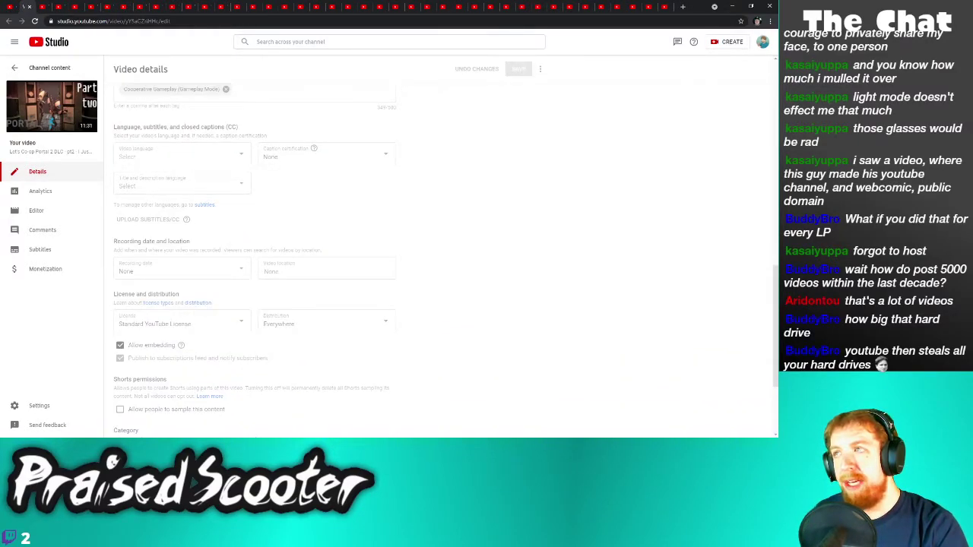
left_click(29, 7)
Turn off Shorts sampling for the Portal 2 DLC pt1 video, save the change and close its tab
scroll(224, 337, "down", 1)
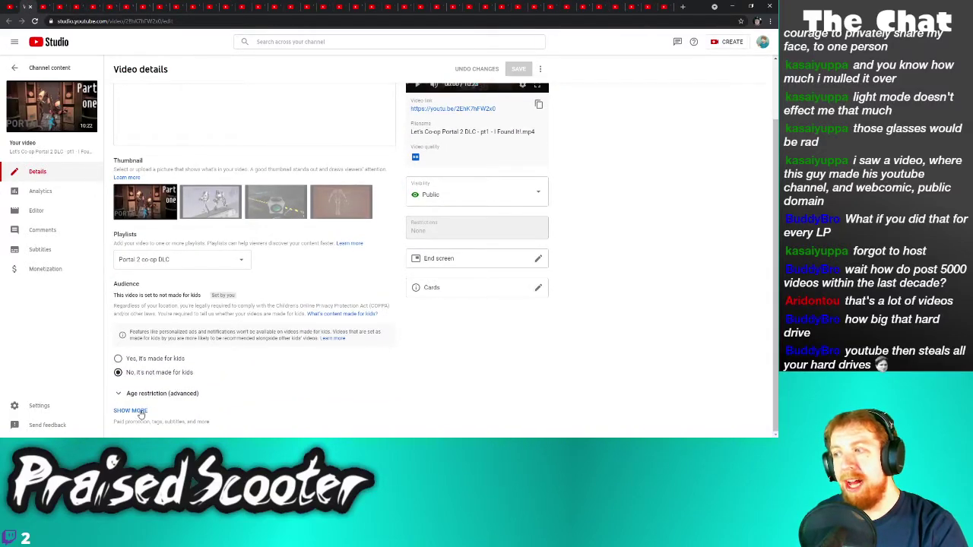
left_click(149, 409)
scroll(140, 380, "down", 10)
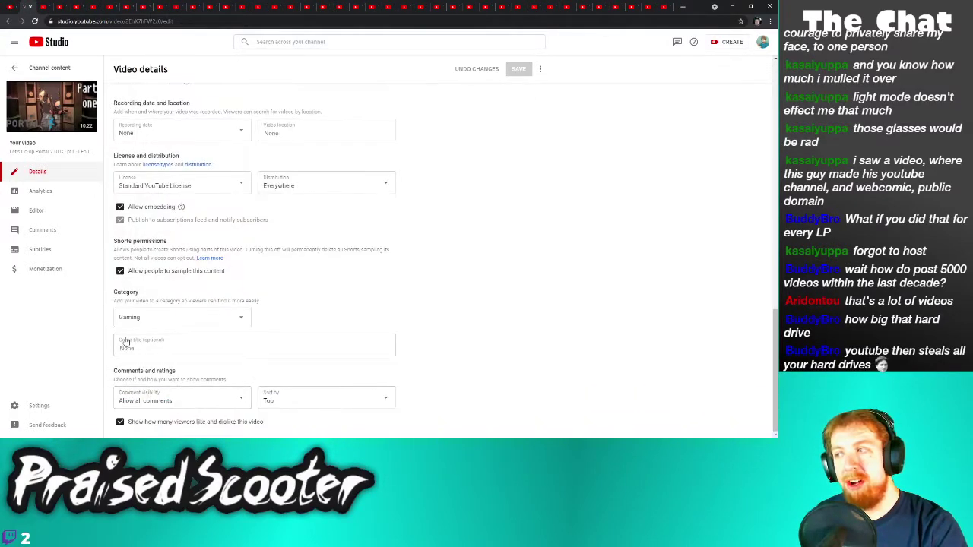
left_click(140, 273)
left_click(518, 70)
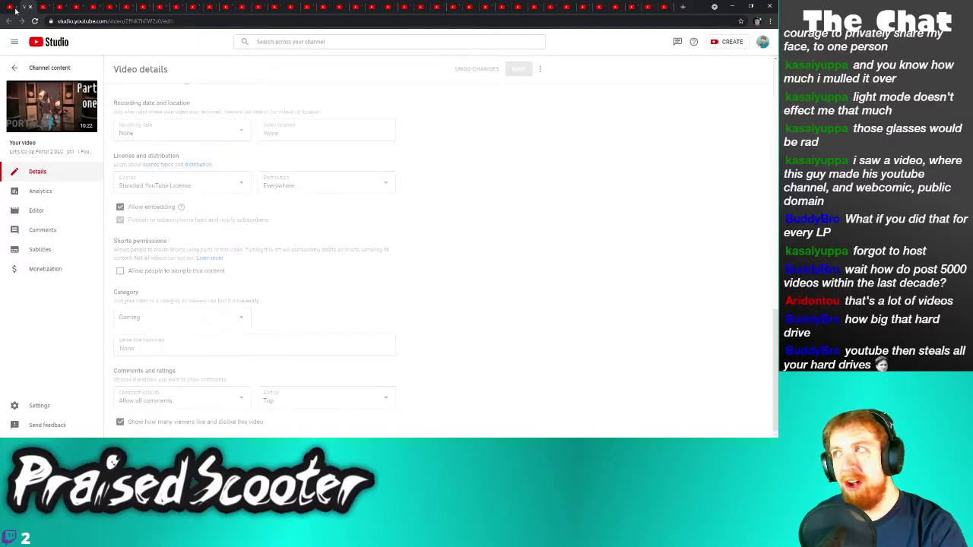
left_click(31, 8)
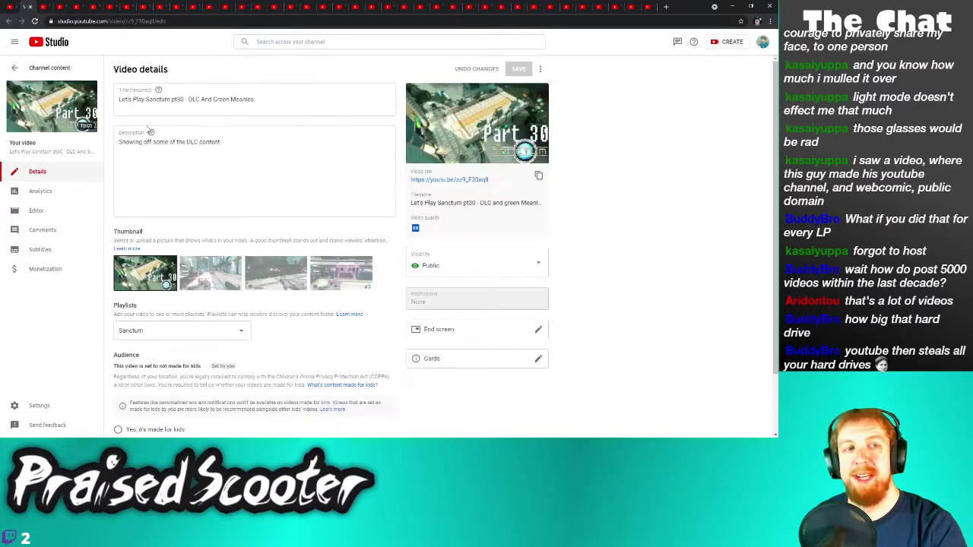
Turn off Shorts sampling for the Sanctum pt30 video, save the change and close its tab
scroll(140, 401, "down", 1)
left_click(131, 410)
scroll(161, 370, "down", 10)
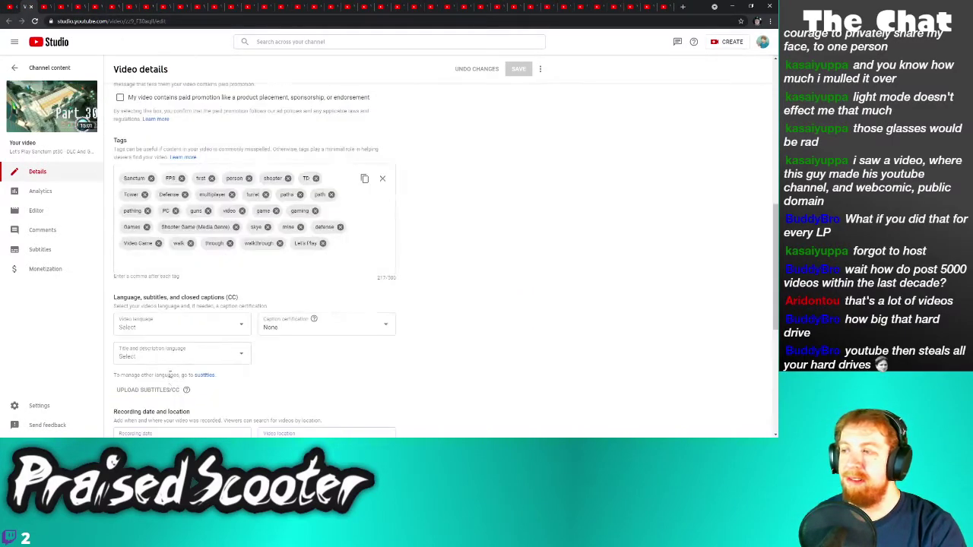
left_click(121, 271)
left_click(521, 71)
left_click(31, 6)
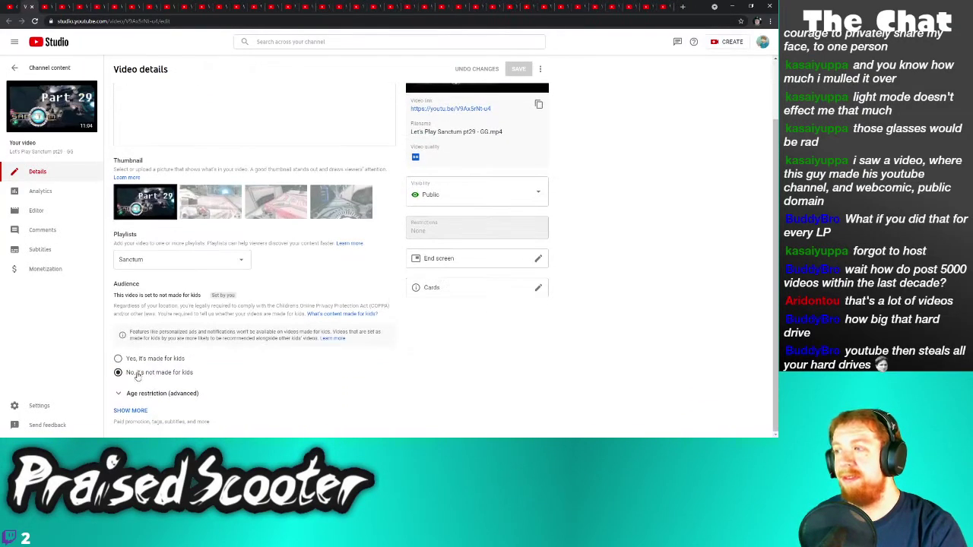
Turn off Shorts sampling for the Sanctum pt29 video, save the change and close its tab
left_click(119, 411)
scroll(134, 401, "down", 10)
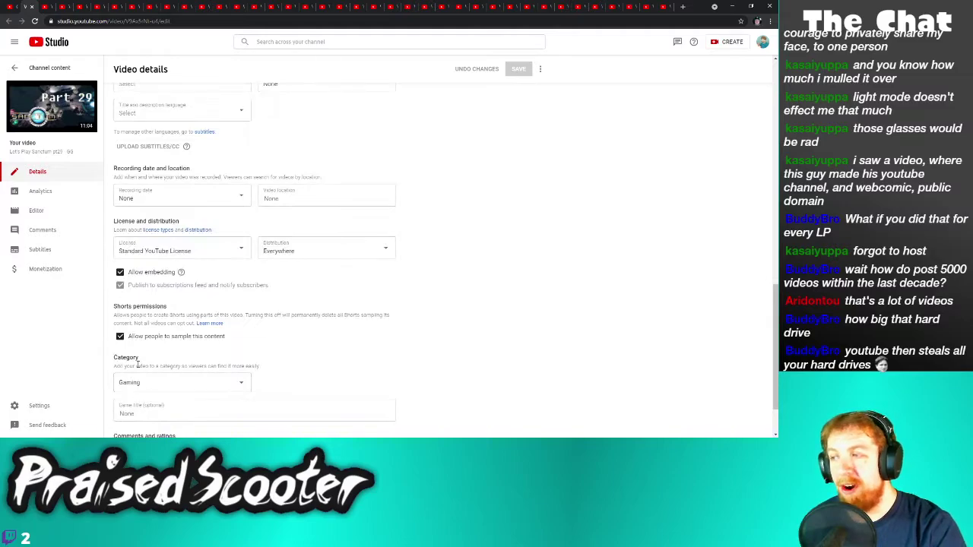
left_click(155, 339)
left_click(528, 70)
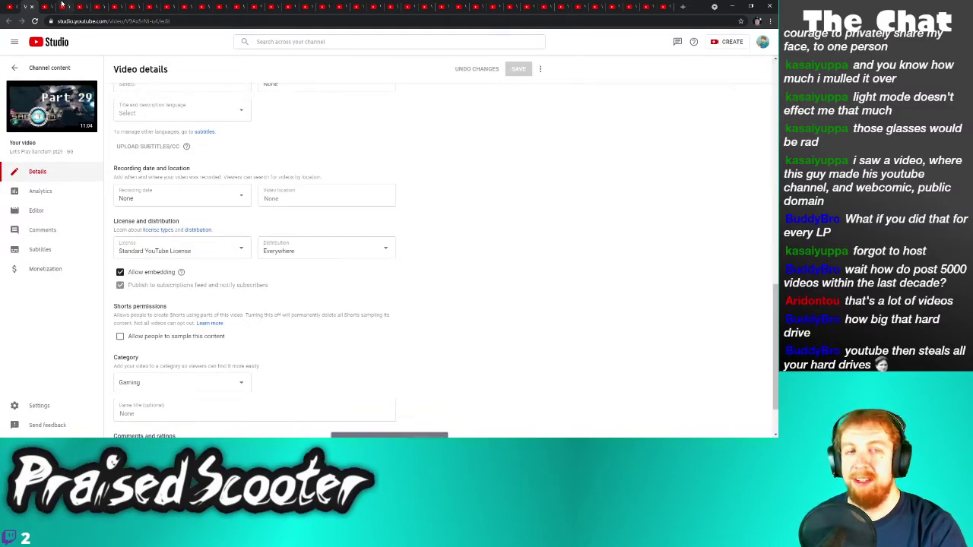
left_click(31, 6)
Turn off Shorts sampling for the Golden Sun The Lost Age pt80 video, save the change and close its tab
scroll(161, 378, "down", 1)
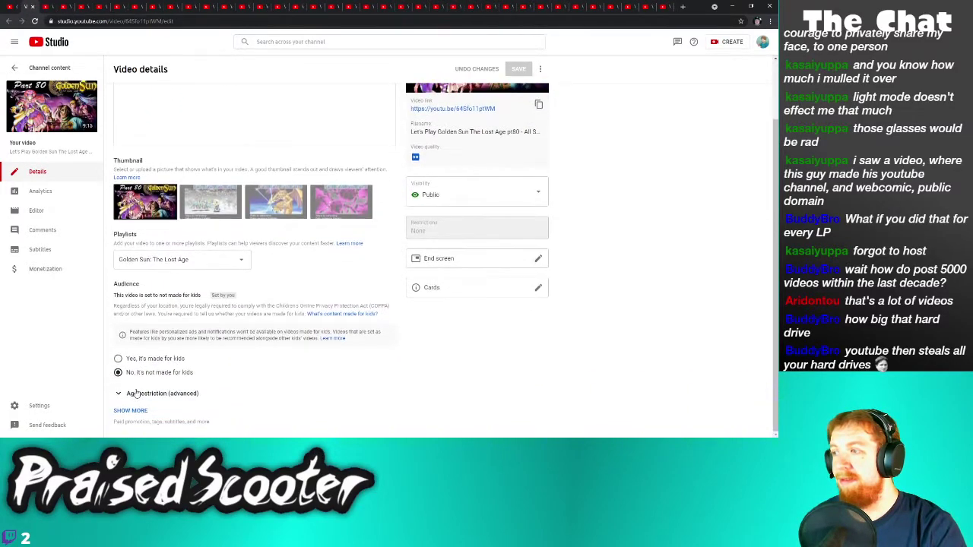
scroll(157, 392, "down", 6)
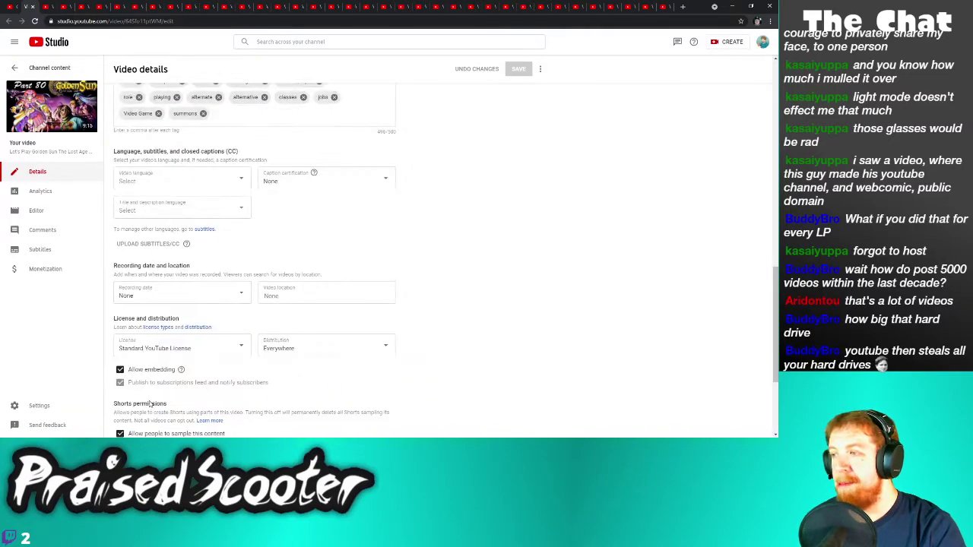
left_click(145, 434)
left_click(519, 67)
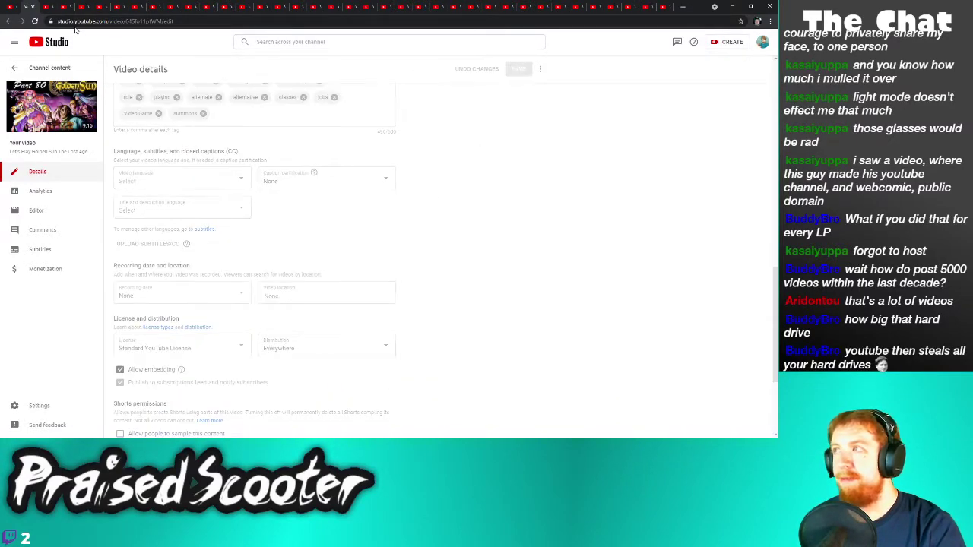
left_click(31, 6)
Turn off Shorts sampling for the Golden Sun The Lost Age pt79 video, save the change and close its tab
scroll(148, 394, "down", 1)
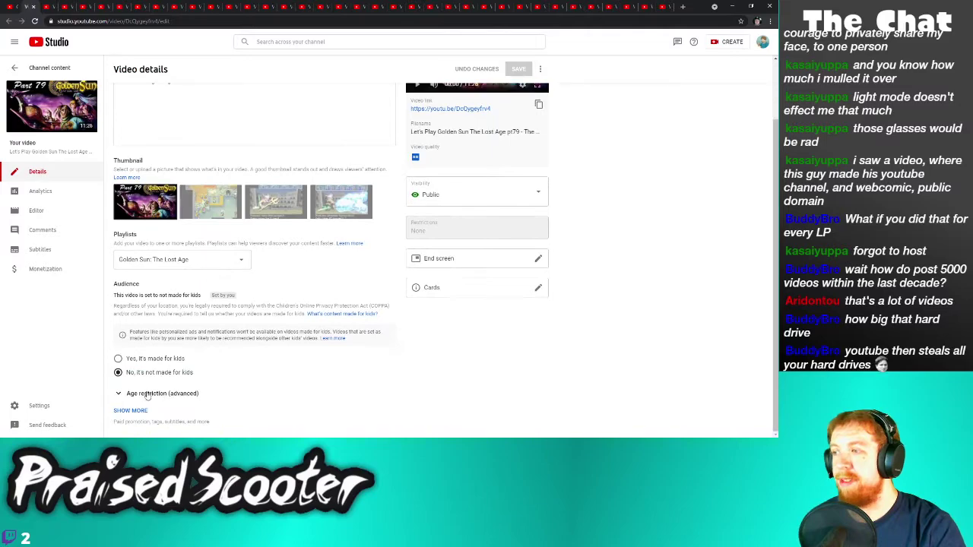
left_click(137, 410)
scroll(182, 395, "down", 7)
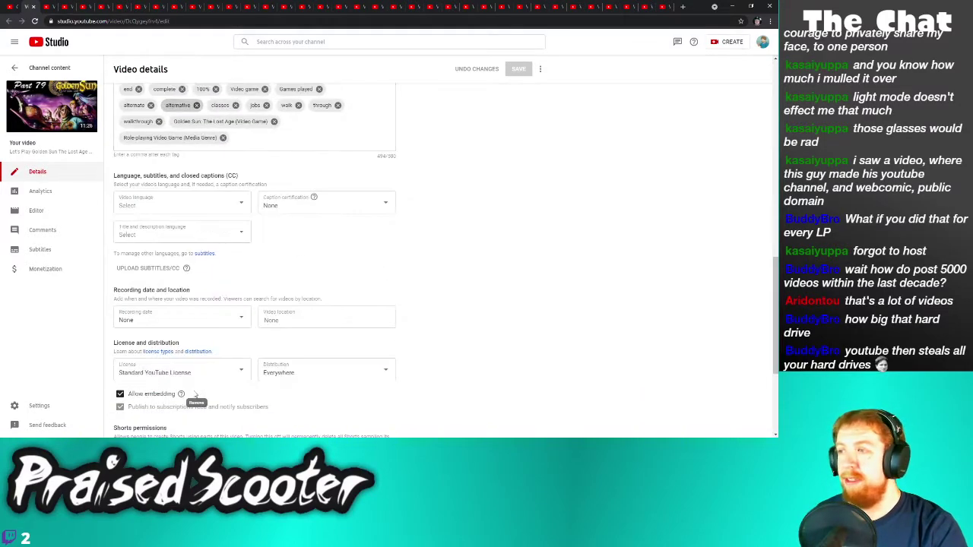
scroll(171, 398, "down", 3)
left_click(160, 272)
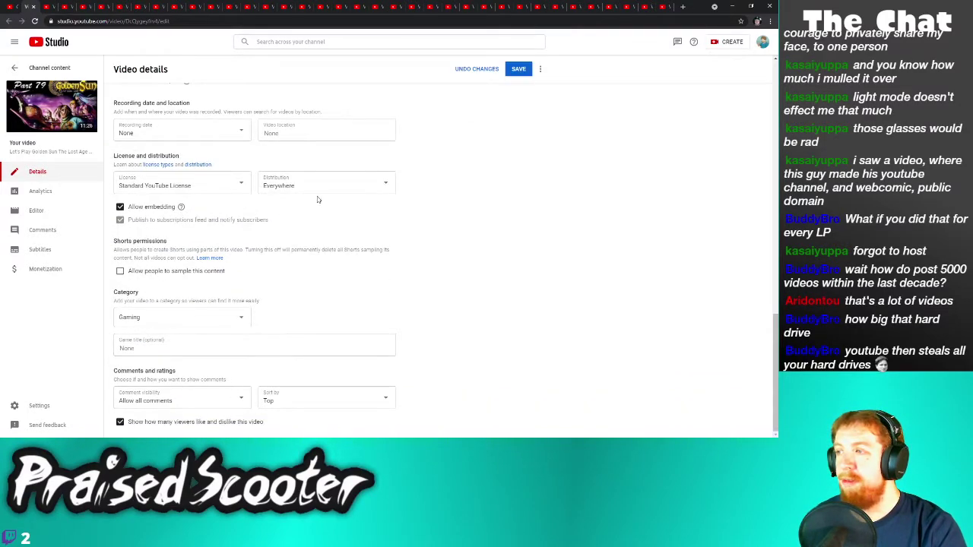
left_click(519, 69)
key("alt+Left")
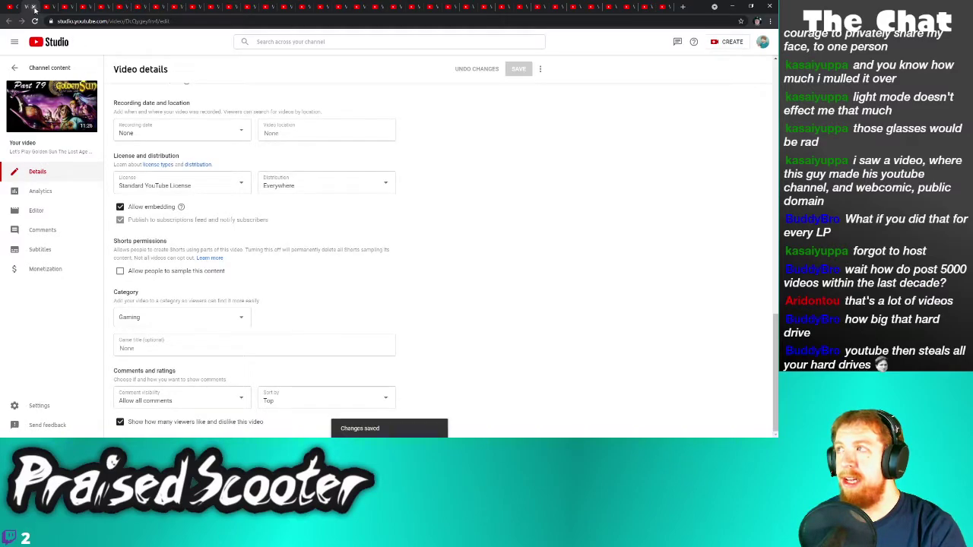
Turn off Shorts sampling for the Golden Sun The Lost Age pt78 video, save the change and close its tab
scroll(145, 393, "down", 1)
left_click(131, 411)
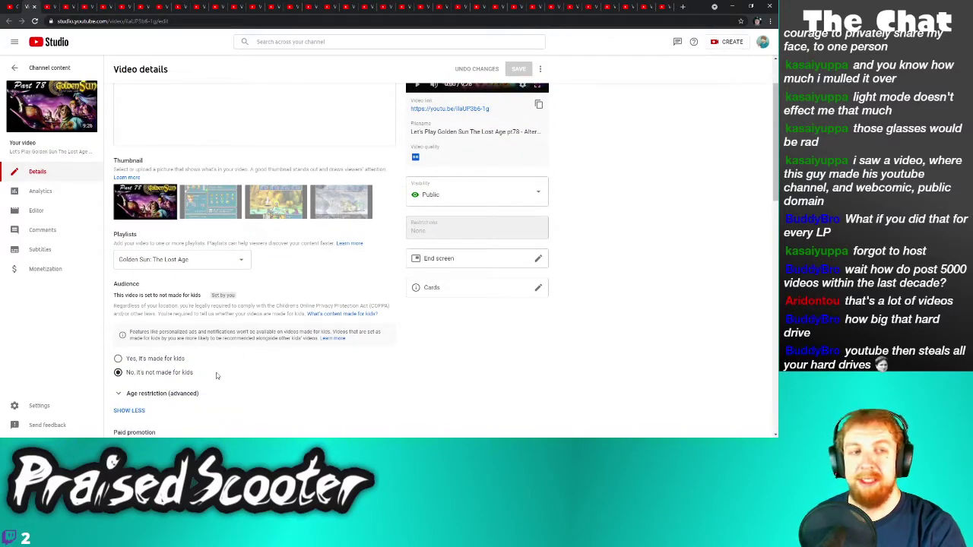
scroll(215, 373, "down", 9)
left_click(159, 418)
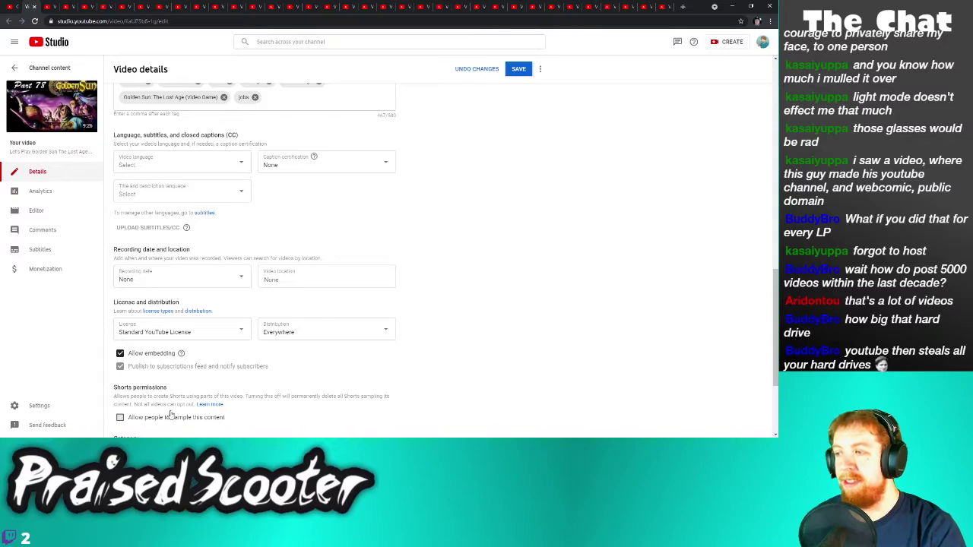
left_click(528, 70)
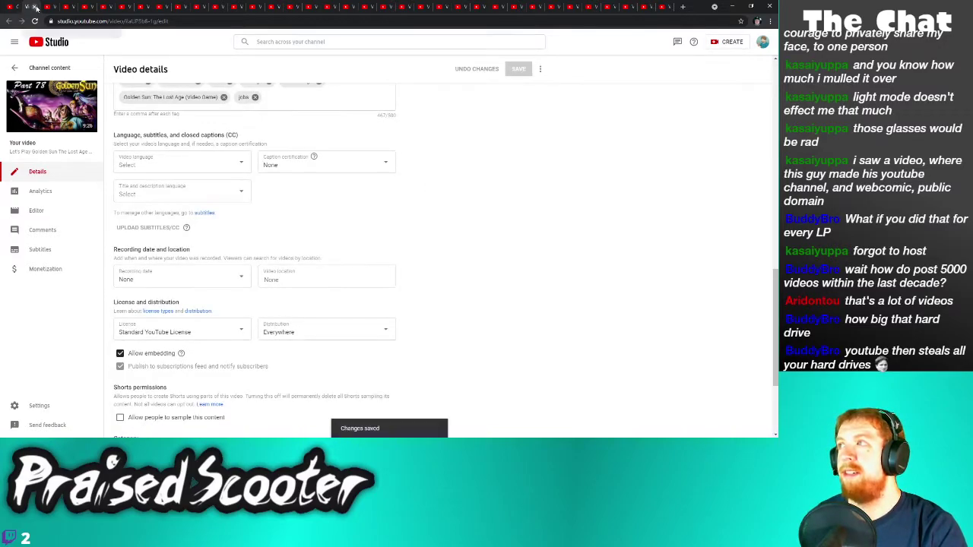
Turn off Shorts sampling for the Golden Sun The Lost Age pt77 video, save the change and close its tab
scroll(145, 402, "down", 1)
left_click(131, 411)
scroll(152, 395, "down", 7)
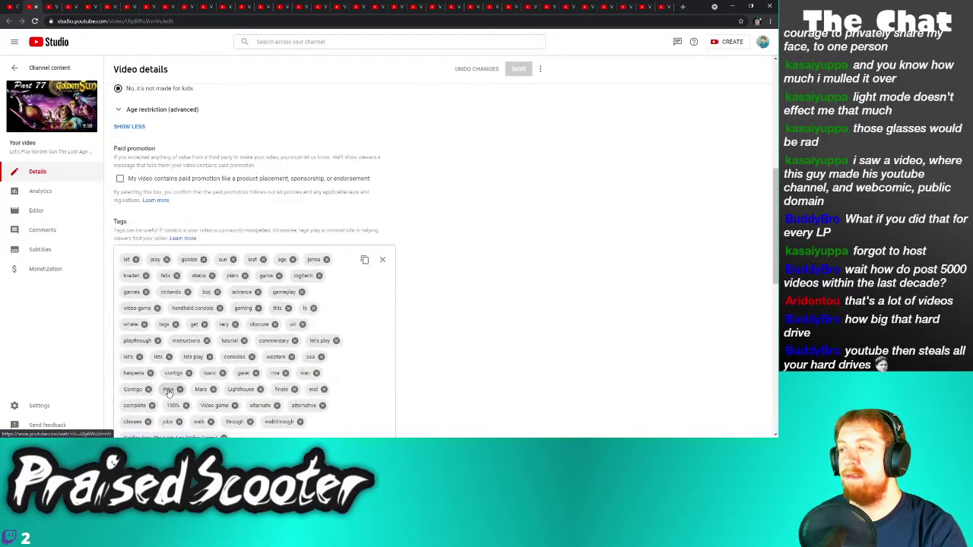
scroll(144, 422, "down", 1)
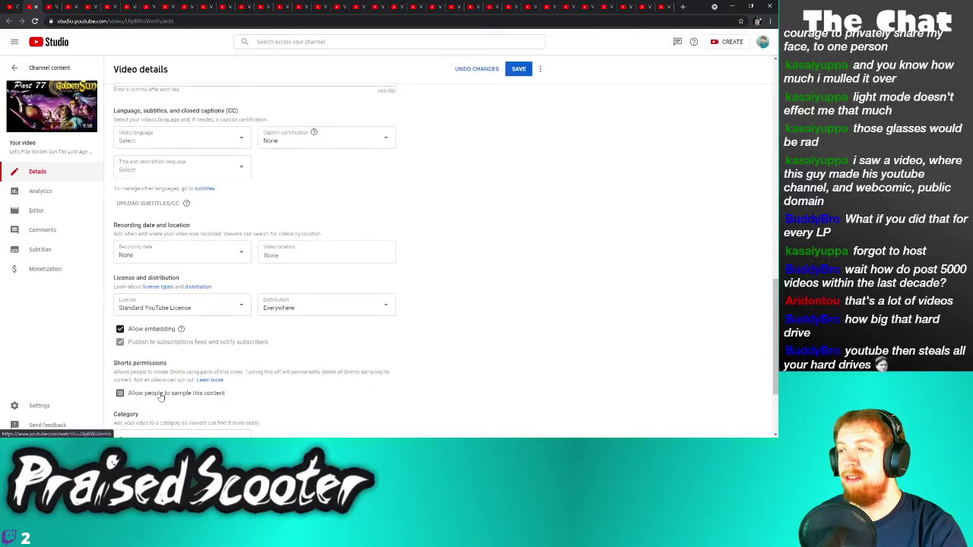
left_click(519, 69)
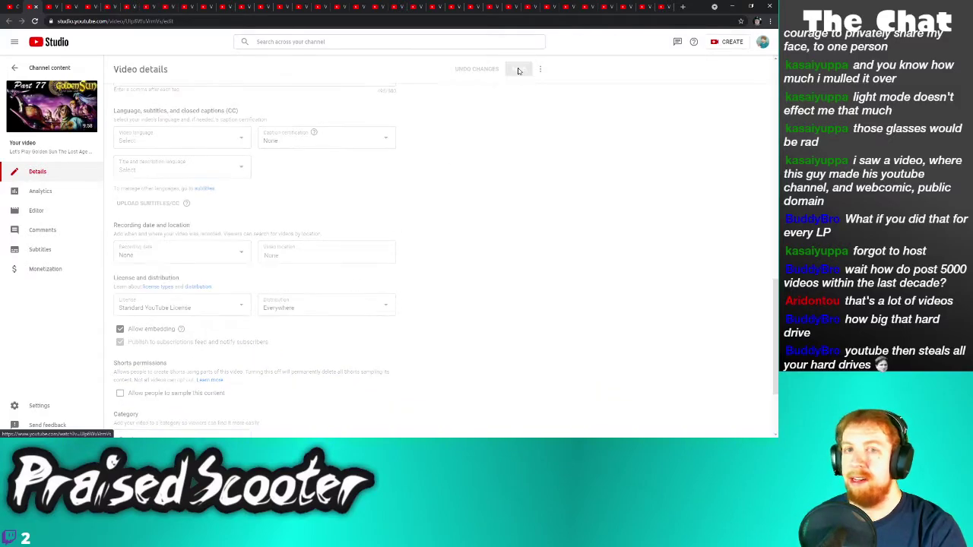
left_click(35, 9)
Turn off Shorts sampling for the Golden Sun The Lost Age pt76 video, save the change and close its tab
scroll(135, 396, "down", 1)
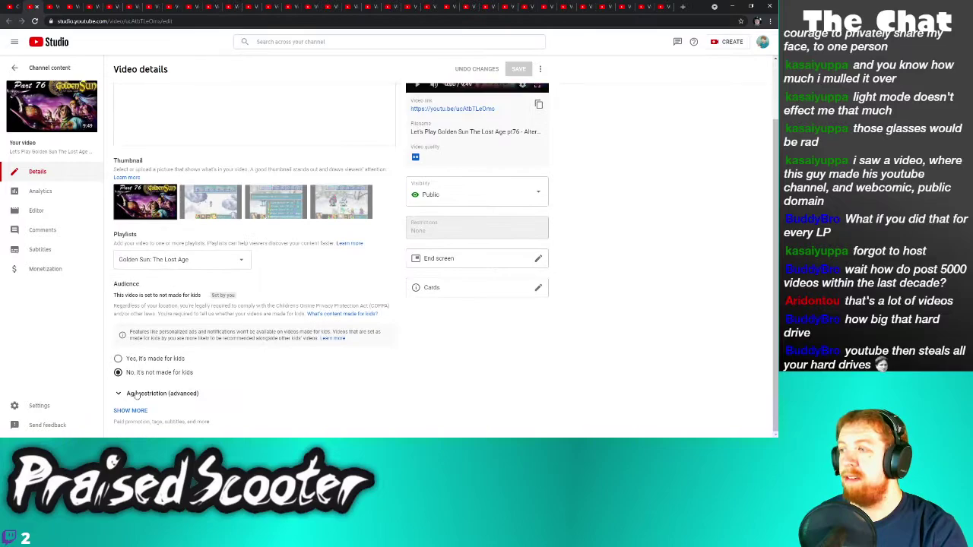
left_click(131, 411)
scroll(145, 388, "down", 5)
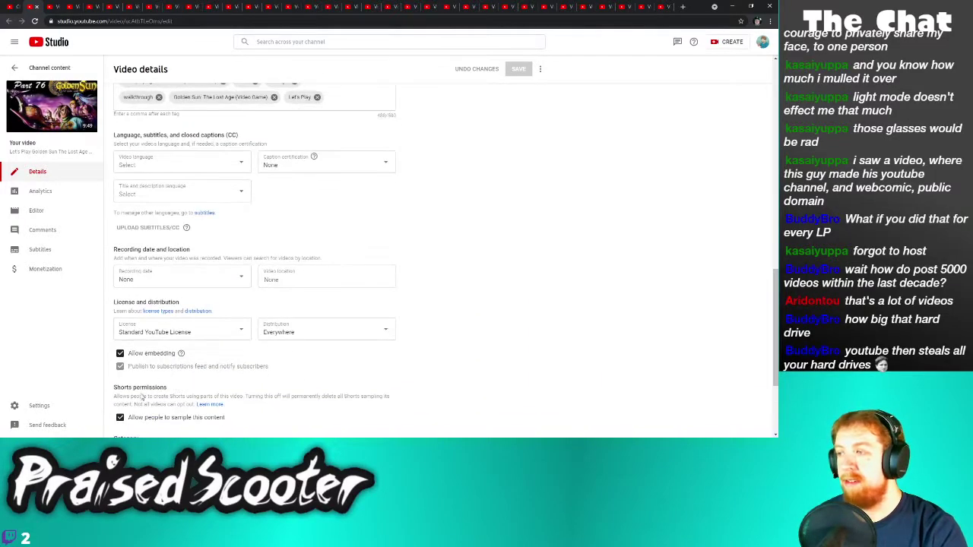
left_click(518, 69)
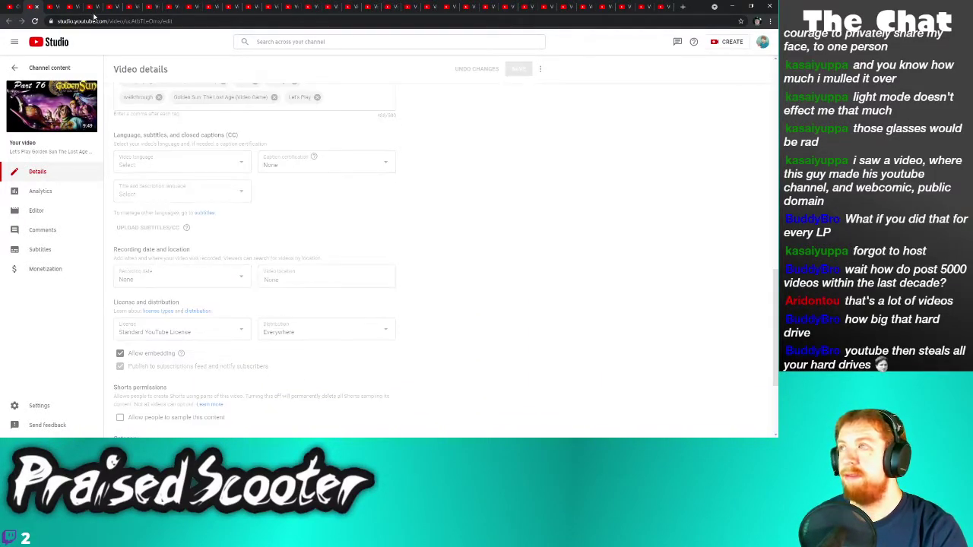
key("ctrl+w")
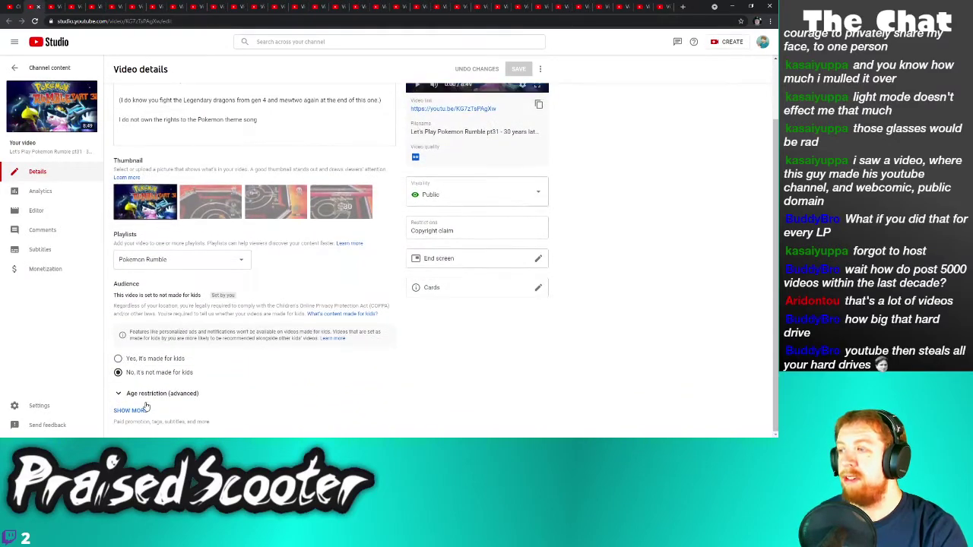
Turn off Shorts sampling for the Pokemon Rumble pt31 video, save the change and close its tab
left_click(133, 410)
scroll(148, 380, "down", 8)
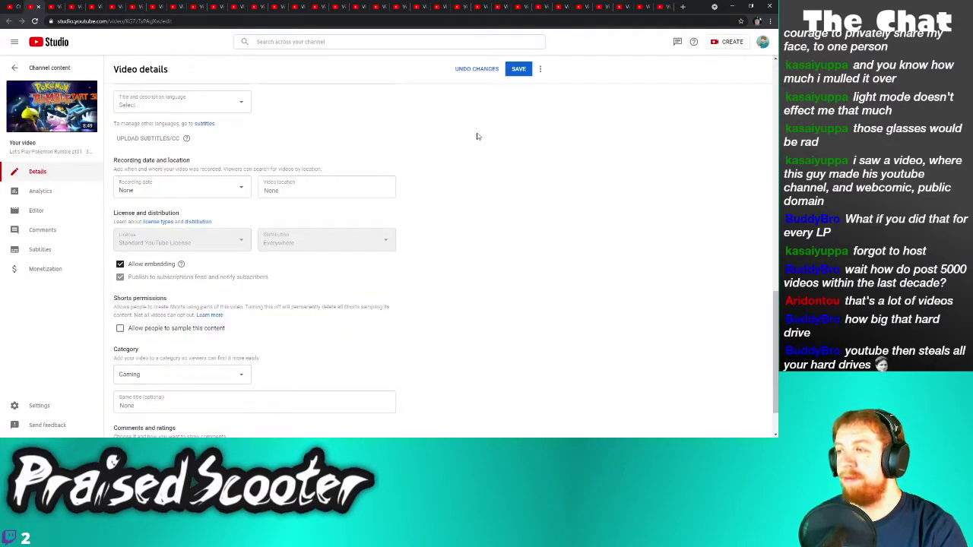
left_click(520, 69)
key("ctrl+w")
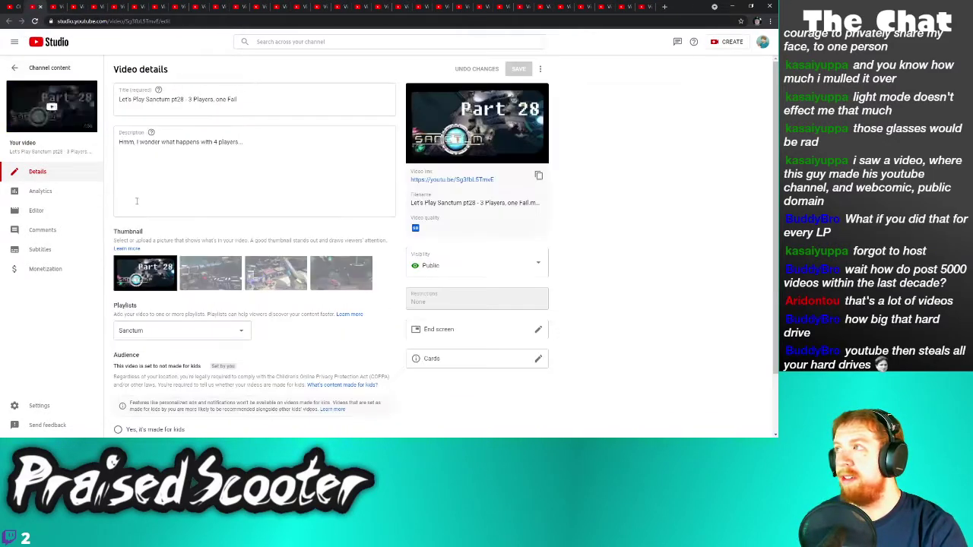
Turn off Shorts sampling for the Sanctum pt28 video, save the change and close its tab
scroll(187, 335, "down", 1)
left_click(133, 411)
scroll(152, 380, "down", 8)
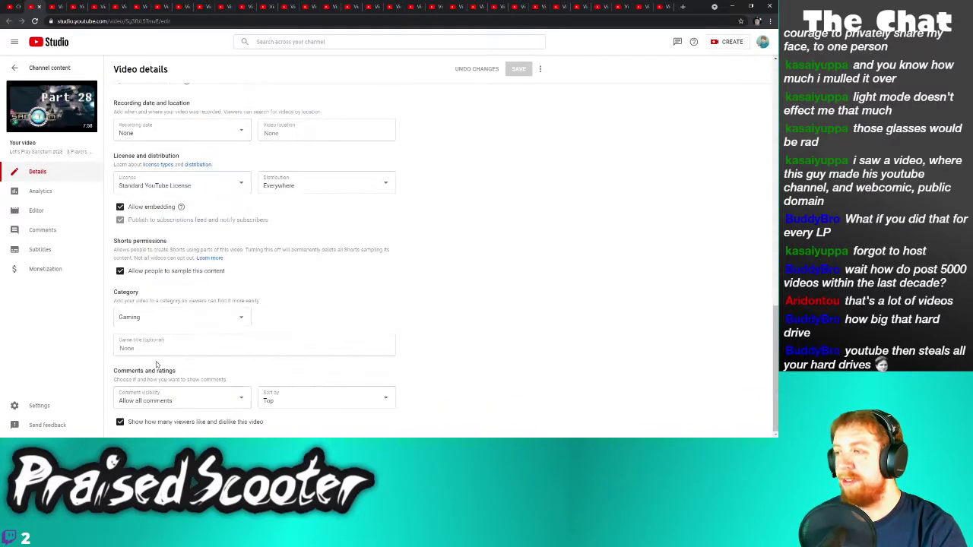
left_click(129, 272)
left_click(520, 69)
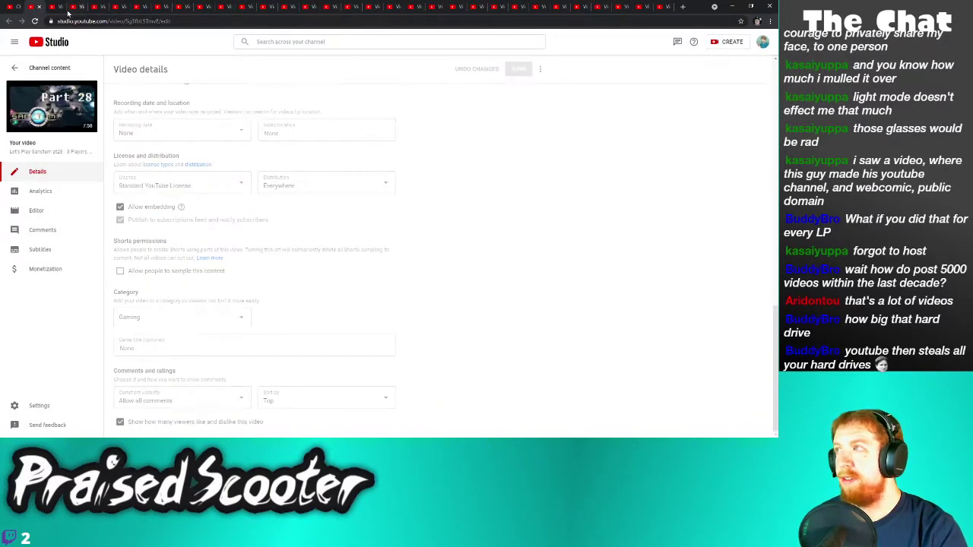
key("ctrl+w")
Turn off Shorts sampling for the Golden Sun The Lost Age pt75 video, save the change and close its tab
scroll(181, 358, "down", 2)
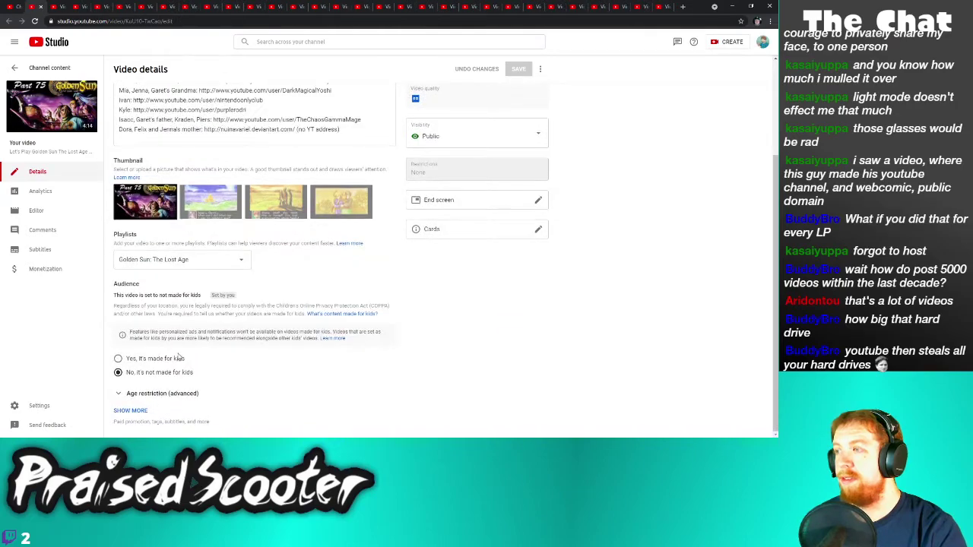
left_click(131, 410)
scroll(152, 388, "down", 7)
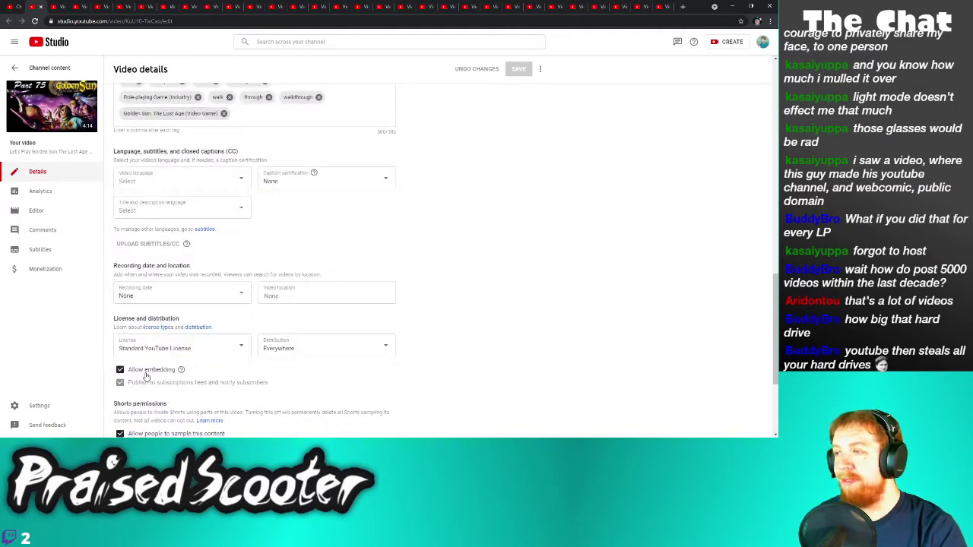
scroll(146, 376, "down", 1)
left_click(167, 393)
left_click(519, 72)
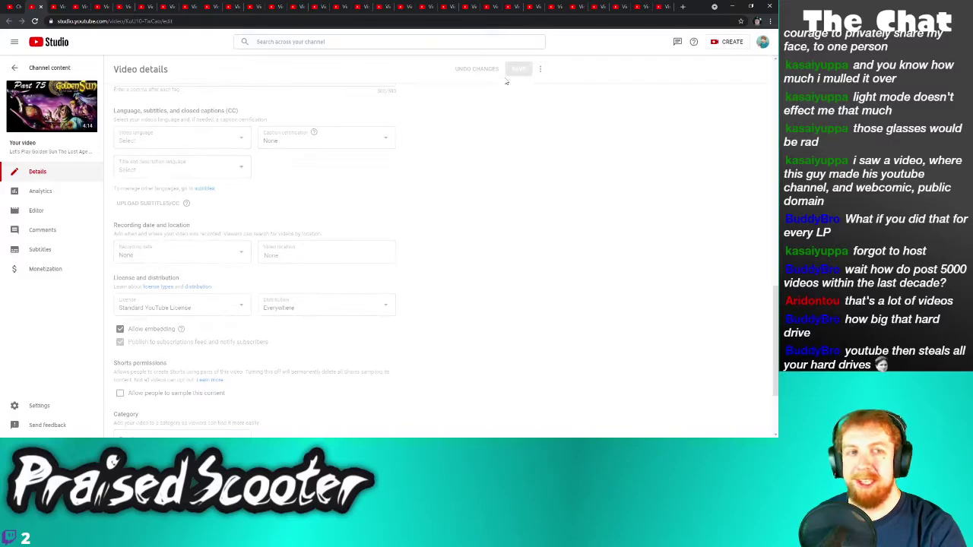
left_click(41, 6)
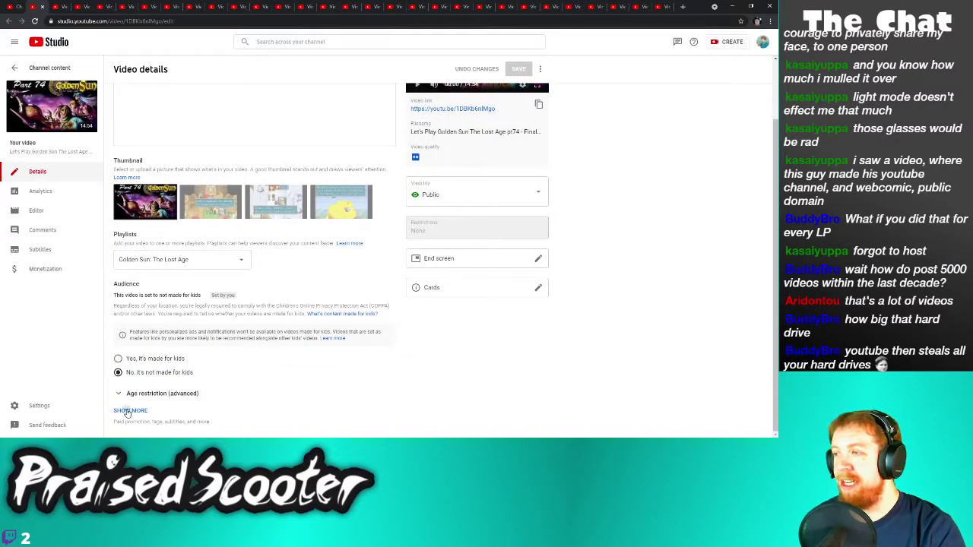
Bring up the Shorts permissions of the Golden Sun The Lost Age pt74 video among its additional details
left_click(130, 410)
scroll(161, 279, "down", 10)
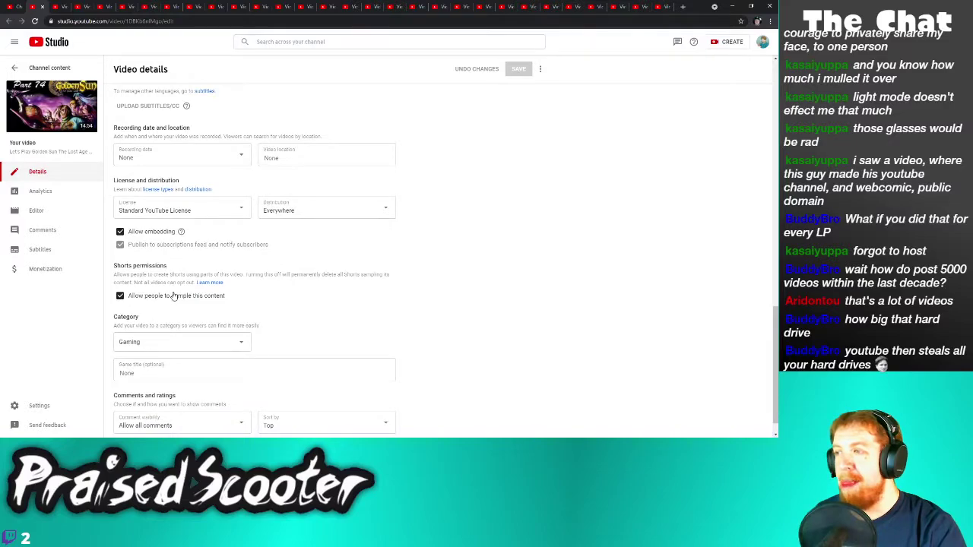
Disallow people from sampling the Golden Sun Part 74 video's content, save the change, and close its details page
left_click(120, 295)
left_click(521, 70)
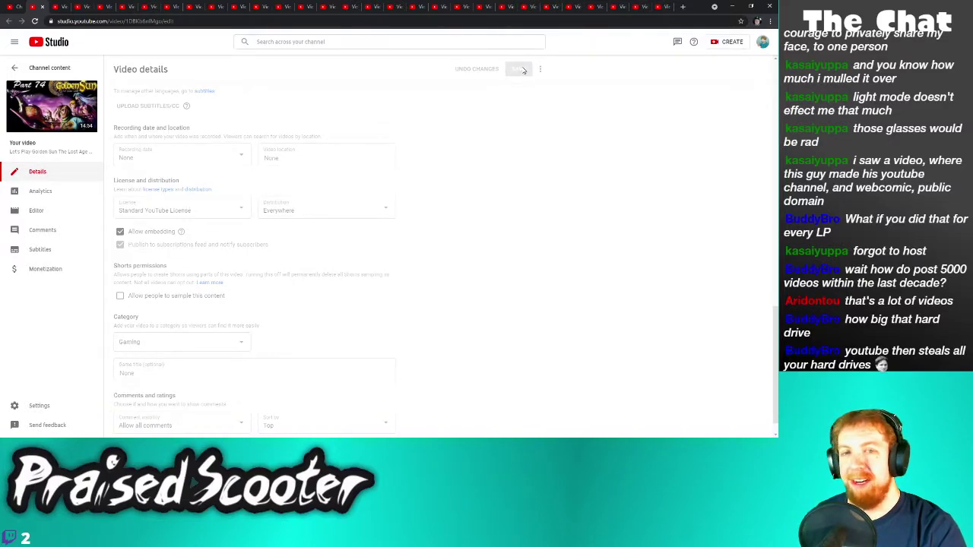
left_click(42, 7)
Disable Shorts sampling for the Golden Sun Part 73 video in its extended details, save, and close the page
scroll(141, 364, "down", 3)
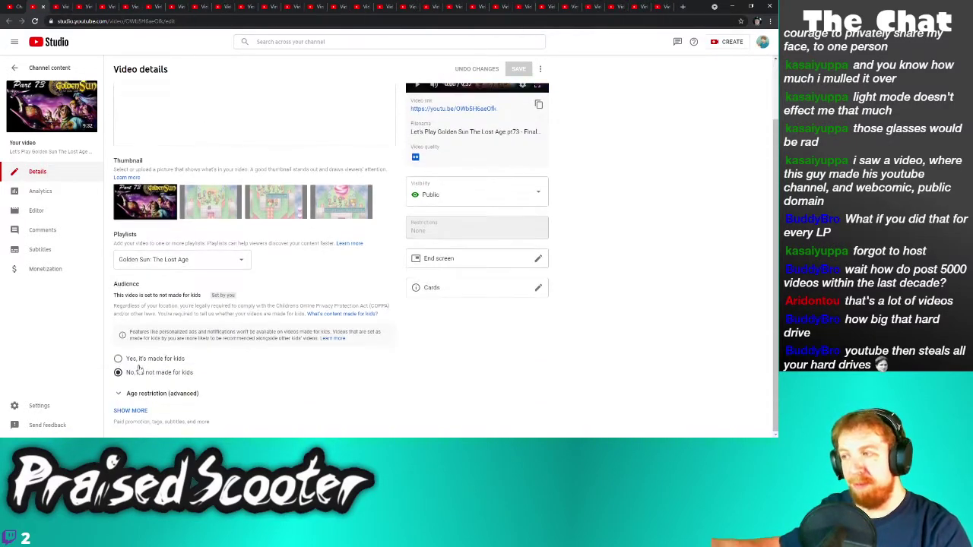
left_click(141, 410)
scroll(163, 391, "down", 10)
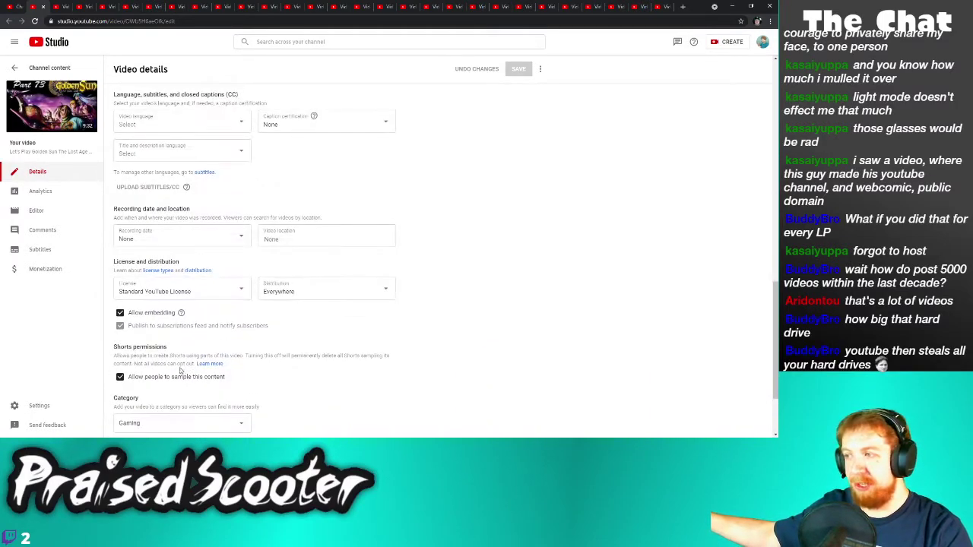
left_click(152, 378)
left_click(515, 69)
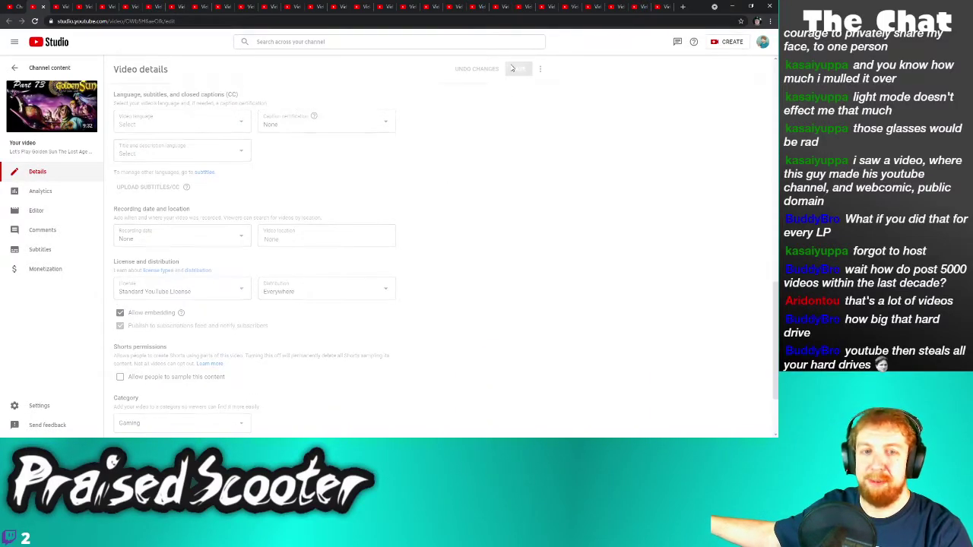
left_click(44, 9)
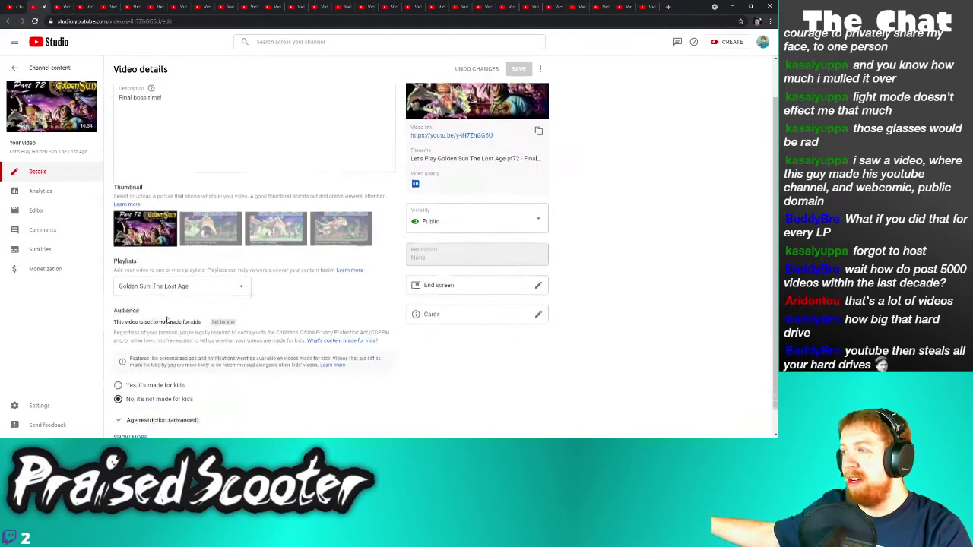
Disable Shorts sampling for the Golden Sun Part 72 video in its extended details, save, and close the page
left_click(131, 409)
scroll(156, 398, "down", 5)
scroll(157, 398, "down", 4)
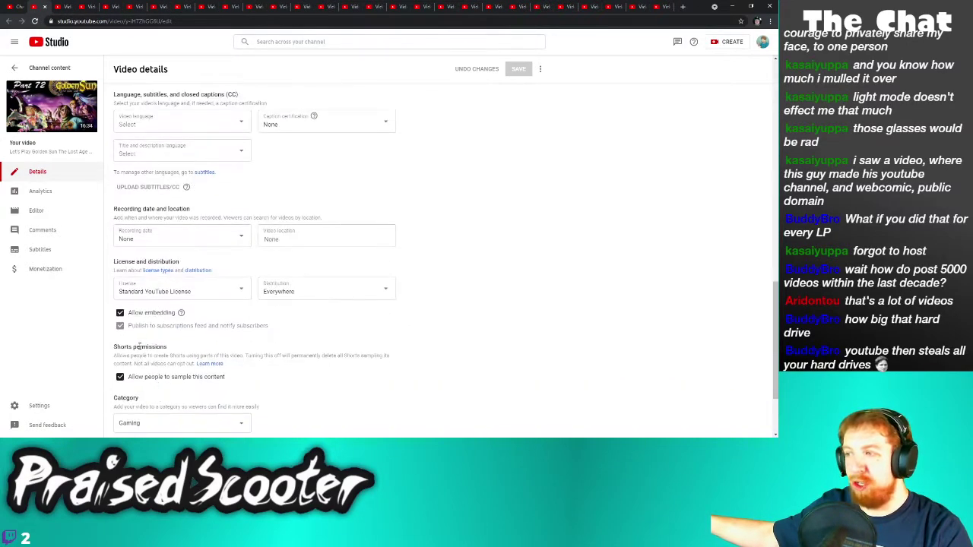
left_click(154, 376)
left_click(517, 69)
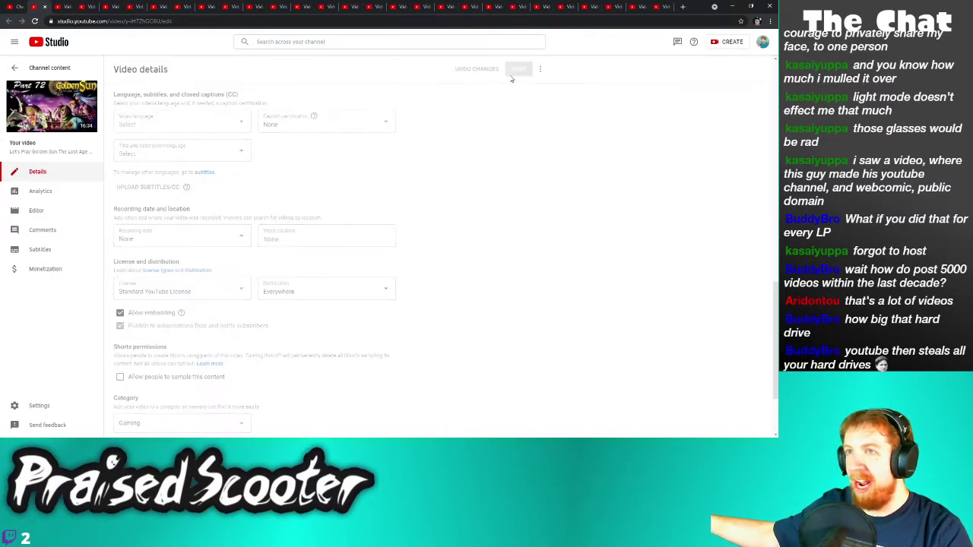
left_click(44, 8)
Disable Shorts sampling for the Golden Sun Part 71 video in its extended details, save, and close the page
scroll(180, 342, "down", 1)
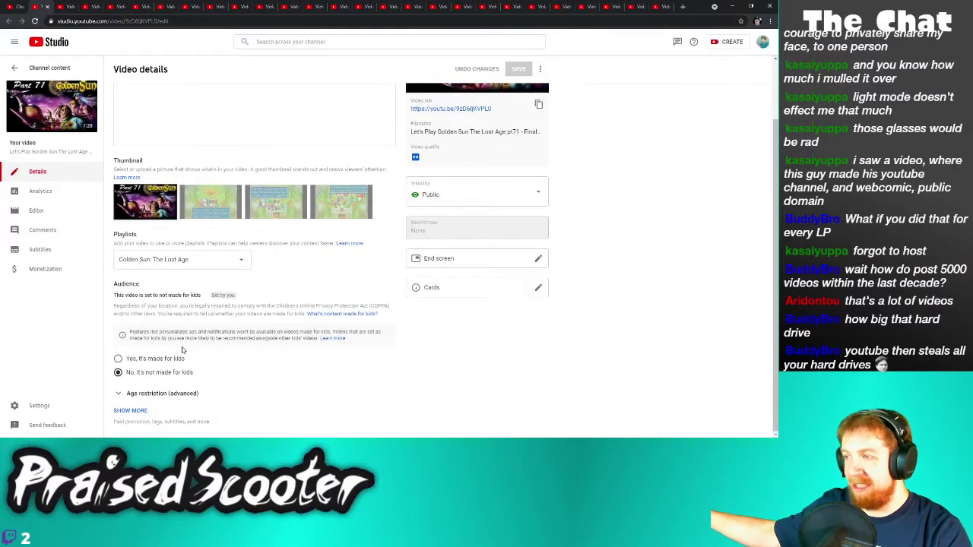
left_click(130, 411)
scroll(172, 391, "down", 6)
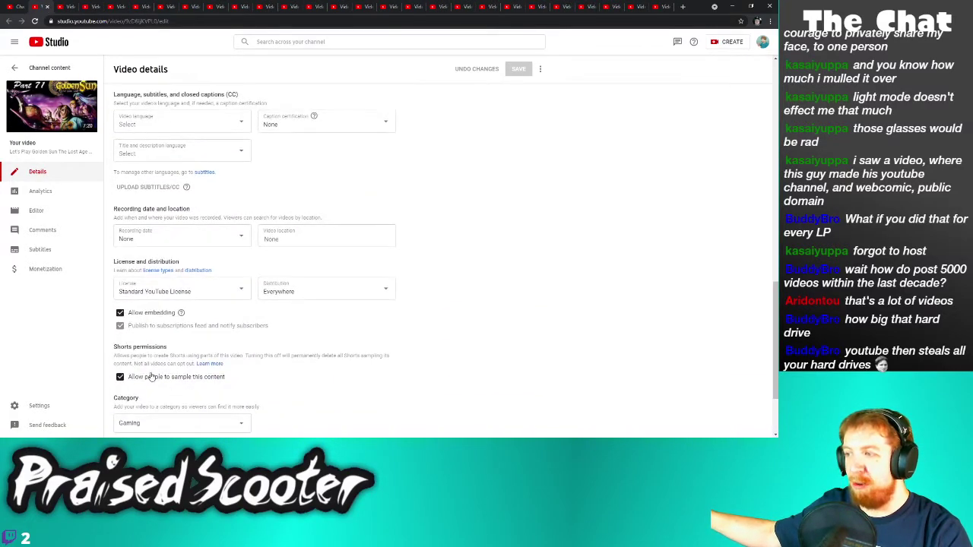
left_click(120, 376)
left_click(519, 70)
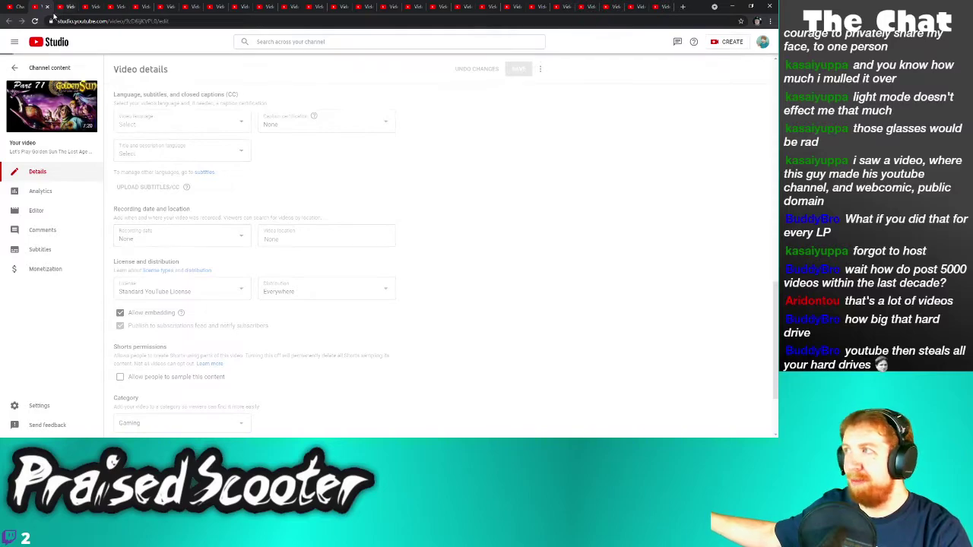
key("ctrl+w")
Disallow people from sampling the "WTF is Teeworlds?" video, save the change, and close its details page
scroll(209, 286, "down", 3)
left_click(133, 411)
scroll(136, 365, "down", 10)
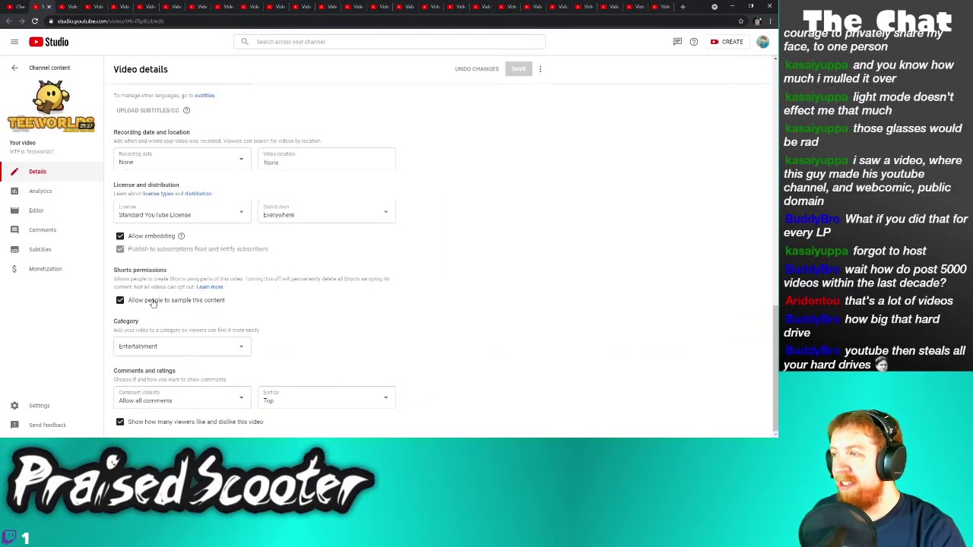
left_click(152, 301)
left_click(519, 68)
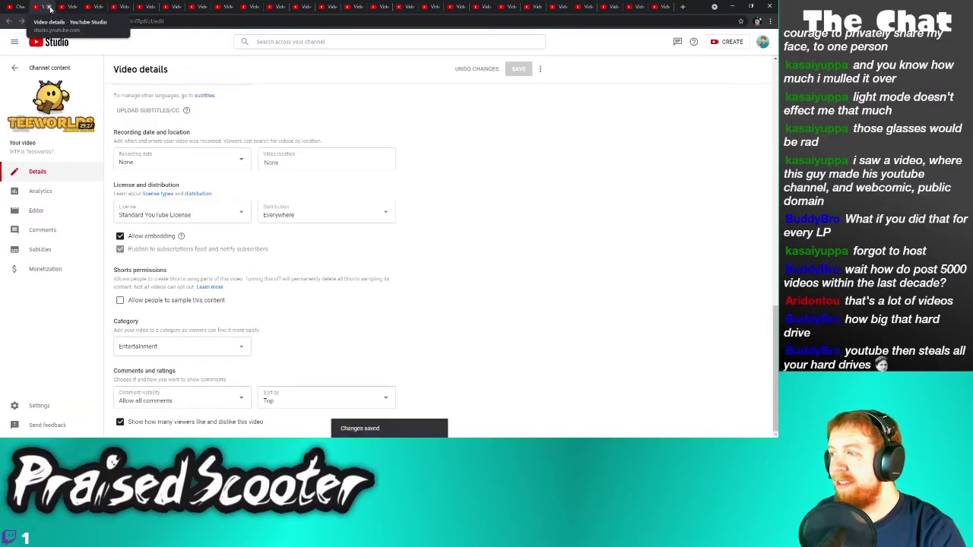
left_click(50, 7)
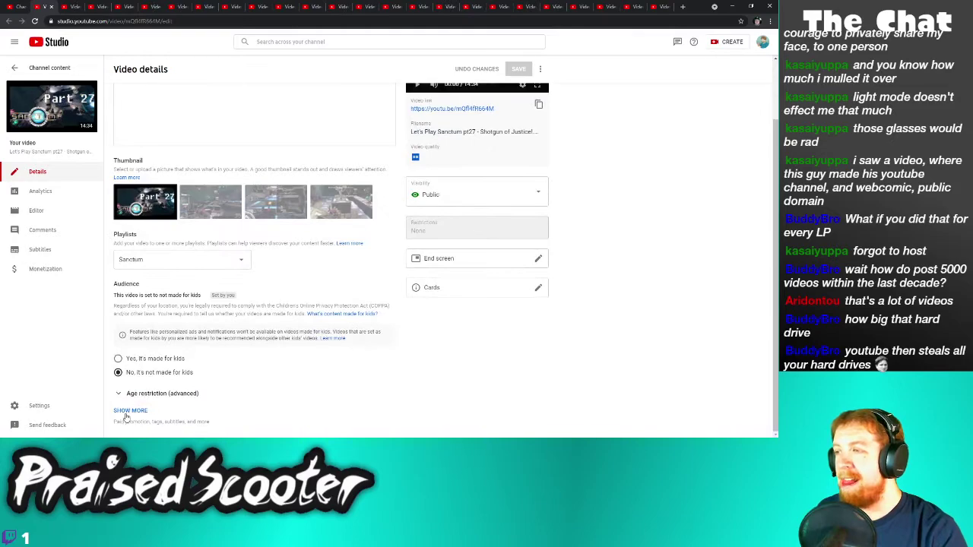
Disallow content sampling for the Sanctum Part 27 video, save the change, and close its details page
left_click(130, 410)
scroll(144, 380, "down", 10)
left_click(141, 297)
left_click(519, 68)
left_click(51, 6)
Disallow content sampling for the Sanctum Part 26 video, save the change, and close its details page
scroll(152, 304, "down", 1)
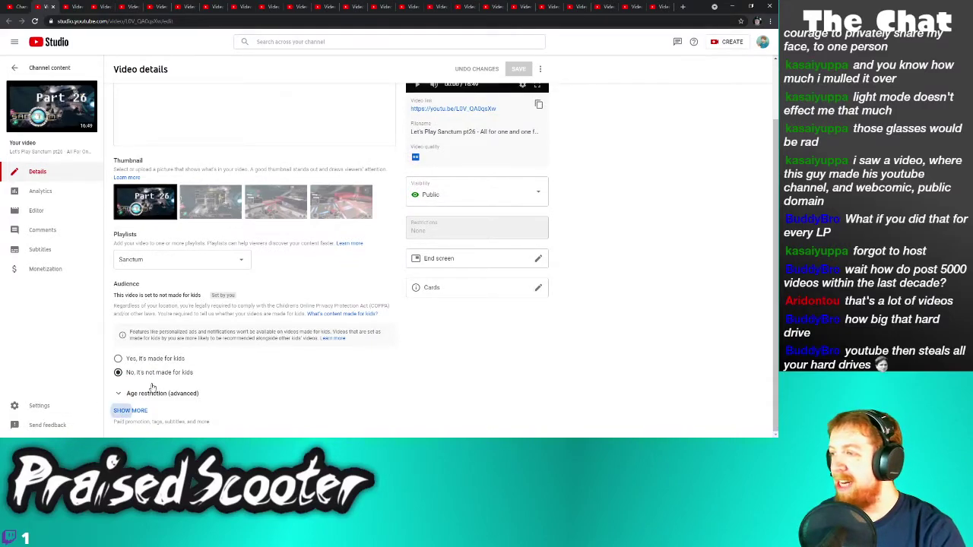
left_click(131, 411)
scroll(148, 376, "down", 10)
left_click(147, 376)
left_click(519, 69)
left_click(52, 6)
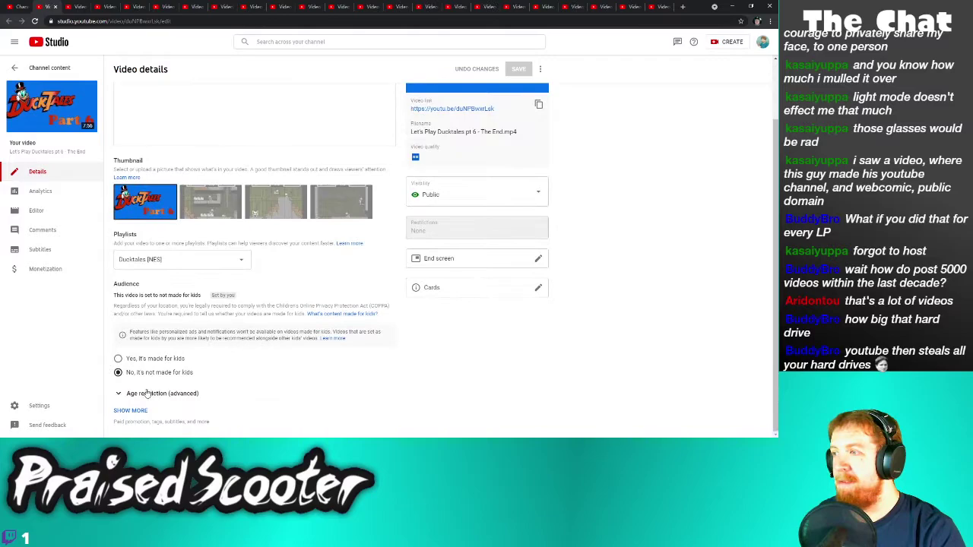
Disallow content sampling for the Ducktales pt 6 - The End video, save the change, and close its page
left_click(134, 410)
scroll(175, 376, "down", 10)
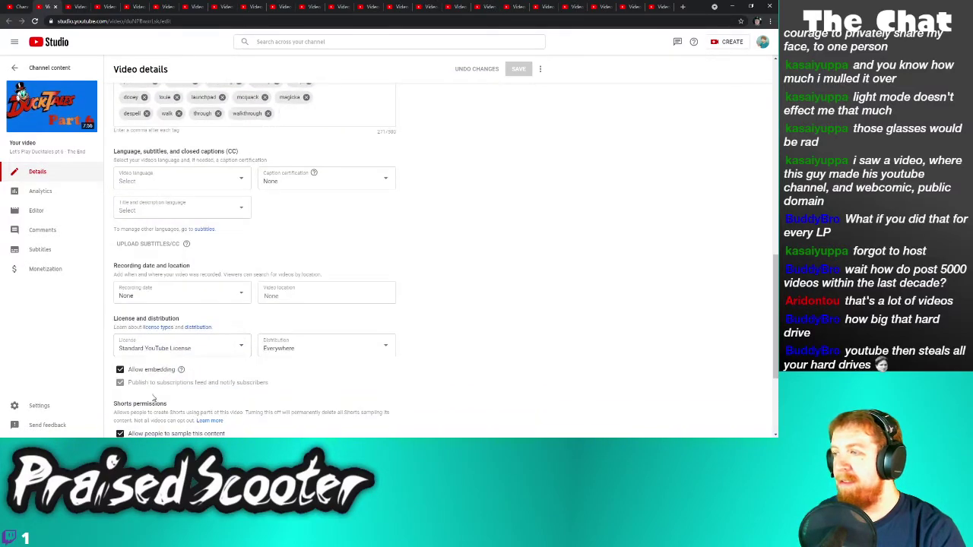
left_click(519, 69)
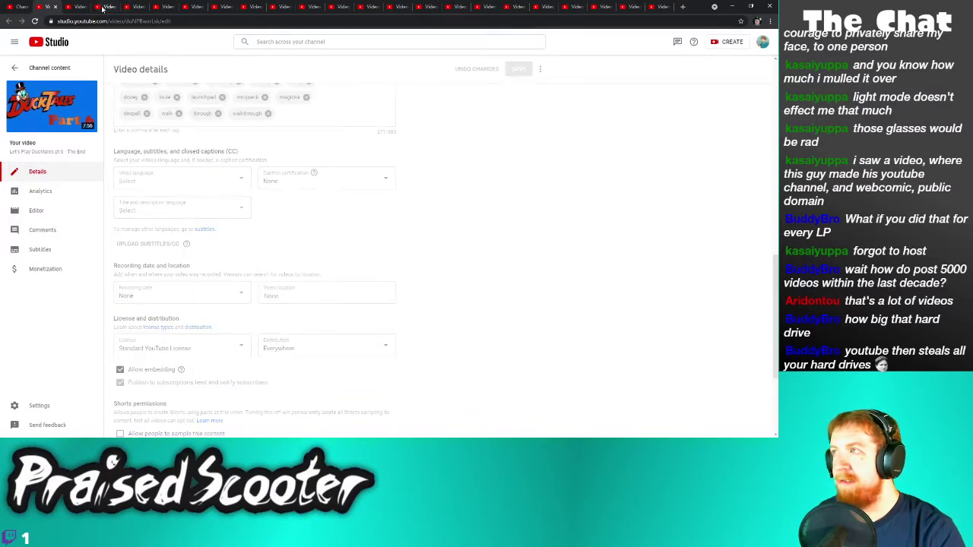
left_click(55, 6)
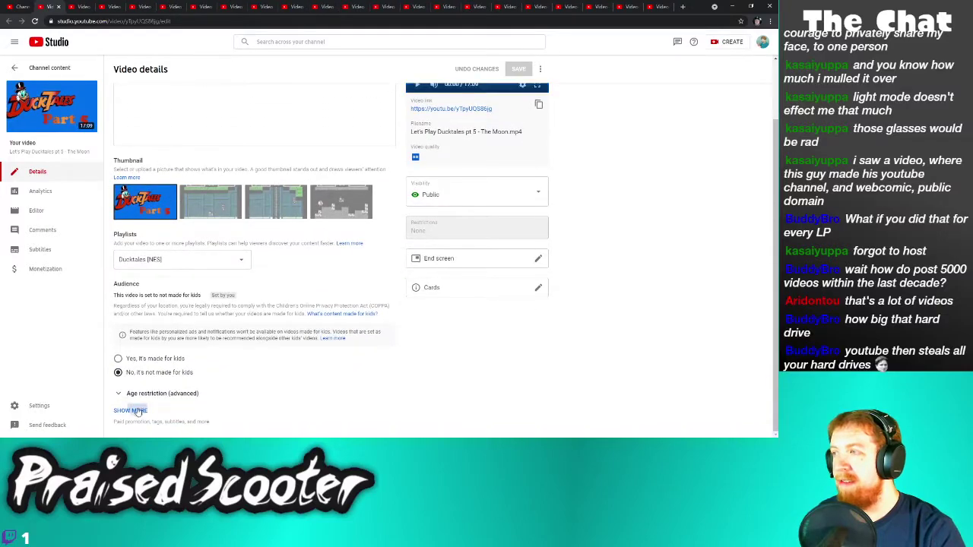
Disallow content sampling for the Ducktales pt 5 - The Moon video, save the change, and close its page
left_click(131, 410)
scroll(161, 399, "down", 10)
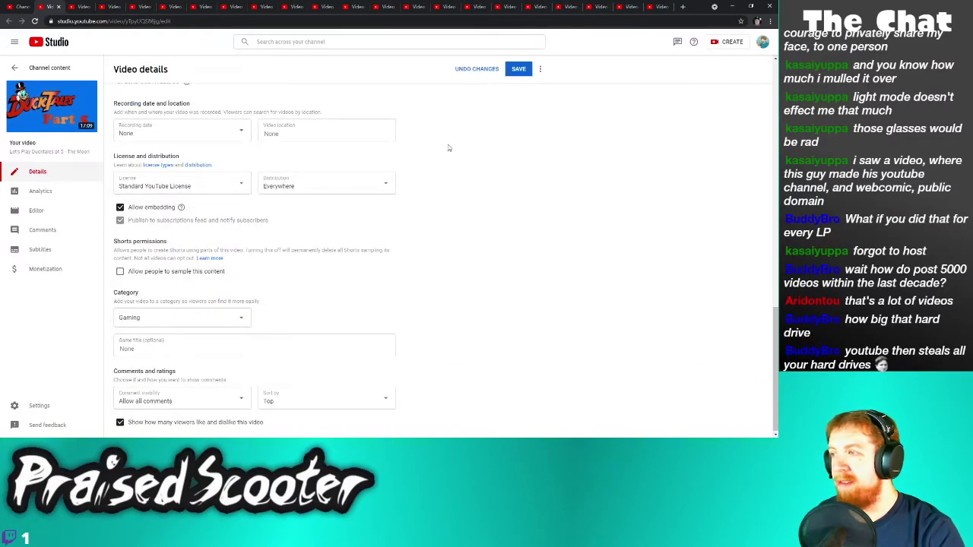
left_click(523, 69)
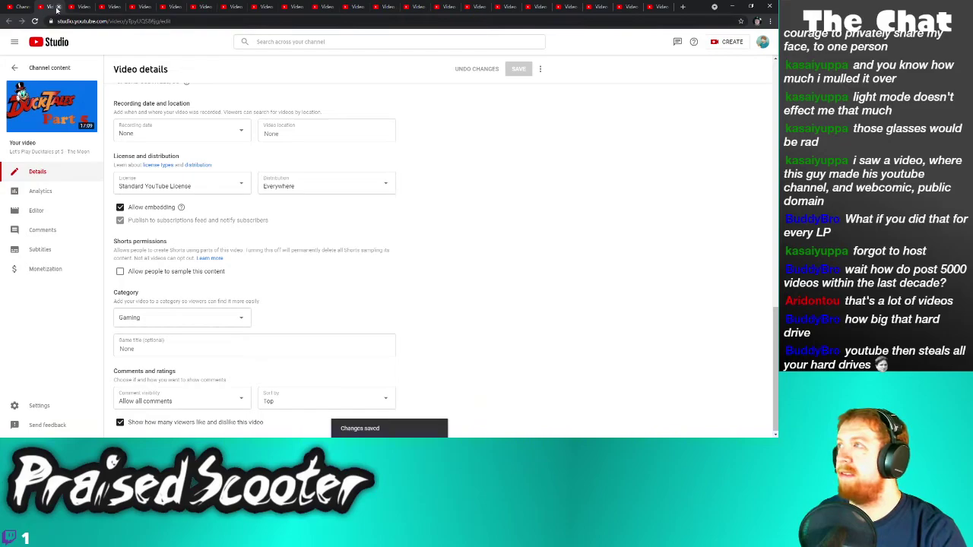
left_click(56, 7)
Disallow content sampling for the Ducktales pt 4 - African Mines video, save the change, and close its page
scroll(187, 217, "down", 2)
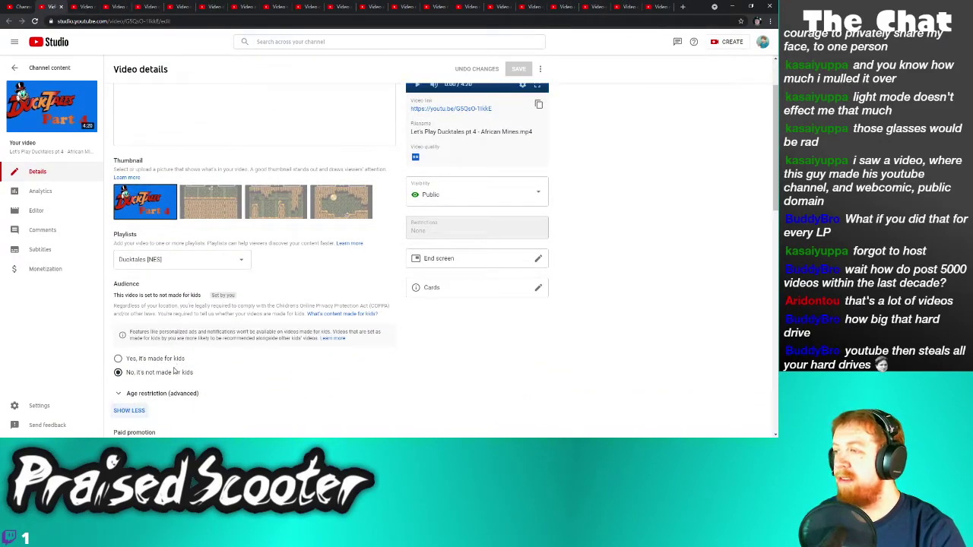
scroll(173, 371, "down", 10)
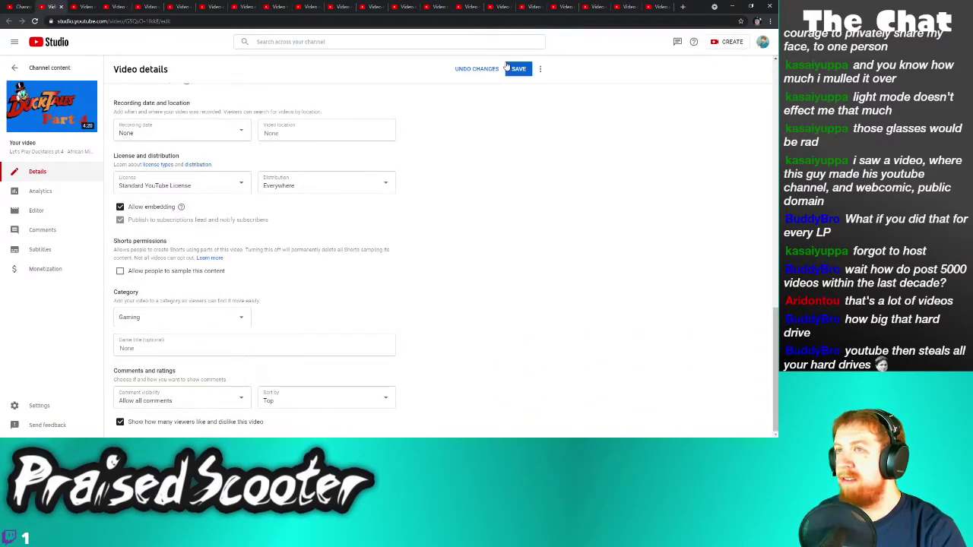
left_click(510, 69)
key("ctrl+w")
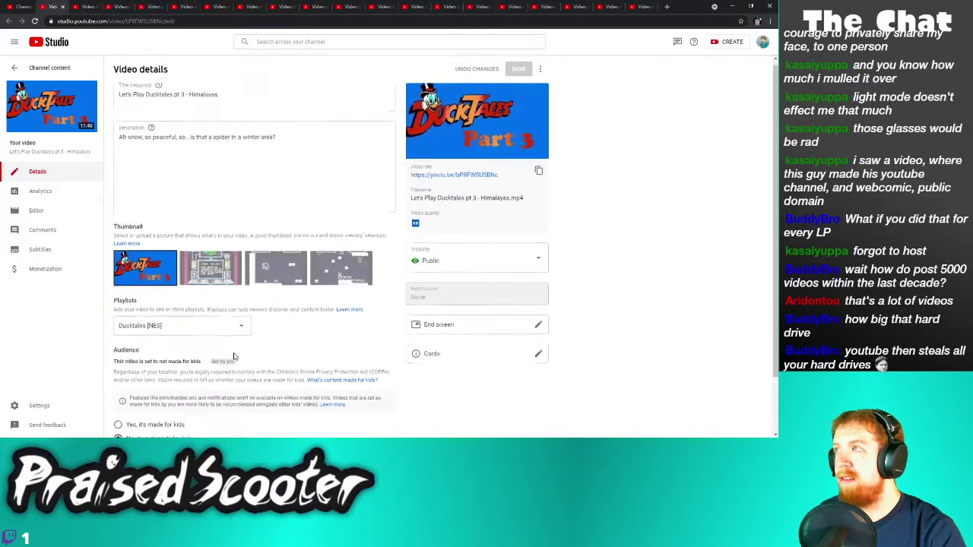
Disallow content sampling for the Ducktales pt 3 - Himalayas video, save the change, and close its page
scroll(236, 356, "down", 1)
scroll(258, 357, "down", 6)
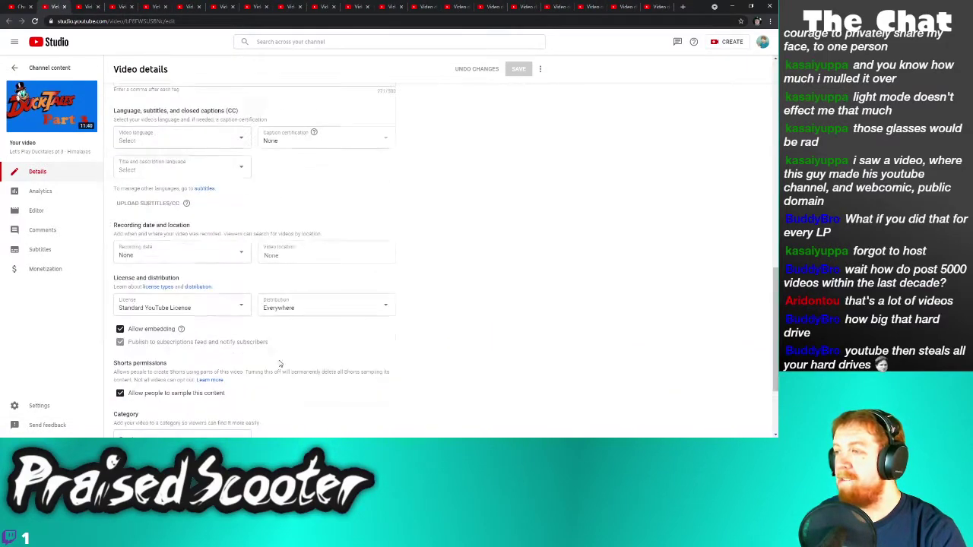
left_click(517, 70)
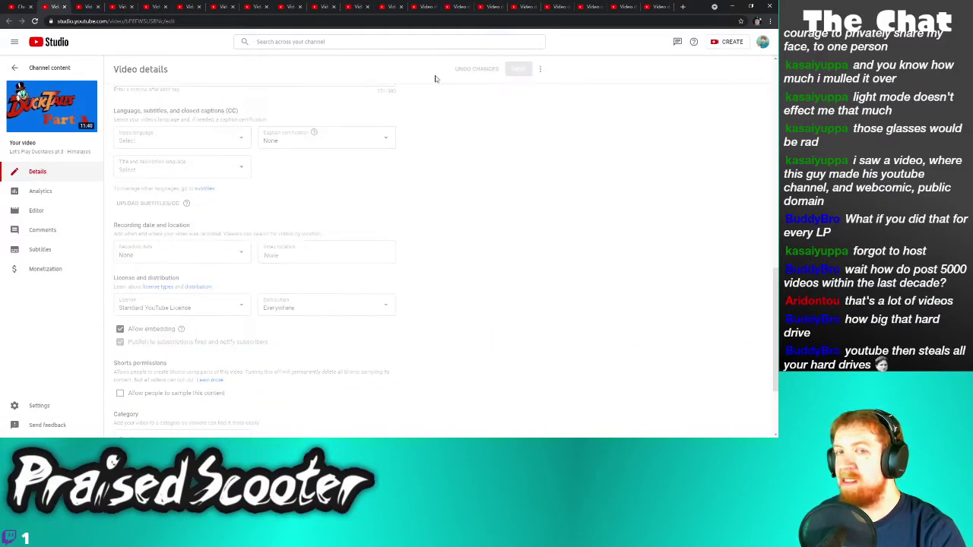
key("ctrl+w")
Disallow content sampling for the Ducktales pt 2 - Transylvania video, save the change, and close its page
scroll(233, 325, "down", 1)
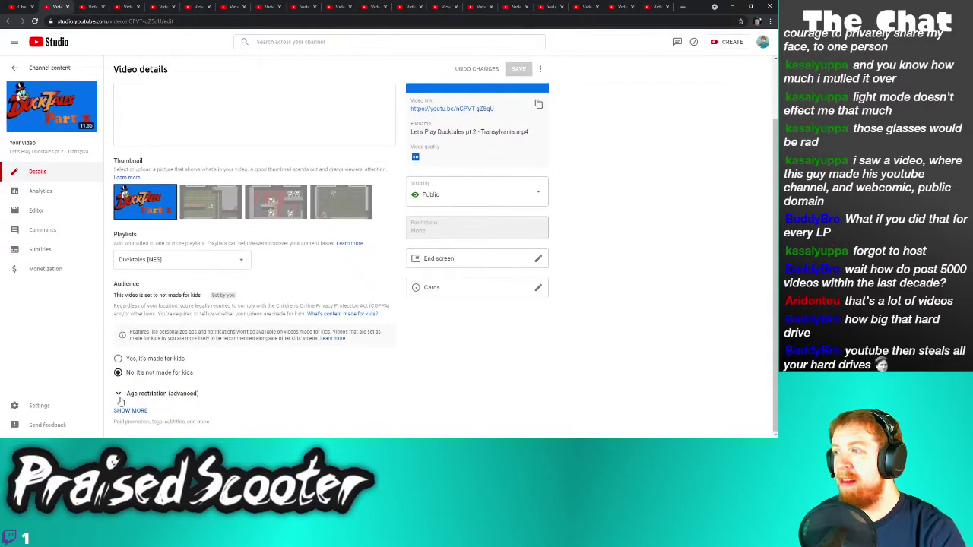
scroll(170, 381, "down", 10)
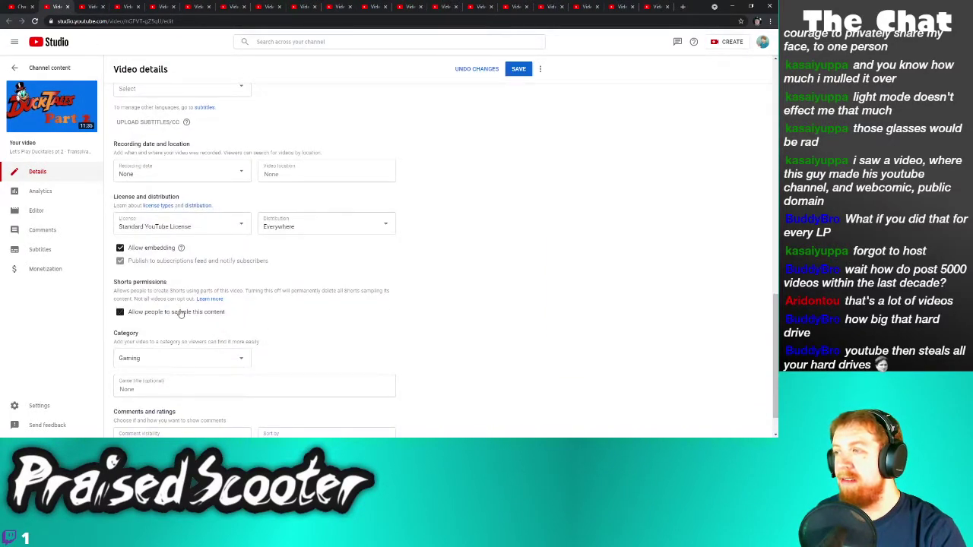
left_click(516, 69)
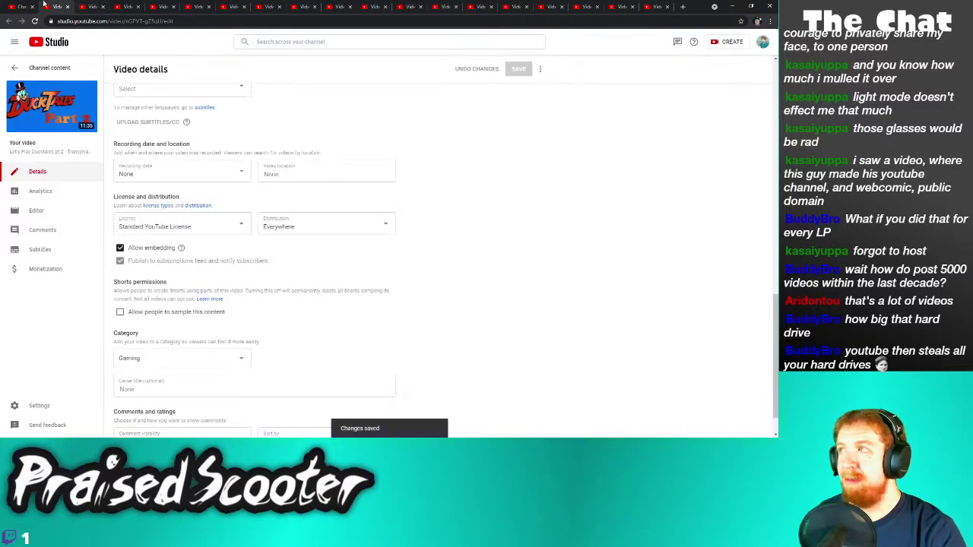
left_click(70, 6)
Disable Shorts sampling for the Pokemon Gold Part 52 video in its extended details, save, and close the page
scroll(168, 308, "down", 3)
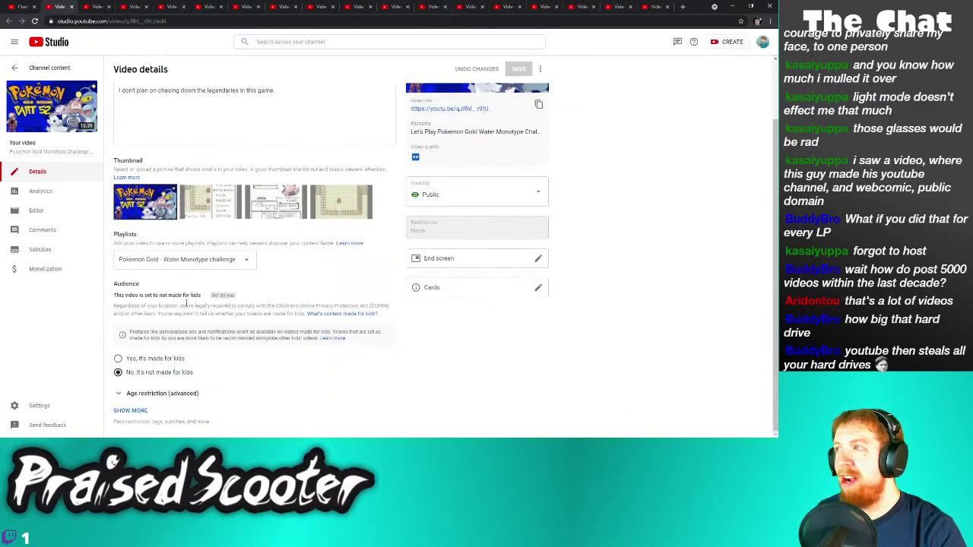
left_click(138, 411)
scroll(167, 392, "down", 8)
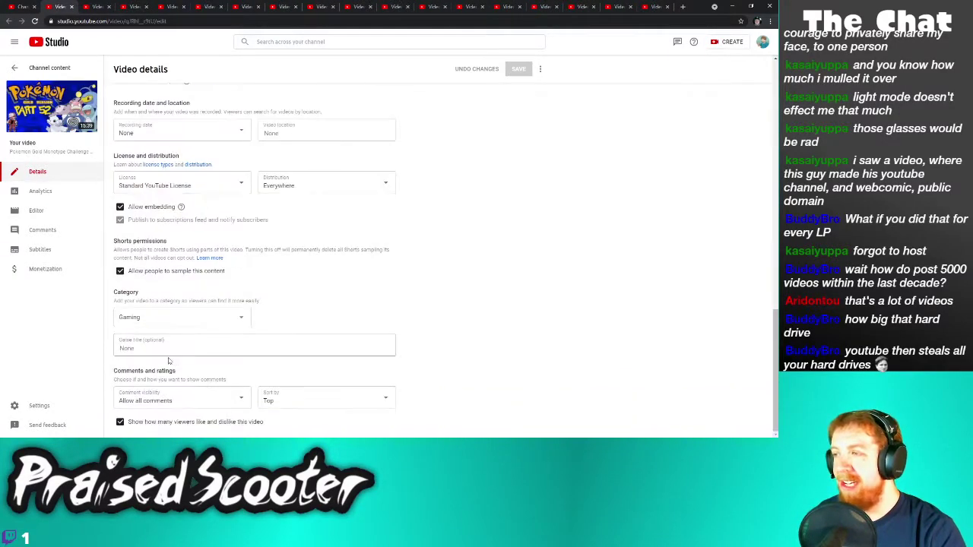
left_click(516, 69)
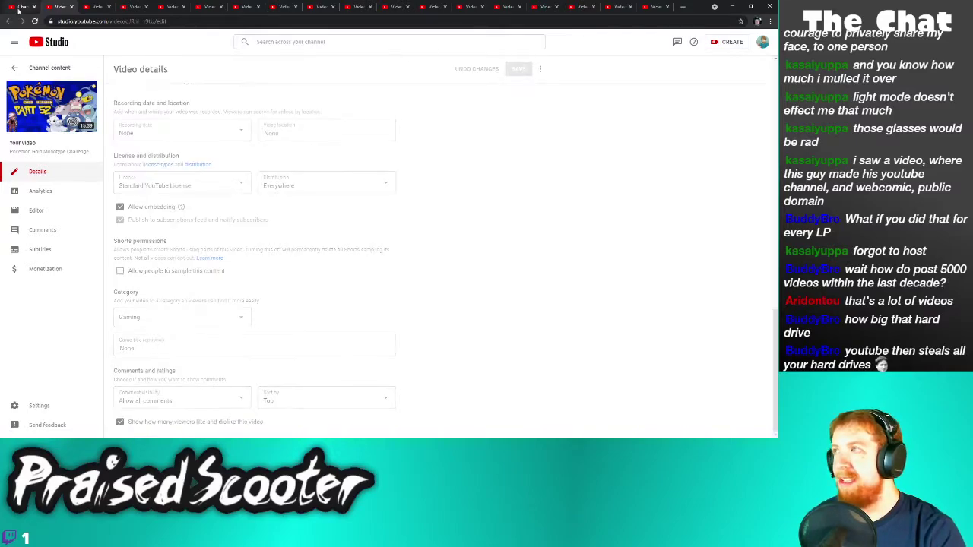
left_click(71, 6)
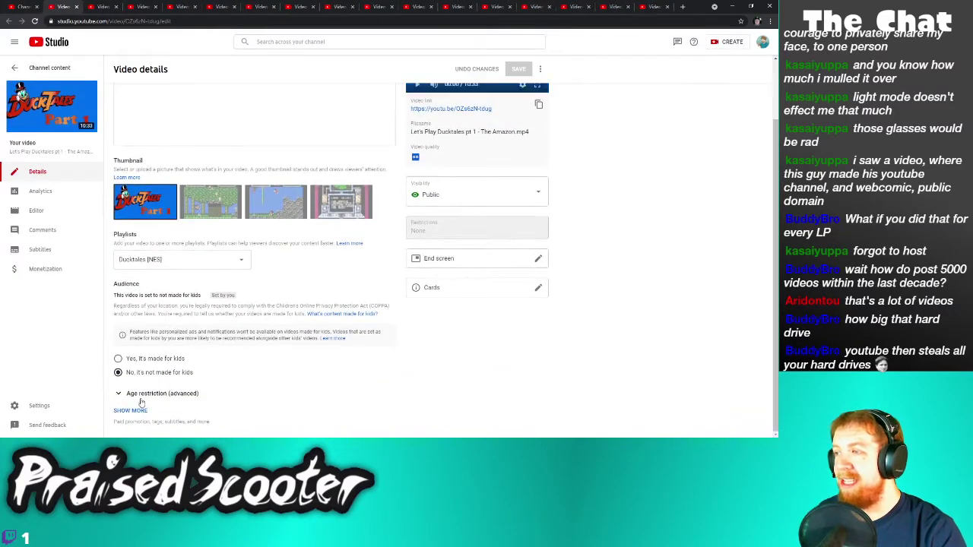
Disallow content sampling for the Ducktales pt 1 - The Amazon video, save the change, and close its page
left_click(140, 411)
scroll(156, 395, "down", 8)
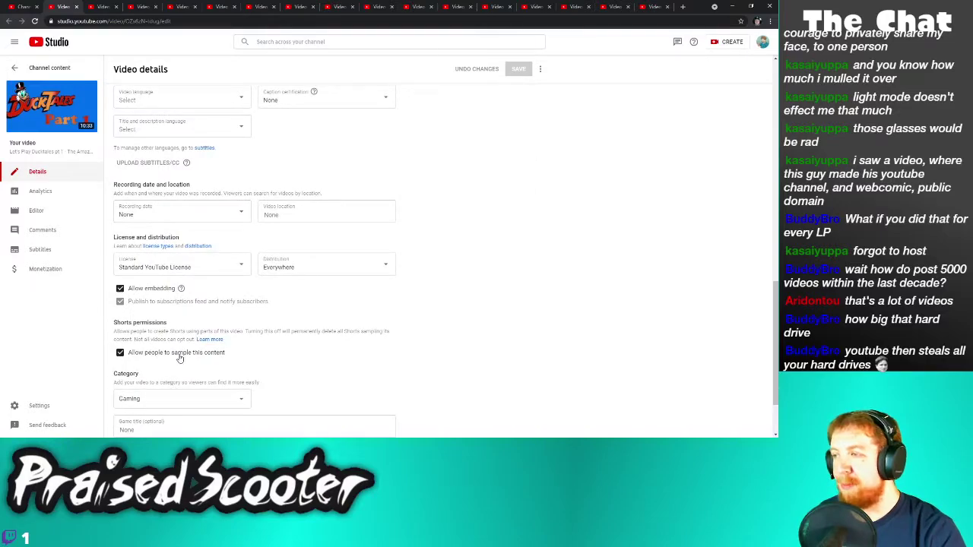
left_click(517, 69)
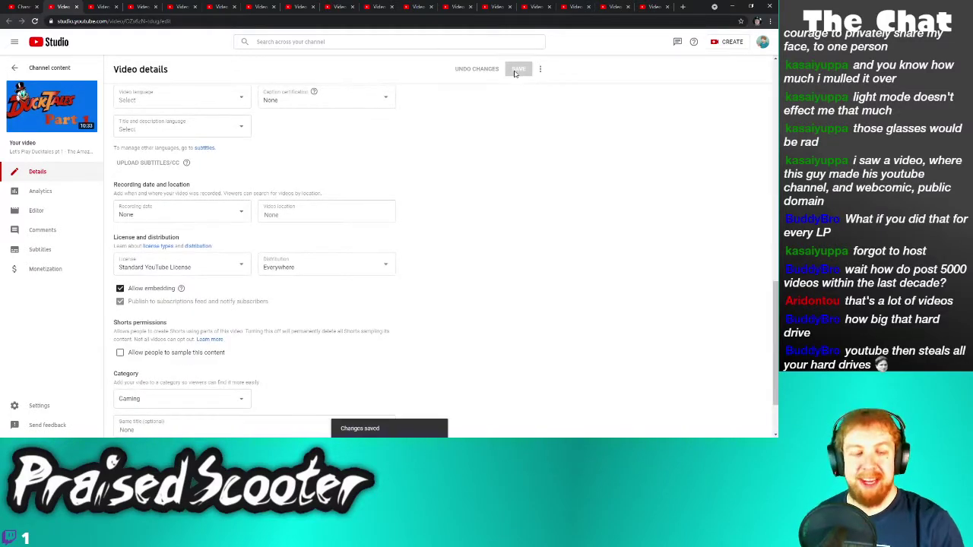
left_click(77, 9)
Disallow content sampling for the Pokemon Gold Part 51 video, save the change, and close its page
scroll(170, 365, "down", 2)
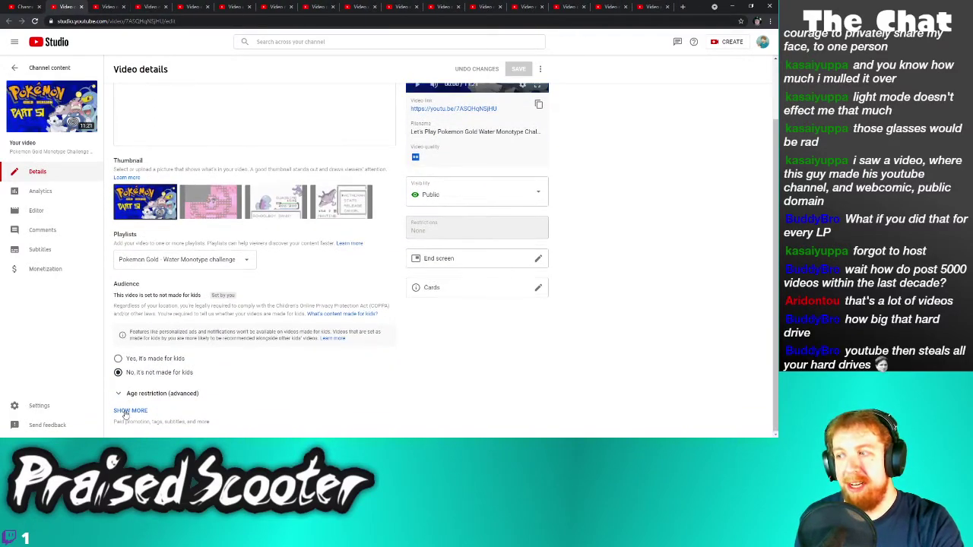
scroll(190, 381, "down", 10)
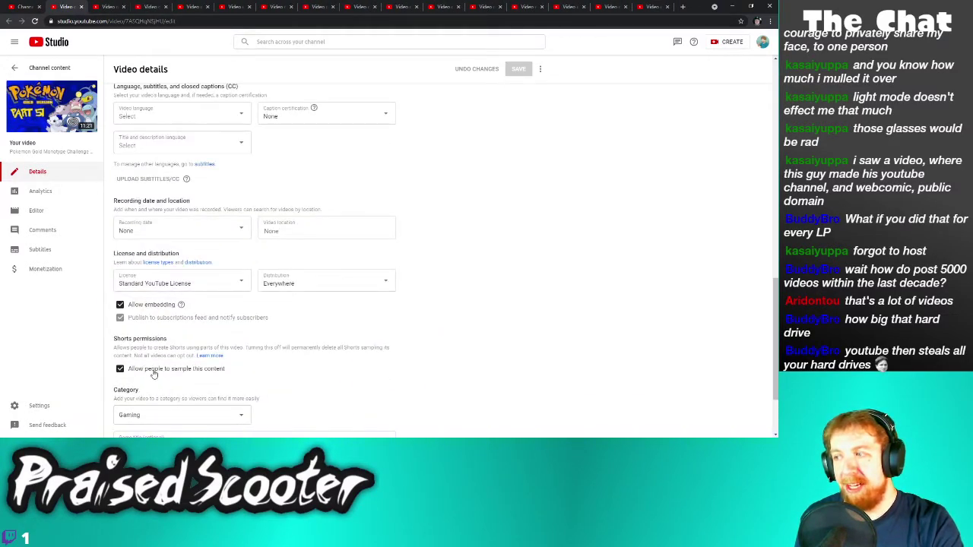
left_click(508, 72)
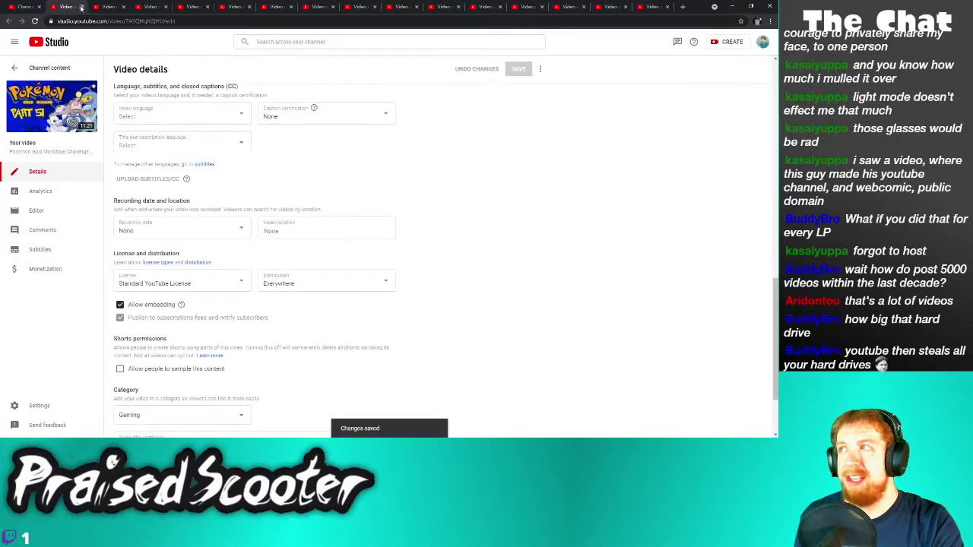
left_click(81, 7)
Disable Shorts sampling for the Golden Sun The Lost Age Part 70 video in its extended details, save, and close the page
scroll(160, 358, "down", 1)
left_click(131, 411)
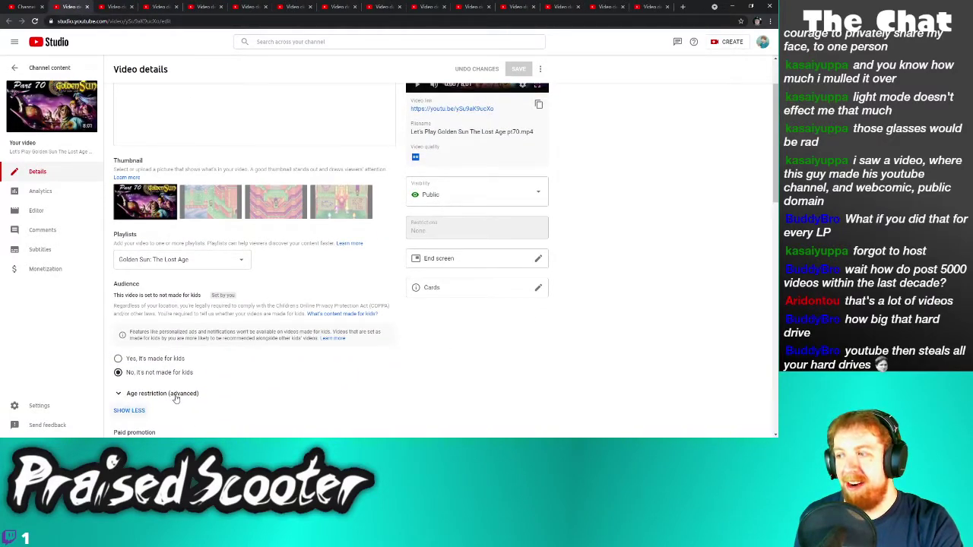
scroll(169, 357, "down", 8)
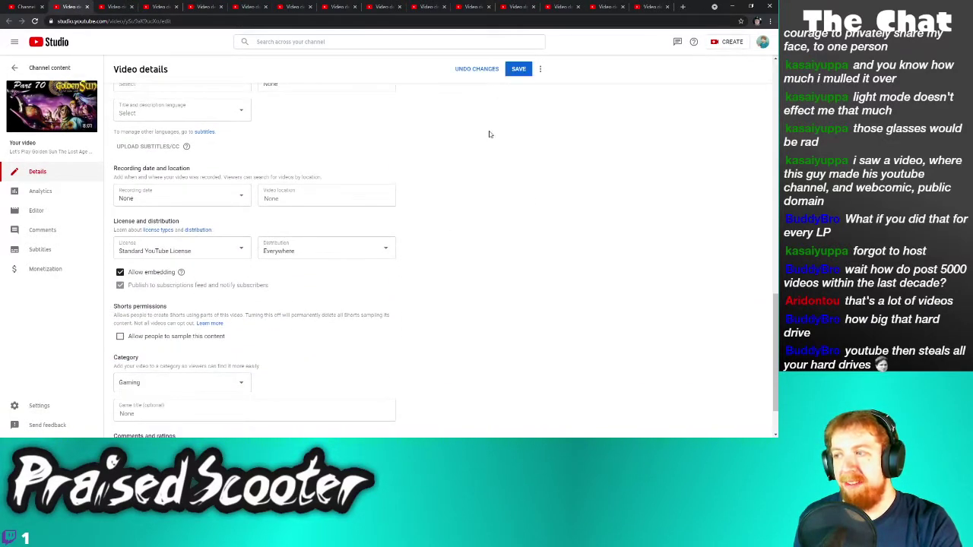
left_click(516, 71)
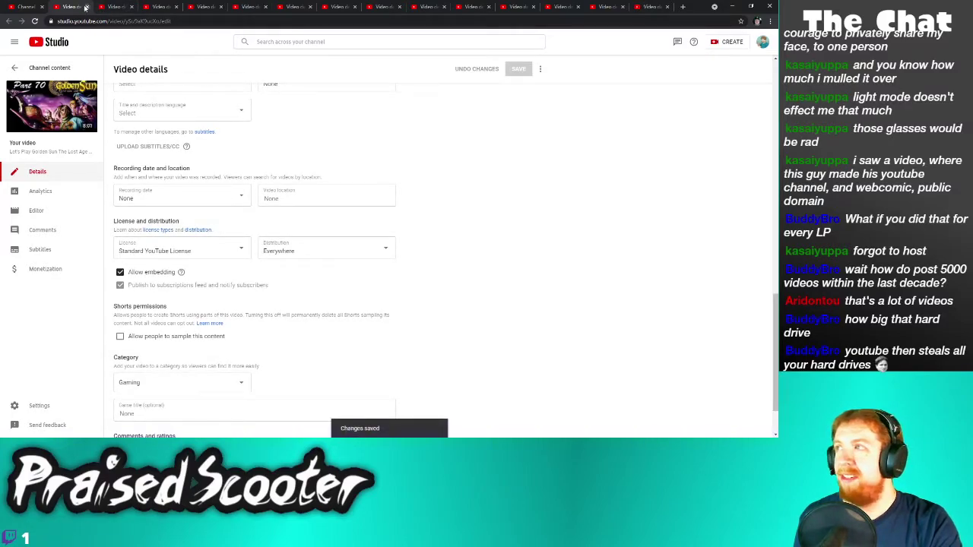
left_click(86, 6)
Disallow content sampling for the Super Mario Bros 3 pt13 - World 8 video, save the change, and close its page
scroll(129, 421, "down", 1)
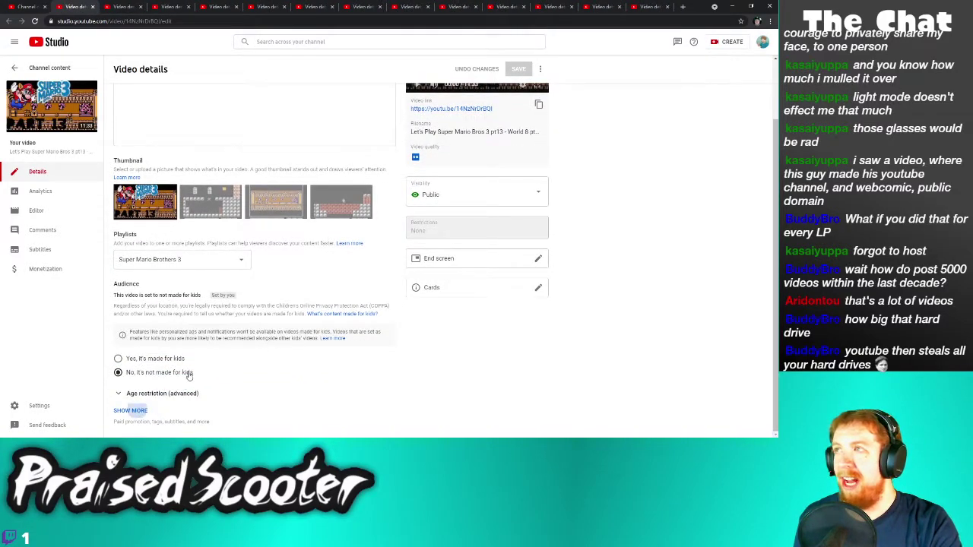
left_click(131, 410)
scroll(152, 320, "down", 10)
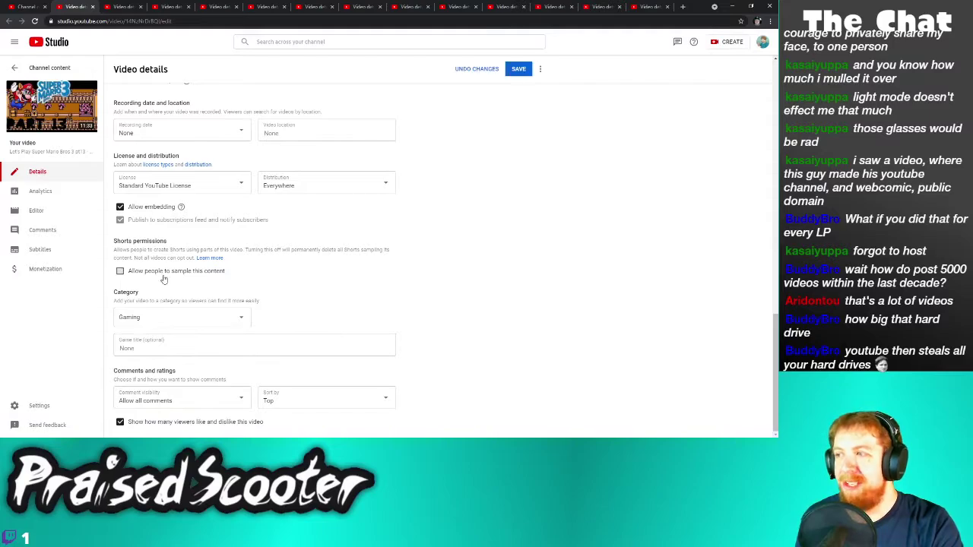
left_click(515, 69)
key("ctrl+w")
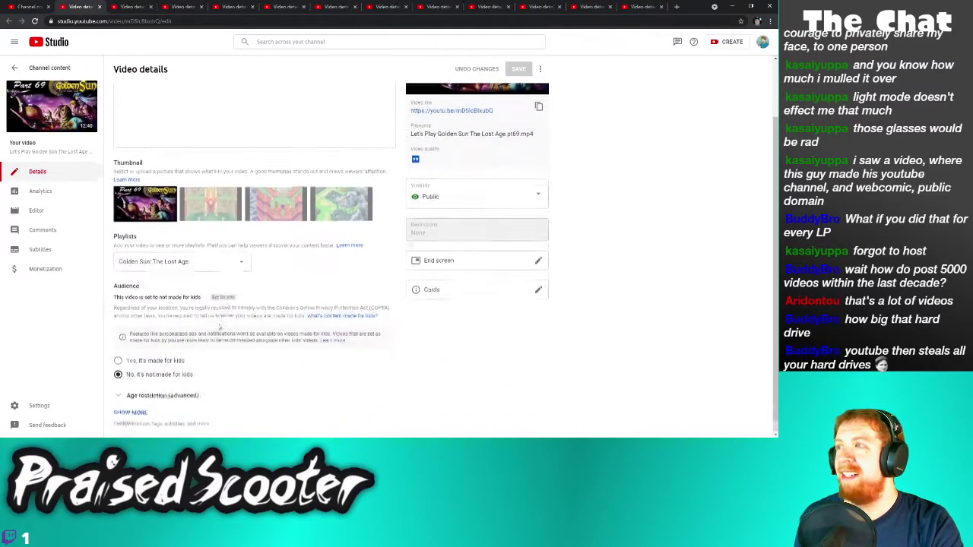
Turn off the Shorts sampling permission for the Golden Sun The Lost Age Part 69 video, save, and close its page
left_click(131, 411)
scroll(152, 342, "down", 10)
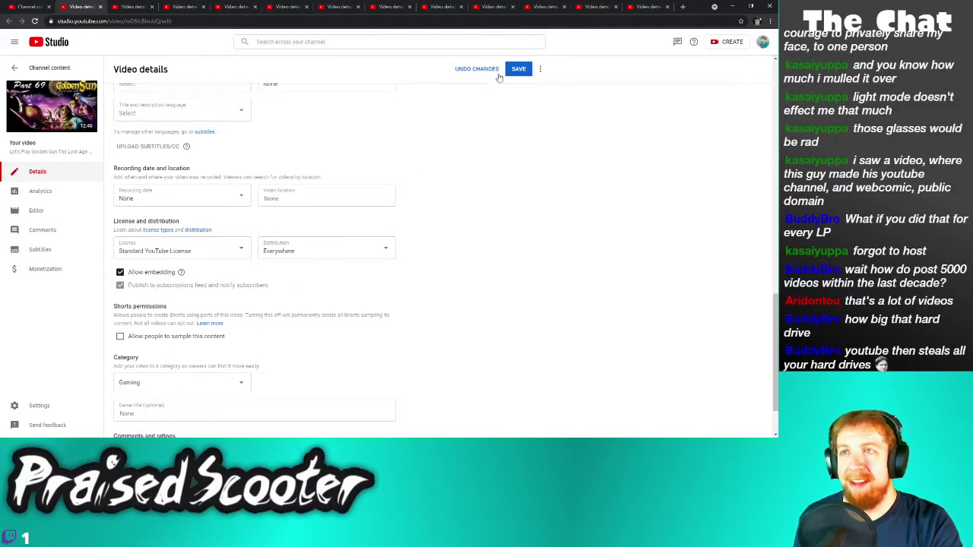
left_click(514, 70)
key("ctrl+w")
Disallow content sampling for the Golden Sun The Lost Age Part 68 video, save the change, and close its page
left_click(167, 410)
scroll(190, 342, "down", 10)
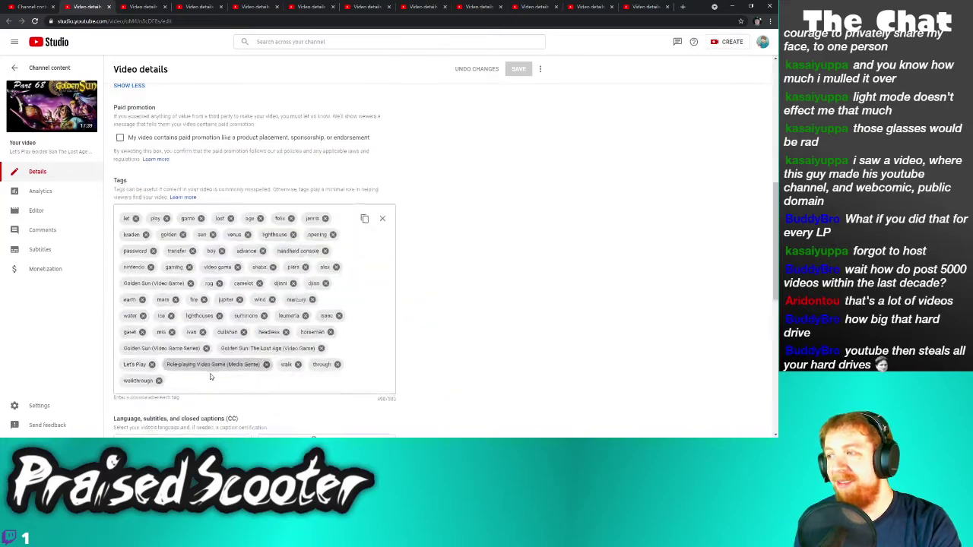
double_click(518, 68)
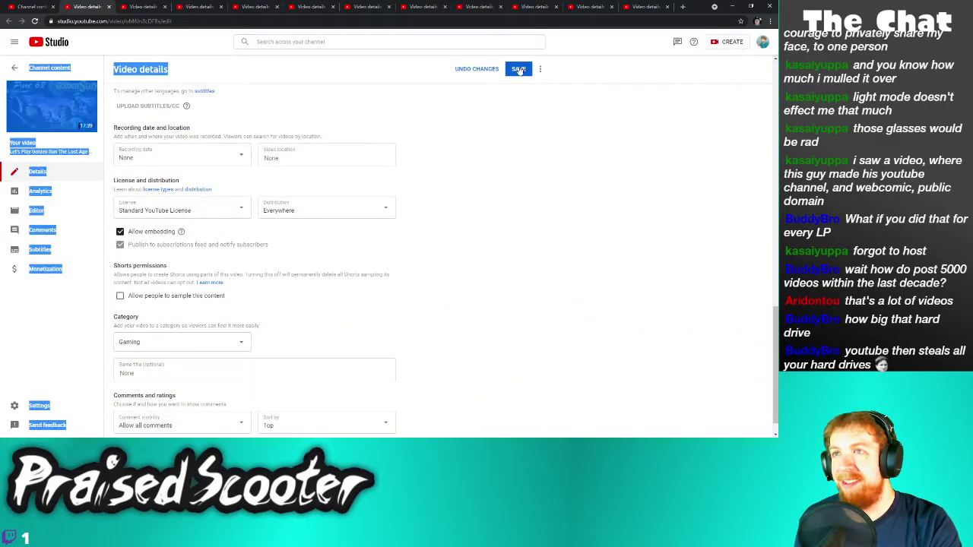
left_click(108, 7)
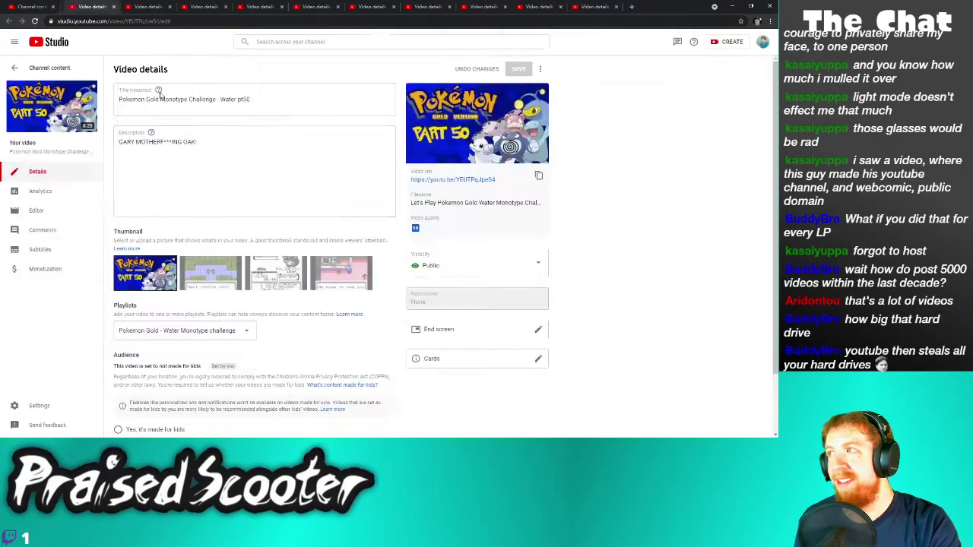
Disable Shorts sampling for the Pokemon Gold Monotype Challenge - Water pt50 video in its extended details, save, and close the page
scroll(190, 304, "down", 2)
left_click(136, 412)
scroll(188, 395, "down", 10)
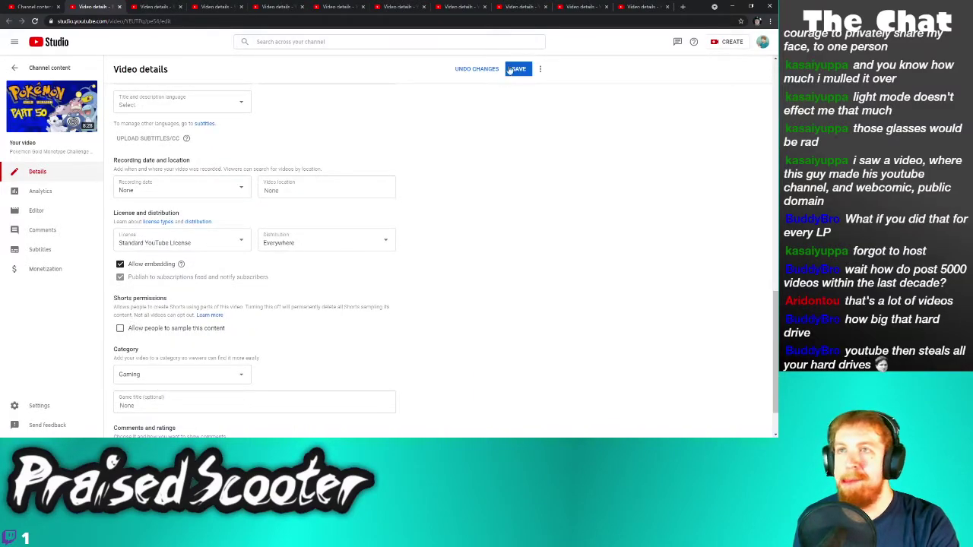
left_click(517, 69)
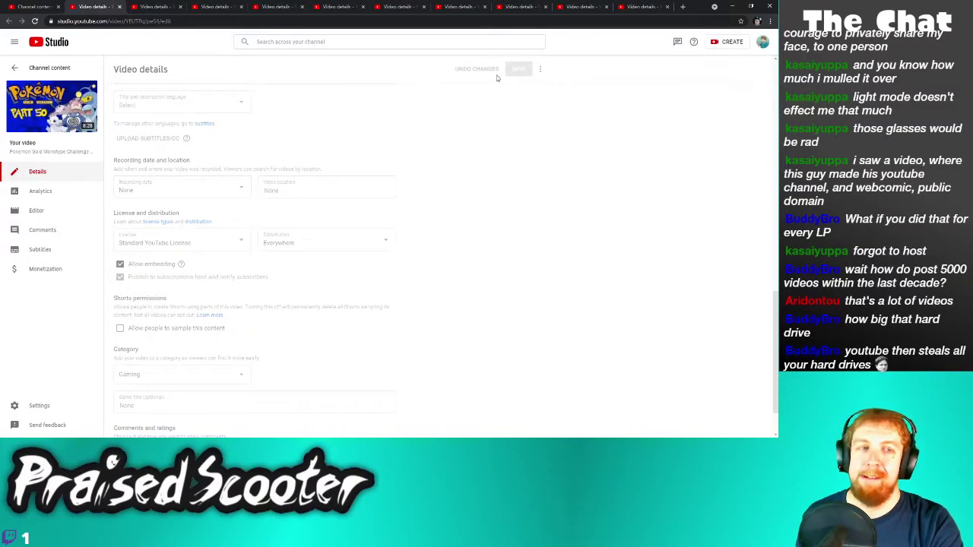
left_click(120, 7)
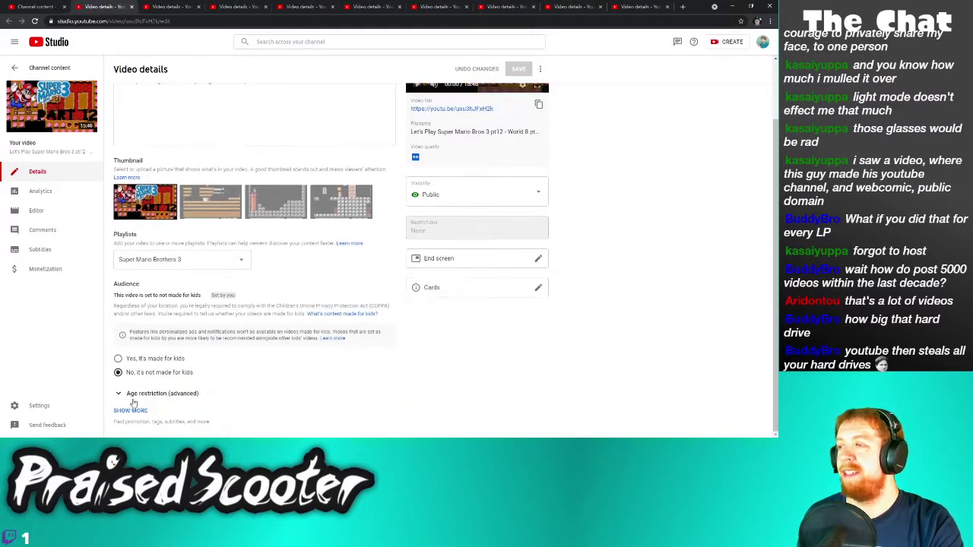
Disallow content sampling for the Super Mario Bros 3 pt12 - World 8 video, save the change, and close its page
left_click(134, 410)
scroll(145, 399, "down", 10)
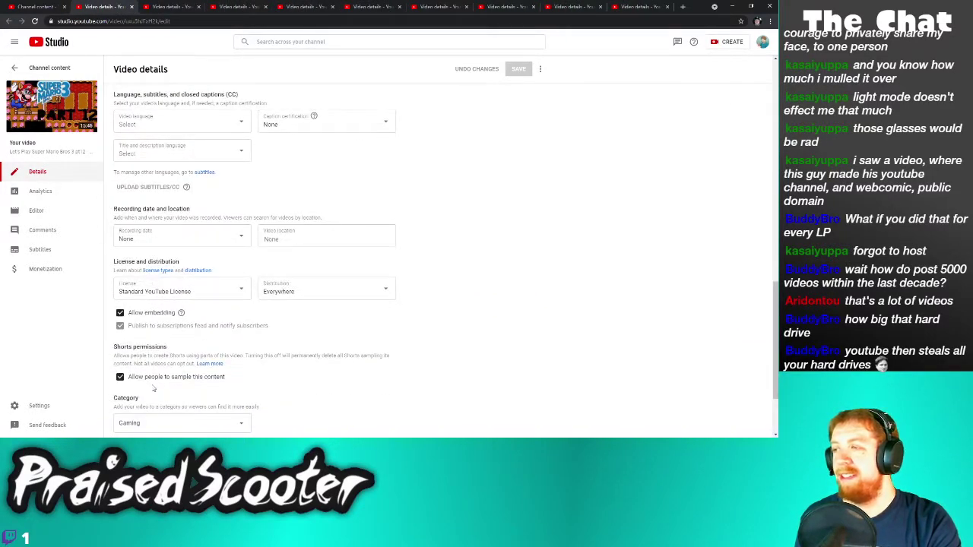
left_click(518, 68)
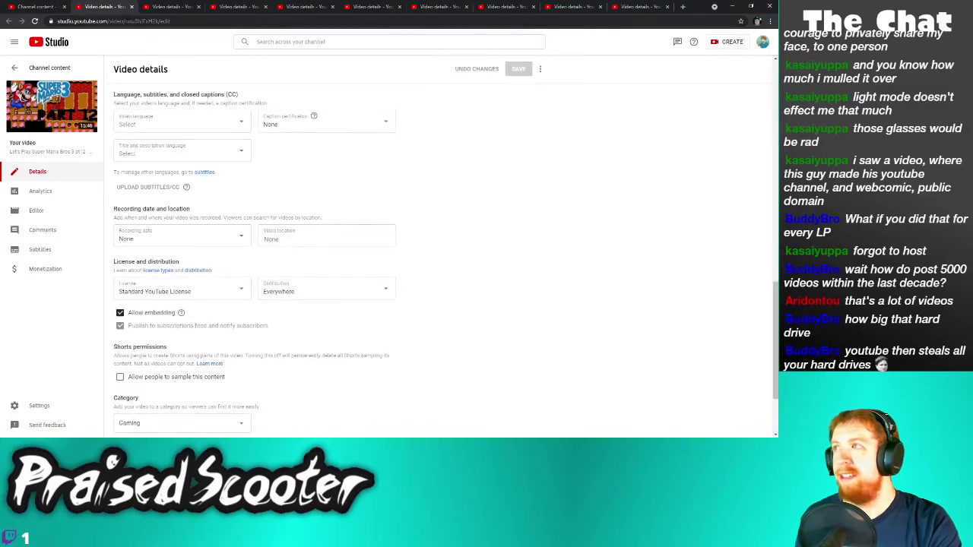
left_click(132, 7)
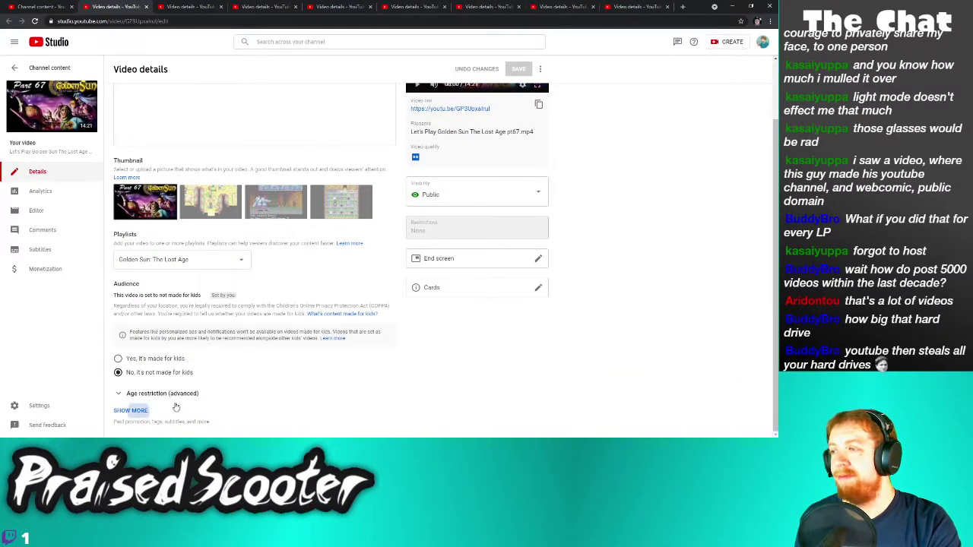
Turn off the Shorts sampling permission for the Golden Sun The Lost Age Part 67 video, save, and close its page
left_click(166, 411)
scroll(162, 395, "down", 10)
left_click(507, 69)
left_click(145, 7)
Disallow content sampling for the Pokemon Gold Part 49 video, save the change, and close its page
scroll(288, 323, "down", 3)
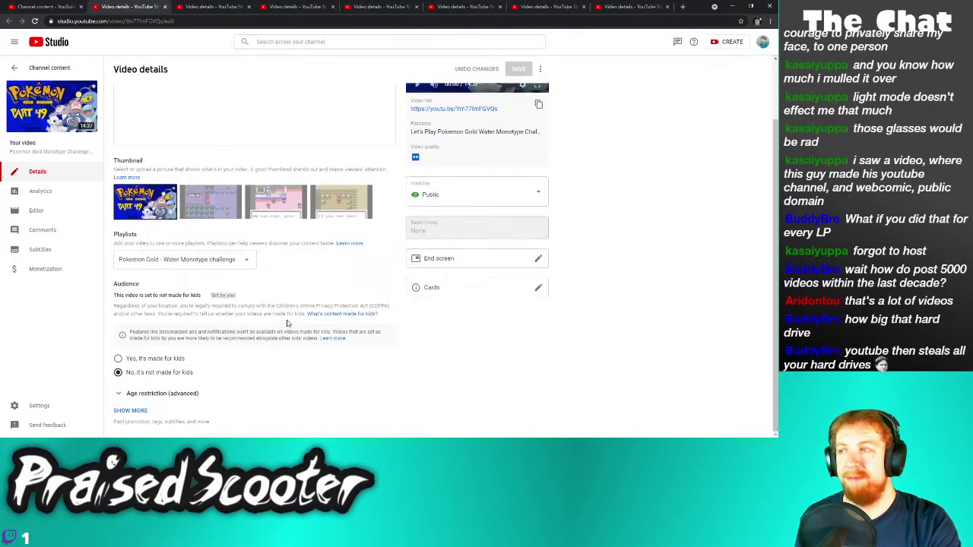
left_click(149, 416)
scroll(182, 395, "down", 10)
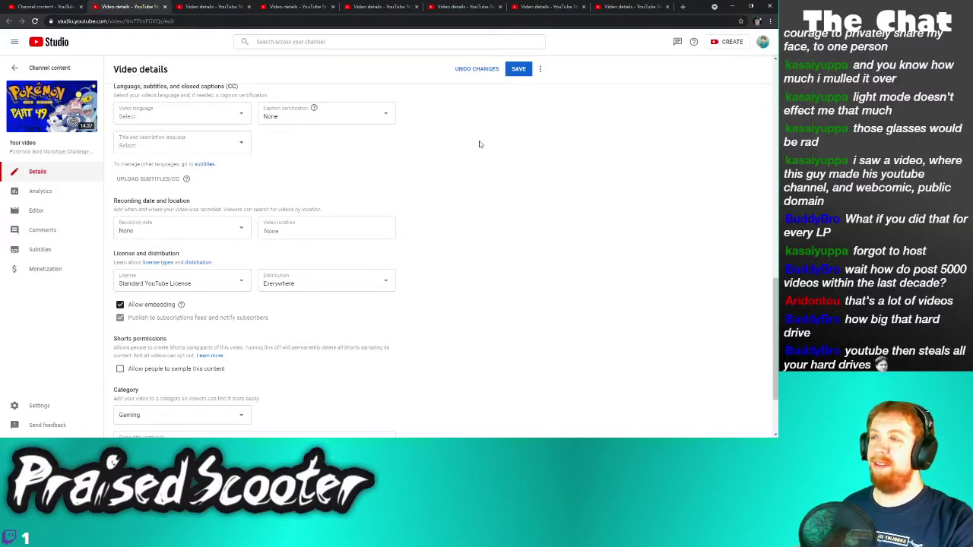
left_click(521, 72)
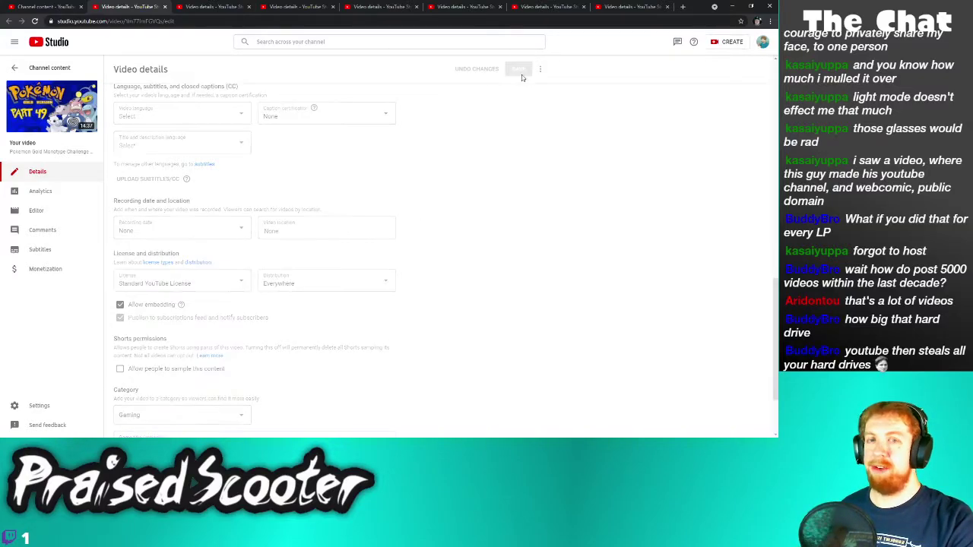
left_click(164, 7)
Disable Shorts sampling for the Golden Sun The Lost Age Part 66 video in its extended details, save, and close the page
scroll(133, 403, "down", 3)
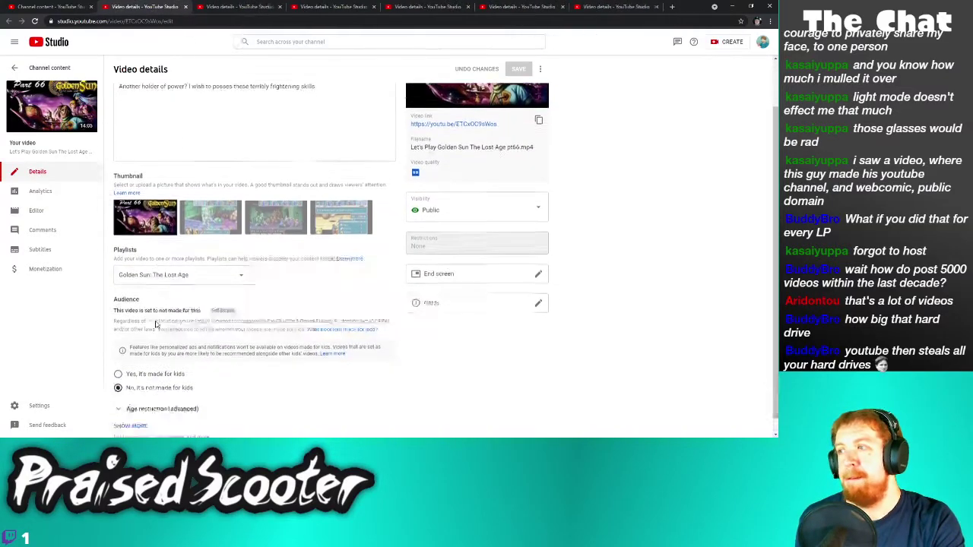
left_click(141, 417)
scroll(144, 414, "down", 6)
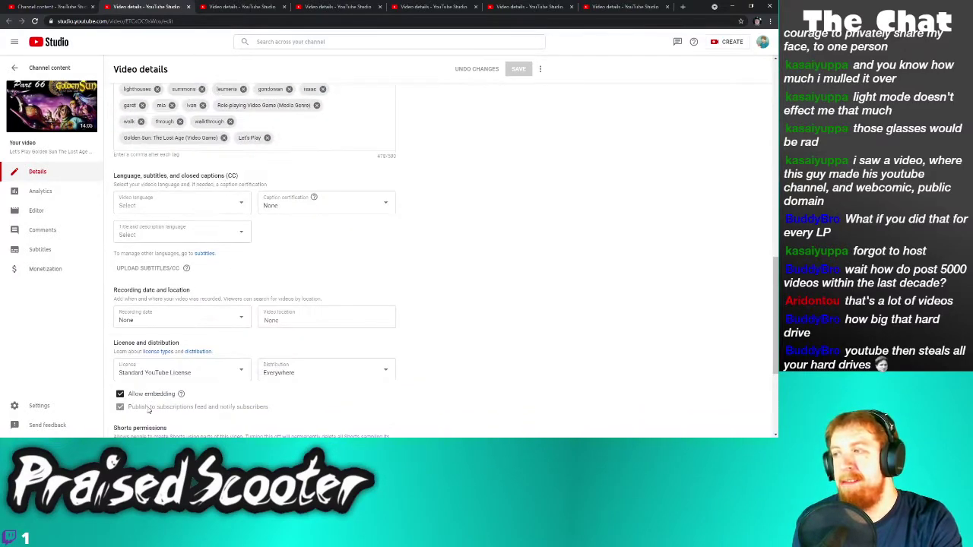
scroll(173, 395, "down", 2)
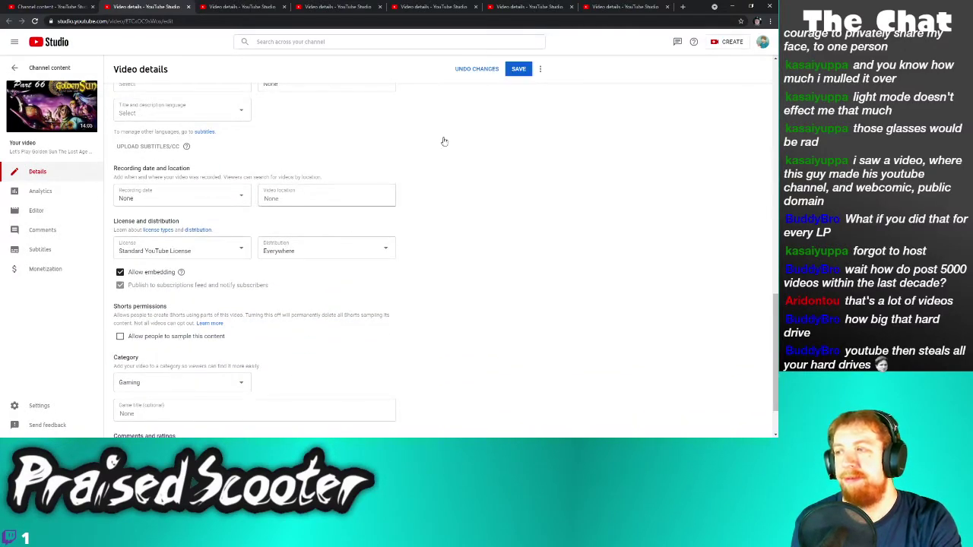
left_click(515, 69)
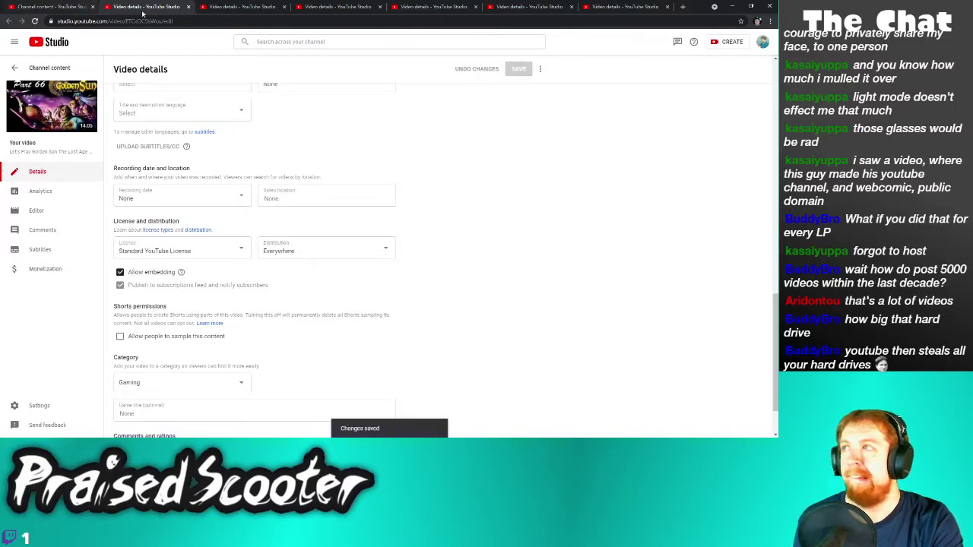
left_click(190, 7)
Disallow content sampling for the Super Mario Bros 3 pt11 - World 7 video, save the change, and close its page
scroll(137, 365, "down", 2)
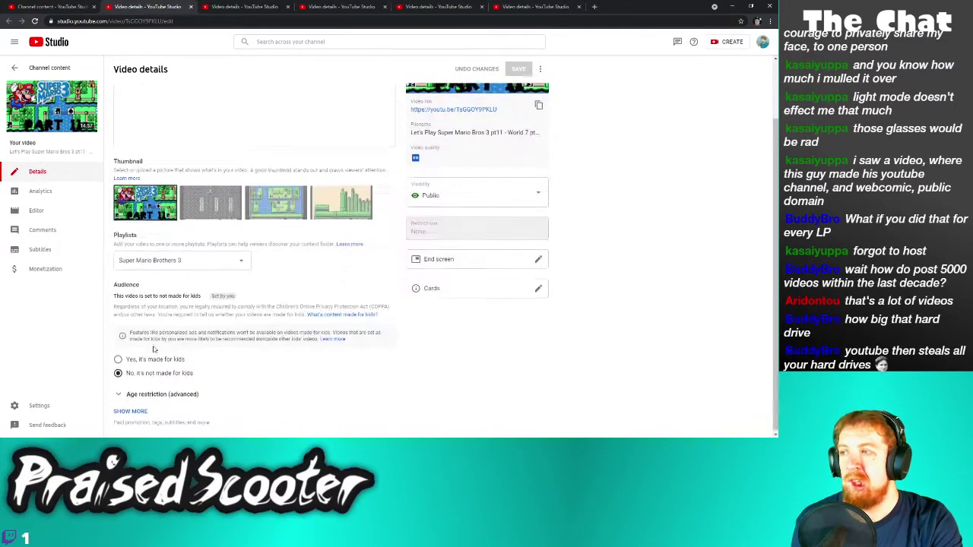
left_click(129, 410)
scroll(153, 386, "down", 6)
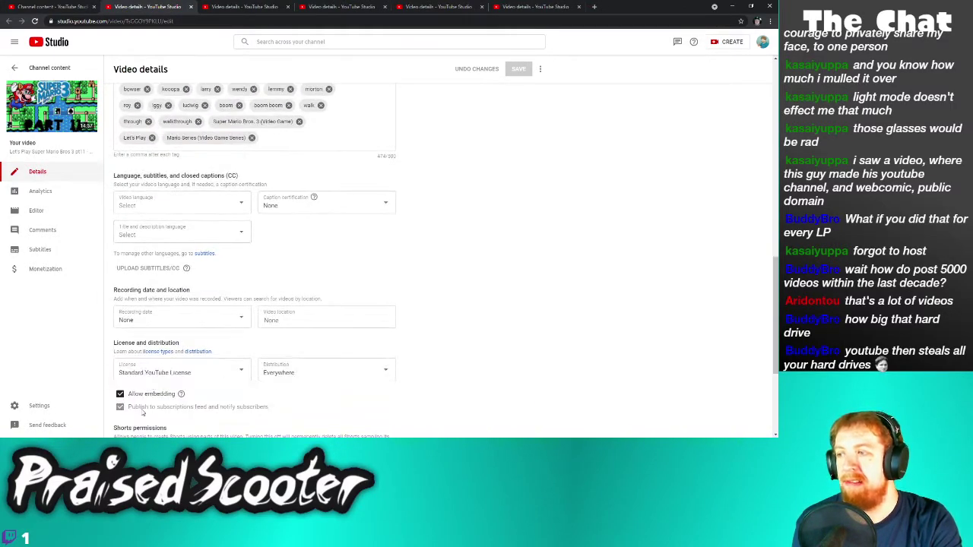
scroll(142, 412, "down", 1)
left_click(517, 68)
left_click(190, 6)
Turn off the Shorts sampling permission for the Pokemon Gold Part 48 video, save, and close its page
scroll(152, 431, "down", 2)
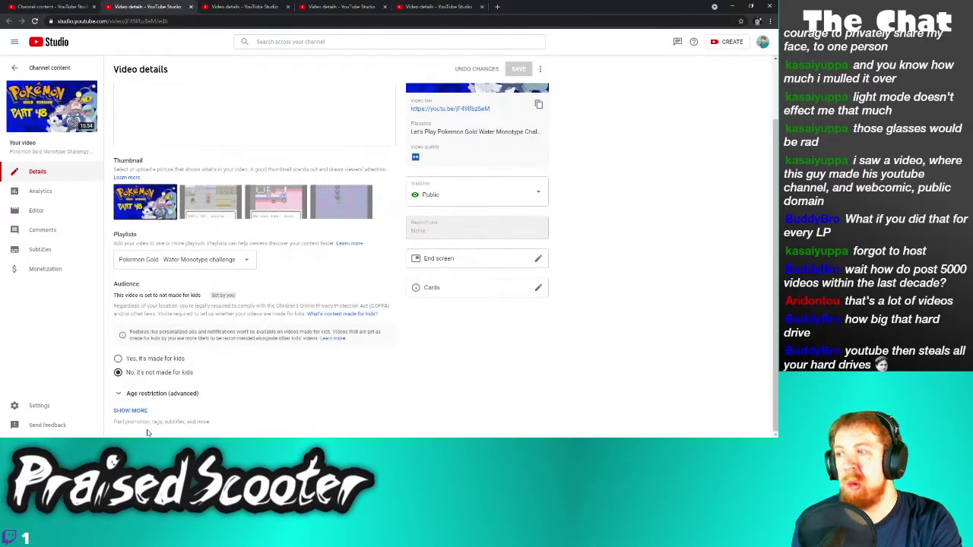
left_click(136, 410)
scroll(175, 380, "down", 7)
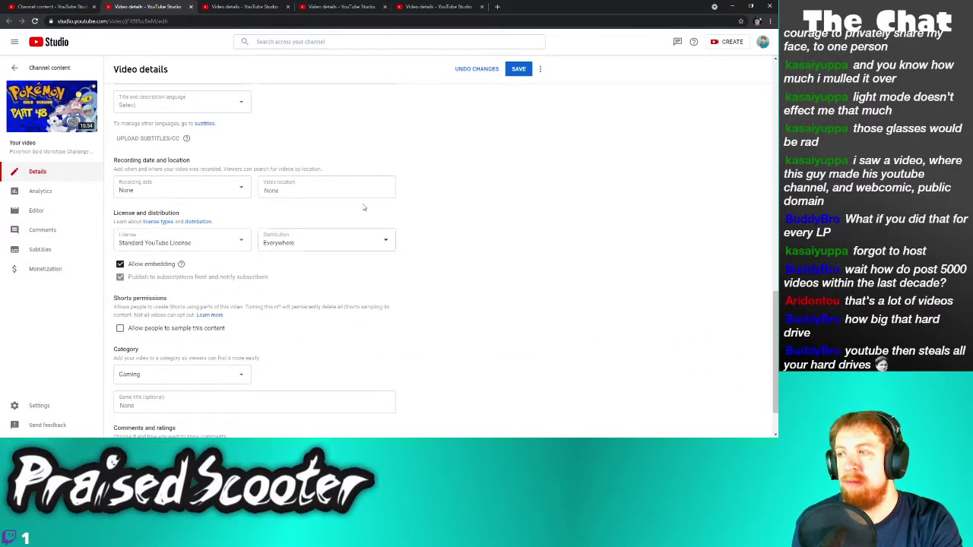
left_click(512, 73)
key("ctrl+w")
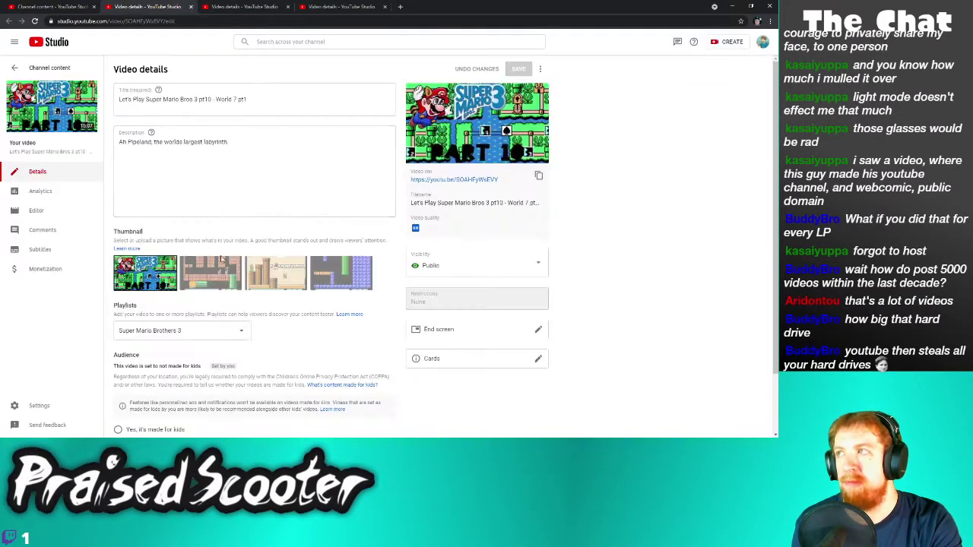
Disallow content sampling for the Super Mario Bros 3 pt10 - World 7 pt1 video, save the change, and close its page
scroll(150, 433, "down", 2)
left_click(145, 409)
scroll(182, 373, "down", 10)
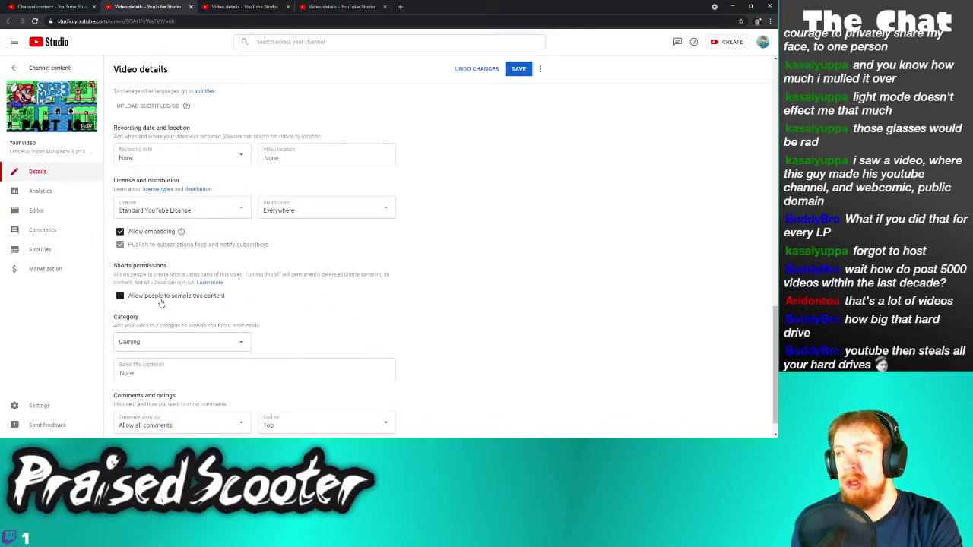
left_click(512, 72)
key("ctrl+w")
Disable Shorts sampling for the Golden Sun The Lost Age Part 65 video in its extended details, save, and close the page
scroll(152, 384, "down", 2)
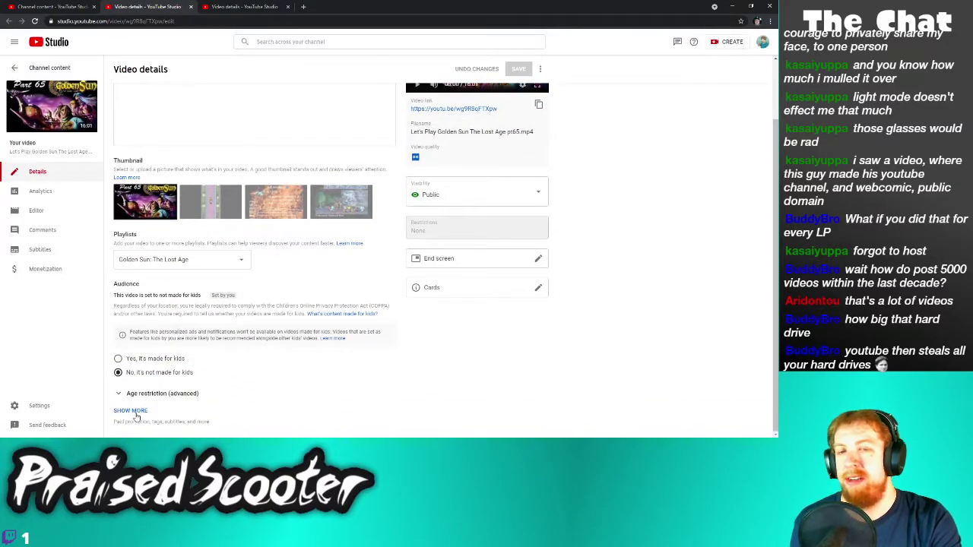
left_click(137, 411)
scroll(152, 380, "down", 9)
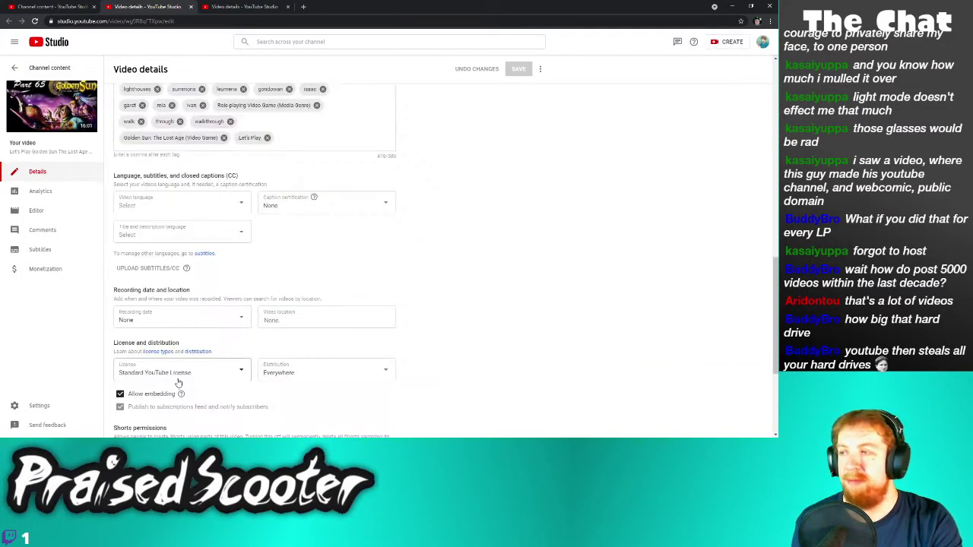
left_click(515, 75)
left_click(190, 7)
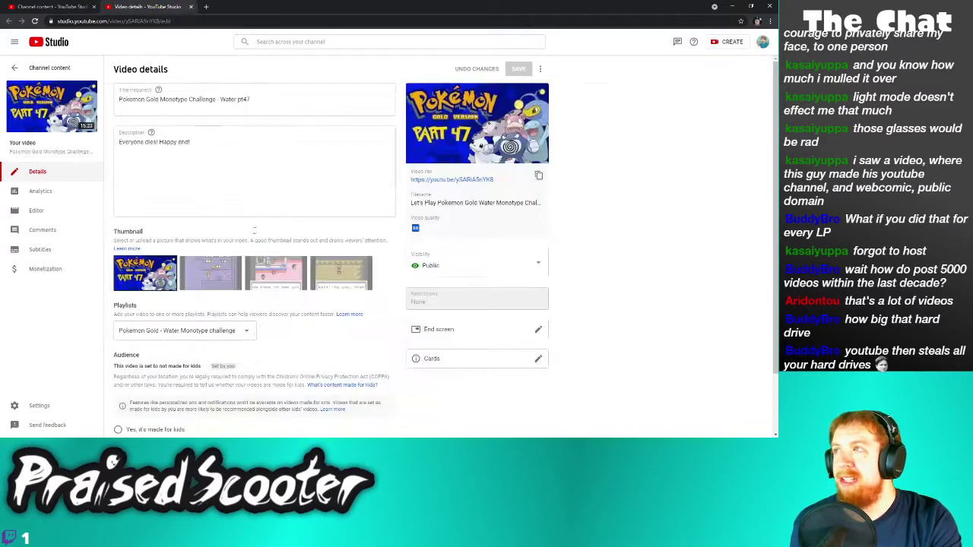
Disallow content sampling for the Pokemon Gold Monotype Challenge - Water pt47 video, save the change, and close its page
scroll(144, 395, "down", 2)
left_click(136, 412)
scroll(154, 408, "down", 10)
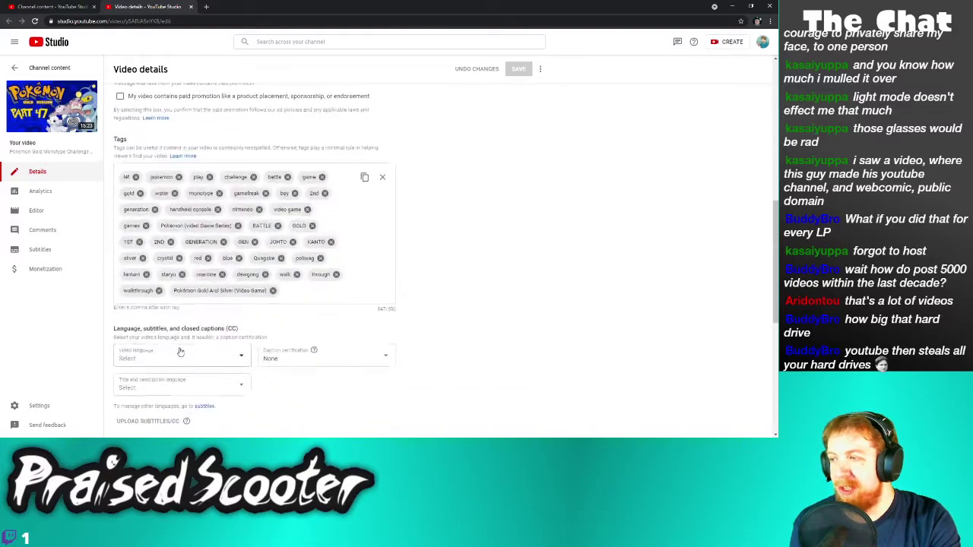
left_click(517, 74)
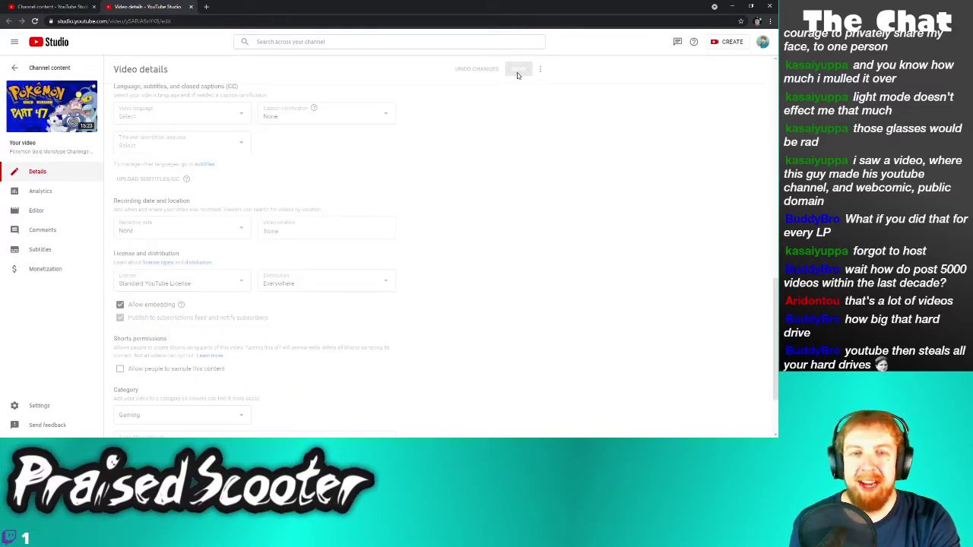
left_click(191, 7)
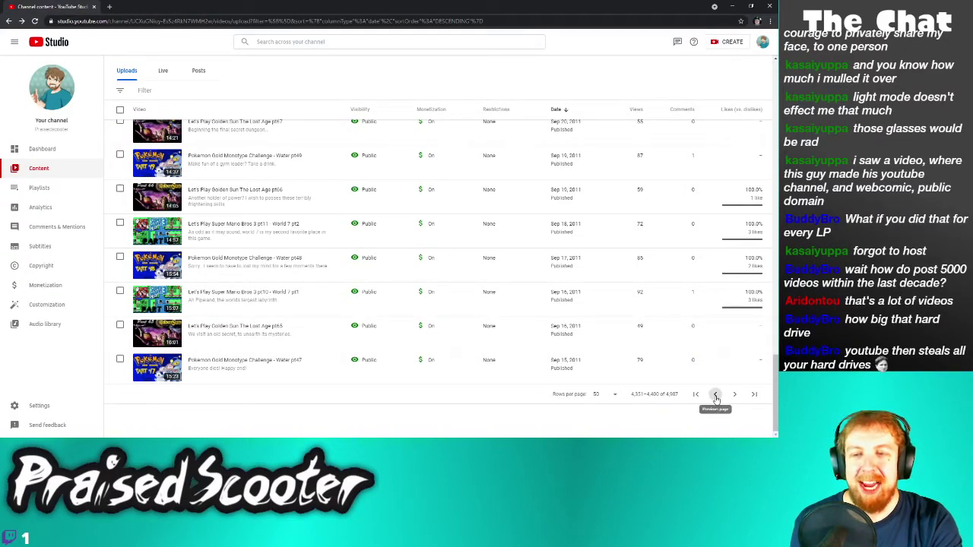
Go to the previous page of uploads and open the details of Pokemon Platinum Flying pt5 and Super Metroid pt 26 and pt 25 in new tabs
left_click(715, 394)
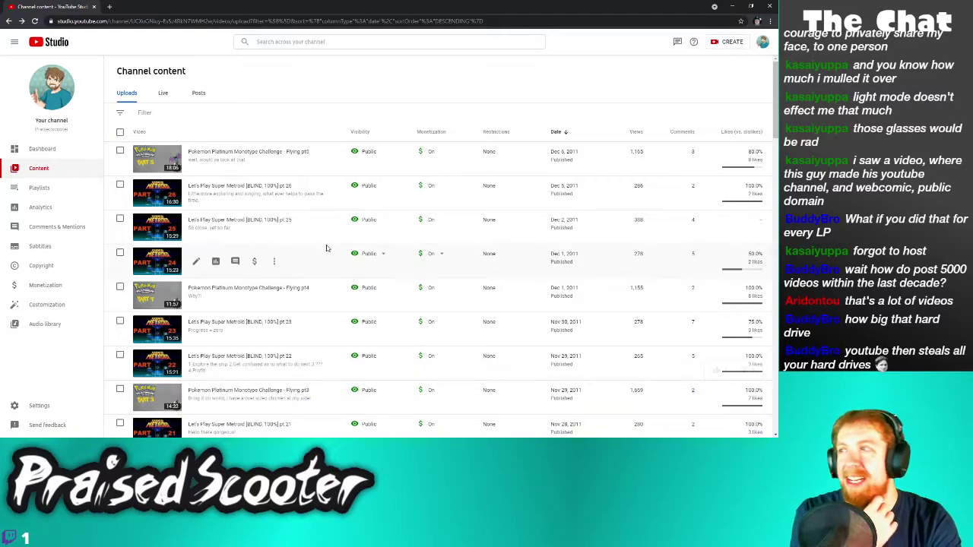
right_click(196, 160)
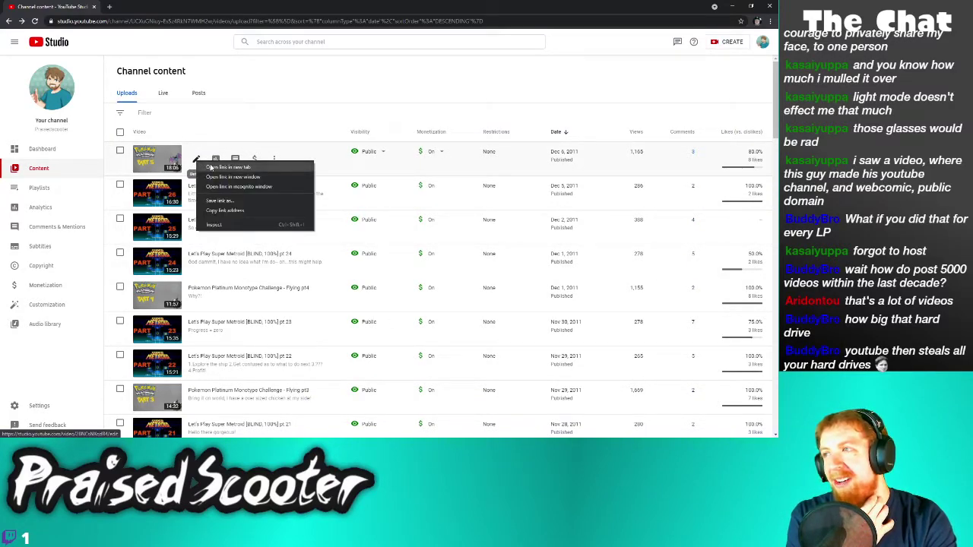
left_click(210, 167)
right_click(195, 192)
left_click(212, 199)
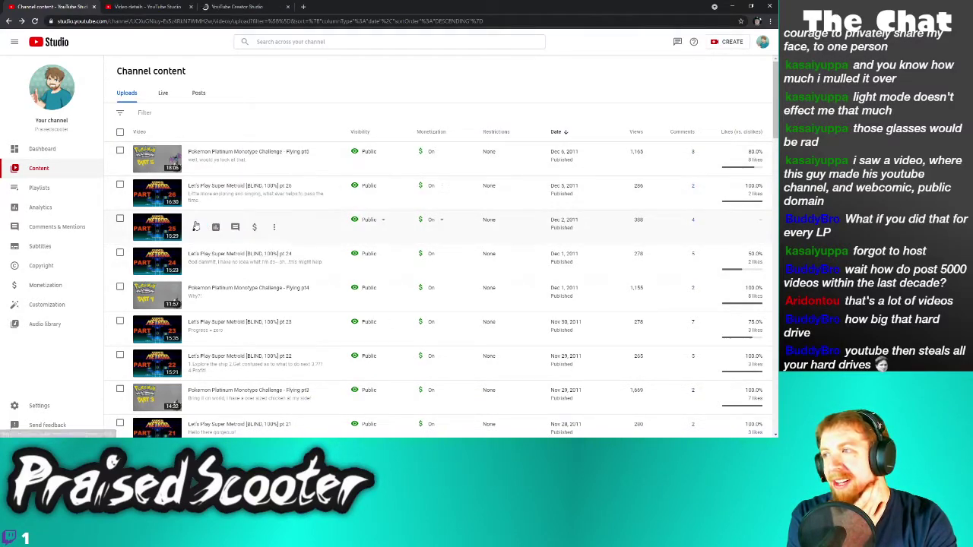
right_click(196, 226)
left_click(213, 233)
Open the detail pages of Super Metroid pt 24, Pokemon Platinum Flying pt4, and Super Metroid pt 23 in new tabs
right_click(196, 261)
left_click(214, 269)
right_click(196, 295)
left_click(206, 304)
right_click(196, 329)
left_click(214, 337)
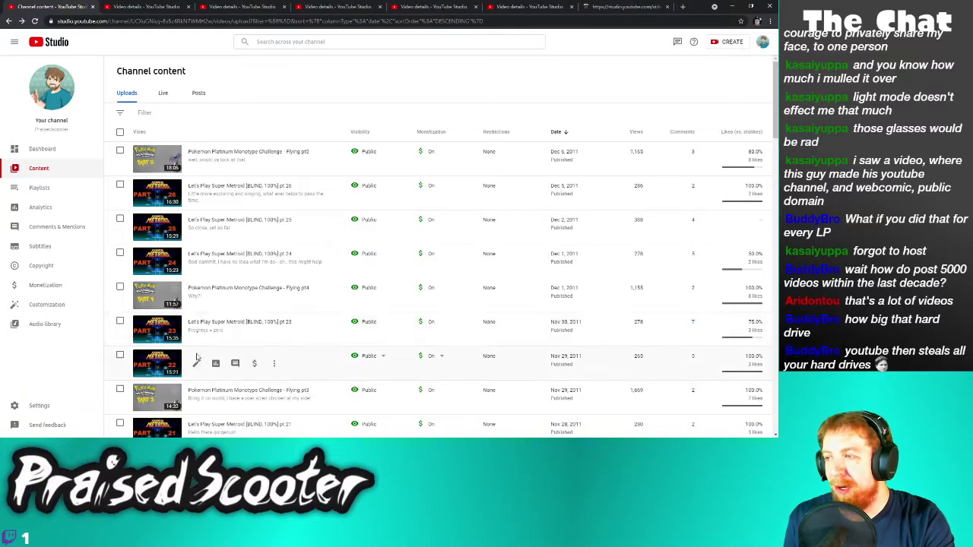
Open the detail pages of Super Metroid pt 22 and Pokemon Platinum Flying pt3 in new tabs
right_click(197, 369)
key("Escape")
right_click(200, 369)
left_click(201, 370)
right_click(196, 329)
key("Escape")
Open the detail pages of Super Metroid pt 21, Sanctum pt42, and Sanctum pt41 in new tabs
scroll(224, 342, "down", 4)
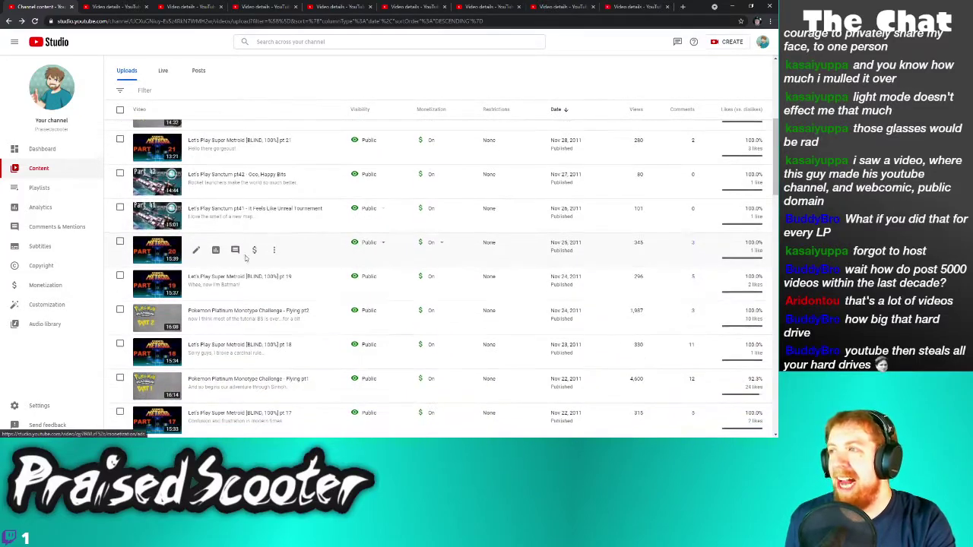
right_click(195, 149)
left_click(213, 158)
right_click(196, 183)
left_click(213, 188)
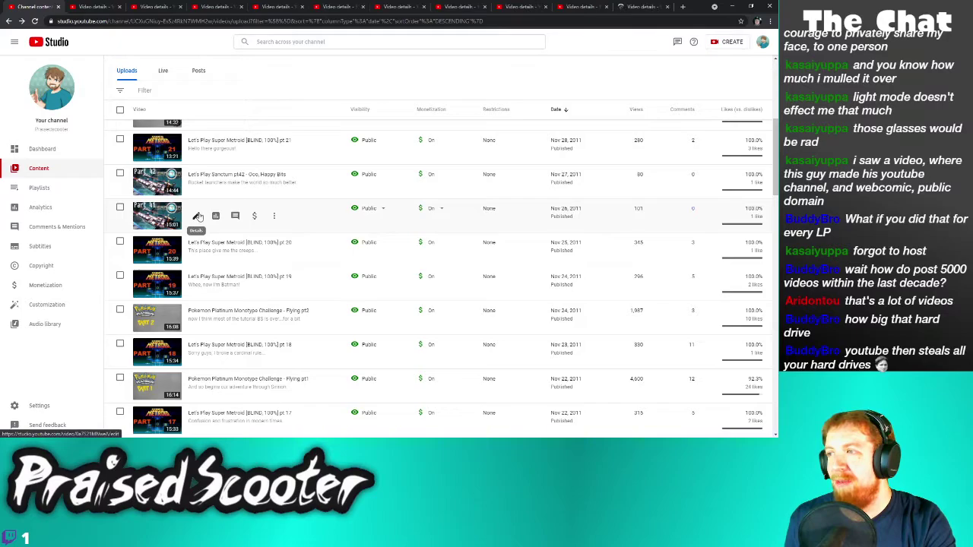
right_click(197, 217)
left_click(212, 222)
Open the detail pages of Super Metroid pt 20, Super Metroid pt 19, and Pokemon Platinum Flying pt2 in new tabs
right_click(196, 254)
left_click(207, 263)
right_click(196, 283)
key("Escape")
right_click(196, 321)
left_click(217, 323)
Open the detail pages of Super Metroid pt 18, Pokemon Platinum Flying pt1, and Super Metroid pt 17 in new tabs
right_click(197, 354)
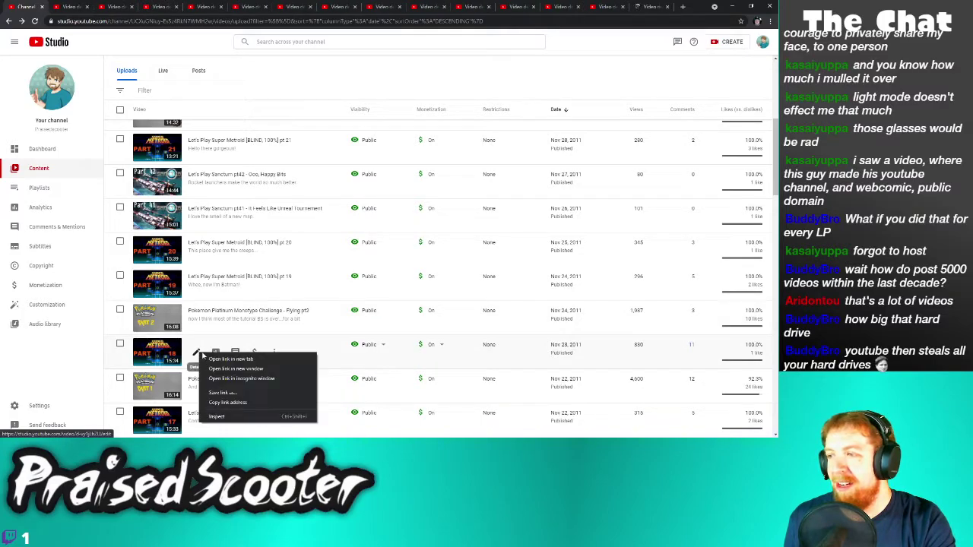
left_click(216, 358)
right_click(196, 387)
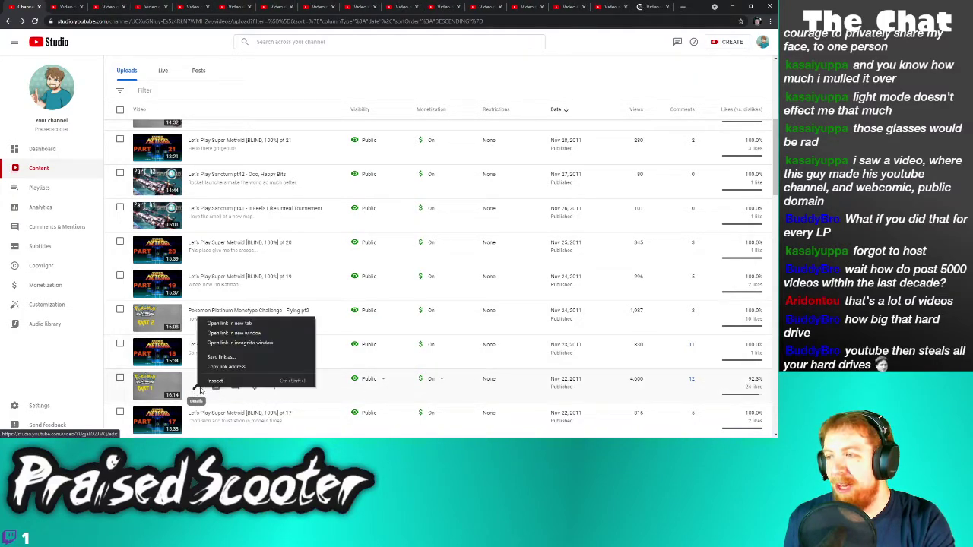
left_click(223, 327)
right_click(196, 420)
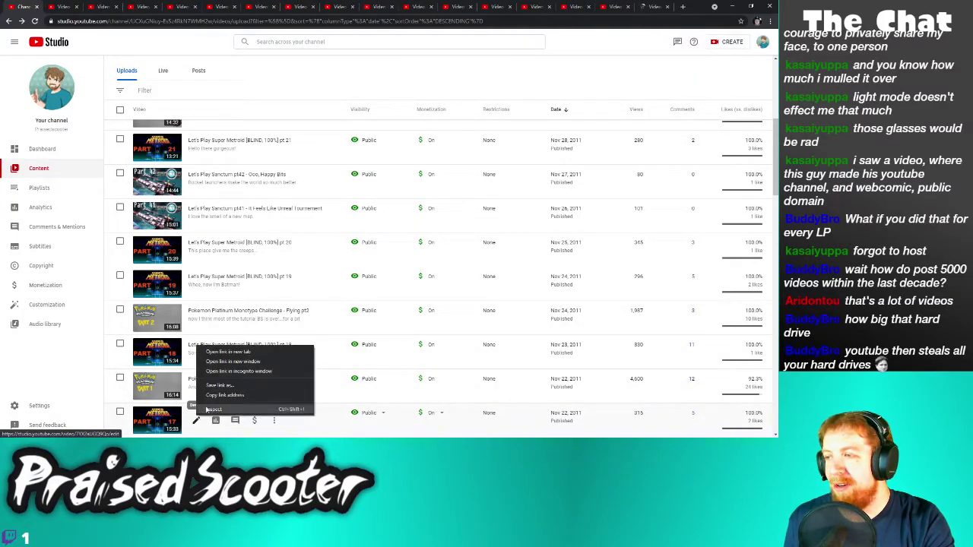
left_click(241, 354)
Open the detail pages of Super Metroid pt 16, Sanctum pt40, and Sanctum pt39 in new tabs
scroll(228, 350, "down", 4)
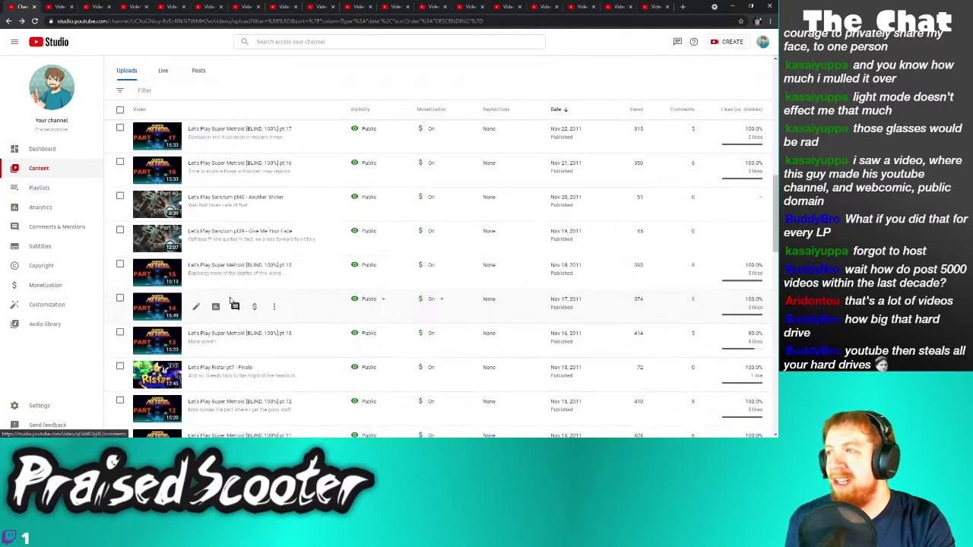
scroll(204, 169, "down", 1)
right_click(197, 132)
left_click(207, 138)
right_click(196, 163)
left_click(212, 171)
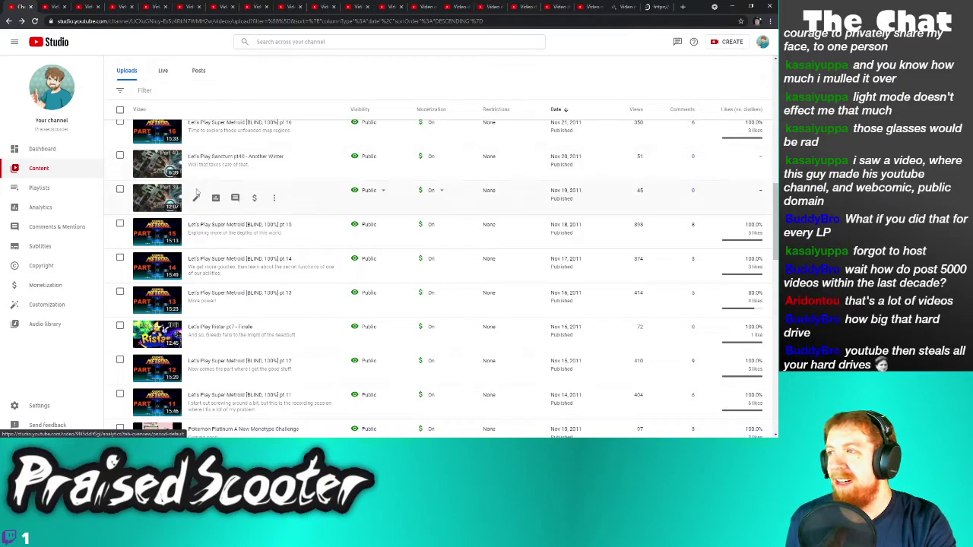
right_click(197, 204)
left_click(210, 217)
Open the detail pages of Super Metroid pt 15, pt 14, and pt 13 in new tabs
right_click(197, 232)
left_click(212, 240)
right_click(196, 265)
left_click(214, 272)
right_click(196, 300)
left_click(213, 308)
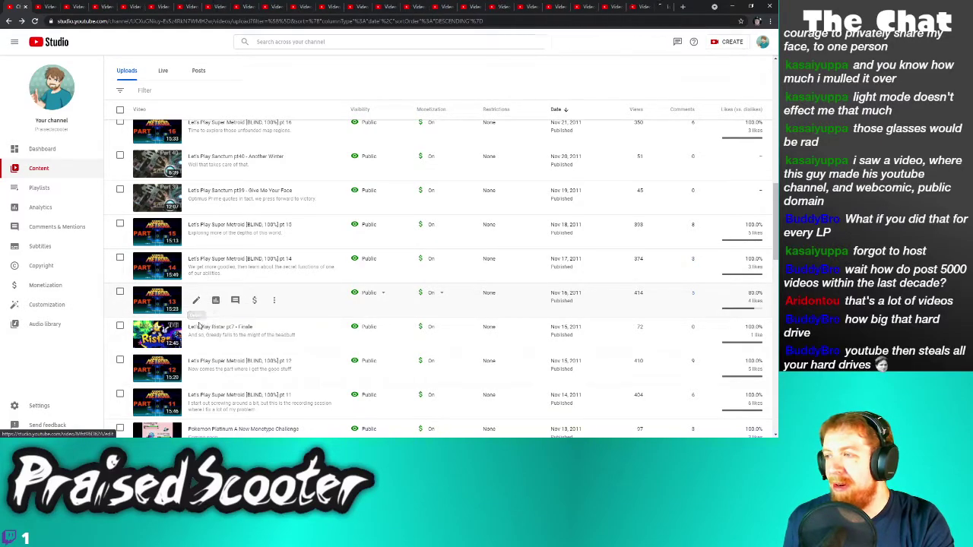
Open the detail pages of Ristar pt7 - Finale, Super Metroid pt 12, and Super Metroid pt 11 in new tabs
right_click(196, 334)
left_click(213, 342)
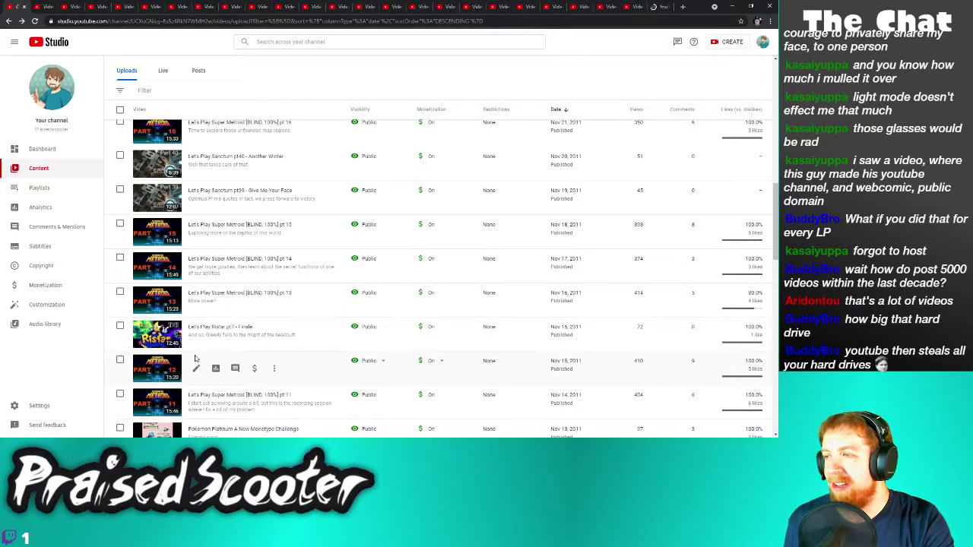
right_click(196, 370)
left_click(224, 308)
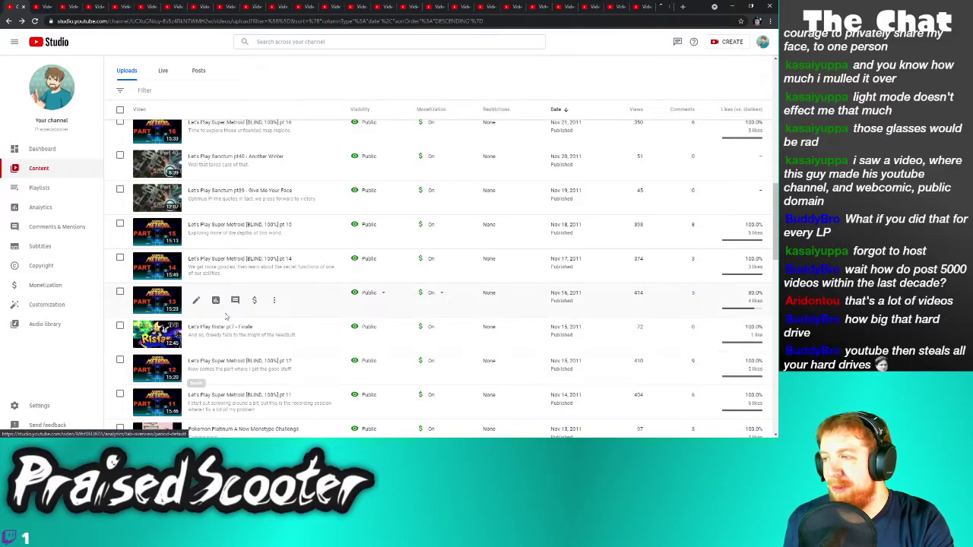
scroll(218, 362, "down", 1)
scroll(218, 361, "down", 1)
left_click(215, 332)
Open the detail pages of Pokemon Platinum A New Monotype Challenge, Sanctum pt38, and Sanctum pt37 in new tabs
right_click(196, 355)
left_click(221, 364)
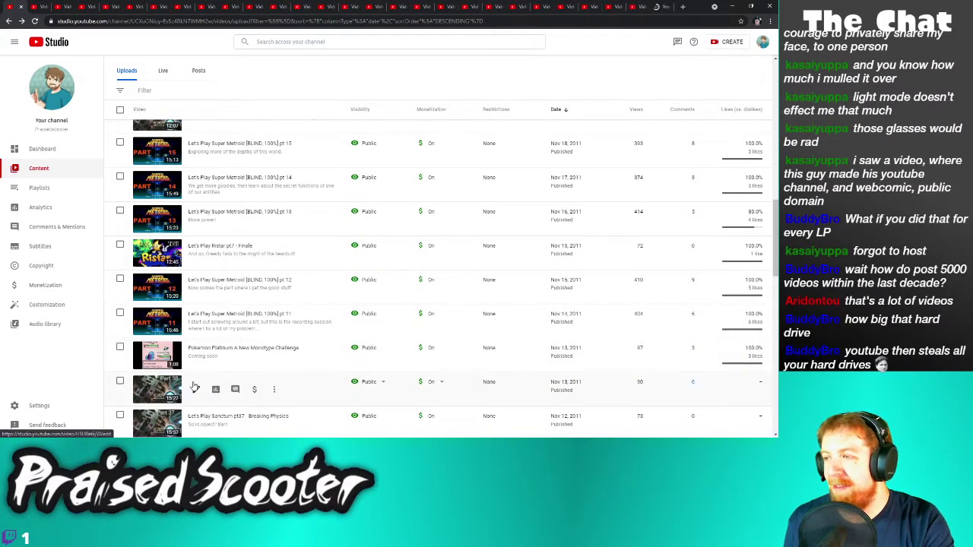
right_click(195, 391)
left_click(228, 331)
scroll(213, 304, "down", 3)
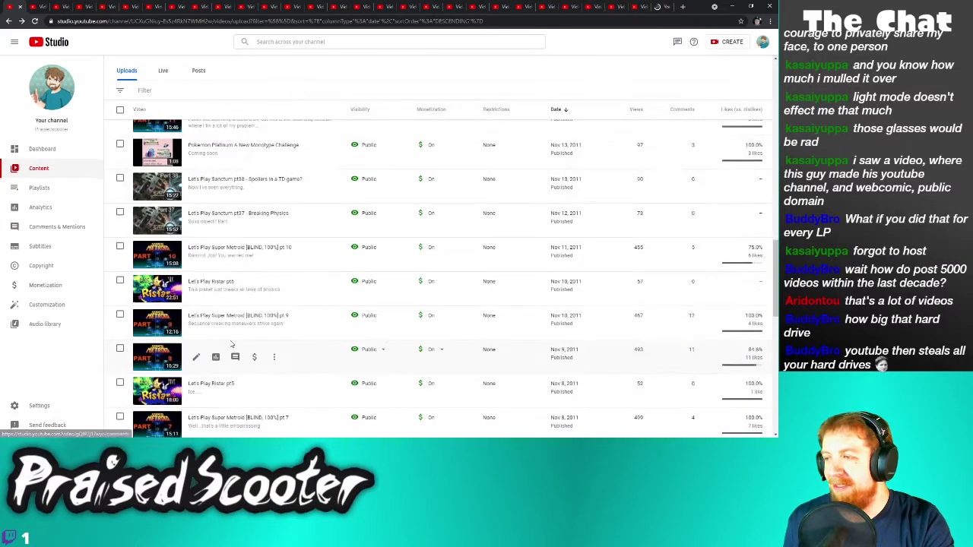
right_click(195, 221)
left_click(212, 232)
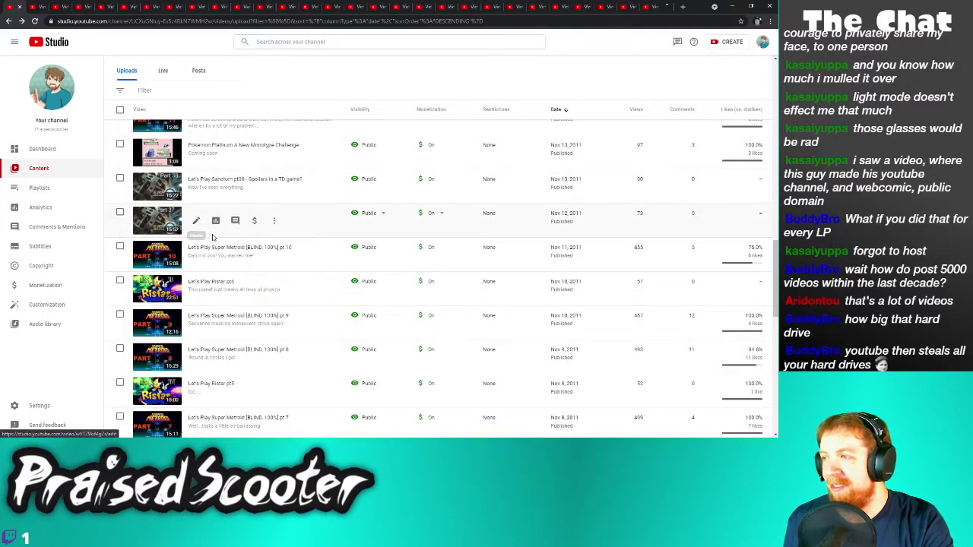
Open the detail pages of Super Metroid pt 10, Ristar pt6, and Super Metroid pt 9 in new tabs
right_click(196, 257)
left_click(212, 267)
right_click(197, 290)
left_click(206, 295)
right_click(196, 324)
left_click(209, 330)
Open the Super Metroid pt 8 details in a separate window, merge it into the main window's tabs, and return to the uploads list
right_click(196, 354)
left_click(213, 371)
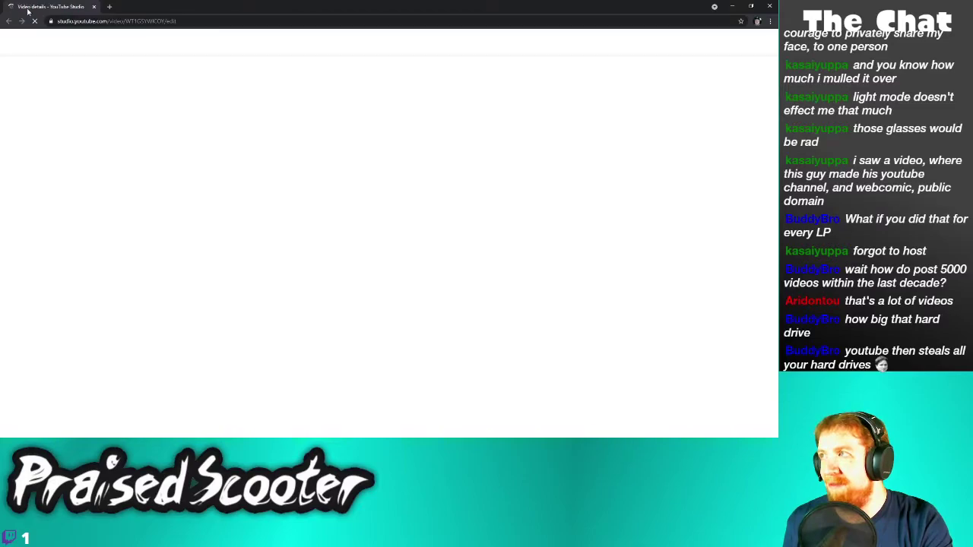
left_click(750, 6)
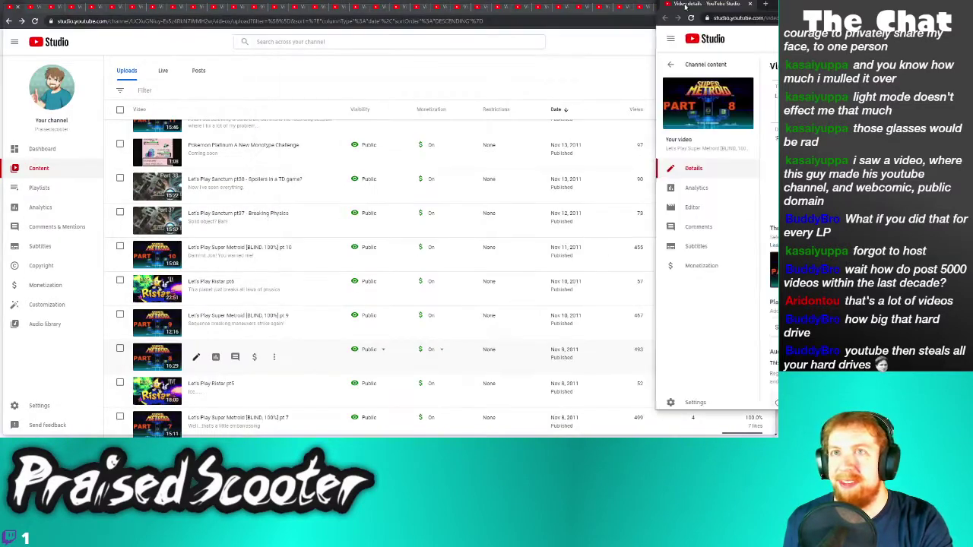
double_click(682, 13)
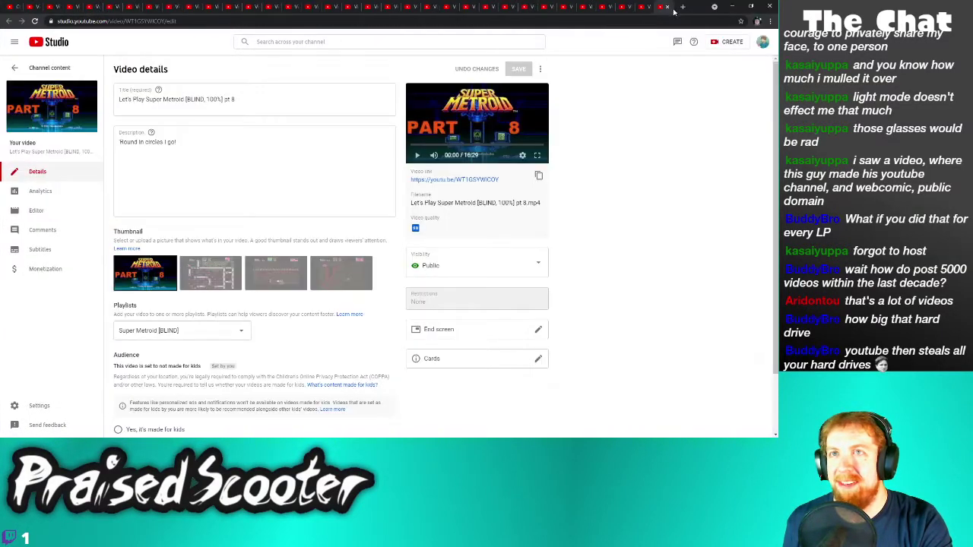
left_click(8, 21)
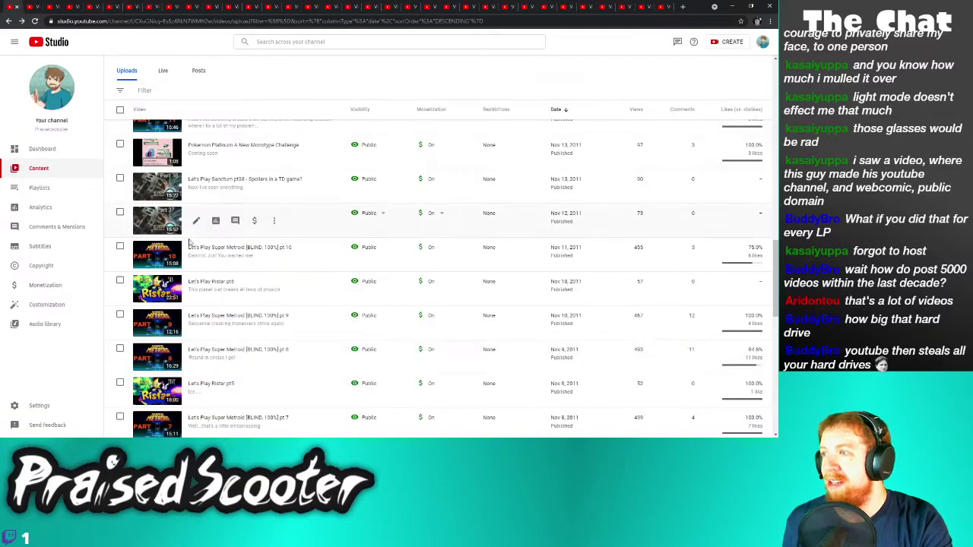
Open the detail pages of Ristar pt5, Super Metroid pt 7, and Super Metroid pt 6 in new tabs
scroll(189, 236, "down", 2)
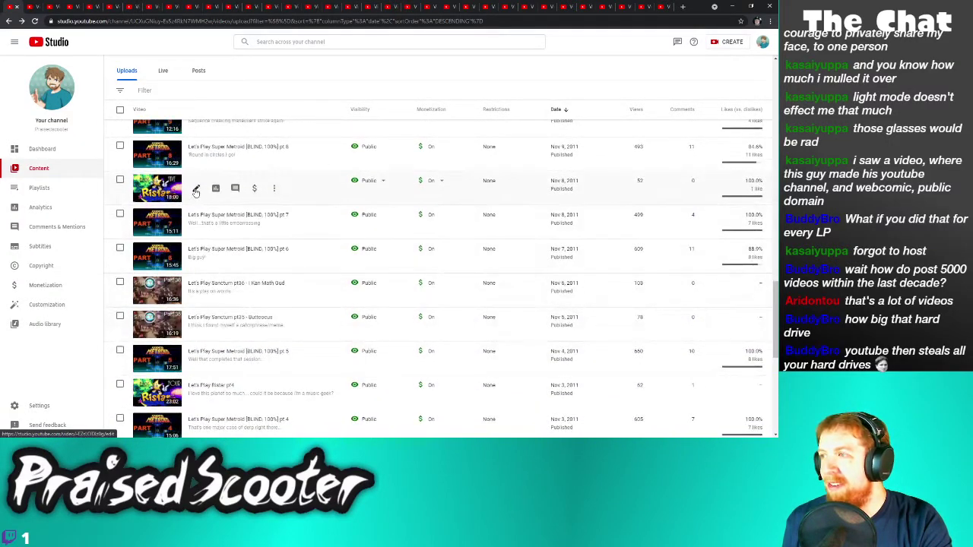
right_click(196, 189)
key("Escape")
right_click(196, 221)
key("Escape")
right_click(196, 258)
key("Escape")
Open the detail pages of Sanctum pt36, Sanctum pt35, and Super Metroid pt 5 in new tabs
right_click(196, 292)
key("Escape")
right_click(196, 326)
key("Escape")
right_click(196, 359)
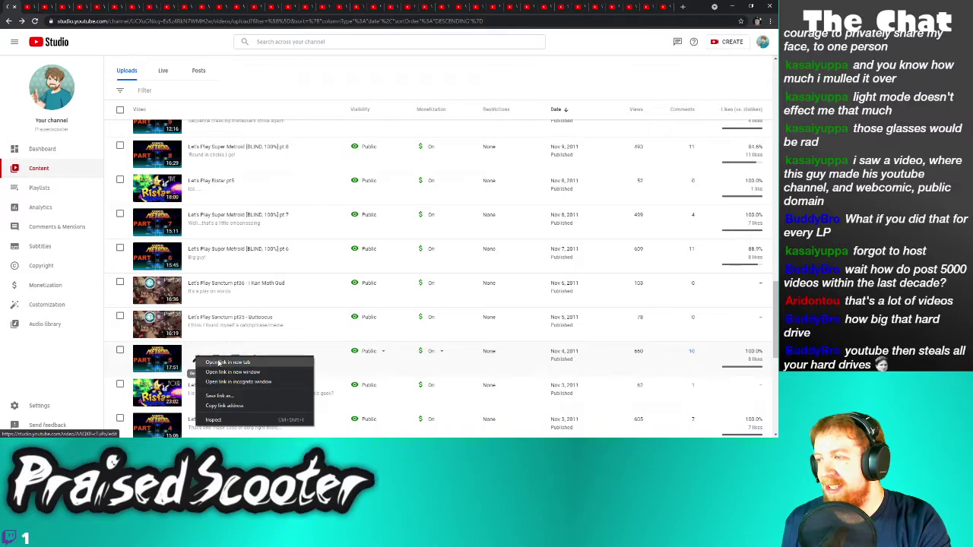
key("Escape")
Open the detail pages of Ristar pt4, Super Metroid pt 4, and Super Metroid pt 3 in new tabs
right_click(196, 393)
key("Escape")
scroll(207, 367, "down", 3)
scroll(207, 250, "down", 2)
right_click(196, 144)
key("Escape")
right_click(195, 177)
key("Escape")
Open the detail pages of Ristar pt3, Super Metroid pt 2, and Super Metroid pt 1 in new tabs
right_click(199, 210)
key("Escape")
right_click(197, 245)
key("Escape")
right_click(198, 278)
key("Escape")
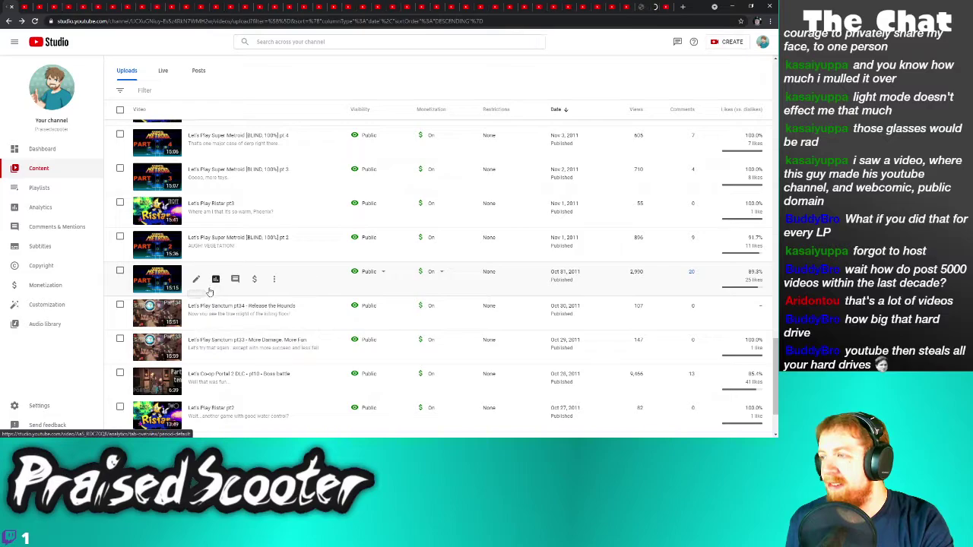
Open the detail pages of Sanctum pt34, Sanctum pt33, and Portal 2 DLC pt10 - Boss battle in new tabs
right_click(199, 313)
key("Escape")
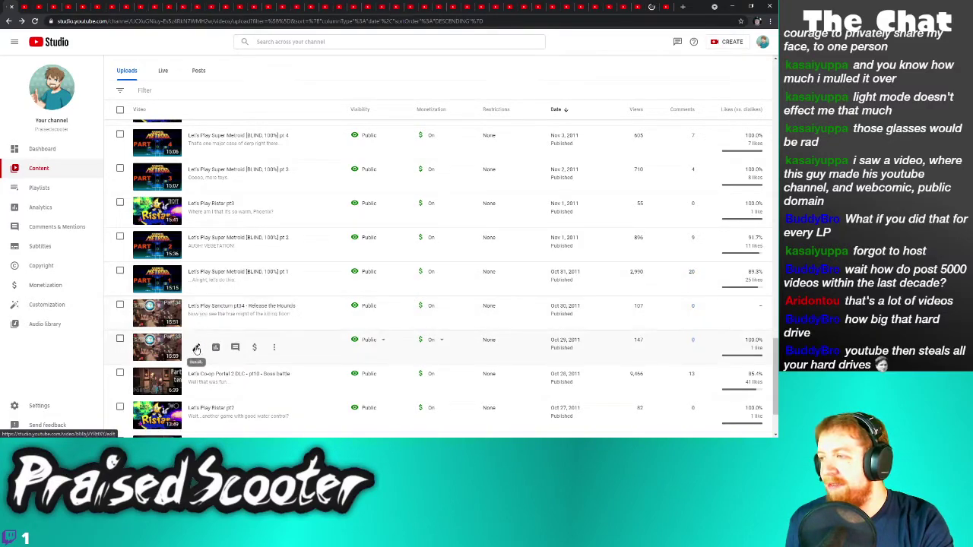
right_click(198, 348)
key("Escape")
right_click(198, 313)
key("Escape")
Open the detail pages of the last two listed videos, Ristar pt2 and Portal 2 DLC pt9, in new tabs
scroll(220, 332, "down", 2)
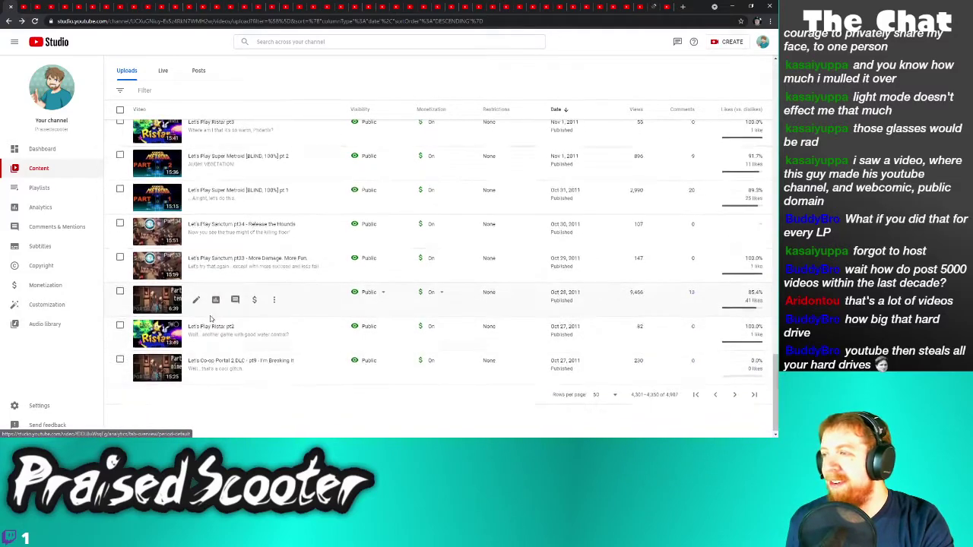
right_click(198, 335)
key("Escape")
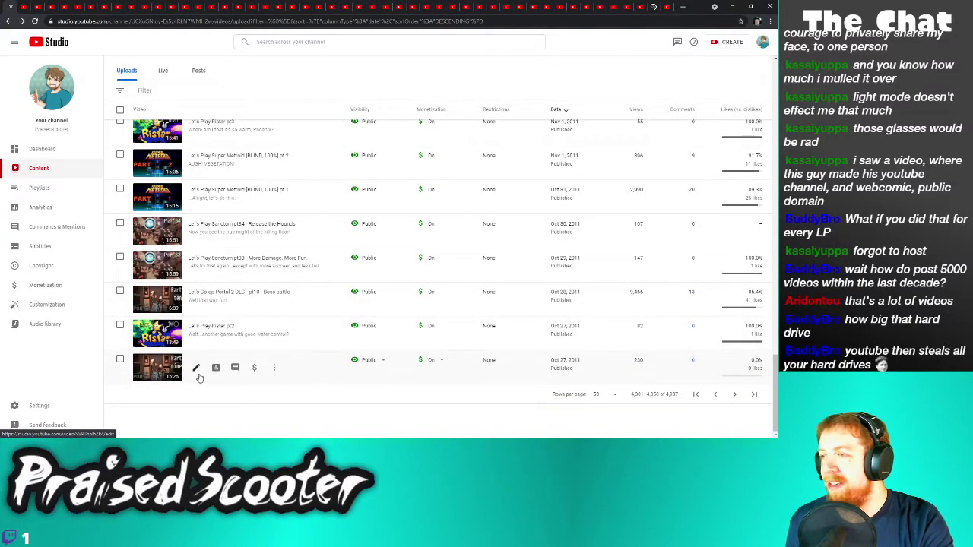
right_click(197, 367)
left_click(201, 370)
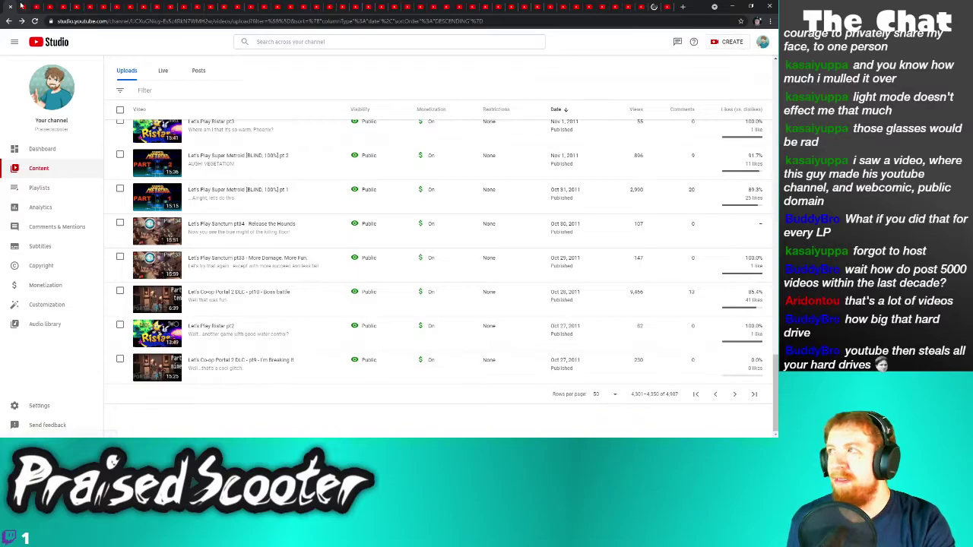
Turn off the Shorts sampling permission for the Pokemon Platinum Monotype Challenge - Flying pt5 video and save the change
key("ctrl+Tab")
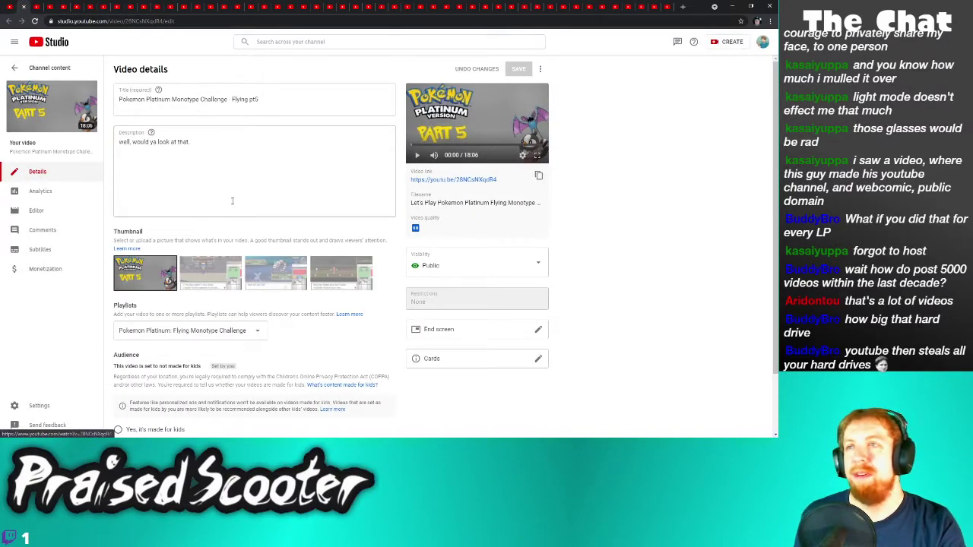
scroll(267, 376, "down", 1)
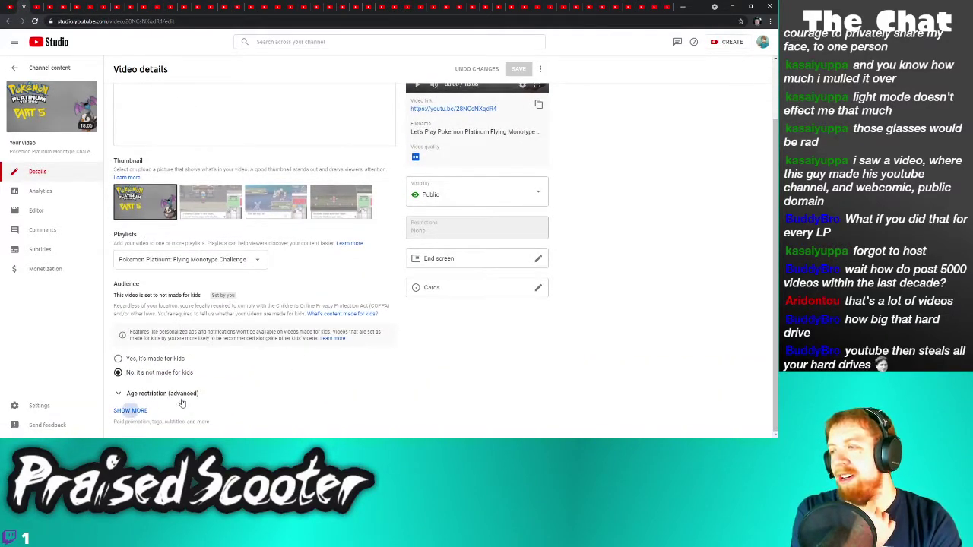
left_click(131, 410)
scroll(133, 374, "down", 5)
scroll(133, 373, "down", 1)
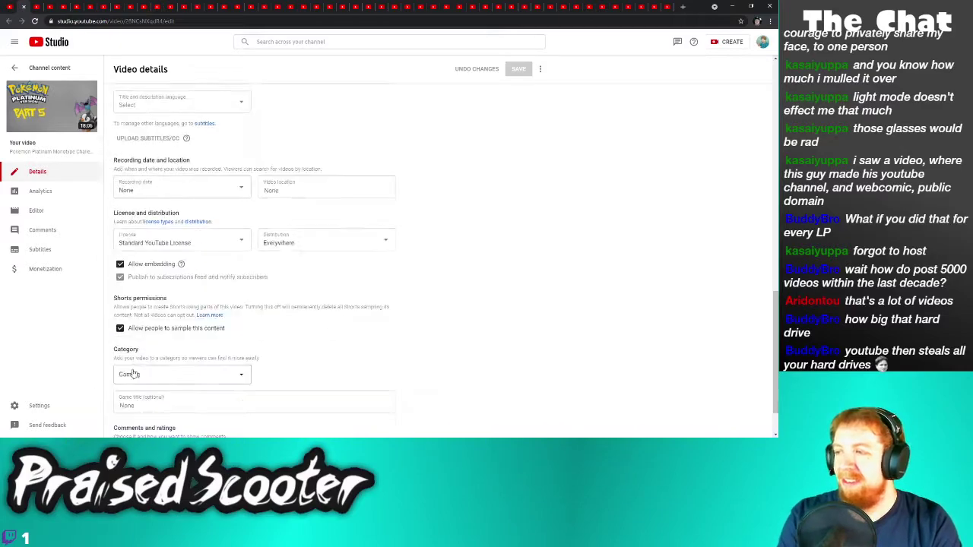
left_click(148, 330)
left_click(518, 69)
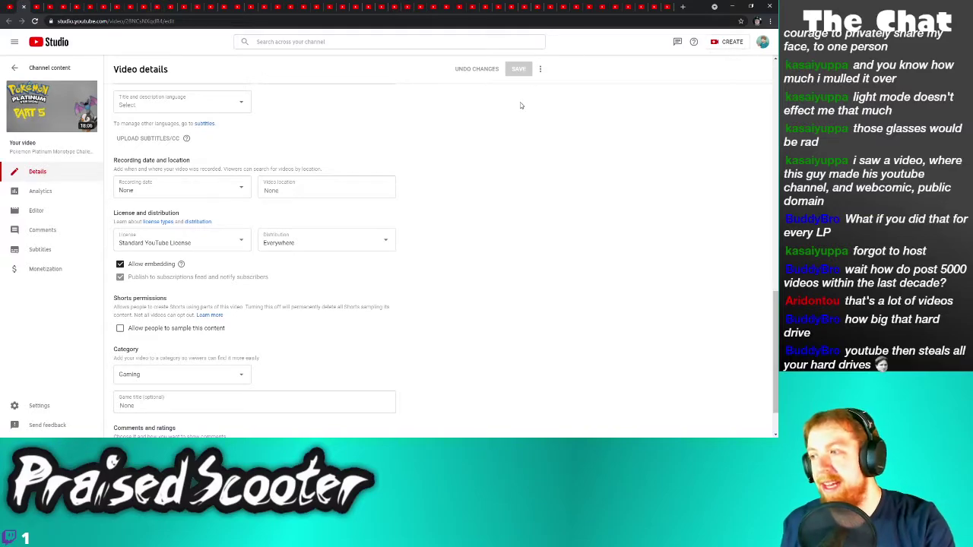
Turn off the Shorts sampling permission for the Super Metroid pt 26 video, save the change and close its details page
left_click(38, 9)
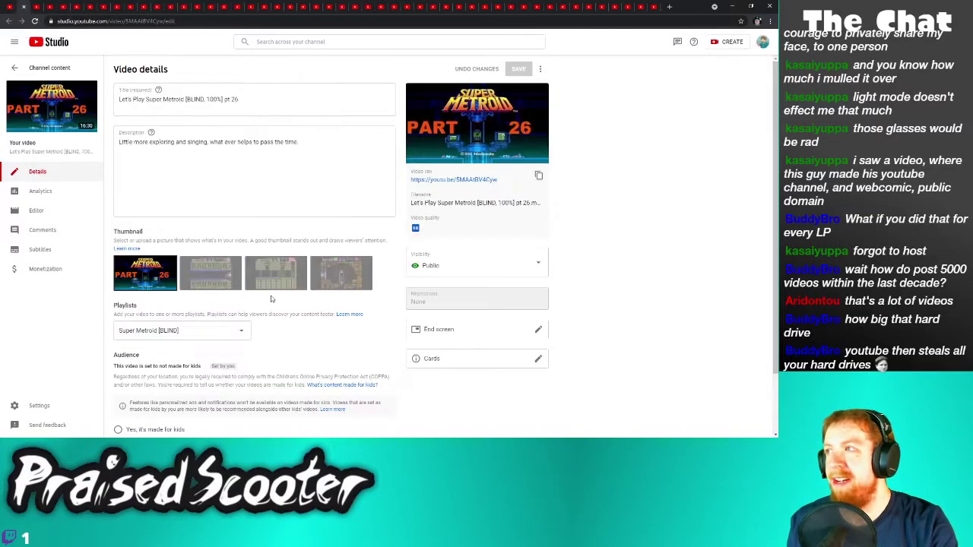
scroll(228, 304, "down", 2)
left_click(144, 412)
scroll(156, 372, "down", 10)
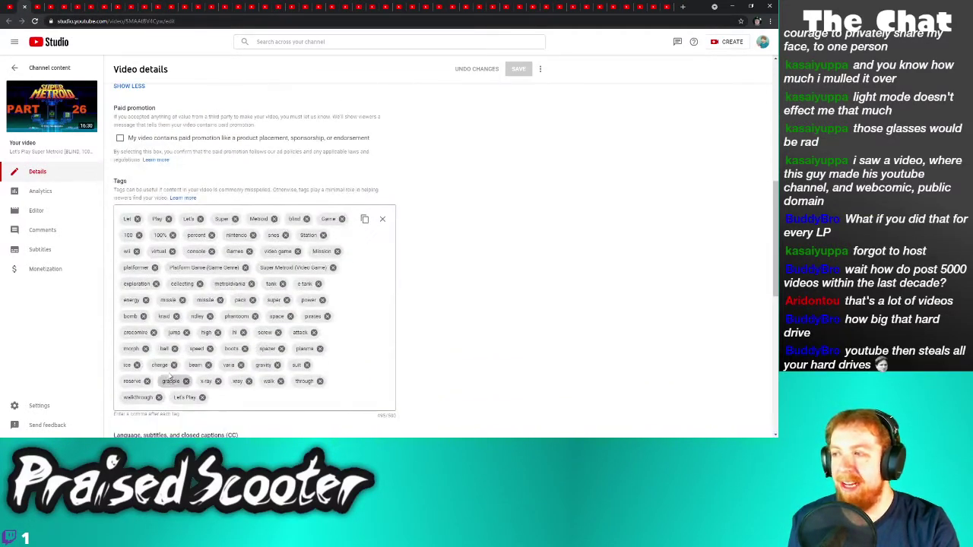
left_click(120, 272)
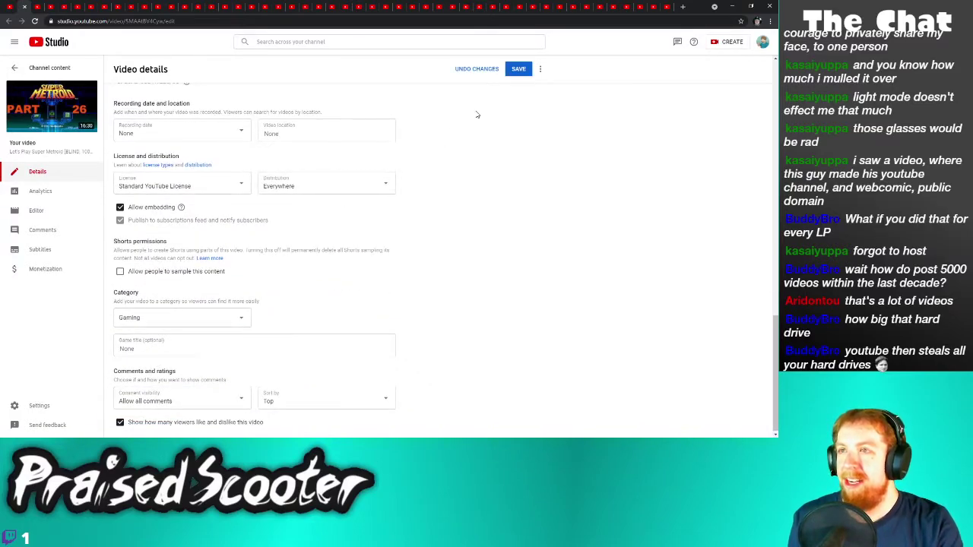
left_click(518, 69)
key("ctrl+w")
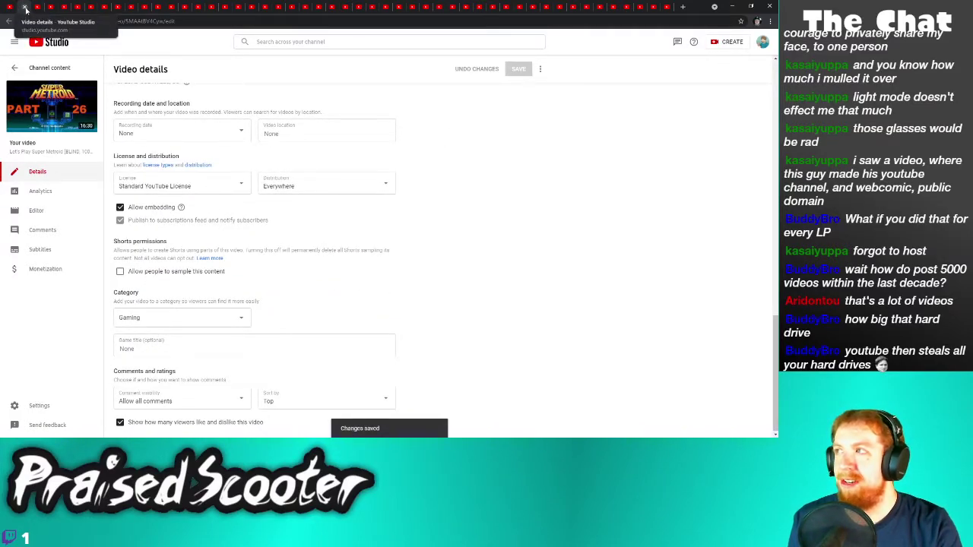
Turn off the Shorts sampling permission for the Super Metroid pt 25 video, save the change and close its details page
scroll(138, 153, "down", 2)
left_click(132, 411)
scroll(144, 380, "down", 9)
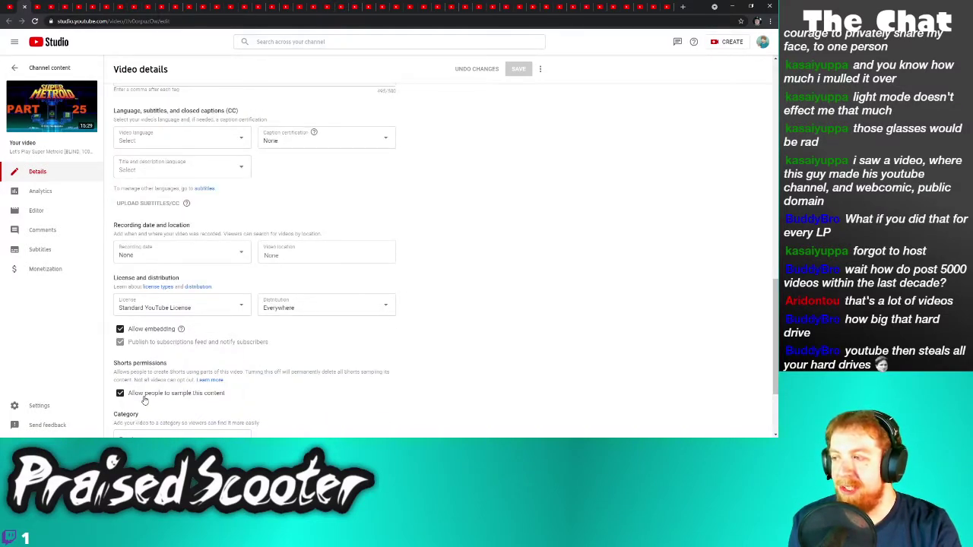
left_click(143, 395)
left_click(519, 69)
key("alt+Left")
Turn off the Shorts sampling permission for the Super Metroid pt 24 video, save the change and close its details page
scroll(152, 334, "down", 1)
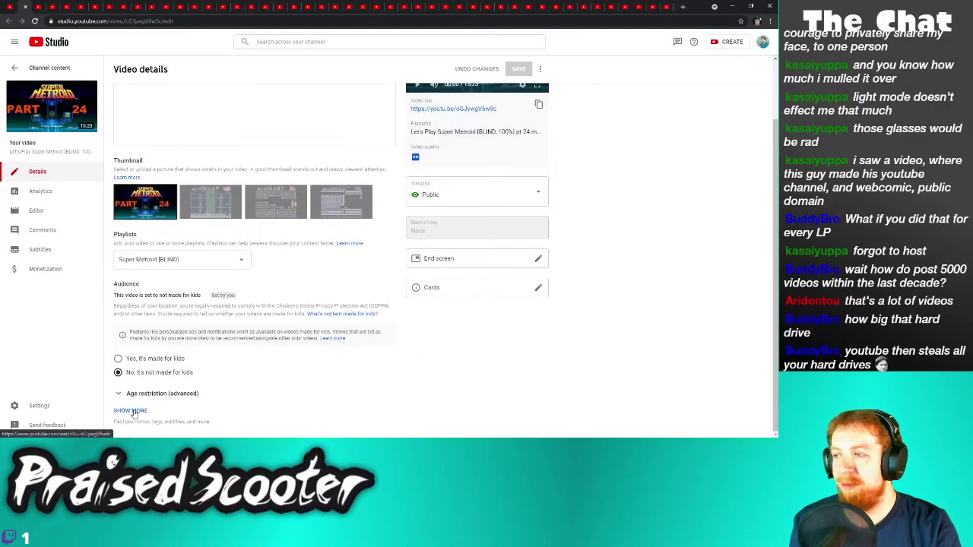
left_click(130, 410)
scroll(139, 276, "down", 10)
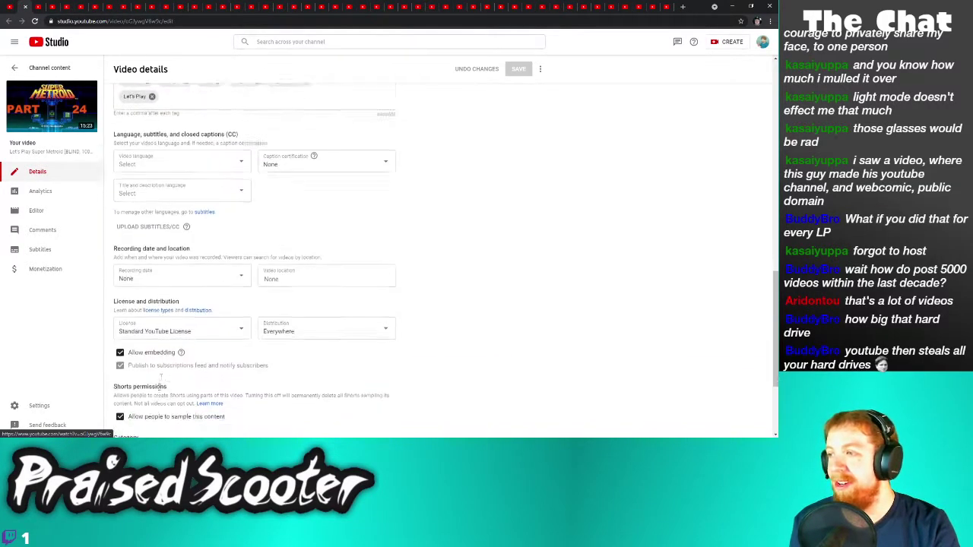
left_click(120, 271)
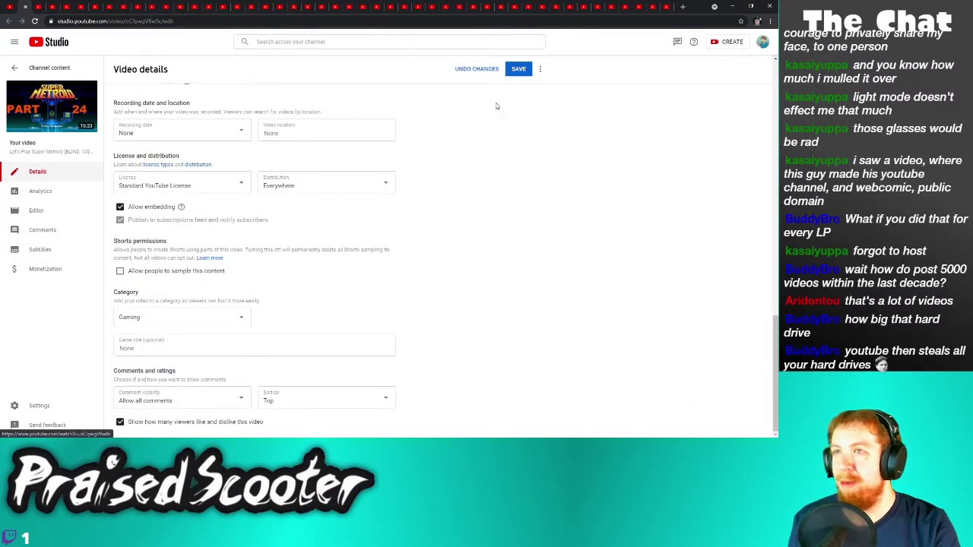
left_click(519, 70)
key("ctrl+w")
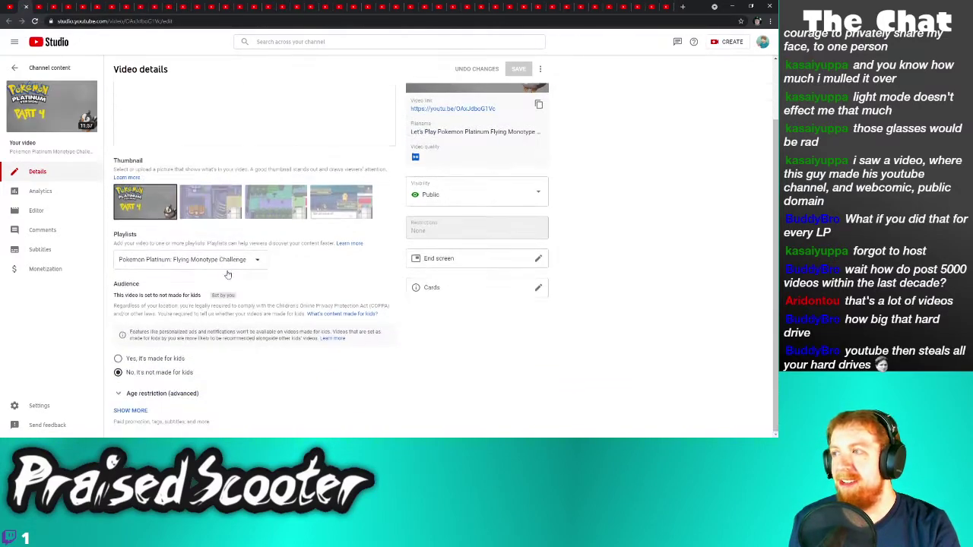
Turn off the Shorts sampling permission for the Pokemon Platinum Monotype Challenge - Flying pt4 video, save the change and close its details page
scroll(166, 380, "down", 10)
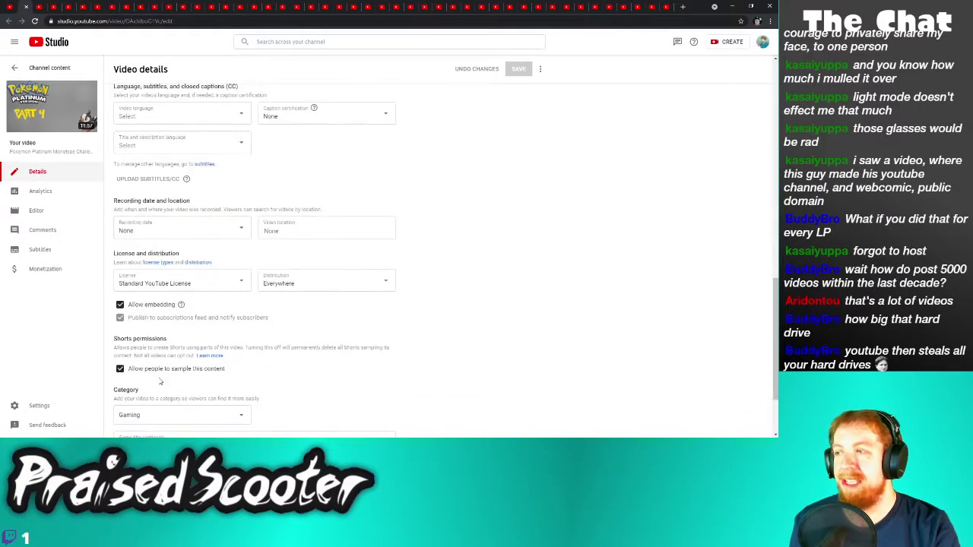
left_click(164, 373)
left_click(517, 69)
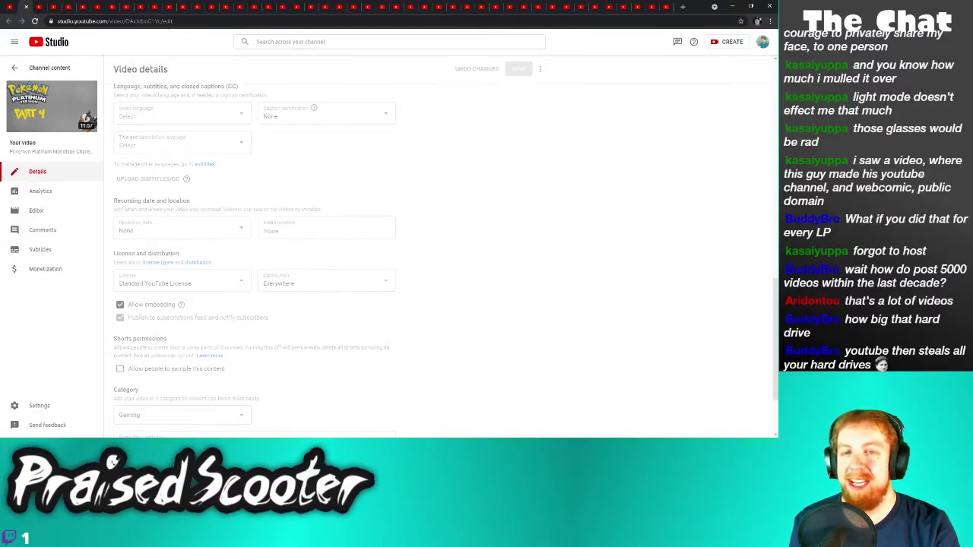
key("ctrl+w")
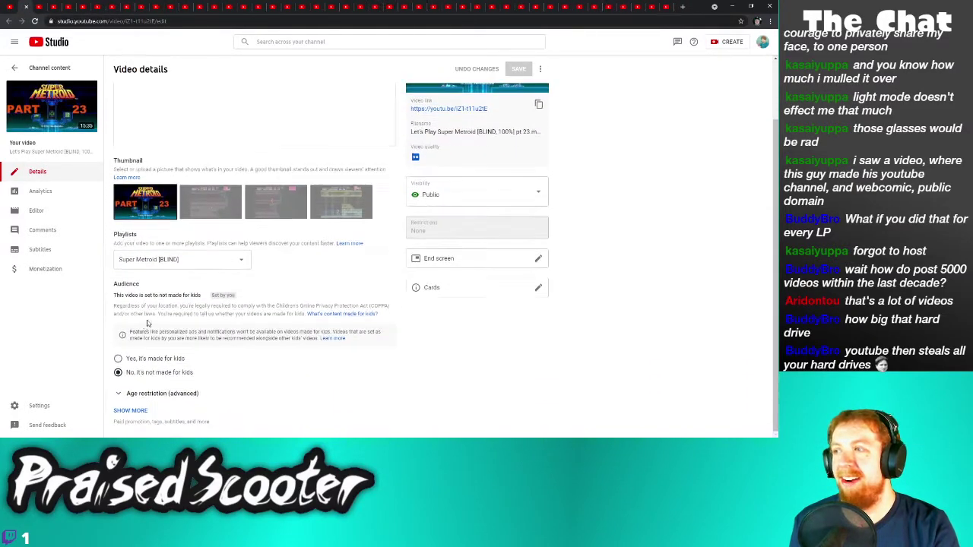
Turn off the Shorts sampling permission for the Super Metroid pt 23 video, save the change and close its details page
left_click(130, 410)
scroll(190, 373, "down", 6)
scroll(185, 376, "down", 3)
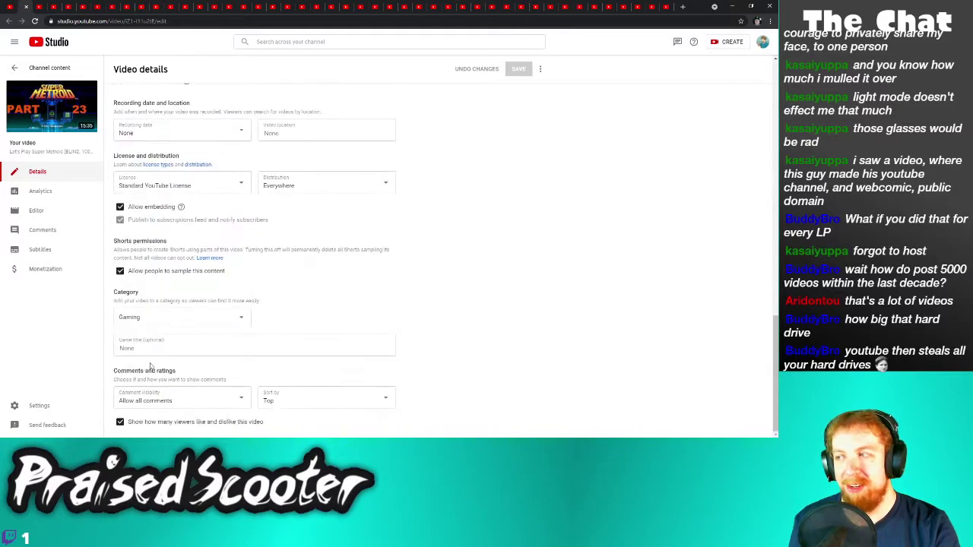
left_click(190, 270)
left_click(515, 73)
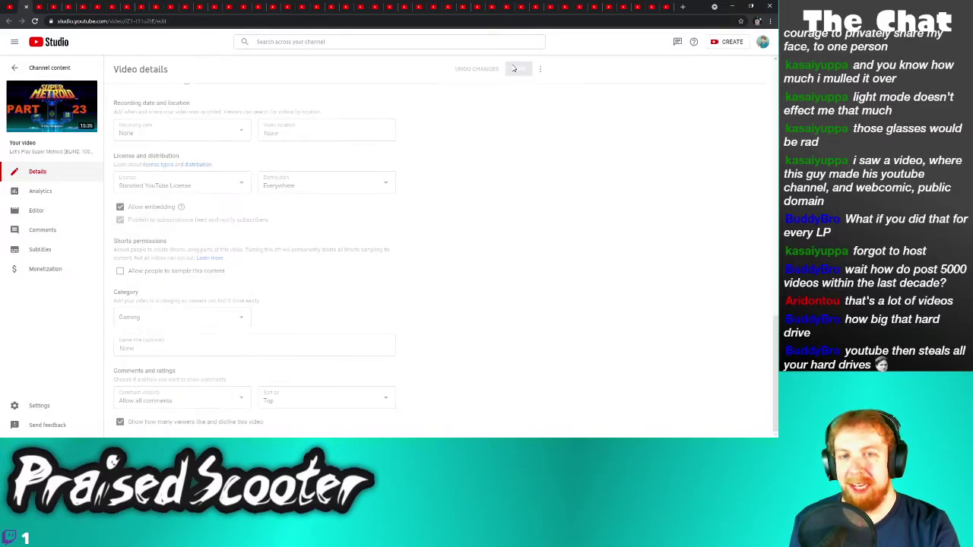
left_click(26, 8)
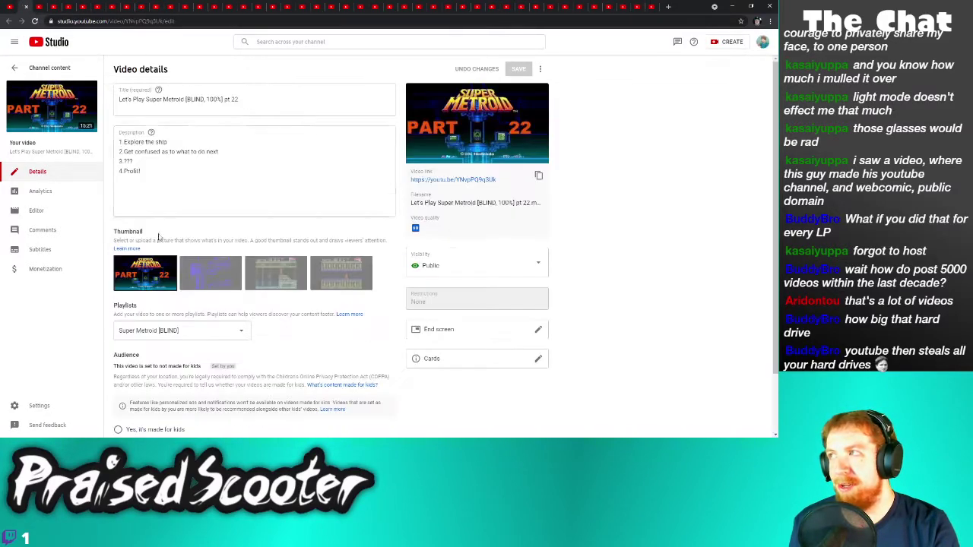
Turn off the Shorts sampling permission for the Super Metroid pt 22 video, save the change and close its details page
left_click(133, 410)
scroll(165, 363, "down", 8)
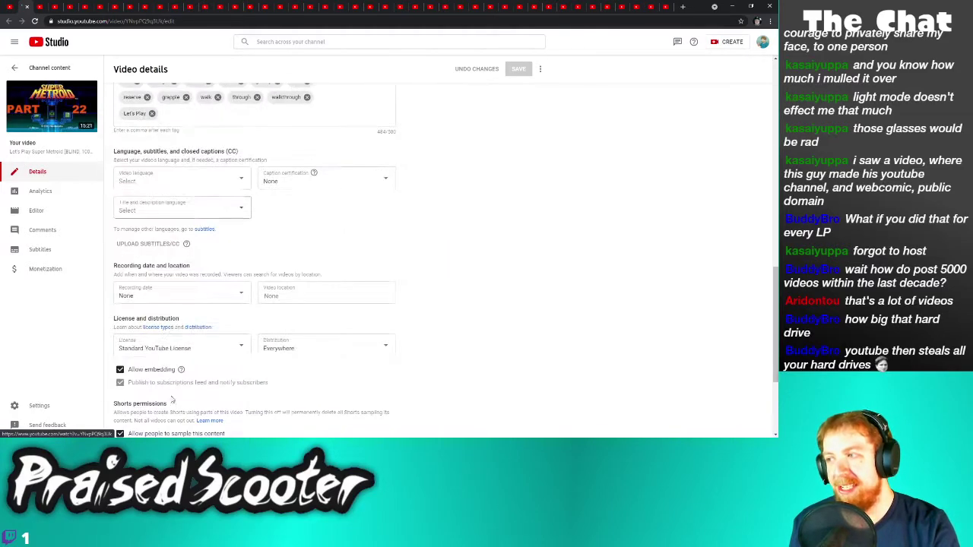
left_click(165, 356)
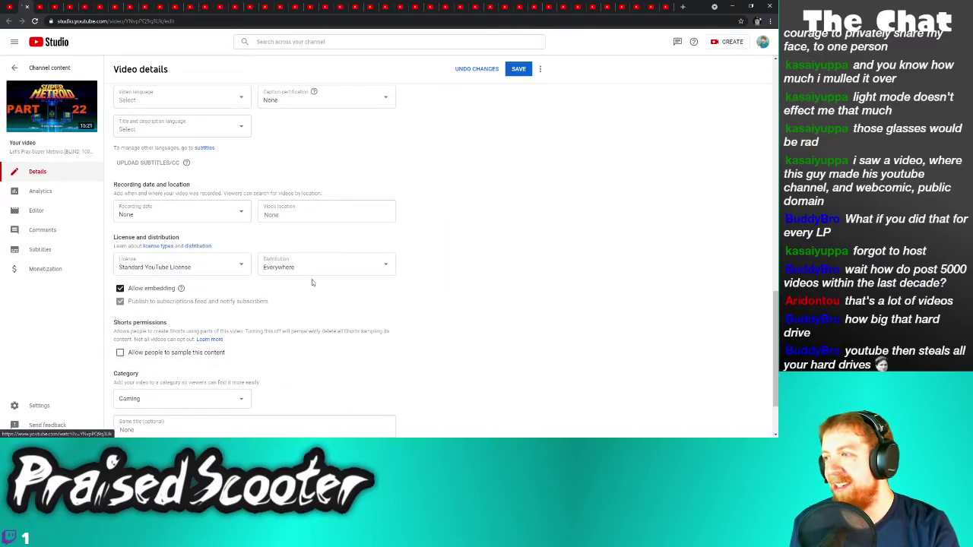
left_click(518, 69)
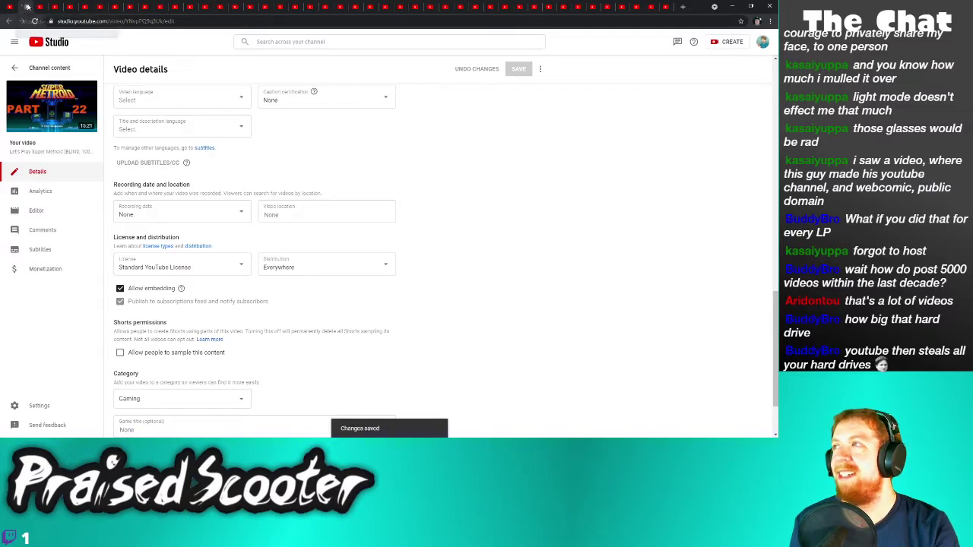
left_click(26, 7)
Turn off the Shorts sampling permission for the Pokemon Platinum Monotype Challenge - Flying pt3 video, save the change and close its details page
scroll(198, 304, "down", 1)
left_click(136, 410)
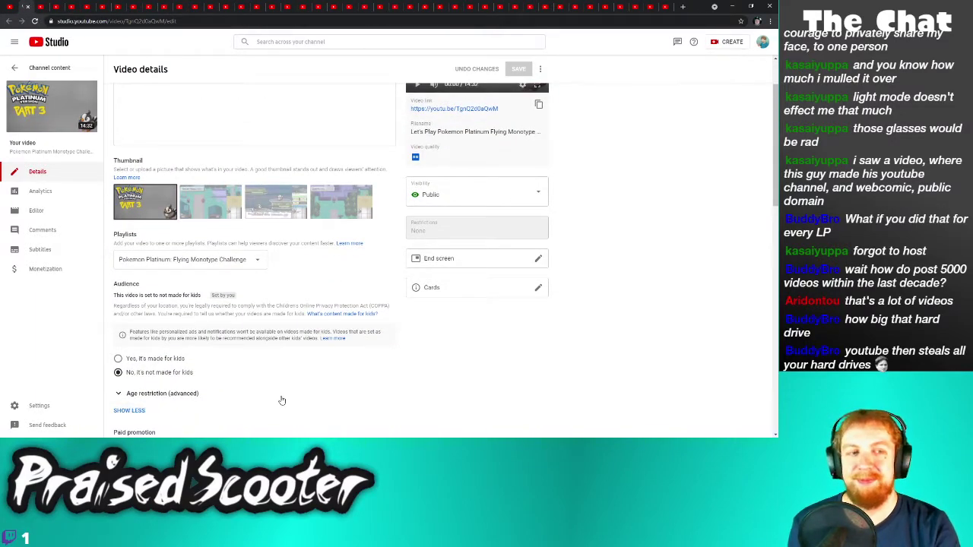
scroll(302, 383, "down", 5)
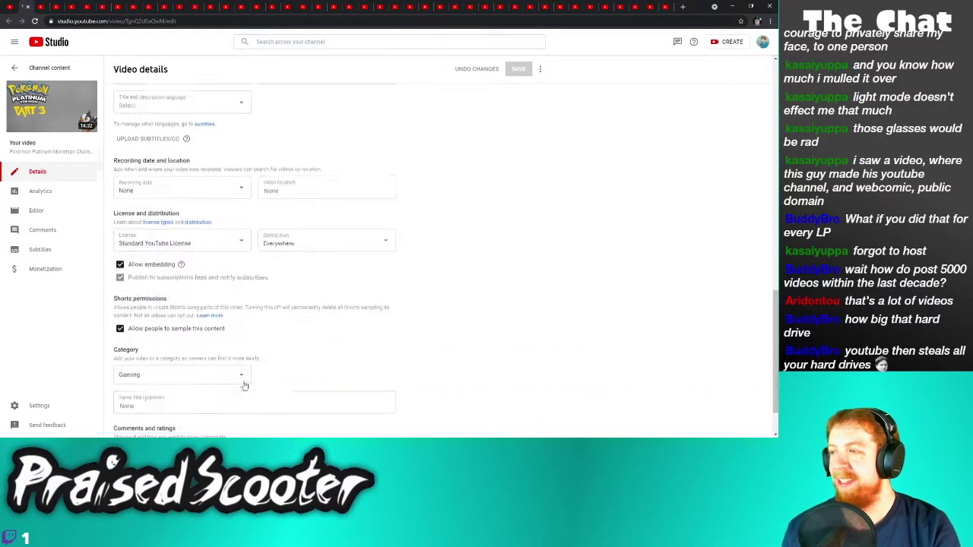
left_click(172, 331)
left_click(519, 70)
key("alt+Left")
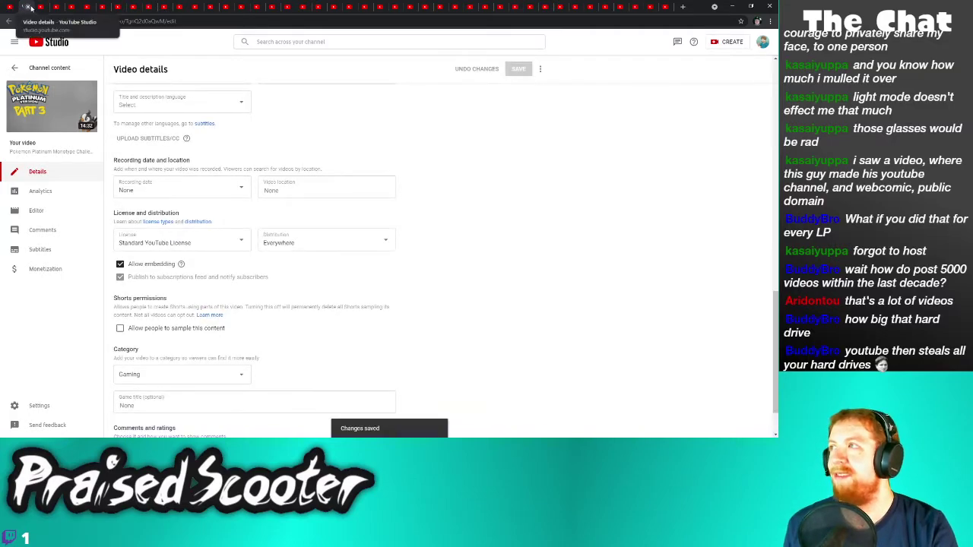
Turn off the Shorts sampling permission for the Super Metroid pt 21 video, save the change and close its details page
scroll(147, 414, "down", 3)
left_click(136, 410)
scroll(147, 425, "down", 7)
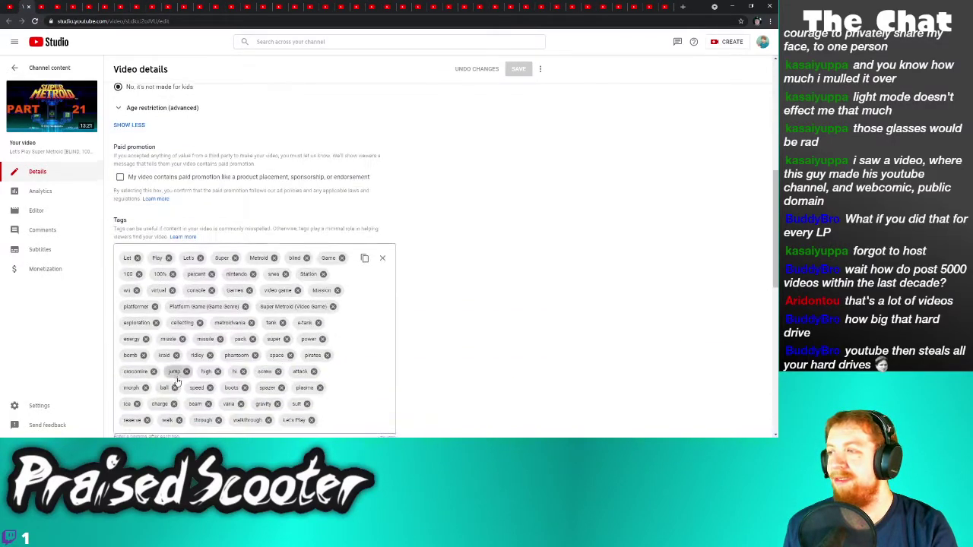
scroll(150, 430, "down", 2)
left_click(169, 336)
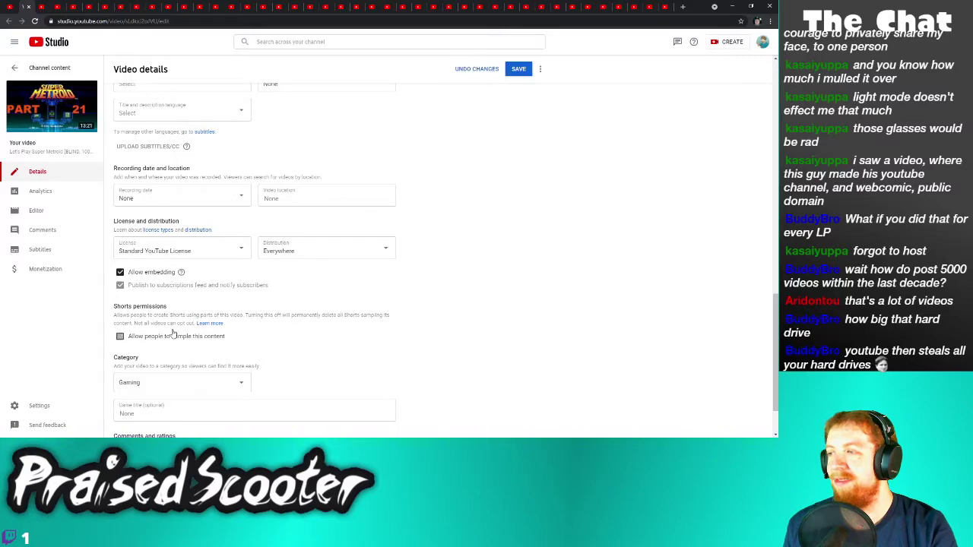
left_click(520, 70)
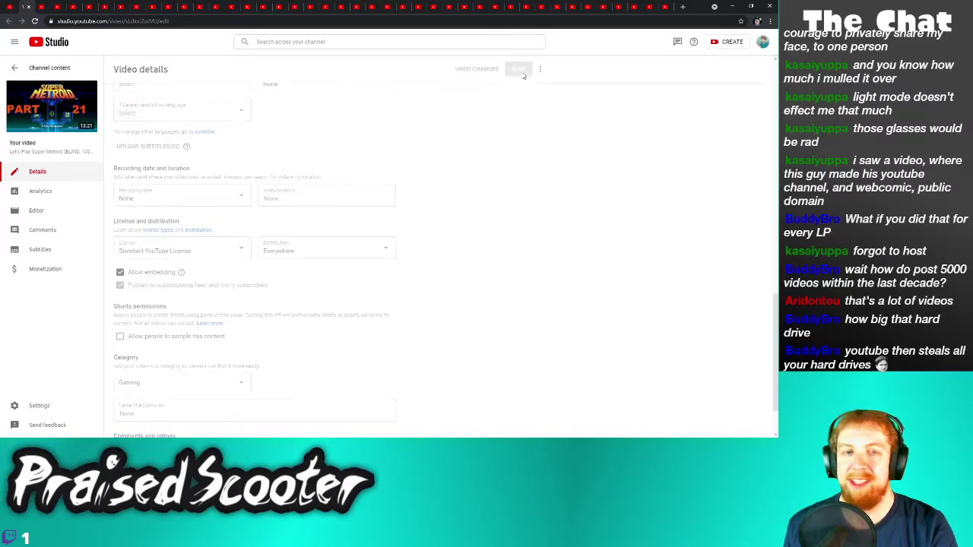
left_click(32, 8)
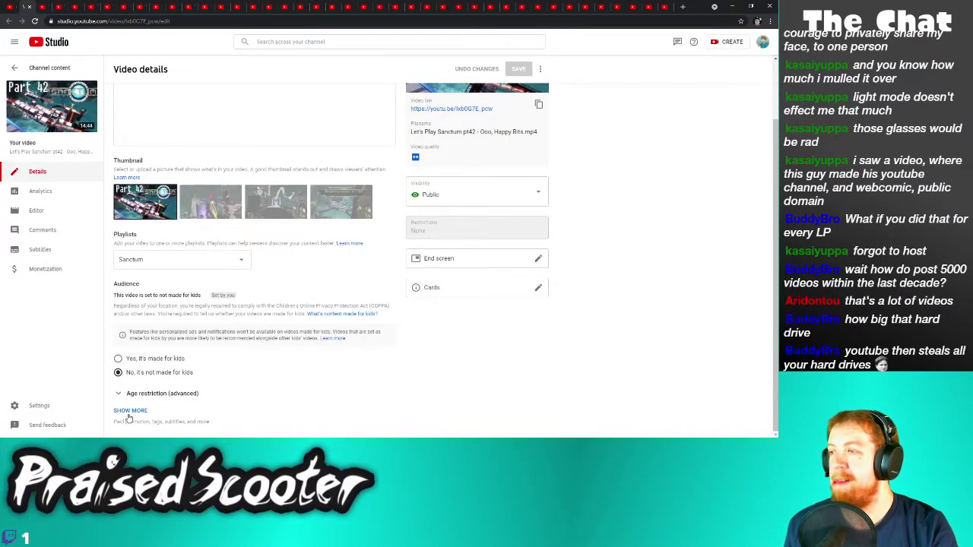
Turn off the Shorts sampling permission for the Sanctum pt42 - Ooo, Happy Bits video and close its details page
left_click(129, 411)
scroll(191, 380, "down", 5)
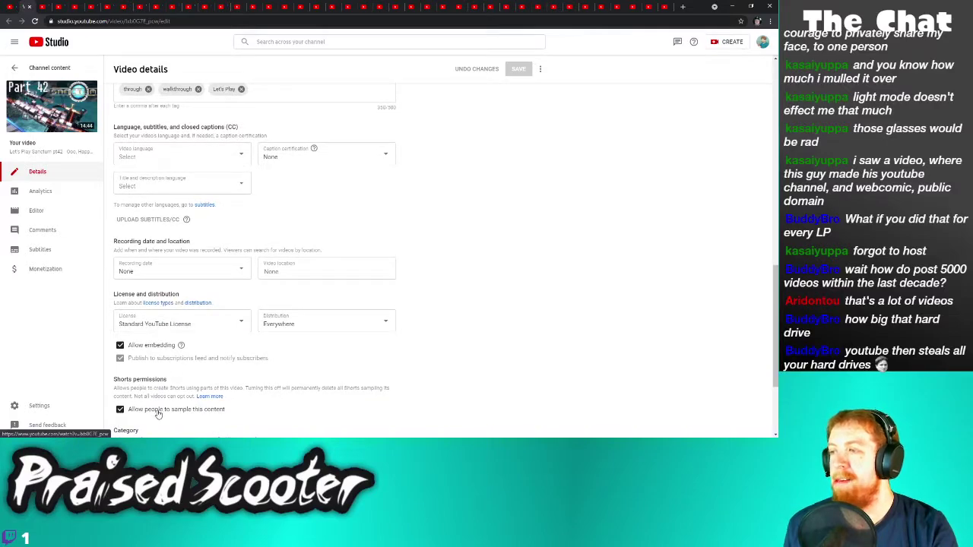
key("alt+Left")
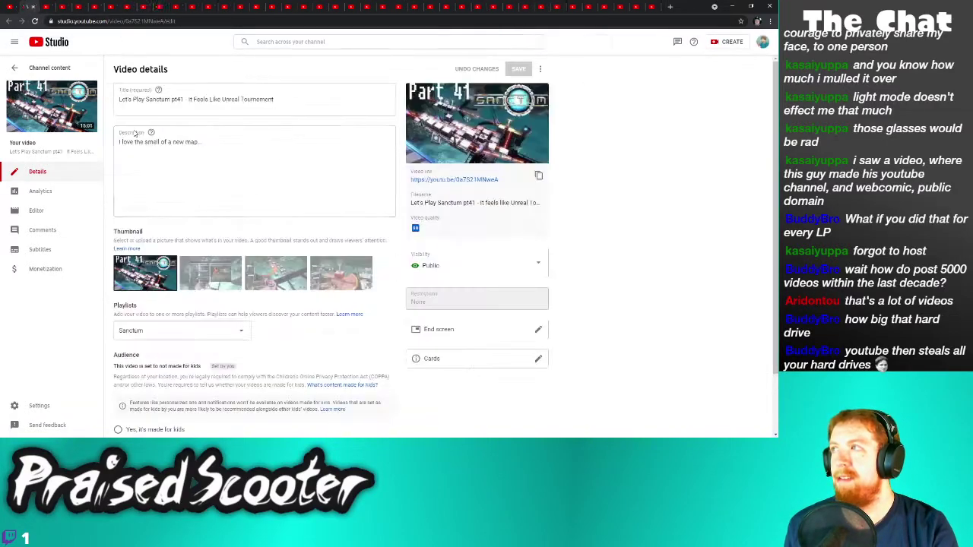
Turn off the Shorts sampling permission for the Sanctum pt41 - It Feels Like Unreal Tournament video, save the change and close its details page
scroll(228, 304, "down", 1)
left_click(133, 410)
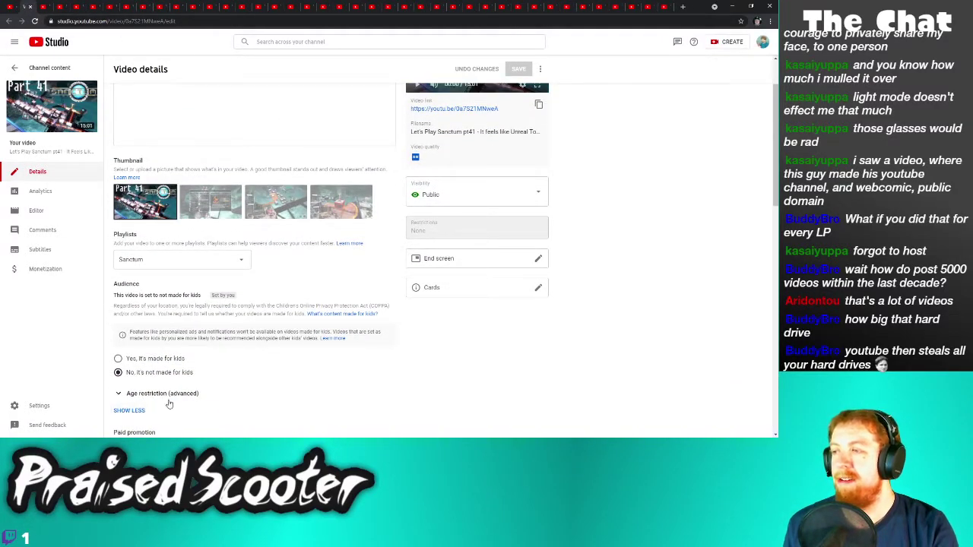
scroll(170, 405, "down", 5)
left_click(151, 414)
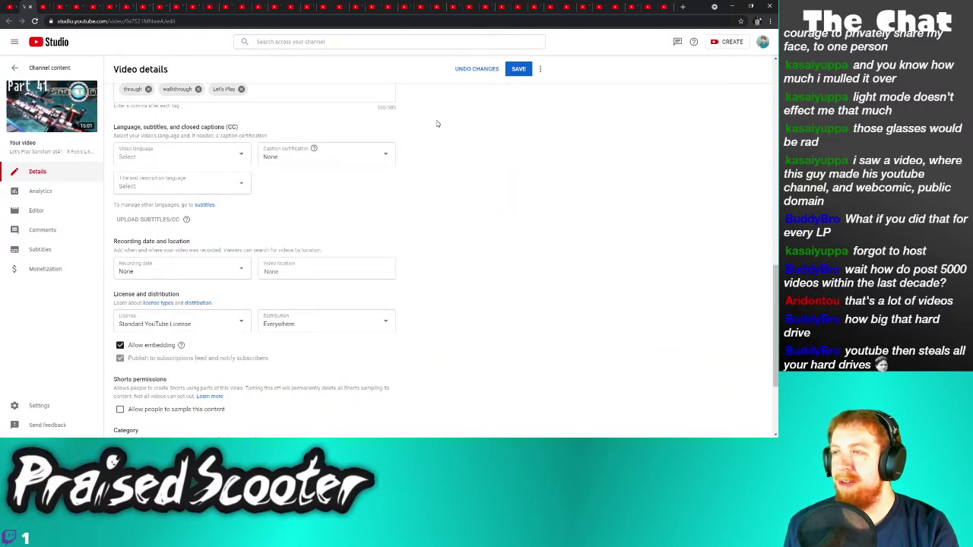
left_click(517, 68)
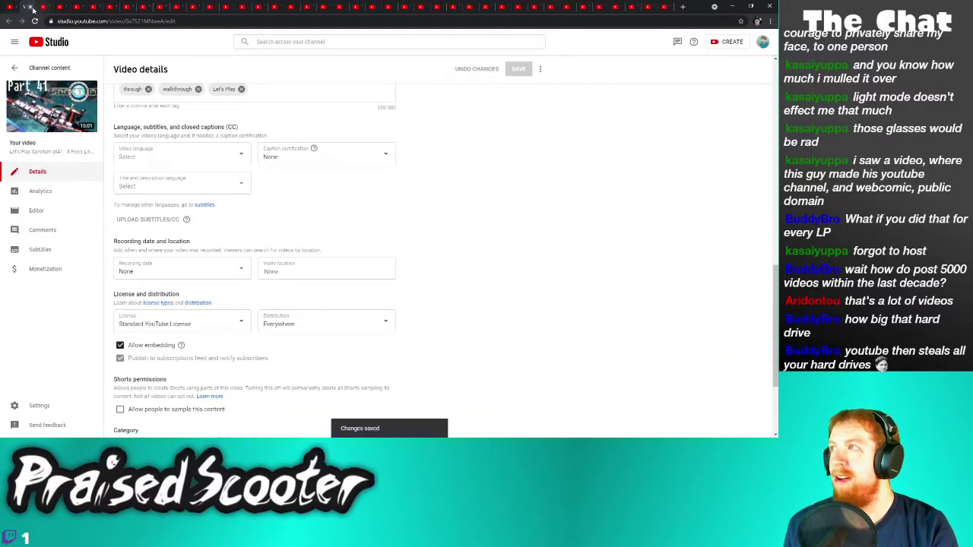
left_click(31, 6)
Turn off the Shorts sampling permission for the video after Sanctum pt41, save the change and close its details page
scroll(152, 342, "down", 2)
scroll(160, 397, "down", 5)
left_click(120, 417)
left_click(519, 68)
left_click(32, 7)
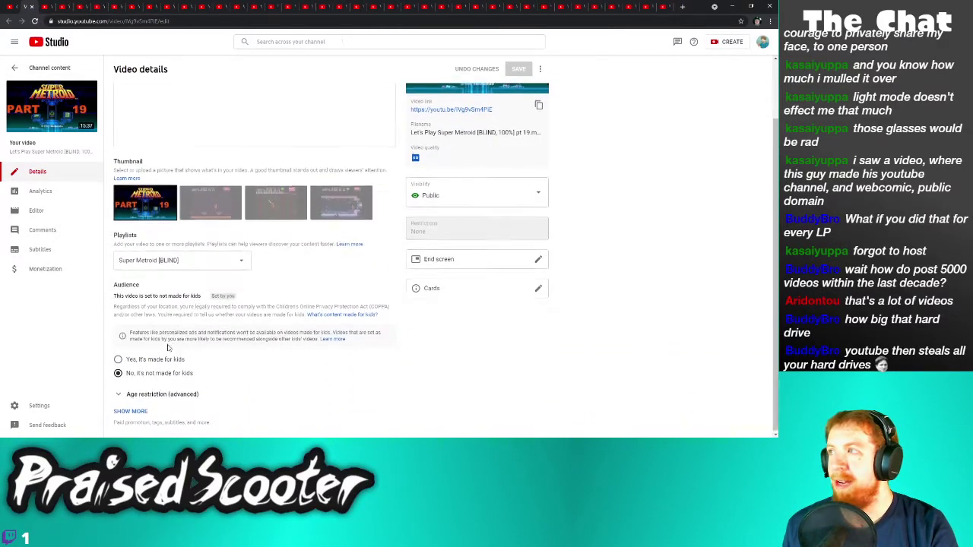
Turn off the Shorts sampling permission for the Super Metroid pt 19 video, save the change and close its details page
left_click(130, 414)
scroll(192, 379, "down", 5)
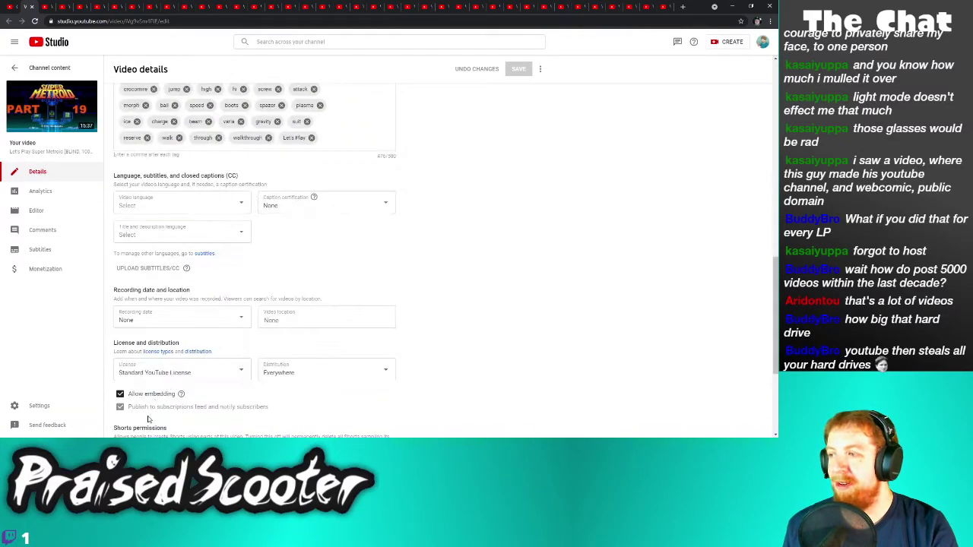
scroll(148, 419, "down", 1)
left_click(141, 376)
left_click(518, 69)
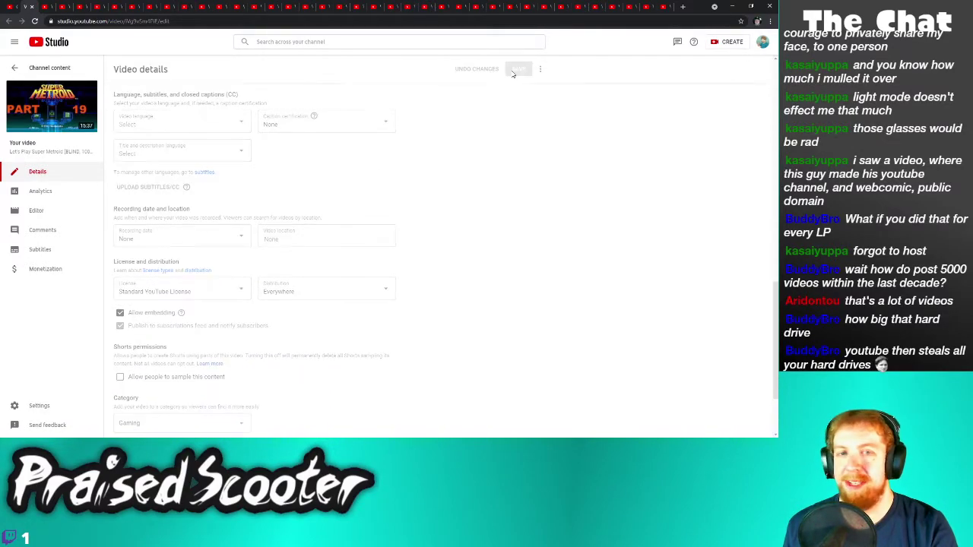
left_click(33, 7)
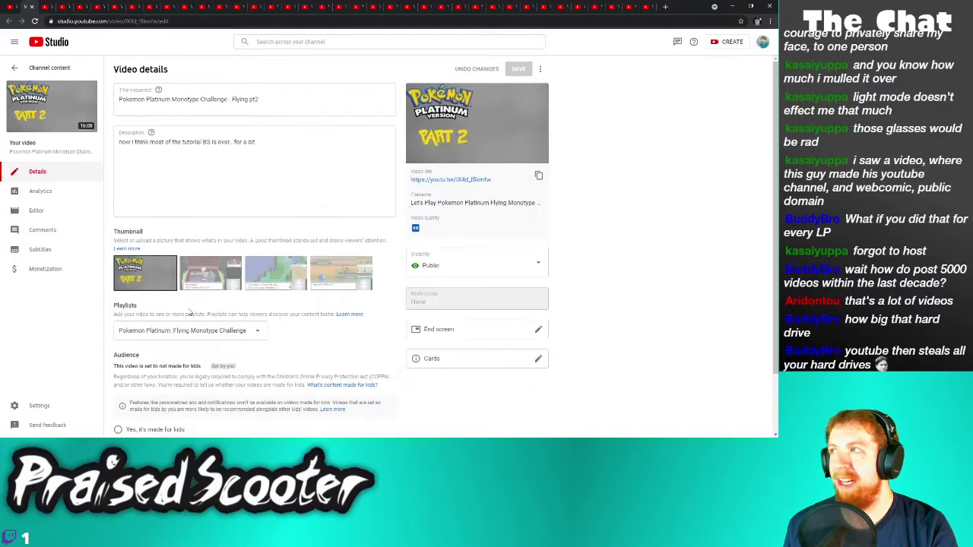
Turn off the Shorts sampling permission for the Pokemon Platinum Monotype Challenge - Flying pt2 video, save the change and close its details page
left_click(131, 411)
scroll(135, 372, "down", 7)
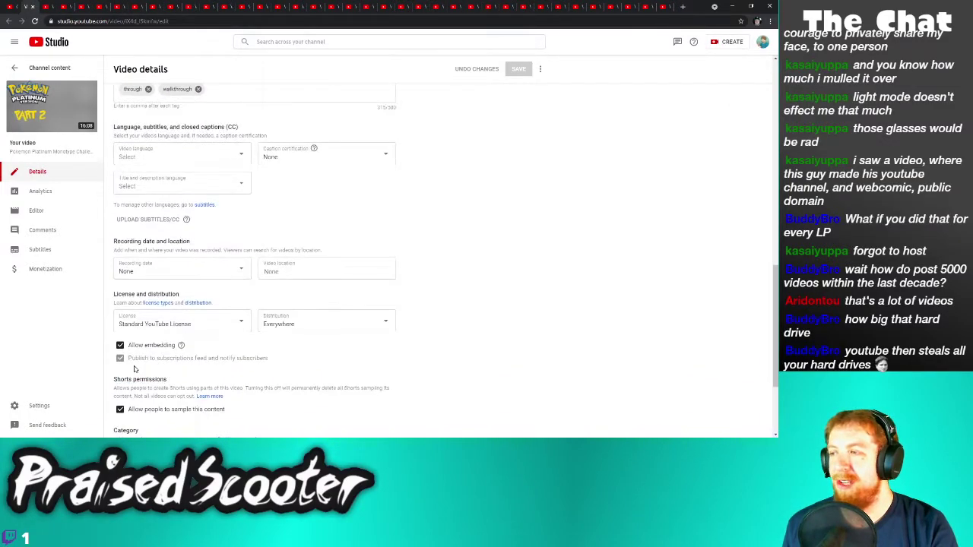
left_click(120, 409)
left_click(520, 75)
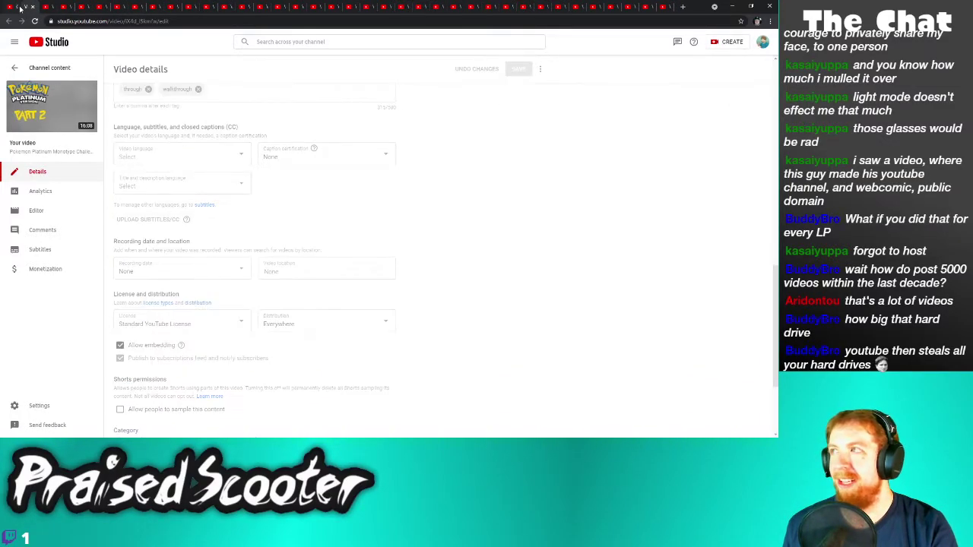
key("ctrl+w")
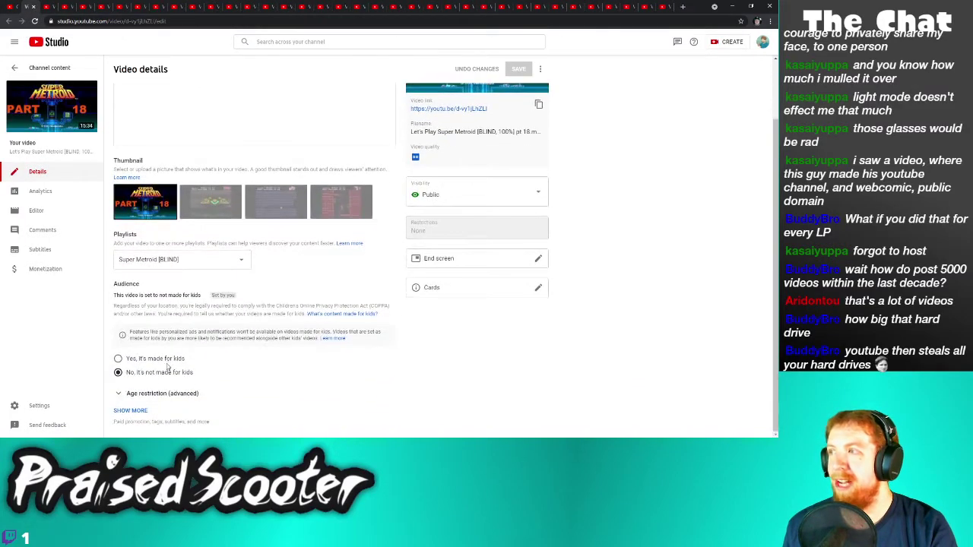
Turn off the Shorts sampling permission for the Super Metroid pt 18 video, save the change and close its details page
left_click(141, 410)
scroll(160, 388, "down", 7)
left_click(160, 380)
left_click(518, 68)
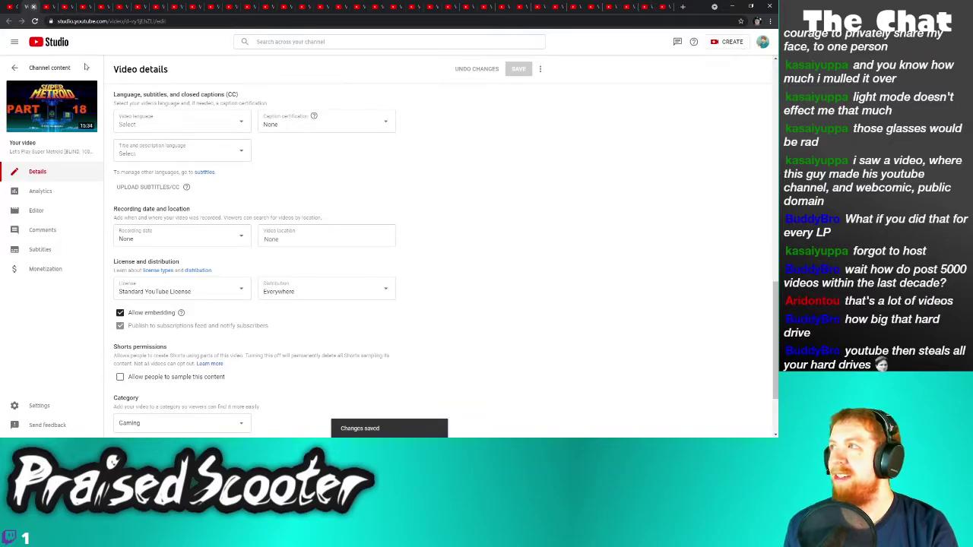
key("ctrl+w")
Turn off the Shorts sampling permission for the Pokemon Platinum Monotype Challenge part 1 video, save the change and close its details page
left_click(144, 409)
scroll(160, 388, "down", 10)
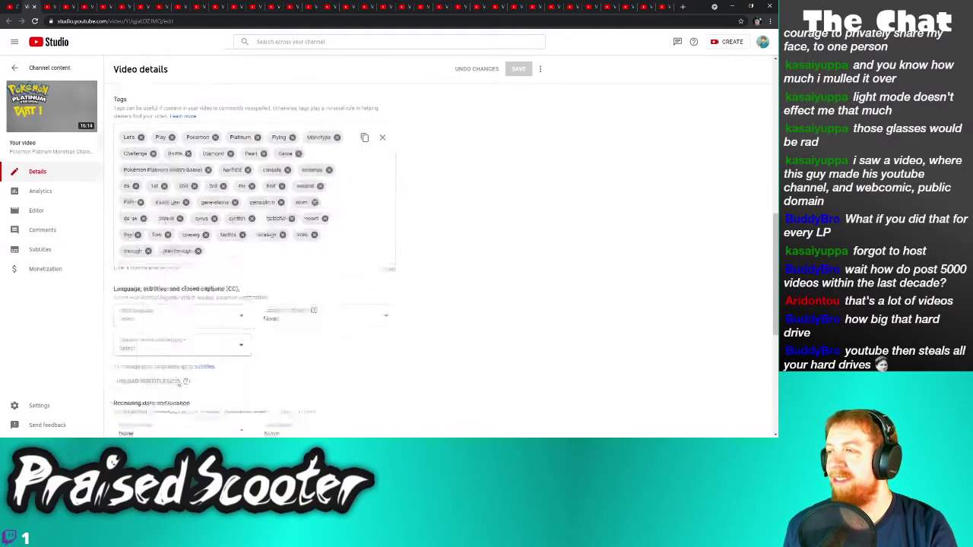
left_click(169, 369)
left_click(518, 68)
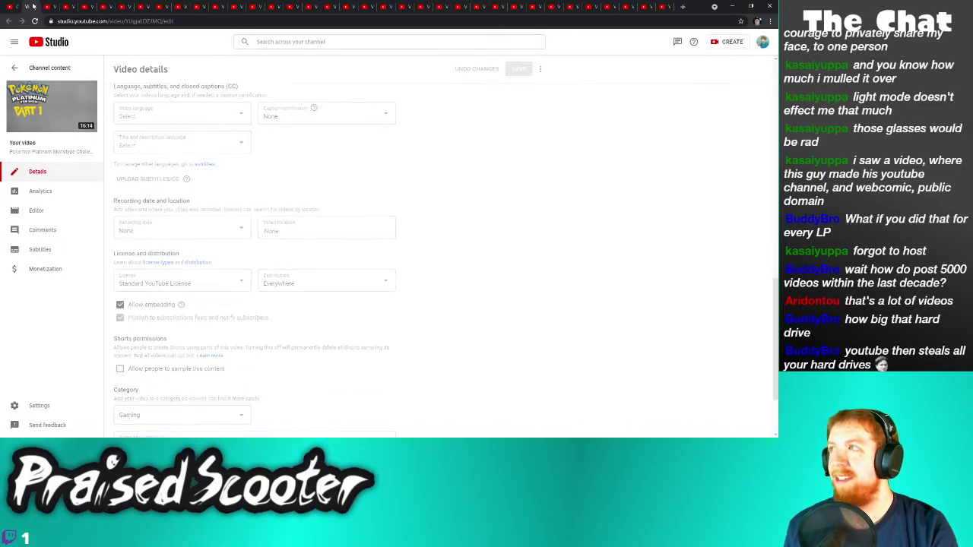
left_click(34, 6)
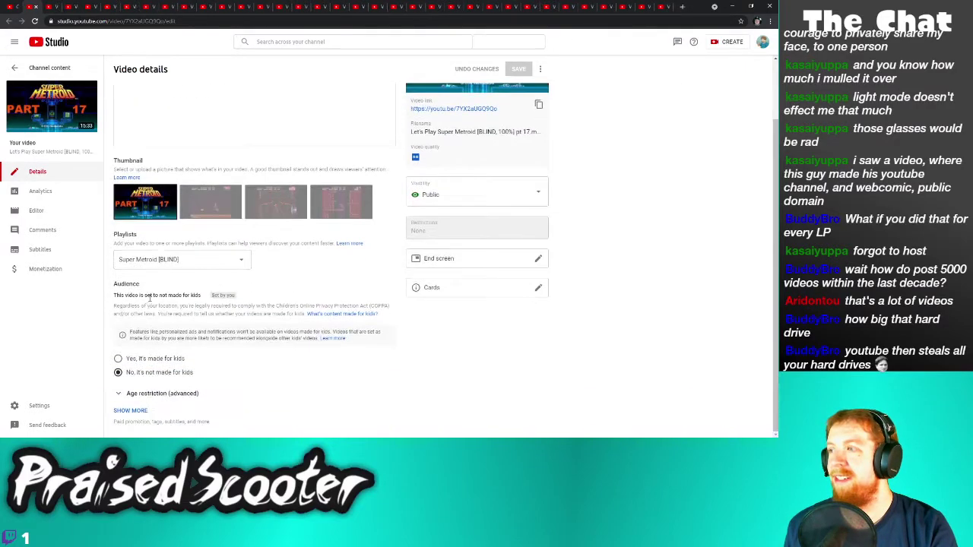
Turn off the Shorts sampling permission for the Super Metroid pt 17 video, save the change and close its details page
left_click(130, 409)
scroll(183, 342, "down", 10)
left_click(120, 417)
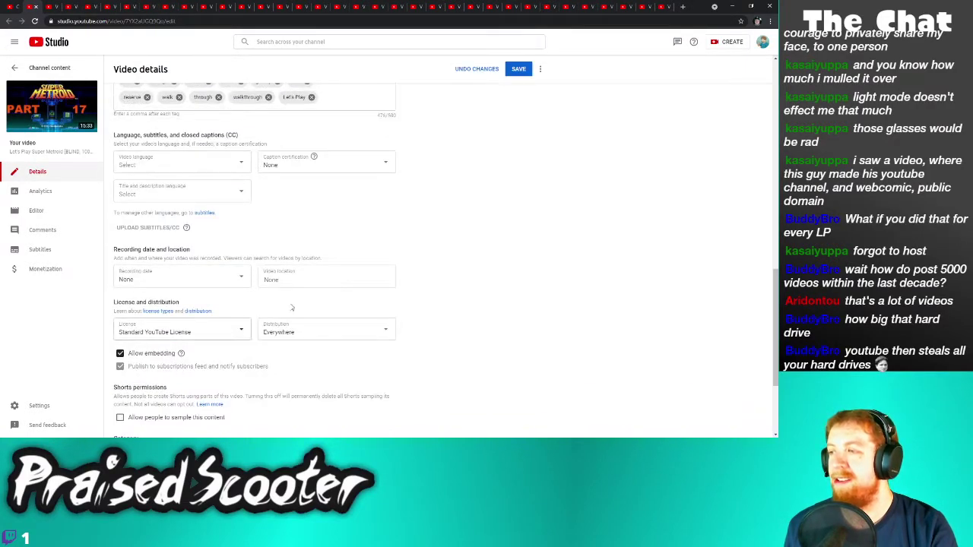
left_click(523, 70)
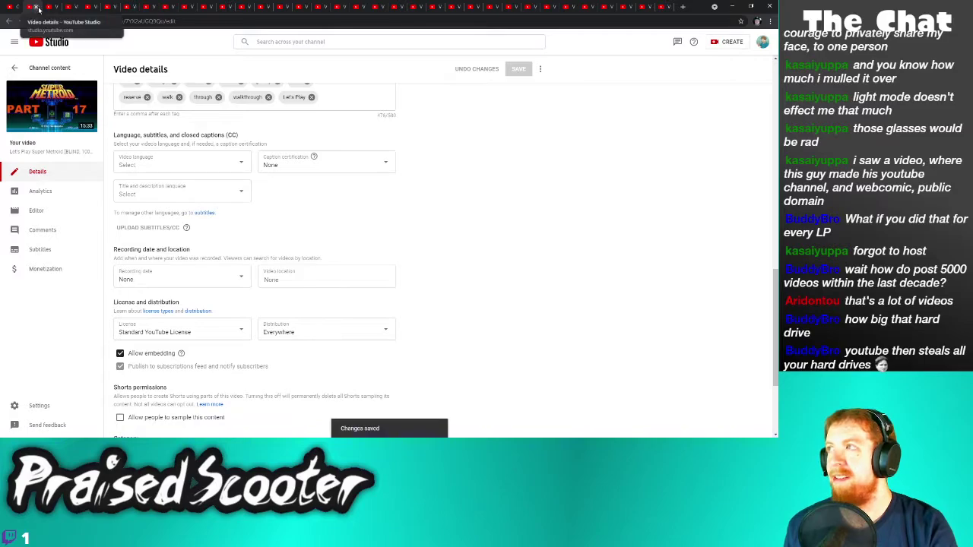
left_click(35, 6)
Turn off the Shorts sampling permission for the Super Metroid part 16 video, save the change and close its details page
scroll(220, 289, "down", 2)
left_click(130, 410)
scroll(167, 414, "down", 6)
scroll(150, 414, "down", 1)
left_click(167, 418)
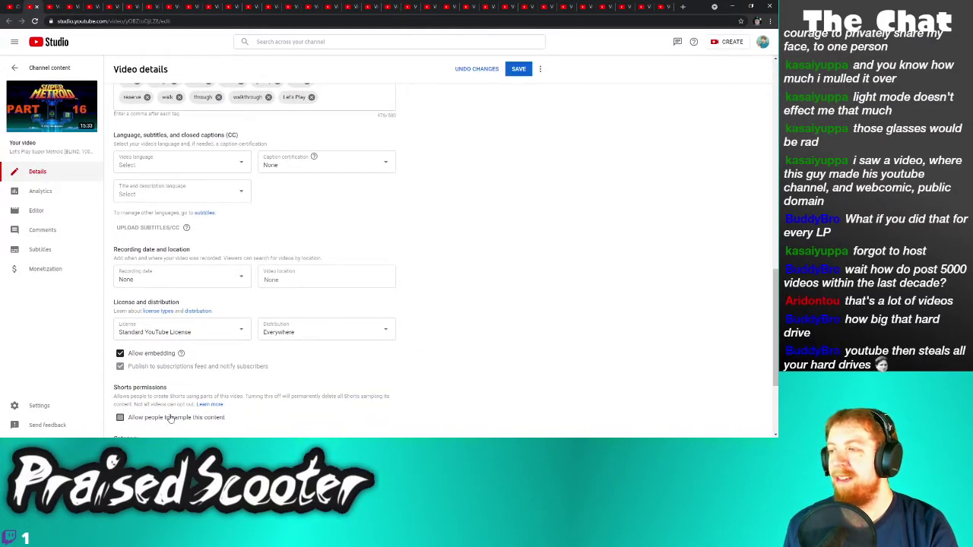
left_click(518, 69)
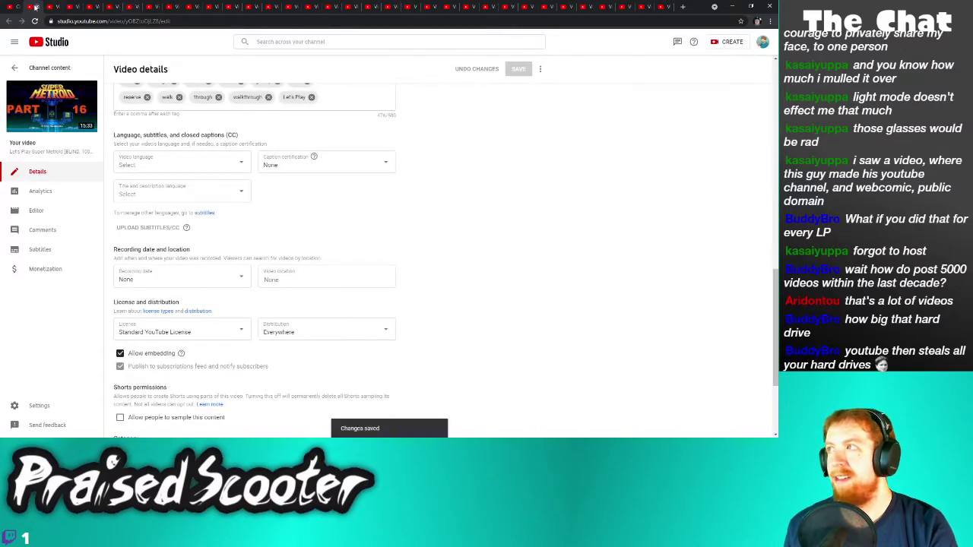
left_click(35, 6)
Turn off the Shorts sampling permission for the Sanctum pt40 - Another Winter video, save the change and close its details page
scroll(152, 380, "down", 2)
left_click(129, 411)
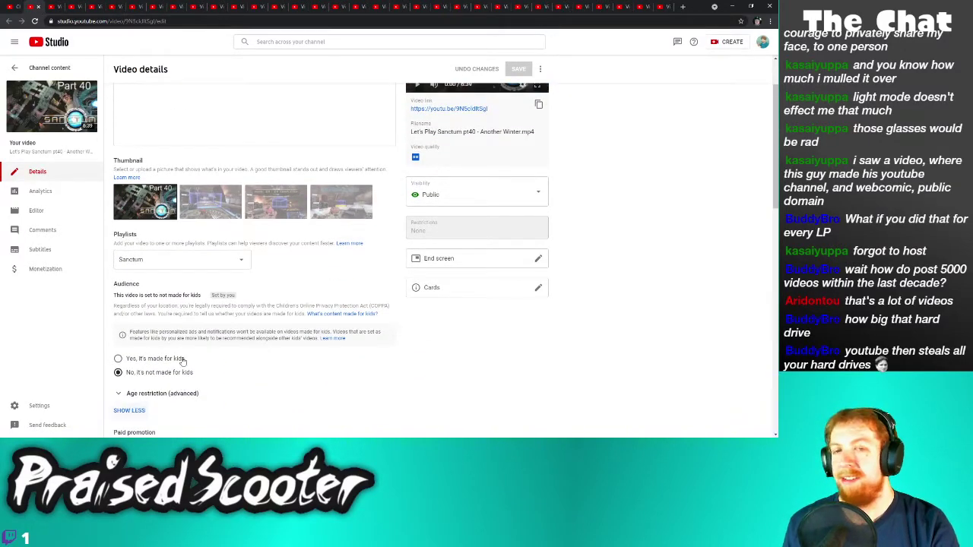
scroll(196, 354, "down", 4)
scroll(196, 353, "down", 9)
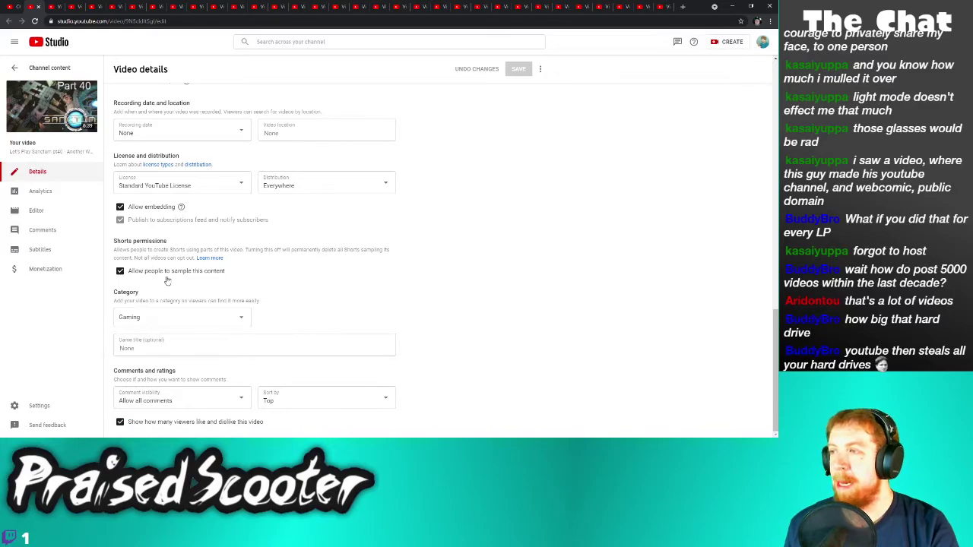
left_click(121, 271)
left_click(519, 70)
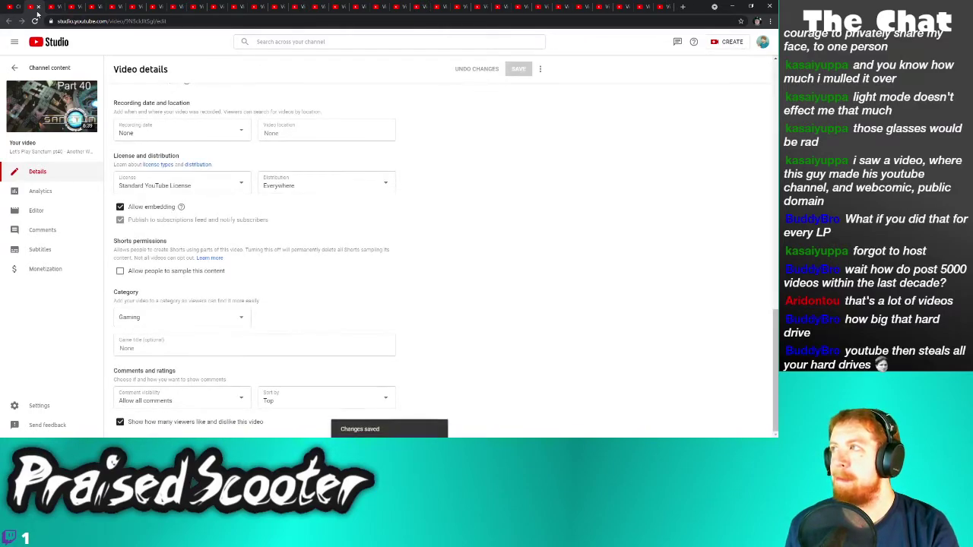
key("alt+Left")
Turn off the Shorts sampling permission for the Sanctum pt39 - Give Me Your Face video, save the change and close its details page
scroll(191, 384, "down", 1)
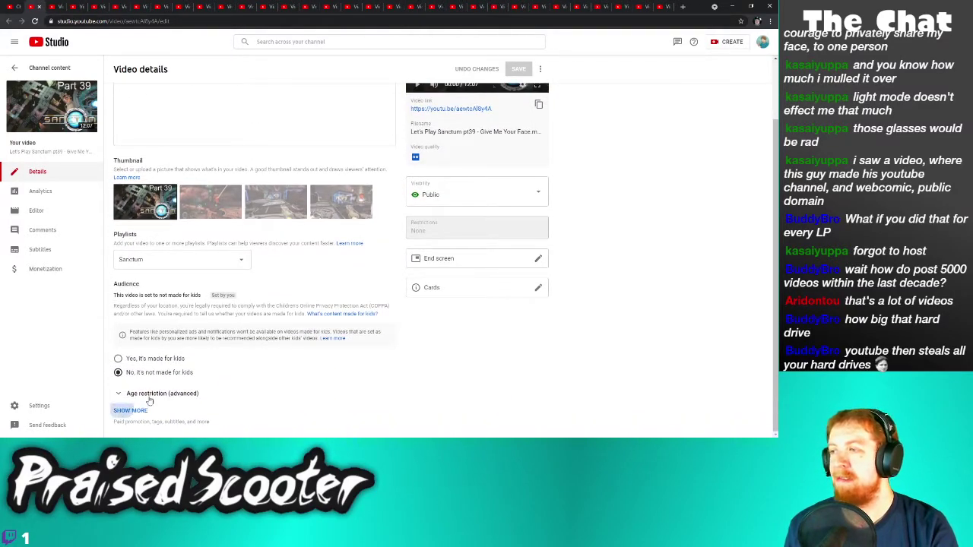
left_click(141, 409)
scroll(157, 388, "down", 10)
left_click(120, 409)
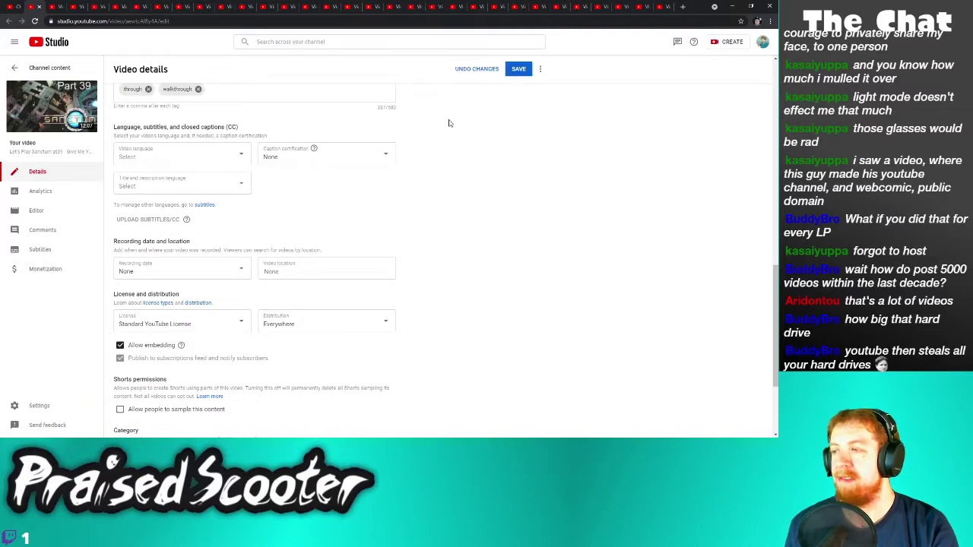
left_click(518, 67)
key("alt+Left")
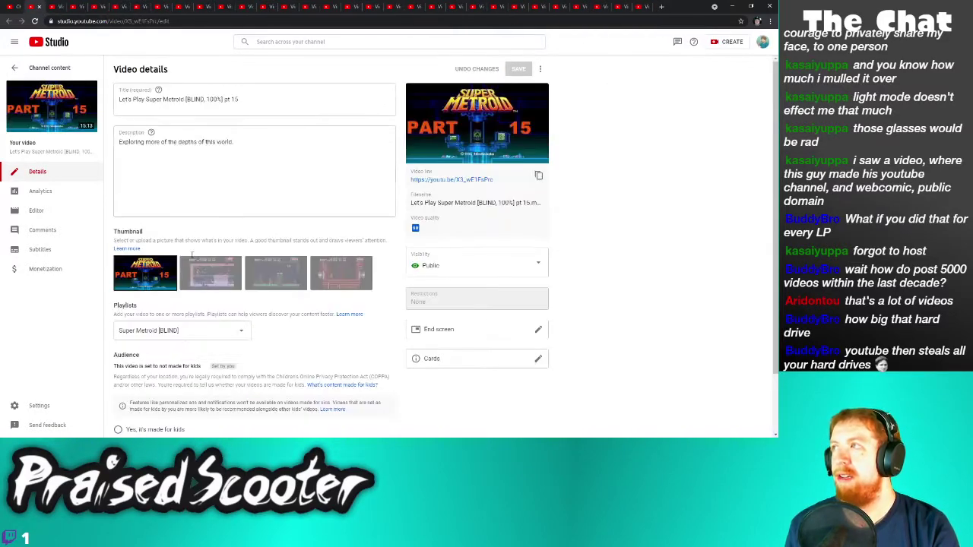
Turn off the Shorts sampling permission for the Super Metroid pt 15 video, save the change and close its details page
left_click(132, 409)
scroll(145, 365, "down", 10)
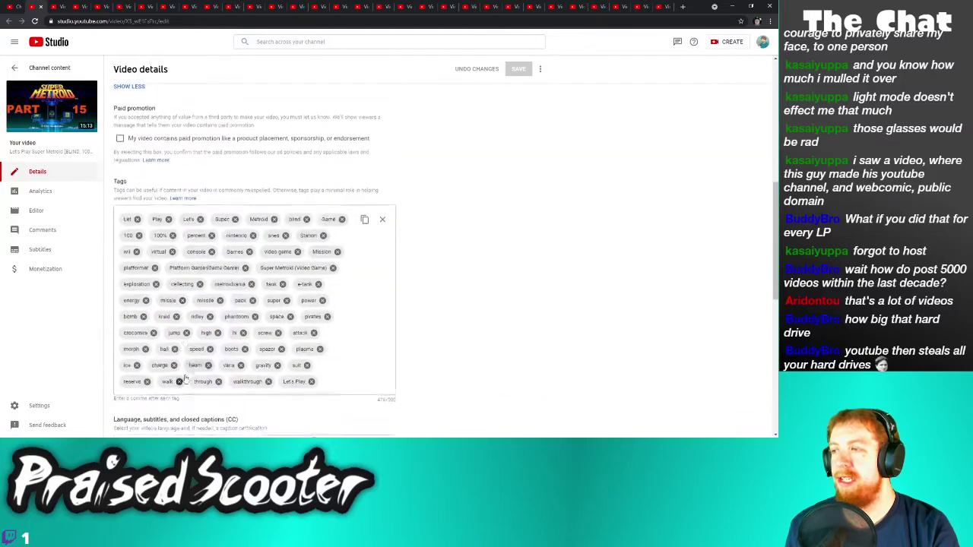
scroll(140, 380, "down", 3)
left_click(120, 270)
left_click(516, 69)
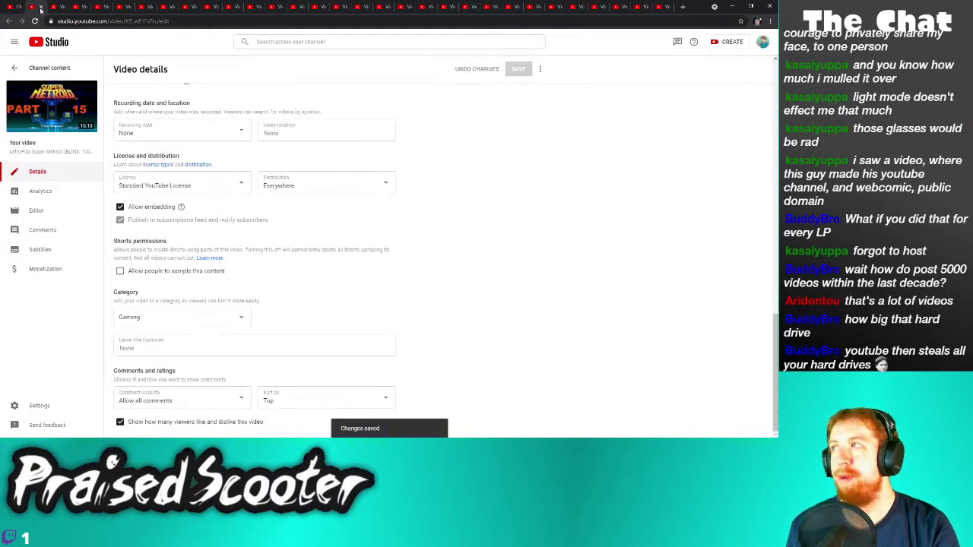
left_click(40, 7)
Turn off the Shorts sampling permission for the Super Metroid pt 14 video, save the change and close its details page
scroll(190, 352, "down", 2)
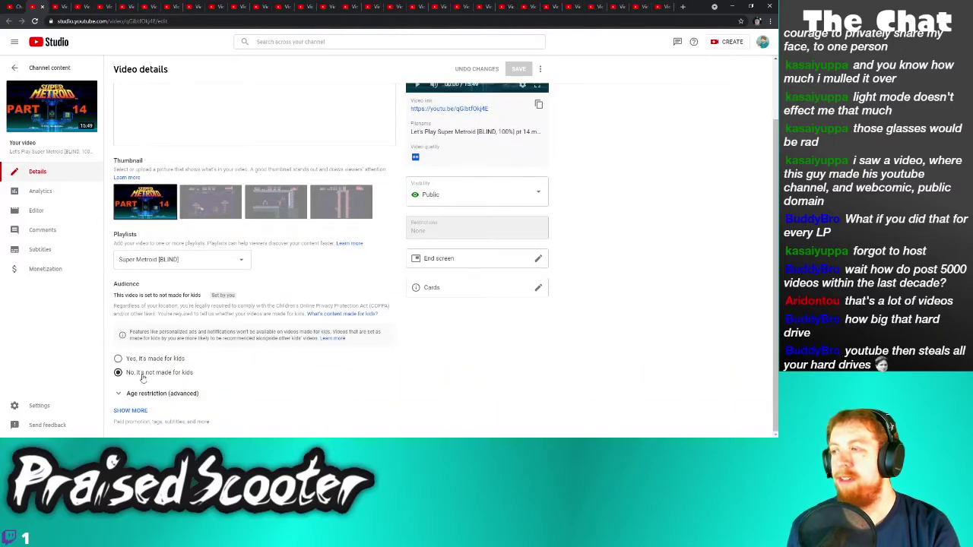
left_click(124, 411)
scroll(144, 411, "down", 10)
left_click(193, 297)
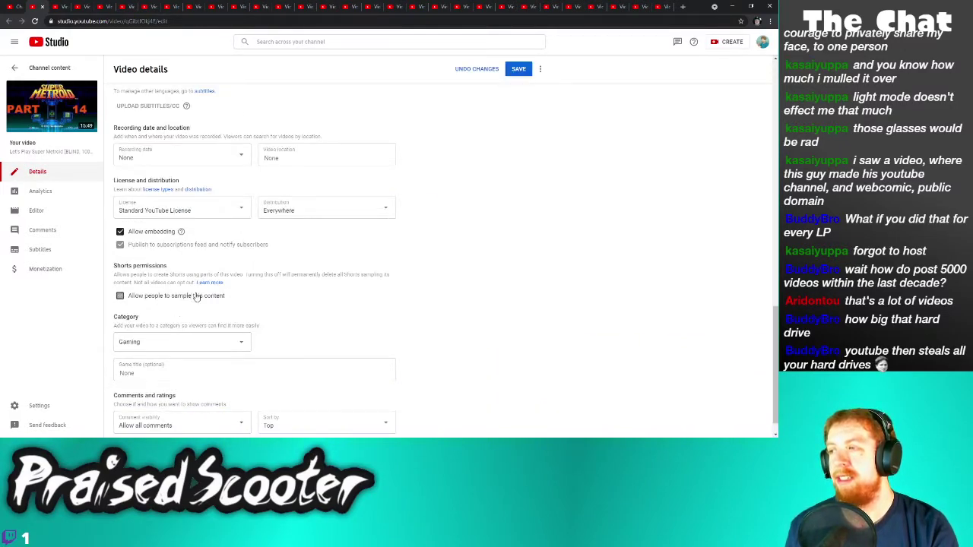
left_click(517, 70)
key("ctrl+w")
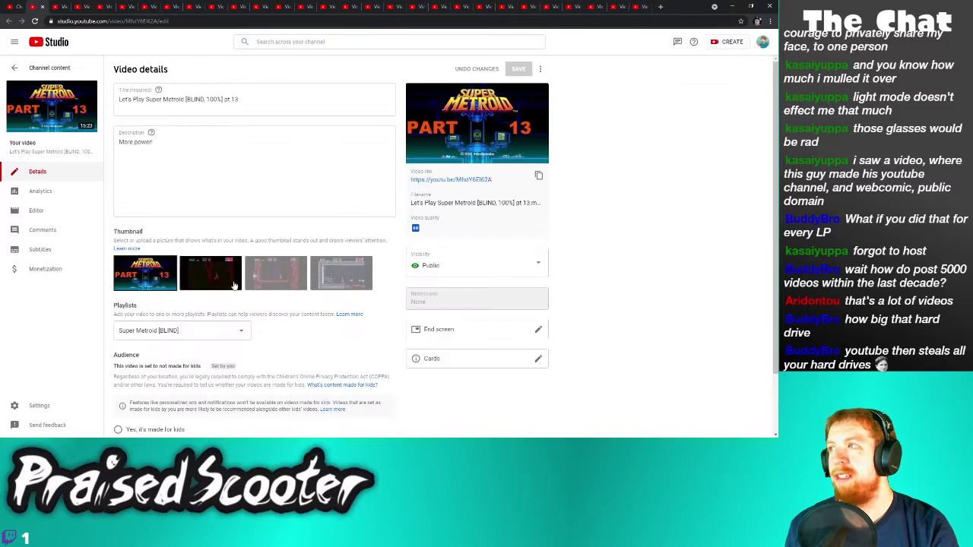
Turn off the Shorts sampling permission for the Super Metroid pt 13 video, save the change and close its details page
left_click(130, 410)
scroll(182, 383, "down", 10)
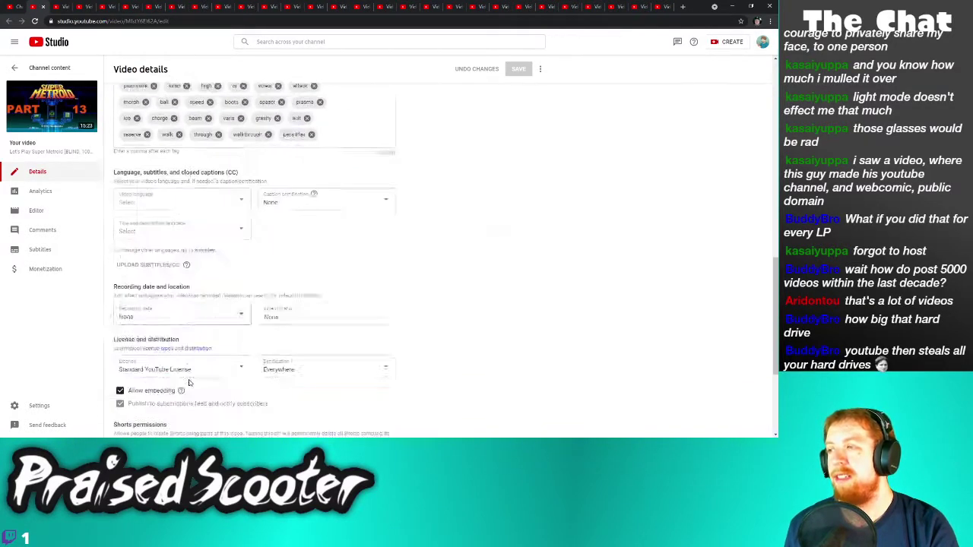
left_click(120, 377)
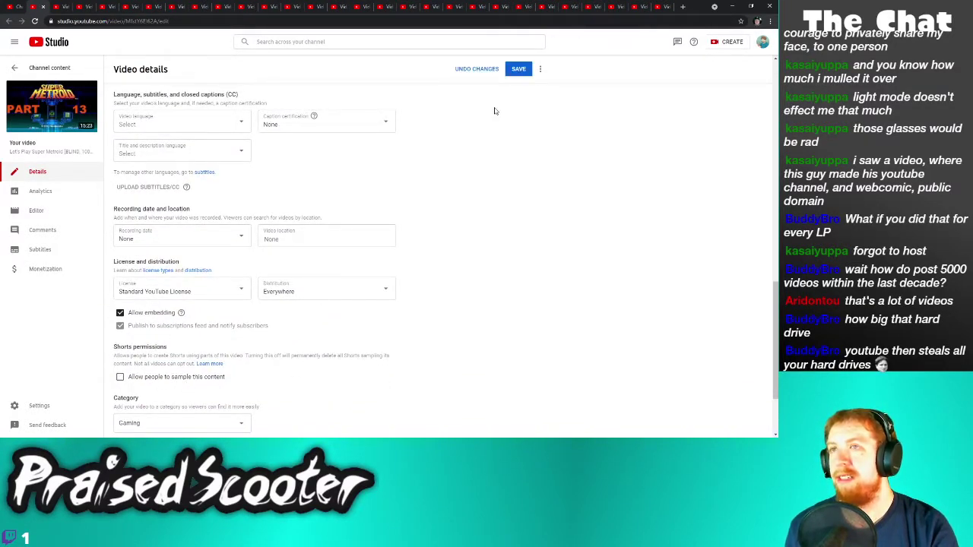
left_click(519, 70)
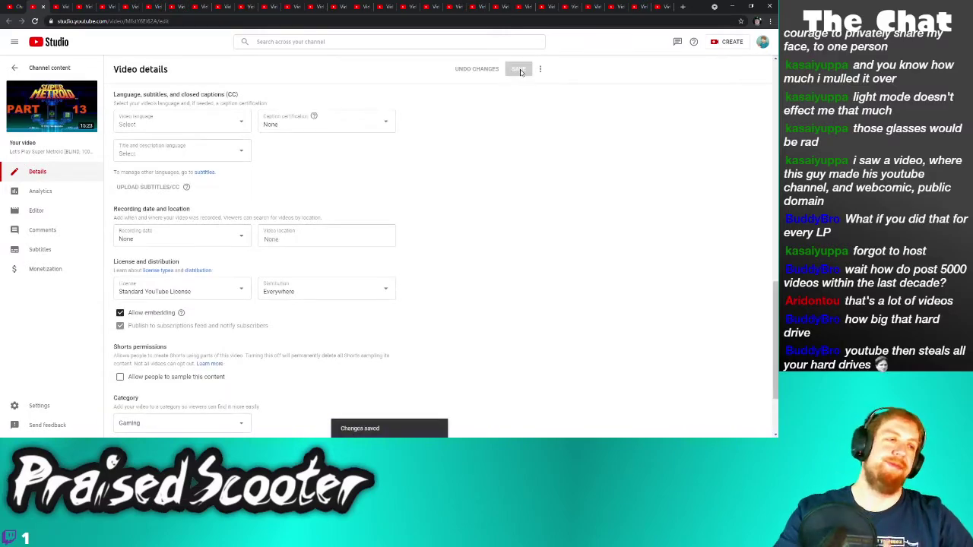
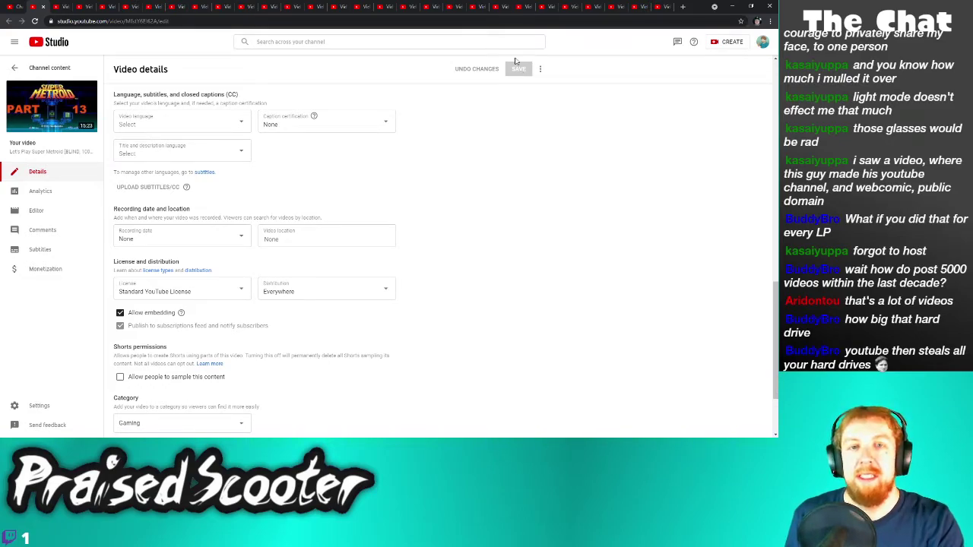
scroll(162, 284, "down", 2)
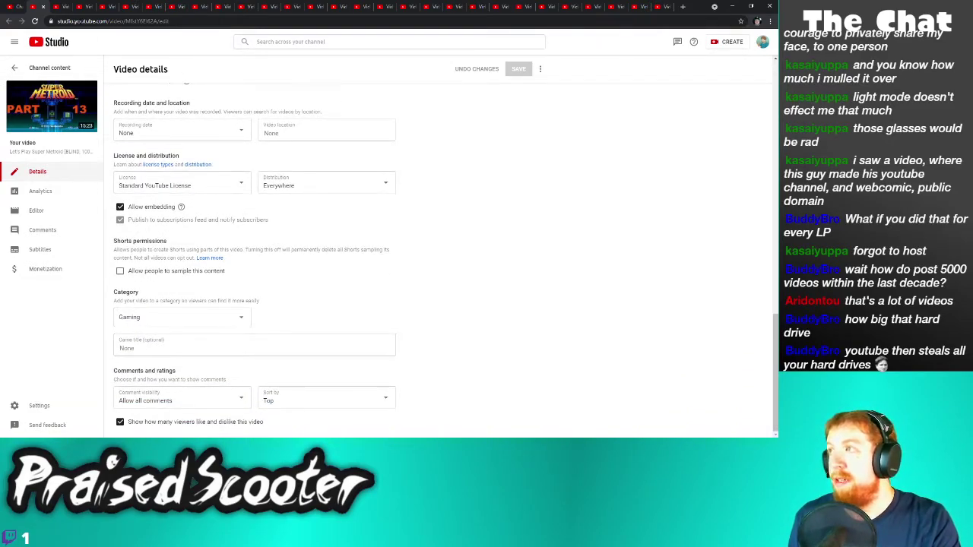
key("ctrl+w")
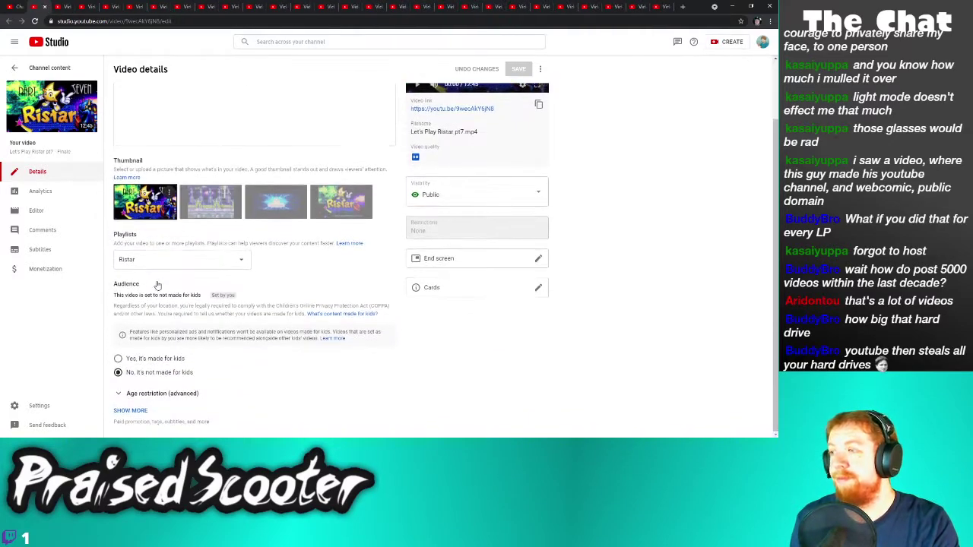
Turn off the Shorts sampling permission for the Ristar pt7 video, save the change and close its details page
left_click(129, 410)
scroll(153, 371, "down", 5)
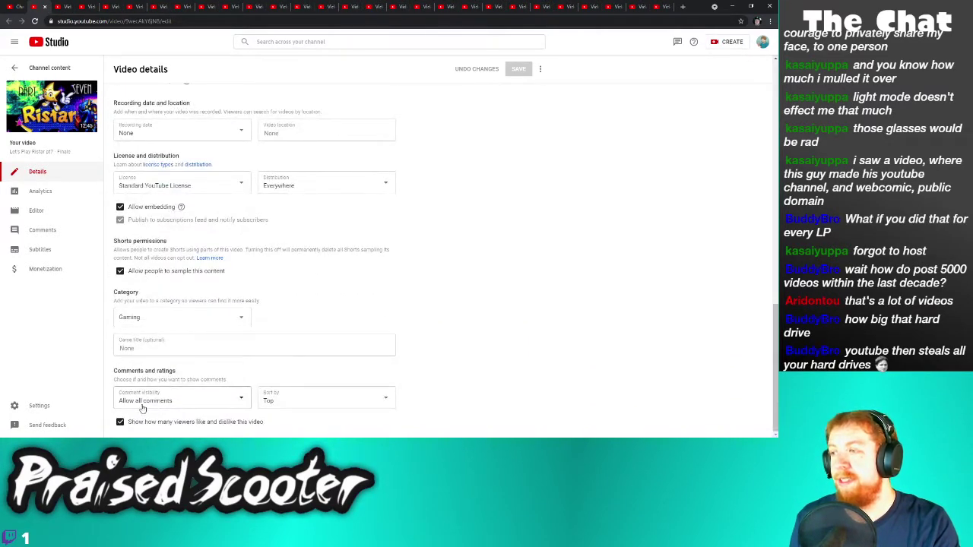
left_click(166, 272)
left_click(520, 69)
key("ctrl+w")
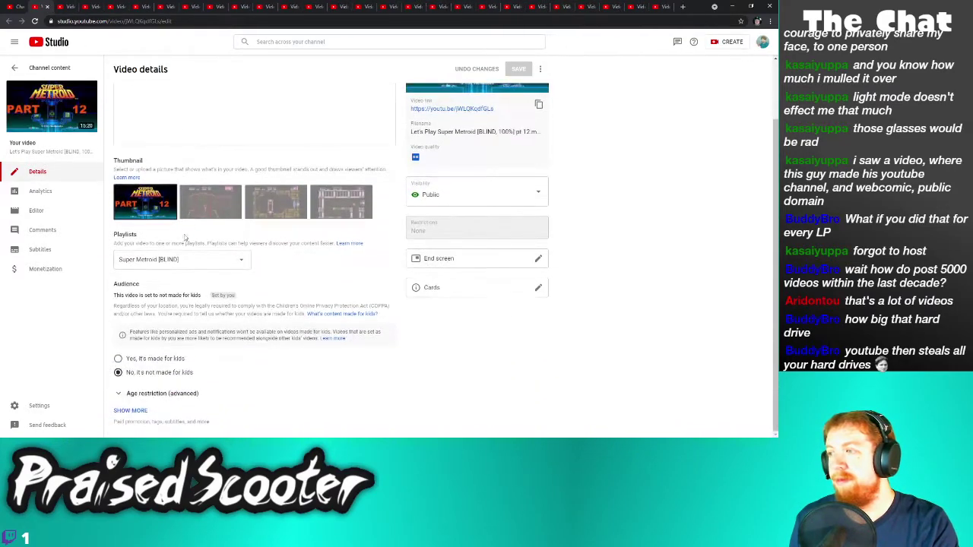
Turn off the Shorts sampling permission for the Super Metroid pt 12 video, save the change and close its details page
left_click(123, 411)
scroll(160, 373, "down", 5)
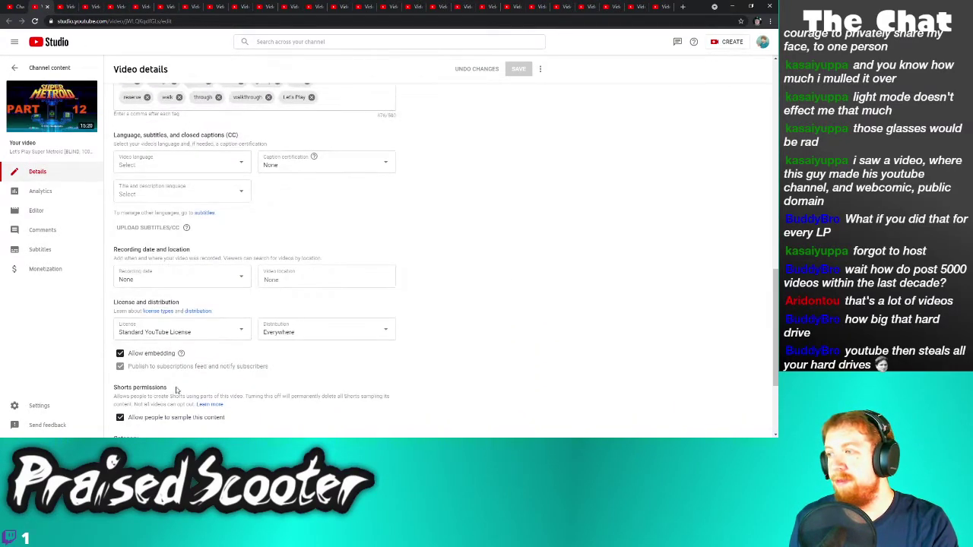
left_click(162, 423)
left_click(518, 69)
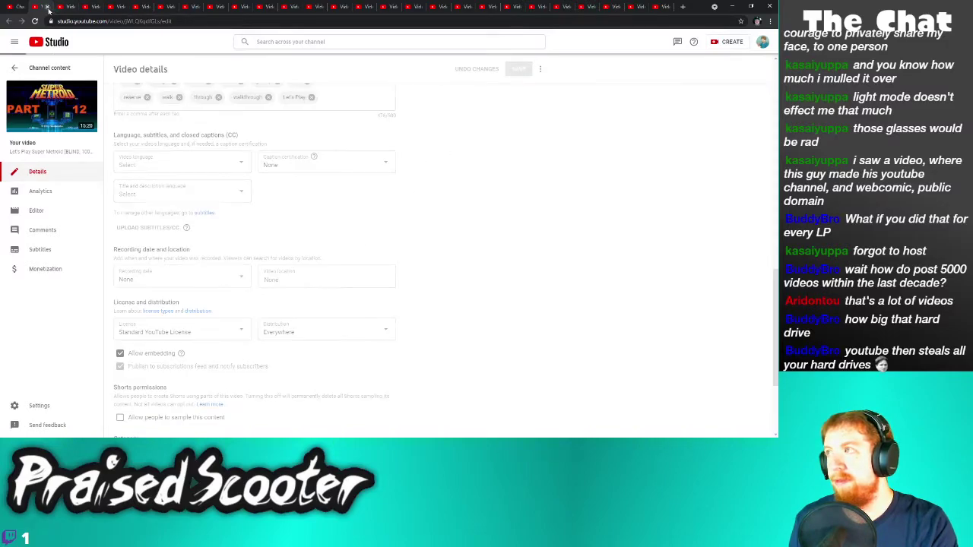
key("ctrl+w")
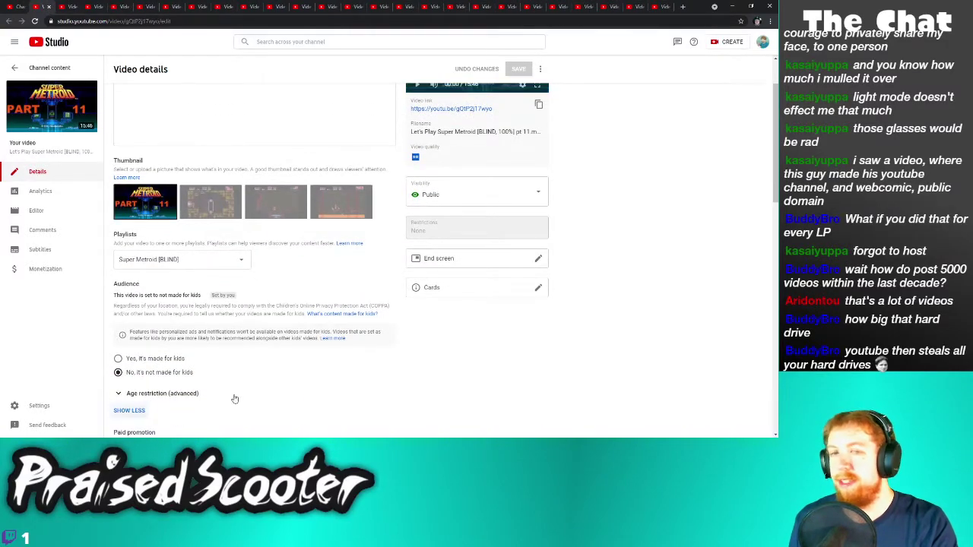
Turn off the Shorts sampling permission for the Super Metroid pt 11 video and save the change
left_click(130, 411)
scroll(211, 387, "down", 5)
left_click(120, 377)
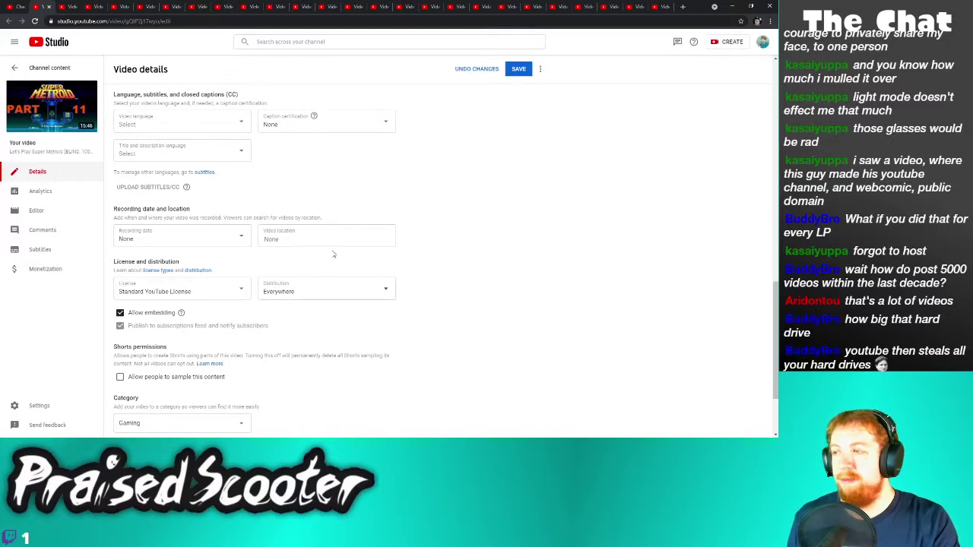
left_click(519, 69)
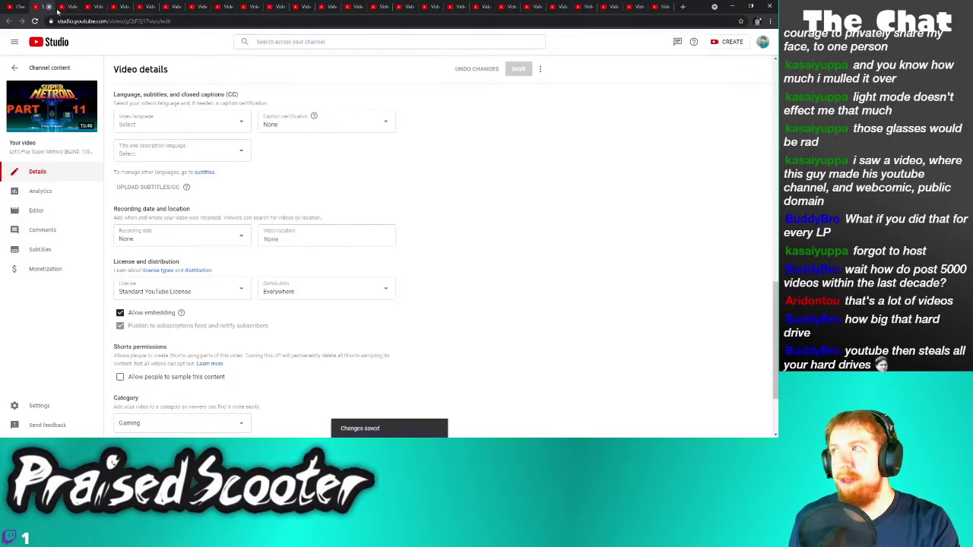
Close the Super Metroid pt 11 page, turn off Shorts sampling for the Pokemon Platinum monotype video, save the change and close its page
key("ctrl+w")
scroll(187, 344, "down", 2)
left_click(130, 410)
scroll(187, 371, "down", 8)
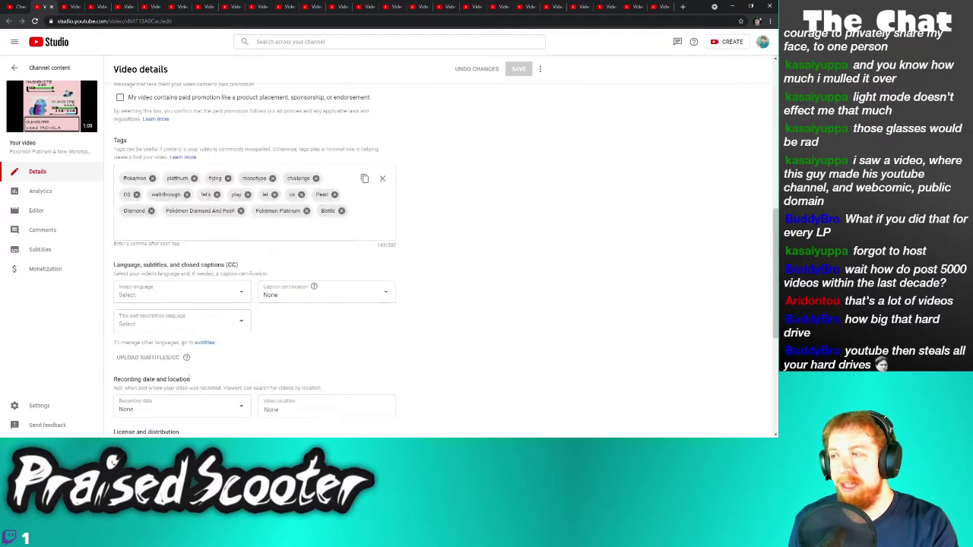
left_click(120, 271)
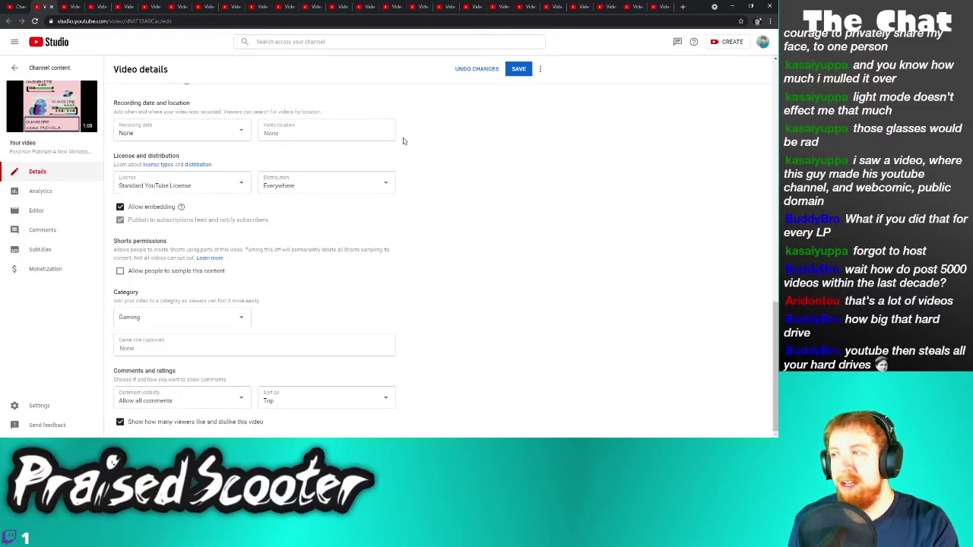
left_click(519, 69)
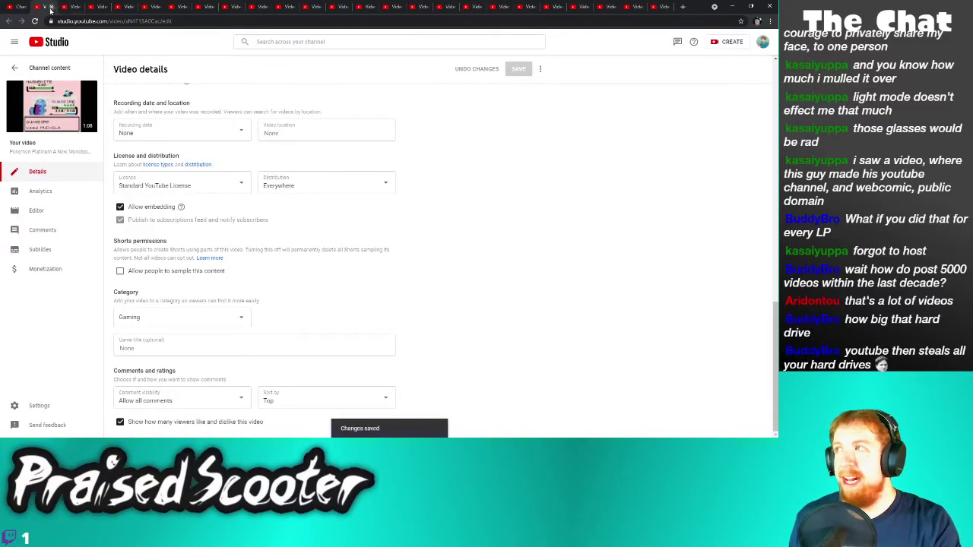
left_click(50, 10)
Turn off the Shorts sampling permission for the Sanctum pt38 video, save the change and close its details page
scroll(201, 378, "down", 3)
scroll(202, 378, "down", 5)
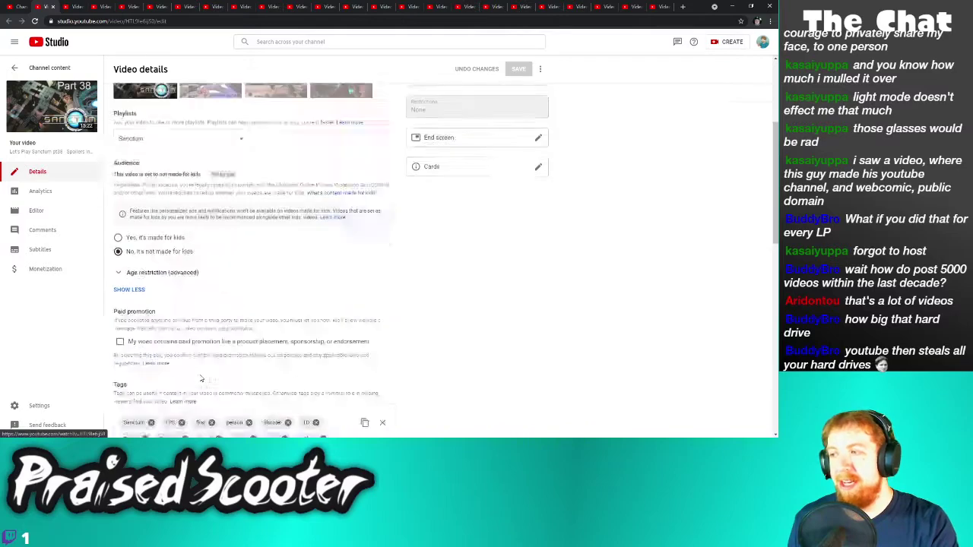
left_click(173, 372)
left_click(517, 69)
left_click(52, 6)
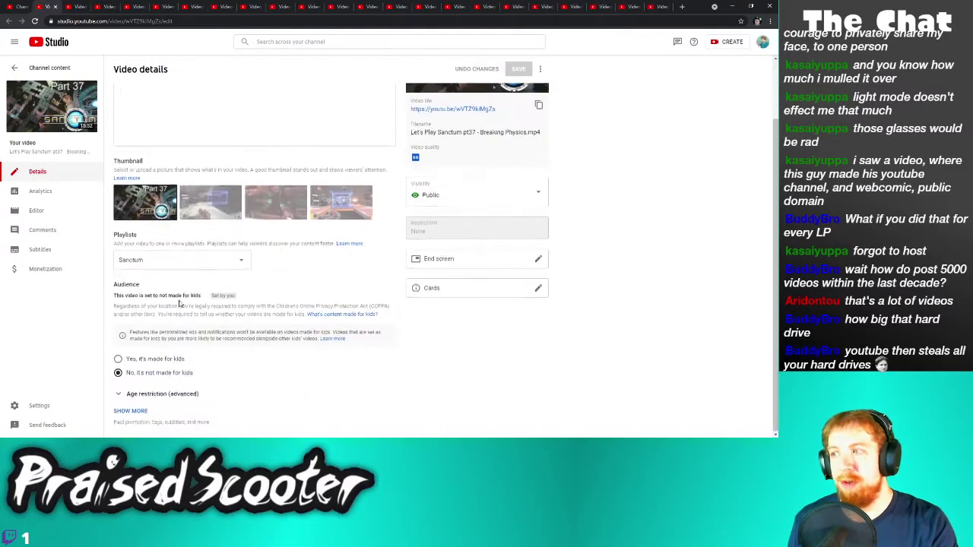
Turn off the Shorts sampling permission for the Sanctum pt37 video, save the change and close its details page
scroll(199, 401, "down", 5)
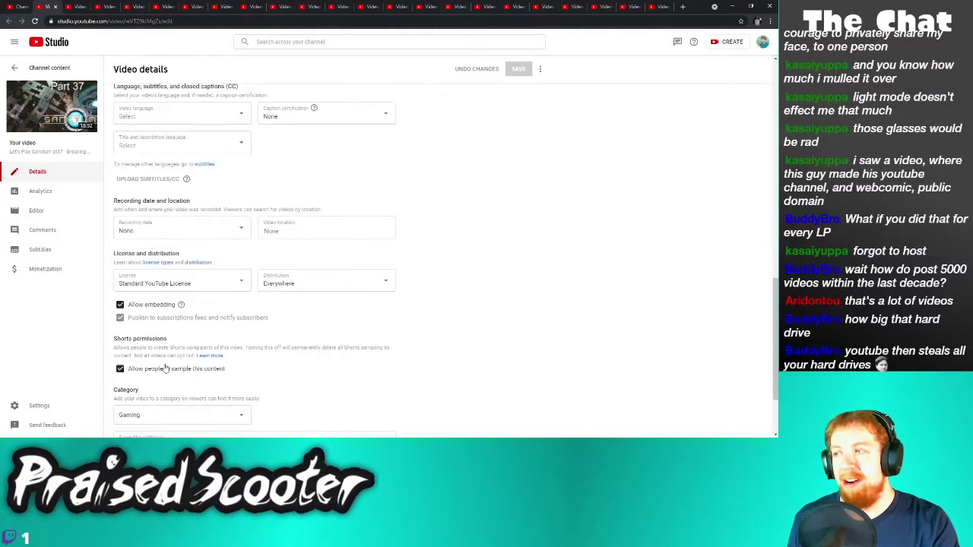
left_click(518, 73)
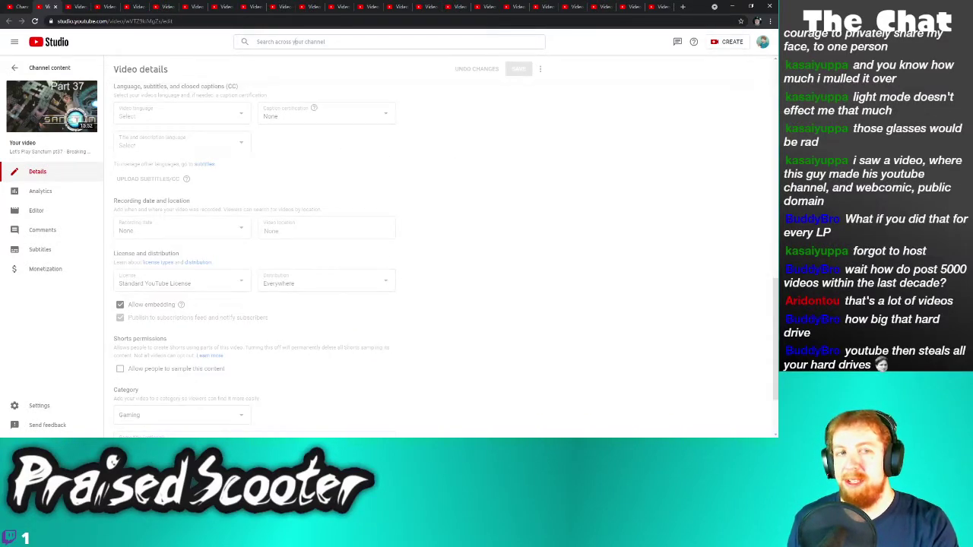
left_click(54, 7)
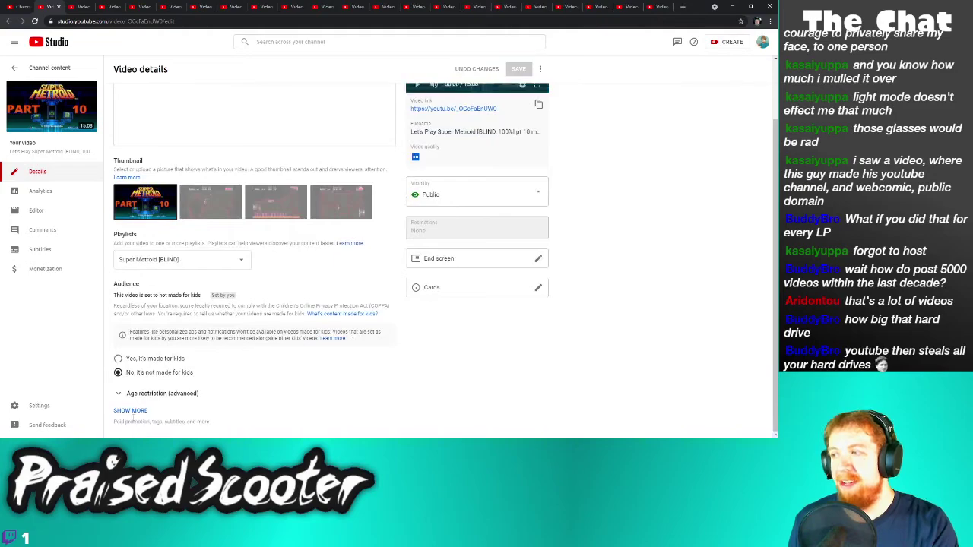
Turn off the Shorts sampling permission for the Super Metroid pt 10 video, save the change and close its details page
left_click(156, 411)
scroll(167, 380, "down", 8)
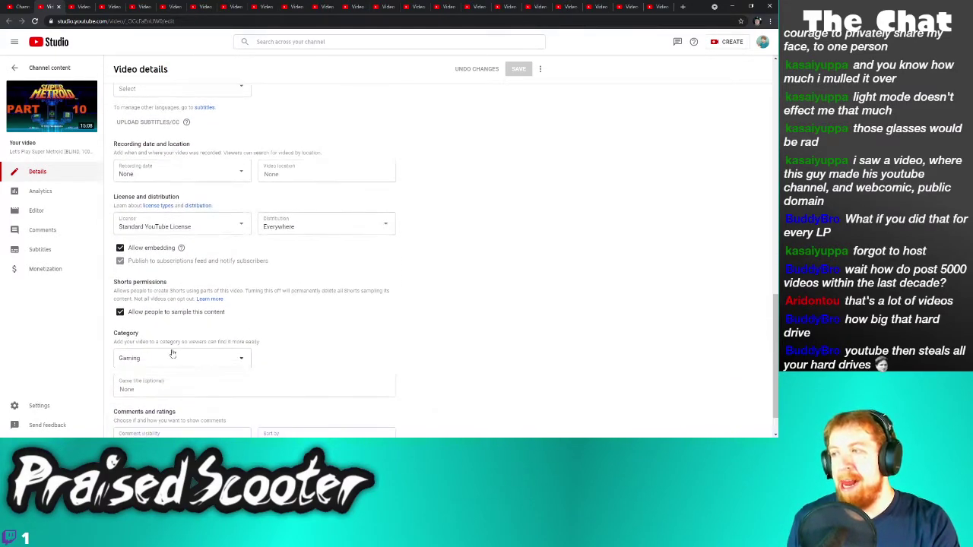
left_click(183, 313)
left_click(516, 69)
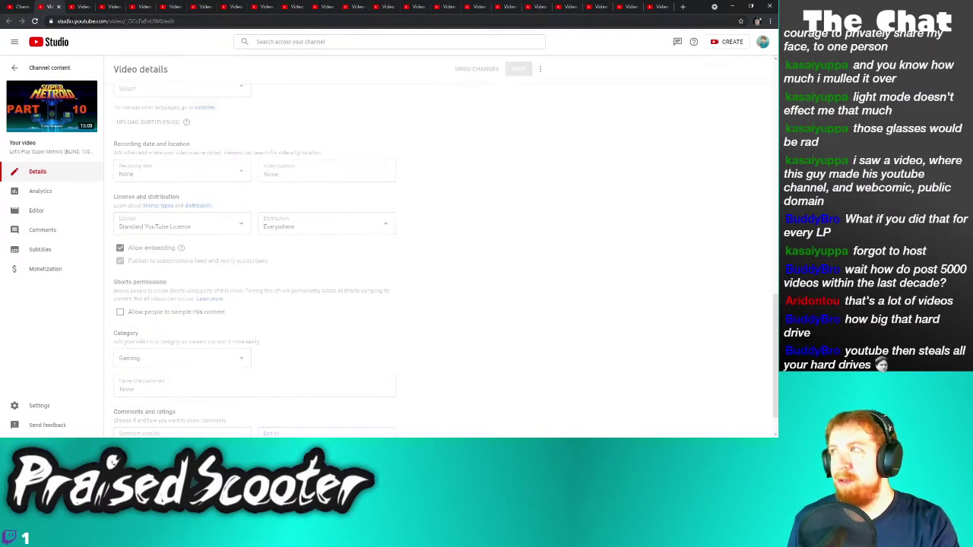
key("ctrl+w")
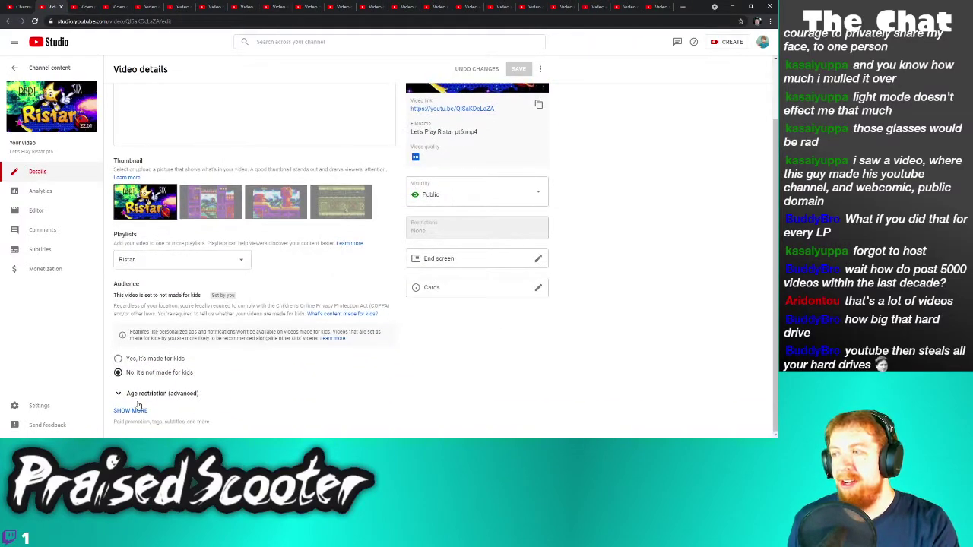
Turn off the Shorts sampling permission for the Ristar pt6 video, save the change and close its details page
left_click(138, 406)
scroll(185, 369, "down", 8)
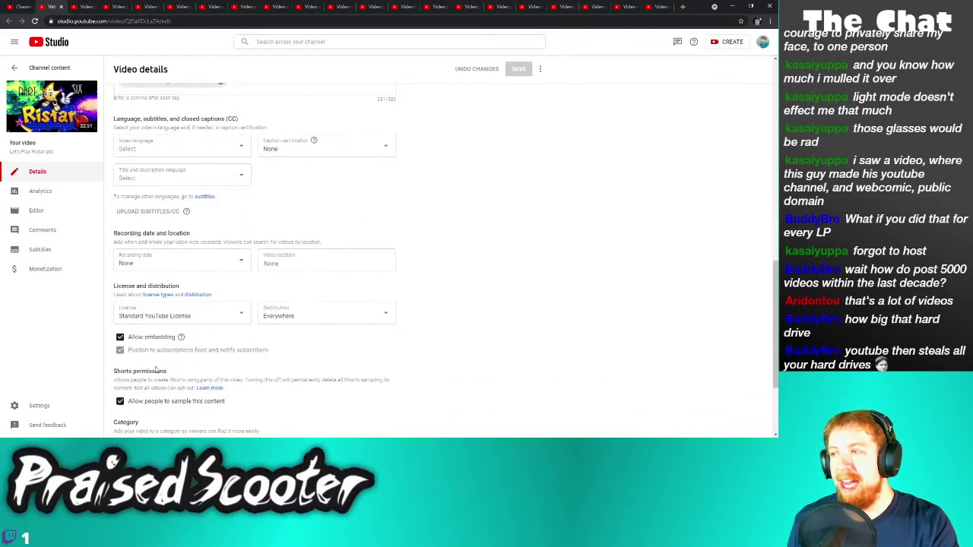
left_click(152, 404)
left_click(519, 69)
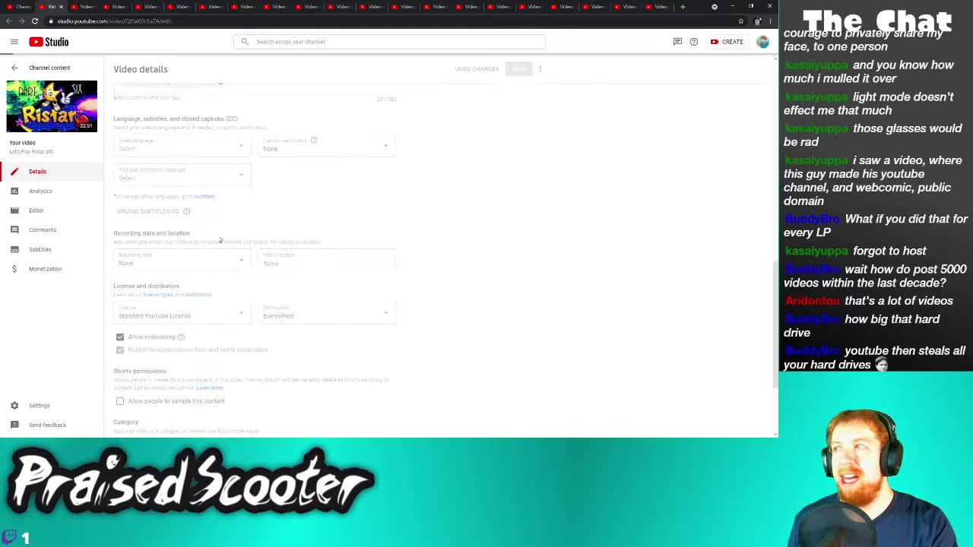
left_click(63, 8)
Turn off the Shorts sampling permission for the Super Metroid pt 9 video, save the change and close its details page
scroll(126, 405, "down", 1)
left_click(129, 411)
scroll(161, 388, "down", 5)
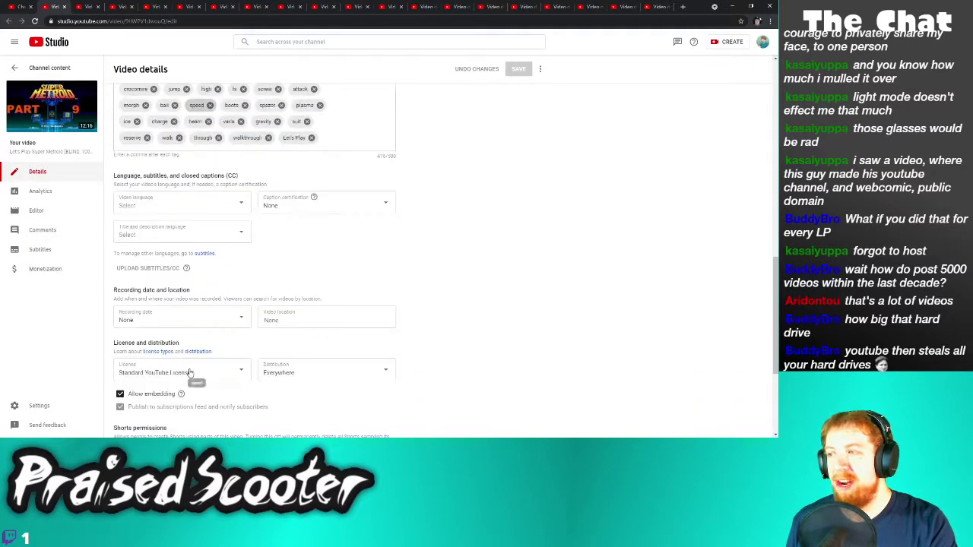
left_click(120, 377)
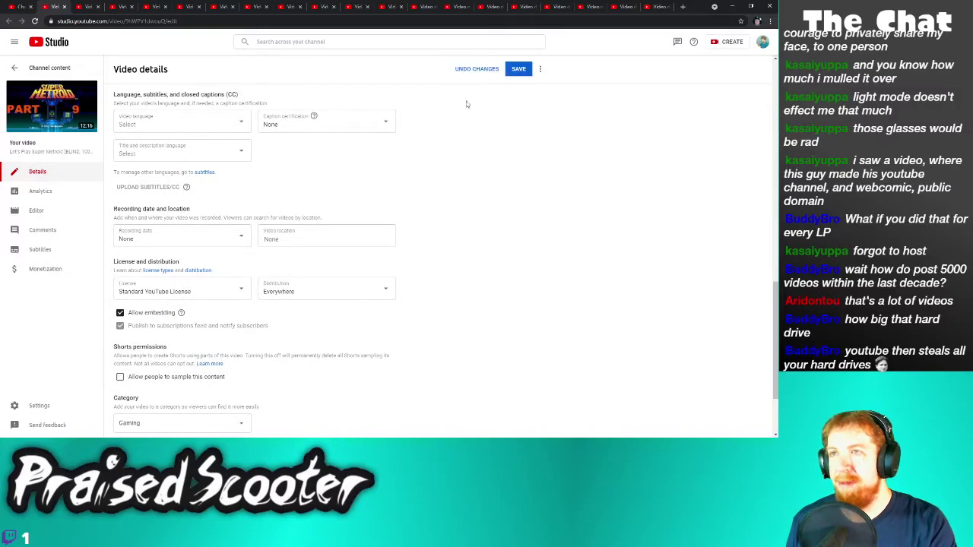
left_click(517, 69)
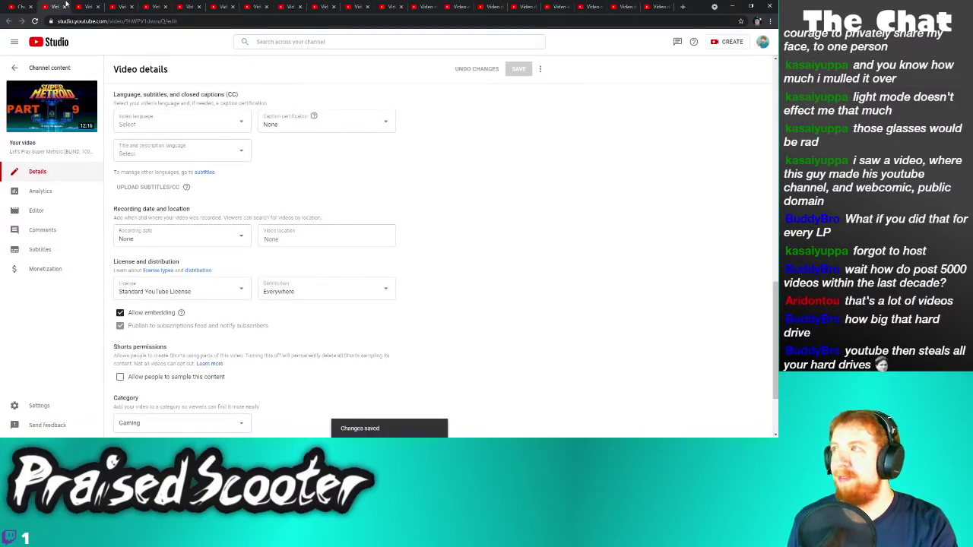
left_click(65, 6)
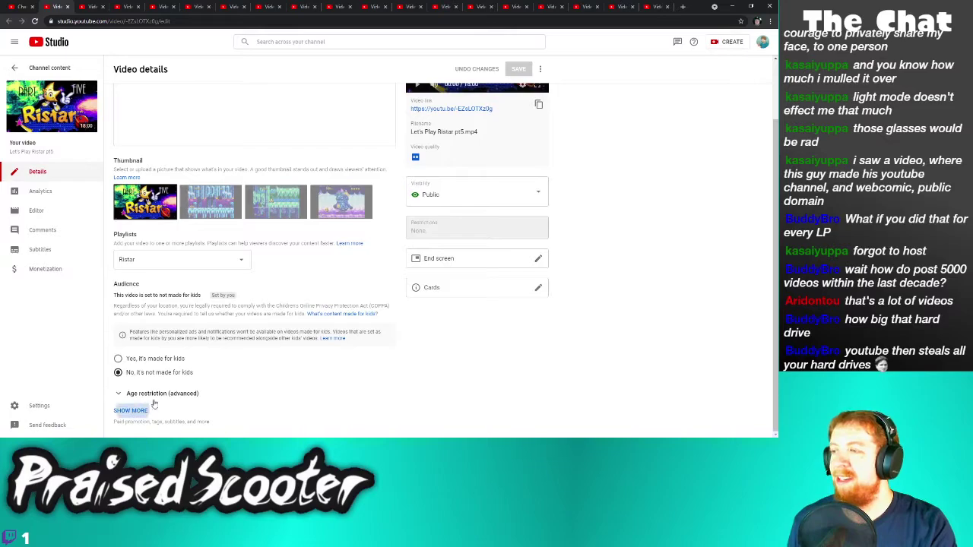
Turn off the Shorts sampling permission for the Ristar pt5 video, save the change and close its details page
left_click(130, 407)
scroll(197, 380, "down", 4)
scroll(196, 380, "down", 4)
left_click(190, 282)
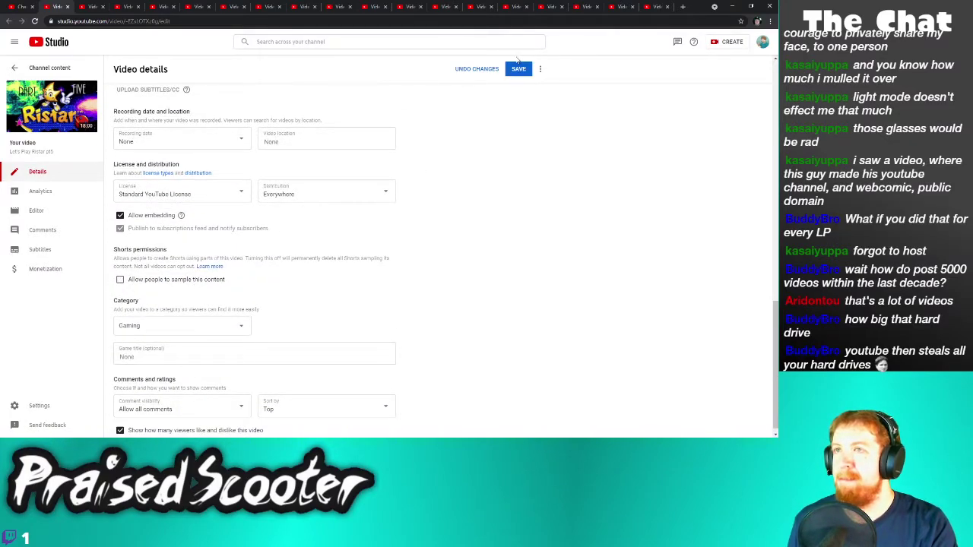
left_click(519, 70)
left_click(68, 7)
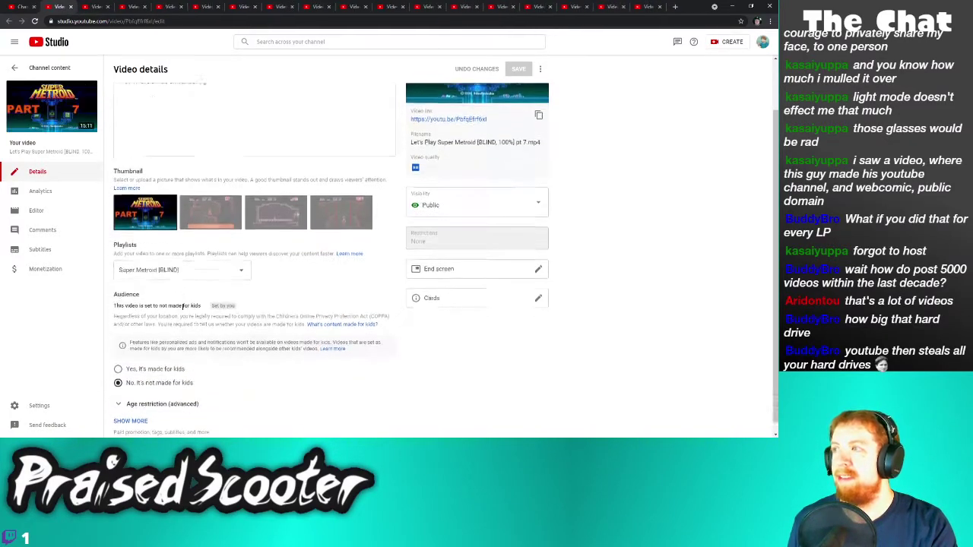
Turn off the Shorts sampling permission for the Super Metroid pt 7 video, save the change and close its details page
left_click(142, 410)
scroll(177, 365, "down", 5)
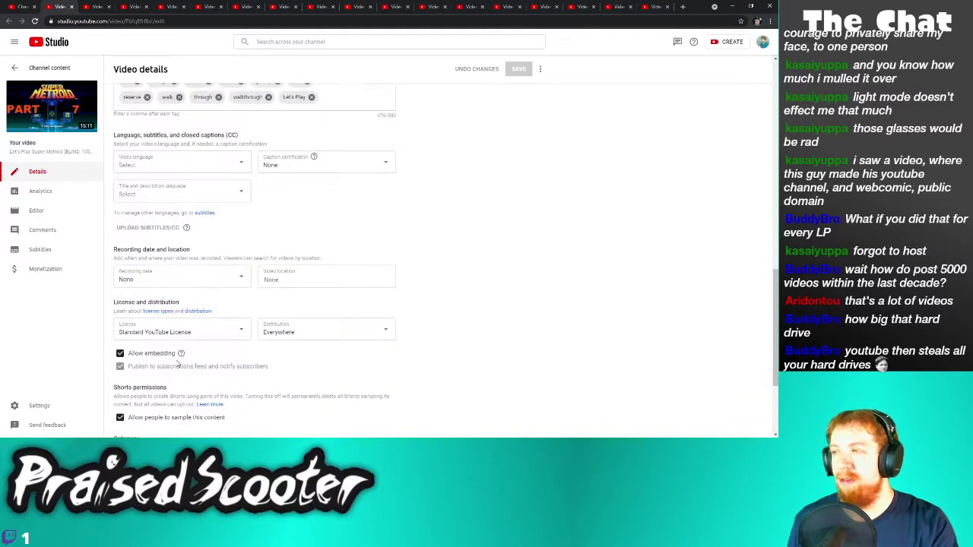
left_click(120, 417)
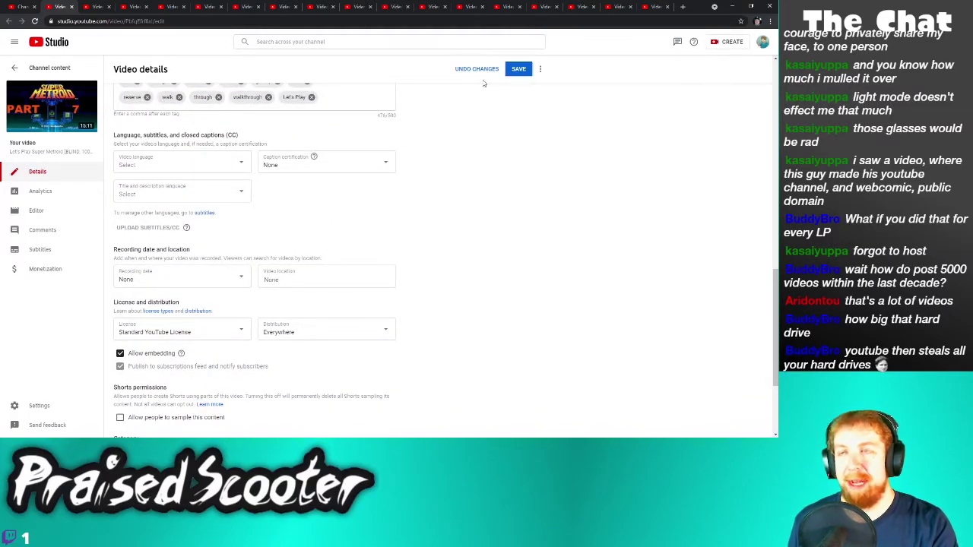
left_click(519, 69)
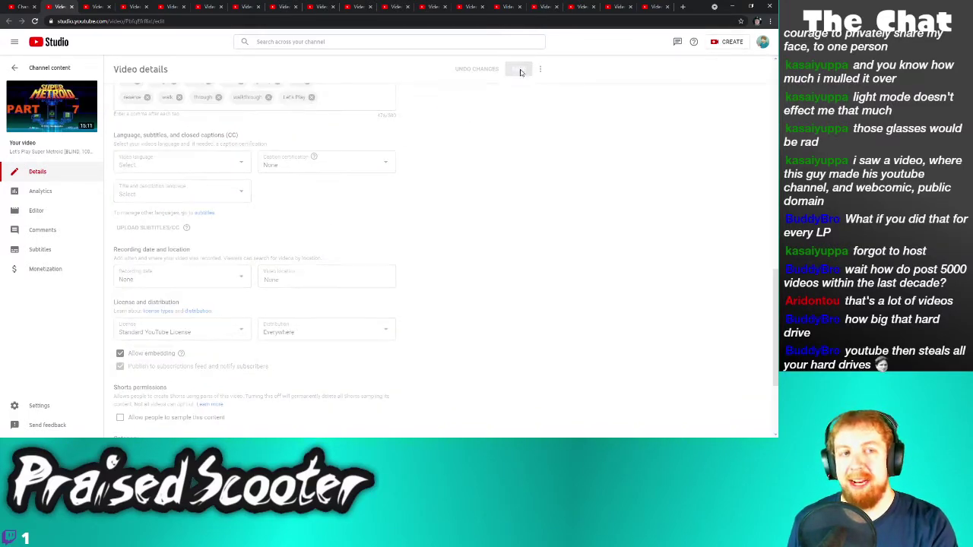
left_click(72, 6)
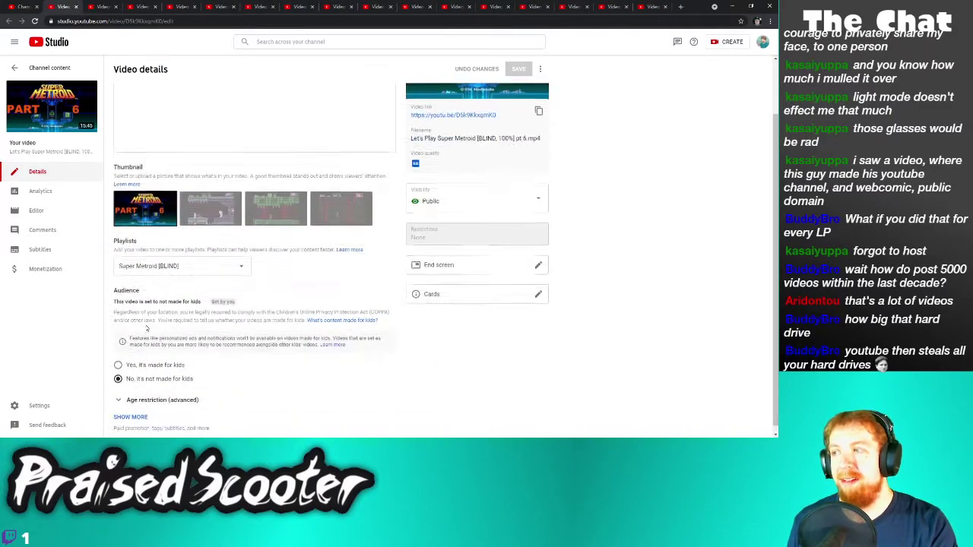
Turn off the Shorts sampling permission for the Super Metroid pt 6 video, save the change and close its details page
left_click(137, 411)
scroll(160, 396, "down", 7)
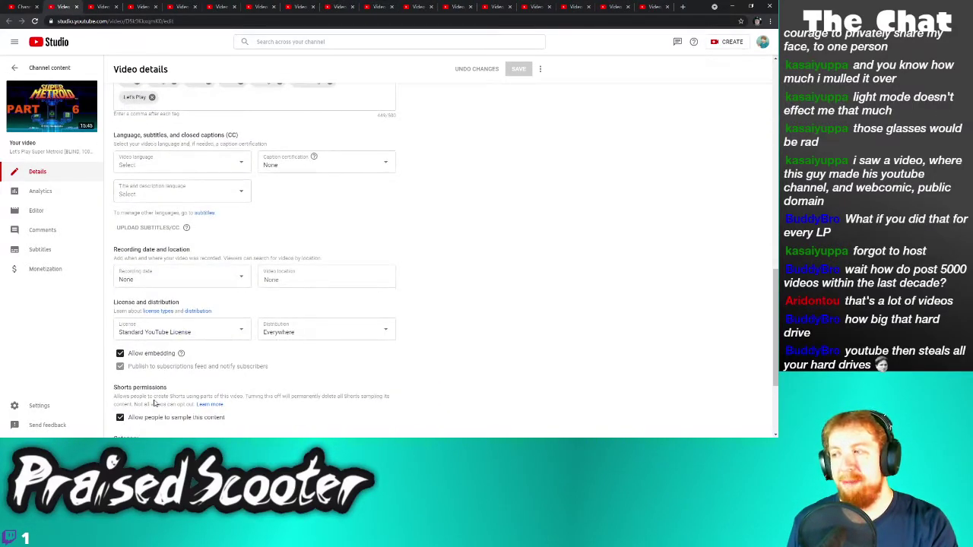
left_click(150, 417)
left_click(516, 69)
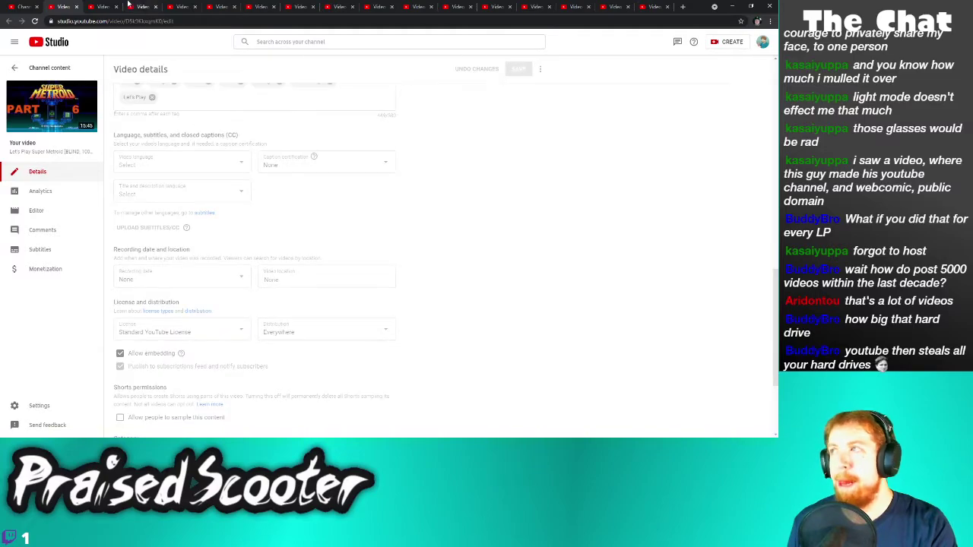
left_click(76, 6)
Turn off the Shorts sampling permission for the Sanctum pt36 video, save the change and close its details page
scroll(196, 399, "down", 1)
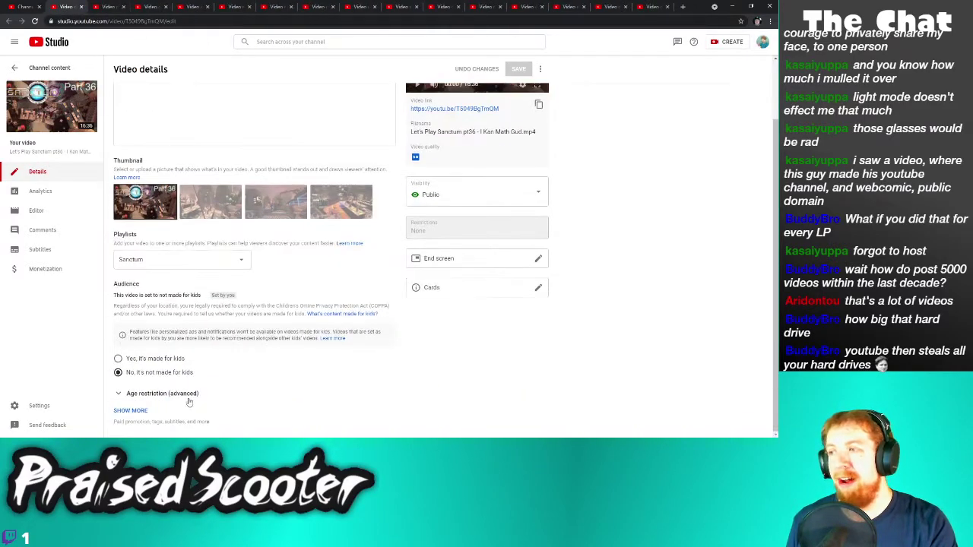
left_click(139, 414)
scroll(190, 369, "down", 5)
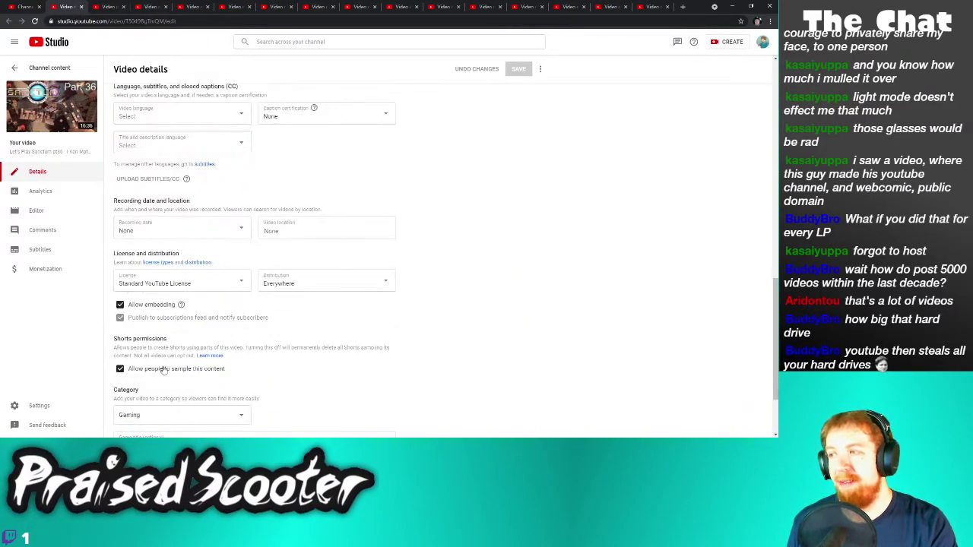
left_click(120, 369)
left_click(517, 69)
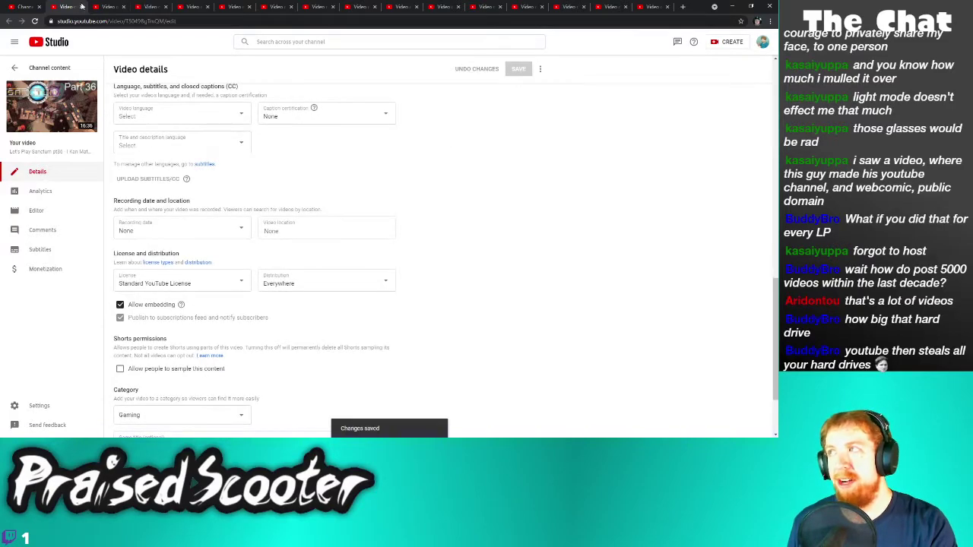
left_click(81, 7)
Turn off the Shorts sampling permission for the Sanctum pt35 video, save the change and close its details page
scroll(137, 251, "down", 2)
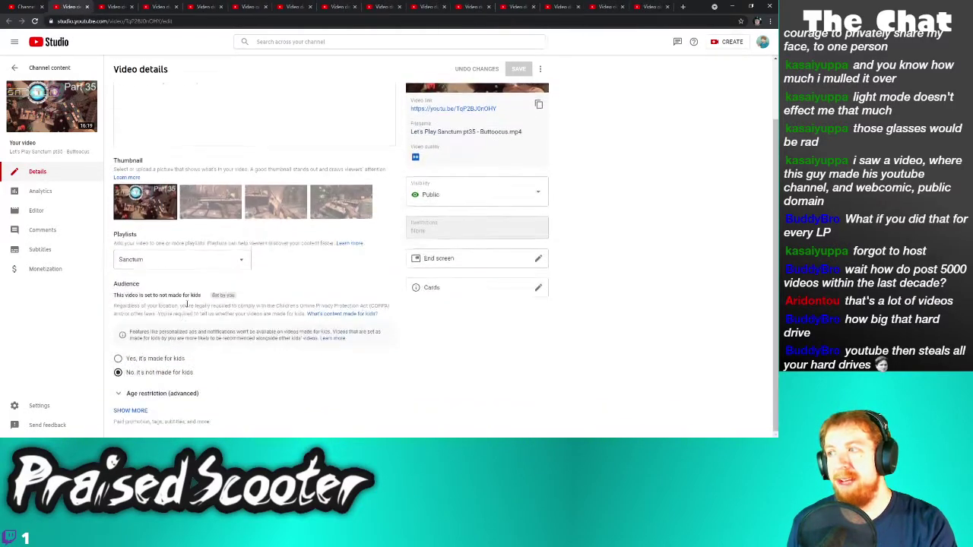
left_click(130, 411)
scroll(190, 320, "down", 8)
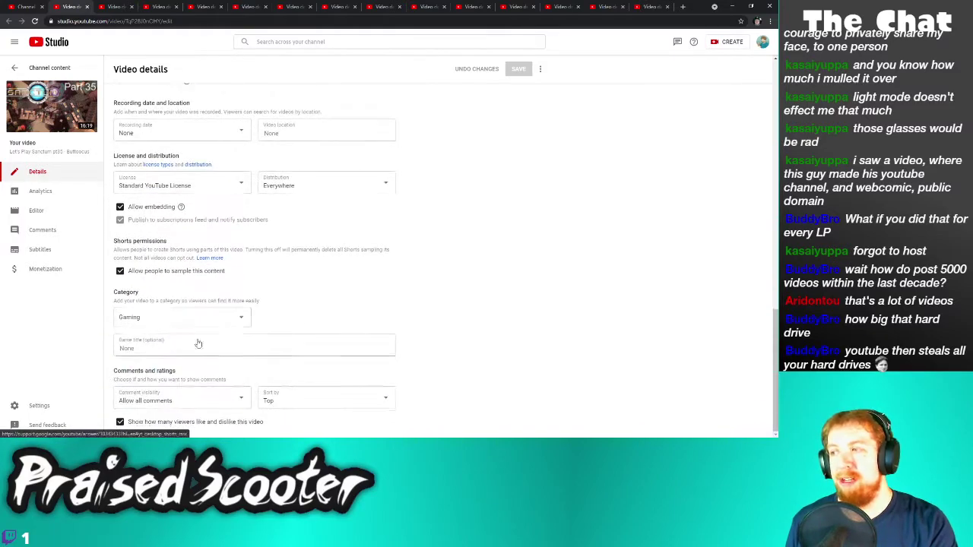
left_click(163, 274)
left_click(515, 70)
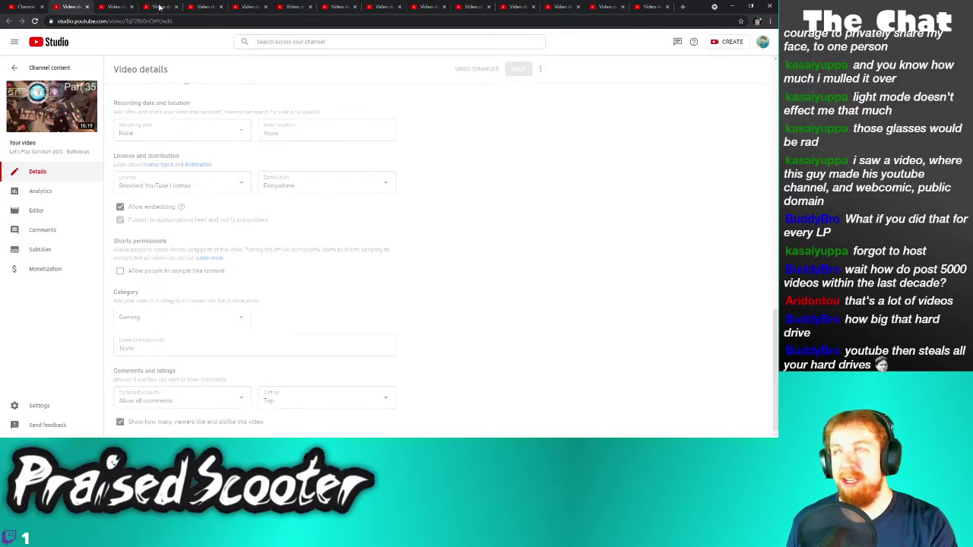
left_click(87, 7)
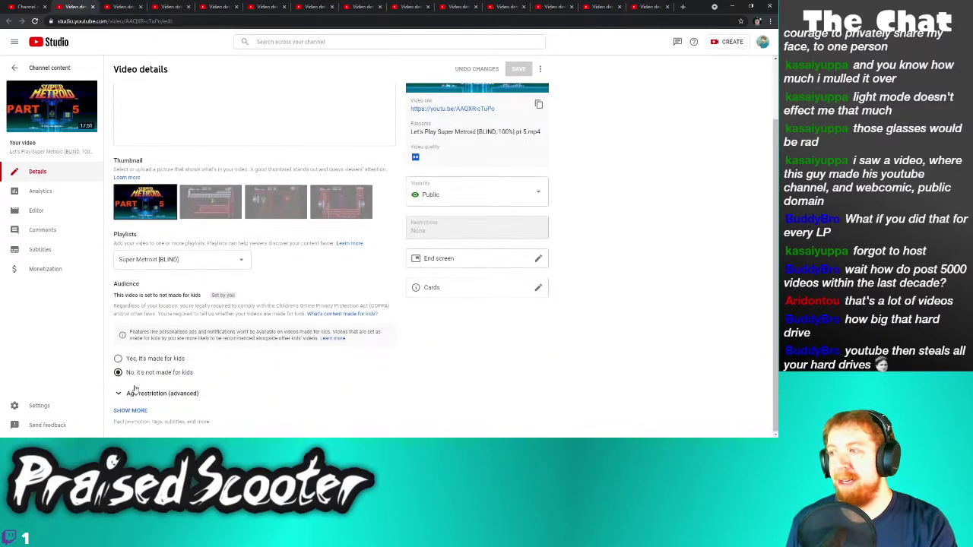
Turn off the Shorts sampling permission for the Super Metroid pt 5 video, save the change and close its details page
scroll(208, 368, "down", 6)
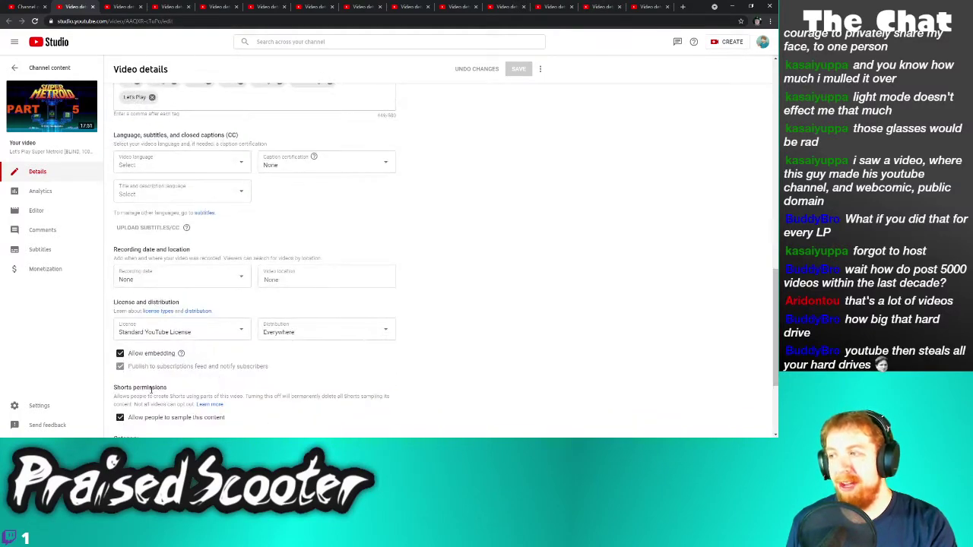
left_click(152, 419)
left_click(515, 69)
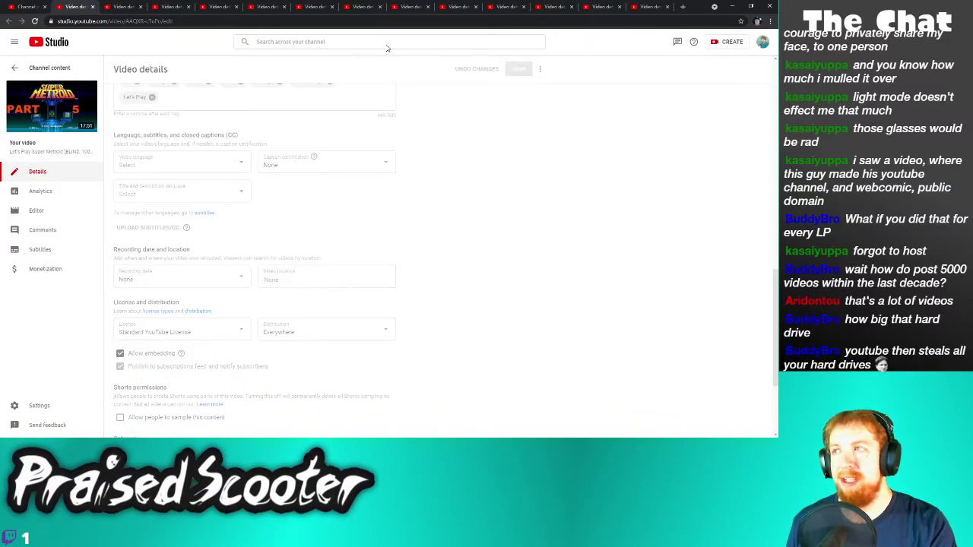
left_click(94, 7)
Turn off the Shorts sampling permission for the Ristar pt4 video, save the change and close its details page
scroll(159, 401, "down", 10)
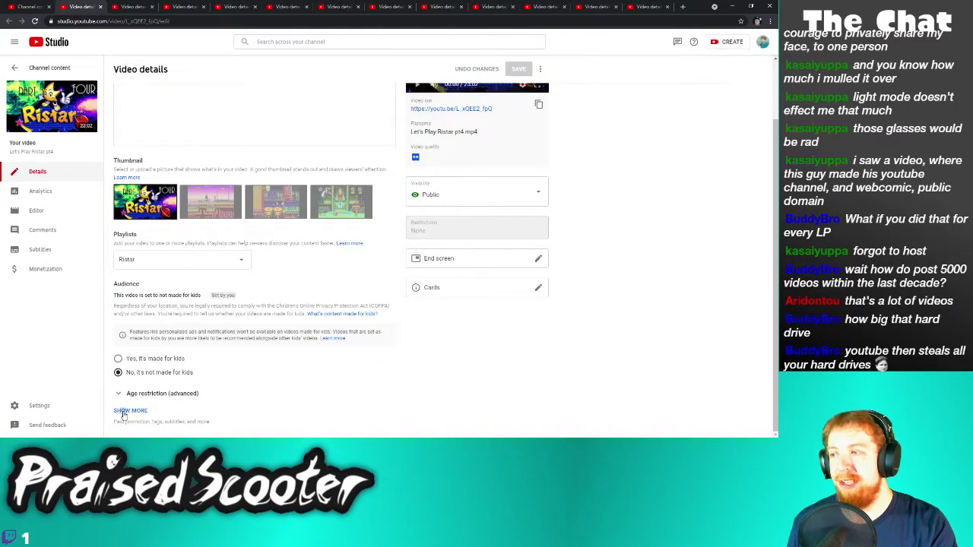
scroll(162, 396, "down", 8)
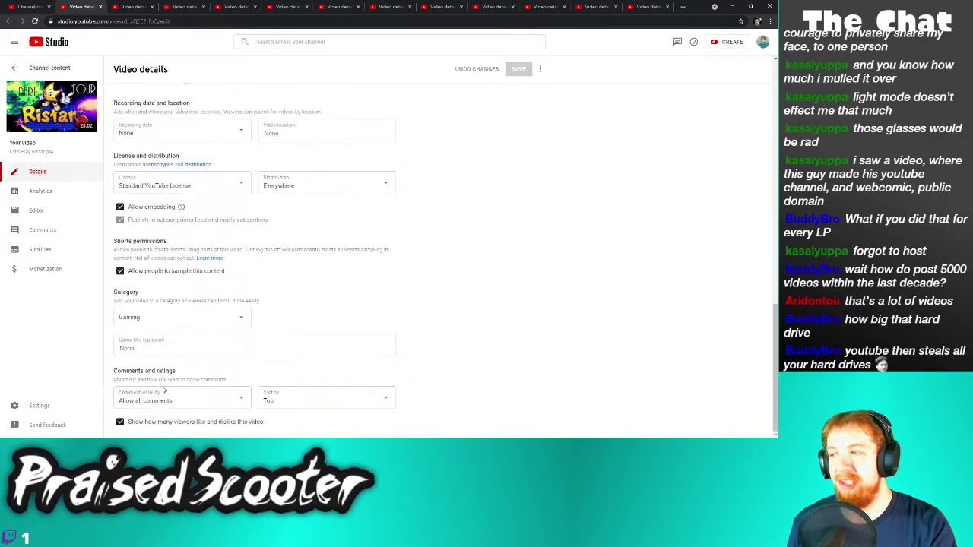
left_click(183, 272)
left_click(517, 70)
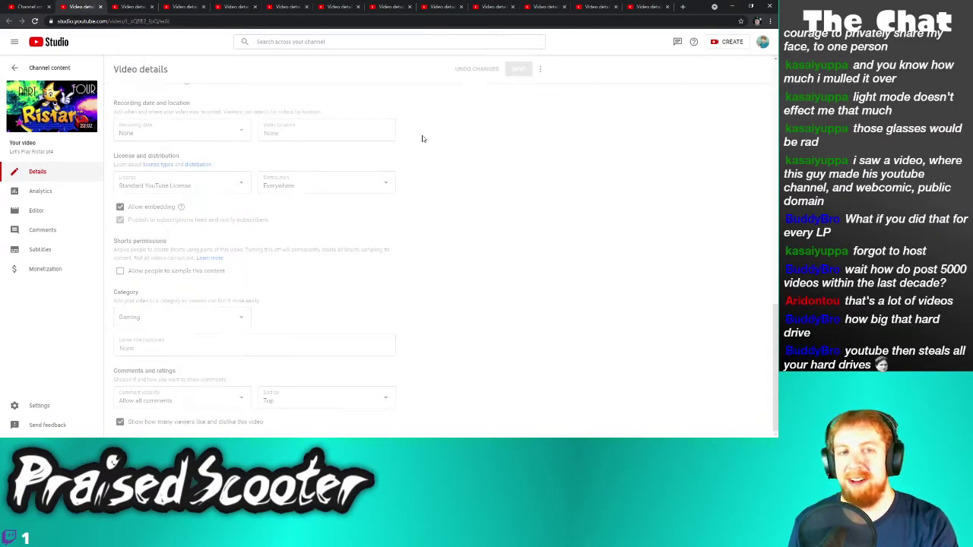
left_click(103, 7)
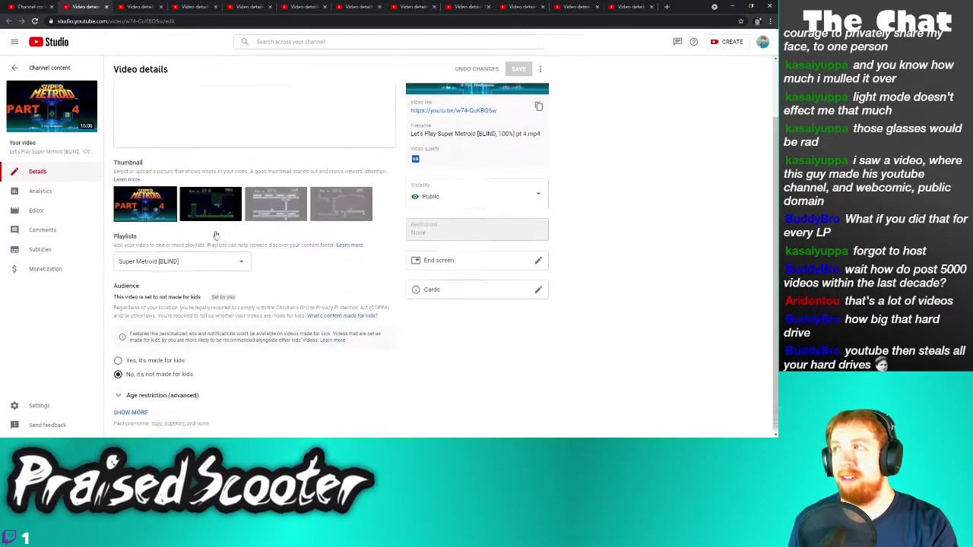
Turn off the Shorts sampling permission for the Super Metroid pt 4 video, save the change and close its details page
scroll(251, 335, "down", 5)
scroll(256, 325, "down", 3)
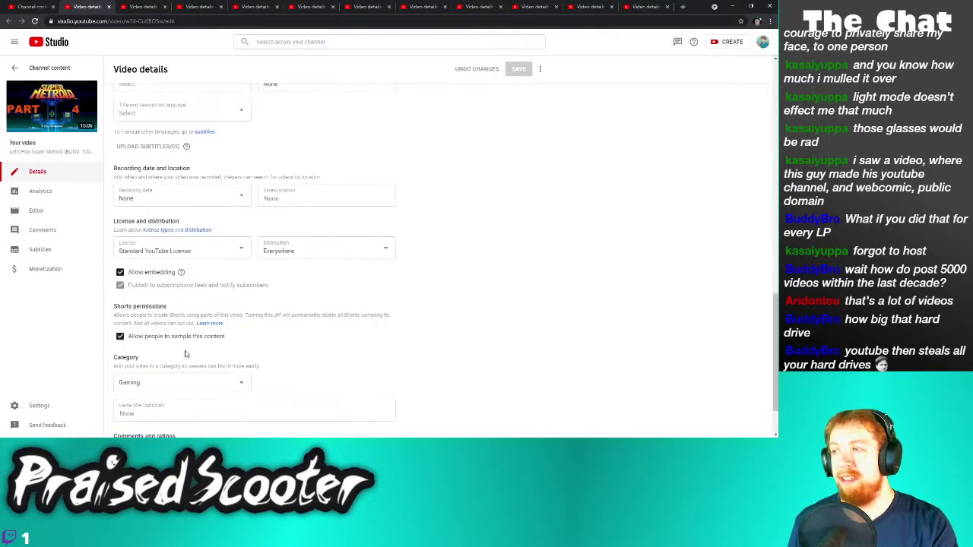
left_click(192, 340)
left_click(524, 70)
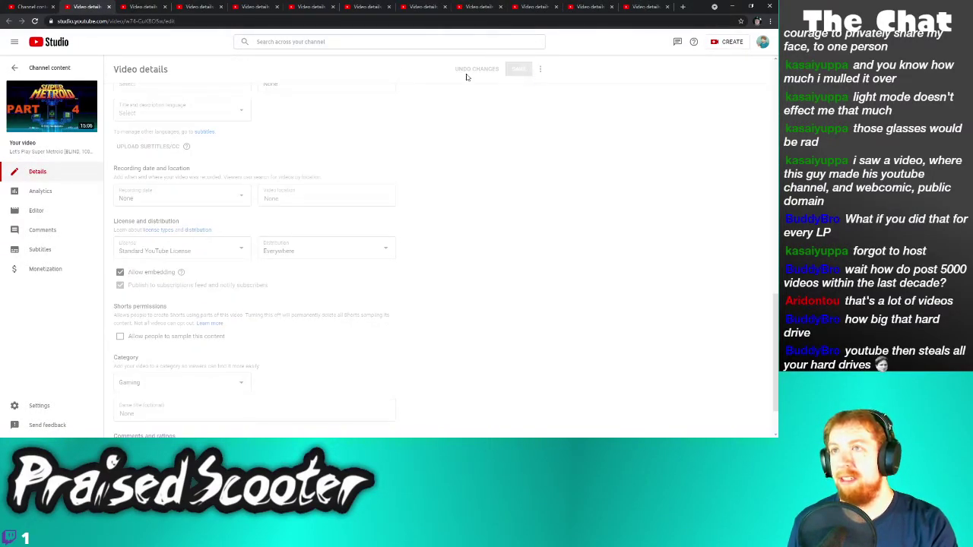
left_click(108, 7)
Turn off the Shorts sampling permission for the Super Metroid pt 3 video, save the change and close its details page
scroll(251, 281, "down", 2)
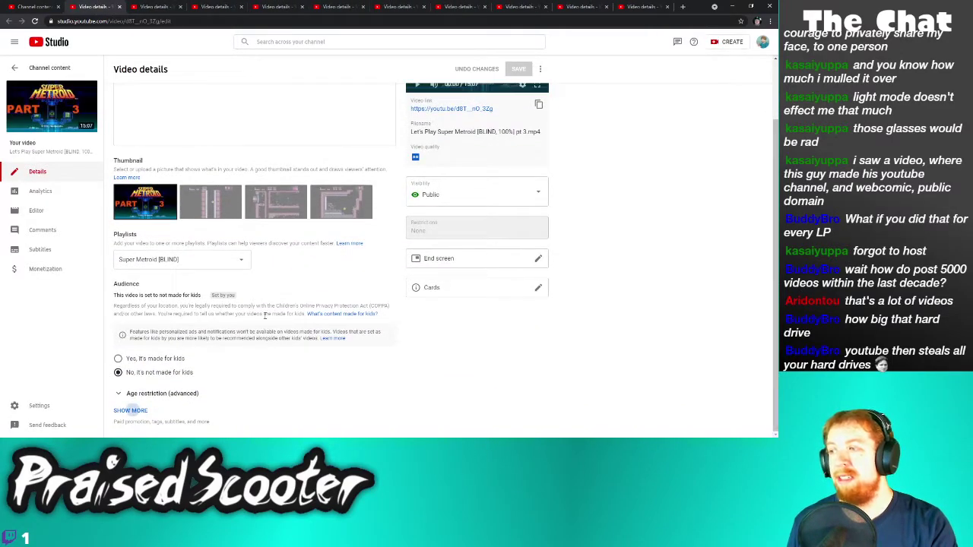
scroll(261, 324, "down", 8)
left_click(142, 419)
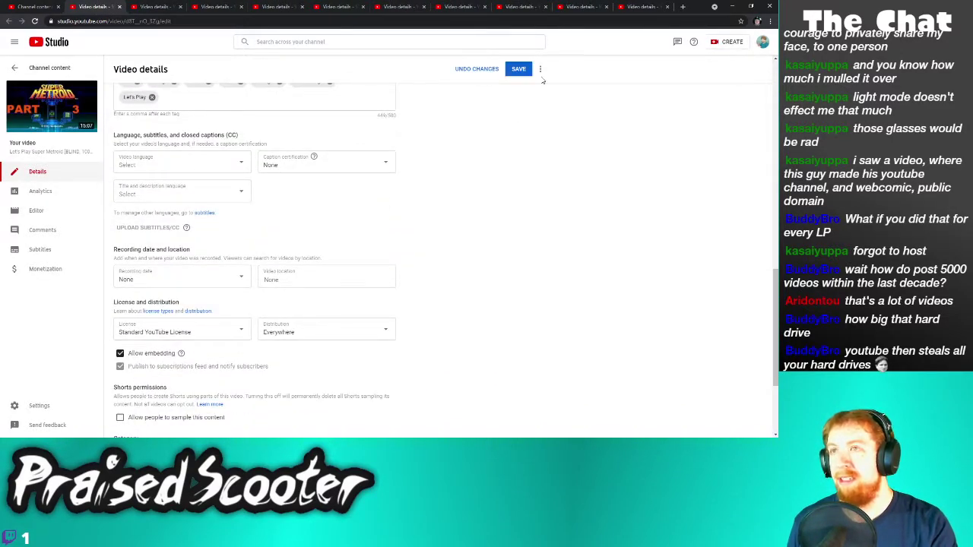
left_click(519, 70)
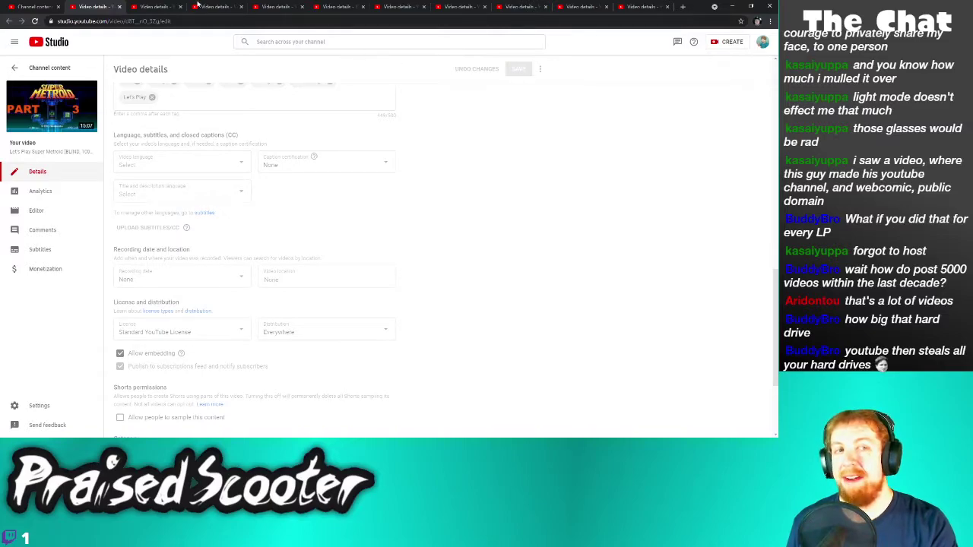
left_click(118, 7)
Turn off the Shorts sampling permission for the Ristar pt3 video, save the change and close its details page
left_click(125, 416)
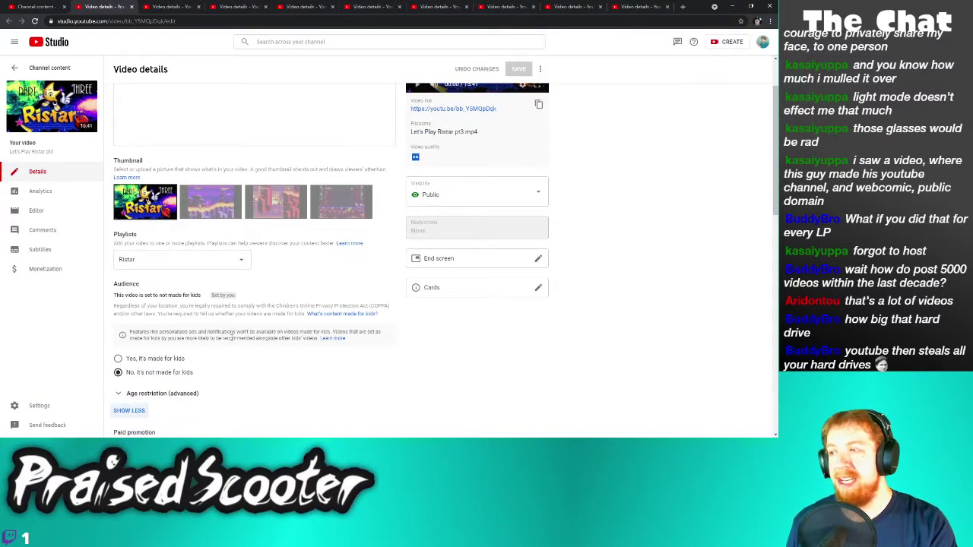
scroll(222, 350, "down", 5)
scroll(222, 350, "down", 2)
left_click(168, 274)
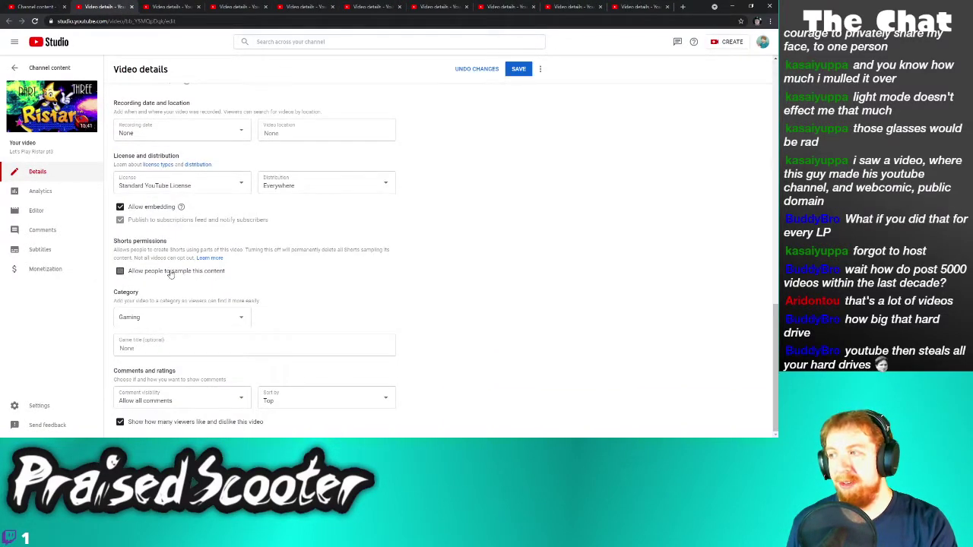
left_click(528, 67)
key("ctrl+w")
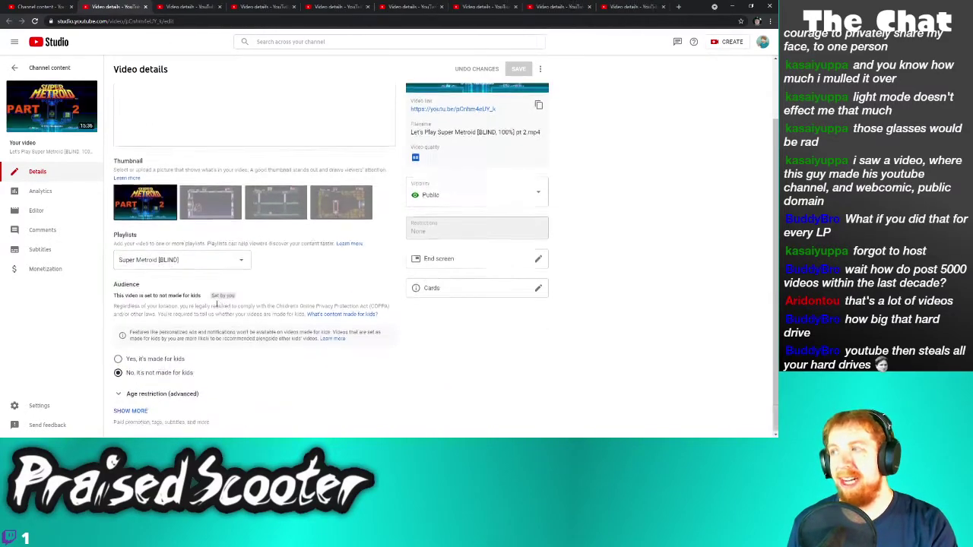
Turn off the Shorts sampling permission for the Super Metroid pt 2 video, save the change and close its details page
left_click(152, 408)
scroll(201, 358, "down", 10)
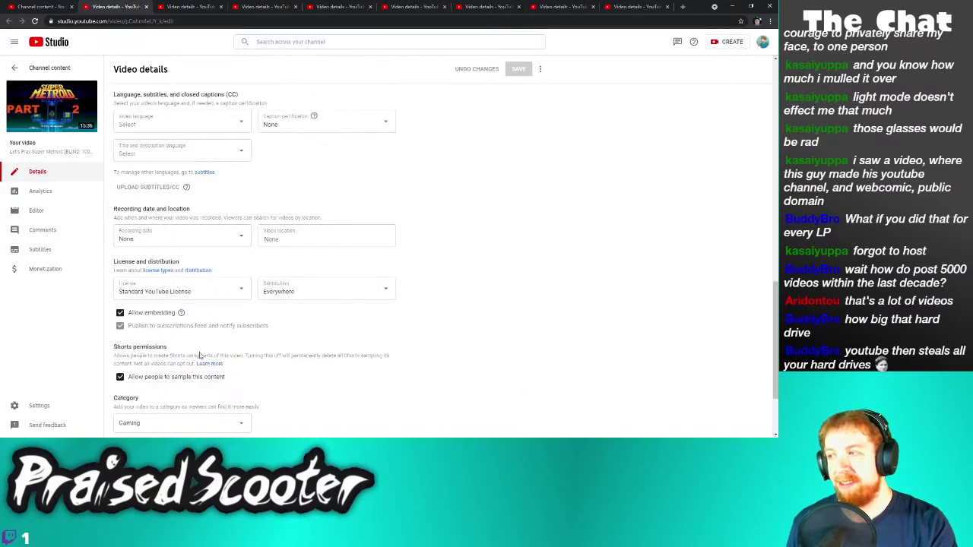
left_click(180, 380)
left_click(518, 70)
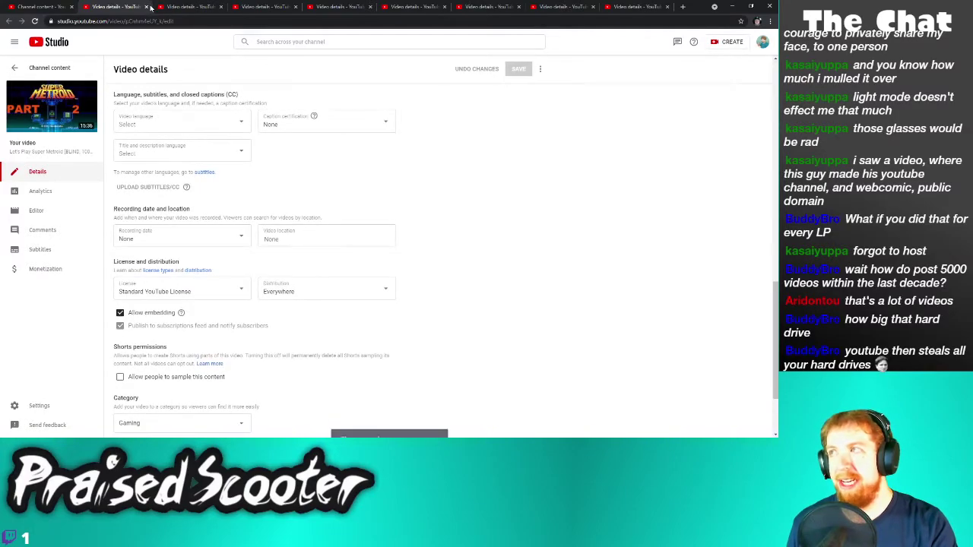
key("ctrl+w")
Turn off the Shorts sampling permission for the Super Metroid pt 1 video, save the change and close its details page
scroll(215, 359, "down", 1)
left_click(130, 411)
scroll(271, 320, "down", 5)
scroll(180, 349, "down", 3)
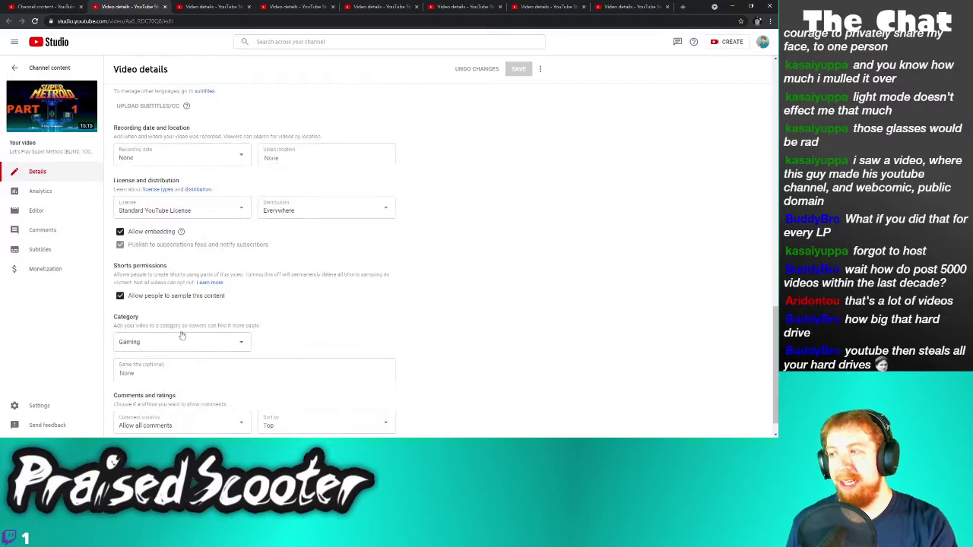
left_click(190, 299)
left_click(519, 69)
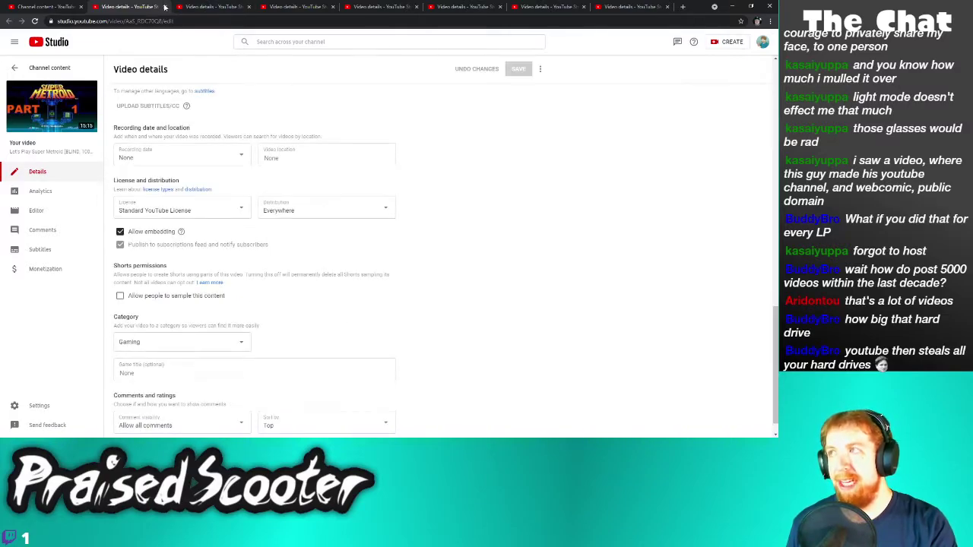
key("ctrl+w")
Turn off the Shorts sampling permission for the Sanctum pt34 video, save the change and close its details page
scroll(205, 251, "down", 1)
left_click(130, 410)
scroll(203, 351, "down", 8)
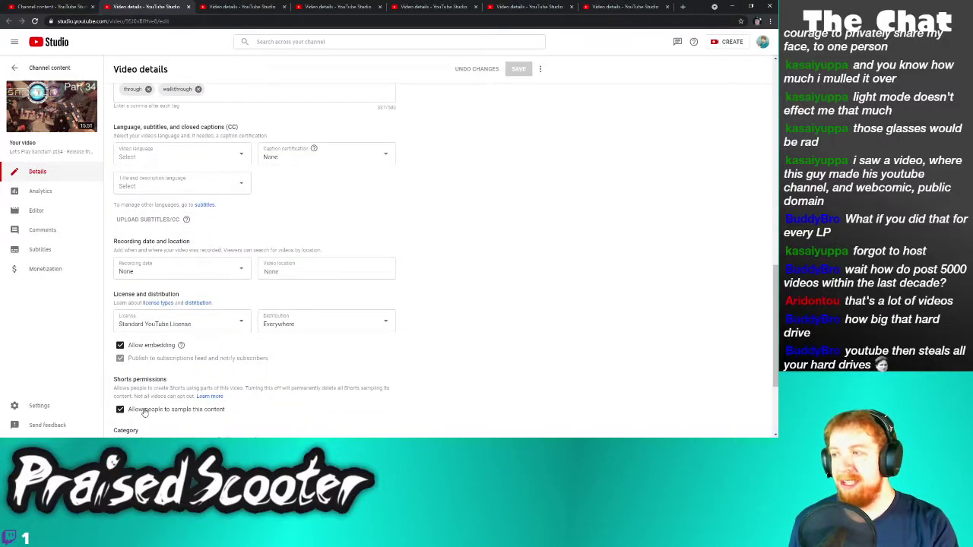
left_click(121, 409)
left_click(515, 72)
left_click(188, 7)
Turn off the Shorts sampling permission for the Sanctum pt33 video, save the change and close its details page
left_click(134, 409)
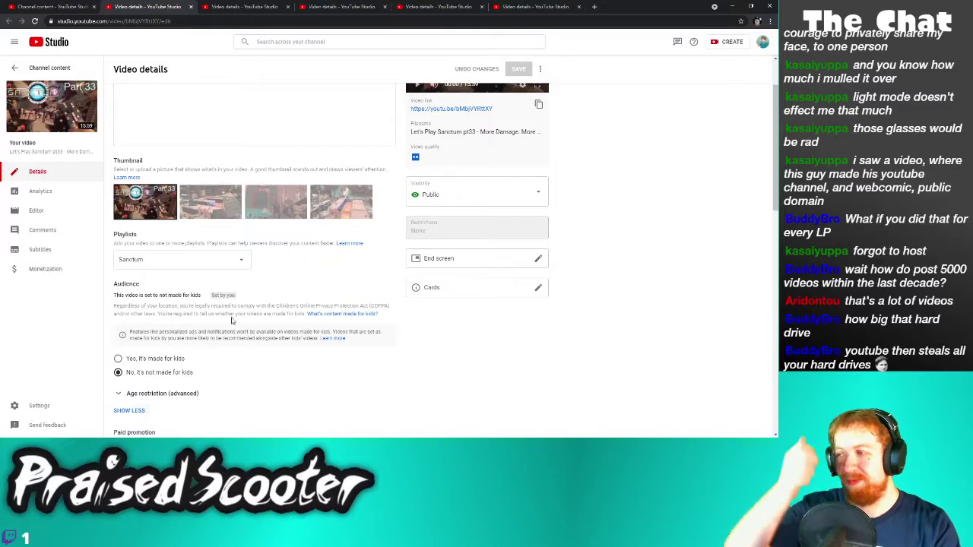
scroll(145, 365, "down", 8)
left_click(120, 352)
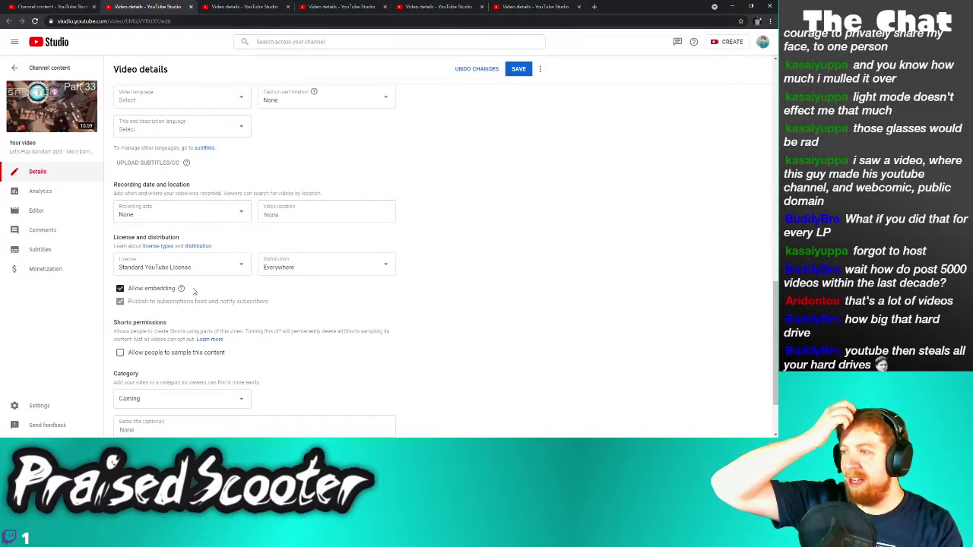
left_click(191, 7)
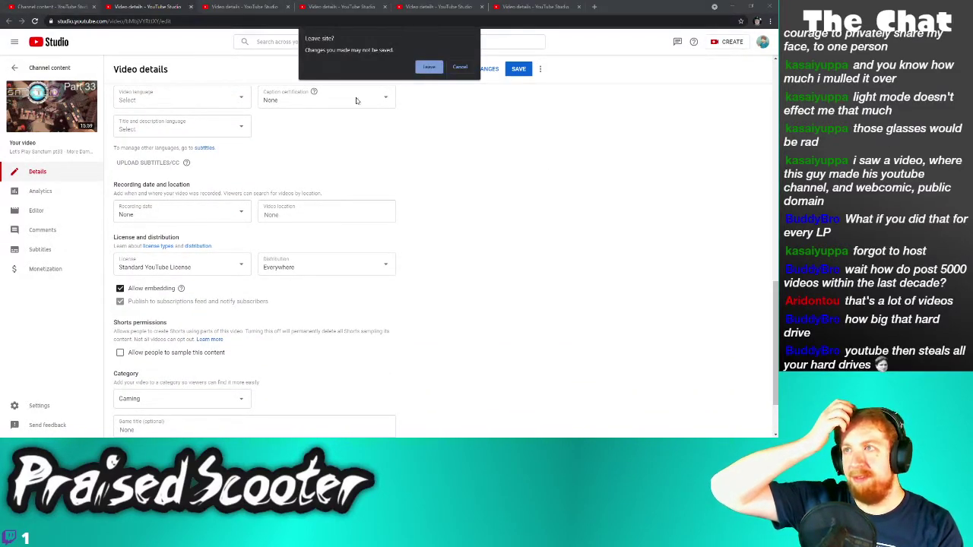
left_click(460, 67)
left_click(516, 69)
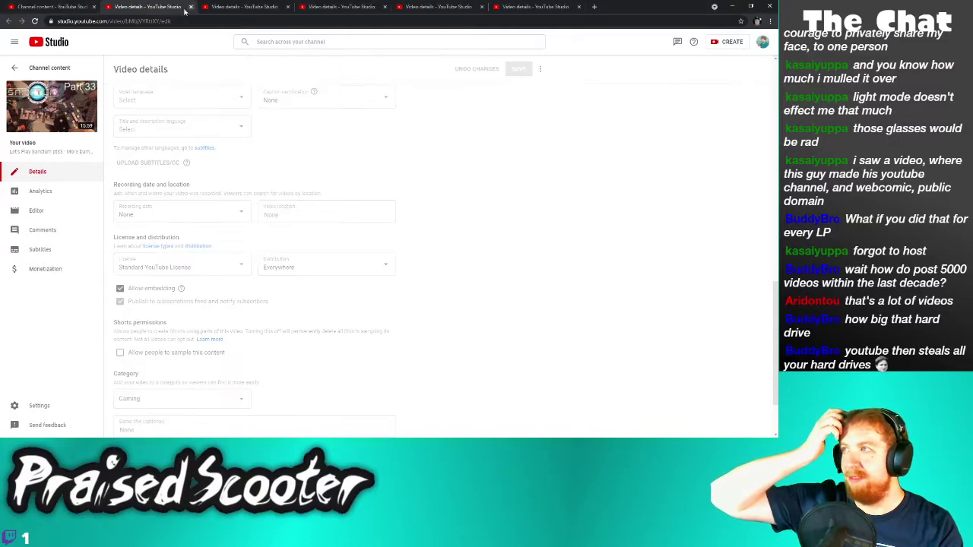
left_click(191, 6)
Turn off the Shorts sampling permission for the Portal 2 DLC pt10 video, save the change and close its details page
left_click(130, 410)
scroll(144, 357, "down", 8)
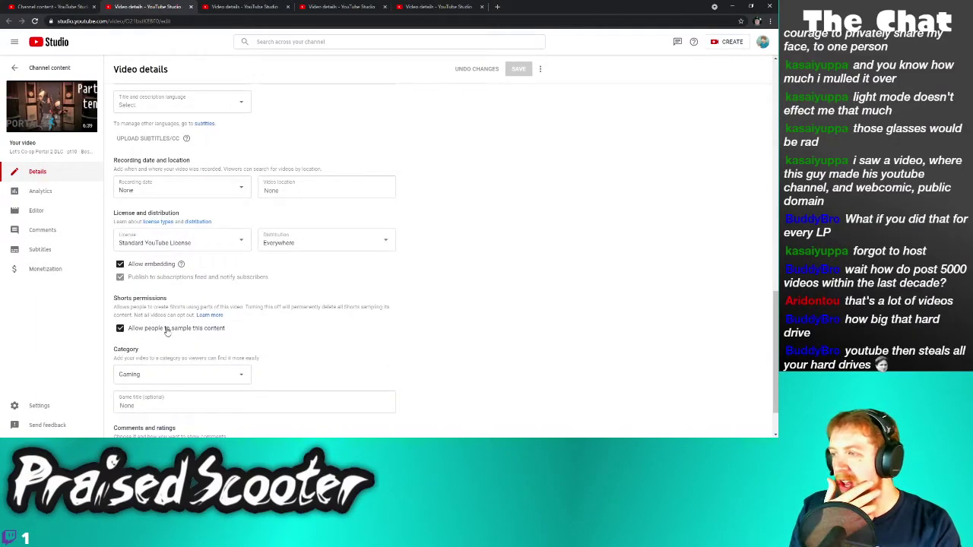
left_click(168, 329)
left_click(516, 69)
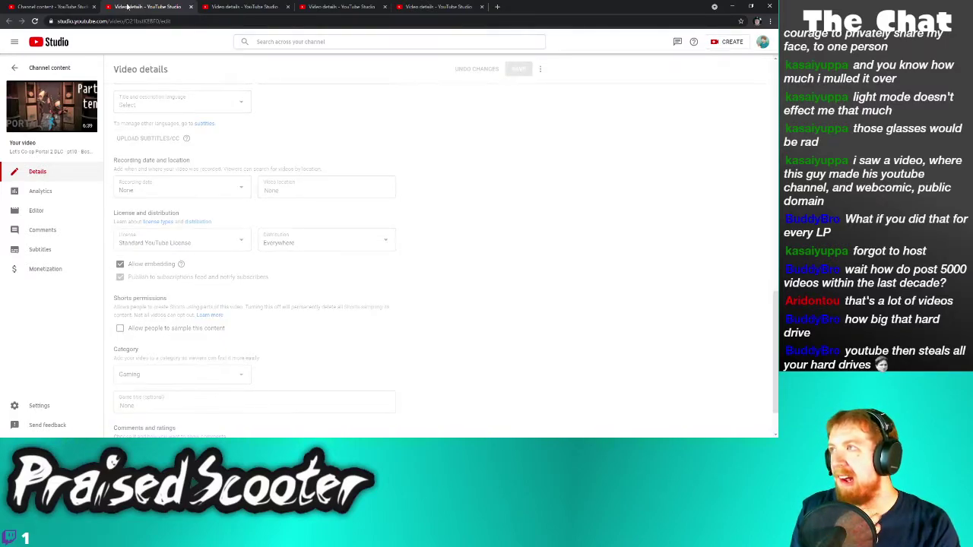
left_click(191, 6)
Turn off the Shorts sampling permission for the Ristar pt2 video, save the change and close its details page
scroll(161, 379, "down", 2)
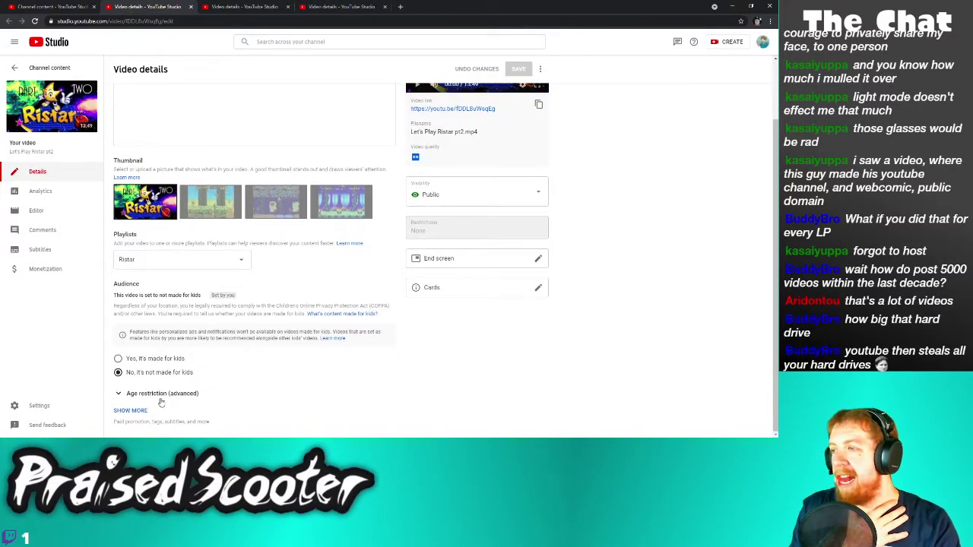
left_click(141, 411)
scroll(212, 365, "down", 10)
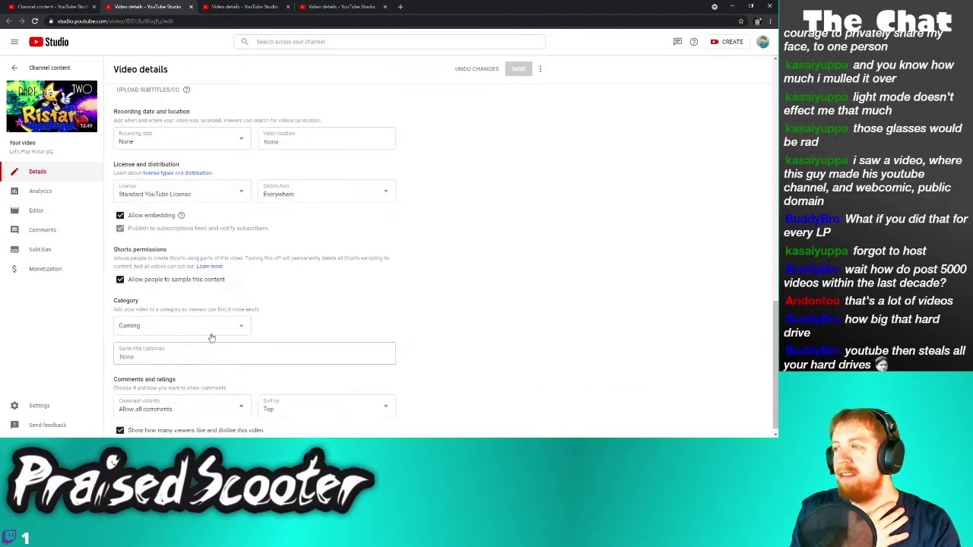
left_click(205, 279)
left_click(518, 70)
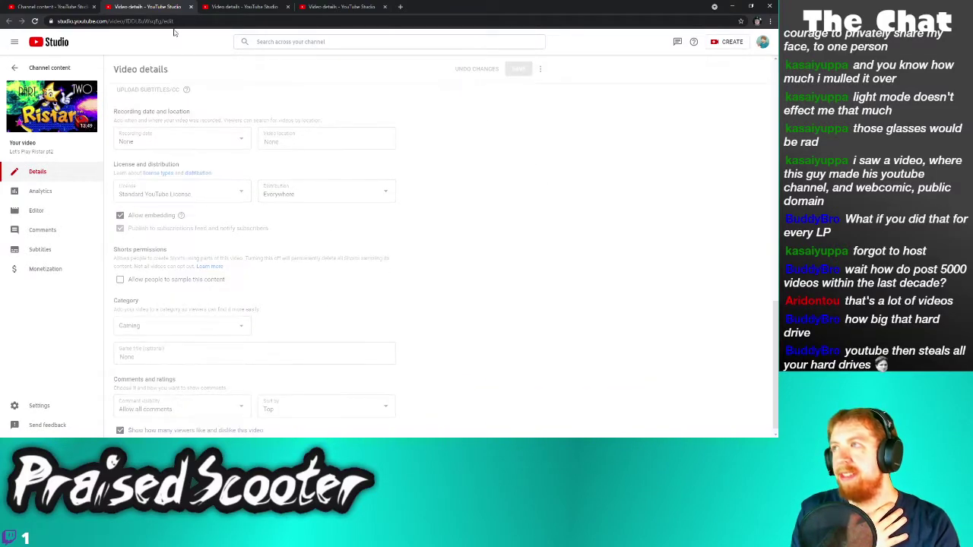
left_click(191, 6)
Turn off the Shorts sampling permission for the Portal 2 DLC pt9 video, save the change and close its details page
scroll(141, 403, "down", 3)
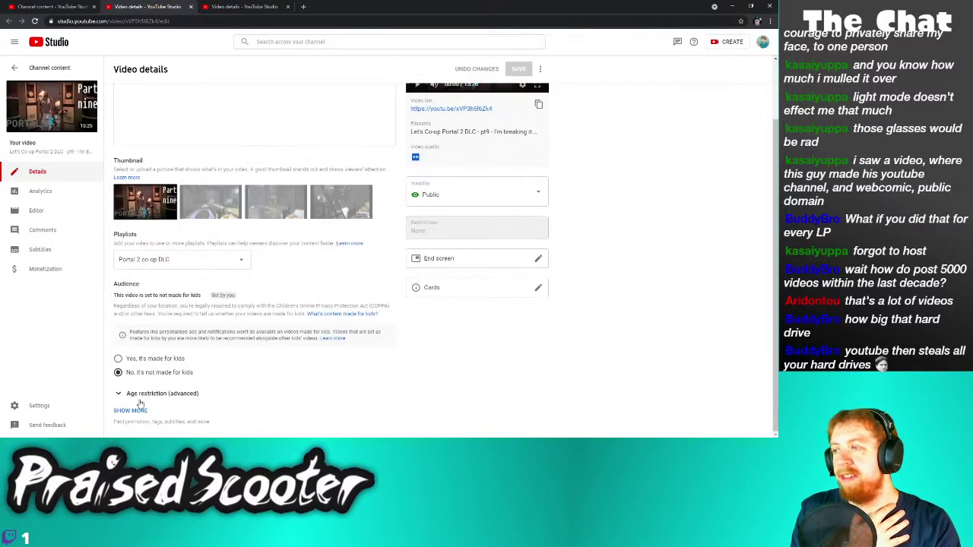
left_click(141, 410)
scroll(194, 341, "down", 10)
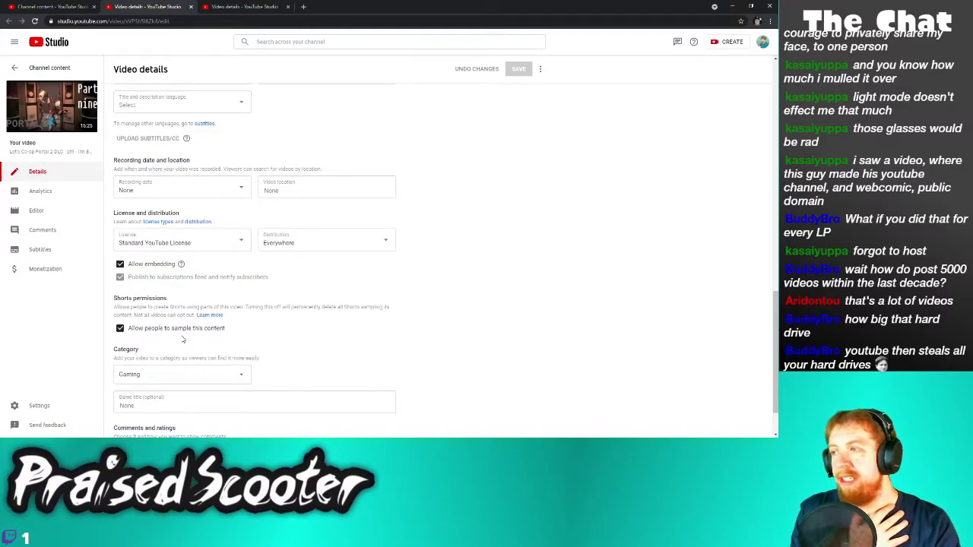
left_click(197, 328)
left_click(518, 70)
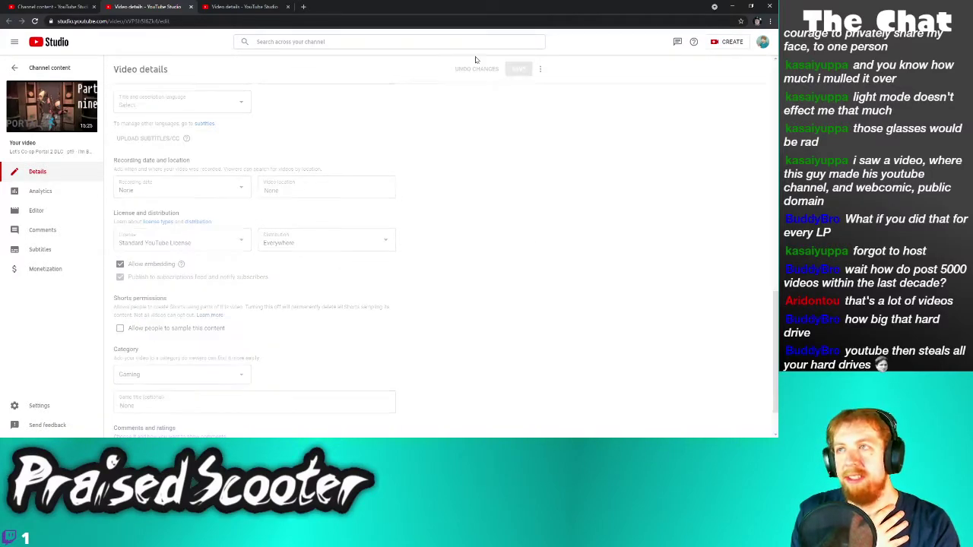
left_click(191, 6)
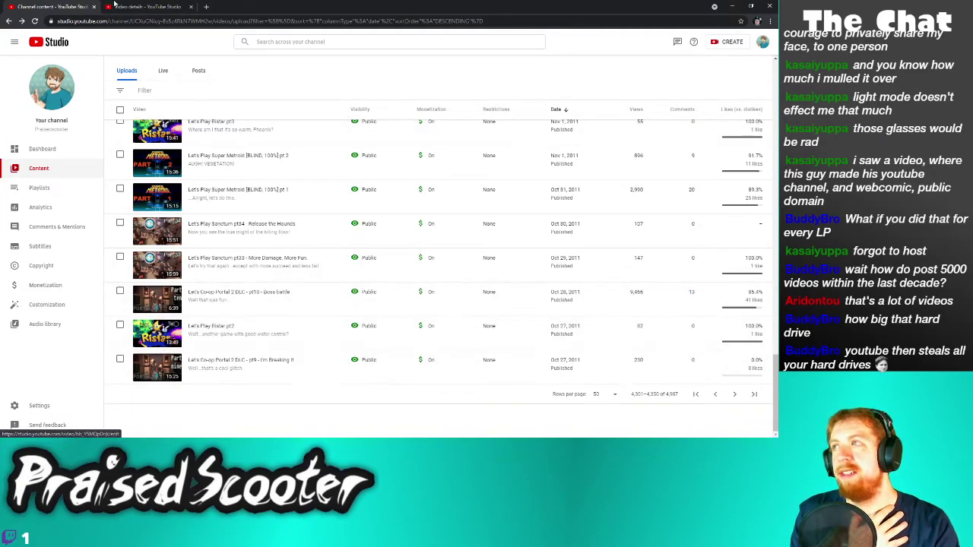
Turn off the Shorts sampling permission for the Super Metroid pt 8 video, save the change and close its details page
left_click(148, 6)
scroll(175, 304, "down", 2)
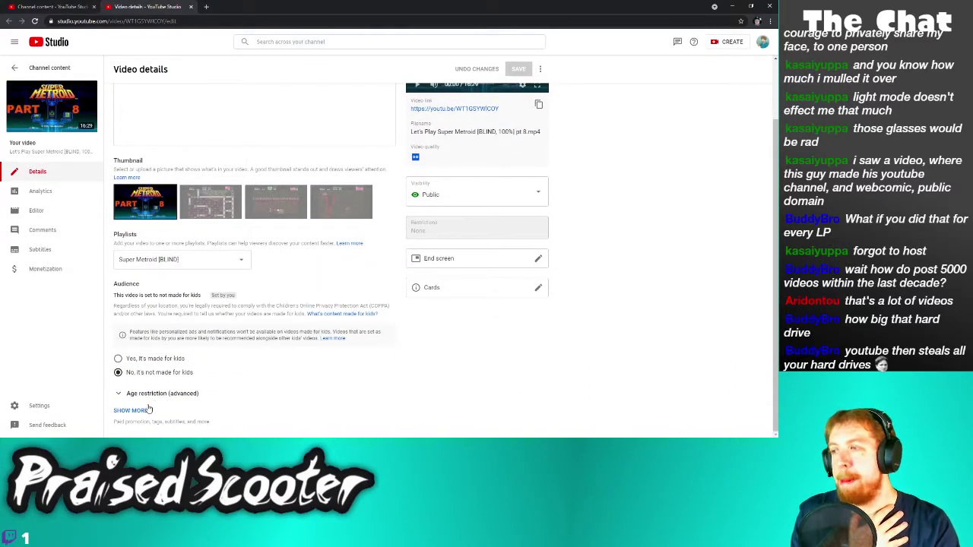
scroll(190, 338, "down", 10)
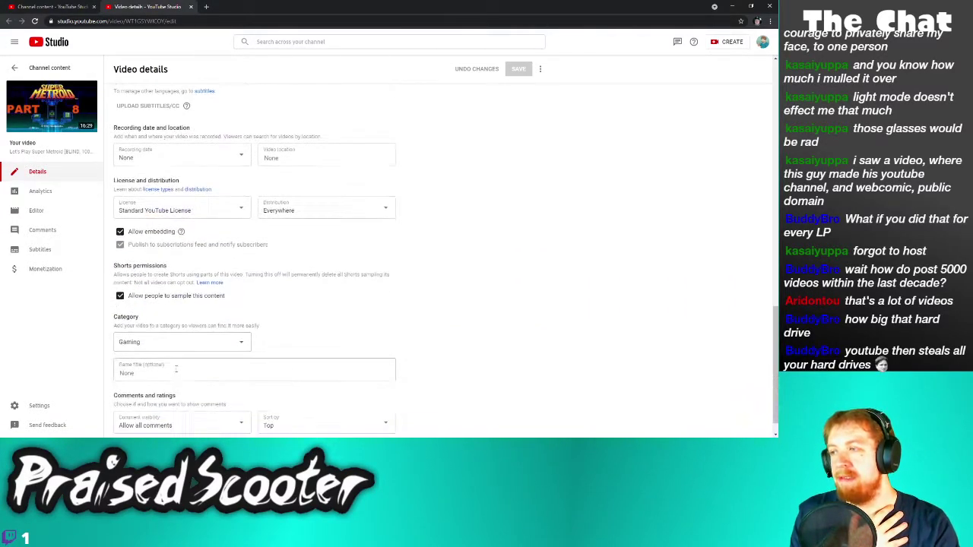
left_click(184, 298)
left_click(513, 71)
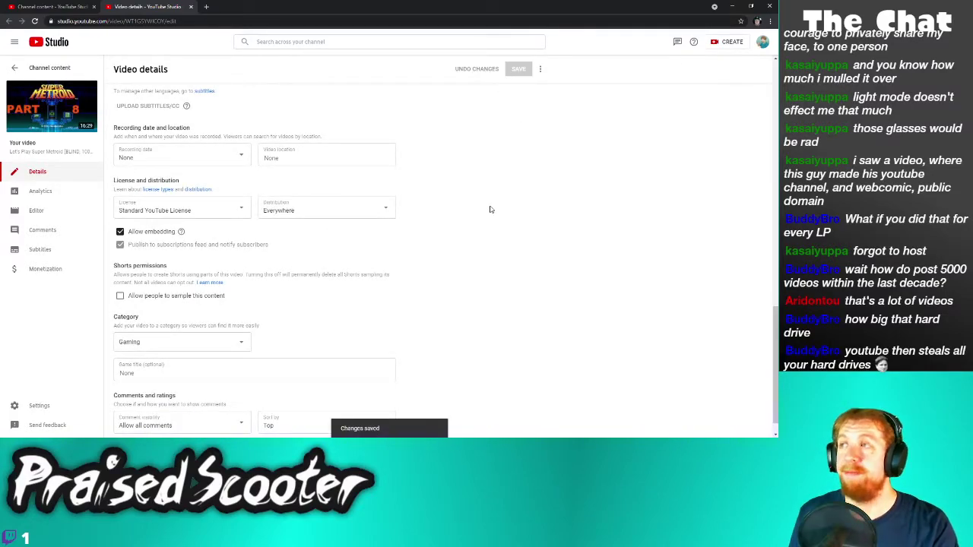
left_click(191, 6)
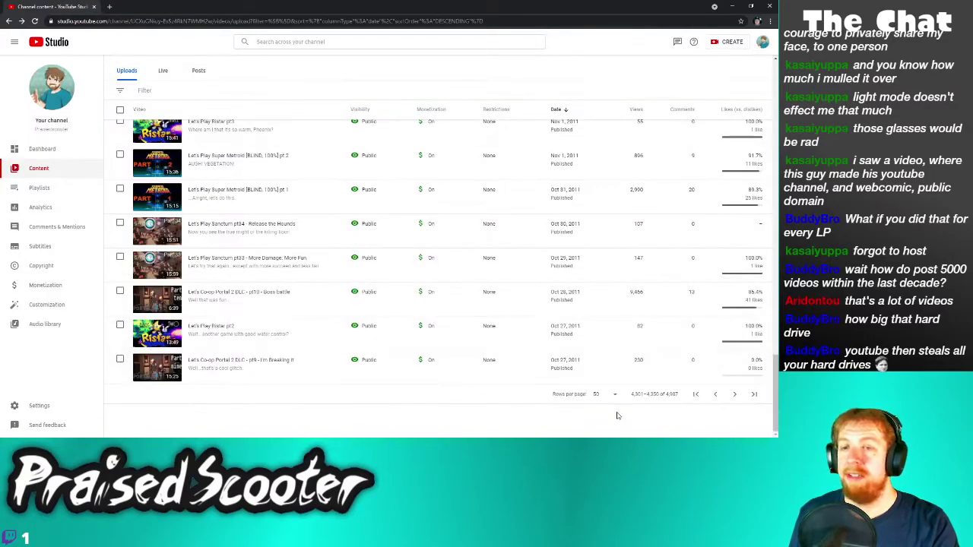
Go to the previous page of the channel's uploads list to reach the next batch of videos
left_click(713, 394)
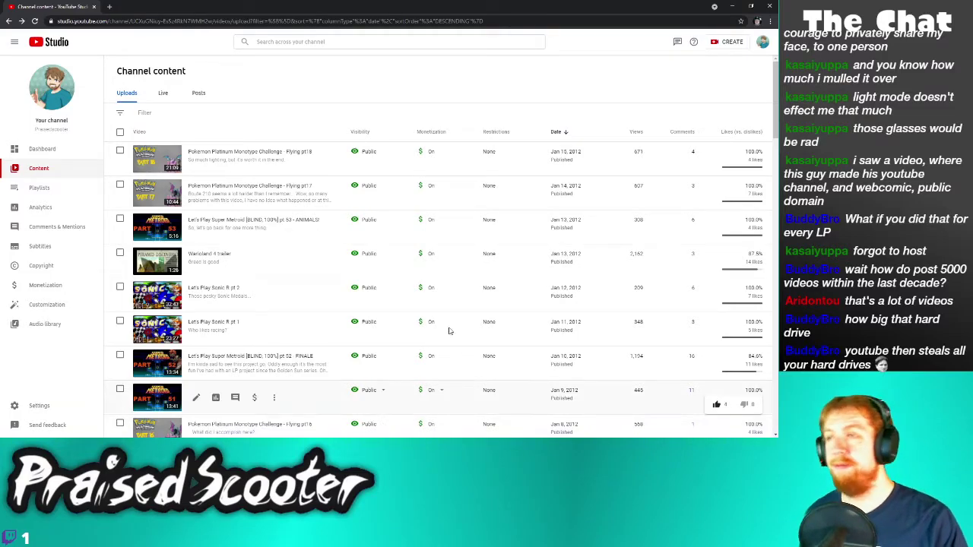
Open the details pages of Pokemon Platinum Flying pt18 and pt17, Super Metroid pt 53 and the Warioland 4 trailer in new browser tabs
right_click(196, 159)
left_click(228, 165)
right_click(195, 192)
left_click(209, 202)
right_click(196, 226)
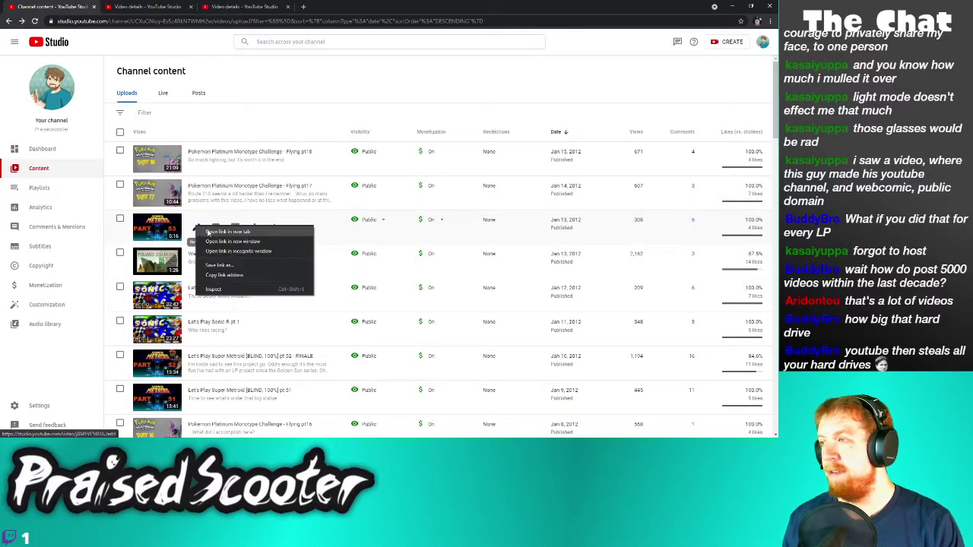
left_click(207, 232)
right_click(196, 260)
left_click(209, 271)
Open the details pages of Sonic R pt 2 and pt 1 and Super Metroid pt 52 and pt 51 in new browser tabs
right_click(195, 298)
left_click(207, 306)
right_click(203, 331)
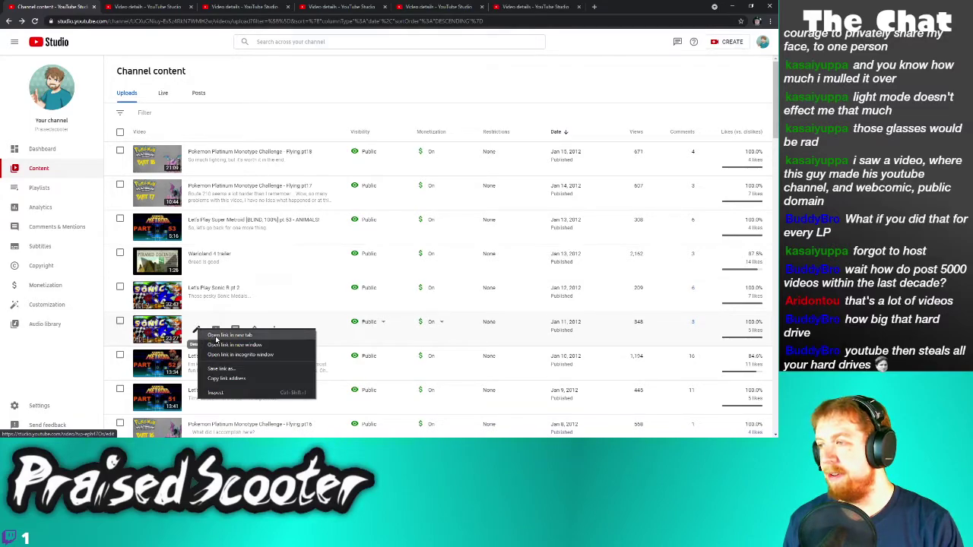
left_click(205, 334)
right_click(196, 365)
left_click(200, 369)
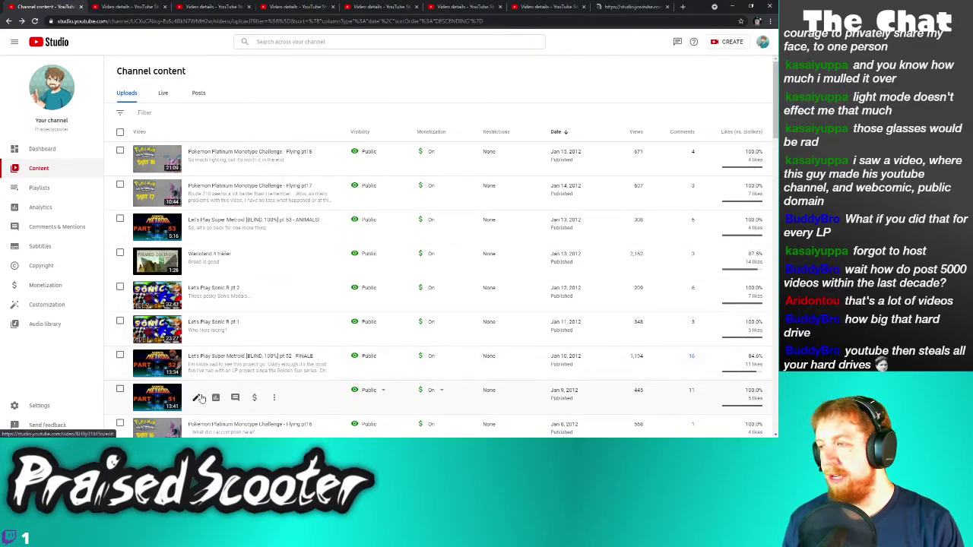
right_click(197, 399)
left_click(230, 331)
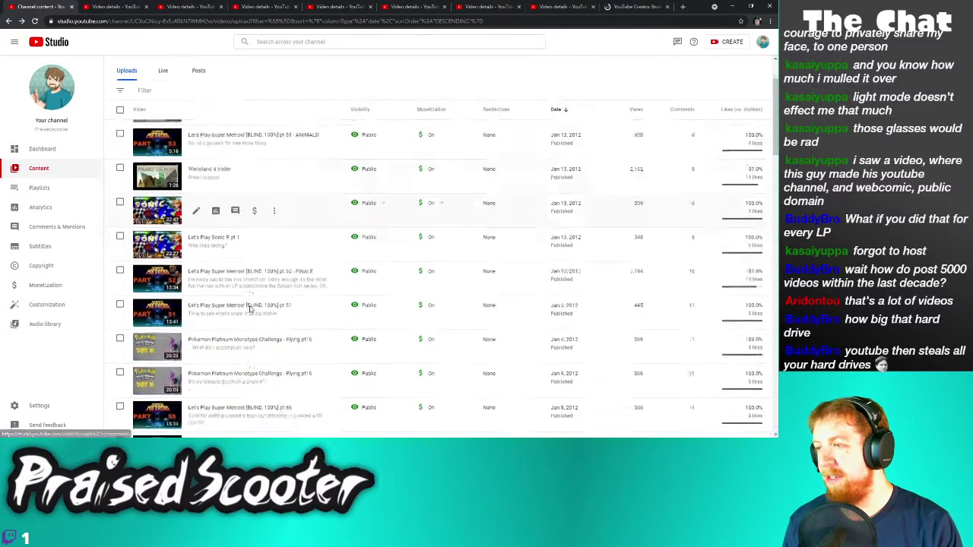
Open the details pages of Pokemon Platinum Flying pt16 and pt15 and Super Metroid pt 50 in new browser tabs
scroll(176, 152, "down", 5)
right_click(197, 150)
left_click(207, 157)
right_click(197, 183)
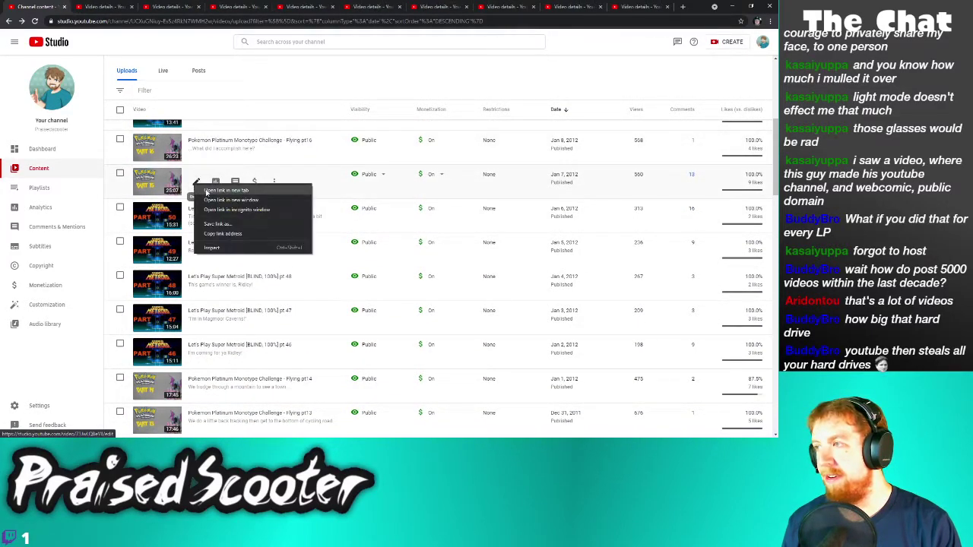
left_click(207, 191)
right_click(197, 214)
left_click(206, 219)
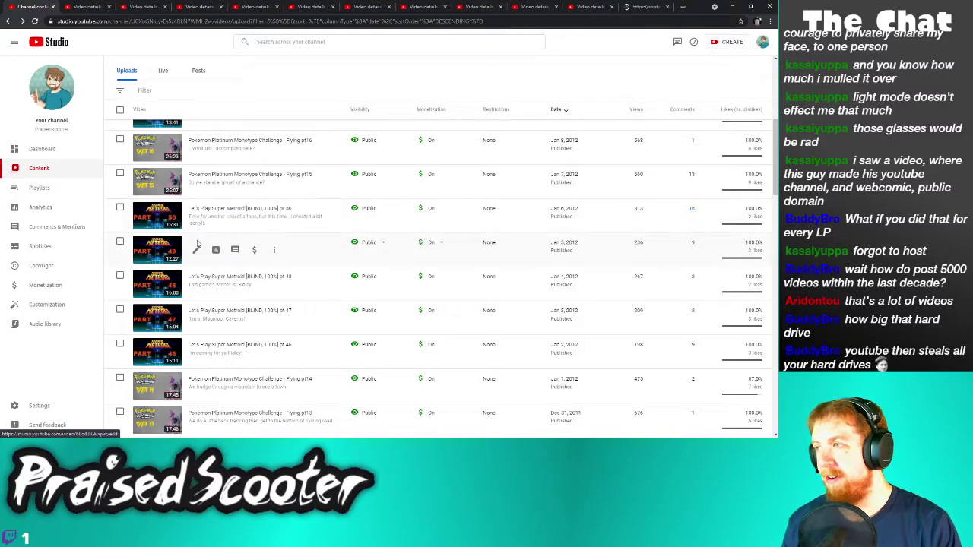
Open the details pages of Super Metroid pt 49, 48, 47 and 46 in new browser tabs
right_click(196, 250)
left_click(207, 255)
right_click(199, 284)
left_click(204, 289)
right_click(198, 317)
left_click(206, 323)
right_click(197, 354)
left_click(207, 357)
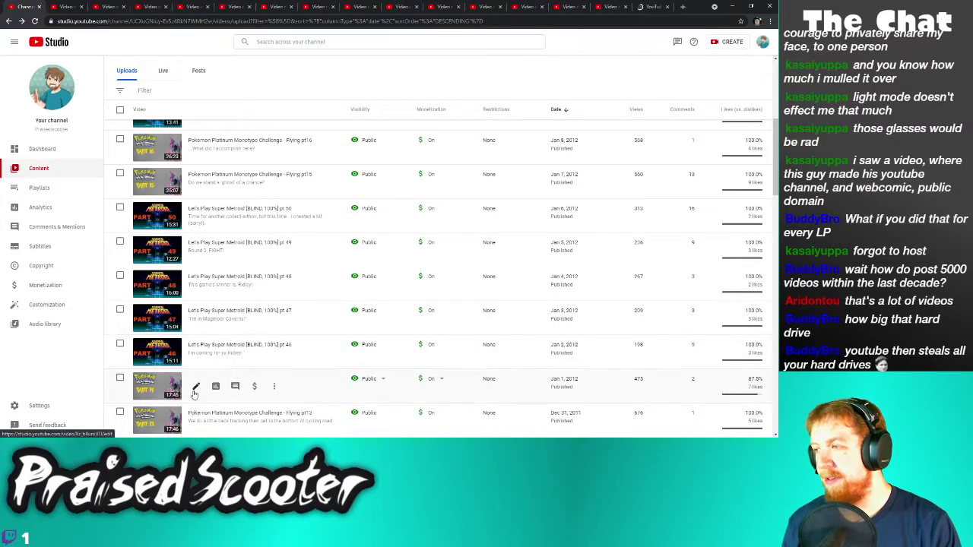
Open the details pages of Pokemon Platinum Flying pt14 and pt13 in new browser tabs
right_click(198, 390)
left_click(221, 323)
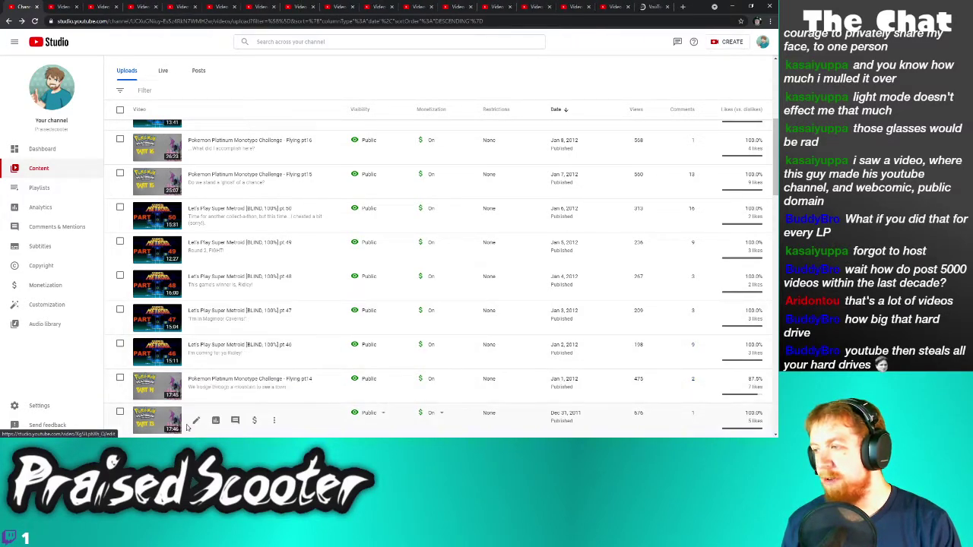
right_click(198, 422)
left_click(220, 357)
Open the details pages of Super Metroid pt 45, 44, 43, 42 and 41 in new browser tabs
scroll(238, 346, "down", 3)
scroll(238, 346, "down", 3)
right_click(196, 170)
left_click(228, 175)
right_click(195, 205)
left_click(219, 212)
right_click(196, 239)
left_click(215, 244)
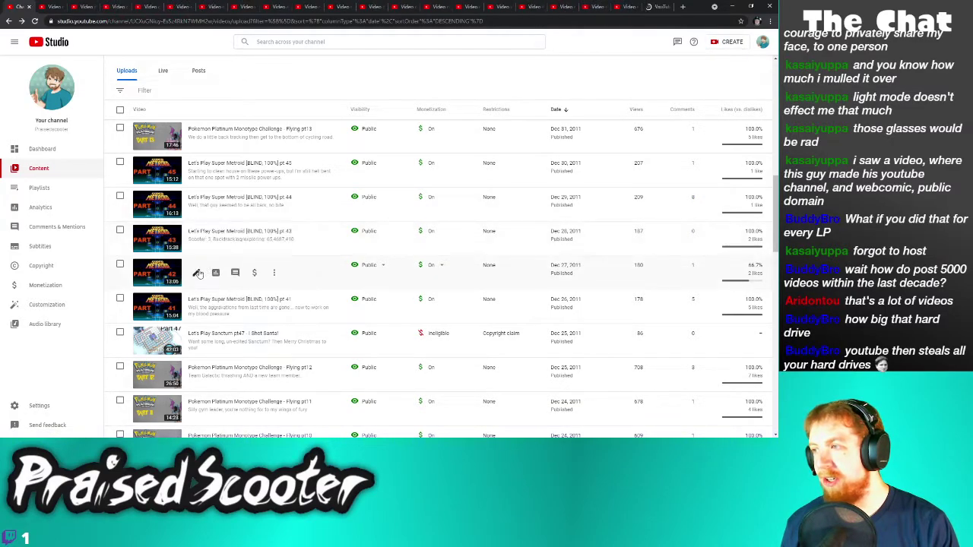
right_click(196, 273)
left_click(216, 279)
right_click(196, 308)
left_click(216, 314)
Open the details pages of Sanctum pt47 and Pokemon Platinum Flying pt12 and pt11 in new browser tabs
right_click(196, 342)
left_click(208, 350)
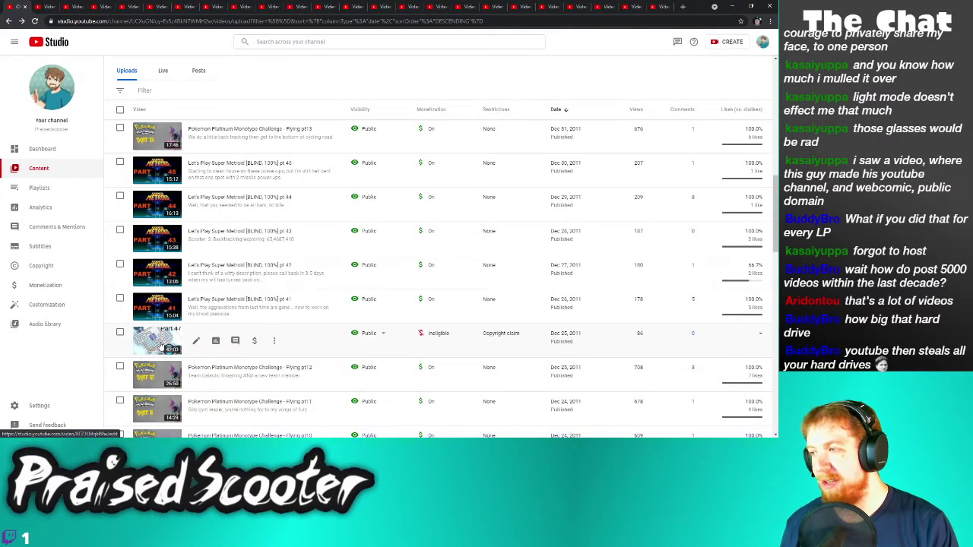
right_click(196, 376)
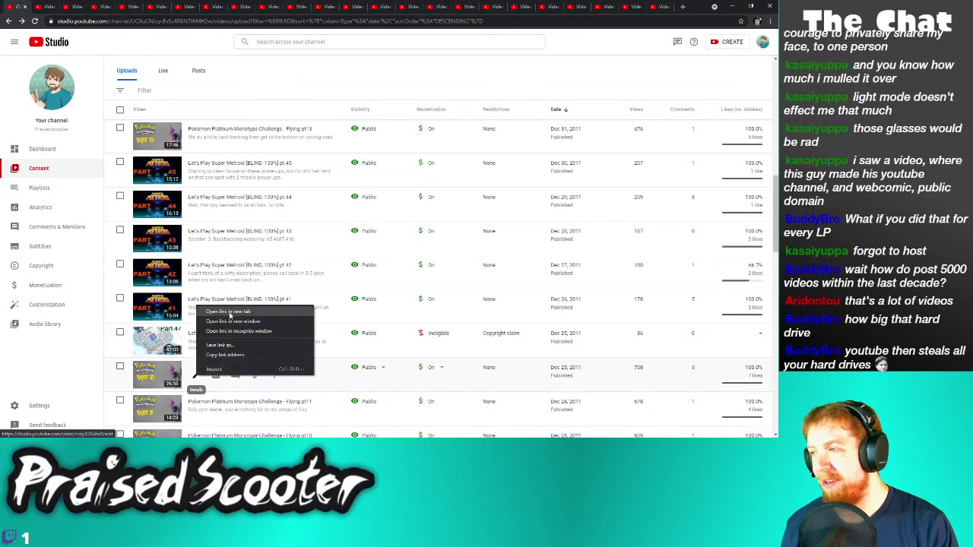
left_click(213, 316)
right_click(196, 411)
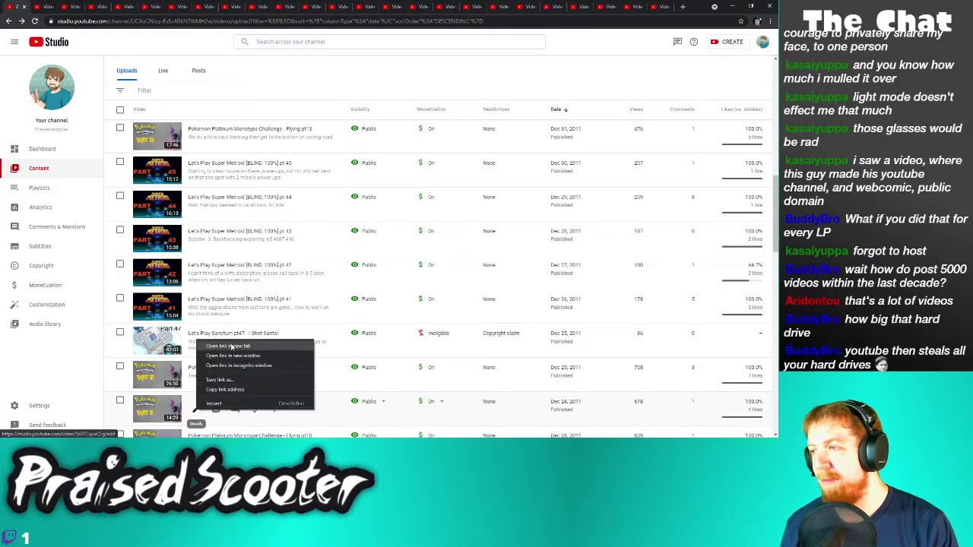
left_click(220, 343)
Open the details pages of Pokemon Platinum Flying pt10 and pt9 in new browser tabs
scroll(244, 336, "down", 1)
scroll(244, 336, "down", 5)
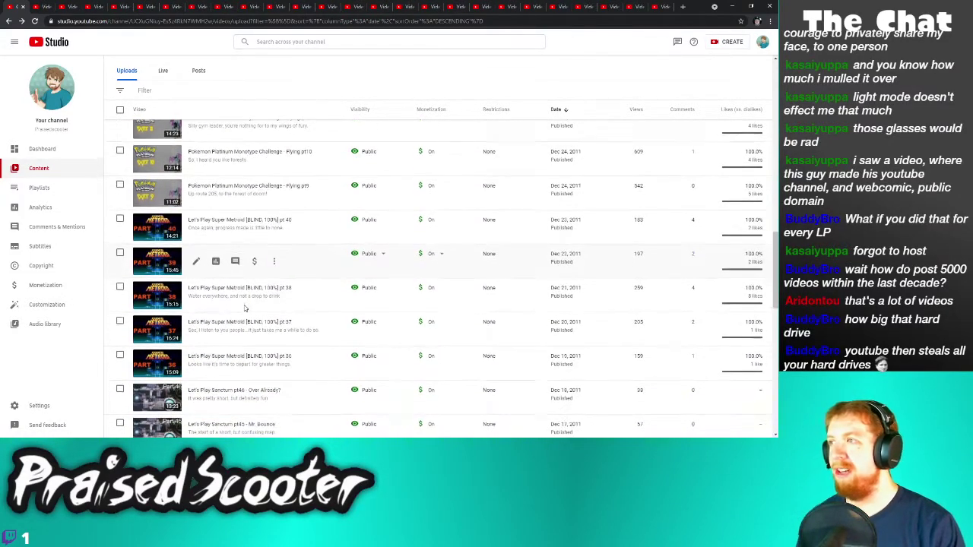
right_click(195, 158)
left_click(220, 163)
right_click(196, 193)
left_click(221, 199)
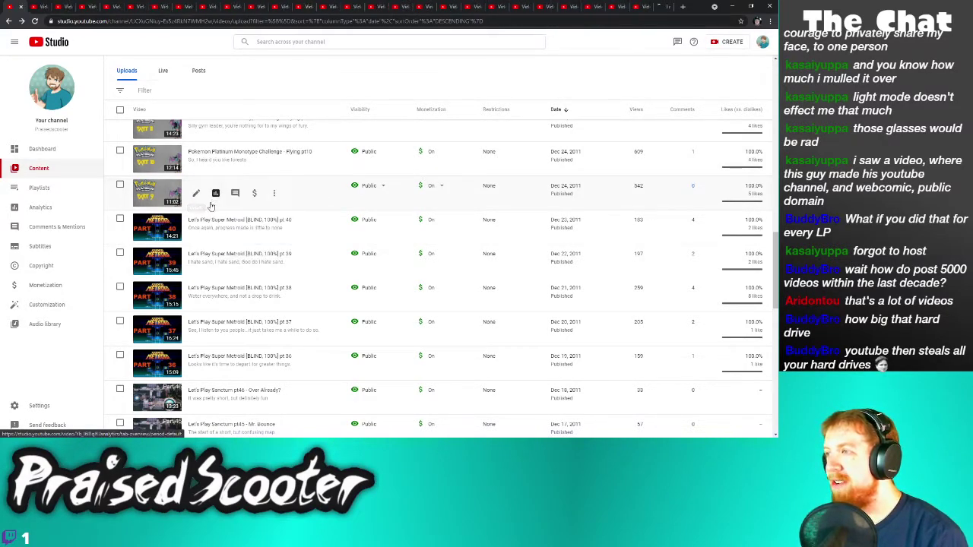
Open the details pages of Super Metroid pt 40, 39, 38, 37 and 36 in new browser tabs
right_click(196, 229)
left_click(217, 235)
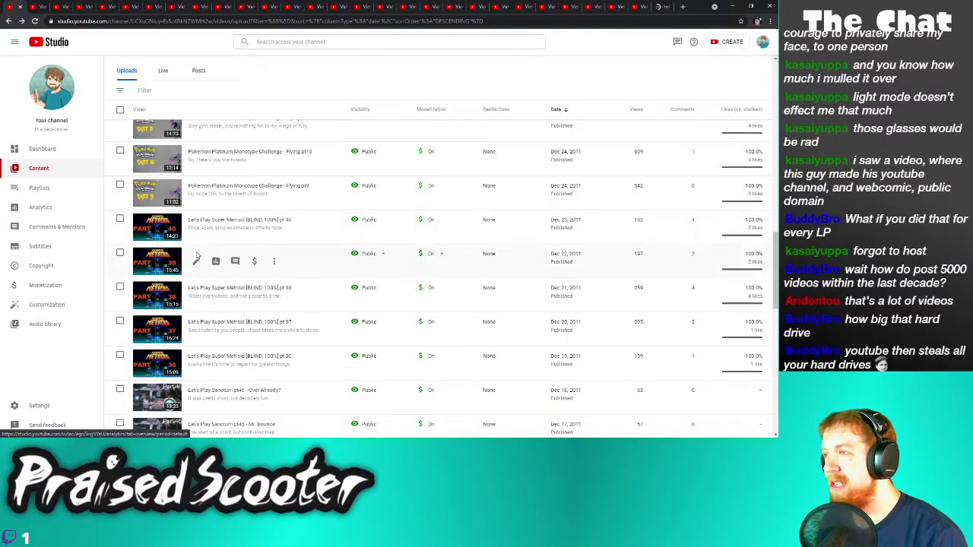
right_click(196, 260)
left_click(211, 266)
right_click(196, 295)
left_click(217, 300)
right_click(196, 330)
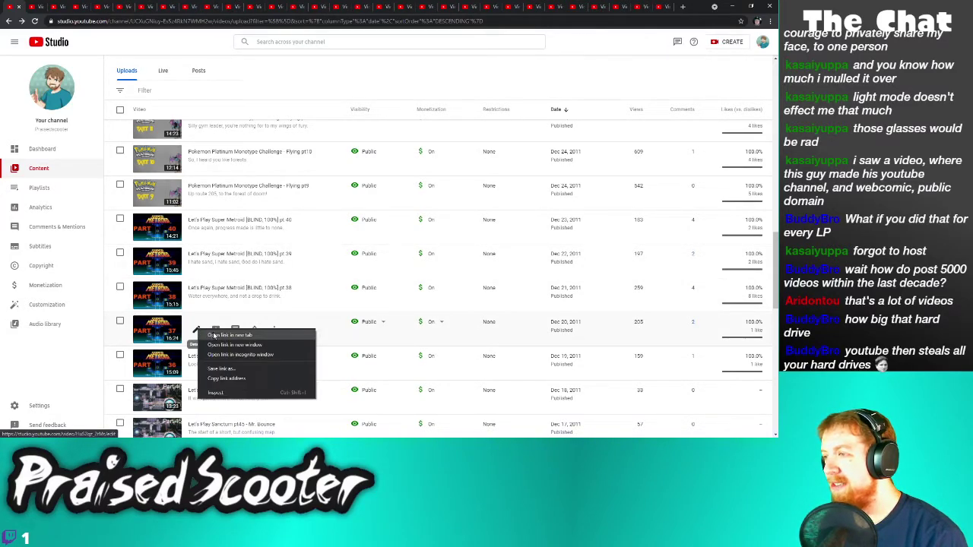
left_click(217, 336)
right_click(196, 364)
left_click(223, 371)
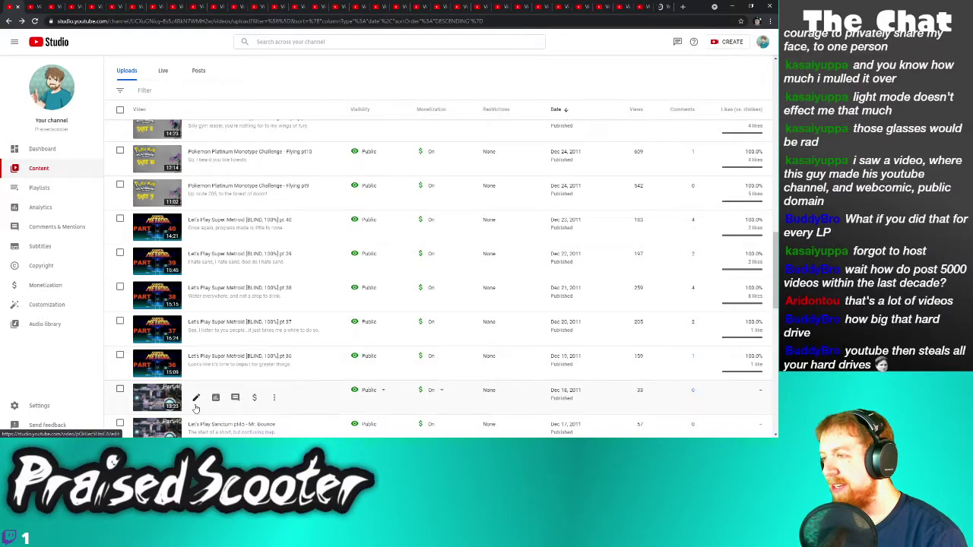
Open the details pages of Sanctum pt46 and pt45 in new browser tabs
right_click(196, 403)
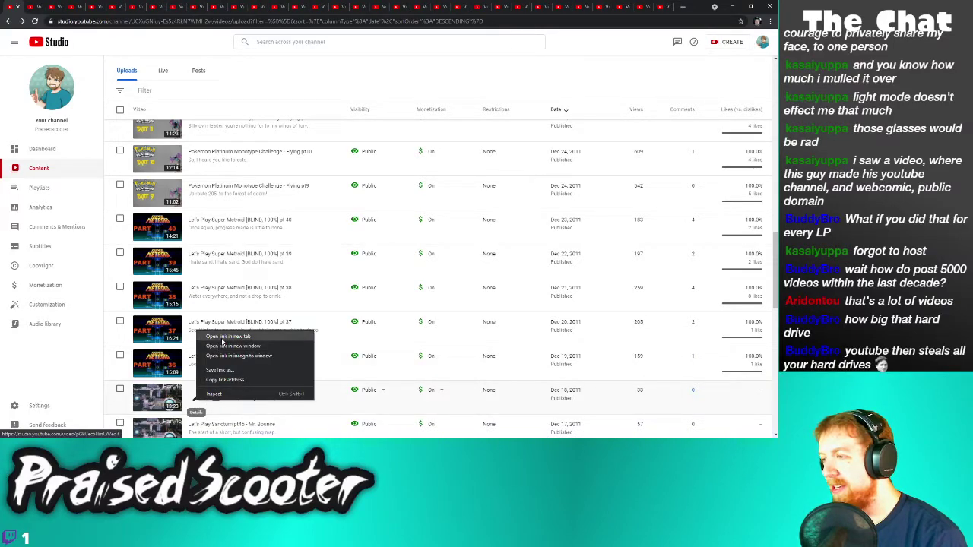
left_click(220, 338)
scroll(242, 346, "down", 2)
right_click(196, 229)
left_click(220, 238)
Open the details pages of Super Metroid pt 35, 34 and 33 and Pokemon Platinum Flying pt8 and pt7 in new browser tabs
right_click(196, 263)
left_click(221, 270)
right_click(196, 298)
left_click(221, 305)
right_click(196, 332)
left_click(220, 339)
right_click(192, 367)
left_click(221, 374)
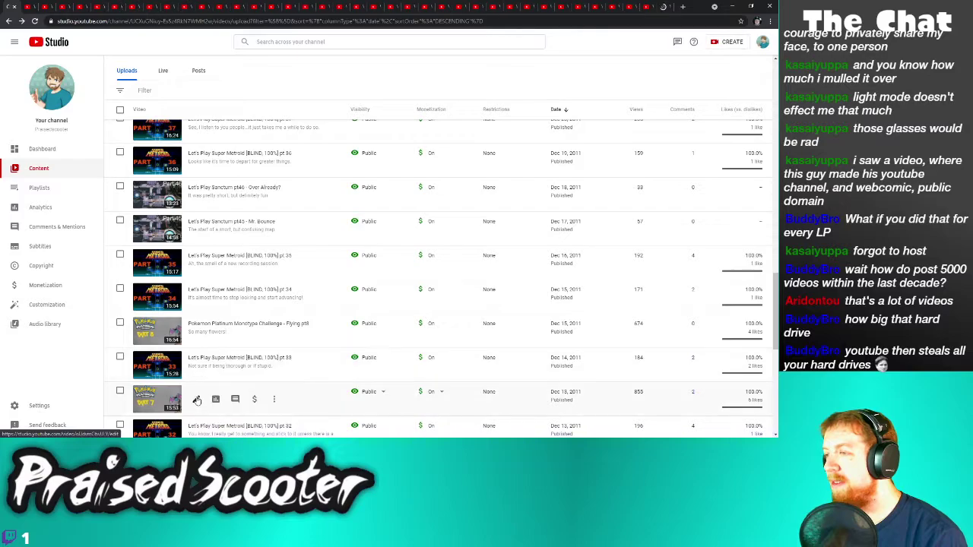
right_click(201, 395)
left_click(220, 333)
Open the details pages of Super Metroid pt 32 and pt 31 and the Serious Sam 3 ep 1 video in new browser tabs
scroll(227, 326, "down", 4)
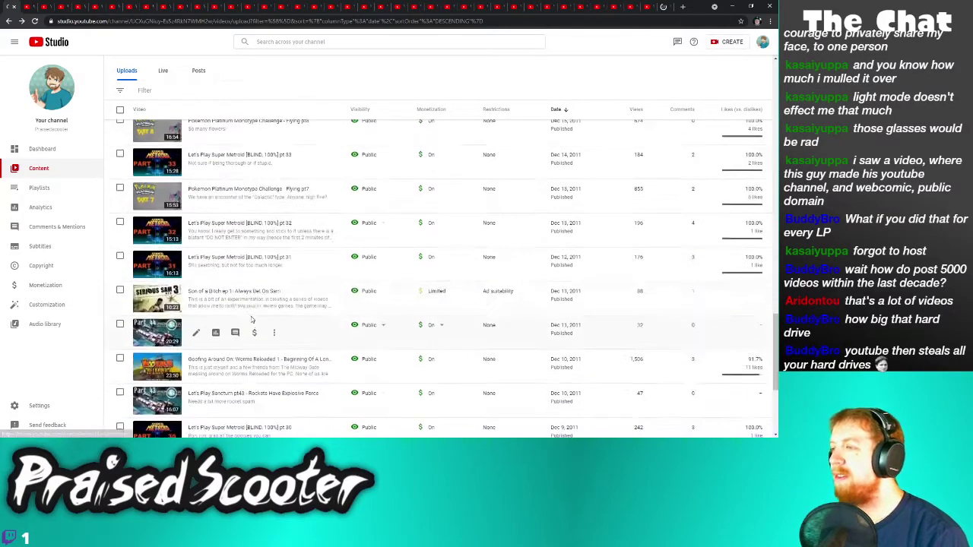
right_click(195, 149)
left_click(220, 157)
right_click(196, 184)
left_click(205, 190)
right_click(196, 220)
left_click(205, 226)
Open the details pages of Sanctum pt44, Goofing Around On: Worms Reloaded 1 and Sanctum pt43 in new browser tabs
right_click(196, 250)
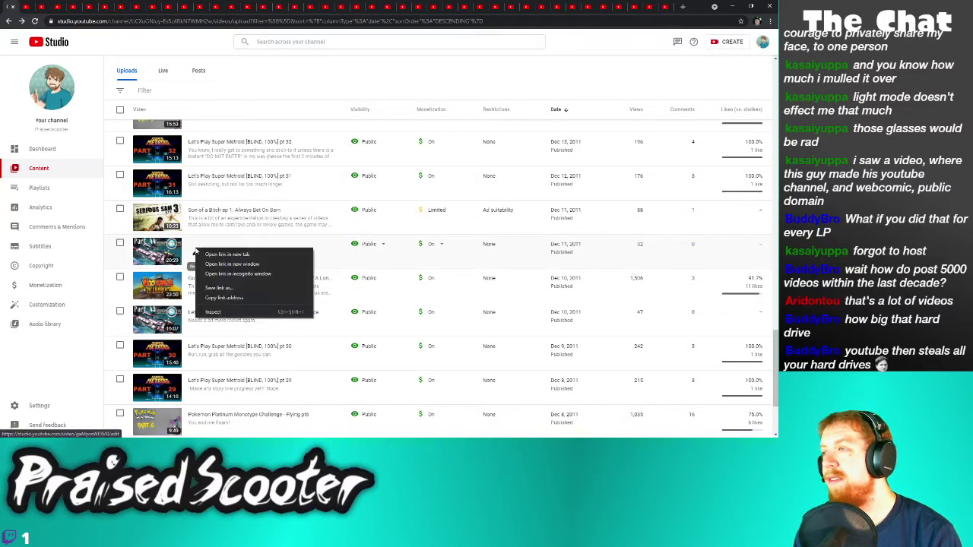
left_click(216, 255)
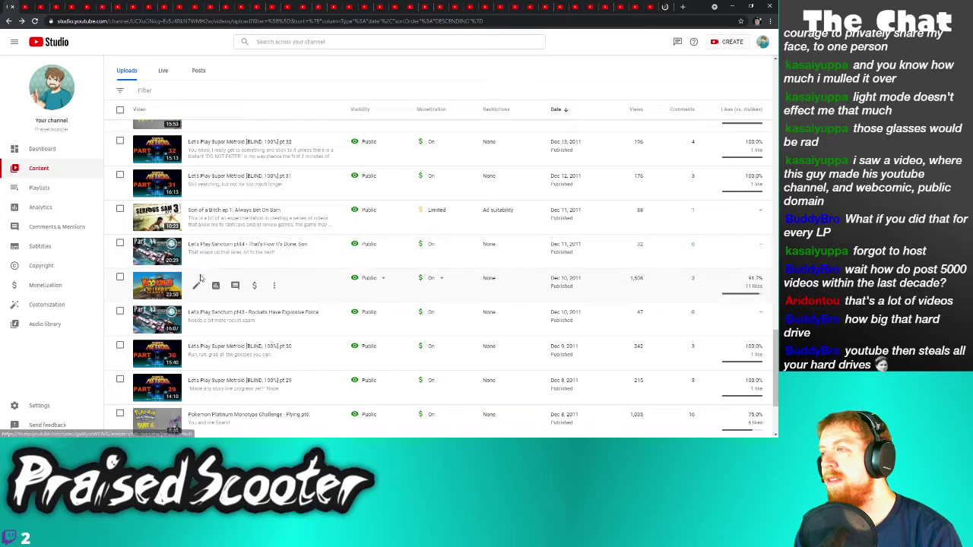
right_click(199, 286)
left_click(211, 294)
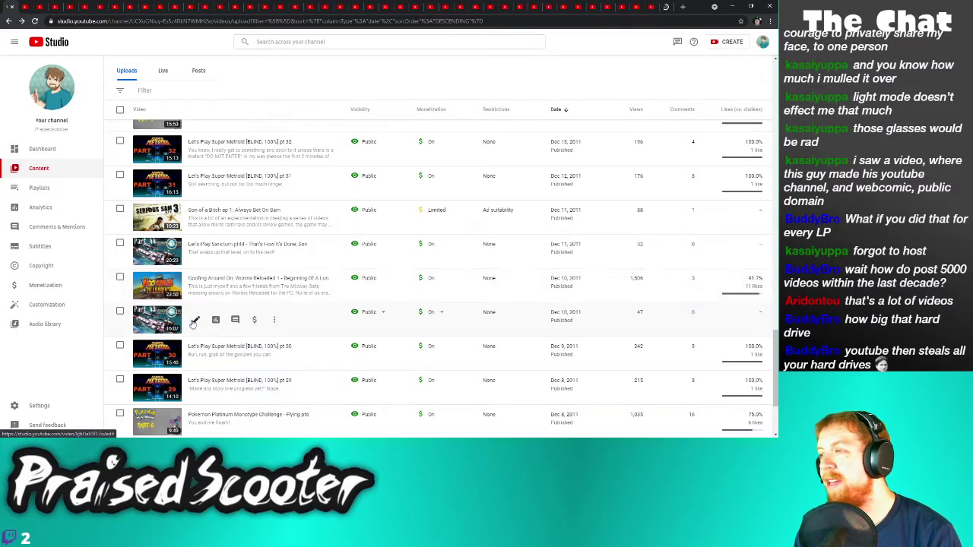
right_click(196, 320)
left_click(207, 325)
Open the details pages of Super Metroid pt 30 and pt 29 in new browser tabs
right_click(196, 363)
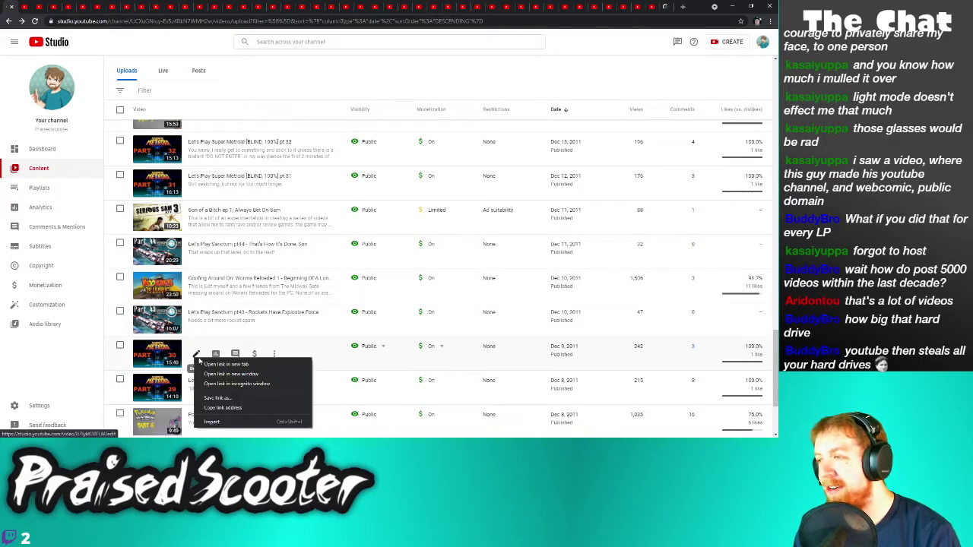
left_click(211, 364)
right_click(197, 387)
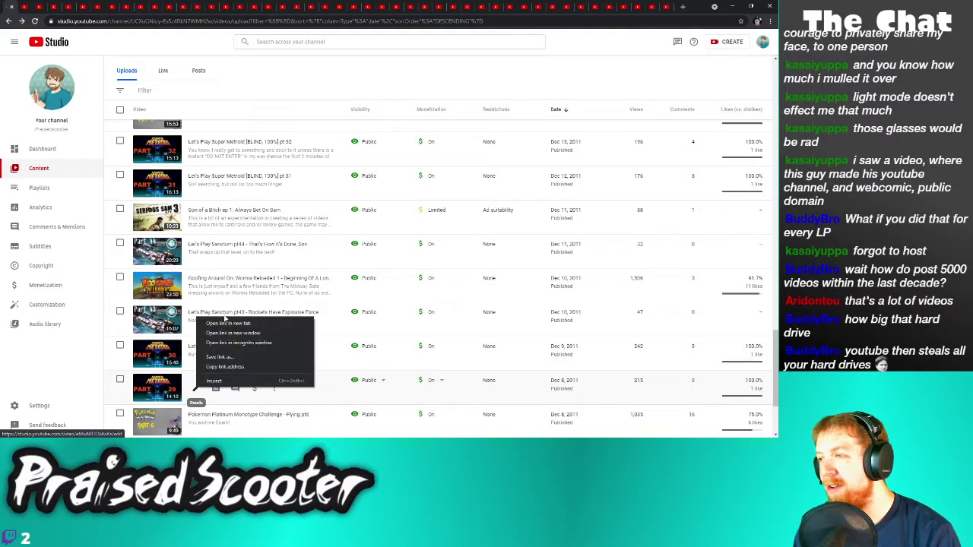
left_click(230, 326)
Open the details pages of Pokemon Platinum Flying pt6 and Super Metroid pt 27 and pt 28 in new browser tabs
scroll(231, 329, "down", 2)
right_click(196, 299)
left_click(210, 306)
right_click(196, 333)
left_click(212, 340)
right_click(195, 367)
left_click(214, 374)
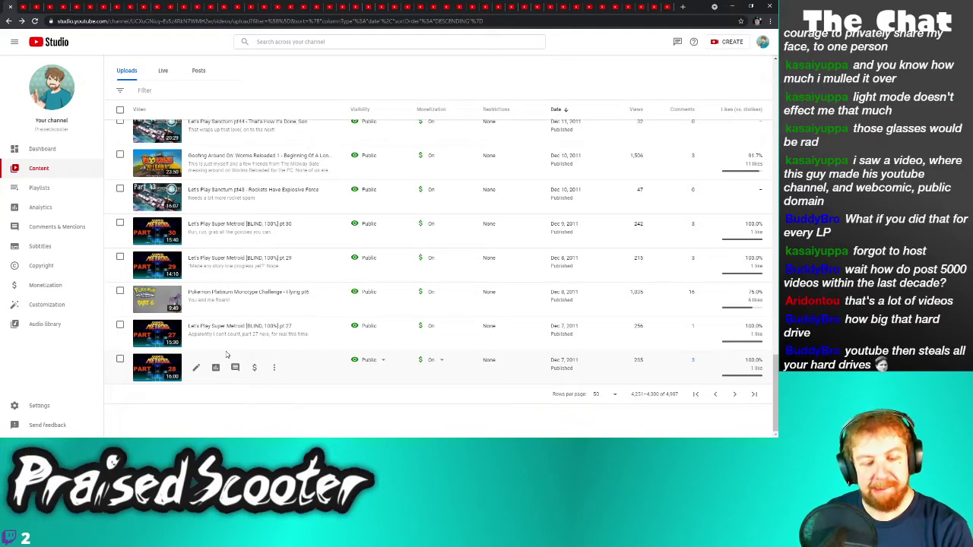
Turn off the Shorts sampling permission for the Pokemon Platinum Flying pt18 video, save the change and close its details page
left_click(25, 6)
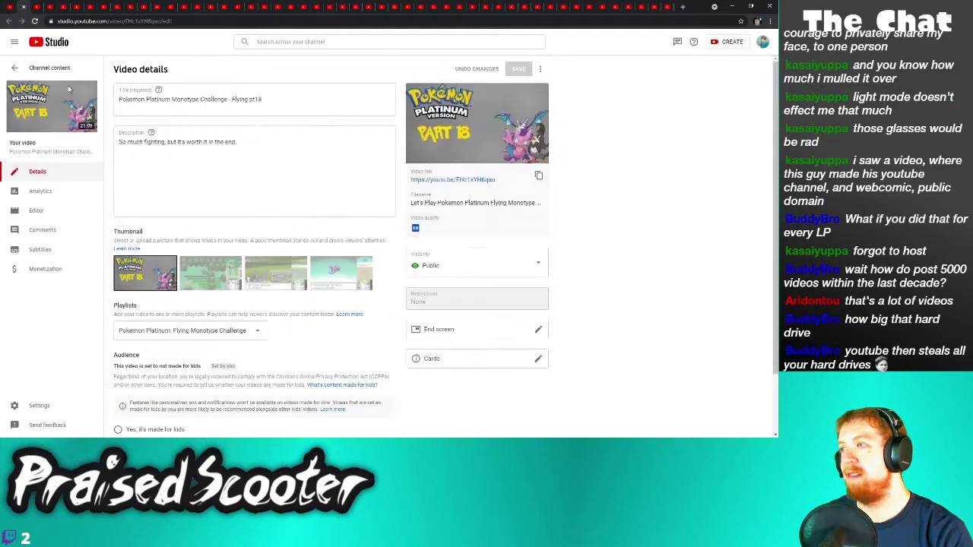
scroll(174, 291, "down", 2)
left_click(131, 410)
scroll(170, 322, "down", 10)
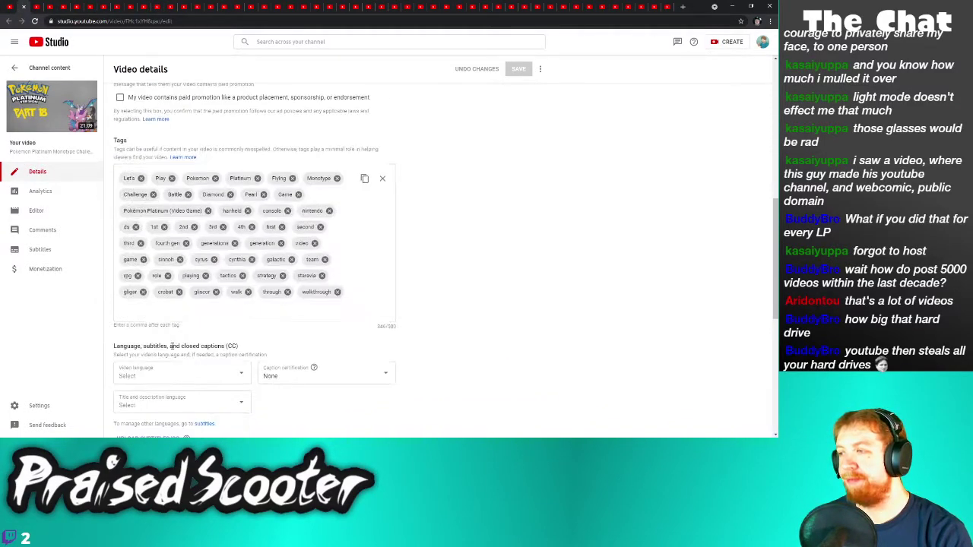
left_click(516, 70)
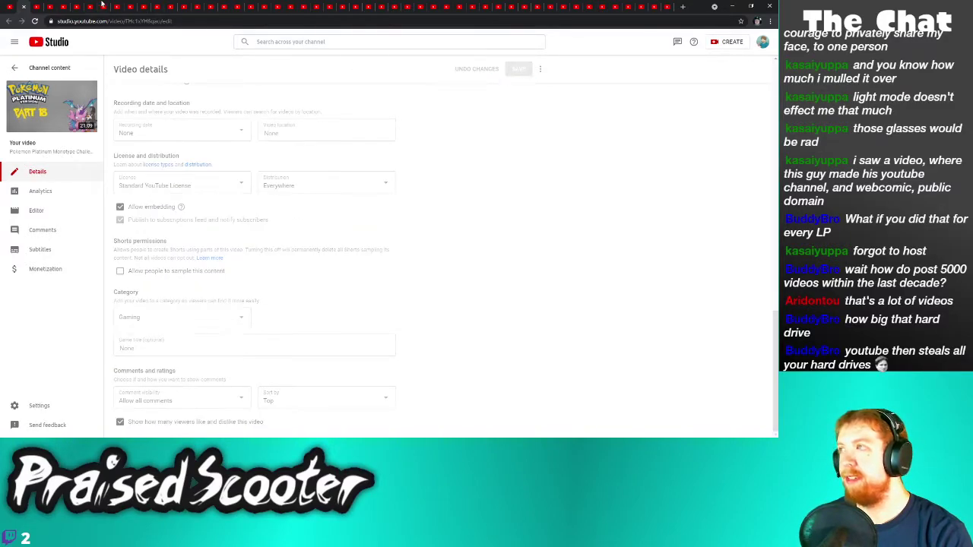
left_click(24, 6)
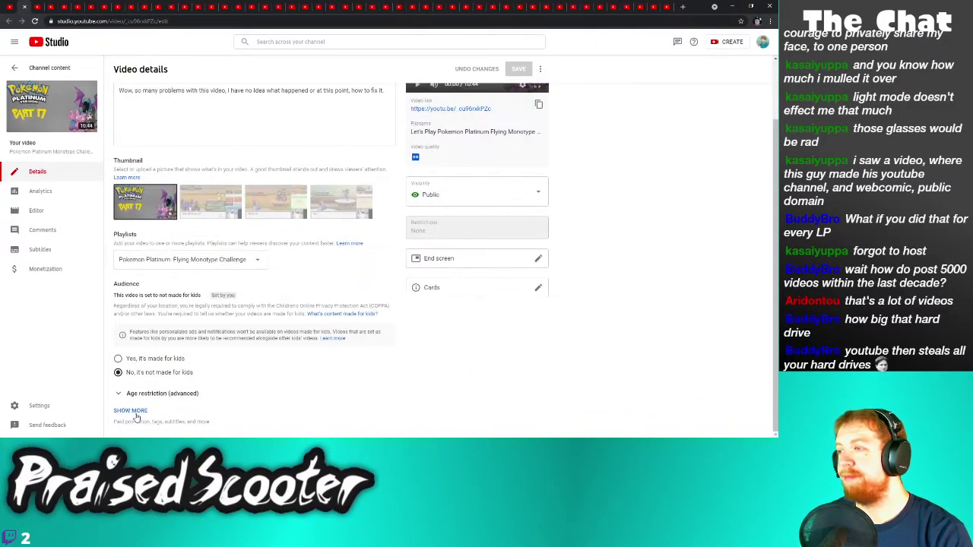
Turn off the Shorts sampling permission for the Pokemon Platinum Flying pt17 video, save the change and close its details page
left_click(131, 410)
scroll(135, 355, "down", 10)
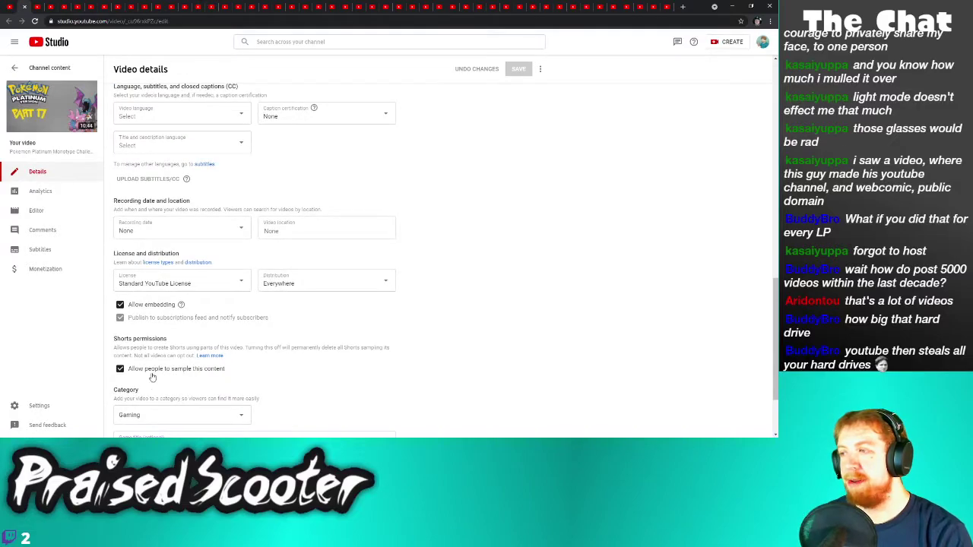
left_click(517, 73)
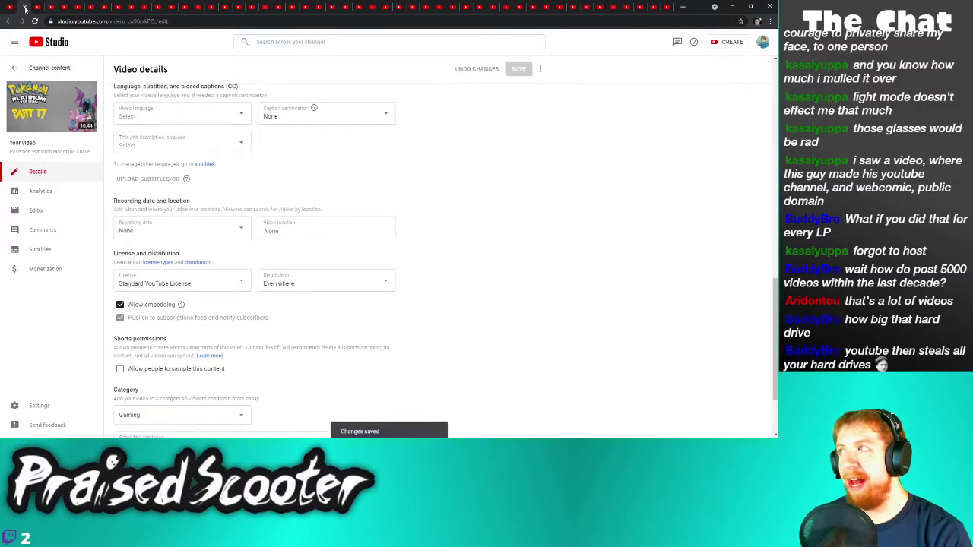
left_click(23, 6)
Turn off the Shorts sampling permission for the Super Metroid pt 53 video, save the change and close its details page
scroll(211, 325, "down", 1)
left_click(123, 410)
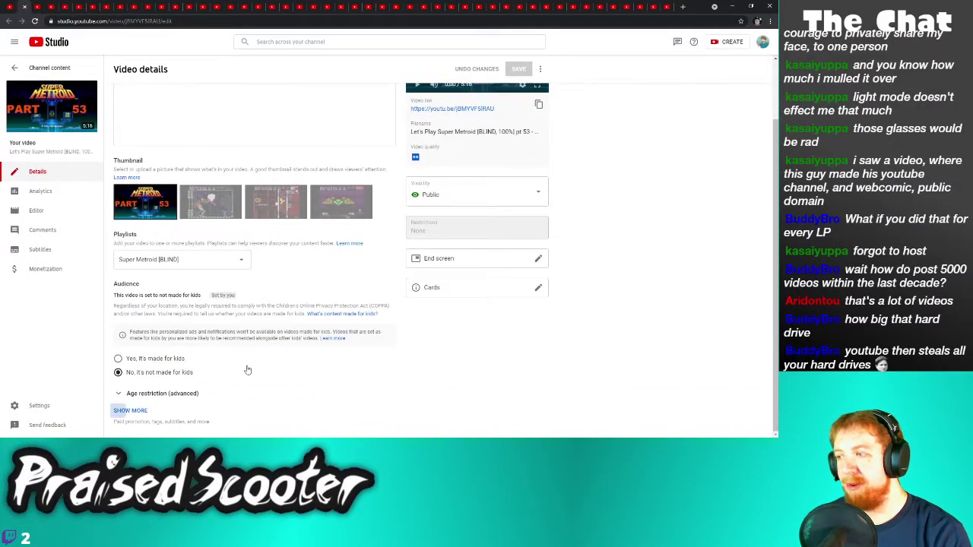
scroll(163, 172, "down", 4)
scroll(195, 250, "down", 10)
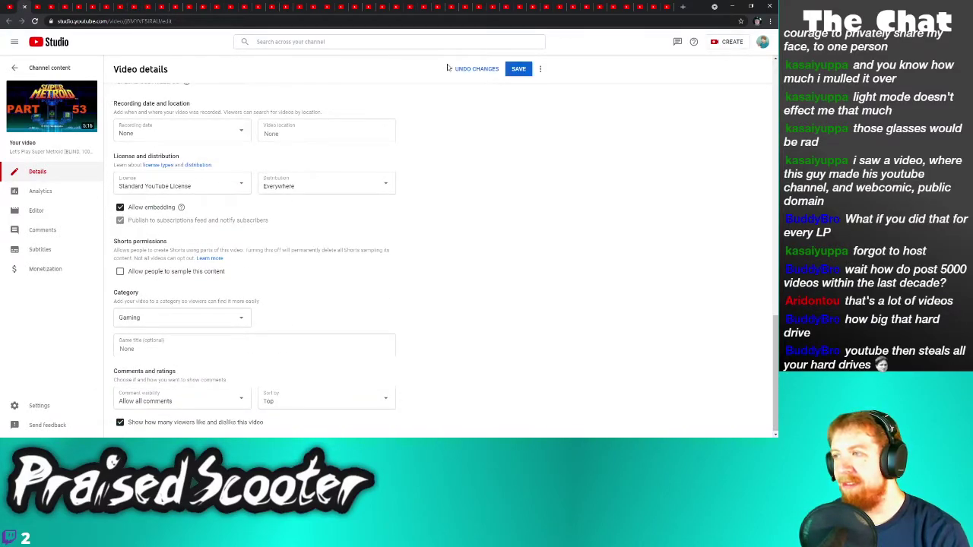
left_click(516, 69)
left_click(18, 6)
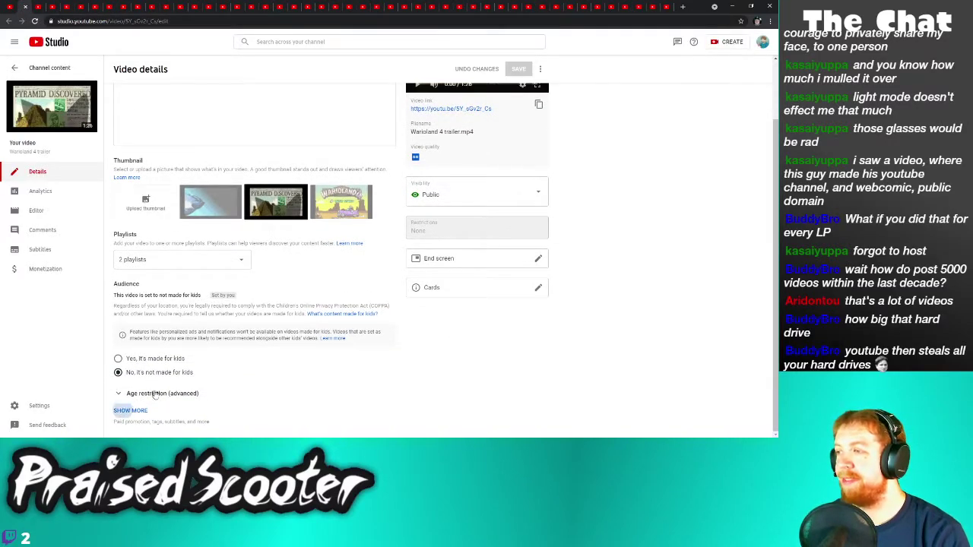
Turn off the Shorts sampling permission for the Warioland 4 trailer video, save the change and close its details page
left_click(130, 410)
scroll(137, 395, "down", 10)
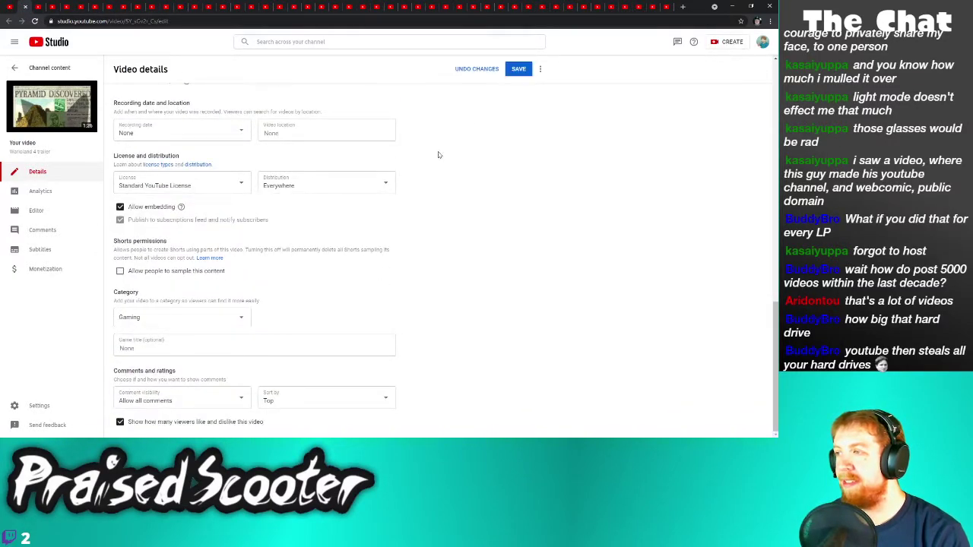
left_click(519, 69)
left_click(26, 6)
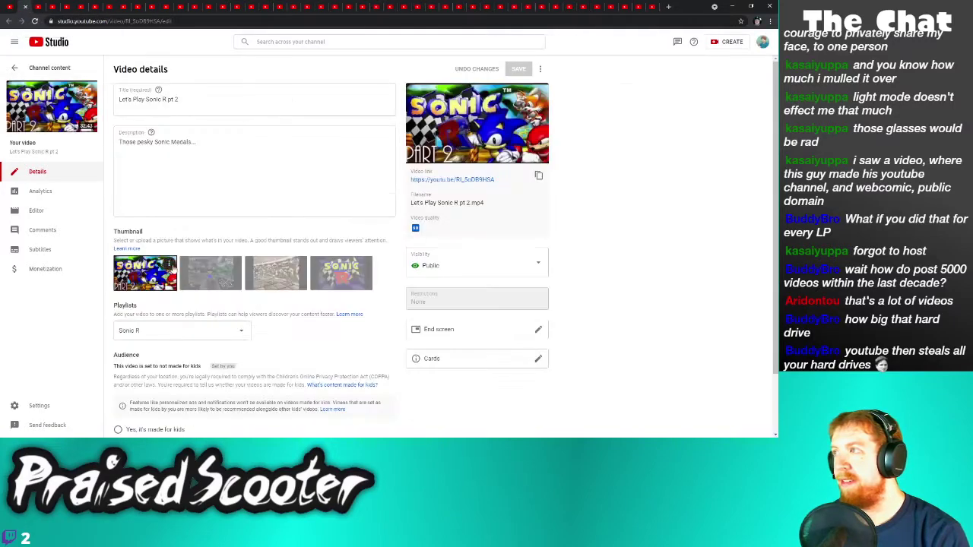
Turn off the Shorts sampling permission for the Sonic R pt 2 video, save the change and close its details page
left_click(131, 410)
scroll(144, 380, "down", 10)
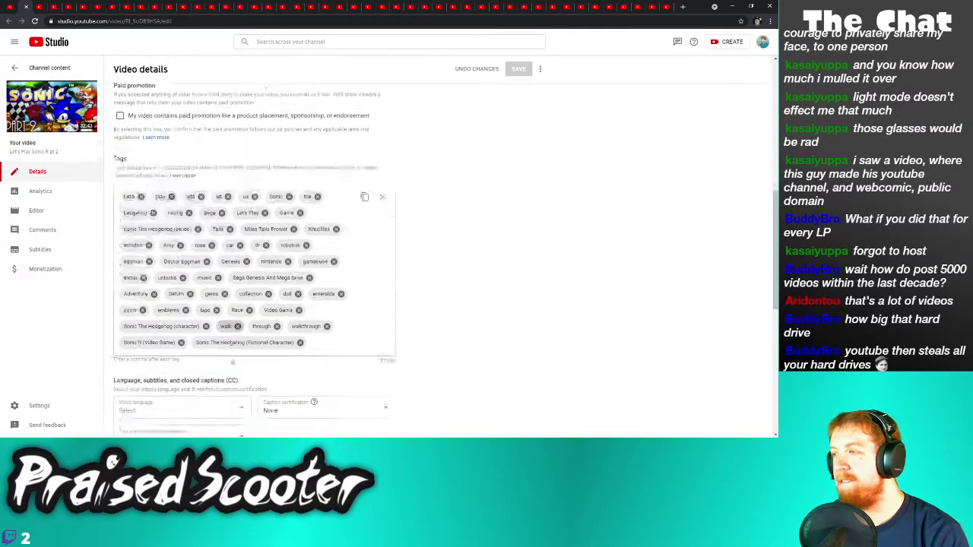
left_click(519, 69)
left_click(25, 6)
Turn off the Shorts sampling permission for the Sonic R pt 1 video, save the change and close its details page
scroll(133, 396, "down", 2)
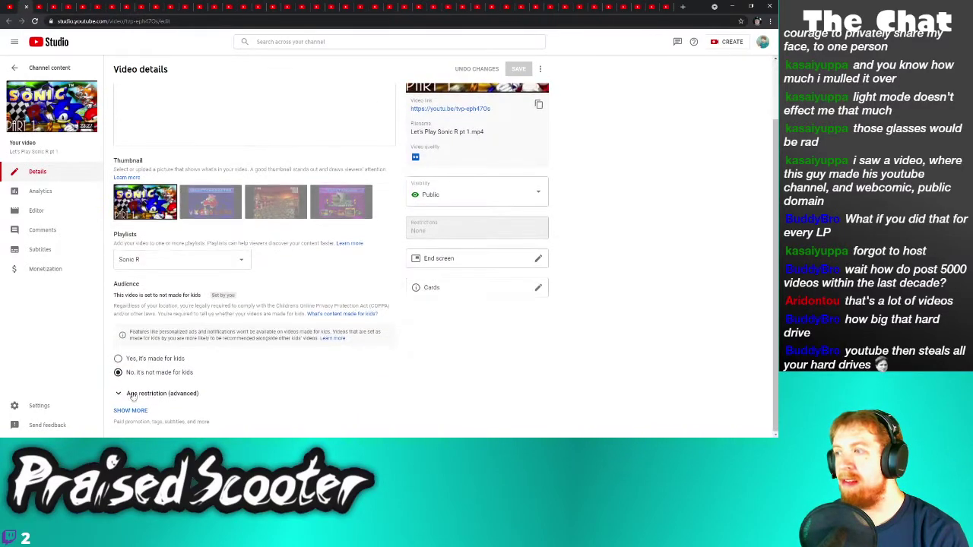
left_click(130, 411)
scroll(183, 389, "down", 8)
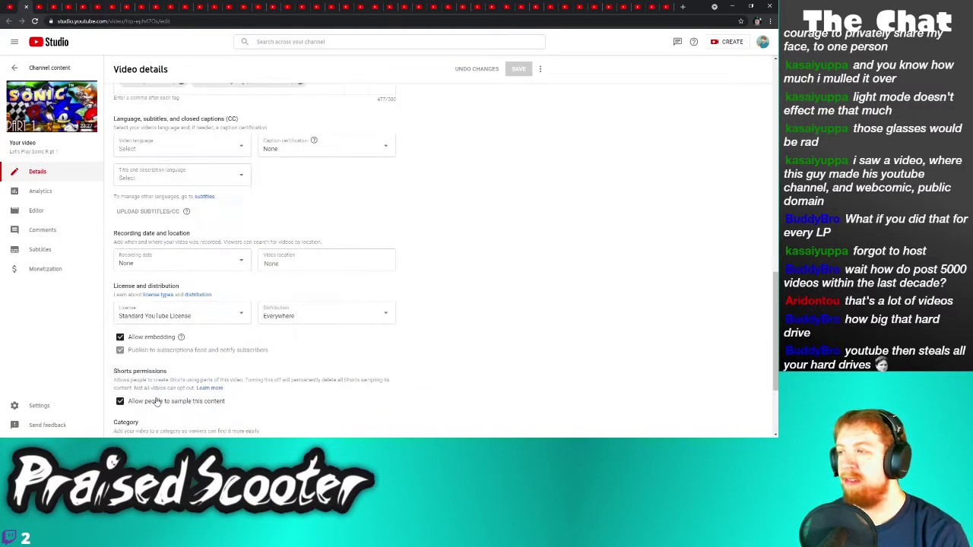
left_click(519, 69)
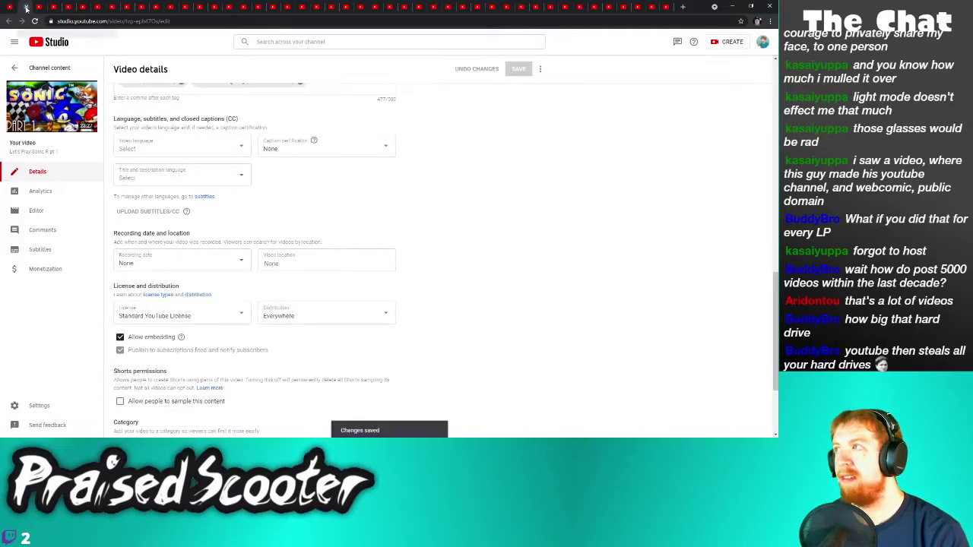
left_click(25, 6)
Turn off the Shorts sampling permission for the Super Metroid pt 52 video, save the change and close its details page
scroll(171, 371, "down", 2)
left_click(130, 410)
scroll(141, 409, "down", 8)
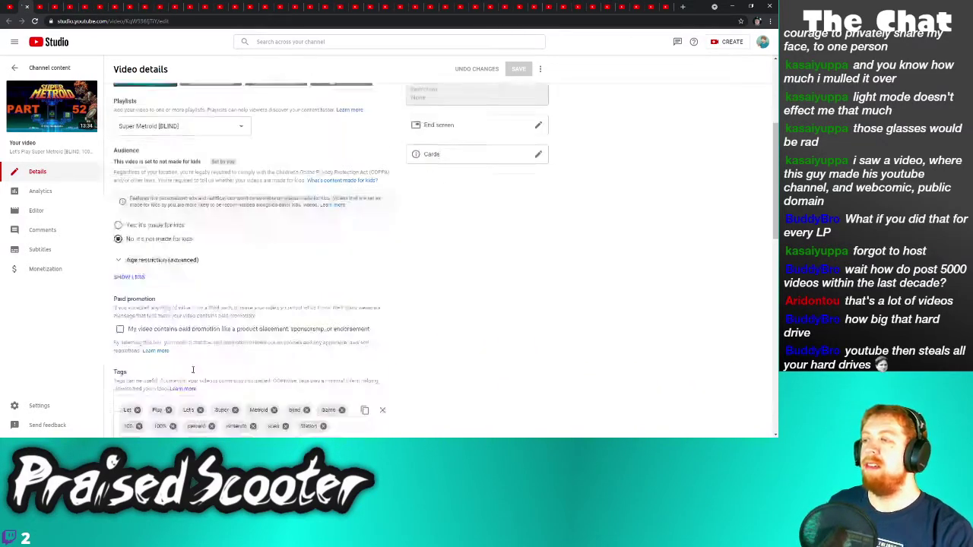
left_click(518, 69)
left_click(26, 6)
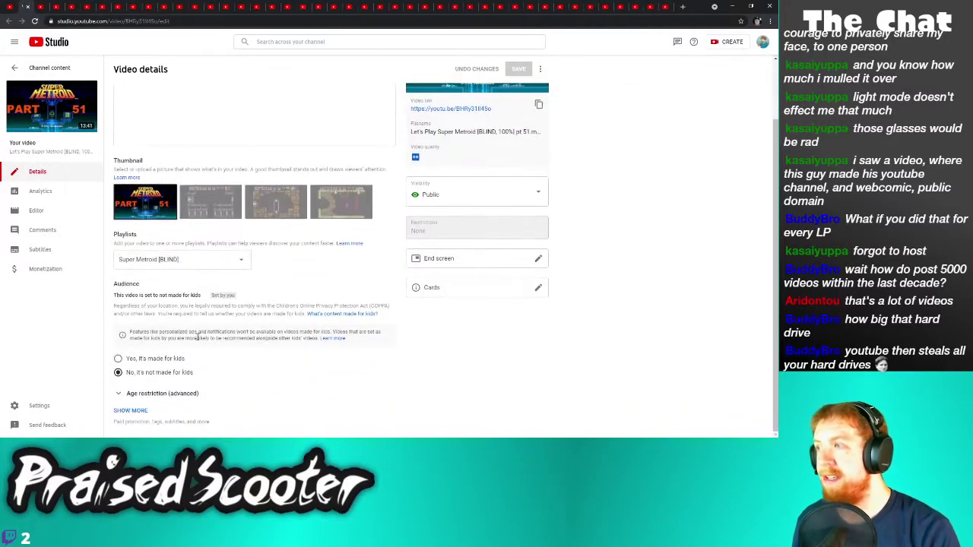
Turn off the Shorts sampling permission for the Super Metroid pt 51 video, save the change and close its details page
left_click(128, 413)
scroll(152, 380, "down", 10)
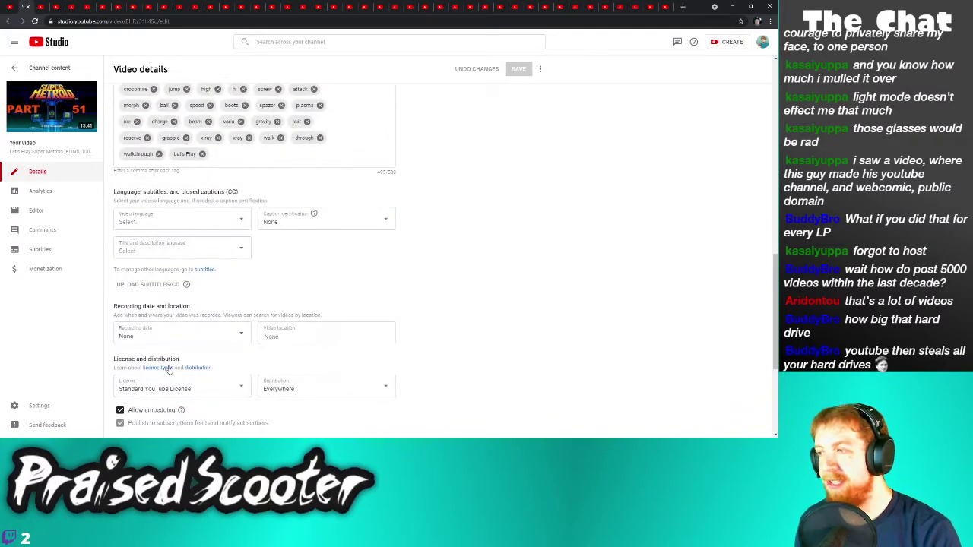
left_click(517, 70)
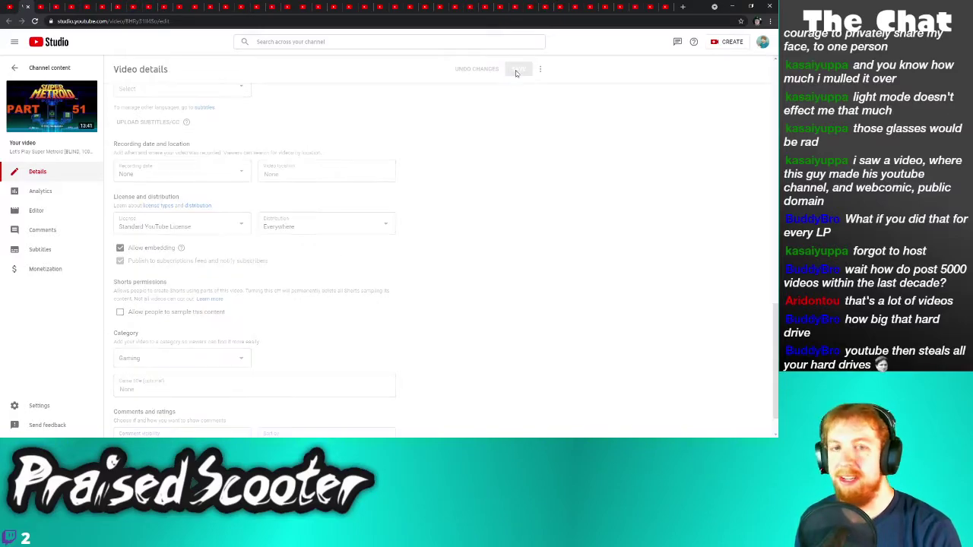
left_click(28, 6)
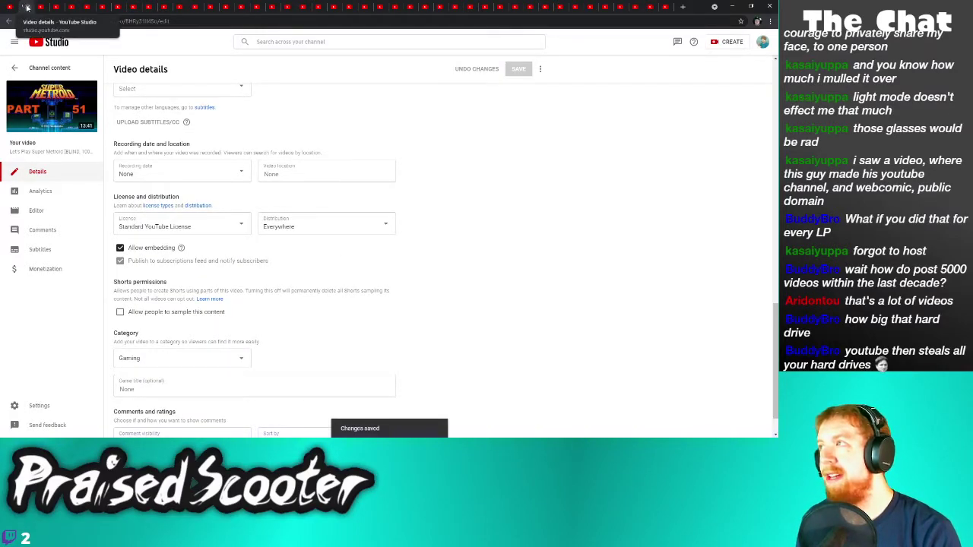
Turn off the Shorts sampling permission for the Pokemon Platinum Flying pt16 video, save the change and close its details page
scroll(190, 342, "down", 2)
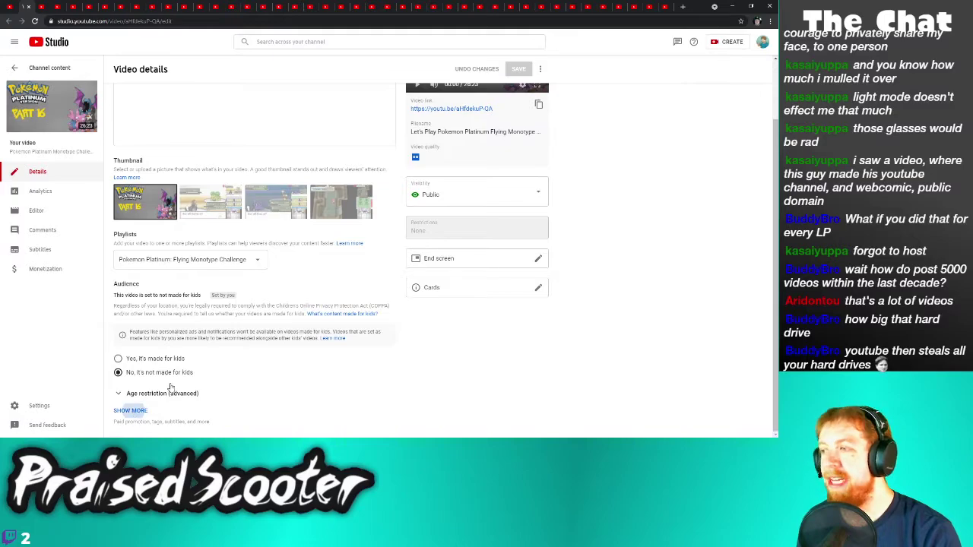
left_click(131, 411)
scroll(190, 365, "down", 5)
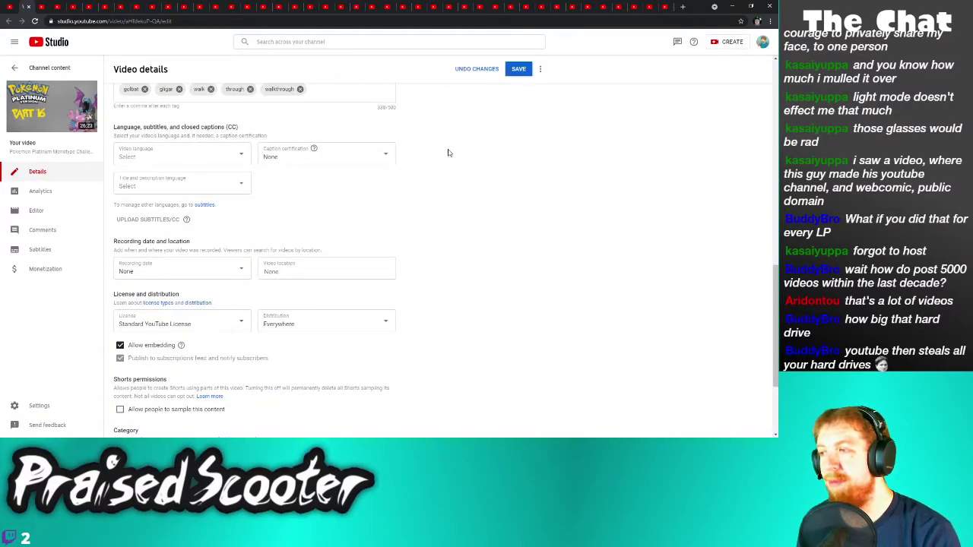
left_click(518, 69)
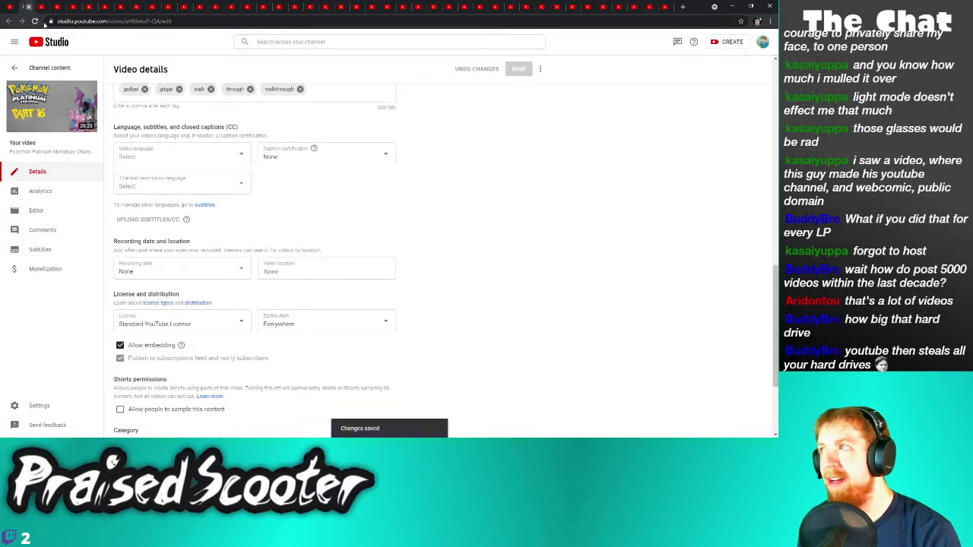
left_click(28, 6)
Turn off the Shorts sampling permission for the Pokemon Platinum Flying pt15 video, save the change and close its details page
left_click(149, 411)
scroll(186, 365, "down", 10)
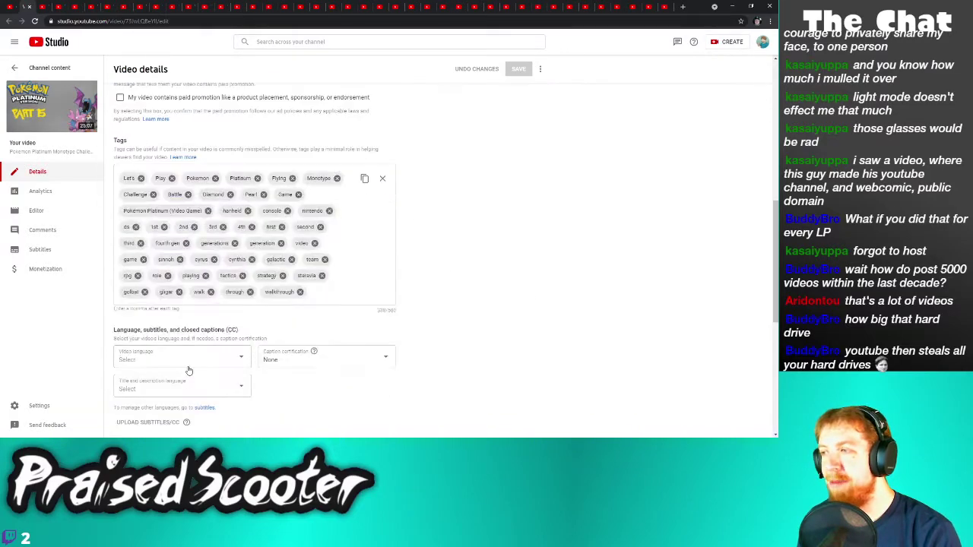
left_click(518, 69)
key("ctrl+w")
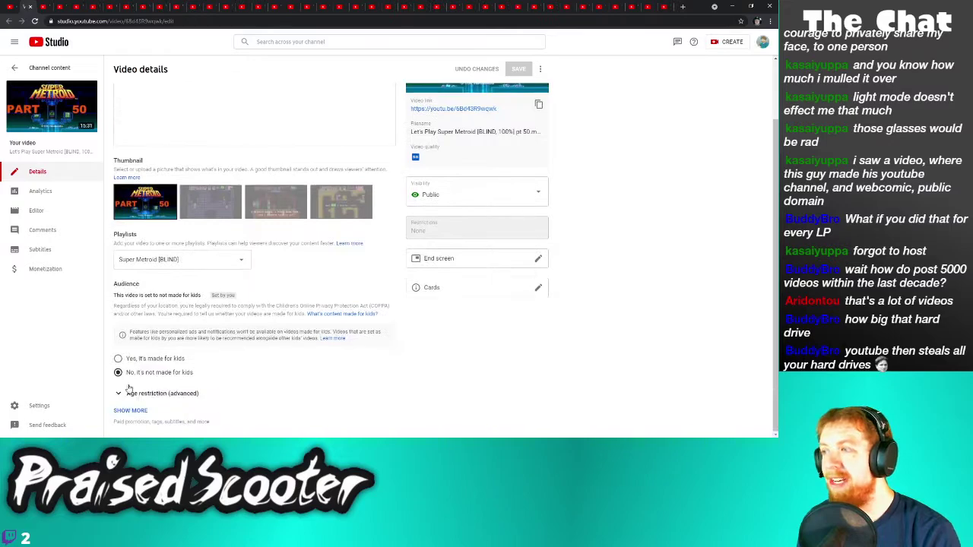
Turn off the Shorts sampling permission for the Super Metroid pt 50 video, save the change and close its details page
left_click(130, 411)
scroll(164, 387, "down", 10)
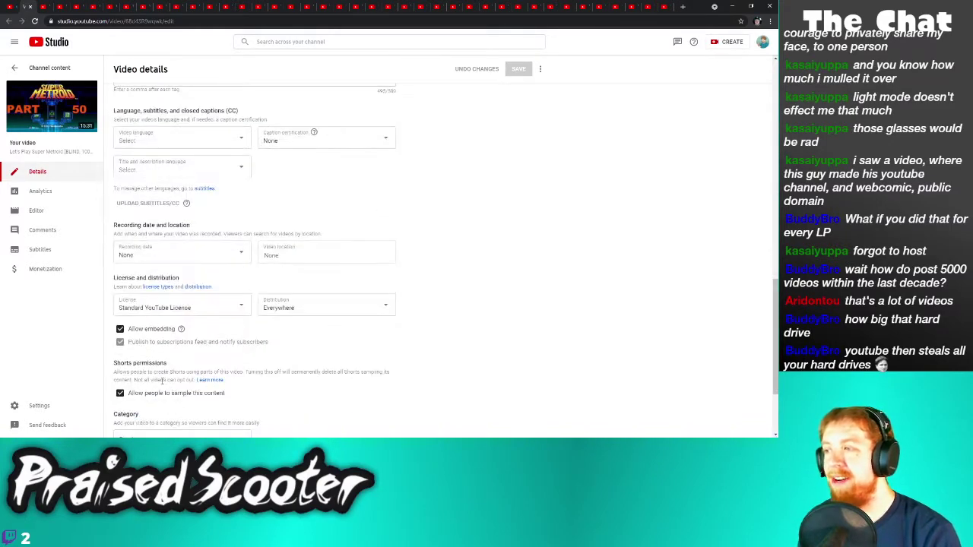
left_click(516, 69)
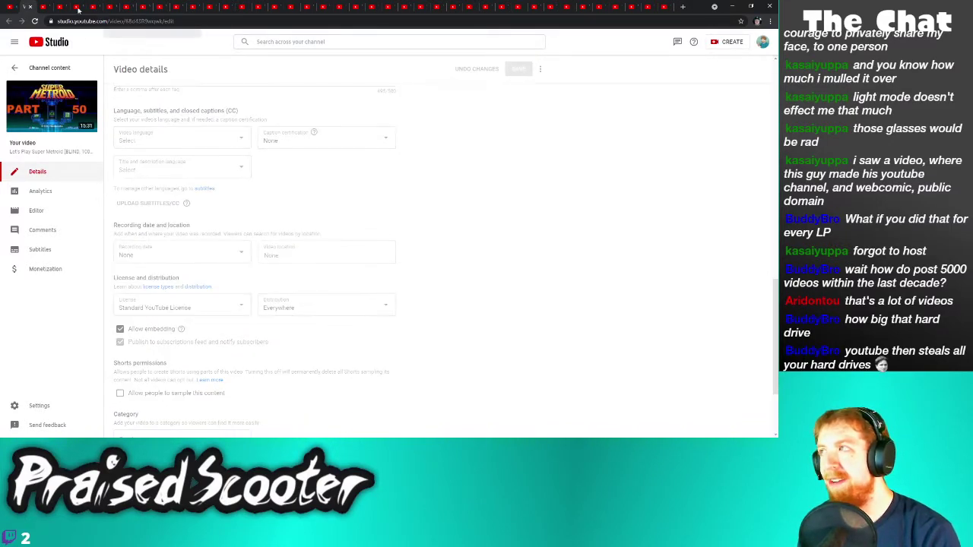
key("ctrl+w")
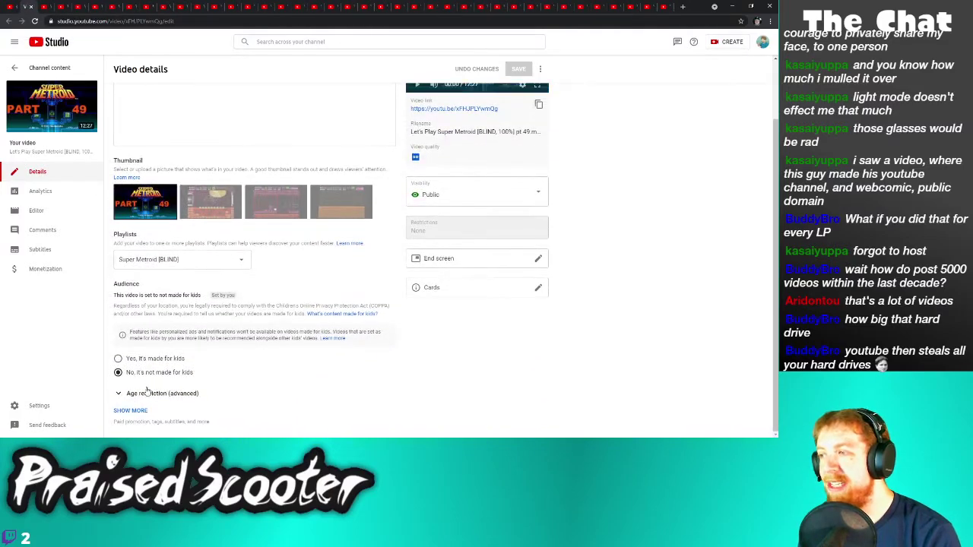
Turn off the Shorts sampling permission for the Super Metroid pt 49 video, save the change and close its details page
left_click(131, 410)
scroll(154, 407, "down", 10)
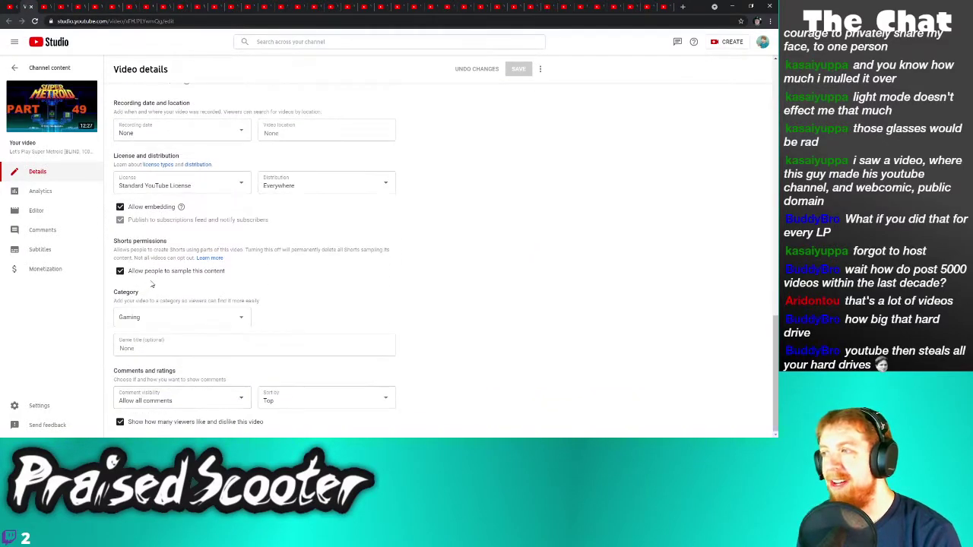
left_click(523, 71)
left_click(32, 6)
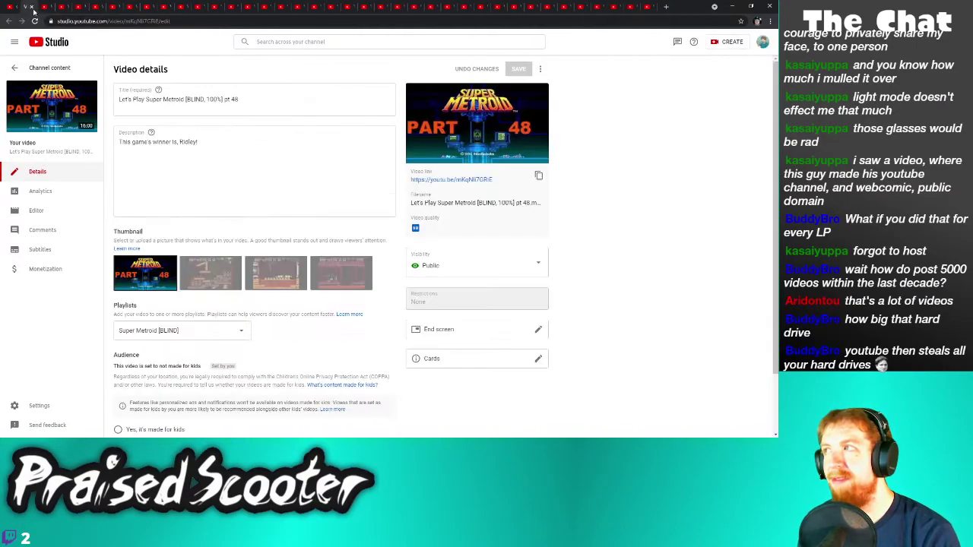
Turn off the Shorts sampling permission for the Super Metroid pt 48 video, save the change and close its details page
scroll(161, 390, "down", 2)
left_click(132, 410)
scroll(210, 372, "down", 6)
left_click(515, 73)
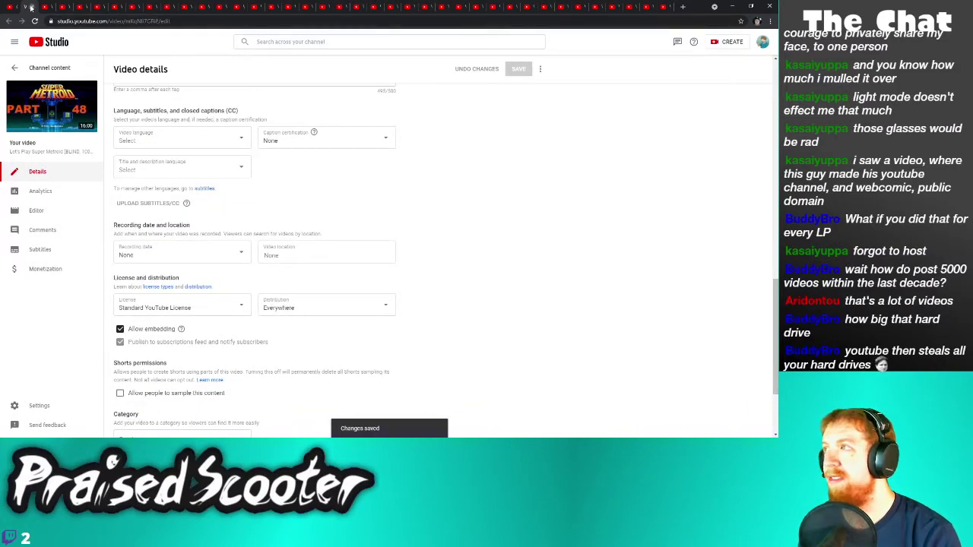
left_click(30, 7)
Turn off the Shorts sampling permission for the Super Metroid pt 47 video, save the change and close its details page
scroll(122, 395, "down", 5)
left_click(132, 410)
scroll(182, 368, "down", 5)
scroll(182, 368, "down", 1)
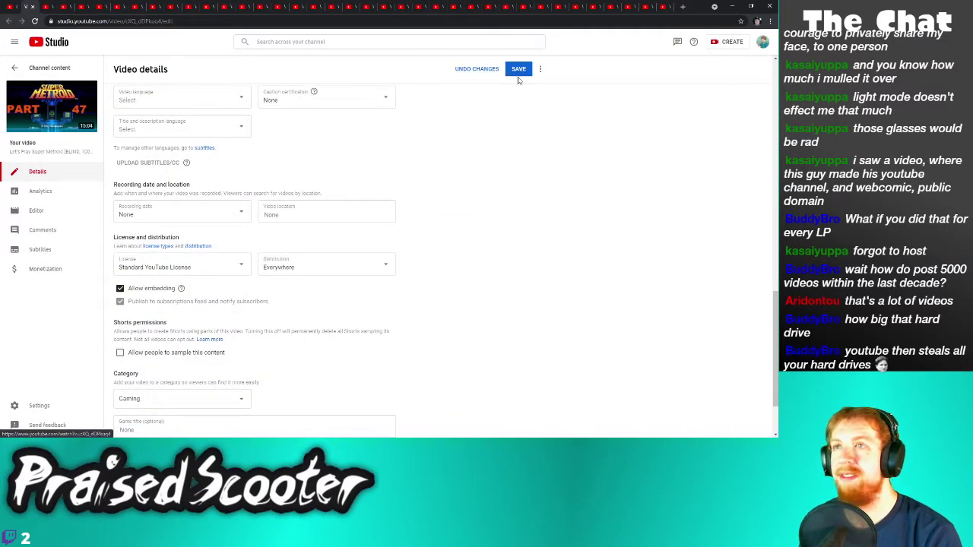
left_click(518, 71)
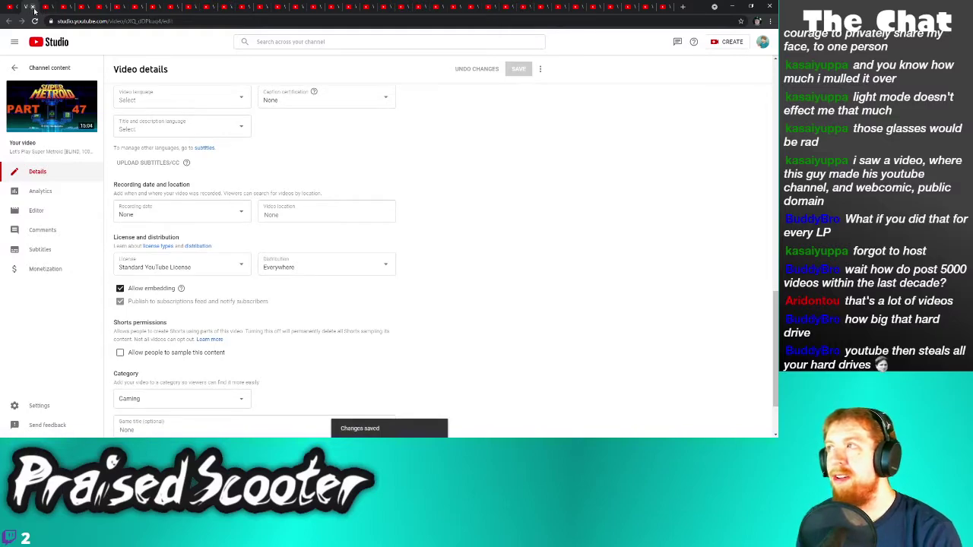
left_click(33, 7)
Turn off the Shorts sampling permission for the Super Metroid pt 46 video, save the change and close its details page
left_click(130, 411)
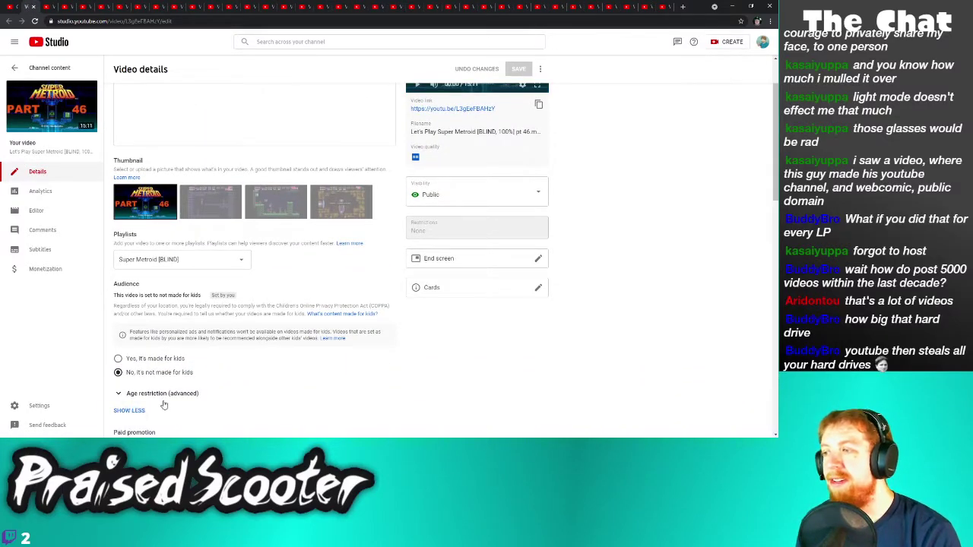
scroll(193, 365, "down", 5)
left_click(517, 69)
left_click(33, 7)
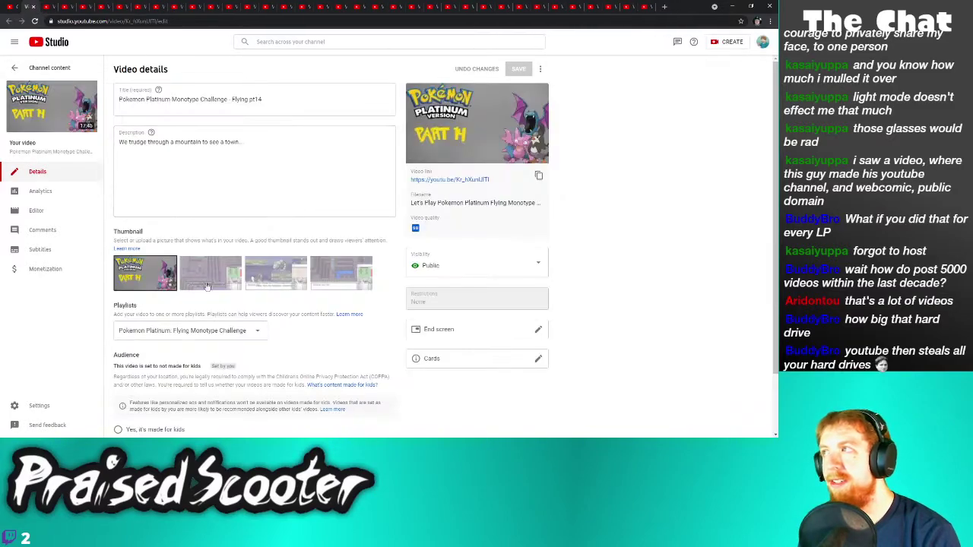
Turn off the Shorts sampling permission for the Pokemon Platinum Flying pt14 video, save the change and close its details page
scroll(196, 264, "down", 2)
left_click(122, 410)
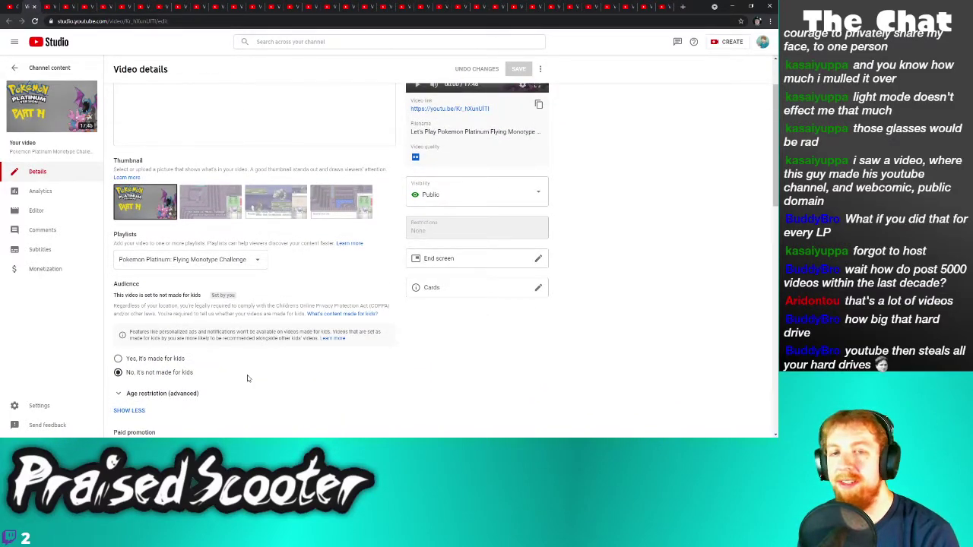
scroll(176, 365, "down", 7)
scroll(163, 388, "down", 2)
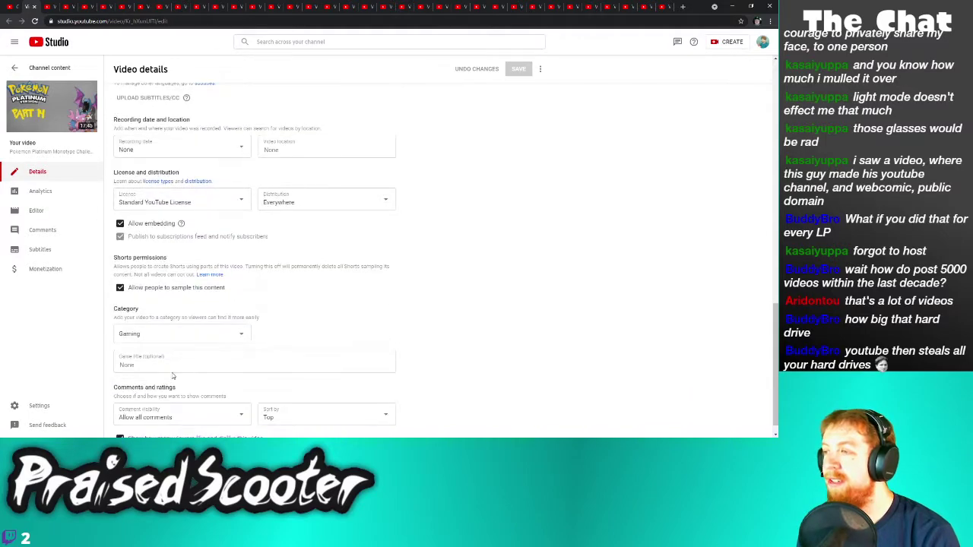
left_click(520, 70)
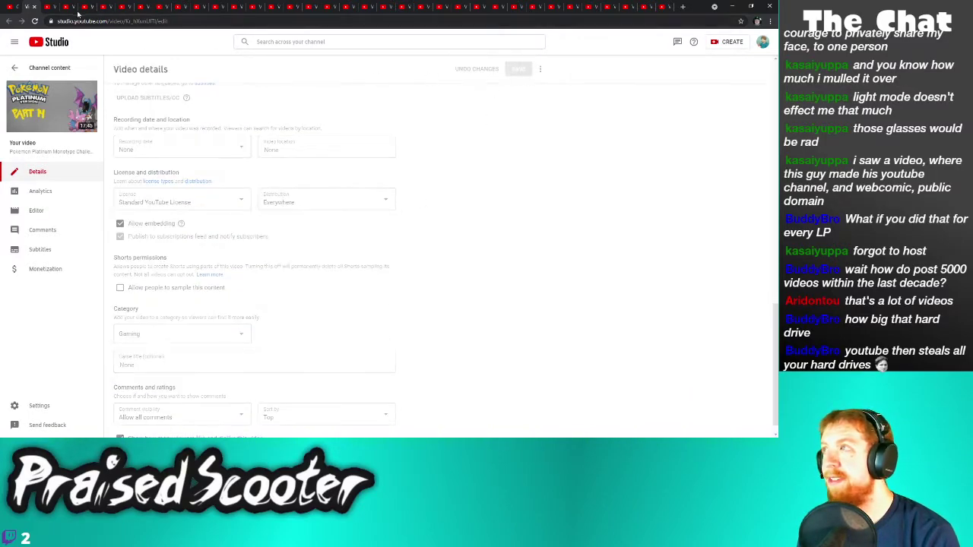
key("alt+Left")
Turn off the Shorts sampling permission for the Pokemon Platinum Flying pt13 video, save the change and close its details page
scroll(154, 362, "down", 2)
left_click(123, 411)
scroll(149, 280, "down", 8)
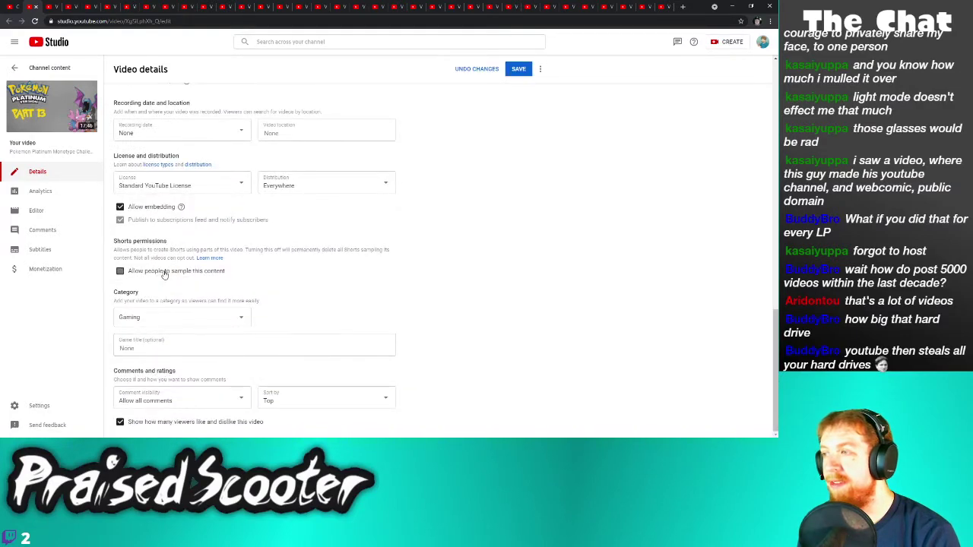
left_click(520, 70)
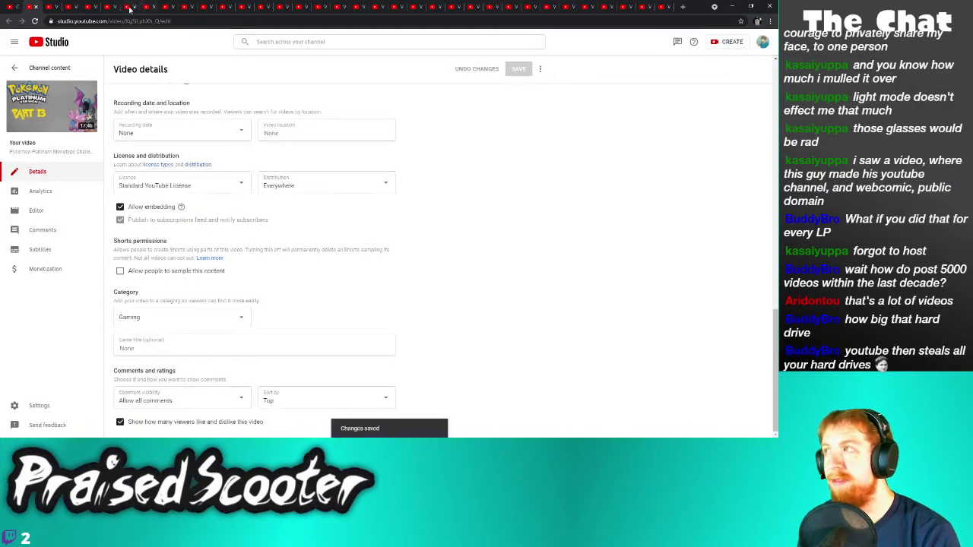
left_click(33, 9)
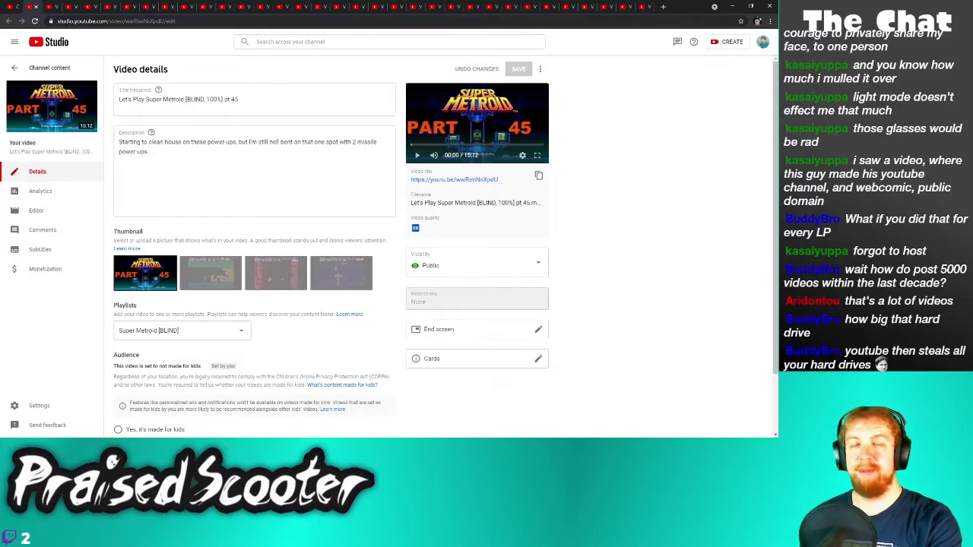
Turn off the Shorts sampling permission for the Super Metroid pt 45 video and save the change
scroll(182, 357, "down", 1)
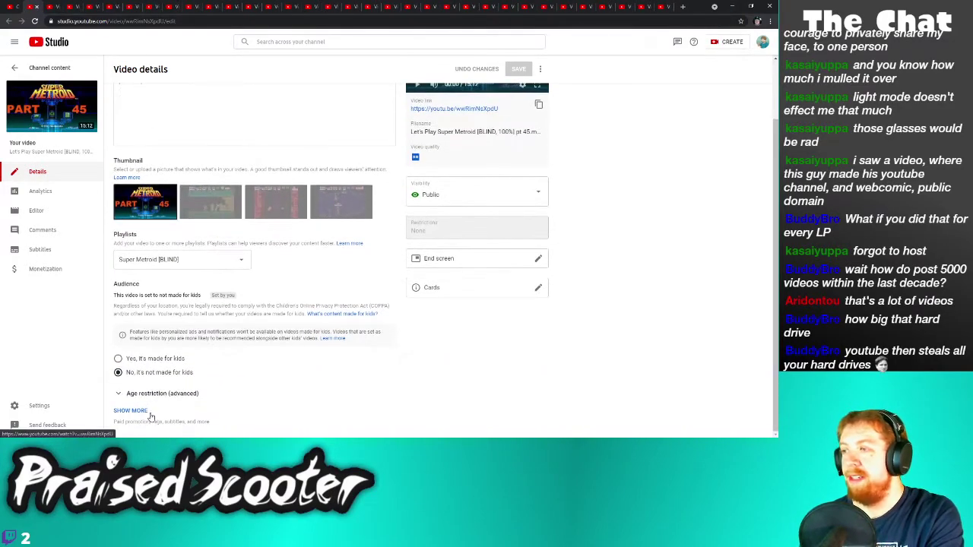
left_click(145, 411)
scroll(163, 413, "down", 10)
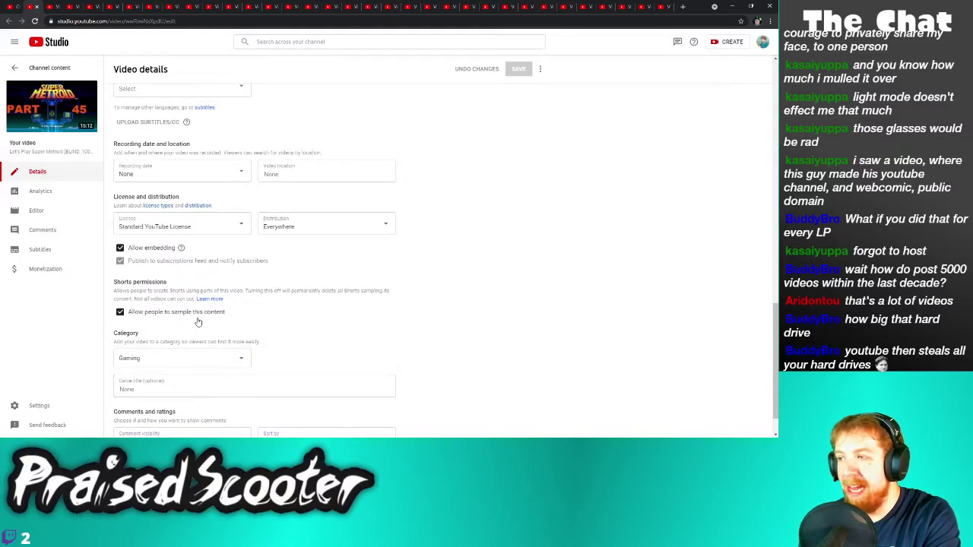
left_click(197, 319)
left_click(518, 68)
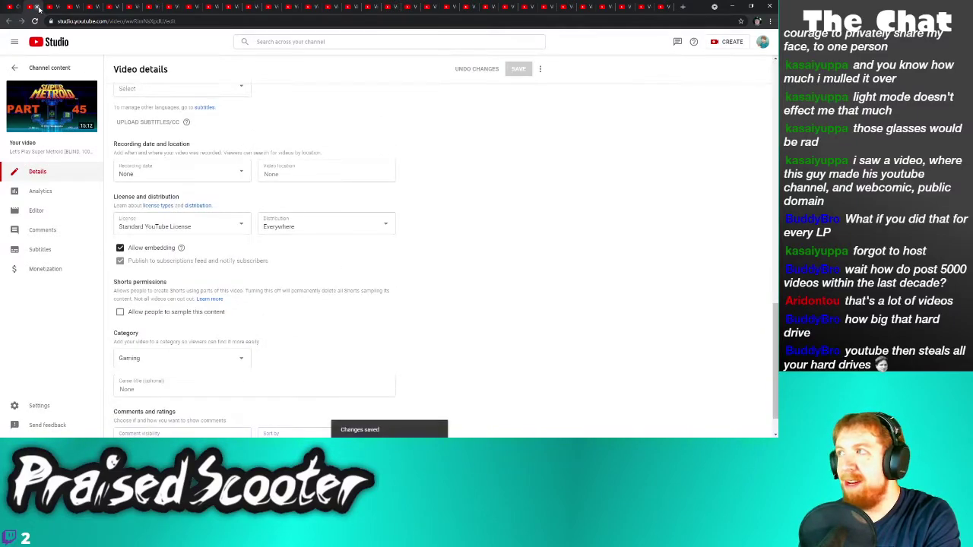
Close the Super Metroid pt 45 details page, then turn off Shorts sampling for pt 44, save the change and close its page
left_click(39, 7)
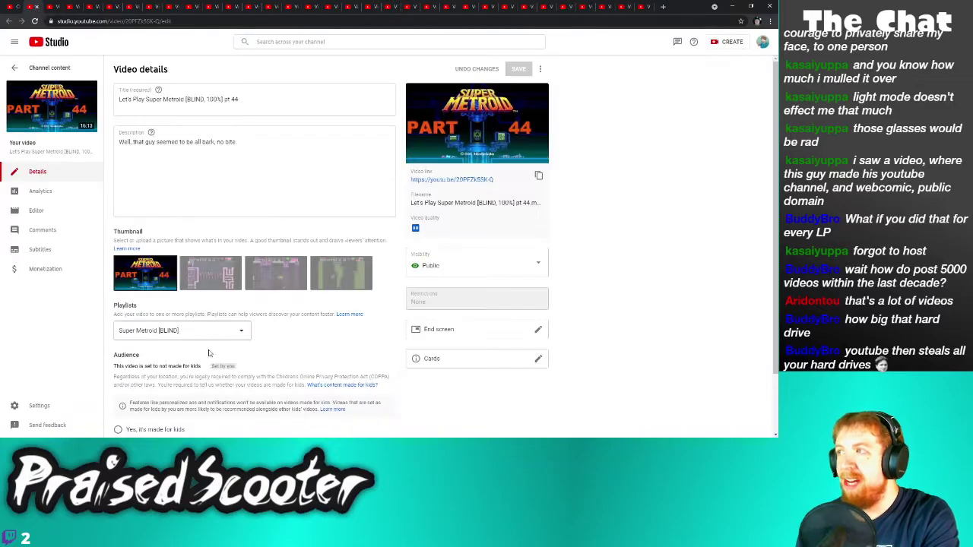
left_click(130, 410)
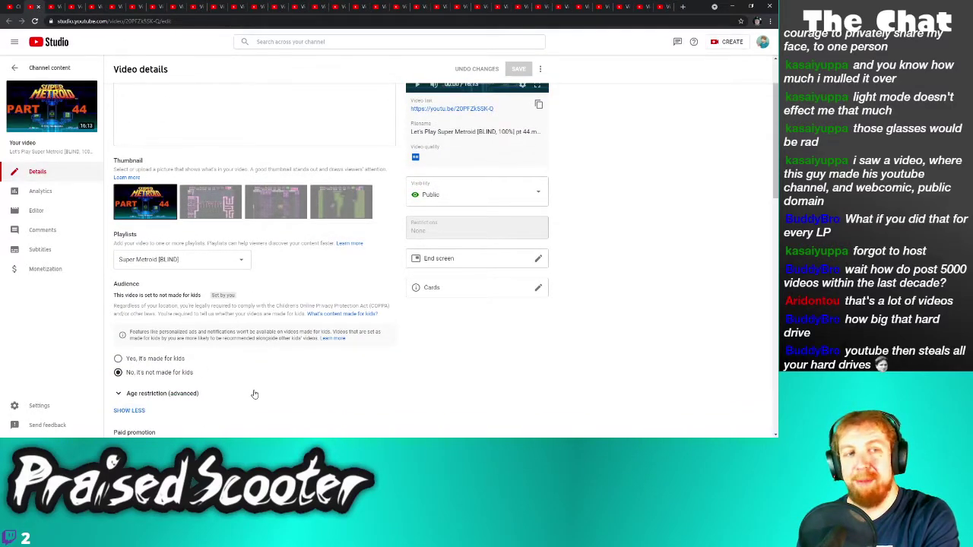
scroll(251, 395, "down", 10)
scroll(173, 424, "down", 3)
left_click(174, 312)
left_click(519, 71)
key("ctrl+w")
Turn off the Shorts sampling permission for the Super Metroid pt 43 video, save the change and close its details page
left_click(131, 411)
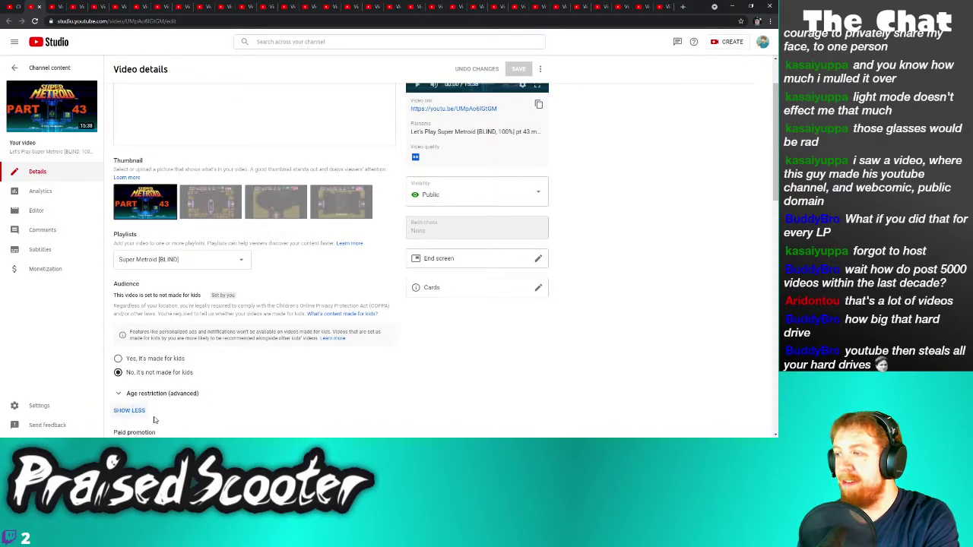
scroll(161, 407, "down", 10)
left_click(154, 434)
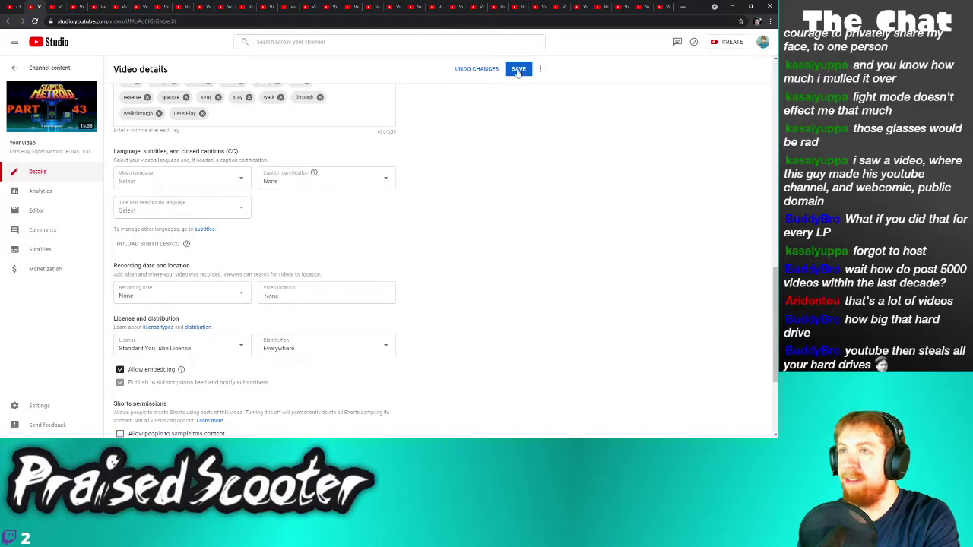
left_click(518, 69)
key("ctrl+w")
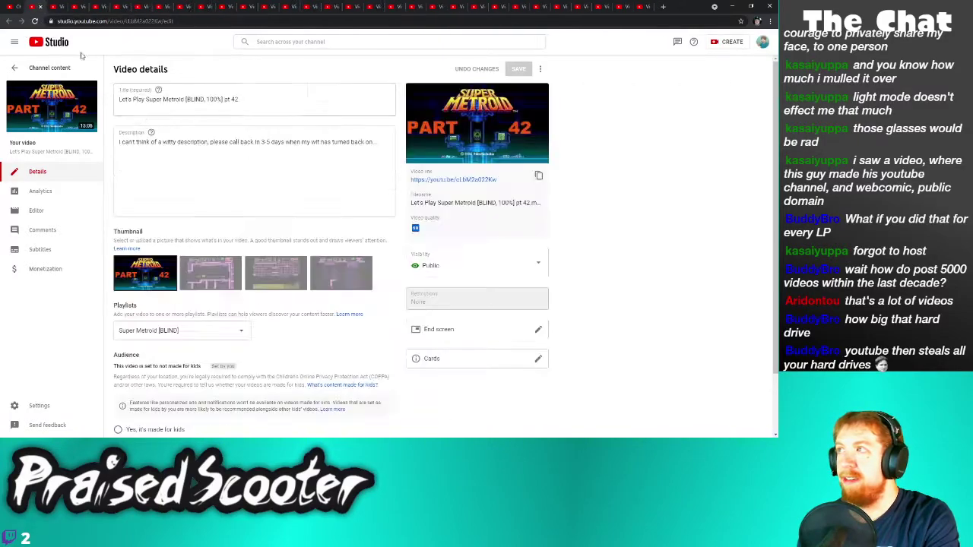
Turn off the Shorts sampling permission for the Super Metroid pt 42 video, save the change and close its details page
scroll(273, 424, "down", 1)
left_click(130, 412)
scroll(159, 398, "down", 5)
scroll(162, 434, "down", 1)
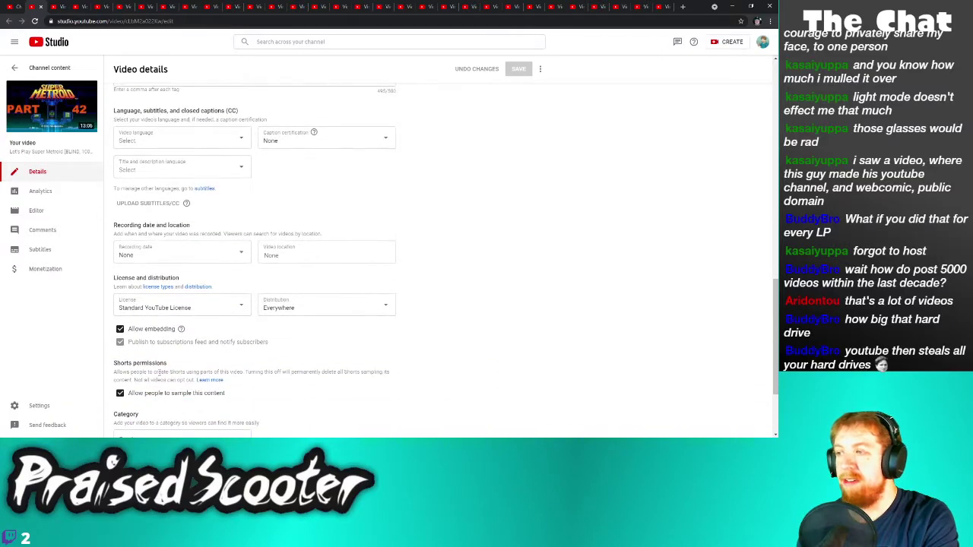
left_click(173, 394)
left_click(516, 69)
key("alt+Left")
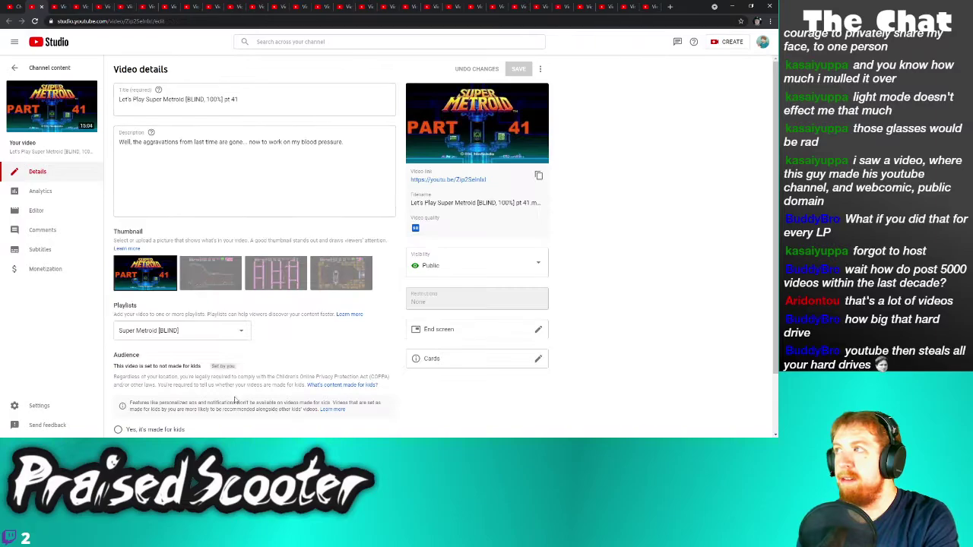
Turn off the Shorts sampling permission for the Super Metroid pt 41 video, save the change and close its details page
scroll(235, 397, "down", 1)
left_click(130, 411)
scroll(192, 392, "down", 4)
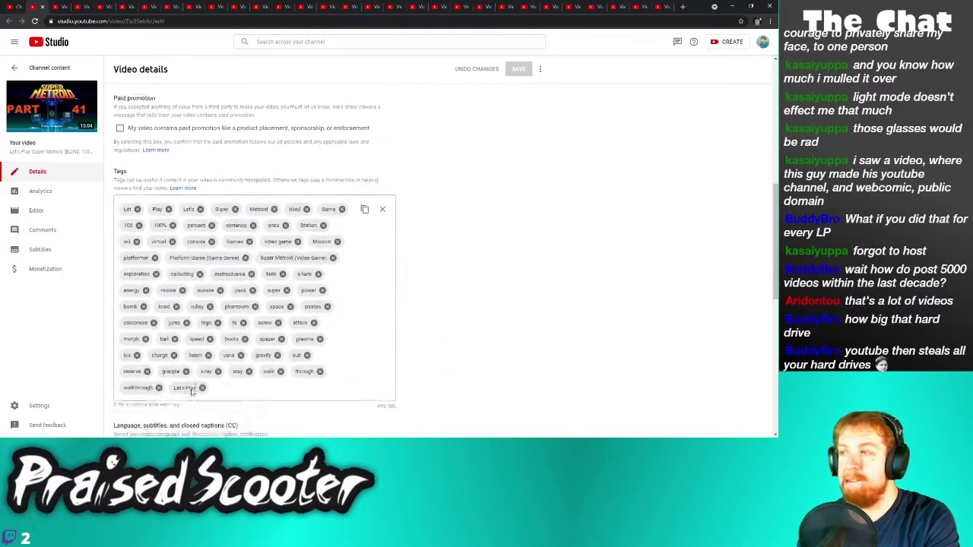
scroll(192, 392, "down", 5)
left_click(190, 271)
left_click(518, 69)
key("alt+Left")
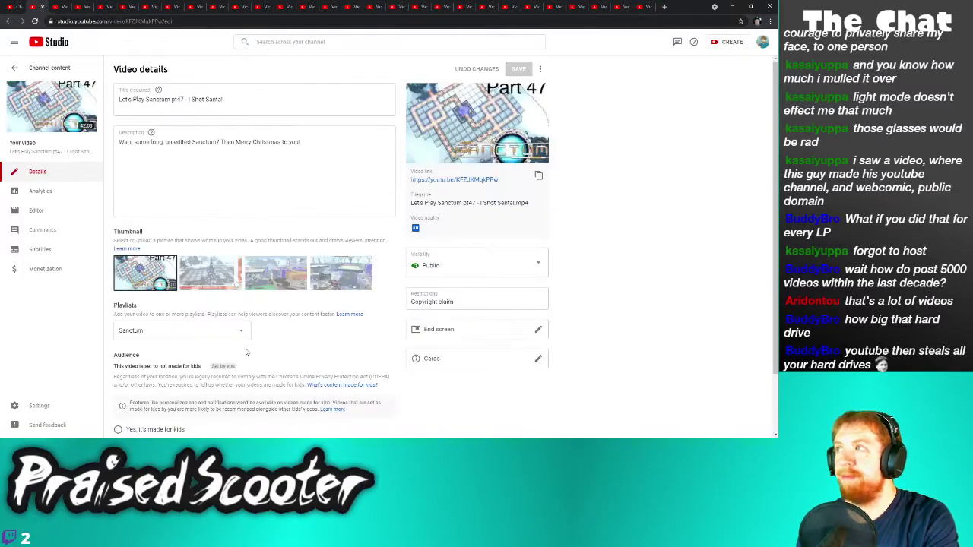
Turn off the Shorts sampling permission for the Sanctum pt47 video, save the change and close its details page
scroll(246, 352, "down", 1)
left_click(130, 410)
scroll(190, 403, "down", 1)
scroll(190, 403, "down", 10)
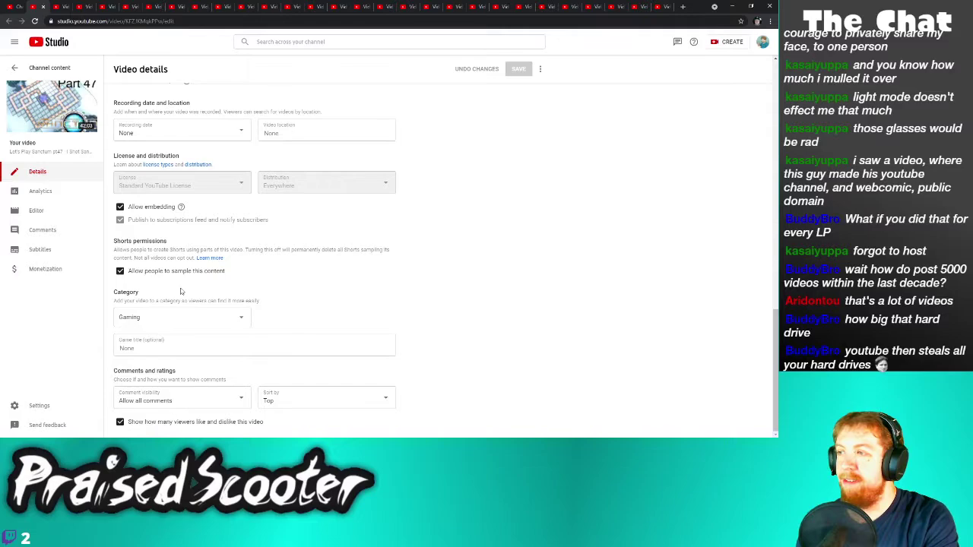
left_click(120, 271)
left_click(523, 68)
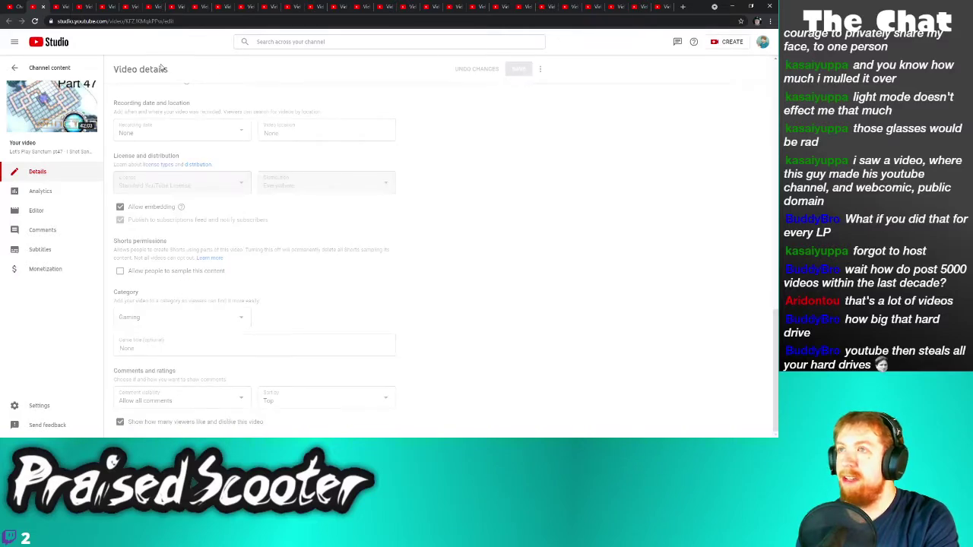
key("ctrl+w")
Turn off the Shorts sampling permission for the Pokemon Platinum Flying part 12 video, save the change and close its details page
scroll(195, 295, "down", 1)
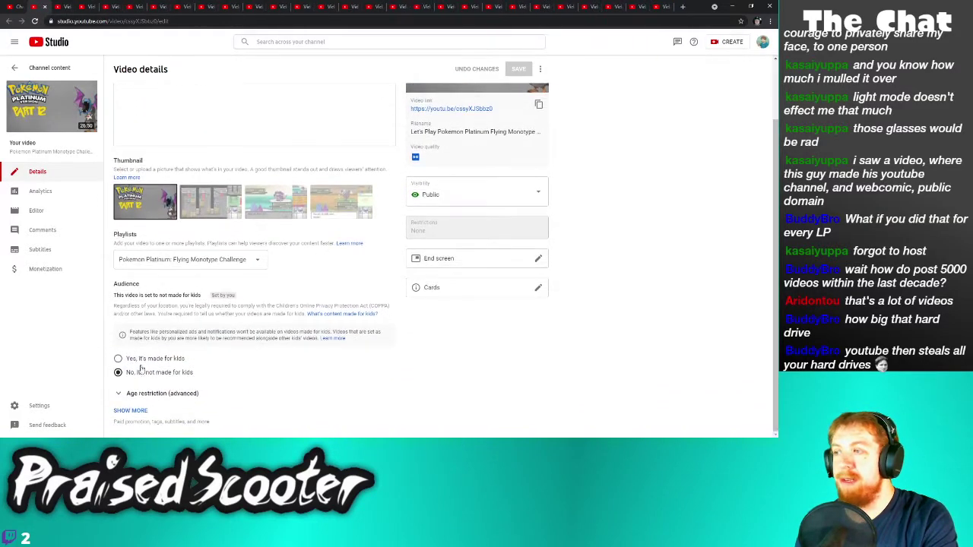
left_click(130, 405)
scroll(218, 380, "down", 3)
scroll(218, 380, "down", 5)
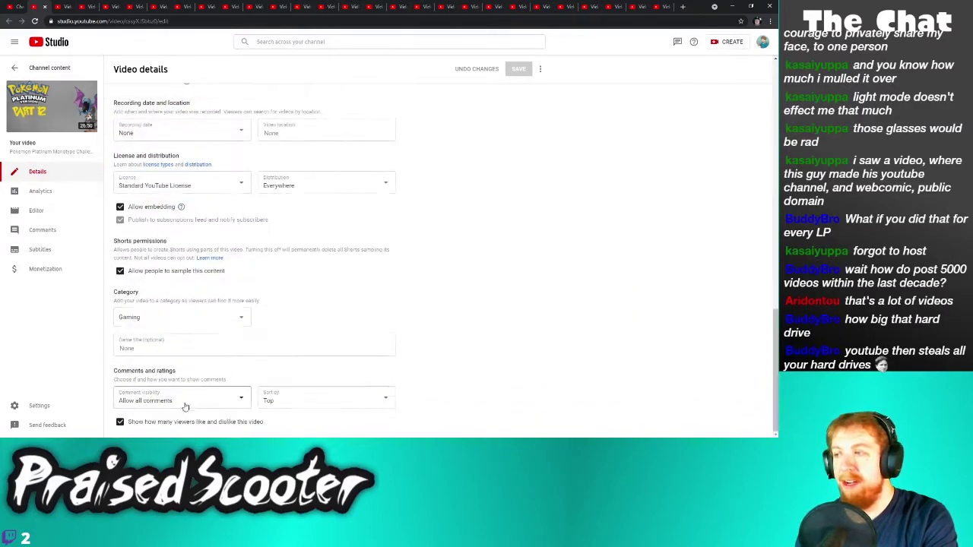
left_click(161, 272)
left_click(520, 70)
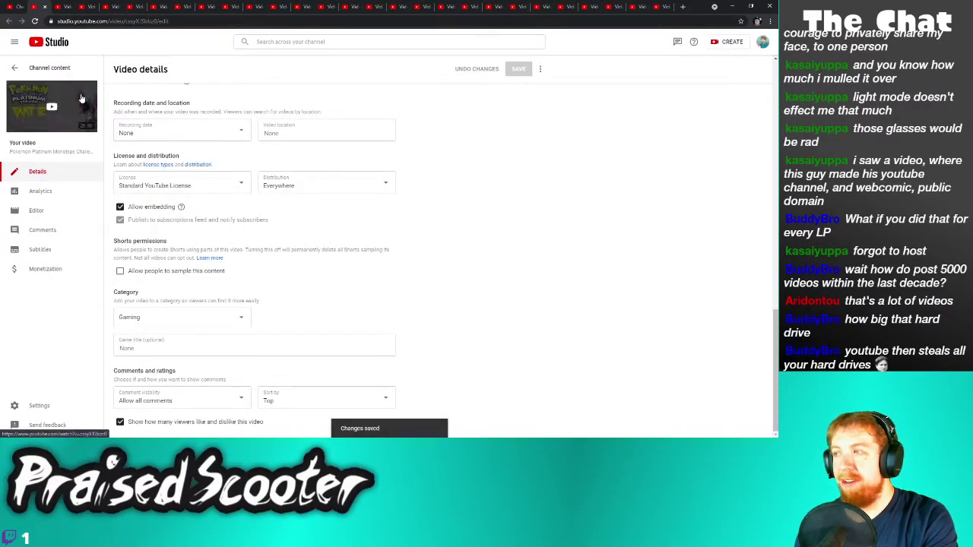
left_click(45, 7)
Turn off the Shorts sampling permission for the Pokemon Platinum Flying part 11 video, save the change and close its details page
scroll(165, 380, "down", 5)
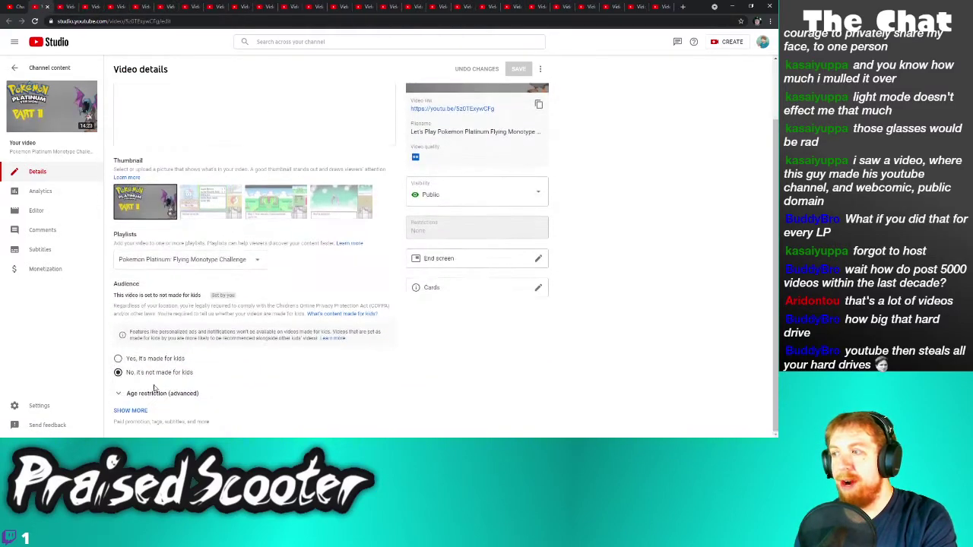
left_click(131, 410)
scroll(144, 388, "down", 10)
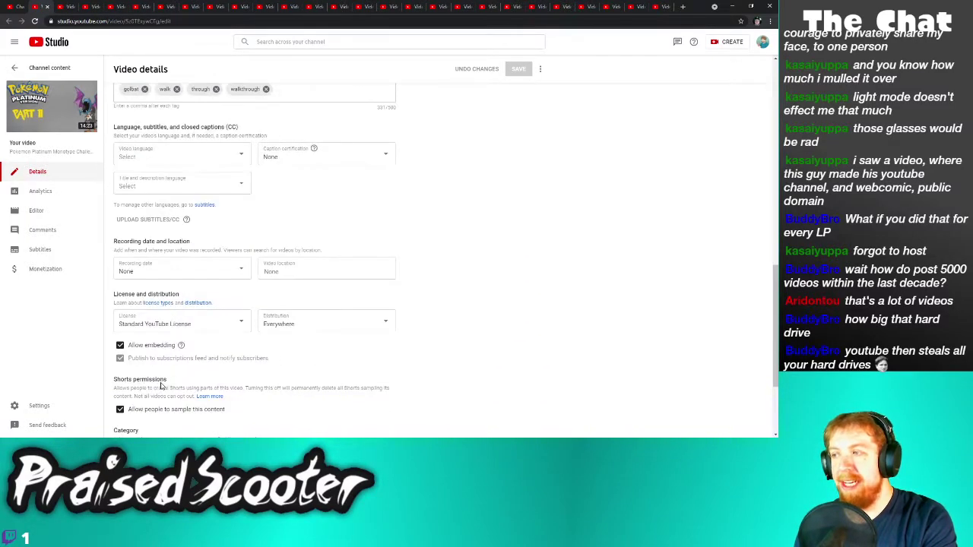
left_click(200, 278)
left_click(518, 69)
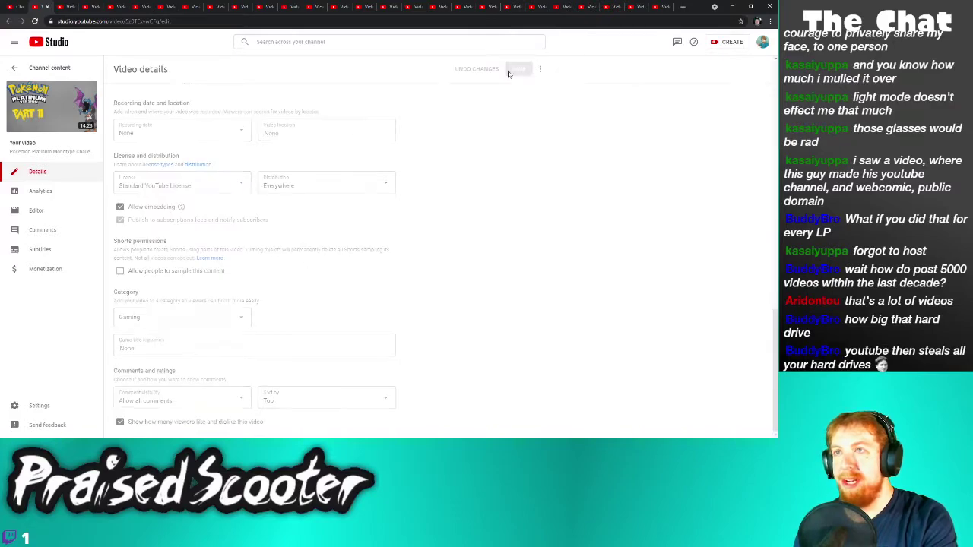
left_click(47, 7)
Turn off the Shorts sampling permission for the Pokemon Platinum Flying part 10 video, save the change and close its details page
scroll(146, 418, "down", 5)
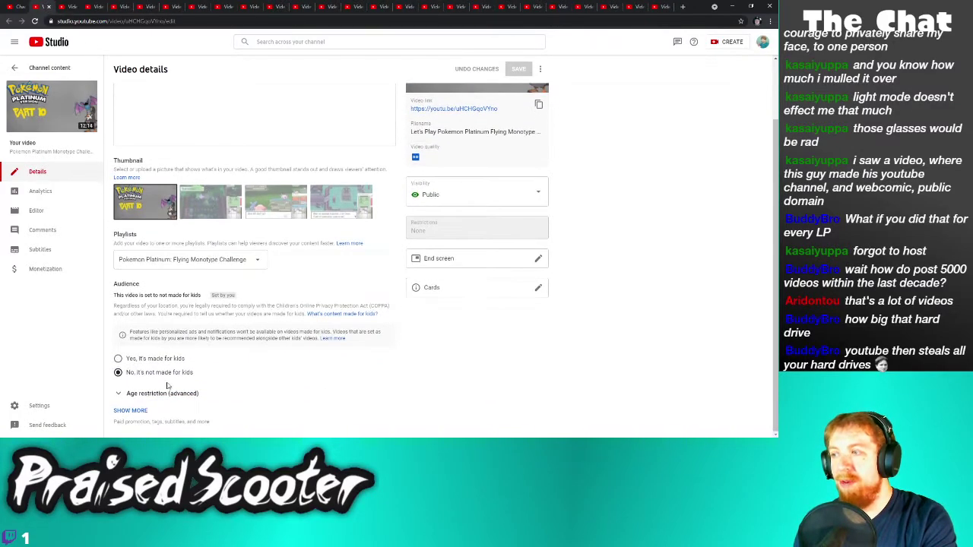
left_click(145, 412)
scroll(190, 391, "down", 10)
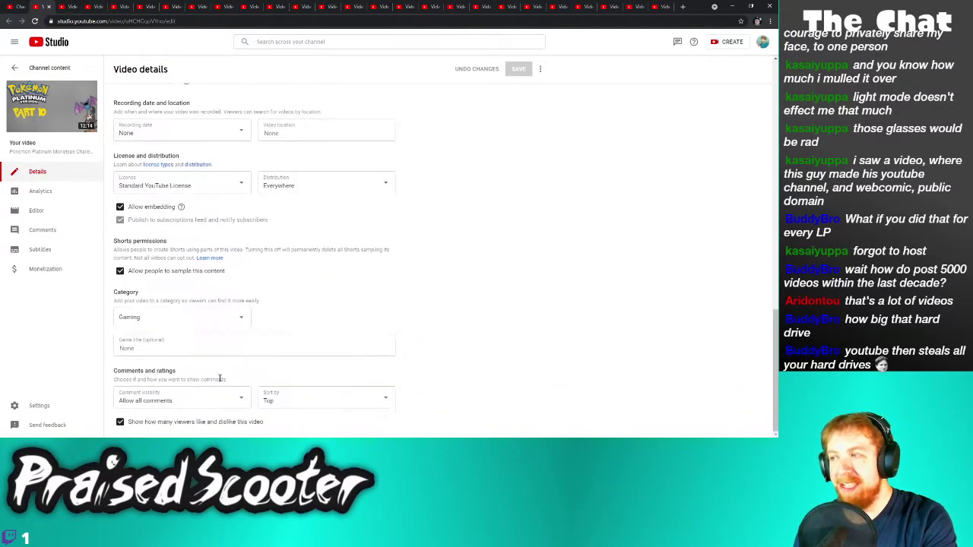
left_click(180, 276)
left_click(519, 69)
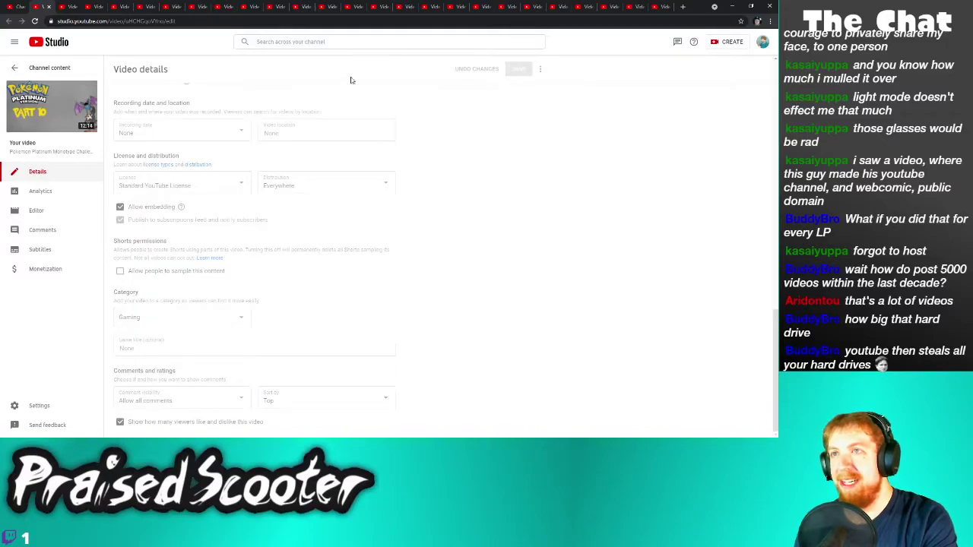
left_click(47, 6)
Turn off the Shorts sampling permission for the Pokemon Platinum Flying part 9 video, save the change and close its details page
scroll(157, 401, "down", 5)
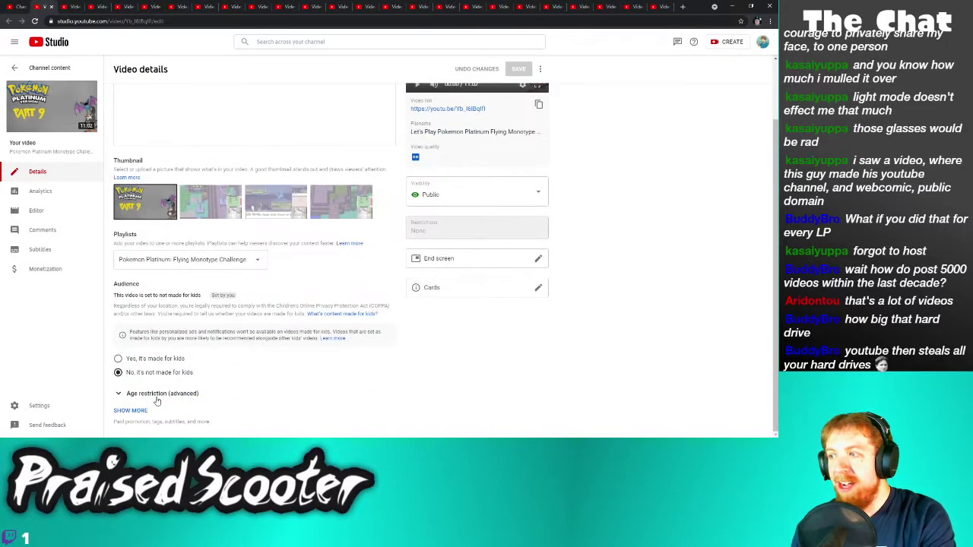
left_click(136, 410)
scroll(223, 396, "down", 10)
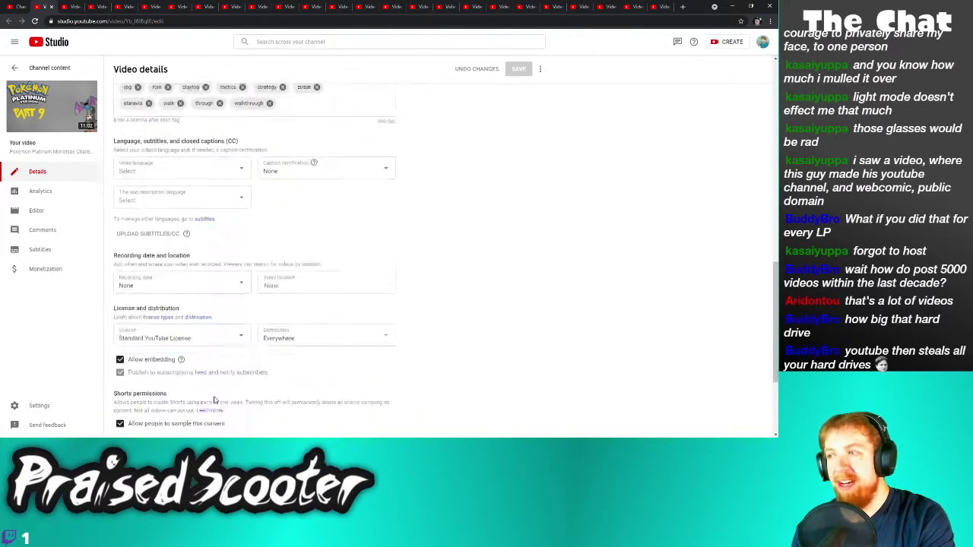
left_click(171, 411)
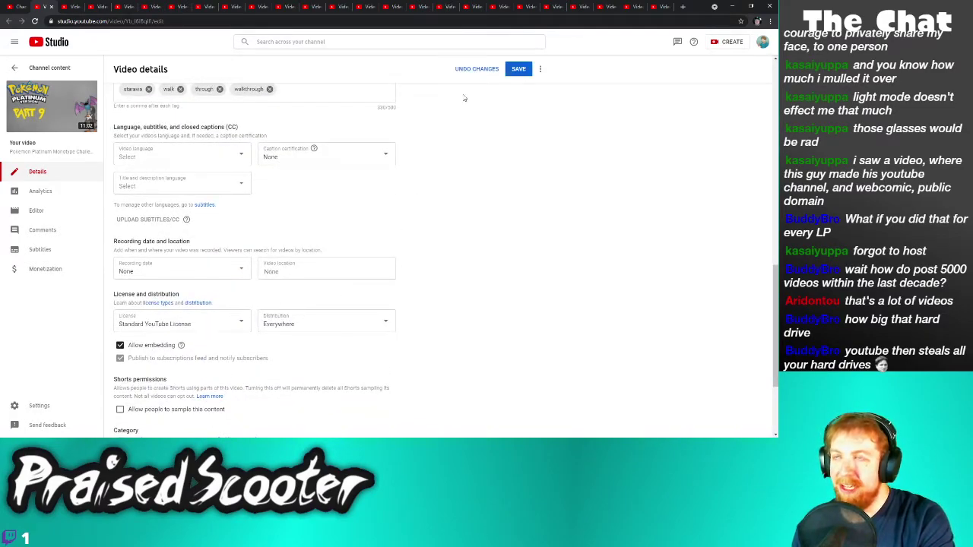
left_click(518, 69)
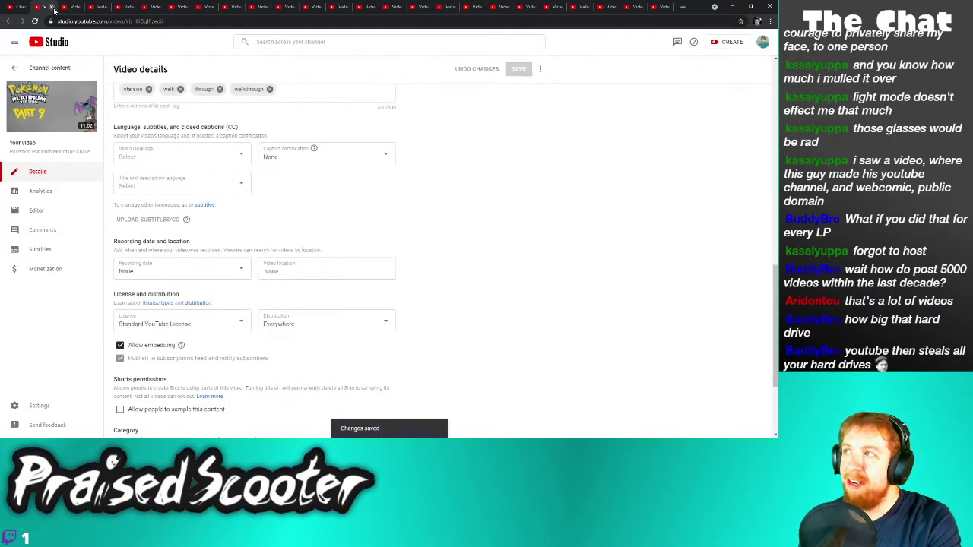
key("ctrl+w")
Turn off the Shorts sampling permission for the Super Metroid pt 40 video, save the change and close its details page
scroll(191, 292, "down", 2)
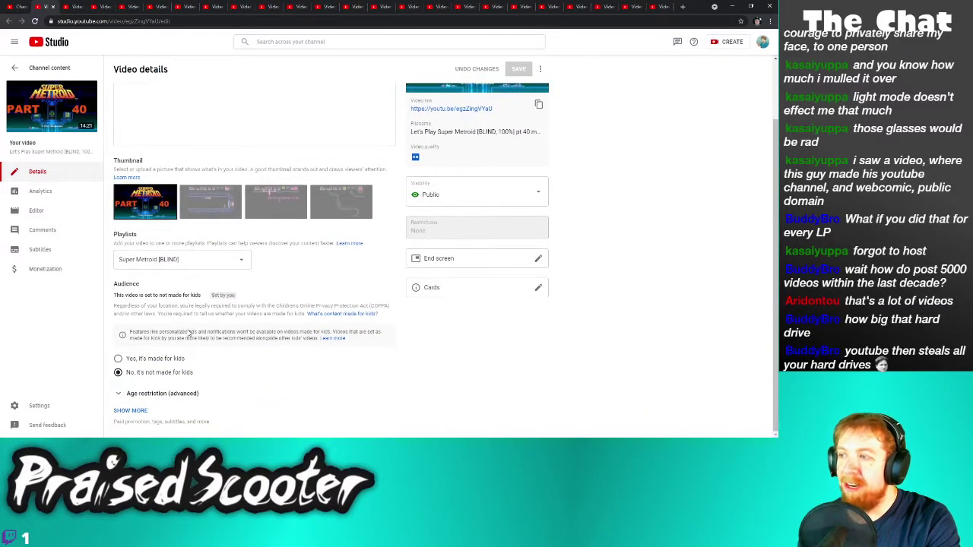
left_click(130, 410)
scroll(159, 388, "down", 10)
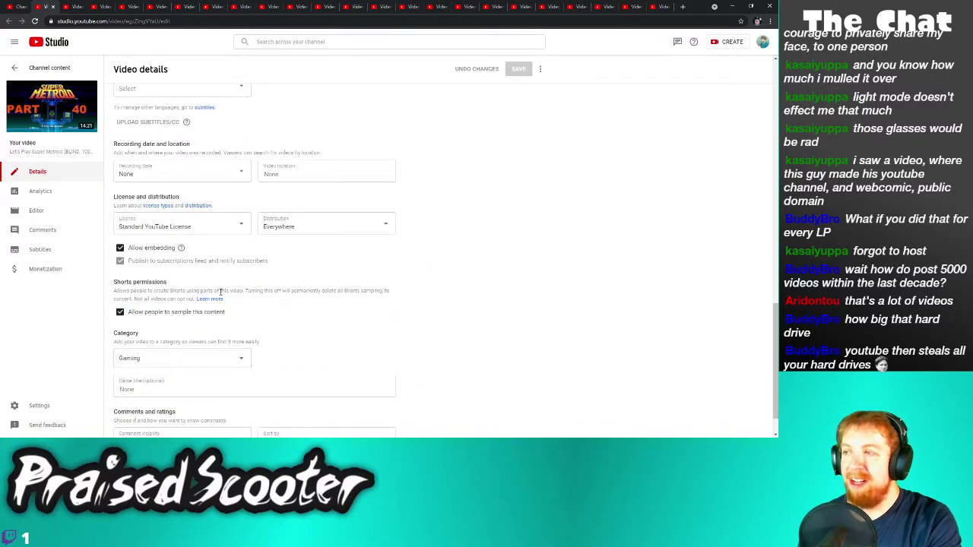
left_click(120, 311)
left_click(518, 70)
key("ctrl+w")
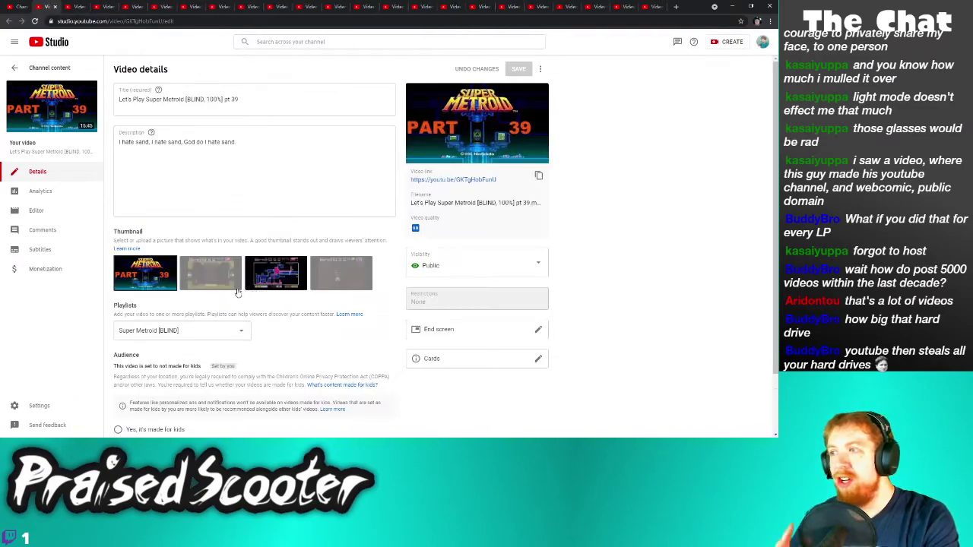
Turn off the Shorts sampling permission for the Super Metroid pt 39 video, save the change and close its details page
scroll(153, 346, "down", 1)
left_click(149, 411)
scroll(176, 327, "down", 10)
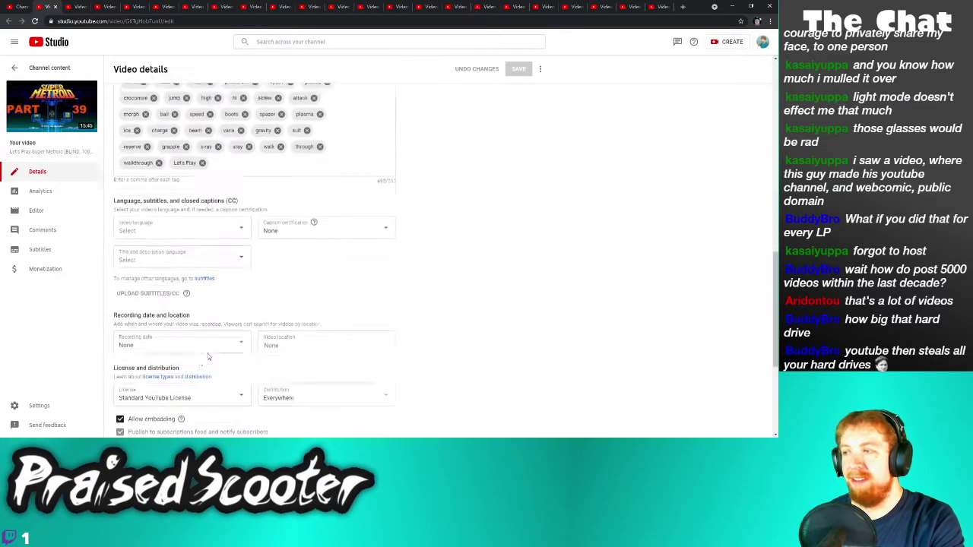
left_click(179, 317)
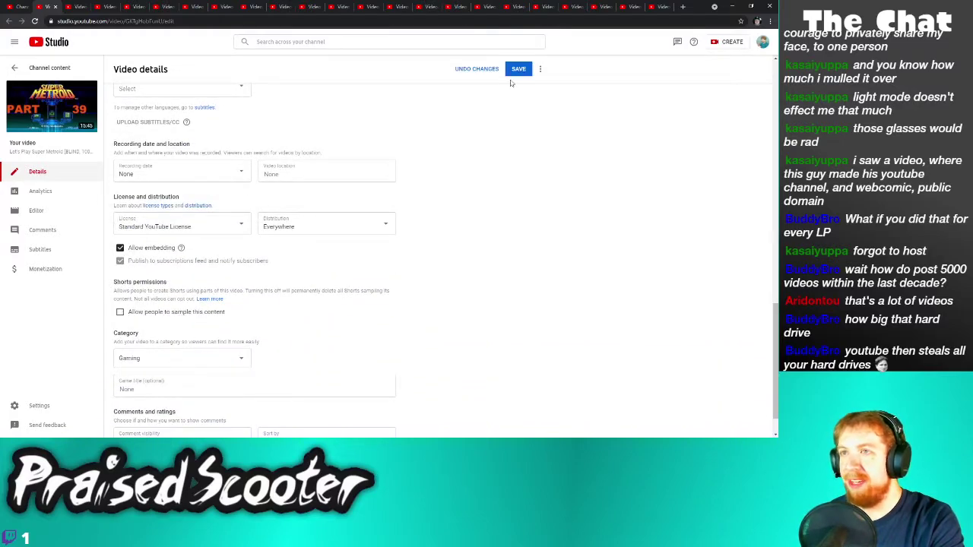
left_click(520, 70)
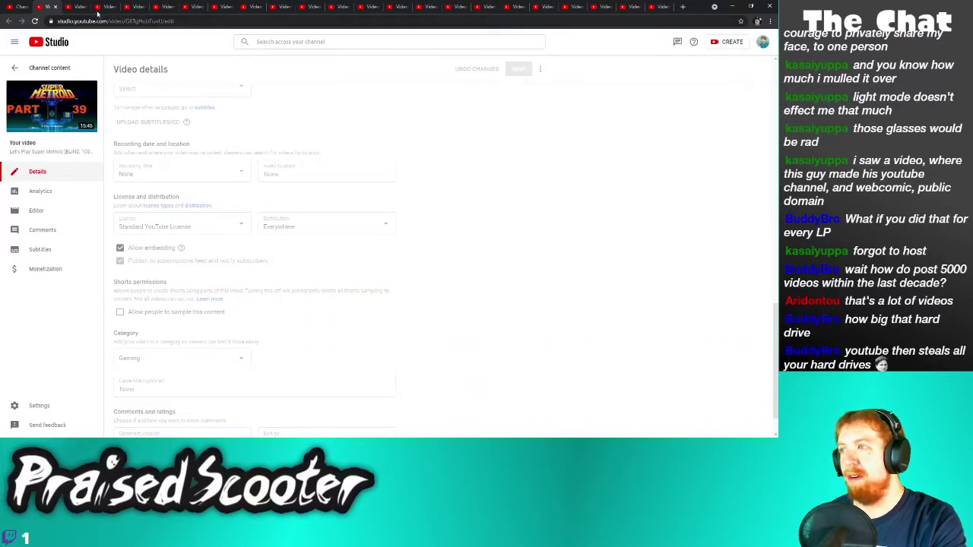
left_click(57, 8)
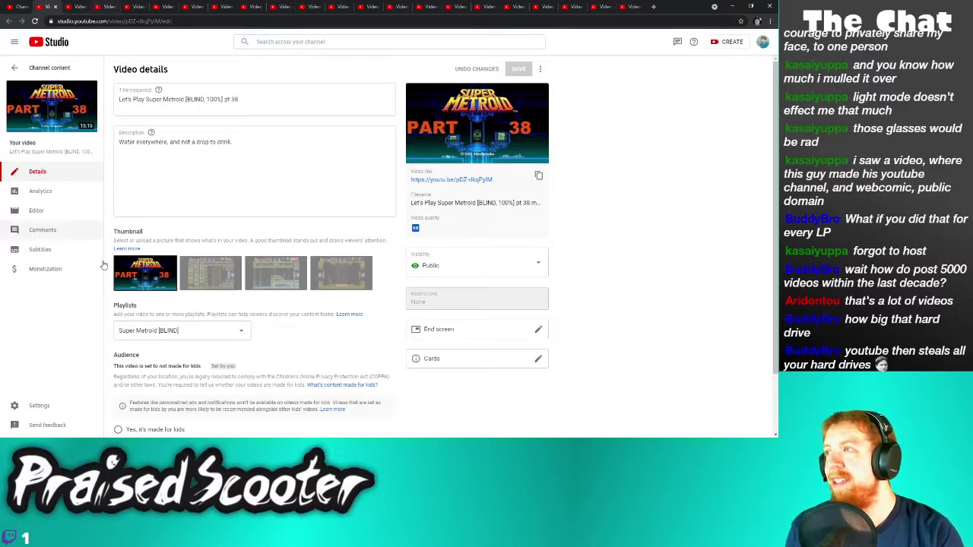
Turn off the Shorts sampling permission for the Super Metroid pt 38 video, save the change and close its details page
scroll(137, 310, "down", 1)
scroll(138, 310, "down", 1)
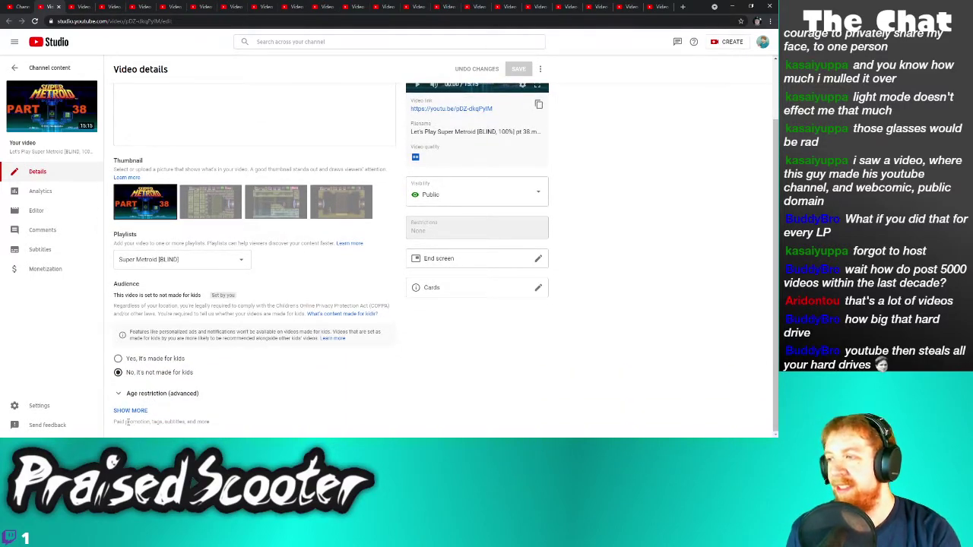
left_click(131, 411)
scroll(140, 395, "down", 7)
scroll(150, 372, "down", 3)
left_click(155, 312)
left_click(518, 69)
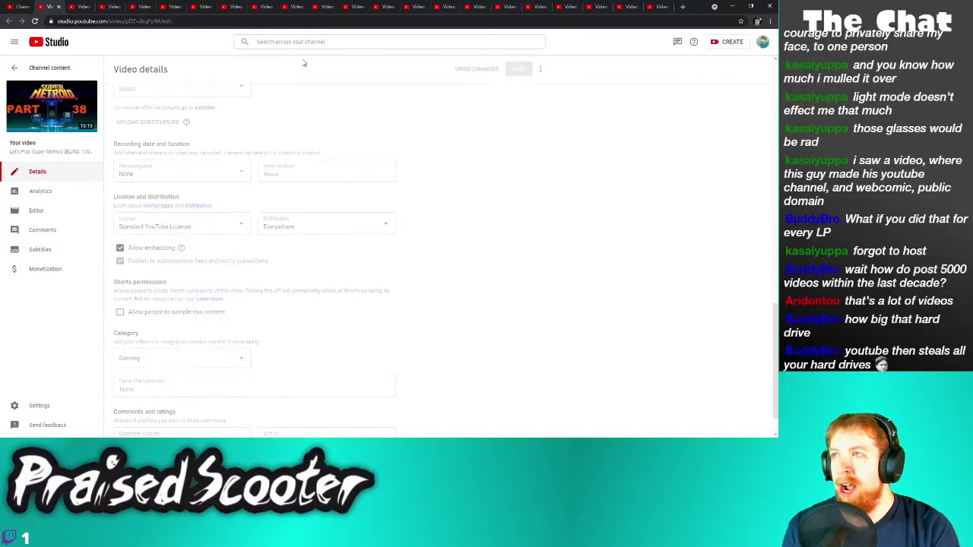
left_click(58, 6)
Turn off the Shorts sampling permission for the Super Metroid pt 37 video and save the change
scroll(233, 287, "down", 1)
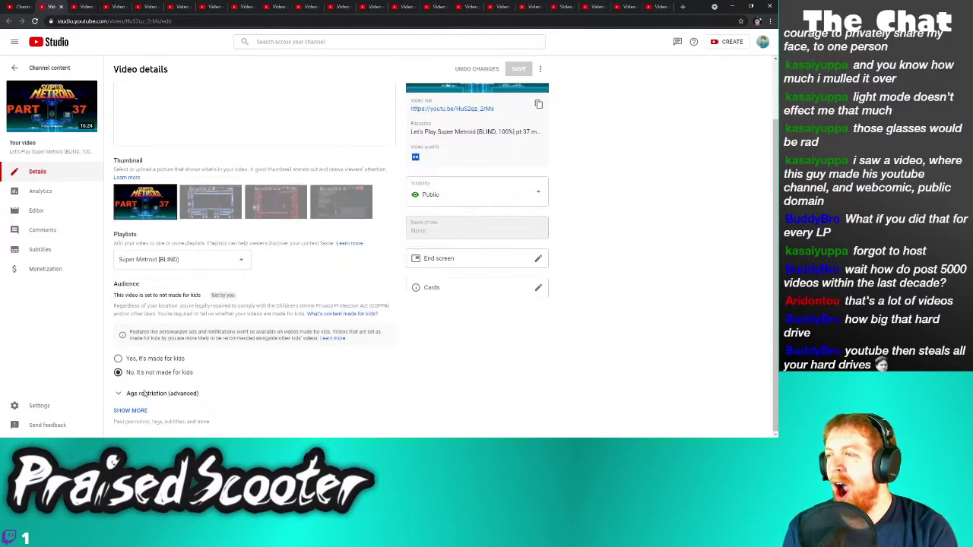
left_click(135, 408)
scroll(160, 395, "down", 8)
scroll(173, 389, "down", 2)
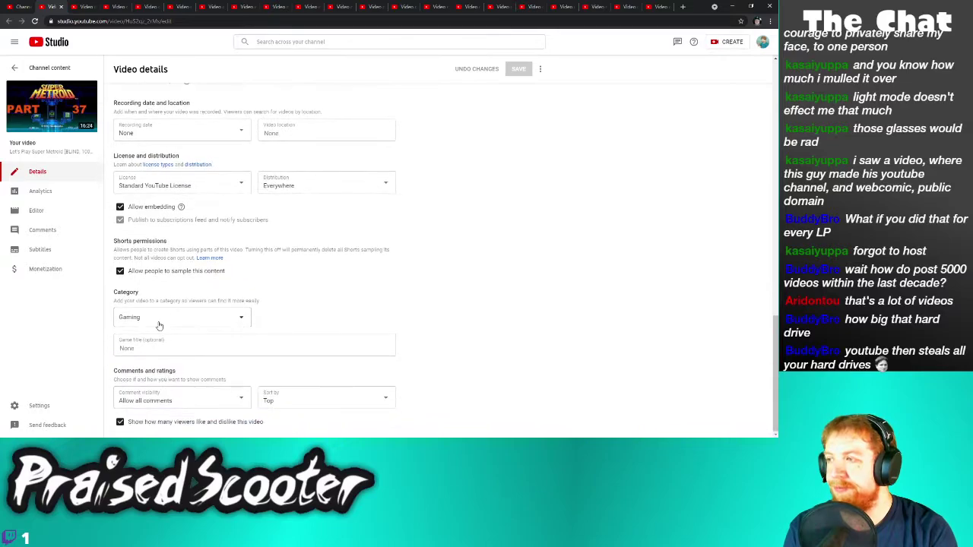
left_click(178, 270)
left_click(520, 69)
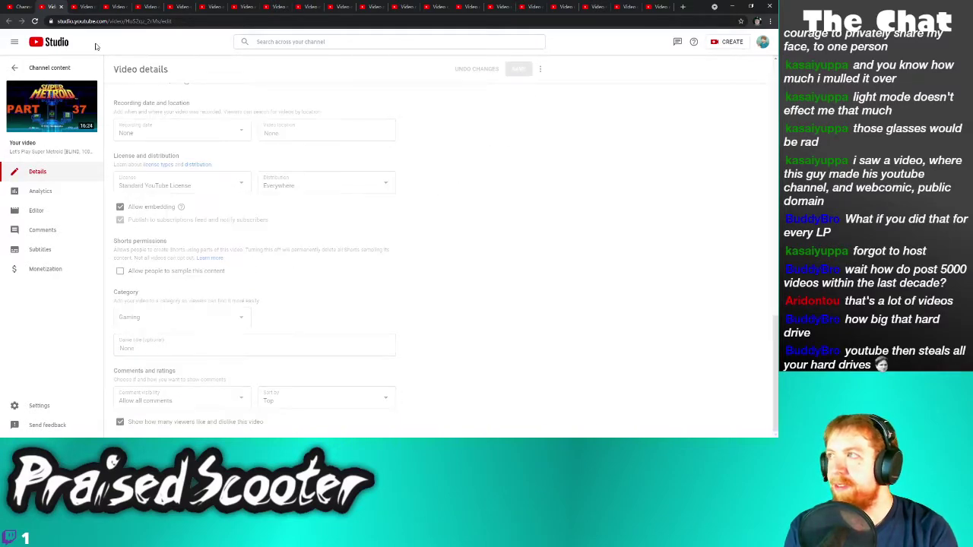
Close the finished part 37 page, turn off "Allow people to sample this content" for Super Metroid part 36, and save
key("ctrl+w")
left_click(131, 410)
scroll(232, 404, "down", 10)
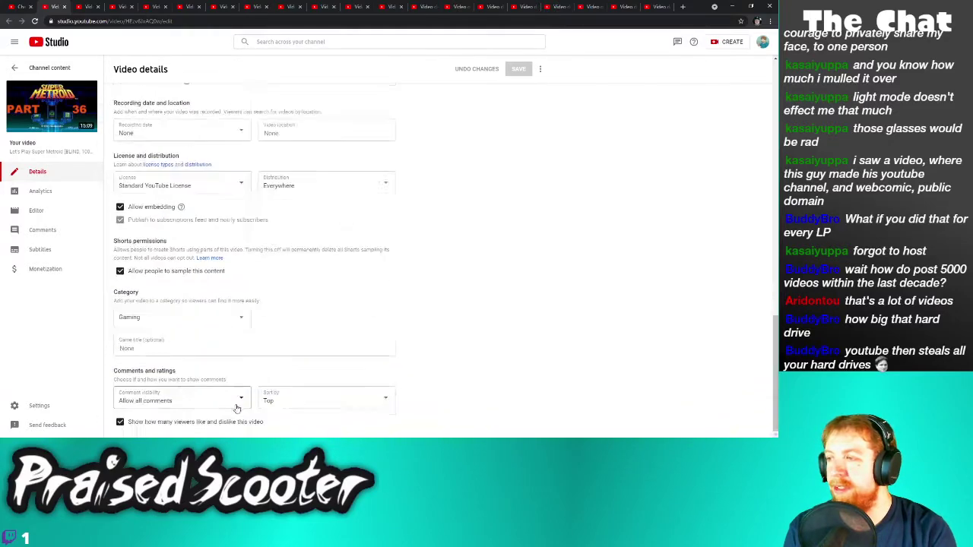
left_click(170, 272)
left_click(520, 69)
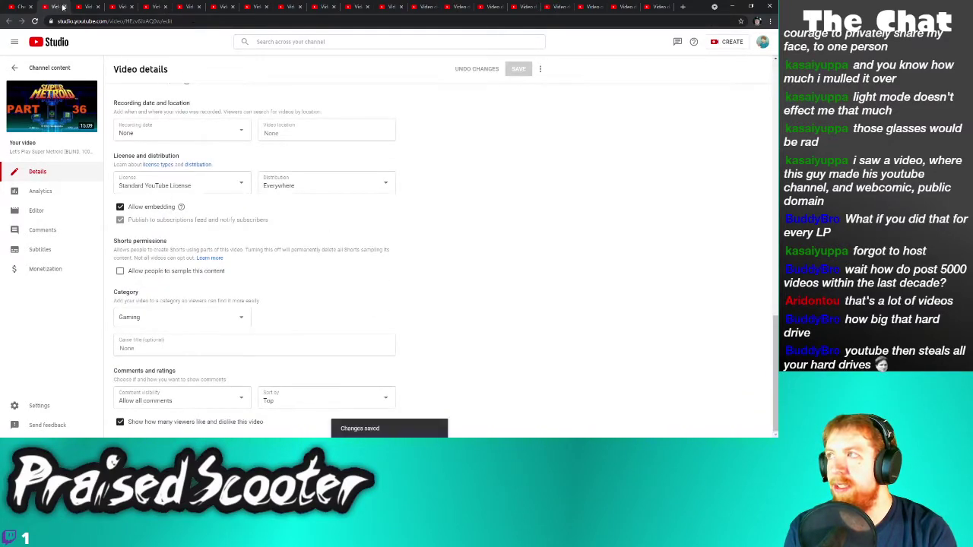
Close the part 36 page, disable Shorts content sampling for Let's Play Sanctum pt46, and save the video details
key("ctrl+w")
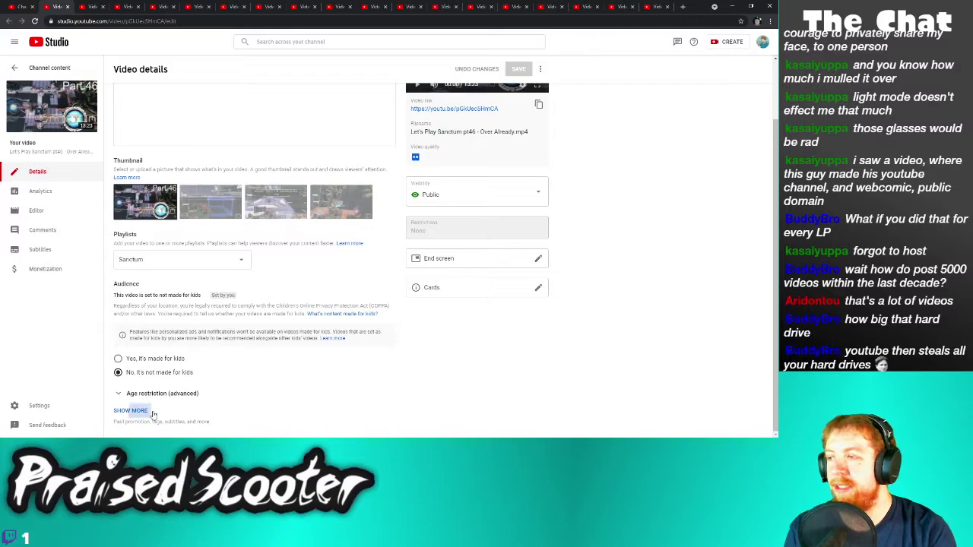
left_click(131, 410)
scroll(141, 320, "down", 9)
left_click(136, 273)
left_click(517, 69)
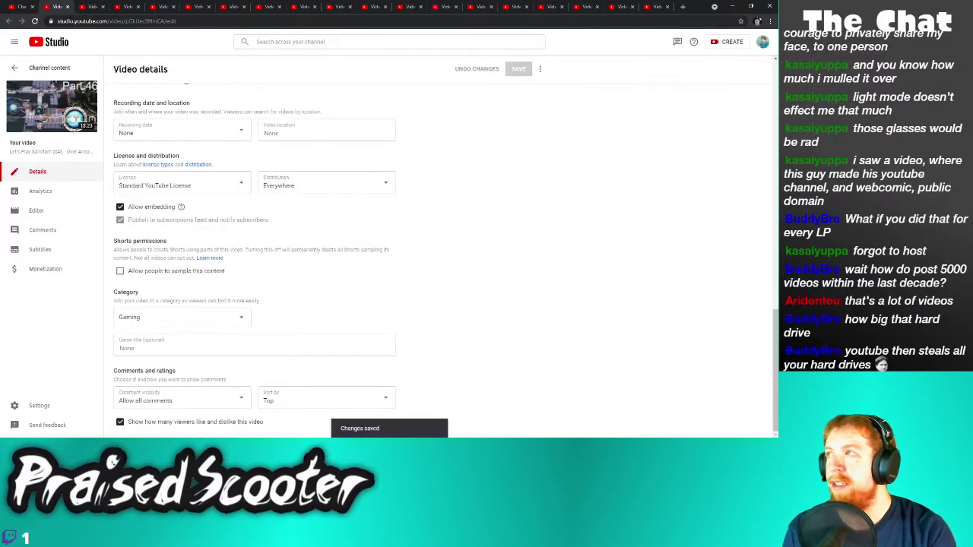
Close the Sanctum pt46 page, disallow people from sampling the content of Let's Play Sanctum pt45, and save
left_click(70, 7)
scroll(190, 304, "down", 5)
left_click(129, 410)
left_click(157, 265)
key("Escape")
scroll(178, 390, "down", 4)
scroll(178, 390, "down", 5)
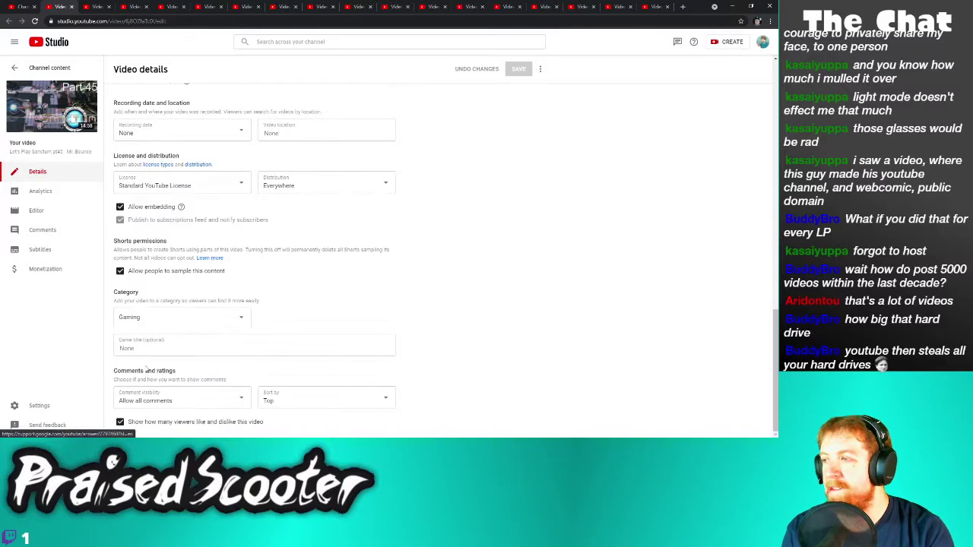
left_click(179, 272)
left_click(519, 68)
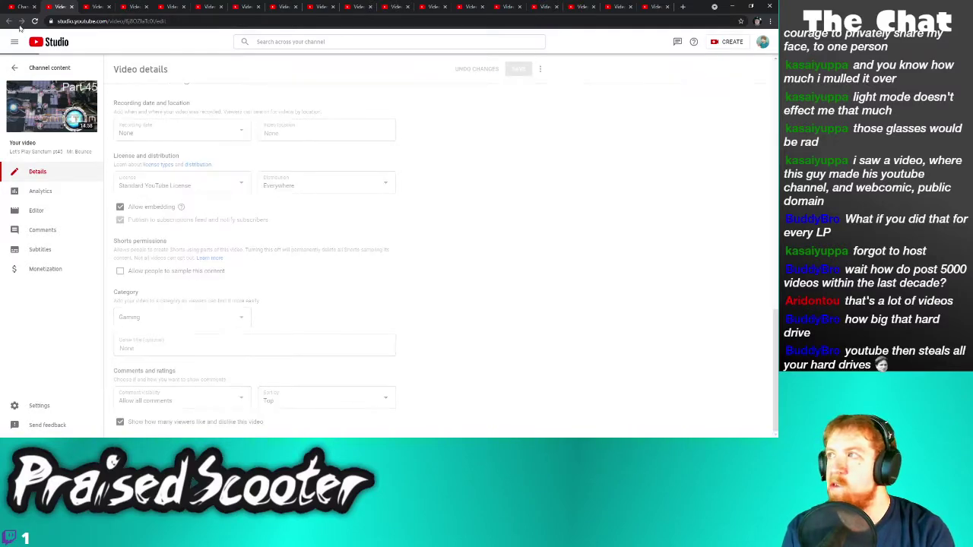
Close the Sanctum pt45 page, turn off "Allow people to sample this content" for Super Metroid part 35, and save
left_click(71, 7)
scroll(225, 353, "down", 2)
left_click(130, 415)
scroll(184, 382, "down", 5)
scroll(184, 382, "down", 2)
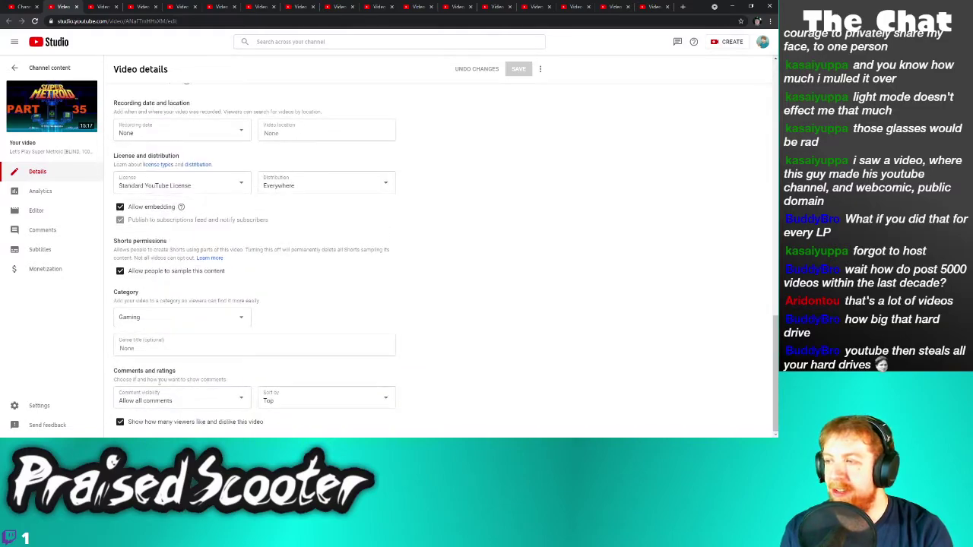
left_click(171, 272)
left_click(518, 68)
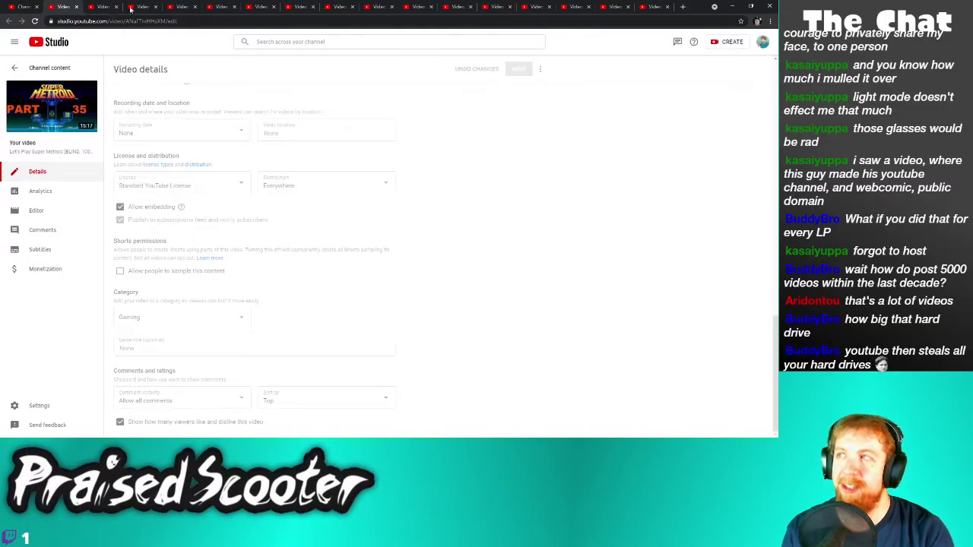
Close the part 35 page, disable Shorts content sampling for Super Metroid part 34, and save the change
left_click(76, 7)
scroll(293, 363, "down", 1)
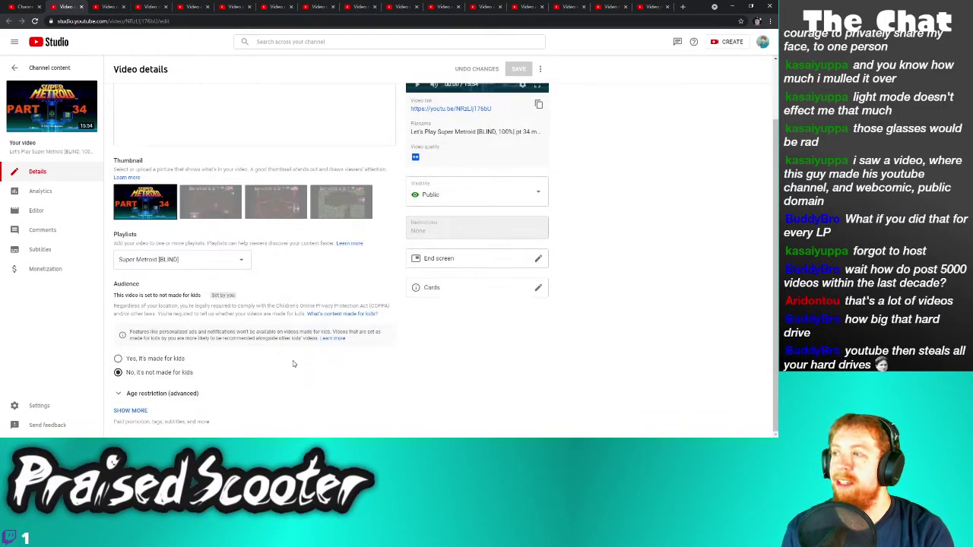
left_click(136, 412)
scroll(152, 414, "down", 10)
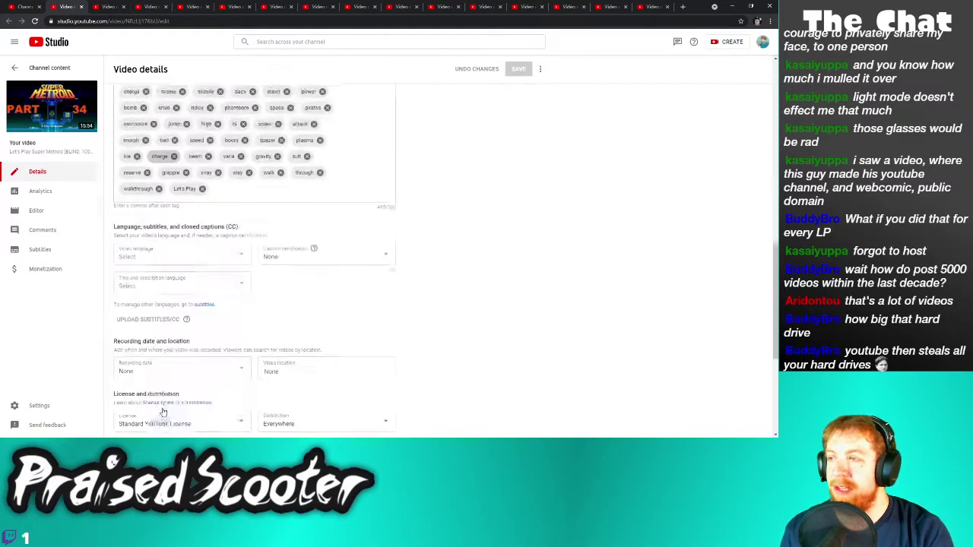
left_click(177, 273)
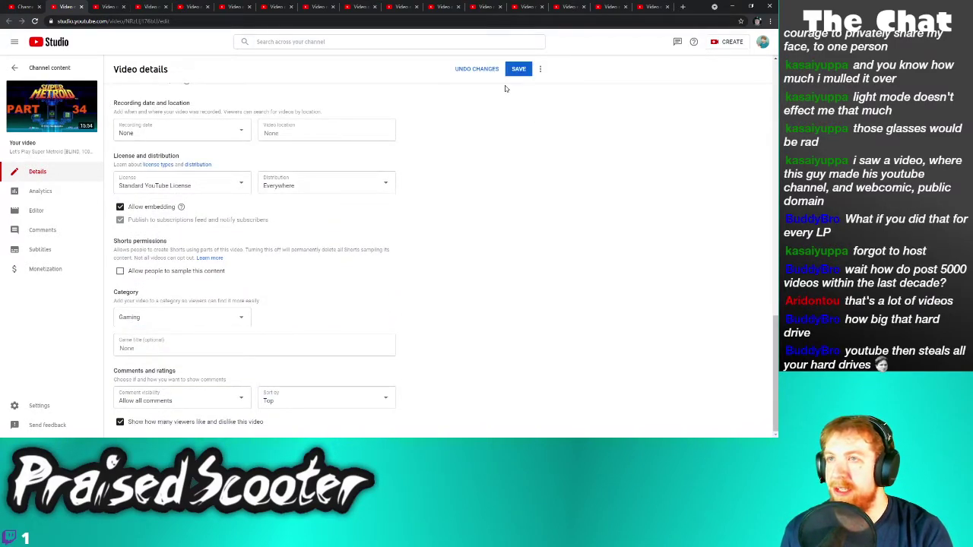
left_click(509, 69)
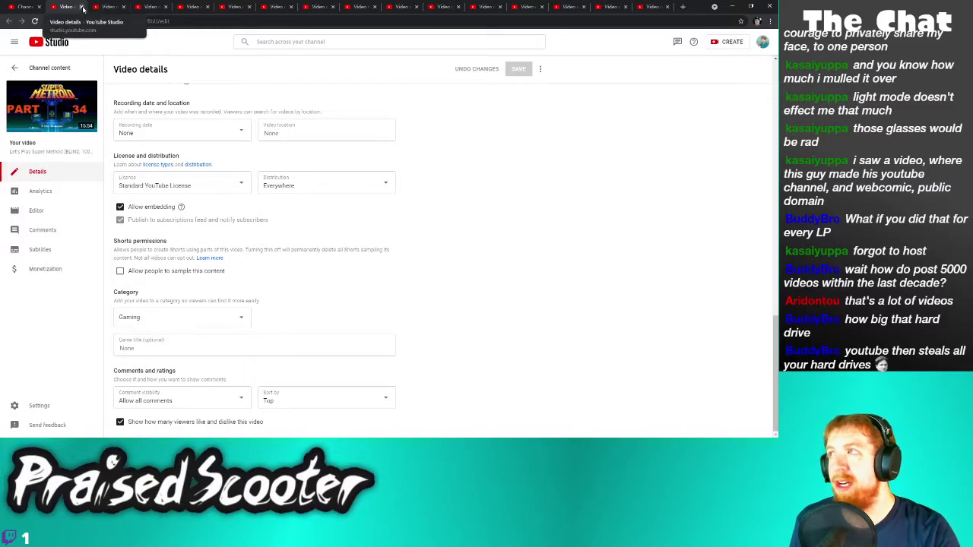
Close the Super Metroid part 34 page, turn off content sampling for Pokemon Platinum Monotype Challenge part 8, and save
left_click(81, 6)
scroll(190, 342, "down", 2)
left_click(131, 411)
scroll(167, 407, "down", 10)
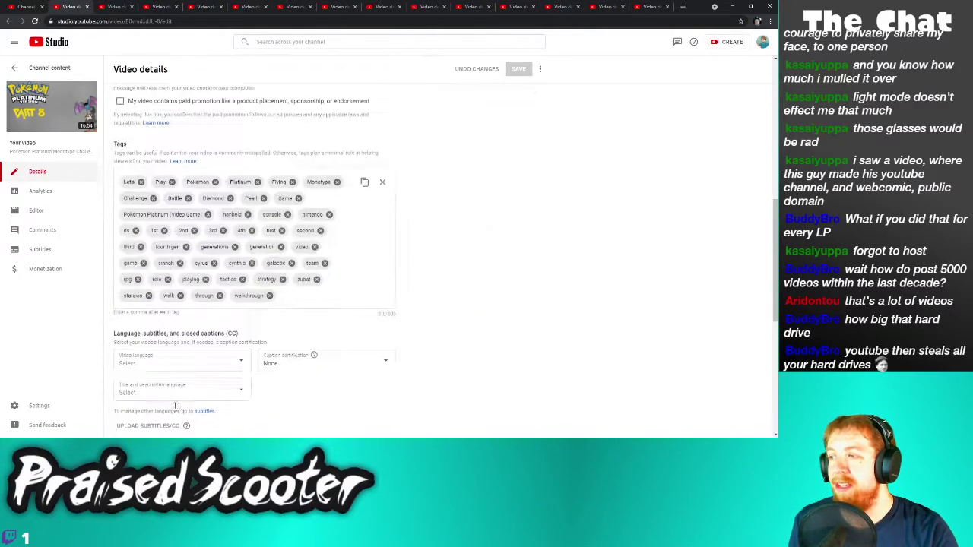
left_click(188, 272)
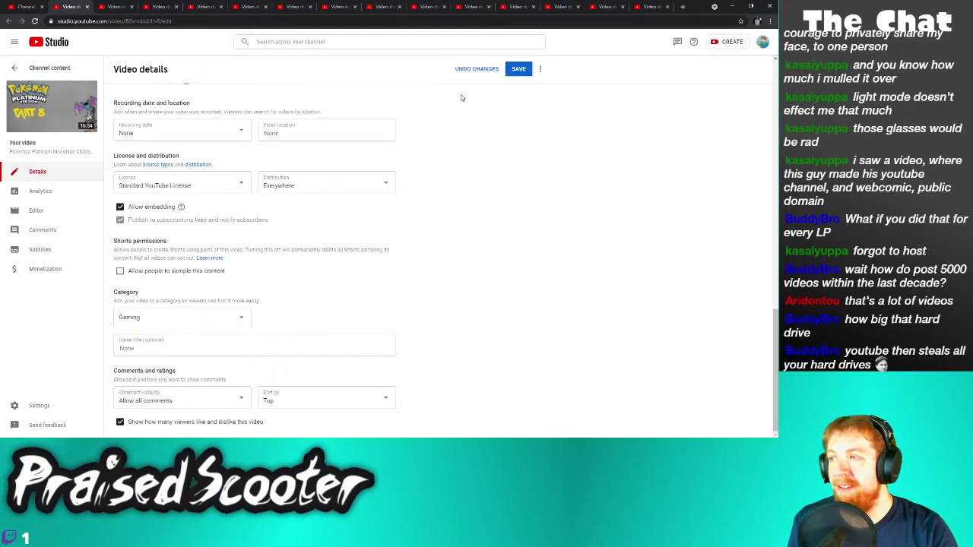
left_click(508, 70)
Close the Pokemon Platinum part 8 page, turn off "Allow people to sample this content" for Super Metroid part 33, and save
left_click(87, 6)
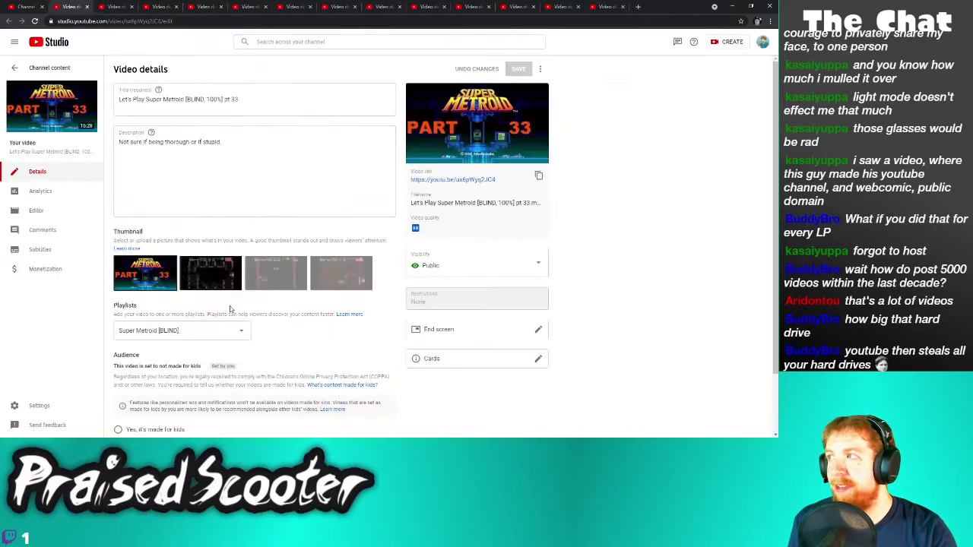
scroll(203, 372, "down", 2)
left_click(134, 410)
scroll(152, 387, "down", 5)
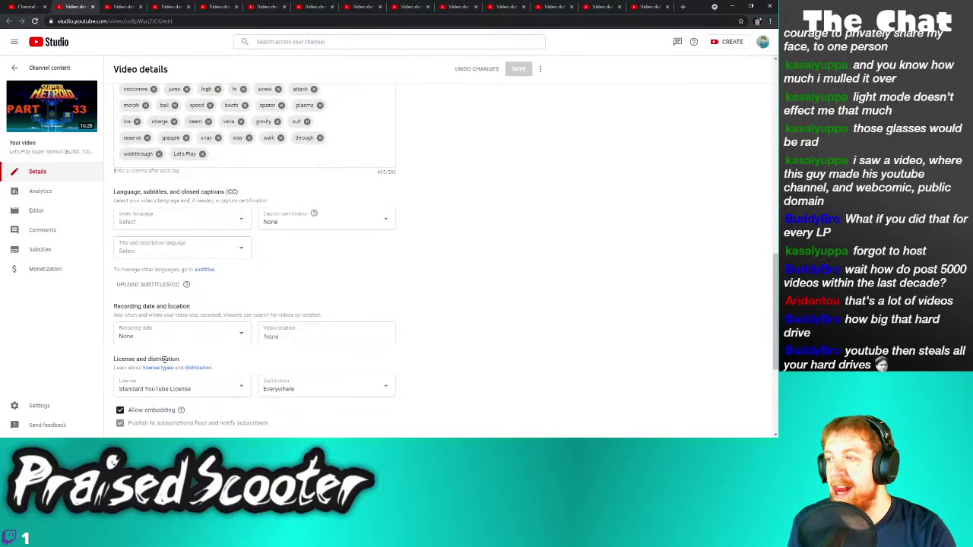
scroll(175, 401, "down", 1)
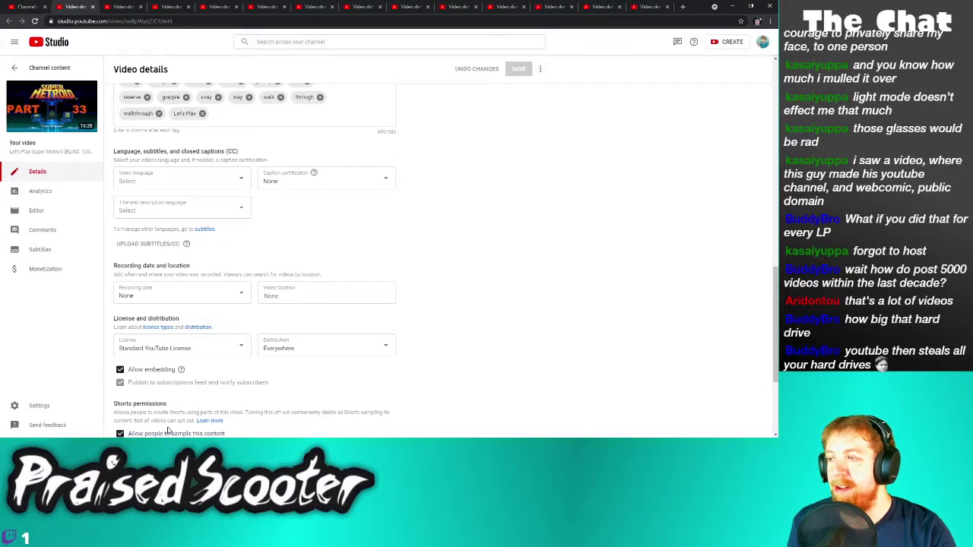
left_click(170, 432)
left_click(519, 70)
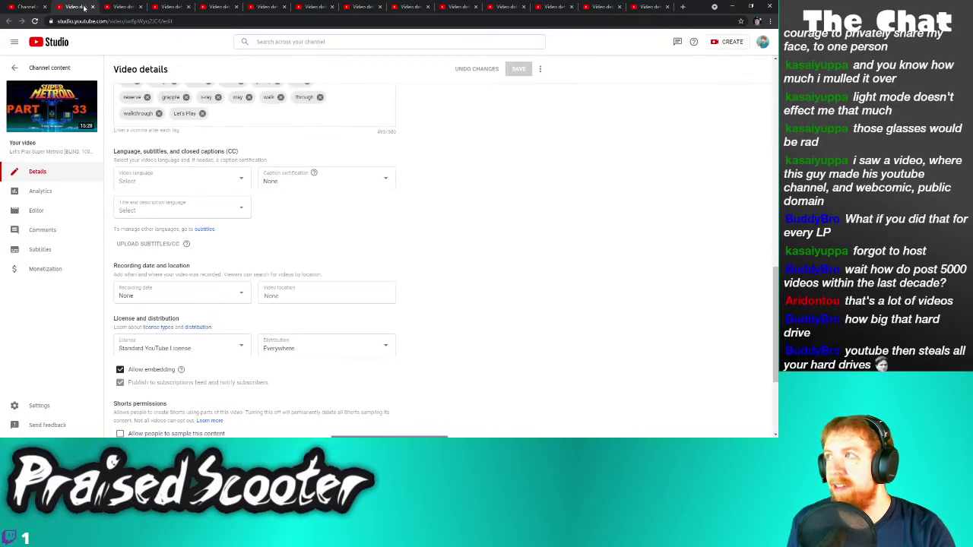
Close the Super Metroid part 33 page, disable content sampling for Pokemon Platinum Monotype Challenge part 7, and save
key("ctrl+w")
left_click(129, 409)
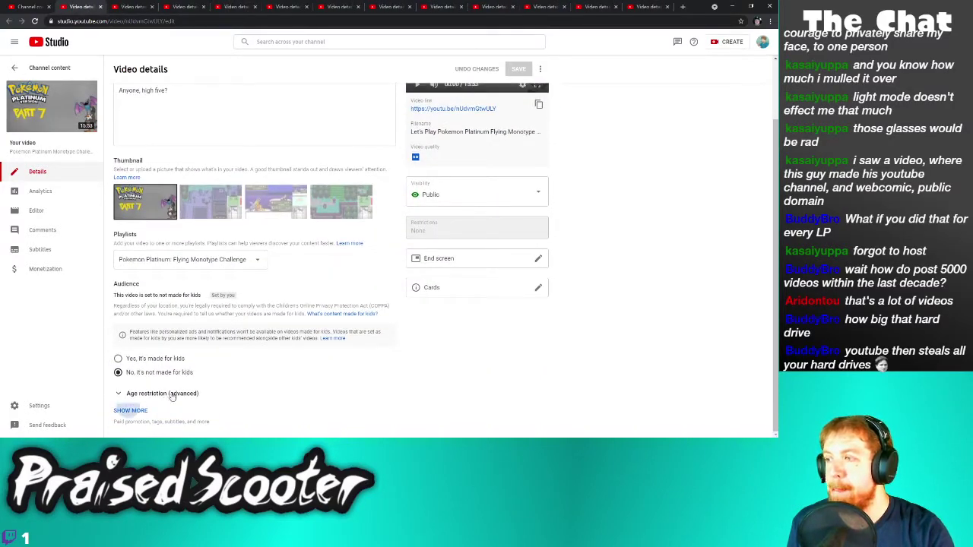
scroll(163, 392, "down", 10)
left_click(161, 371)
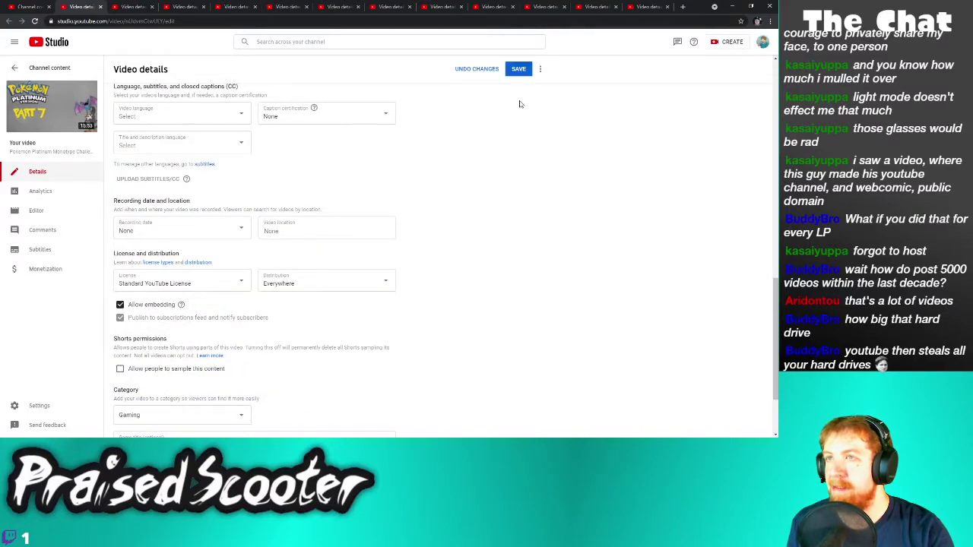
left_click(518, 69)
Close the Pokemon Platinum part 7 page, disallow content sampling in Shorts for Super Metroid part 32, and save
left_click(99, 7)
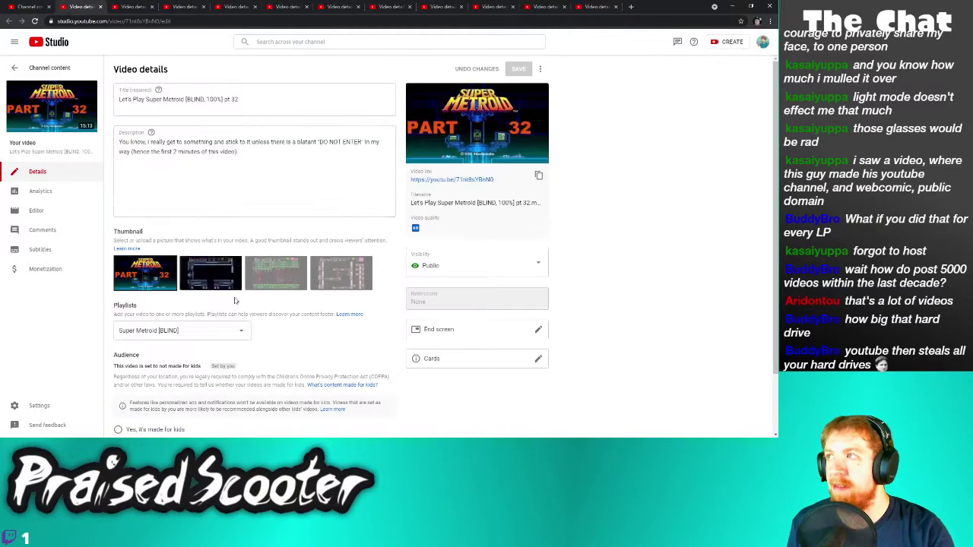
left_click(128, 412)
scroll(191, 380, "down", 5)
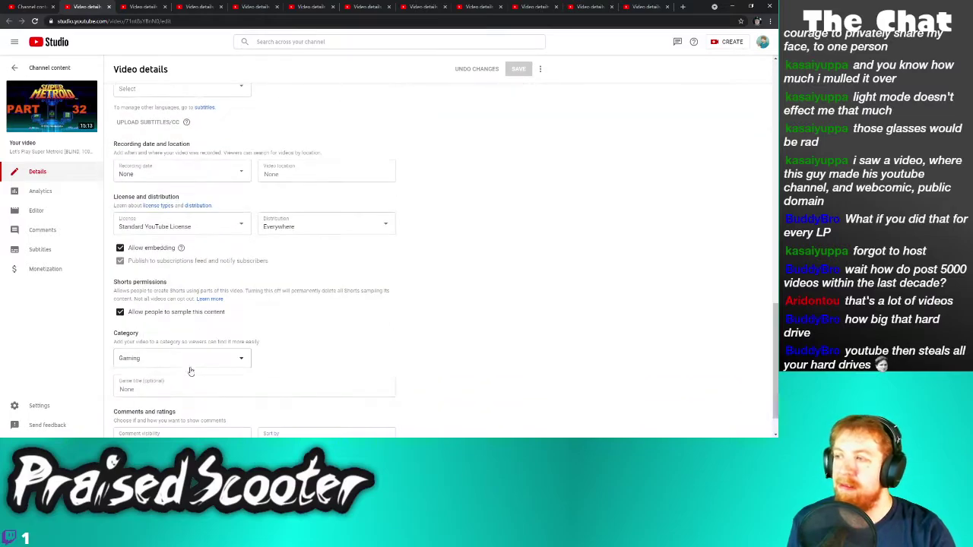
left_click(191, 312)
left_click(526, 69)
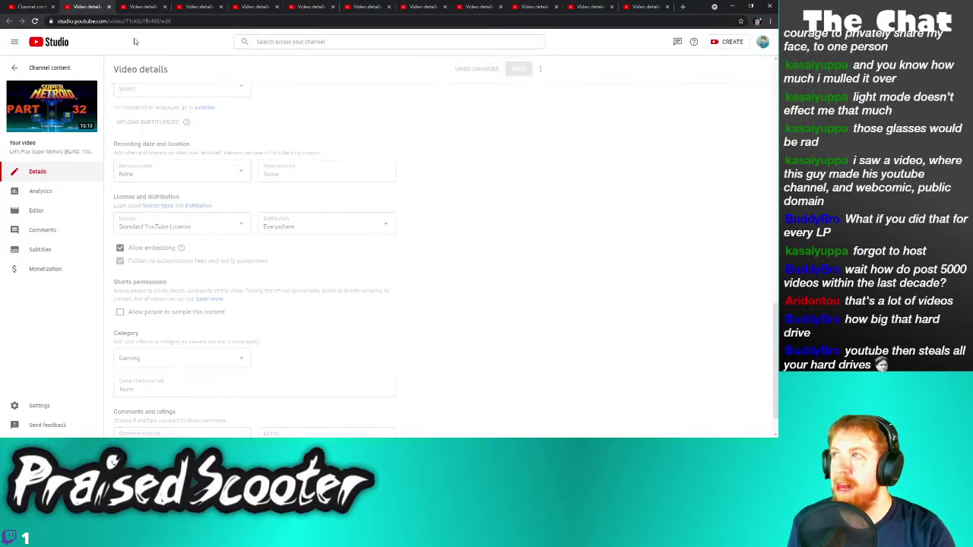
Close the part 32 page, turn off the Shorts sampling permission for Super Metroid part 31, and save
left_click(109, 7)
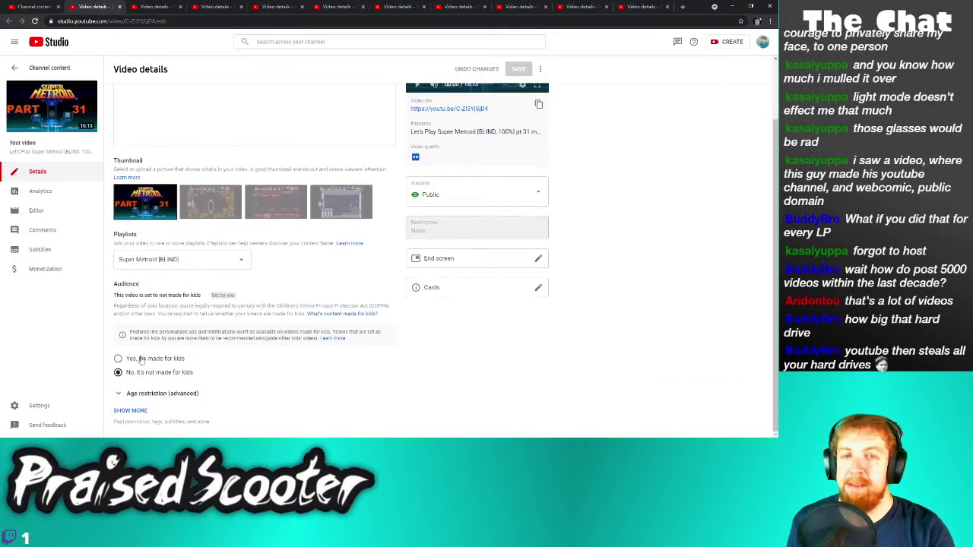
left_click(130, 409)
scroll(160, 372, "down", 9)
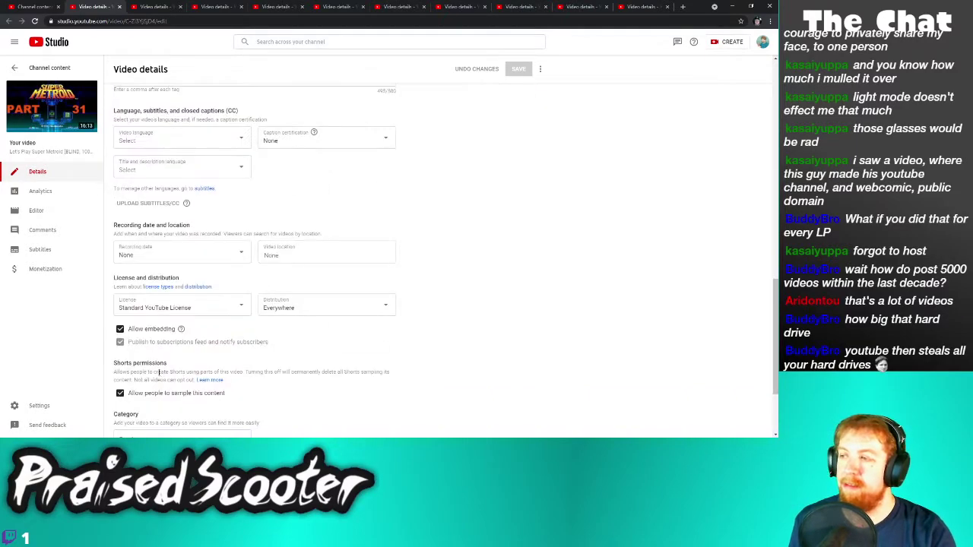
left_click(152, 393)
left_click(513, 68)
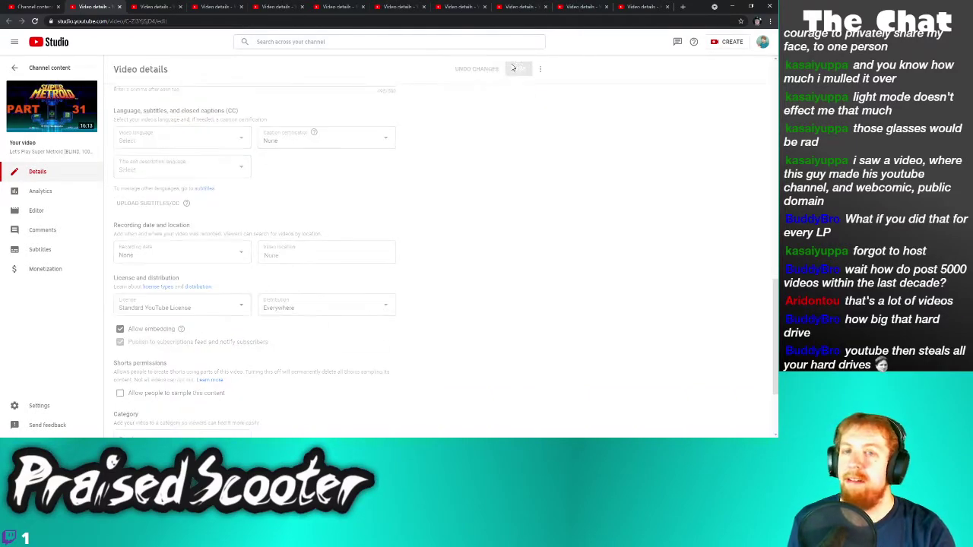
Close the Super Metroid part 31 page, turn off "Allow people to sample this content" for the Serious Sam 3 video, and save
left_click(119, 6)
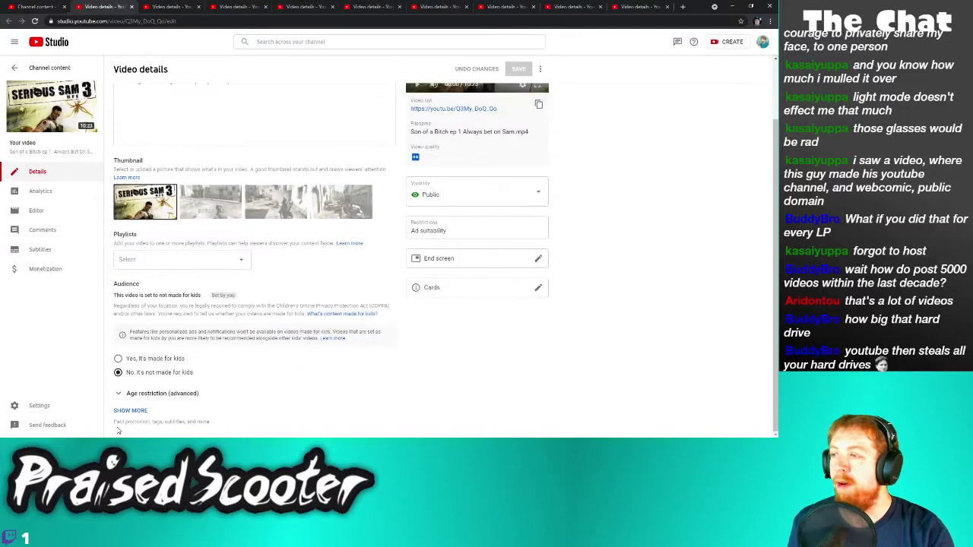
left_click(137, 412)
scroll(180, 397, "down", 9)
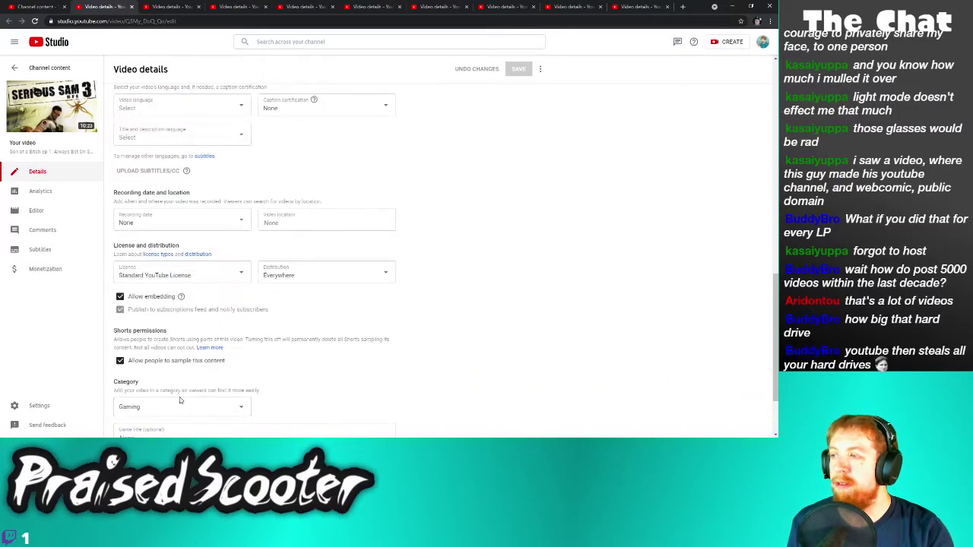
left_click(168, 363)
left_click(516, 70)
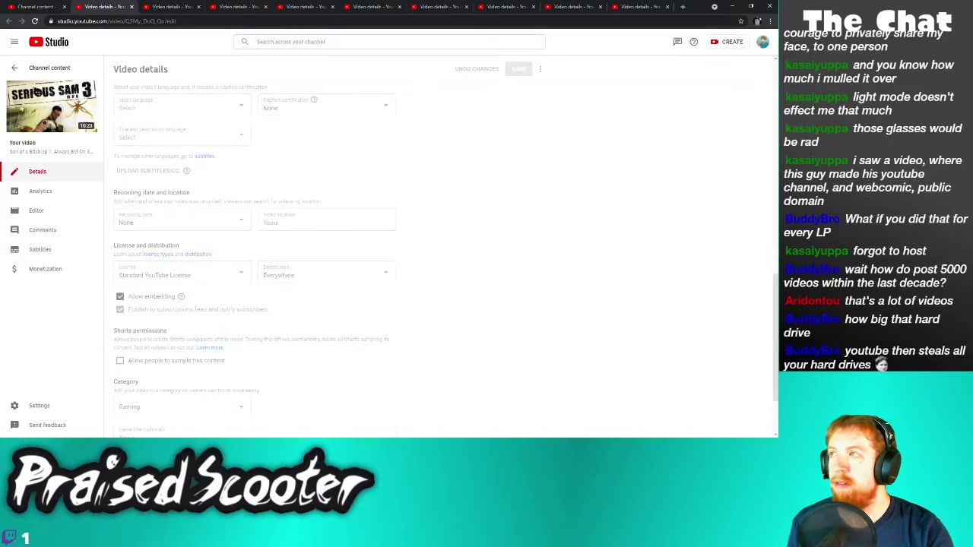
Close the Serious Sam 3 page, disable Shorts content sampling for Let's Play Sanctum pt44, and save the video details
left_click(131, 6)
scroll(231, 349, "down", 1)
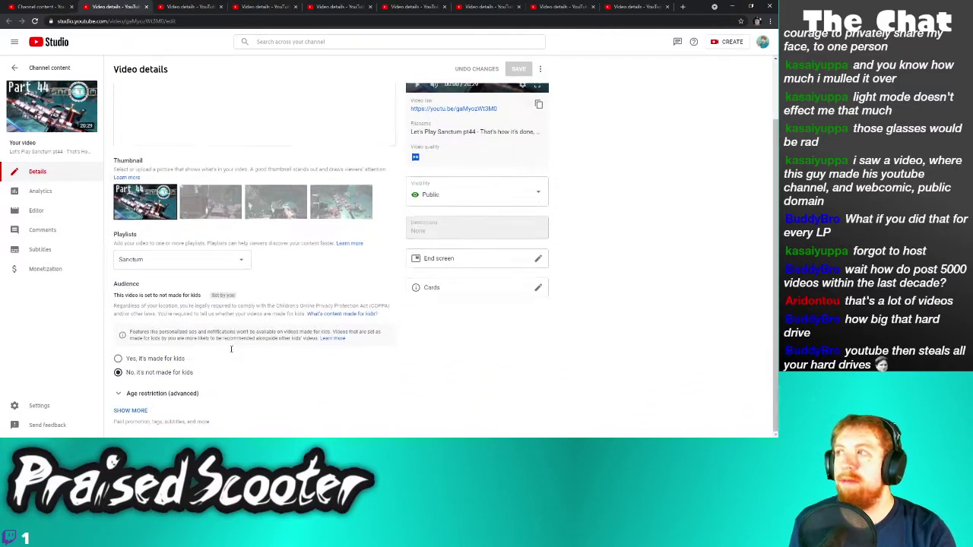
left_click(135, 411)
scroll(138, 403, "down", 8)
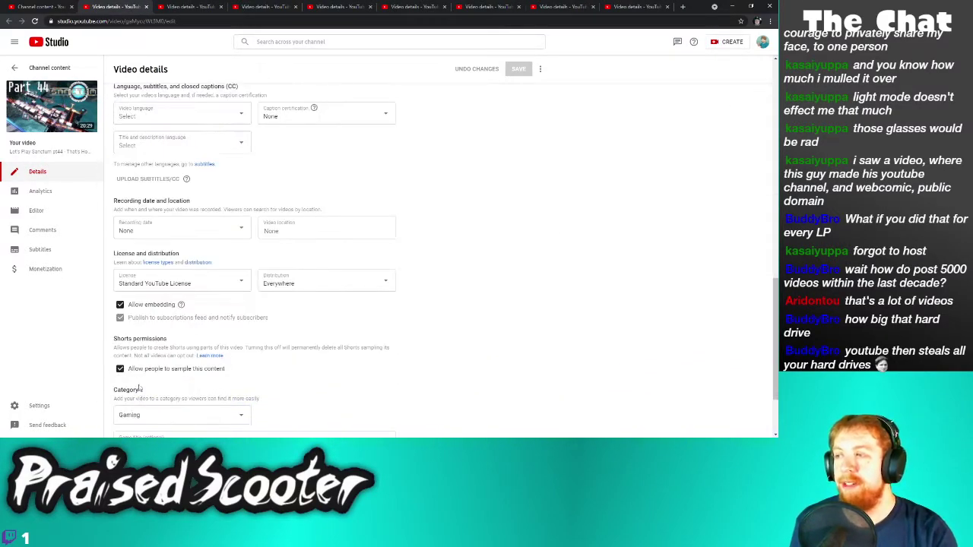
left_click(156, 369)
left_click(519, 69)
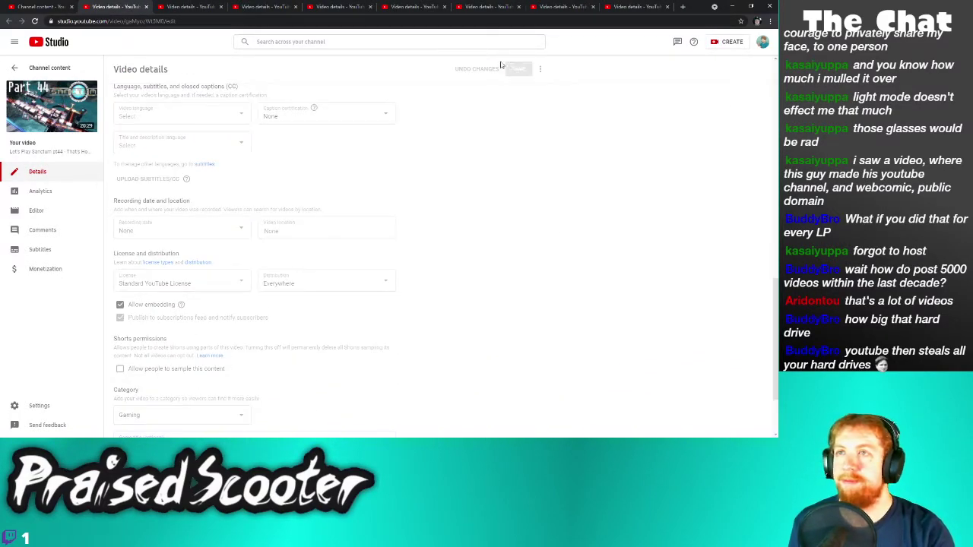
Close the Sanctum pt44 page, turn off "Allow people to sample this content" for the Worms Reloaded video, and save
left_click(147, 6)
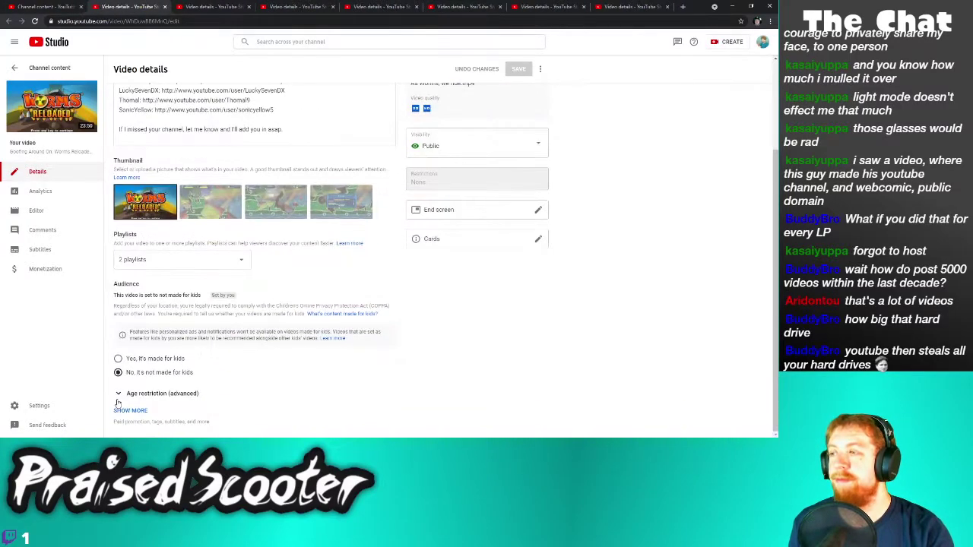
left_click(136, 411)
scroll(179, 400, "down", 8)
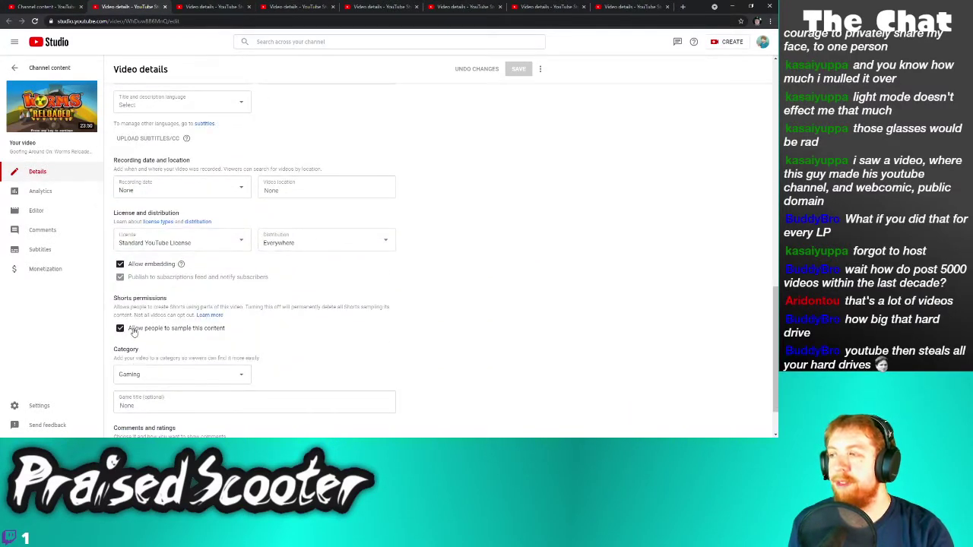
left_click(120, 328)
left_click(518, 68)
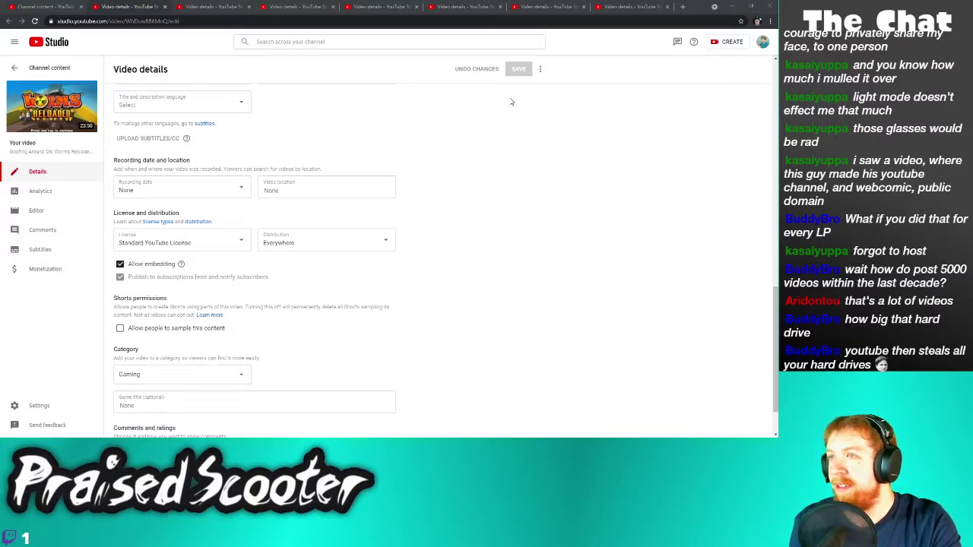
Close the Worms Reloaded page, turn off "Allow people to sample this content" for Let's Play Sanctum pt43, and save
left_click(164, 7)
scroll(145, 403, "down", 2)
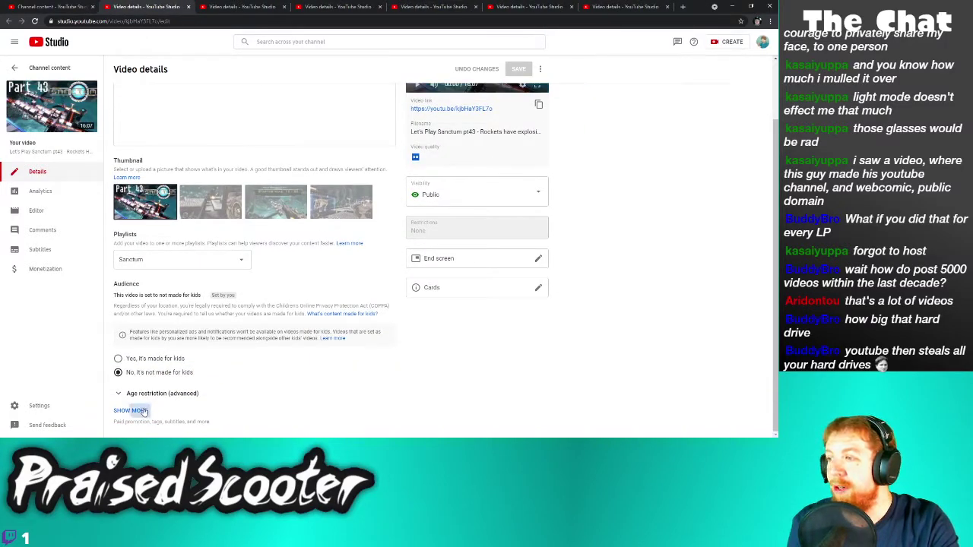
left_click(142, 411)
scroll(145, 395, "down", 6)
left_click(120, 409)
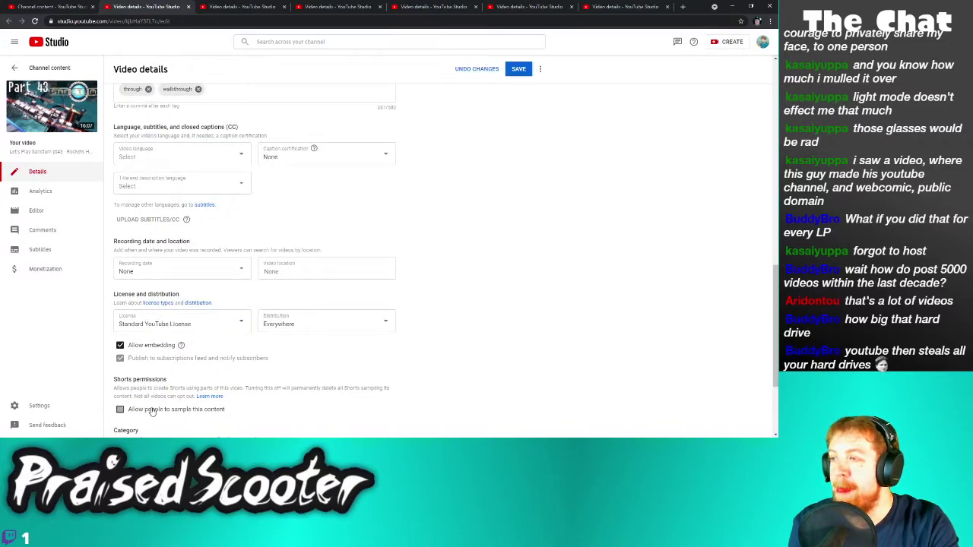
left_click(519, 69)
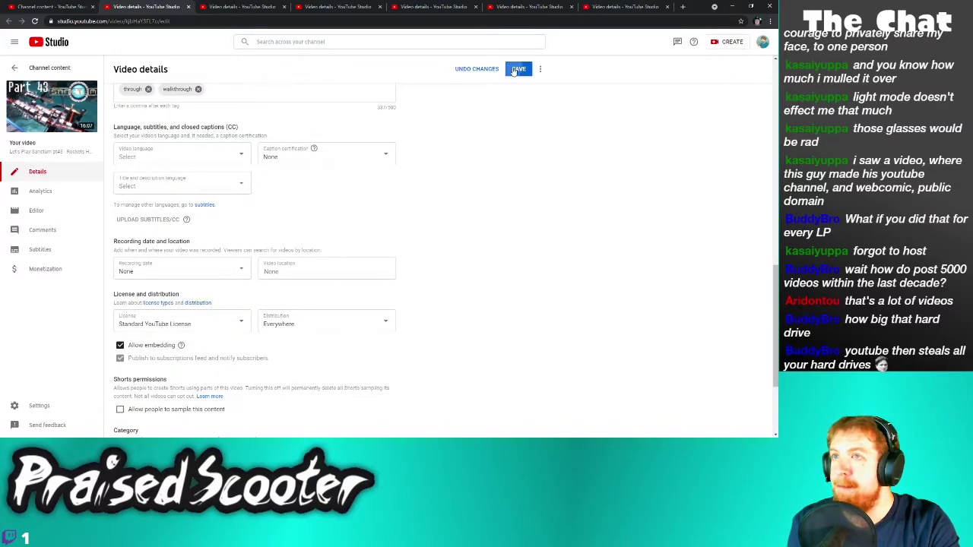
Close the Sanctum pt43 page, disable Shorts content sampling for Super Metroid part 30, and save the video details
left_click(189, 8)
scroll(227, 342, "down", 1)
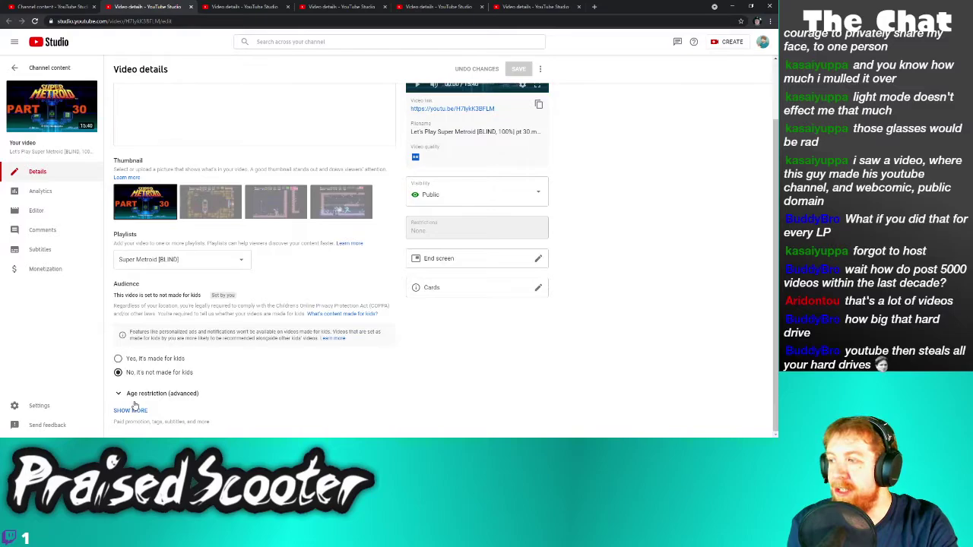
left_click(134, 395)
scroll(182, 372, "down", 5)
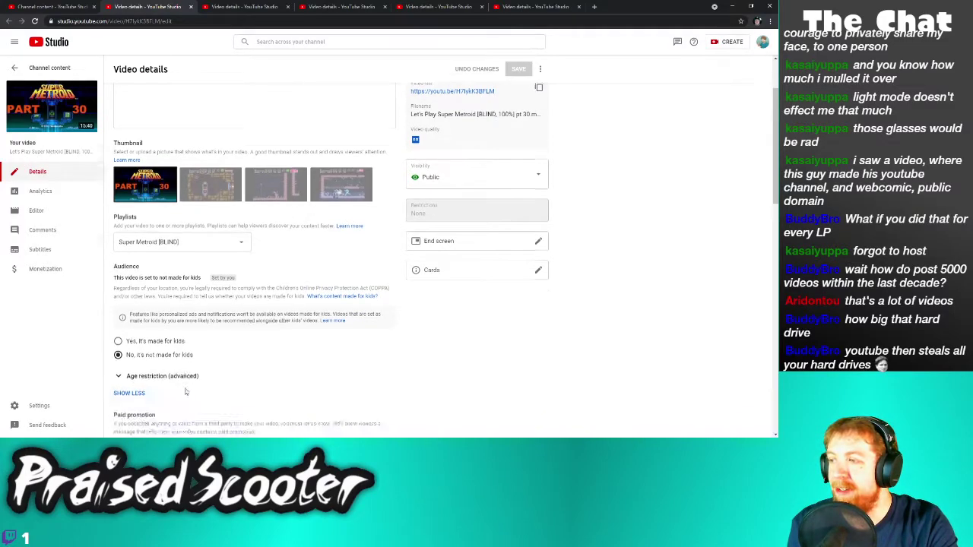
scroll(166, 373, "down", 3)
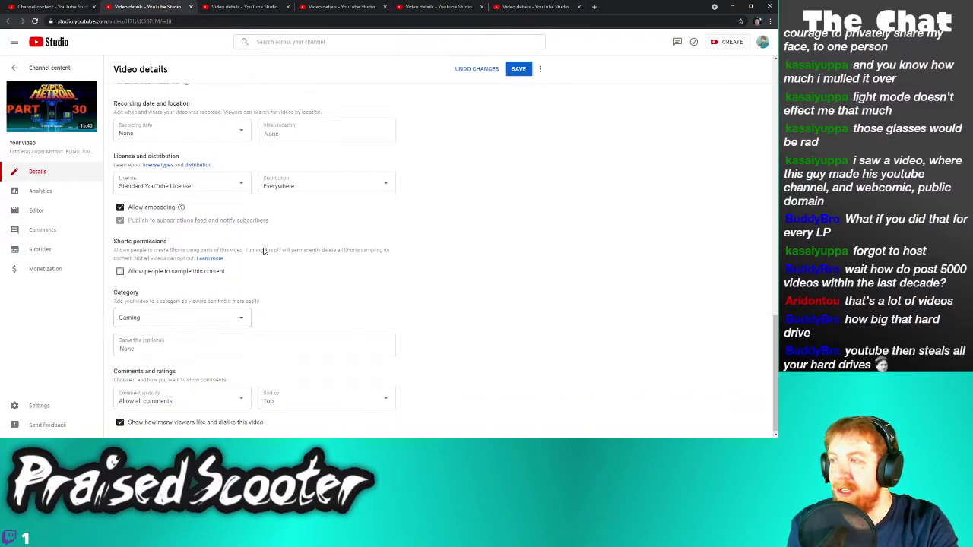
left_click(518, 68)
Close the part 30 page, turn off the Shorts sampling permission for Super Metroid part 29, and save
left_click(190, 7)
scroll(191, 362, "down", 3)
left_click(128, 408)
scroll(178, 370, "down", 6)
scroll(178, 368, "down", 3)
left_click(169, 355)
left_click(519, 68)
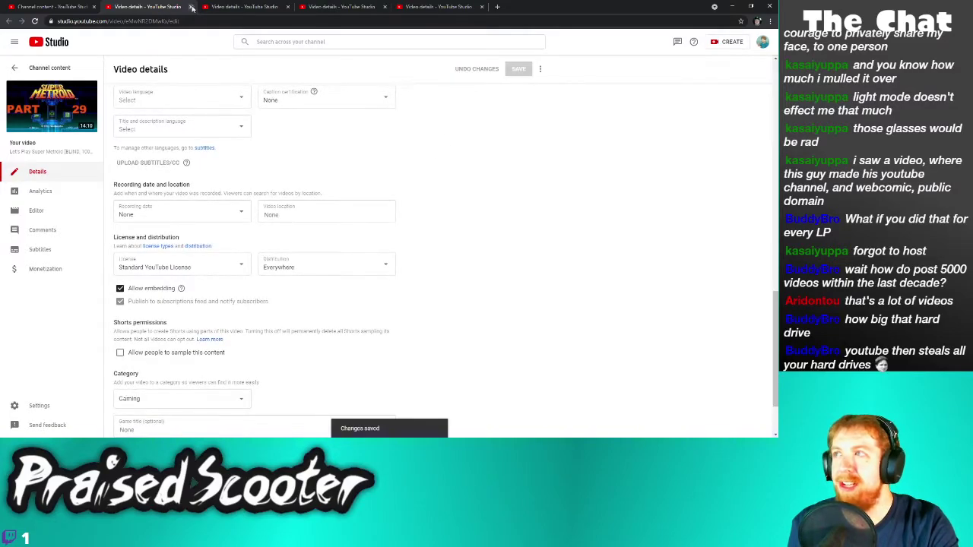
Close the part 29 page, turn off "Allow people to sample this content" for the Pokemon Platinum Monotype Challenge part 6 video, and save
left_click(193, 8)
scroll(228, 365, "down", 1)
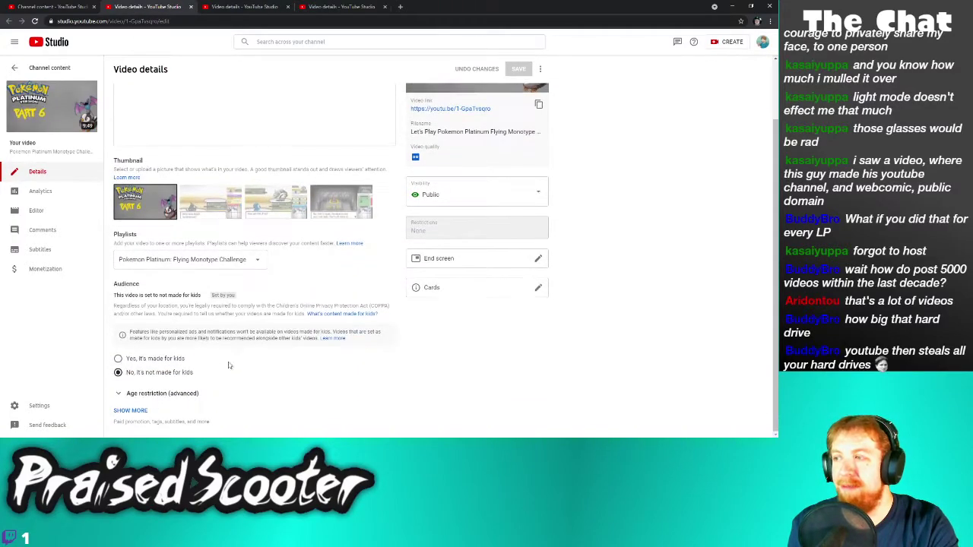
left_click(136, 417)
scroll(167, 396, "down", 5)
scroll(168, 411, "down", 1)
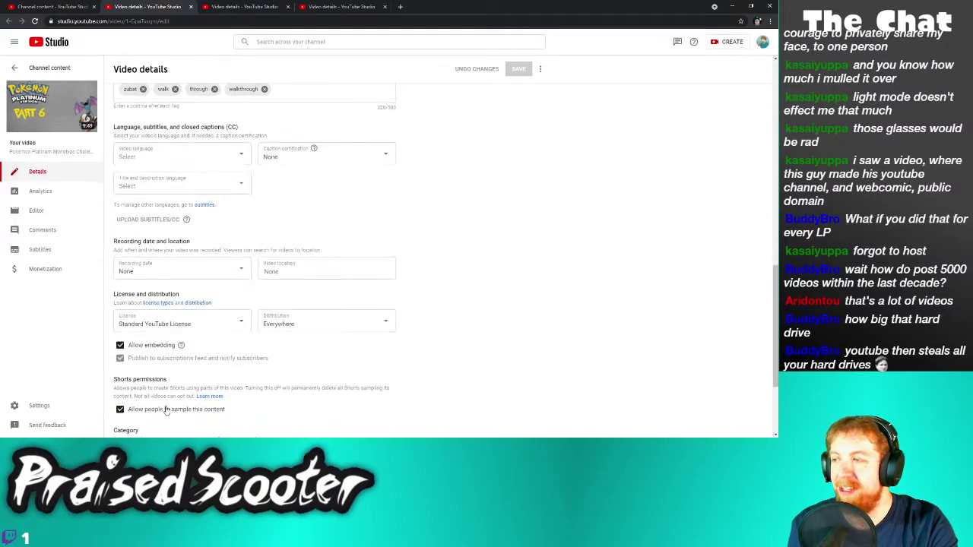
left_click(120, 409)
left_click(518, 70)
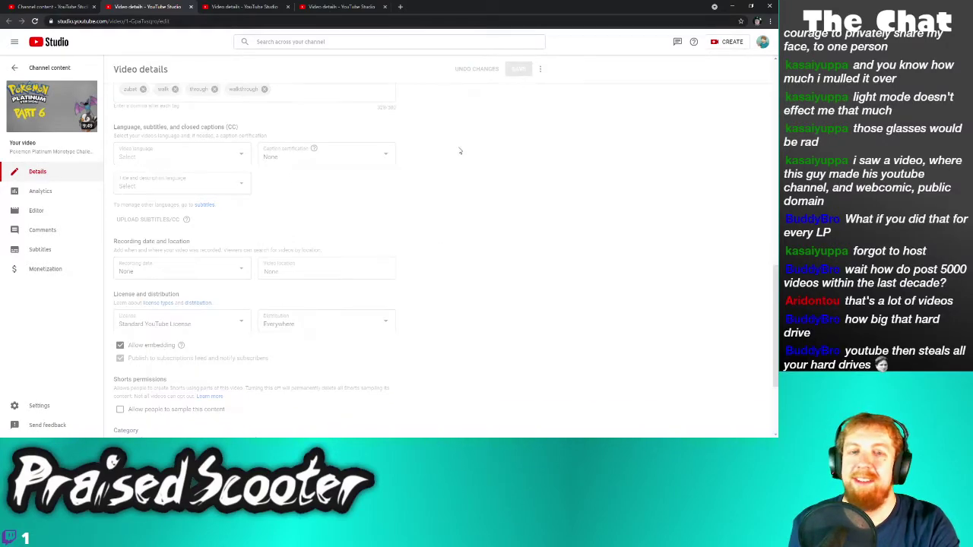
Close the Pokemon Platinum page, disable Shorts content sampling for Super Metroid part 27, and save
left_click(190, 7)
scroll(167, 304, "down", 2)
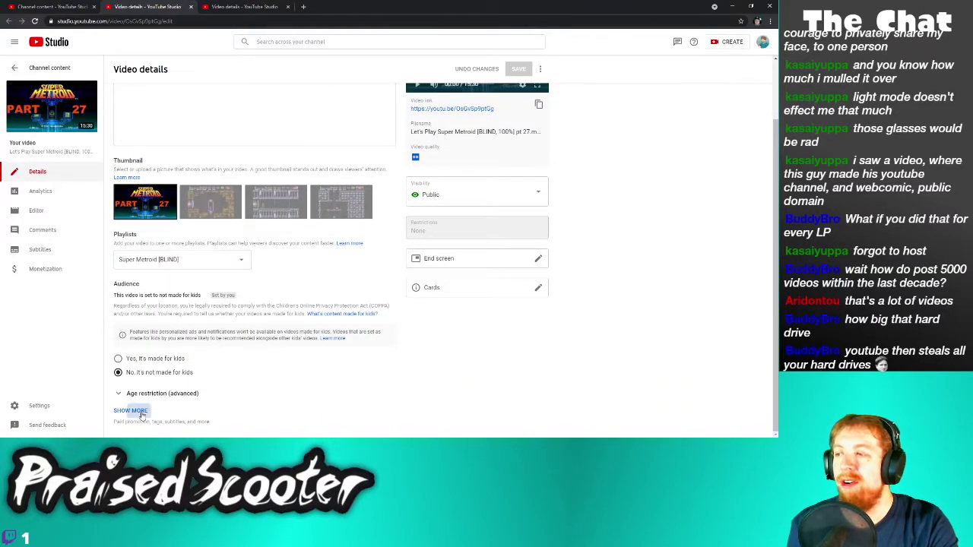
left_click(132, 410)
scroll(167, 342, "down", 15)
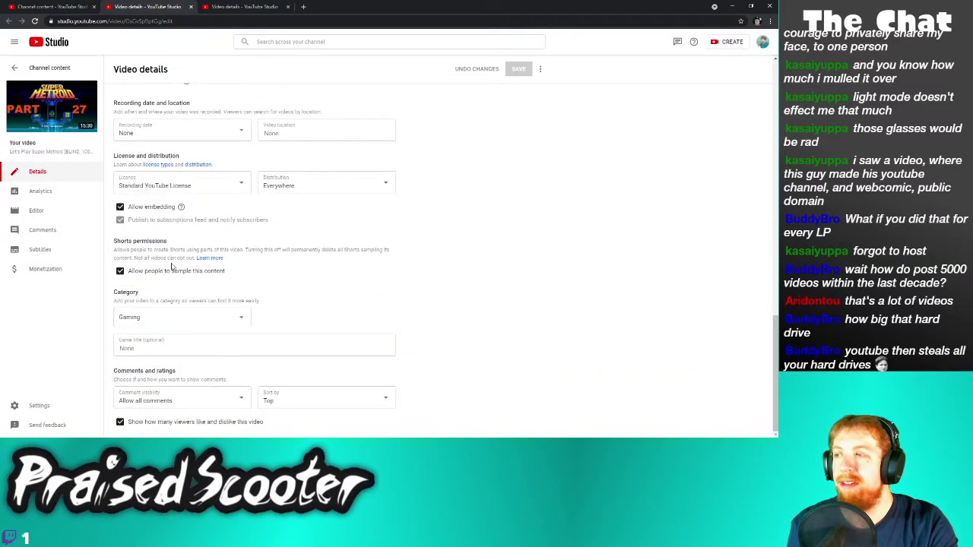
left_click(120, 272)
left_click(514, 69)
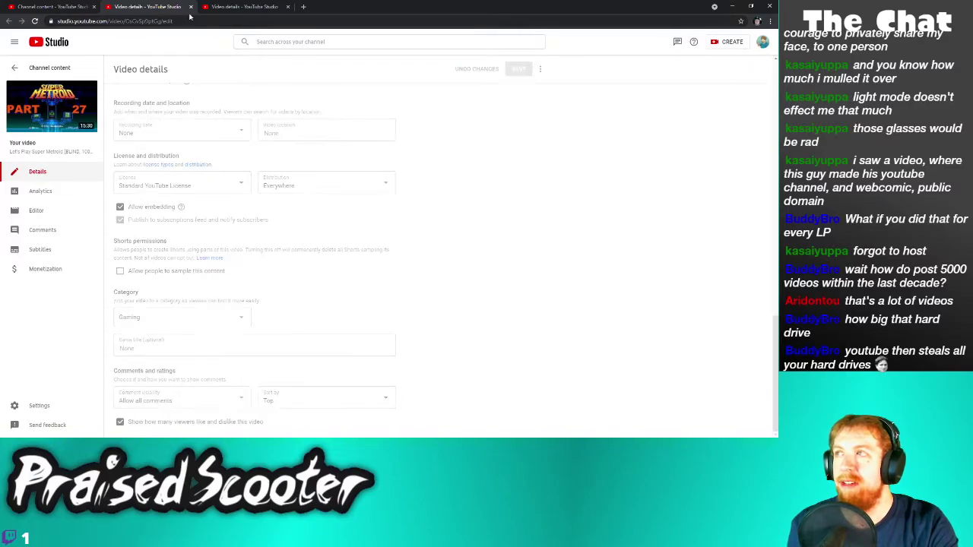
Close the part 27 page, turn off the Shorts sampling permission for Super Metroid part 28, save, and close its page
left_click(190, 7)
scroll(178, 357, "down", 2)
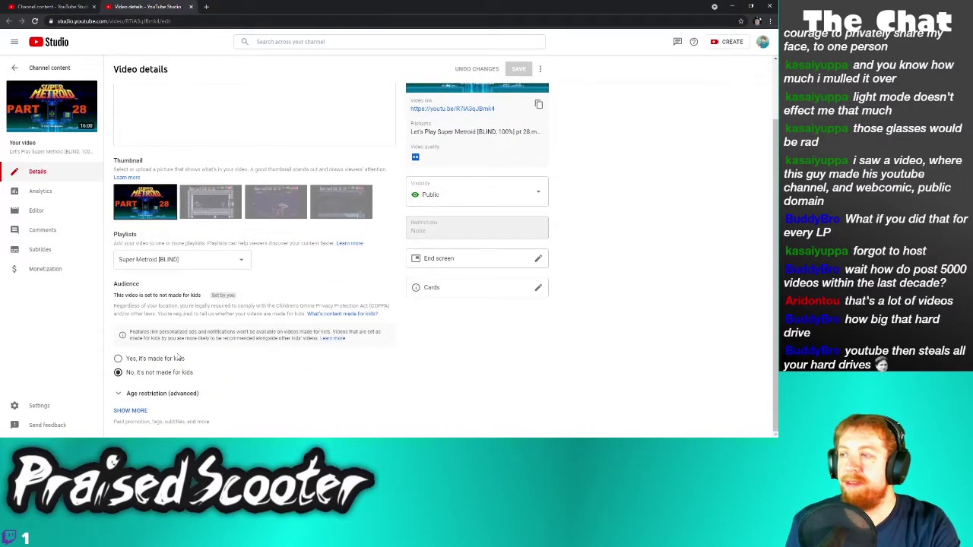
left_click(135, 411)
scroll(161, 373, "down", 10)
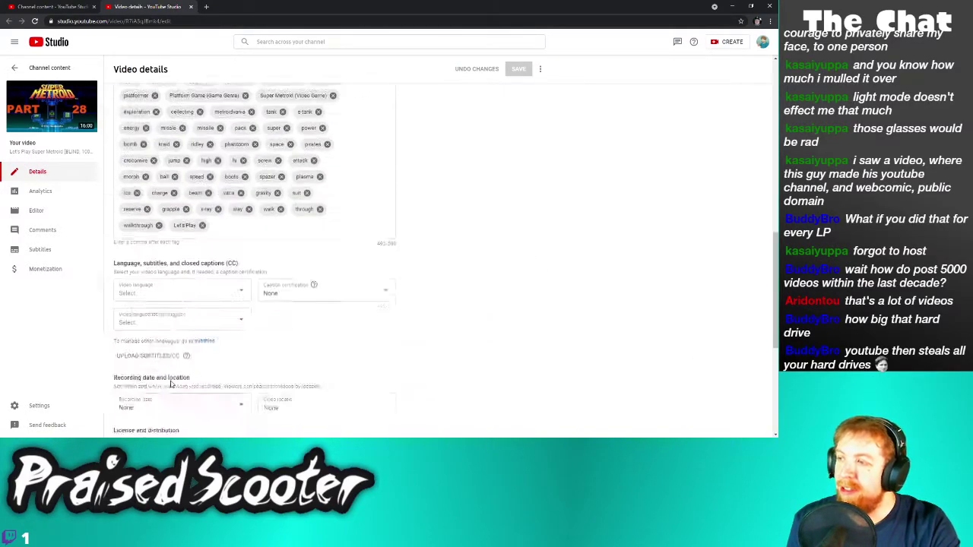
left_click(188, 271)
left_click(527, 66)
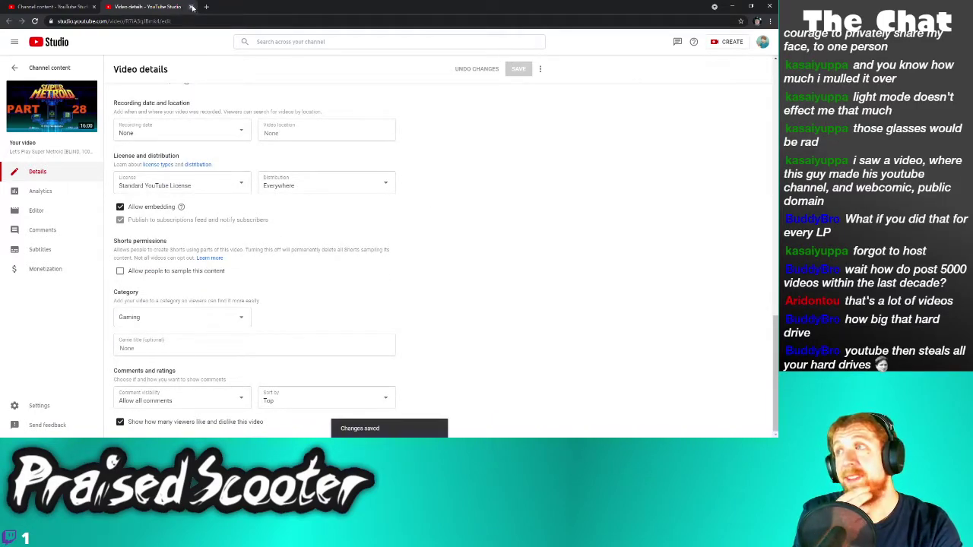
left_click(192, 6)
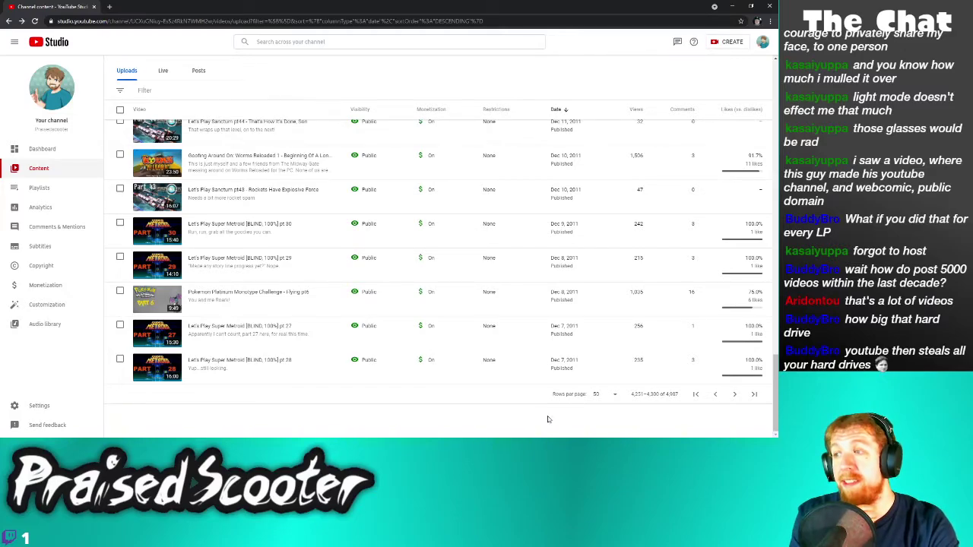
Go to the previous page of the uploads list and open the details of its first four videos in new tabs, Super Mario RPG pt1 through Pokemon Platinum pt29
left_click(715, 395)
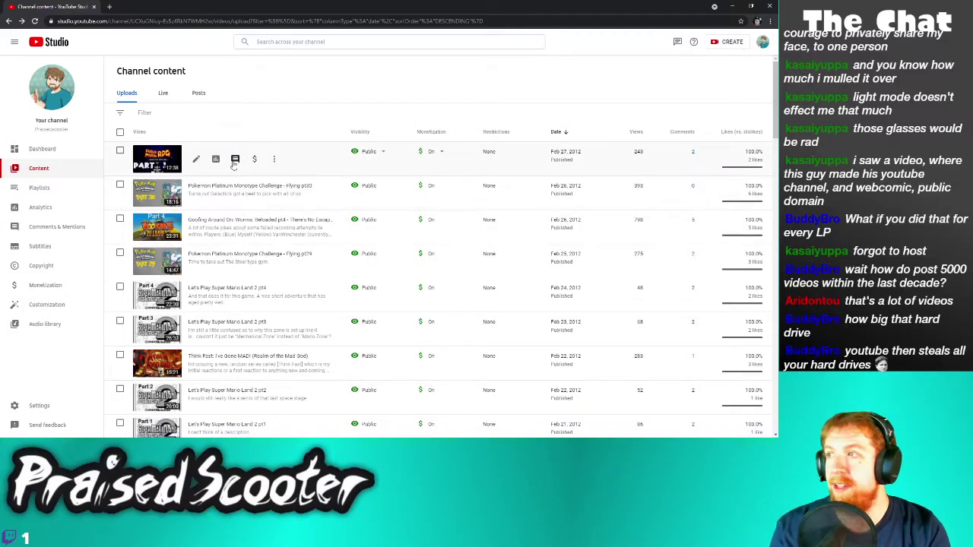
right_click(196, 159)
left_click(206, 164)
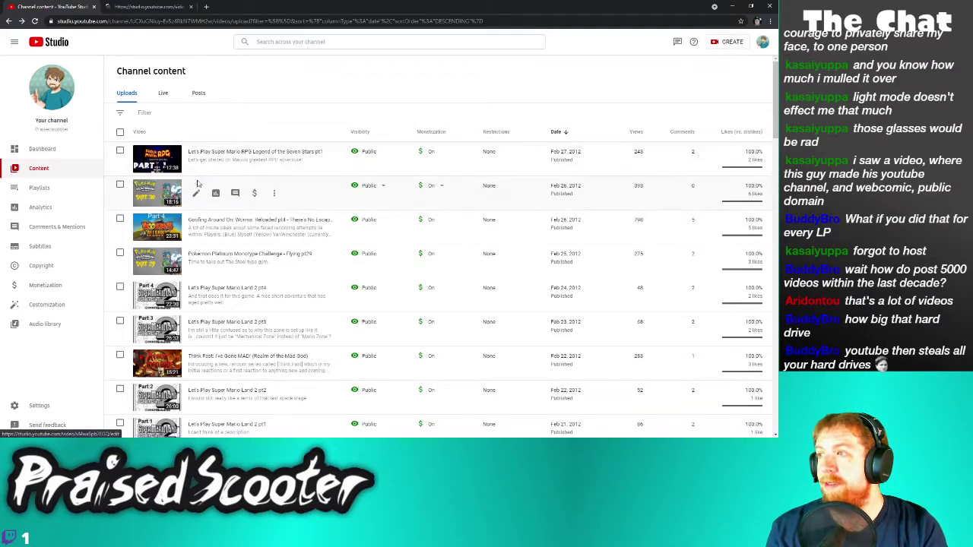
right_click(199, 194)
left_click(205, 199)
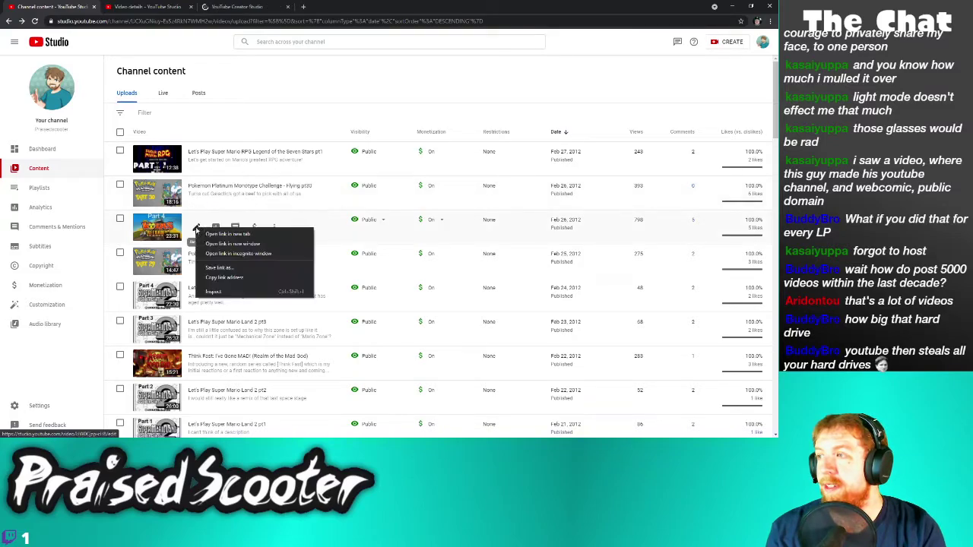
right_click(195, 227)
left_click(205, 233)
right_click(197, 261)
left_click(207, 266)
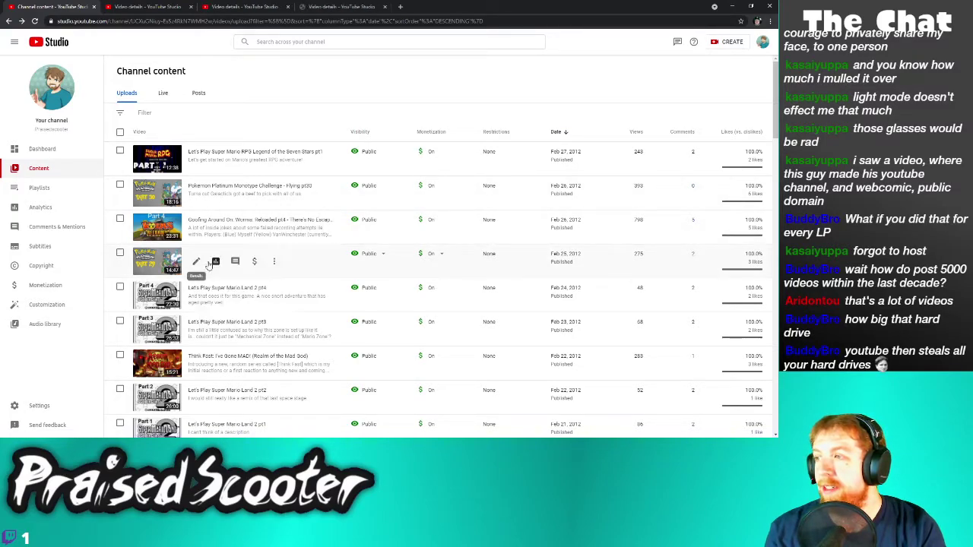
Open the details of Super Mario Land 2 pt4, pt3, Think Fast: I've Gone MAD! and Super Mario Land 2 pt2 in new tabs
right_click(197, 295)
left_click(204, 304)
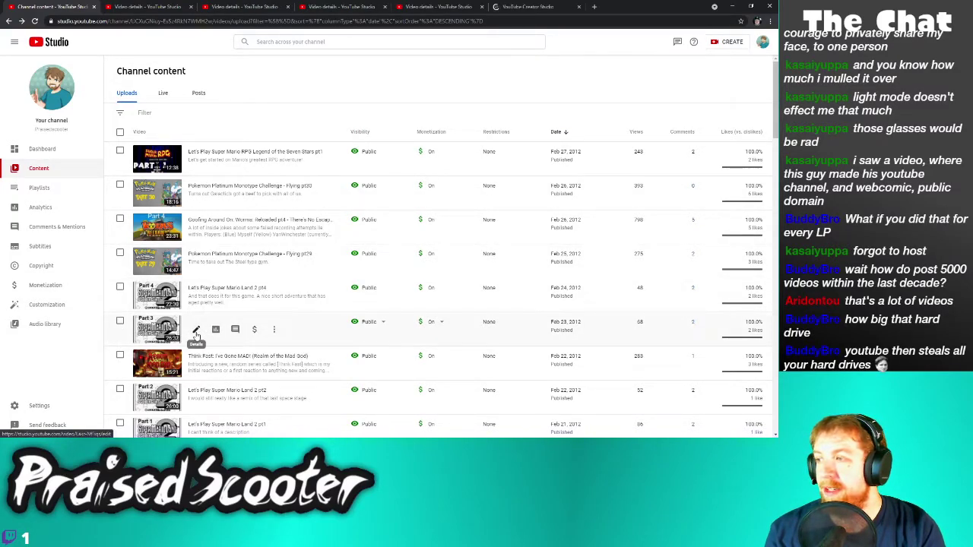
right_click(196, 330)
left_click(207, 337)
right_click(196, 363)
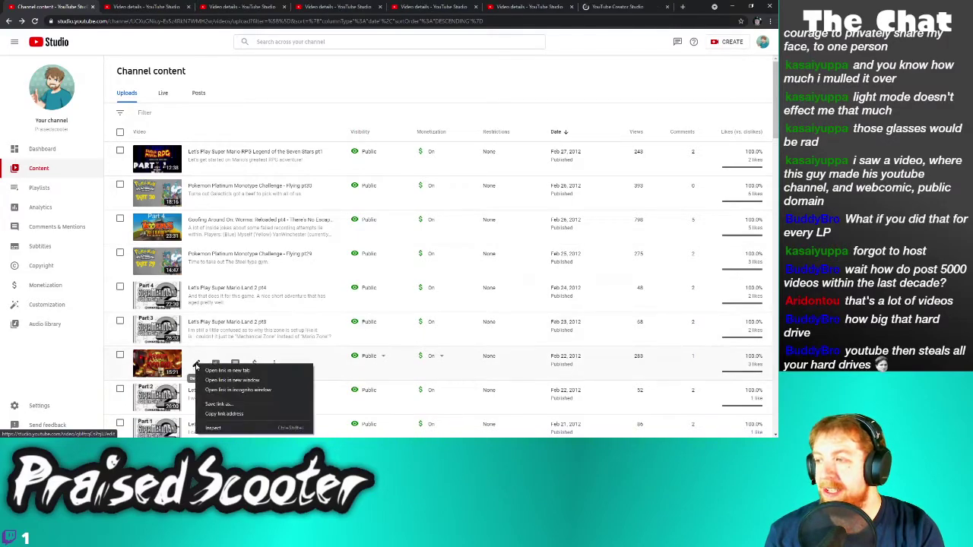
left_click(206, 372)
right_click(196, 398)
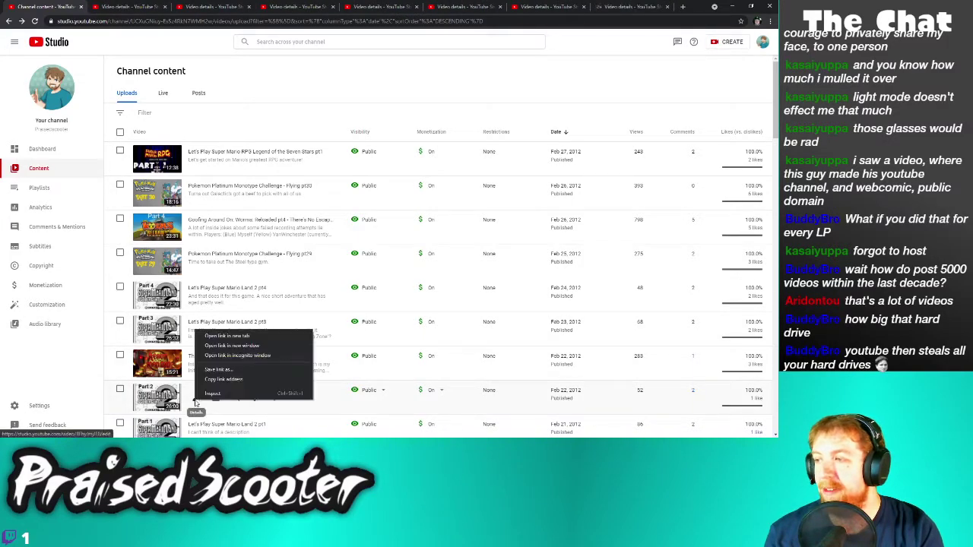
left_click(222, 334)
Open the details of Super Mario Land 2 pt1 and Let's Play Super Mario Land in new tabs and view both pages
scroll(226, 354, "down", 2)
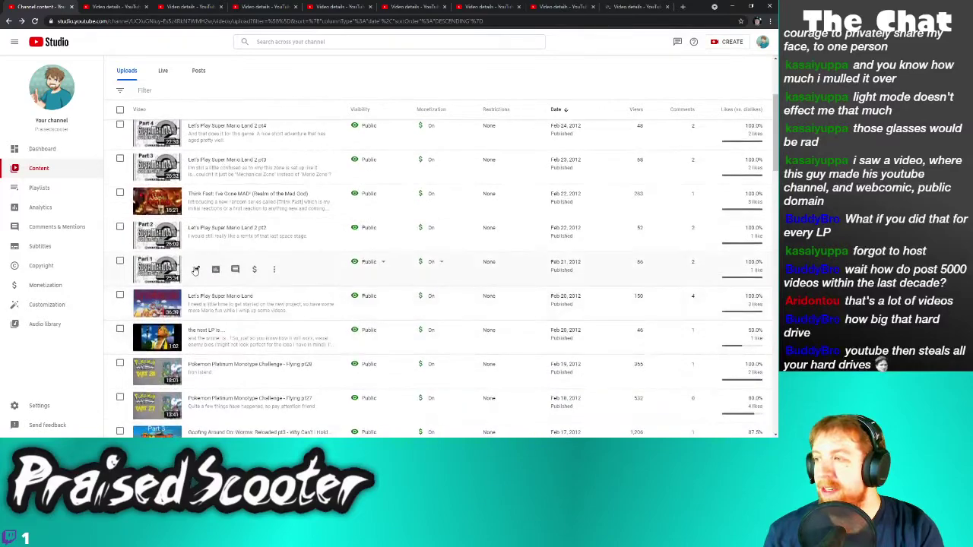
right_click(197, 270)
left_click(207, 275)
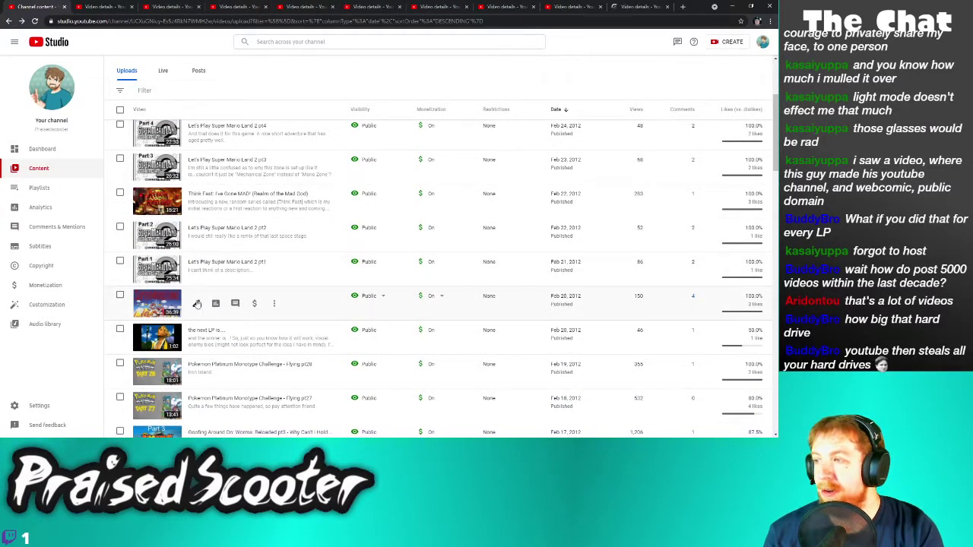
right_click(196, 304)
left_click(206, 311)
left_click(578, 4)
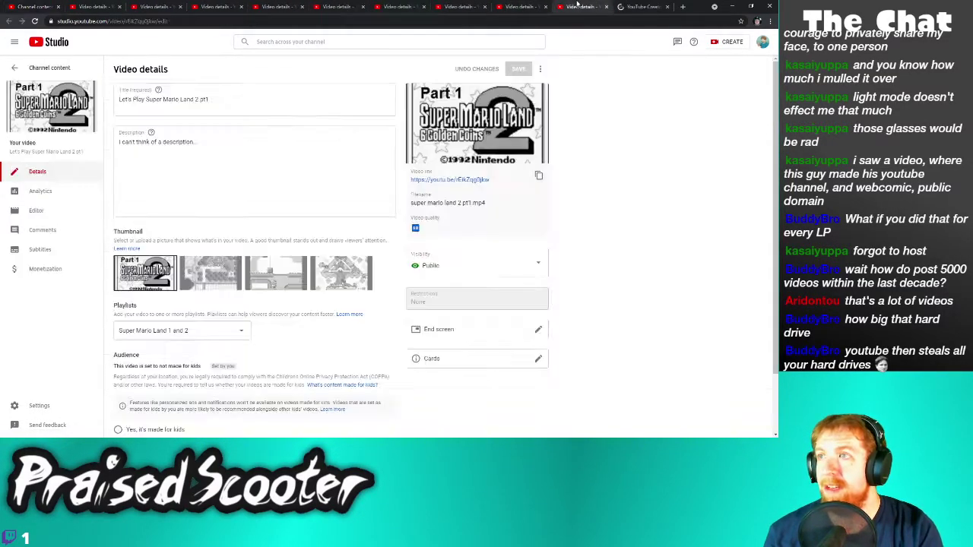
left_click(638, 6)
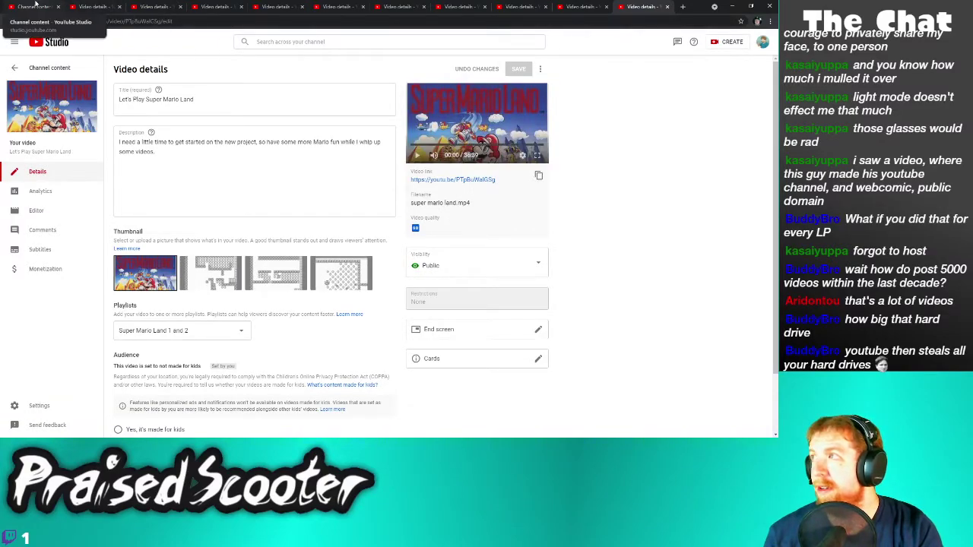
Return to the uploads list and open the details of "the next LP is..." and Pokemon Platinum Flying pt28 and pt27 in new tabs
left_click(34, 7)
right_click(196, 338)
left_click(213, 345)
right_click(196, 372)
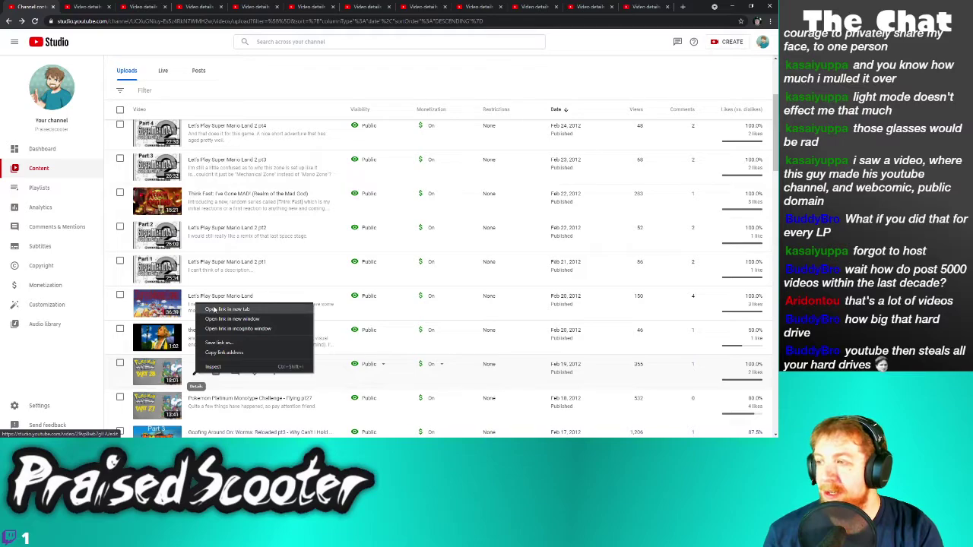
left_click(215, 309)
right_click(196, 405)
left_click(224, 340)
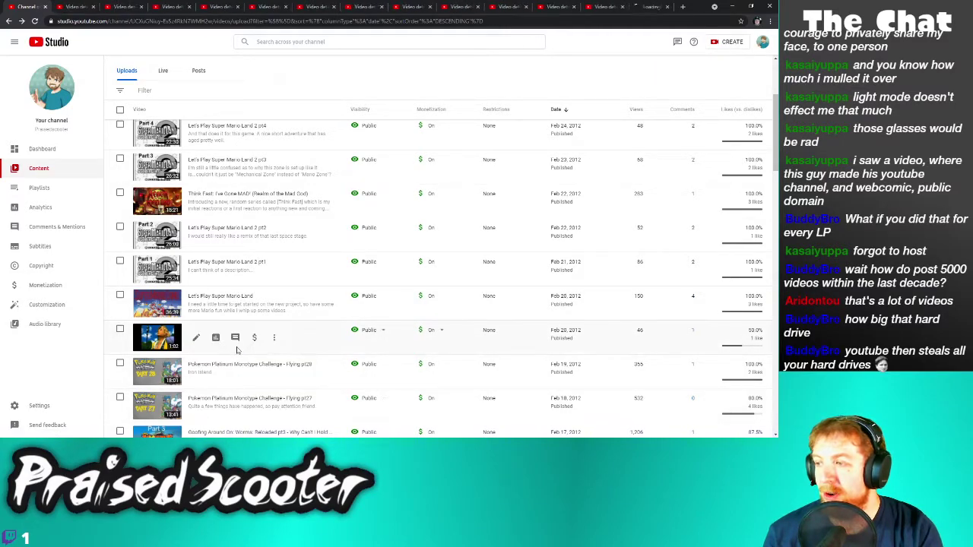
Open the details of Worms Reloaded pt3 and Let's Play Warioland 4 pt 24 and pt 23 in new tabs
scroll(228, 335, "down", 4)
right_click(197, 157)
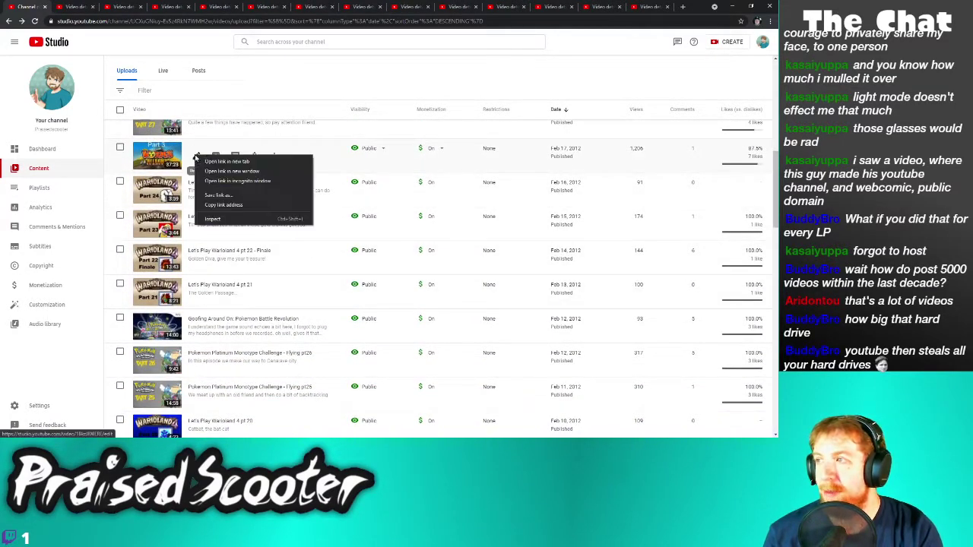
left_click(207, 161)
right_click(196, 190)
left_click(205, 195)
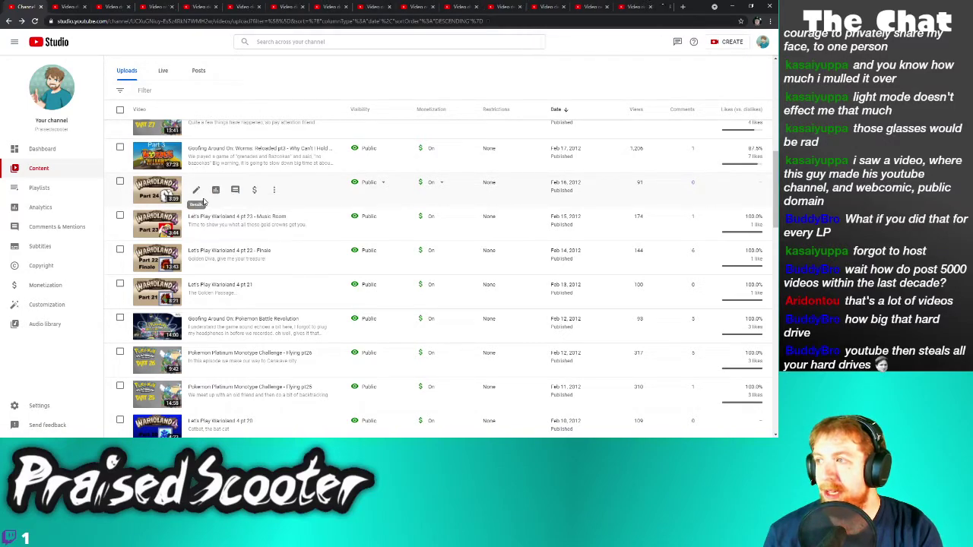
right_click(196, 225)
left_click(206, 229)
Open the details of Warioland 4 pt 22 and pt 21, Pokemon Battle Revolution, and Pokemon Platinum Flying pt26 in new tabs
right_click(199, 258)
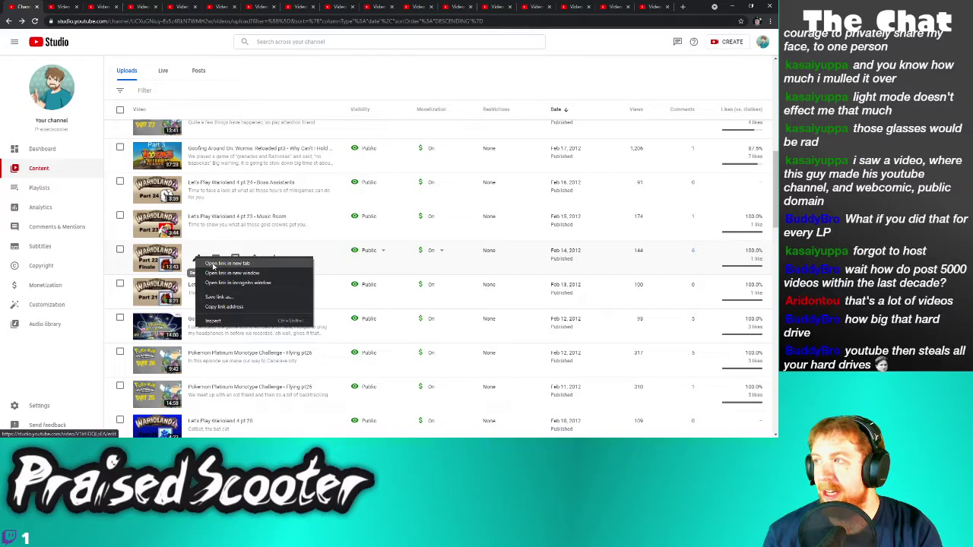
left_click(213, 264)
right_click(196, 293)
left_click(208, 297)
right_click(195, 326)
left_click(208, 332)
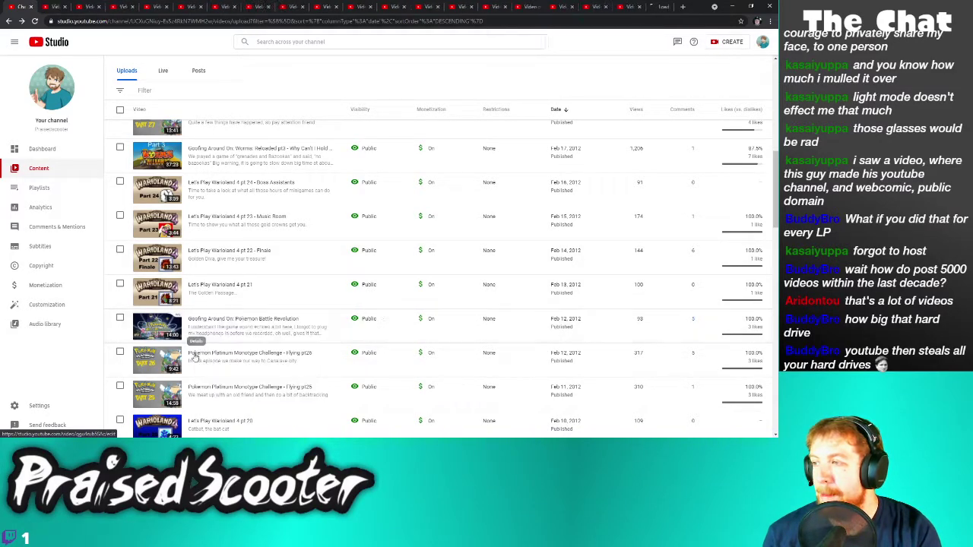
right_click(195, 363)
left_click(207, 371)
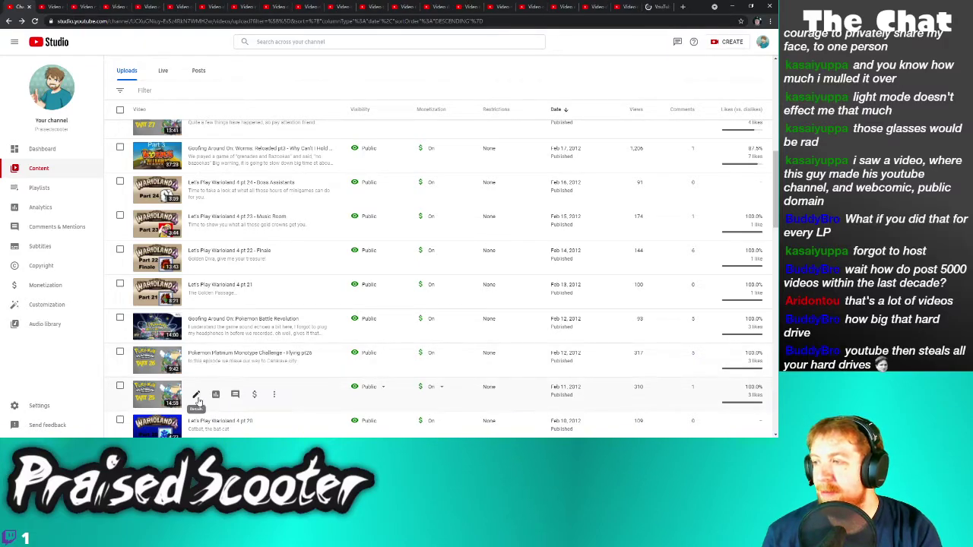
Open the details of Pokemon Platinum Flying pt25, merge its separate window into the main window as a tab, and return to the uploads list
right_click(195, 396)
left_click(230, 343)
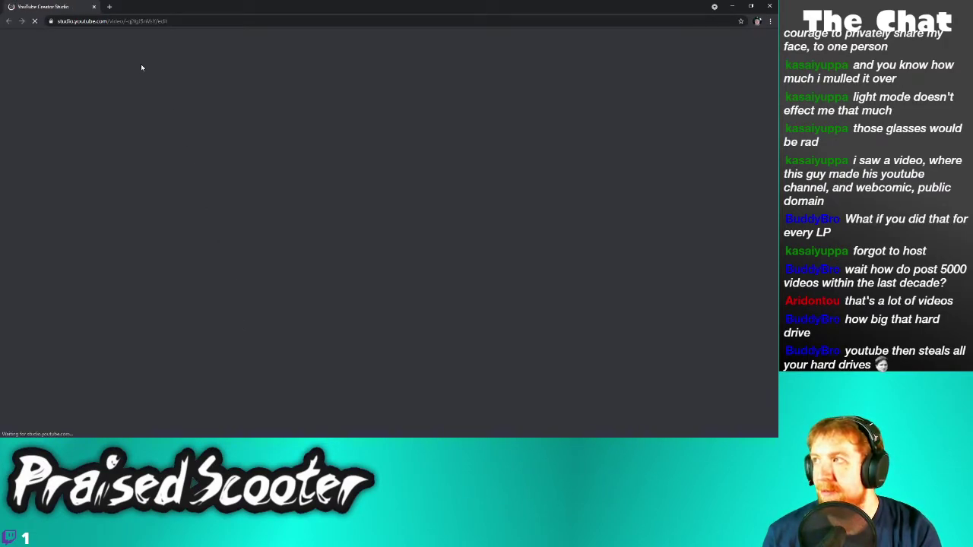
key("ctrl+w")
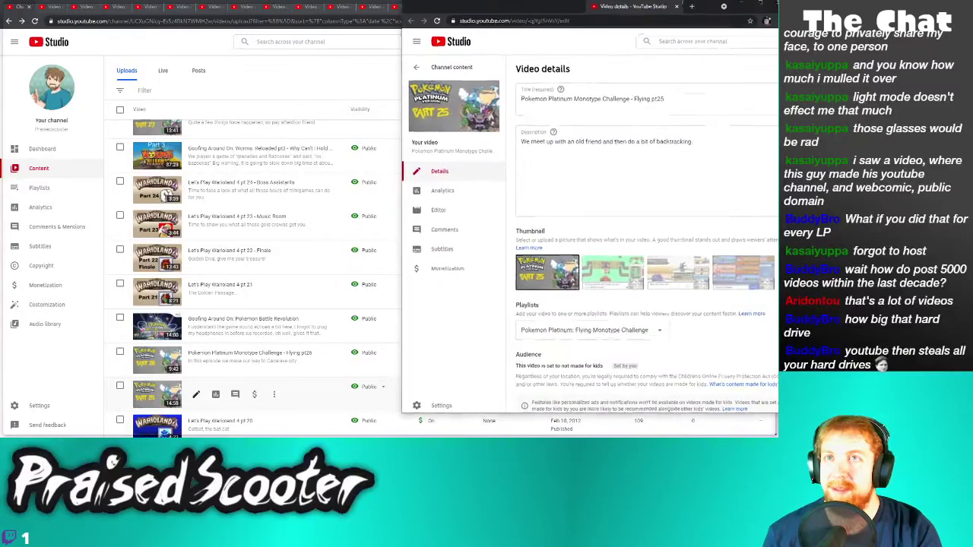
key("super+Up")
left_click_drag(44, 13, 654, 7)
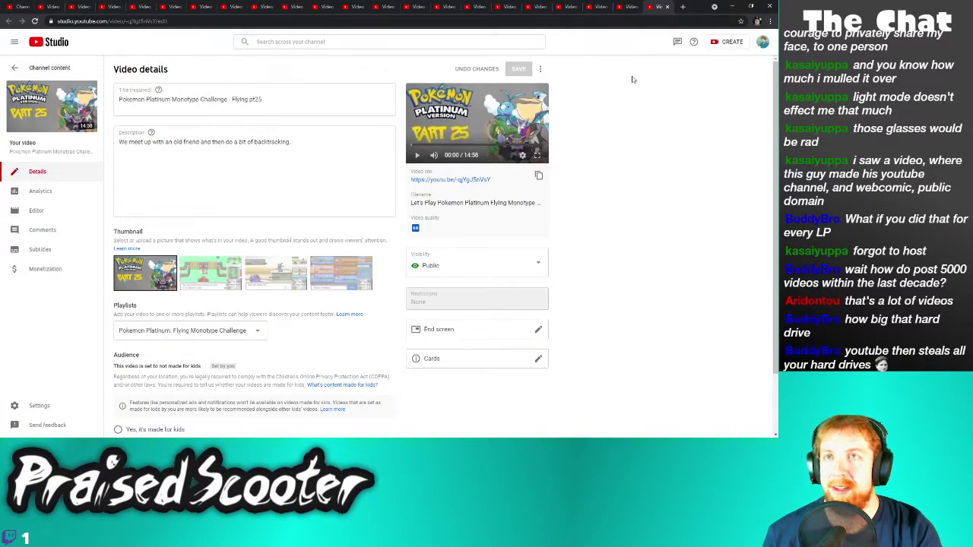
left_click(23, 8)
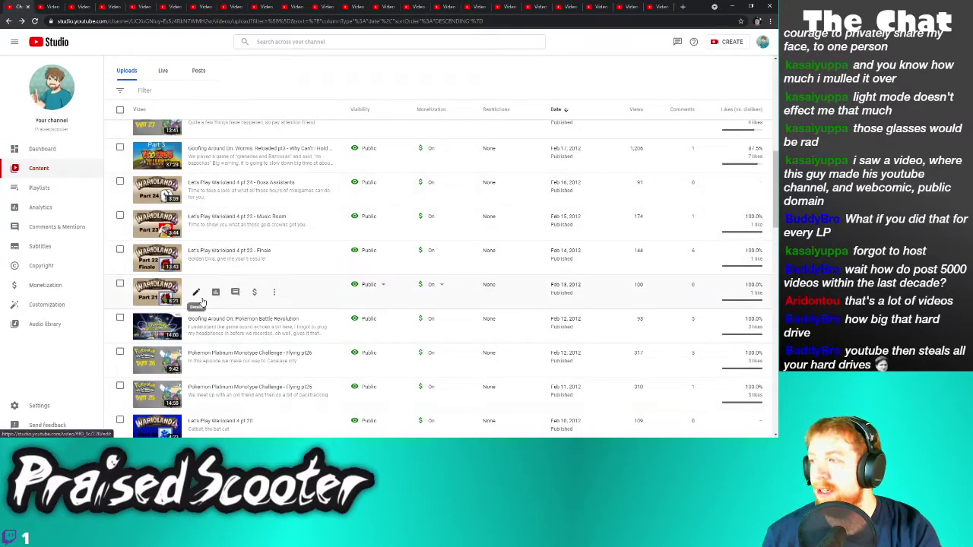
Open the details of Let's Play Warioland 4 pt 20, pt 19 and pt 18 in new tabs
scroll(240, 372, "down", 3)
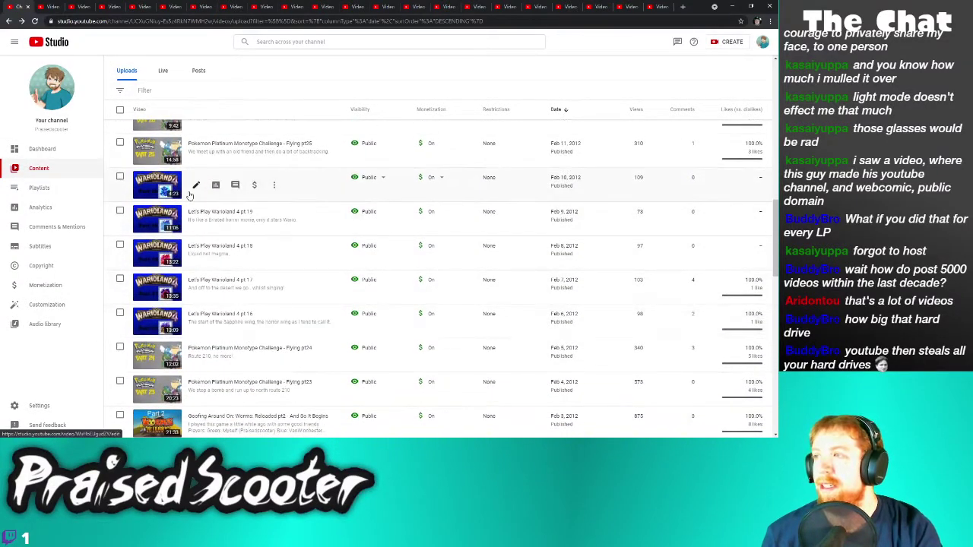
right_click(195, 186)
key("Escape")
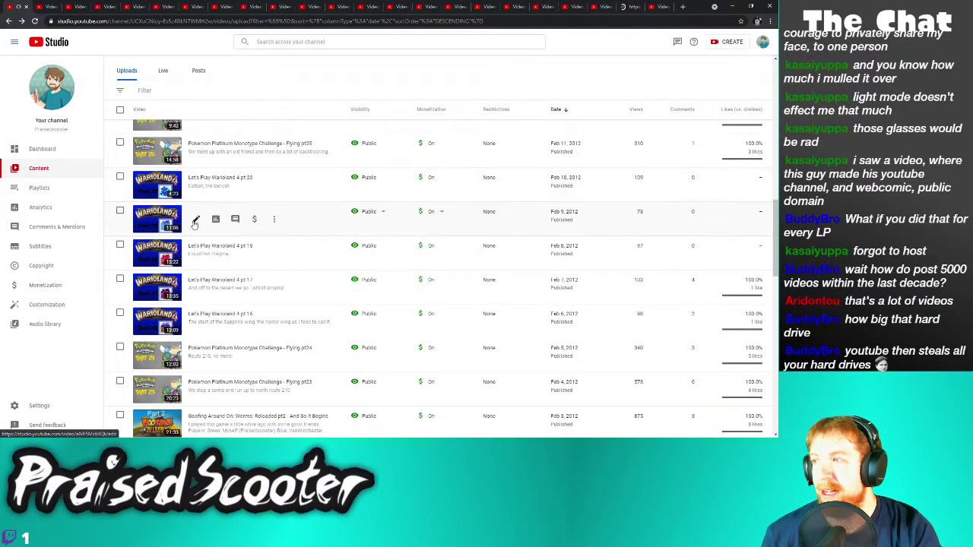
right_click(196, 221)
key("Escape")
right_click(196, 253)
key("Escape")
Open the details of Warioland 4 pt 17 and pt 16 and Pokemon Platinum Flying pt24 and pt23 in new tabs
right_click(194, 285)
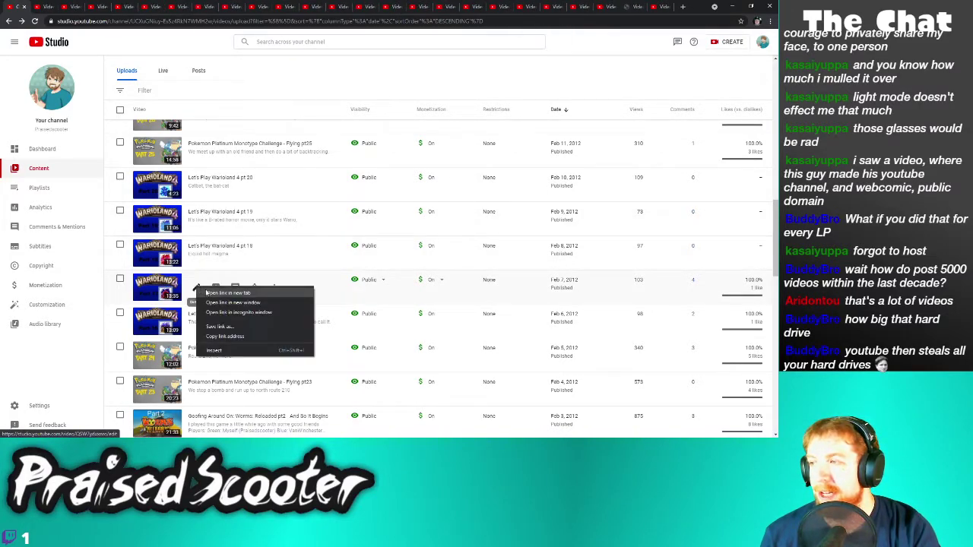
key("Escape")
right_click(196, 322)
key("Escape")
right_click(196, 354)
left_click(217, 361)
right_click(198, 390)
left_click(217, 324)
Open the details of Worms Reloaded pt2 and Let's Play Warioland 4 pt 15 and pt 14 in new tabs
scroll(216, 327, "down", 2)
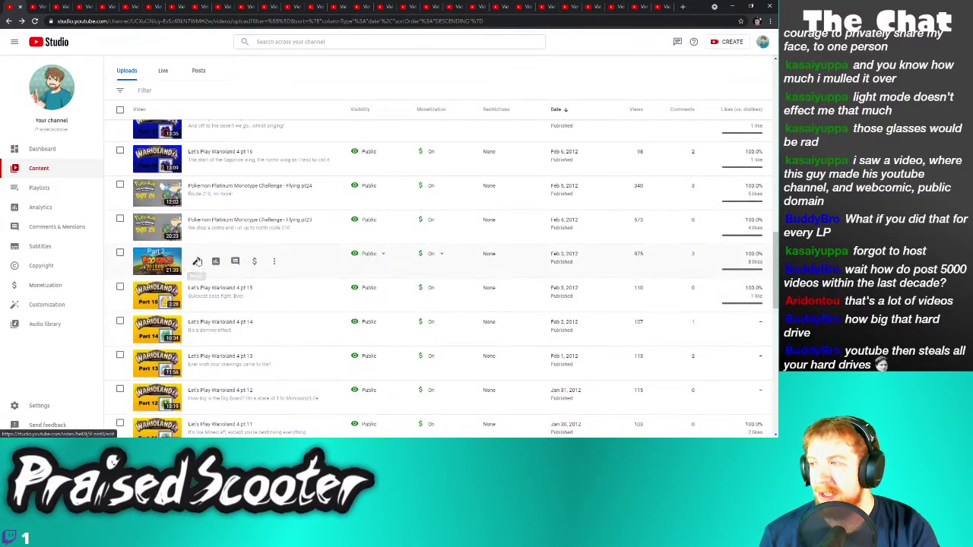
right_click(196, 262)
left_click(218, 274)
right_click(196, 297)
left_click(213, 304)
right_click(197, 330)
left_click(210, 334)
Open the details of Let's Play Warioland 4 pt 13, pt 12 and pt 11 in new tabs
right_click(197, 364)
left_click(212, 369)
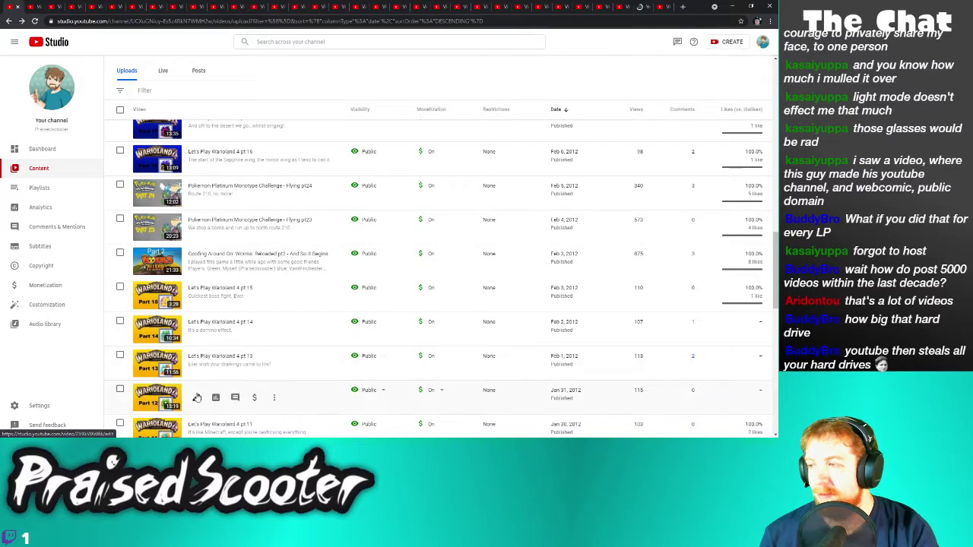
right_click(196, 397)
left_click(212, 335)
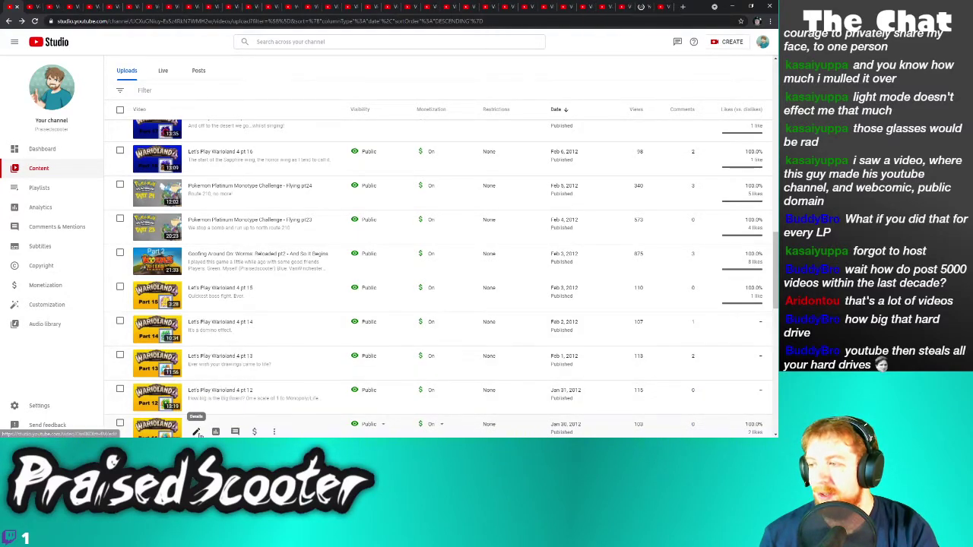
right_click(197, 431)
left_click(221, 368)
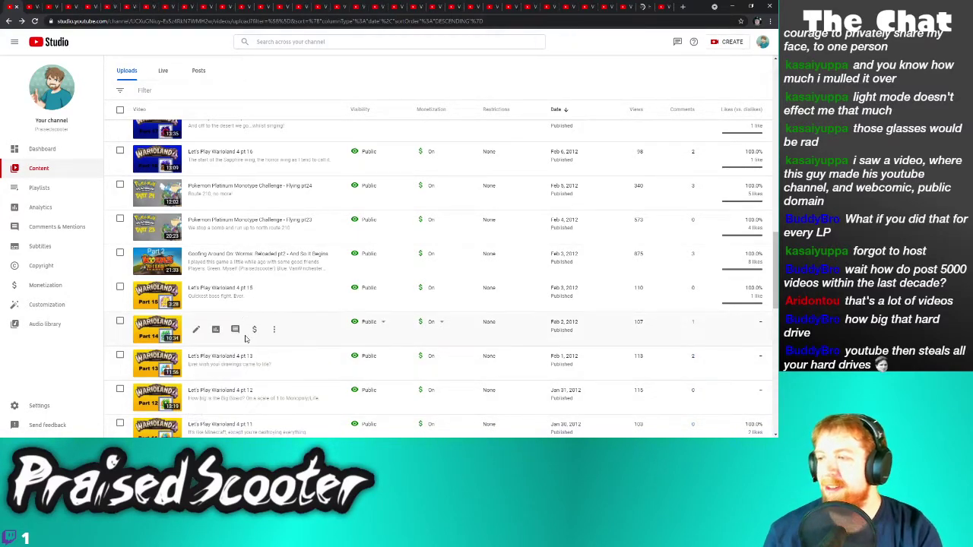
Open the details of Left 4 Dead 2, Pokemon Platinum Flying pt22 and pt21, and Warioland 4 pt 10 in new tabs
scroll(245, 338, "down", 5)
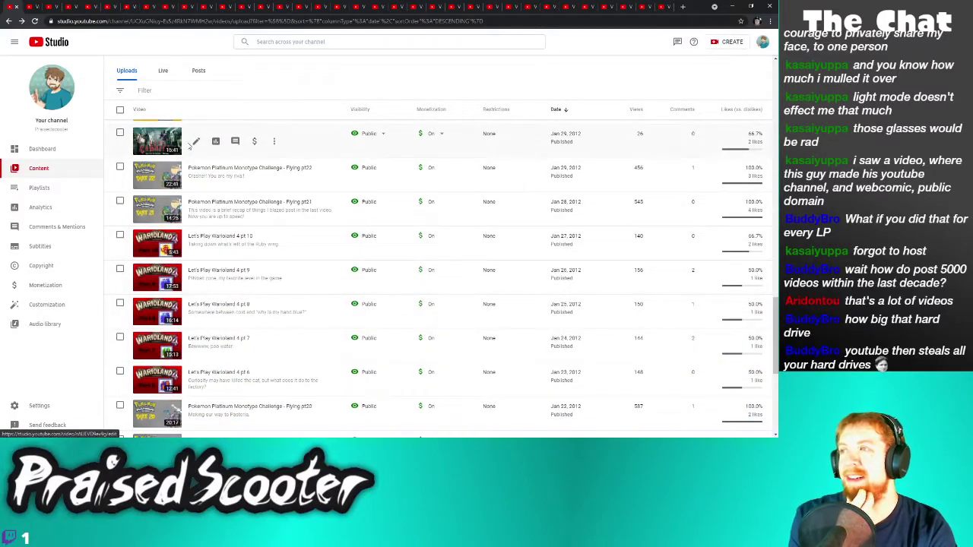
right_click(195, 142)
left_click(224, 148)
right_click(195, 176)
left_click(207, 186)
right_click(196, 211)
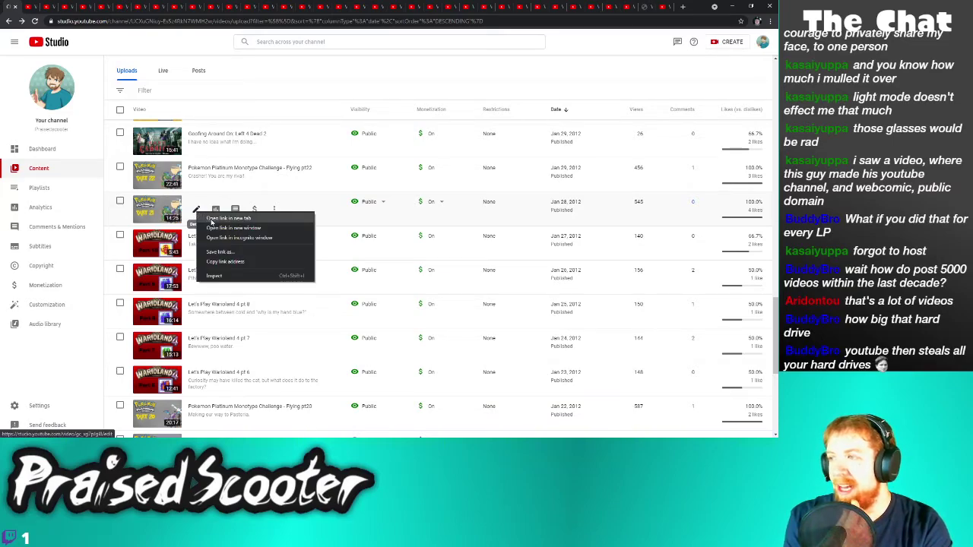
left_click(212, 218)
right_click(196, 244)
left_click(205, 252)
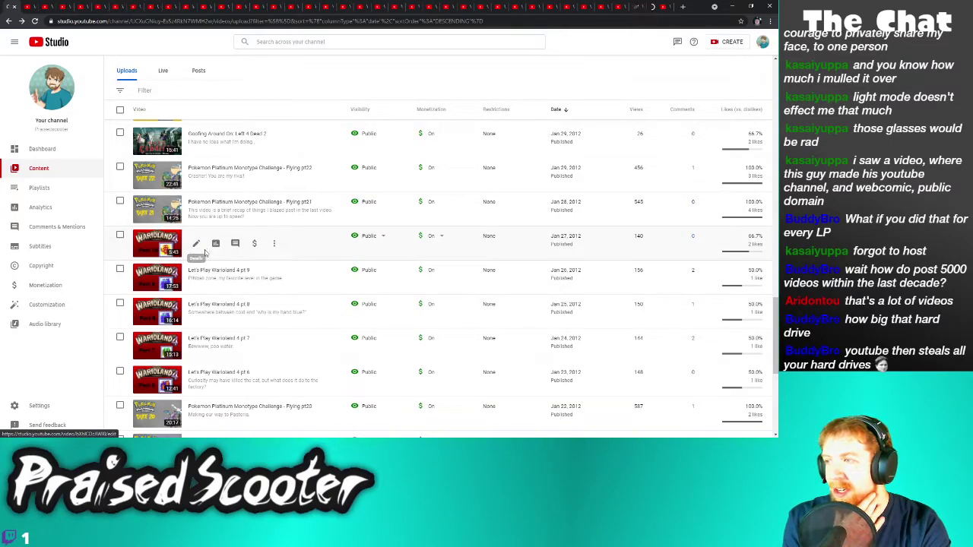
Open the details of Warioland 4 pt 9, pt 8, pt 7 and pt 6 and Pokemon Platinum Flying pt20 in new tabs
right_click(197, 278)
left_click(214, 284)
right_click(195, 312)
left_click(217, 319)
right_click(195, 345)
left_click(210, 352)
right_click(196, 381)
left_click(214, 319)
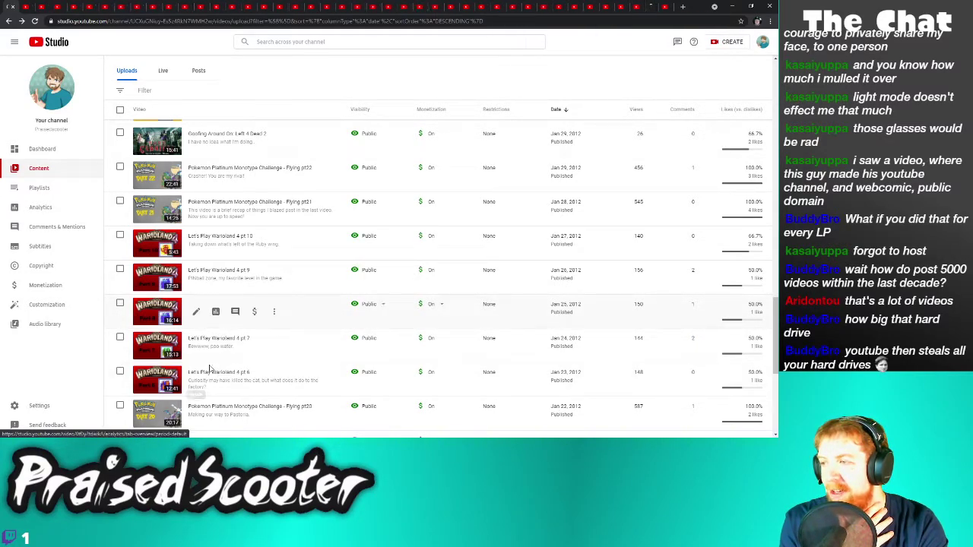
right_click(196, 413)
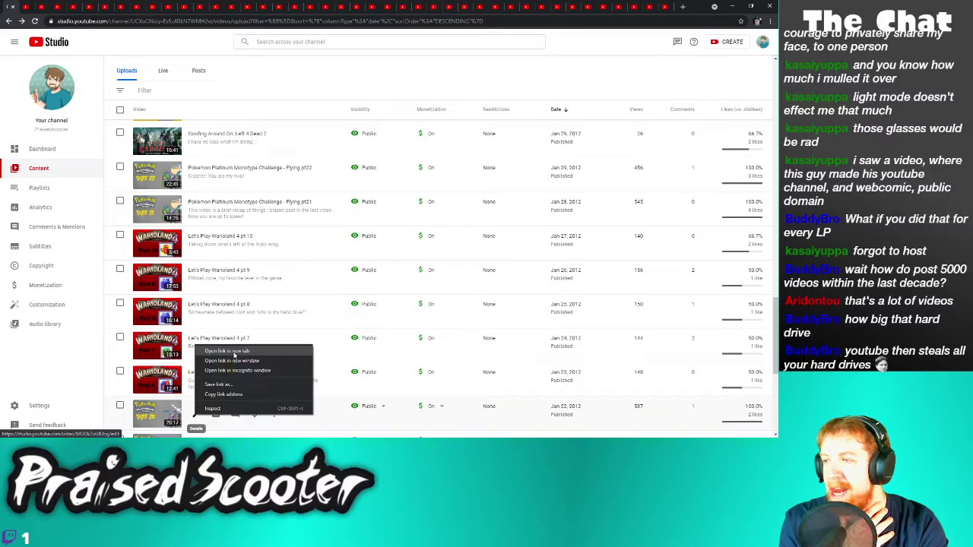
left_click(234, 355)
Open the details of Pokemon Platinum Flying pt19, the "300!" video and Warioland 4 pt 5 in new tabs
scroll(198, 304, "down", 4)
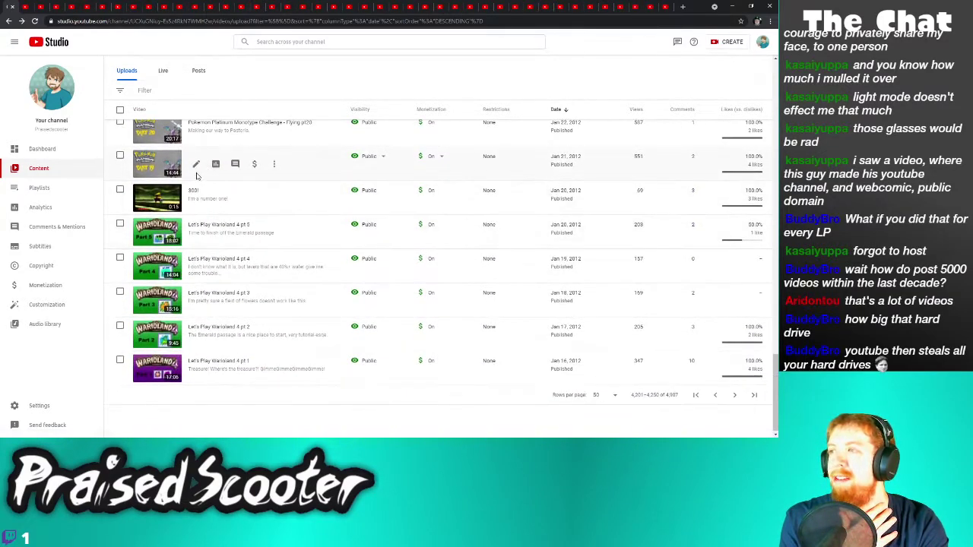
right_click(196, 167)
left_click(220, 173)
right_click(196, 199)
left_click(201, 221)
right_click(196, 232)
left_click(200, 265)
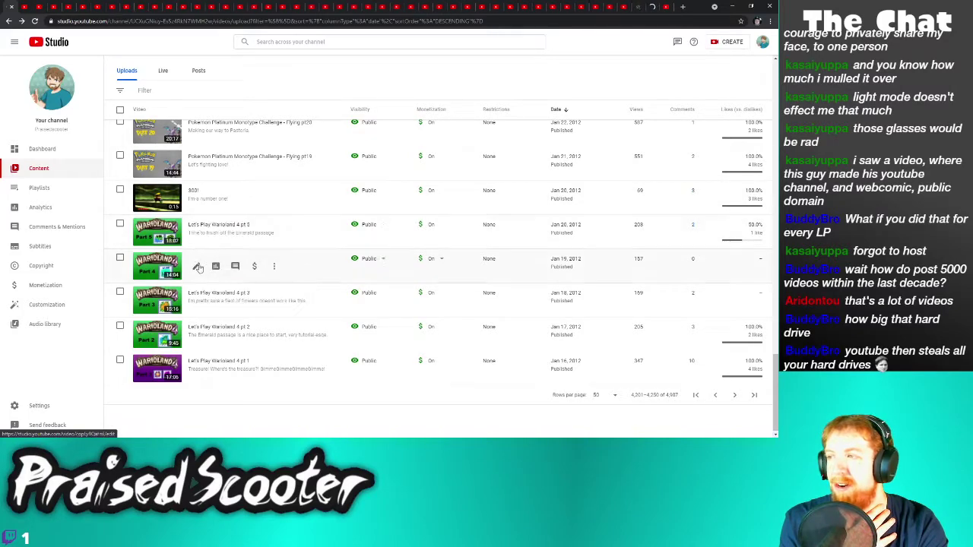
Open the details of Let's Play Warioland 4 pt 4, pt 3, pt 2 and pt 1 in new tabs
right_click(196, 265)
left_click(224, 271)
right_click(197, 298)
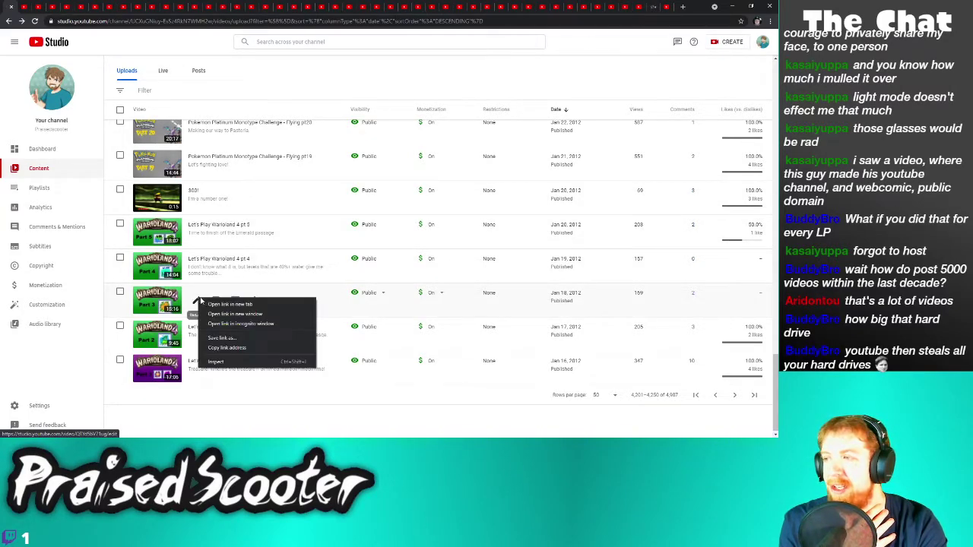
left_click(220, 303)
right_click(196, 333)
left_click(217, 340)
right_click(196, 371)
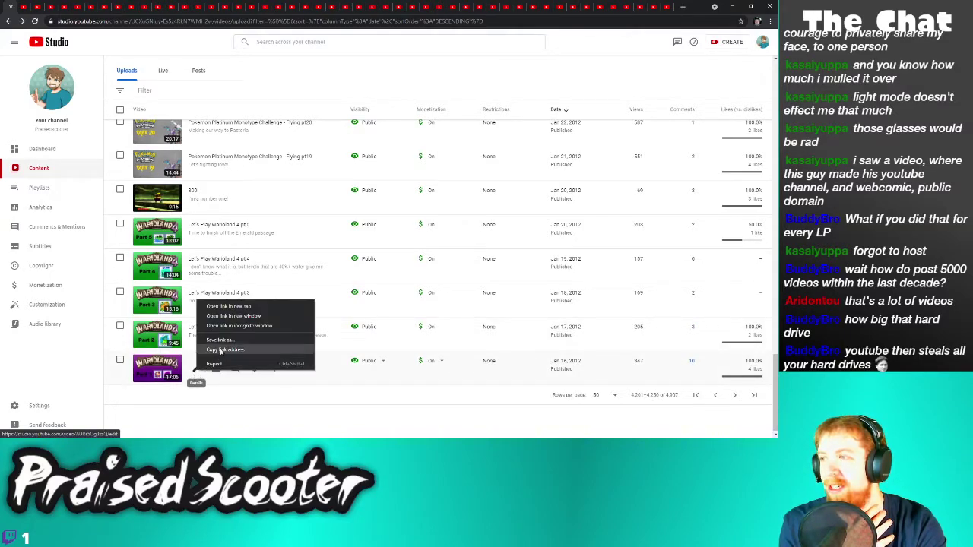
left_click(227, 307)
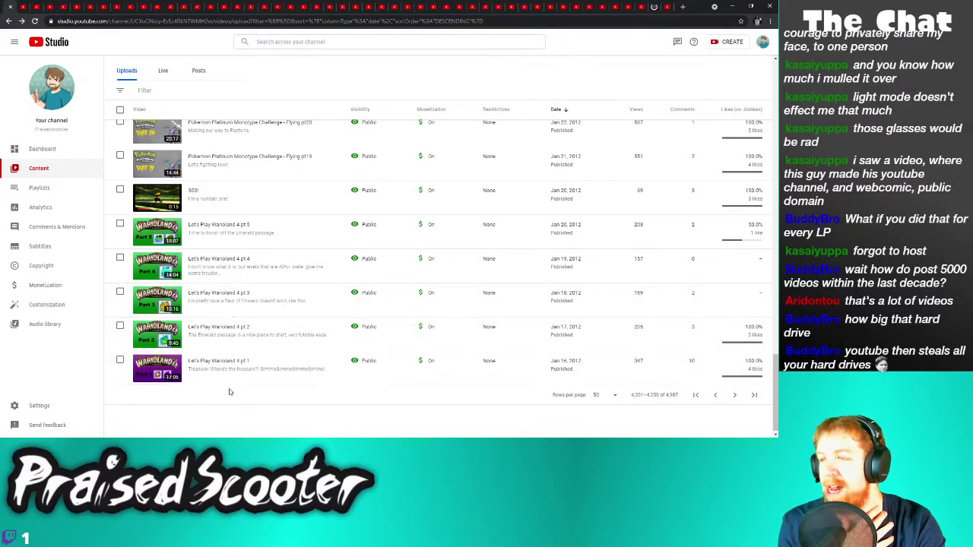
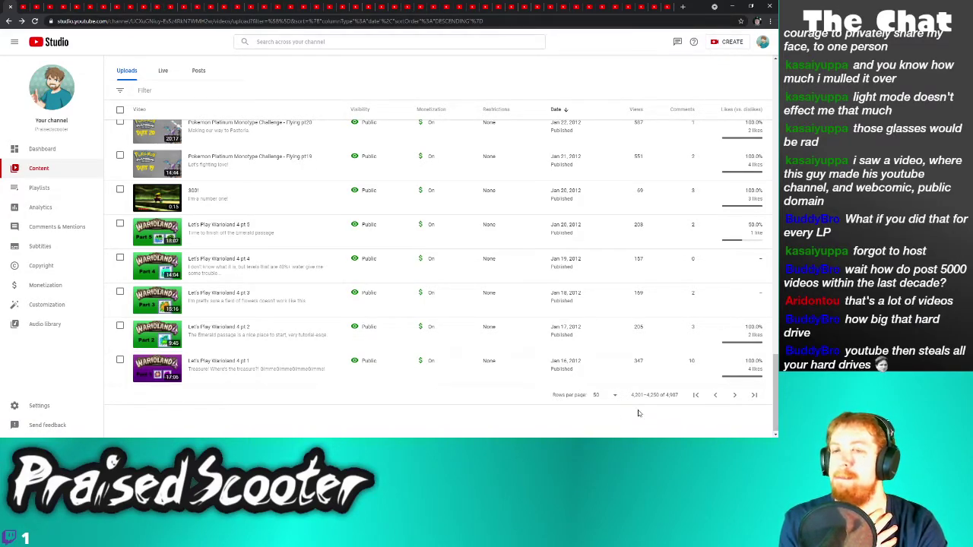
Turn off "Allow people to sample this content" for Super Mario RPG Part 1, save the change and close its tab
left_click(23, 6)
scroll(196, 388, "down", 1)
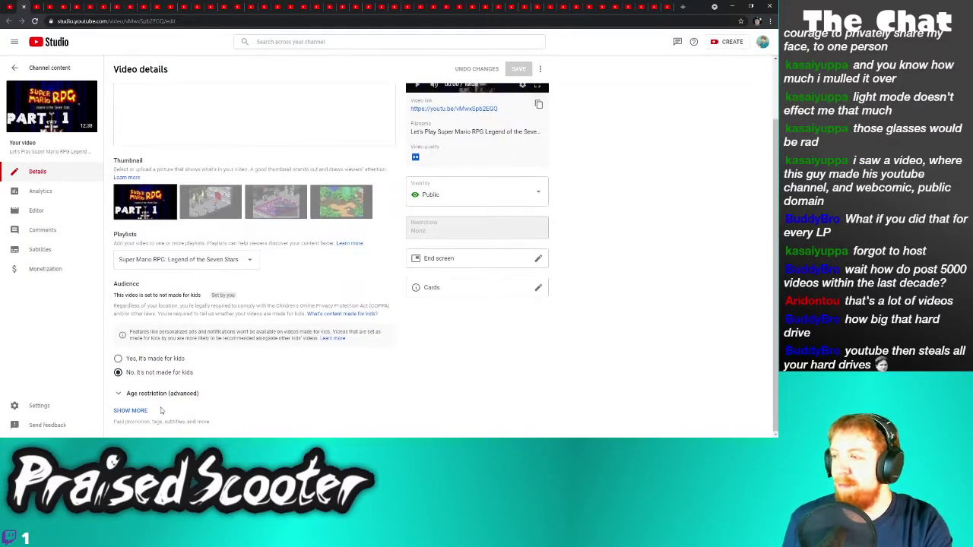
left_click(142, 411)
scroll(145, 380, "down", 8)
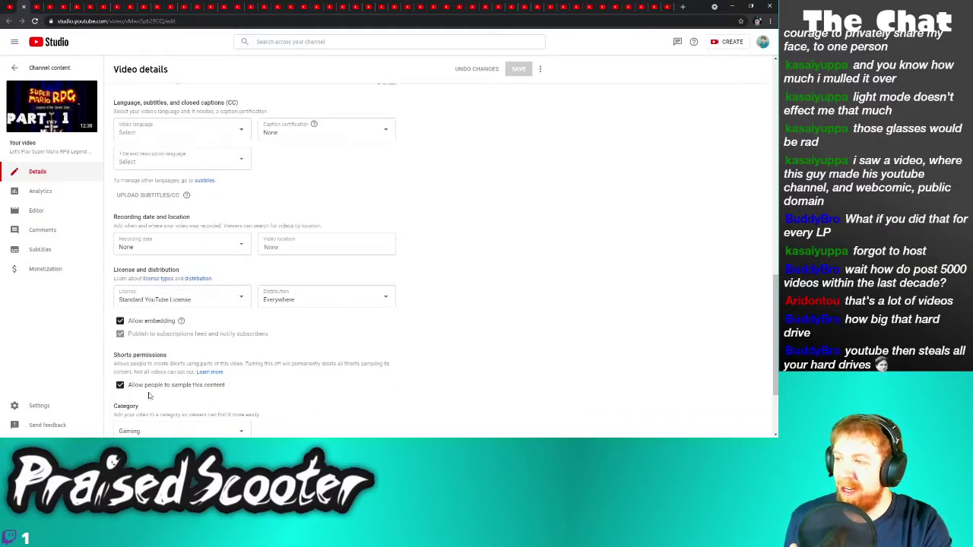
left_click(155, 385)
left_click(518, 72)
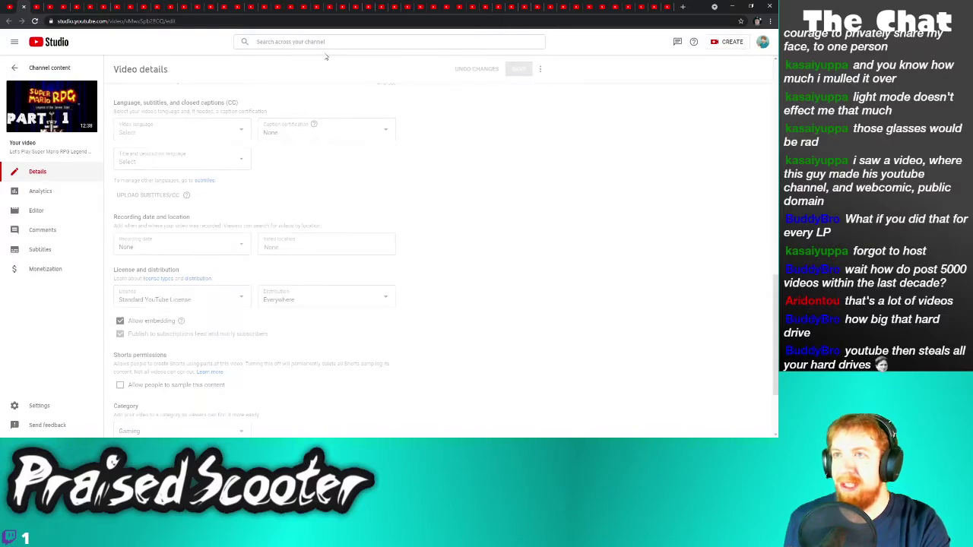
key("ctrl+w")
Turn off "Allow people to sample this content" for Pokemon Platinum Flying pt30, save the change and close its tab
scroll(152, 342, "down", 2)
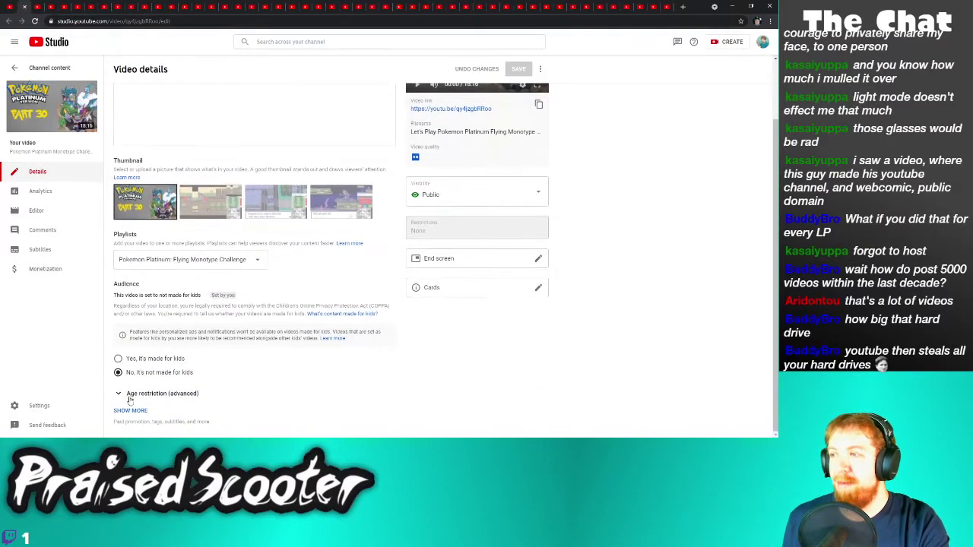
left_click(130, 411)
scroll(144, 395, "down", 5)
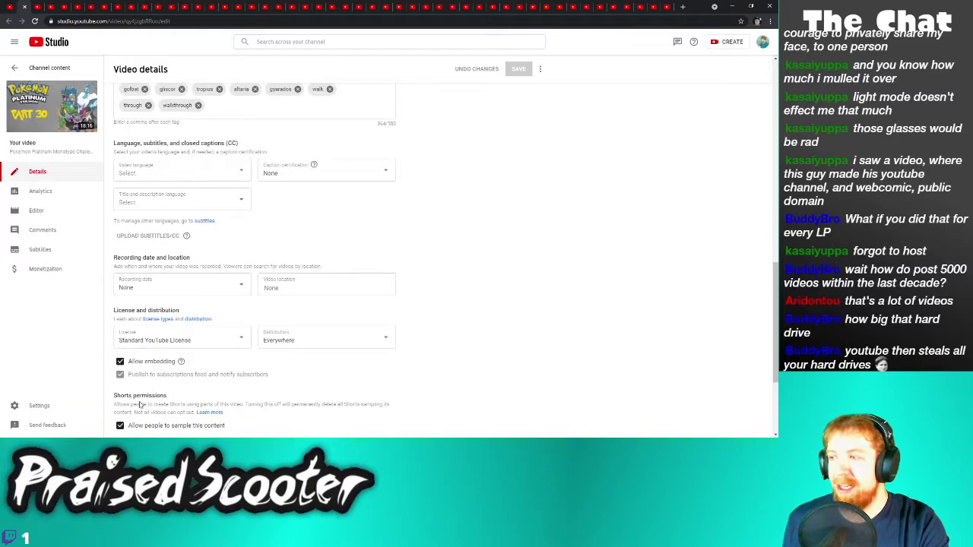
left_click(139, 427)
left_click(517, 70)
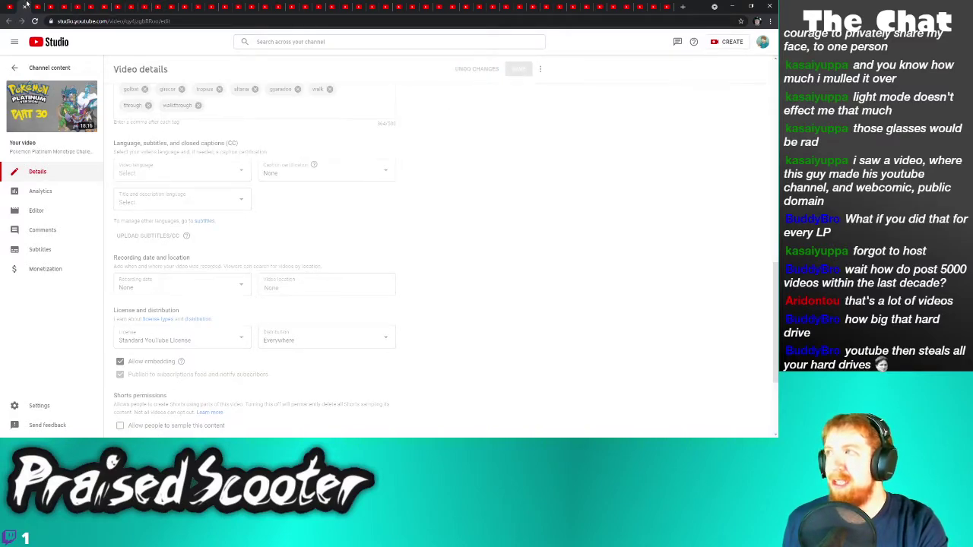
key("alt+Left")
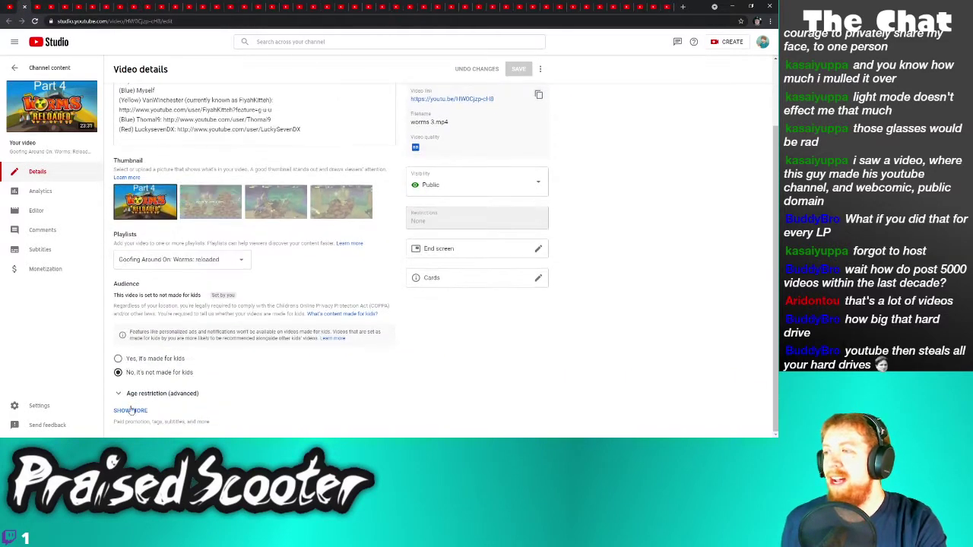
Turn off "Allow people to sample this content" for Worms Reloaded Part 4, save the change and close its tab
left_click(131, 411)
scroll(145, 379, "down", 7)
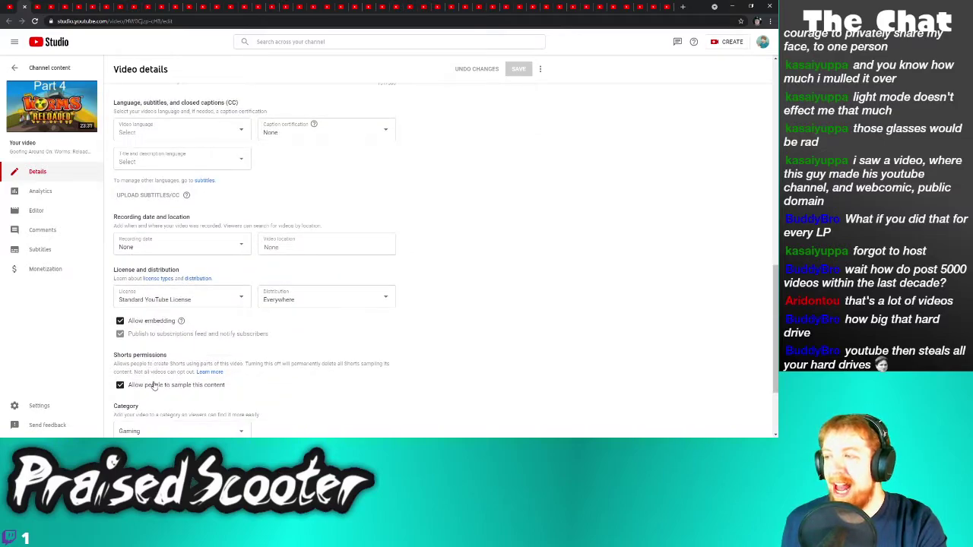
left_click(153, 386)
scroll(187, 369, "down", 3)
left_click(514, 69)
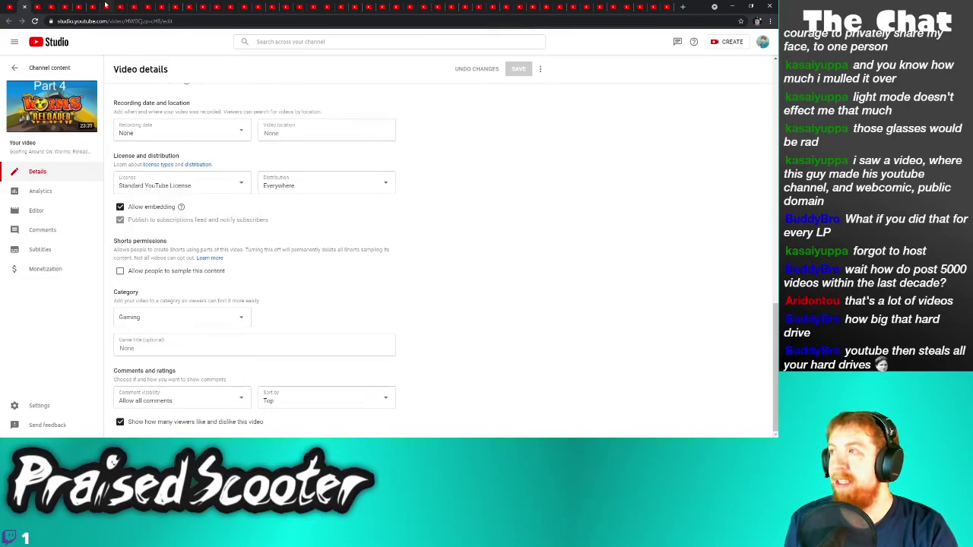
left_click(26, 8)
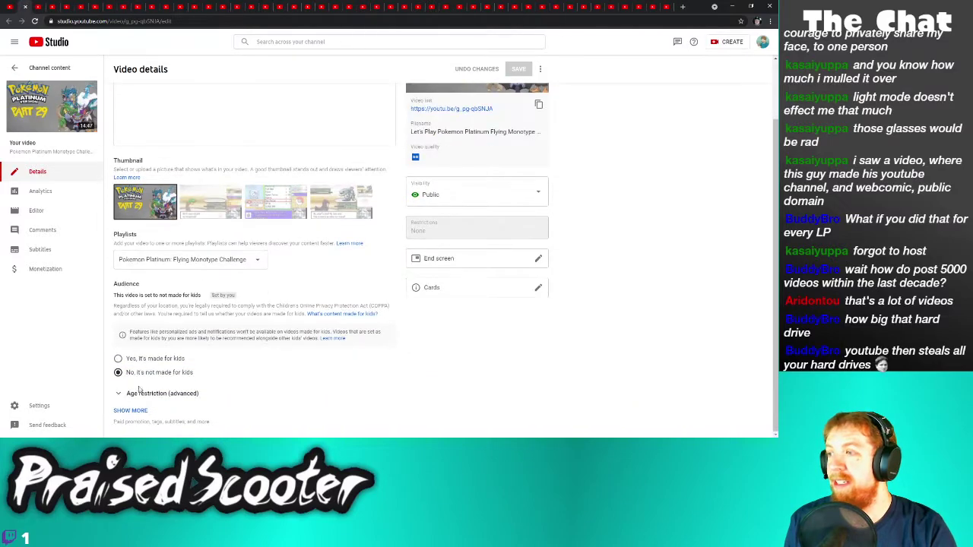
Turn off "Allow people to sample this content" for Pokemon Platinum Flying pt29, save the change and close its tab
scroll(174, 391, "down", 5)
scroll(205, 365, "down", 5)
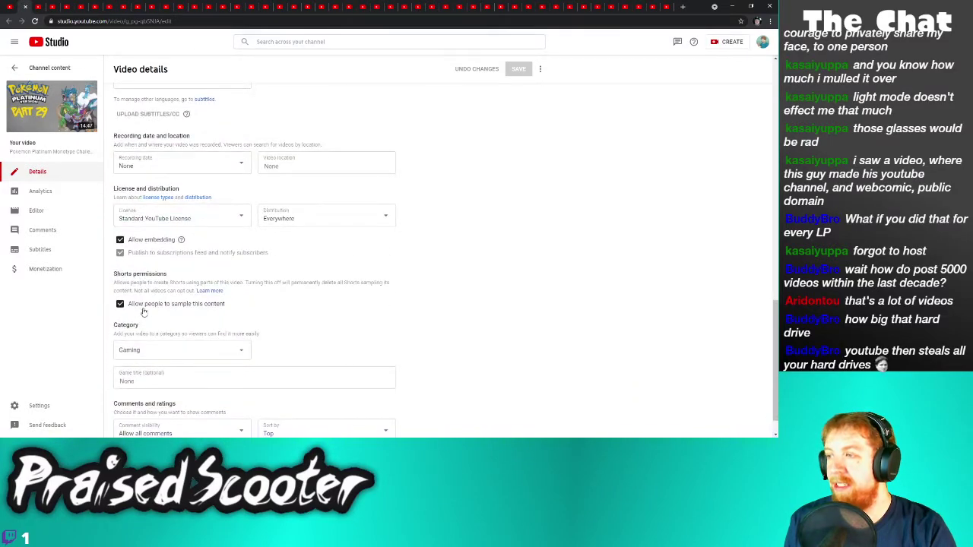
left_click(120, 304)
left_click(521, 68)
left_click(26, 6)
Turn off "Allow people to sample this content" for Super Mario Land 2 pt4, save the change and close its tab
scroll(165, 313, "down", 1)
left_click(137, 411)
scroll(137, 319, "down", 5)
left_click(120, 295)
left_click(517, 69)
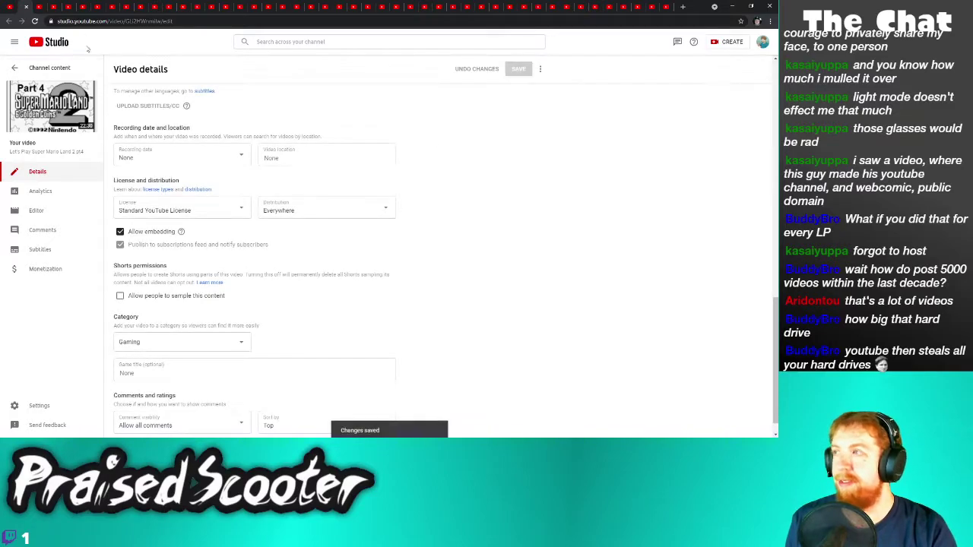
left_click(27, 7)
Turn off "Allow people to sample this content" for Super Mario Land 2 pt3, save the change and close its tab
scroll(131, 428, "down", 1)
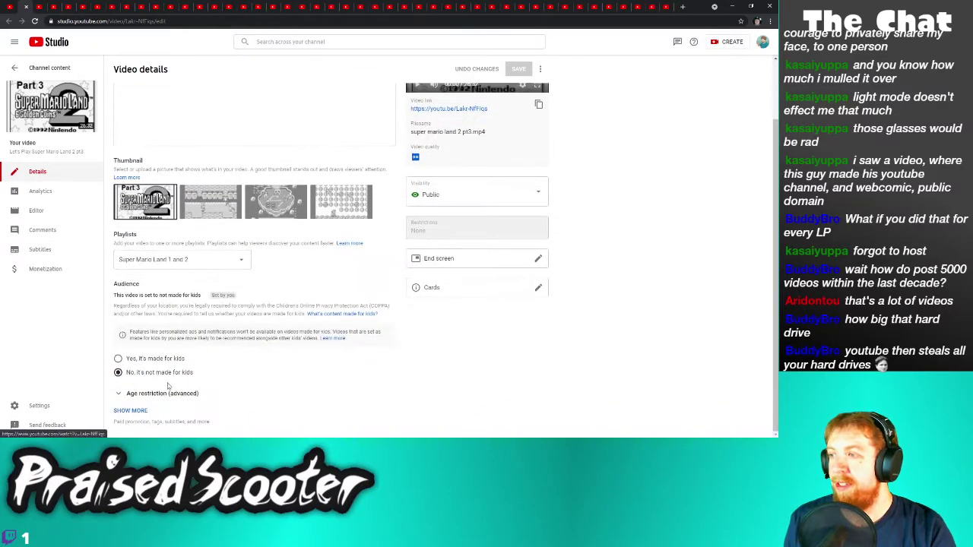
left_click(130, 410)
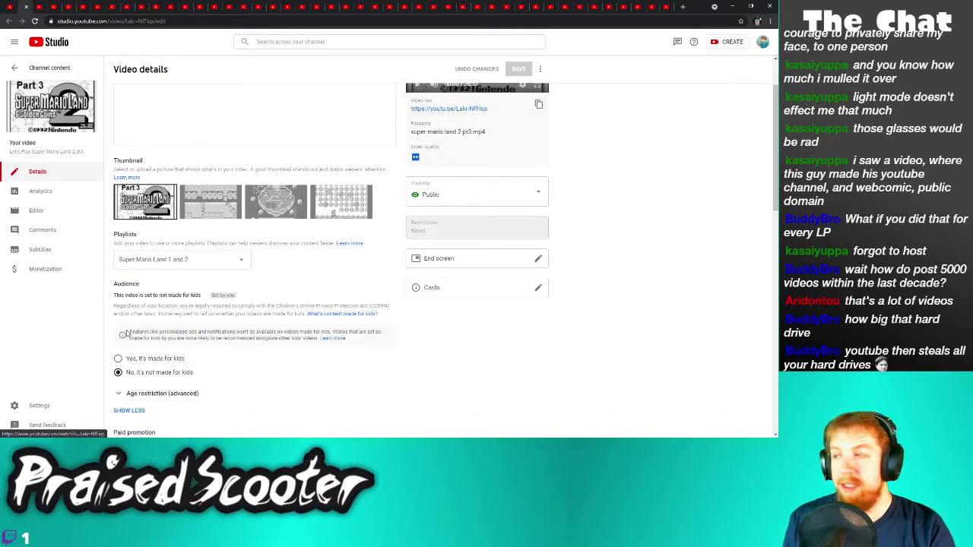
scroll(130, 411, "down", 6)
left_click(142, 377)
left_click(524, 73)
key("ctrl+w")
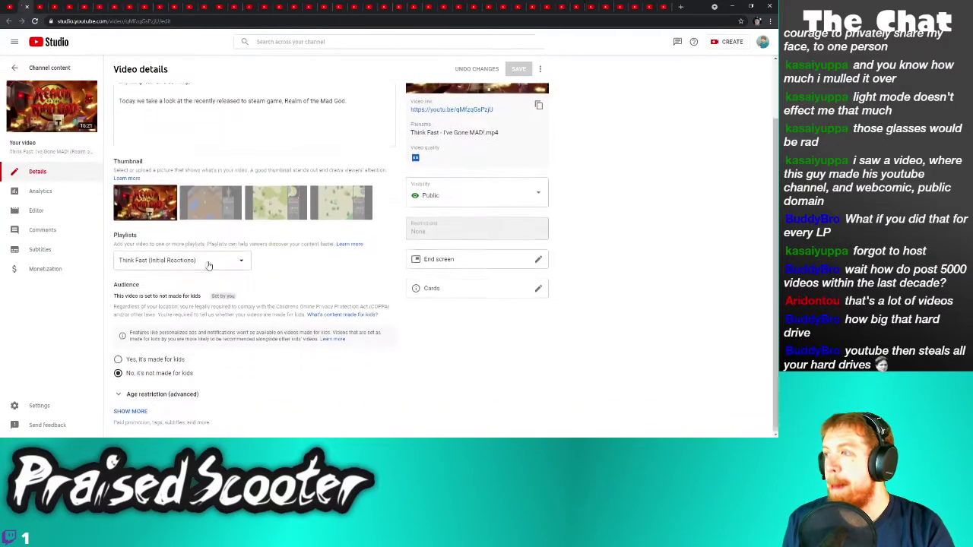
Turn off "Allow people to sample this content" for the Think Fast Realm of the Mad God video, save the change and close its tab
left_click(133, 413)
scroll(154, 380, "down", 6)
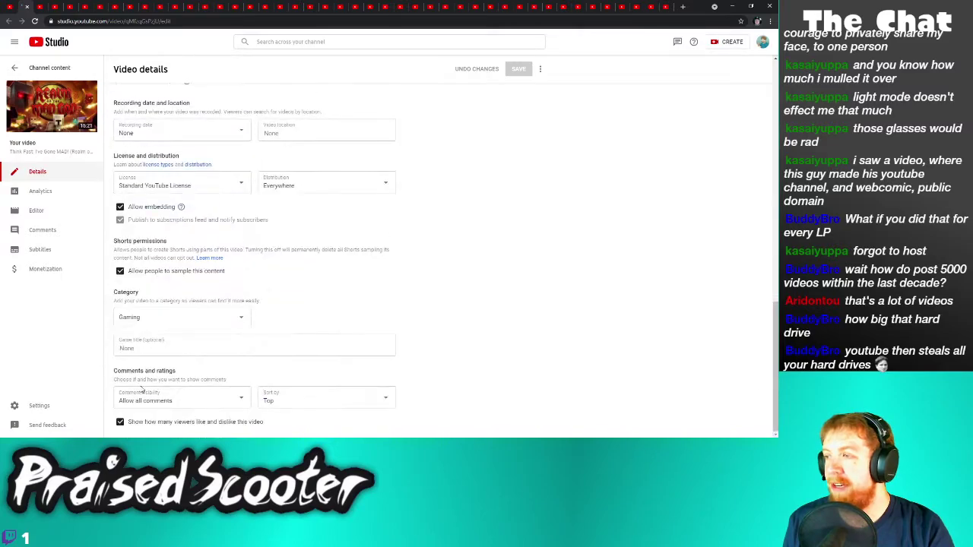
left_click(120, 271)
left_click(519, 70)
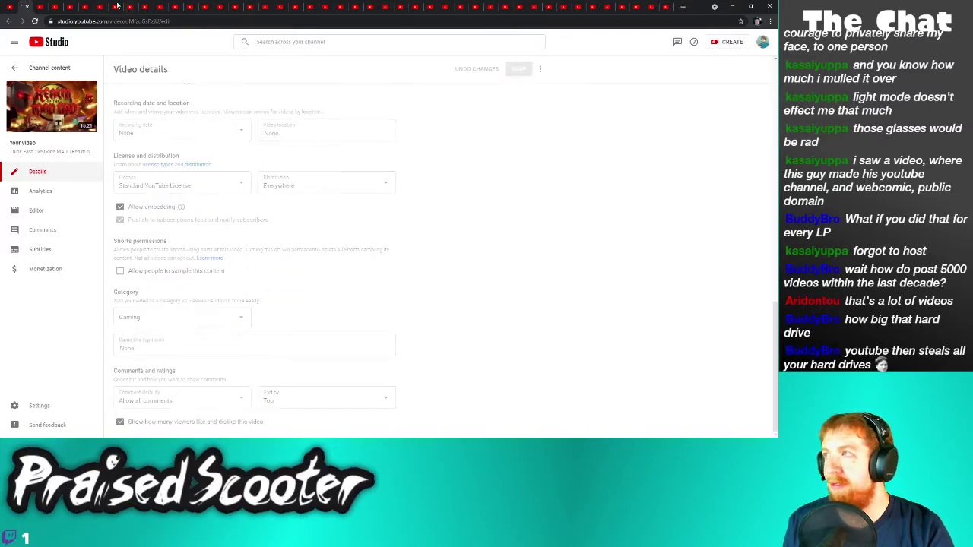
key("ctrl+w")
Turn off "Allow people to sample this content" for Super Mario Land 2 pt2, save the change and close its tab
scroll(144, 380, "down", 2)
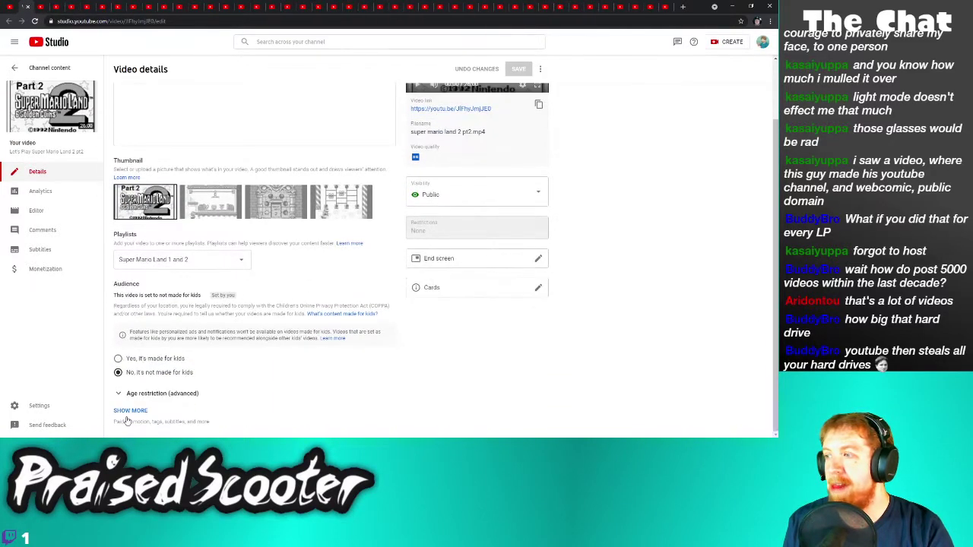
left_click(131, 411)
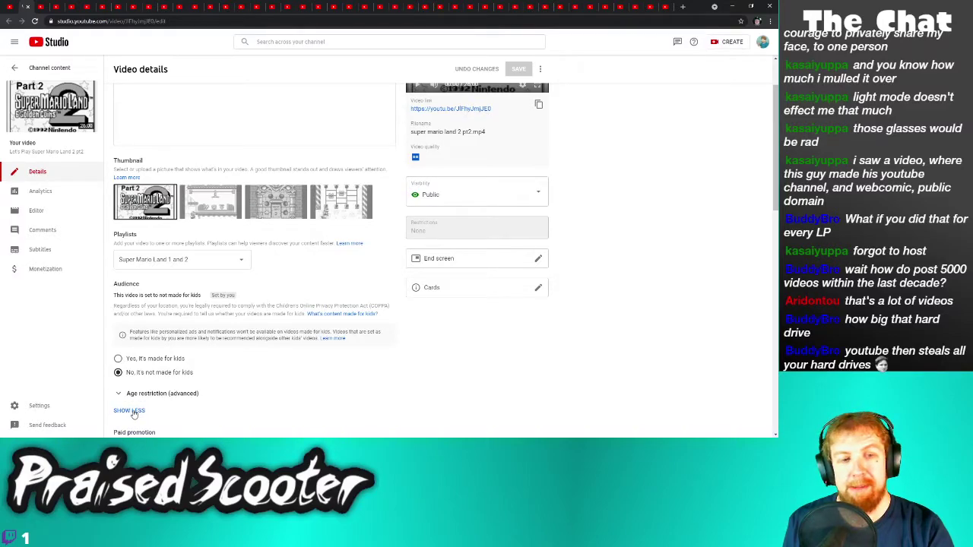
scroll(157, 305, "down", 10)
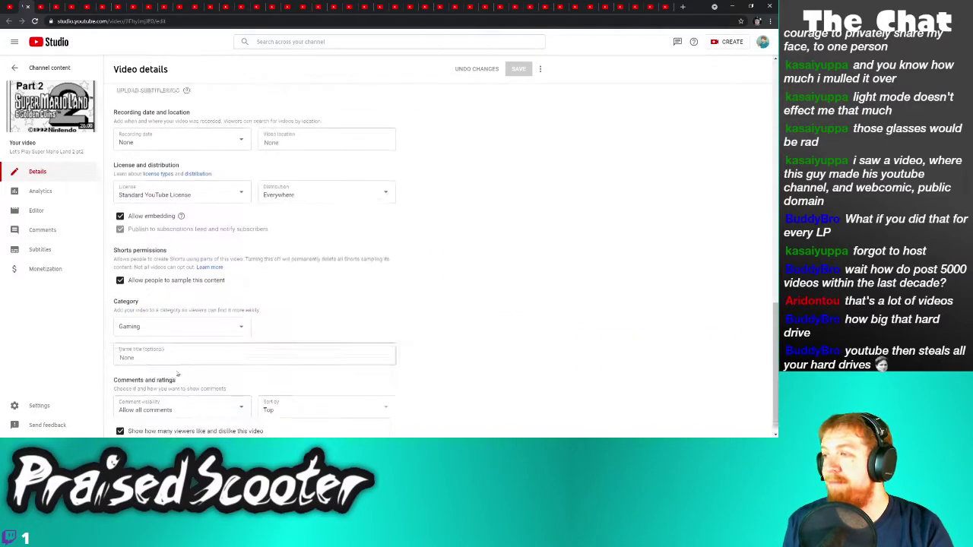
left_click(169, 275)
left_click(522, 75)
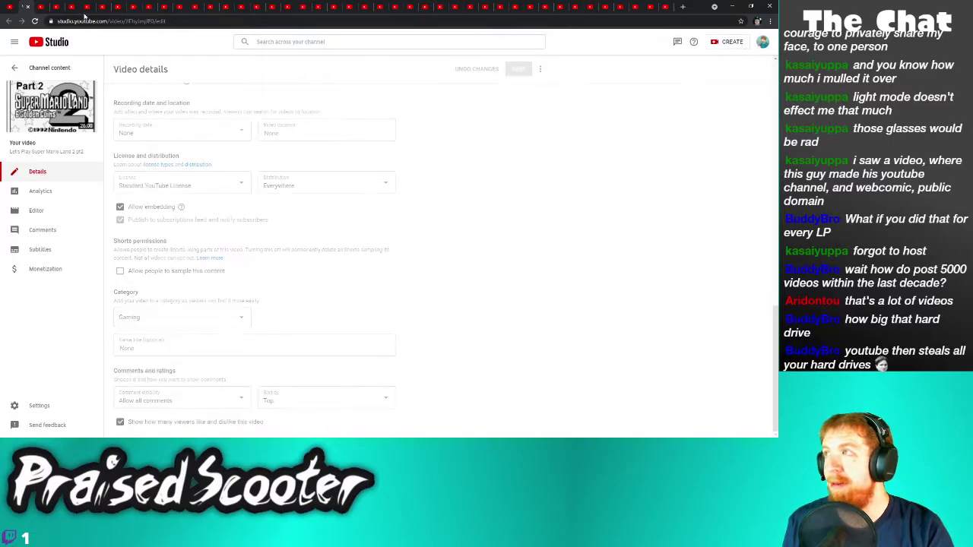
key("alt+Left")
Turn off "Allow people to sample this content" for Super Mario Land 2 pt1, save the change and close its tab
left_click(130, 410)
scroll(146, 363, "down", 10)
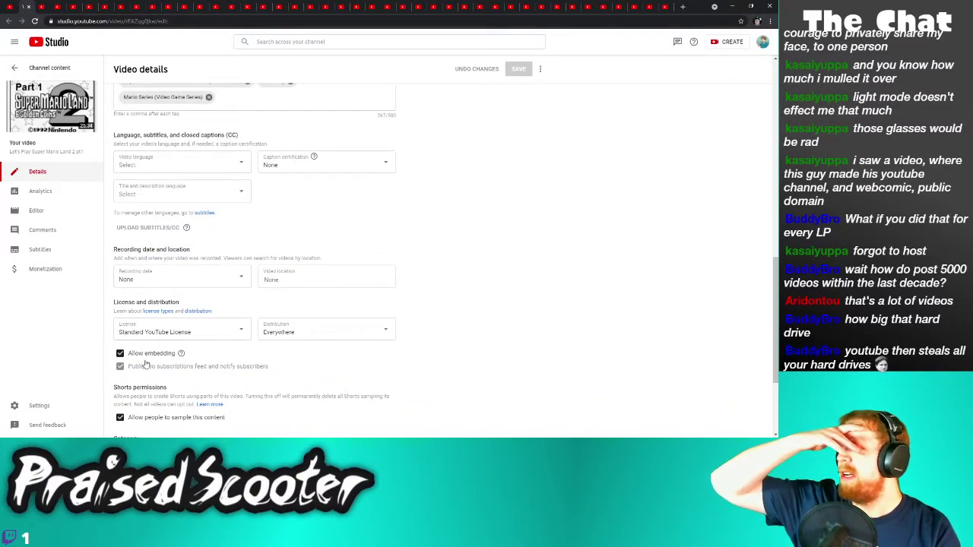
left_click(152, 417)
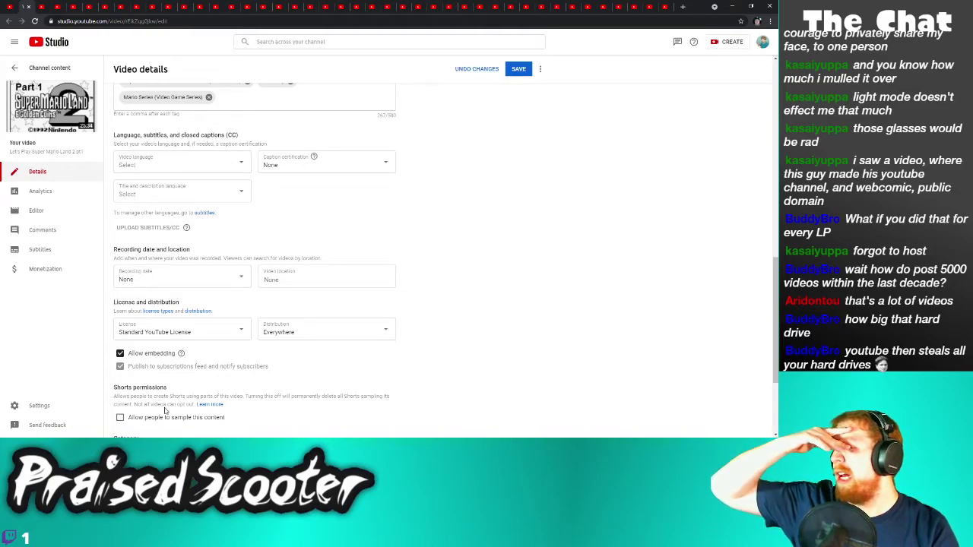
left_click(518, 69)
key("alt+Left")
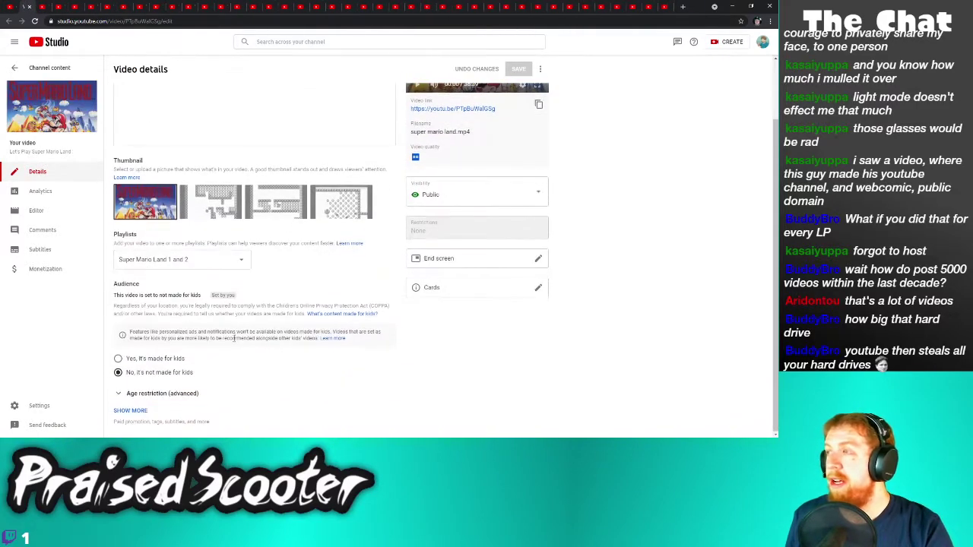
Turn off "Allow people to sample this content" for the single Let's Play Super Mario Land video, save the change and close its tab
left_click(145, 413)
scroll(178, 304, "down", 10)
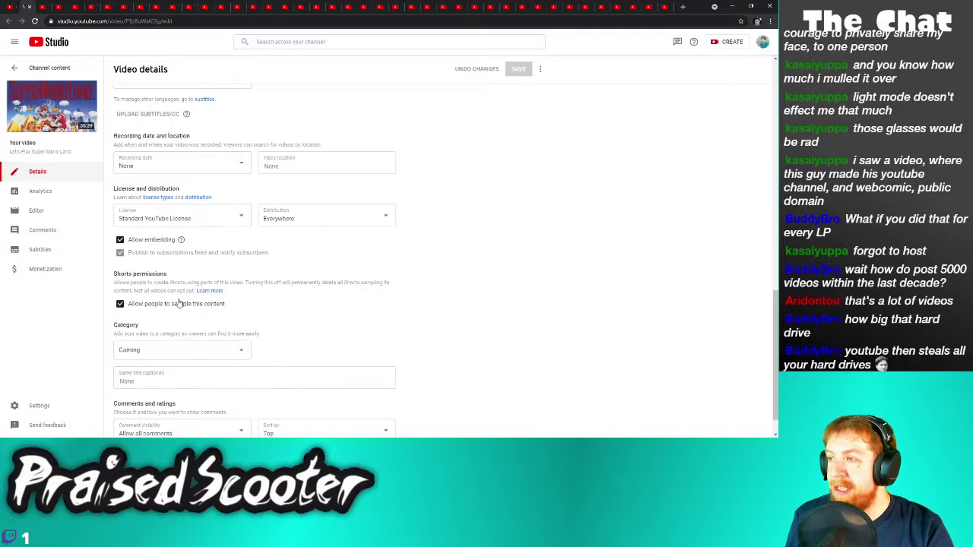
left_click(179, 303)
left_click(518, 69)
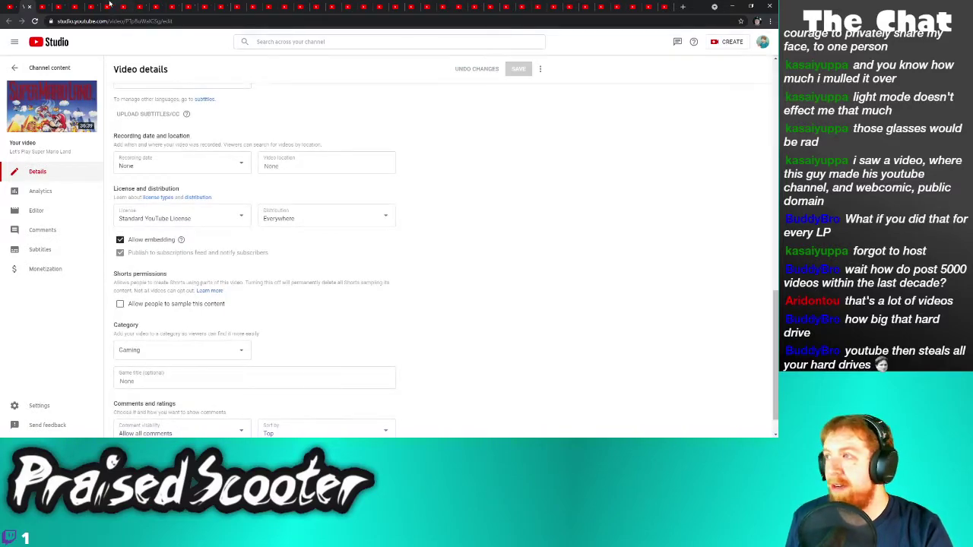
left_click(28, 8)
Turn off "Allow people to sample this content" for the "the next LP is..." trailer, save the change and close its tab
scroll(136, 408, "down", 10)
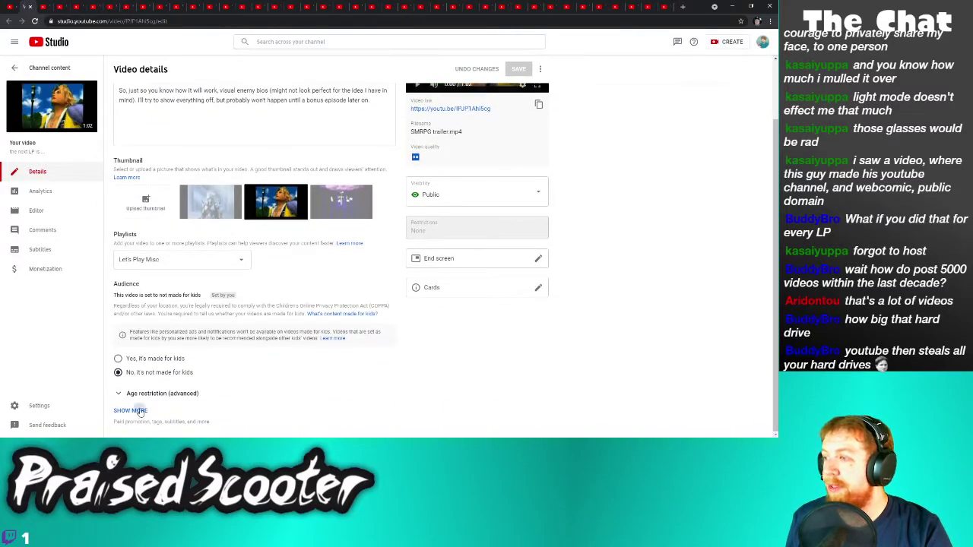
scroll(215, 389, "down", 5)
left_click(174, 272)
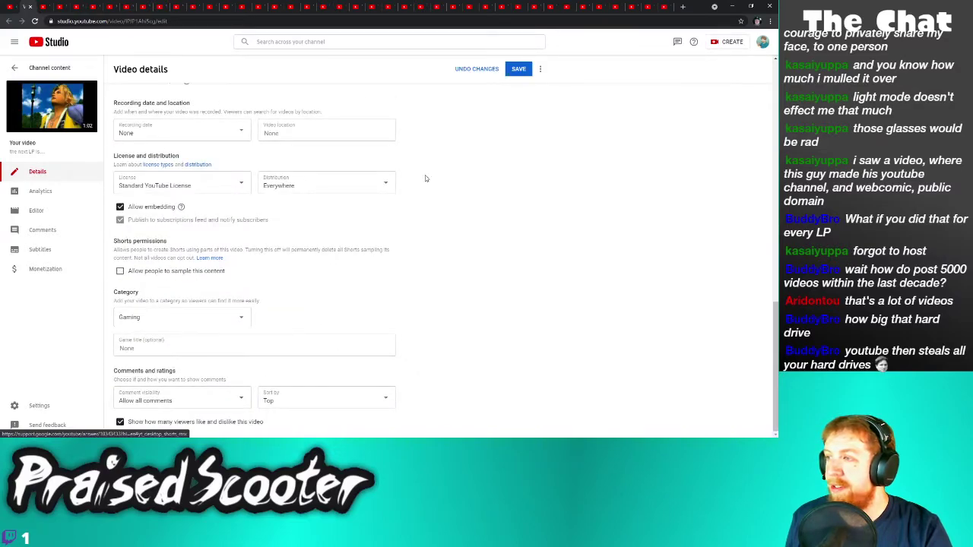
left_click(518, 69)
left_click(30, 7)
Turn off "Allow people to sample this content" for Pokemon Platinum Monotype Challenge part 28, save the change and close its tab
left_click(122, 411)
scroll(168, 304, "down", 10)
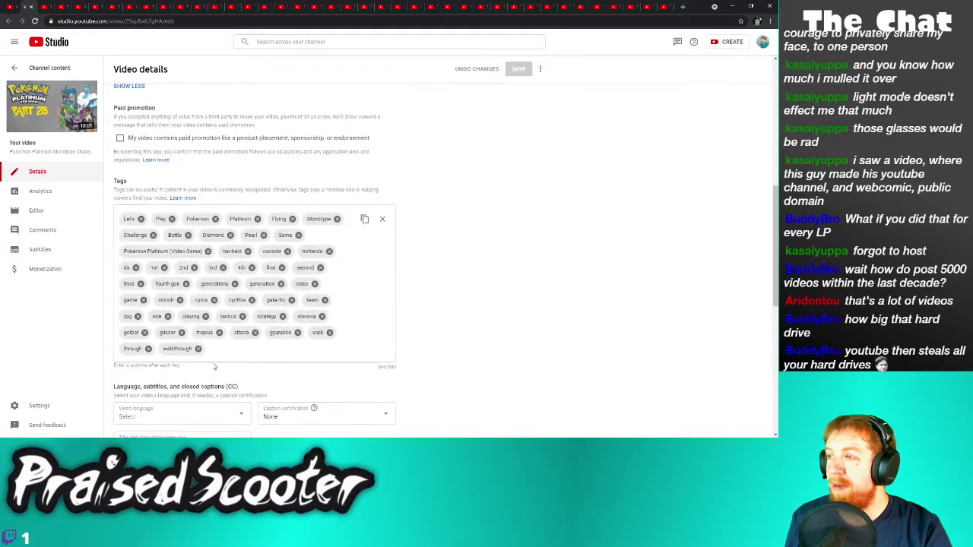
left_click(171, 273)
left_click(517, 69)
left_click(31, 7)
Turn off "Allow people to sample this content" for Pokemon Platinum Monotype Challenge part 27, save the change and close its tab
scroll(159, 414, "down", 1)
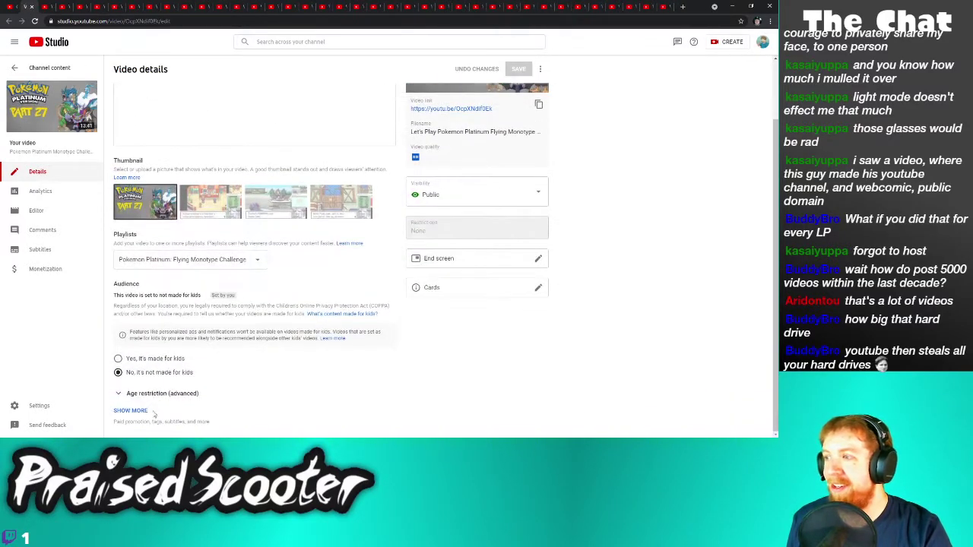
left_click(150, 413)
scroll(167, 380, "down", 8)
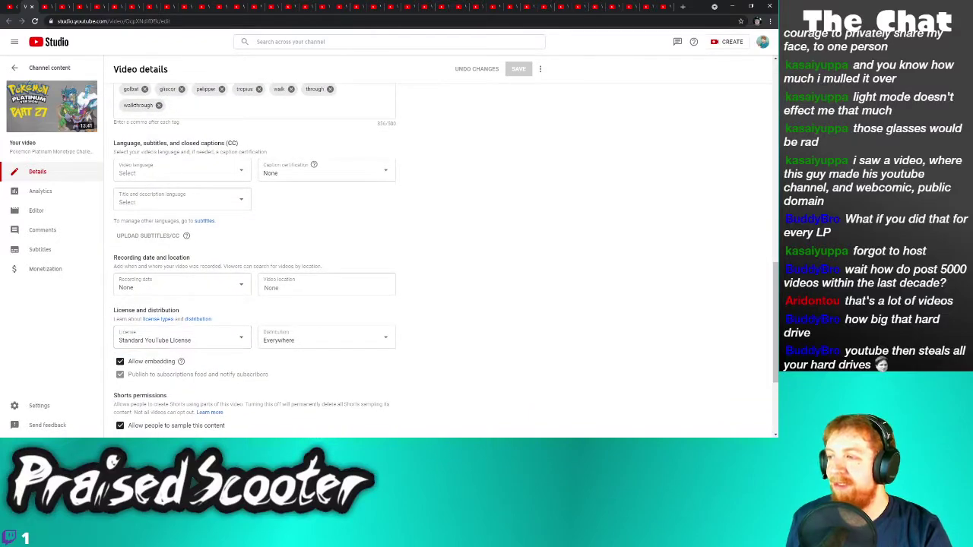
left_click(168, 427)
left_click(517, 69)
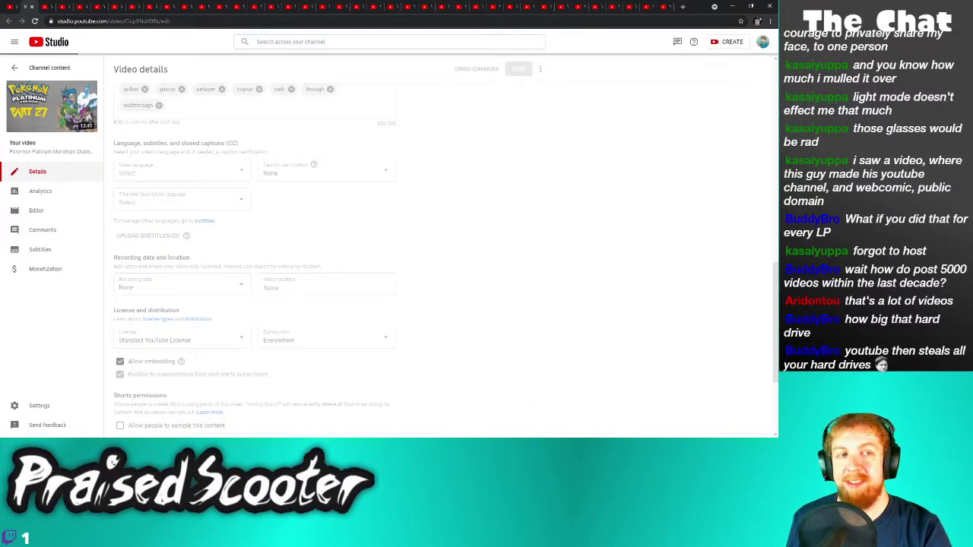
left_click(32, 7)
Turn off "Allow people to sample this content" for Worms Reloaded Part 3, save the change and close its tab
scroll(155, 332, "down", 2)
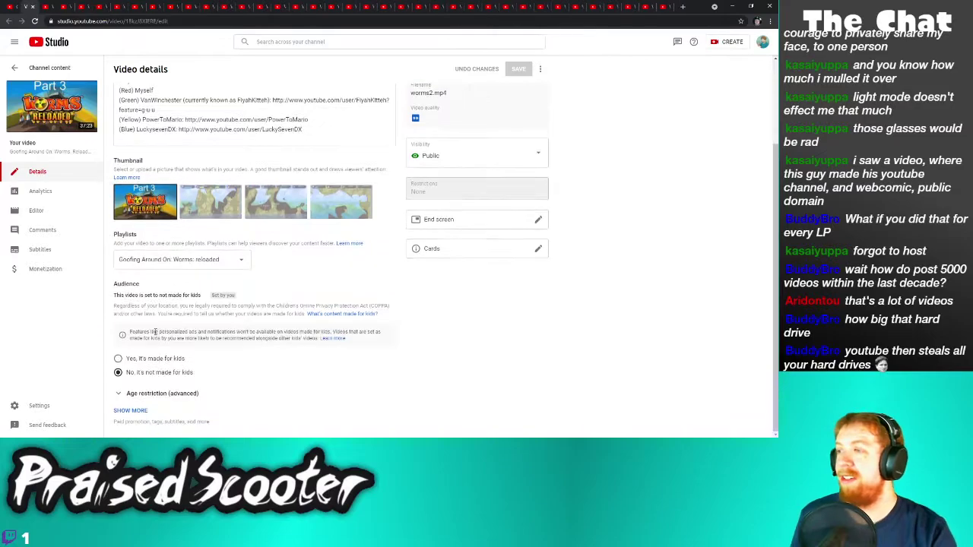
left_click(132, 410)
scroll(171, 380, "down", 8)
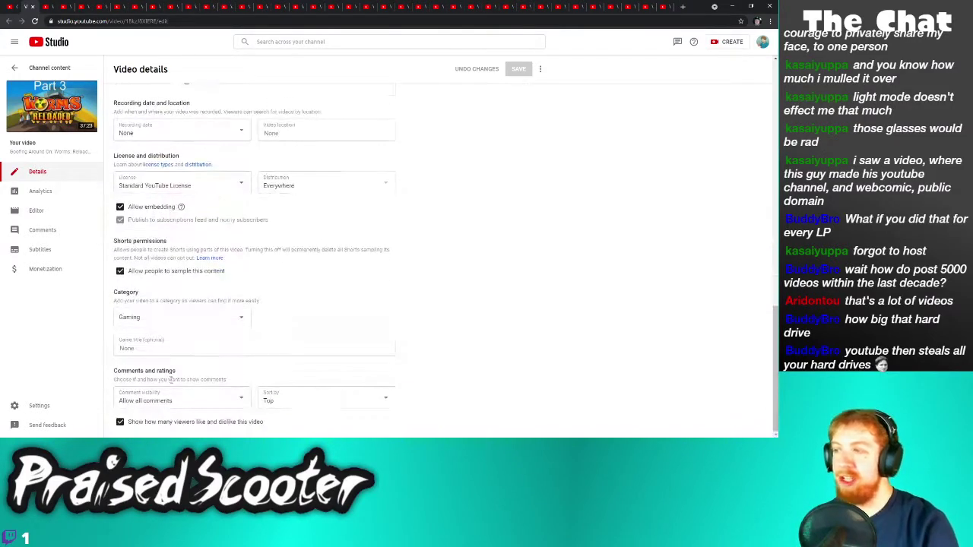
left_click(140, 275)
left_click(521, 69)
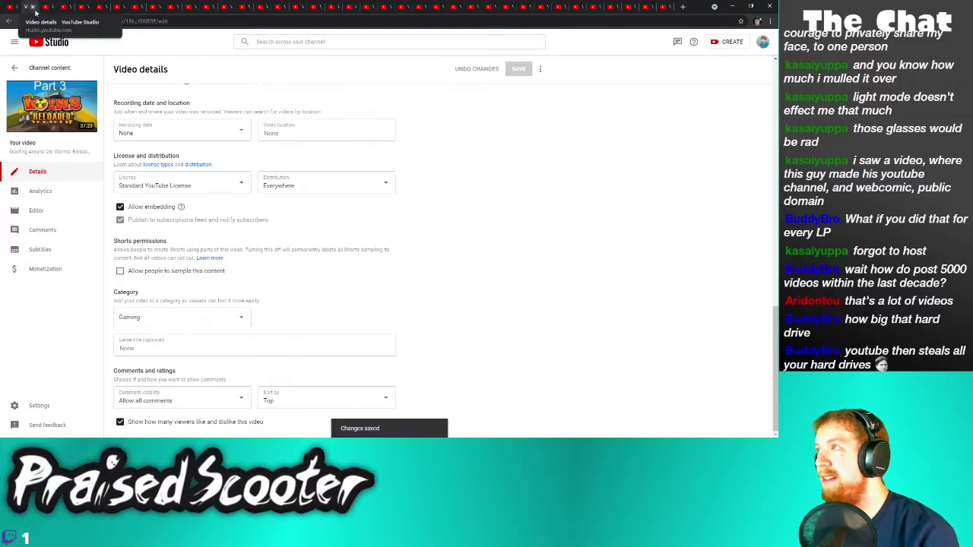
left_click(63, 8)
Turn off "Allow people to sample this content" for Warioland 4 pt 24, save the change and close its tab
scroll(148, 375, "down", 5)
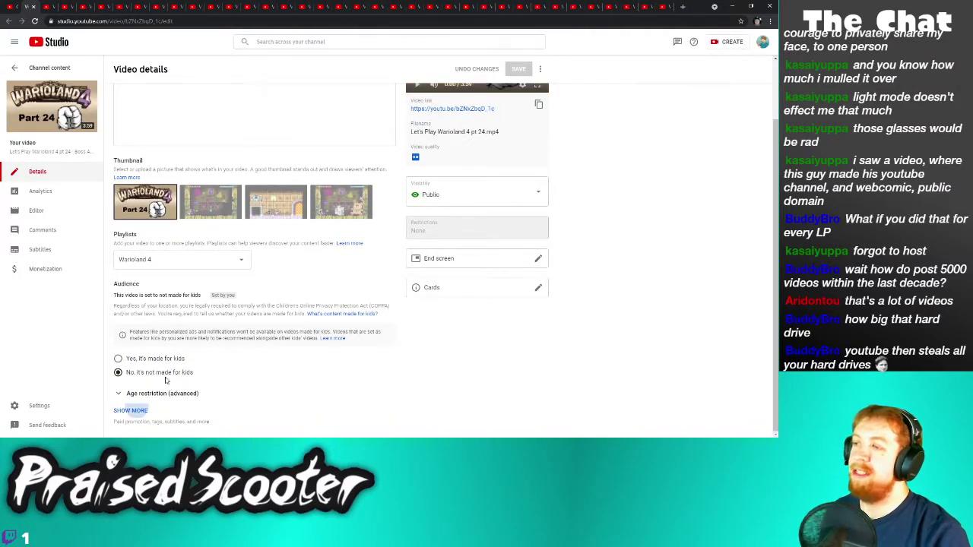
left_click(130, 411)
scroll(163, 365, "down", 10)
left_click(120, 344)
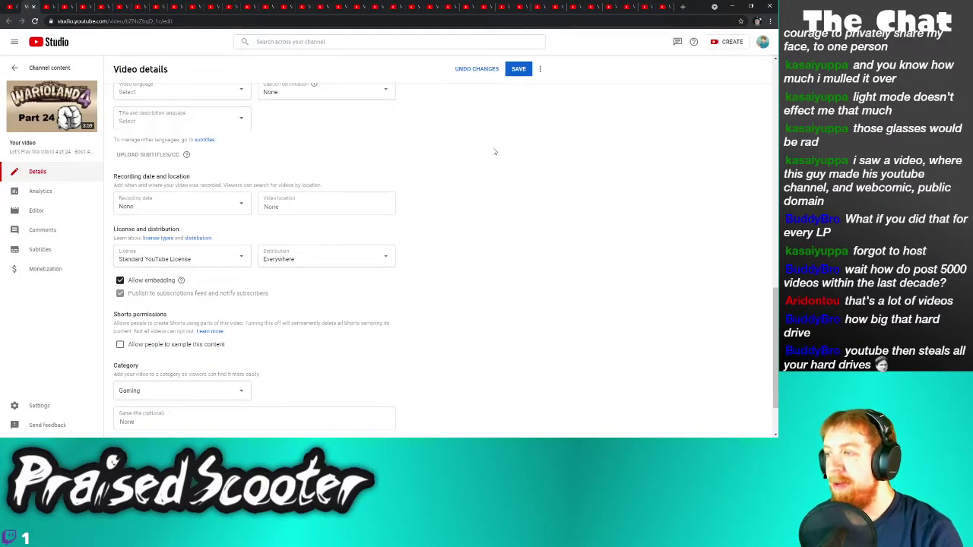
left_click(516, 69)
left_click(29, 7)
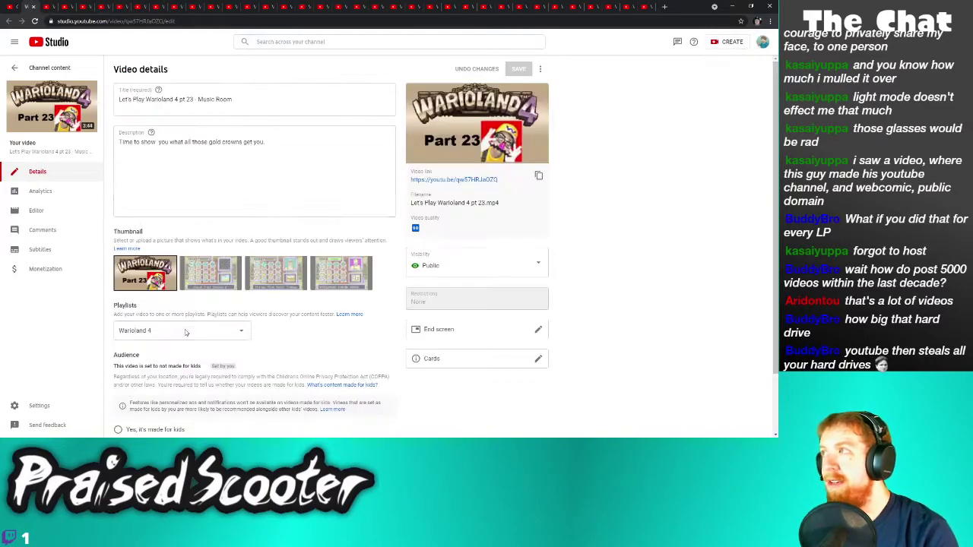
Turn off "Allow people to sample this content" for Warioland 4 pt 23, save the change and close its tab
left_click(131, 410)
scroll(175, 363, "down", 10)
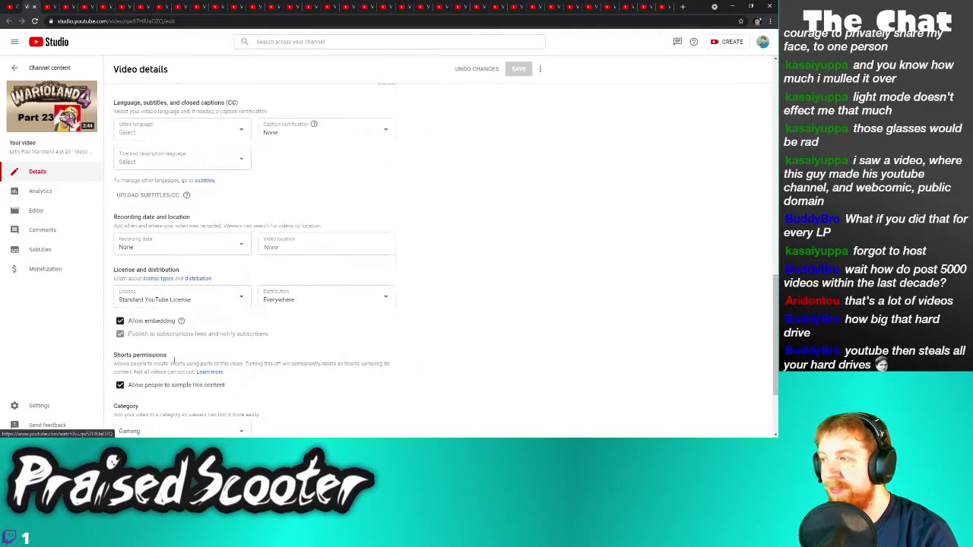
left_click(157, 386)
left_click(519, 69)
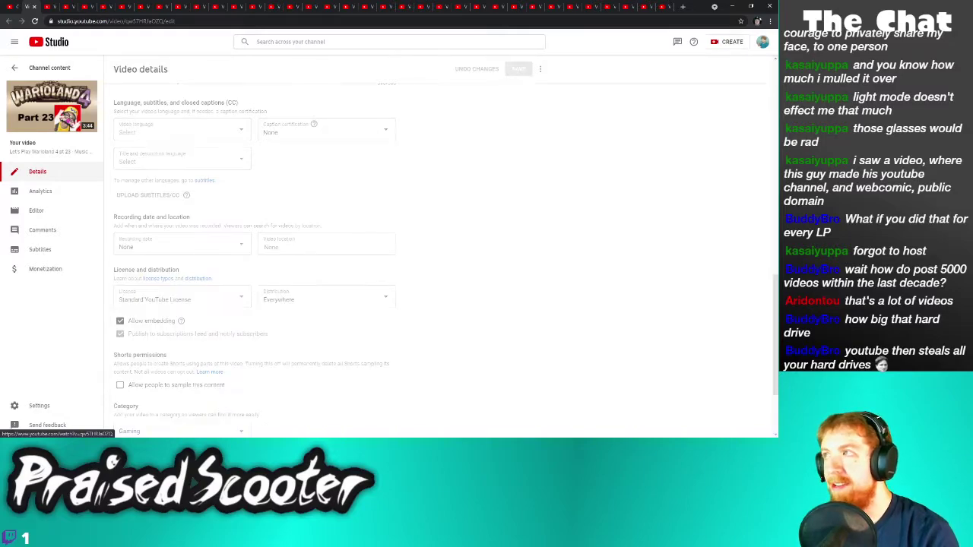
key("ctrl+w")
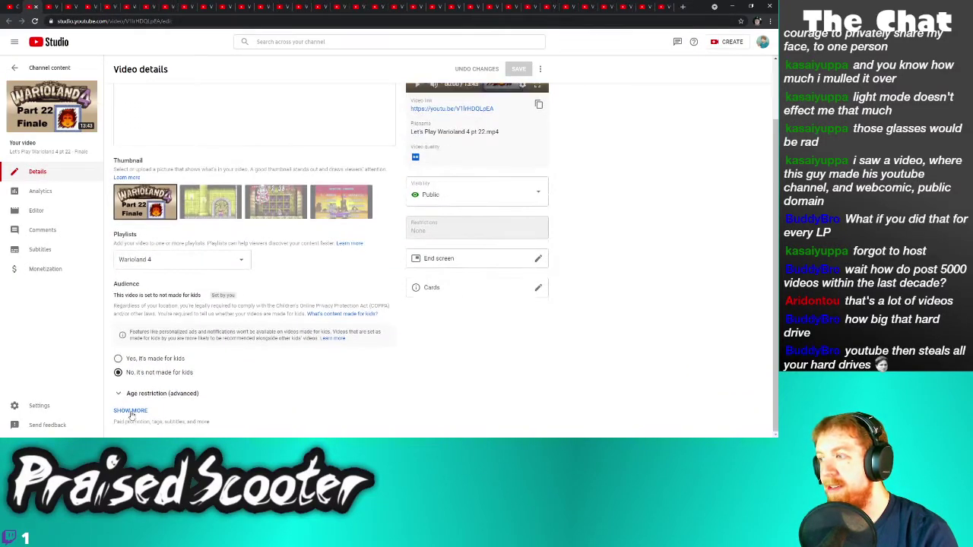
Turn off "Allow people to sample this content" for Warioland 4 pt 22 - Finale, save the change and close its tab
left_click(131, 411)
scroll(152, 380, "down", 7)
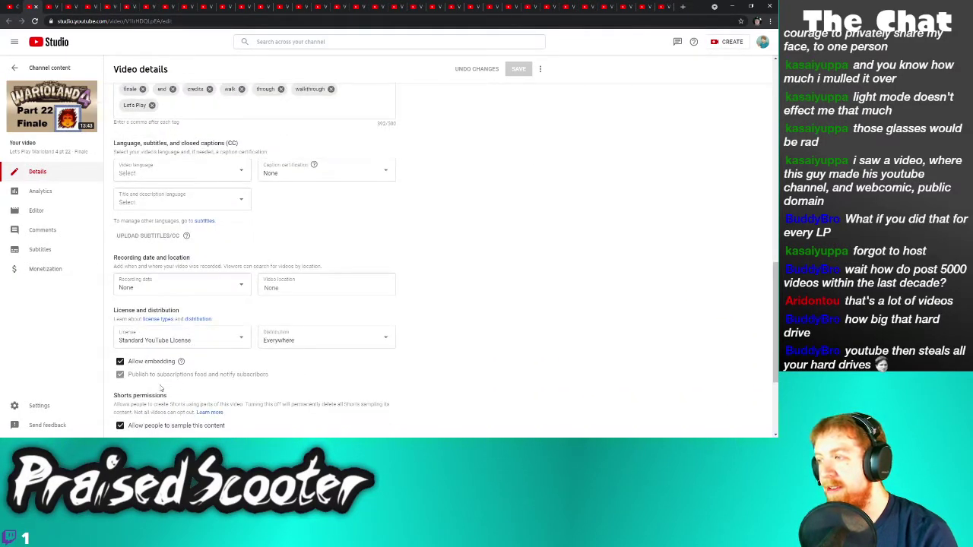
left_click(120, 425)
left_click(524, 69)
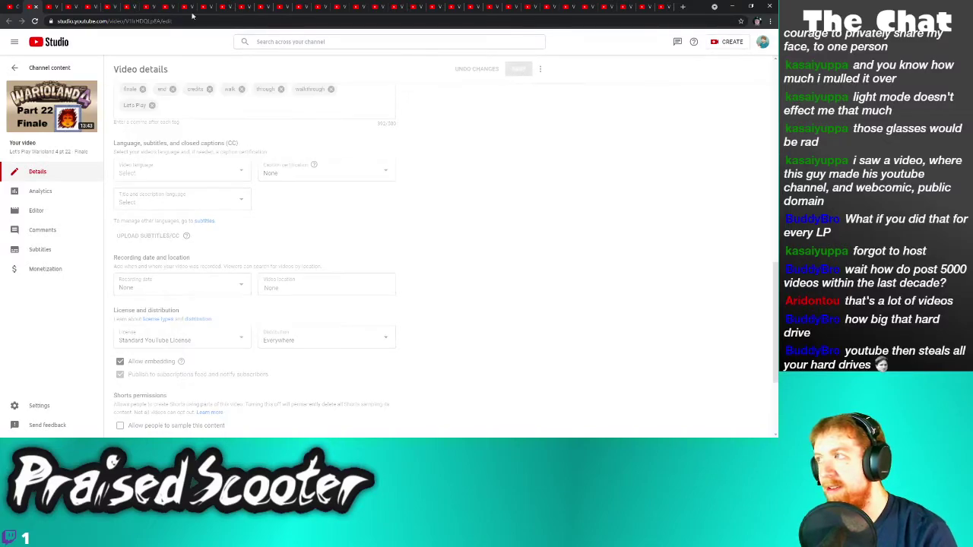
key("alt+Left")
Turn off "Allow people to sample this content" for Warioland 4 pt 21, save the change and close its tab
scroll(118, 420, "down", 2)
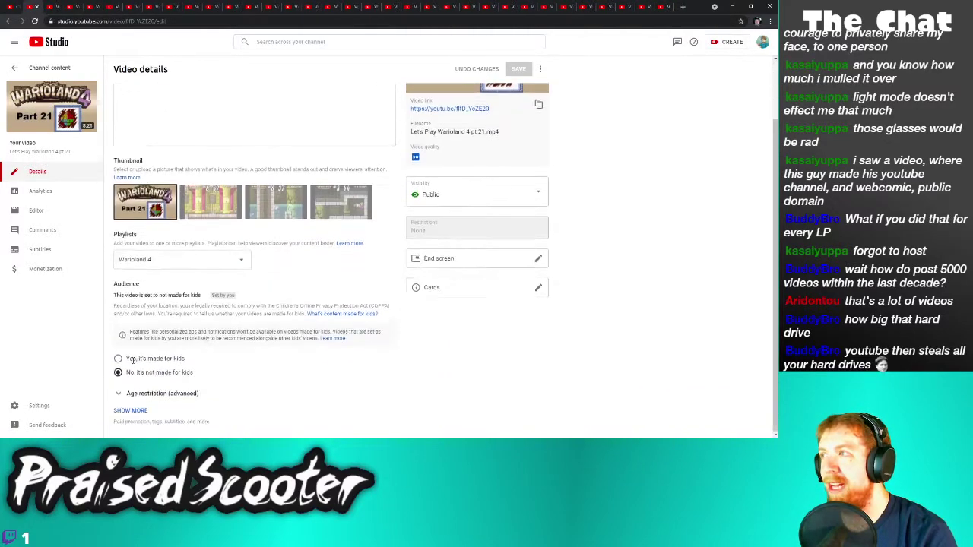
left_click(125, 412)
scroll(158, 388, "down", 10)
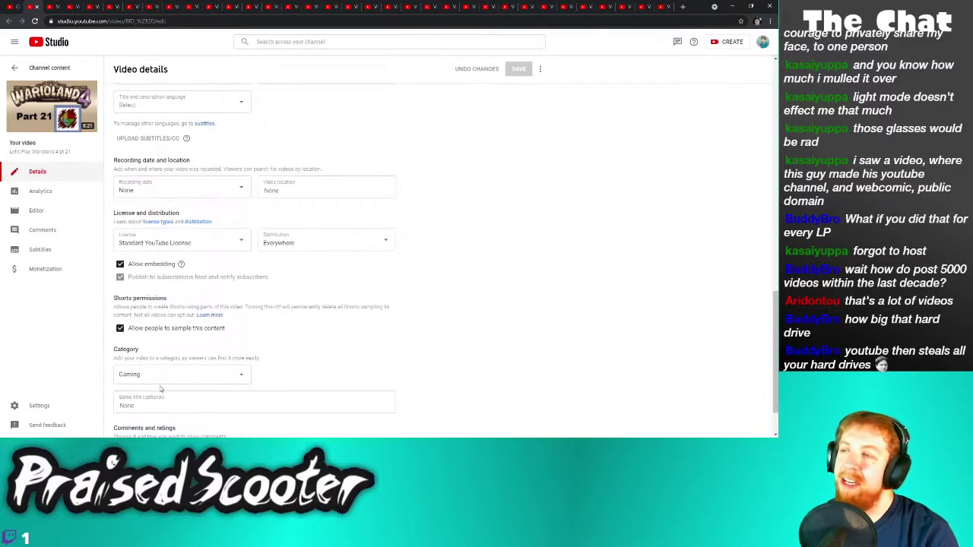
left_click(168, 329)
left_click(519, 69)
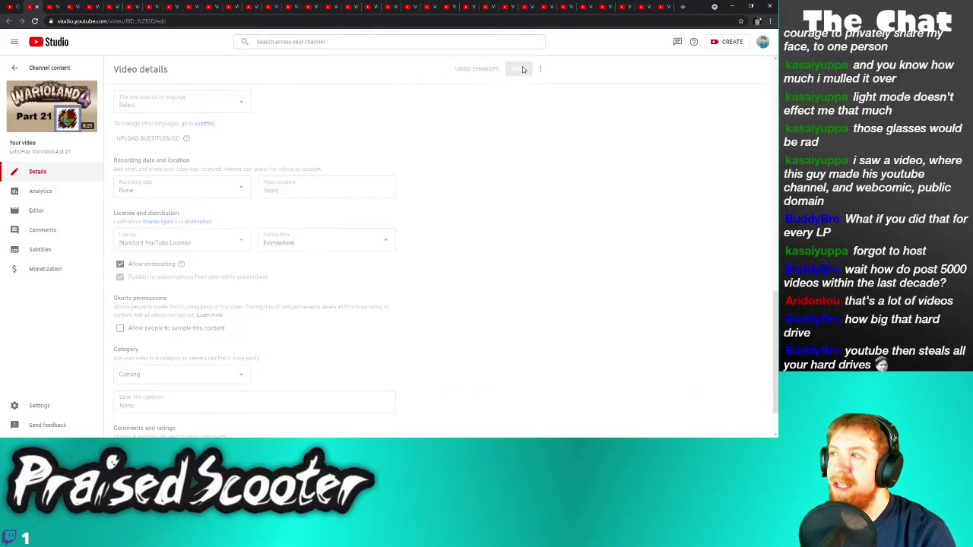
key("ctrl+w")
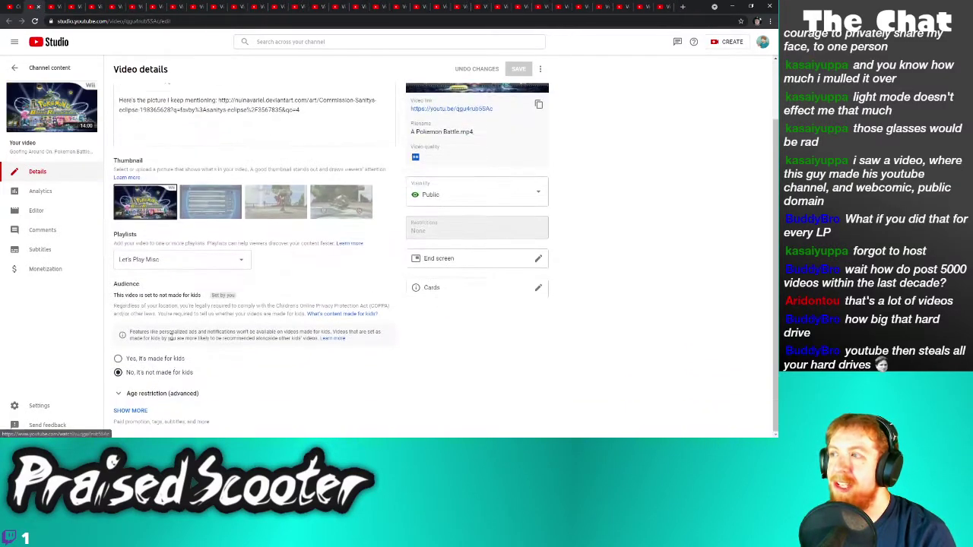
Turn off "Allow people to sample this content" for the Goofing Around On Pokemon Battle video, save the change and close its tab
left_click(129, 411)
scroll(158, 394, "down", 5)
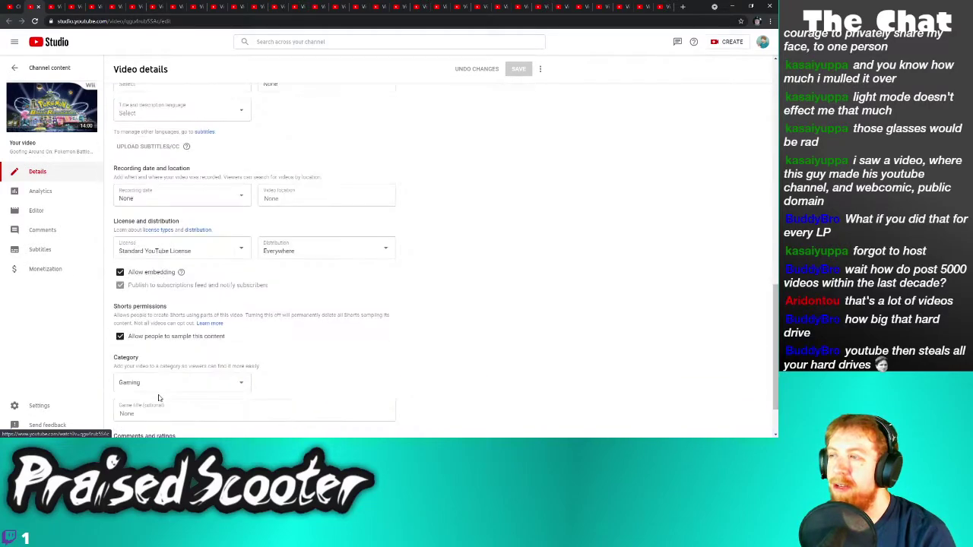
left_click(120, 336)
left_click(516, 72)
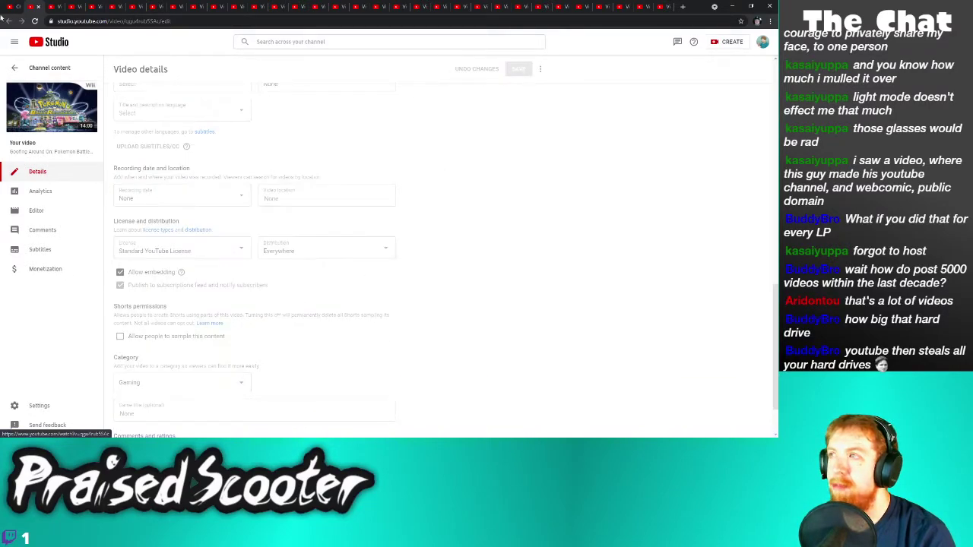
key("ctrl+w")
Turn off "Allow people to sample this content" for Pokemon Platinum Monotype Challenge Part 26, save the change and close its tab
scroll(217, 357, "down", 1)
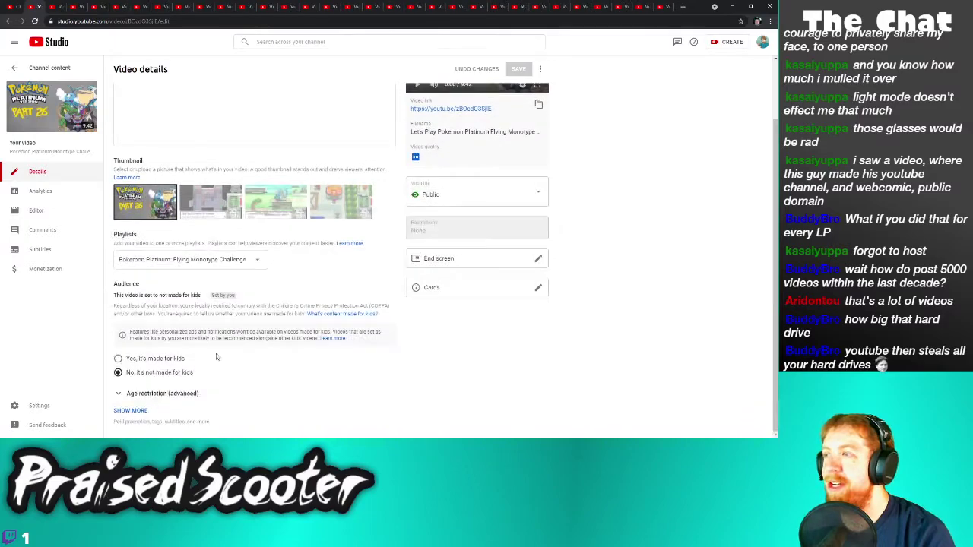
left_click(142, 410)
scroll(171, 401, "down", 5)
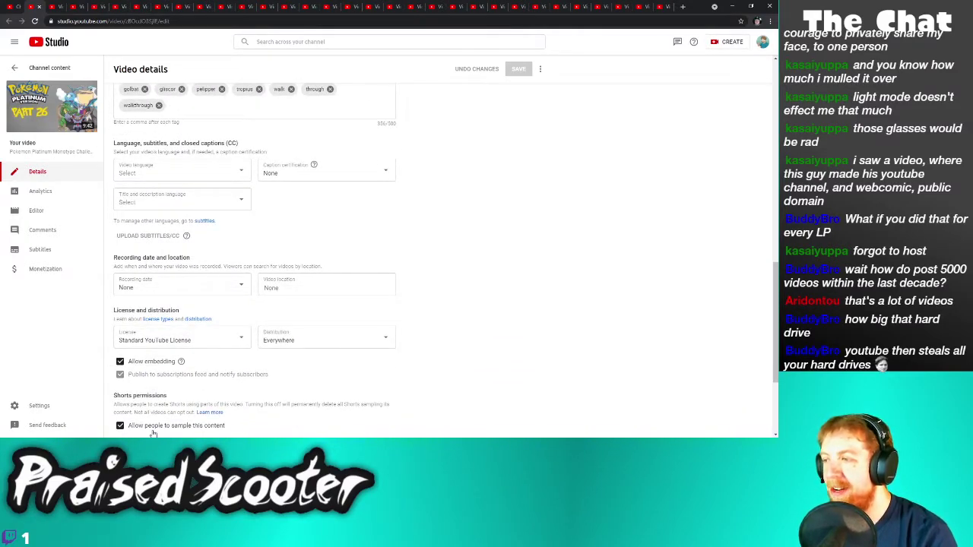
left_click(120, 425)
left_click(522, 71)
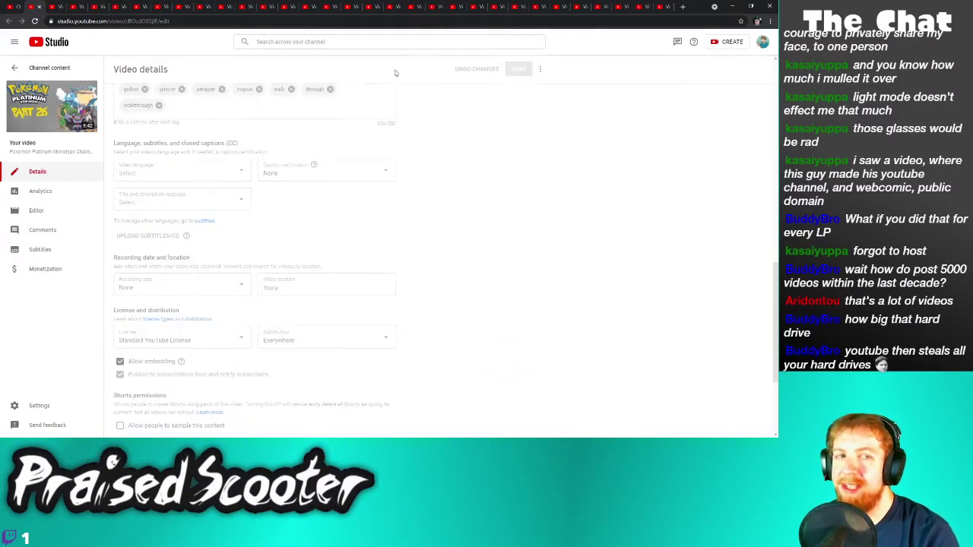
key("ctrl+w")
Turn off "Allow people to sample this content" for Warioland 4 pt 20, save the change and close its tab
scroll(220, 319, "down", 2)
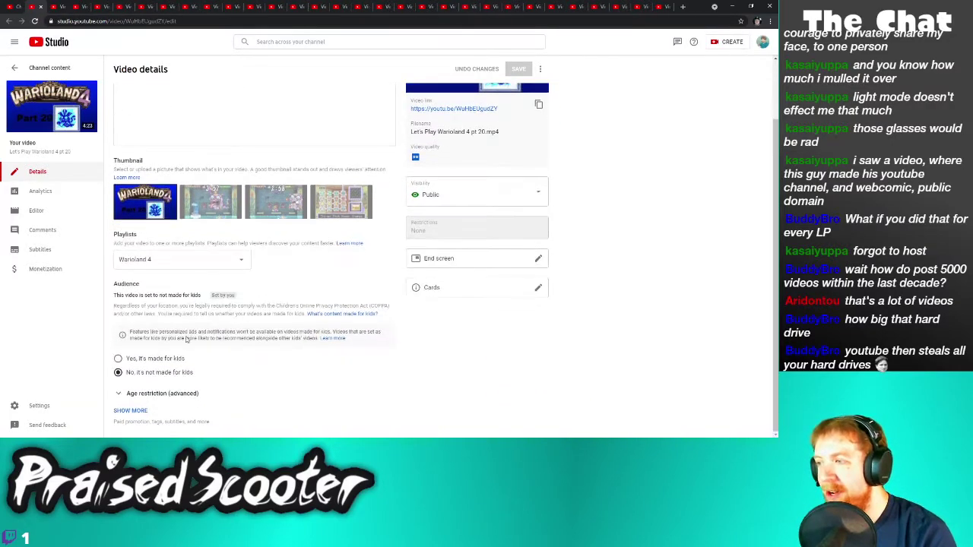
left_click(131, 409)
scroll(185, 388, "down", 5)
scroll(175, 391, "down", 4)
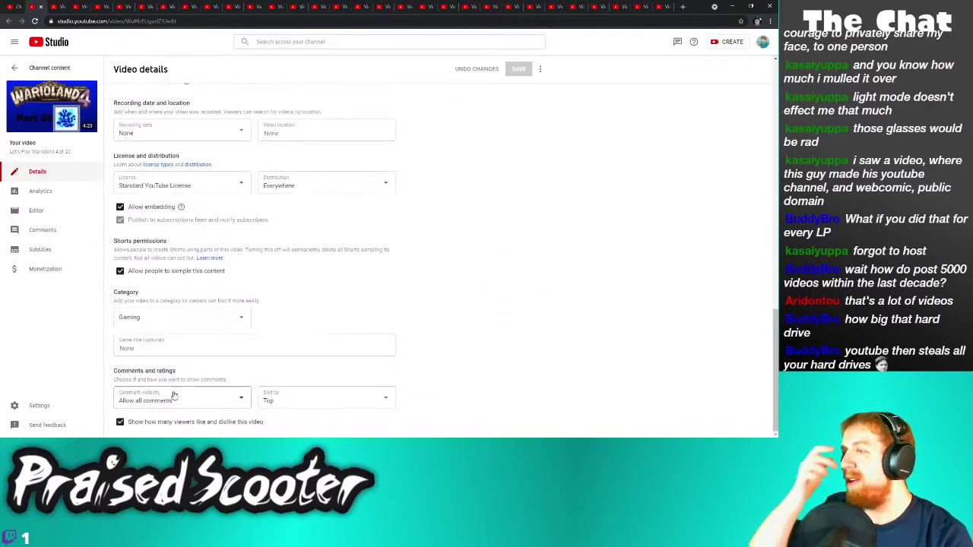
left_click(176, 271)
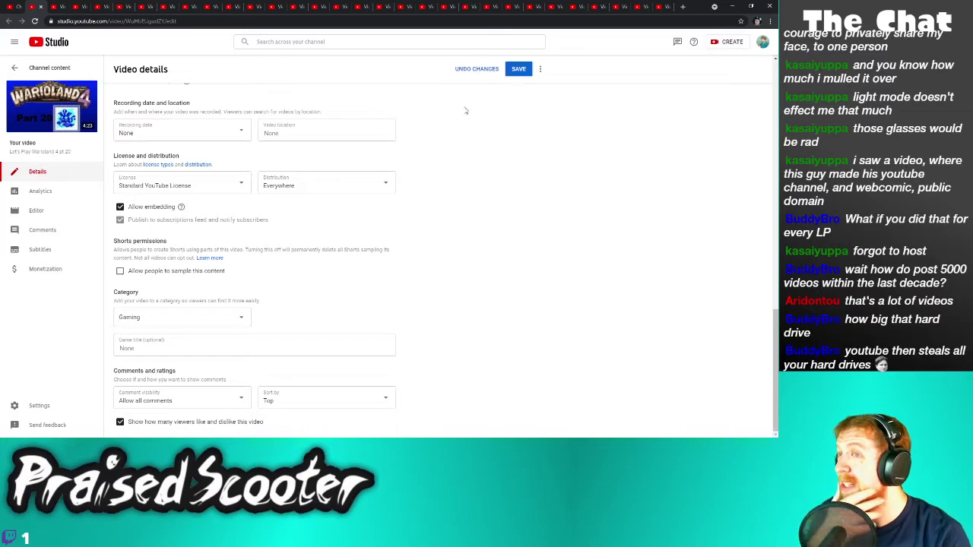
left_click(518, 69)
key("alt+Left")
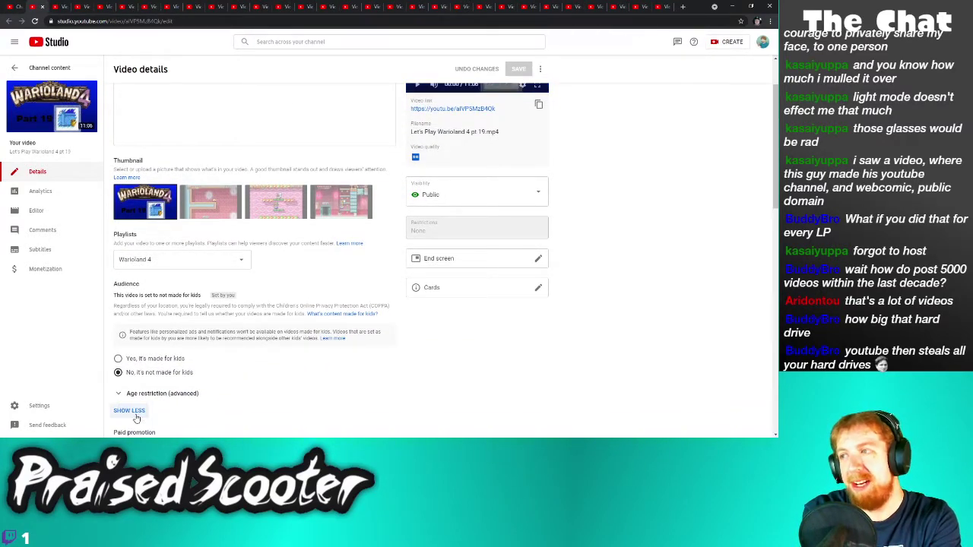
Turn off "Allow people to sample this content" for Warioland 4 pt 19, save the change and close its tab
left_click(130, 411)
scroll(133, 395, "down", 8)
scroll(131, 377, "down", 3)
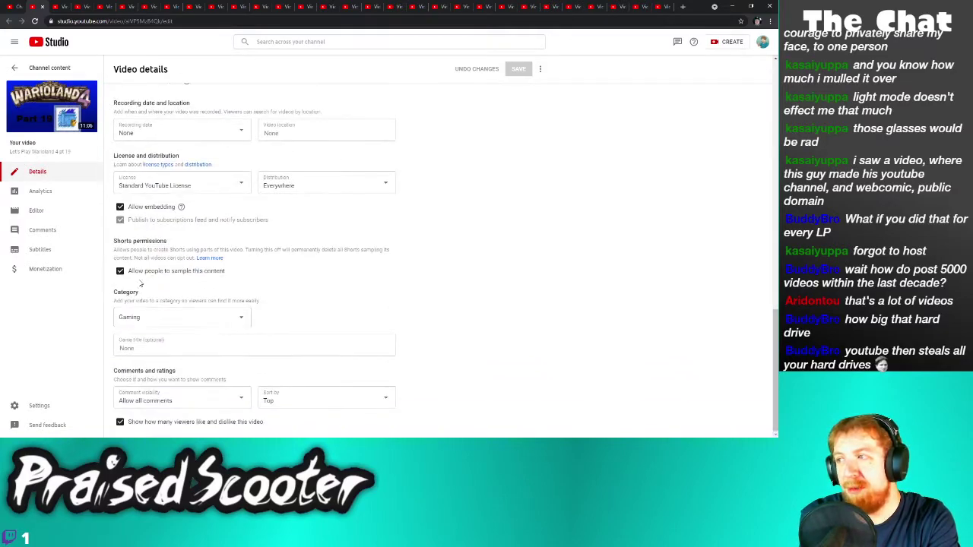
left_click(120, 271)
left_click(517, 70)
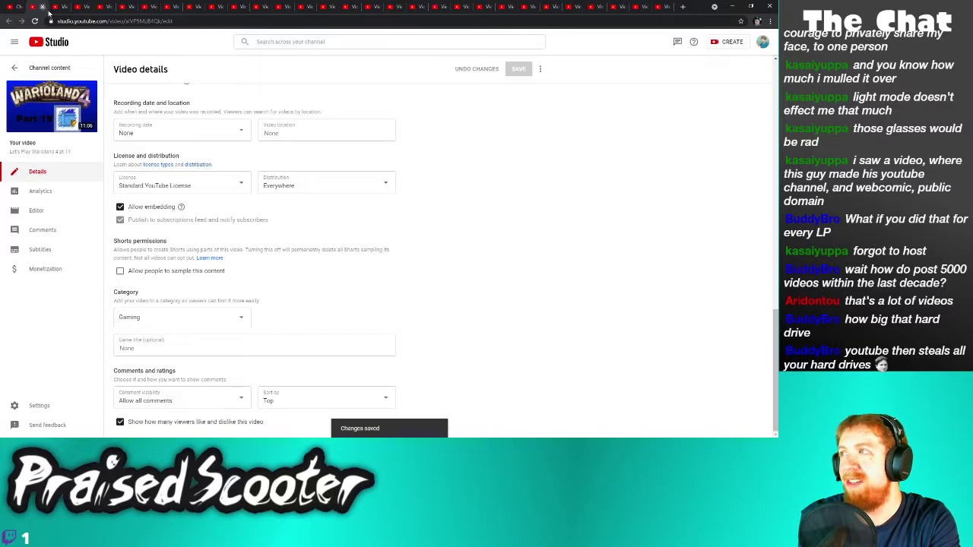
left_click(43, 7)
Turn off "Allow people to sample this content" for Warioland 4 pt 18, save the change and close its tab
left_click(130, 411)
scroll(152, 380, "down", 8)
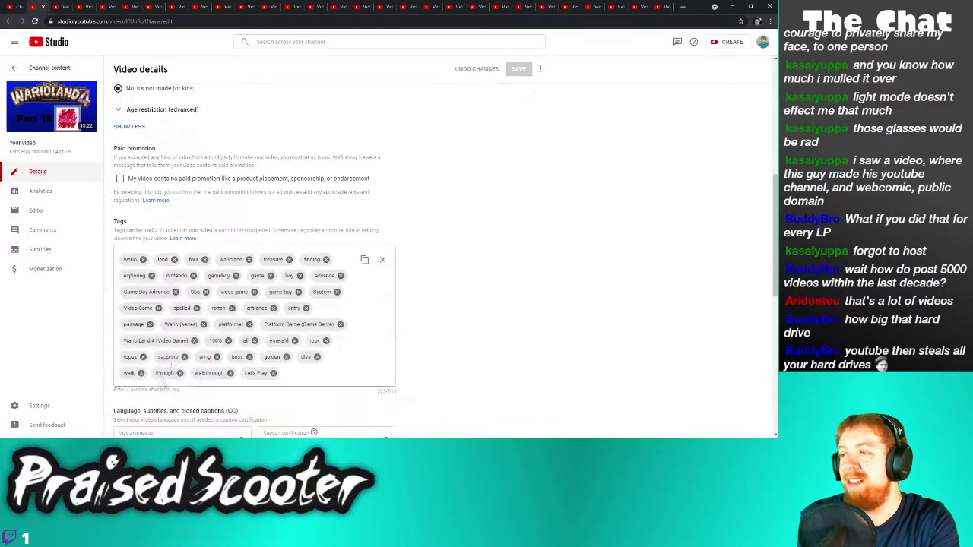
left_click(160, 411)
left_click(517, 69)
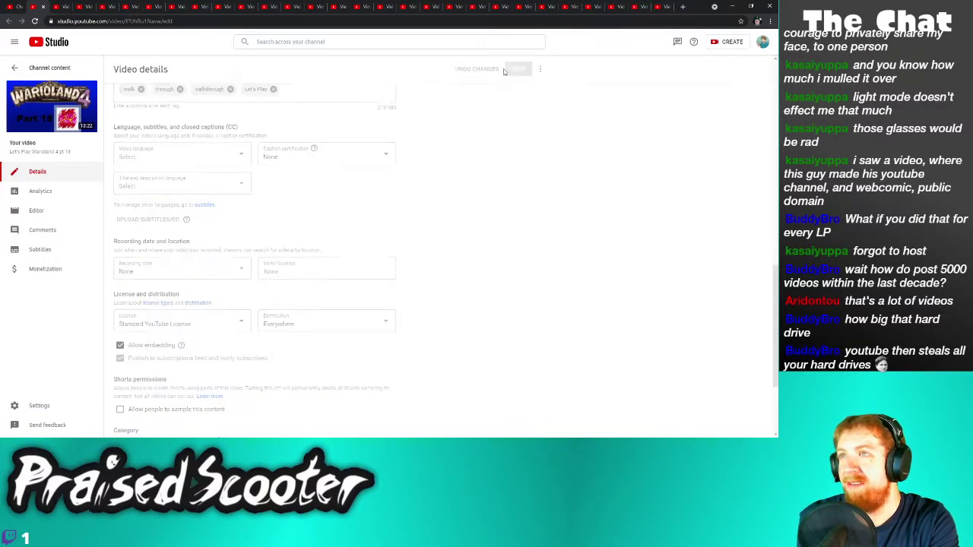
left_click(43, 7)
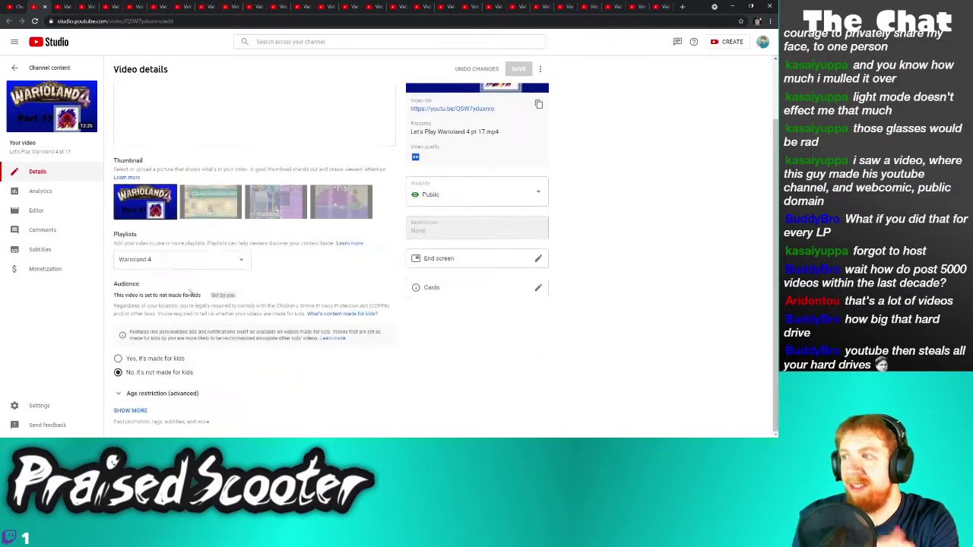
Turn off "Allow people to sample this content" for Warioland 4 pt 17, save the change and close its tab
left_click(170, 393)
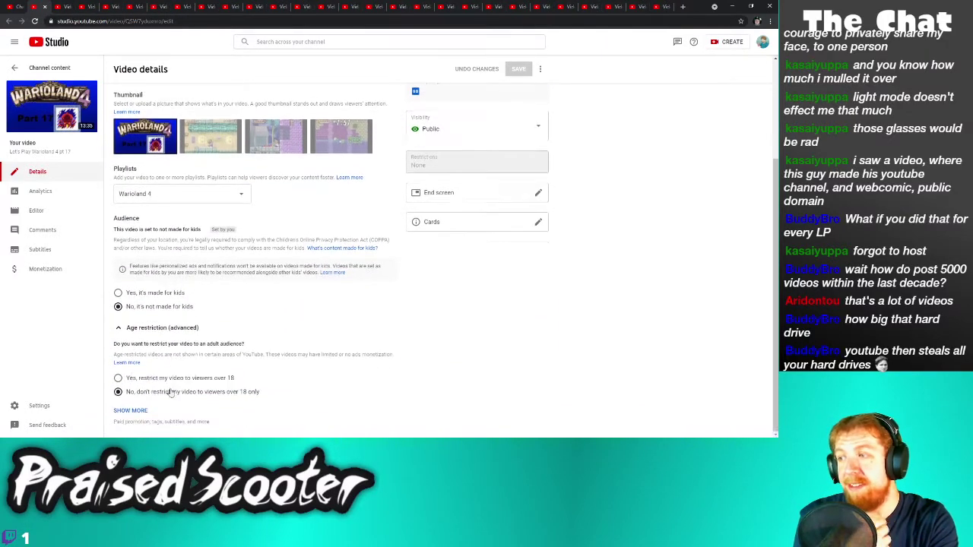
left_click(135, 412)
scroll(182, 390, "down", 2)
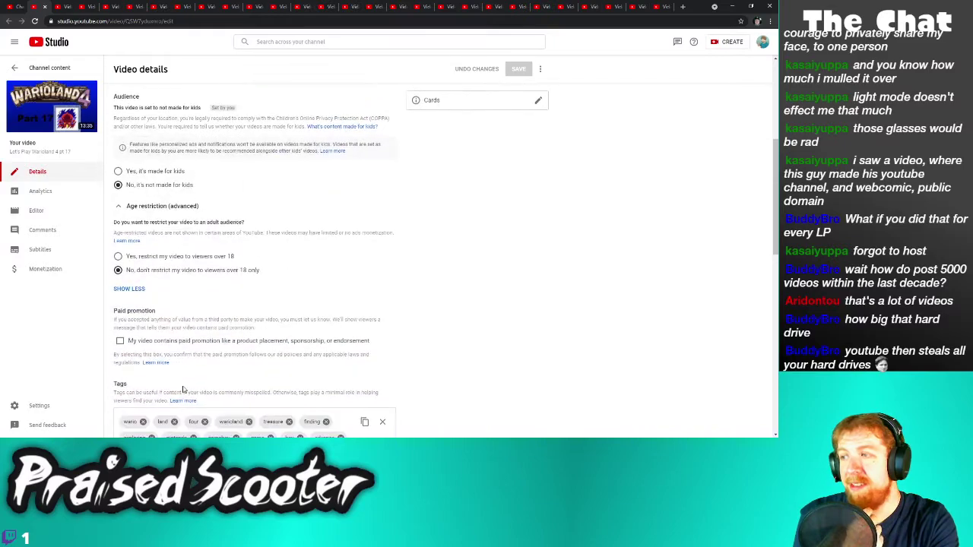
scroll(186, 380, "down", 3)
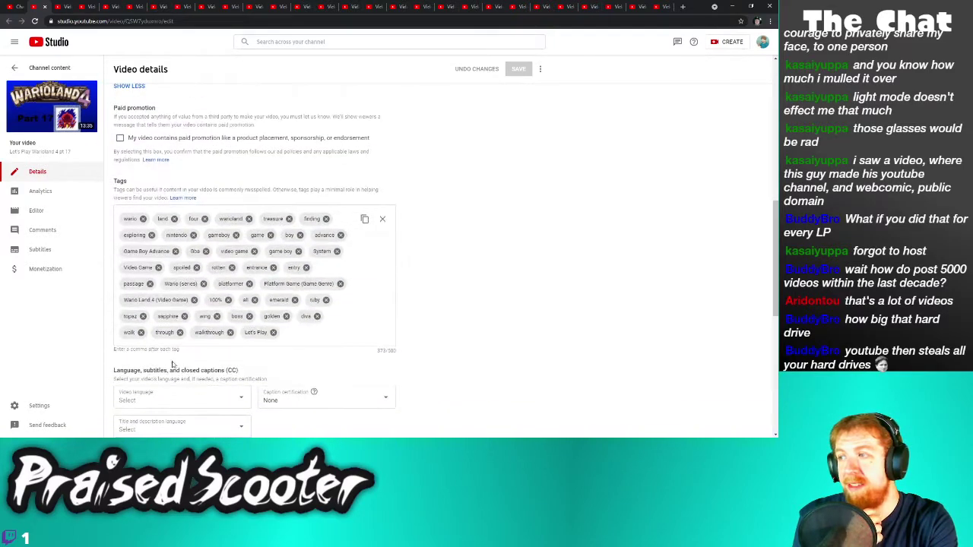
scroll(181, 361, "down", 2)
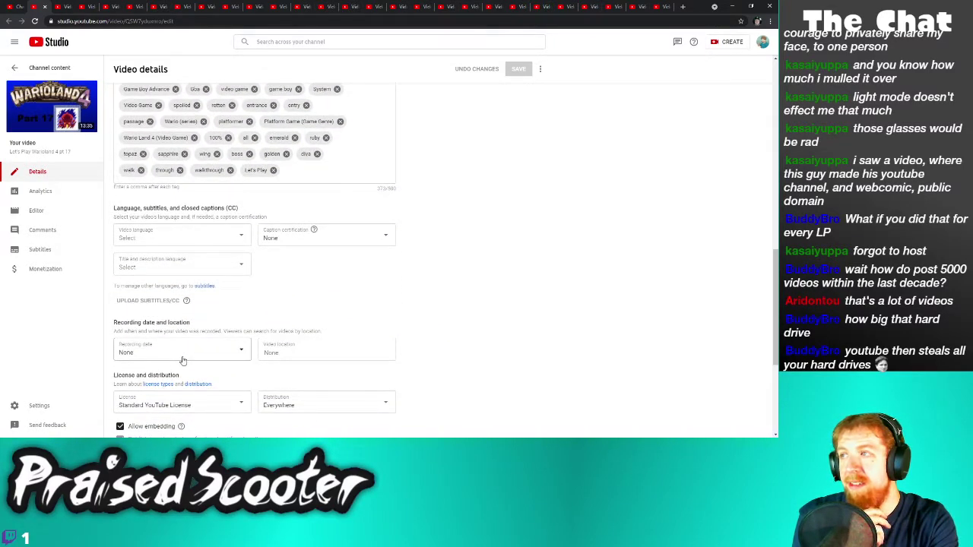
scroll(185, 355, "down", 1)
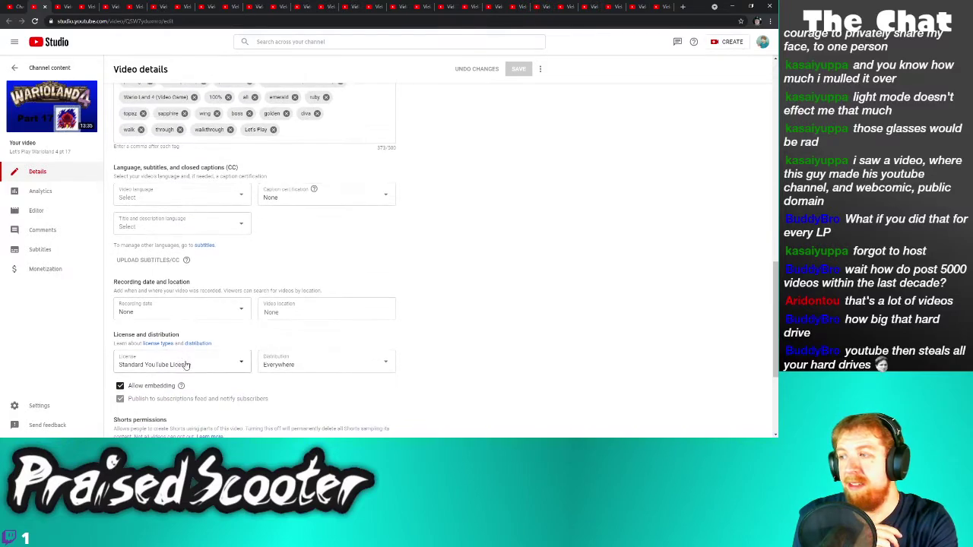
left_click(147, 409)
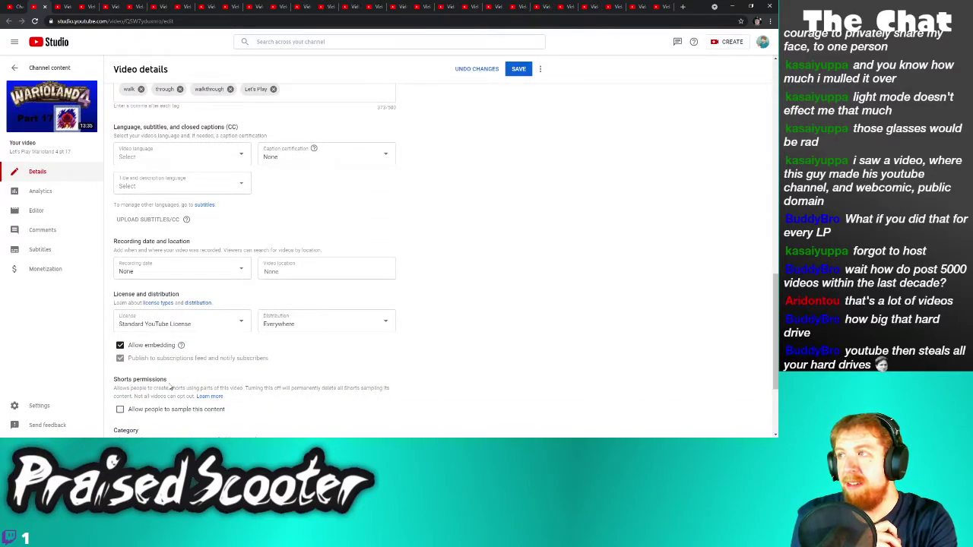
scroll(225, 365, "up", 3)
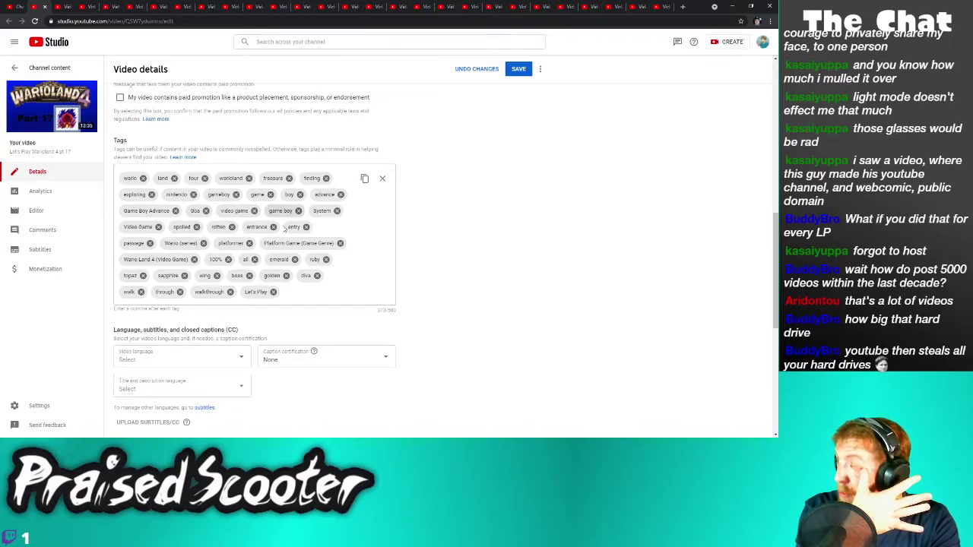
left_click(518, 69)
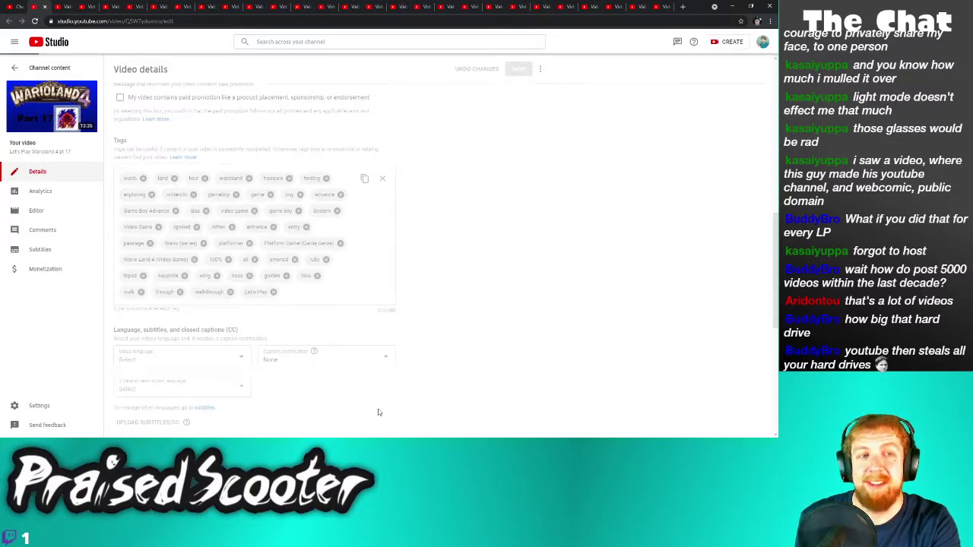
scroll(364, 396, "down", 5)
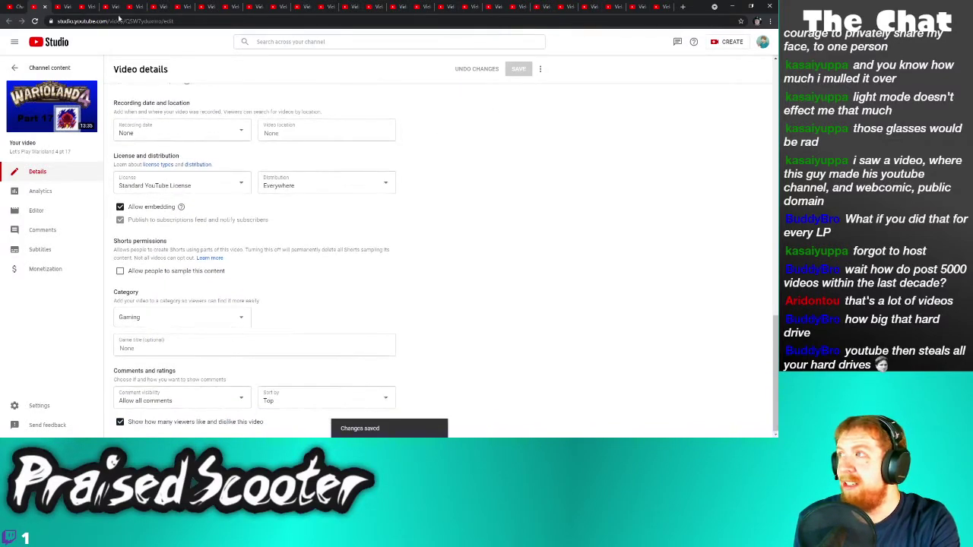
left_click(44, 7)
Turn off "Allow people to sample this content" for Warioland 4 pt 16, save the change and close its tab
scroll(158, 426, "down", 2)
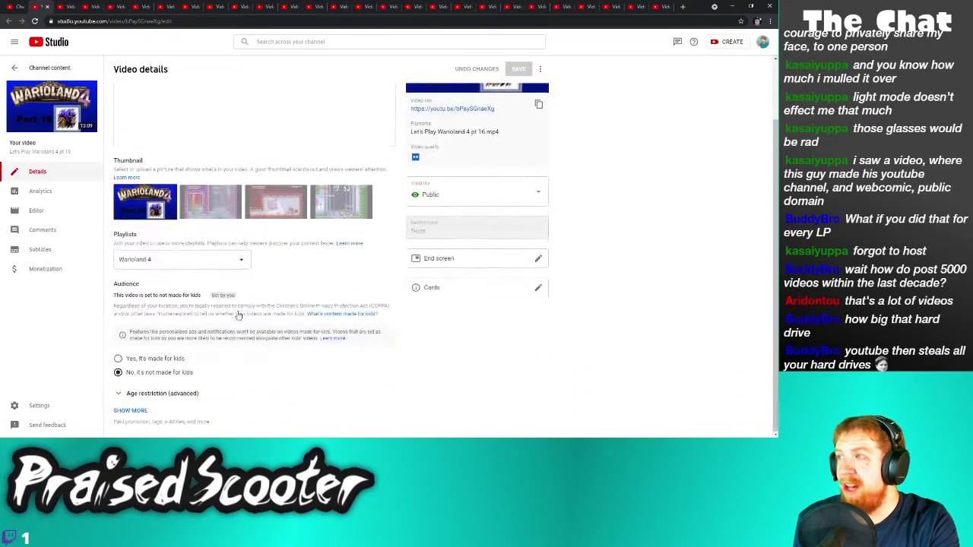
left_click(146, 412)
scroll(198, 319, "down", 10)
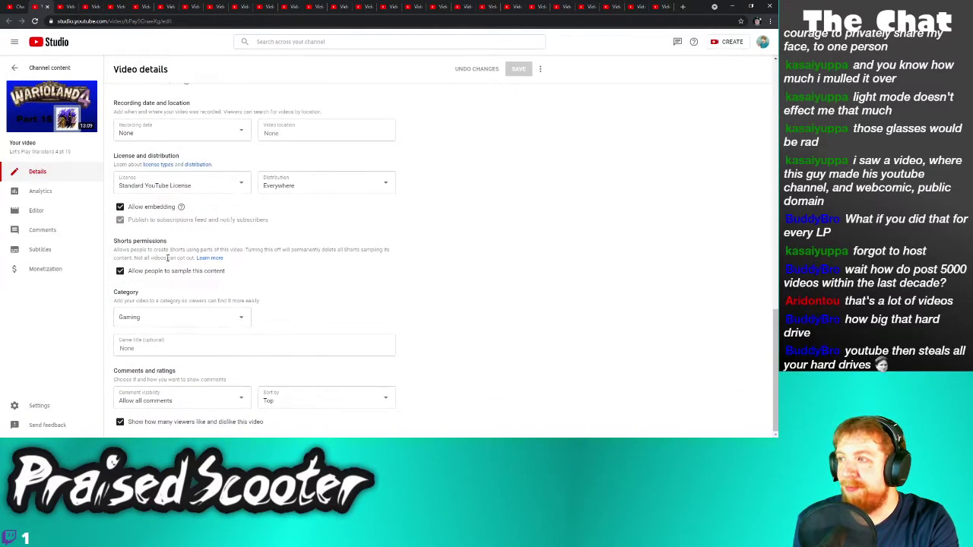
left_click(518, 69)
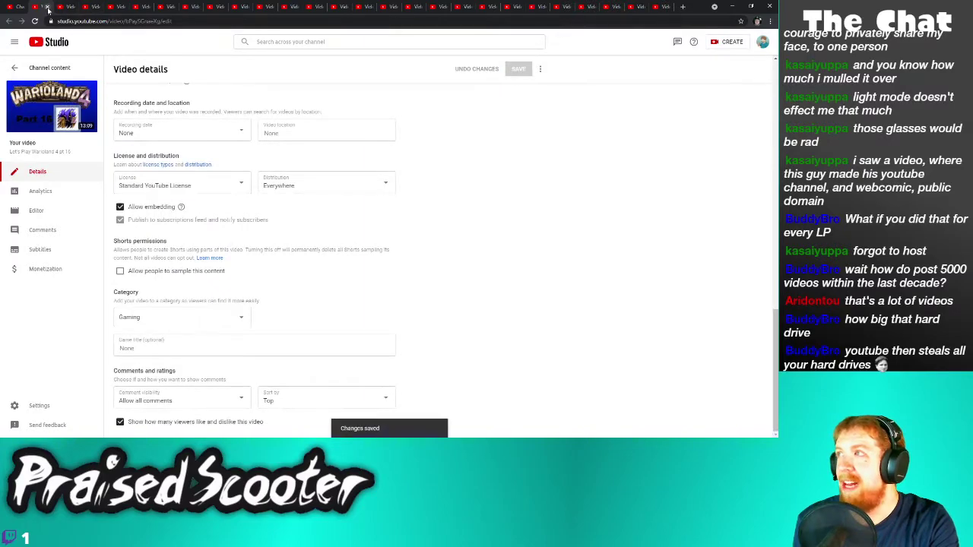
left_click(46, 6)
Turn off "Allow people to sample this content" for Pokemon Platinum Monotype Challenge Part 24, save the change and close its tab
scroll(206, 382, "down", 2)
left_click(121, 410)
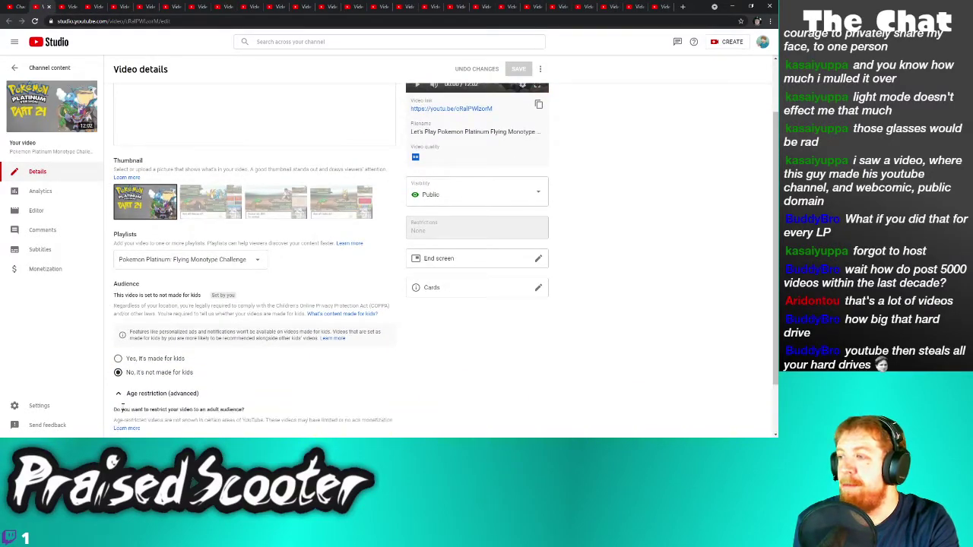
left_click(126, 395)
left_click(131, 409)
scroll(152, 342, "down", 10)
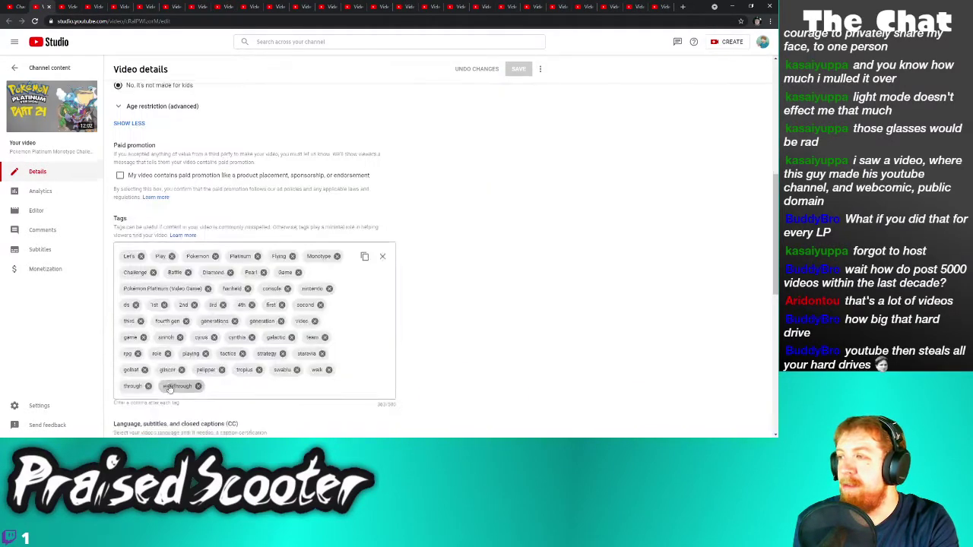
left_click(510, 69)
key("ctrl+w")
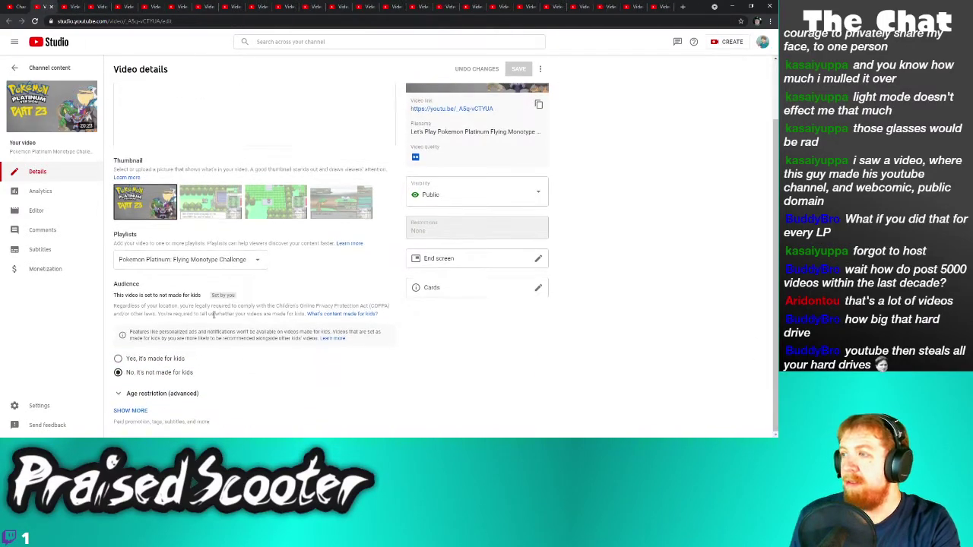
Turn off "Allow people to sample this content" for Pokemon Platinum Monotype Challenge Part 23, save the change and close its tab
left_click(133, 411)
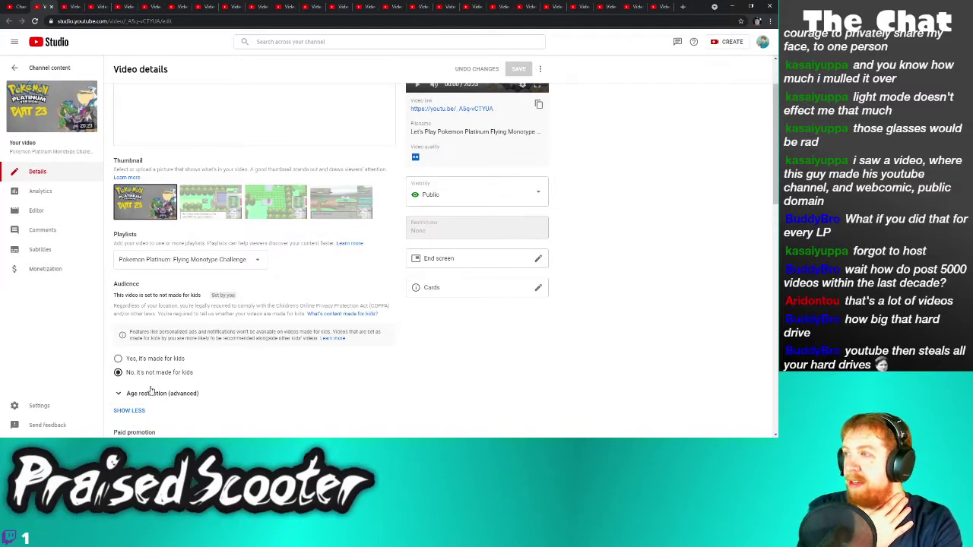
scroll(141, 392, "down", 10)
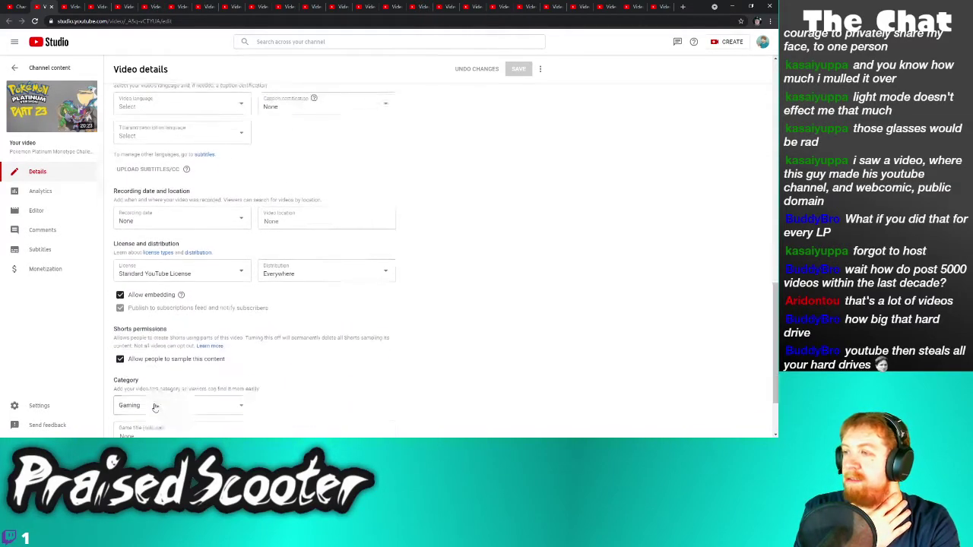
left_click(163, 344)
left_click(517, 69)
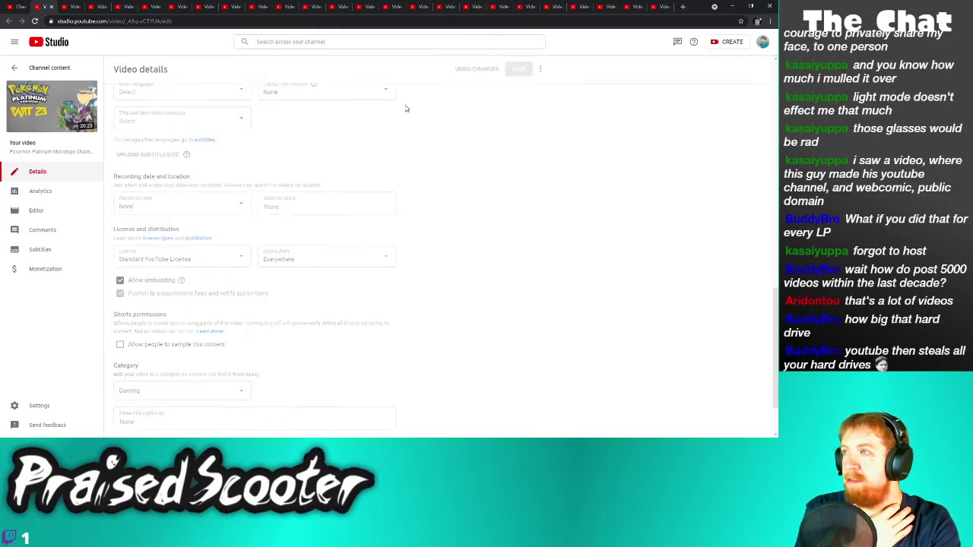
key("ctrl+w")
Turn off "Allow people to sample this content" for Goofing Around On: Worms Reloaded Part 2, save the change and close its tab
scroll(152, 304, "down", 1)
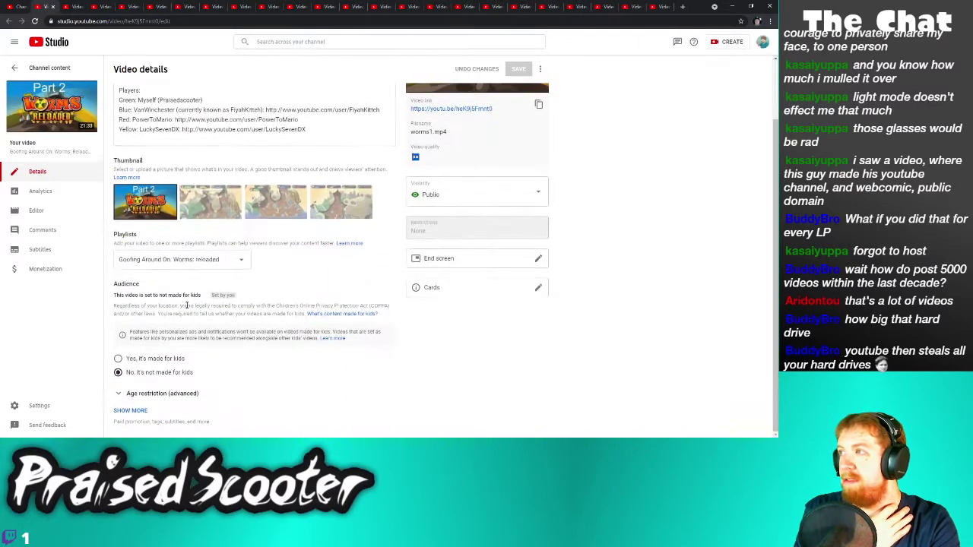
left_click(131, 411)
scroll(162, 378, "down", 5)
scroll(162, 378, "down", 4)
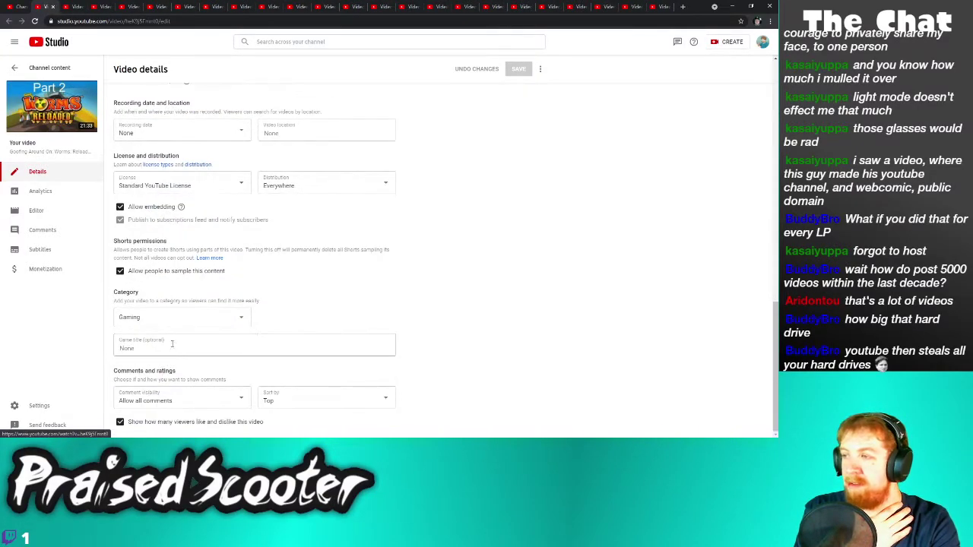
left_click(197, 275)
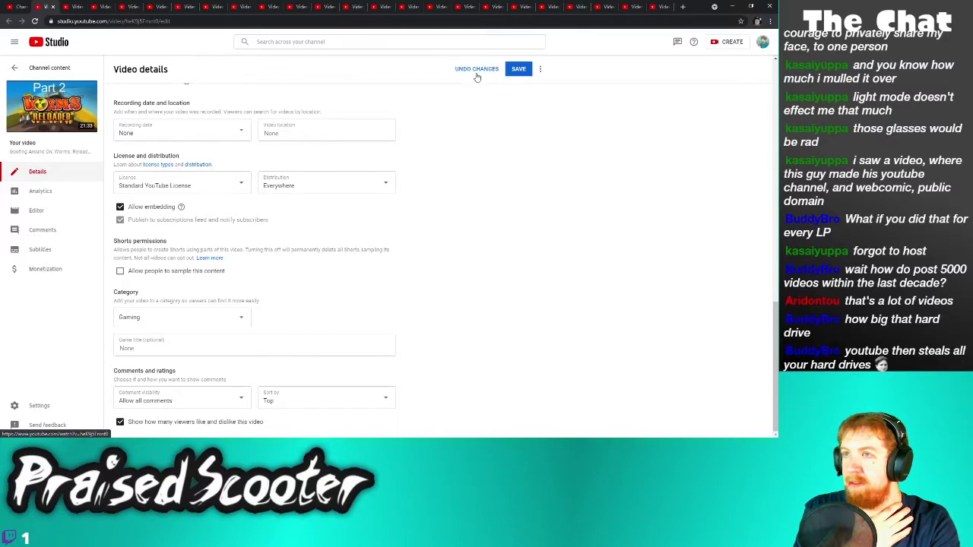
left_click(514, 71)
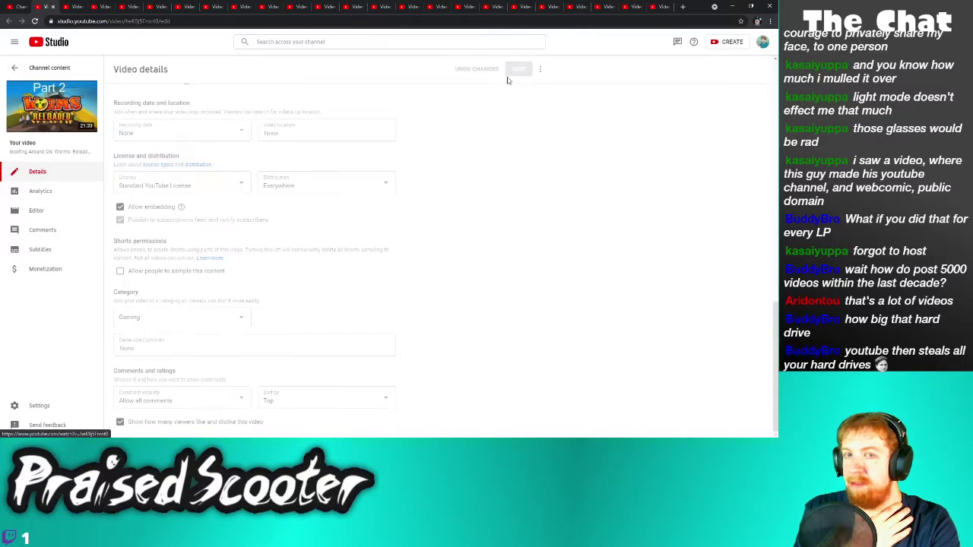
left_click(49, 7)
Turn off "Allow people to sample this content" for Warioland 4 pt 15, save the change and close its tab
scroll(144, 380, "down", 1)
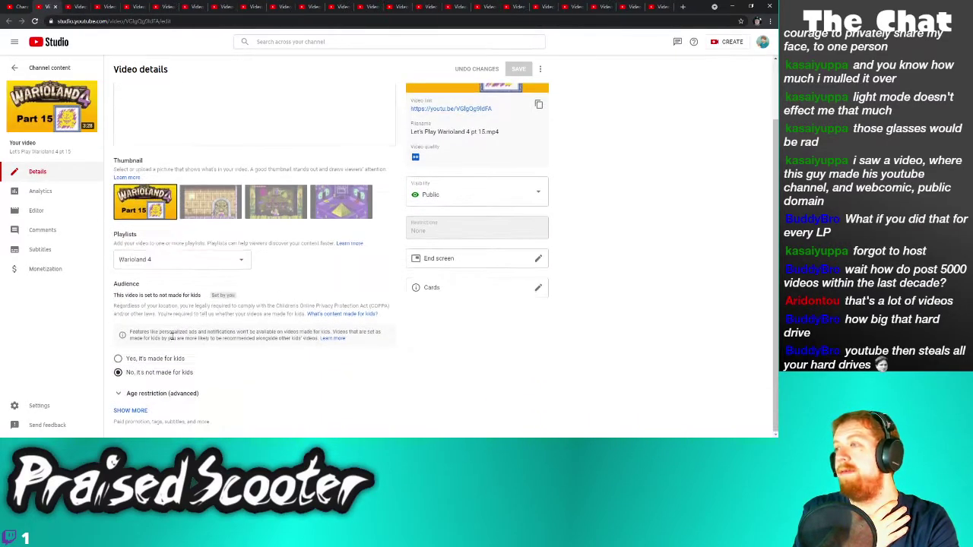
left_click(130, 410)
scroll(184, 376, "down", 5)
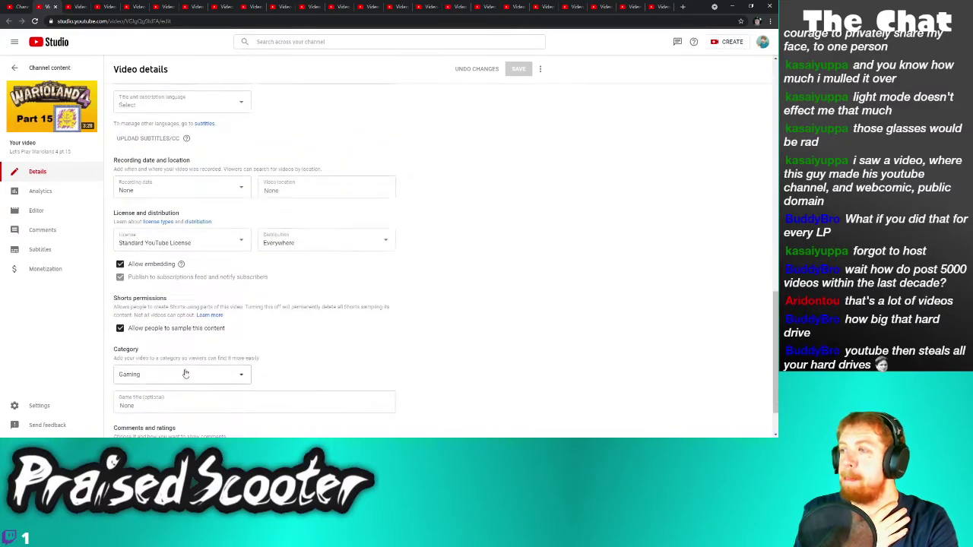
left_click(216, 334)
left_click(540, 69)
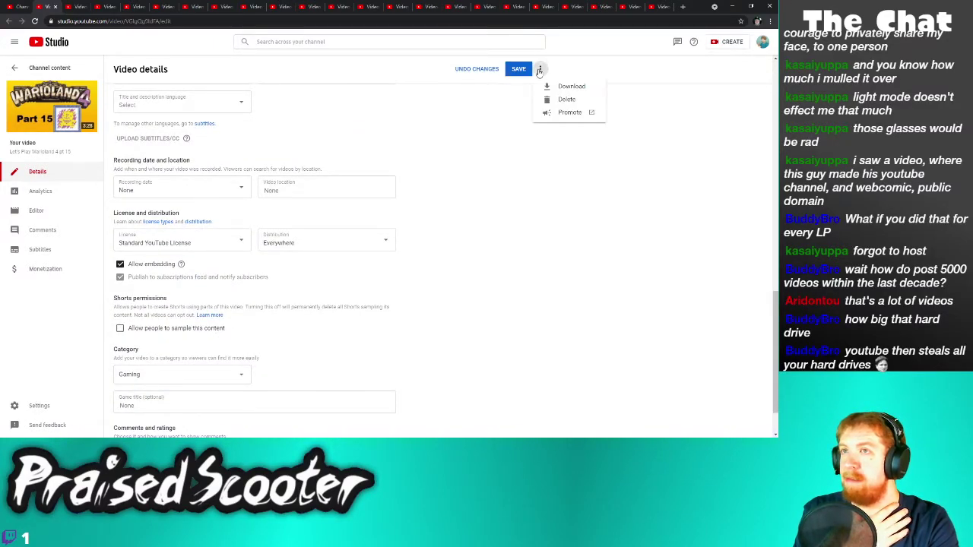
left_click(528, 70)
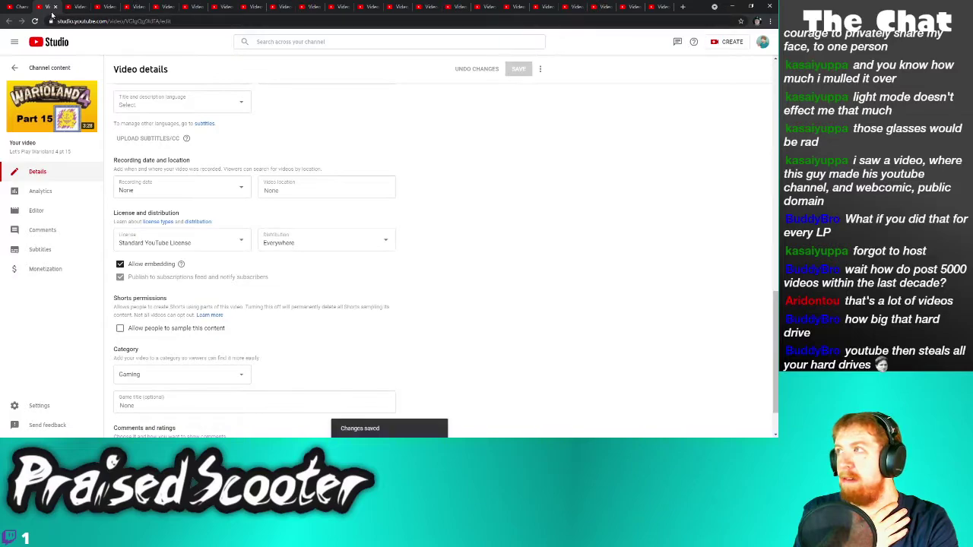
key("ctrl+w")
Turn off "Allow people to sample this content" for Warioland 4 pt 14, save the change and close its tab
scroll(190, 319, "down", 1)
left_click(129, 411)
scroll(166, 372, "down", 5)
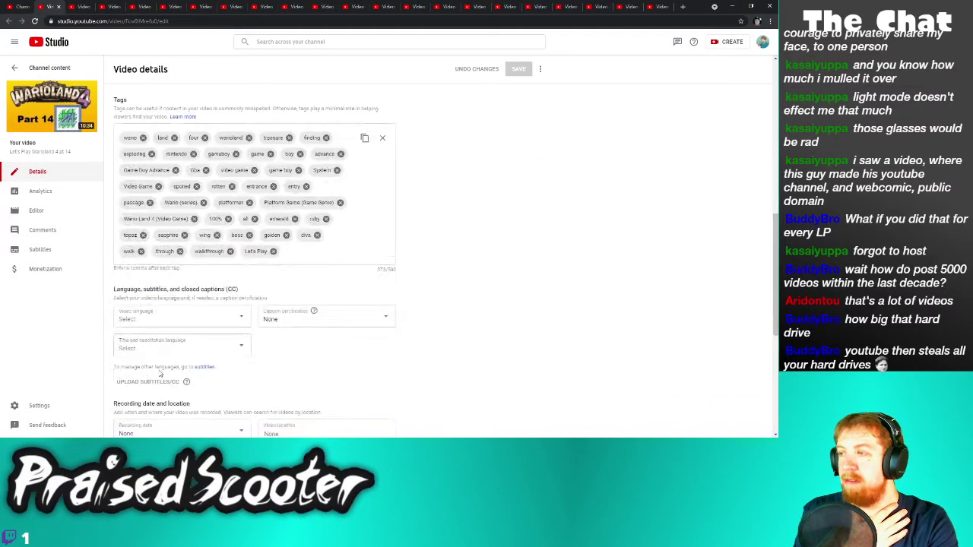
scroll(170, 347, "down", 3)
scroll(169, 346, "down", 1)
left_click(185, 329)
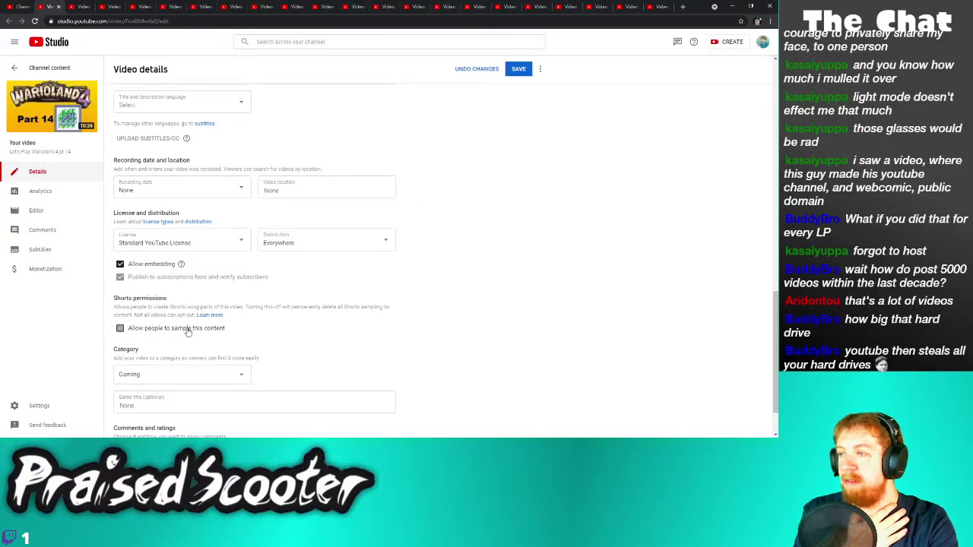
left_click(518, 71)
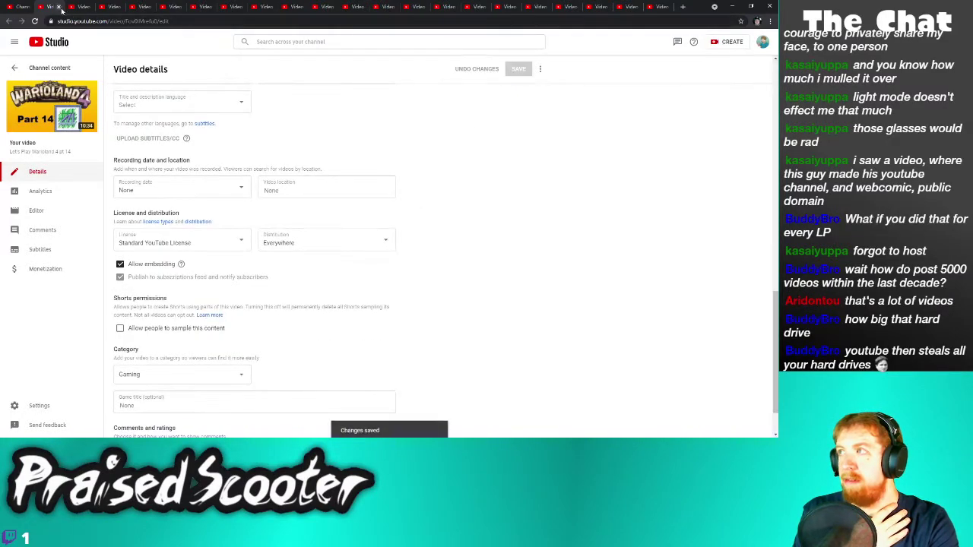
key("ctrl+w")
Turn off "Allow people to sample this content" for Warioland 4 pt 13, save the change and close its tab
left_click(130, 410)
scroll(176, 374, "down", 6)
left_click(213, 270)
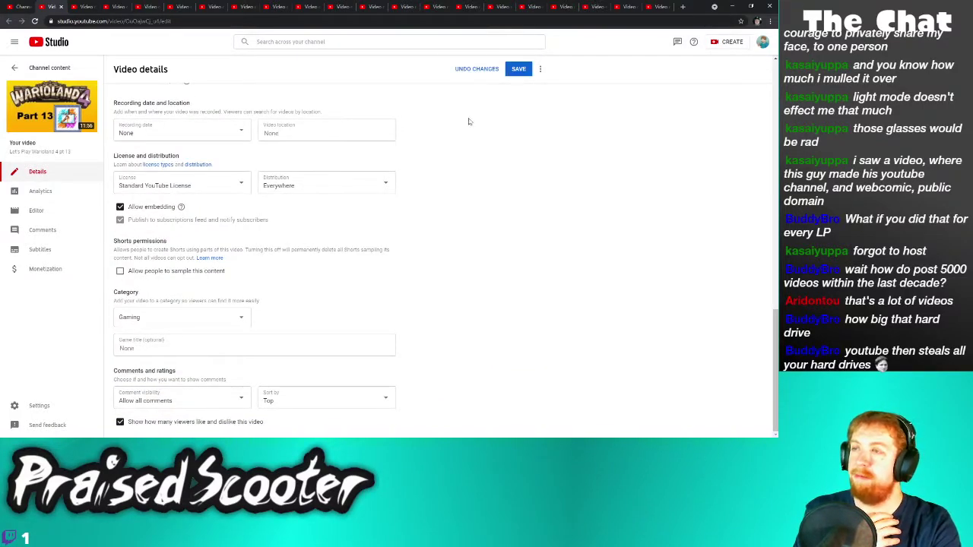
left_click(518, 69)
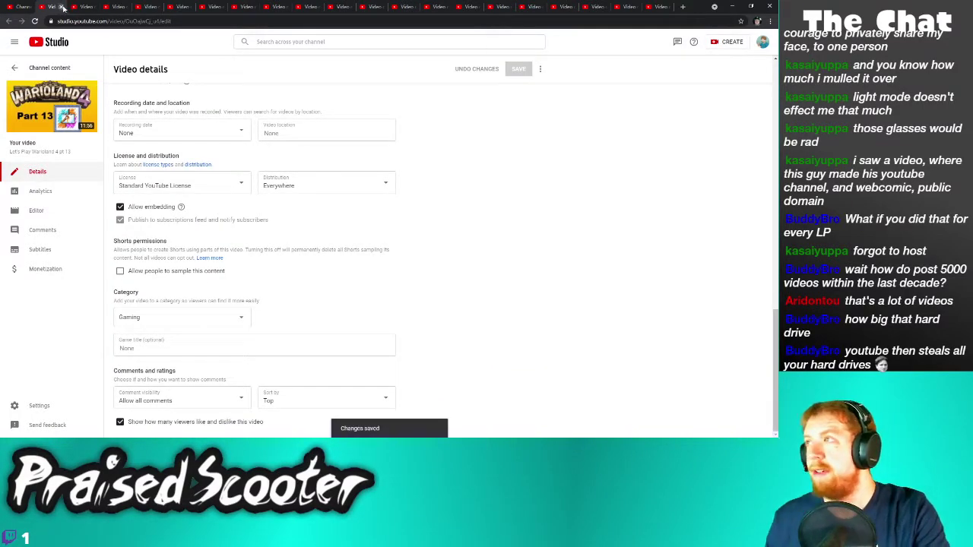
key("ctrl+w")
Turn off "Allow people to sample this content" for Warioland 4 pt 12, save the change and close its tab
scroll(192, 332, "down", 1)
left_click(131, 410)
scroll(140, 395, "down", 5)
left_click(160, 372)
left_click(517, 69)
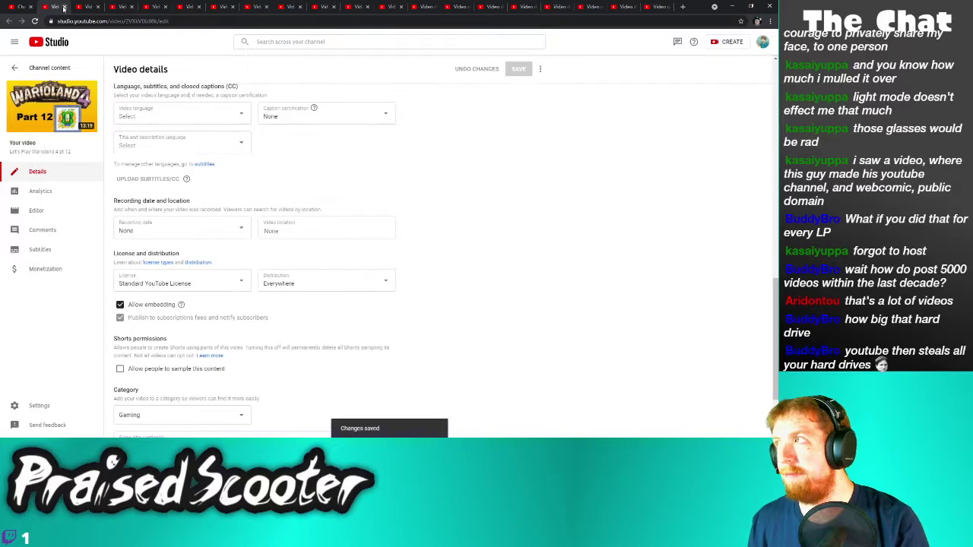
left_click(64, 8)
Turn off "Allow people to sample this content" for Warioland 4 pt 11, save the change and close its tab
scroll(225, 326, "down", 1)
left_click(137, 411)
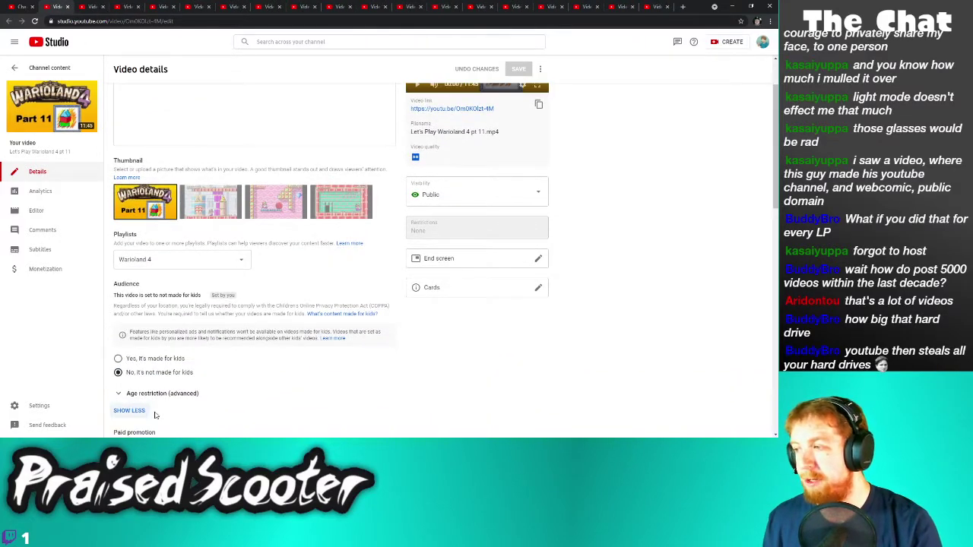
scroll(175, 403, "down", 5)
left_click(190, 293)
left_click(517, 68)
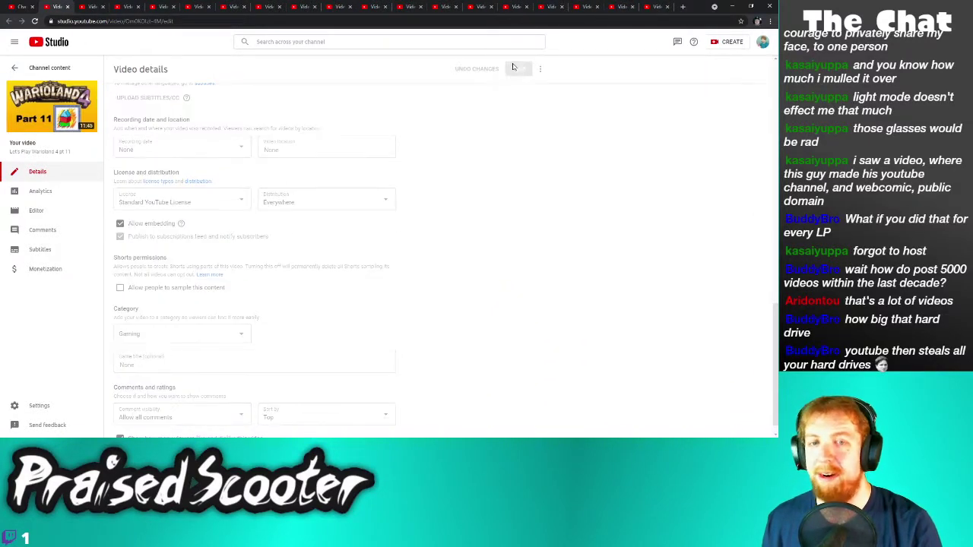
left_click(67, 8)
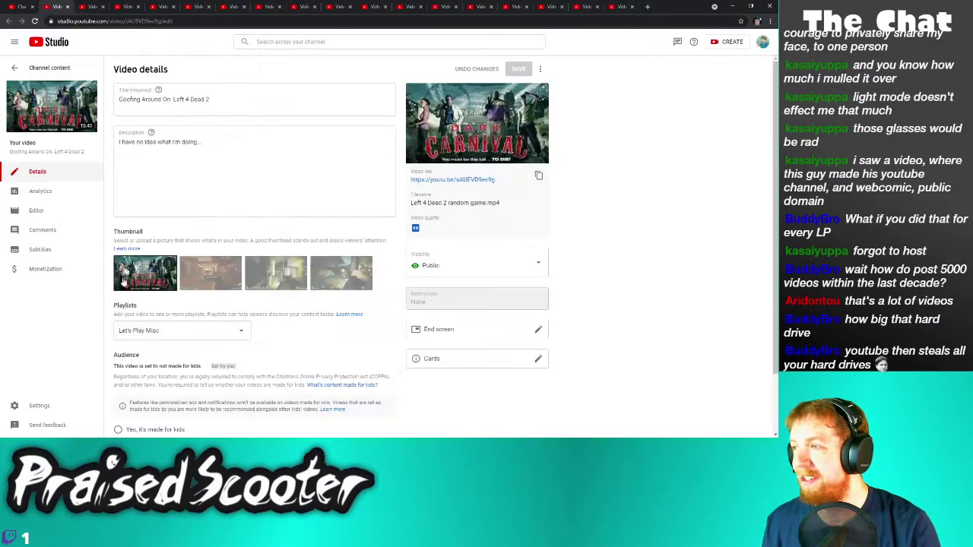
Turn off "Allow people to sample this content" for Goofing Around On: Left 4 Dead 2, save the change and close its tab
left_click(131, 411)
scroll(382, 198, "down", 10)
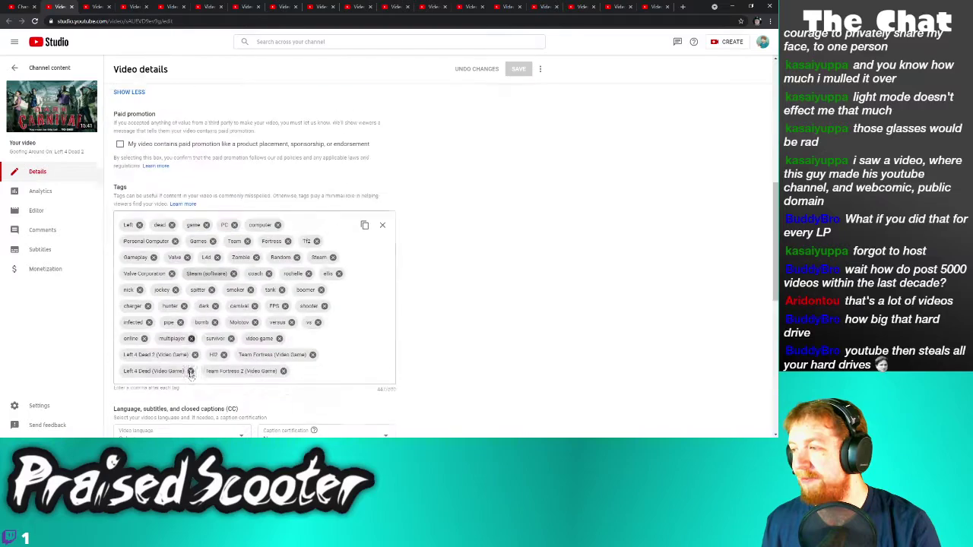
left_click(523, 70)
left_click(71, 7)
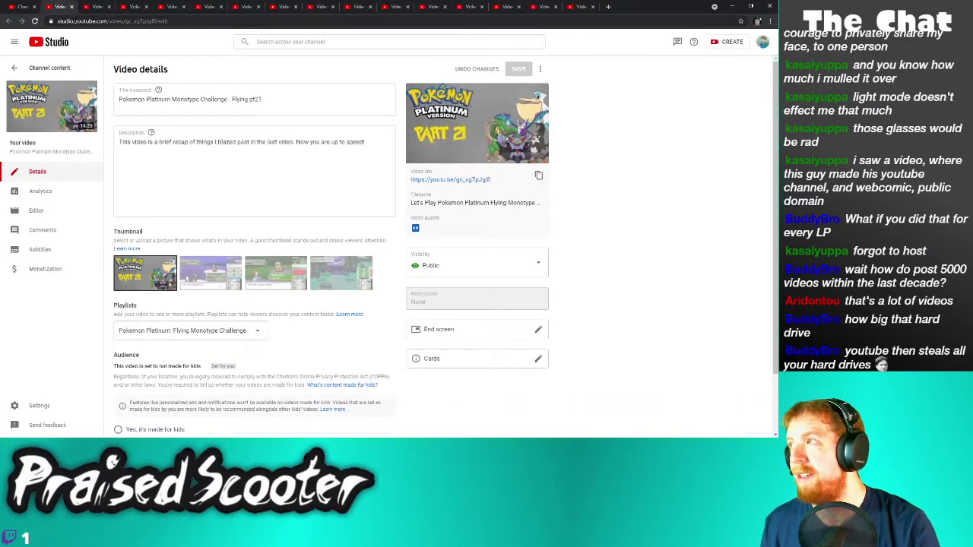
Reopen the closed tab for Pokemon Platinum Monotype Challenge pt22, turn off "Allow people to sample this content", save and close it
right_click(699, 8)
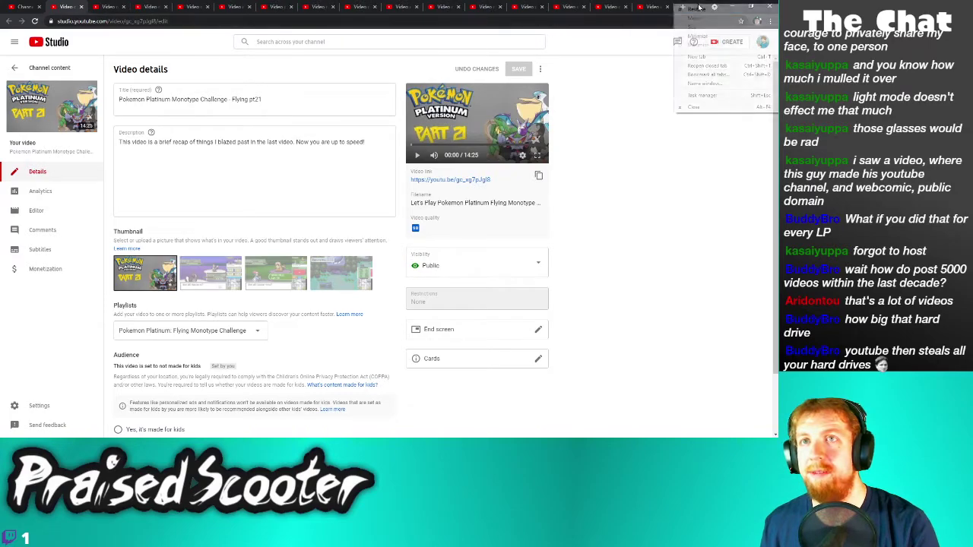
left_click(706, 66)
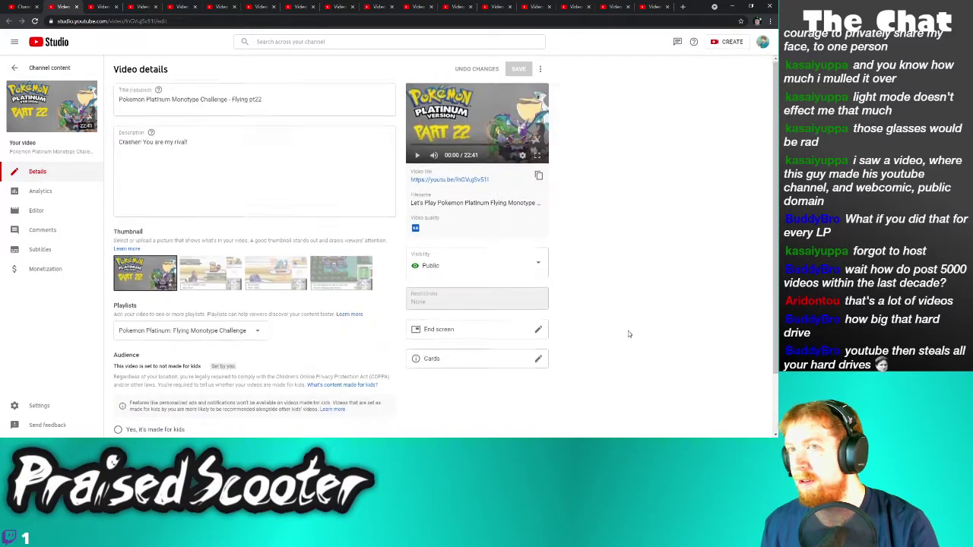
scroll(579, 373, "down", 1)
left_click(130, 411)
scroll(163, 357, "down", 10)
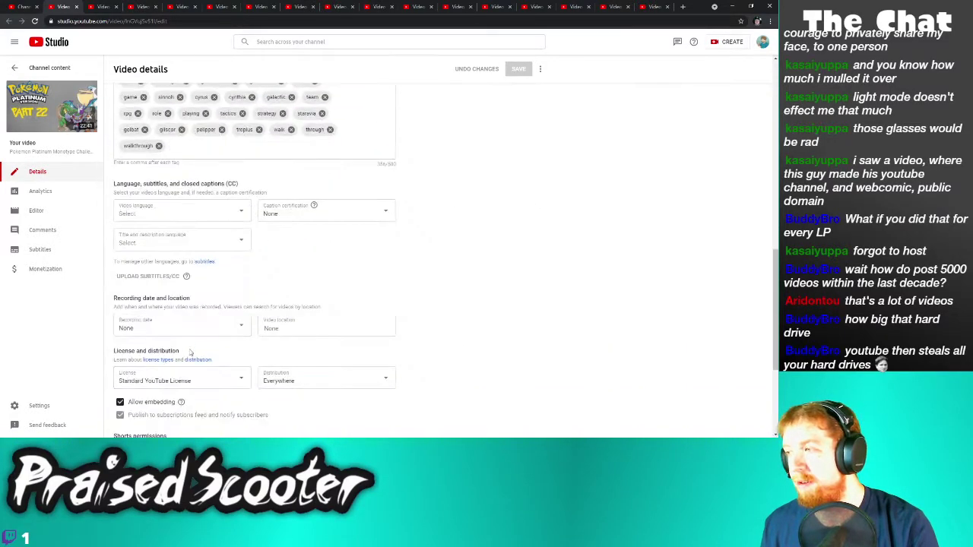
left_click(176, 307)
left_click(509, 69)
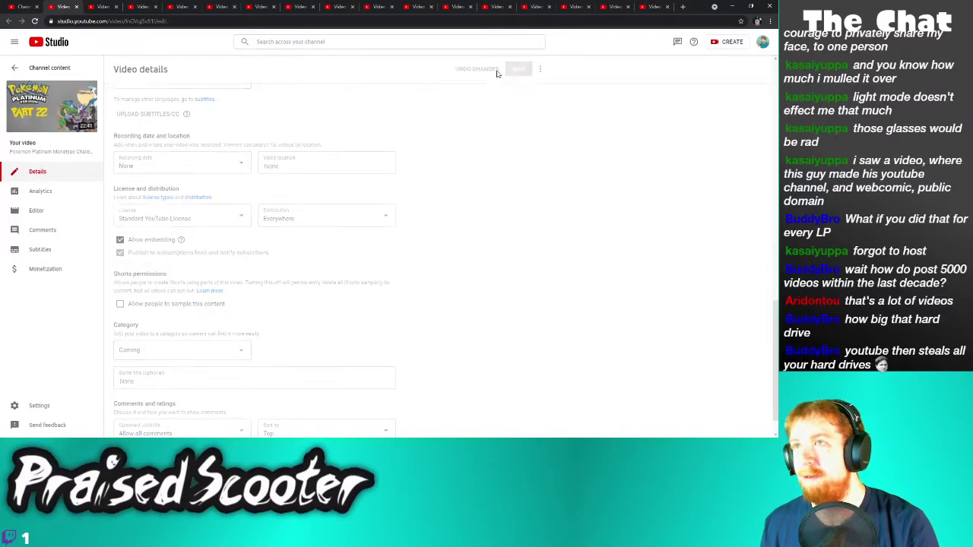
left_click(52, 9)
Turn off "Allow people to sample this content" for Pokemon Platinum Monotype Challenge pt21, save the change and close its tab
scroll(183, 395, "down", 3)
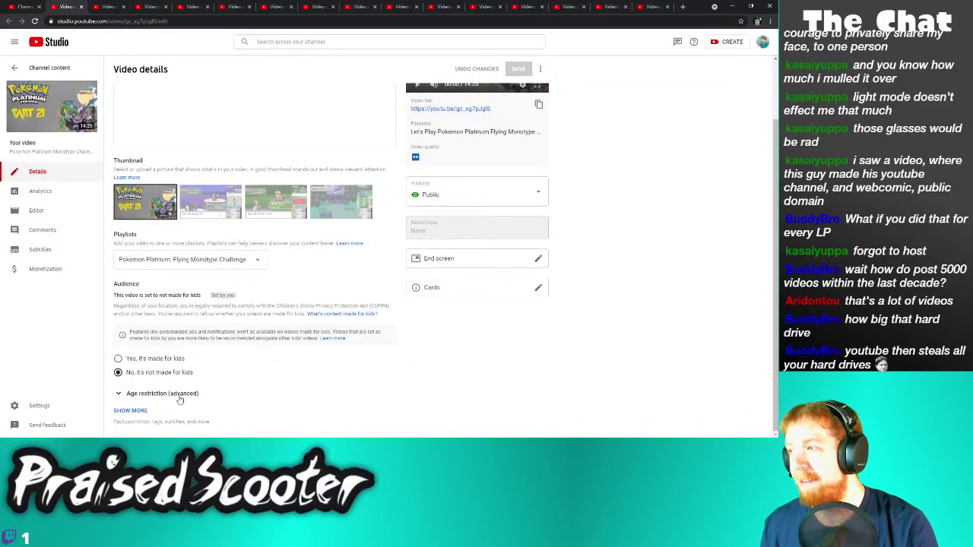
left_click(132, 411)
scroll(152, 403, "down", 10)
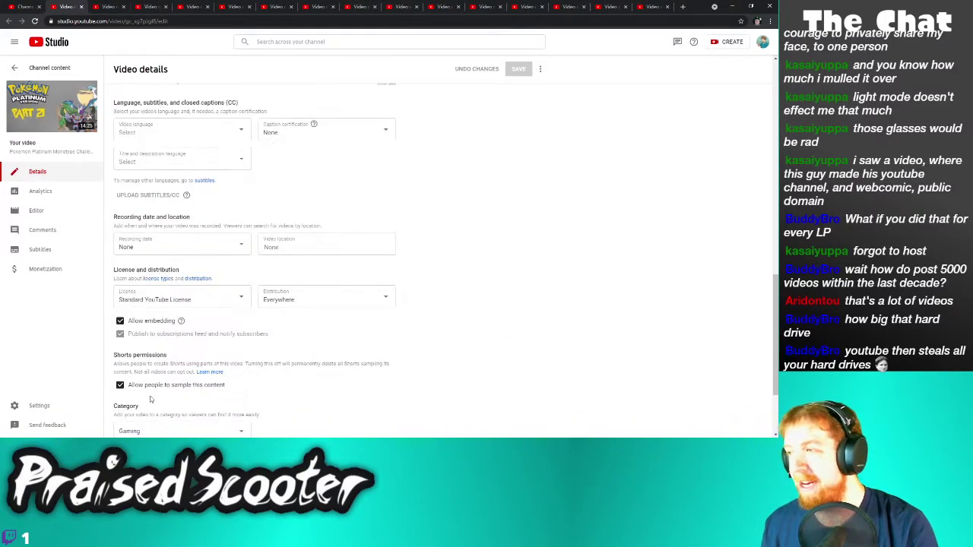
left_click(147, 386)
left_click(517, 69)
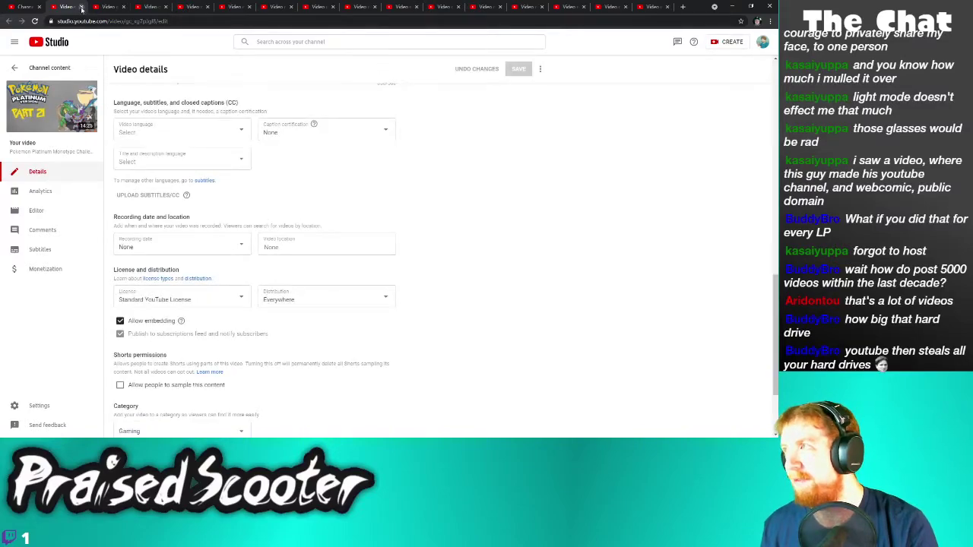
left_click(82, 7)
Turn off "Allow people to sample this content" for Warioland 4 pt 10, save the change and close its tab
scroll(196, 228, "down", 1)
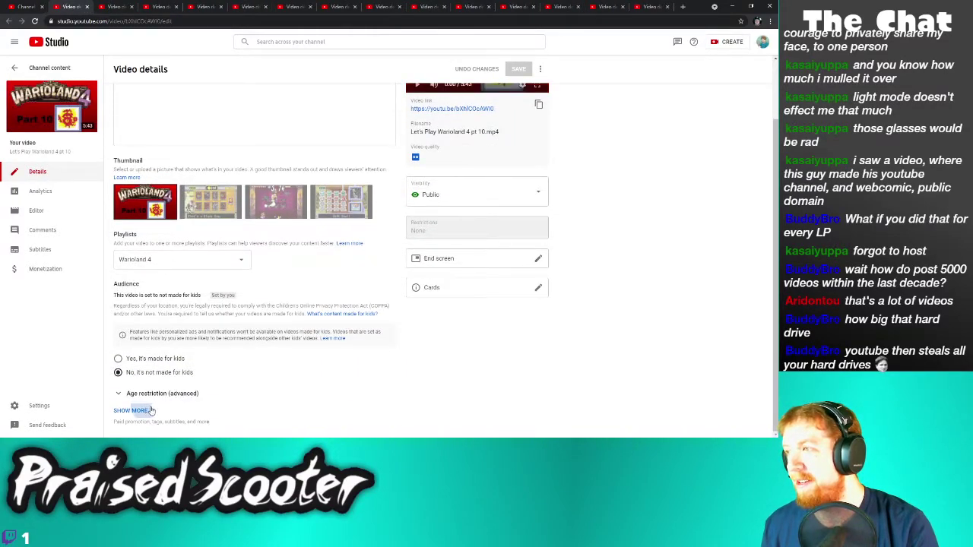
left_click(139, 411)
scroll(160, 399, "down", 10)
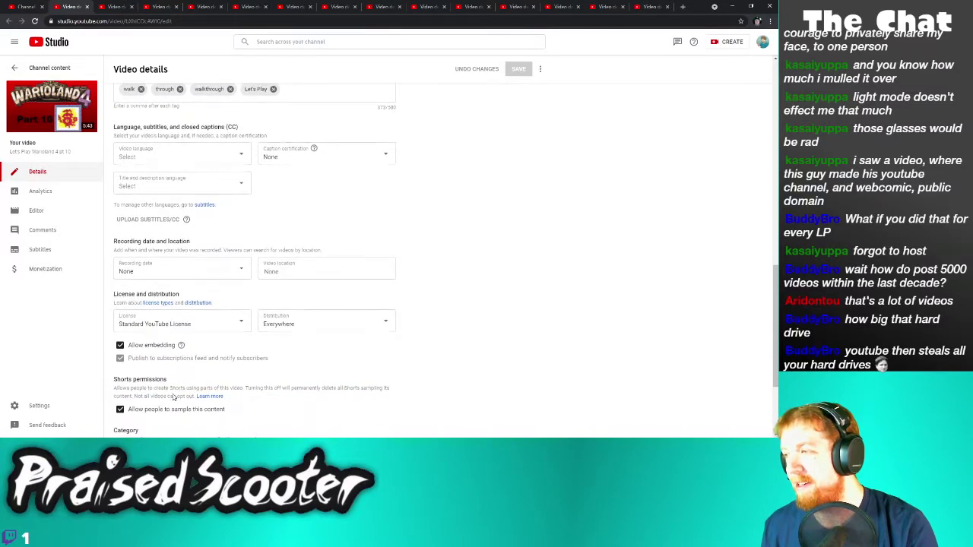
left_click(166, 411)
left_click(518, 68)
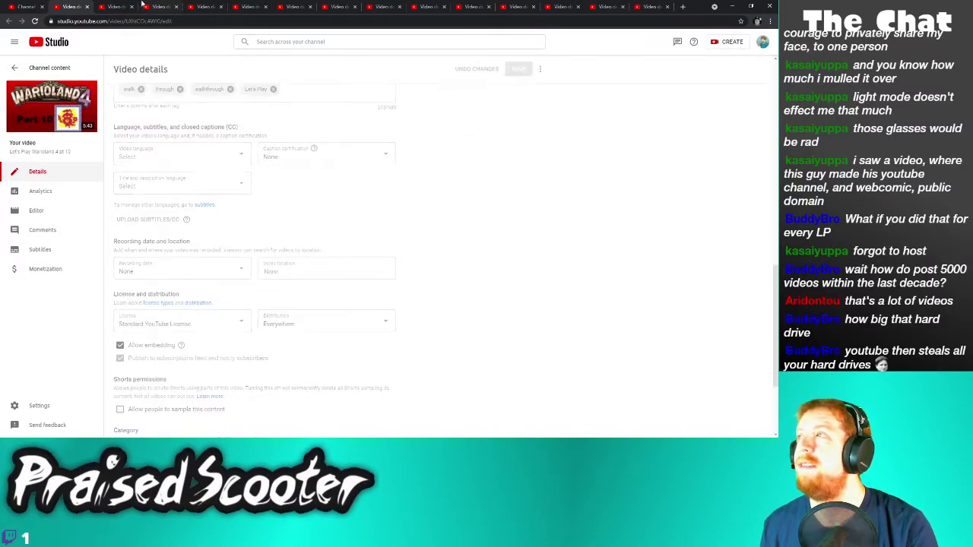
key("ctrl+w")
Turn off "Allow people to sample this content" for Warioland 4 pt 9, save the change and close its tab
left_click(131, 411)
scroll(174, 380, "down", 10)
left_click_drag(172, 379, 138, 390)
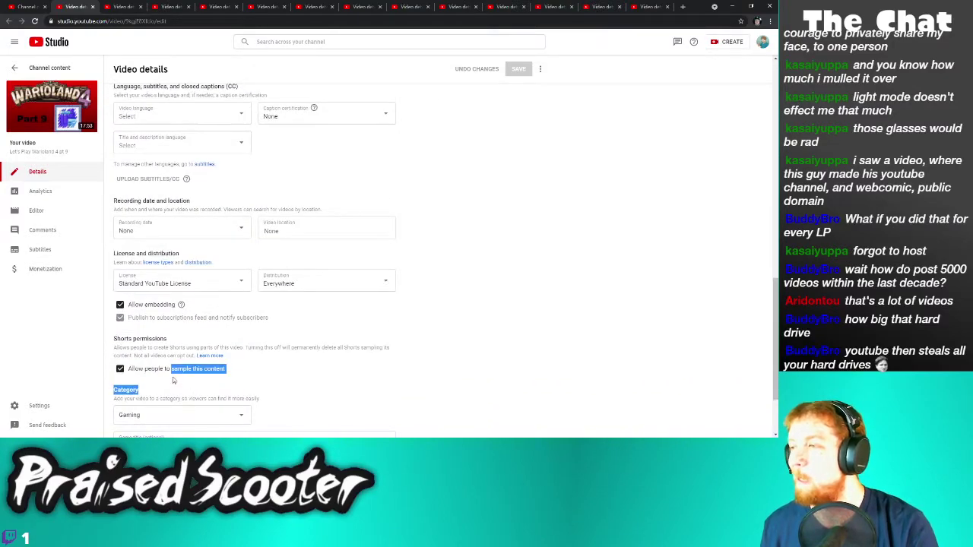
left_click(153, 367)
left_click(520, 69)
key("ctrl+w")
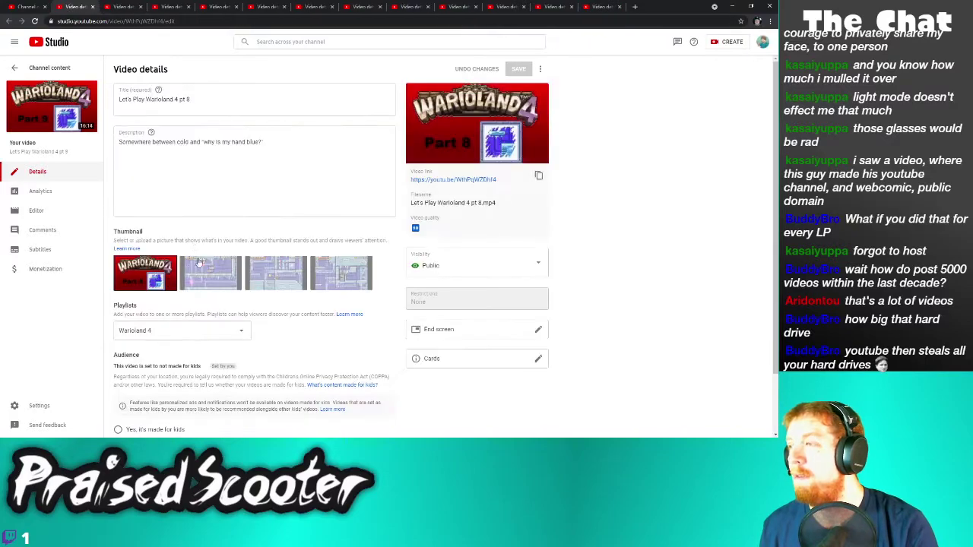
Turn off "Allow people to sample this content" for Warioland 4 pt 8, save the change and close its tab
scroll(190, 377, "down", 1)
left_click(133, 410)
scroll(212, 342, "down", 5)
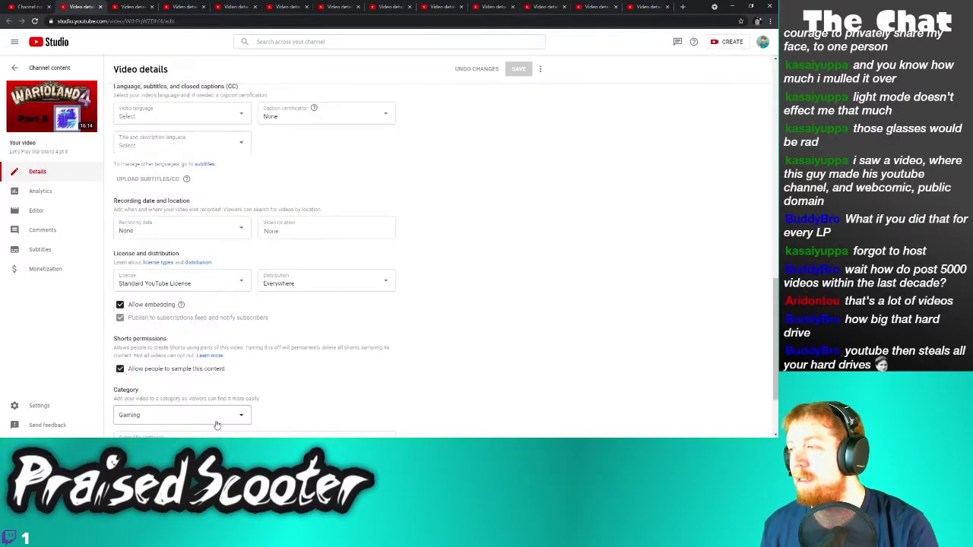
left_click(182, 369)
left_click(521, 69)
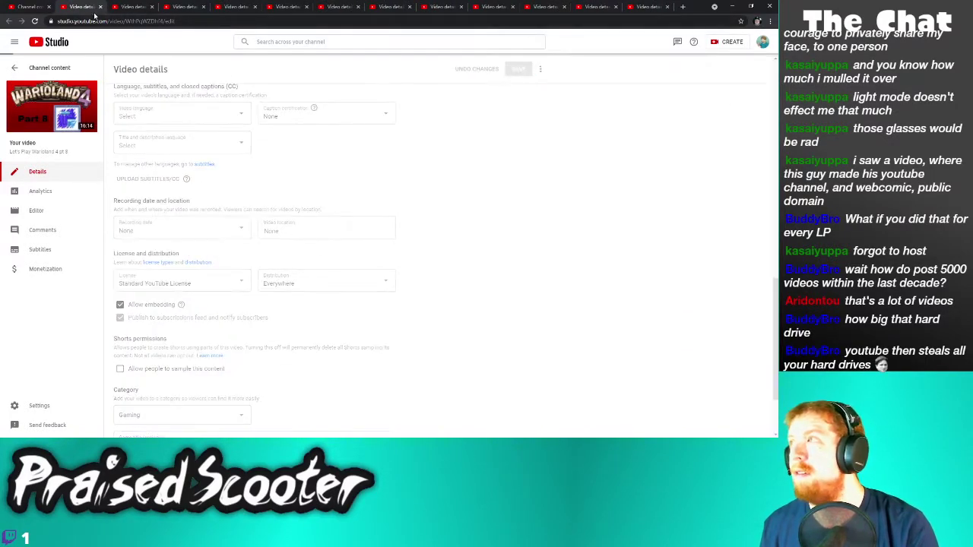
key("ctrl+w")
Turn off "Allow people to sample this content" for Warioland 4 pt 7, save the change and close its tab
scroll(190, 358, "down", 1)
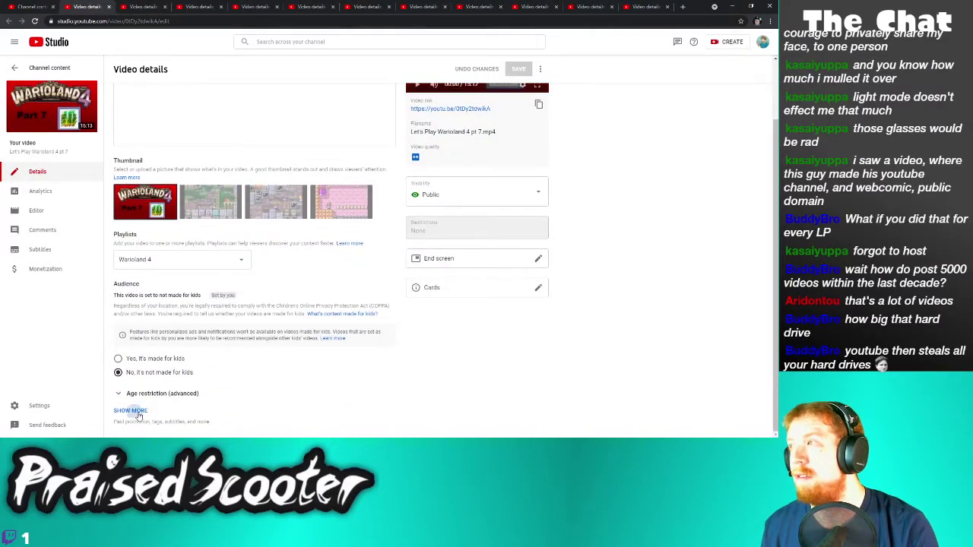
left_click(133, 411)
scroll(219, 380, "down", 5)
left_click(152, 368)
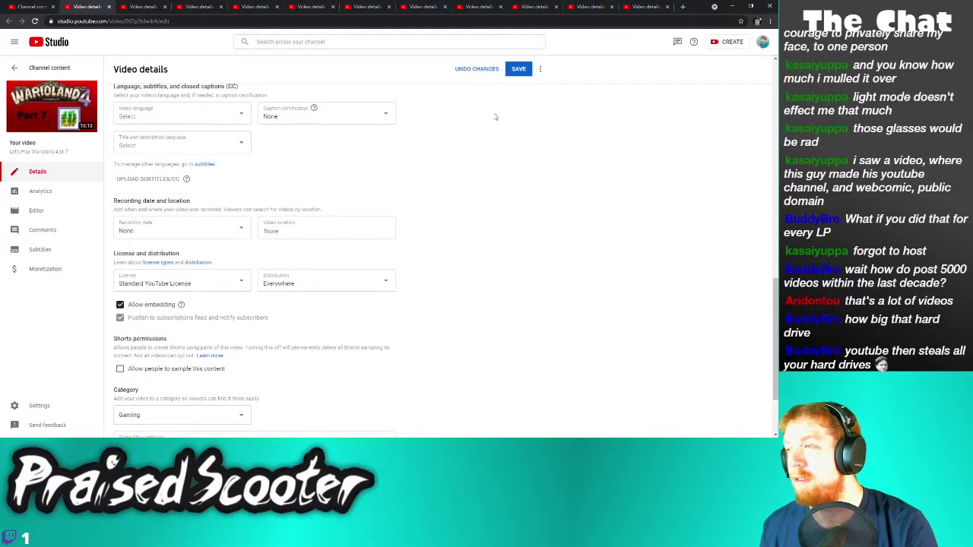
left_click(519, 69)
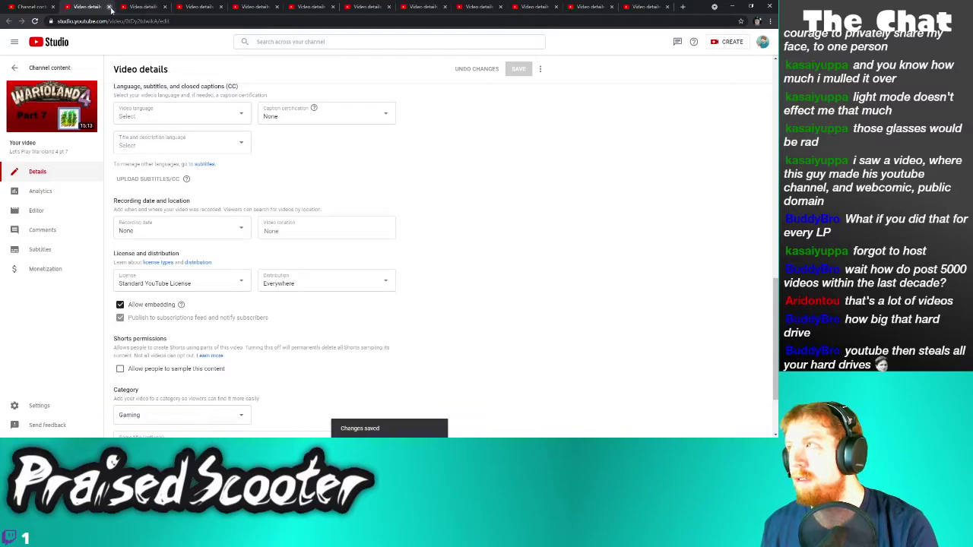
left_click(110, 7)
Turn off "Allow people to sample this content" for Warioland 4 pt 6, save the change and close its tab
scroll(177, 395, "down", 1)
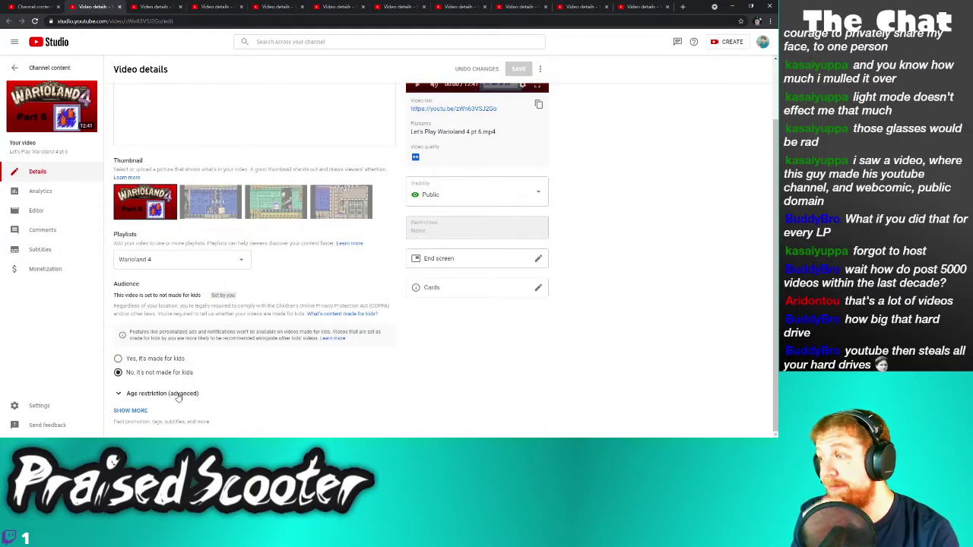
left_click(130, 411)
scroll(152, 367, "down", 10)
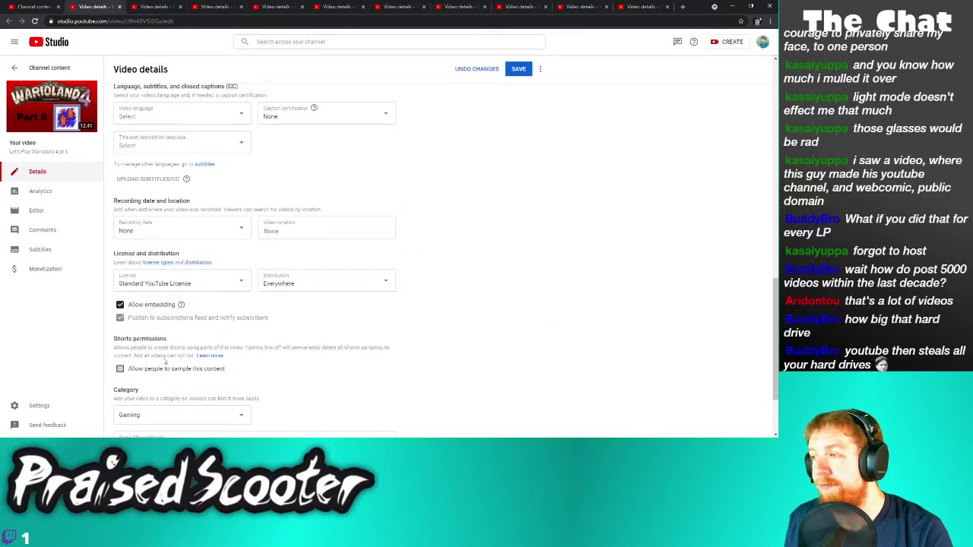
left_click(518, 68)
left_click(119, 7)
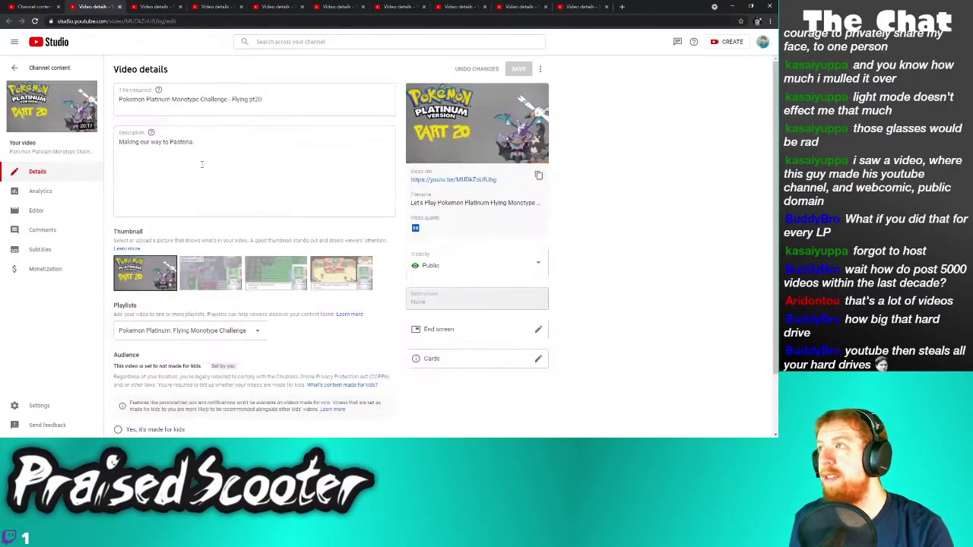
Turn off "Allow people to sample this content" for Pokemon Platinum Monotype Challenge pt20, save the change and close its tab
scroll(227, 367, "down", 1)
left_click(140, 411)
scroll(141, 365, "down", 9)
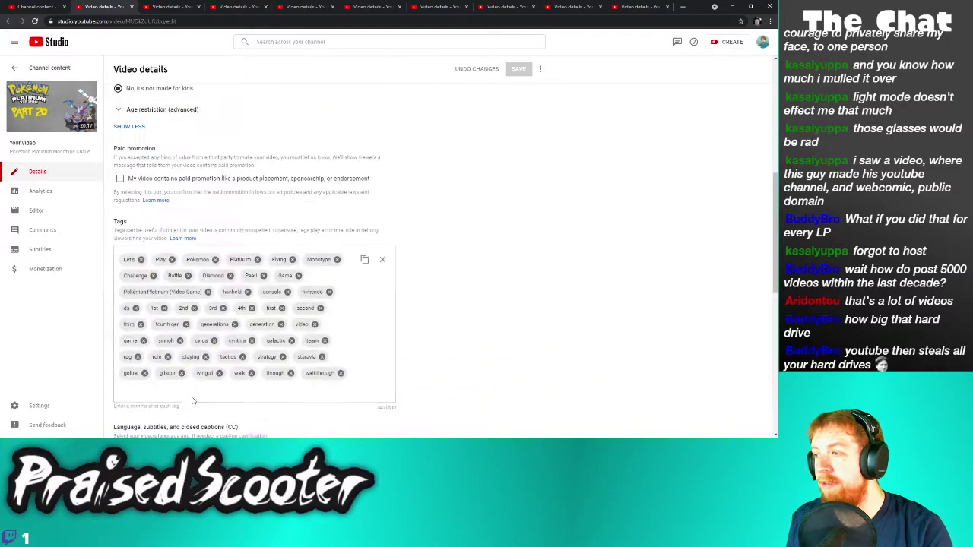
left_click(169, 275)
left_click(518, 68)
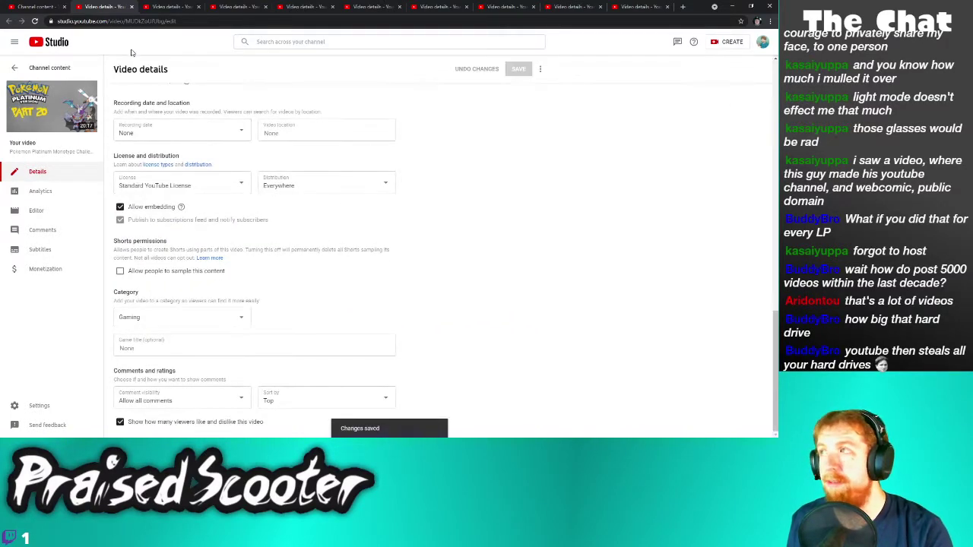
left_click(131, 7)
Turn off "Allow people to sample this content" for Pokemon Platinum Monotype Challenge pt19, save the change and close its tab
scroll(134, 395, "down", 1)
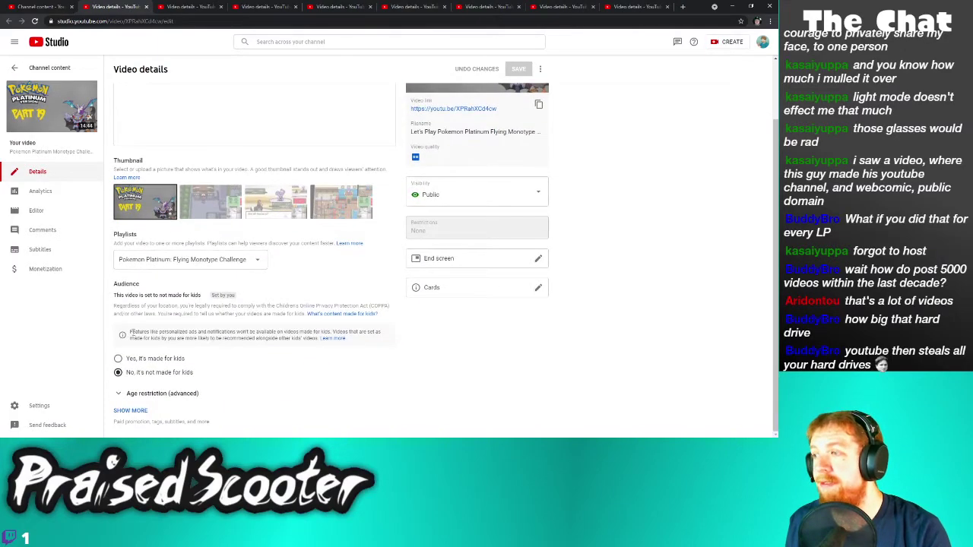
left_click(134, 409)
scroll(182, 365, "down", 6)
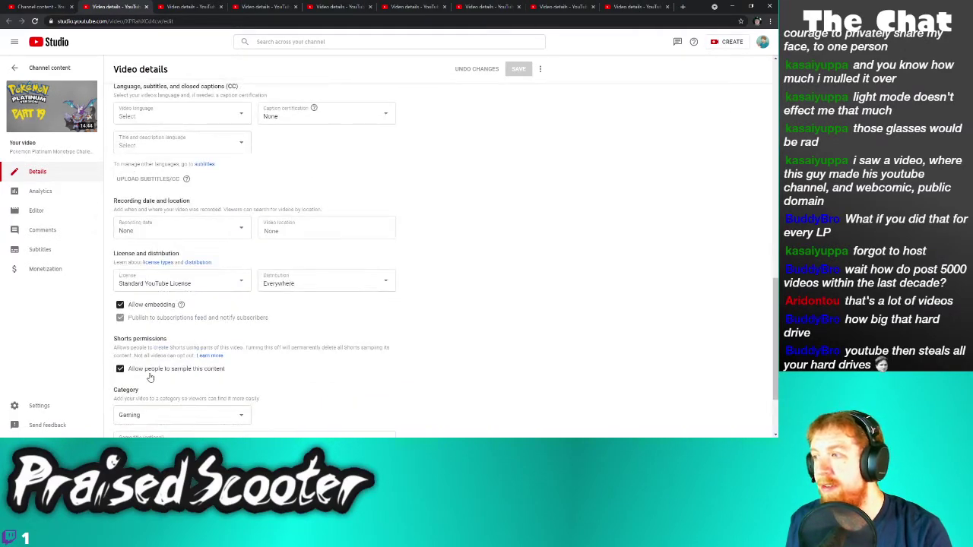
left_click(169, 369)
left_click(517, 69)
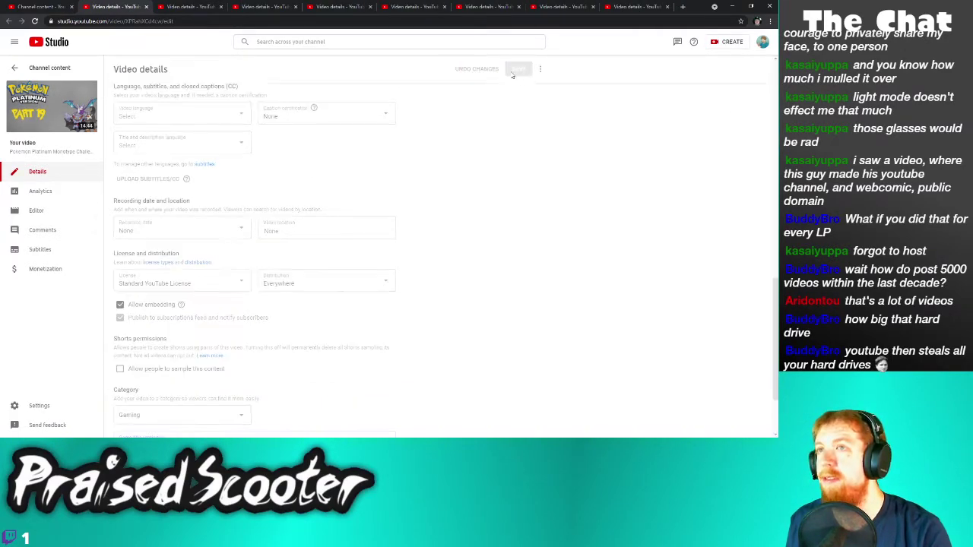
left_click(146, 7)
Turn off "Allow people to sample this content" for the 300.mp4 video, save the change and close its tab
scroll(122, 410, "down", 1)
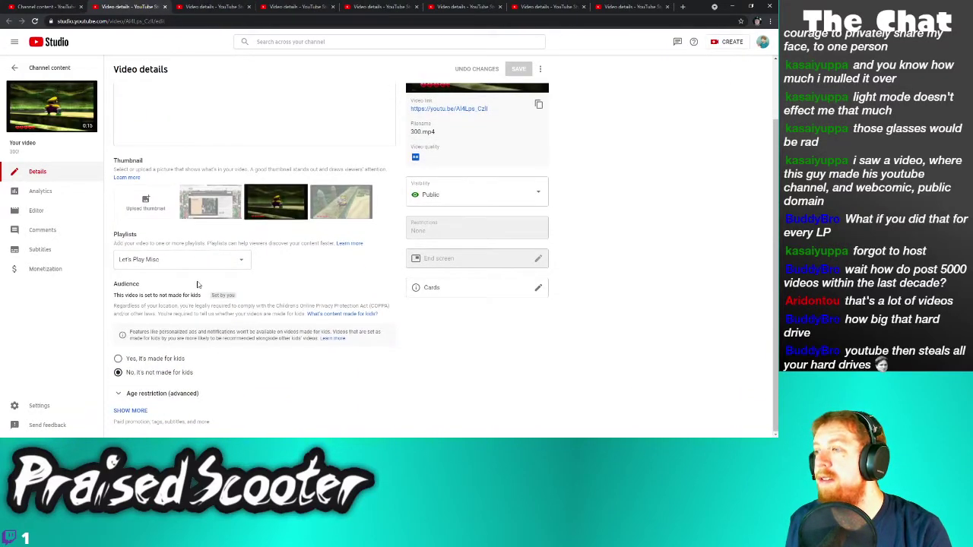
left_click(129, 410)
scroll(175, 365, "down", 8)
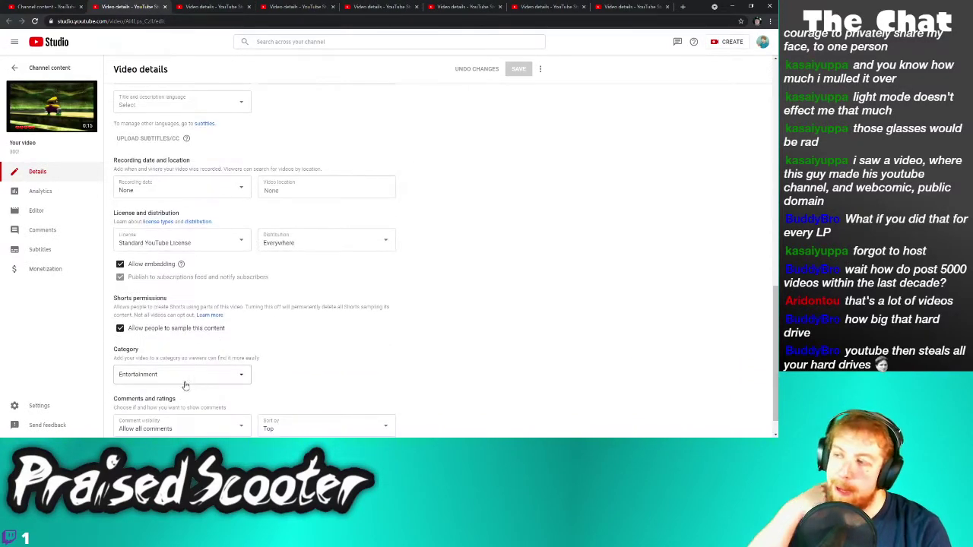
left_click(184, 332)
left_click(519, 70)
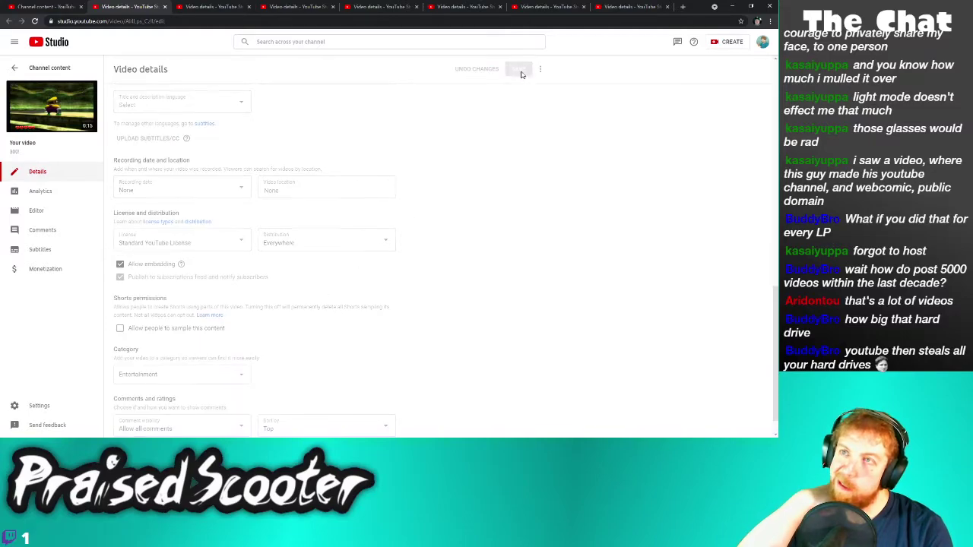
left_click(164, 7)
Turn off "Allow people to sample this content" for Warioland 4 pt 5, save the change and close its tab
scroll(152, 410, "down", 1)
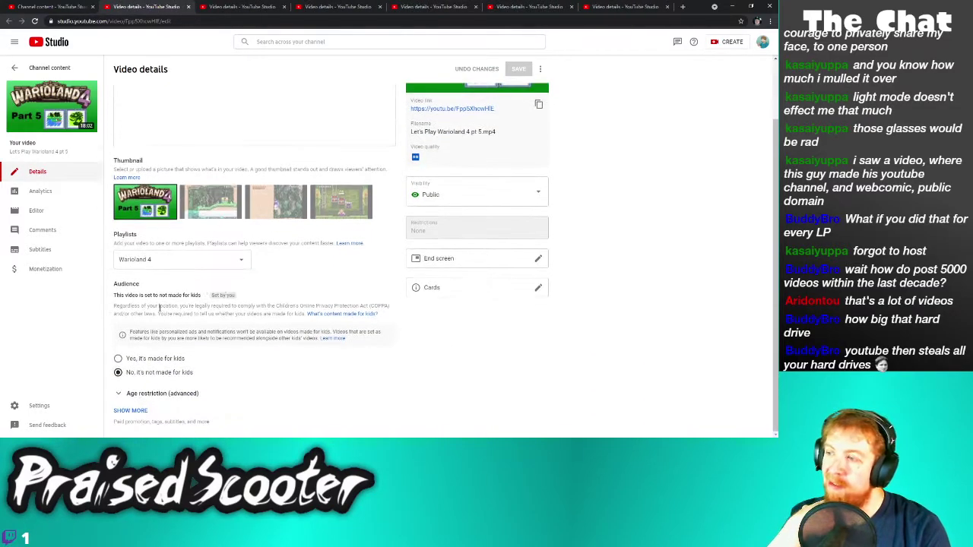
left_click(148, 412)
scroll(168, 380, "down", 10)
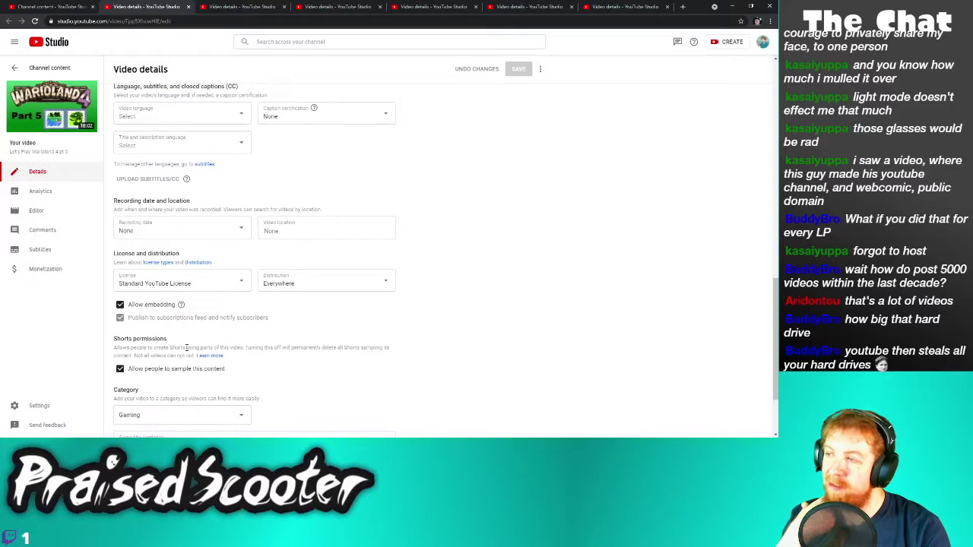
left_click(168, 371)
left_click(516, 69)
left_click(188, 7)
Turn off "Allow people to sample this content" for Warioland 4 pt 4, save the change and close its tab
scroll(224, 351, "down", 2)
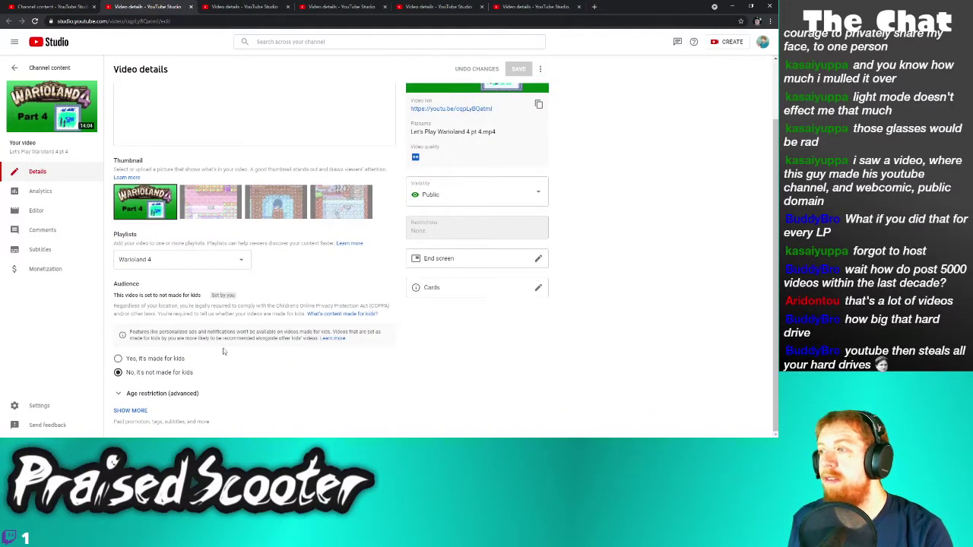
left_click(135, 410)
scroll(179, 347, "down", 5)
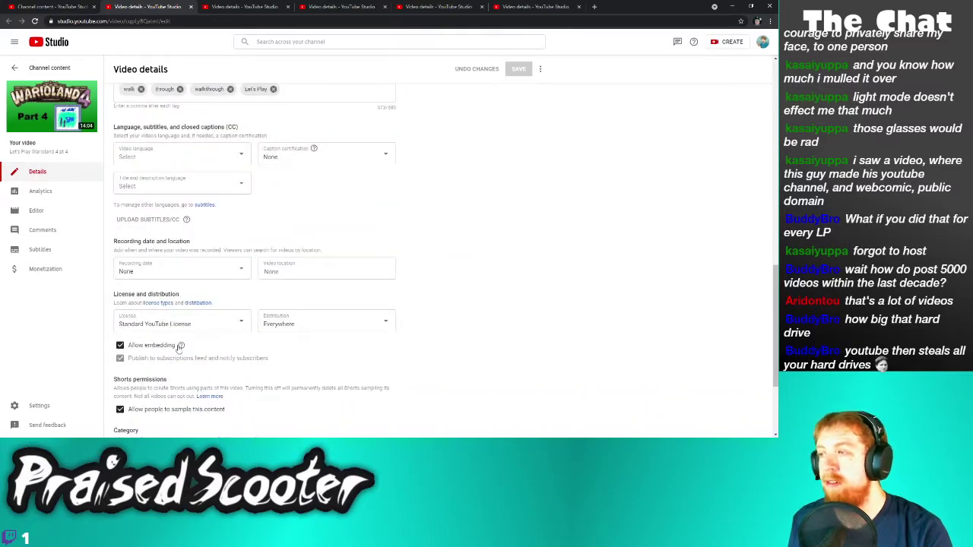
left_click(120, 409)
left_click(525, 74)
left_click(192, 7)
Turn off "Allow people to sample this content" for Warioland 4 pt 3, save the change and close its tab
scroll(196, 371, "down", 2)
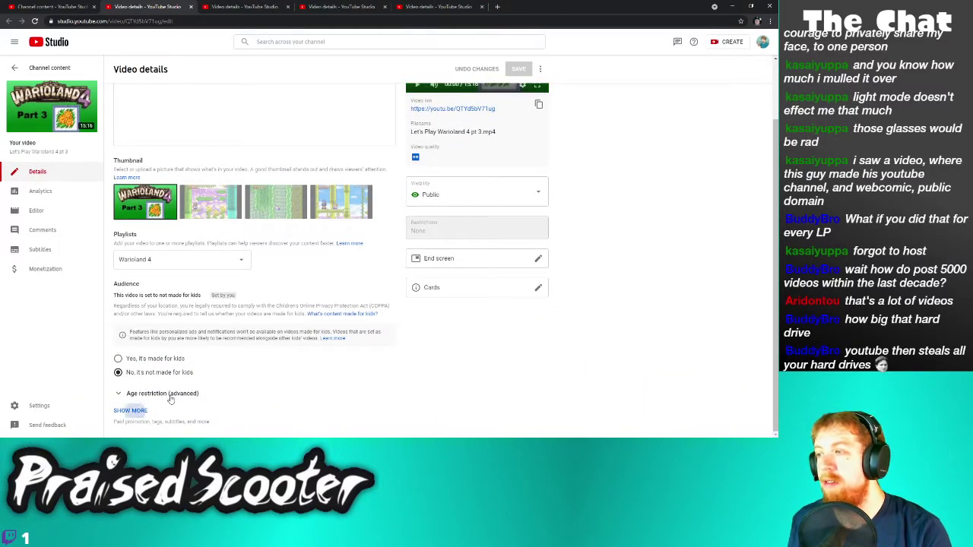
left_click(131, 411)
scroll(159, 405, "down", 8)
left_click(168, 329)
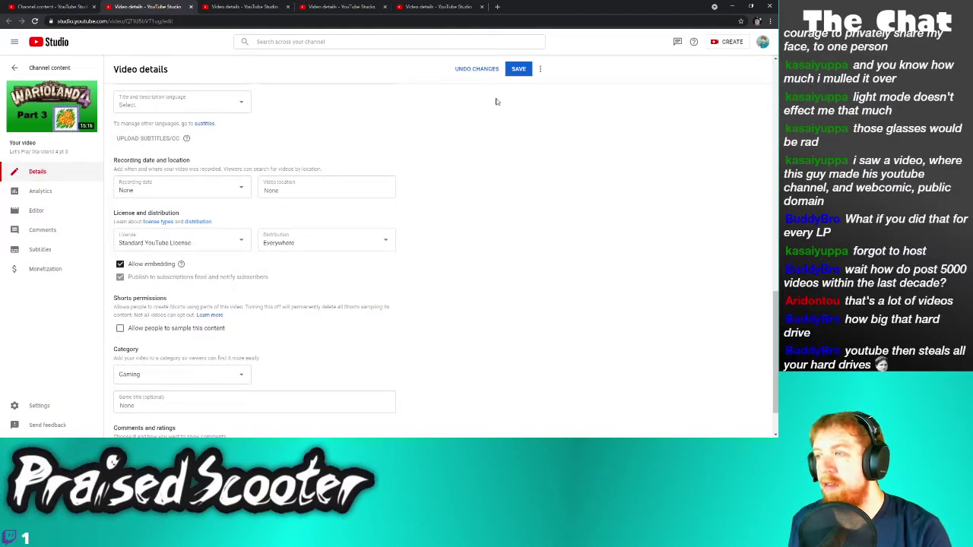
left_click(519, 68)
left_click(189, 6)
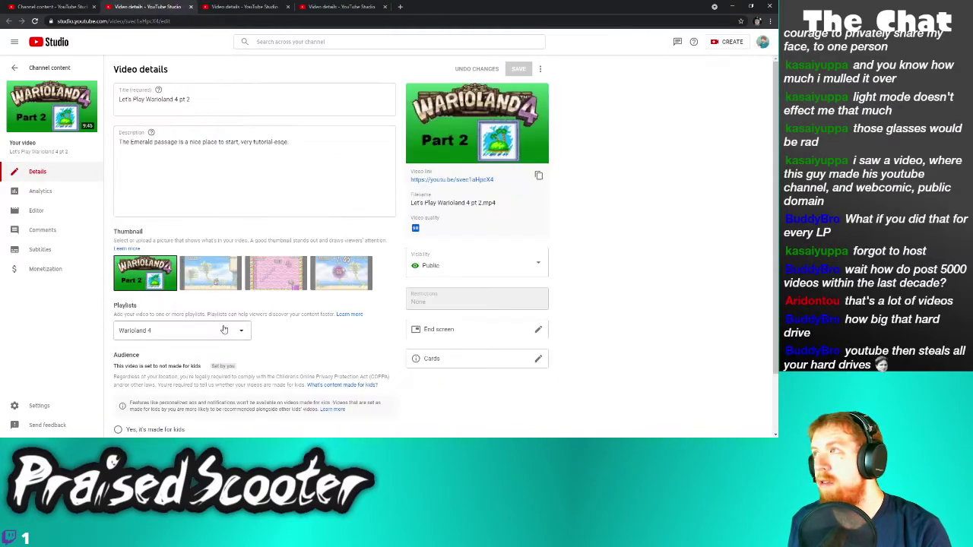
Turn off "Allow people to sample this content" for Warioland 4 pt 2, save the change and close its tab
scroll(190, 389, "down", 3)
left_click(131, 410)
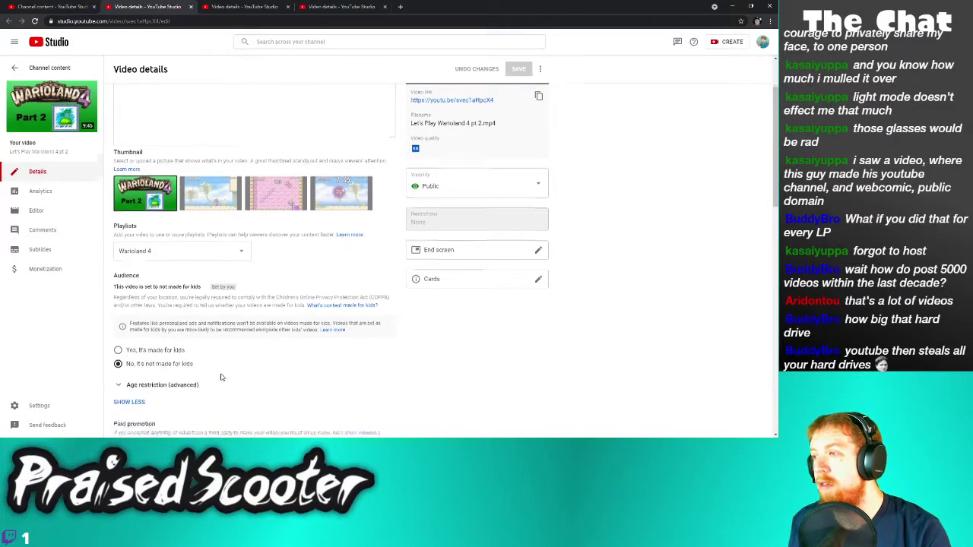
scroll(197, 374, "down", 5)
scroll(184, 296, "down", 3)
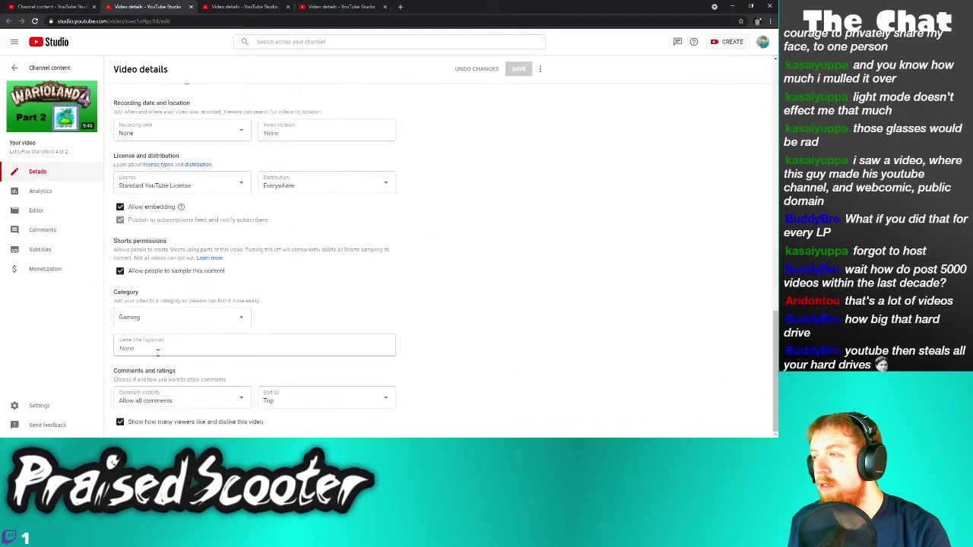
left_click(193, 272)
left_click(518, 70)
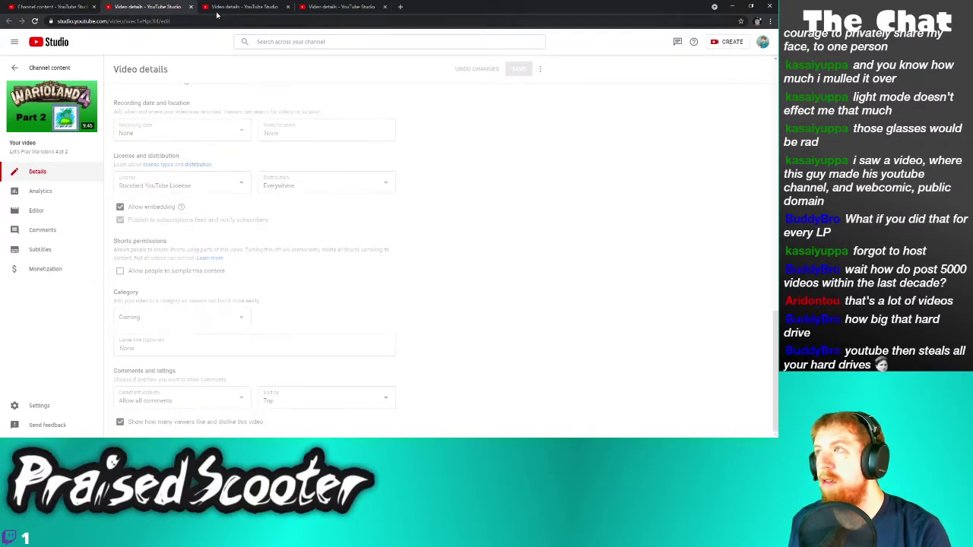
left_click(190, 7)
Turn off "Allow people to sample this content" for Warioland 4 pt 1, save the change and close its tab
scroll(197, 368, "down", 1)
left_click(130, 410)
scroll(136, 362, "down", 5)
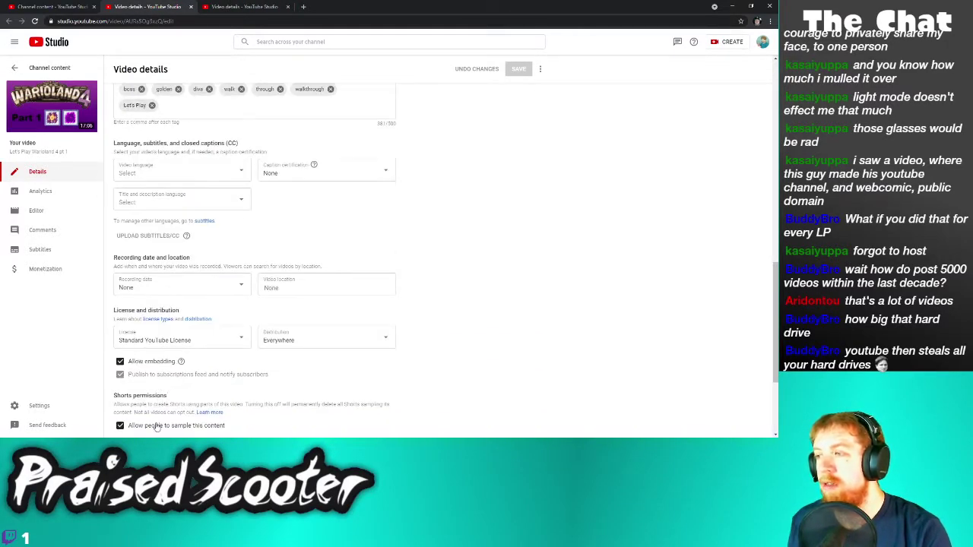
left_click(120, 425)
left_click(517, 70)
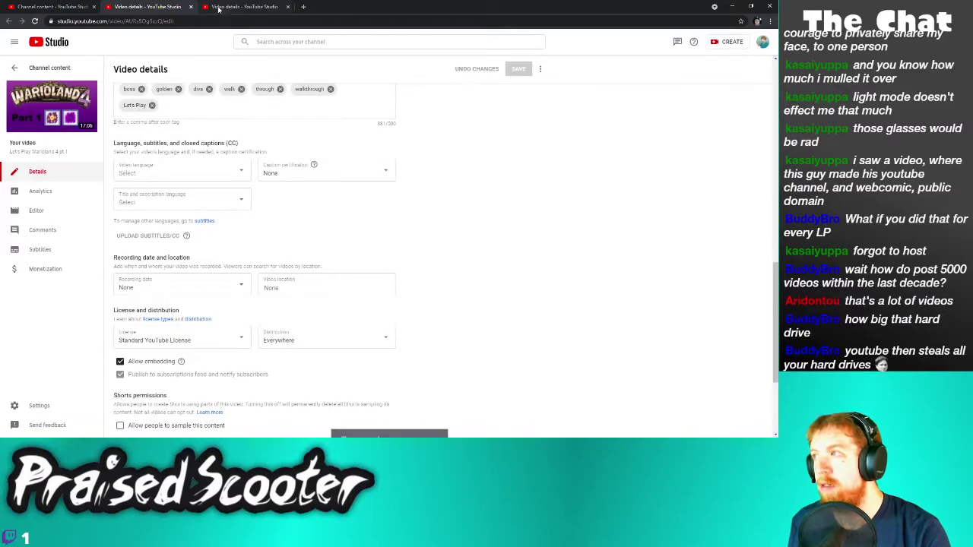
left_click(191, 7)
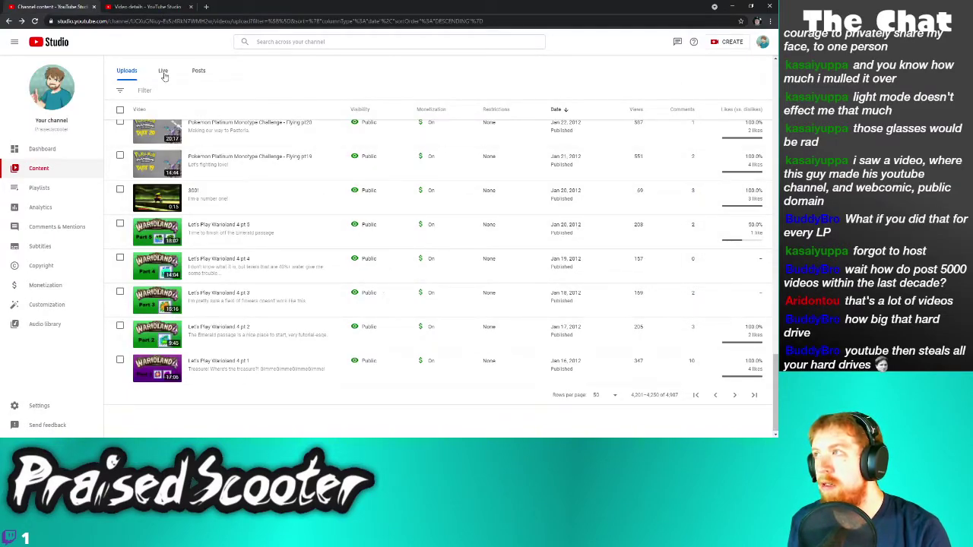
Turn off "Allow people to sample this content" for Pokemon Platinum Monotype Challenge pt25, save the change and close its tab
left_click(161, 7)
scroll(113, 405, "down", 2)
left_click(135, 410)
scroll(175, 402, "down", 7)
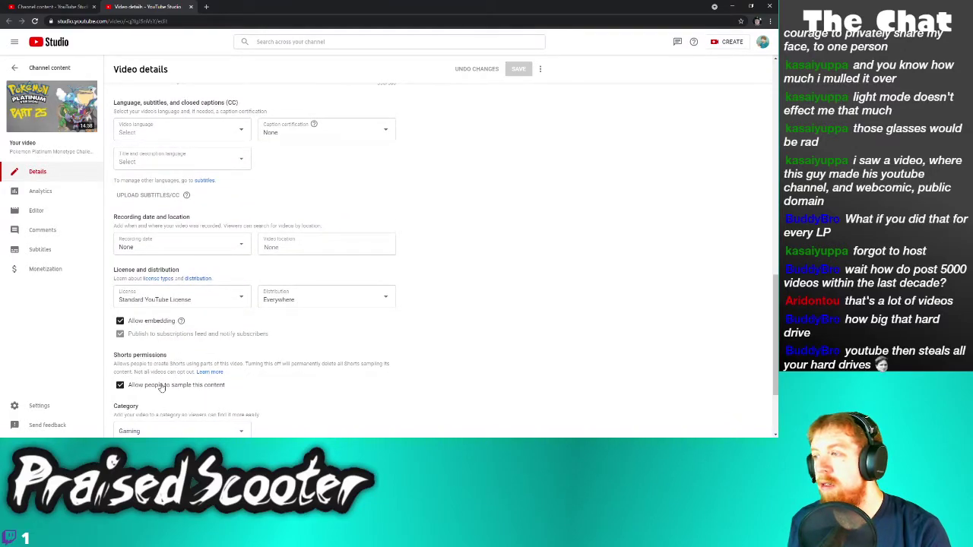
left_click(162, 386)
left_click(515, 69)
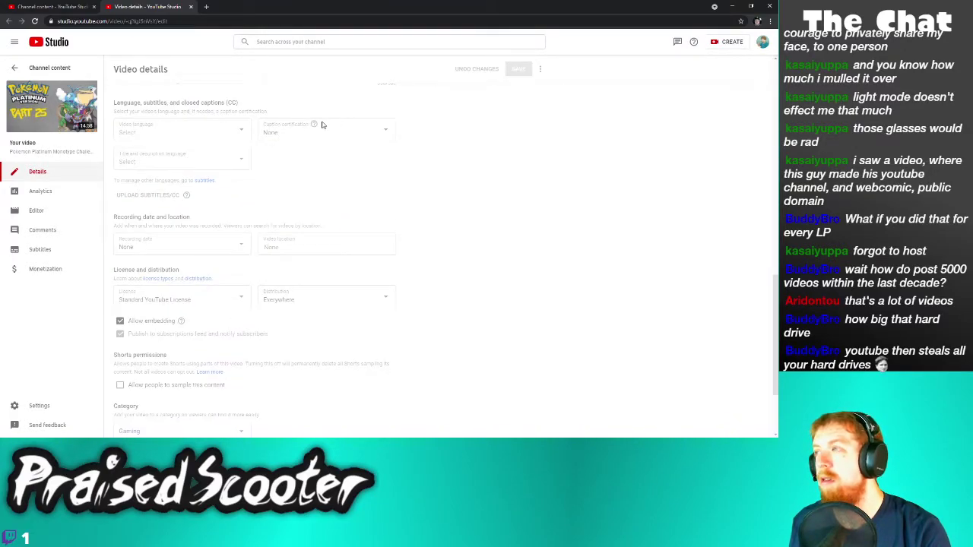
left_click(191, 7)
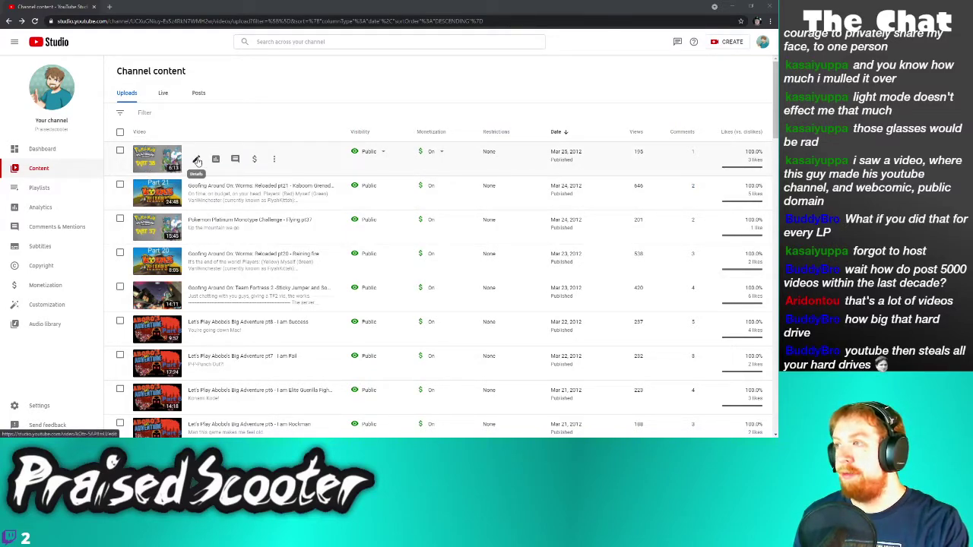
Open the details pages of the first five listed videos, from Pokemon Platinum pt38 through the Team Fortress 2 video, in separate new tabs
right_click(193, 158)
left_click(212, 162)
right_click(195, 193)
left_click(220, 200)
right_click(196, 228)
left_click(219, 232)
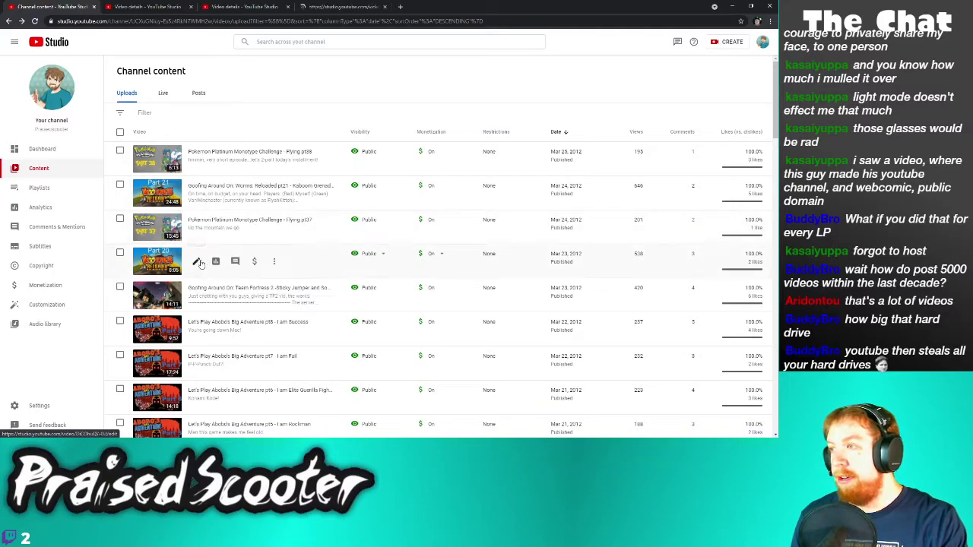
right_click(196, 260)
left_click(209, 266)
right_click(195, 293)
left_click(217, 300)
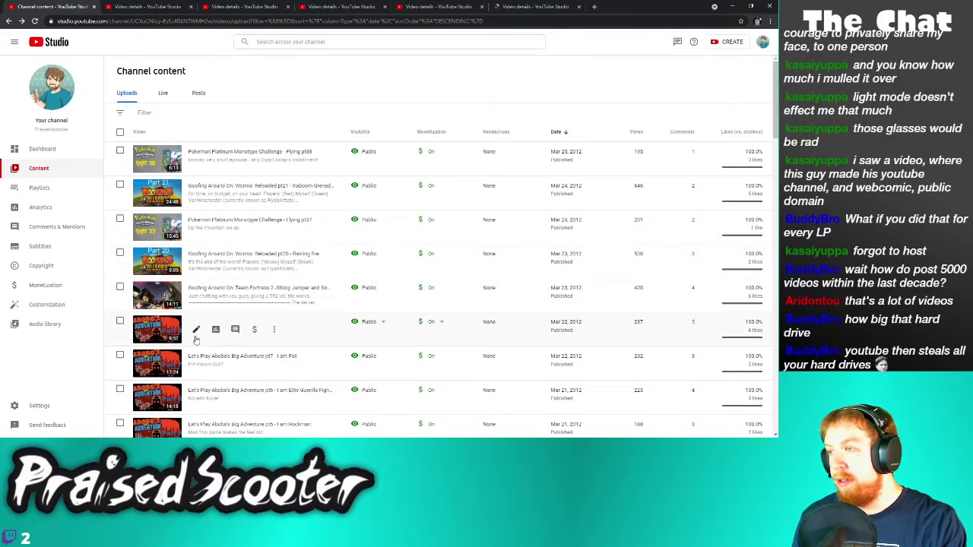
Open the details pages of Abobo's Big Adventure pt8, pt7 and pt6 in separate new tabs
right_click(197, 331)
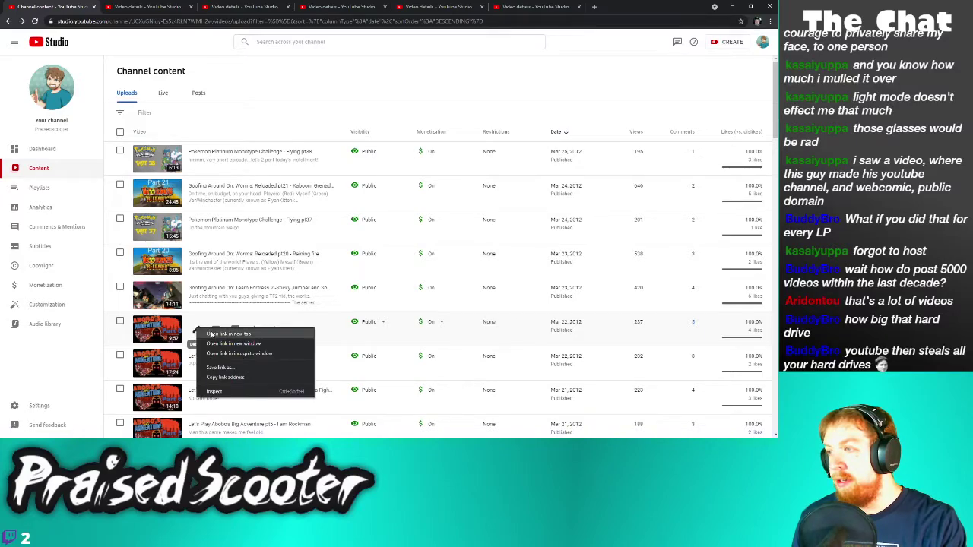
left_click(213, 333)
right_click(196, 366)
left_click(213, 371)
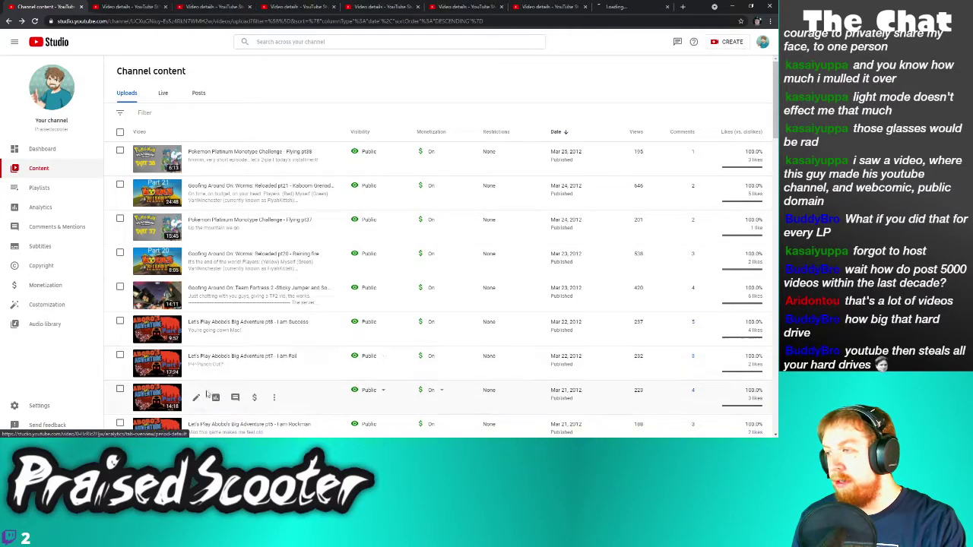
right_click(198, 398)
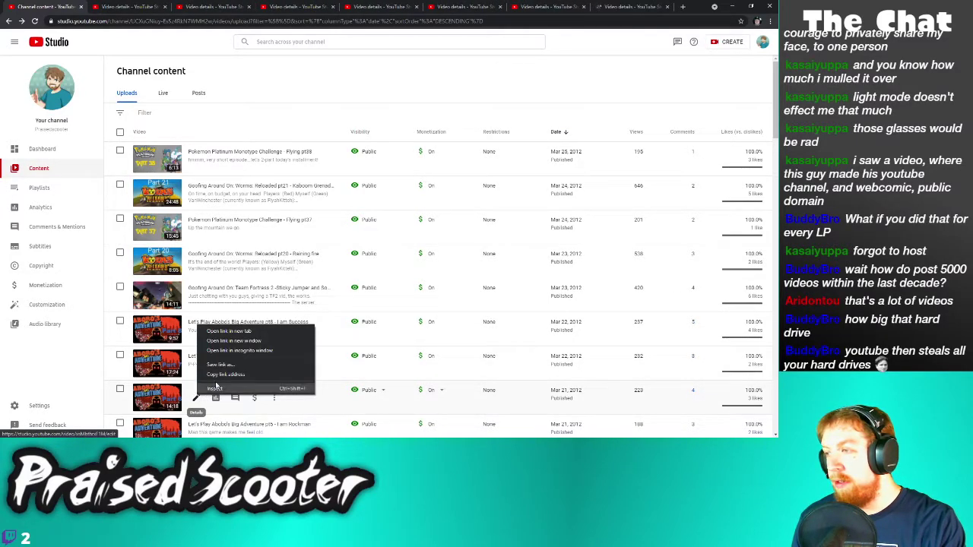
left_click(228, 332)
Check the most recently opened tab, return to the list and open the details of Abobo's Big Adventure pt5, pt4 and pt3 in new tabs
scroll(232, 332, "down", 3)
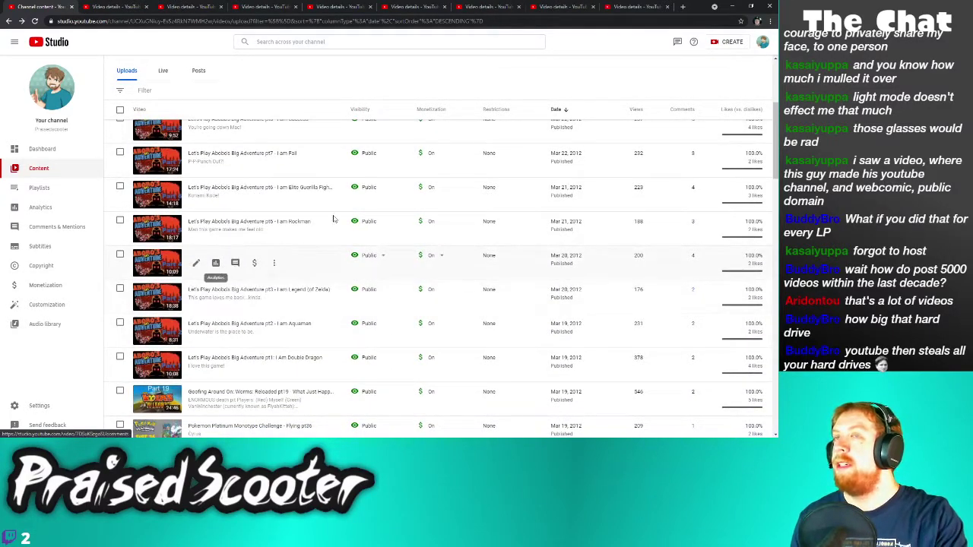
left_click(635, 7)
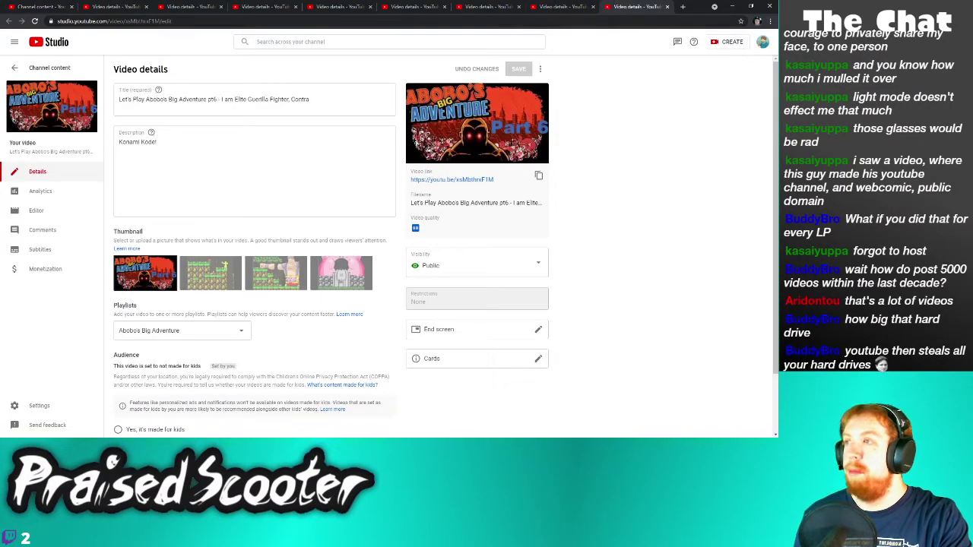
left_click(37, 6)
scroll(172, 237, "down", 1)
right_click(195, 190)
left_click(228, 197)
right_click(196, 224)
left_click(228, 230)
right_click(196, 256)
left_click(228, 263)
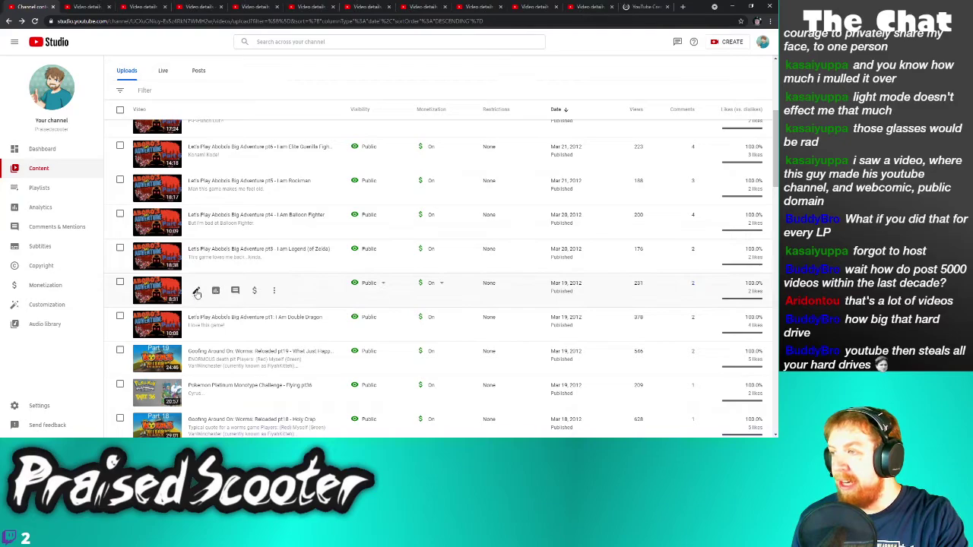
Open the details pages of Abobo's Big Adventure pt2 and pt1, Worms Reloaded pt19 and Pokemon Platinum pt36 in new tabs
right_click(196, 290)
left_click(228, 297)
right_click(196, 326)
left_click(228, 331)
right_click(196, 358)
left_click(221, 366)
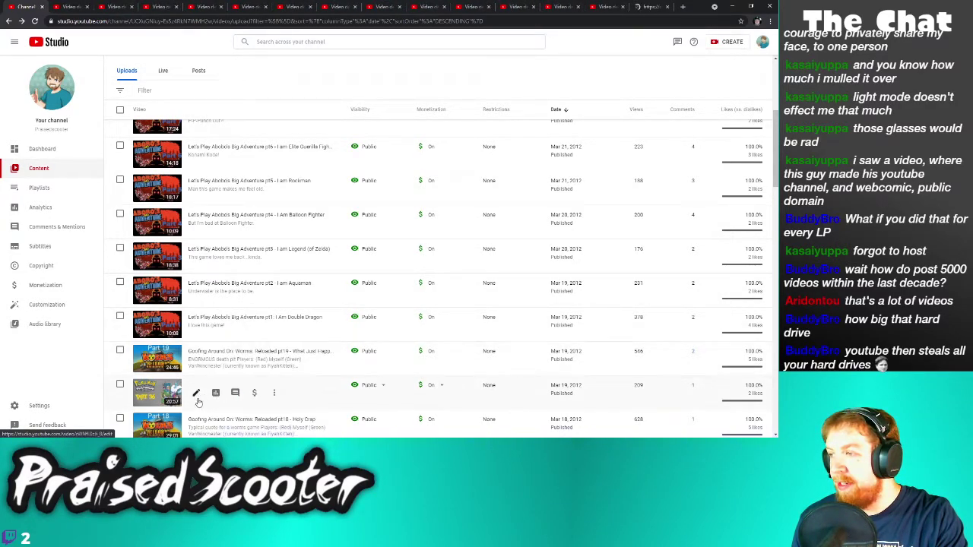
right_click(196, 395)
left_click(228, 338)
Open the details pages of Worms Reloaded pt18, Pokemon Platinum pt35 and Worms Reloaded pt17 in separate new tabs
scroll(239, 310, "down", 2)
scroll(239, 310, "down", 1)
scroll(228, 251, "down", 1)
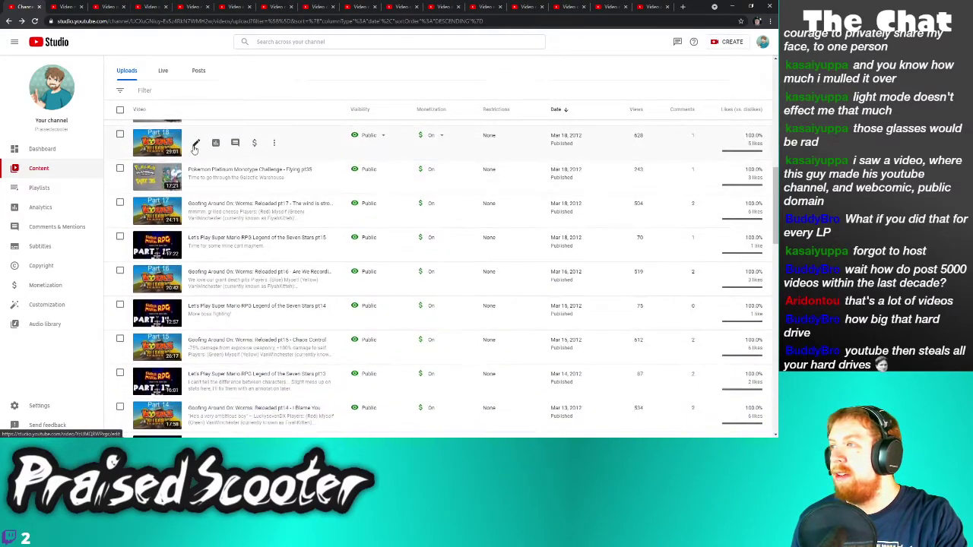
right_click(196, 145)
left_click(206, 153)
right_click(196, 177)
left_click(205, 182)
right_click(196, 212)
left_click(206, 217)
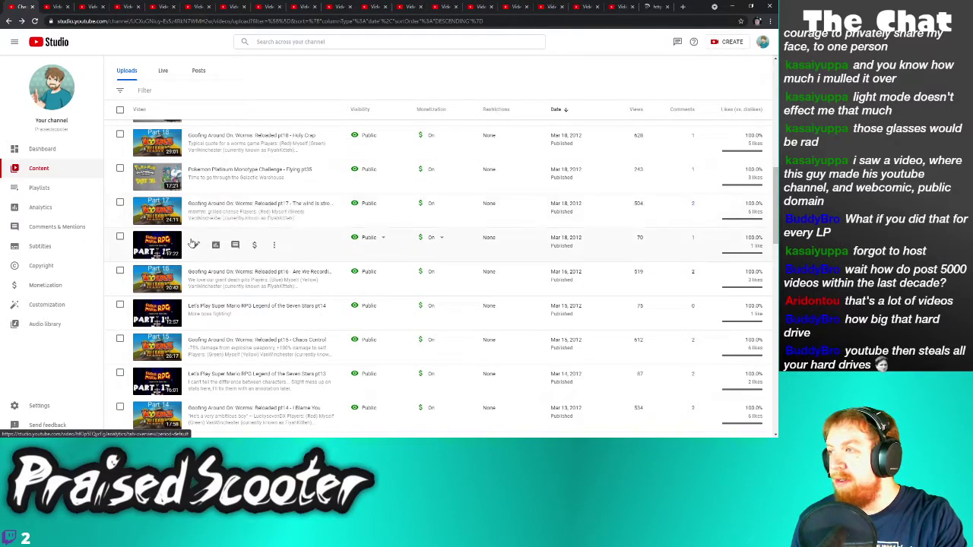
Open the details pages of Super Mario RPG pt15, Worms Reloaded pt16 and Super Mario RPG pt14 in separate new tabs
right_click(195, 245)
left_click(205, 251)
right_click(196, 280)
left_click(206, 286)
right_click(196, 313)
left_click(207, 320)
Open the details pages of Worms Reloaded pt15, Super Mario RPG pt13 and Worms Reloaded pt14 in separate new tabs
right_click(196, 348)
left_click(206, 355)
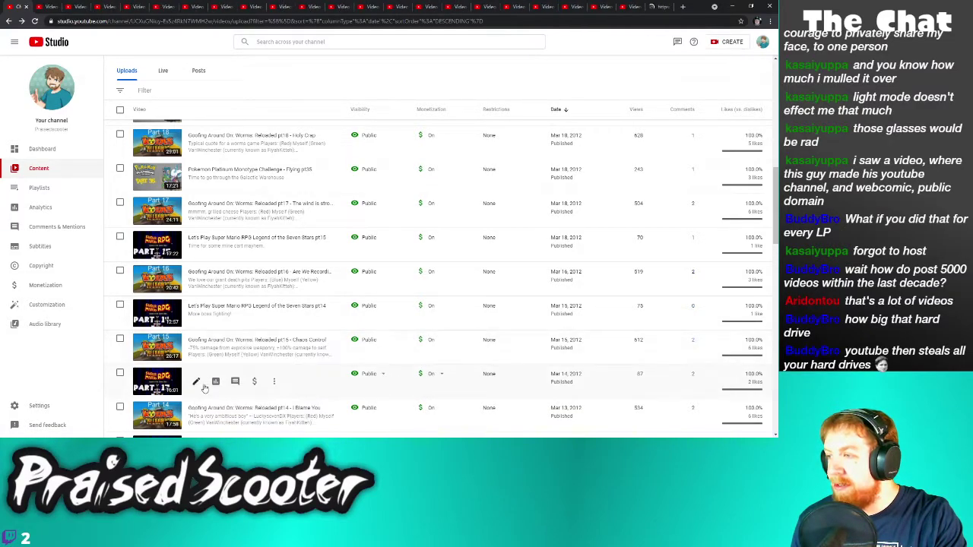
right_click(196, 382)
left_click(206, 319)
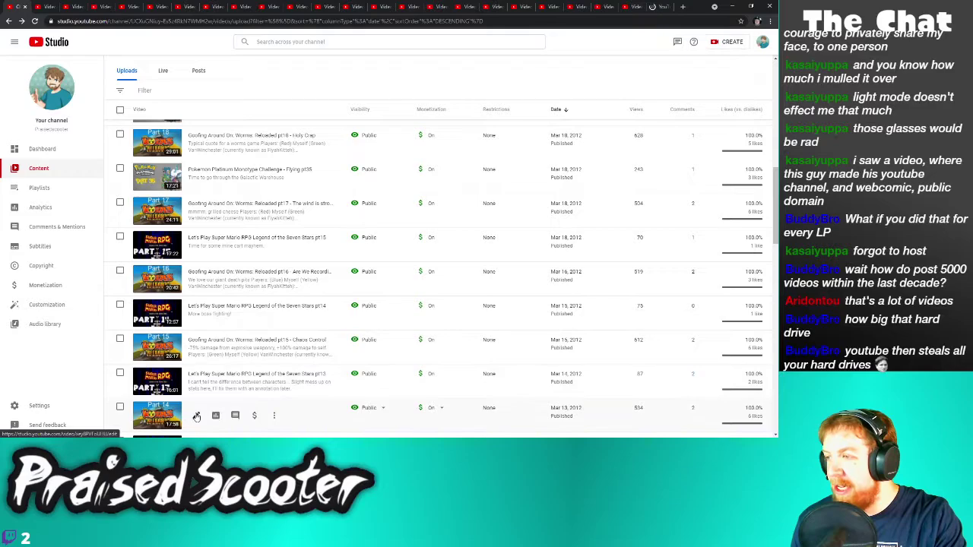
right_click(196, 416)
left_click(233, 350)
Open the details pages of Super Mario RPG pt12, Worms Reloaded pt13 and Super Mario RPG pt11 in separate new tabs
scroll(230, 319, "down", 3)
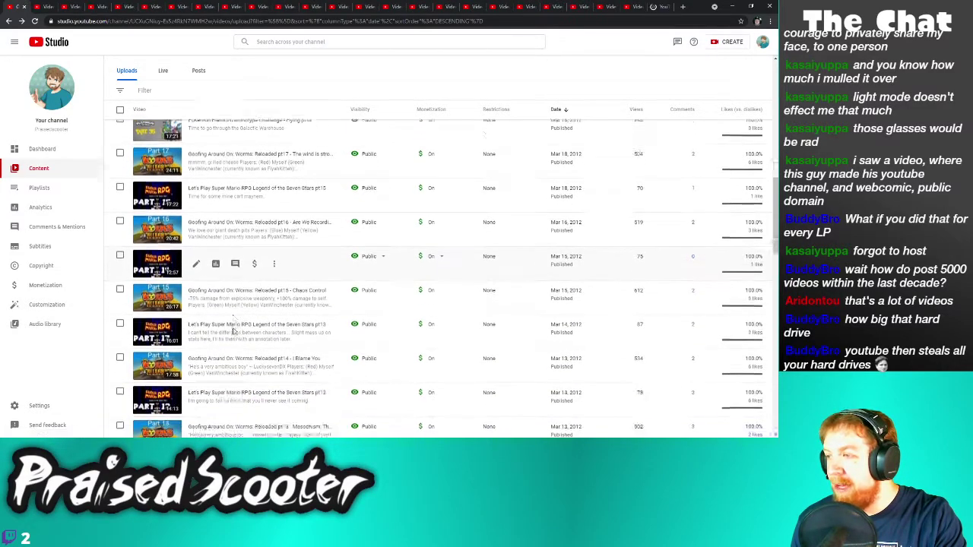
scroll(224, 281, "down", 1)
right_click(196, 168)
left_click(205, 174)
right_click(196, 200)
left_click(209, 206)
right_click(197, 237)
left_click(207, 243)
Open the details pages of Worms Reloaded pt12, Pokemon Platinum pt34 and Worms Reloaded pt11 in separate new tabs
right_click(198, 270)
left_click(209, 275)
right_click(196, 303)
left_click(207, 309)
right_click(196, 337)
left_click(207, 344)
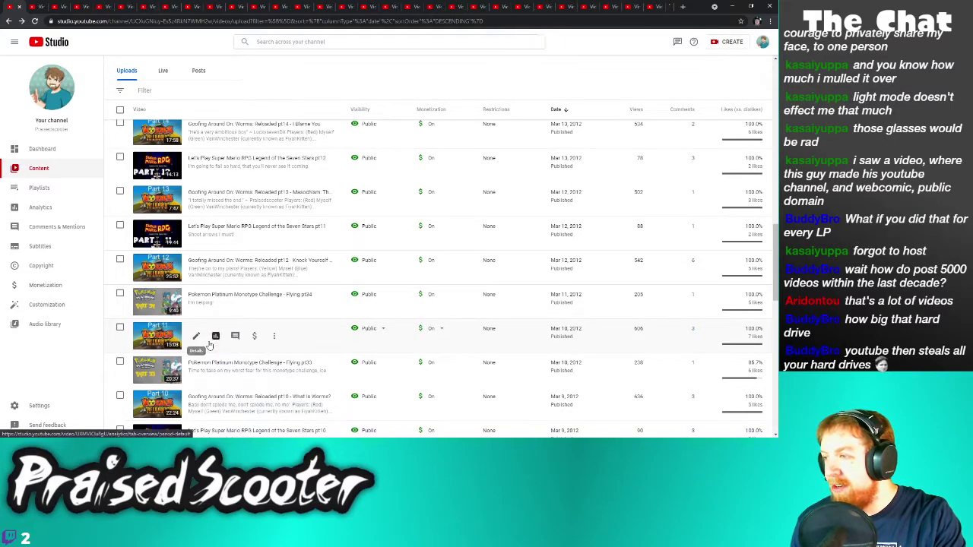
Open the details pages of Pokemon Platinum pt33 and Worms Reloaded pt10 in separate new tabs
right_click(198, 370)
left_click(206, 378)
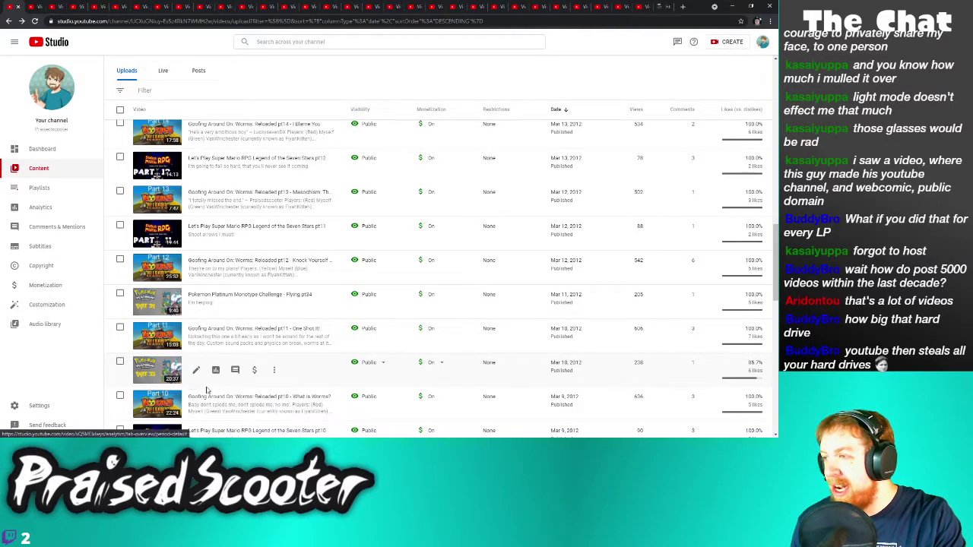
right_click(196, 404)
left_click(228, 344)
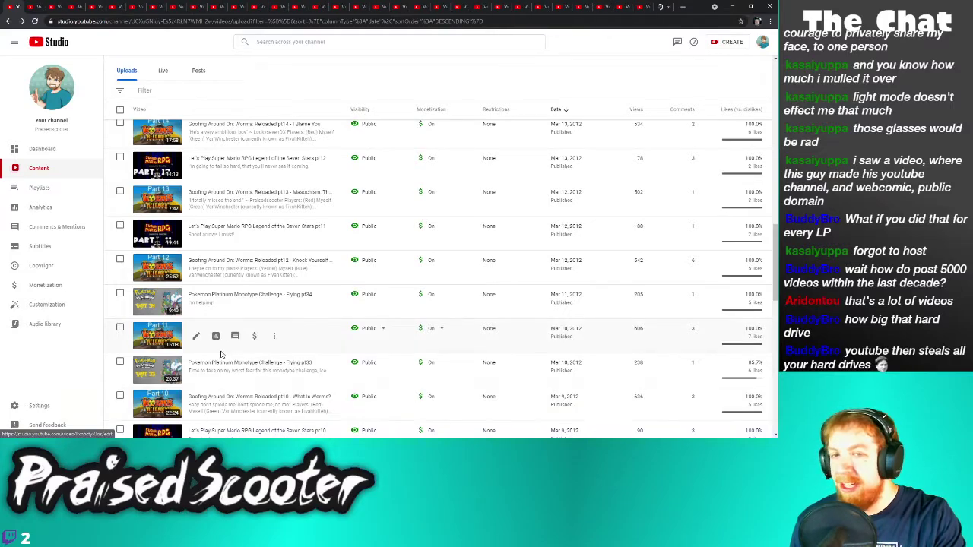
Check the most recently opened tab, return to the list and open the details of Super Mario RPG pt10 and Worms Reloaded pt9 in new tabs
scroll(215, 336, "down", 1)
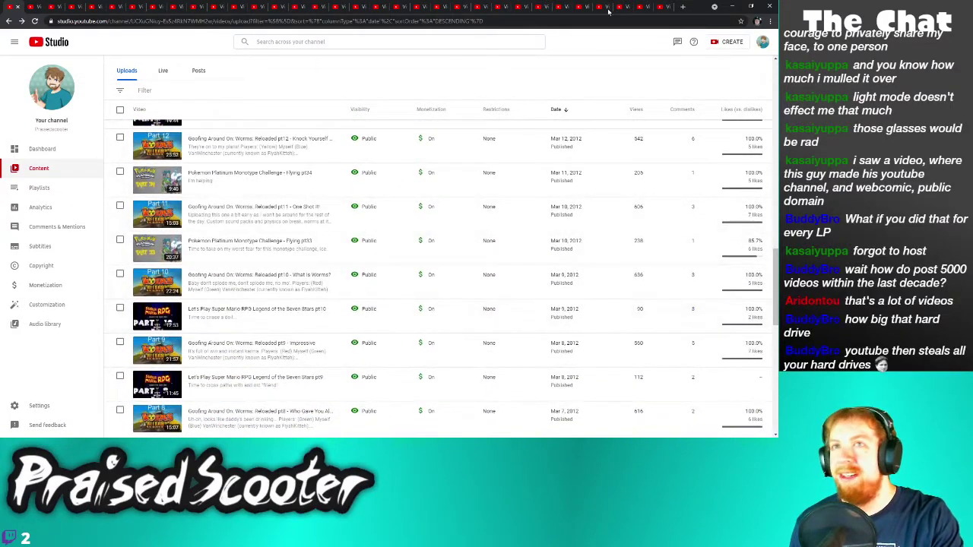
left_click(656, 7)
left_click(10, 7)
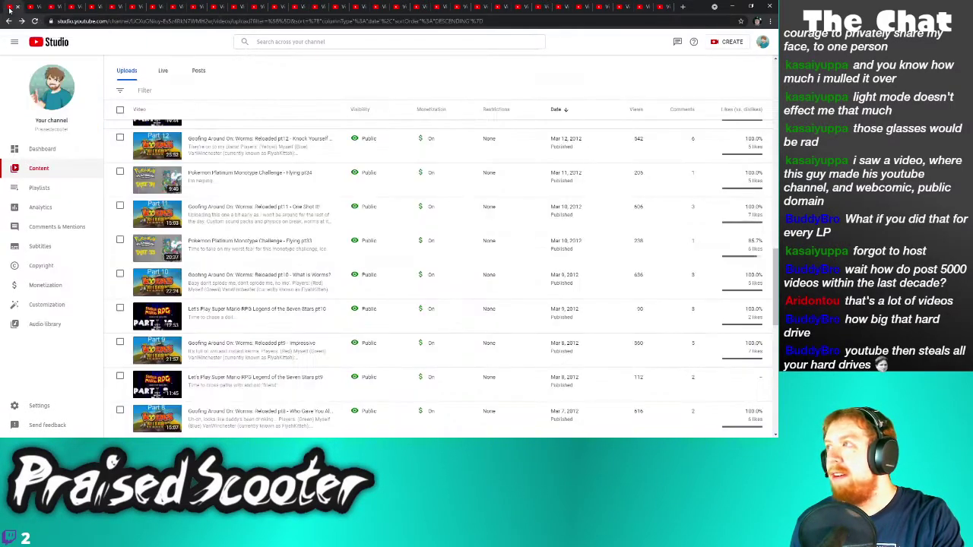
scroll(191, 301, "down", 4)
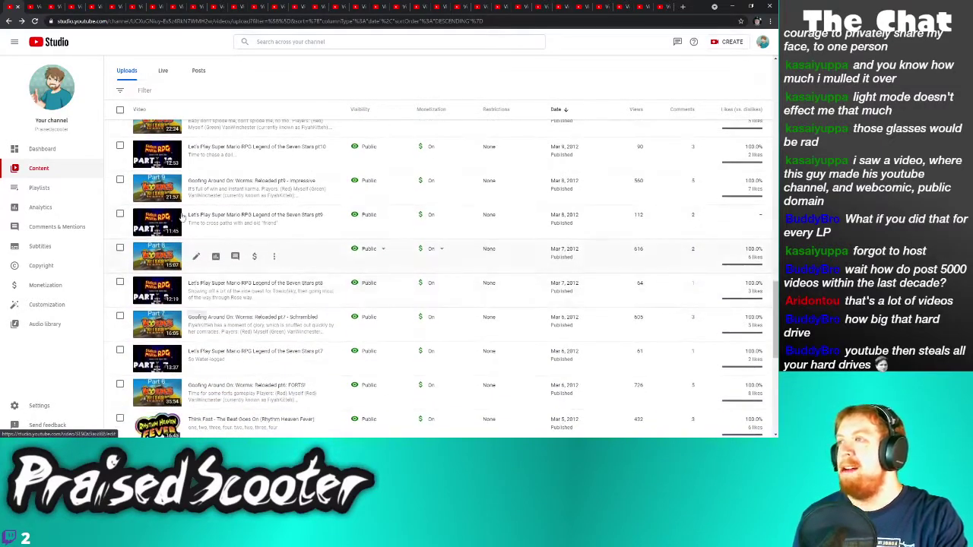
right_click(200, 151)
left_click(228, 160)
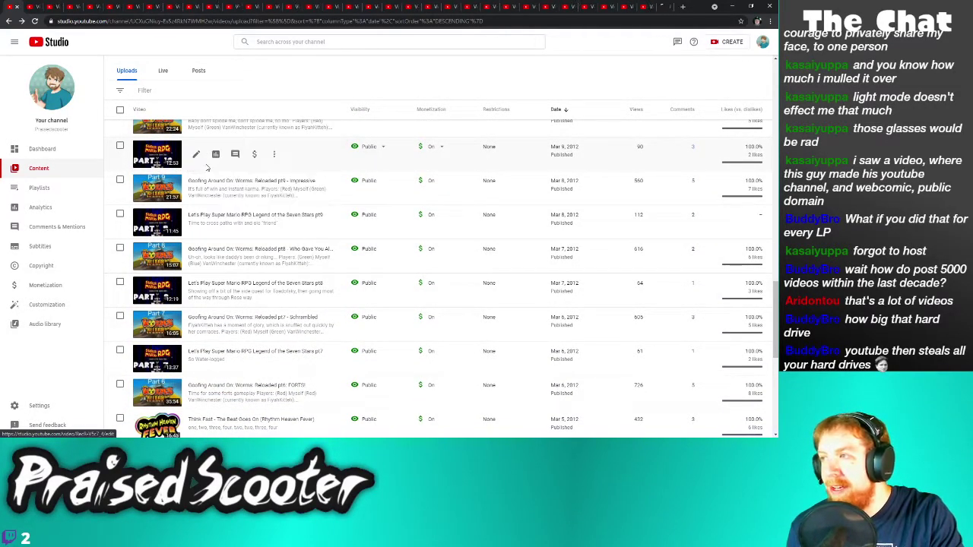
right_click(195, 190)
left_click(205, 196)
Open the details pages of Super Mario RPG pt9, Worms Reloaded pt8 and Super Mario RPG pt8 in separate new tabs
right_click(196, 222)
left_click(208, 226)
right_click(196, 257)
left_click(214, 263)
right_click(197, 291)
left_click(216, 298)
Open the details pages of Worms Reloaded pt7, Super Mario RPG pt7 and Worms Reloaded pt6 in separate new tabs
right_click(196, 325)
left_click(210, 332)
right_click(197, 360)
left_click(211, 366)
right_click(196, 392)
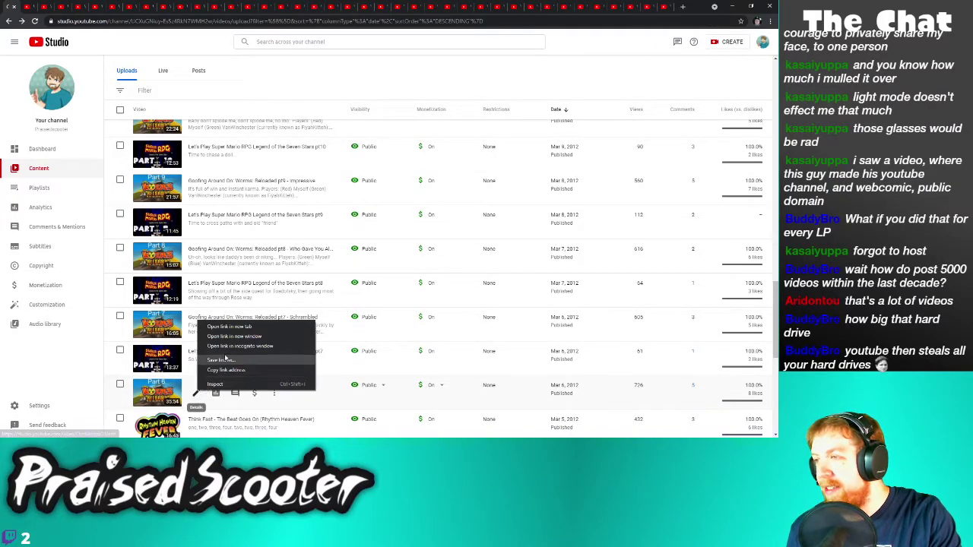
left_click(211, 335)
Open the details pages of the Rhythm Heaven Fever video, Super Mario RPG pt6 and Pokemon Platinum pt32 in separate new tabs
scroll(231, 332, "down", 1)
scroll(230, 332, "down", 6)
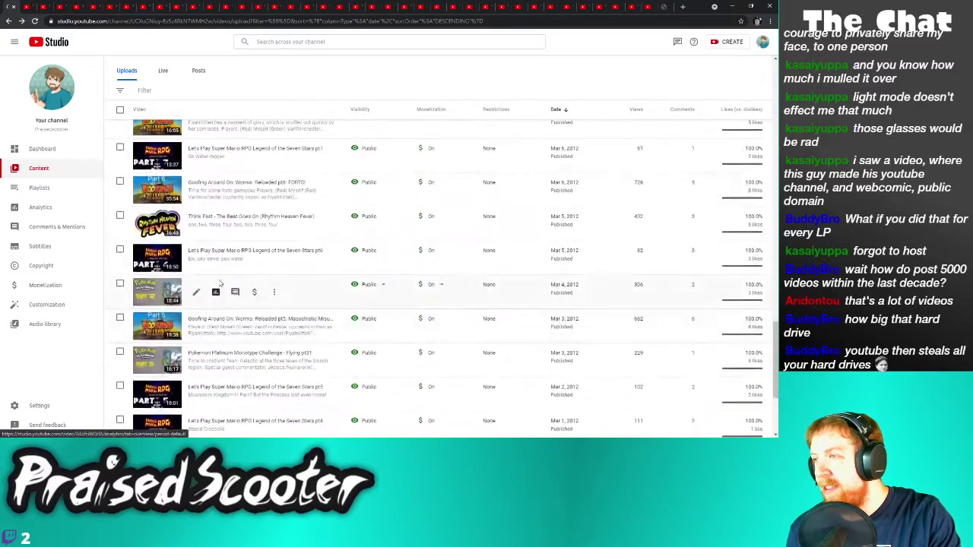
right_click(196, 147)
left_click(209, 151)
right_click(196, 177)
left_click(211, 184)
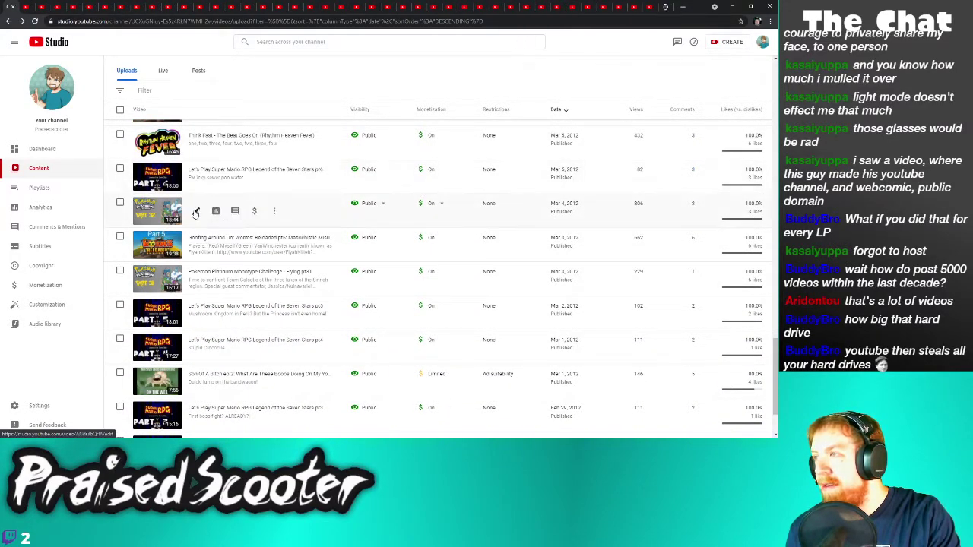
right_click(196, 212)
left_click(217, 218)
Open the details pages of Worms Reloaded pt5, Pokemon Platinum pt31 and Super Mario RPG pt5 in separate new tabs
right_click(197, 247)
left_click(210, 252)
right_click(196, 280)
left_click(211, 285)
right_click(198, 313)
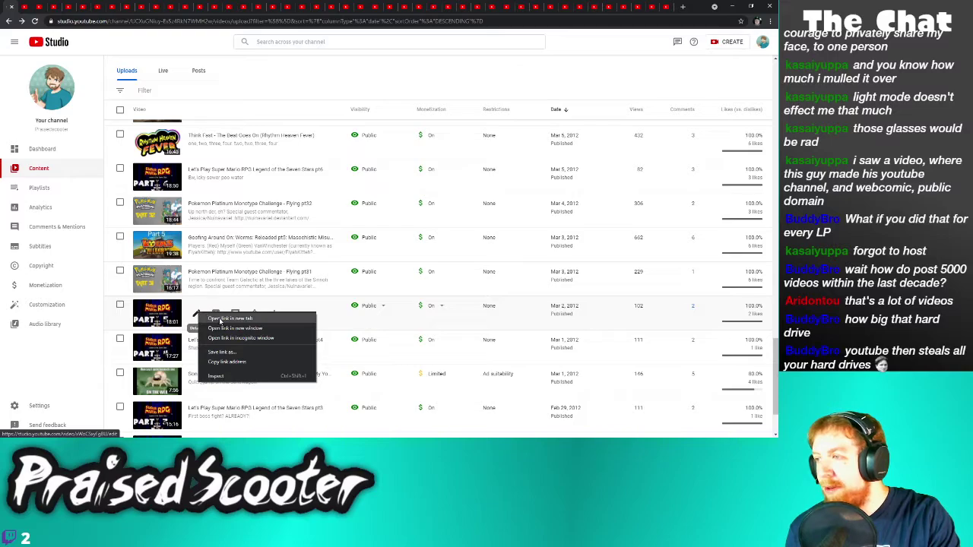
left_click(215, 321)
Open the details pages of the last four listed videos, from Super Mario RPG pt4 through Super Mario RPG pt2, in separate new tabs
right_click(197, 348)
left_click(210, 354)
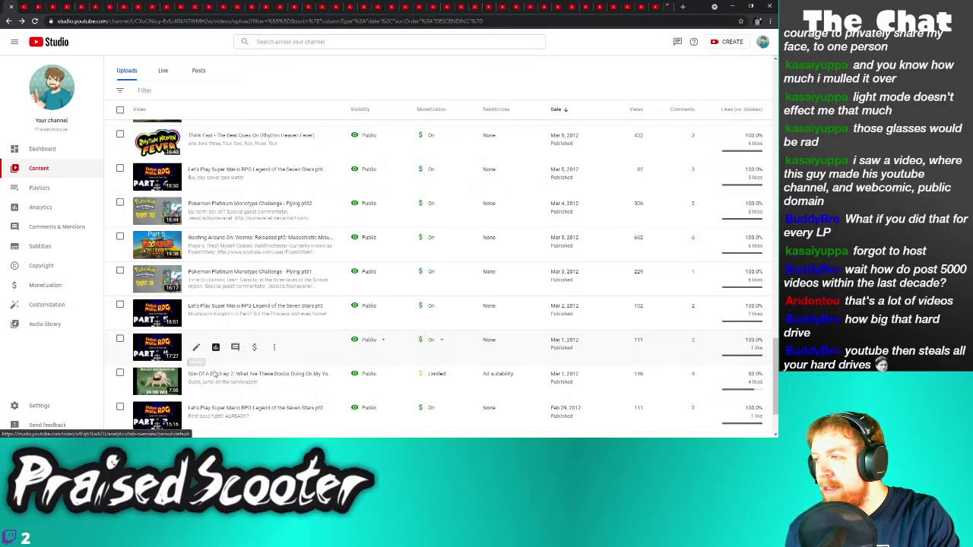
right_click(197, 381)
left_click(220, 318)
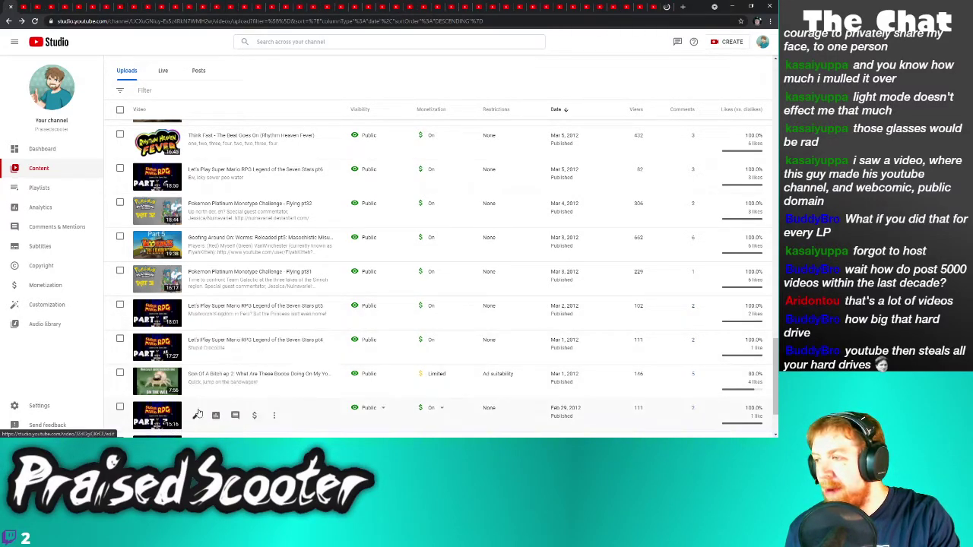
right_click(196, 417)
left_click(235, 361)
scroll(239, 326, "down", 2)
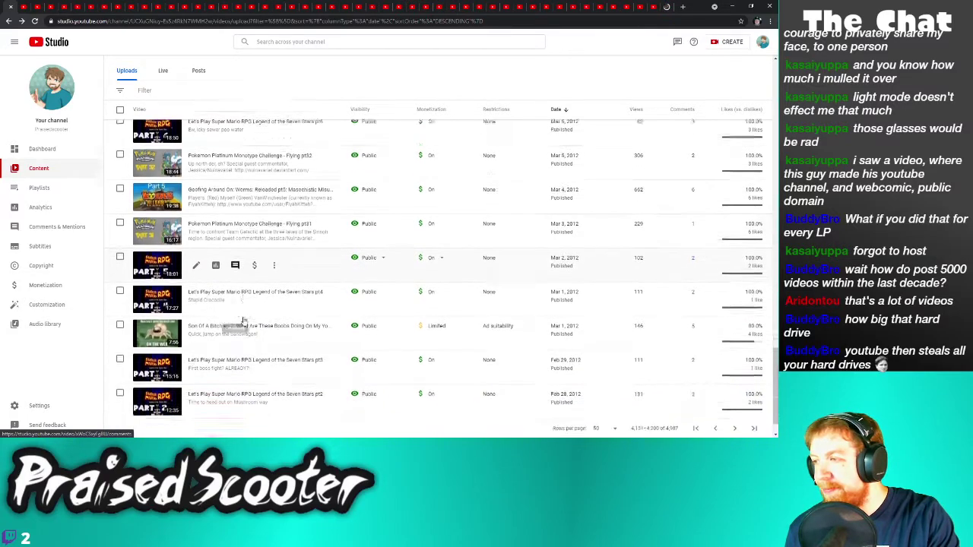
right_click(206, 370)
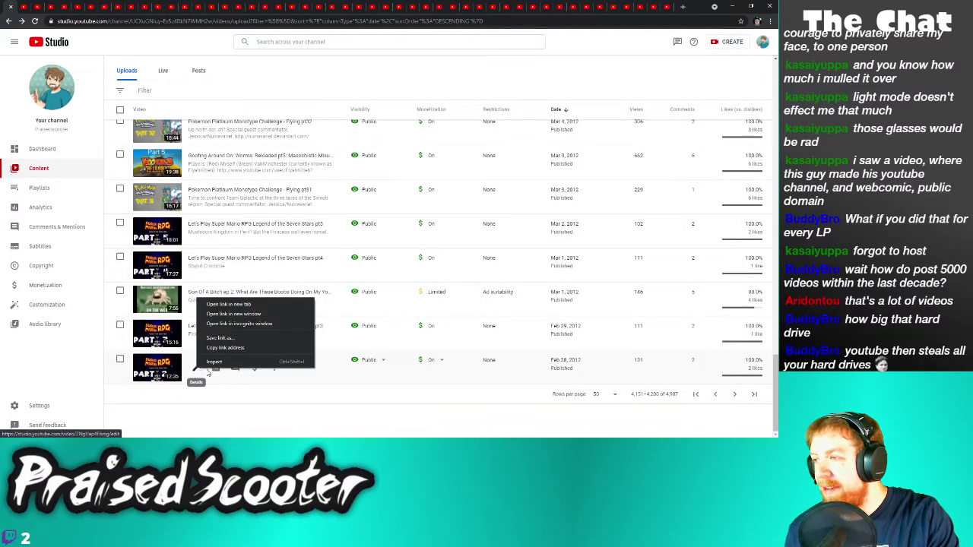
left_click(227, 304)
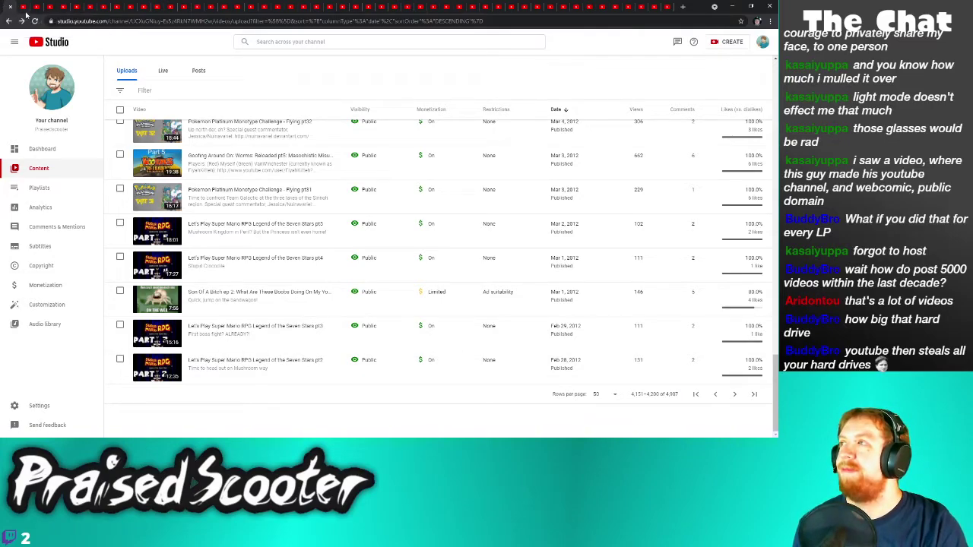
Turn off "Allow people to sample this content" for Pokemon Platinum Monotype Challenge pt38, save the change and close its tab
scroll(275, 324, "down", 1)
left_click(130, 410)
scroll(138, 365, "down", 8)
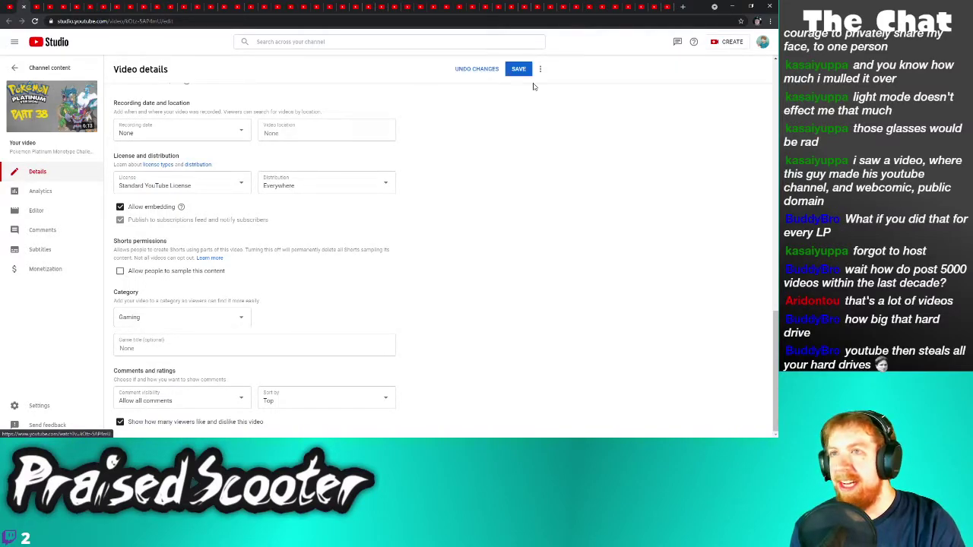
left_click(519, 68)
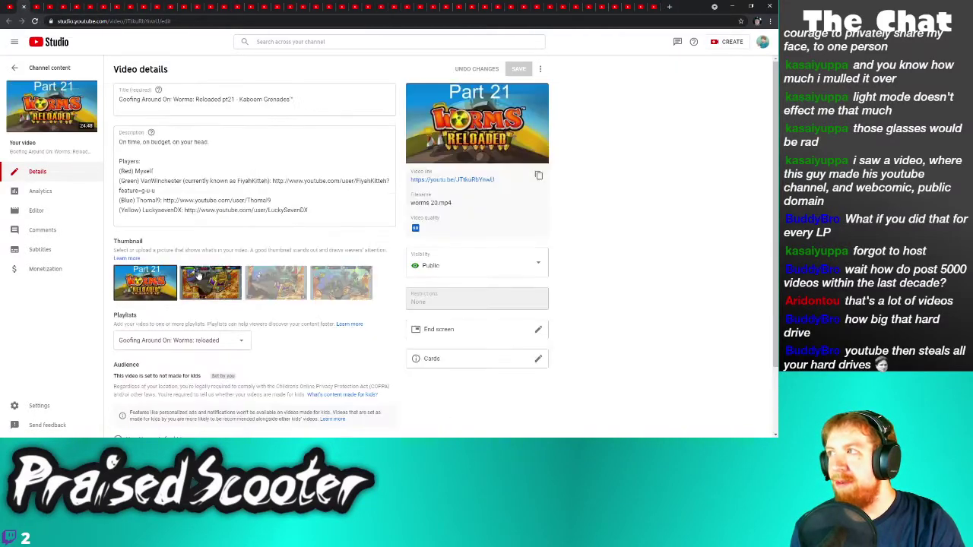
Turn off "Allow people to sample this content" for Worms Reloaded pt21, save the change and close its tab
scroll(168, 342, "down", 3)
left_click(130, 410)
scroll(192, 372, "down", 8)
scroll(164, 377, "down", 1)
left_click(513, 68)
left_click(9, 20)
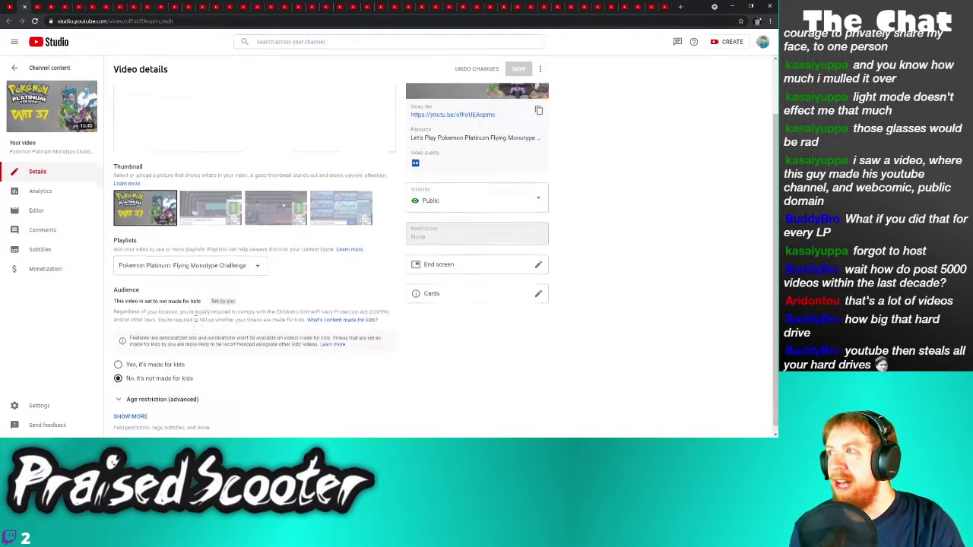
Turn off "Allow people to sample this content" for Pokemon Platinum Monotype Challenge pt37, save the change and close its tab
left_click(130, 411)
scroll(132, 399, "down", 5)
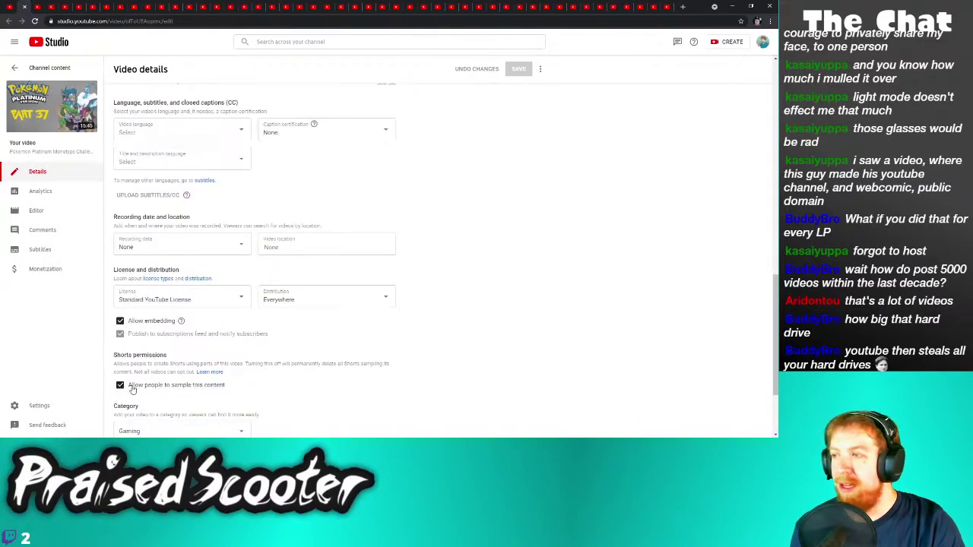
left_click(512, 68)
left_click(9, 20)
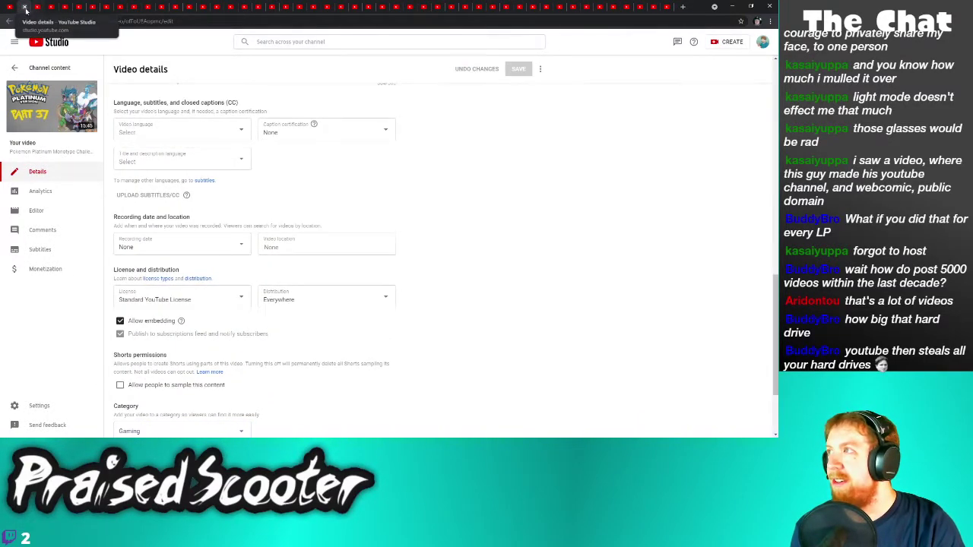
Turn off "Allow people to sample this content" for Worms Reloaded pt20, save the change and close its tab
left_click(129, 410)
scroll(141, 380, "down", 7)
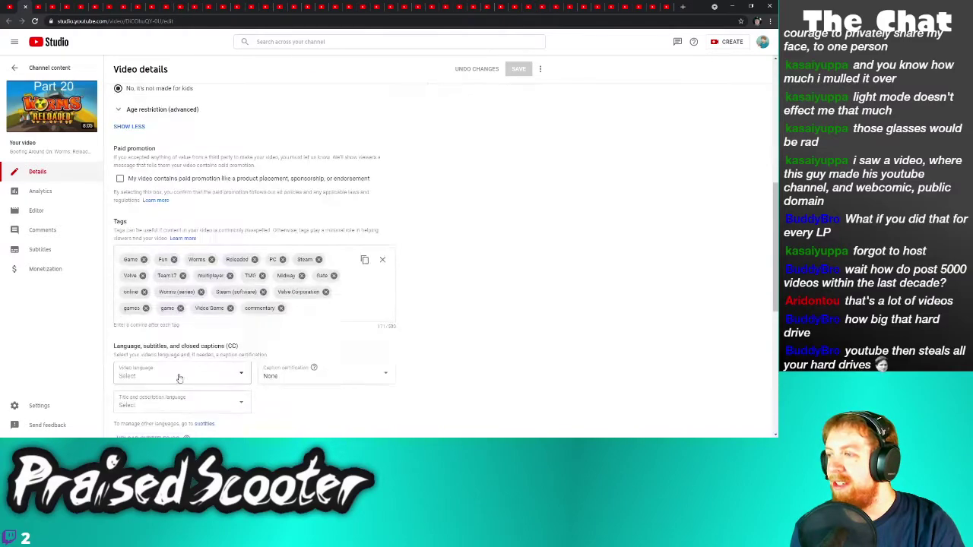
left_click(519, 70)
key("alt+Left")
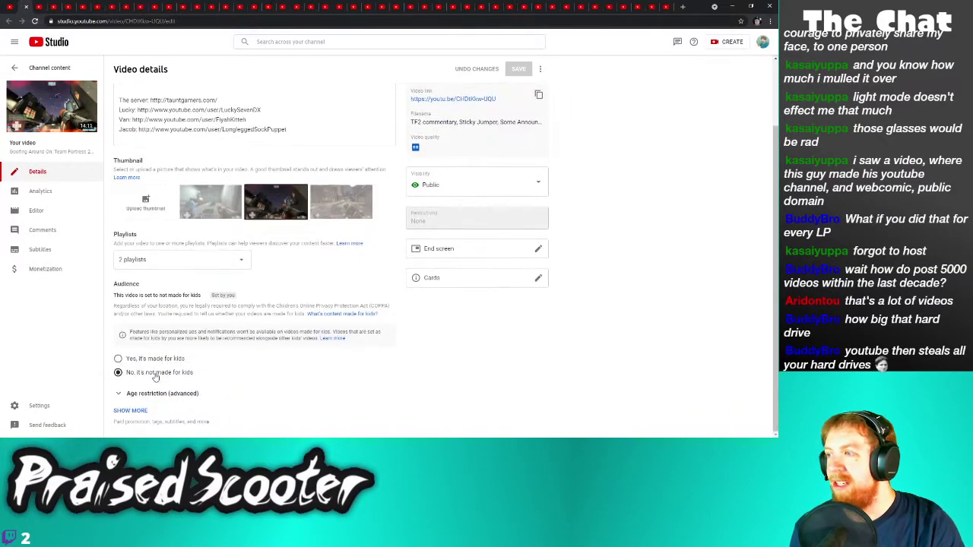
Turn off "Allow people to sample this content" for the Goofing Around On Team Fortress 2 video, save the change and close its tab
left_click(131, 410)
scroll(142, 388, "down", 6)
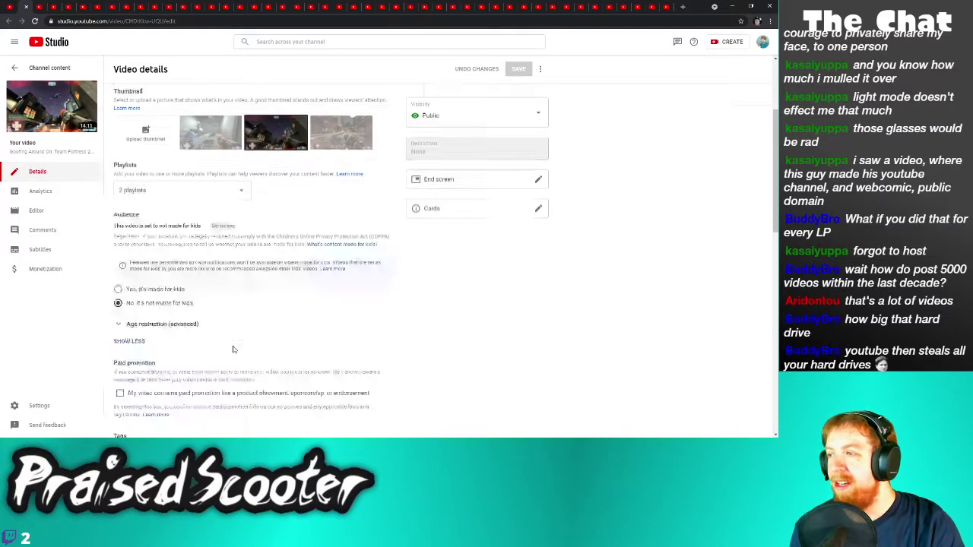
left_click(520, 69)
key("alt+Left")
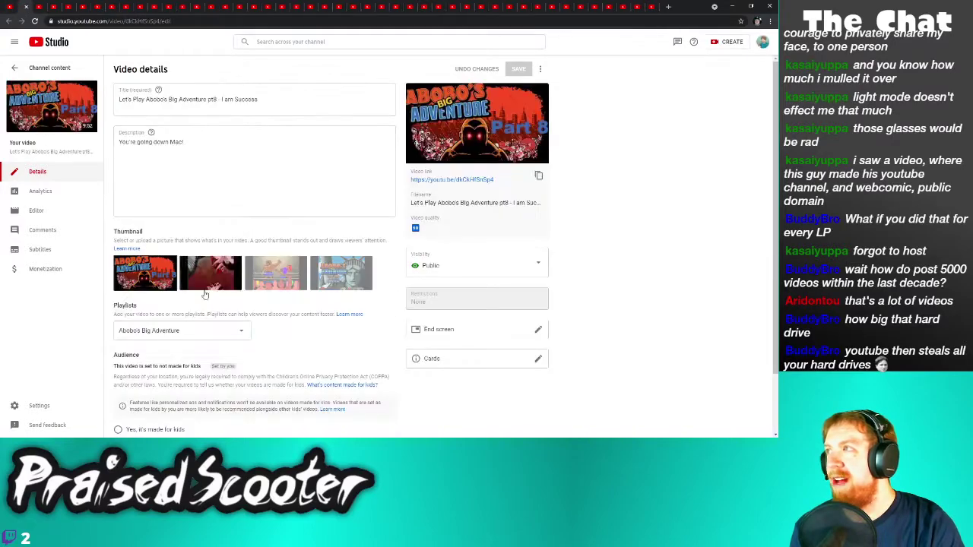
Turn off "Allow people to sample this content" for Abobo's Big Adventure pt8, save the change and close its tab
scroll(133, 396, "down", 3)
left_click(123, 411)
scroll(144, 380, "down", 10)
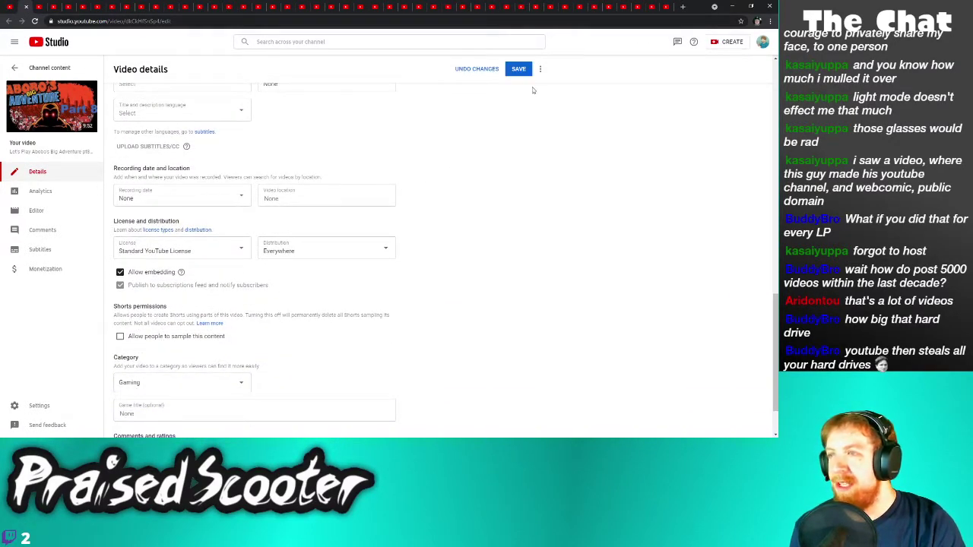
left_click(517, 70)
key("alt+Left")
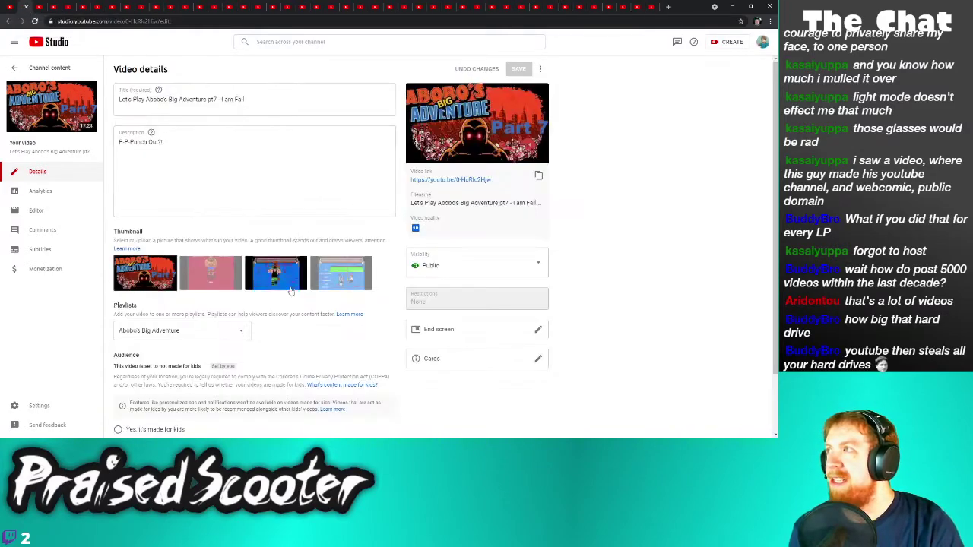
Turn off "Allow people to sample this content" for Abobo's Big Adventure pt7, save the change and close its tab
scroll(119, 378, "down", 5)
left_click(131, 411)
scroll(196, 369, "down", 5)
scroll(164, 327, "down", 2)
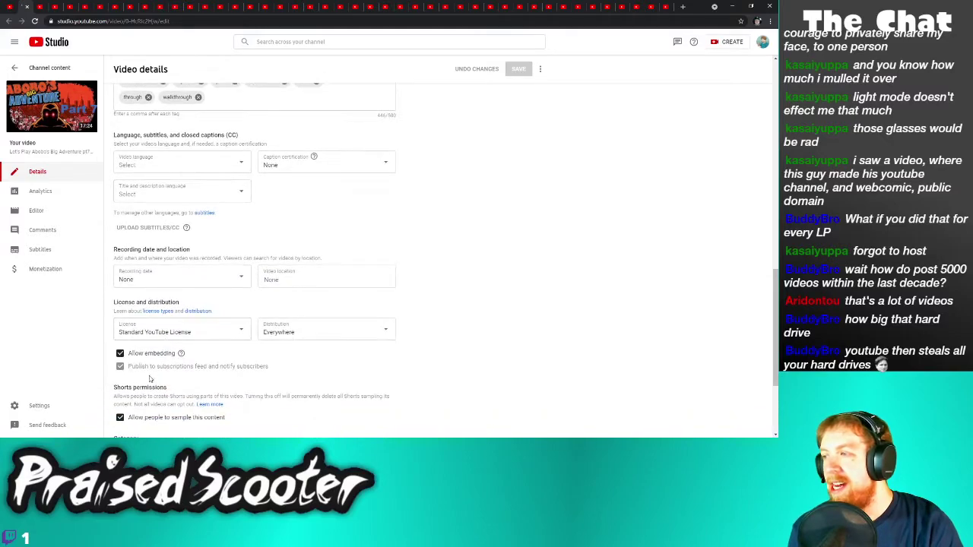
left_click(514, 71)
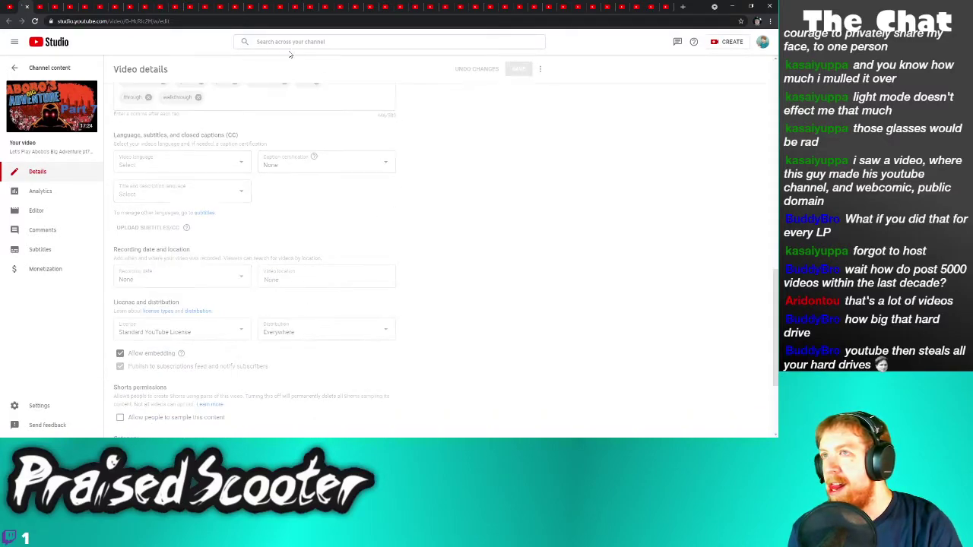
key("alt+Left")
Turn off "Allow people to sample this content" for Abobo's Big Adventure pt6, save the change and close its tab
scroll(204, 308, "down", 5)
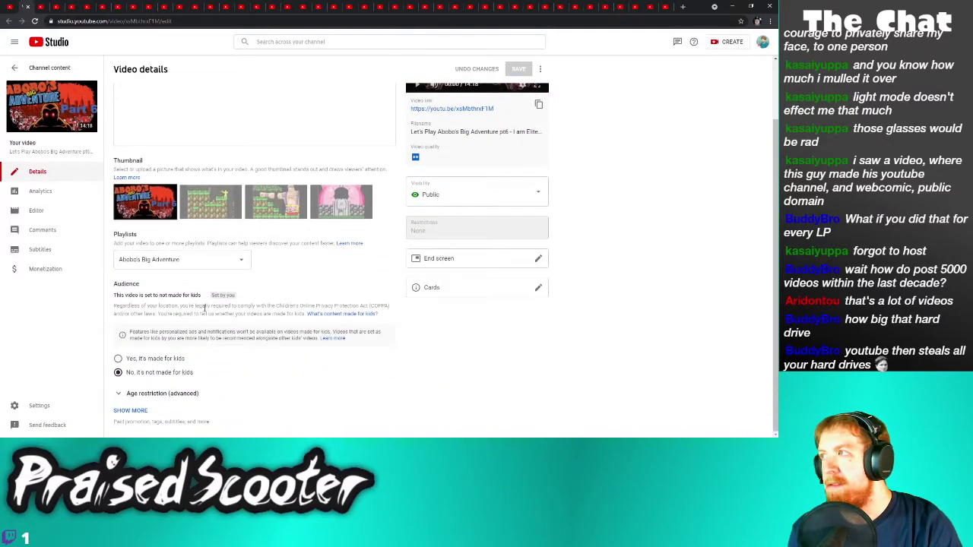
left_click(132, 411)
scroll(157, 334, "down", 5)
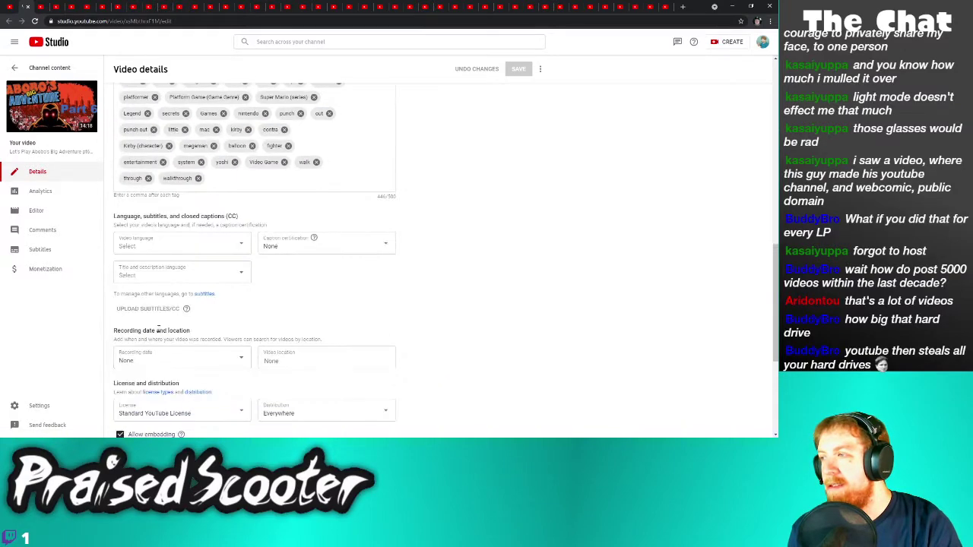
scroll(183, 364, "down", 2)
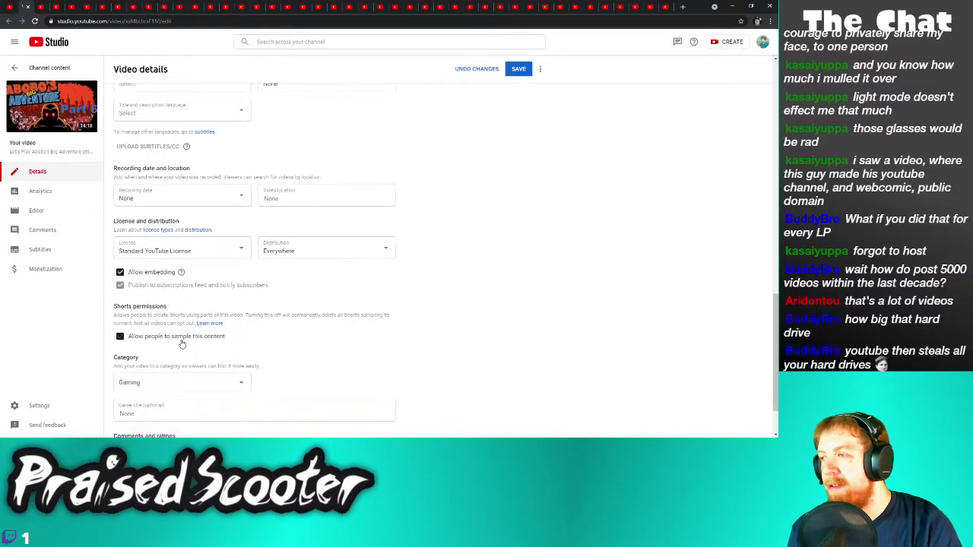
left_click(516, 71)
key("alt+Left")
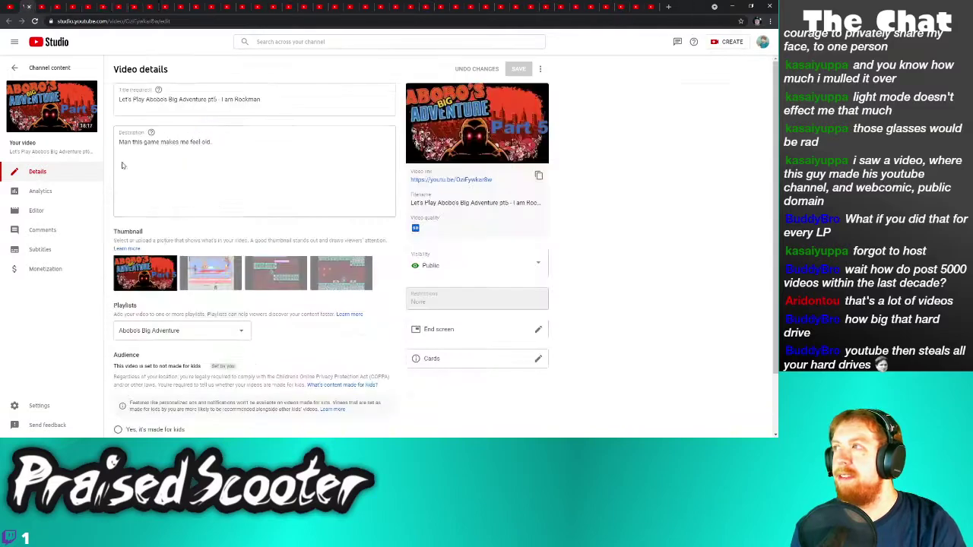
Turn off "Allow people to sample this content" for Abobo's Big Adventure pt5, save the change and close its tab
scroll(196, 325, "down", 5)
left_click(131, 411)
scroll(171, 372, "down", 10)
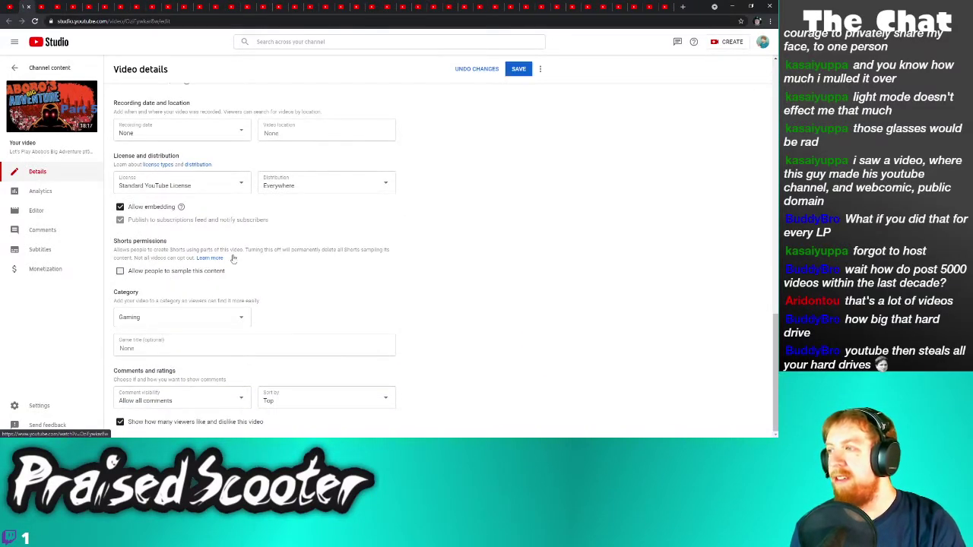
left_click(516, 71)
key("alt+Left")
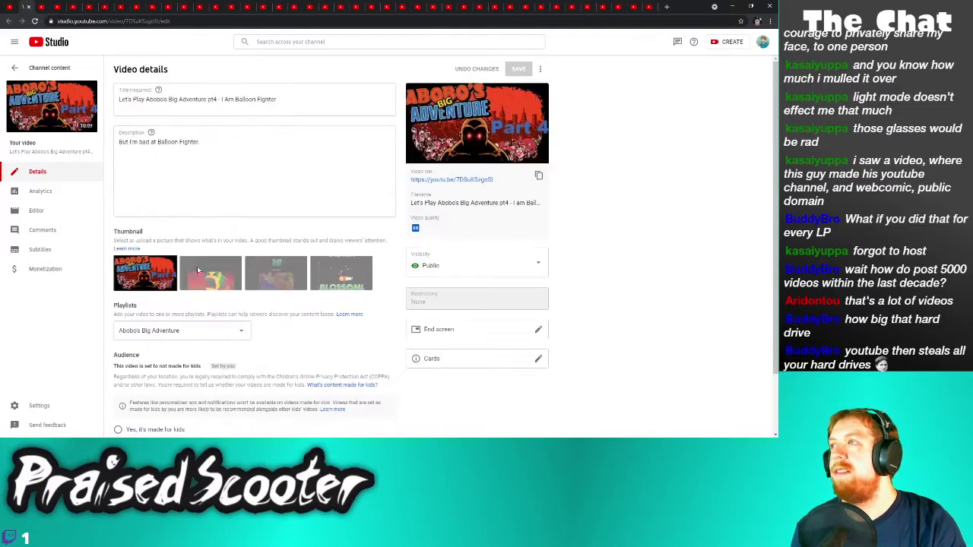
Turn off "Allow people to sample this content" for Abobo's Big Adventure pt4, save the change and close its tab
scroll(200, 358, "down", 3)
left_click(133, 411)
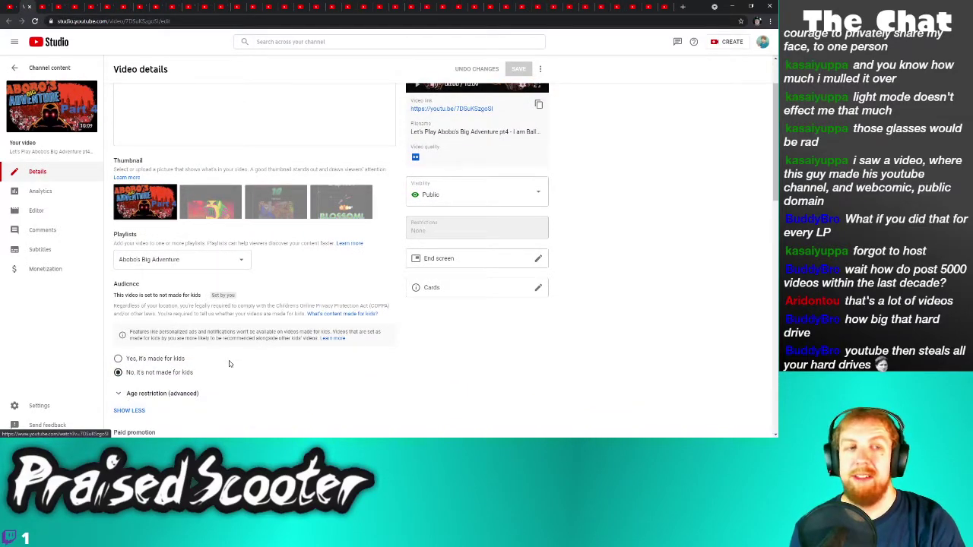
scroll(228, 358, "down", 8)
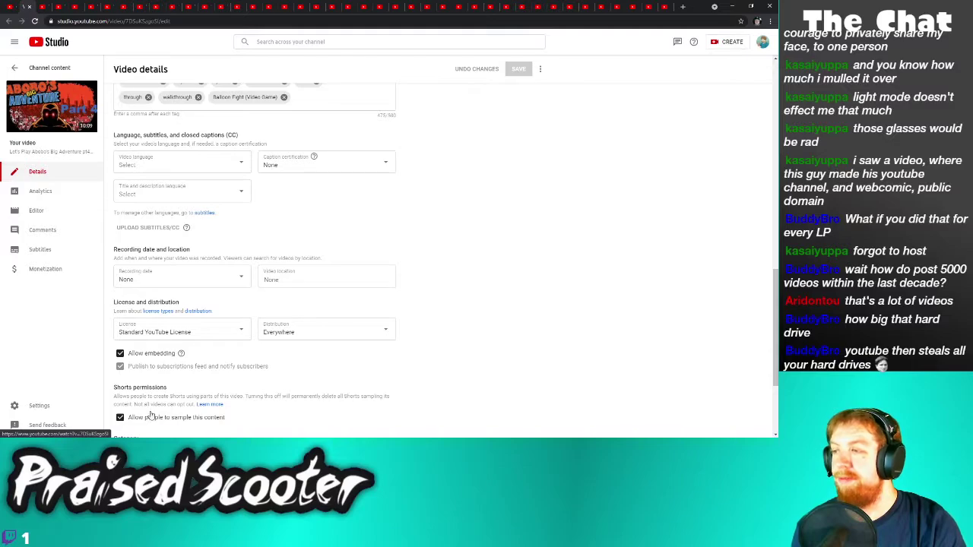
left_click(518, 69)
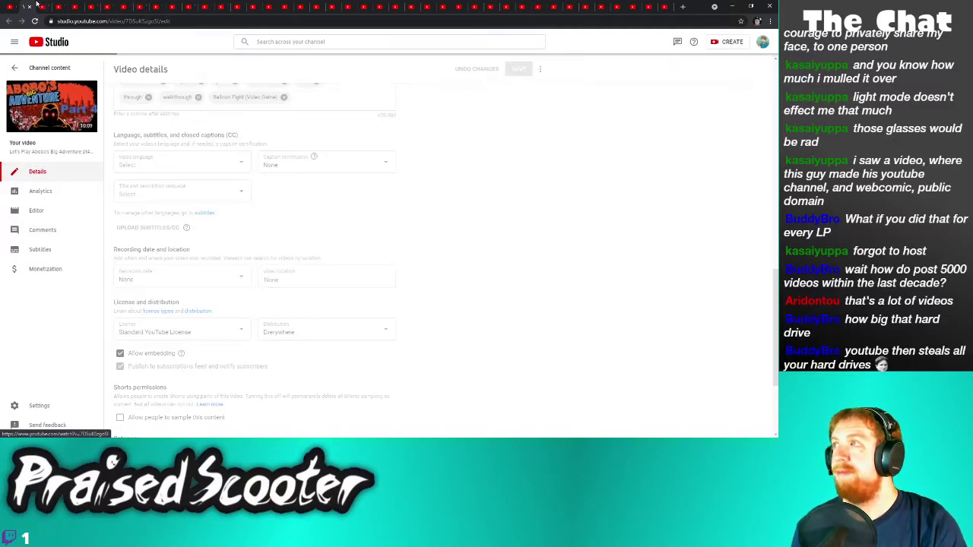
key("alt+Left")
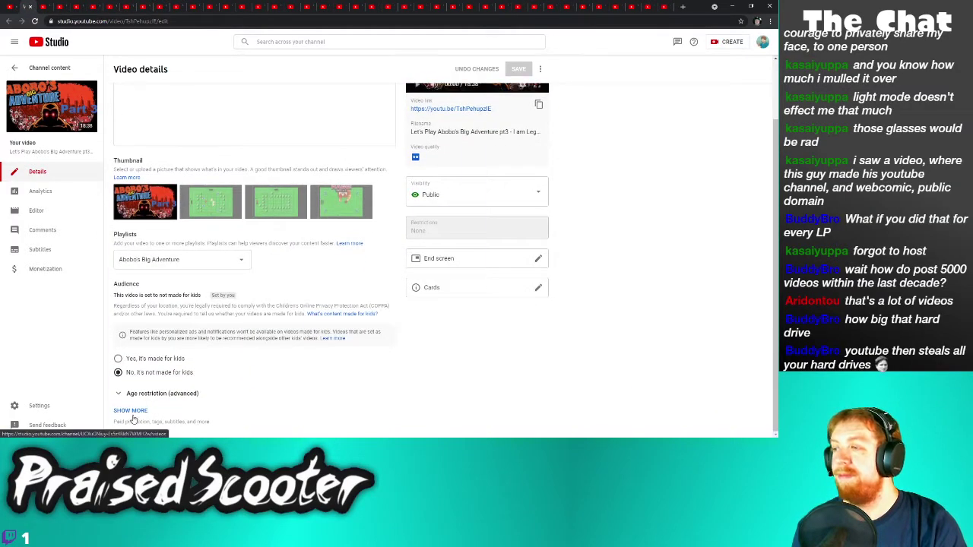
Turn off "Allow people to sample this content" for Abobo's Big Adventure pt3, save the change and close its tab
scroll(221, 378, "down", 10)
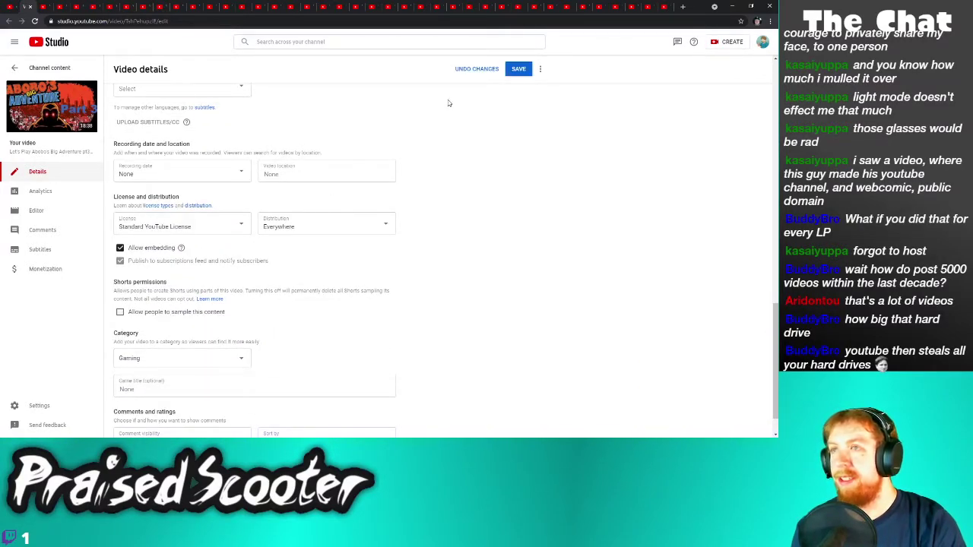
left_click(518, 69)
key("alt+Left")
Turn off "Allow people to sample this content" for Abobo's Big Adventure pt2, save the change and close its tab
scroll(189, 326, "down", 2)
left_click(129, 411)
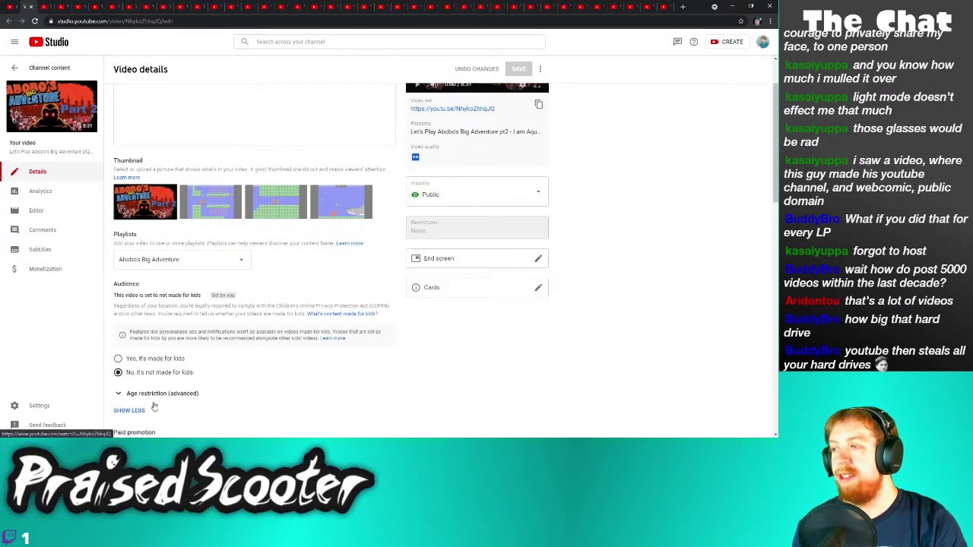
scroll(160, 382, "down", 8)
left_click(158, 336)
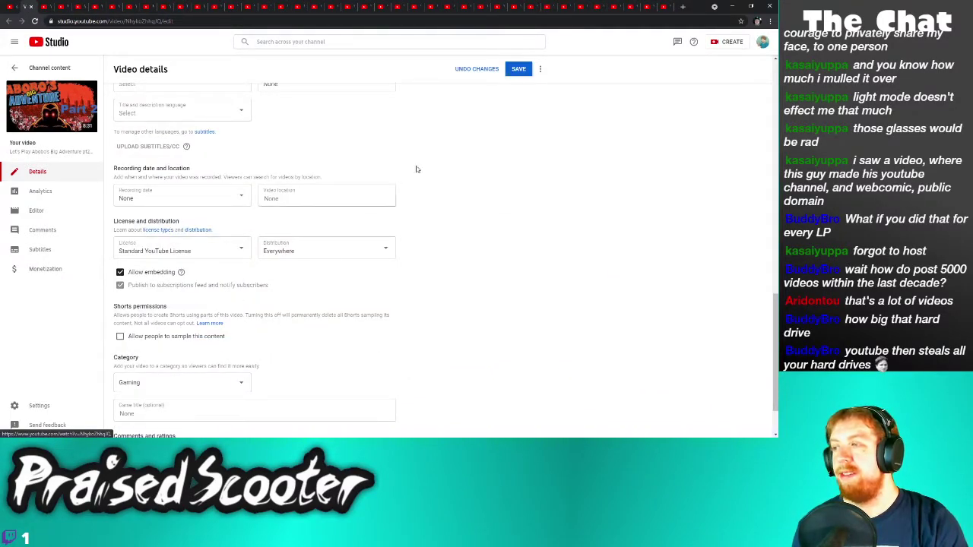
left_click(519, 69)
key("alt+Left")
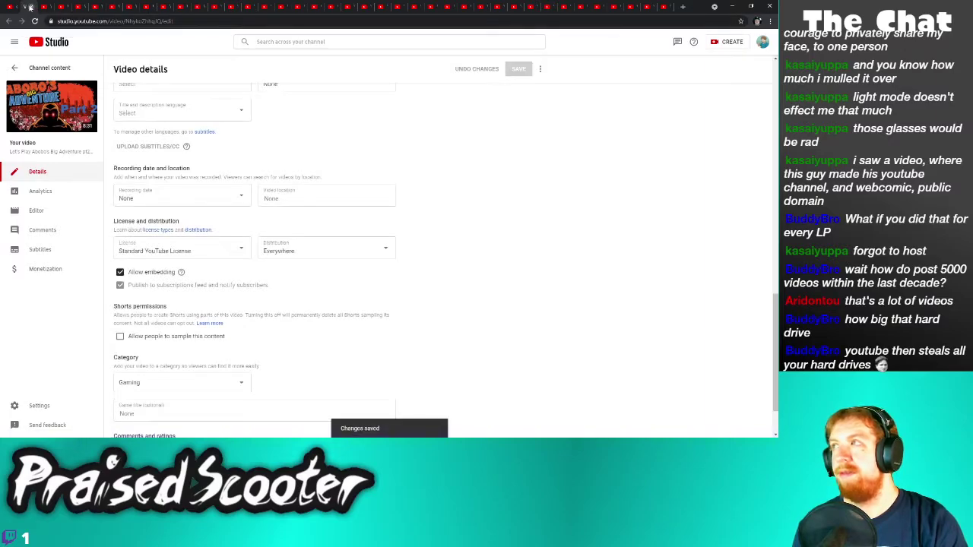
Turn off "Allow people to sample this content" for Abobo's Big Adventure pt1, save the change and close its tab
scroll(200, 339, "down", 1)
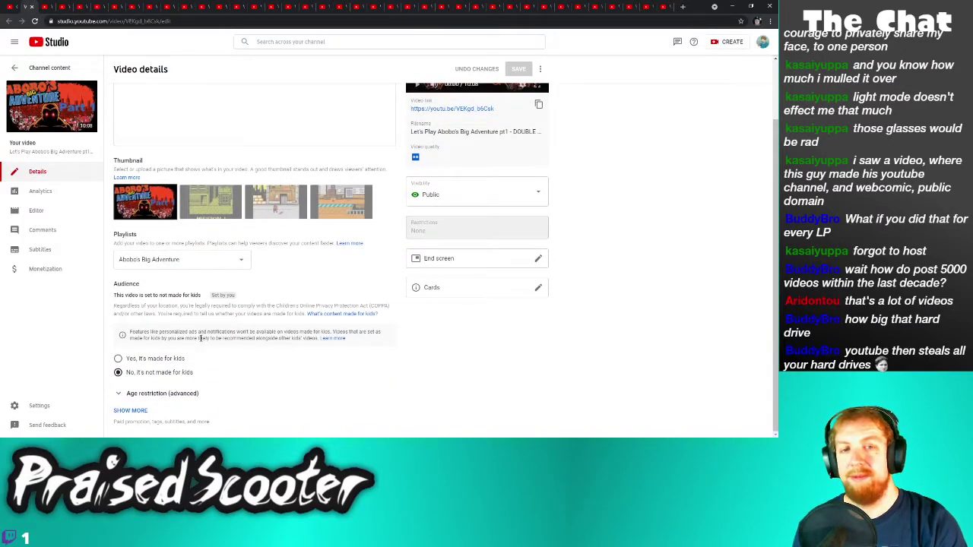
left_click(144, 410)
scroll(174, 357, "down", 7)
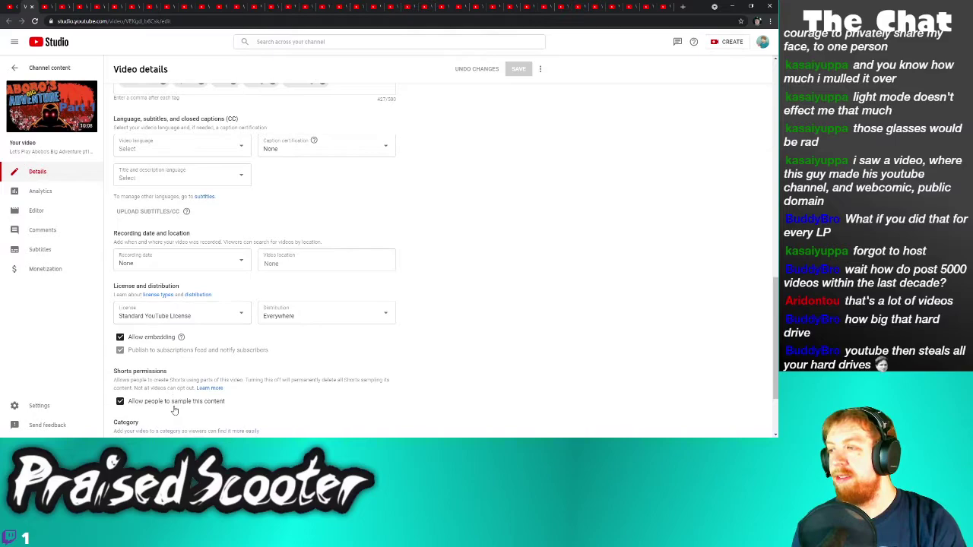
left_click(174, 404)
left_click(518, 66)
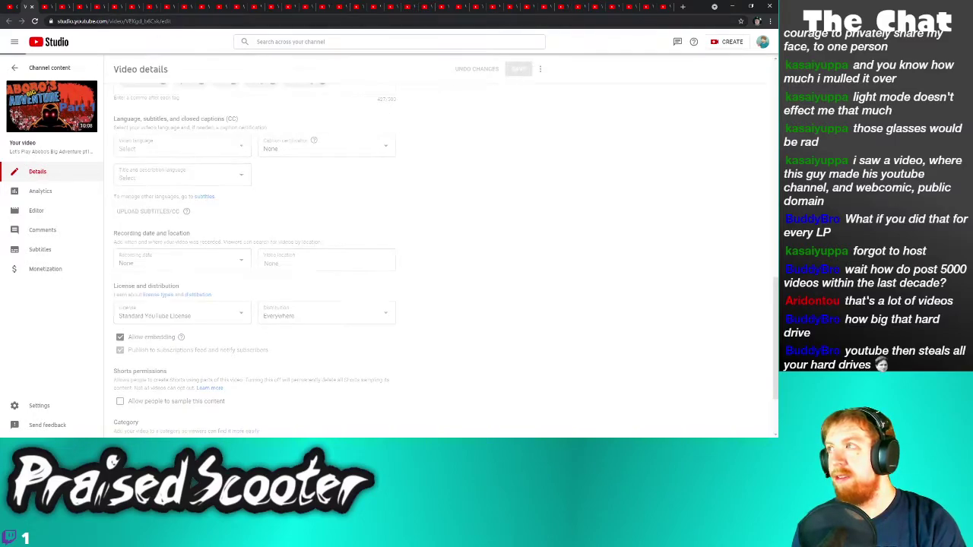
left_click(31, 6)
Turn off "Allow people to sample this content" for Worms Reloaded pt19, save the change and close its tab
scroll(166, 407, "down", 1)
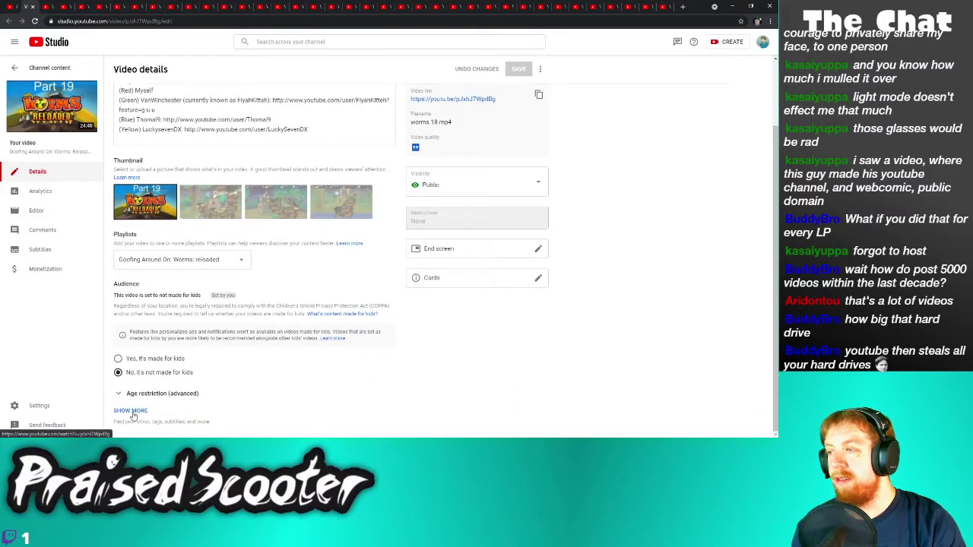
left_click(130, 410)
scroll(272, 342, "down", 8)
left_click(120, 301)
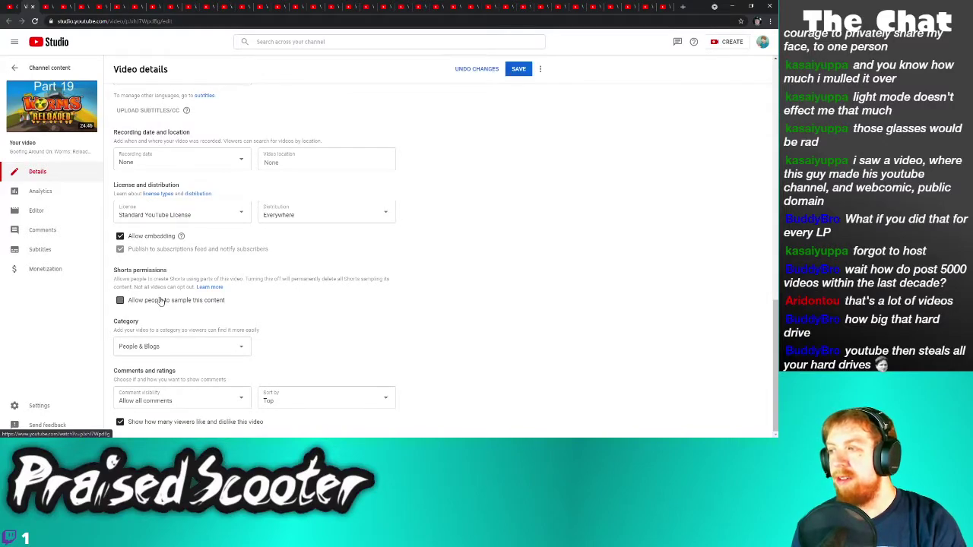
left_click(518, 69)
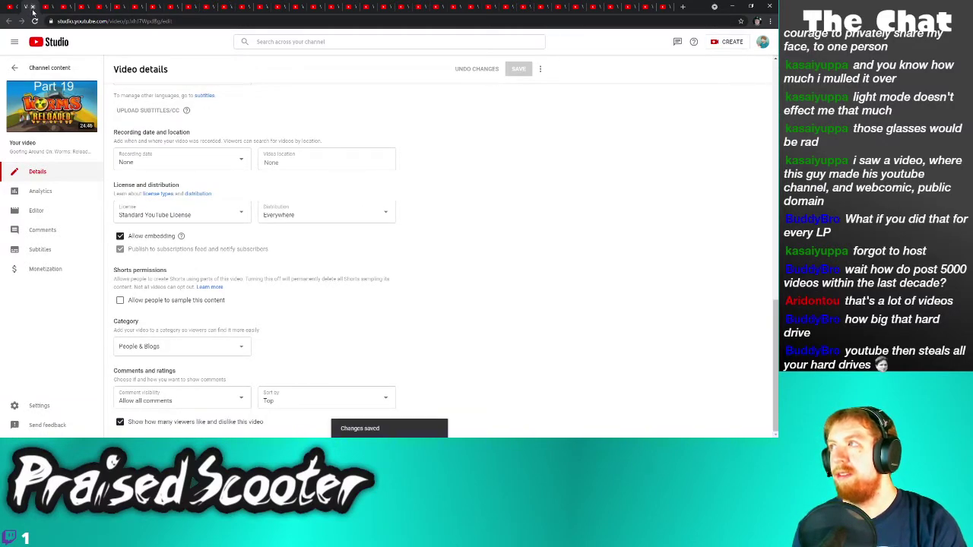
key("ctrl+w")
Turn off "Allow people to sample this content" for Pokemon Platinum Monotype Challenge pt36, save the change and close its tab
scroll(138, 156, "down", 1)
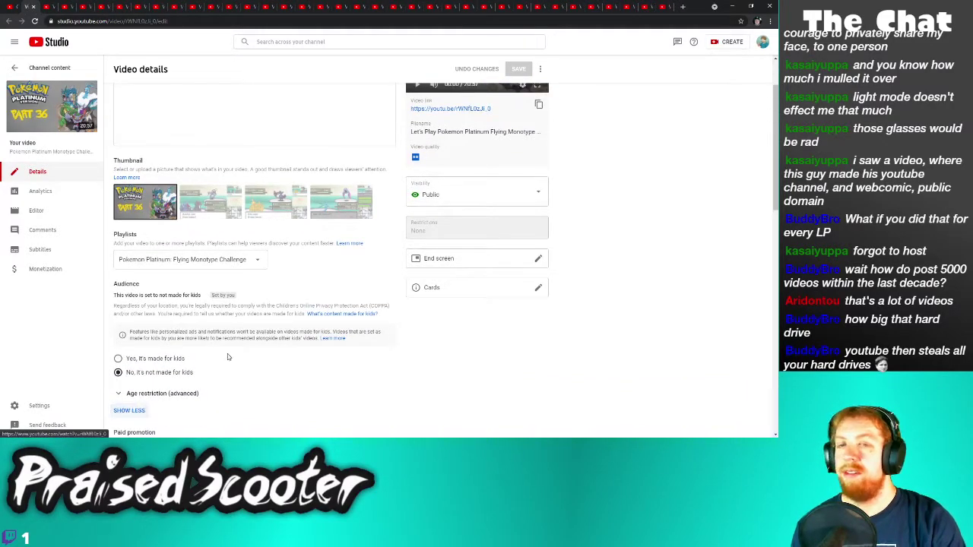
left_click(129, 410)
scroll(223, 355, "down", 6)
left_click(207, 345)
left_click(518, 69)
key("ctrl+w")
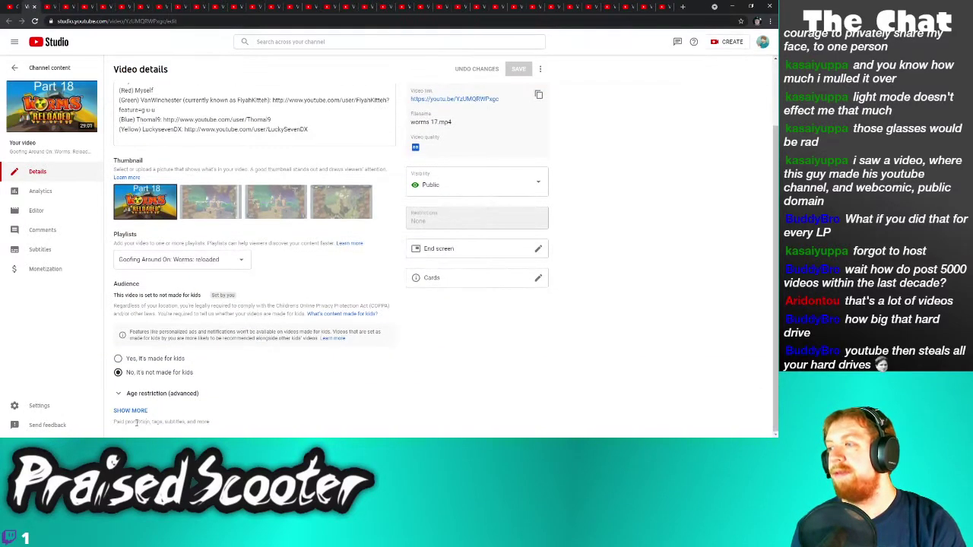
Turn off "Allow people to sample this content" for Worms Reloaded pt18, save the change and close its tab
left_click(131, 411)
scroll(224, 373, "down", 6)
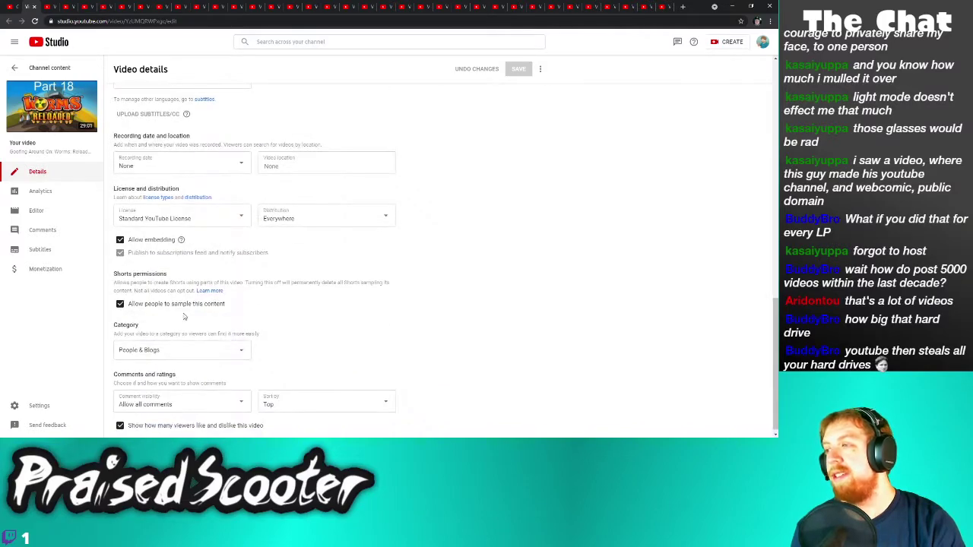
left_click(218, 302)
left_click(518, 69)
key("ctrl+w")
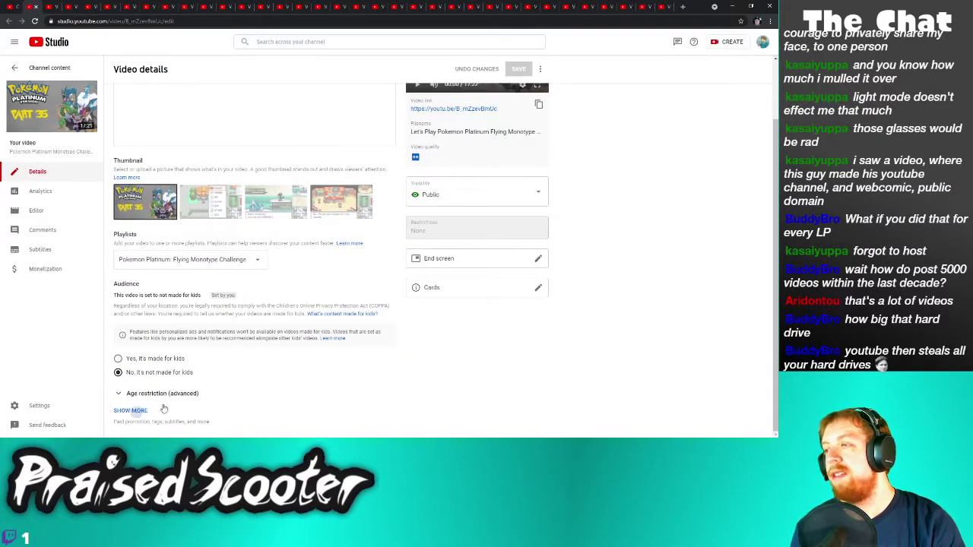
Turn off "Allow people to sample this content" for Pokemon Platinum Monotype Challenge pt35, save the change and close its tab
left_click(131, 412)
scroll(174, 399, "down", 10)
left_click(120, 426)
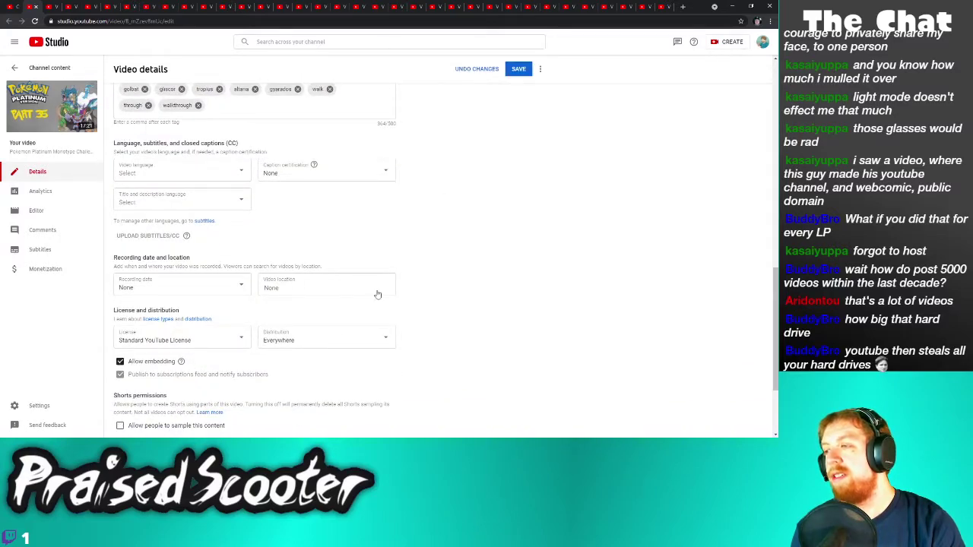
left_click(519, 70)
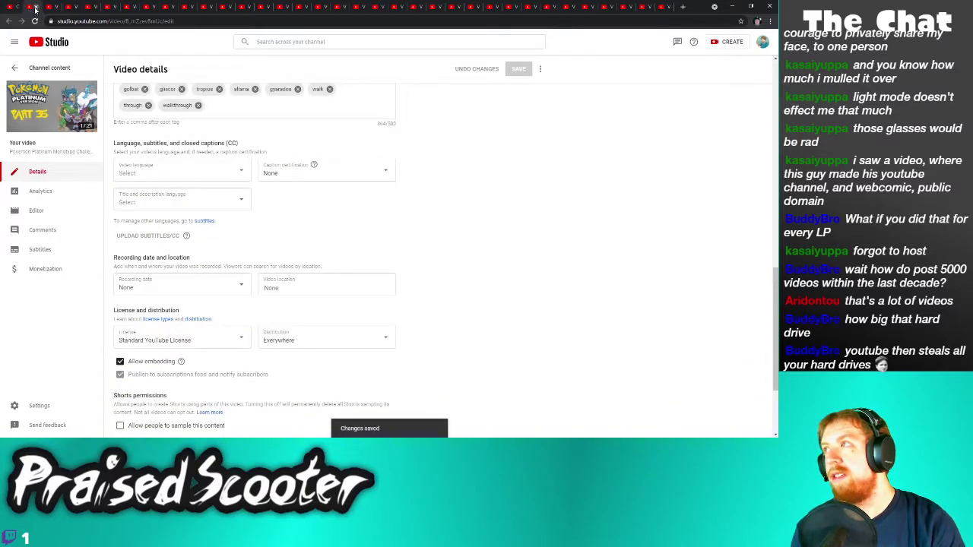
key("ctrl+w")
Turn off "Allow people to sample this content" for Worms Reloaded pt17, save the change and close its tab
scroll(213, 306, "down", 1)
left_click(130, 410)
scroll(281, 372, "down", 8)
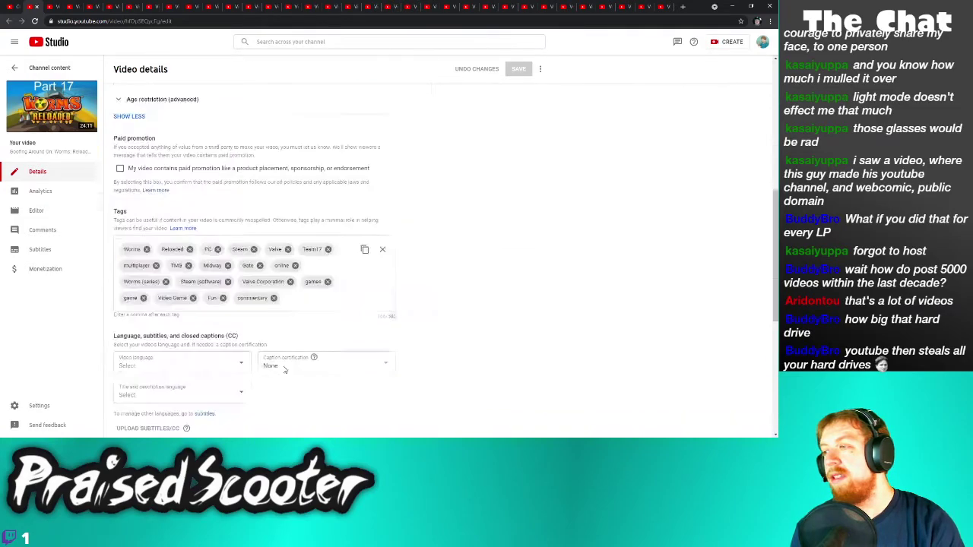
left_click(184, 304)
left_click(518, 75)
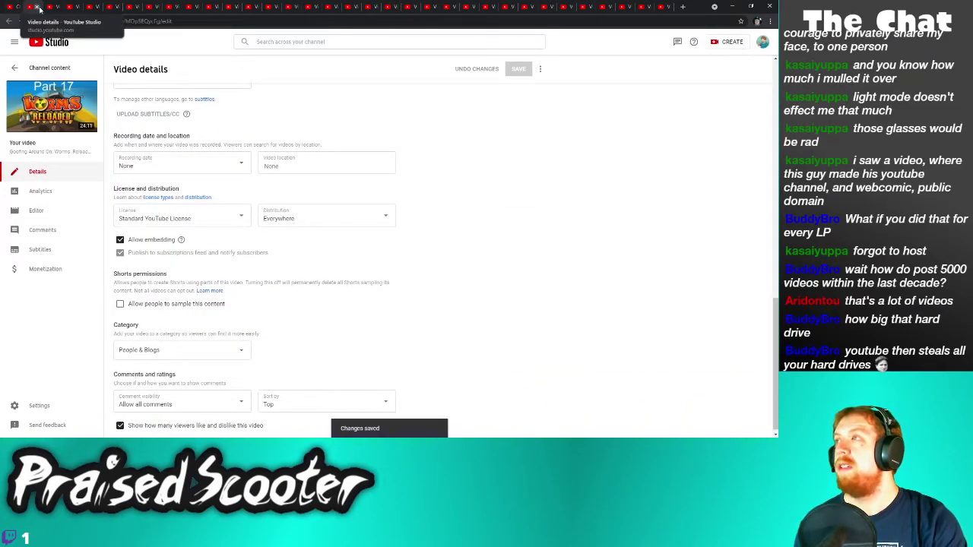
left_click(40, 8)
Turn off "Allow people to sample this content" for the video following Worms Reloaded pt17, save the change and close its tab
scroll(152, 342, "down", 2)
left_click(130, 411)
scroll(174, 401, "down", 10)
left_click(152, 302)
left_click(516, 68)
key("ctrl+w")
Turn off "Allow people to sample this content" for Worms Reloaded pt16, save the change and close its tab
scroll(142, 400, "down", 1)
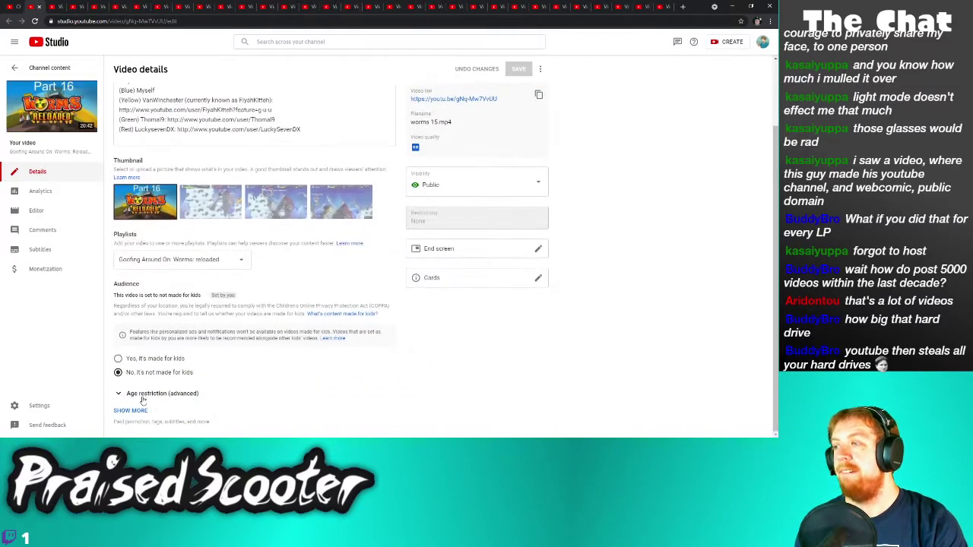
left_click(145, 411)
scroll(219, 376, "down", 5)
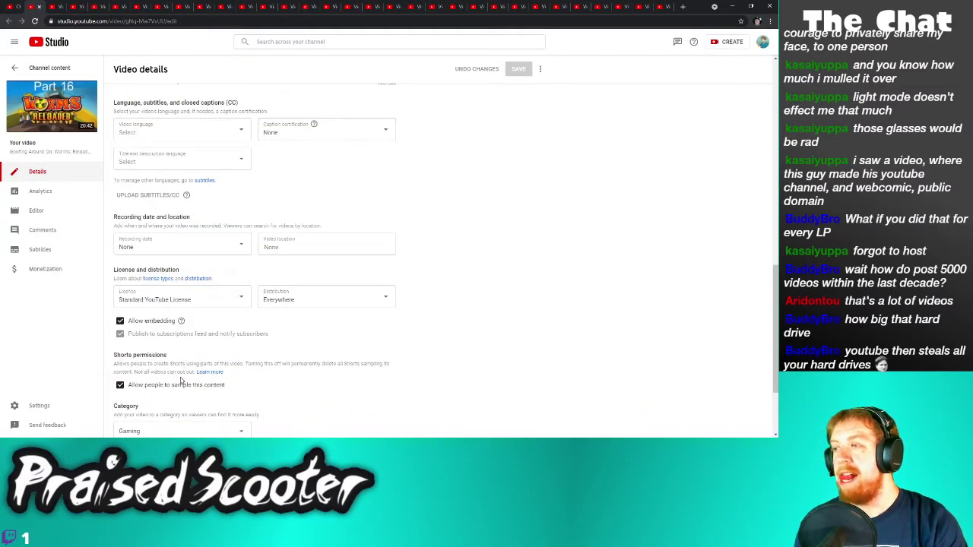
left_click(186, 385)
left_click(519, 68)
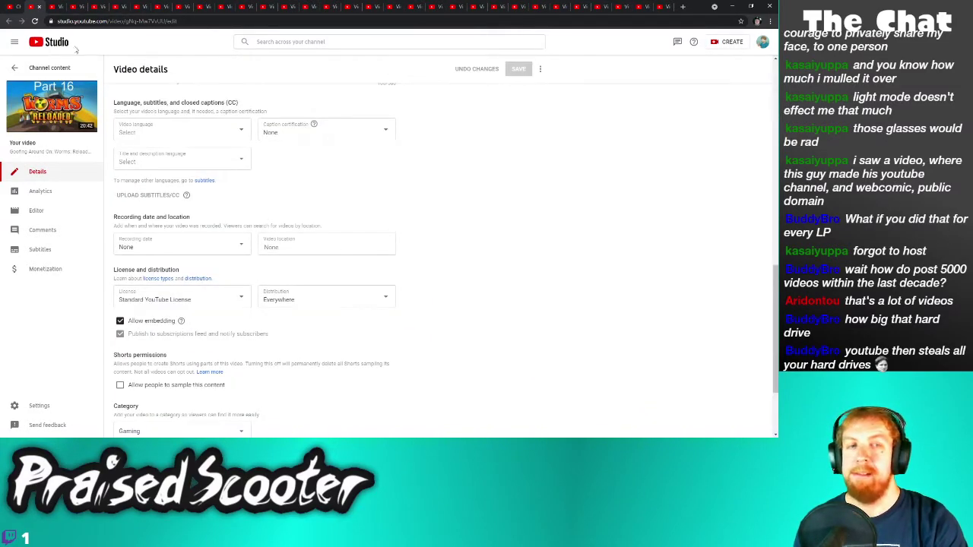
left_click(40, 7)
Turn off "Allow people to sample this content" for Super Mario RPG pt14, save the change and close its tab
scroll(145, 380, "down", 3)
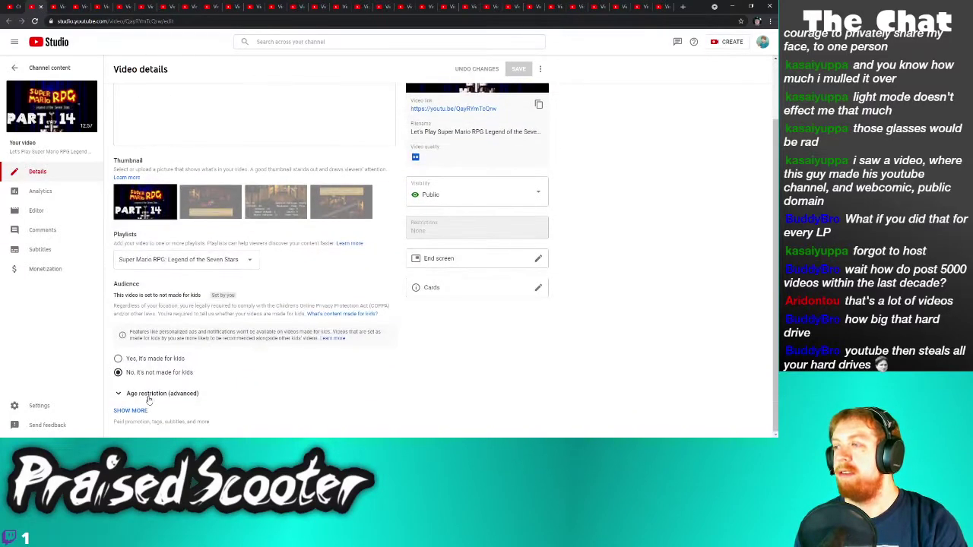
left_click(144, 411)
scroll(173, 393, "down", 3)
scroll(173, 393, "down", 3)
left_click(169, 350)
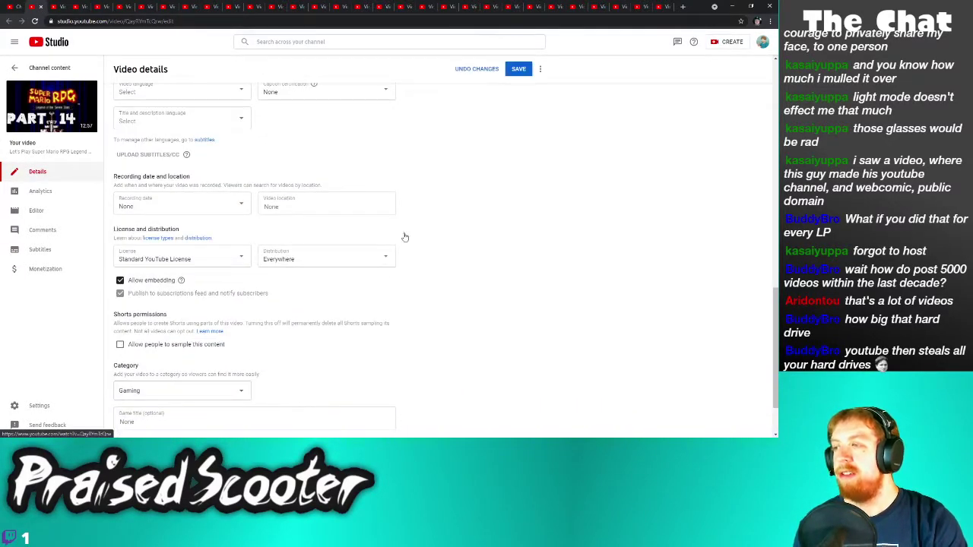
left_click(519, 73)
key("ctrl+w")
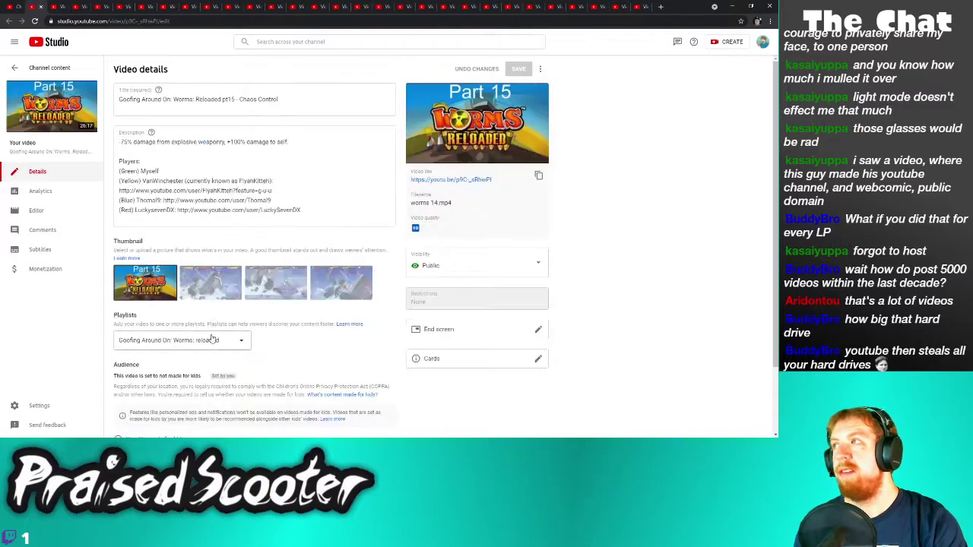
Turn off "Allow people to sample this content" for Worms Reloaded pt15, save the change and close its tab
left_click(131, 411)
scroll(175, 399, "down", 10)
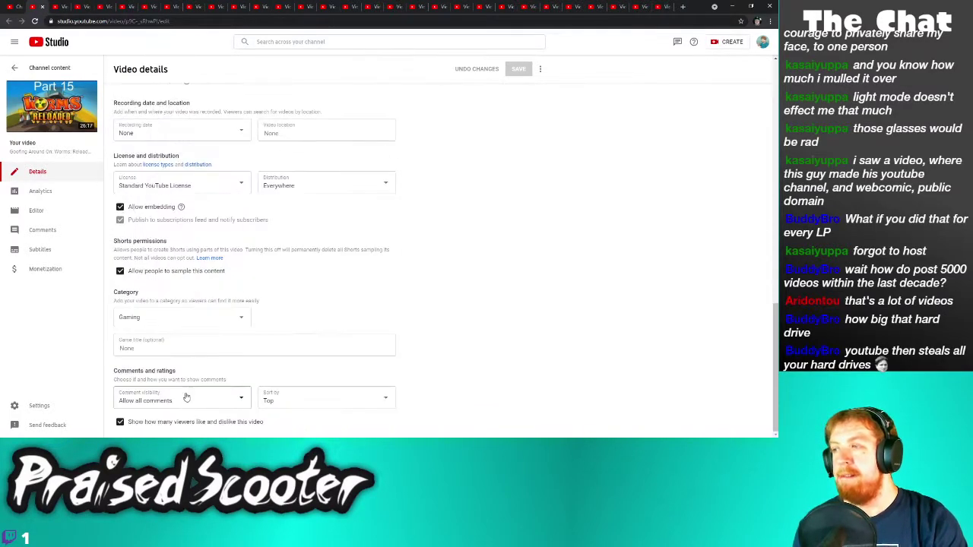
left_click(175, 273)
left_click(518, 68)
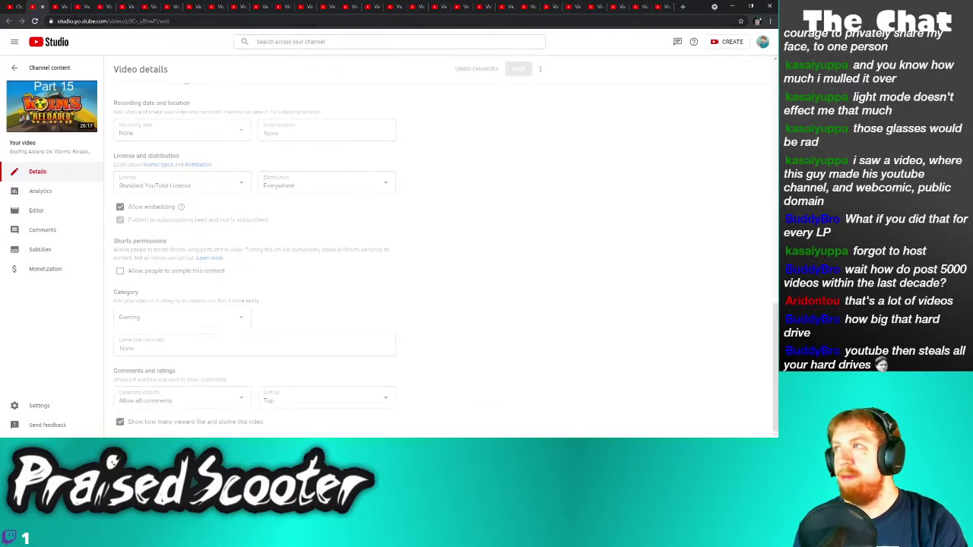
key("ctrl+w")
Turn off "Allow people to sample this content" for Super Mario RPG pt13, save the change and close its tab
scroll(205, 289, "down", 2)
left_click(137, 411)
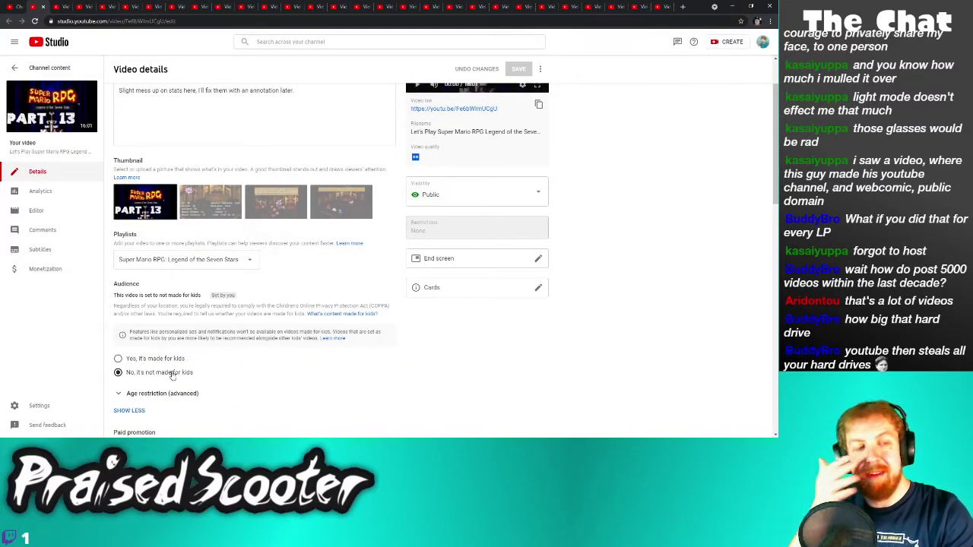
scroll(166, 339, "down", 12)
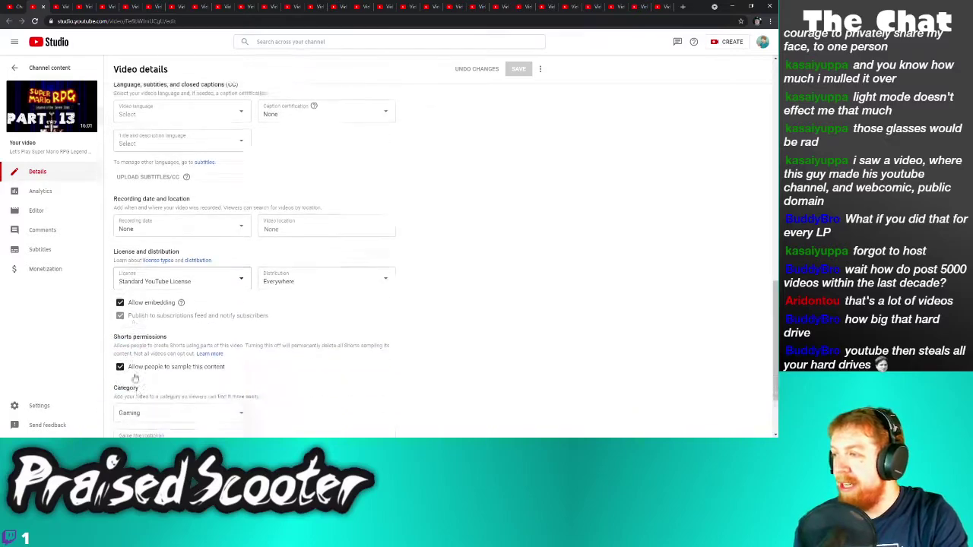
left_click(145, 347)
left_click(518, 69)
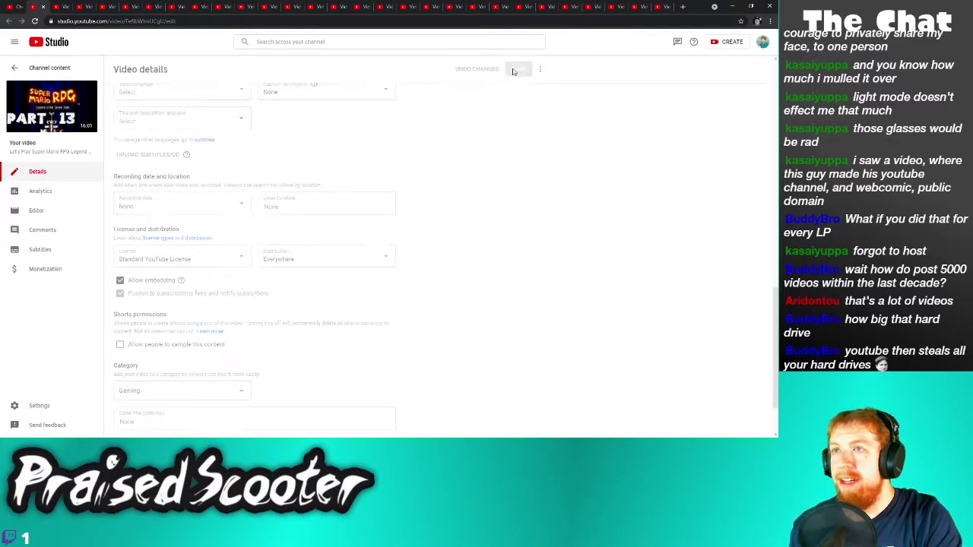
left_click(43, 7)
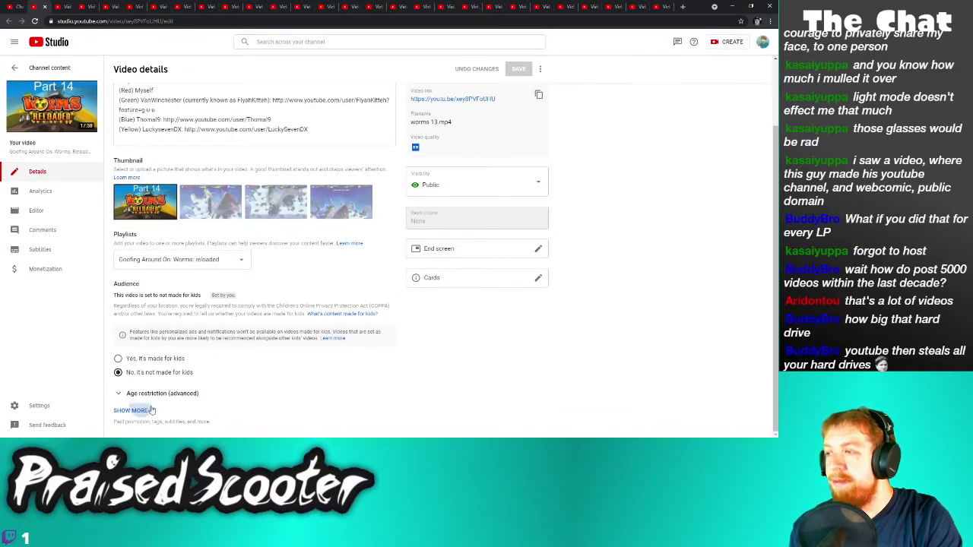
Turn off "Allow people to sample this content" for Worms Reloaded pt14, save the change and close its tab
left_click(133, 410)
scroll(176, 373, "down", 8)
left_click(157, 272)
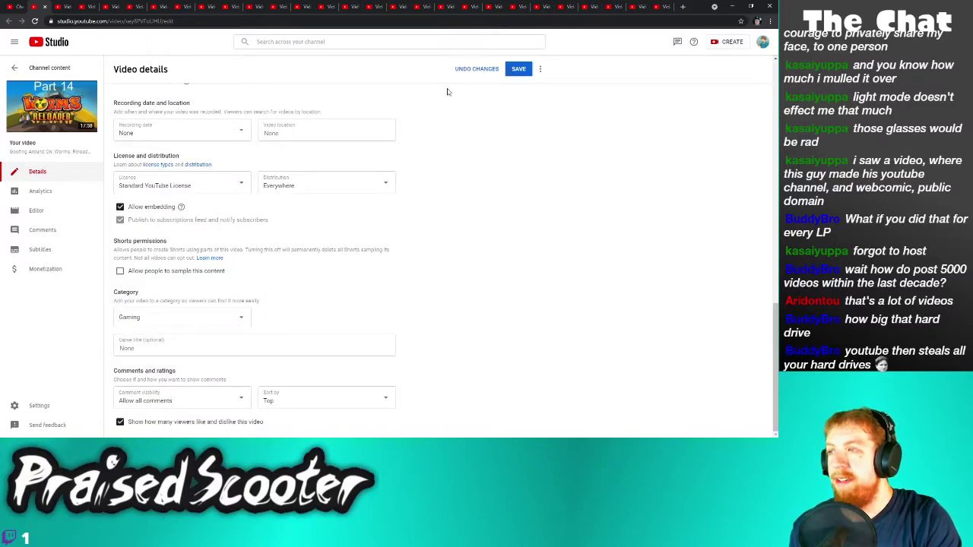
left_click(517, 69)
left_click(44, 7)
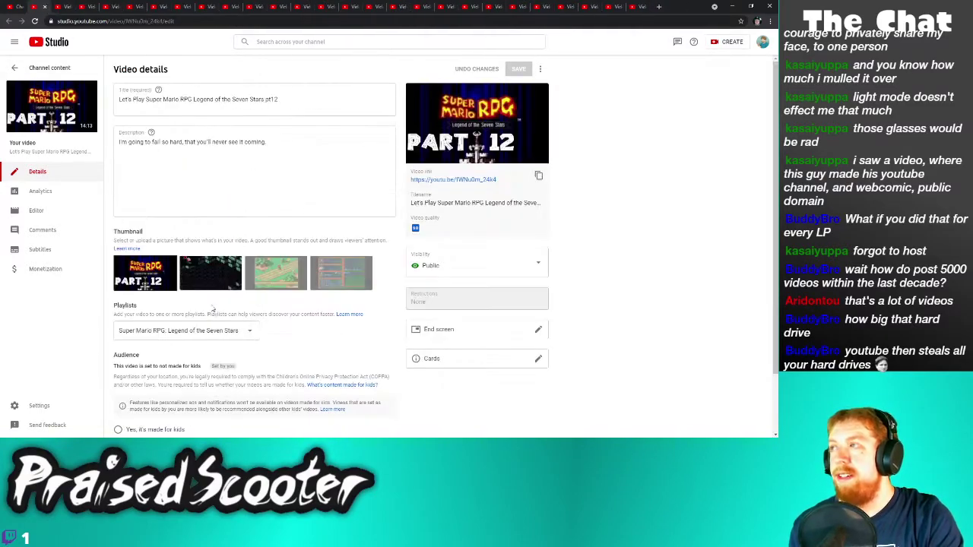
Turn off "Allow people to sample this content" for Super Mario RPG pt12, save the change and close its tab
scroll(140, 359, "down", 3)
left_click(130, 411)
scroll(152, 387, "down", 8)
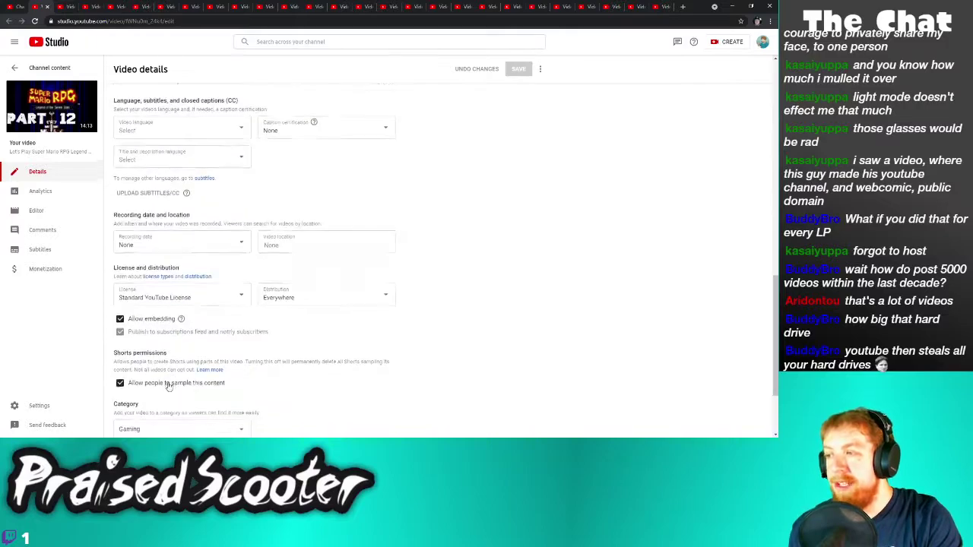
left_click(156, 272)
left_click(518, 69)
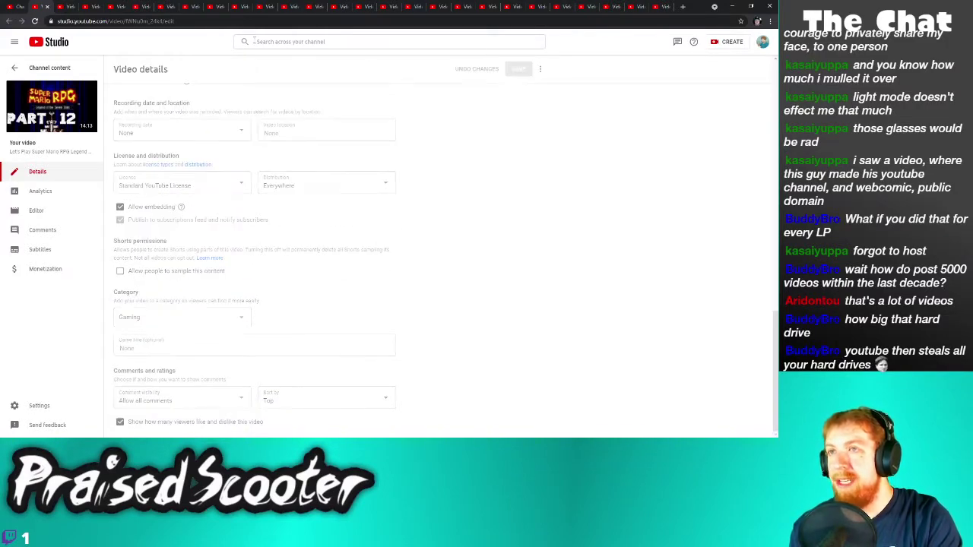
key("ctrl+w")
Turn off "Allow people to sample this content" for Worms Reloaded pt13, save the change and close its tab
left_click(130, 410)
scroll(152, 380, "down", 10)
left_click(160, 348)
left_click(518, 69)
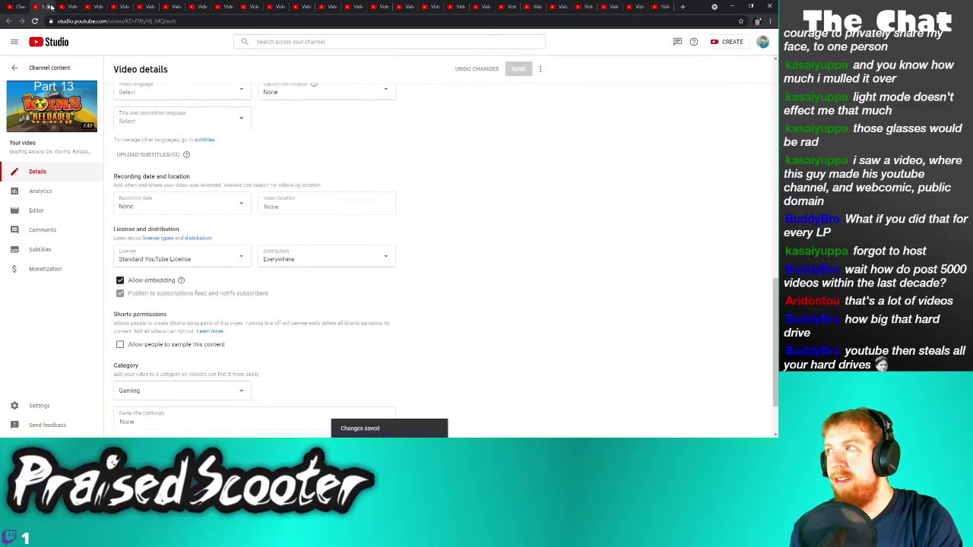
left_click(50, 7)
Turn off "Allow people to sample this content" for Super Mario RPG pt11, save the change and close its tab
scroll(158, 339, "down", 2)
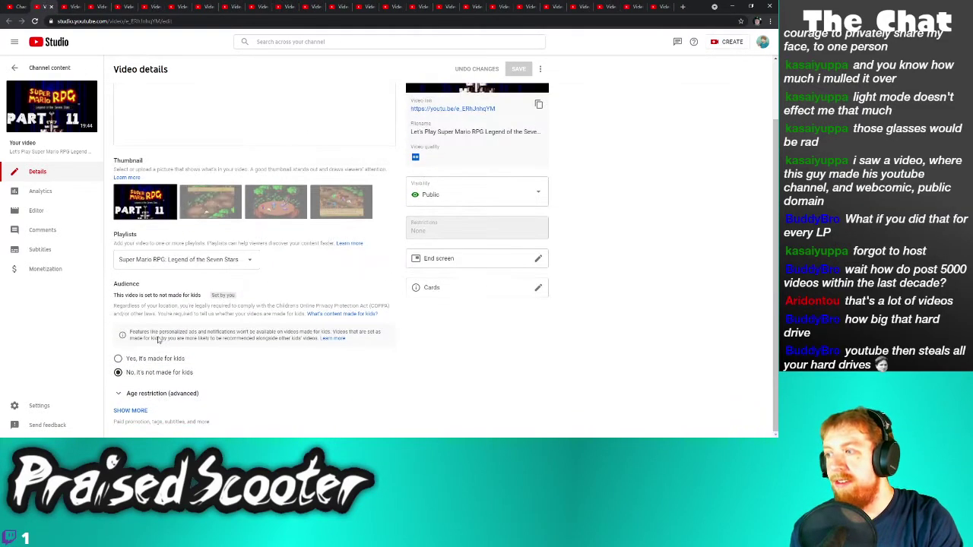
left_click(135, 411)
scroll(167, 380, "down", 10)
left_click(169, 348)
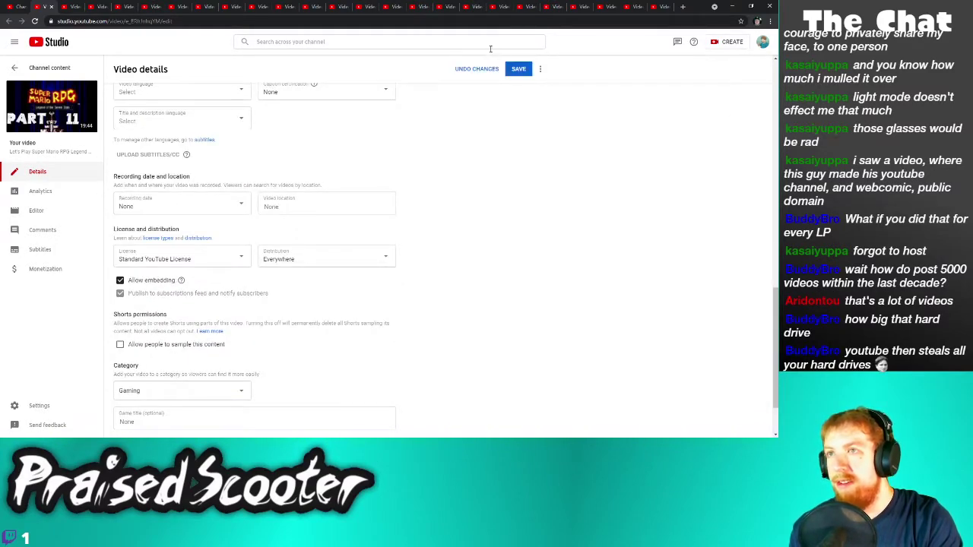
left_click(521, 69)
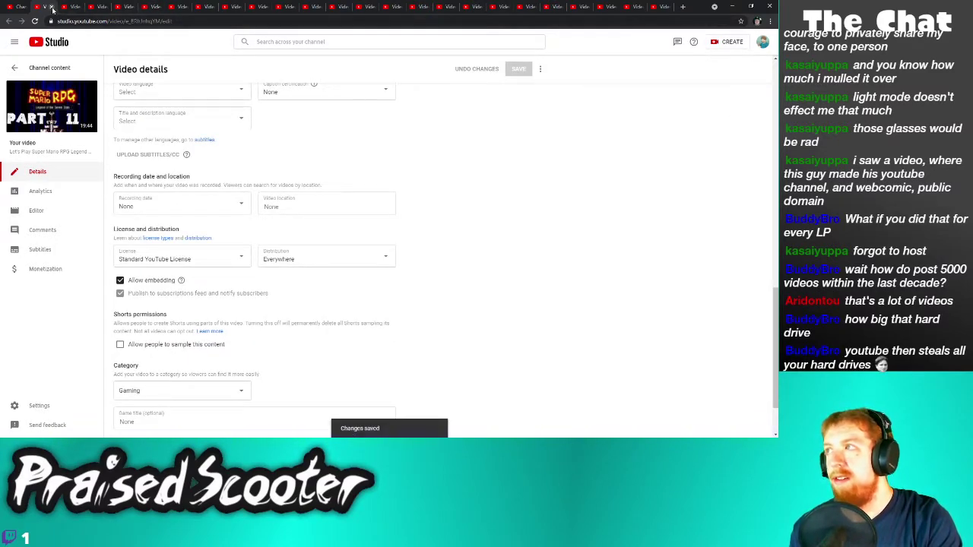
left_click(51, 7)
Turn off "Allow people to sample this content" for Worms Reloaded pt12, save the change and close its tab
scroll(140, 359, "down", 2)
left_click(125, 410)
scroll(171, 380, "down", 8)
left_click(120, 304)
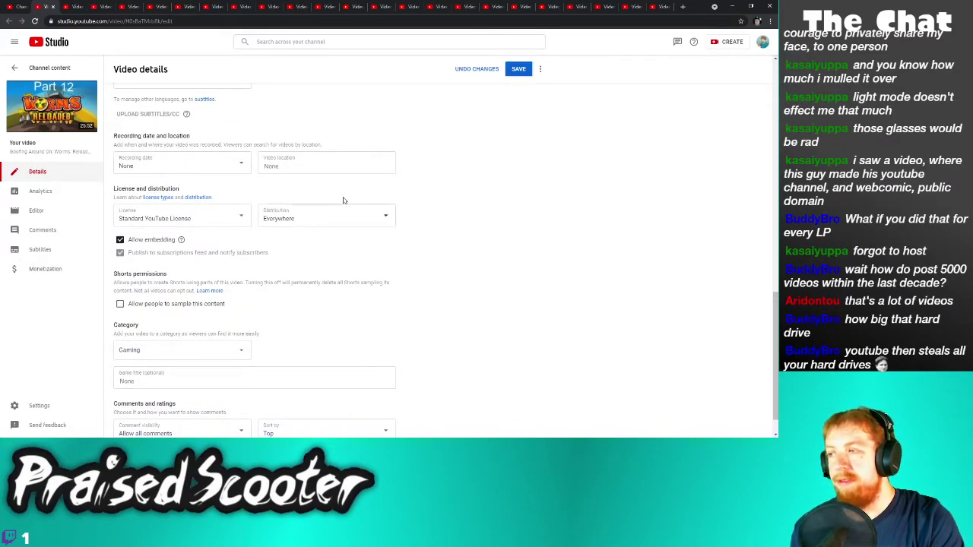
left_click(518, 69)
scroll(116, 373, "down", 1)
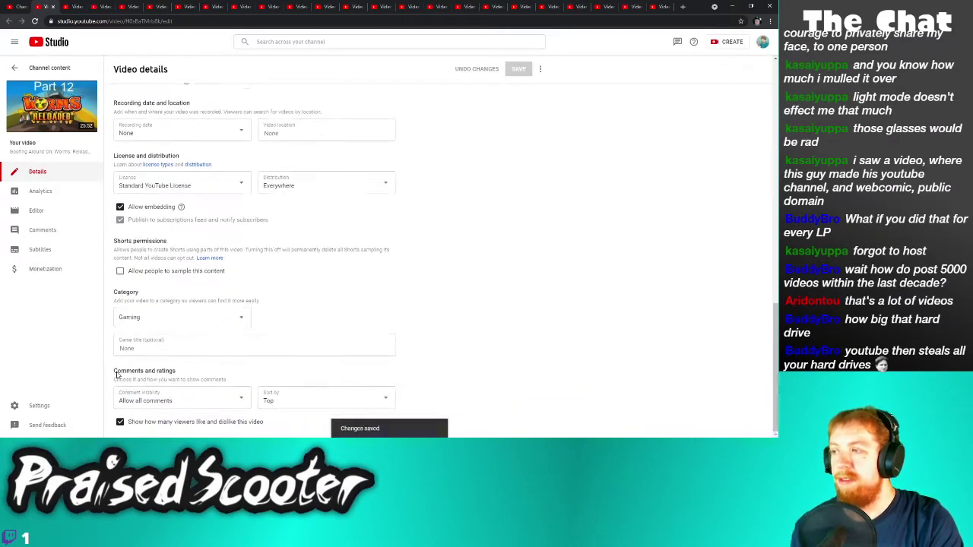
left_click(53, 7)
Turn off "Allow people to sample this content" for Pokemon Platinum Monotype Challenge pt34, save the change and close its tab
scroll(150, 402, "down", 1)
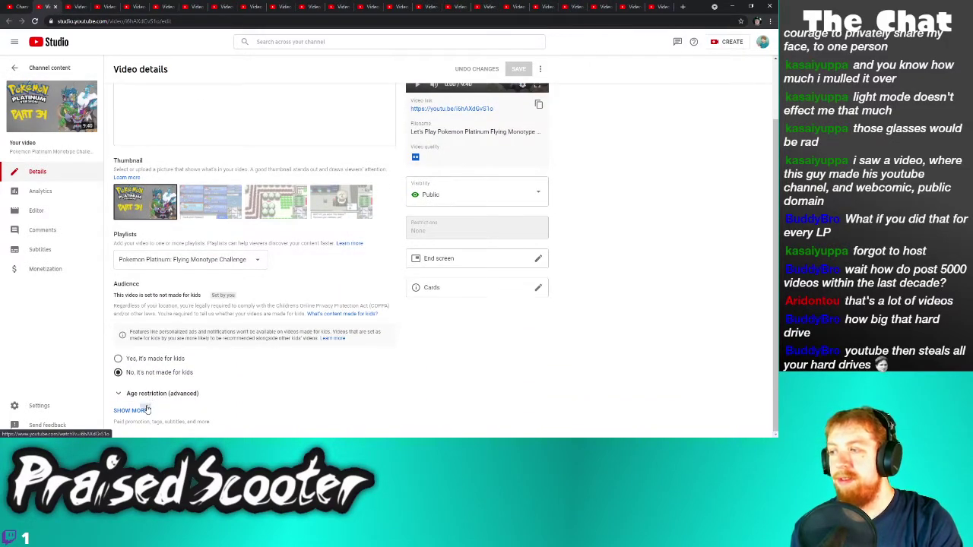
left_click(133, 411)
scroll(189, 342, "down", 5)
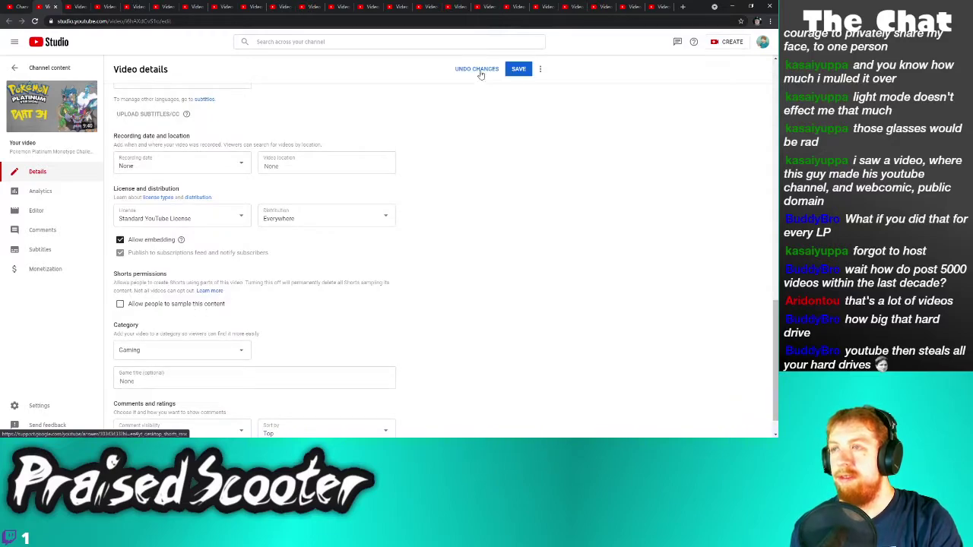
left_click(518, 68)
left_click(54, 6)
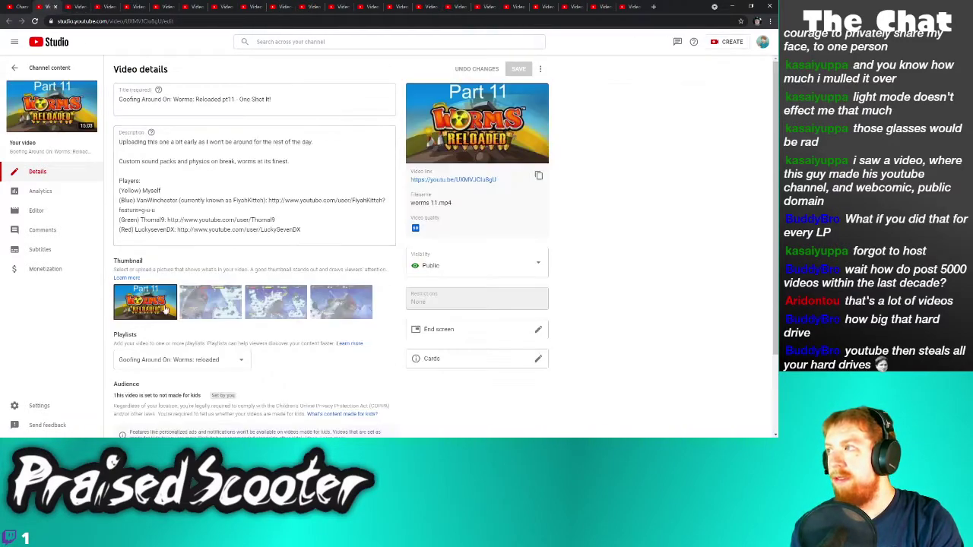
Turn off "Allow people to sample this content" for Worms Reloaded pt11, save the change and close its tab
scroll(165, 406, "down", 1)
left_click(143, 413)
scroll(181, 396, "down", 6)
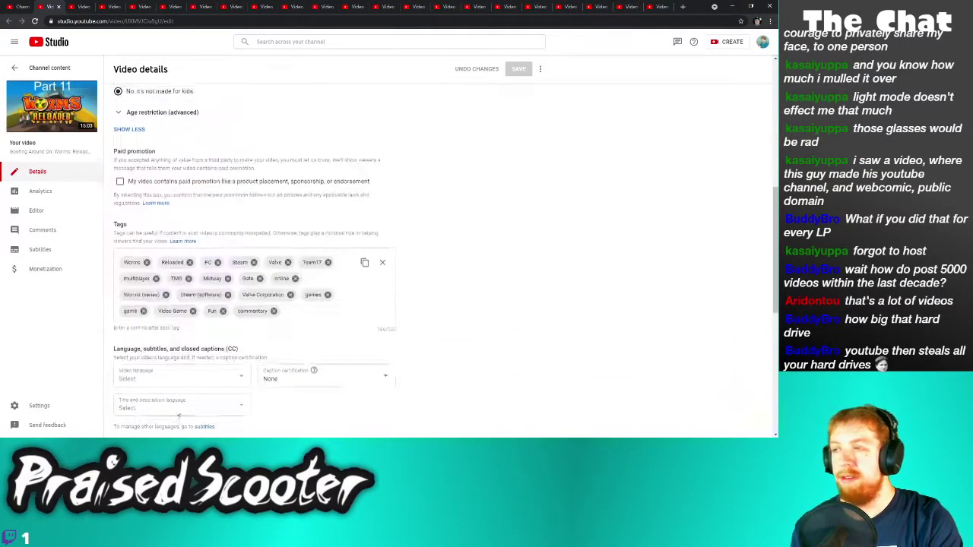
left_click(210, 309)
left_click(519, 68)
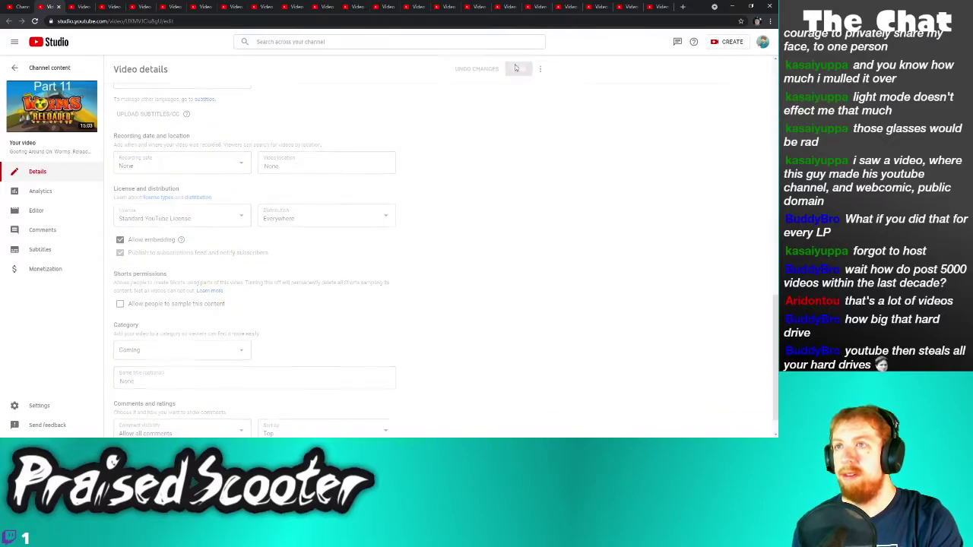
left_click(62, 6)
Turn off "Allow people to sample this content" for Pokemon Platinum Monotype Challenge pt33, save the change and close its tab
scroll(139, 394, "down", 1)
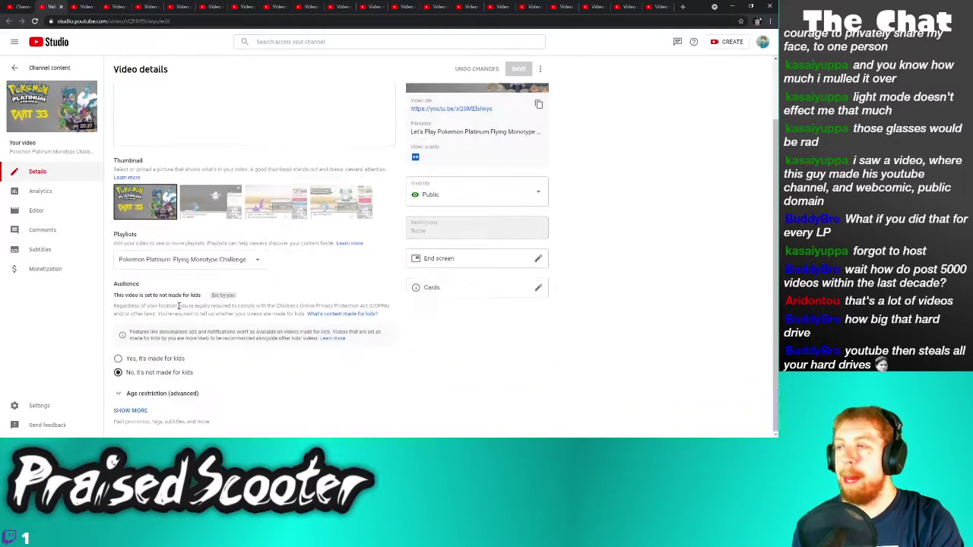
left_click(138, 411)
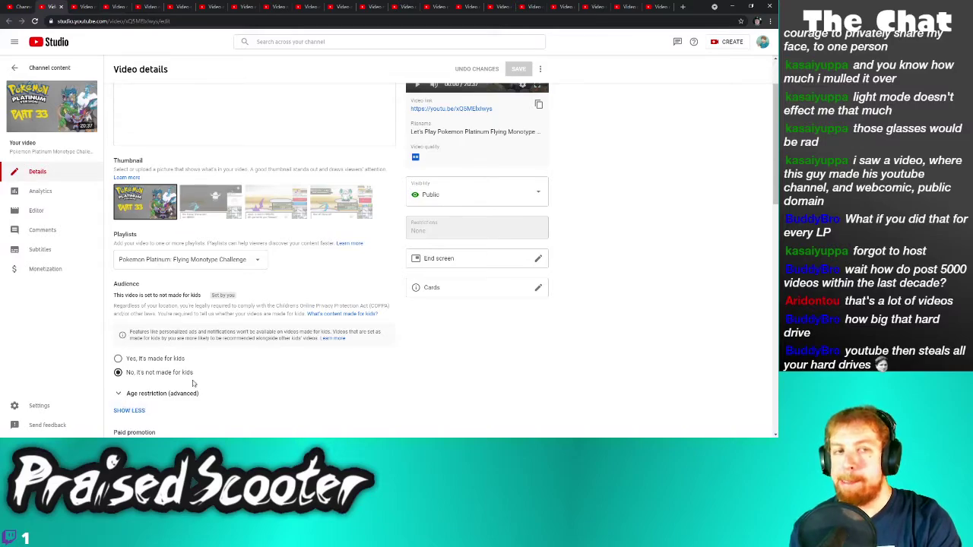
scroll(192, 383, "down", 8)
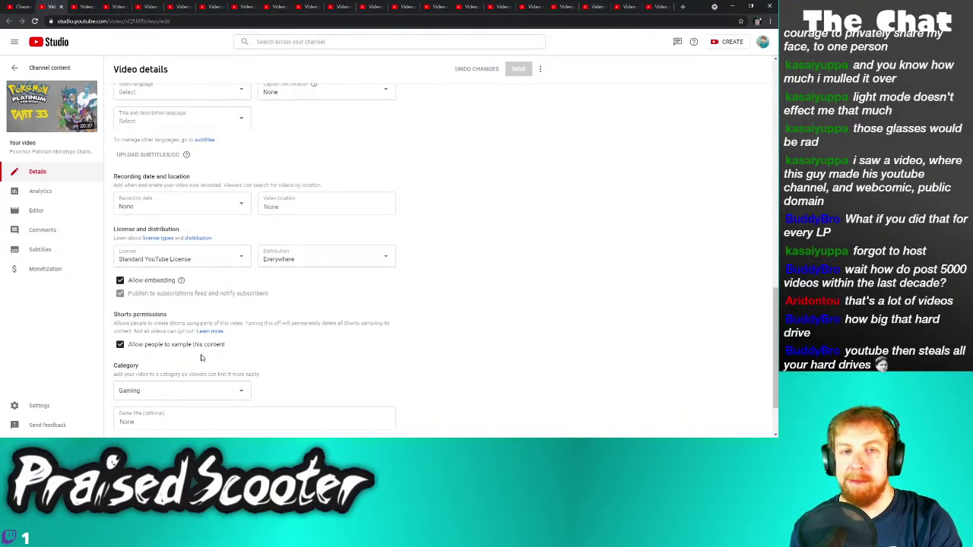
left_click(199, 346)
left_click(524, 76)
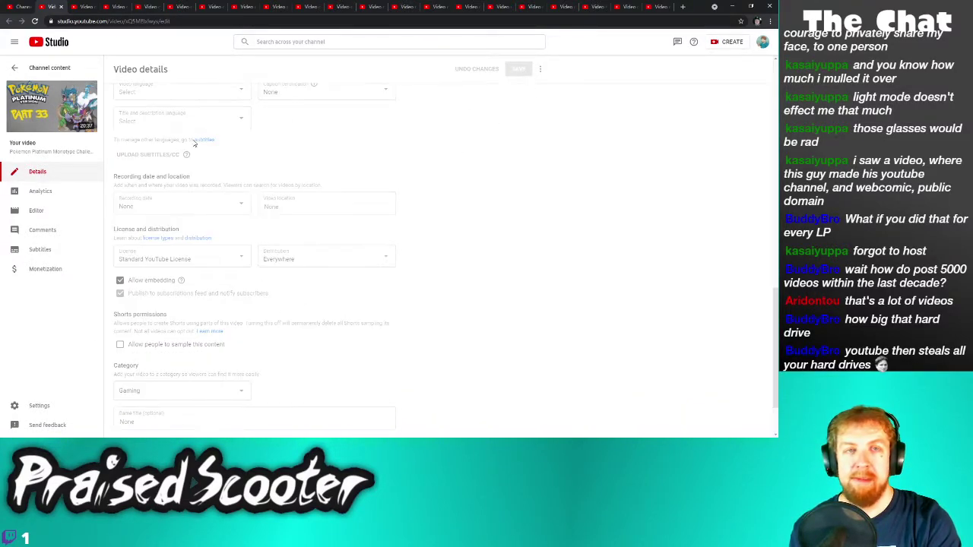
left_click(61, 7)
Turn off "Allow people to sample this content" for Worms Reloaded pt10, save the change and close its tab
scroll(213, 320, "down", 2)
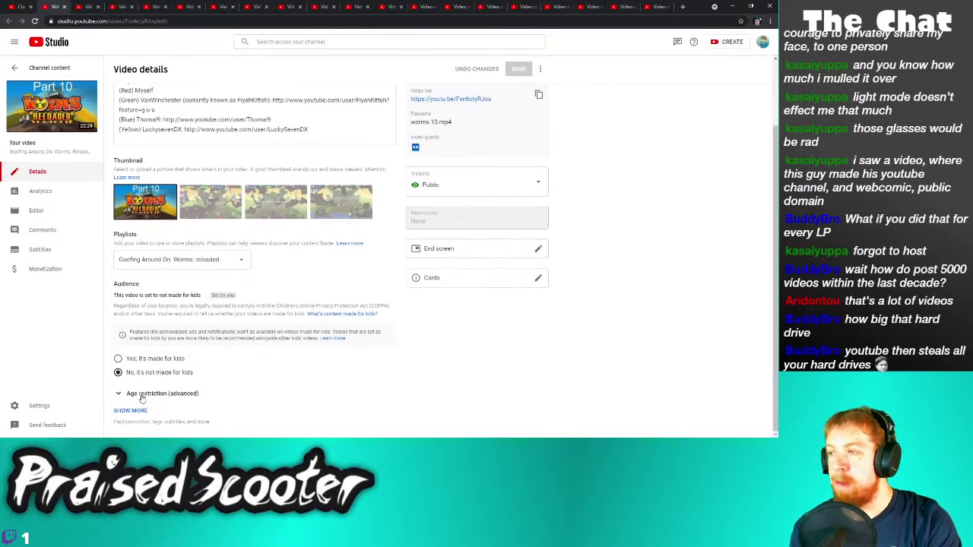
left_click(131, 411)
scroll(141, 405, "down", 10)
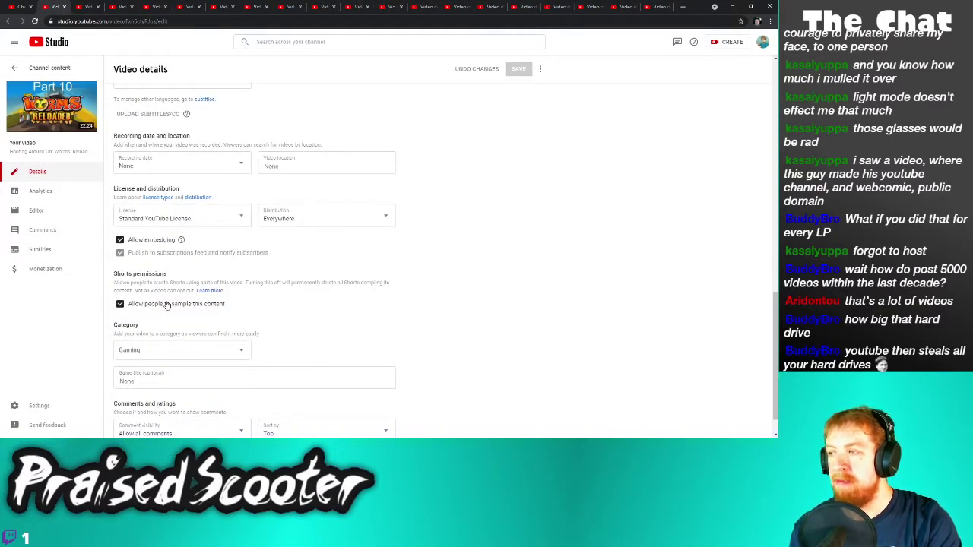
left_click(165, 305)
left_click(516, 69)
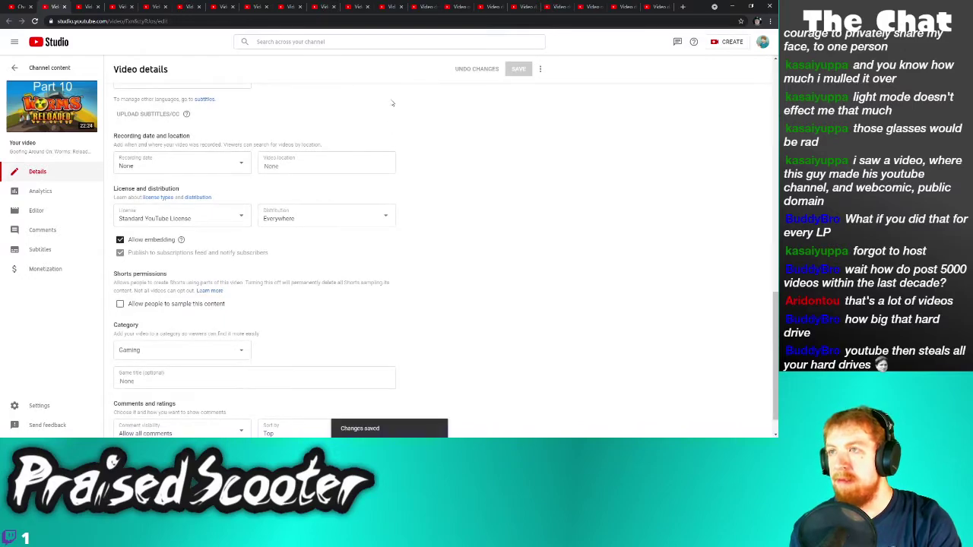
left_click(66, 8)
Turn off "Allow people to sample this content" for Super Mario RPG Legend of the Seven Stars pt10, save the change and close its tab
scroll(168, 367, "down", 2)
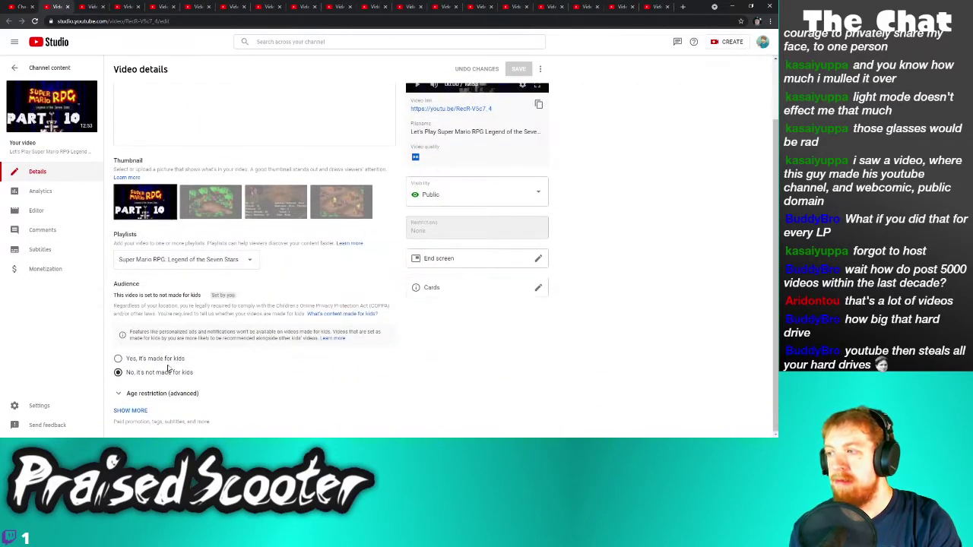
left_click(155, 393)
scroll(200, 329, "down", 2)
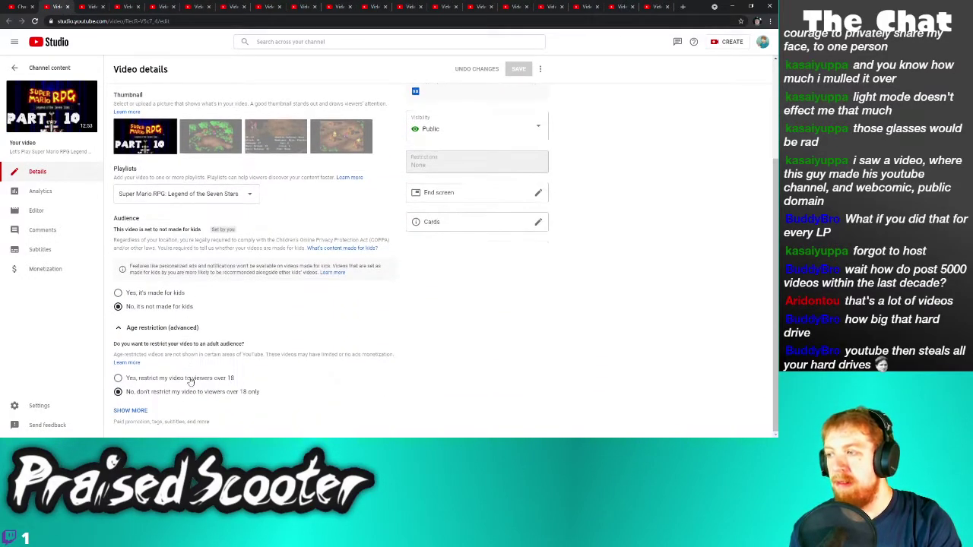
left_click(154, 413)
scroll(159, 407, "down", 8)
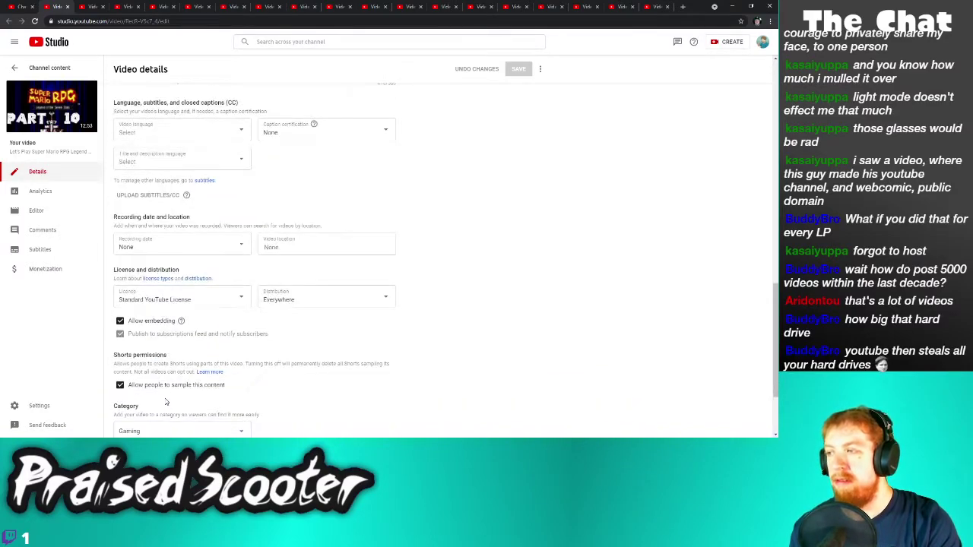
left_click(161, 384)
left_click(520, 69)
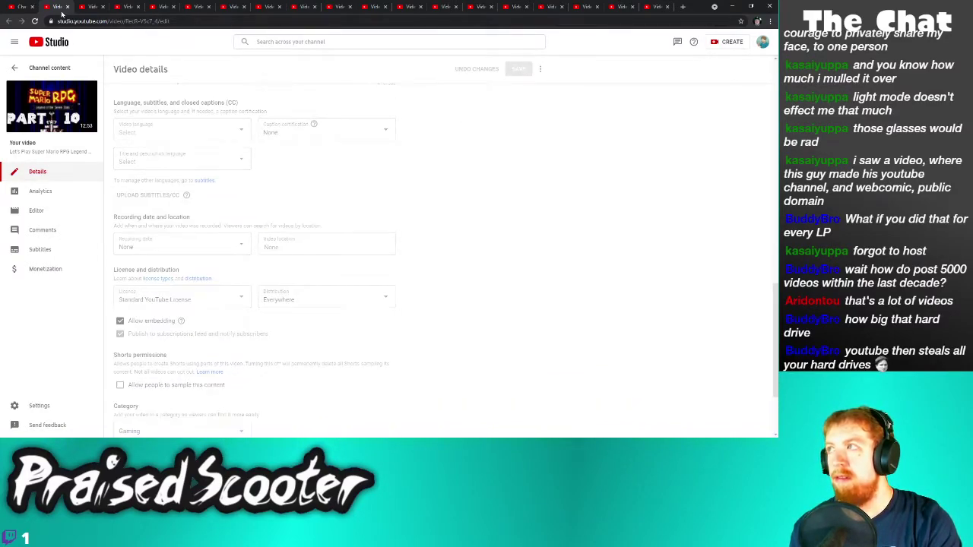
left_click(72, 7)
Turn off "Allow people to sample this content" for the video open between Super Mario RPG pt10 and pt9, save the change and close its tab
left_click(142, 412)
scroll(152, 410, "down", 6)
left_click(182, 272)
left_click(520, 69)
left_click(71, 6)
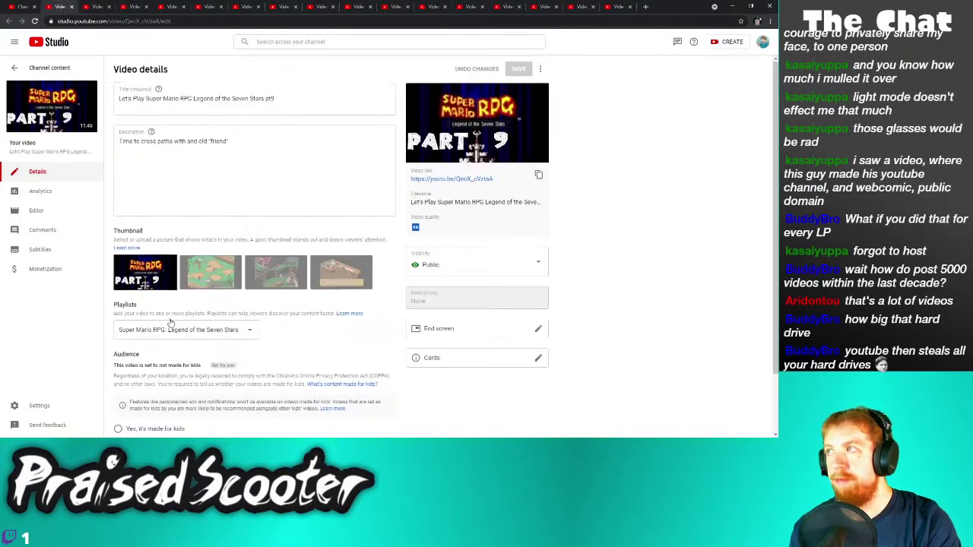
Turn off "Allow people to sample this content" for Super Mario RPG Legend of the Seven Stars pt9, save the change and close its tab
scroll(141, 405, "down", 1)
left_click(141, 410)
scroll(178, 401, "down", 6)
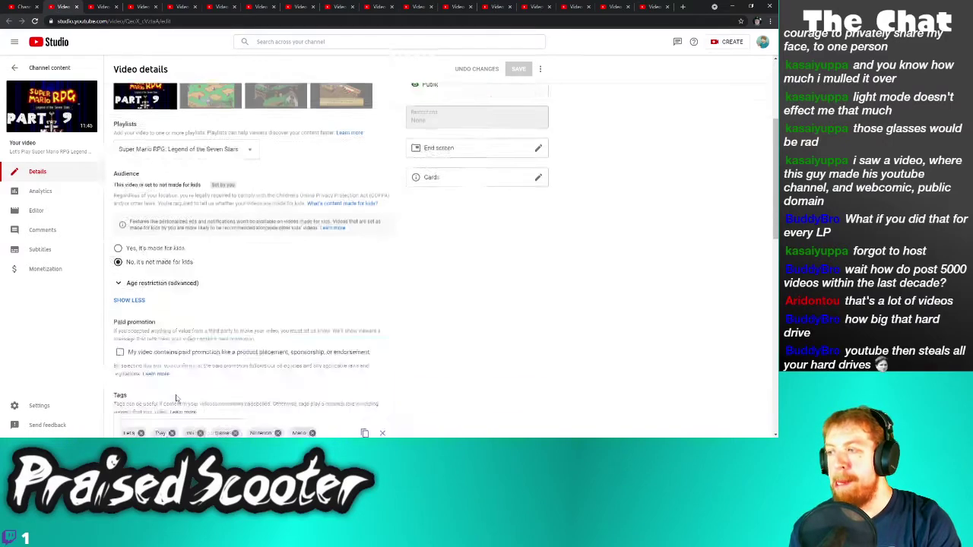
left_click(209, 343)
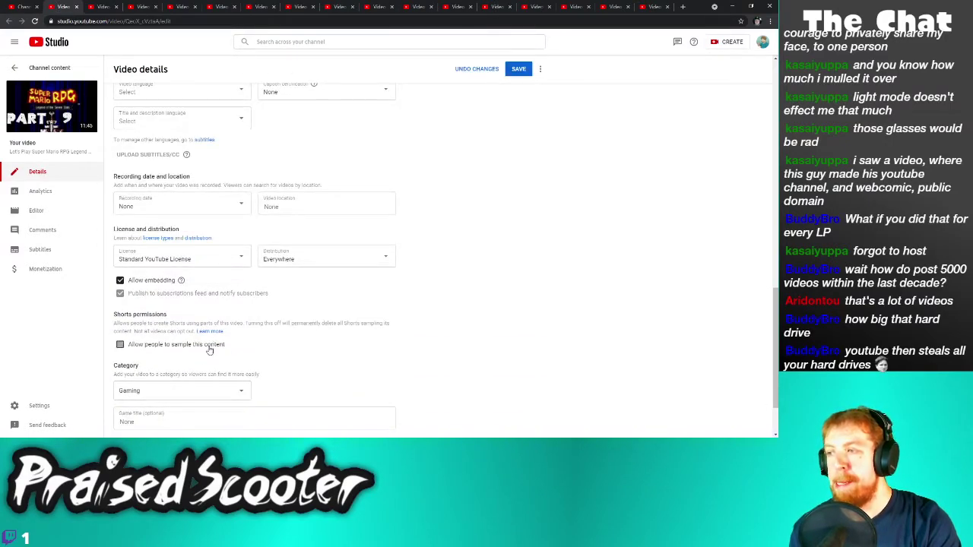
left_click(516, 75)
left_click(76, 7)
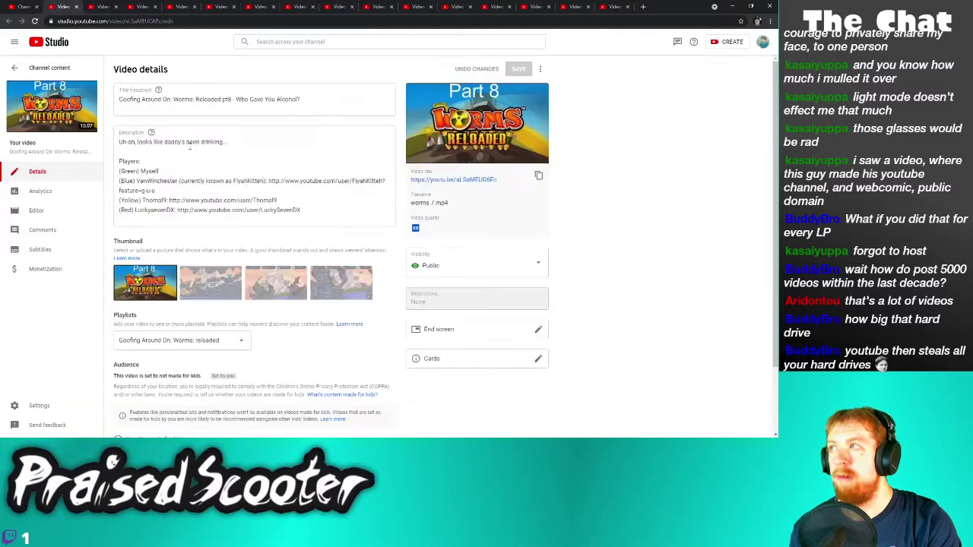
Expand the additional video details of Worms Reloaded pt8 to reach its Shorts permissions
scroll(236, 332, "down", 1)
left_click(137, 410)
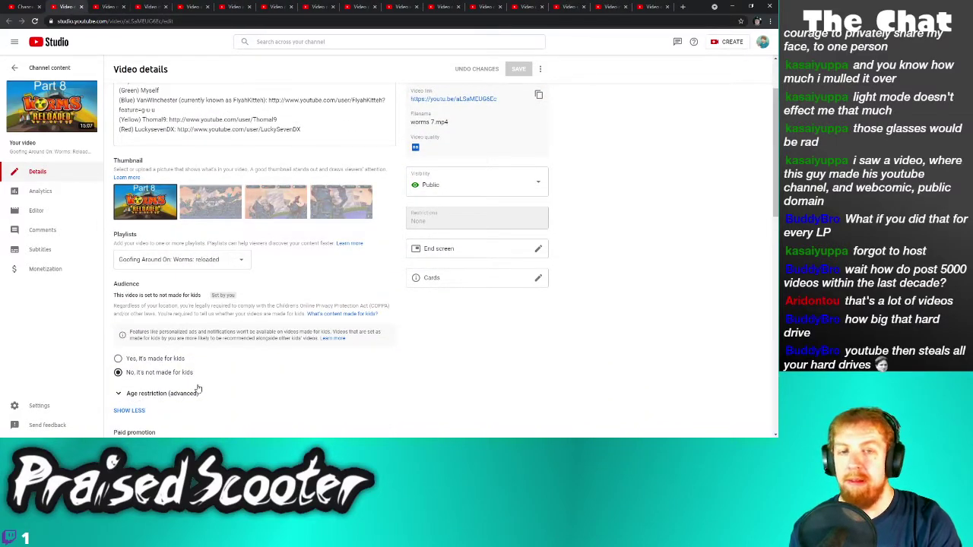